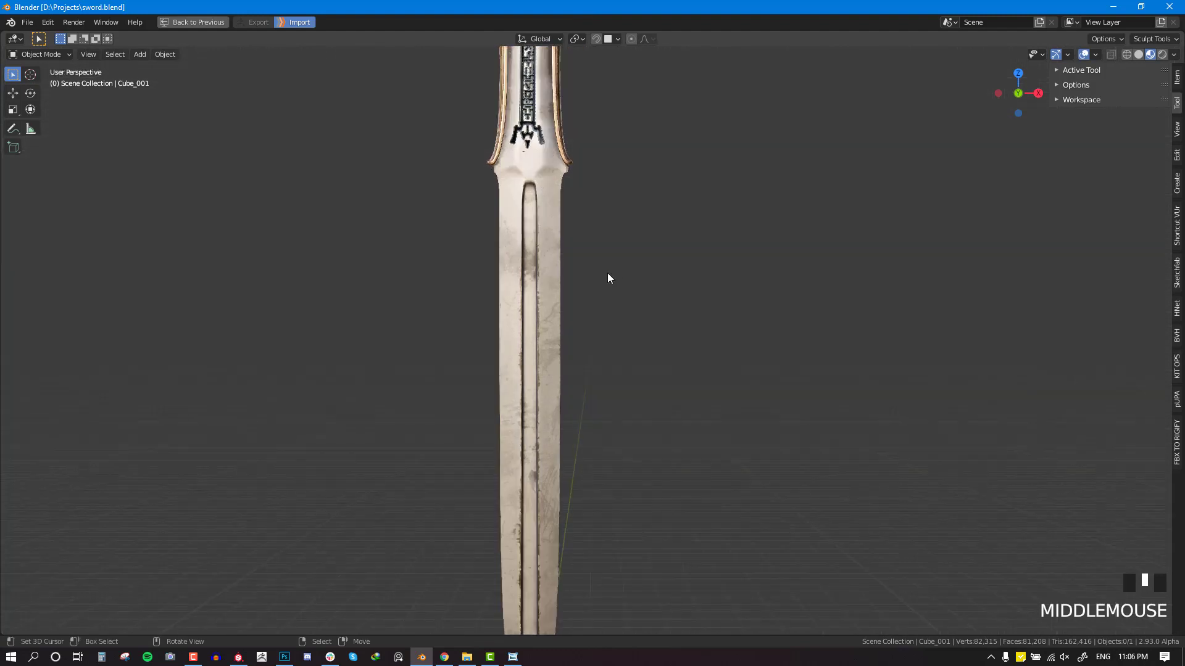
Step: Examine the finished sword model's blade, guard, grip and pommel from the front and several other angles
scroll(561, 392, "up", 3)
middle_click_drag(561, 392, 541, 325)
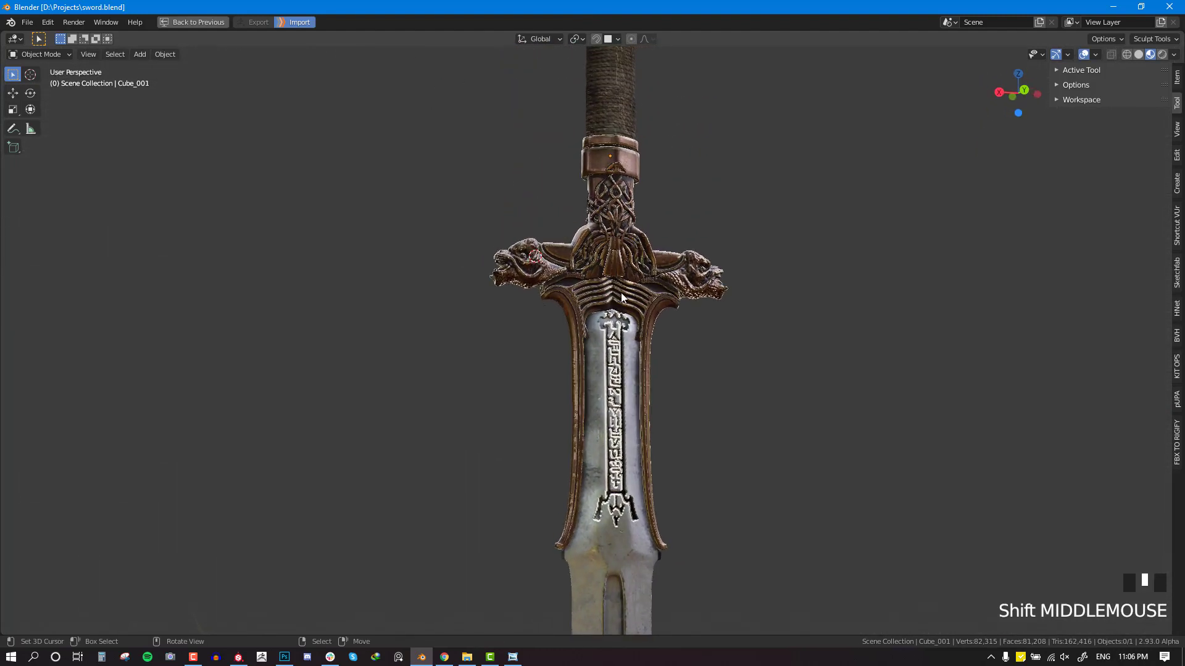
middle_click_drag(630, 299, 554, 171, "shift")
scroll(616, 308, "up", 3)
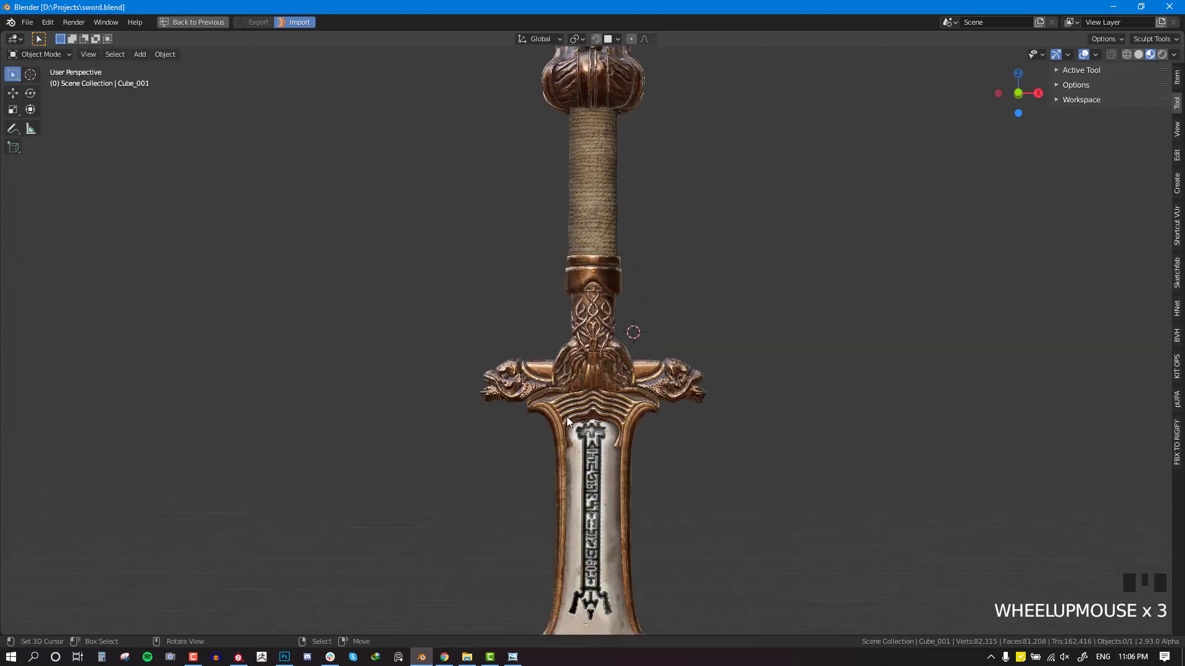
key("KP_1")
middle_click_drag(614, 308, 524, 307)
left_click_drag(523, 306, 646, 283, "ctrl+alt")
middle_click_drag(646, 283, 542, 275)
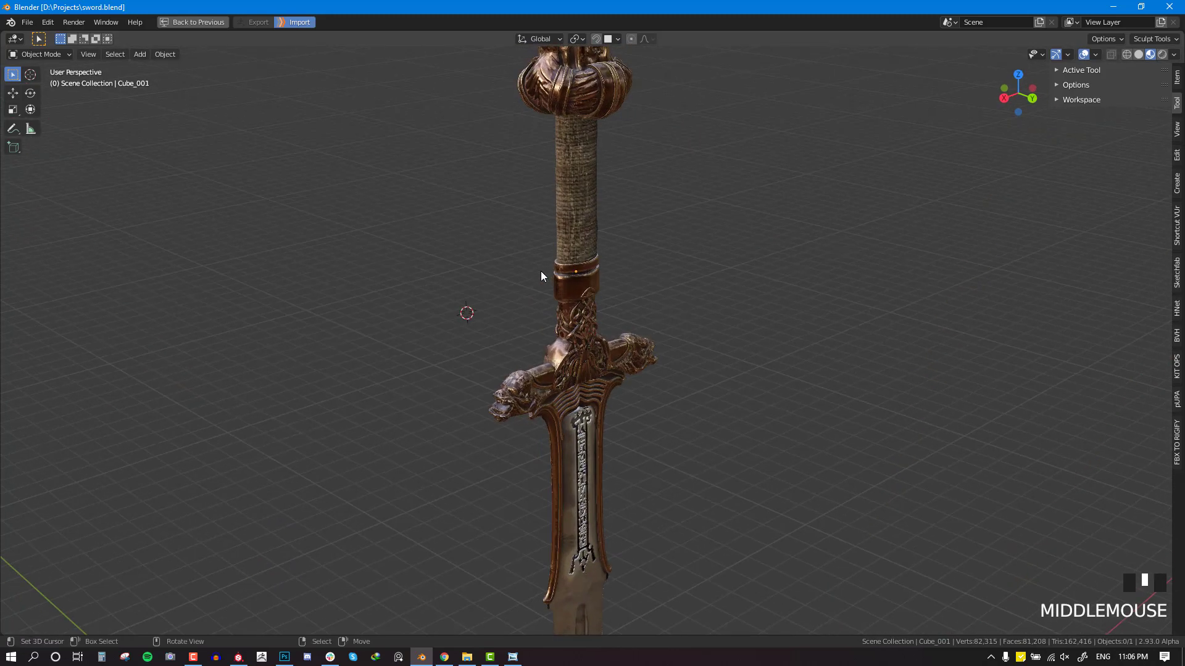
left_click_drag(542, 275, 638, 211, "ctrl+alt")
middle_click_drag(653, 246, 577, 274)
key("KP_1")
left_click_drag(577, 275, 693, 336, "ctrl+alt")
middle_click_drag(693, 336, 677, 407, "shift")
scroll(677, 407, "up", 2)
Step: Select the sword and examine its material nodes by showing the object shader instead of the world shader
right_click(643, 317)
key("ctrl+space")
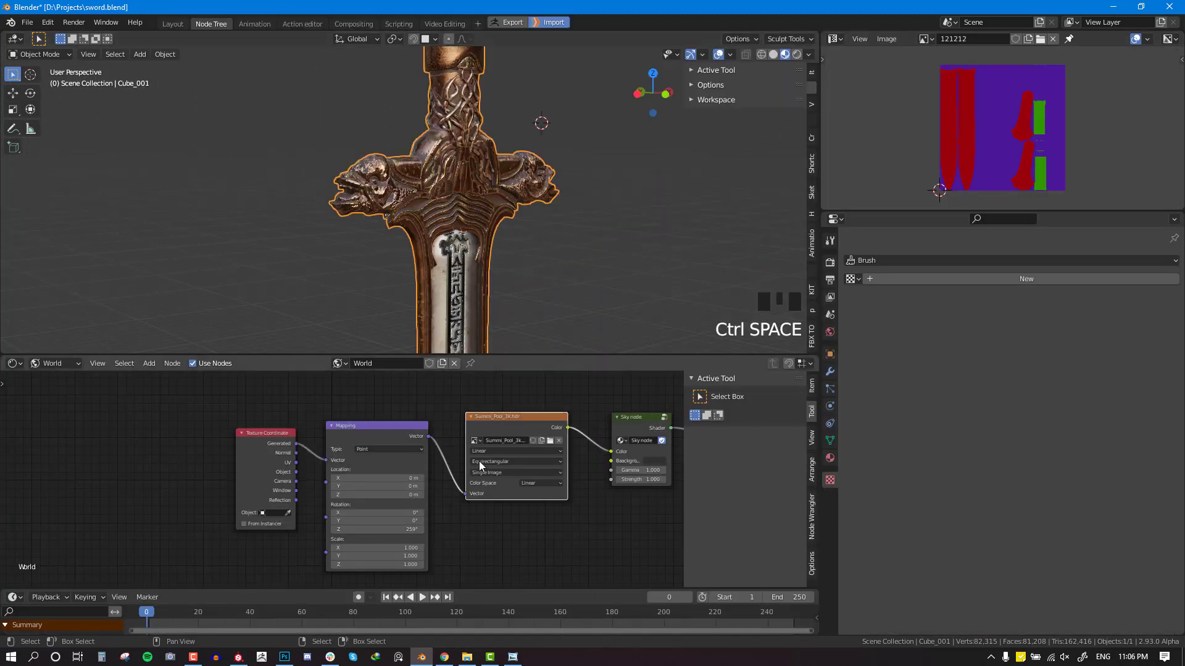
key("ctrl+Tab")
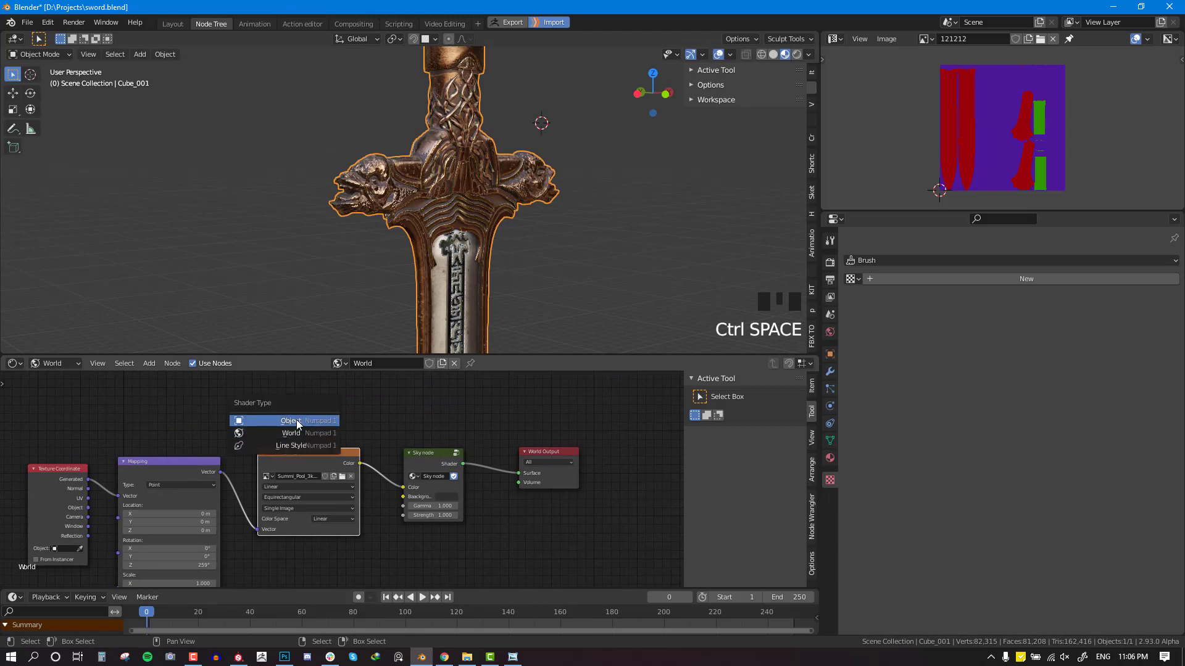
left_click(296, 420)
key("Home")
key("ctrl+space")
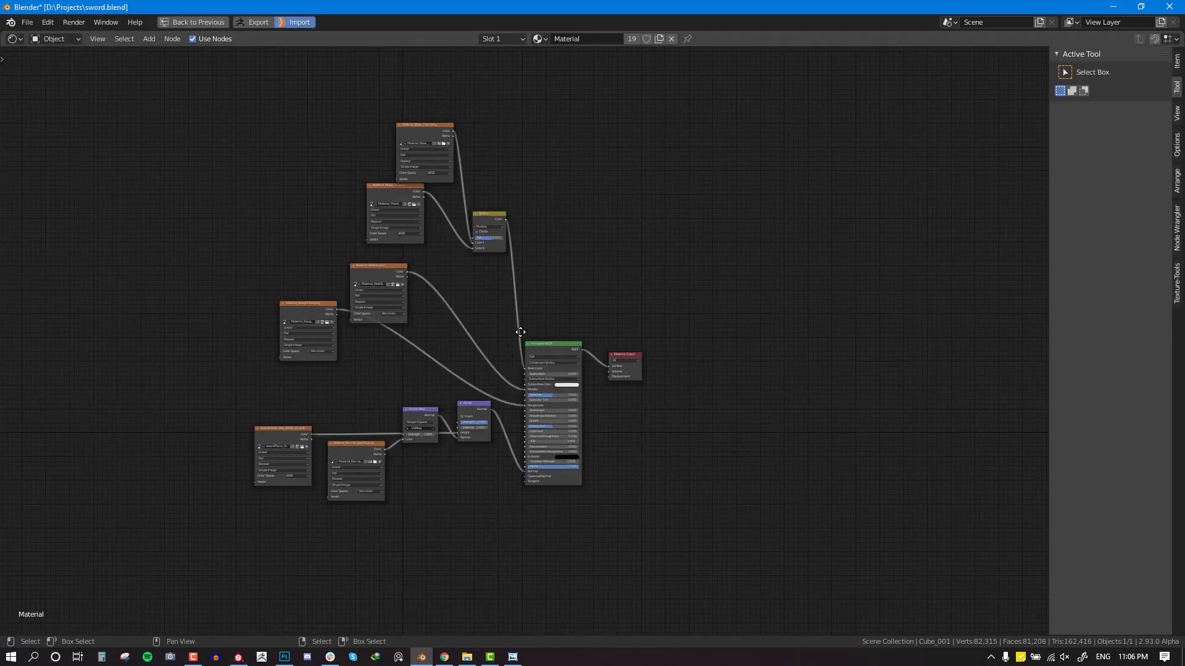
middle_click_drag(528, 343, 553, 416)
left_click_drag(553, 417, 574, 310)
key("ctrl+space")
middle_click_drag(613, 320, 611, 318)
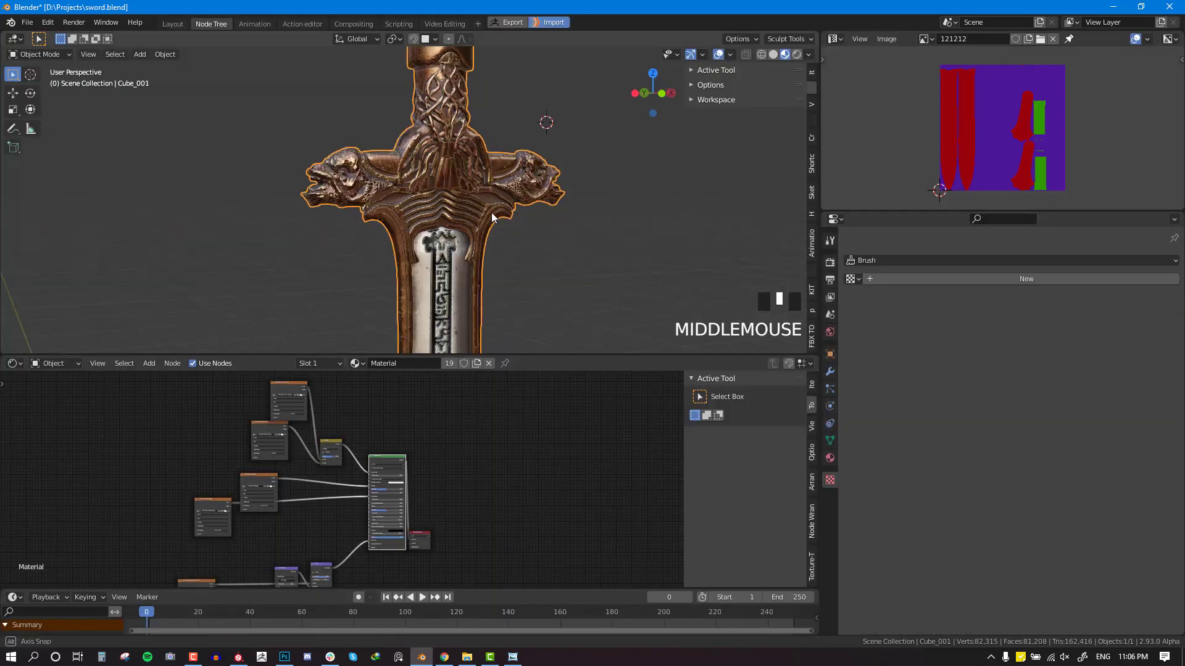
Step: Examine the deselected sword in the enlarged viewport, both as a whole and close up
key("ctrl+space")
scroll(699, 373, "down", 1)
scroll(699, 372, "down", 2)
key("alt+a")
middle_click_drag(698, 383, 596, 244)
scroll(615, 494, "up", 3)
scroll(742, 449, "down", 4)
scroll(654, 314, "down", 3)
key("KP_1")
scroll(648, 340, "up", 3)
middle_click_drag(648, 341, 609, 323)
scroll(608, 370, "up", 3)
middle_click_drag(608, 370, 722, 404)
scroll(638, 324, "down", 3)
scroll(685, 345, "up", 3)
scroll(664, 446, "down", 3)
scroll(664, 452, "down", 2)
middle_click_drag(650, 466, 475, 427, "shift")
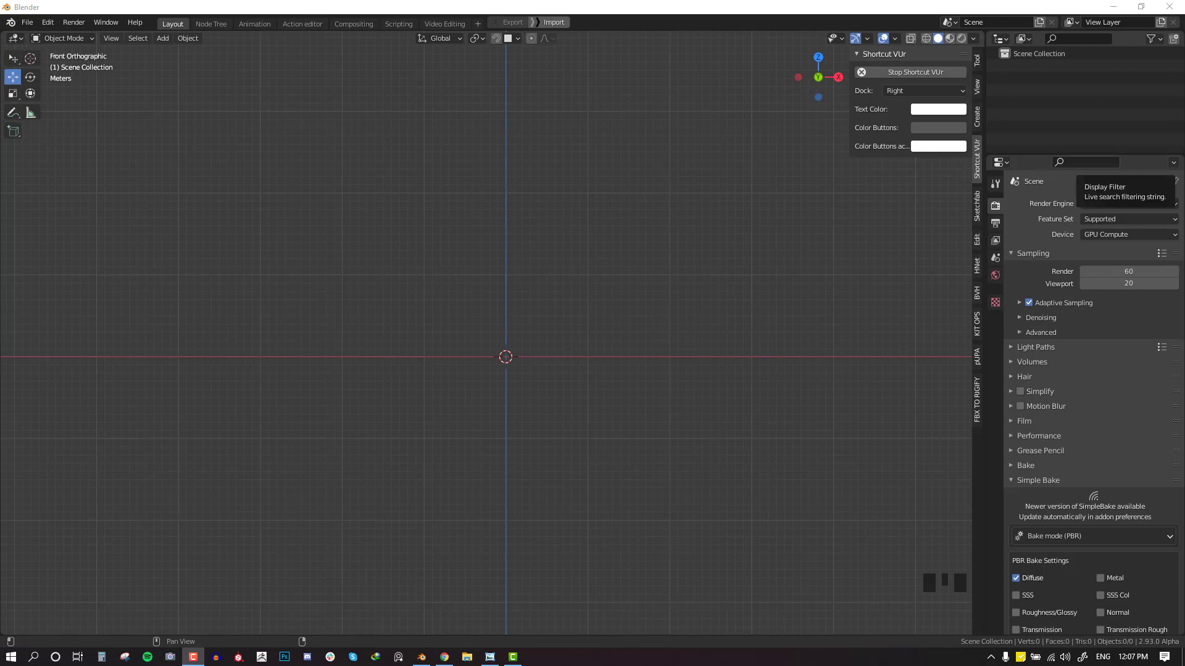
Step: Look over the sword reference photo in Windows Photo Viewer and return to the empty Blender scene
left_click_drag(1184, 295, 457, 1)
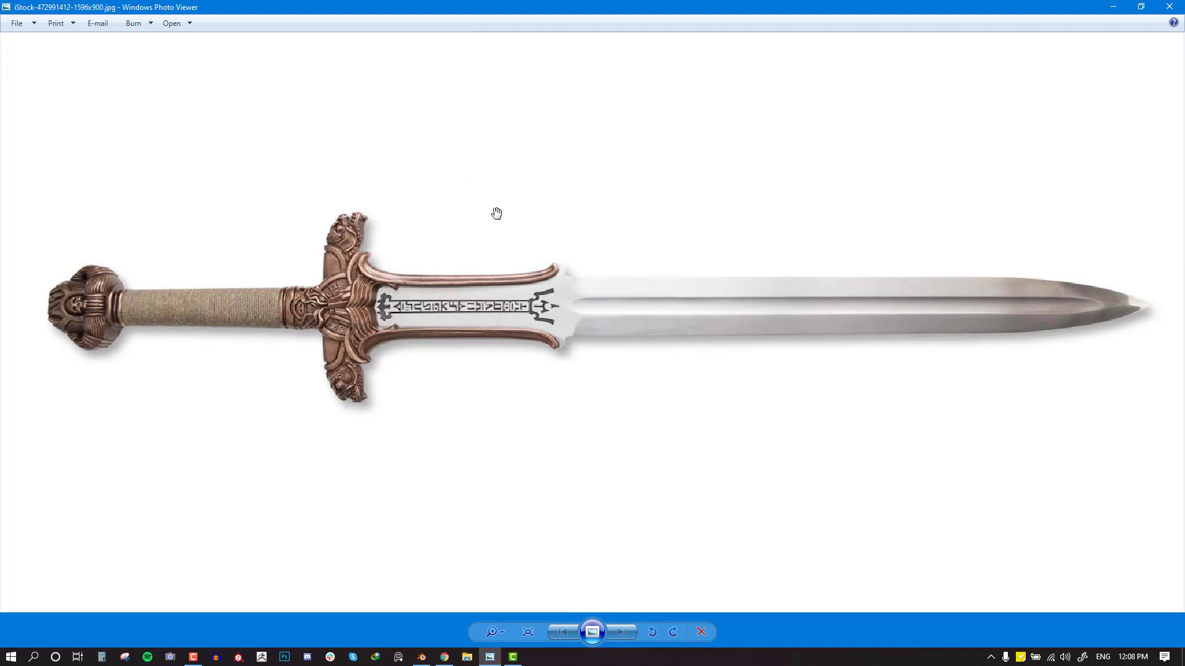
left_click_drag(576, 5, 554, 103)
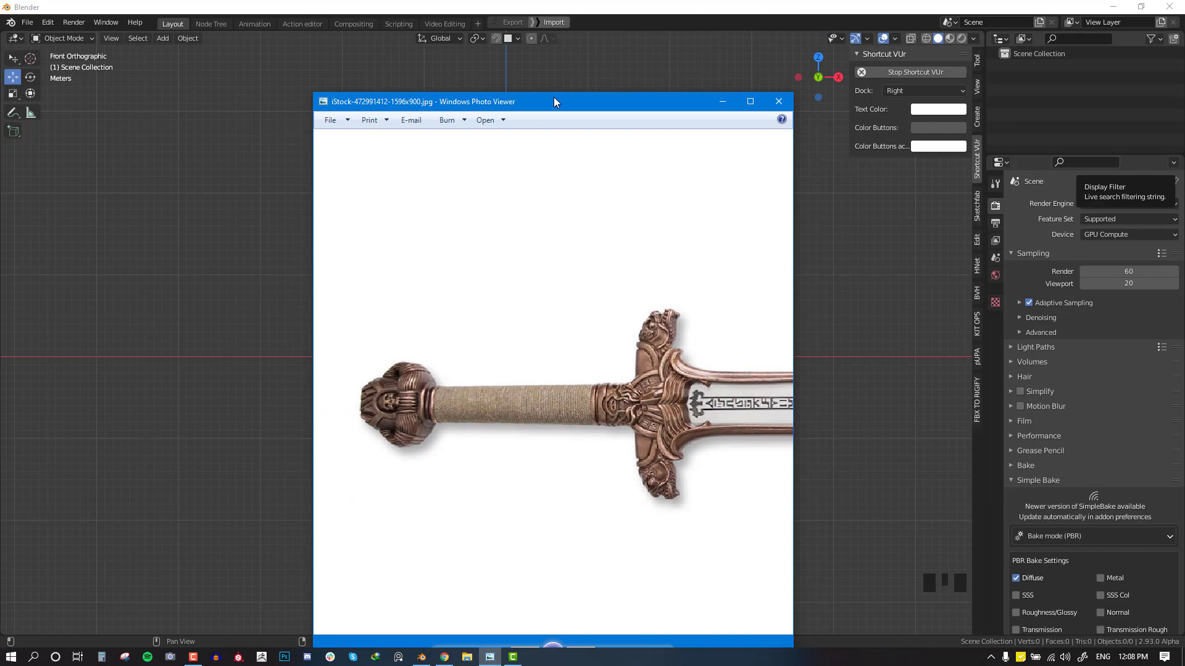
left_click(579, 57)
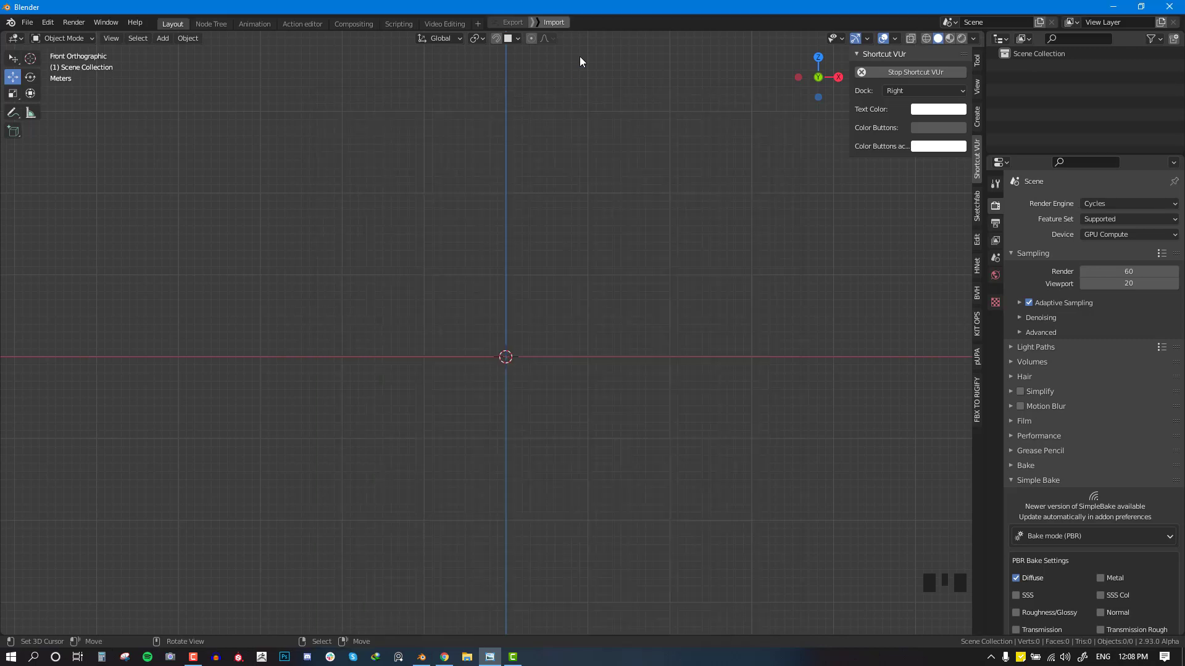
Step: Snap the 3D cursor back to the world origin
middle_click_drag(568, 65, 542, 249)
key("KP_1")
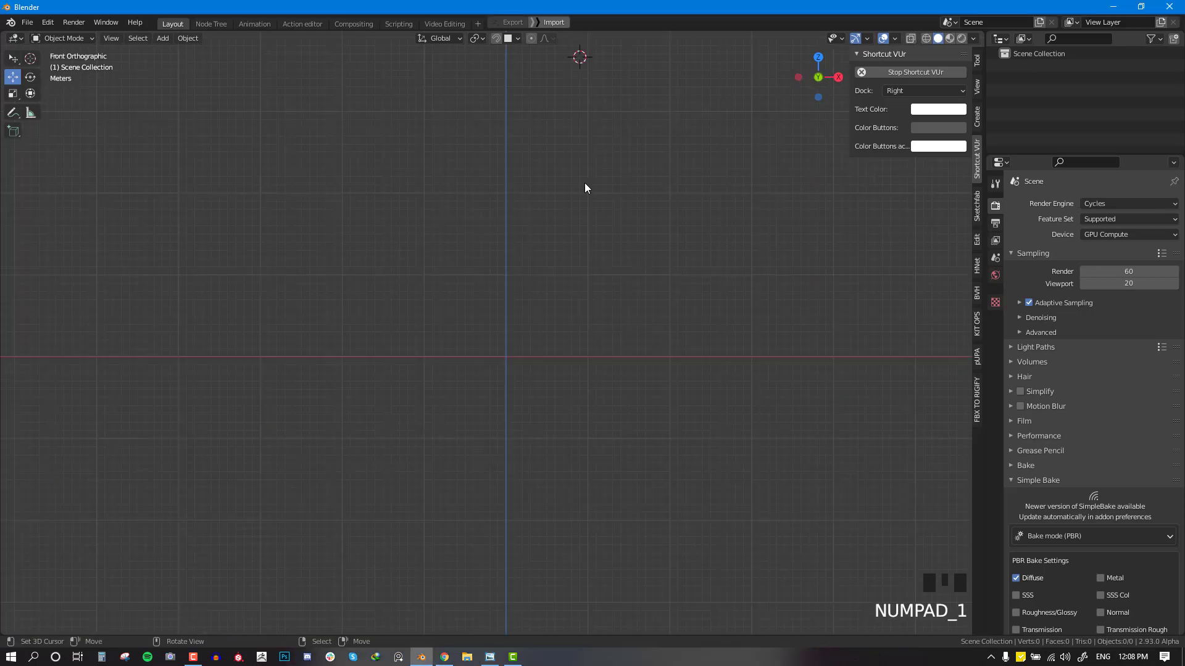
key("shift+s")
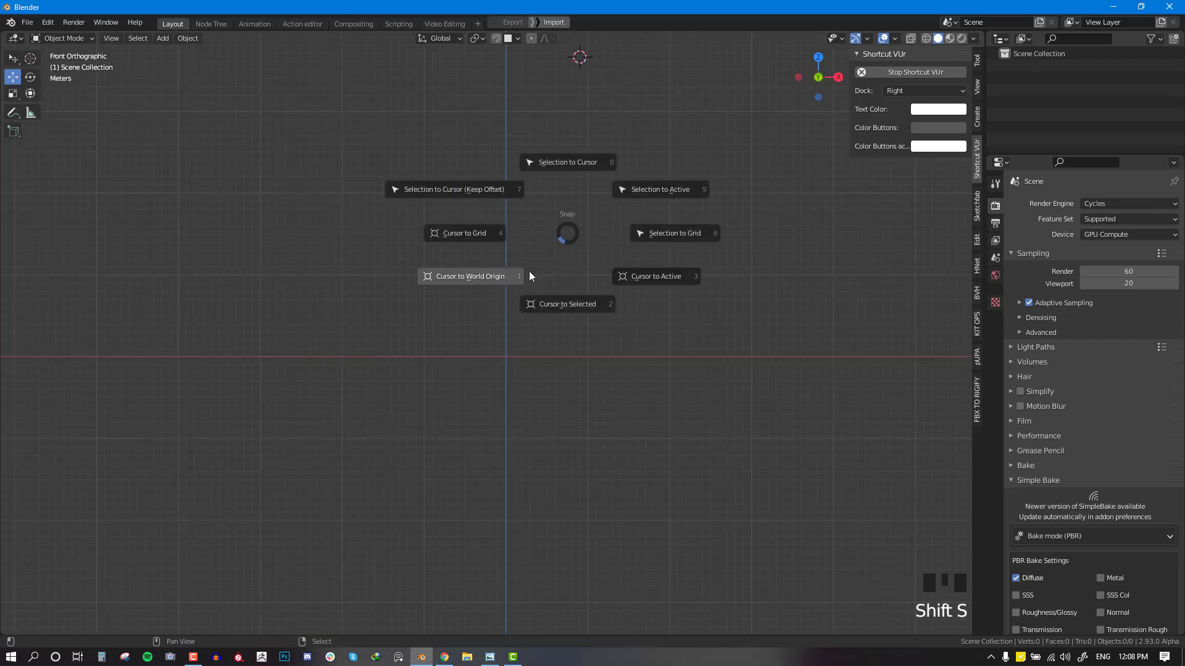
left_click(501, 275)
middle_click_drag(589, 254, 618, 218)
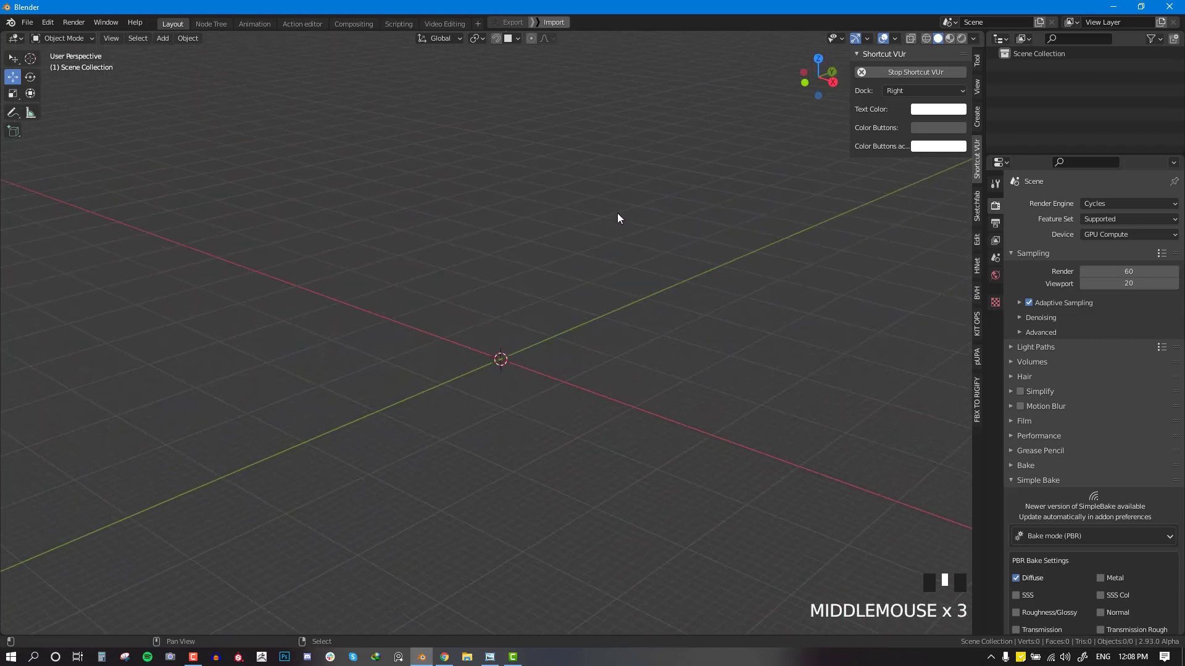
key("shift+a")
mouse_move(602, 242)
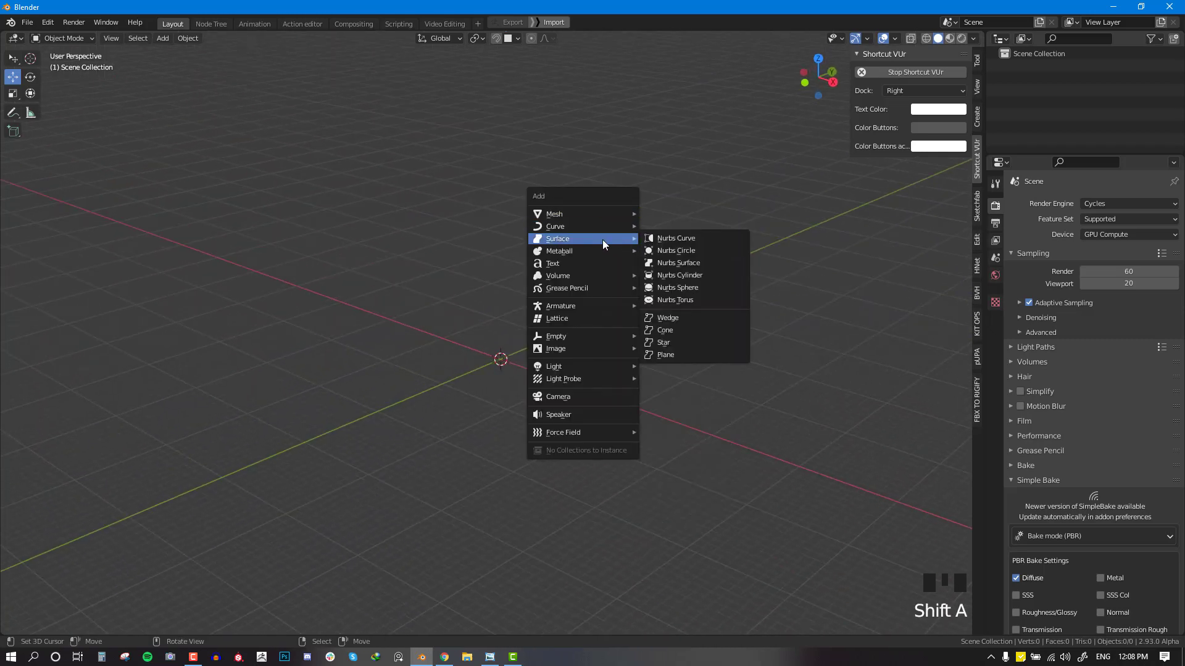
mouse_move(582, 350)
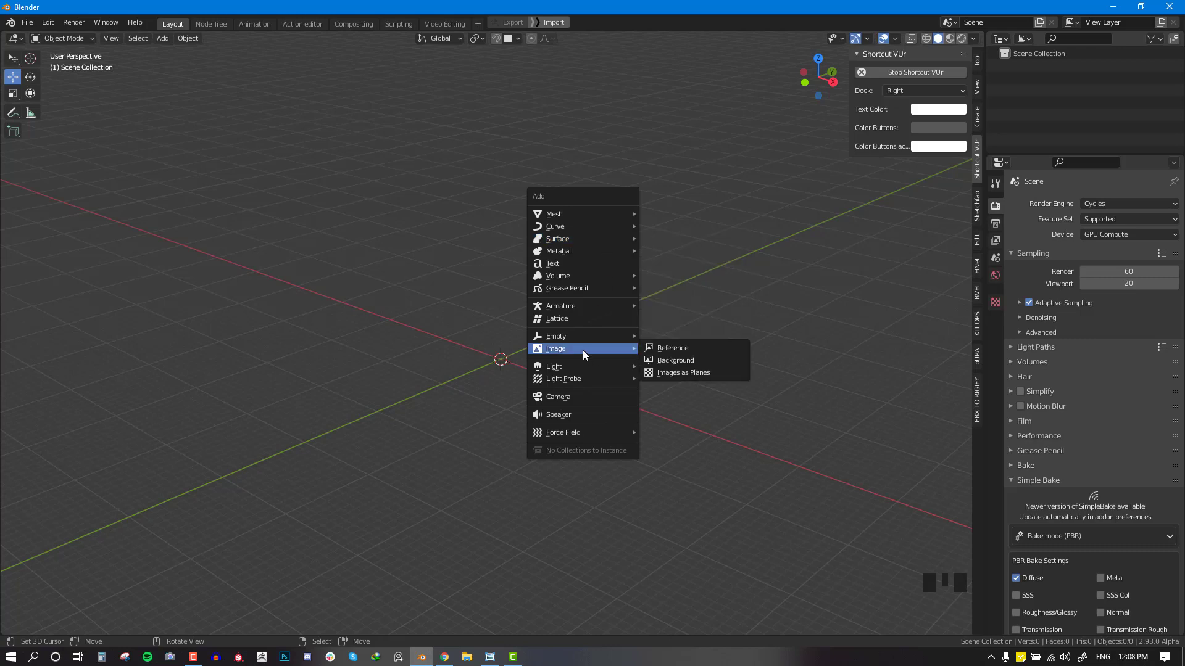
left_click(676, 350)
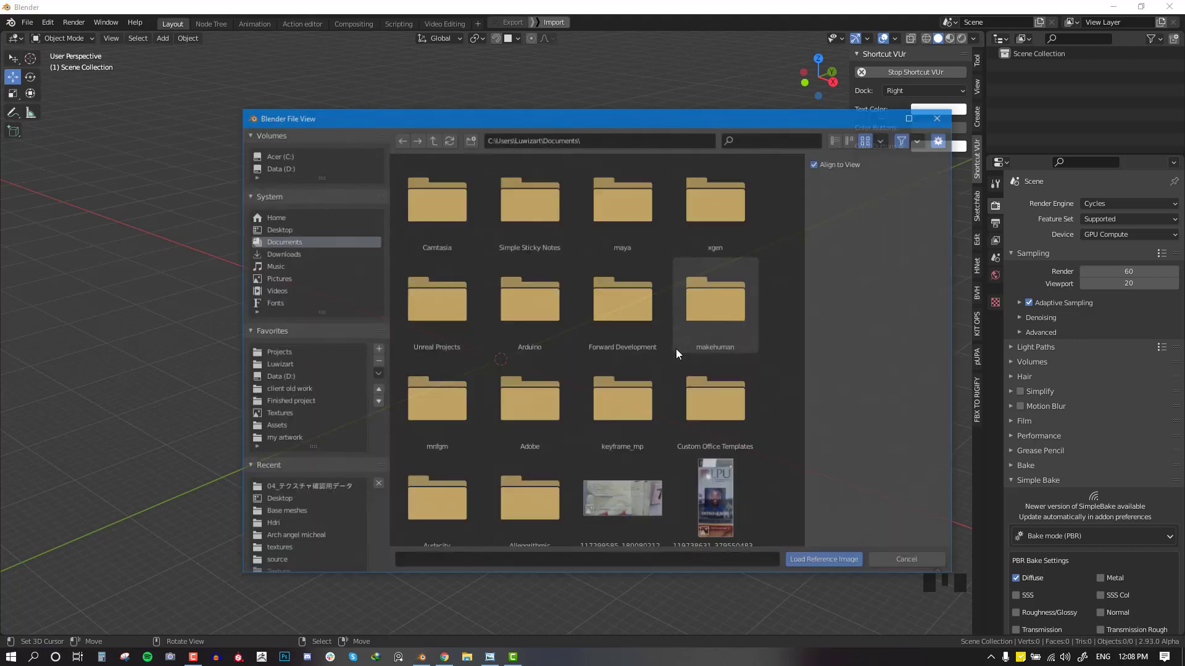
left_click(274, 229)
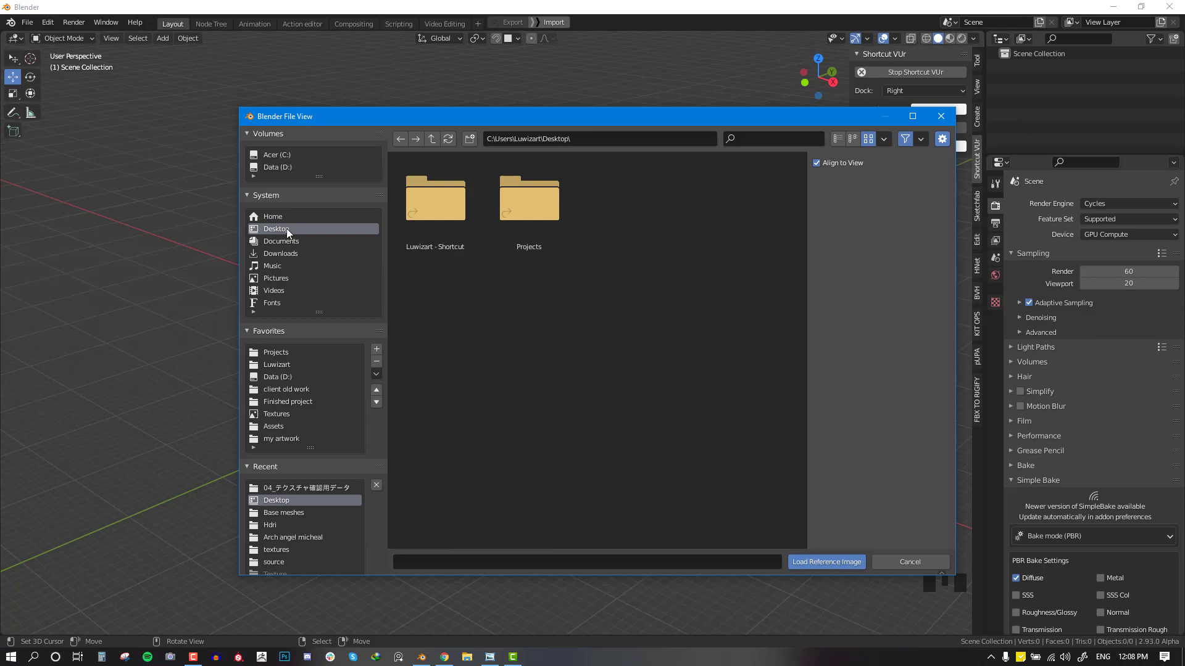
double_click(535, 227)
double_click(614, 236)
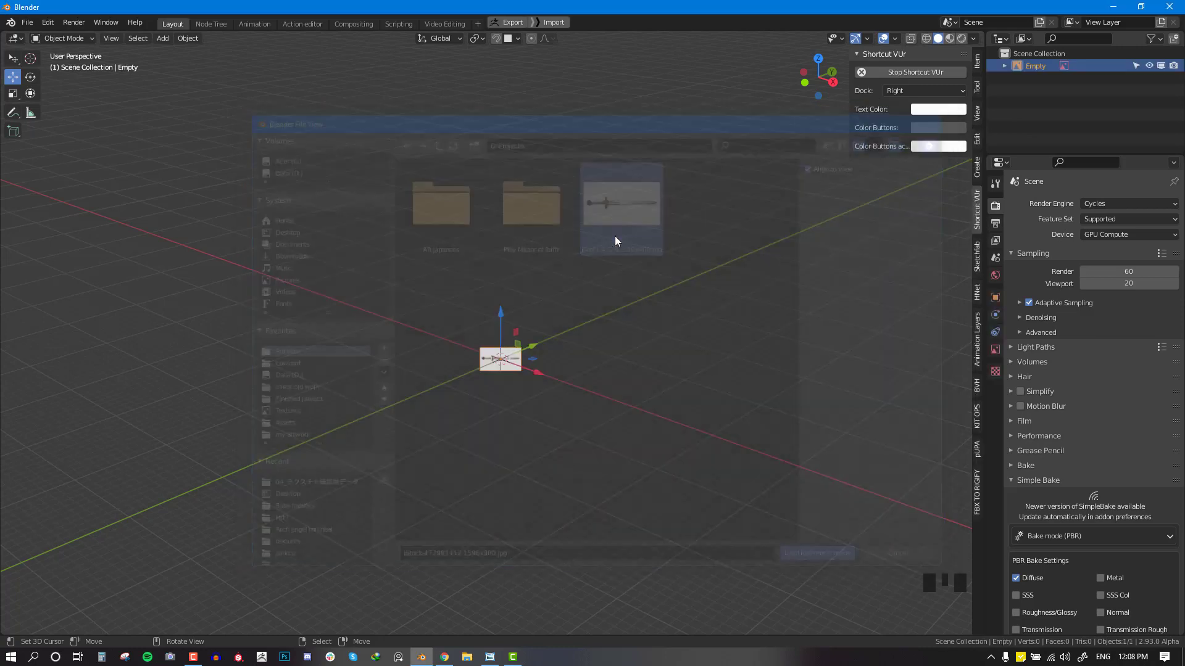
Step: Switch to the front view and delete the tilted reference image
key("KP_1")
scroll(551, 367, "up", 3)
key("x")
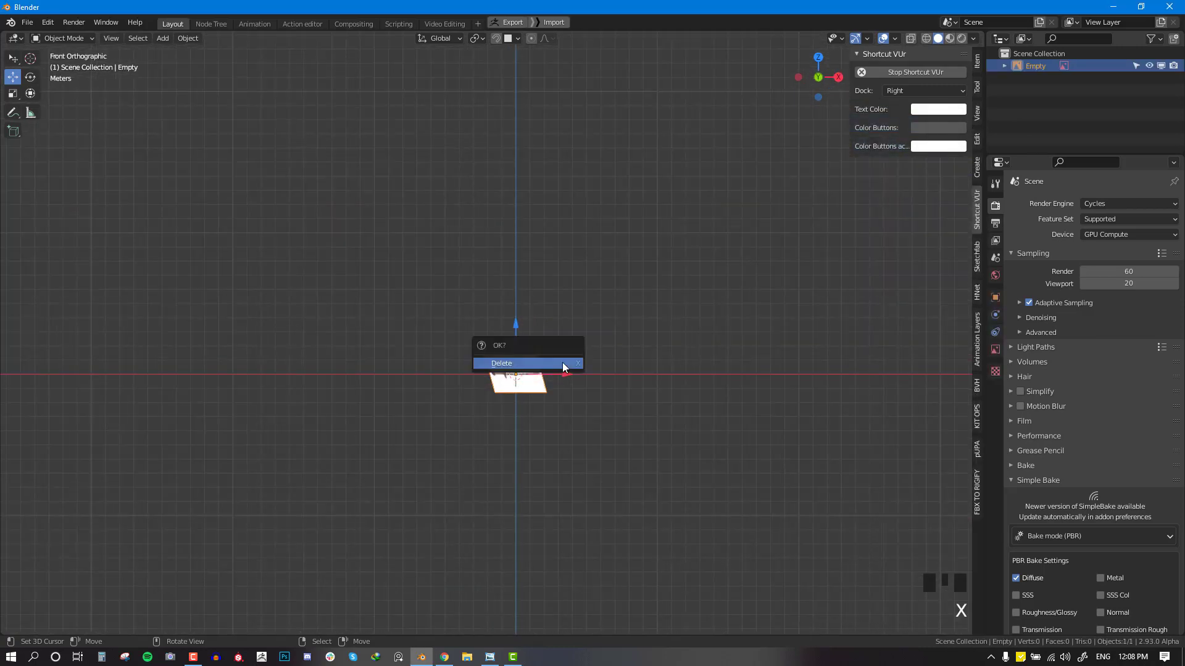
left_click(561, 363)
scroll(570, 287, "up", 3)
middle_click_drag(570, 286, 478, 314, "shift")
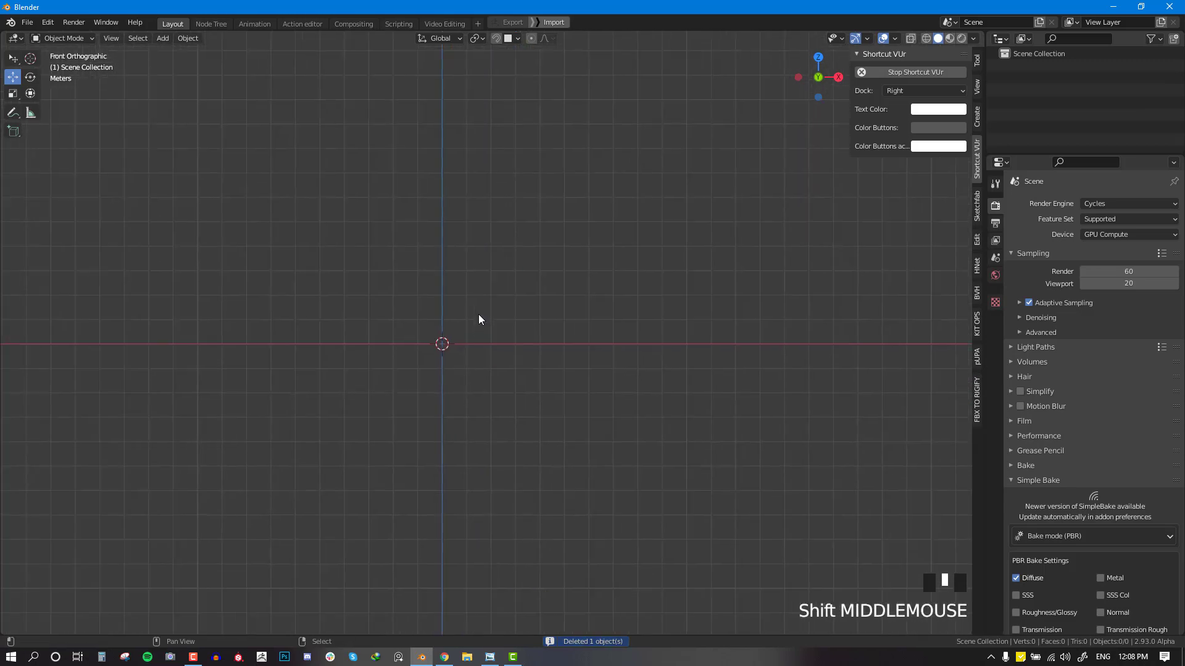
key("shift+a")
mouse_move(585, 232)
left_click(650, 237)
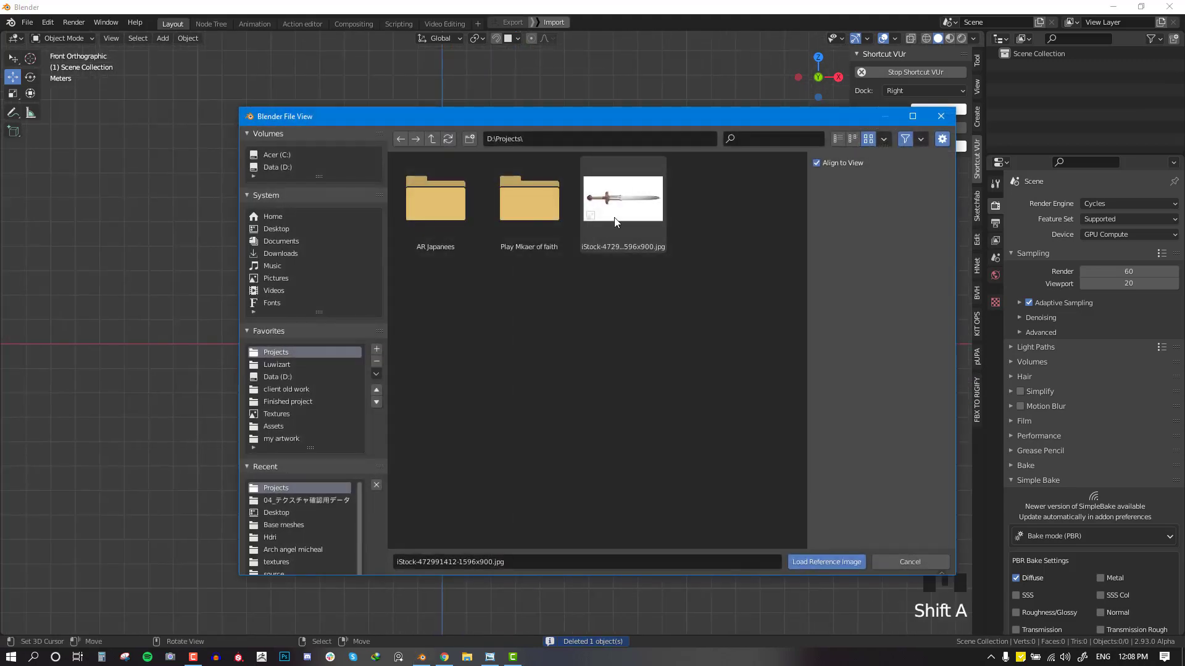
double_click(615, 222)
Step: Scale the sword reference image up to about 3.93 and return to the front view
key("s")
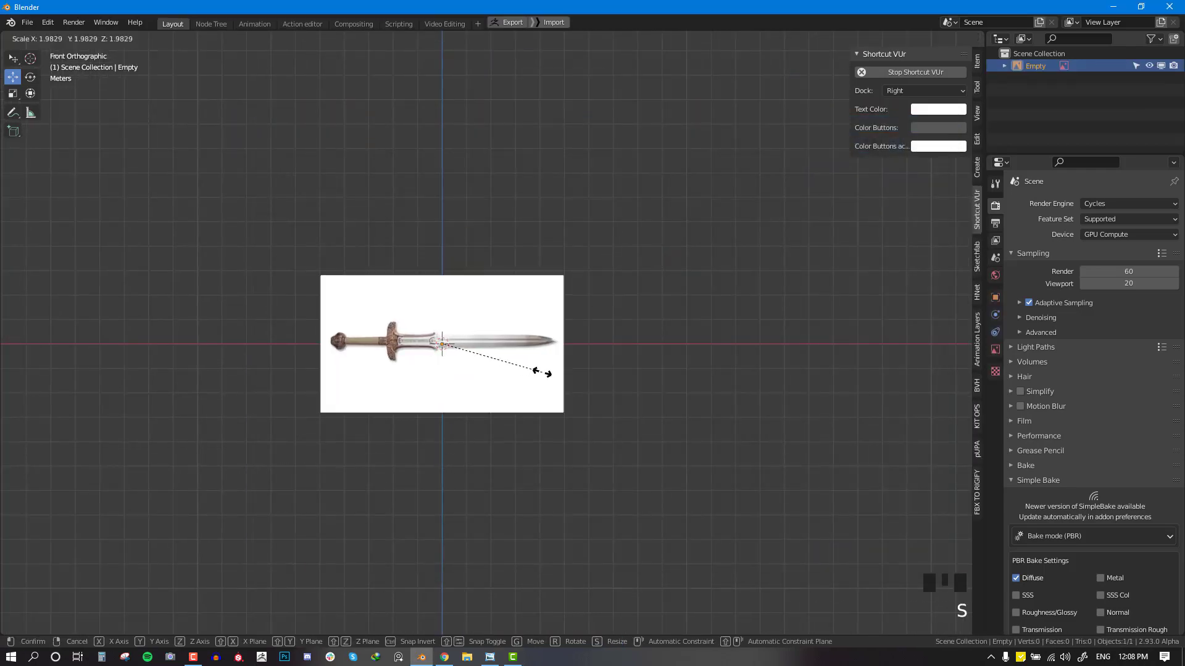
left_click(643, 389)
middle_click_drag(643, 389, 547, 405)
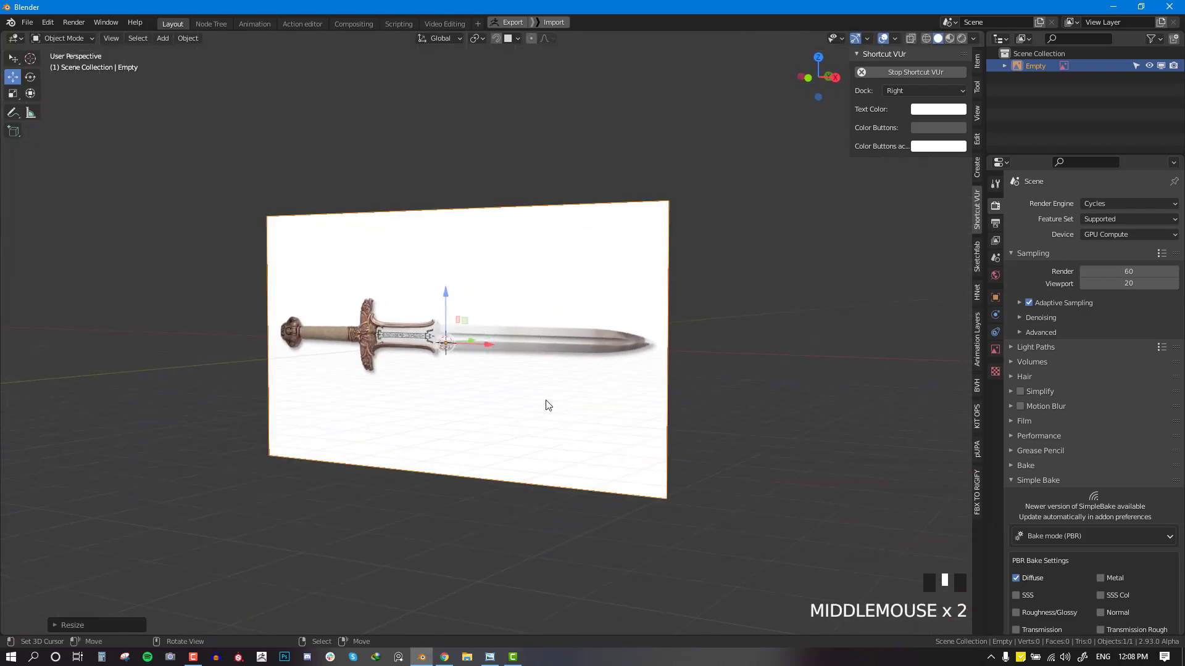
key("KP_1")
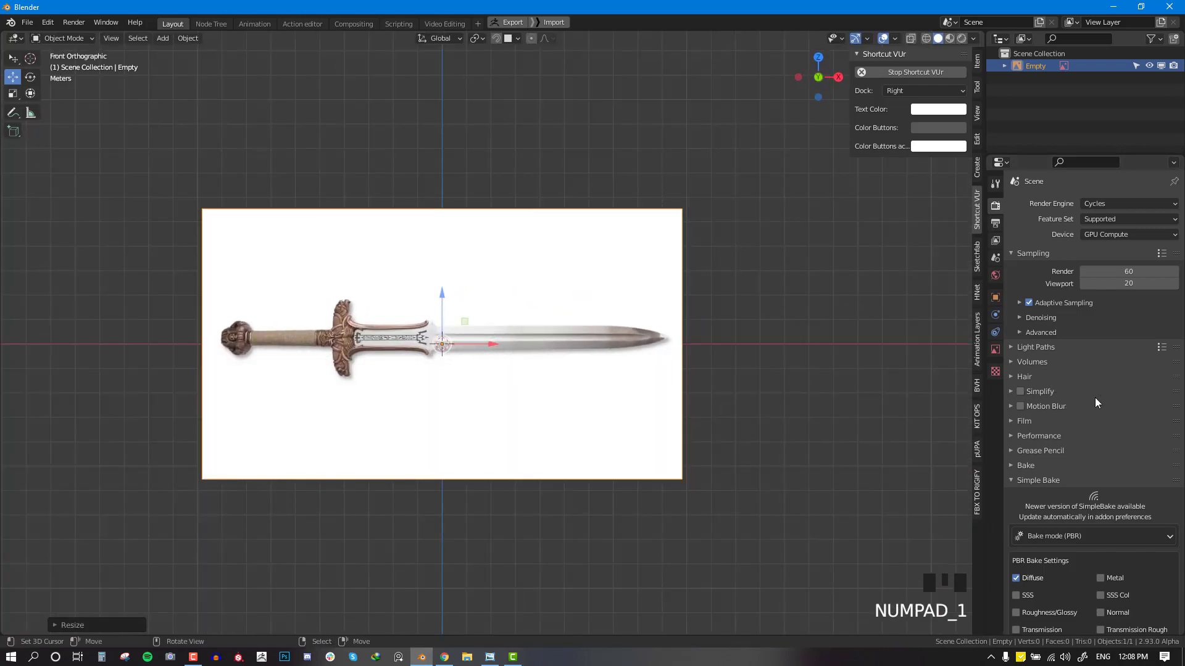
Step: Enable the opacity setting in the reference image's properties and adjust it to 1.000
left_click(995, 349)
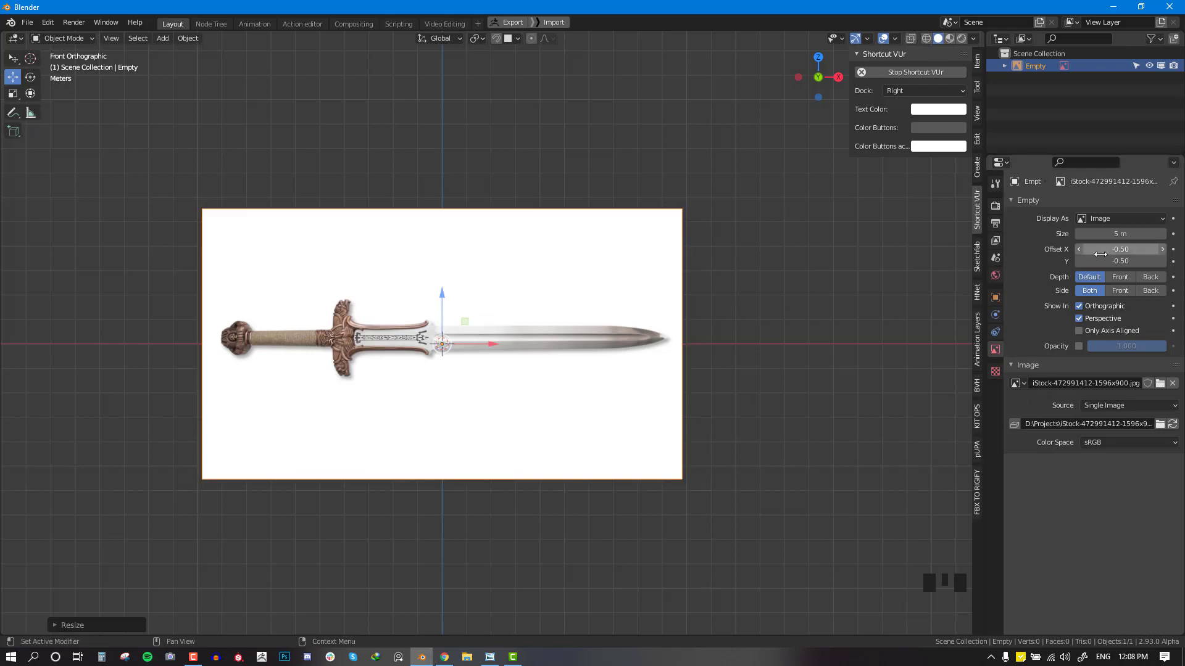
left_click(1078, 346)
left_click_drag(1125, 348, 1166, 348)
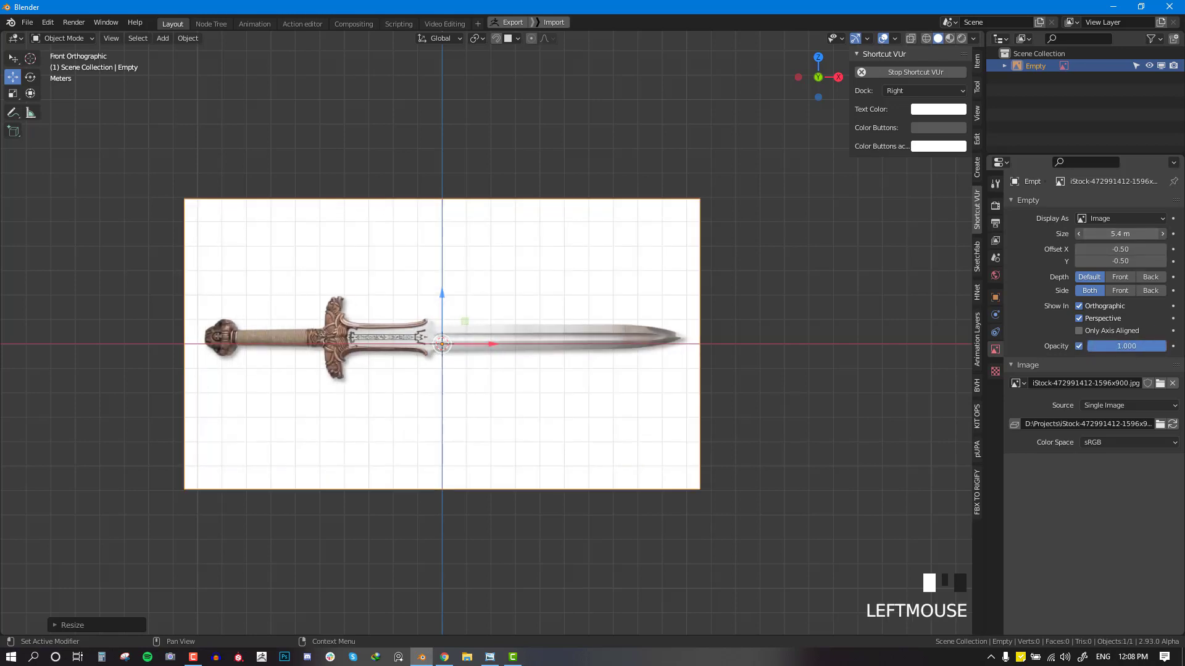
Step: Try changing the reference image's size and shifting its X offset to -0.44, undoing these changes
key("ctrl+z")
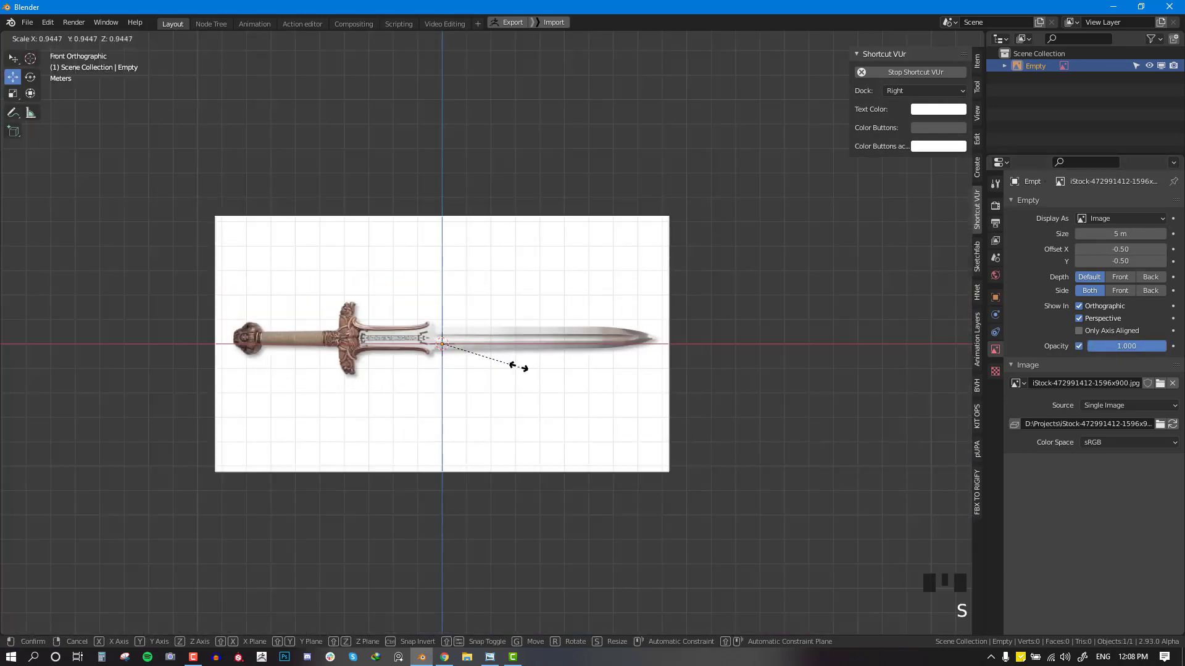
left_click_drag(1120, 249, 1124, 249)
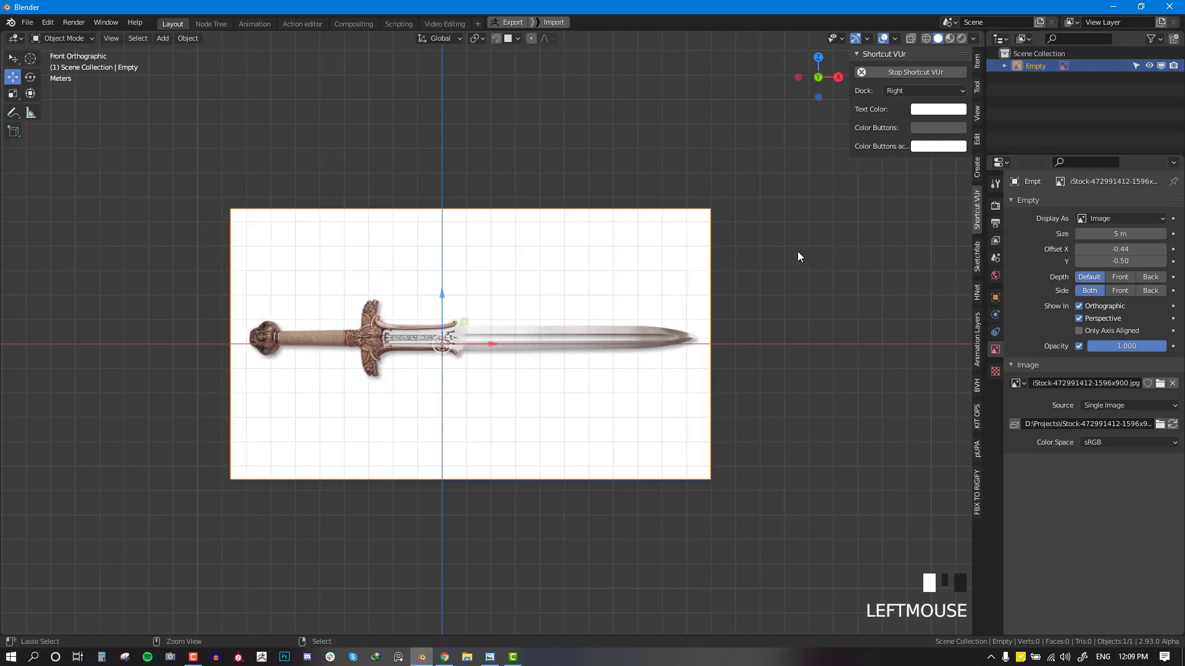
key("ctrl+z")
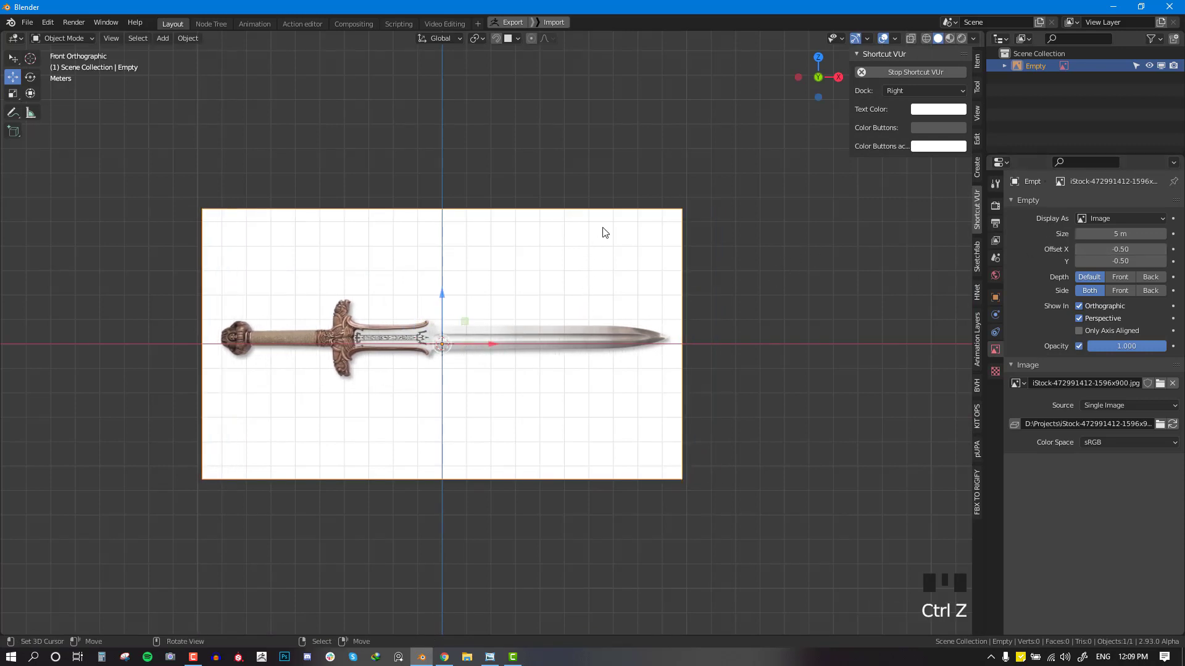
Step: Set the reference image's Y rotation to 90° so the sword stands vertically, and return to front view
left_click(976, 68)
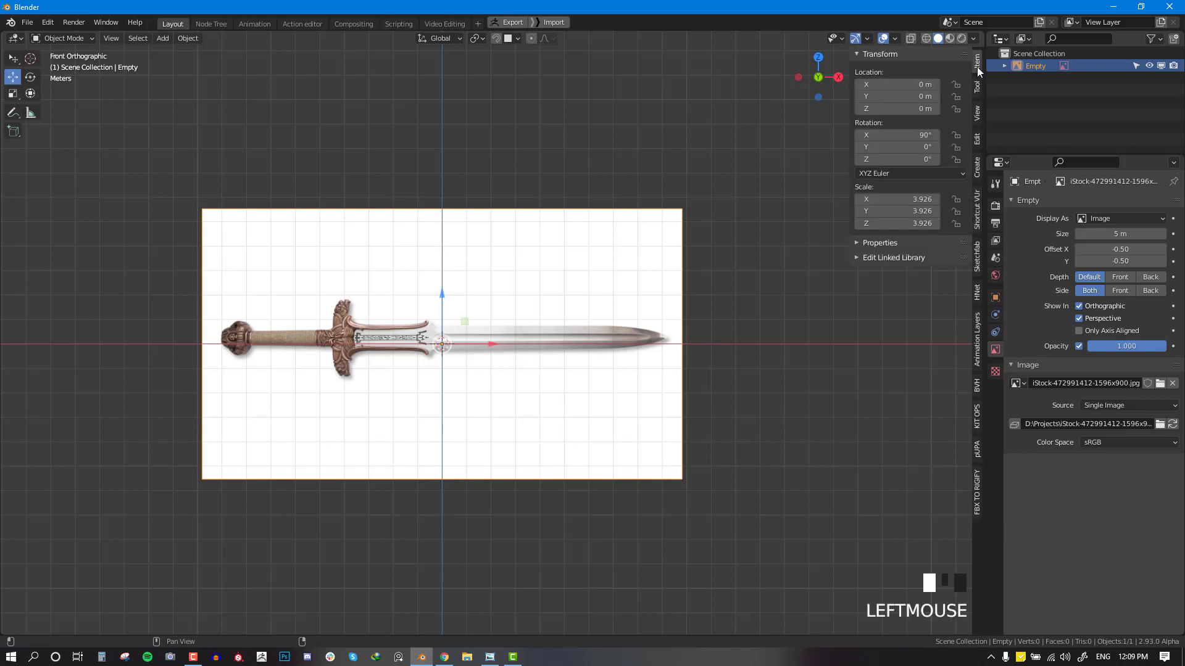
left_click(895, 111)
key("Escape")
left_click(895, 111)
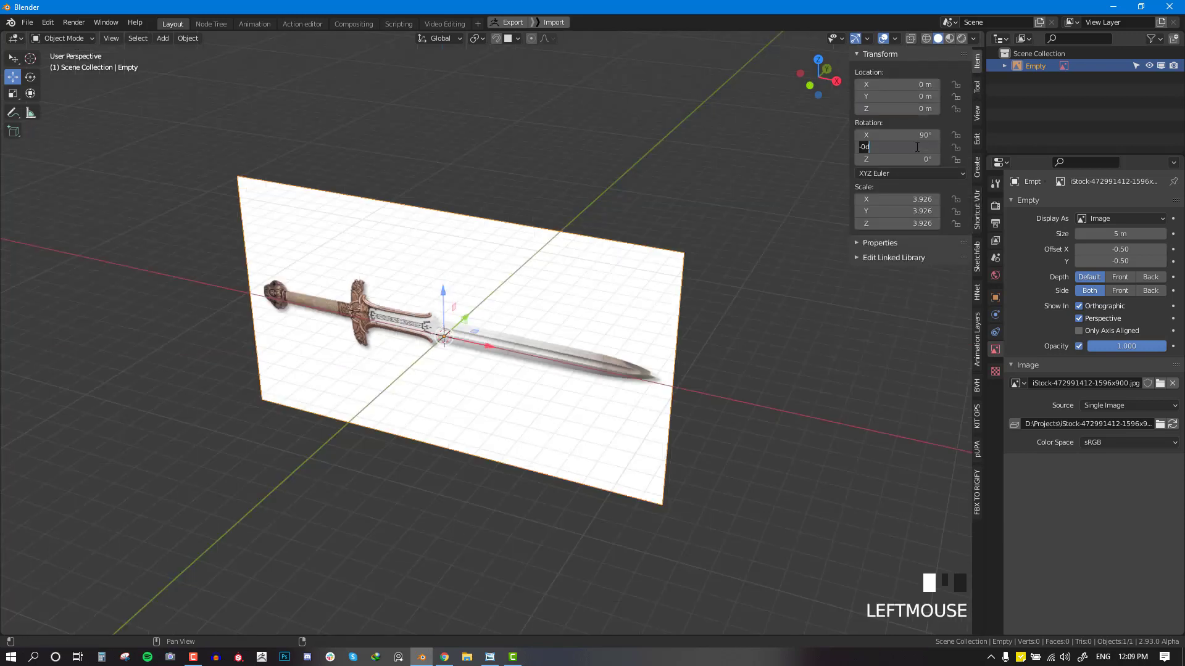
left_click(917, 147)
type("90")
key("Return")
key("KP_1")
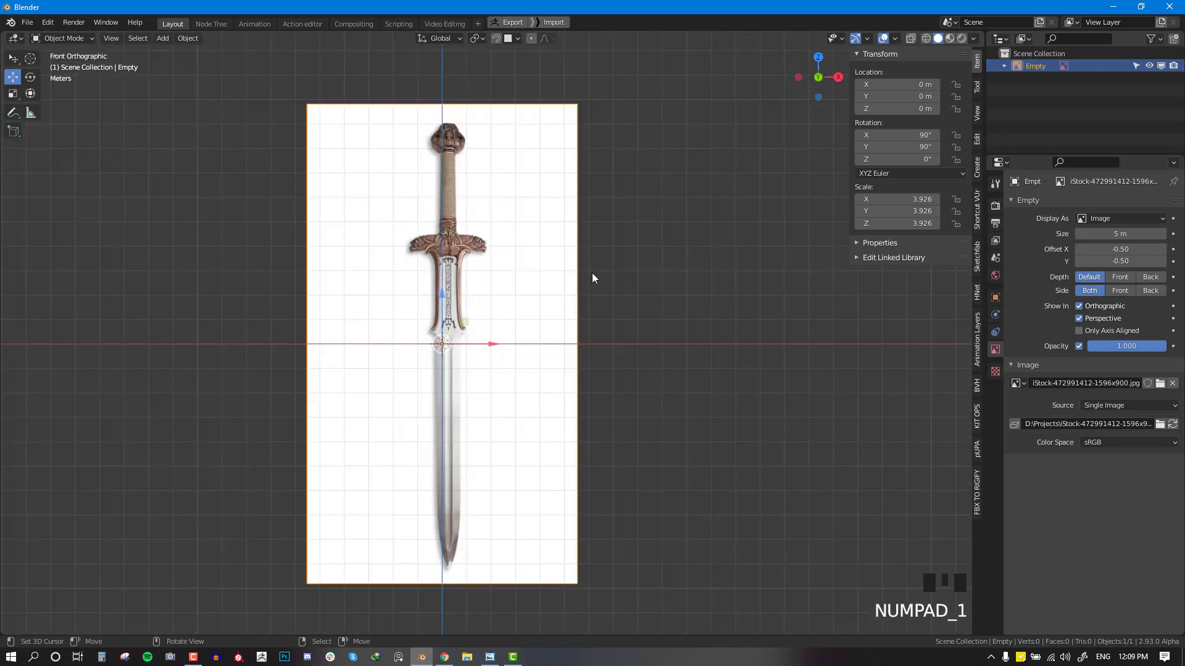
Step: Lower the selected reference image's opacity to about 0.377 in front view
scroll(593, 274, "down", 2)
key("alt+a")
middle_click_drag(611, 289, 518, 307)
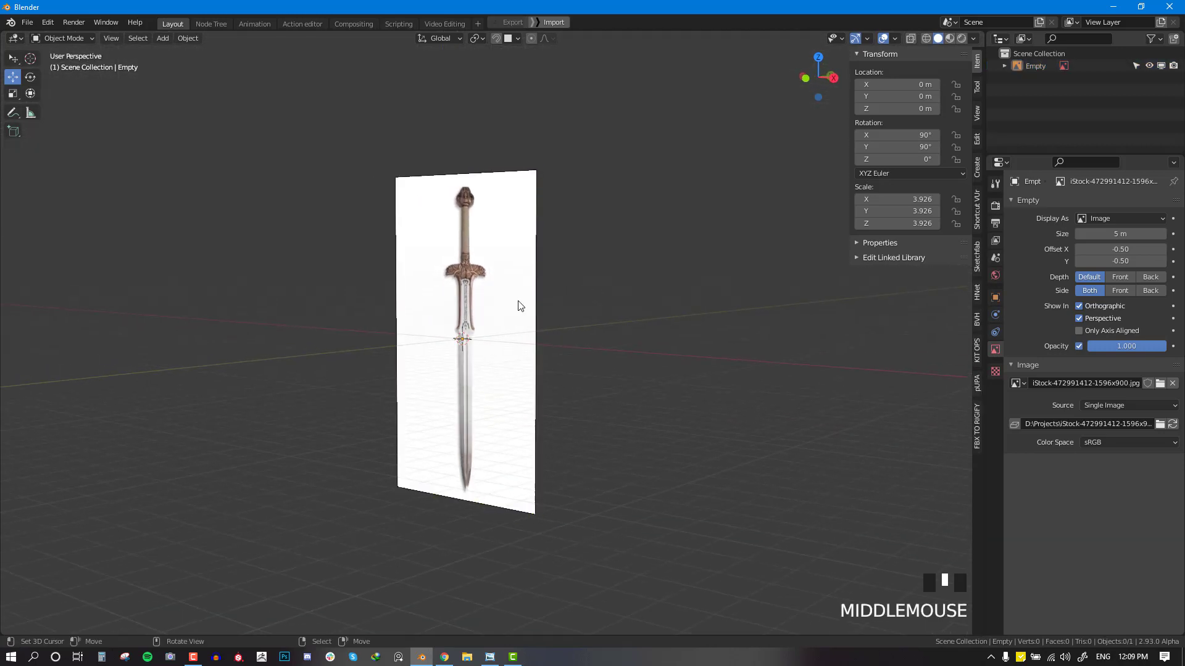
key("ctrl+z")
key("KP_1")
left_click_drag(1138, 356, 1088, 357)
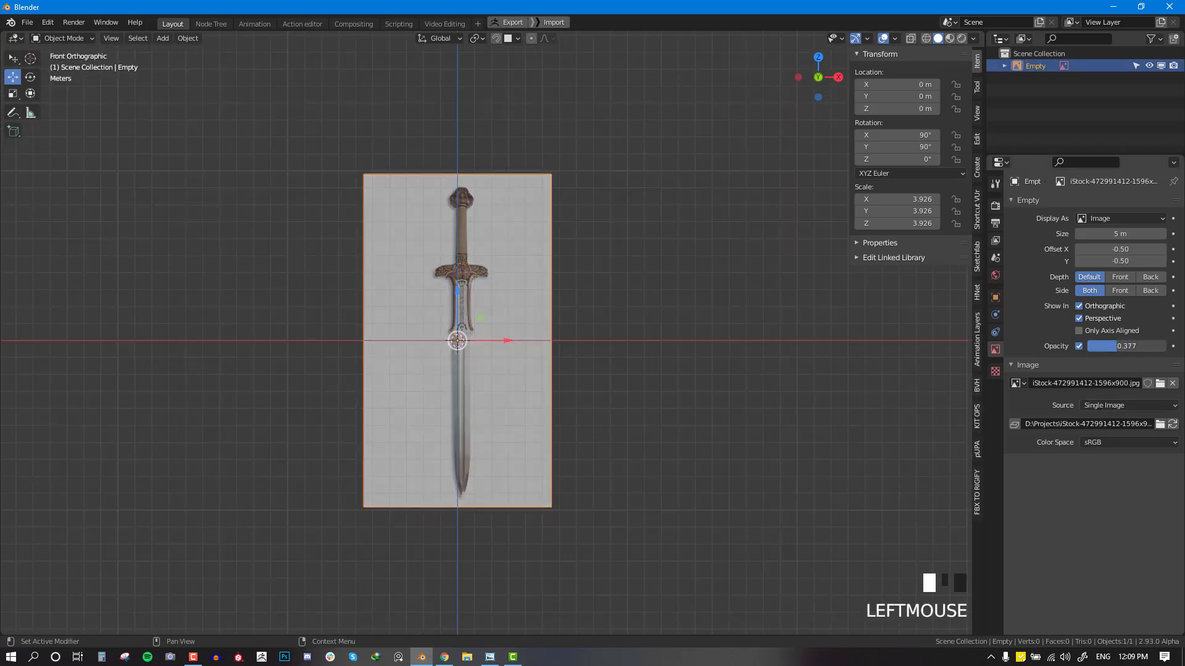
Step: Examine how closely the sword's centre line follows the vertical axis around the guard and upper blade in front view
key("alt+a")
scroll(483, 269, "up", 5)
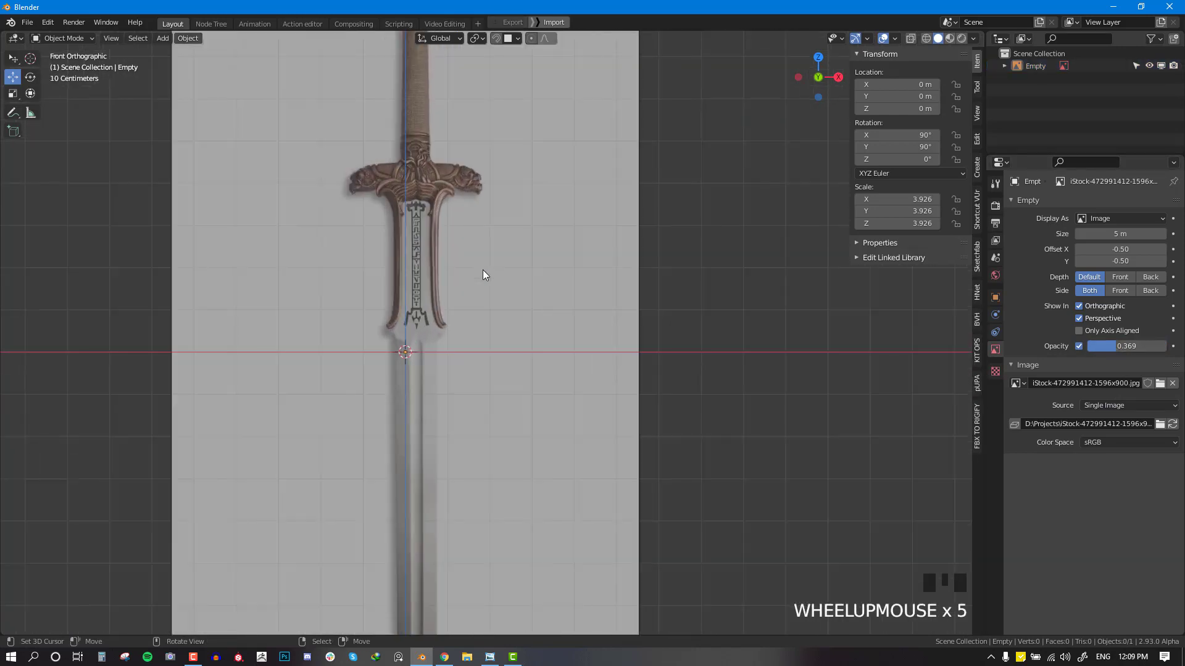
scroll(450, 256, "up", 1, "shift")
middle_click(451, 266, "shift")
scroll(457, 302, "up", 3)
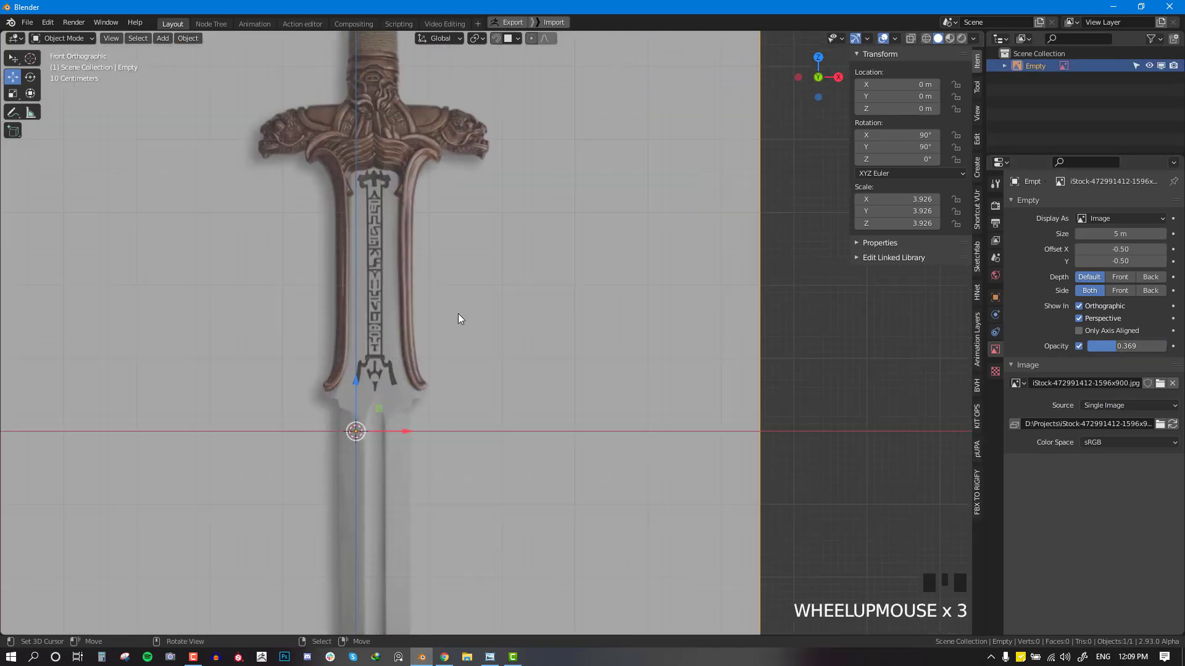
scroll(384, 436, "up", 1)
middle_click_drag(384, 435, 398, 413, "shift")
scroll(405, 412, "down", 5)
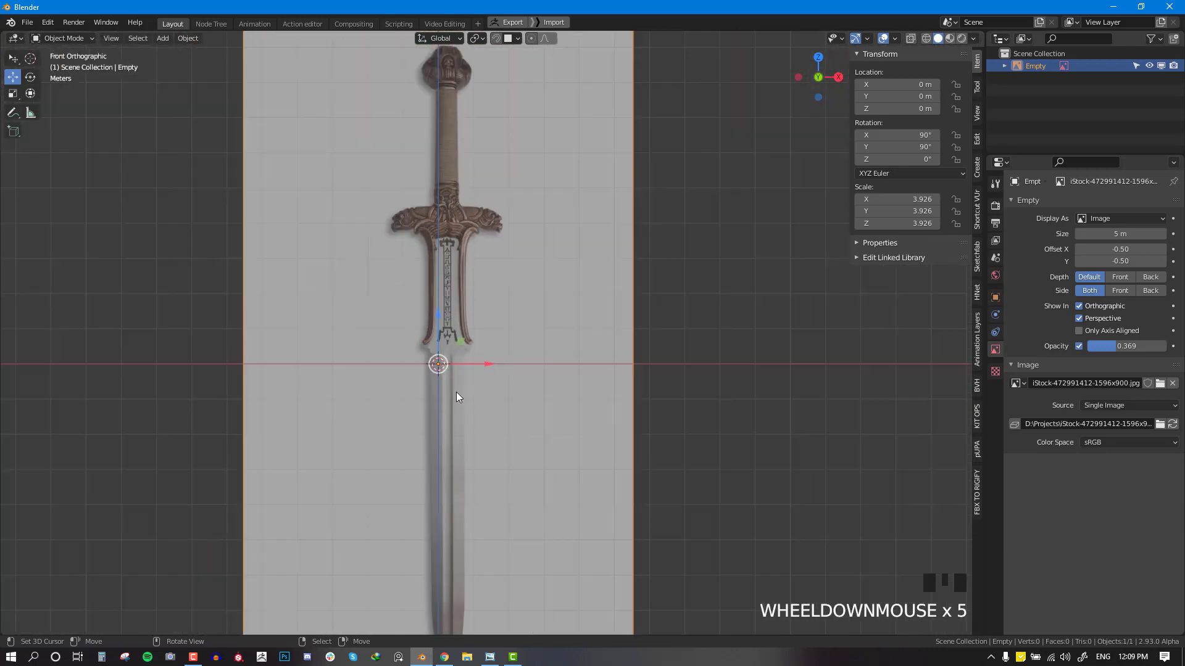
Step: Apply Origin to Geometry to the reference image and return to front view
right_click(513, 342)
key("q")
left_click(646, 240)
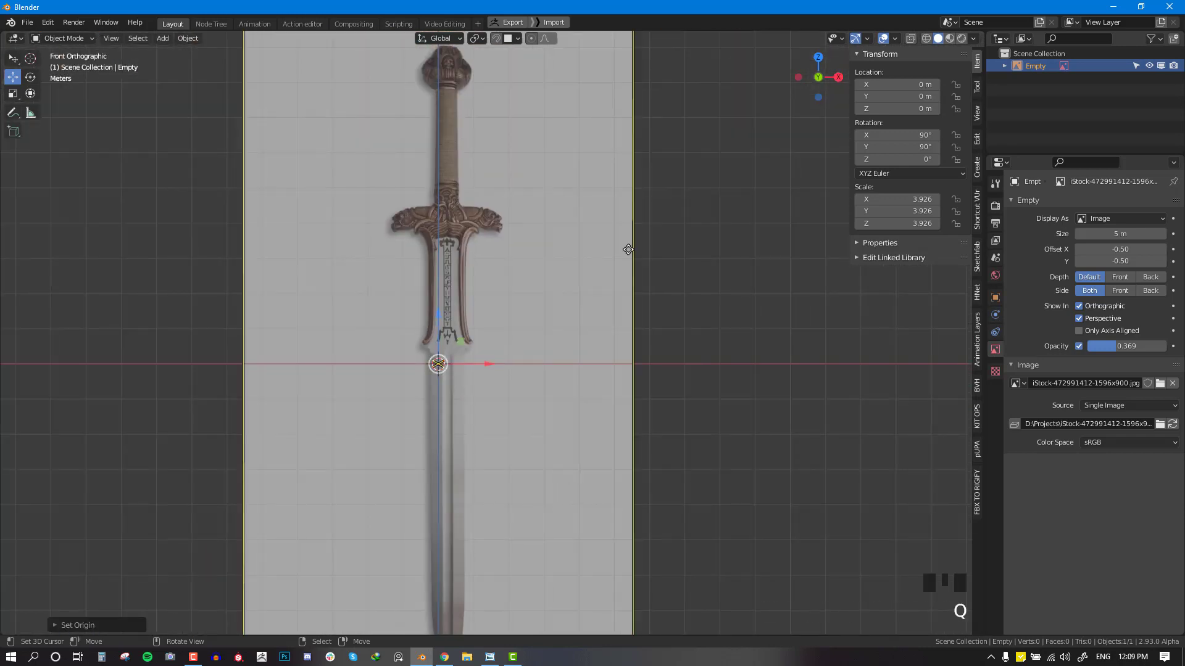
middle_click_drag(545, 302, 523, 315)
key("KP_1")
Step: Move the reference image along X to about -0.233 m so the sword's centre sits on the vertical axis
scroll(487, 345, "up", 4)
scroll(458, 400, "down", 1)
left_click_drag(440, 388, 431, 386)
scroll(430, 386, "up", 1)
middle_click_drag(512, 278, 524, 458, "shift")
scroll(507, 250, "up", 2)
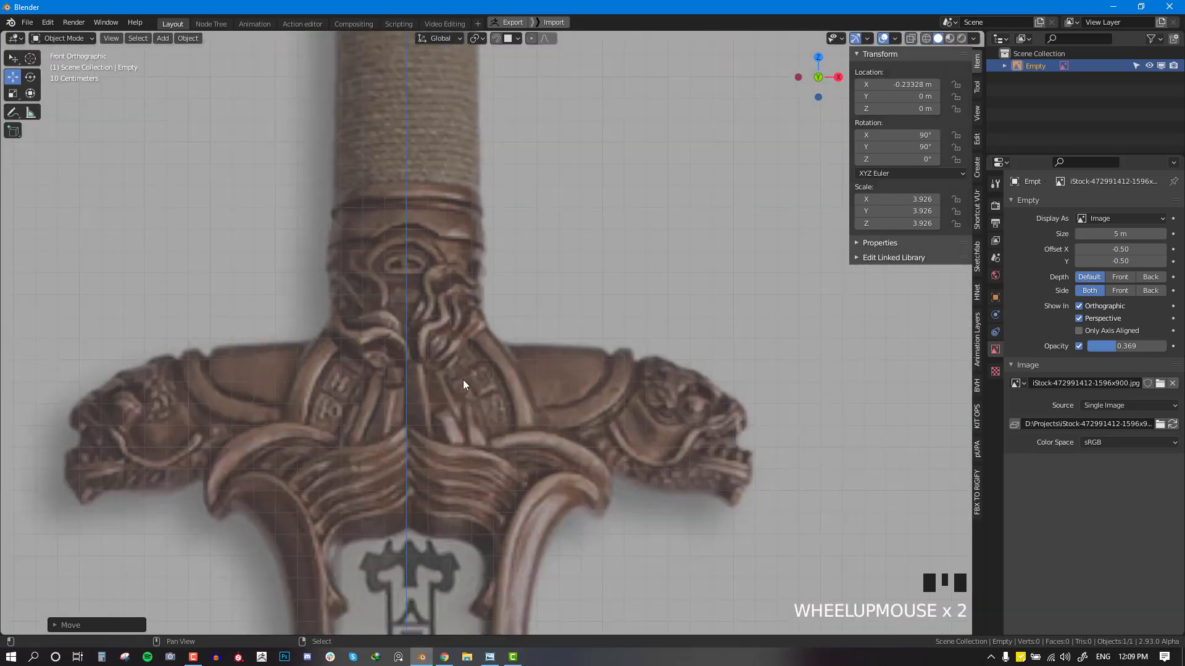
Step: Fine-tune the reference image's X location to -0.24028 m, matching the guard's centre line to the axis
middle_click_drag(463, 382, 476, 255, "shift")
scroll(467, 339, "down", 1)
middle_click_drag(466, 338, 473, 280, "shift")
scroll(475, 279, "up", 3)
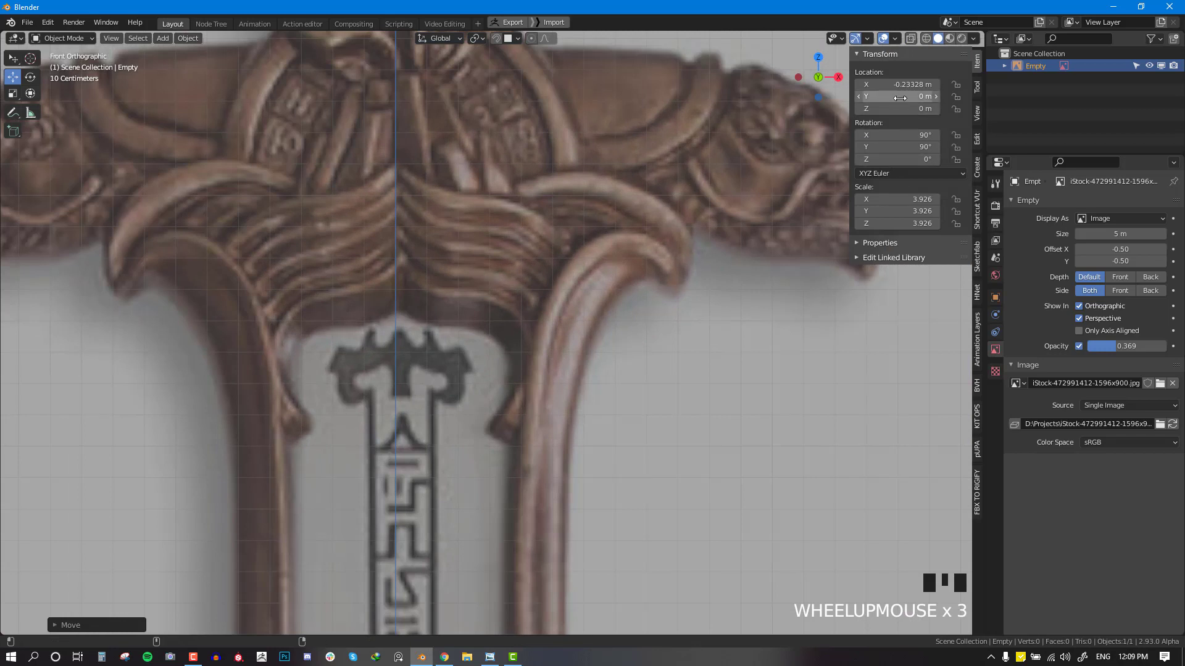
left_click_drag(900, 84, 890, 85, "shift")
scroll(527, 393, "down", 4)
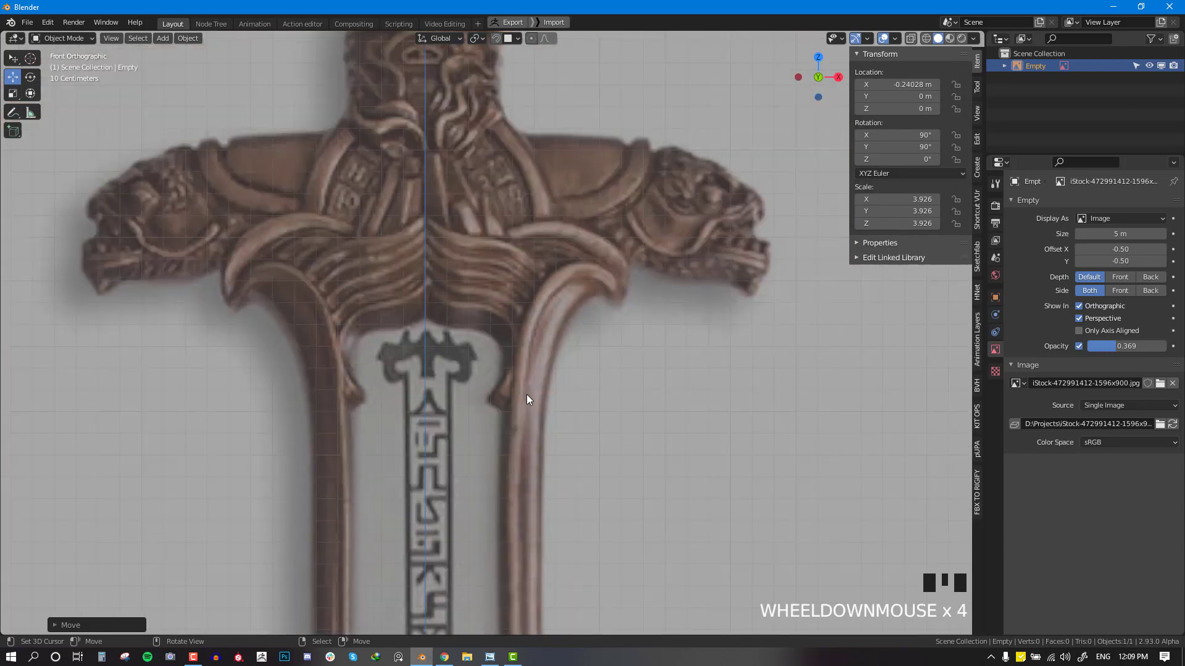
Step: Raise the reference image along Z to about 9.93 m so the sword stands above the ground line, and deselect it
scroll(526, 394, "down", 2)
scroll(533, 407, "down", 3)
middle_click_drag(533, 407, 555, 386)
key("KP_1")
left_click_drag(480, 390, 558, 147)
middle_click_drag(557, 147, 565, 267, "shift")
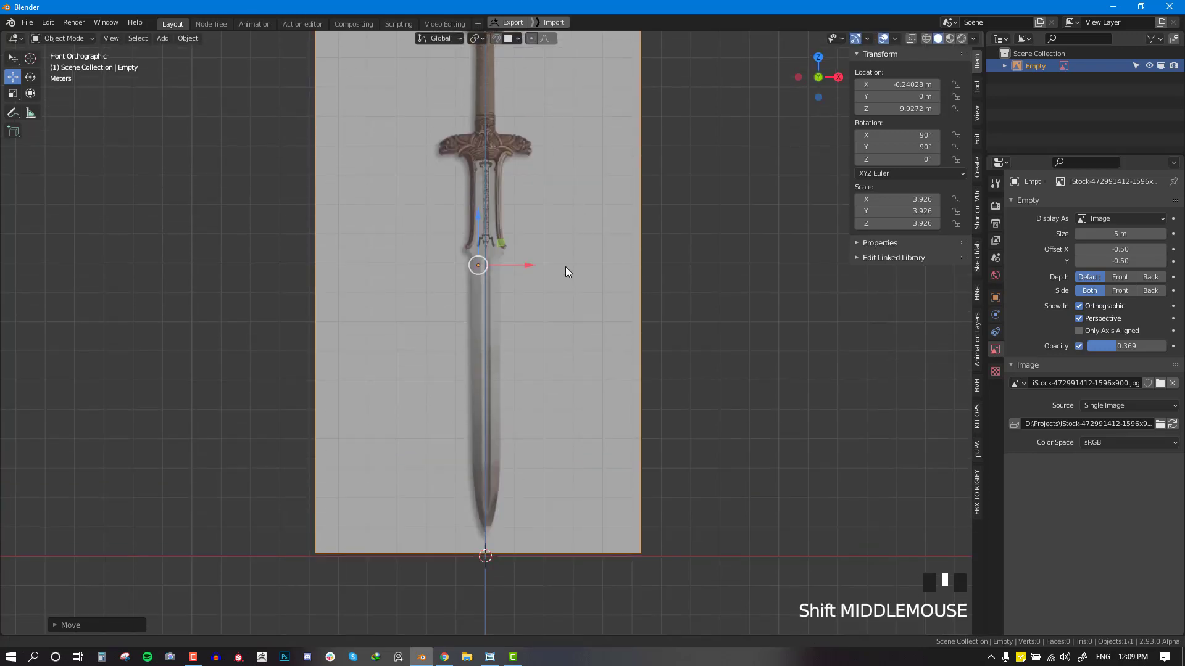
key("alt+a")
middle_click_drag(632, 198, 572, 260)
key("KP_1")
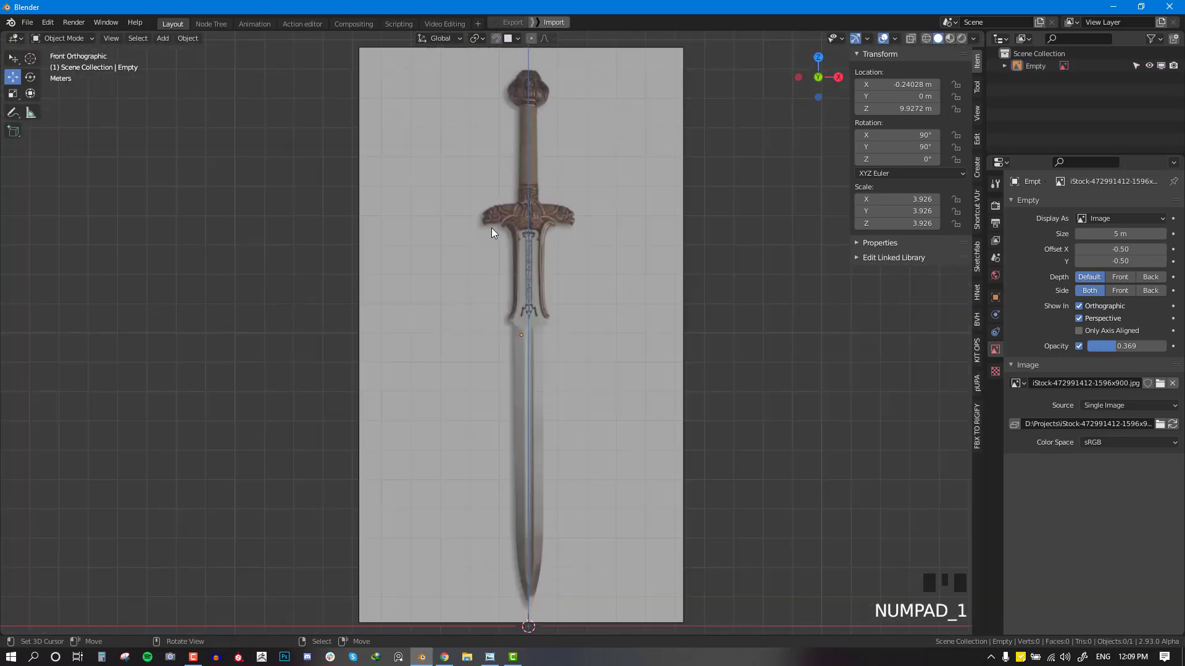
Step: Add a plane mesh to the scene
key("shift+a")
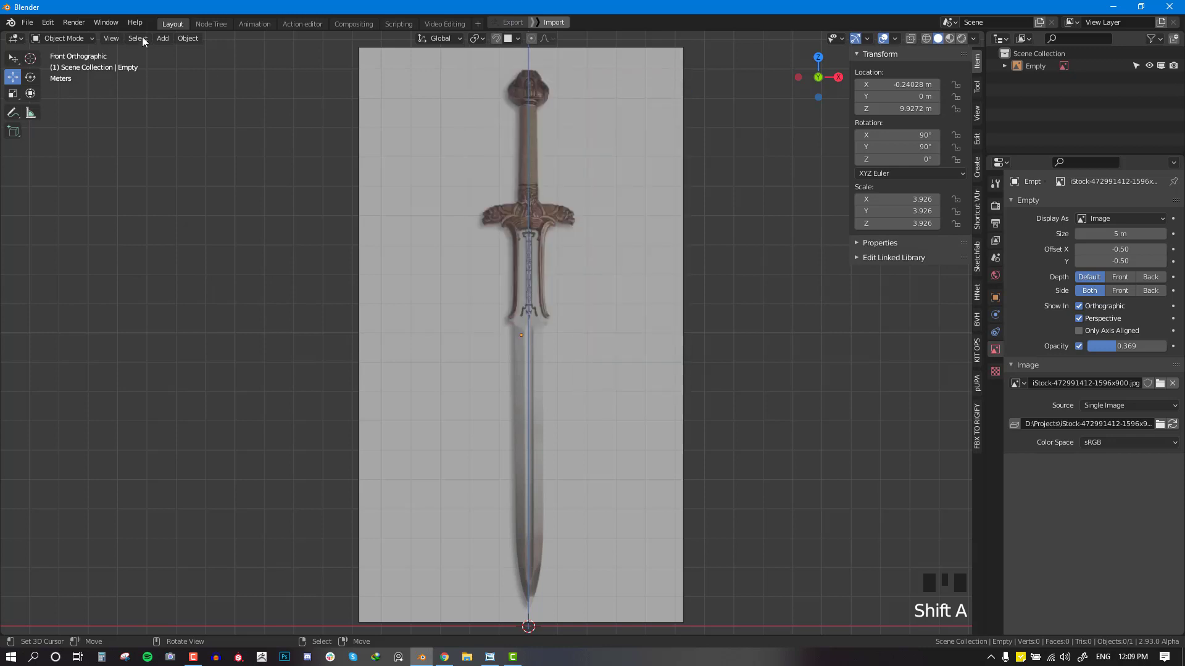
left_click(163, 38)
mouse_move(246, 54)
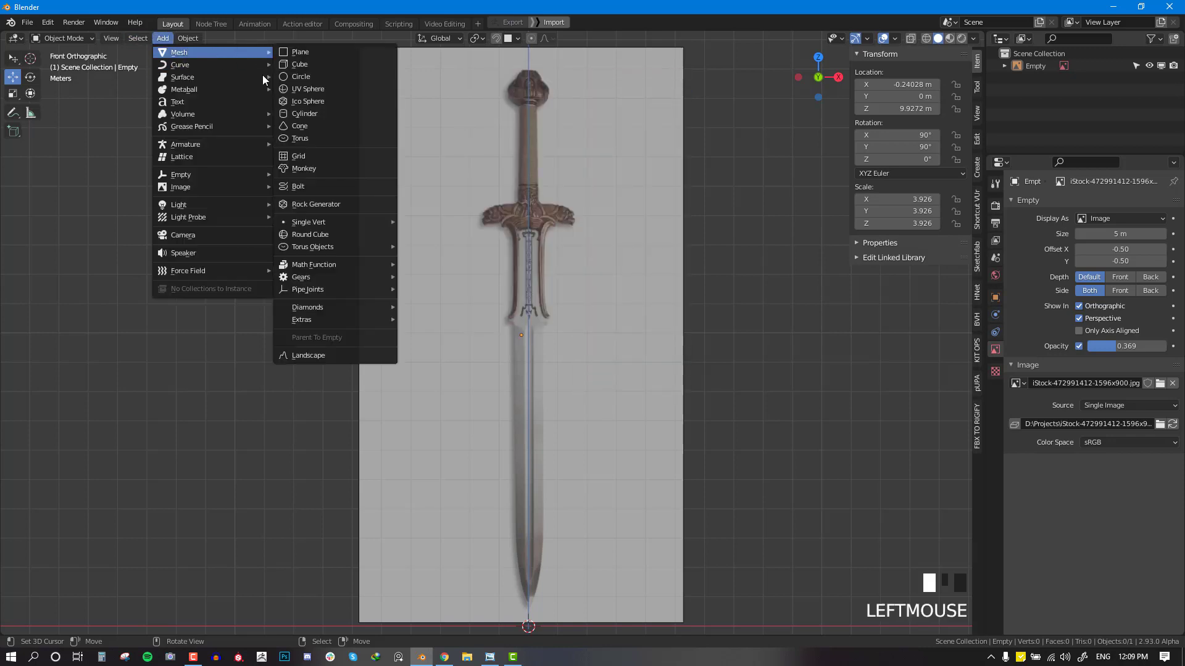
key("shift+a")
mouse_move(533, 47)
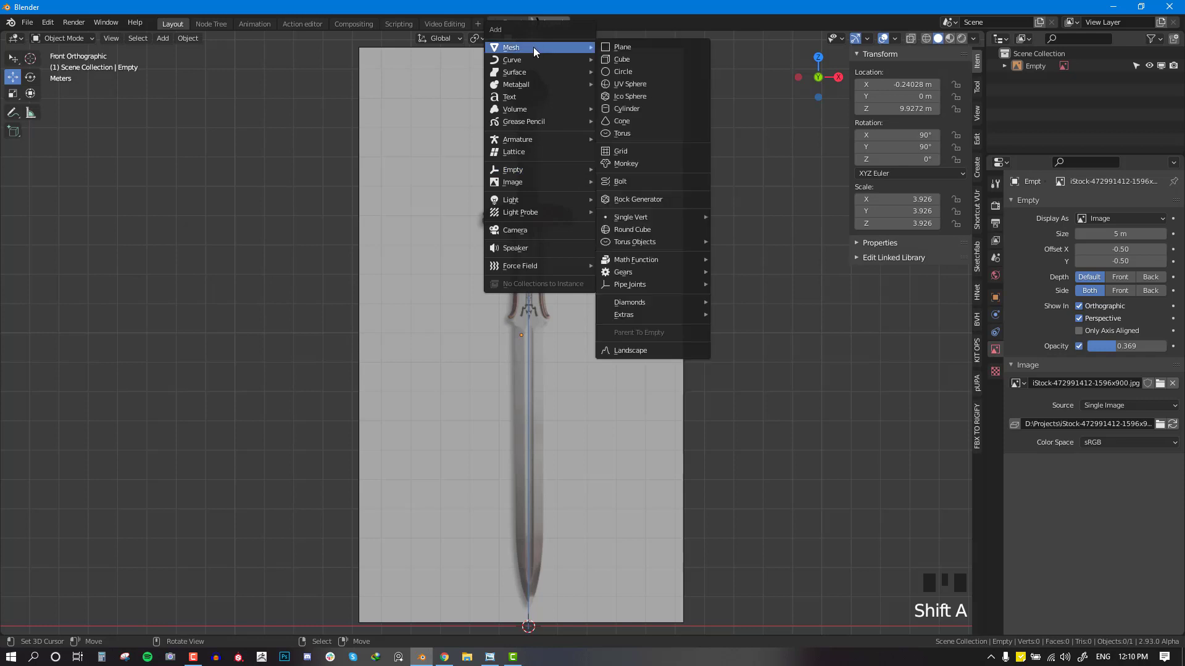
left_click(620, 48)
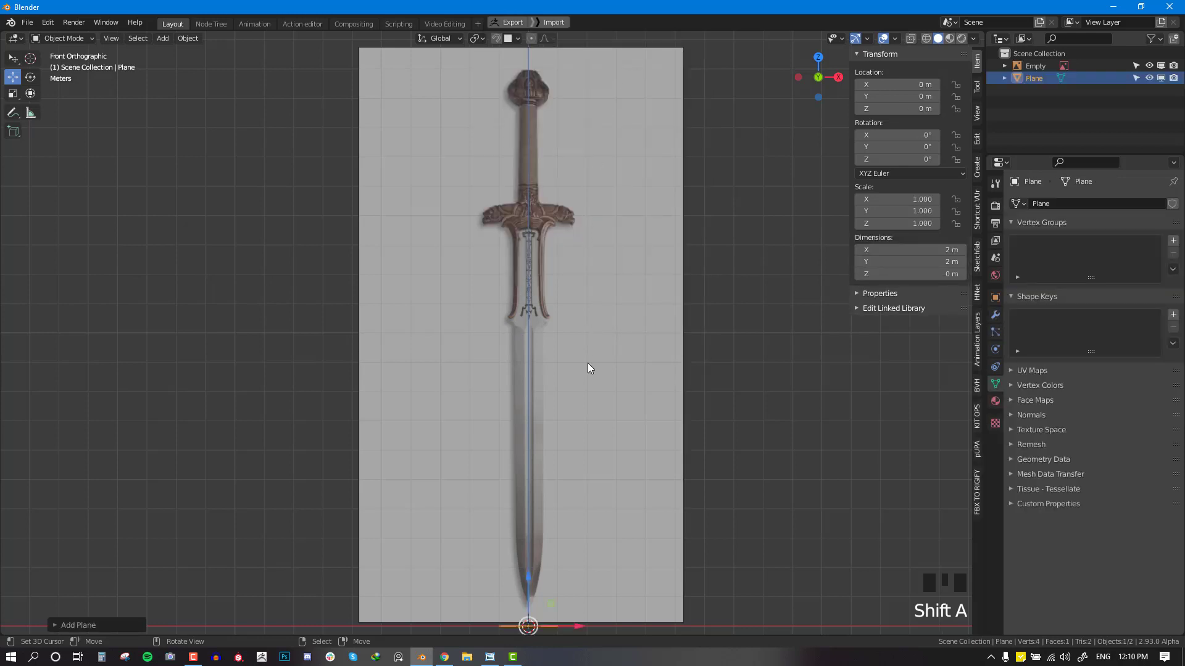
Step: Rotate the plane 90° about the X axis so it faces the front view
middle_click_drag(588, 368, 570, 351, "shift")
key("r")
key("x")
key("9")
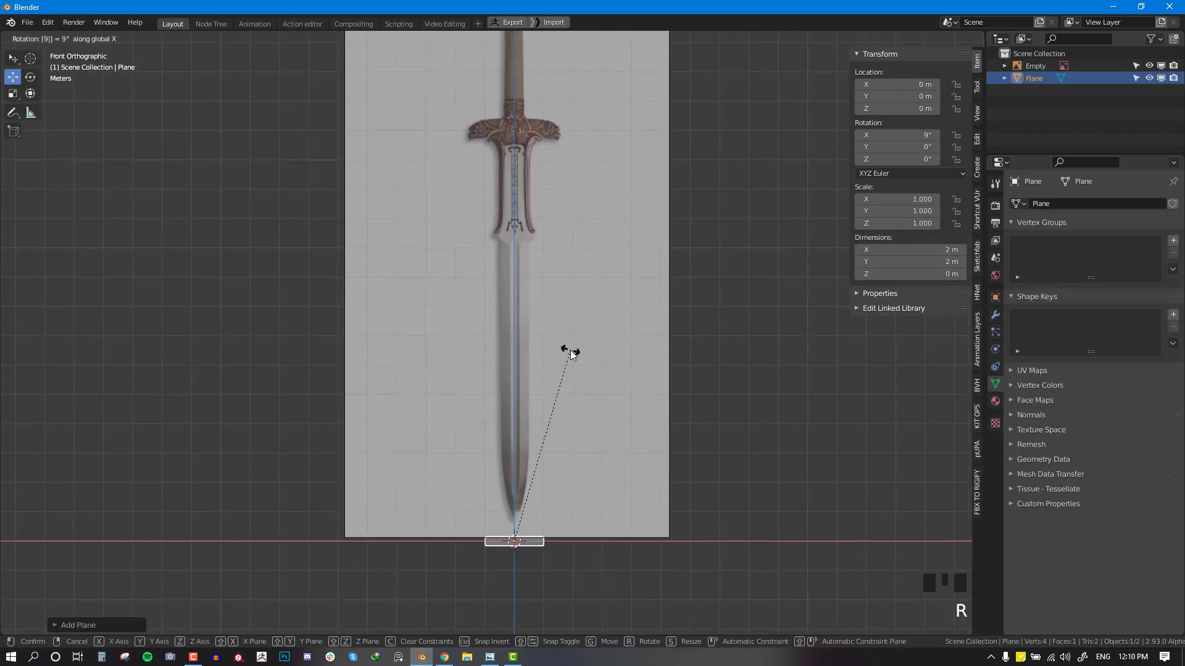
key("0")
key("Return")
Step: Move the plane up the blade to about Z 9.17 m and scale it to about 0.532 to match the blade's width
left_click_drag(514, 500, 517, 253)
scroll(554, 242, "up", 3)
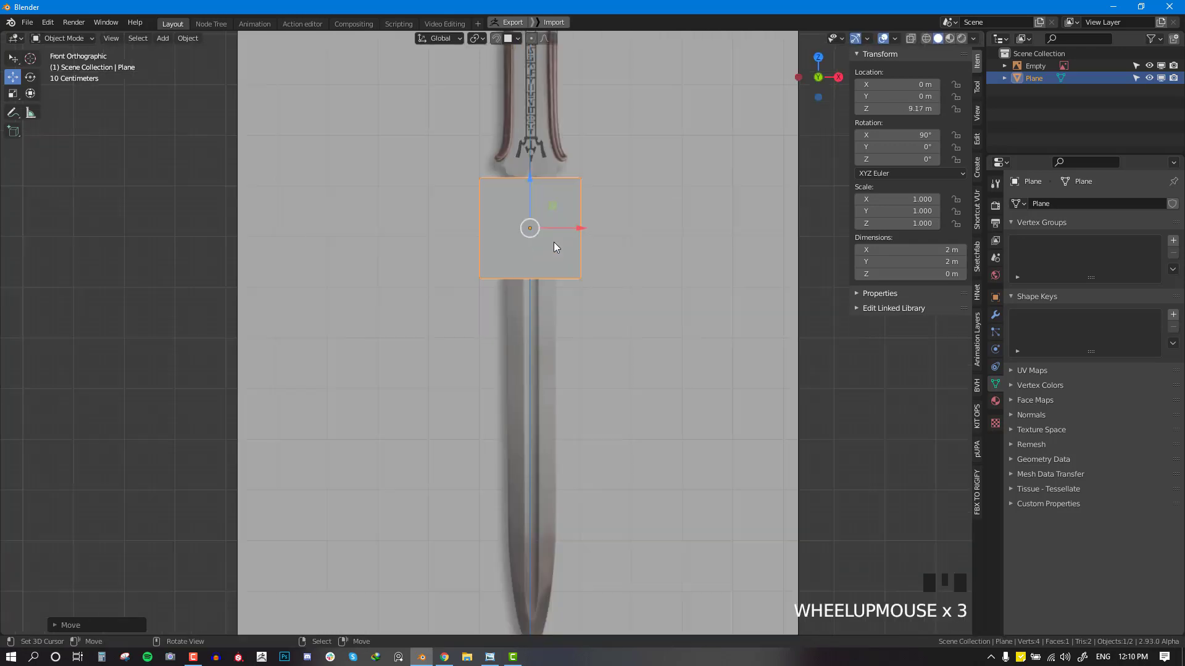
middle_click_drag(553, 242, 483, 320, "shift")
key("s")
left_click(537, 304)
scroll(510, 282, "up", 3)
key("KP_1")
scroll(530, 269, "down", 3)
Step: Hide the plane and activate the Annotate tool with the whole blade in view
key("h")
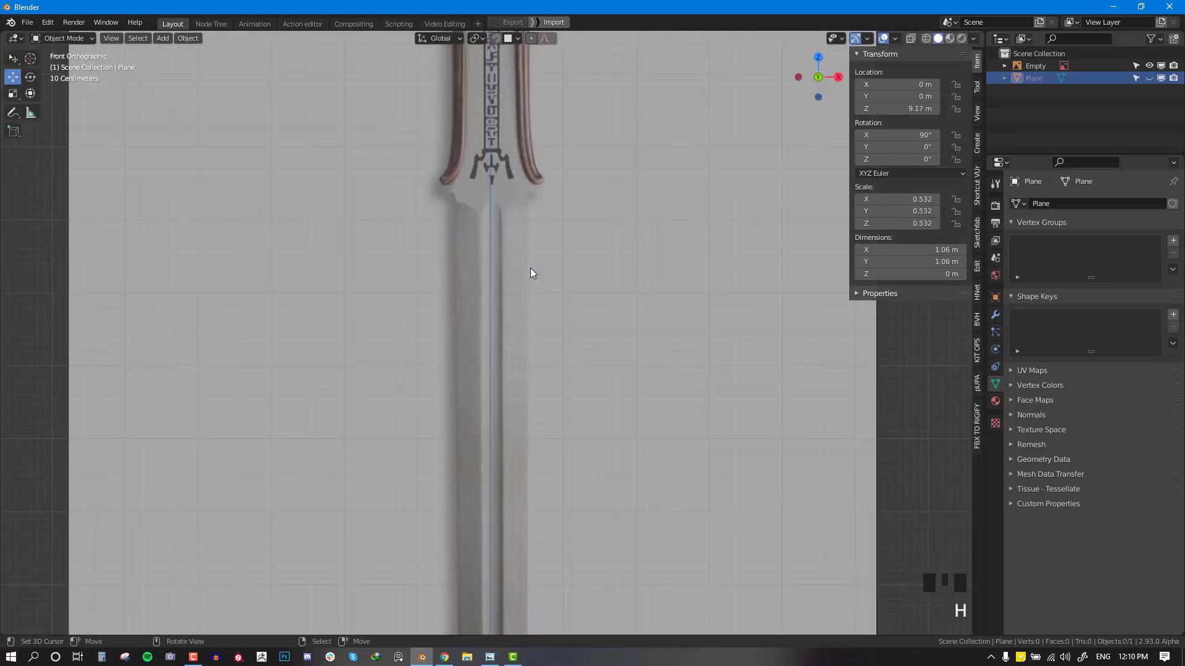
middle_click_drag(509, 233, 500, 154, "shift")
scroll(508, 354, "down", 7)
scroll(509, 276, "up", 1)
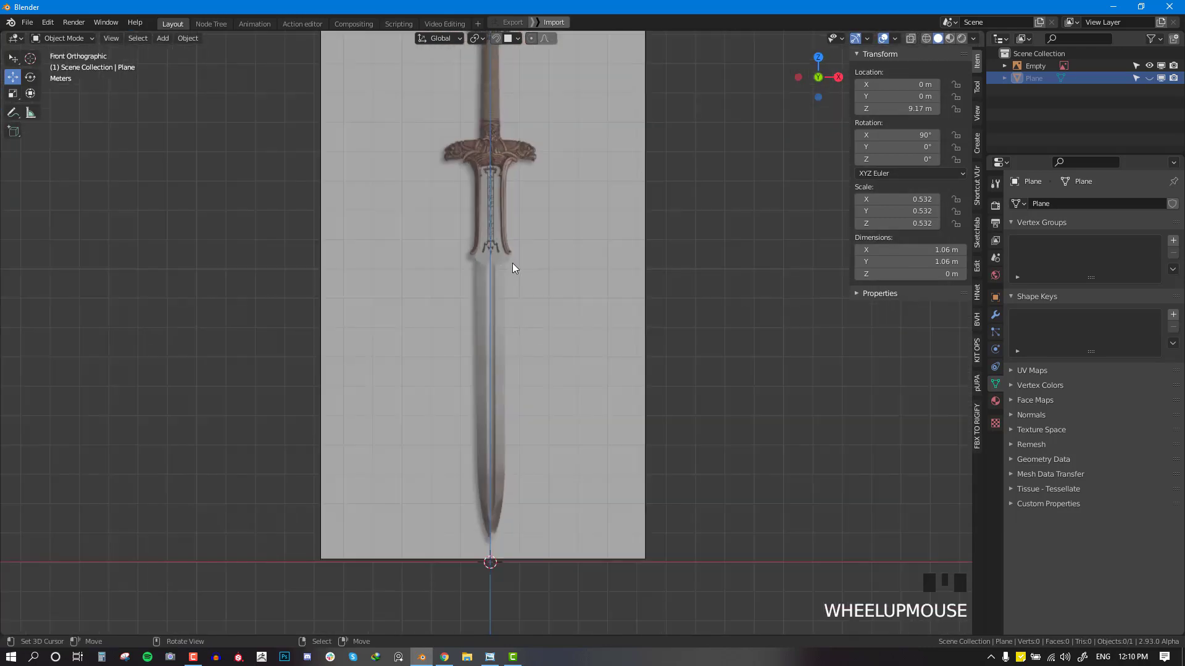
key("d")
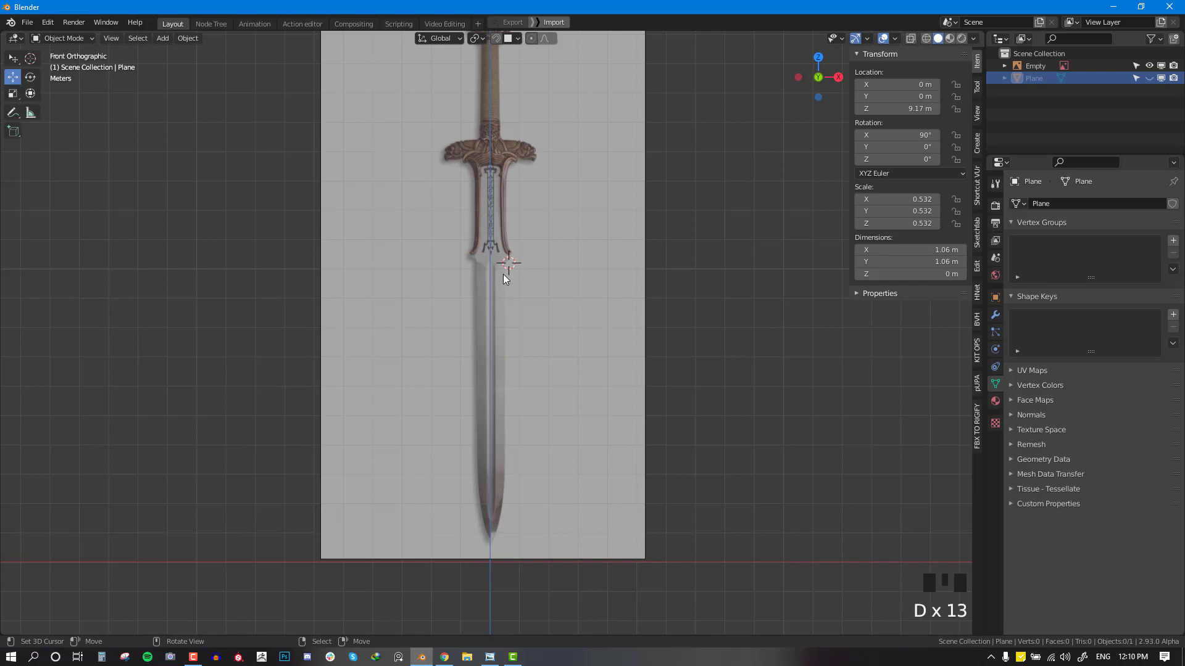
key("space")
left_click(457, 326)
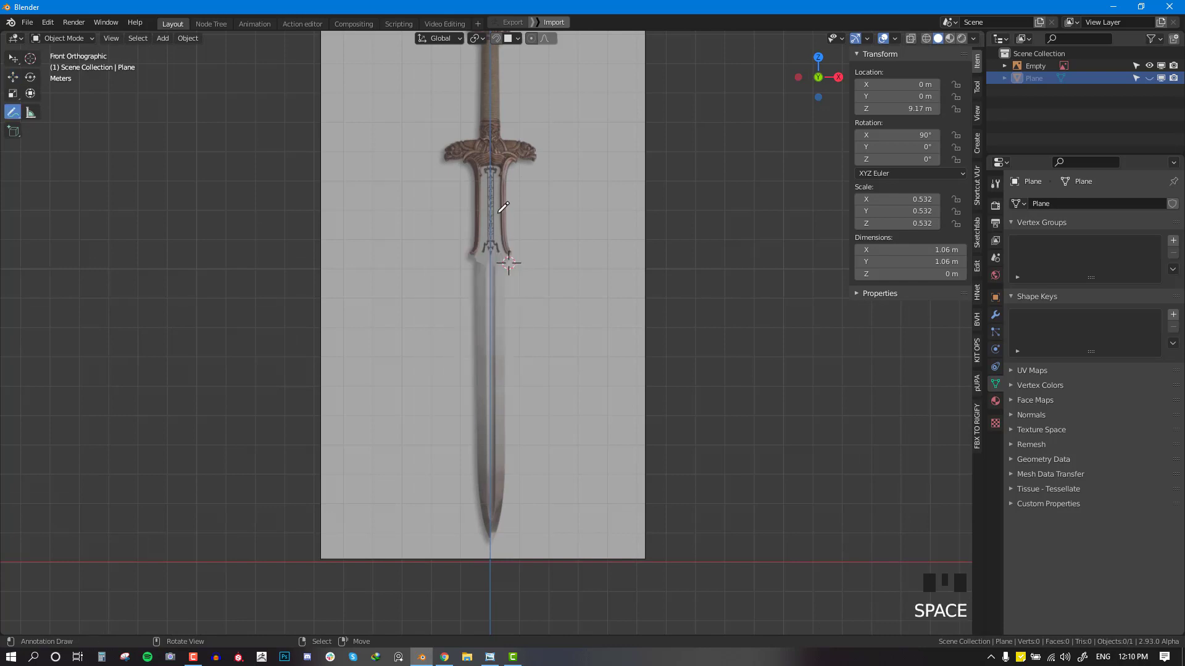
Step: Draw freehand annotations along the blade's right edge, its central groove and the inner contour near the tip
left_click_drag(506, 260, 506, 283)
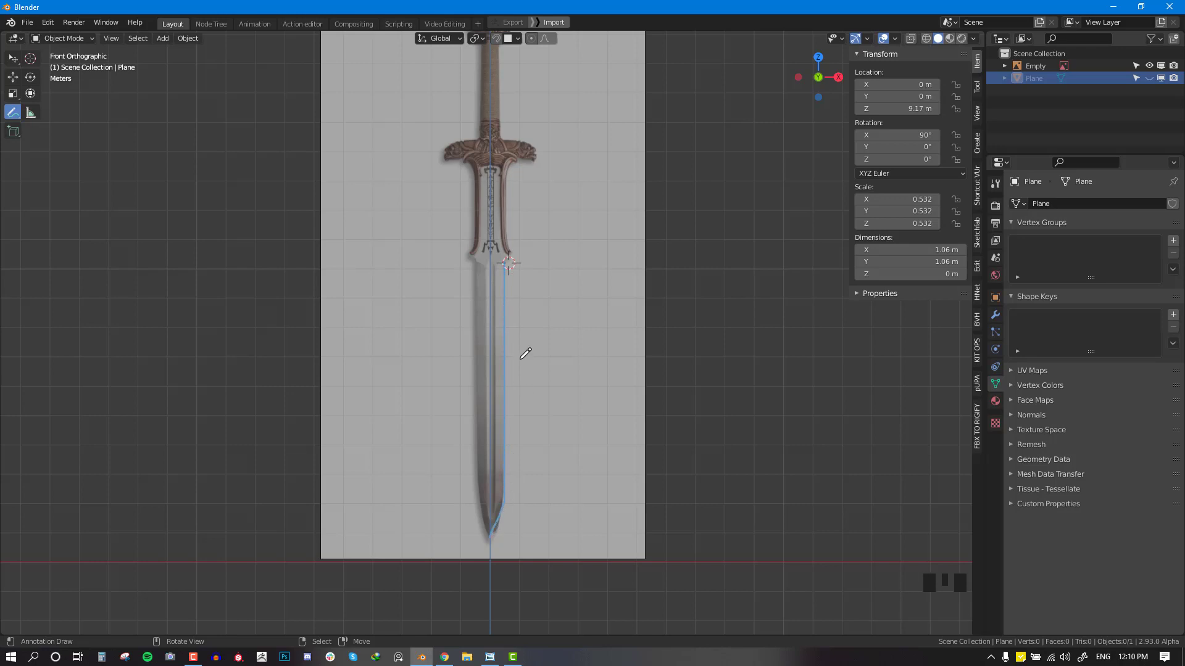
scroll(518, 365, "up", 3)
left_click_drag(492, 240, 491, 224)
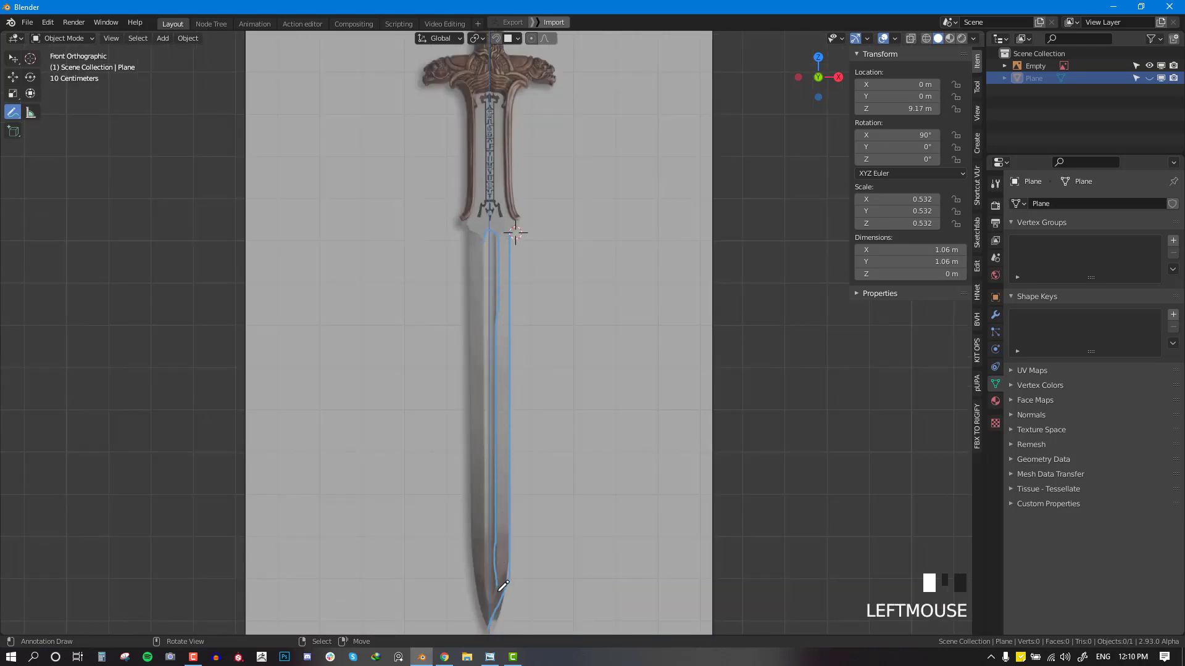
left_click_drag(503, 585, 496, 593)
left_click_drag(480, 533, 485, 327)
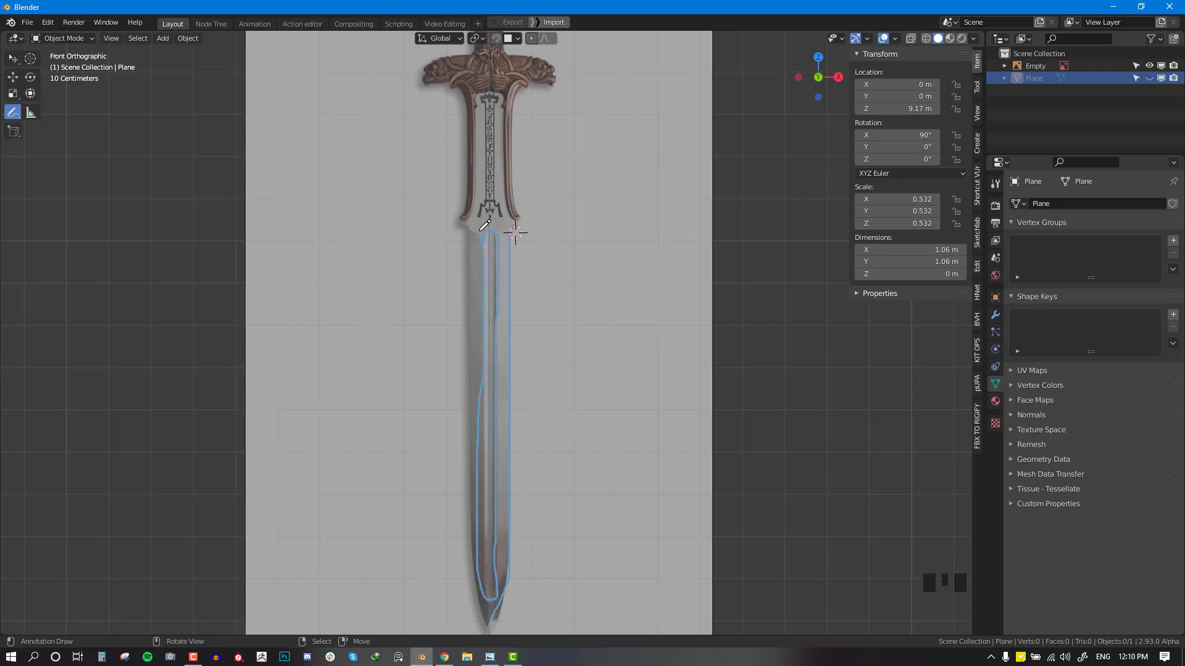
Step: Remove the annotation layer and switch back to the Move tool
key("q")
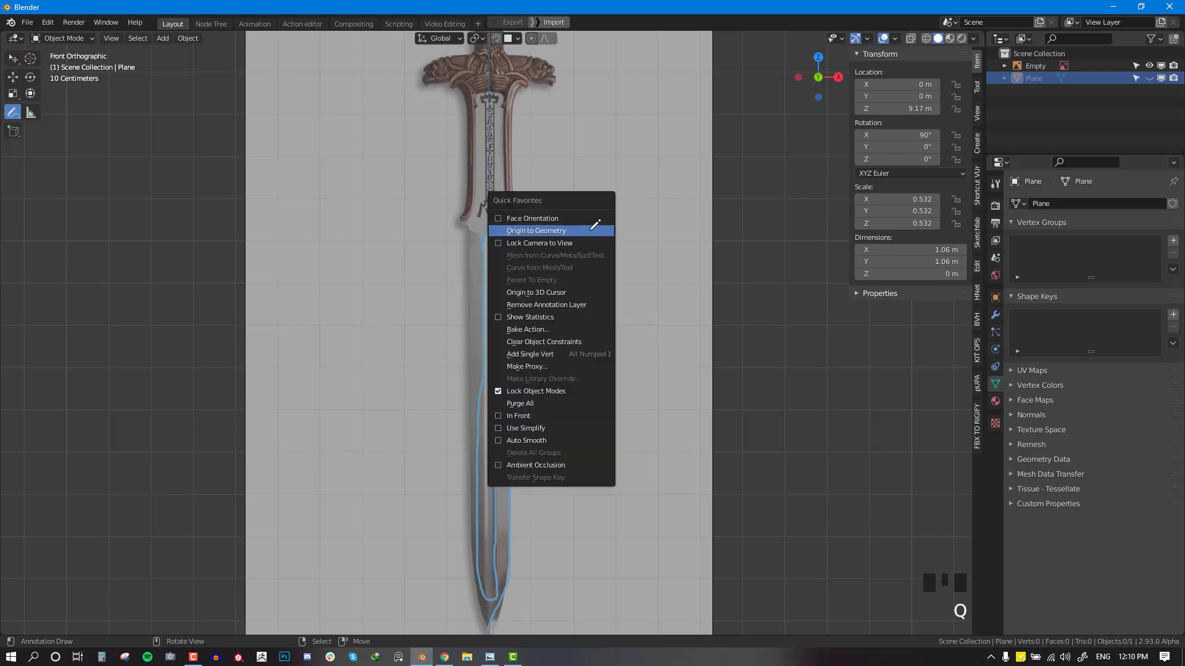
left_click(571, 305)
key("space")
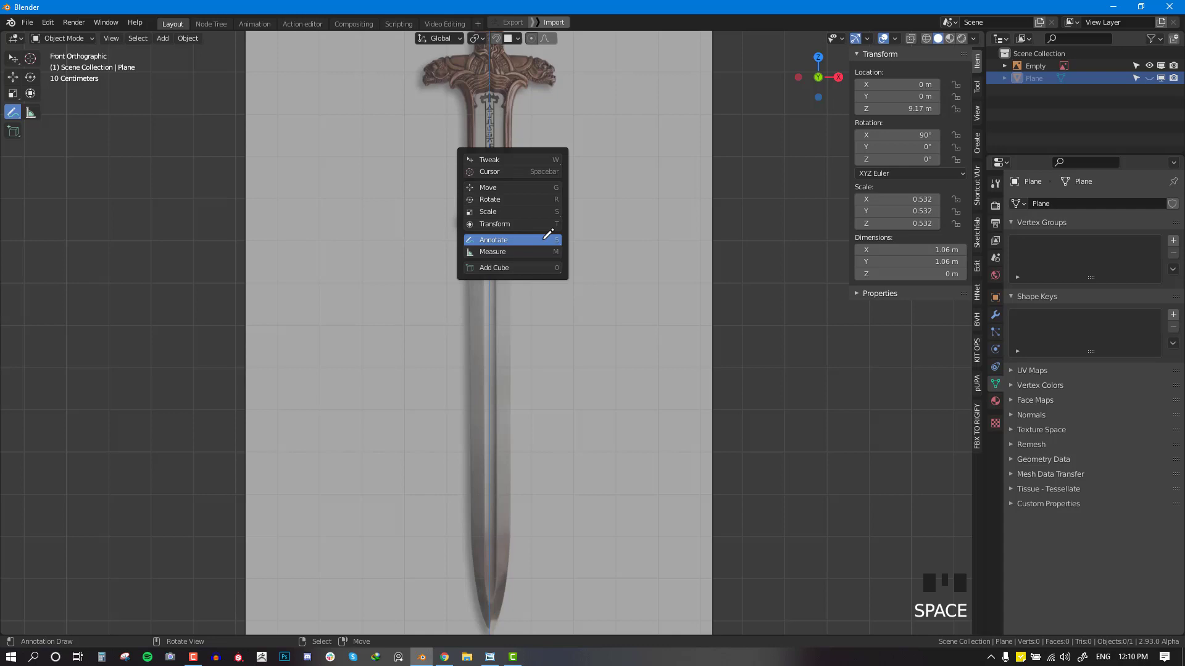
left_click(514, 162)
key("space")
left_click(586, 284)
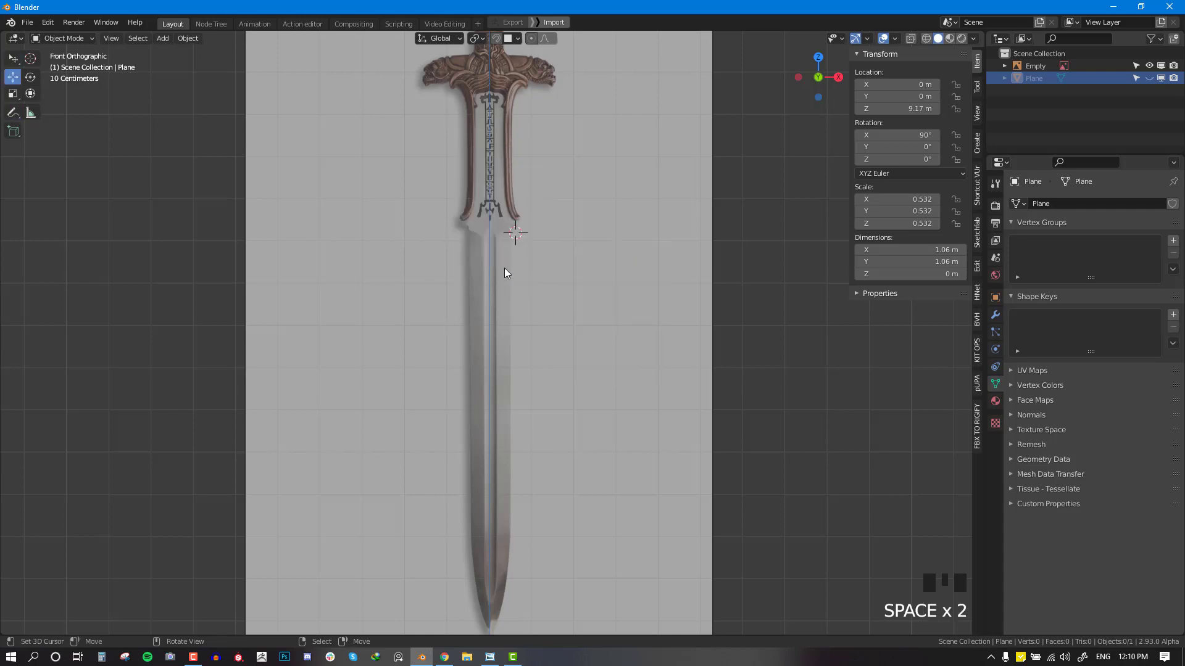
Step: Unhide the plane and put it into Edit Mode
key("alt+h")
scroll(506, 260, "up", 5)
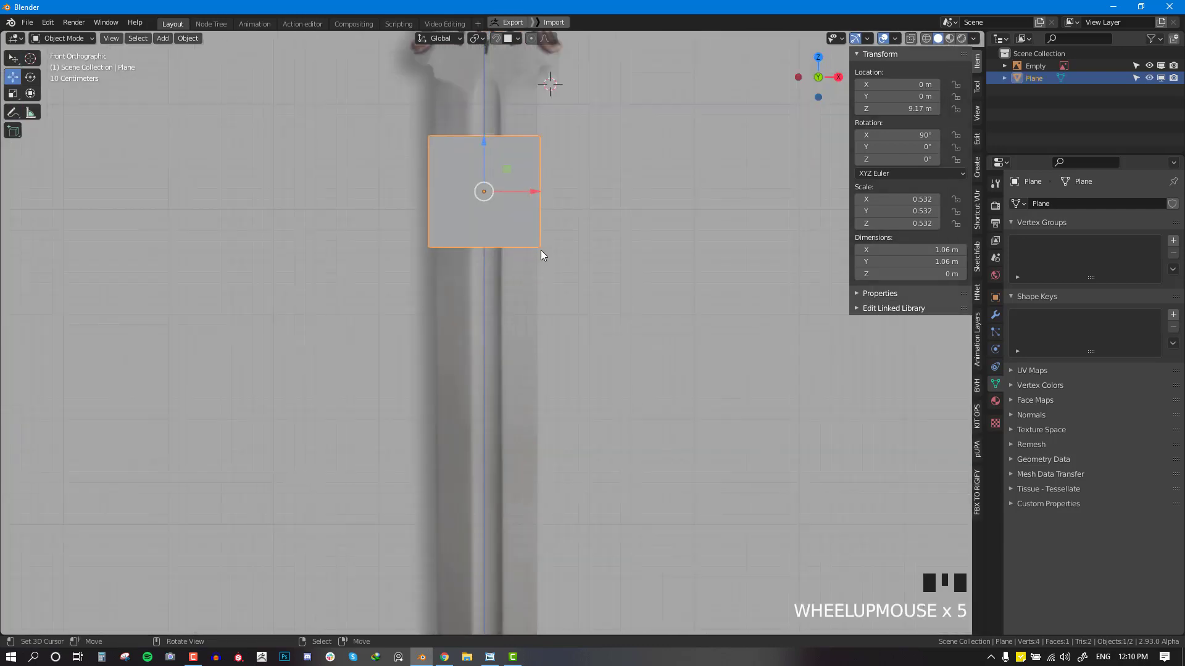
key("Tab")
key("alt+a")
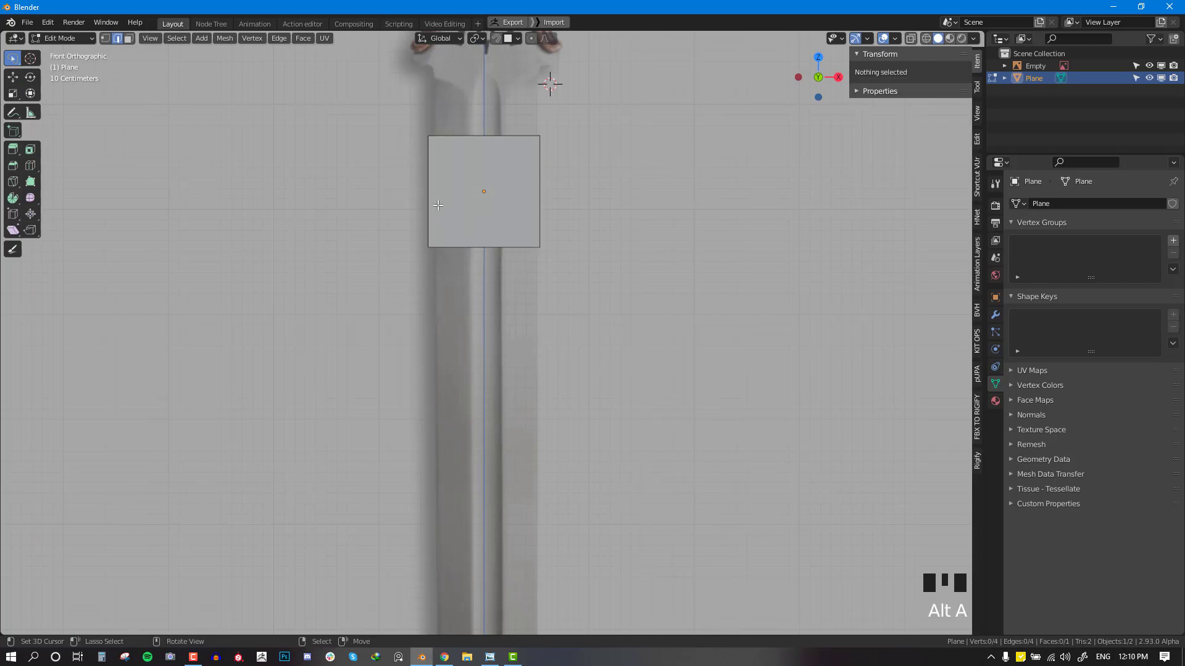
scroll(578, 209, "up", 2)
left_click(71, 38)
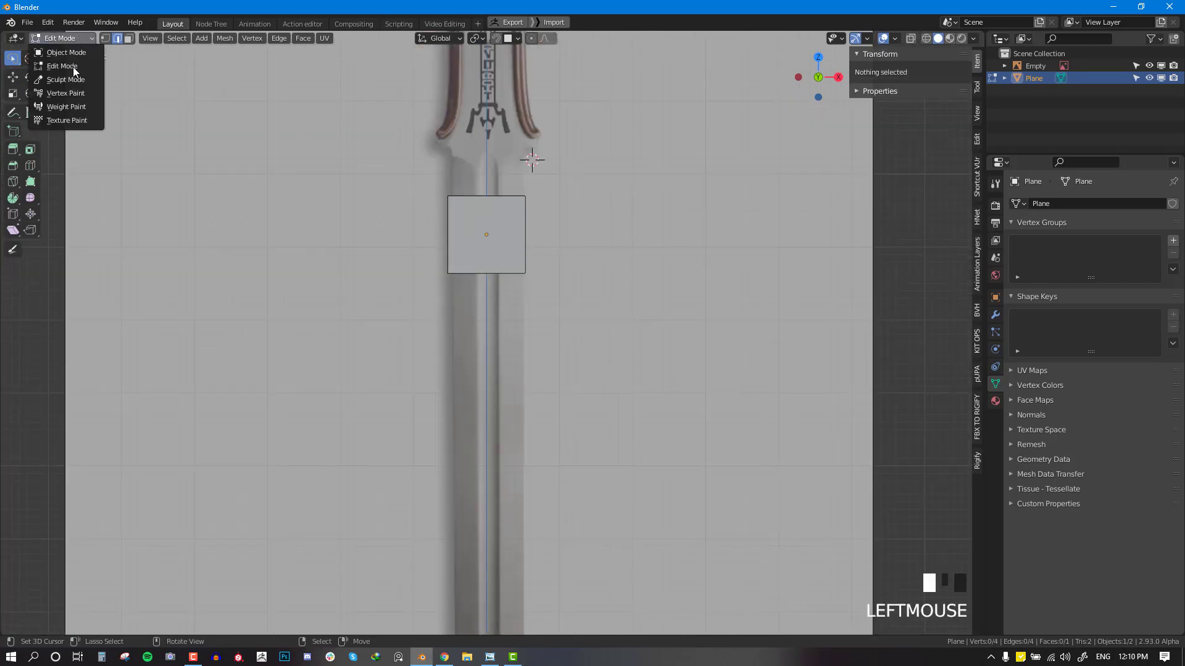
left_click(72, 52)
left_click(70, 37)
left_click(61, 66)
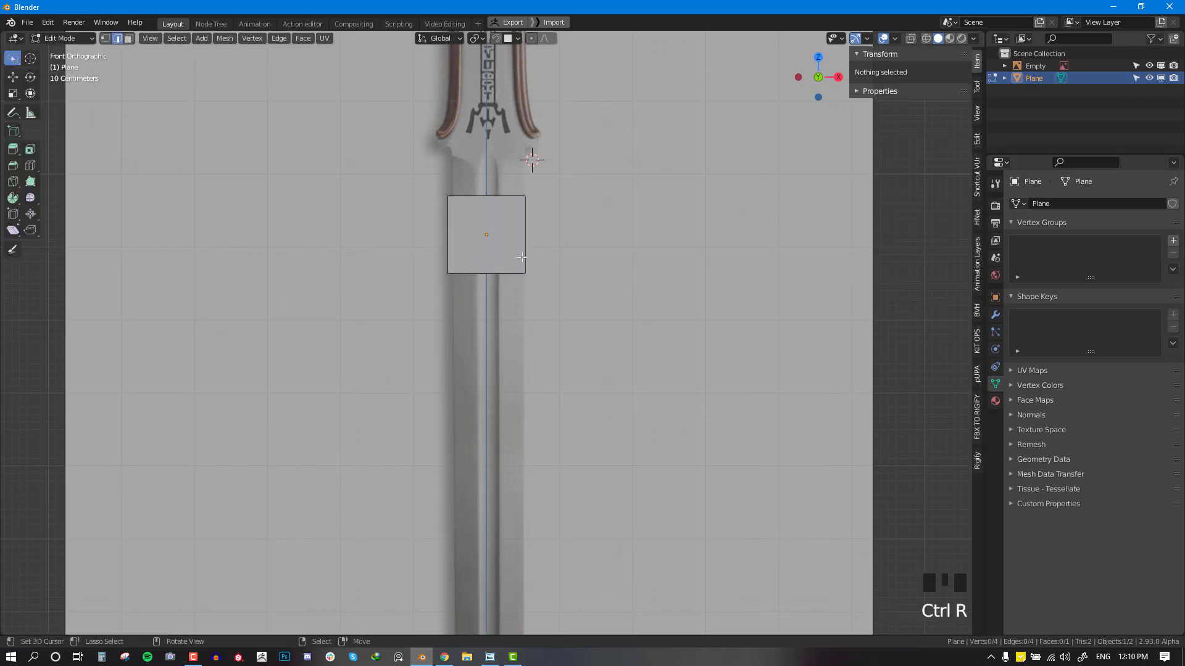
Step: Scale down the plane's whole mesh and move it onto the blade's right half, near local X 0.62 m, Y 1.02 m
key("a")
key("s")
left_click(504, 239)
key("g")
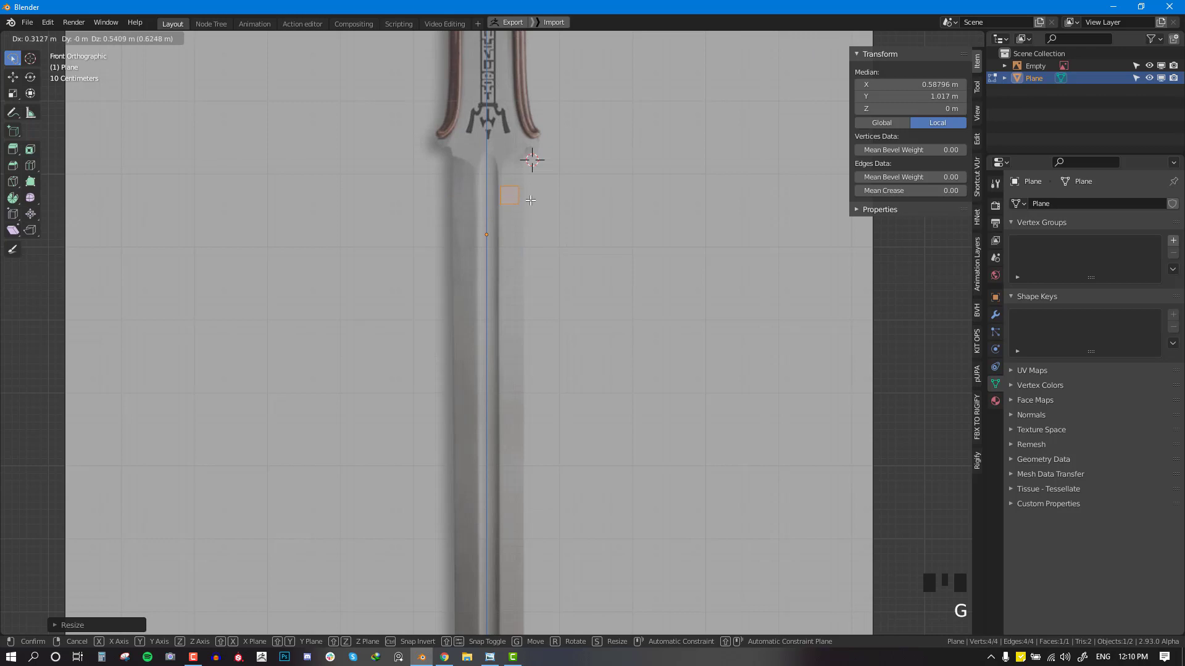
left_click(535, 200)
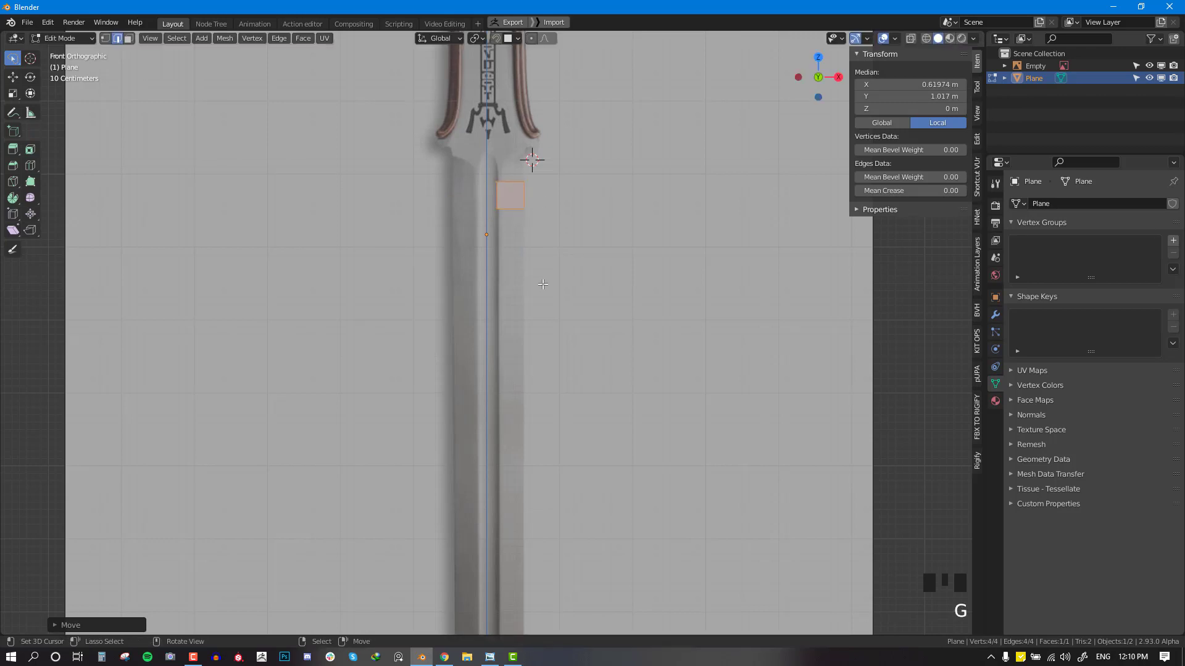
Step: Add a Mirror modifier on the X axis to the plane
scroll(542, 284, "down", 2)
left_click(995, 315)
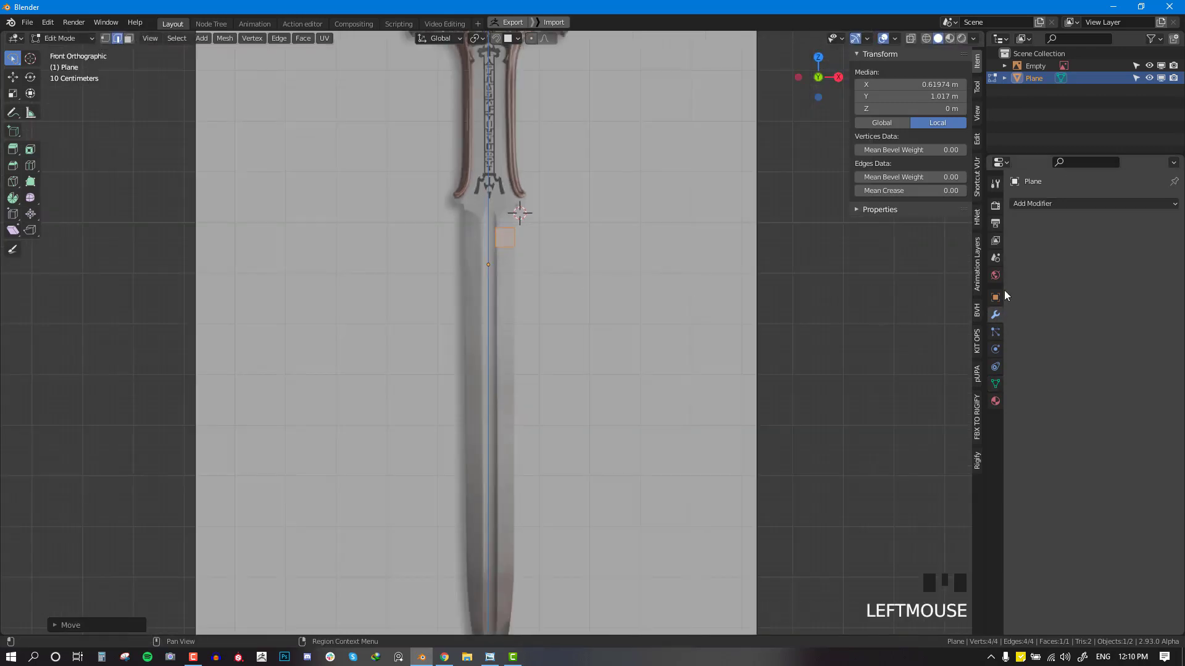
left_click(1037, 203)
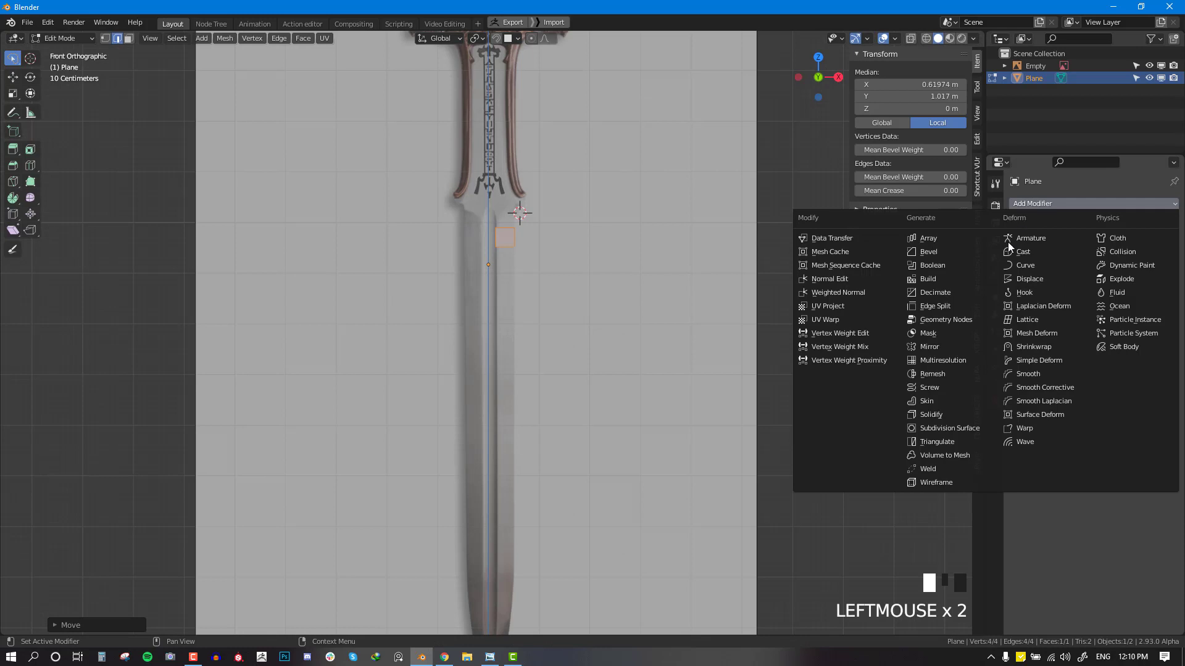
left_click(954, 341)
scroll(586, 284, "up", 3)
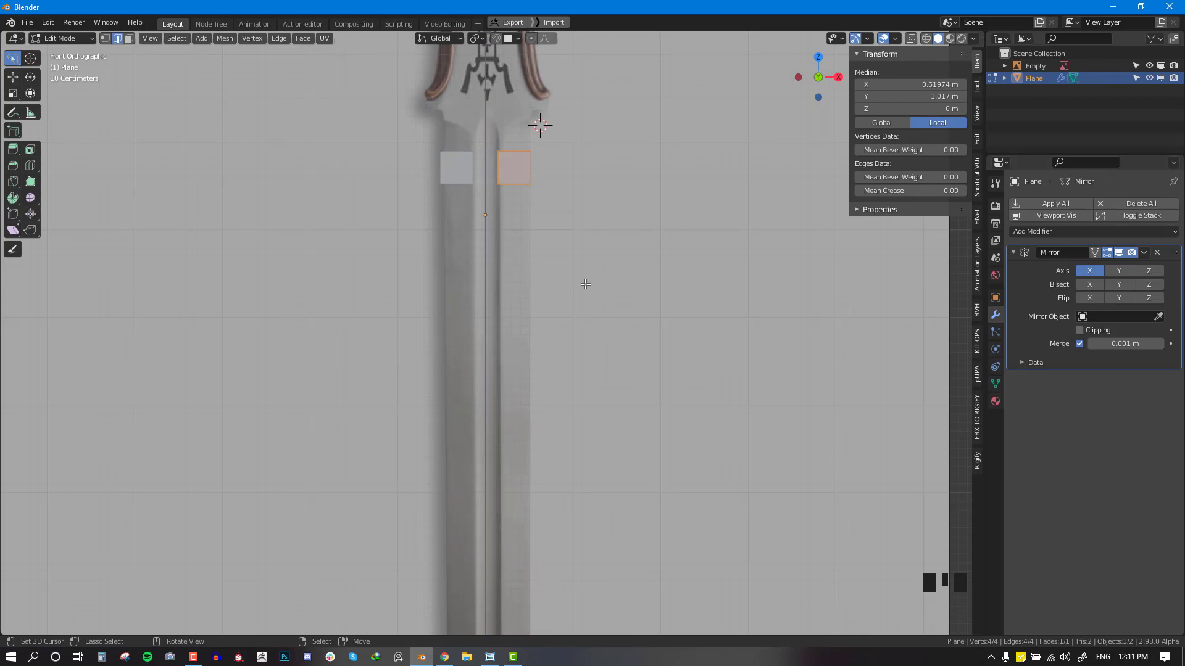
scroll(609, 273, "down", 8)
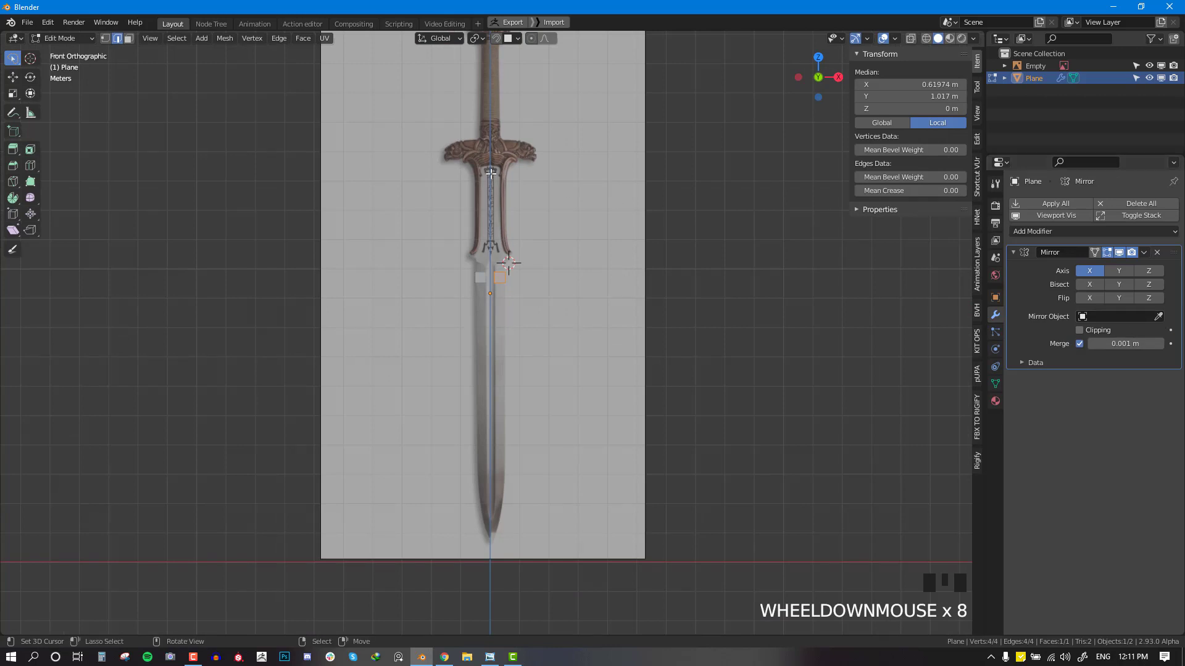
Step: Return the plane to Object Mode and deselect everything
scroll(543, 229, "up", 2)
middle_click_drag(586, 265, 522, 198)
scroll(612, 224, "up", 3)
scroll(493, 194, "up", 2)
key("KP_1")
scroll(515, 195, "down", 2)
key("Tab")
key("KP_1")
key("alt+a")
scroll(518, 178, "down", 2)
right_click(503, 216)
key("KP_1")
scroll(533, 209, "down", 6)
key("alt+a")
scroll(524, 187, "up", 1)
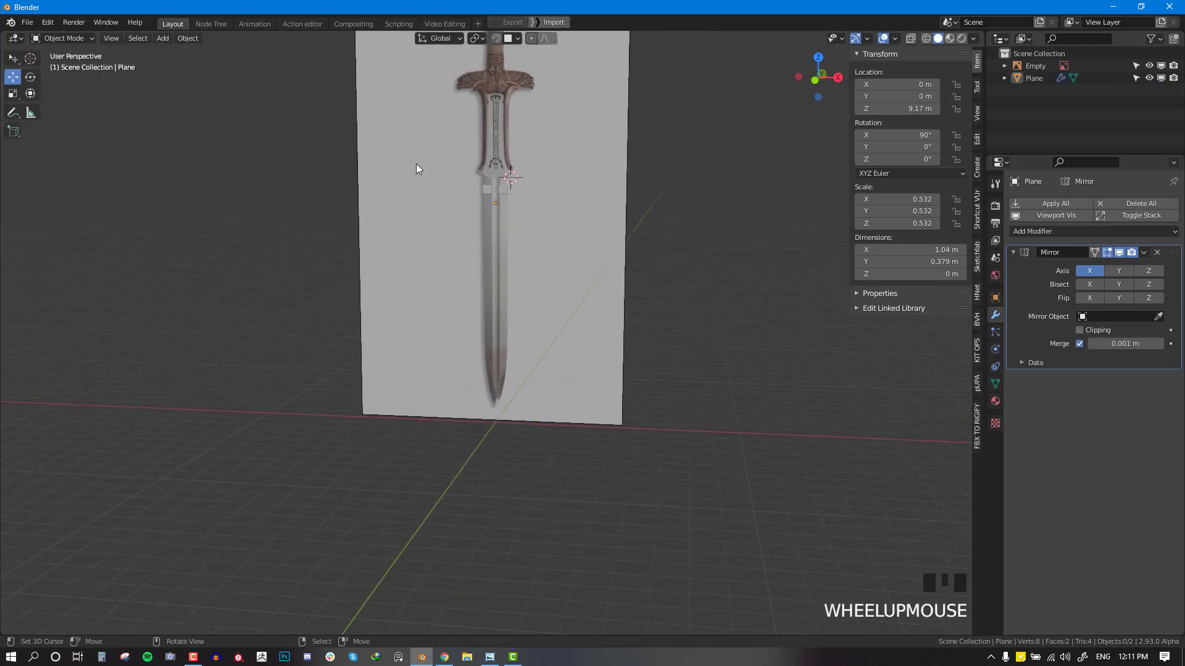
Step: Return the 3D cursor to the world origin
middle_click_drag(605, 227, 598, 194)
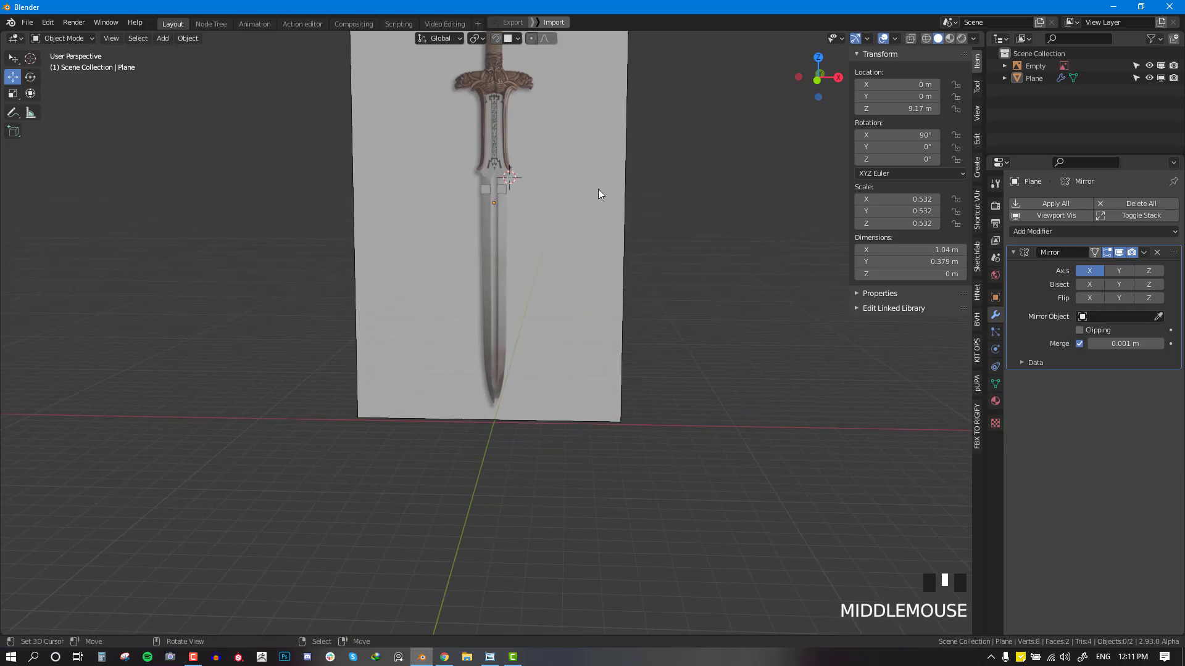
key("shift+a")
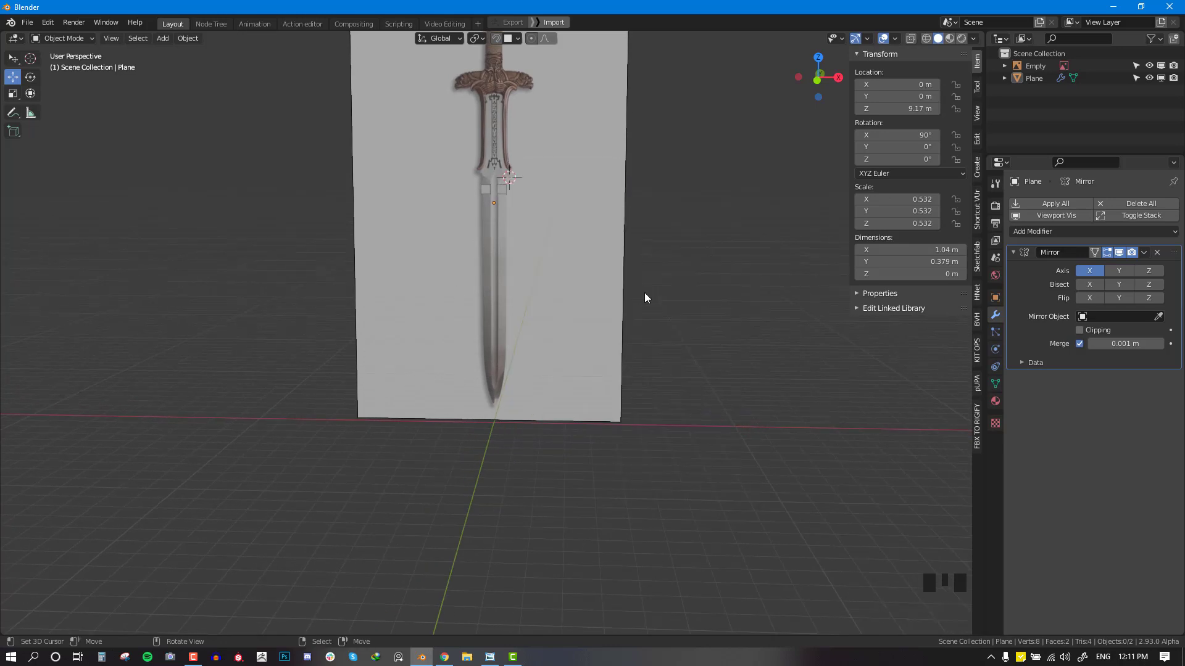
middle_click_drag(644, 295, 567, 352)
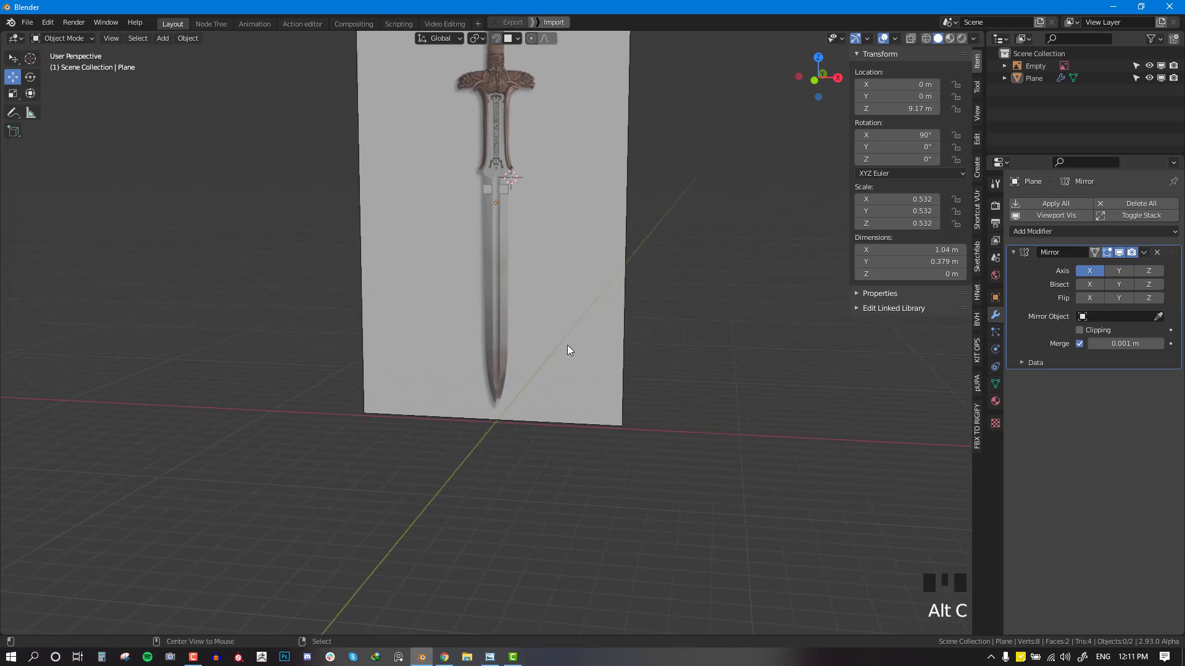
key("shift+c")
Step: Add a Plain Axes empty at the world origin
middle_click_drag(568, 345, 453, 333)
scroll(509, 416, "up", 4)
scroll(452, 334, "up", 1)
key("shift+a")
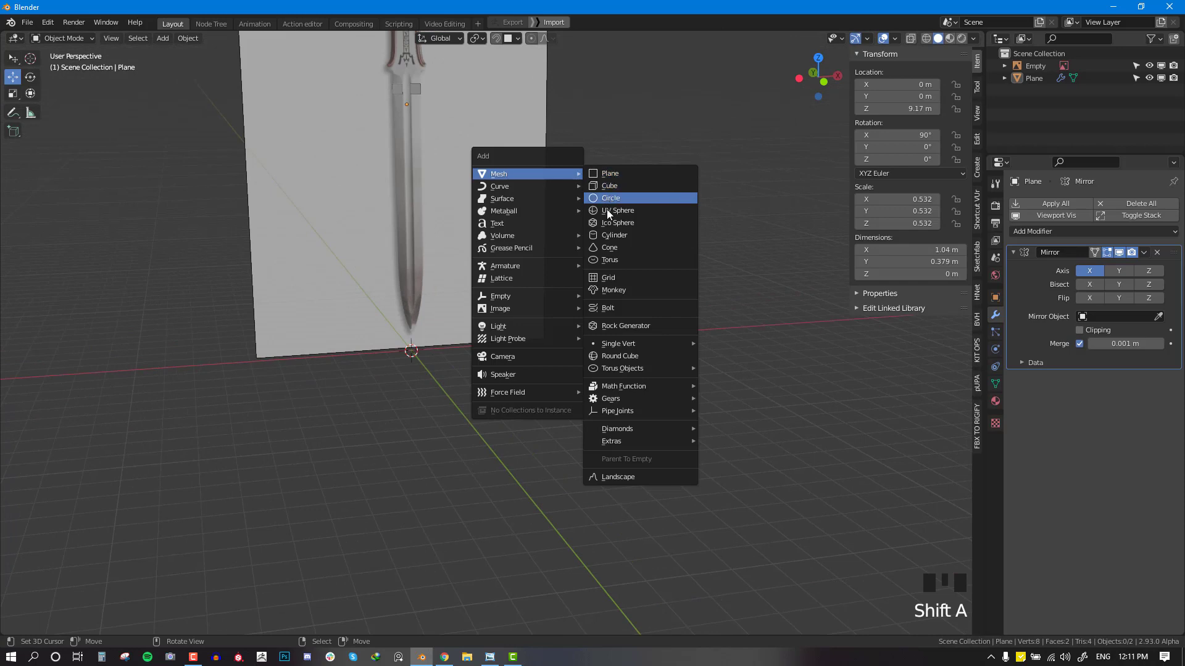
mouse_move(522, 296)
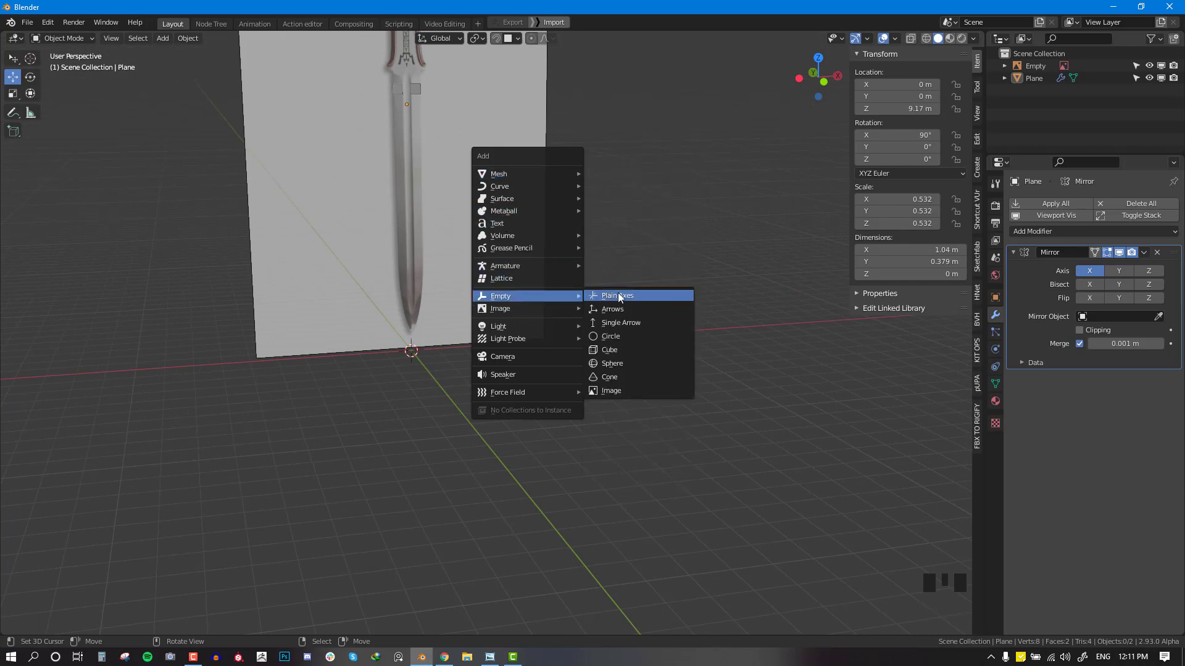
left_click(617, 293)
middle_click_drag(413, 342, 415, 286)
Step: Select the plane and set its Mirror modifier's mirror object to Empty.001
right_click(454, 97)
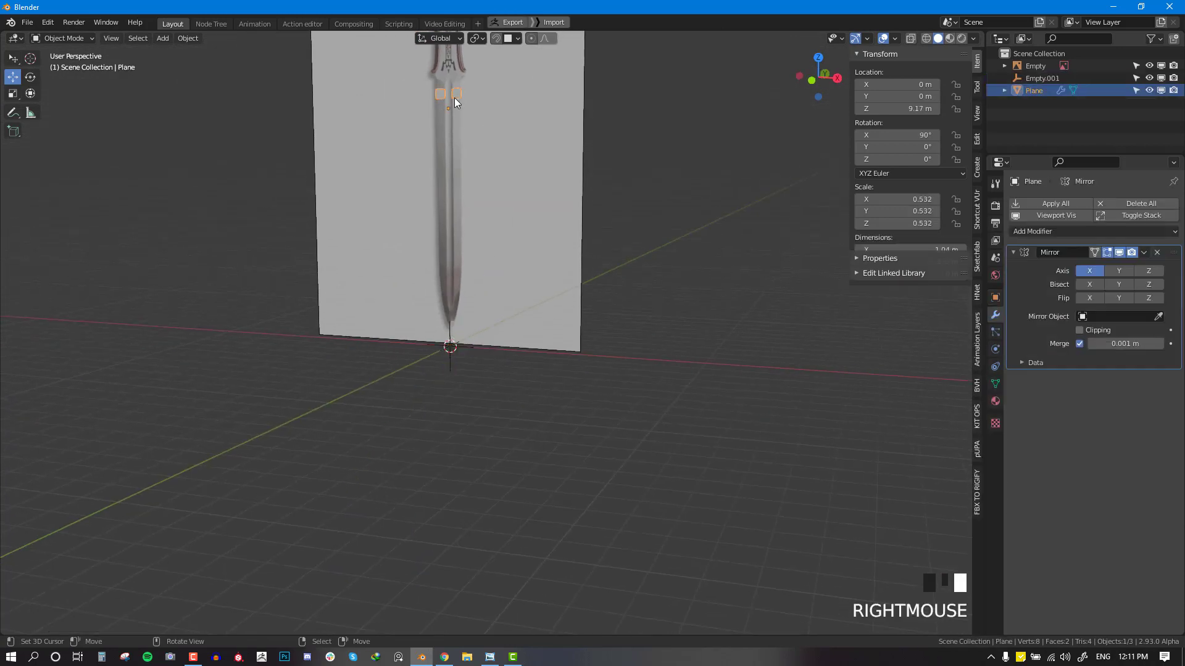
left_click(1117, 316)
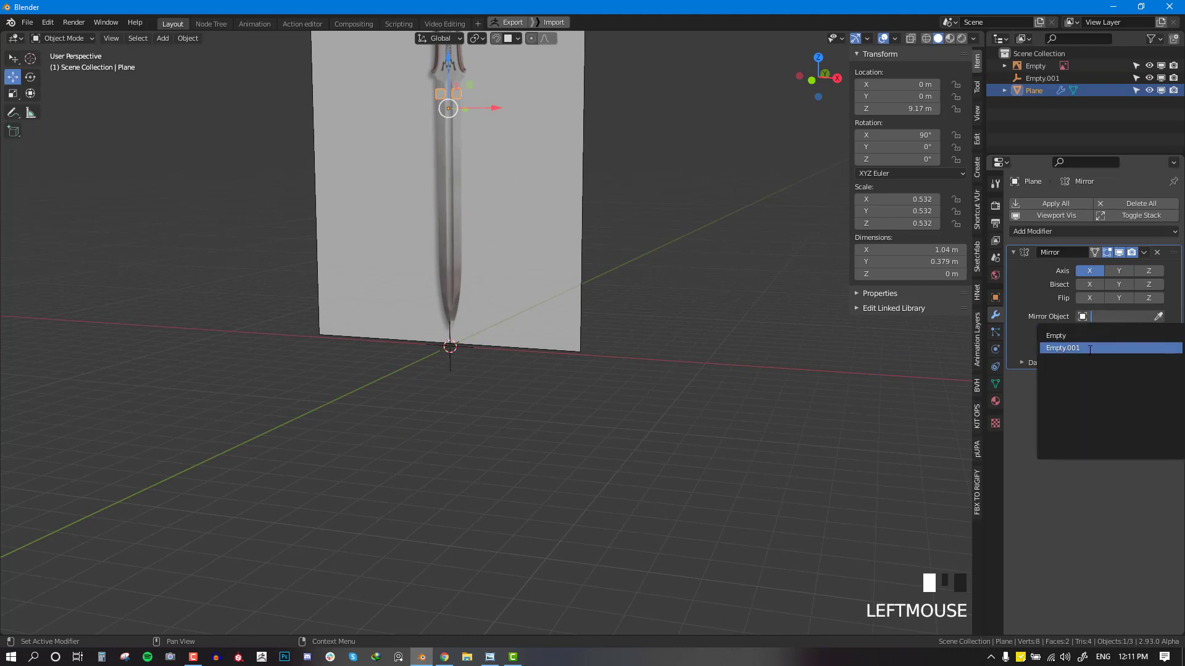
left_click(1064, 348)
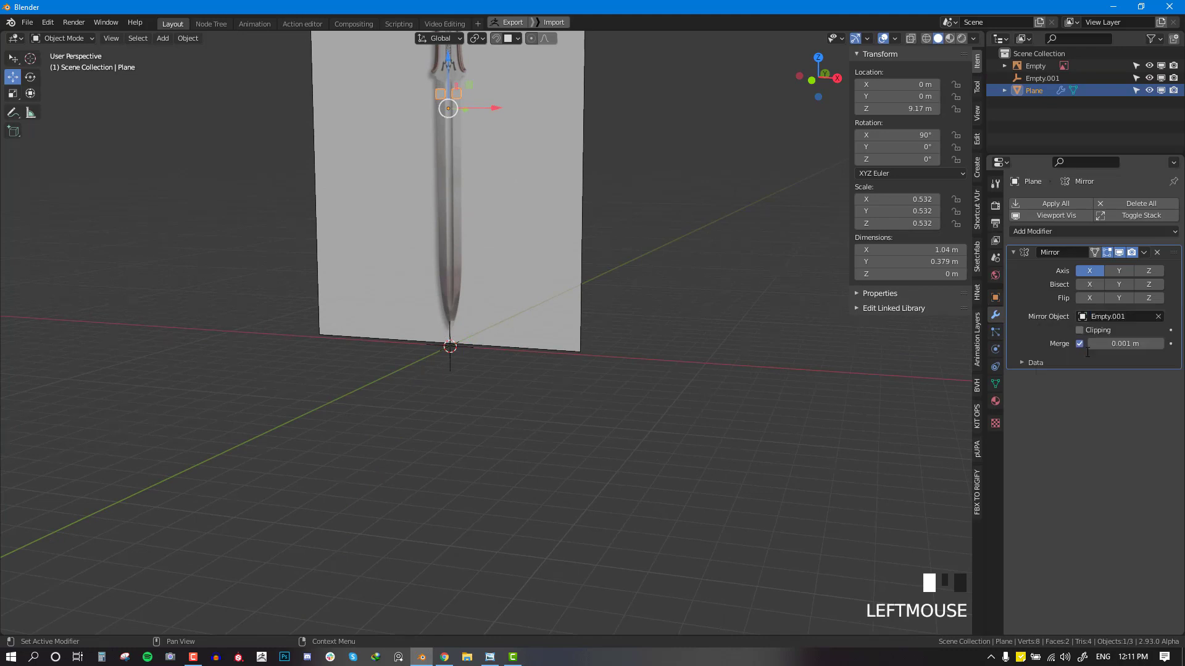
Step: Try moving the empty that controls the mirror away from the world origin, and delete the empty
left_click(1031, 80)
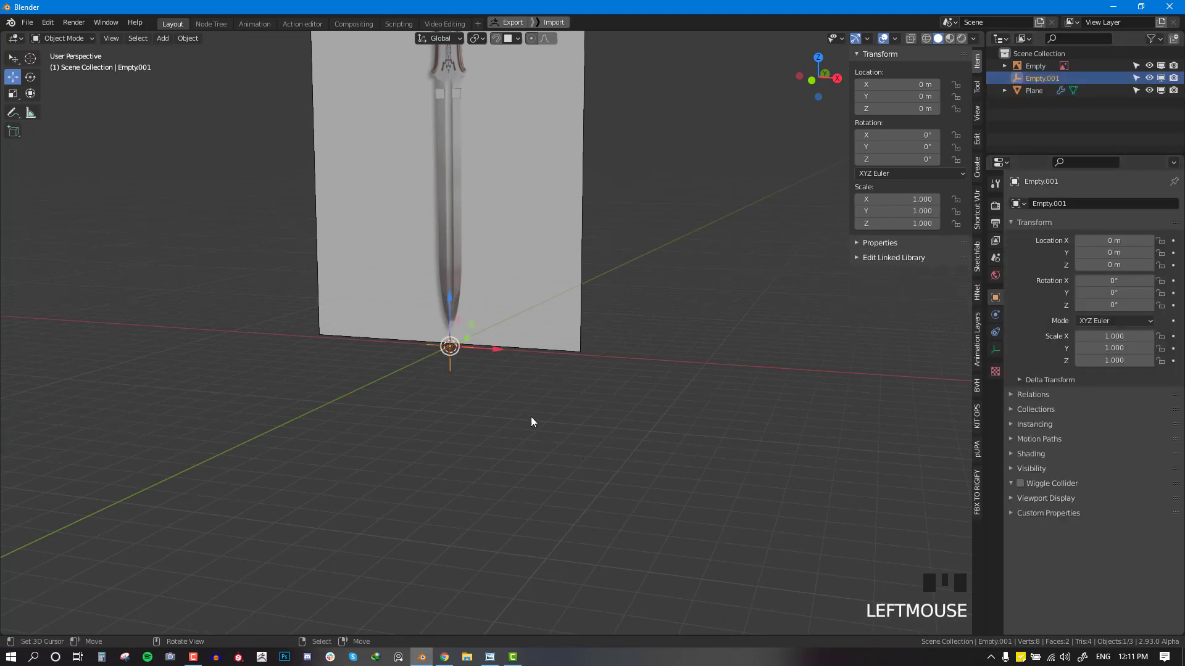
key("s")
right_click(536, 432)
middle_click_drag(506, 250, 525, 406, "shift")
key("KP_1")
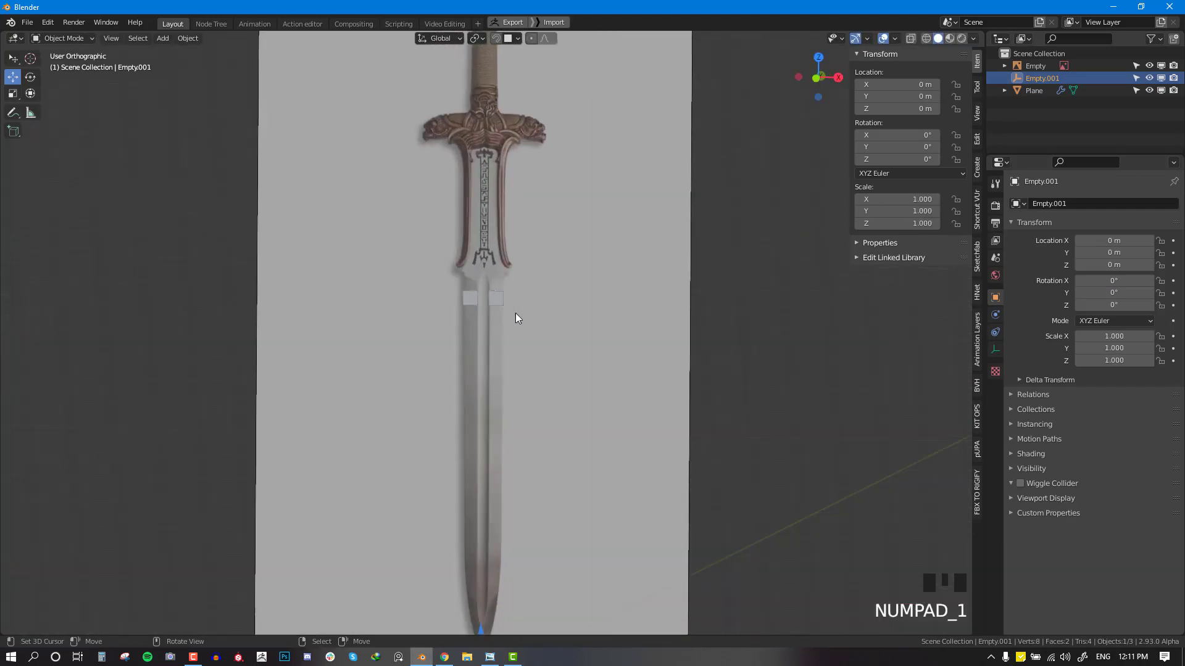
middle_click_drag(478, 315, 490, 207, "shift")
key("g")
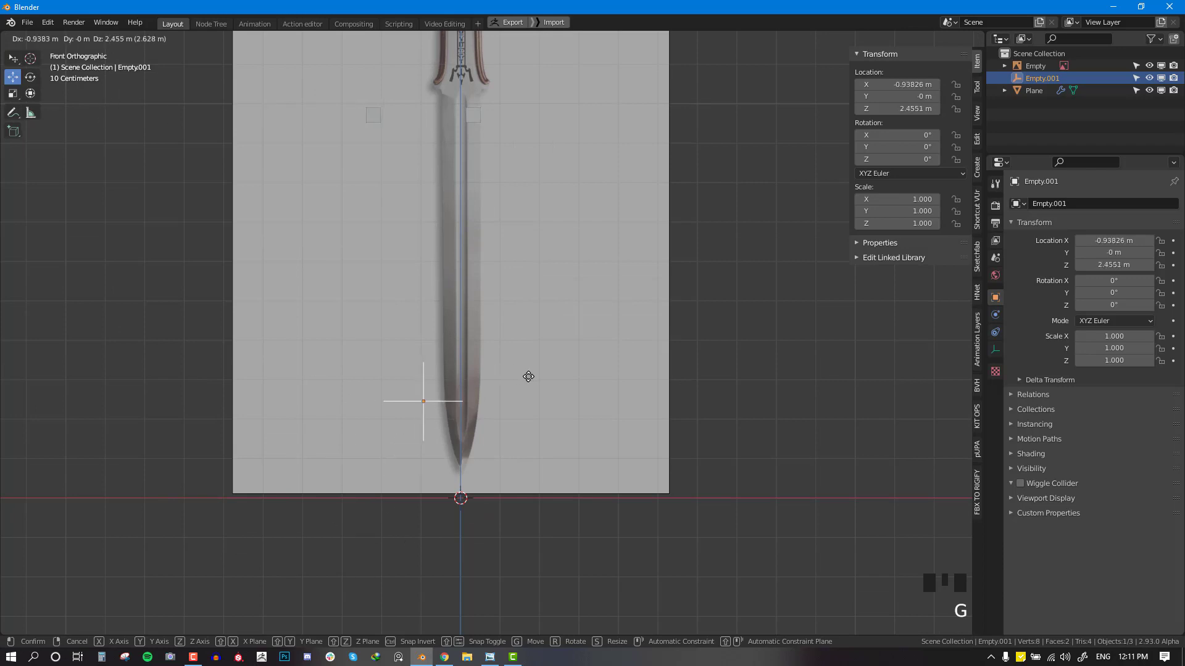
right_click(580, 398)
middle_click_drag(579, 398, 533, 432)
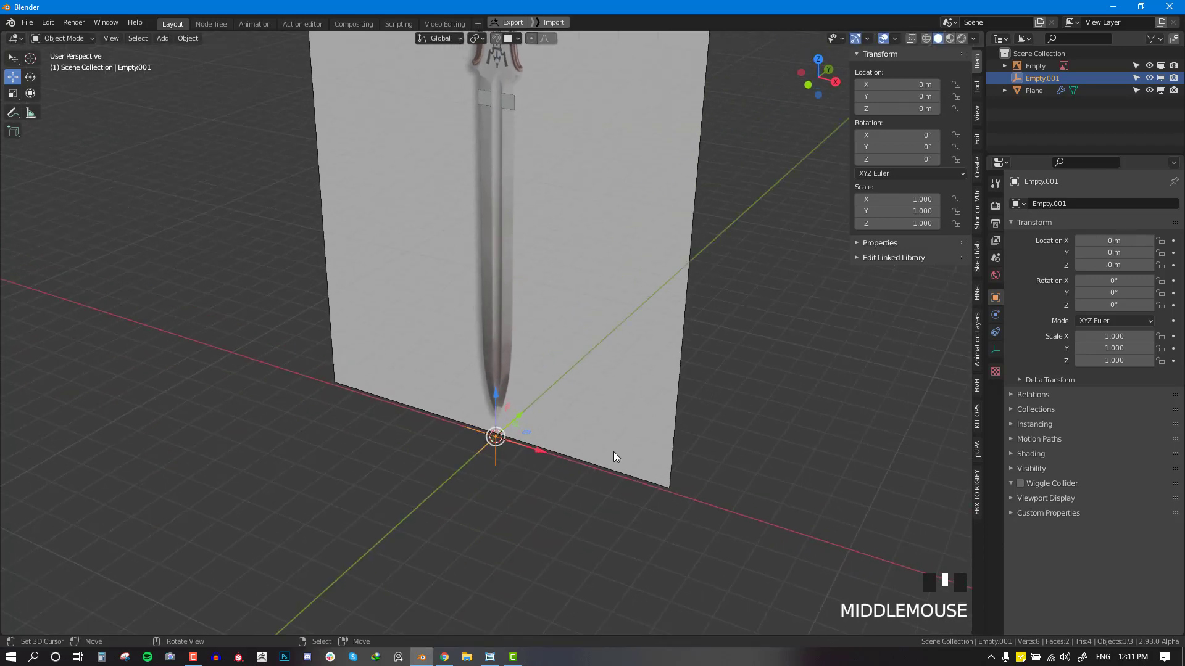
key("x")
Step: Select the plane, put it into Edit Mode in front view and deselect its whole mesh
right_click(482, 113)
key("KP_1")
scroll(561, 279, "up", 3)
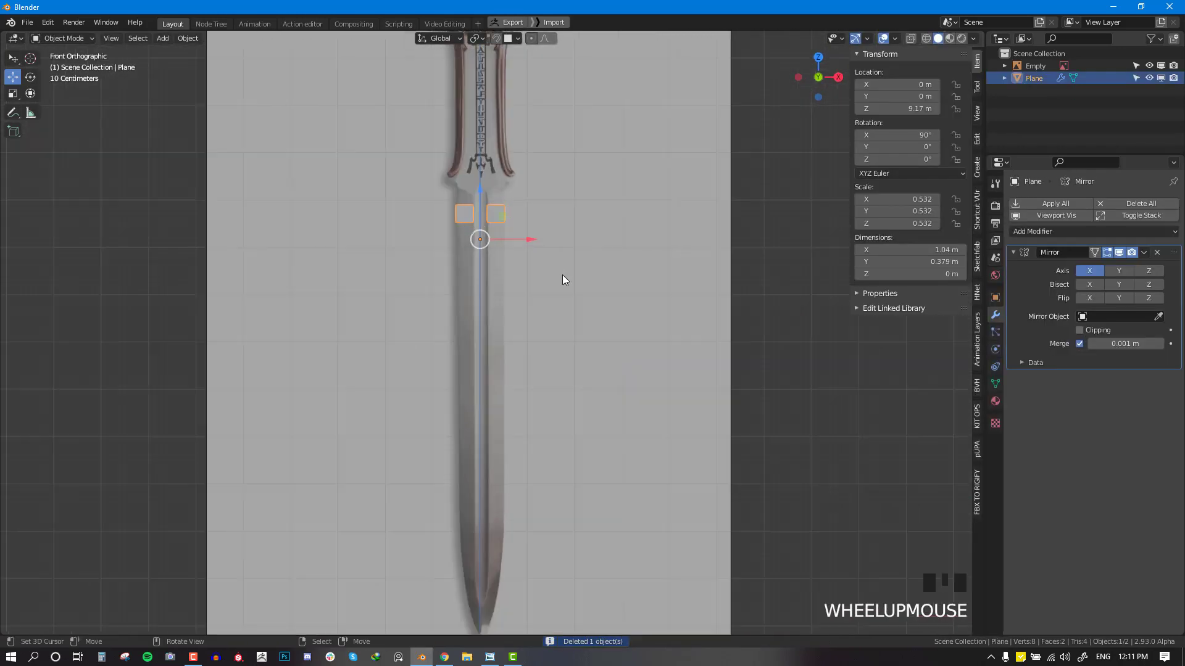
scroll(561, 279, "up", 3)
key("Tab")
key("alt+a")
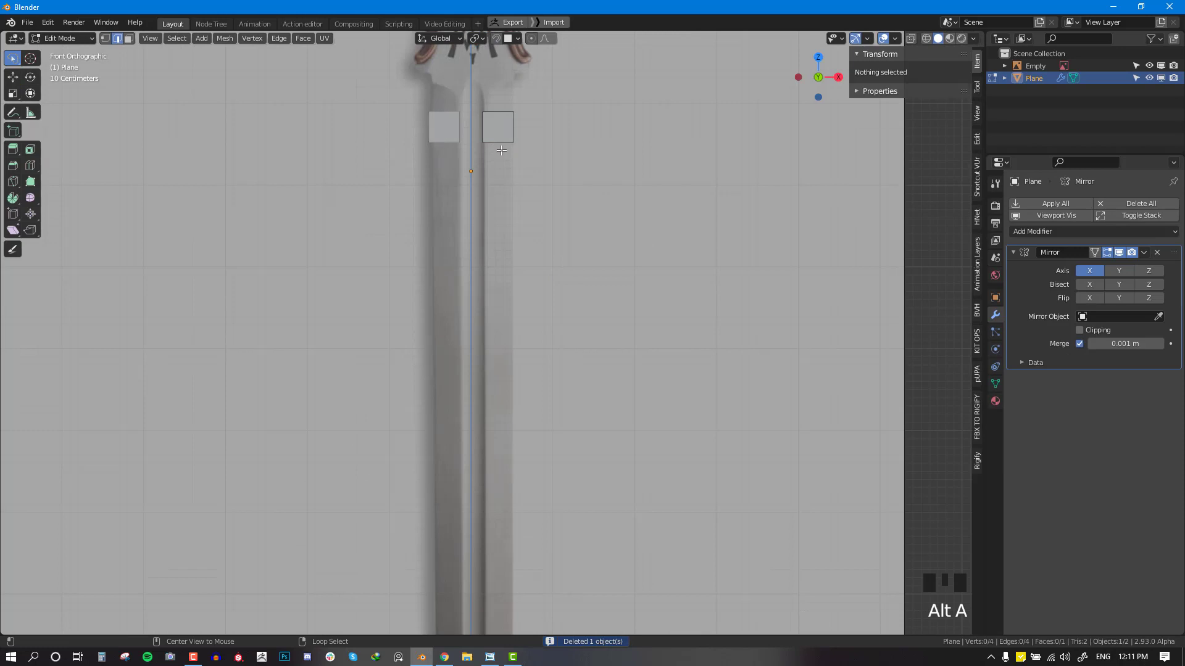
Step: Try out the selection modes and use vertex select to pick the plane's lower outer corner
left_click(105, 36)
left_click(116, 38)
left_click(129, 39)
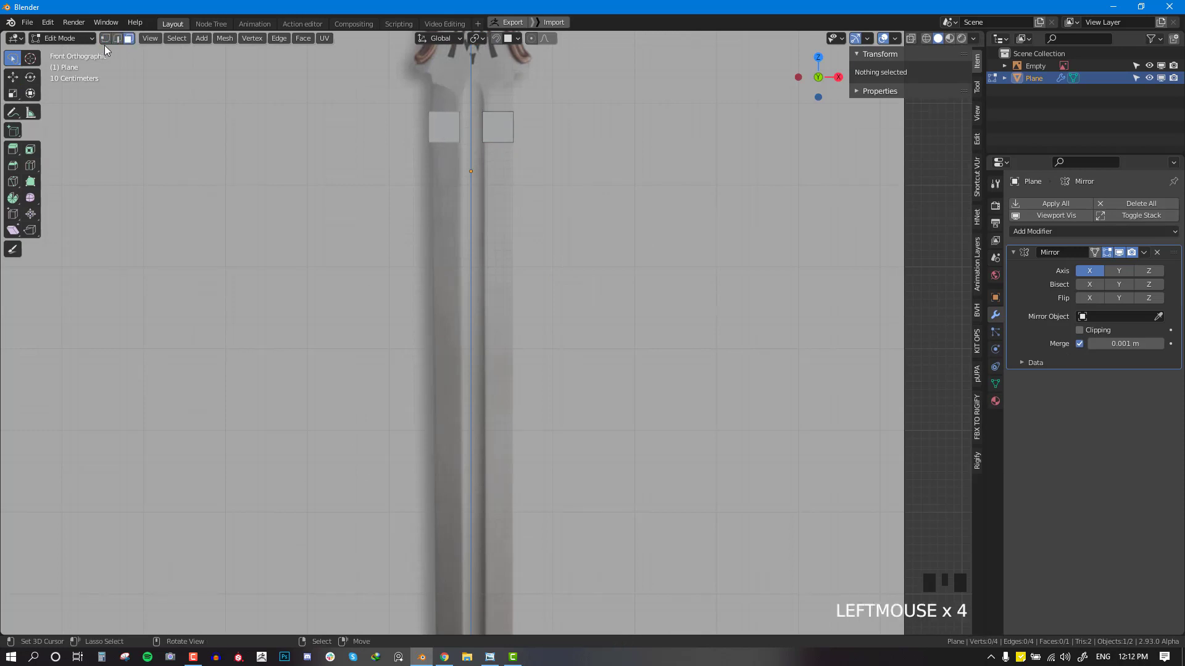
left_click(131, 39)
left_click(104, 38)
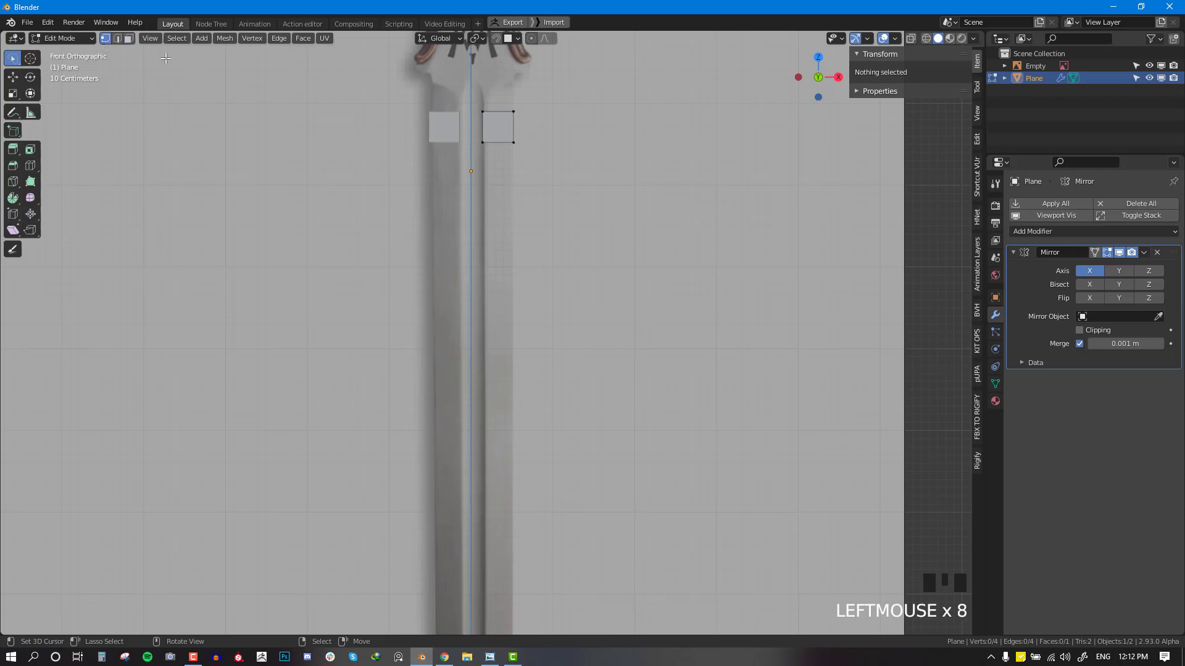
right_click(516, 142)
key("g")
key("Escape")
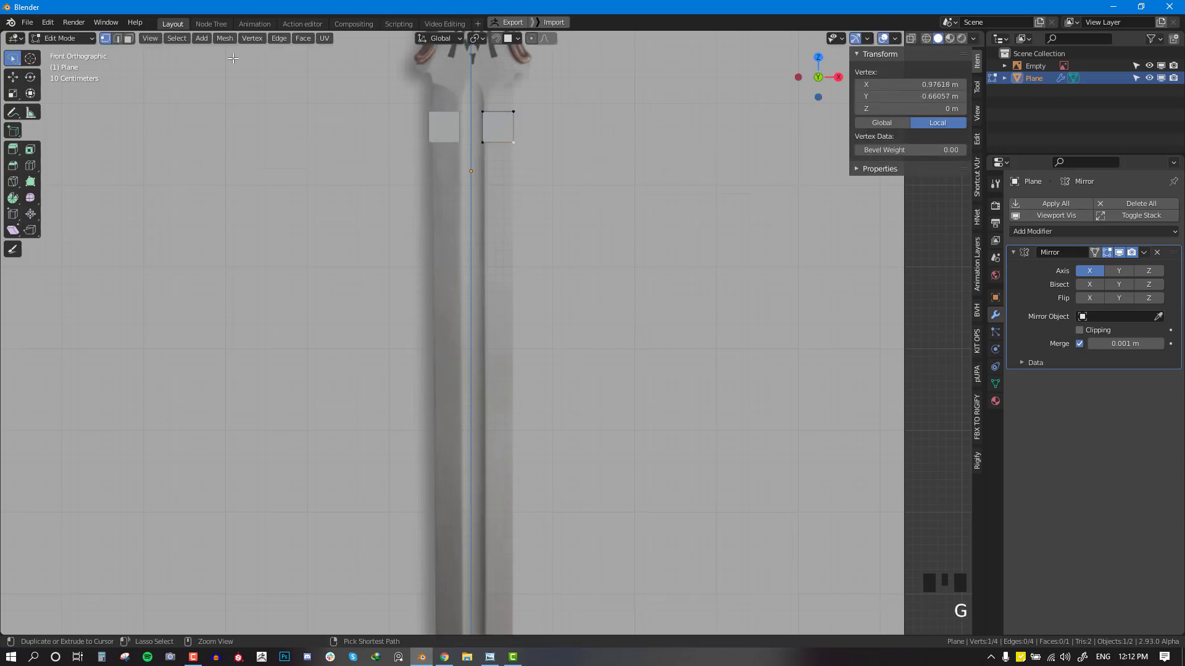
Step: Switch to edge select and try moving the plane's outer vertical edge
left_click(117, 40)
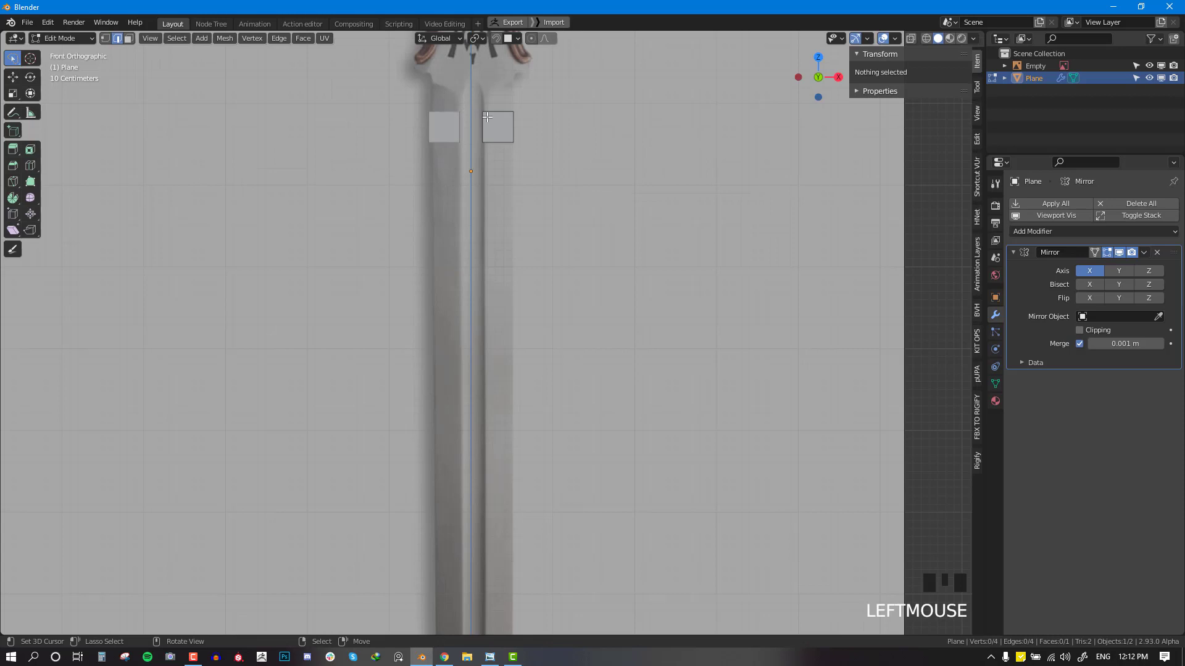
right_click(509, 125)
key("g")
key("Escape")
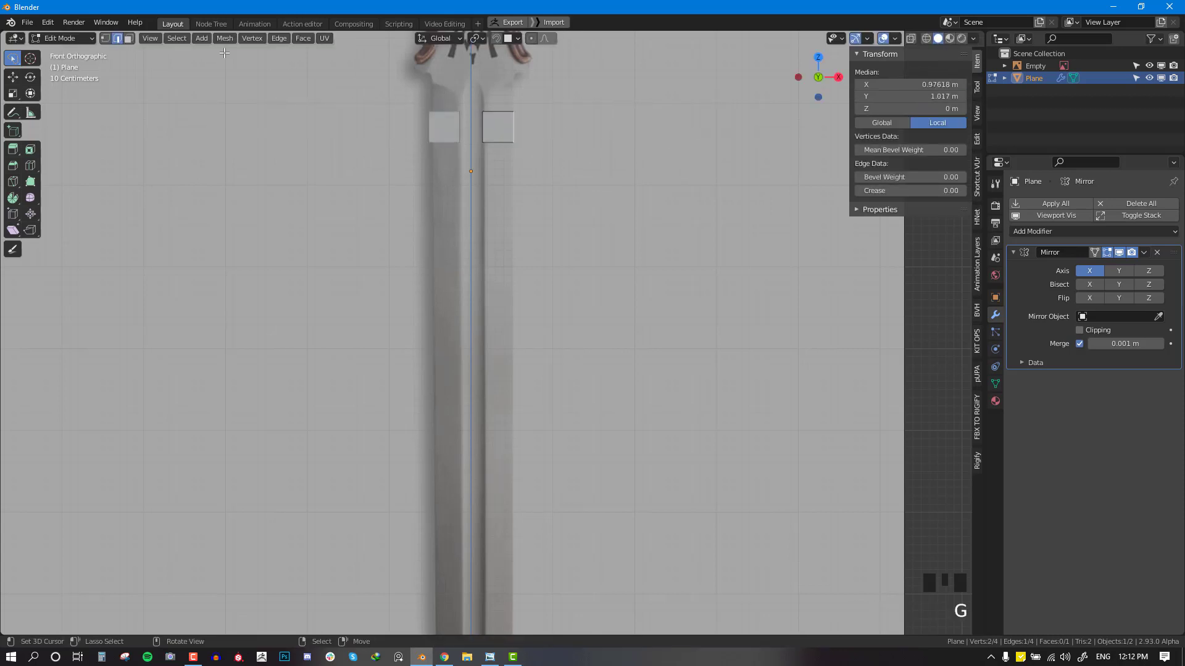
Step: Switch to face select and try moving the plane's face
left_click(132, 39)
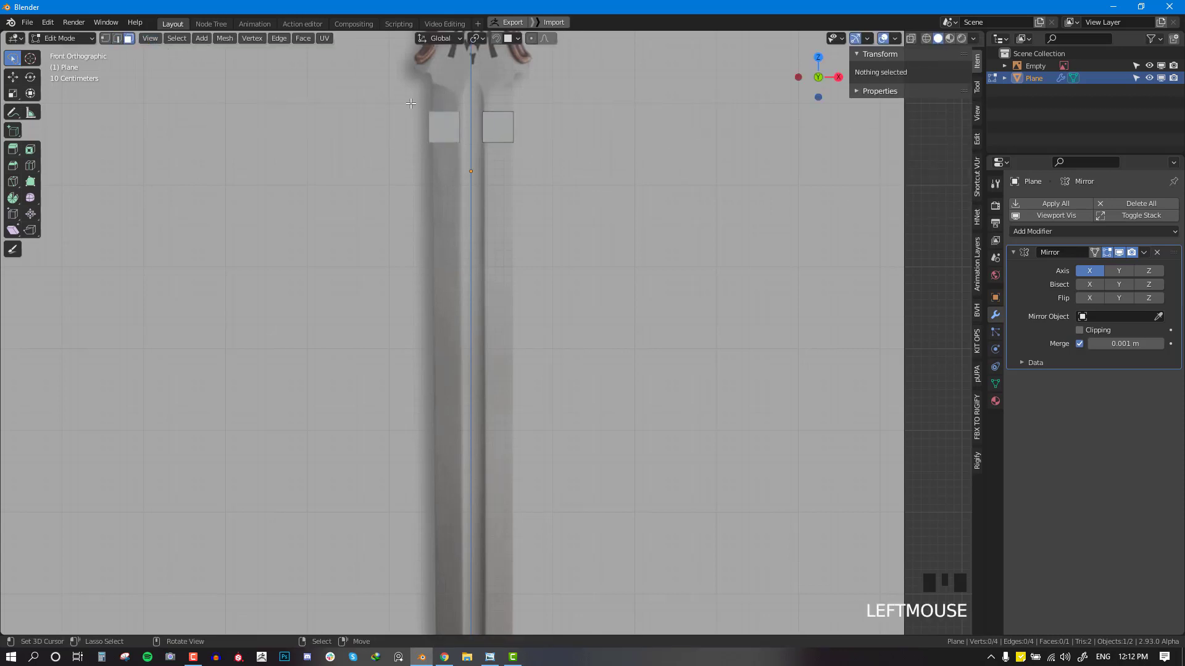
right_click(504, 135)
middle_click_drag(505, 134, 679, 247)
key("g")
right_click(800, 289)
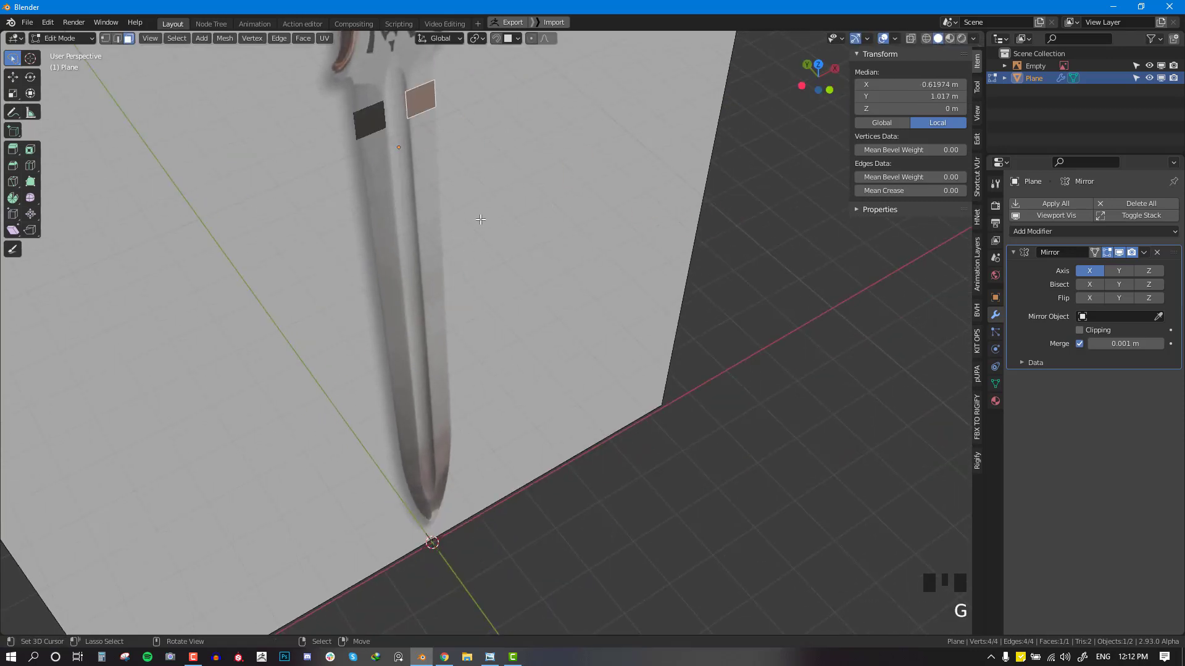
Step: In edge select, extrude the plane's lower edge and use the Move tool to bring it down the blade to local Y about -7.17 m
key("KP_1")
key("alt+a")
key("alt+KP_2")
right_click(503, 137)
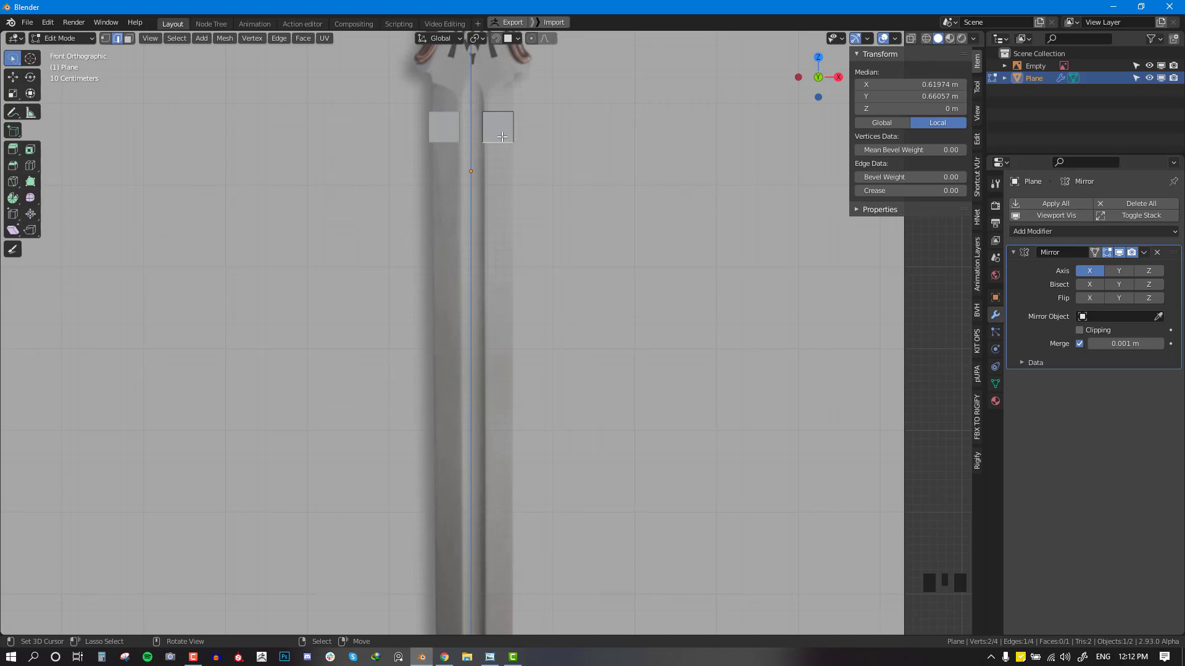
scroll(502, 137, "up", 1)
middle_click_drag(537, 253, 520, 202, "shift")
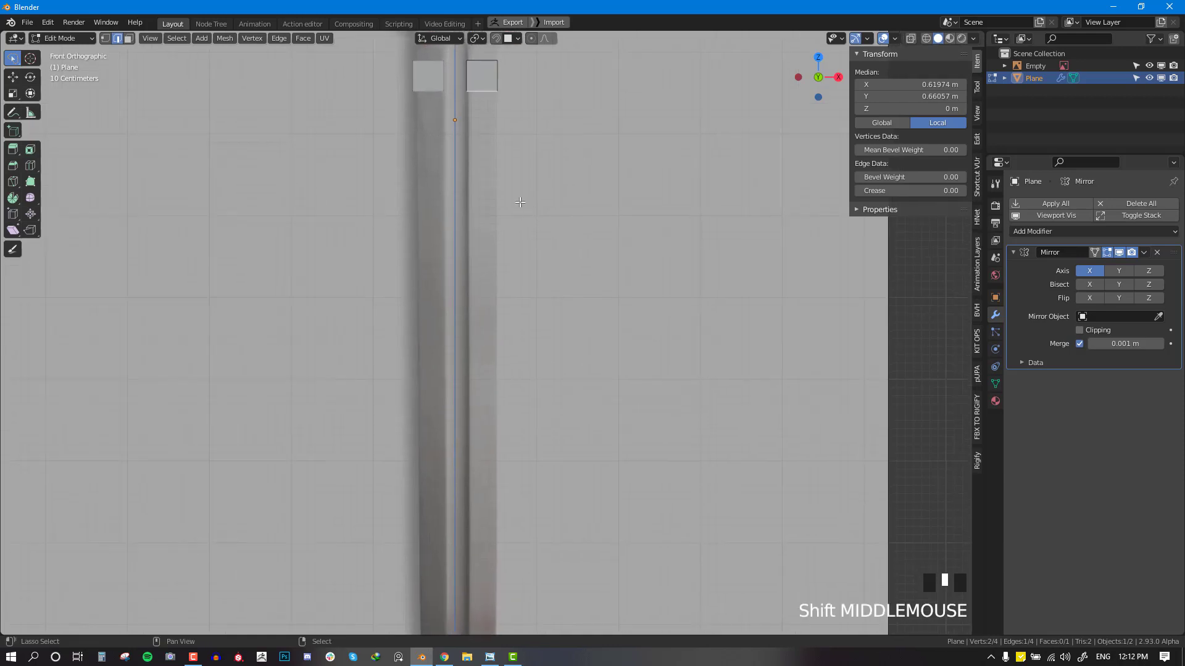
middle_click_drag(490, 131, 490, 185, "shift")
key("e")
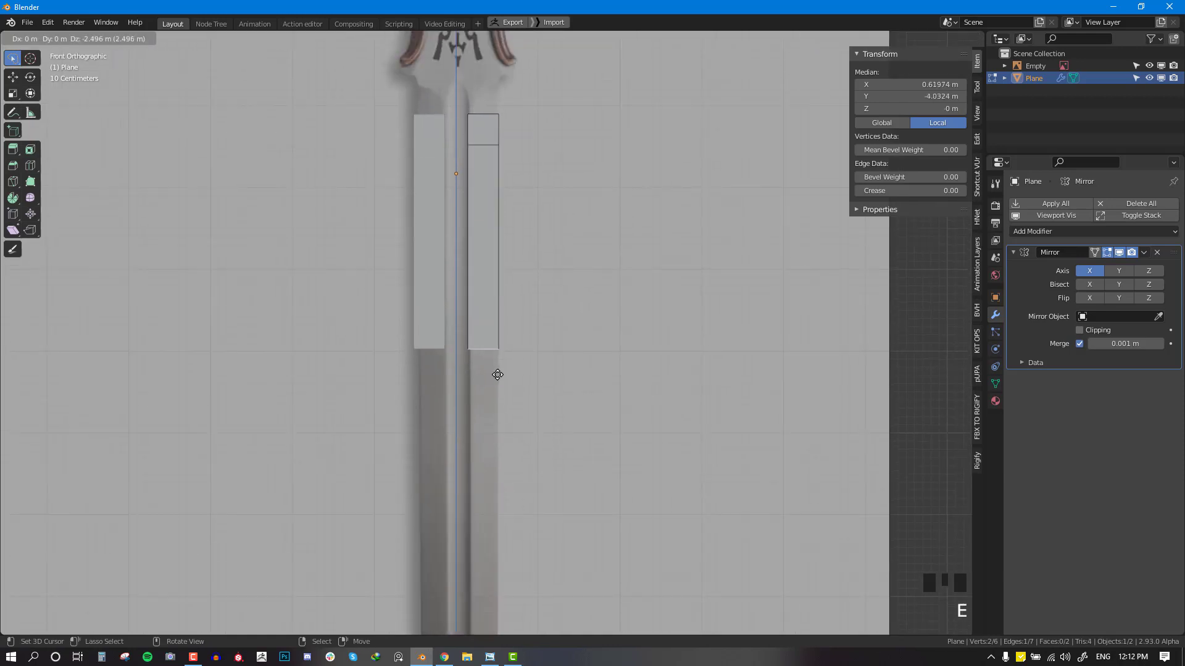
right_click(497, 380)
key("space")
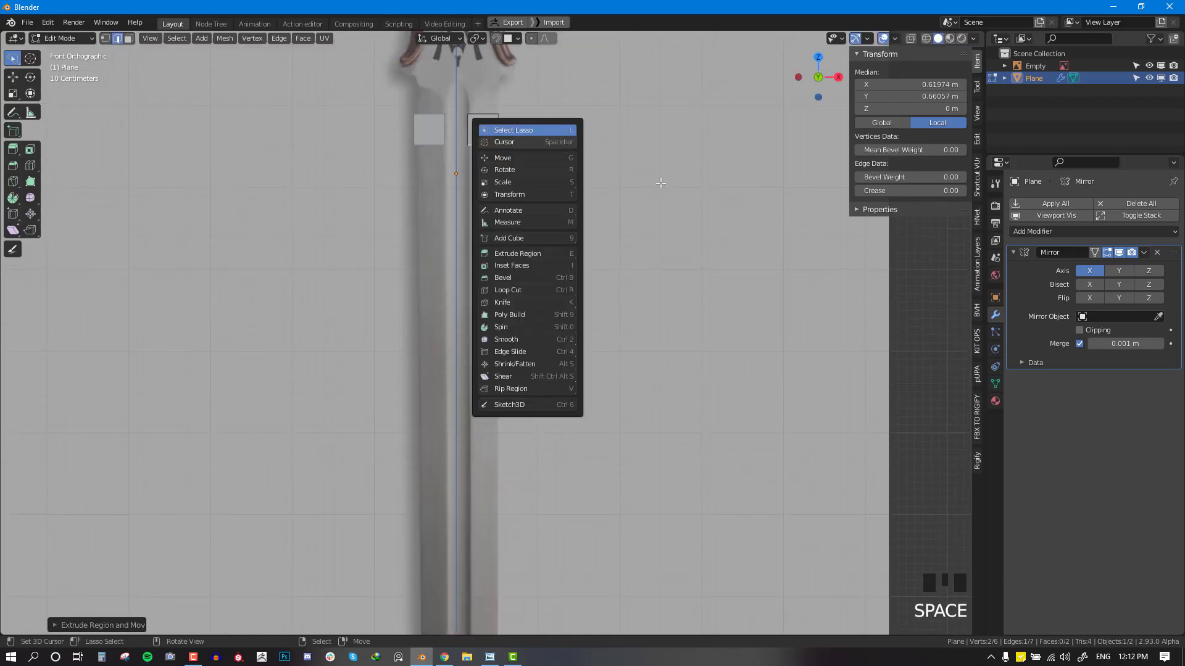
middle_click_drag(659, 201, 624, 174, "shift")
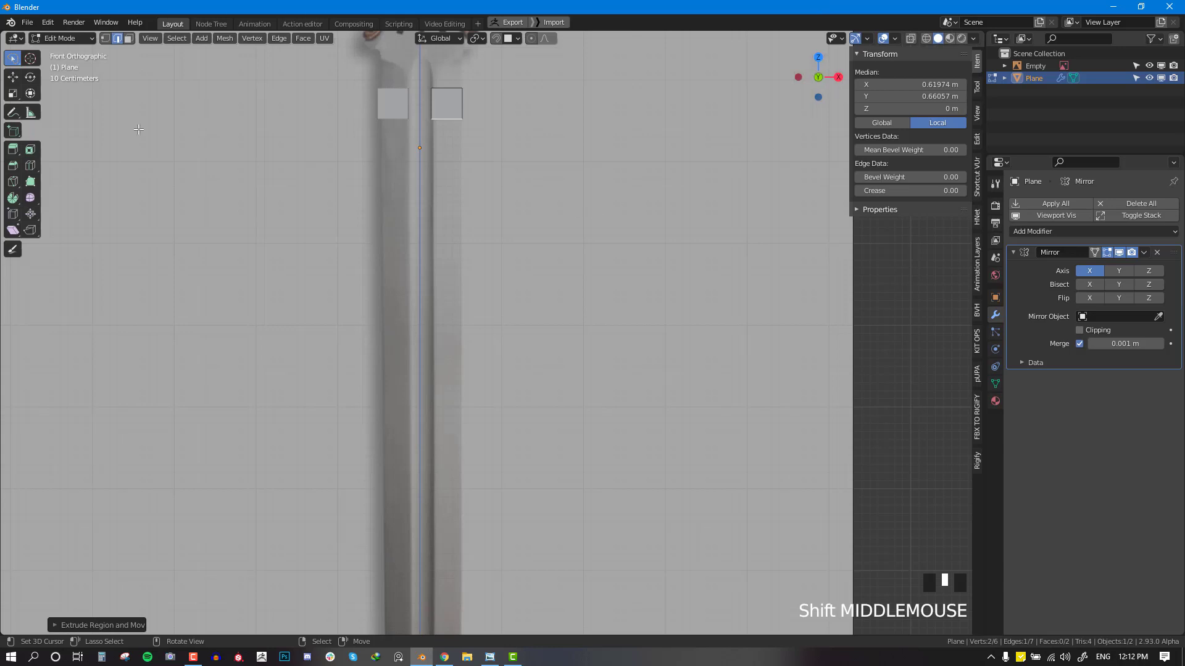
left_click(11, 79)
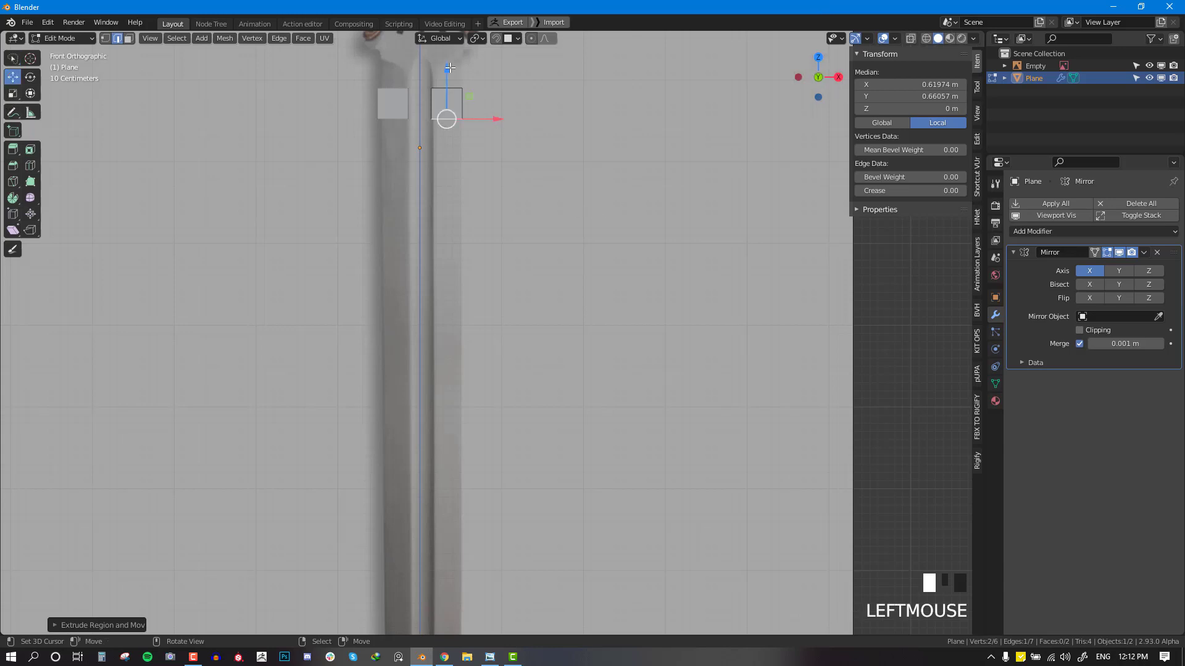
left_click_drag(449, 67, 469, 418)
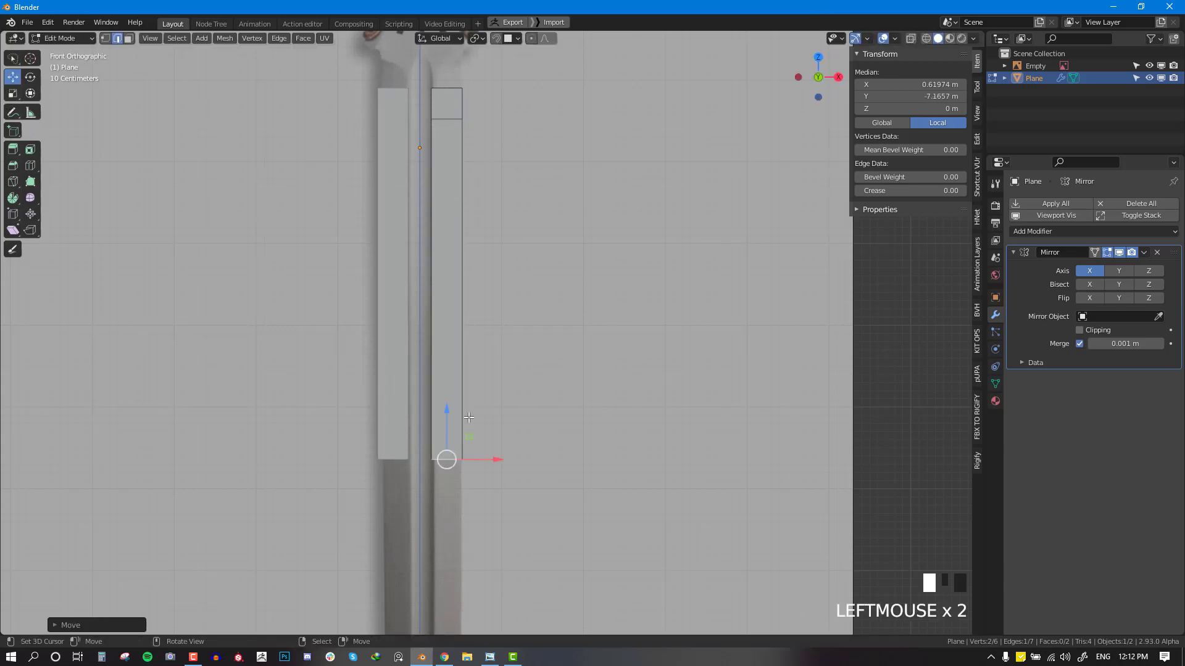
Step: Extrude the lower edge again down to local Y about -12.47 m and scale it down slightly
middle_click_drag(469, 418, 485, 193, "shift")
scroll(485, 194, "down", 1)
scroll(489, 192, "up", 1)
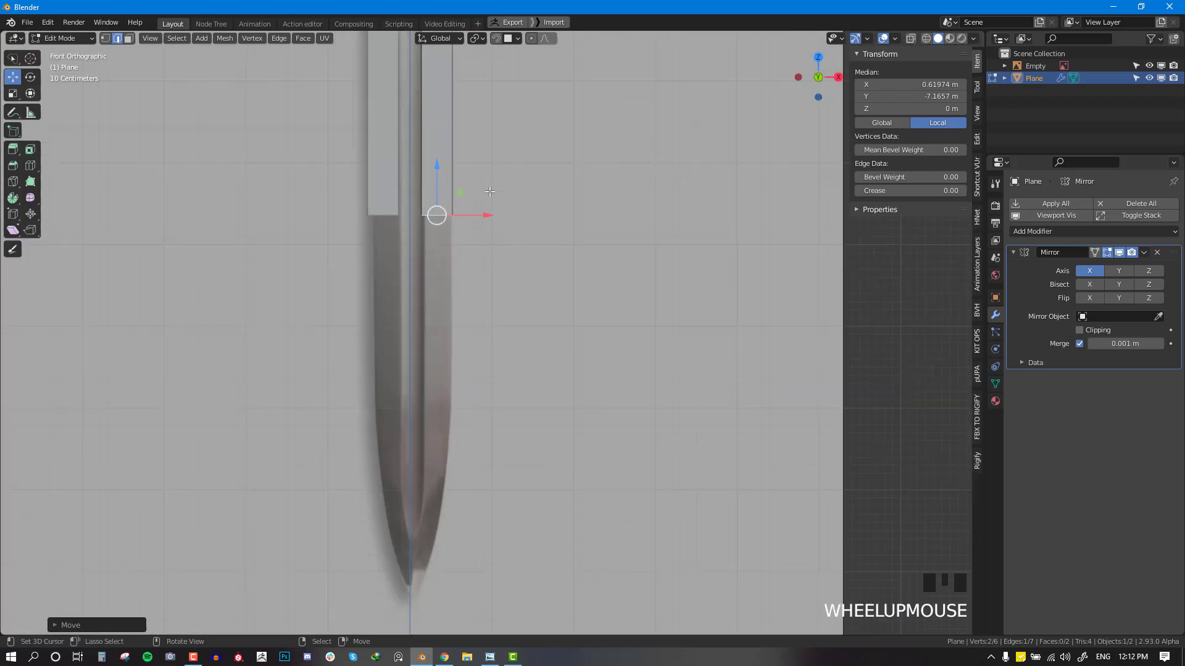
key("e")
left_click_drag(434, 167, 472, 396)
middle_click_drag(472, 397, 460, 342, "shift")
key("s")
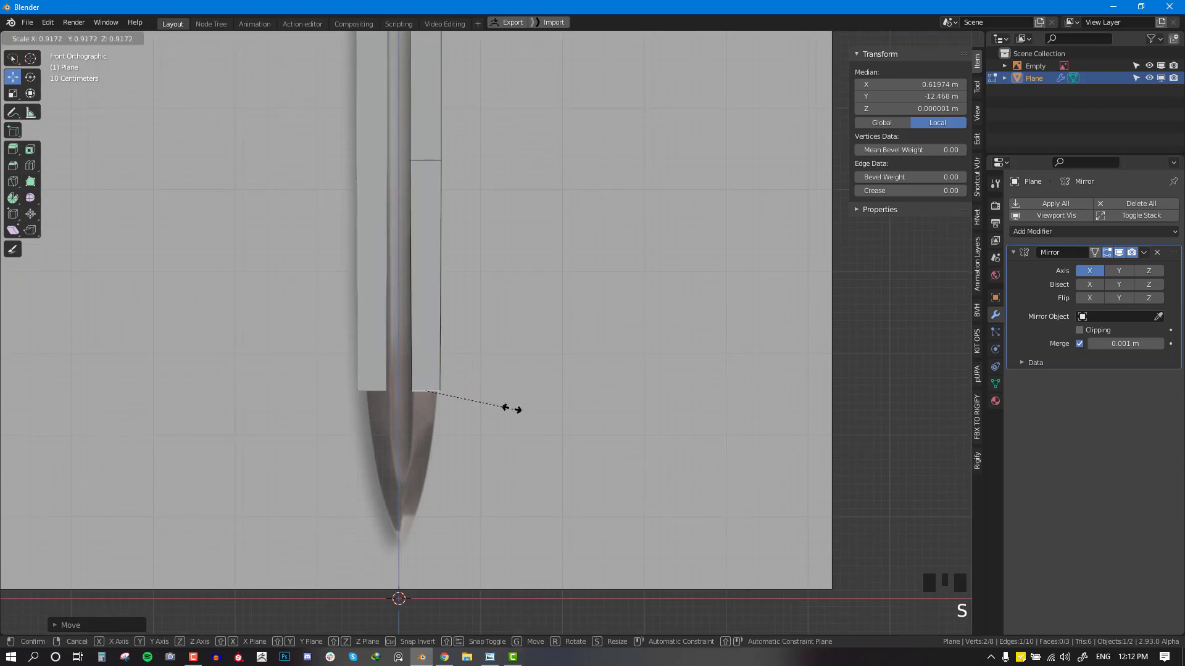
left_click(505, 406)
Step: Extrude the lower edge towards the blade's tip and shift it inward to local X about 0.33 m, Y about -14.75 m
scroll(506, 406, "up", 4)
middle_click_drag(497, 414, 500, 265, "shift")
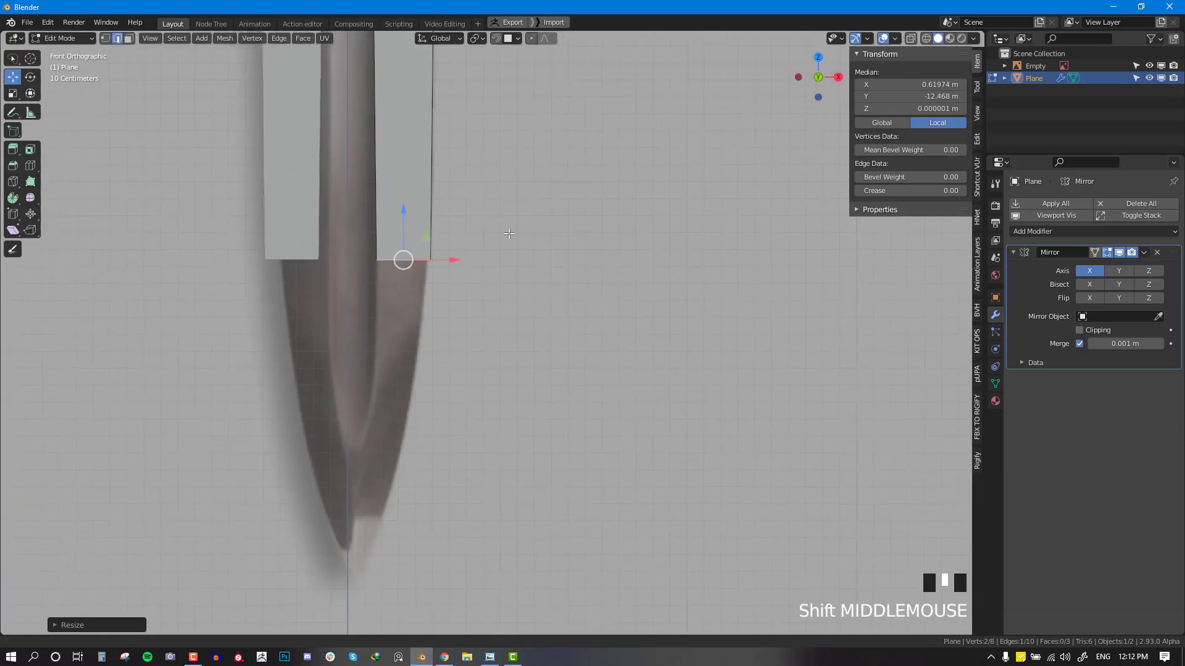
key("e")
left_click(496, 446)
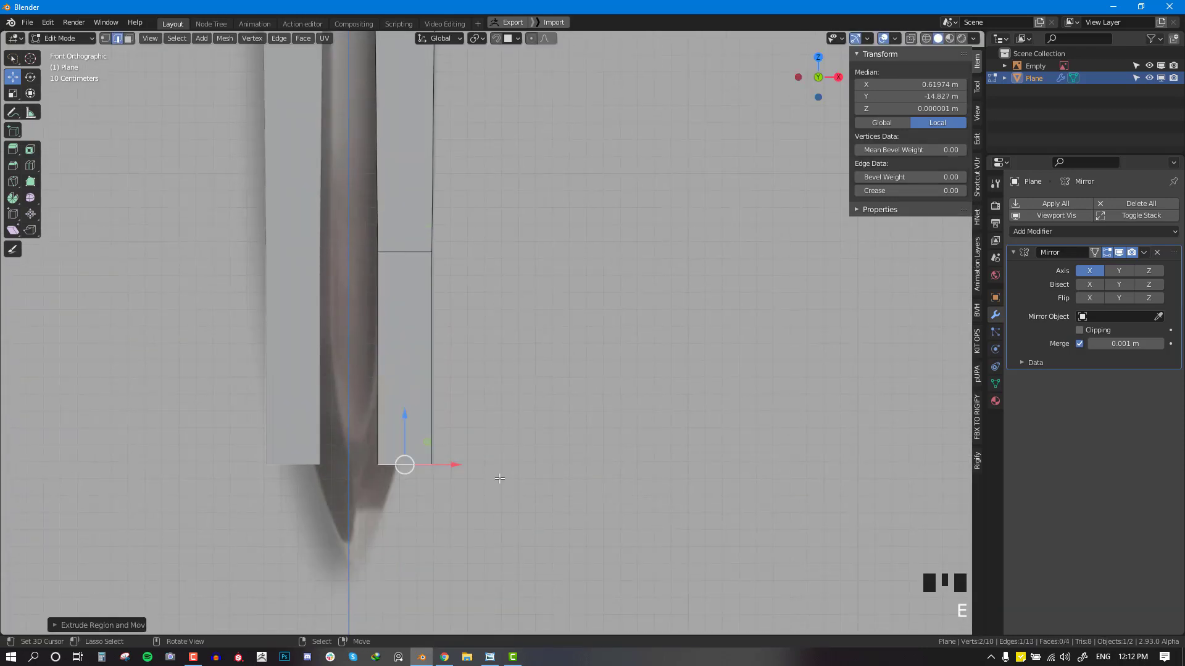
key("g")
left_click(457, 464)
Step: Narrow and tilt the edge near the tip to follow the taper, and nudge it to local X about 0.35 m, Y about -14.76 m
key("s")
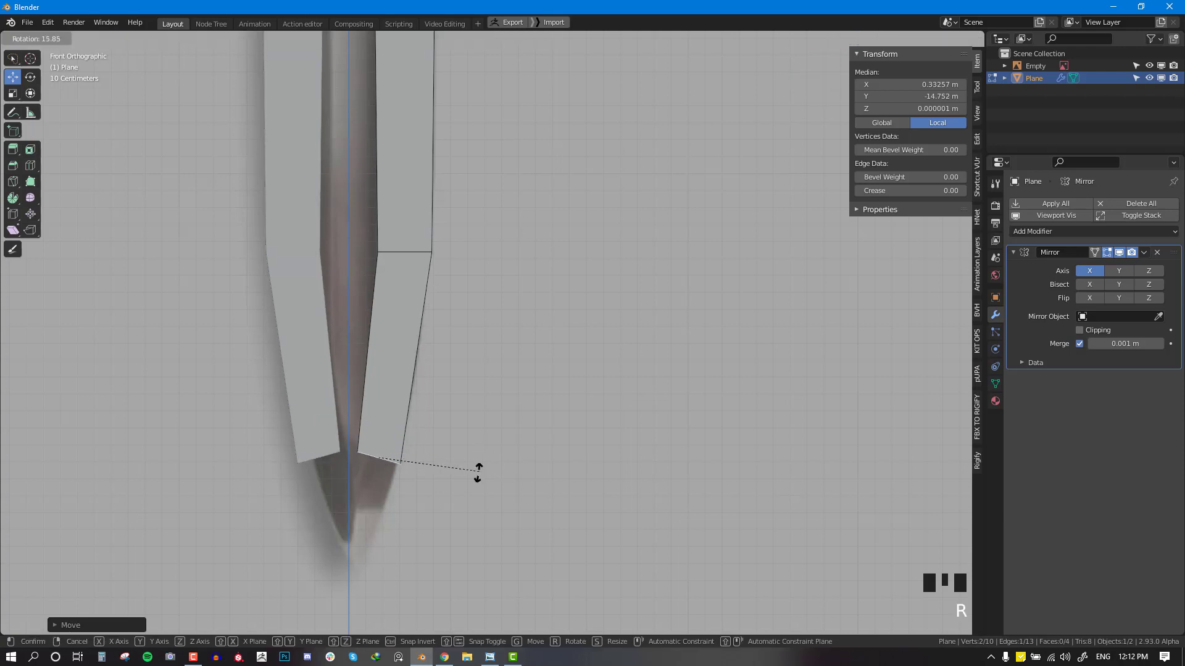
left_click(453, 468)
key("g")
left_click(455, 469)
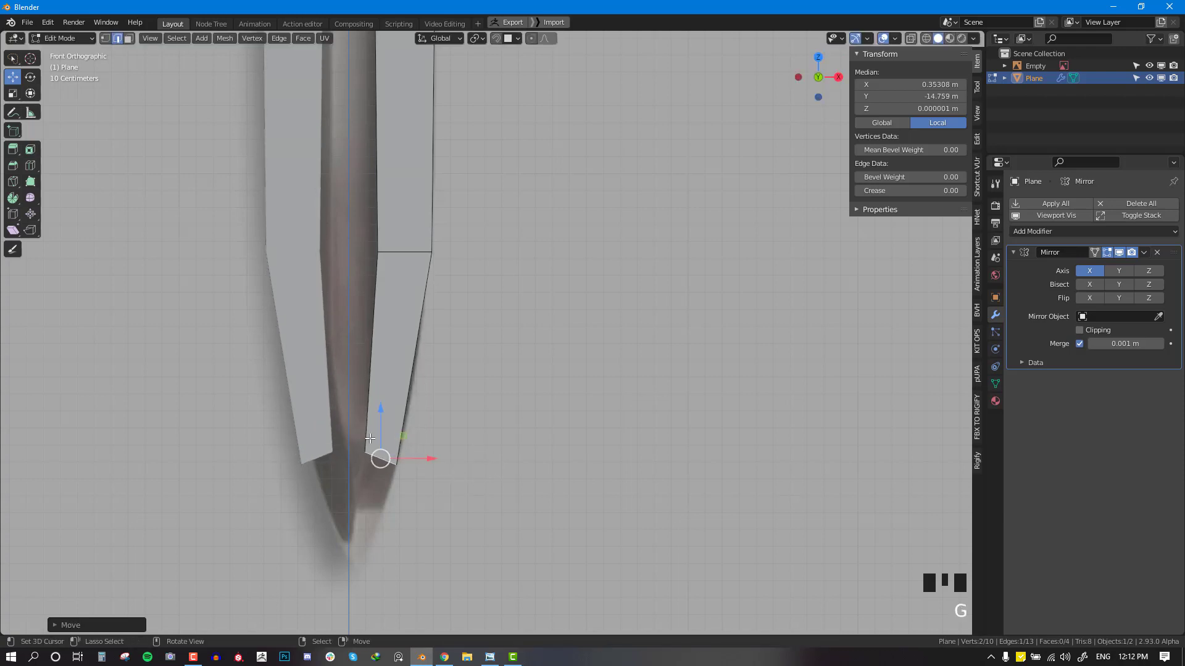
Step: Extrude the lower edge further down towards the blade's point, to local X about 0.22 m, Y about -15.64 m
key("e")
left_click(359, 534)
middle_click_drag(359, 534, 375, 423, "shift")
scroll(375, 423, "up", 1)
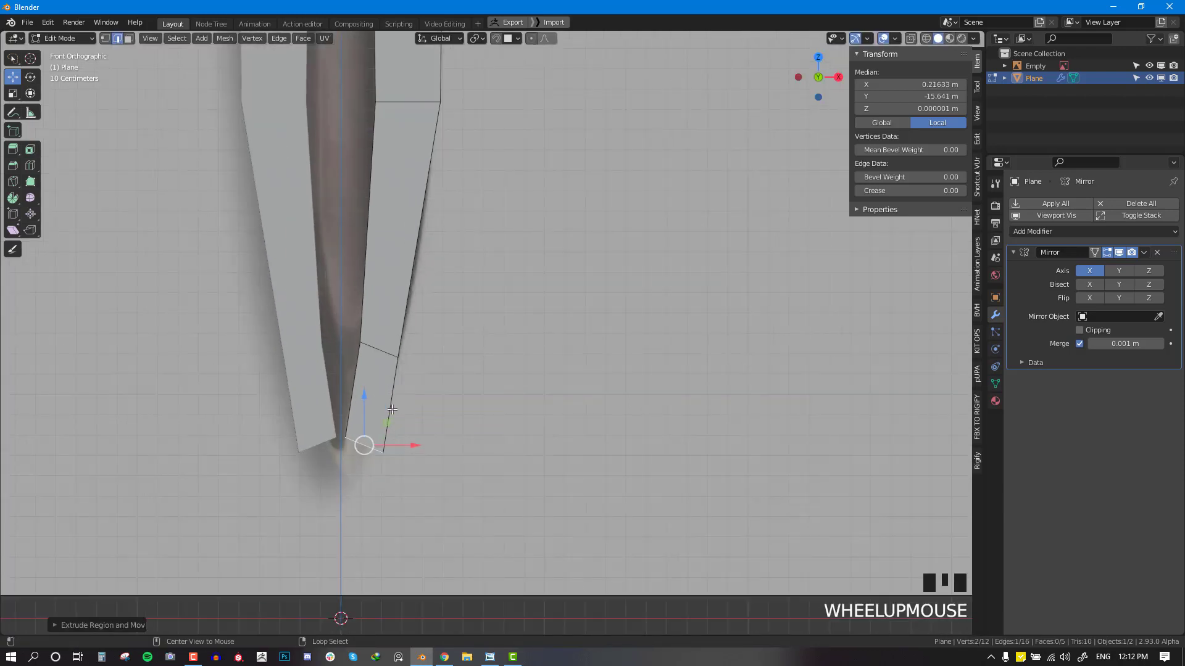
Step: In vertex select, fit the tip edge's two vertices to the blade outline and extrude the inner tip edge towards the centre line
key("alt+KP_1")
right_click_drag(346, 441, 350, 421)
right_click_drag(377, 460, 354, 485)
right_click(355, 434, "shift")
key("e")
left_click(352, 449)
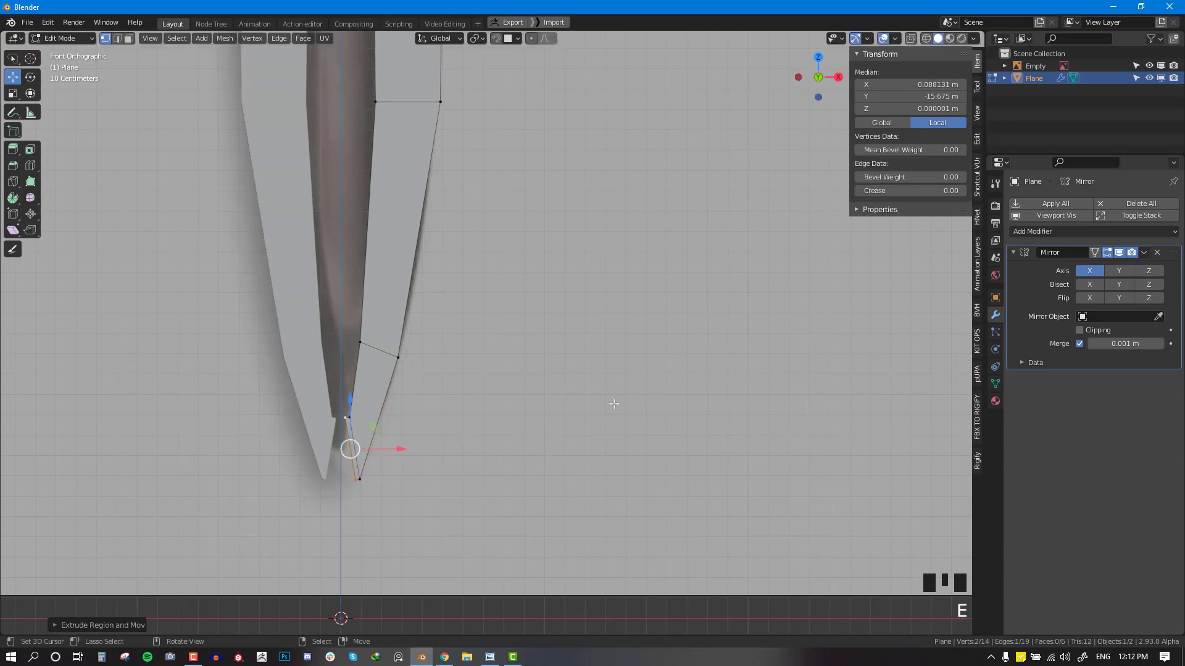
Step: Enable Clipping on the Mirror modifier, bring the extruded tip edge onto the centre line, and place the outer tip vertex at local X about 0.18 m, Y about -15.80 m
key("g")
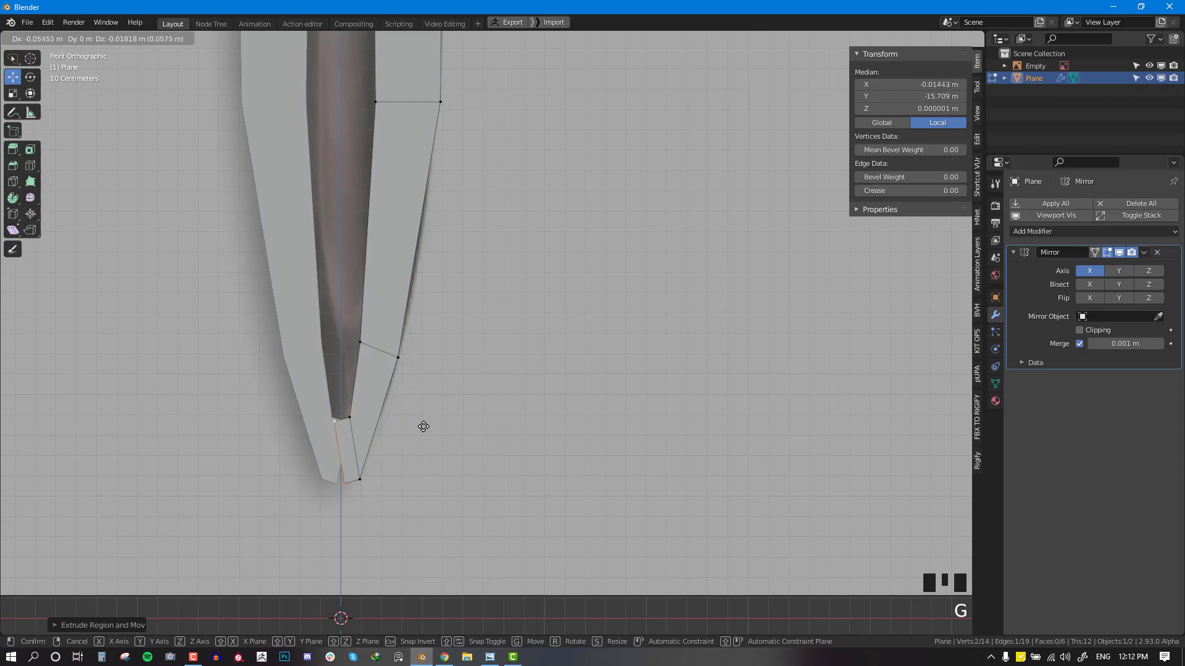
right_click(419, 426)
key("g")
left_click(378, 442)
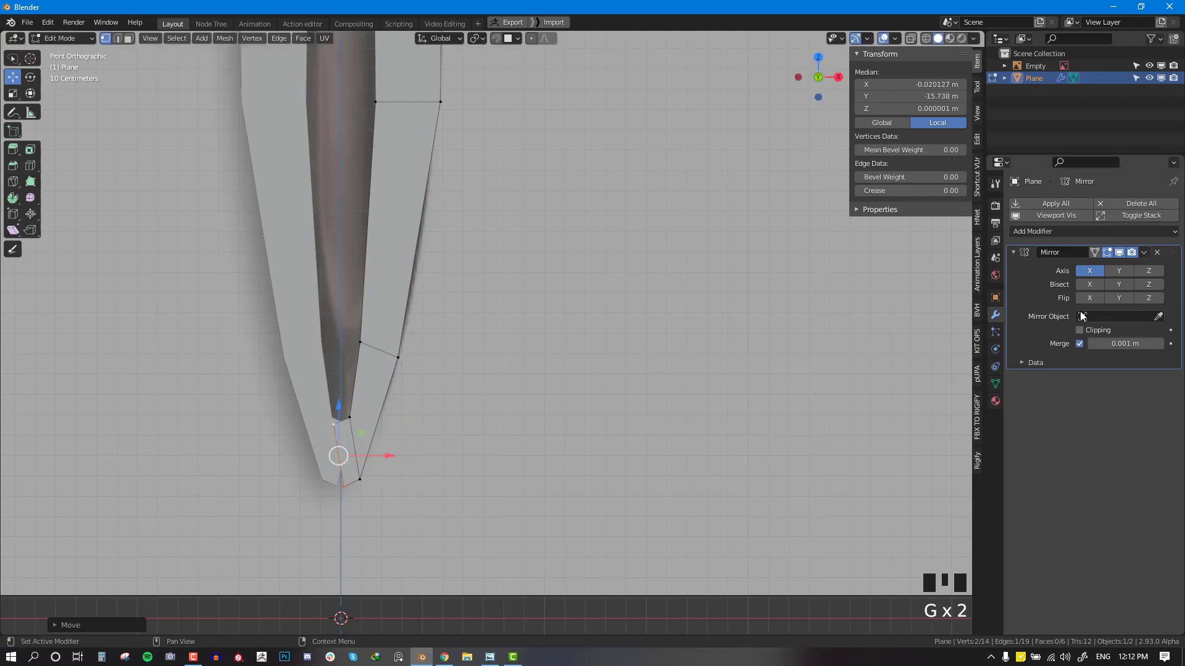
key("g")
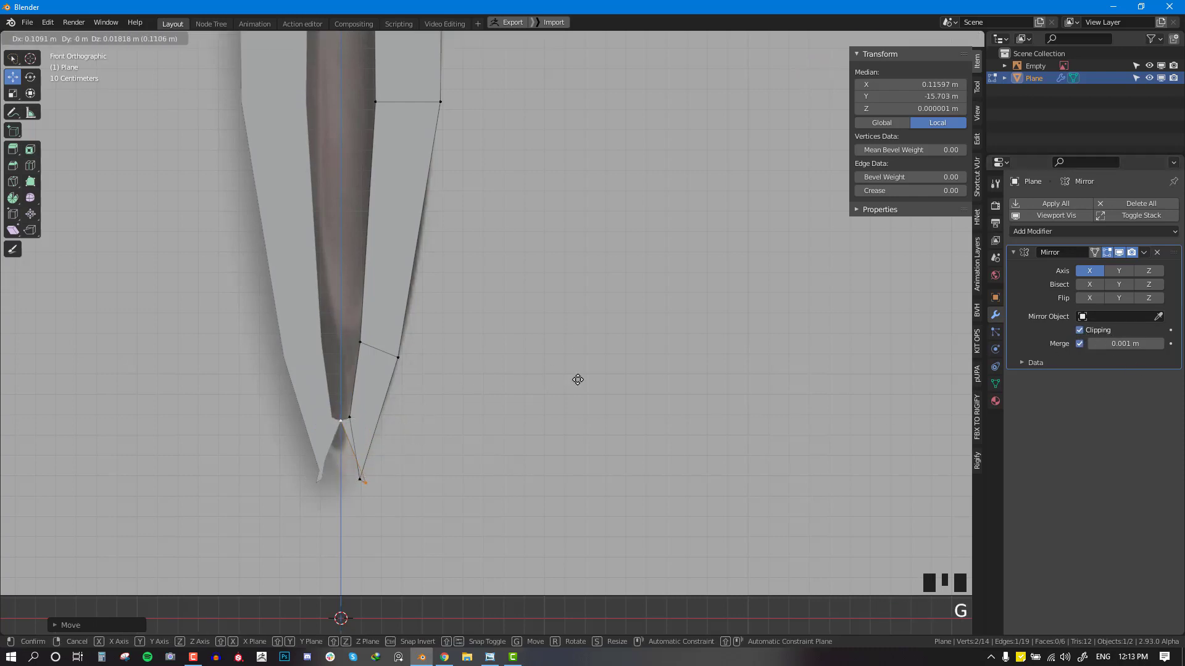
left_click(563, 382)
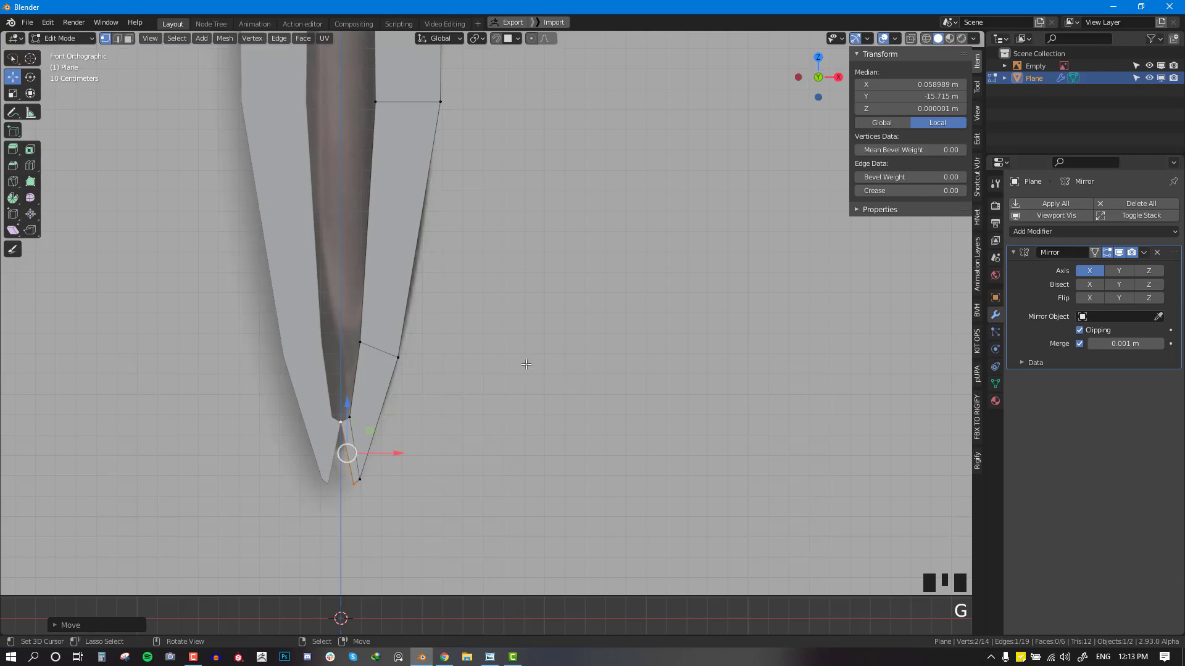
right_click(358, 481)
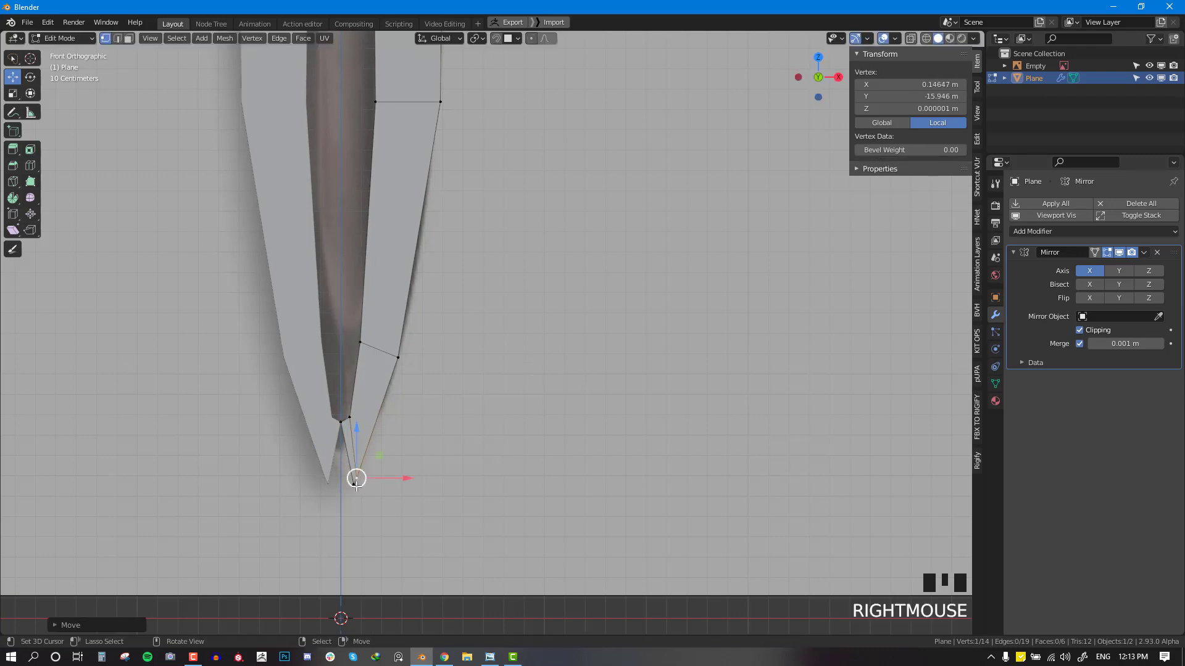
right_click_drag(360, 497, 363, 463)
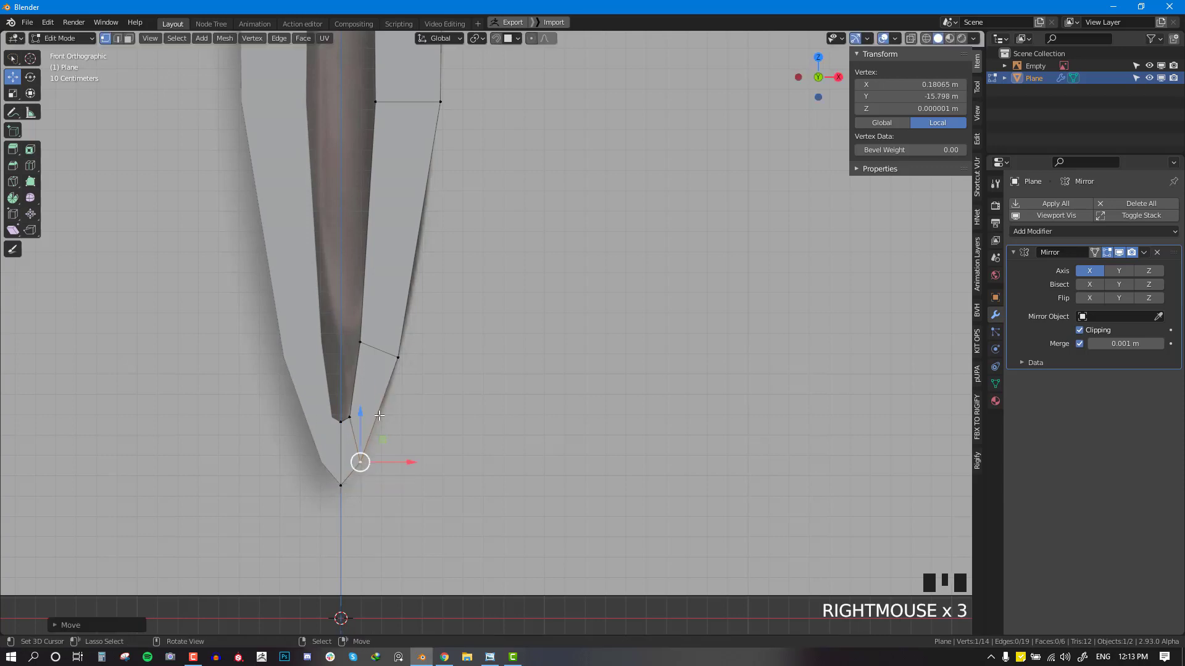
Step: Move the inner vertices just above the tip upward along the groove, one of them to local X about 0.27 m, Y about -14.16 m
scroll(363, 462, "down", 1)
key("alt+a")
middle_click_drag(402, 261, 400, 572, "shift")
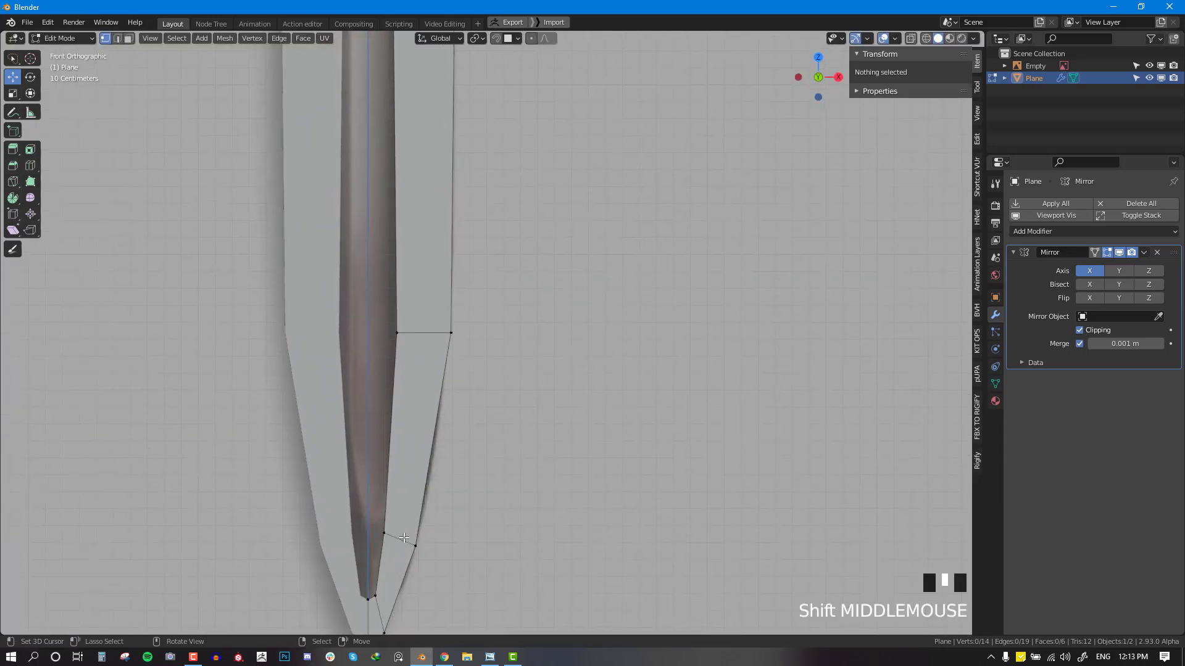
mouse_move(404, 539)
right_mouse_down()
mouse_move(382, 574)
mouse_move(394, 520)
right_mouse_up()
right_click_drag(379, 601, 400, 479)
Step: Extrude the blade's top edge up towards the guard and slant it, with its inner corner at local X about 0.26 m, Y about 1.87 m
scroll(408, 437, "down", 7)
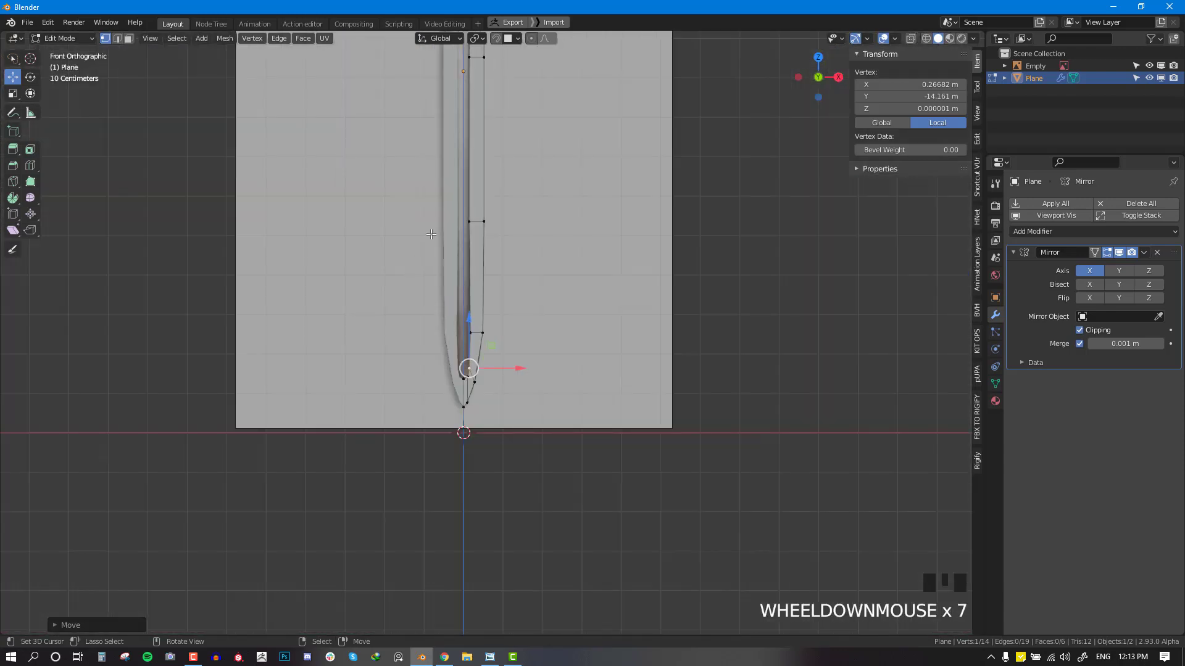
middle_click_drag(471, 136, 473, 398, "shift")
key("alt+a")
scroll(494, 321, "up", 4)
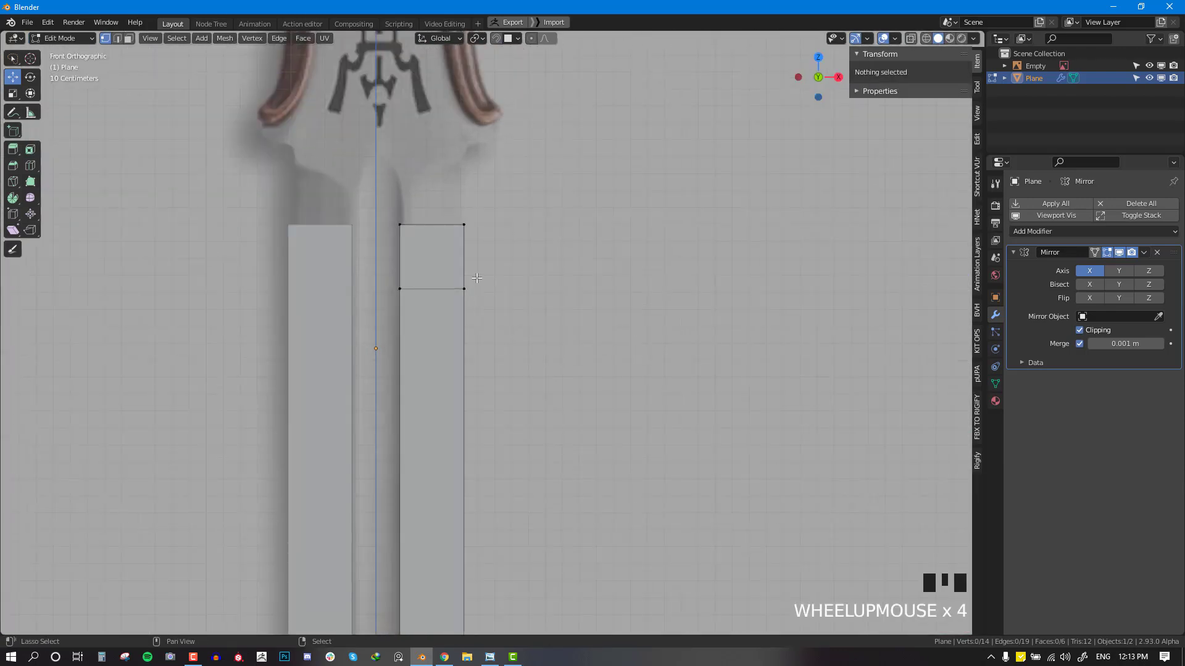
scroll(518, 406, "up", 3)
right_click(493, 363)
right_click(383, 362, "shift")
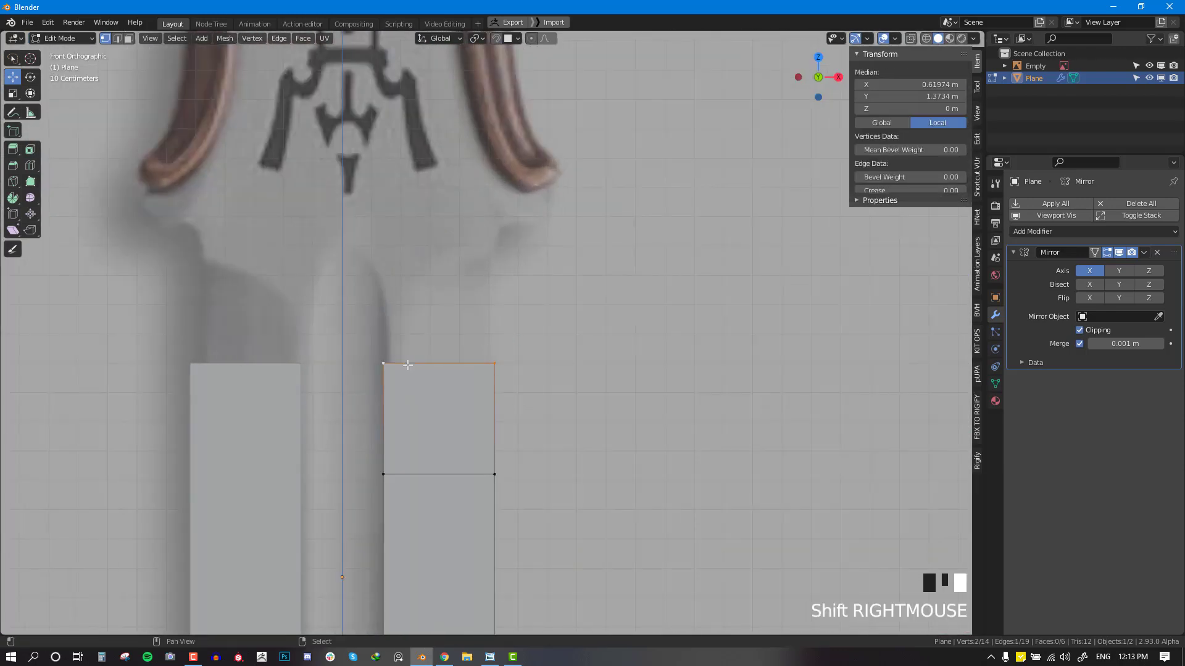
key("e")
left_click(422, 272)
right_click_drag(490, 272, 482, 247)
right_click_drag(389, 271, 384, 285)
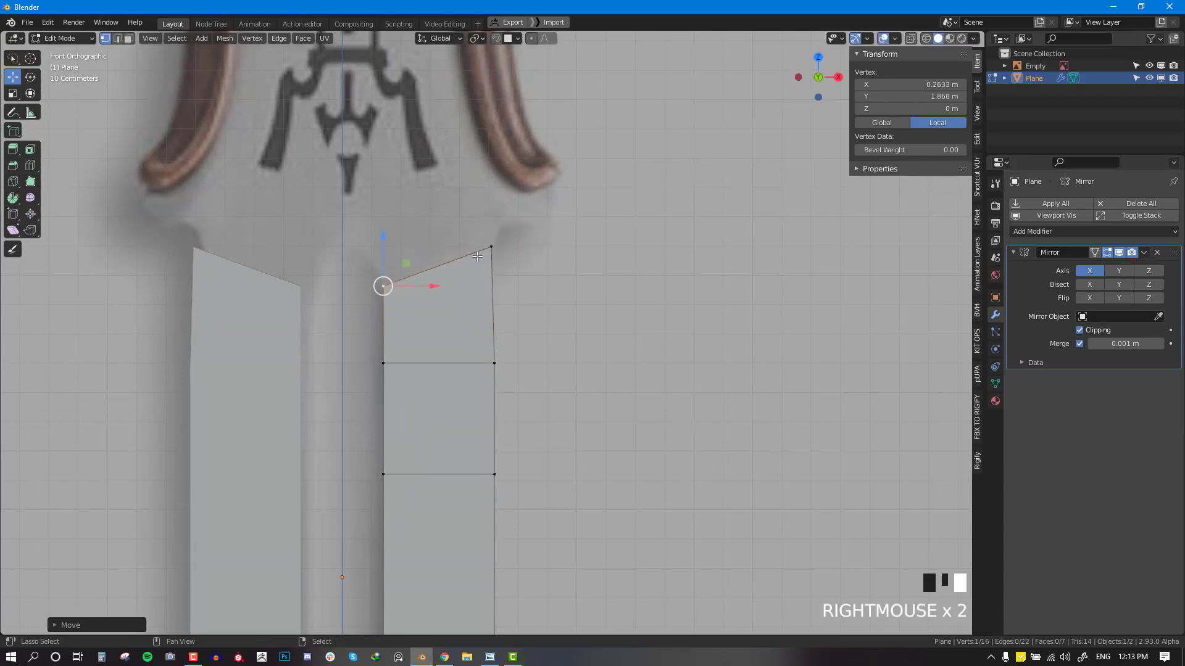
Step: Extrude the slanted top edge upward again and flare it, with its outer corner at local X about 1.03 m, Y about 2.28 m
right_click(478, 256, "shift")
key("e")
left_click(457, 209)
right_click_drag(472, 211, 502, 220)
right_click(363, 241, "shift")
key("e")
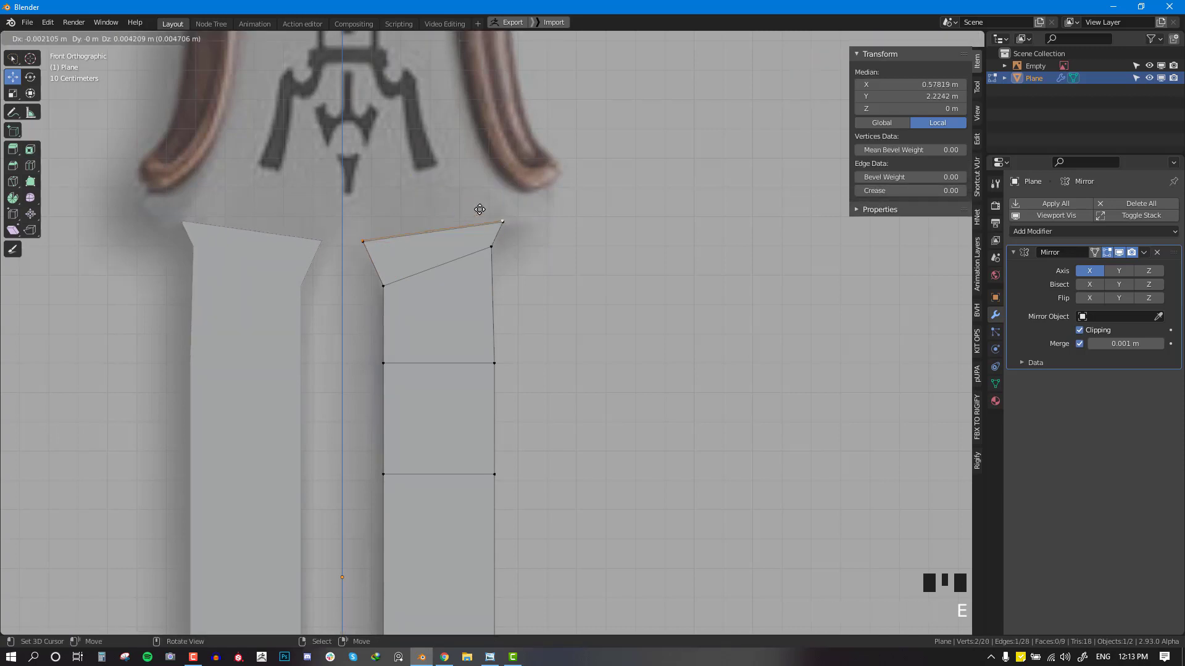
left_click(414, 191)
key("ctrl+z")
key("e")
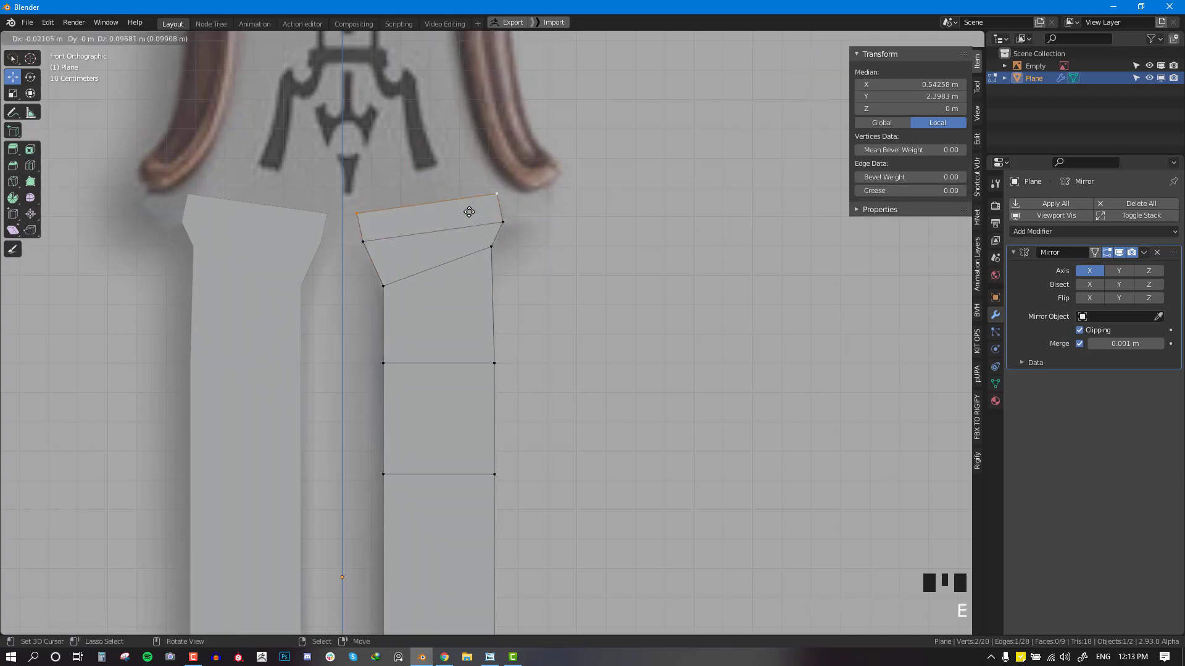
key("ctrl+z")
Step: Extrude the flared top edge to the centre line with its peak at local Y about 2.62 m, and move the groove's inner corner to X about 0.20 m, Y about 2.08 m
key("e")
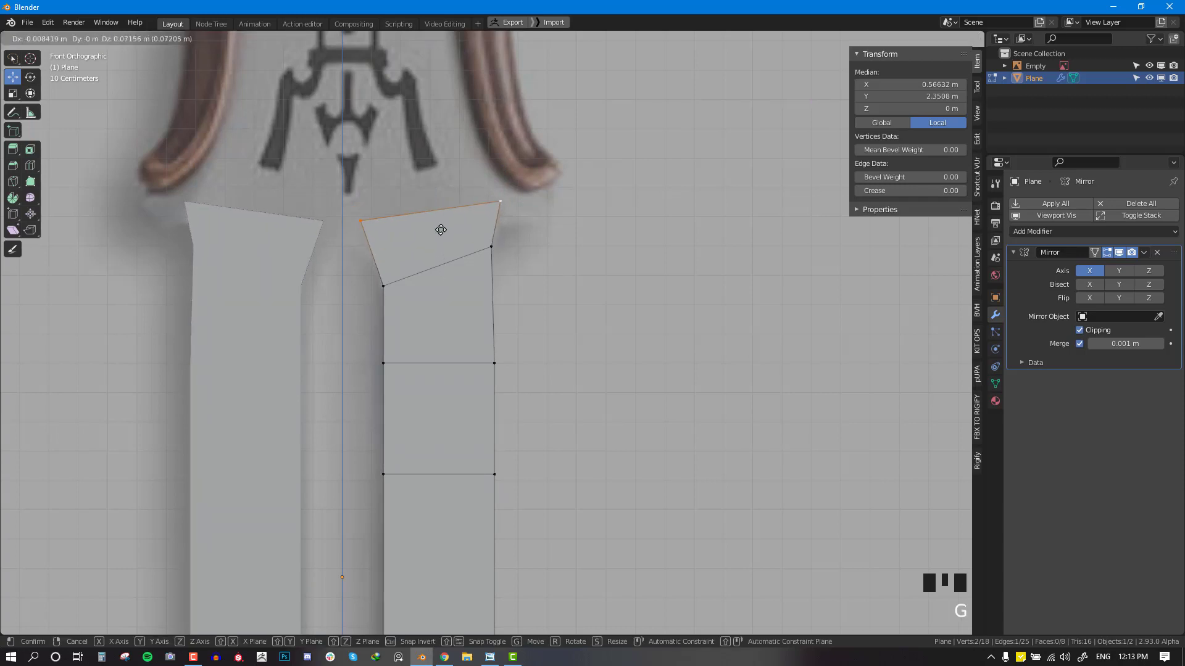
left_click(431, 212)
right_click_drag(343, 233, 338, 246)
right_click_drag(474, 193, 346, 171)
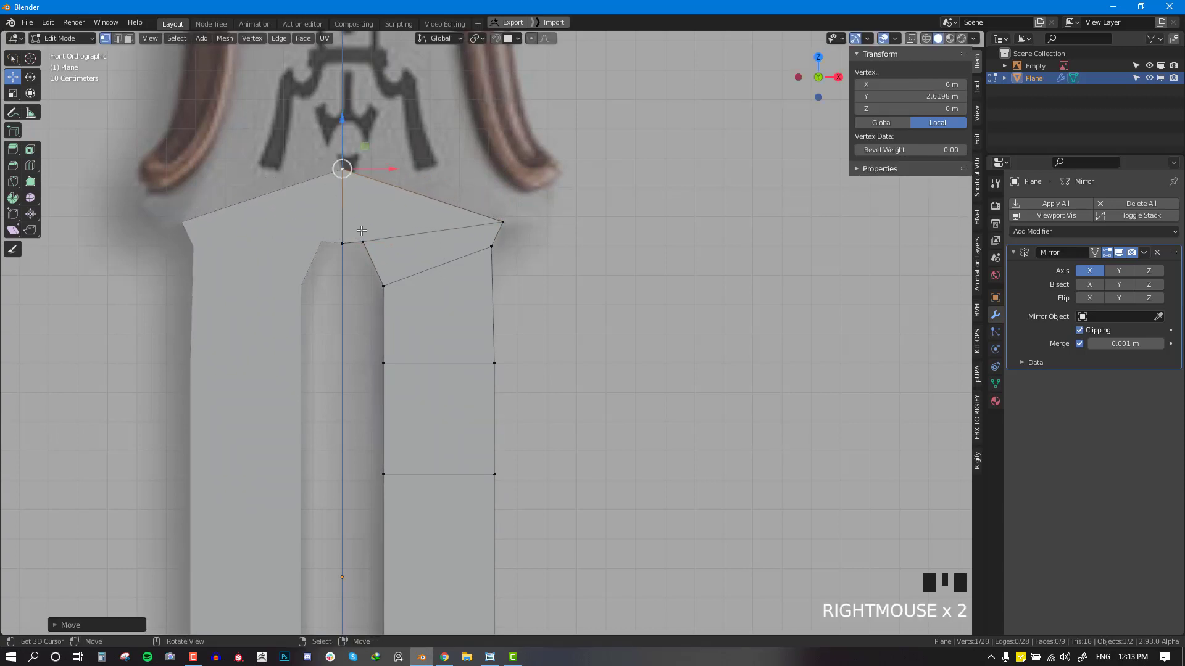
right_click_drag(363, 241, 374, 251)
Step: Extrude the sloping top edge upward over the guard, placing its outer vertex at local X about 0.96 m, Y about 2.69 m
scroll(405, 327, "down", 1)
scroll(405, 327, "down", 6)
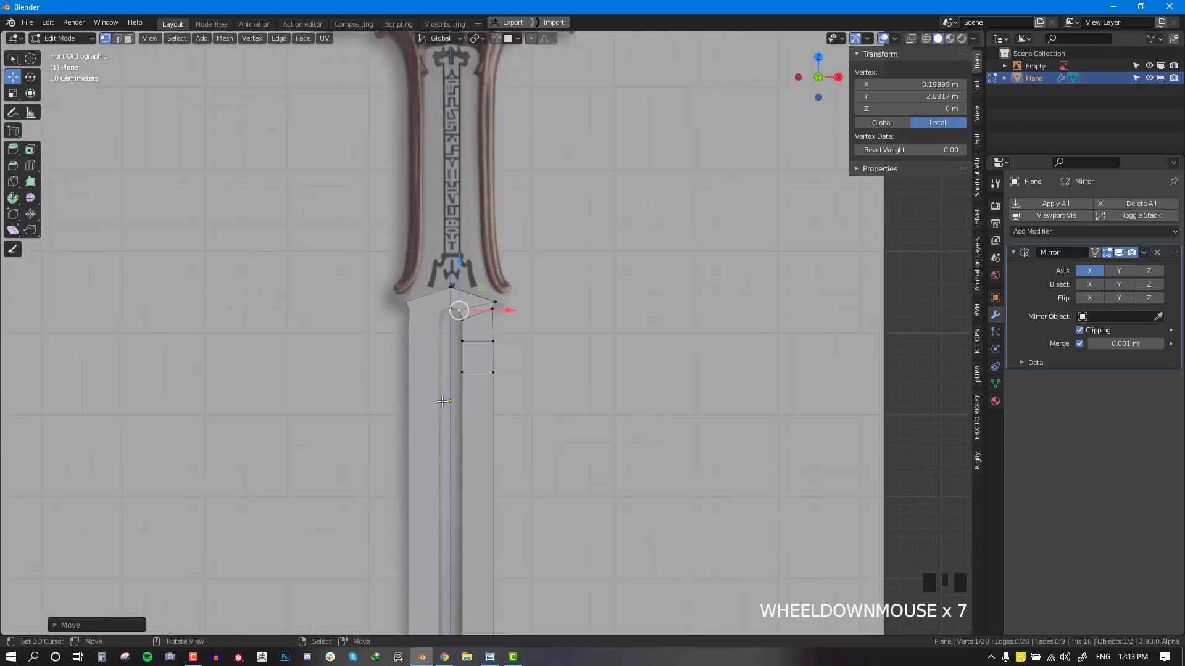
right_click(546, 322)
scroll(546, 322, "up", 9)
middle_click_drag(455, 240, 471, 405, "shift")
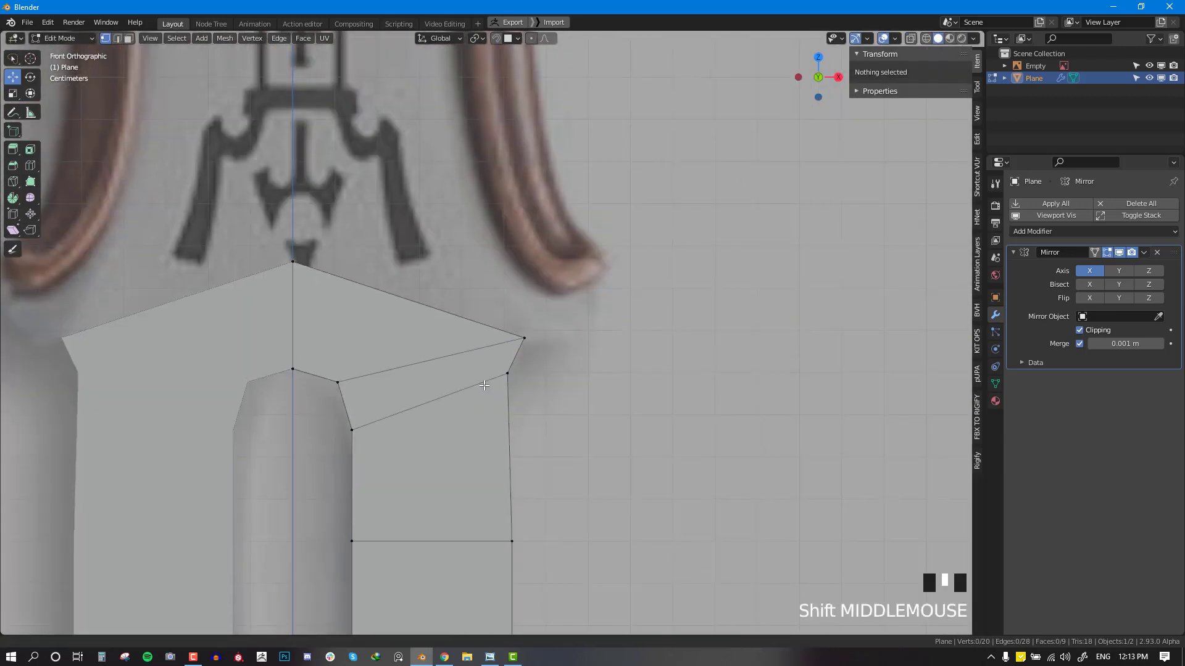
right_click(507, 324)
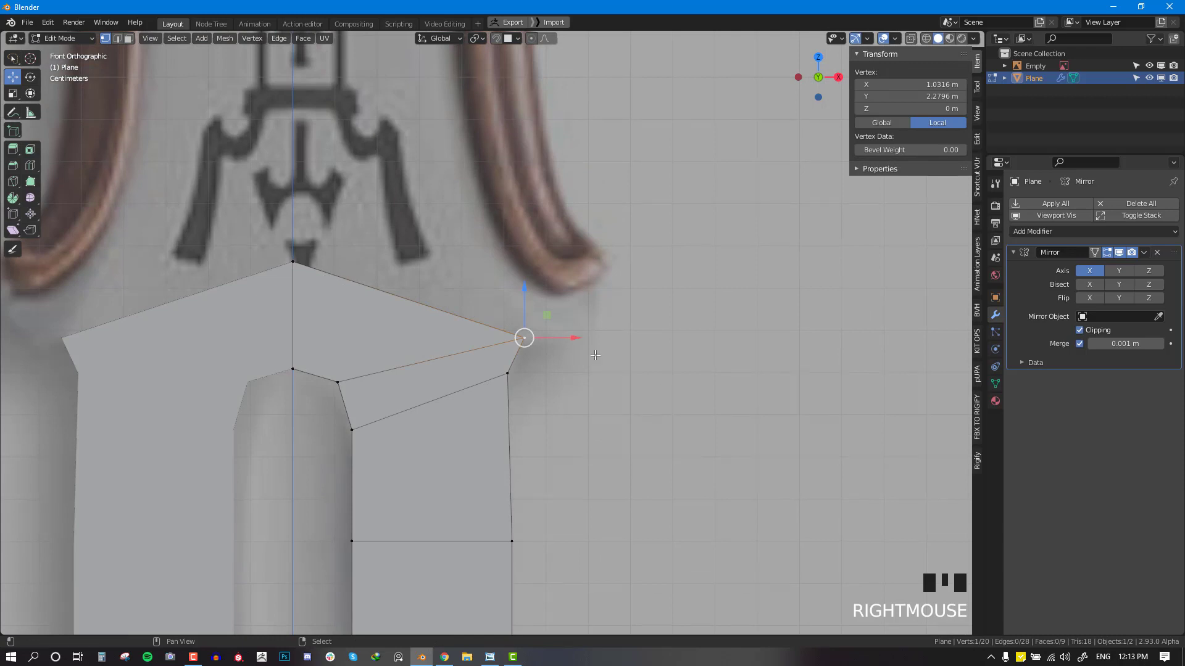
right_click(295, 265, "shift")
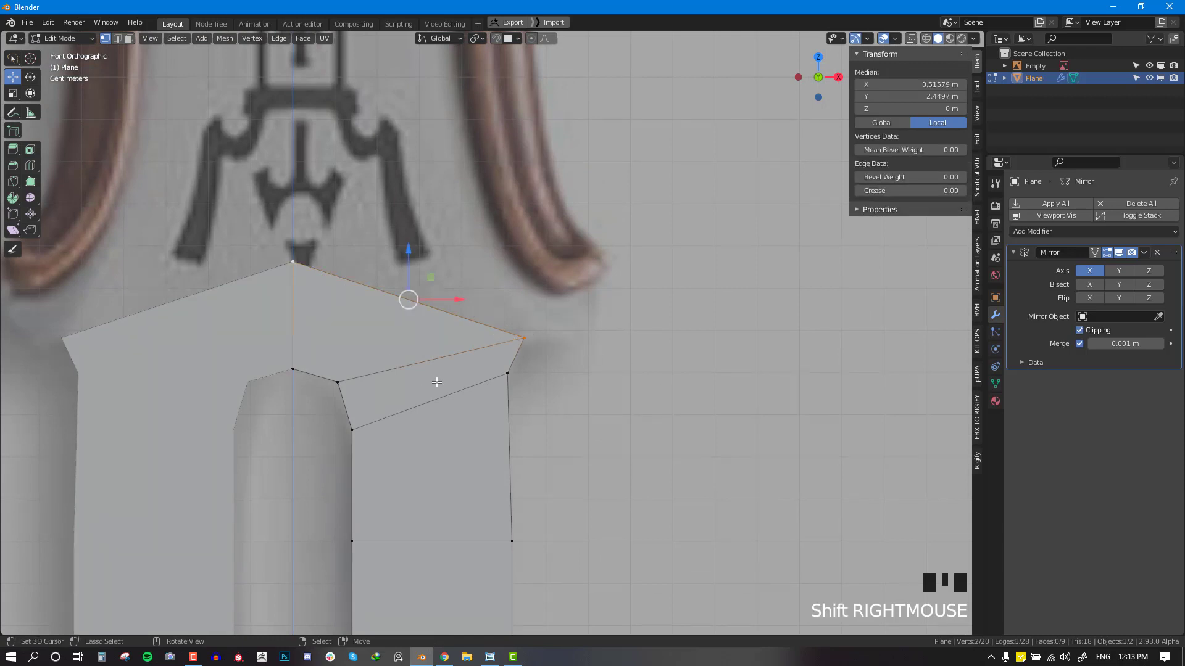
key("e")
left_click(577, 303)
right_click(512, 248)
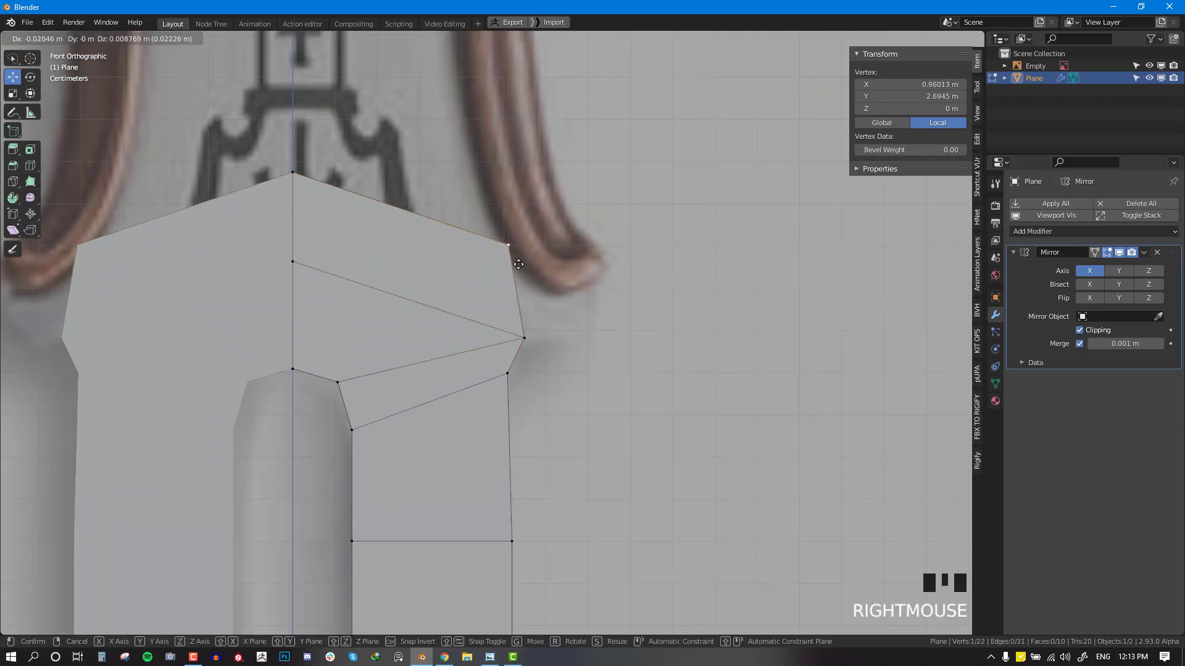
Step: Extrude the guard's outer side edge outward and fit its two new corners to the flared shoulder in the reference
right_click(518, 296, "shift")
key("g")
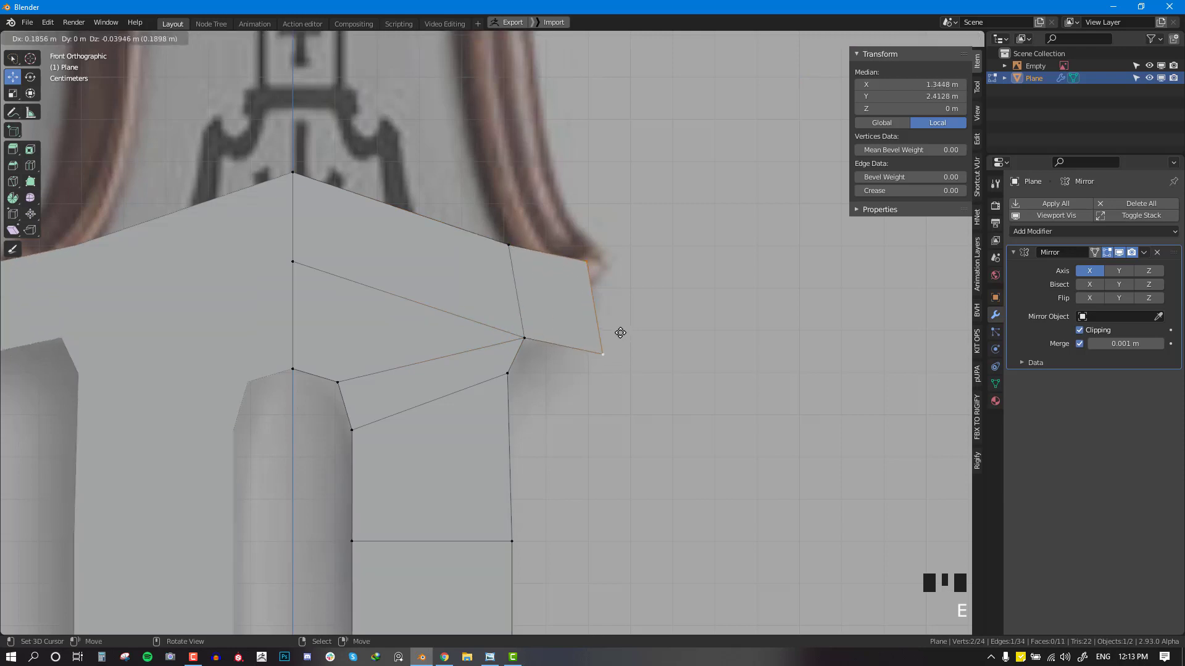
left_click(621, 334)
right_click_drag(585, 352, 567, 342)
right_click_drag(594, 270, 596, 298)
key("alt+a")
Step: Refine the shoulder, moving the upper vertex to local X about 0.99 m, Y about 2.65 m, and the lower outer corner to X about 1.22 m, Y about 2.27 m
right_click_drag(508, 245, 515, 253)
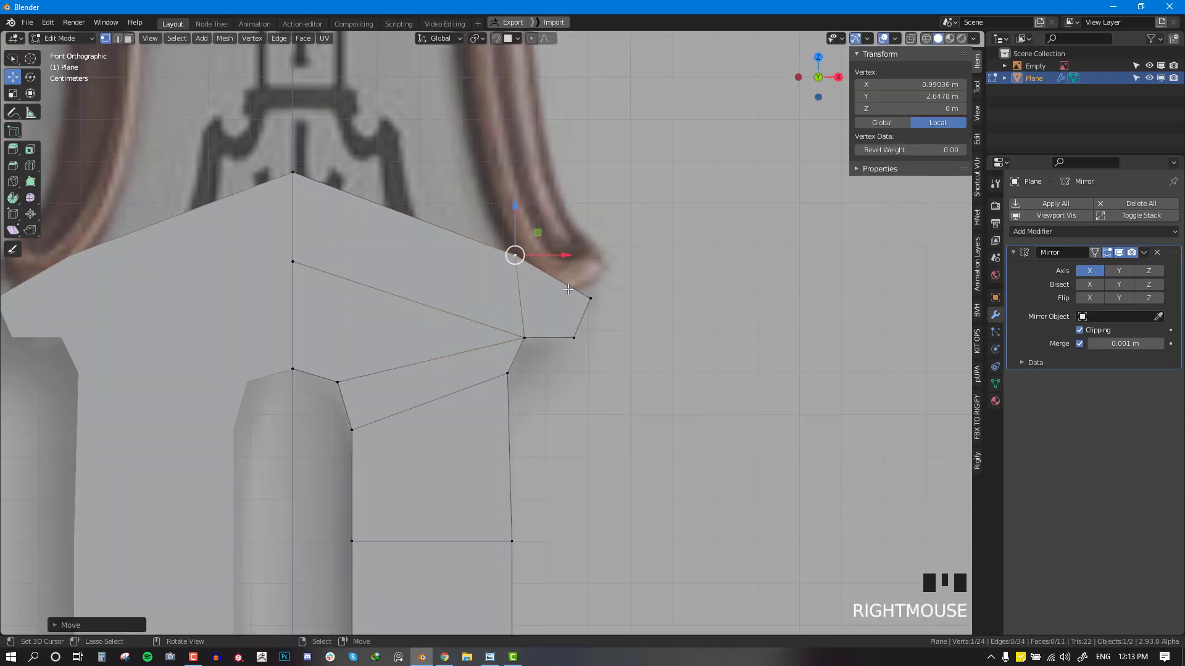
right_click_drag(578, 314, 565, 304)
right_click_drag(570, 346, 561, 347)
scroll(562, 351, "down", 2)
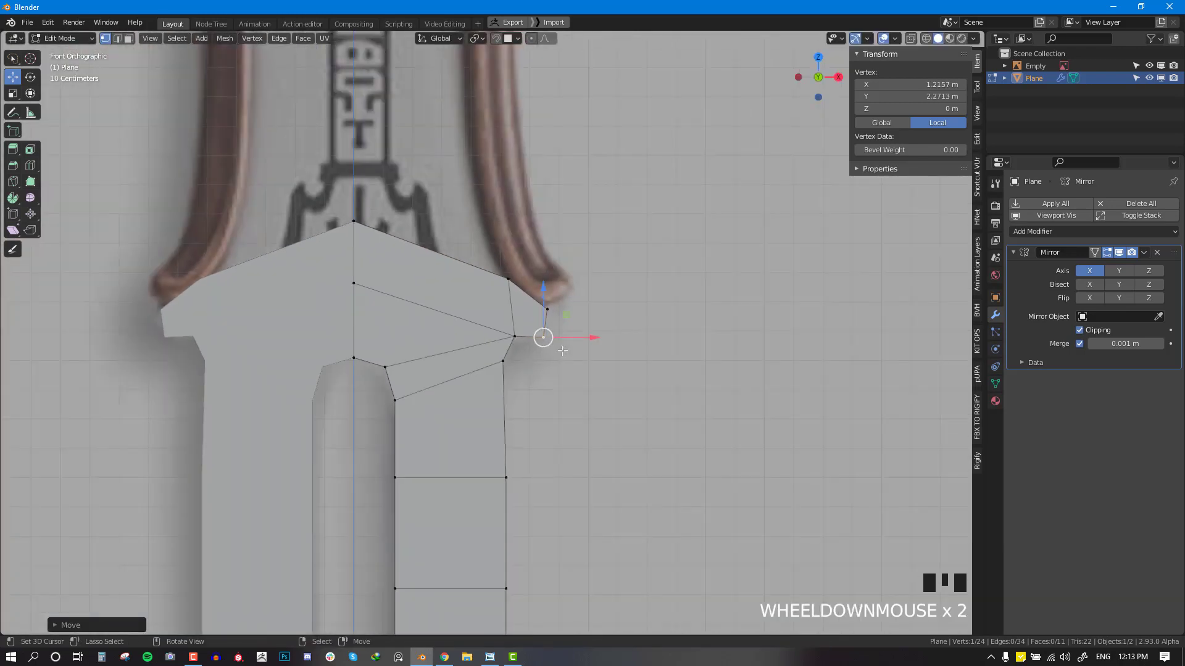
Step: Examine the blade and guard outline against the reference image, including from an angled view
scroll(563, 351, "down", 5)
scroll(482, 391, "up", 3)
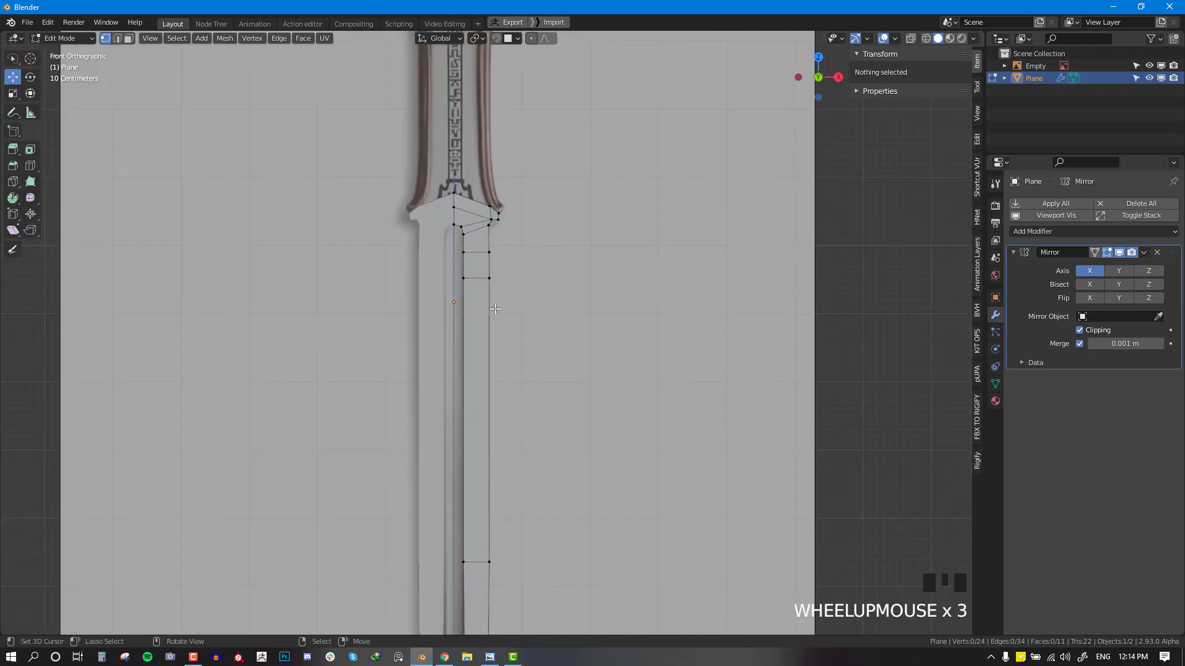
middle_click_drag(506, 198, 523, 254, "shift")
scroll(523, 254, "up", 3)
scroll(538, 347, "down", 3)
middle_click_drag(538, 347, 523, 185, "shift")
middle_click_drag(523, 186, 521, 273)
key("KP_1")
Step: Fill a face from the groove's upper inner corner and snap its new vertex onto the centre line
scroll(522, 195, "up", 2)
scroll(522, 195, "up", 1)
right_click(491, 174)
scroll(490, 176, "up", 3)
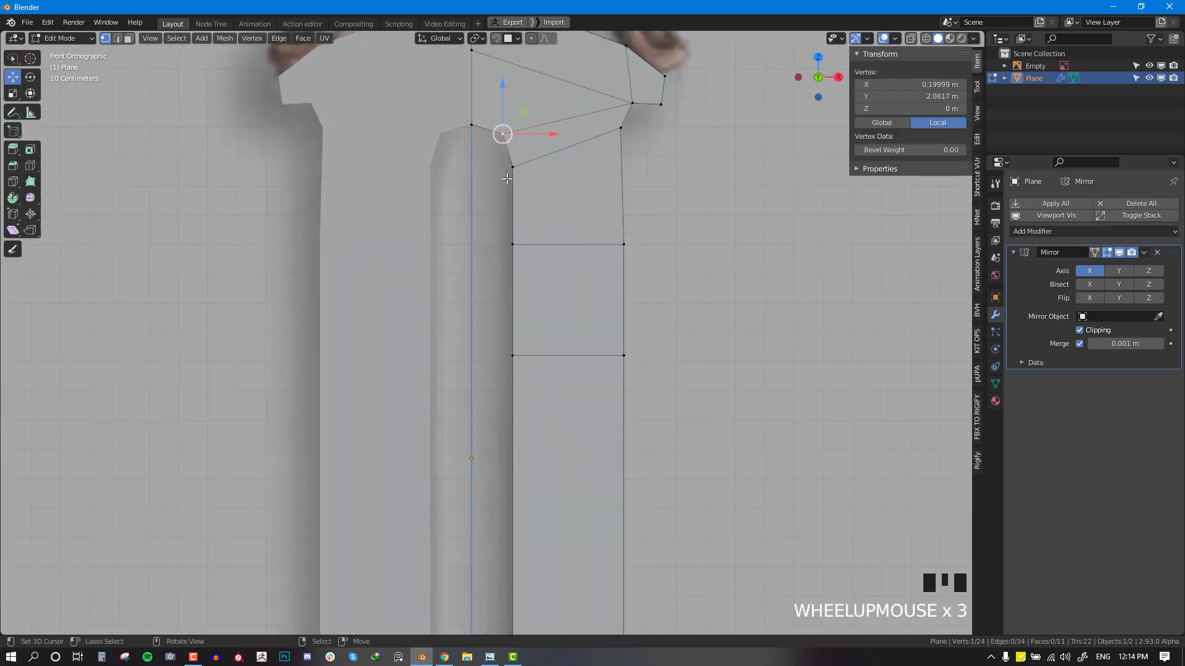
key("g")
key("f")
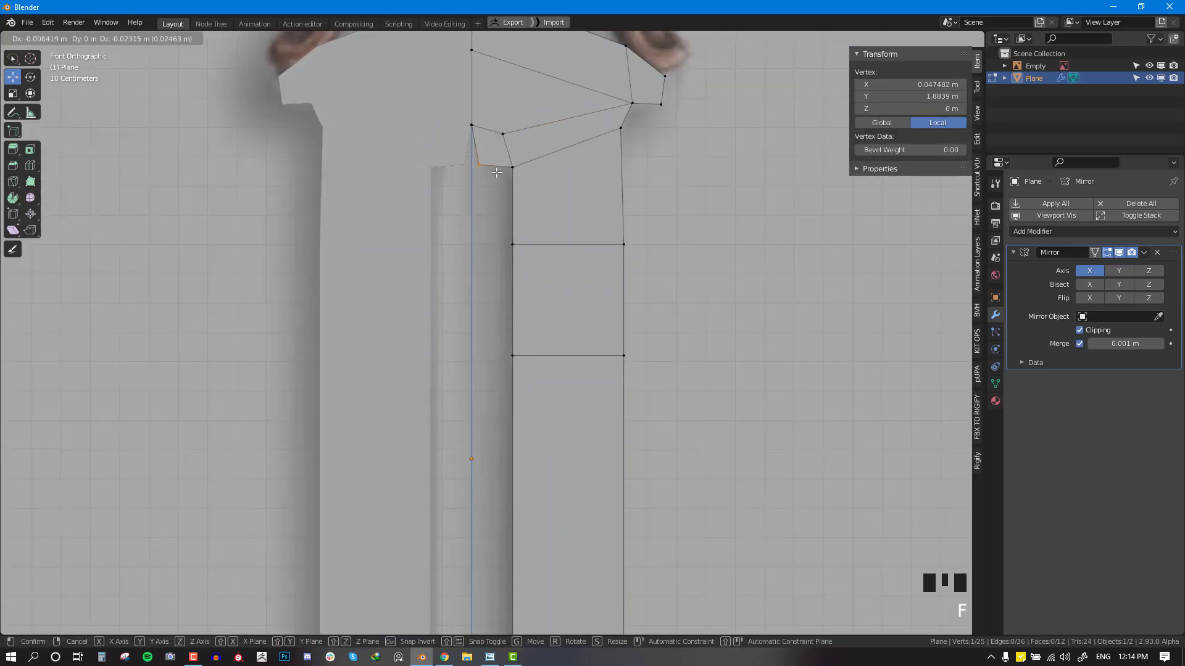
left_click(488, 174)
Step: Keep filling the central groove with faces along the centre line, from the guard down to local Y about -7.18 m
right_click(510, 165)
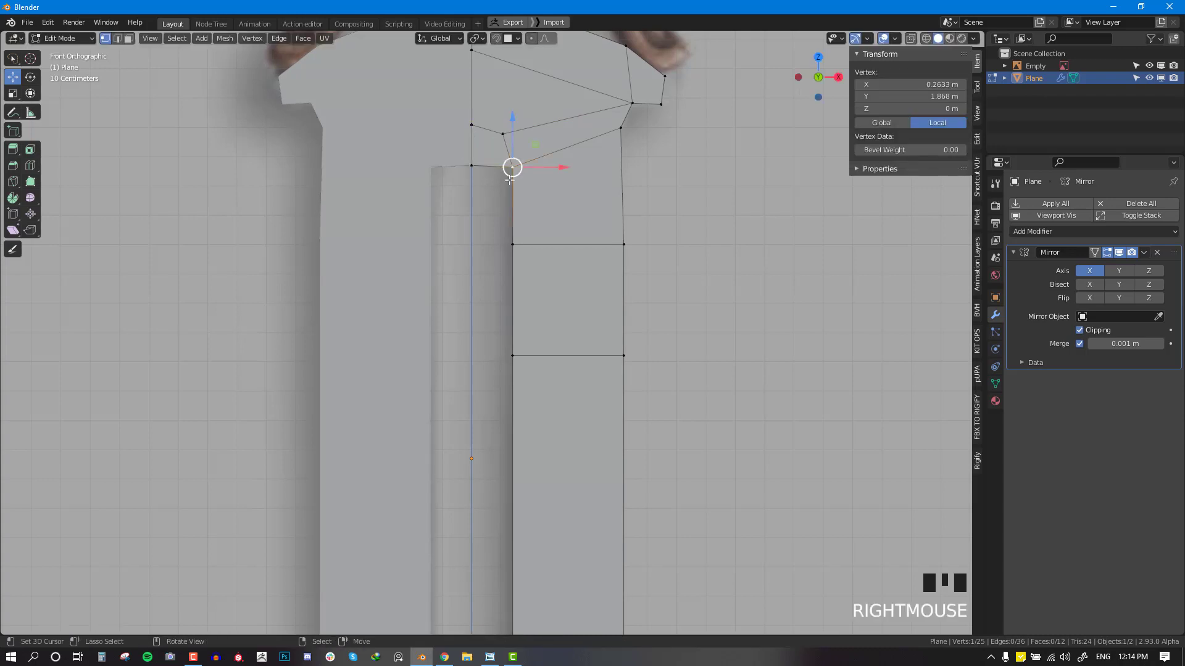
key("f")
right_click(473, 230)
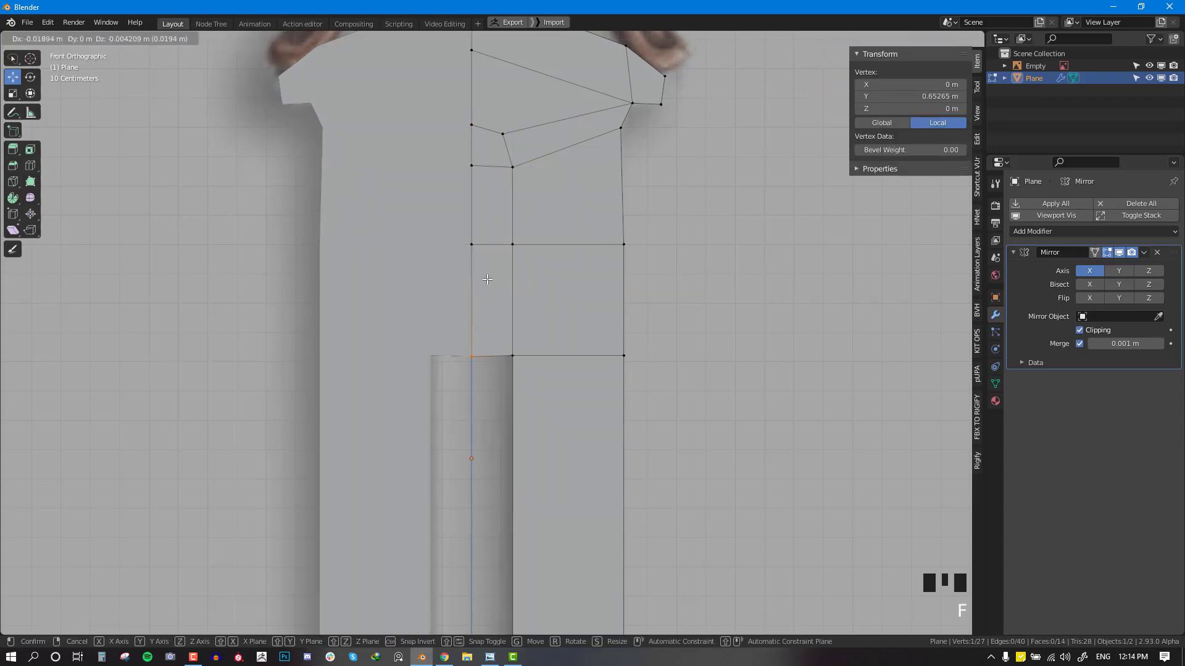
scroll(493, 345, "down", 4)
middle_click_drag(501, 381, 516, 247, "shift")
right_click(517, 222)
key("f")
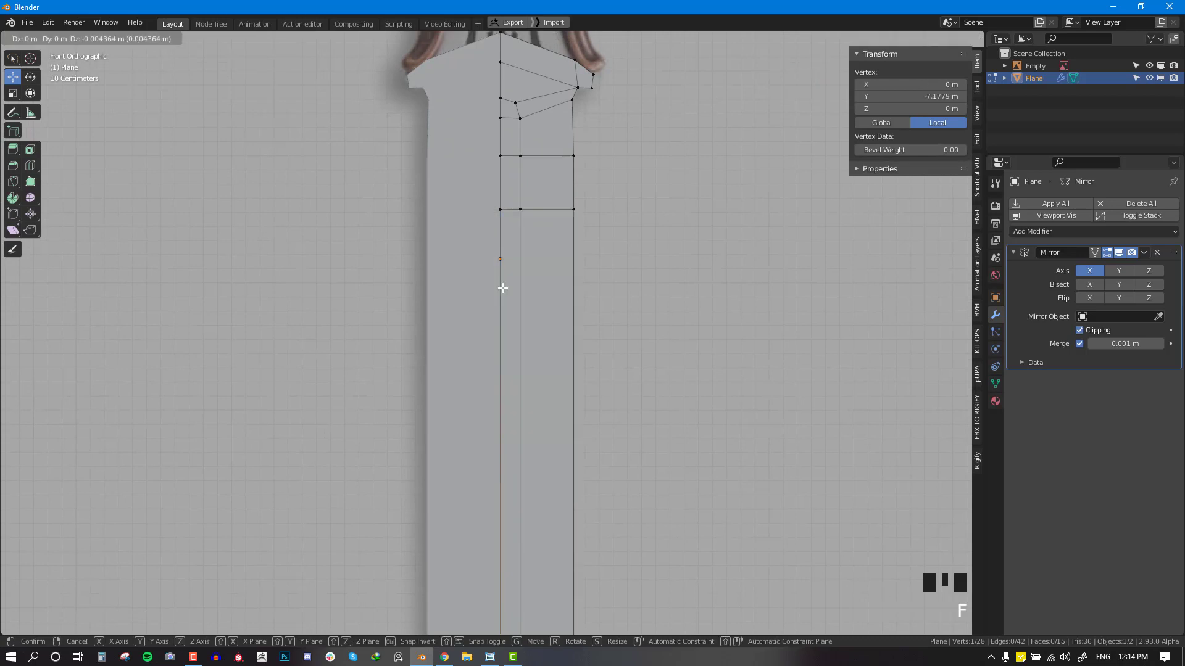
left_click(516, 224)
Step: Fill the next groove face down the blade and snap its new vertex onto the centre line at local Y about -12.44 m
scroll(509, 321, "down", 3)
middle_click_drag(506, 395, 494, 200, "shift")
key("alt+a")
middle_click_drag(493, 410, 495, 317, "shift")
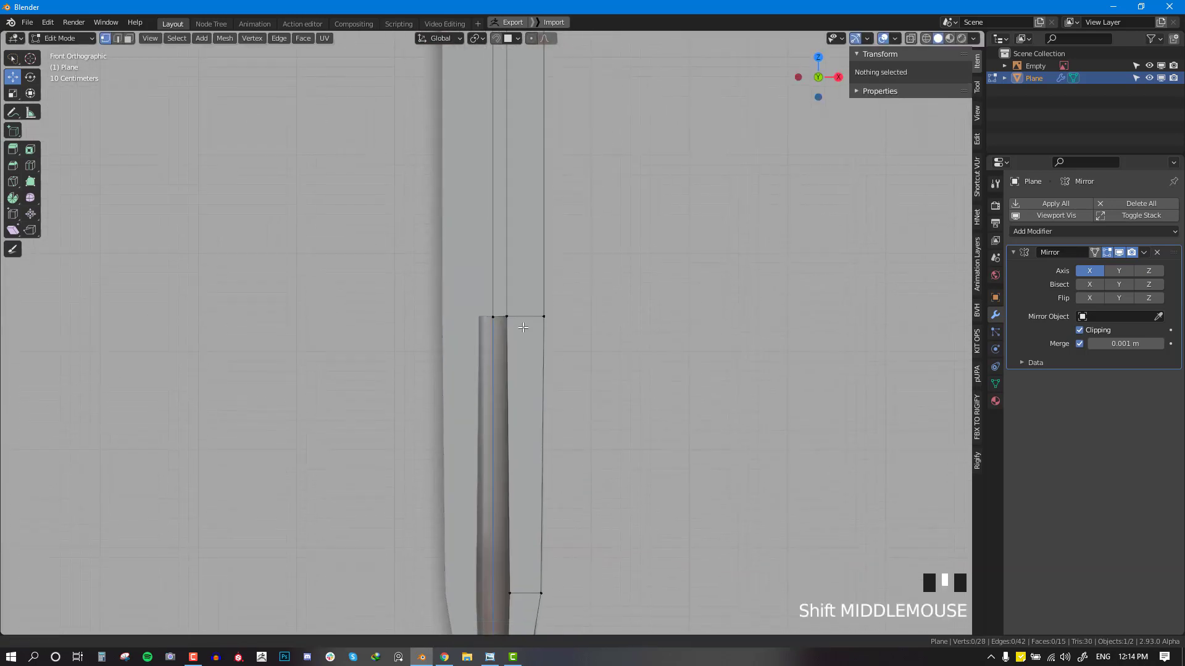
right_click(496, 317)
middle_click_drag(488, 437, 516, 303, "shift")
key("f")
left_click(529, 368)
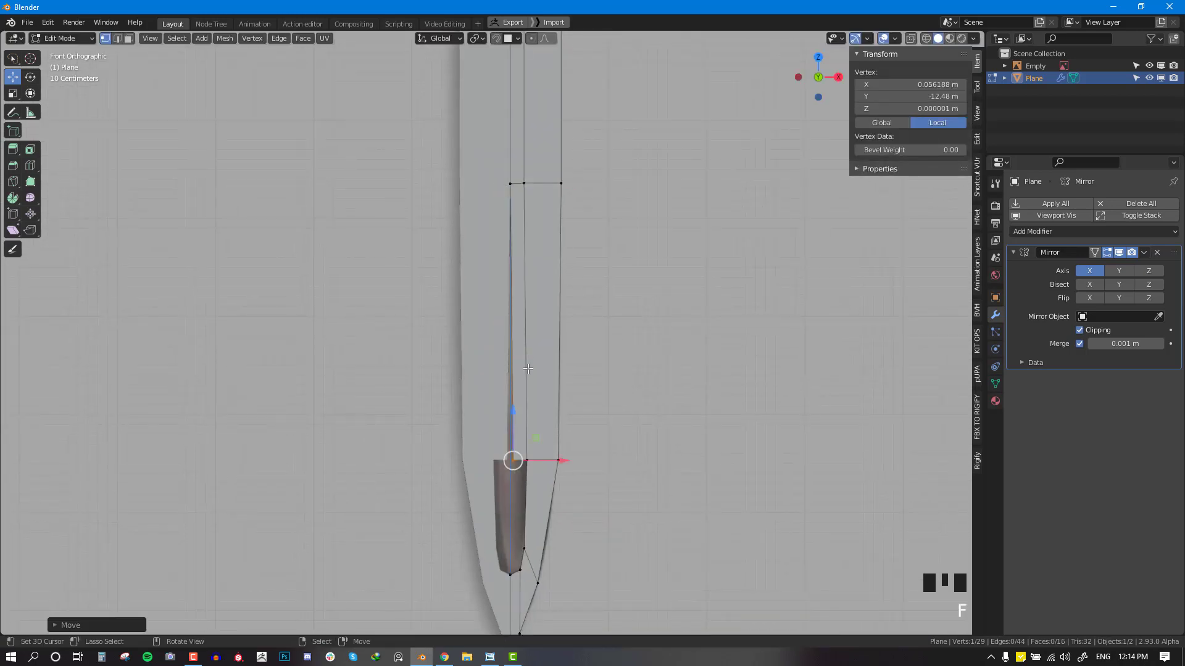
scroll(557, 443, "up", 2)
key("g")
left_click(539, 442)
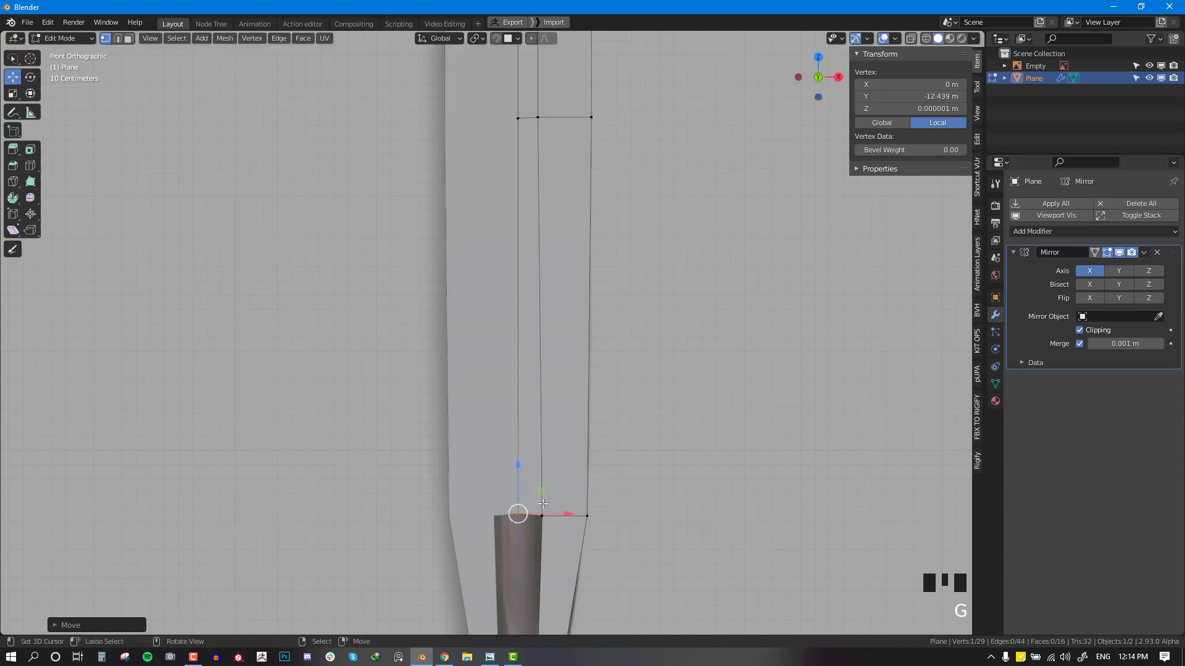
Step: Fill the next groove face below the last row and place its new vertex on the centre line at the upper edge of the tip section
middle_click_drag(540, 515, 541, 442, "shift")
right_click(542, 443)
key("f")
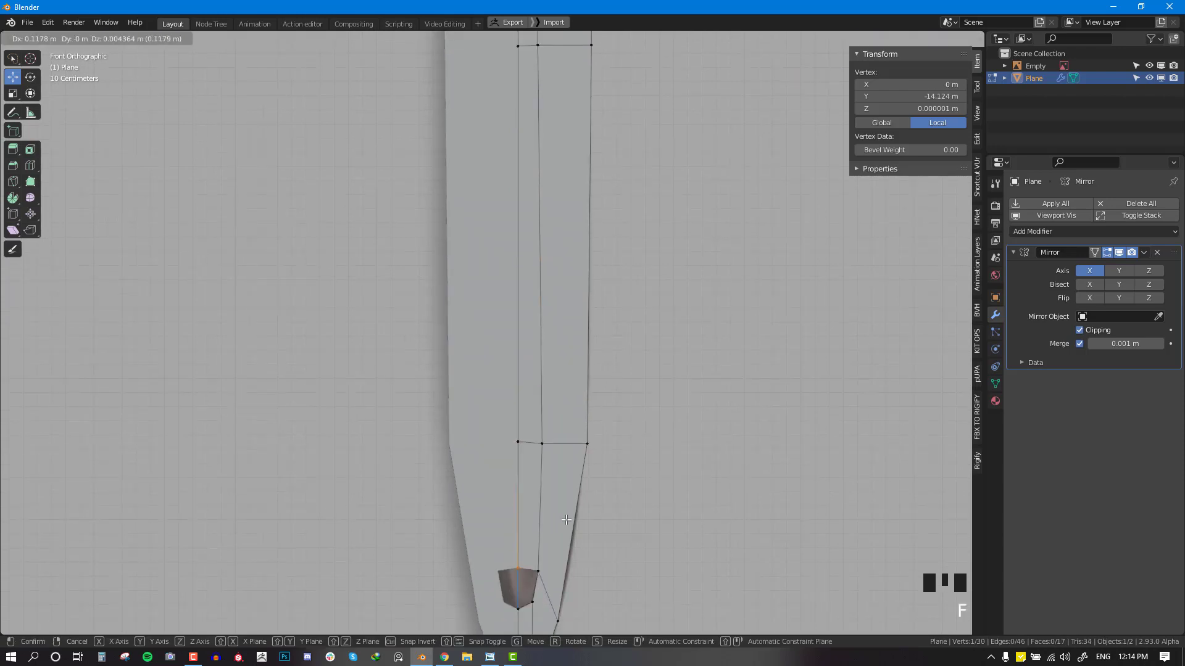
left_click(566, 520)
Step: Close the remaining hole near the blade's tip with a face across its boundary vertices, then deselect everything
middle_click_drag(566, 521, 566, 430, "shift")
right_click(529, 509, "shift")
right_click(537, 480, "shift")
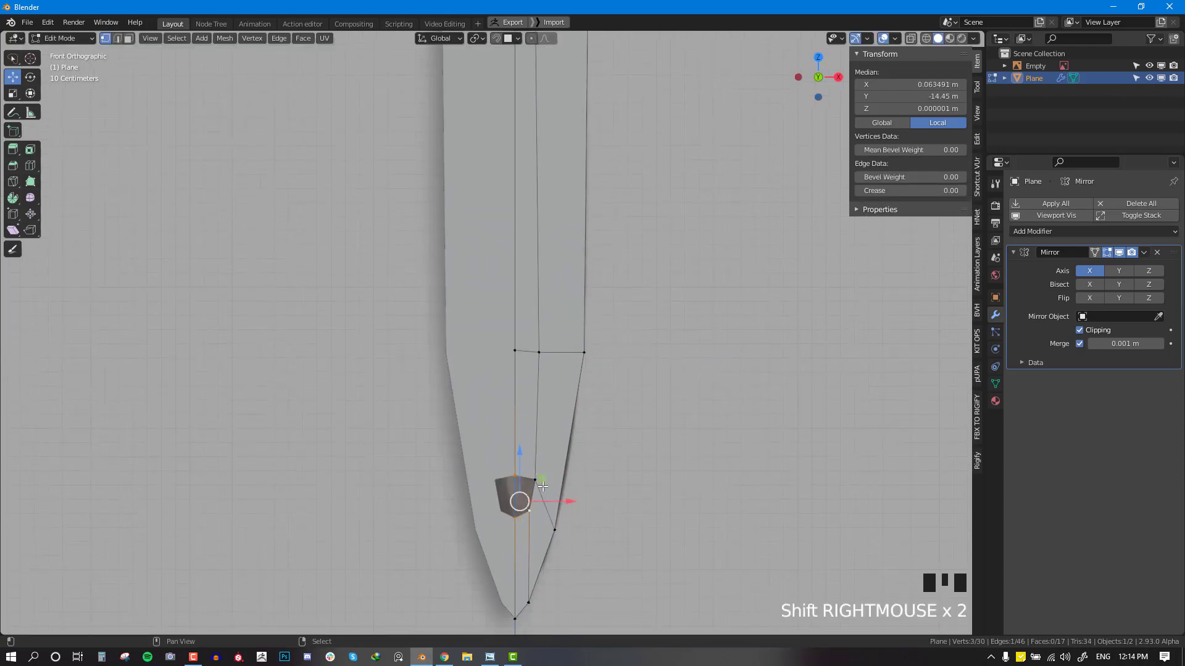
right_click(522, 506)
right_click(515, 516, "shift")
right_click(517, 493, "shift")
right_click(537, 481, "shift")
key("f")
key("alt+a")
Step: Examine the filled blade in object mode, from an angled view and from the front
middle_click_drag(537, 480, 598, 353)
scroll(612, 279, "down", 6)
key("Tab")
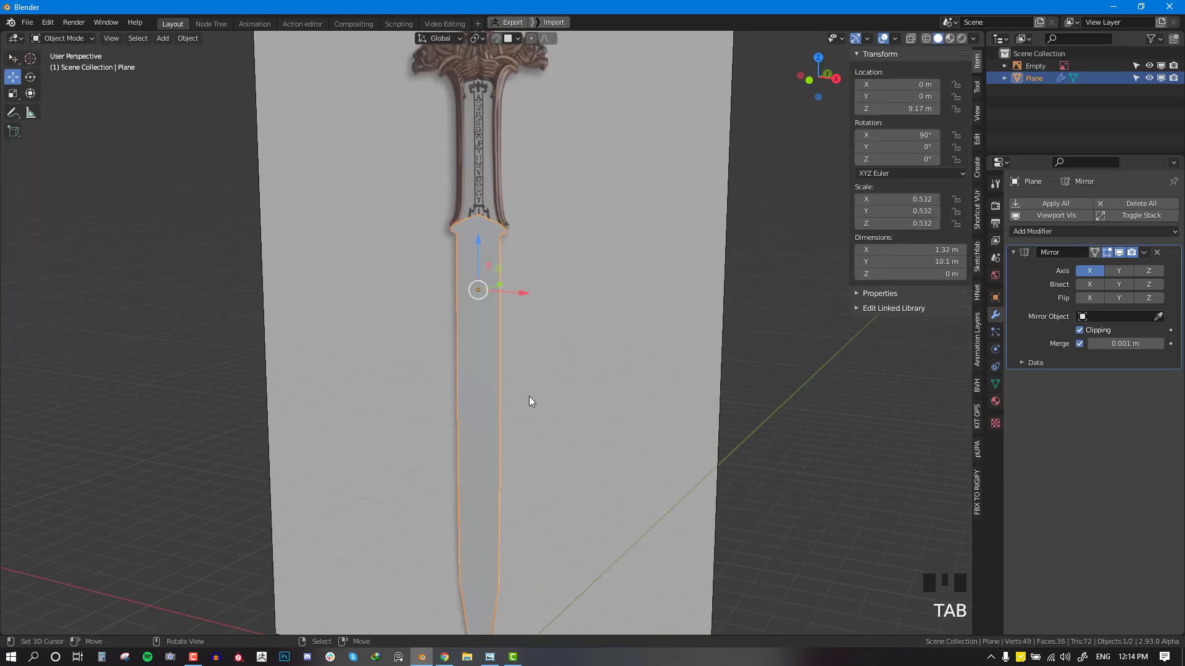
middle_click_drag(530, 398, 581, 373)
scroll(581, 372, "up", 1)
key("KP_1")
scroll(556, 417, "up", 3)
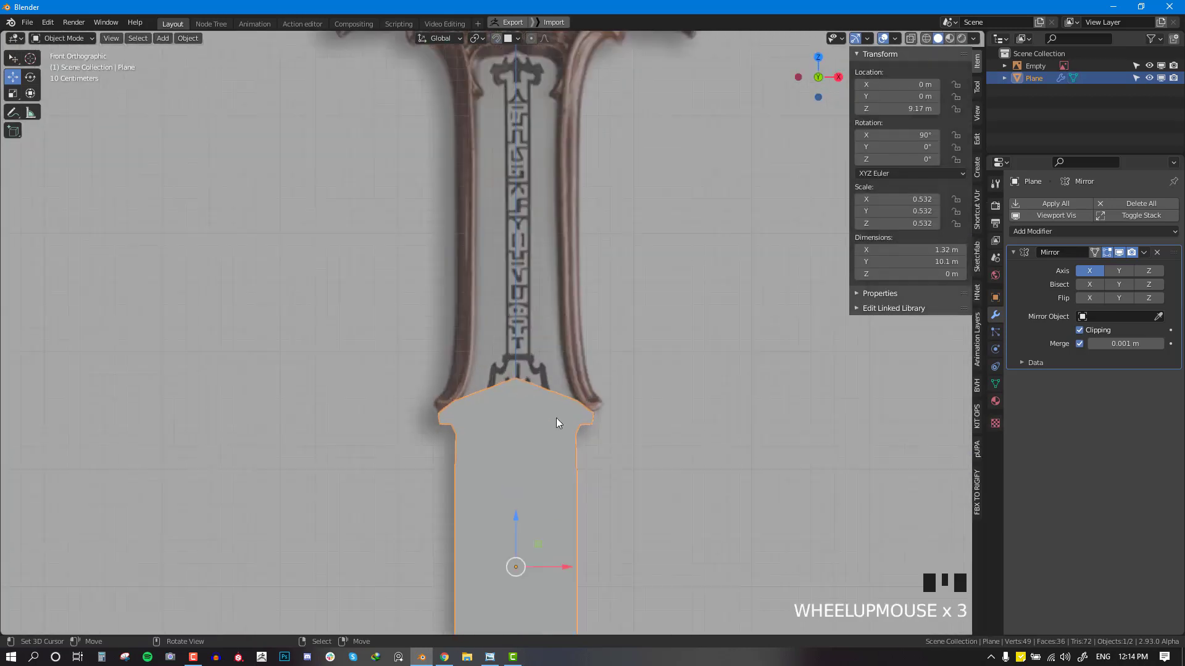
Step: Extrude the guard's top edge upward and level its new vertices between the hilt arms at local Y about 3.64 m
key("Tab")
scroll(585, 322, "down", 3)
middle_click_drag(585, 322, 572, 385, "shift")
scroll(572, 386, "up", 3)
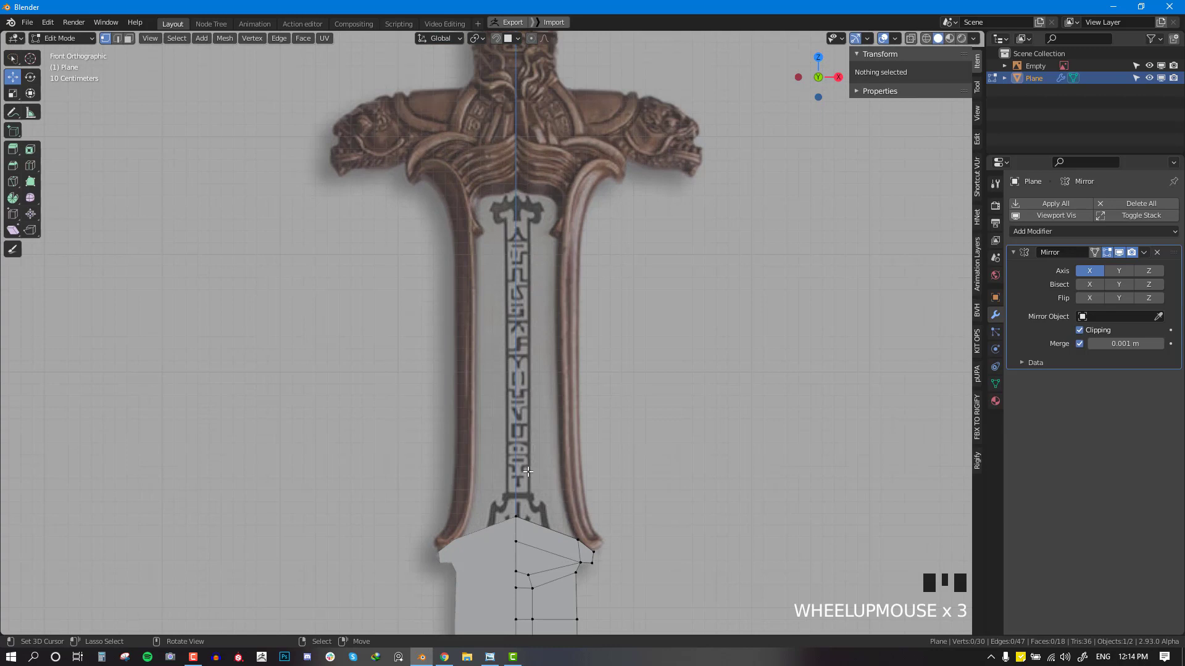
right_click(576, 542)
right_click(523, 520, "shift")
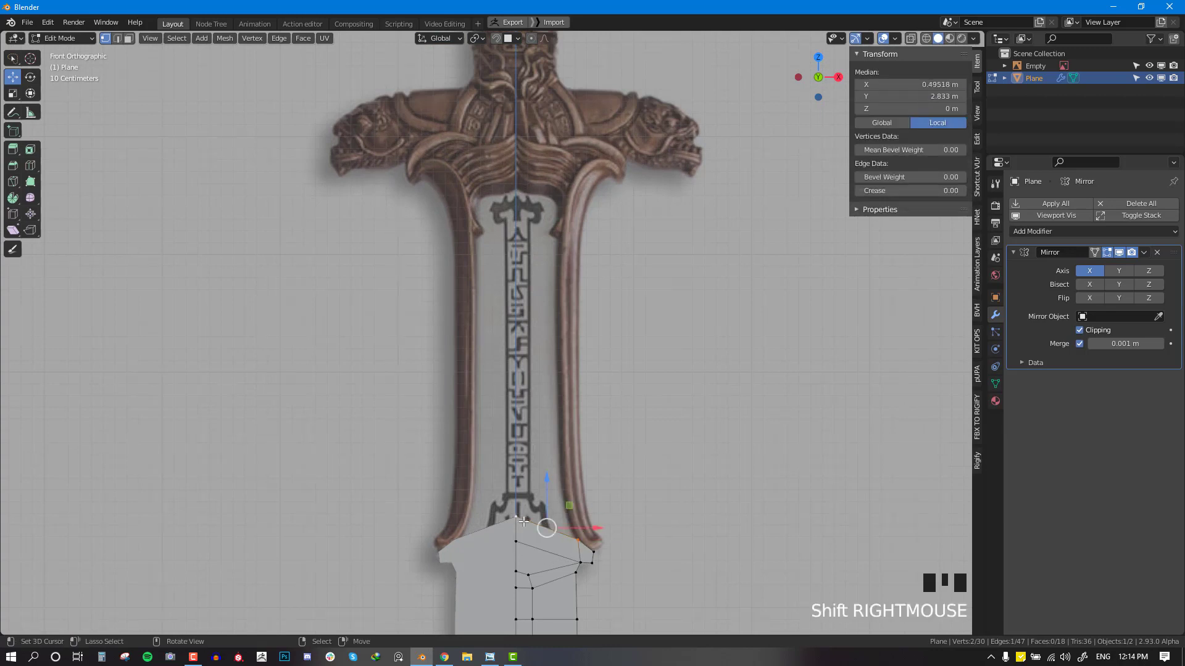
key("e")
left_click(523, 233)
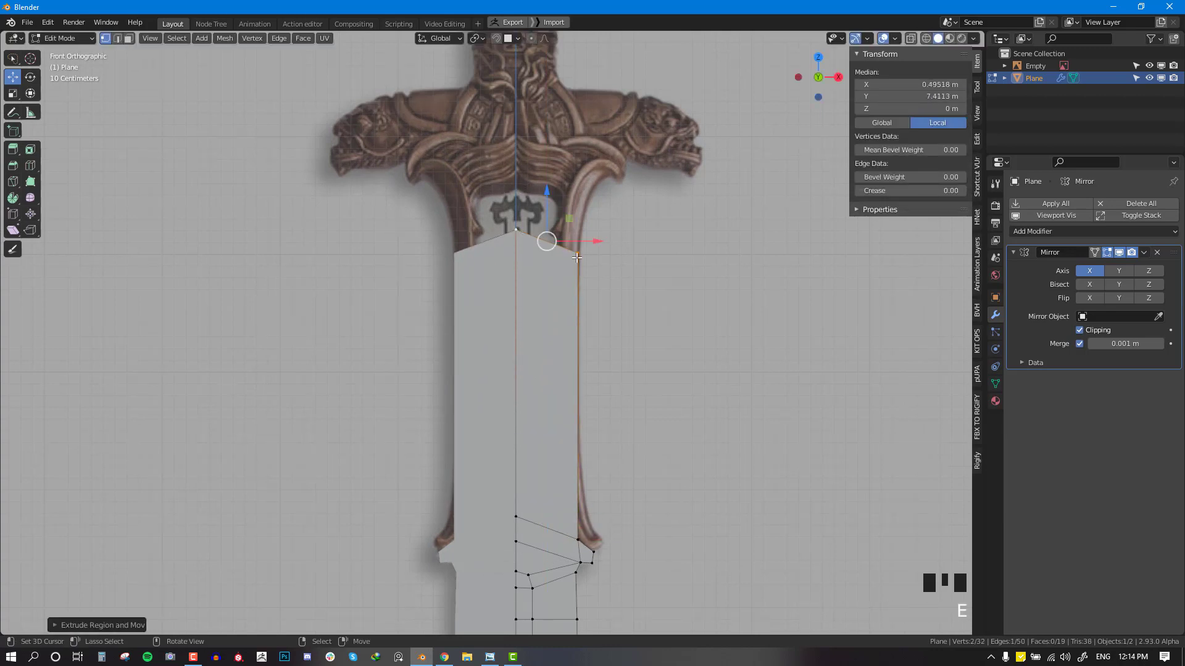
right_click_drag(578, 253, 560, 500)
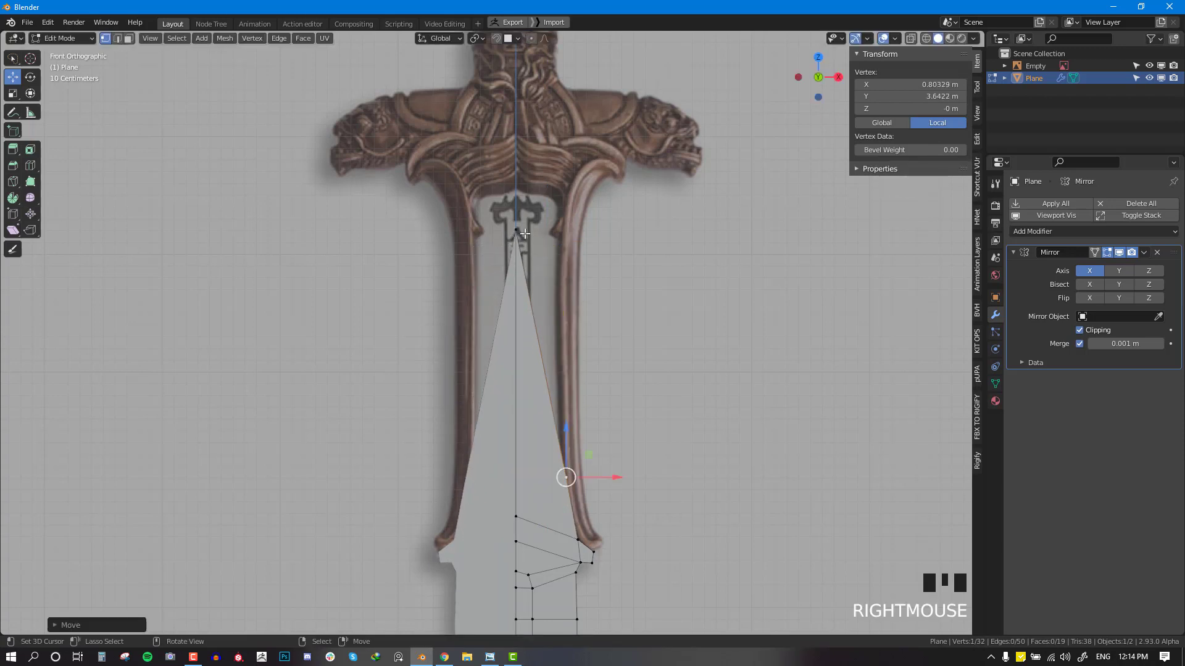
right_click_drag(523, 233, 563, 478)
right_click(516, 478, "shift")
Step: Extrude the edge up to the top opening of the hilt, pull the outer vertex inward and raise the centre vertex to local Y about 7.79 m
key("e")
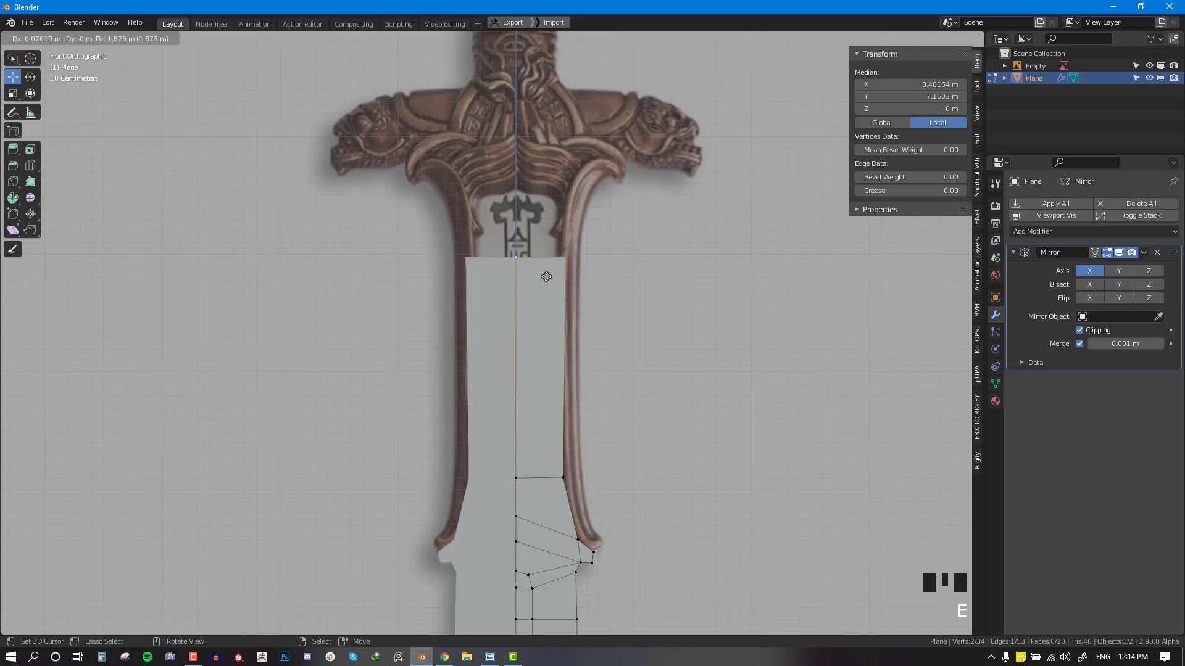
left_click(546, 260)
scroll(574, 237, "up", 3)
middle_click_drag(576, 239, 559, 337, "shift")
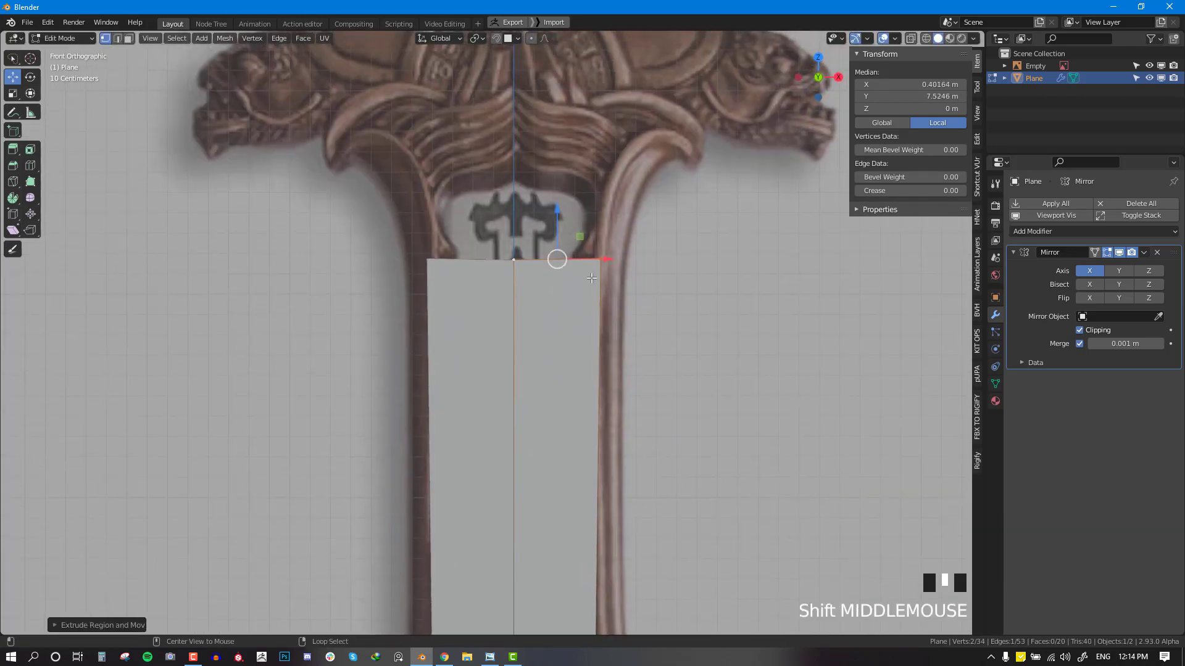
right_click_drag(586, 288, 532, 232)
right_click(521, 259)
Step: Add a lengthwise loop cut to the new hilt section and slide it close to the outer edge
key("ctrl+r")
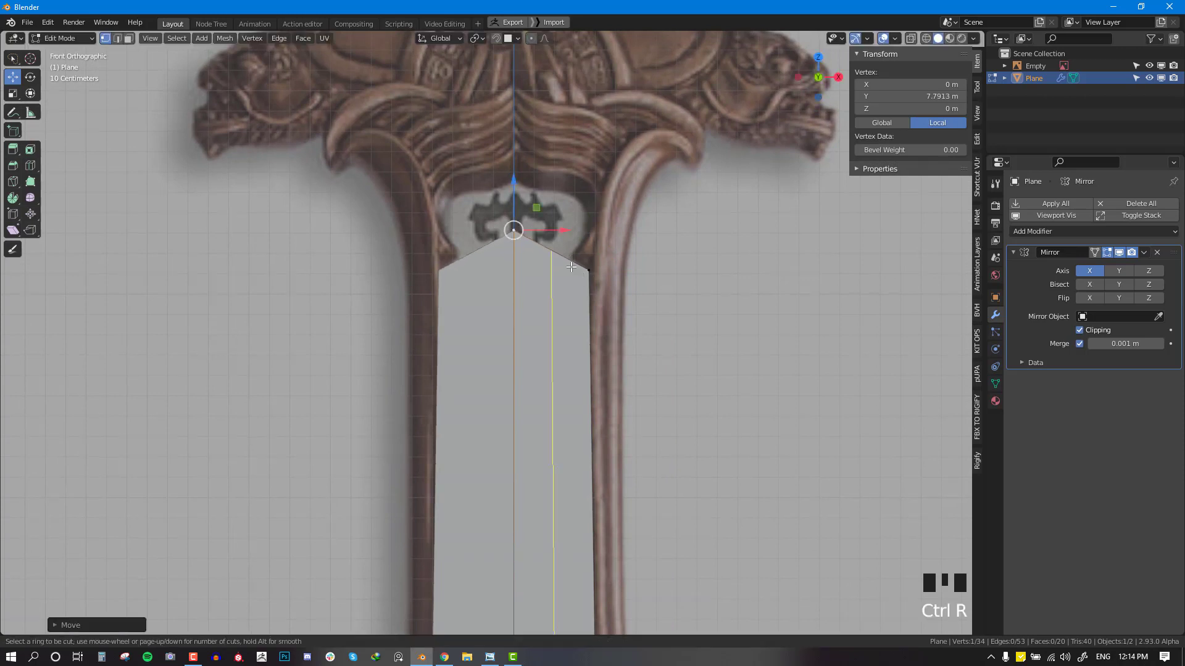
left_click(580, 277)
left_click(588, 272)
scroll(588, 272, "down", 2)
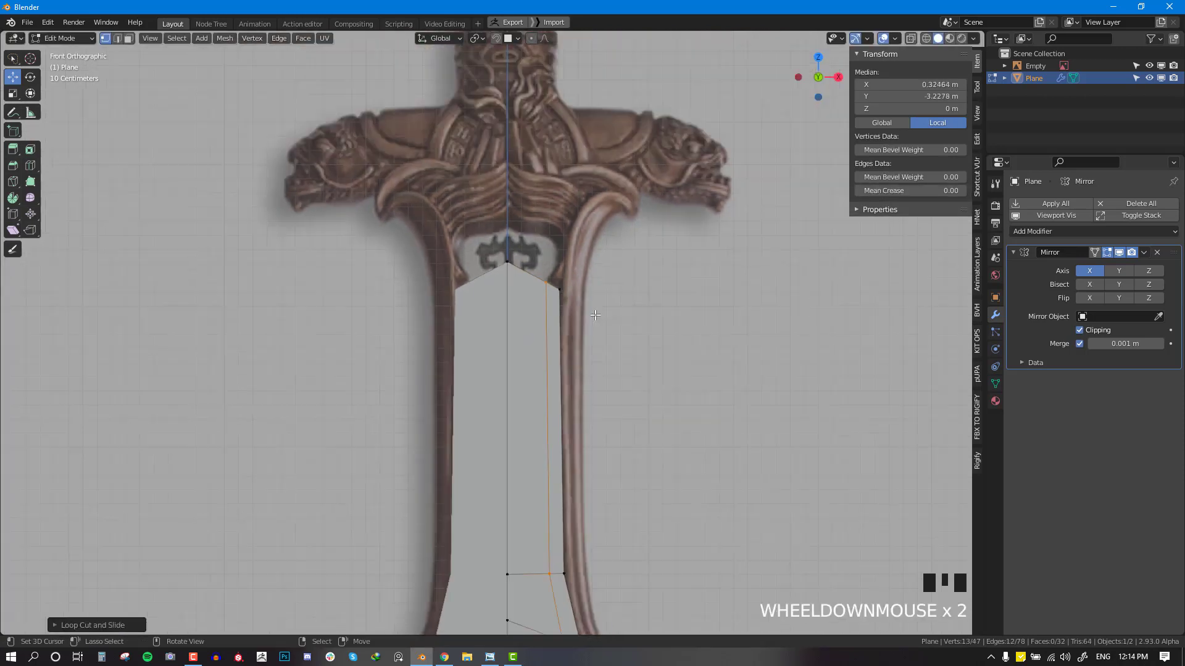
middle_click_drag(587, 272, 556, 364)
key("KP_1")
key("alt+a")
middle_click_drag(612, 489, 599, 332, "shift")
scroll(605, 285, "down", 3)
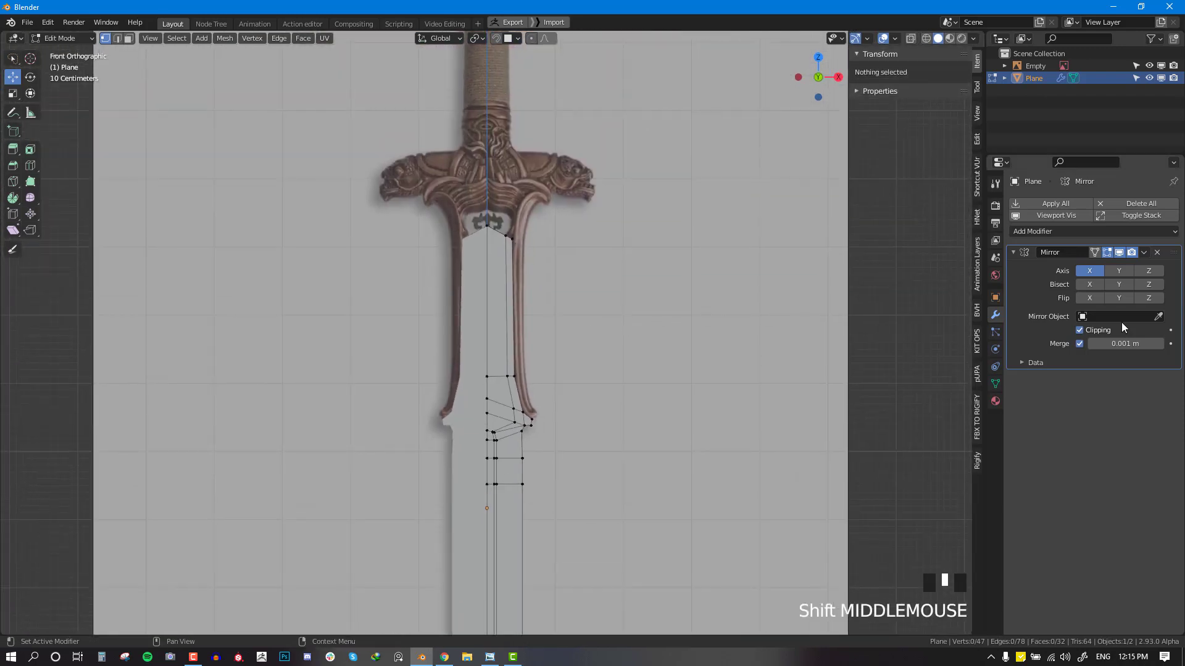
Step: Turn on the Mirror modifier's on-cage display so the mirrored half shows its geometry in edit mode
left_click(1095, 253)
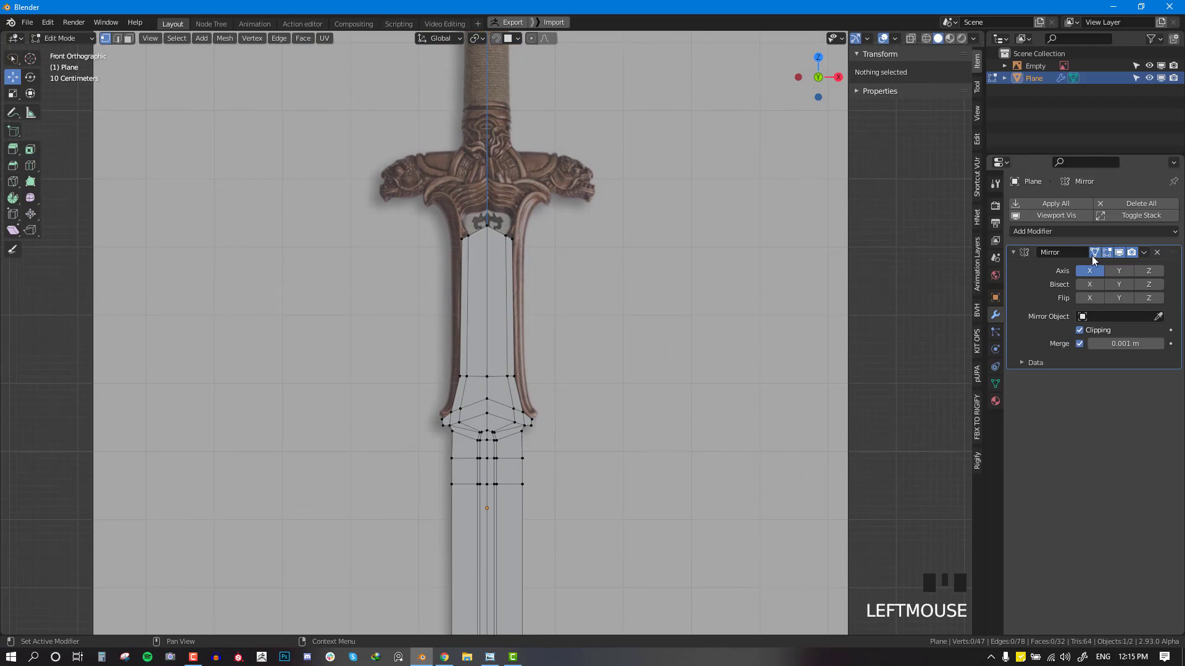
left_click(1095, 253)
left_click(1095, 253)
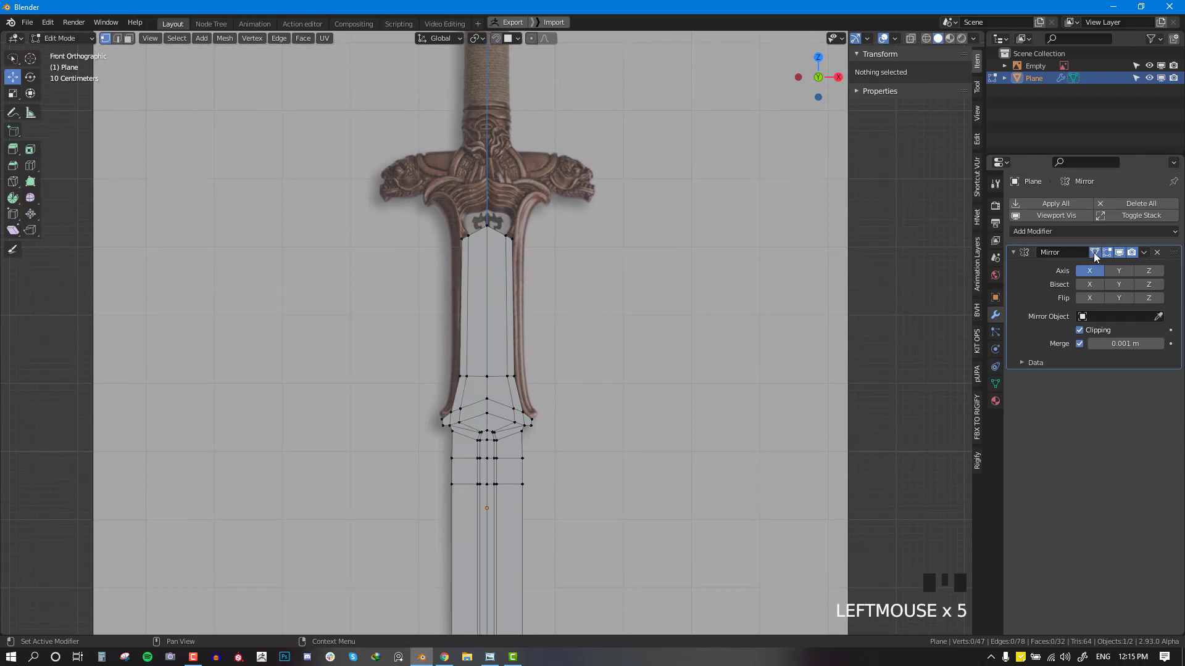
left_click(1094, 253)
left_click(1095, 253)
Step: Extrude the inner top edge up to the top of the hilt opening and move its new outer vertex inward along the reference curve
scroll(593, 333, "up", 4)
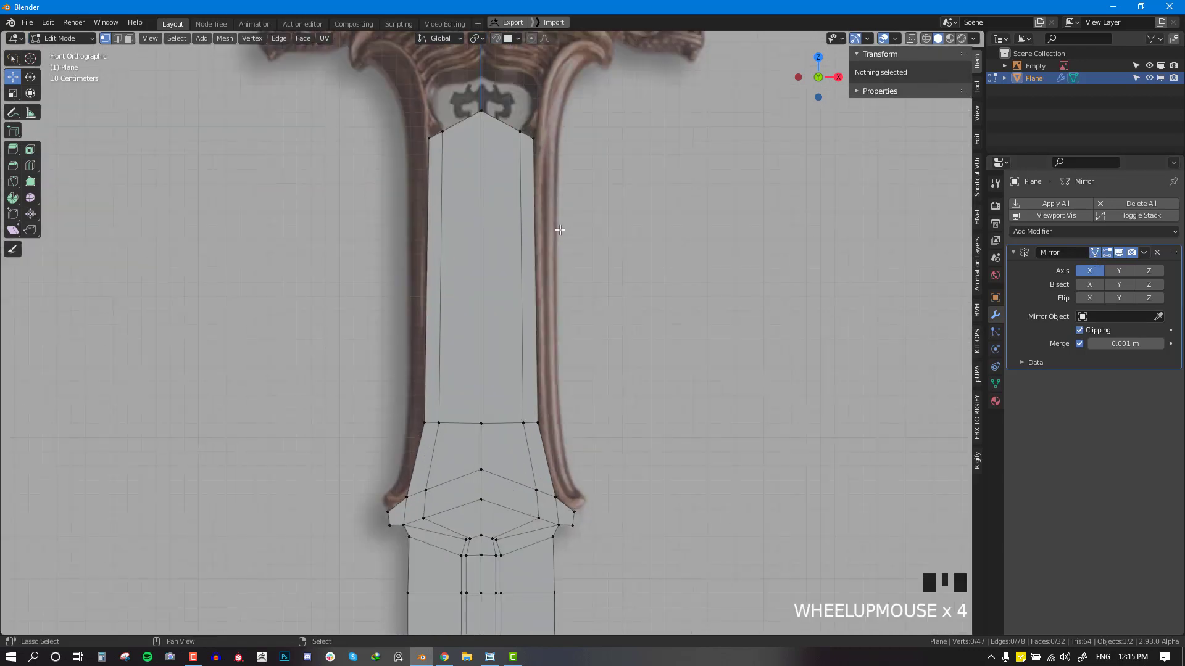
scroll(533, 405, "up", 3)
right_click(505, 277)
right_click(437, 241, "shift")
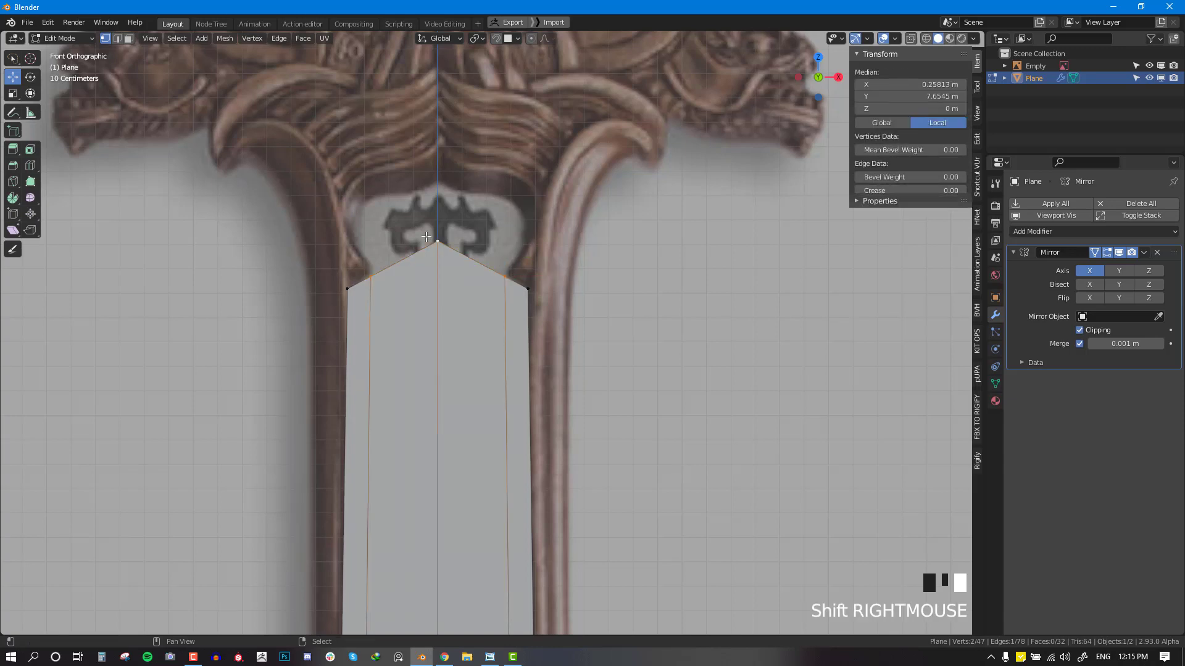
scroll(469, 247, "up", 1)
key("e")
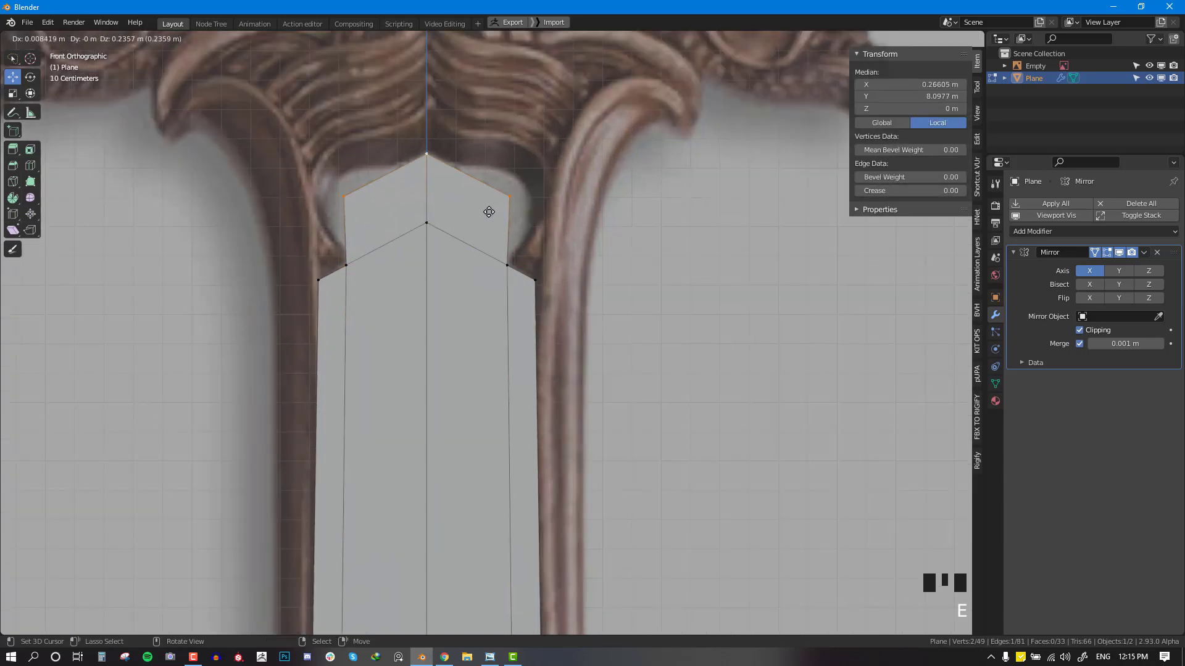
left_click(488, 211)
right_click_drag(504, 198, 458, 165)
Step: Add a loop cut near the top of the new section and lower the centre vertex below it to local Y about 7.67 m
right_click(504, 264)
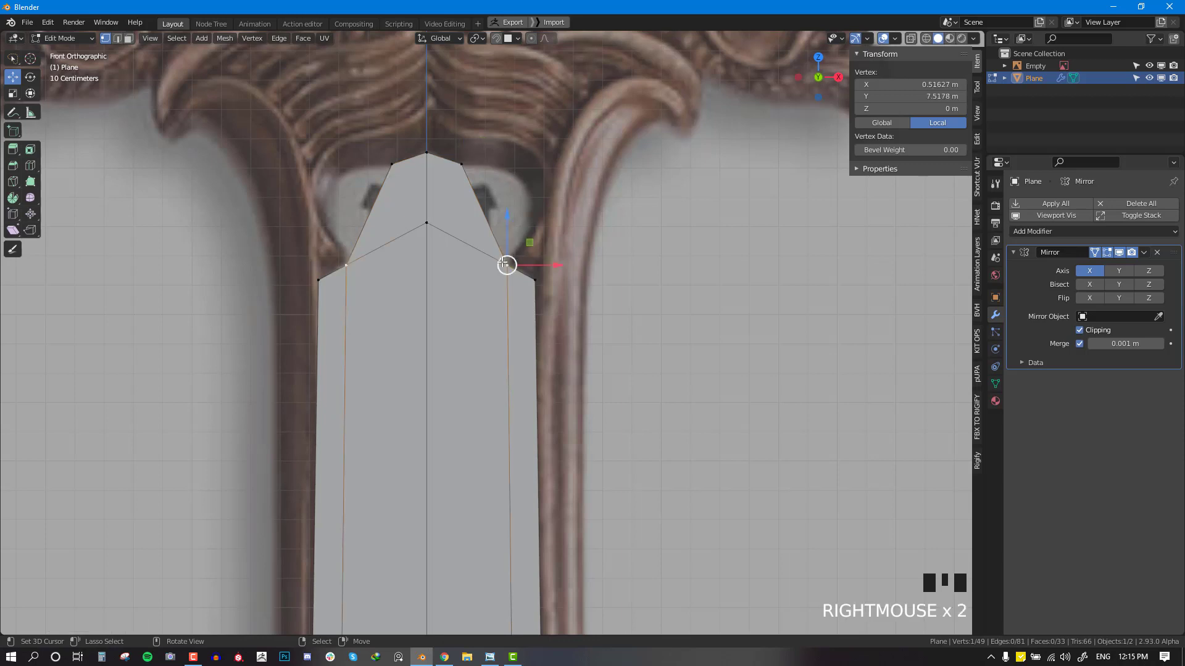
key("ctrl+r")
left_click(473, 189)
right_click_drag(480, 203, 484, 197)
right_click(485, 198)
right_click(486, 199)
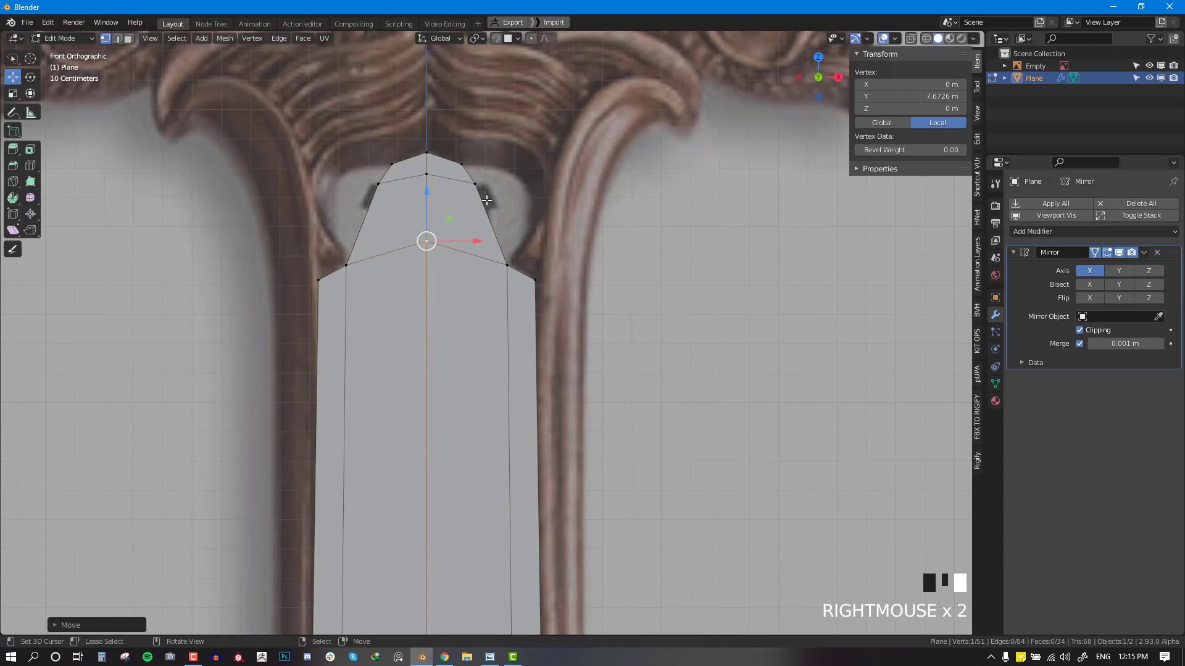
key("f")
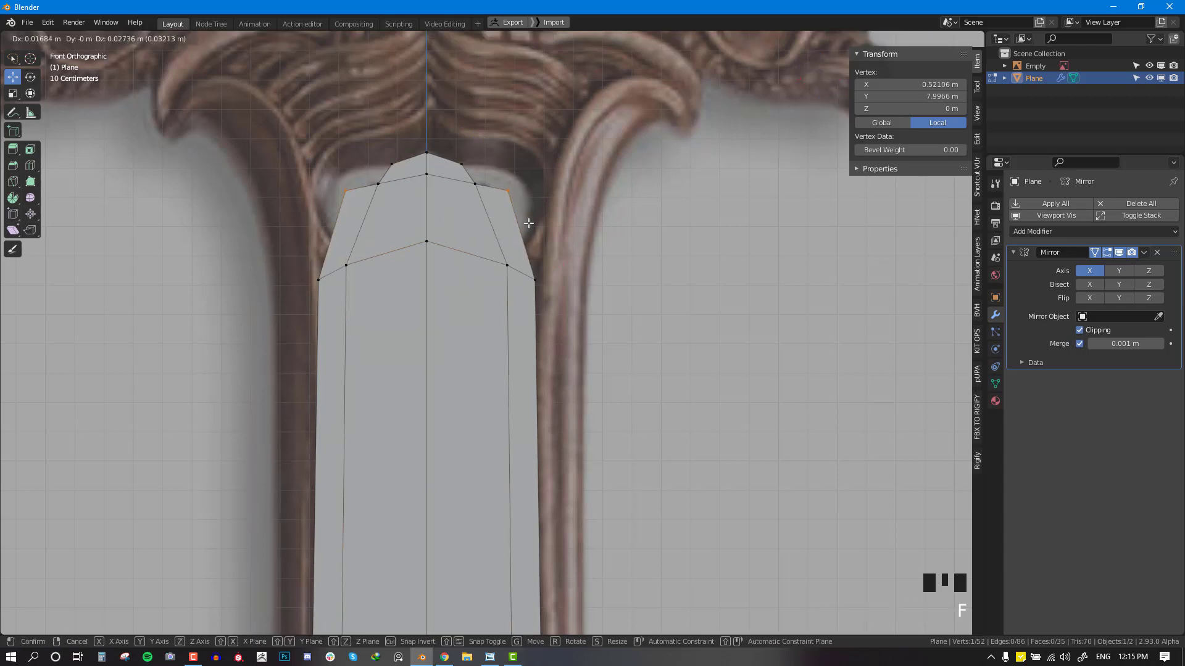
left_click(534, 286)
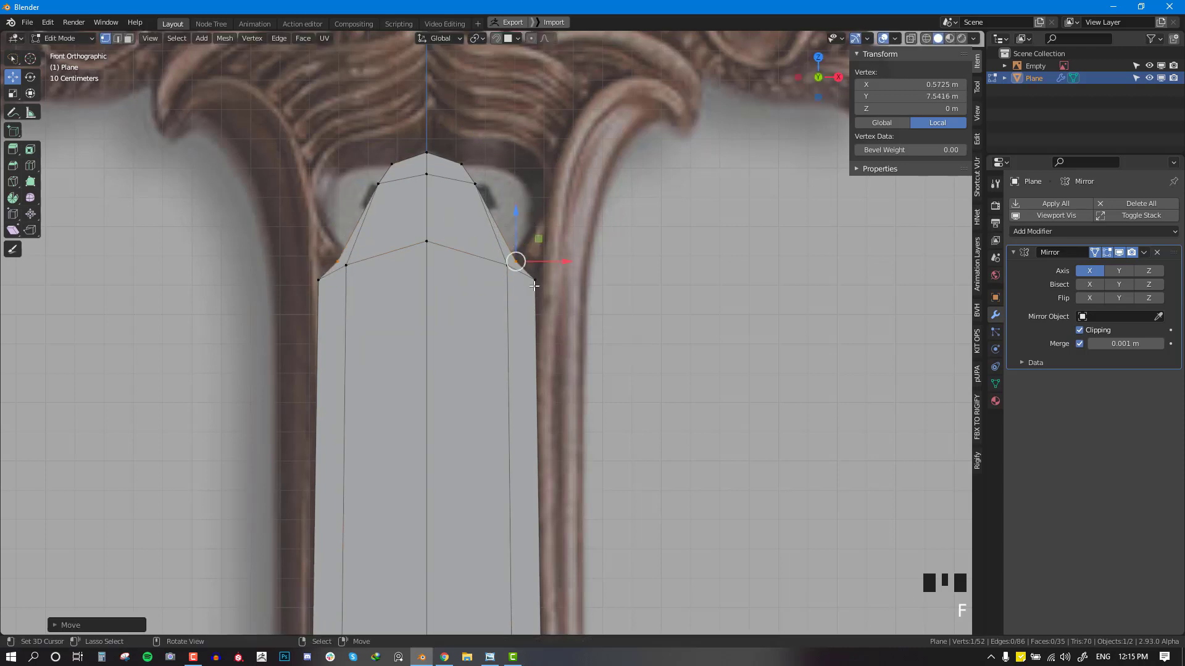
right_click(475, 182)
key("f")
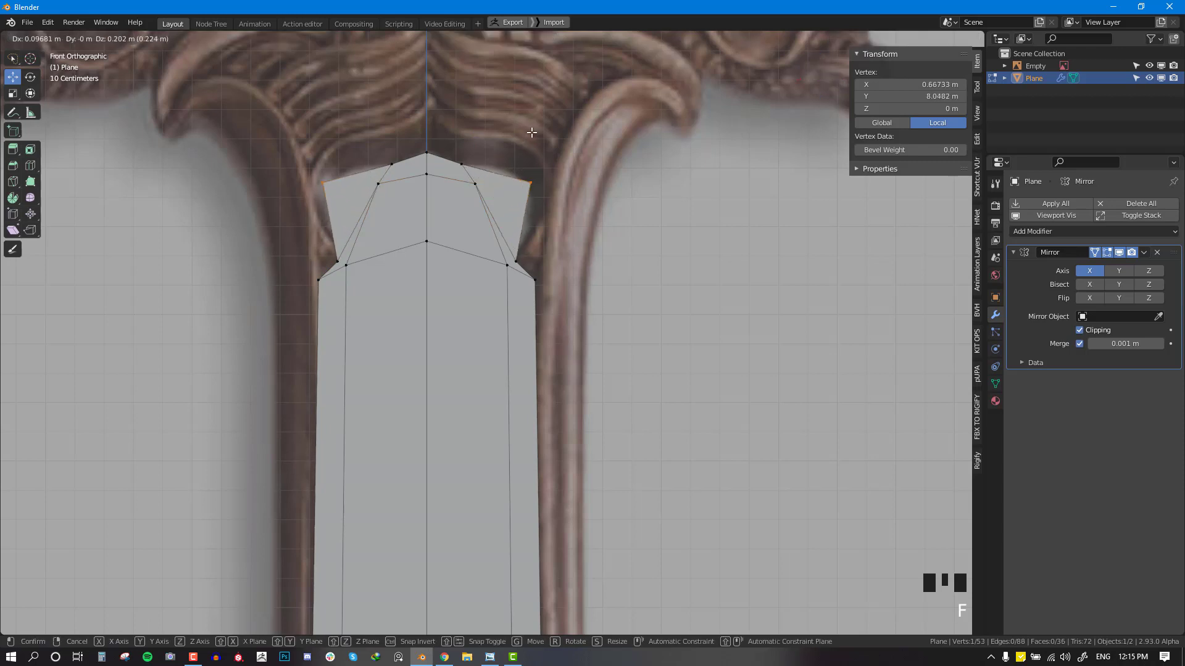
right_click(521, 173)
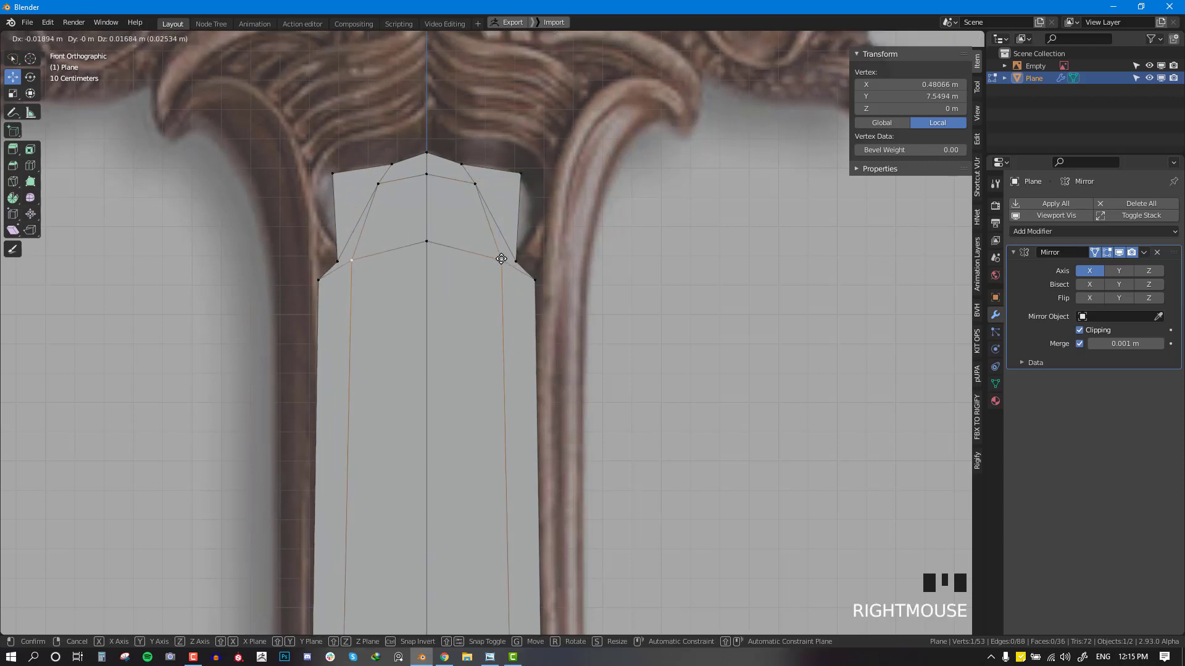
key("ctrl+z")
key("ctrl+z")
key("ctrl+z")
key("ctrl+z")
key("ctrl+z")
key("ctrl+z")
key("ctrl+z")
key("ctrl+z")
key("ctrl+z")
key("ctrl+z")
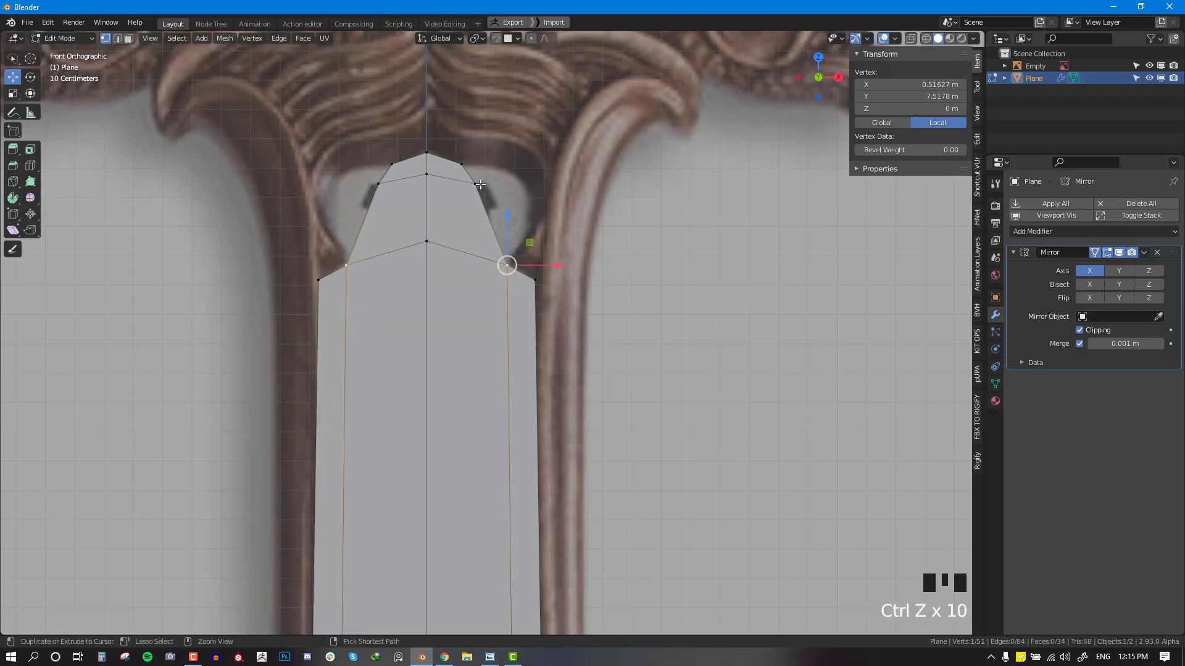
Step: Add a second loop cut across the top section and move the side vertices to fit the rounded hilt opening
right_click_drag(476, 185, 470, 159)
key("ctrl+r")
double_click(510, 216)
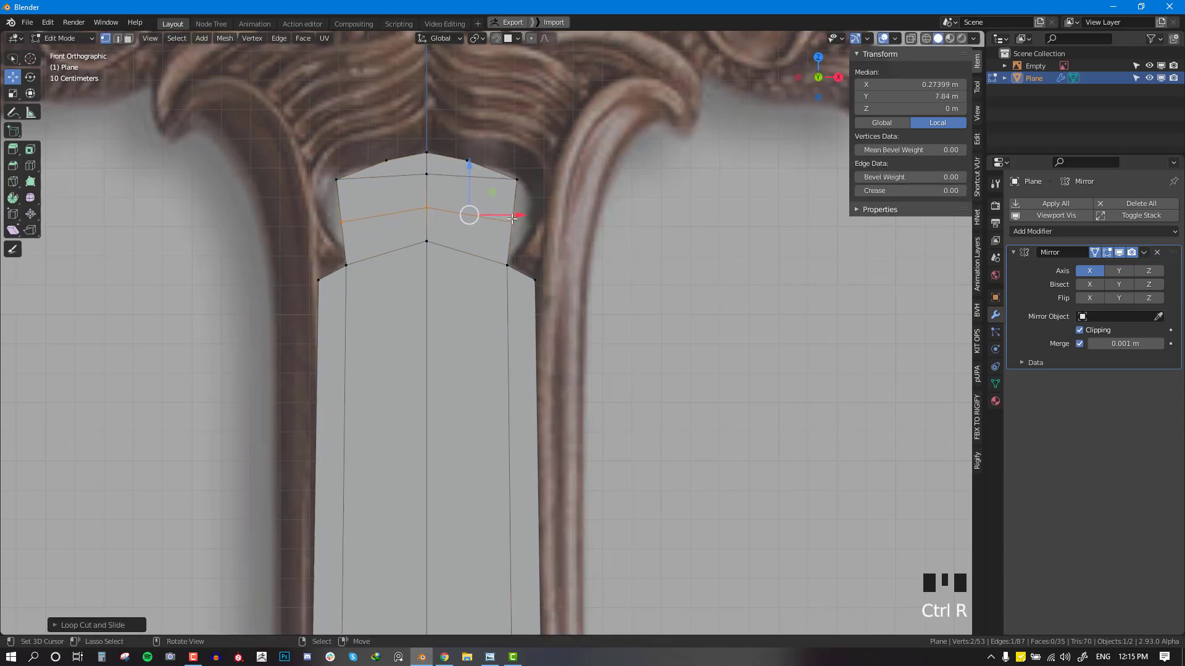
right_click_drag(514, 220, 517, 175)
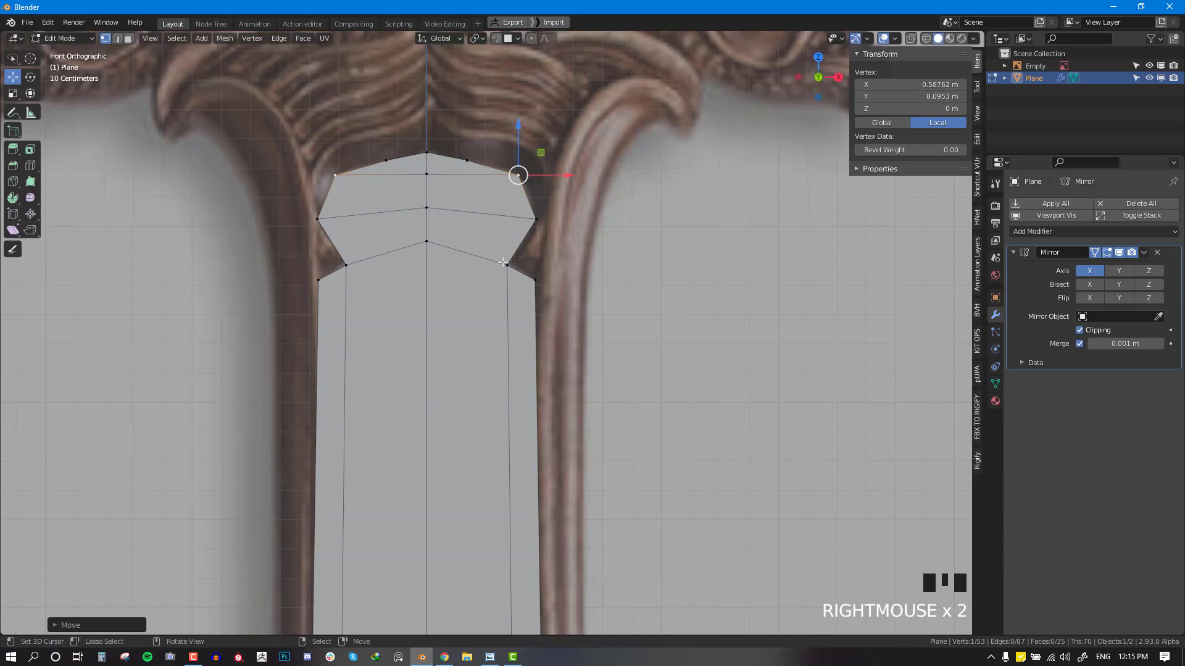
right_click_drag(511, 266, 514, 265)
Step: Switch to wireframe shading and add a centred vertical loop cut between the centre line and the side edge
key("shift+z")
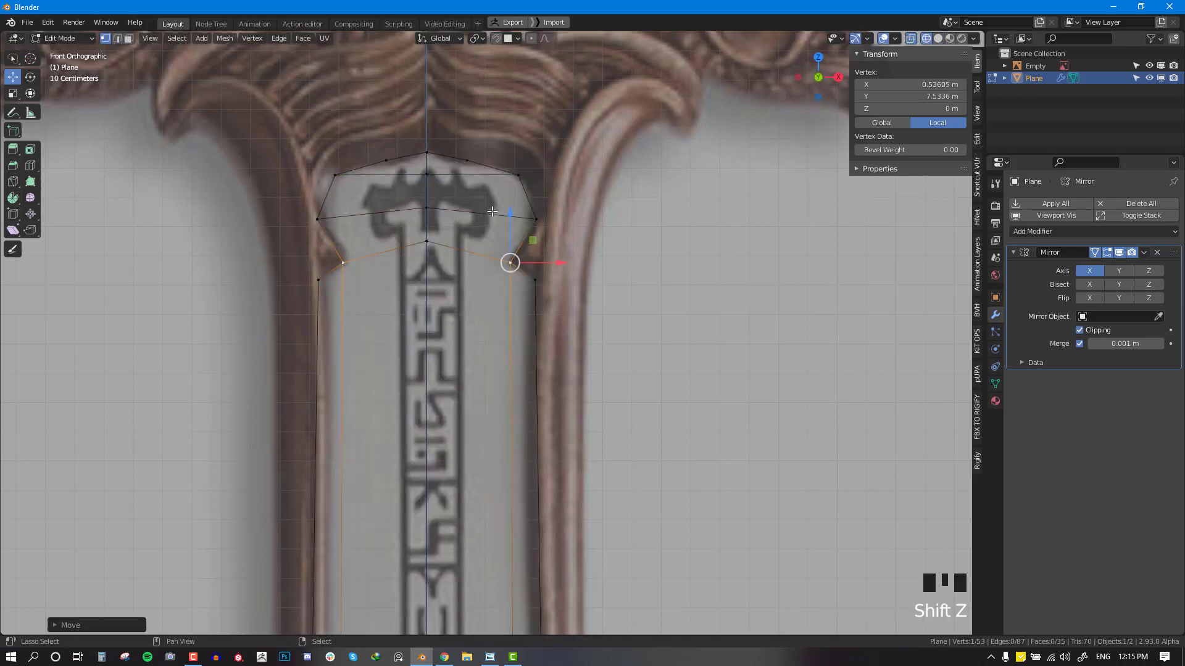
middle_click_drag(488, 210, 482, 238, "shift")
scroll(485, 195, "up", 3)
key("alt+a")
key("ctrl+r")
left_click(423, 230)
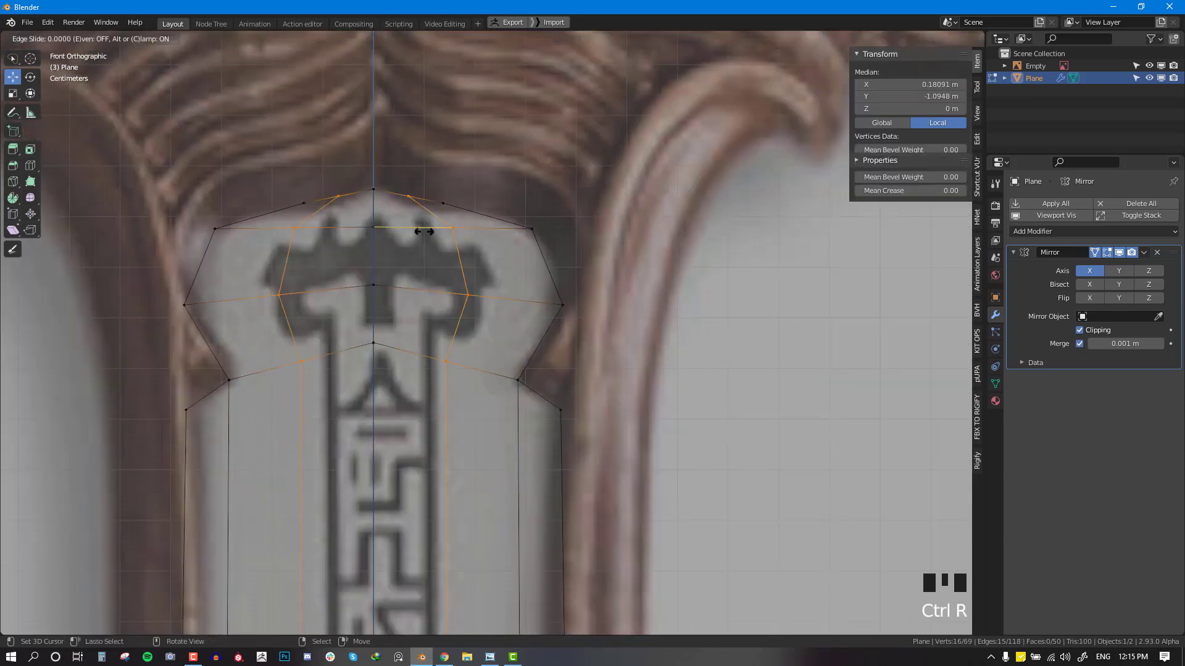
right_click(423, 231)
Step: Reshape the top outline along the reference, raising the centre peak to local Y about 8.27 m and adjusting the neighbouring and shoulder vertices
scroll(412, 197, "up", 1)
middle_click_drag(410, 198, 428, 261, "shift")
scroll(428, 260, "up", 2)
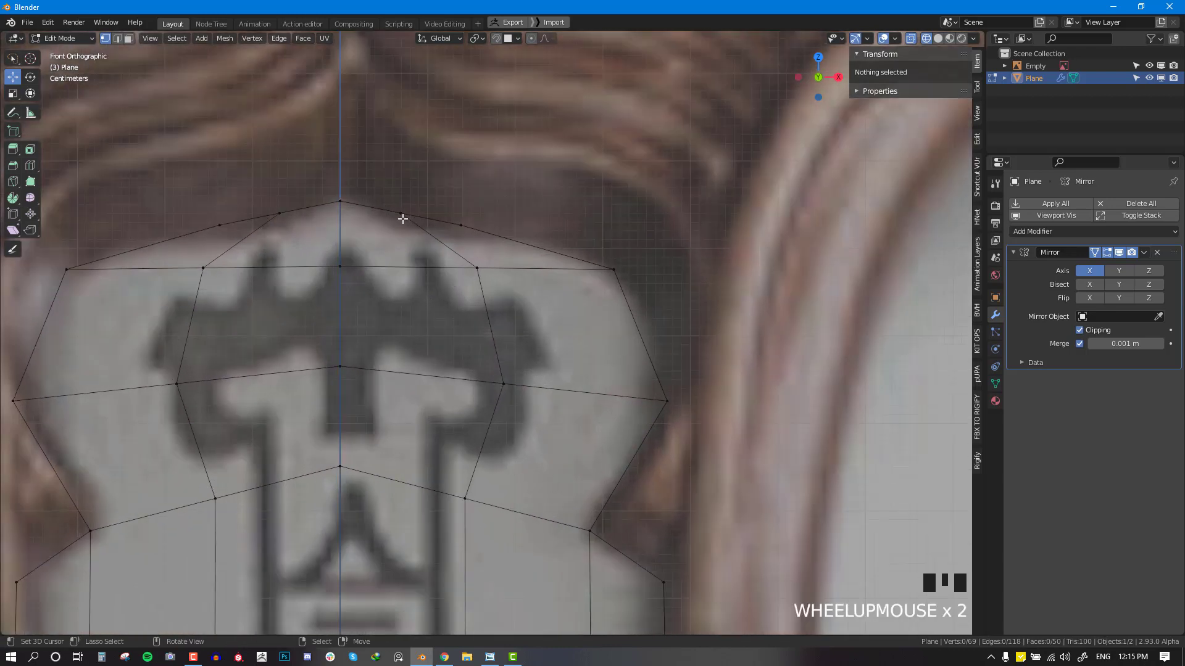
right_click_drag(402, 218, 384, 224)
right_click_drag(341, 200, 341, 186)
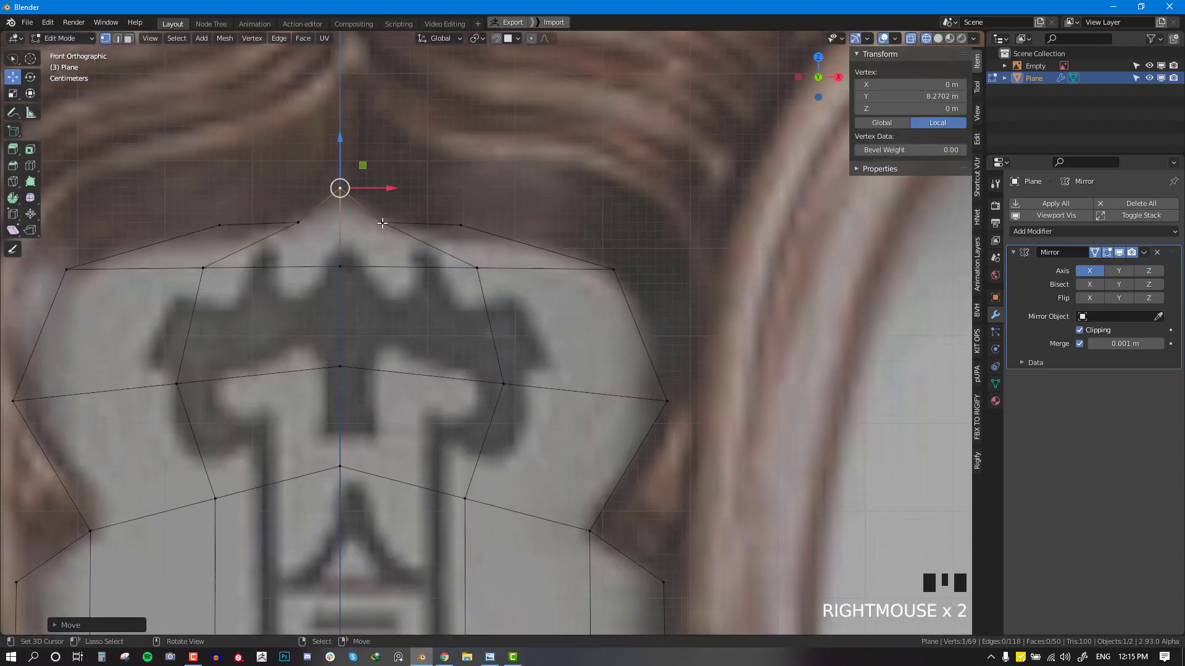
right_click_drag(469, 224, 459, 228)
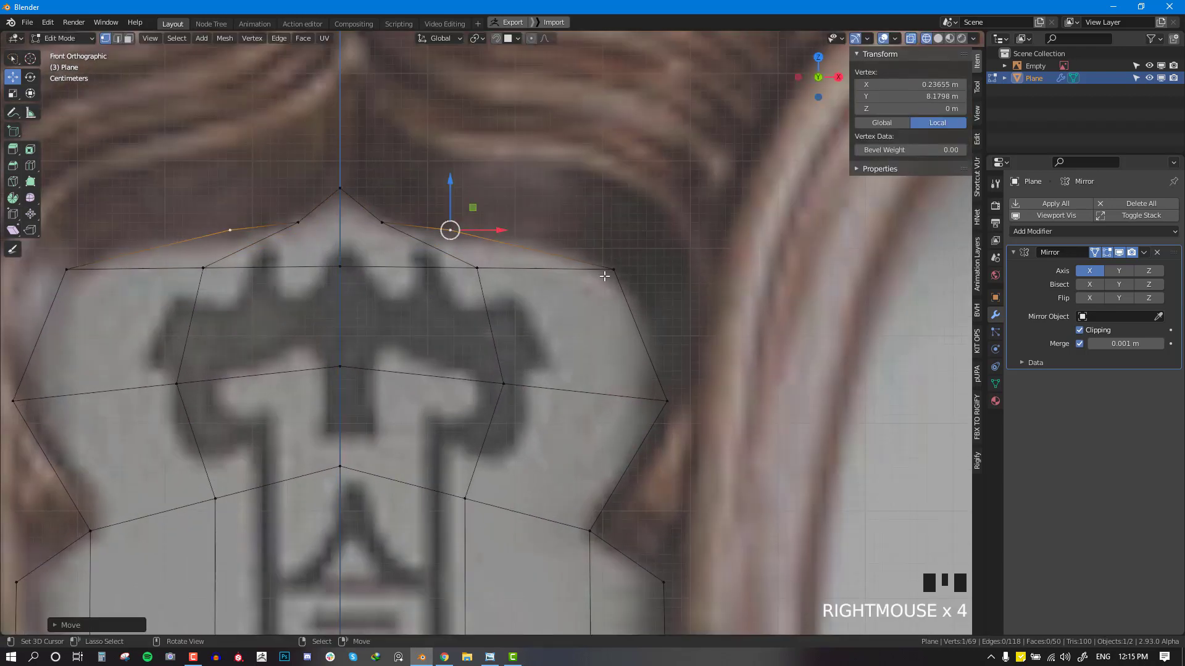
right_click_drag(614, 270, 605, 257)
Step: Add a horizontal loop cut below the shoulder and adjust its outer vertex to follow the curved opening
left_click(632, 350)
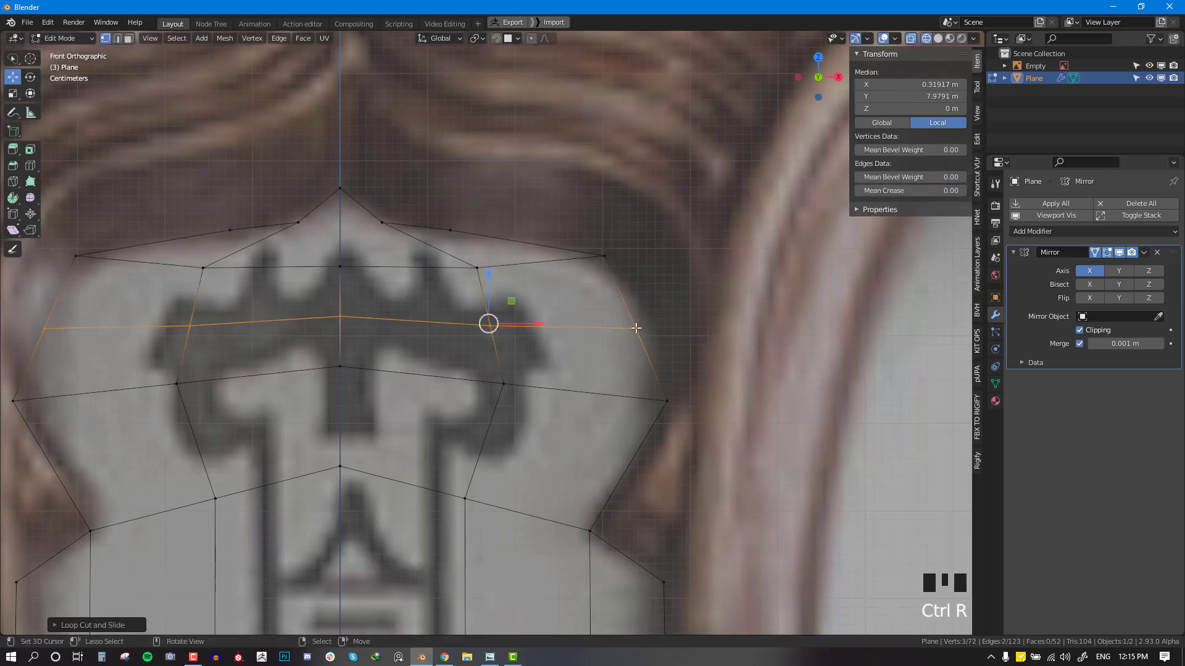
right_click(635, 340)
key("alt+a")
Step: Return to object mode with solid shading and isolate the blade in local view
key("Tab")
scroll(631, 326, "down", 3)
scroll(629, 338, "down", 3)
key("shift+z")
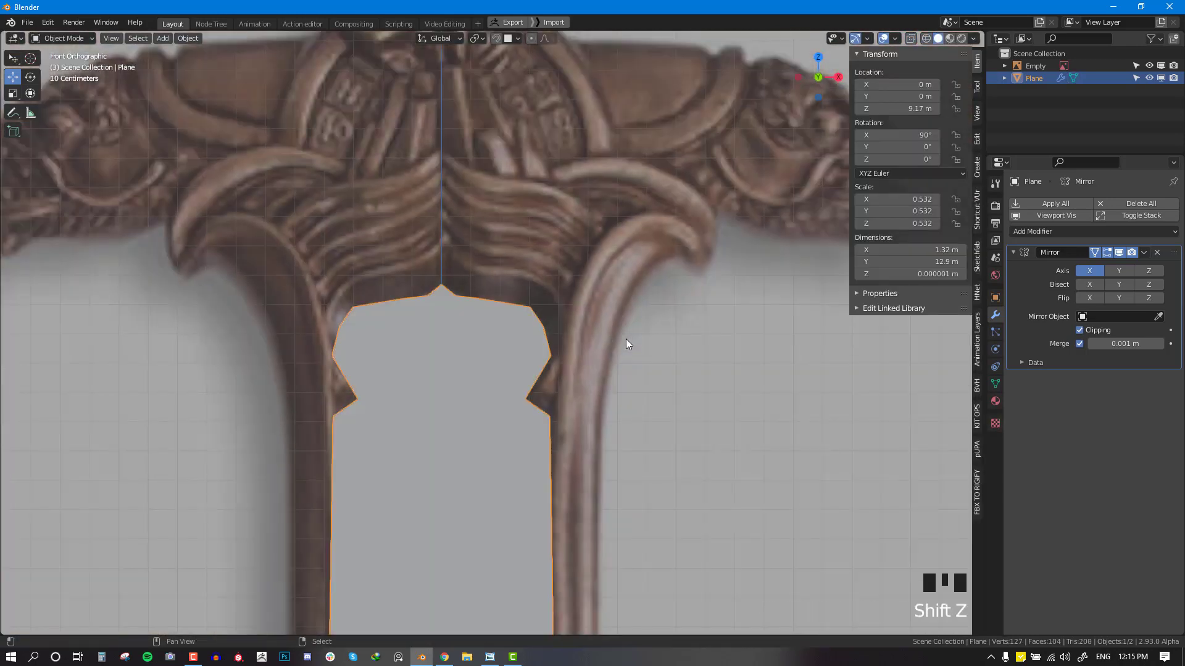
scroll(611, 358, "down", 3)
middle_click_drag(598, 372, 573, 460)
key("KP_Divide")
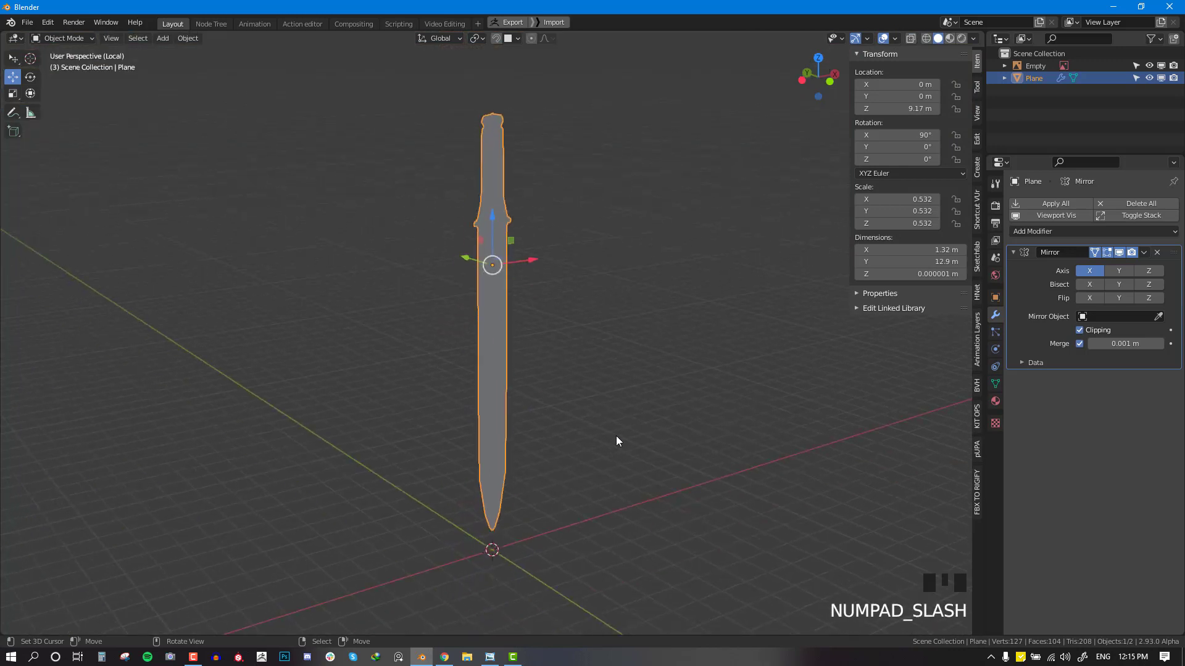
Step: Examine the flat blade in isolation, then leave local view and compare it with the reference in solid and wireframe shading
scroll(616, 435, "up", 1, "alt")
scroll(572, 395, "up", 4)
middle_click_drag(583, 371, 549, 344)
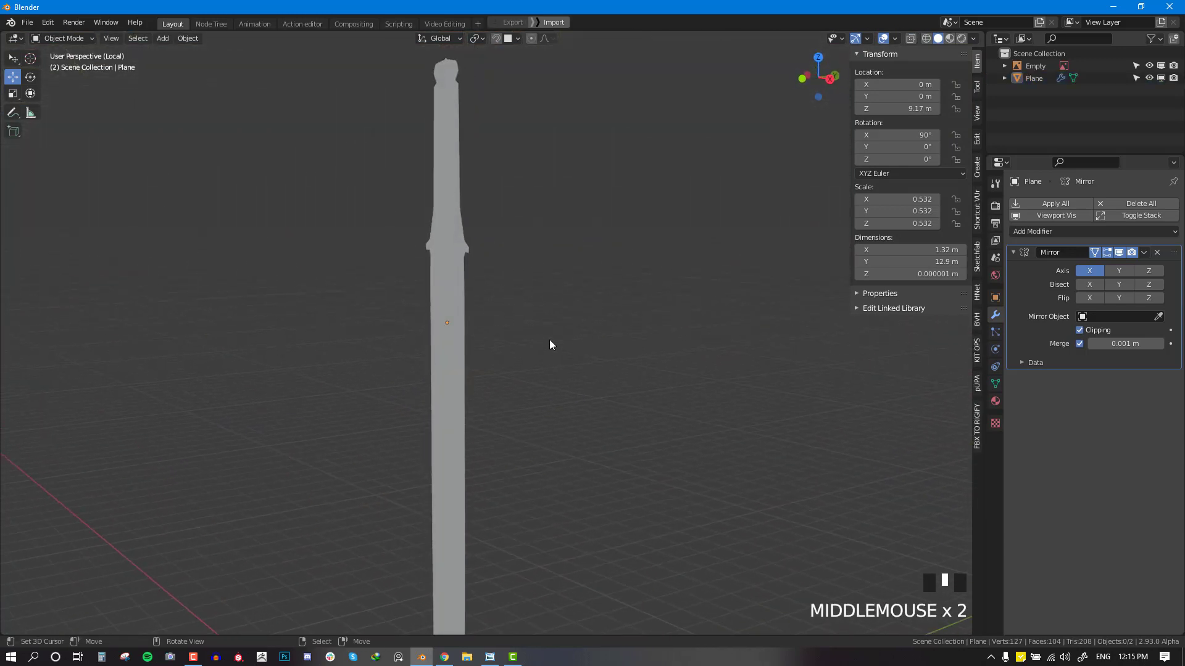
key("KP_Divide")
key("KP_1")
middle_click_drag(518, 420, 516, 203, "shift")
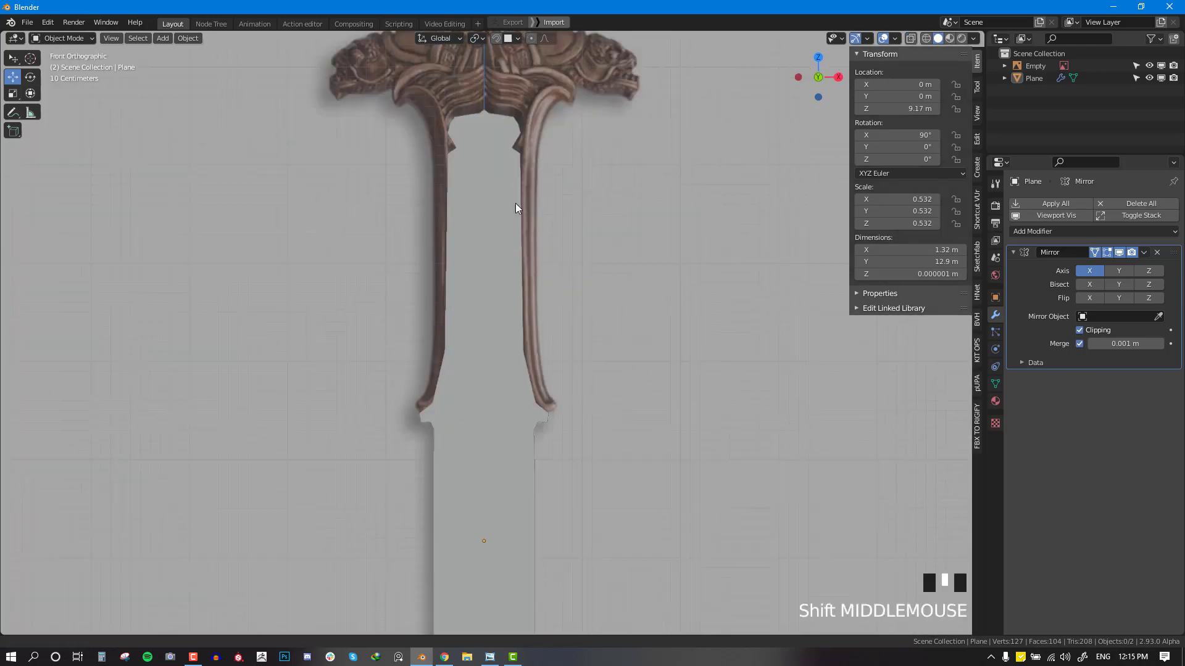
scroll(524, 342, "up", 1)
middle_click_drag(523, 341, 475, 376)
scroll(520, 301, "up", 4)
right_click(529, 274)
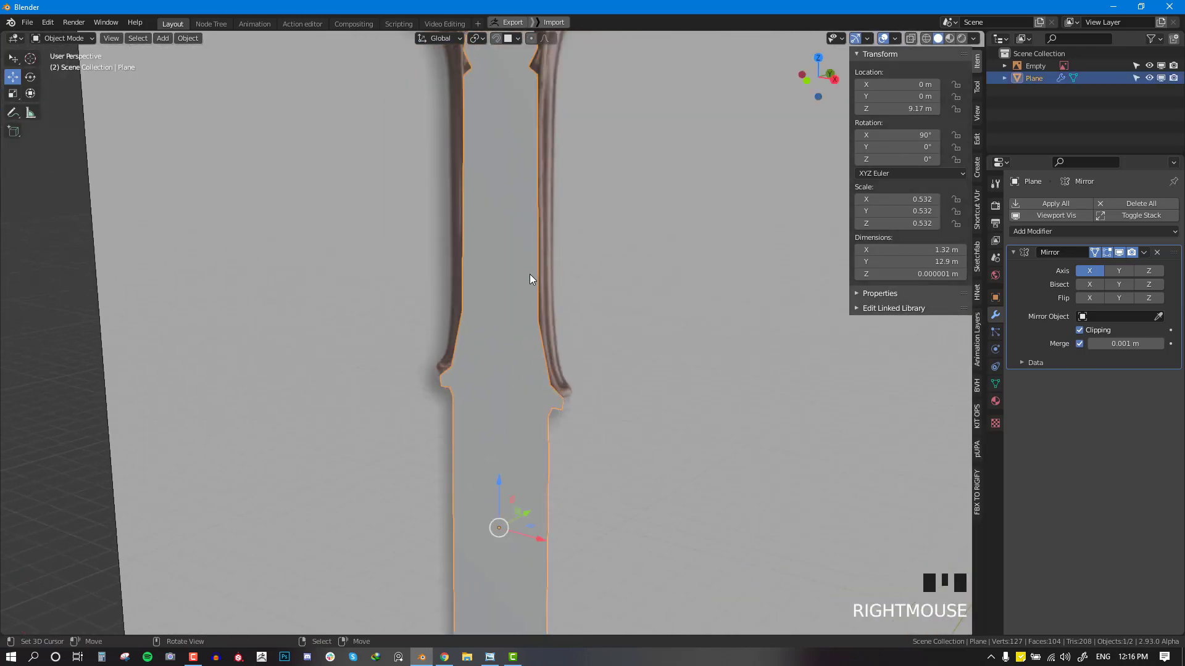
middle_click_drag(529, 274, 534, 311)
key("shift+z")
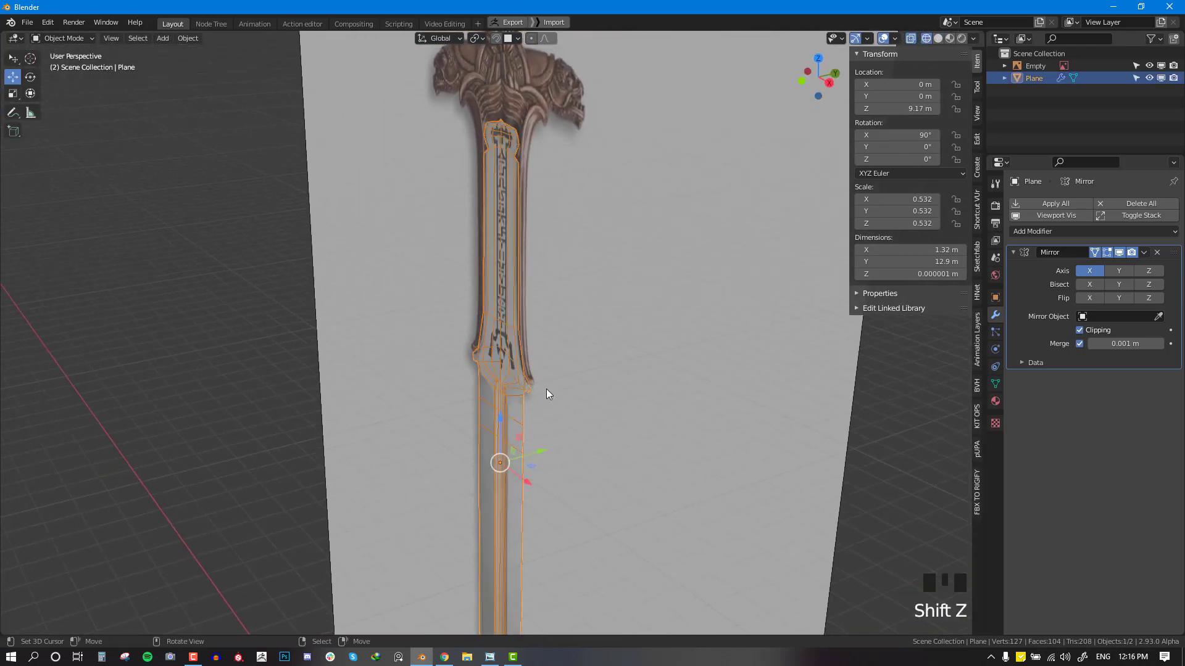
key("KP_1")
middle_click_drag(549, 394, 516, 439)
mouse_move(538, 399)
middle_mouse_down("shift")
mouse_move(580, 351)
mouse_move(523, 374)
mouse_move(547, 398)
middle_mouse_up("shift")
key("shift+z")
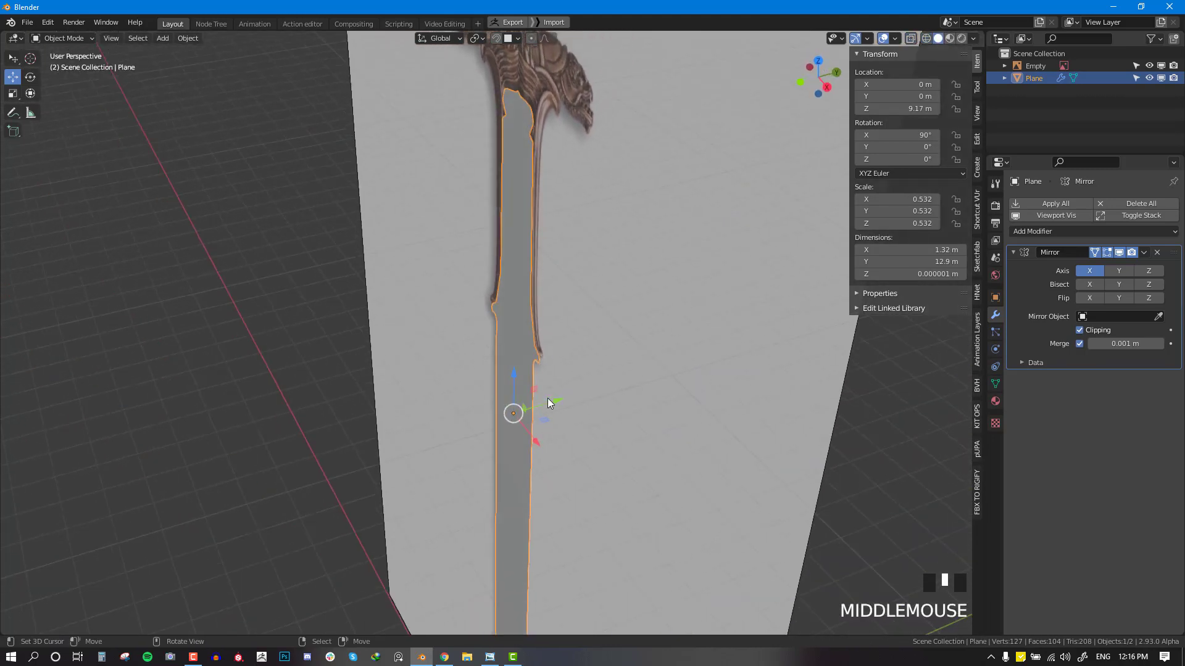
Step: Move the blade to about -0.084 m along Y and extrude its whole mesh about 0.084 m back along Y
left_click_drag(557, 400, 547, 401)
key("Tab")
key("a")
scroll(556, 388, "up", 2)
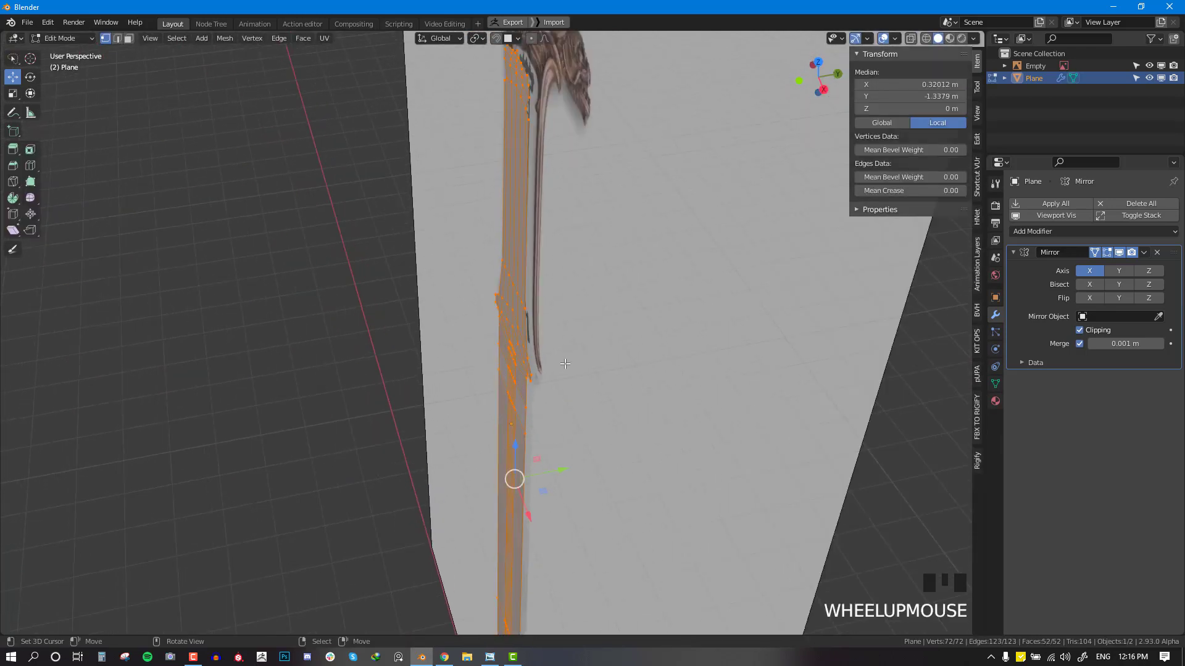
middle_click_drag(556, 388, 566, 366)
key("e")
right_click(556, 436)
left_click_drag(556, 437, 561, 429)
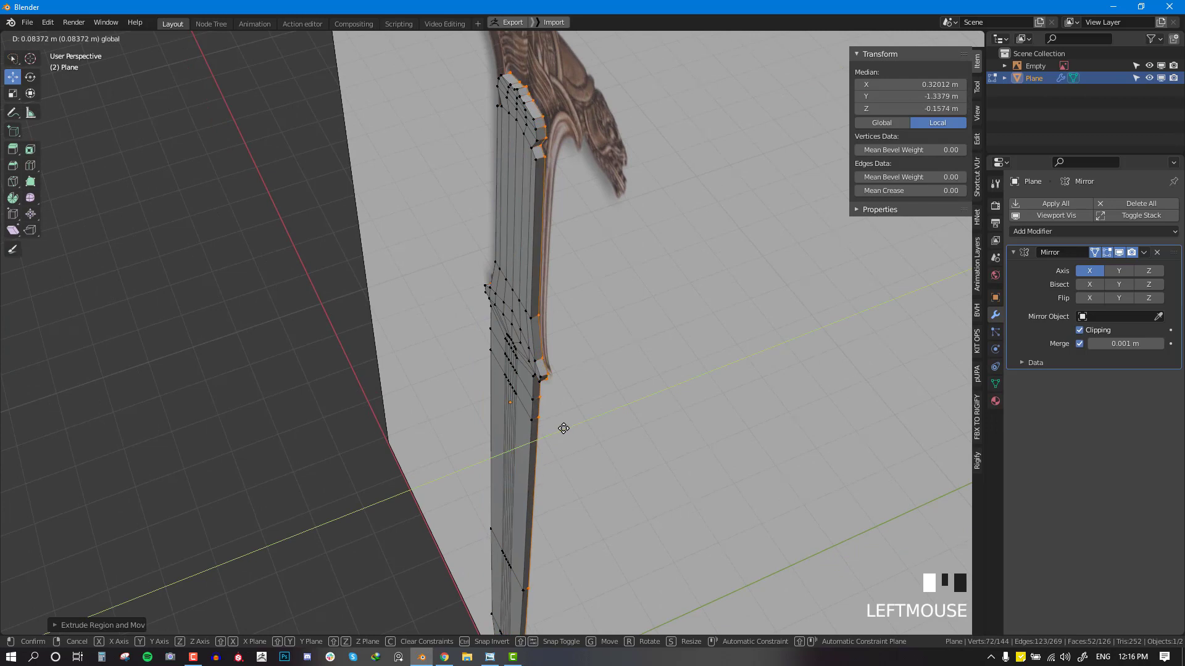
left_click_drag(563, 428, 563, 428)
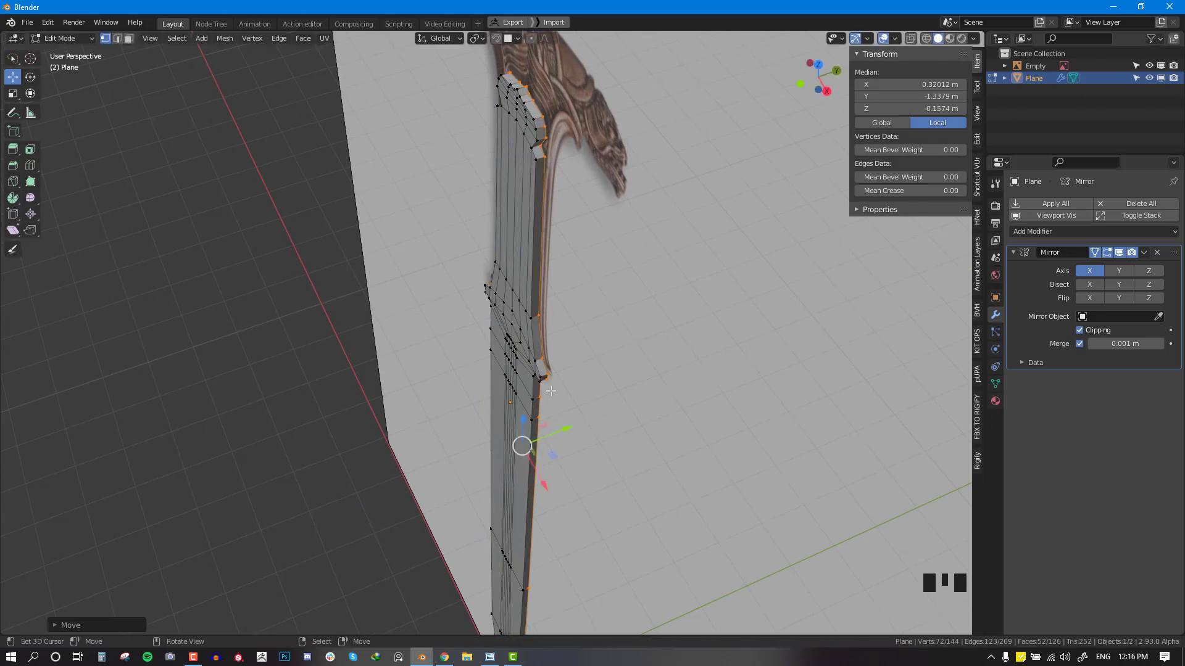
Step: Isolate the extruded blade in local view, clear the selection and show it from the front in wireframe
middle_click_drag(564, 429, 558, 365)
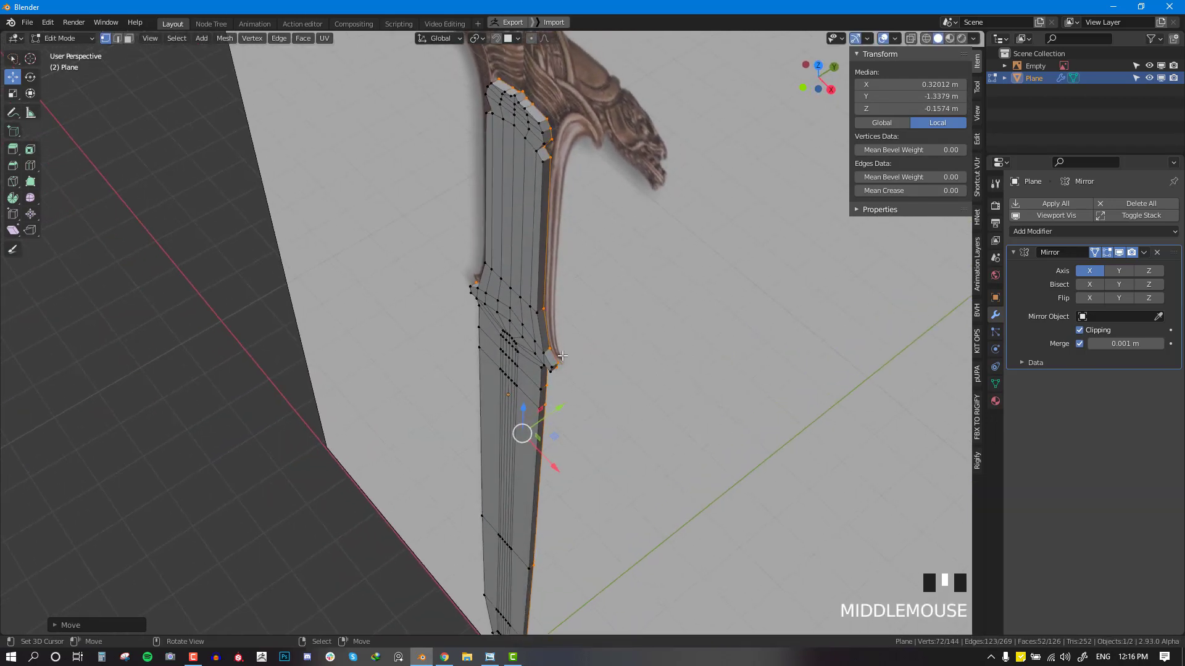
key("KP_Divide")
scroll(568, 294, "up", 3)
key("alt+a")
middle_click_drag(568, 294, 742, 257)
key("KP_1")
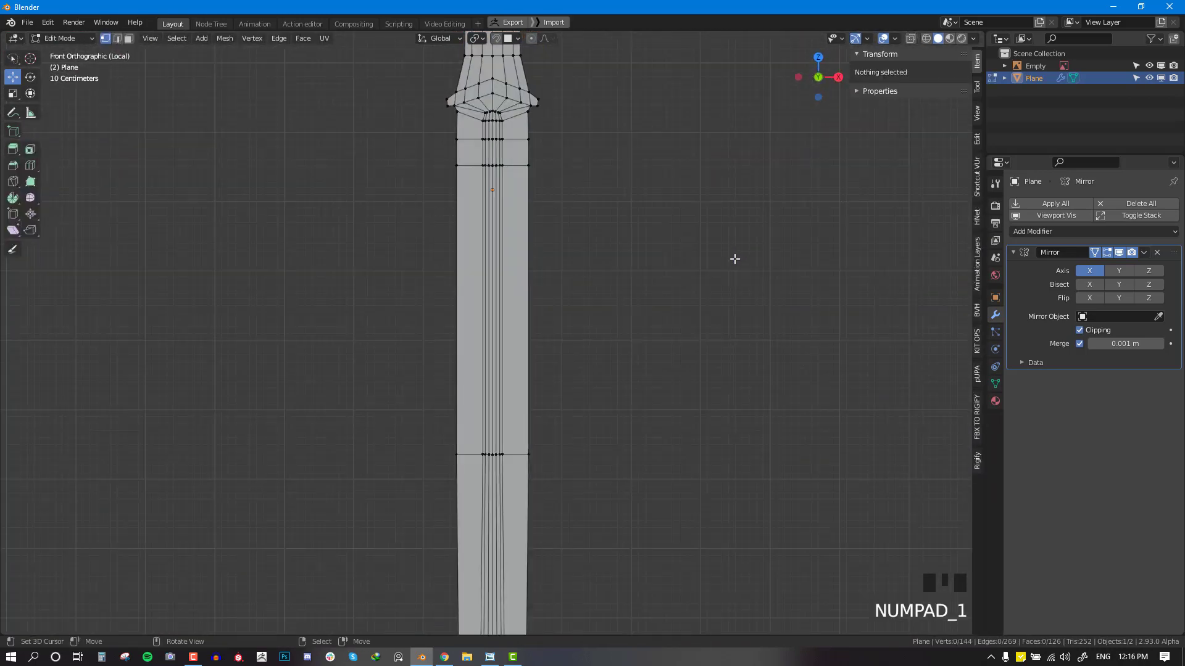
scroll(662, 270, "down", 2)
middle_click_drag(642, 273, 564, 317, "shift")
scroll(563, 317, "up", 2)
key("shift+z")
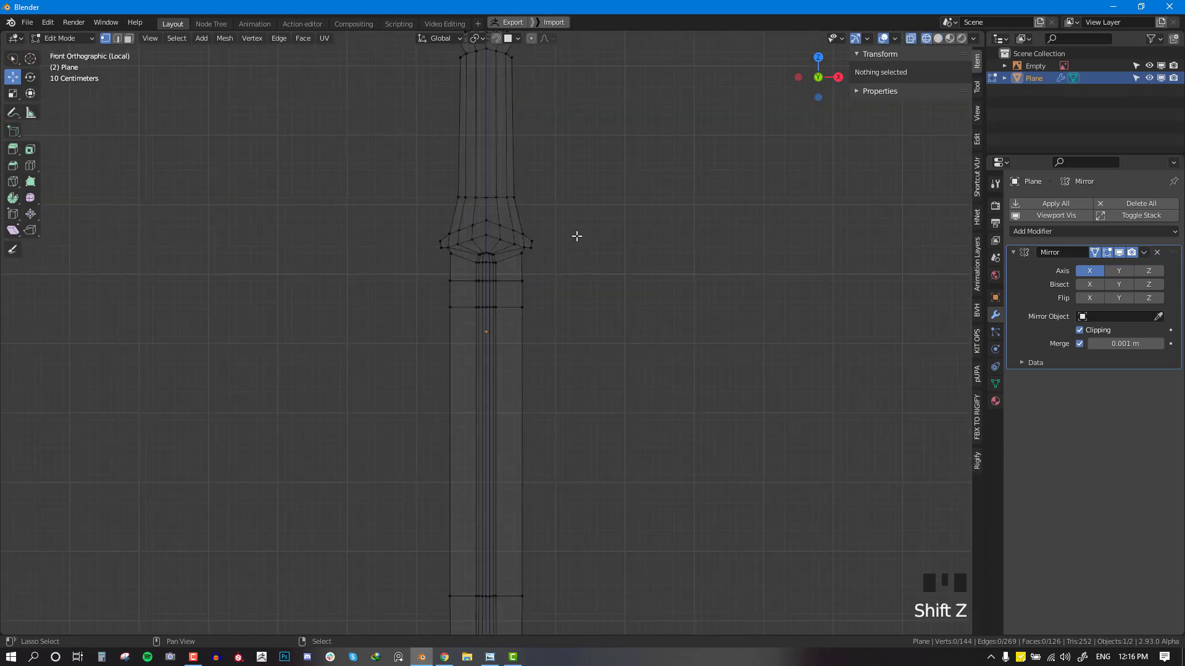
Step: Circle-select the outer outline vertices of the upper section, from its top corner down to the shoulder
middle_click_drag(576, 238, 539, 437, "shift")
scroll(477, 231, "up", 3)
key("c")
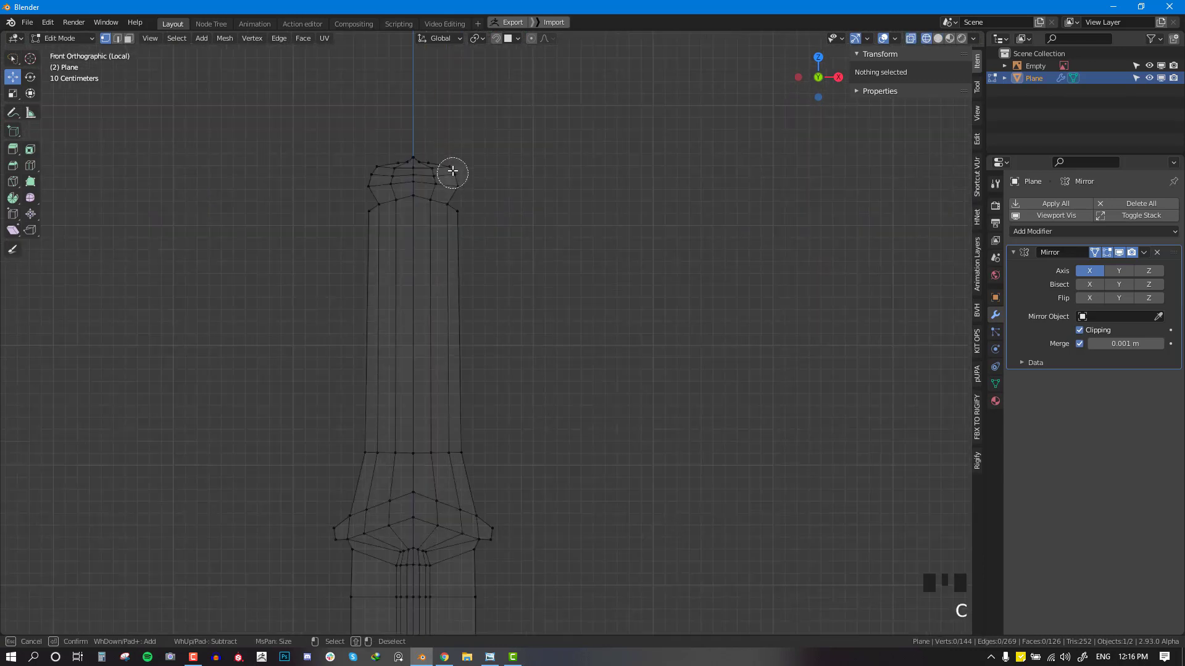
left_click_drag(452, 169, 462, 225)
left_click_drag(474, 406, 478, 470)
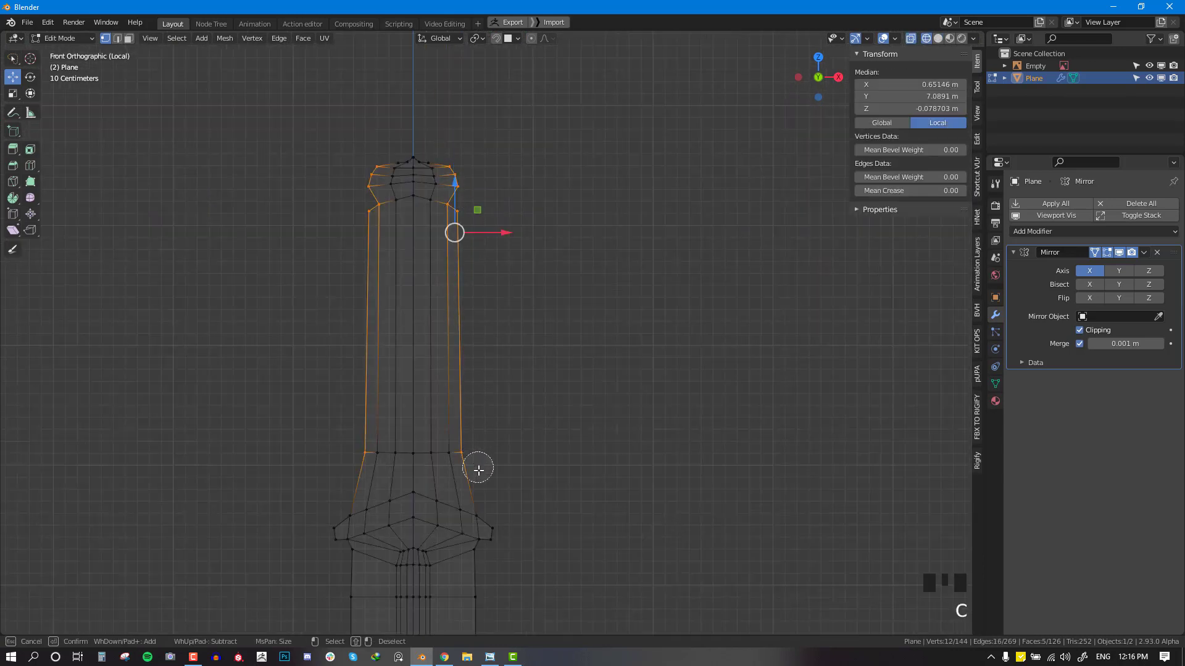
left_click_drag(499, 528, 489, 546)
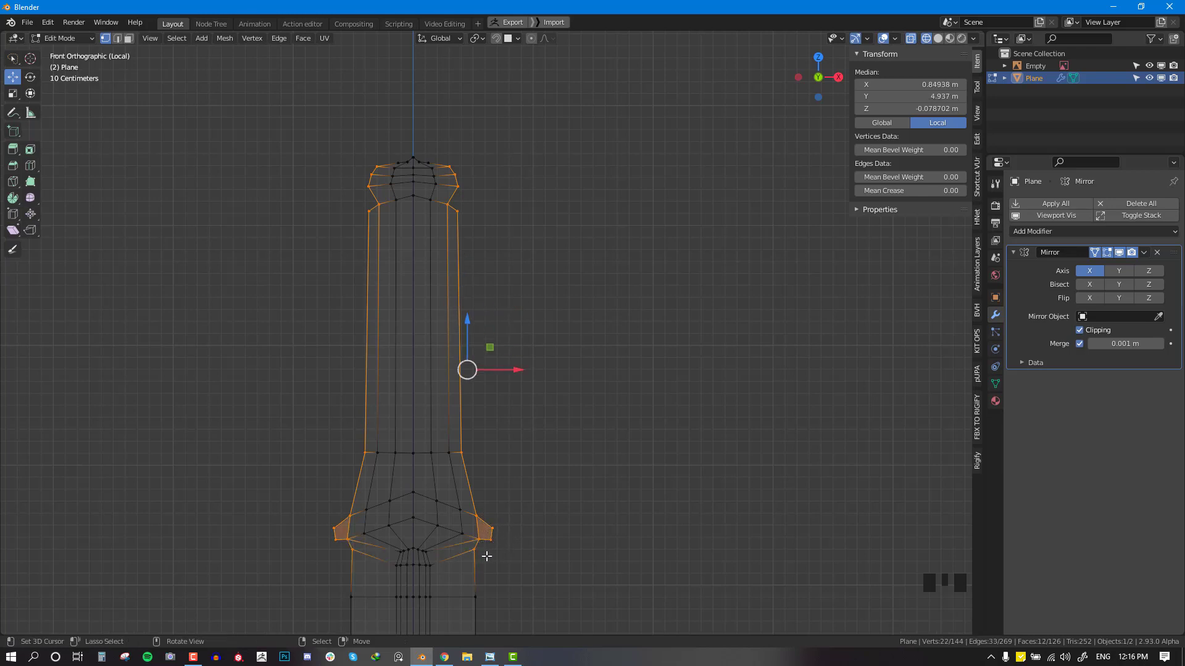
Step: Extend the circle selection along the blade's outer edge vertices from below the shoulder down to the tapered tip
scroll(486, 557, "down", 2)
middle_click_drag(484, 550, 489, 255, "shift")
key("c")
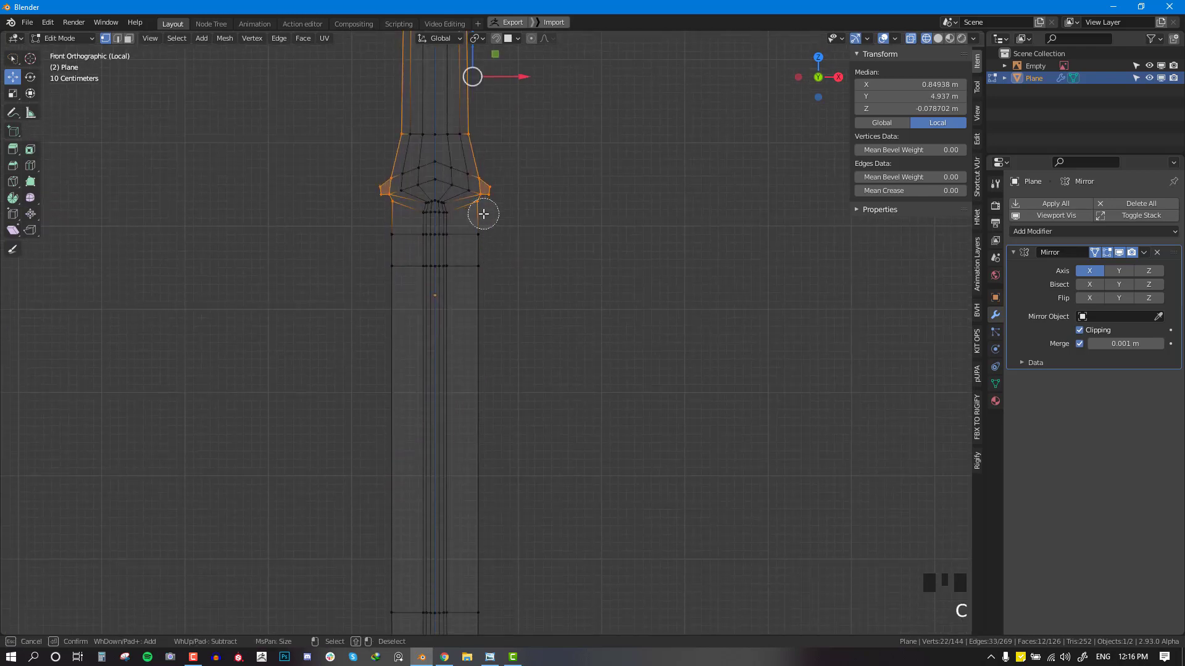
left_click_drag(481, 211, 485, 410)
middle_click_drag(490, 507, 503, 302, "shift")
scroll(487, 376, "up", 1)
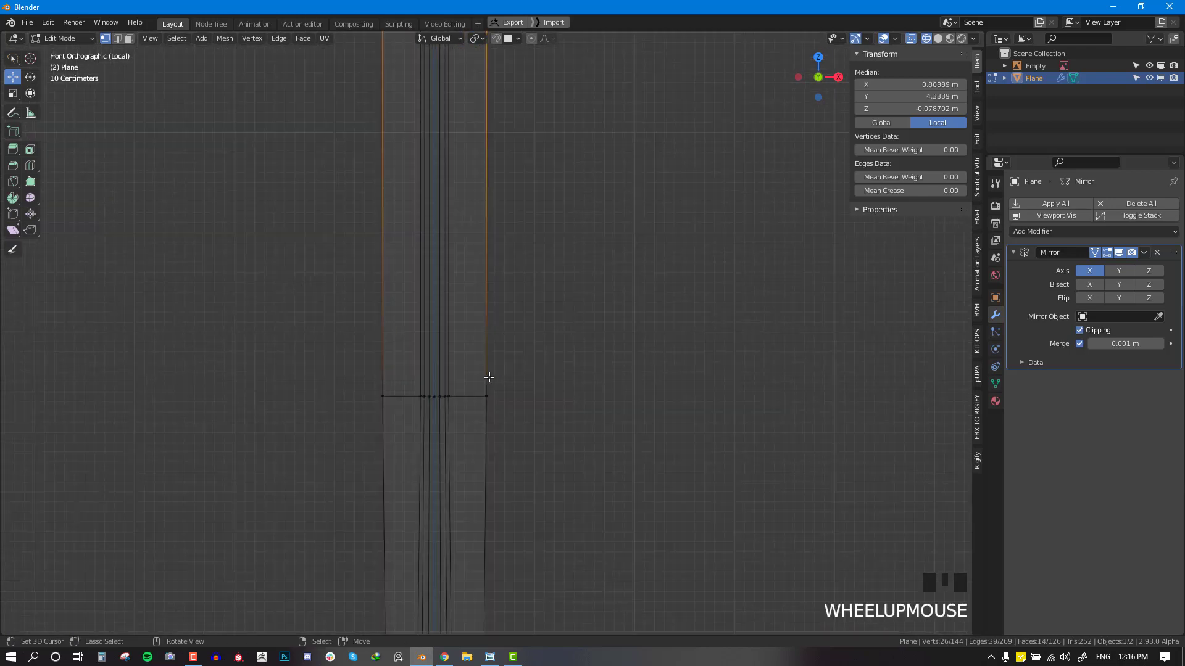
scroll(492, 352, "down", 1)
key("c")
left_click_drag(492, 382, 497, 518)
right_click(498, 522)
middle_click_drag(499, 531, 502, 297, "shift")
key("c")
left_click_drag(496, 376, 489, 453)
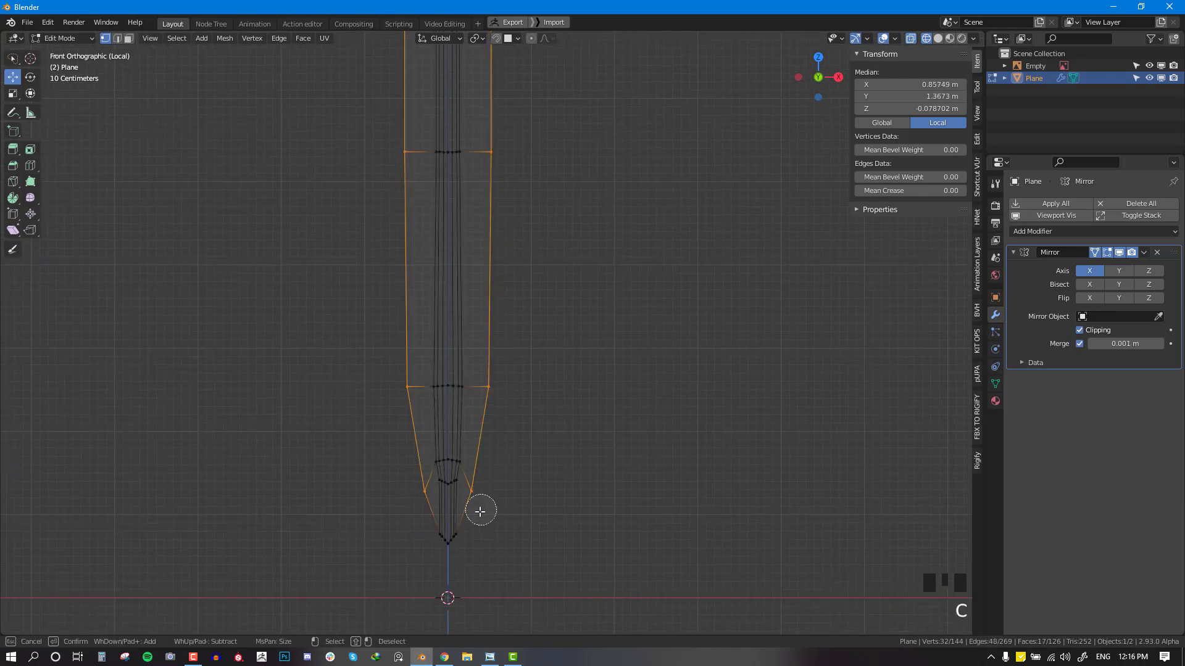
Step: Return to solid shading and scale the selected outline vertices together along global Y to form a sharp blade edge
key("shift+z")
mouse_move(597, 198)
middle_mouse_down()
mouse_move(444, 283)
mouse_move(634, 393)
middle_mouse_up()
key("s")
key("y")
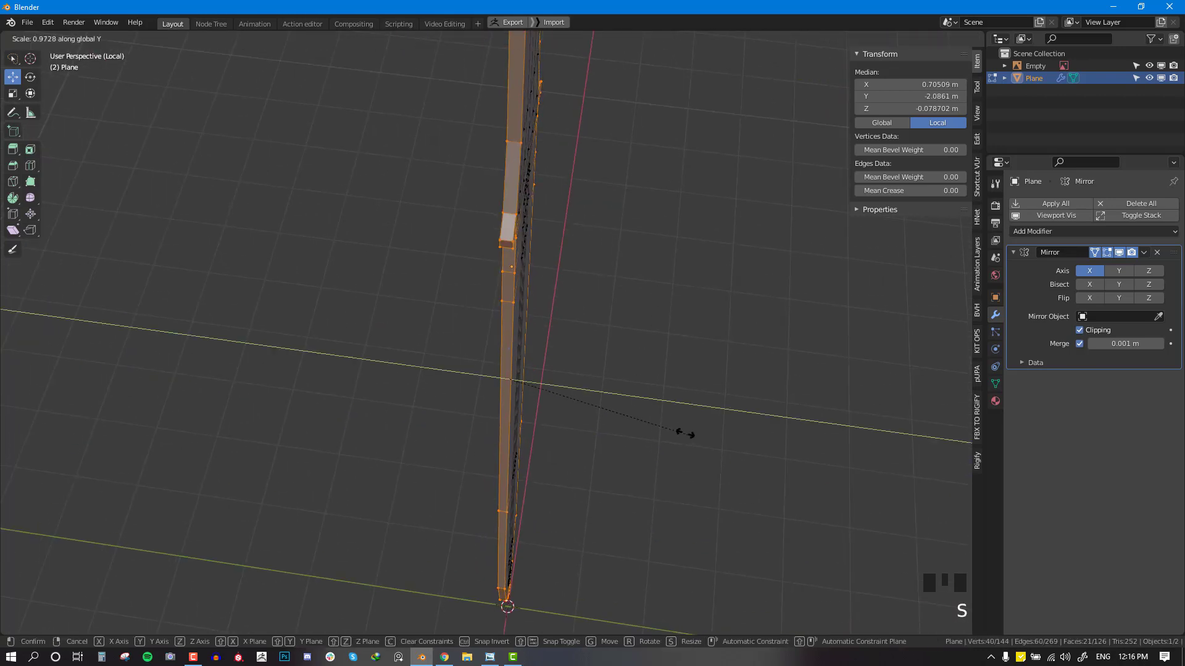
left_click(505, 375)
key("s")
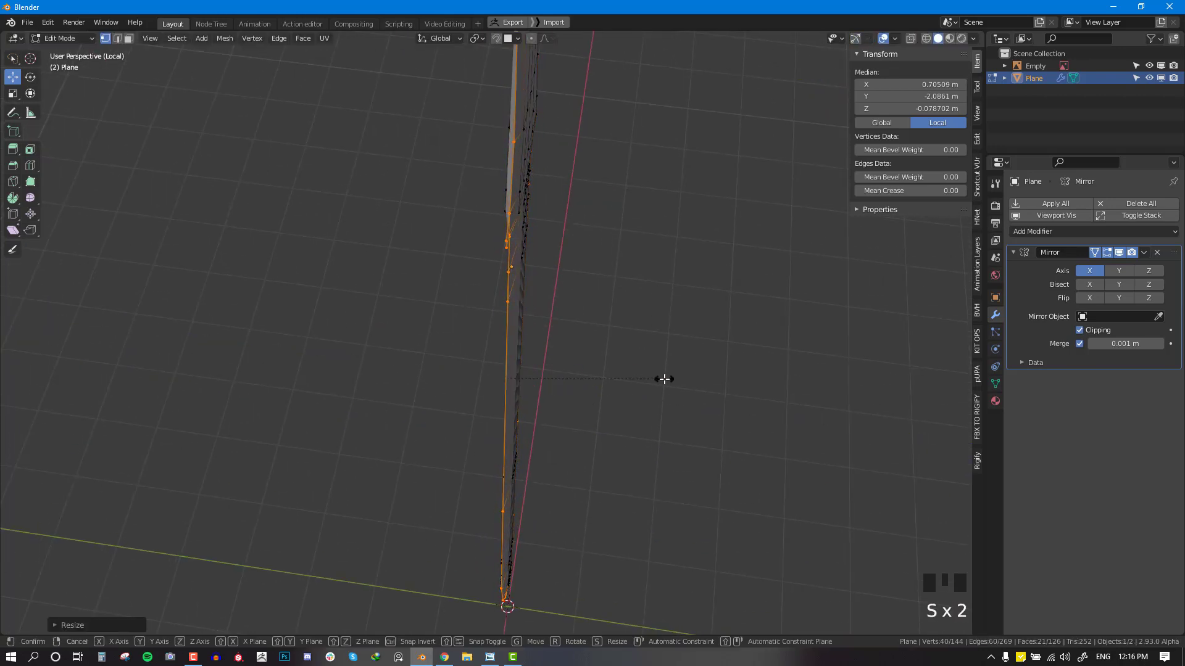
key("y")
left_click(549, 345)
Step: Switch to object mode and examine the sharpened blade from the front and at an angle
key("KP_1")
key("Tab")
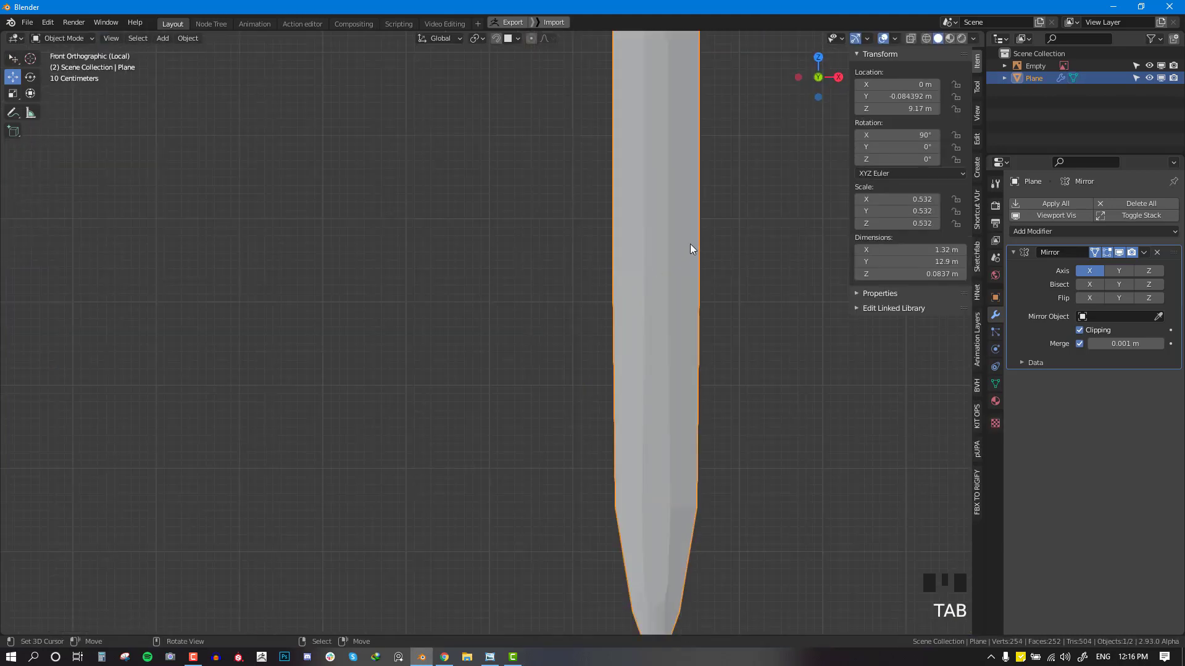
middle_click_drag(693, 247, 587, 307)
scroll(652, 248, "up", 2)
middle_click_drag(652, 249, 677, 283)
key("KP_1")
scroll(609, 264, "up", 2)
scroll(661, 339, "up", 2)
scroll(686, 279, "down", 1)
key("KP_1")
Step: Return to editing the blade mesh in face select mode and clear the selection
key("Tab")
middle_click_drag(642, 418, 586, 275, "shift")
scroll(586, 275, "up", 1)
key("alt+a")
scroll(597, 170, "up", 2)
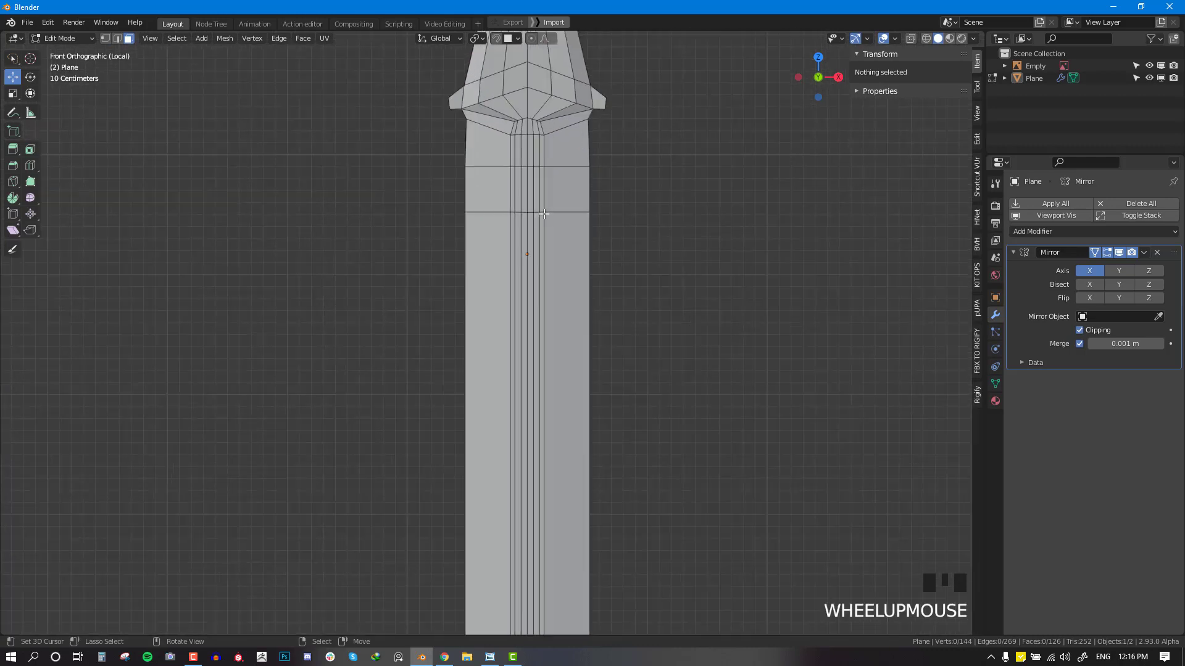
key("c")
left_click_drag(531, 126, 532, 107)
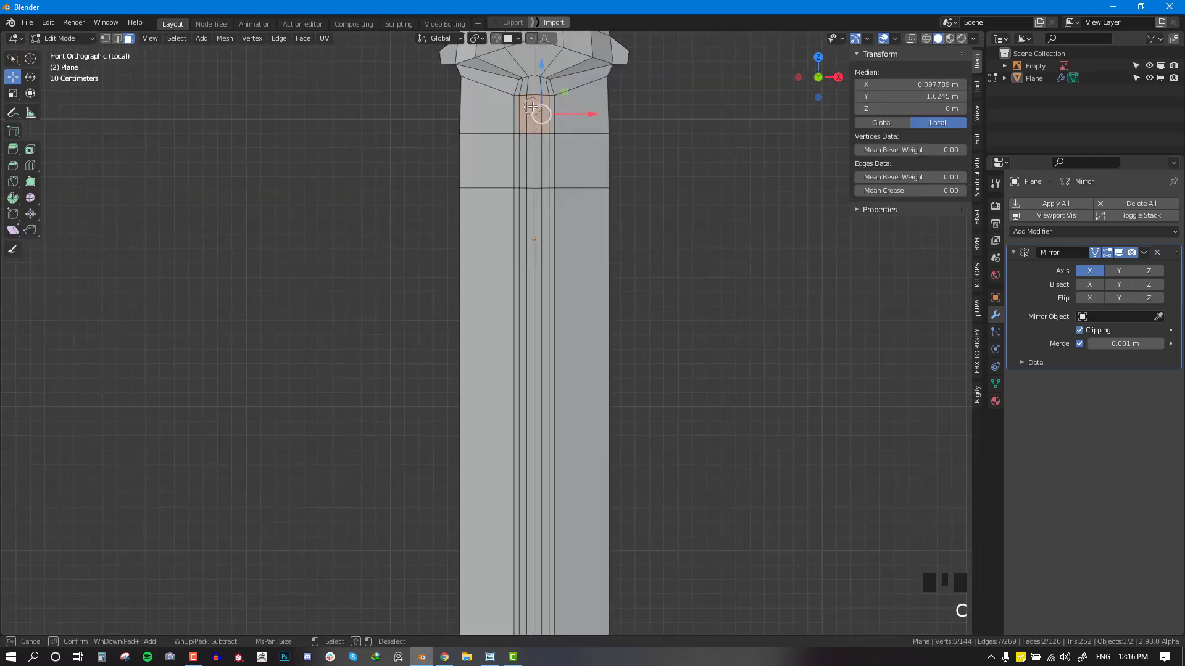
right_click(552, 96, "alt")
key("alt+a")
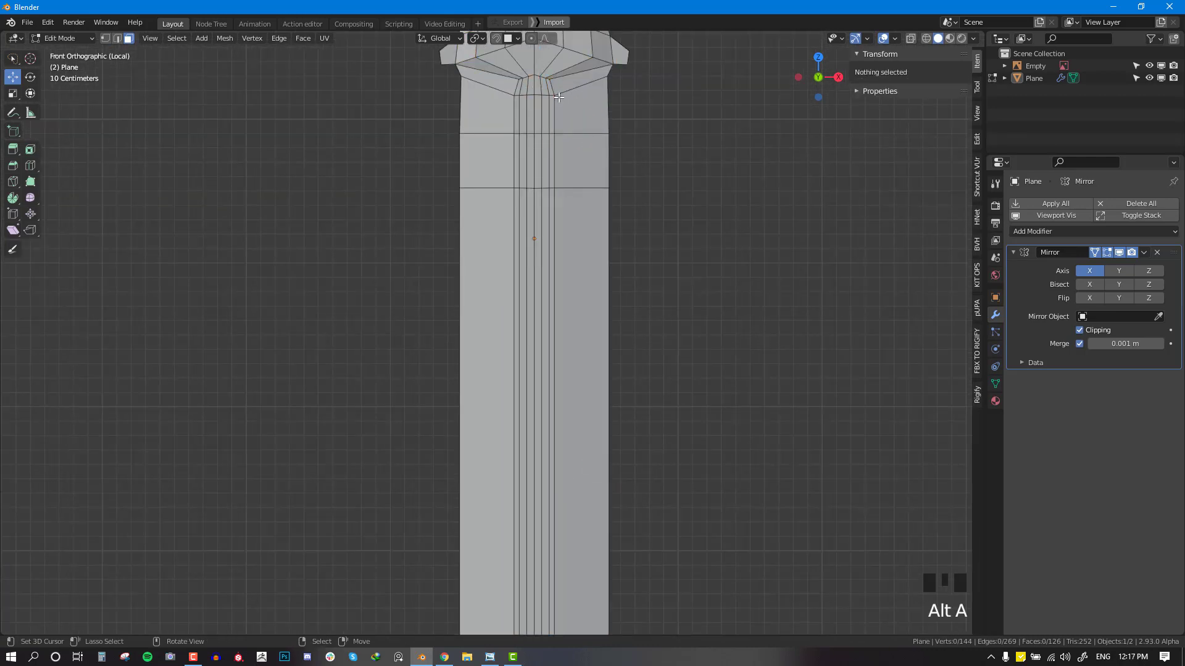
Step: Switch to edge select mode and select the groove's boundary edges along the blade, including its closed end near the tip
key("2")
right_click(542, 145, "alt")
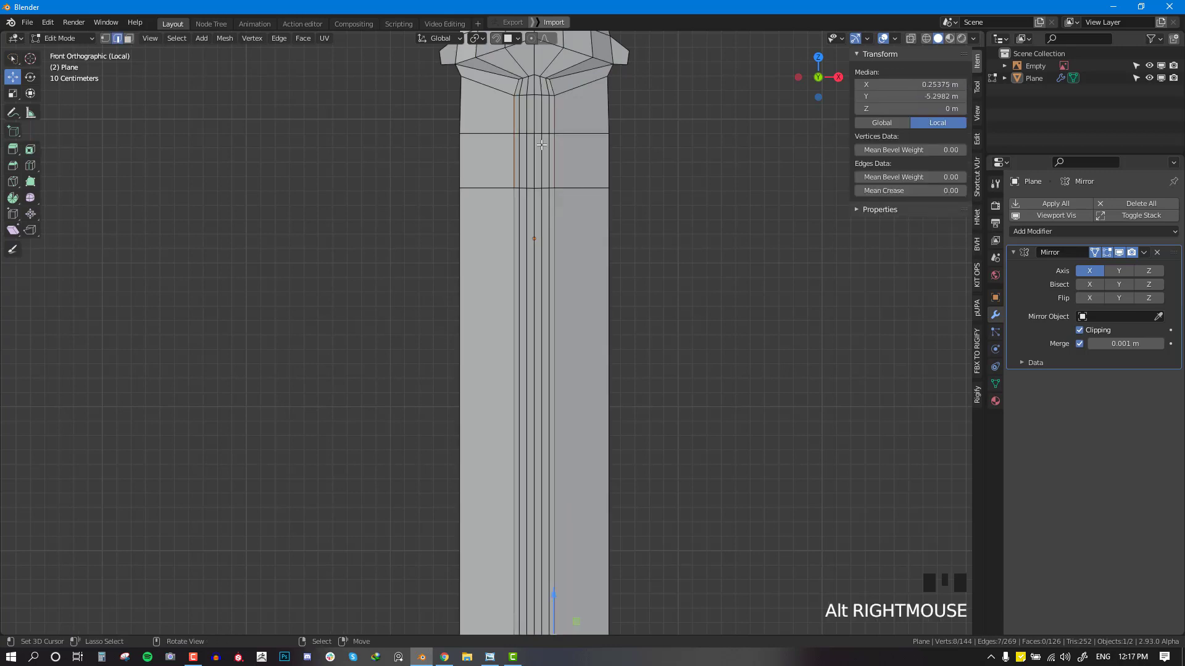
right_click(553, 148, "alt+shift")
scroll(603, 317, "down", 2, "shift")
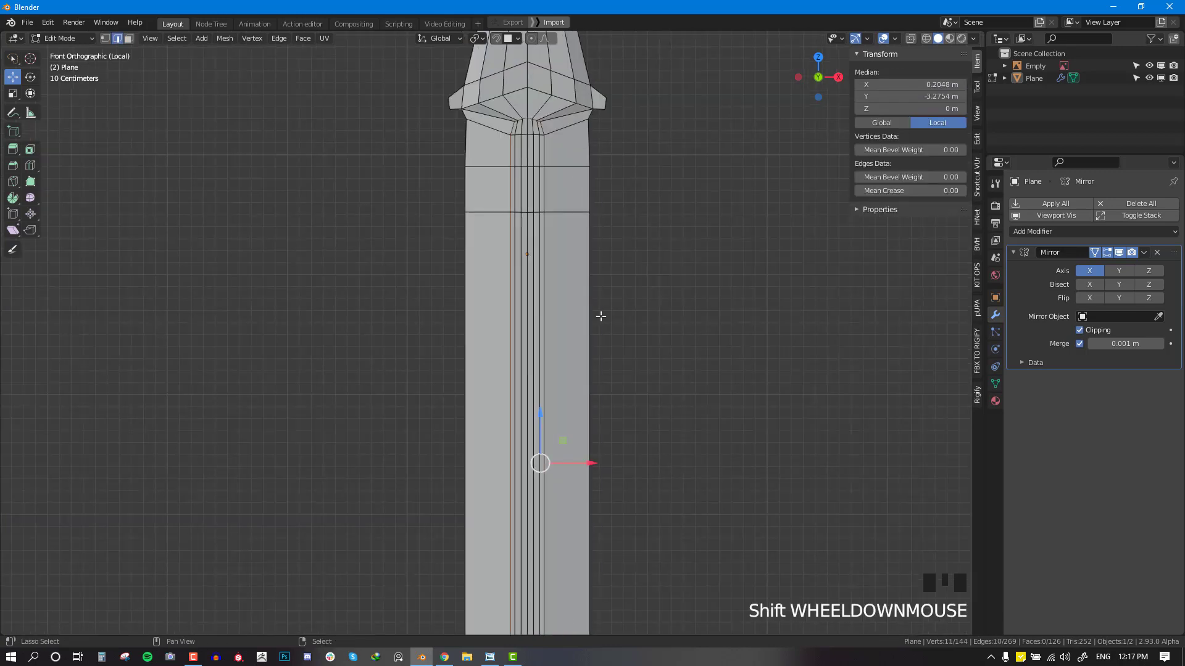
middle_click_drag(617, 580, 590, 282, "shift")
scroll(591, 282, "down", 4)
middle_click_drag(573, 443, 566, 286, "shift")
scroll(516, 494, "up", 3)
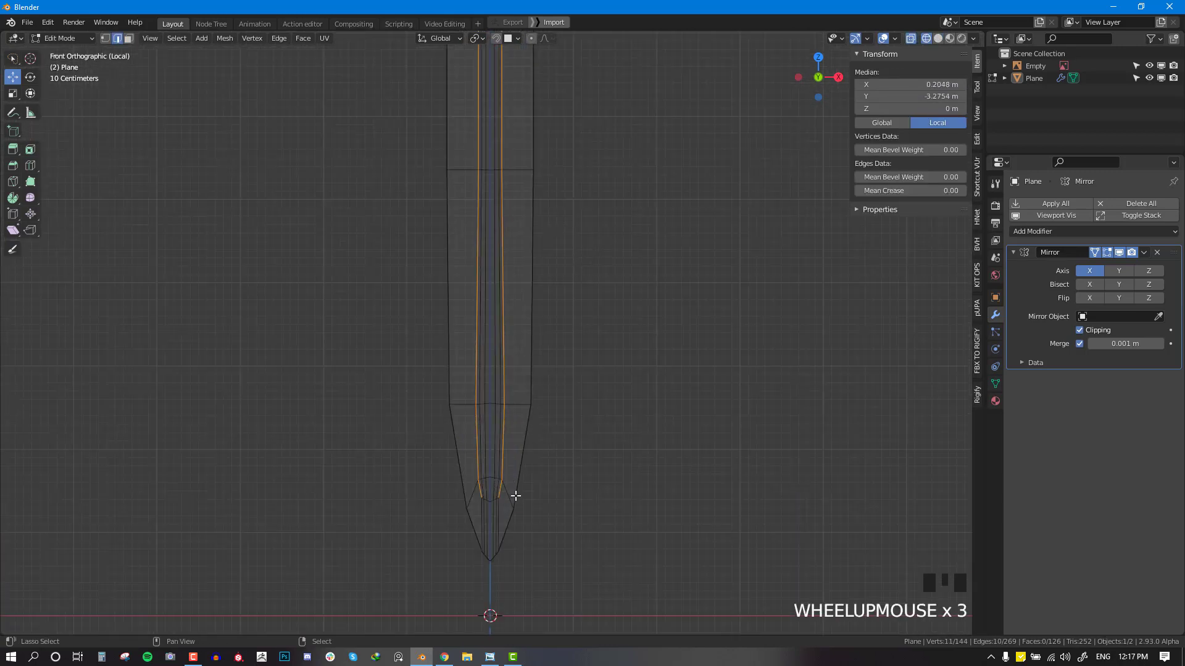
scroll(510, 346, "up", 4)
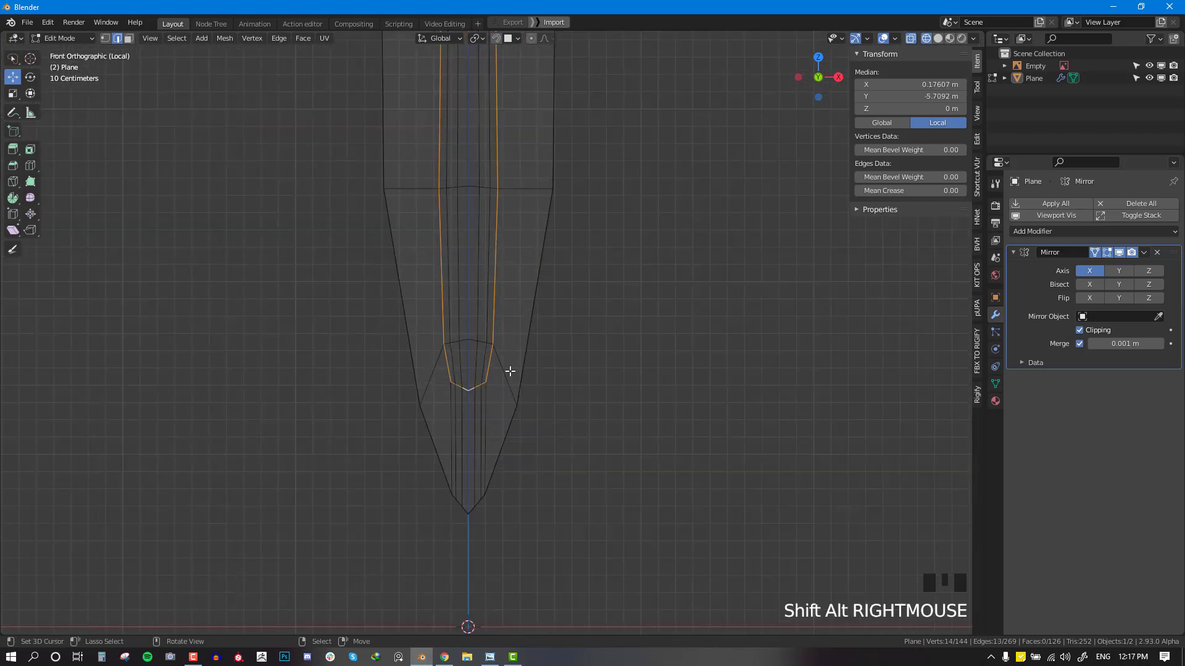
key("shift+h")
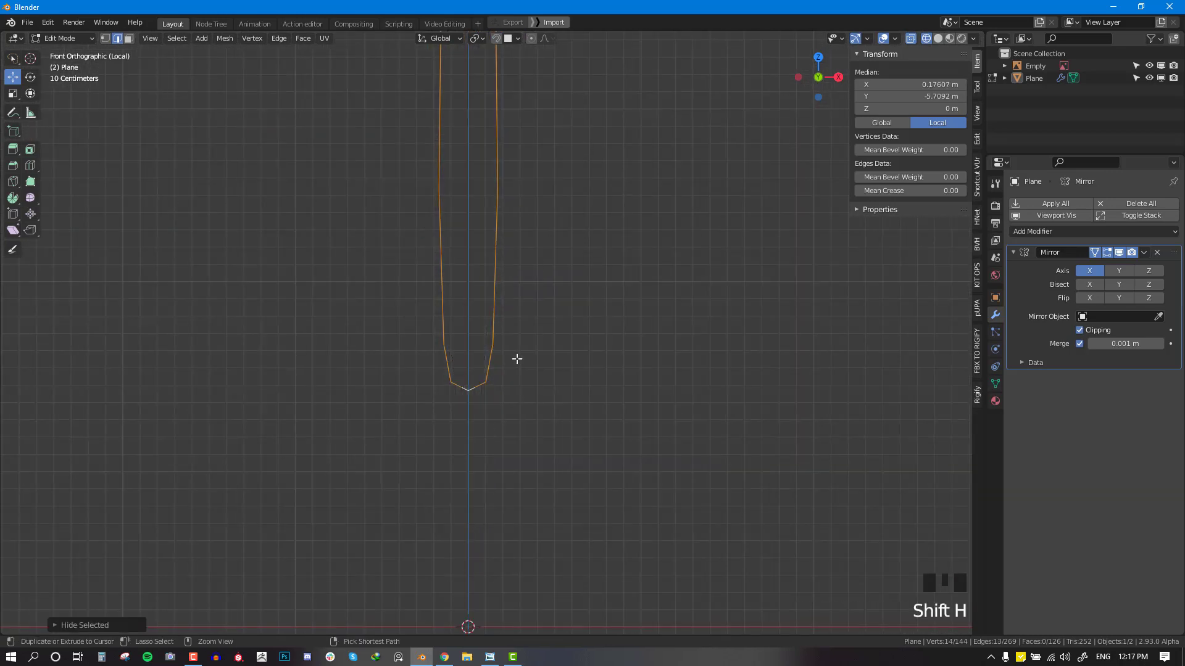
key("ctrl+z")
key("ctrl+KP_Add")
key("ctrl+KP_Add")
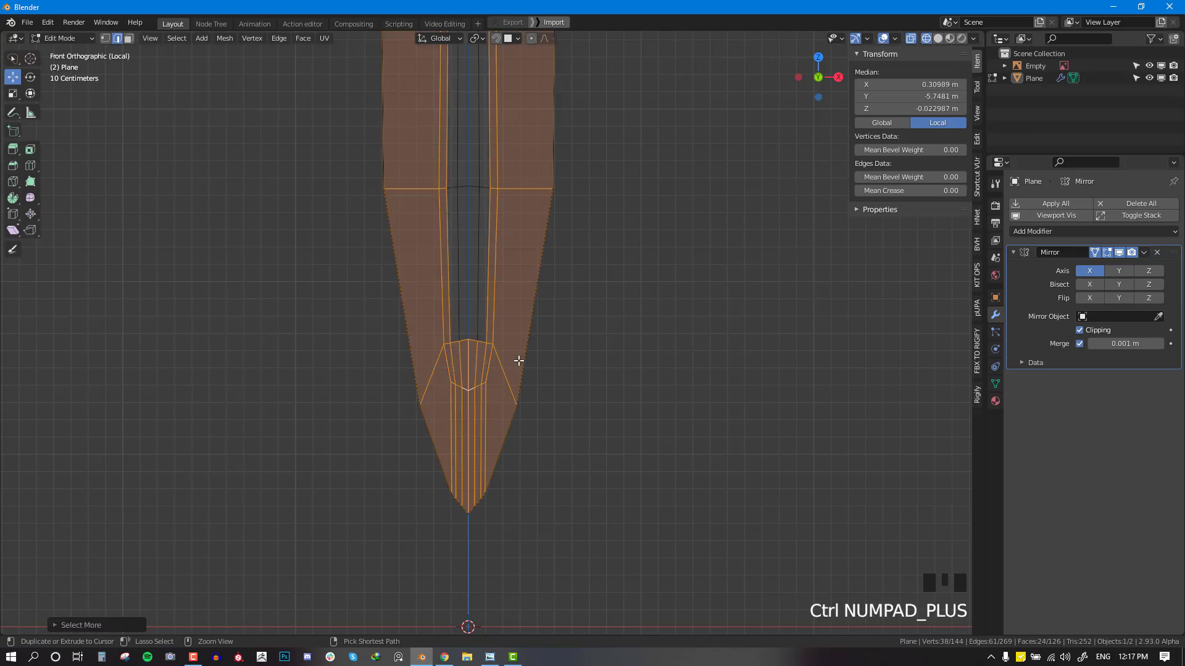
key("ctrl+KP_Subtract")
key("ctrl+KP_Subtract")
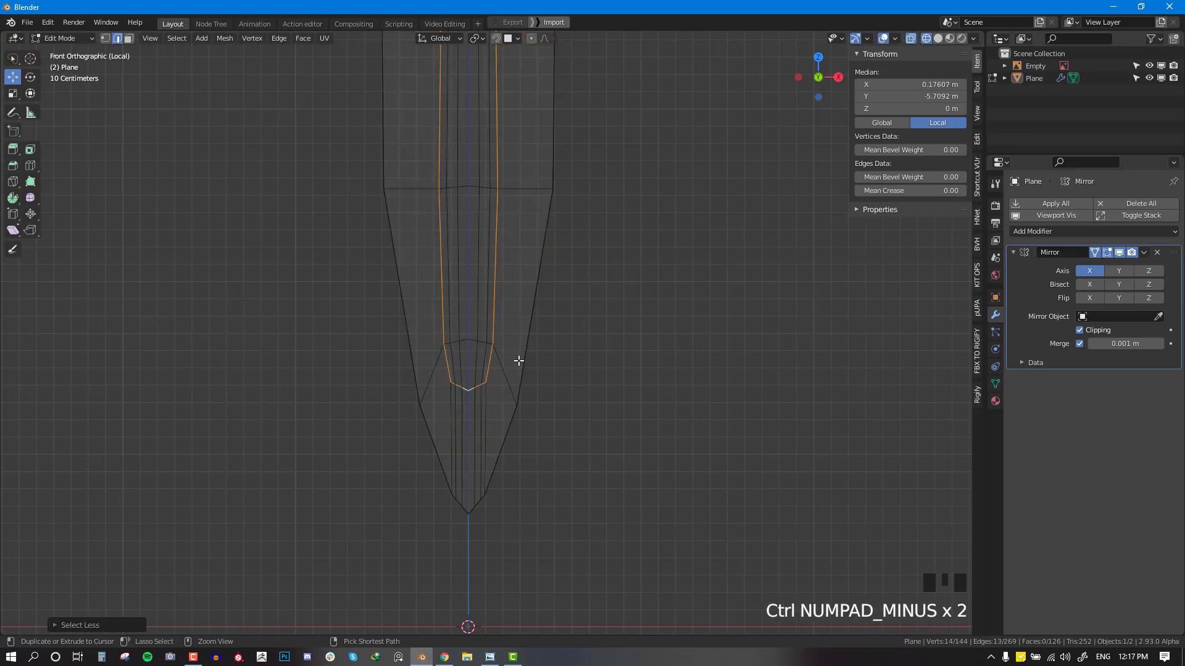
Step: In face select mode, select the blade faces surrounding the central groove on front and back, and hide them
scroll(518, 361, "down", 1)
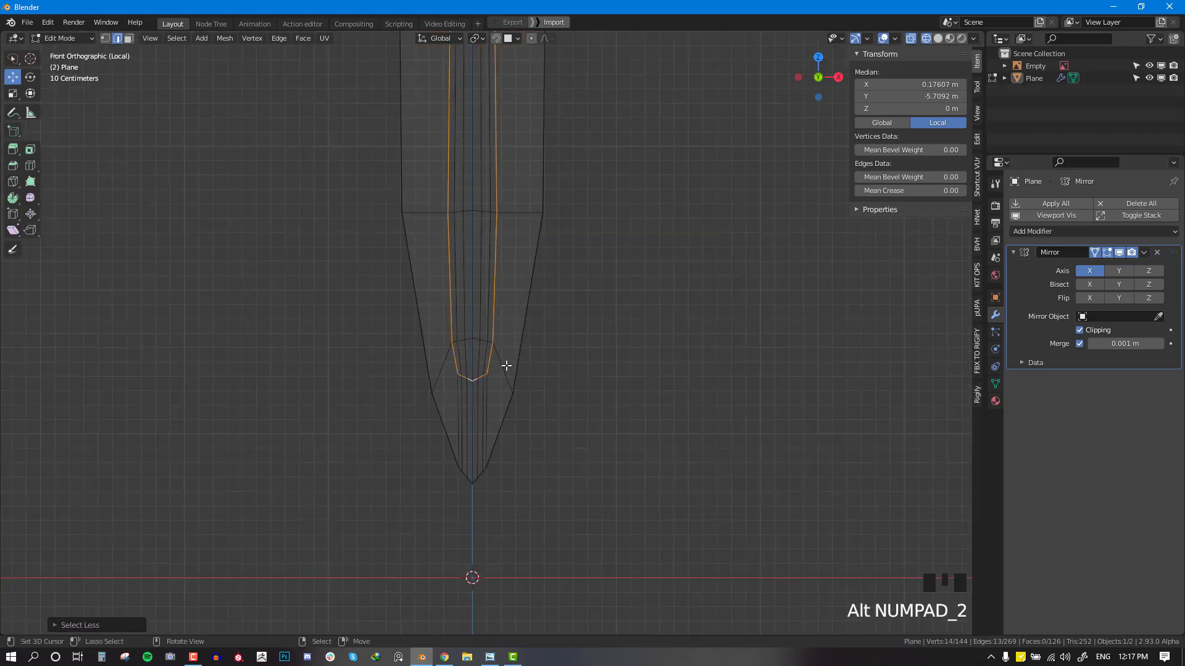
key("alt+KP_3")
right_click(528, 336, "alt")
key("shift+z")
mouse_move(561, 198)
middle_mouse_down("shift")
mouse_move(559, 421)
mouse_move(290, 420)
mouse_move(510, 220)
middle_mouse_up("shift")
scroll(469, 198, "down", 4)
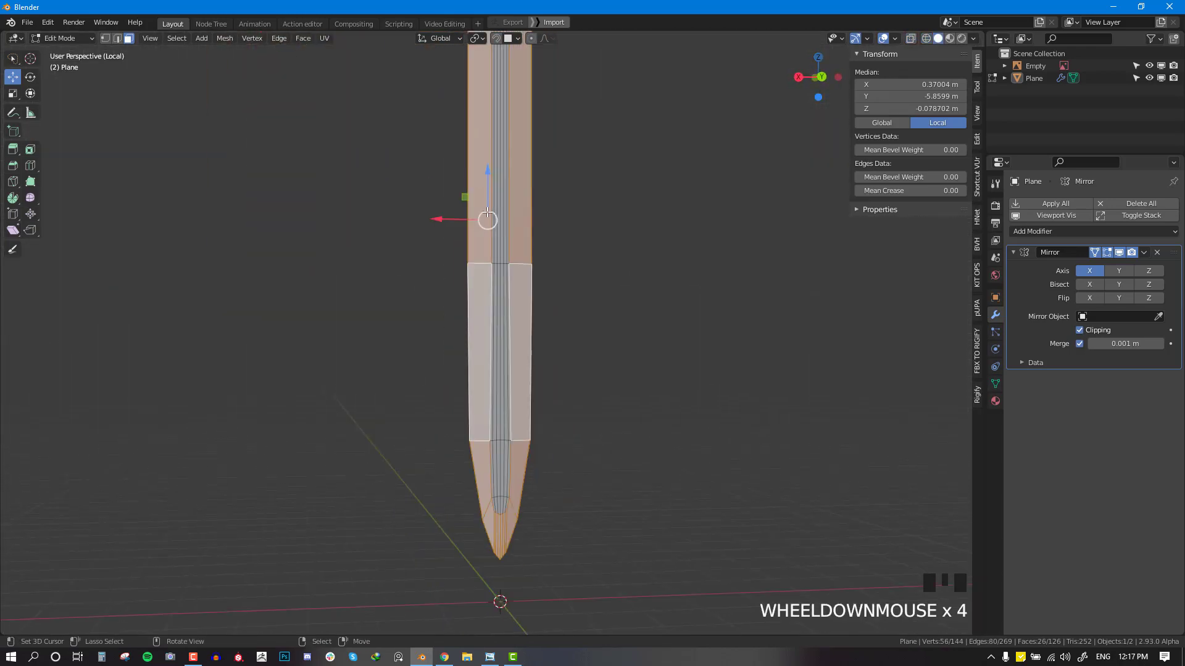
scroll(482, 204, "up", 1)
middle_click_drag(580, 204, 587, 283, "shift")
scroll(587, 284, "up", 1)
scroll(587, 283, "up", 1)
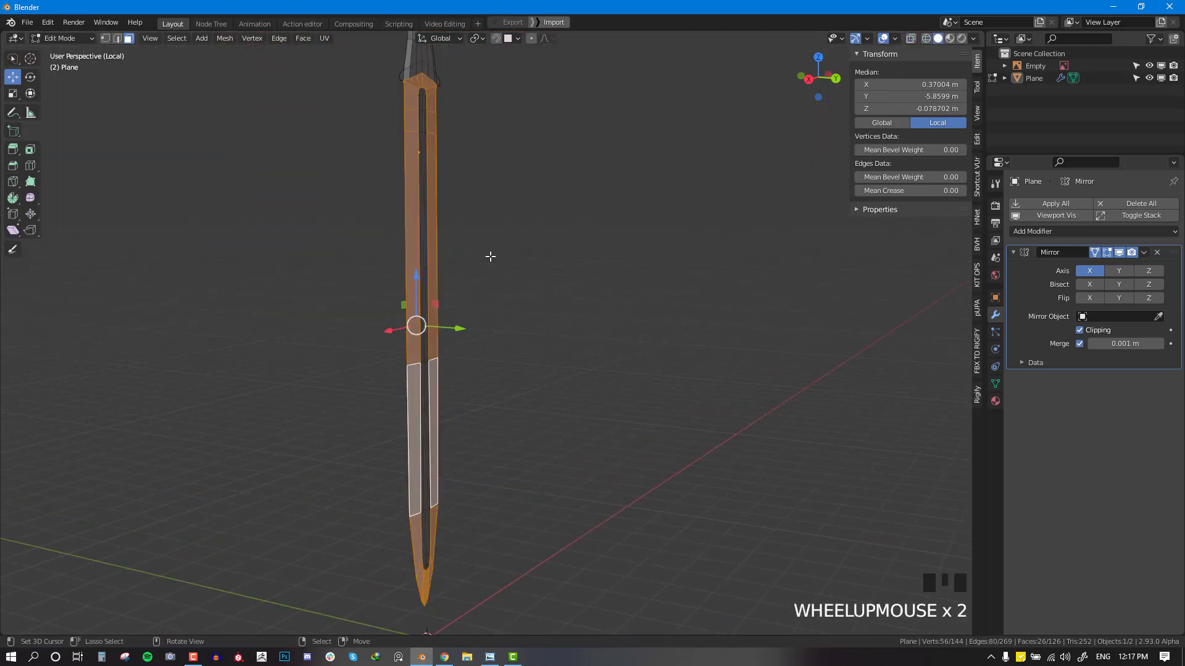
middle_click_drag(489, 256, 609, 232)
key("KP_1")
middle_click_drag(495, 186, 423, 282, "shift")
key("h")
Step: Select all connected faces of the blade's central groove
right_click(454, 240)
key("l")
scroll(410, 190, "up", 4)
scroll(463, 217, "up", 3)
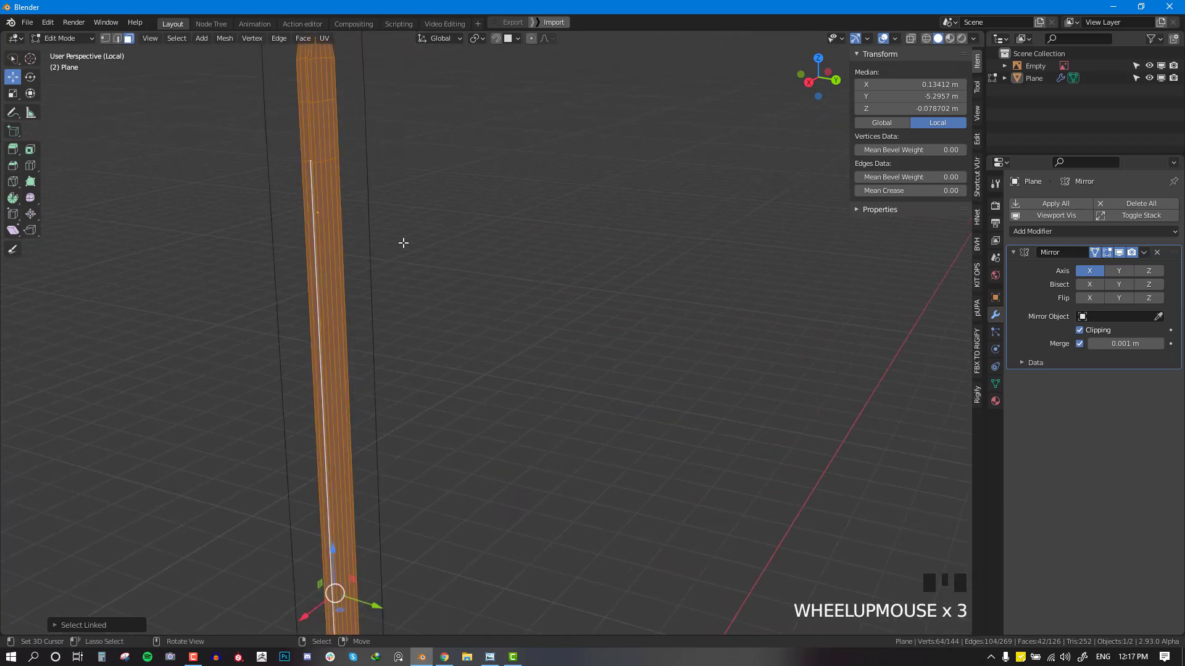
middle_click_drag(402, 243, 531, 283)
key("KP_1")
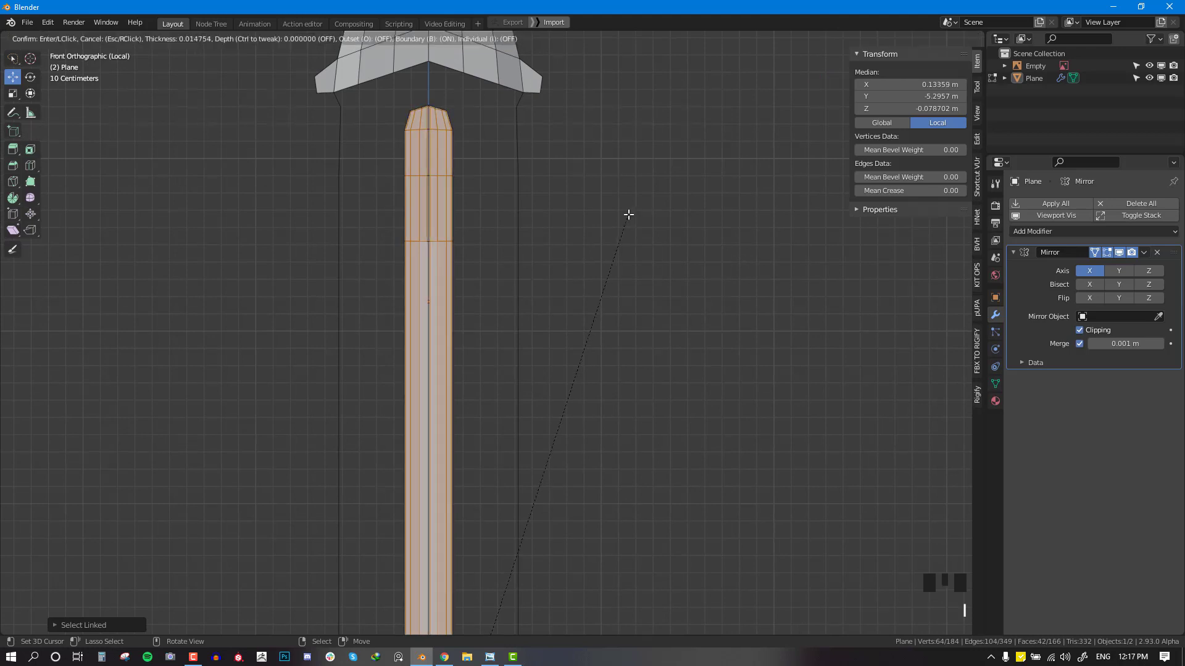
middle_click_drag(624, 214, 661, 246)
scroll(502, 267, "up", 1)
key("i")
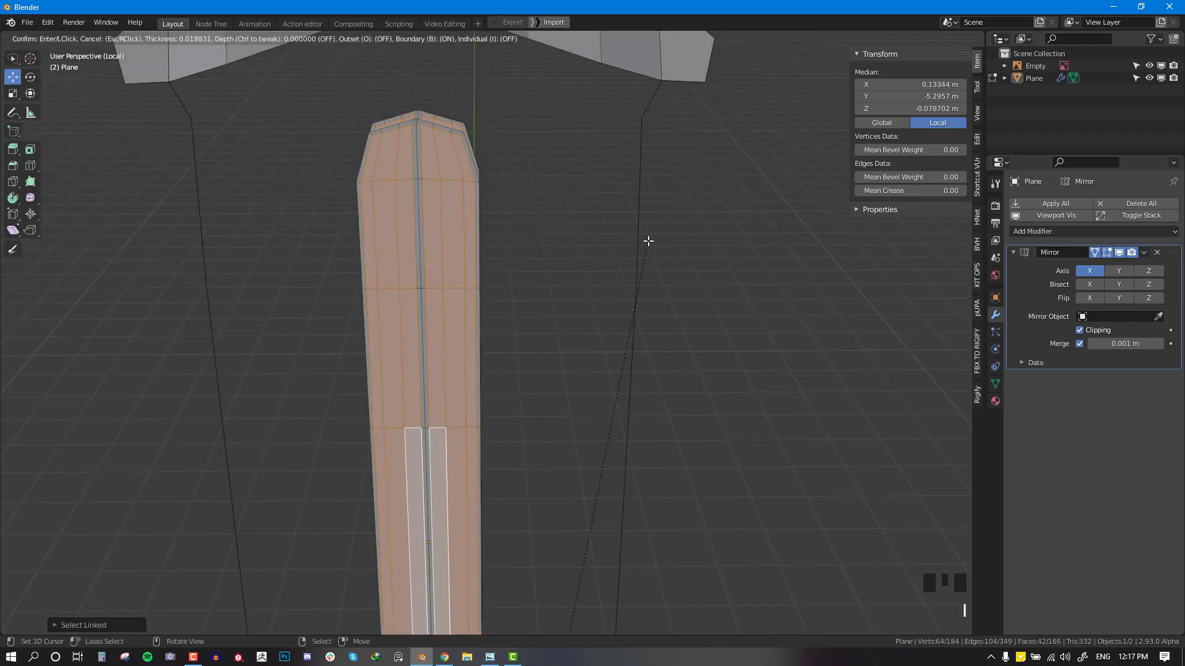
key("Escape")
Step: Extrude the selected groove faces in place, keeping the new faces selected
middle_click_drag(550, 264, 542, 262)
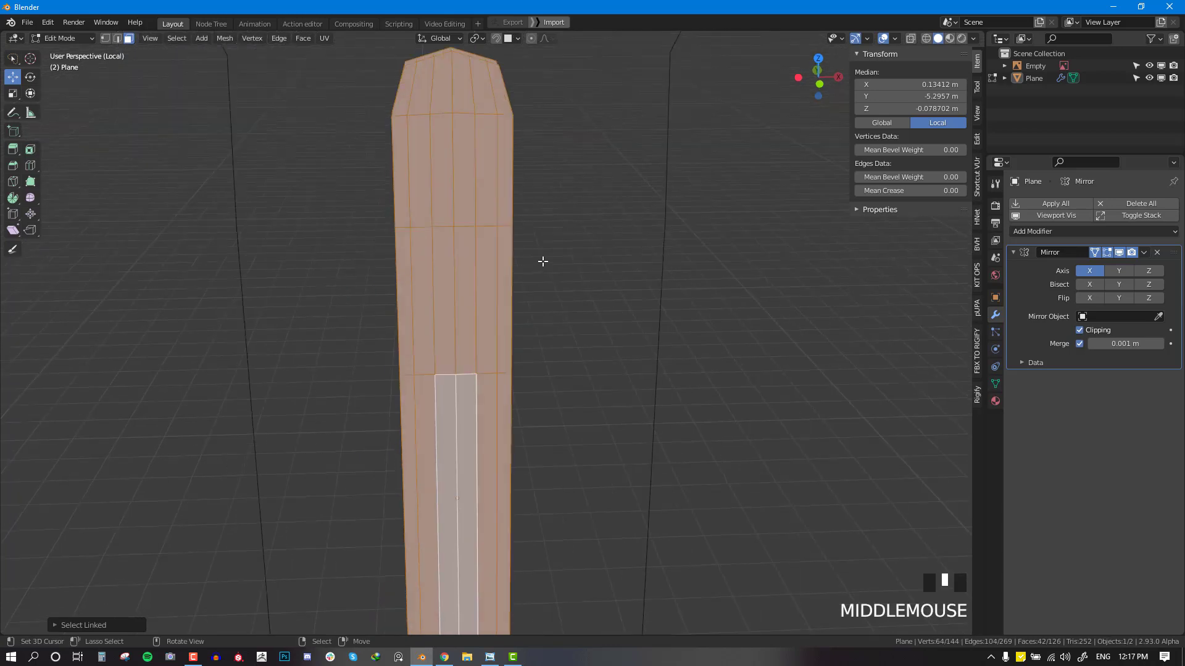
key("e")
left_click(580, 239)
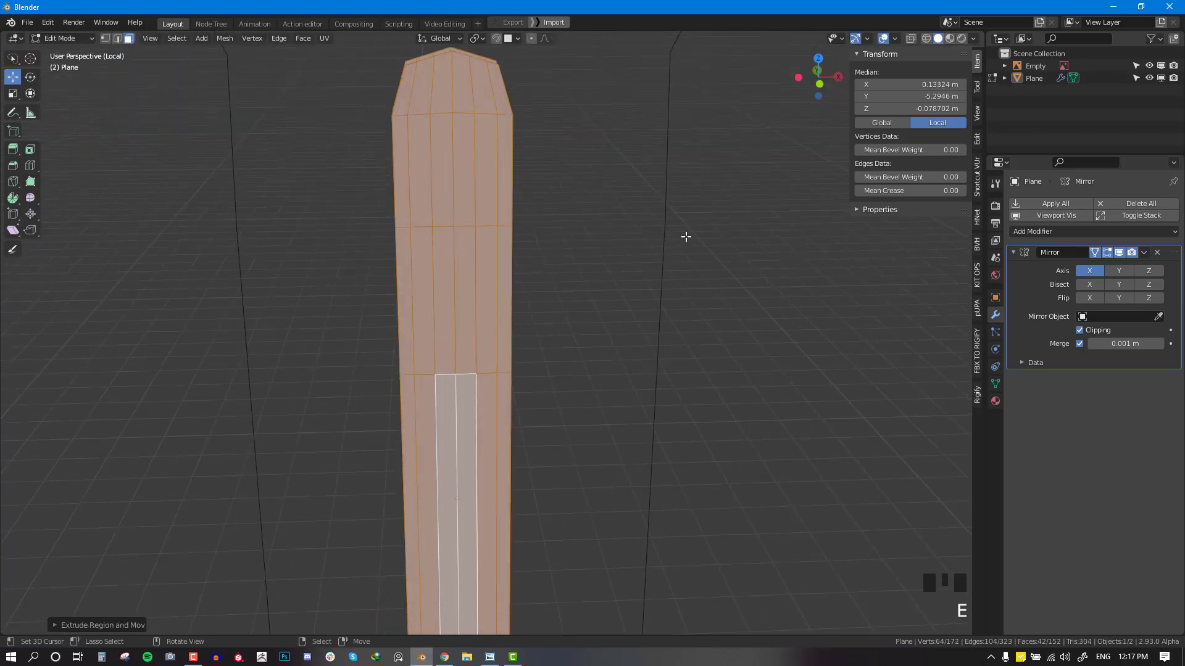
key("s")
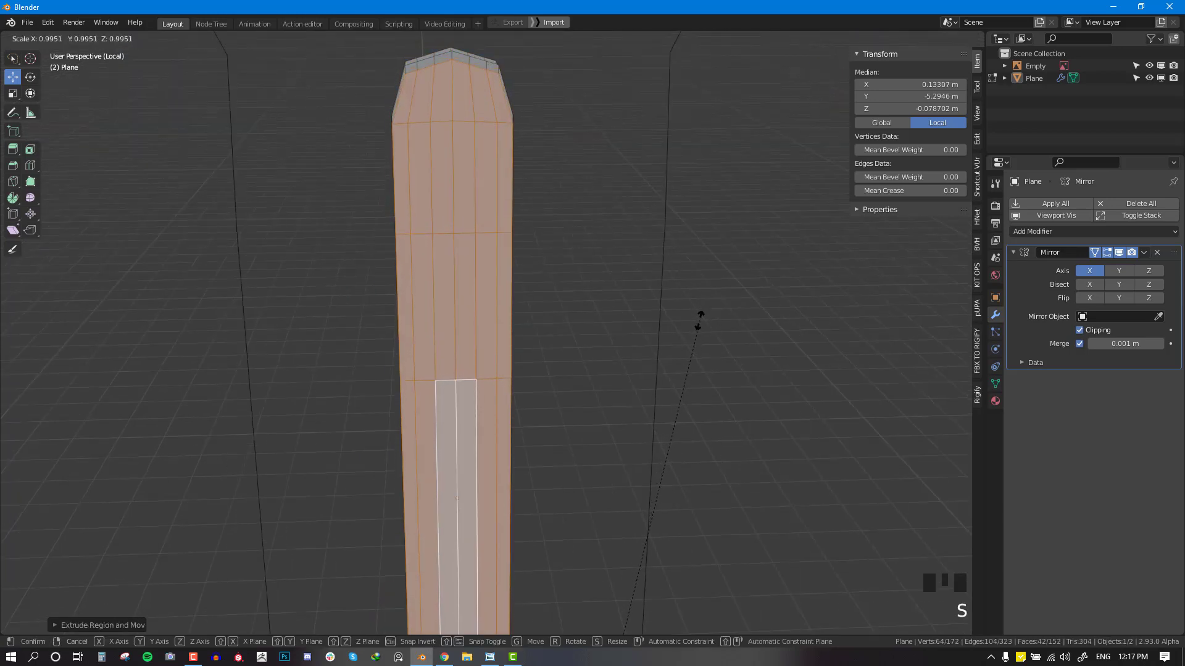
key("Escape")
Step: Scale the extruded groove faces to about 0.97 along Z, and narrow them along X to form an inset border
key("KP_1")
scroll(606, 577, "down", 5)
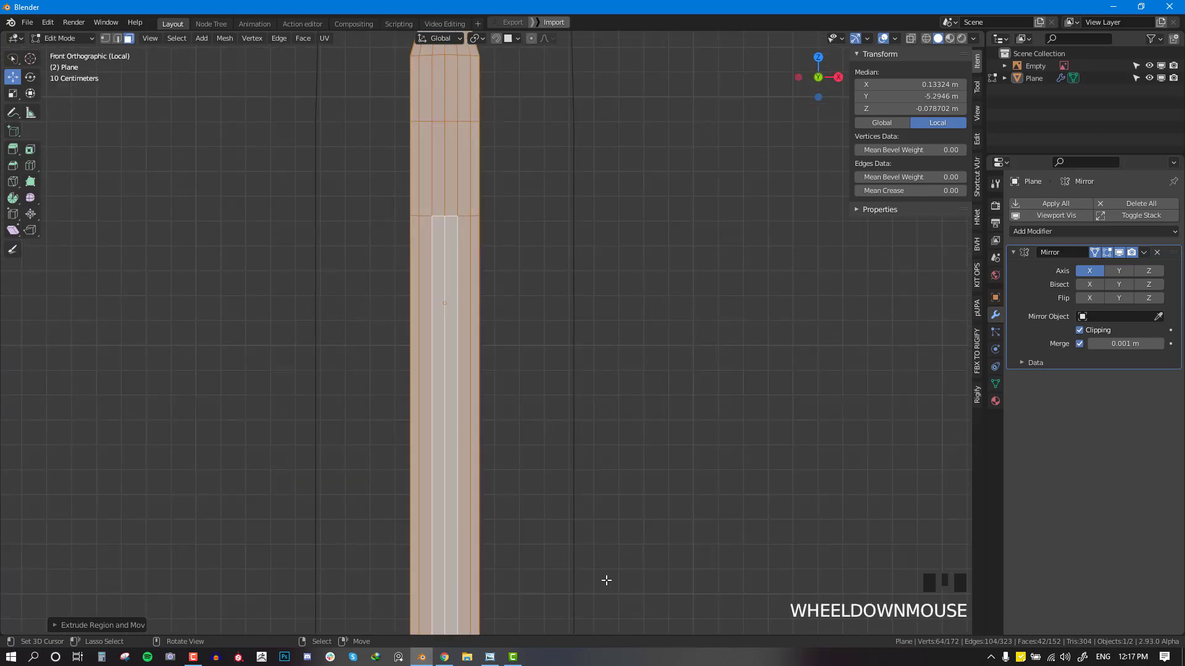
key("s")
key("z")
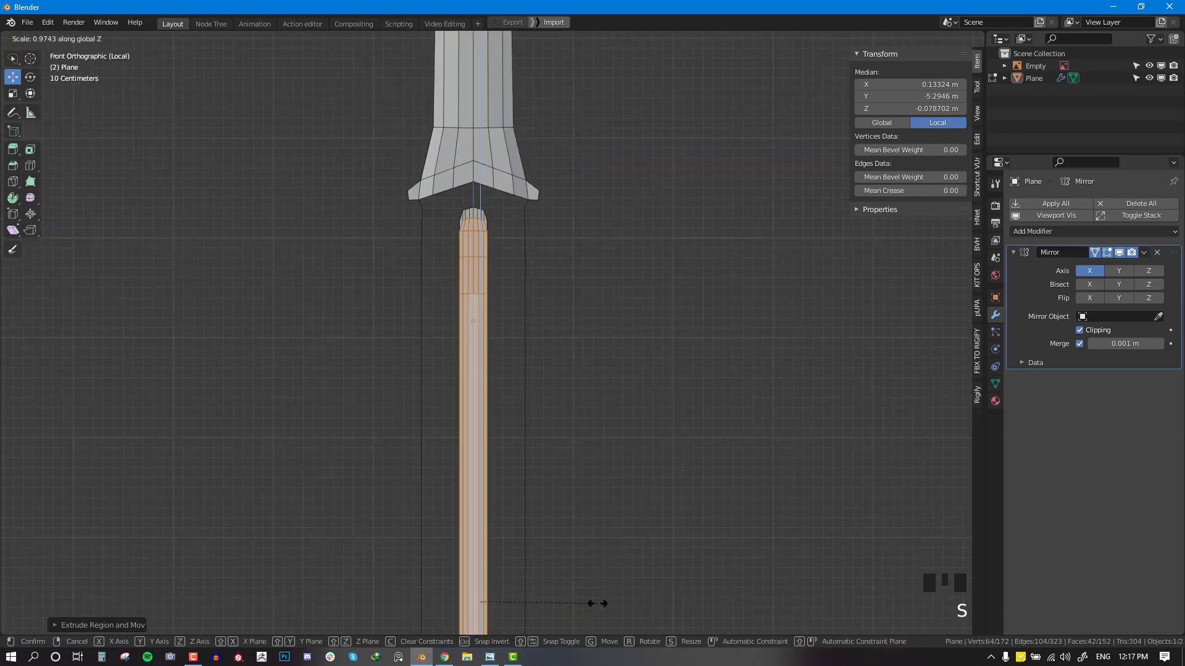
left_click(597, 604)
middle_click_drag(595, 592, 556, 324, "shift")
key("s")
key("x")
left_click(623, 371)
Step: Extrude the inset groove faces once more and scale them inward through the blade's thickness to sink the groove
scroll(502, 381, "up", 2)
key("KP_1")
scroll(571, 410, "down", 1)
middle_click_drag(572, 410, 516, 360, "shift")
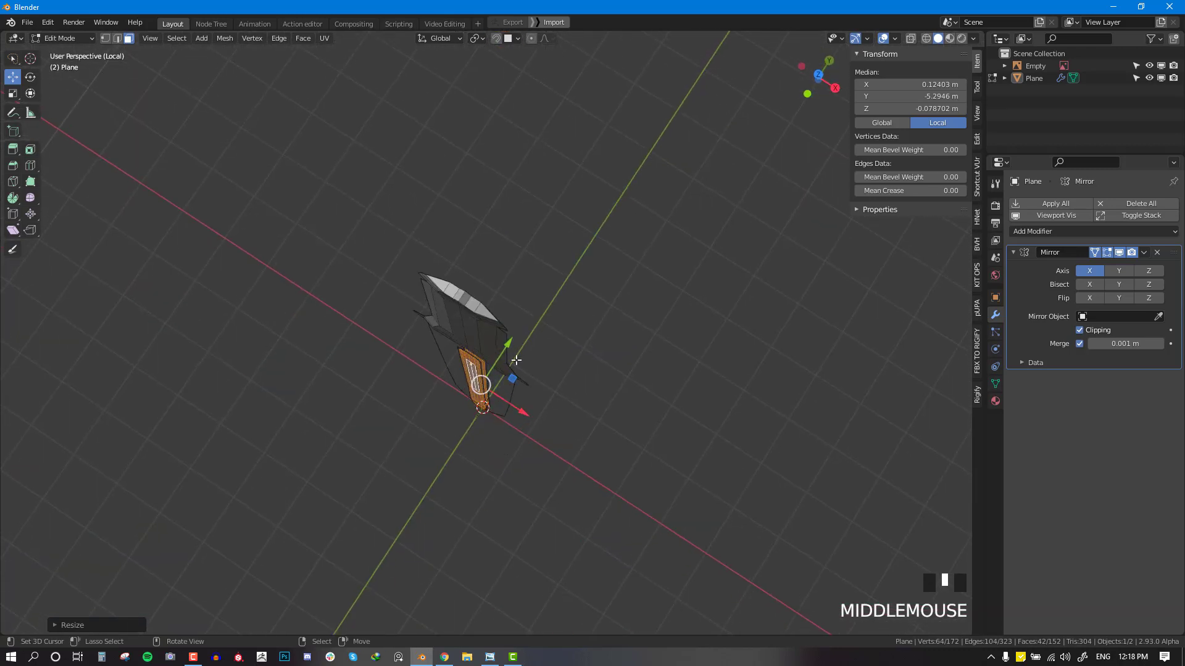
scroll(516, 360, "up", 5)
key("e")
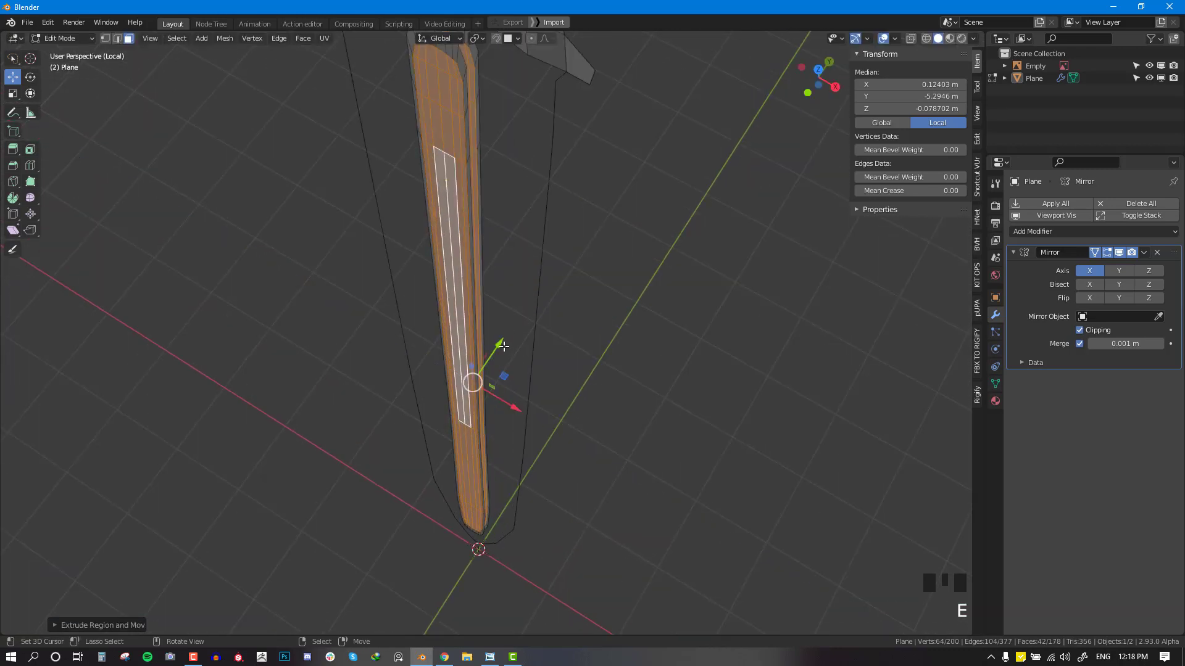
left_click(503, 347)
key("ctrl+z")
key("s")
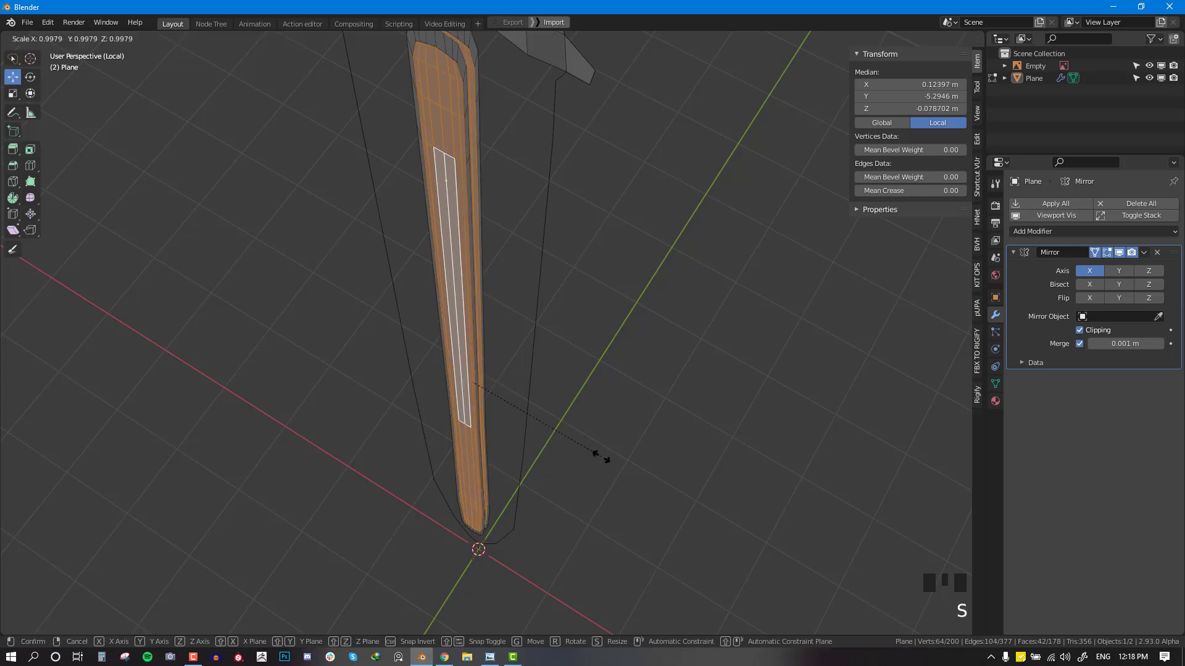
left_click(517, 354)
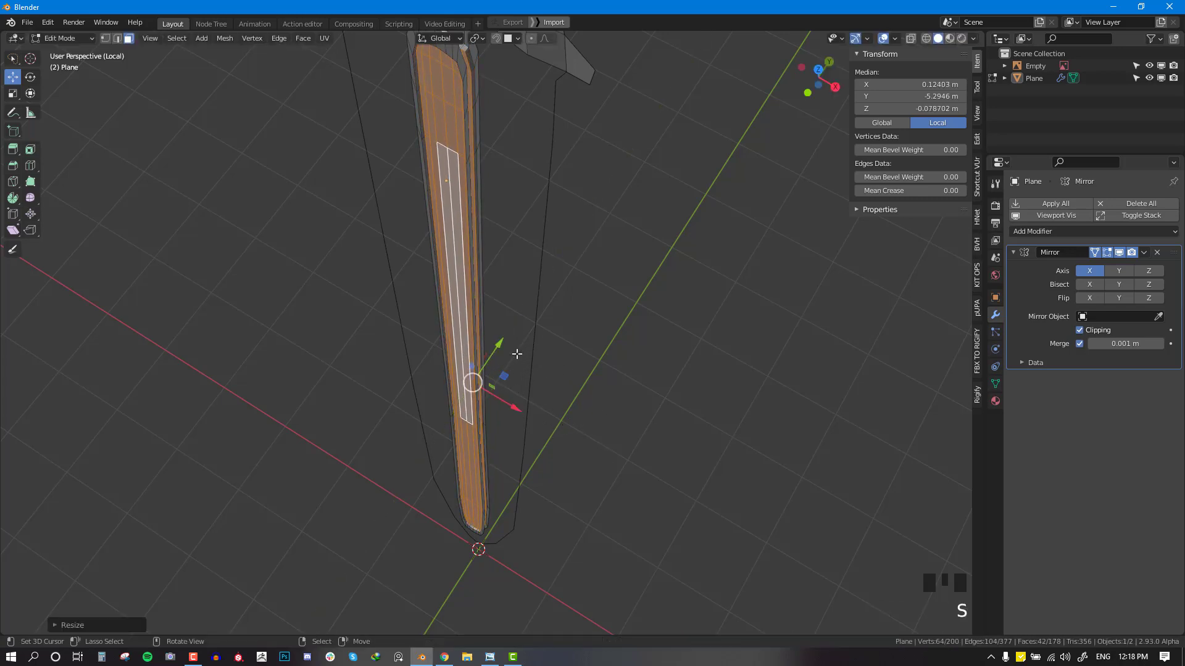
Step: Reveal the hidden blade faces, apply smooth shading to the blade in object mode and deselect it
middle_click_drag(517, 354, 423, 285)
scroll(461, 343, "down", 2)
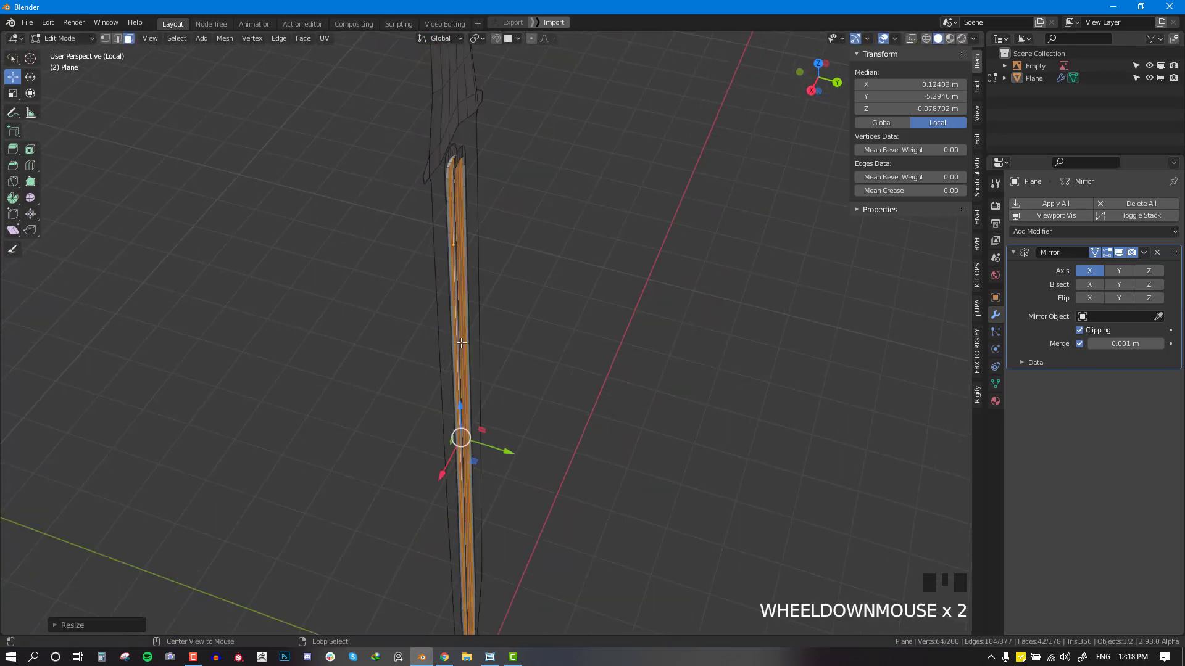
key("alt+h")
key("Tab")
middle_click_drag(494, 341, 629, 303)
right_click(584, 261)
key("w")
left_click(773, 152)
key("alt+a")
middle_click_drag(669, 243, 605, 252)
Step: Recalculate the normals of the entire blade mesh and return to object mode
key("Tab")
key("a")
key("shift+n")
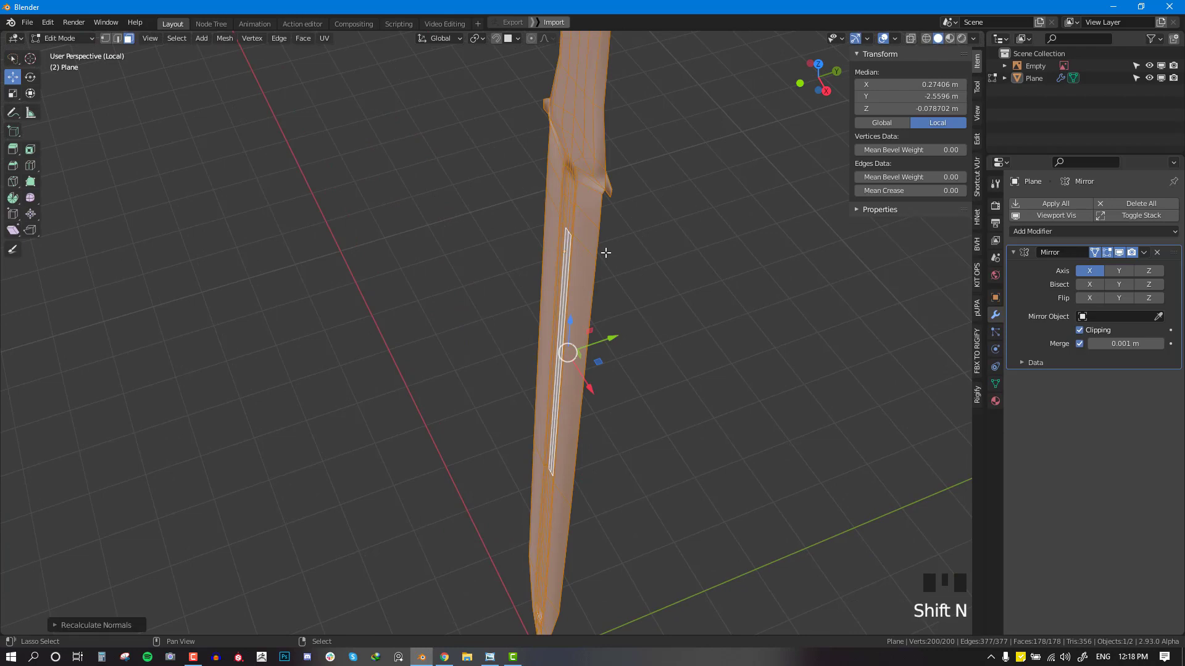
key("Tab")
middle_click_drag(517, 301, 612, 346)
key("alt+a")
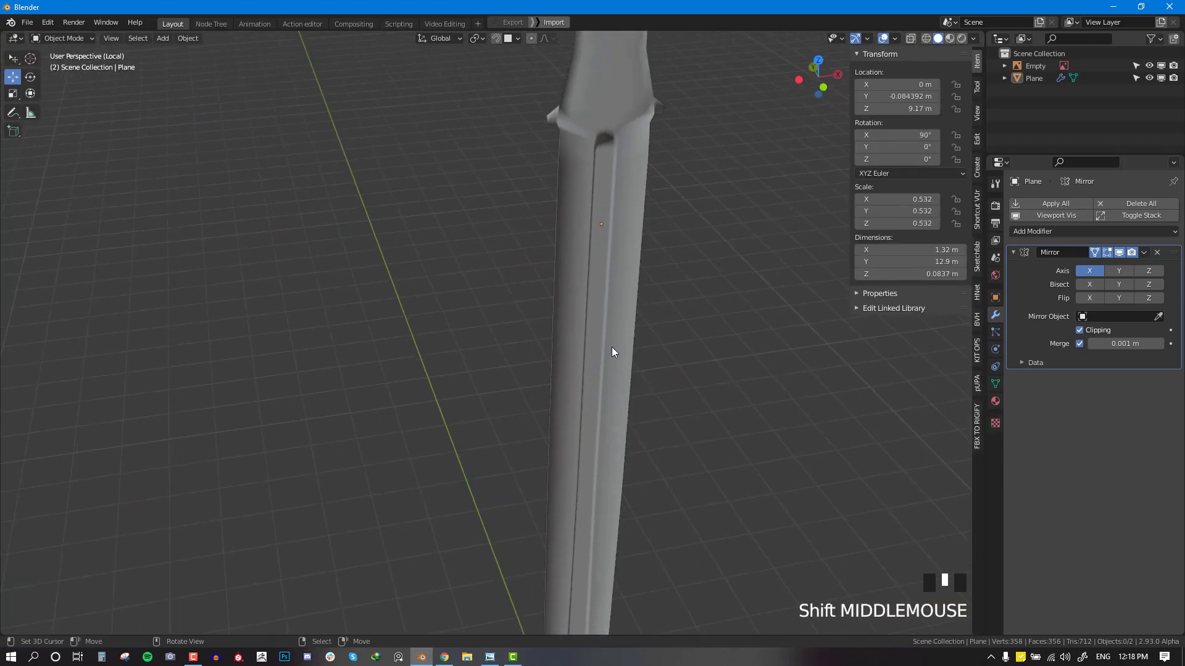
Step: Check the blade's normals with the face orientation overlay, turn it off and examine the plain shaded blade
key("Tab")
key("Tab")
key("q")
left_click(695, 109)
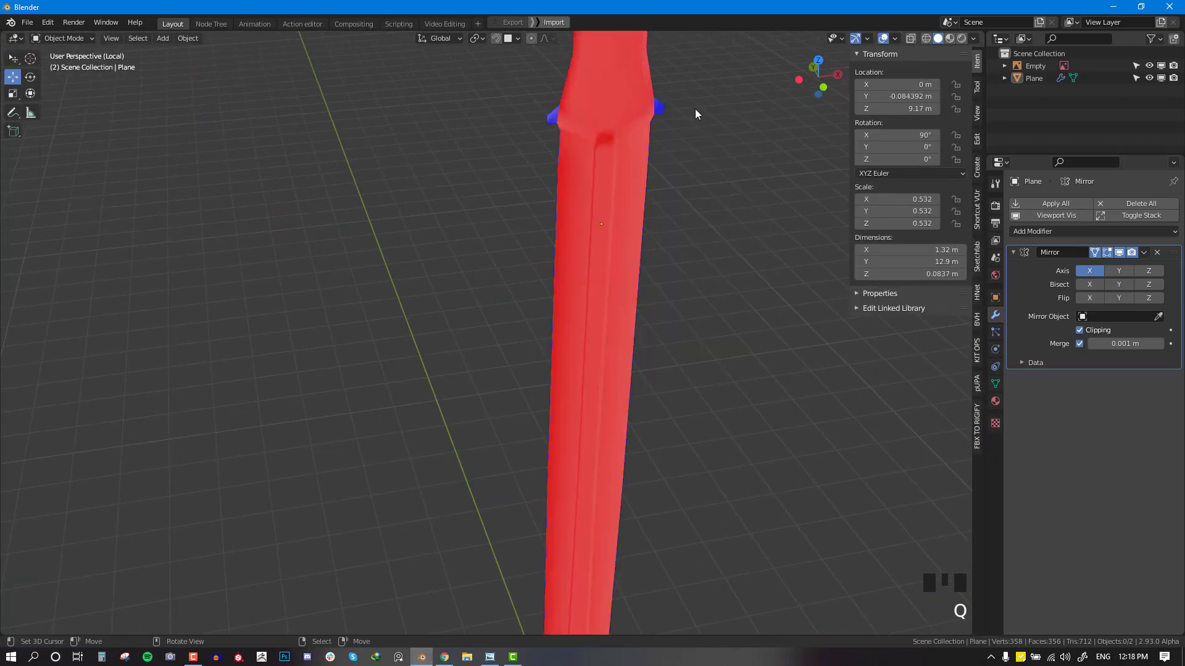
middle_click_drag(695, 108, 600, 258)
key("q")
left_click(653, 169)
scroll(675, 198, "down", 6)
key("Tab")
key("Tab")
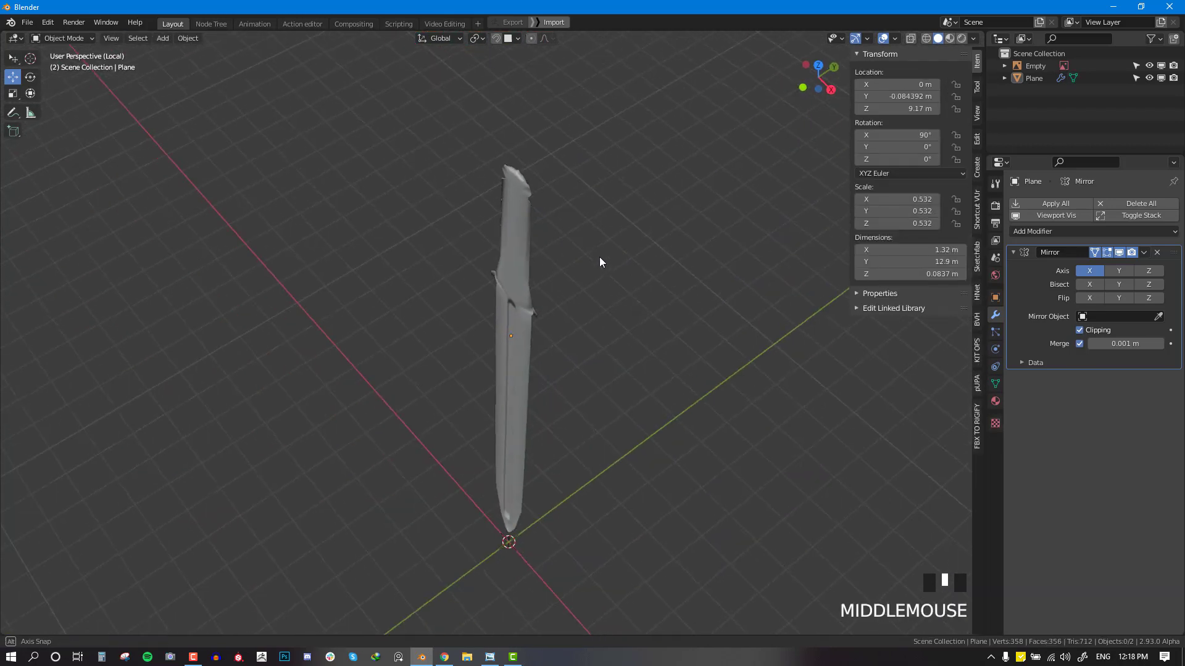
key("Tab")
scroll(605, 247, "up", 2)
key("Tab")
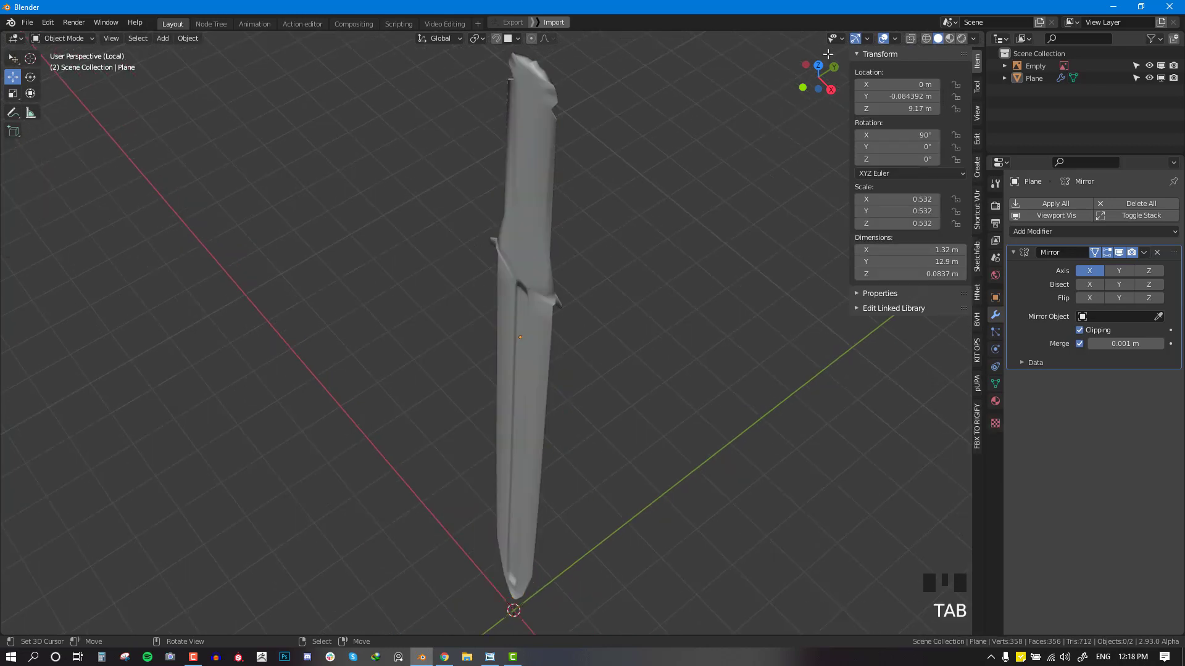
Step: Enable the Face Orientation overlay and examine which way the faces on the blade and guard point
left_click(894, 38)
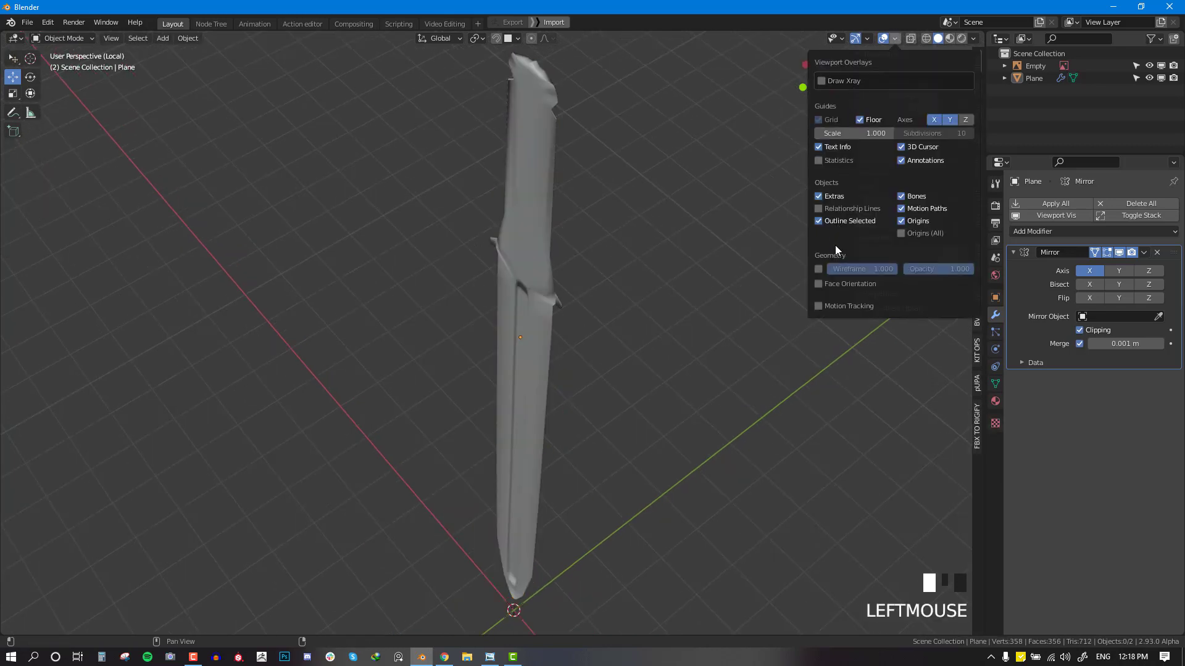
left_click(818, 284)
middle_click_drag(628, 256, 537, 275)
scroll(538, 276, "up", 2)
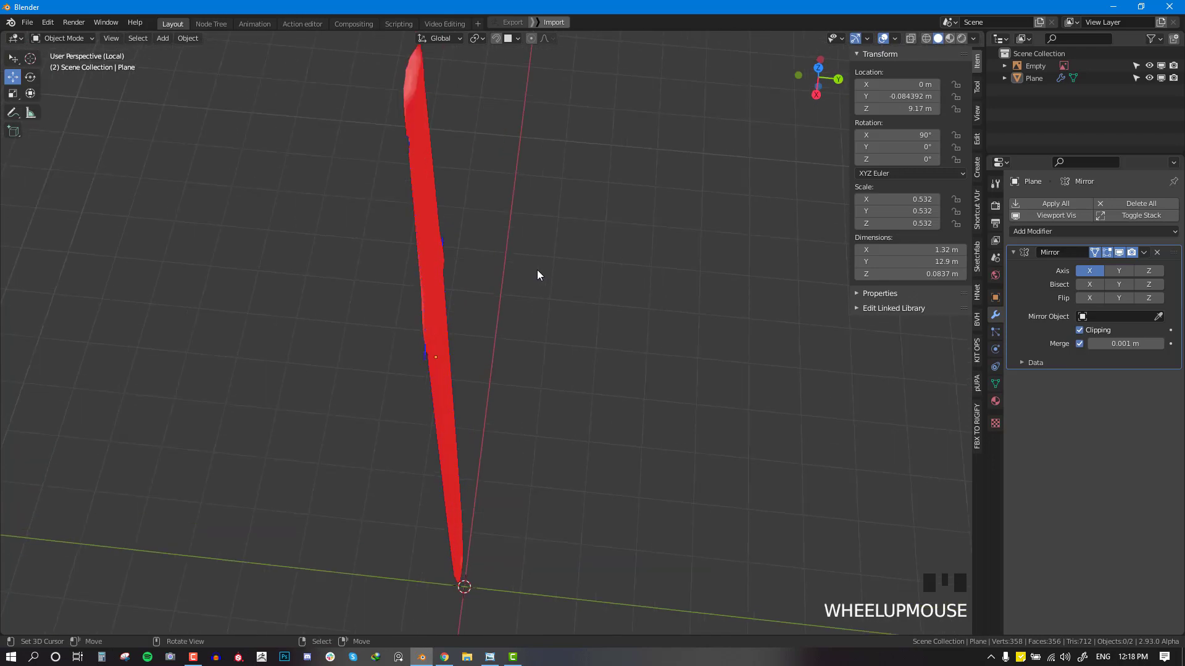
scroll(447, 208, "down", 2)
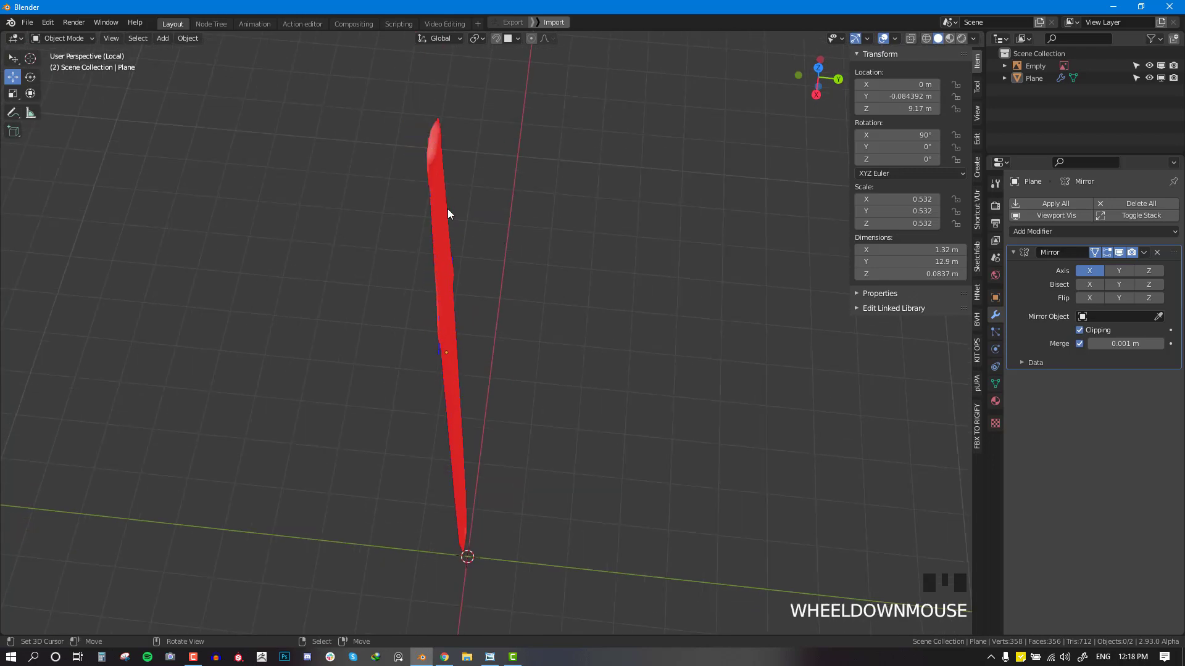
scroll(505, 205, "up", 2)
middle_click_drag(505, 205, 516, 138)
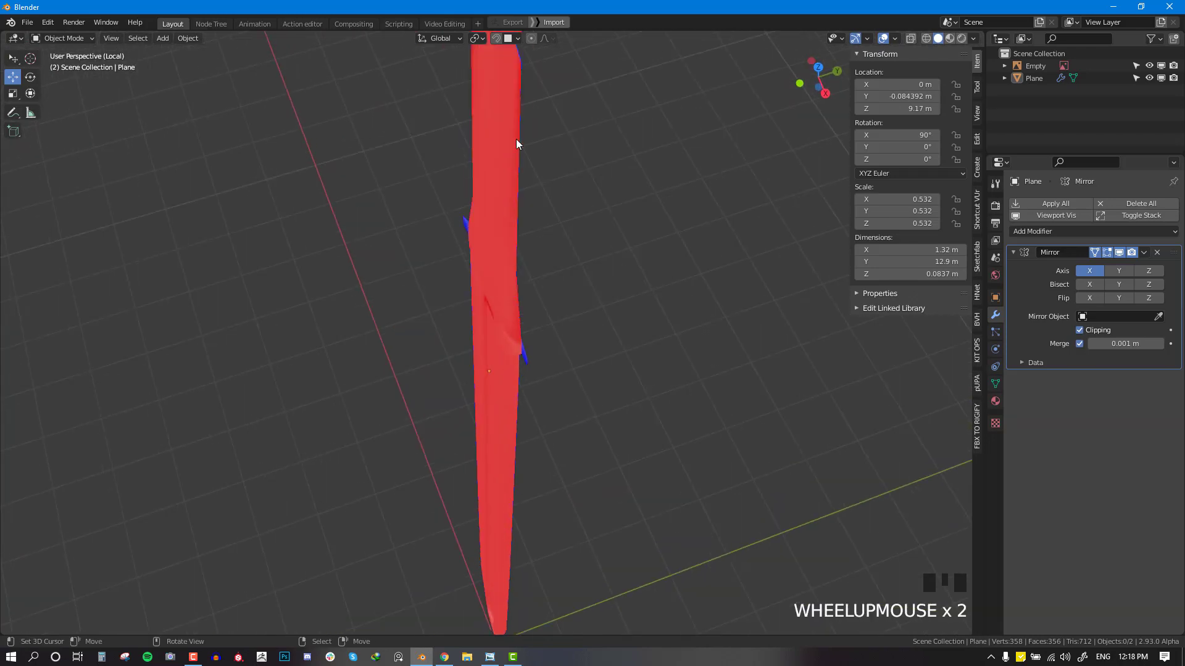
Step: Flip the normals of all the blade's faces and return to object mode to check their orientation
key("Tab")
scroll(575, 199, "down", 5)
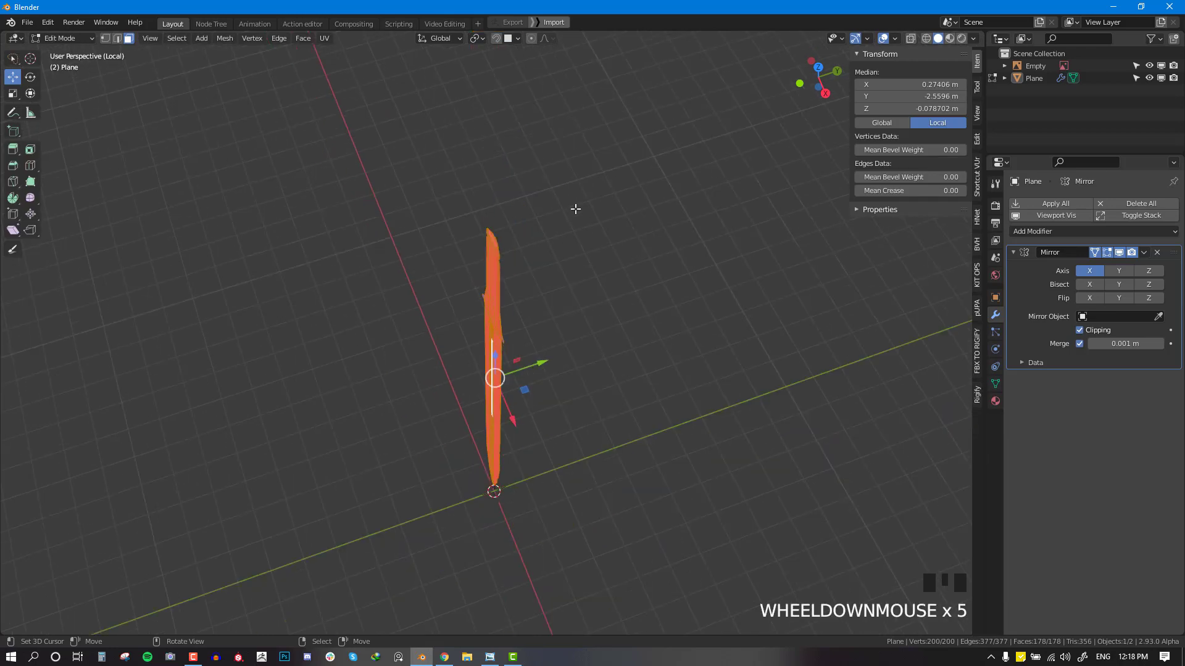
key("a")
left_click(225, 38)
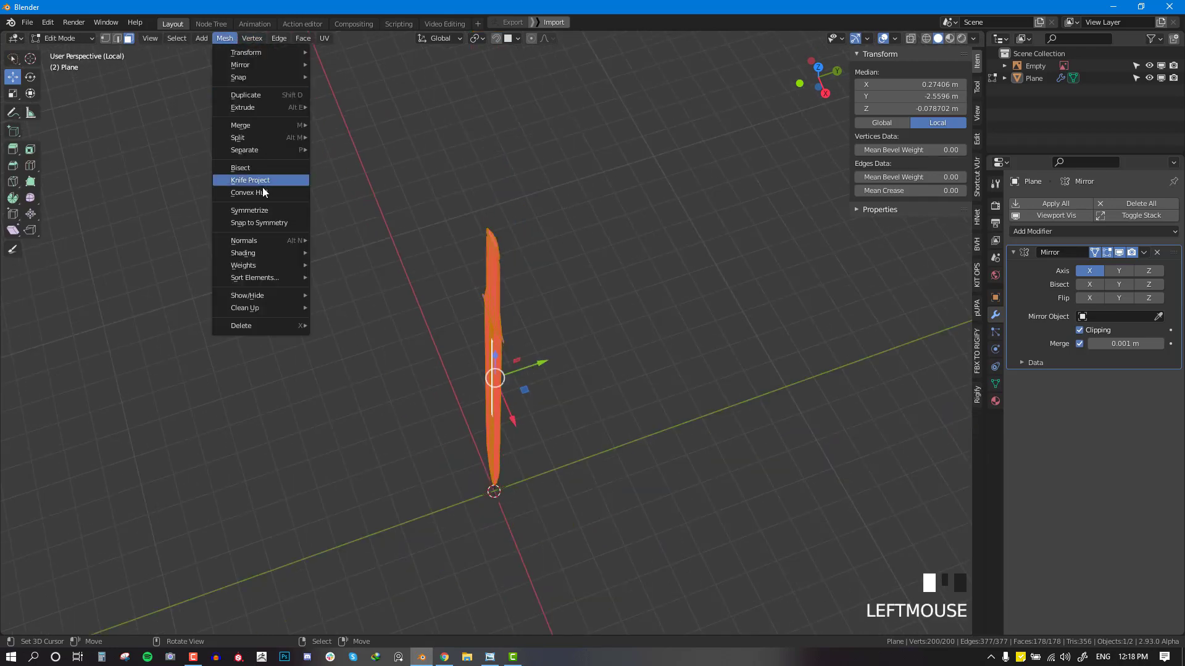
mouse_move(264, 254)
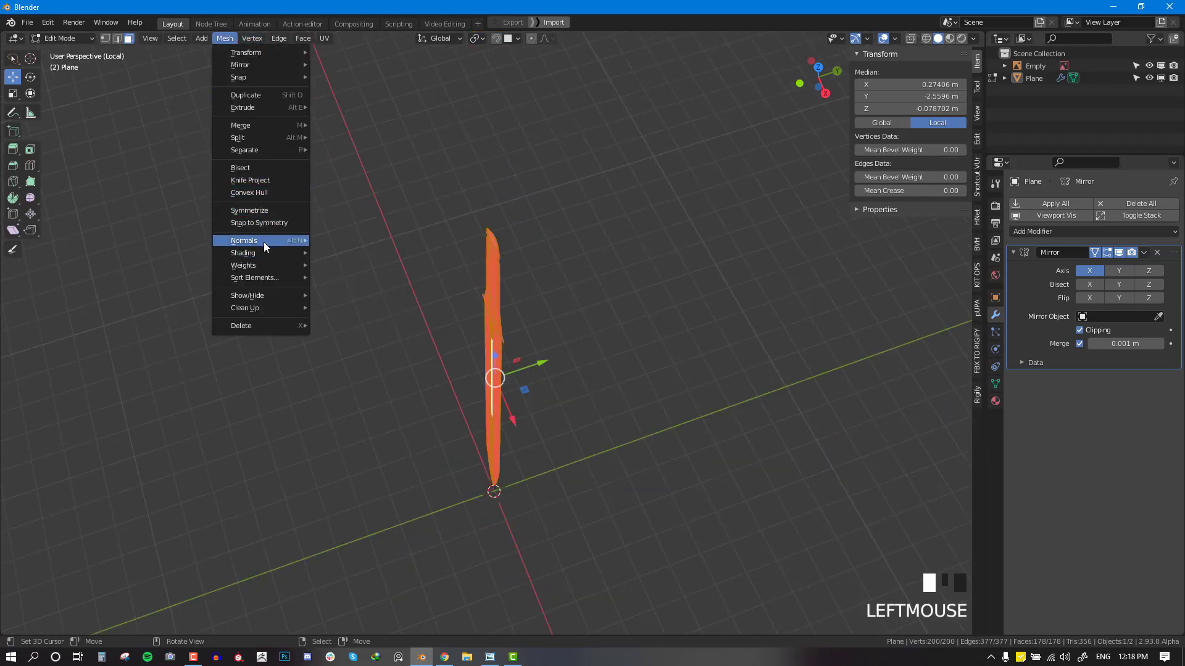
left_click(365, 241)
key("Tab")
scroll(552, 267, "down", 1)
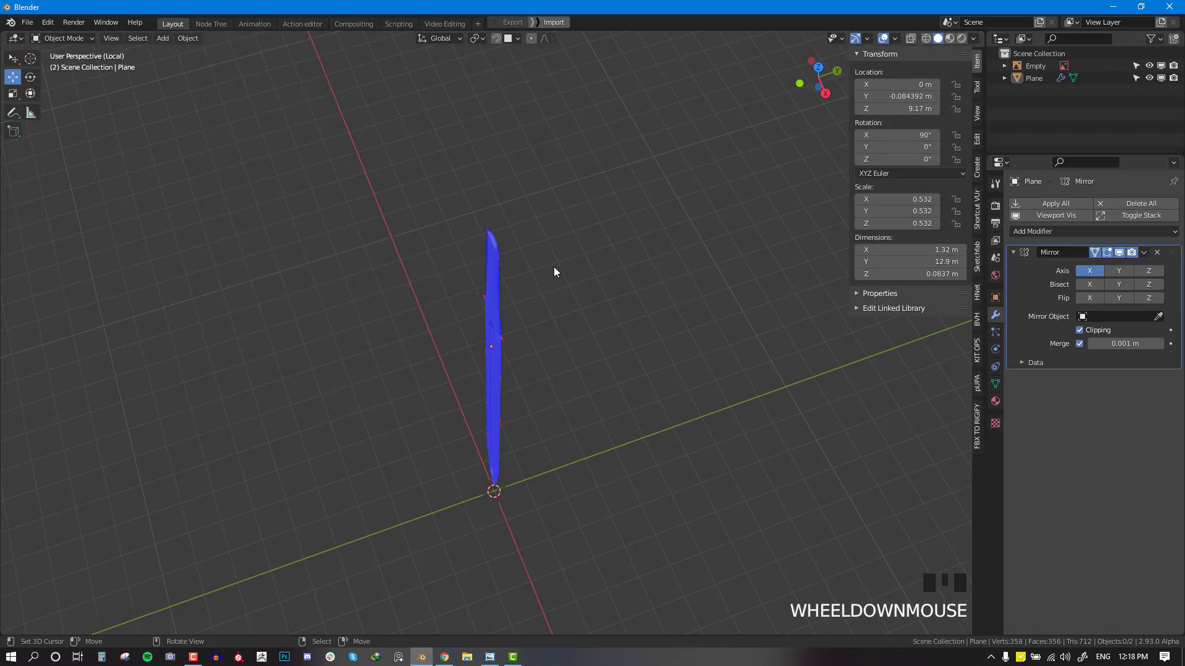
middle_click_drag(553, 267, 586, 282)
scroll(586, 282, "up", 2)
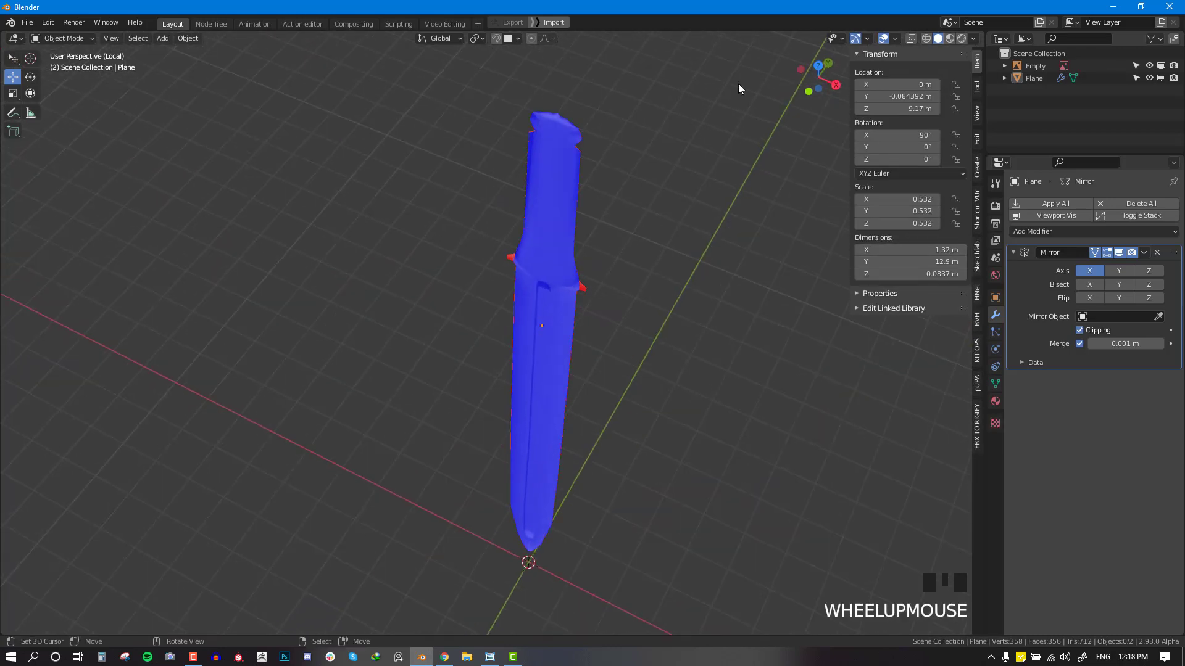
Step: Disable the Face Orientation overlay and examine the deselected blade's shading from the front and at an angle
left_click(895, 39)
left_click(817, 279)
middle_click_drag(743, 272, 546, 272)
scroll(478, 210, "up", 2)
right_click(603, 203)
key("KP_1")
scroll(602, 207, "down", 2)
key("alt+a")
scroll(521, 285, "up", 2)
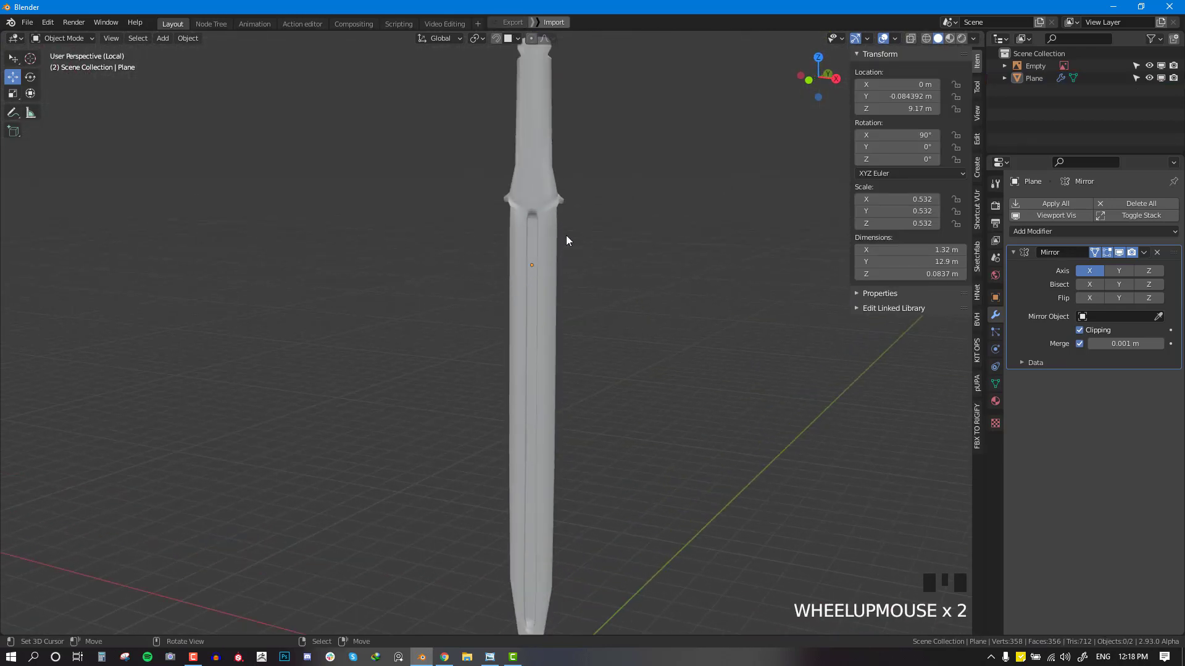
Step: Add a Subdivision Surface modifier to the blade after the Mirror modifier and examine the smoothed shape
right_click(541, 260)
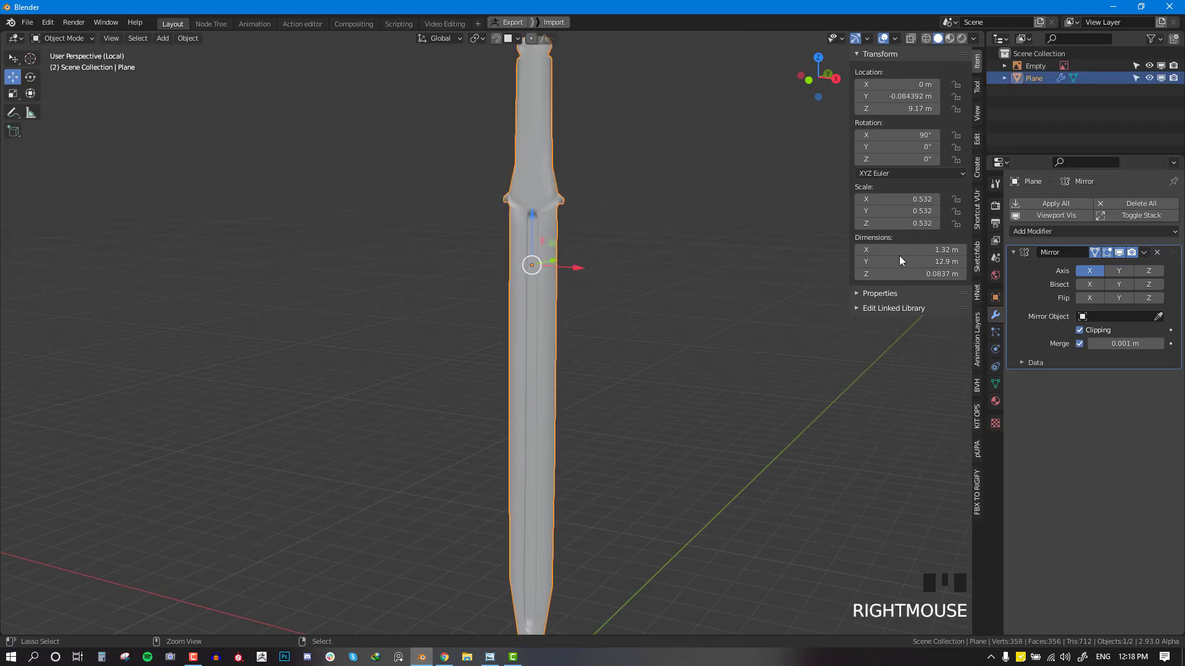
left_click(1059, 230)
left_click(946, 460)
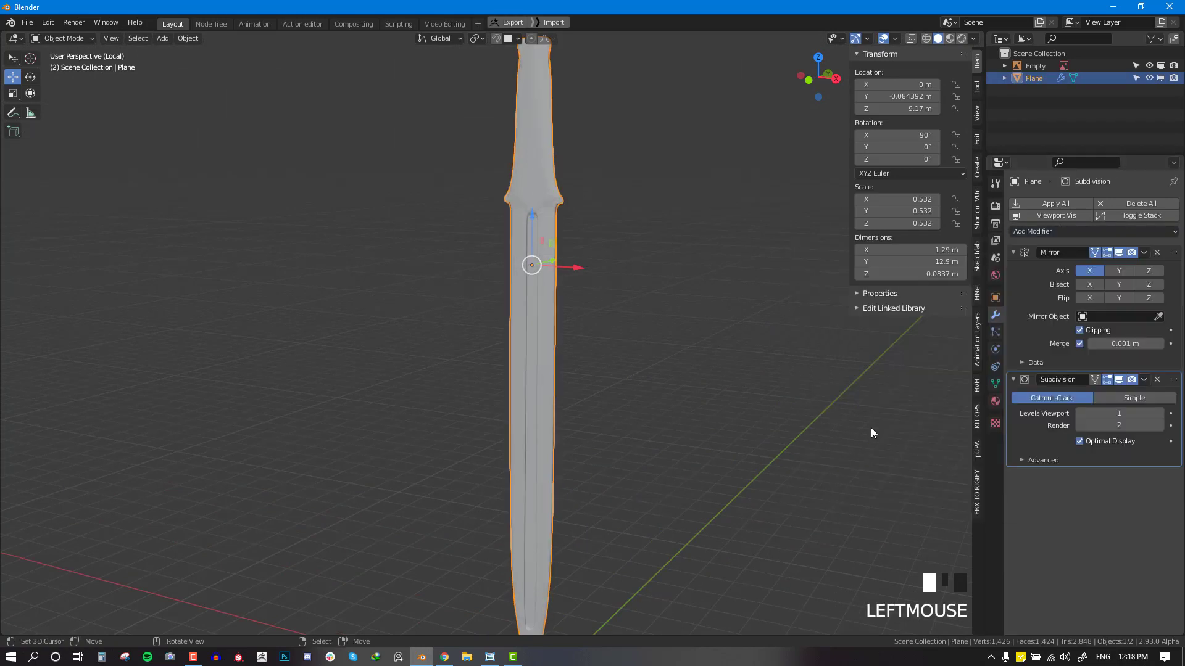
middle_click_drag(871, 428, 645, 381)
key("alt+a")
scroll(693, 306, "up", 1, "shift")
scroll(712, 411, "up", 3)
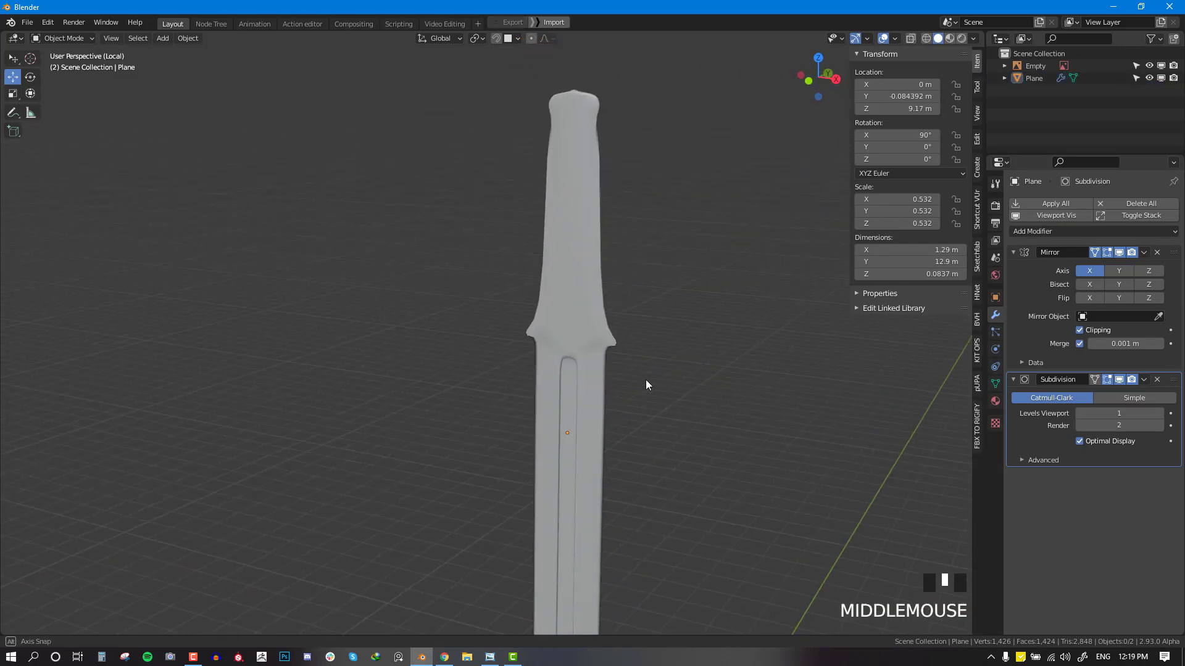
Step: Set the Subdivision modifier's viewport levels to 2 and examine the whole blade
left_click(1158, 413)
key("alt+a")
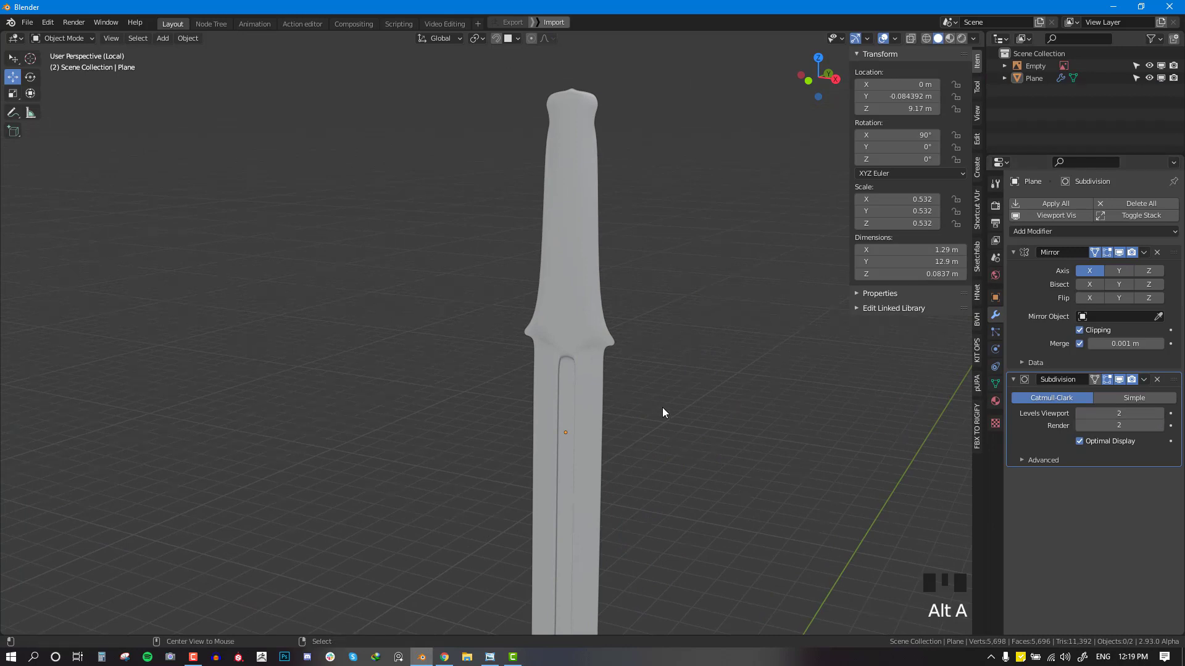
scroll(663, 407, "down", 3)
key("KP_1")
scroll(665, 405, "down", 4)
middle_click_drag(665, 405, 605, 440)
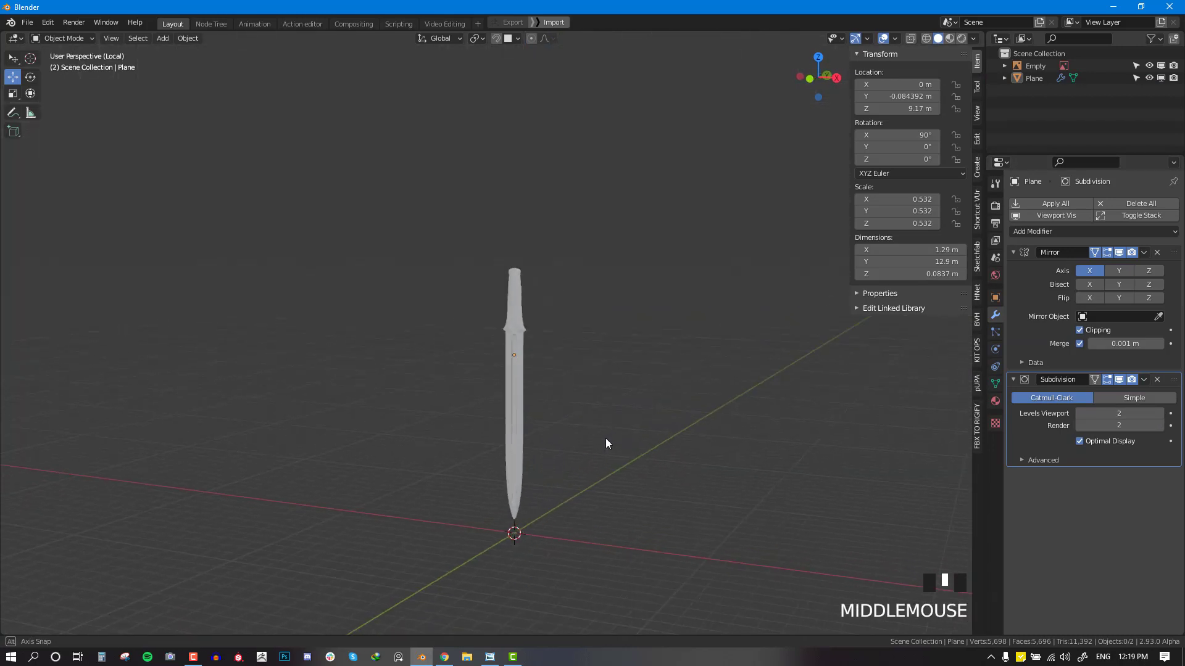
scroll(672, 413, "up", 2)
Step: Turn off the Subdivision modifier's display in the viewport and inspect the upper part of the unsmoothed blade
left_click(1118, 380)
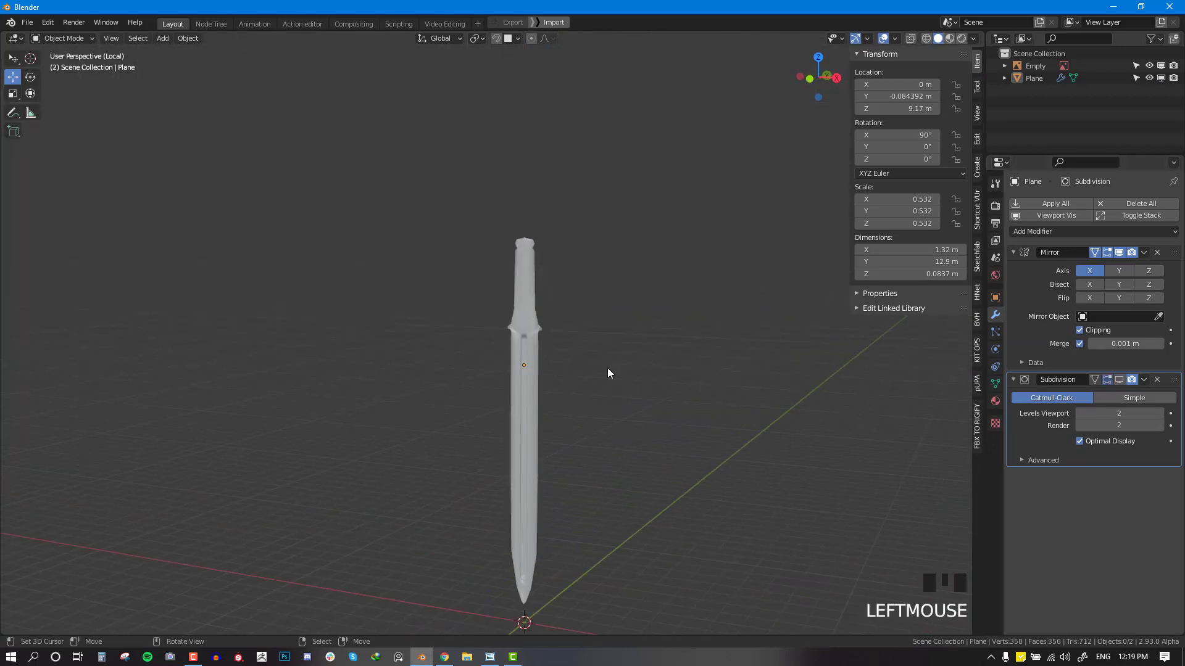
key("KP_1")
scroll(607, 367, "up", 4)
middle_click_drag(607, 366, 587, 368, "shift")
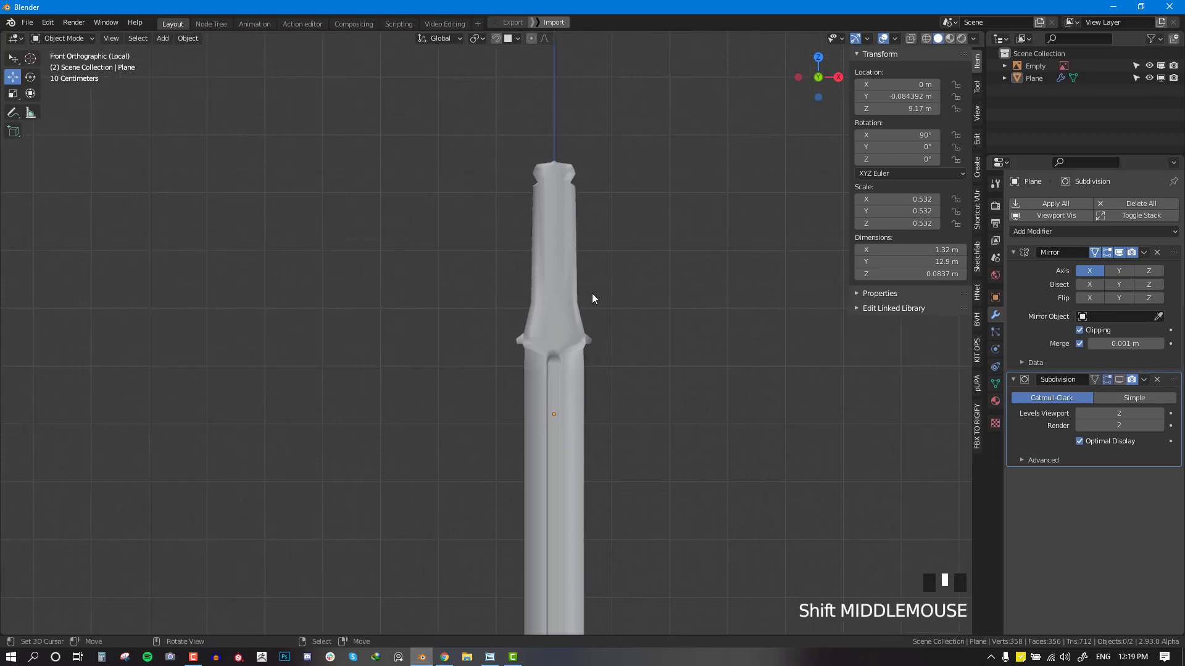
Step: Toggle the Subdivision modifier's viewport display on and off to compare the smoothed and unsmoothed upper blade
left_click(1118, 380)
left_click(1119, 379)
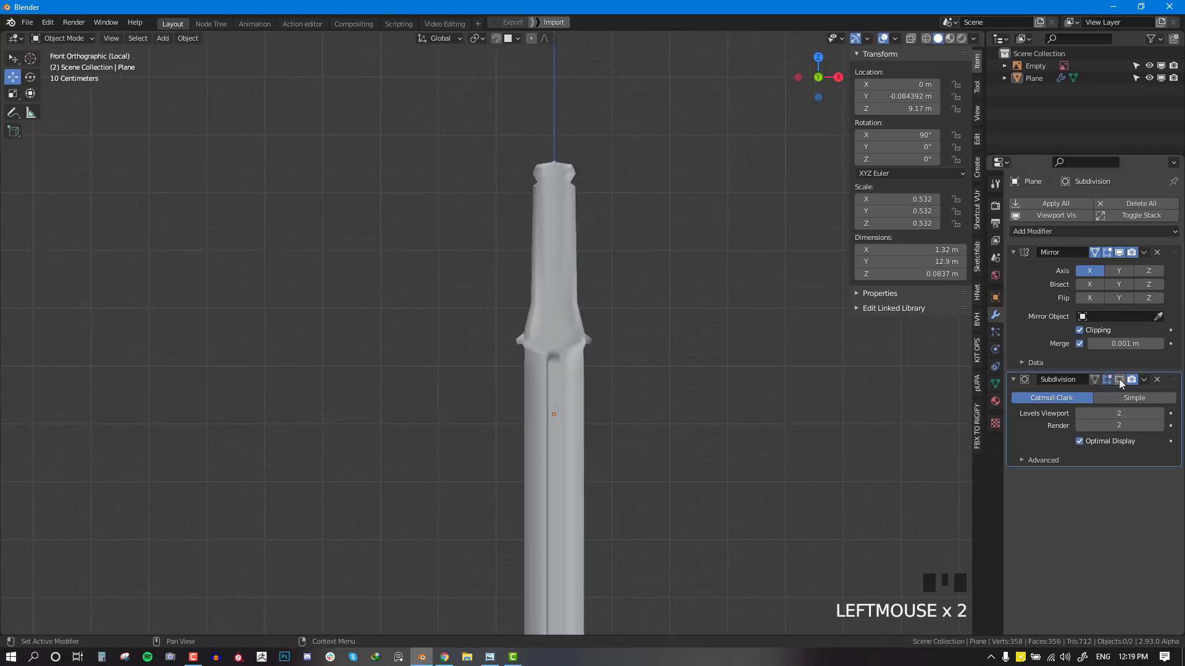
left_click(1120, 379)
left_click(1120, 379)
left_click(1119, 379)
left_click(1119, 379)
scroll(638, 171, "down", 1)
scroll(609, 264, "up", 3)
Step: Save the file as sword in the D:\Projects folder
key("ctrl+s")
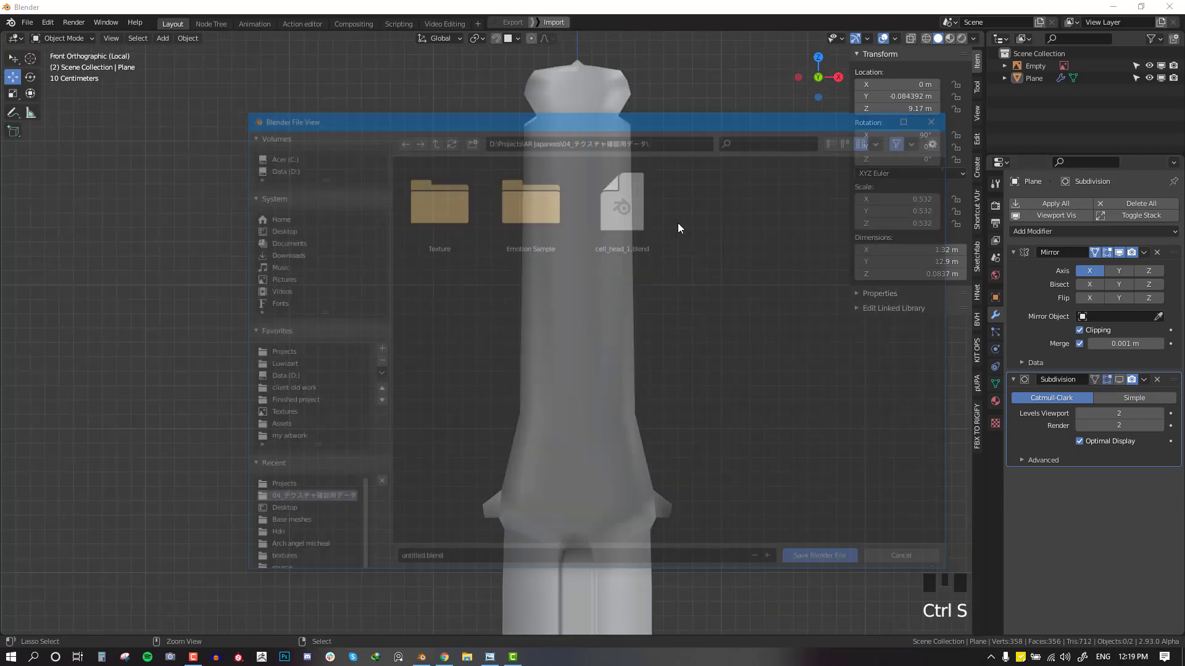
left_click(274, 228)
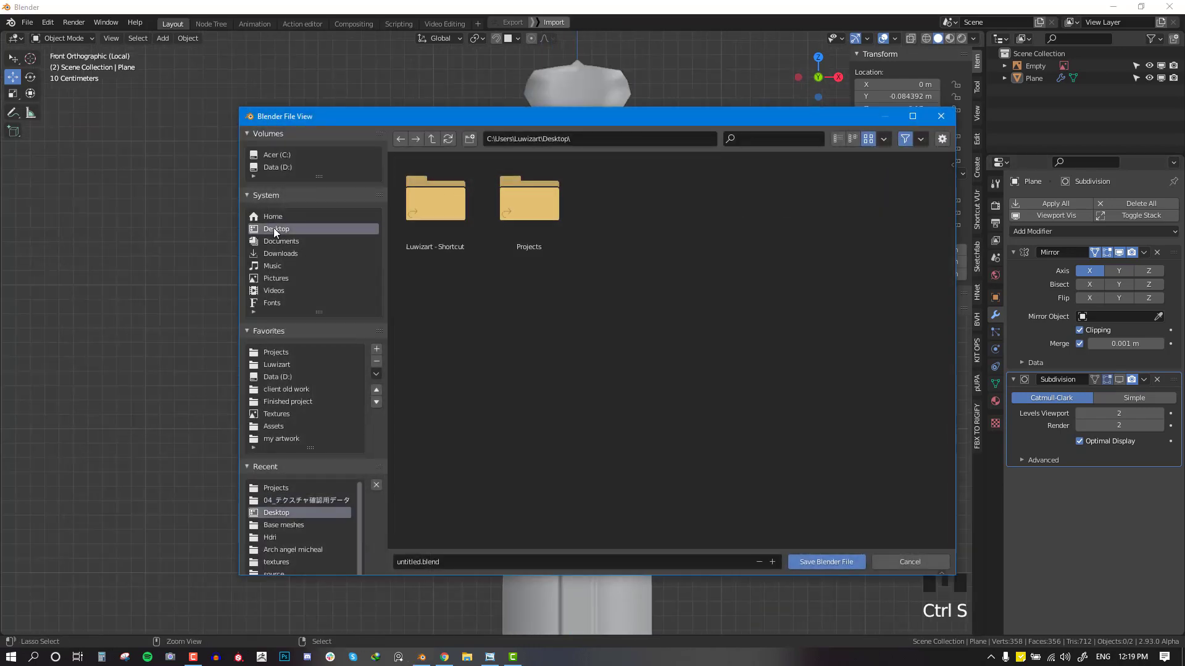
double_click(545, 240)
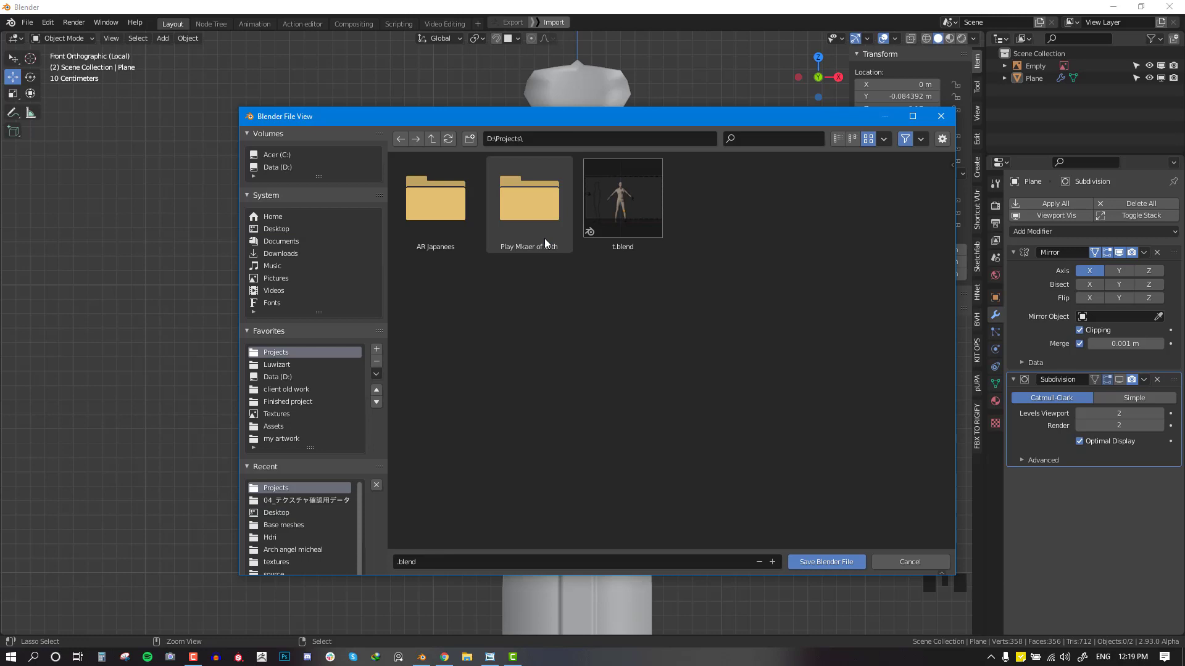
left_click(522, 562)
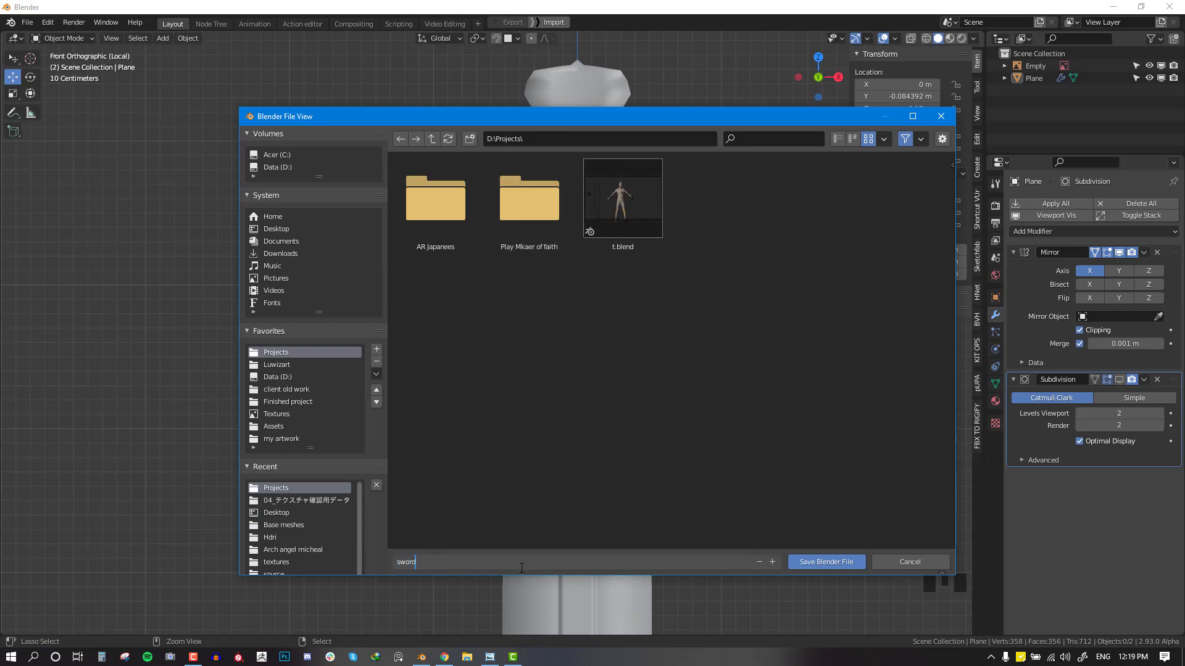
type("sword")
key("Return")
left_click(835, 563)
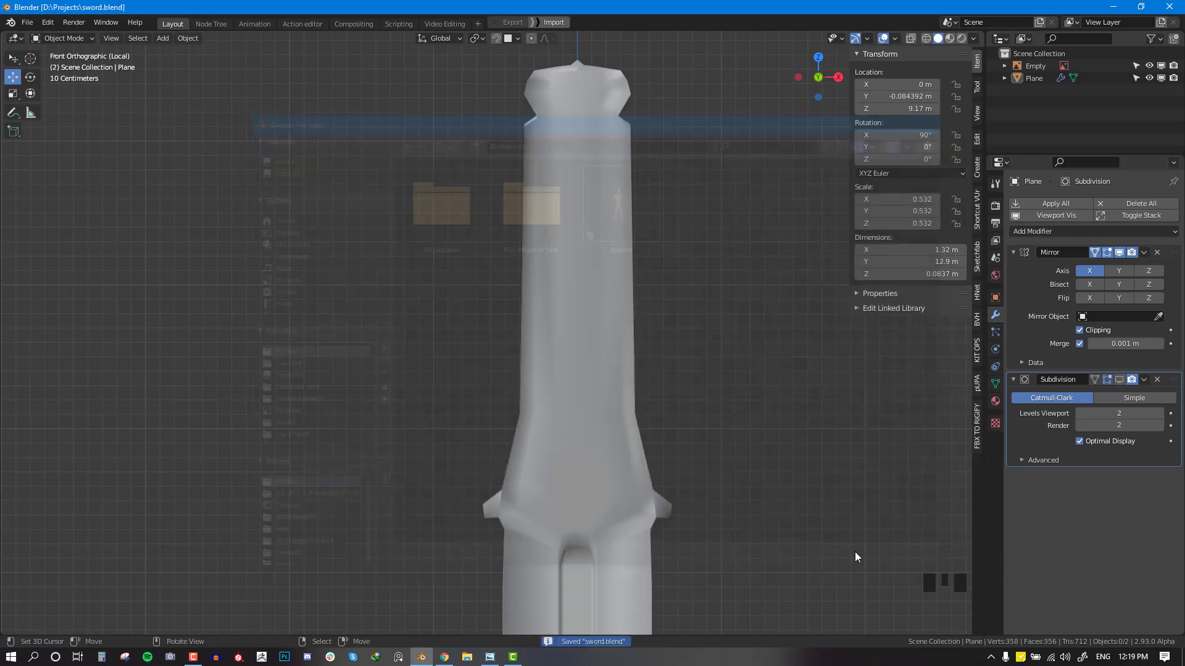
Step: Enter Edit Mode on the sword mesh and deselect everything at its upper end
double_click(1119, 379)
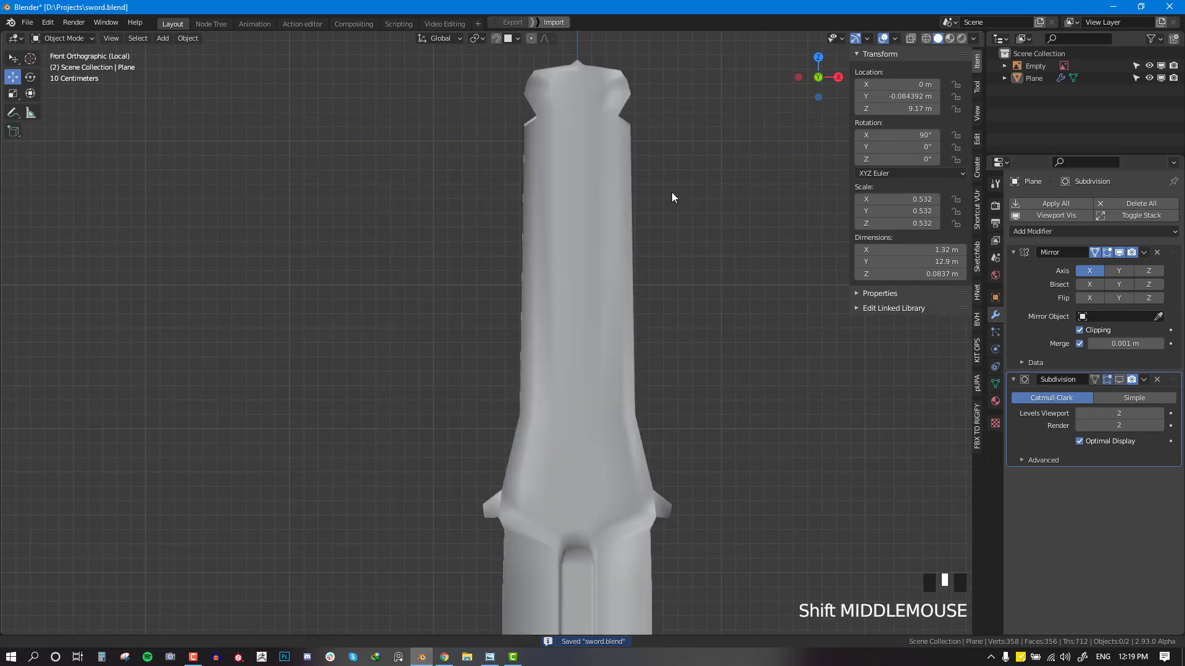
middle_click_drag(672, 191, 644, 316, "shift")
scroll(644, 316, "up", 4)
key("Tab")
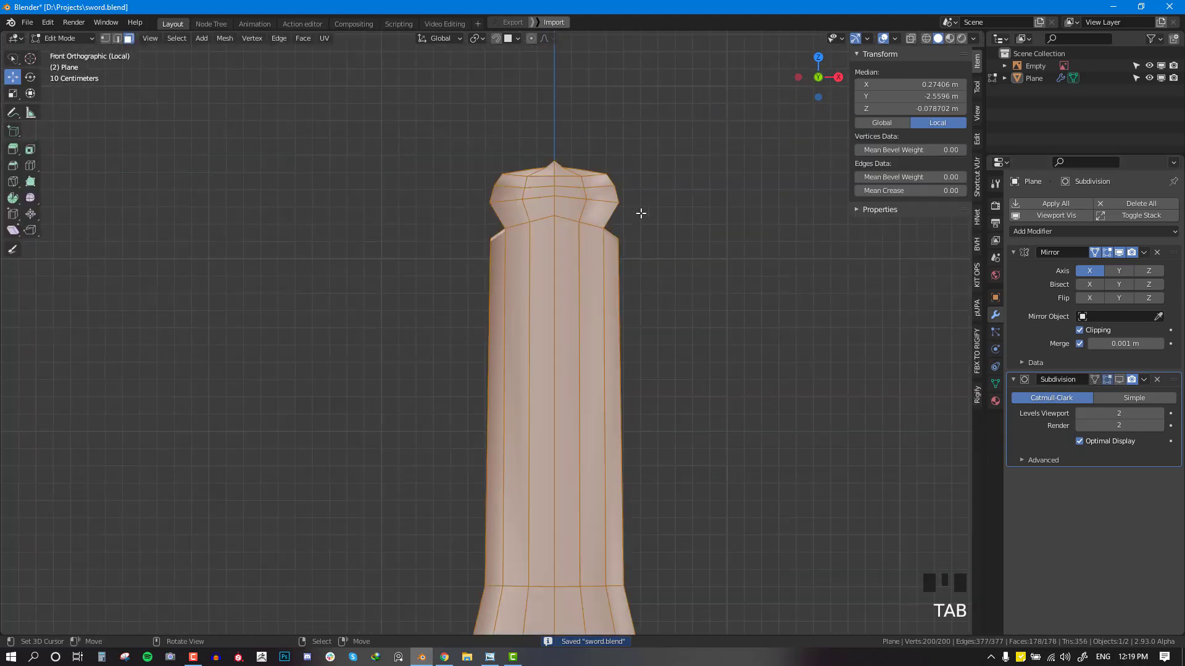
key("alt+a")
middle_click_drag(601, 235, 446, 252)
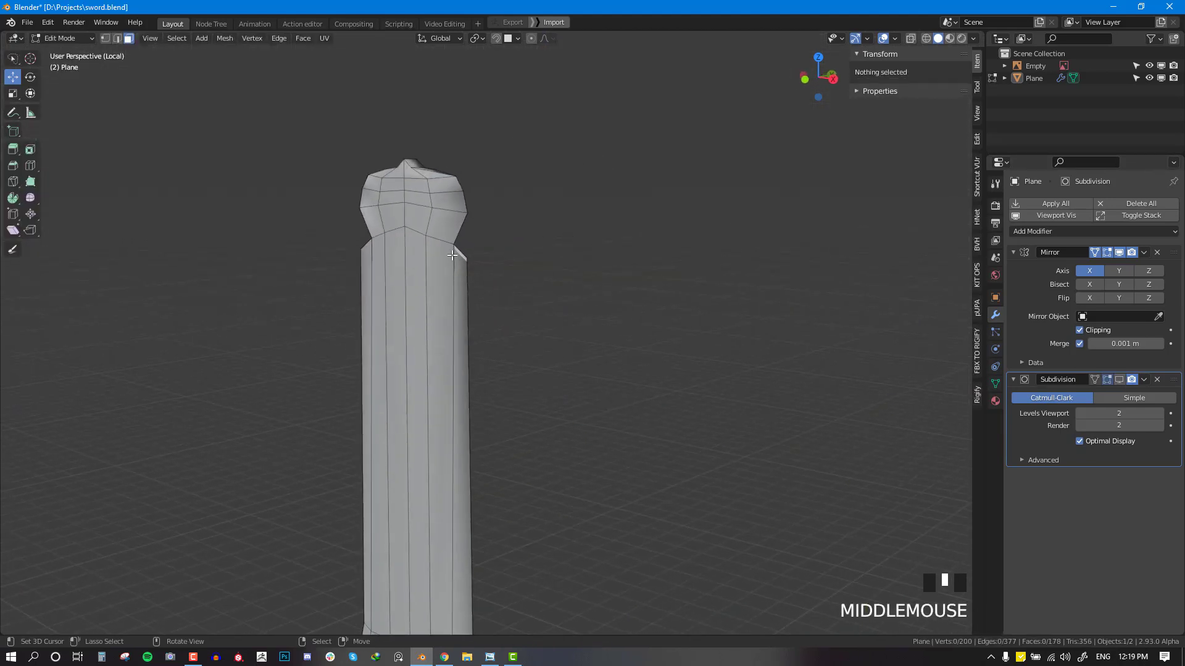
Step: Switch to edge selection and clear the loops selected along the sword's upper end
right_click(446, 252, "alt")
key("alt+KP_2")
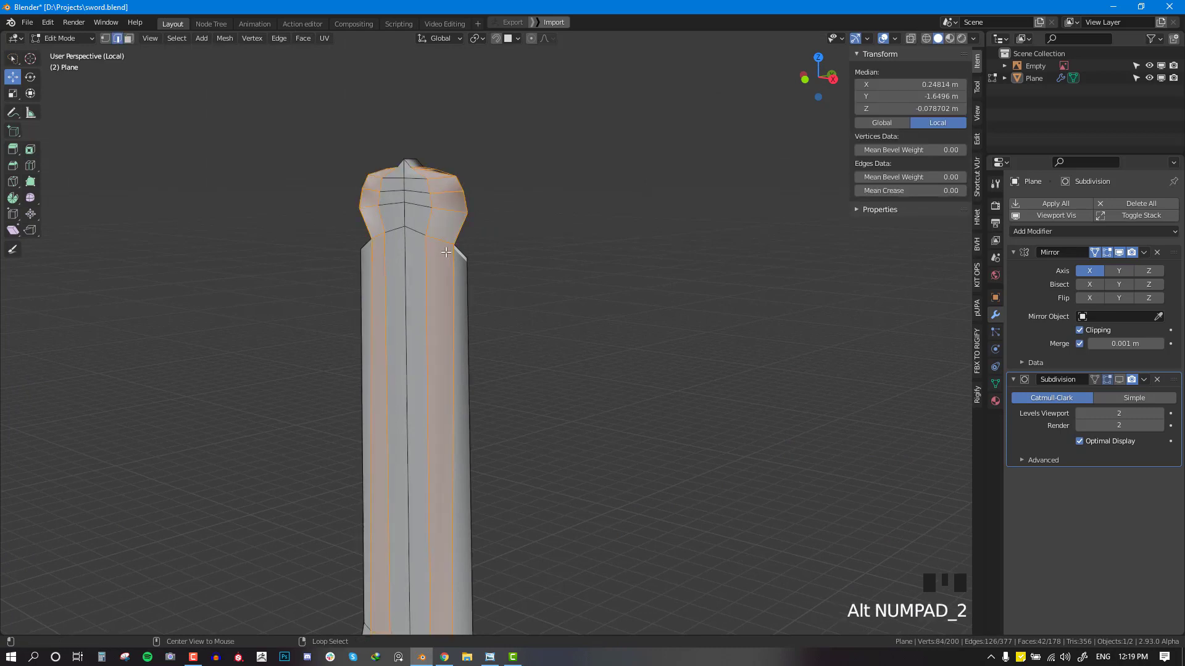
left_click(115, 37)
left_click(120, 37)
scroll(302, 176, "up", 2)
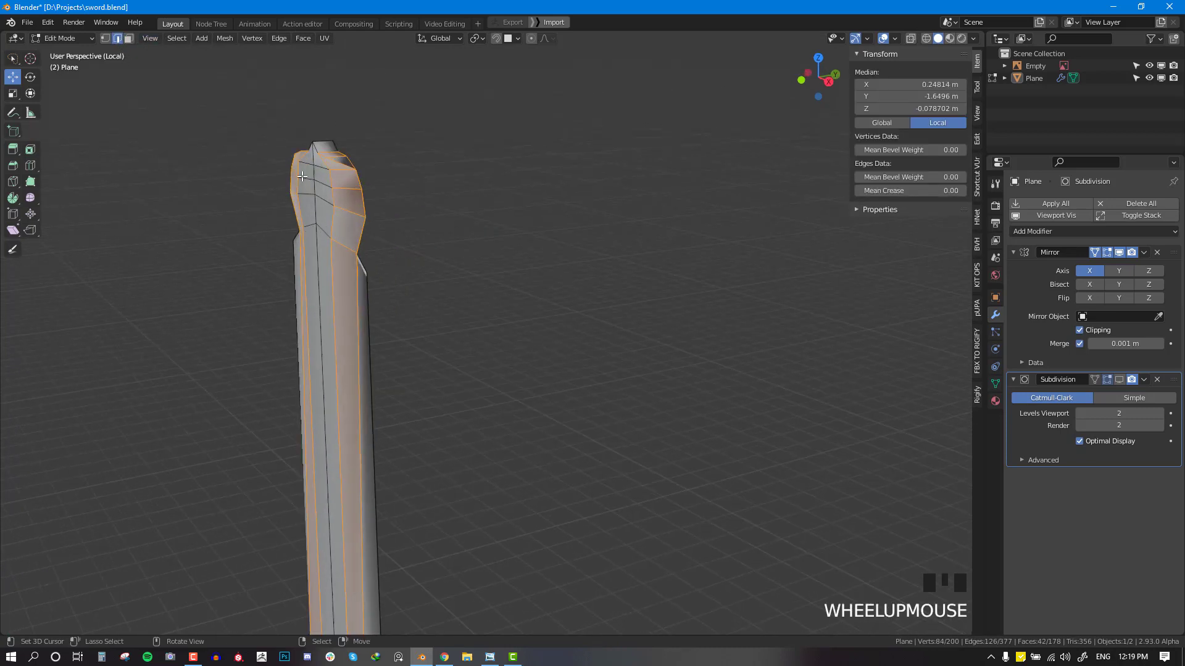
scroll(302, 177, "up", 3)
key("alt+a")
middle_click_drag(302, 177, 503, 249, "shift")
right_click(453, 262, "alt")
middle_click_drag(430, 270, 604, 235)
key("alt+a")
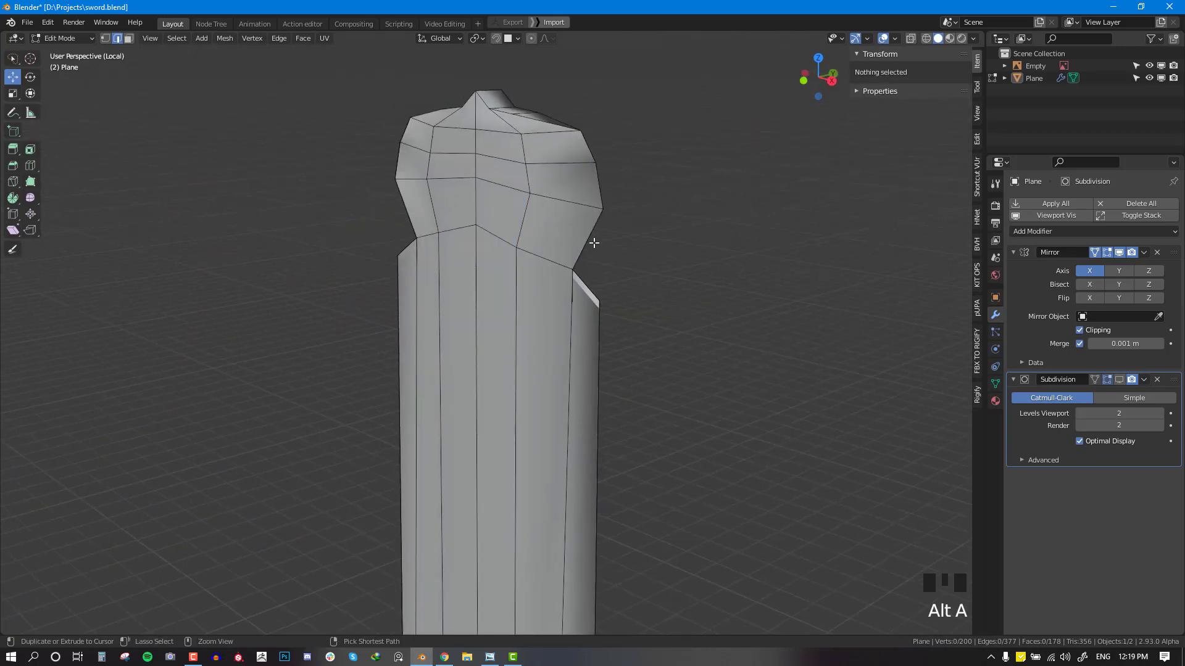
Step: Add a loop cut just above the notch under the rounded end and turn on the Subdivision modifier's viewport display
key("ctrl+r")
left_click(592, 241)
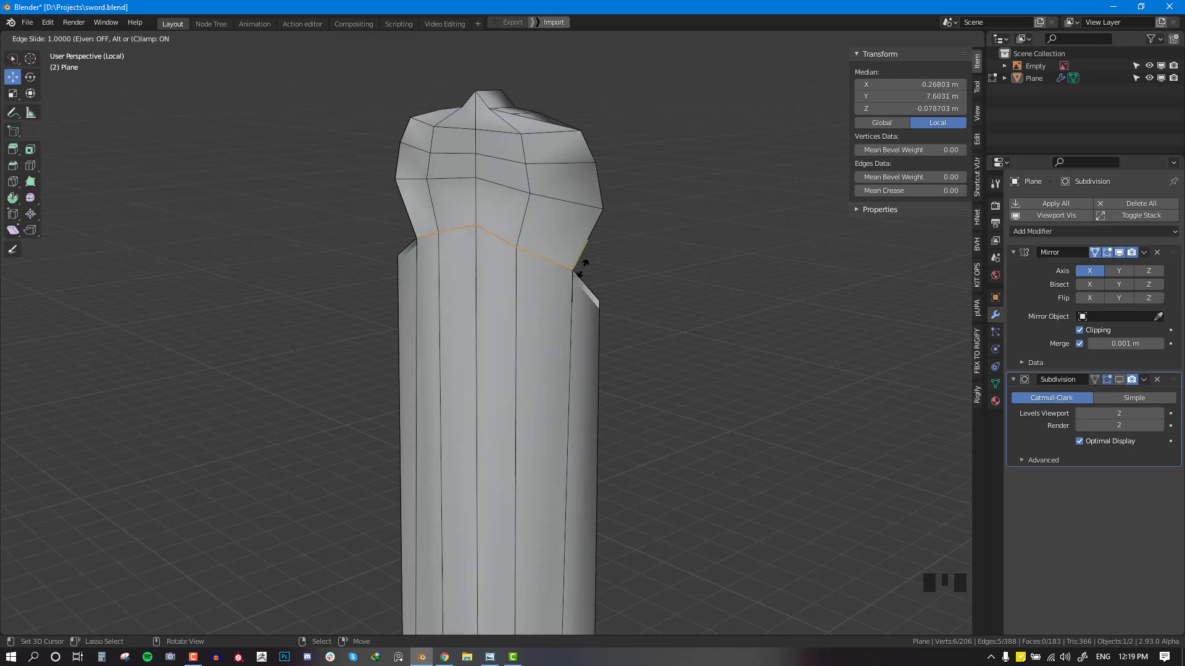
left_click(578, 268)
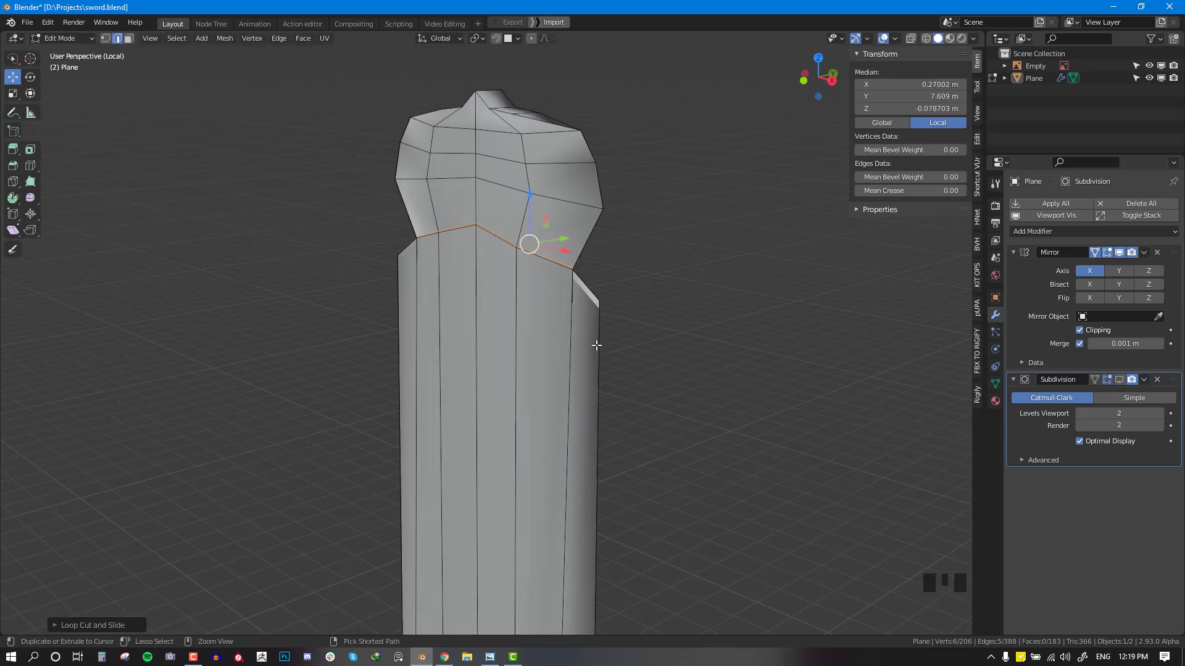
left_click(1108, 379)
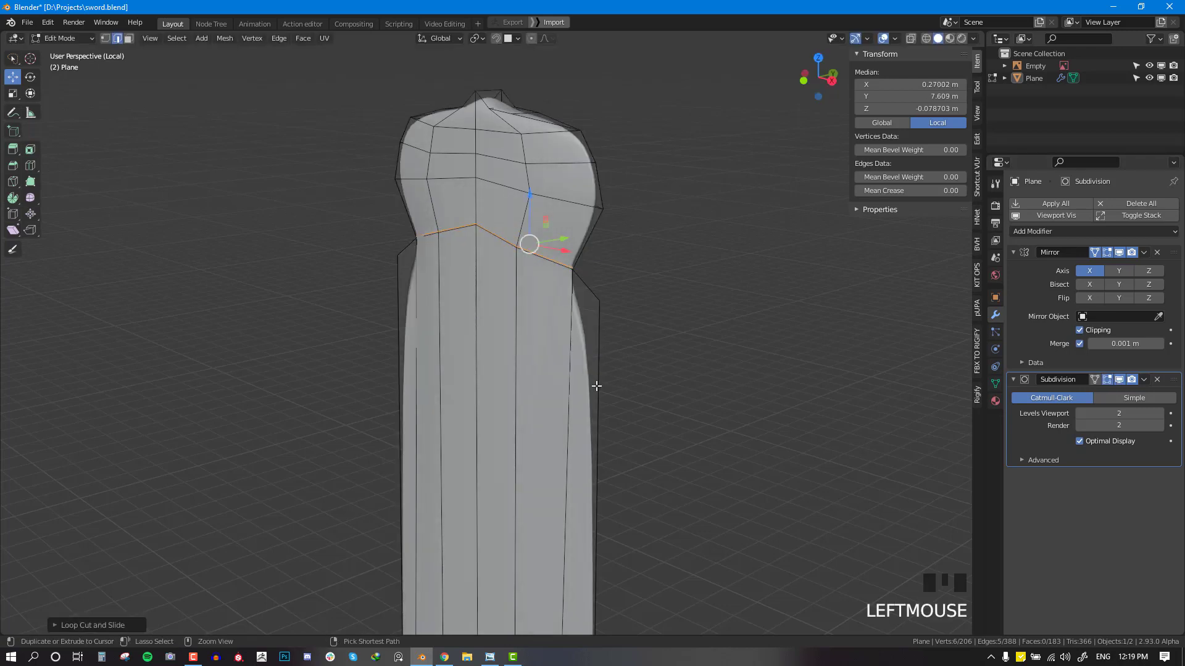
key("ctrl+r")
left_click(479, 308)
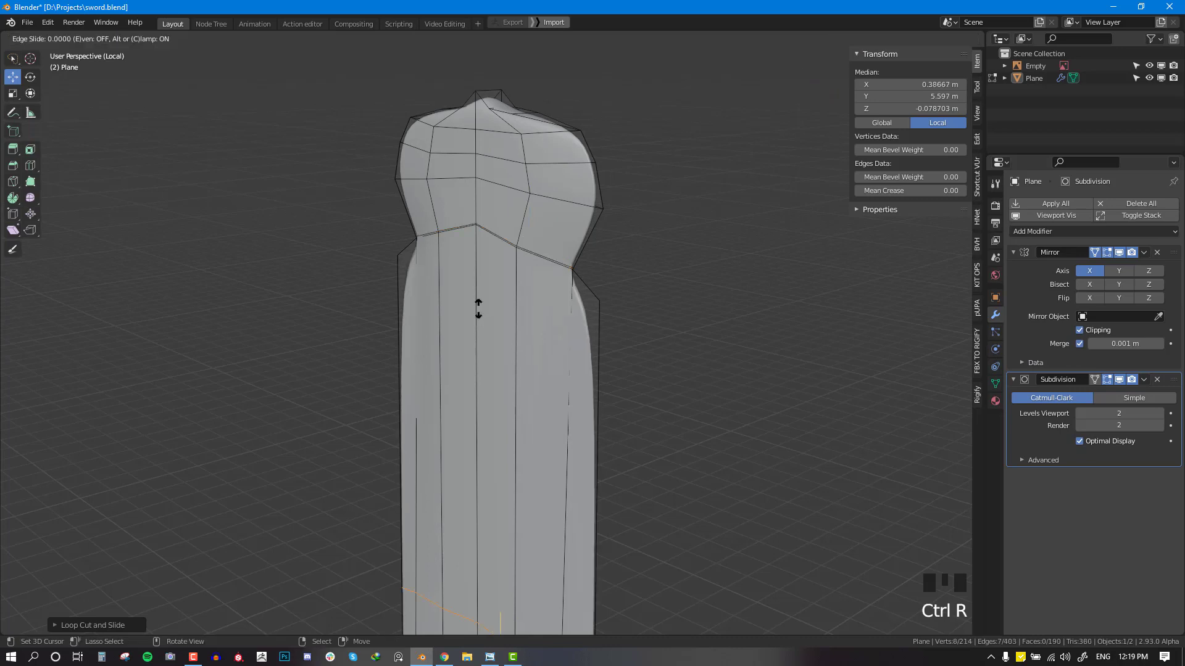
key("ctrl+z")
Step: With the Subdivision display off, add a loop cut slid tight under the notch and check the smoothing in Object Mode
left_click(1119, 380)
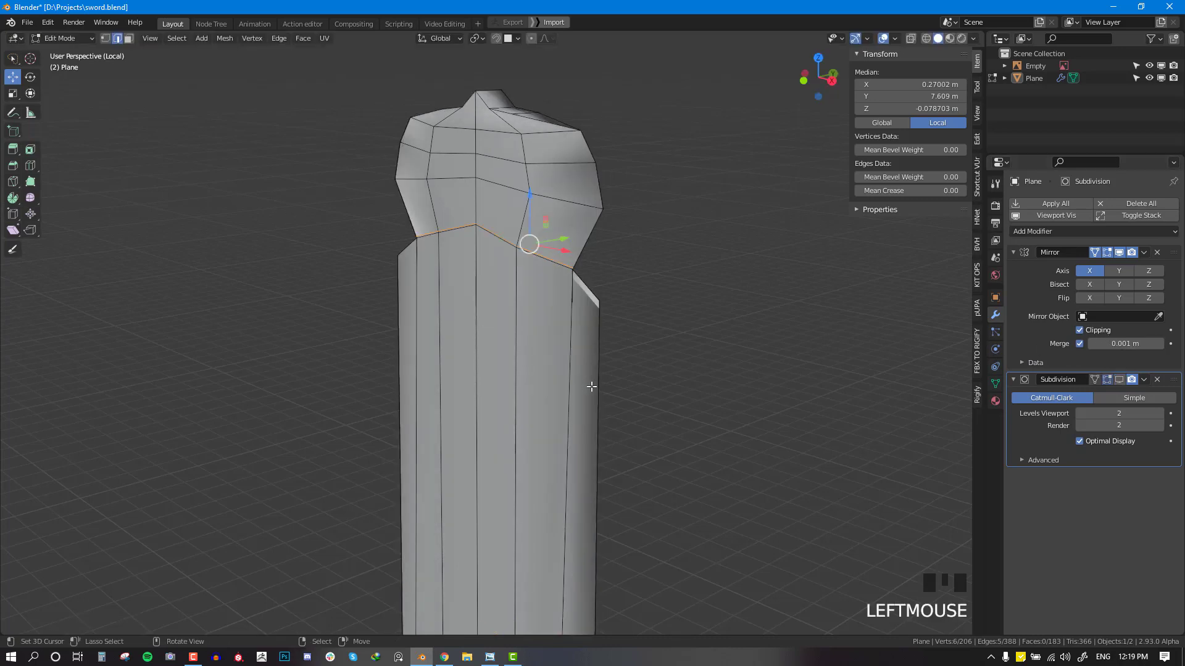
key("ctrl+r")
left_click(557, 358)
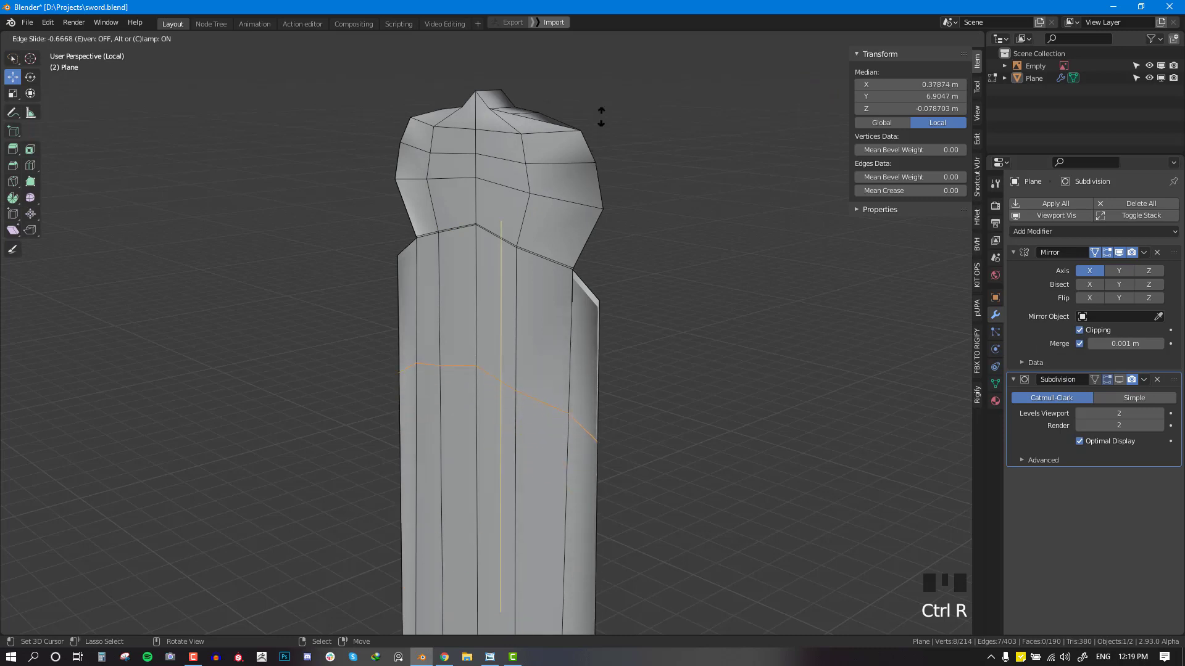
left_click(607, 604)
key("Tab")
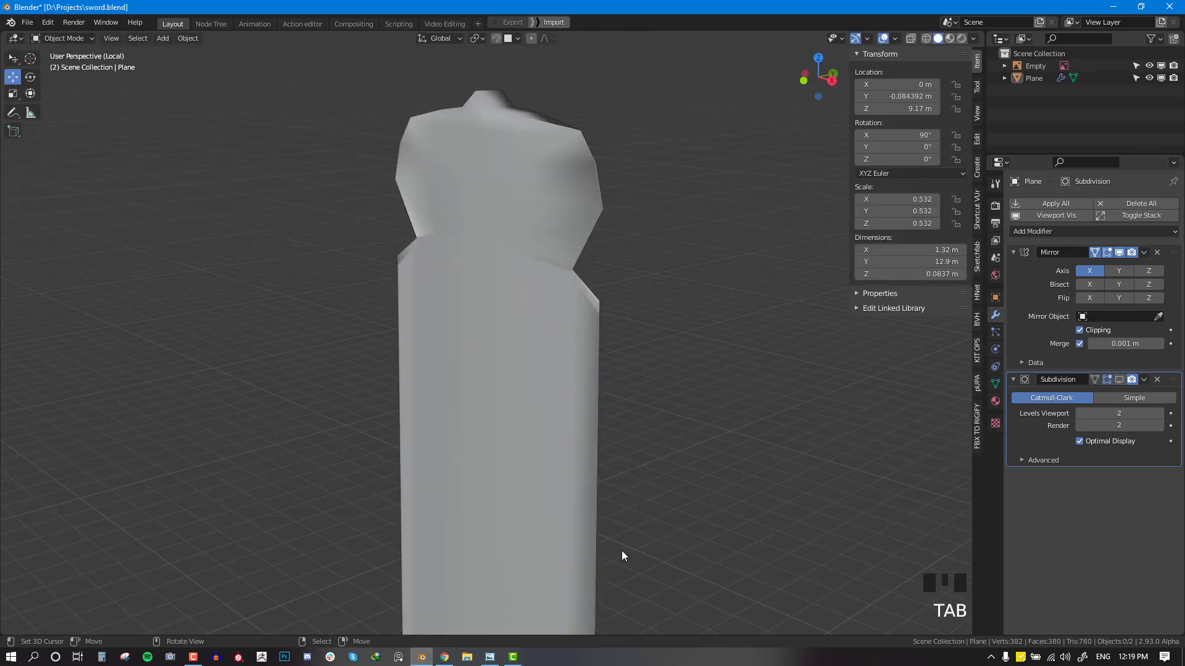
left_click(1118, 380)
left_click(1119, 379)
Step: Add two supporting loop cuts tight above and below the widest edge of the rounded end
key("Tab")
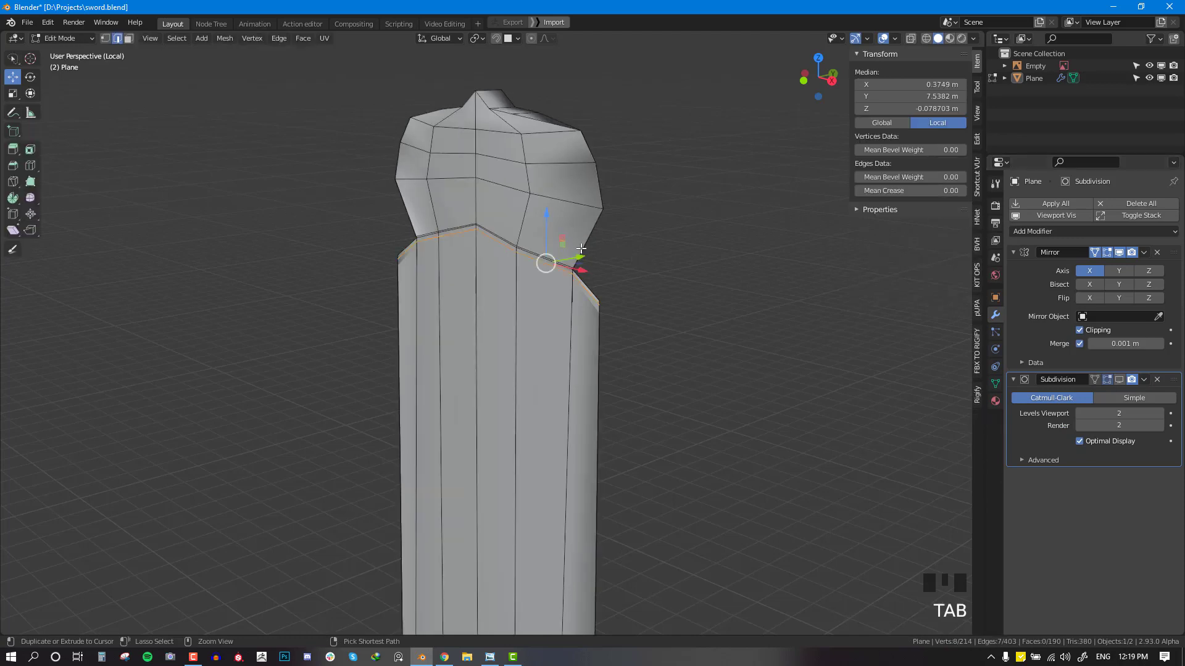
key("ctrl+r")
left_click(589, 198)
left_click(592, 229)
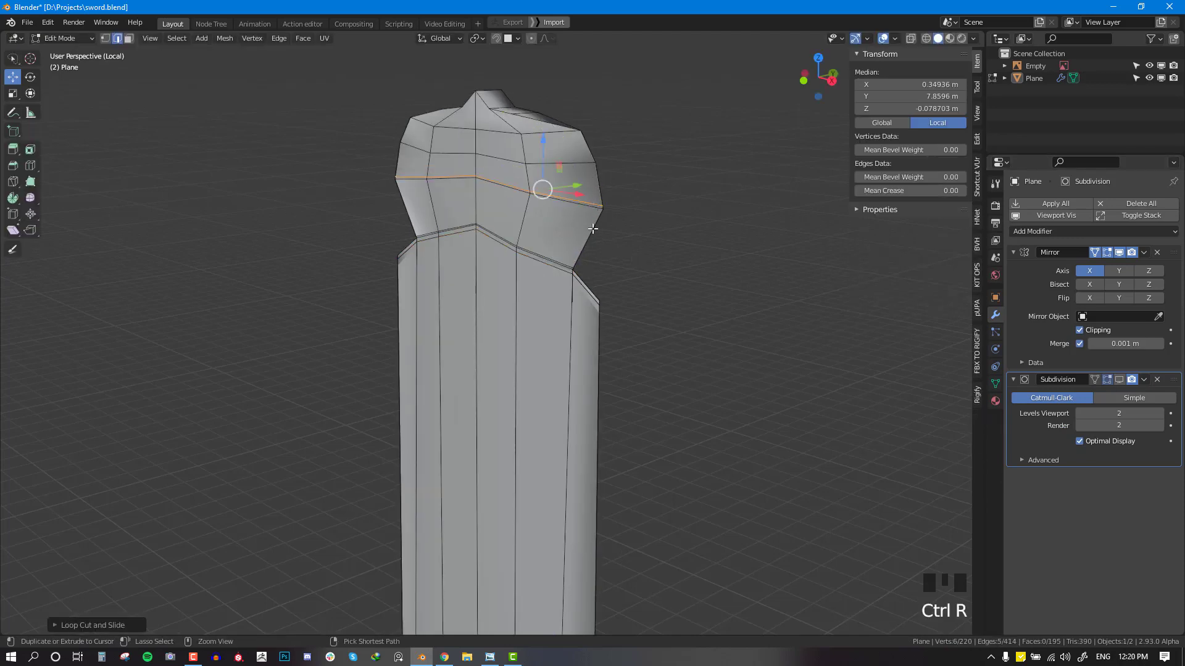
key("ctrl+r")
left_click(592, 228)
left_click(597, 199)
Step: Turn on the Subdivision modifier's viewport display in Object Mode and examine the rounded end from the front
key("Tab")
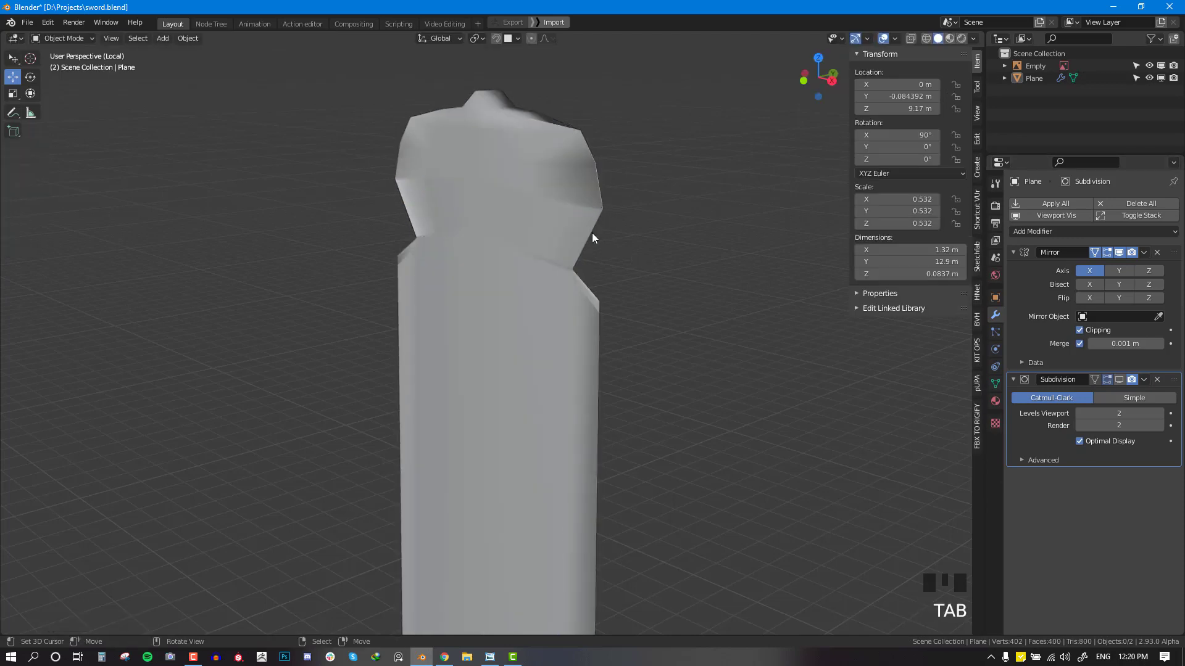
key("KP_1")
scroll(604, 216, "down", 3)
left_click(1119, 380)
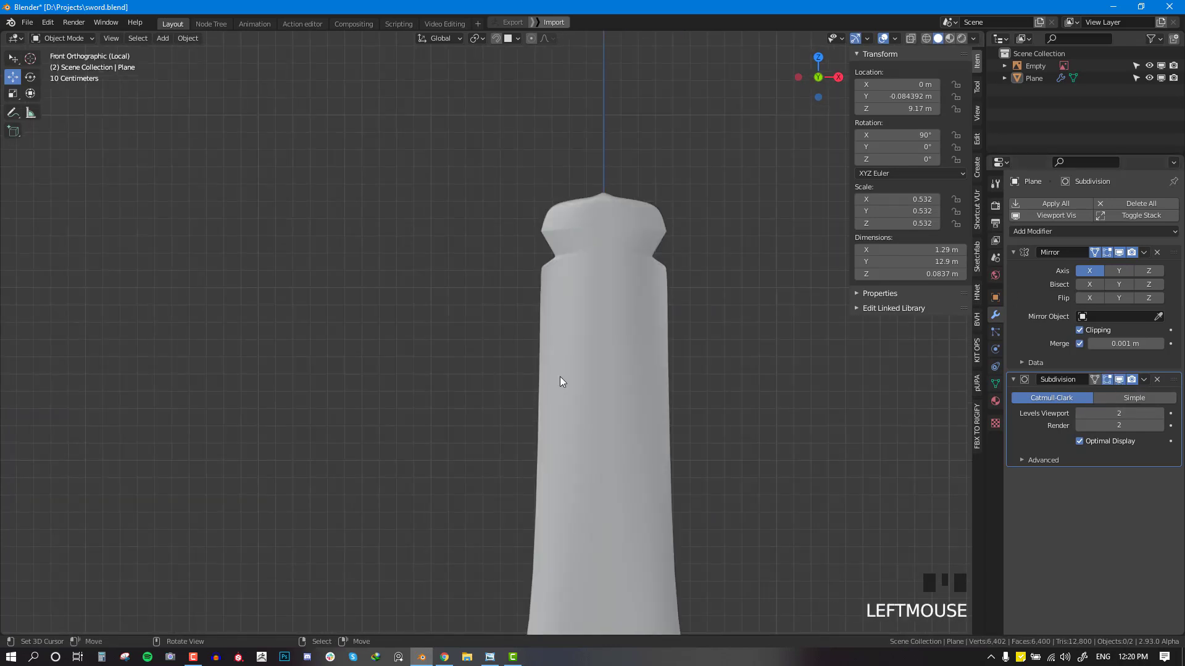
middle_click_drag(561, 376, 564, 309)
Step: Edge-slide the two supporting loops farther from the widest edge of the rounded end
key("Tab")
scroll(733, 205, "up", 2)
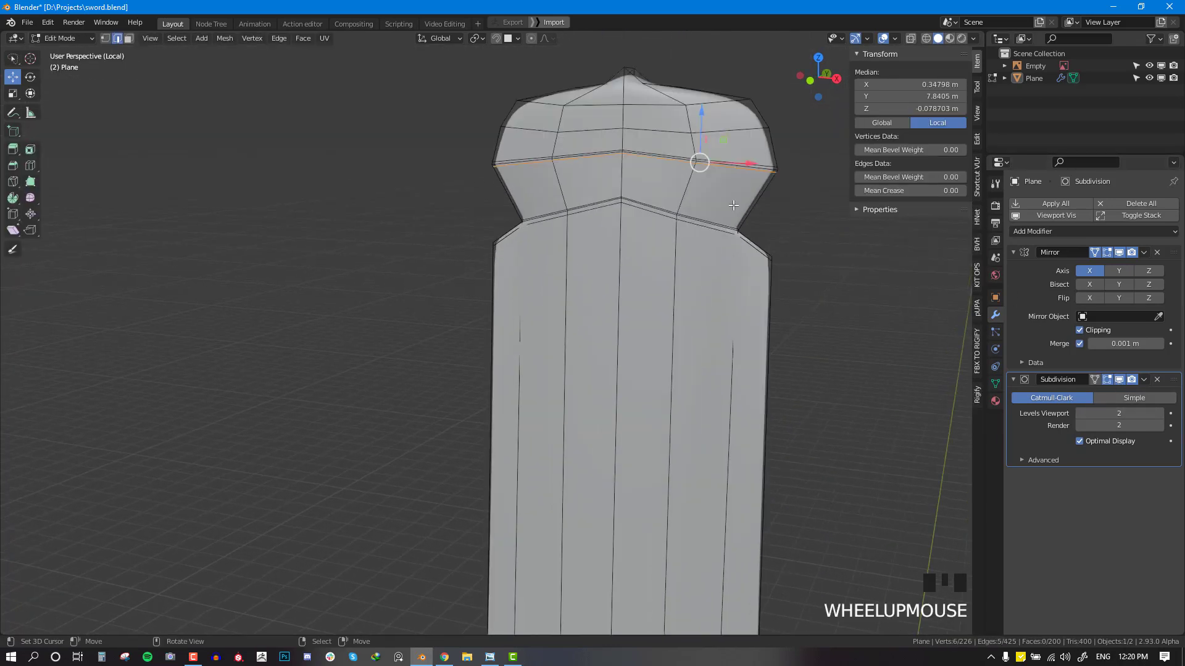
key("g")
key("g")
right_click(748, 162, "alt")
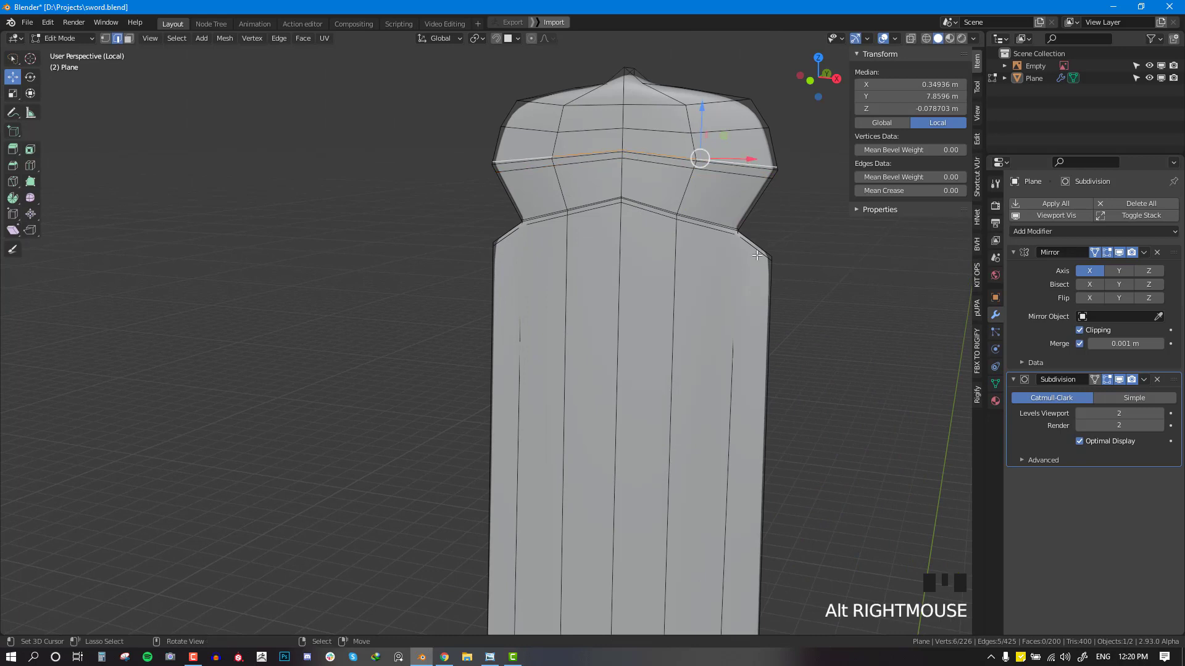
key("g")
key("g")
left_click(753, 259)
Step: Examine the smoothed rounded end in Object Mode from the front and at an angle
key("Tab")
key("KP_1")
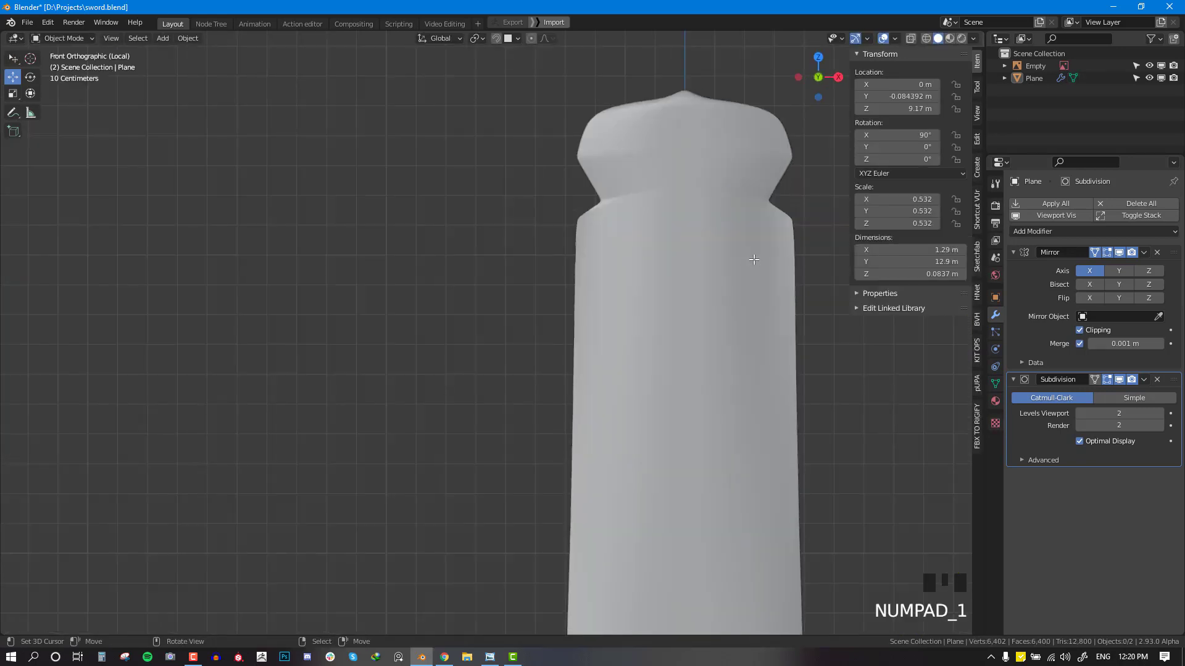
scroll(751, 259, "down", 7)
middle_click_drag(722, 360, 626, 442)
scroll(642, 419, "up", 4)
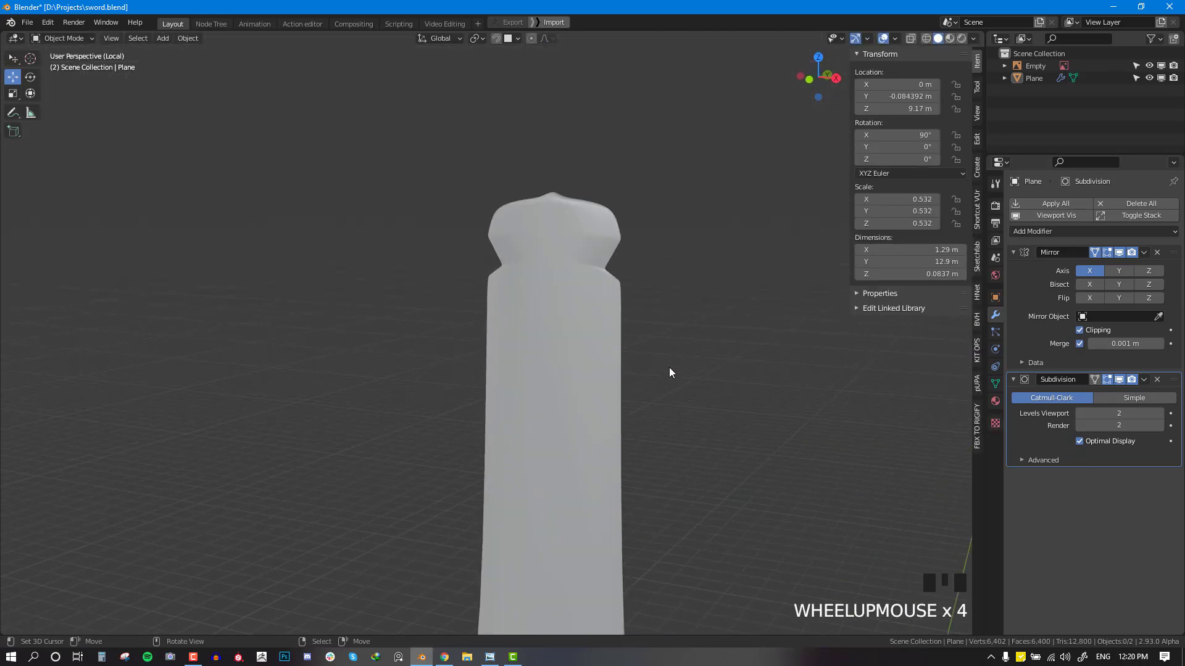
scroll(614, 301, "up", 2)
Step: Deselect everything in Edit Mode and turn on the Subdivision modifier's On Cage display
key("Tab")
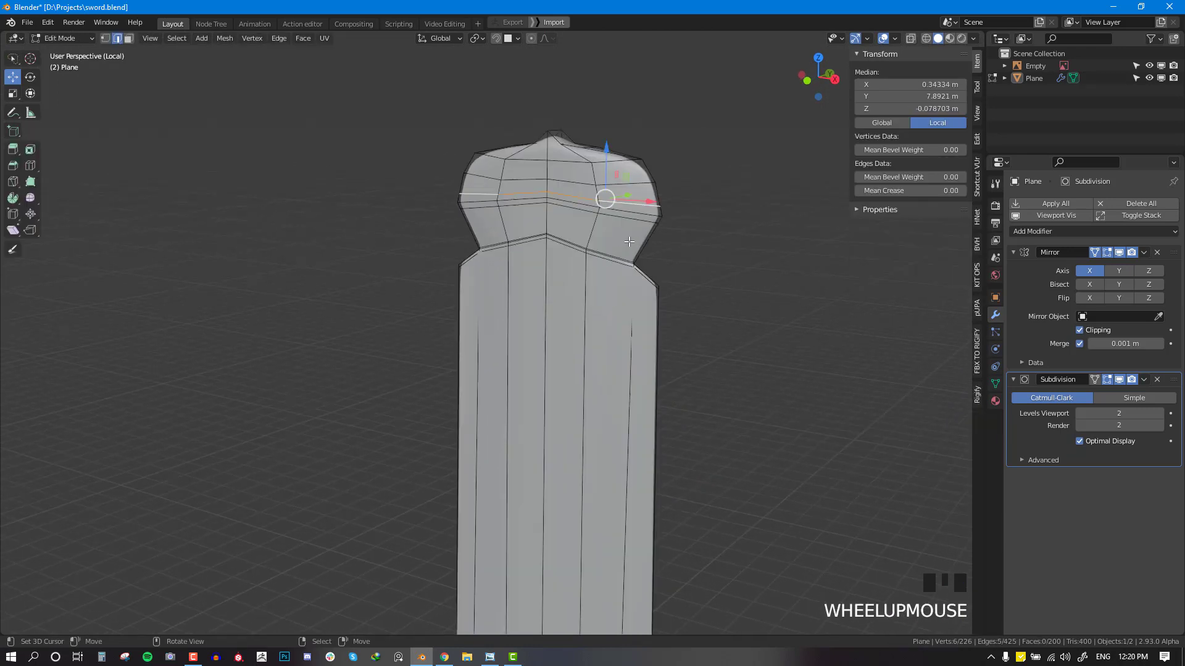
key("alt+a")
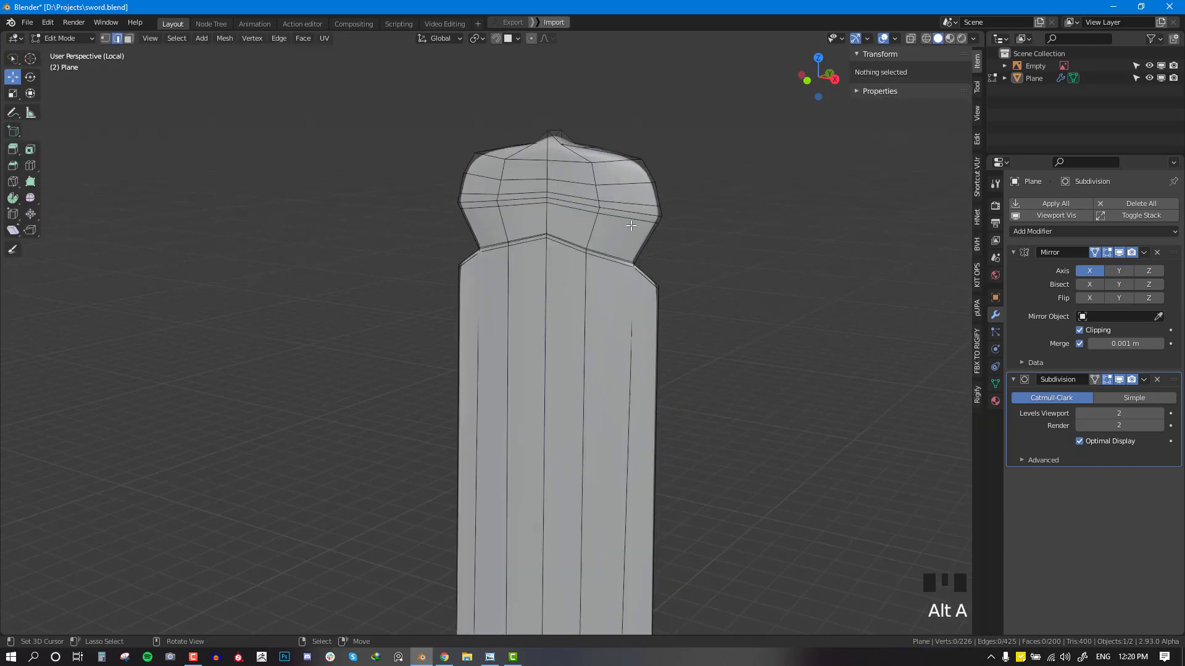
middle_click_drag(684, 252, 672, 255)
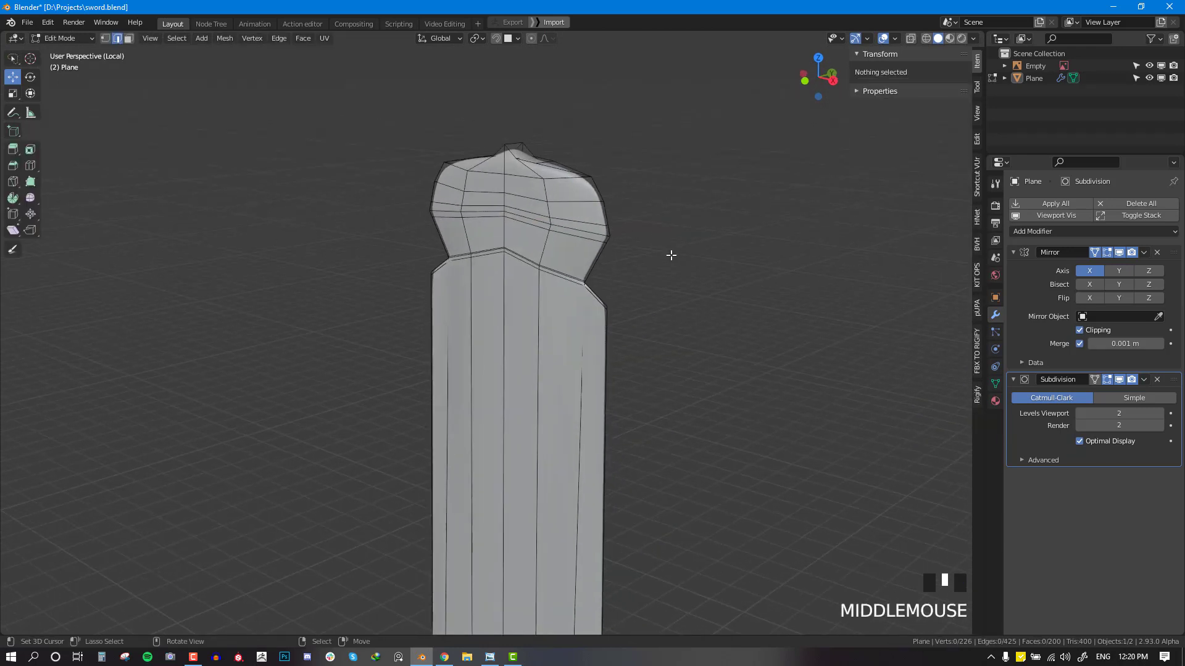
left_click(1095, 378)
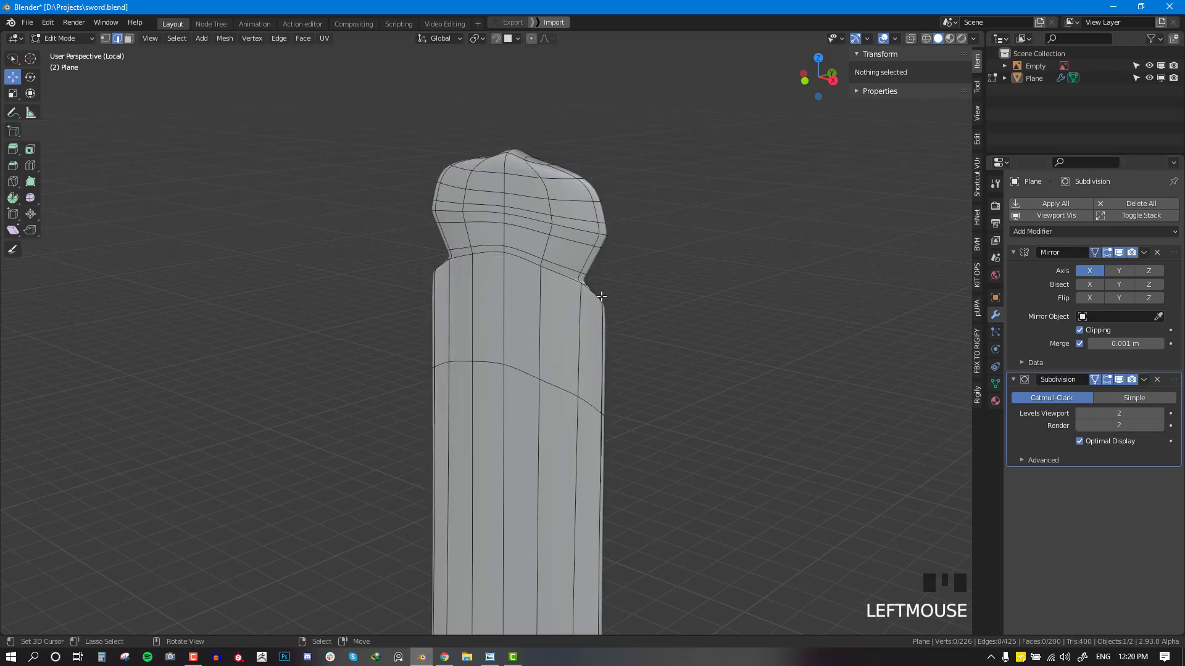
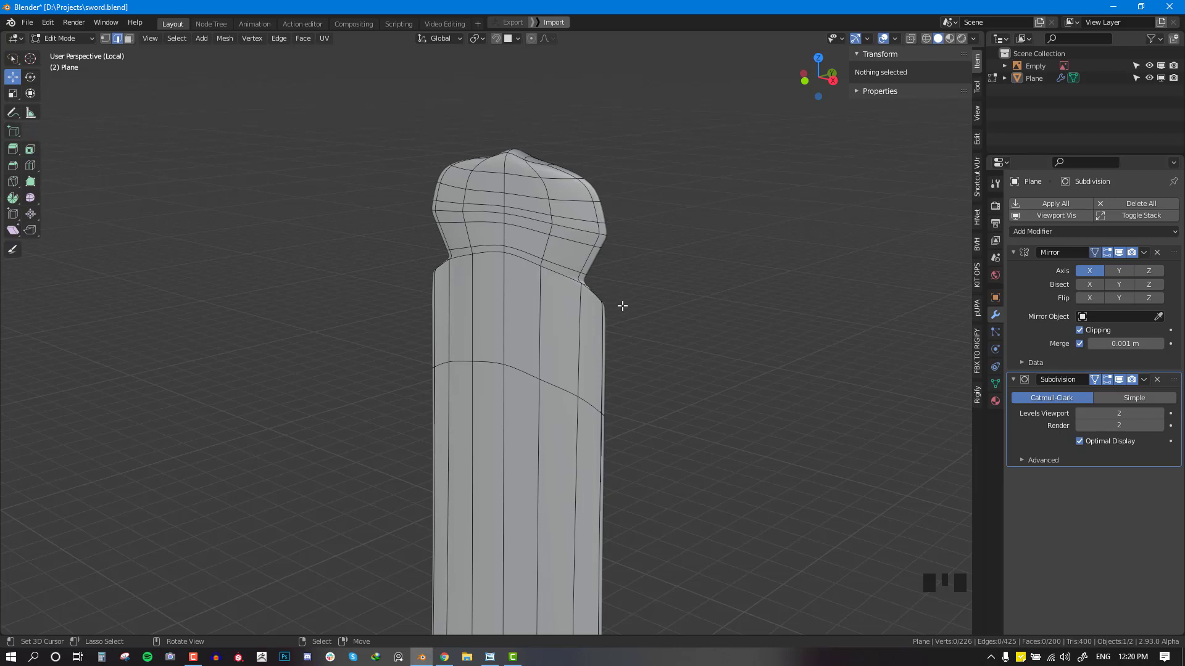
middle_click_drag(622, 306, 590, 310)
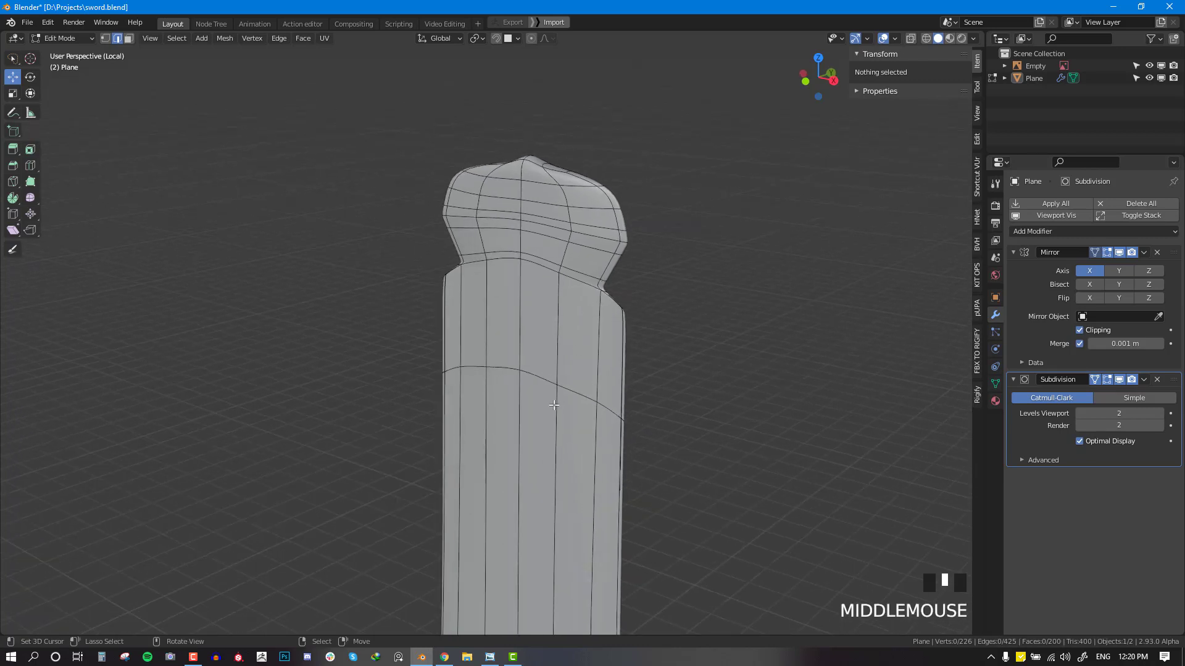
Step: Delete the two supporting edge loops above and below the widest edge of the rounded end
right_click(600, 251, "alt")
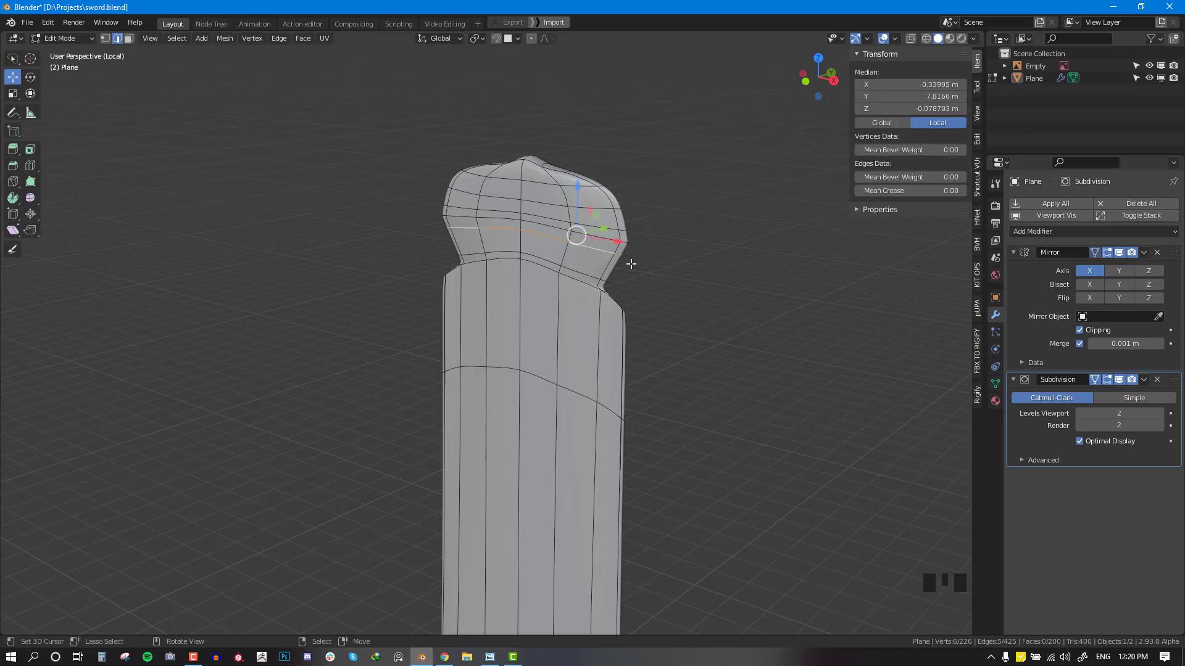
key("g")
key("g")
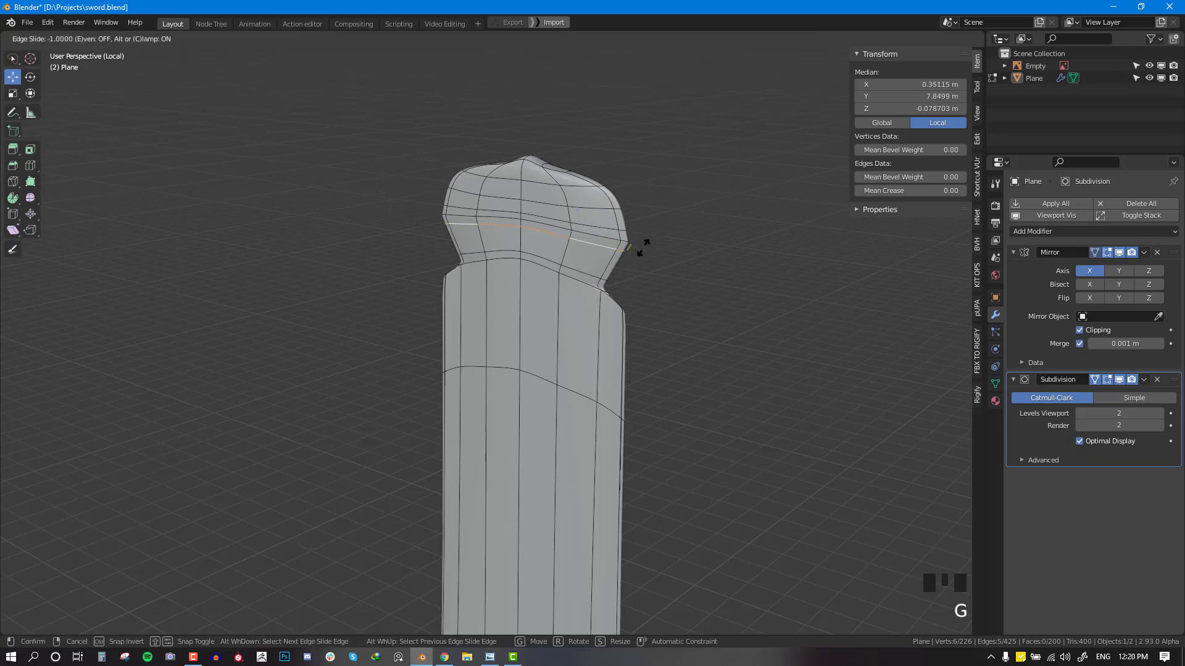
left_click(620, 274)
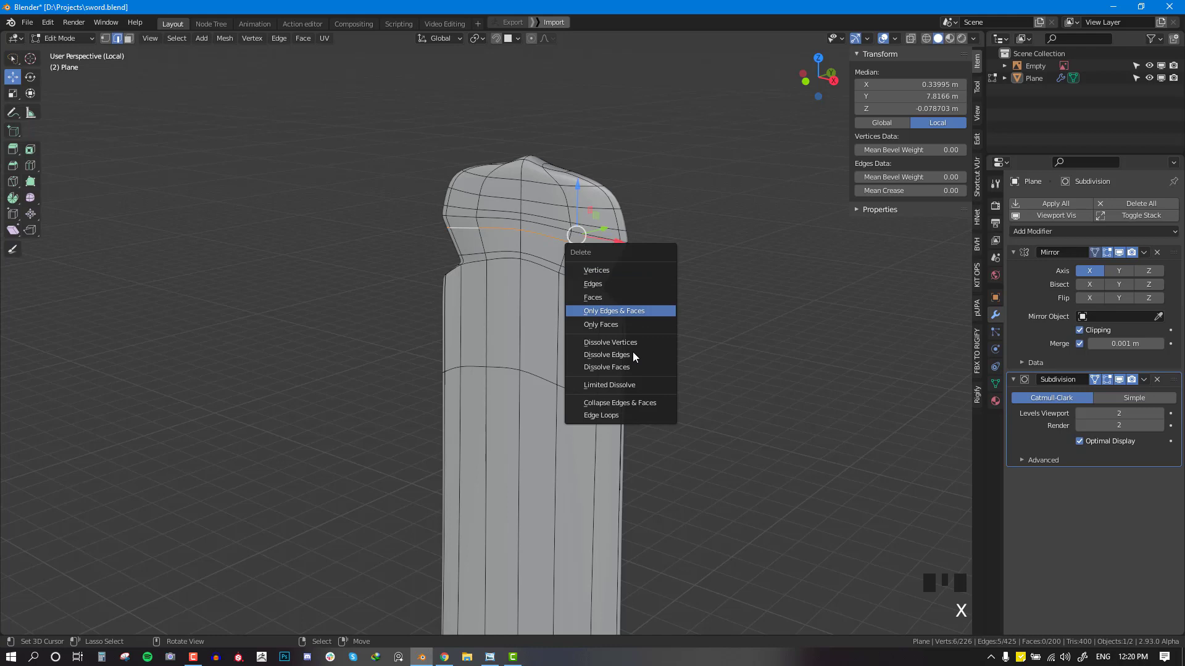
left_click(620, 415)
right_click(610, 214, "alt")
key("x")
left_click(683, 285)
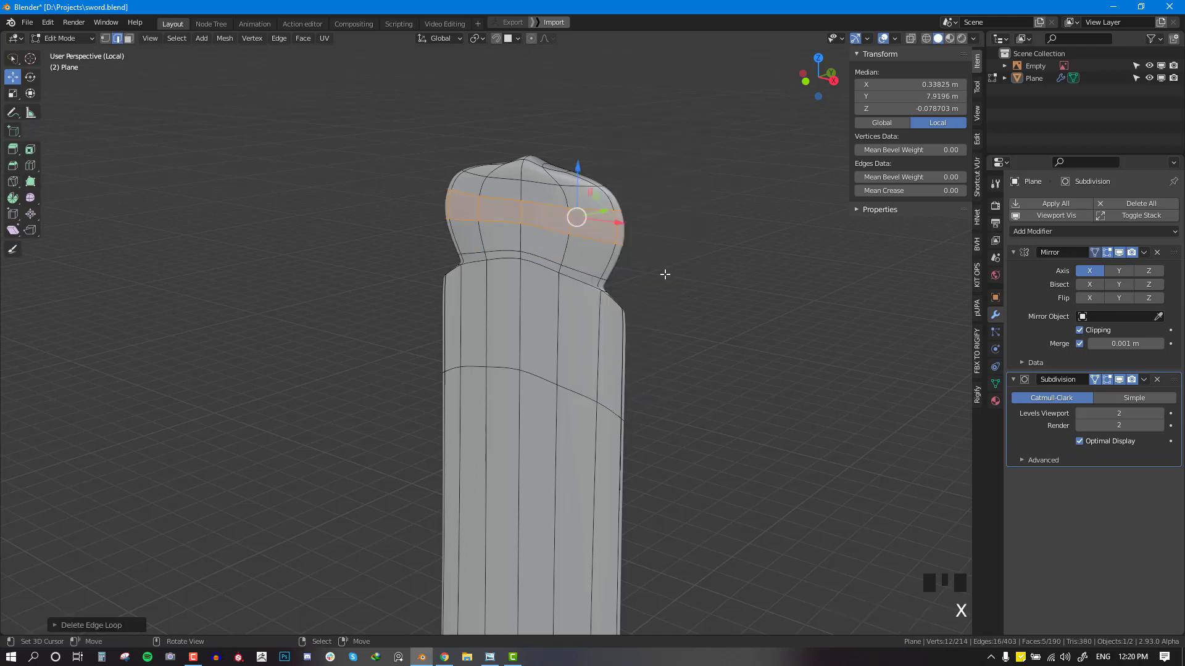
Step: Try a full edge crease of 1.00 on the widest edge loop of the rounded end, and undo it
key("alt+a")
right_click(617, 263, "alt")
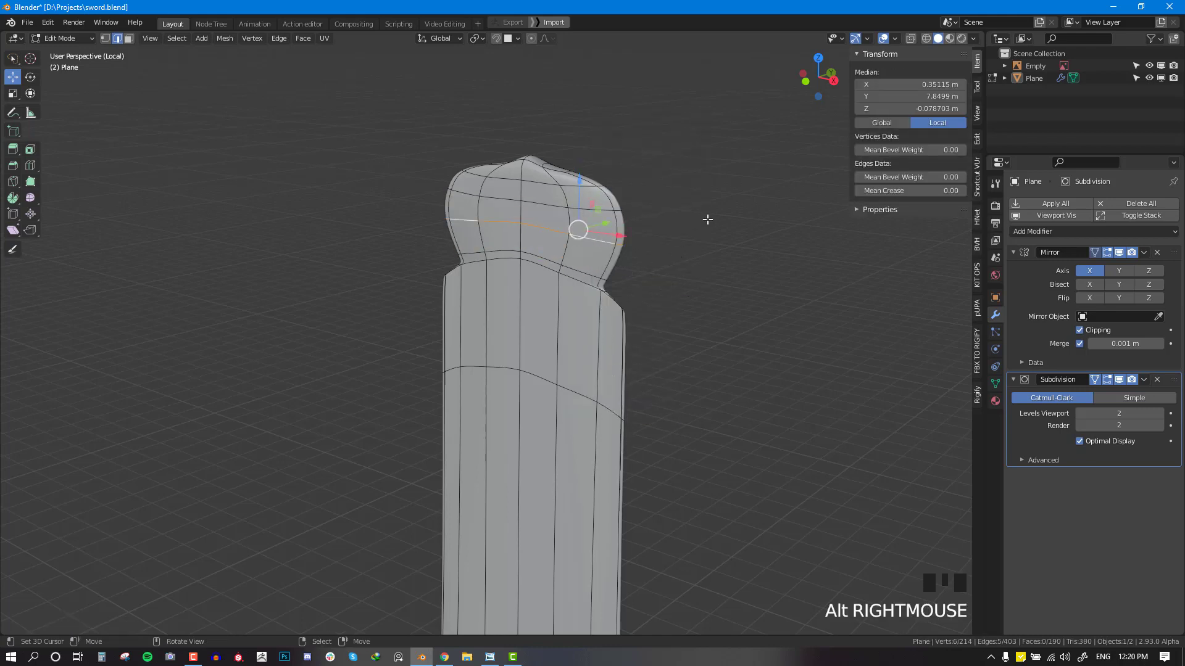
key("shift+e")
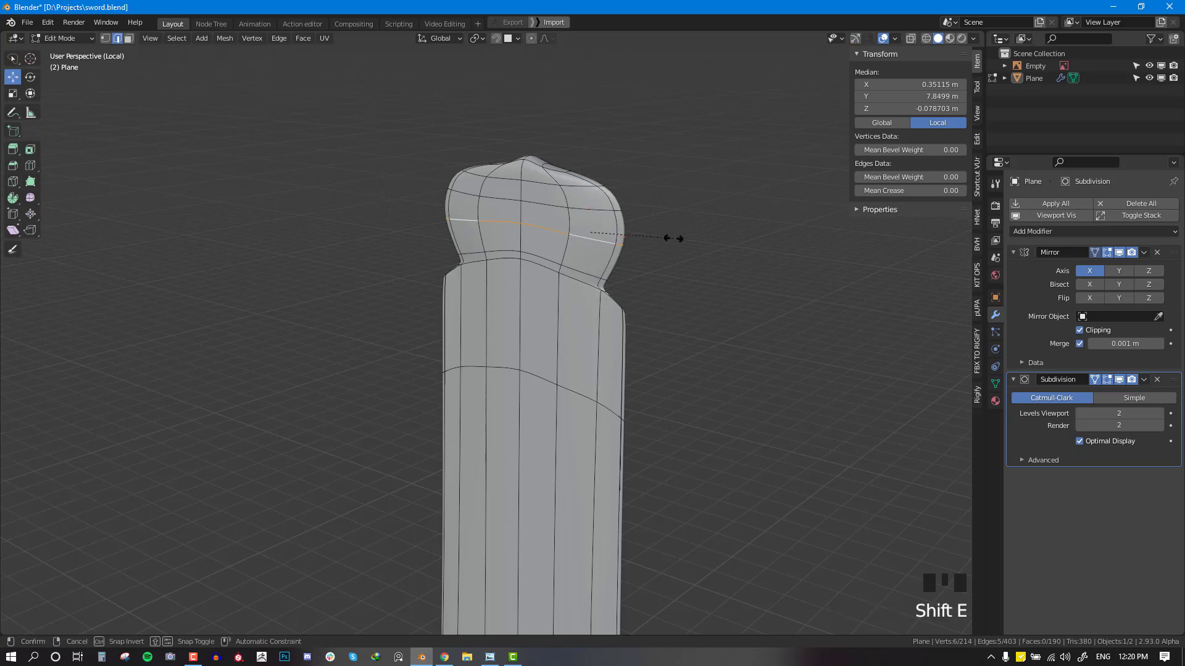
left_click(87, 325)
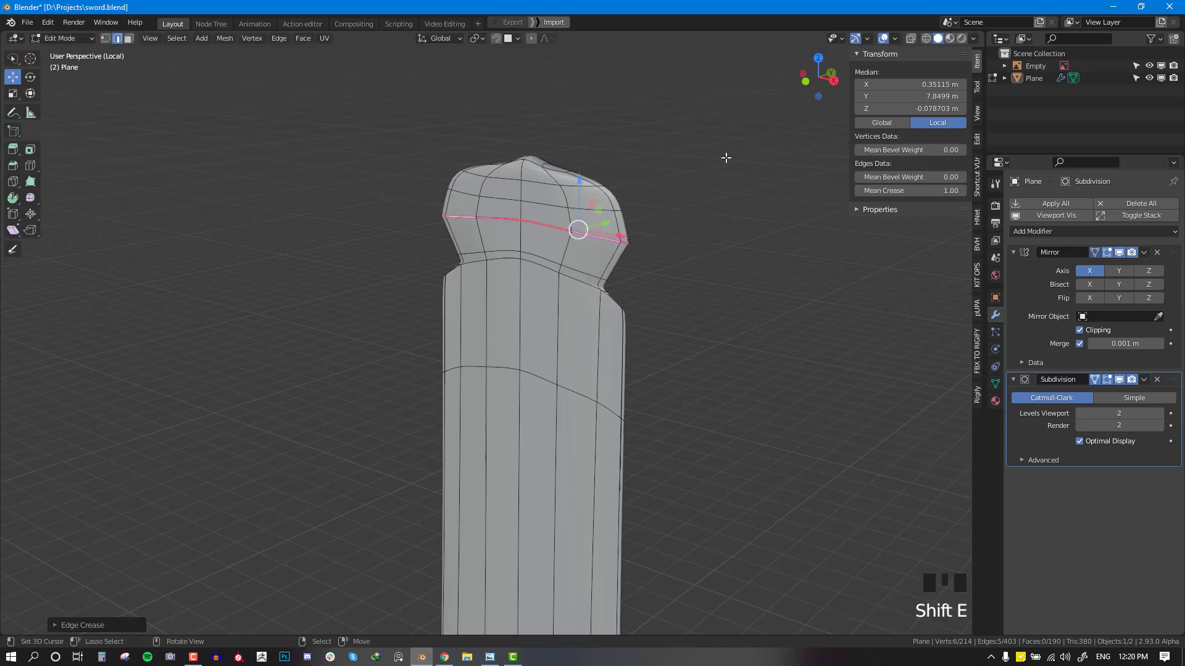
key("ctrl+z")
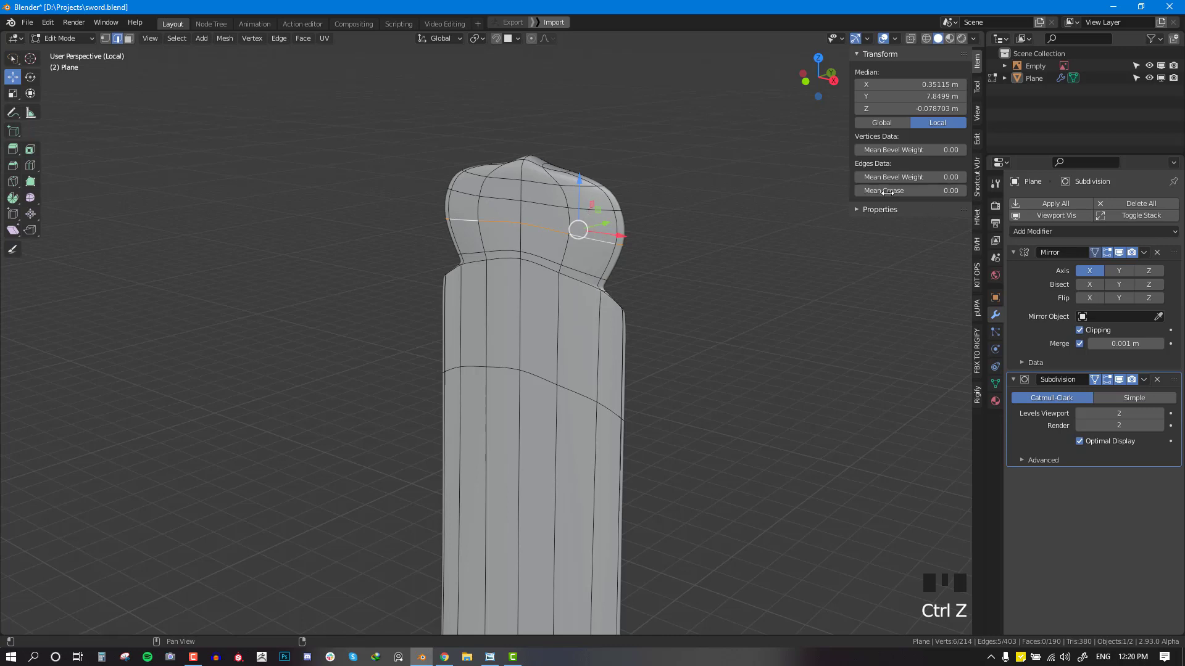
Step: Try raising the widest edge loop's Mean Crease, examine the smoothed end in Object Mode, and return to Edit Mode without the crease
left_click_drag(907, 191, 932, 190)
key("Tab")
scroll(599, 268, "down", 1)
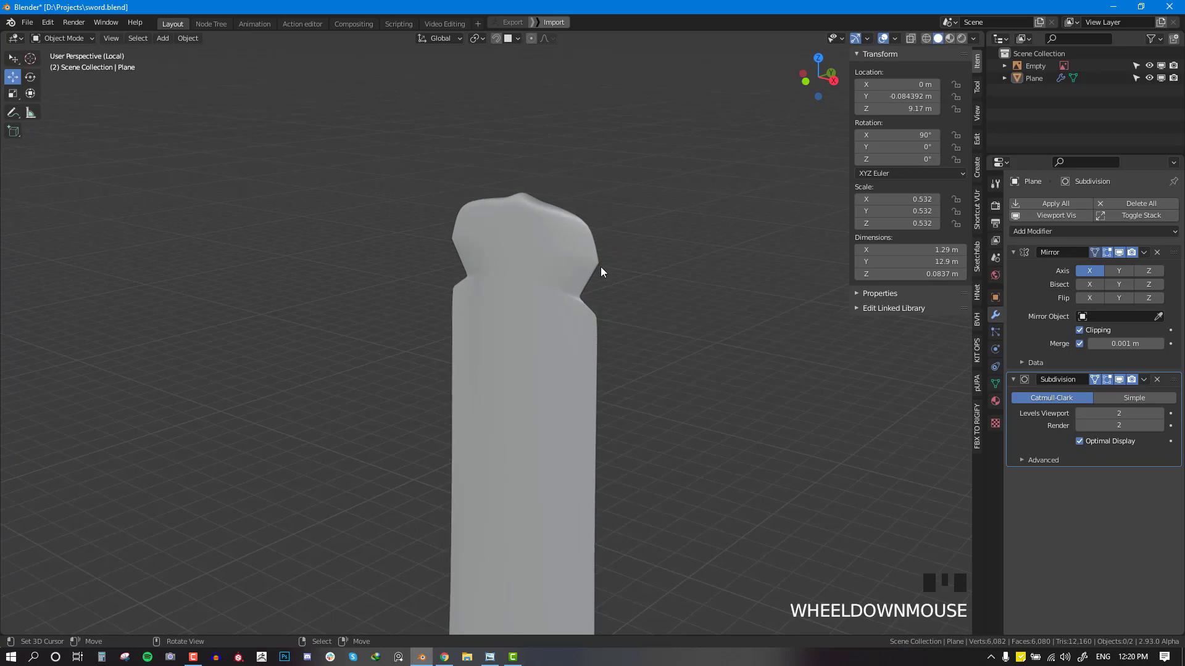
key("Tab")
left_click(583, 246)
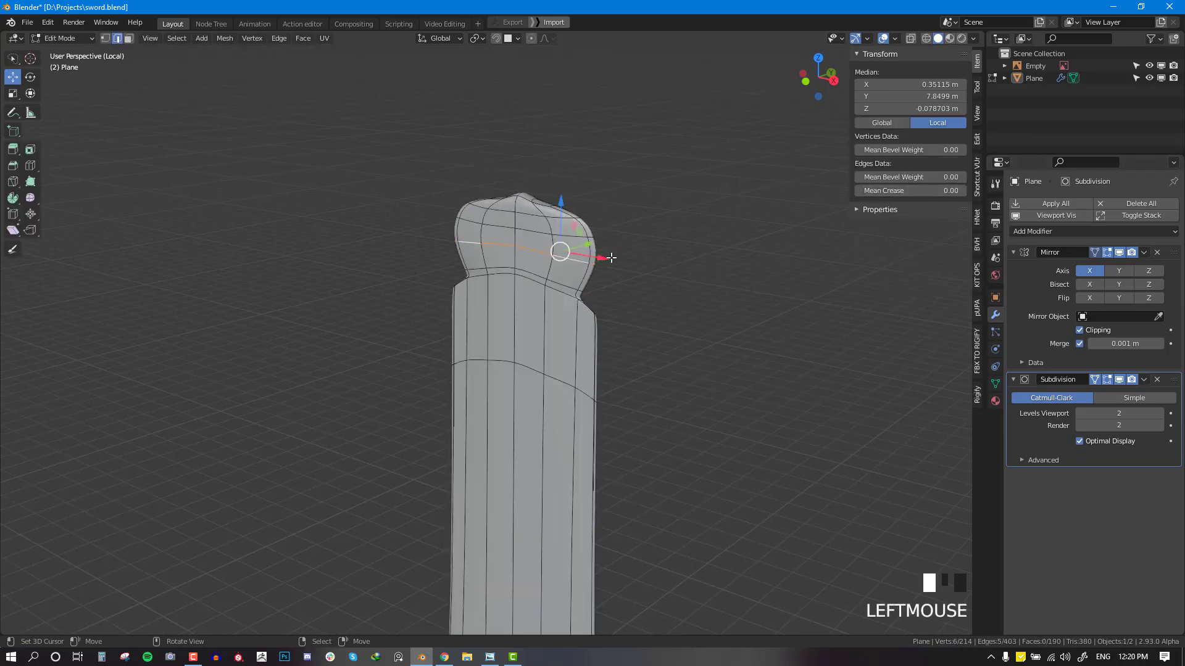
Step: Add one supporting edge loop just below and one just above the widest edge of the rounded end
key("ctrl+r")
left_click(585, 264)
left_click(593, 261)
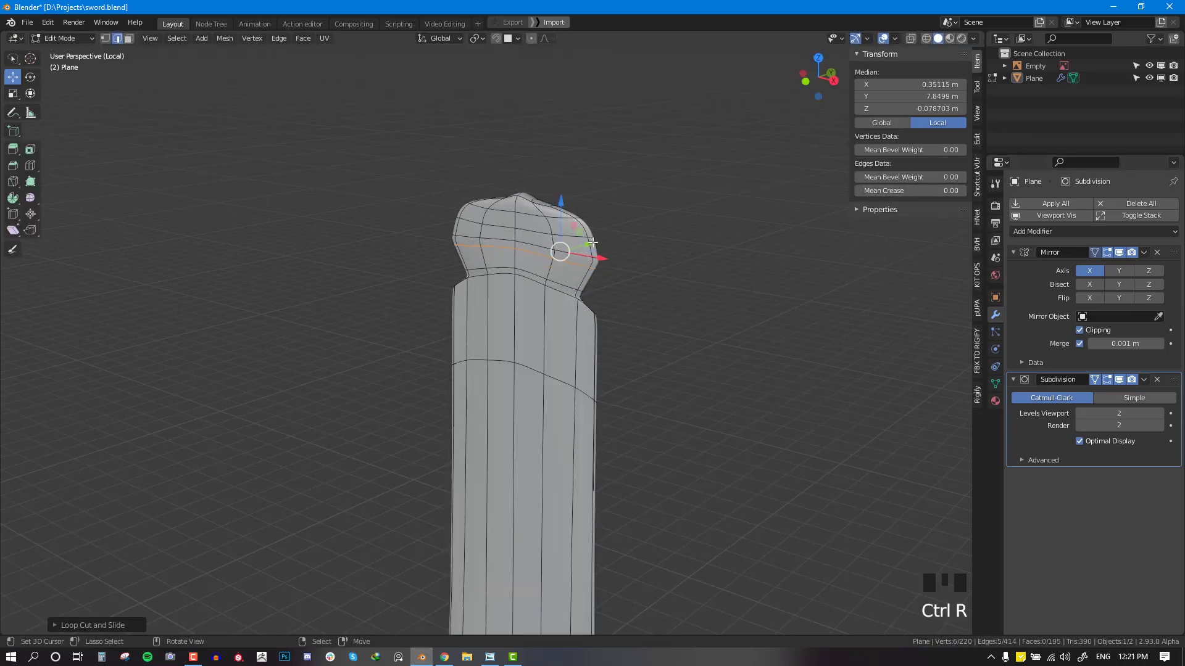
key("ctrl+r")
left_click(582, 253)
left_click(575, 256)
key("Tab")
key("Tab")
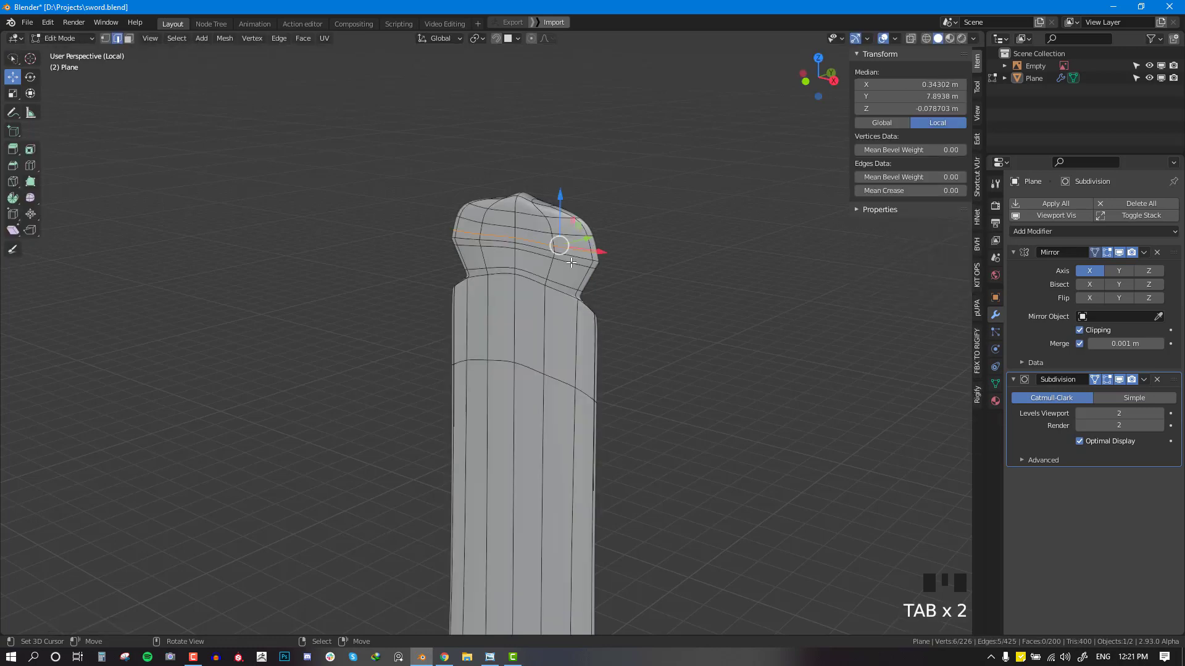
Step: Edge-slide the lower supporting loop up to the widest edge and examine the smoothed end from the front in Object Mode
right_click(573, 258, "alt")
key("g")
key("g")
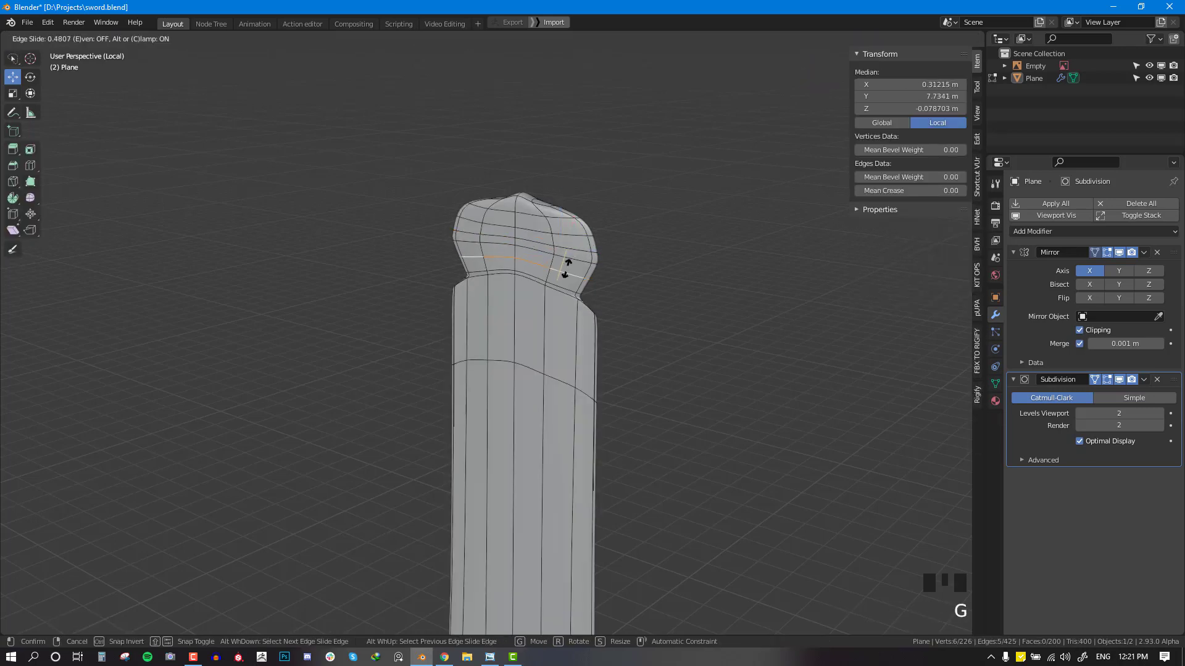
left_click(563, 258)
key("Tab")
key("KP_1")
scroll(586, 357, "down", 4)
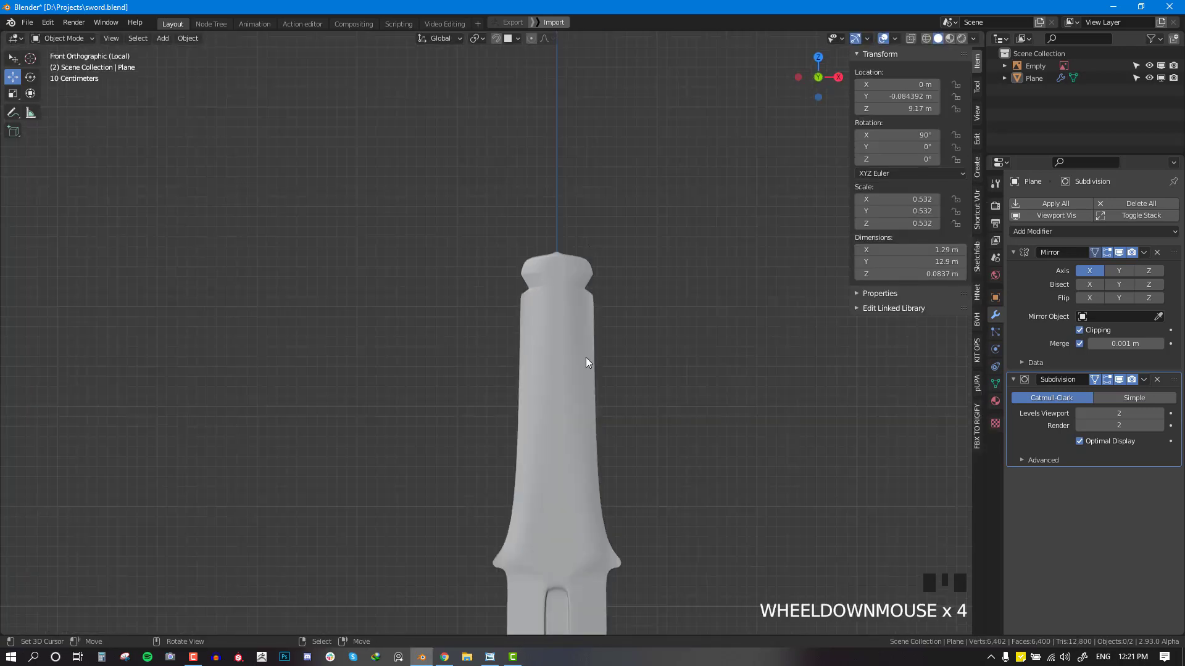
Step: Select the blade, enter Edit Mode at its pointed side flares, and turn off the Subdivision modifier's viewport display
right_click(569, 330)
scroll(558, 462, "down", 4)
middle_click_drag(558, 461, 538, 393, "shift")
key("Tab")
scroll(539, 393, "up", 4)
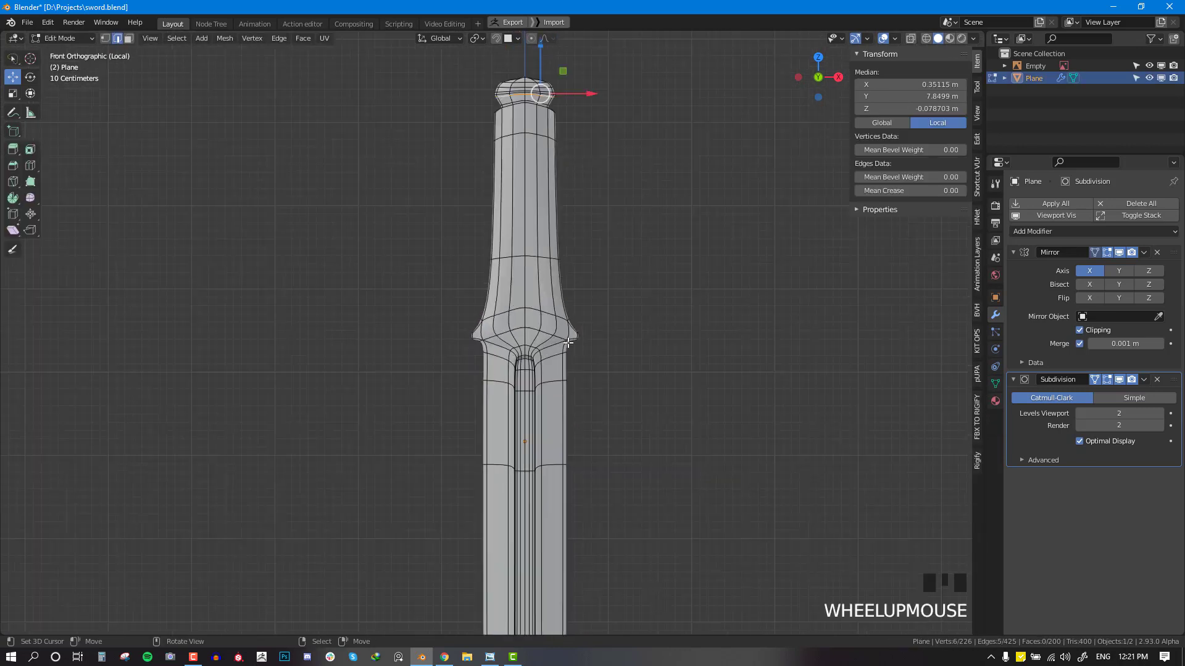
left_click(1102, 381)
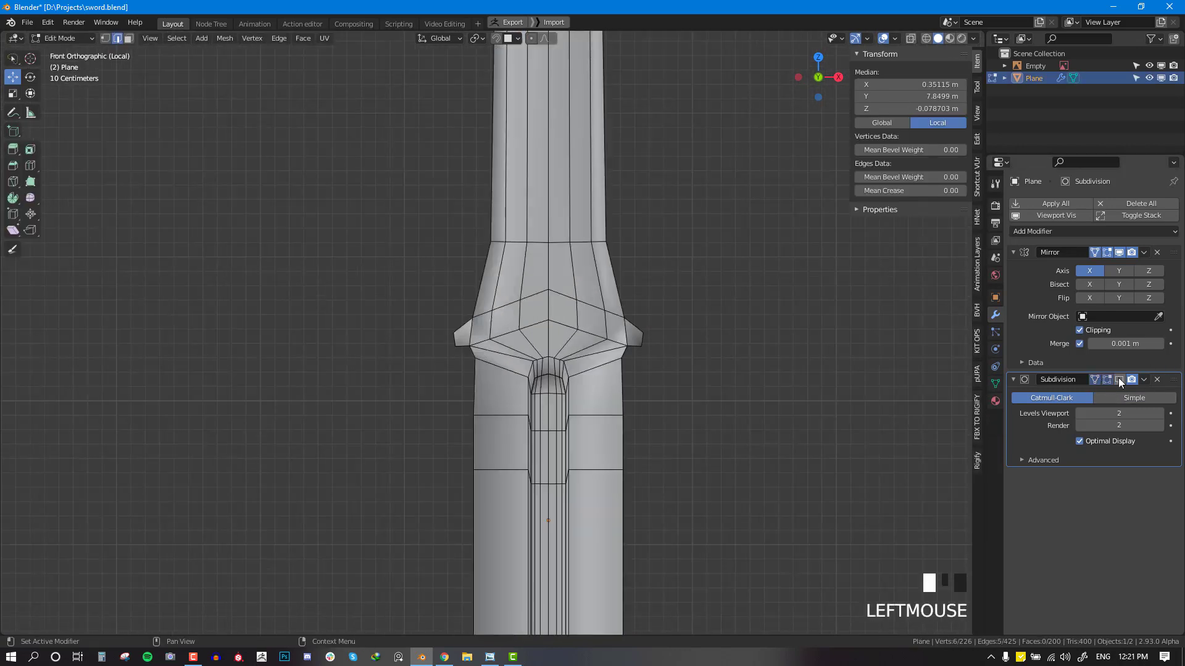
left_click(1102, 382)
left_click(1102, 381)
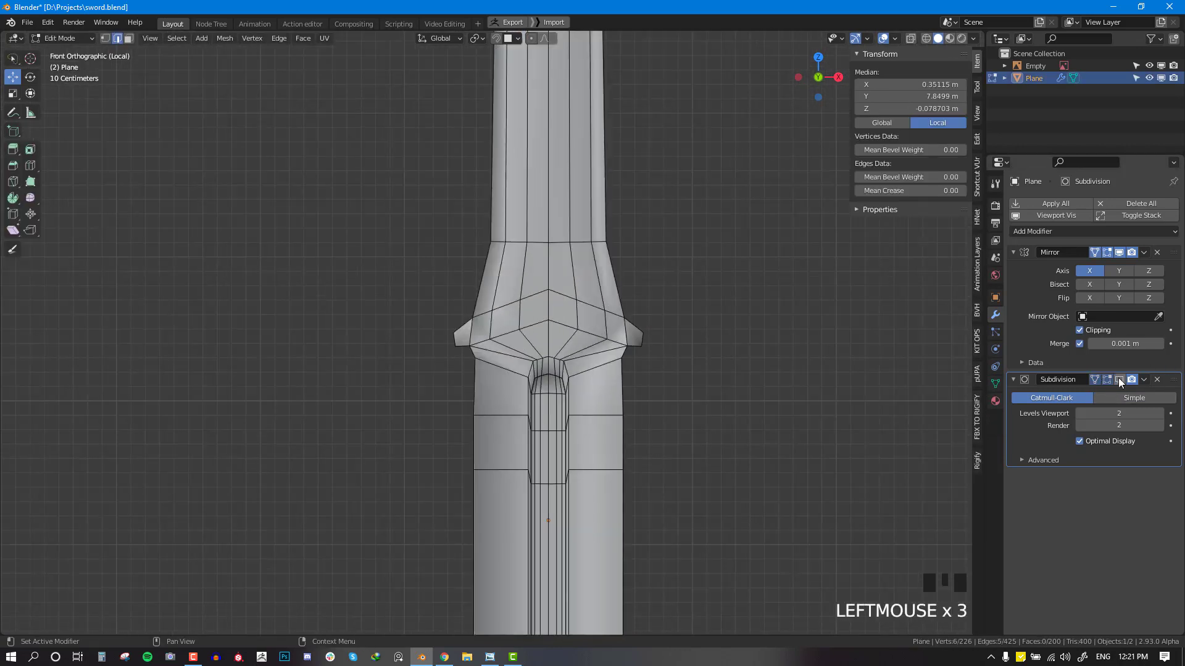
Step: Add two supporting edge loops close to the upper and lower corners of the blade's pointed side flares
key("ctrl+r")
left_click(644, 337)
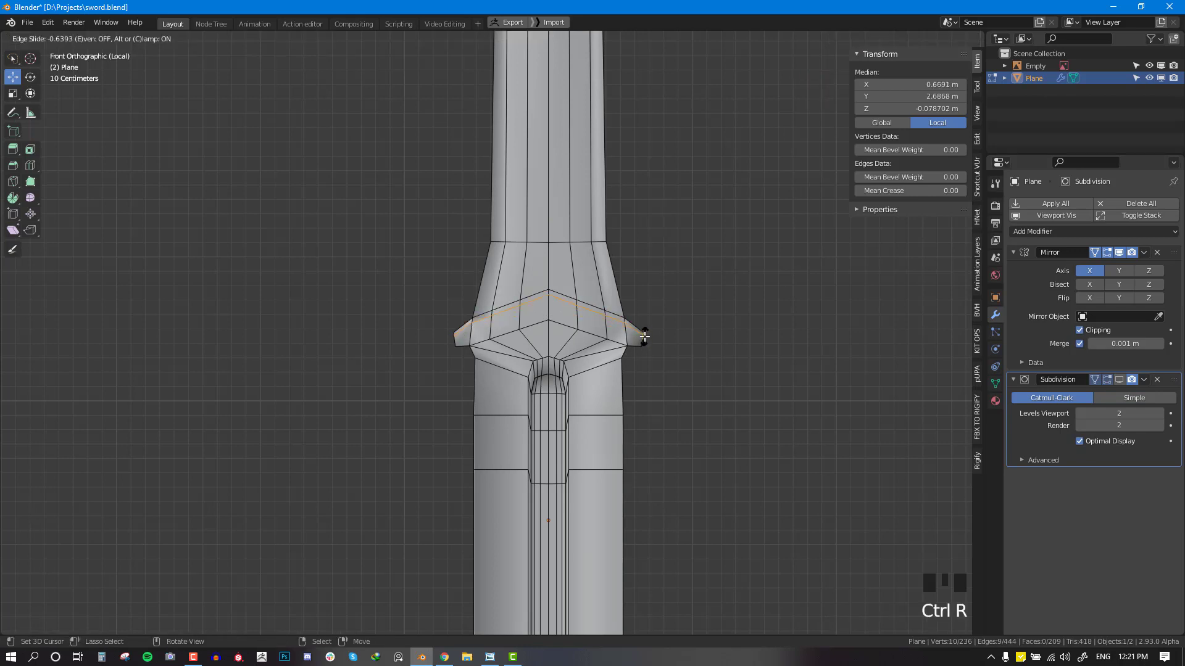
left_click(644, 336)
key("ctrl+r")
left_click(635, 340)
left_click(636, 341)
Step: Turn on the Subdivision modifier's viewport display in Object Mode, check the side flares, and deselect the blade
key("Tab")
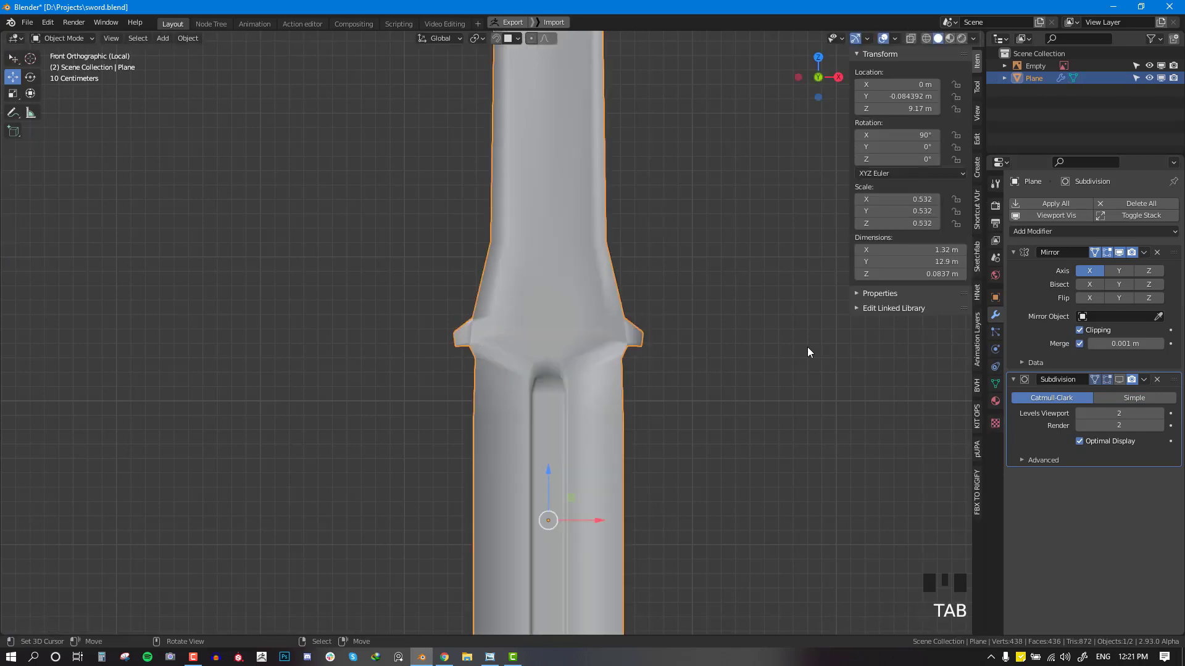
left_click(1118, 380)
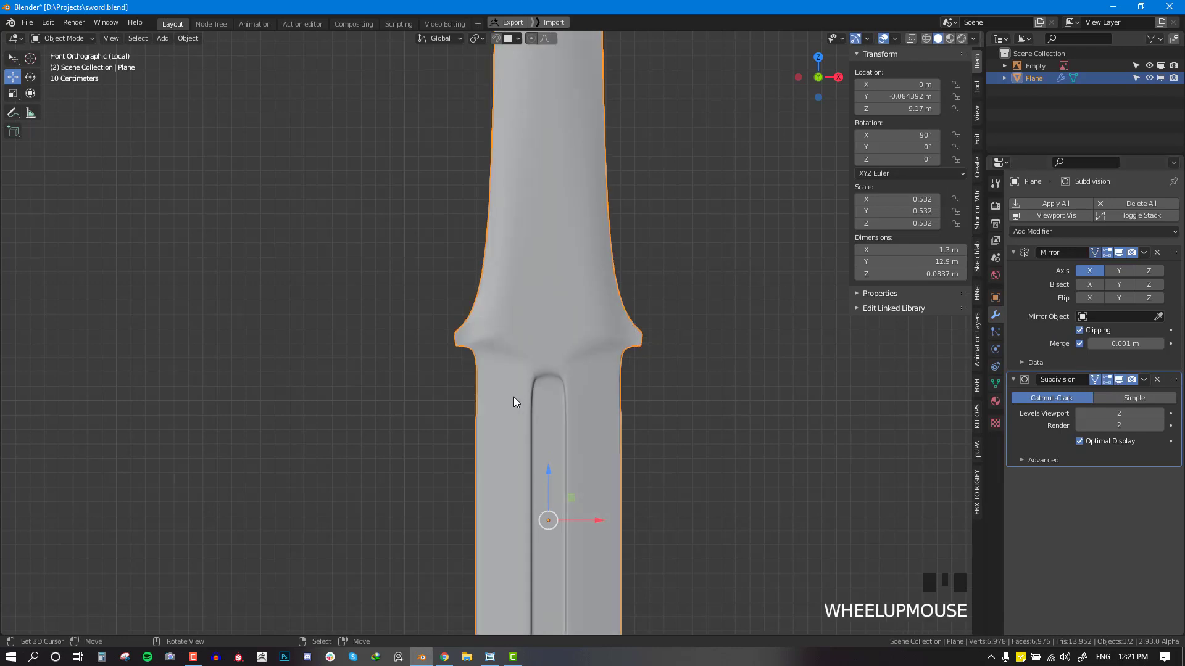
scroll(513, 401, "down", 2)
left_click(554, 403)
Step: Compare the blade's tip with the Subdivision modifier's viewport display off and on
scroll(558, 402, "down", 7)
middle_click_drag(558, 402, 528, 259, "shift")
scroll(529, 278, "up", 2)
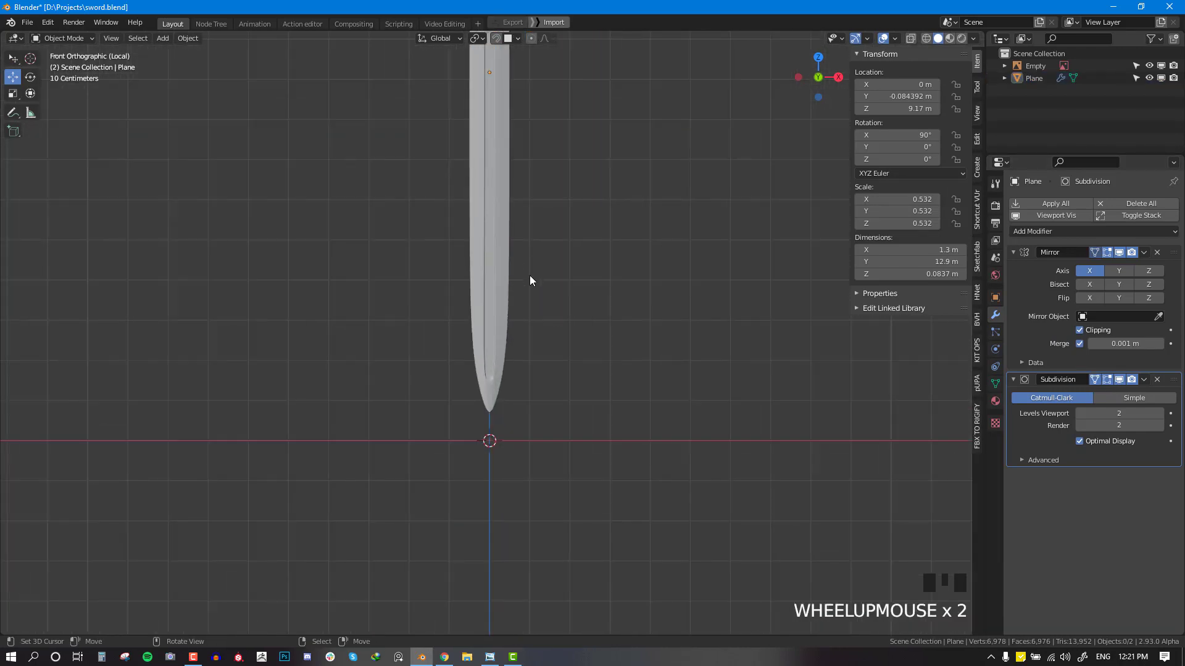
scroll(529, 279, "up", 2)
key("Tab")
key("Tab")
left_click(1118, 379)
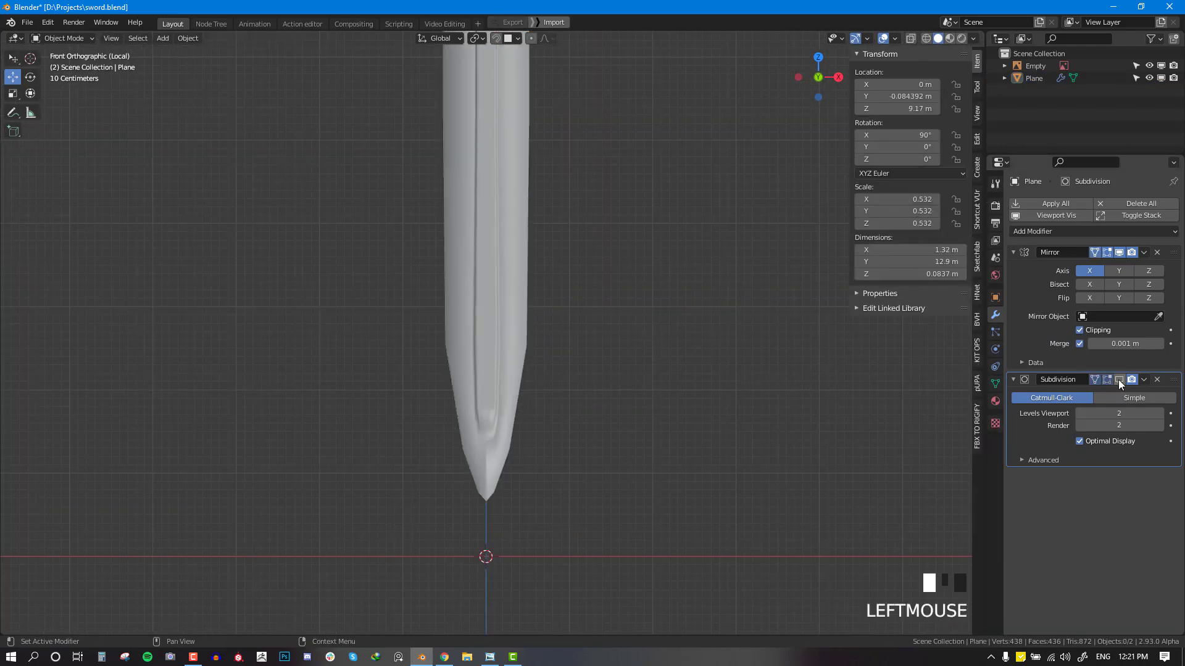
left_click(1118, 379)
left_click(1118, 380)
left_click(1118, 379)
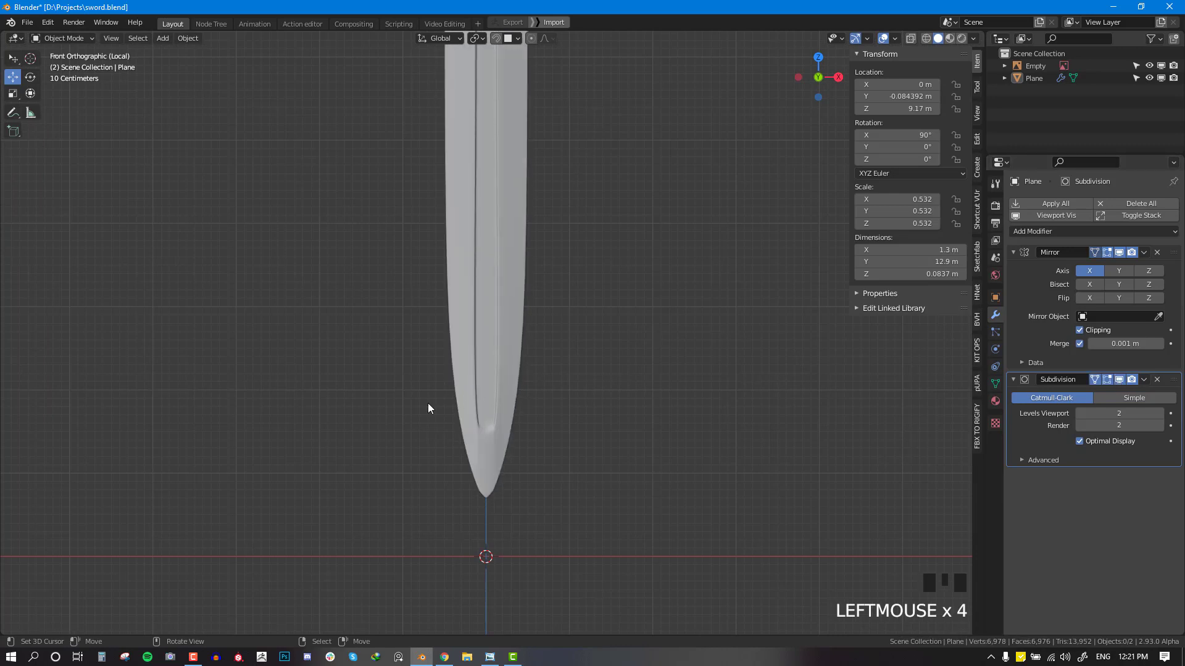
Step: Select the blade, exit Local View to show the reference image, return to the front view, and deselect everything
middle_click_drag(428, 409, 534, 251)
scroll(483, 230, "down", 7)
scroll(486, 346, "up", 3)
key("KP_1")
right_click(505, 236)
key("KP_Divide")
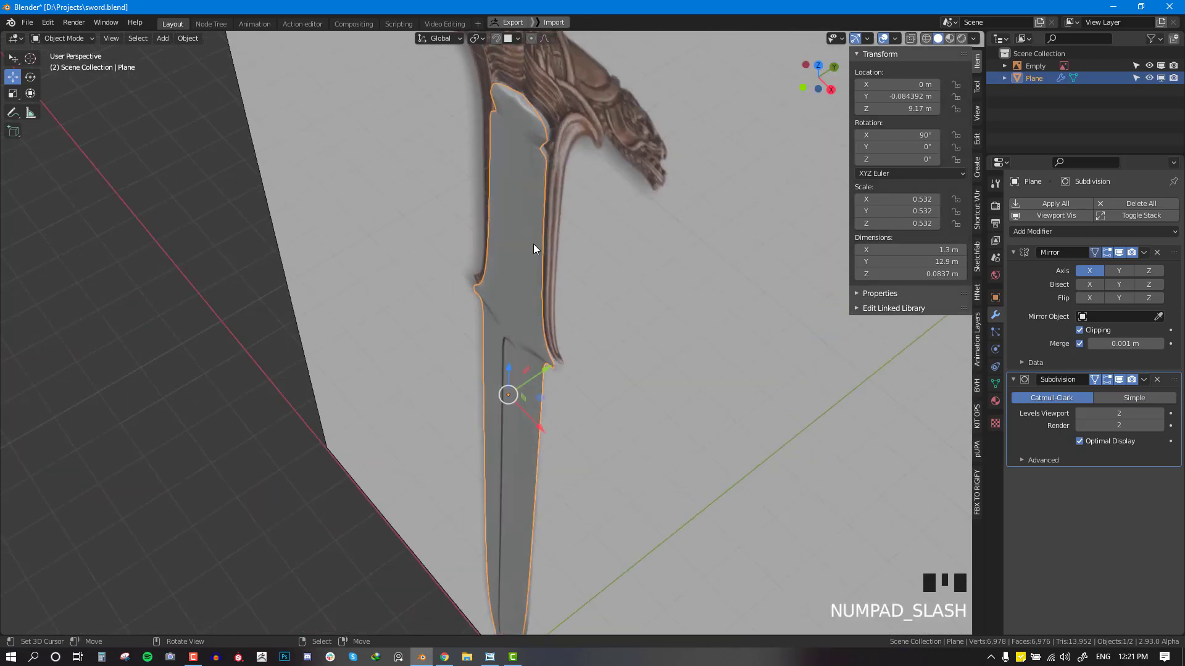
key("KP_1")
key("KP_1")
key("alt+a")
key("alt+a")
Step: Examine the guard, its animal heads, and the long side prongs in the reference image around the blade
left_click_drag(557, 203, 540, 190, "shift")
middle_click_drag(558, 204, 538, 237, "shift")
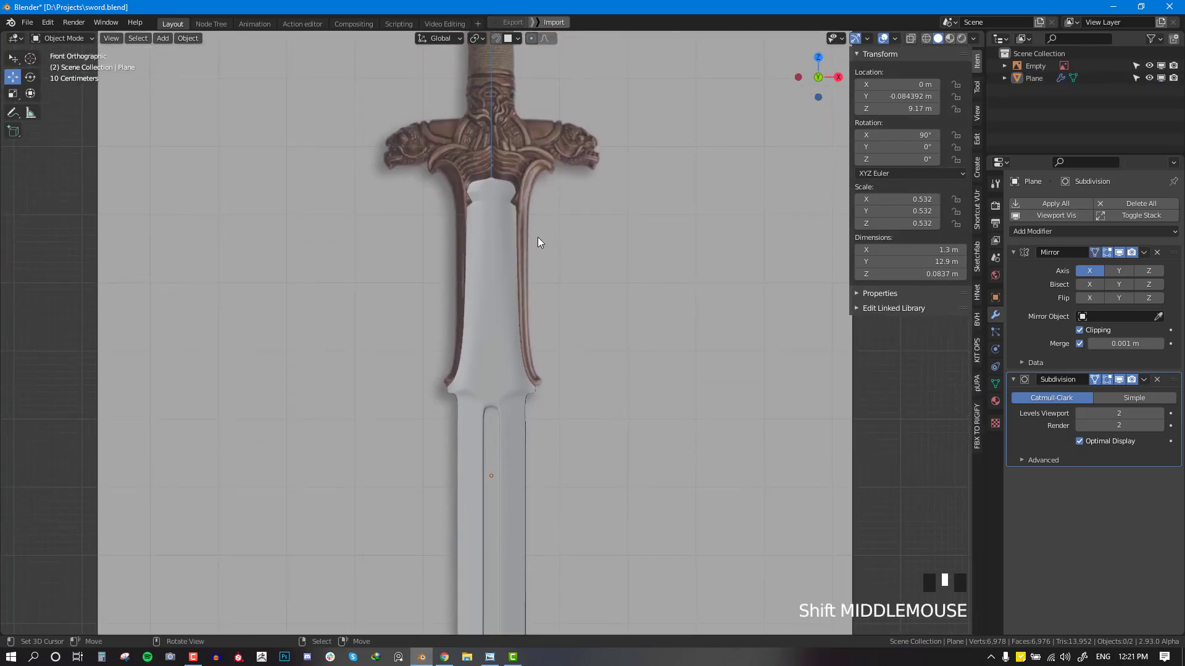
scroll(527, 167, "up", 2)
middle_click_drag(527, 167, 505, 150, "shift")
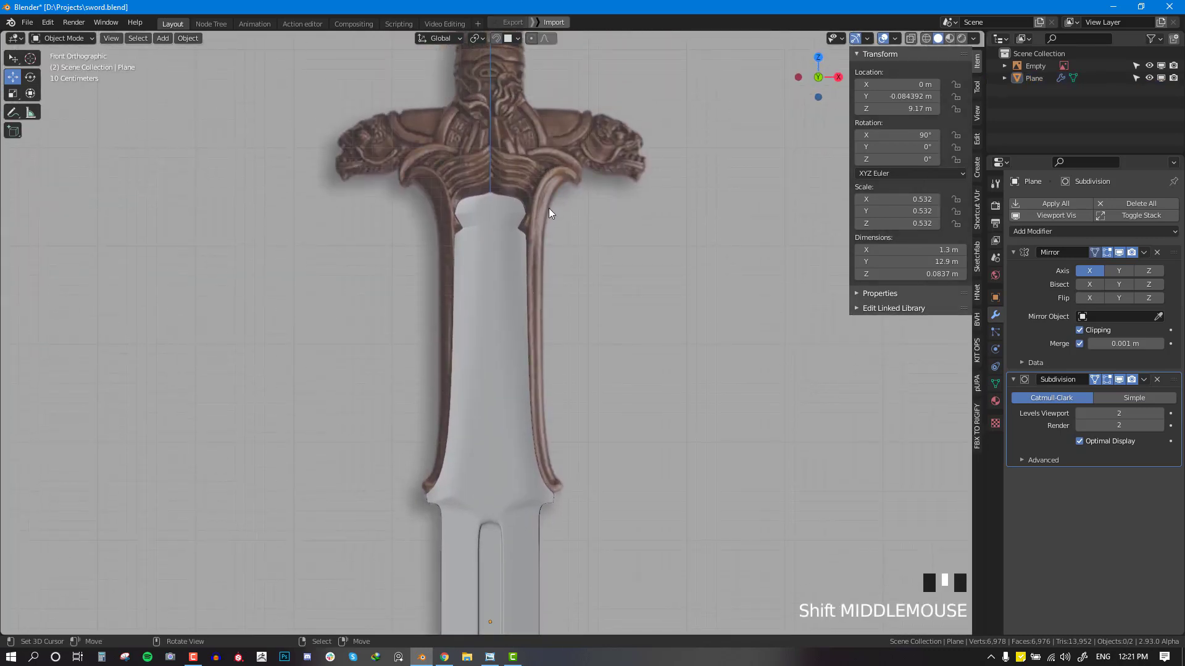
scroll(547, 338, "down", 4)
scroll(521, 323, "up", 1)
middle_click_drag(521, 323, 560, 331, "shift")
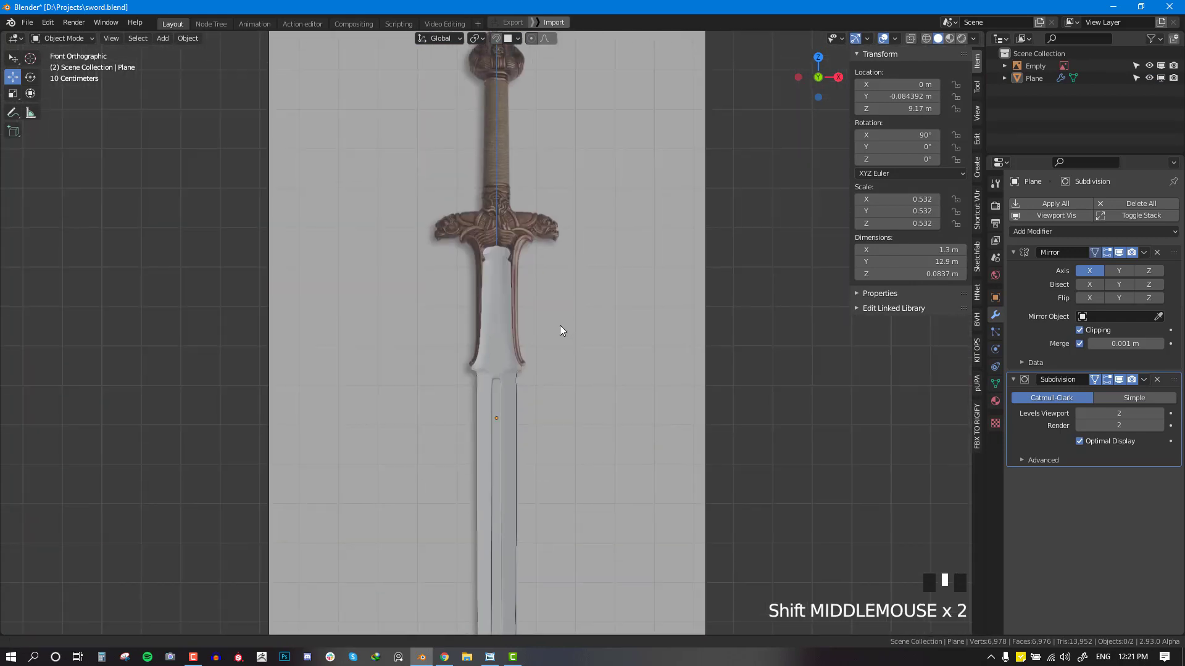
scroll(560, 250, "up", 3)
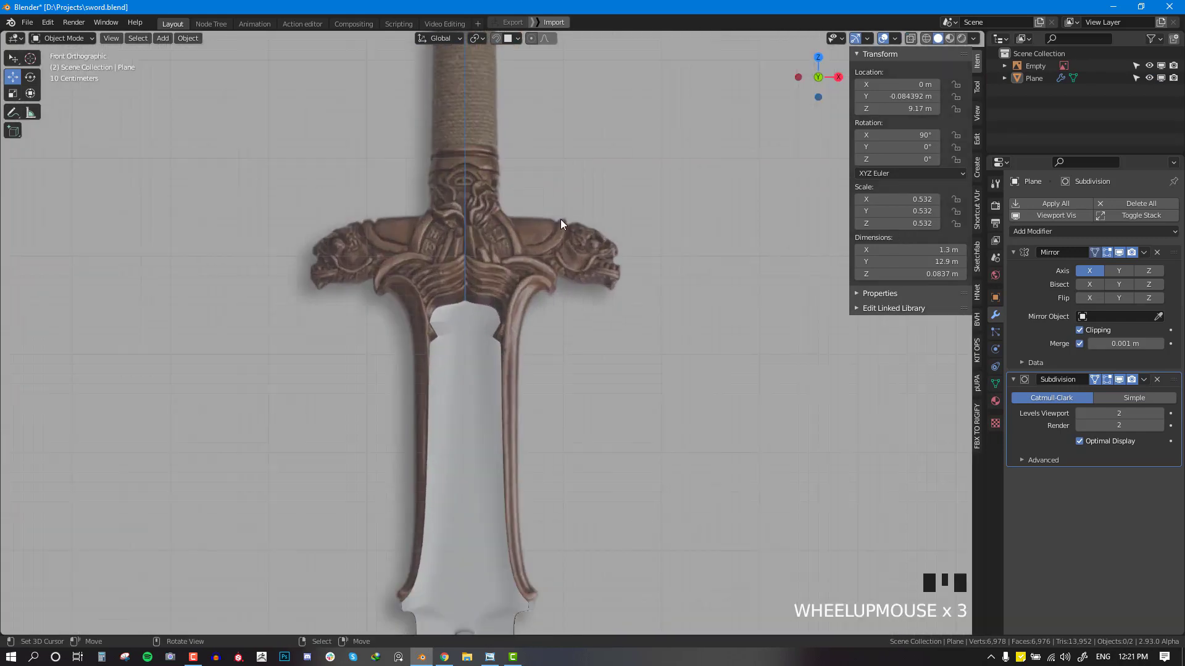
scroll(625, 272, "up", 1)
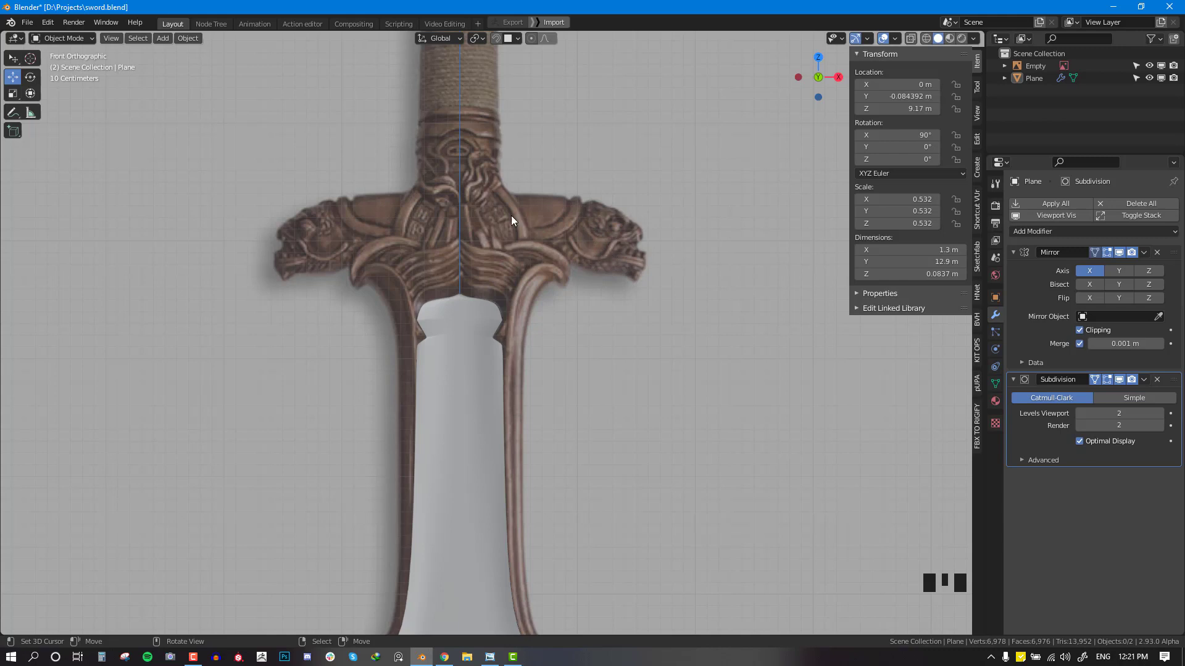
scroll(619, 265, "down", 1)
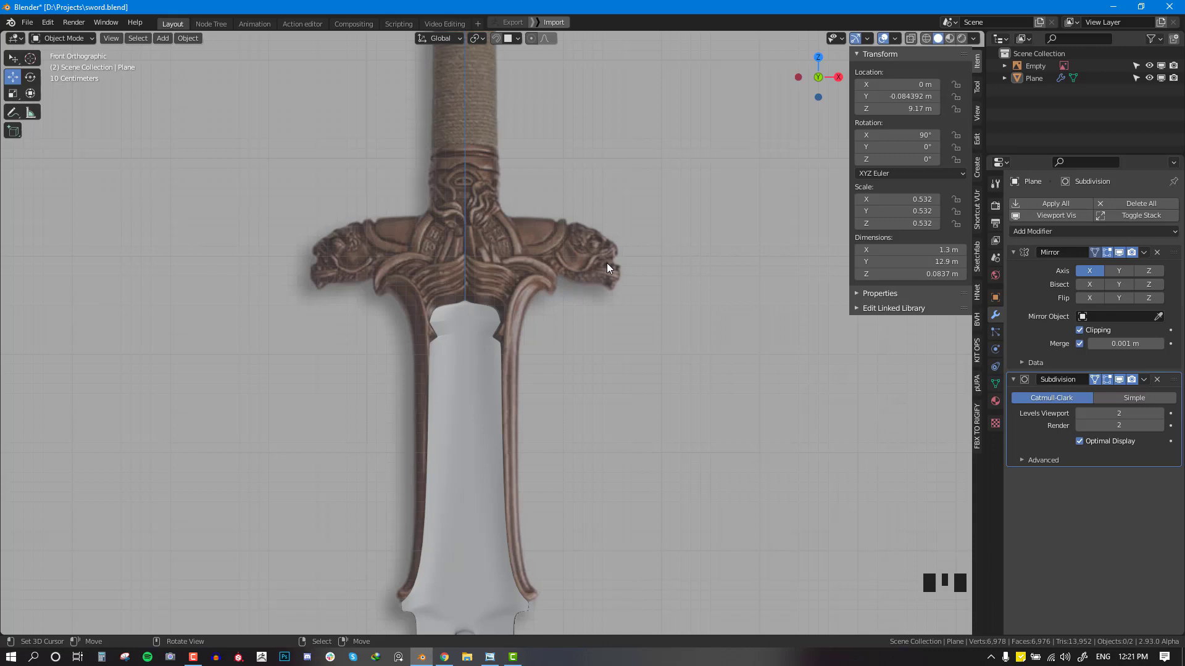
scroll(590, 271, "down", 1)
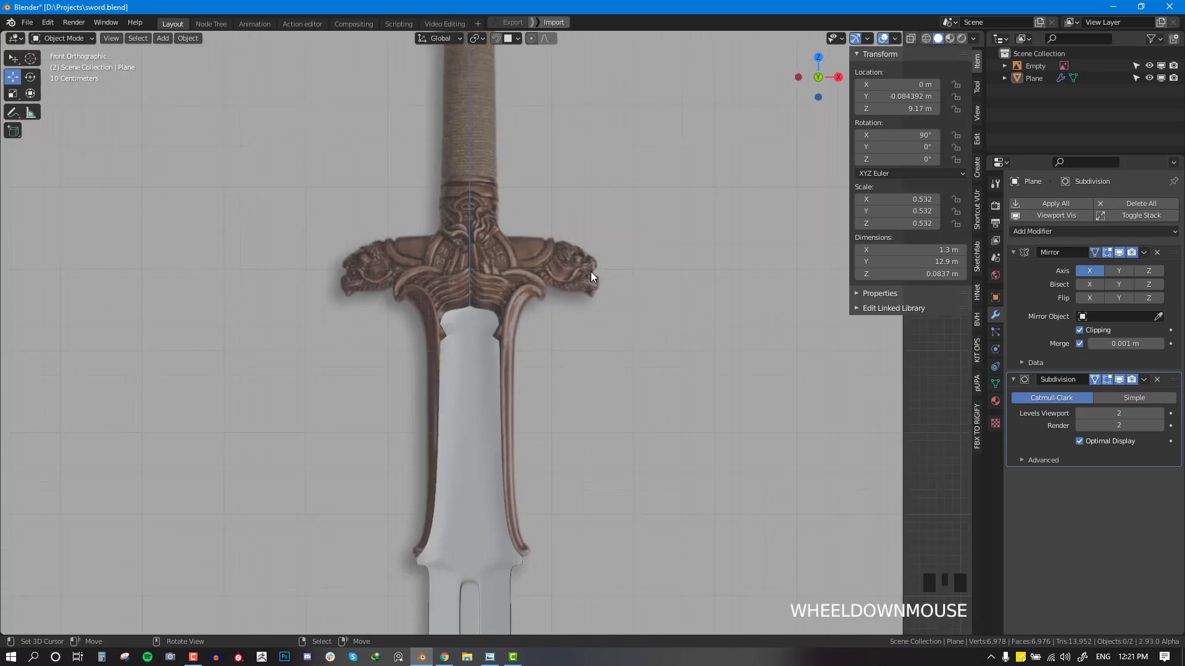
scroll(564, 297, "up", 3)
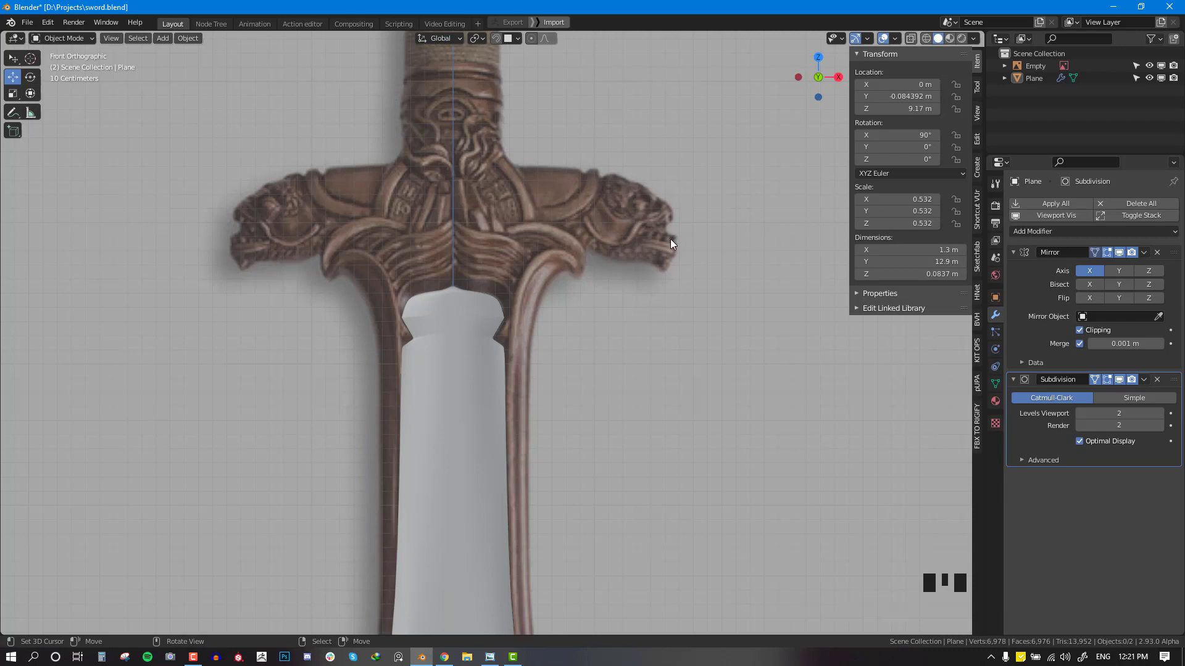
scroll(528, 316, "down", 2)
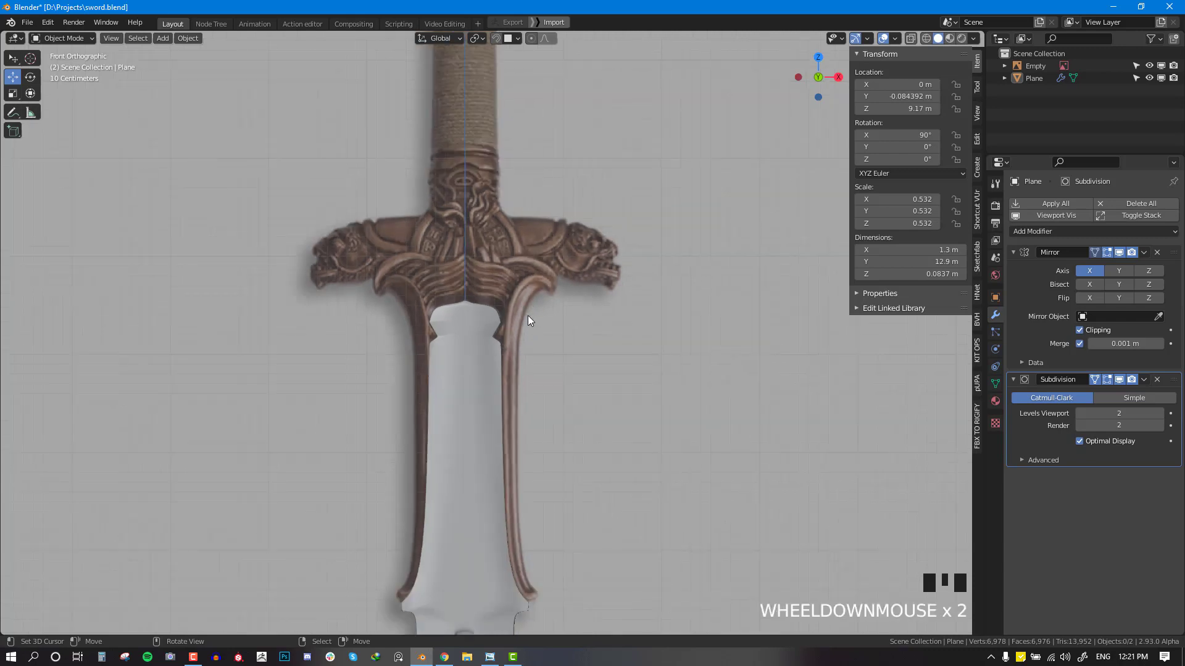
middle_click_drag(527, 316, 424, 186, "shift")
key("alt+a")
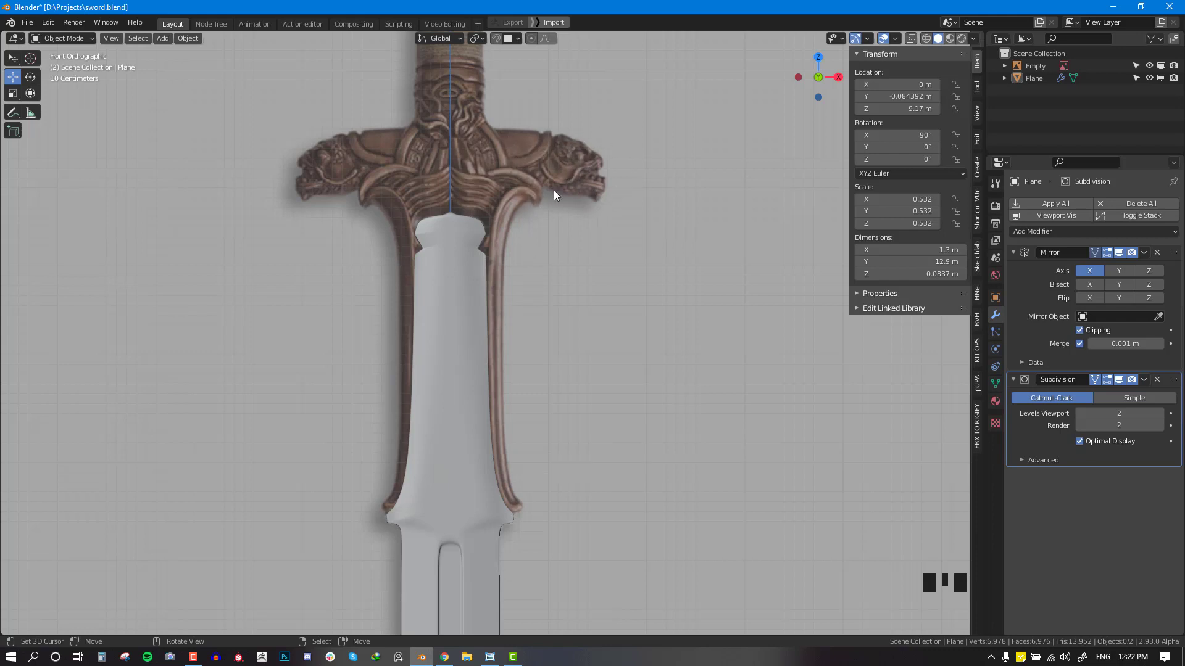
scroll(554, 195, "down", 1)
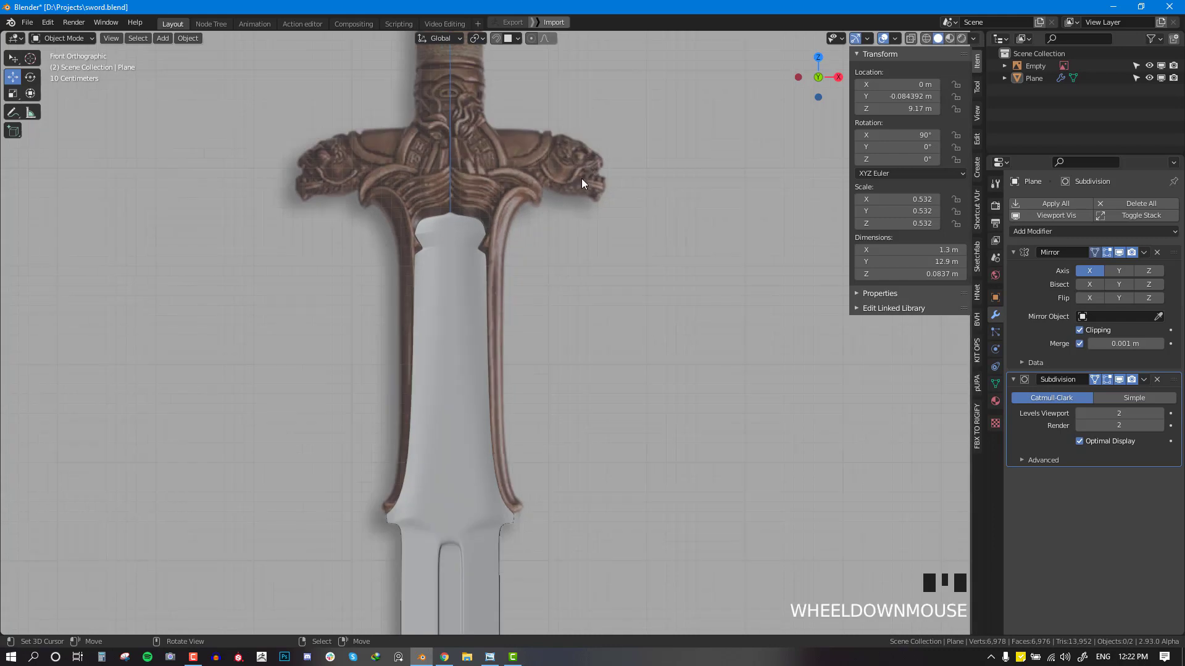
Step: Deselect everything in the reference, return to Object Mode, and place the 3D cursor on the guard prong at the blade's right side
middle_click_drag(569, 188, 567, 195, "shift")
key("alt+a")
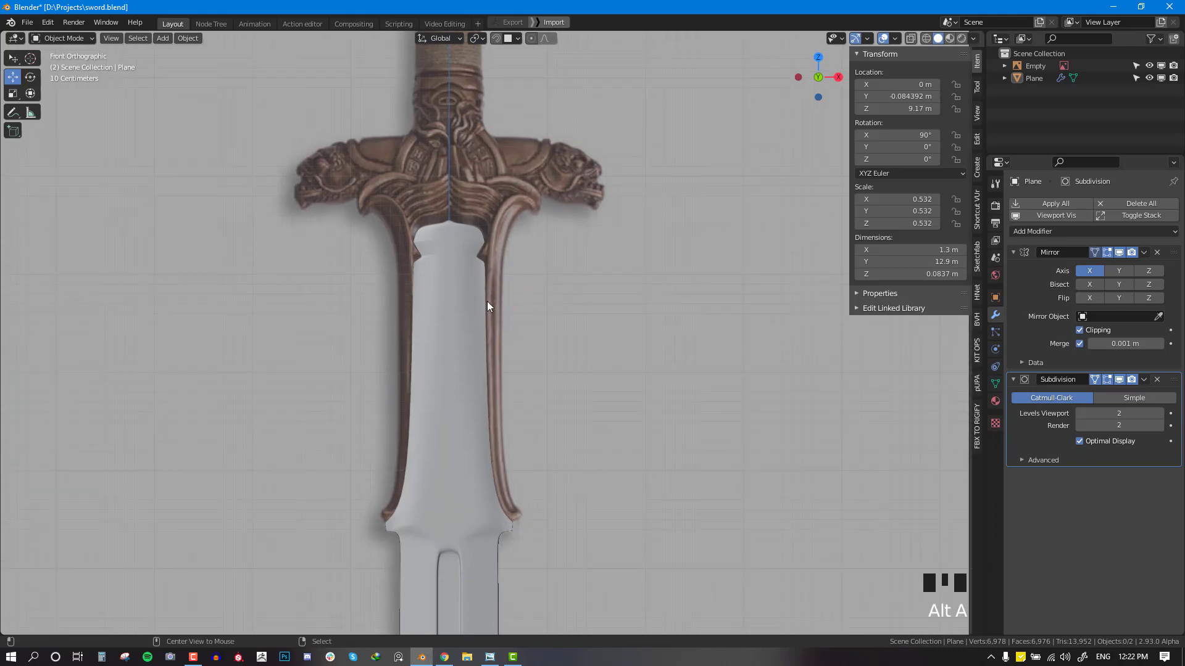
right_click(470, 305)
key("Tab")
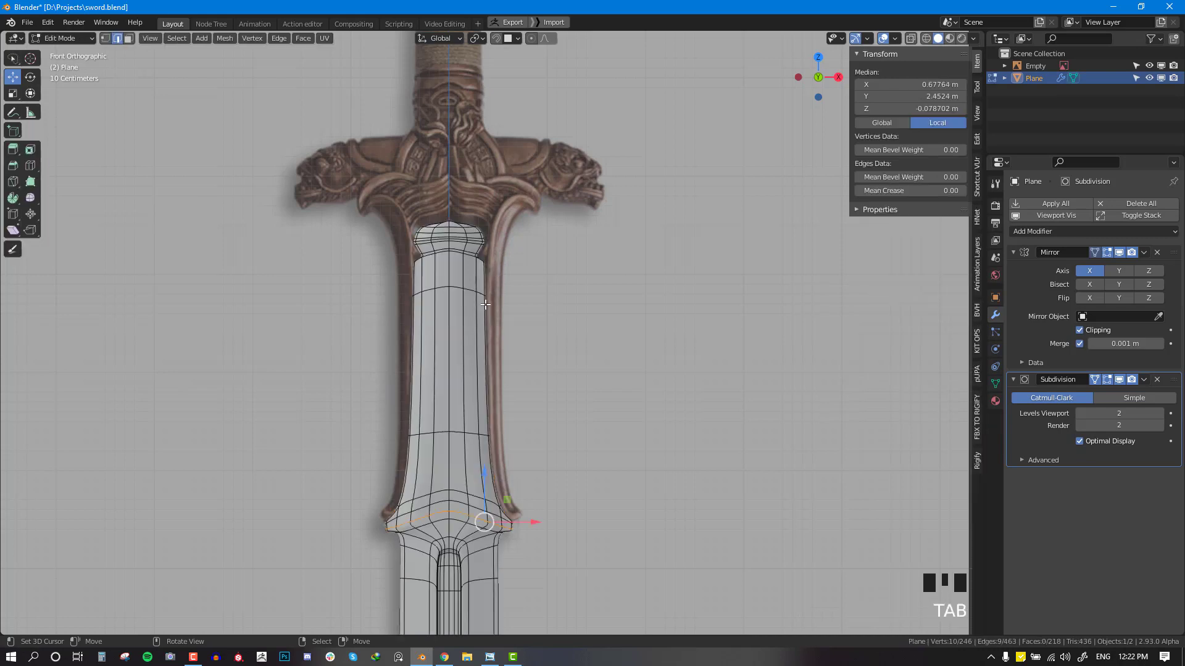
key("Tab")
left_click(496, 293)
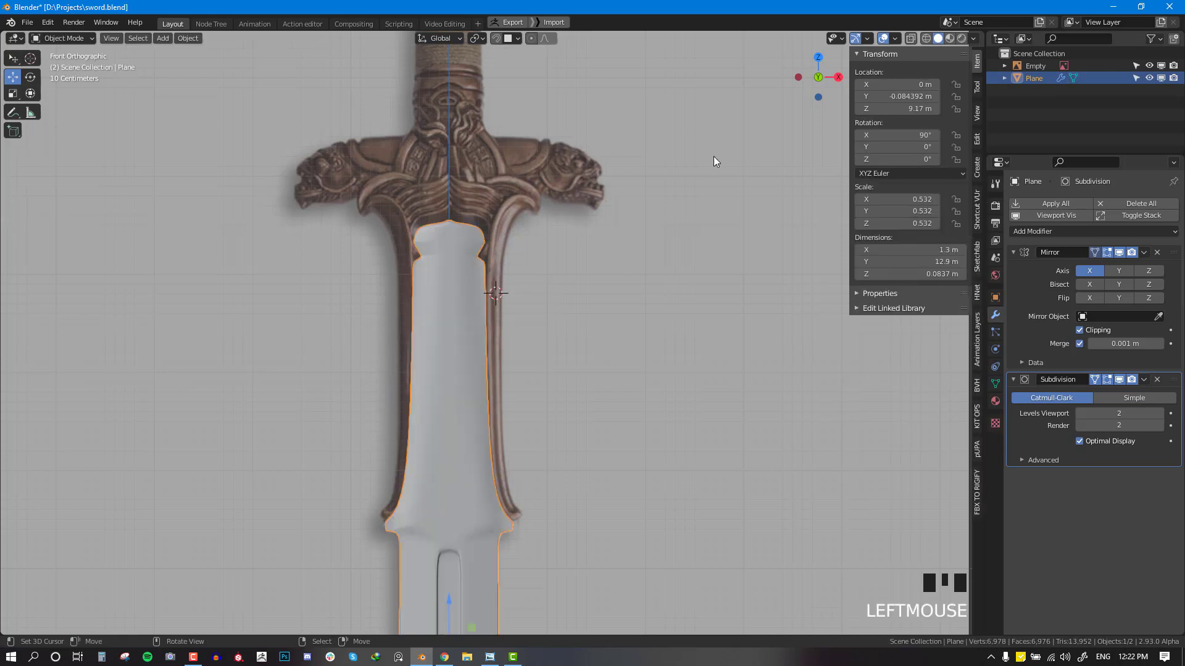
Step: Add a mesh plane at the 3D cursor and rotate it 90 degrees about X to face the front
key("shift+a")
mouse_move(675, 47)
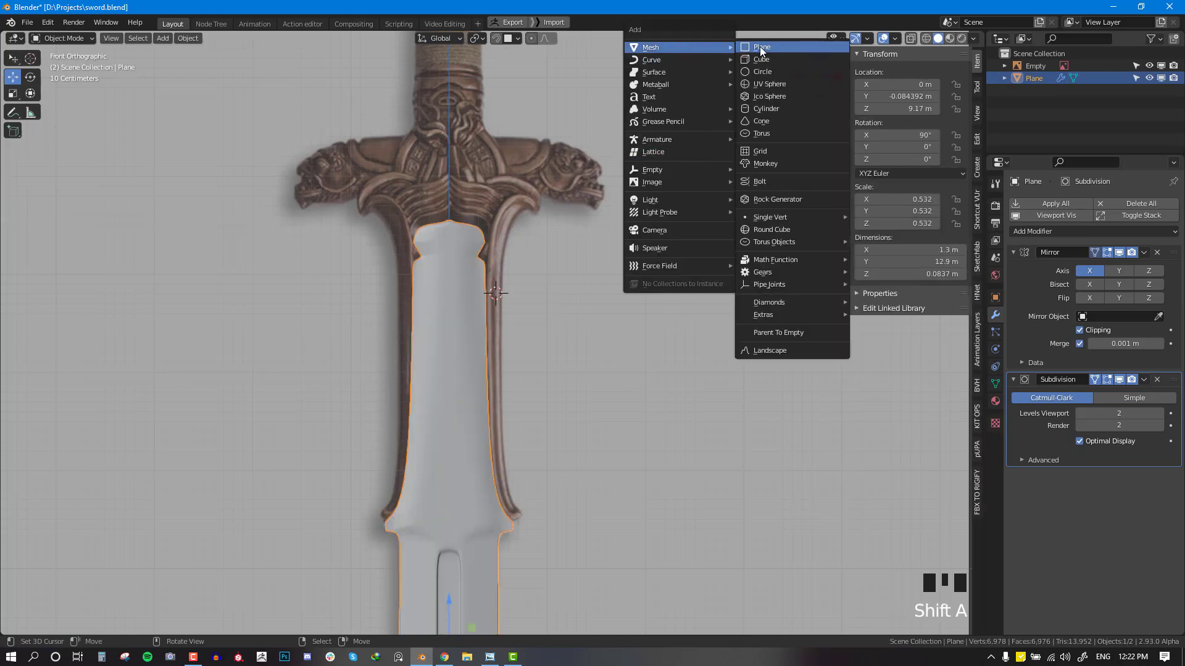
left_click(760, 47)
key("r")
key("x")
key("9")
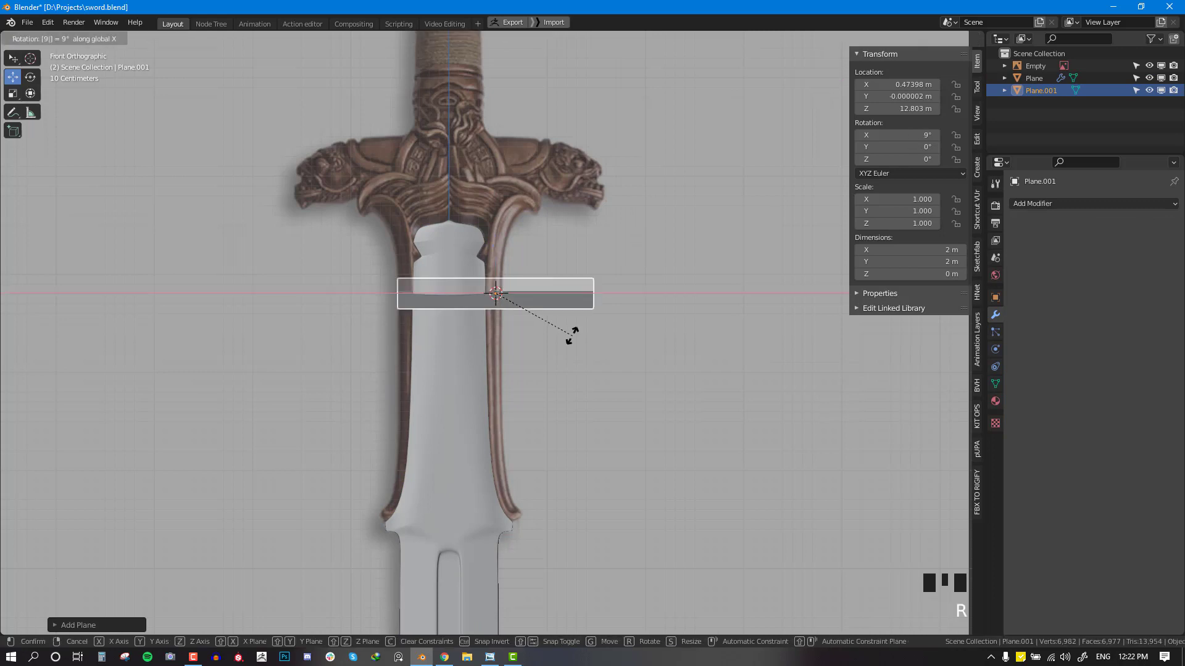
key("0")
key("Return")
Step: Scale the plane to about 0.075 and align it over the prong's width in the reference
key("s")
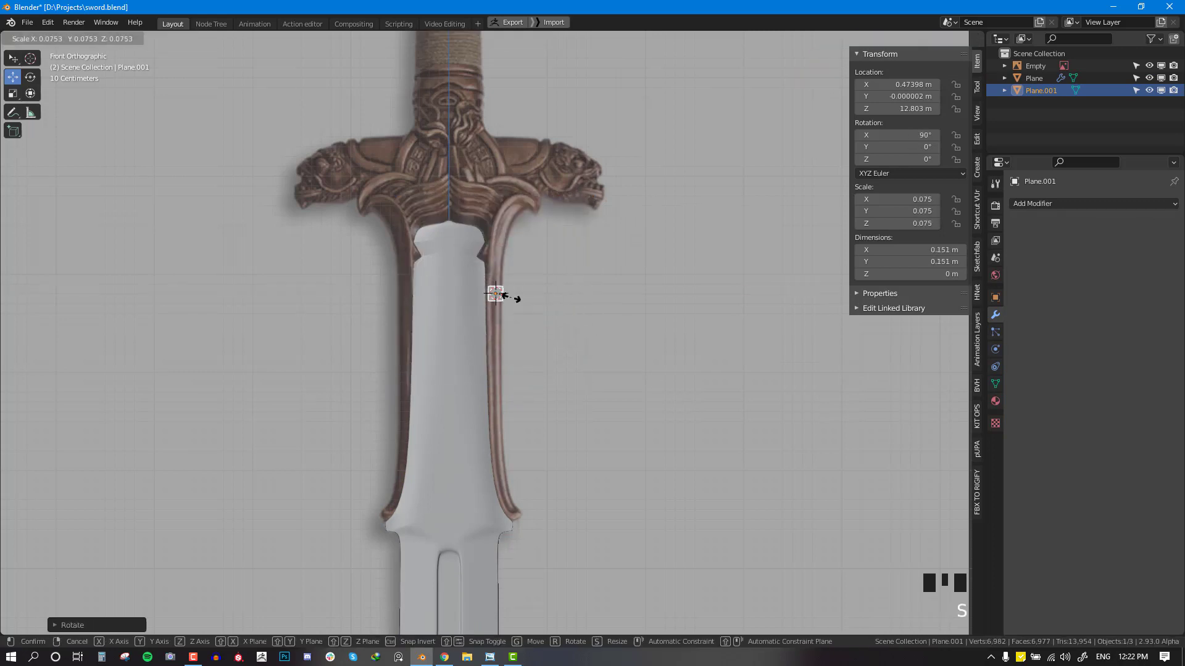
left_click(512, 298)
scroll(524, 290, "up", 3)
key("g")
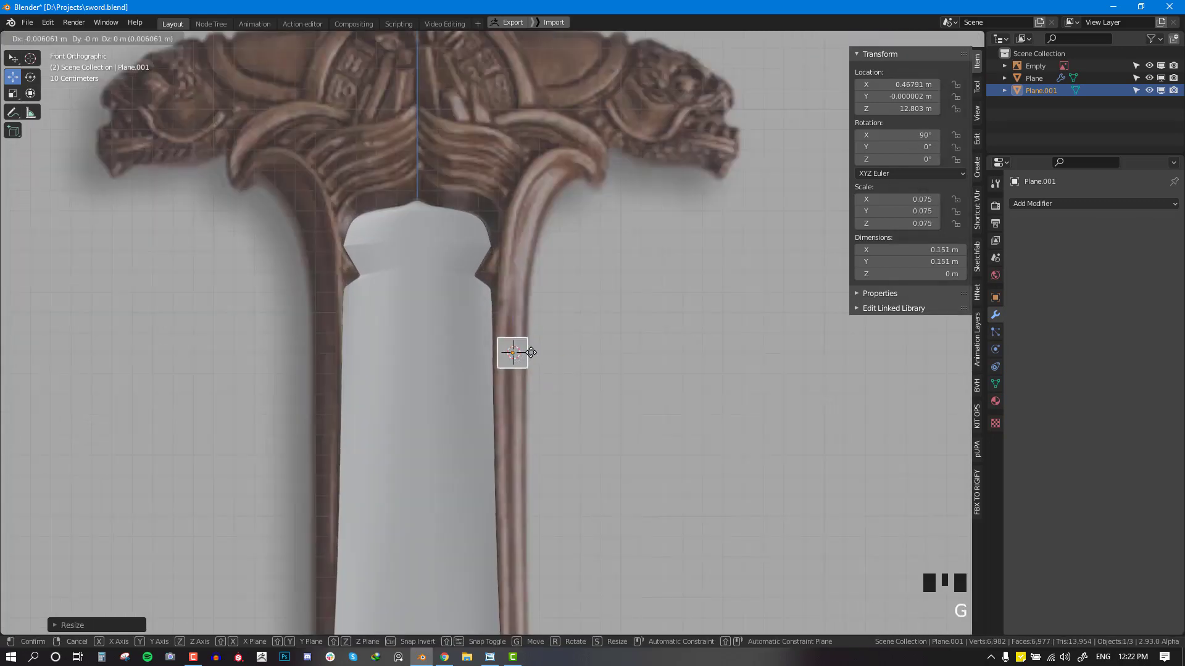
left_click(531, 352)
Step: In Edit Mode, halve the plane's width by moving its right edge inward, and shift it onto the prong's inner edge
key("Tab")
key("alt+KP_1")
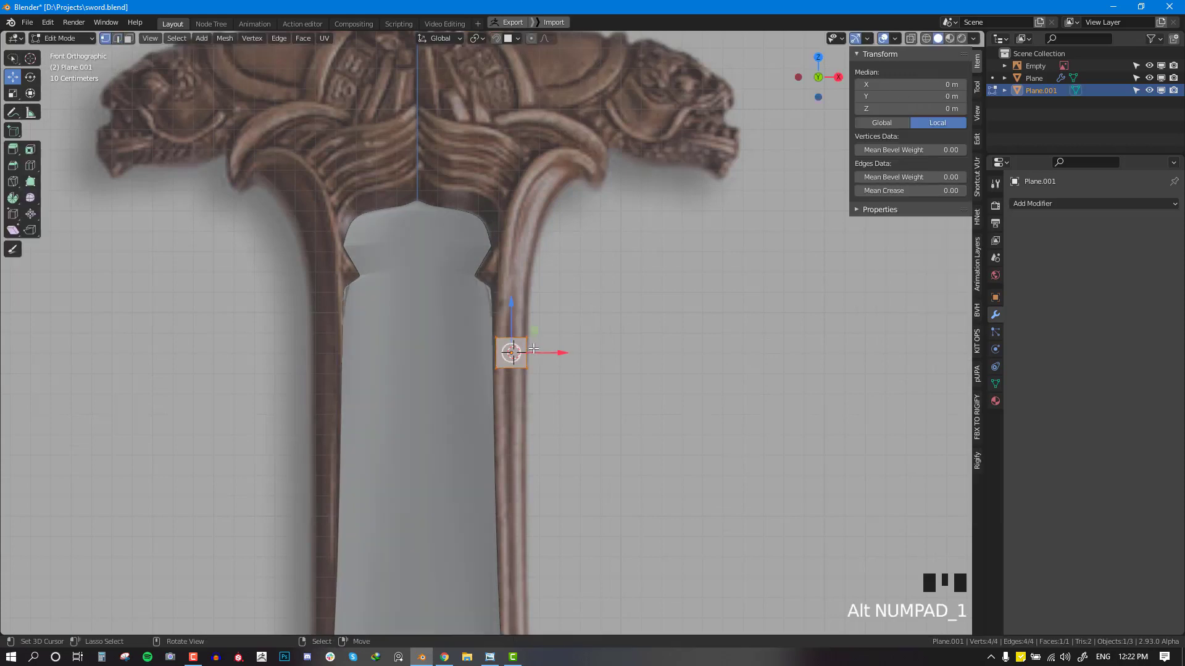
key("alt+a")
right_click(525, 351, "alt")
left_click_drag(547, 352, 519, 355)
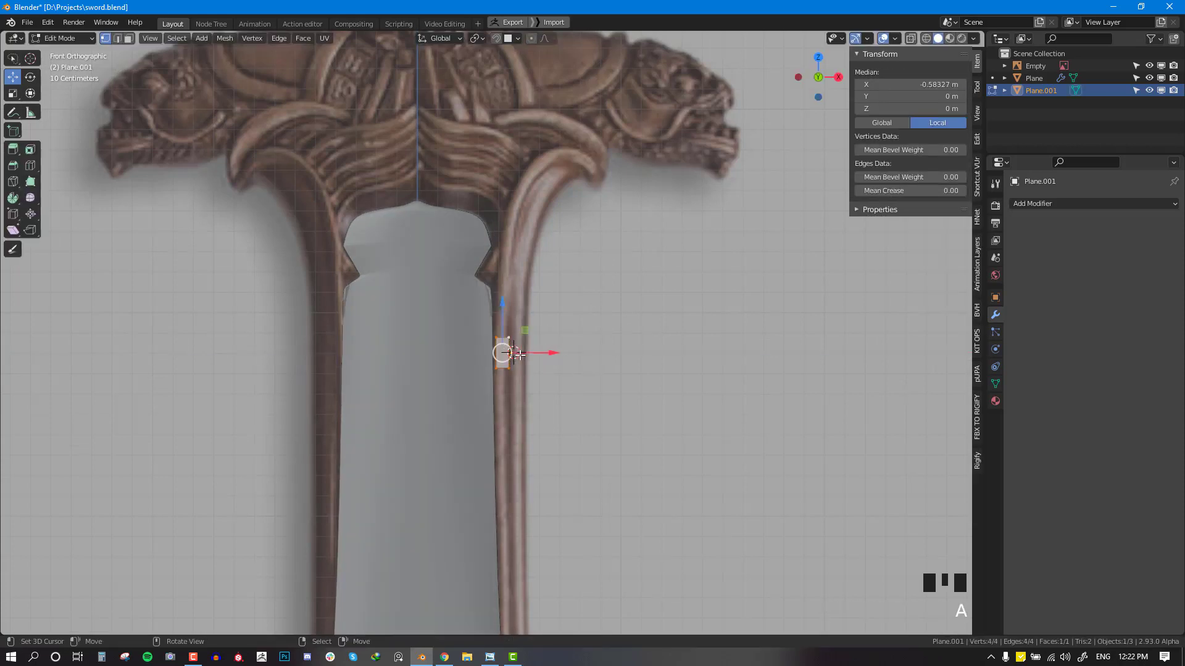
key("g")
left_click(516, 354)
Step: Extrude the plane's top edge upward in three segments along the prong, rotating the edge to follow the start of the hook
right_click(502, 337)
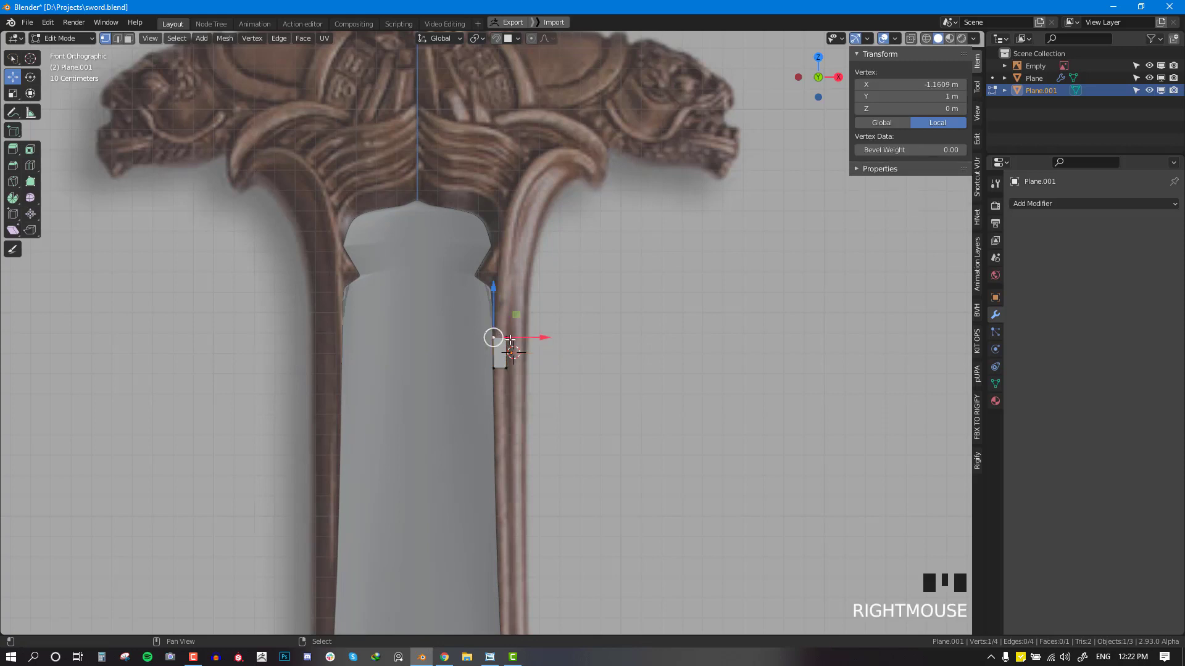
key("e")
left_click(514, 269)
key("e")
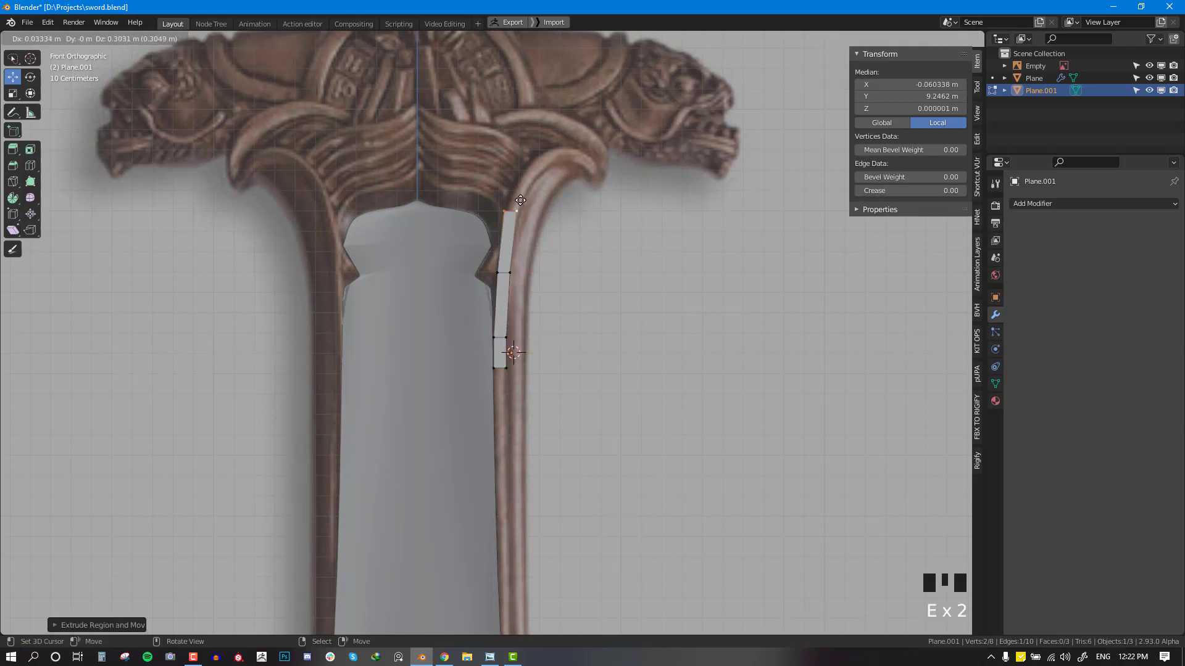
left_click(522, 207)
key("r")
left_click(543, 214)
key("e")
left_click(565, 164)
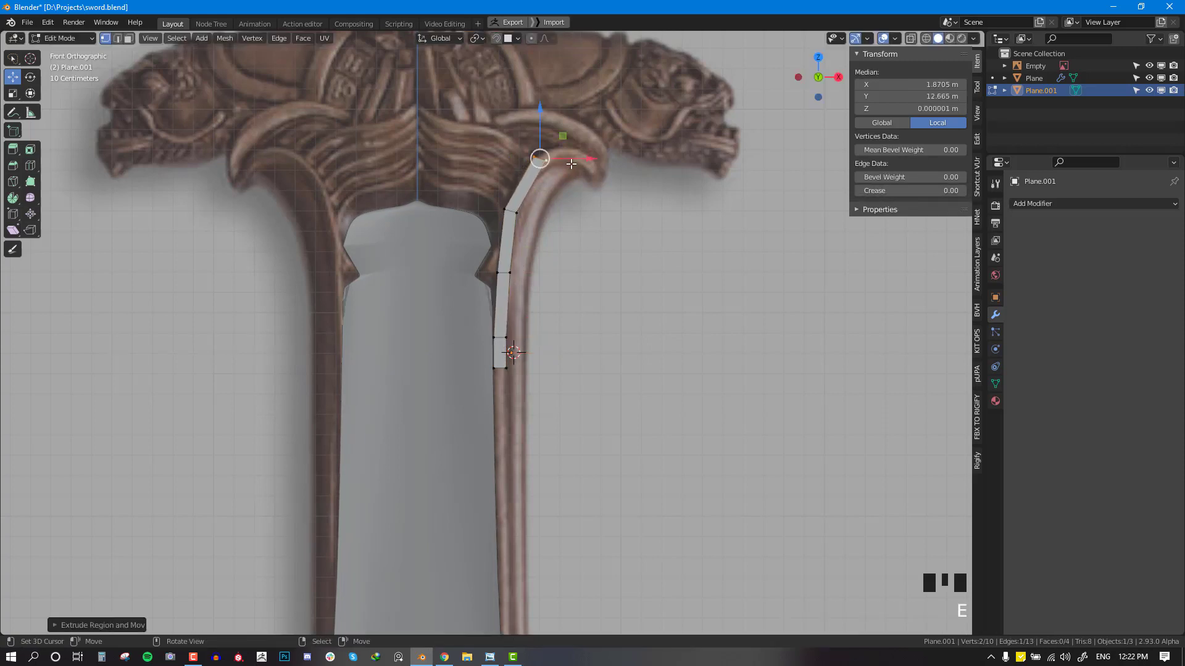
Step: Adjust the end edge and extrude two more rotated segments over the hook's bend down to its tip
key("g")
left_click(564, 182)
key("e")
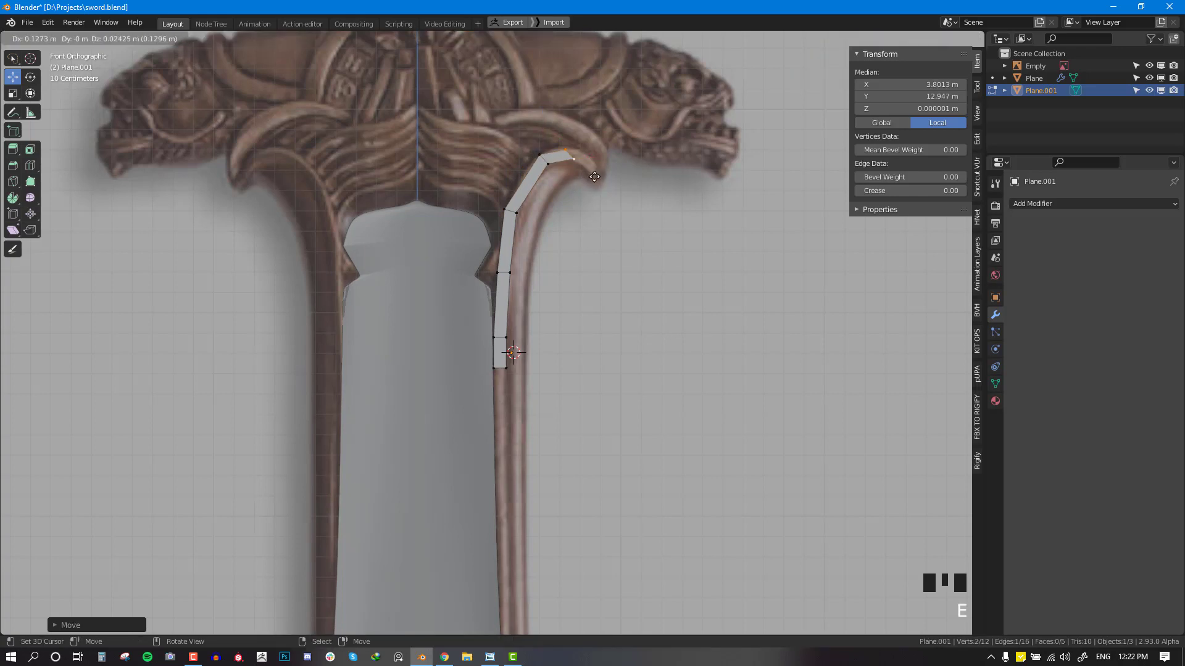
left_click(594, 177)
key("r")
left_click(602, 195)
key("e")
left_click(602, 200)
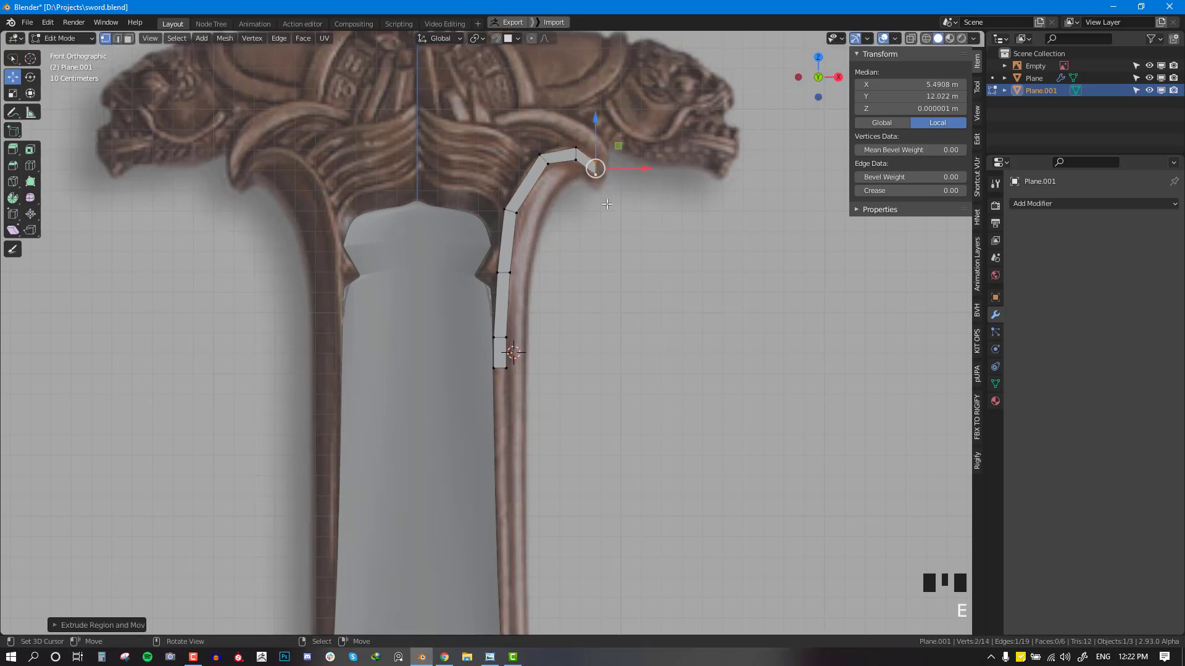
Step: Leave Edit Mode and examine the new prong strip against the blade and reference from an angle and from the front
scroll(587, 212, "down", 2)
mouse_move(587, 212)
middle_mouse_down()
mouse_move(518, 281)
mouse_move(574, 223)
middle_mouse_up()
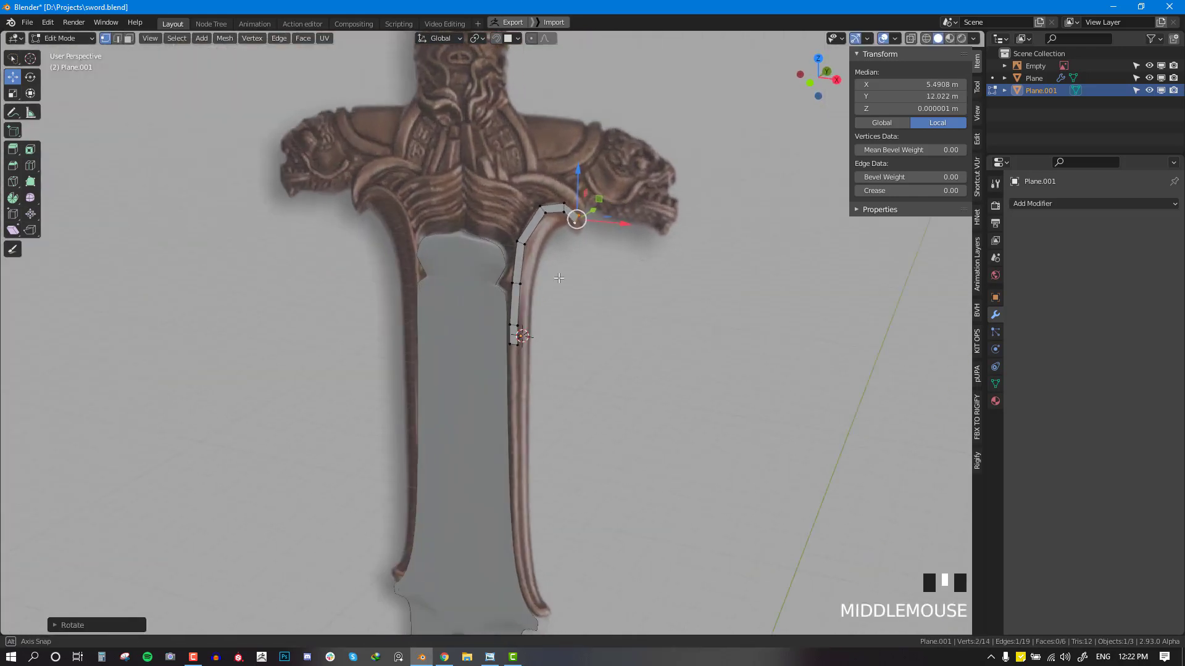
key("KP_1")
key("Tab")
scroll(571, 275, "down", 2)
middle_click_drag(571, 275, 639, 227)
scroll(509, 338, "down", 1)
scroll(550, 310, "up", 3)
scroll(501, 293, "up", 2)
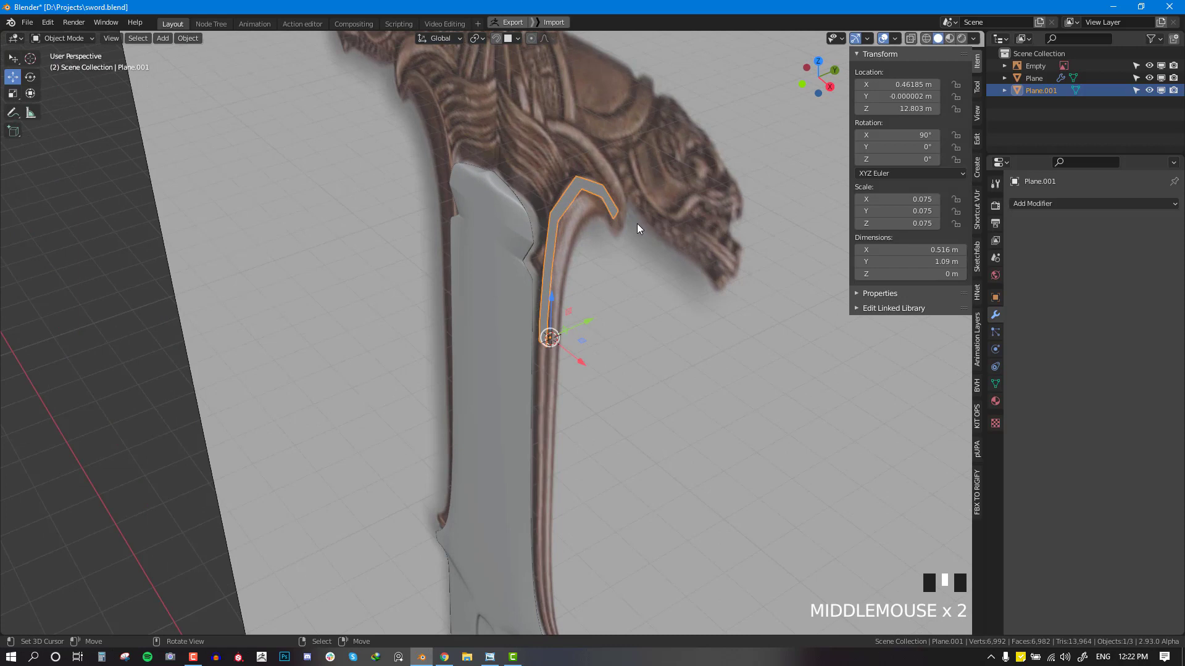
key("KP_1")
Step: Select the blade and snap the 3D cursor to its origin
scroll(619, 346, "down", 7)
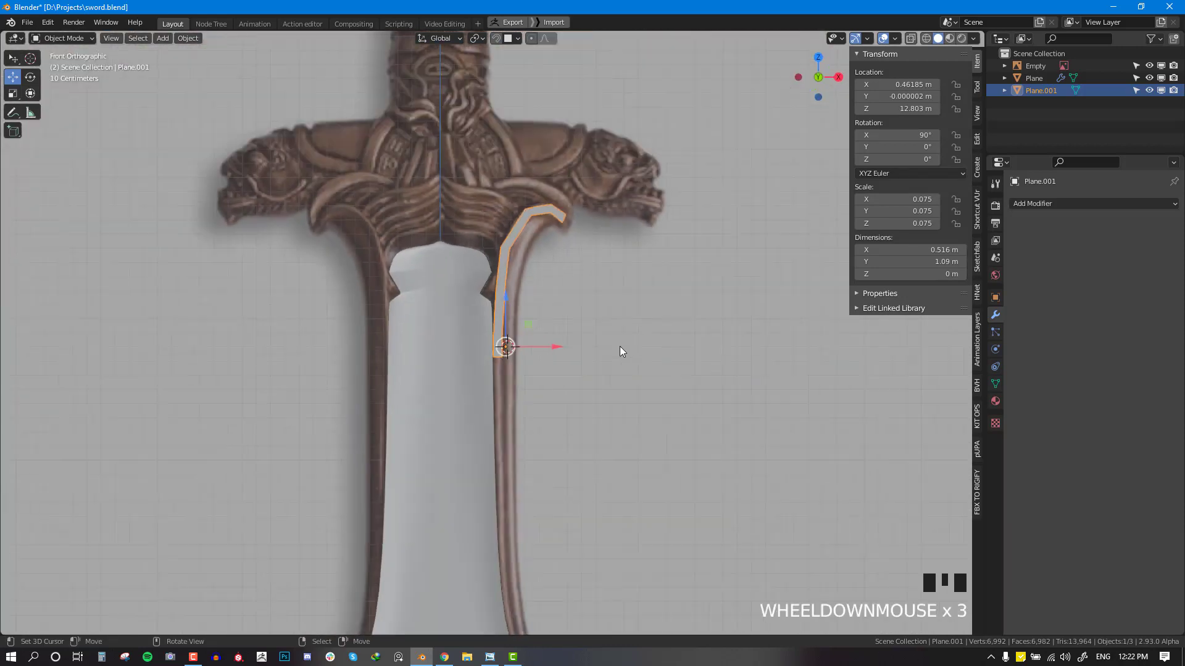
middle_click_drag(481, 465, 428, 258, "shift")
right_click(471, 224)
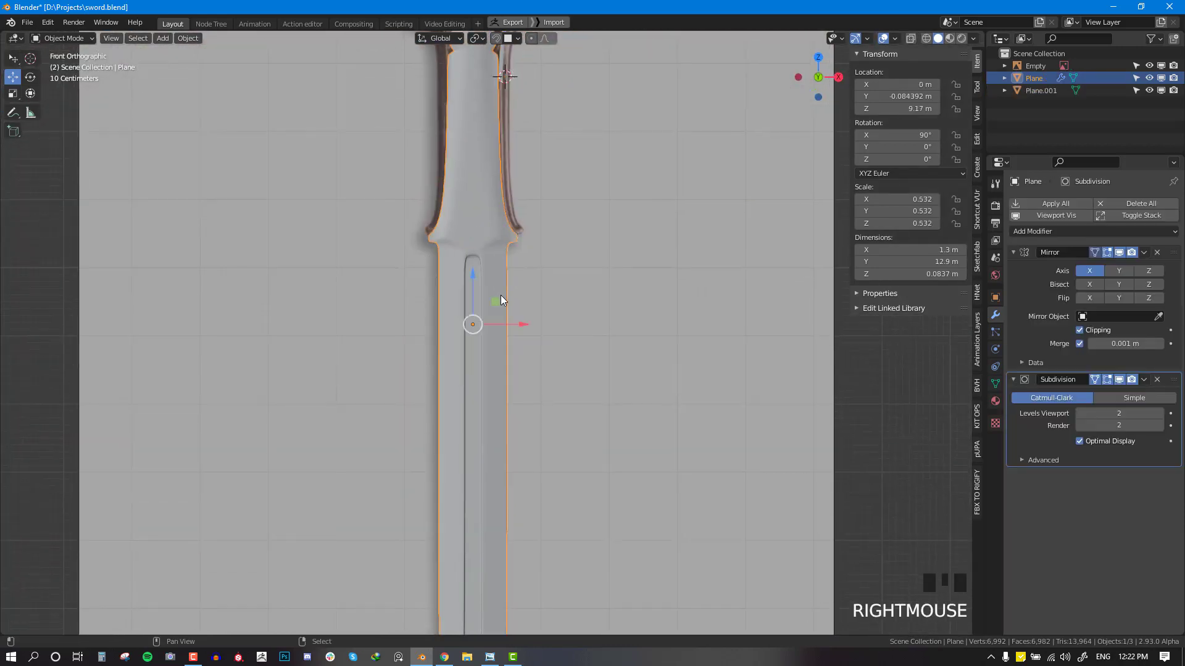
key("shift+s")
left_click(486, 382)
Step: Add a Plain Axes empty at the 3D cursor and rename it mirror
key("shift+a")
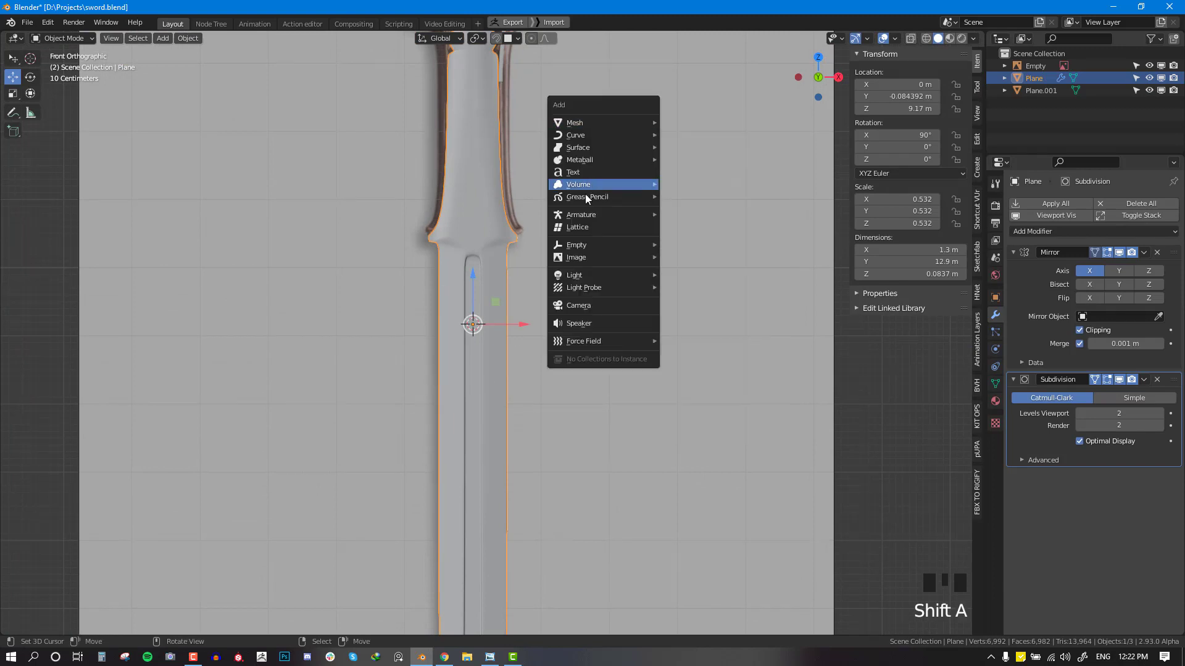
mouse_move(586, 245)
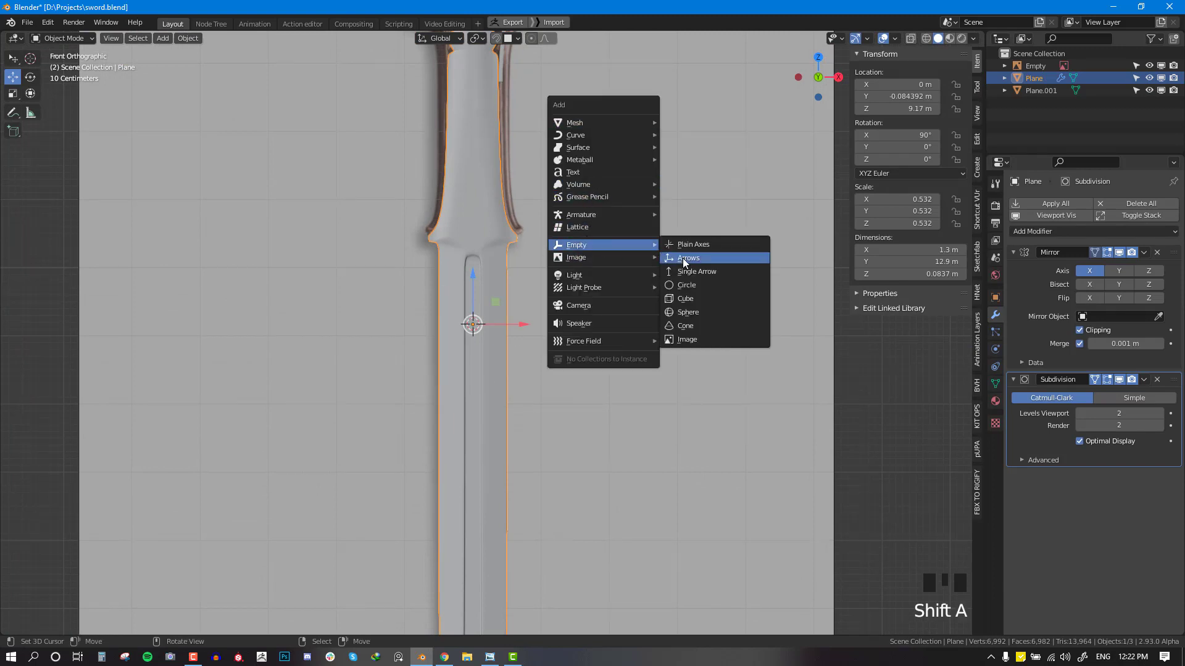
left_click(692, 246)
left_click(1054, 75)
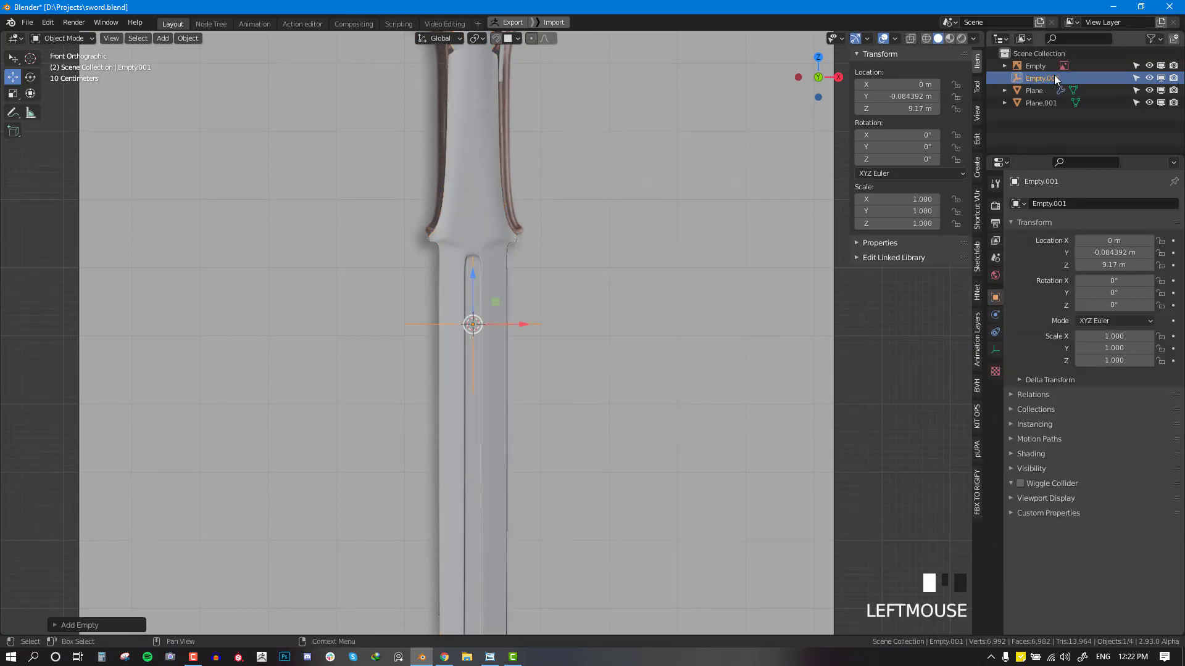
double_click(1054, 75)
type("mirror")
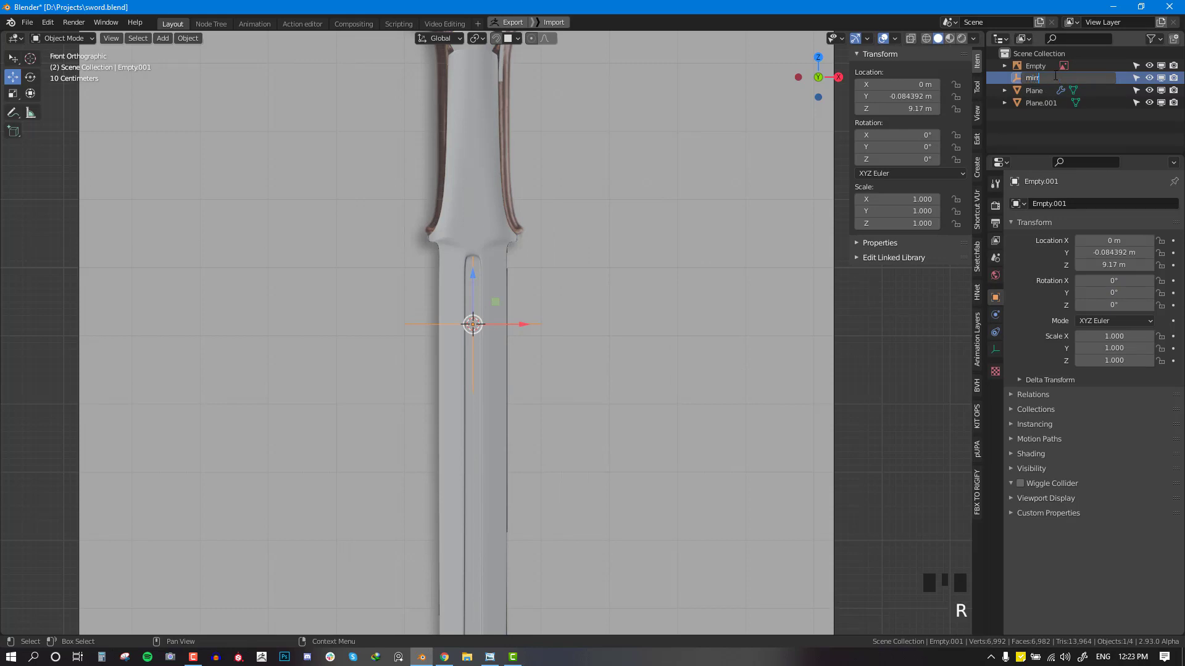
key("Return")
Step: Select the reference image and move it back along Y to about 1.14 m, away from the sword
mouse_move(512, 157)
middle_mouse_down()
mouse_move(502, 132)
mouse_move(523, 169)
middle_mouse_up()
right_click(525, 152)
key("KP_1")
right_click(533, 120)
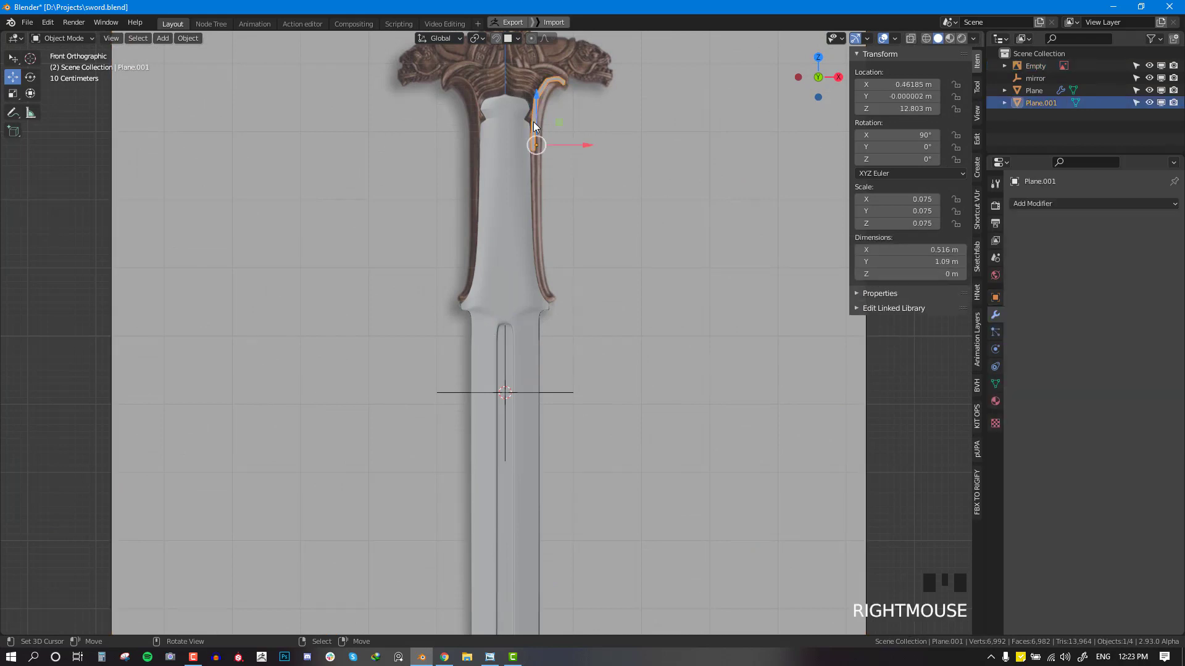
mouse_move(533, 121)
middle_mouse_down()
mouse_move(516, 164)
mouse_move(472, 105)
mouse_move(528, 106)
middle_mouse_up()
scroll(471, 154, "up", 2)
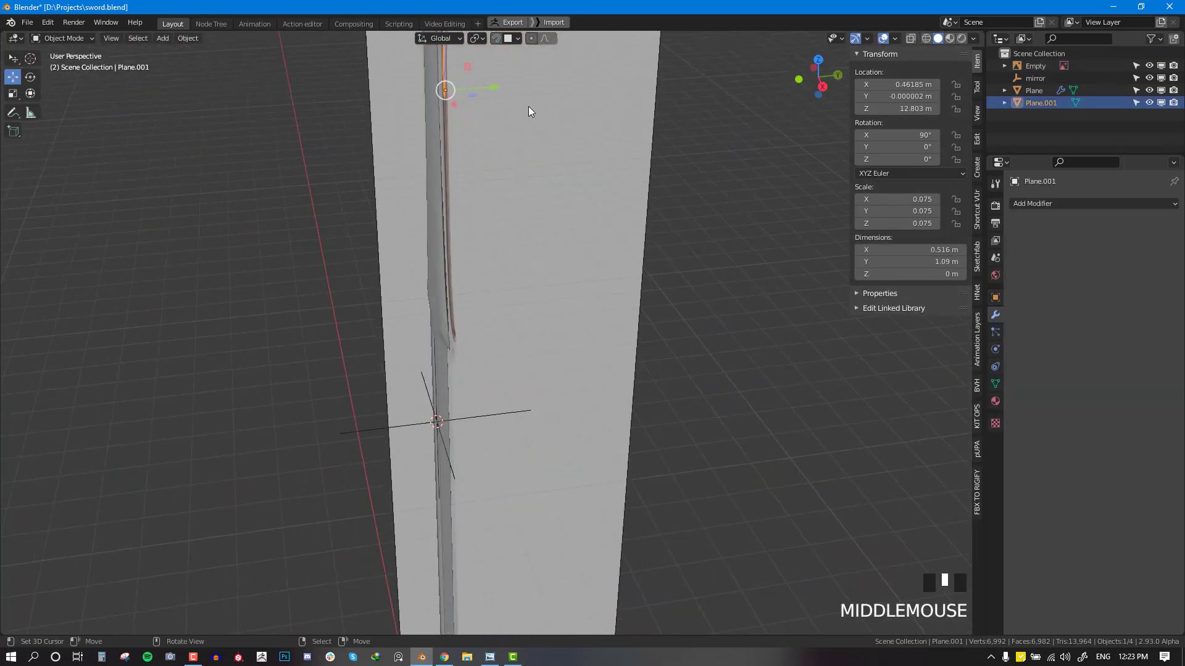
right_click(528, 106)
scroll(528, 107, "down", 4)
left_click_drag(521, 333, 569, 323)
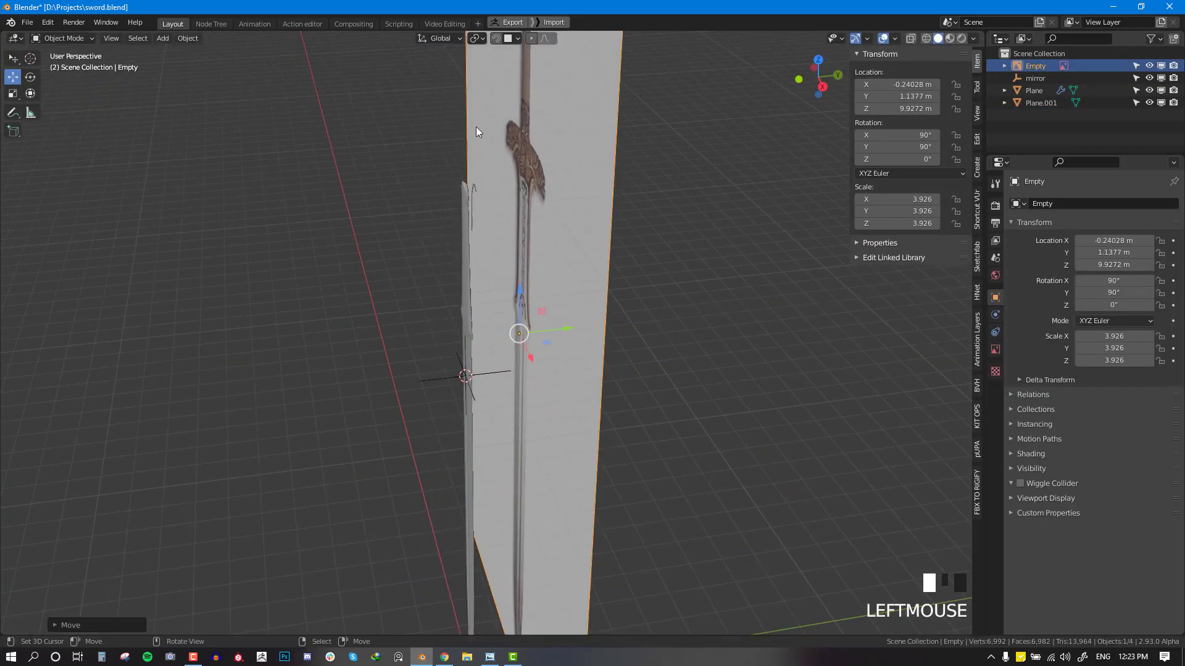
Step: Move the prong strip forward along Y to about -0.138 m, in front of the blade, and deselect it
scroll(475, 127, "up", 3)
middle_click_drag(494, 118, 468, 168)
right_click(467, 173)
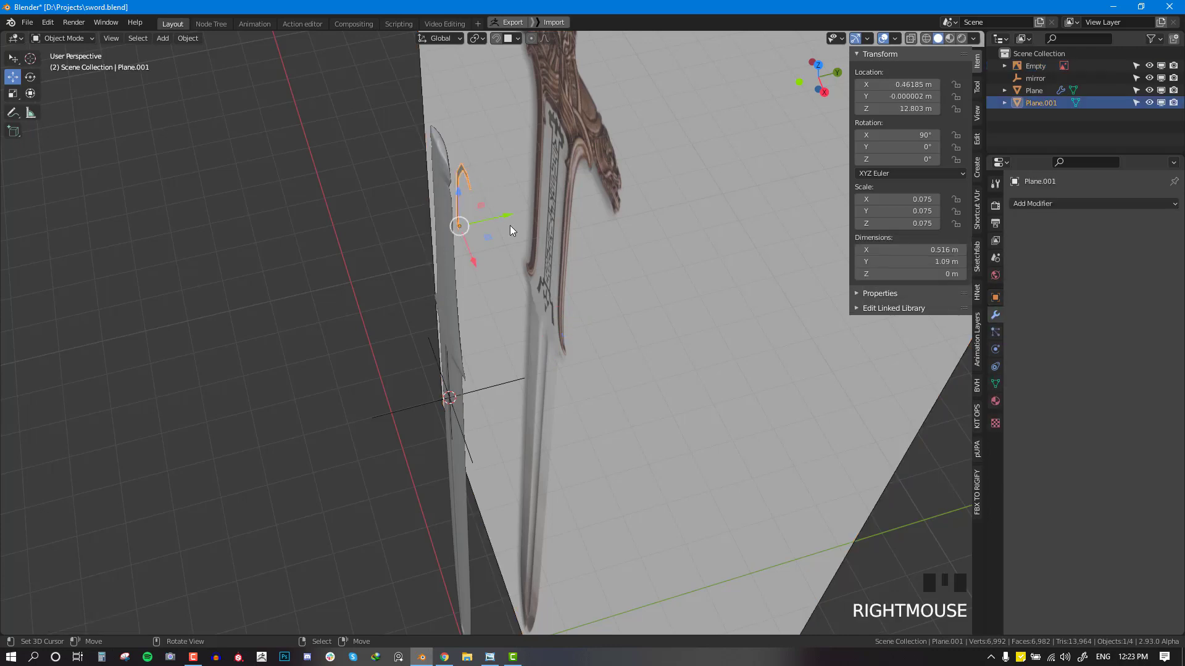
left_click_drag(510, 224, 487, 220)
middle_click_drag(488, 220, 484, 161)
key("alt+a")
scroll(457, 196, "up", 2)
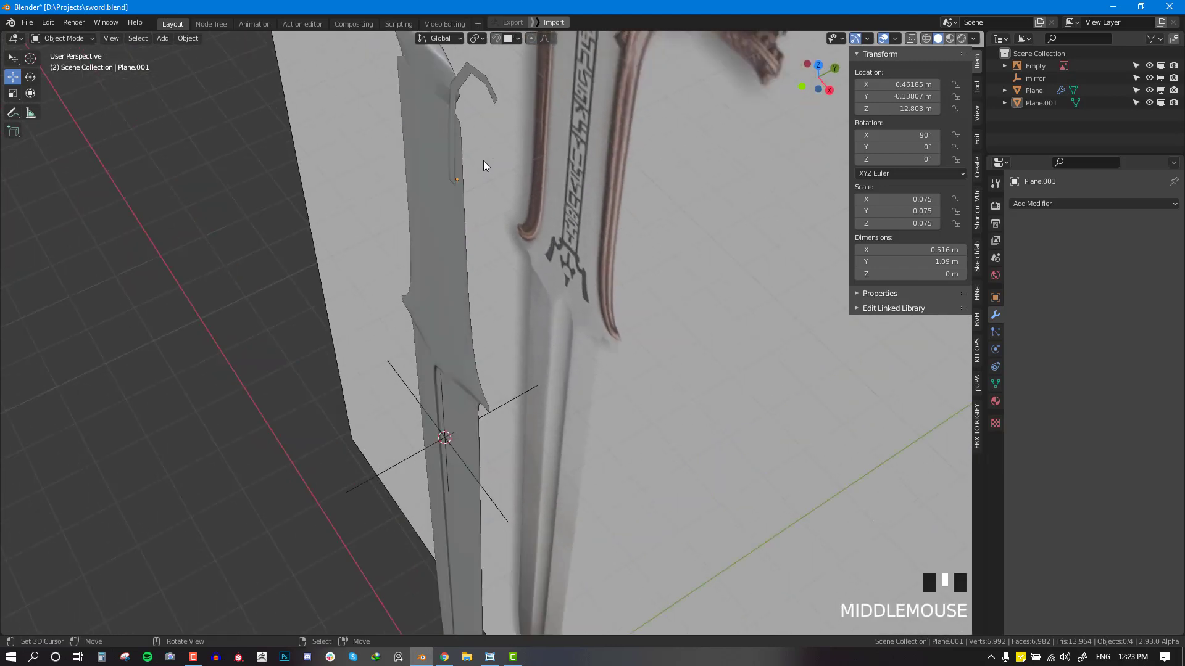
Step: Add a Mirror modifier to the prong strip on the X and Y axes, with the mirror empty as Mirror Object
right_click(468, 72)
left_click(1073, 203)
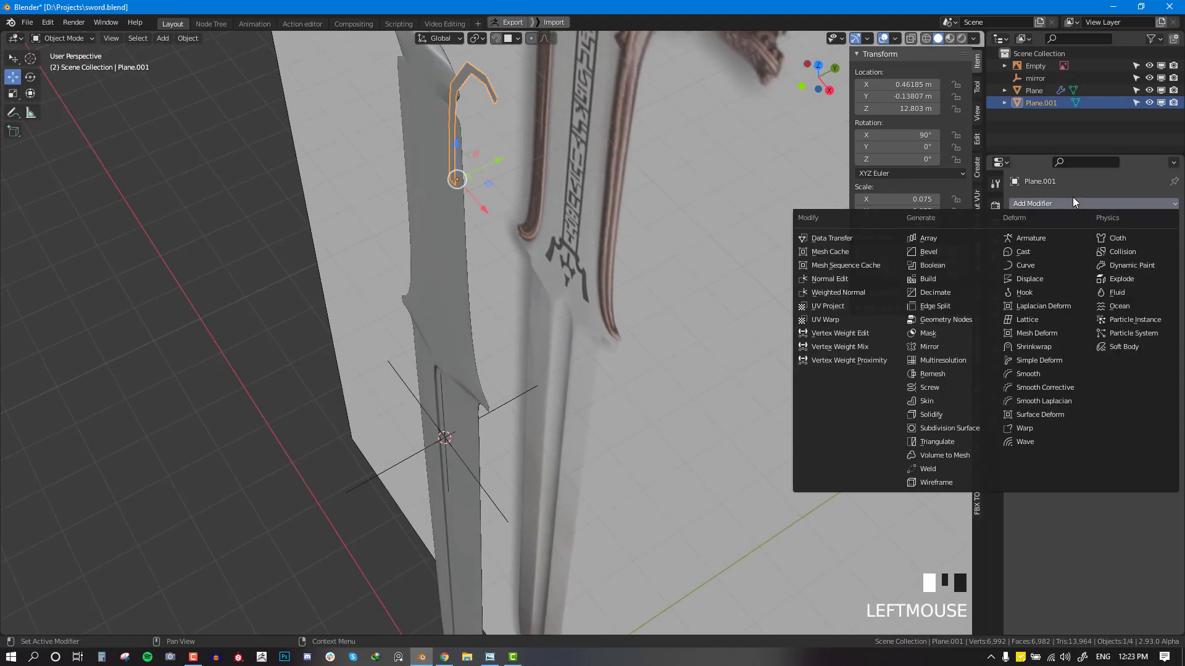
left_click(949, 348)
middle_click_drag(639, 247, 574, 240)
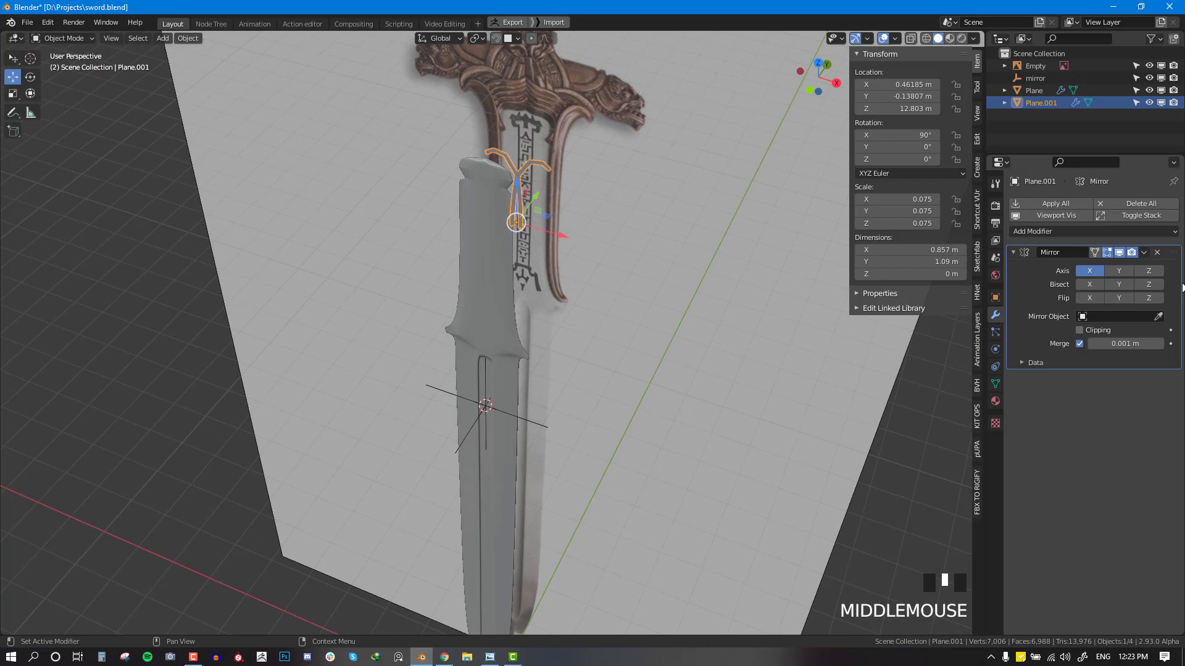
left_click(1125, 320)
left_click(1104, 348)
middle_click_drag(623, 271, 798, 280)
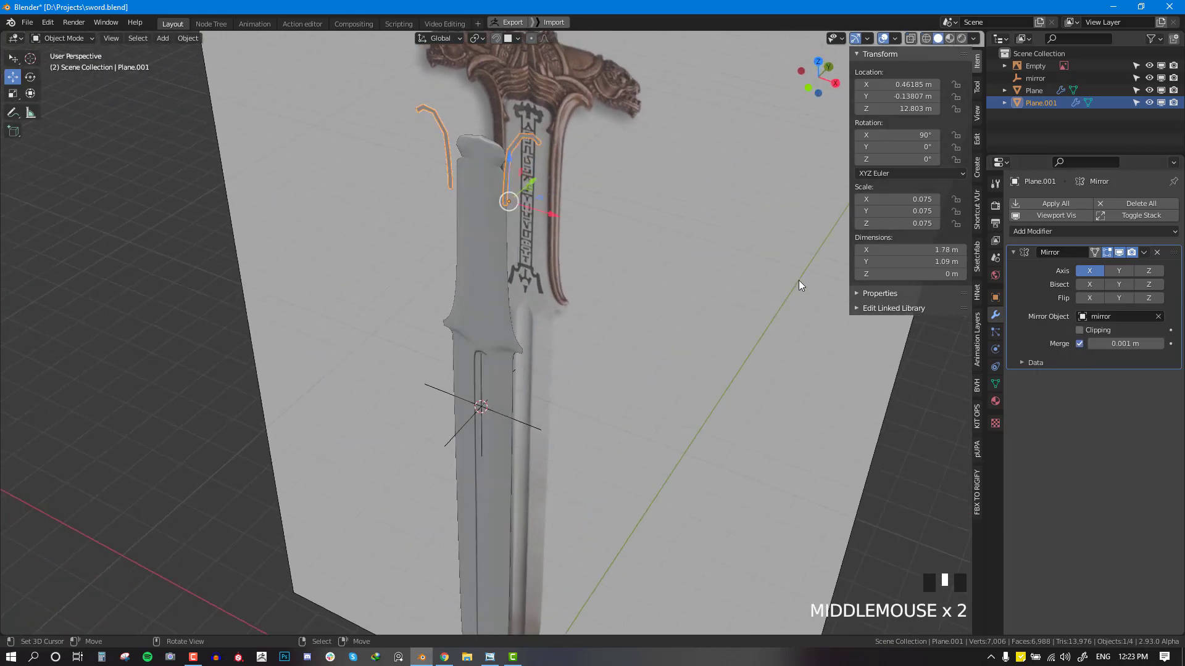
left_click(1118, 271, "shift")
Step: In a wireframe side view, center the mirror empty on the blade's thickness at about -0.039 m in Y, and restore solid shading
scroll(501, 243, "up", 2)
mouse_move(501, 243)
middle_mouse_down("shift")
mouse_move(523, 271)
mouse_move(471, 254)
mouse_move(441, 157)
mouse_move(433, 196)
middle_mouse_up("shift")
key("KP_3")
key("shift+z")
right_click(487, 479)
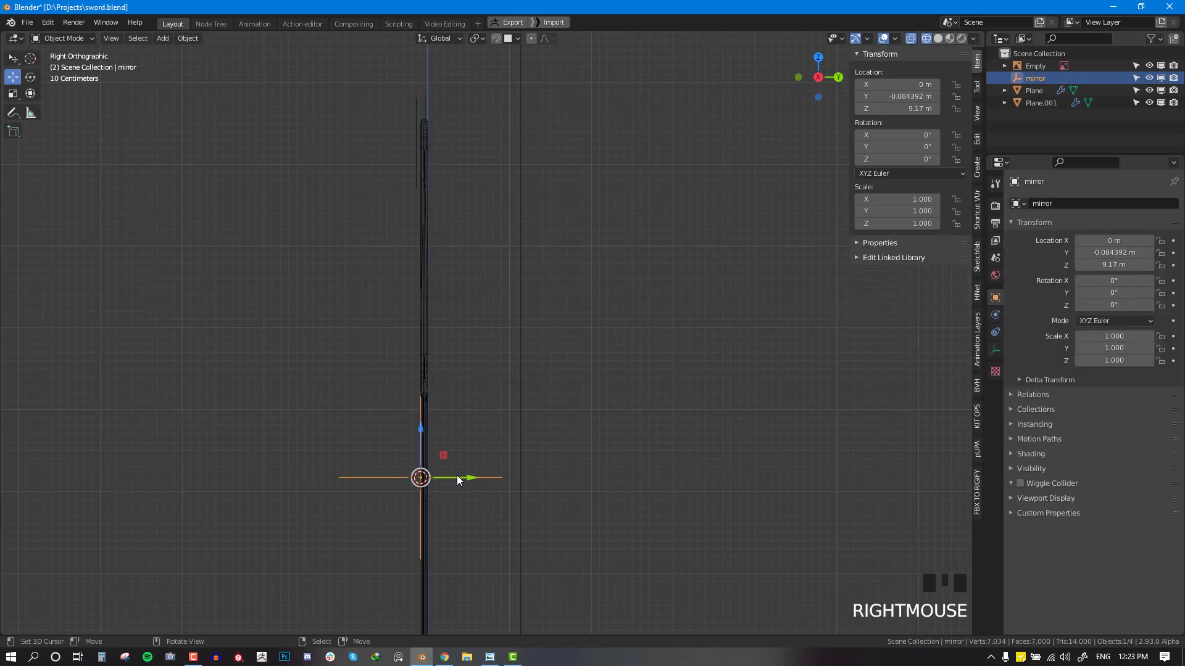
left_click_drag(457, 475, 460, 473)
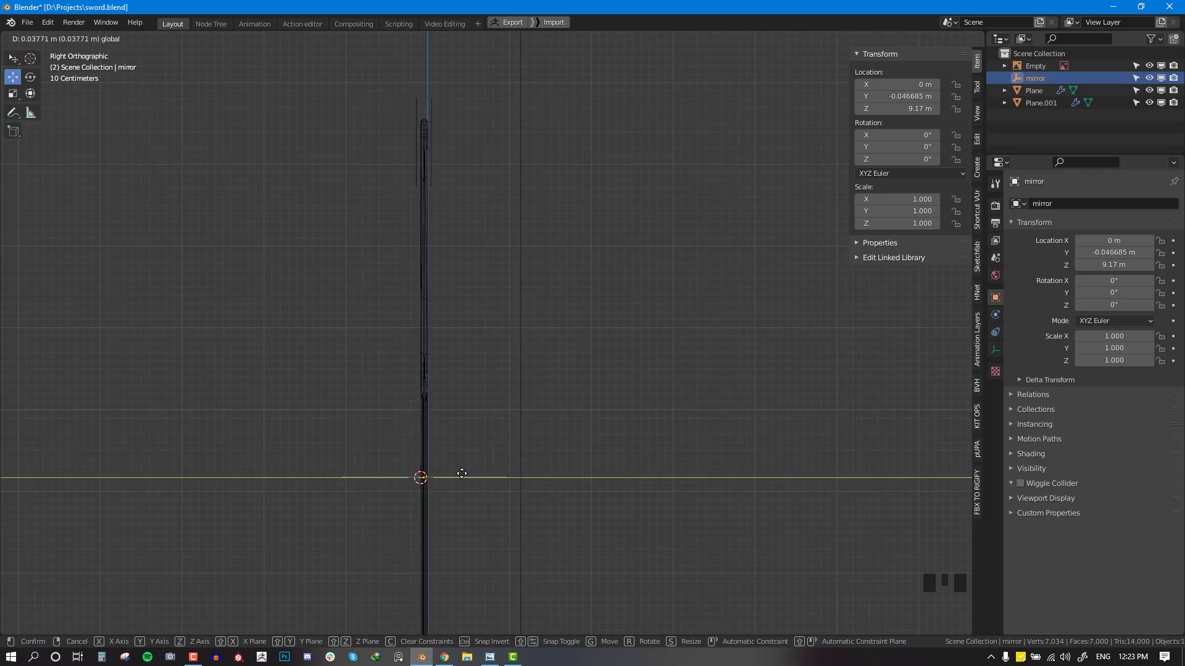
left_click_drag(462, 473, 462, 472)
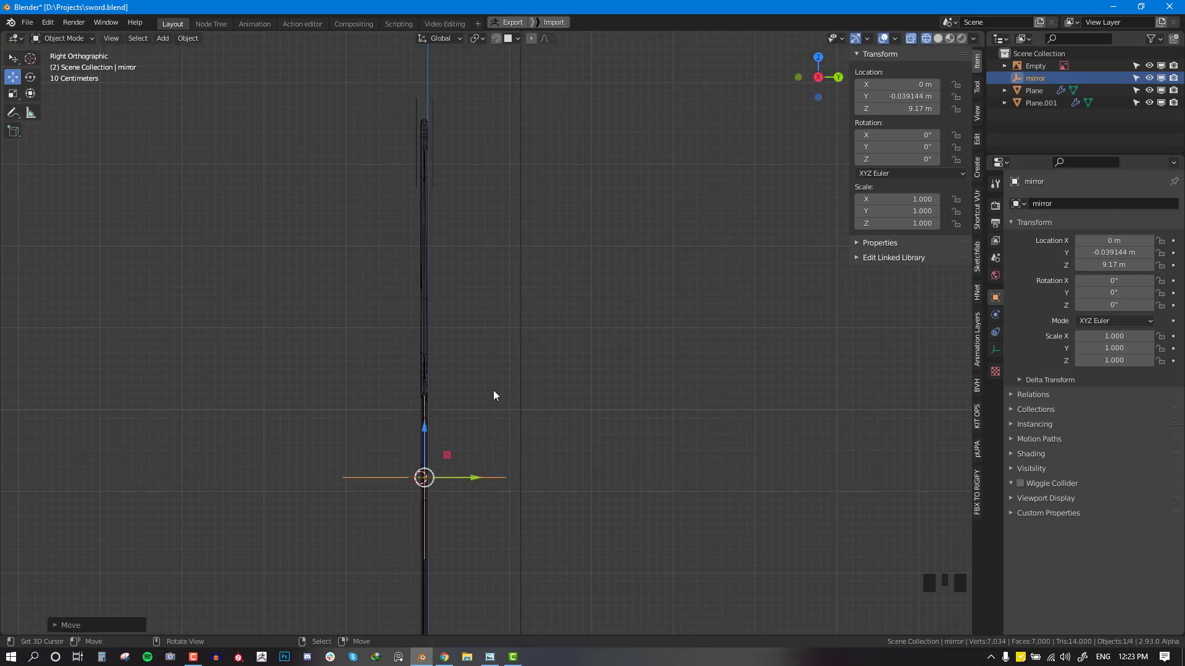
key("shift+z")
Step: Select the prong strip and enable Clipping in its Mirror modifier
middle_click_drag(518, 251, 598, 304)
scroll(609, 196, "up", 2)
middle_click_drag(608, 196, 512, 272, "shift")
right_click(462, 287)
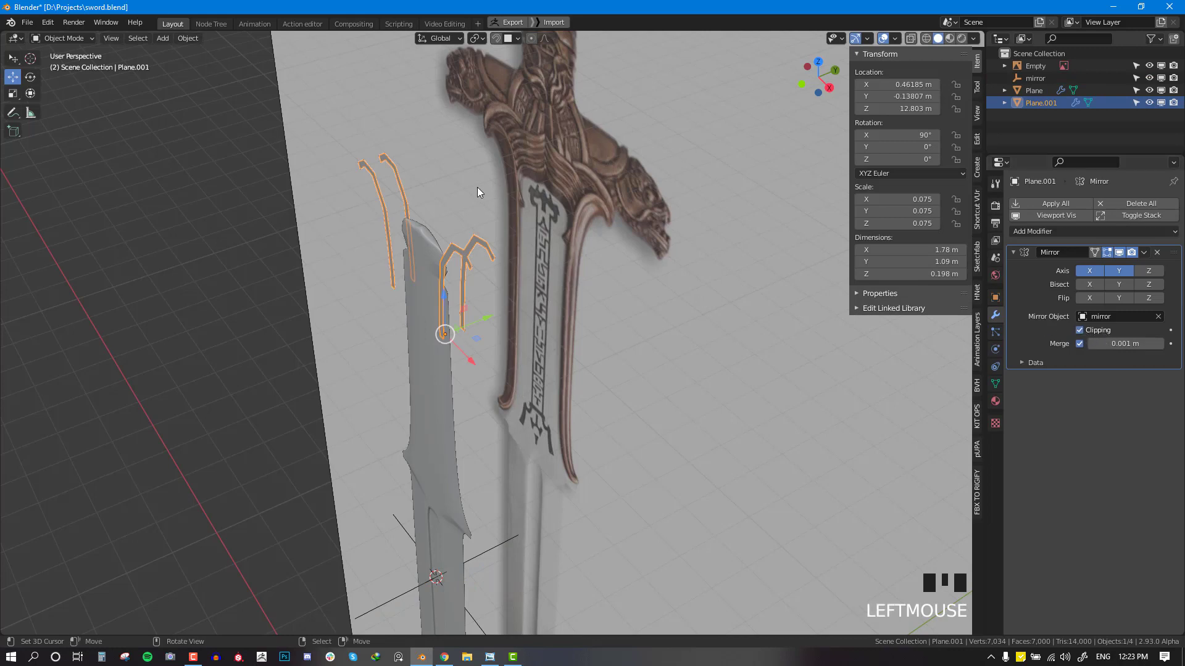
Step: Extrude the upper outer end edge of the prong strip in Edit Mode and place it at the reference's hooked tip in front view
middle_click_drag(477, 187, 448, 272)
key("Tab")
key("alt+a")
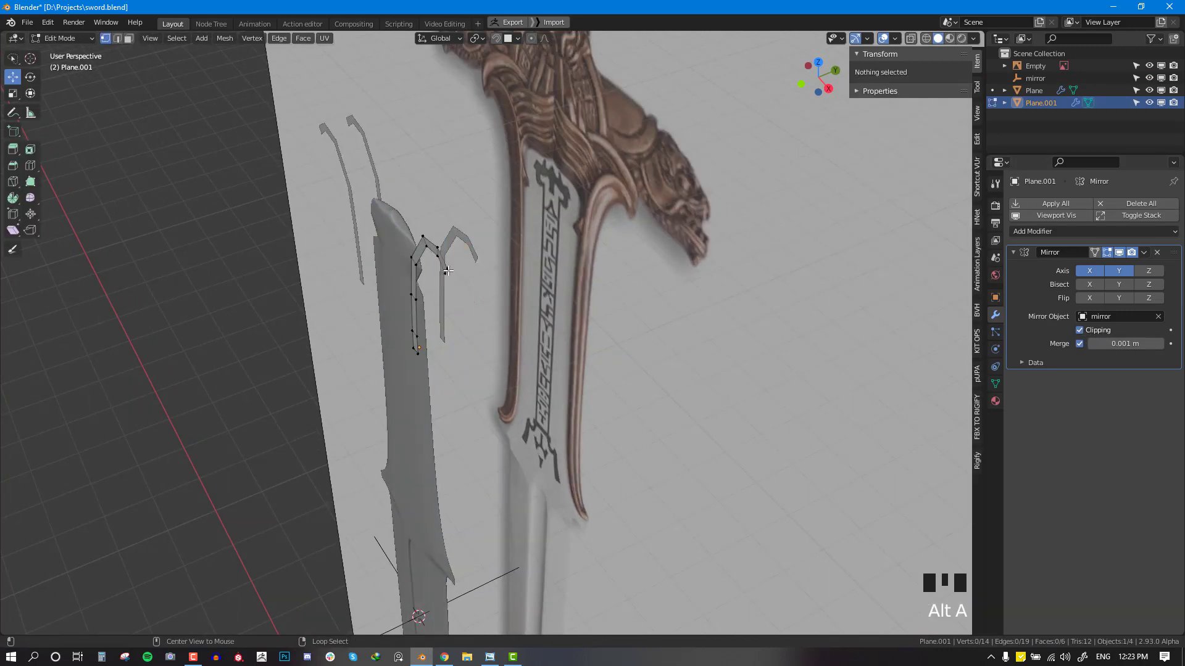
right_click(447, 272, "alt")
key("e")
right_click(487, 290)
key("KP_1")
middle_click_drag(605, 236, 584, 290, "shift")
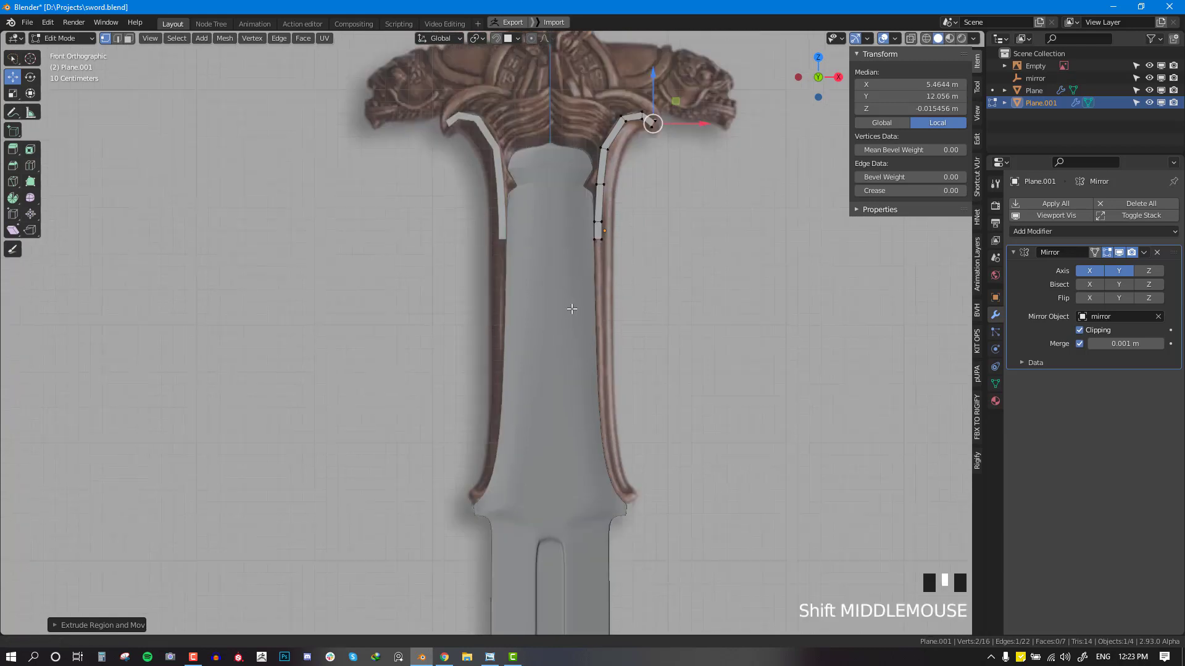
scroll(590, 275, "up", 4)
key("g")
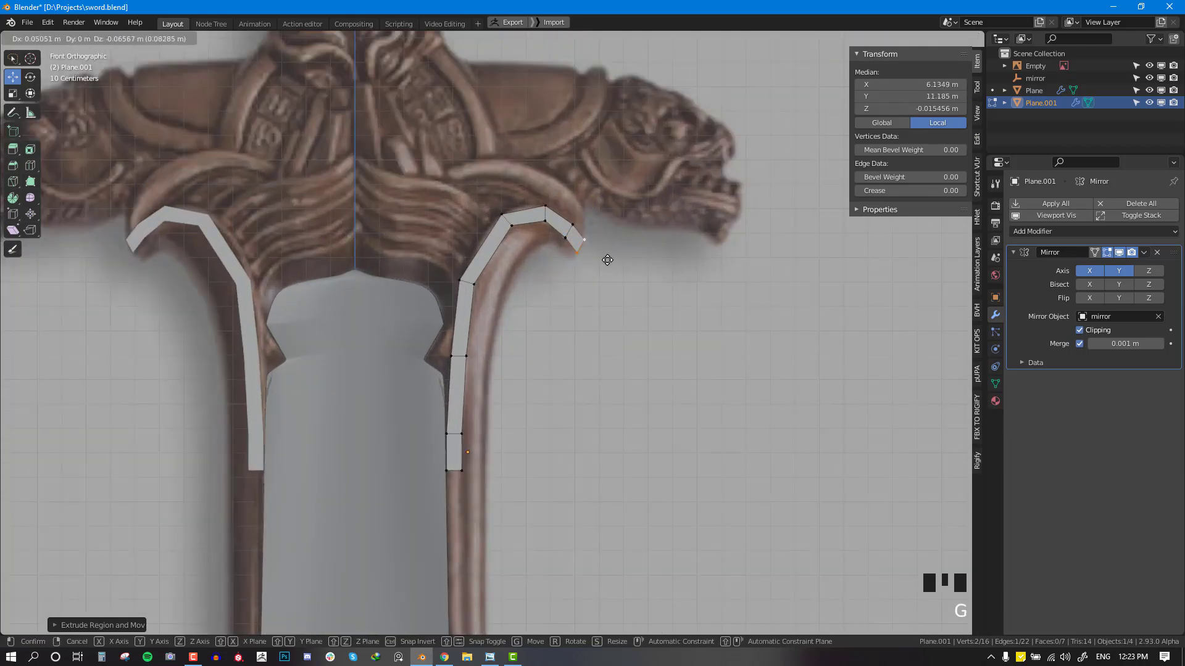
left_click(605, 260)
Step: Move the hook's tip edge along Y toward the mirror plane, and extrude it further along Y to meet the mirrored half
middle_click_drag(605, 260, 219, 374)
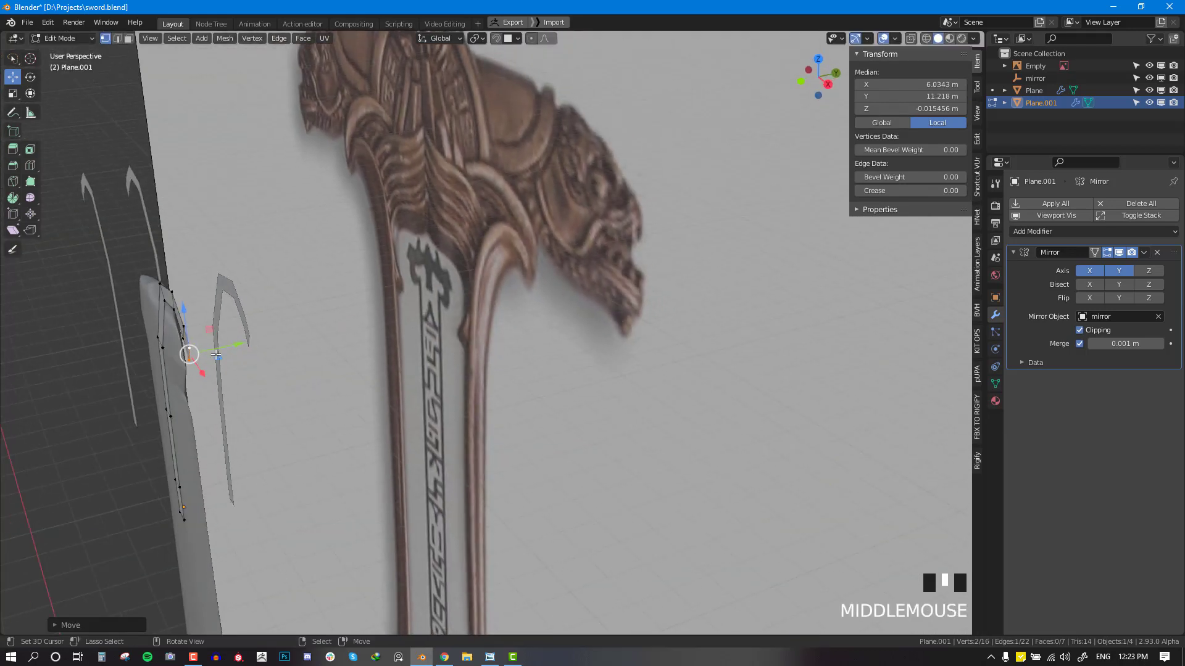
left_click_drag(216, 355, 228, 348)
key("shift+z")
middle_click_drag(252, 374, 266, 389)
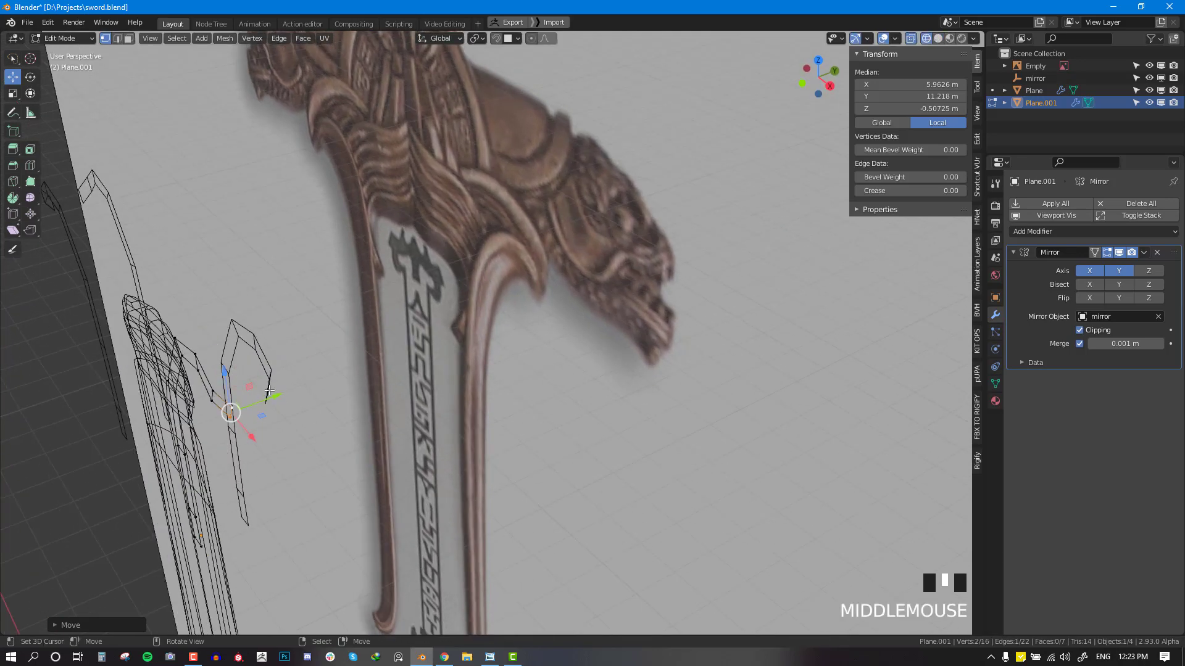
key("e")
left_click_drag(270, 400, 285, 400)
key("shift+z")
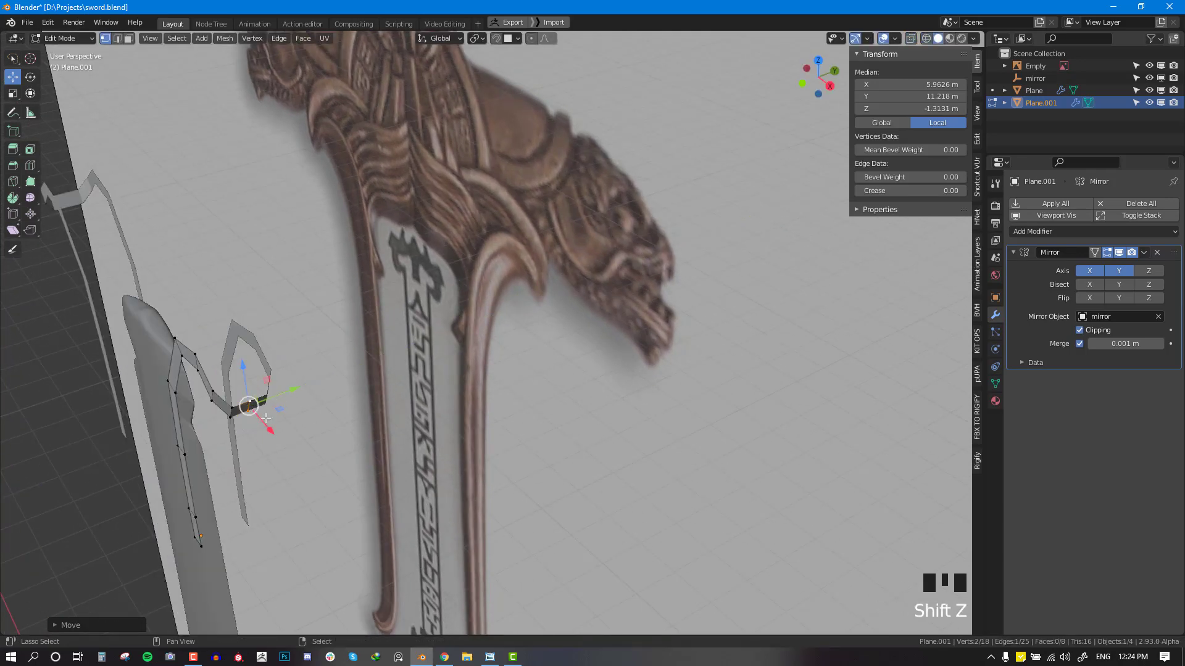
Step: Shift the tip edge on the mirror plane outward and down in front view to match the reference hook's point, and deselect it
left_click(290, 406)
key("KP_3")
key("KP_1")
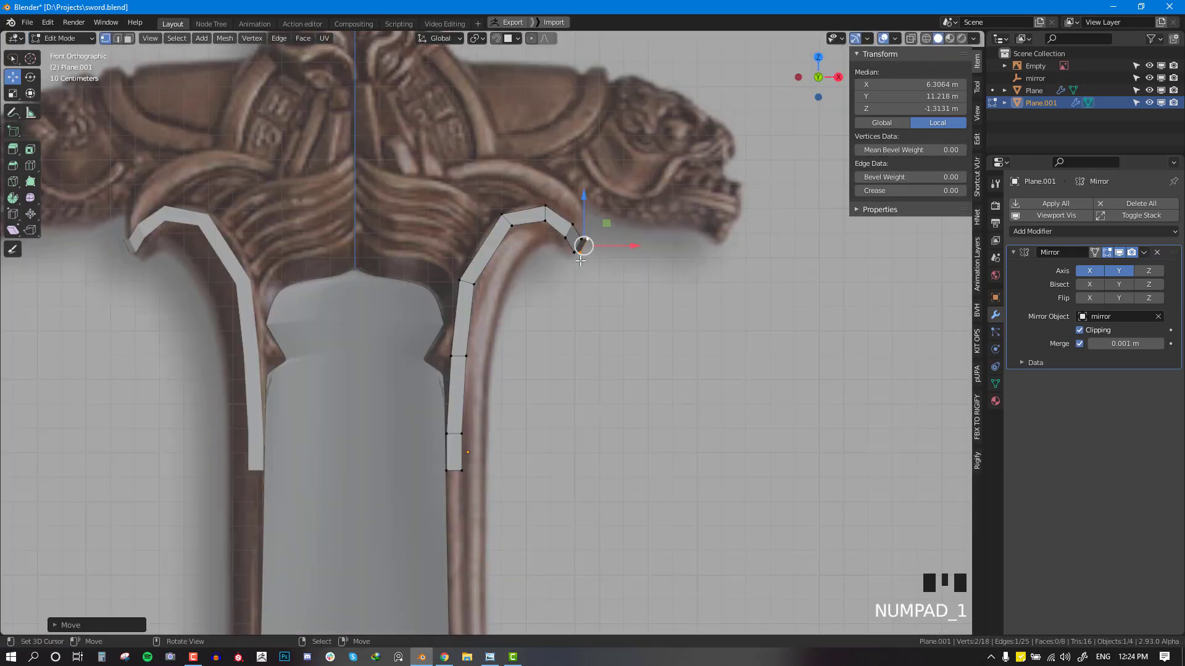
key("alt+a")
scroll(615, 240, "up", 2)
left_click(624, 207)
key("shift+z")
key("shift+z")
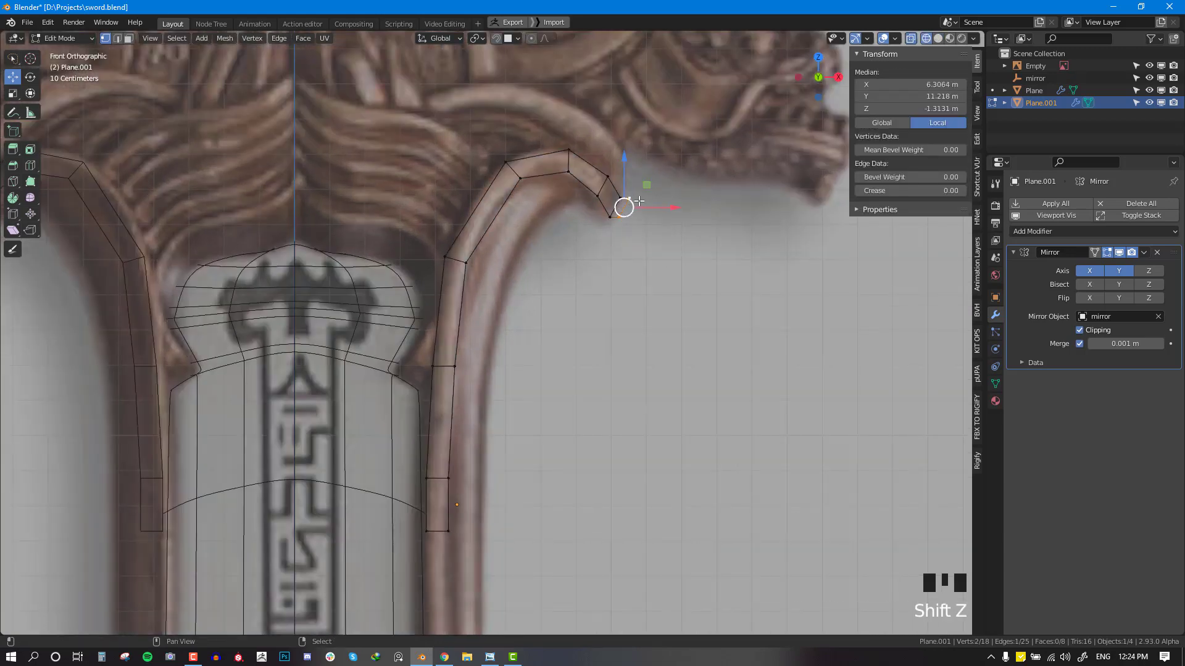
key("g")
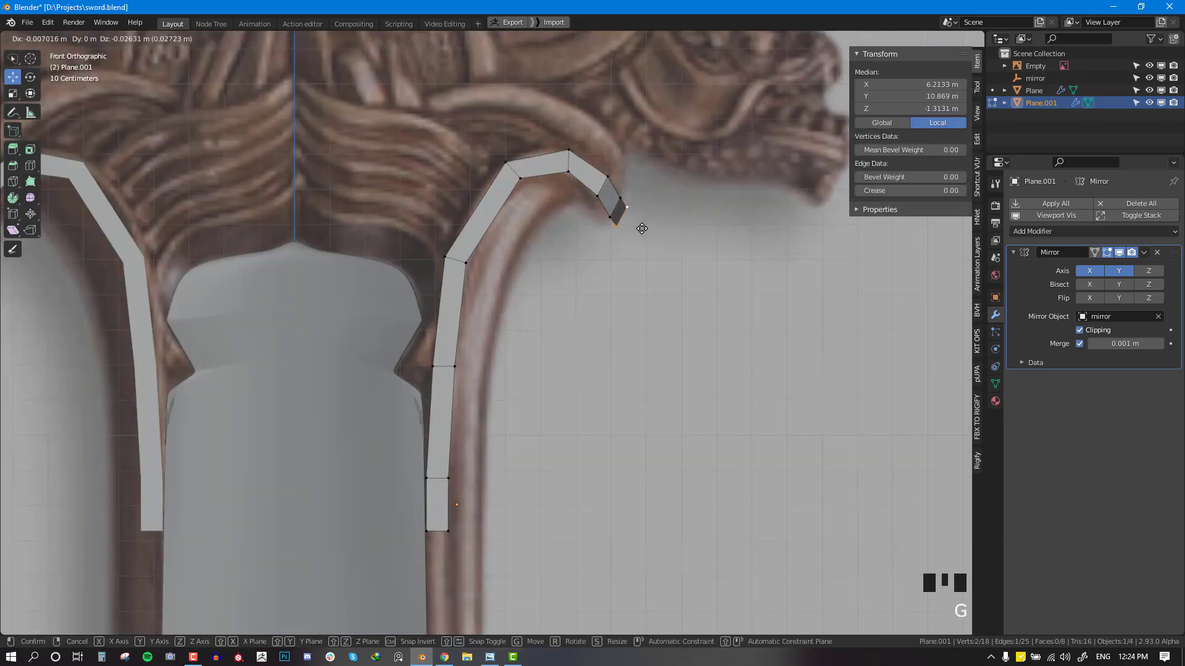
left_click(641, 229)
key("alt+a")
Step: Extrude the strip's lower end edge straight down along Z in two segments beside the blade
scroll(595, 235, "down", 3)
middle_click_drag(472, 459, 492, 240, "shift")
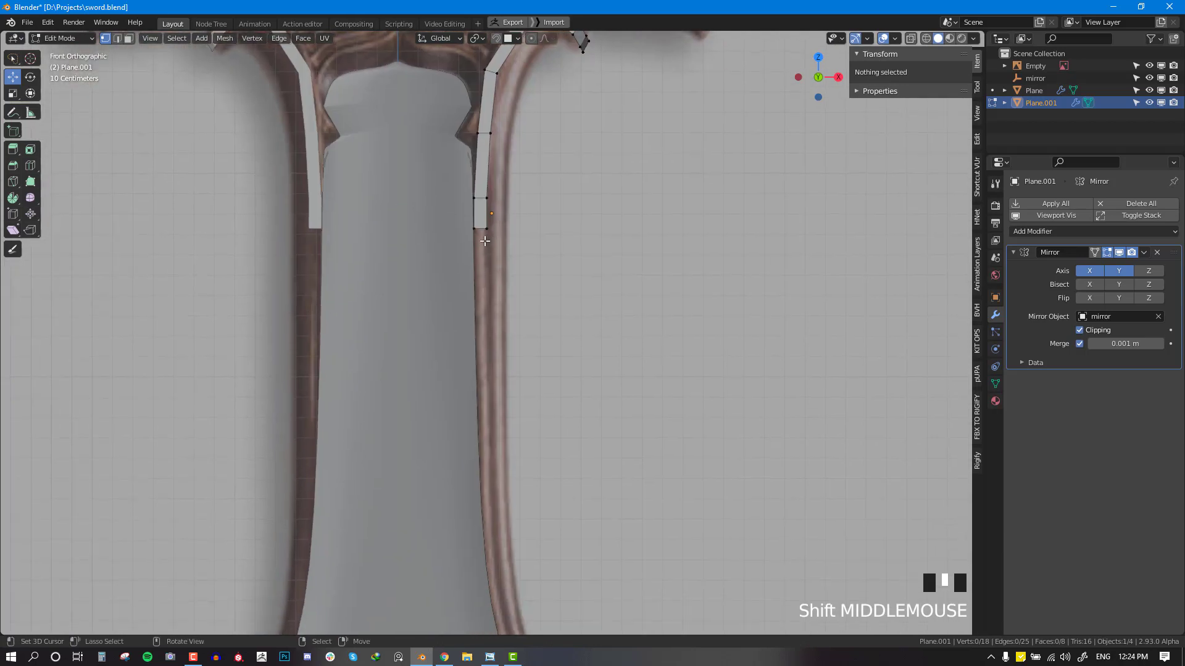
right_click(480, 228, "alt")
scroll(480, 242, "down", 2)
scroll(479, 241, "up", 2)
key("e")
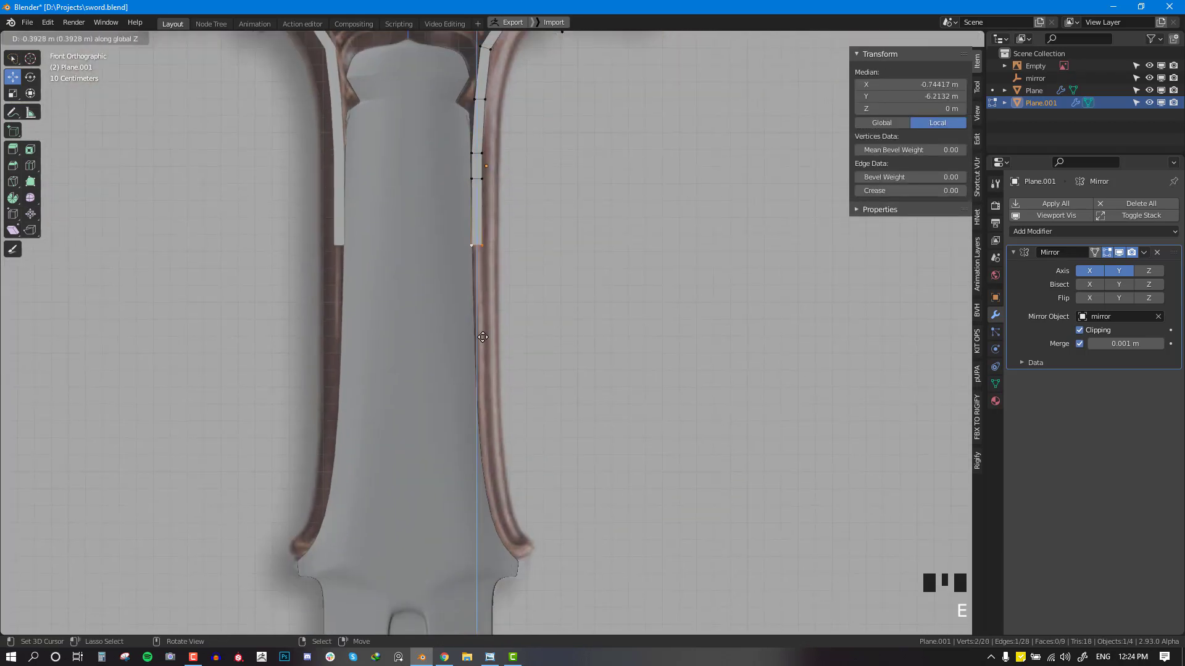
left_click(482, 358)
key("e")
left_click(495, 422)
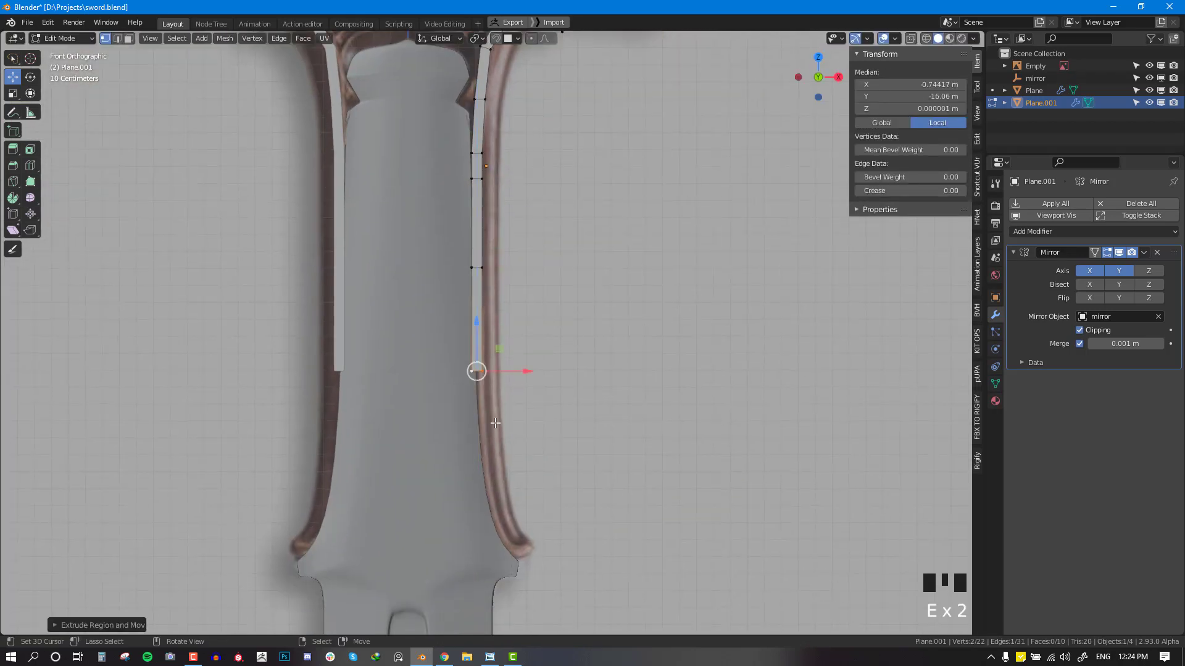
Step: Extrude the trim strip's lower edge down along the reference trim and nudge the new edge into line with the curve
key("e")
left_click(510, 508)
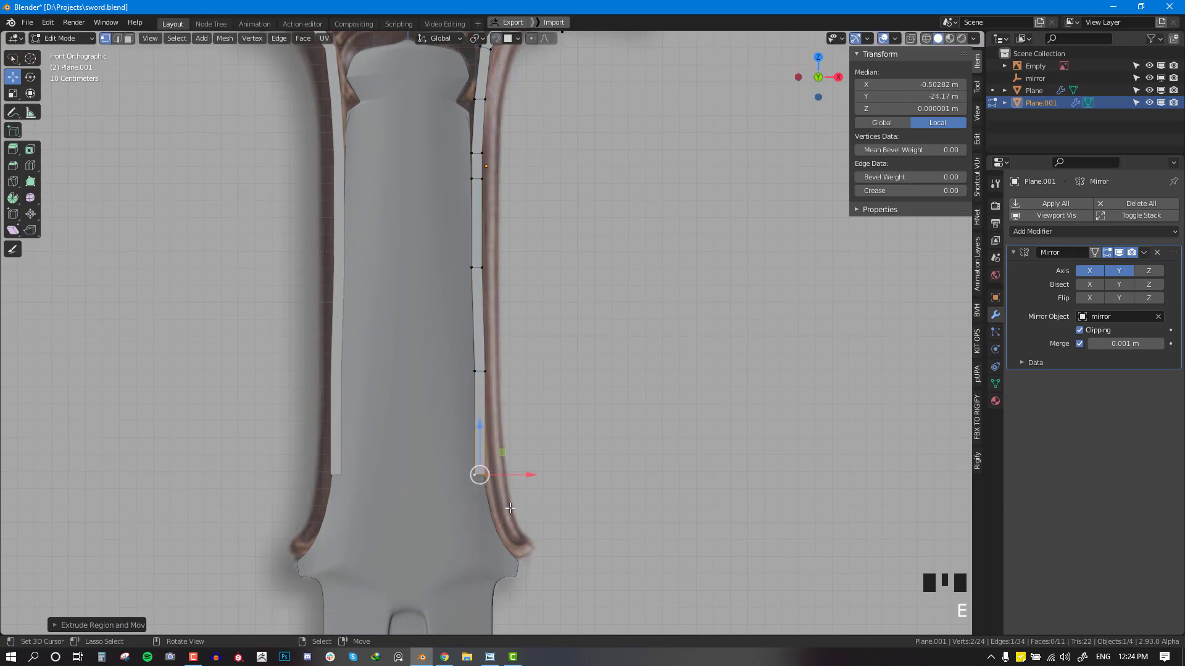
key("g")
left_click(514, 507)
middle_click_drag(514, 507, 497, 424, "shift")
Step: Extrude and rotate successive short segments at the strip's lower end to follow the outward flare of the reference
key("e")
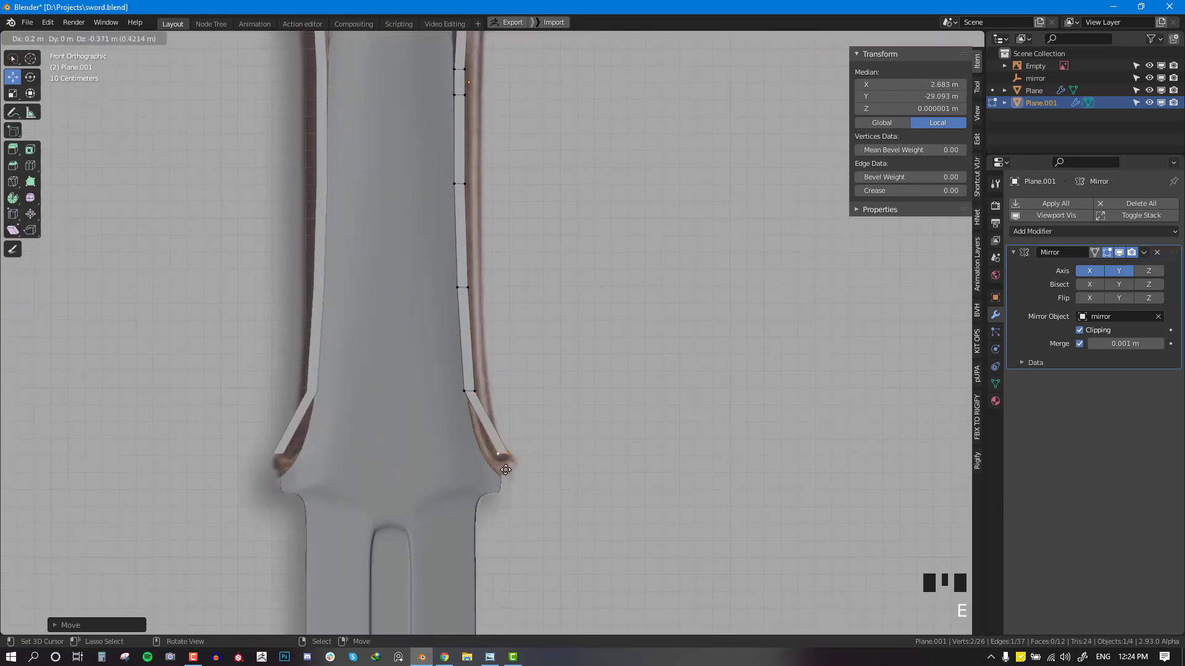
left_click(490, 472)
key("r")
left_click(519, 455)
key("e")
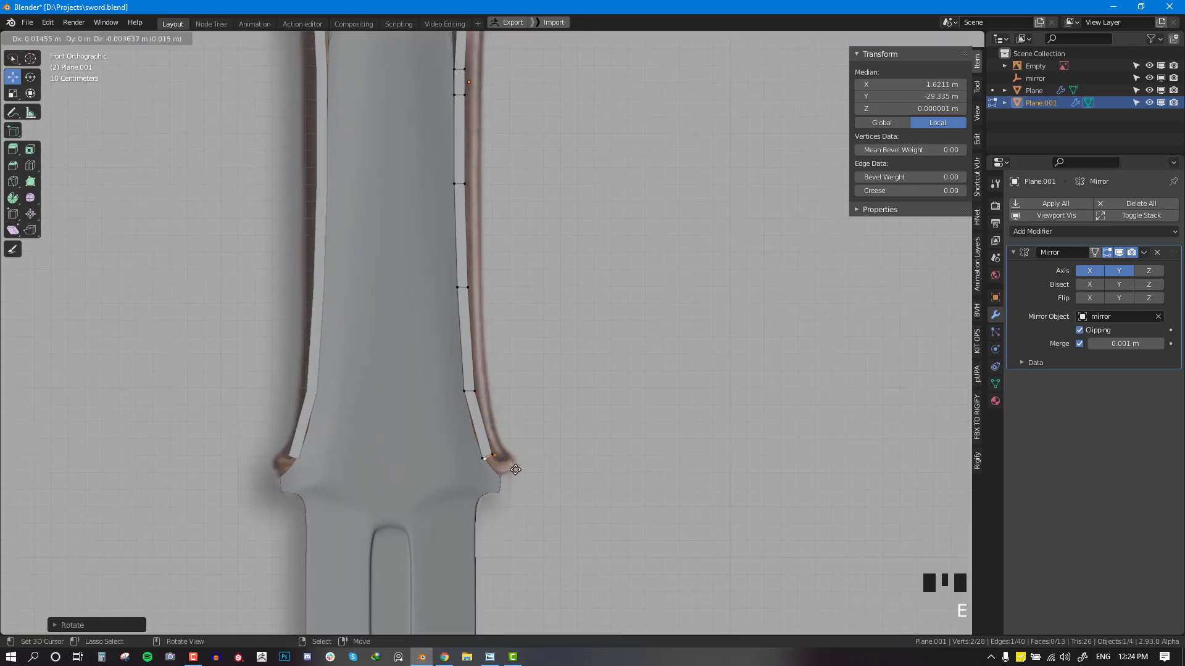
left_click(517, 472)
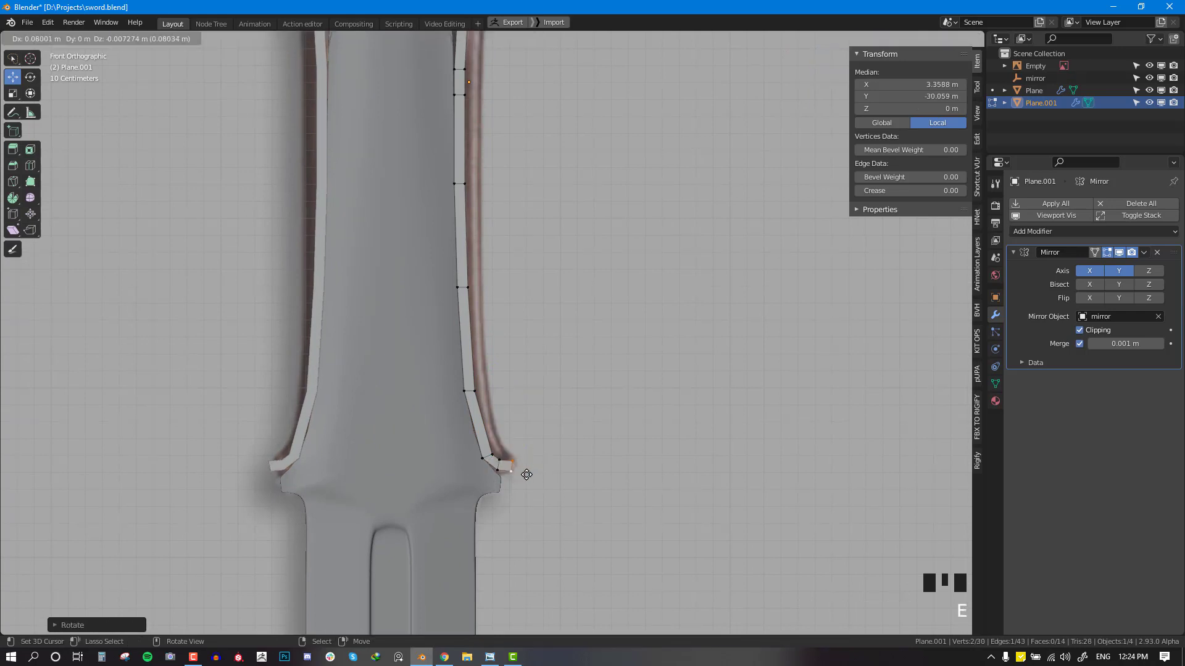
key("r")
left_click(518, 463)
Step: Switch the viewport to a quad view and hide the transform sidebar
scroll(535, 453, "down", 8)
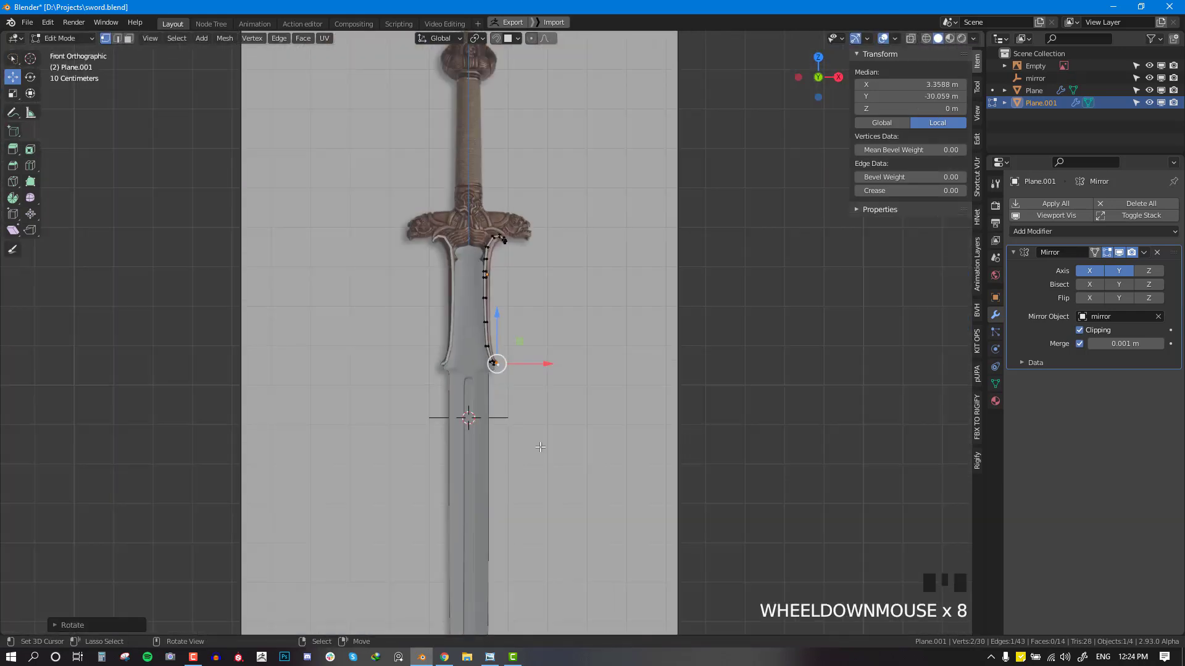
key("shift+ctrl+q")
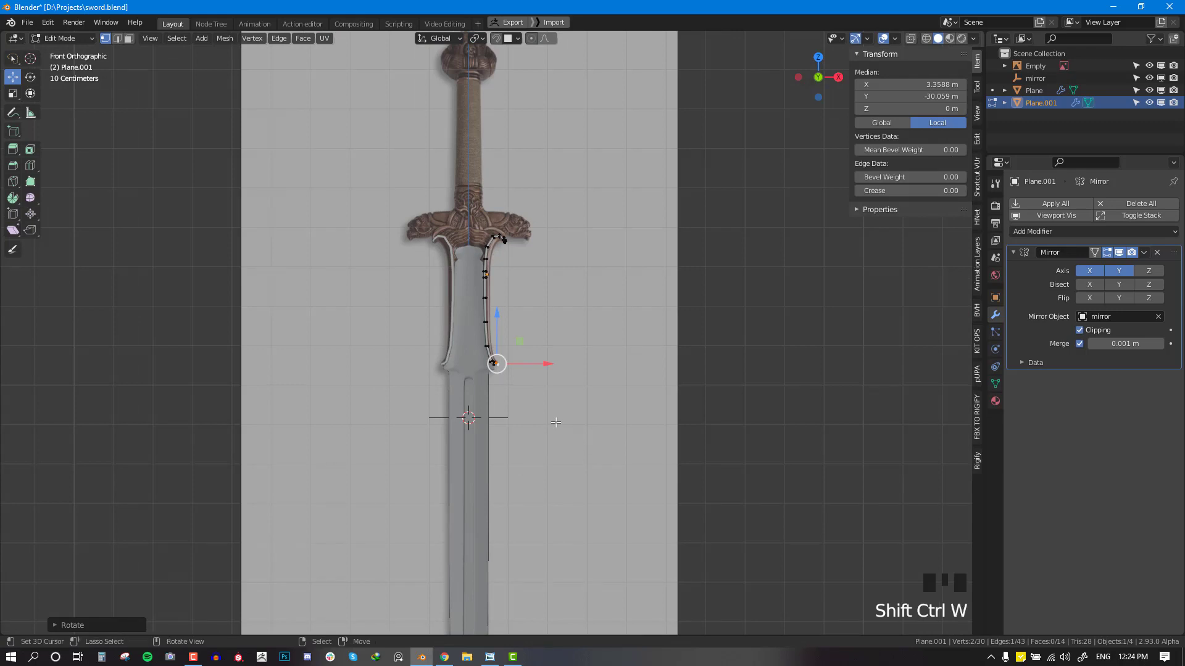
key("ctrl+alt+q")
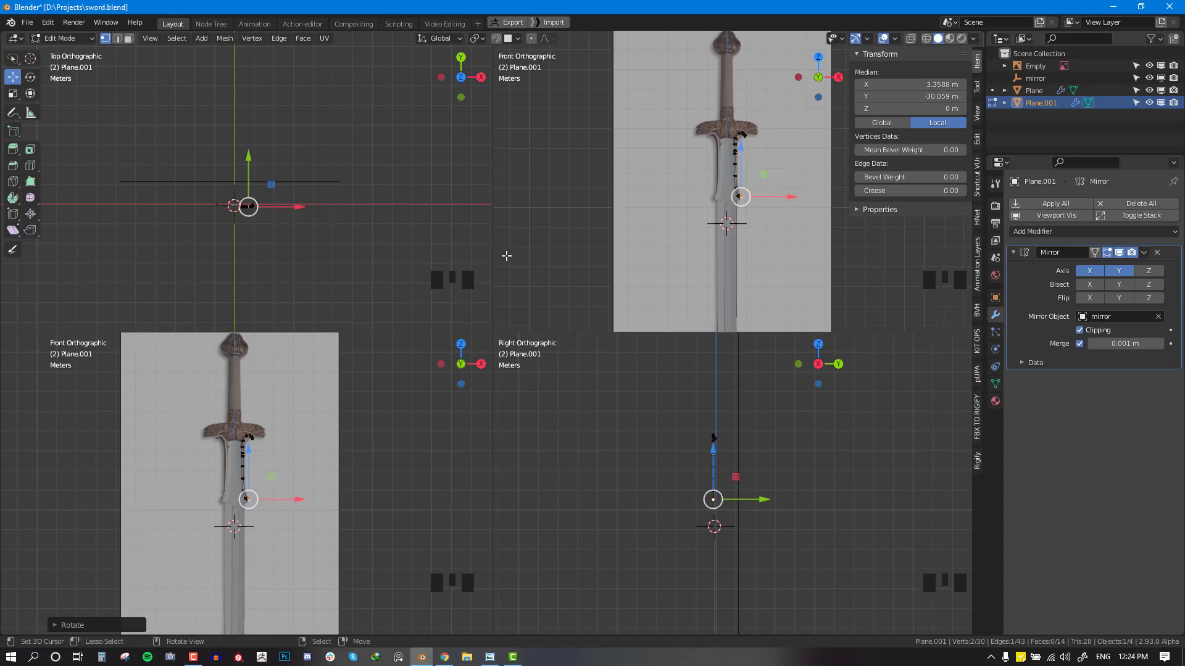
scroll(306, 451, "up", 4)
scroll(784, 480, "up", 6)
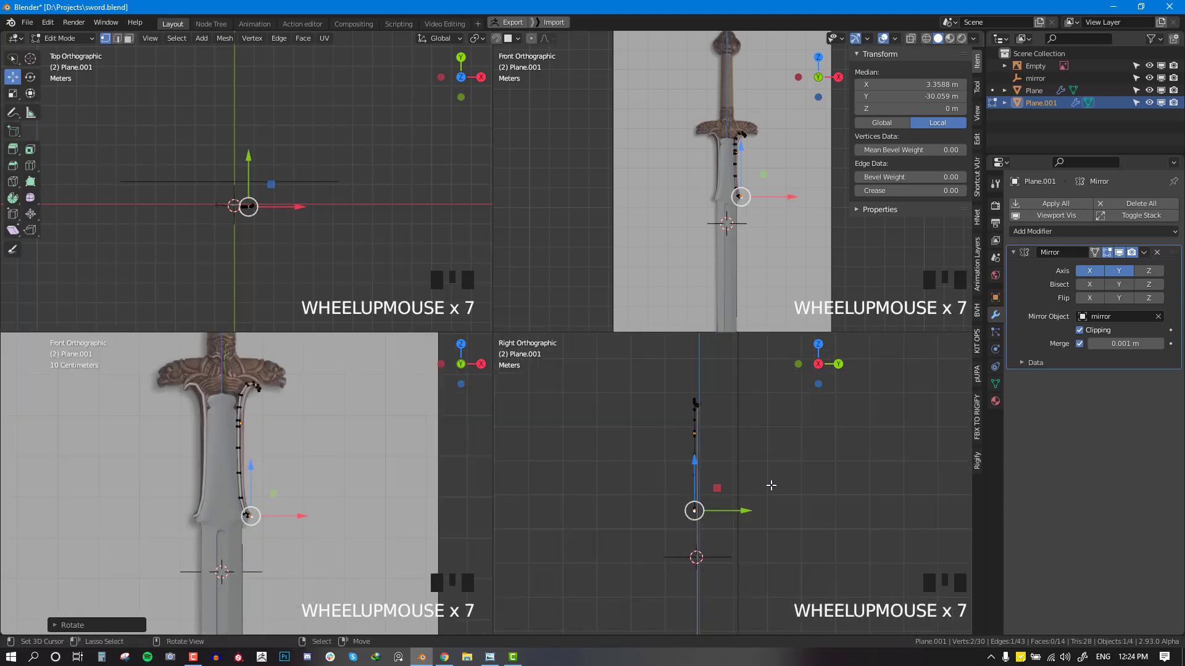
key("n")
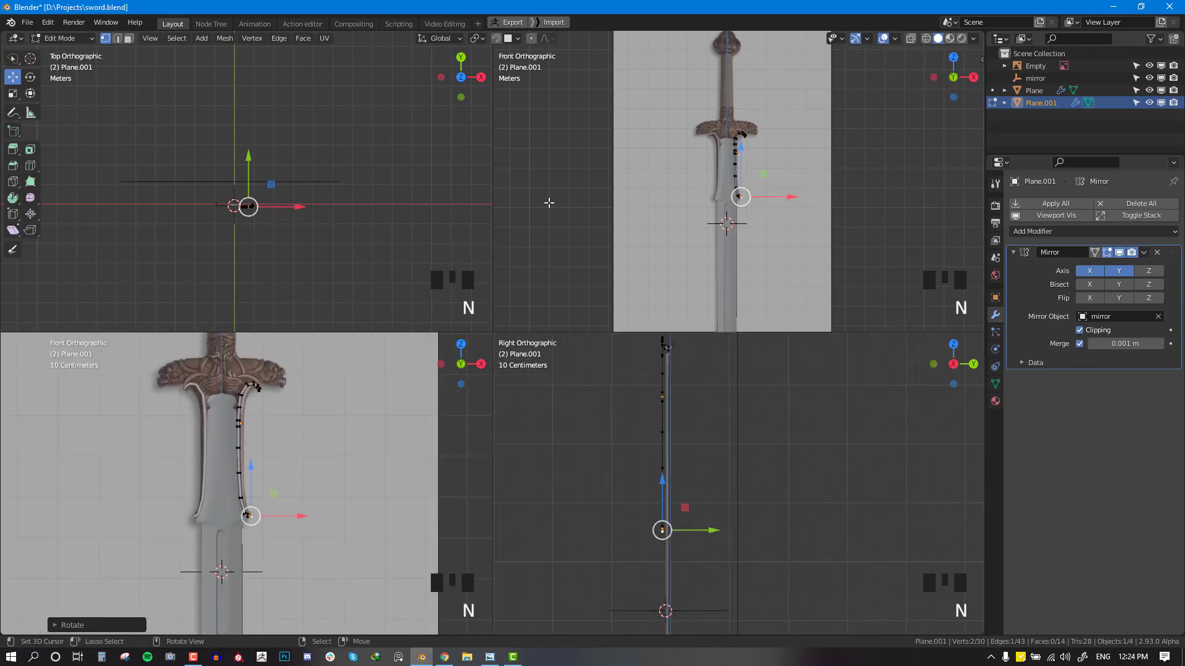
Step: Move the strip's flared tip edge along Y toward the blade's centre plane in the side view, and deselect everything
scroll(358, 221, "up", 6)
middle_click_drag(384, 289, 417, 169, "shift")
scroll(253, 494, "up", 5)
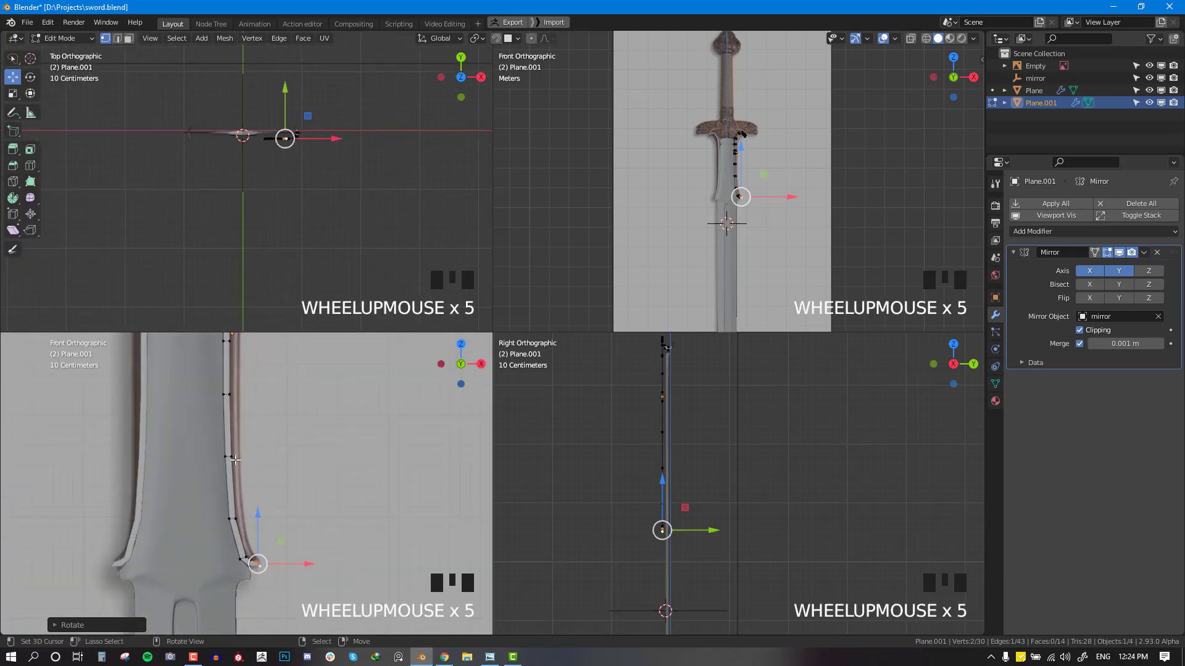
middle_click_drag(253, 493, 284, 524, "shift")
scroll(727, 568, "up", 3)
middle_click_drag(725, 543, 748, 483, "shift")
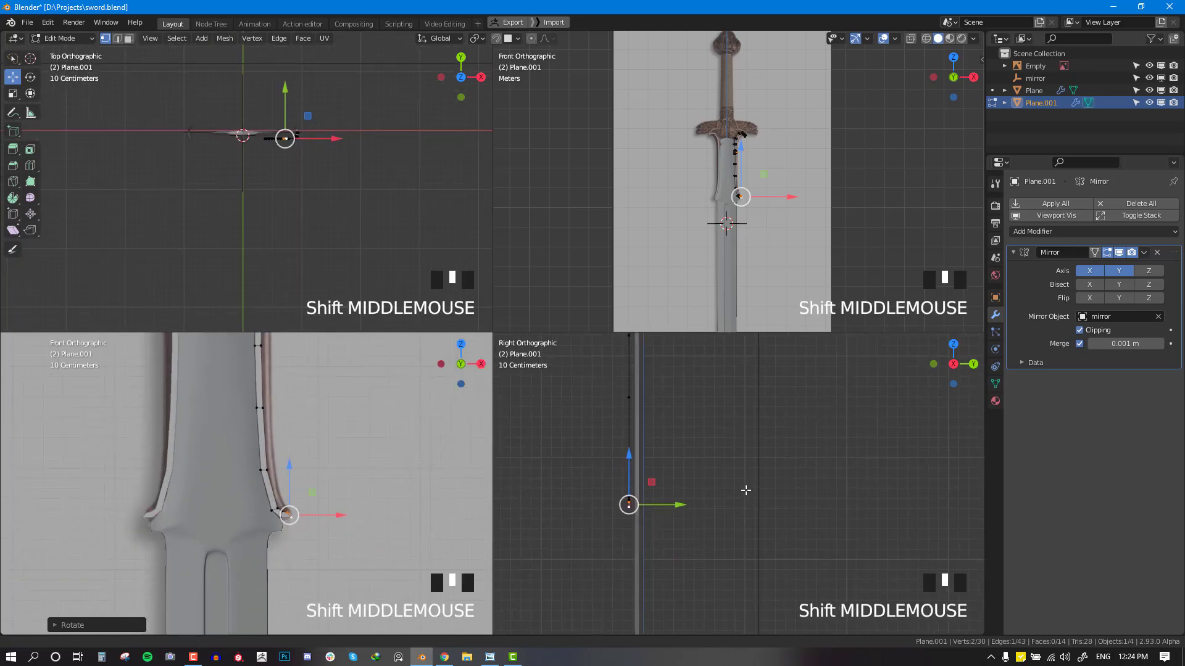
scroll(714, 498, "down", 5)
middle_click(713, 499)
middle_click(715, 494)
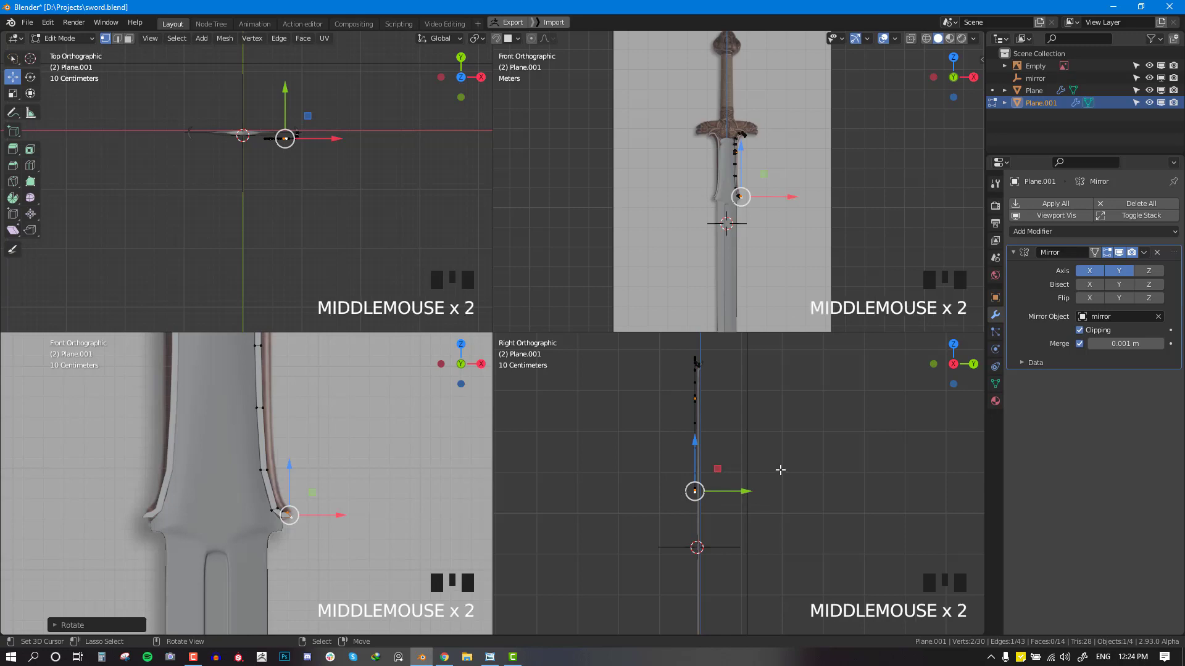
scroll(751, 491, "up", 3)
scroll(700, 504, "down", 1)
left_click_drag(709, 497, 717, 505)
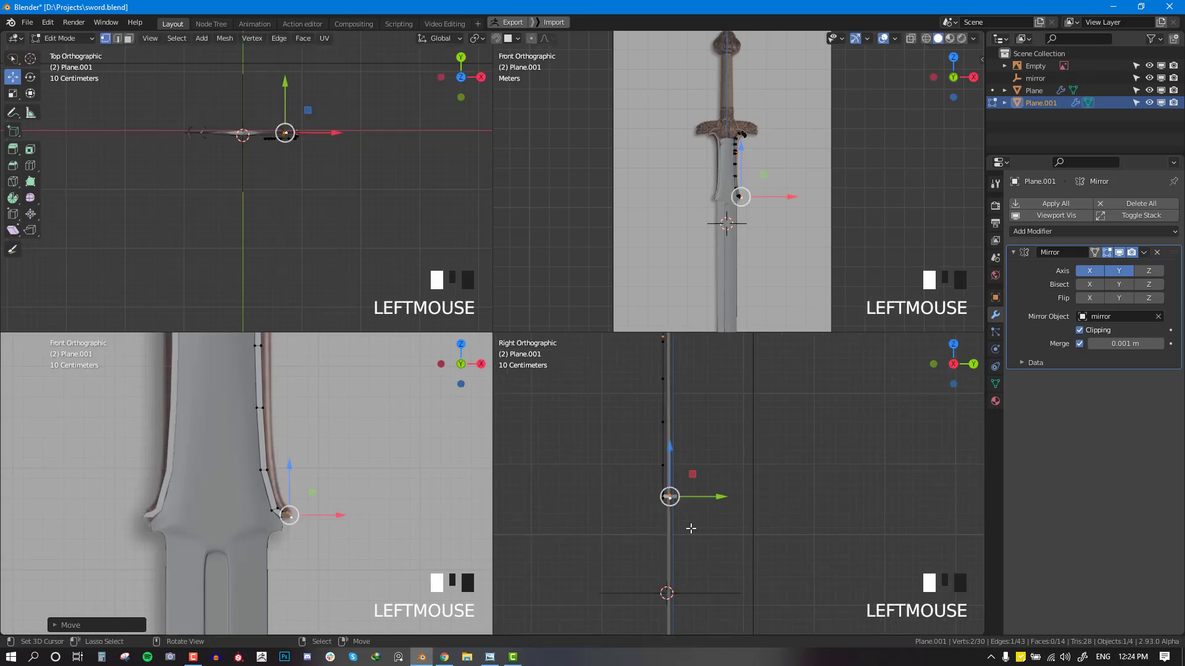
scroll(717, 505, "up", 4)
middle_click_drag(718, 504, 736, 464, "shift")
key("alt+a")
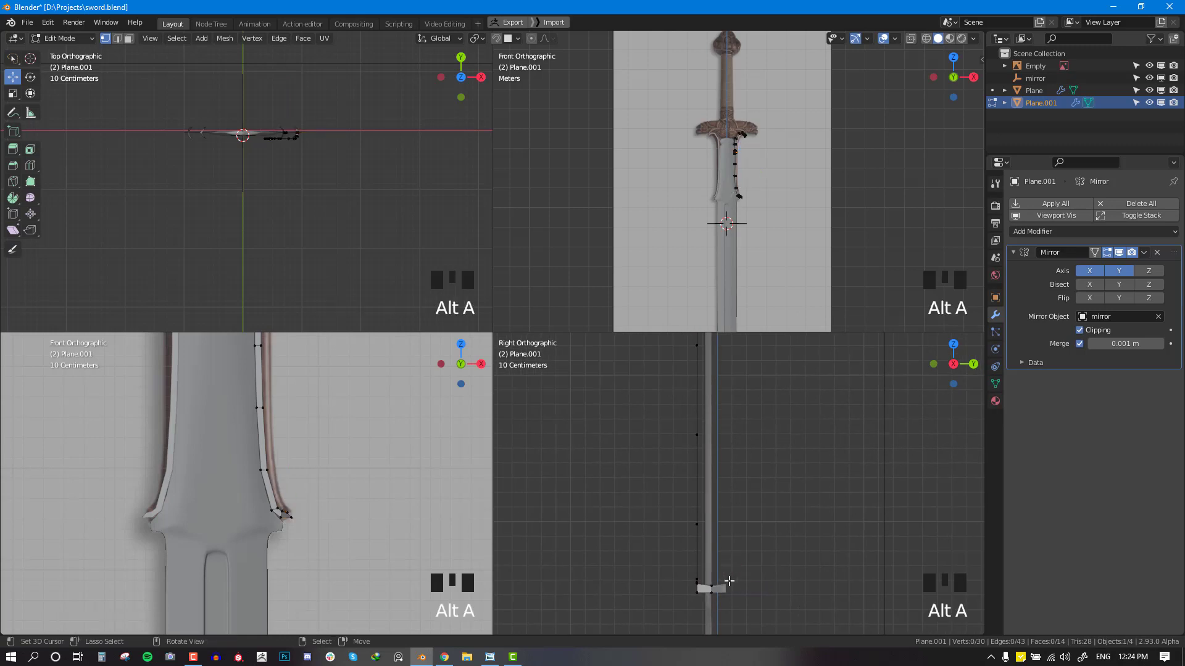
Step: Delete the selected edge's vertices at the upper curled end of the trim strip
scroll(729, 580, "down", 1)
middle_click_drag(771, 212, 706, 204)
scroll(741, 235, "up", 4)
scroll(704, 269, "up", 3)
scroll(669, 298, "up", 2)
scroll(668, 265, "down", 3)
scroll(691, 234, "up", 2)
right_click(675, 185, "alt")
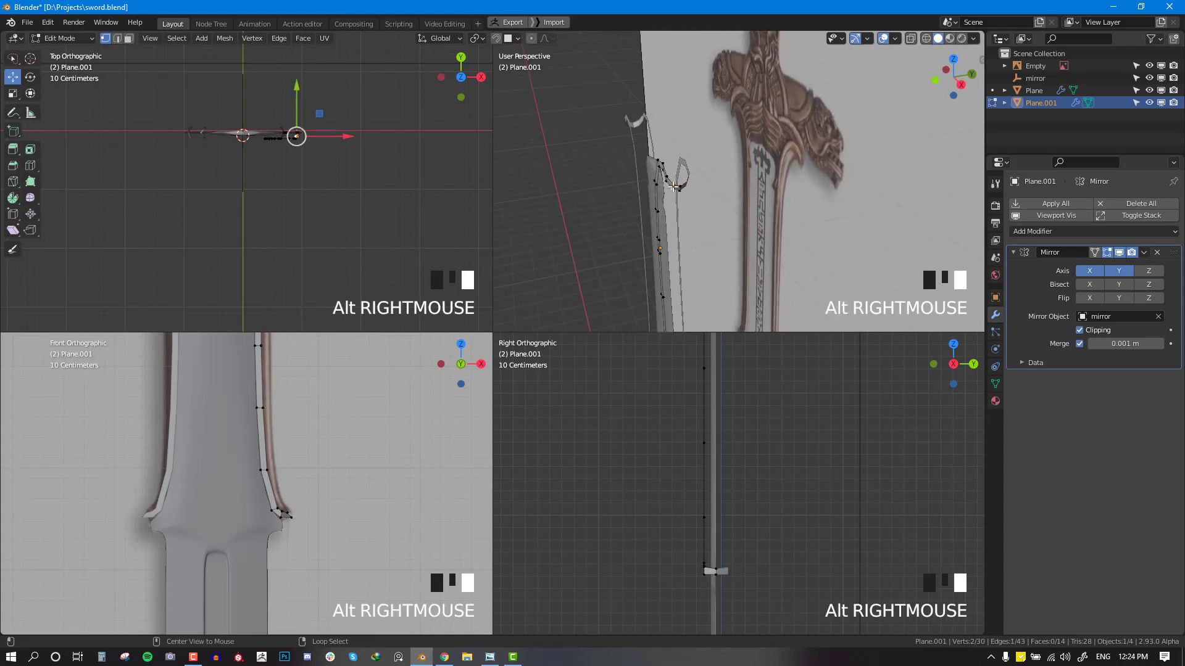
key("x")
left_click(799, 245)
Step: Select the side edge at the strip's upper tip, extrude it back along the outer side of the curl and rotate it
middle_click_drag(641, 199, 727, 87)
left_click(857, 207)
key("KP_1")
right_click(735, 90)
right_click(741, 79, "shift")
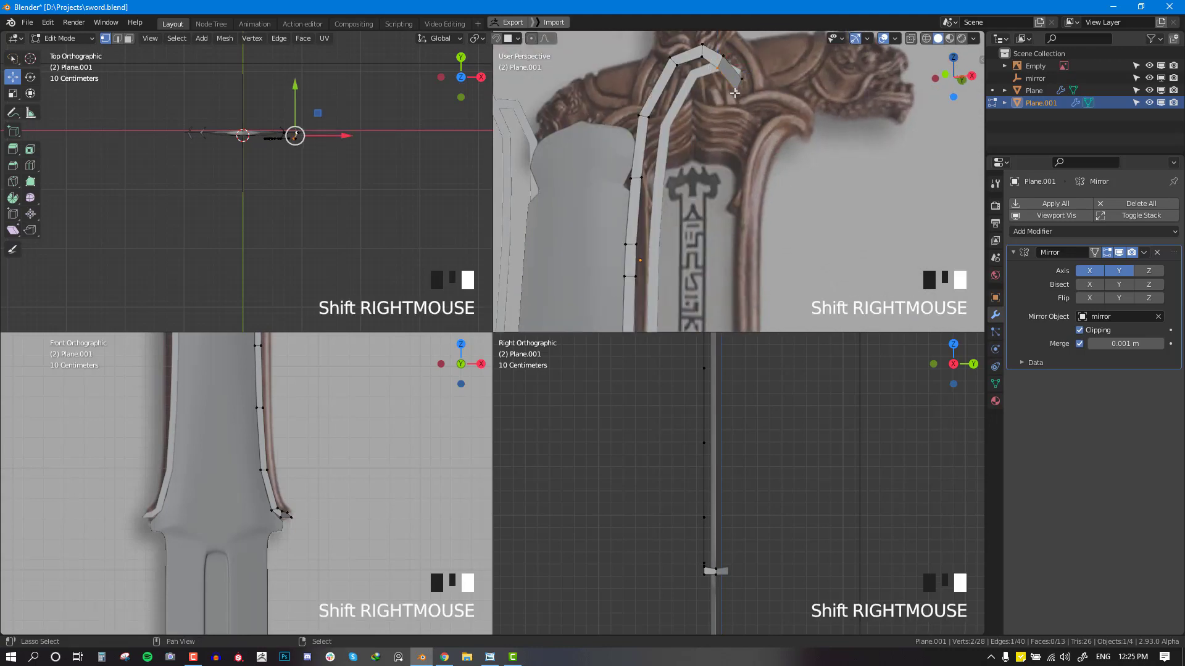
key("KP_1")
key("e")
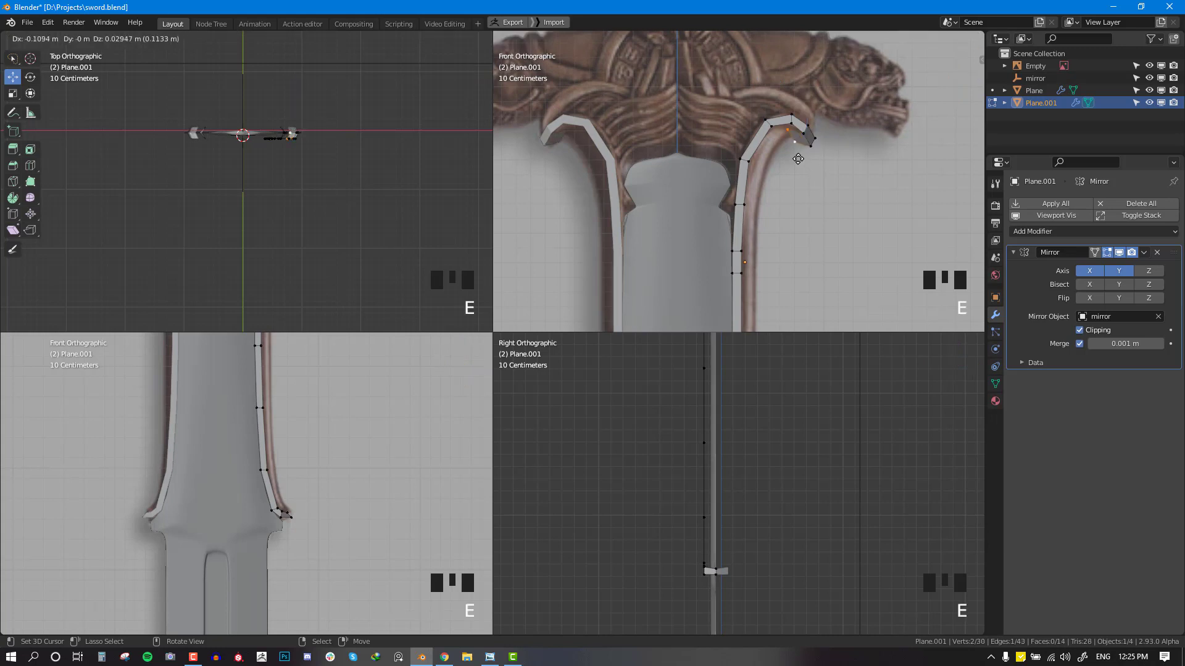
left_click(796, 157)
key("r")
left_click(802, 151)
Step: Extrude further segments of the outer strip around the upper curl and down the straight part, angling them to the reference trim
key("e")
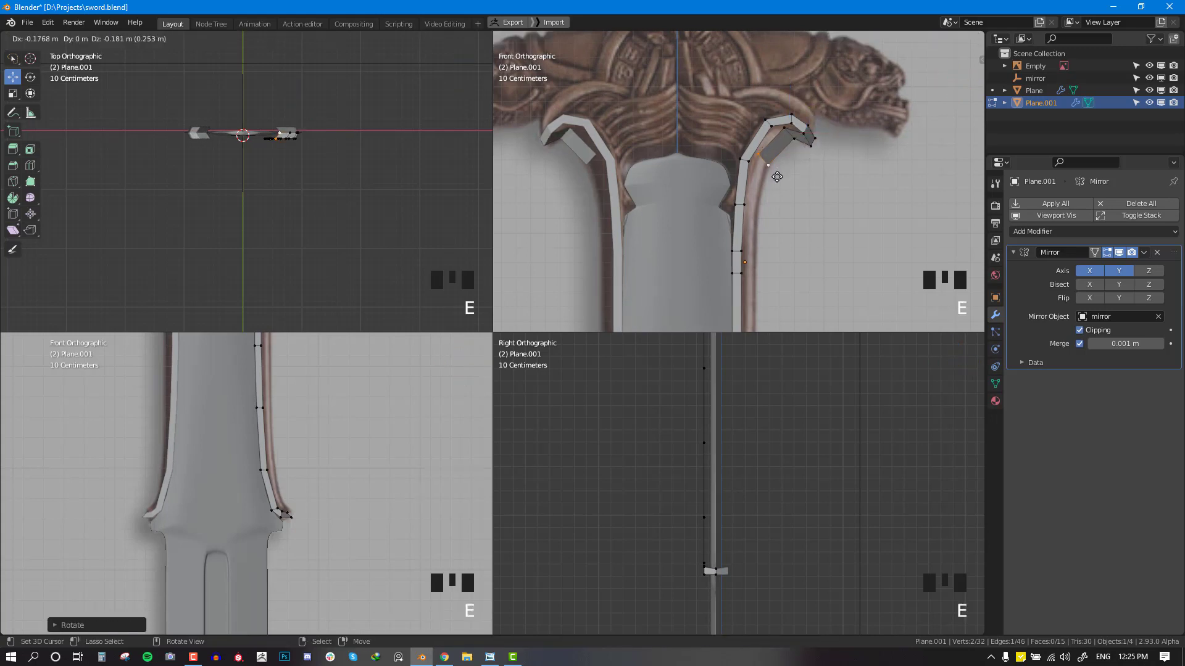
left_click(777, 177)
key("r")
left_click(771, 185)
key("e")
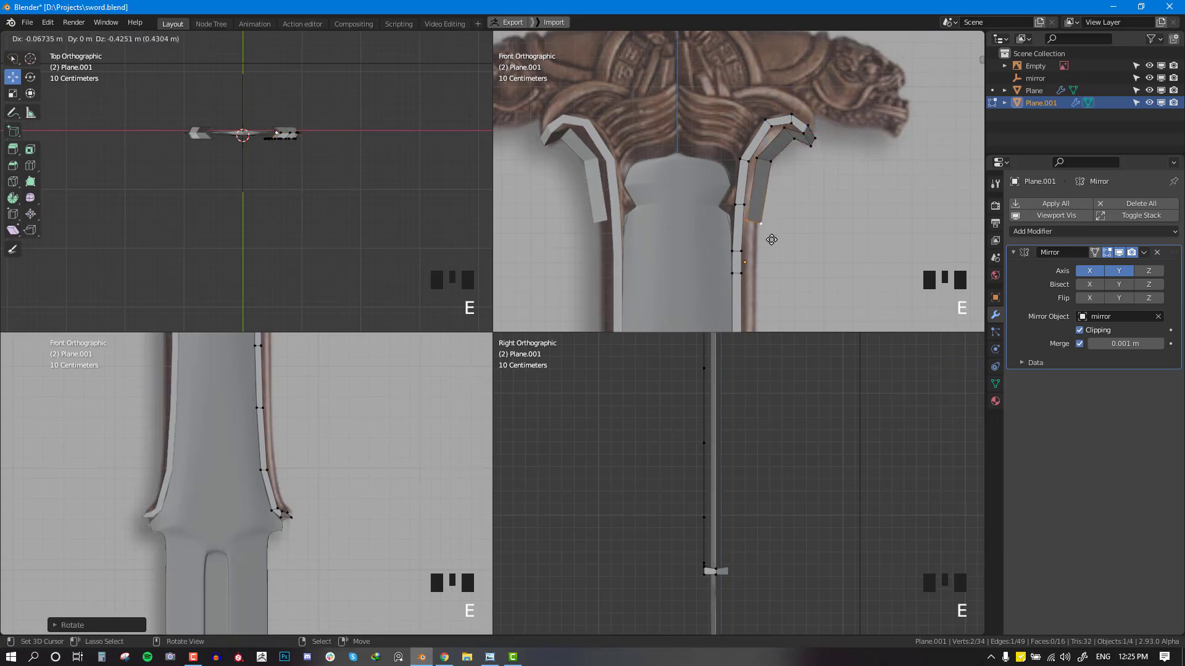
left_click(771, 239)
scroll(769, 234, "down", 2)
key("e")
left_click(744, 219)
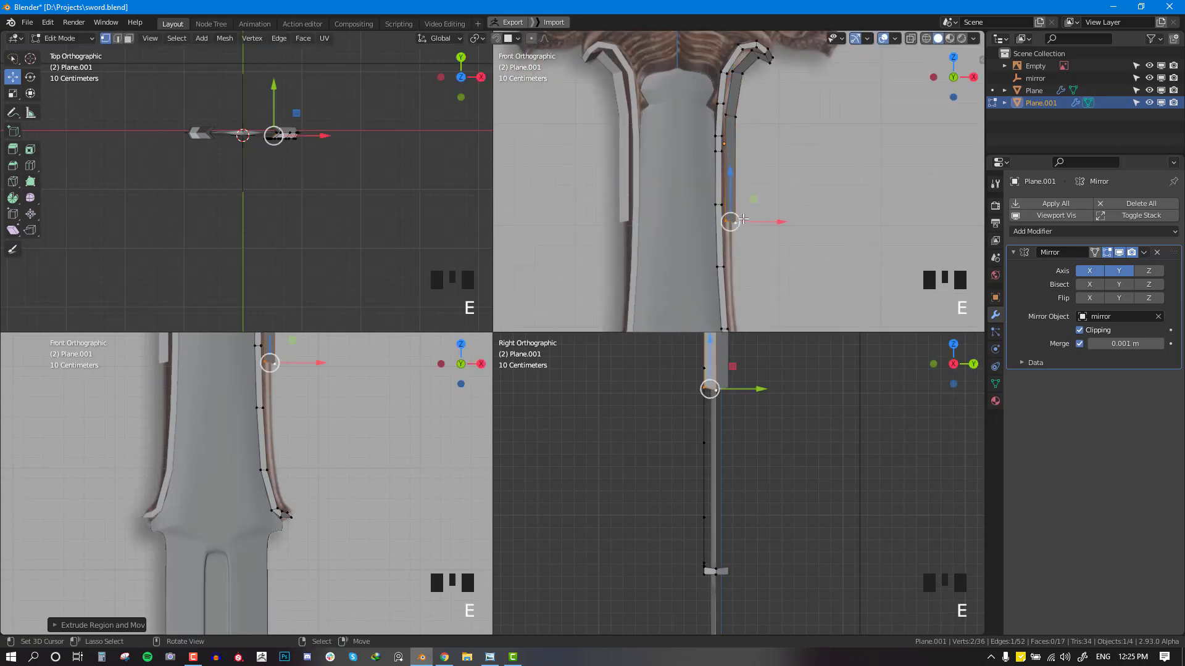
Step: Return from the quad view to a single enlarged front view
key("ctrl+space")
key("ctrl+space")
middle_click_drag(722, 246, 718, 208, "shift")
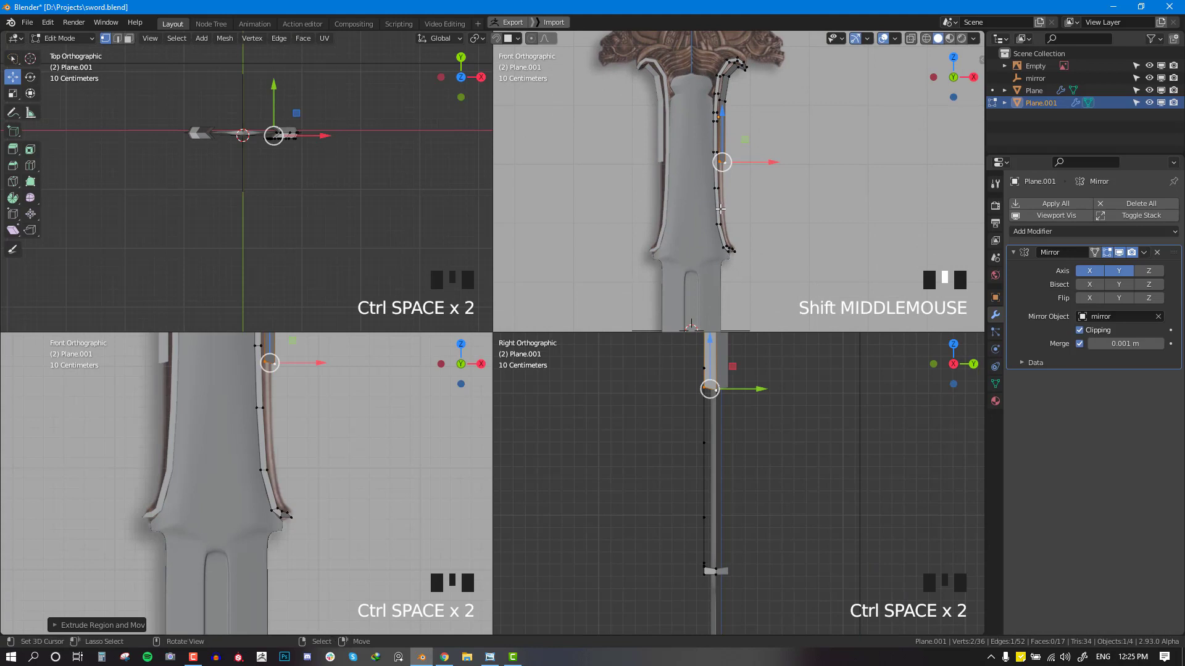
key("ctrl+alt+w")
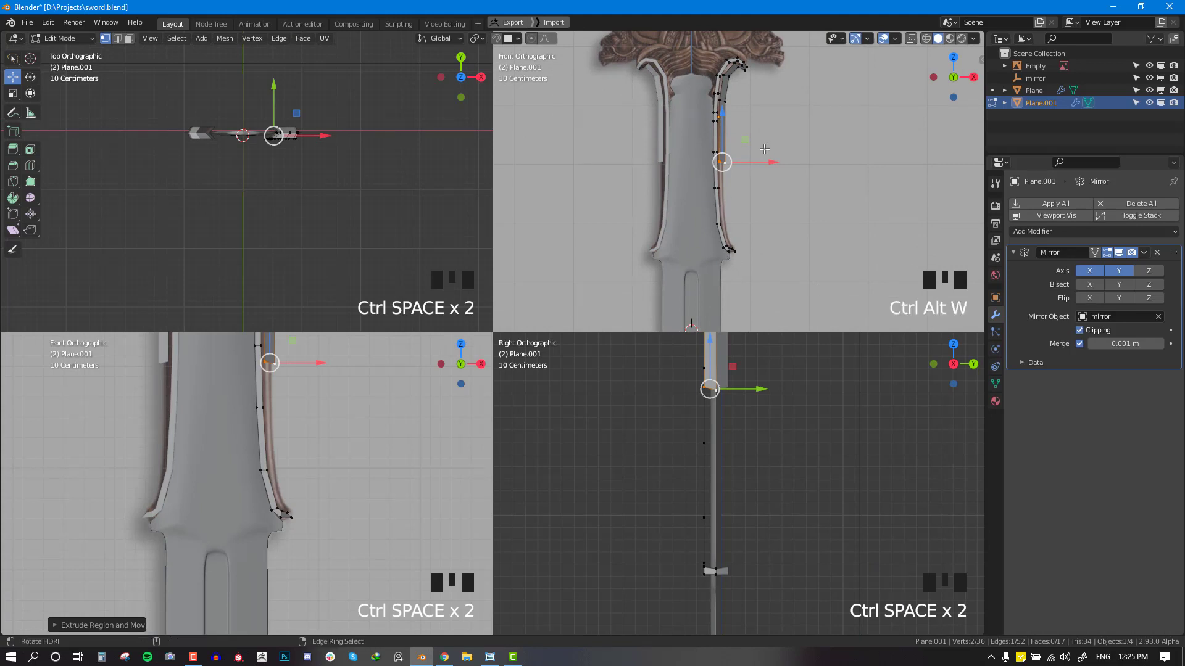
key("ctrl+alt+w")
key("ctrl+alt+q")
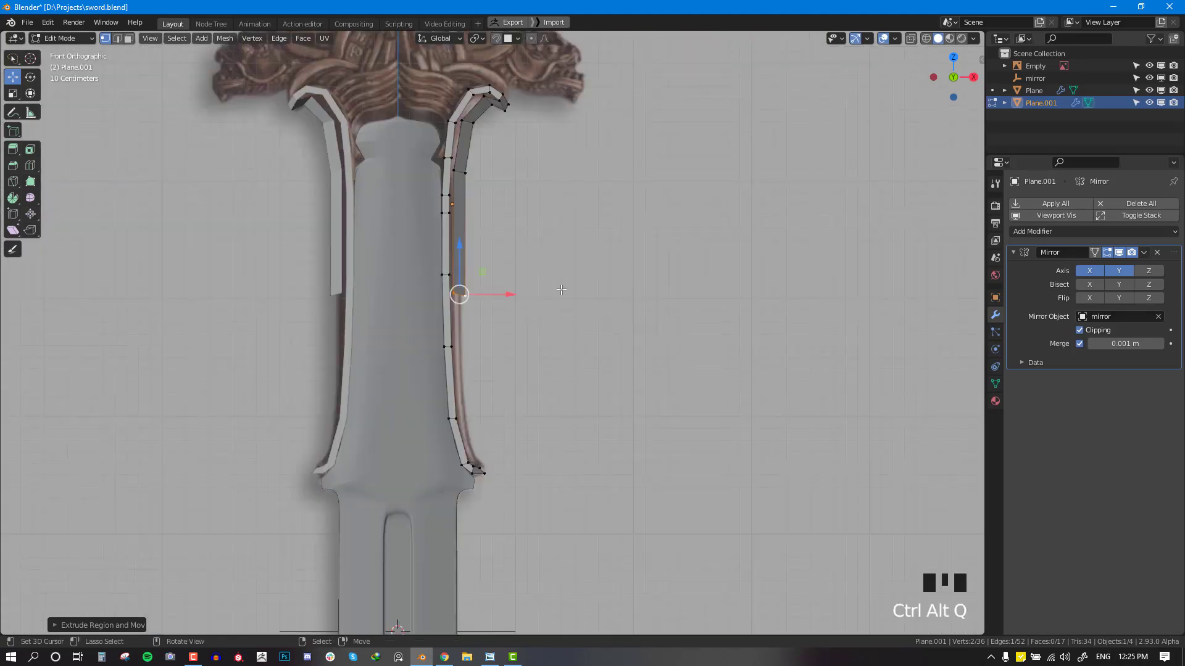
Step: Extrude the outer strip down the rest of the reference trim to the start of the lower flare
middle_click_drag(561, 290, 558, 207, "shift")
scroll(448, 236, "down", 2)
key("e")
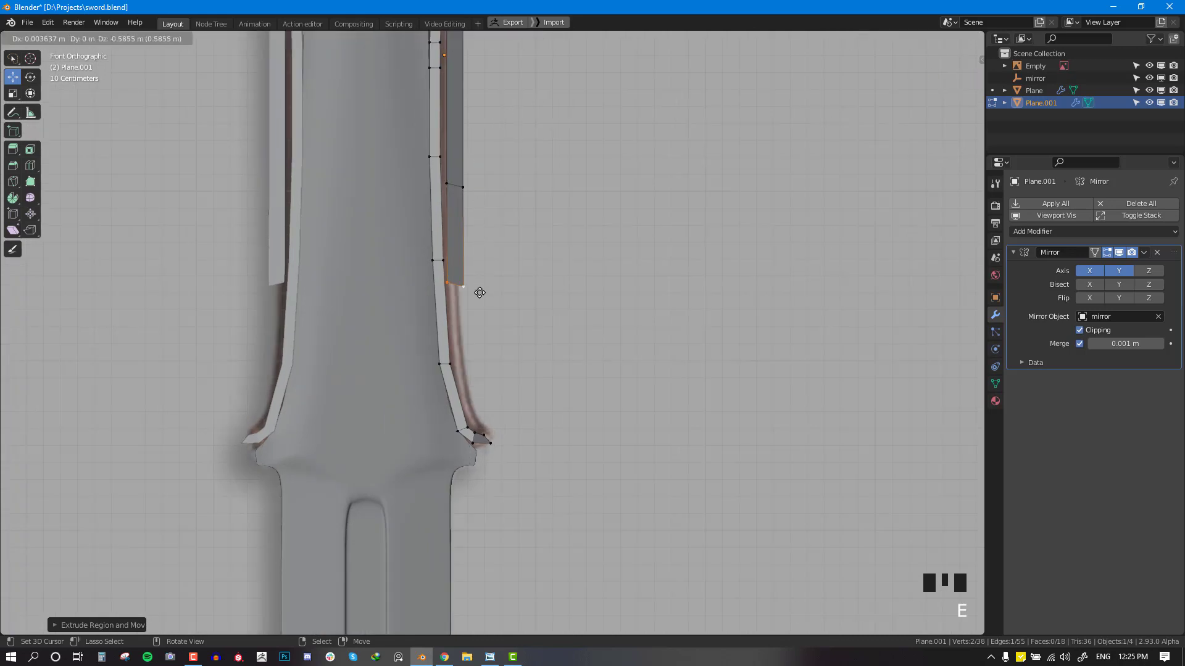
left_click(479, 291)
key("e")
left_click(488, 403)
key("e")
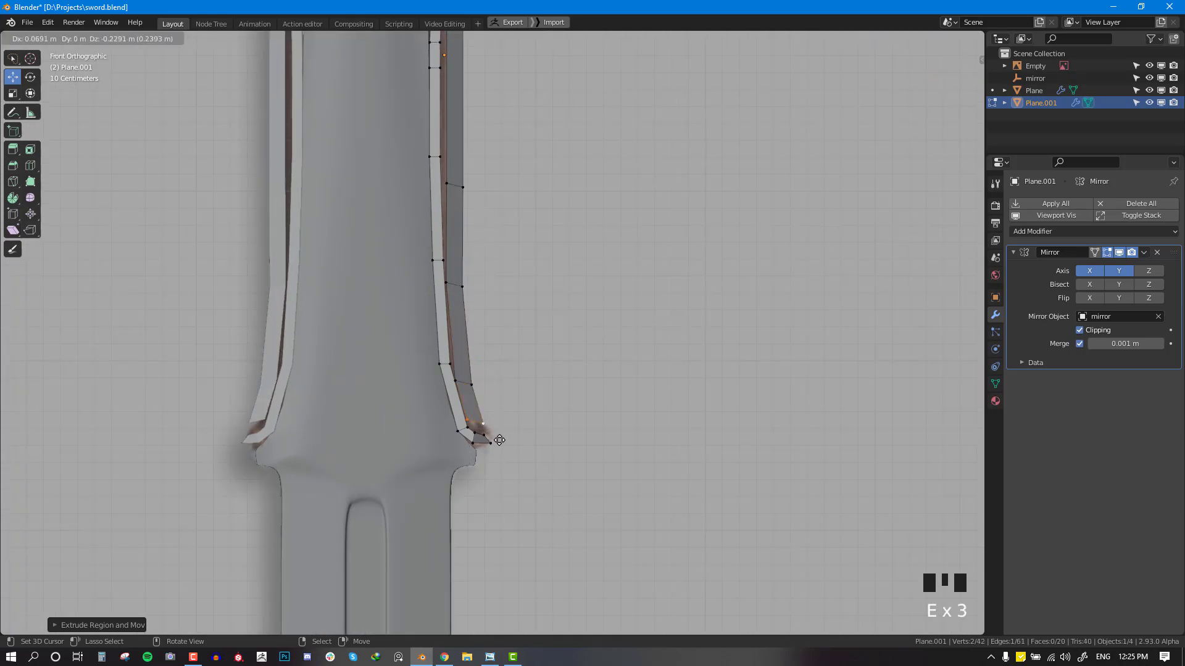
left_click(500, 440)
Step: Try to extend the outer strip past the lower flare with another segment, slide its edge, and delete the segment's end vertices
key("e")
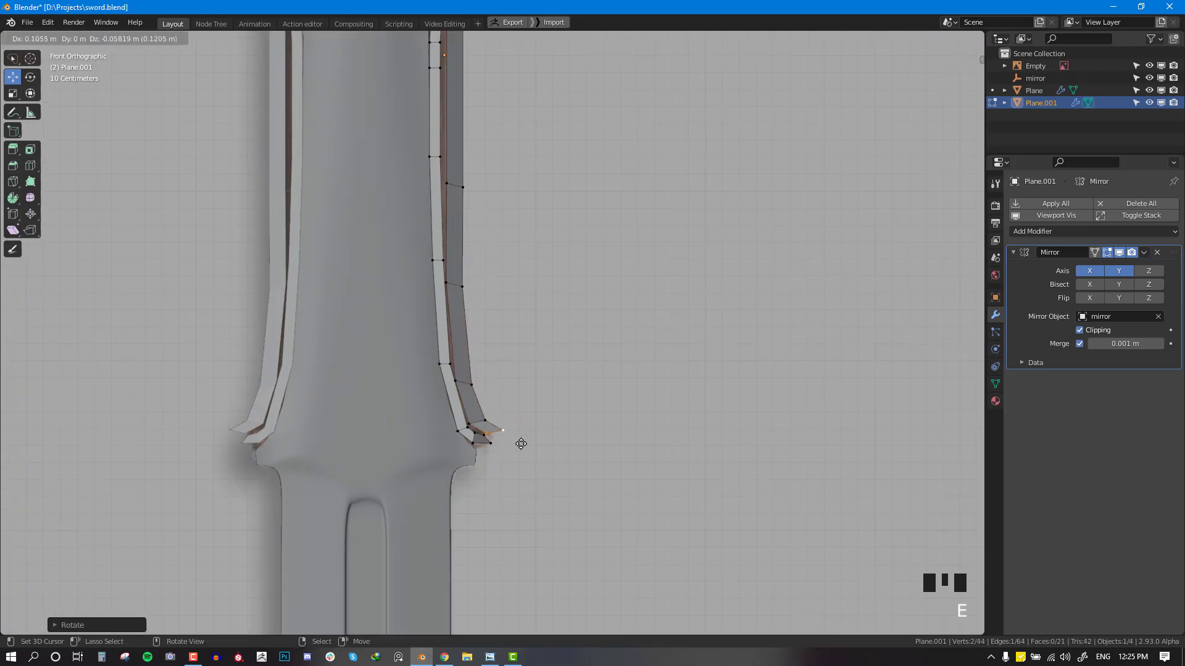
left_click(521, 444)
mouse_move(521, 444)
middle_mouse_down()
mouse_move(410, 441)
mouse_move(620, 406)
mouse_move(608, 397)
mouse_move(674, 437)
middle_mouse_up()
key("shift+z")
scroll(620, 406, "up", 3)
key("shift+z")
key("g")
key("g")
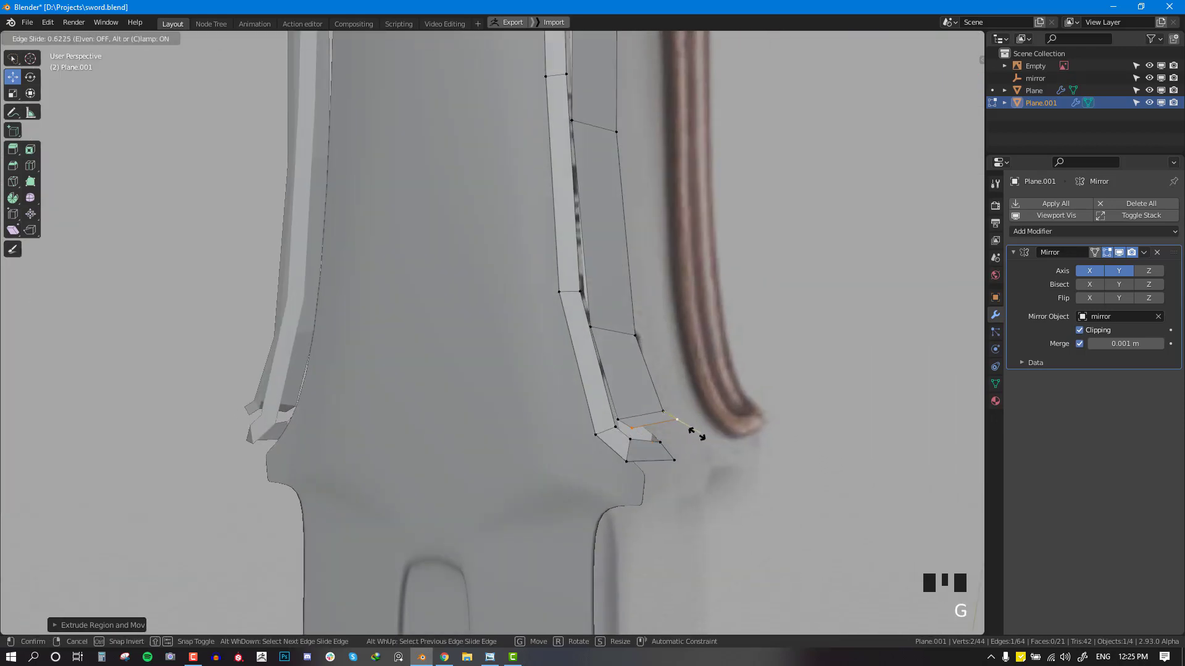
left_click(696, 435)
key("x")
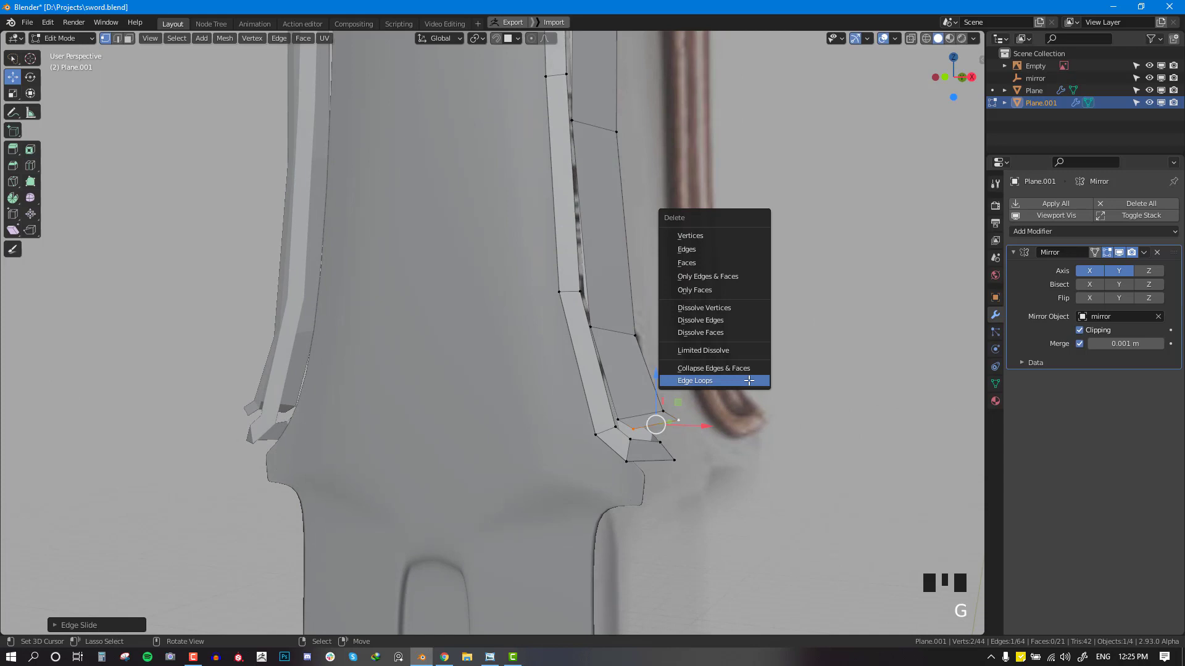
left_click(715, 237)
Step: Adjust the outer strip's lower inner vertex and fill the gap to the inner strip's flared tip with a face
middle_click_drag(631, 439, 605, 429)
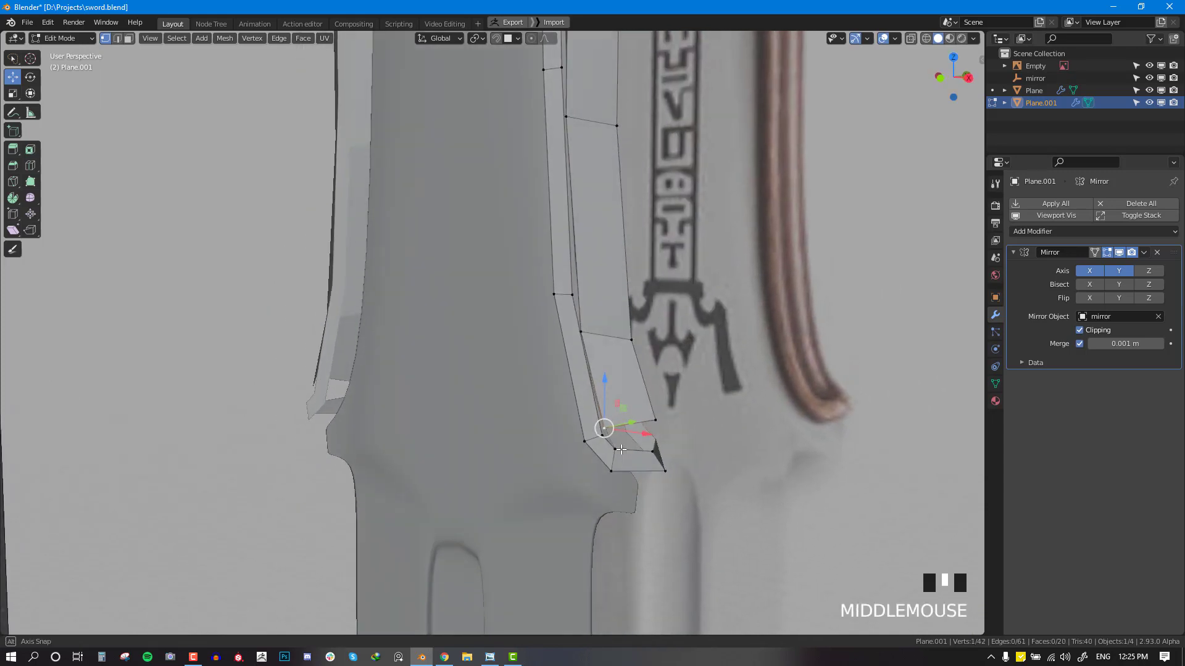
right_click_drag(604, 426, 616, 434)
middle_click_drag(636, 395, 607, 398)
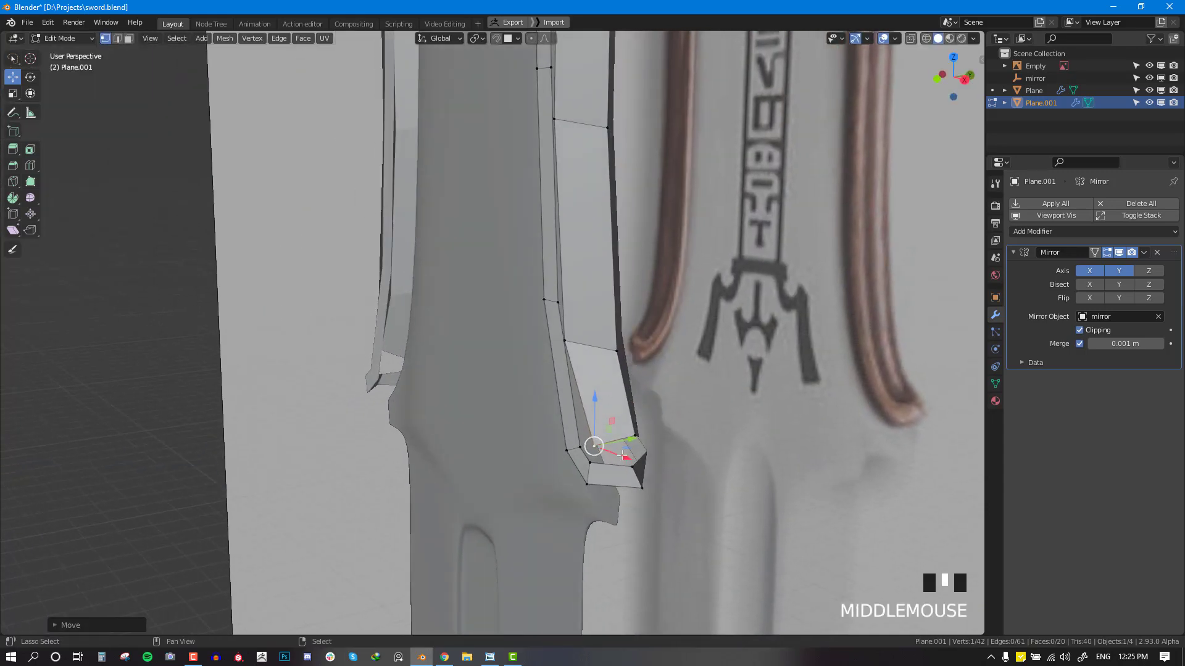
right_click(636, 435, "shift")
right_click(580, 477, "shift")
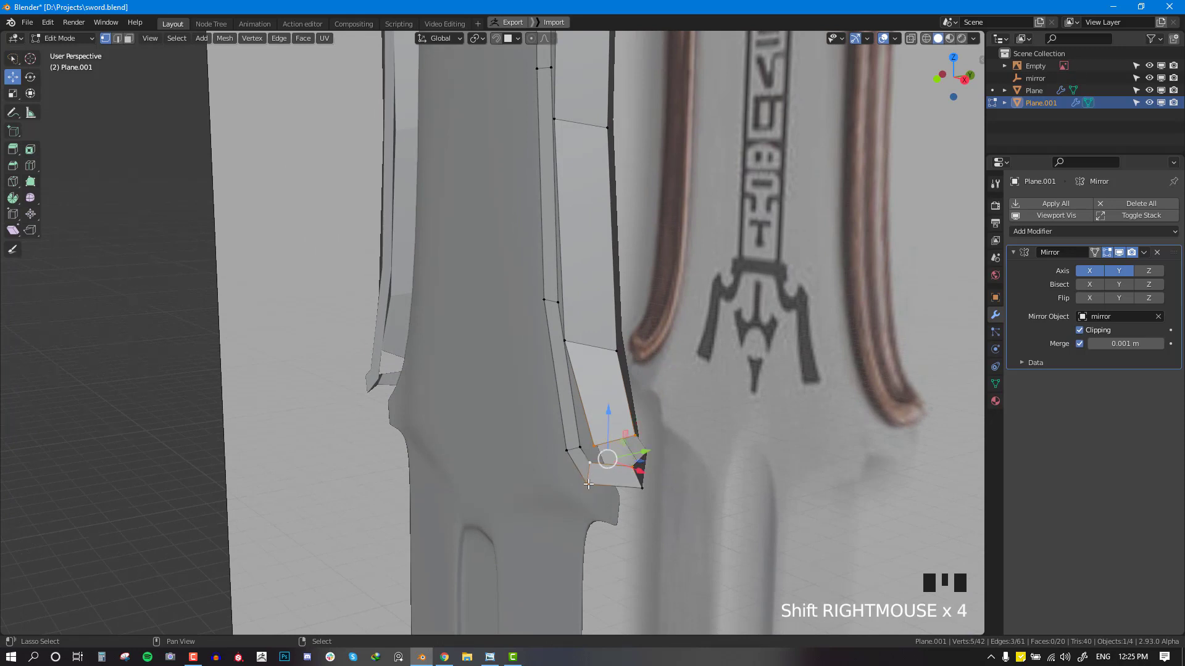
right_click(589, 485, "shift")
key("f")
key("alt+a")
Step: Reposition the inner vertex where the outer strip meets the lower flare
mouse_move(616, 474)
middle_mouse_down()
mouse_move(558, 471)
mouse_move(614, 467)
middle_mouse_up()
right_click_drag(599, 452, 597, 453)
middle_click_drag(549, 335, 601, 369)
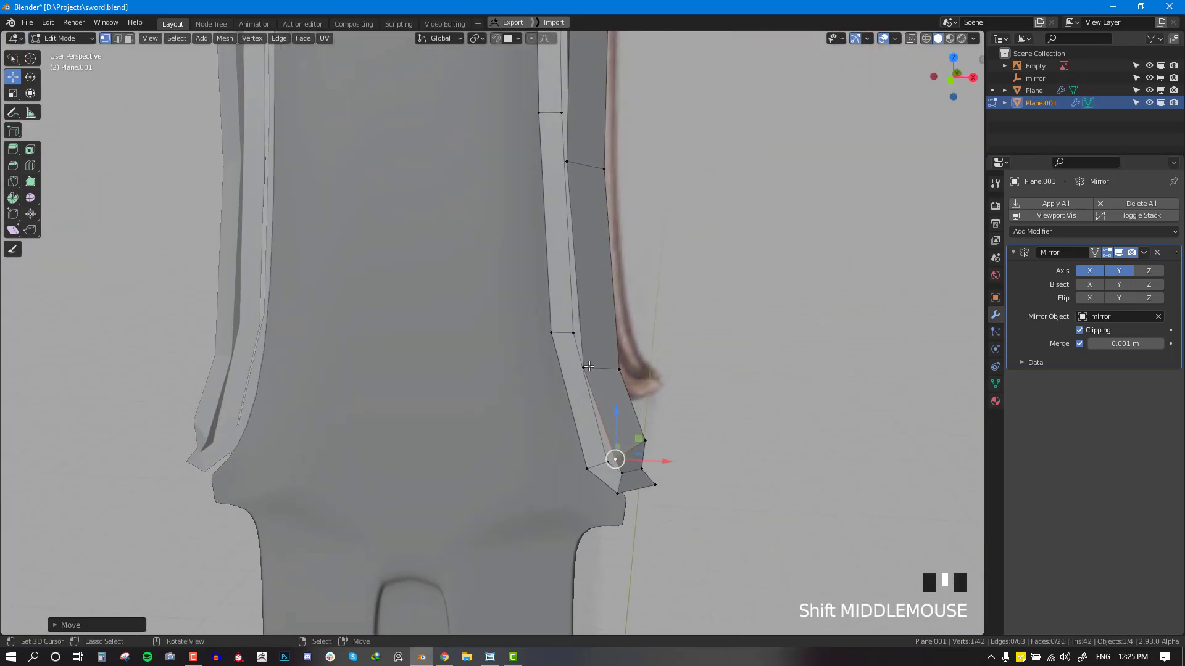
right_click(588, 367)
Step: Shift the outer strip's inner vertex at the upper curl and fill a face between the two strips there
scroll(589, 366, "down", 3)
middle_click_drag(648, 74, 612, 162, "shift")
right_click_drag(651, 91, 642, 93)
middle_click_drag(653, 91, 640, 82)
right_click(645, 72, "shift")
right_click(605, 74, "shift")
right_click(638, 78, "shift")
key("f")
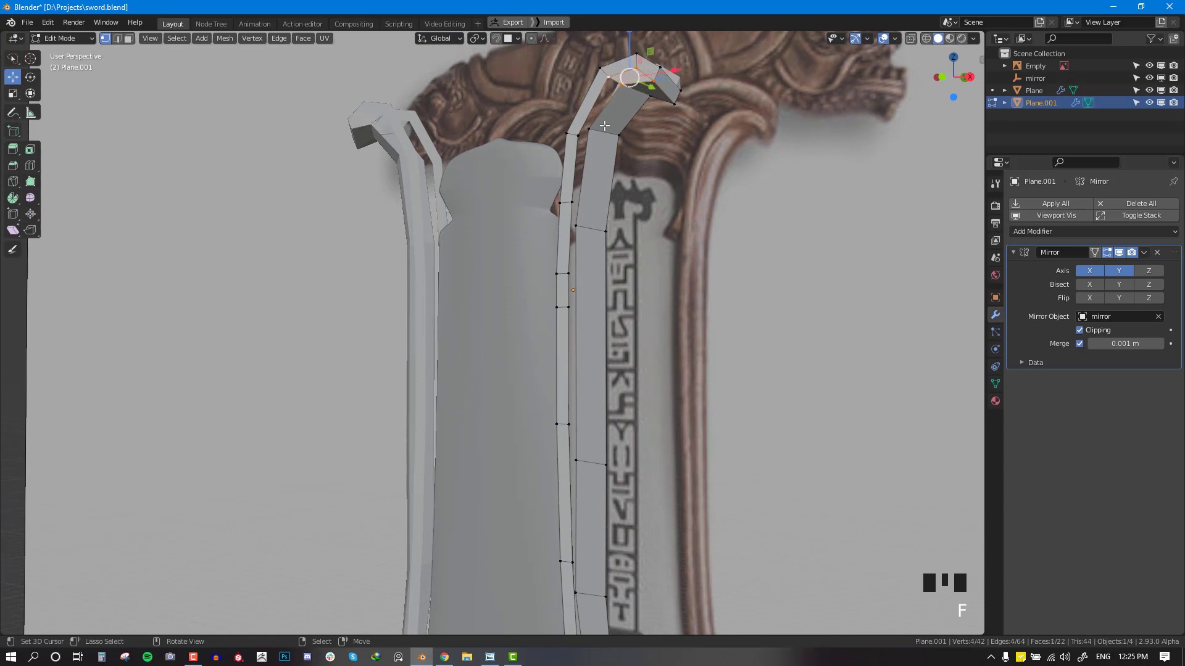
Step: Fill a face between the two strips just below the upper curl and nudge the outer strip's inner vertex there
right_click(581, 137)
right_click(607, 75, "shift")
right_click(620, 84, "shift")
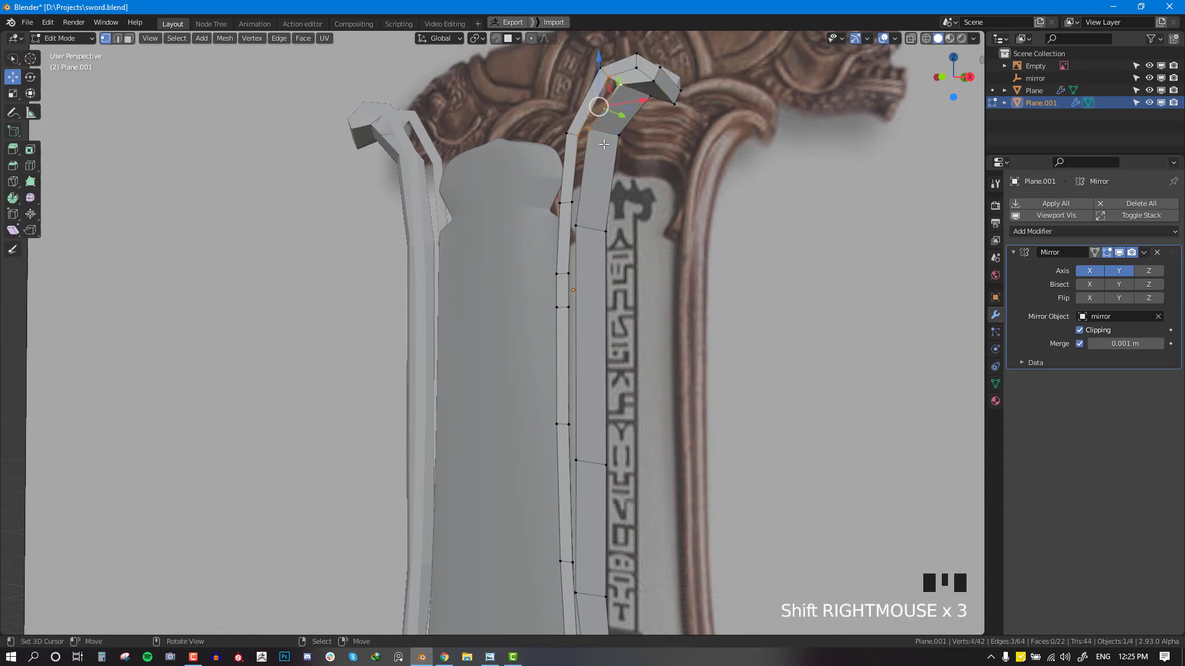
key("f")
right_click_drag(592, 134, 592, 141)
Step: Fill the next face down between the strips and shift the outer strip's inner vertex at its lower corner
right_click(576, 226, "shift")
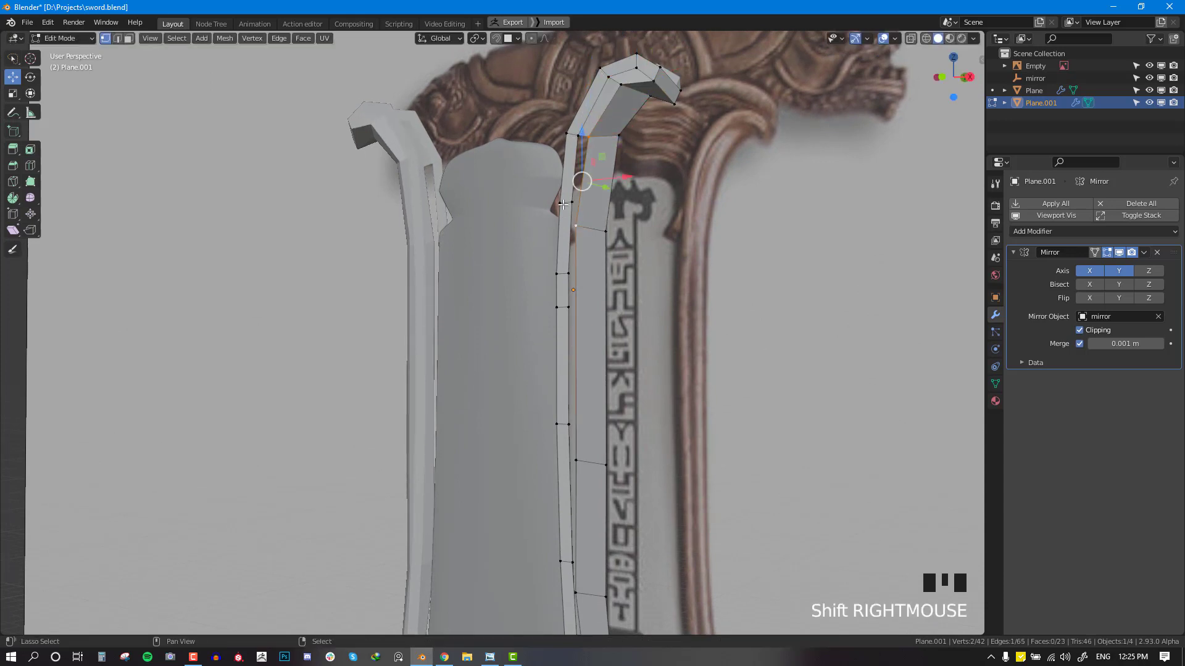
right_click(571, 201, "shift")
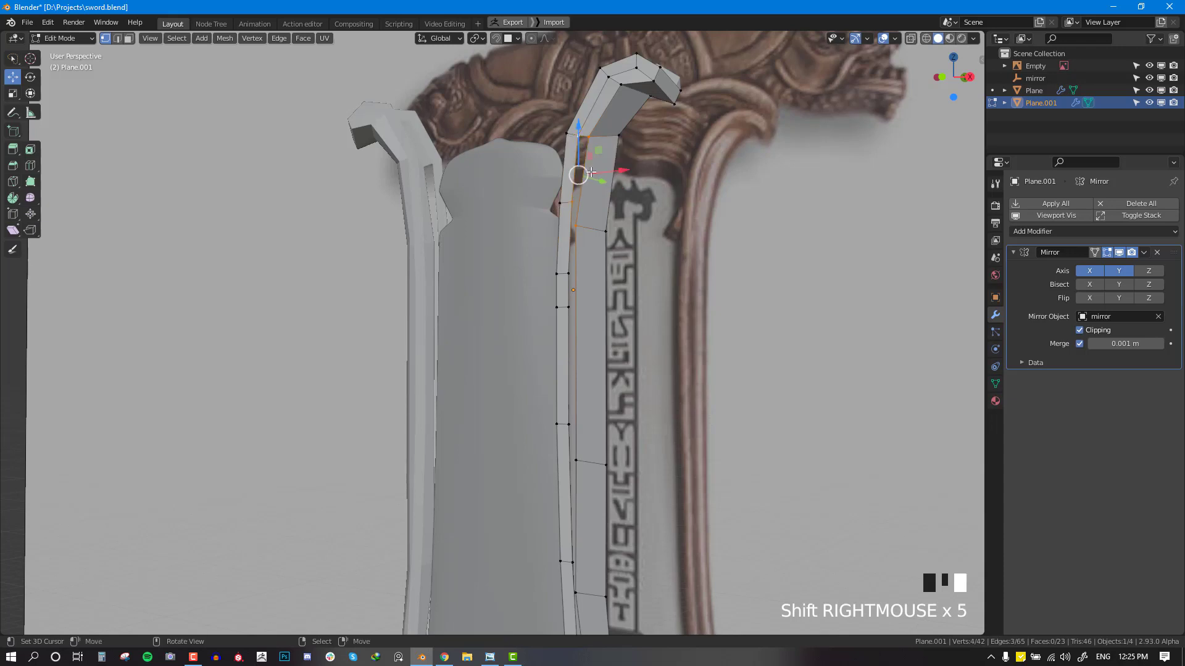
key("f")
right_click_drag(576, 226, 581, 220)
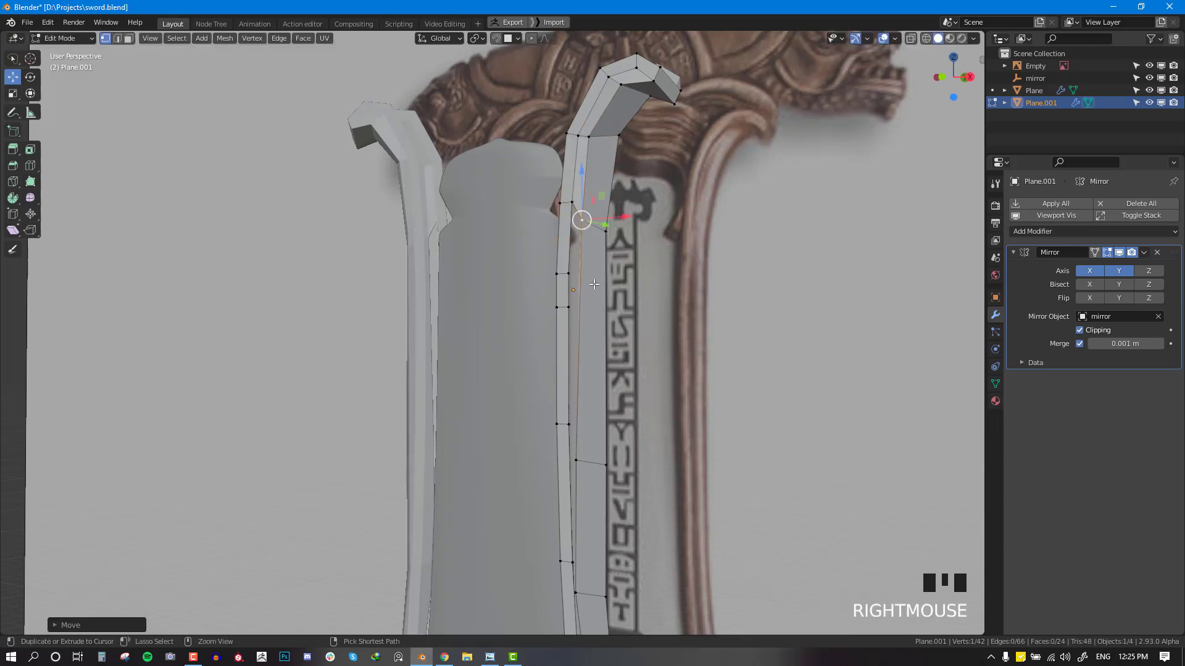
Step: Add three loop cuts across the long upper segment of the outer strip
key("ctrl+r")
left_click(592, 279)
left_click(588, 287)
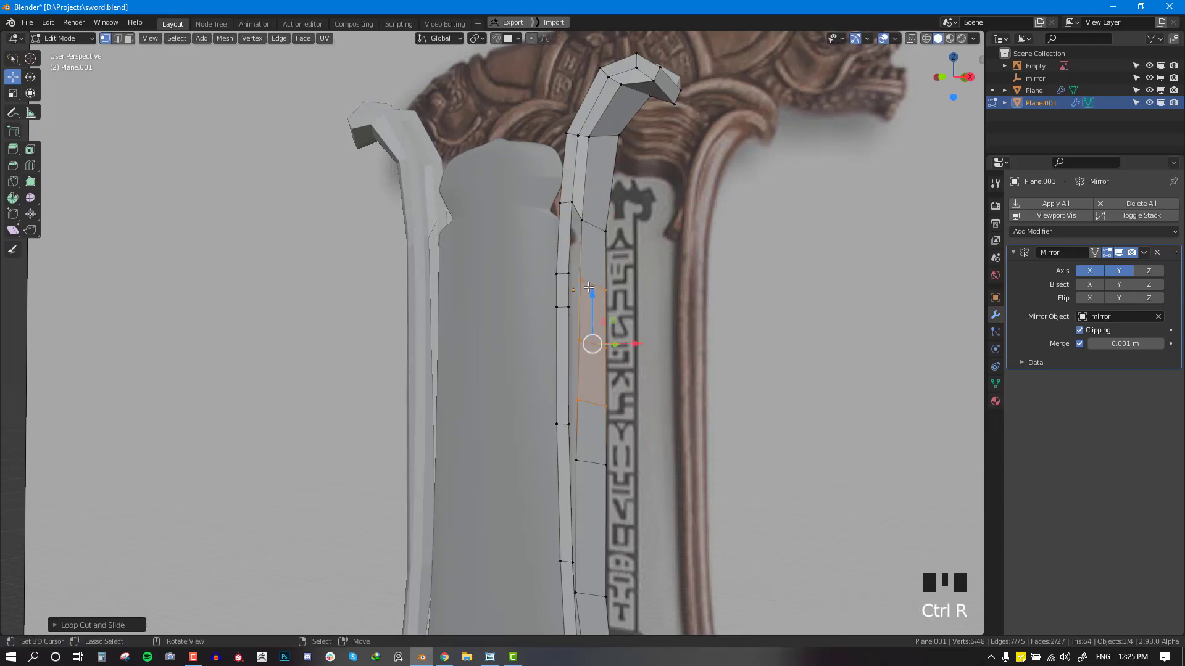
Step: Fill a face from the inner strip to the outer strip's topmost new cut and adjust the inner vertex above it
right_click(584, 283)
right_click(569, 204, "shift")
right_click(581, 220, "shift")
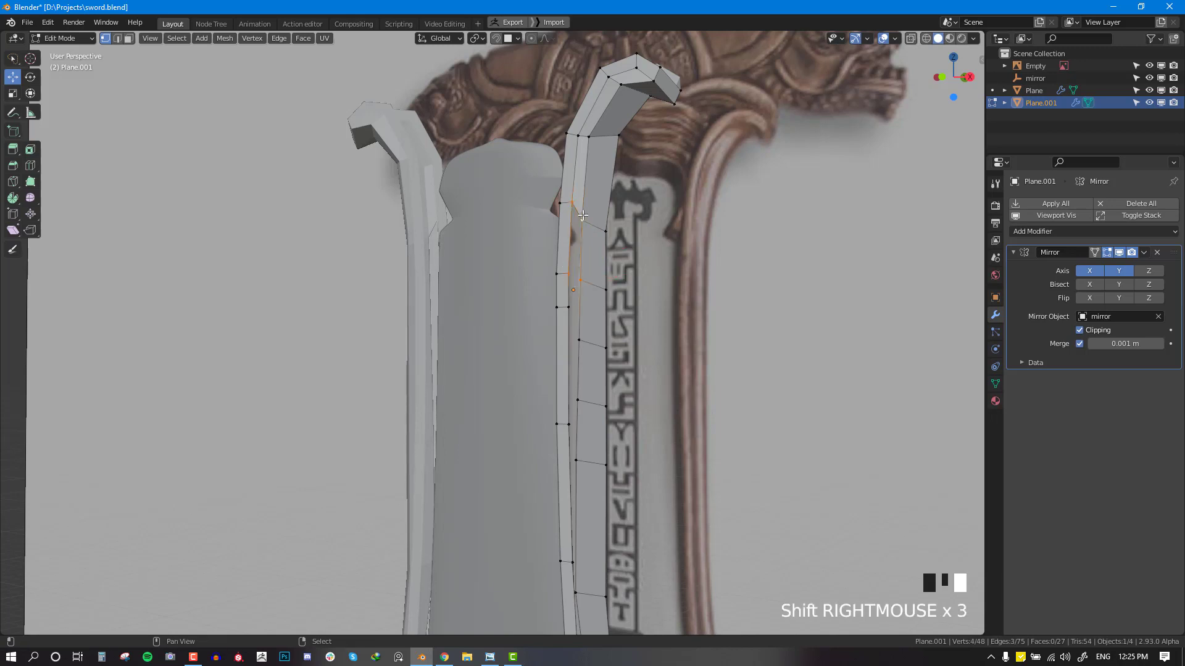
key("f")
right_click_drag(585, 223, 582, 218)
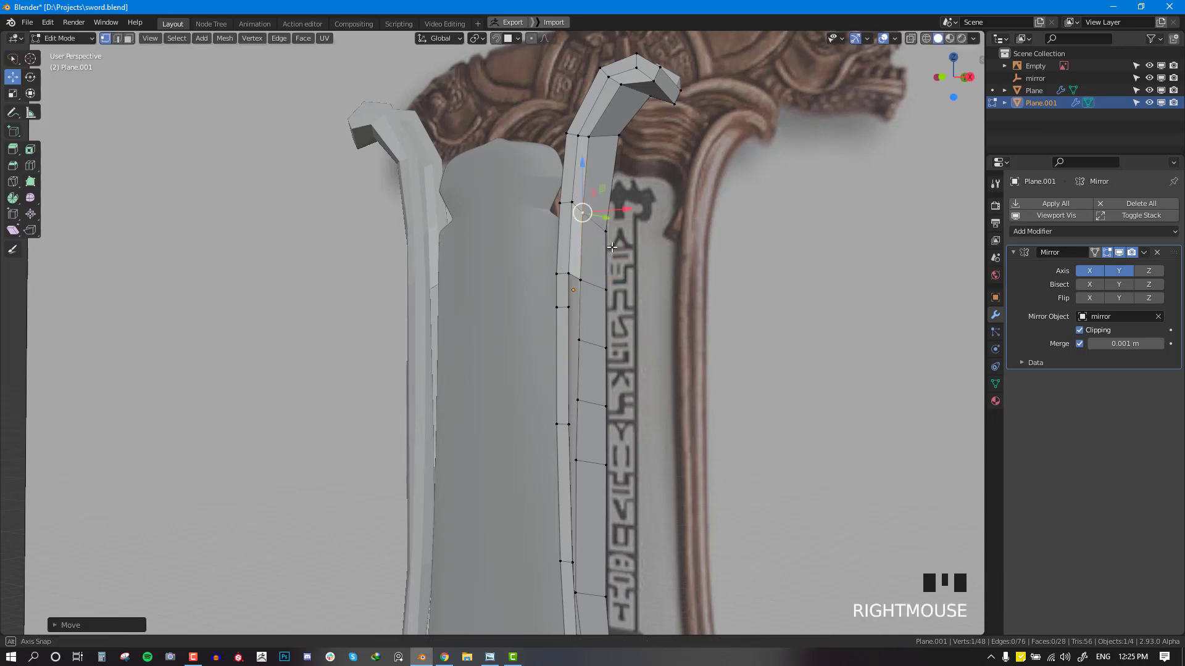
Step: Fill the next two faces down the gap, joining the inner strip to the outer strip's new cuts
middle_click_drag(583, 228, 618, 331)
key("alt+a")
right_click(608, 288)
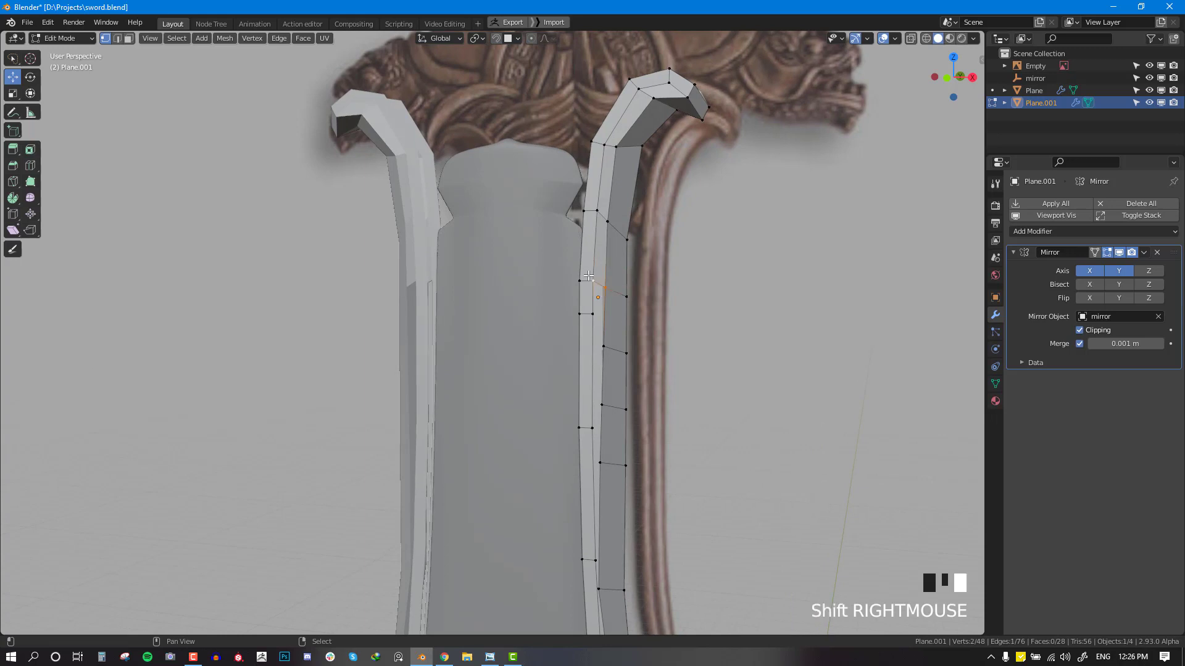
right_click(588, 315, "shift")
key("f")
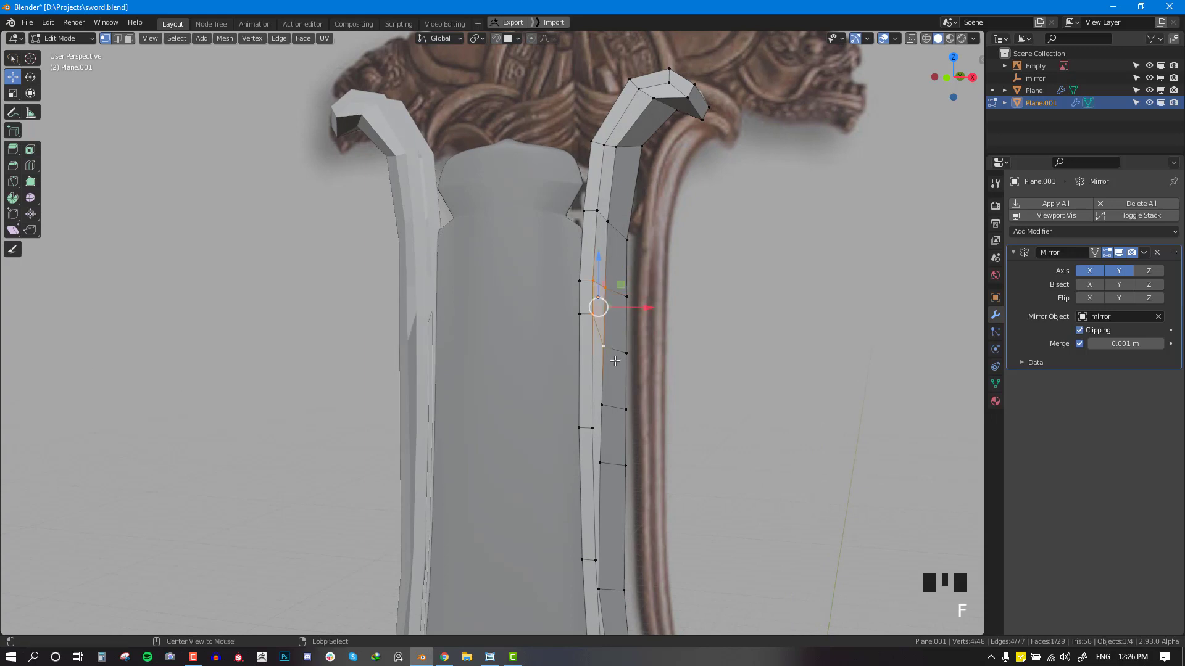
right_click(606, 349)
right_click(591, 430, "shift")
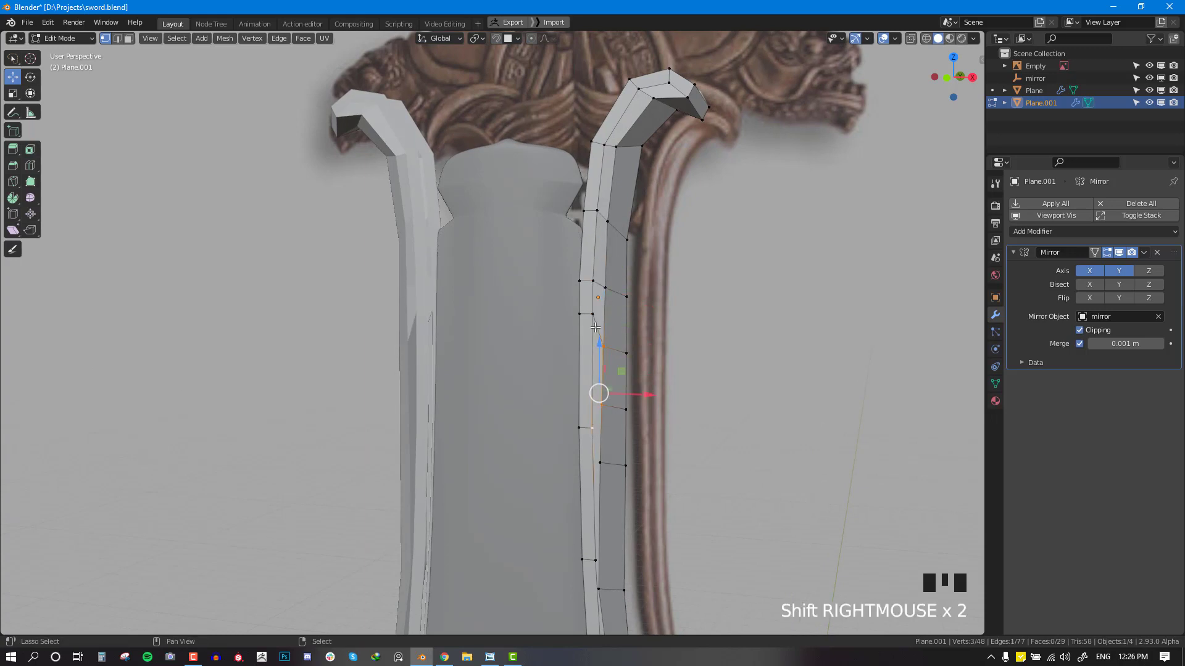
key("f")
key("alt+a")
Step: Add a loop cut to the inner strip level with the outer strip's lower cut and fill the face between them
middle_click_drag(605, 409, 591, 313, "shift")
right_click(593, 369, "shift")
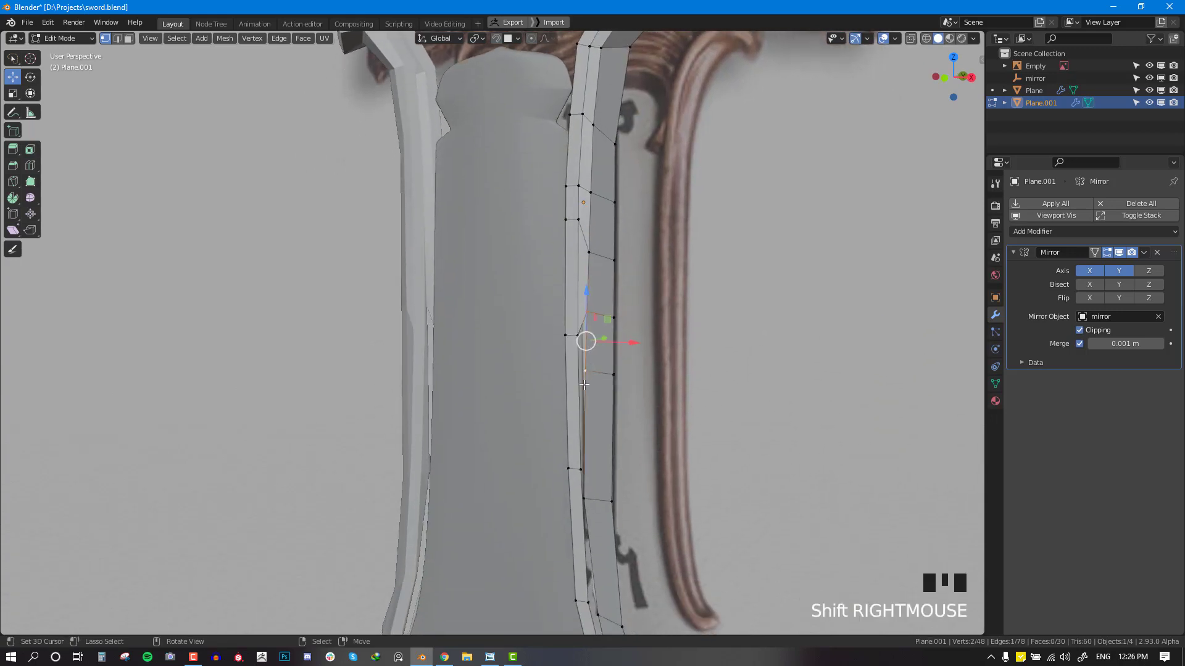
key("ctrl+r")
left_click(566, 364)
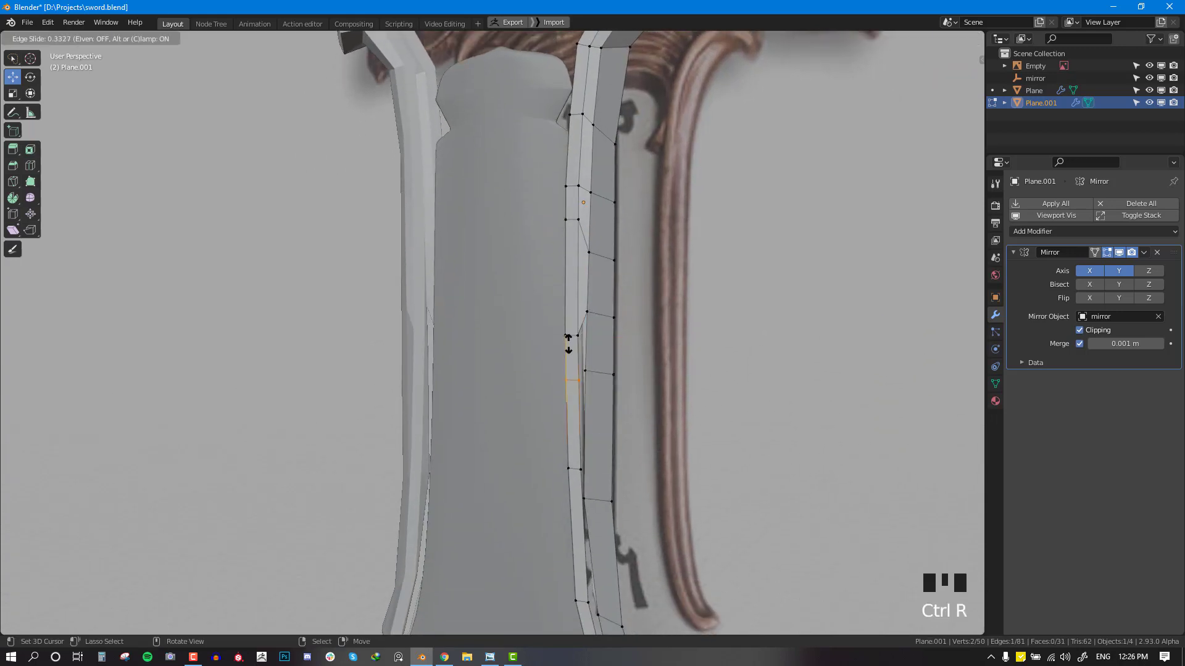
right_click(585, 322)
right_click(581, 376, "shift")
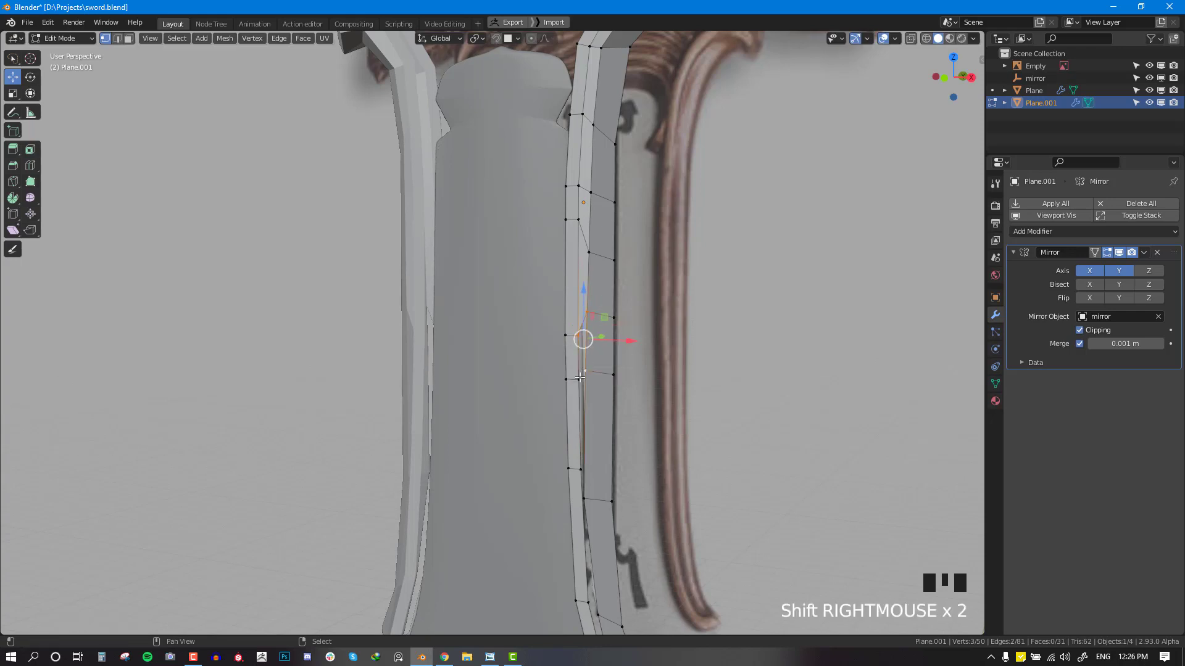
key("j")
right_click(588, 371)
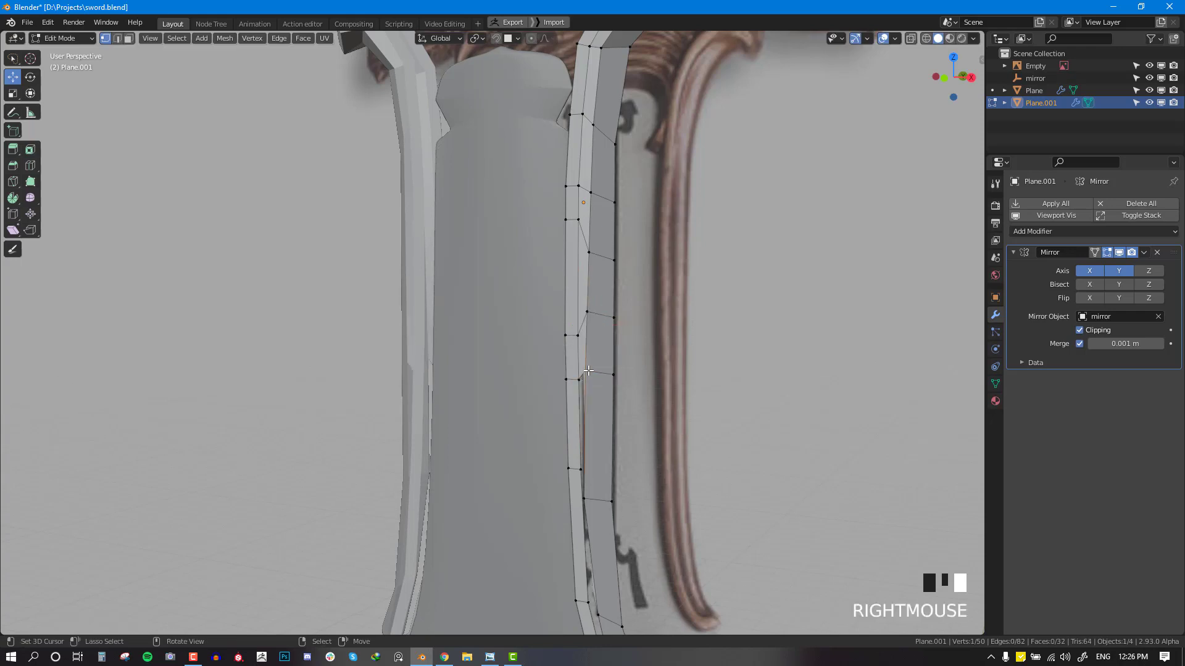
Step: Shift the outer strip's inner vertex above the lower flare and fill the long gap above it with a face
right_click(587, 490)
right_click(571, 471, "shift")
right_click(585, 370, "shift")
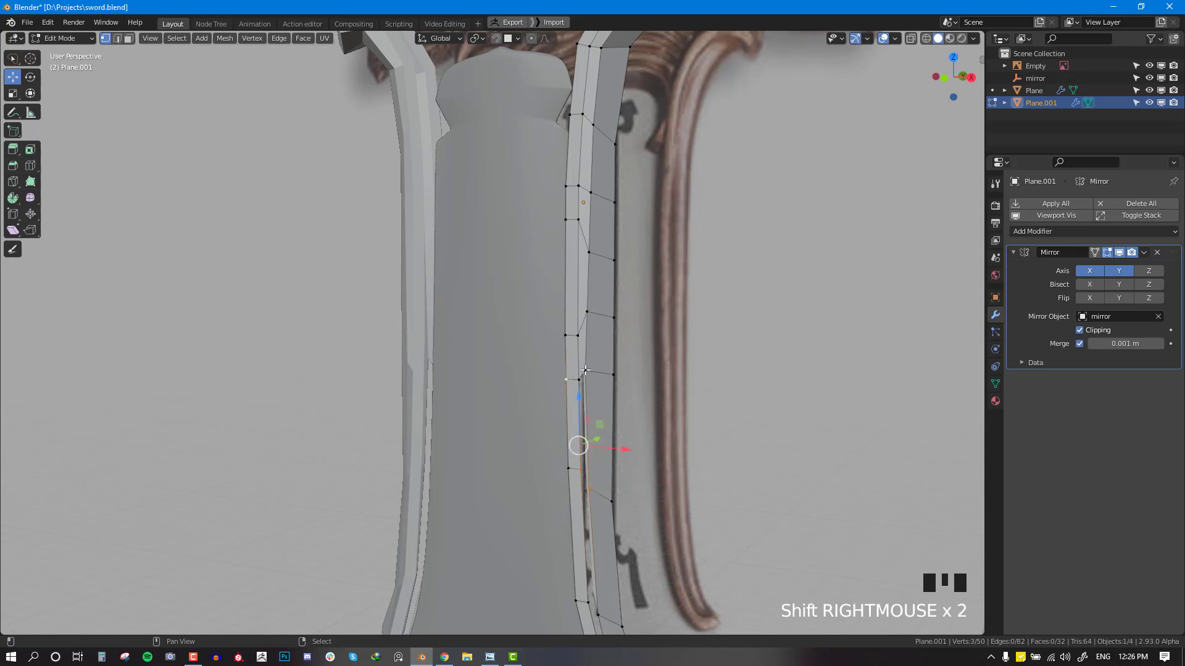
key("f")
middle_click_drag(560, 385, 618, 362, "shift")
Step: Fill the face between the two strips where they curve into the lower flare
key("alt+a")
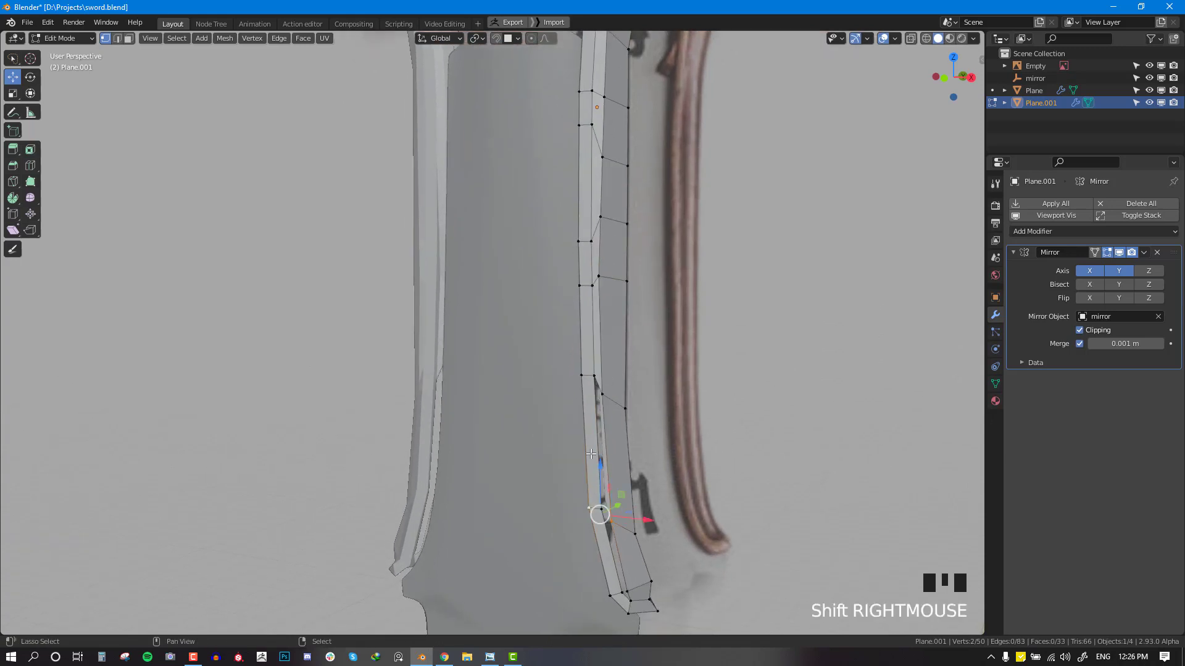
right_click(593, 382, "shift")
right_click(602, 395, "shift")
key("f")
middle_click_drag(601, 515, 597, 468, "shift")
key("ctrl+z")
right_click(586, 465, "shift")
right_click(597, 465, "shift")
key("f")
Step: Adjust the outer strip's inner vertex near the lower tip and fill the remaining gap along the flare with a face
right_click(602, 517)
right_click(611, 512)
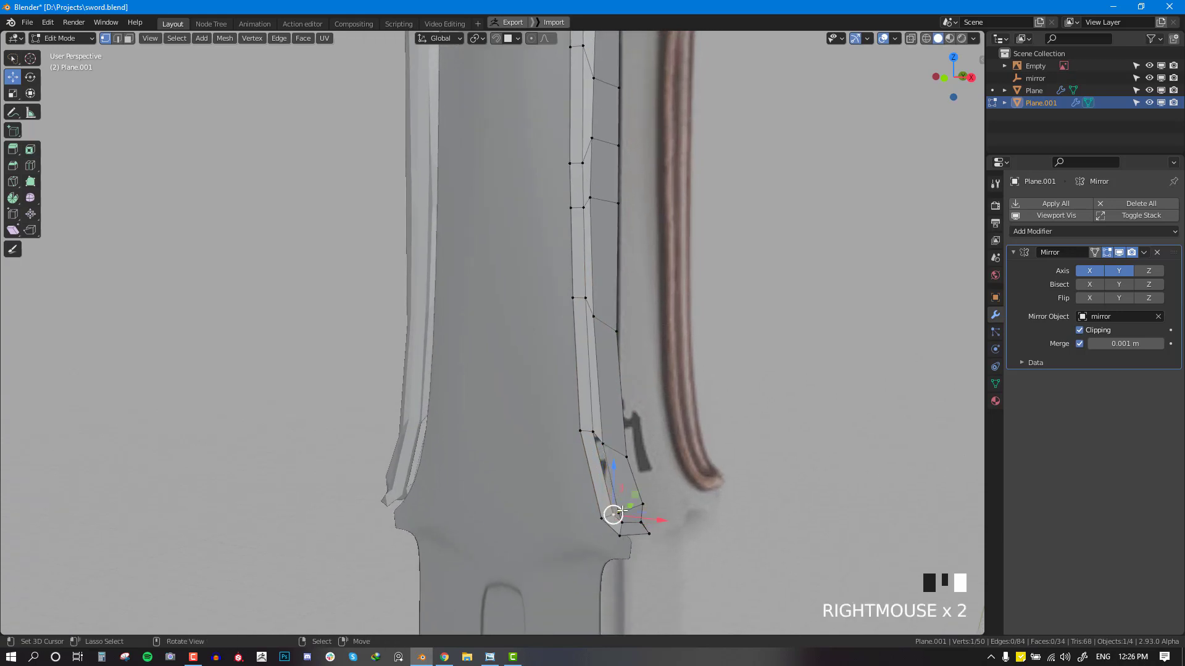
right_click(620, 514, "shift")
right_click(591, 430, "shift")
key("f")
Step: Rip the edge shared by the two strips at the lower tip to open a gap between them
middle_click_drag(602, 481, 573, 393, "shift")
scroll(577, 395, "up", 1)
key("alt+a")
scroll(631, 462, "up", 2)
middle_click_drag(653, 460, 547, 410)
right_click(558, 455)
scroll(561, 415, "up", 1)
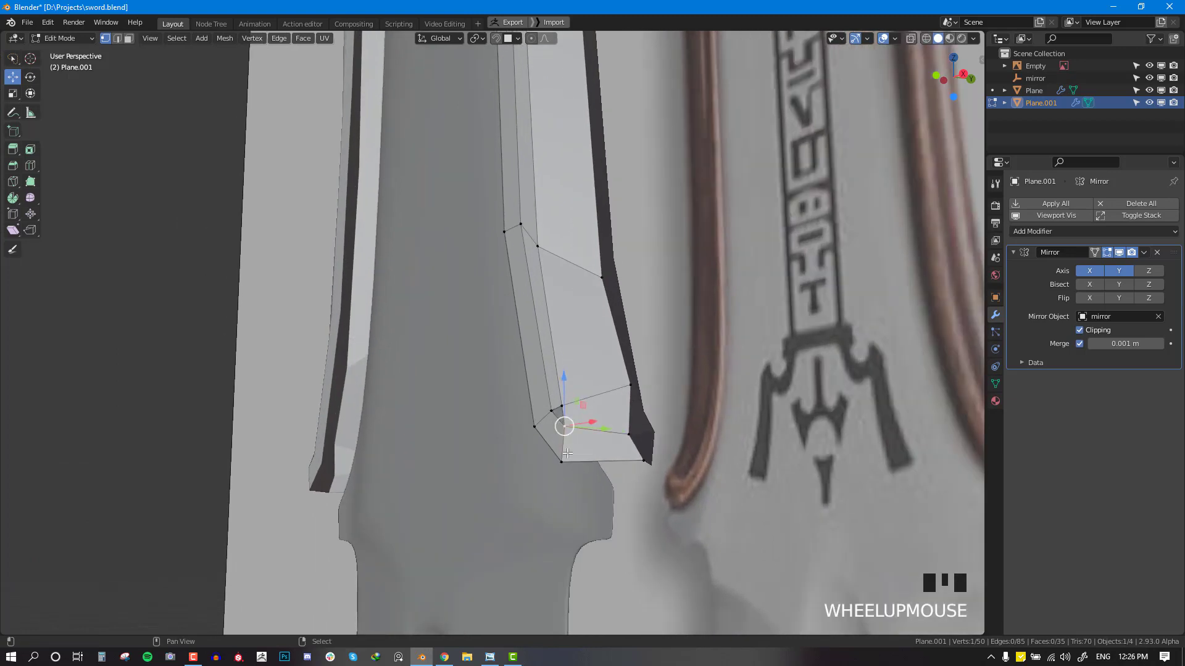
right_click(566, 450, "shift")
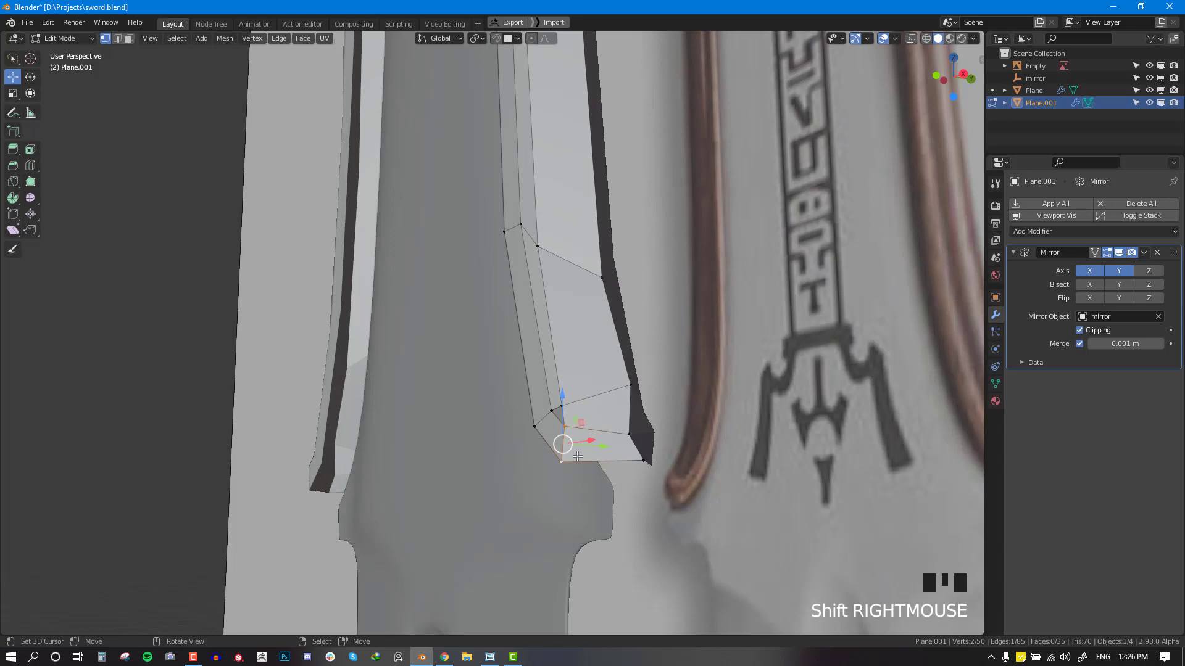
key("v")
Step: Fill the ripped gap at the lower tip with two faces
right_click(567, 427)
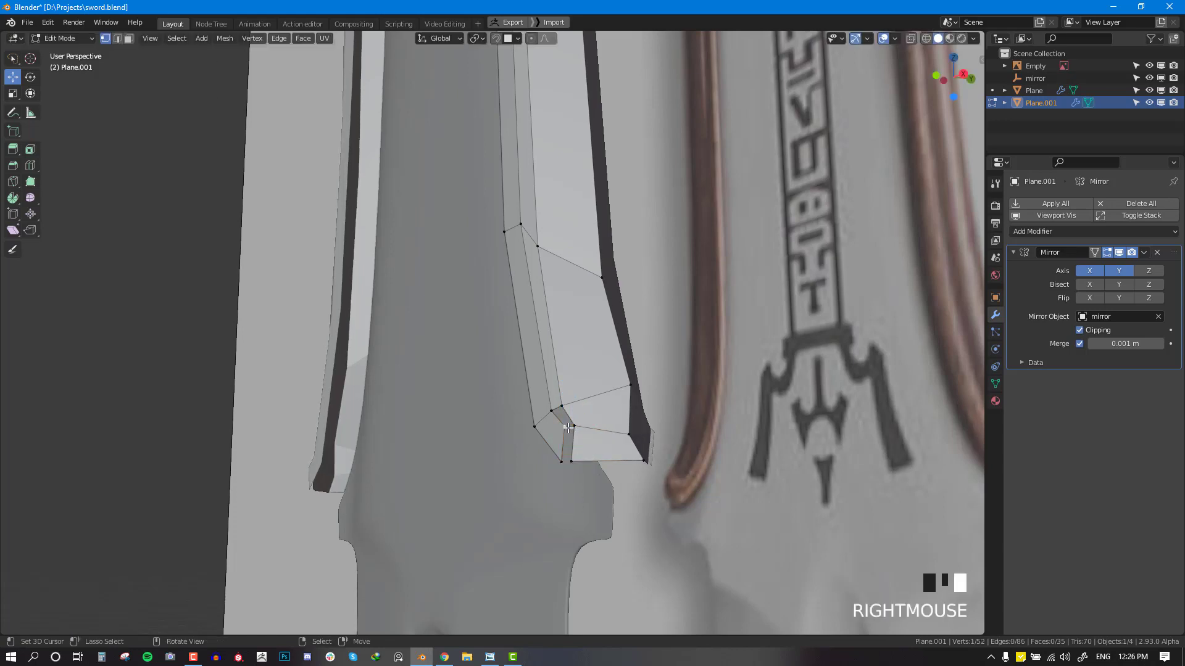
right_click(559, 406, "shift")
right_click(559, 406, "shift")
key("f")
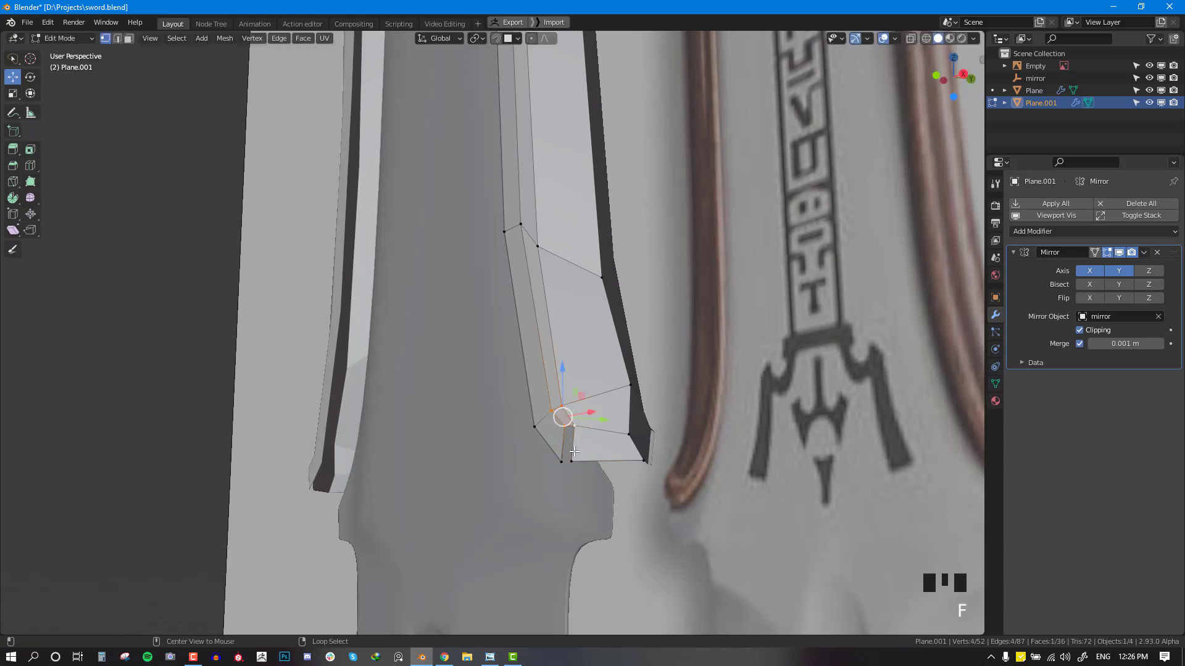
right_click(573, 452, "alt")
key("f")
key("alt+a")
Step: Move the outer strip's end vertices at the lower tip outward to widen the flare
middle_click_drag(575, 453, 759, 476)
right_click(772, 480)
right_click(770, 478)
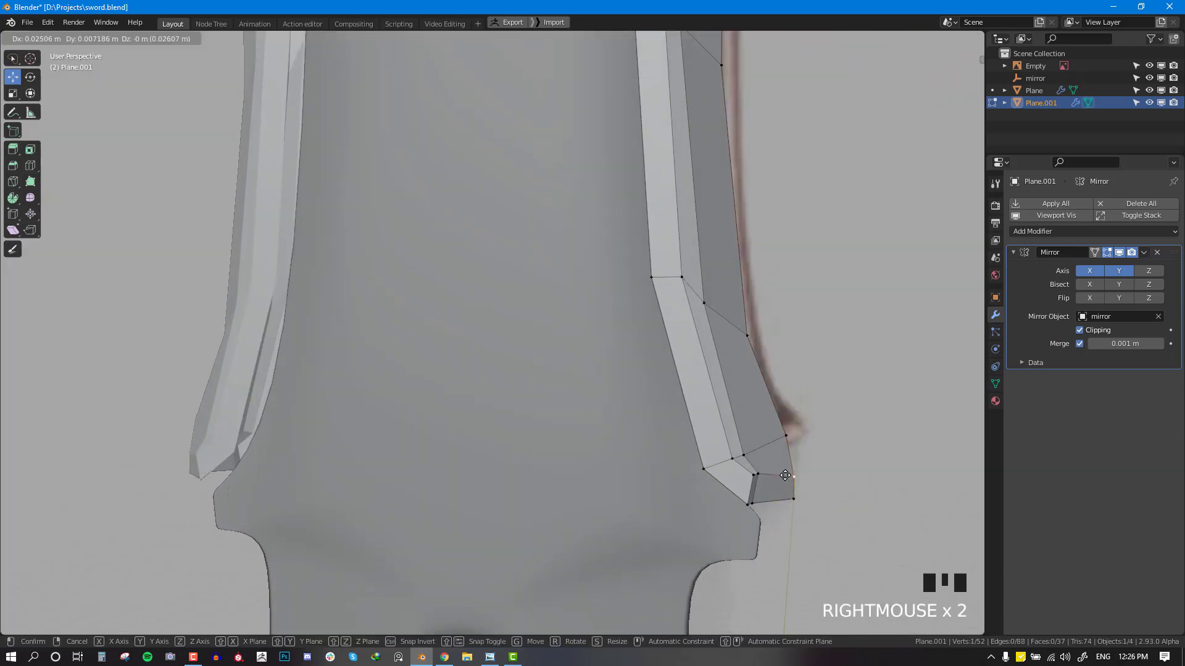
right_click(763, 502)
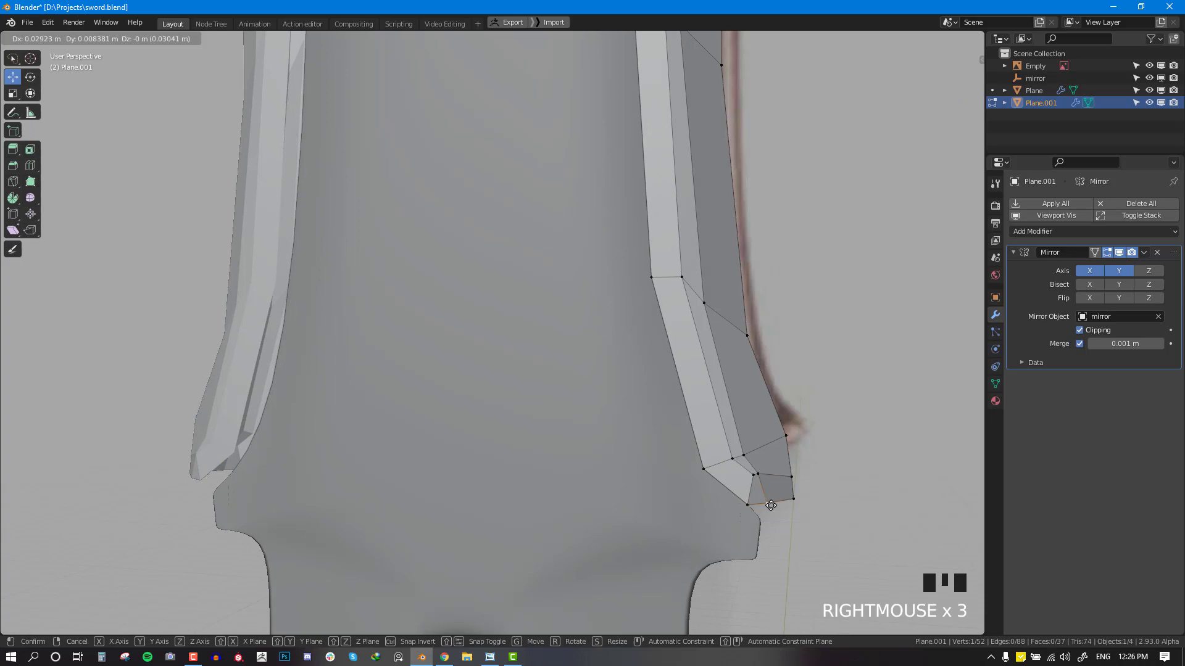
right_click(755, 477)
Step: In front wireframe view, fit the outer strip's vertices around the lower flare to the reference trim's outline
key("KP_1")
scroll(752, 435, "down", 1)
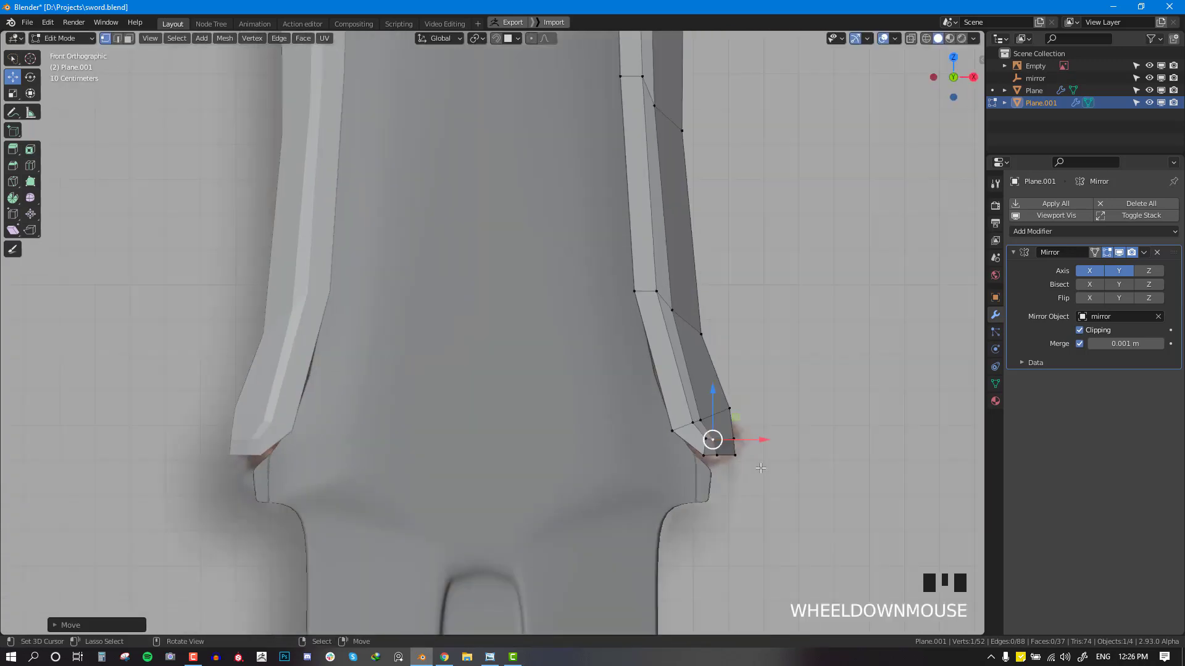
key("shift+z")
right_click_drag(730, 412, 716, 415)
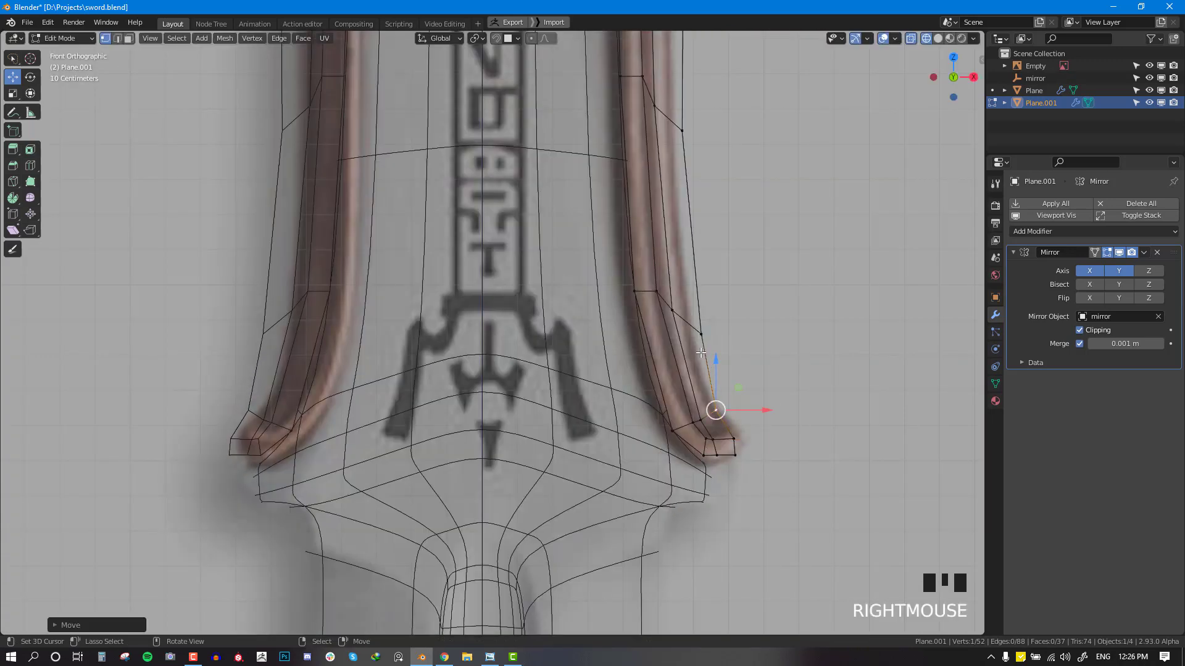
right_click_drag(702, 336, 691, 336)
right_click_drag(735, 443, 711, 464)
right_click_drag(718, 460, 720, 465)
Step: Move the outer edge vertices above the lower flare inward to follow the reference trim
scroll(699, 353, "down", 1)
middle_click_drag(684, 332, 681, 446, "shift")
right_click_drag(689, 442, 686, 438)
middle_click_drag(686, 438, 685, 520, "shift")
right_click_drag(683, 520, 668, 322)
scroll(677, 221, "down", 3)
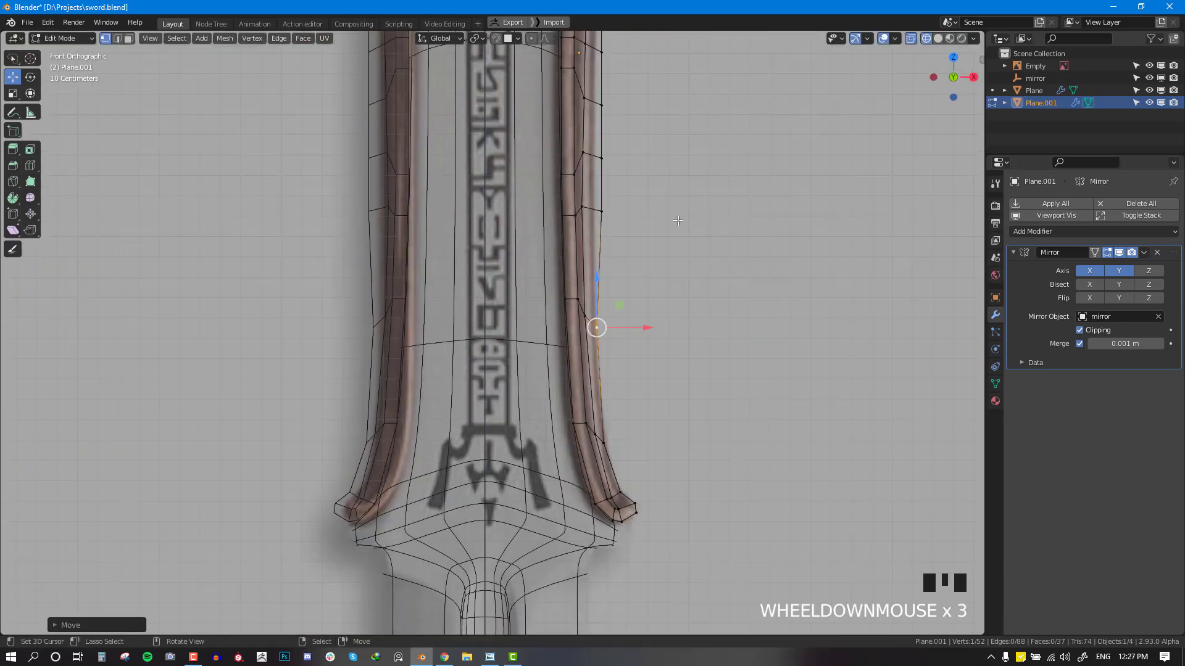
Step: Align the outer edge vertices along the upper length and at the upper bend with the reference trim
middle_click_drag(678, 220, 714, 418, "shift")
right_click_drag(647, 430, 639, 428)
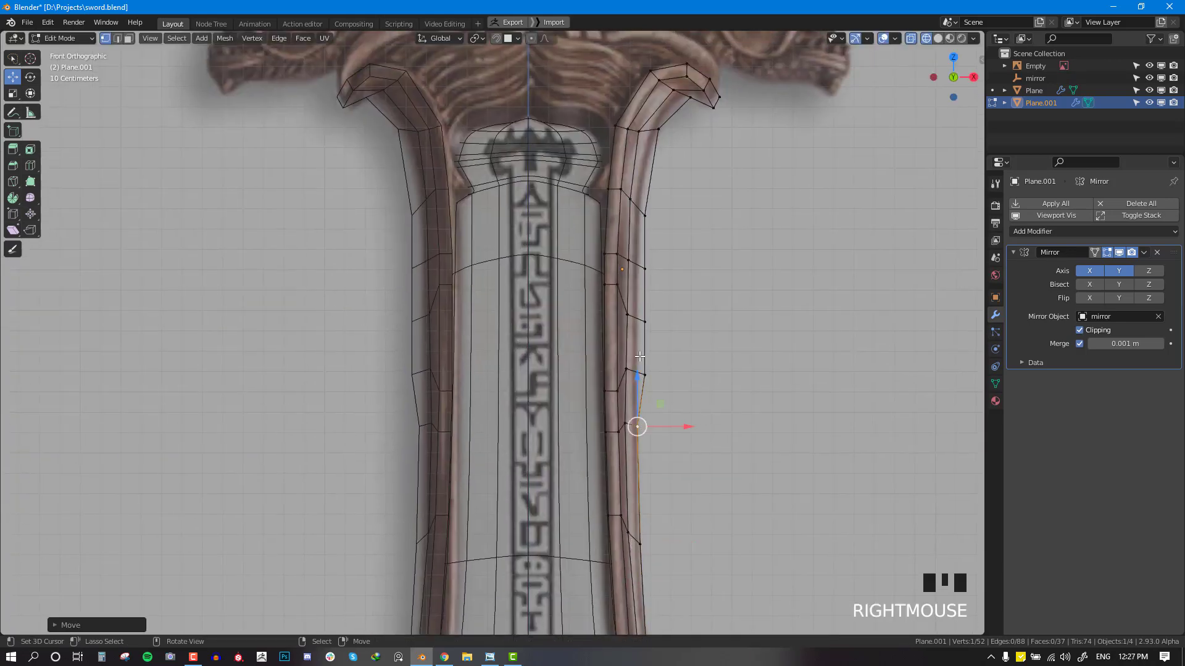
right_click_drag(647, 374, 638, 371)
right_click_drag(645, 322, 640, 320)
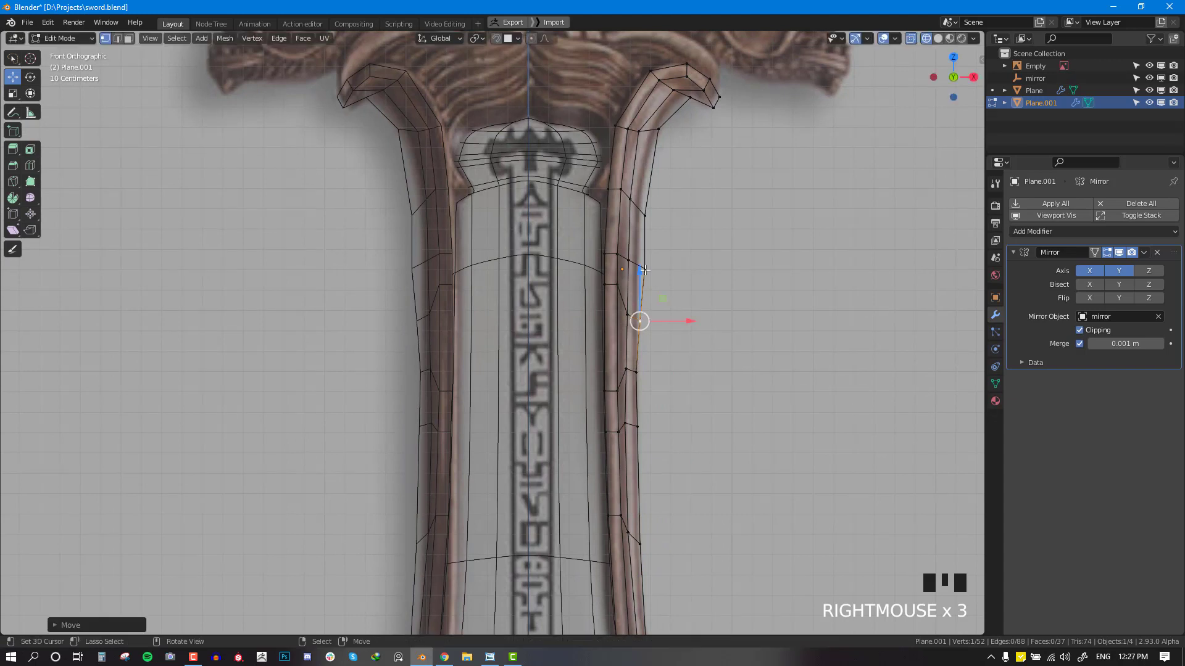
right_click_drag(645, 269, 640, 268)
right_click_drag(641, 218, 637, 208)
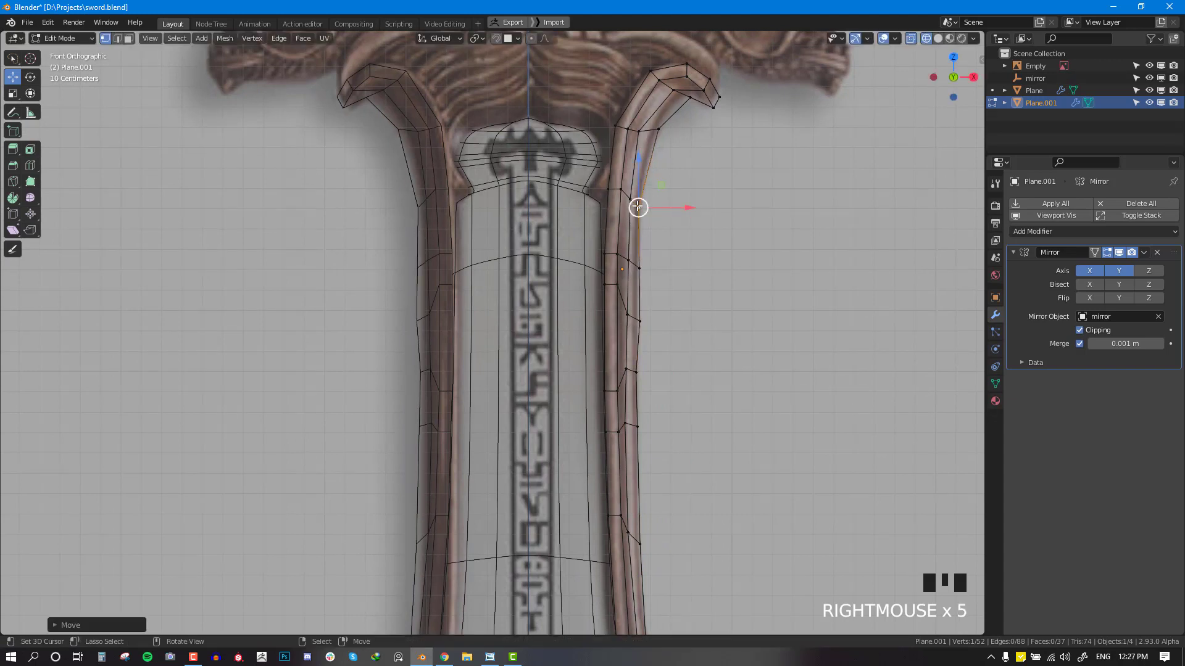
middle_click_drag(638, 208, 647, 278, "shift")
key("alt+a")
right_click(666, 204)
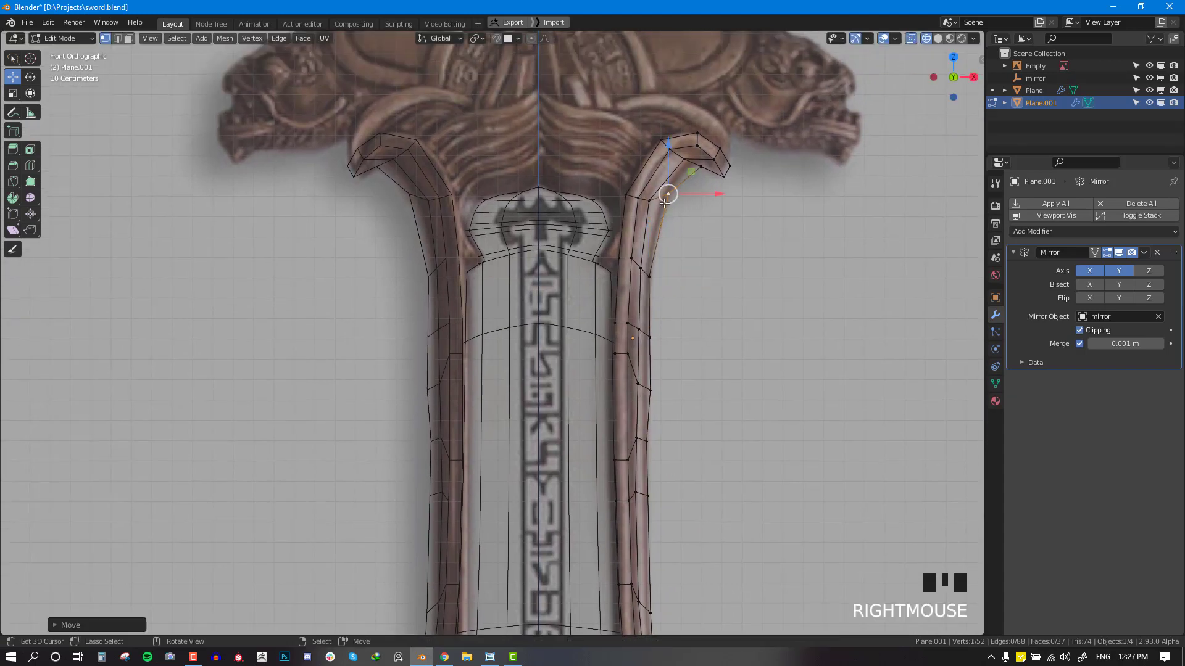
Step: Bevel the edge loop crossing the trim at the upper bend to round the curve
scroll(668, 204, "down", 2)
right_click(611, 241, "alt")
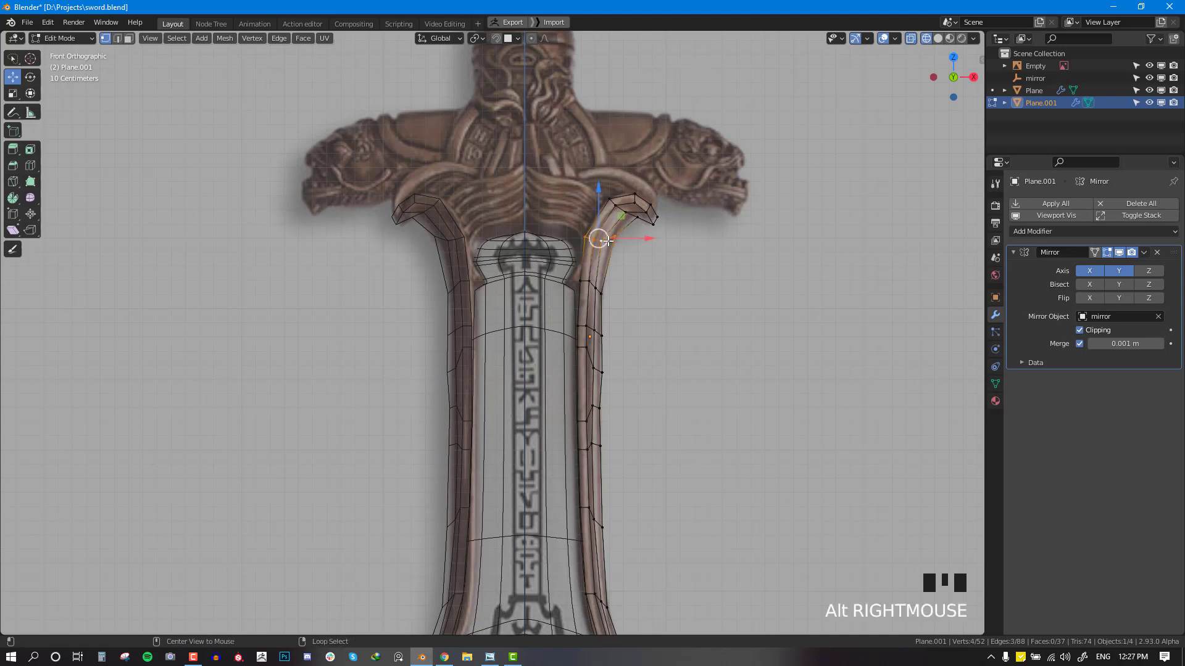
key("ctrl+b")
left_click(639, 269)
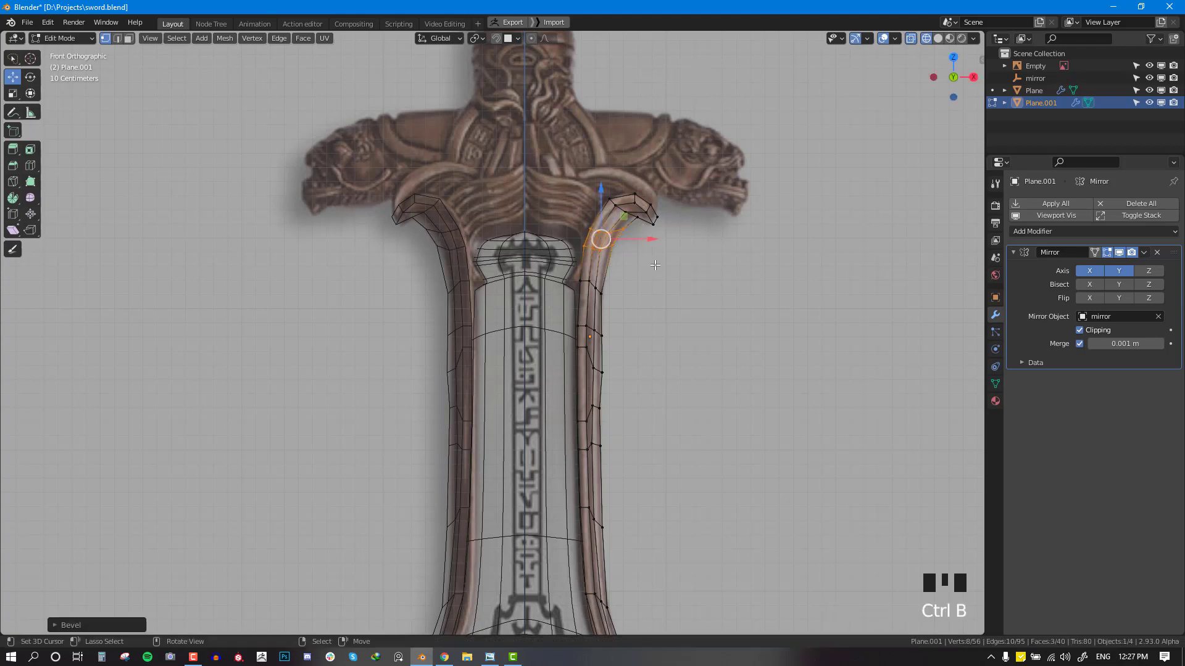
key("alt+a")
Step: Return to solid shading and reposition a vertex on the trim's upper curl
scroll(633, 300, "down", 3)
key("shift+z")
scroll(629, 300, "up", 3)
mouse_move(630, 300)
middle_mouse_down()
mouse_move(576, 310)
mouse_move(587, 226)
middle_mouse_up()
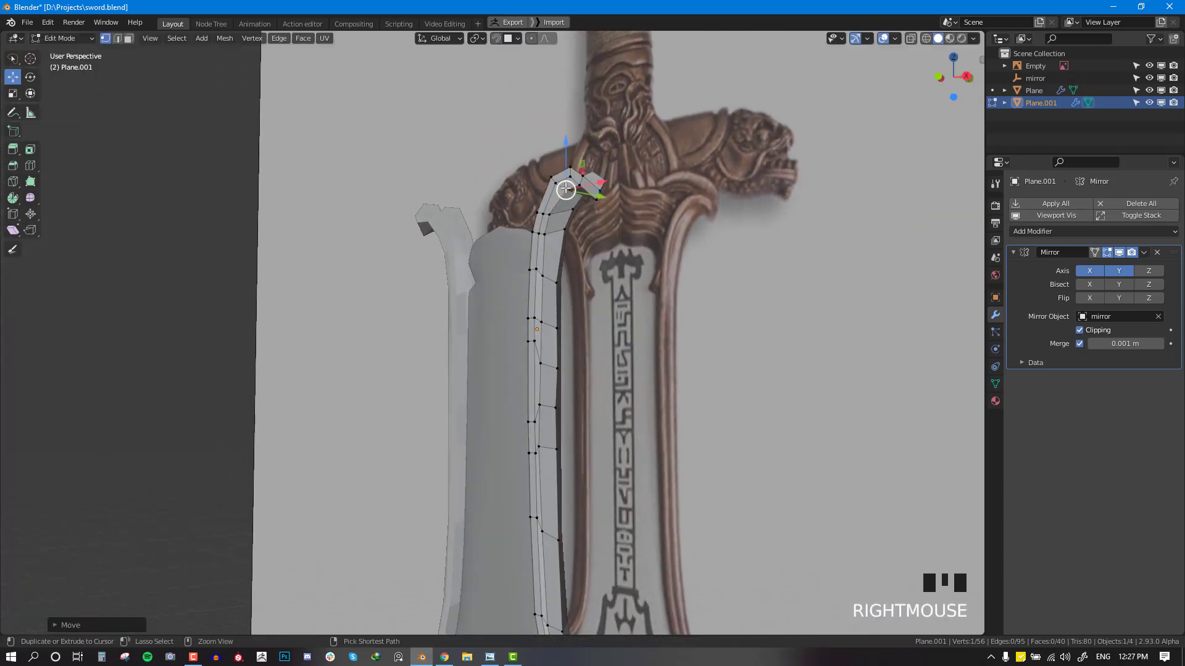
middle_click_drag(586, 185, 613, 213)
key("alt+a")
Step: Extrude the face loop along the trim's front side and push it outward along its normals by about 0.42
middle_click_drag(628, 239, 616, 192)
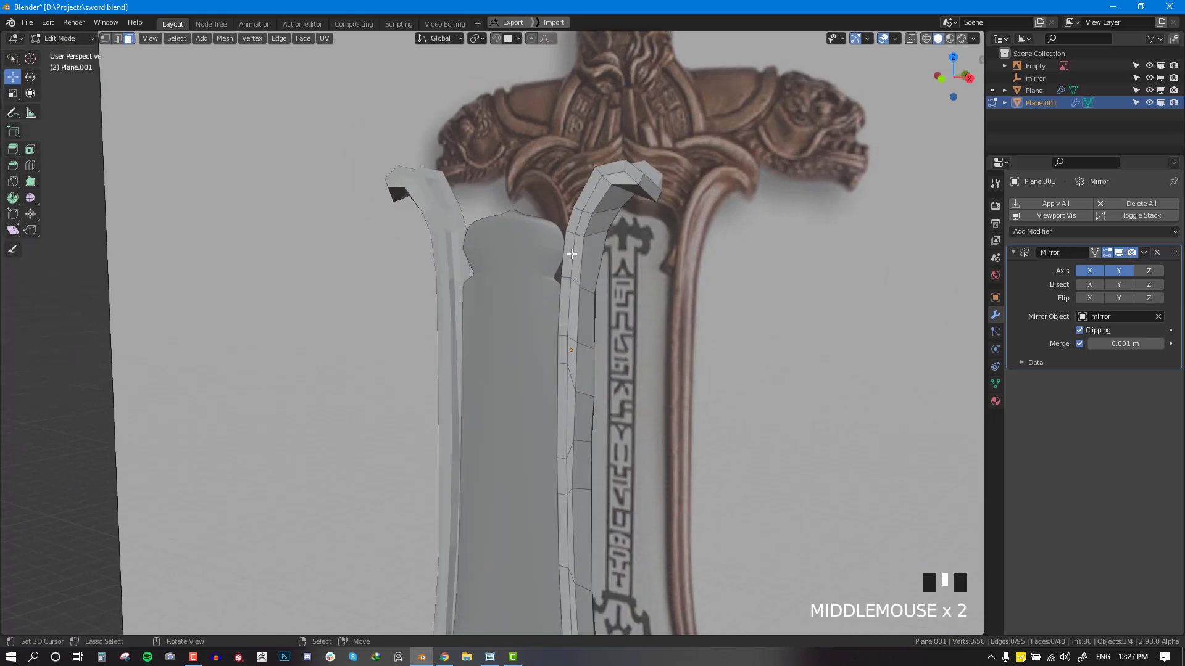
right_click(567, 278, "alt")
middle_click_drag(567, 278, 588, 226)
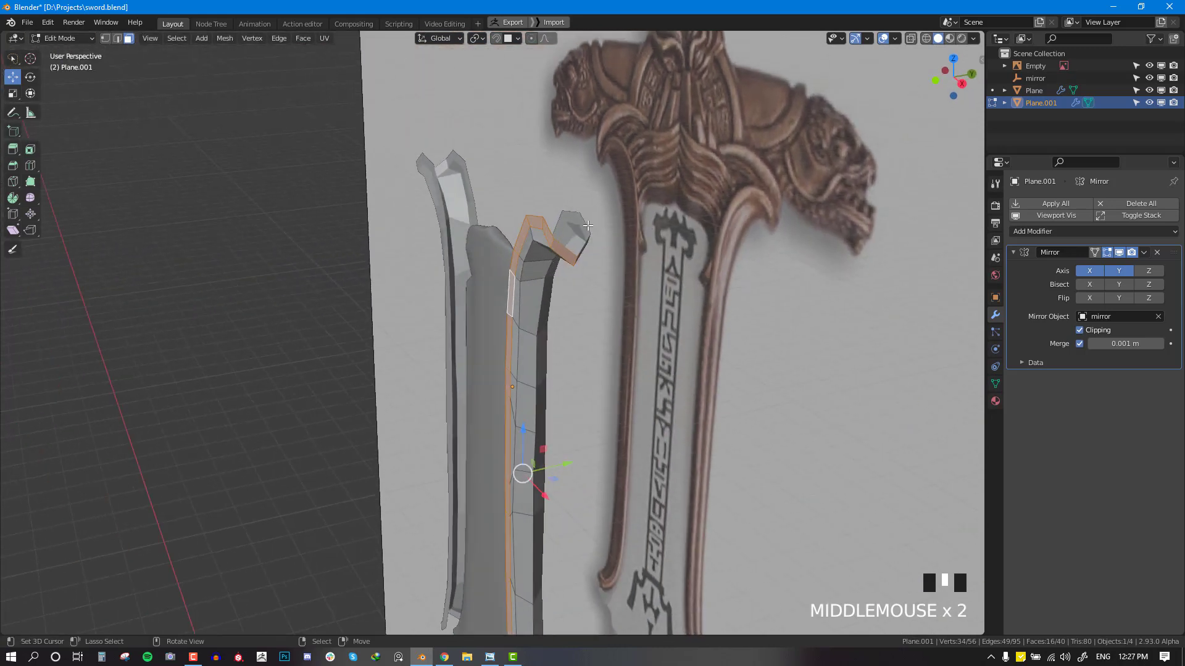
key("e")
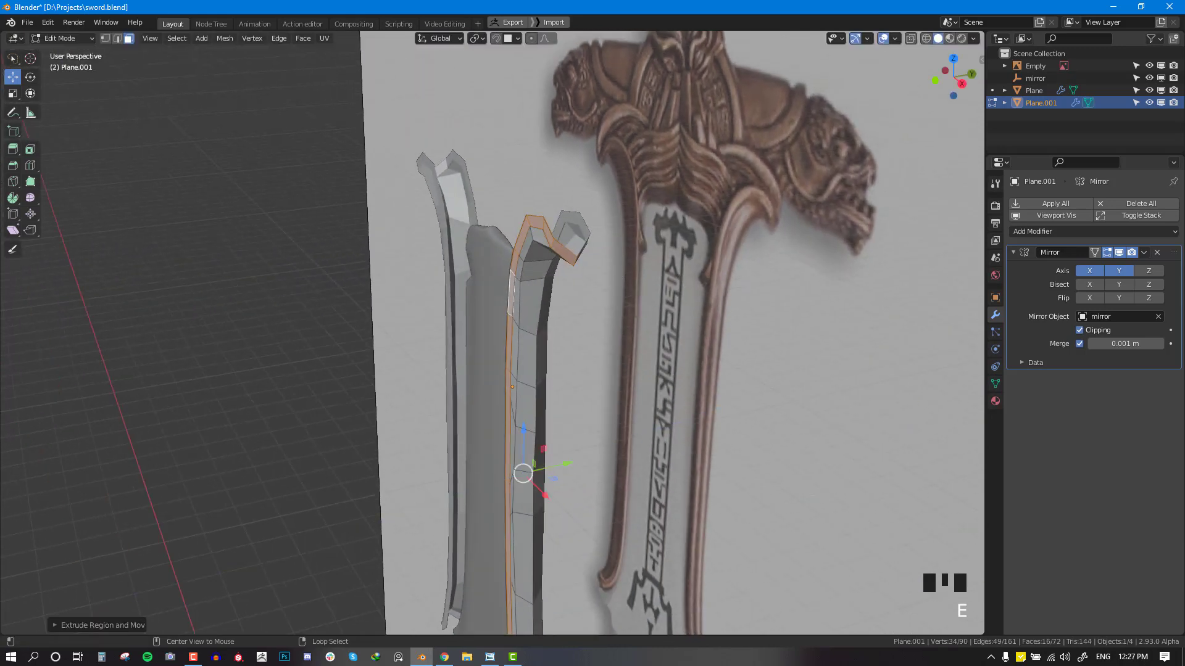
key("alt+s")
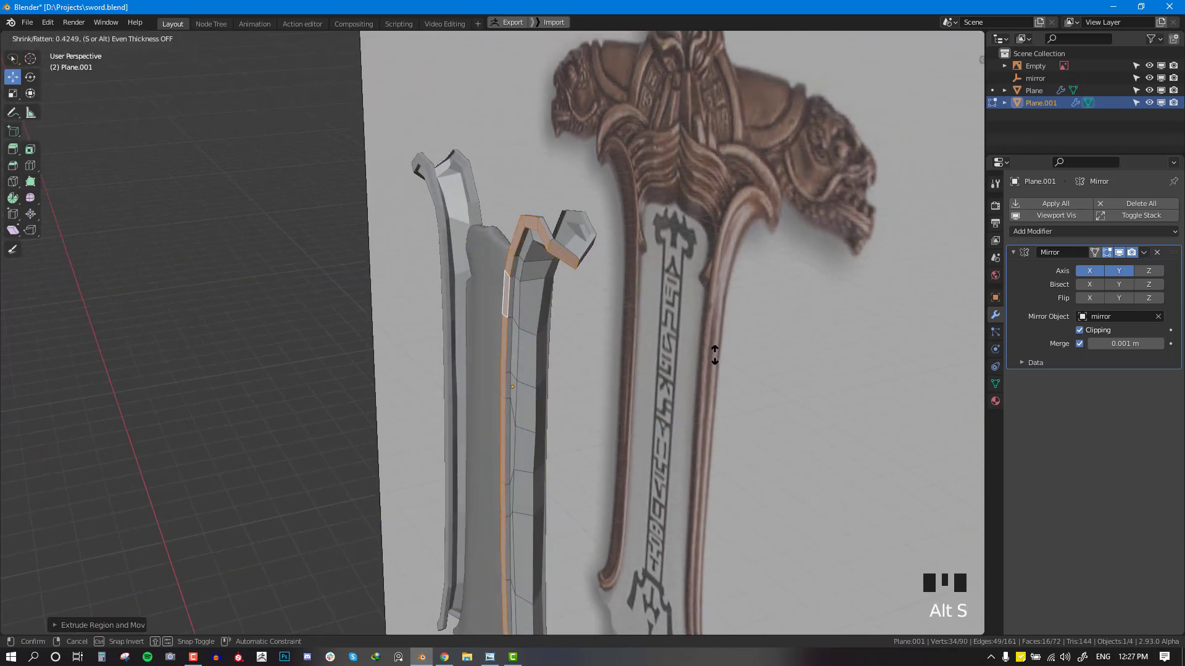
left_click(714, 355)
middle_click_drag(715, 355, 813, 420)
key("Tab")
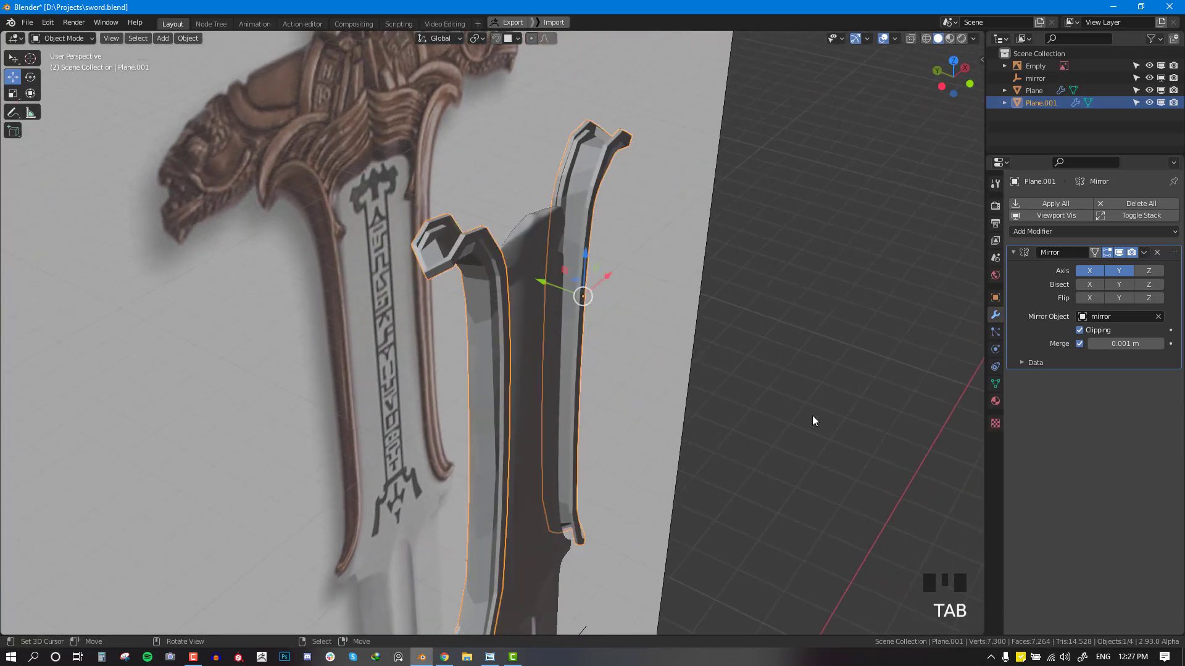
Step: Select the long edge loops bordering the trim's raised strip, including its inner groove and outer edges
key("KP_1")
middle_click_drag(745, 386, 659, 263)
key("Tab")
key("alt+a")
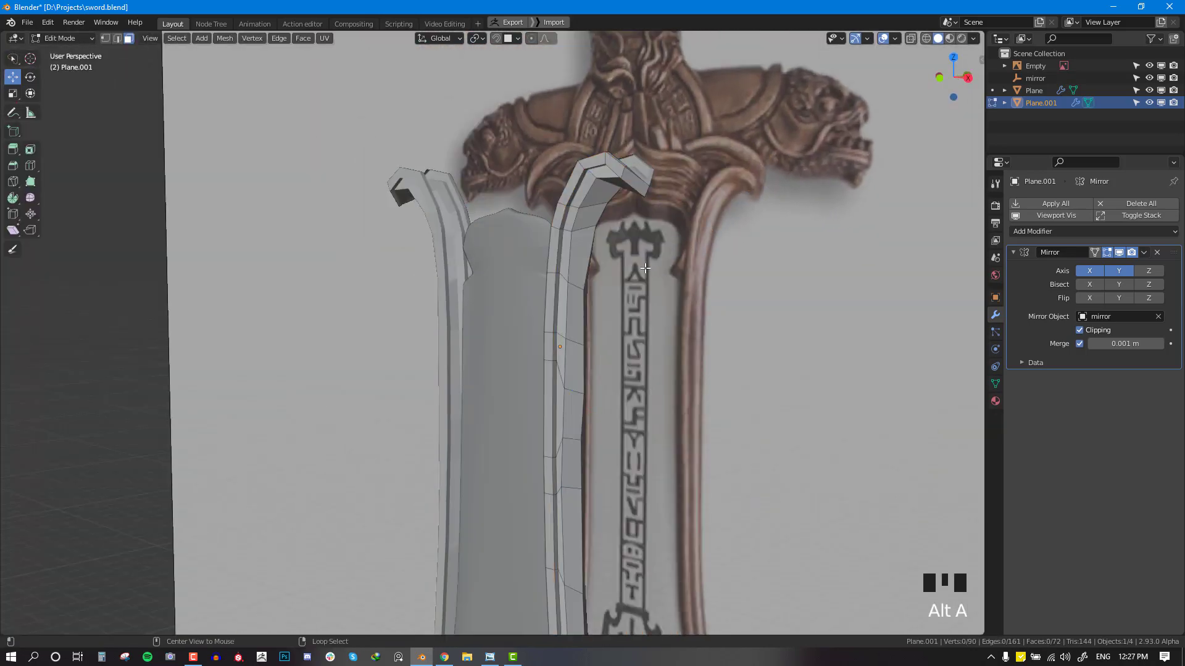
scroll(557, 259, "up", 3)
right_click(615, 195, "alt")
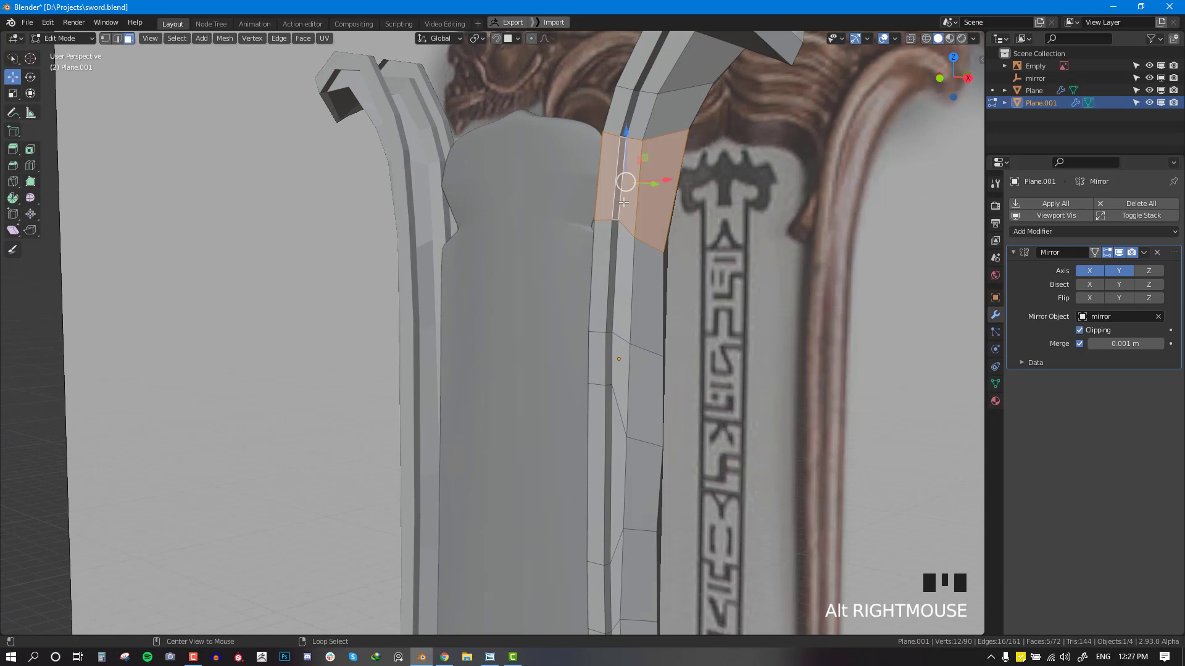
key("alt+KP_2")
scroll(620, 216, "down", 1)
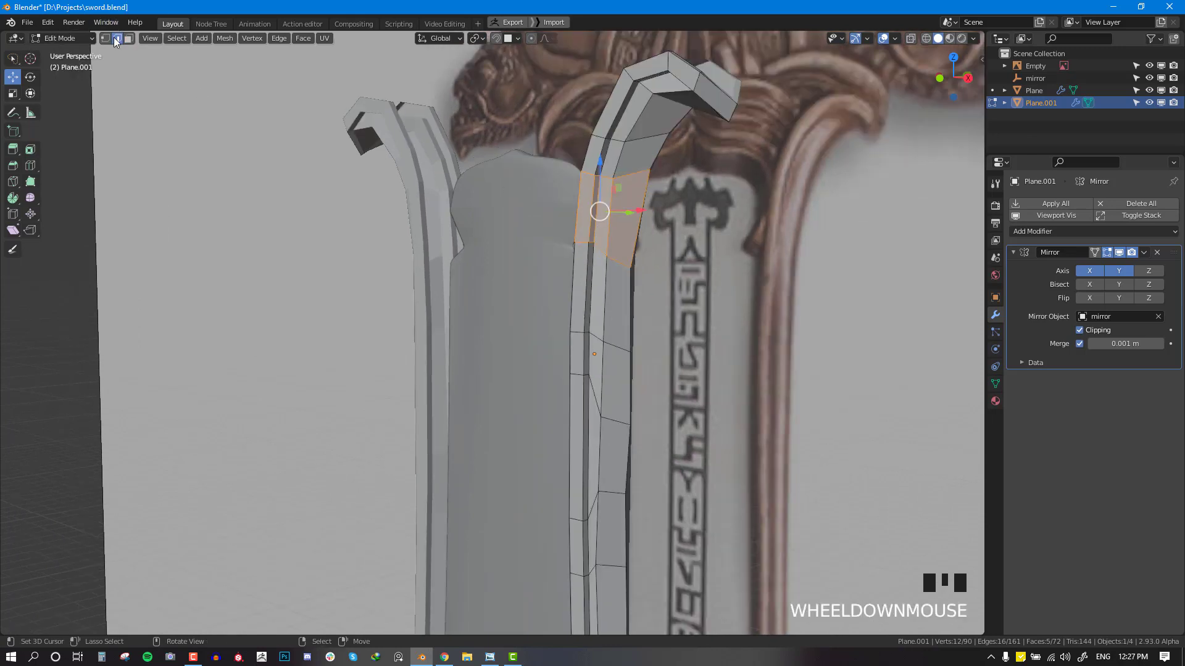
left_click(115, 39)
right_click(588, 203, "alt")
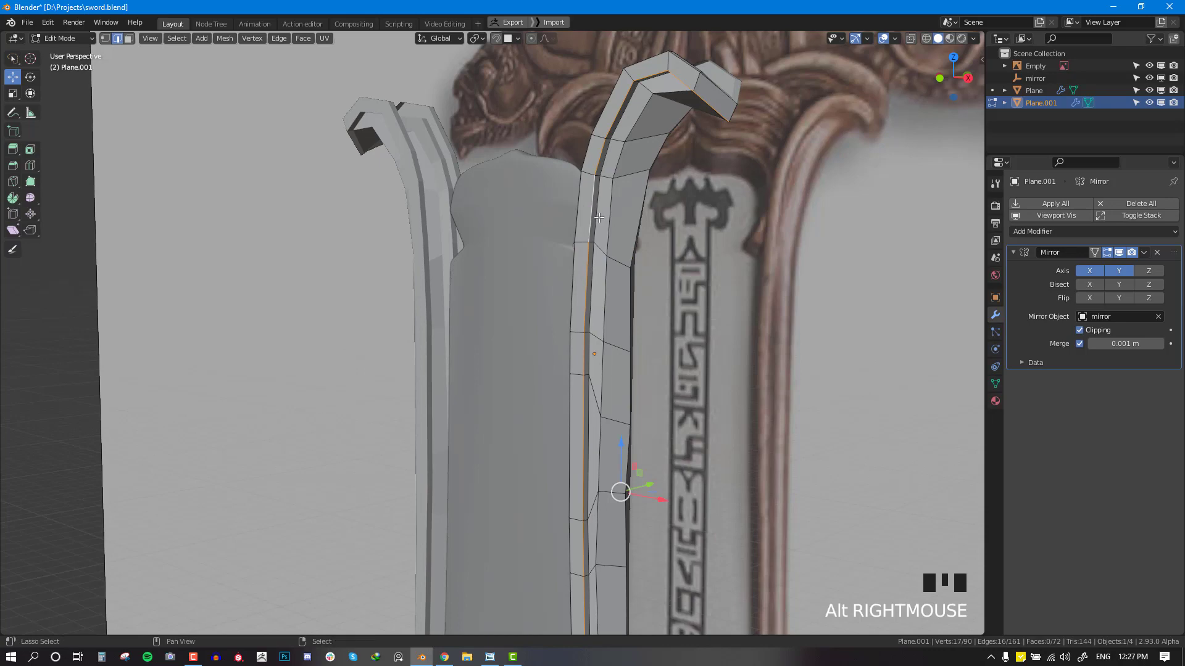
right_click(598, 218, "alt+shift")
scroll(598, 222, "down", 1)
middle_click_drag(597, 228, 650, 240)
scroll(596, 252, "up", 2)
scroll(610, 259, "up", 2)
right_click(645, 259, "alt+shift")
middle_click_drag(814, 327, 809, 296)
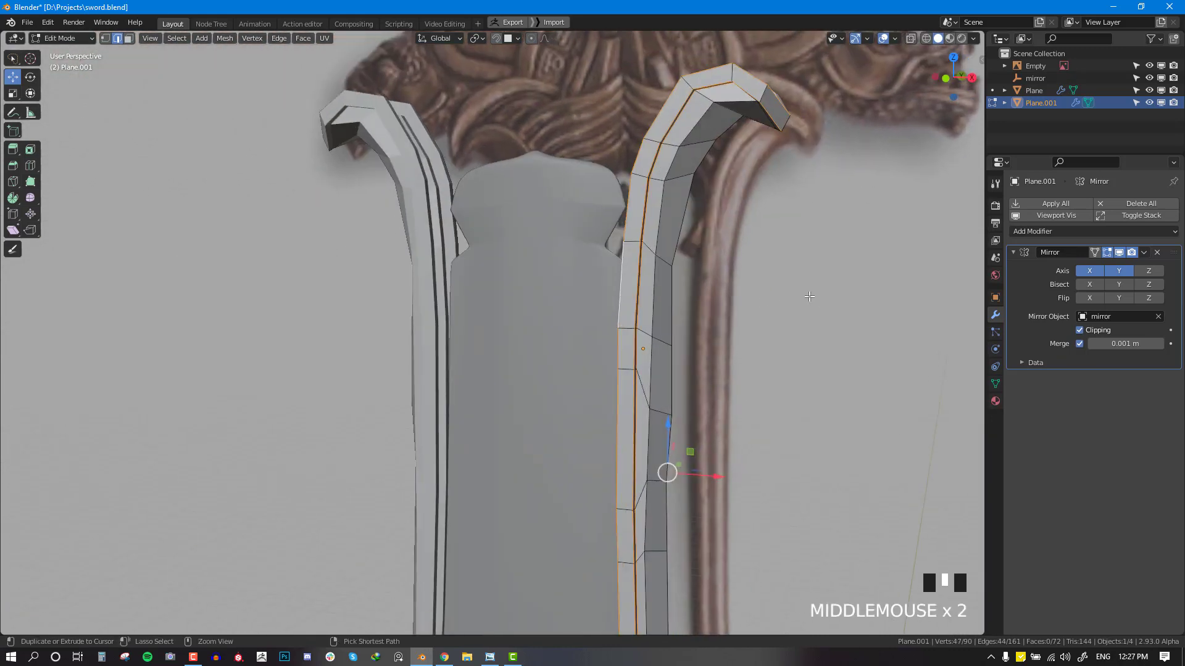
Step: Try a single-segment bevel on the selected edge loops of the raised strip, and undo it
key("ctrl+b")
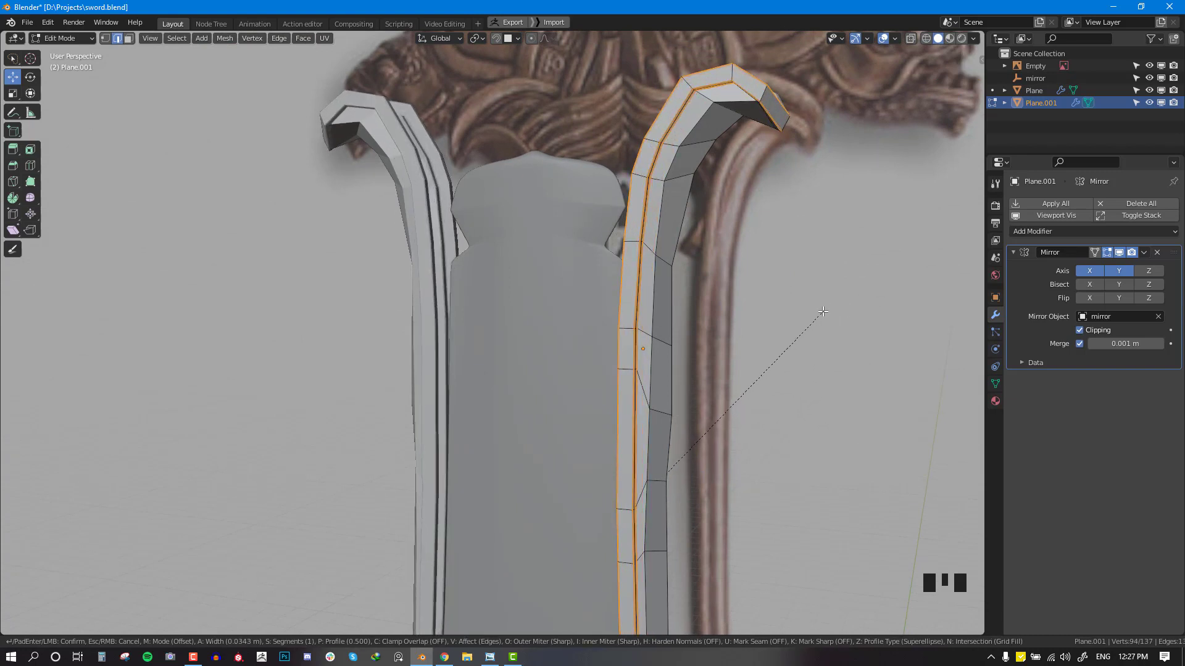
left_click(830, 311)
middle_click_drag(829, 311, 707, 260)
scroll(763, 314, "up", 1)
key("ctrl+z")
scroll(704, 235, "up", 2)
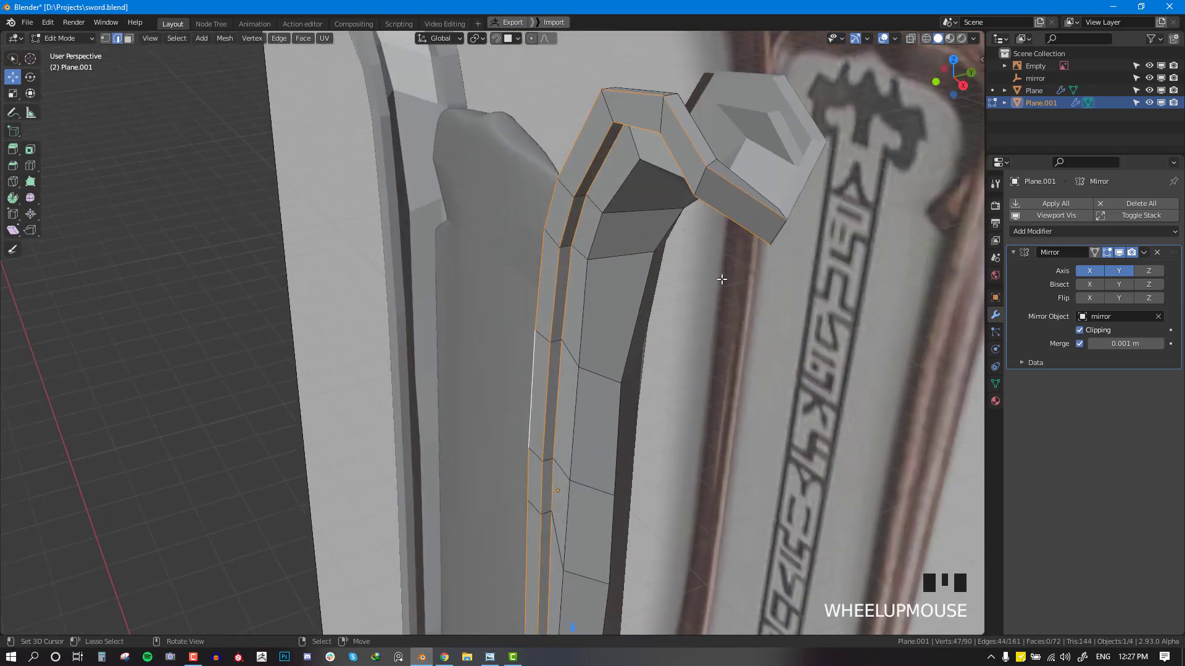
Step: Apply the trim's object transform in Object Mode
key("Tab")
scroll(722, 305, "down", 5)
key("ctrl+a")
left_click(691, 359)
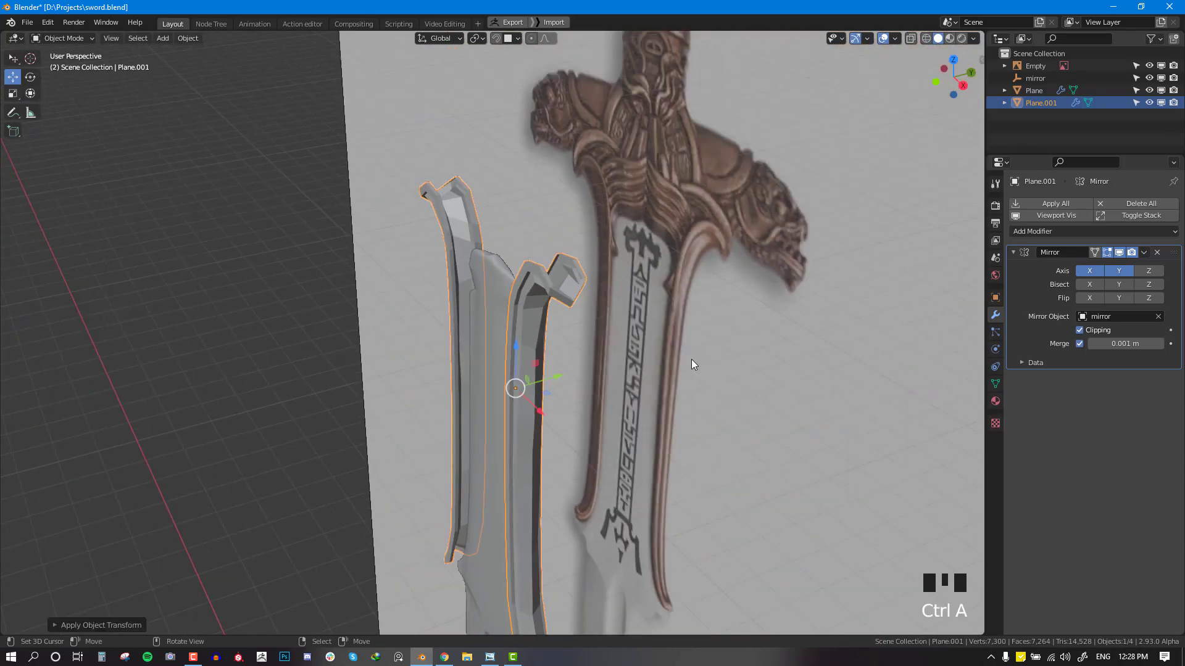
Step: Bevel the selected edge loops of the raised strip with 2 segments and a width of about 0.007 m
middle_click_drag(691, 359, 594, 290)
key("Tab")
scroll(640, 306, "up", 3)
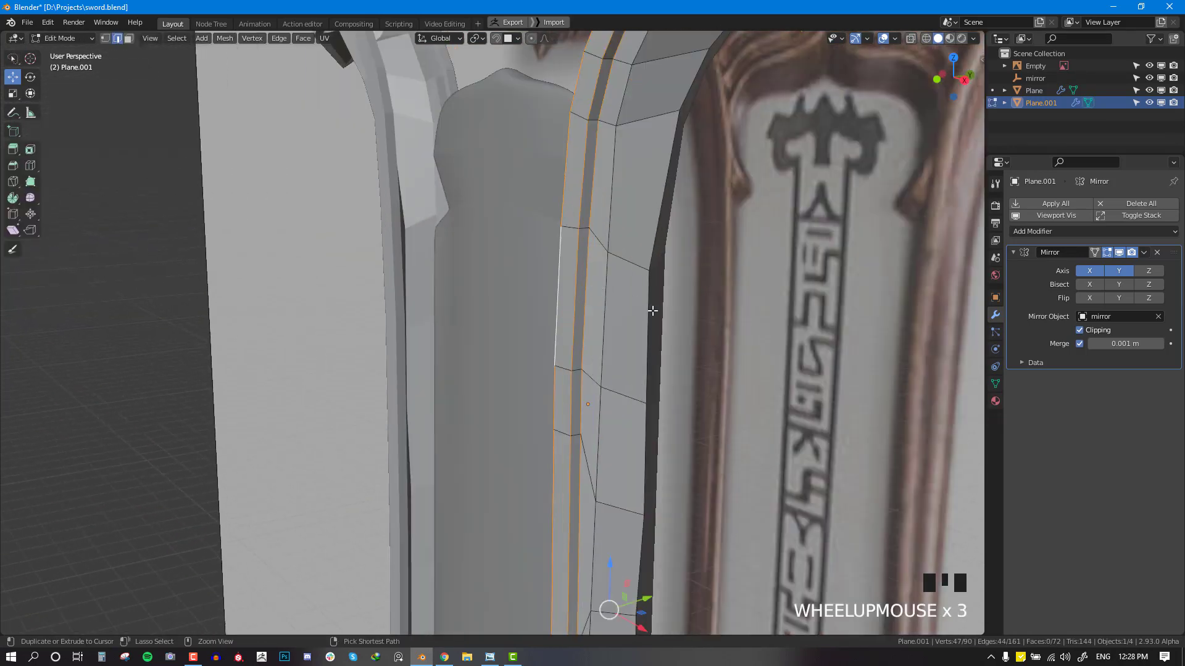
key("ctrl+b")
scroll(679, 308, "up", 1)
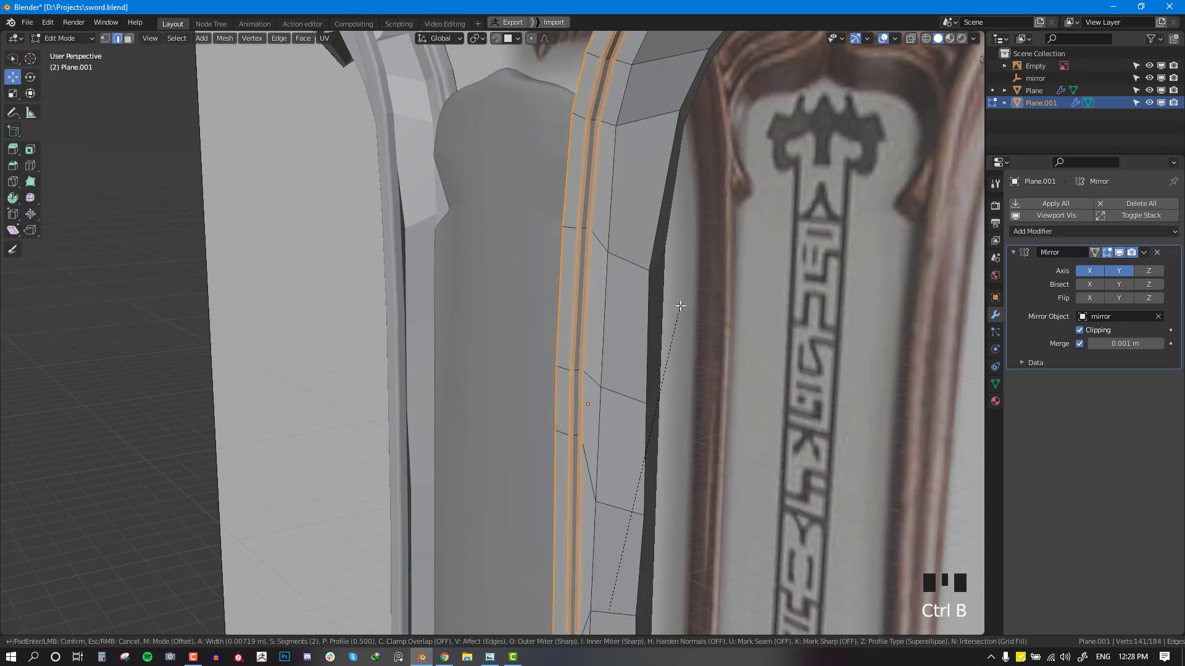
left_click(680, 305)
key("Tab")
key("KP_1")
scroll(675, 308, "down", 4)
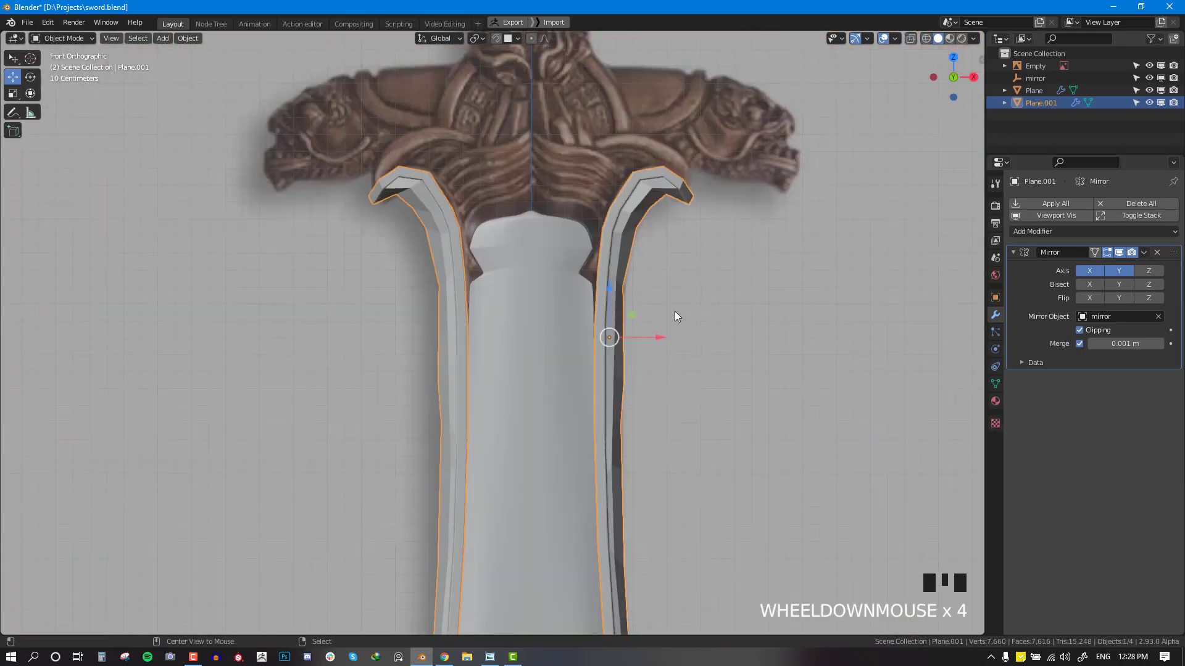
Step: Compare the trim's outline with the reference image from the front in wireframe display
middle_click_drag(675, 311, 620, 239)
right_click(602, 227)
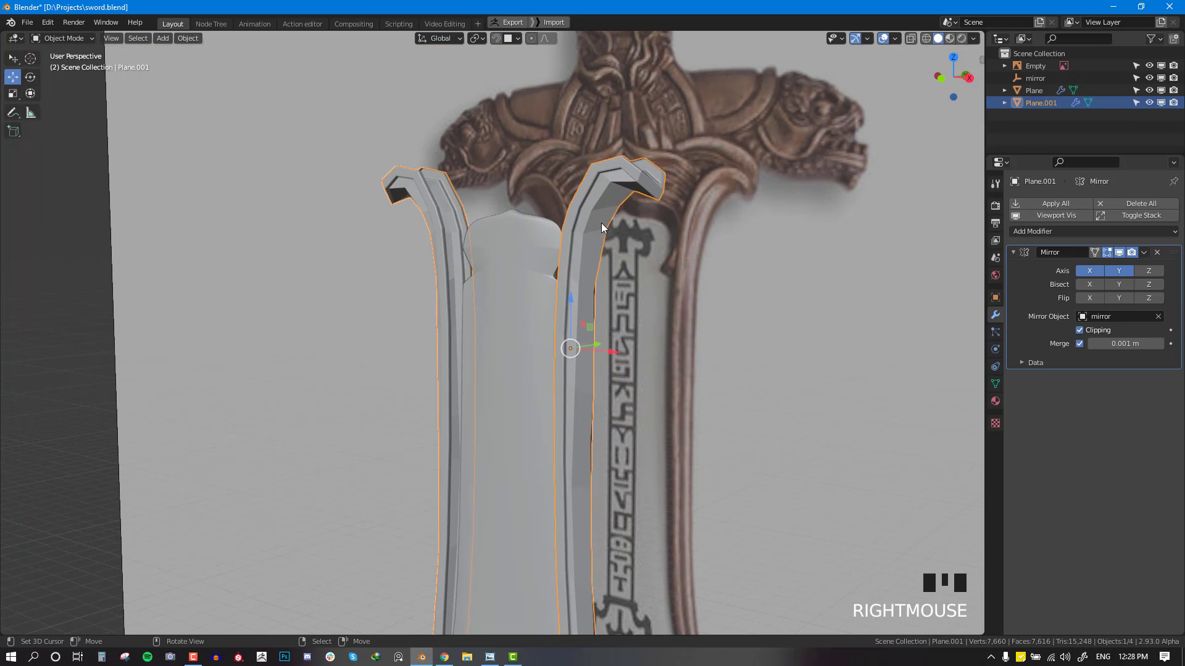
key("KP_1")
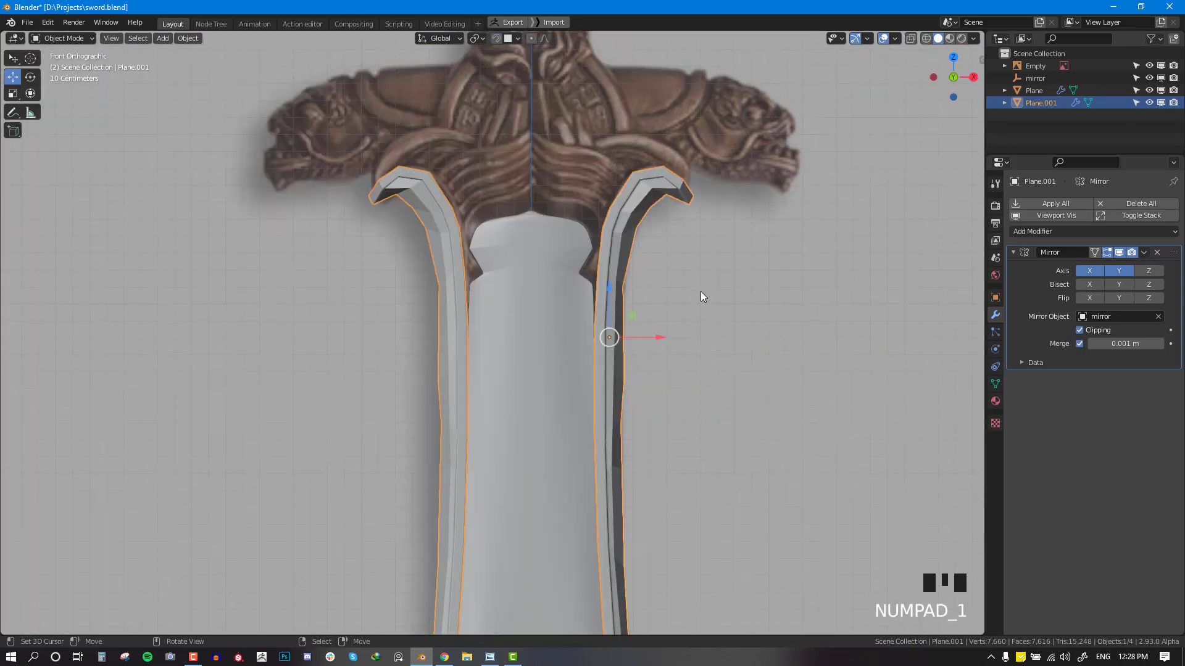
key("shift+z")
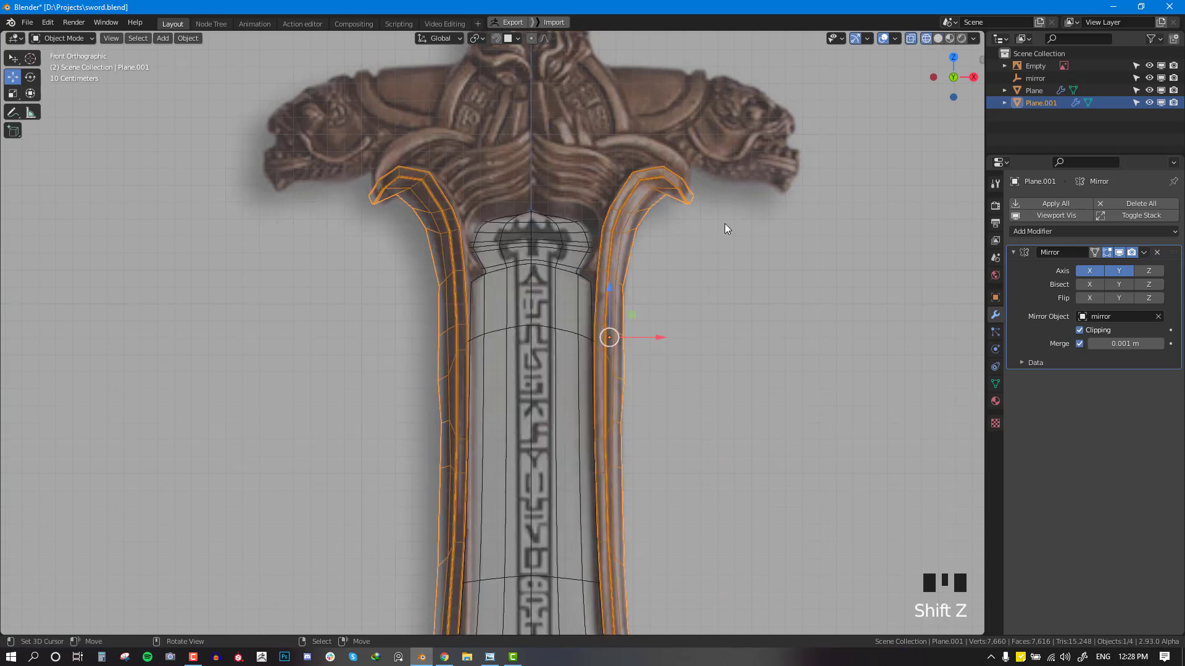
key("alt+a")
scroll(687, 276, "down", 4)
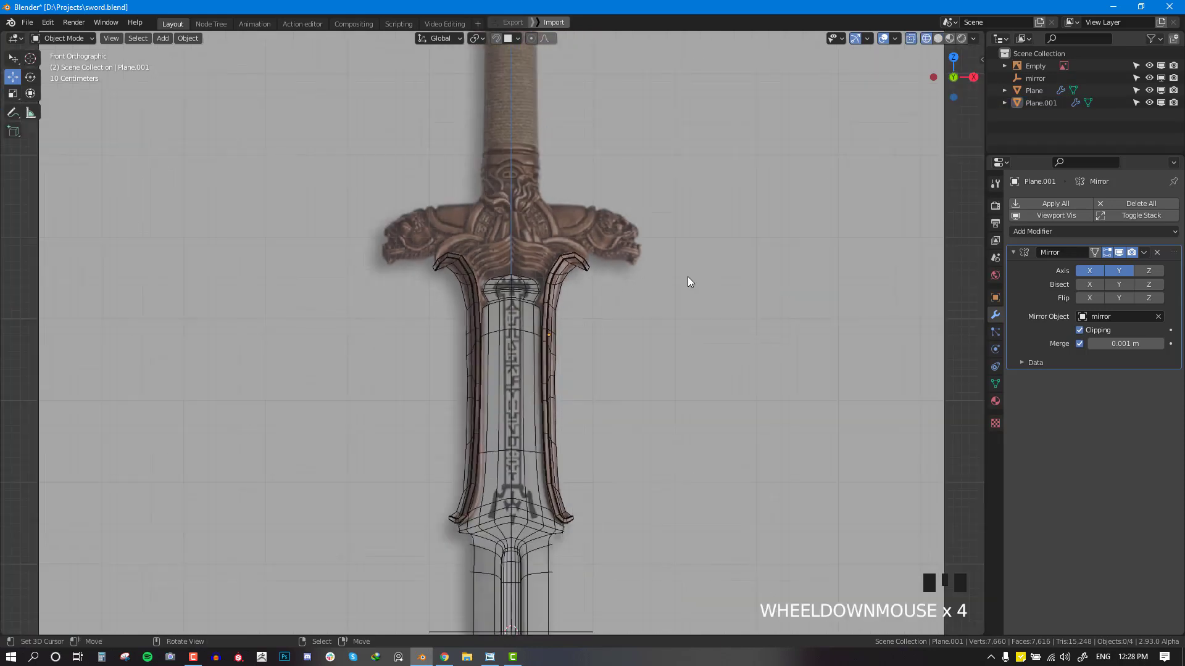
key("shift+z")
middle_click_drag(592, 369, 539, 341)
Step: Shade the trim smooth and add a Subdivision Surface modifier to it
left_click(540, 342)
right_click(701, 192)
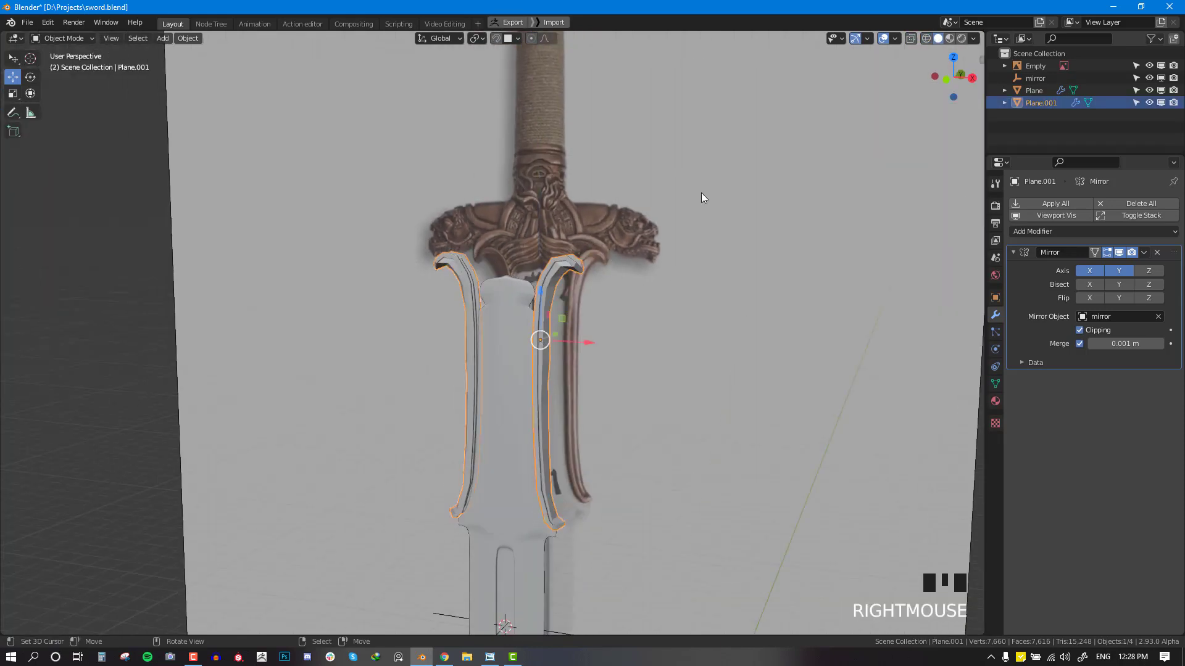
left_click(701, 193)
left_click(1058, 231)
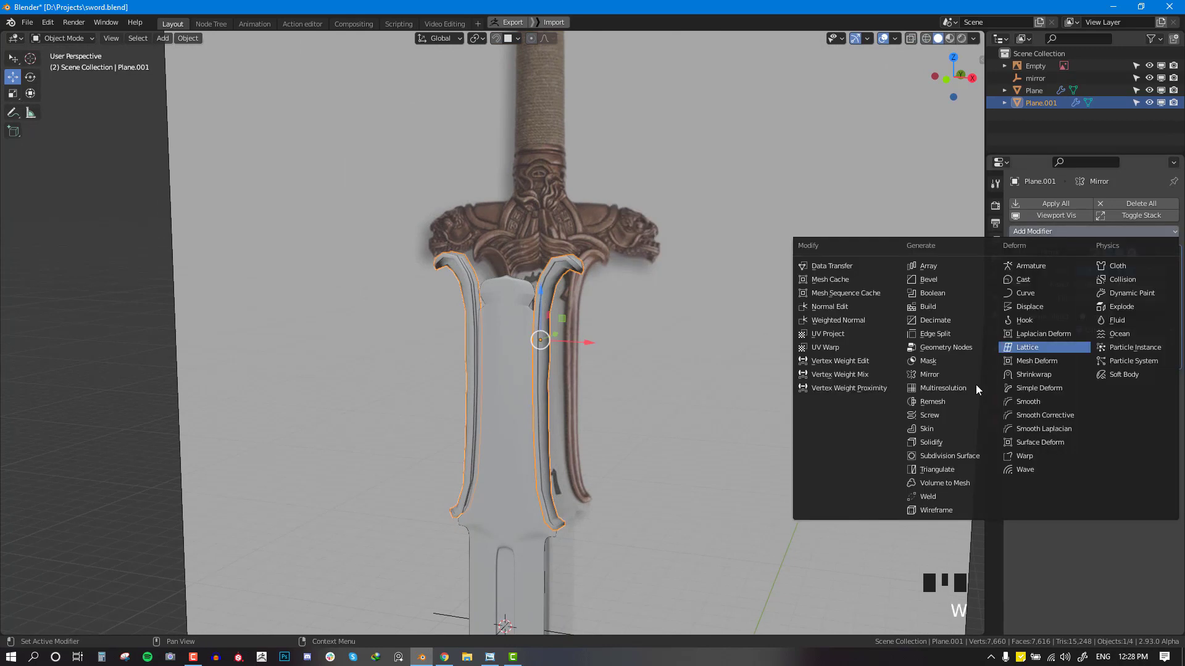
left_click(939, 456)
key("alt+a")
scroll(650, 324, "up", 2)
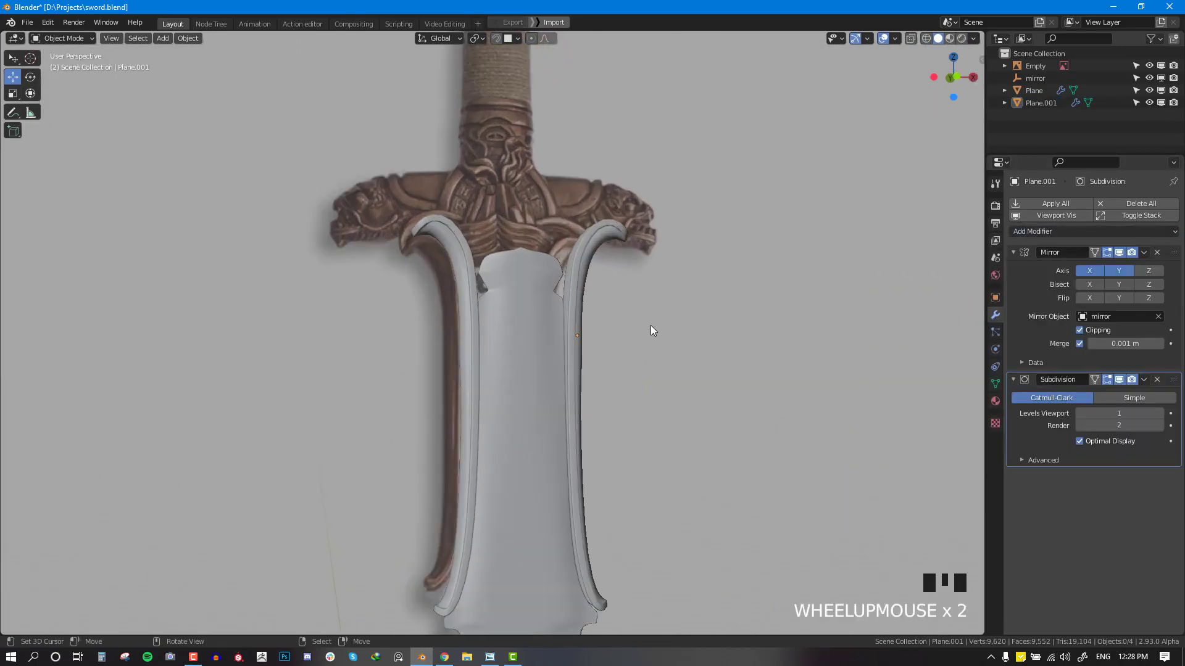
Step: Examine the subdivided trim against the reference guard from the front and at an angle
middle_click_drag(650, 325, 499, 360)
key("alt+w")
scroll(513, 349, "down", 2)
key("KP_1")
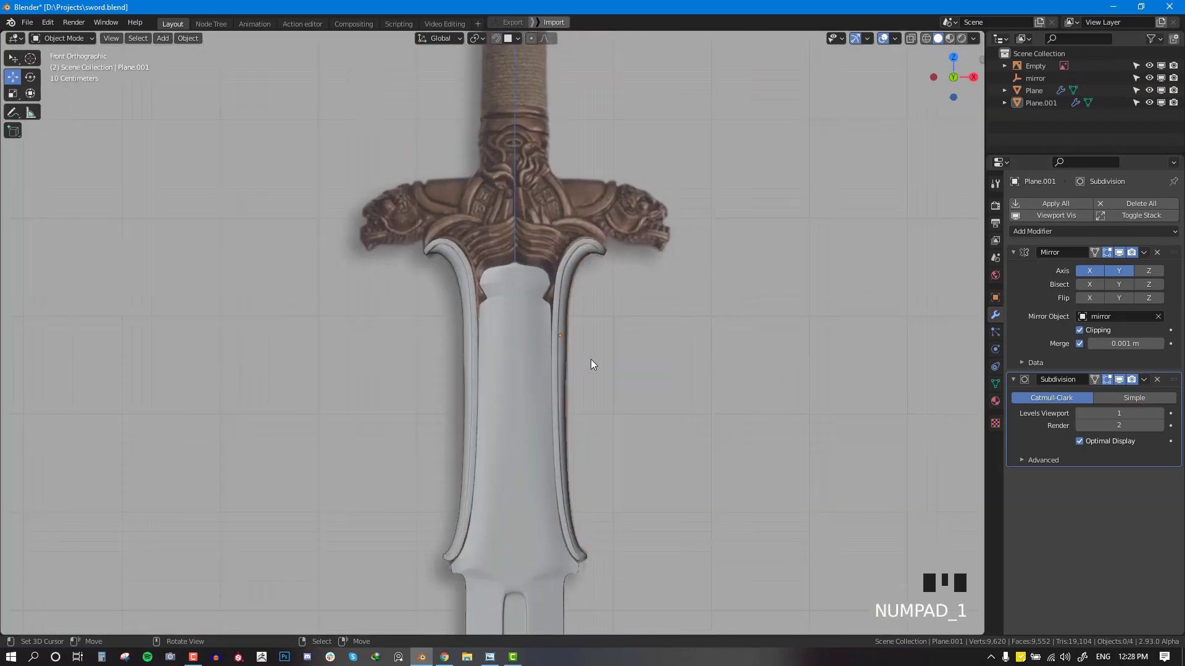
scroll(583, 325, "up", 4)
scroll(652, 279, "down", 4)
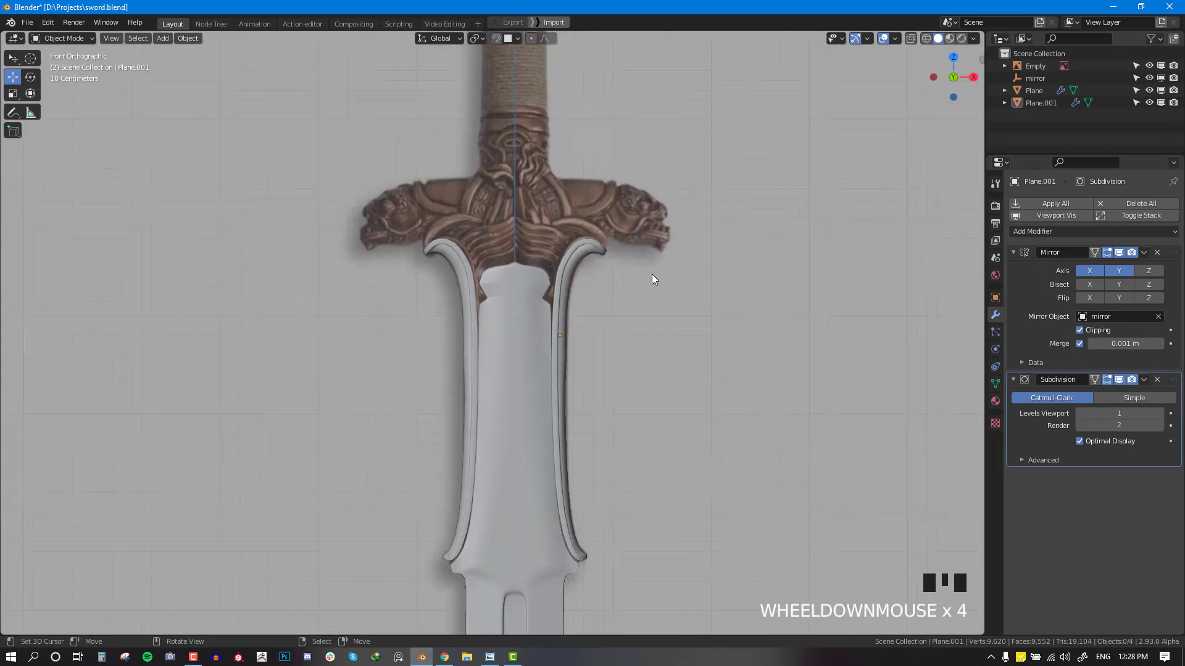
middle_click_drag(651, 279, 598, 315)
key("KP_1")
scroll(609, 272, "up", 2)
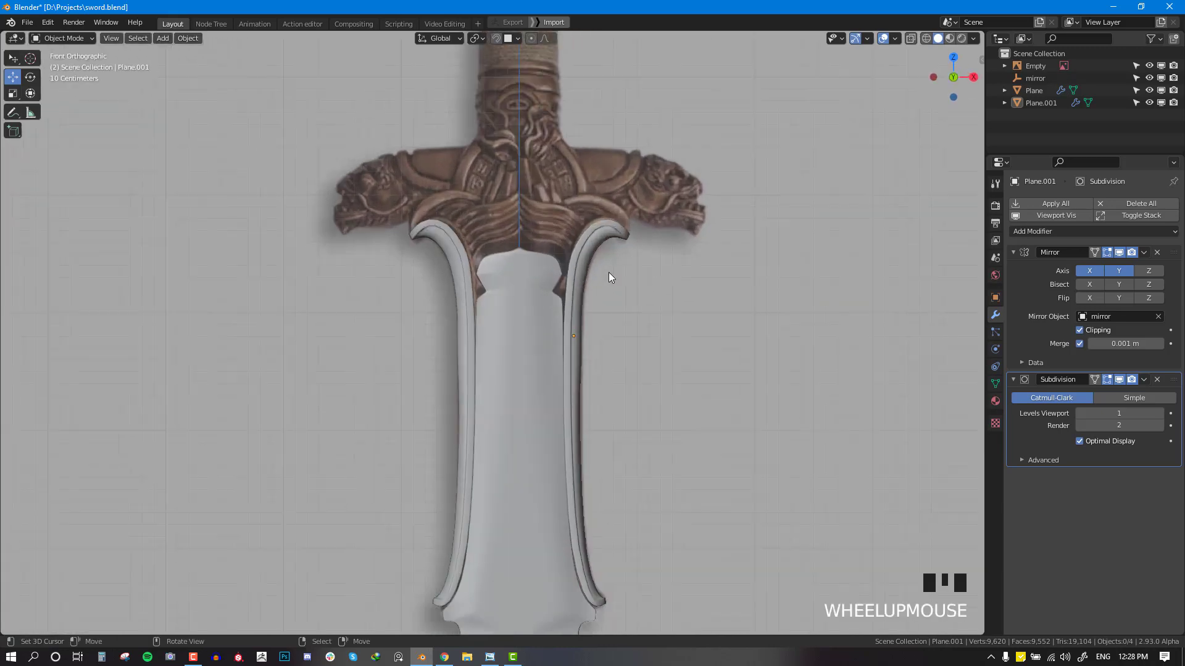
middle_click_drag(620, 263, 624, 288, "shift")
scroll(624, 287, "up", 1)
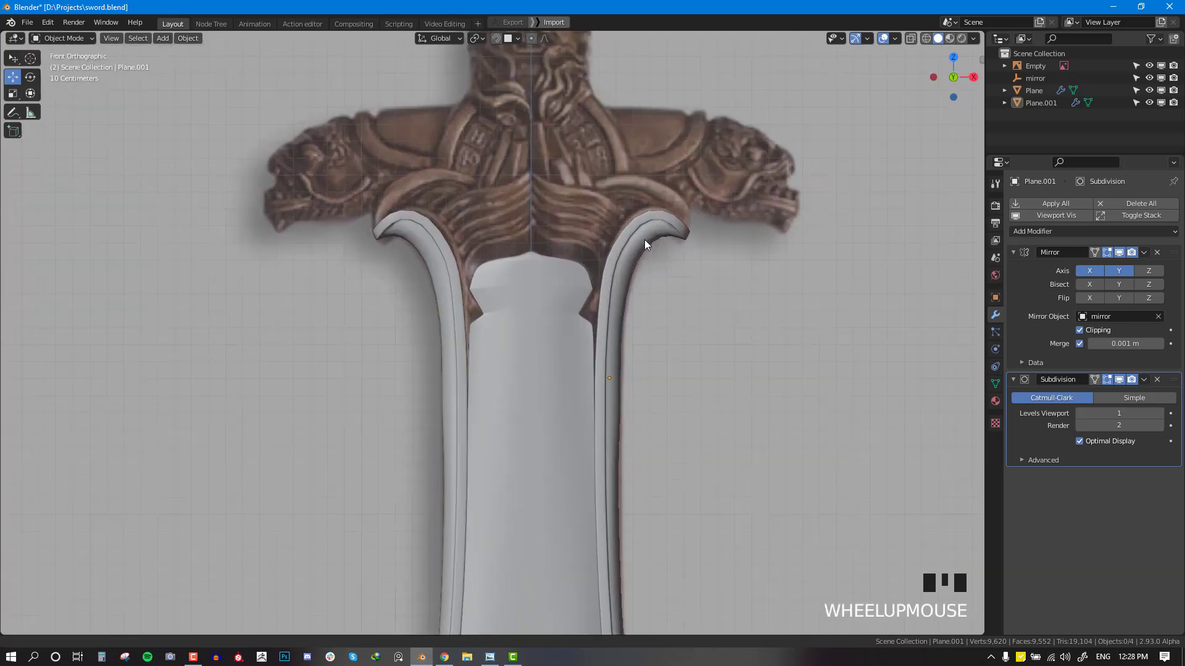
middle_click_drag(645, 239, 613, 253, "shift")
scroll(617, 253, "down", 4)
scroll(600, 308, "up", 2)
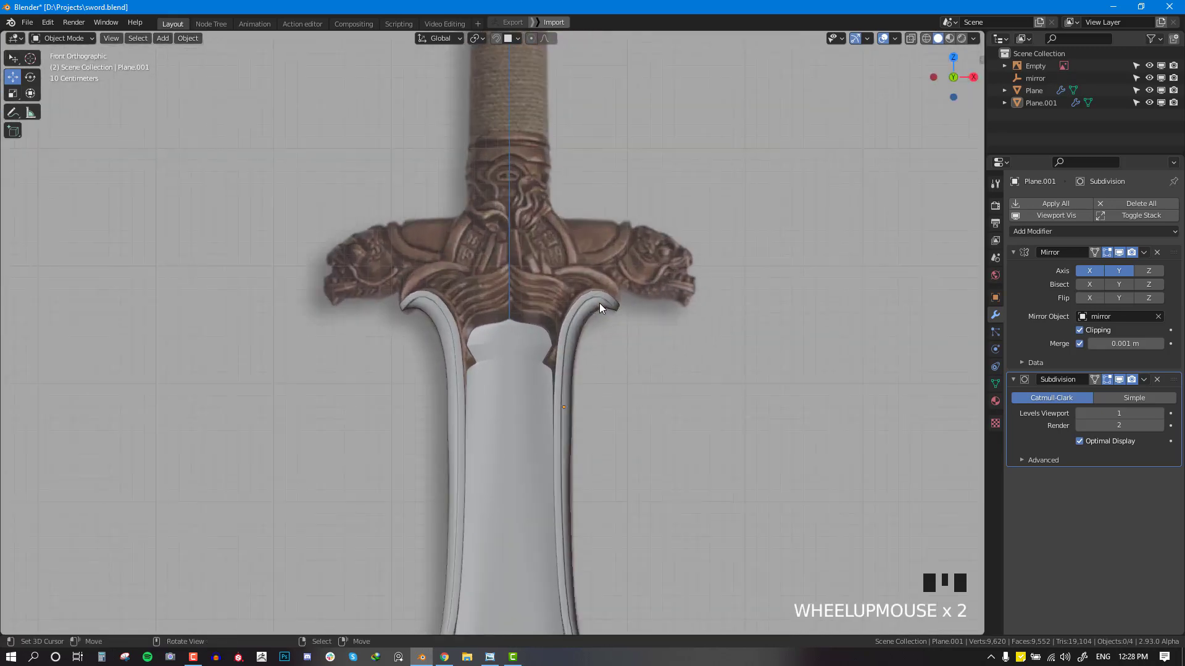
right_click(595, 314)
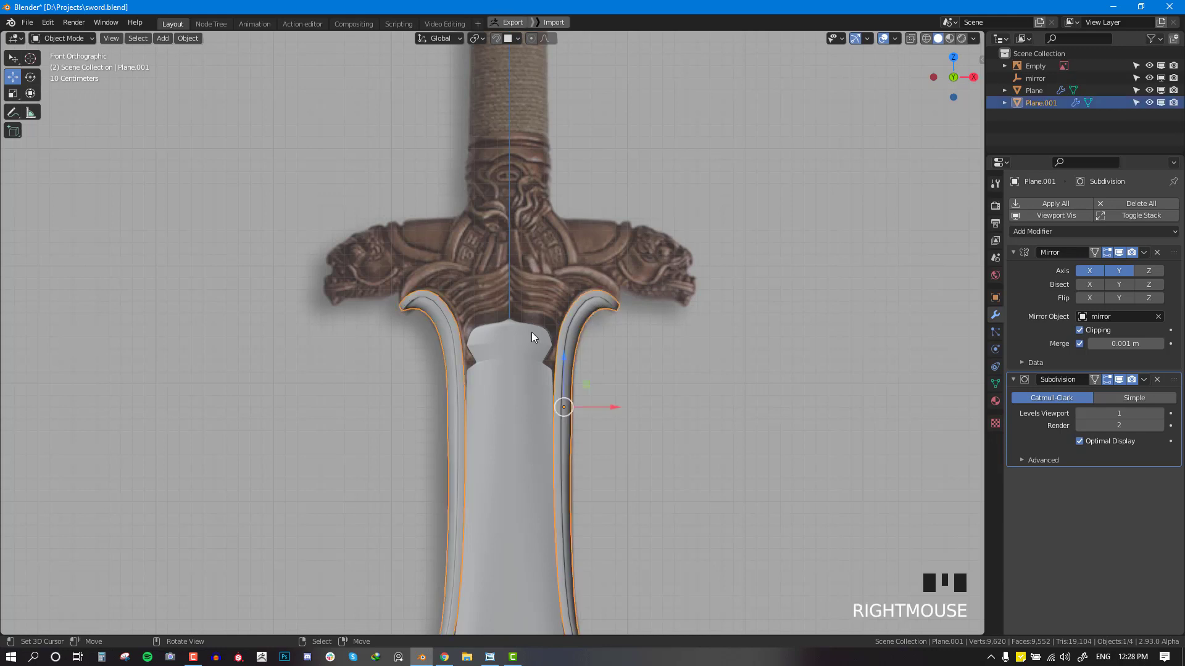
key("alt+a")
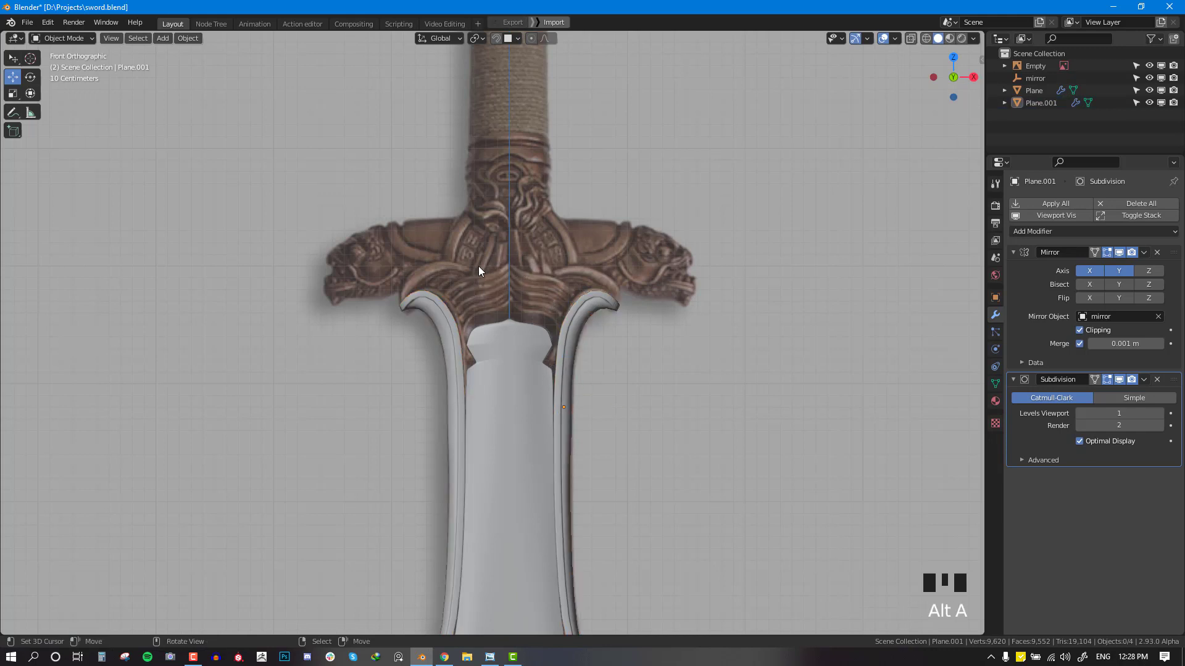
middle_click_drag(583, 269, 591, 352)
key("KP_1")
Step: Open the trim for vertex editing and display the Subdivision modifier's result on its edit cage
right_click(569, 338)
key("Tab")
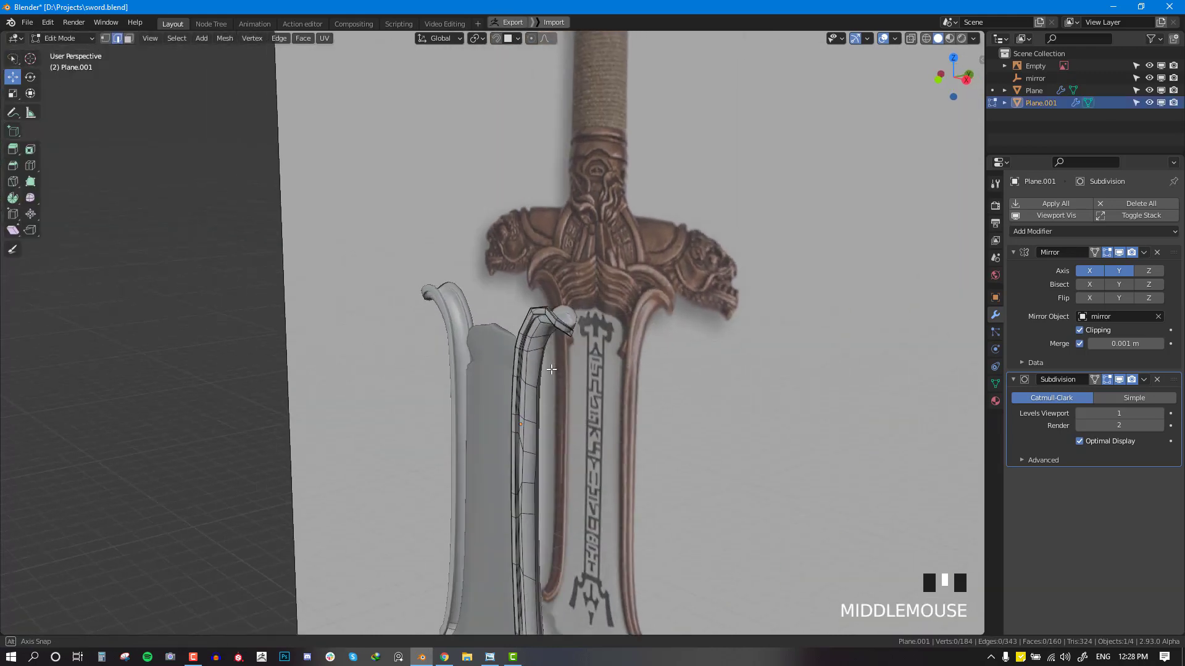
scroll(590, 353, "up", 2)
key("alt+KP_1")
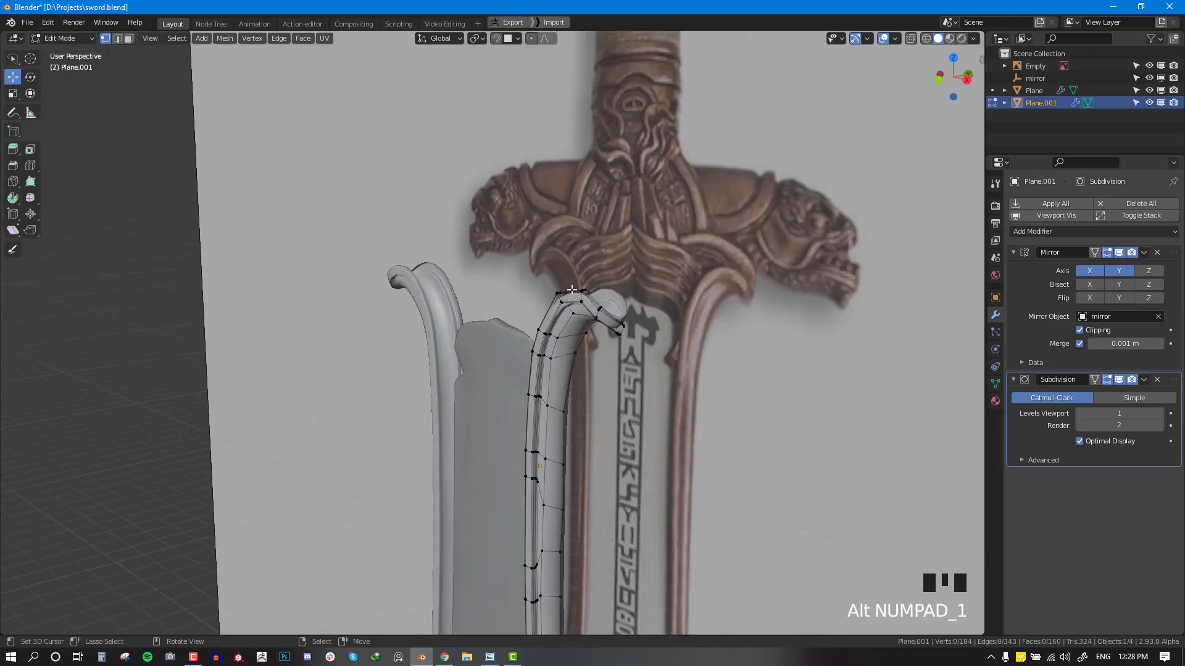
left_click(1094, 380)
key("KP_1")
Step: Duplicate a vertex on the trim's inner edge at the upper bend, place it inward, and separate it as a new object, selected in Object Mode
right_click(604, 311)
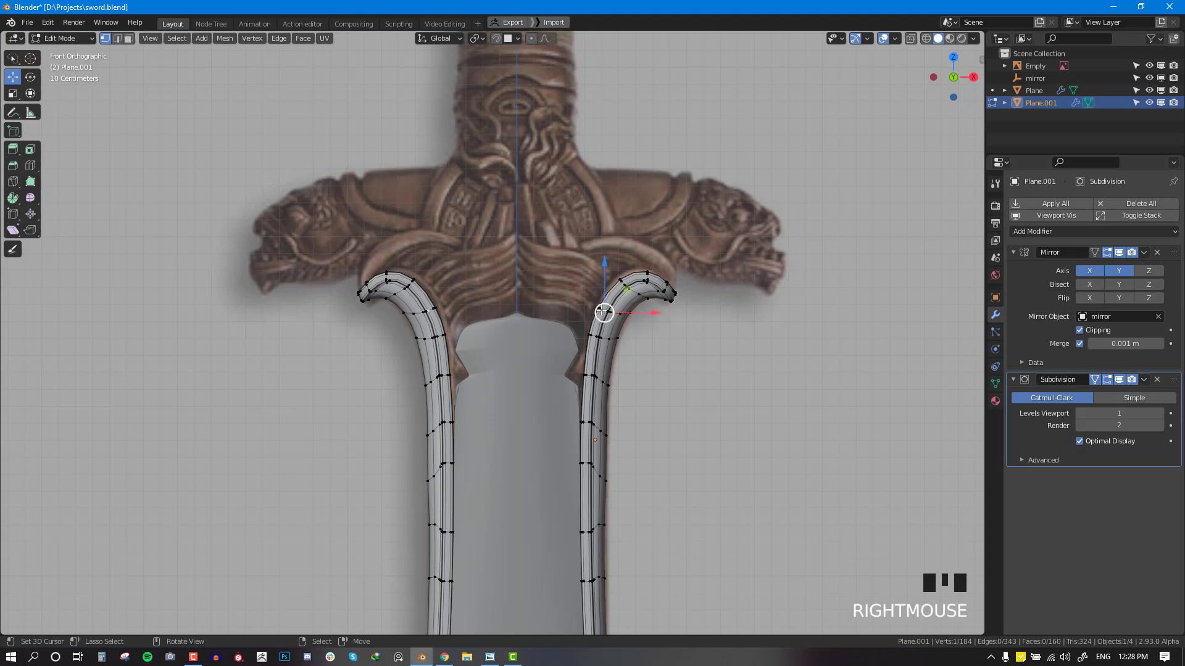
right_click(598, 309)
key("shift+d")
left_click(576, 304)
key("p")
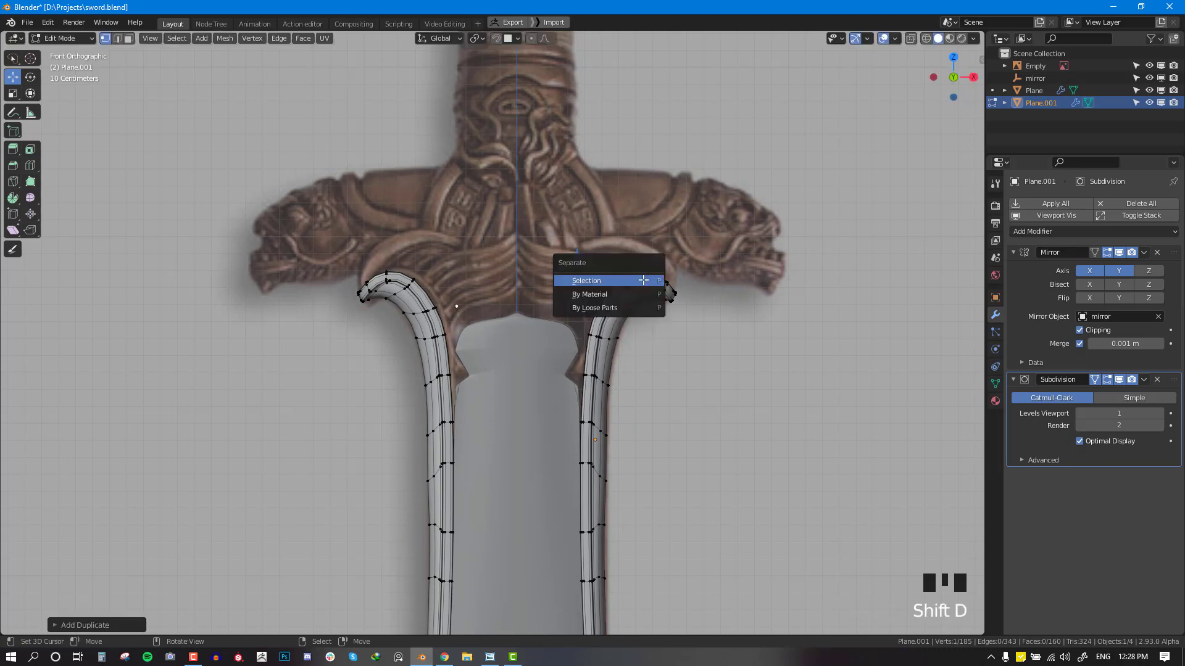
left_click(644, 280)
key("Tab")
right_click(582, 306)
middle_click_drag(583, 306, 650, 319)
key("KP_1")
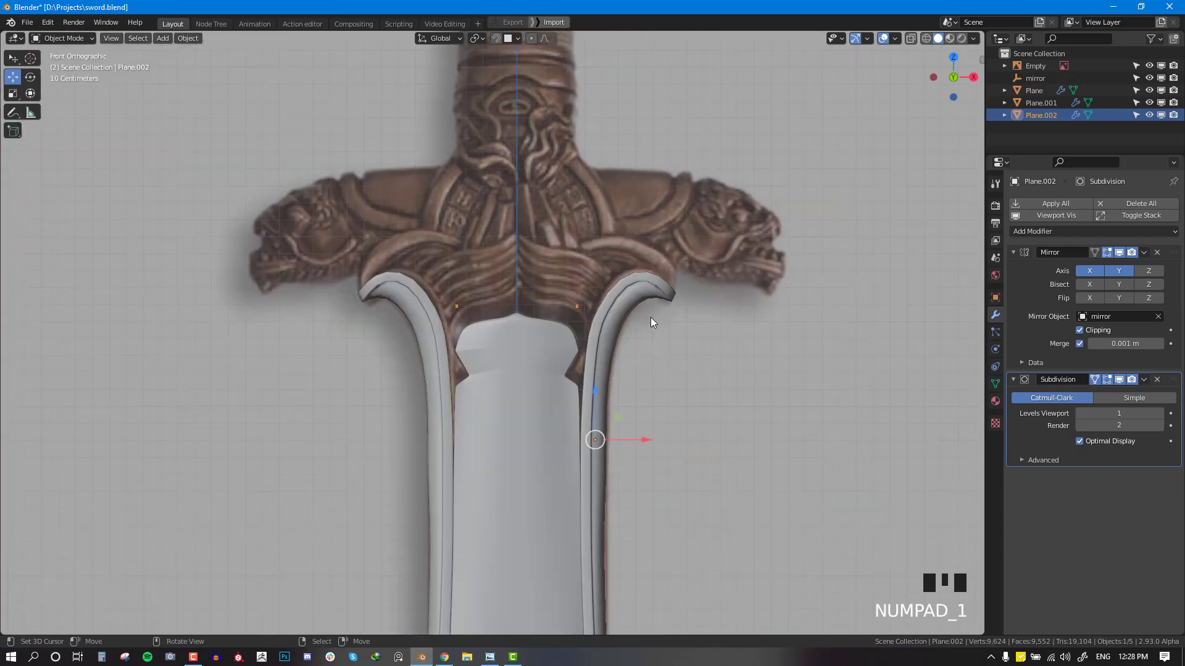
Step: Save the project and remove the Subdivision modifier from the separated vertex object, opening it for vertex editing
key("ctrl+s")
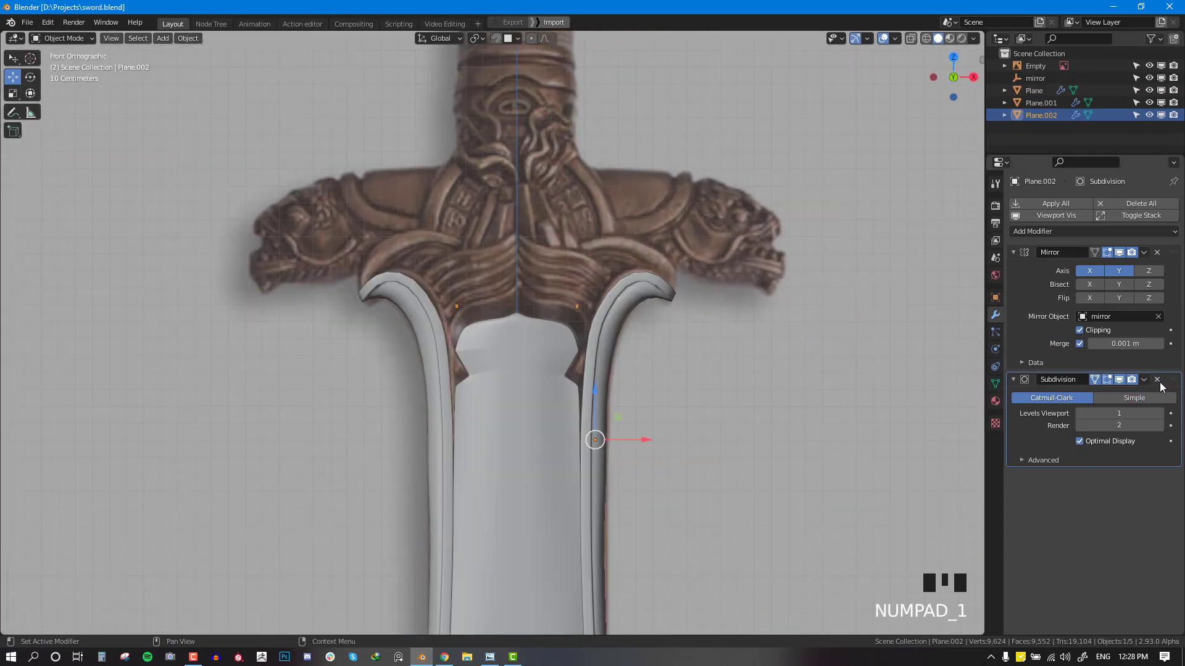
left_click(1157, 380)
scroll(625, 258, "up", 4)
key("Tab")
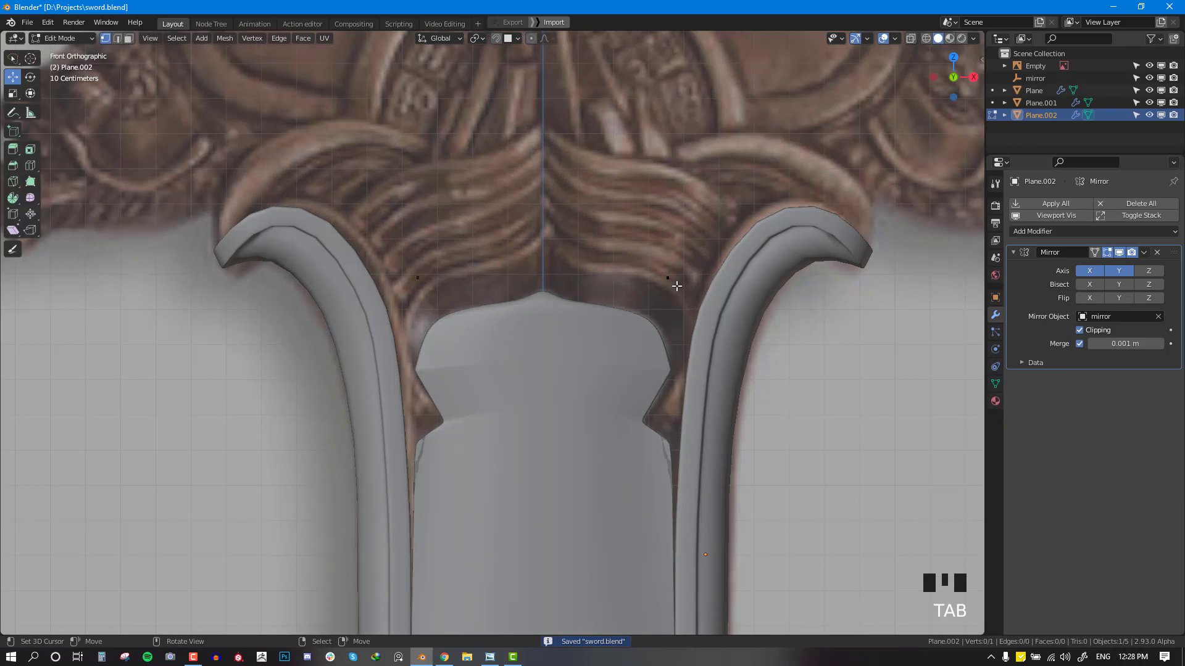
Step: Move the separated vertex down along the trim's inner edge, level with the notch in the blade's side
right_click_drag(683, 303, 693, 357)
right_click_drag(684, 415, 683, 413)
middle_click_drag(682, 413, 655, 358, "shift")
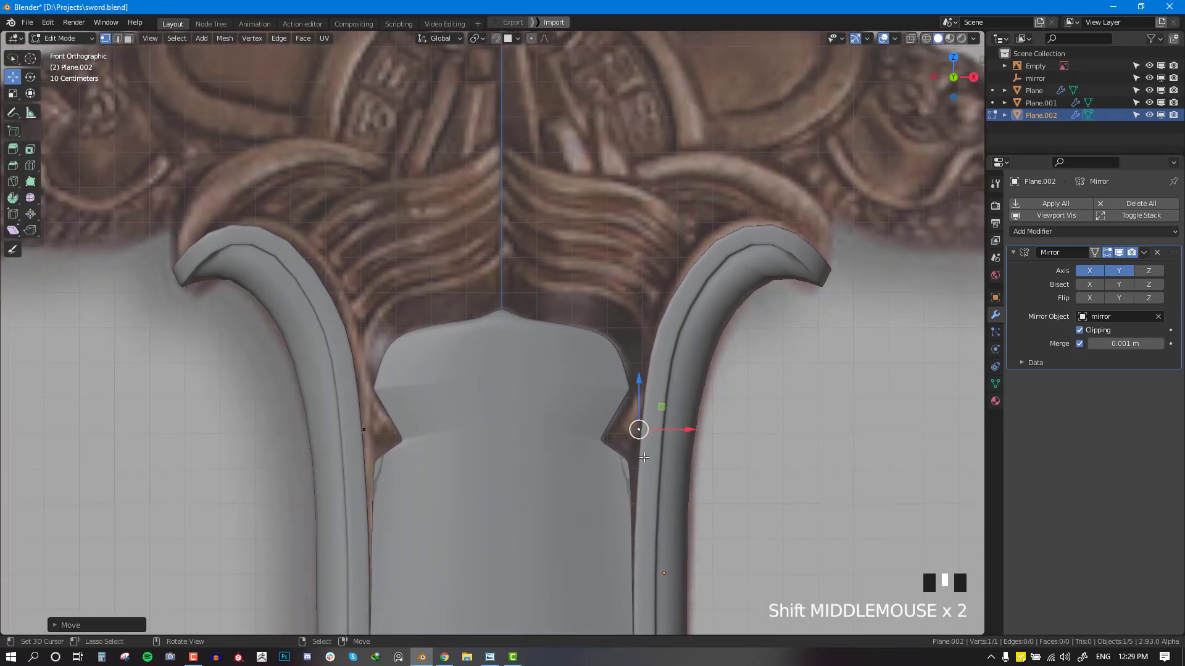
middle_click_drag(643, 457, 611, 358, "shift")
scroll(590, 343, "up", 1)
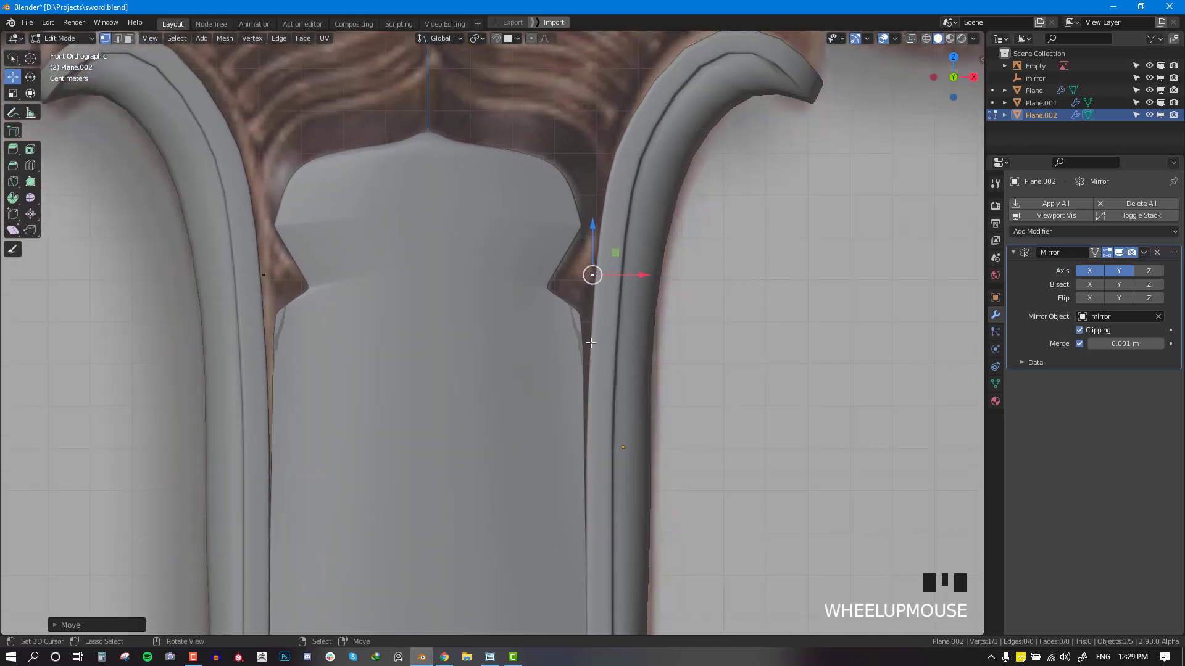
Step: Edit the blade mesh so its outer shoulder vertices, front and back, move outward to meet the trim
key("Tab")
right_click(557, 338)
key("Tab")
right_click_drag(580, 309, 590, 315)
key("ctrl+z")
key("shift+z")
key("c")
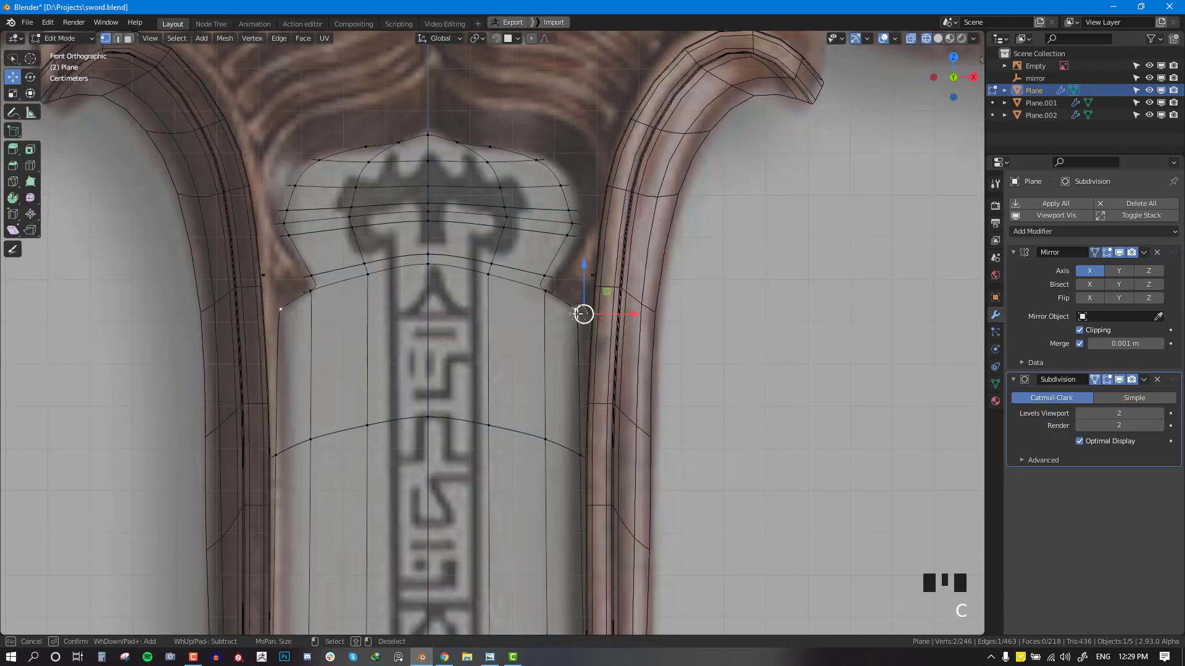
right_click(583, 313)
key("g")
left_click(600, 288)
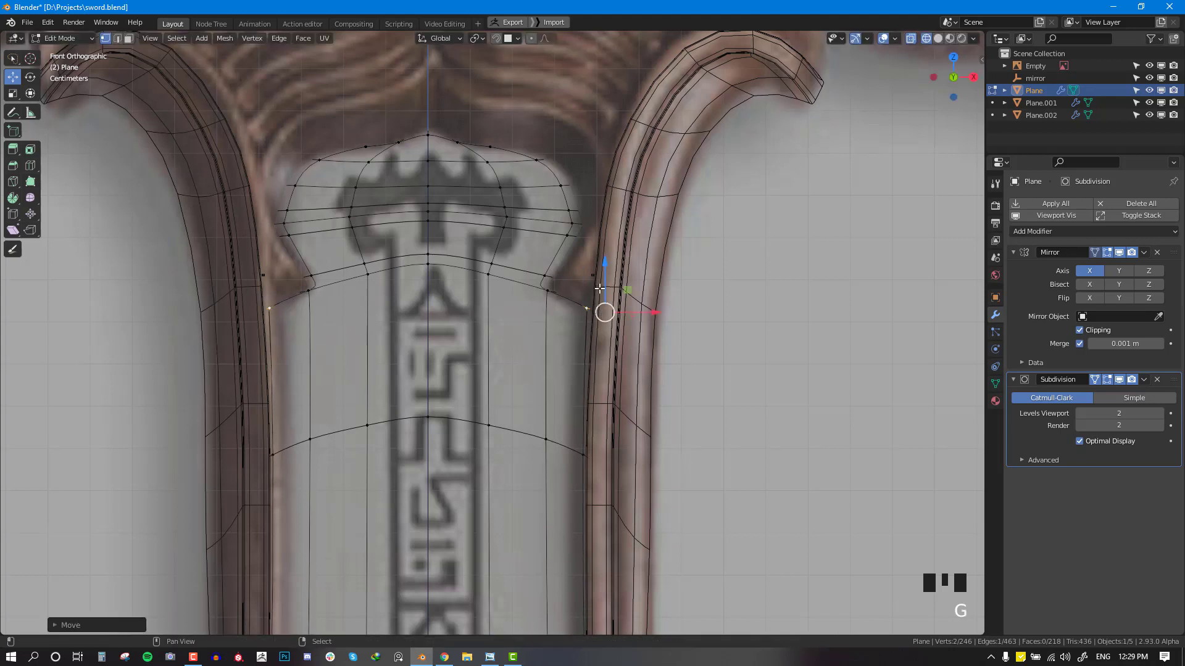
key("shift+z")
Step: Return to the guard piece, extrude its vertex down to the blade shoulder, and extrude that edge inward as the first face
right_click(592, 275)
key("Tab")
right_click(593, 275)
key("Tab")
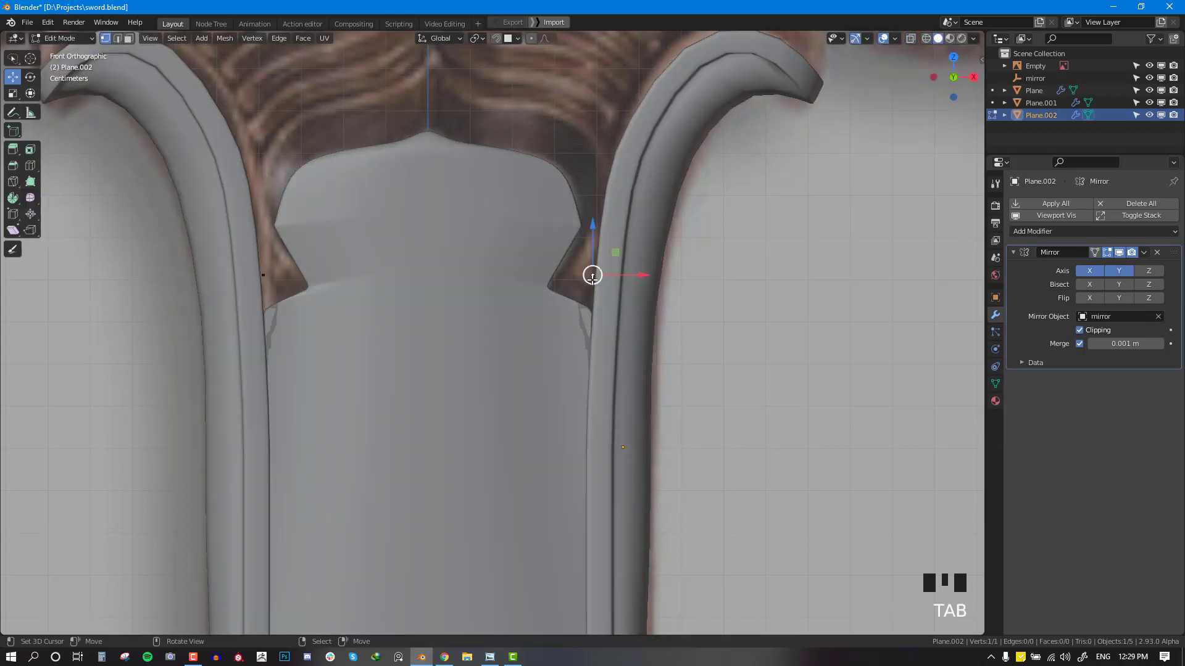
key("g")
left_click(595, 271)
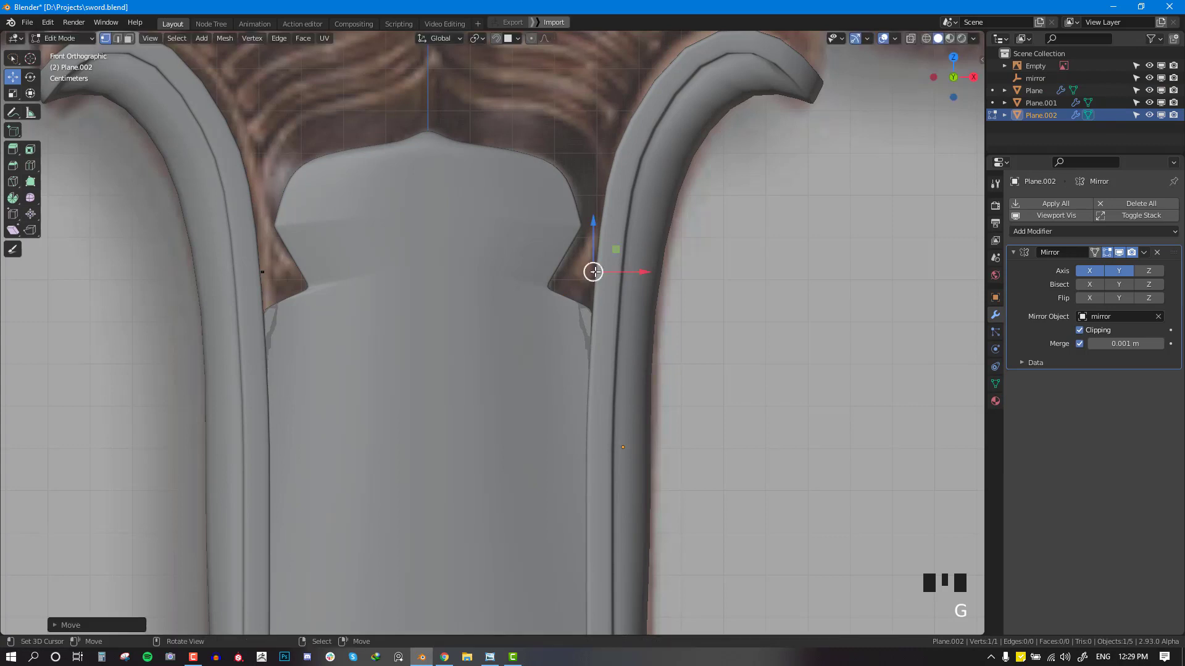
key("e")
left_click(593, 309)
right_click(592, 292, "shift")
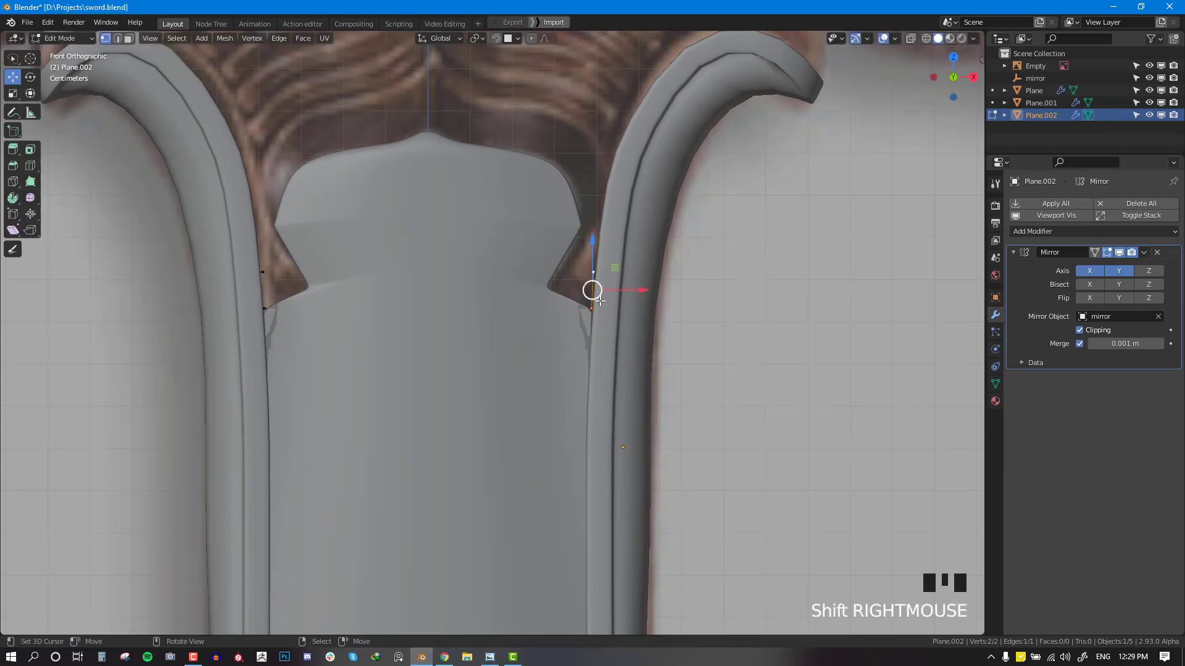
key("e")
left_click(584, 292)
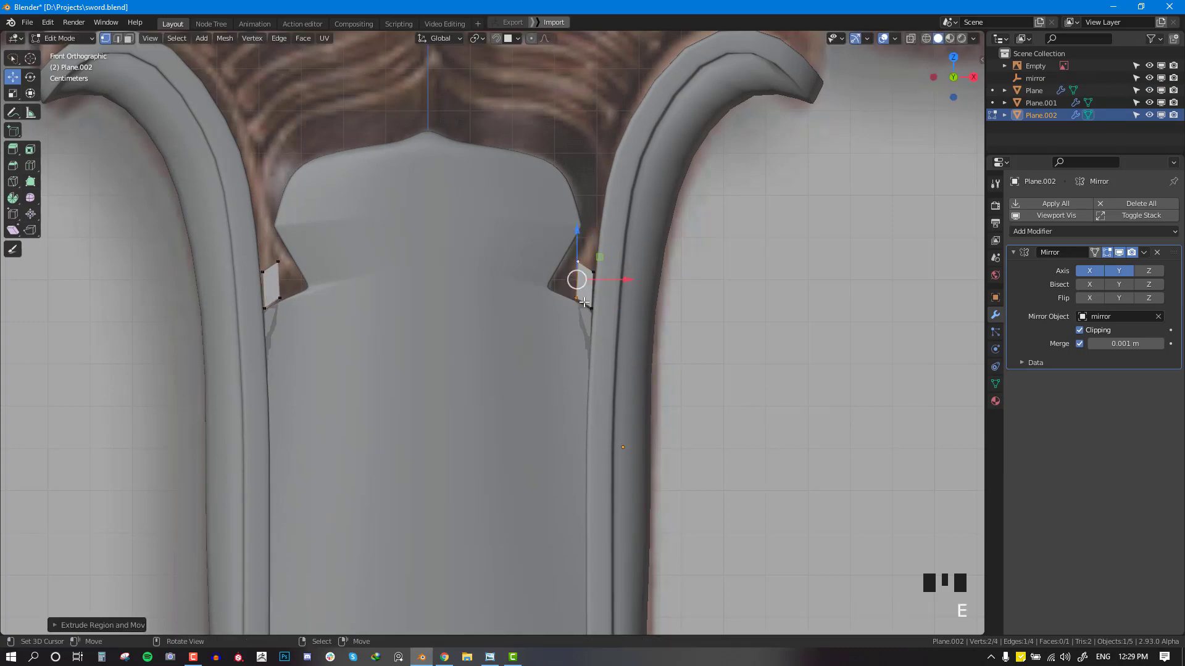
Step: Extrude the guard piece's inner edge toward the notch tip and fit its vertices to the blade outline
right_click(586, 266)
mouse_move(586, 267)
right_mouse_down()
mouse_move(596, 273)
mouse_move(554, 290)
mouse_move(569, 258)
right_mouse_up()
right_click(577, 297)
right_click(584, 266, "shift")
key("e")
left_click(562, 261)
right_click_drag(576, 297, 575, 301)
right_click(567, 261)
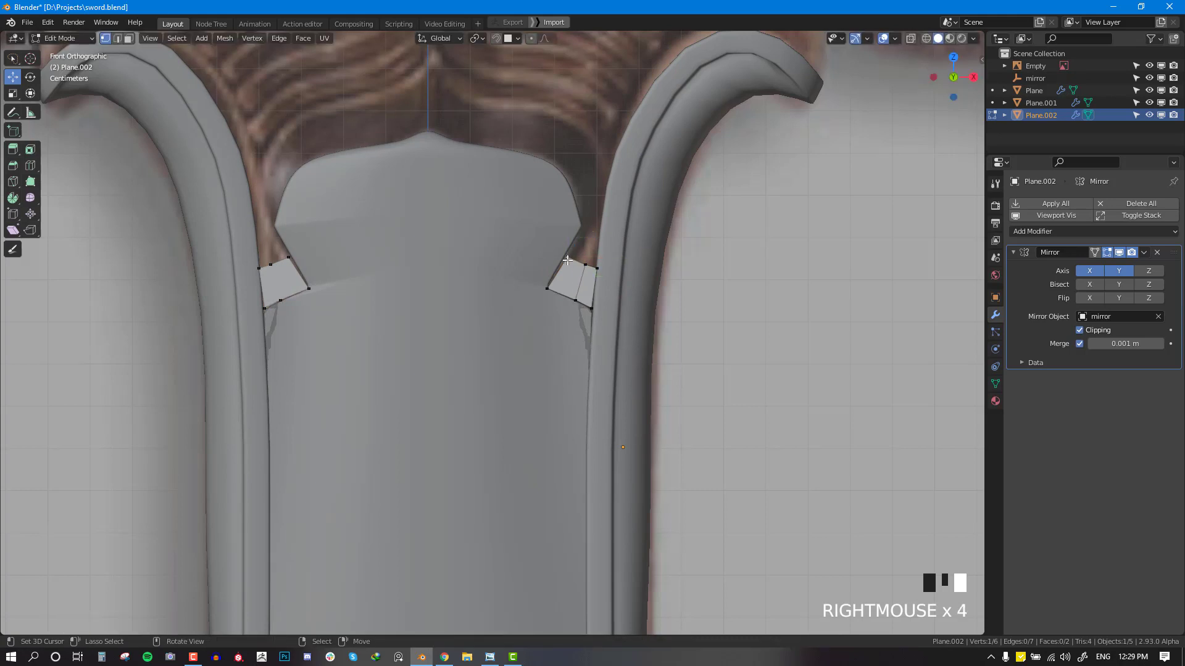
Step: Extrude the guard piece's upper edges upward and fit the new vertices between the blade's upper notch corner and the trim
right_click(585, 264, "shift")
right_click(596, 268, "shift")
key("e")
left_click(569, 252)
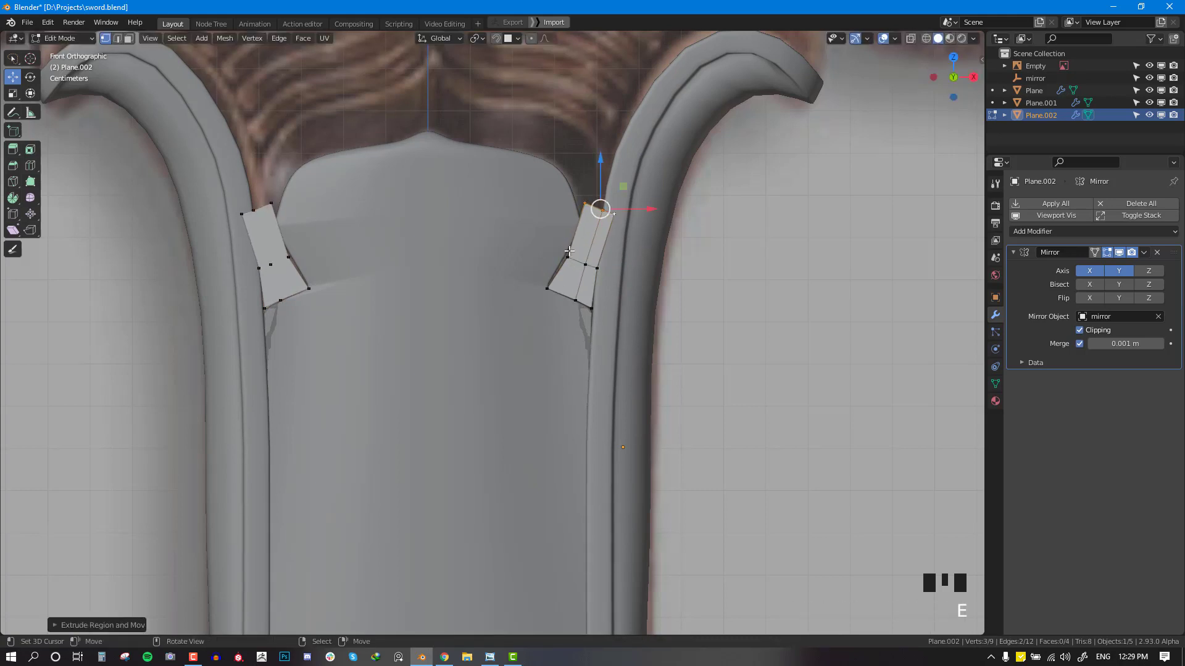
right_click_drag(586, 203, 592, 224)
right_click_drag(614, 214, 564, 257)
right_click(584, 220)
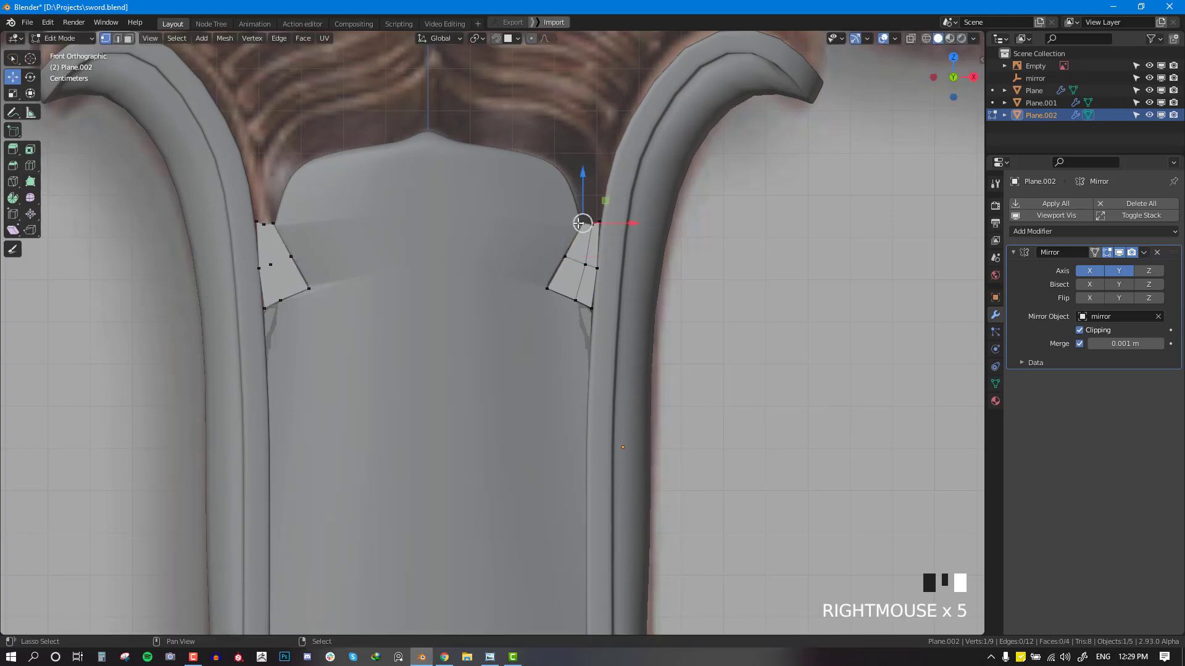
Step: Extrude the top row of the guard piece up again and spread its vertices between the blade and the trim
right_click(591, 222, "shift")
right_click(586, 220, "shift")
right_click(597, 223, "shift")
key("e")
left_click(594, 182)
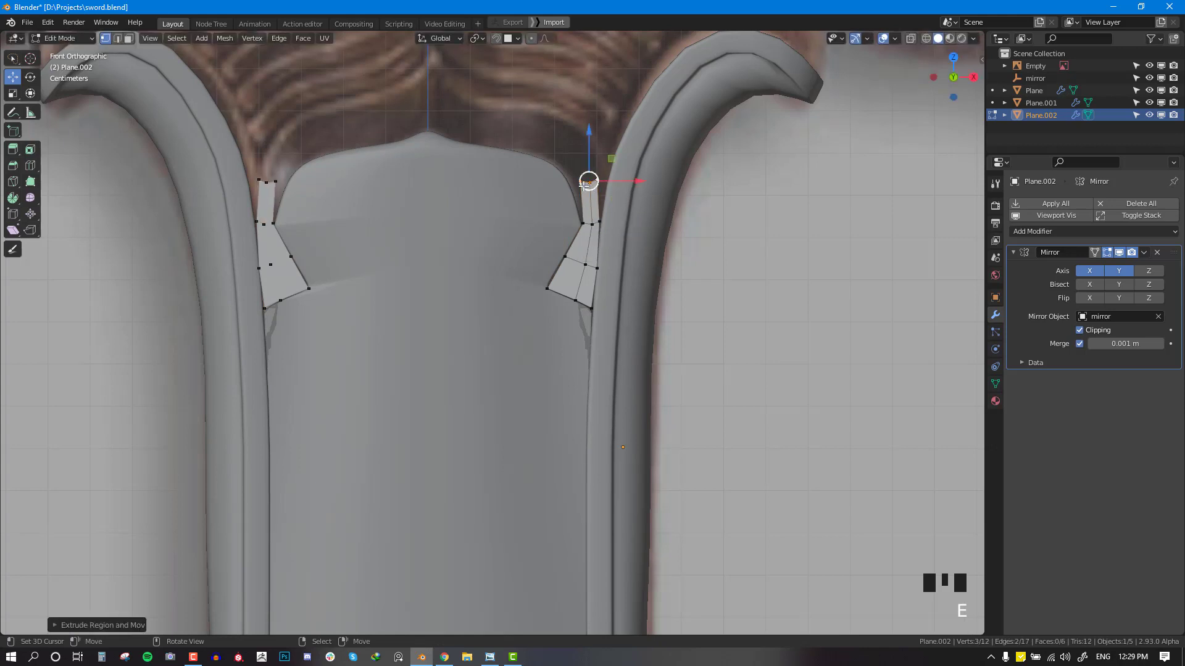
right_click_drag(580, 181, 603, 219)
Step: Extrude the guard piece's outer top edge up and inward over the blade's rounded corner, rotating the end edge to follow it
middle_click_drag(602, 219, 582, 275, "shift")
key("alt+a")
right_click(582, 275)
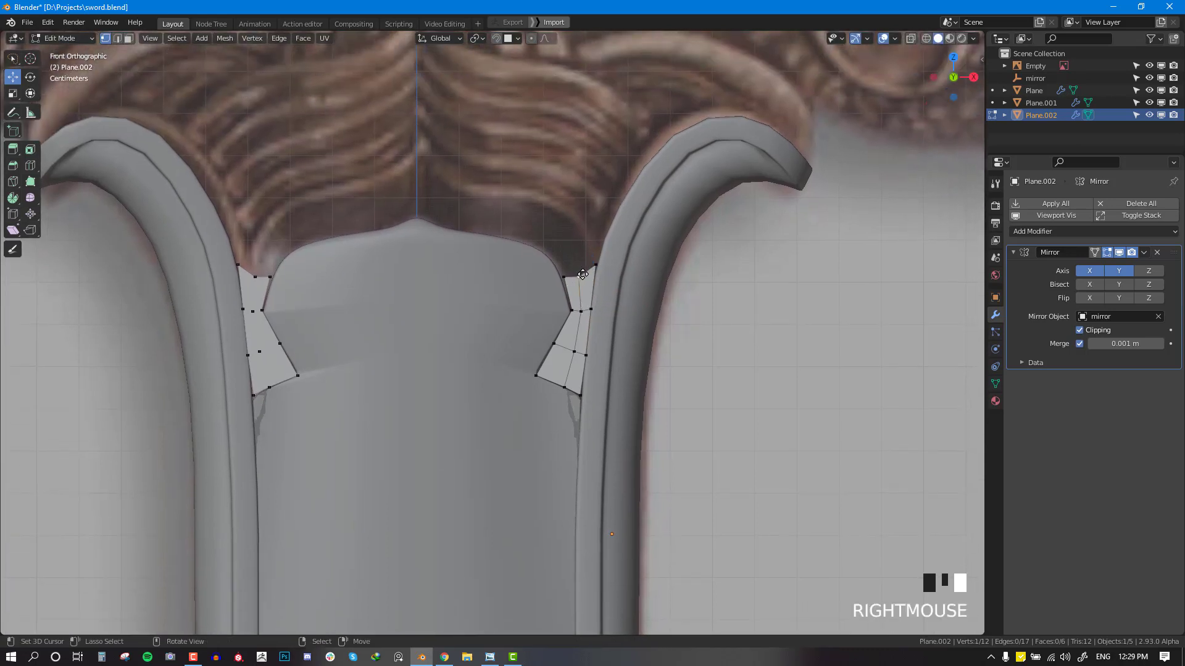
right_click(593, 266, "shift")
key("e")
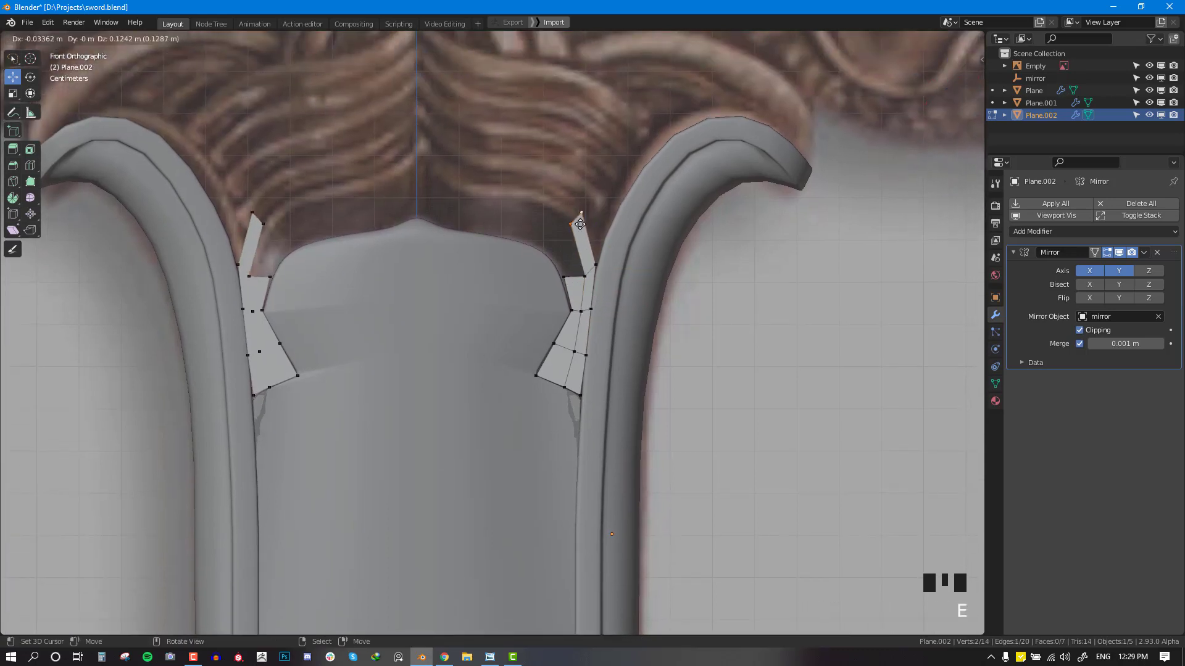
left_click(580, 224)
key("e")
left_click(525, 202)
key("r")
left_click(547, 201)
Step: Extend the guard strip over the blade with further edge extrusions up to a pointed peak on the mirror centerline
key("e")
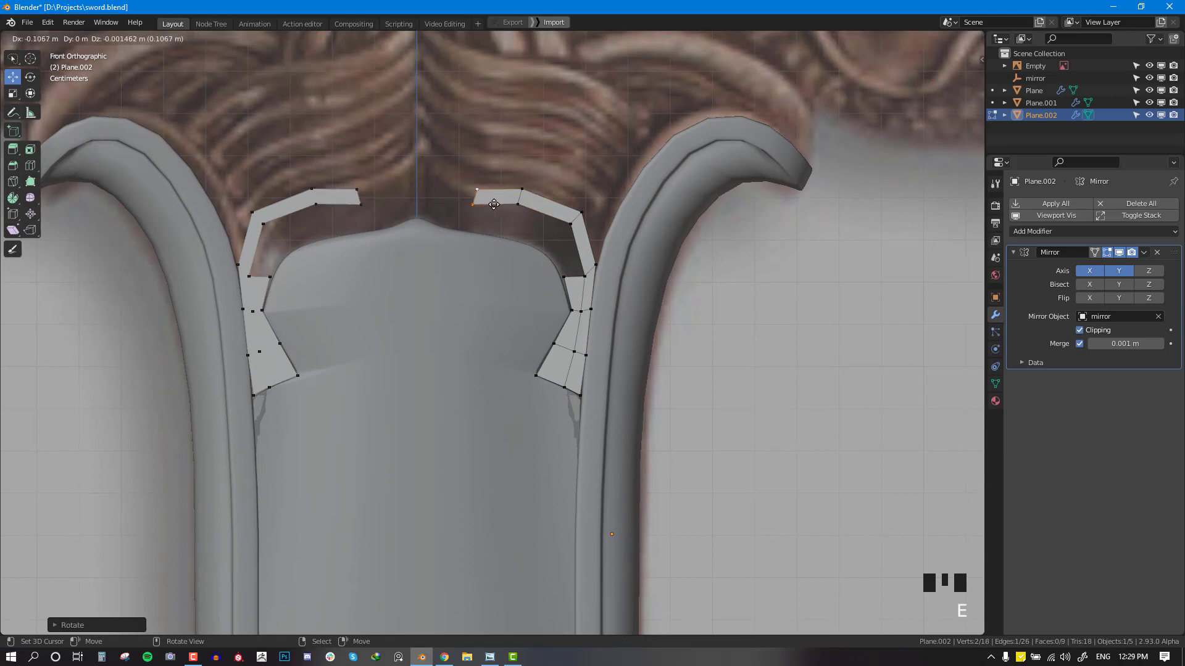
left_click(494, 204)
key("e")
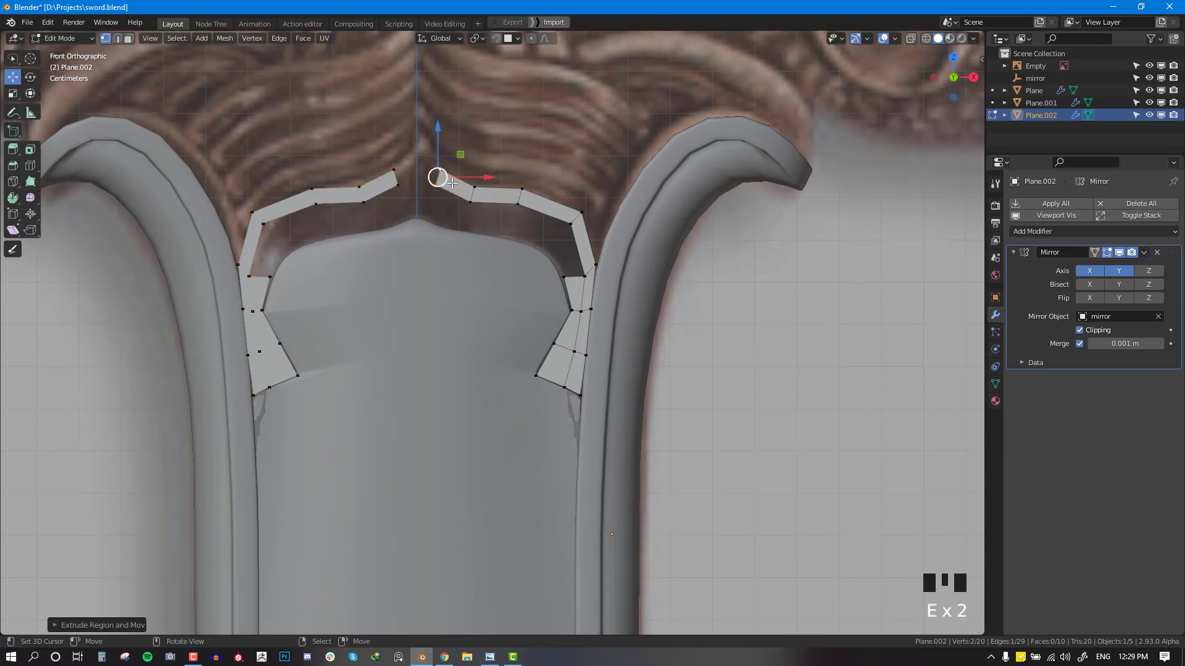
left_click(442, 181)
key("e")
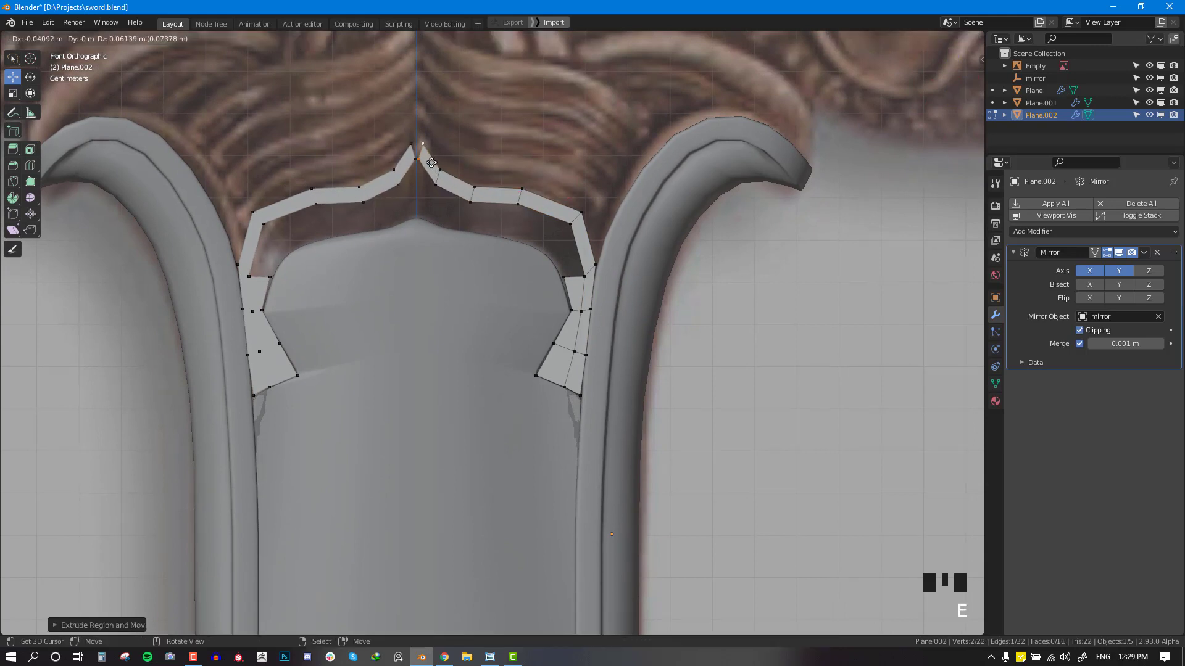
right_click(420, 154)
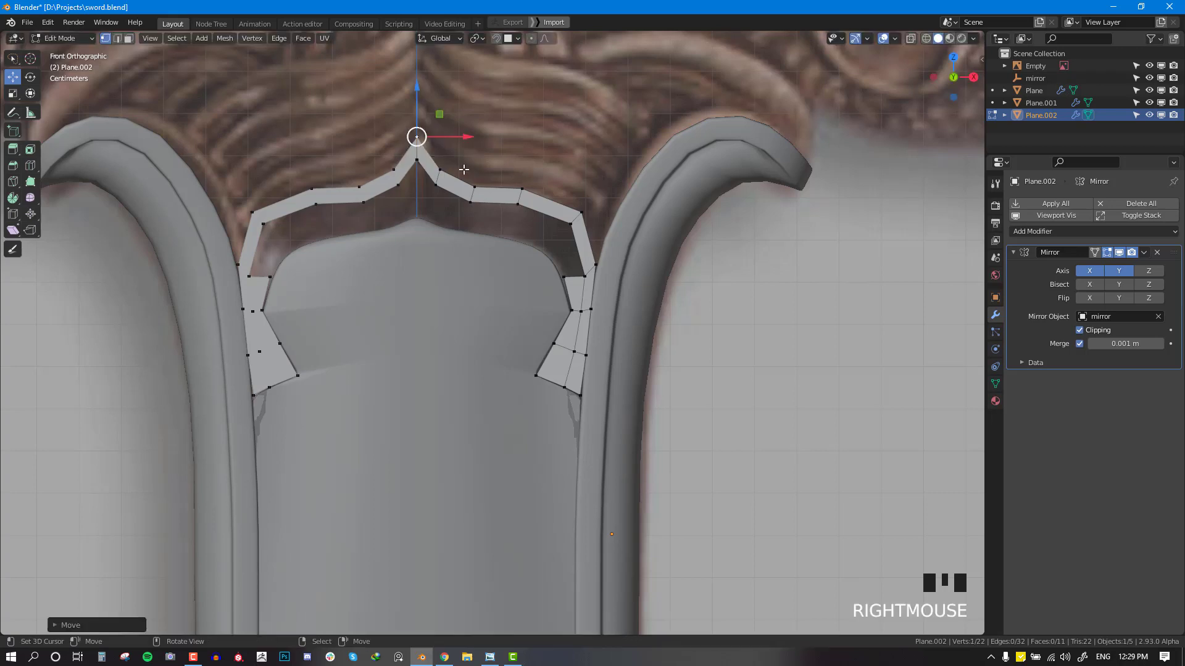
Step: Fill faces between the guard strip and the blade's rounded top corner, placing each new vertex on the blade outline
key("alt+a")
right_click(583, 276)
key("f")
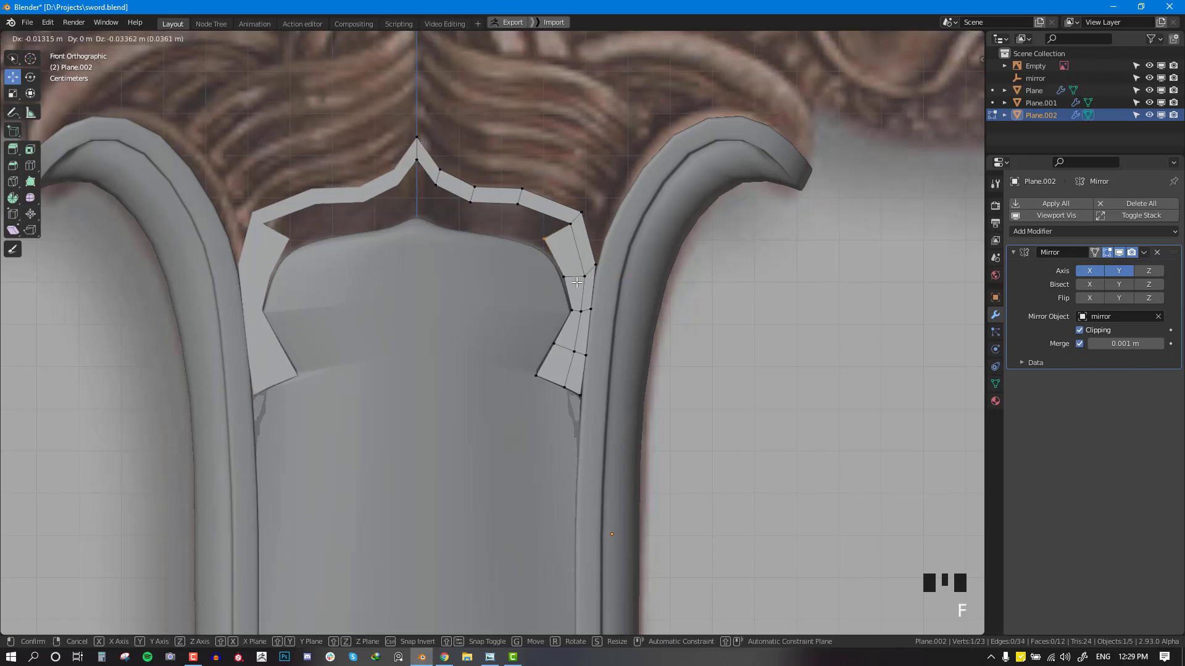
left_click(578, 293)
key("f")
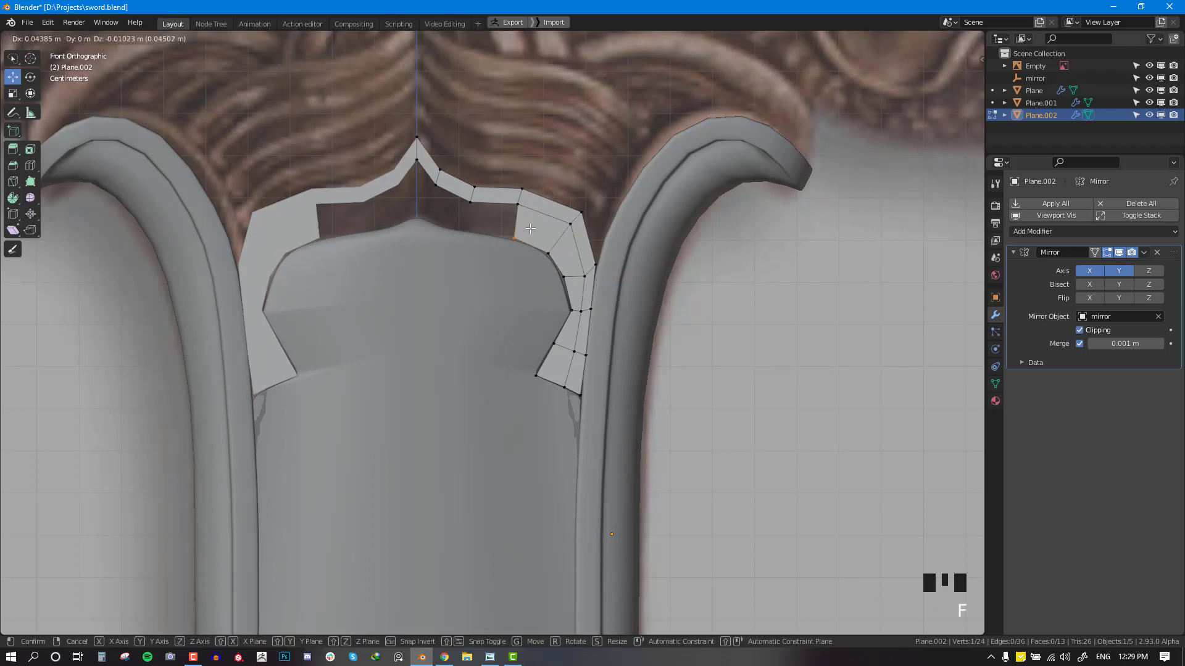
left_click(515, 195)
right_click(518, 203)
key("f")
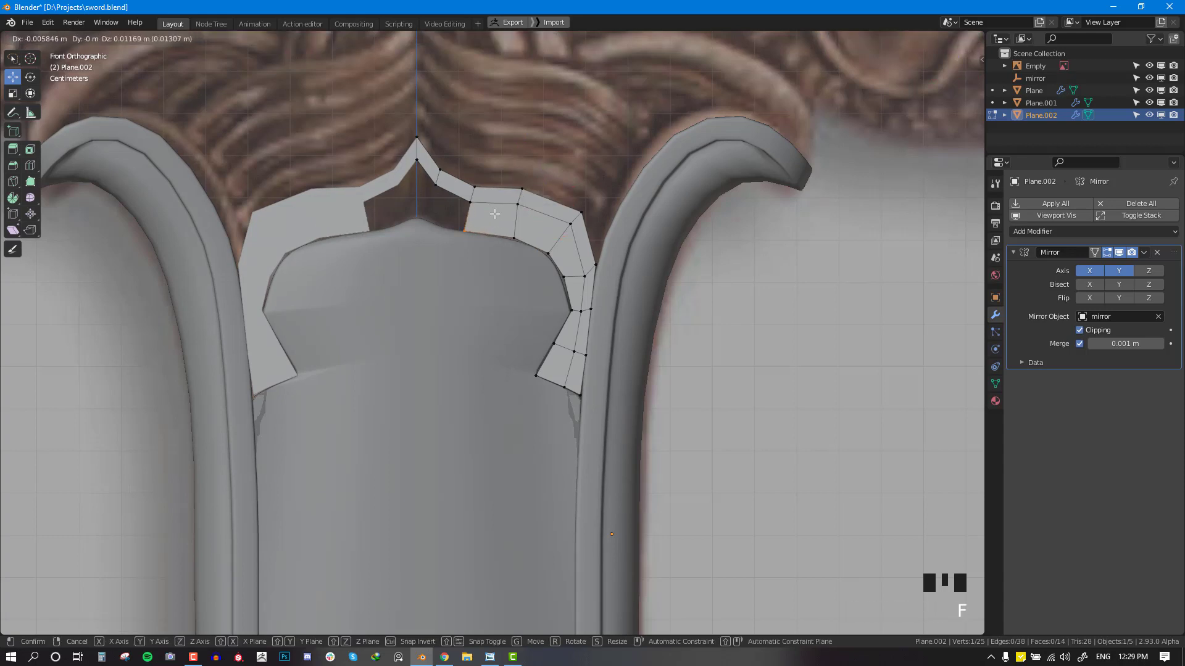
left_click(480, 205)
Step: Fill the remaining gap above the blade to the centerline and shift the lower vertex beside it outward along the blade edge
right_click(471, 202)
key("f")
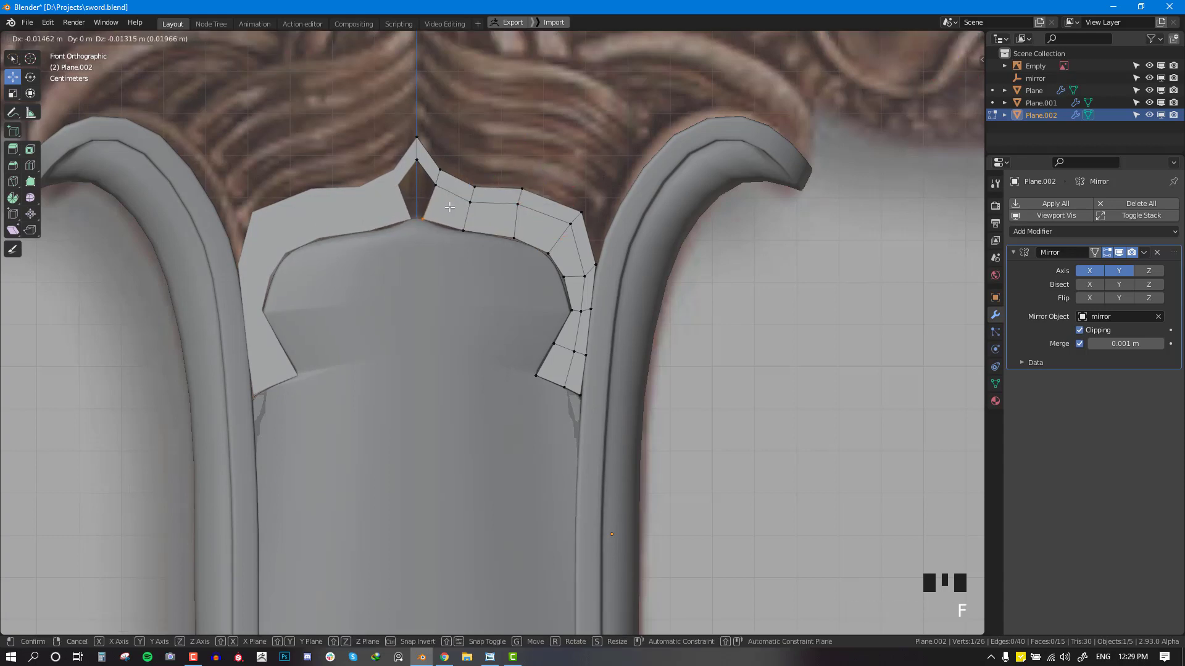
left_click(449, 207)
right_click(435, 185)
key("f")
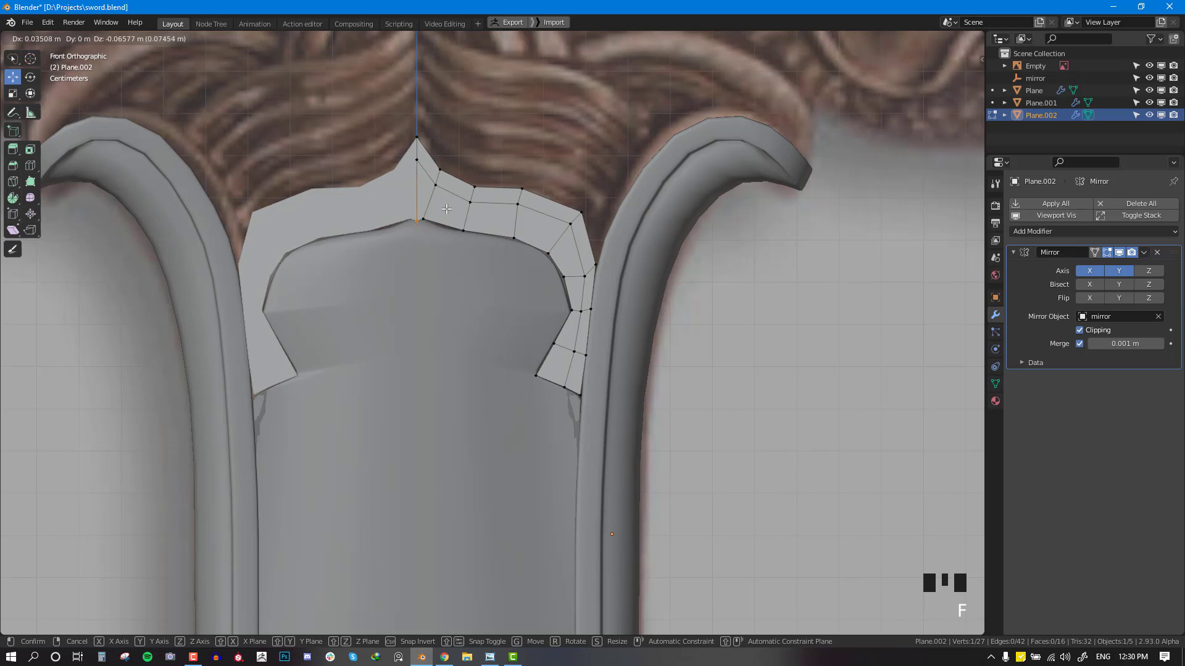
right_click(434, 217)
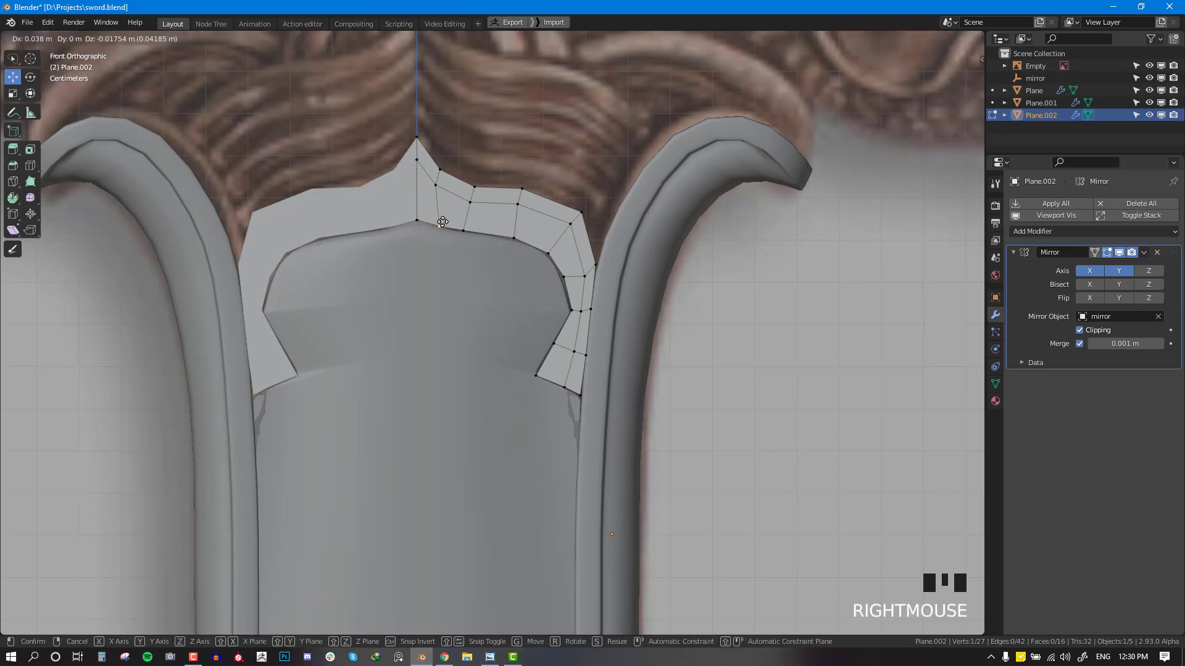
key("alt+a")
Step: Start an upper row of faces by extruding the peak's sloping edge upward and filling the adjoining face outward
scroll(493, 220, "down", 2)
middle_click_drag(509, 219, 513, 260, "shift")
scroll(480, 230, "up", 1)
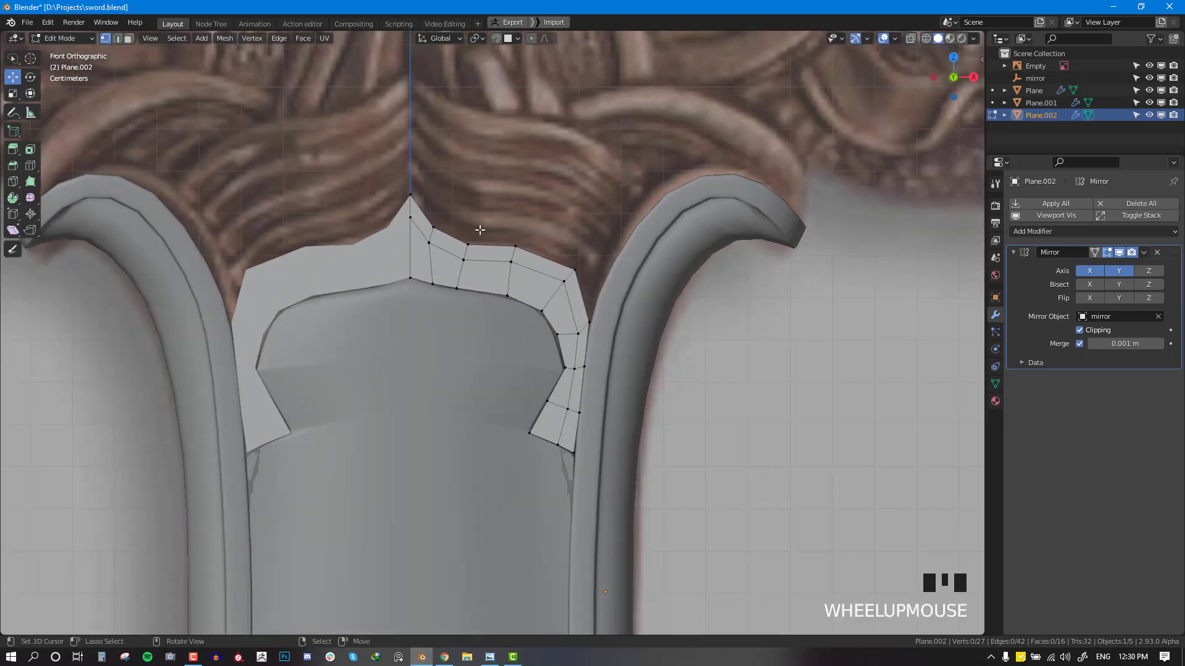
right_click(434, 226)
key("e")
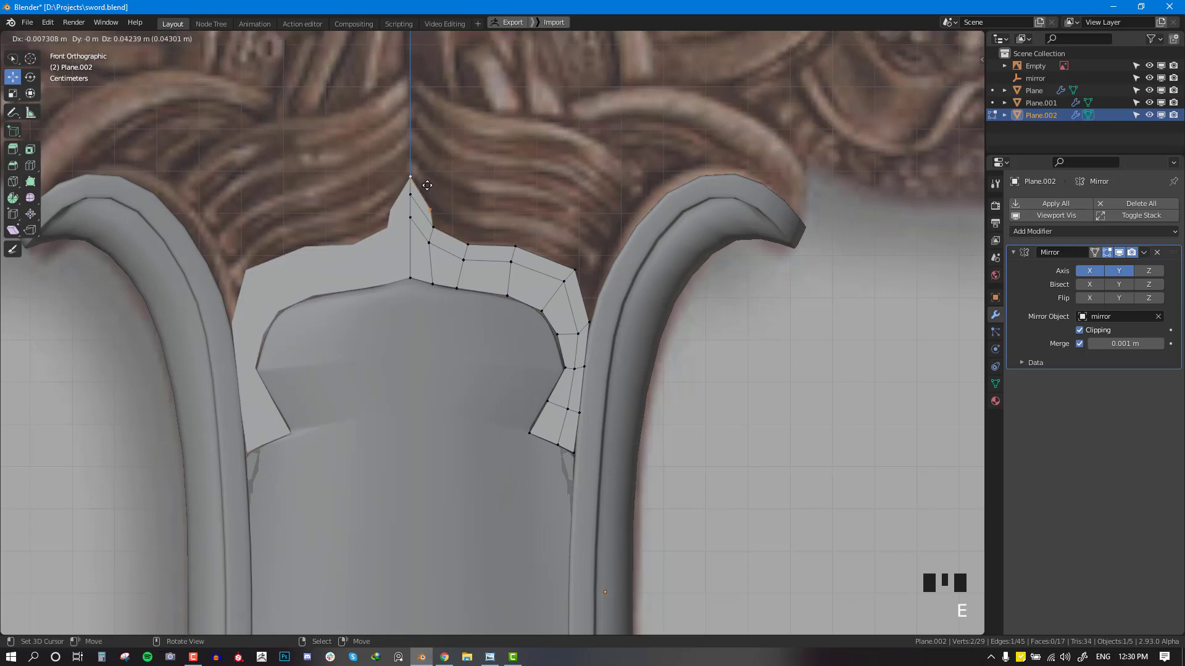
left_click(432, 209)
right_click(433, 208)
key("f")
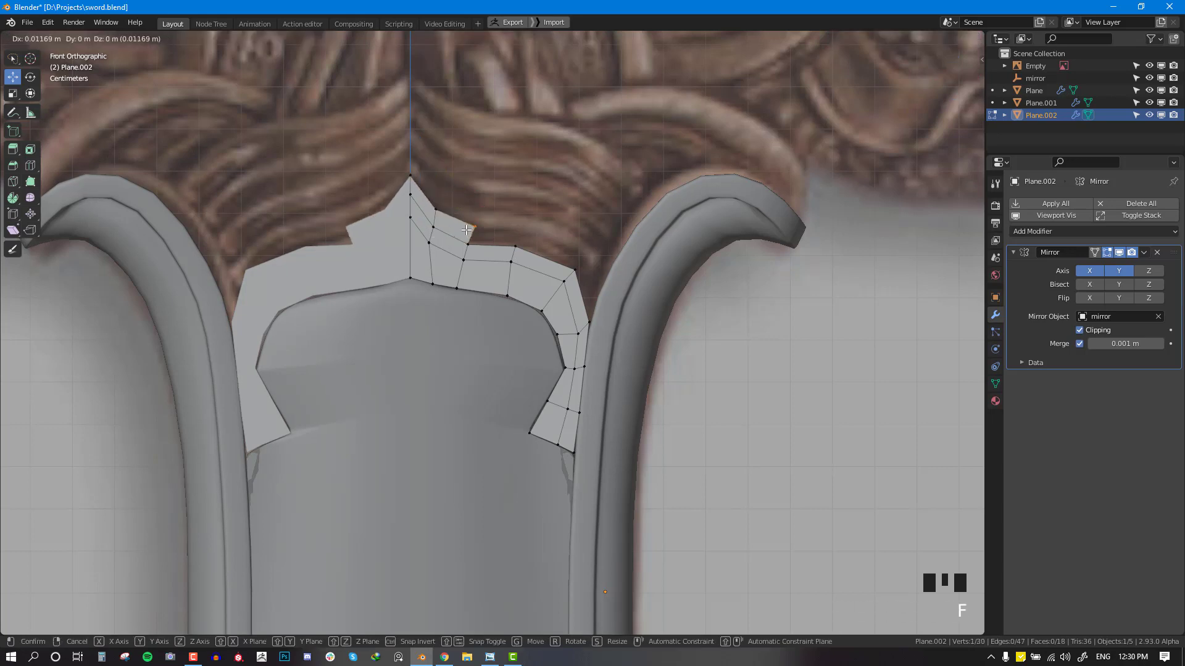
left_click(466, 229)
scroll(467, 209, "up", 2)
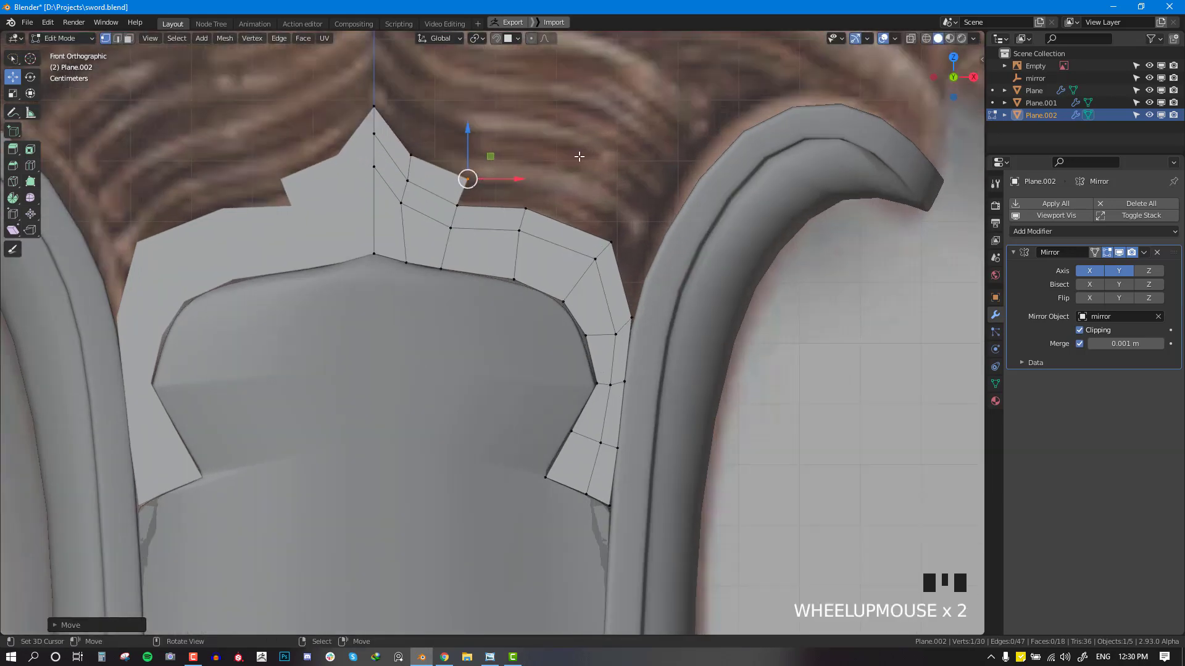
Step: Continue filling the guard piece's upper row outward along the reference's braided edge to the trim, and deselect everything
scroll(411, 81, "down", 4)
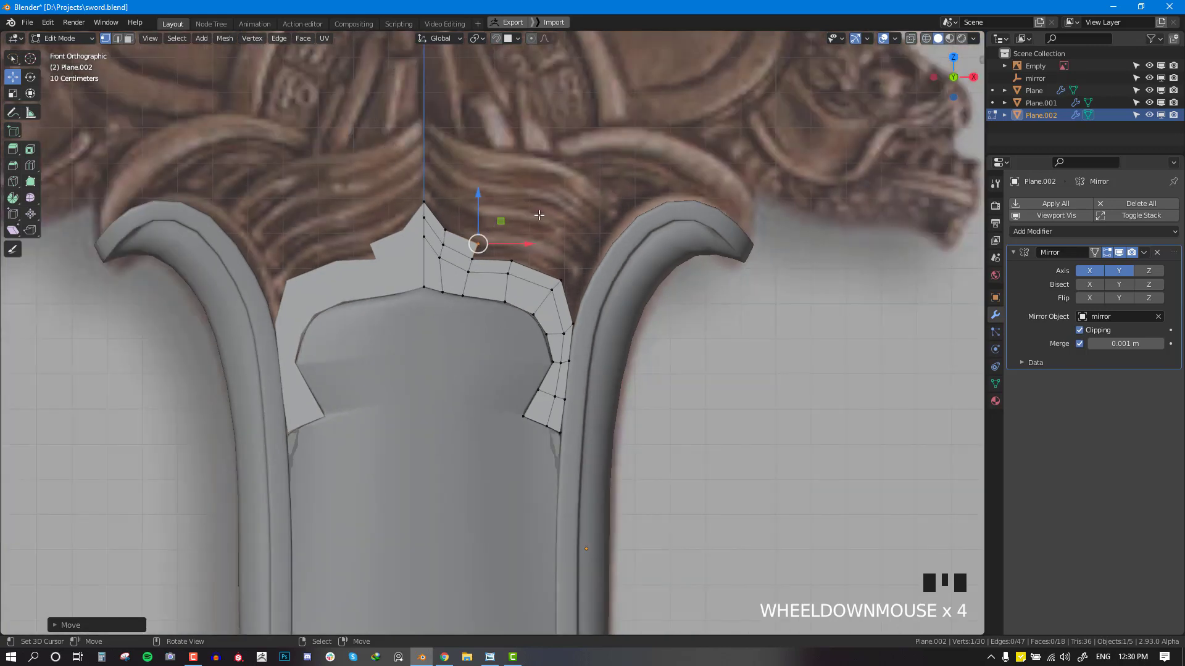
right_click(474, 261)
key("f")
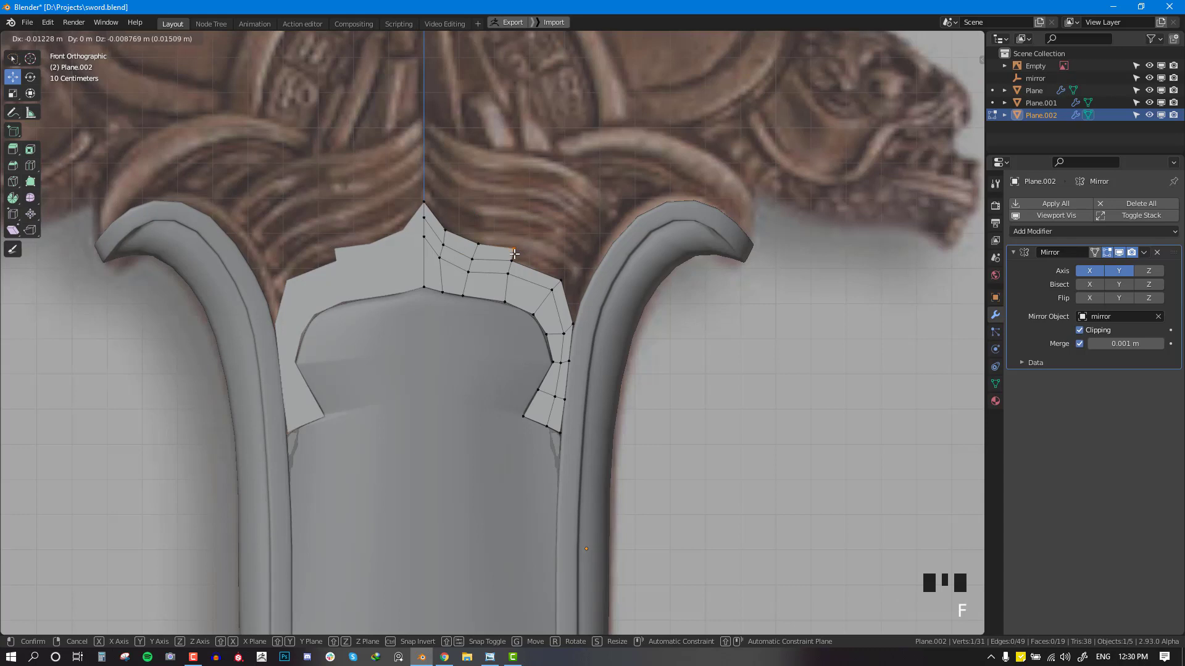
left_click(474, 263)
right_click(517, 262)
key("f")
left_click(531, 262)
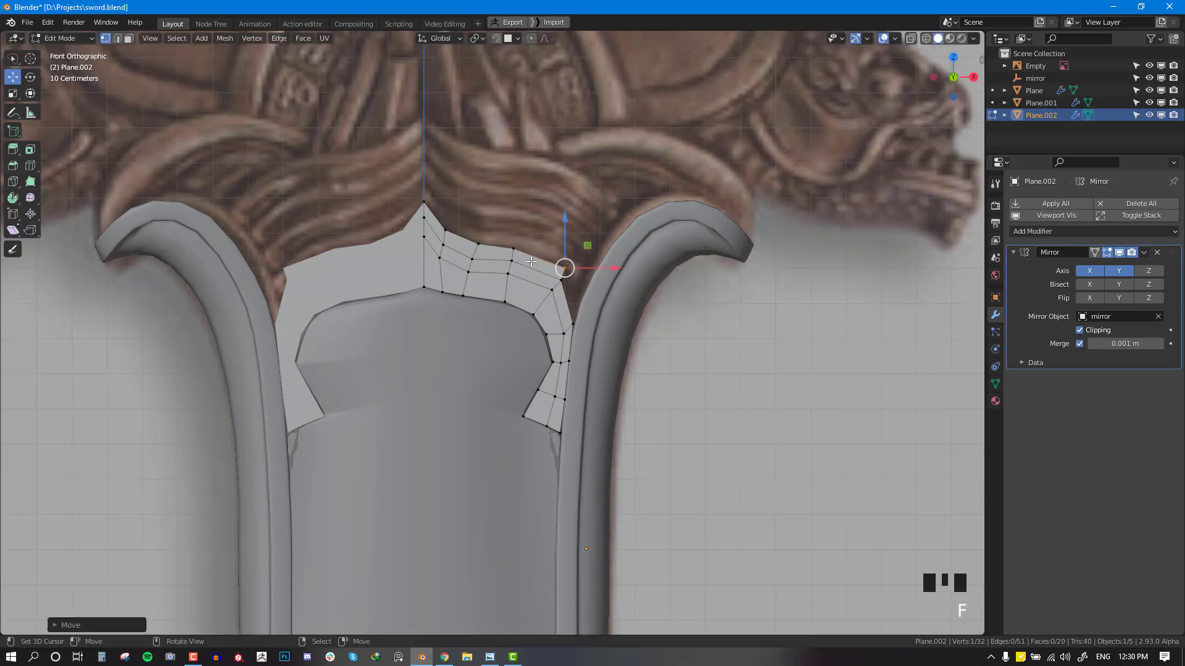
right_click(557, 283)
key("f")
left_click(593, 260)
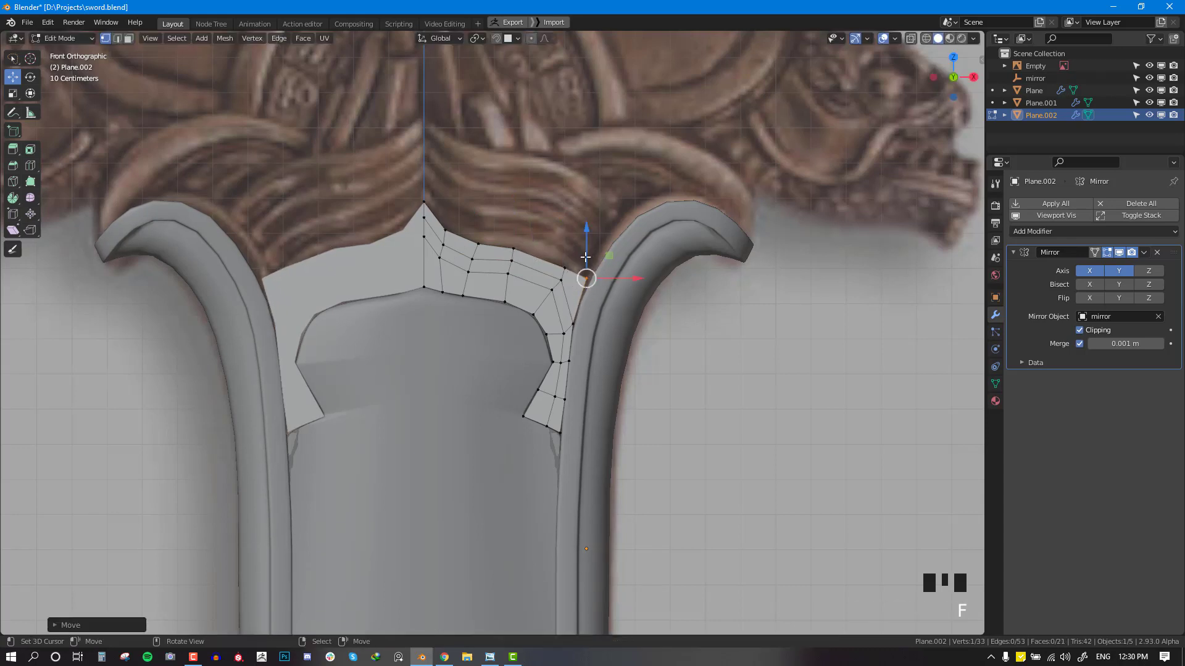
key("alt+a")
middle_click_drag(590, 262, 574, 272, "shift")
scroll(539, 279, "up", 2)
key("alt+a")
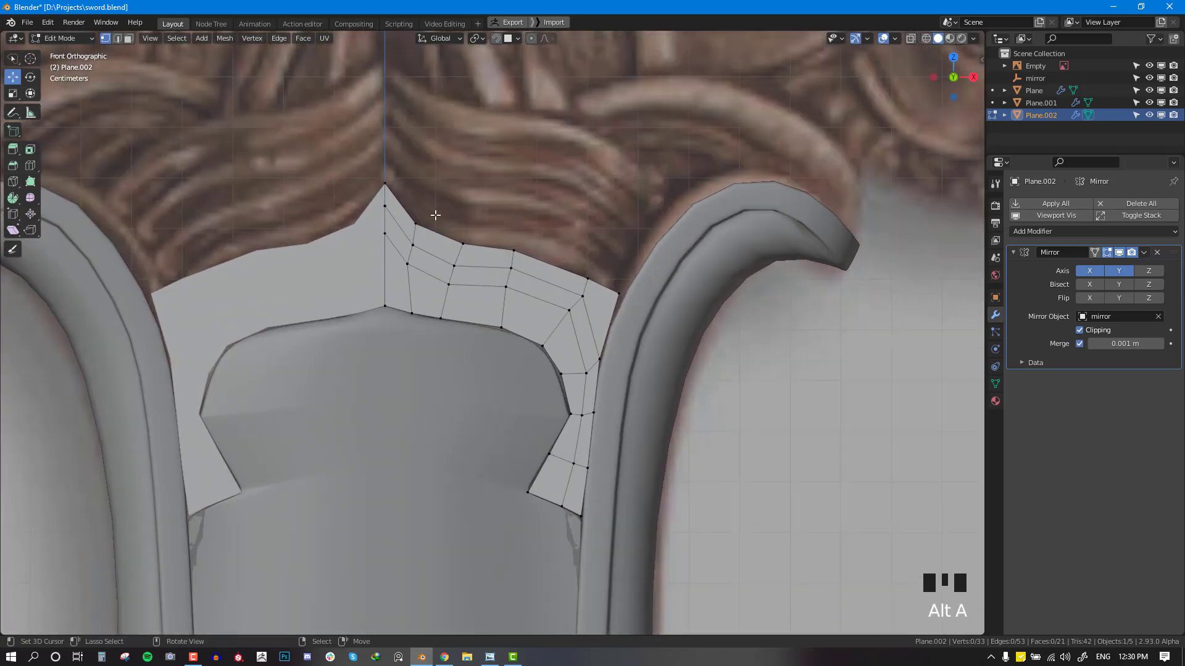
Step: Extrude the peak's sloping edge upward to start another row of guard faces and fill the adjoining face beside it
right_click(388, 186)
scroll(393, 188, "down", 3)
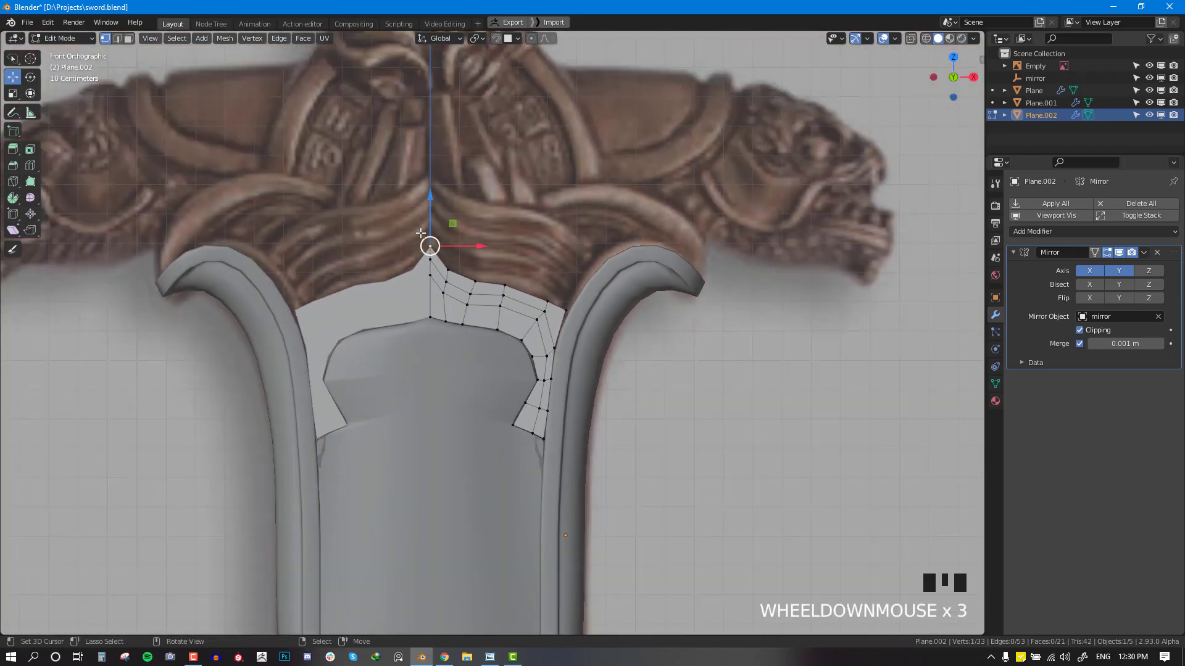
scroll(490, 194, "up", 2)
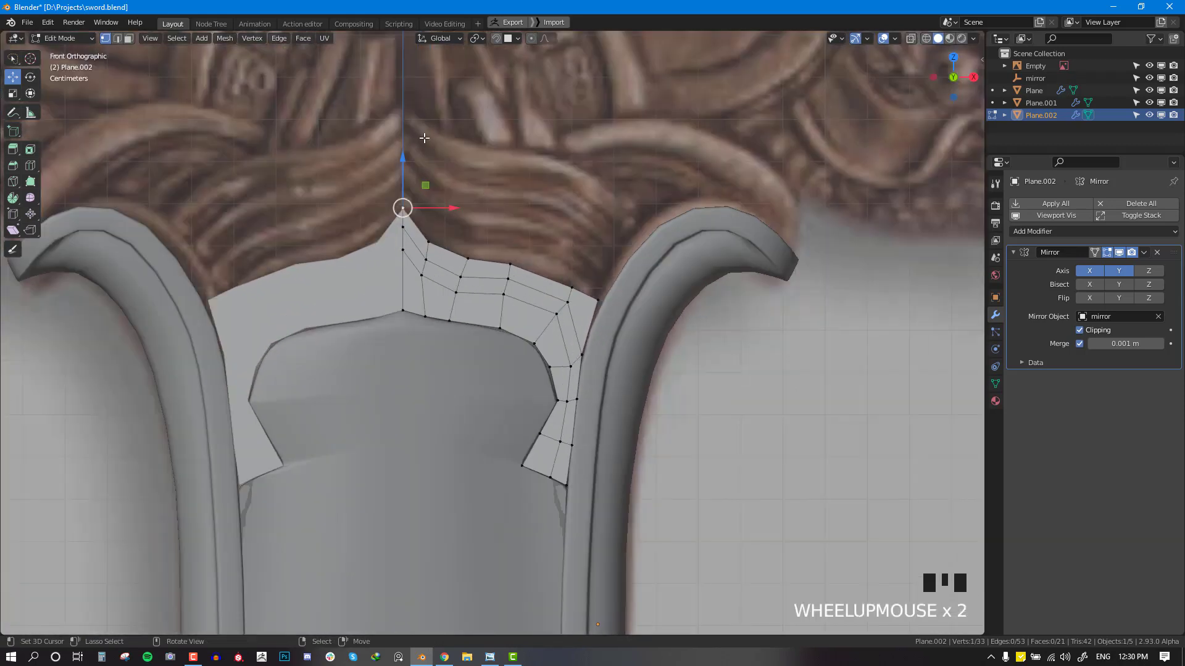
right_click(428, 244, "shift")
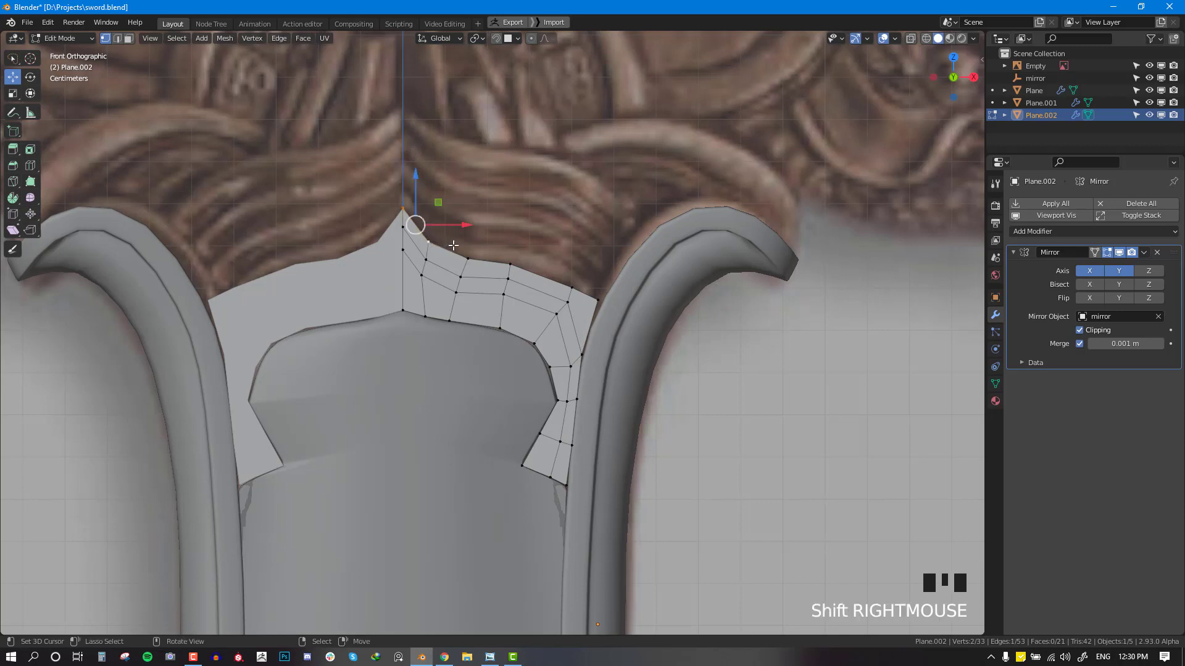
scroll(452, 245, "up", 2)
key("e")
left_click(416, 190)
key("alt+a")
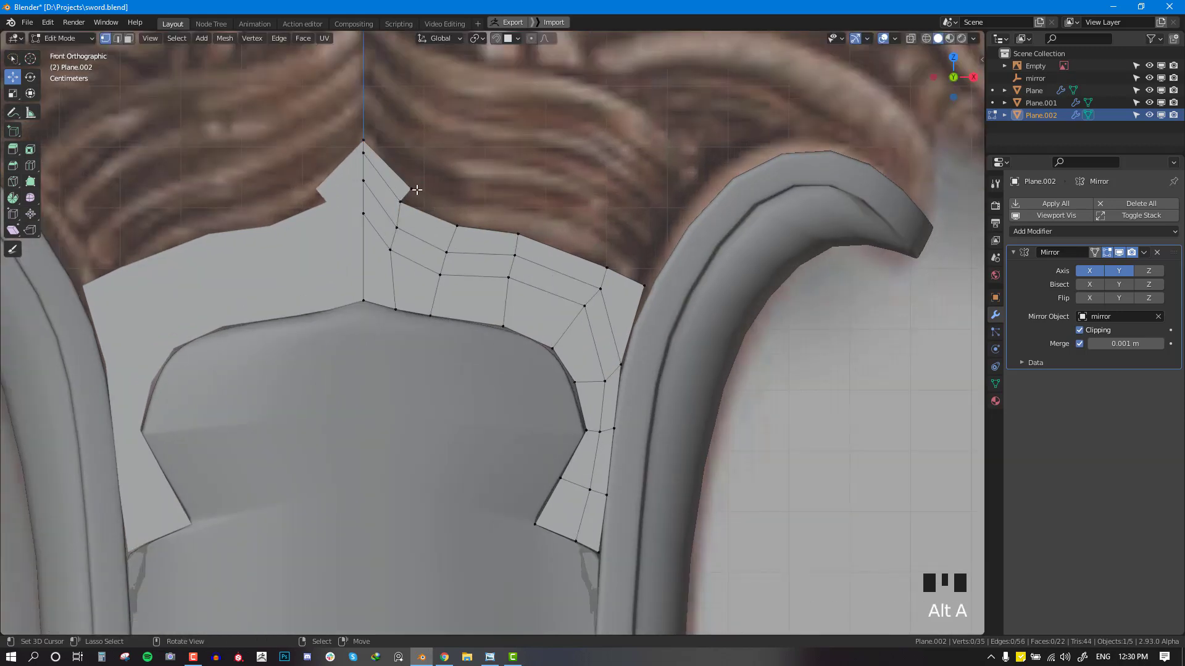
right_click(412, 188)
key("f")
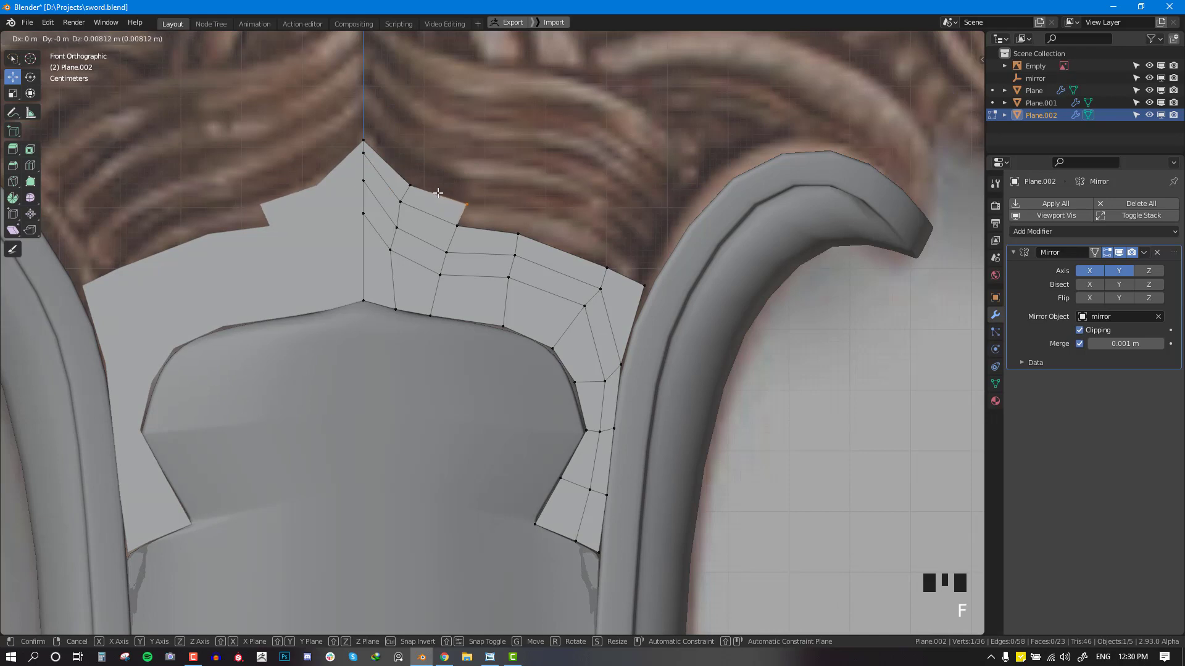
left_click(457, 203)
Step: Fill the rest of this row outward and move its end vertices onto the metal trim's edge
right_click(457, 223)
key("f")
right_click(516, 237)
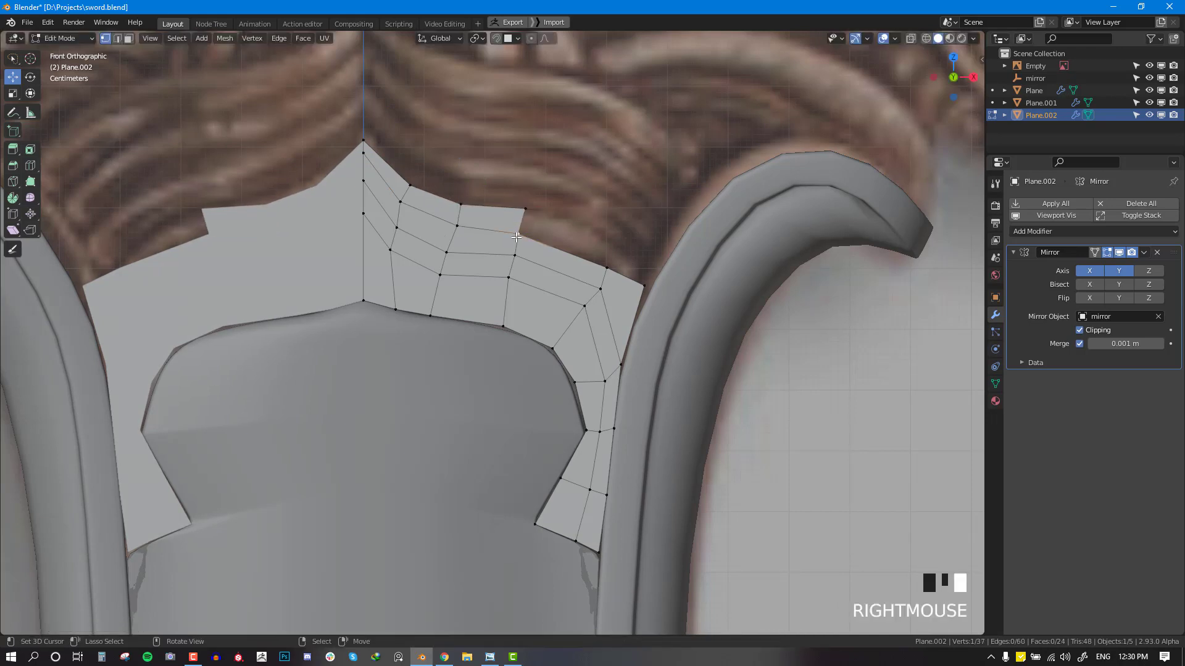
key("f")
left_click(612, 240)
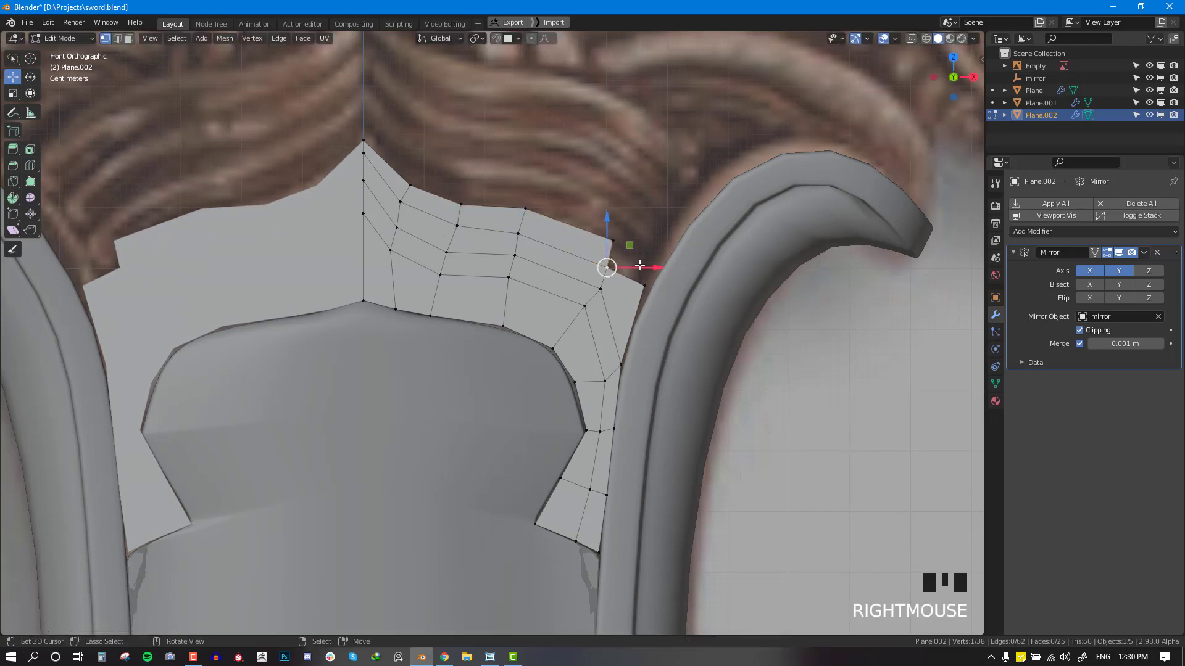
key("f")
left_click(652, 264)
right_click_drag(645, 286, 657, 277)
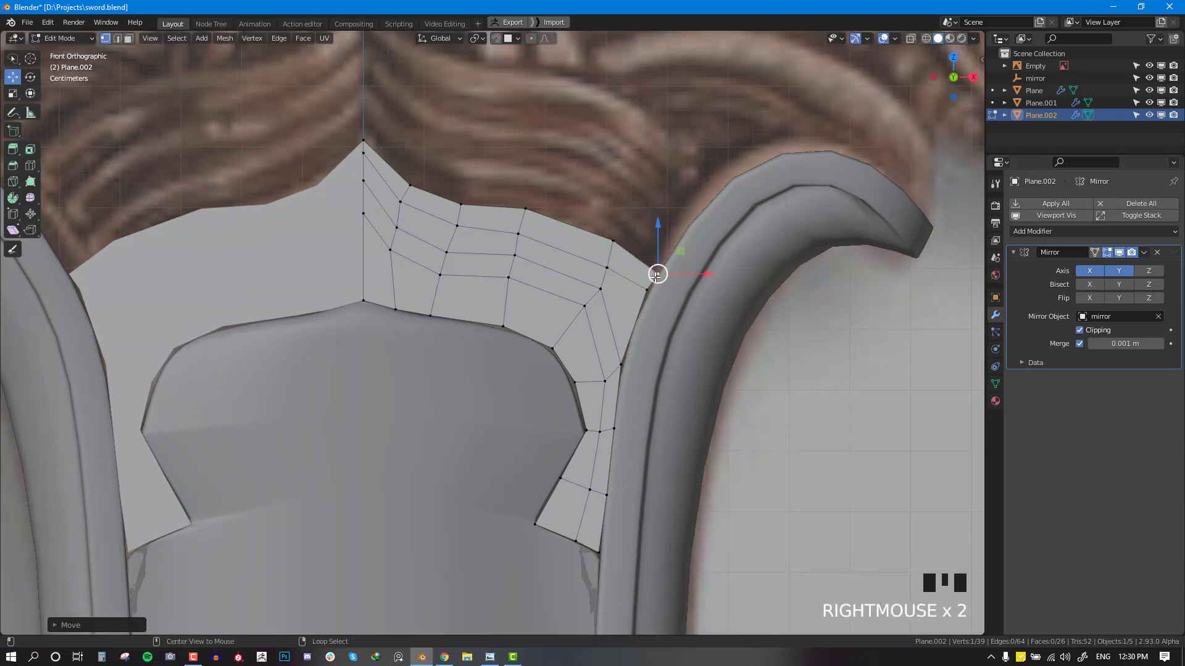
key("alt+a")
Step: Extrude the new peak edge upward along the centerline and fill the first face next to it
middle_click_drag(452, 199, 454, 251, "shift")
right_click(364, 193)
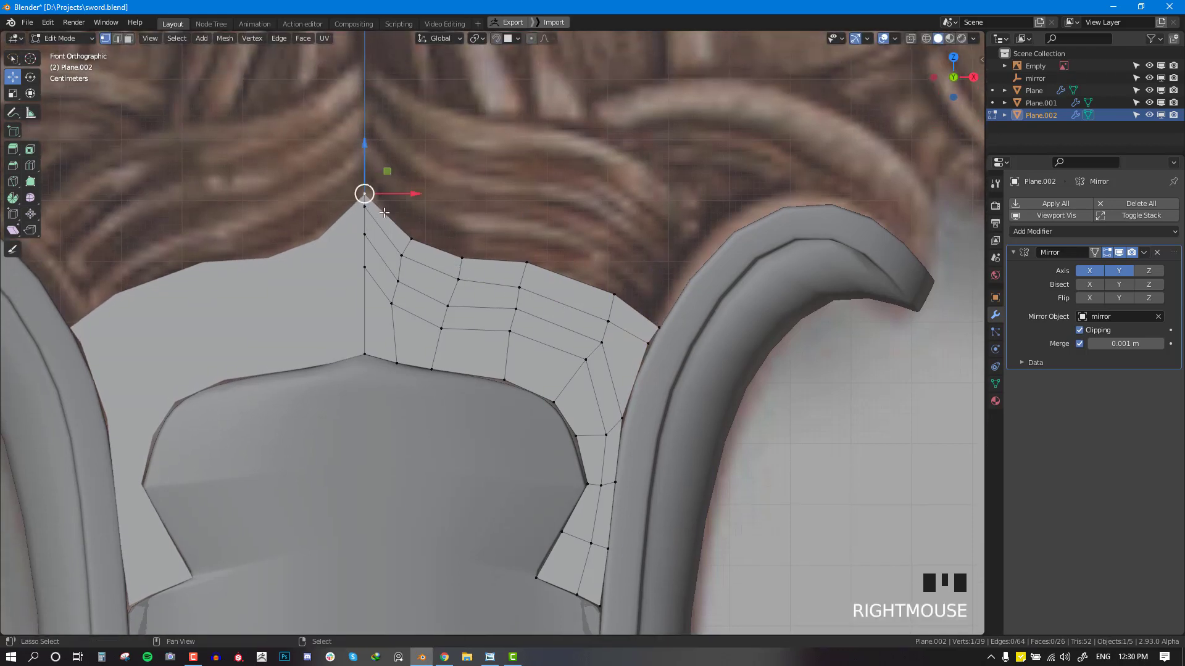
right_click(411, 237, "shift")
key("e")
left_click(419, 197)
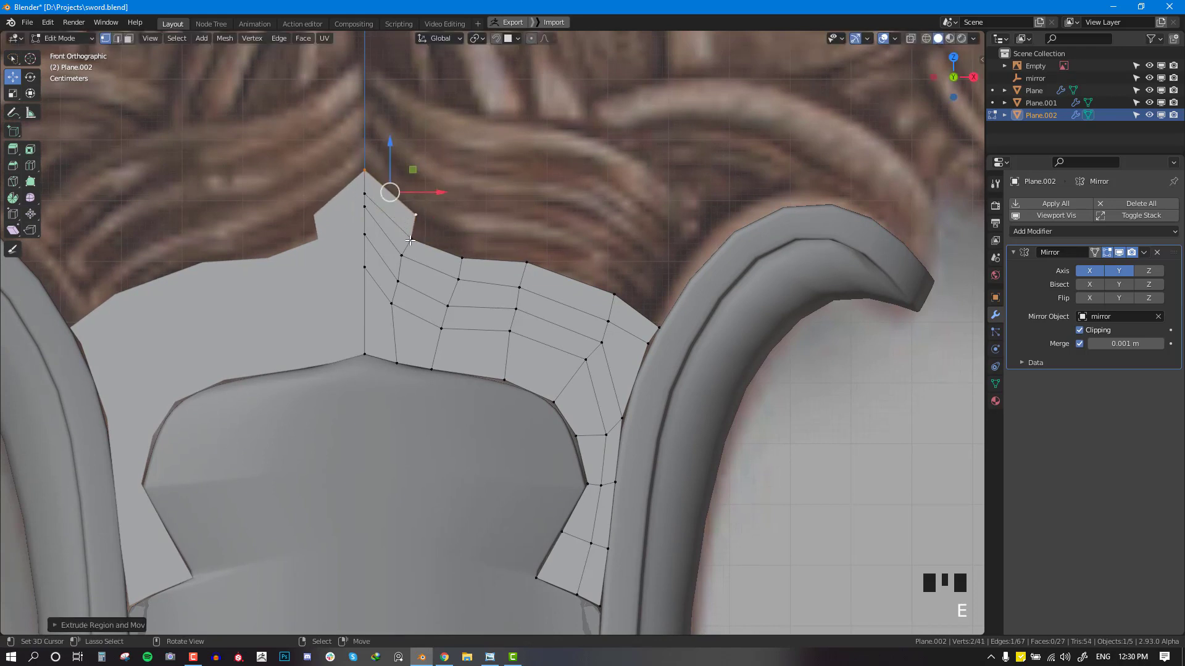
right_click(412, 239)
key("f")
left_click(509, 231)
Step: Continue filling faces outward along the row's top until it meets the metal trim, and deselect everything
right_click(464, 259)
key("f")
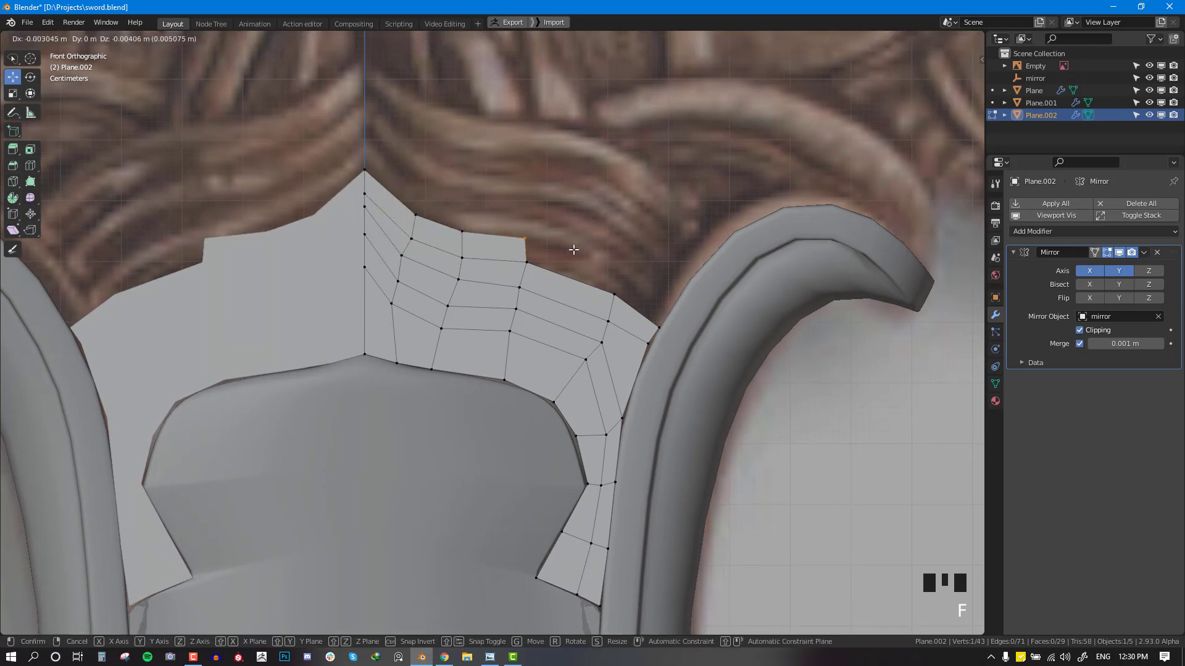
left_click(529, 241)
right_click(526, 262)
key("f")
left_click(559, 254)
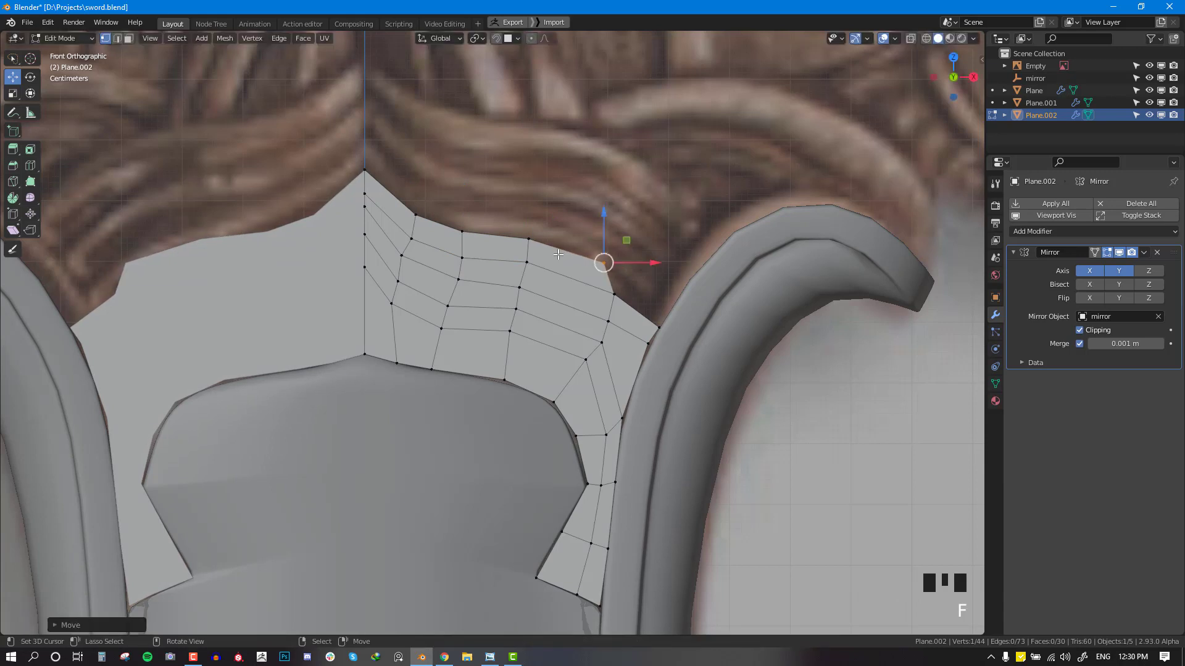
right_click(613, 295)
key("f")
left_click(691, 313)
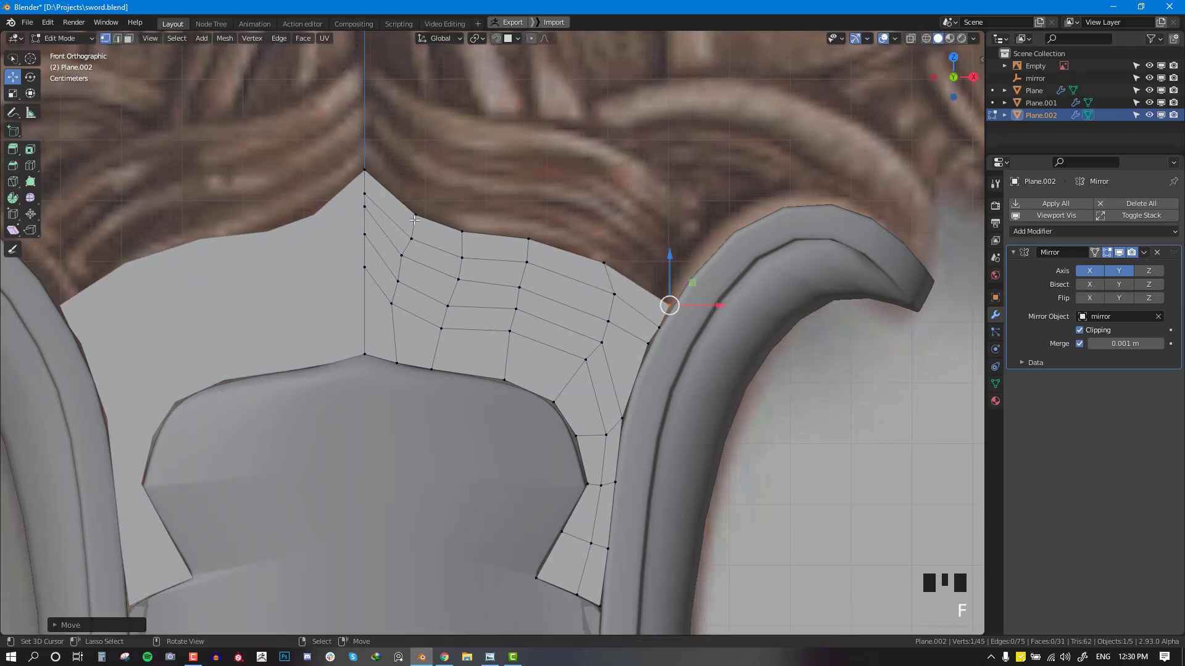
key("alt+a")
Step: Start the next row by extruding the peak's top edge upward and filling one face outward beside it
right_click(374, 174)
right_click(410, 212, "shift")
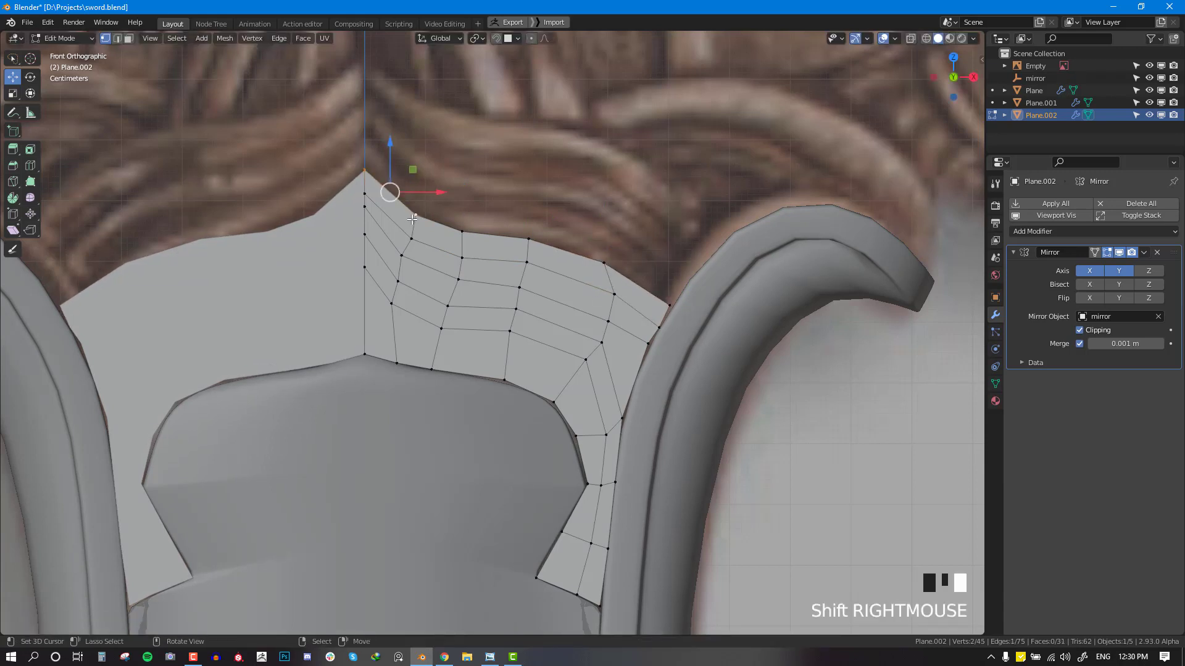
key("e")
left_click(400, 168)
right_click(420, 215)
key("f")
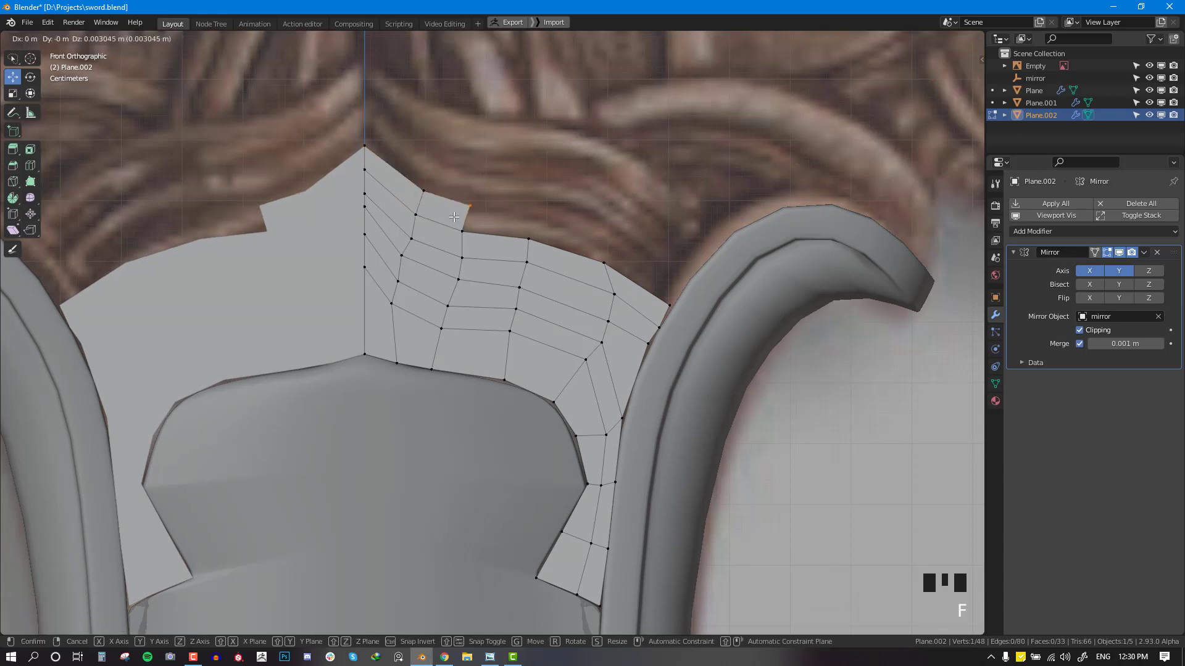
left_click(470, 211)
Step: Complete this row with faces following the reference's braid out to the trim, and clear the selection
right_click(463, 230)
key("f")
left_click(524, 230)
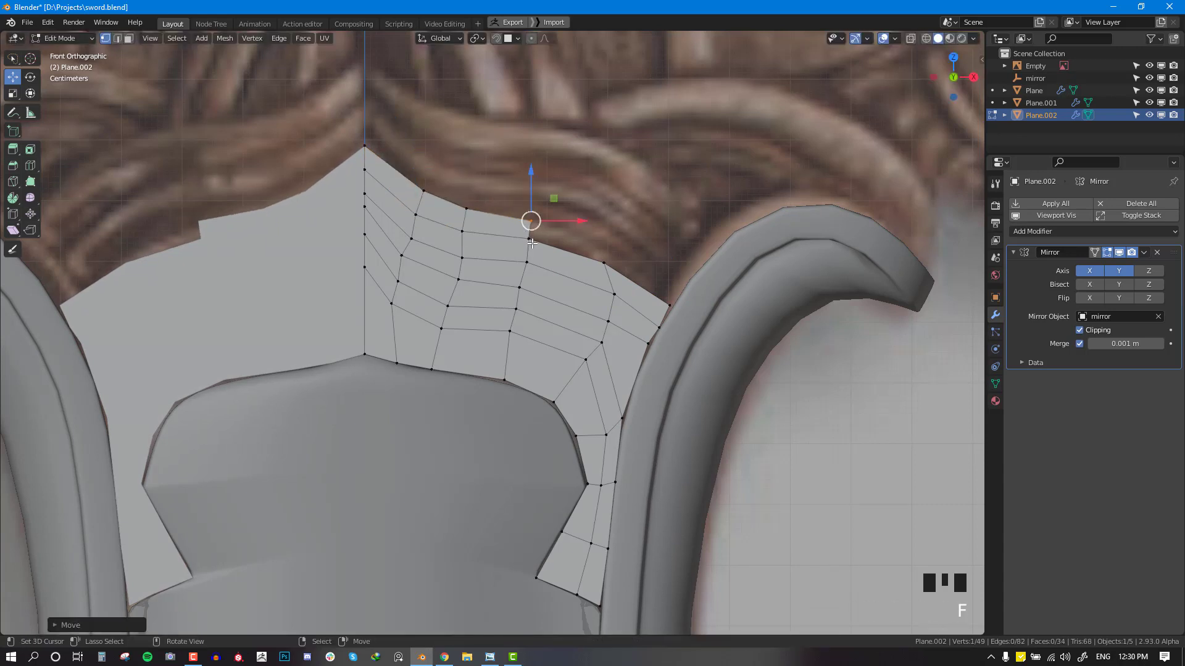
right_click(533, 244)
key("f")
left_click(602, 251)
right_click(607, 265)
key("f")
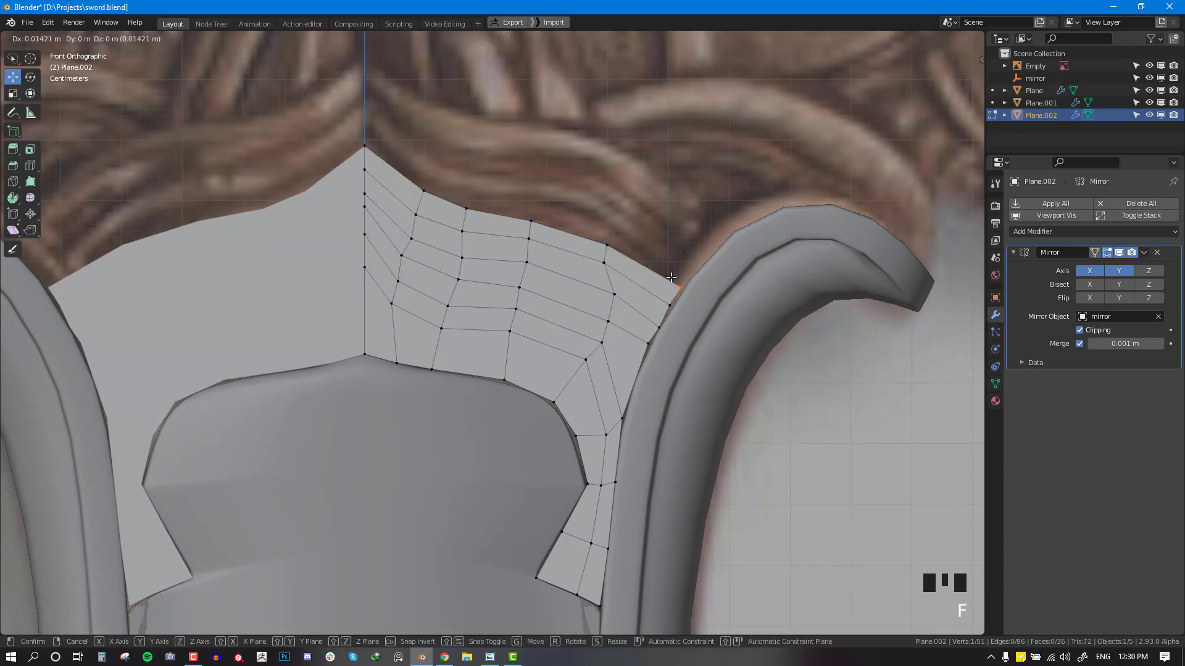
left_click(673, 279)
key("alt+a")
Step: Extrude the topmost sloping edge at the centerline upward and fill the neighboring face outward
right_click(364, 145)
right_click(423, 191, "shift")
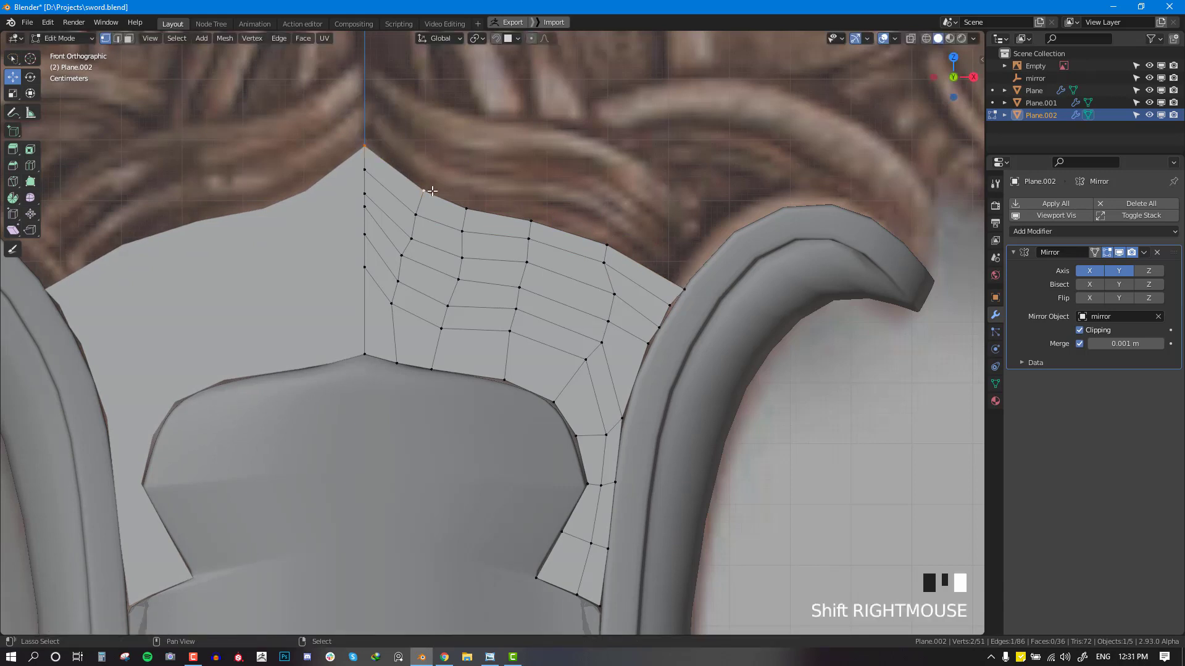
key("e")
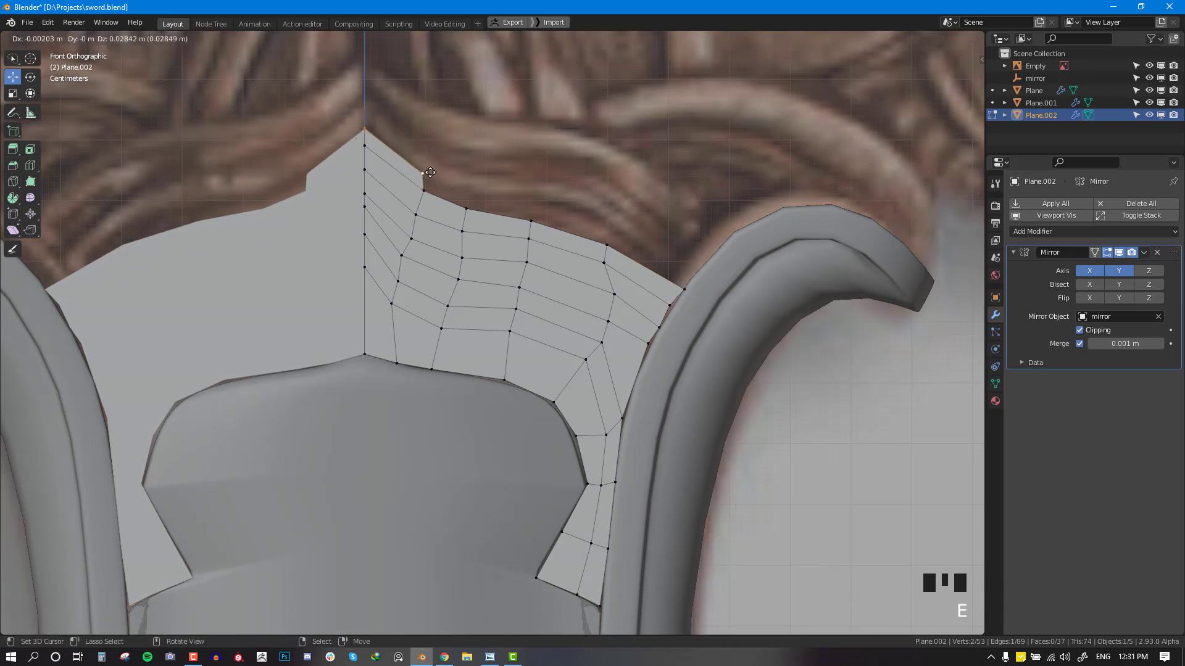
left_click(430, 173)
right_click(424, 173)
key("f")
left_click(475, 191)
Step: Fill the row's remaining faces out to the trim and shift the lower rows' end vertices along the trim edge
key("f")
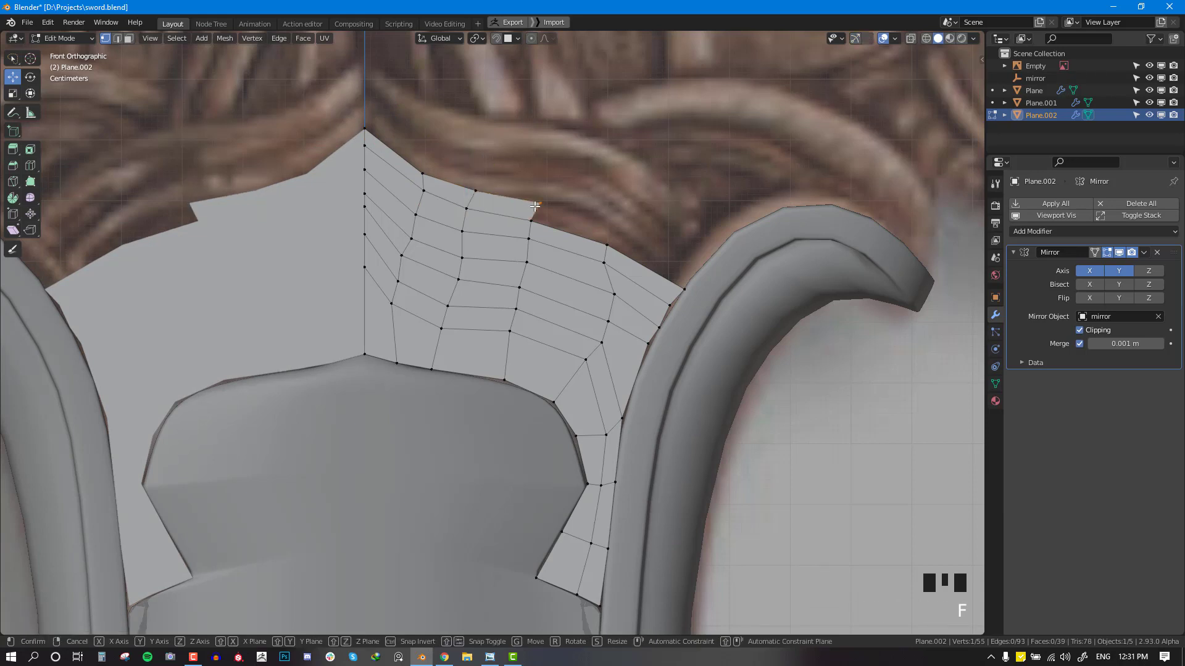
left_click(536, 201)
key("f")
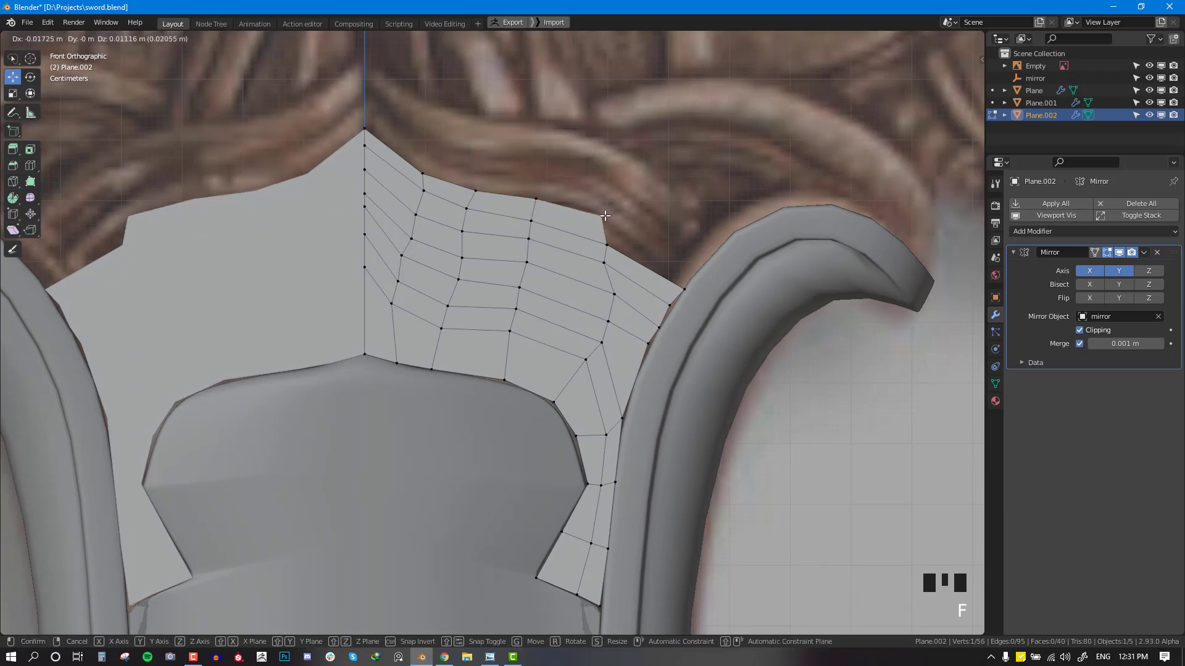
right_click(604, 216)
key("f")
left_click(664, 256)
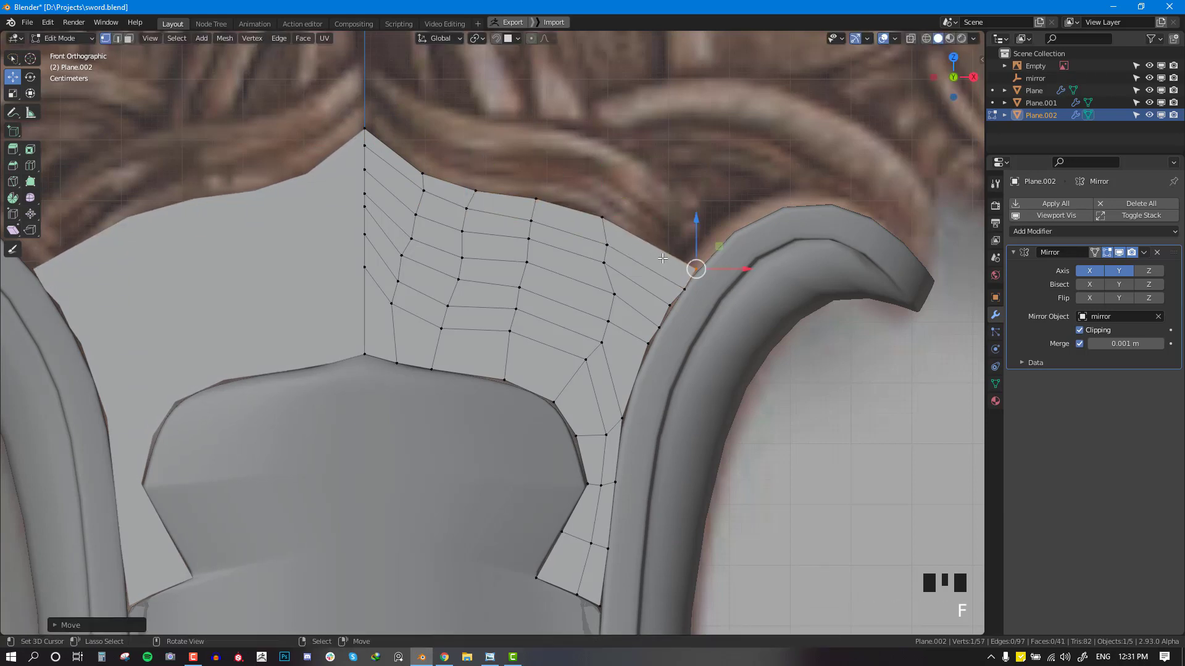
right_click_drag(667, 305, 648, 351)
key("alt+a")
Step: Raise another row by extruding the peak edge upward and filling the adjoining face down to the braid's upper strand
right_click(367, 145)
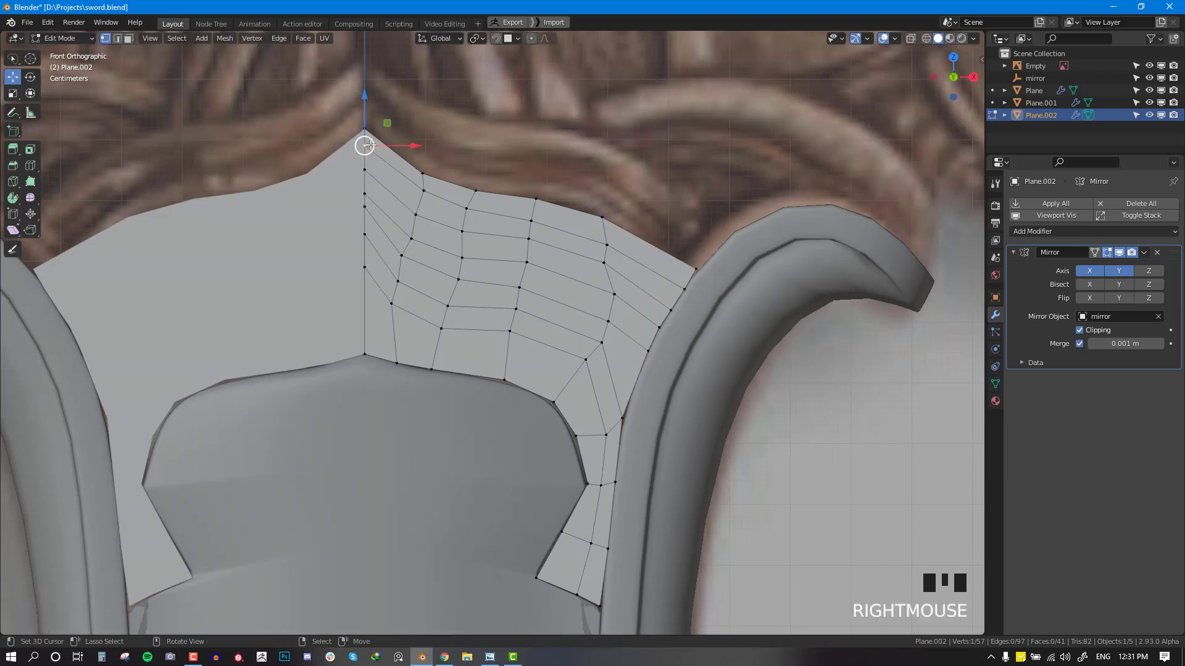
right_click(422, 174, "shift")
middle_click_drag(422, 174, 418, 229, "shift")
key("e")
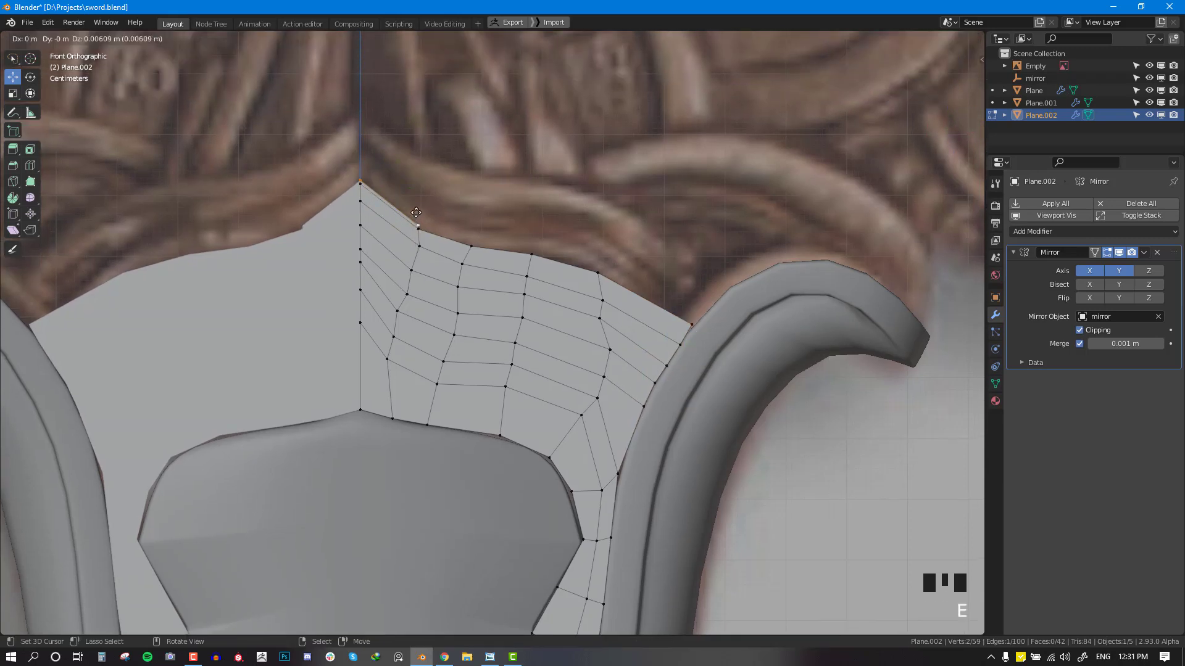
left_click(415, 199)
key("alt+a")
right_click(417, 228)
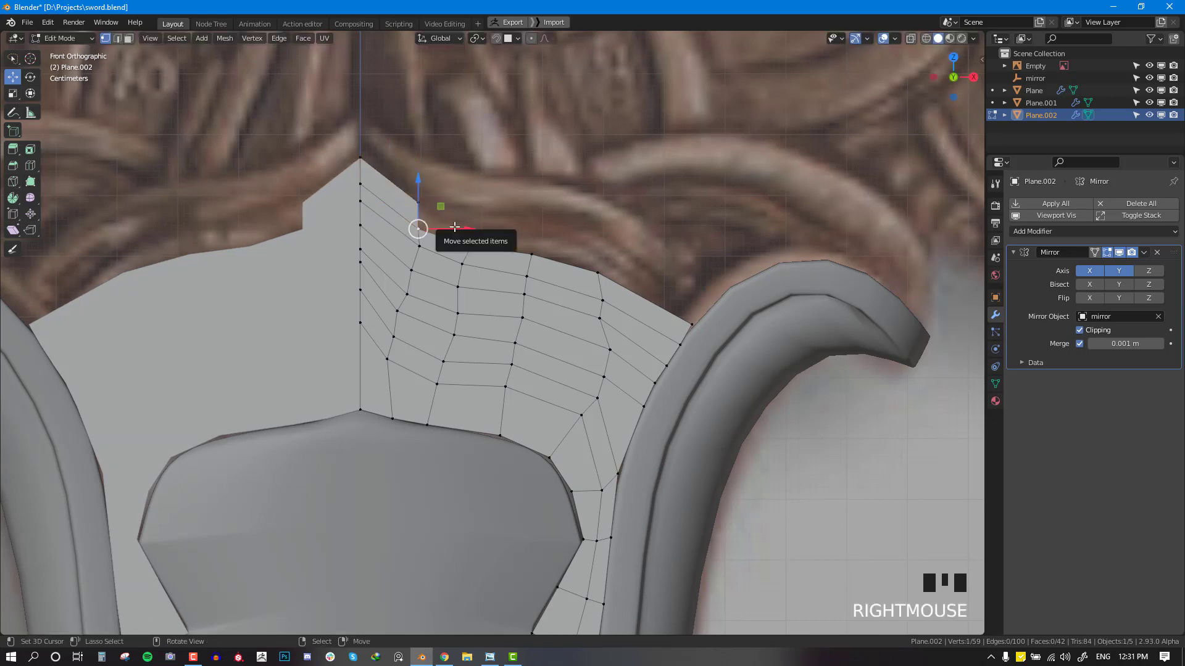
key("f")
left_click(464, 240)
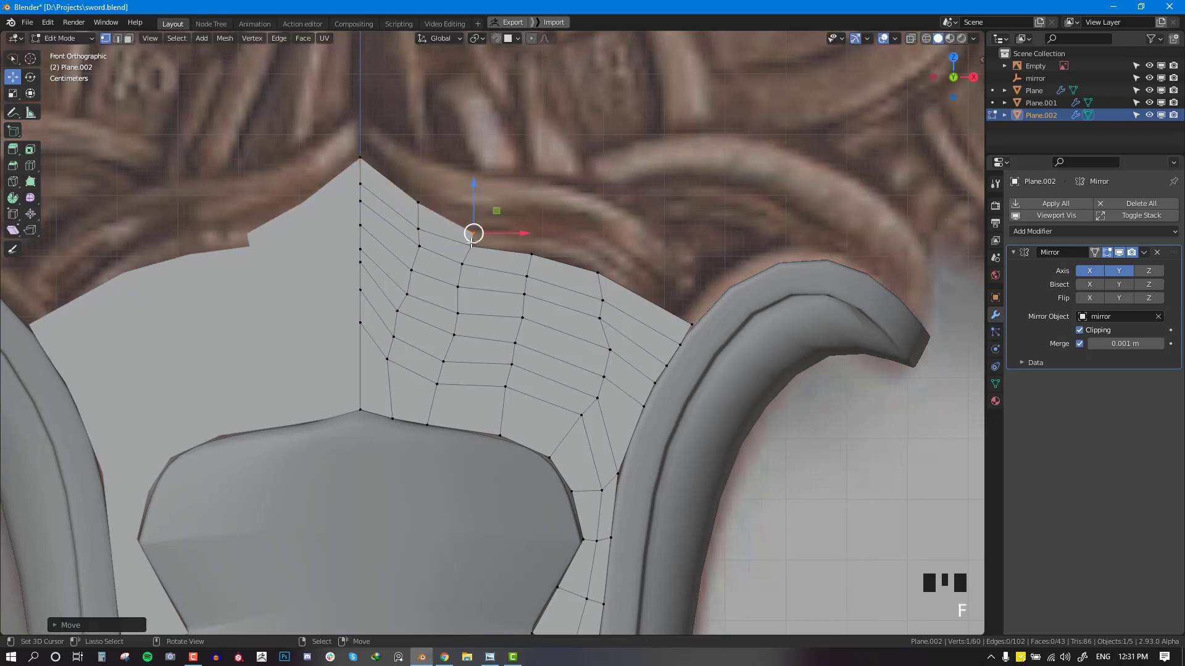
Step: Fill this row's remaining faces outward to the metal trim and deselect everything
key("f")
right_click(521, 243)
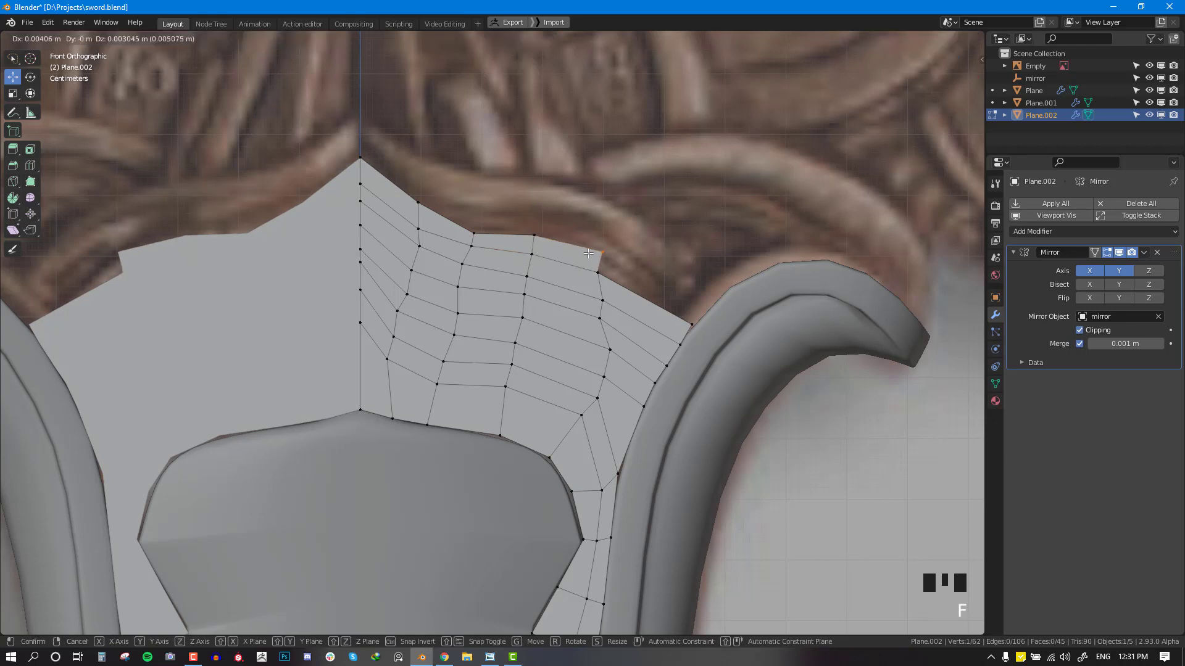
key("f")
right_click(637, 279)
key("f")
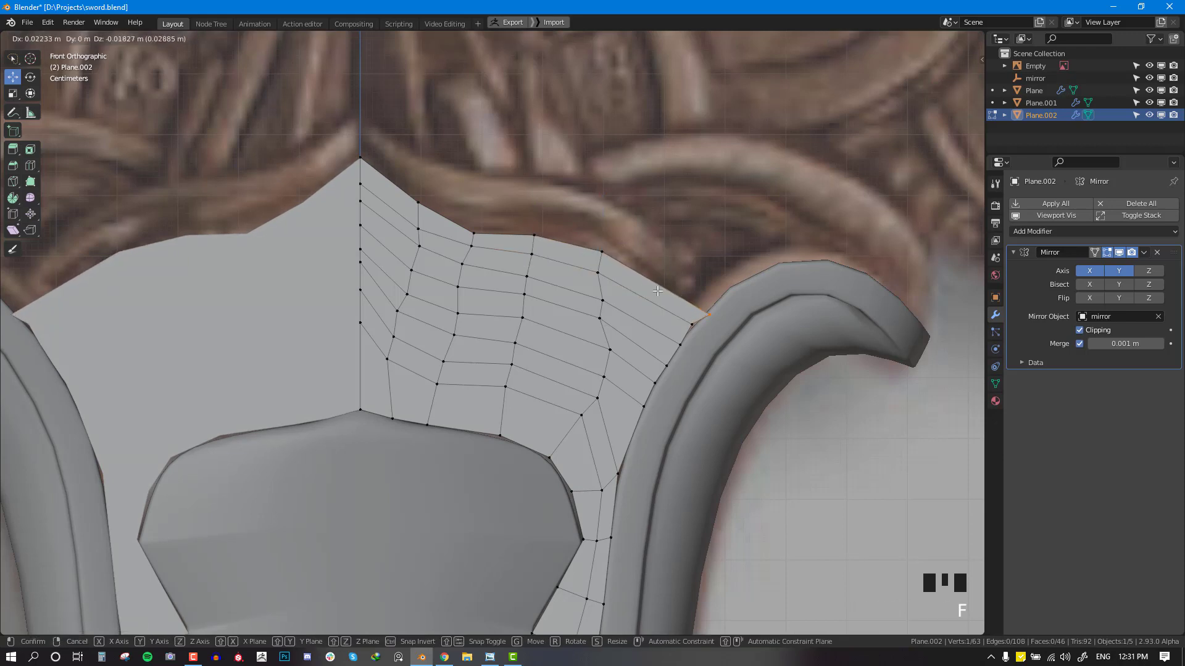
left_click(655, 288)
key("alt+a")
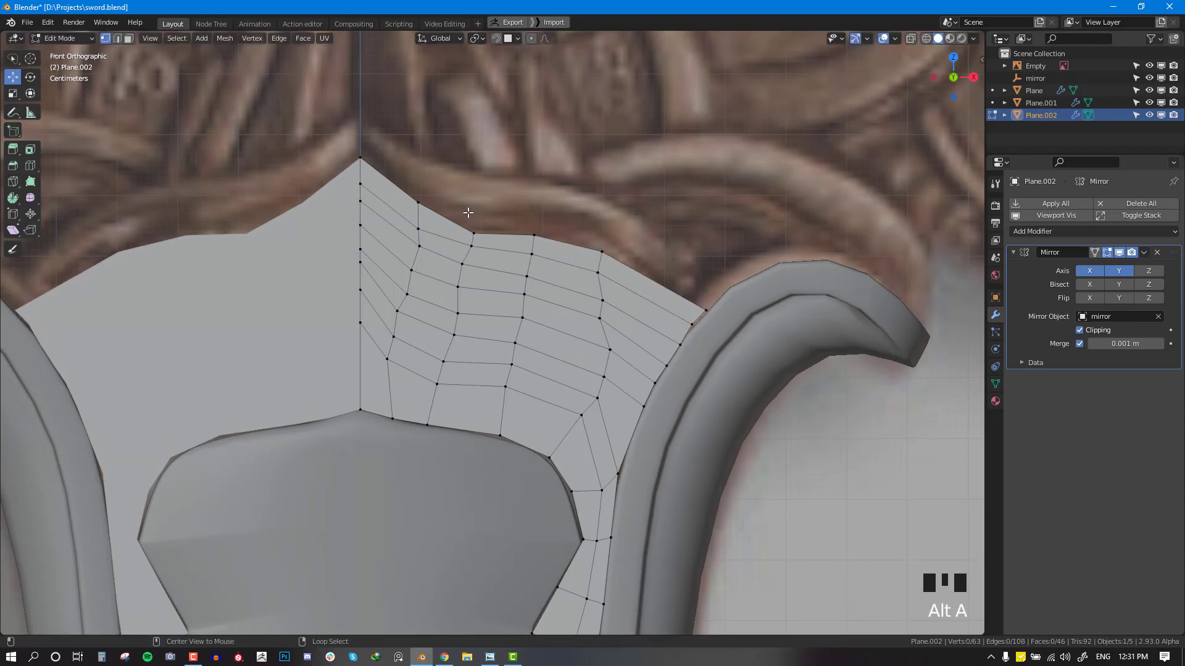
Step: Extrude the peak's top edge up to the braid's upper point and fill the face beside it
right_click(362, 160)
right_click(418, 202, "shift")
key("e")
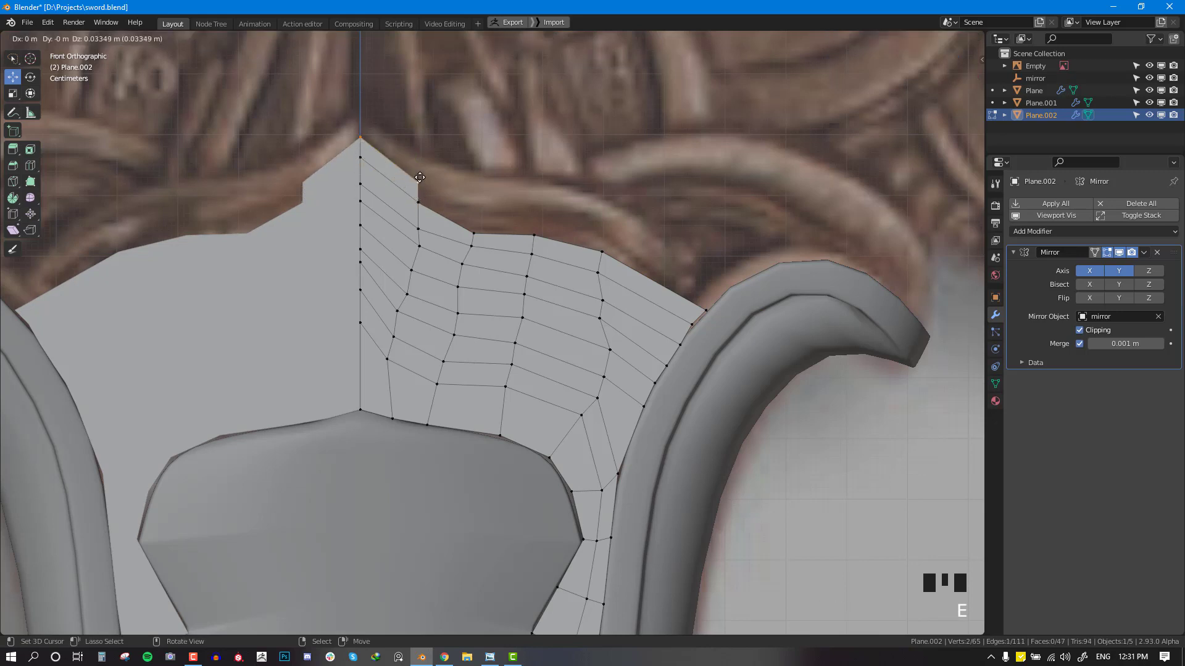
left_click(420, 163)
right_click(415, 199)
key("f")
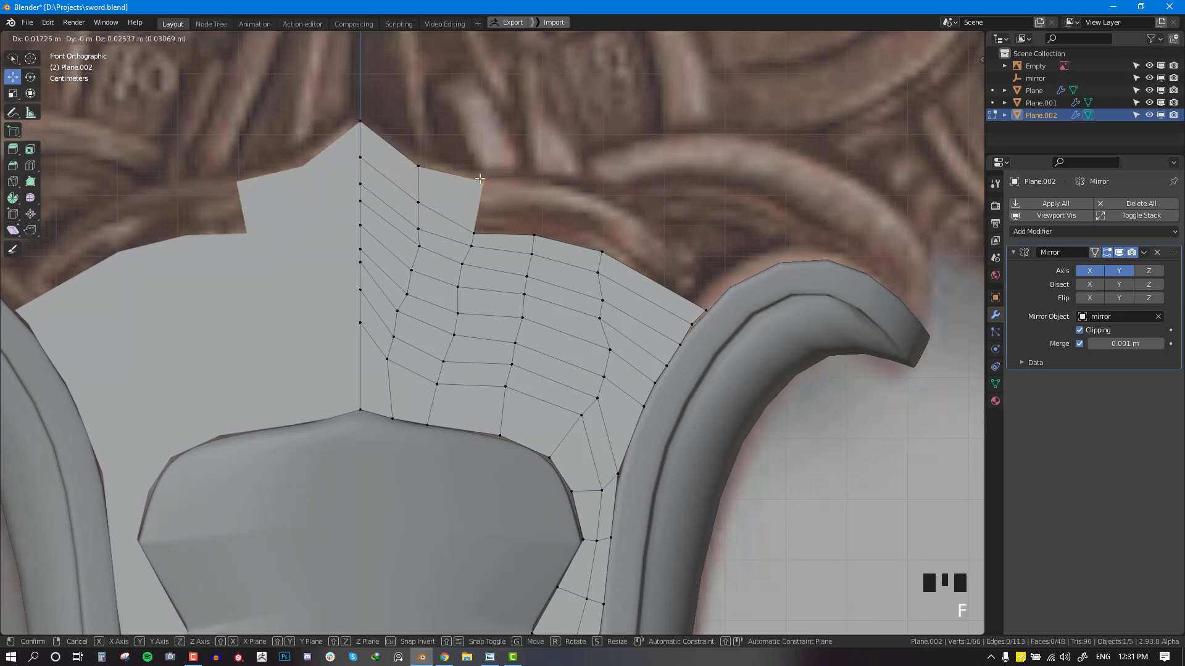
left_click(472, 208)
Step: Lower the peak vertex and reposition the next two top vertices to follow the reference's upper strand
mouse_move(418, 166)
right_mouse_down()
mouse_move(403, 185)
mouse_move(411, 177)
right_mouse_up()
right_click_drag(363, 126, 366, 140)
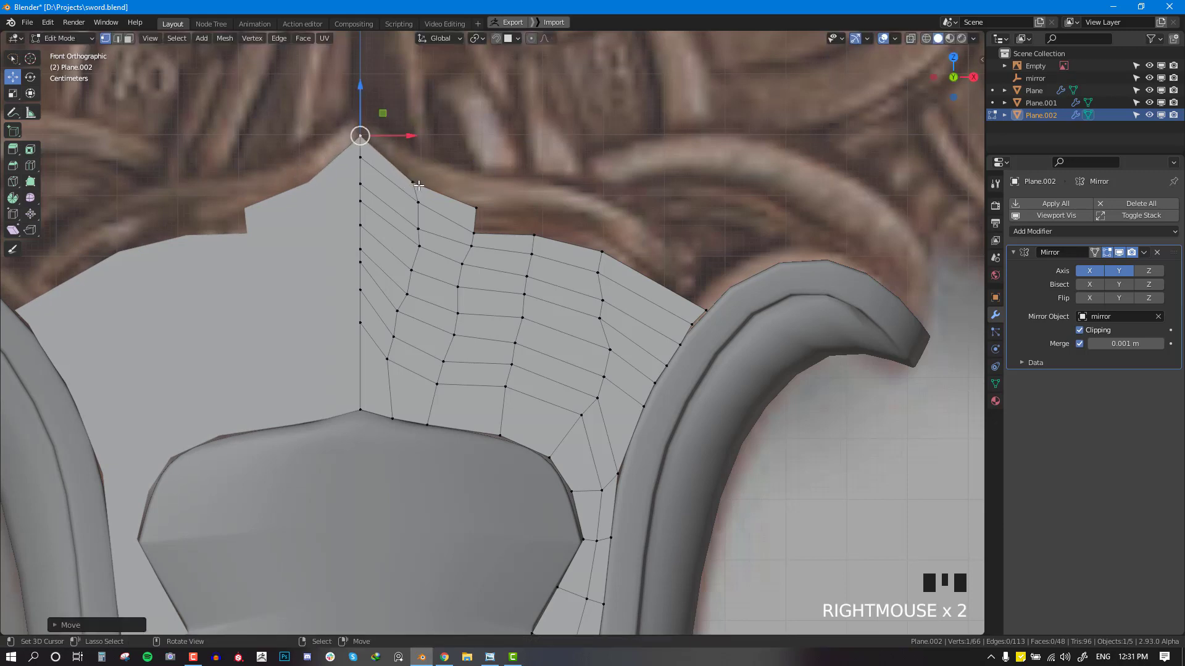
right_click_drag(418, 185, 424, 192)
right_click_drag(477, 208, 480, 214)
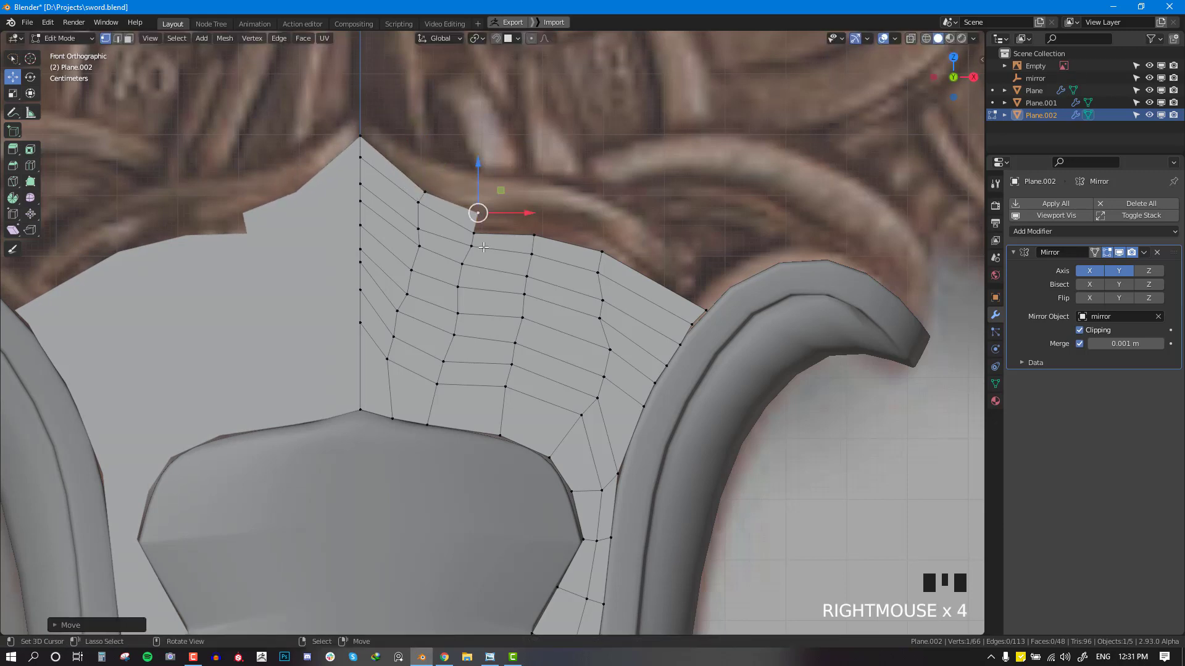
Step: Fill the row's three remaining faces outward to the metal trim, deselect, and nudge the fourth top vertex slightly outward
right_click(474, 243)
key("f")
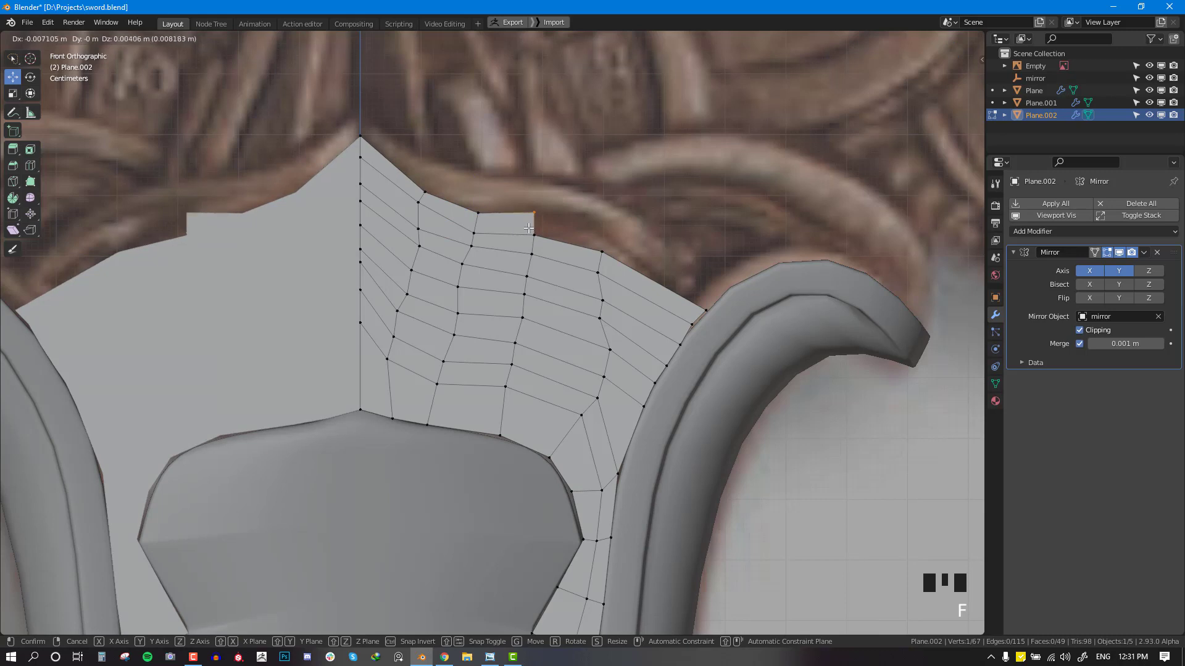
left_click(528, 228)
right_click(534, 236)
key("f")
left_click(597, 238)
right_click(609, 256)
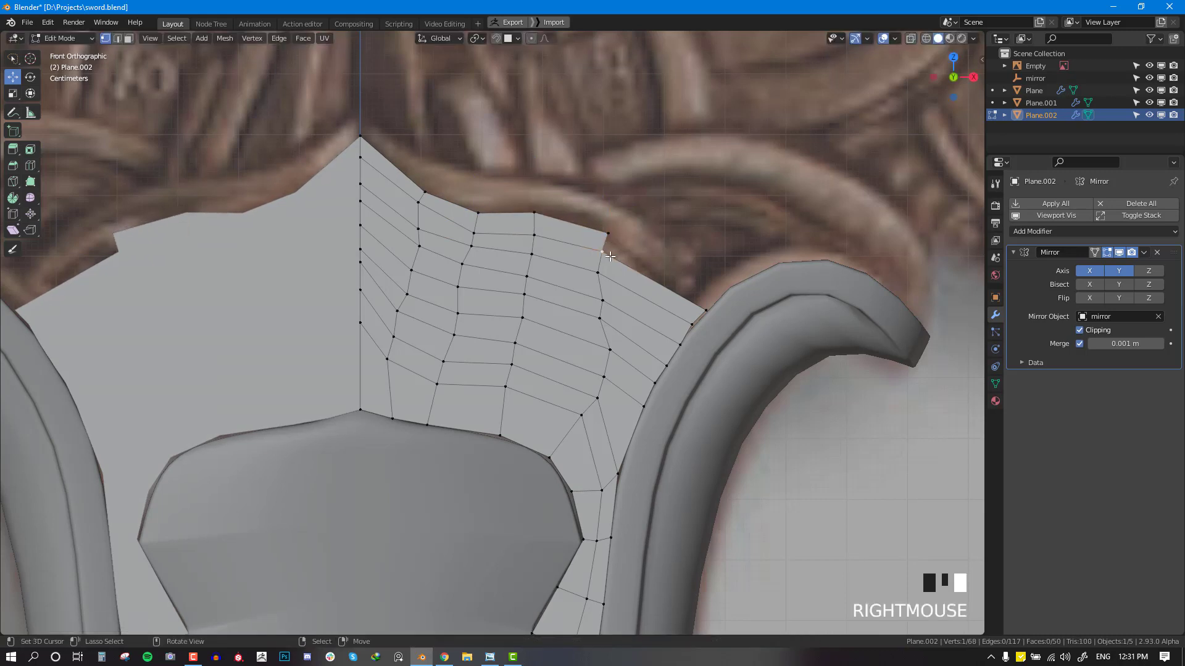
key("f")
left_click(657, 259)
key("alt+a")
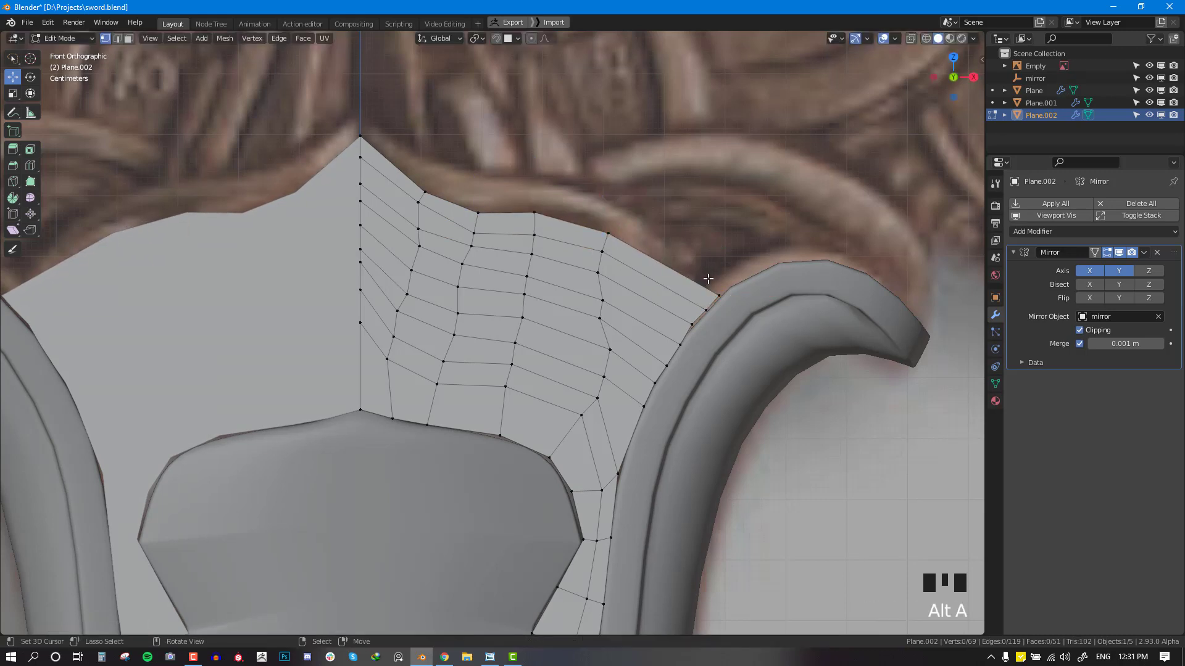
scroll(698, 283, "down", 2)
scroll(532, 233, "up", 2)
right_click_drag(539, 216, 546, 216)
Step: Extrude the peak's top edge upward for another row, adjust its outer vertex, and fill the face beside it
right_click(360, 142)
right_click(424, 193, "shift")
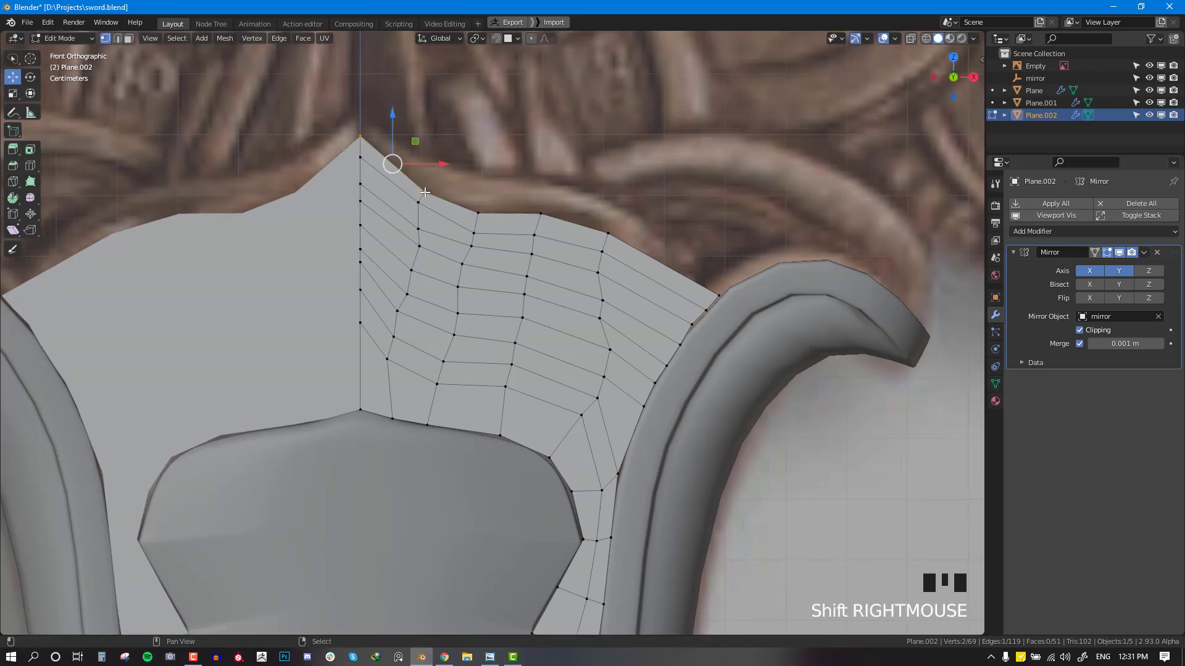
key("e")
left_click(444, 173)
right_click_drag(428, 172, 427, 167)
right_click(425, 190)
key("f")
left_click(491, 177)
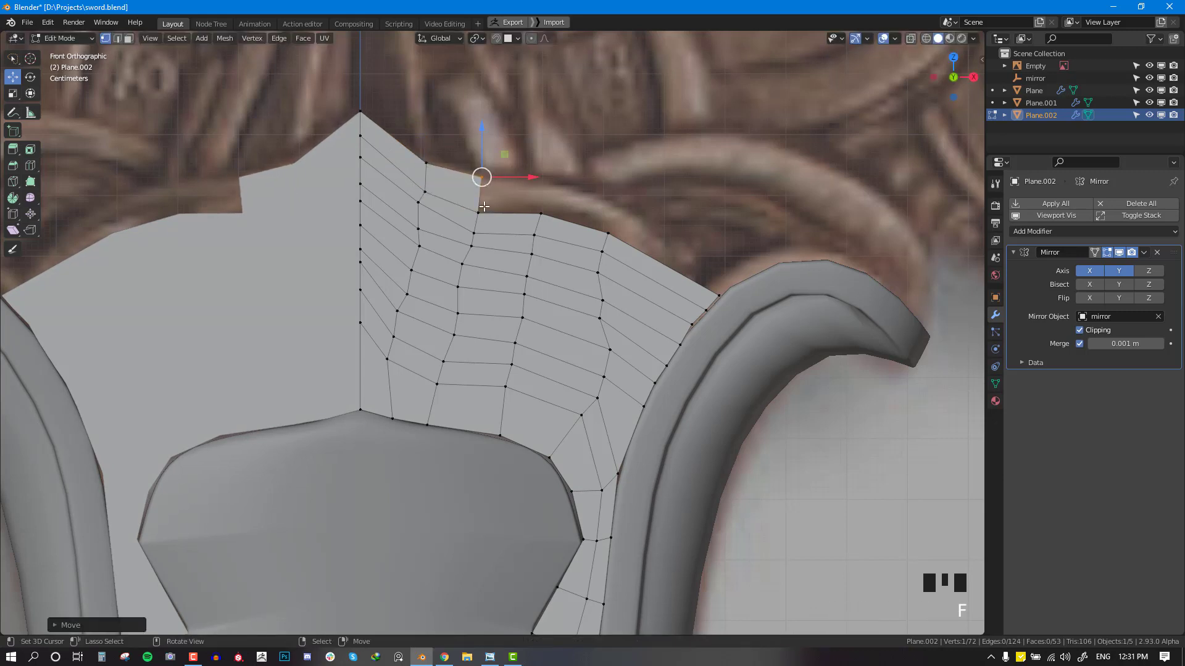
Step: Continue filling the new top row along the braid's upper strand until it reaches the metal trim
right_click(481, 208)
key("f")
left_click(543, 184)
right_click(540, 212)
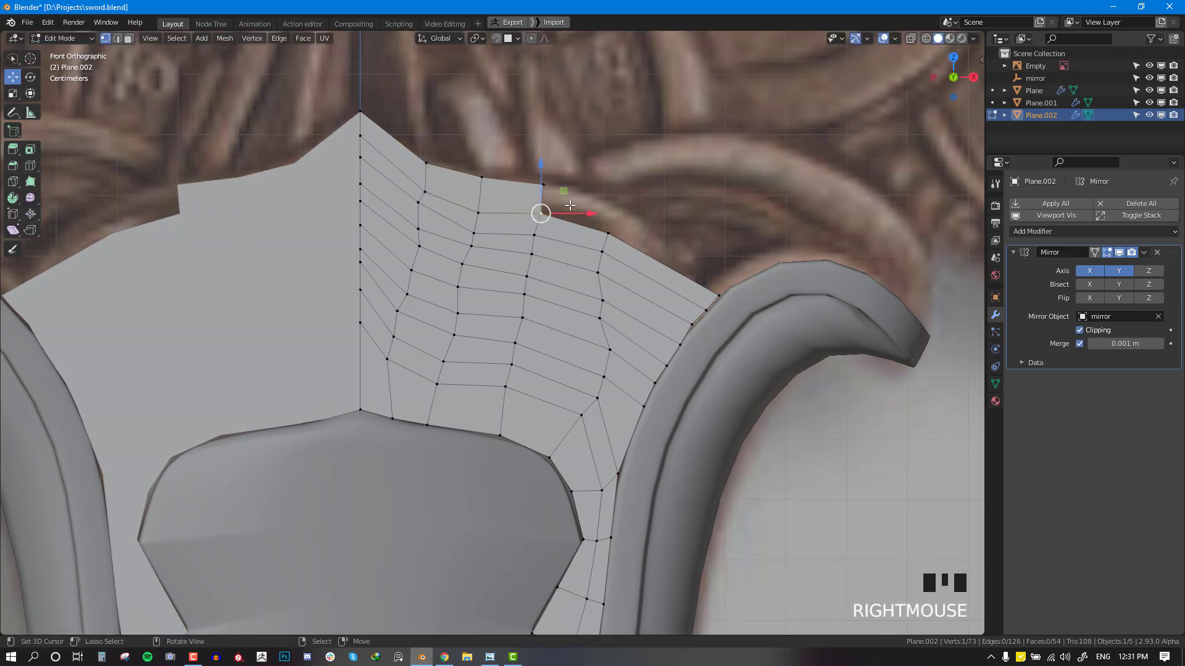
key("f")
left_click(574, 202)
right_click(608, 233)
key("f")
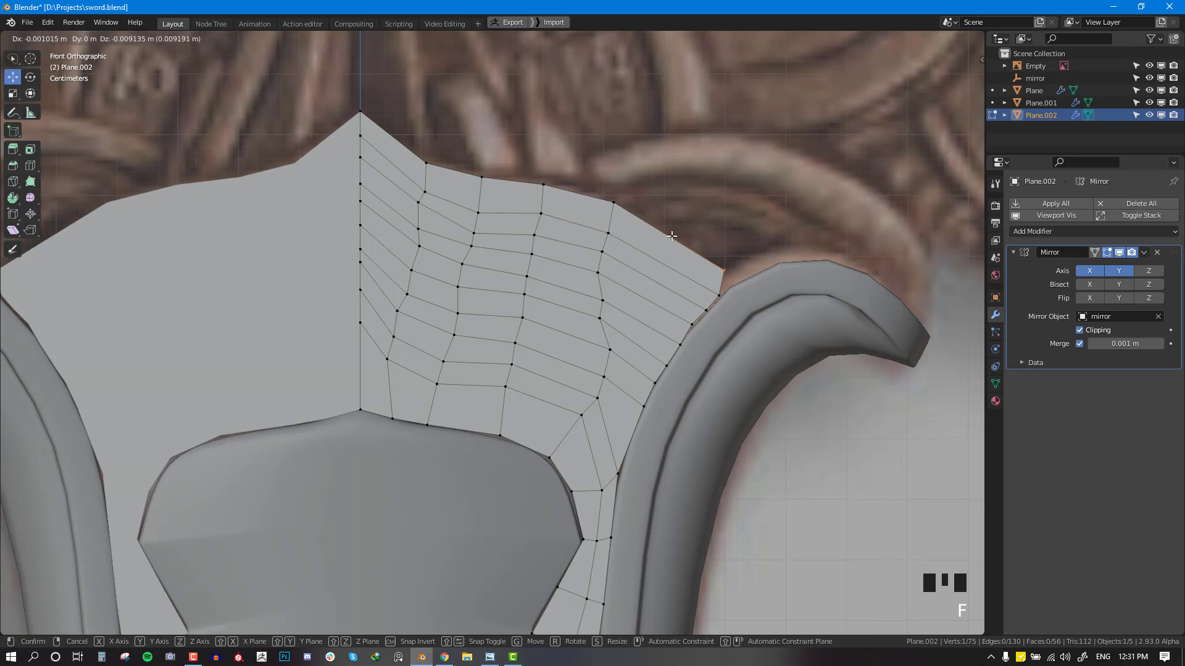
left_click(671, 236)
Step: Adjust the top row's outer corner and add a loop cut running down the column beside the metal trim
right_click_drag(723, 270, 828, 263)
key("ctrl+r")
left_click(706, 292)
left_click(726, 326)
Step: Extrude the outer end edge in two segments over the curved top of the metal trim, rotating the last one
right_click(734, 282, "shift")
key("e")
left_click(778, 261)
right_click(765, 252, "shift")
key("e")
left_click(834, 254)
key("r")
left_click(831, 270)
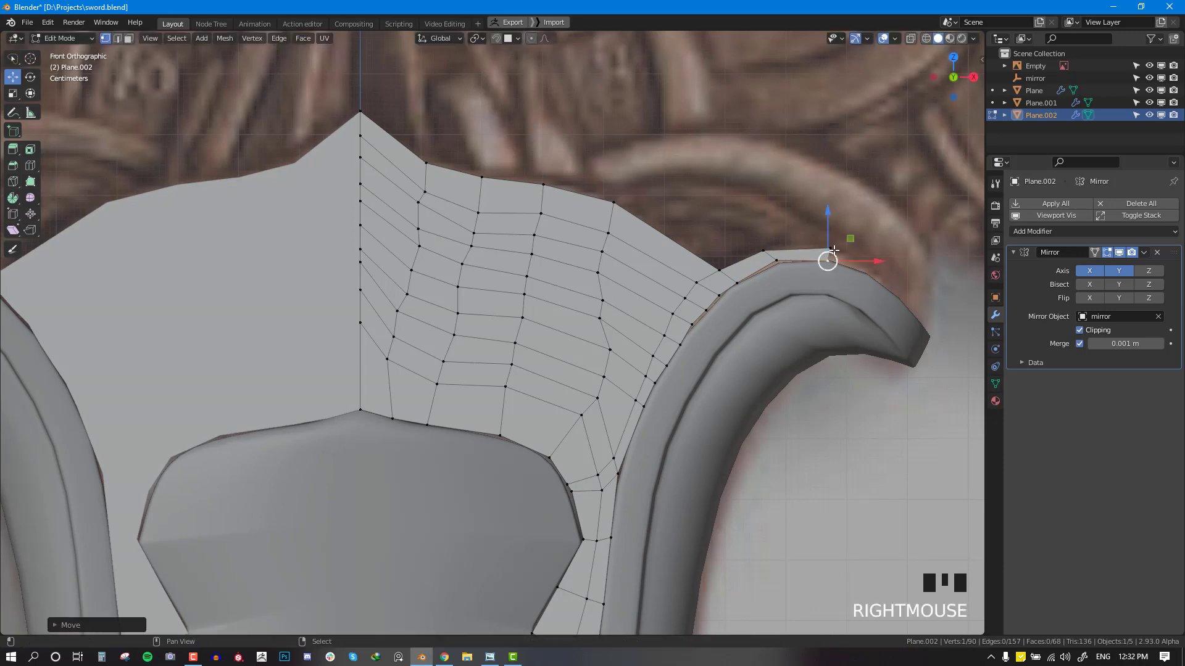
Step: Extrude two more segments down to the metal trim's outer tip and adjust the end's upper vertex
right_click(833, 251, "shift")
key("e")
left_click(892, 275)
key("e")
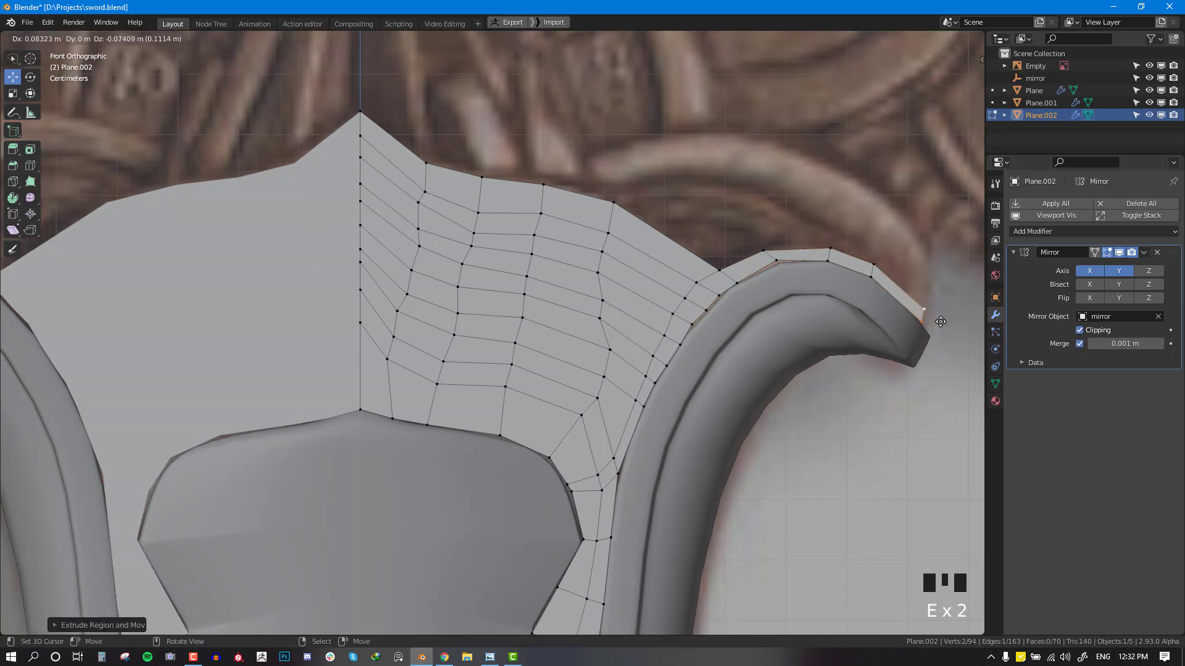
right_click_drag(924, 305, 921, 303)
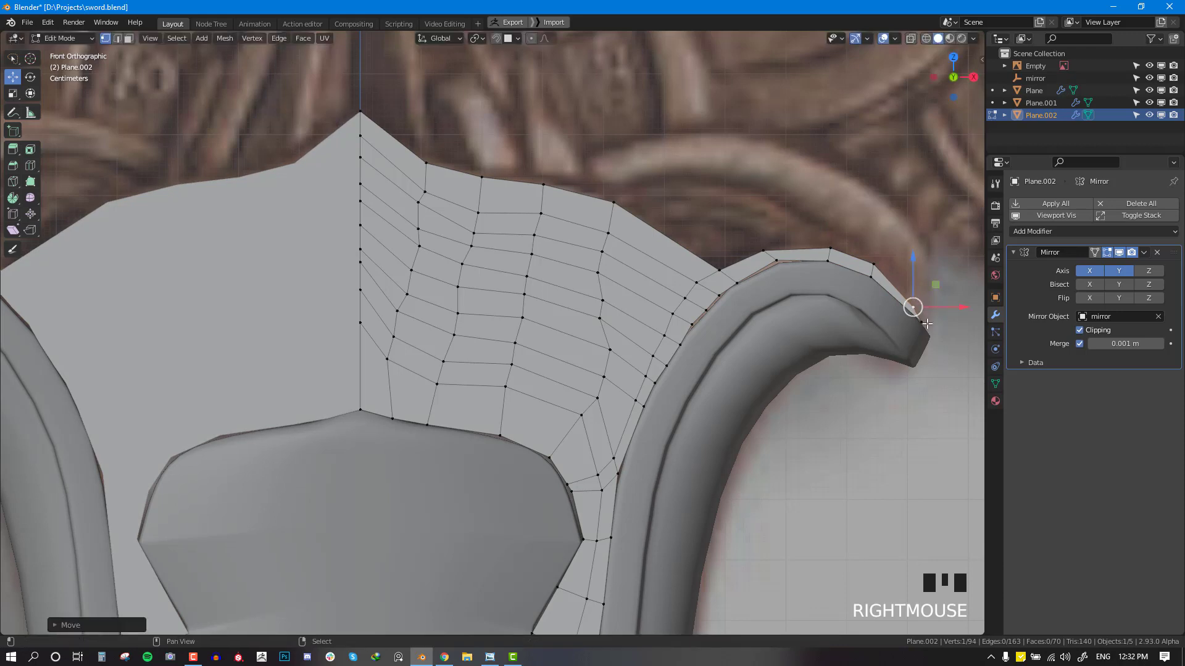
Step: Extrude two segments upward from the trim's outer tip, rotating and scaling them to follow the reference's outer strand
right_click(926, 318, "shift")
key("e")
left_click(928, 297)
key("r")
left_click(930, 280)
key("e")
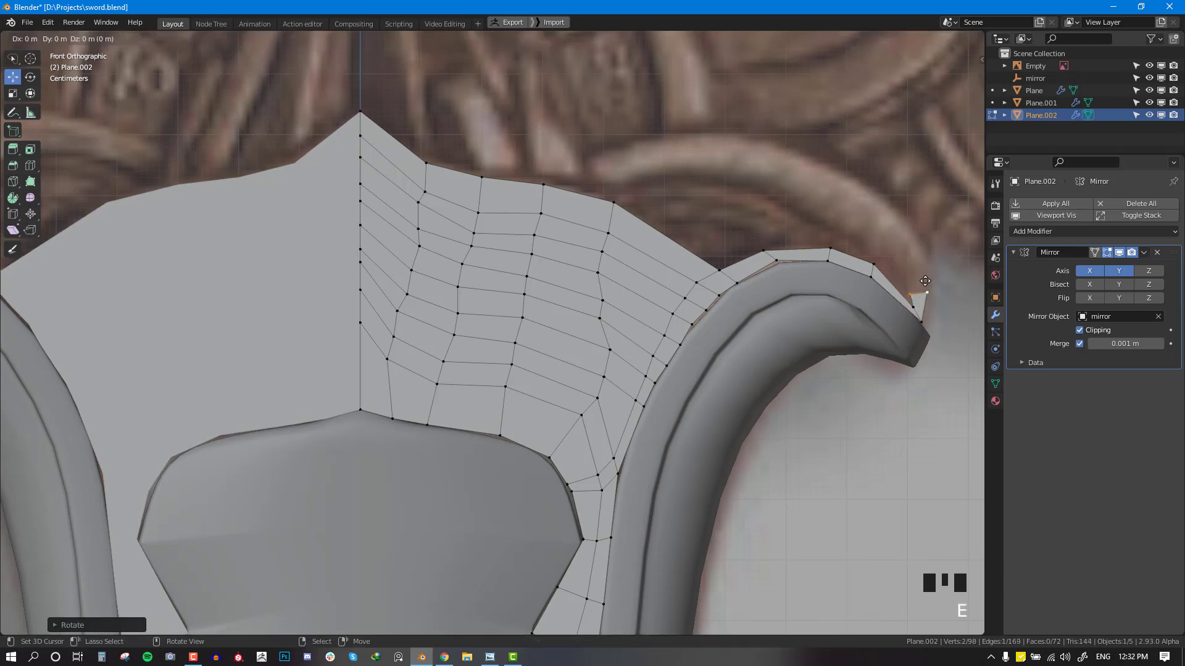
left_click(924, 250)
key("s")
left_click(945, 265)
key("r")
left_click(944, 250)
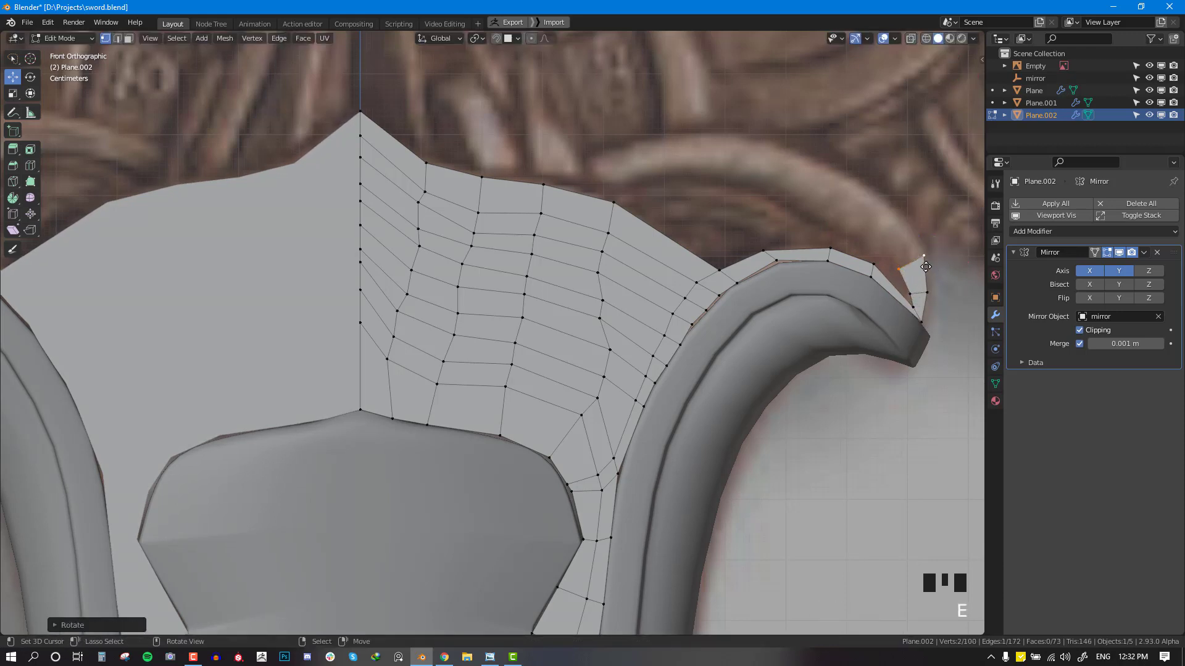
Step: Extrude two wider segments back inward along the outer strand, scaling both and rotating the second to match its curve
key("e")
left_click(900, 236)
key("s")
left_click(906, 234)
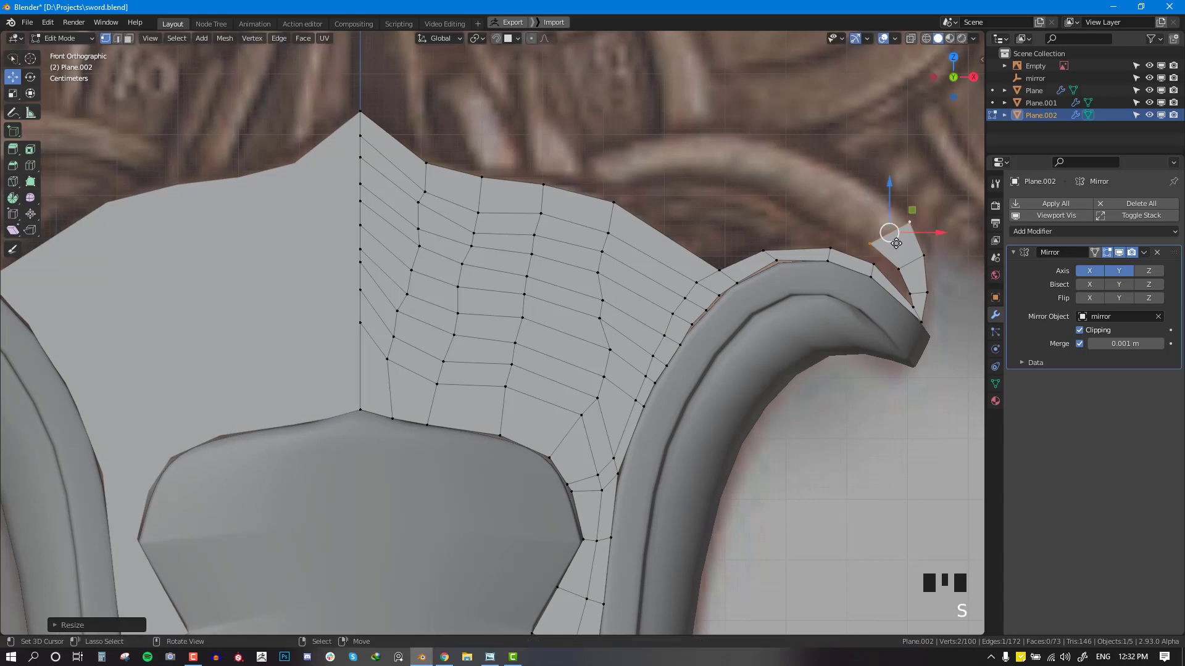
key("e")
left_click(840, 212)
key("s")
left_click(862, 208)
key("r")
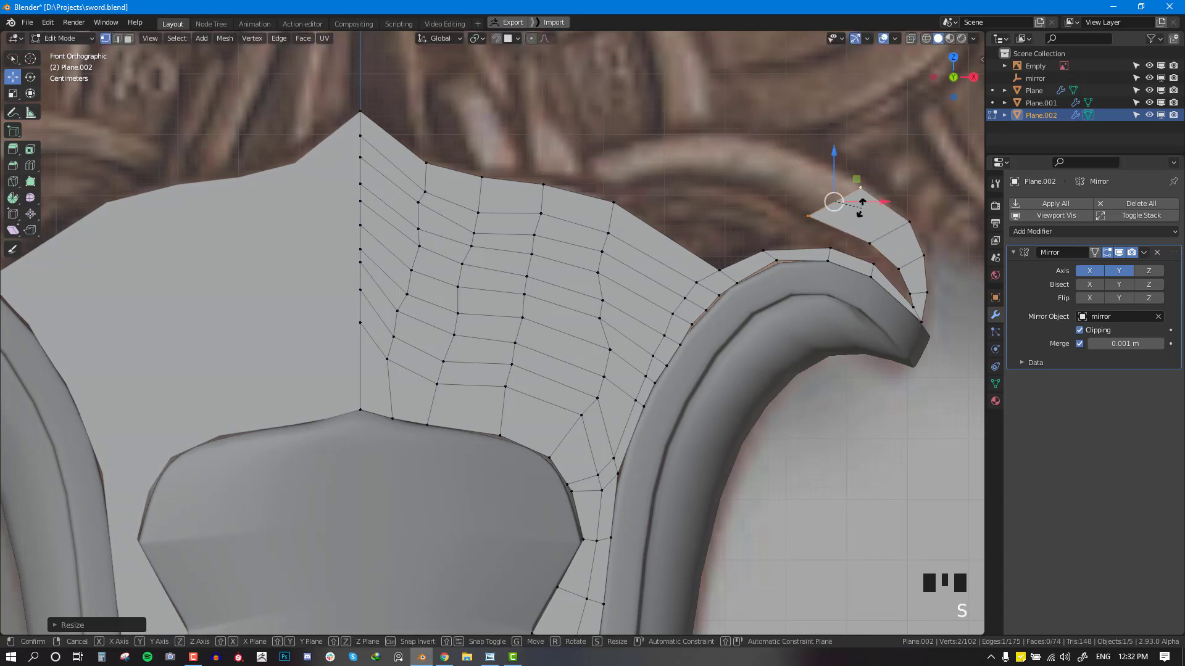
left_click(842, 188)
Step: Extend the outer strand with three more inward segments, scaling and rotating the ends along the reference's arch
key("e")
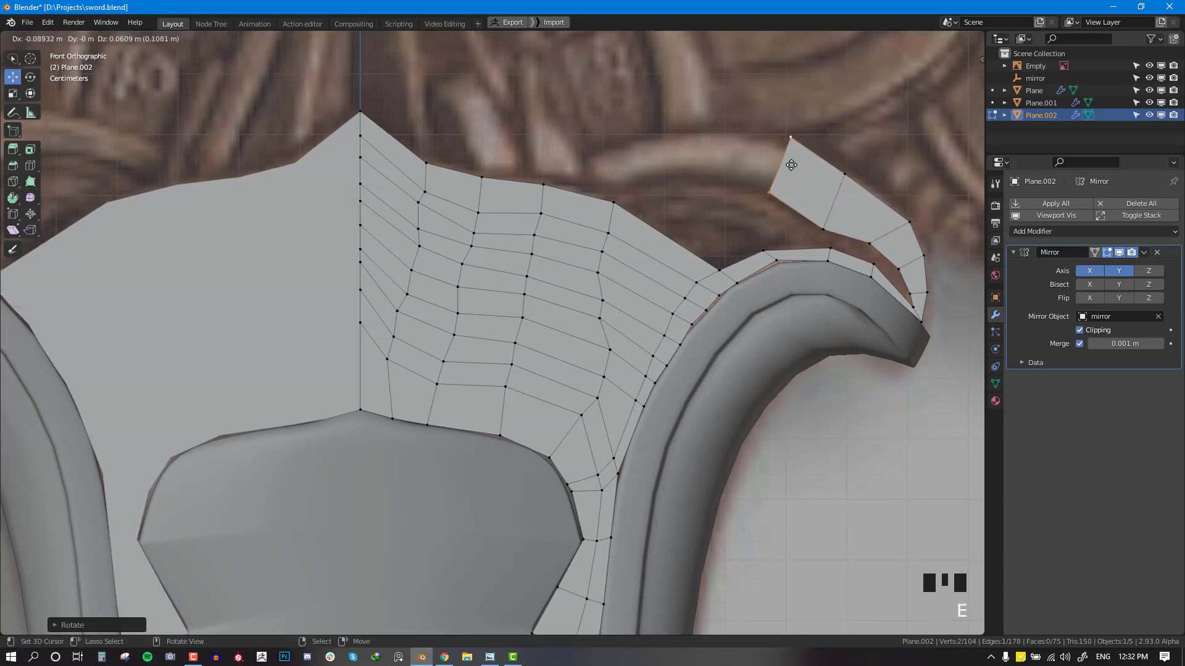
left_click(783, 166)
key("s")
left_click(786, 183)
key("e")
left_click(721, 172)
key("r")
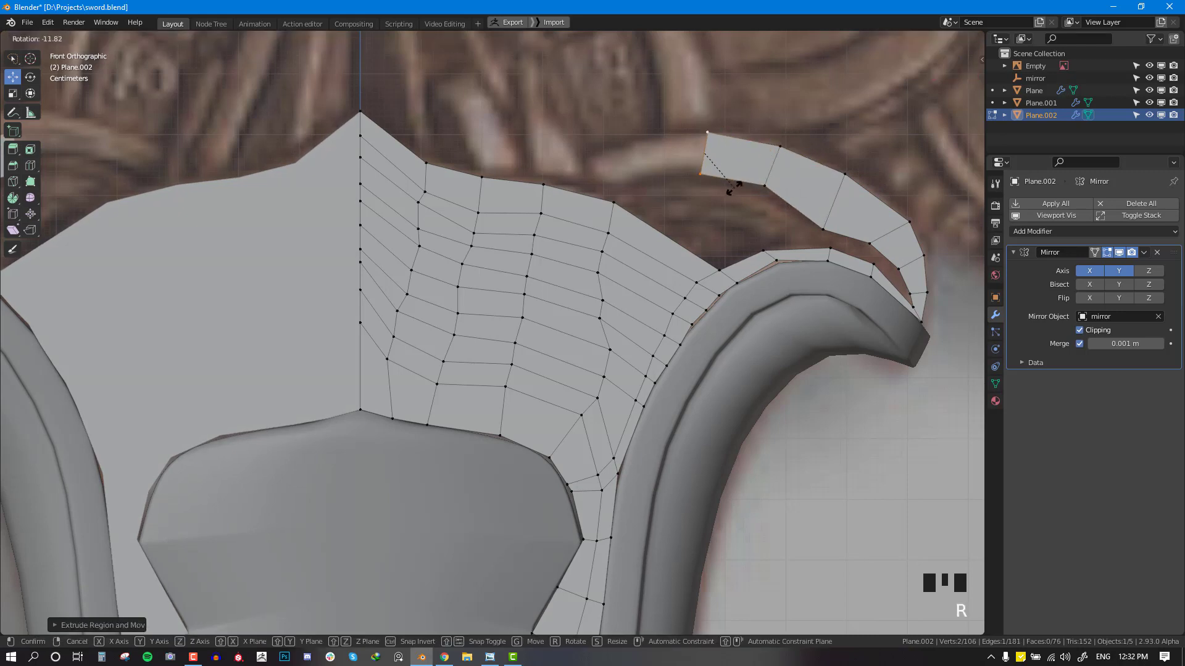
left_click(730, 188)
key("e")
left_click(666, 185)
key("r")
left_click(656, 184)
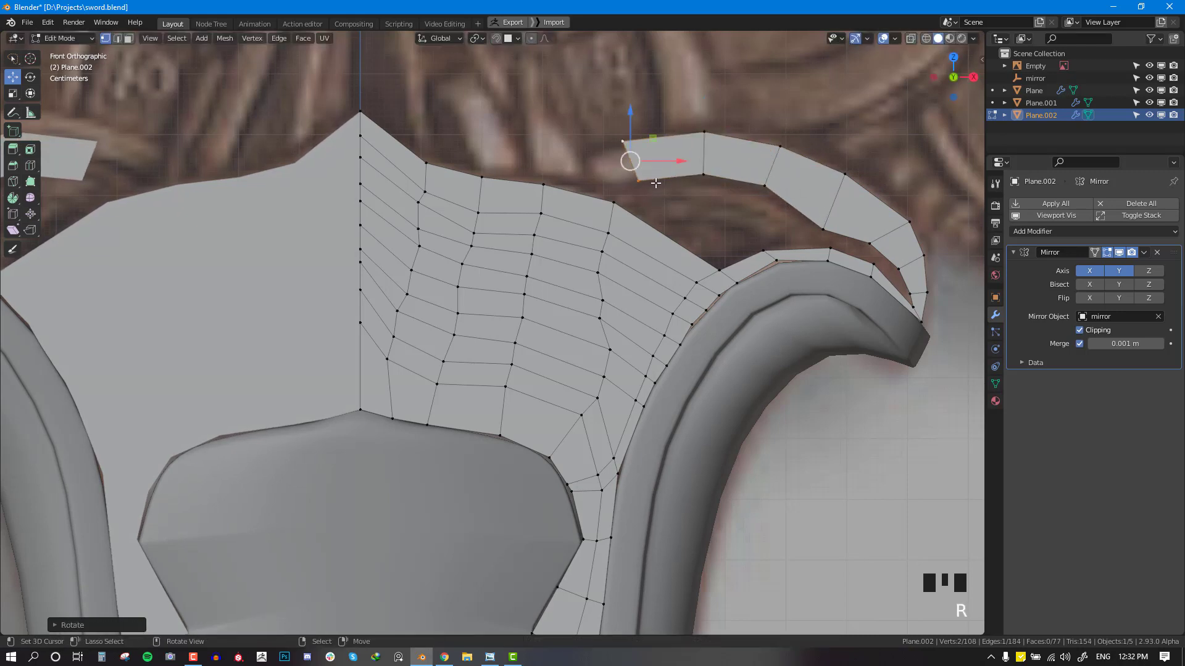
Step: Extrude and scale the strand's final inner segment beside the braid, then deselect everything
key("e")
left_click(596, 165)
key("s")
left_click(595, 166)
scroll(627, 197, "down", 4)
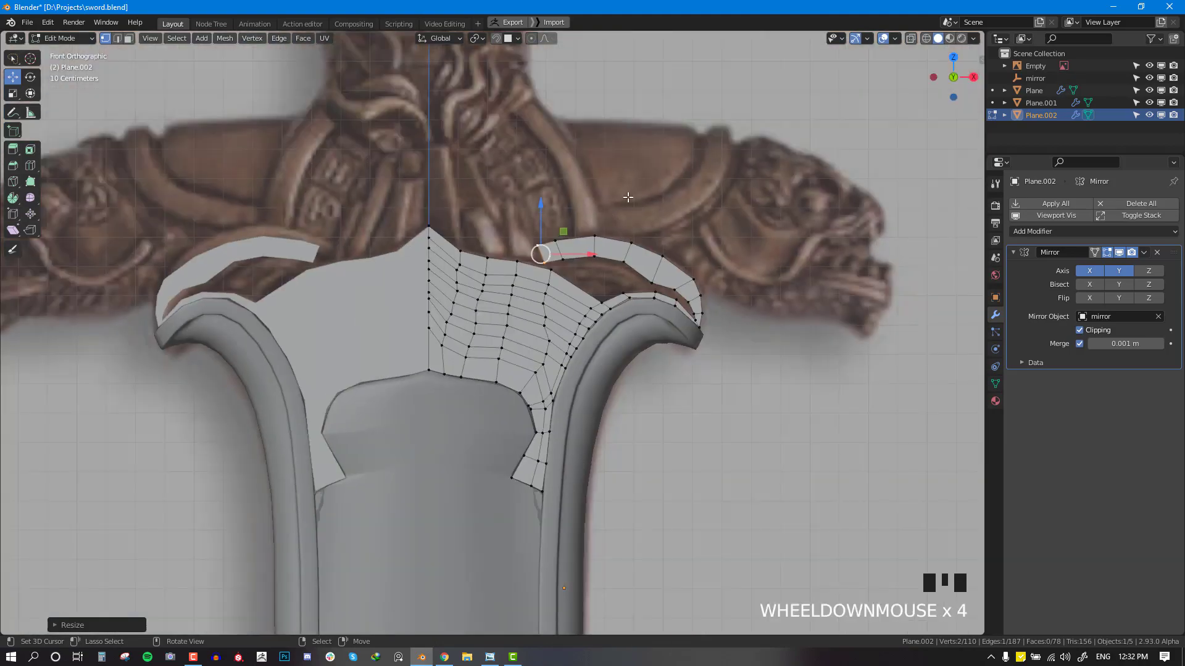
key("alt+a")
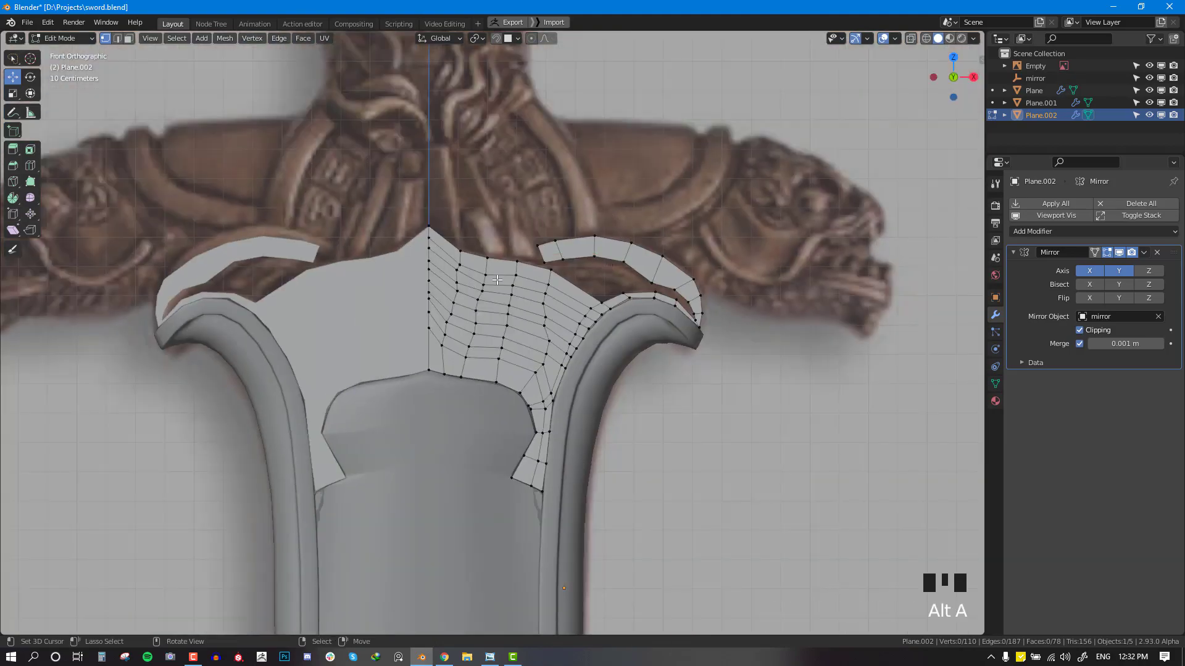
Step: Return to Object Mode, select the metal trim, and scale it thinner along the Y axis in an edge-on view
middle_click_drag(497, 280, 694, 383)
scroll(473, 383, "down", 2)
scroll(694, 383, "down", 3)
mouse_move(515, 366)
middle_mouse_down()
mouse_move(469, 370)
mouse_move(469, 388)
mouse_move(482, 451)
mouse_move(542, 446)
mouse_move(519, 424)
mouse_move(523, 458)
mouse_move(544, 459)
mouse_move(518, 484)
mouse_move(535, 317)
middle_mouse_up()
key("KP_1")
scroll(486, 435, "down", 1)
key("Tab")
left_click(494, 448)
key("shift+z")
key("shift+z")
scroll(515, 387, "down", 7)
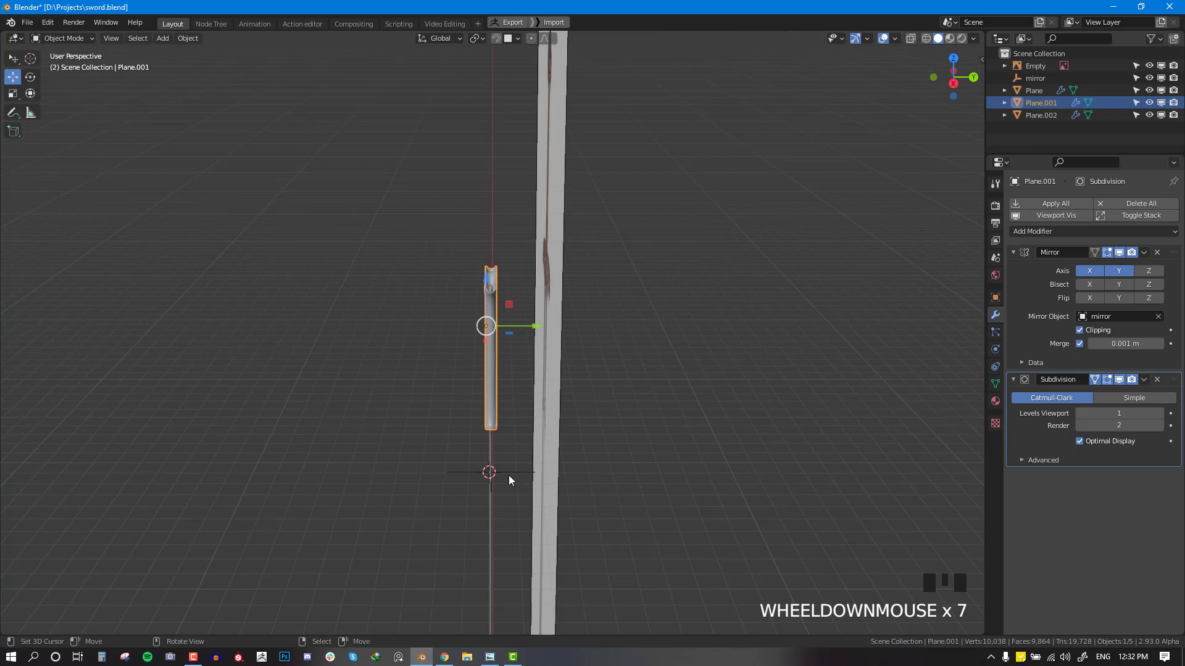
scroll(568, 323, "up", 2)
key("s")
key("y")
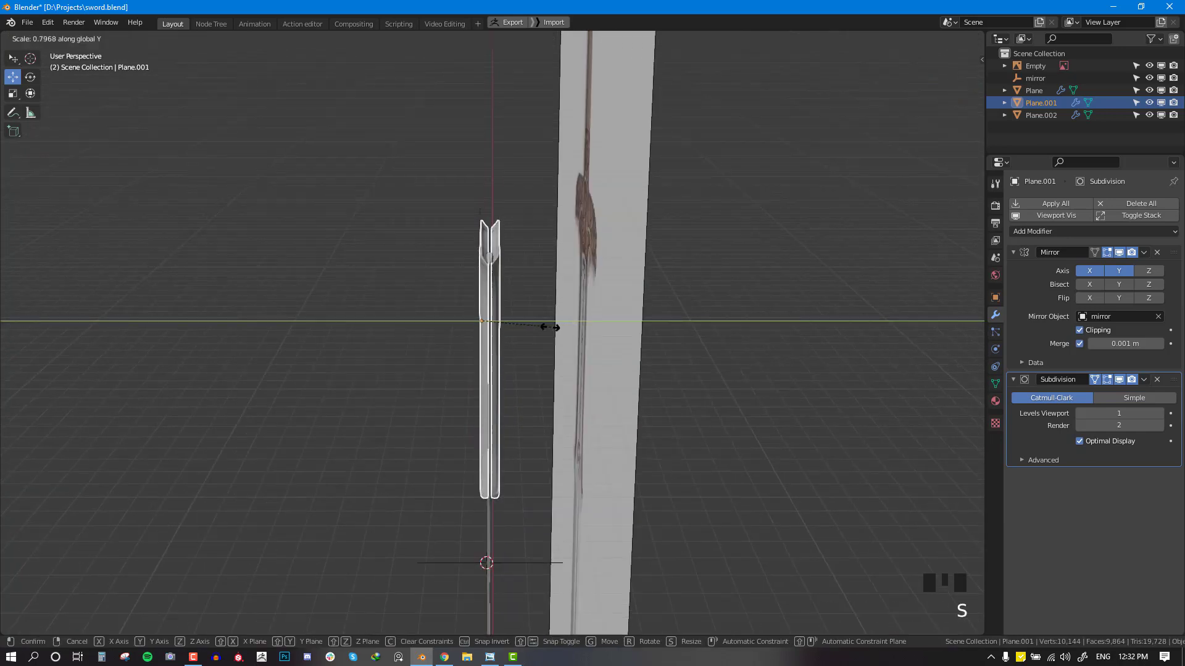
left_click(522, 325)
scroll(522, 325, "up", 1)
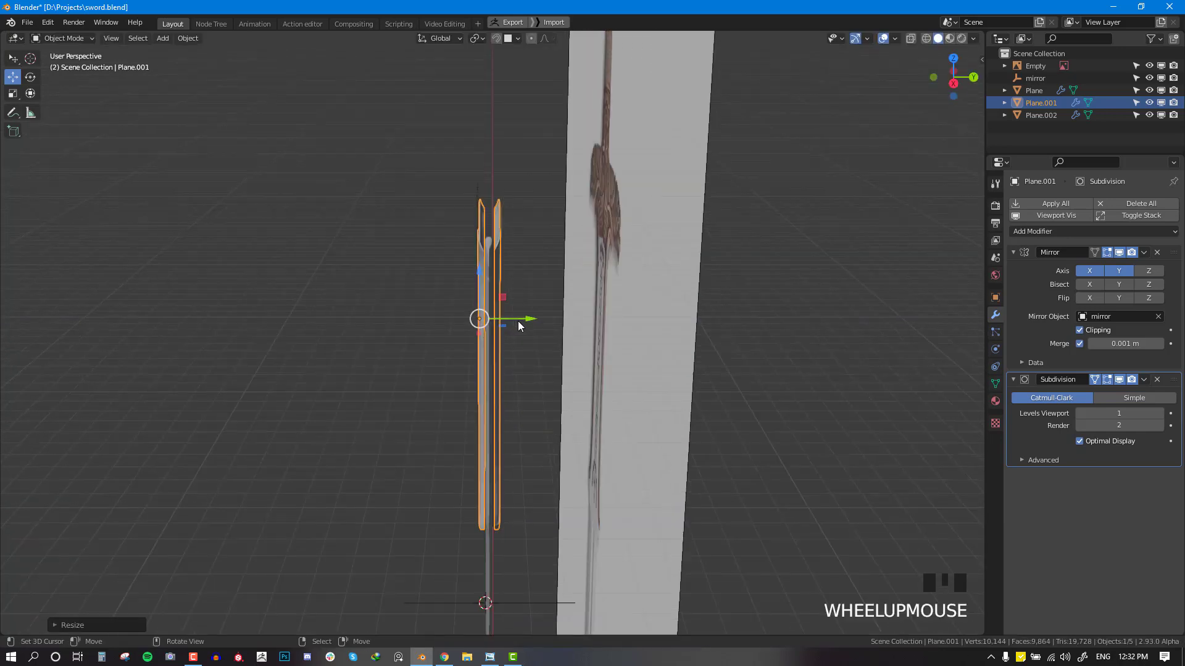
right_click(518, 594)
left_click_drag(534, 603, 533, 601)
key("ctrl+z")
Step: Move the metal trim's entire mesh along the Y axis toward the mirror plane, then deselect it
right_click(489, 366)
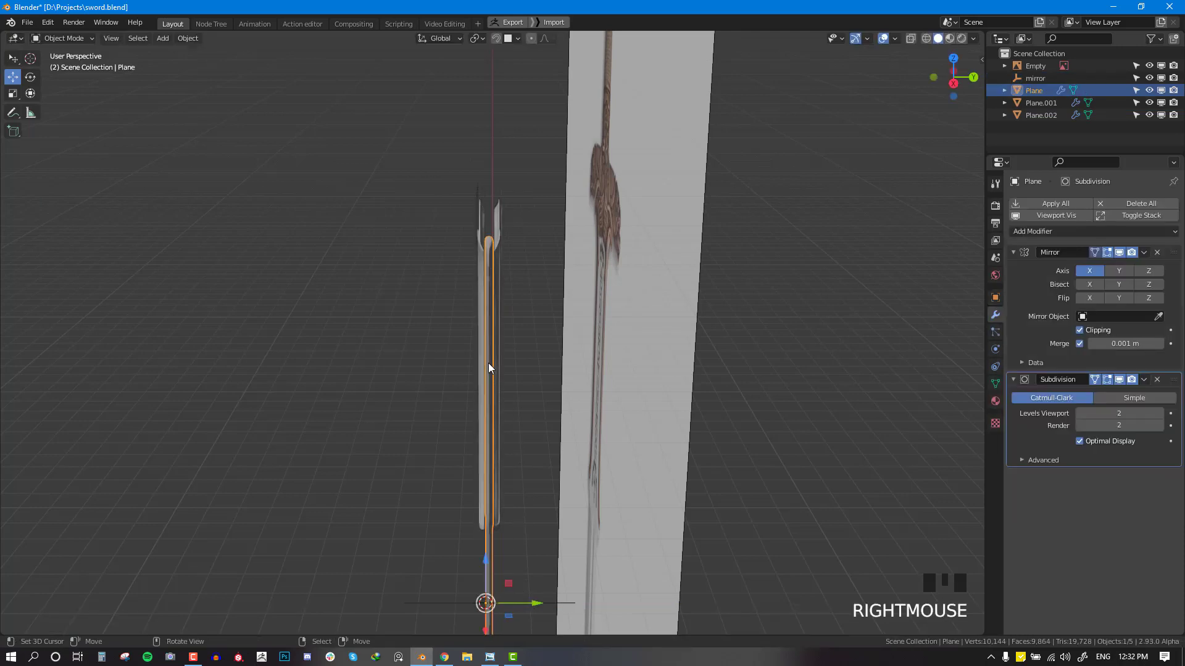
right_click(487, 361)
key("Tab")
key("a")
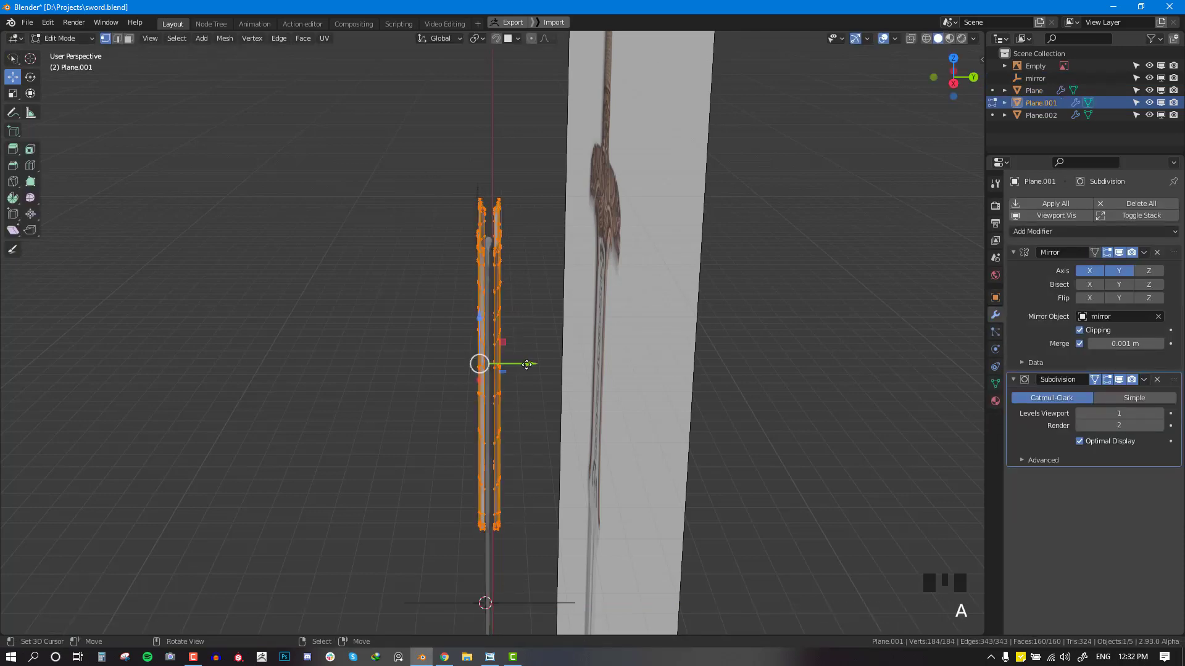
left_click_drag(526, 364, 529, 365)
scroll(498, 315, "up", 3)
key("shift+z")
scroll(499, 315, "up", 3)
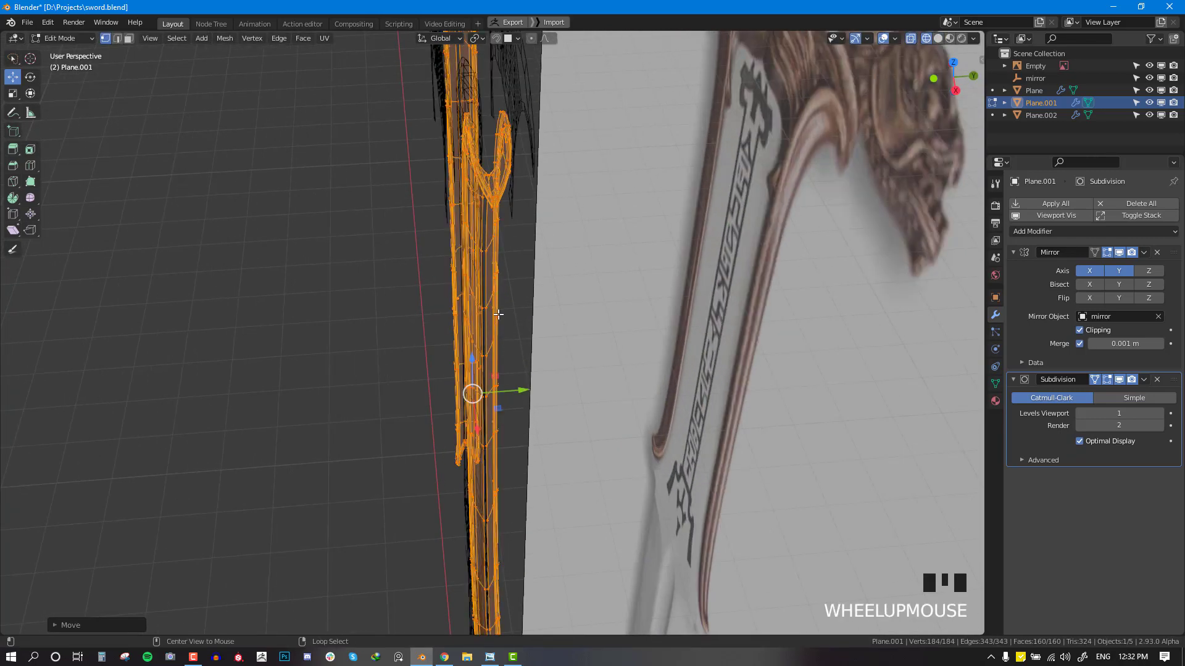
key("alt+a")
key("shift+z")
Step: Shift the trim's inner edge loop along Y onto the mirror plane to close the gap, and exit mesh editing
middle_click_drag(496, 242, 484, 205)
right_click(484, 216, "alt")
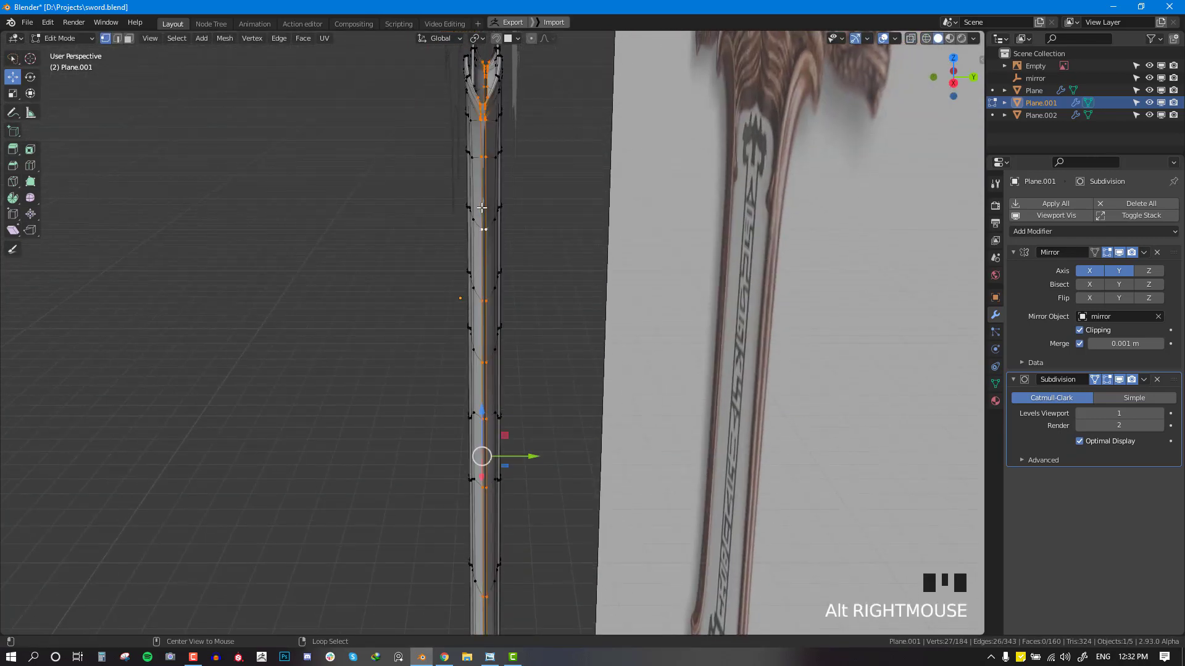
middle_click_drag(513, 311, 524, 363)
left_click_drag(534, 447, 535, 447)
key("Tab")
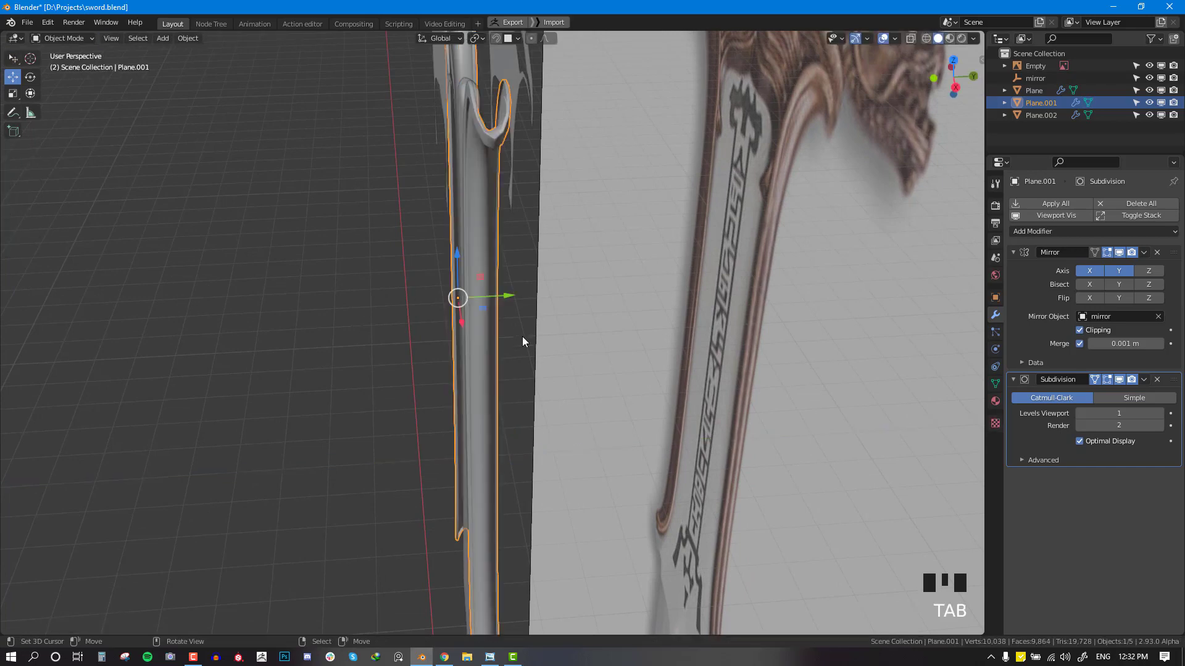
Step: Select the braided piece and rescale it along the Y axis to adjust its depth against the metal trim
middle_click_drag(526, 336, 546, 303)
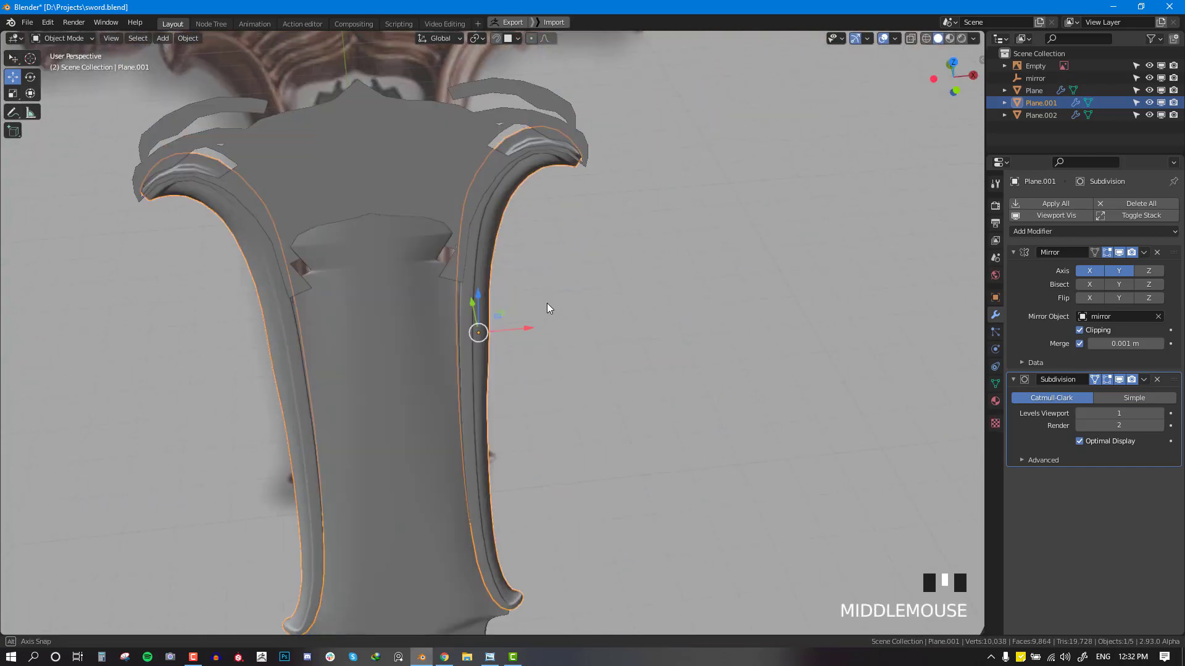
left_click(446, 226)
middle_click_drag(459, 215, 535, 320)
key("s")
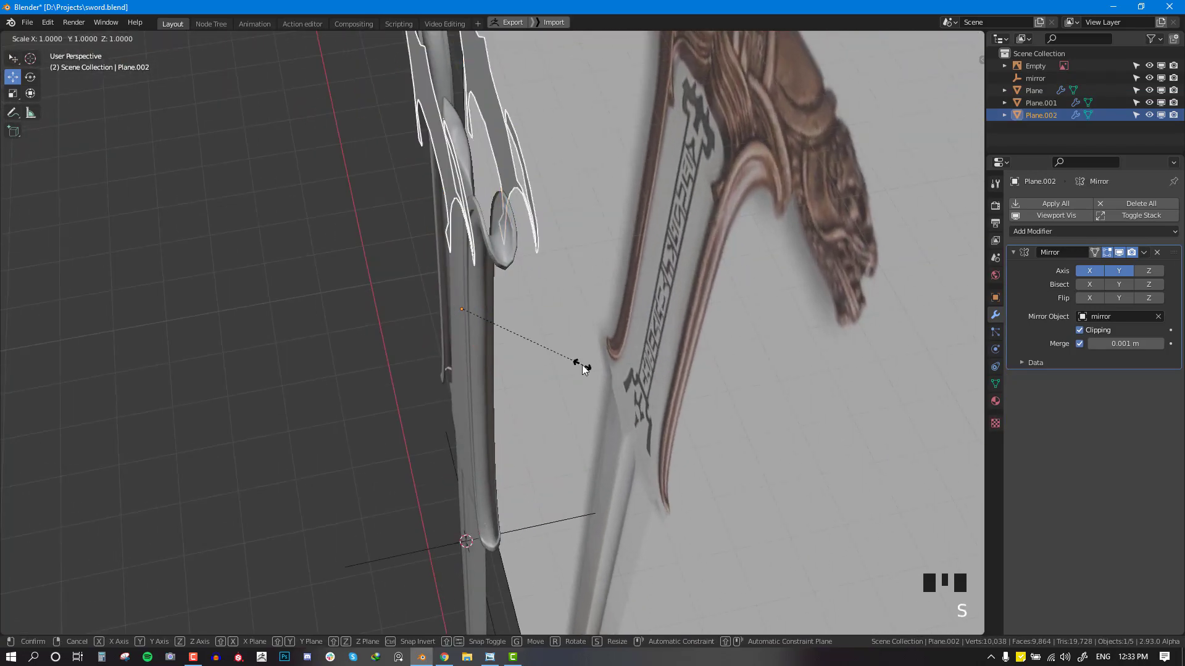
key("y")
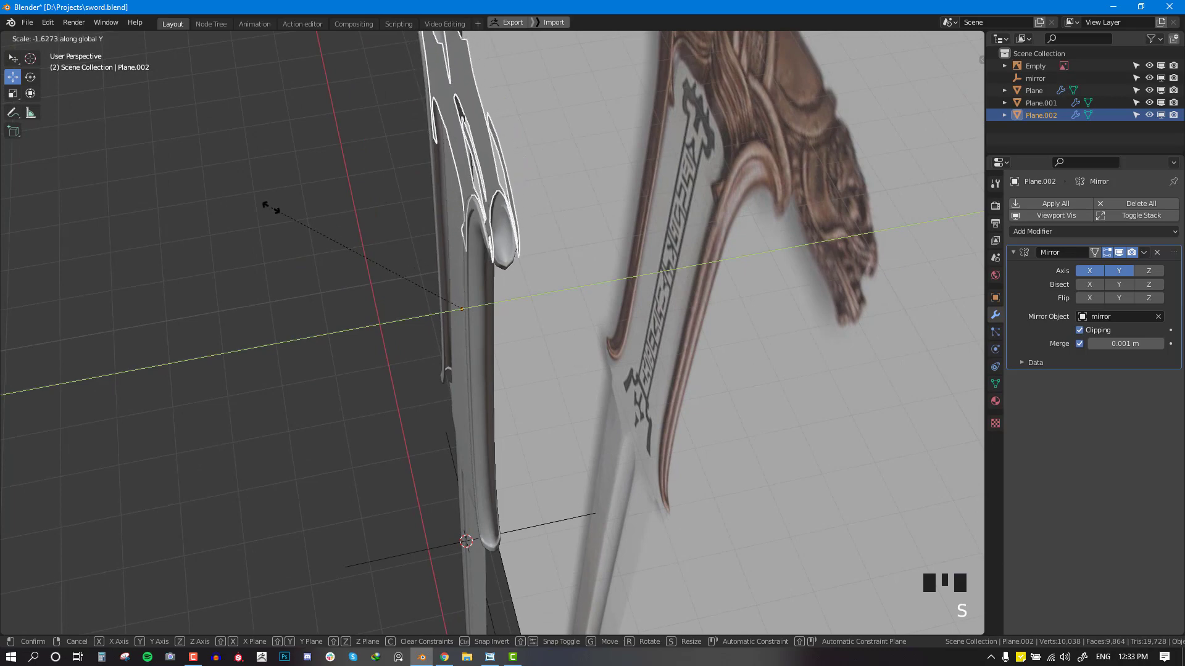
left_click(265, 204)
left_click(391, 238)
middle_click_drag(391, 238, 616, 365)
right_click(494, 247)
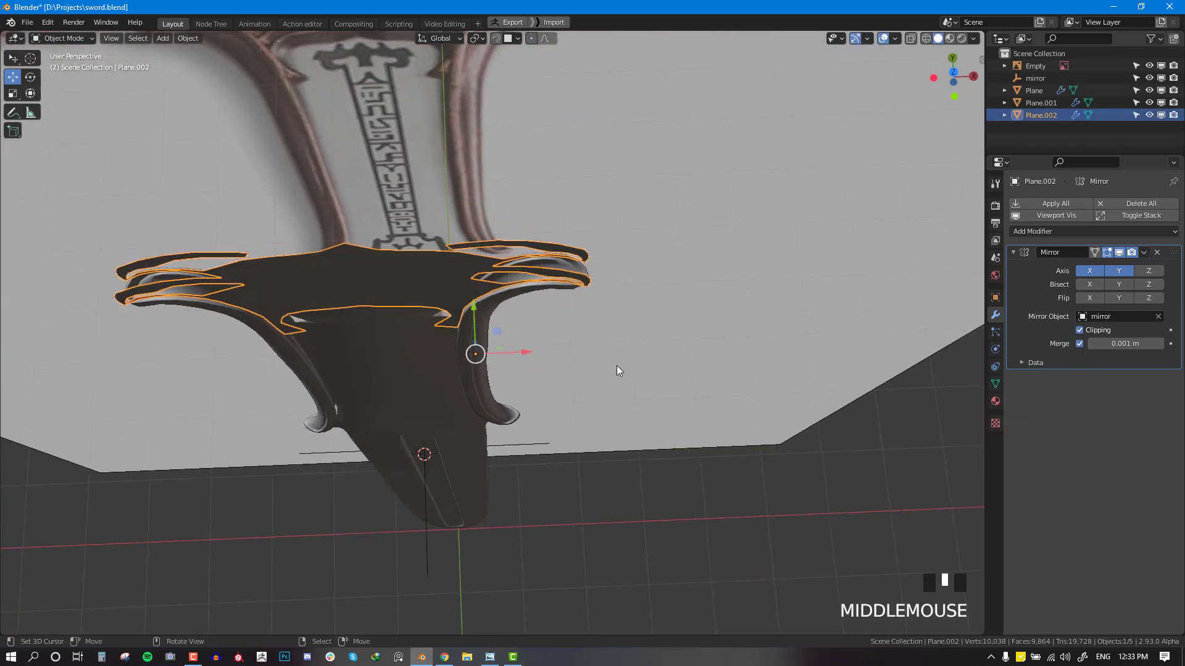
key("s")
key("y")
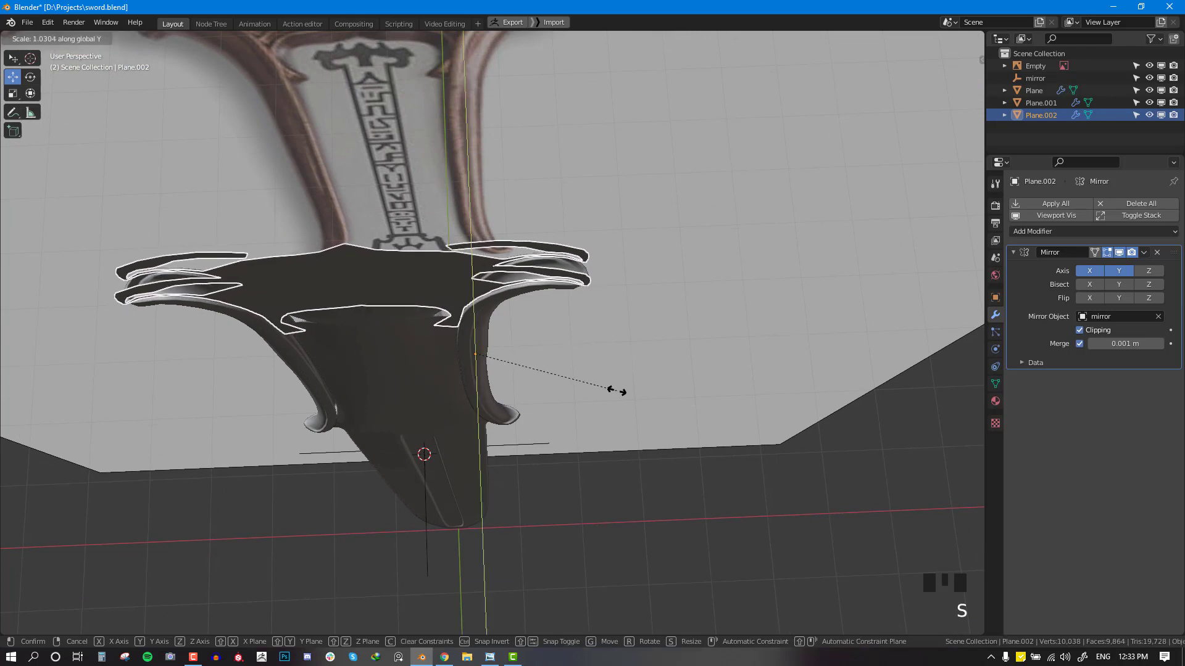
left_click(587, 466)
key("KP_1")
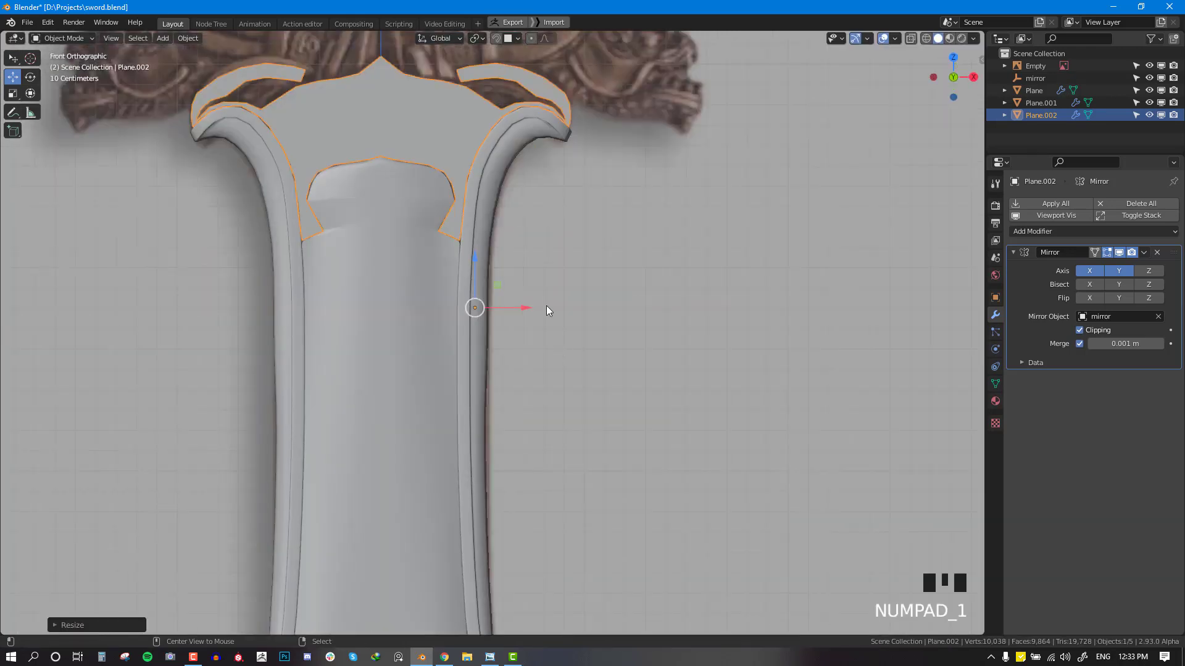
Step: Reopen the braided piece's mesh in face select mode with nothing selected, seen from the front
key("alt+a")
middle_click_drag(533, 278, 481, 292)
scroll(499, 267, "up", 2)
key("KP_1")
key("Tab")
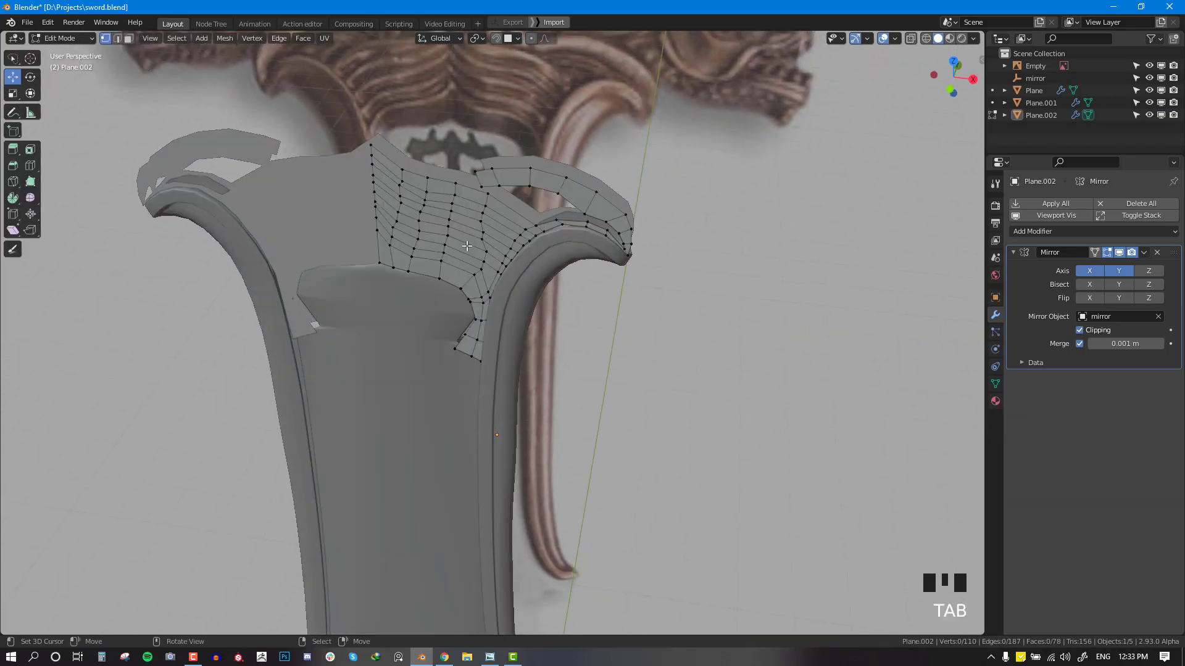
key("alt+a")
key("alt+KP_3")
key("KP_1")
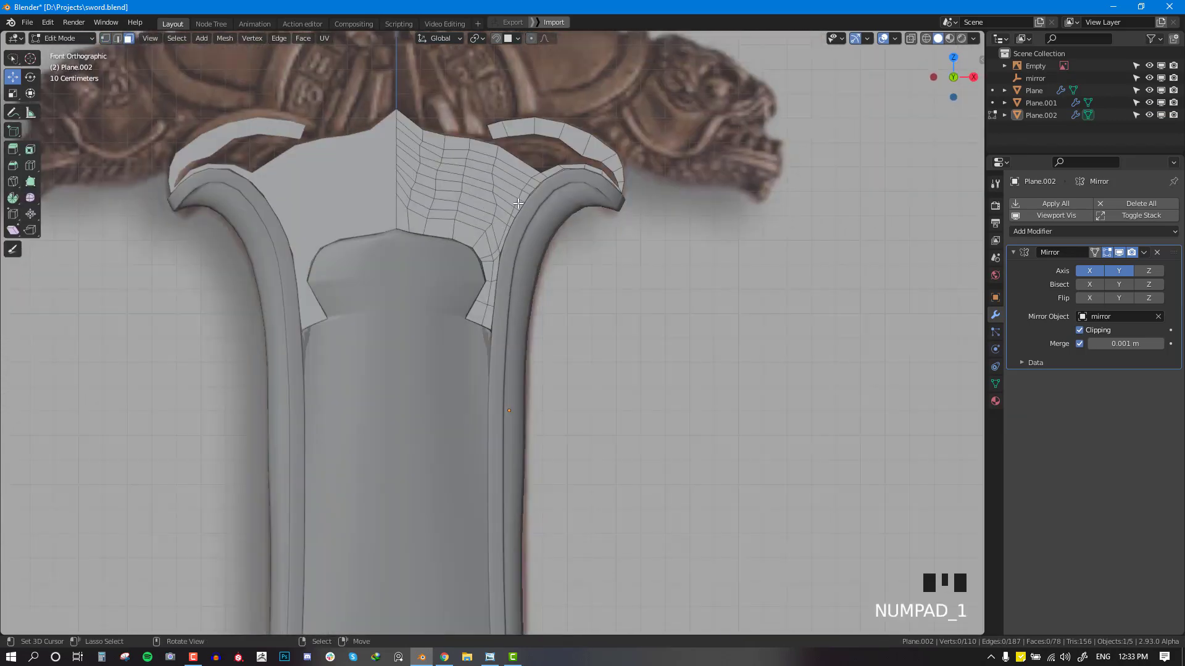
Step: Show the mesh in wireframe and select every other face strip across the braided piece, from the topmost strip down to the lowest
key("shift+z")
scroll(521, 230, "up", 2)
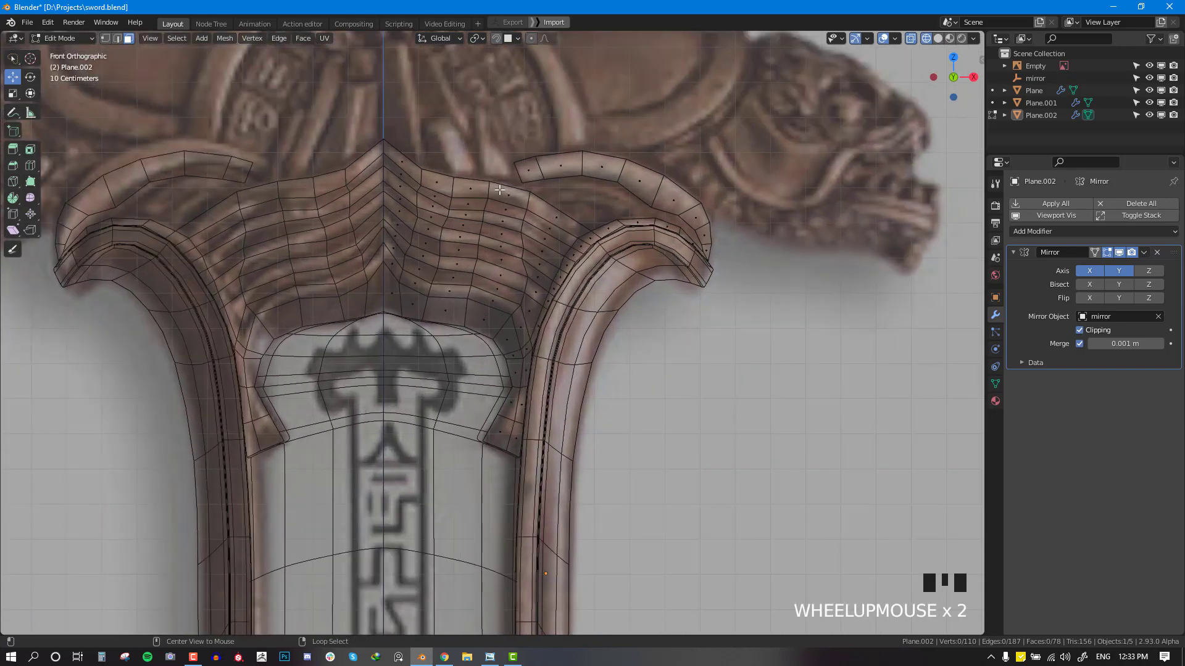
right_click(487, 190, "alt")
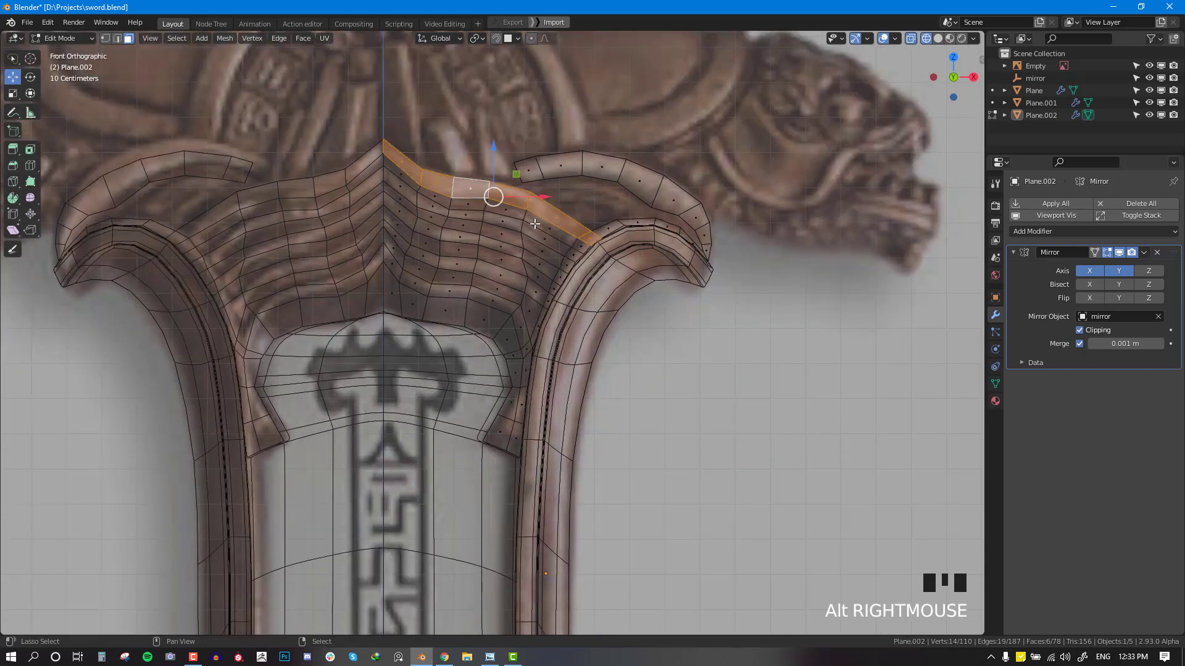
right_click(482, 216, "alt+shift")
right_click(483, 247, "alt+shift")
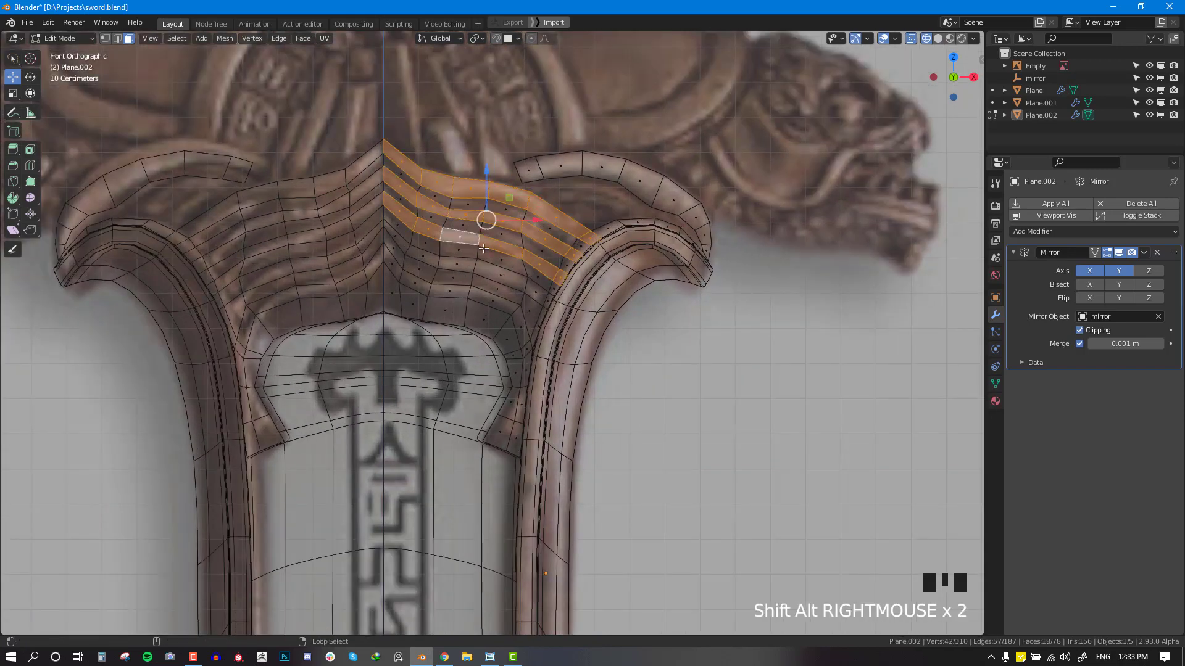
right_click(475, 266, "alt+shift")
right_click(557, 295, "alt+shift")
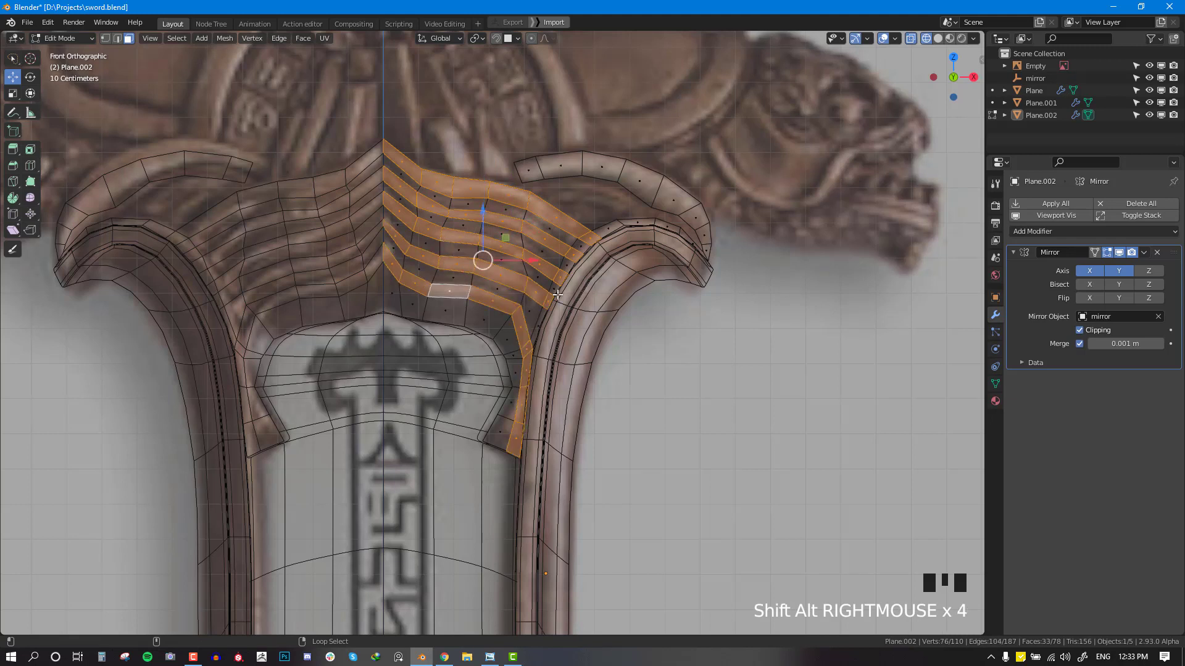
Step: Remove the tail faces running down from the lowest selected strip from the selection
key("c")
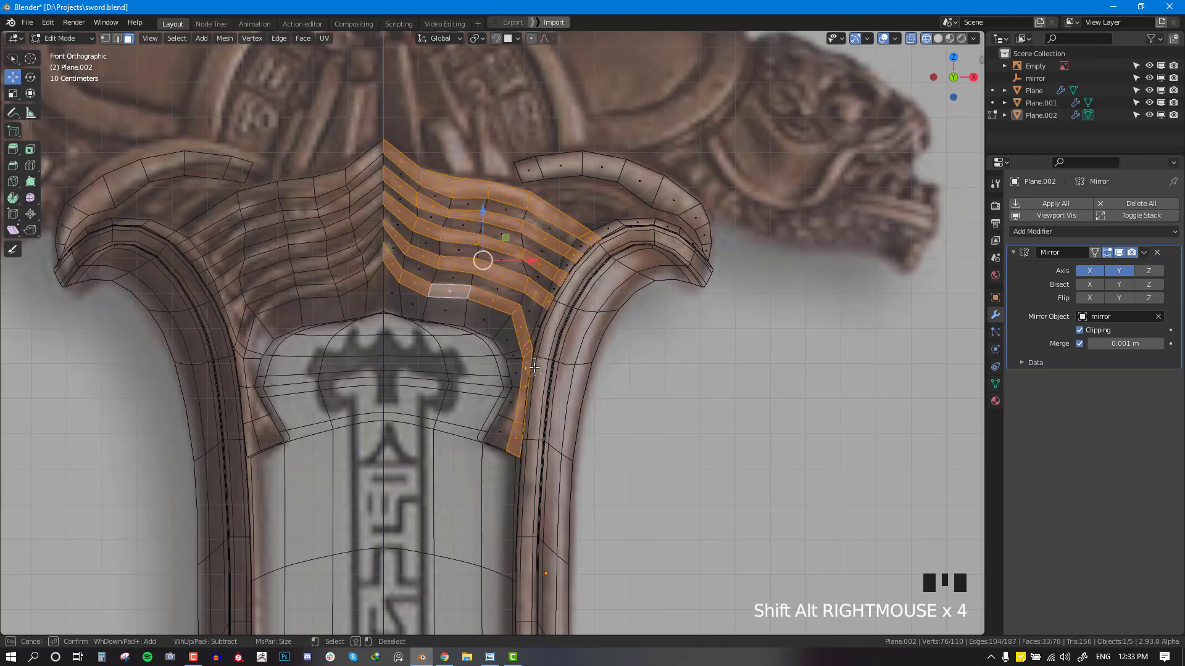
mouse_move(533, 381)
left_mouse_down("shift")
mouse_move(529, 362)
mouse_move(510, 460)
left_mouse_up("shift")
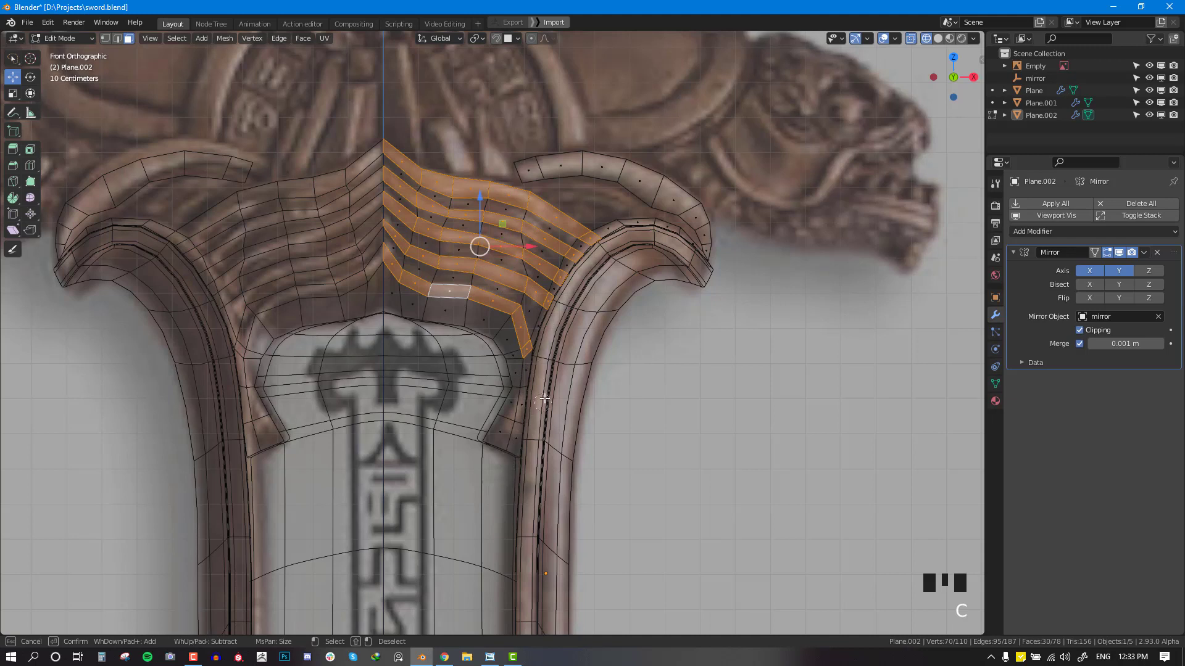
key("Escape")
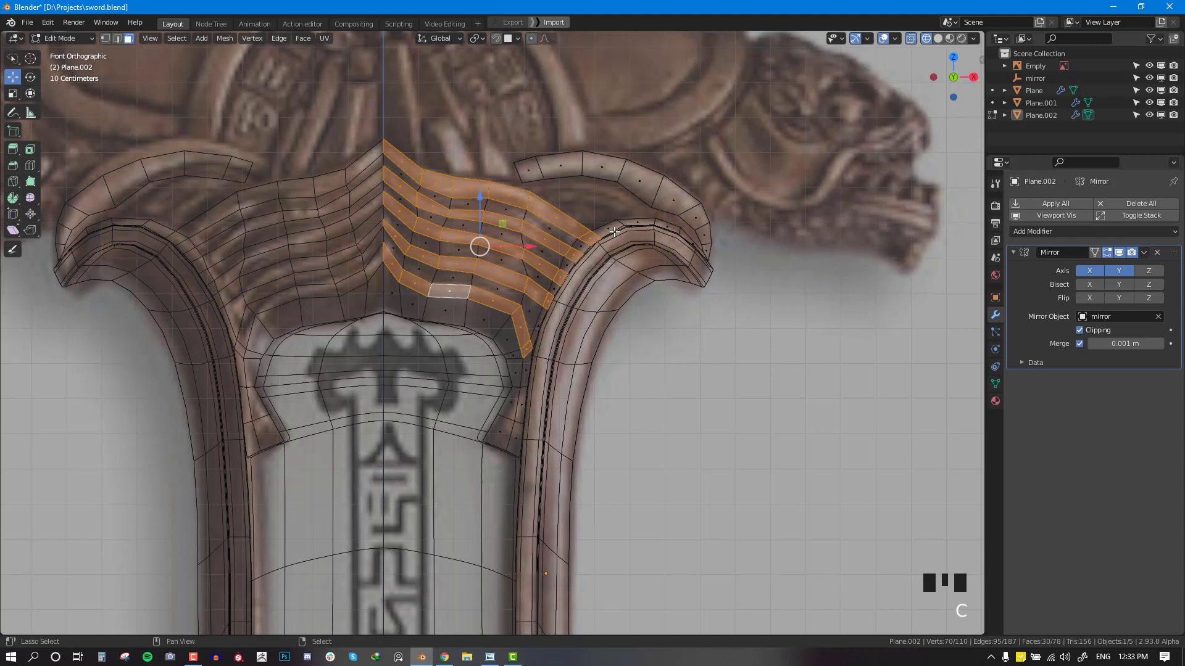
Step: Add the curved outer strand and the outer rim down to the lower tip to the face selection, excluding the stray face beside the opening
right_click(622, 223, "alt+shift")
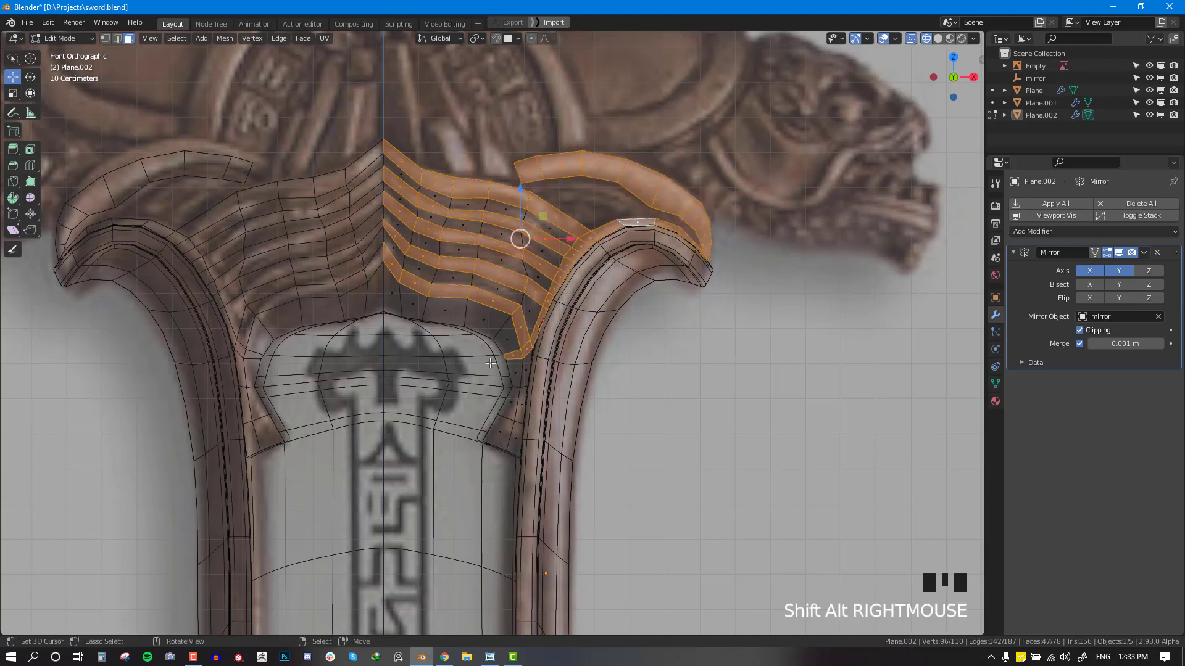
key("c")
left_click_drag(506, 360, 508, 371, "shift")
key("Escape")
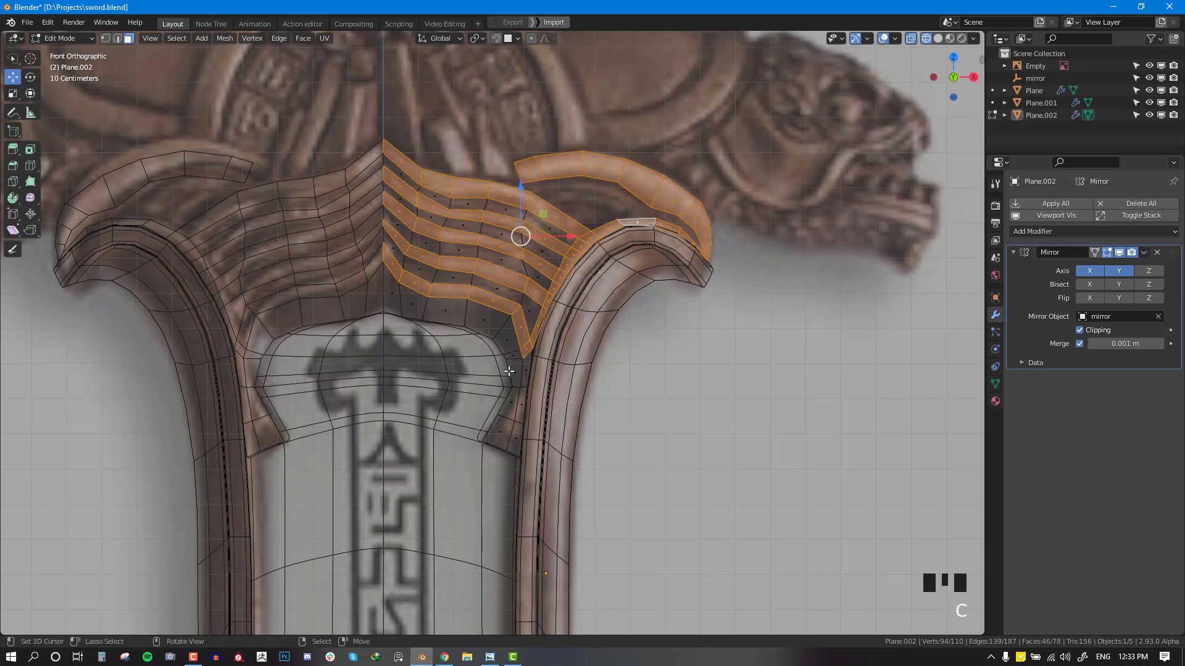
right_click(523, 392, "alt+shift")
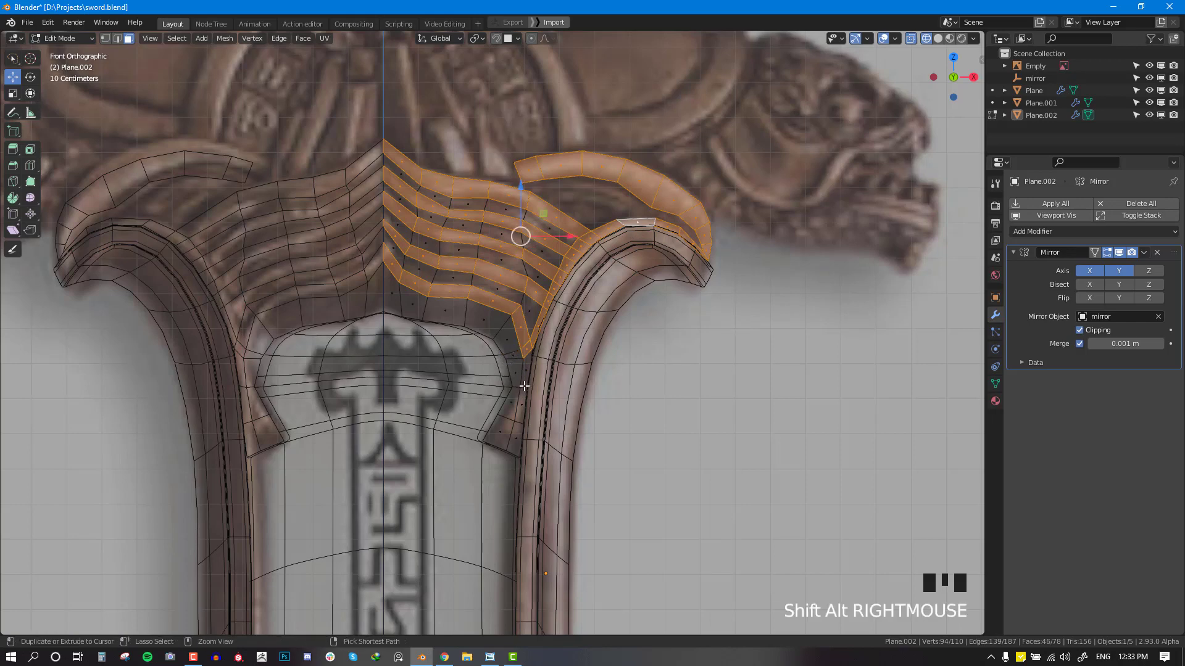
key("ctrl+z")
right_click(528, 313, "alt+shift")
key("shift+z")
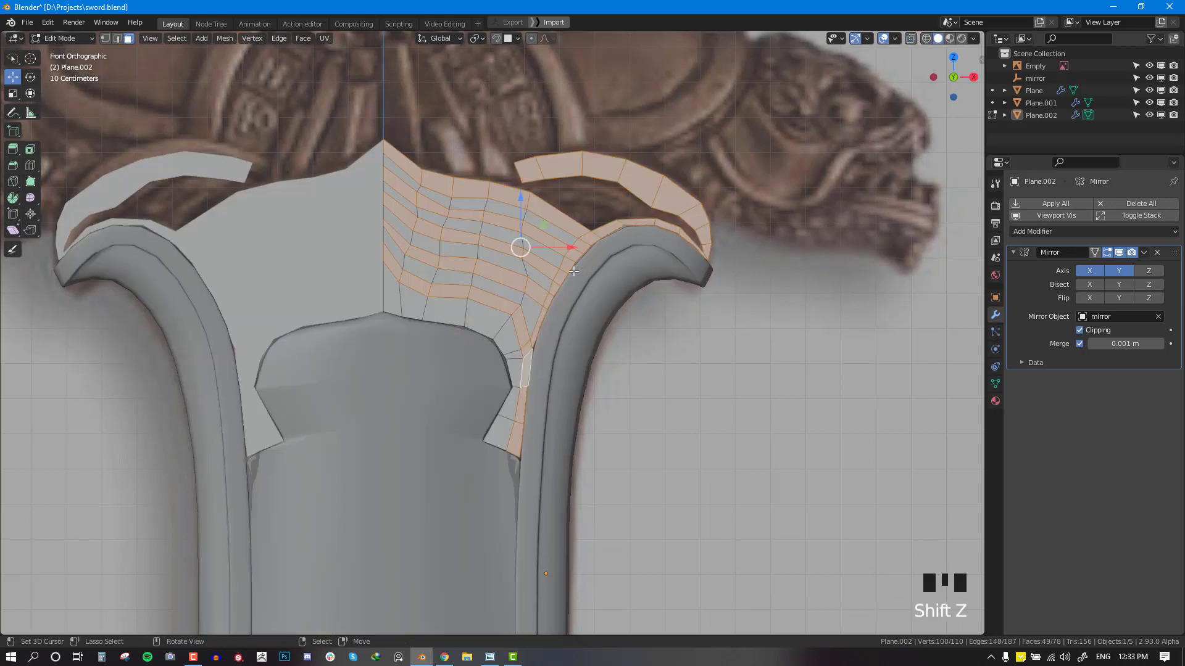
Step: Extrude the selected strips and outer strand and move them outward along the Y axis to raise them from the braided piece
mouse_move(541, 293)
middle_mouse_down()
mouse_move(527, 300)
mouse_move(540, 281)
mouse_move(473, 290)
middle_mouse_up()
key("e")
right_click(531, 283)
left_click_drag(472, 290, 469, 296)
middle_click_drag(469, 296, 535, 275)
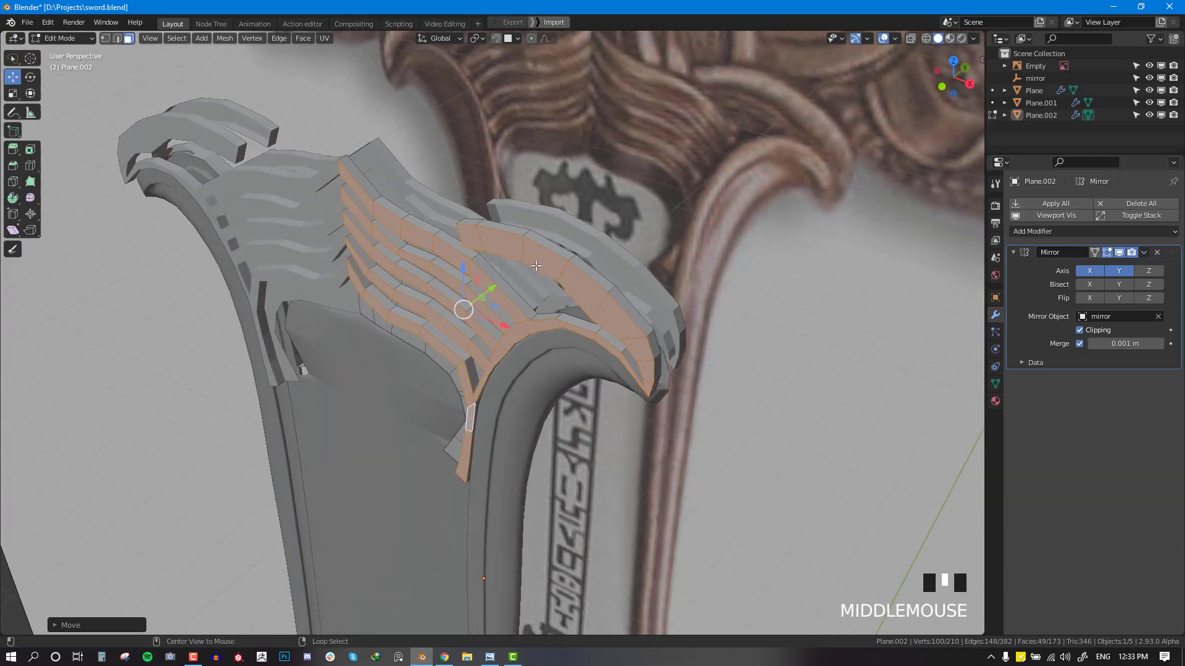
Step: Switch to edge select mode and deselect the crosswise edges of the topmost raised strip, keeping its long border edges selected
key("alt+KP_2")
mouse_move(525, 252)
middle_mouse_down()
mouse_move(531, 290)
mouse_move(535, 258)
middle_mouse_up()
key("ctrl+KP_Subtract")
key("ctrl+z")
key("ctrl+KP_Subtract")
key("ctrl+z")
scroll(526, 287, "up", 1)
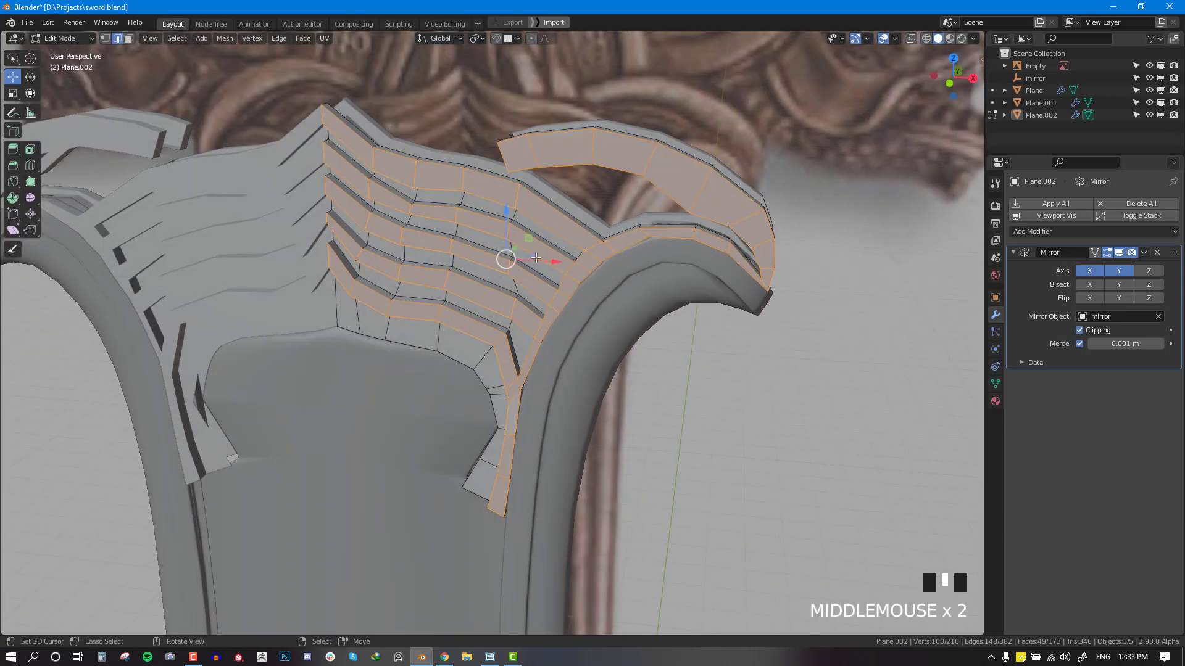
right_click(404, 168, "shift")
right_click(430, 175, "shift")
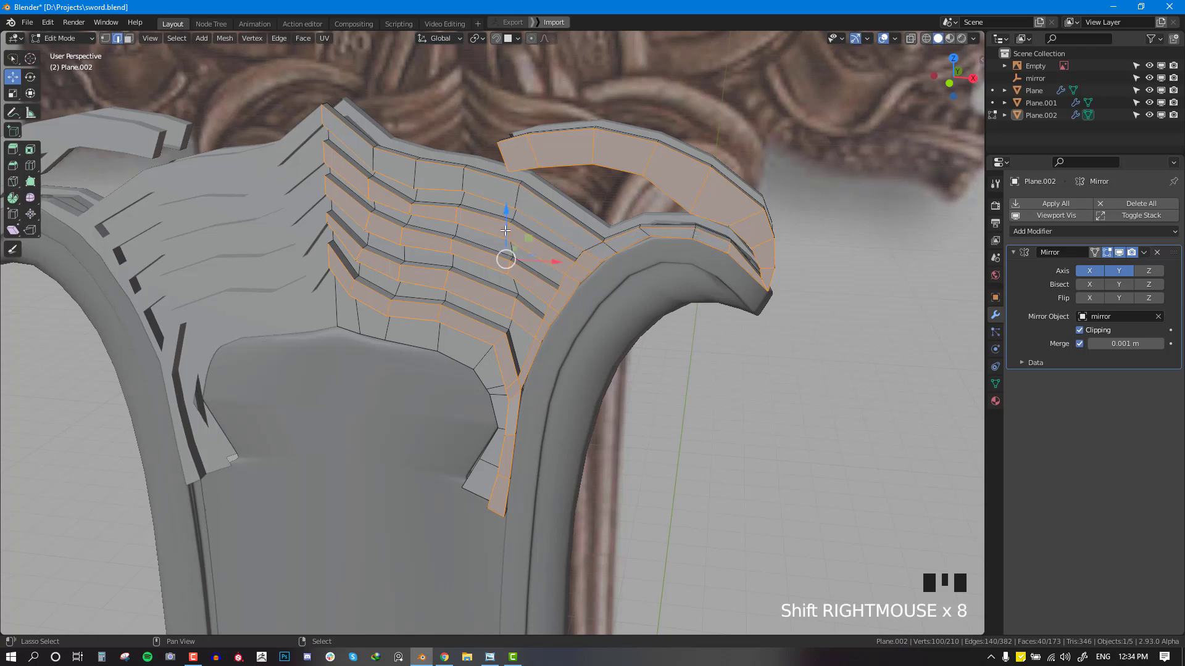
Step: Deselect the crosswise edges of the second raised strip
right_click(436, 213, "shift")
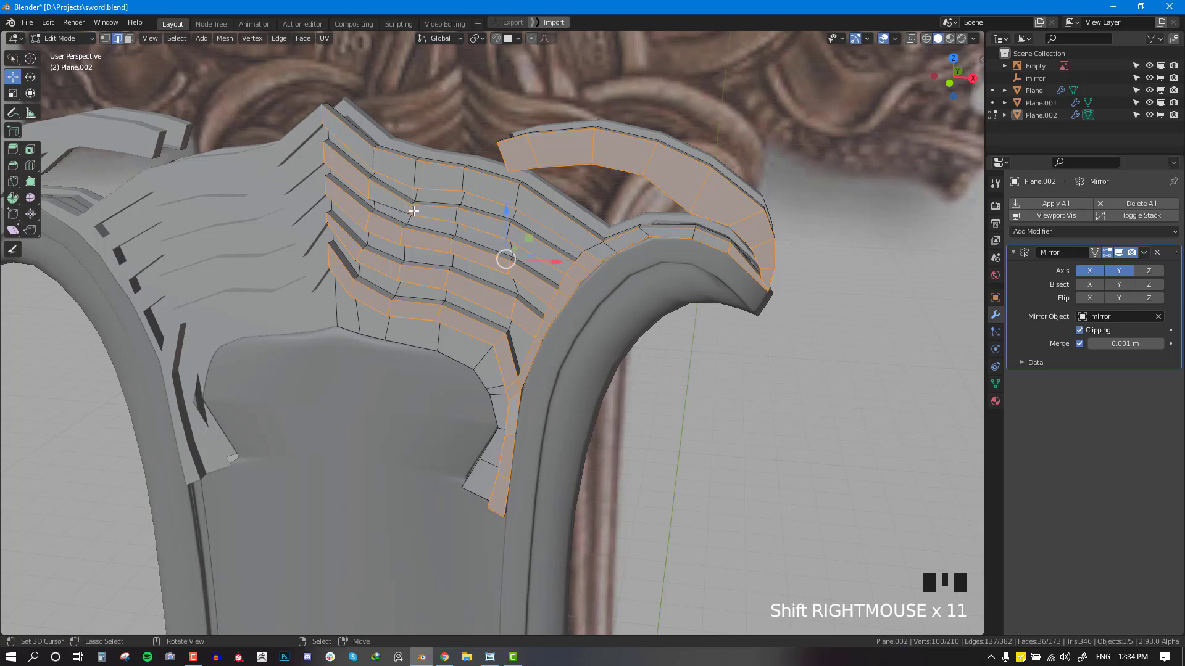
key("ctrl+z")
right_click(370, 187, "shift")
right_click(370, 187, "shift")
key("ctrl+z")
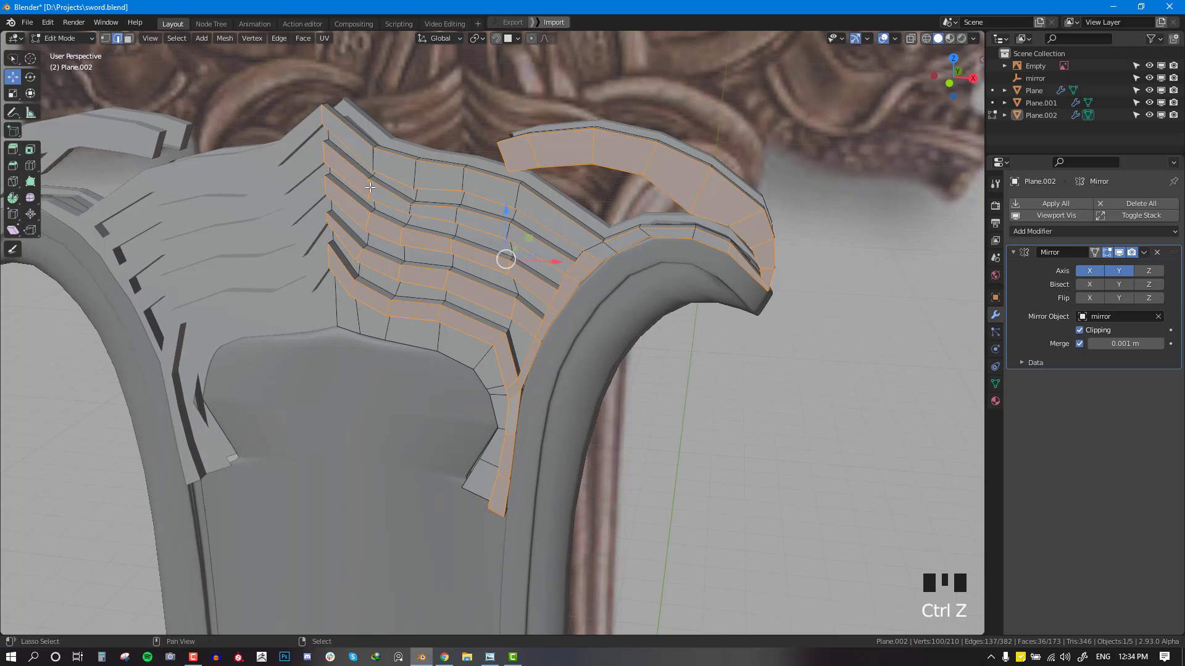
Step: Deselect the crosswise edges of the third raised strip and those on the adjoining rim
right_click(371, 216, "shift")
right_click(395, 232, "shift")
key("ctrl+z")
right_click(441, 246, "shift")
right_click(469, 253, "shift")
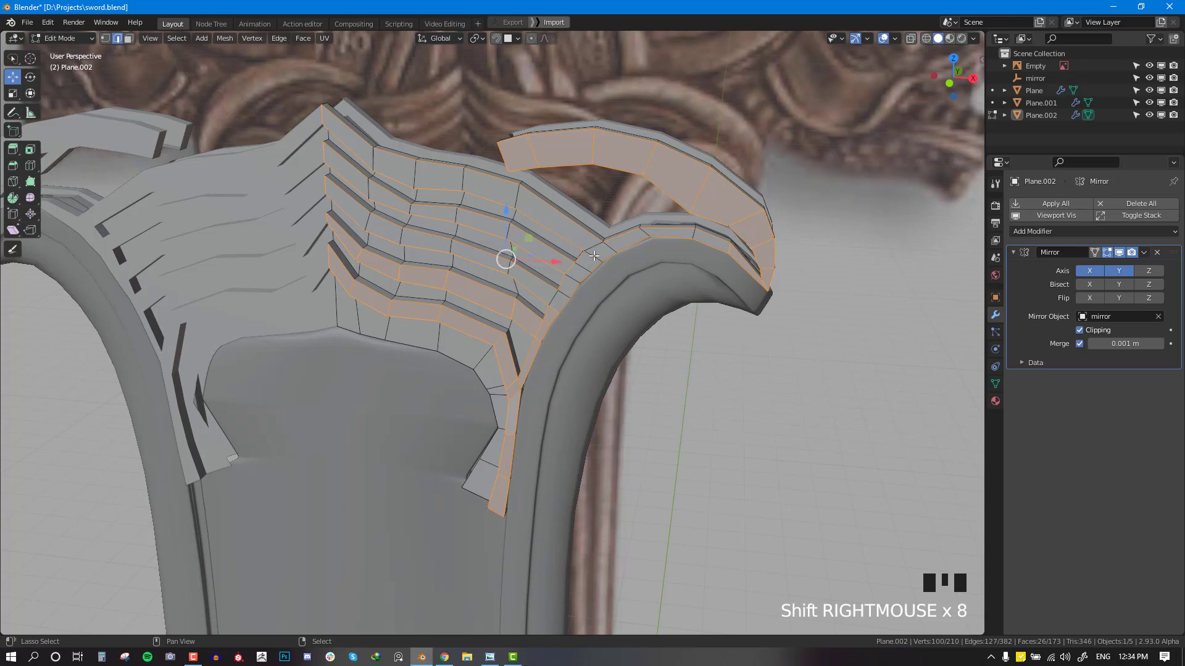
right_click(554, 312, "shift")
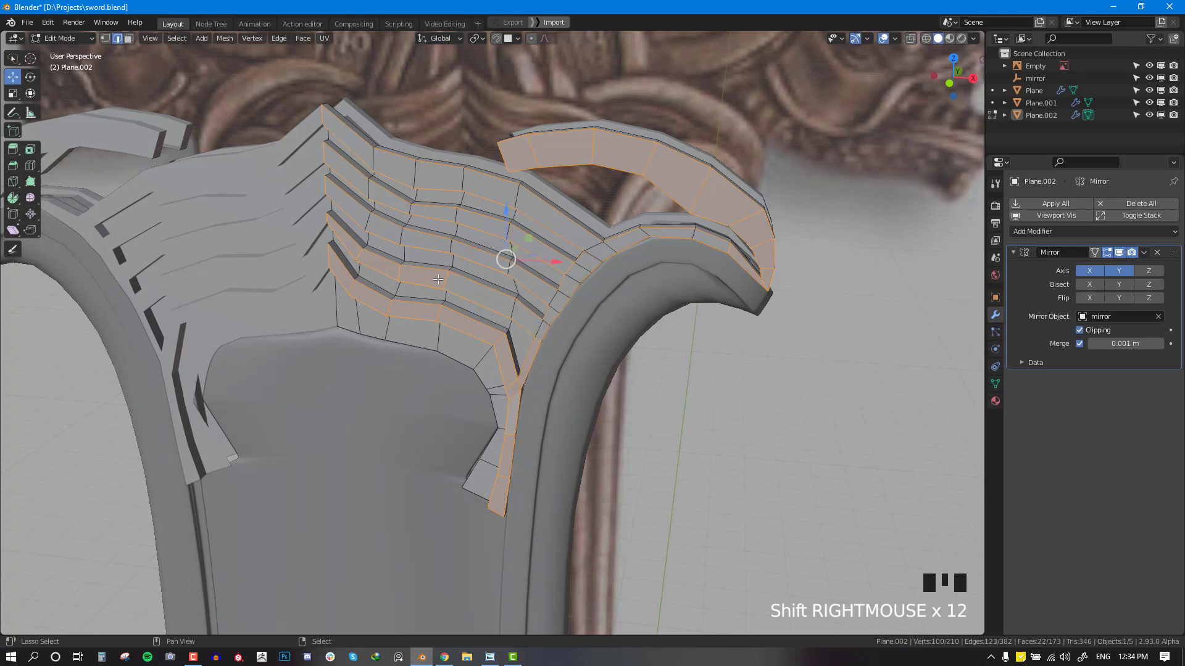
Step: Deselect the crosswise edges of the fourth raised strip and the lowest strip above the opening
right_click(358, 252, "shift")
middle_click_drag(358, 251, 238, 240)
right_click(294, 245, "shift")
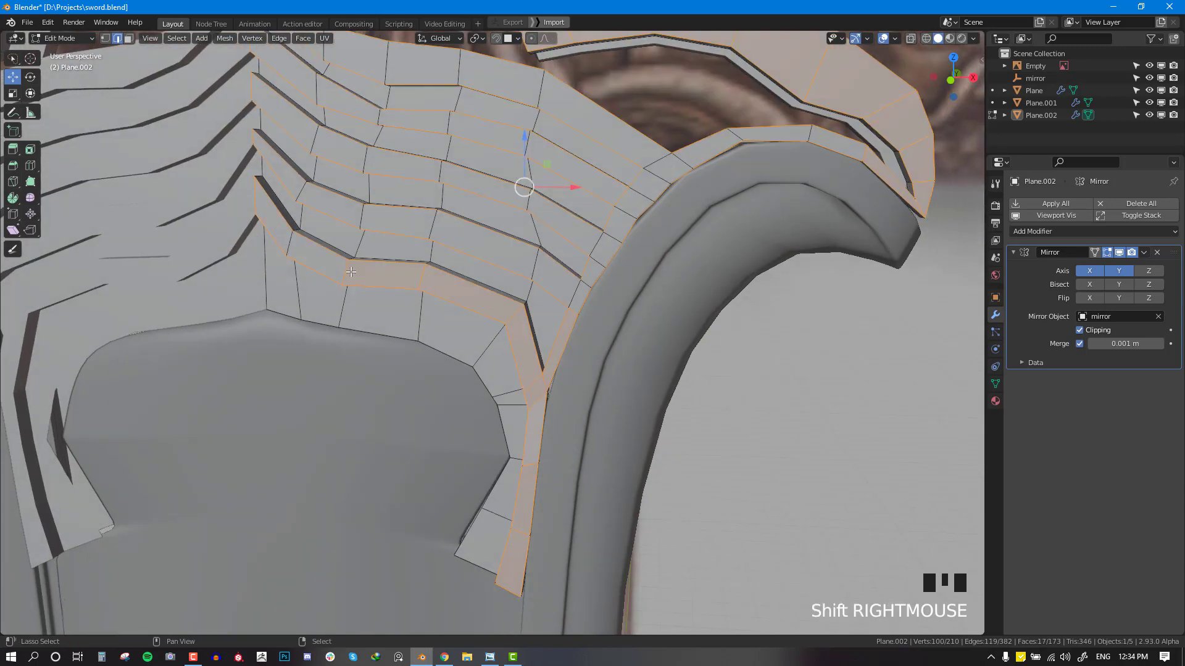
right_click(431, 272, "shift")
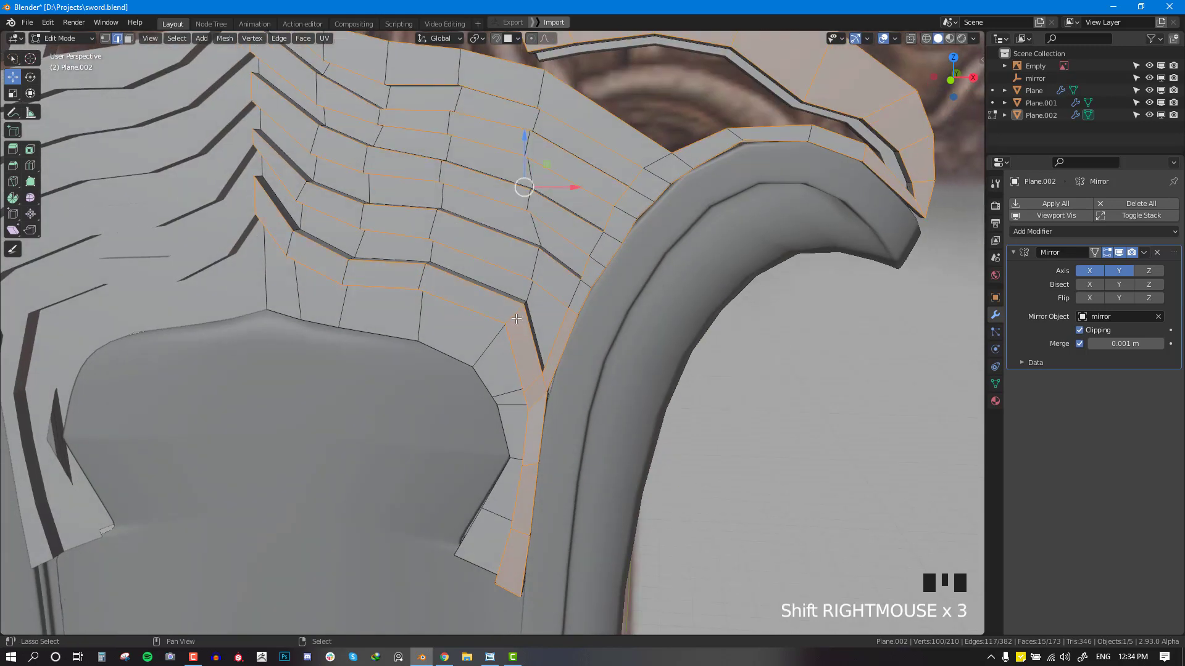
Step: Deselect the crosswise edges where the lowest strip turns down and along its tail to the lower tip
right_click(546, 379, "shift")
middle_click_drag(546, 379, 591, 261, "shift")
right_click(511, 382, "shift")
right_click(513, 393, "shift")
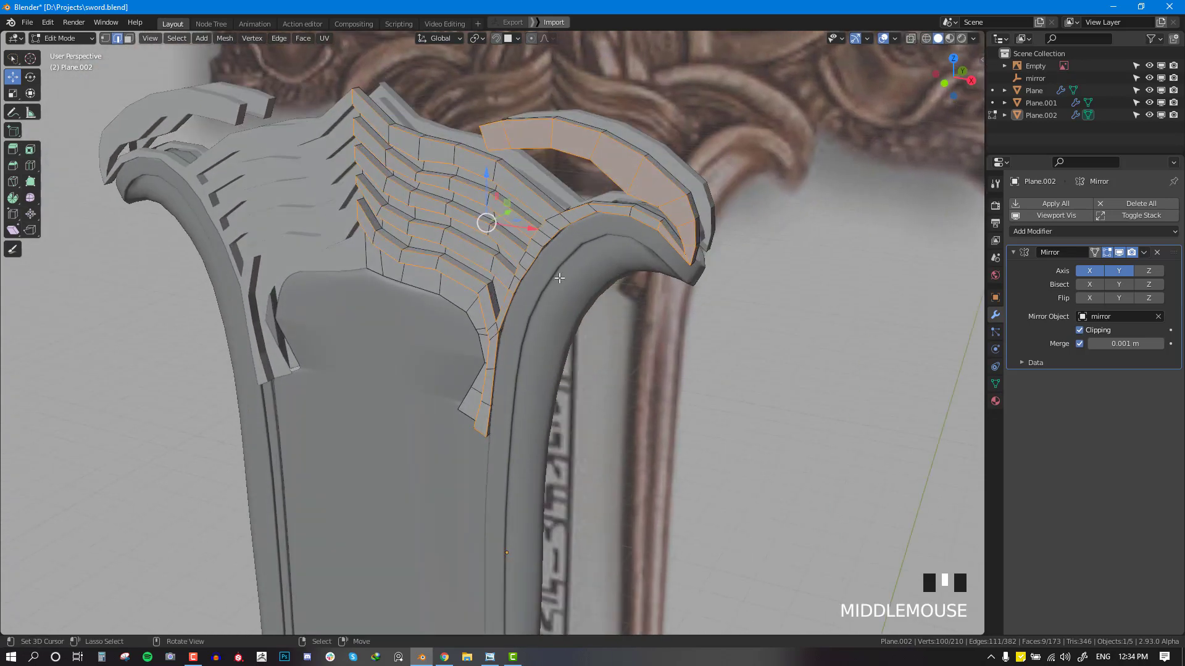
Step: Deselect the leftover crosswise edges where the raised strips meet the rim beside the metal trim
middle_click_drag(623, 206, 503, 305, "shift")
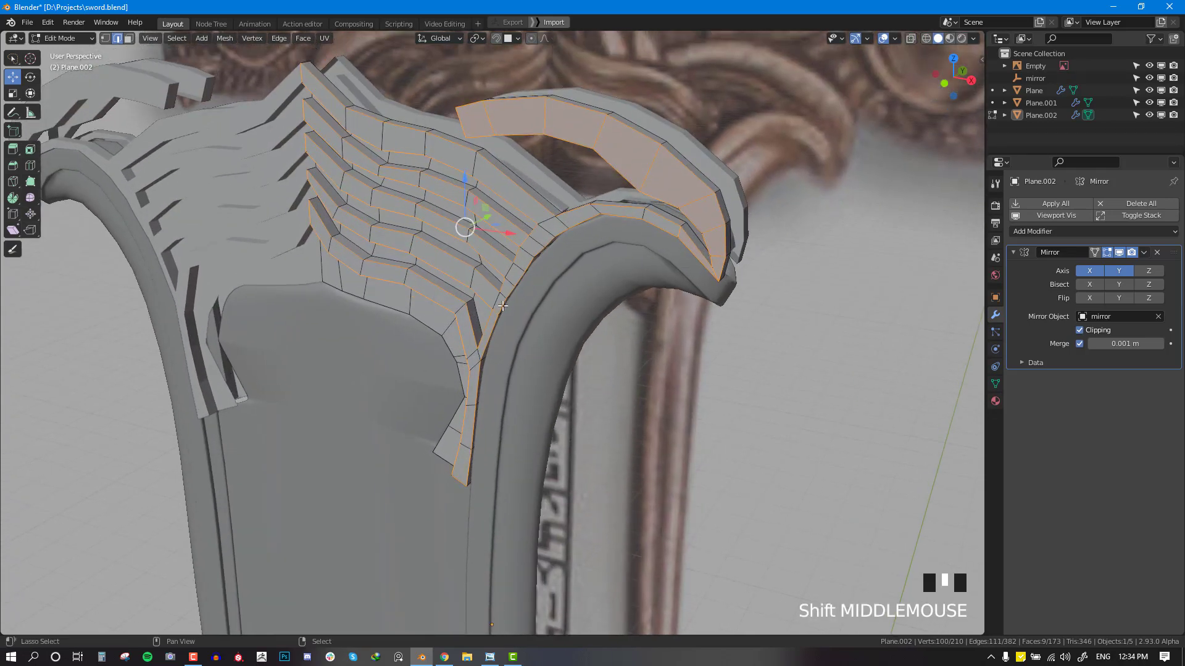
right_click(500, 309, "shift")
scroll(521, 289, "up", 1)
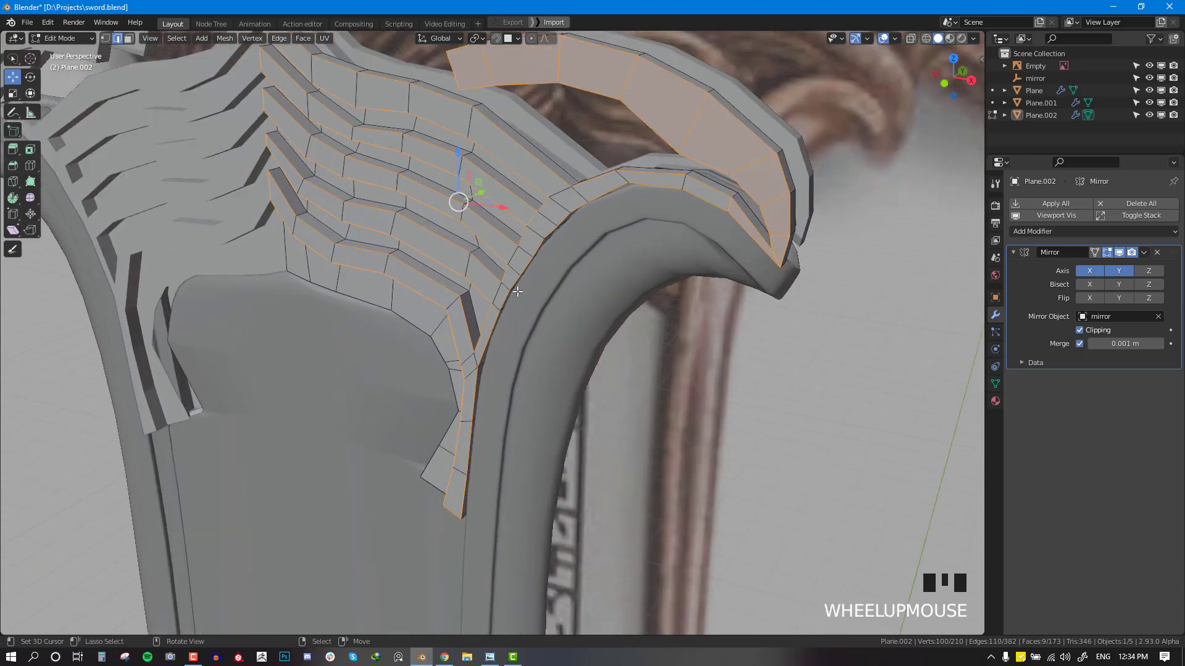
middle_click_drag(495, 292, 559, 280)
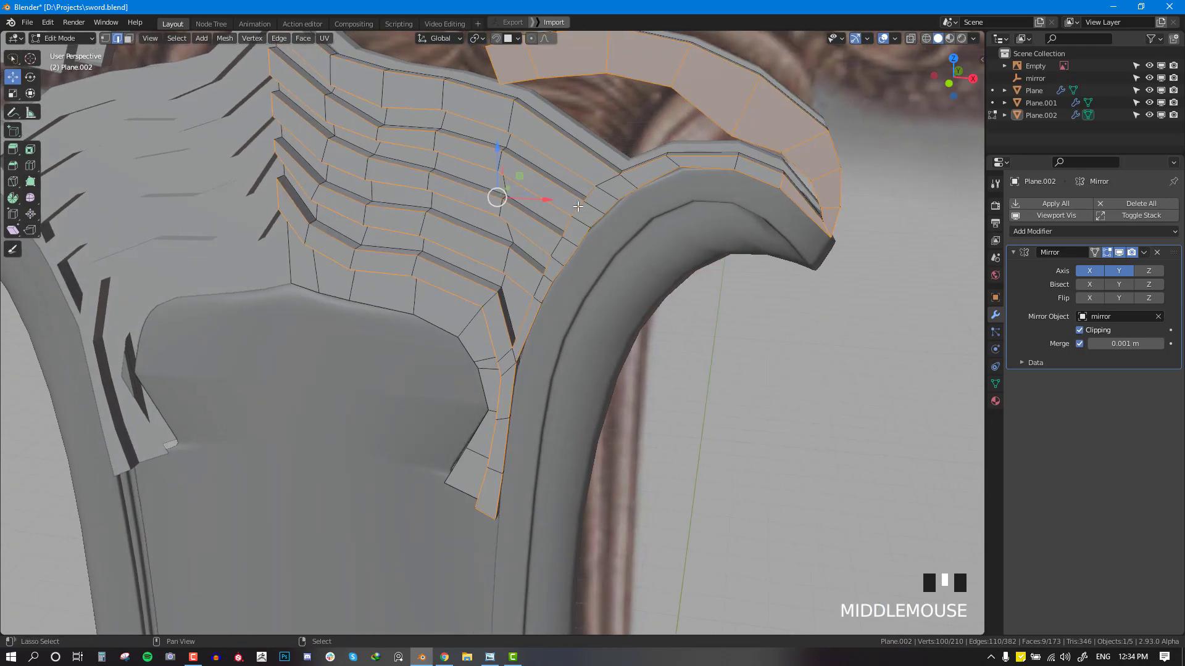
right_click(593, 194, "shift")
right_click(598, 188, "shift")
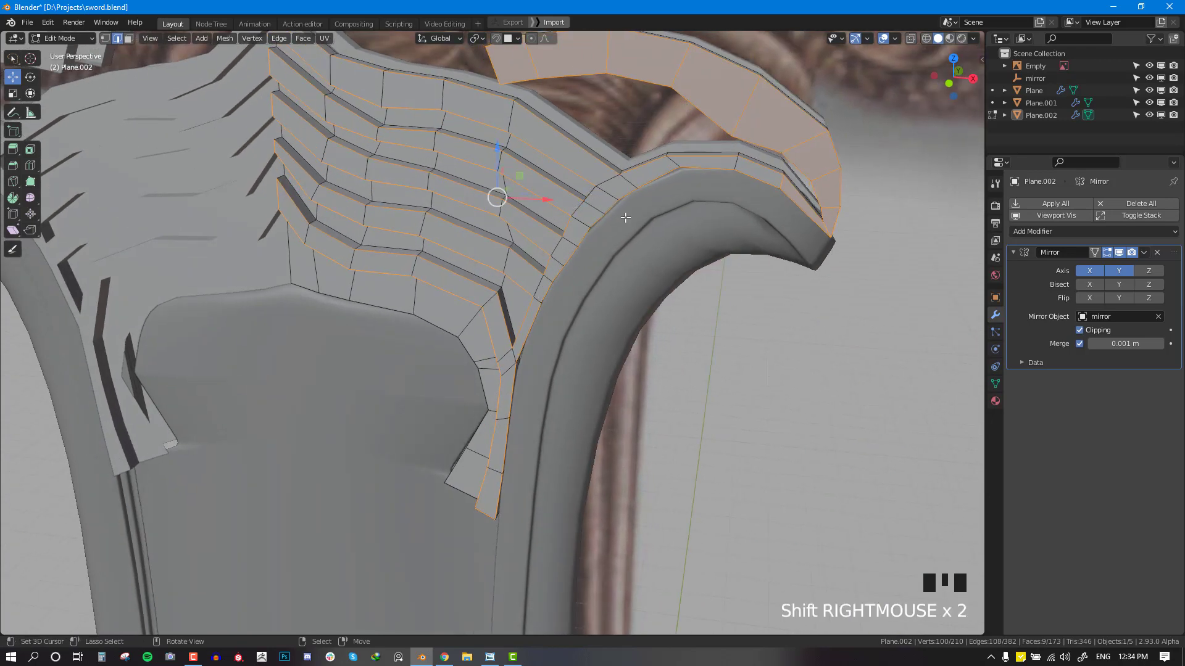
Step: Deselect the crosswise edges on the curved rim and the outer strand so only the raised shapes' border edges are selected
middle_click_drag(599, 189, 702, 196)
right_click(647, 196, "shift")
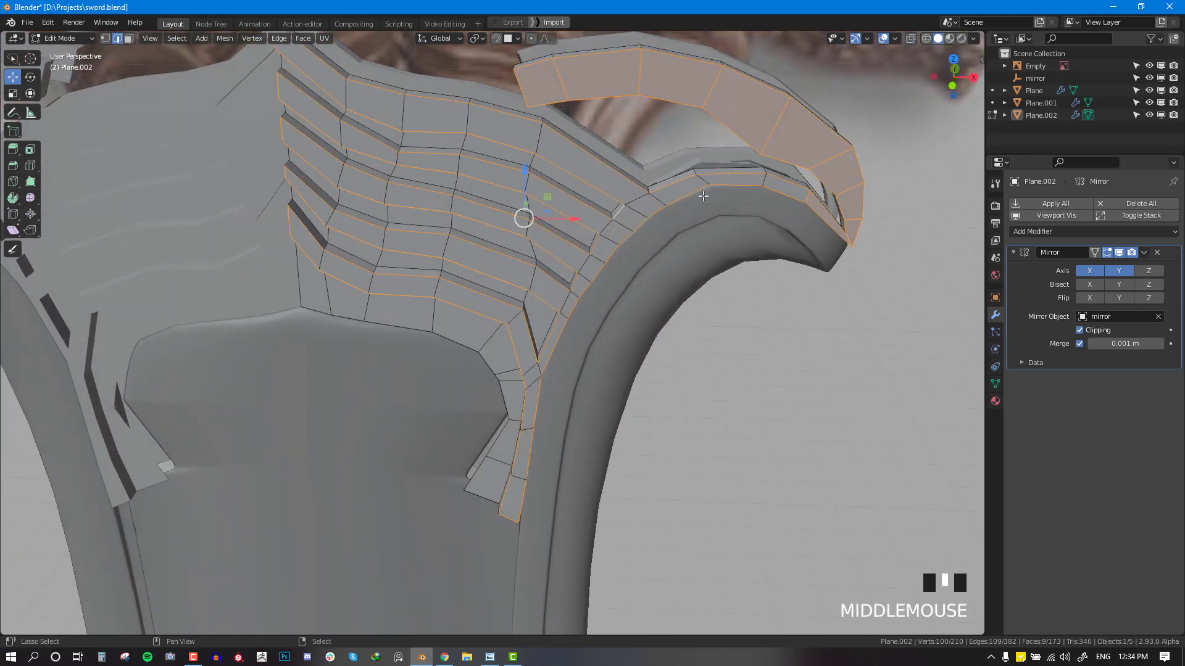
right_click(805, 194, "shift")
right_click(849, 237, "shift")
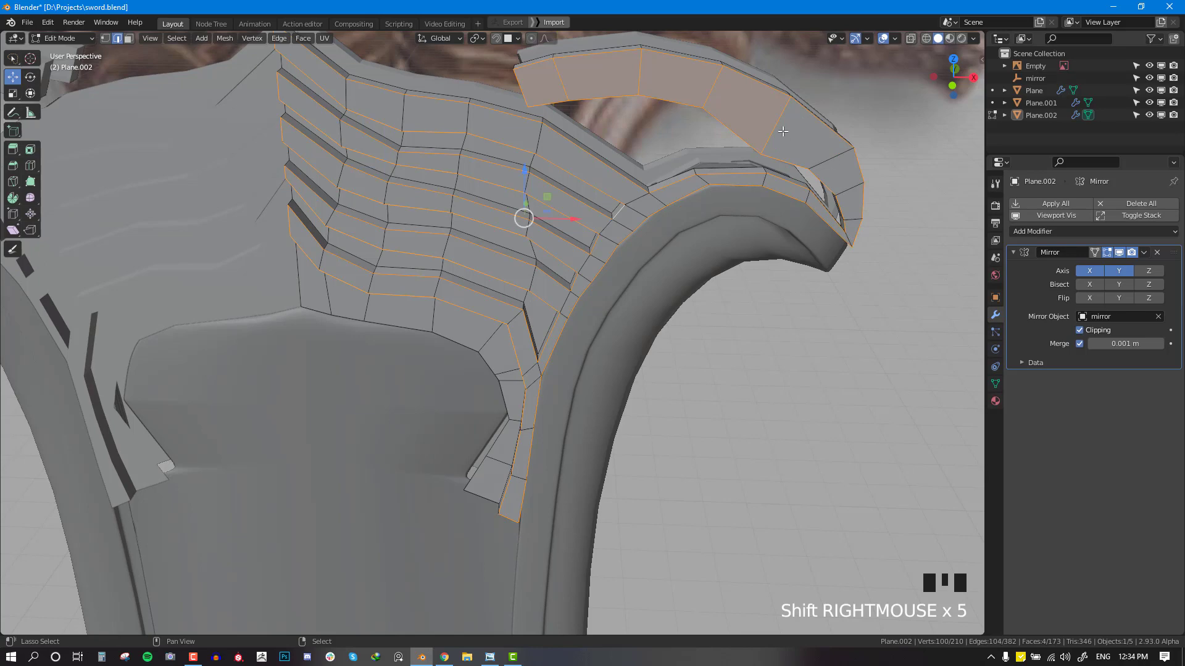
right_click(567, 80, "shift")
Step: Try to bevel the selected border edges with three segments
middle_click_drag(600, 253, 635, 345)
key("ctrl+b")
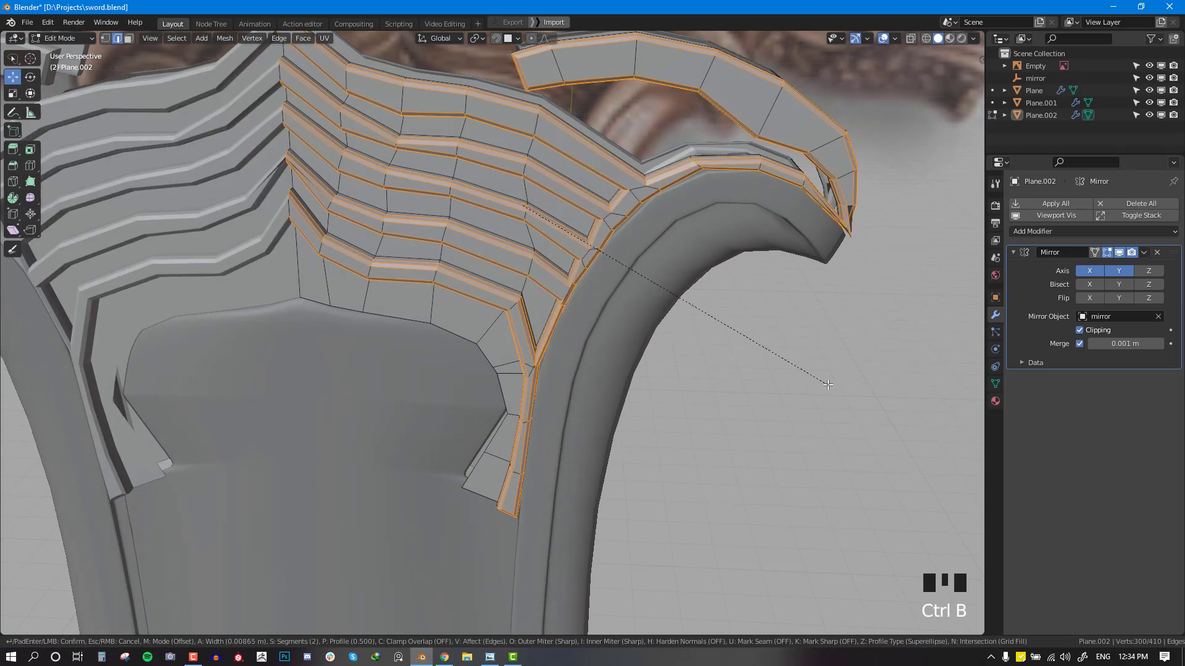
scroll(826, 384, "up", 1)
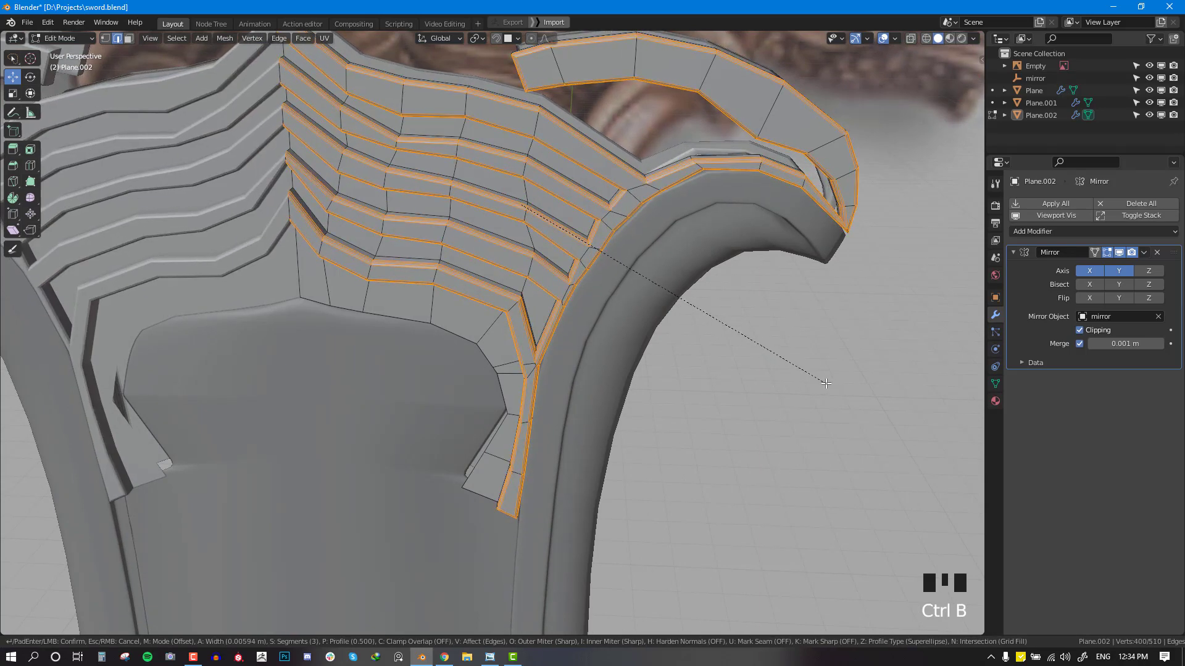
left_click(826, 384)
Step: Bevel the braided piece's selected border edges with two segments and a width of about 0.0067 m, and exit mesh editing
key("Tab")
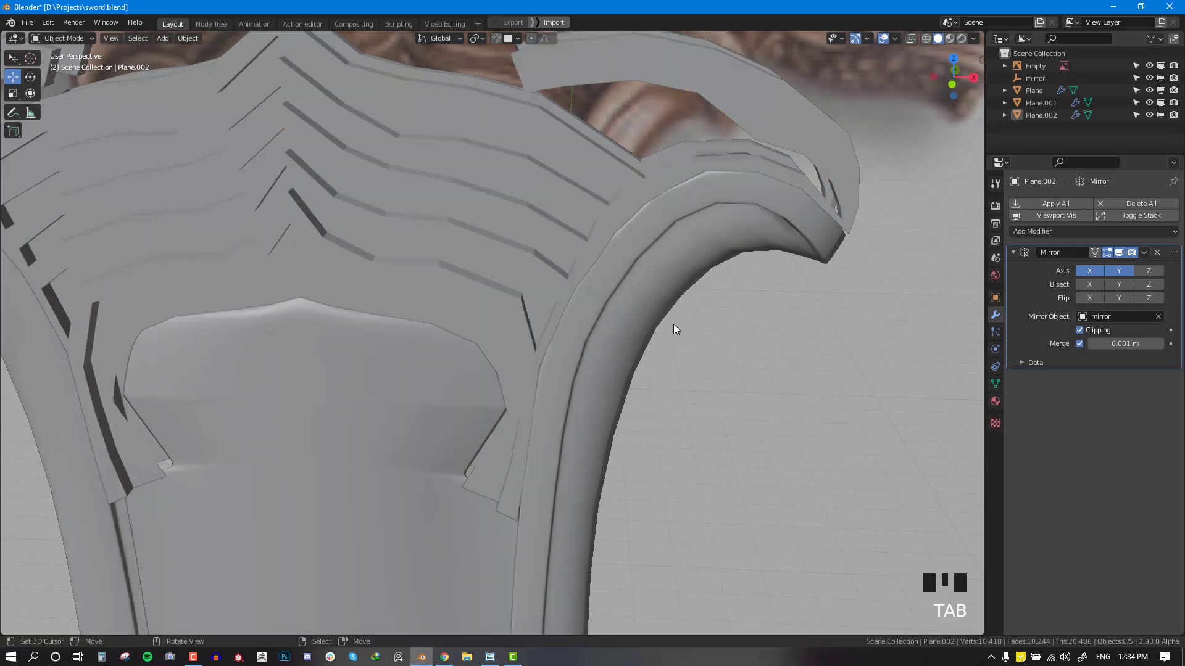
left_click(594, 230)
right_click(795, 288)
key("Tab")
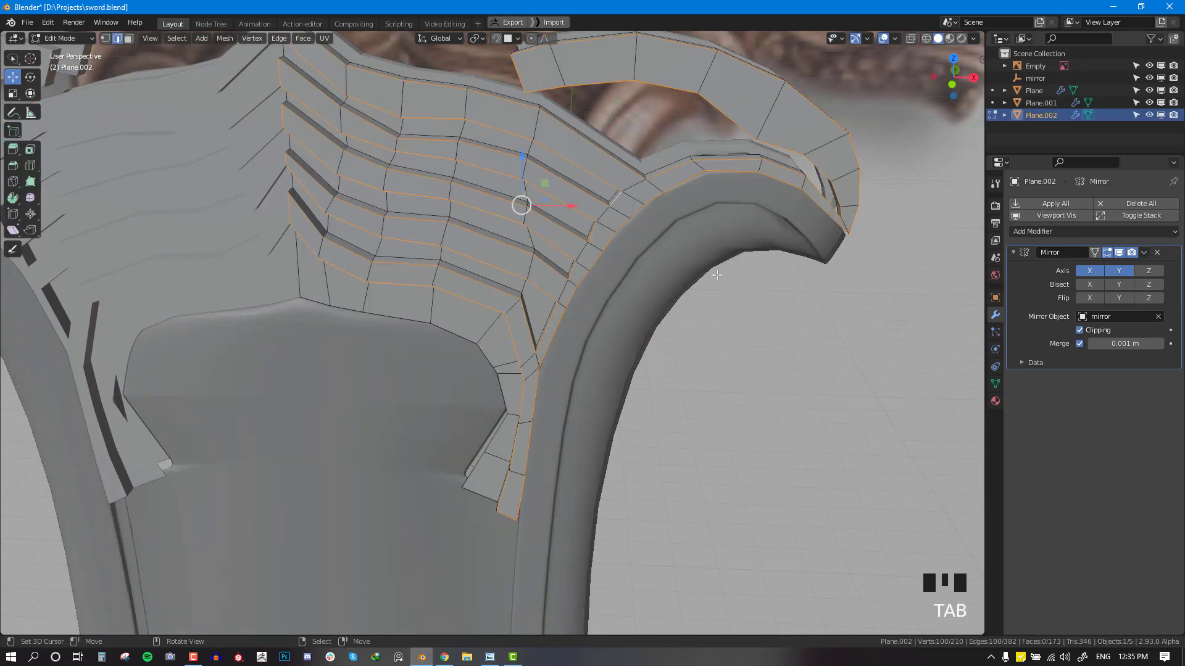
key("ctrl+b")
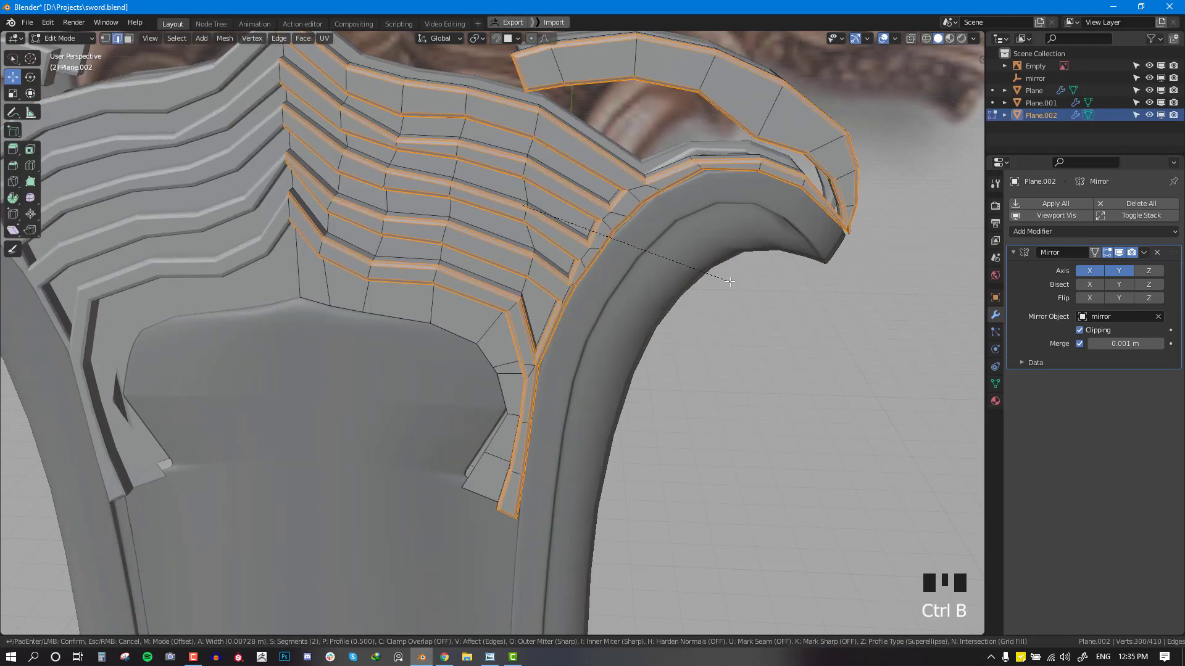
left_click(729, 280)
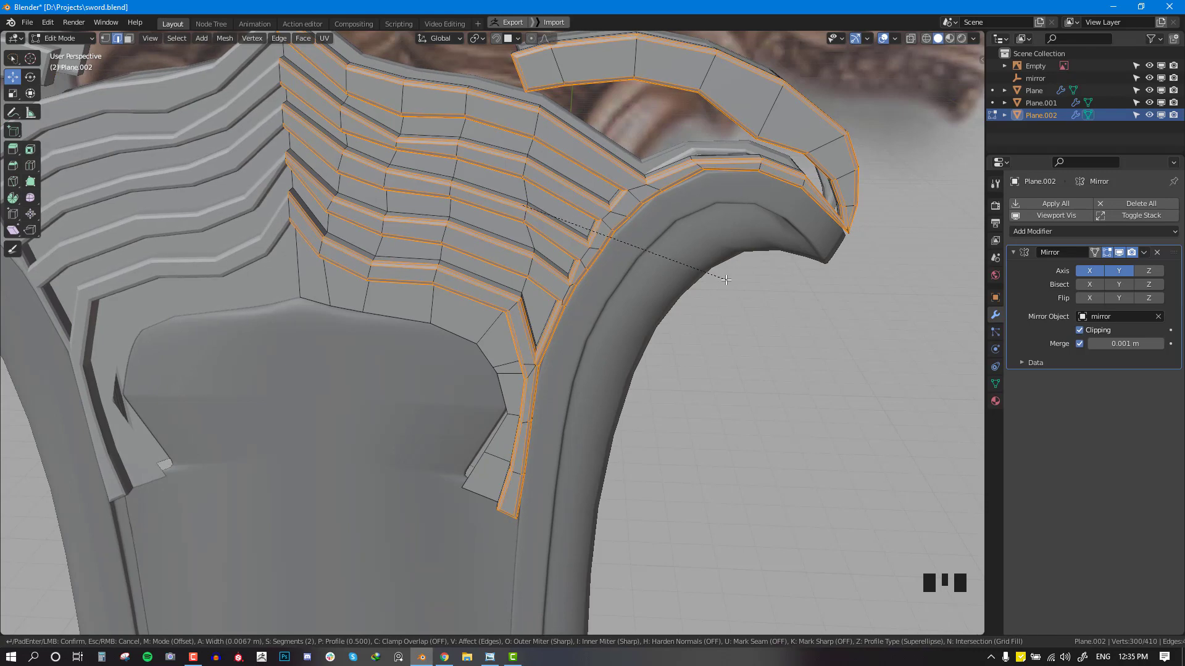
key("Tab")
Step: Examine the bevelled braided piece against the reference image from the front and from an angle
scroll(542, 305, "down", 2)
right_click(559, 258)
left_click(559, 258)
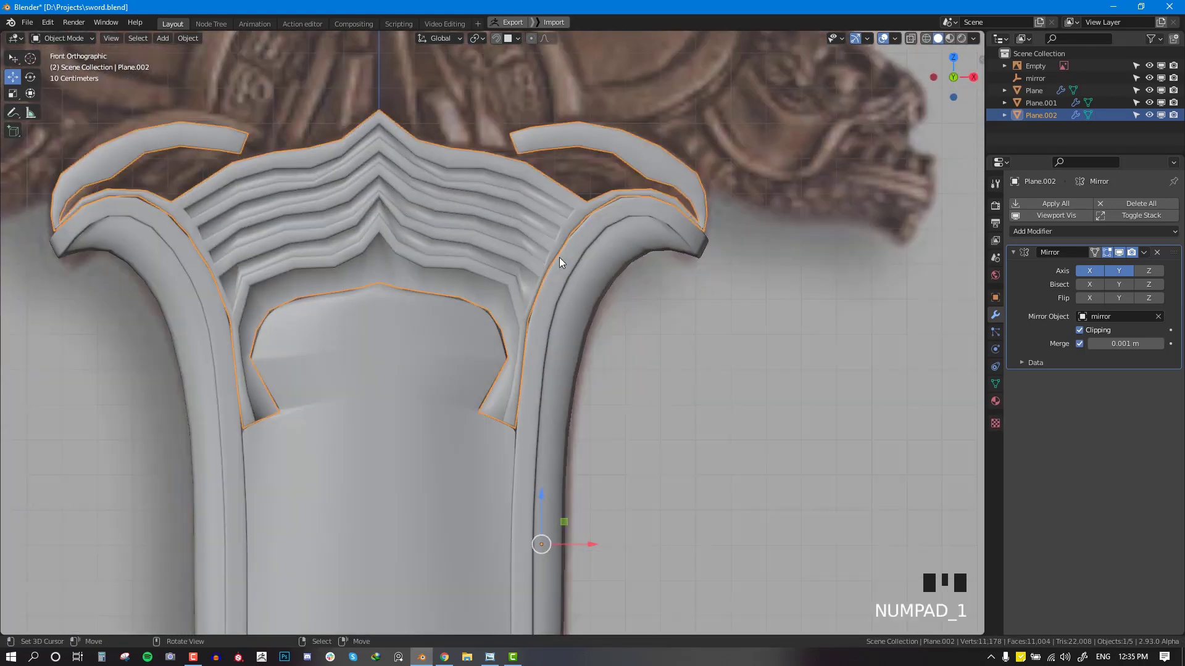
scroll(559, 258, "down", 5)
middle_click_drag(552, 278, 509, 296)
right_click(508, 297)
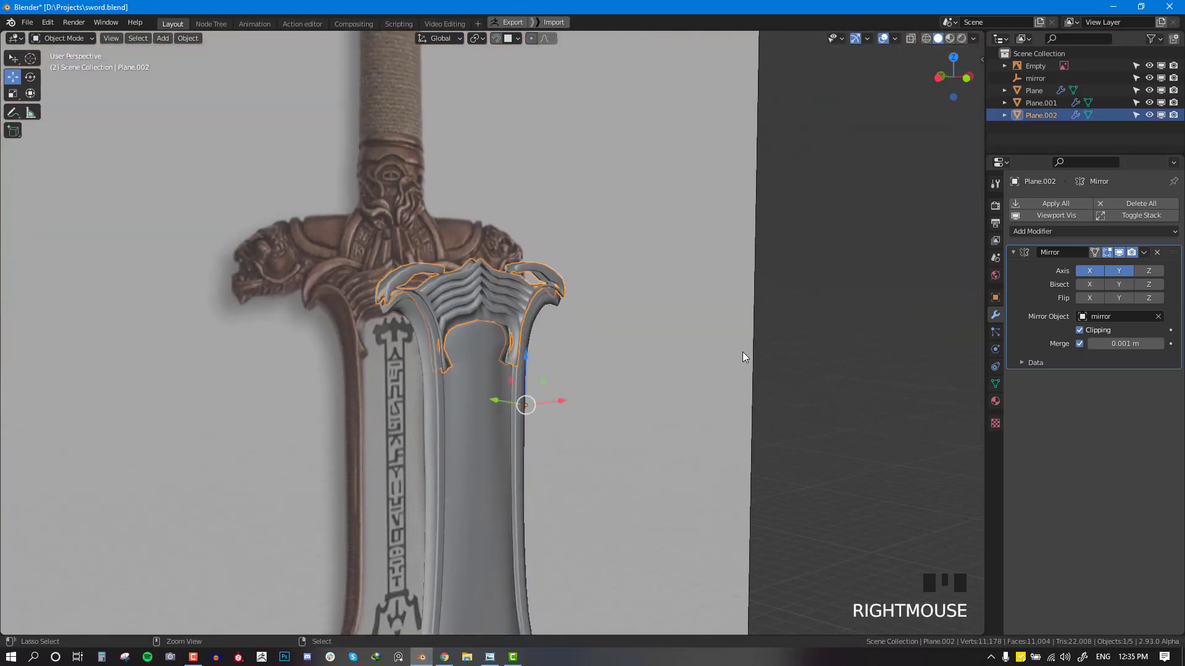
Step: Add a Subdivision modifier at viewport level 1 to the braided piece
key("ctrl+a")
left_click(742, 352)
middle_click_drag(743, 352, 536, 306)
scroll(583, 331, "up", 1)
key("Tab")
key("alt+a")
key("Tab")
scroll(666, 302, "up", 1)
key("ctrl+1")
key("alt+a")
scroll(603, 328, "up", 2)
Step: Open the braided piece's mesh for editing and make the Subdivision modifier fit the editing cage to the smoothed surface
key("KP_1")
key("Tab")
key("alt+a")
middle_click_drag(446, 265, 458, 275)
scroll(459, 275, "up", 1, "alt")
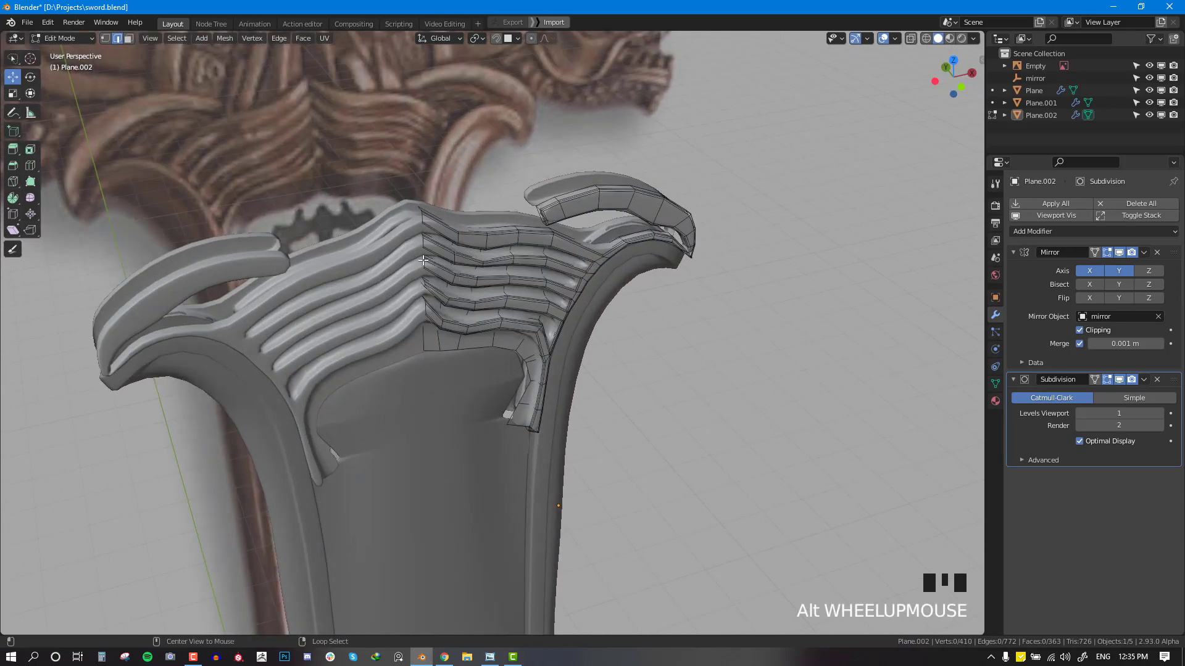
left_click(1094, 380)
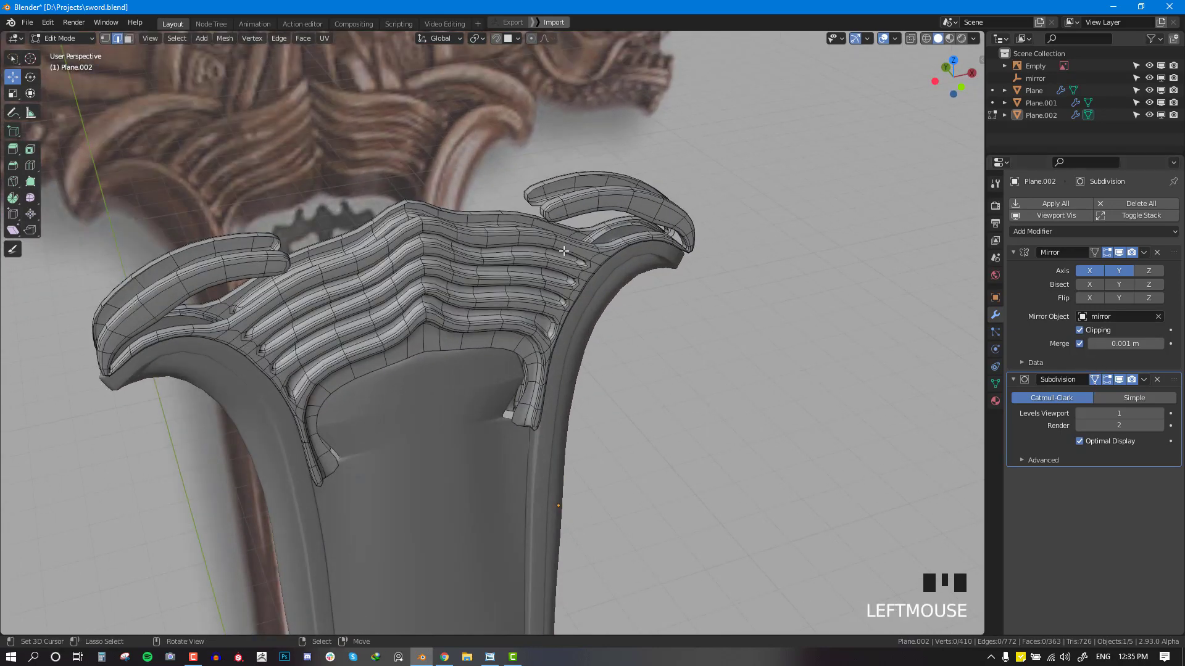
Step: Select the edge loop along the braided piece's centre ridge and move it slightly along the Y axis
right_click(425, 269, "alt")
middle_click_drag(424, 264, 475, 314)
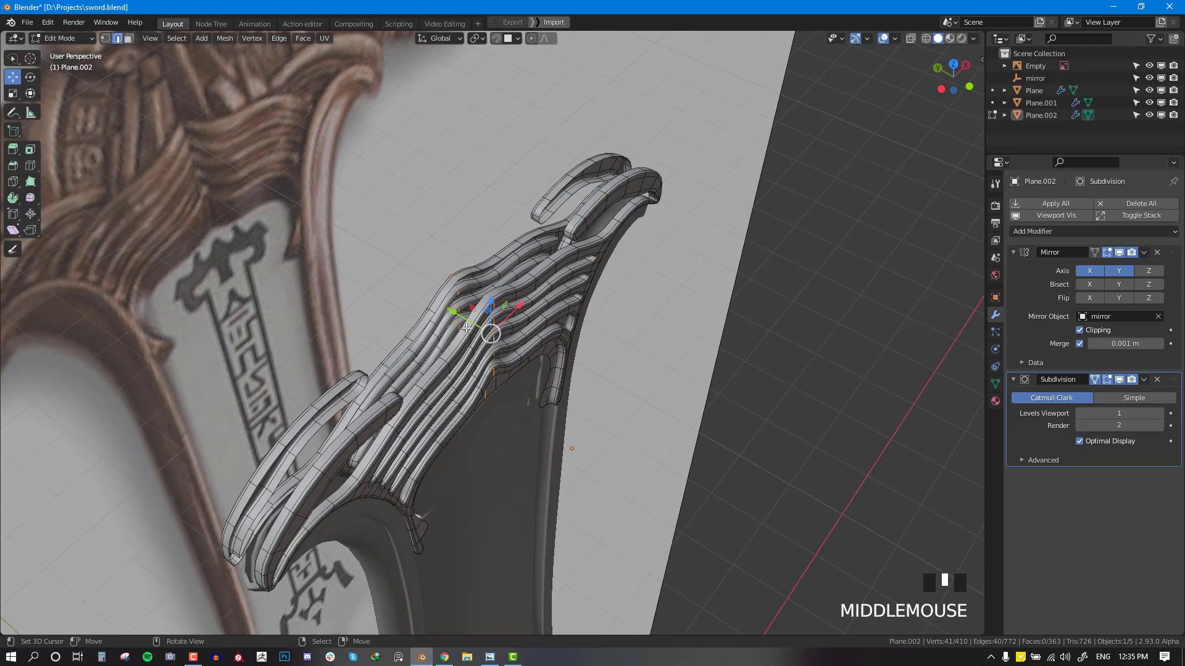
left_click_drag(468, 321, 477, 328)
mouse_move(477, 329)
middle_mouse_down()
mouse_move(436, 334)
mouse_move(479, 369)
mouse_move(432, 336)
mouse_move(420, 356)
middle_mouse_up()
Step: Move the crosswise edge loop beside the braid's centre ridge about -0.019 m along the Y axis and exit mesh editing
key("alt+a")
right_click(431, 335, "alt")
right_click(430, 336, "alt")
key("shift+z")
key("c")
key("shift+z")
left_click(412, 309)
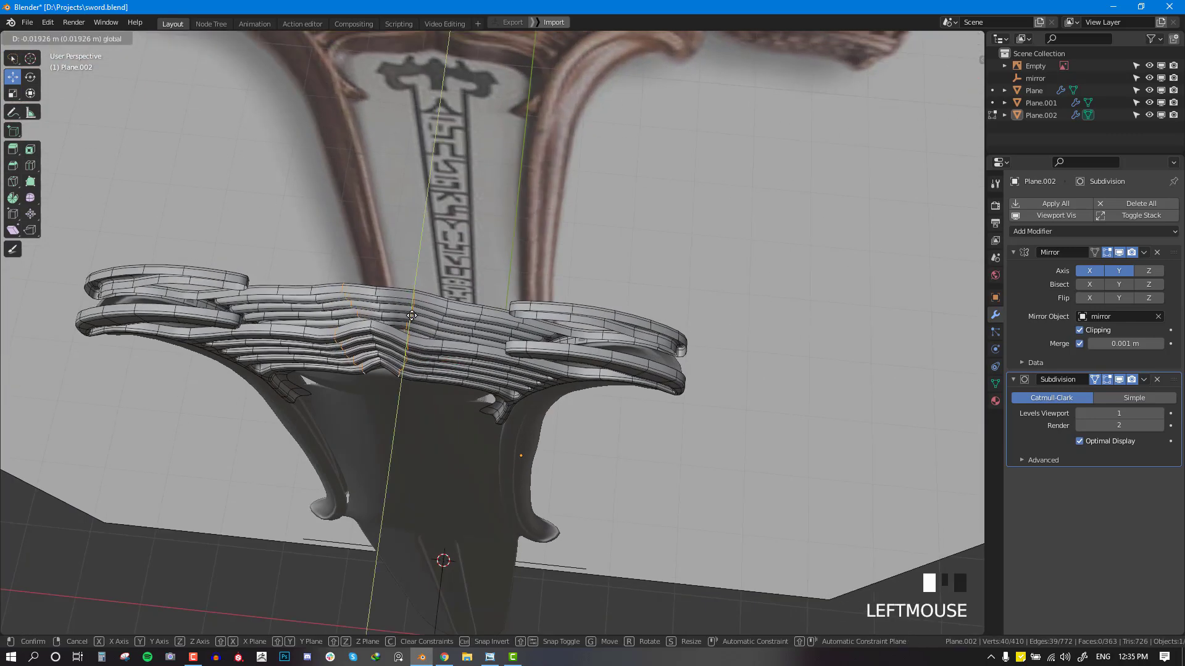
key("KP_1")
key("Tab")
scroll(461, 305, "down", 2)
scroll(461, 305, "up", 3)
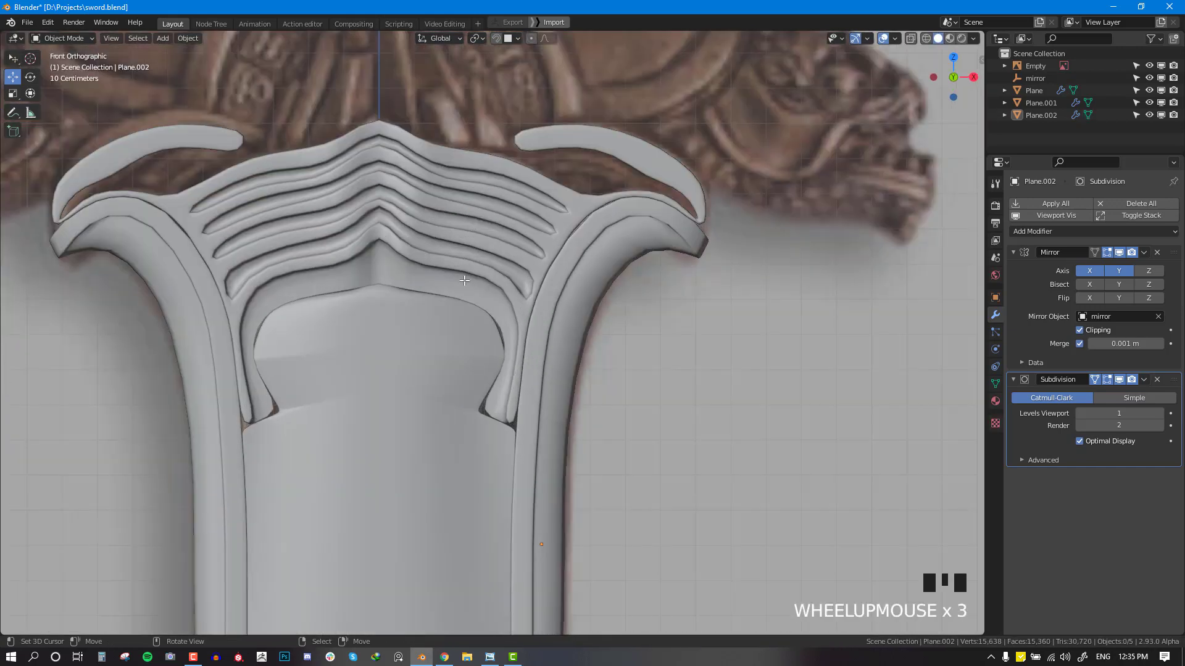
Step: Move the second crosswise edge loop from the braid's centre about -0.022 m along the Y axis and exit mesh editing
key("Tab")
right_click(432, 299, "alt")
key("x")
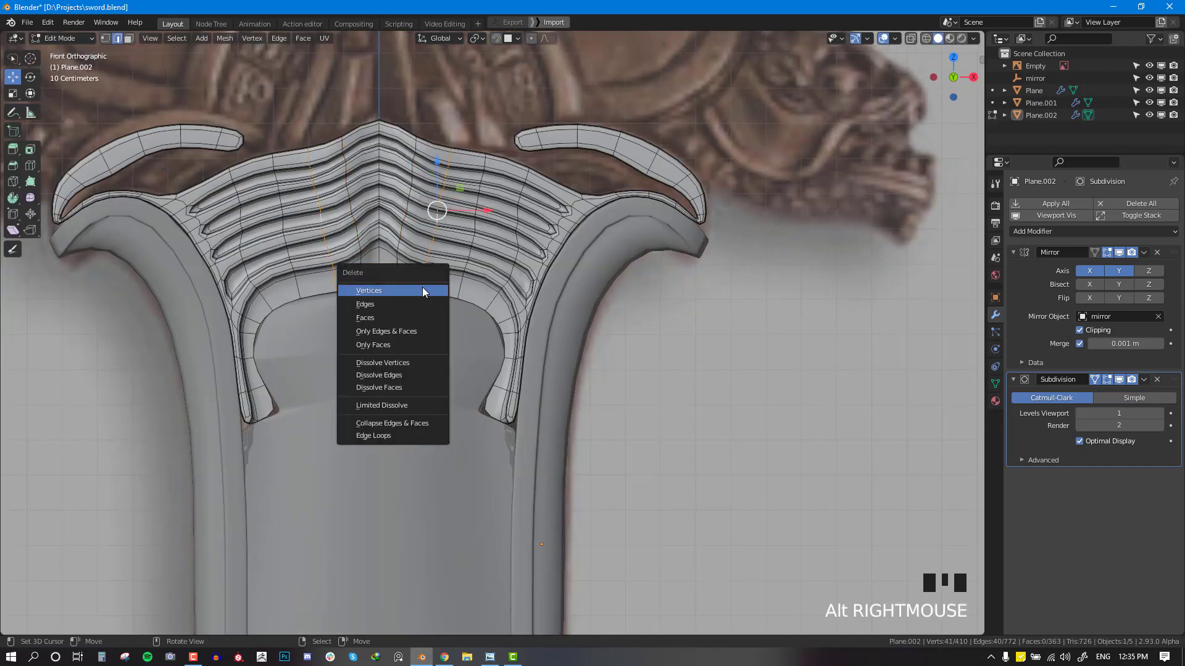
key("c")
middle_click(423, 290)
right_click(423, 290)
middle_click_drag(423, 290, 443, 327)
left_click_drag(427, 247, 426, 262)
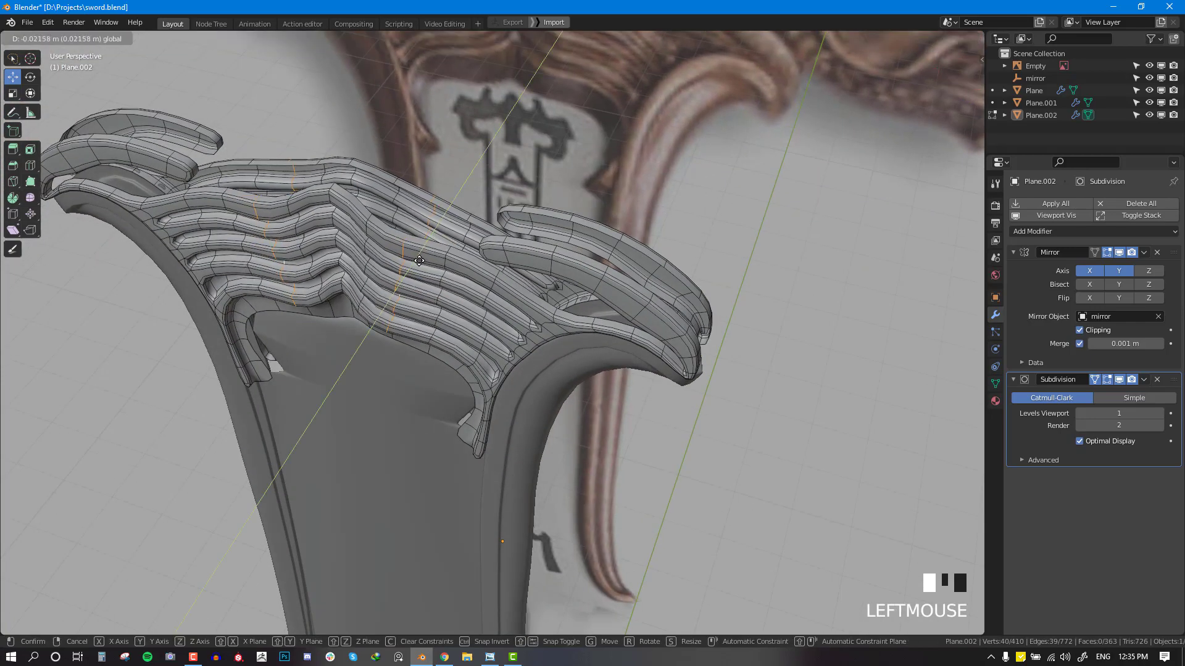
key("Tab")
Step: Compare the smoothed braided piece with the reference image from the front and save the file
scroll(450, 264, "down", 4)
middle_click_drag(459, 264, 541, 324)
scroll(535, 346, "up", 2)
key("KP_1")
scroll(495, 267, "up", 2)
middle_click_drag(496, 267, 512, 358, "shift")
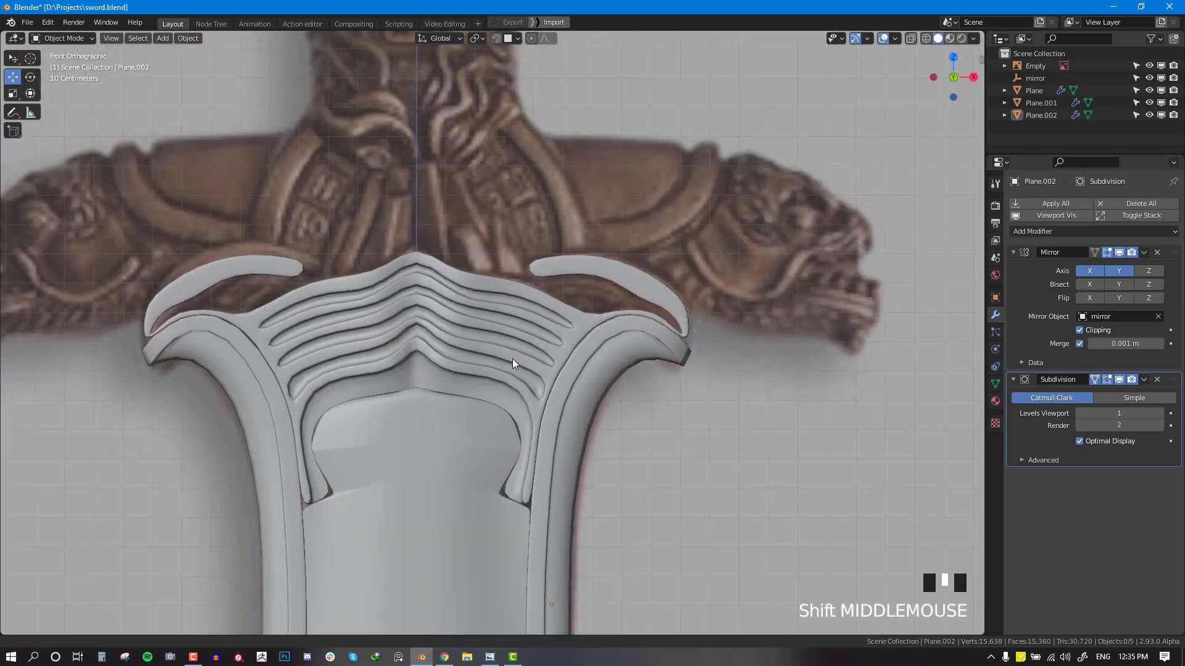
scroll(493, 281, "down", 2)
scroll(493, 284, "up", 1)
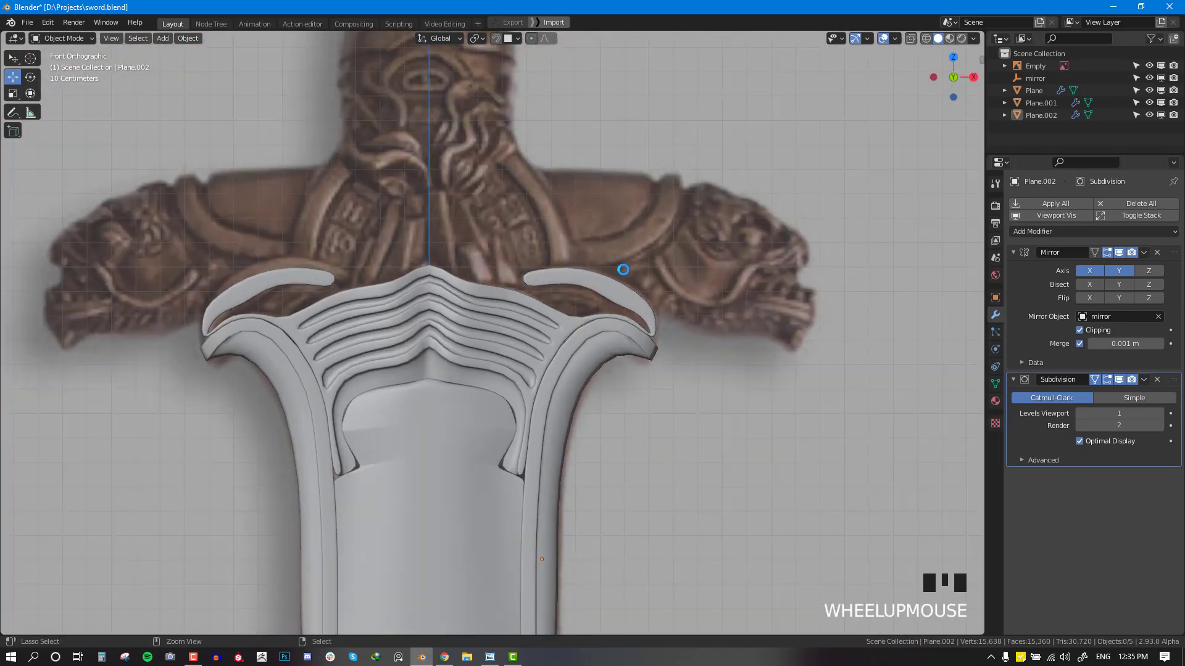
scroll(631, 301, "up", 1)
key("ctrl+s")
Step: Select the braided piece and open its mesh for editing in the front view
middle_click_drag(652, 292, 572, 358)
left_click(572, 358)
key("KP_1")
scroll(679, 279, "up", 2)
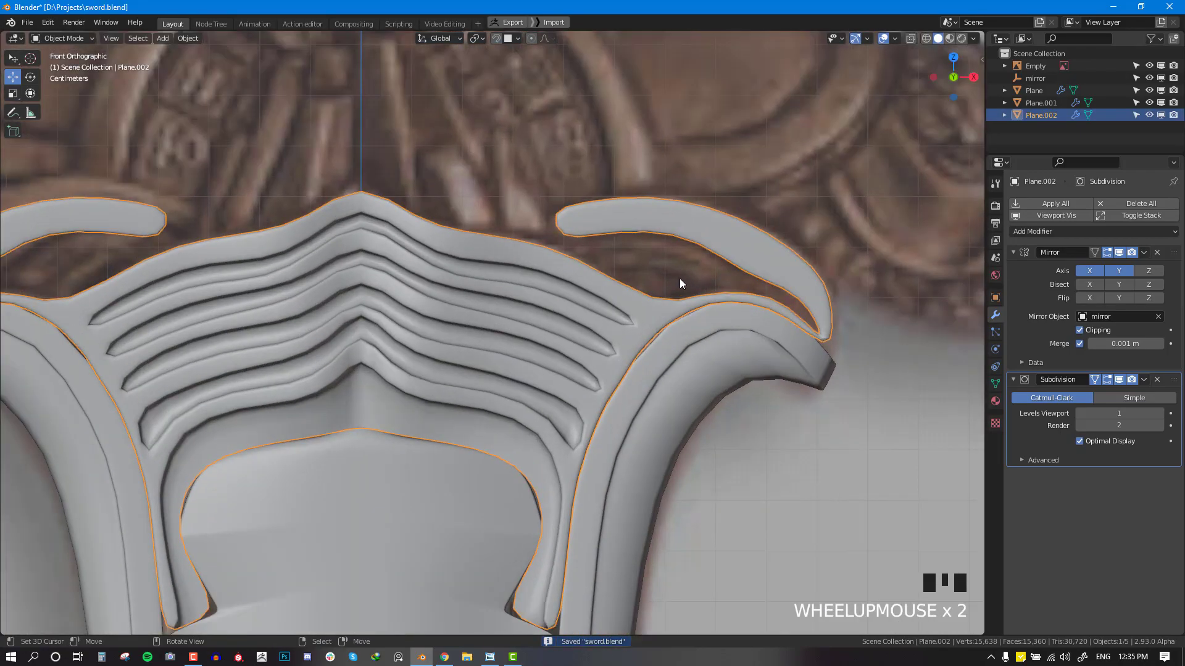
key("Tab")
middle_click_drag(679, 279, 695, 310)
left_click(736, 184)
key("KP_1")
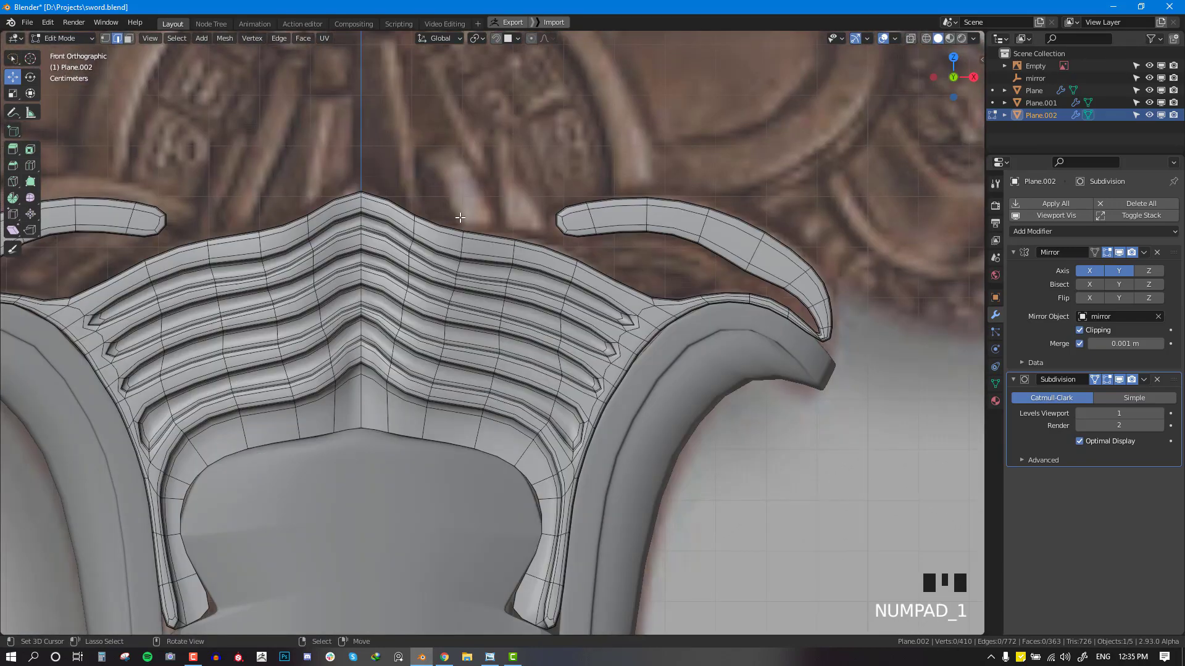
Step: Isolate the front outline loop of the braided piece and outer strand by hiding all unselected geometry, ready for vertex selection
mouse_move(626, 237)
middle_mouse_down()
mouse_move(653, 173)
mouse_move(632, 250)
middle_mouse_up()
key("alt+KP_3")
right_click(653, 173, "alt")
key("alt+KP_2")
right_click(652, 174, "alt")
key("shift+h")
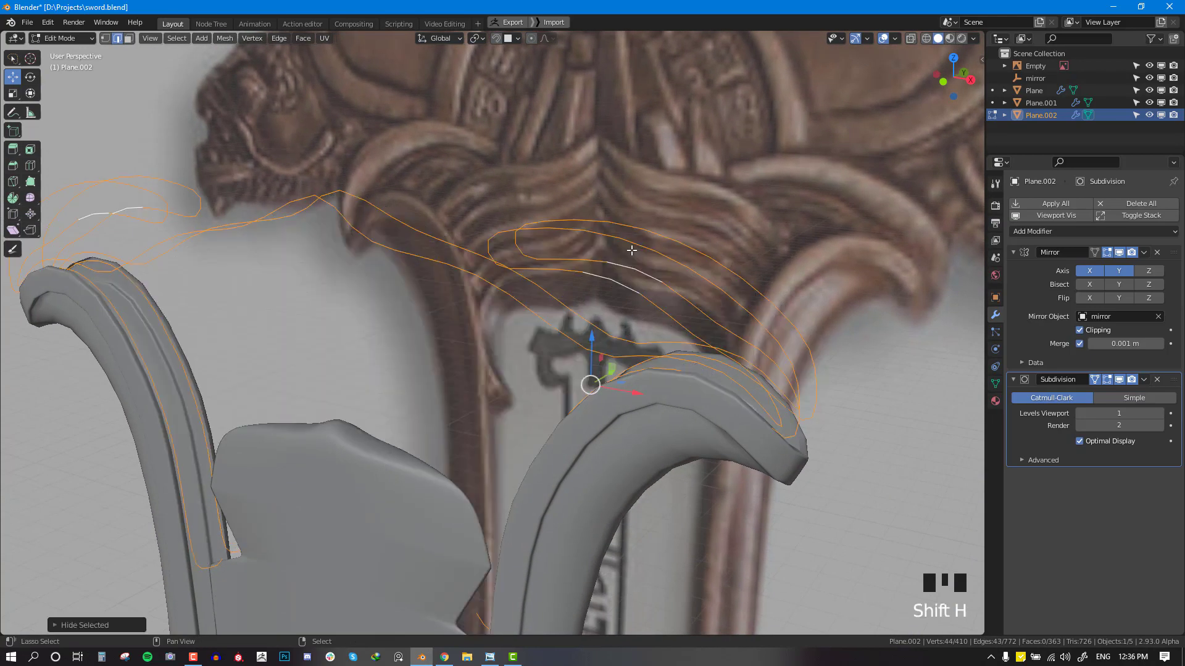
key("KP_1")
key("alt+KP_1")
key("alt+a")
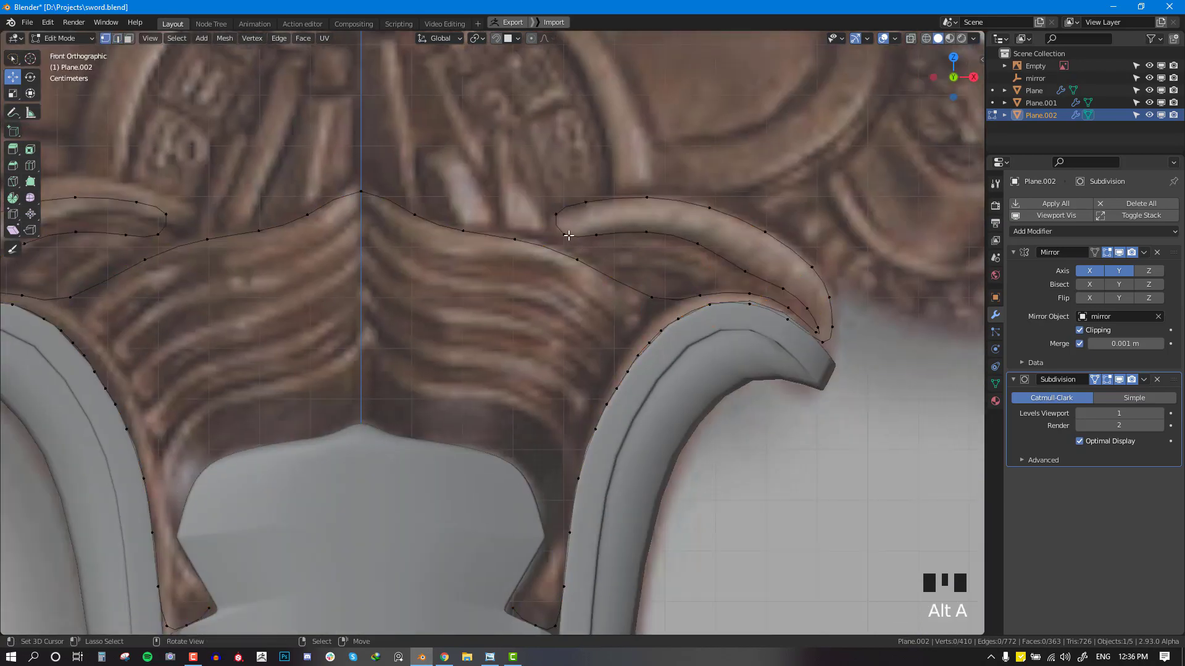
Step: Try to fill a four-vertex face between the outer strand's inner end and the braided piece's upper edge
right_click(567, 253)
right_click(584, 260, "shift")
right_click(594, 235, "shift")
right_click(518, 237, "shift")
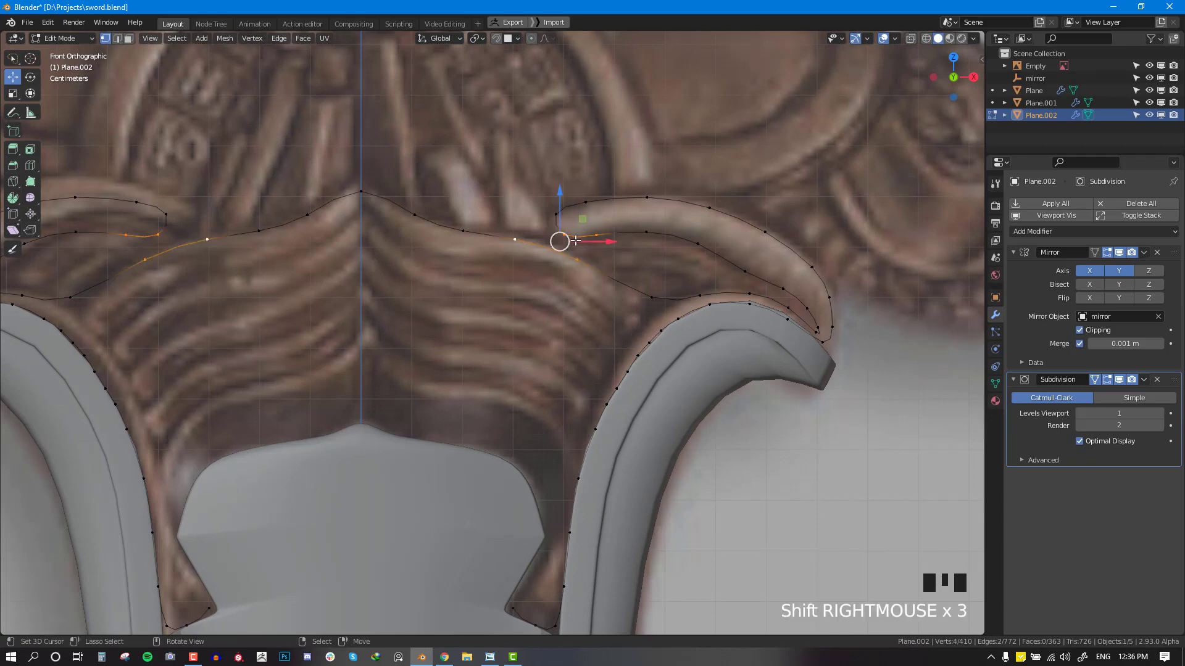
key("f")
Step: Turn off the Subdivision modifier's viewport display and undo the trial face
left_click(1120, 380)
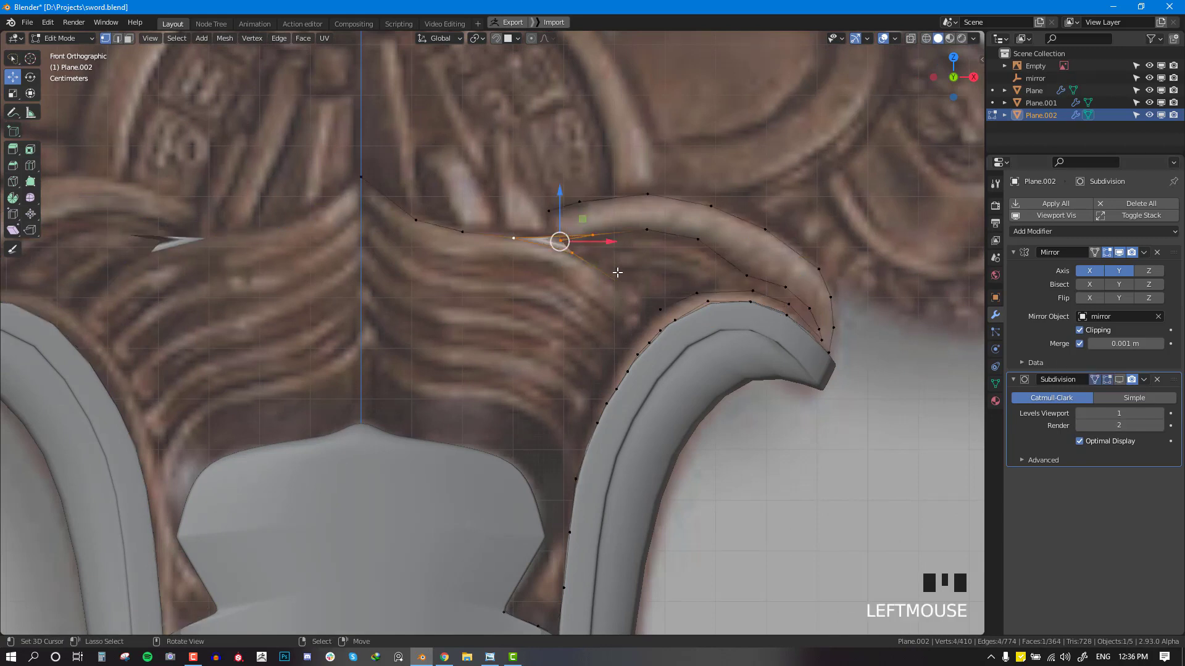
key("alt+a")
key("ctrl+z")
key("ctrl+z")
key("ctrl+z")
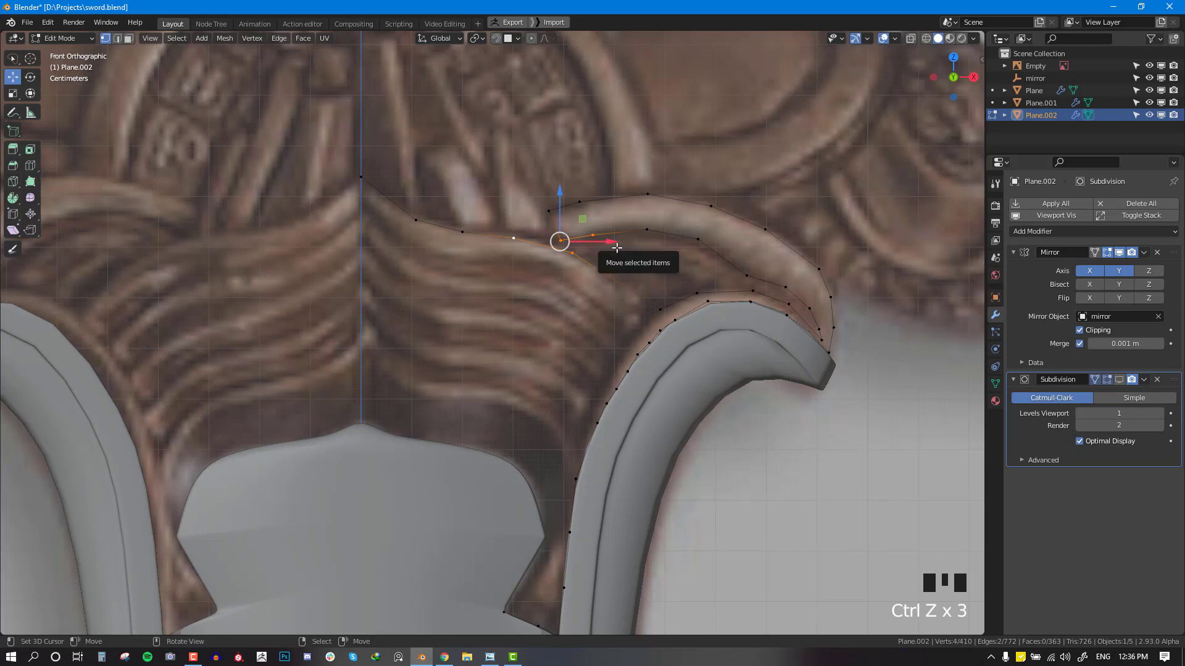
key("alt+a")
right_click(565, 241)
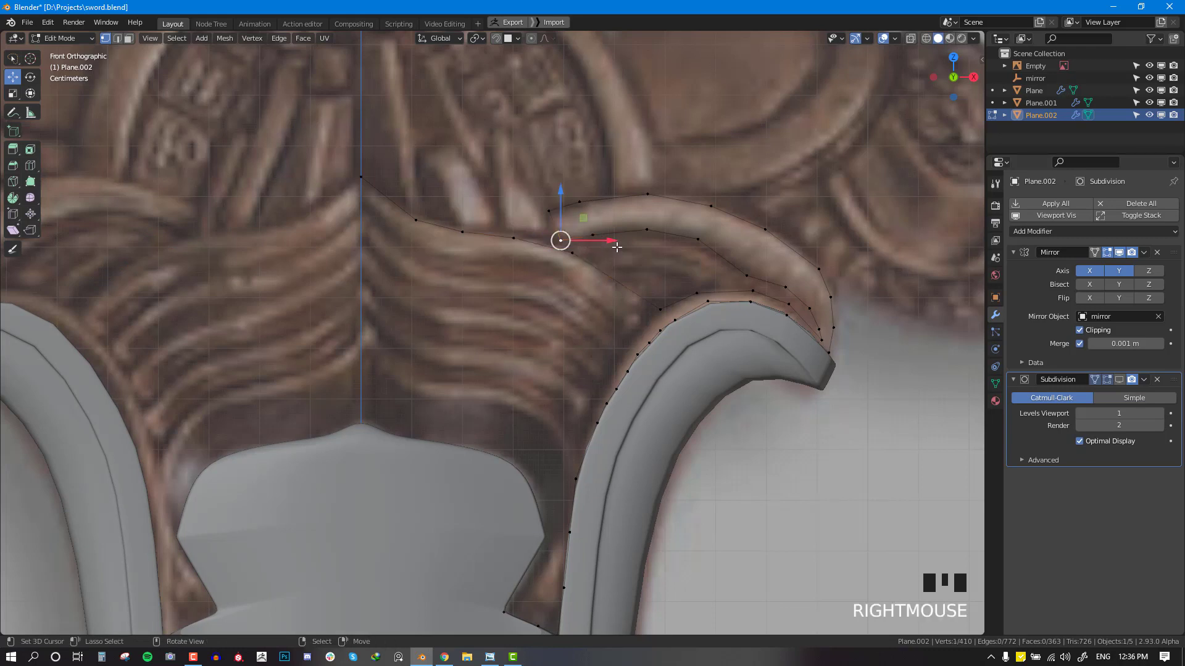
Step: Fill two adjoining four-sided faces in the gap between the outer strand's underside and the braided piece's upper edge
right_click(697, 294)
right_click(698, 240, "shift")
right_click(647, 230, "shift")
right_click(655, 306, "shift")
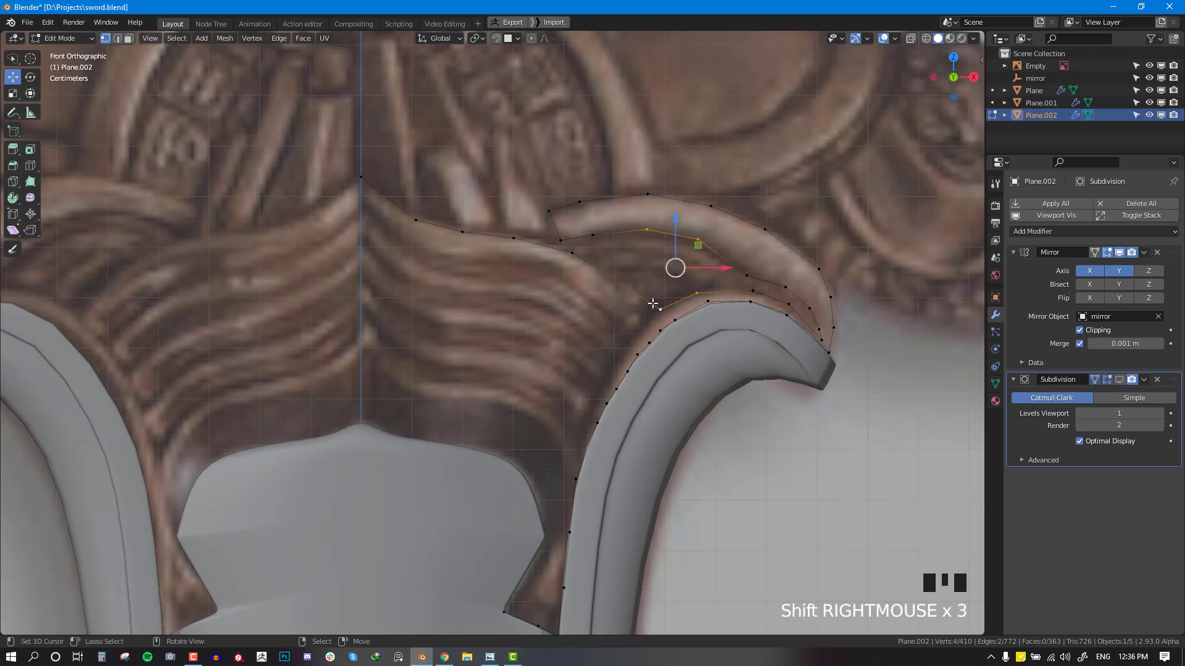
key("f")
right_click(646, 230)
right_click(593, 235, "shift")
right_click(572, 253, "shift")
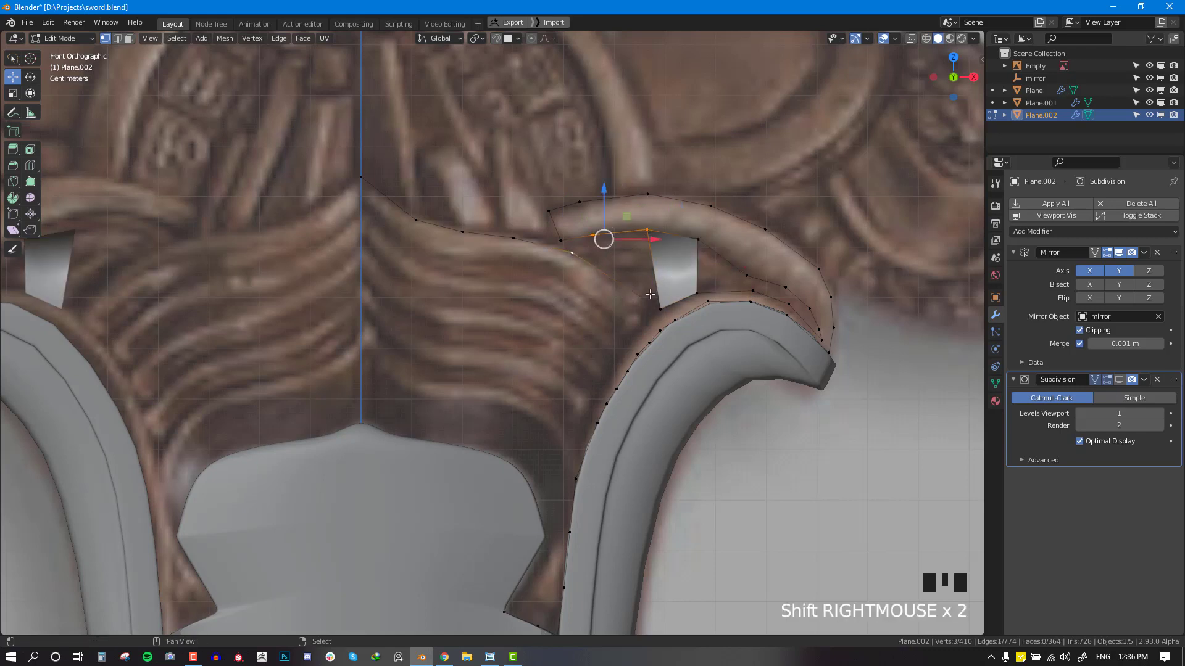
right_click(660, 308, "shift")
key("f")
Step: Fill the narrow face joining the outer strand's inner end to the braided piece's upper edge
scroll(569, 224, "up", 1)
key("alt+a")
right_click(579, 228)
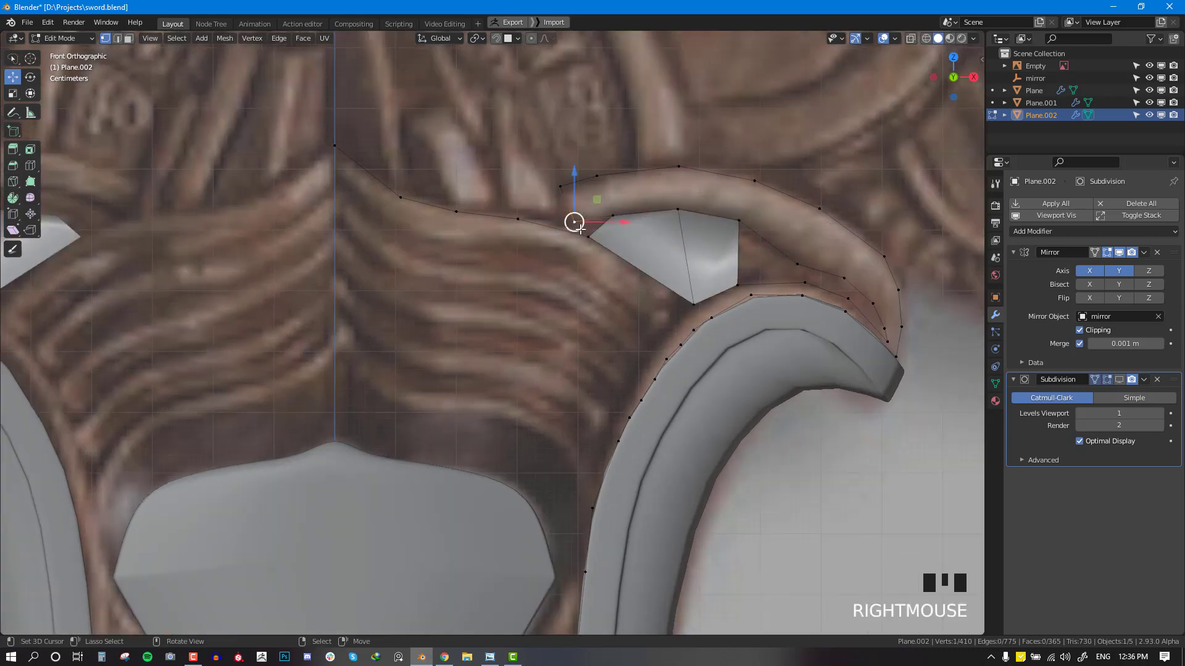
right_click(517, 219, "shift")
right_click(588, 237, "shift")
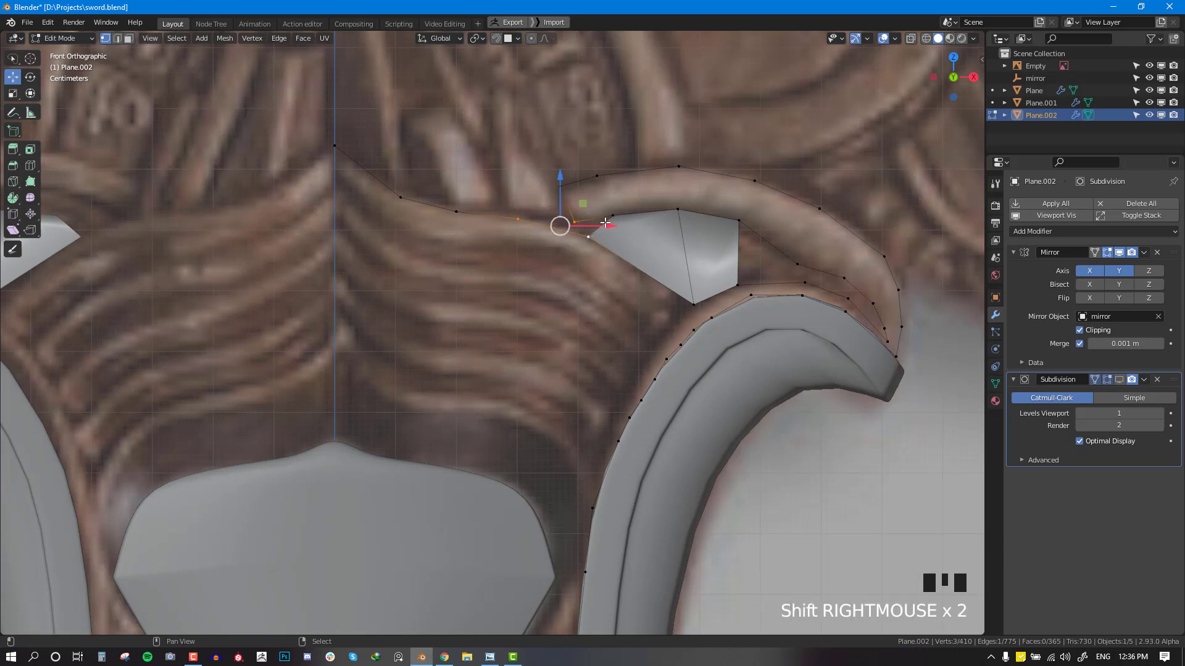
right_click(613, 216, "shift")
key("f")
key("alt+a")
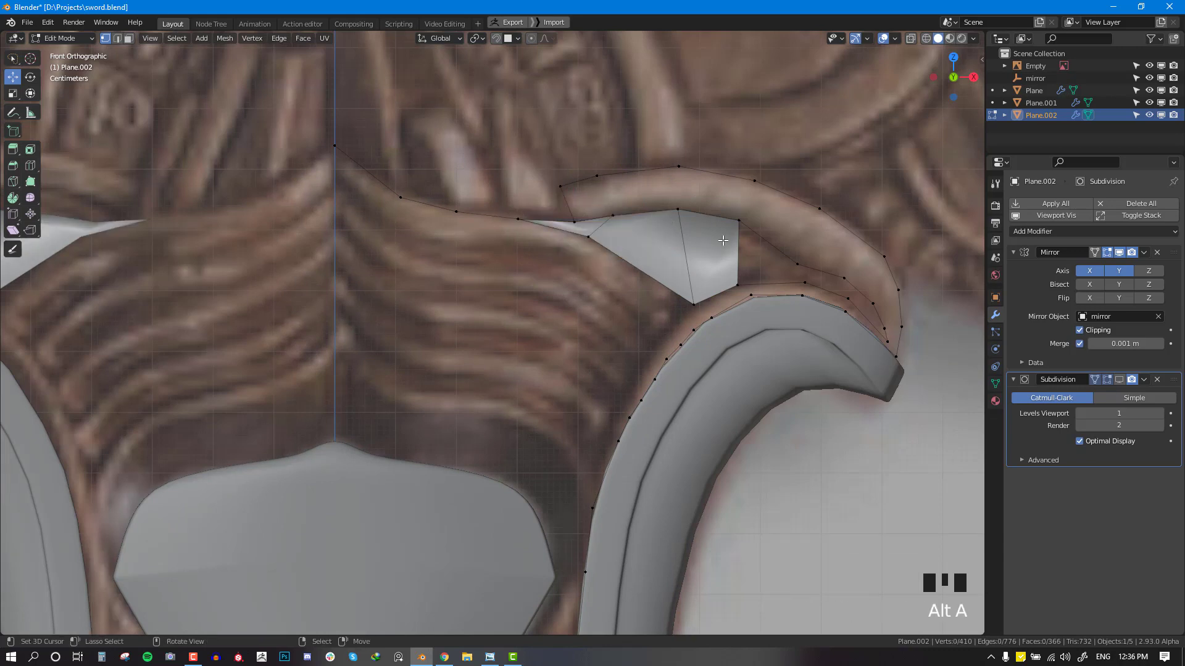
Step: Extend the gap filling toward the strand's tip with two more four-sided faces above the curved rim
right_click(738, 285)
right_click(738, 220, "shift")
right_click(797, 264, "shift")
right_click(804, 283, "shift")
key("f")
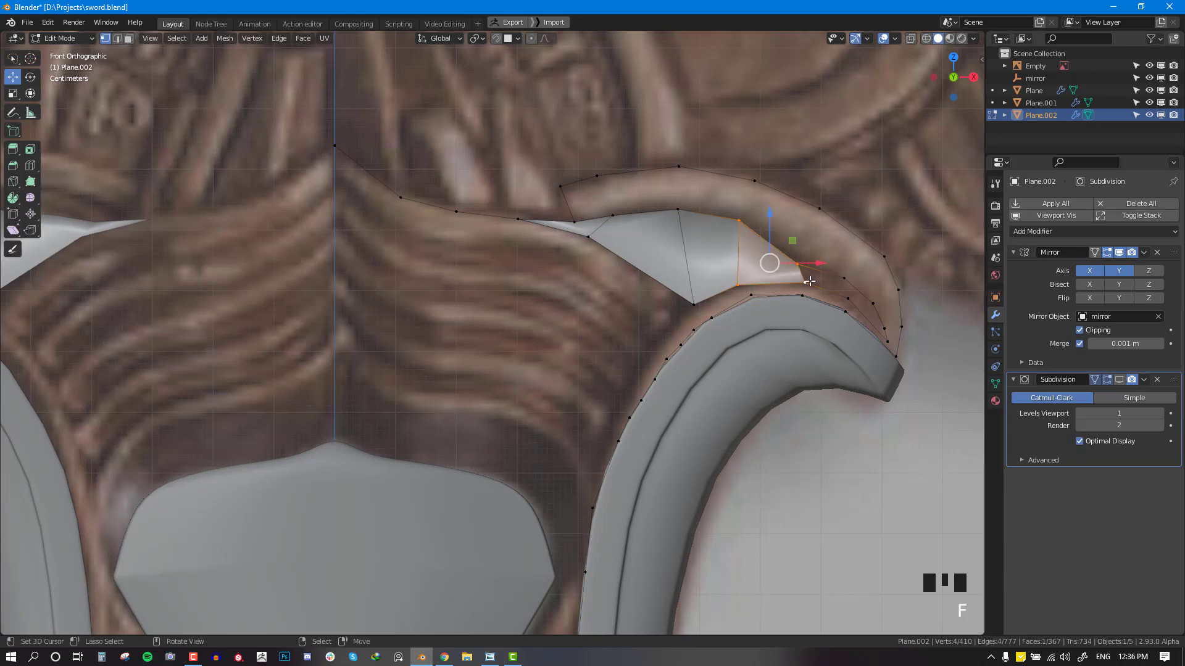
right_click(805, 283)
right_click(797, 264, "shift")
right_click(844, 278, "shift")
right_click(848, 298, "shift")
key("f")
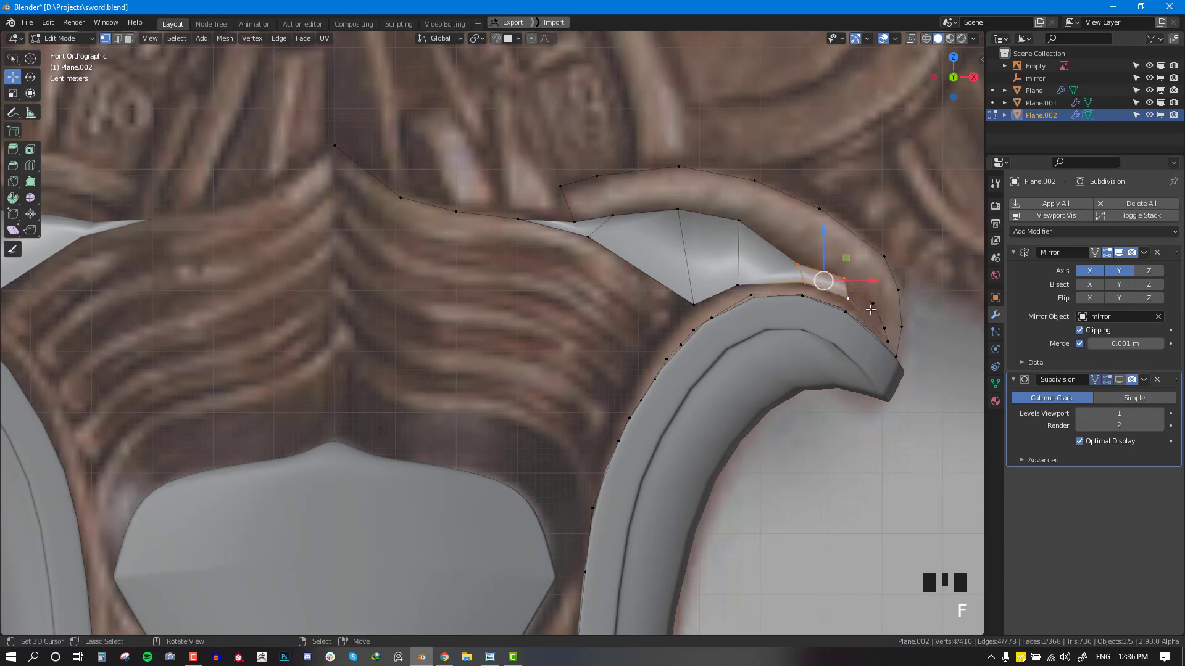
Step: Close the remaining gap at the outer strand's tip with two triangular faces
right_click(872, 306)
right_click(847, 298, "shift")
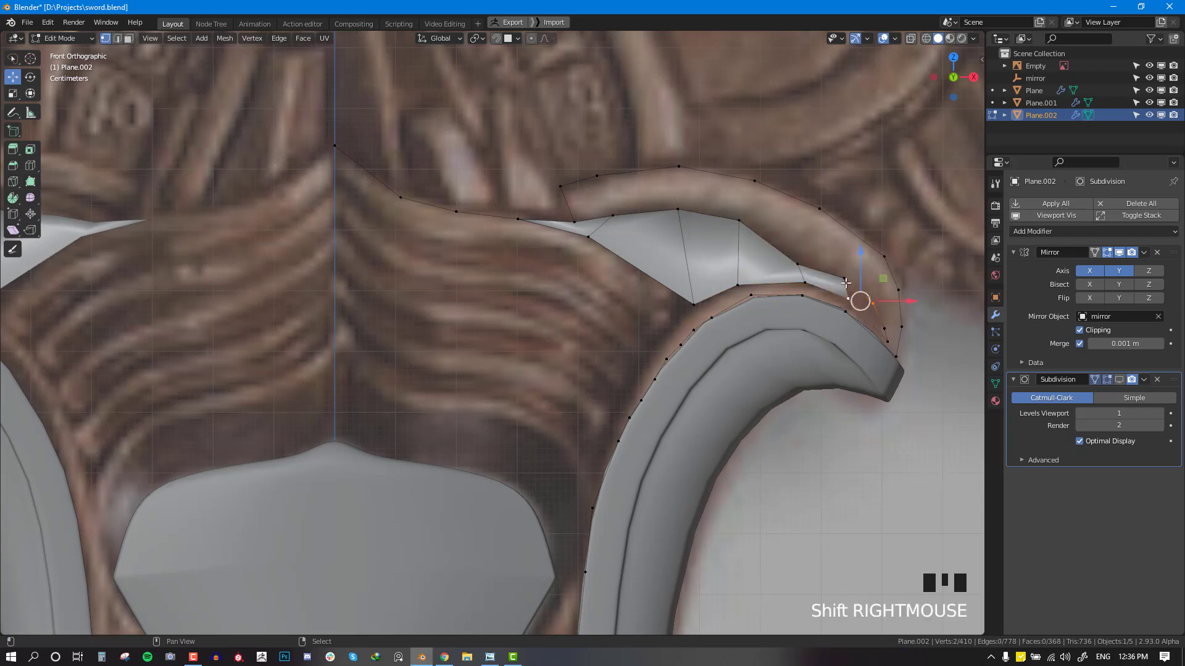
right_click(844, 278, "shift")
key("f")
right_click(885, 328)
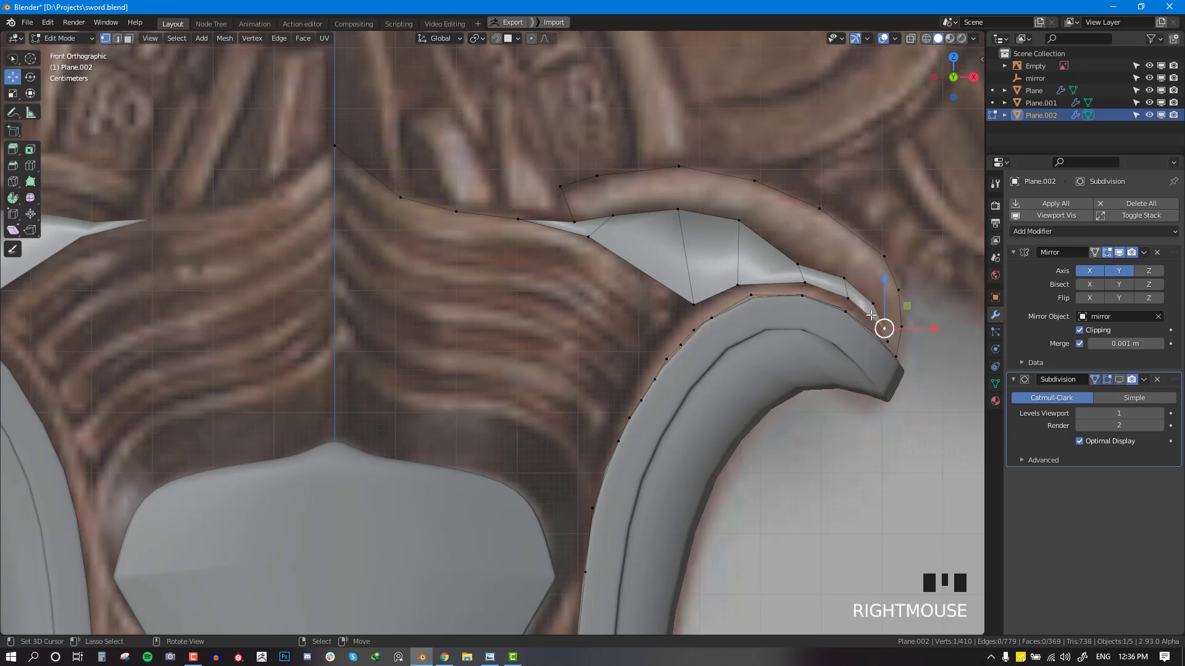
right_click(849, 299, "shift")
right_click(889, 343, "shift")
key("f")
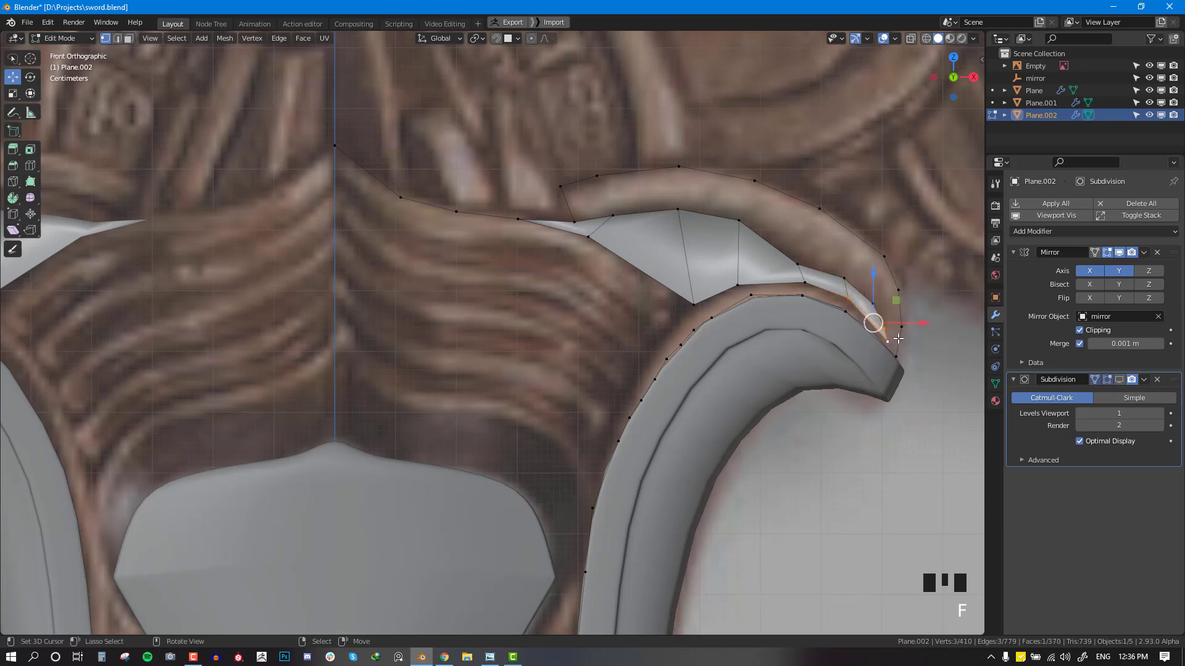
Step: Reveal the hidden geometry, exit mesh editing and save the file
key("alt+a")
key("alt+h")
key("Tab")
key("q")
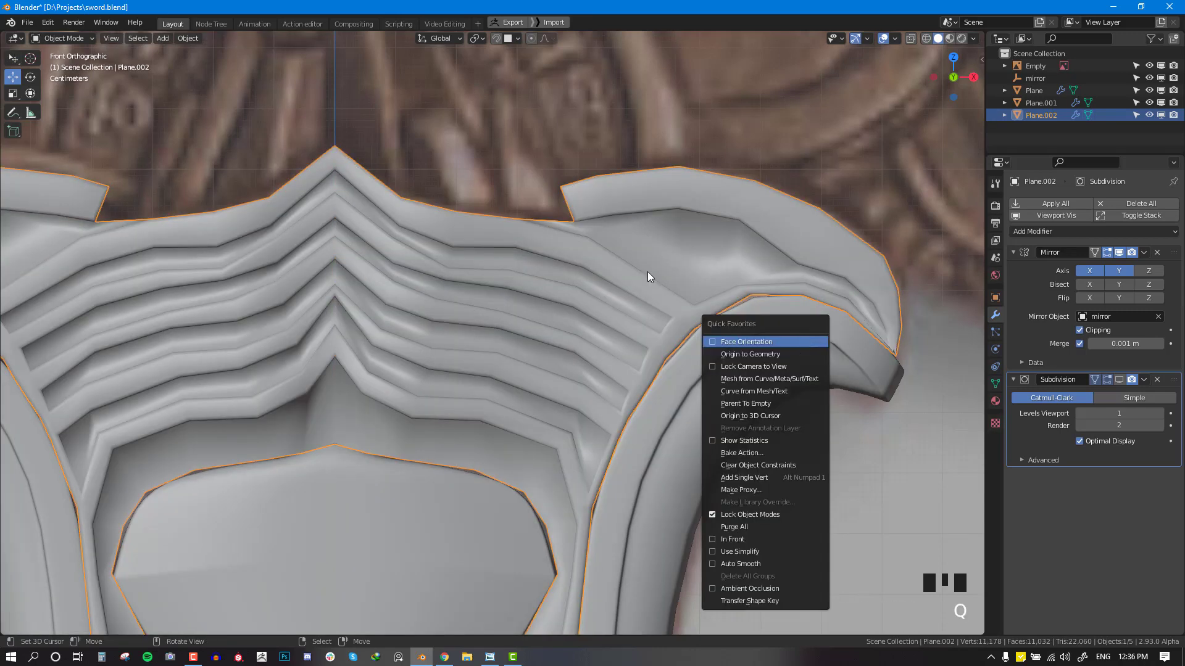
scroll(553, 275, "up", 2)
key("alt+a")
scroll(580, 297, "down", 4)
scroll(580, 297, "down", 1)
key("ctrl+s")
Step: Turn the Subdivision modifier's viewport display back on and inspect the filled gap from the front
middle_click_drag(635, 323, 1024, 361)
left_click(1119, 380)
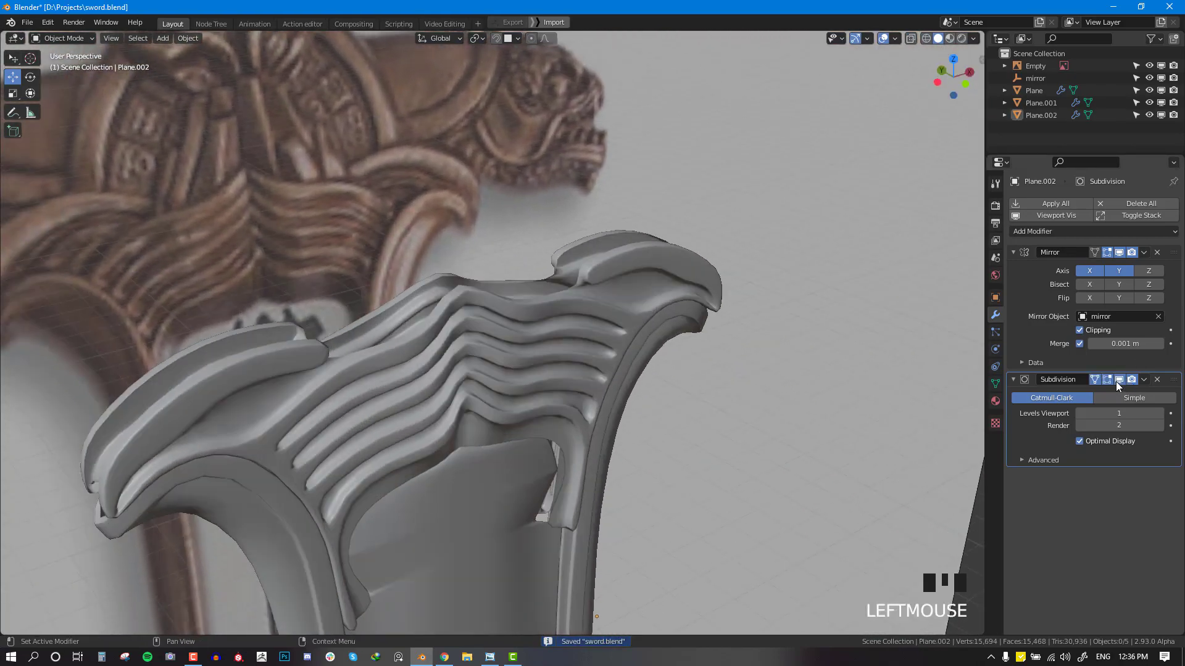
middle_click_drag(894, 346, 582, 299)
key("KP_1")
scroll(550, 239, "up", 6)
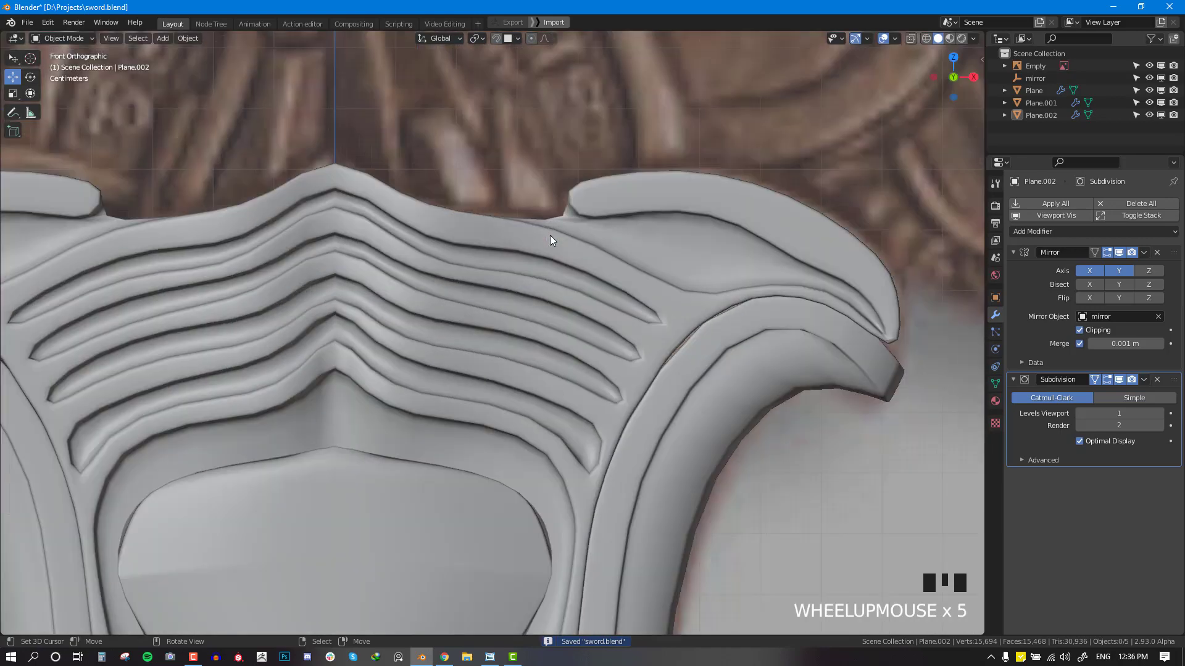
Step: Add a centred loop cut near the outer strand's inner end to sharpen it, and exit mesh editing
key("Tab")
key("alt+a")
key("ctrl+r")
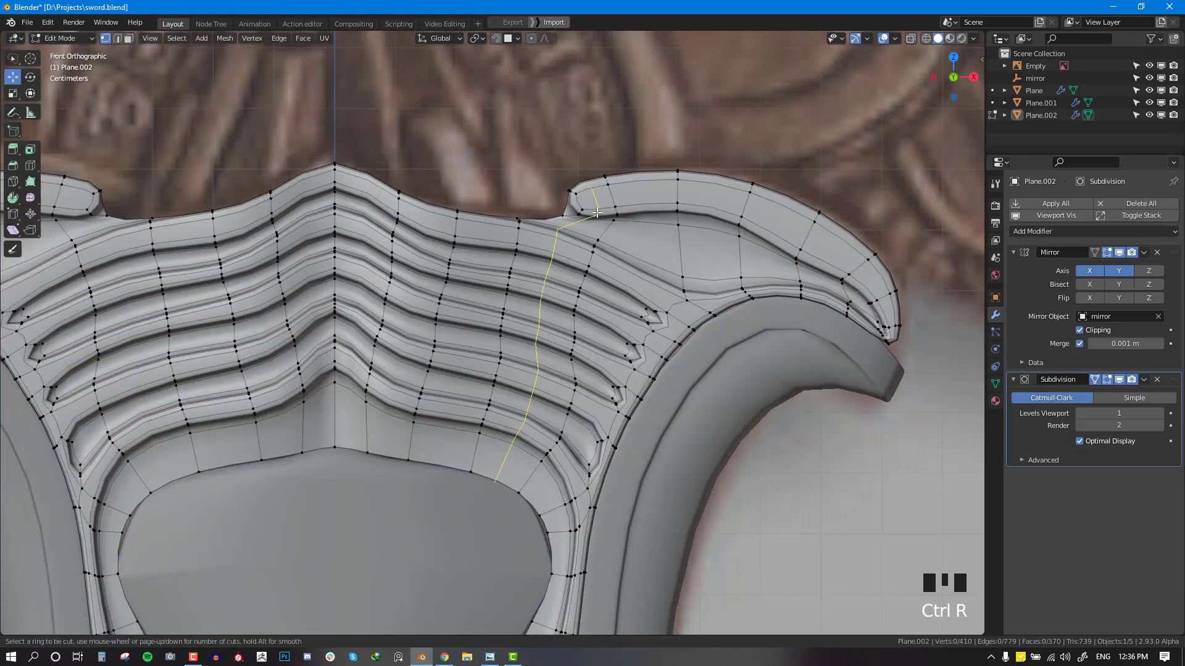
left_click(584, 204)
right_click(584, 204)
key("Tab")
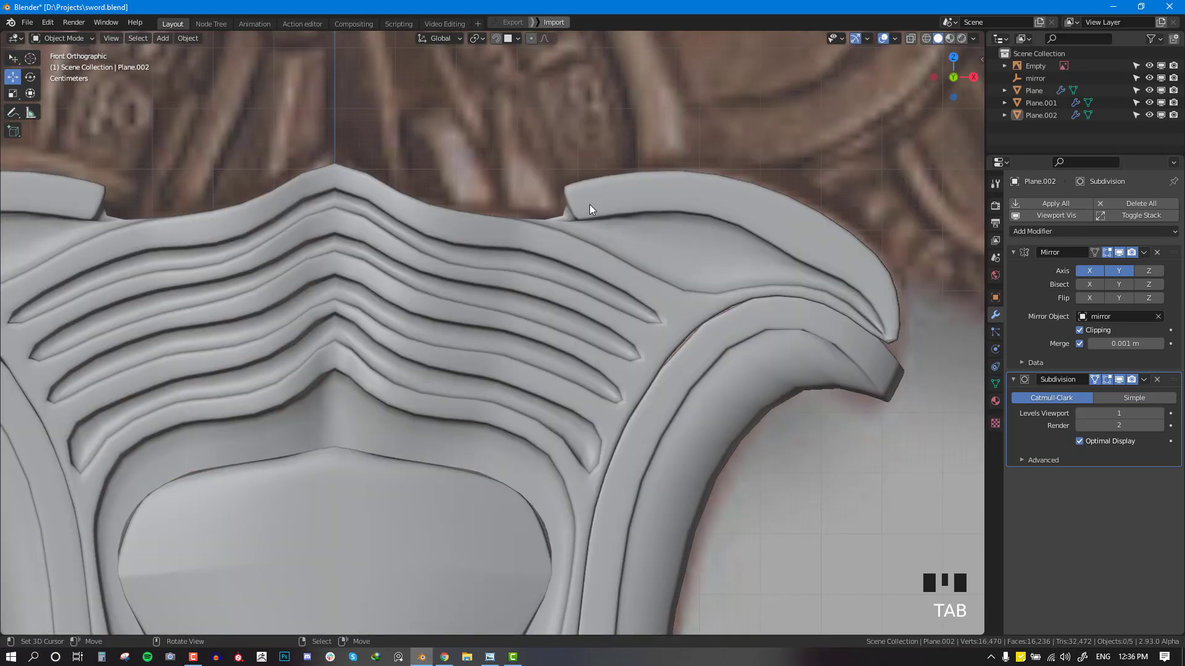
Step: Hide the reference image and view the whole sword model from an angle
scroll(583, 247, "down", 7)
middle_click_drag(575, 280, 509, 361)
key("KP_1")
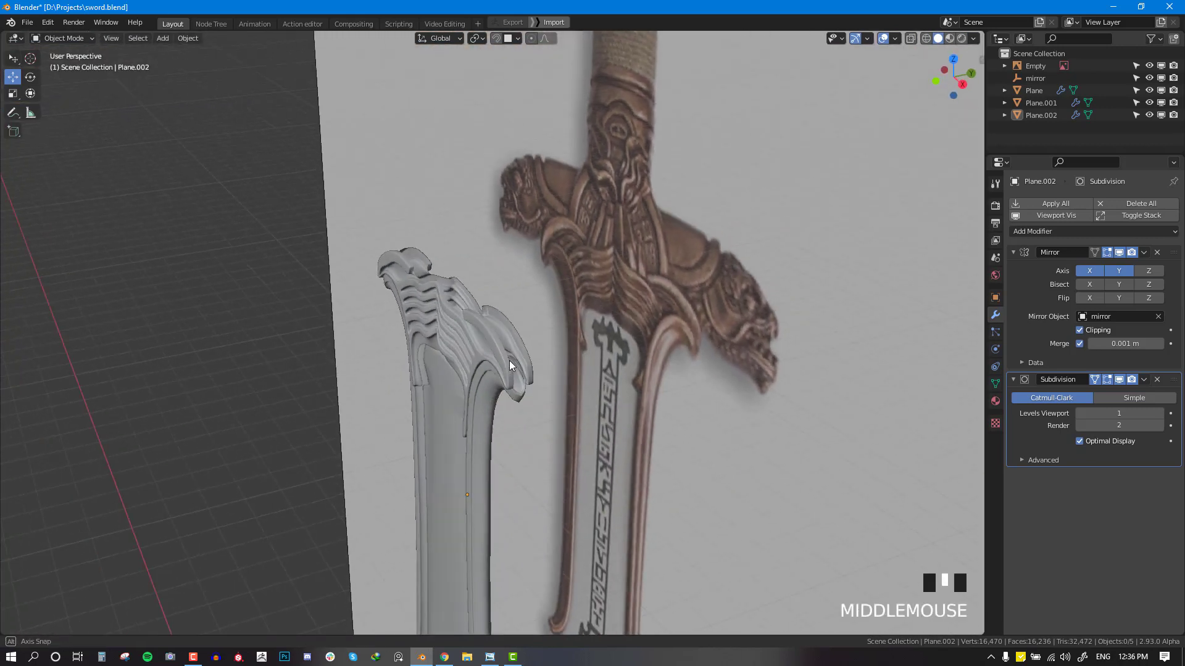
right_click(480, 399)
right_click(473, 376, "shift")
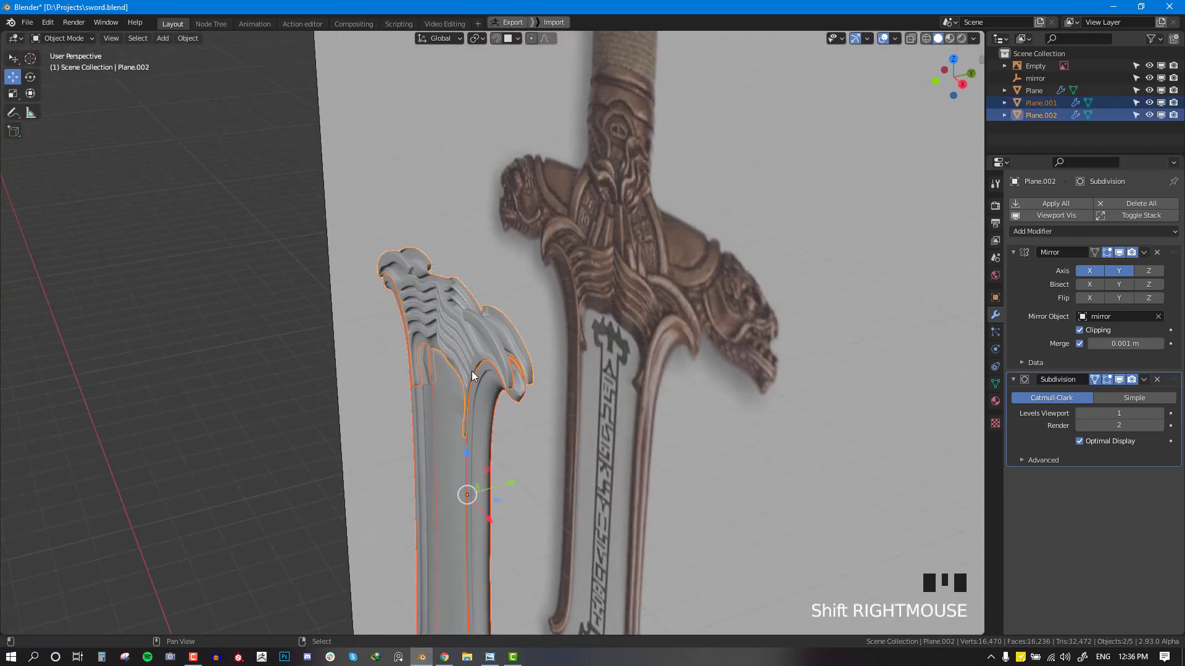
right_click(745, 302)
key("h")
scroll(602, 378, "down", 2)
middle_click_drag(603, 378, 557, 417)
scroll(565, 479, "down", 4)
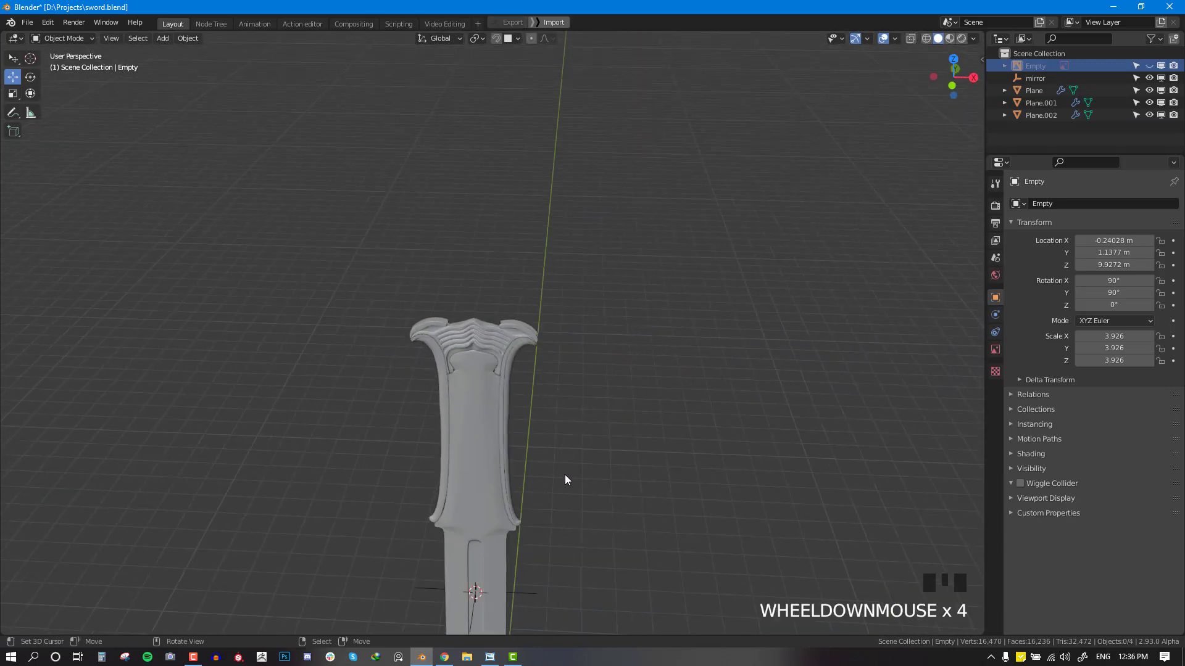
Step: Slide the edge loop at the base of the blade's rounded upper tip upward by a factor of about 0.92
middle_click_drag(566, 480, 551, 325, "shift")
scroll(629, 312, "up", 3)
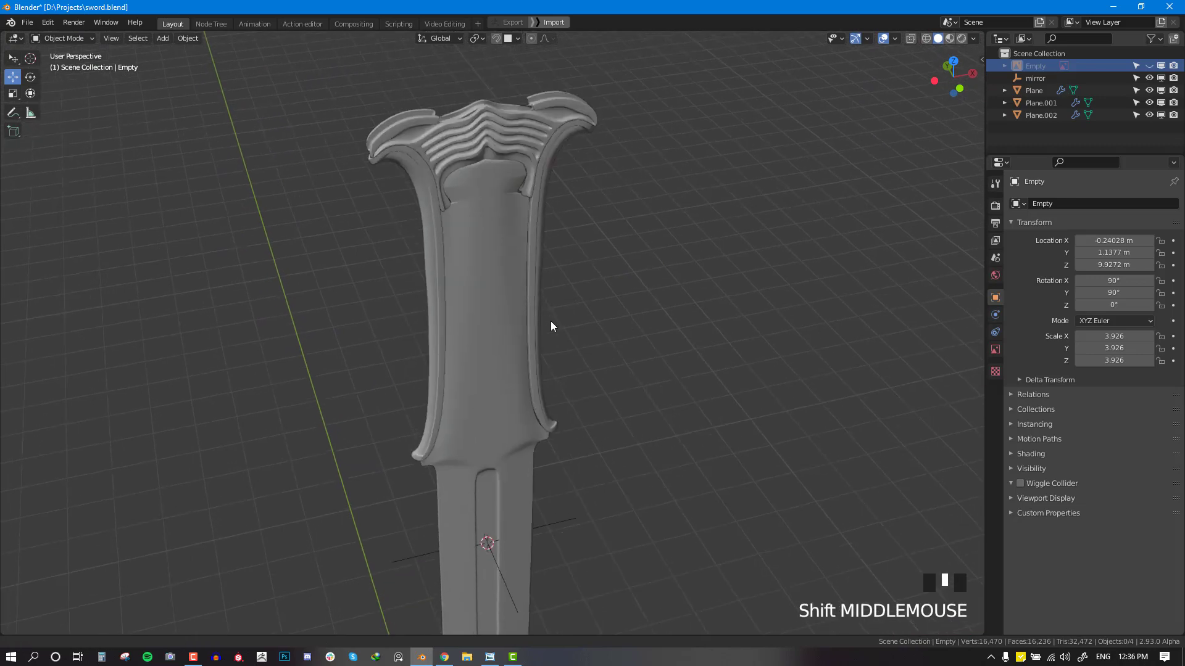
right_click(516, 224)
middle_click_drag(515, 224, 491, 195)
scroll(529, 294, "up", 2)
key("Tab")
key("alt+a")
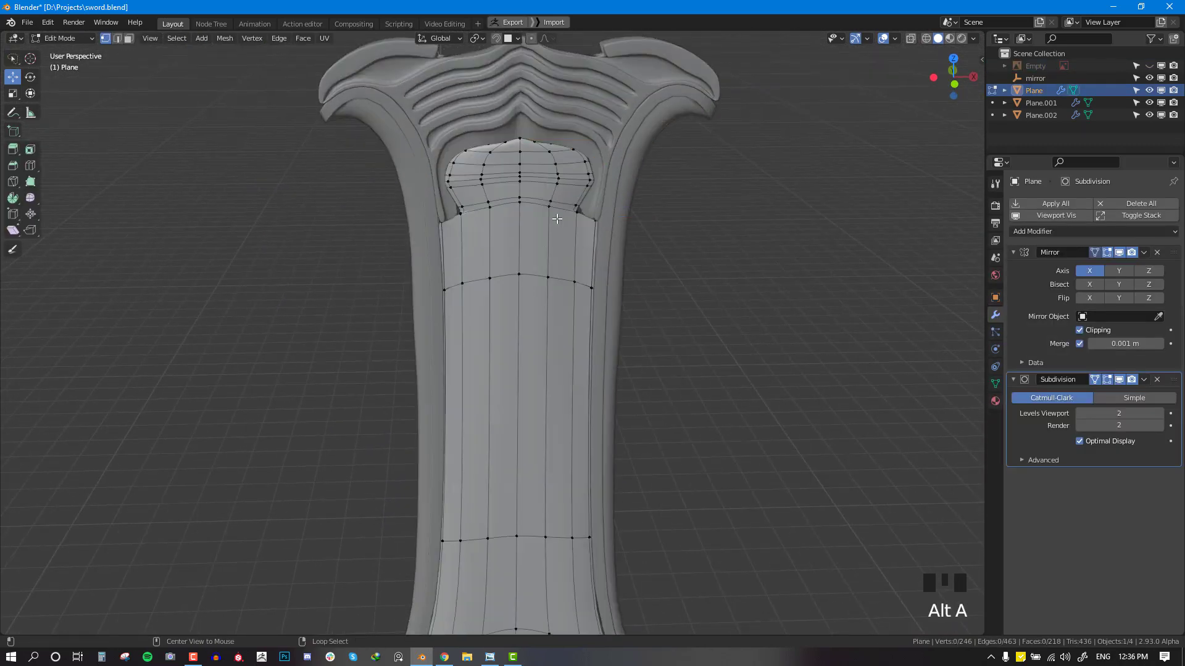
right_click(555, 201, "alt")
key("g")
key("g")
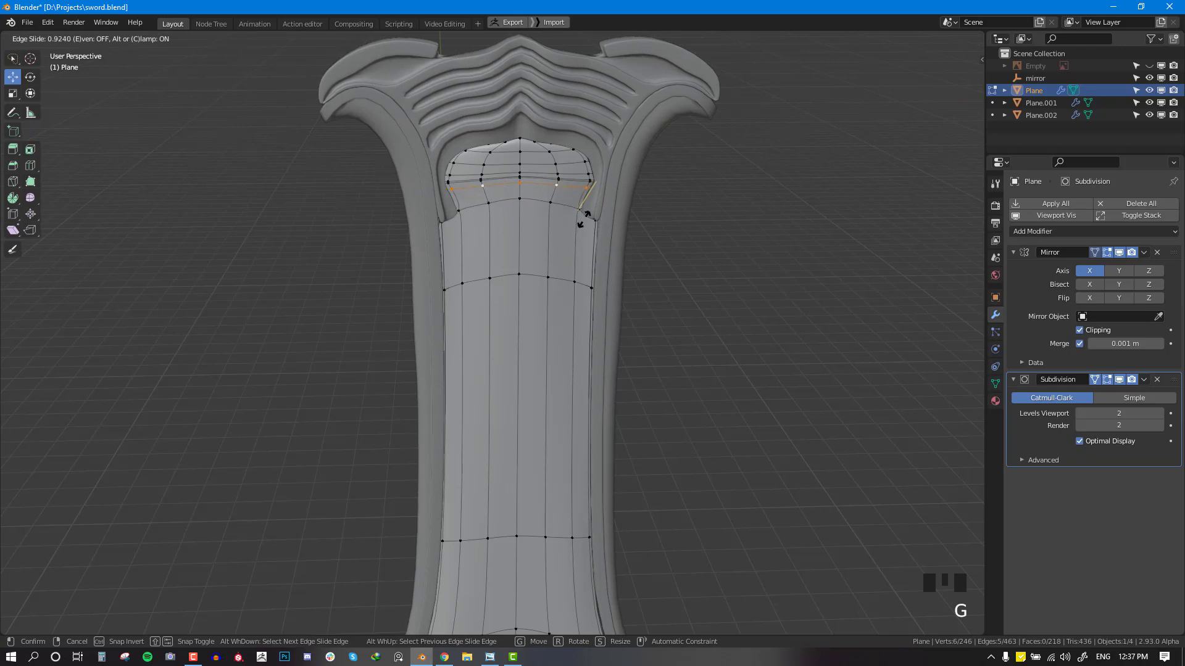
left_click(587, 214)
key("Tab")
middle_click_drag(577, 247, 541, 190)
Step: Delete one of the closely spaced horizontal edge loops across the blade's rounded upper tip
key("Tab")
right_click(551, 180, "alt")
key("x")
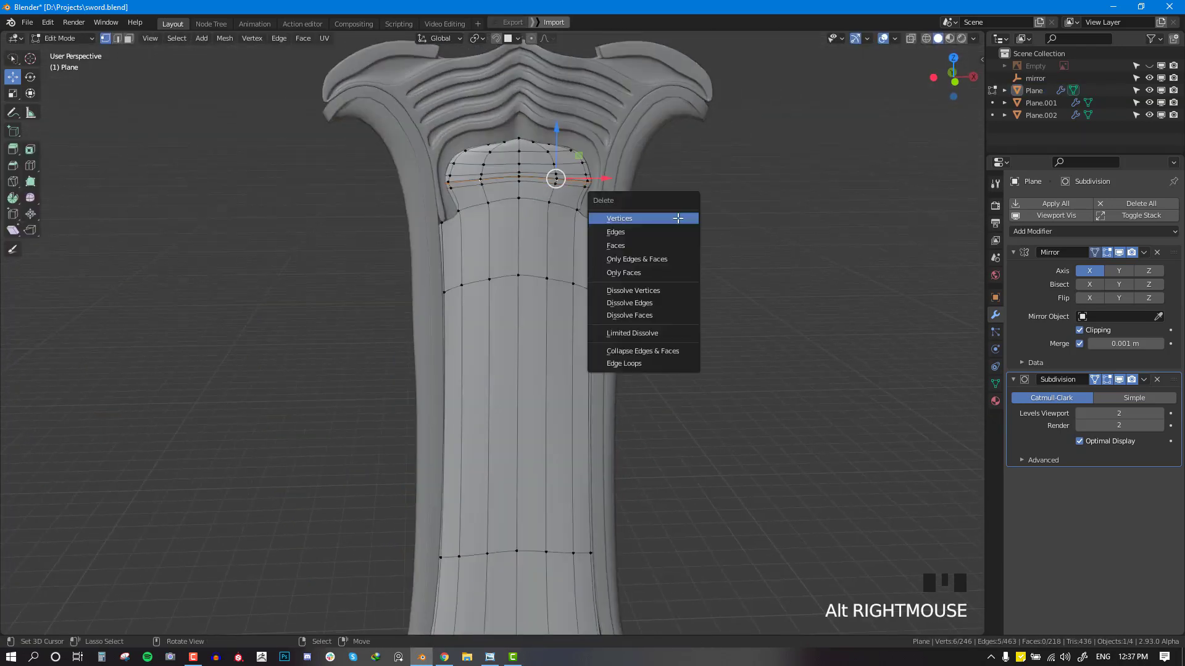
left_click(642, 364)
key("Tab")
key("Tab")
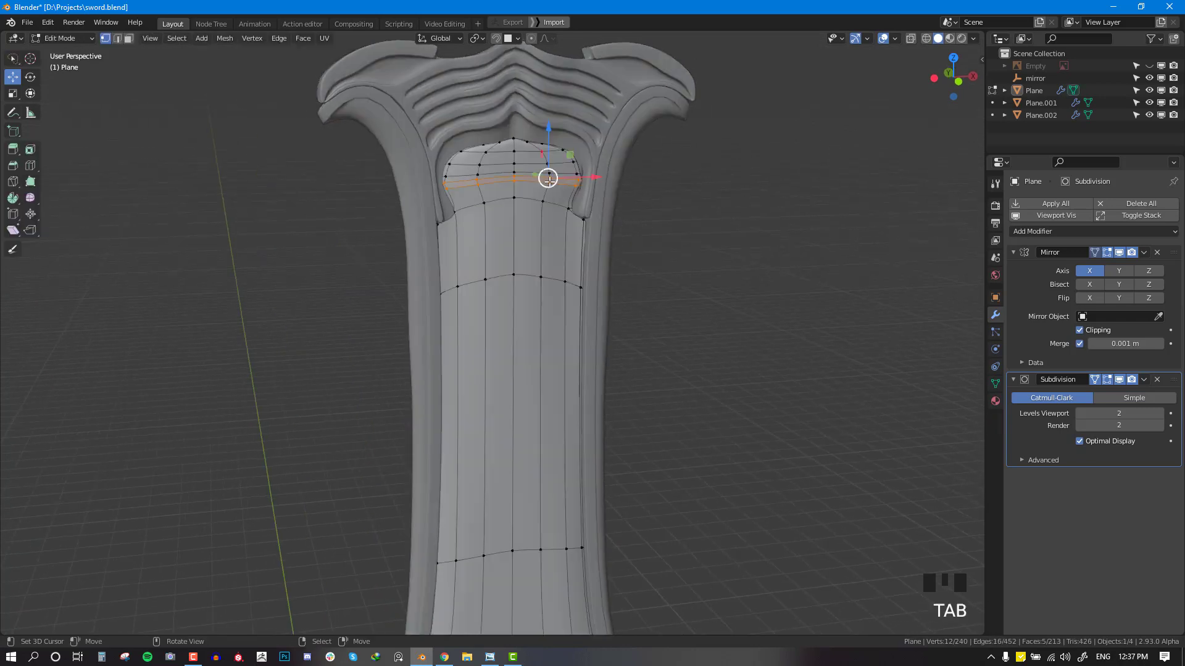
Step: Slide the middle edge loop of the blade's rounded tip upward by a factor of about 0.47
right_click(560, 175, "alt")
key("g")
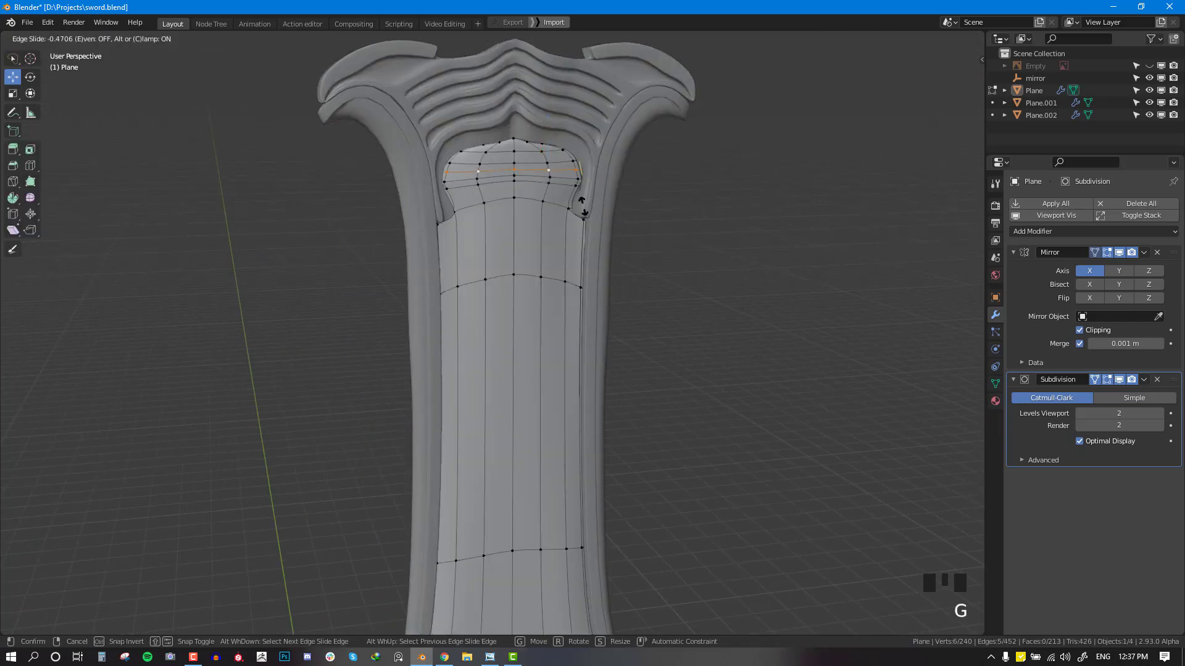
left_click(584, 204)
key("Tab")
key("Tab")
Step: Delete the lowest edge loop of the blade's rounded tip and check the smoothed surface
right_click(565, 182, "alt")
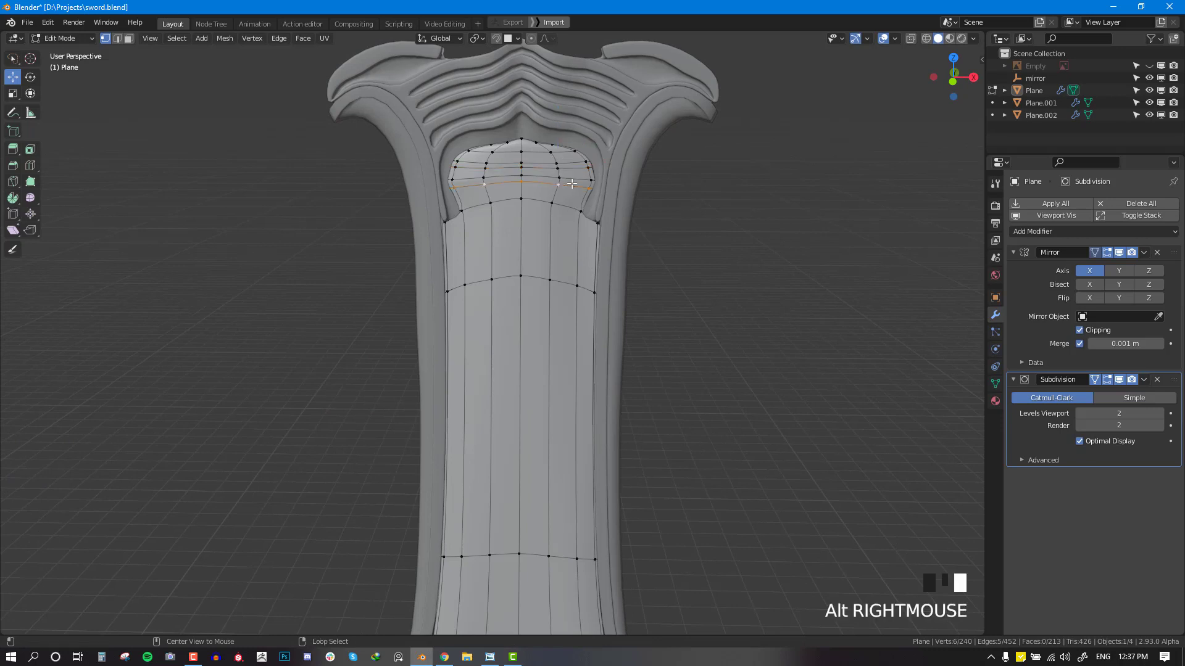
key("x")
left_click(625, 228)
key("Tab")
mouse_move(557, 217)
middle_mouse_down()
mouse_move(598, 224)
mouse_move(555, 228)
middle_mouse_up()
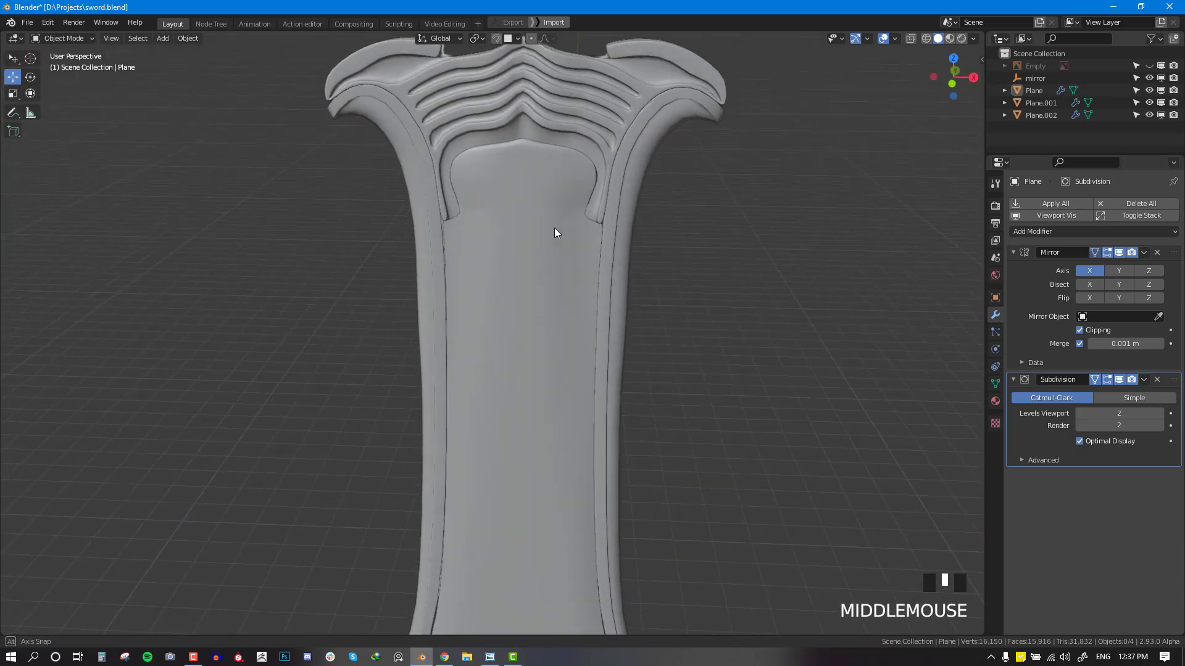
Step: Scale the loop at the rounded tip's widest part by about 1.08 and bevel it about 0.0365 m with one segment
key("Tab")
scroll(598, 187, "up", 3)
right_click(608, 155, "alt")
key("s")
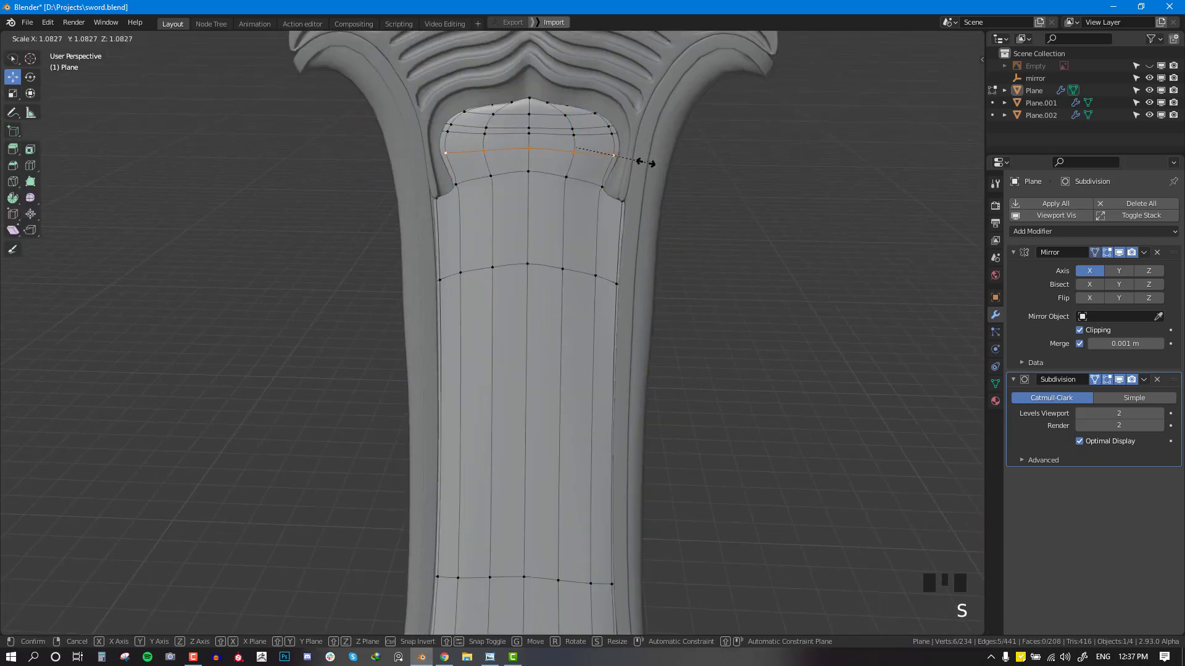
left_click(645, 162)
key("ctrl+b")
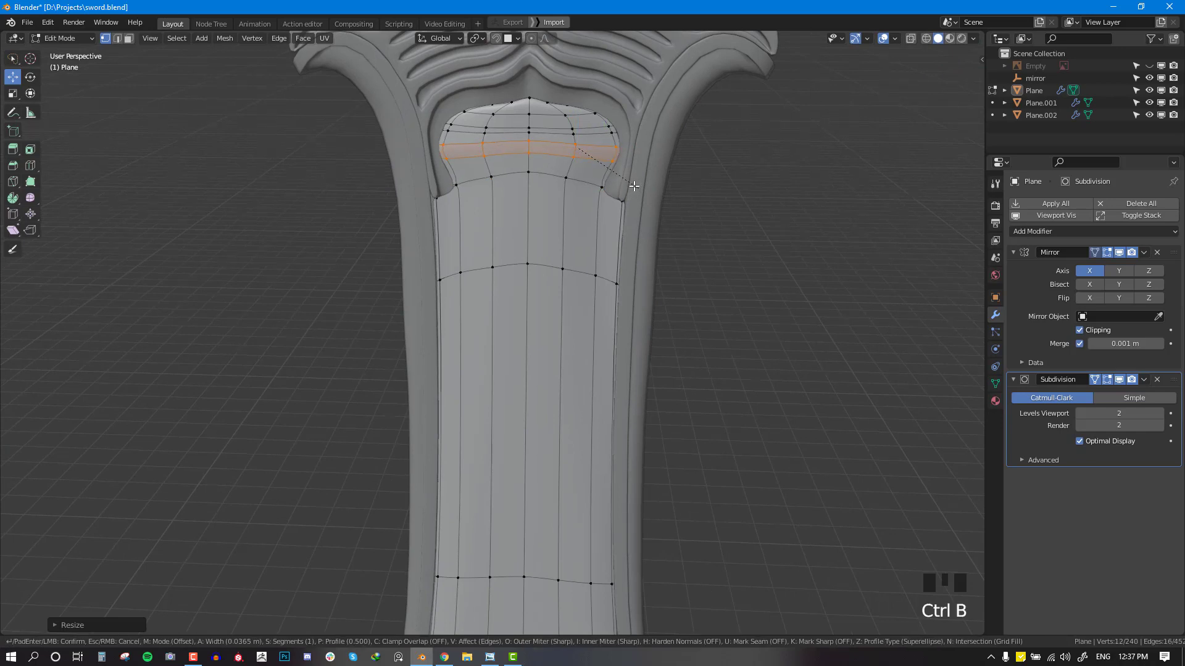
left_click(634, 186)
key("Tab")
middle_click_drag(627, 205, 669, 208)
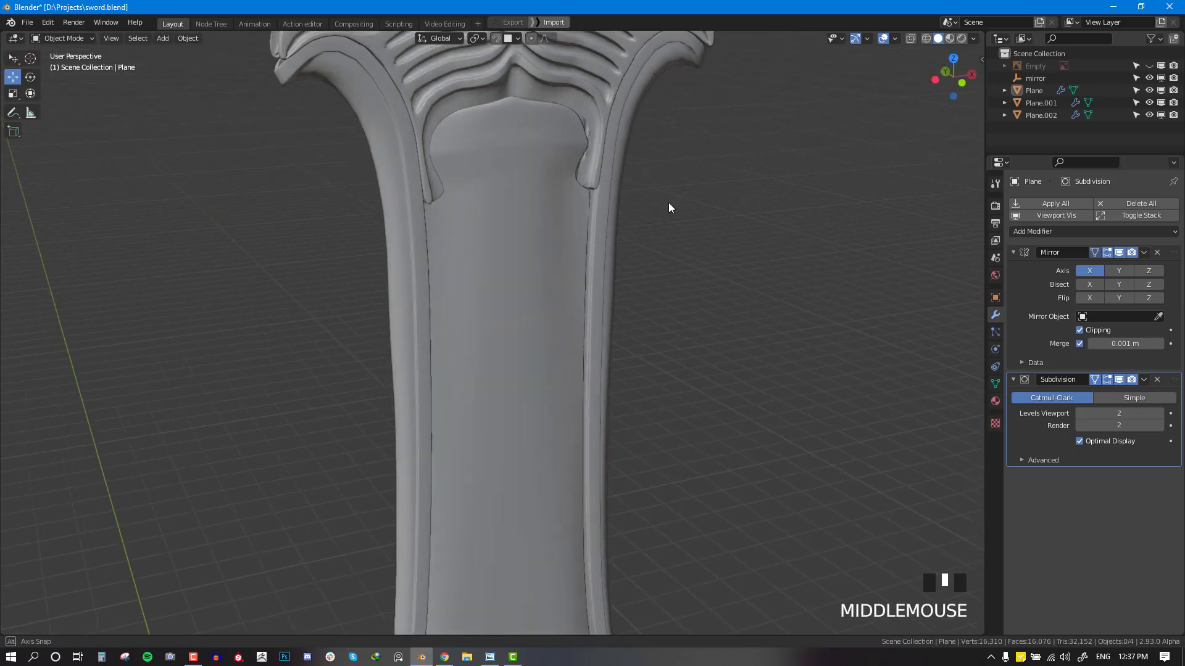
Step: Delete the extra edge loop just above the beveled band and exit mesh editing
key("Tab")
right_click(571, 132, "alt")
key("x")
left_click(678, 199)
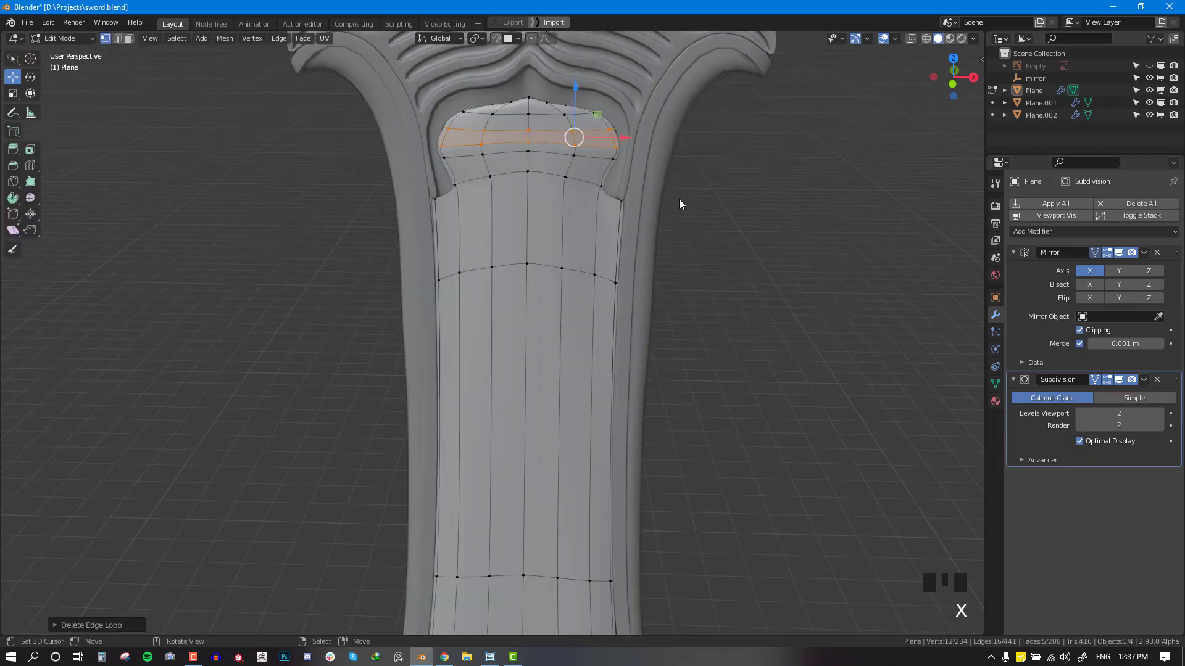
key("Tab")
Step: View the whole sword from the front and at an angle, and save the file
scroll(583, 242, "down", 2)
middle_click_drag(584, 242, 591, 337)
key("KP_1")
scroll(580, 281, "down", 4)
key("alt+w")
middle_click_drag(577, 376, 544, 253)
key("alt+w")
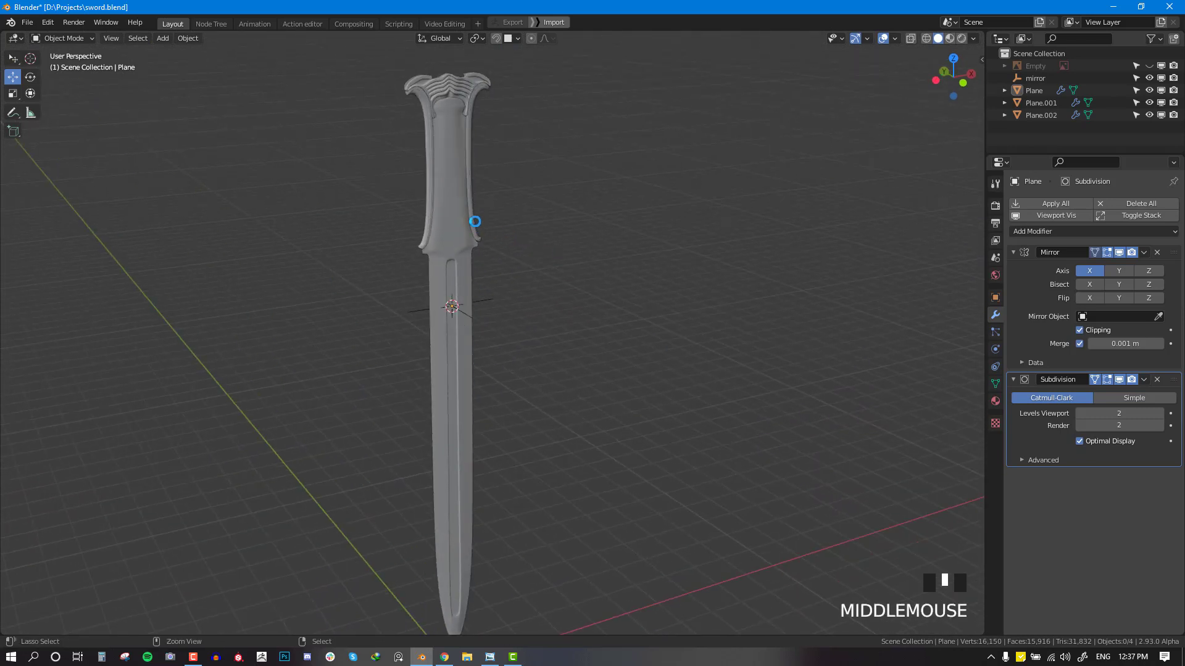
key("ctrl+s")
Step: Try adding a loop cut across the blade's shoulder just above the fuller
scroll(481, 229, "up", 3)
scroll(476, 228, "up", 2)
scroll(469, 185, "down", 5)
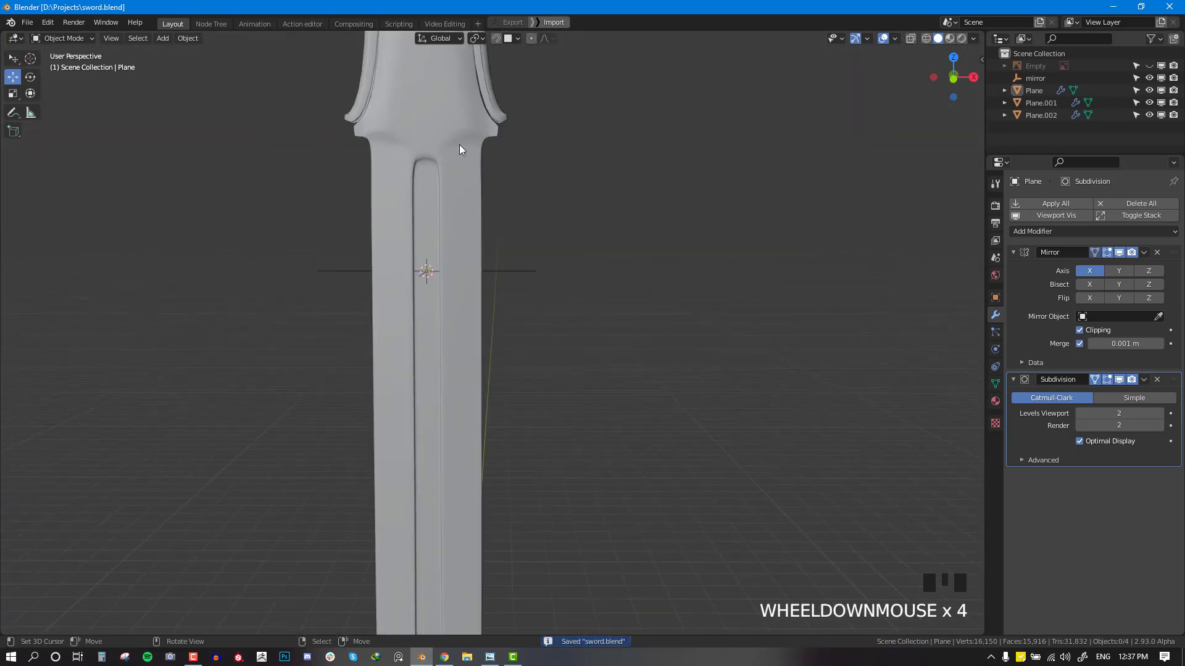
middle_click_drag(463, 148, 489, 282, "shift")
key("Tab")
key("alt+a")
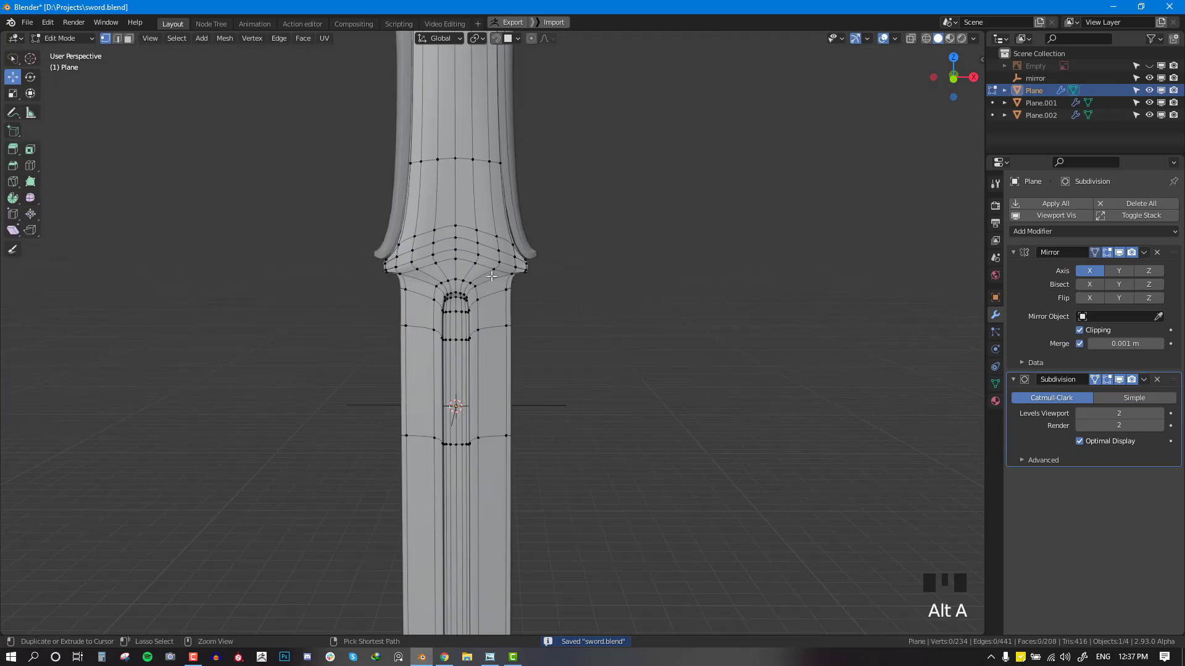
key("ctrl+r")
left_click(489, 275)
key("Tab")
scroll(510, 328, "down", 3)
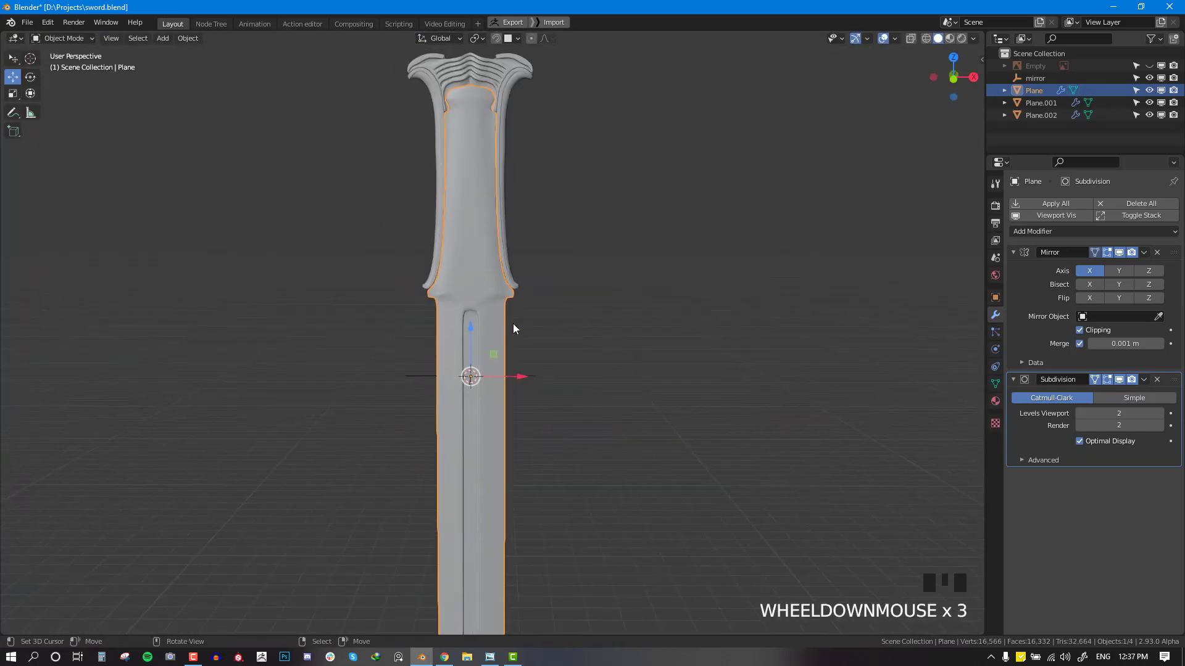
key("Tab")
scroll(549, 326, "up", 1)
key("ctrl+z")
key("ctrl+z")
key("ctrl+z")
key("ctrl+z")
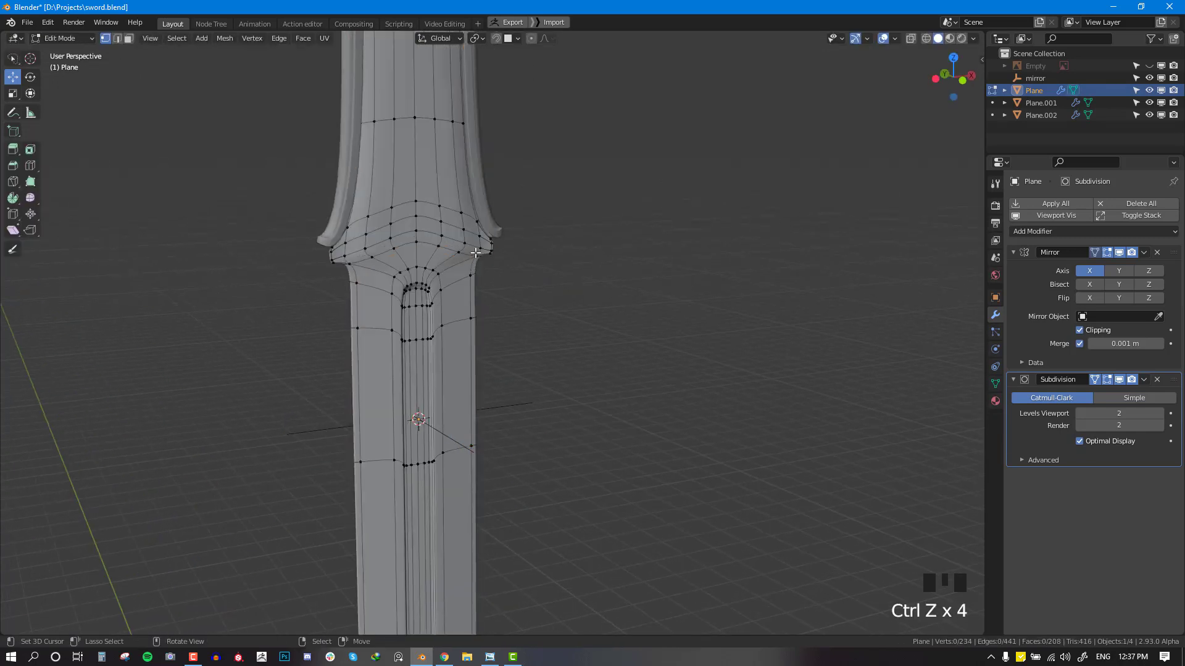
key("Tab")
middle_click_drag(463, 266, 469, 268)
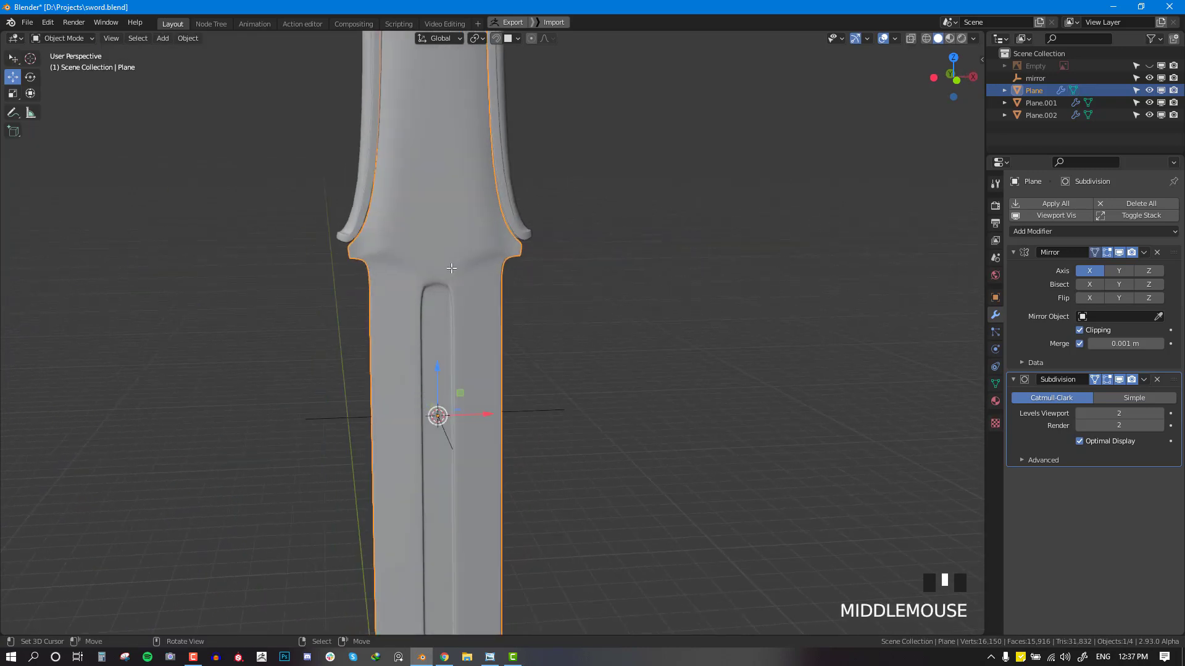
Step: Slide the edge loop crossing the fuller's upper end down the blade, and check the smoothed result
key("Tab")
key("alt+a")
right_click(470, 269, "alt")
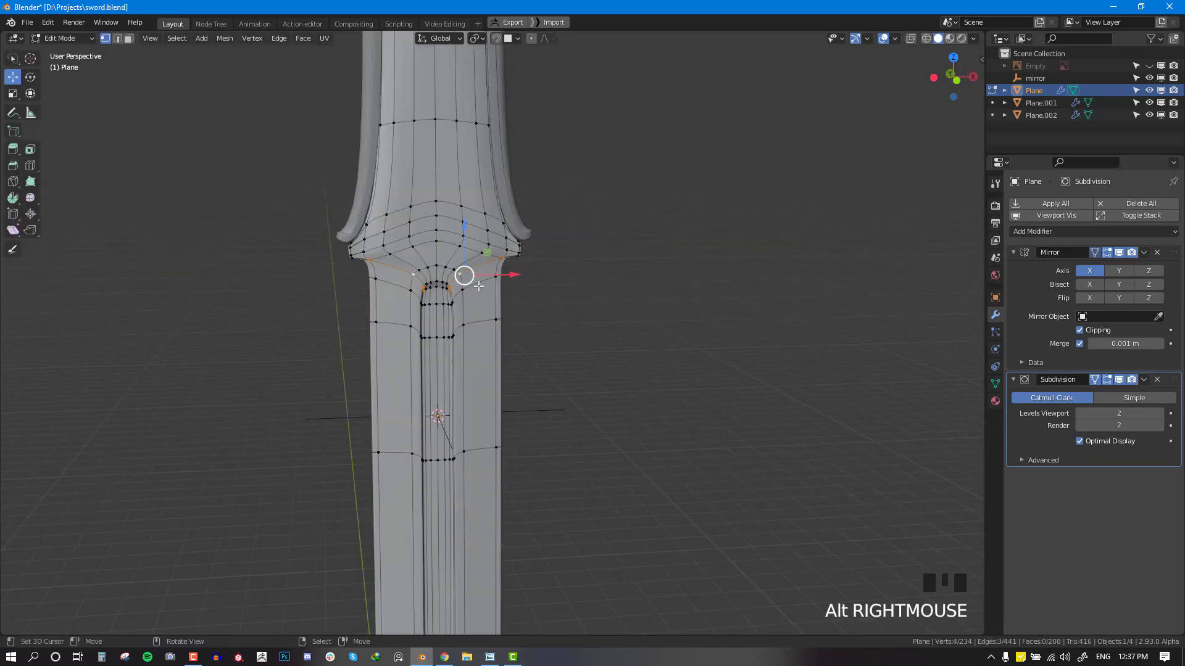
right_click(476, 287, "alt")
key("g")
key("g")
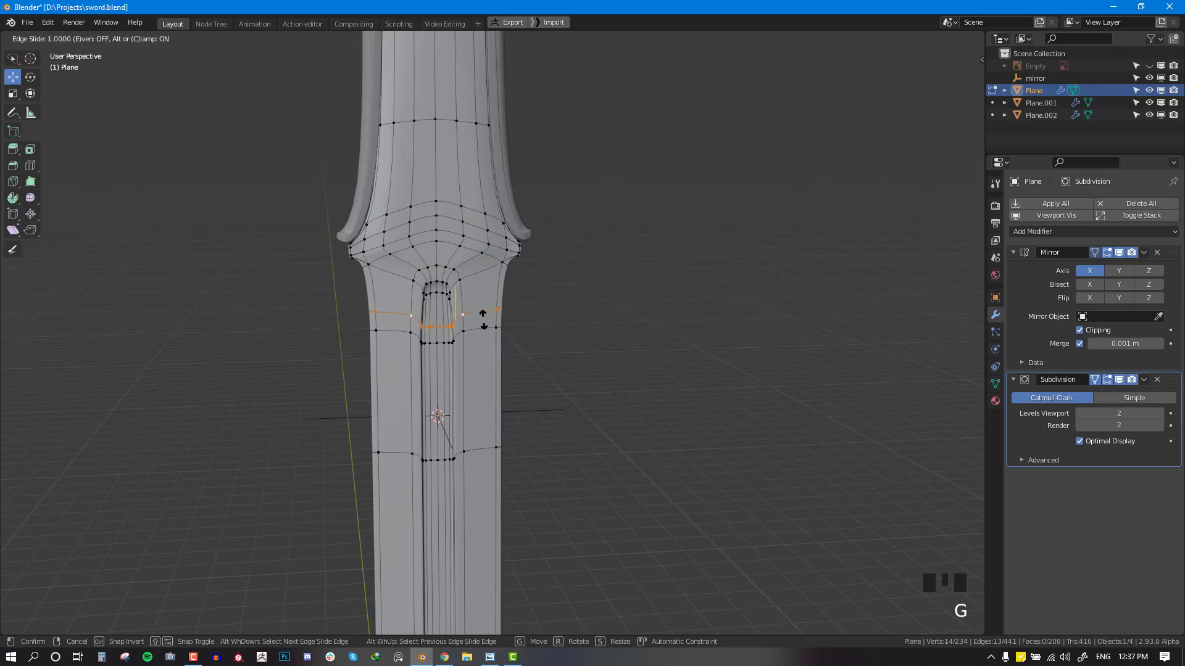
left_click(483, 313)
key("Tab")
scroll(482, 316, "down", 2)
key("Tab")
scroll(485, 303, "up", 1)
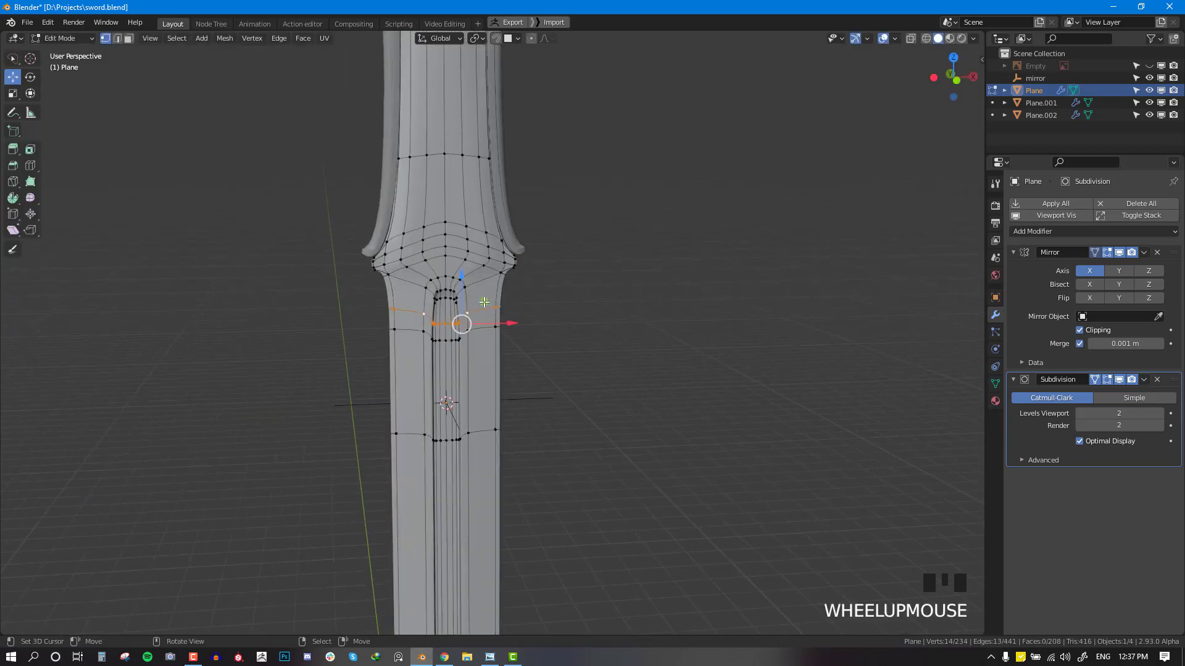
Step: Slide the lengthwise edge loop running around the fuller inward by a factor of about 0.7, and exit mesh editing
right_click(482, 270, "alt")
right_click(489, 259, "alt")
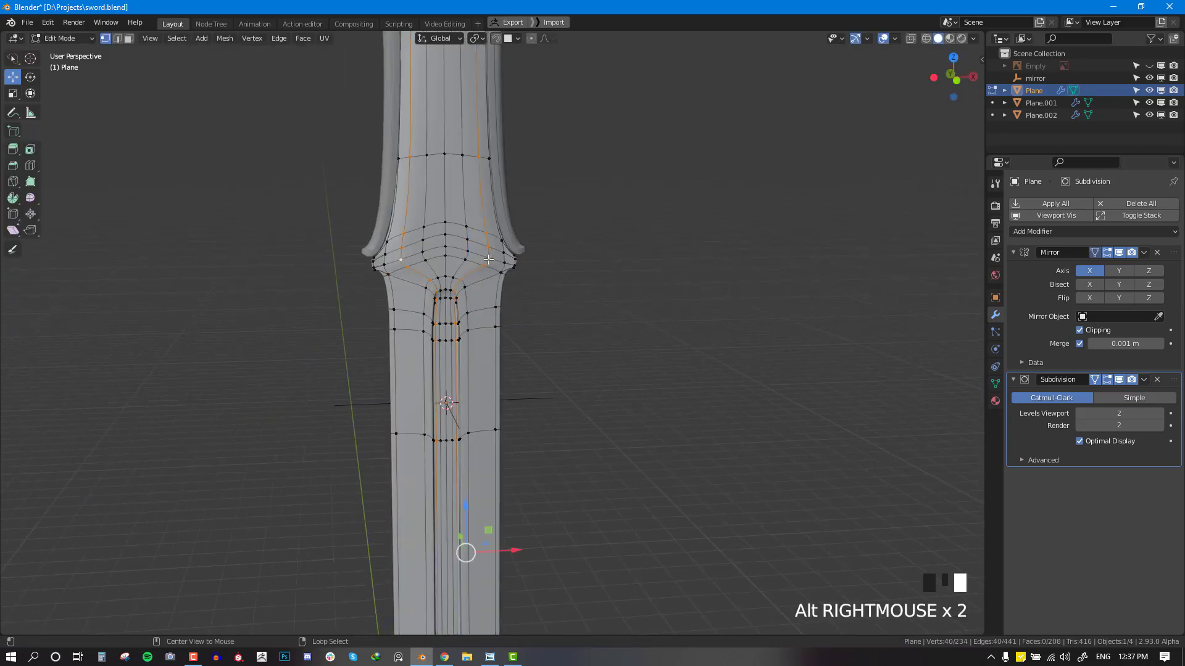
key("g")
key("g")
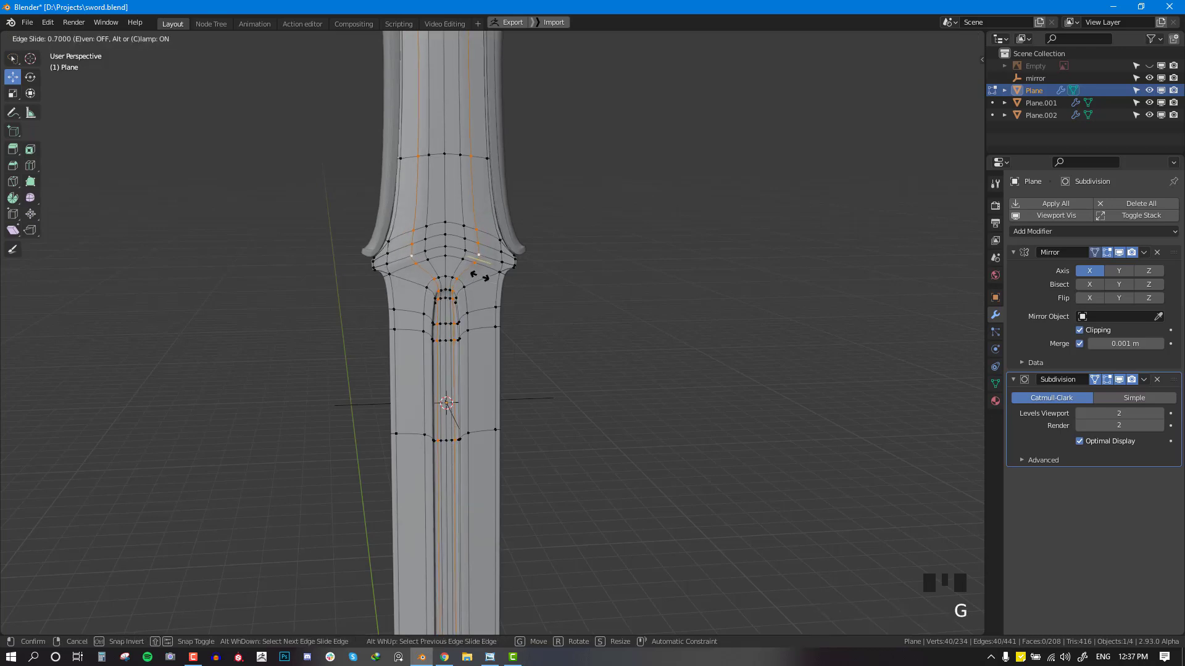
left_click(480, 276)
scroll(484, 284, "down", 4)
key("Tab")
Step: Examine the whole sword's smoothed shape from an angle and from the front
key("alt+a")
middle_click_drag(498, 309, 402, 310)
scroll(488, 306, "up", 3)
scroll(561, 327, "down", 3)
key("alt+w")
key("alt+w")
scroll(589, 333, "down", 6)
scroll(505, 324, "up", 3)
key("KP_1")
scroll(554, 278, "up", 3)
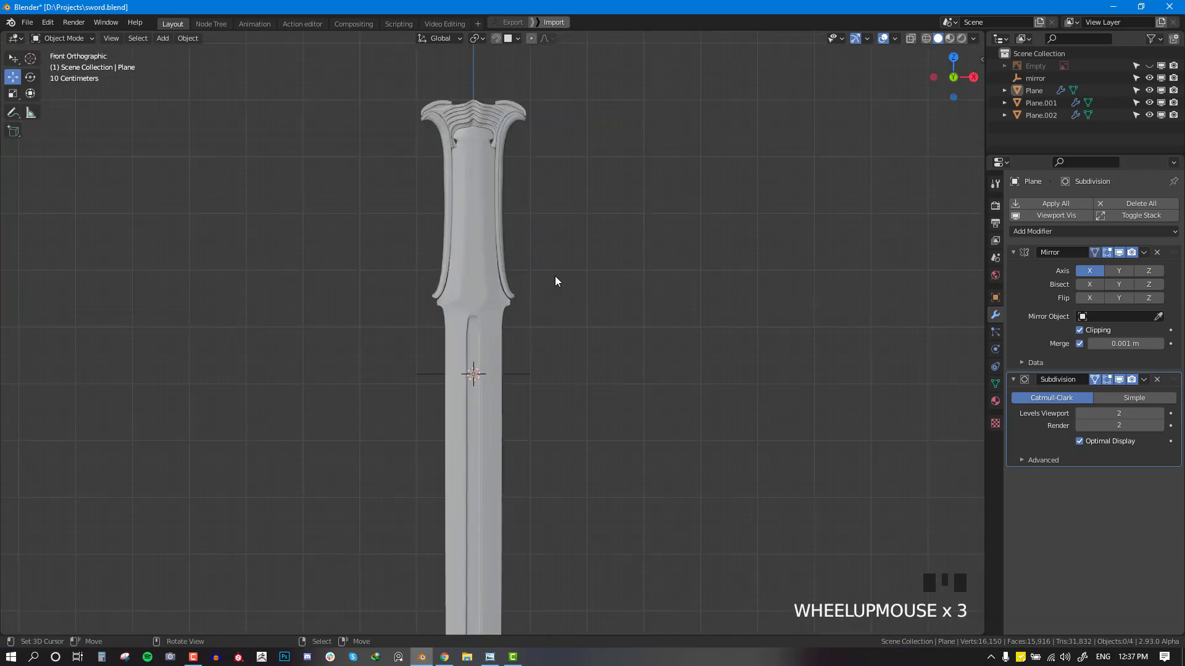
scroll(555, 278, "down", 5)
Step: Reveal the hidden reference image, deselect everything and frame the crossguard area in front view
key("alt+h")
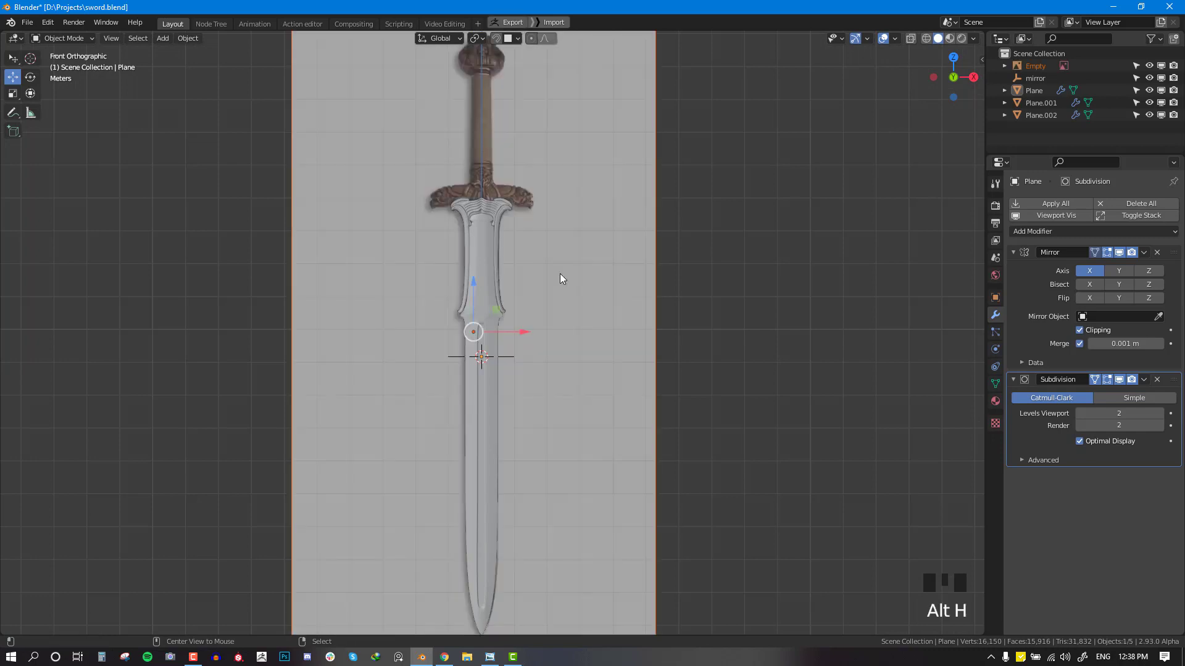
key("alt+a")
middle_click_drag(529, 257, 561, 390, "shift")
scroll(534, 331, "up", 5)
scroll(526, 296, "up", 2)
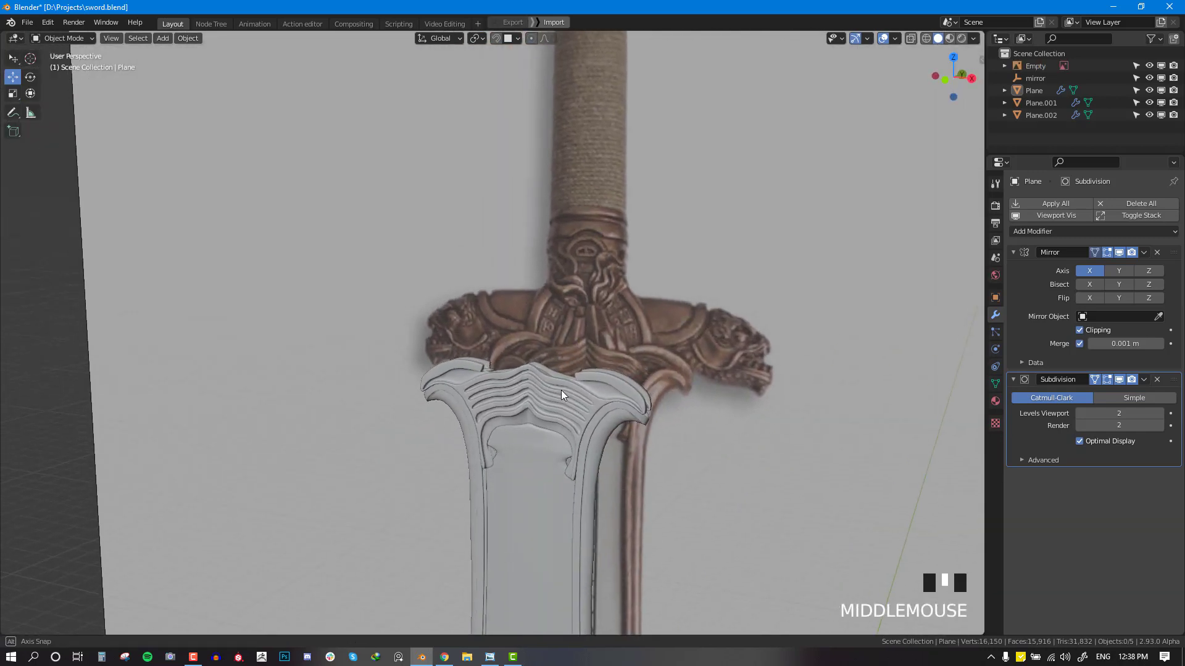
key("KP_1")
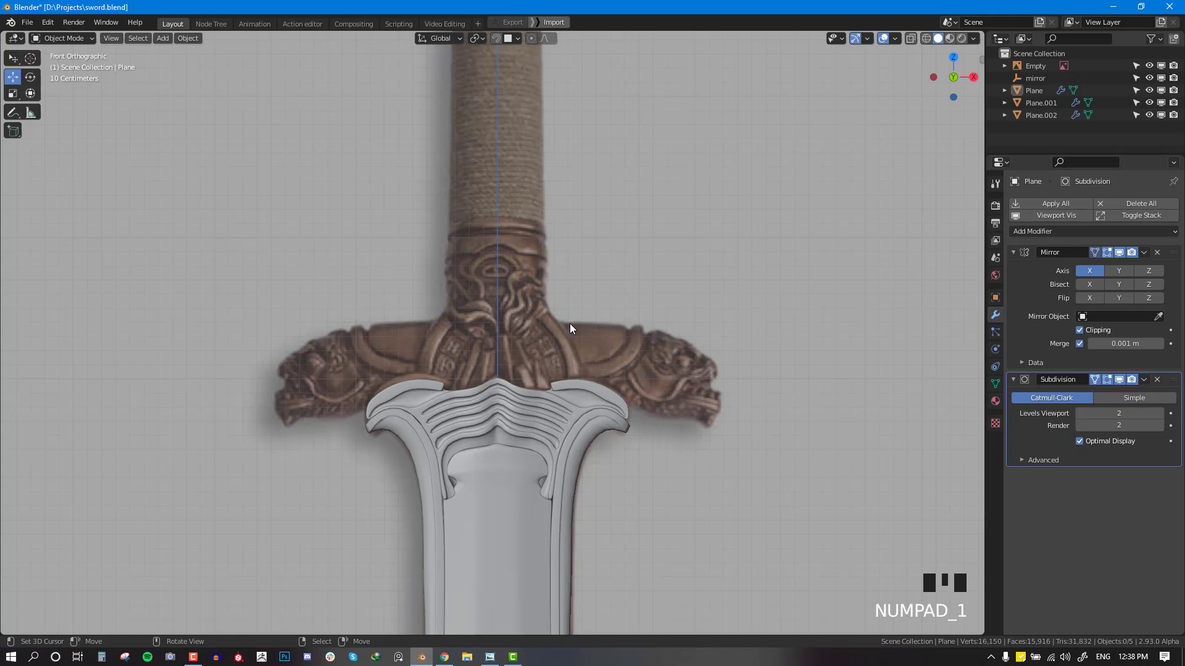
Step: Duplicate a single vertex from the braided piece's upper edge and place the copy just above it
scroll(571, 345, "down", 1)
right_click(537, 390)
key("Tab")
key("alt+a")
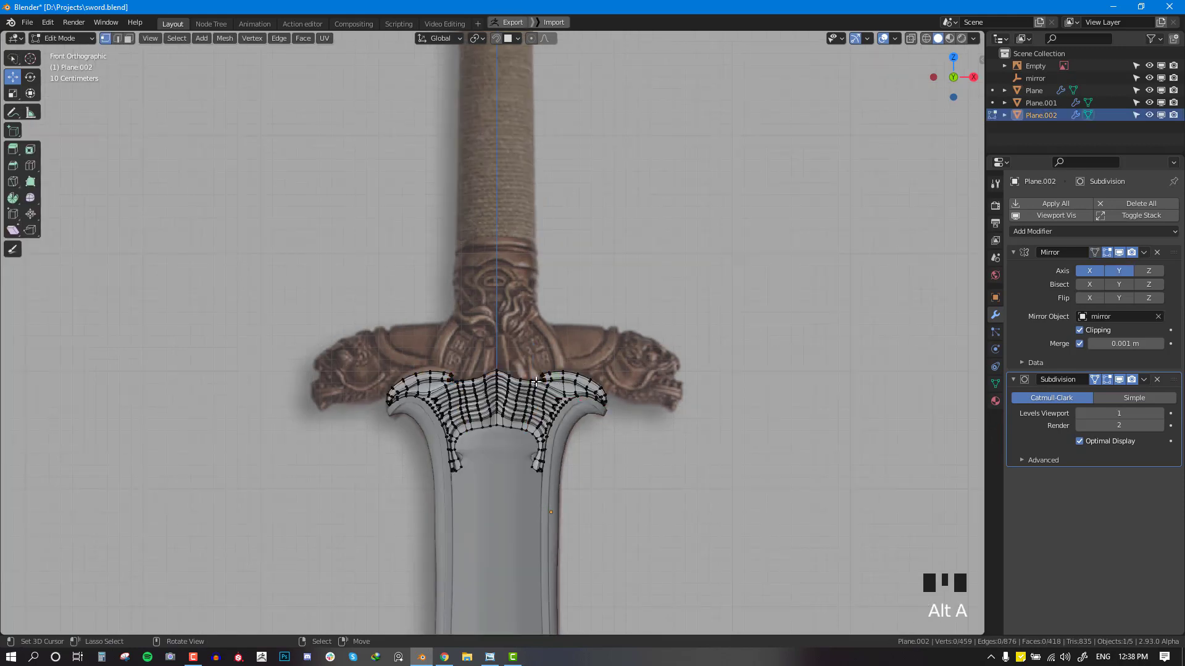
middle_click_drag(561, 385, 484, 401)
scroll(484, 401, "up", 2)
right_click(592, 387)
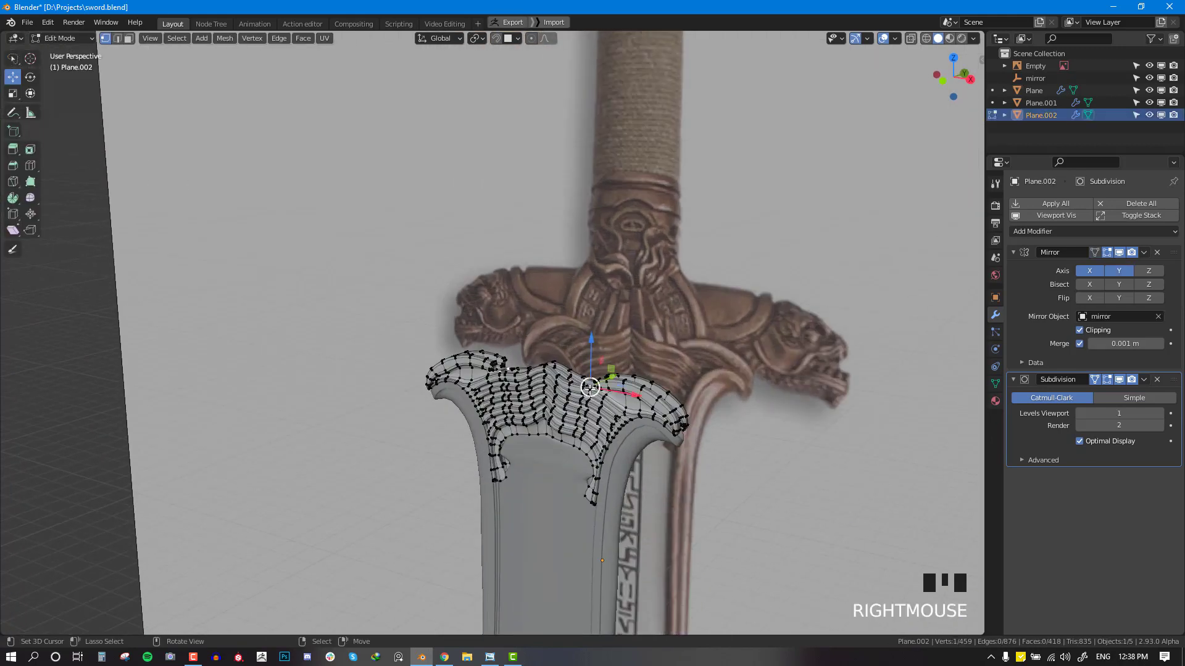
right_click(591, 388)
key("shift+d")
left_click(629, 324)
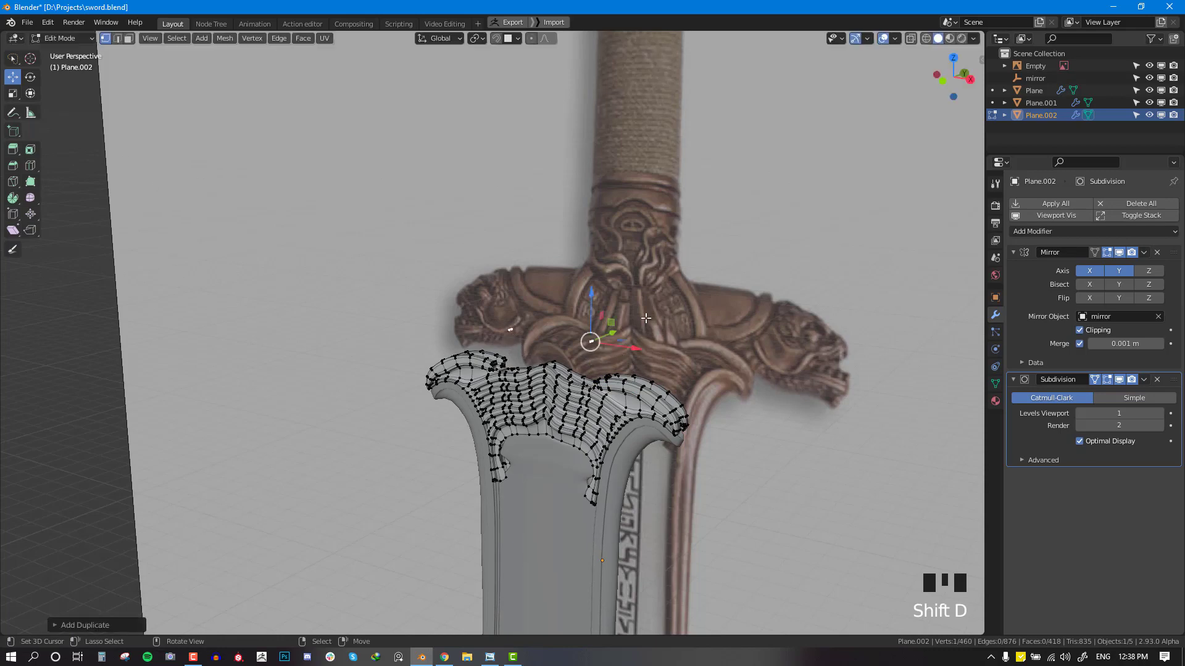
Step: Separate the duplicated vertex into its own object and exit mesh editing
middle_click_drag(685, 298, 651, 345)
key("p")
left_click(651, 345)
key("Tab")
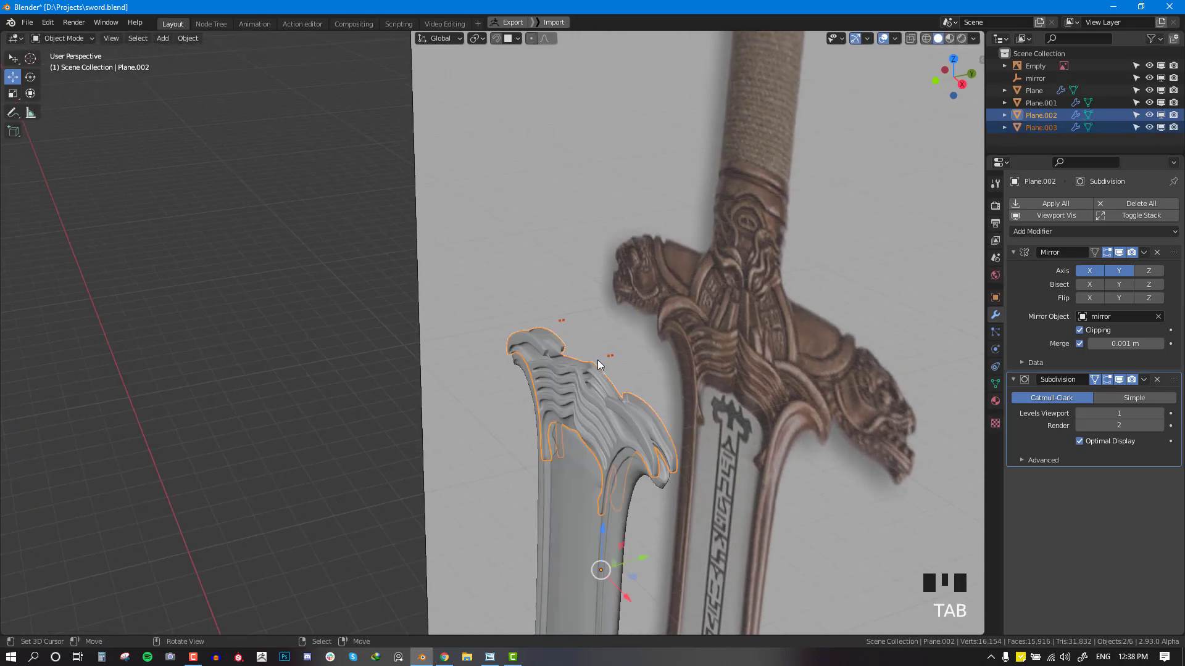
Step: Open the separated vertex object for mesh editing and remove its Subdivision modifier
right_click(605, 357)
right_click(606, 357)
key("Tab")
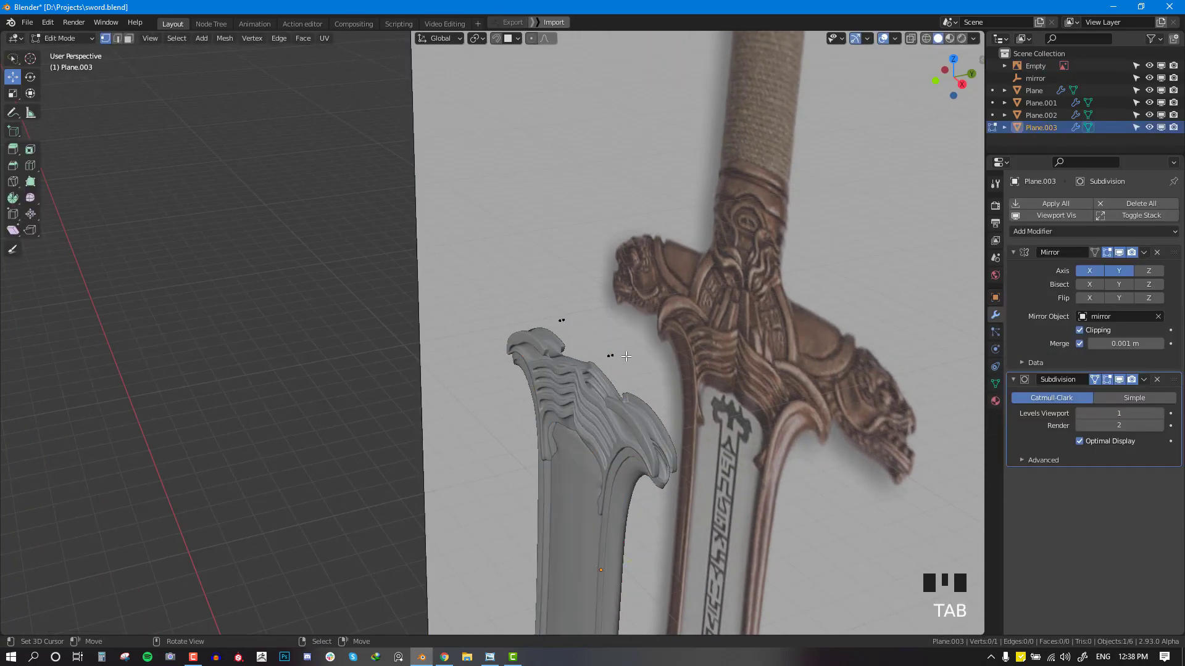
left_click(1157, 380)
Step: Move the vertex onto the curved band beside the grip's base and extrude it across the band into a short edge
key("a")
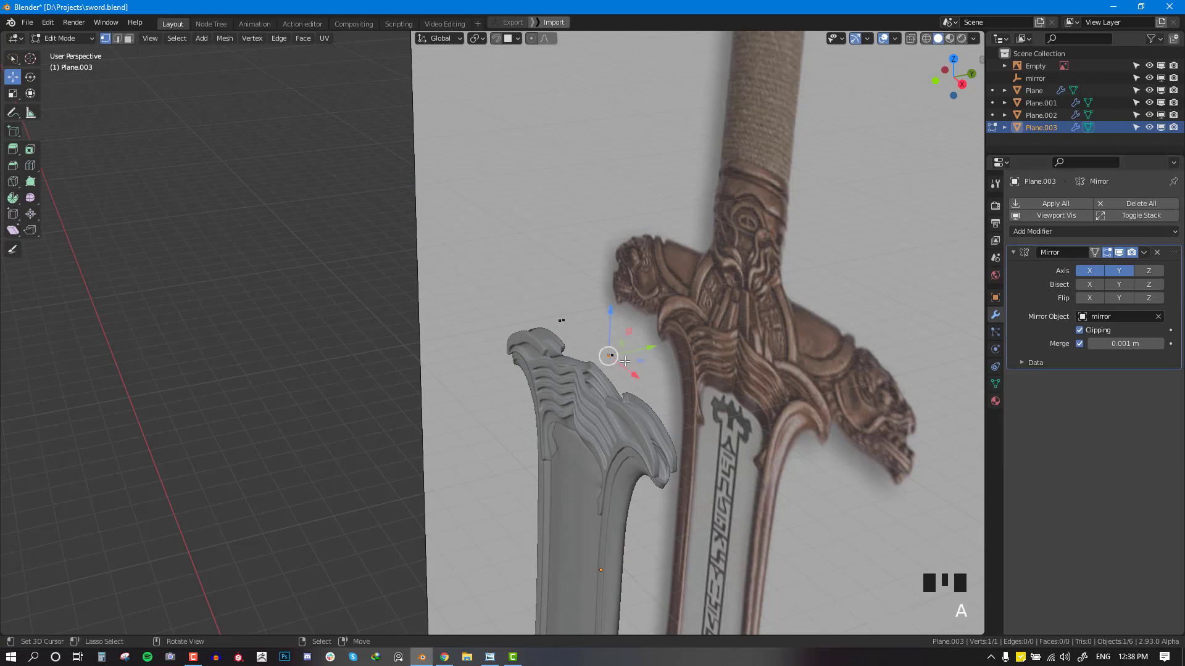
left_click_drag(652, 356, 637, 351)
key("KP_1")
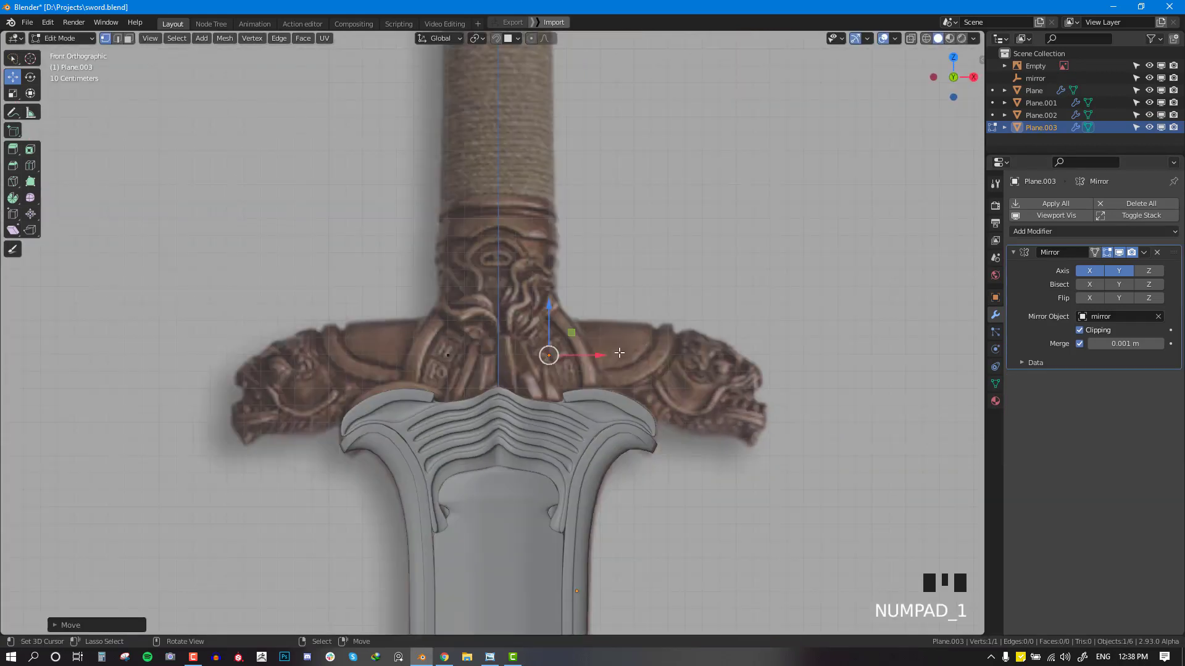
scroll(516, 376, "up", 3)
key("g")
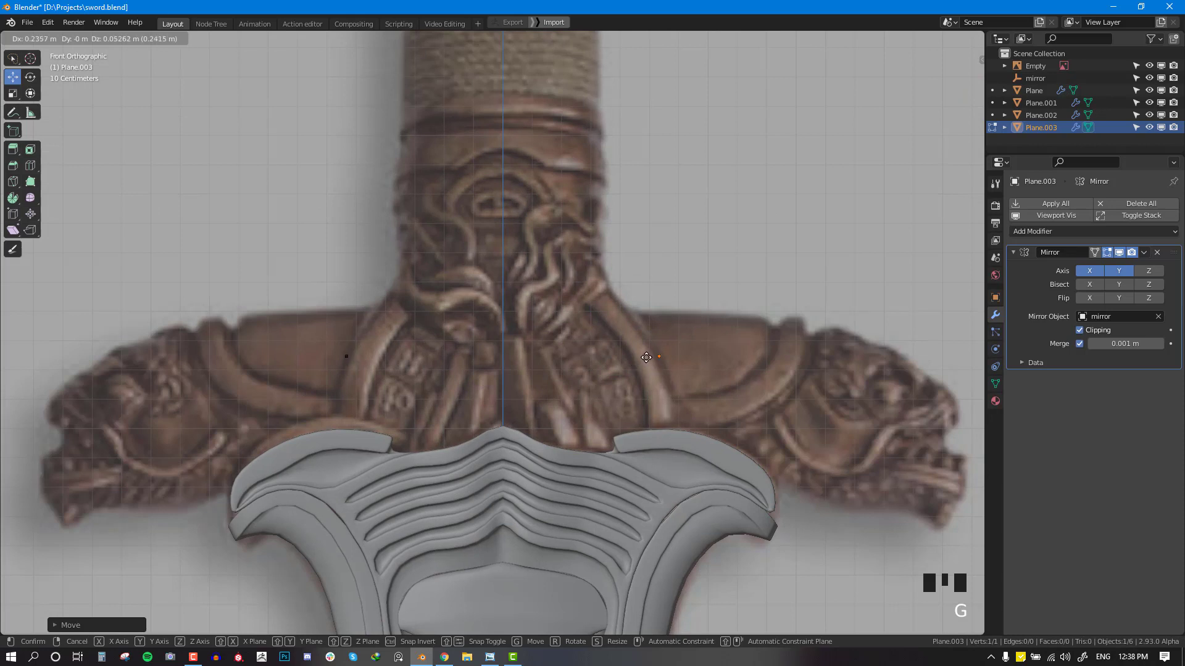
left_click(640, 349)
key("e")
left_click(642, 363)
Step: Extrude the short edge down the curved band and rotate the new edge to follow the band's direction
right_click(659, 344, "shift")
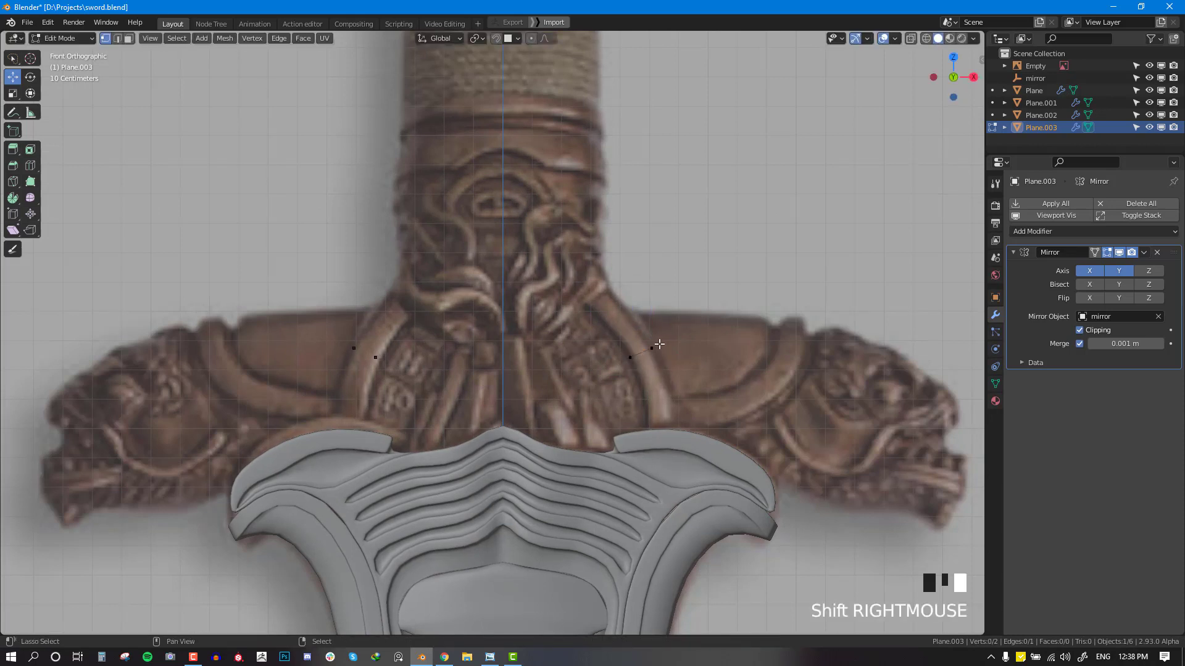
right_click(652, 348)
right_click(630, 357, "shift")
key("e")
left_click(672, 413)
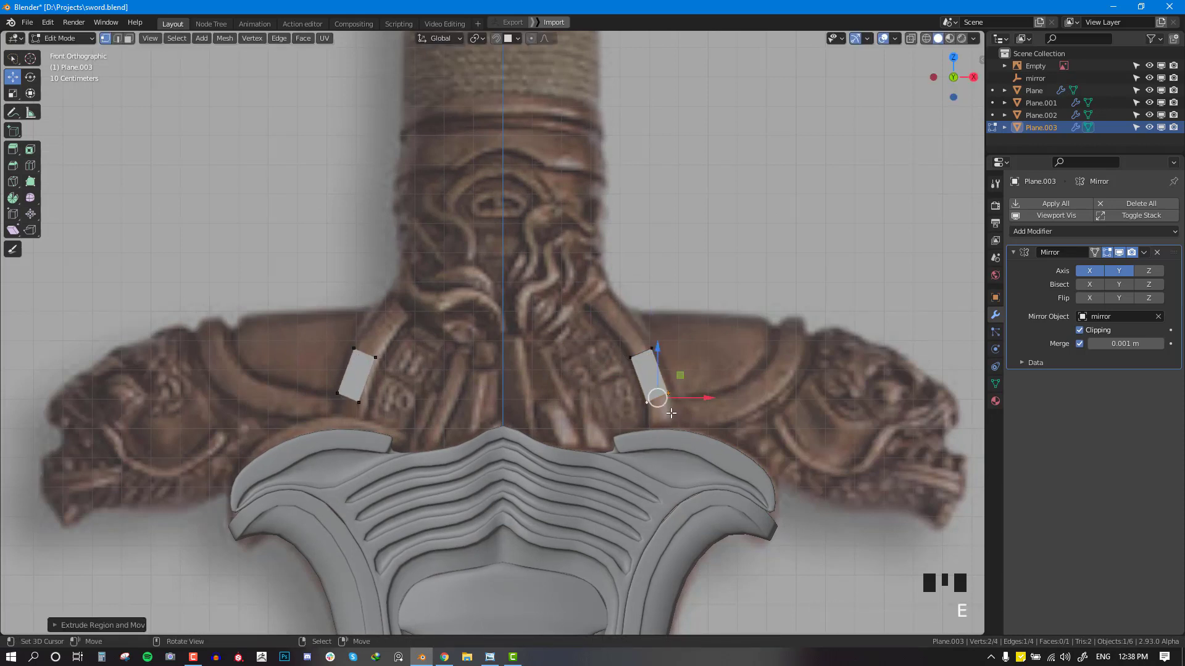
key("r")
left_click(687, 411)
Step: Extrude the band down to the braided piece, rotate and reposition its end edge, and check it against the blade
key("e")
left_click(692, 438)
key("r")
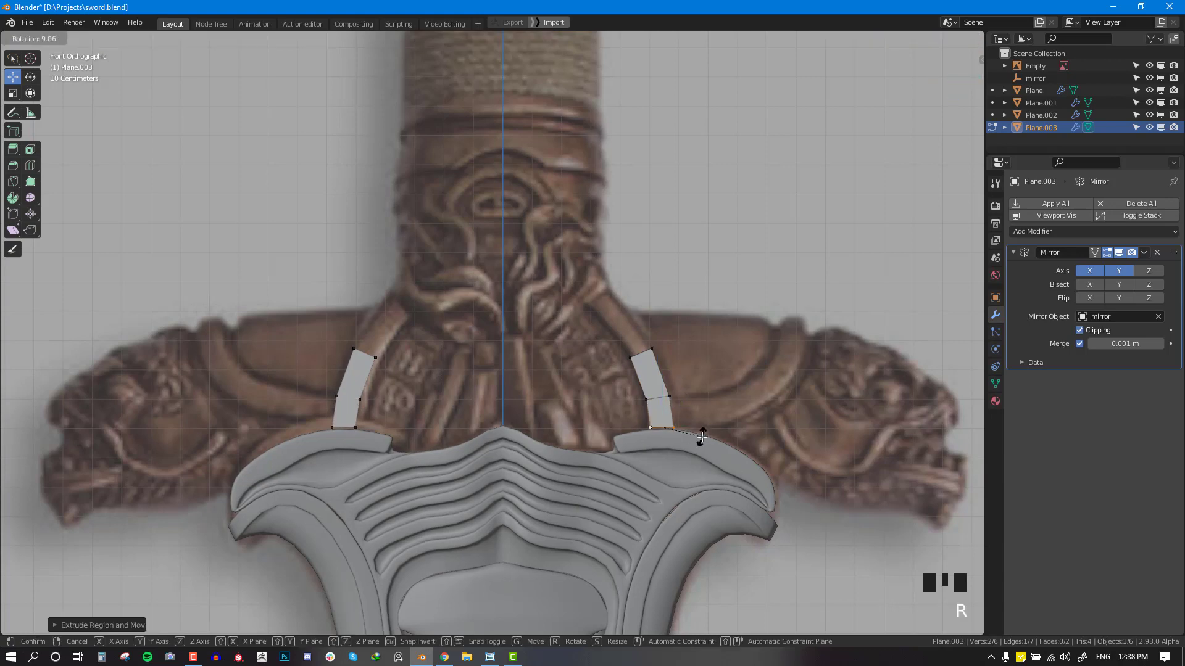
left_click(702, 436)
key("g")
left_click(701, 435)
middle_click_drag(701, 435, 622, 440)
middle_click_drag(790, 420, 749, 410)
key("KP_1")
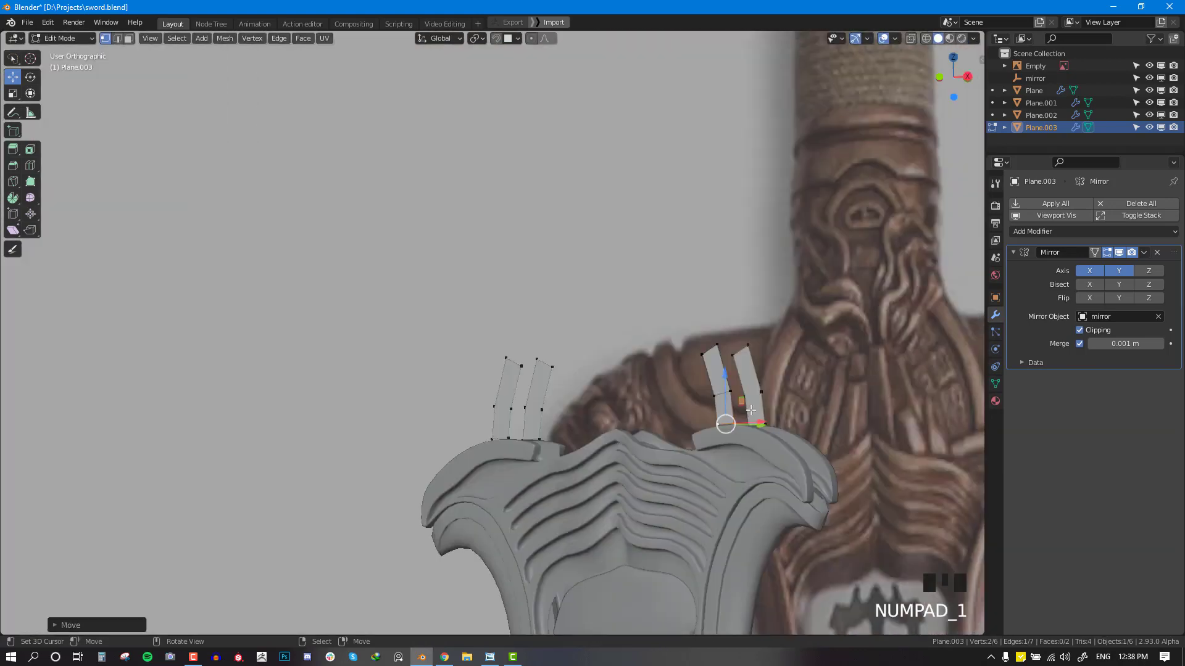
Step: Extrude the band's upper edge twice toward the grip, rotating it to follow the reference curve
right_click(633, 362)
key("e")
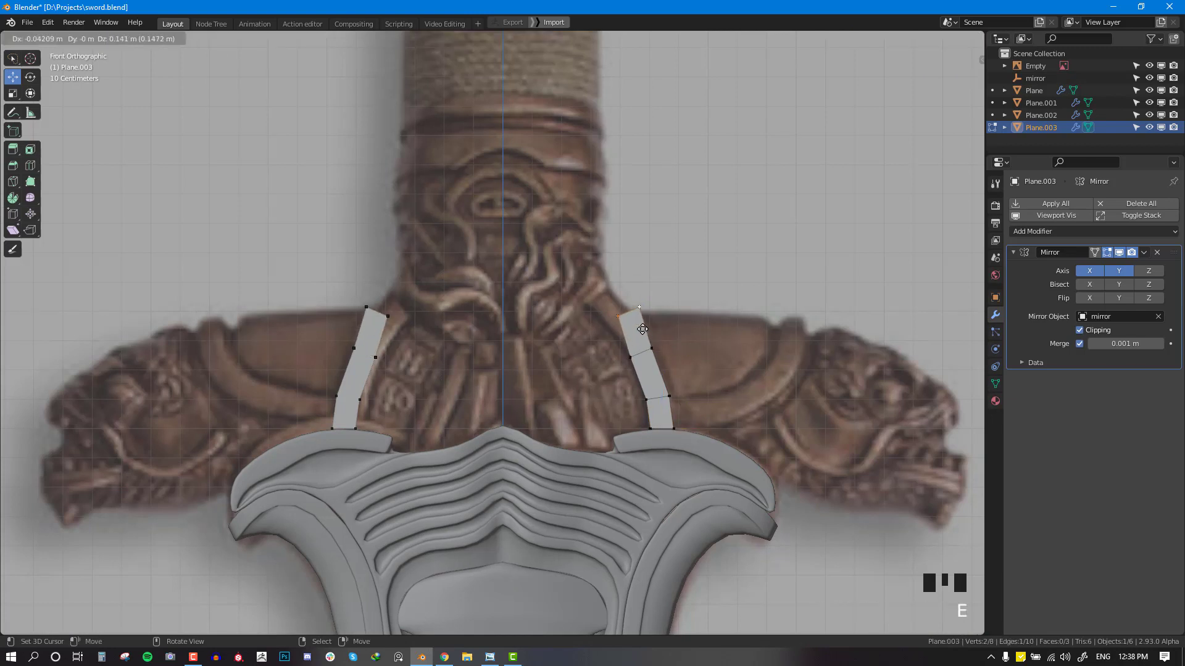
left_click(682, 339)
key("r")
left_click(679, 337)
key("e")
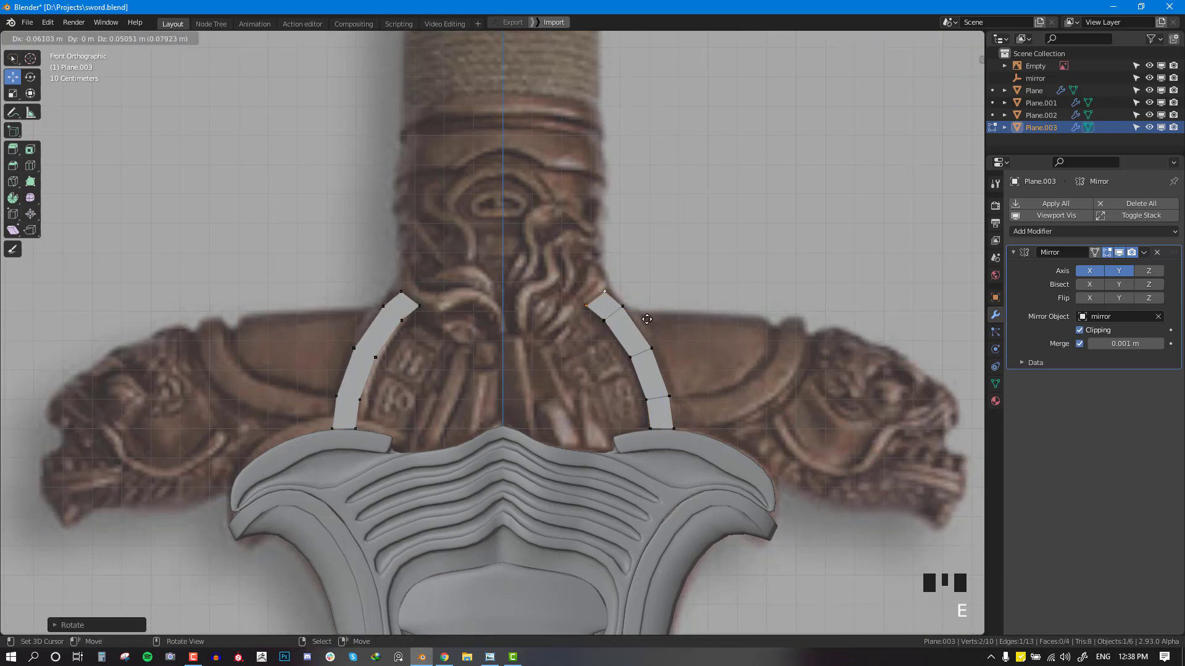
left_click(646, 318)
scroll(647, 319, "down", 1)
key("alt+a")
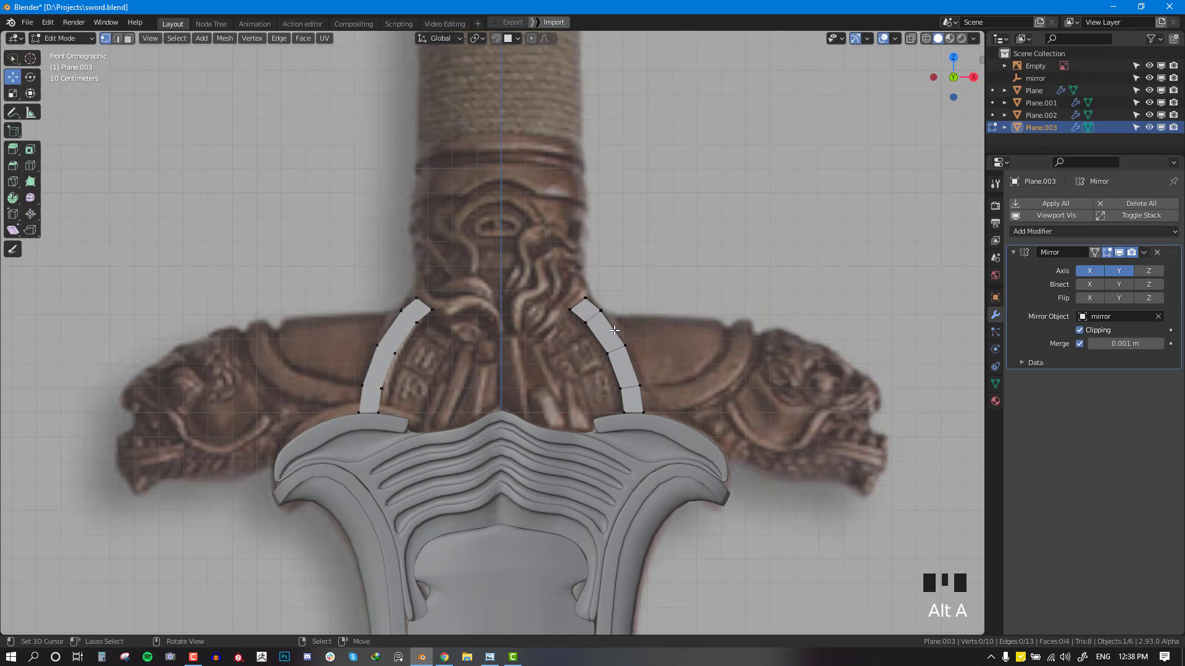
Step: Extrude the band's upper end once more toward the centre and rotate the new edge closer to vertical
scroll(614, 412, "up", 1)
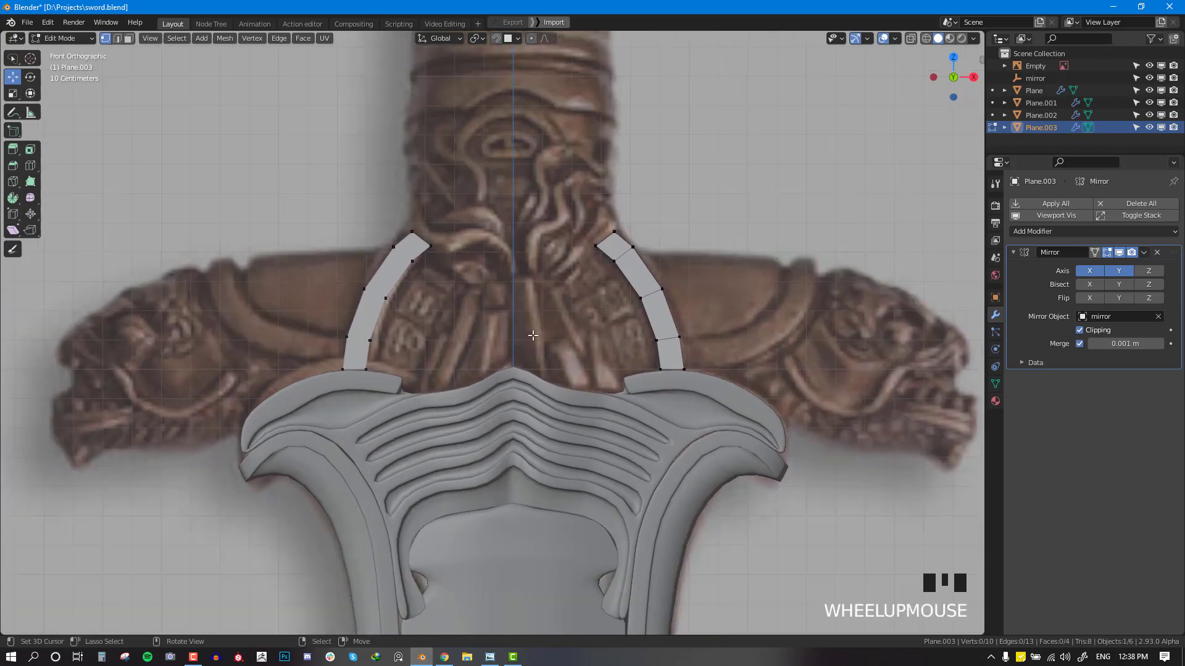
scroll(533, 335, "up", 2)
scroll(546, 339, "down", 4)
scroll(572, 310, "up", 3)
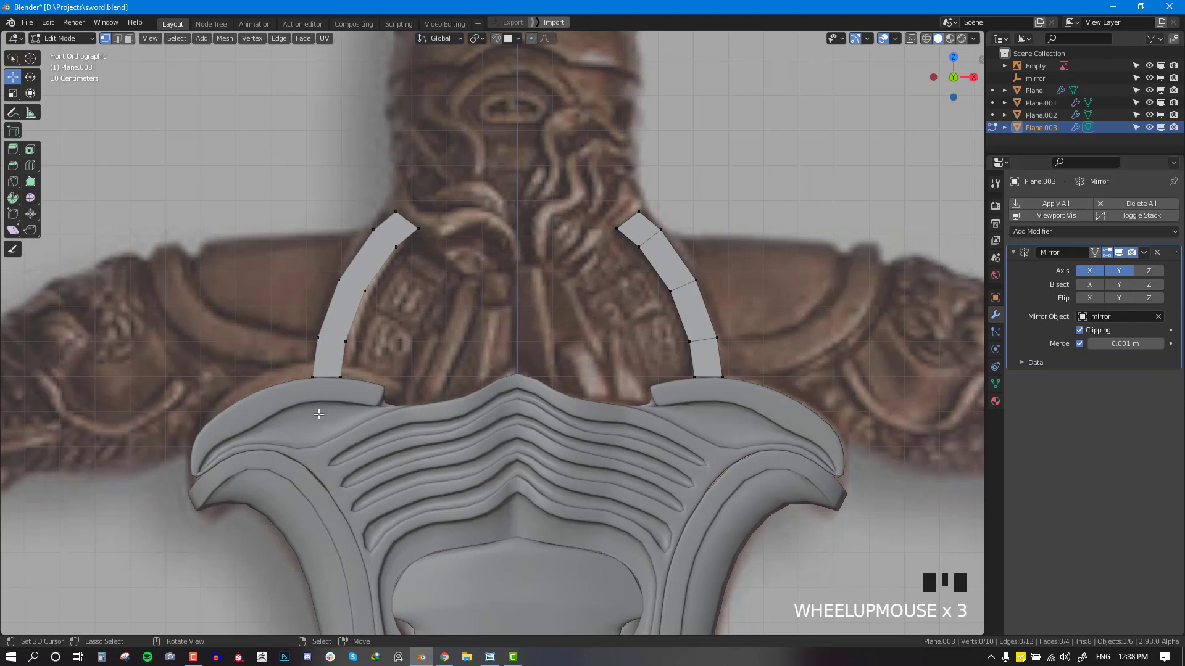
scroll(453, 358, "down", 4)
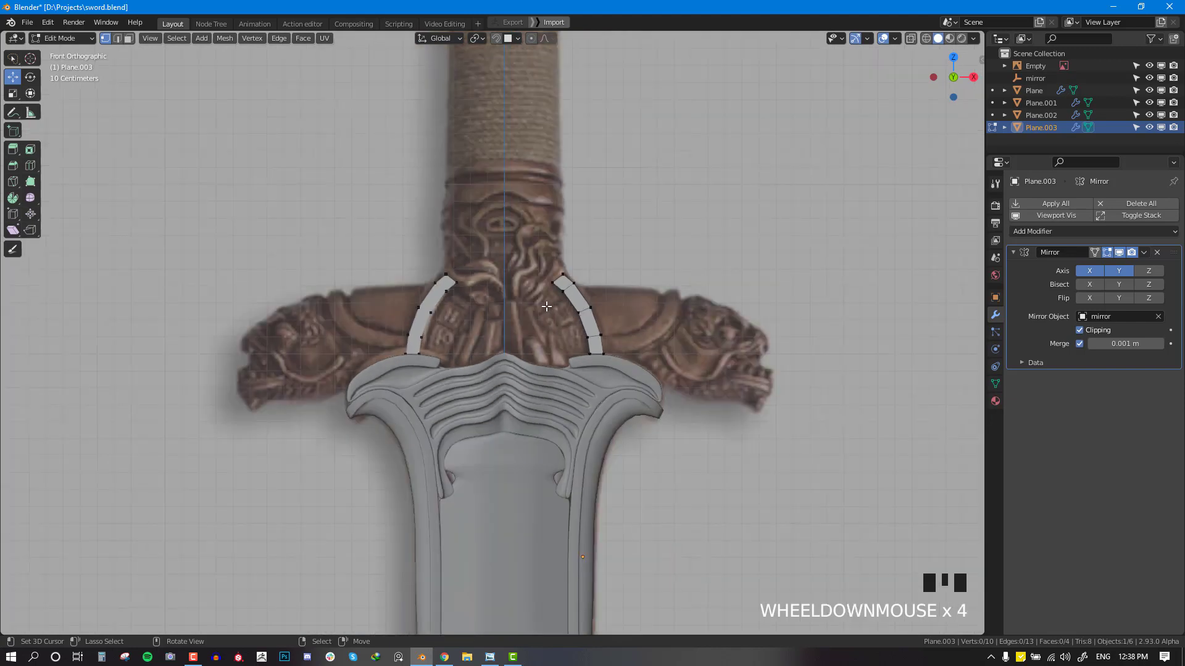
scroll(558, 287, "up", 2)
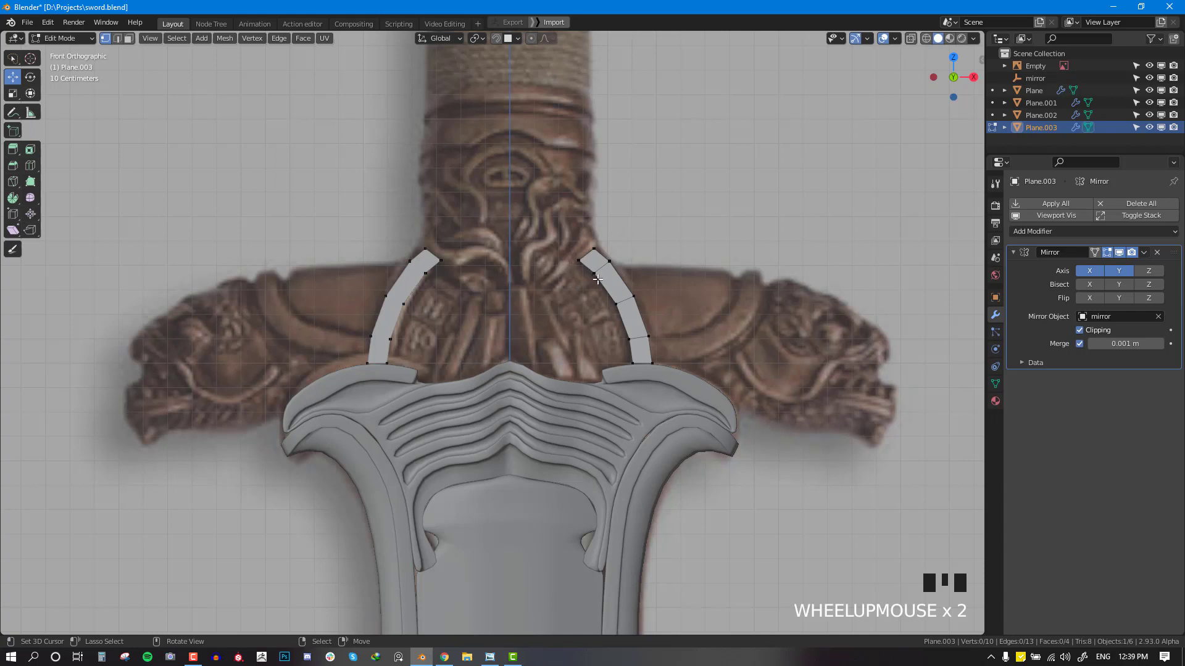
right_click(580, 259)
right_click(593, 249, "shift")
key("e")
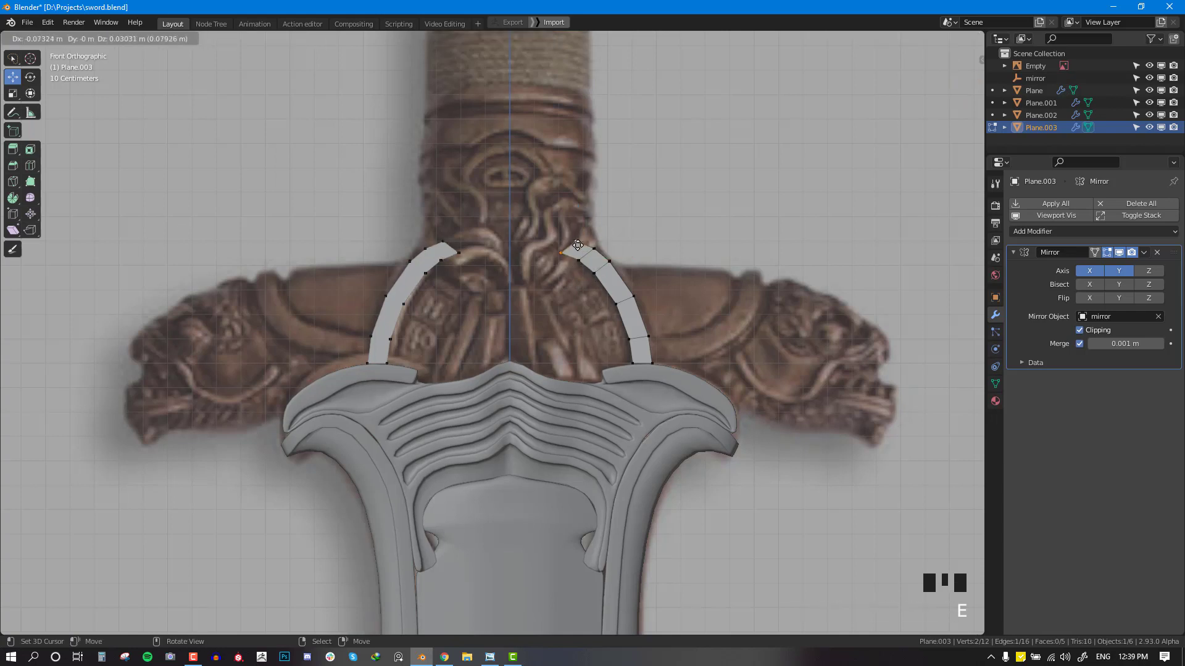
left_click(594, 262)
key("r")
left_click(591, 236)
Step: Extrude the band's upper end to the mirror centreline and raise the centre edge slightly to level the arch
key("e")
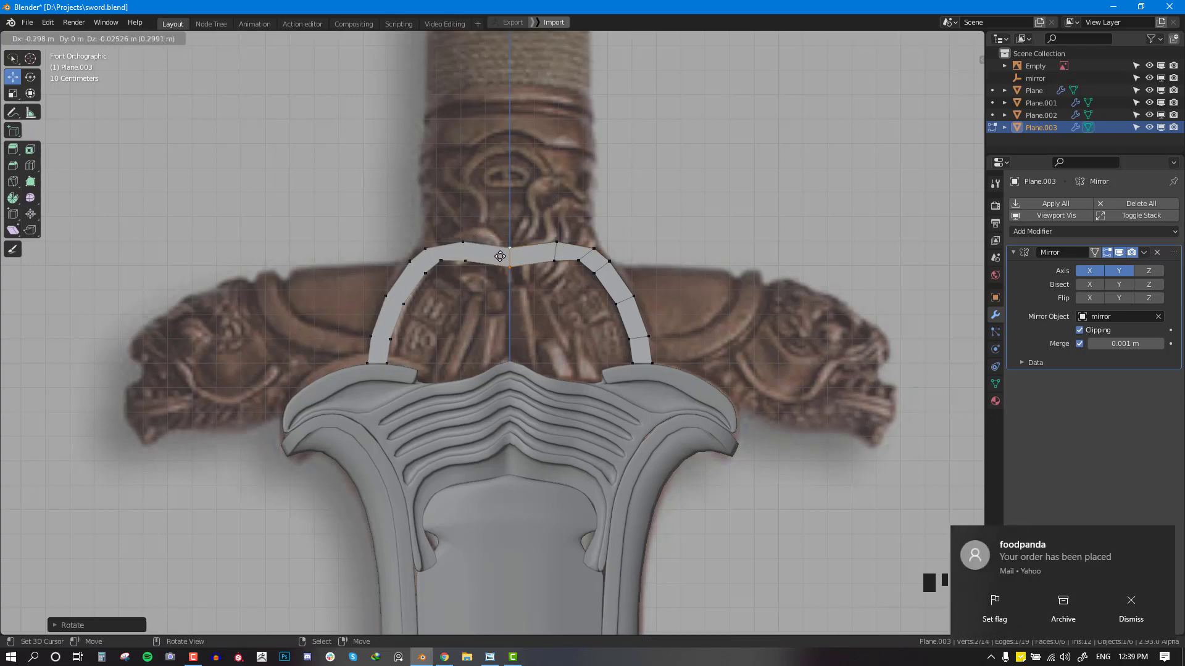
left_click(501, 255)
left_click(1131, 604)
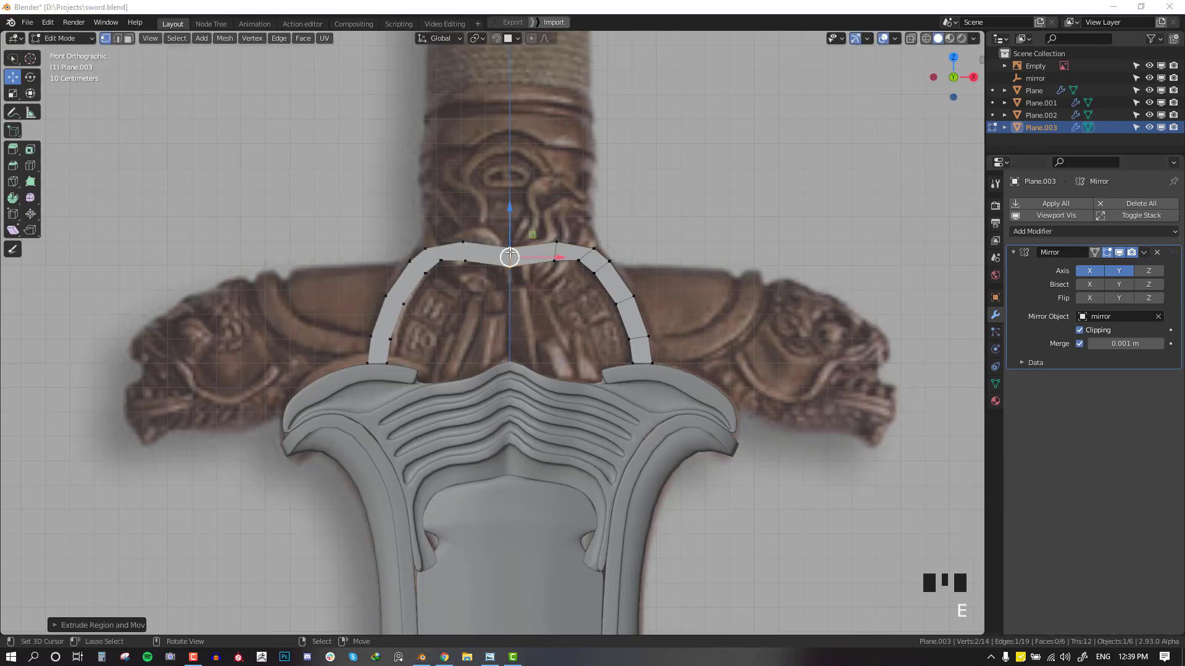
left_click_drag(510, 216, 510, 213)
key("alt+a")
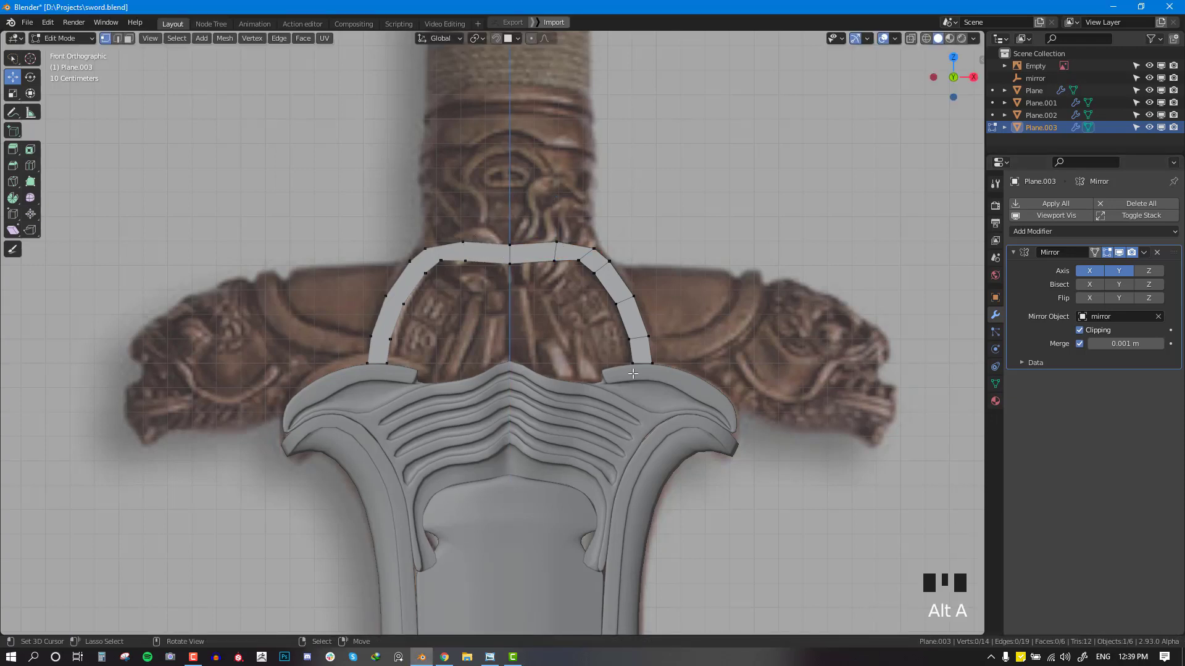
Step: Extrude the band's lower inner side inward along the top of the braided piece and fit the new corner vertices
right_click(639, 364)
key("e")
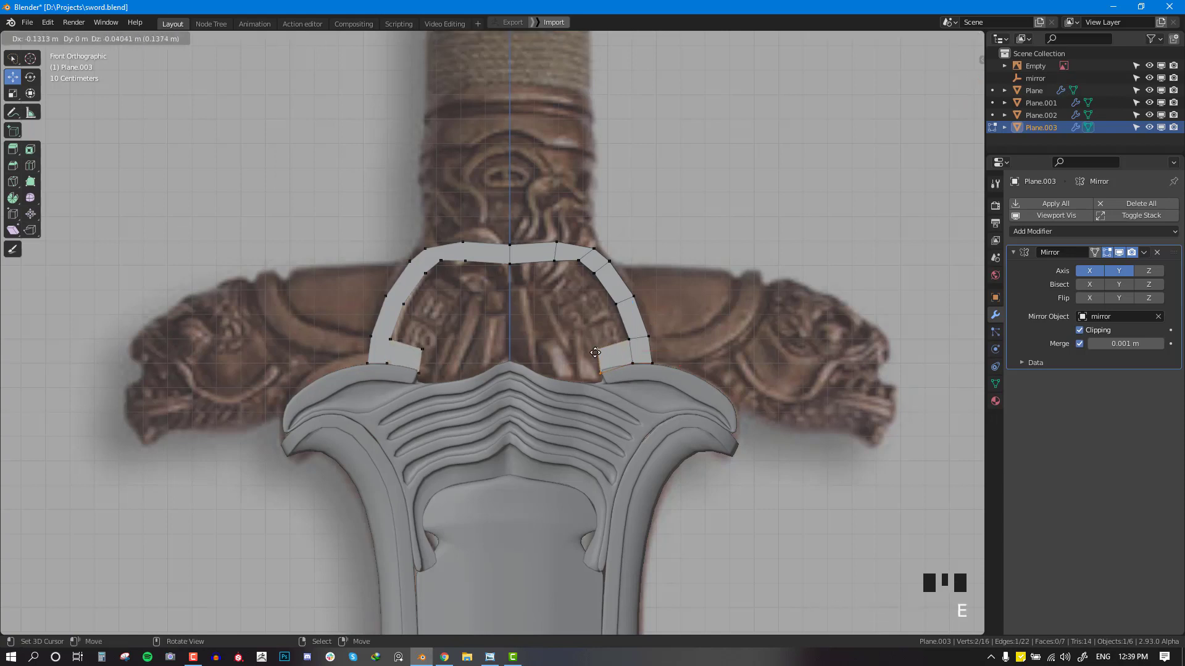
left_click(599, 350)
key("e")
left_click(589, 358)
right_click_drag(592, 377, 599, 383)
right_click(590, 354, "shift")
key("e")
left_click(589, 386)
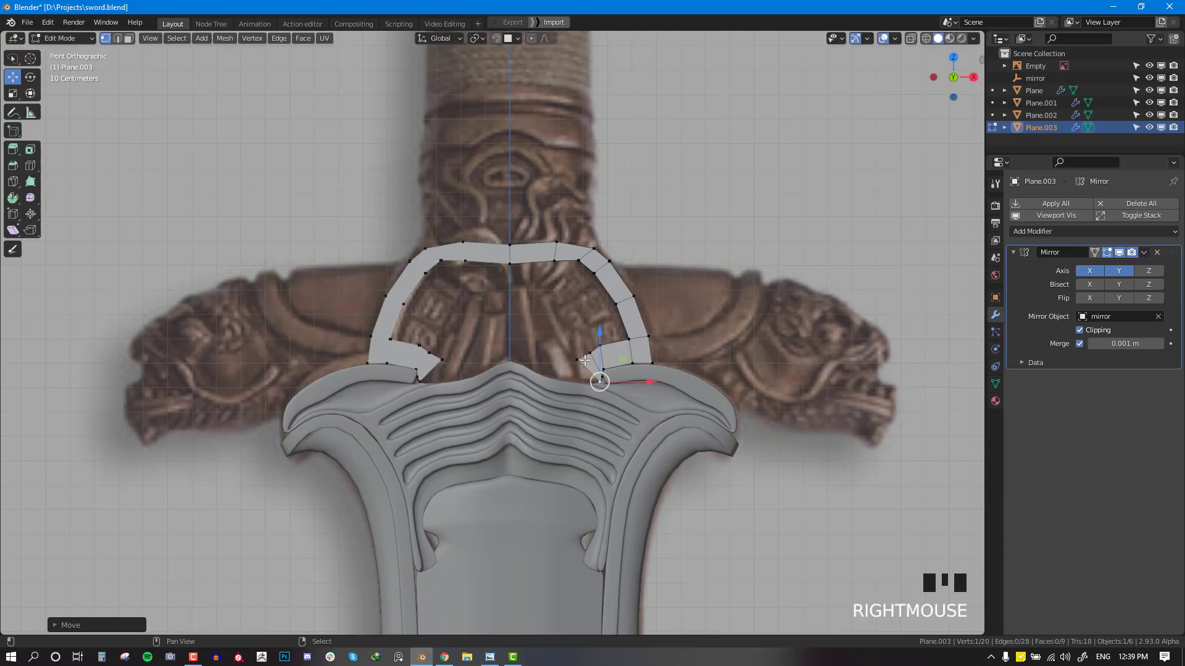
Step: Extrude the lower strip's end edge further inward, then rotate and move it onto the braided piece's upper edge
right_click(594, 367, "shift")
right_click(577, 358)
right_click(595, 387, "shift")
key("e")
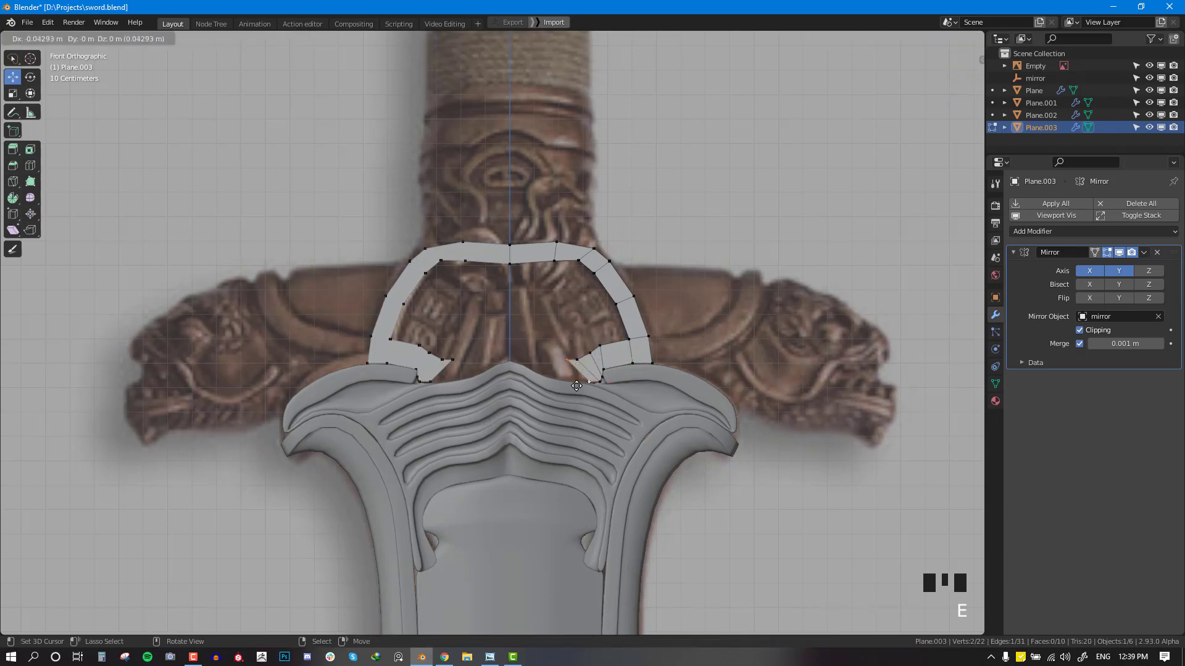
left_click(565, 377)
key("r")
left_click(581, 393)
key("g")
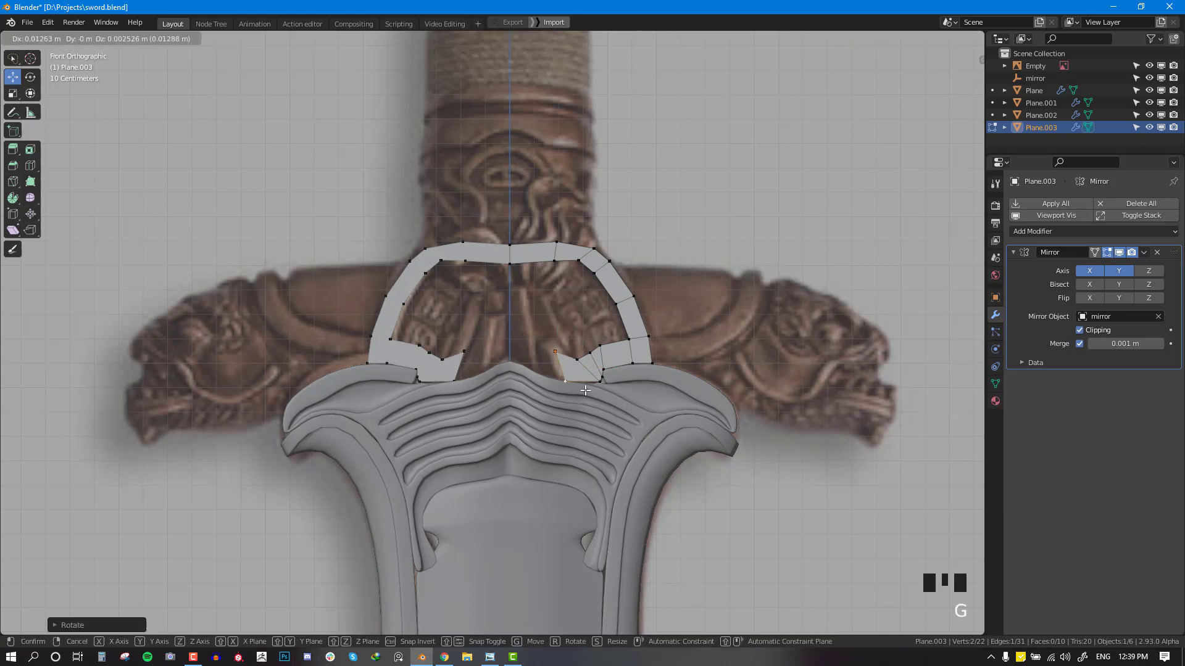
left_click(585, 392)
Step: Extrude the lower strip along the braided piece's rising edge, straighten its end and close it at the mirror centreline
key("e")
left_click(544, 377)
key("r")
left_click(557, 381)
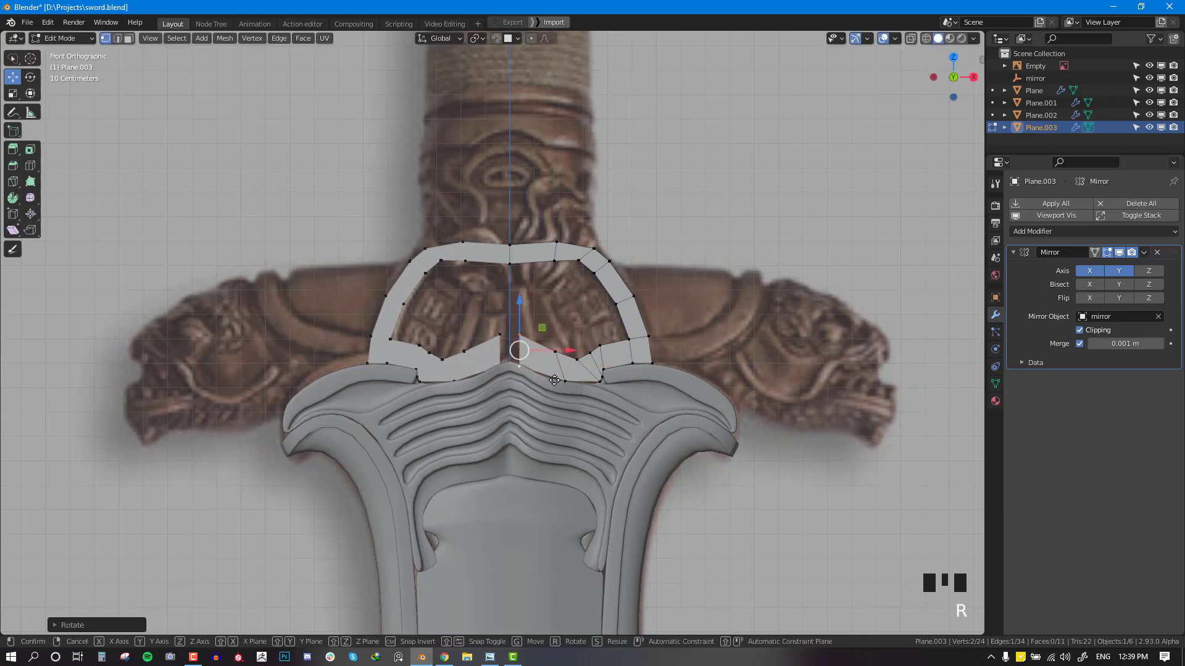
key("g")
left_click(554, 379)
key("e")
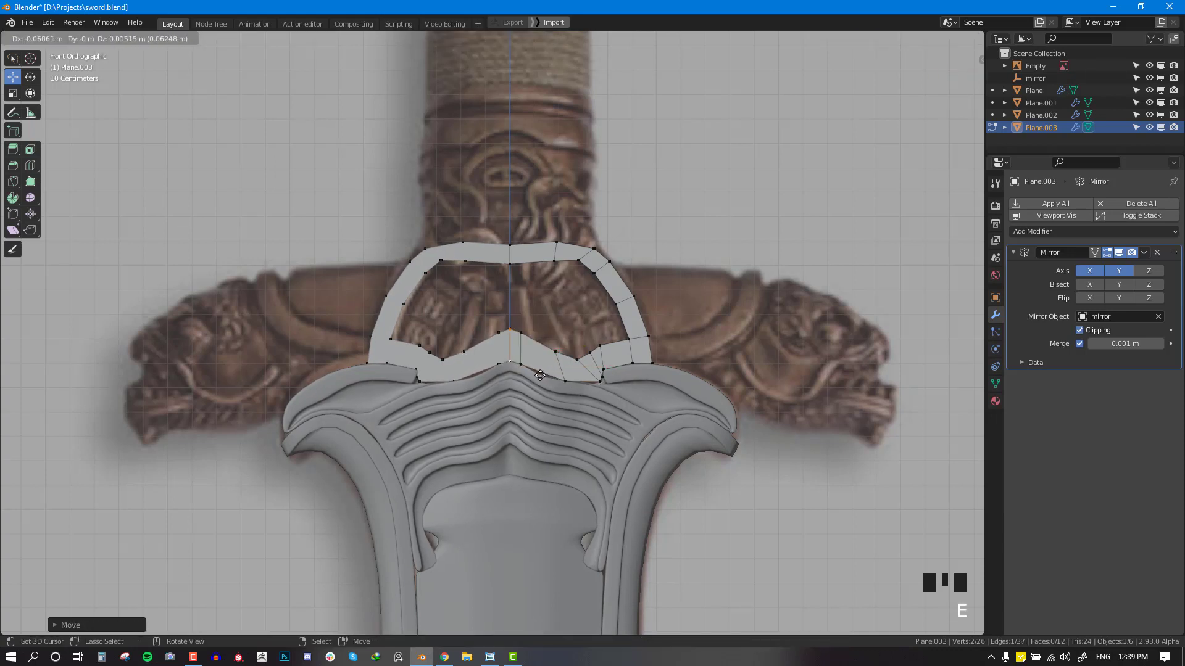
left_click(540, 375)
key("alt+a")
Step: Add a loop cut to the upper arch near the centreline and fill a face down to the lower strip's centre edge
right_click(510, 329)
right_click(520, 332, "shift")
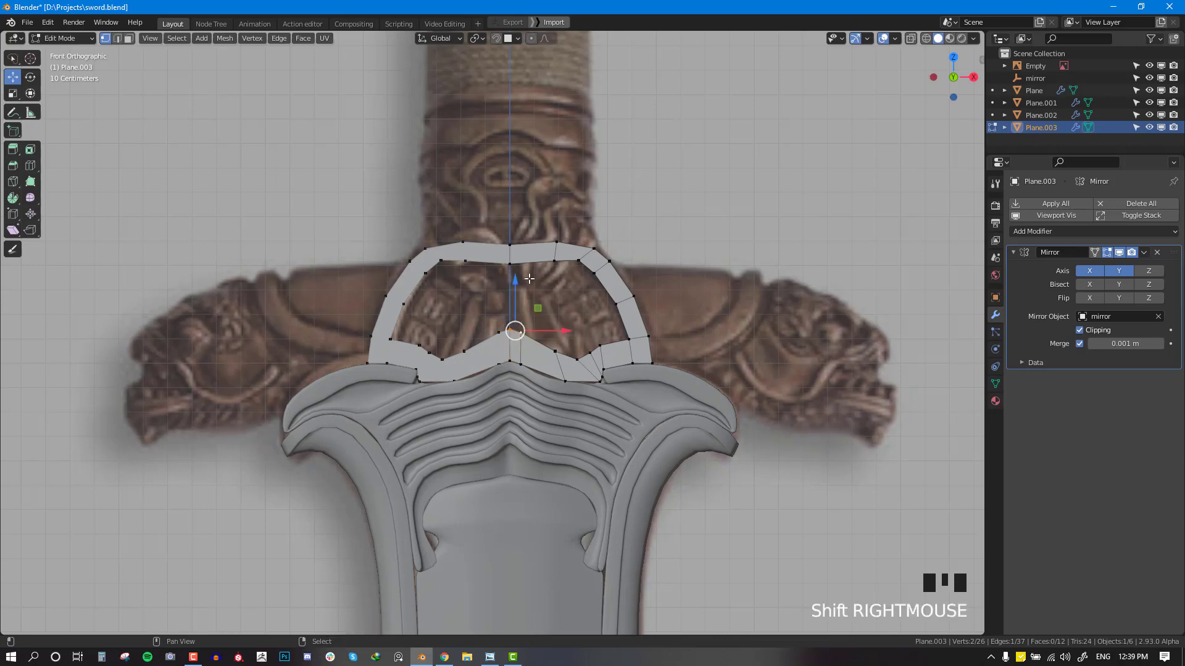
key("ctrl+r")
left_click(513, 266)
right_click(514, 266)
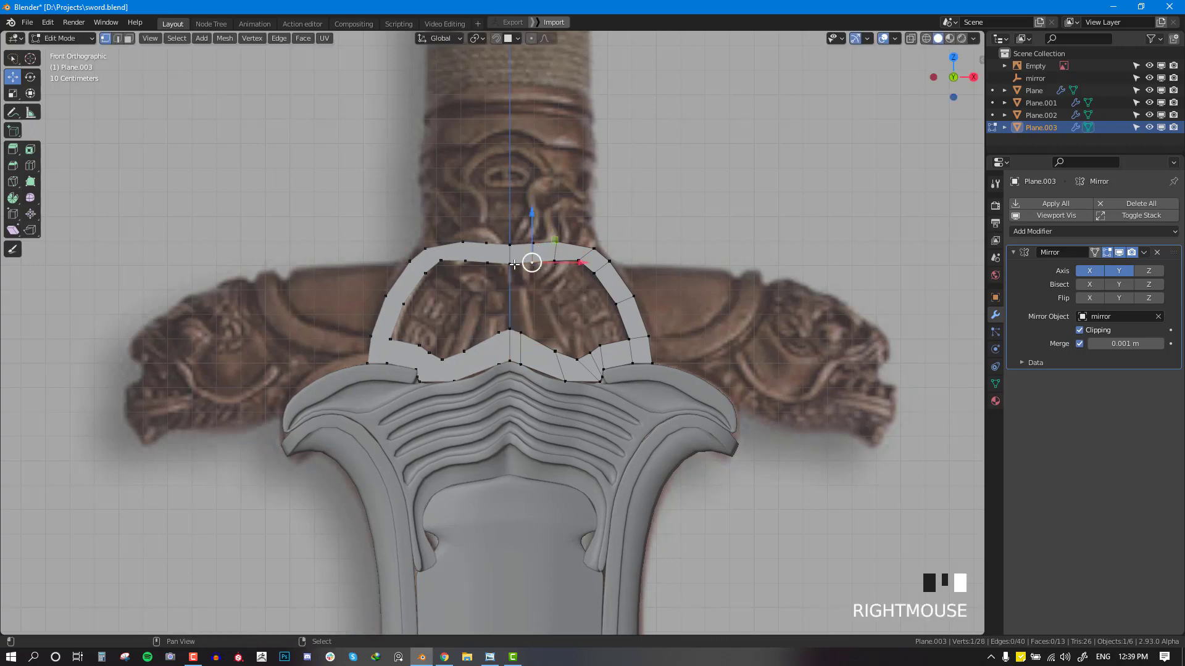
right_click(509, 333, "shift")
key("f")
key("alt+a")
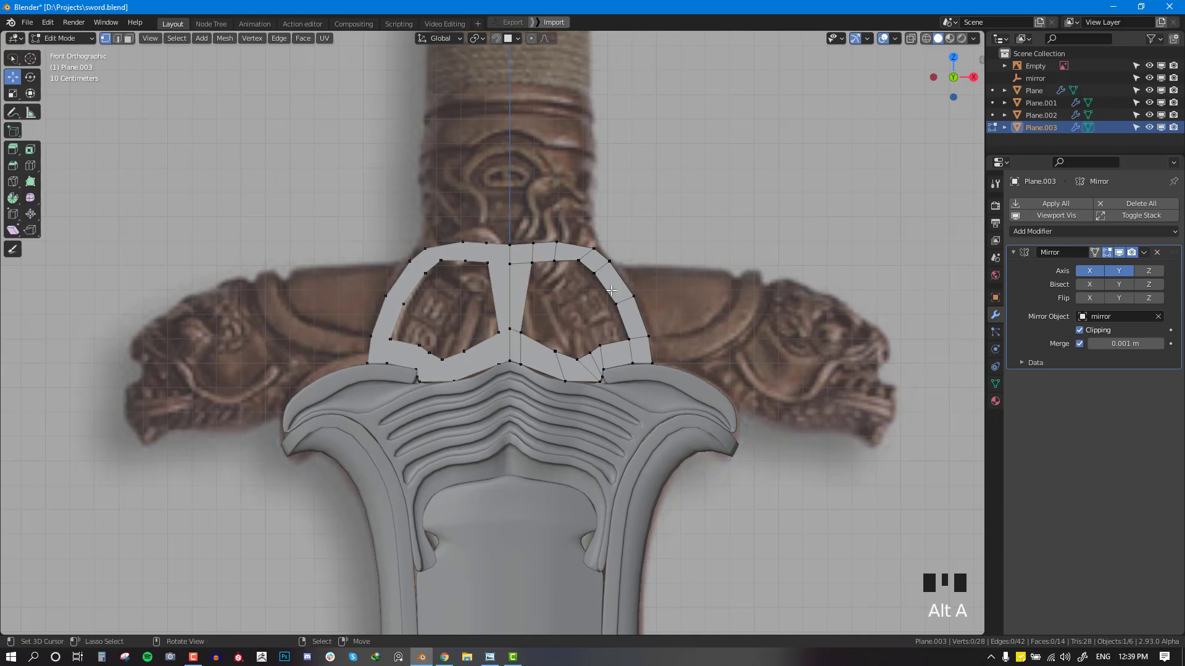
Step: Show the Mirror modifier's result on the edit cage and fill the face column beside the central one
left_click(1091, 253)
key("alt+a")
right_click(532, 263)
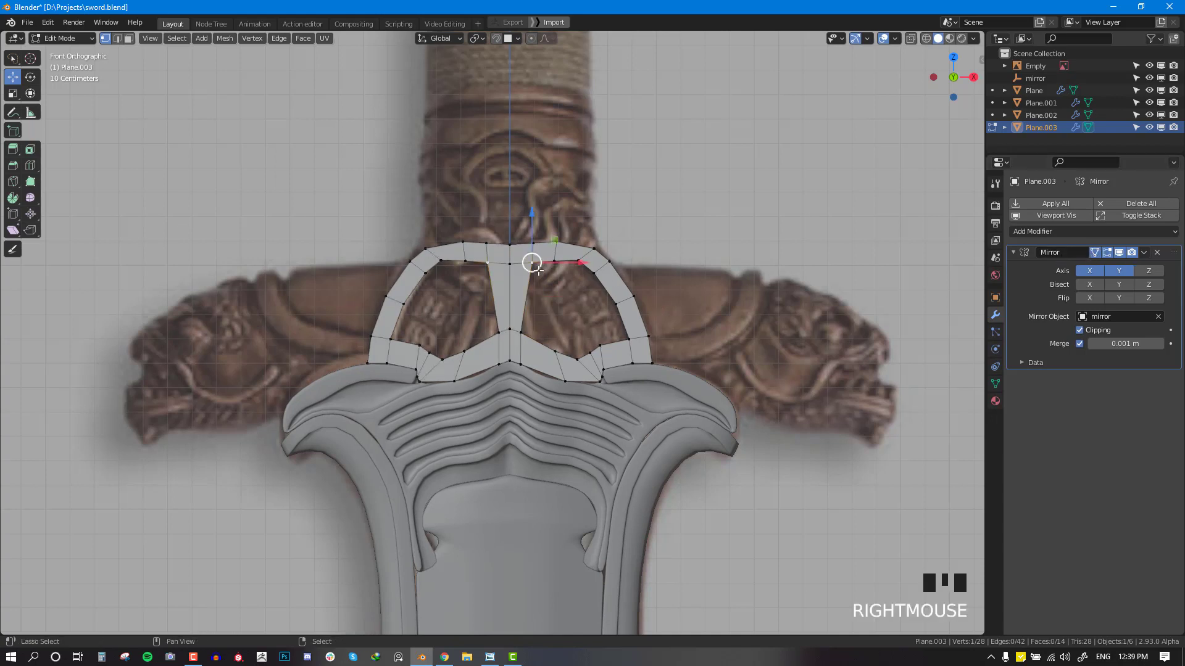
right_click(520, 333, "shift")
right_click(554, 262, "shift")
right_click(556, 351, "shift")
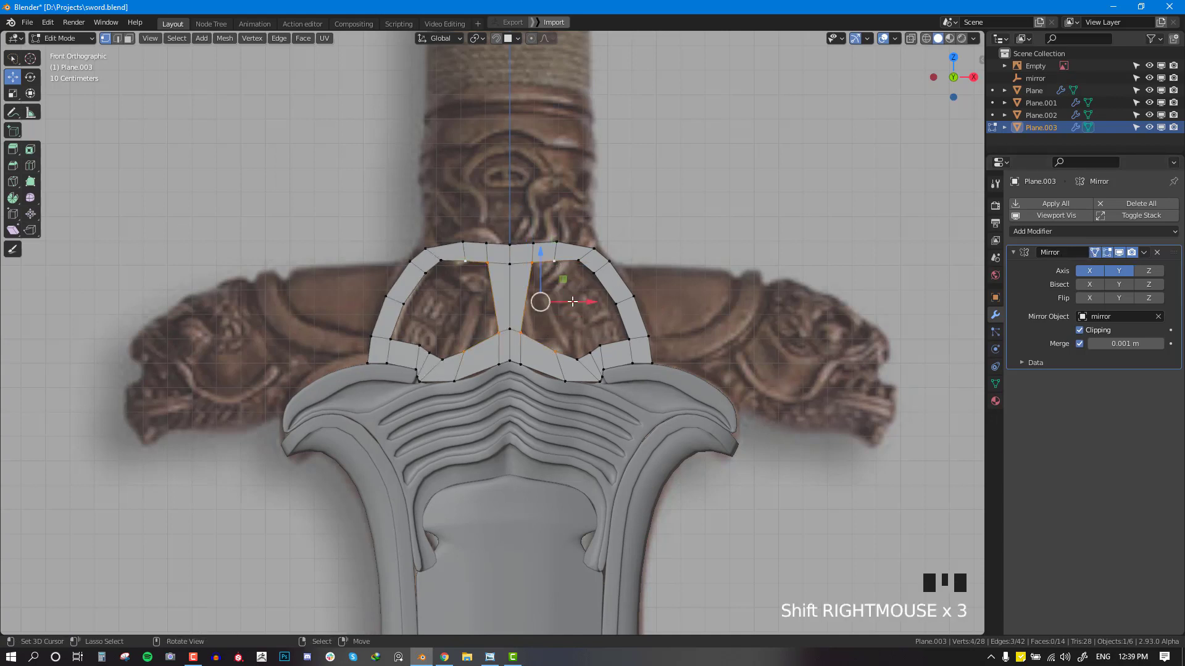
key("f")
Step: Fill the next outer face column and add a horizontal loop cut through the filled columns
right_click(555, 351)
right_click(554, 262, "shift")
right_click(580, 261, "shift")
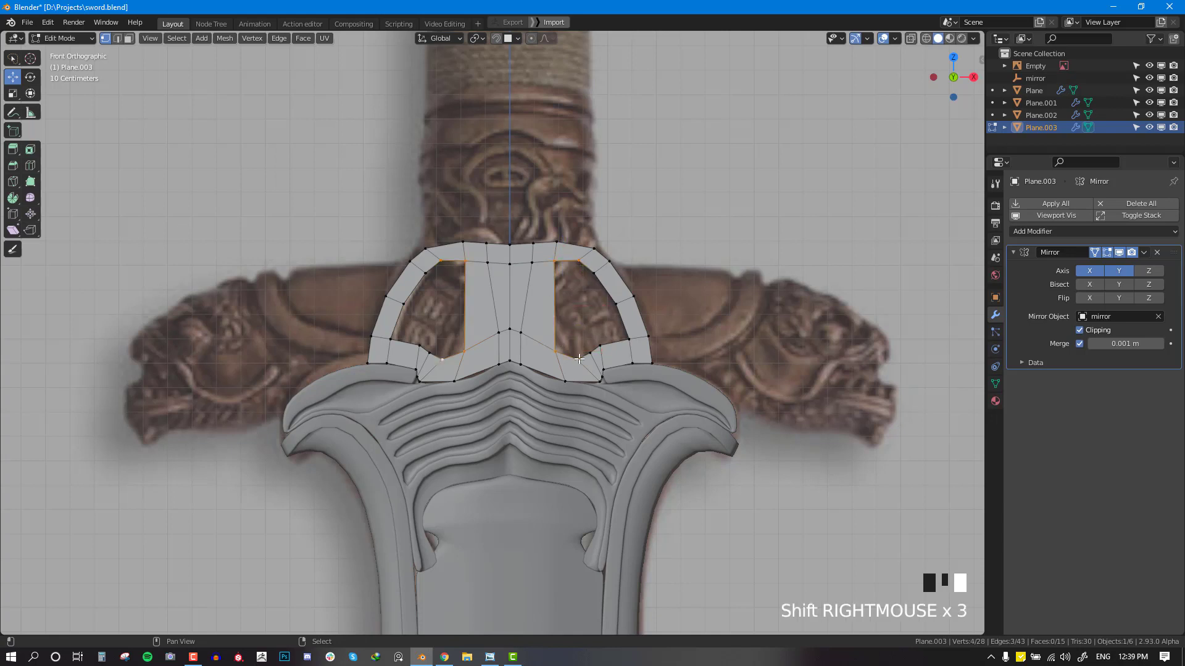
key("f")
key("ctrl+r")
left_click(580, 319)
key("alt+a")
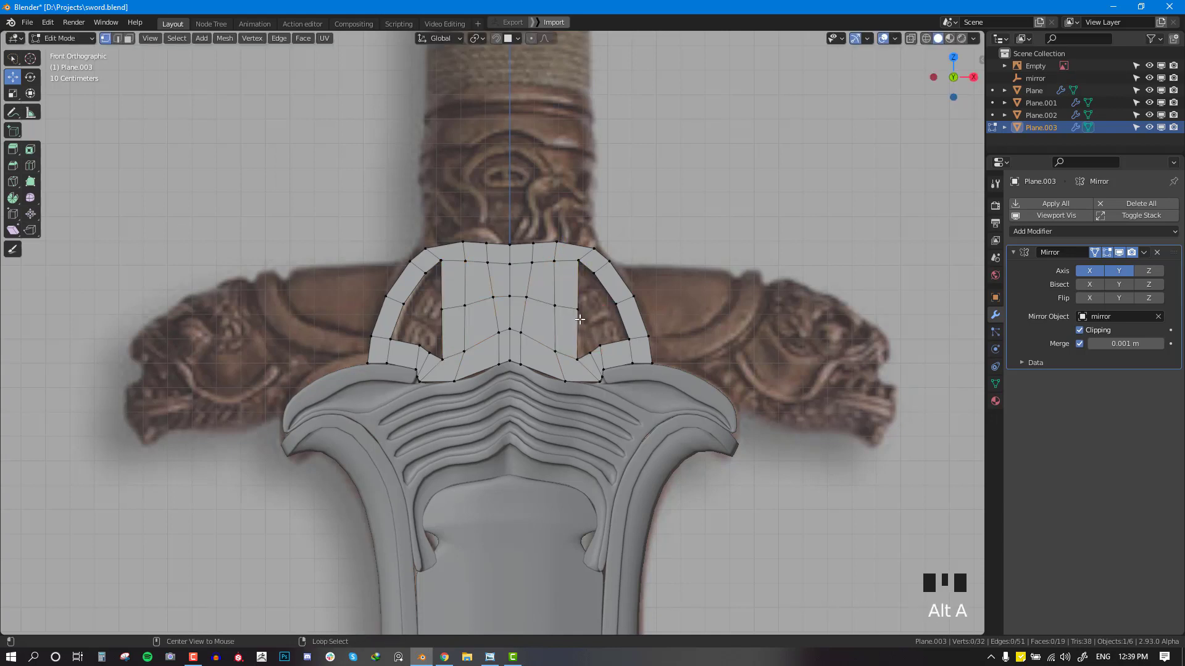
Step: Fill the upper gap between the filled columns and the curved band, and split the new face with a loop cut
right_click(578, 308)
right_click(616, 305, "shift")
right_click(593, 274, "shift")
right_click(578, 261, "shift")
key("f")
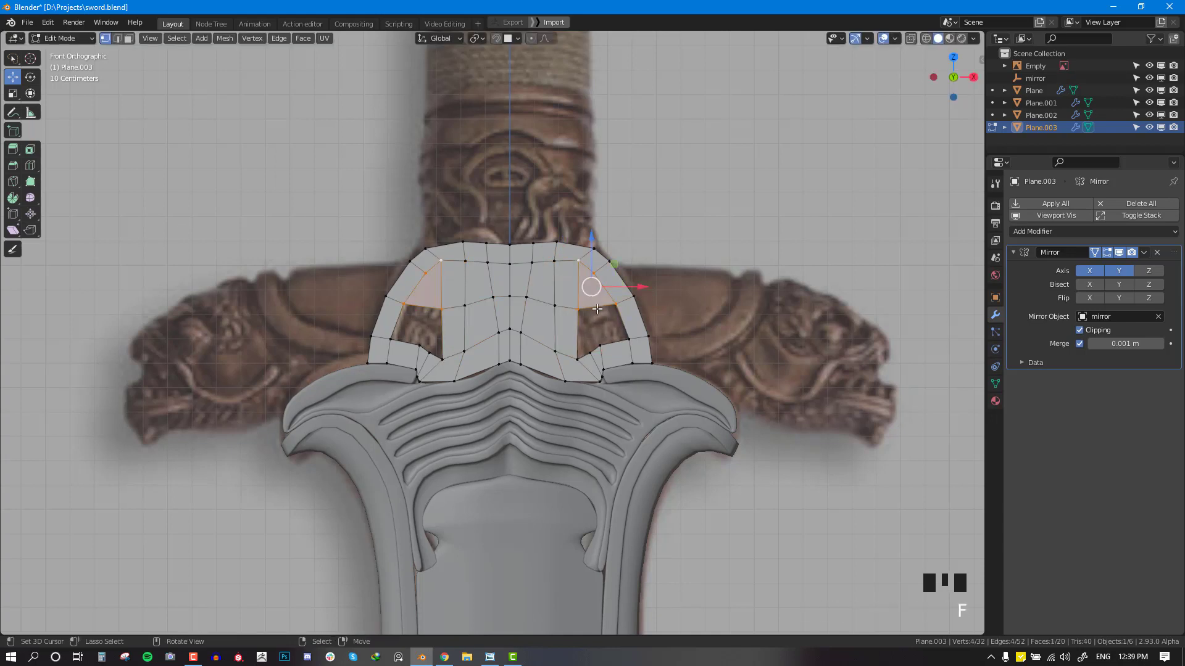
key("alt+a")
key("ctrl+r")
left_click(596, 303)
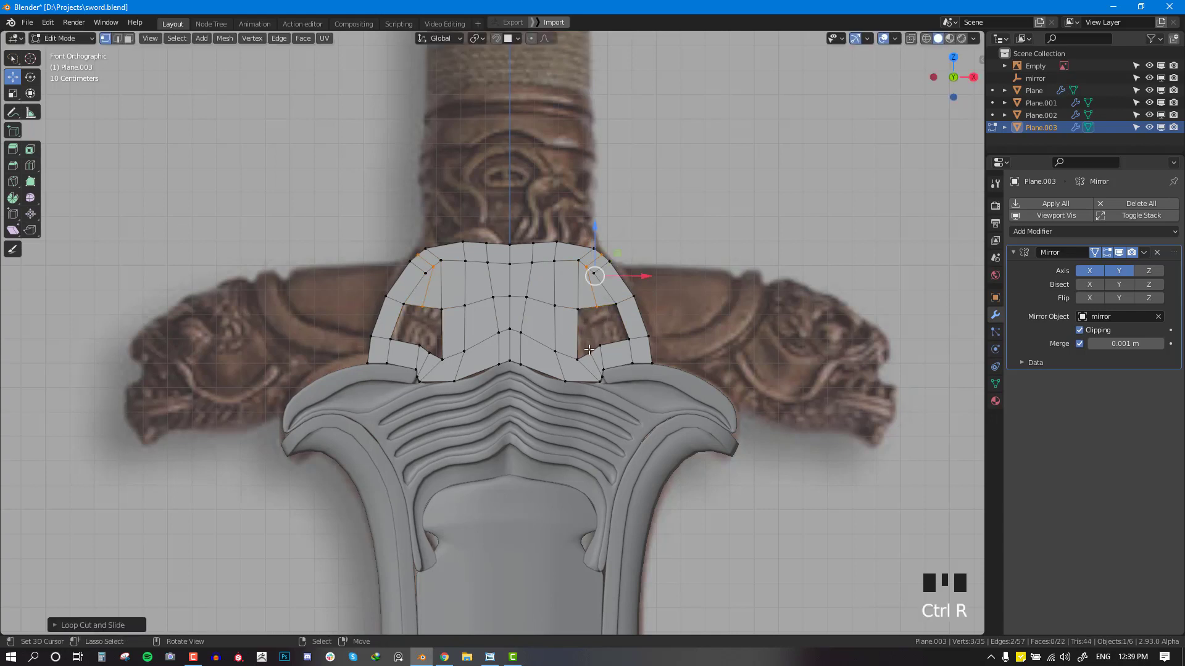
Step: Fill a face in the lower gap beside the outermost column and adjust the strip vertex at its corner
right_click(592, 351)
right_click(598, 306, "shift")
right_click(578, 309, "shift")
right_click(579, 360, "shift")
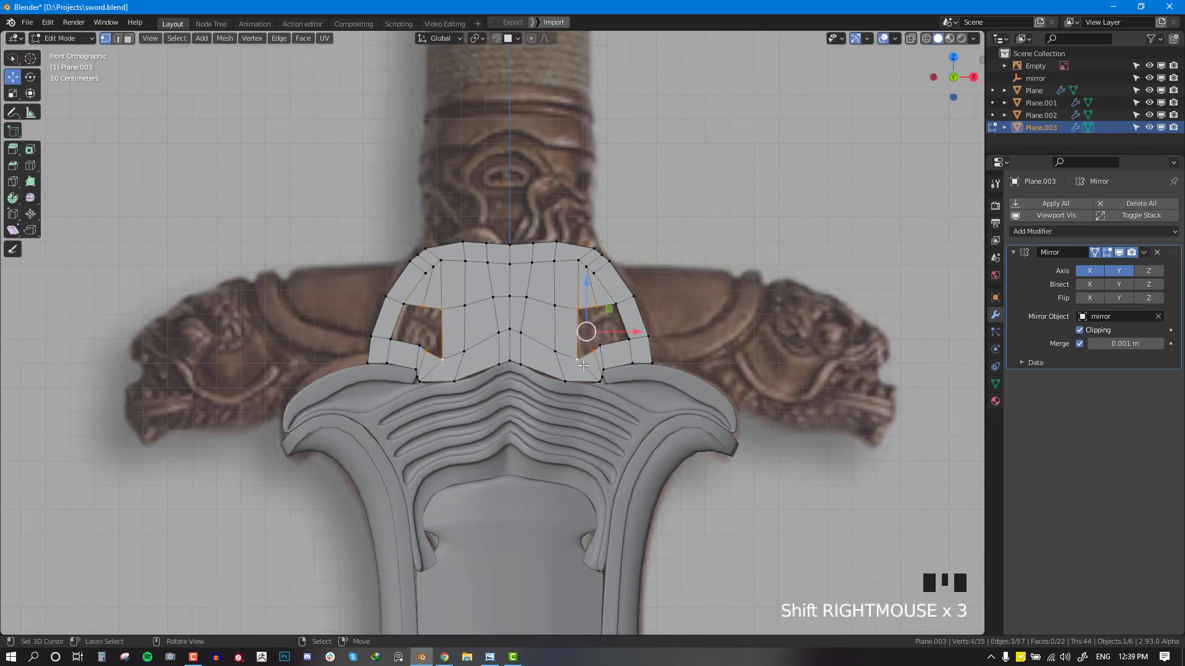
key("f")
mouse_move(600, 345)
right_mouse_down()
mouse_move(612, 368)
mouse_move(603, 350)
right_mouse_up()
key("alt+a")
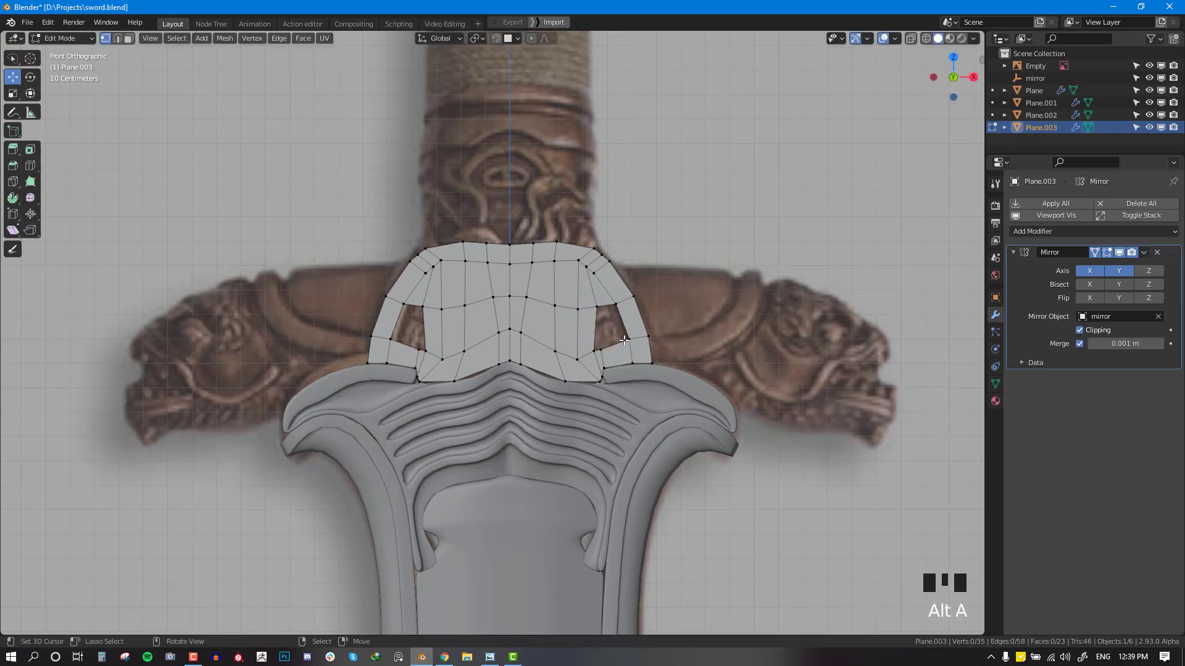
Step: Add a loop cut across the curved outer band beside the open side gap
key("ctrl+r")
left_click(623, 327)
right_click(622, 323)
key("alt+a")
Step: Fill the gap between the outermost face column and the curved band with two faces
right_click(628, 338)
right_click(594, 350, "shift")
right_click(597, 306, "shift")
right_click(616, 303, "shift")
key("f")
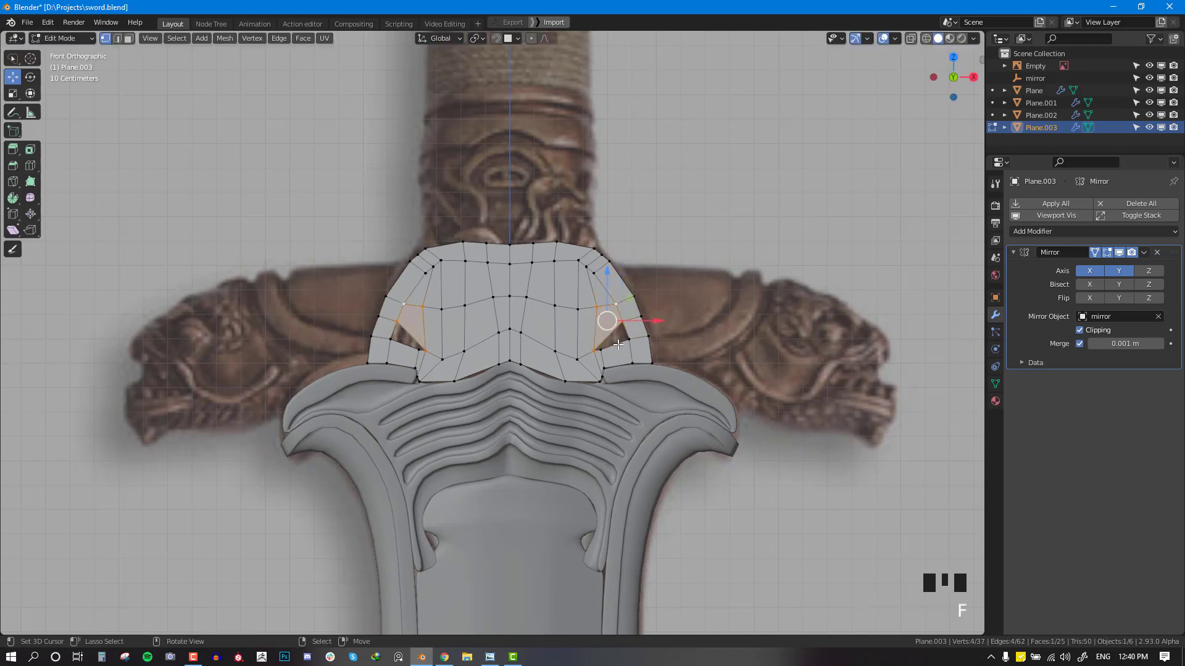
right_click(600, 346, "shift")
right_click(610, 342, "shift")
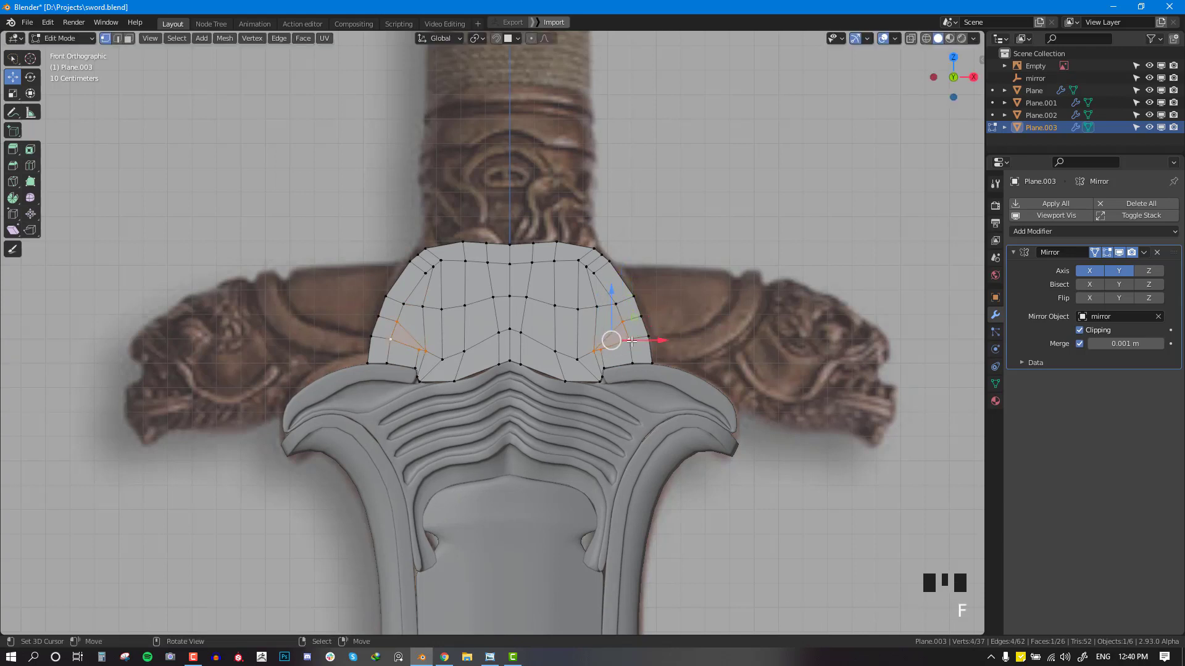
key("Tab")
scroll(609, 361, "up", 1)
key("Tab")
key("alt+a")
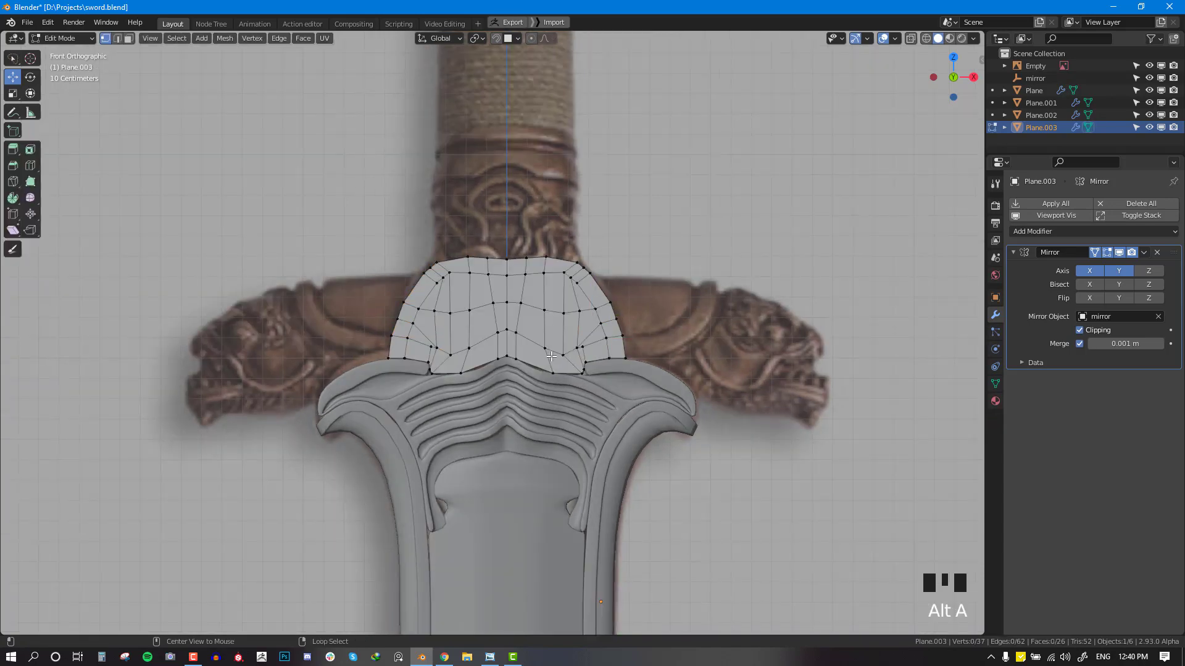
Step: Select the six faces along the curved outer band and inset them slightly
middle_click_drag(610, 362, 607, 306)
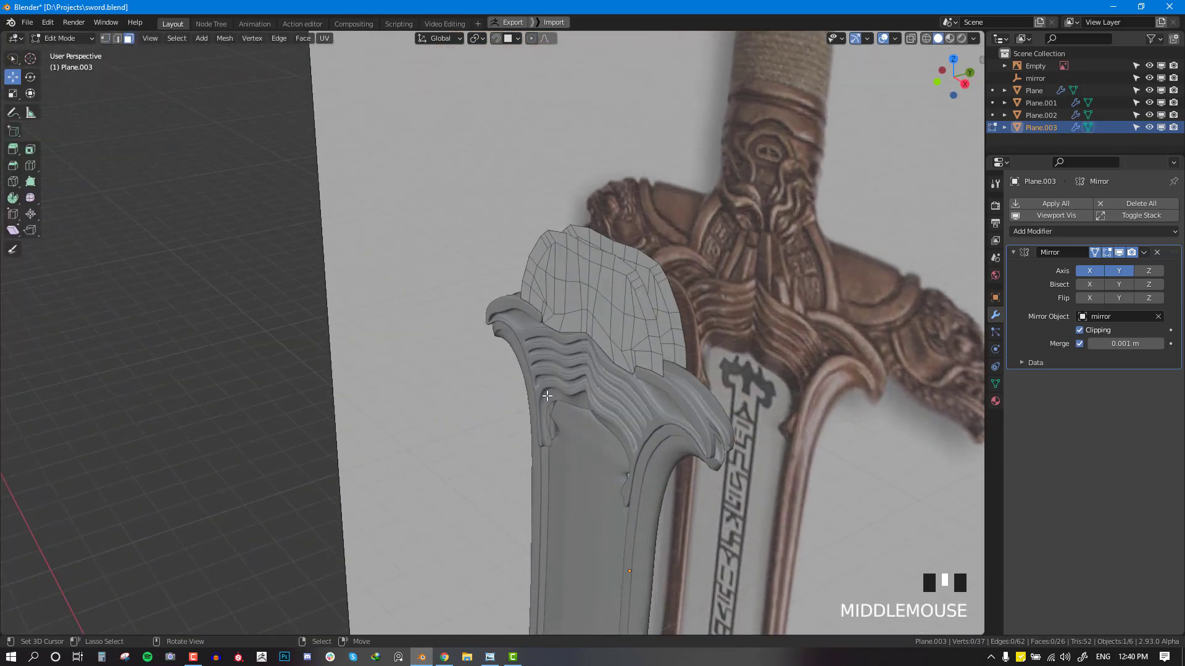
key("KP_1")
key("shift+z")
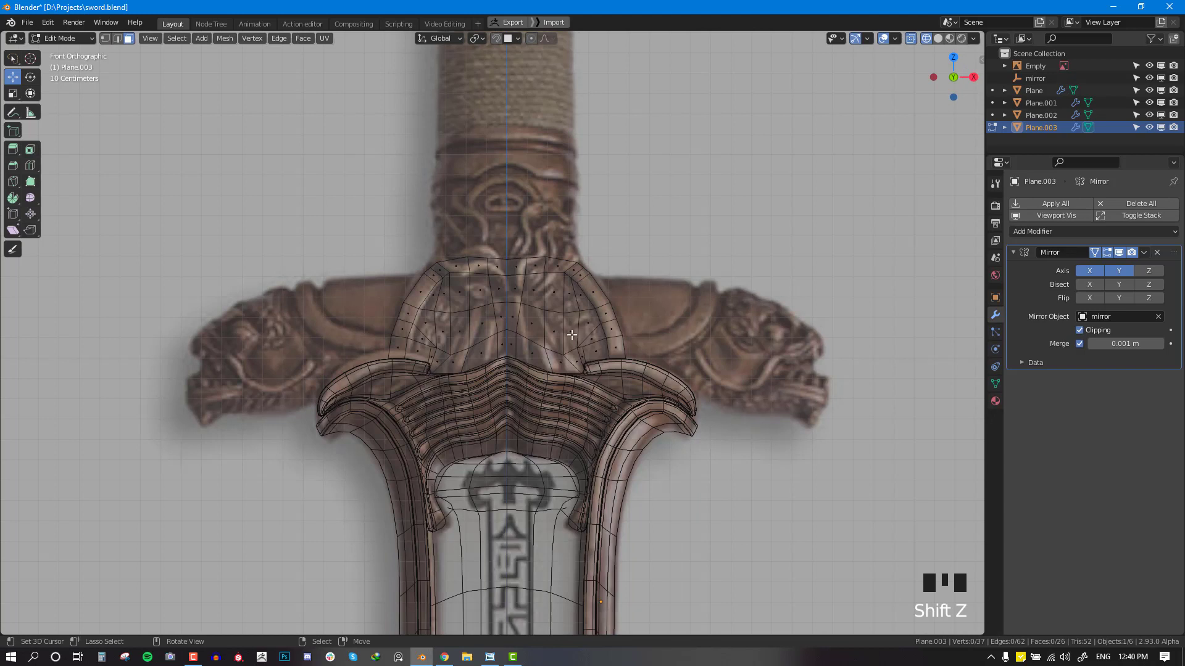
right_click(574, 270)
right_click(584, 281, "shift")
right_click(593, 298, "shift")
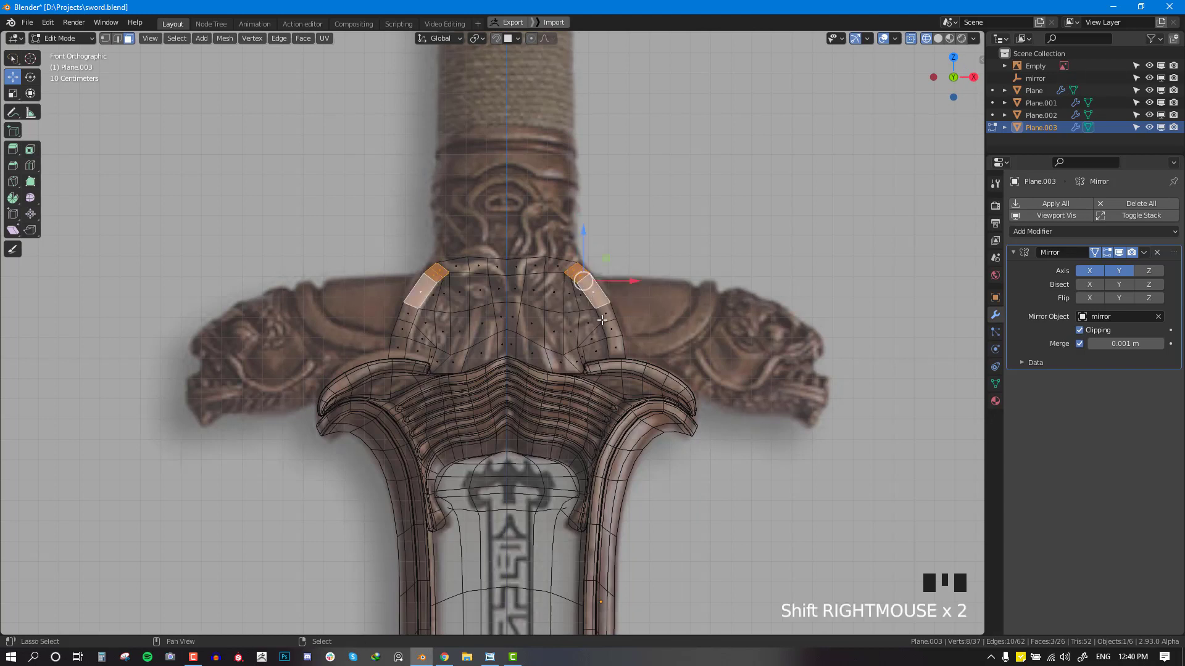
right_click(606, 313, "shift")
right_click(610, 332, "shift")
right_click(615, 348, "shift")
key("shift+z")
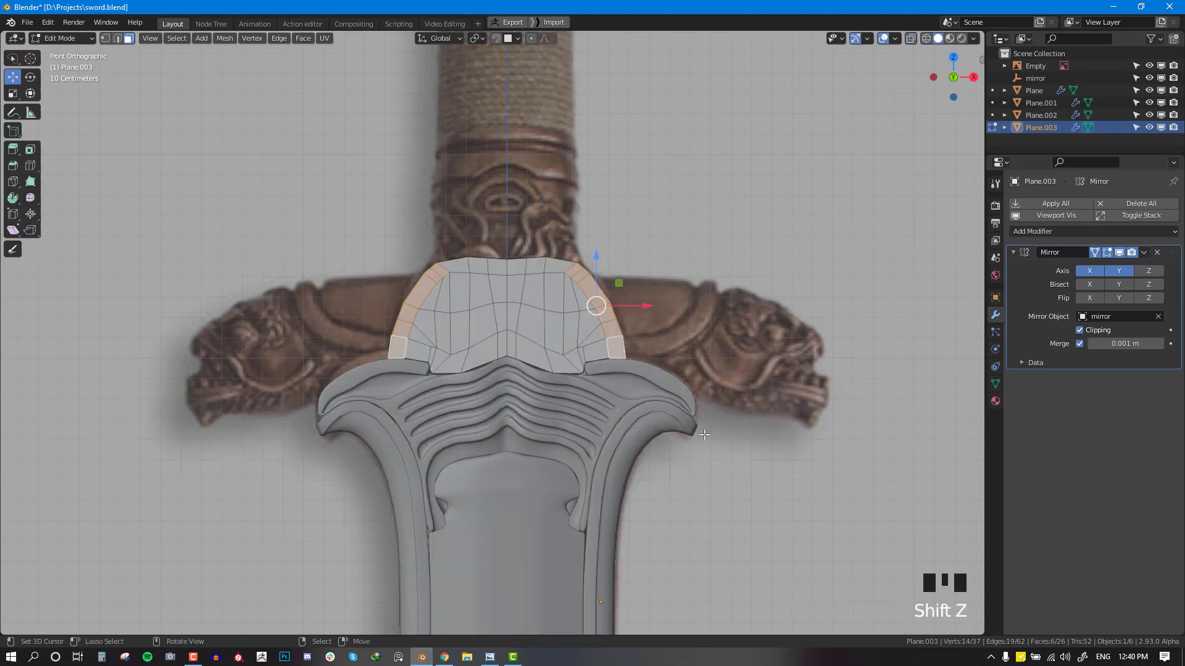
key("i")
left_click(702, 420)
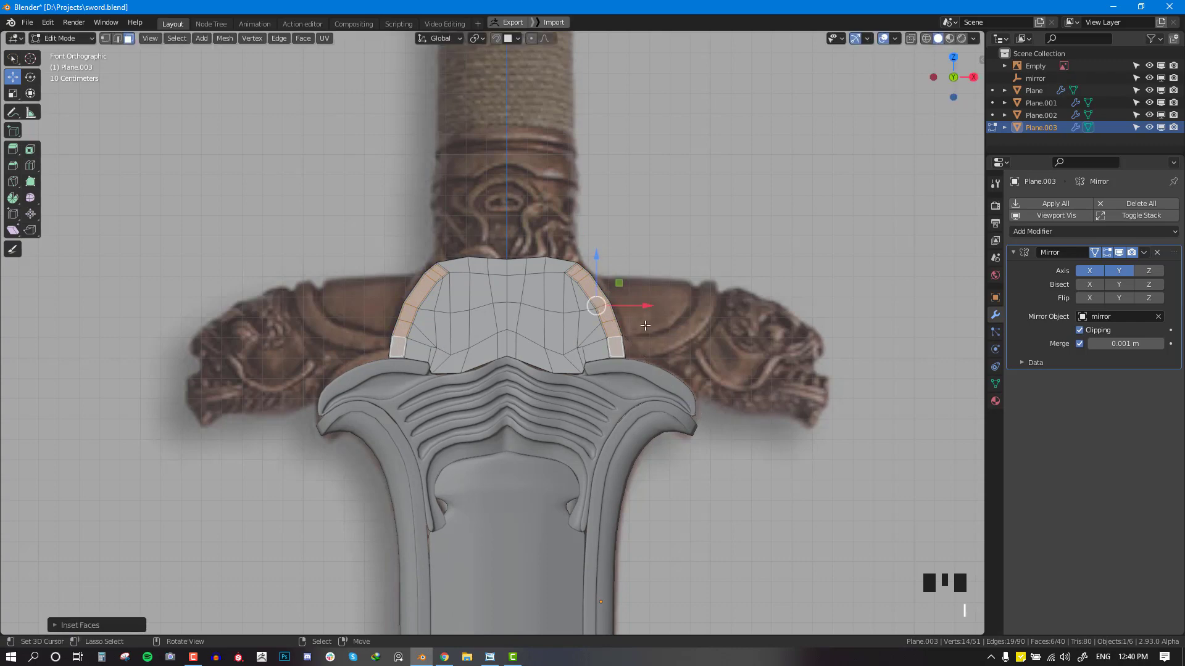
Step: Extrude the inset band faces outward from the plate by about 0.054 m to form a raised rim
middle_click_drag(702, 421, 604, 369)
key("e")
left_click(673, 330)
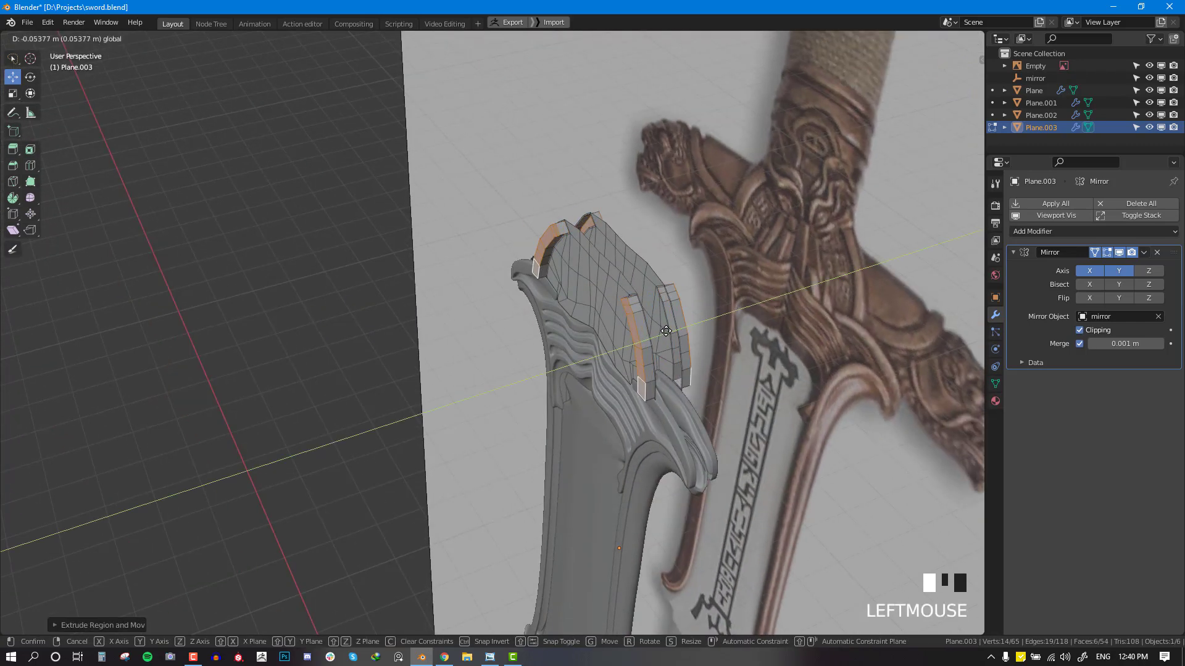
Step: Bevel the two long edges of the raised rim's face with two segments, about 0.018 m wide
key("KP_1")
scroll(689, 313, "up", 3)
key("alt+KP_Decimal")
right_click(659, 251, "shift")
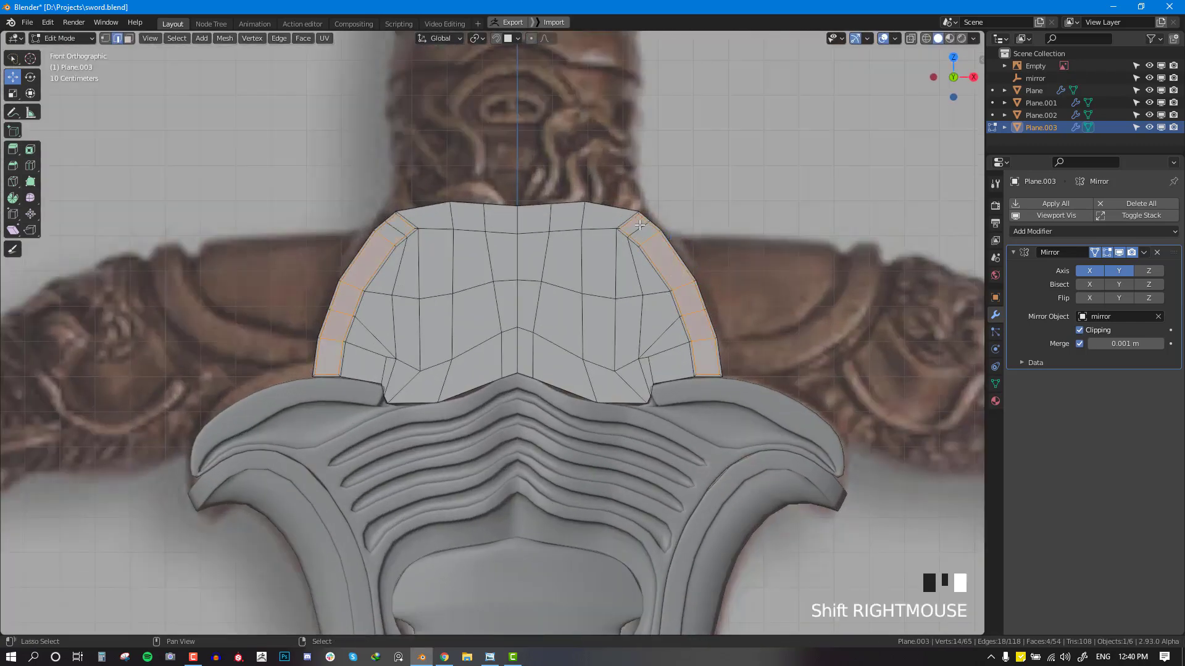
right_click(659, 251, "shift")
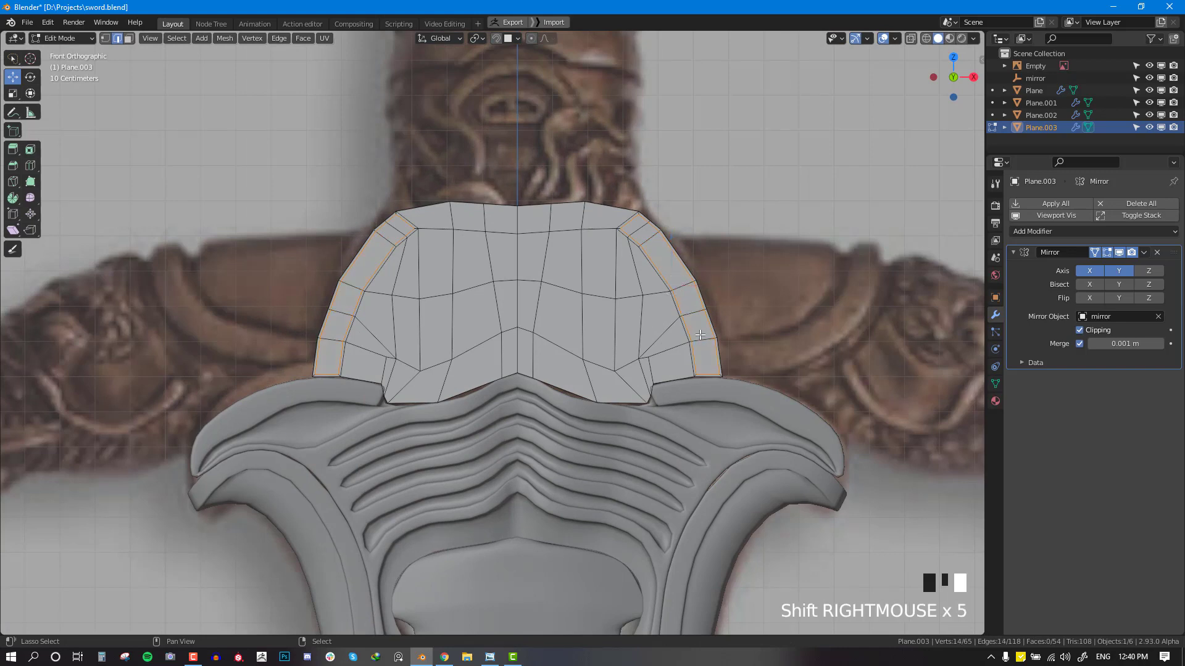
middle_click_drag(700, 334, 748, 336)
key("ctrl+b")
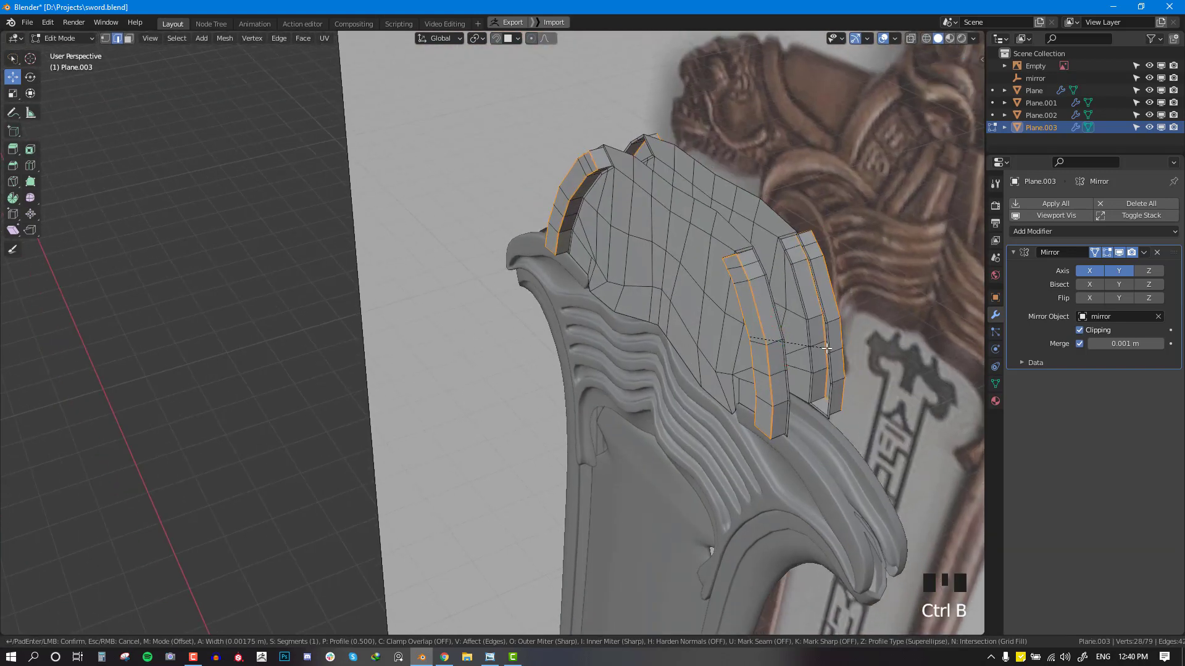
scroll(828, 348, "up", 1)
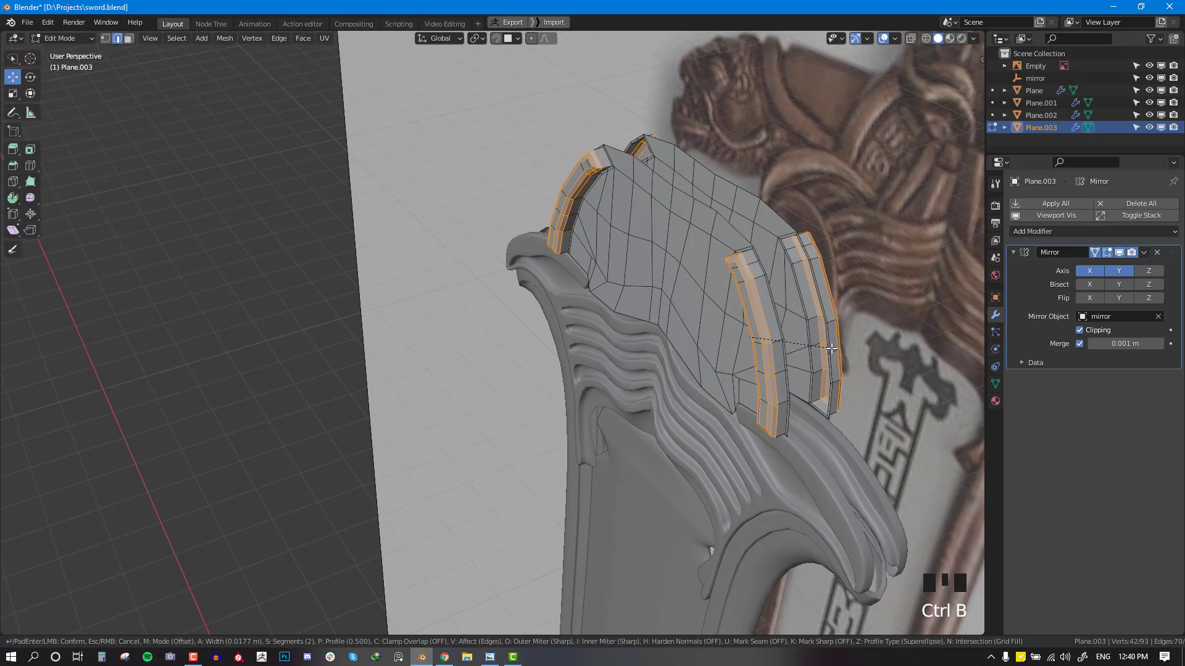
left_click(831, 349)
Step: Examine the raised rim in object mode against the reference image and from several angles
key("Tab")
key("KP_1")
key("shift+z")
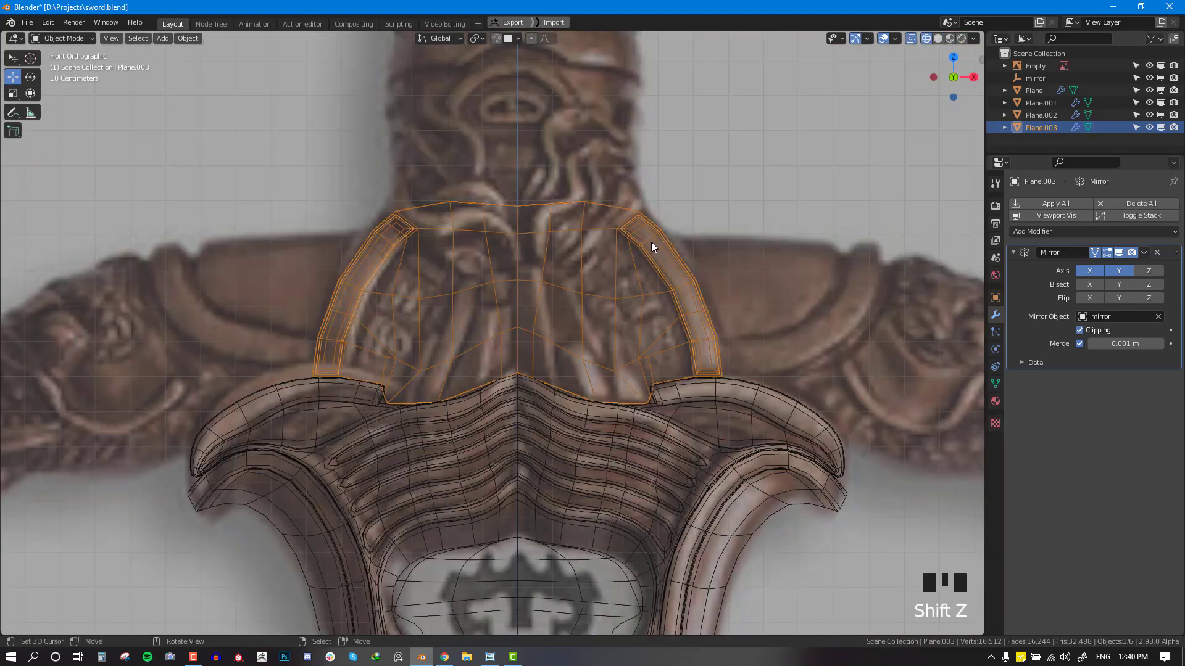
scroll(651, 242, "down", 3)
key("alt+a")
middle_click_drag(650, 258, 566, 369)
key("shift+z")
middle_click_drag(594, 235, 555, 273)
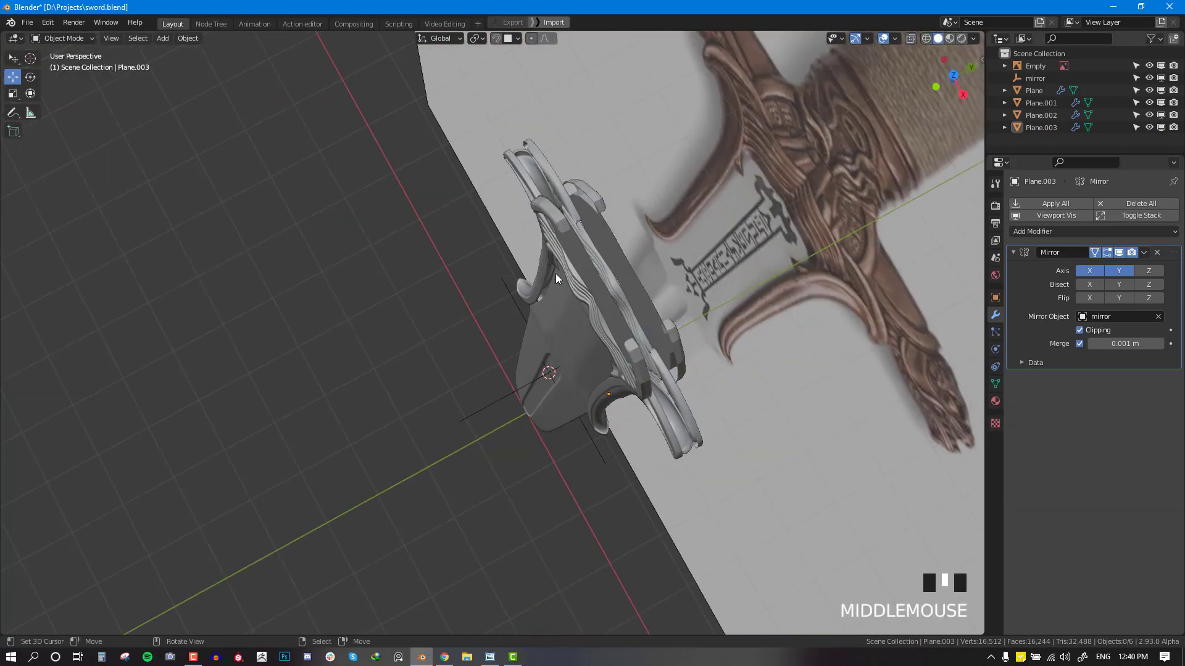
Step: Reopen the central plate's mesh for editing with nothing selected
right_click(555, 273)
key("Tab")
scroll(623, 219, "up", 3)
middle_click_drag(623, 219, 673, 185)
key("alt+a")
key("alt+KP_1")
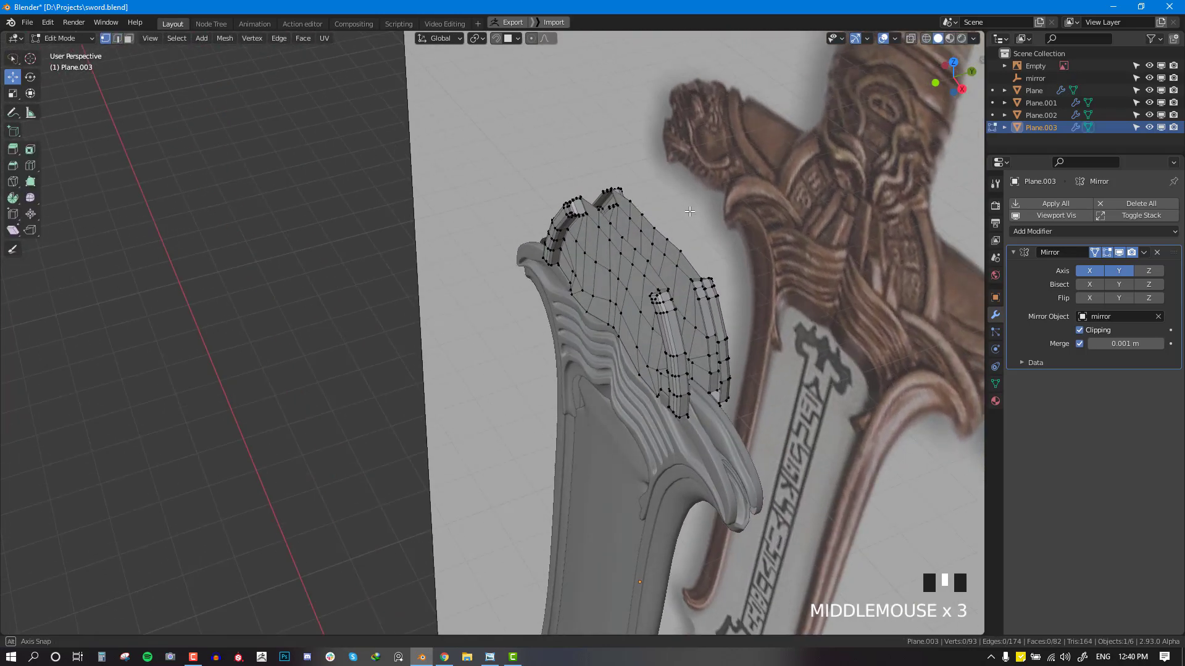
Step: Leave mesh editing and add a cylinder at the centre of the guard plate's upper edge
scroll(671, 182, "up", 1)
key("KP_1")
scroll(537, 198, "up", 1)
scroll(537, 198, "down", 6)
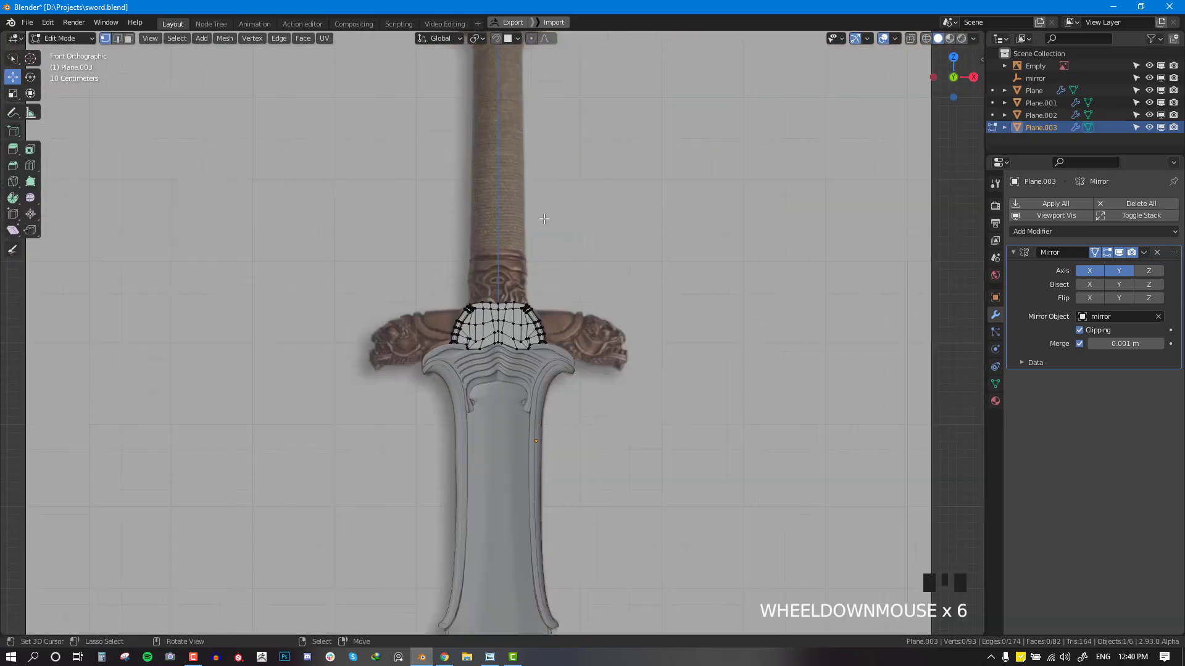
middle_click_drag(537, 198, 540, 224)
key("KP_1")
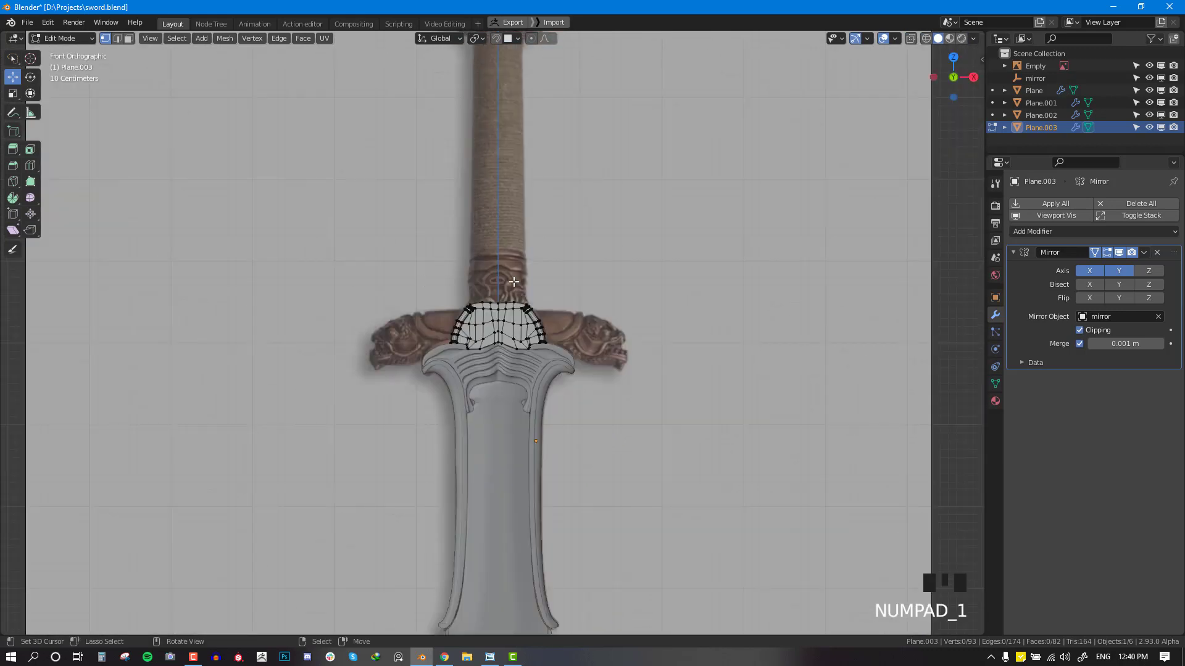
scroll(525, 286, "up", 3)
key("Tab")
scroll(506, 292, "up", 2)
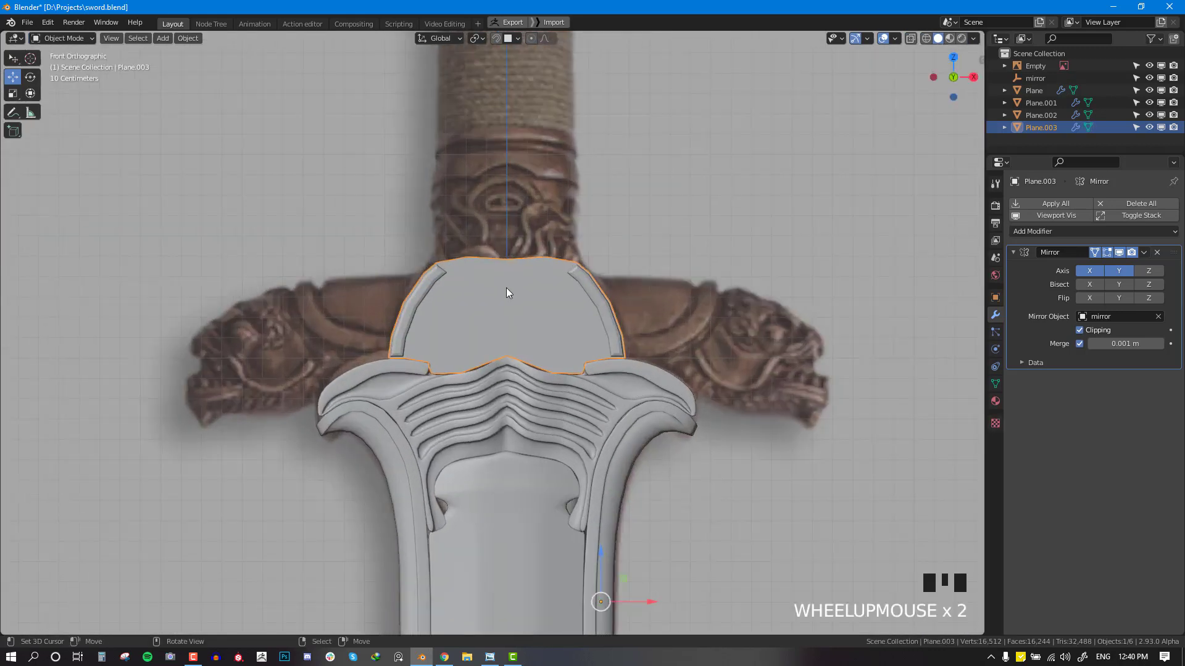
left_click(505, 258)
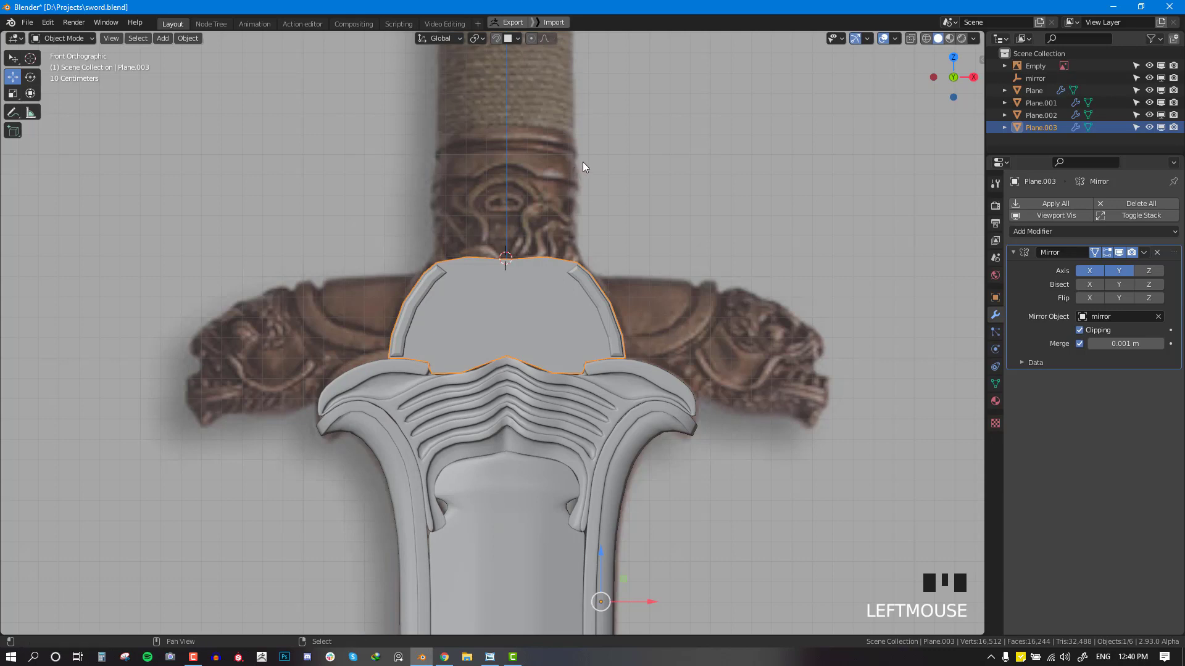
key("shift+a")
mouse_move(535, 49)
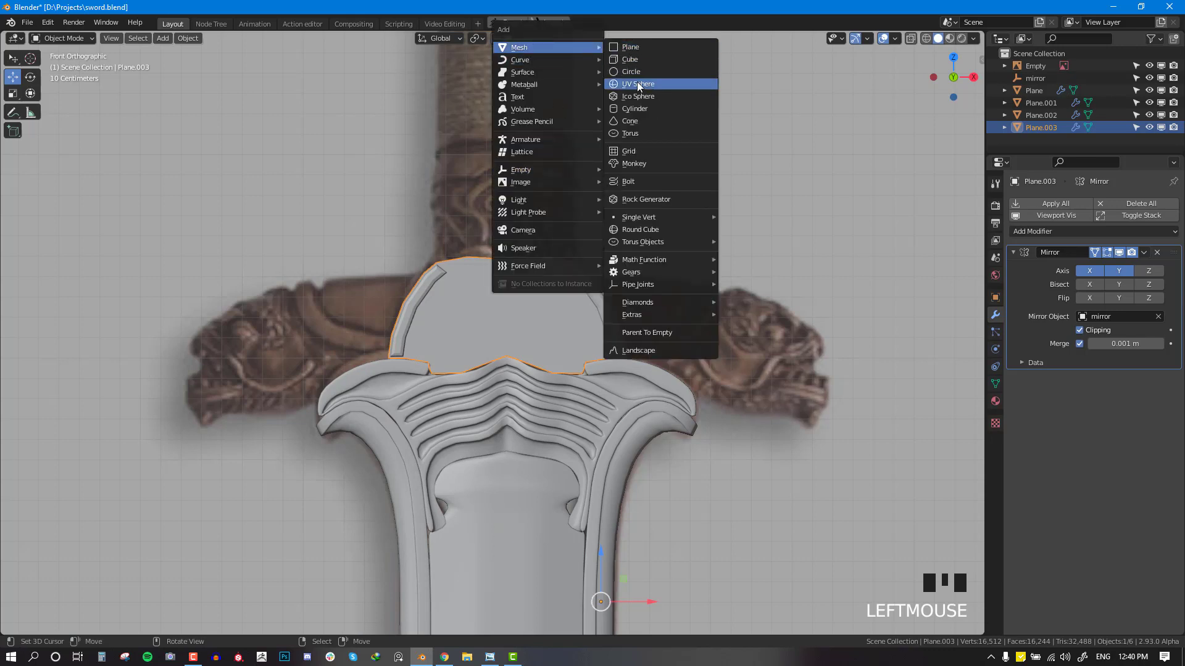
left_click(635, 109)
Step: Set the new cylinder to 16 vertices with its cap fill type set to Nothing
scroll(591, 237, "down", 2)
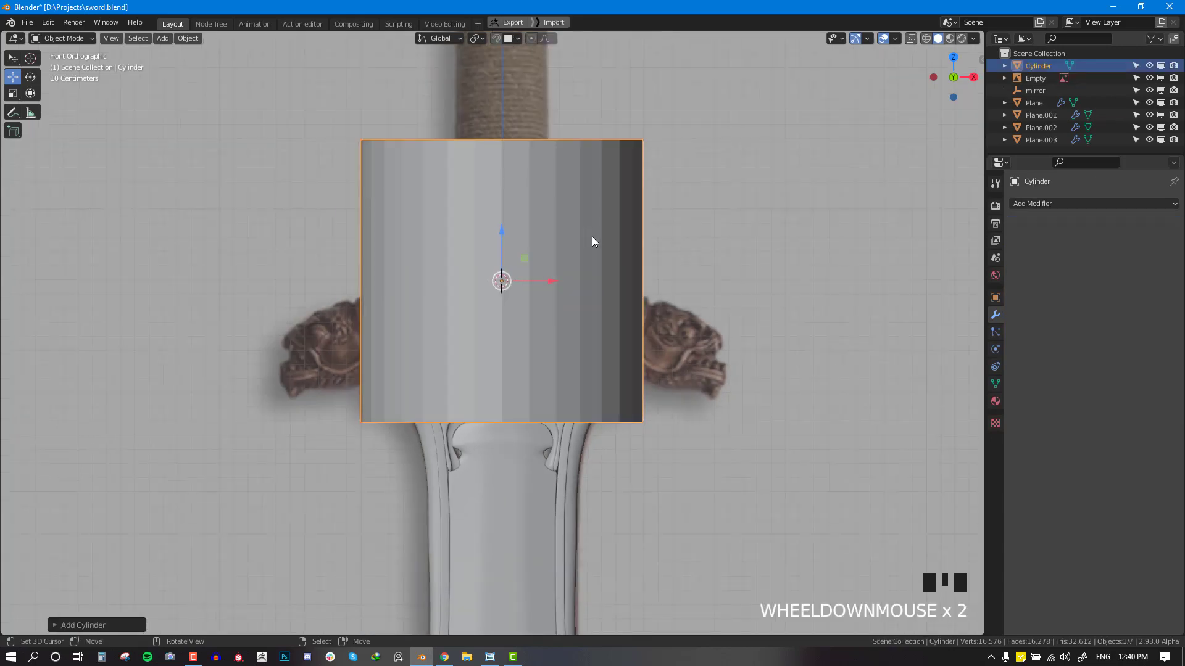
middle_click_drag(592, 238, 575, 299)
key("F9")
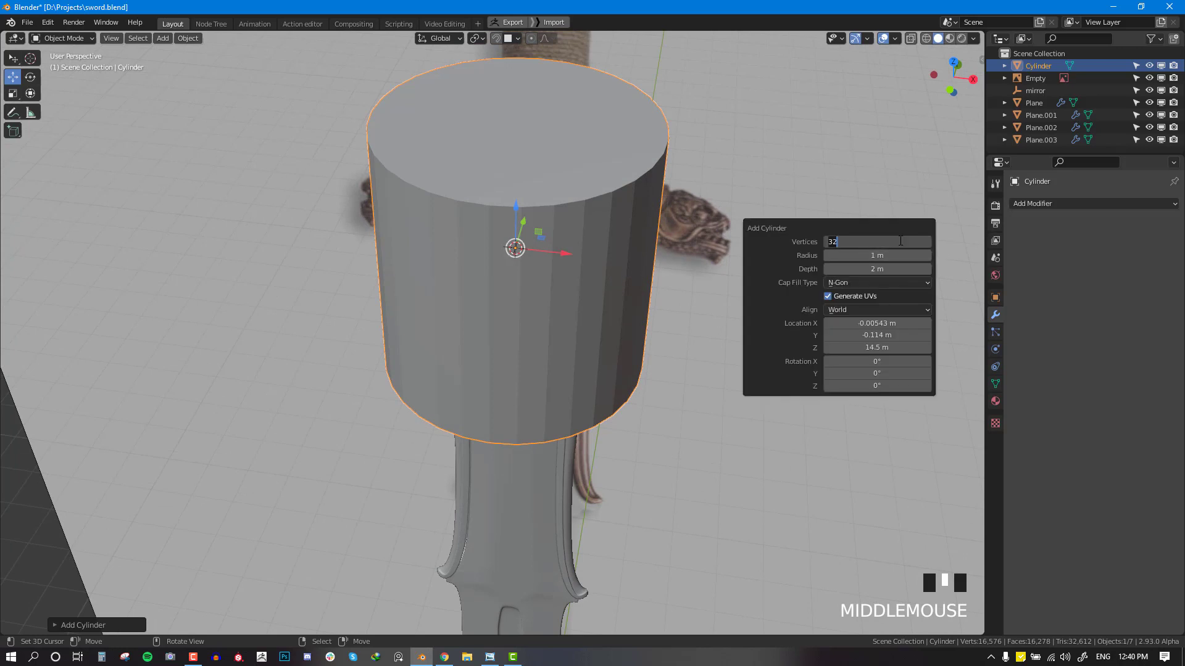
left_click(900, 241)
type("16")
key("Return")
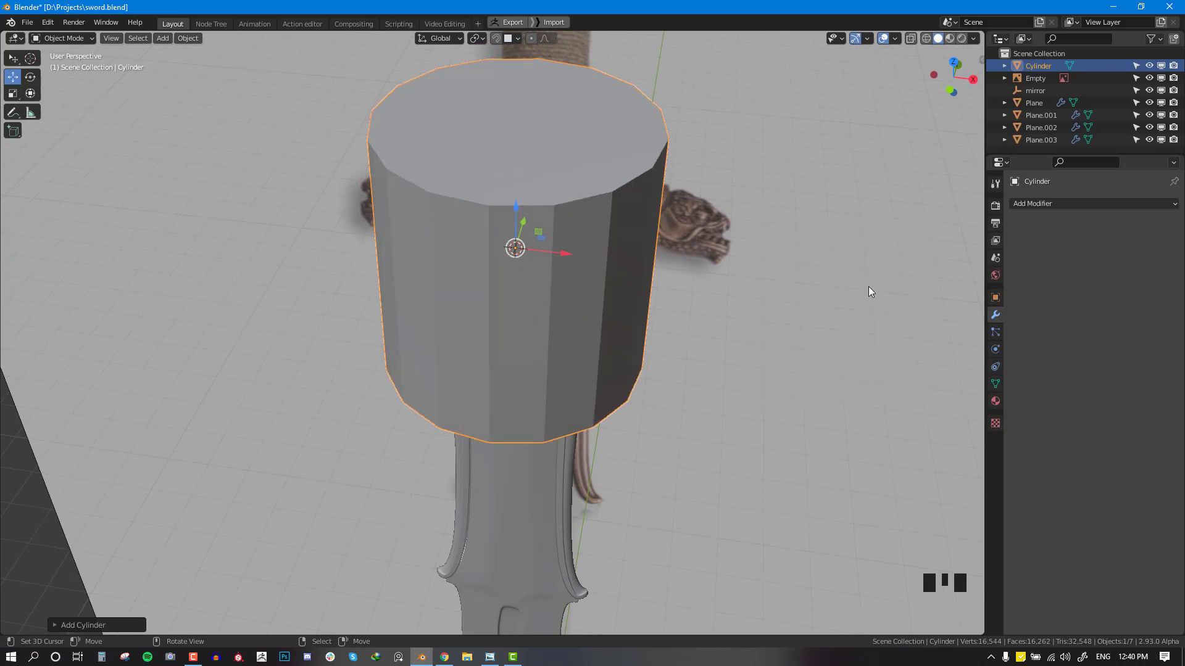
key("F9")
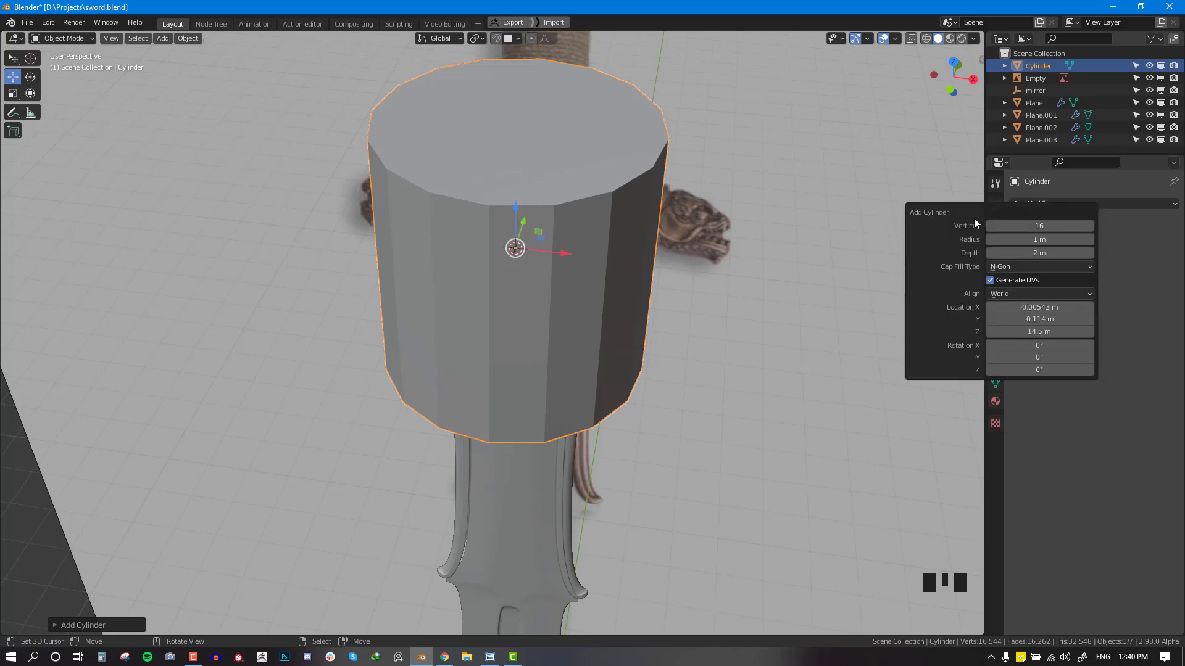
left_click(49, 20)
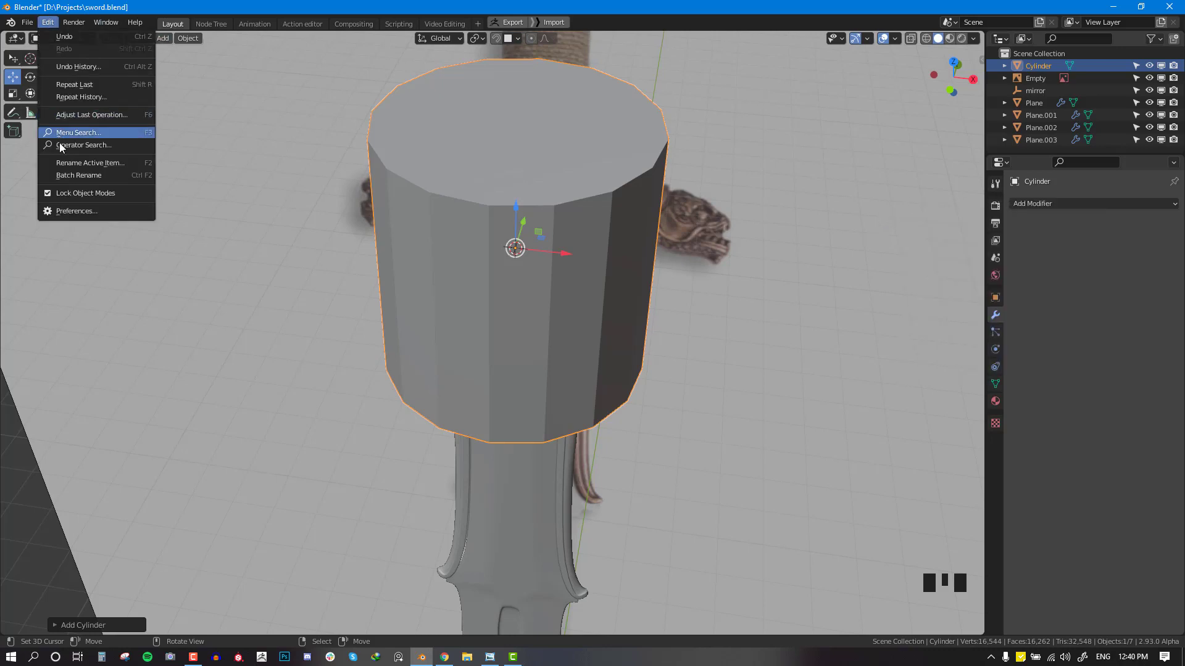
left_click(87, 114)
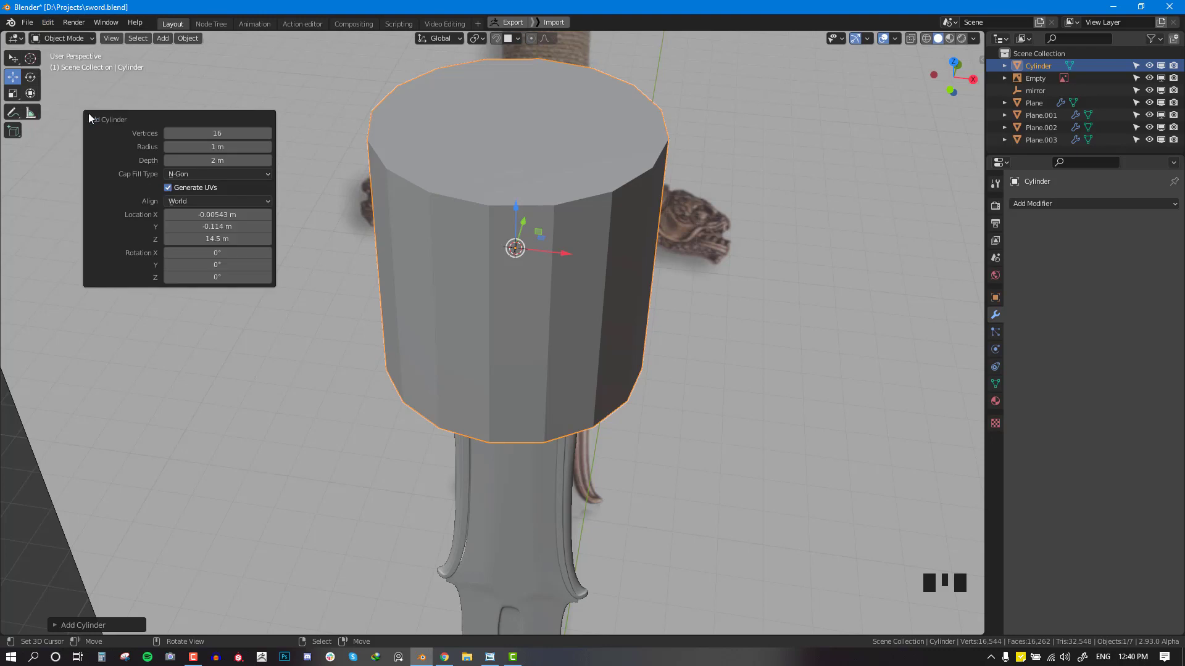
left_click(220, 176)
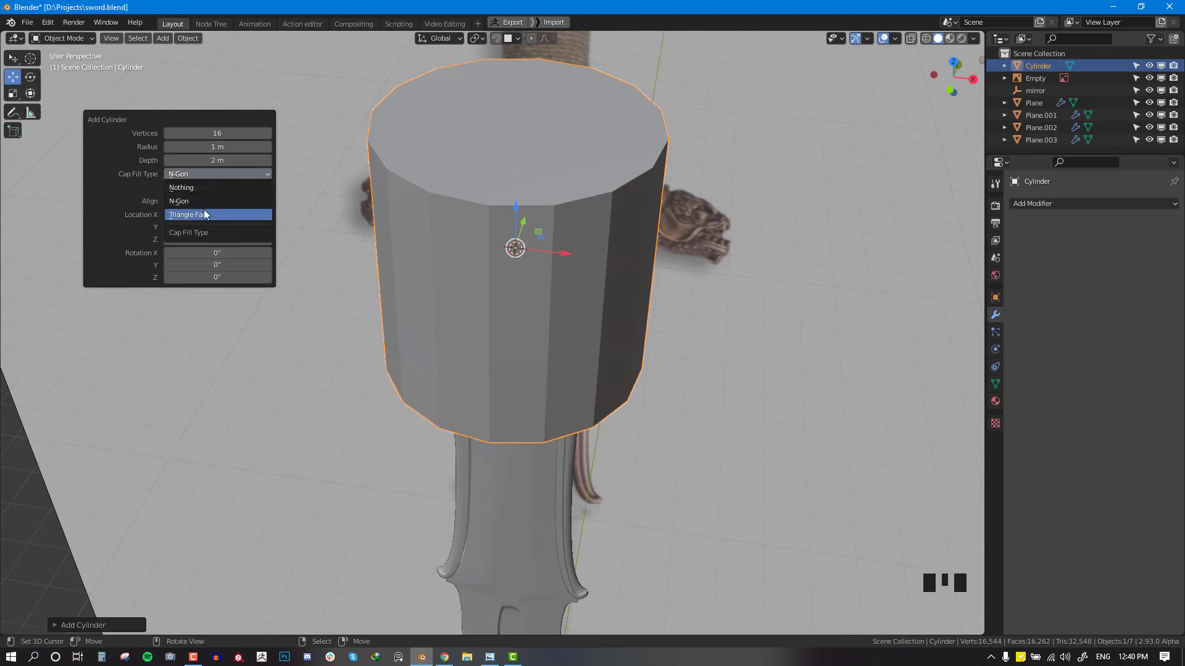
left_click(197, 187)
Step: Scale the cylinder down to roughly the collar's width and move it up along Z, just above the guard plate
middle_click_drag(658, 268, 623, 211)
key("KP_1")
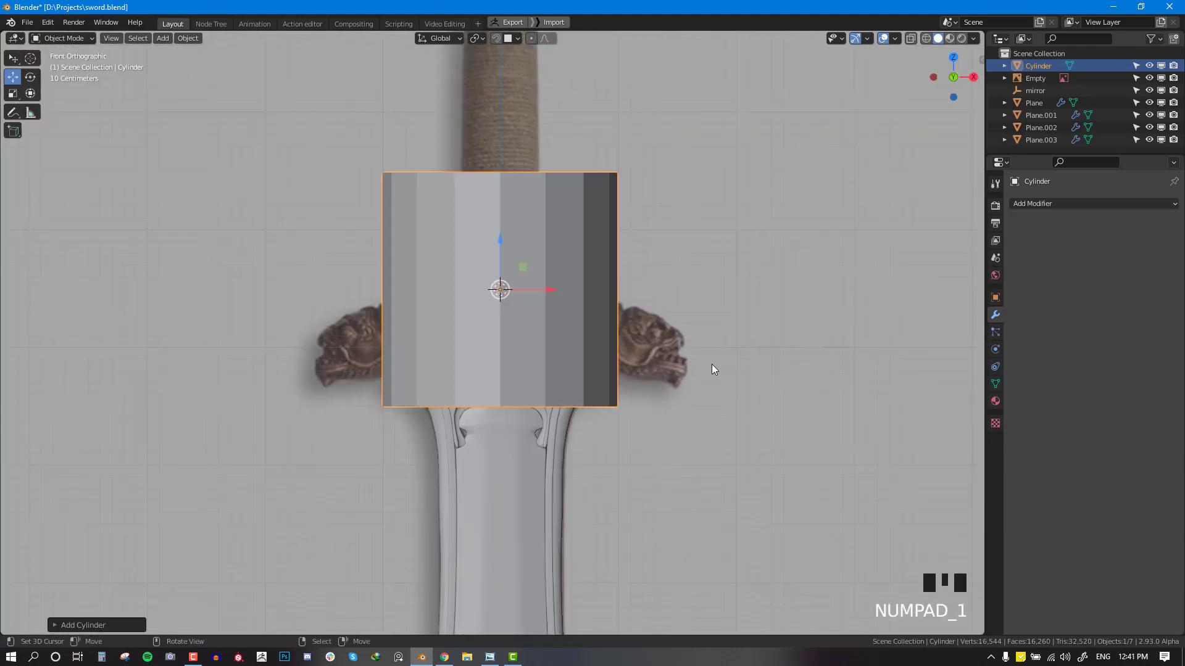
key("s")
left_click(559, 296)
key("g")
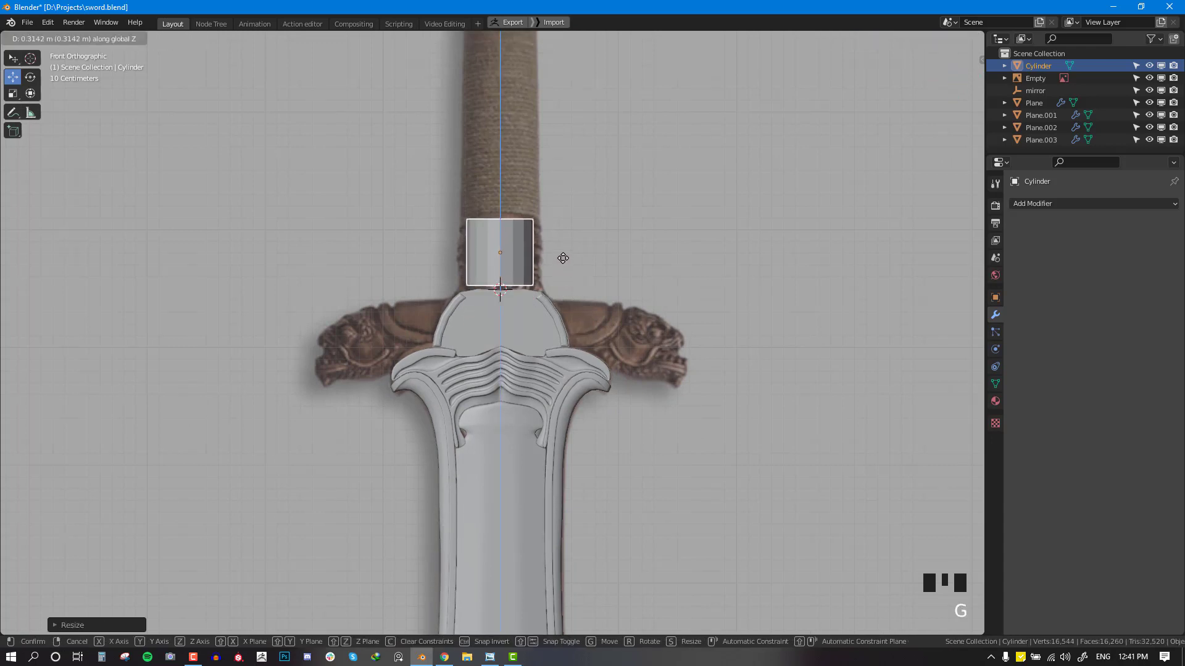
left_click(561, 266)
Step: Widen the cylinder horizontally to match the reference collar and stretch its height to reach the guard plate
key("s")
key("x")
left_click(579, 267)
key("s")
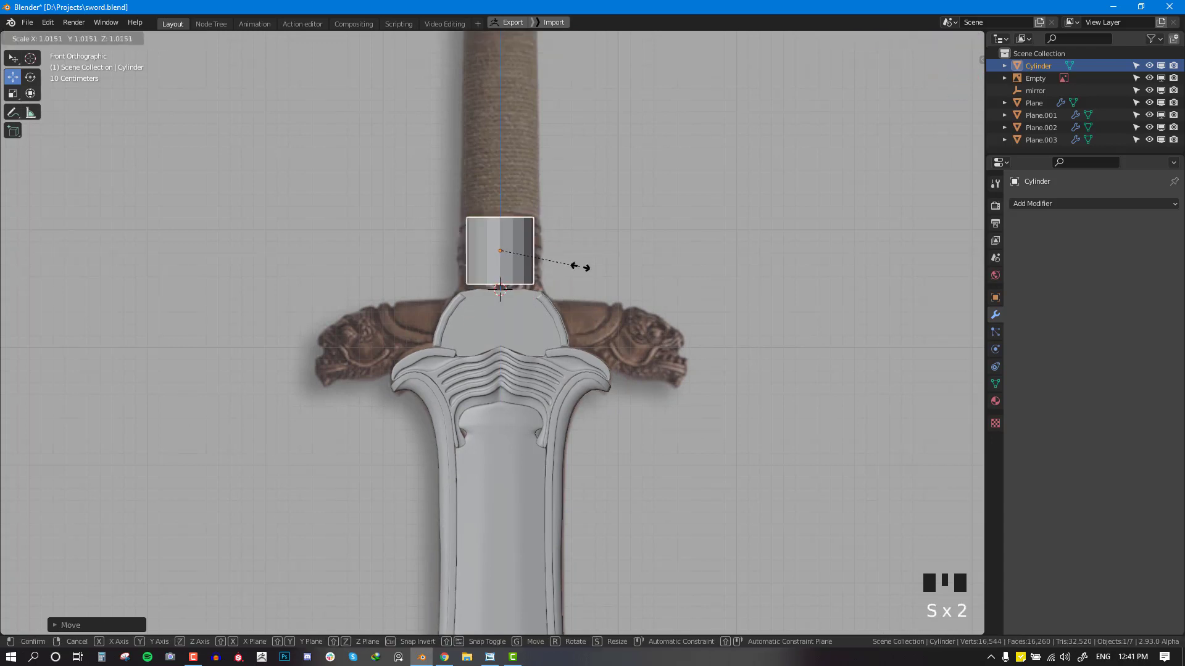
left_click(601, 276)
key("s")
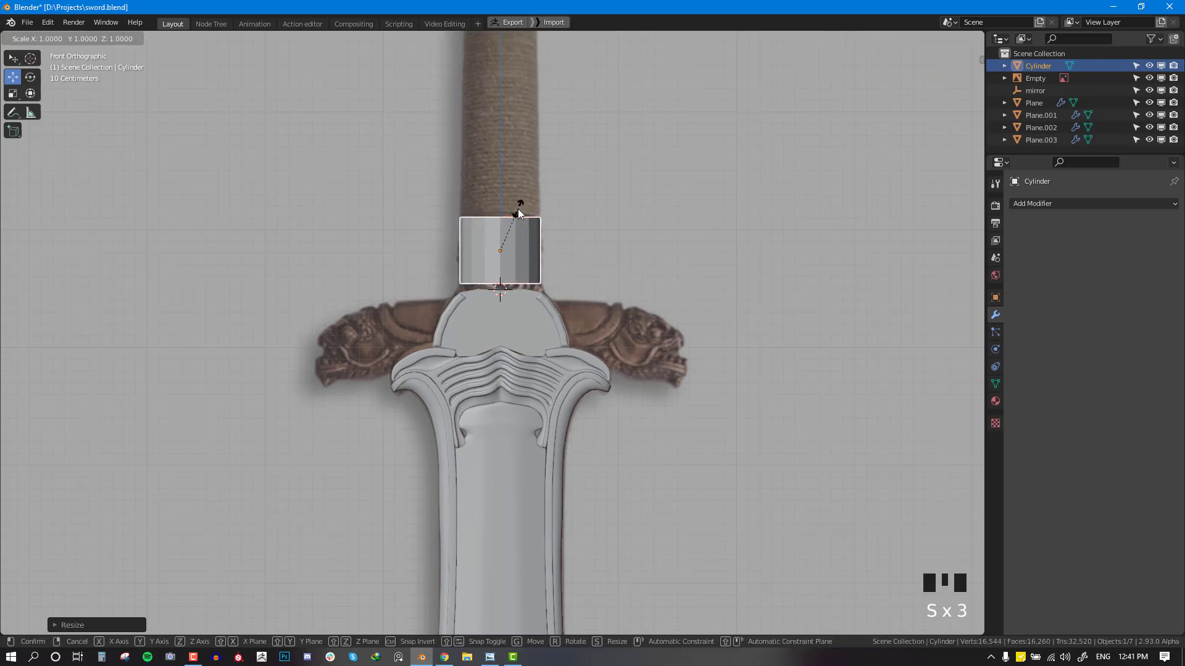
left_click(525, 209)
Step: Move the cylinder along Y until it is centred over the blade's thickness
middle_click_drag(524, 209, 465, 287)
scroll(499, 265, "down", 5)
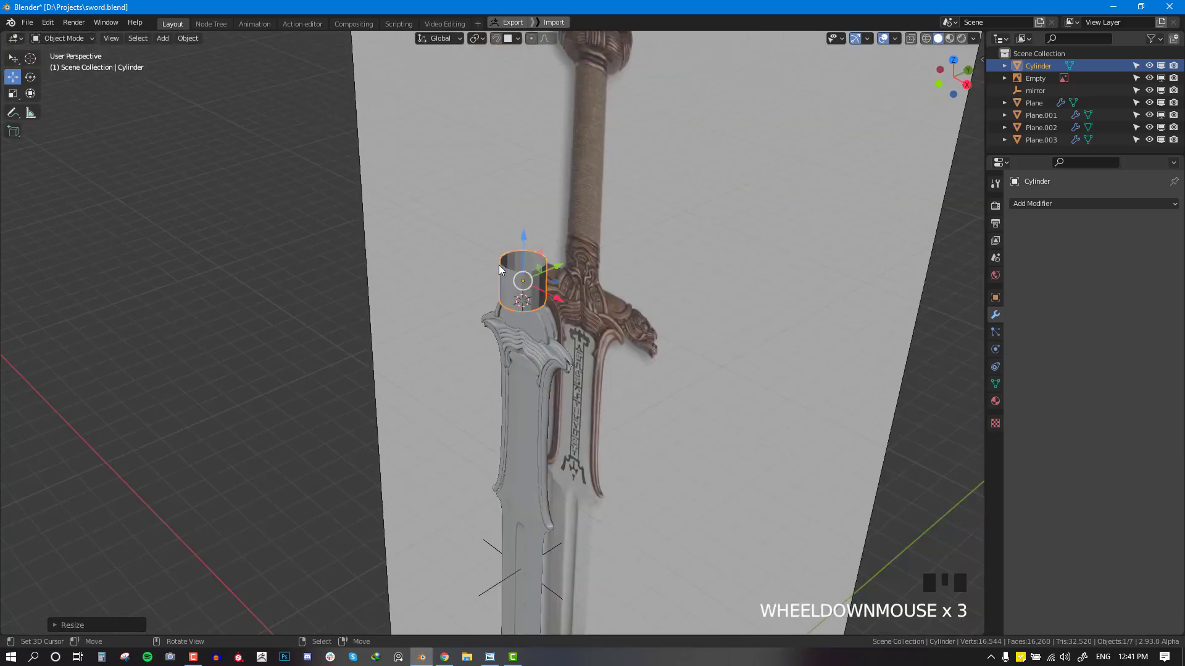
key("KP_1")
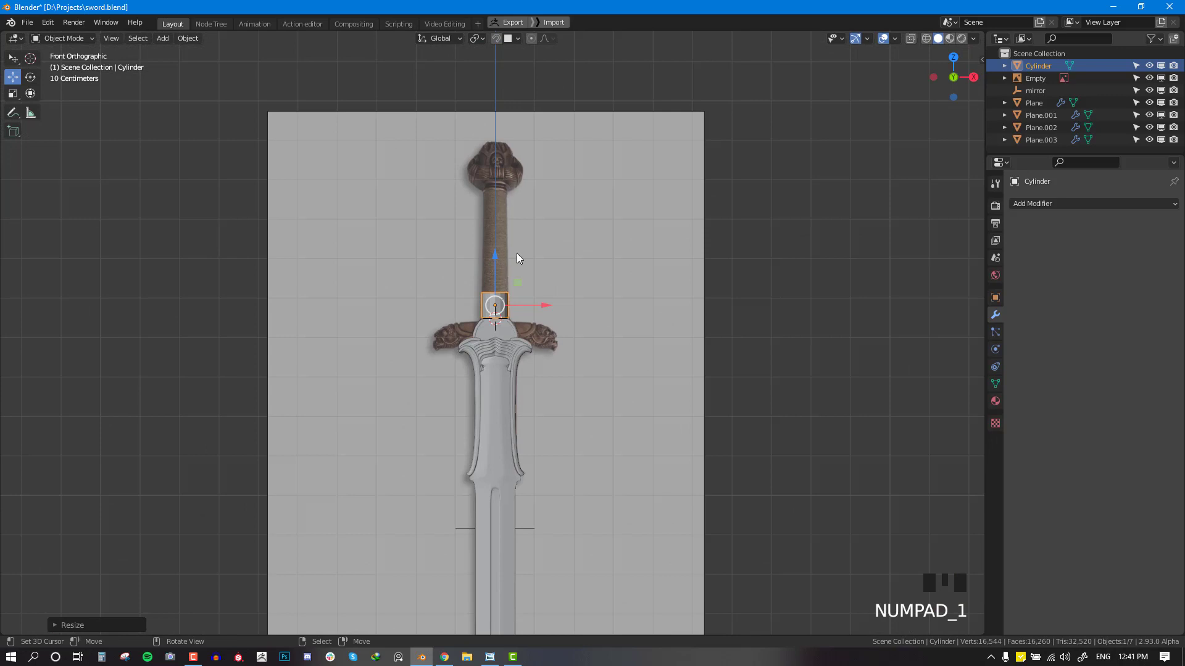
scroll(519, 256, "up", 4)
middle_click_drag(556, 167, 556, 308, "shift")
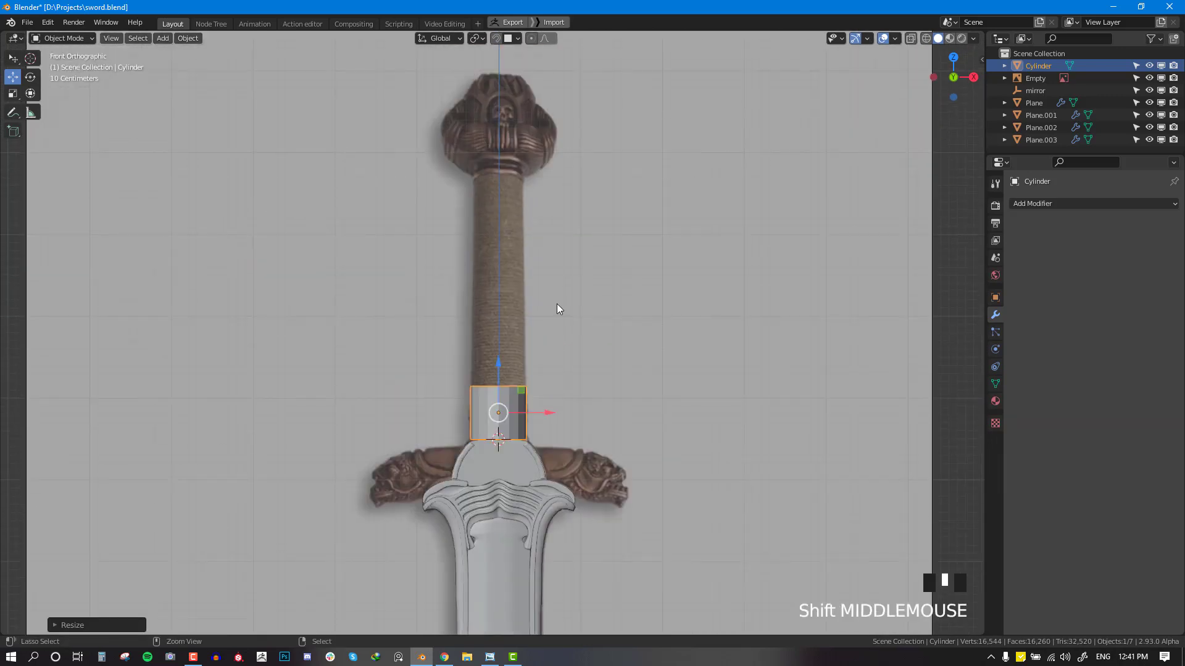
middle_click_drag(536, 408, 548, 216, "shift")
middle_click_drag(549, 234, 528, 295)
key("KP_3")
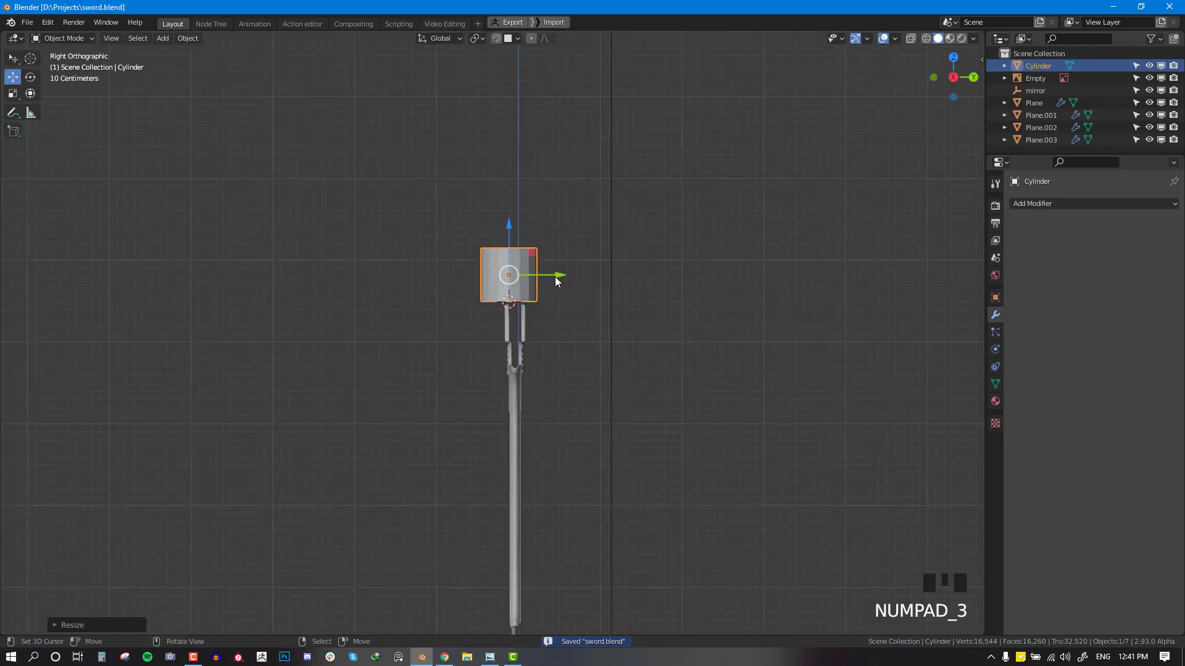
left_click_drag(552, 277, 563, 275)
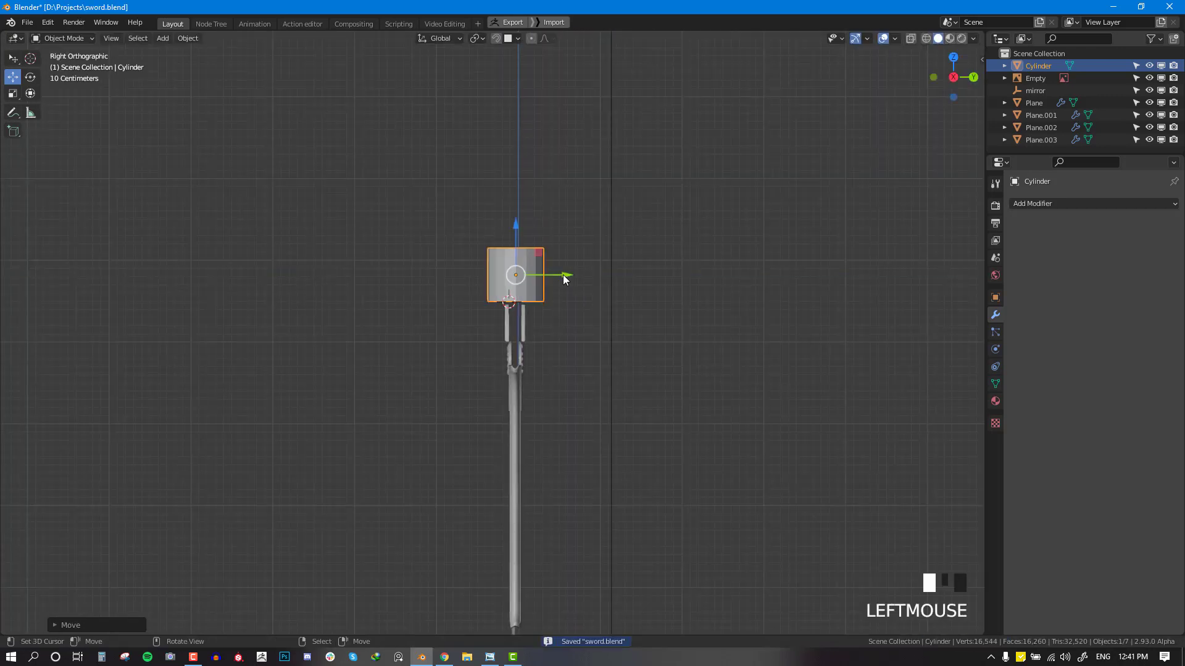
Step: Compare the cylinder with the guard plate's mesh from the front and side in solid and wireframe display, and reselect the cylinder
key("KP_1")
scroll(555, 272, "up", 3)
middle_click_drag(520, 246, 521, 276, "shift")
scroll(520, 276, "up", 3)
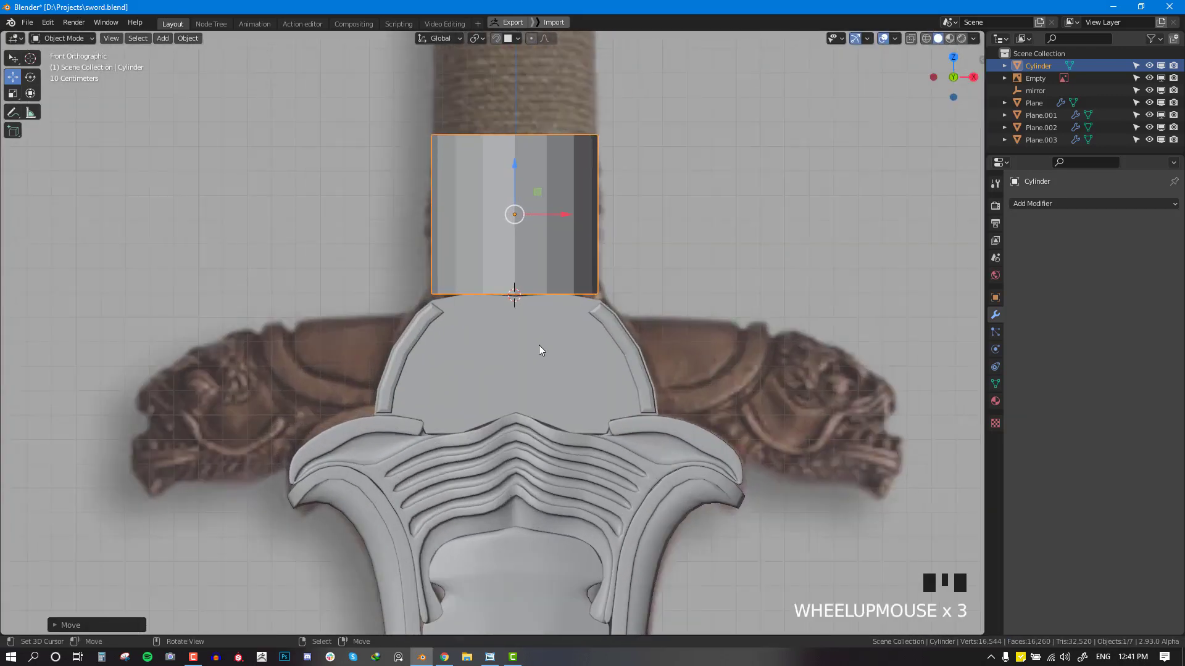
key("shift+z")
mouse_move(575, 316)
middle_mouse_down()
mouse_move(505, 339)
mouse_move(629, 334)
mouse_move(535, 332)
middle_mouse_up()
key("shift+z")
right_click(532, 321)
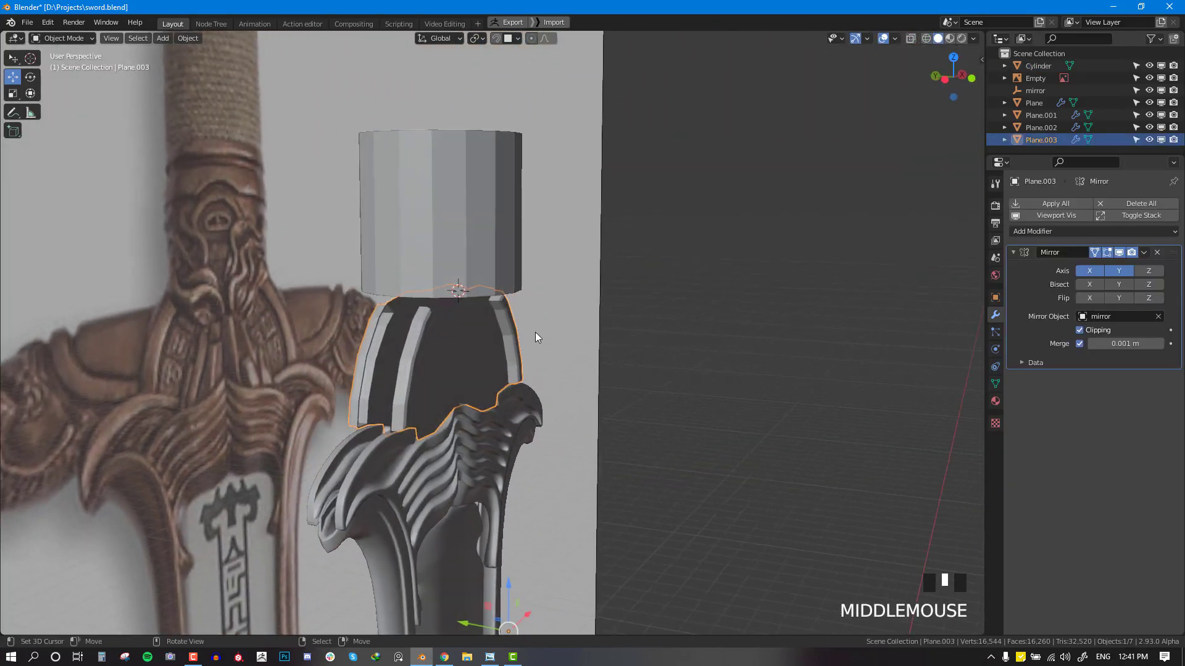
scroll(524, 330, "up", 2)
key("Tab")
key("alt+a")
middle_click_drag(467, 298, 504, 324)
key("KP_1")
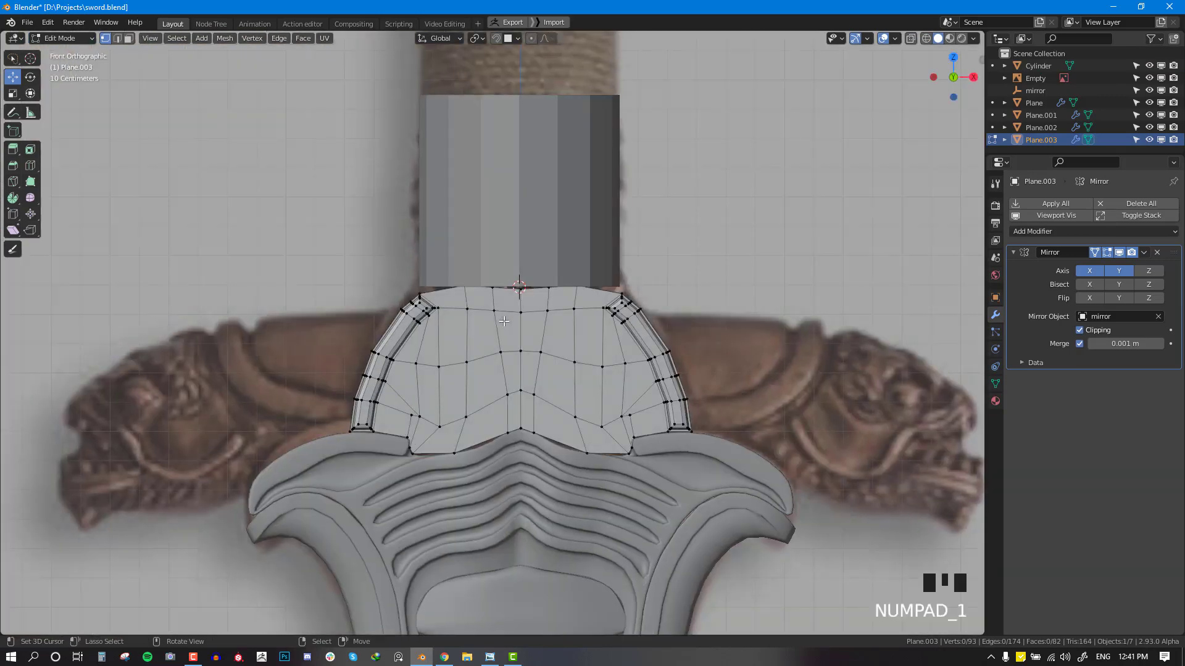
key("KP_3")
key("shift+z")
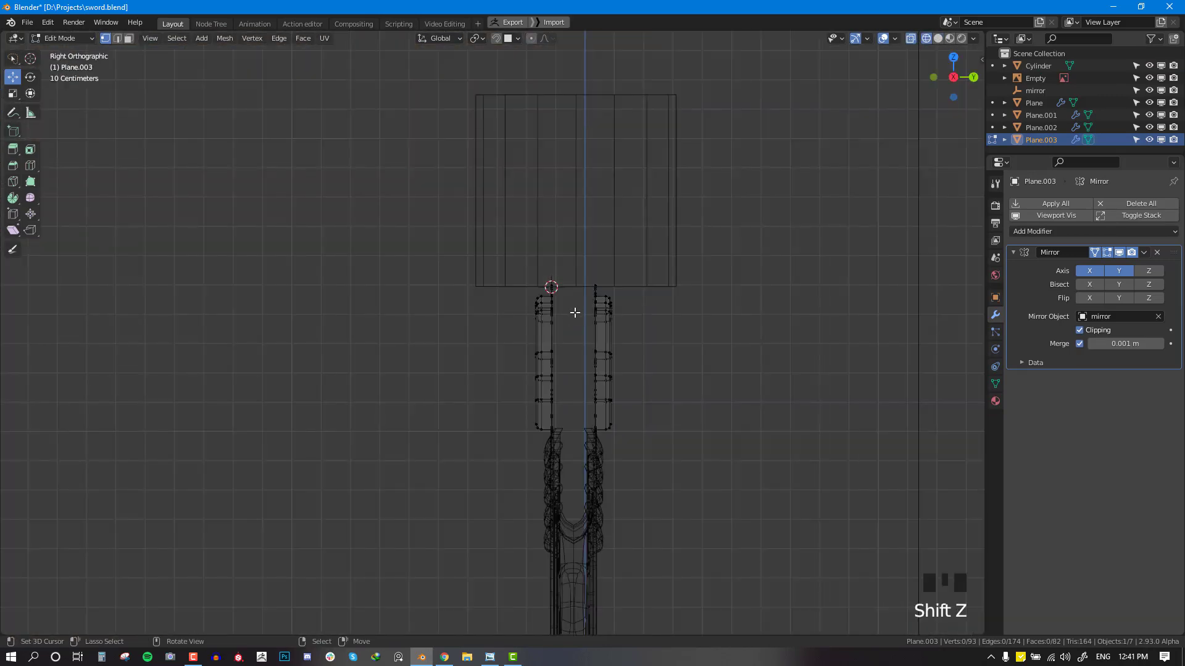
key("Tab")
right_click(634, 282)
key("shift+z")
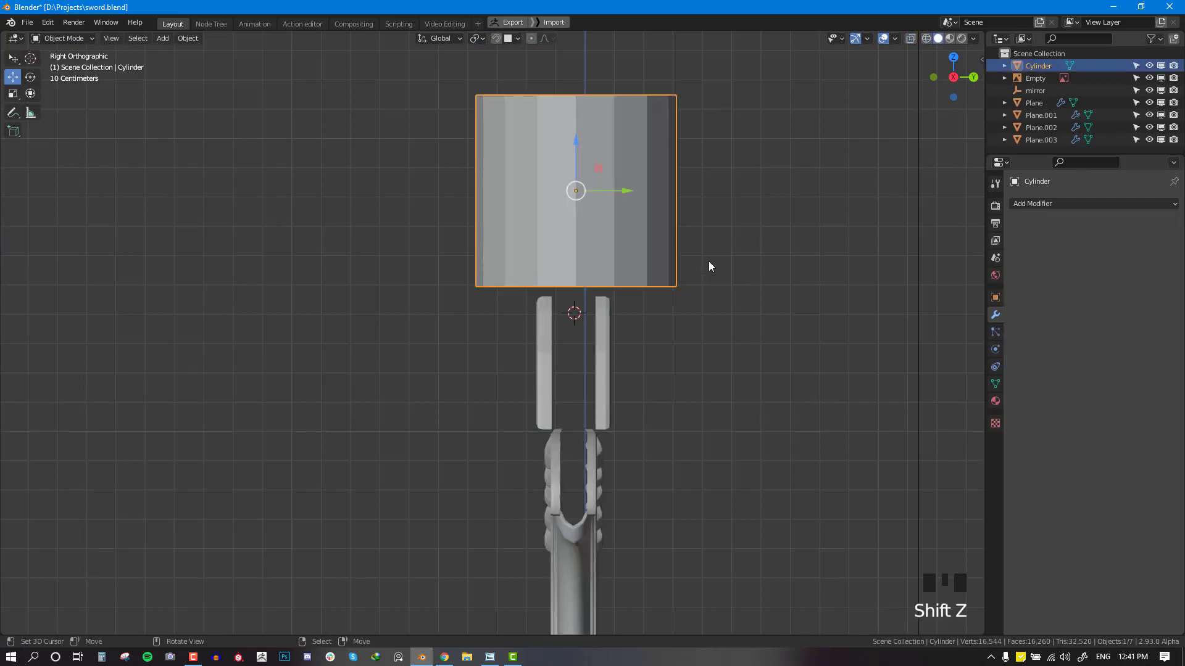
Step: Try scaling the cylinder down uniformly, and undo it
key("s")
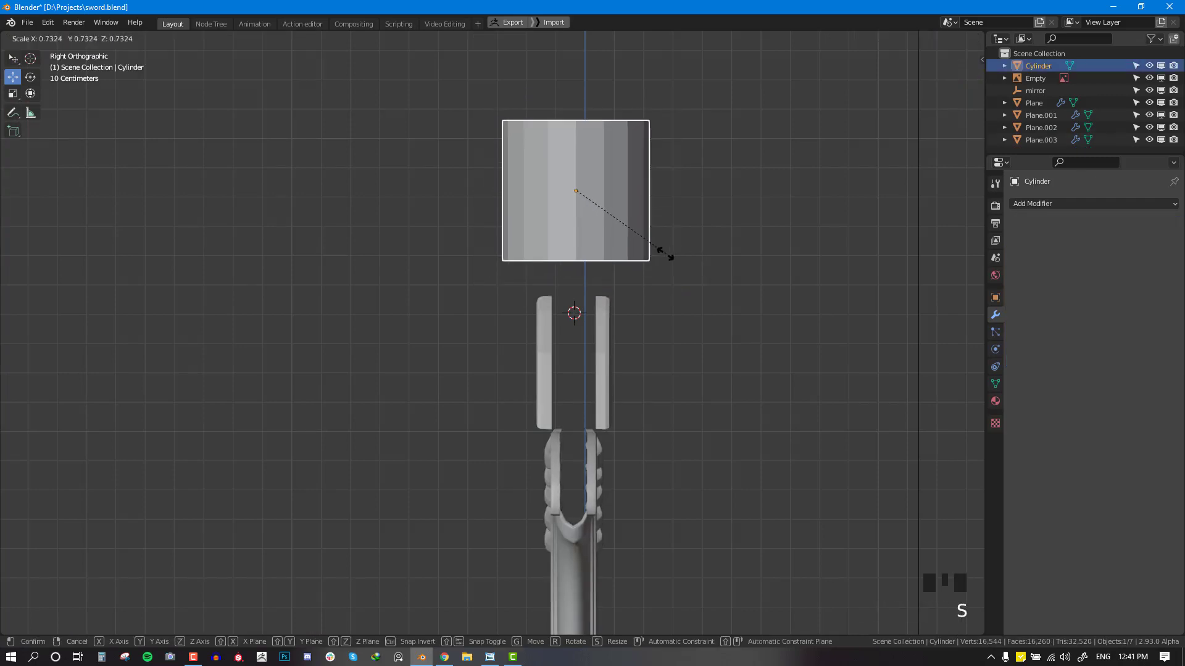
left_click(661, 252)
key("KP_1")
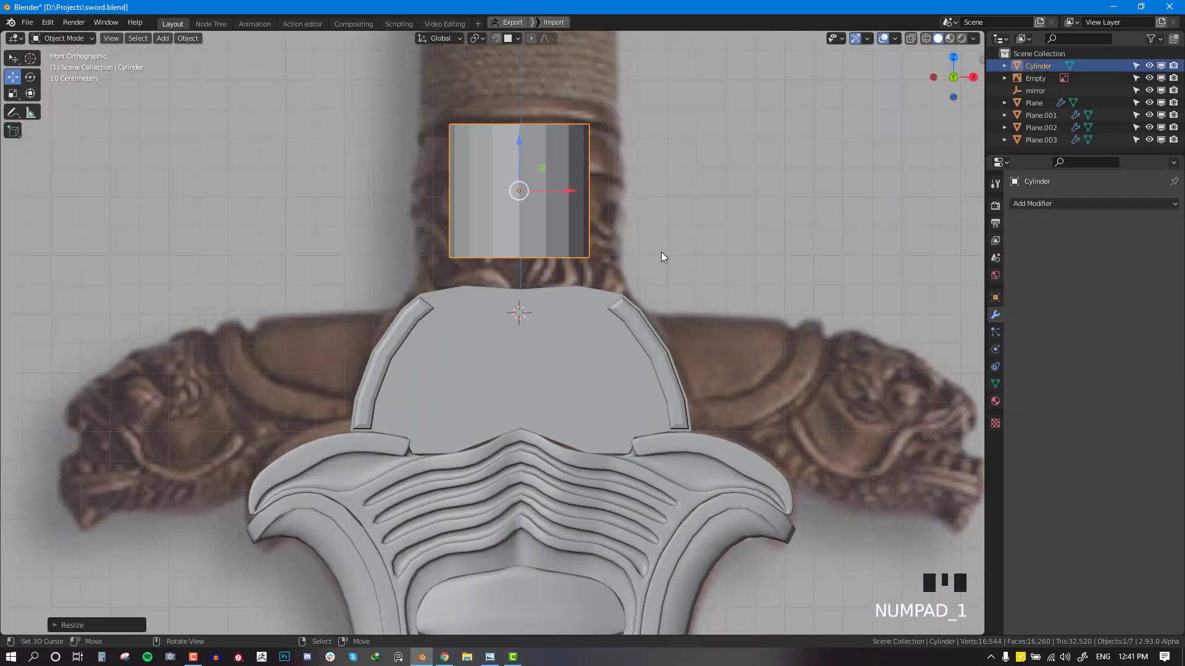
key("ctrl+z")
Step: Flatten the cylinder along Y closer to the guard's thickness and narrow it slightly along X
key("KP_3")
key("s")
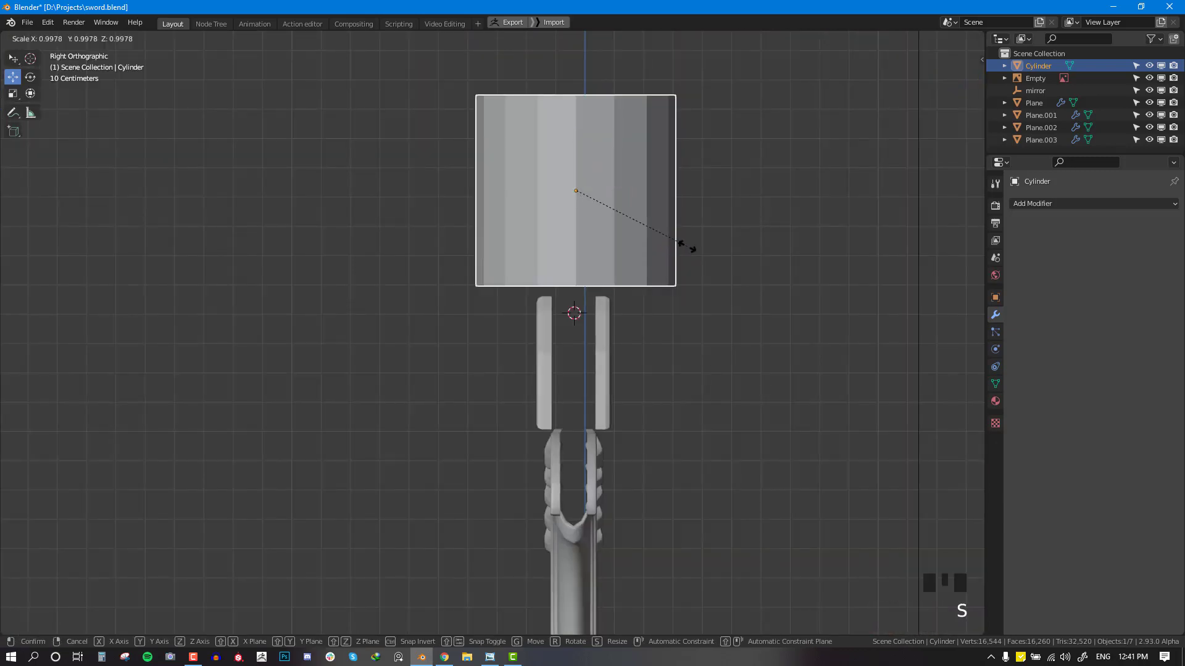
key("x")
key("y")
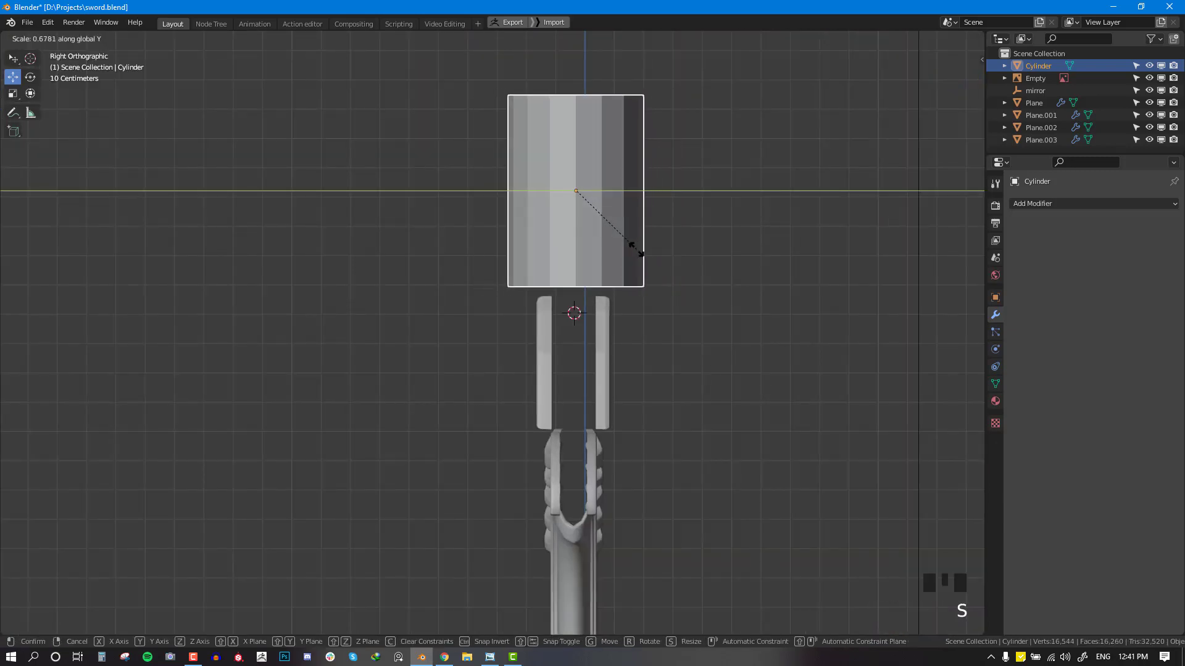
left_click(673, 249)
key("KP_1")
key("s")
key("x")
left_click(672, 250)
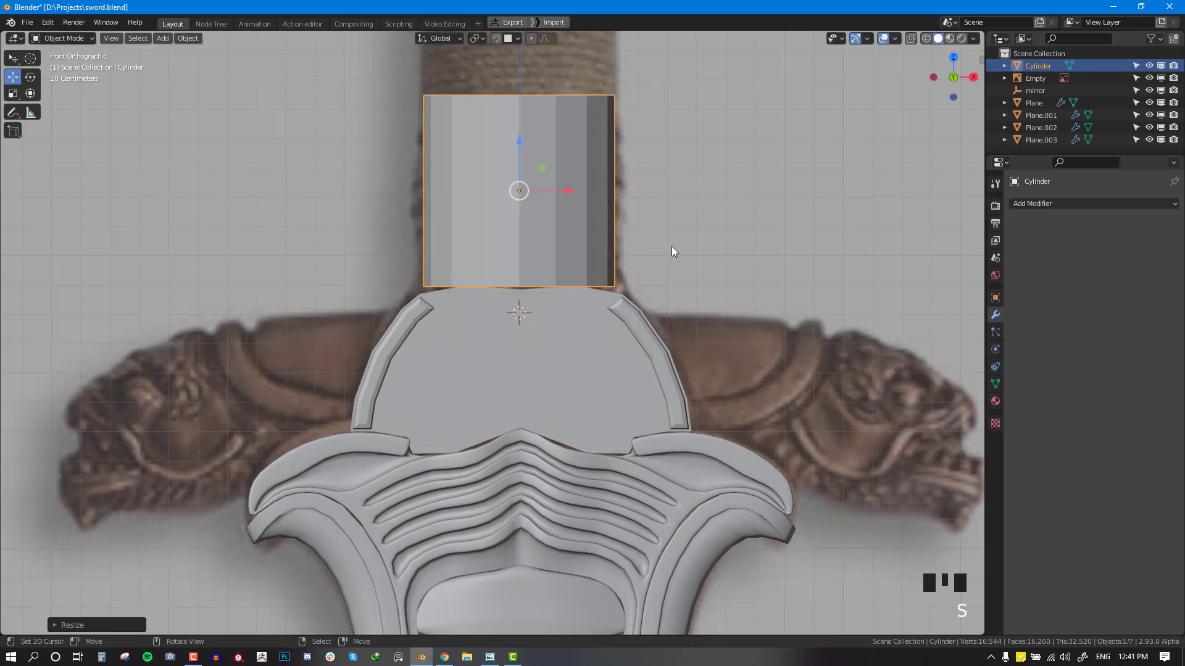
Step: Scale the whole cylinder down slightly to fit inside the reference collar's outline
scroll(620, 287, "up", 1)
middle_click_drag(620, 287, 531, 313)
key("KP_1")
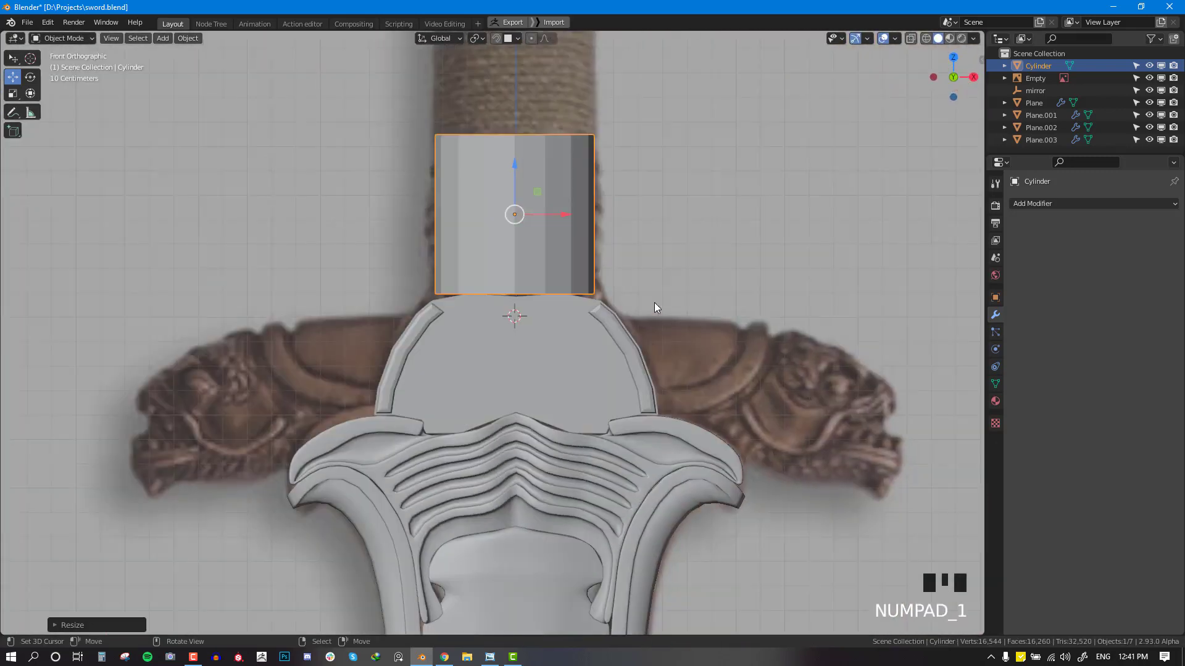
key("s")
left_click(644, 298)
Step: Select the guard plate's upper vertices in wireframe side view and enable proportional editing with Smooth falloff
key("KP_3")
key("shift+z")
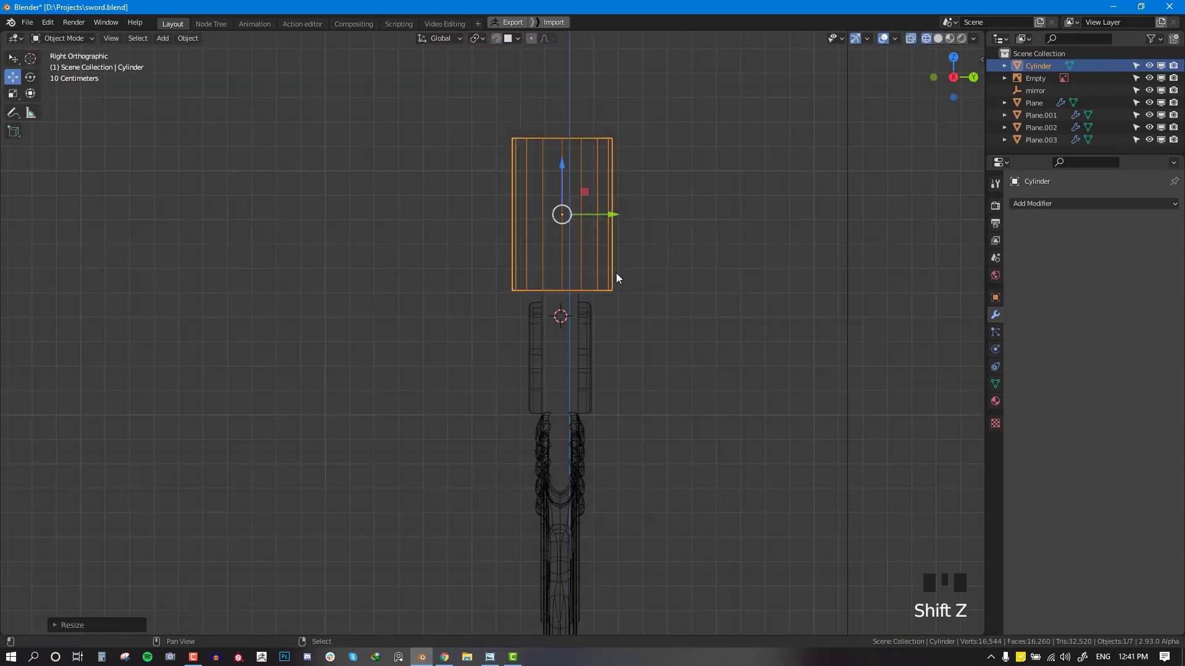
left_click(551, 311)
key("Tab")
key("shift+z")
key("shift+z")
key("shift+z")
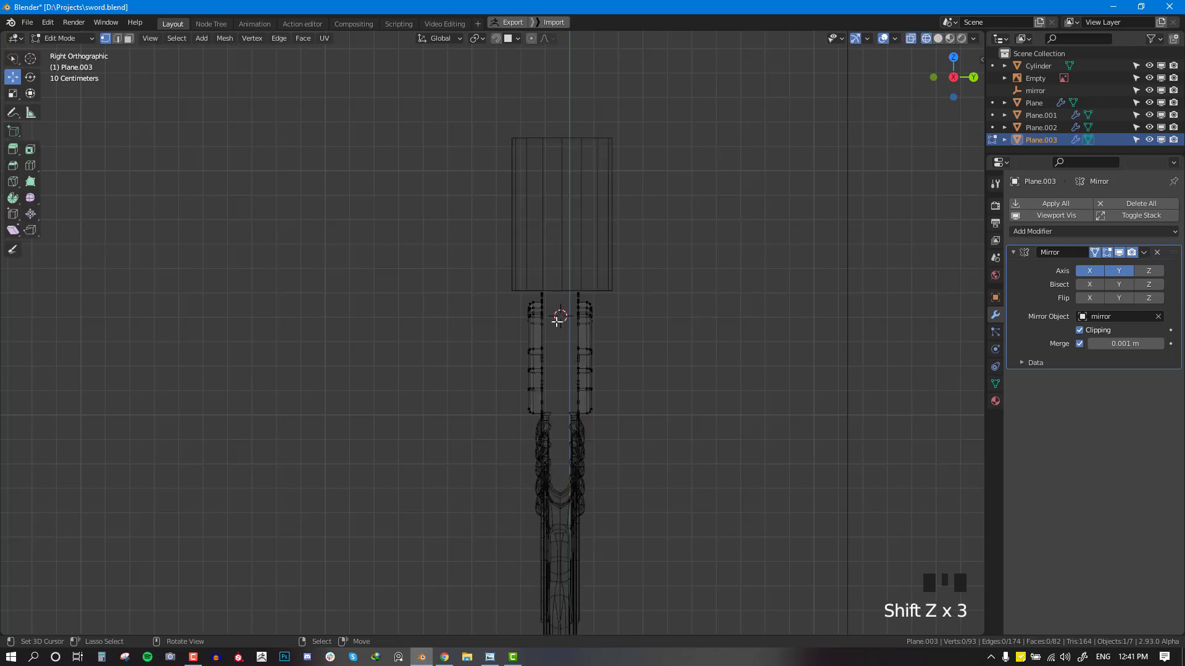
left_click_drag(507, 310, 562, 294)
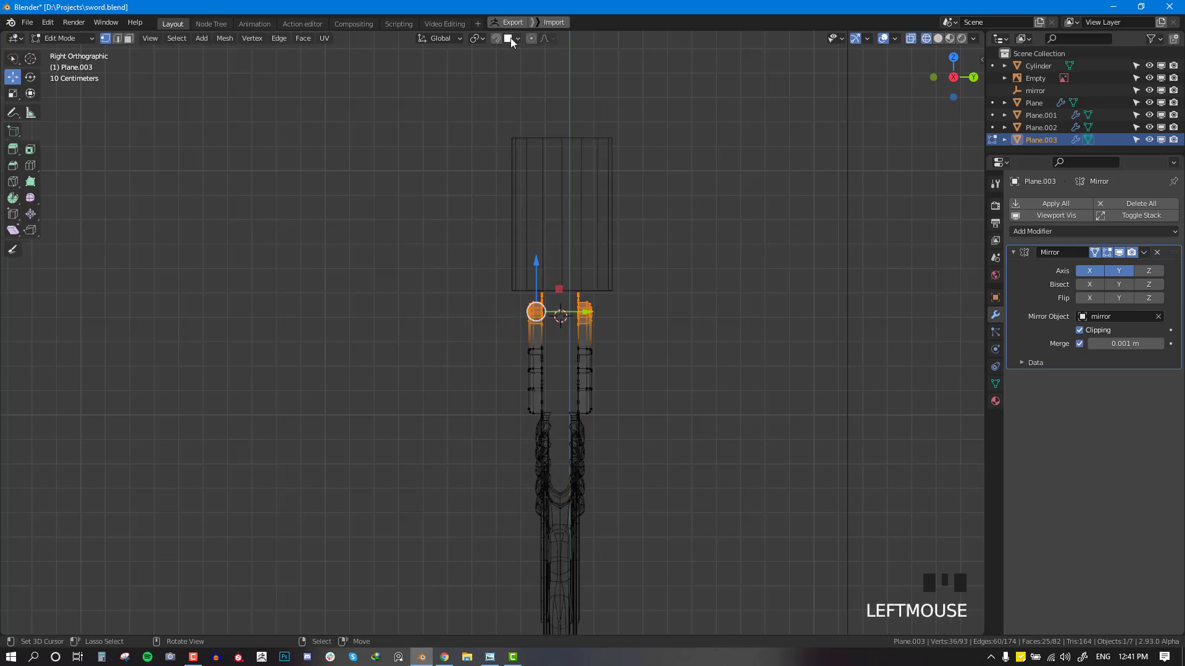
left_click(545, 40)
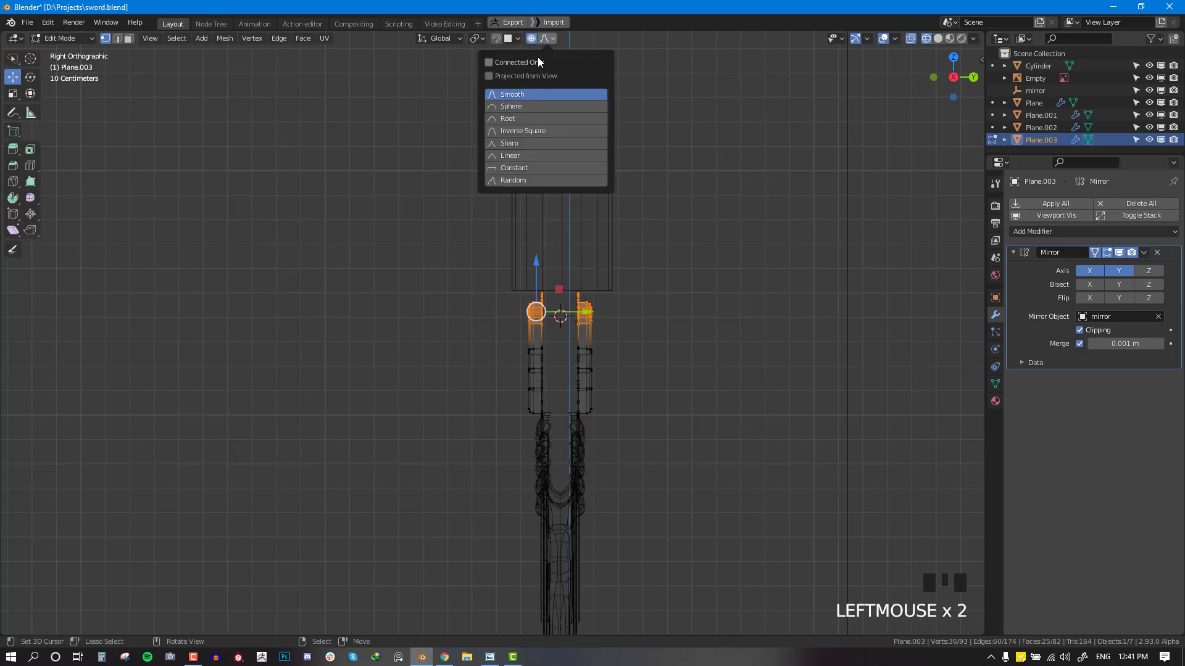
left_click(529, 94)
Step: Rotate the upper vertices about -15.8° with proportional size 0.26 and move them outward about 0.11 m to the cylinder's depth
key("r")
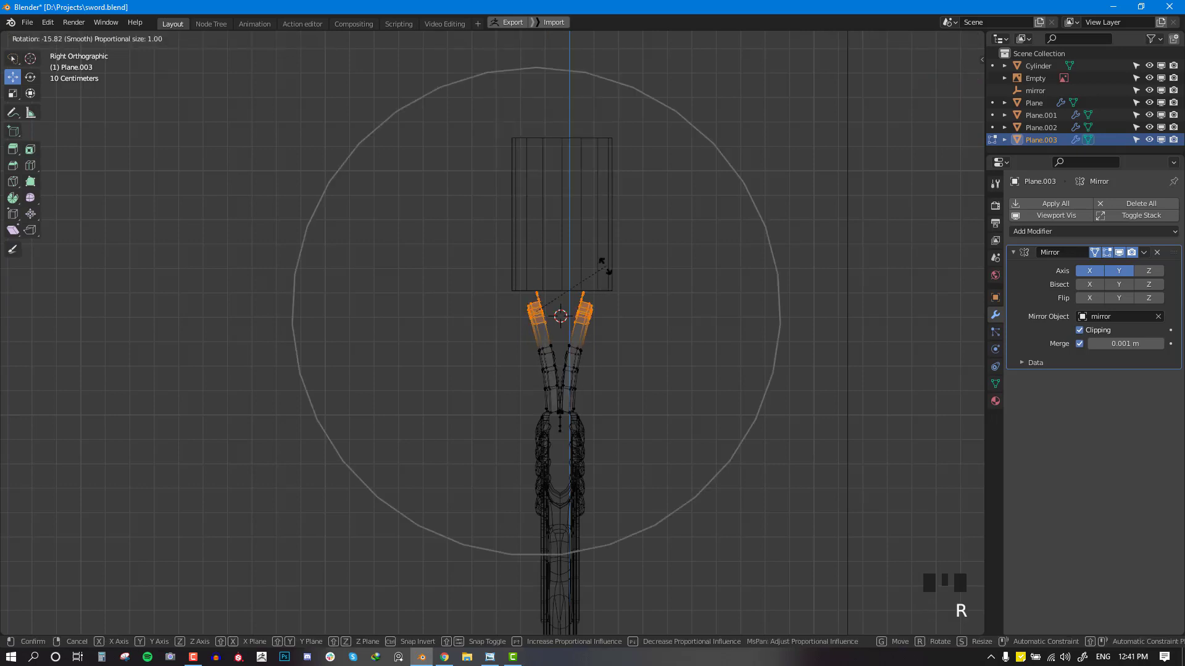
scroll(605, 266, "up", 4)
scroll(605, 265, "up", 8)
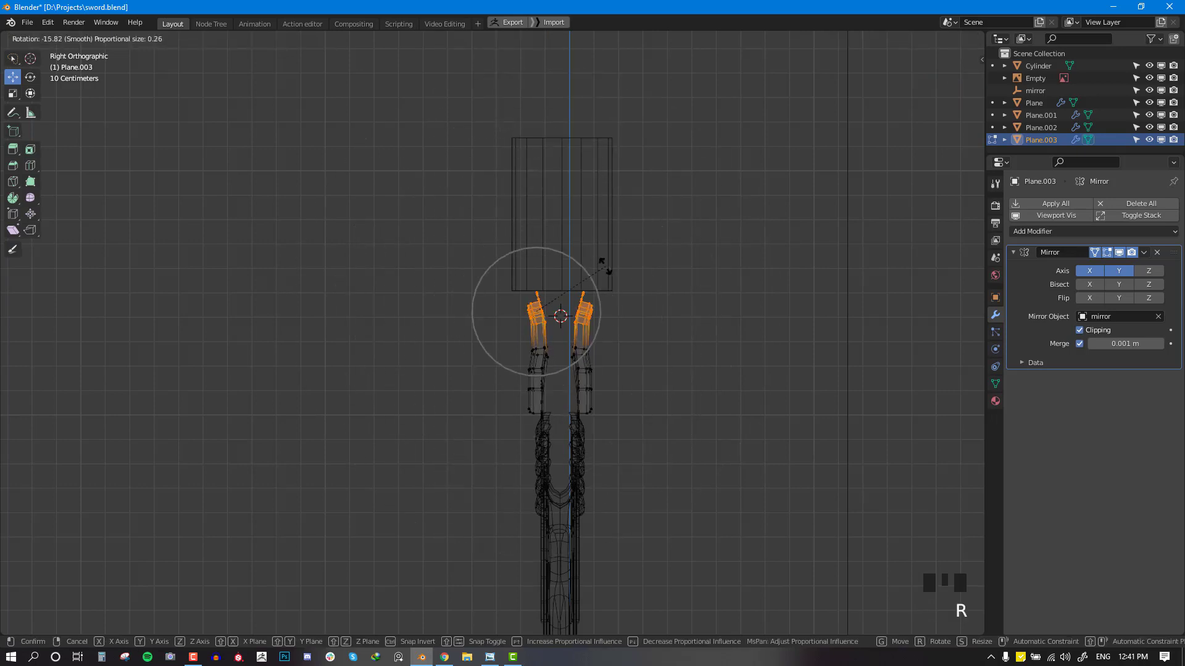
left_click(605, 266)
key("g")
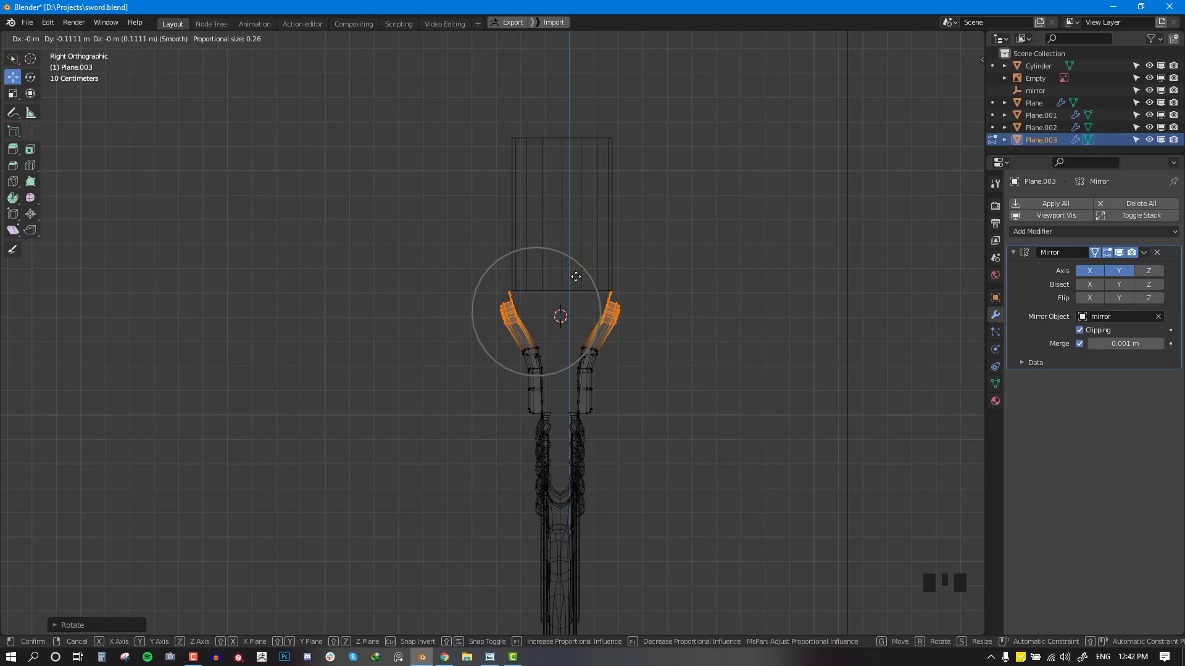
left_click(577, 275)
Step: Raise the middle vertex of the plate's top edge about 0.02 m to close the gap below the cylinder
key("KP_1")
scroll(545, 282, "up", 3)
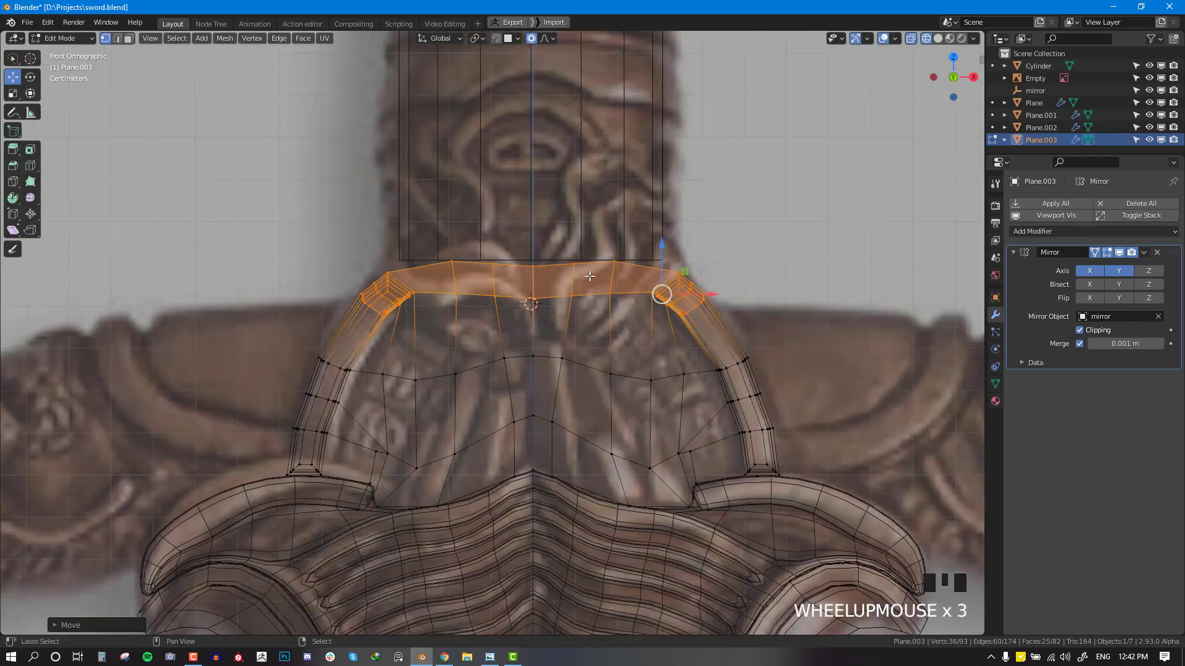
key("shift+z")
key("alt+a")
middle_click_drag(545, 282, 544, 258)
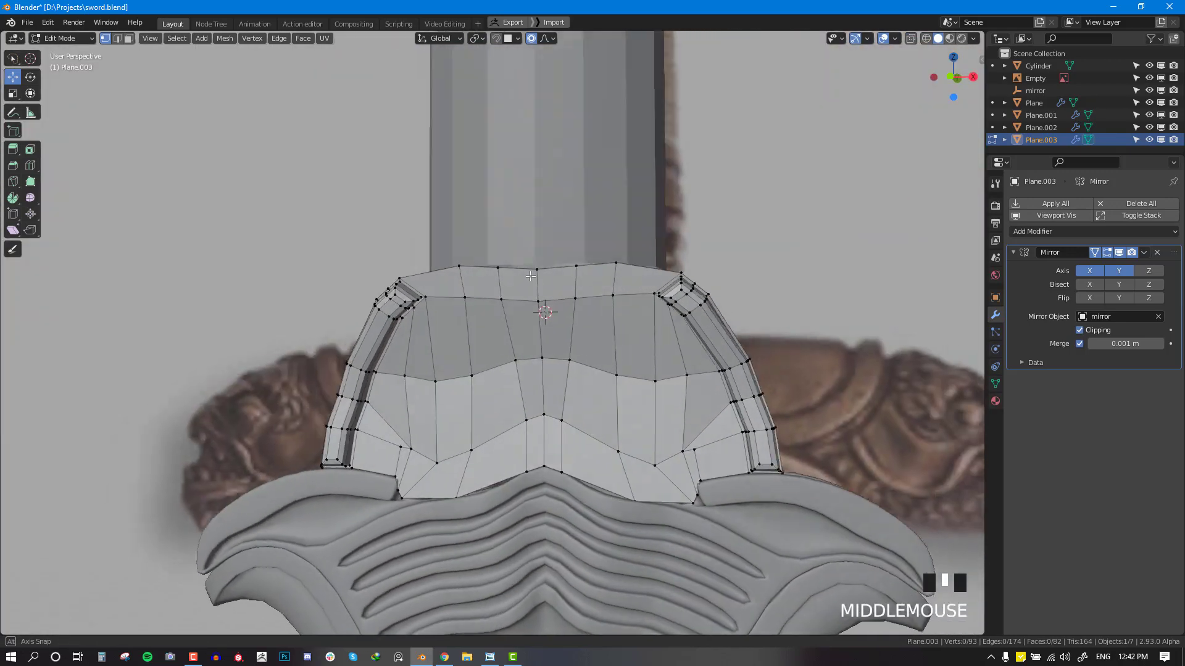
scroll(544, 258, "up", 2)
key("KP_1")
key("g")
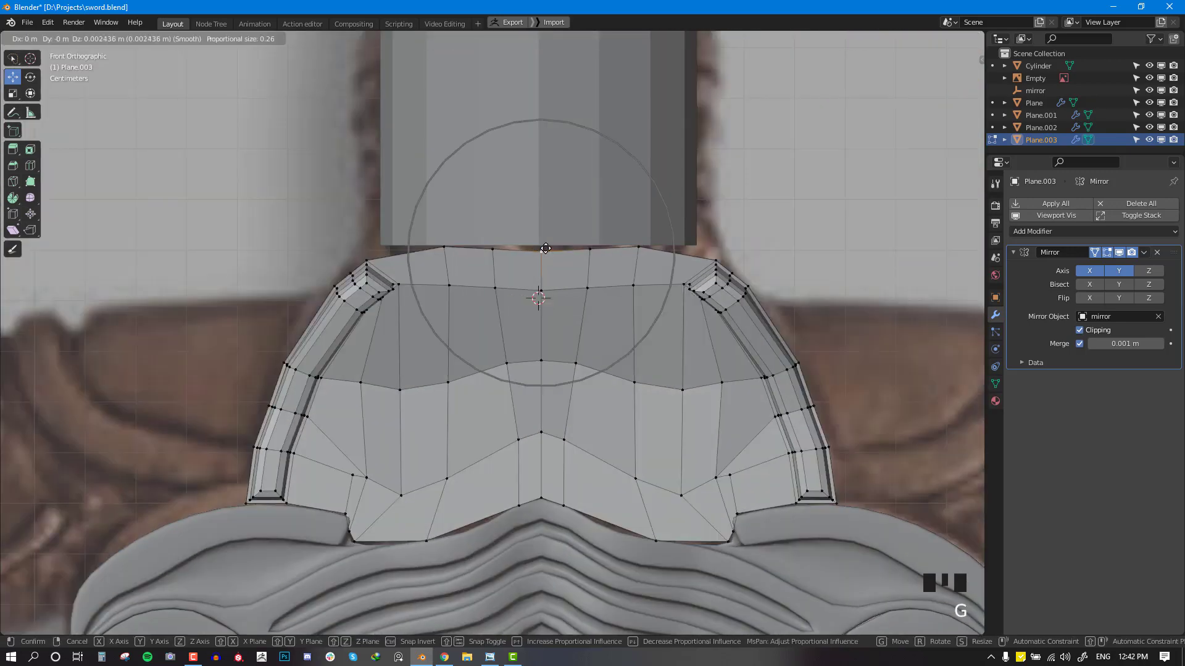
right_click(549, 254)
key("g")
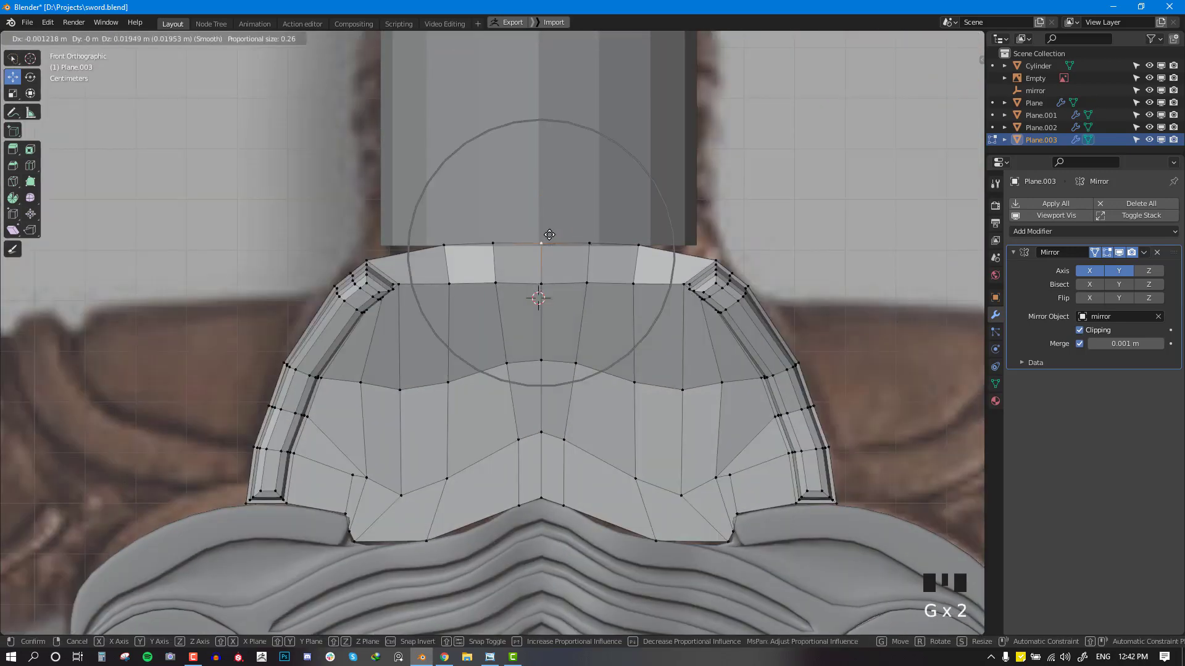
left_click(549, 235)
Step: Nudge the top-edge vertex beside the middle against the cylinder's lower rim
middle_click_drag(644, 247, 671, 264)
scroll(671, 264, "up", 1)
key("g")
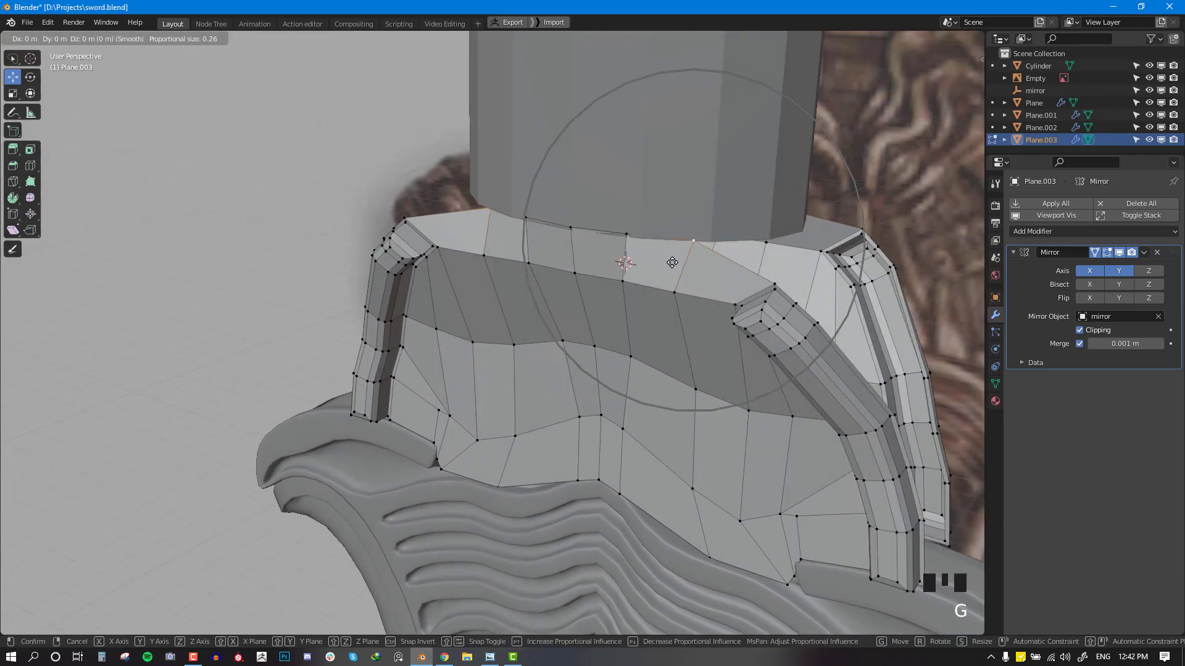
left_click(673, 261)
Step: Try moving and filling from the top corner vertex of the raised rim with proportional editing on, and undo it
key("alt+a")
middle_click_drag(781, 284, 748, 331)
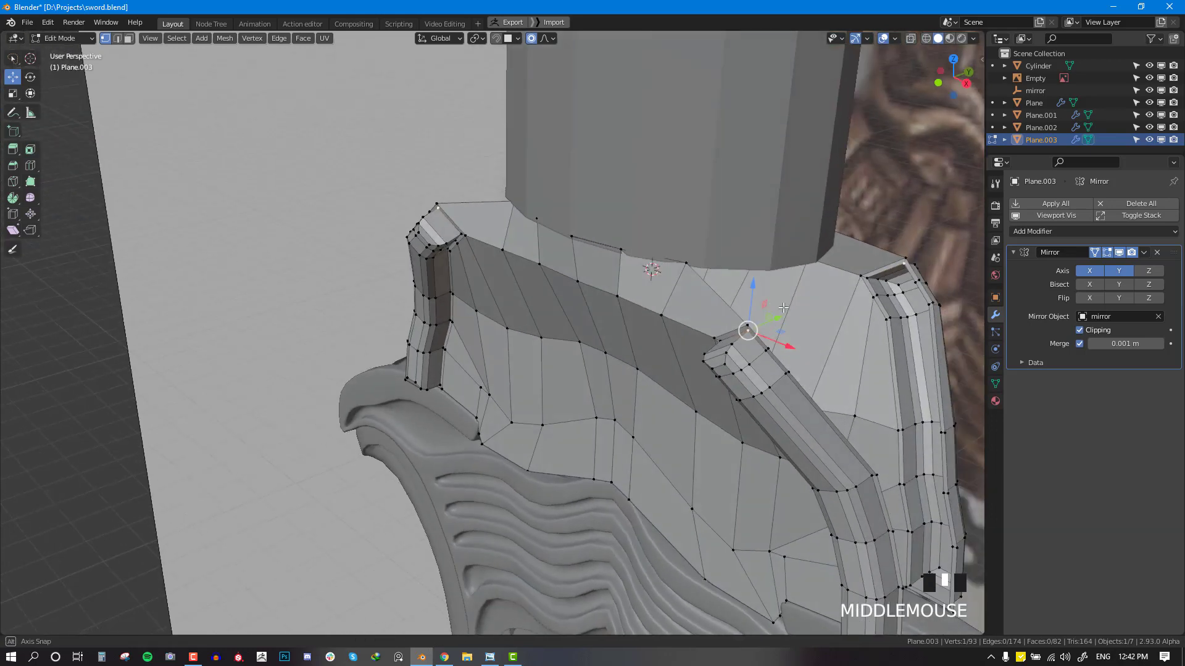
left_click(747, 330)
key("g")
left_click(837, 344)
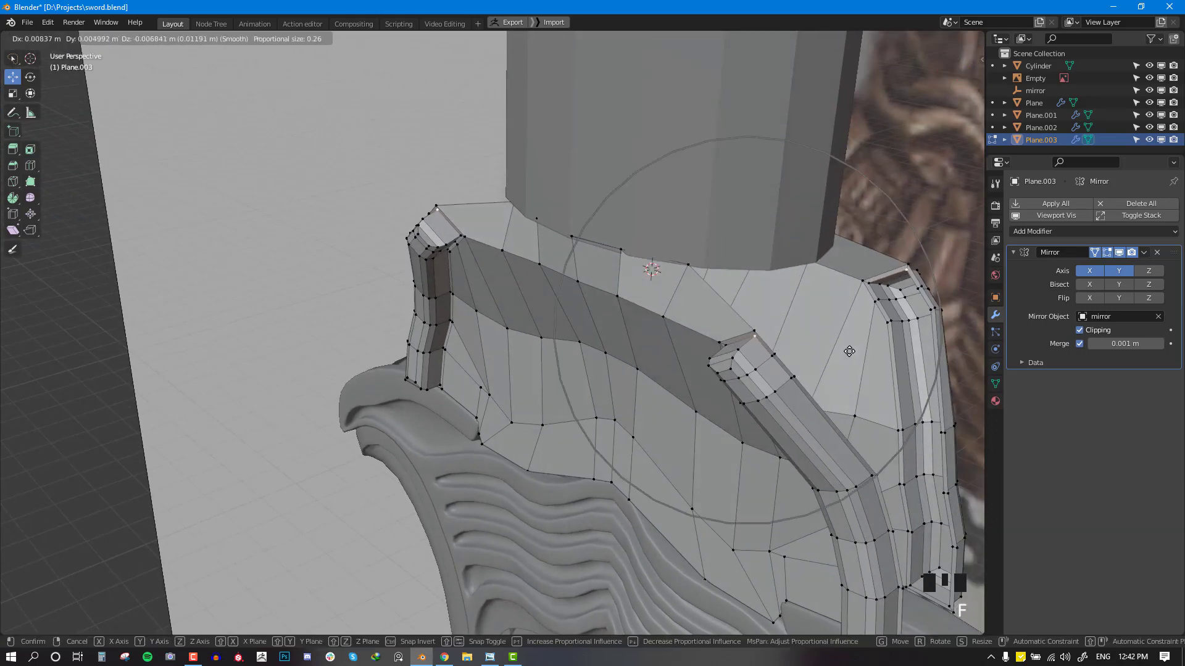
right_click(862, 358)
key("f")
key("f")
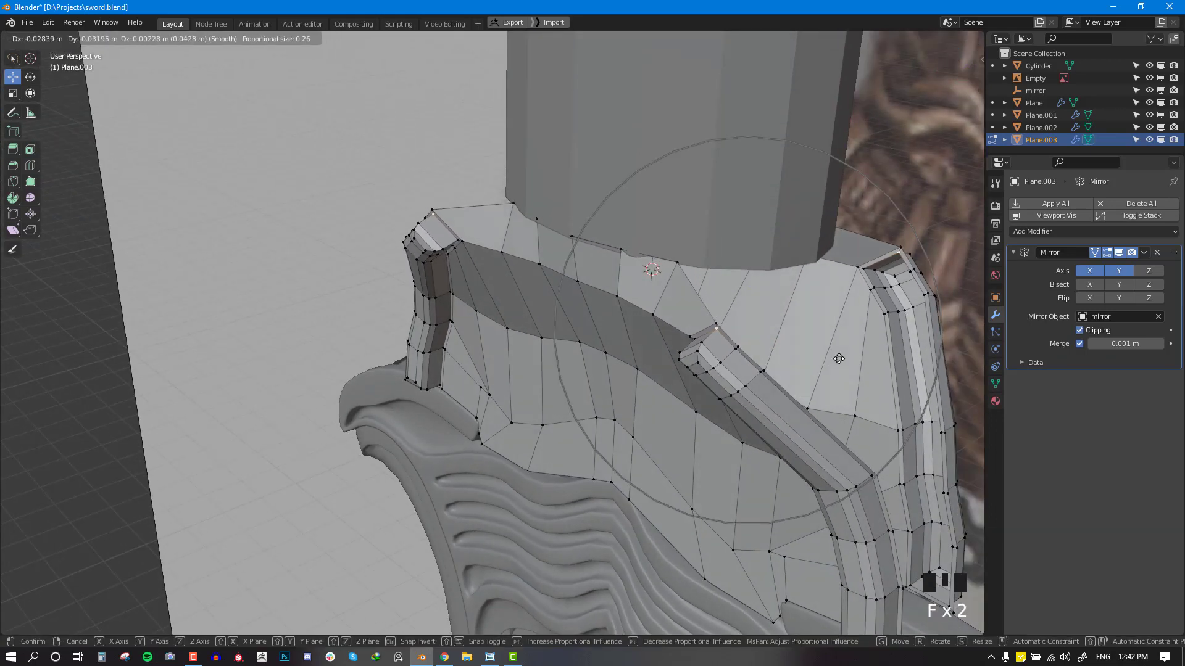
right_click(840, 359)
right_click(749, 324)
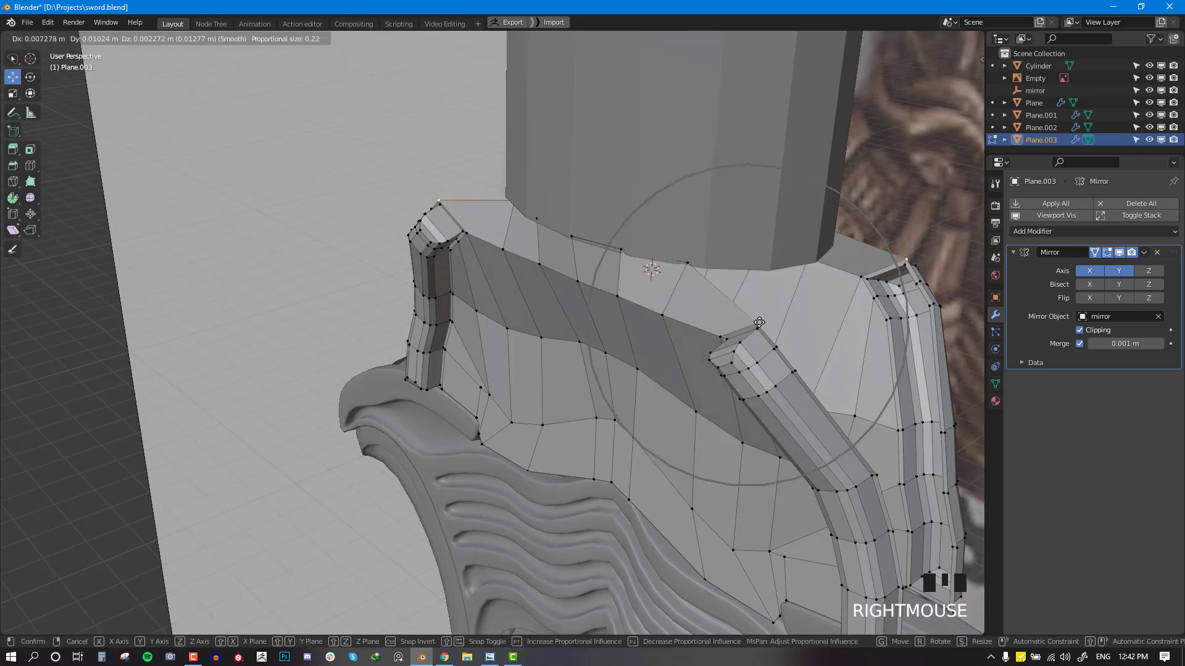
key("ctrl+z")
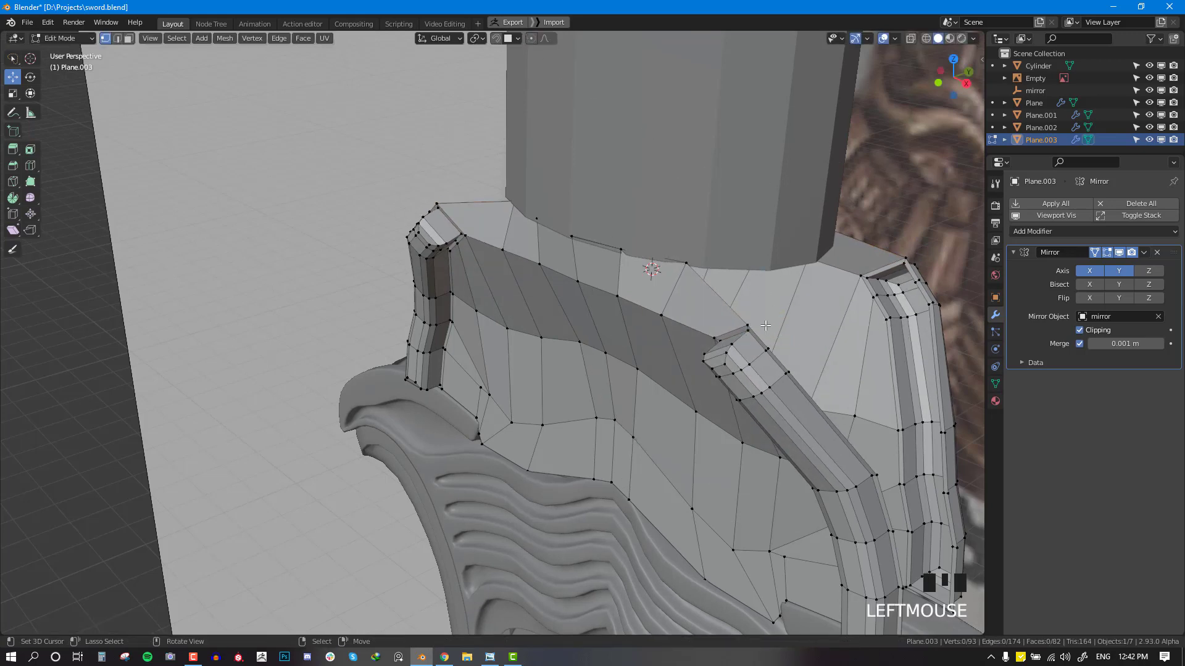
Step: Move the top corner vertex up to the cylinder's lower edge with proportional editing off
key("g")
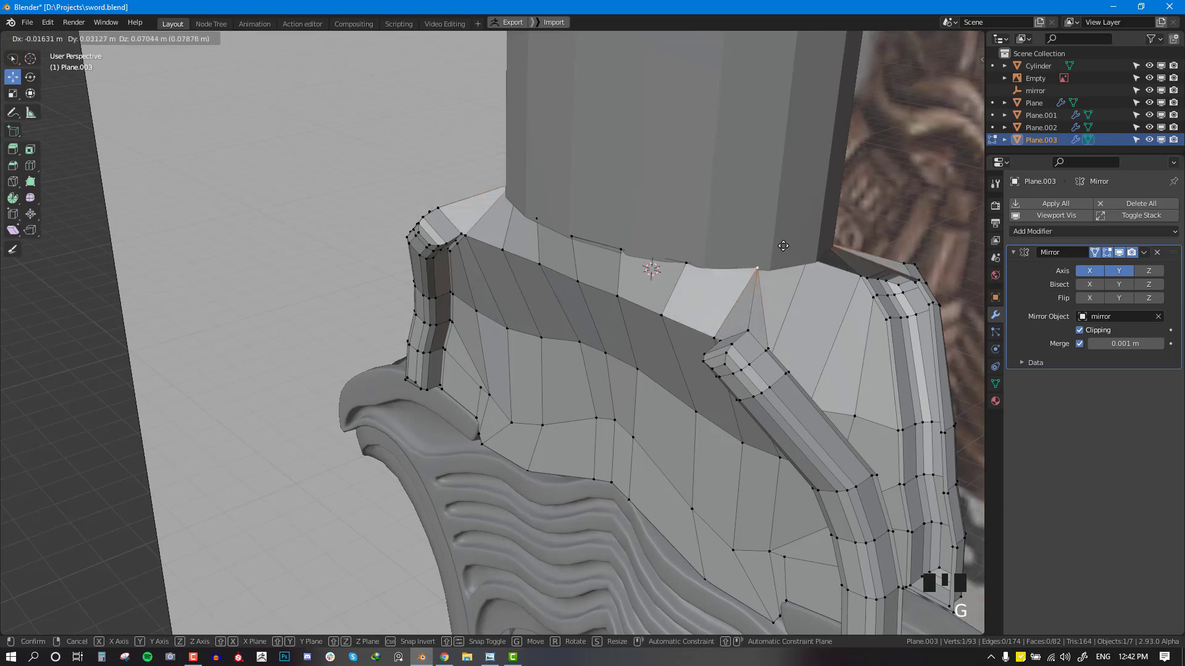
left_click(782, 259)
middle_click_drag(779, 268, 678, 383)
scroll(702, 317, "down", 2)
key("Tab")
key("alt+a")
key("Tab")
Step: Extrude the corner edge twice around the cylinder's side, fitting the new vertices between its lower rim and the plate
right_click(634, 303)
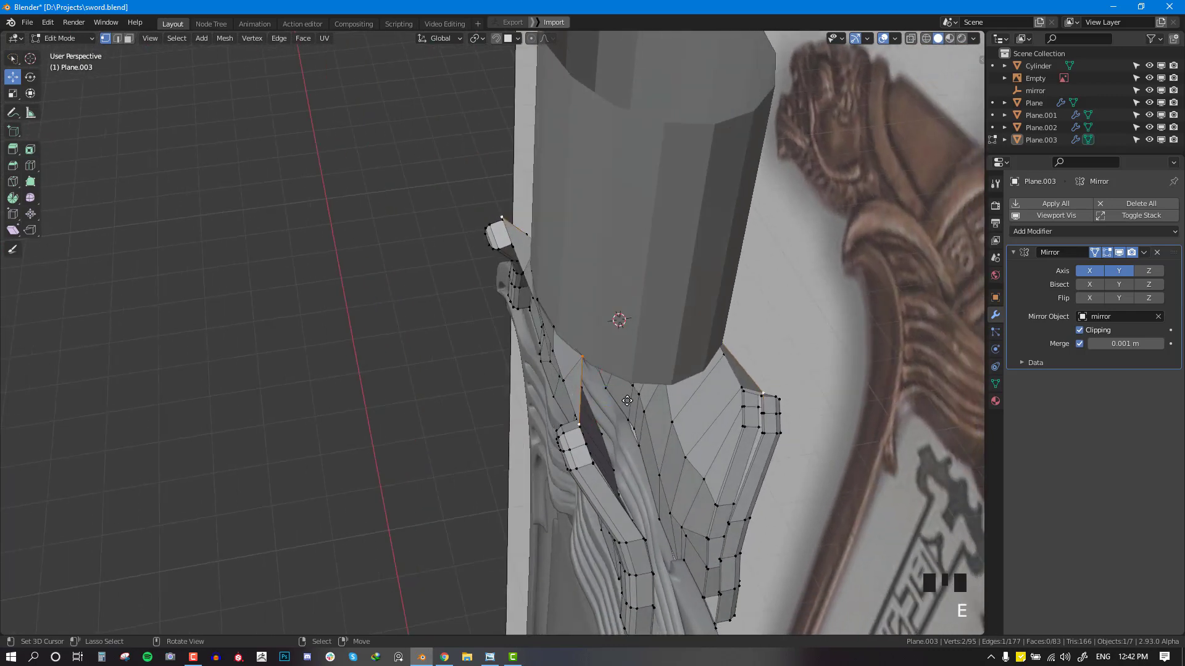
key("e")
left_click(607, 372)
right_click(607, 371)
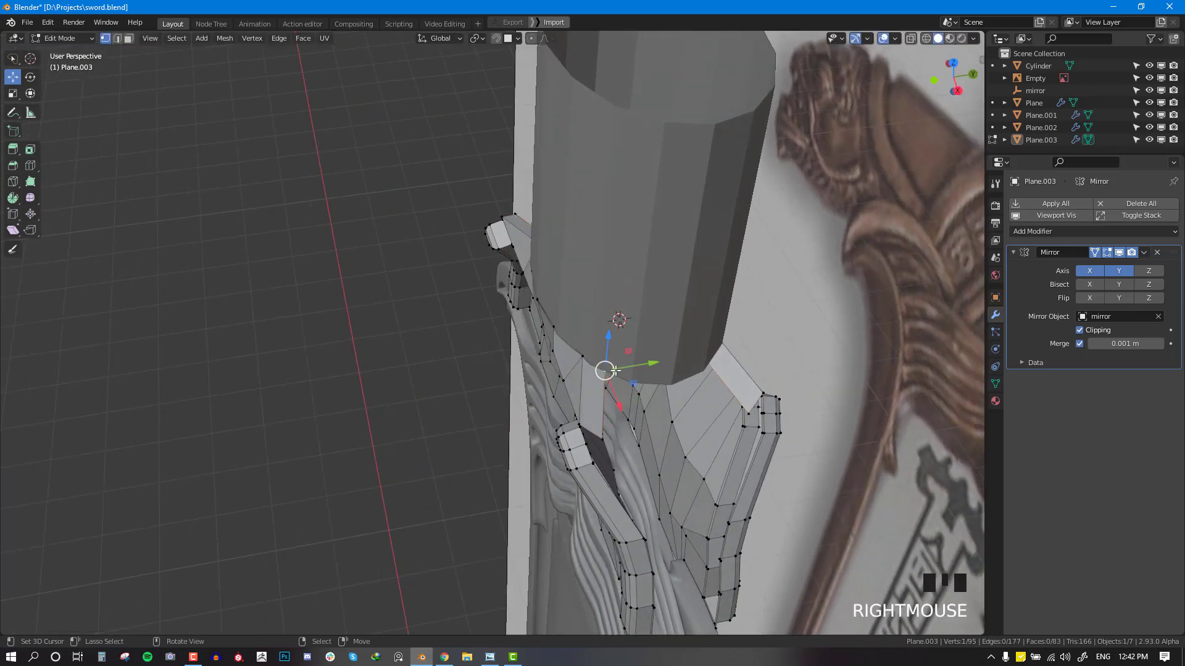
key("g")
left_click(596, 442)
right_click_drag(597, 442, 609, 419)
right_click(611, 374, "shift")
key("e")
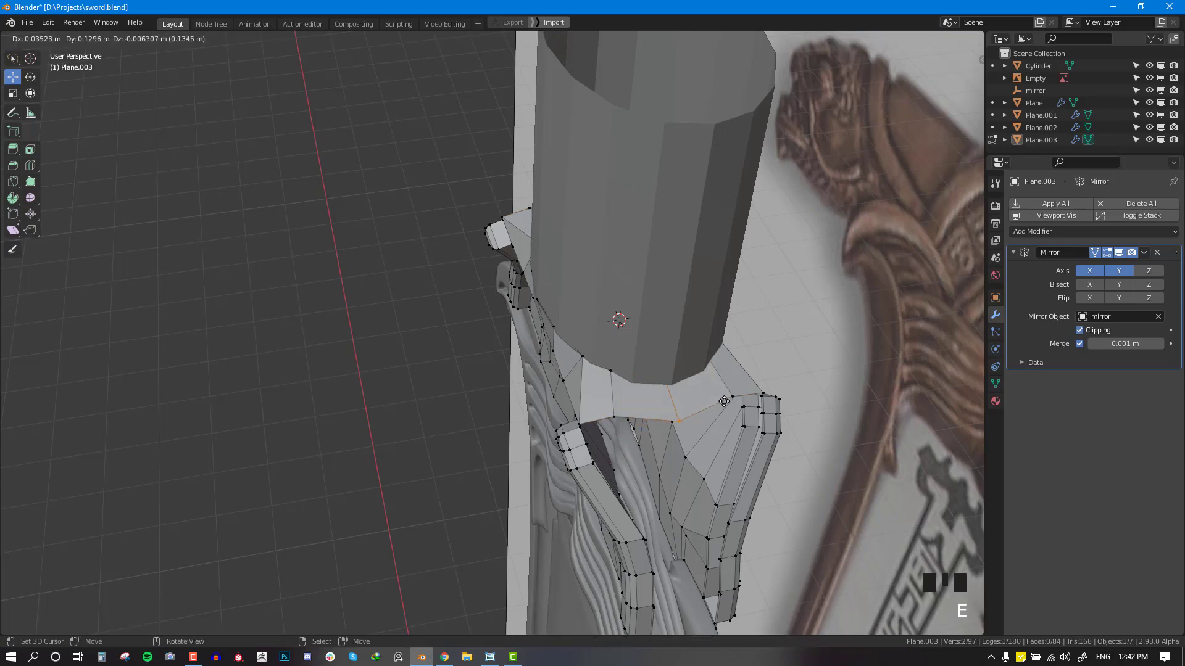
left_click(724, 402)
Step: Fill two faces below the extruded strip, continuing from the raised rim's corner across the plate's side
key("alt+a")
middle_click_drag(671, 396, 685, 371)
scroll(673, 382, "up", 2)
right_click(693, 376)
key("f")
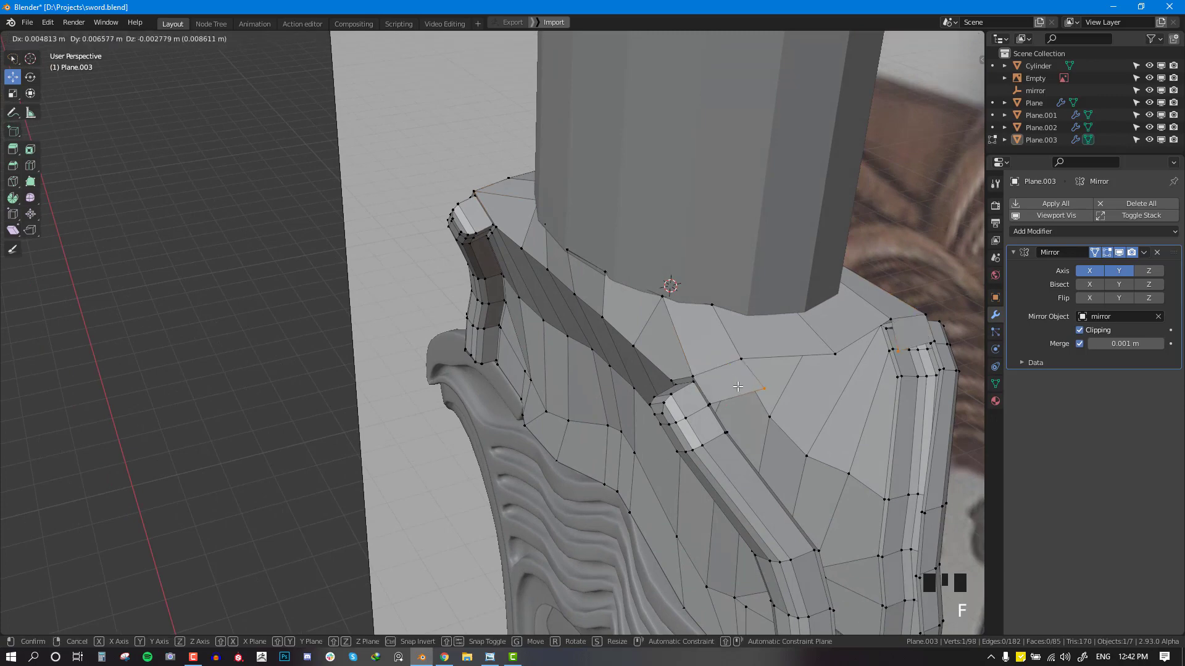
left_click(750, 388)
right_click(761, 391)
key("f")
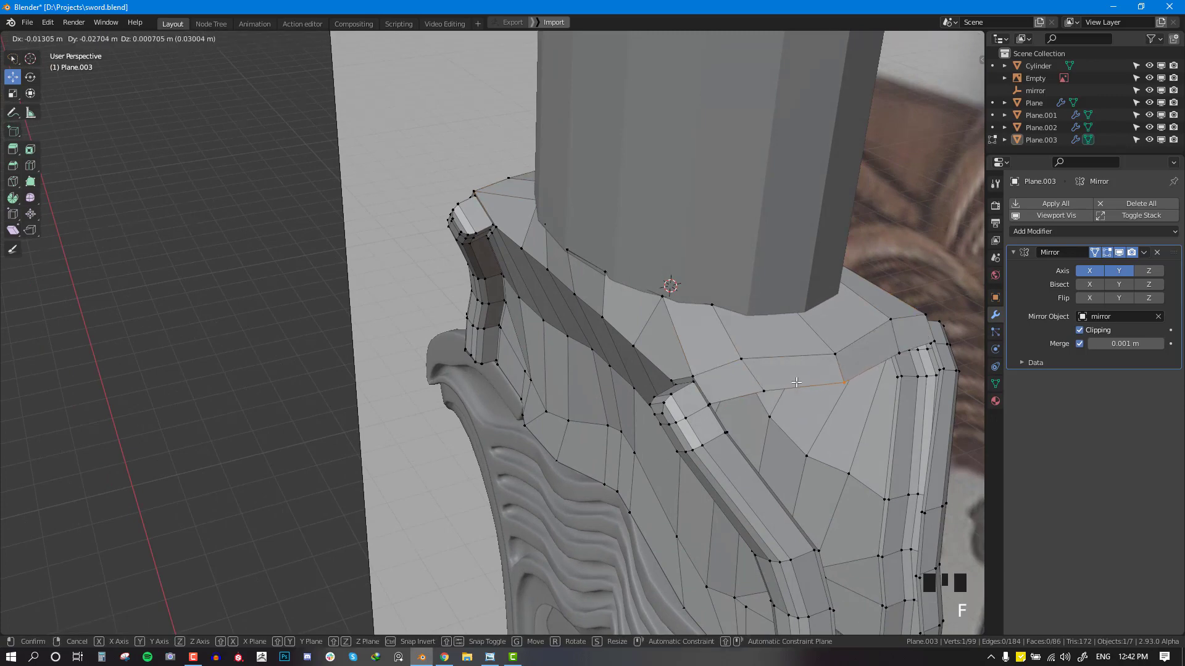
left_click(796, 383)
Step: Isolate the plate's outer side edges by hiding the rest of its mesh
key("alt+a")
scroll(796, 383, "down", 2)
middle_click_drag(796, 382, 539, 332)
scroll(539, 332, "up", 2)
scroll(437, 338, "up", 2)
middle_click_drag(436, 339, 563, 328, "shift")
right_click(472, 335, "alt")
scroll(473, 335, "down", 4)
key("shift+z")
key("shift+z")
key("shift+z")
key("alt+a")
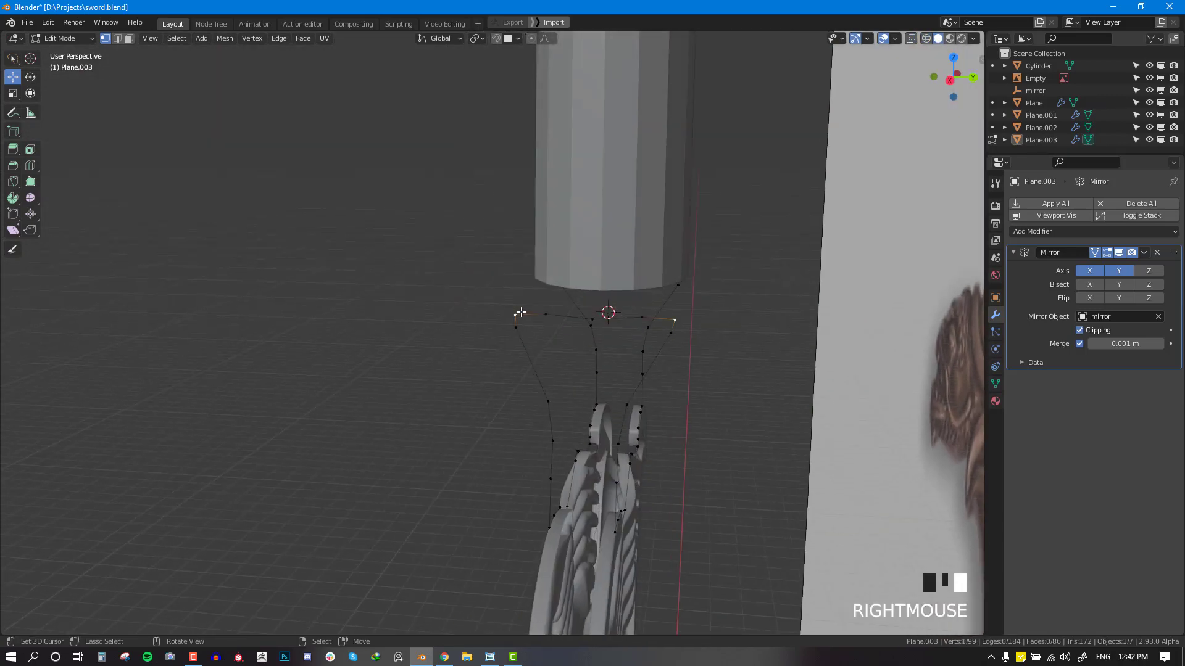
Step: Fill the top two rows of faces between the front and back outer edges of the plate's side
key("f")
left_click(547, 325)
key("f")
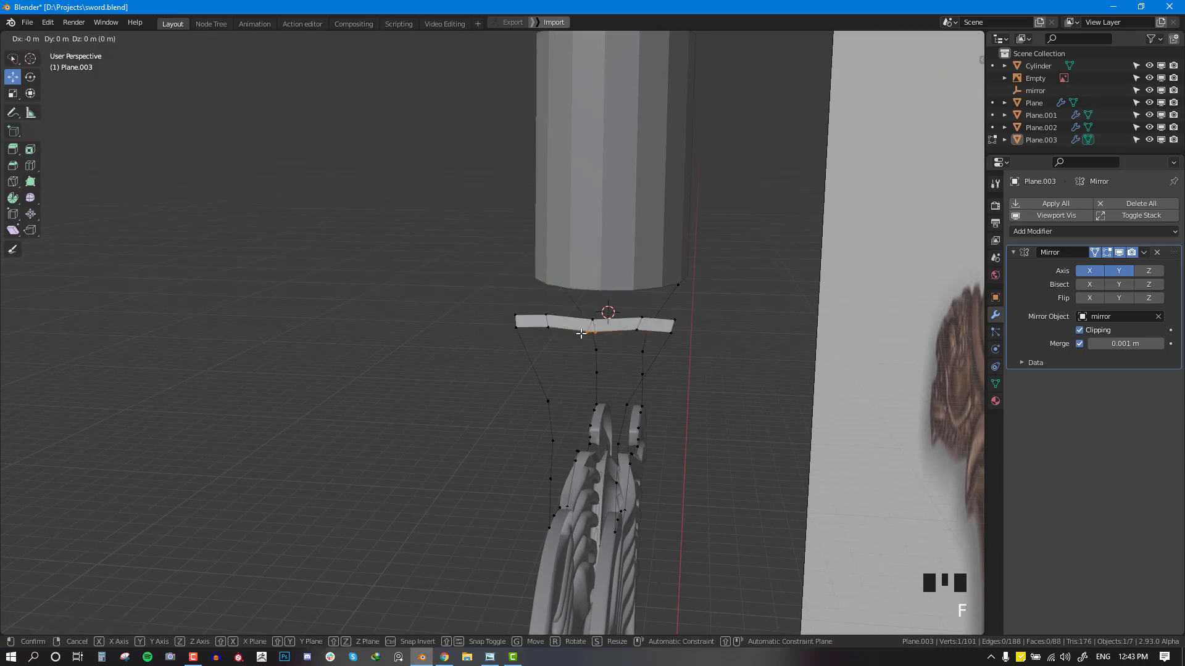
left_click(575, 330)
right_click(517, 328)
key("f")
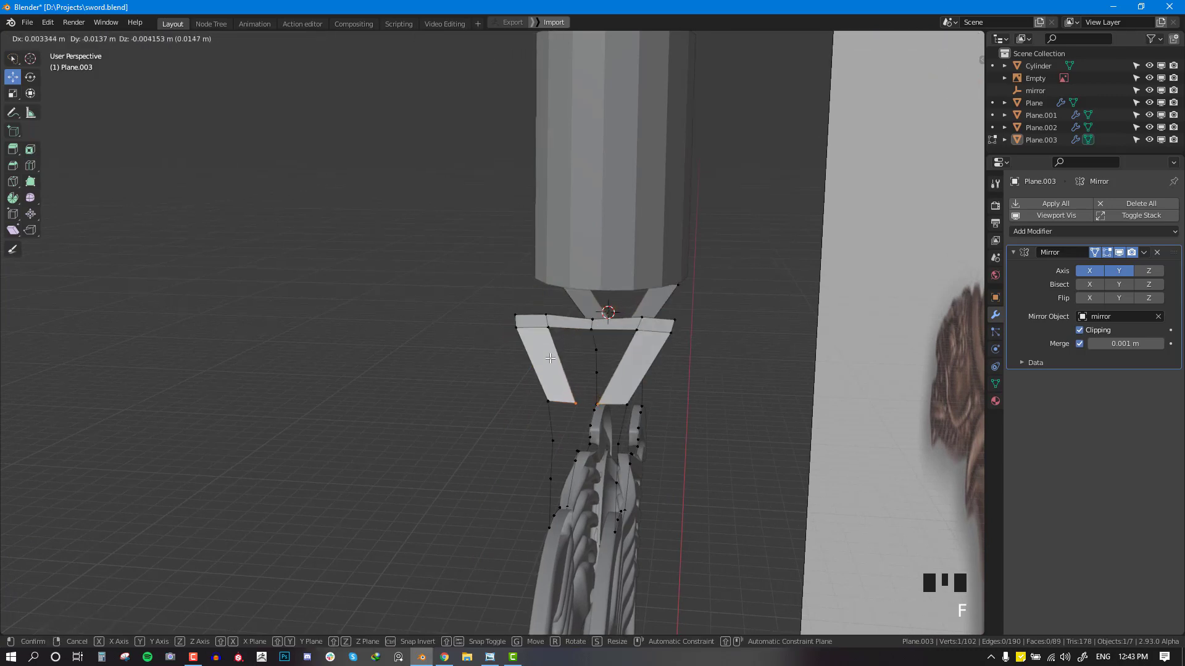
left_click(545, 335)
right_click(547, 328)
key("f")
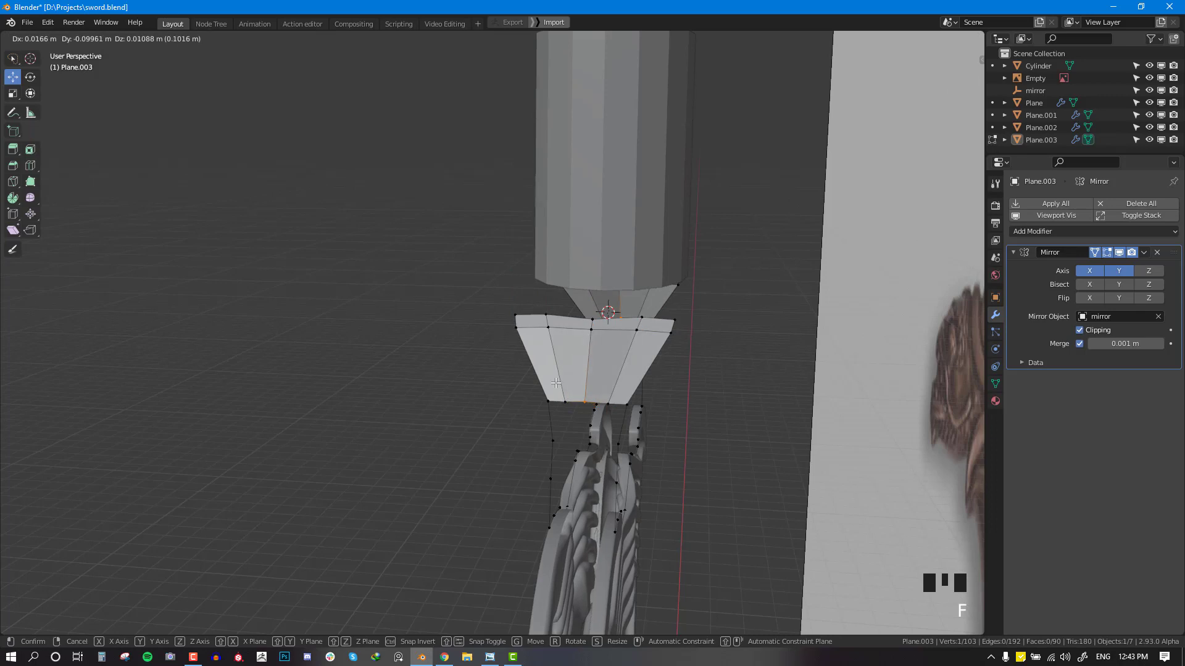
left_click(556, 383)
Step: Fill the third and fourth rows of side faces down toward the carved guard
right_click(548, 402)
key("f")
left_click(560, 432)
right_click(565, 403)
key("f")
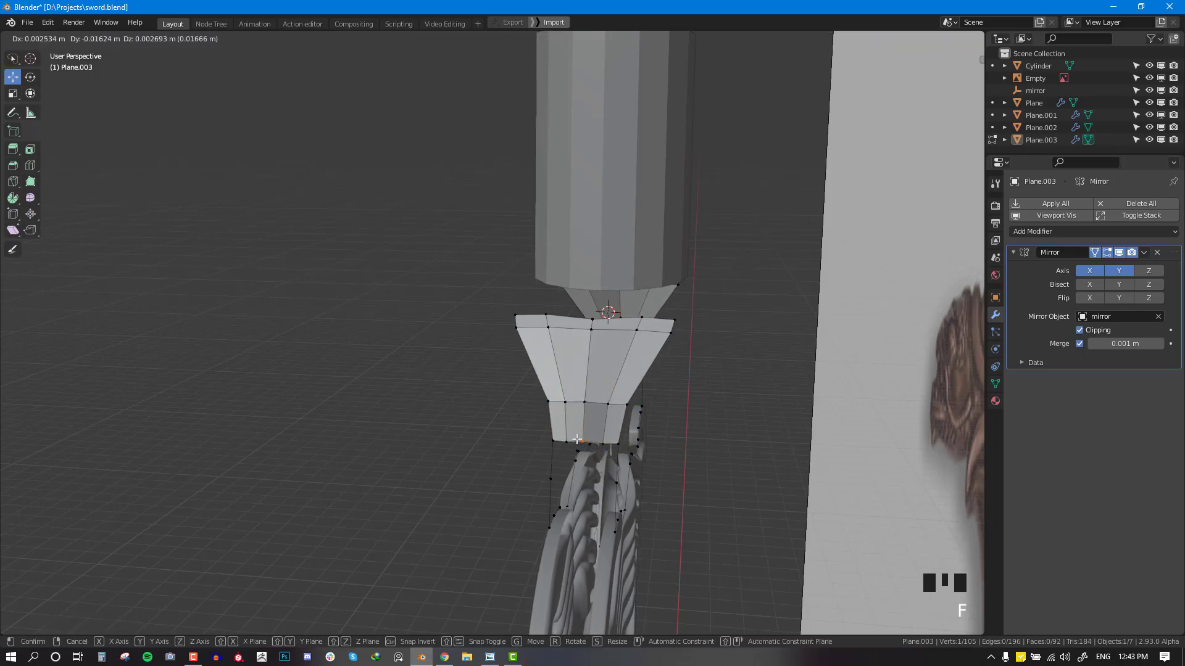
left_click(576, 439)
middle_click_drag(579, 439, 567, 319, "shift")
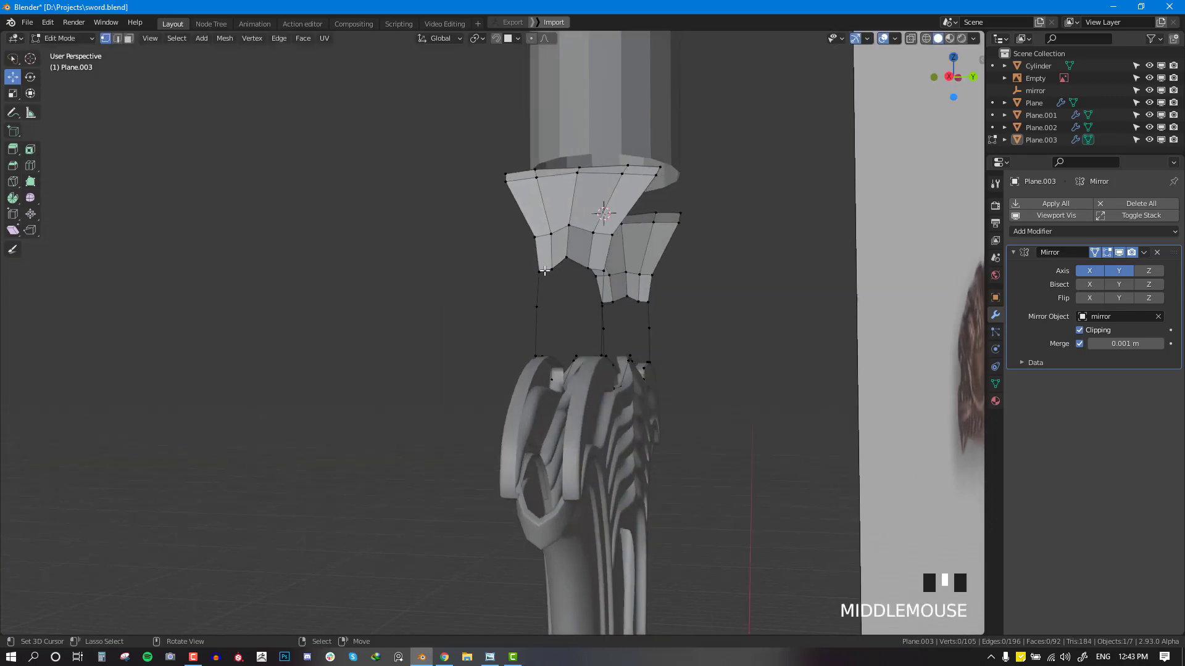
key("f")
left_click(552, 293)
right_click(557, 283)
key("f")
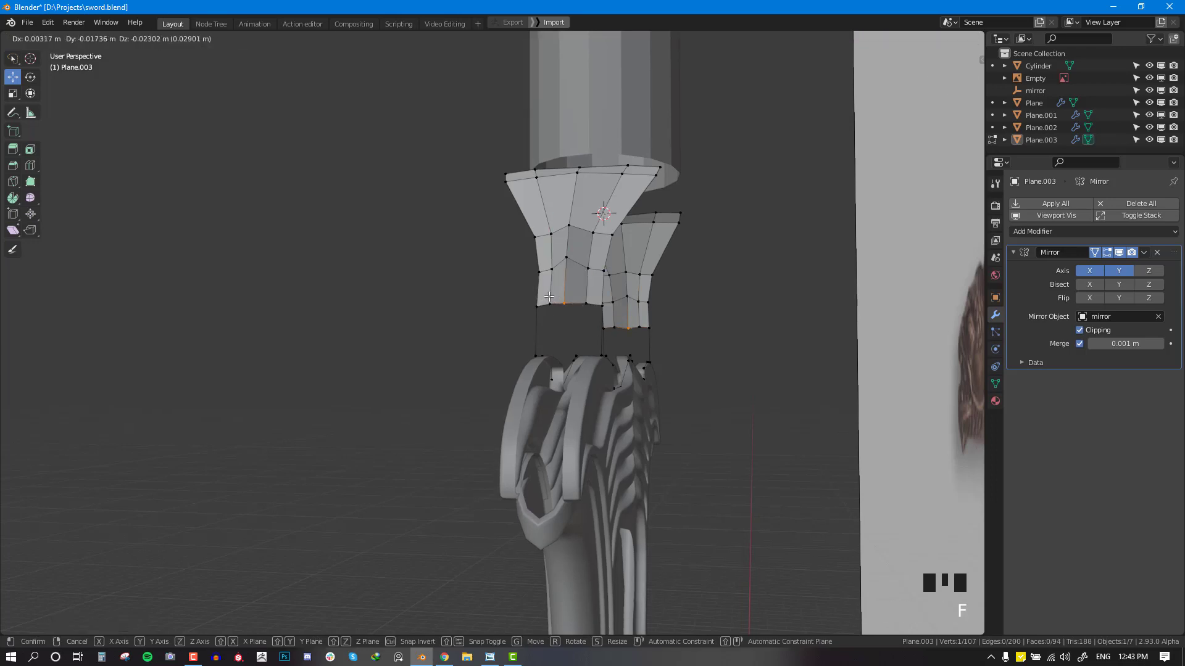
left_click(547, 301)
Step: Fill the last row of side faces down to the carved guard and return to Object Mode
right_click(532, 310)
key("f")
left_click(558, 329)
right_click(552, 302)
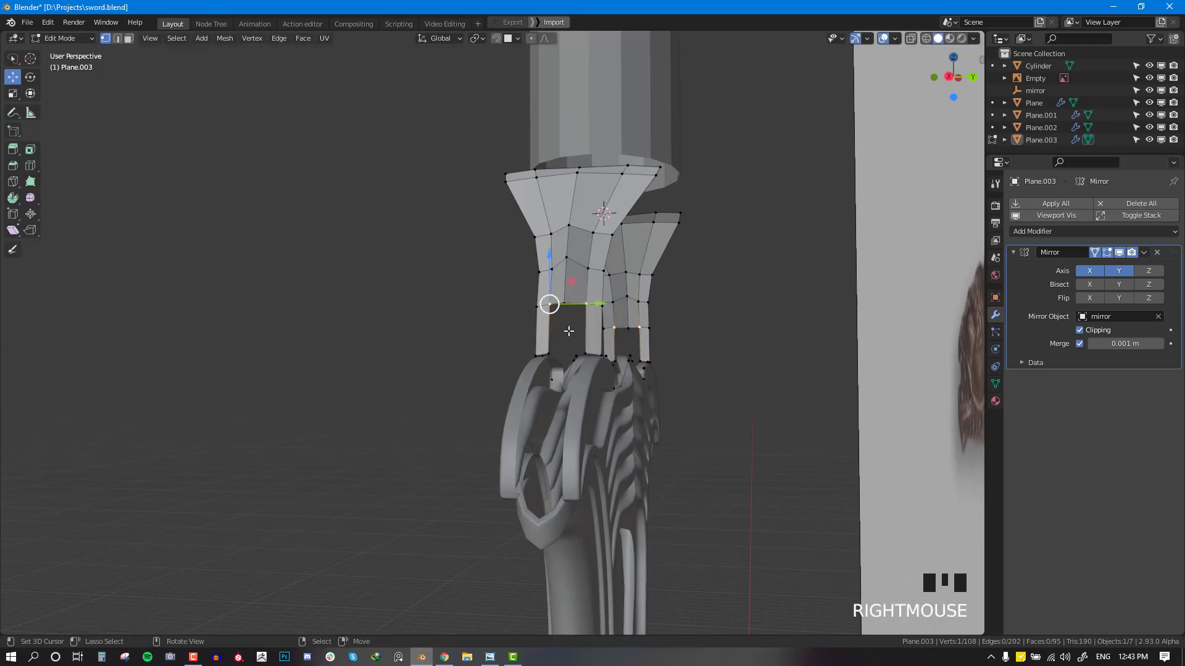
key("f")
left_click(562, 343)
middle_click_drag(563, 343, 704, 305)
key("alt+a")
key("Tab")
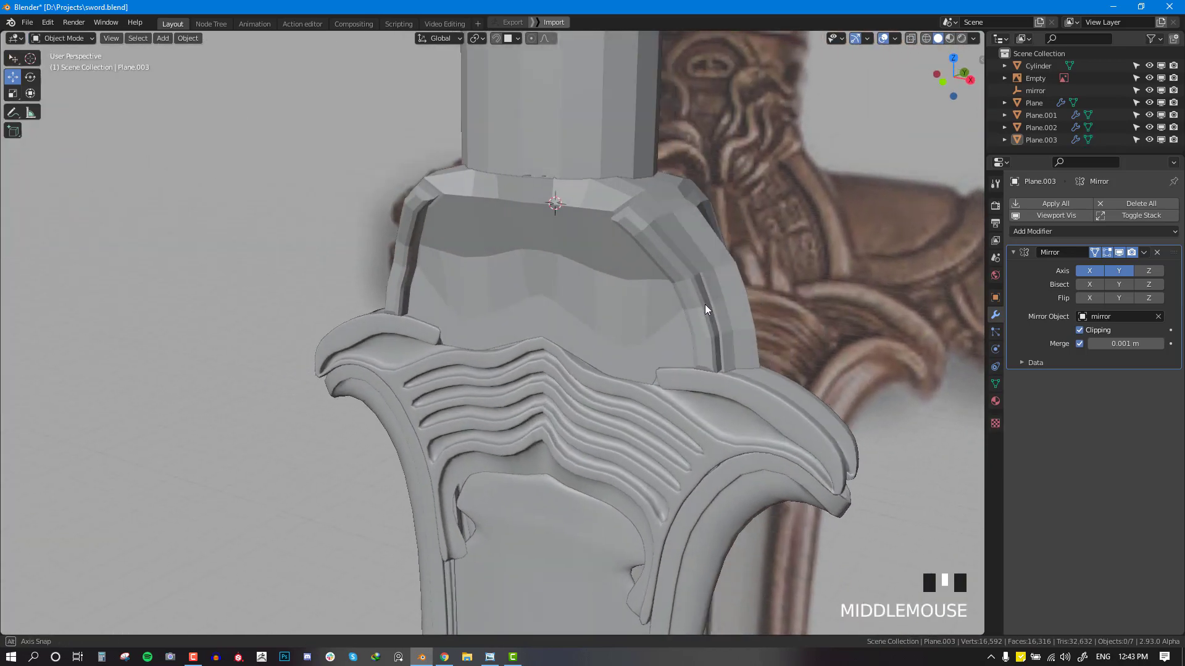
Step: Move the side strip's lower outer vertices inward in front wireframe view to follow the reference plate's outline
key("KP_1")
scroll(693, 301, "down", 4)
scroll(699, 303, "up", 2)
key("shift+z")
middle_click_drag(657, 340, 639, 338, "shift")
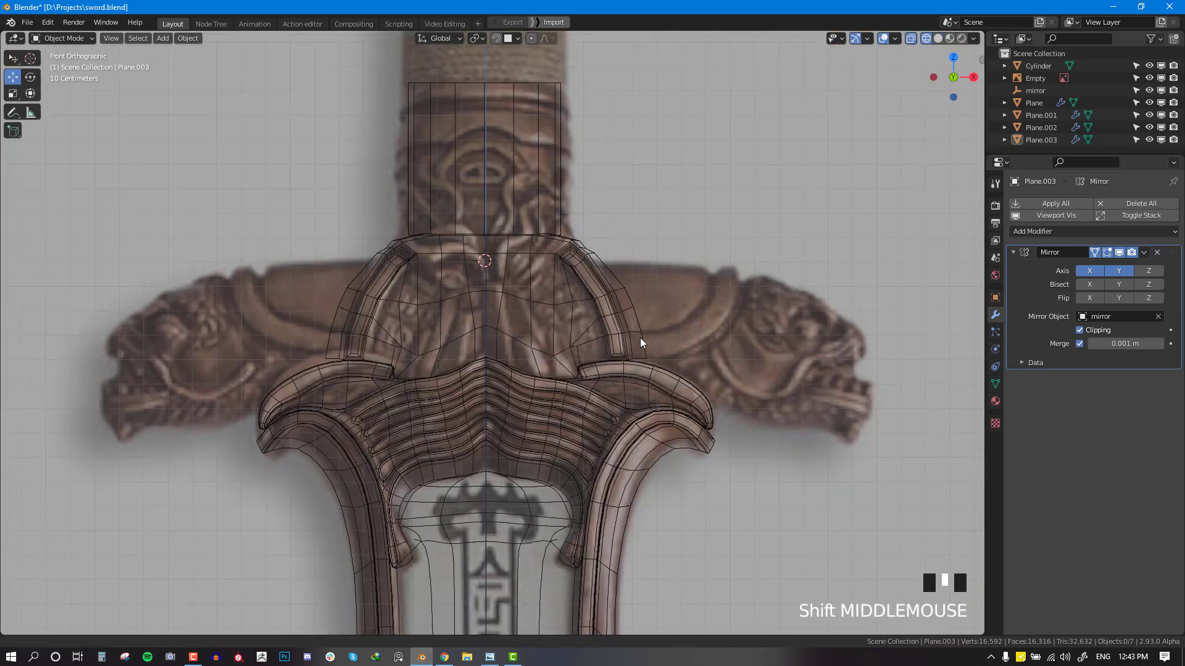
key("Tab")
scroll(642, 309, "up", 4)
key("shift+z")
key("shift+z")
mouse_move(687, 285)
right_mouse_down()
mouse_move(663, 290)
mouse_move(693, 368)
right_mouse_up()
right_click_drag(720, 406, 698, 404)
right_click_drag(699, 404, 698, 407)
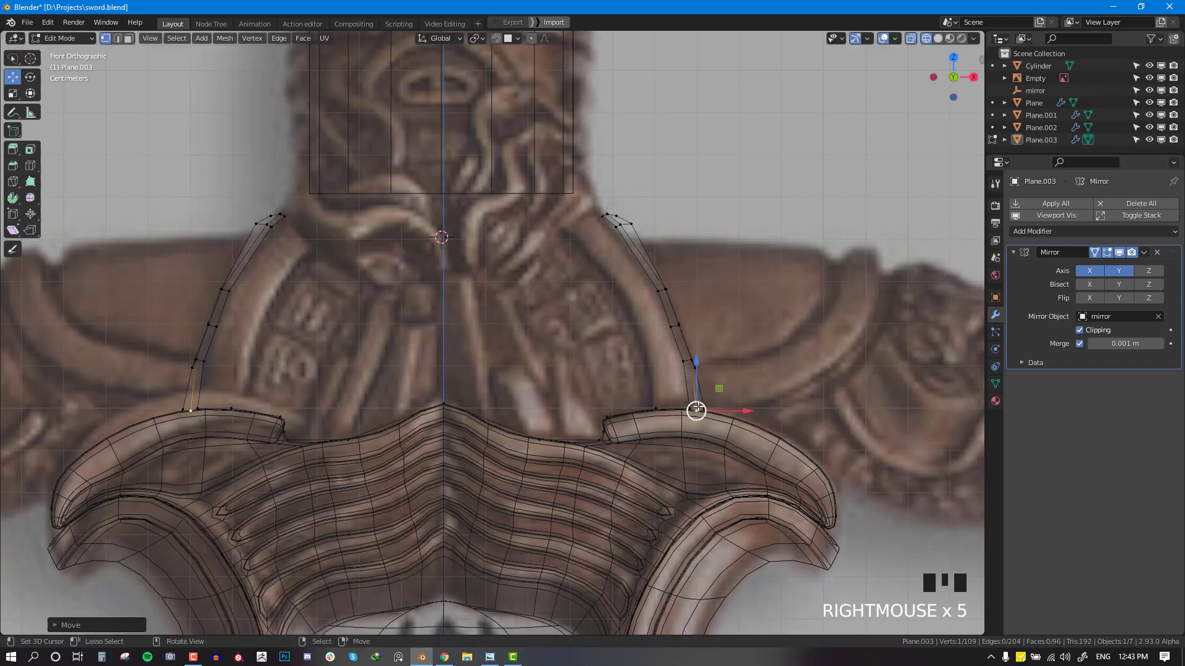
Step: Adjust the side strip's upper vertices in front wireframe view to follow the reference plate's outline
right_click_drag(632, 218, 629, 227)
right_click_drag(617, 215, 611, 217)
right_click(611, 217)
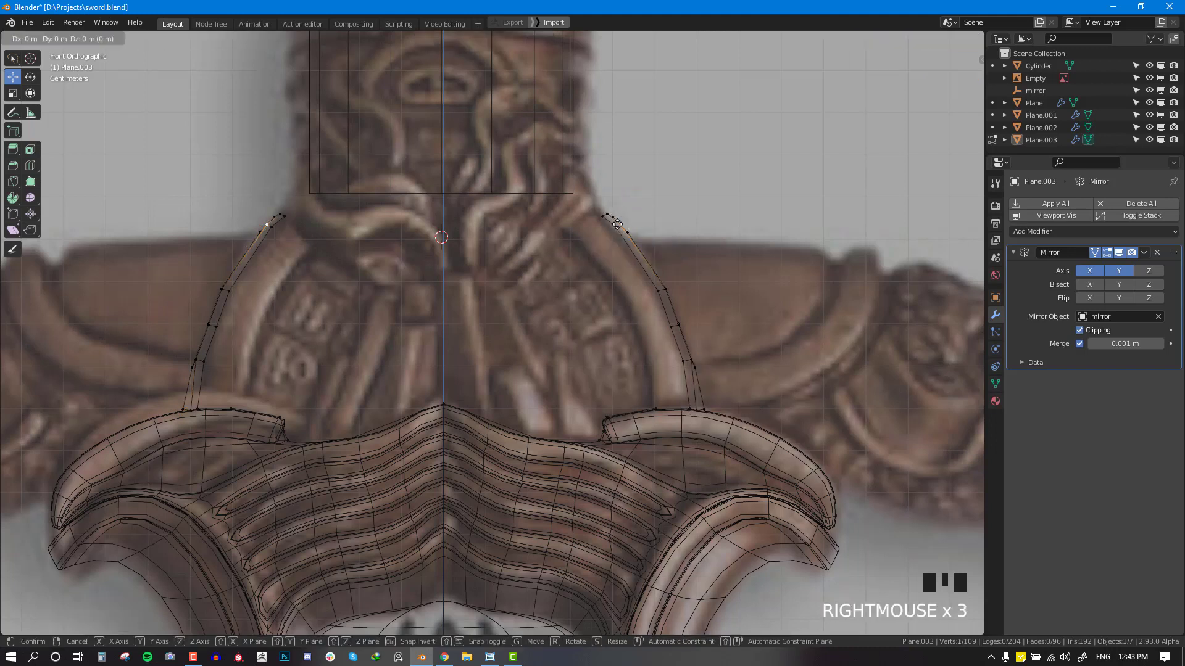
Step: Reveal the plate's hidden mesh, switch back to solid shading and return to Object Mode
key("alt+a")
key("alt+h")
key("shift+z")
scroll(593, 293, "up", 2)
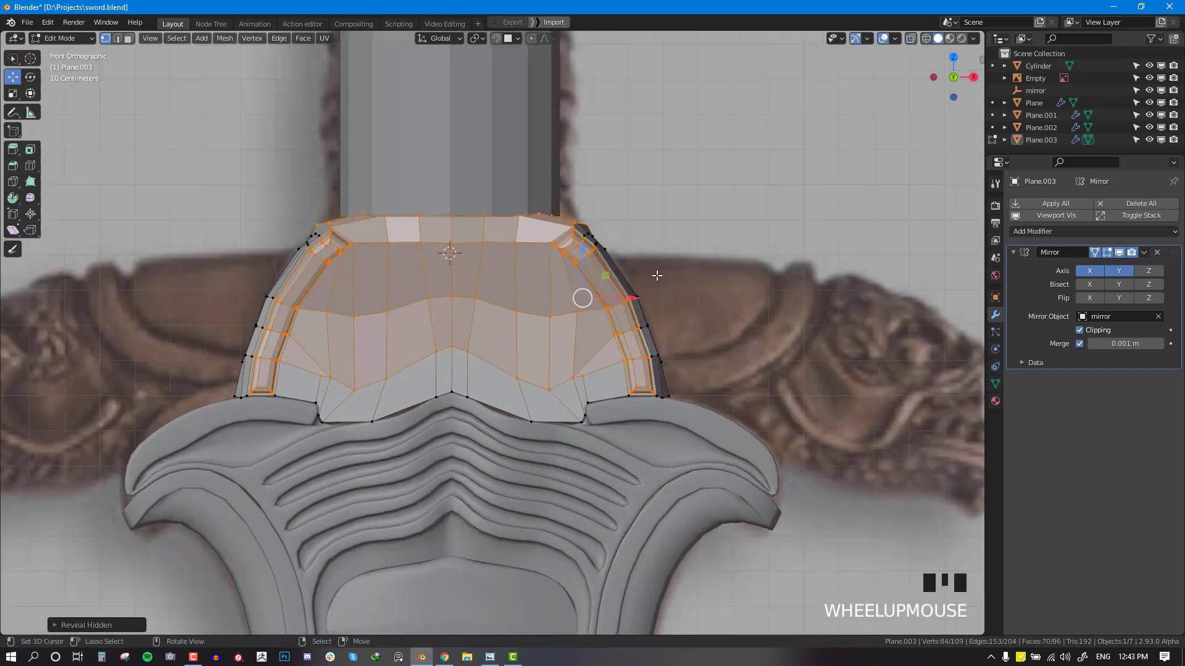
key("Tab")
middle_click_drag(567, 327, 483, 358)
scroll(545, 315, "down", 4)
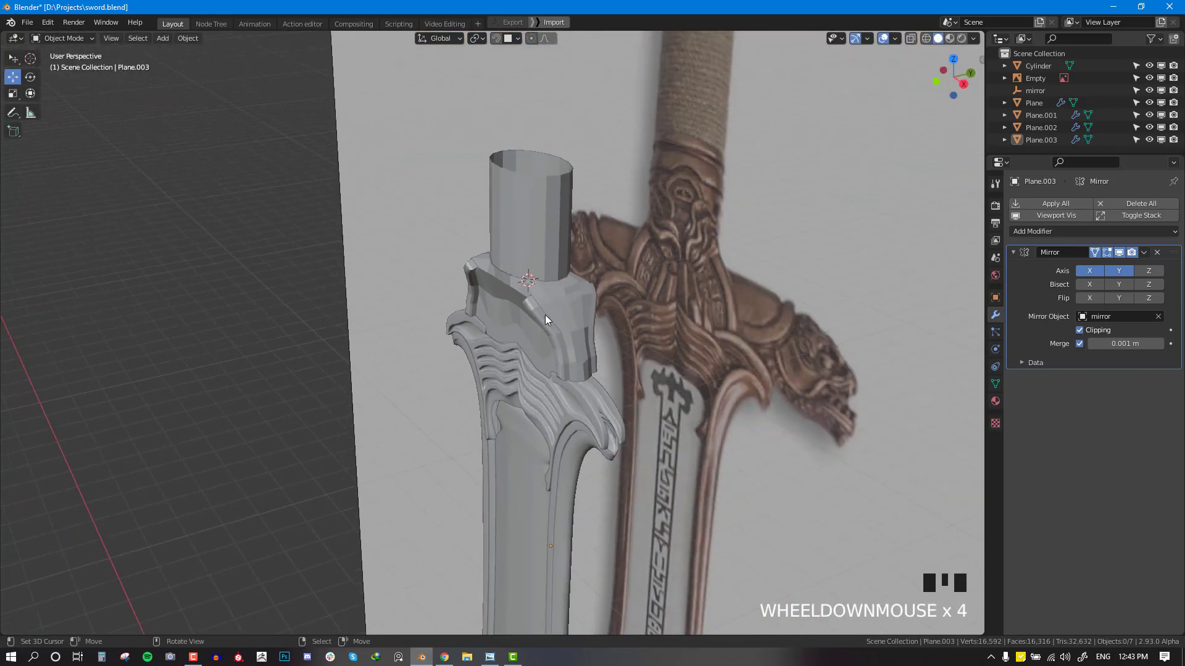
Step: Apply smooth shading to the guard plate and deselect it
right_click(523, 330)
right_click(753, 256)
left_click(753, 255)
key("alt+a")
middle_click_drag(556, 336, 533, 280)
scroll(534, 280, "up", 3)
Step: Hide the cylinder object above the guard plate
right_click(402, 267)
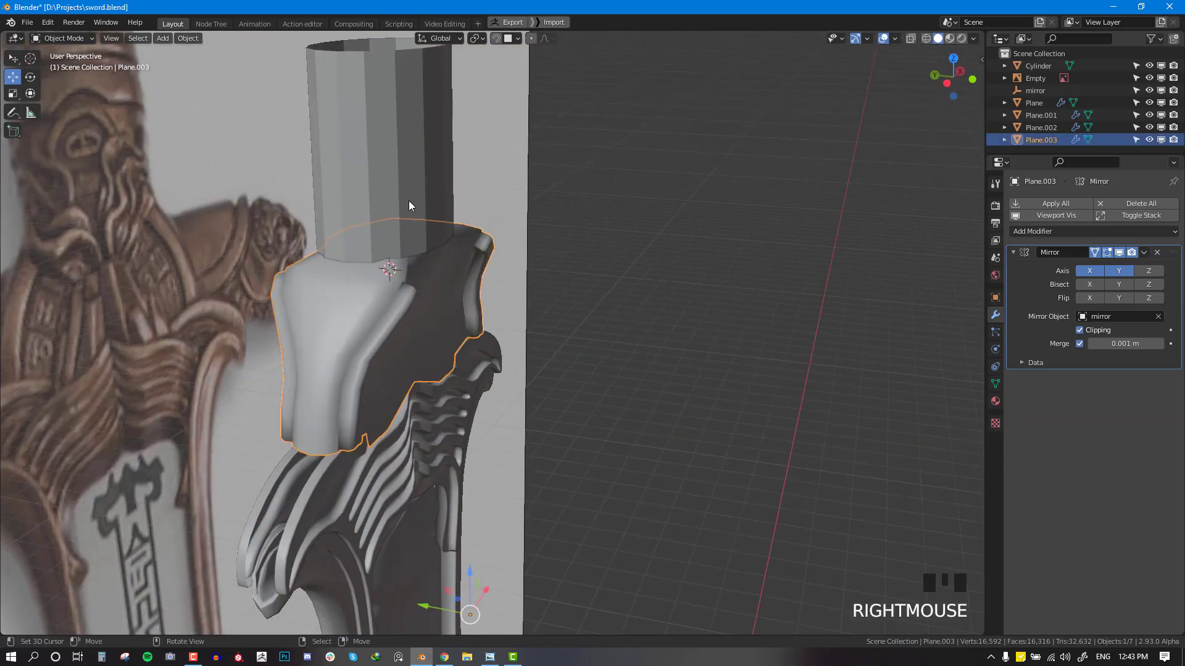
scroll(412, 204, "down", 2)
key("h")
middle_click_drag(435, 231, 422, 294)
Step: Select the plate's open top edge loop in Edit Mode, in front wireframe view
right_click(462, 277)
key("Tab")
key("KP_1")
key("alt+a")
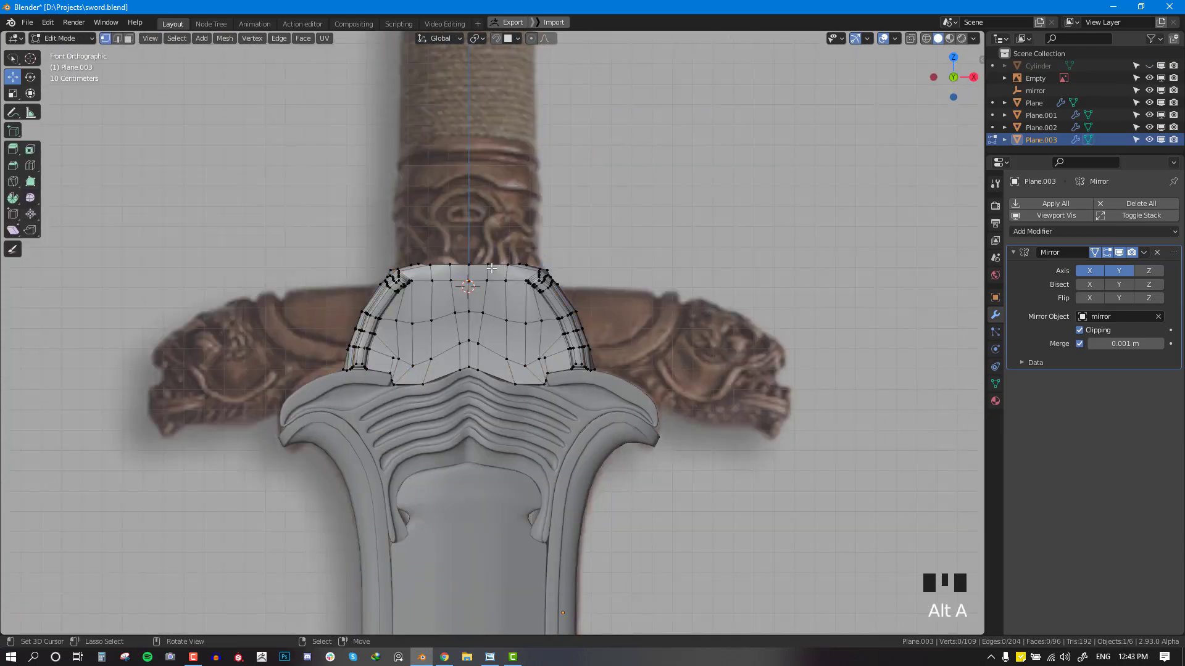
right_click(508, 259, "alt")
key("shift+z")
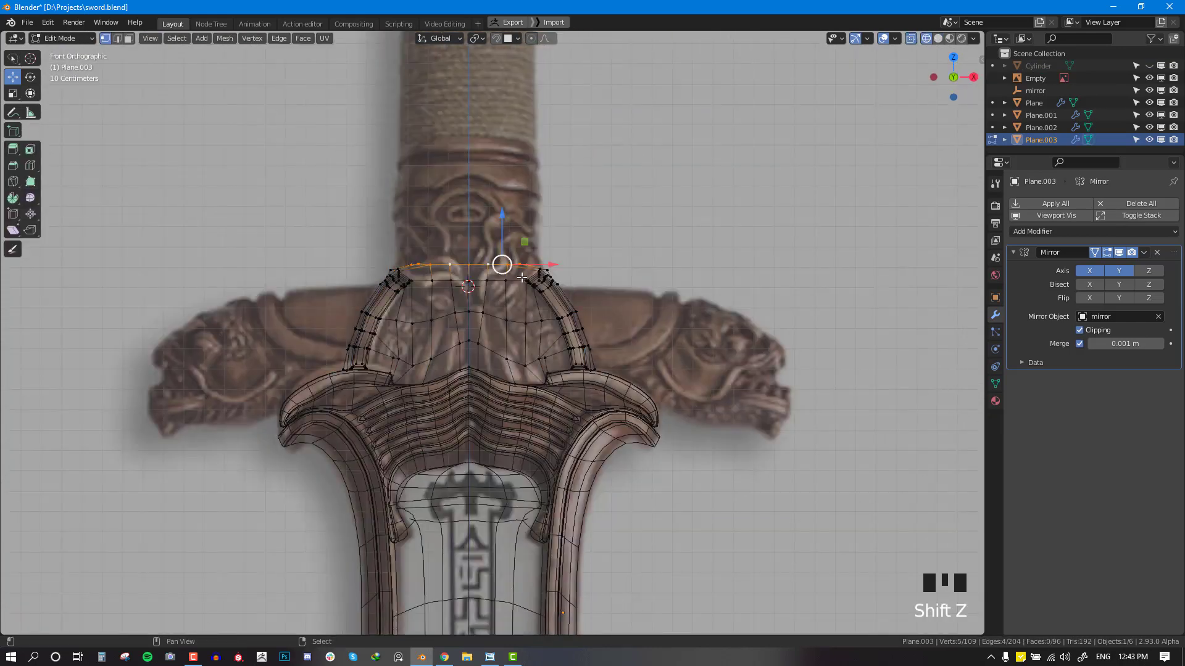
Step: Try to widen the top loop and extrude it up along Z to the wrapped grip, with a flattened upper end
key("s")
left_click(568, 269)
key("e")
key("z")
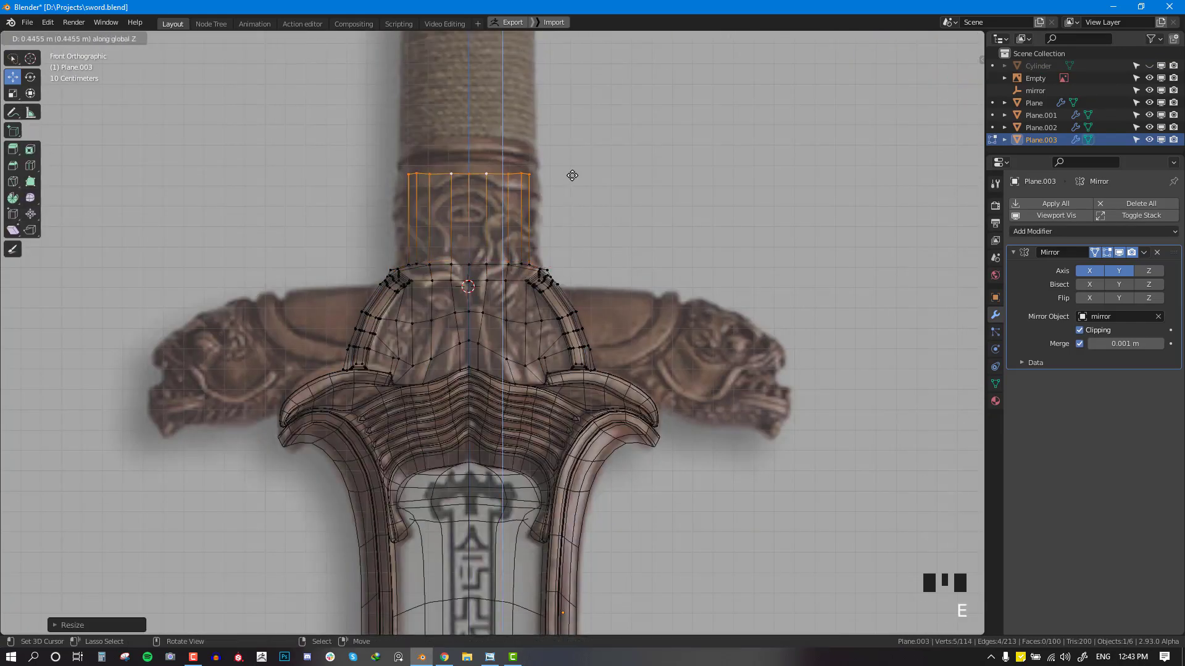
left_click(581, 145)
key("s")
key("z")
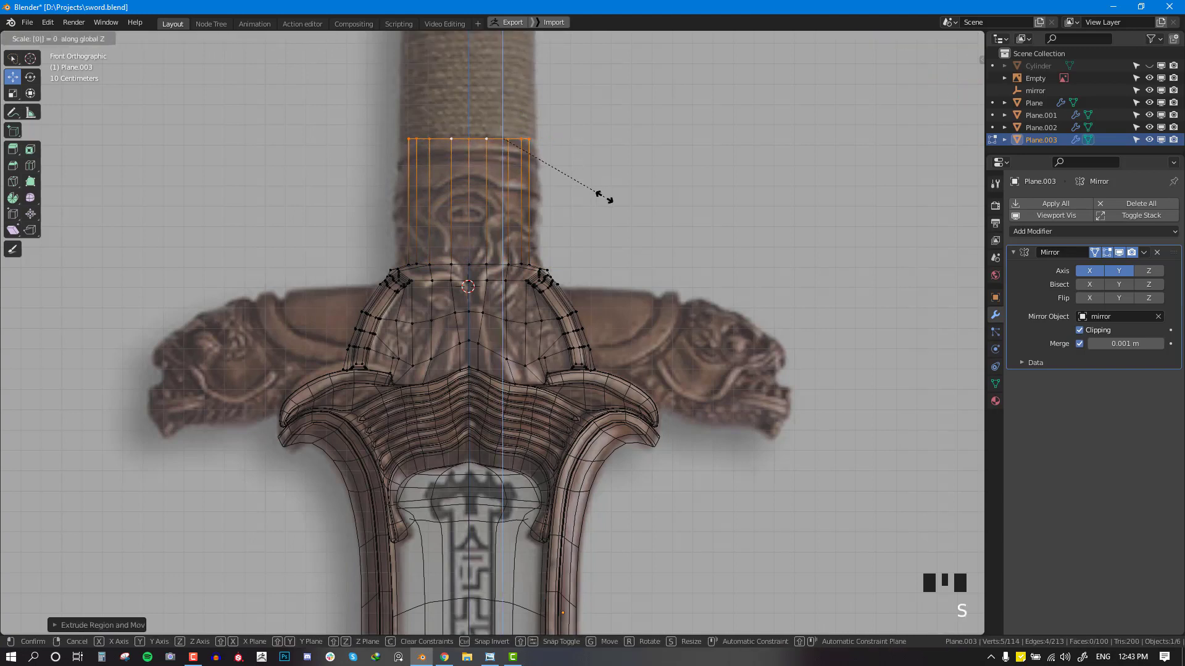
left_click(604, 197)
key("s")
key("y")
left_click(529, 185)
Step: Try to add an edge loop to the extruded collar just above the plate's shoulder
middle_click_drag(539, 201, 448, 247)
key("shift+z")
scroll(505, 261, "down", 2)
key("Tab")
middle_click_drag(598, 247, 694, 253)
scroll(497, 254, "up", 1)
key("Tab")
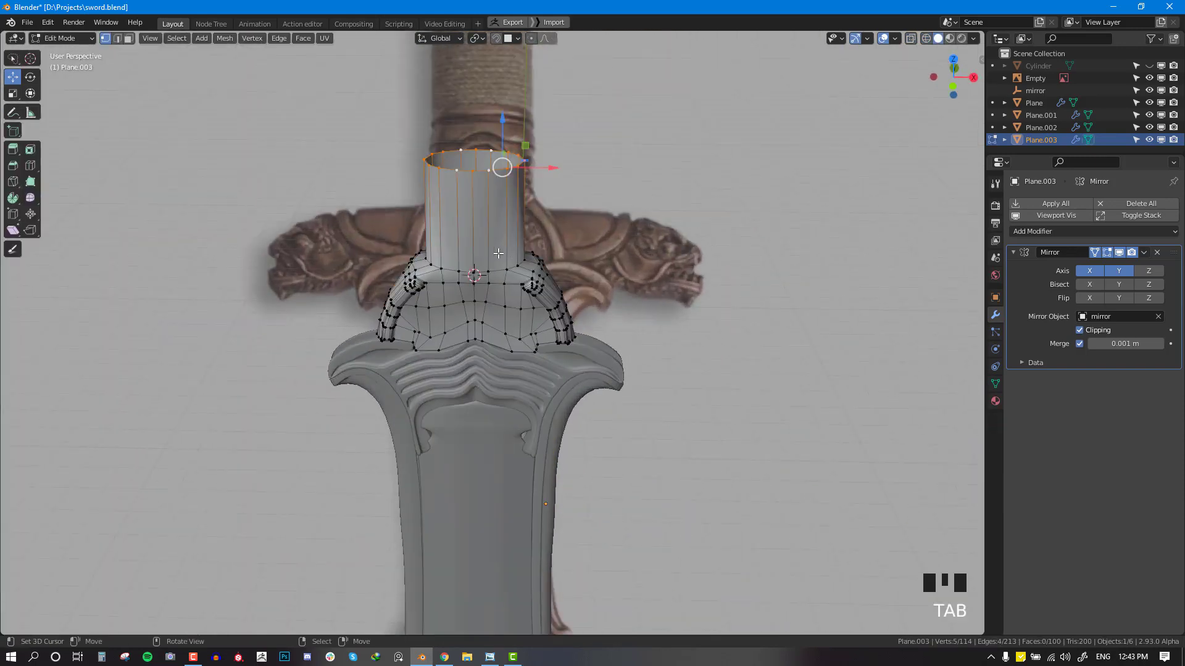
right_click(494, 259, "alt")
right_click(492, 270, "alt")
middle_click_drag(498, 271, 524, 253)
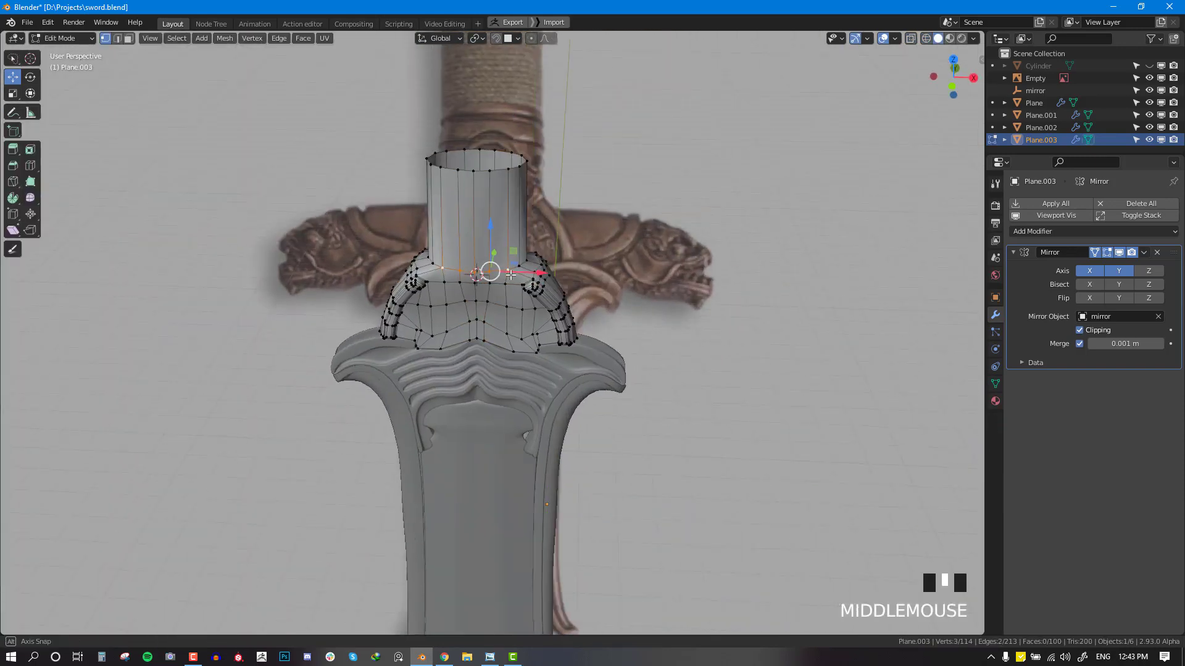
key("alt+KP_2")
key("ctrl+shift+r")
left_click(538, 217)
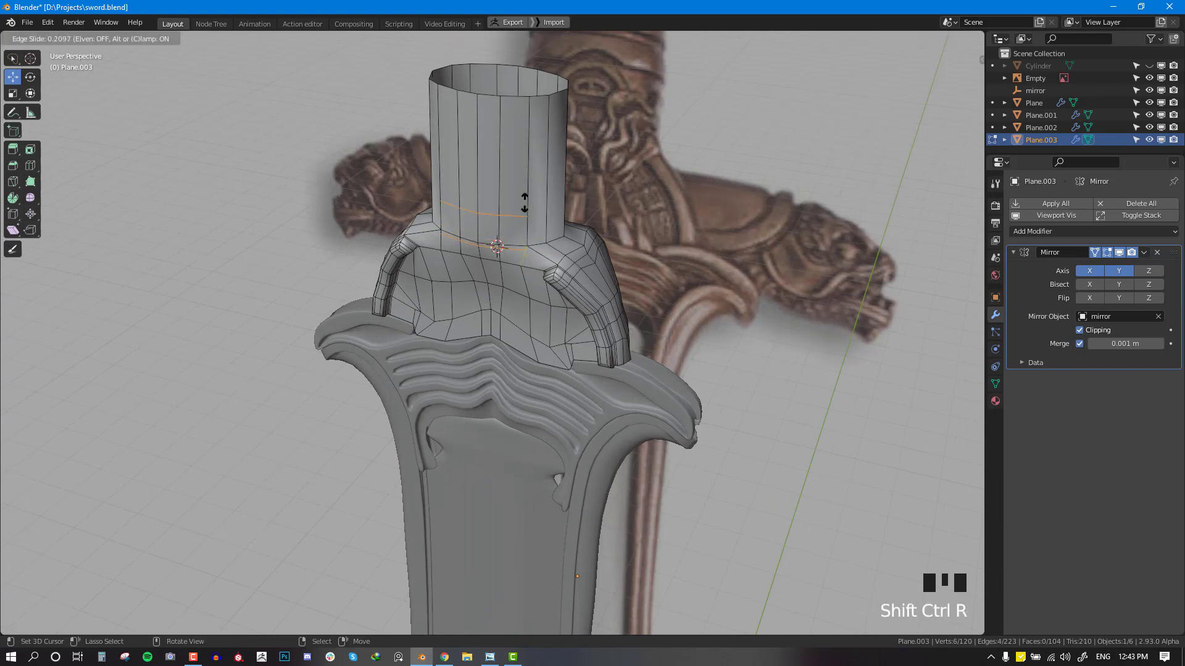
Step: Undo the loop cut and the collar extrusion, back to the plate's selected top loop
key("ctrl+z")
key("ctrl+z")
key("ctrl+z")
key("ctrl+z")
key("ctrl+z")
key("ctrl+z")
key("ctrl+z")
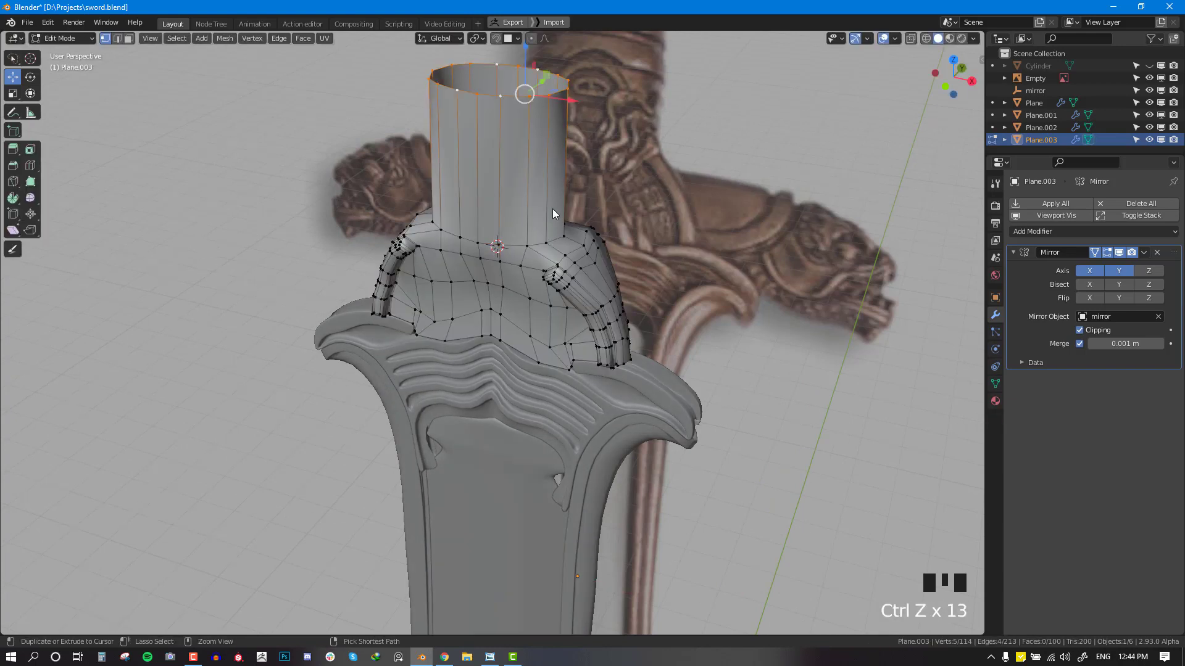
key("ctrl+z")
key("ctrl+z")
key("ctrl+z")
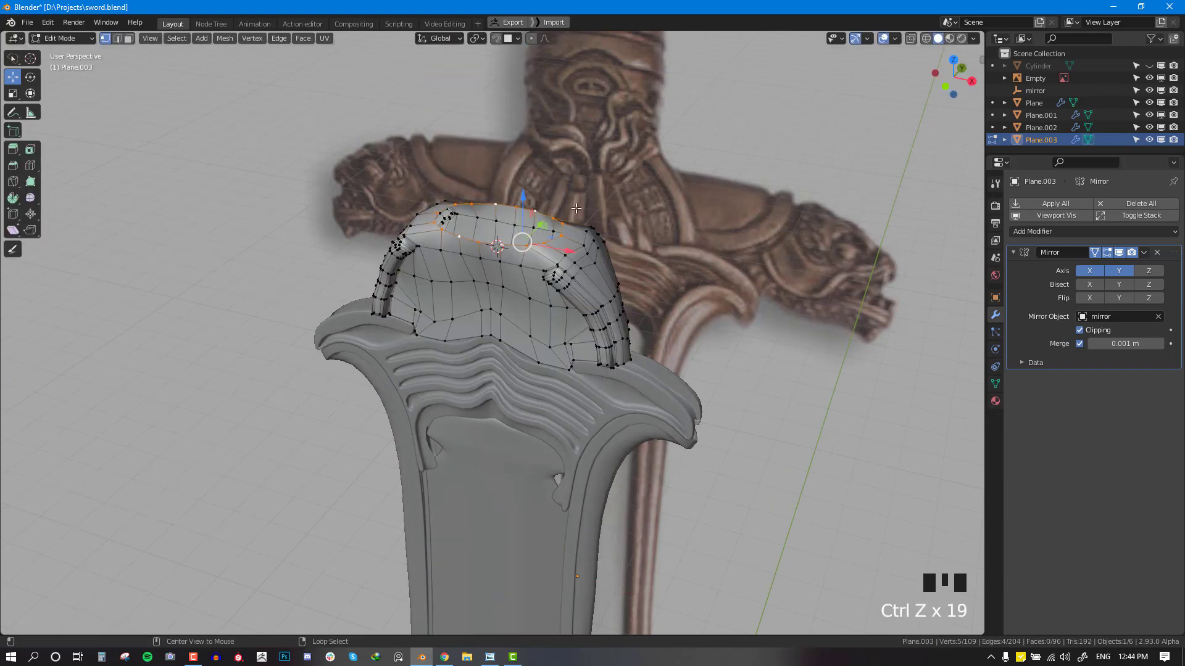
Step: Extrude the plate's top loop up by a thin band, and extrude it again into a short collar
scroll(575, 208, "up", 3)
scroll(576, 208, "up", 1)
middle_click_drag(576, 209, 537, 276)
key("KP_1")
key("e")
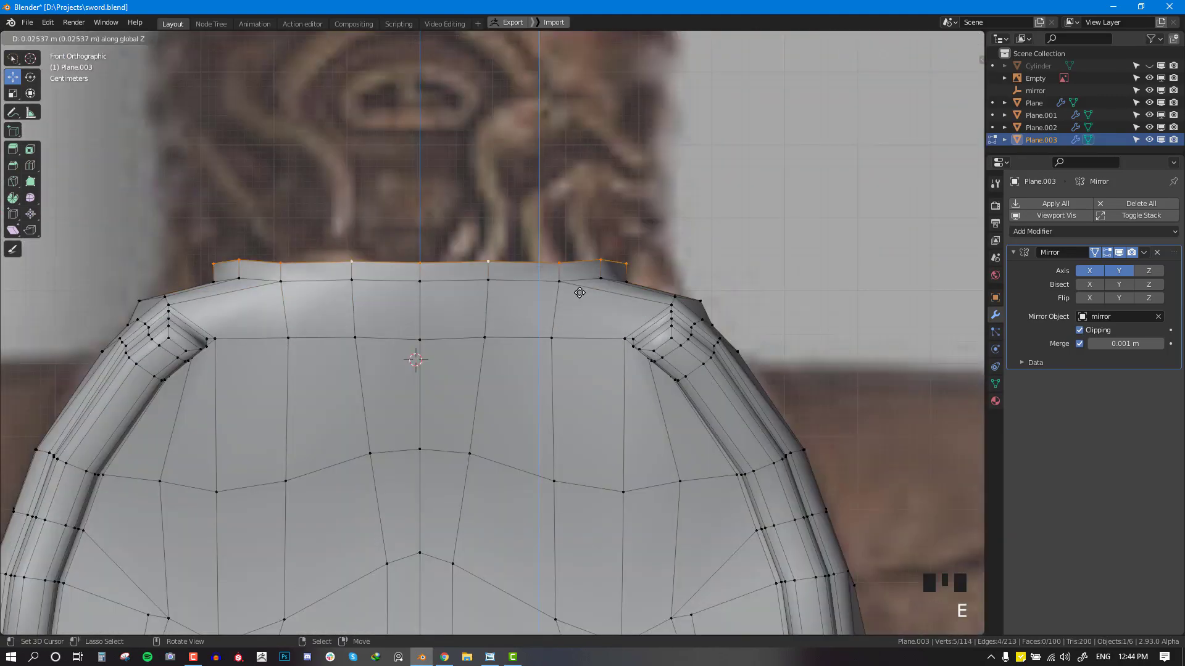
left_click(580, 302)
key("e")
left_click(560, 242)
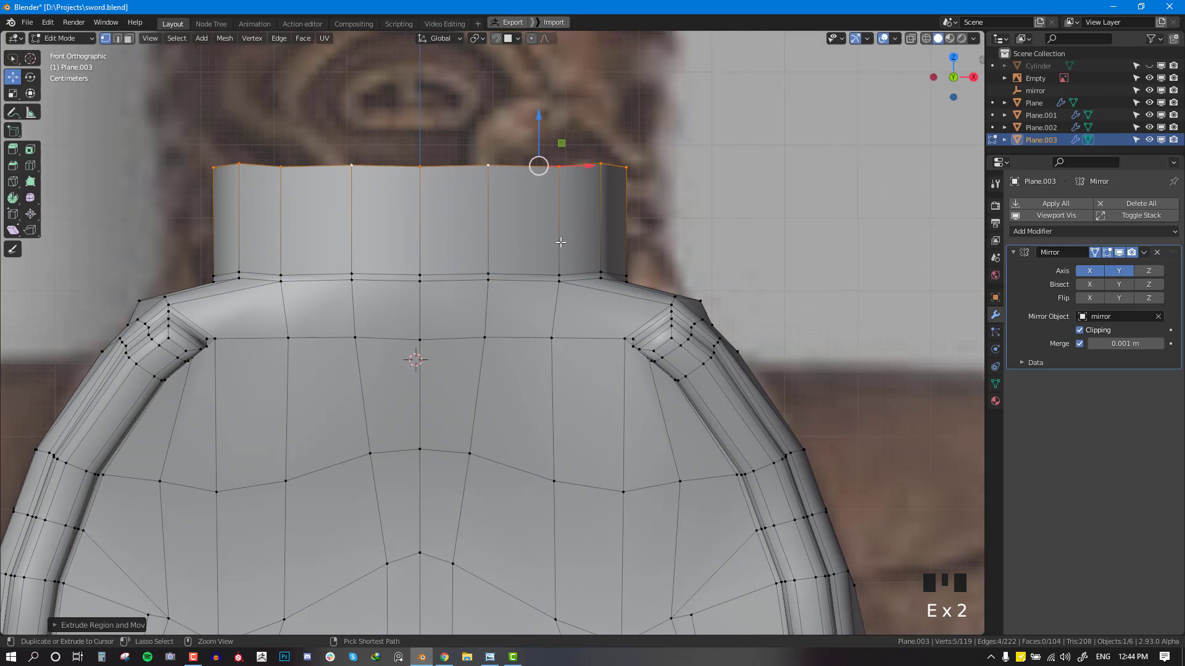
Step: Flatten the collar's top loop along Z and scale it slightly outward
key("ctrl+r")
scroll(543, 178, "down", 5)
key("s")
key("z")
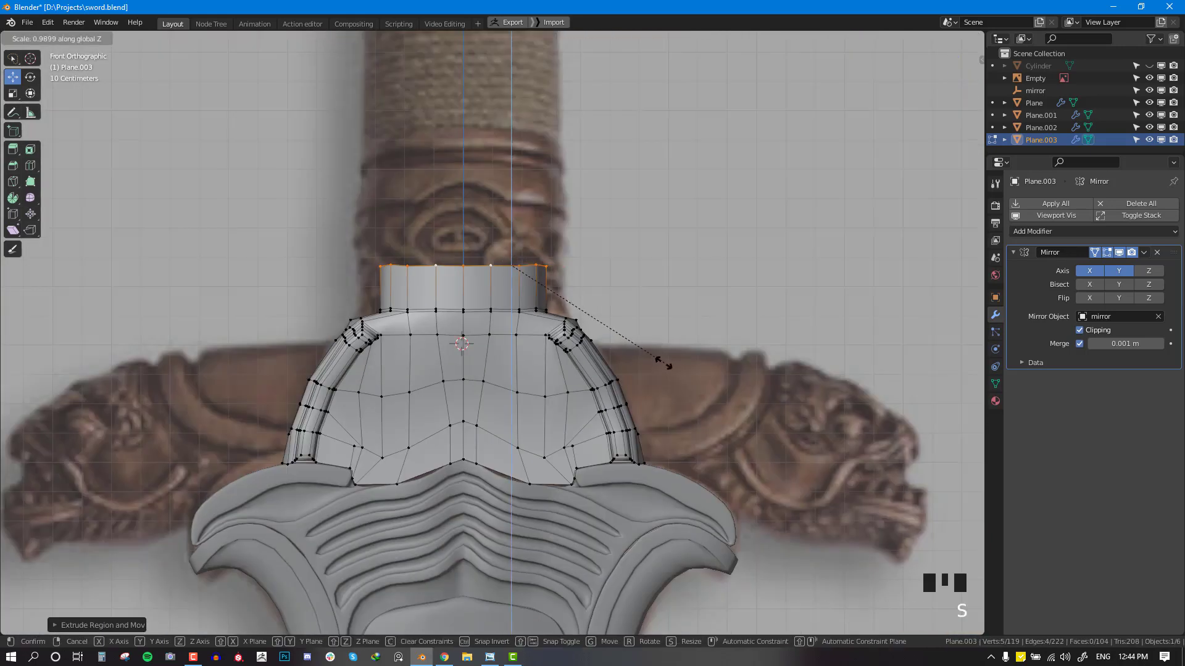
left_click(663, 364)
key("s")
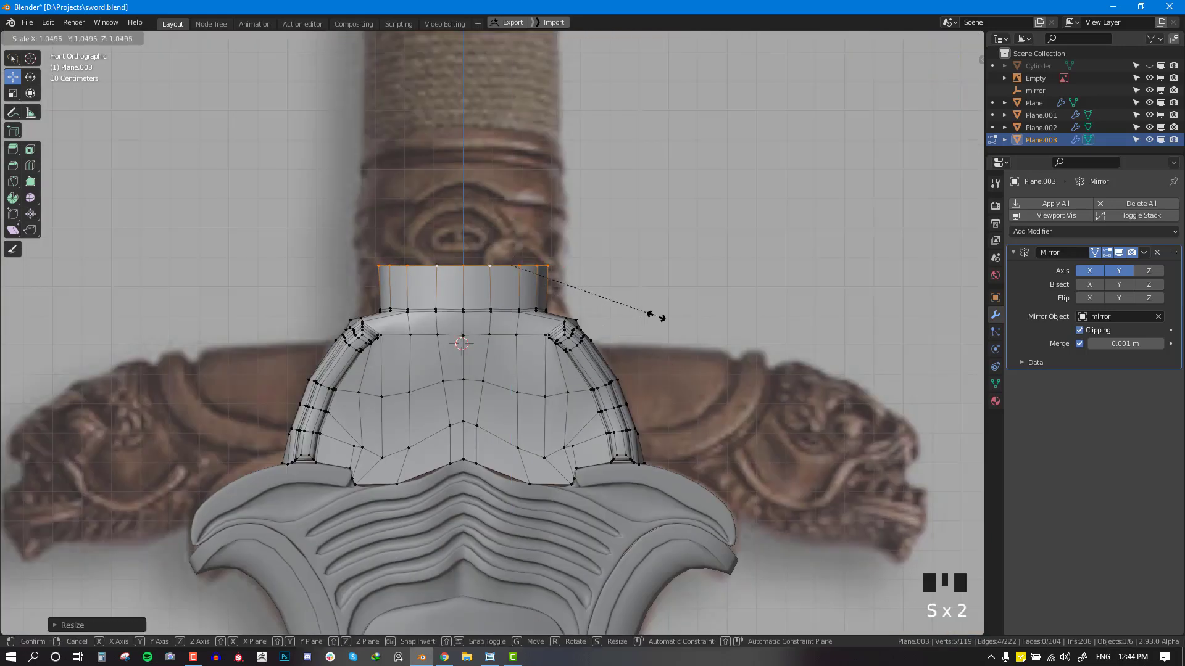
left_click(655, 317)
Step: Extrude the collar's top loop up to the lower part of the wrapped grip
key("e")
left_click(641, 180)
scroll(580, 315, "down", 2)
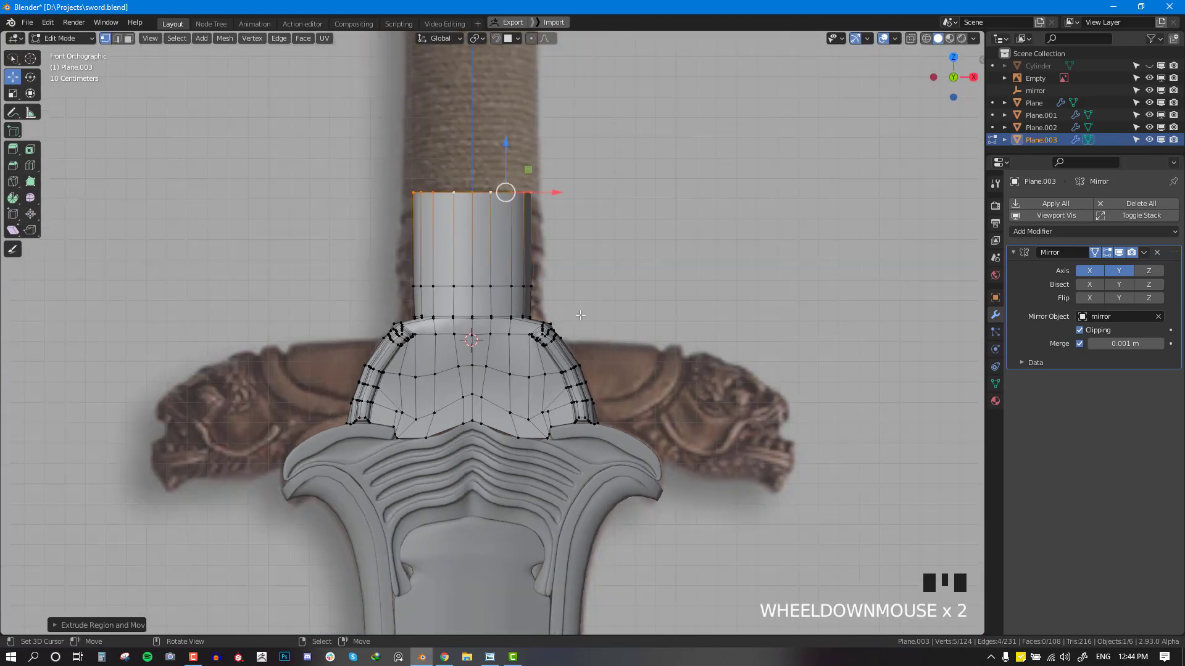
Step: Widen the collar's edge loops by a factor of about 1.1 with Z locked, and return to Object Mode
right_click(500, 315, "alt+shift")
right_click(501, 285, "alt+shift")
key("s")
key("shift+z")
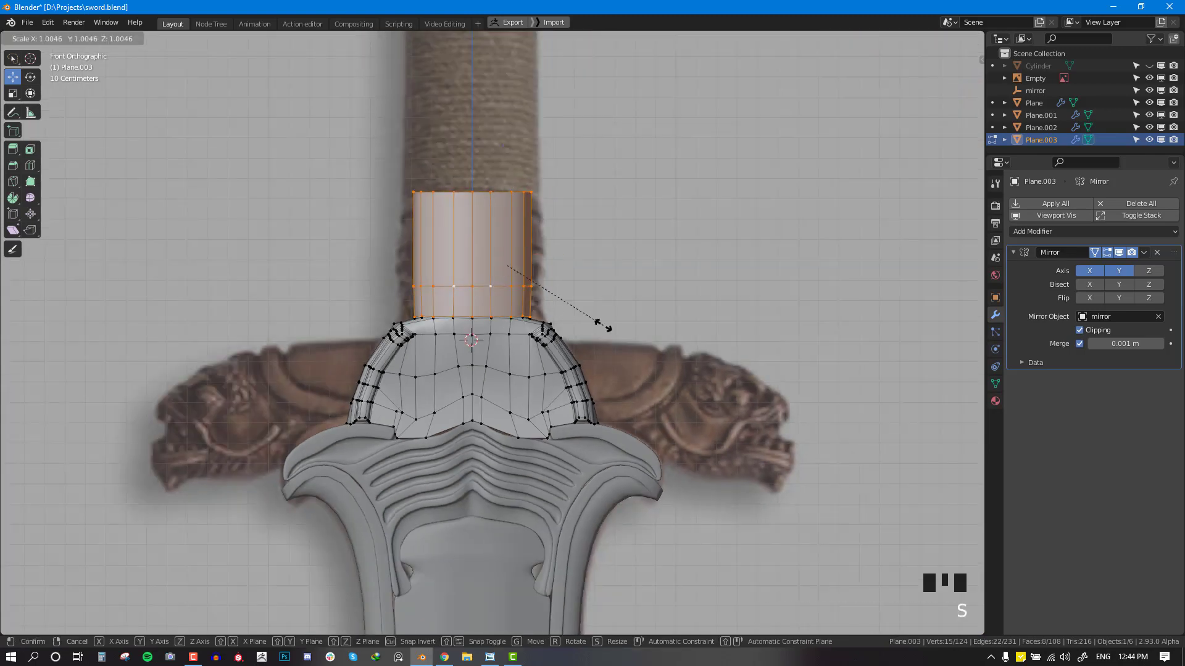
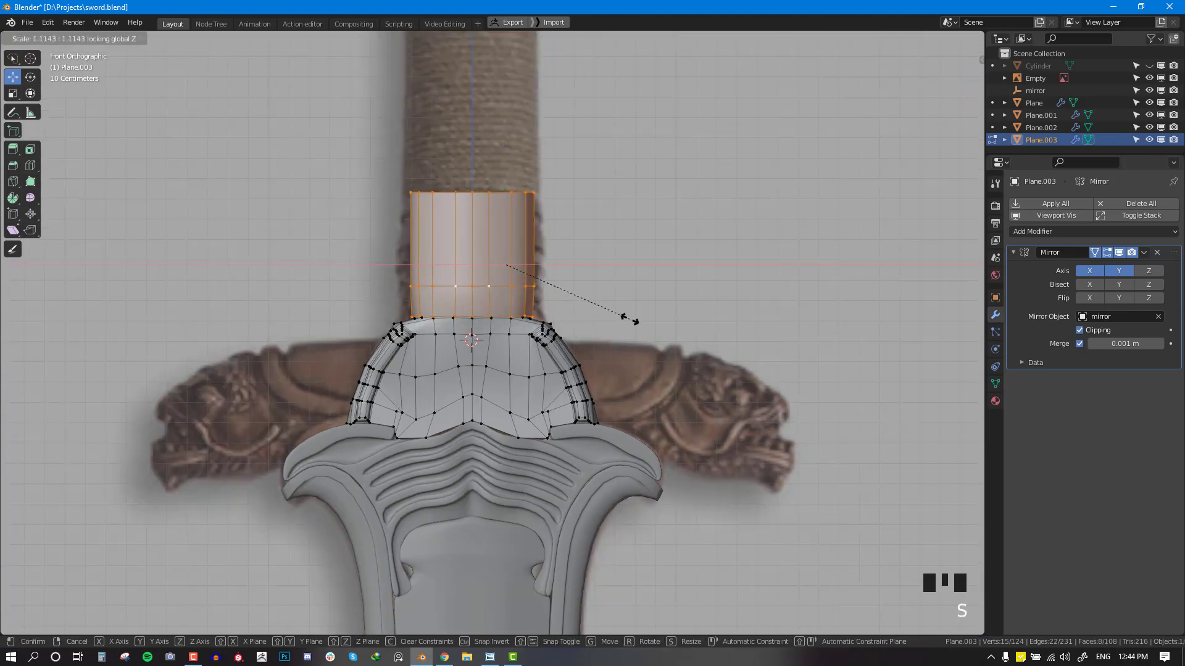
left_click(621, 320)
key("Tab")
middle_click_drag(494, 262, 562, 316)
scroll(562, 316, "down", 3)
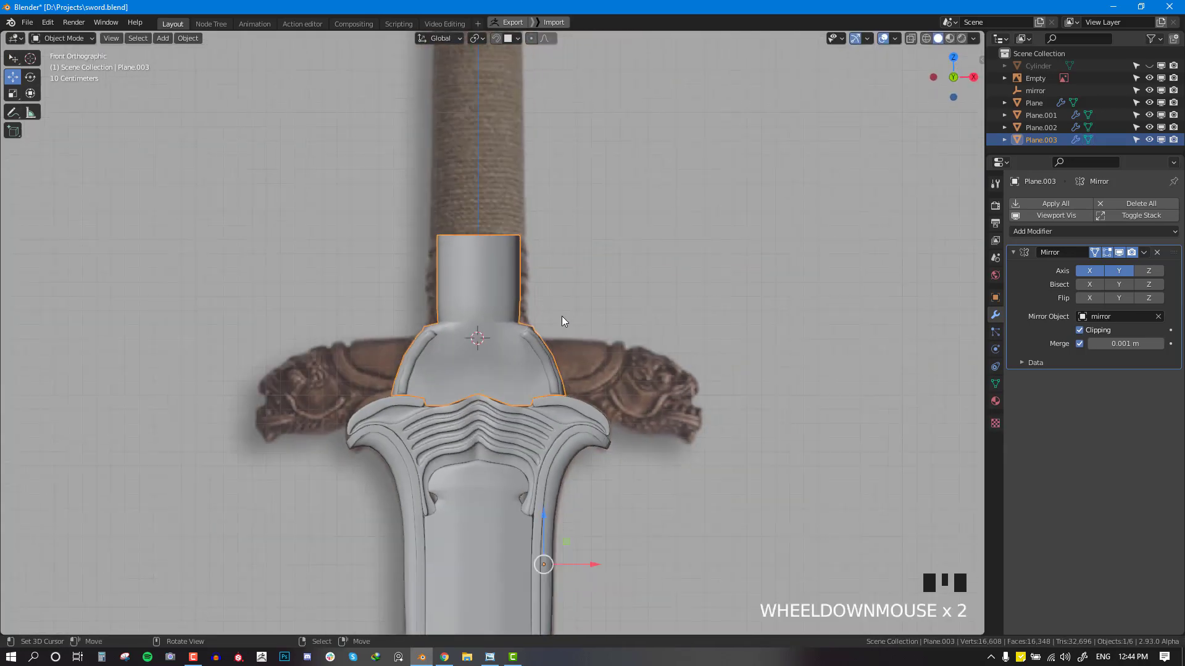
Step: Slide the lower edge loop at the collar's base slightly up along the collar
middle_click_drag(514, 373, 631, 381)
scroll(631, 381, "up", 4)
key("Tab")
scroll(630, 381, "up", 2)
key("alt+a")
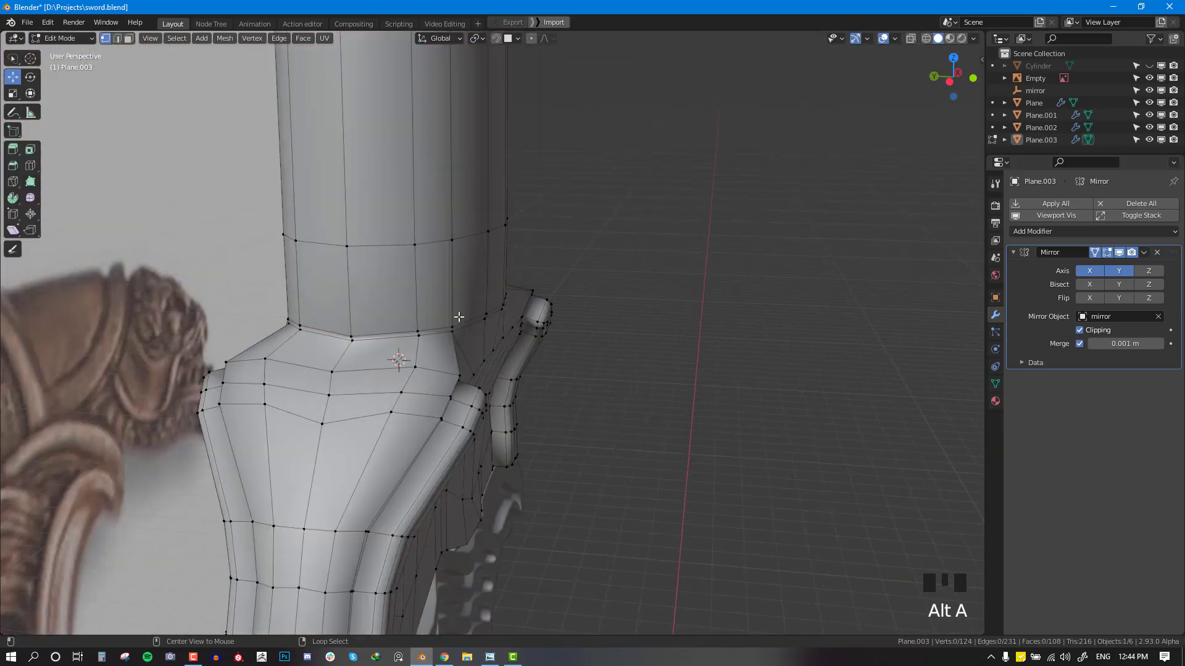
right_click(458, 317, "alt")
key("g")
key("g")
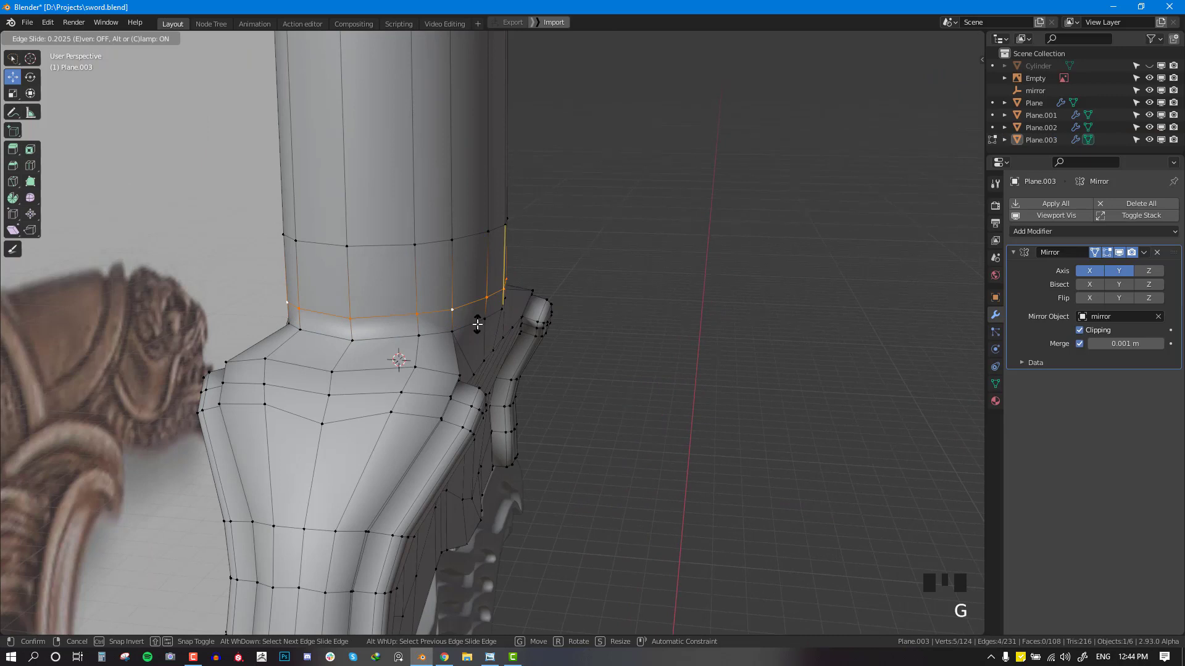
left_click(478, 324)
Step: Try to add another edge loop at the collar's base and bevel it
left_click(454, 322)
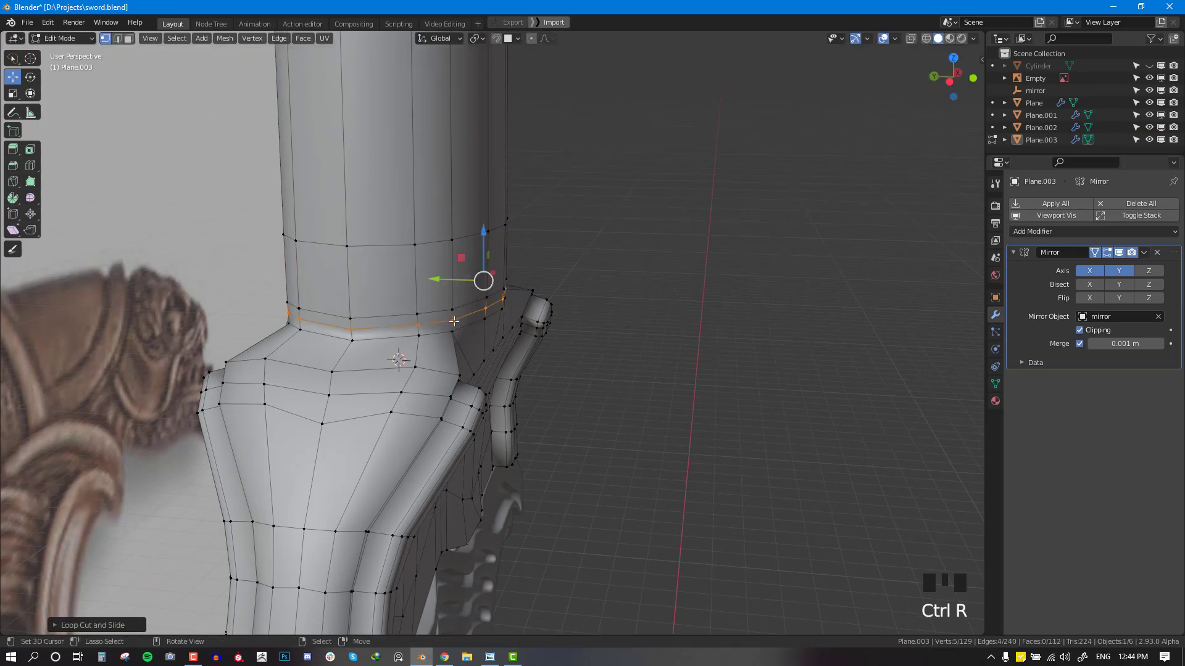
middle_click_drag(454, 321, 430, 334)
key("ctrl+b")
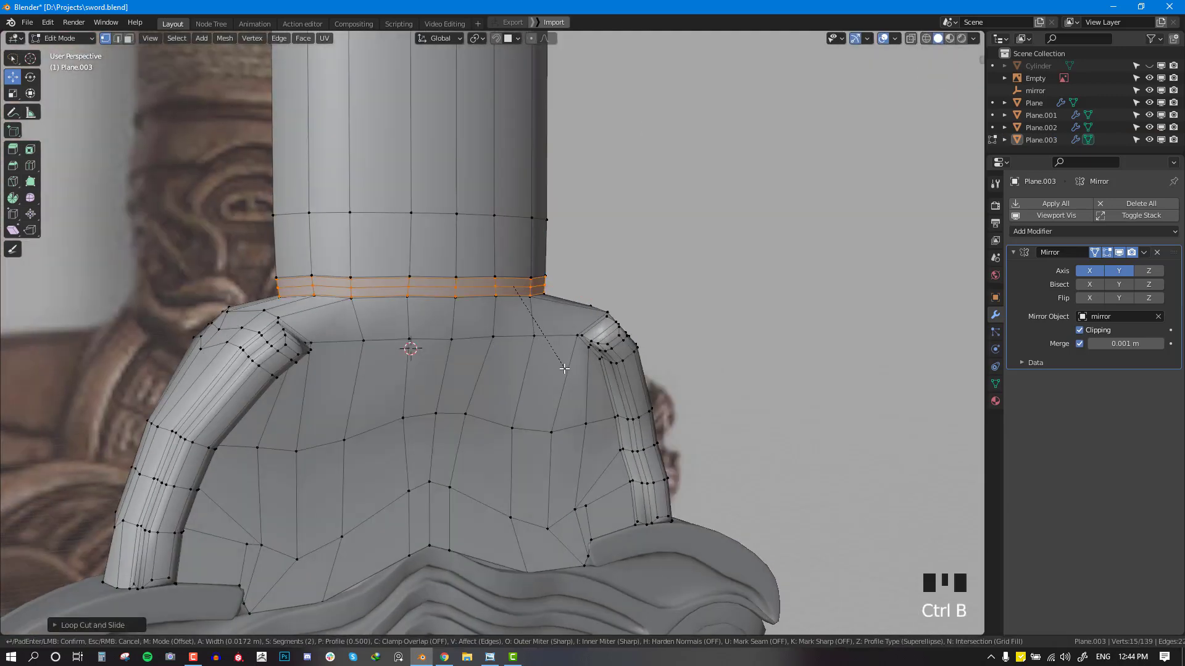
right_click(543, 361)
key("ctrl+z")
Step: Add a Subdivision modifier with viewport level 1 to the guard plate in Object Mode
key("Tab")
key("KP_1")
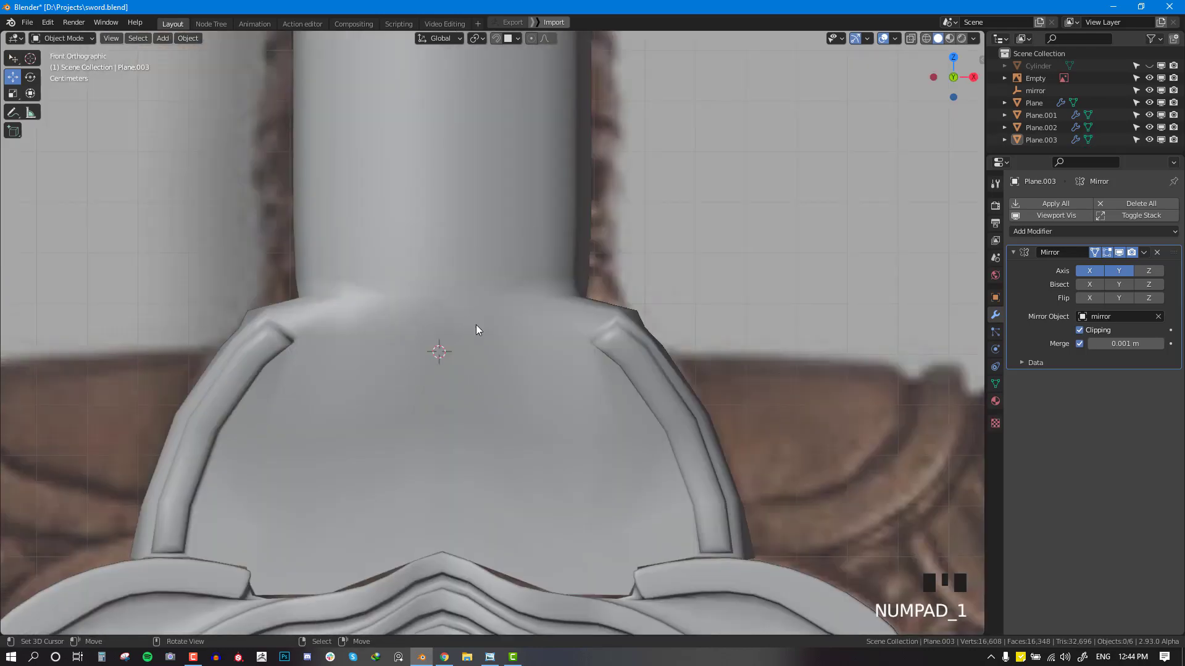
scroll(475, 325, "down", 4)
mouse_move(497, 343)
middle_mouse_down()
mouse_move(508, 359)
mouse_move(454, 374)
mouse_move(516, 347)
middle_mouse_up()
right_click(516, 347)
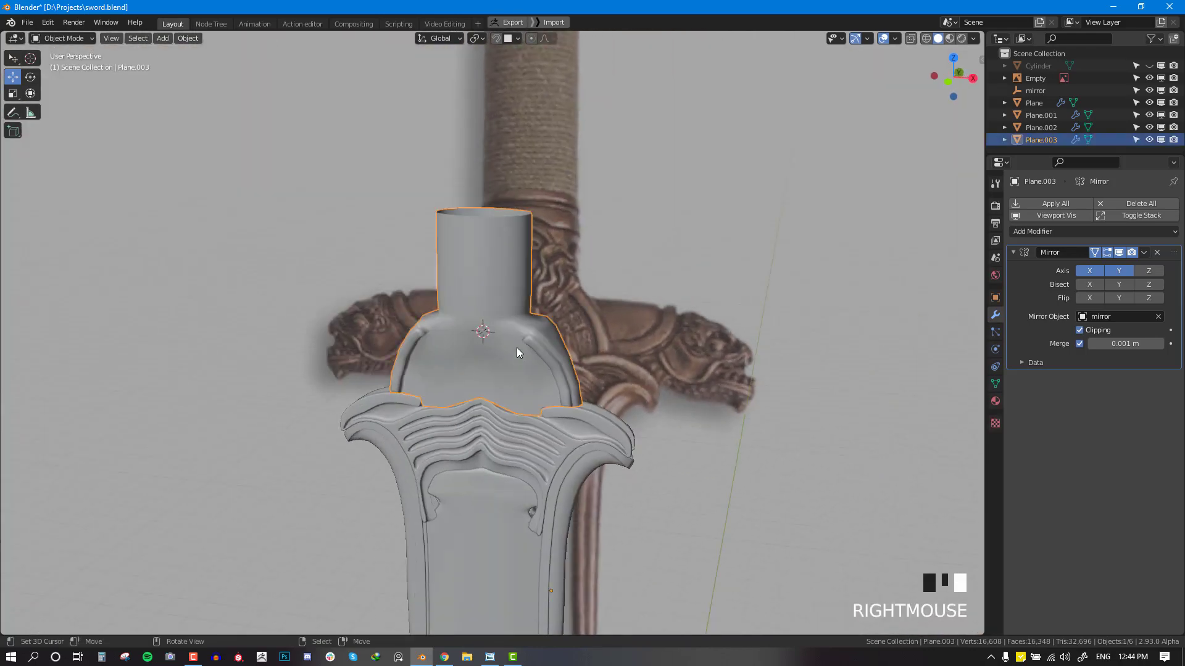
key("ctrl+d")
key("alt+a")
key("KP_1")
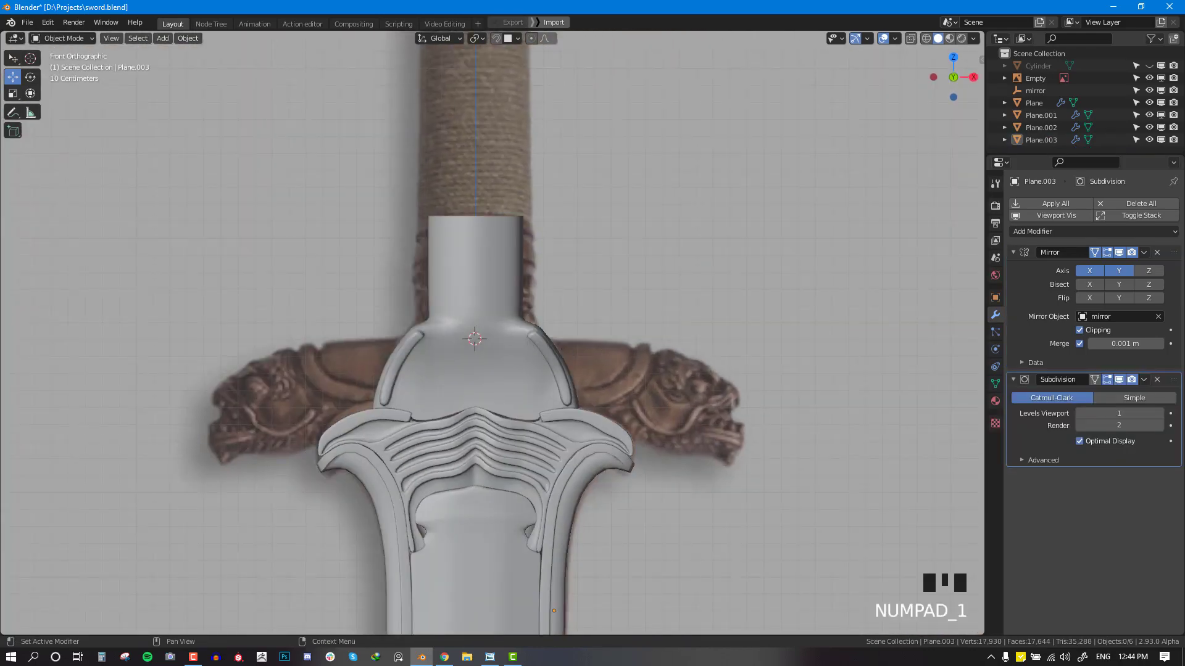
Step: Select the plate's bottom edge loop in Edit Mode and turn on on-cage display for the Subdivision modifier
middle_click_drag(583, 354, 624, 361)
scroll(625, 361, "up", 2)
key("KP_1")
key("Tab")
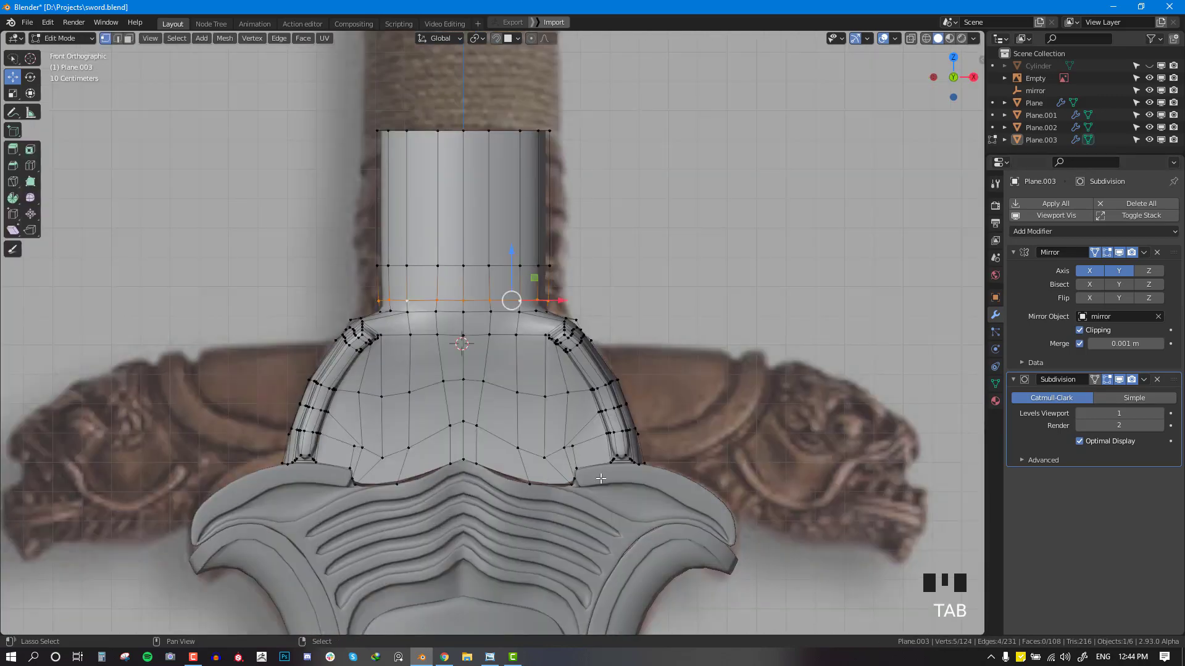
middle_click_drag(601, 478, 604, 400, "shift")
key("alt+a")
right_click(568, 391, "alt")
left_click(1095, 379)
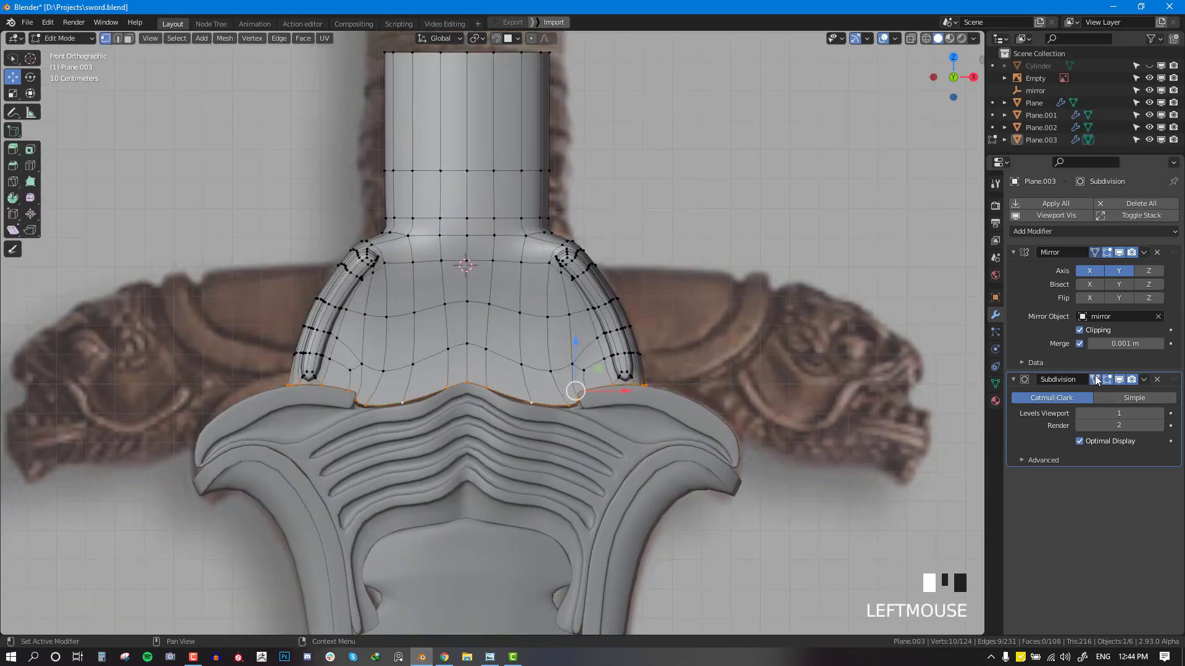
Step: Extrude the plate's bottom edge loop and move it slightly down along Z into the carved guard
key("KP_Divide")
middle_click_drag(693, 389, 682, 284)
key("KP_1")
key("e")
right_click(629, 375)
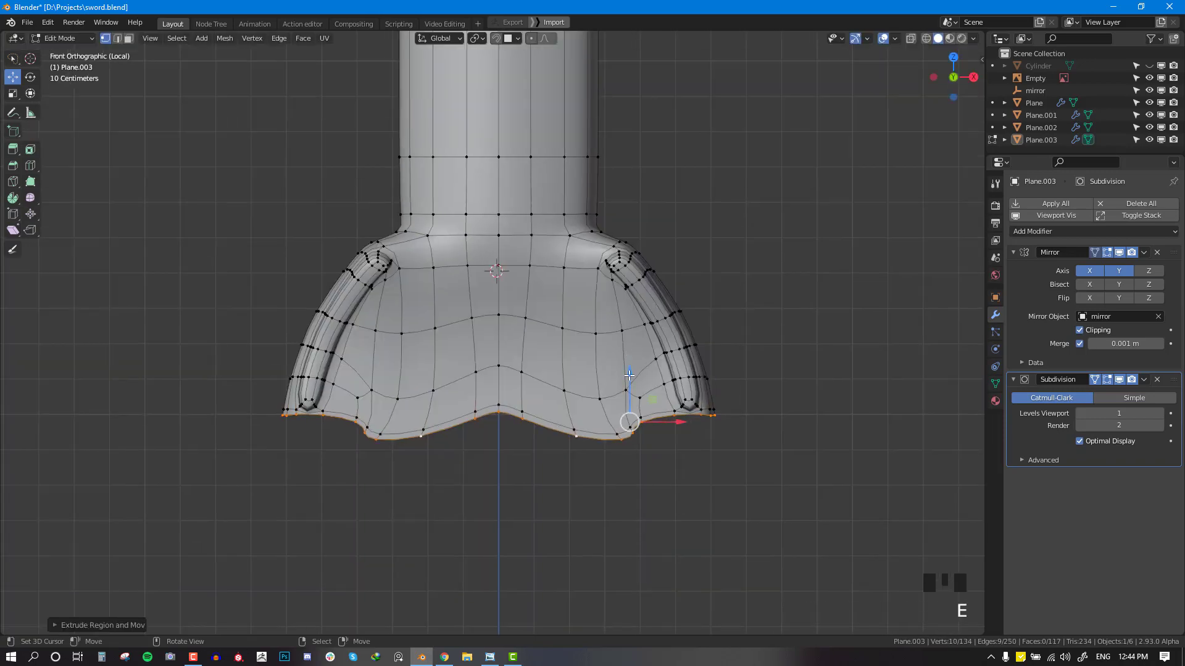
key("KP_Divide")
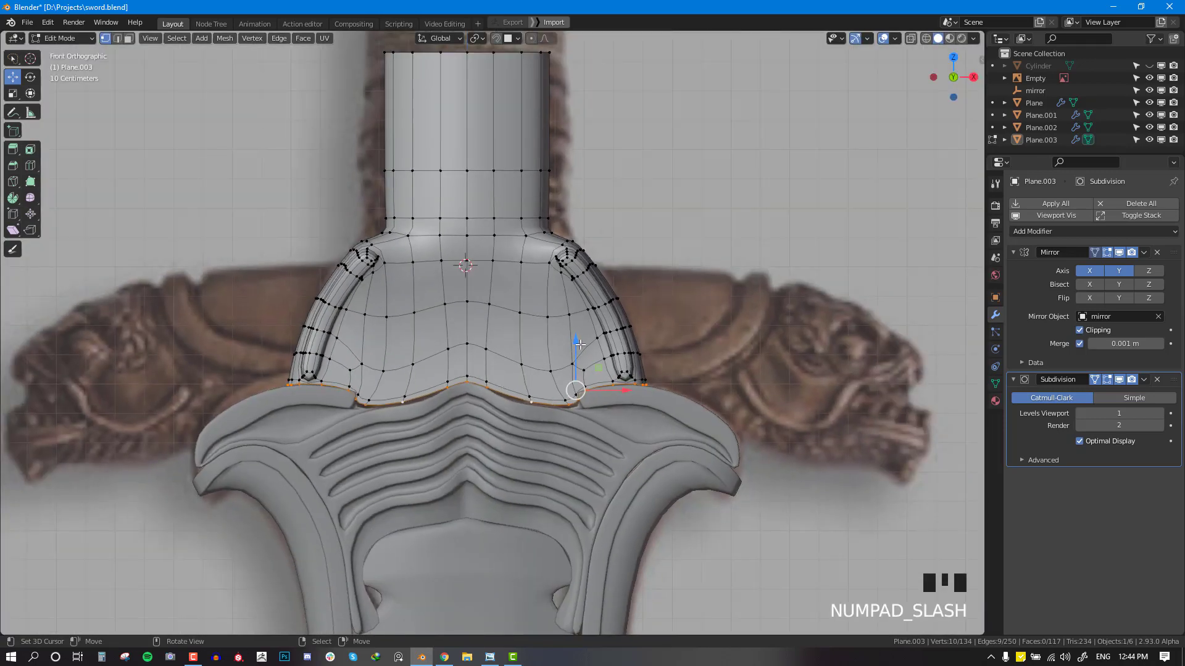
left_click_drag(580, 344, 582, 354)
Step: Scale the extruded bottom loop inward along Y
key("Tab")
middle_click_drag(593, 380, 605, 445)
key("Tab")
key("s")
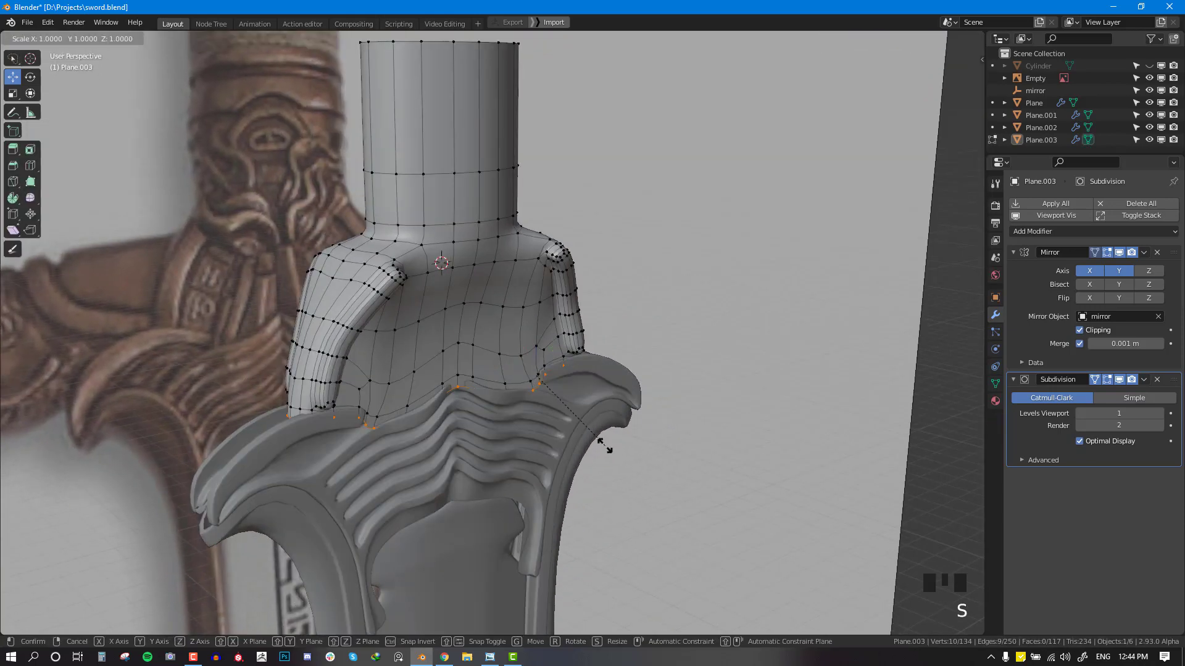
key("y")
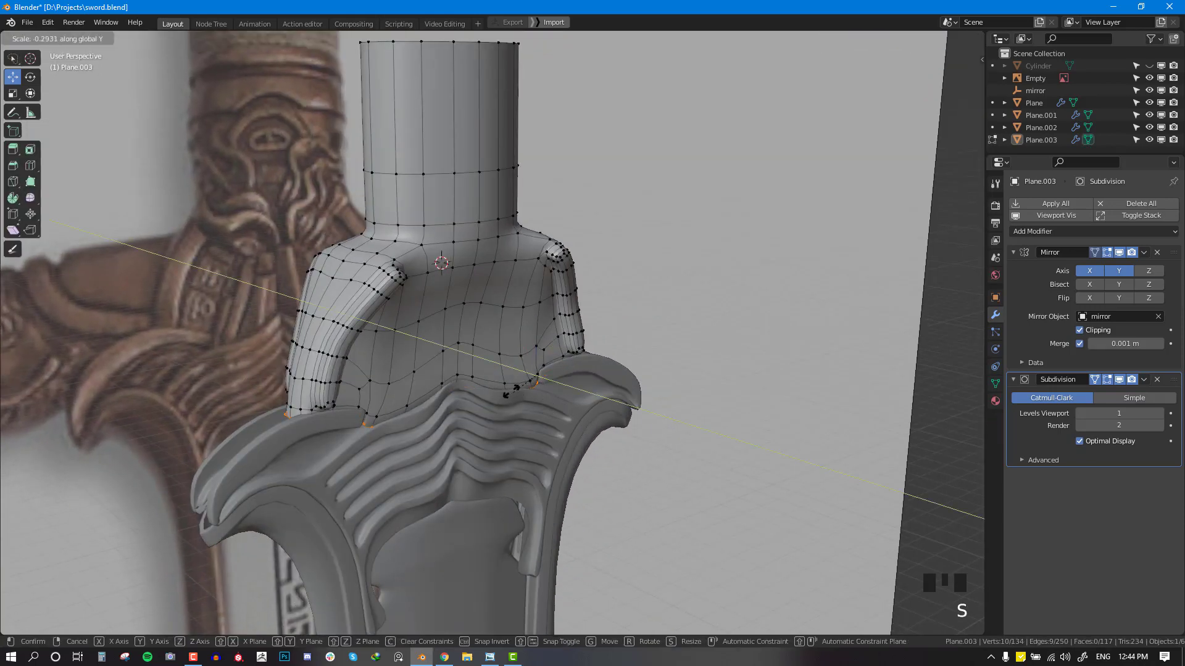
left_click(500, 382)
Step: Insert an edge loop into the guard plate just above its bottom edge
key("Tab")
key("KP_1")
key("Tab")
key("ctrl+r")
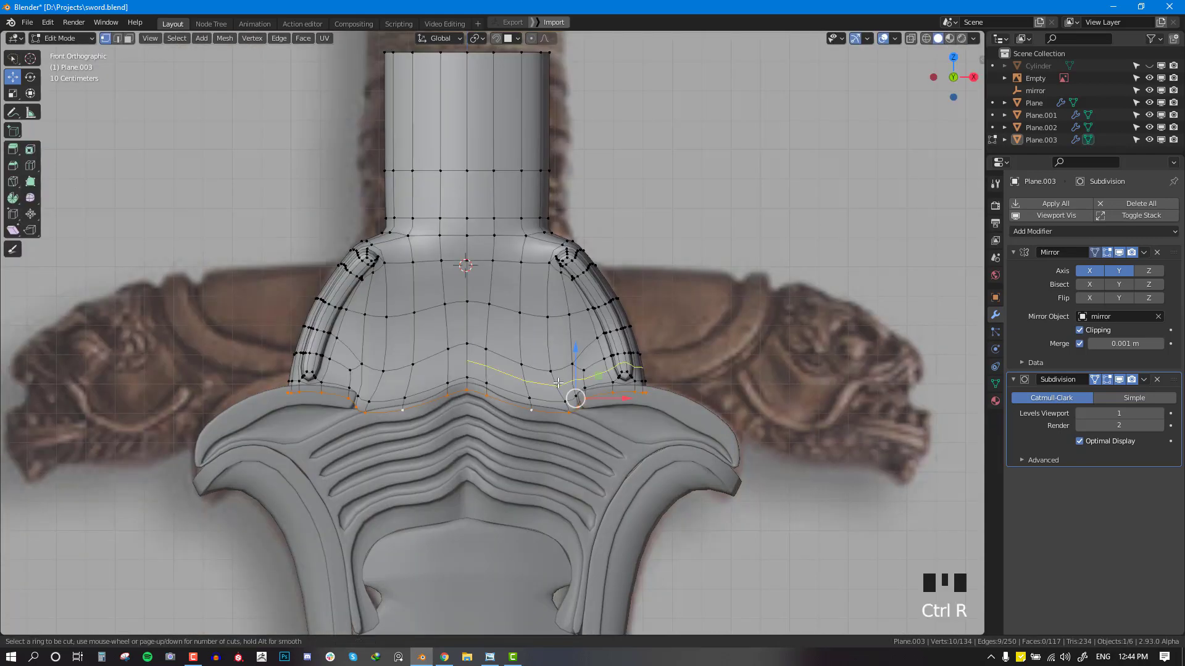
left_click(573, 397)
left_click(558, 436)
Step: Examine the smoothed guard plate and its seam with the carved guard in Object Mode, up close and from the front
key("Tab")
scroll(555, 427, "up", 3)
middle_click_drag(545, 431, 529, 399)
scroll(571, 439, "up", 2)
key("KP_1")
scroll(584, 437, "down", 4)
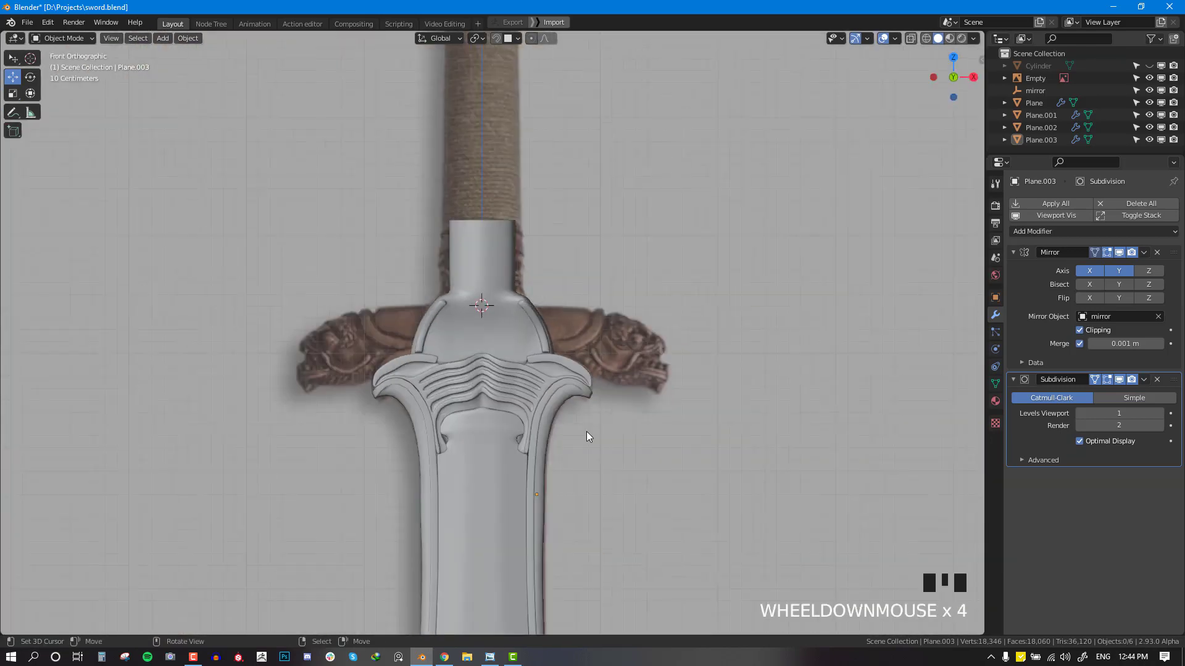
middle_click_drag(585, 436, 654, 411)
scroll(479, 456, "up", 3)
key("KP_1")
key("KP_1")
scroll(642, 394, "down", 4)
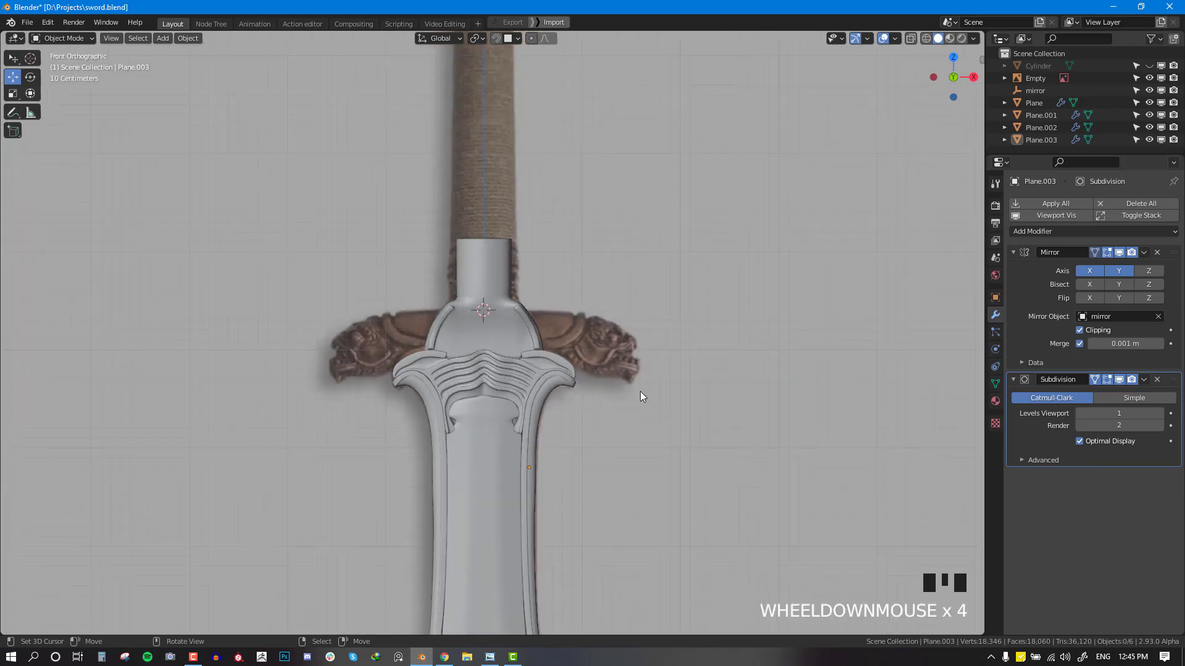
Step: Scale the collar's top edge loop outward by about 1.12 to match the grip width in the reference
right_click(500, 334)
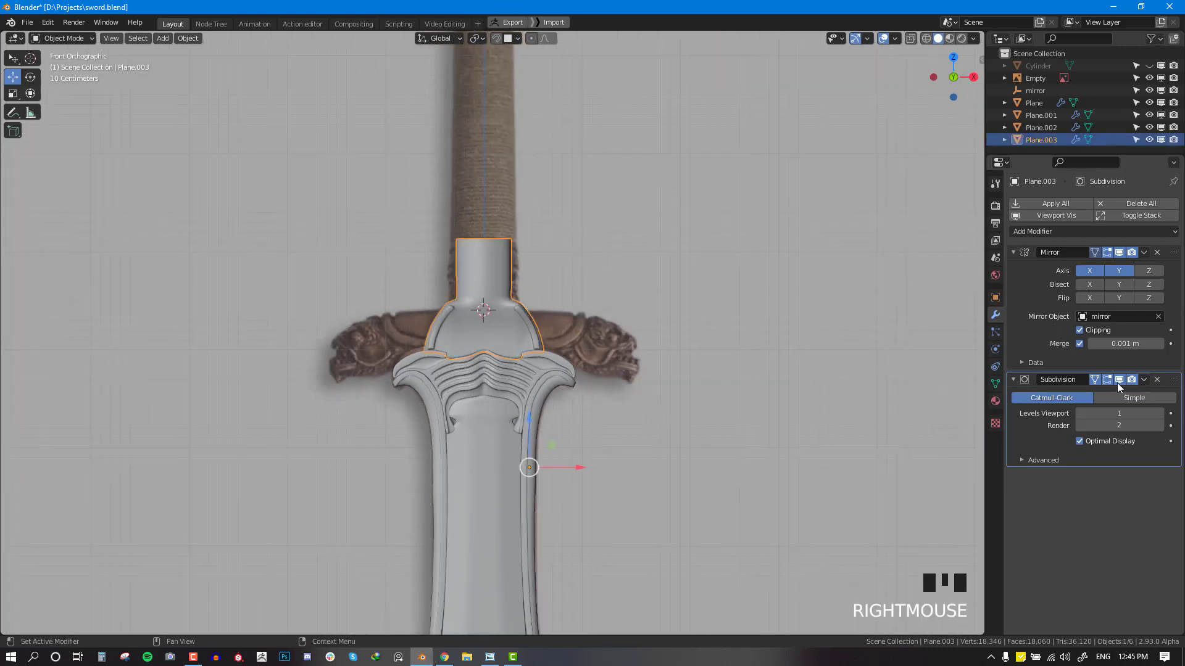
key("Tab")
middle_click_drag(523, 246, 542, 380, "shift")
key("alt+a")
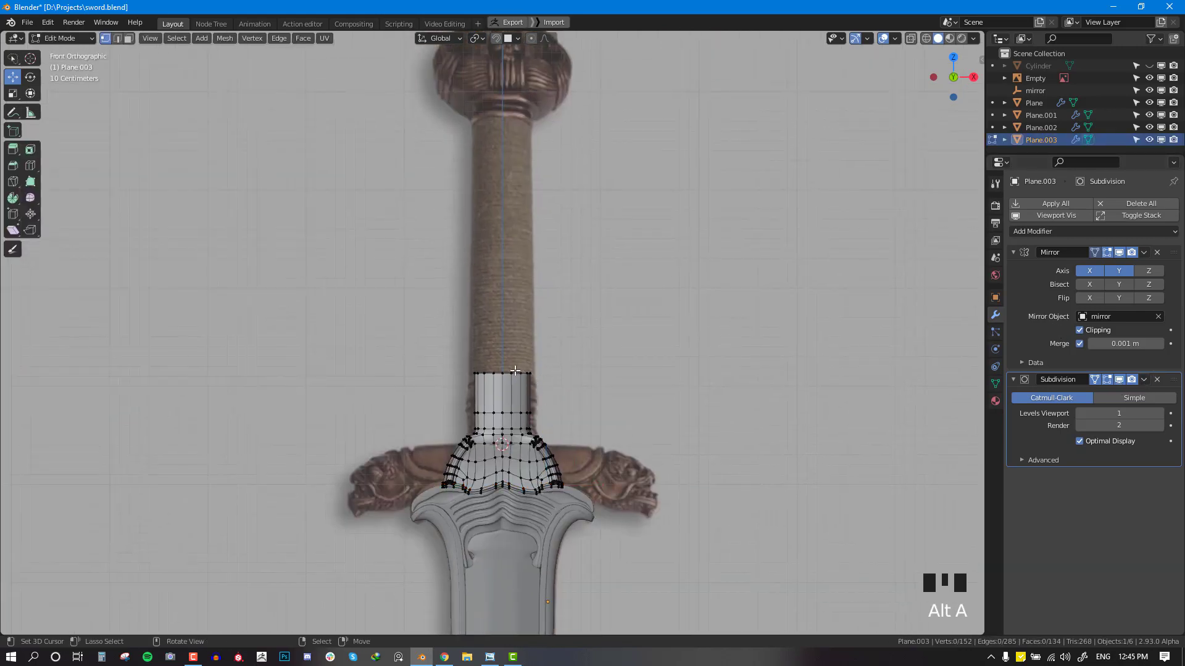
right_click(557, 385, "alt")
key("s")
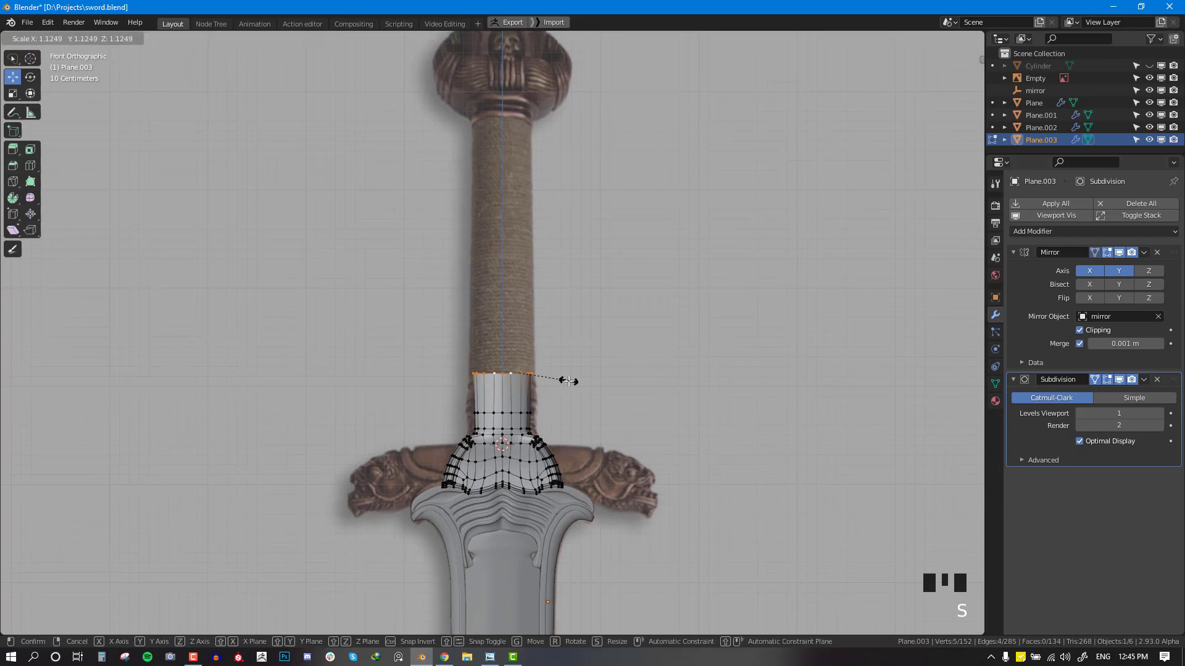
left_click(568, 381)
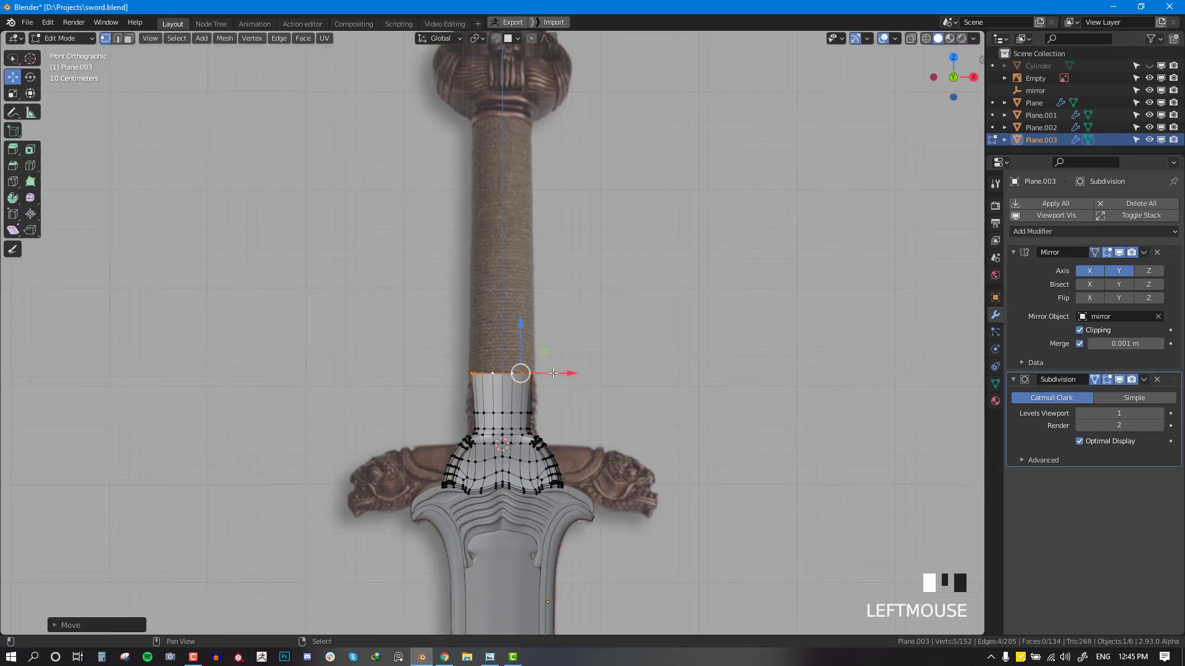
Step: Duplicate the collar's top edge loop in place, extrude the copy and scale it outward by about 1.17
key("shift+d")
left_click(556, 370)
middle_click_drag(534, 374, 530, 380)
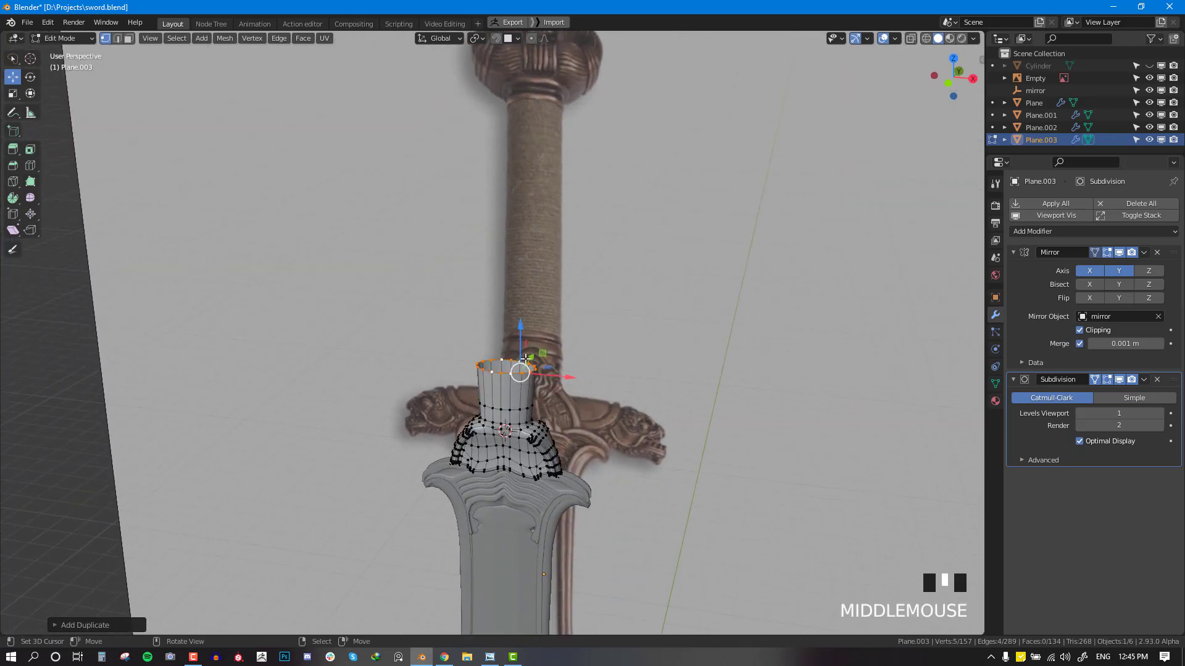
key("e")
key("s")
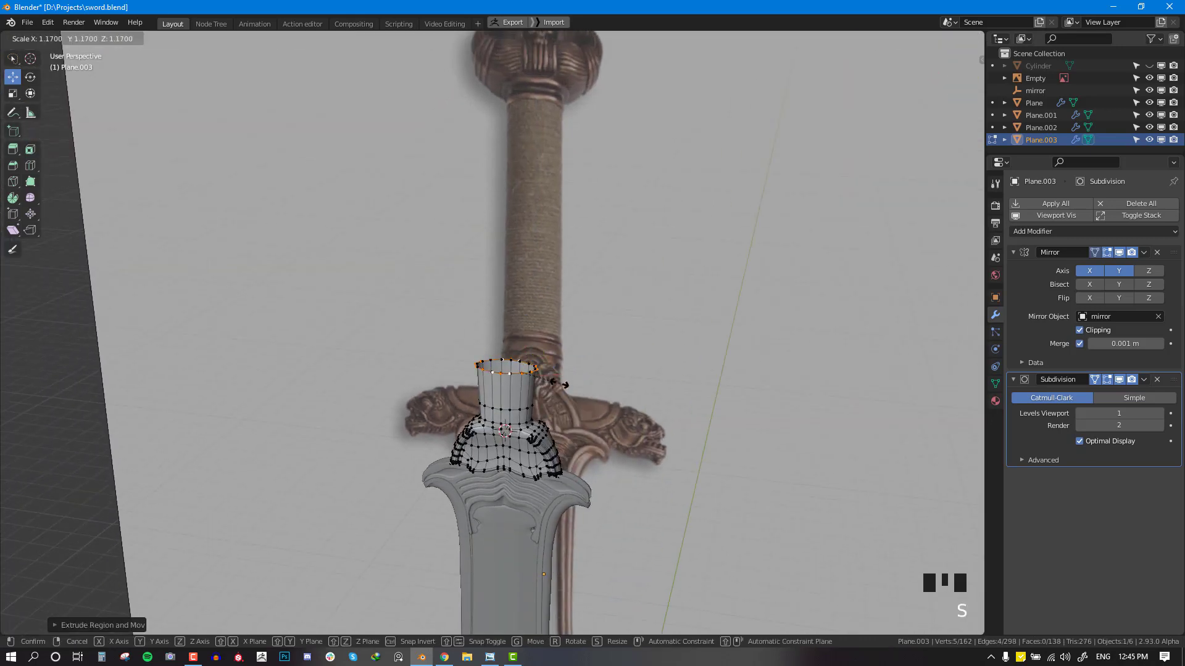
left_click(562, 384)
Step: Extrude the duplicated ring about 2.67 m up along Z to the pommel's base and scale its top loop slightly inward
key("KP_1")
key("e")
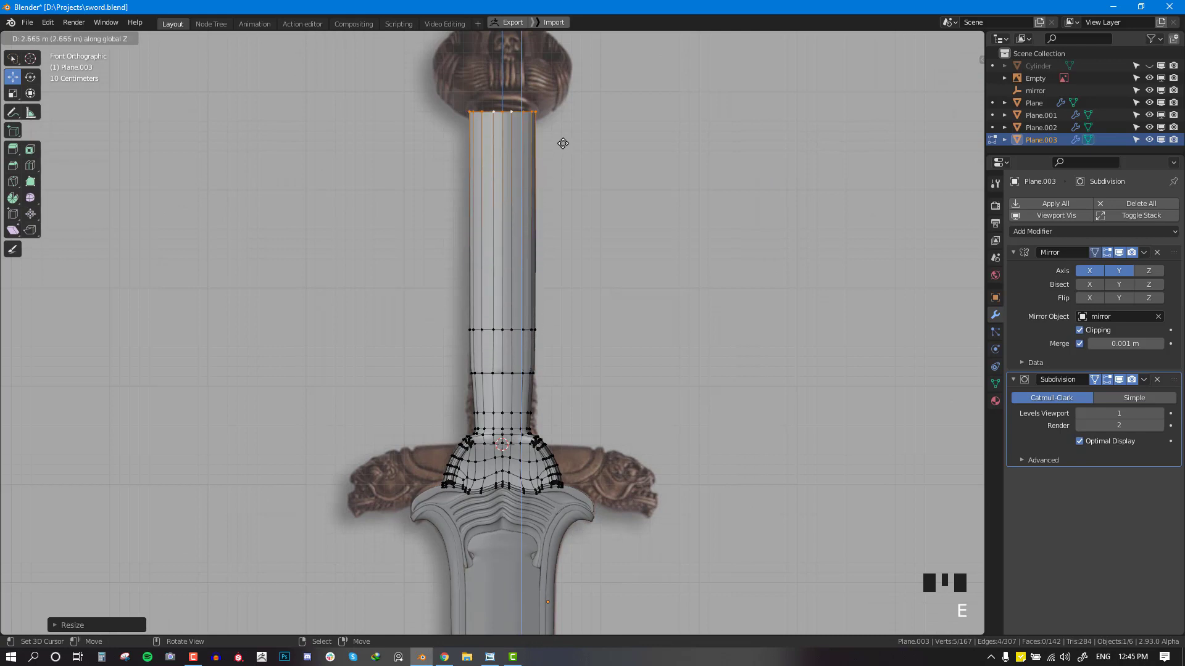
left_click(563, 143)
middle_click_drag(573, 273, 598, 423, "shift")
key("s")
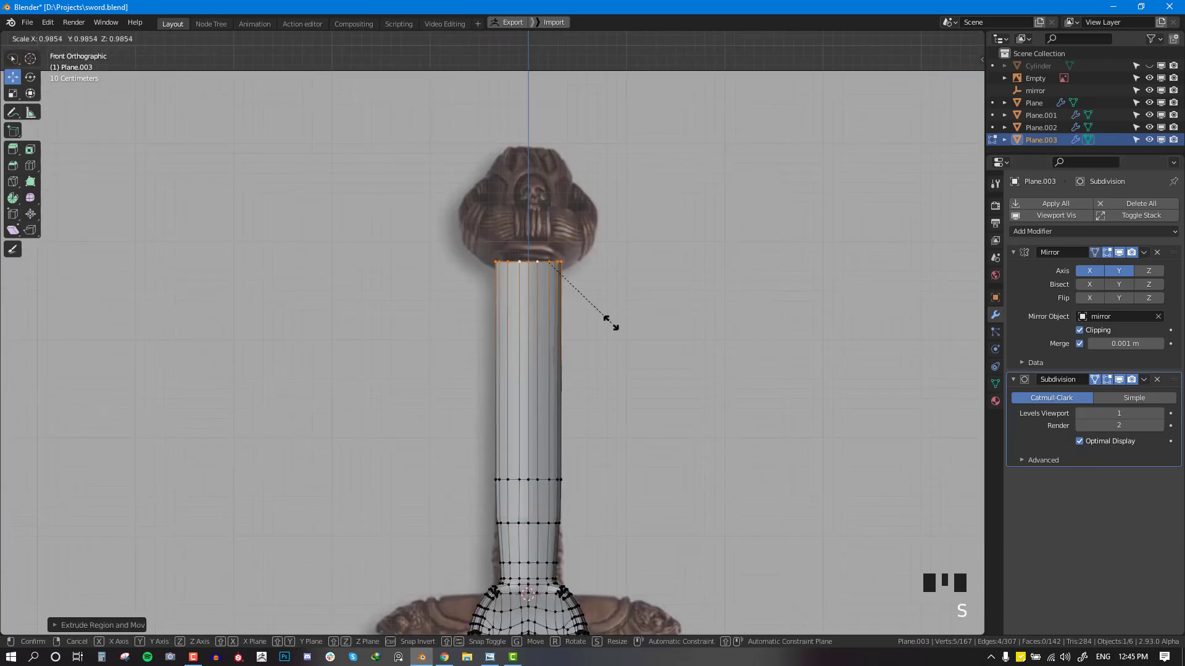
left_click(537, 295)
Step: Separate the linked grip cylinder from the guard plate into its own object and select it in Object Mode
key("l")
key("p")
left_click(545, 260)
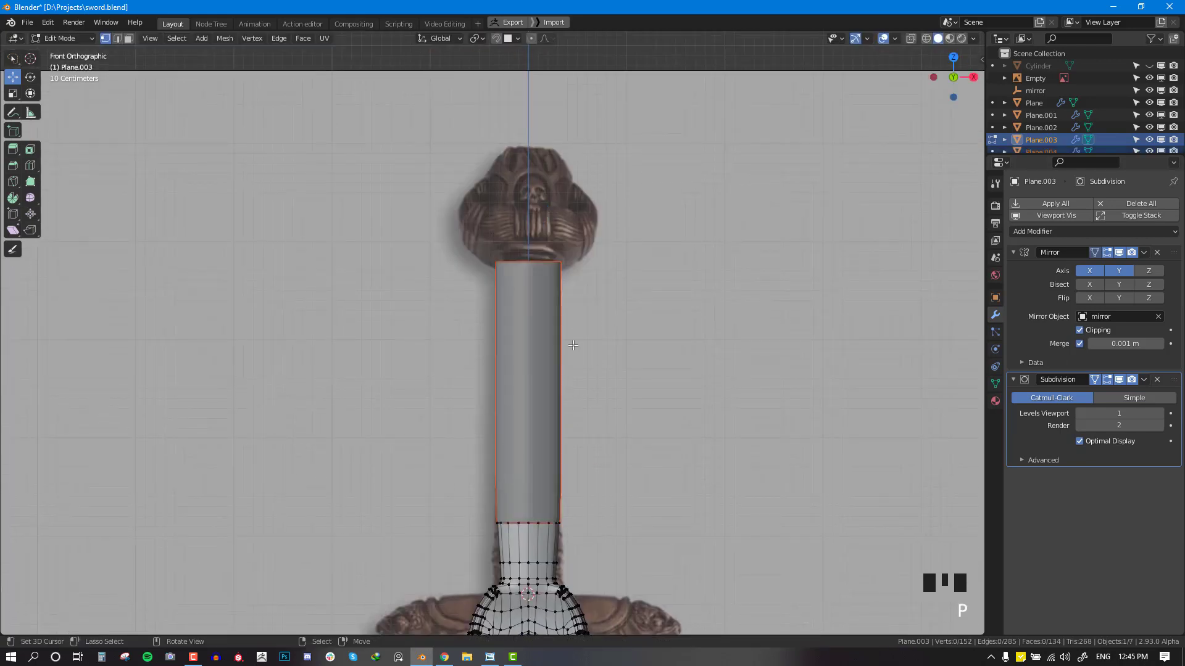
key("Tab")
right_click(554, 358)
key("w")
Step: Select all objects and clear the selection, review the sword from the front and save sword.blend
scroll(654, 436, "up", 2)
key("a")
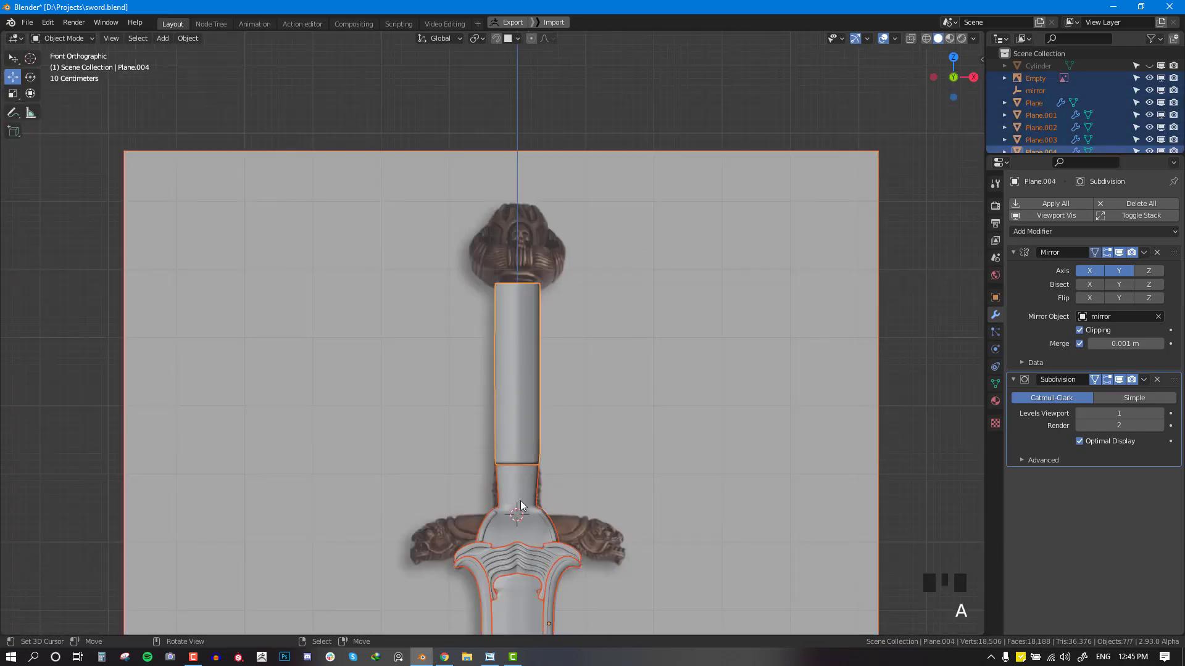
key("q")
key("w")
scroll(635, 382, "down", 5)
key("alt+a")
middle_click_drag(627, 465, 624, 325, "shift")
key("KP_1")
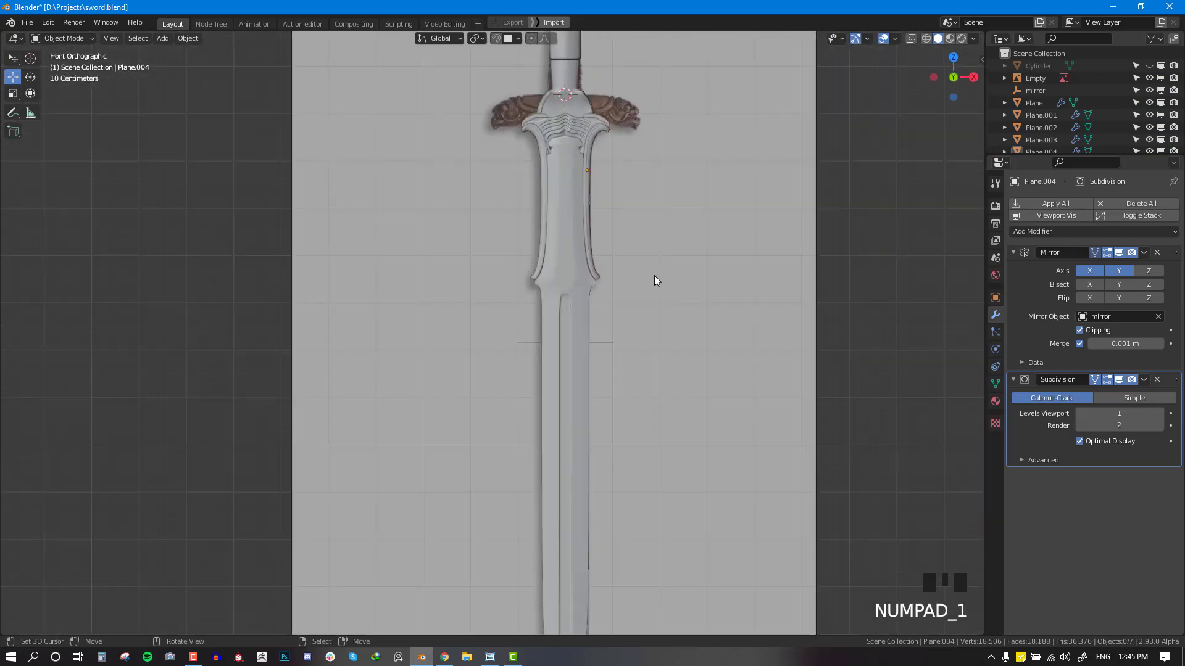
middle_click_drag(656, 280, 632, 183, "shift")
scroll(664, 317, "up", 2)
middle_click_drag(664, 317, 628, 264, "shift")
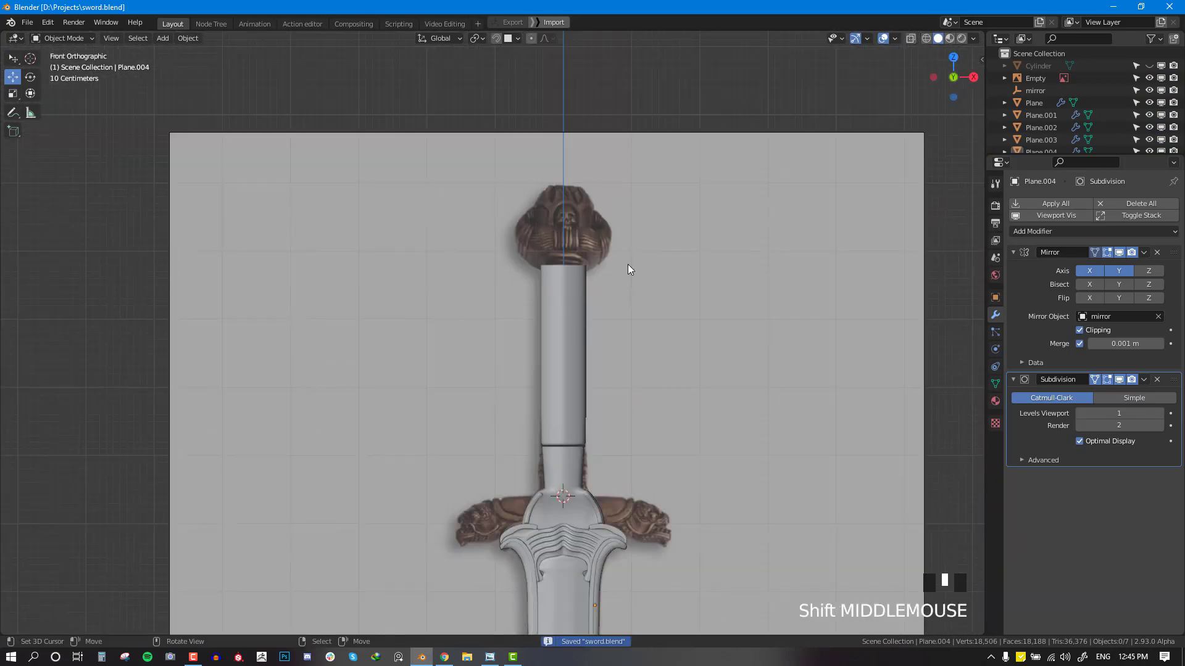
Step: Enter Edit Mode on the grip cylinder, frame its upper end against the pommel and save the file
scroll(639, 360, "up", 3)
right_click(617, 383)
mouse_move(617, 382)
middle_mouse_down()
mouse_move(649, 398)
mouse_move(635, 395)
middle_mouse_up()
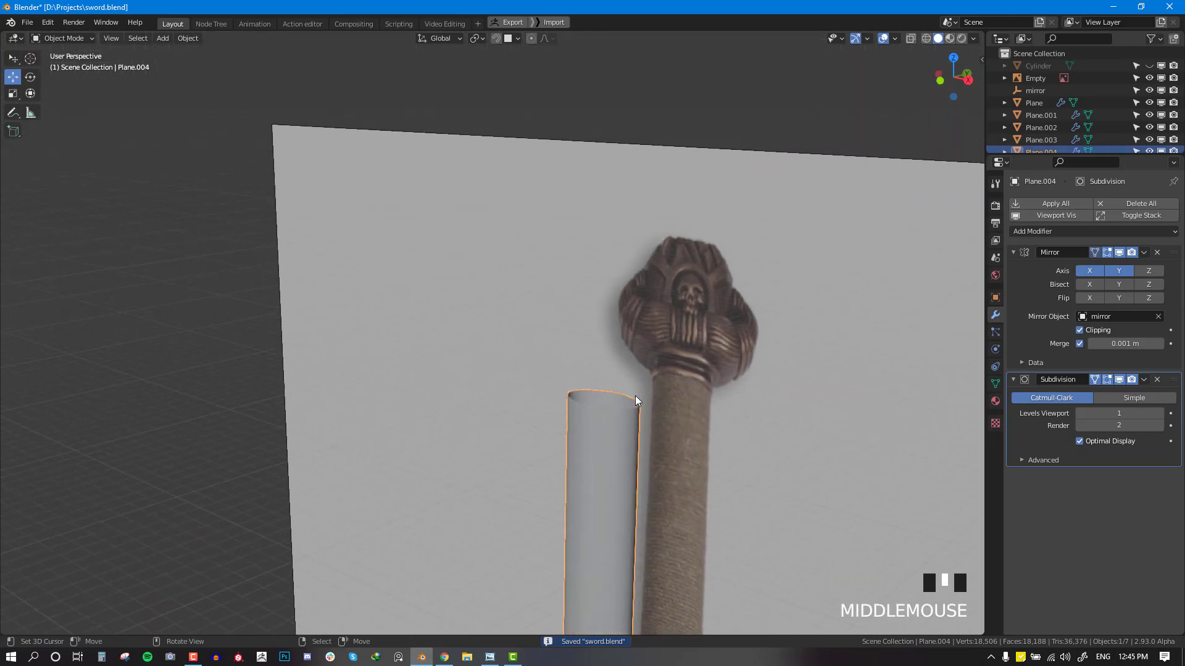
key("KP_1")
key("Tab")
right_click(620, 381, "alt")
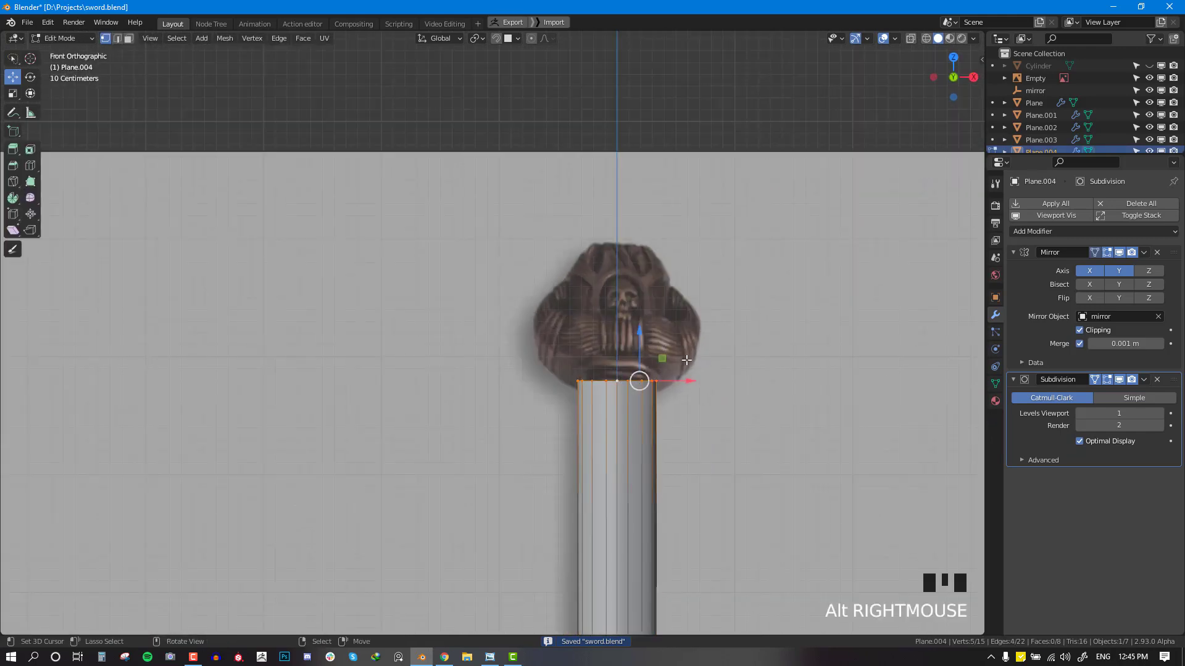
middle_click_drag(686, 359, 629, 343, "shift")
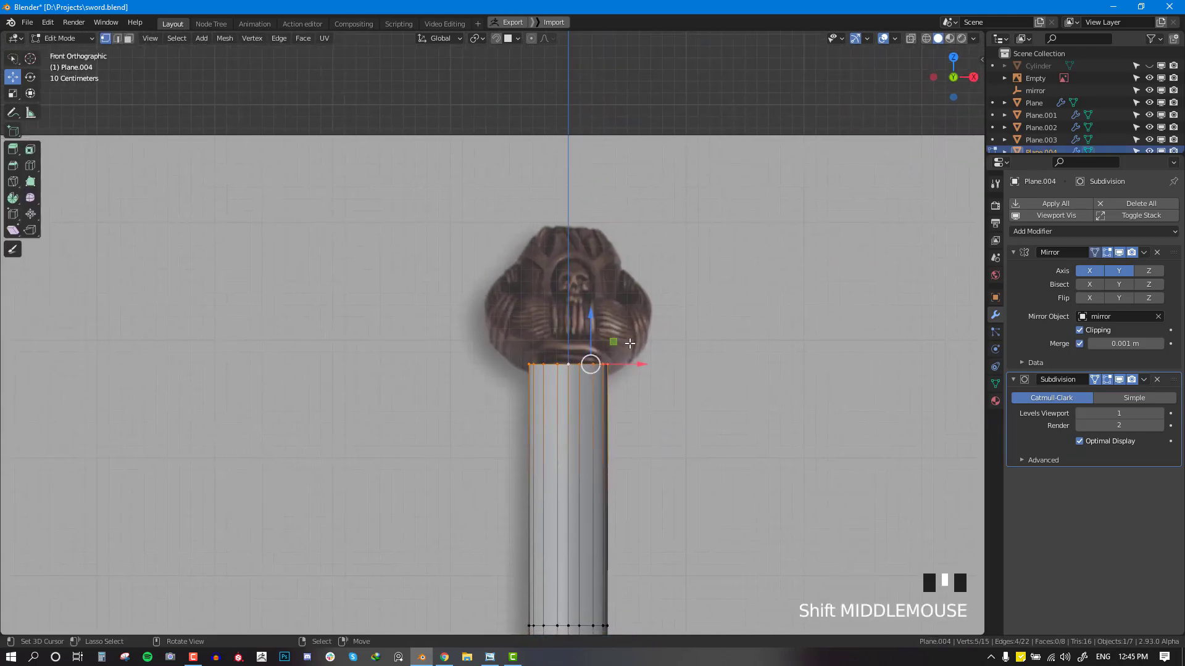
key("alt+a")
key("ctrl+s")
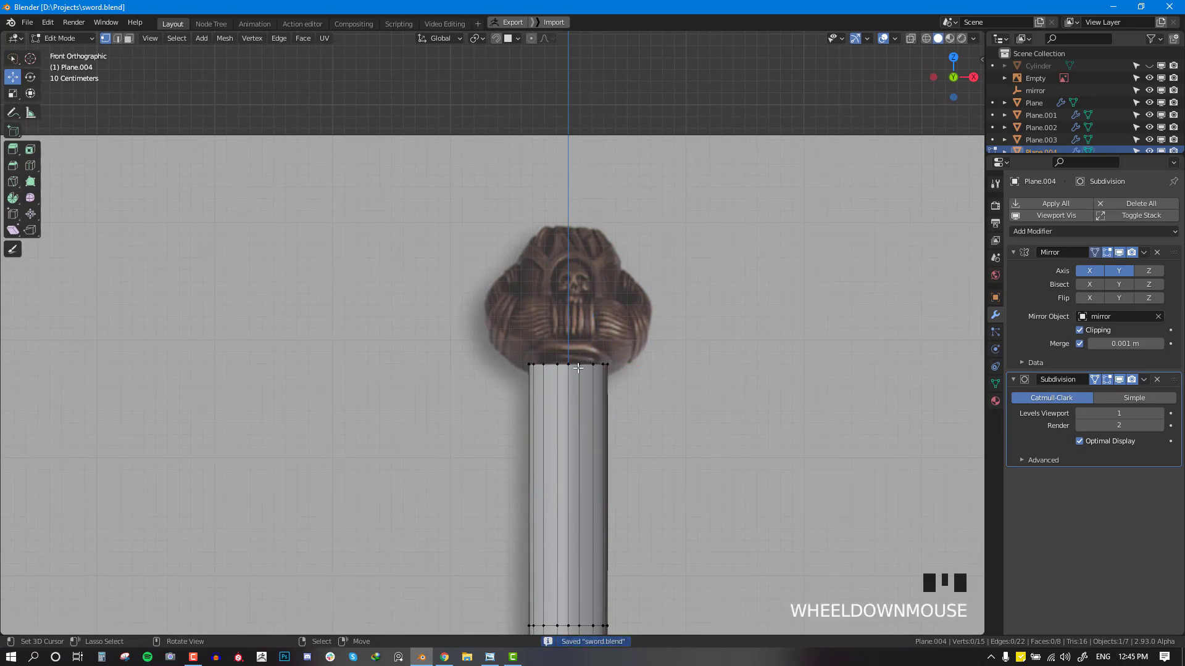
Step: Move the grip's top edge loop along Z to the wrap's end, then extrude it up into the pommel's lower part
right_click(573, 364, "alt")
middle_click_drag(624, 363, 595, 368)
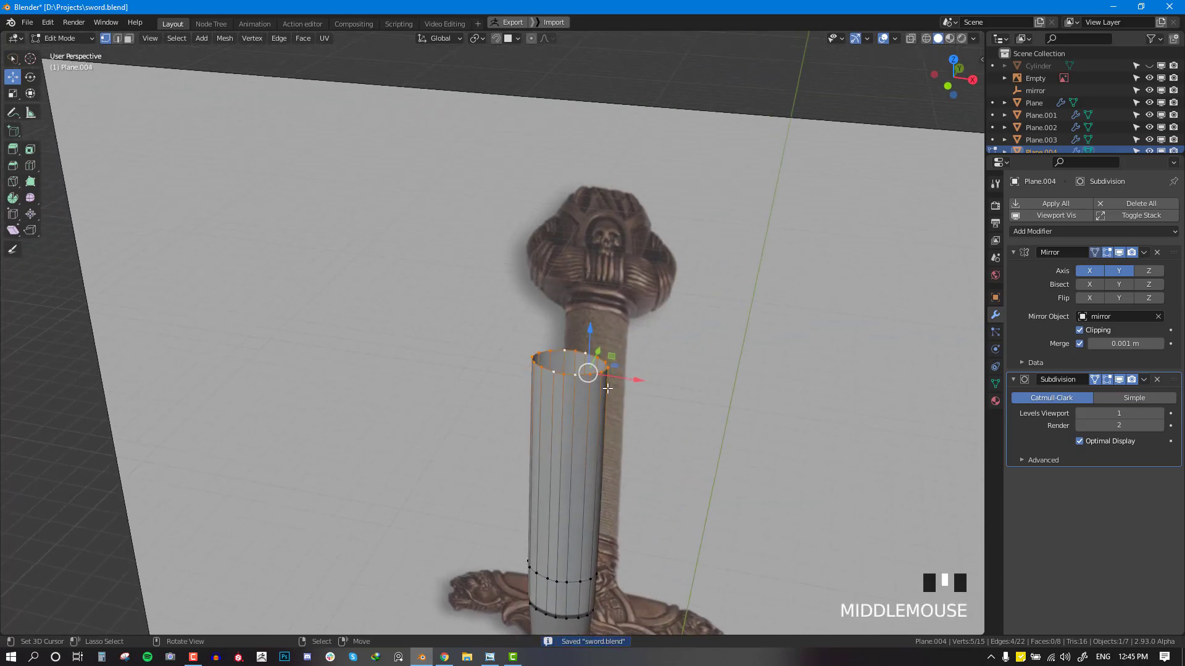
key("KP_1")
key("shift+z")
left_click_drag(591, 327, 592, 297)
key("shift+z")
key("e")
left_click(592, 331)
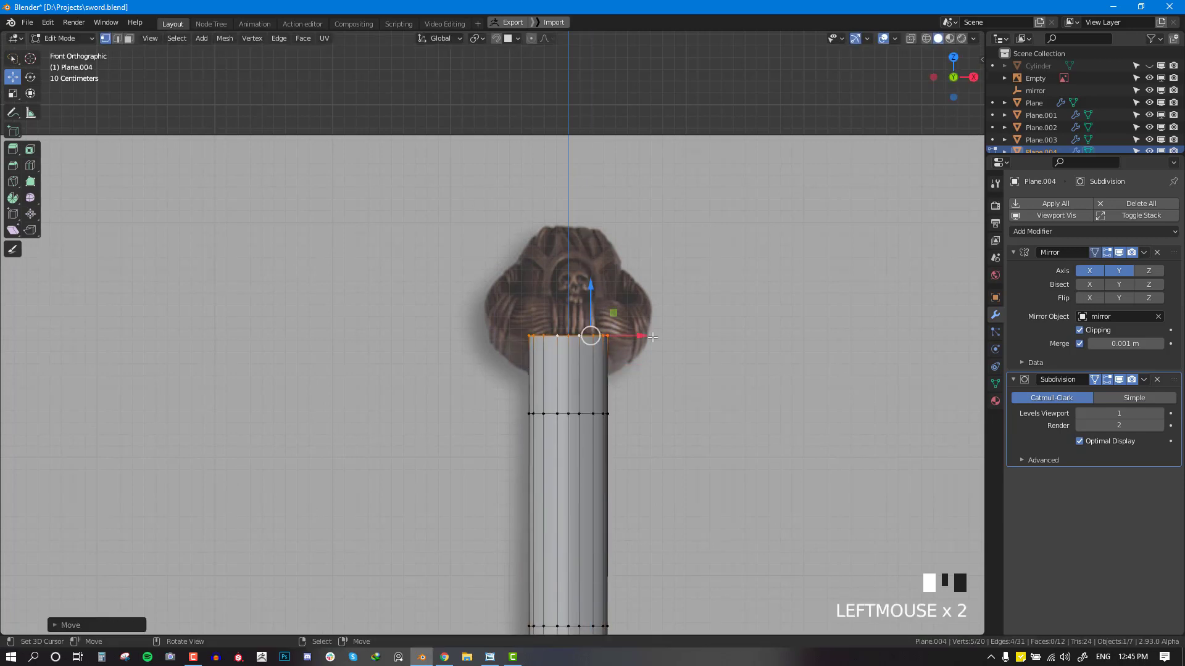
Step: Extrude the grip's top edge loop slightly upward, then extrude again and scale it outward to flare a rim
middle_click_drag(653, 337, 613, 373)
key("KP_1")
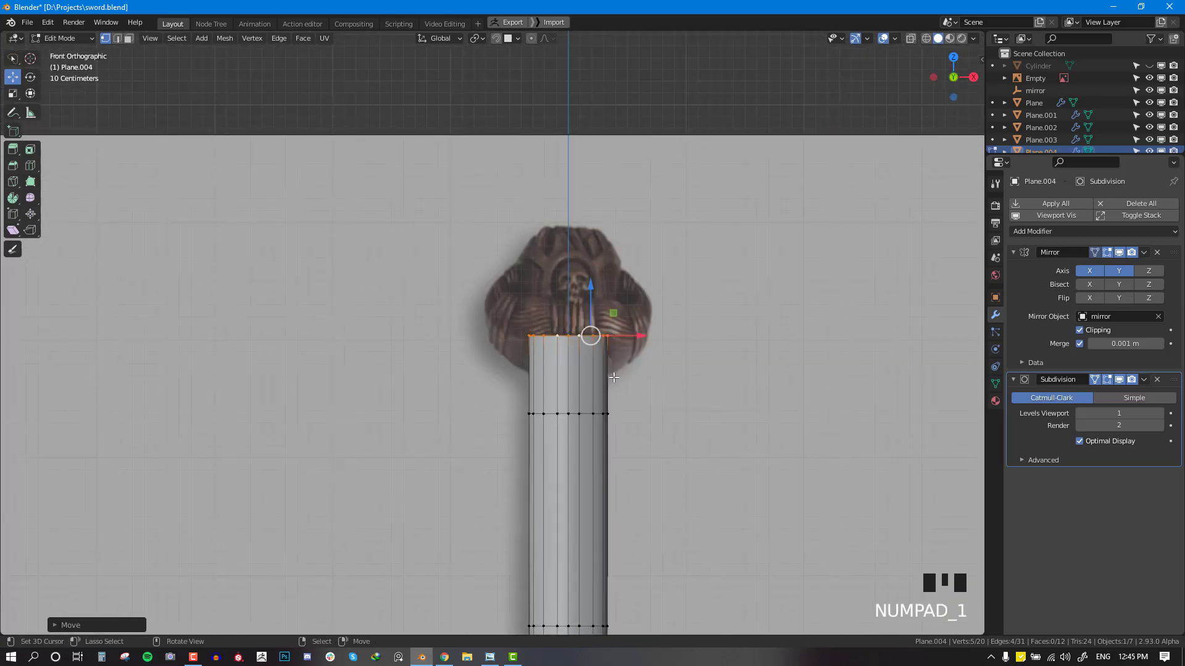
key("e")
left_click(636, 372)
key("e")
left_click(643, 370)
key("s")
left_click(664, 371)
Step: Extrude the rim's top loop slightly upward and scale it inward to form the lip's inner edge
key("e")
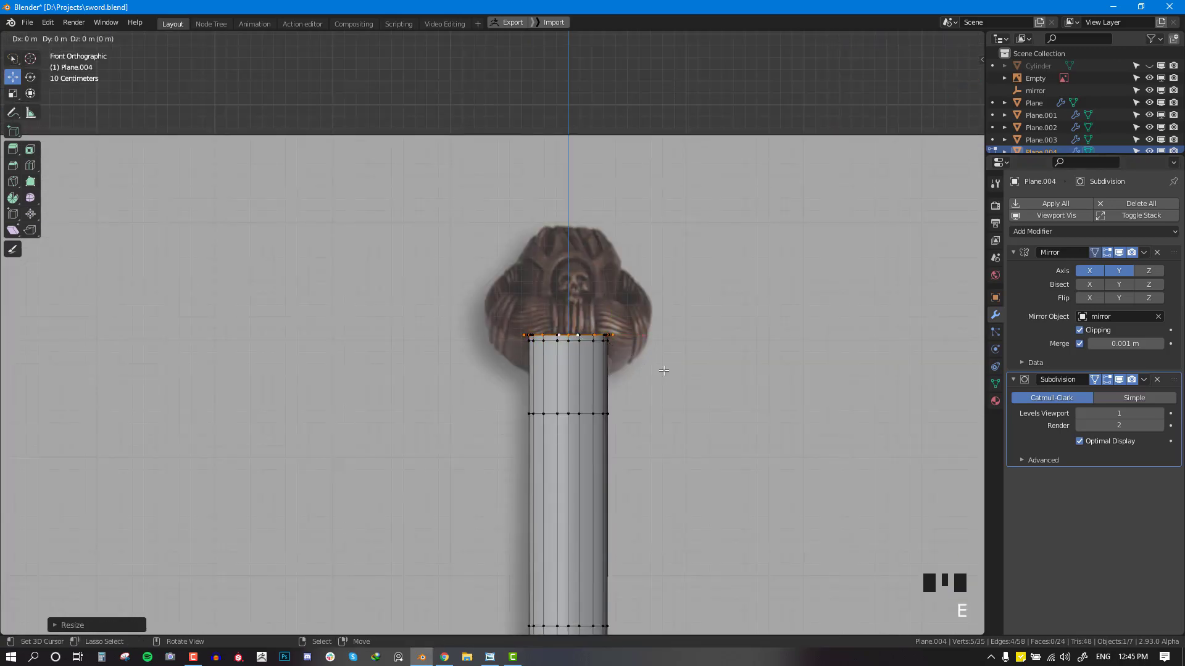
left_click(662, 364)
key("s")
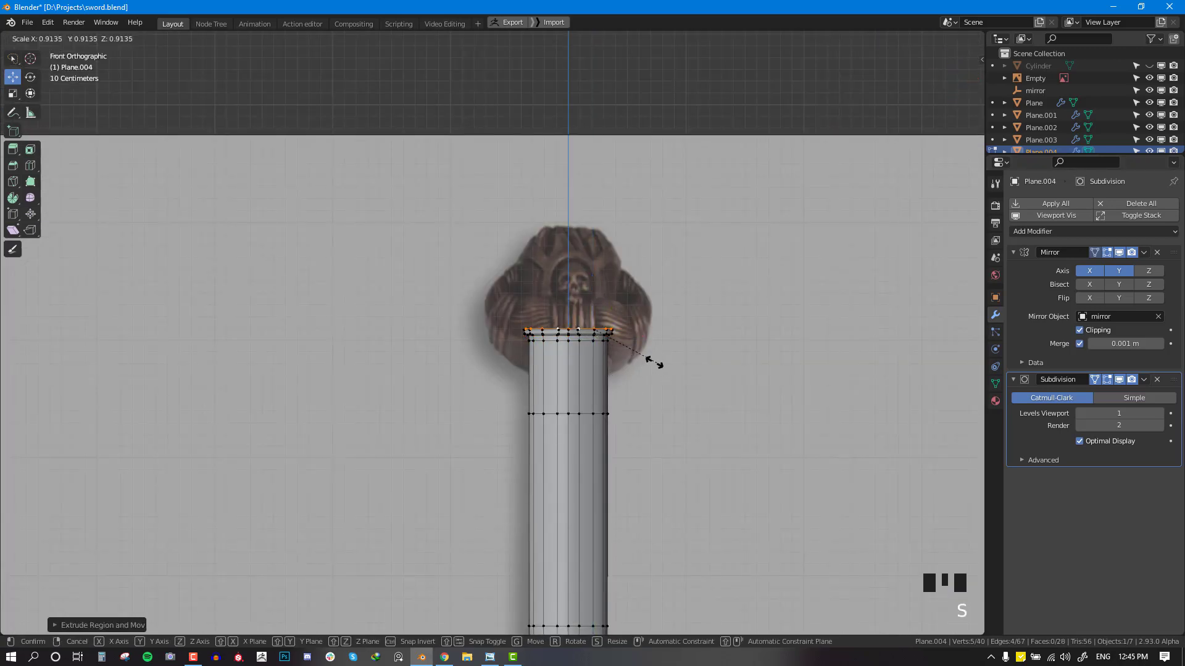
left_click(642, 358)
middle_click_drag(642, 359, 631, 410)
left_click_drag(640, 339, 614, 338)
key("s")
left_click(608, 363)
key("KP_1")
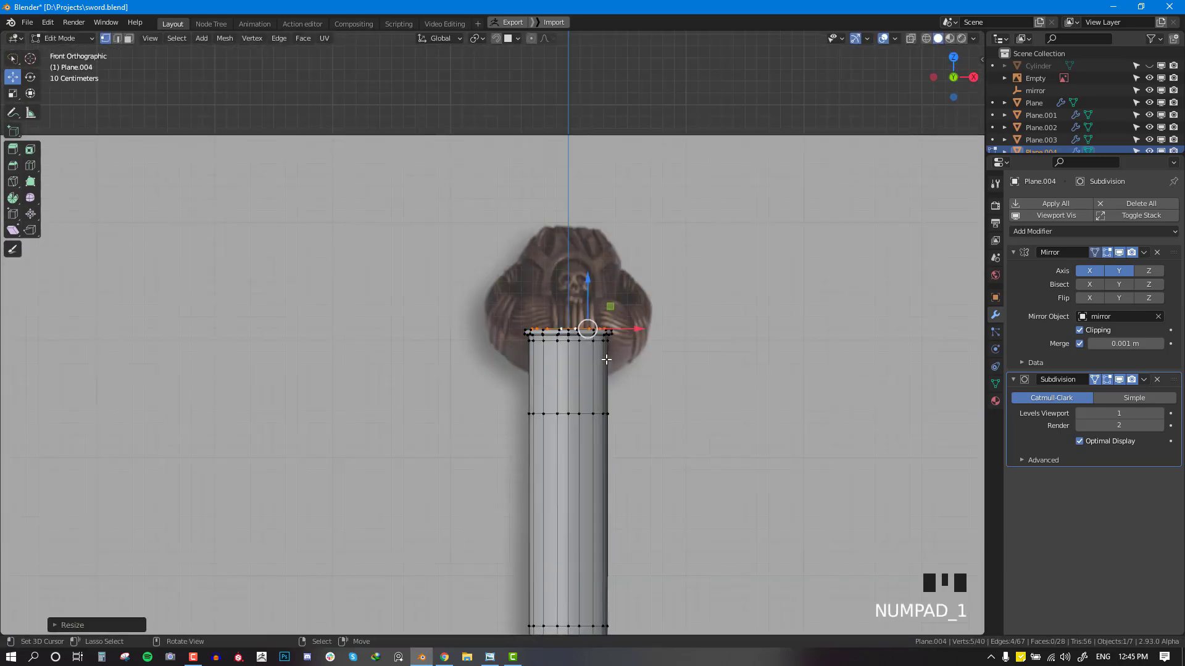
Step: Return to Object Mode and apply the grip's Mirror modifier
key("alt+a")
key("Tab")
right_click(599, 372)
key("shift+z")
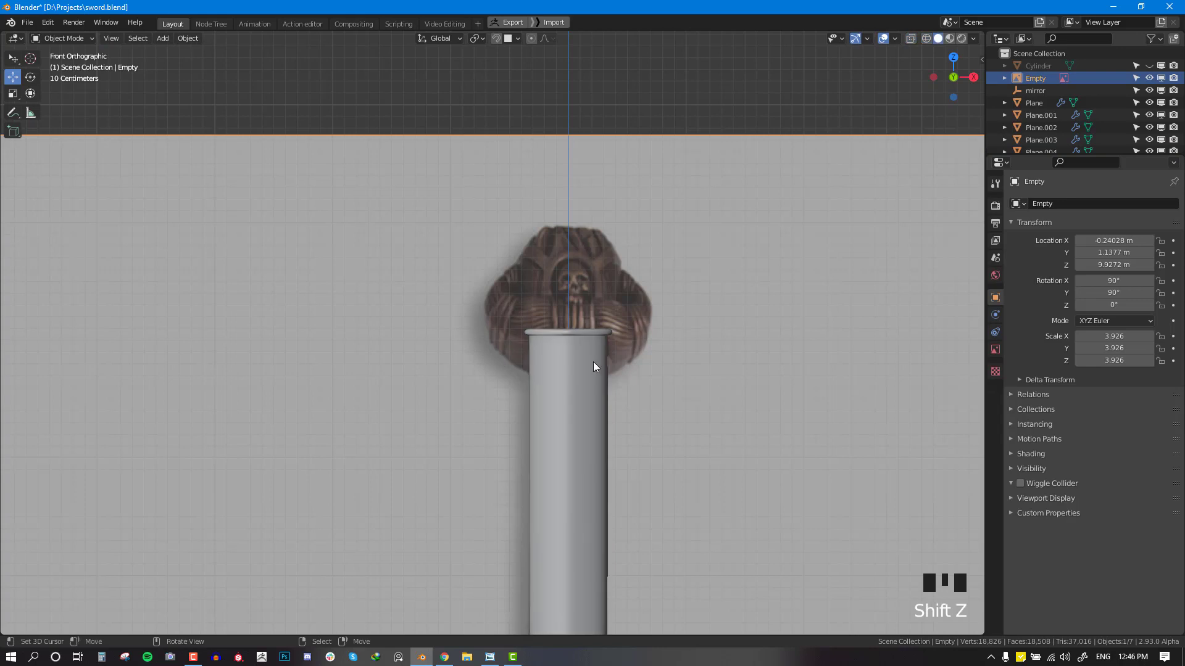
right_click(593, 362)
left_click(1144, 253)
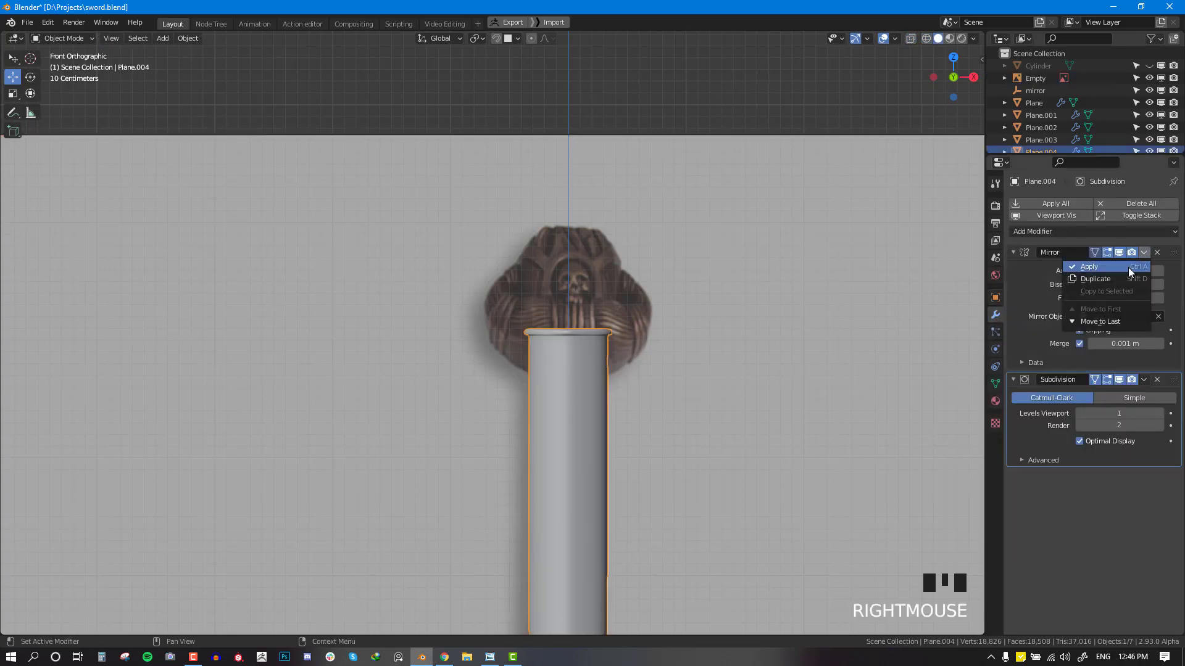
left_click(1128, 267)
Step: Set the grip's origin to its geometry
scroll(650, 374, "down", 8)
scroll(638, 384, "up", 4)
key("q")
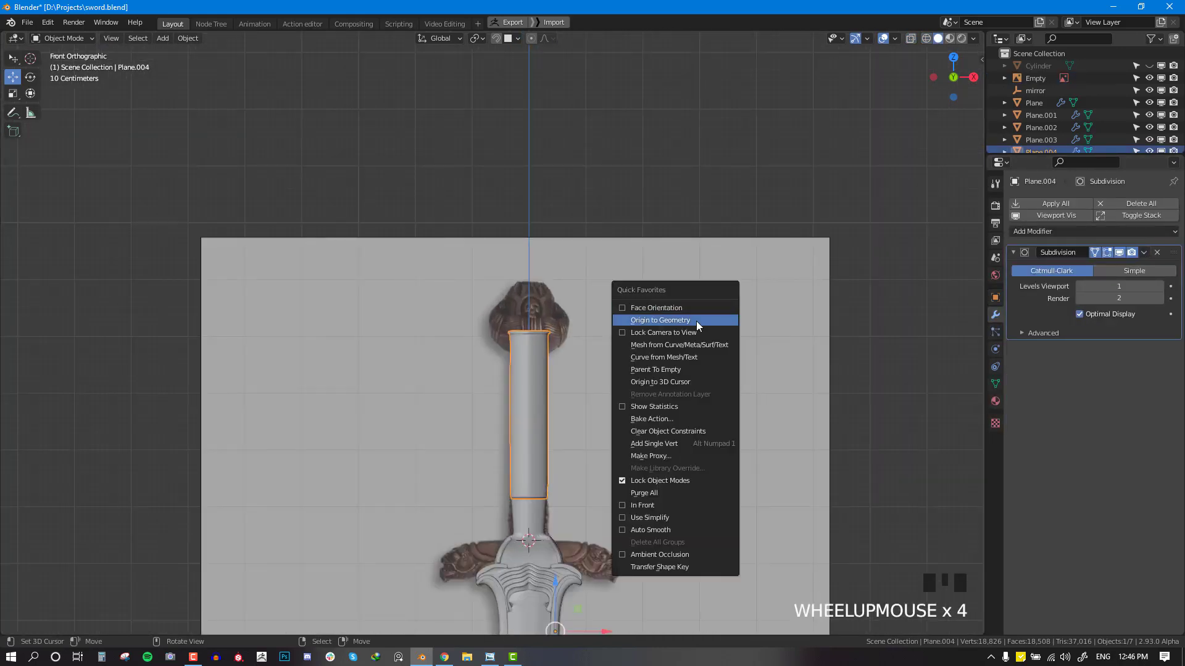
left_click(695, 322)
Step: Select the ring of faces around the grip's top rim in wireframe view and scale it outward slightly
scroll(470, 396, "up", 4)
key("Tab")
scroll(615, 356, "up", 2)
middle_click_drag(616, 357, 556, 465)
key("KP_1")
scroll(543, 387, "up", 2)
key("KP_1")
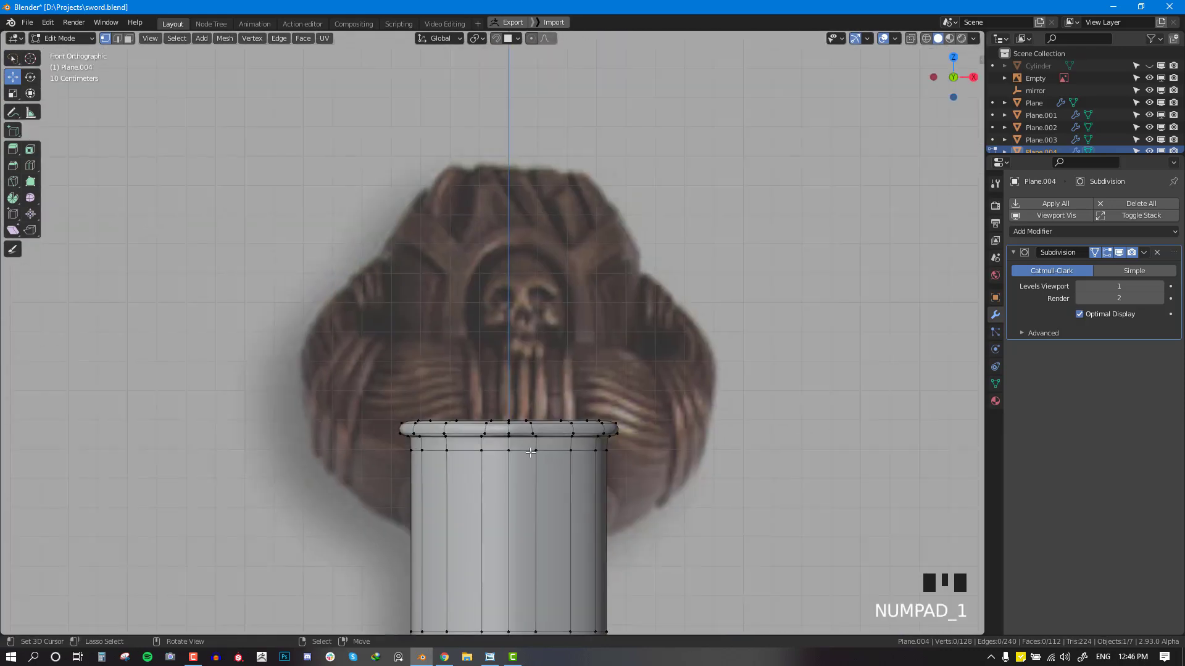
key("shift+z")
key("shift+z")
key("shift+z")
right_click(534, 438, "shift")
middle_click_drag(532, 453, 532, 406, "shift")
key("alt+a")
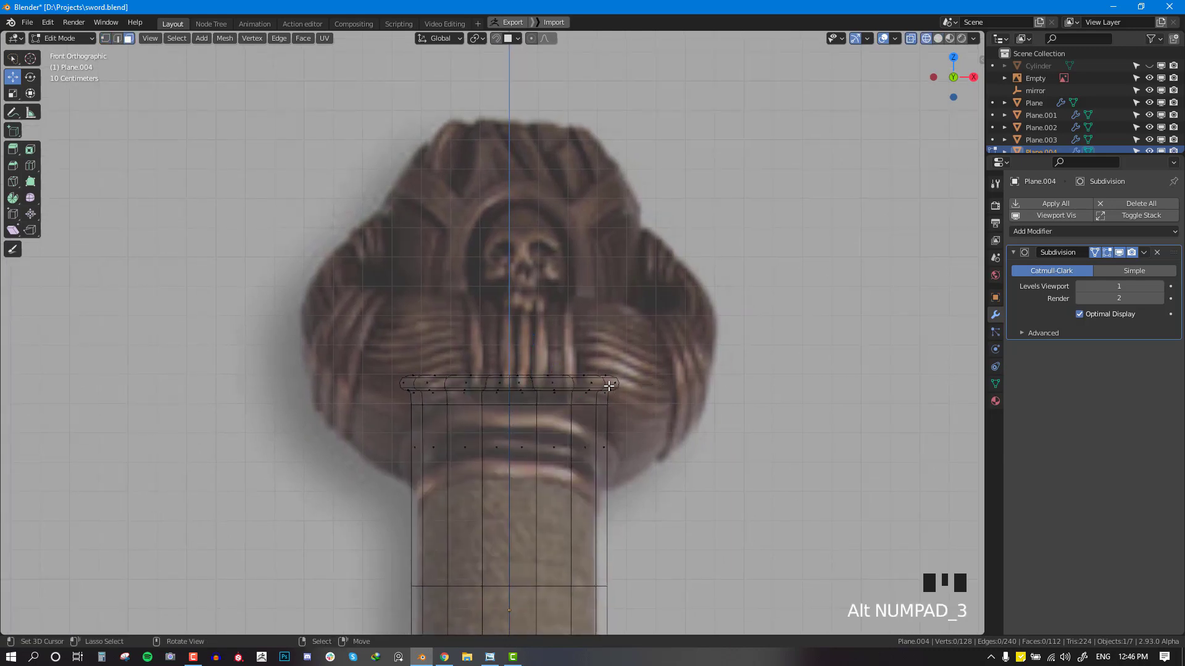
right_click(609, 385, "alt")
key("s")
left_click(677, 399)
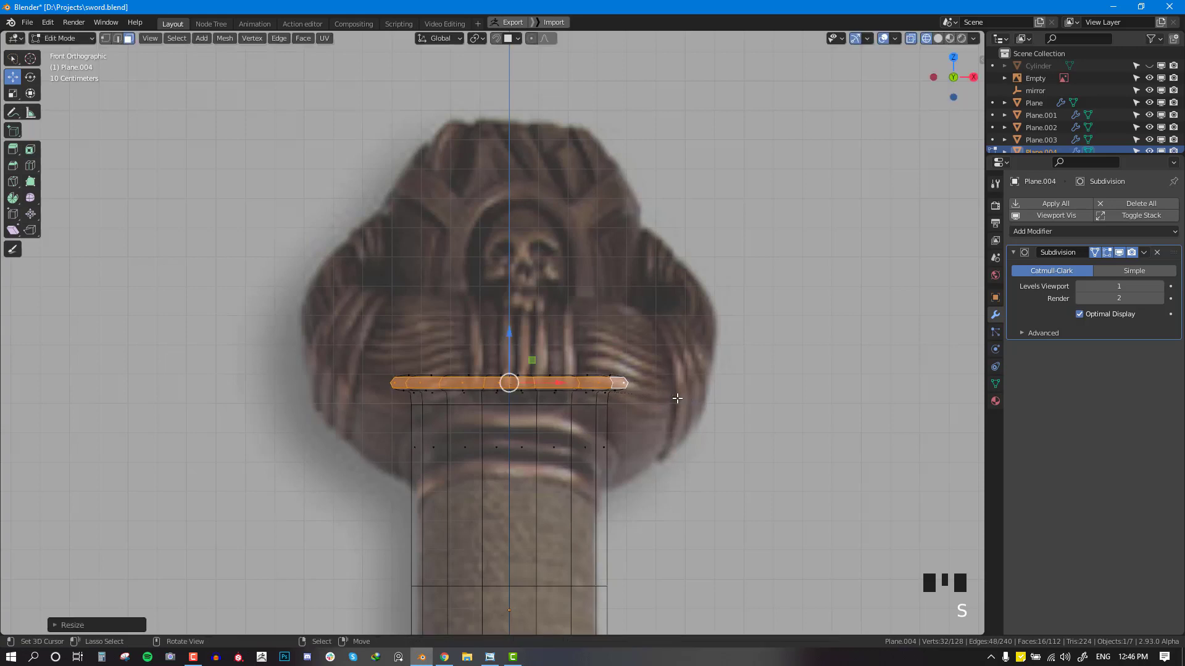
Step: Add an edge loop around the grip just below the rim and bevel it into a narrow band
key("ctrl+r")
left_click(555, 429)
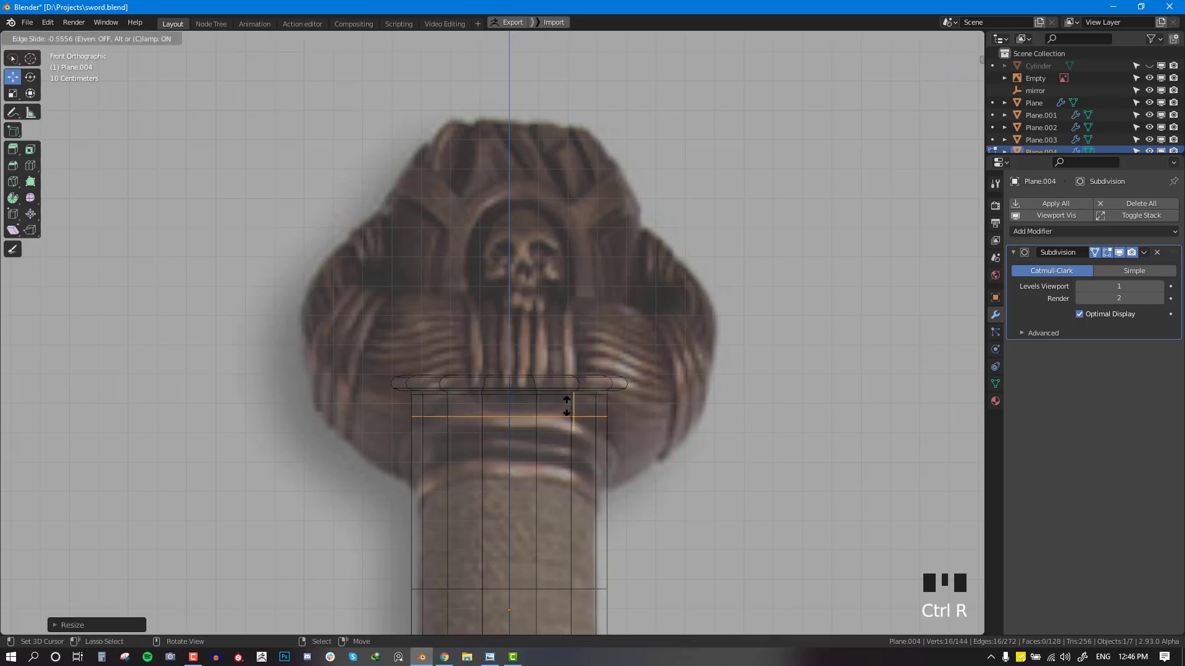
left_click(607, 472)
key("ctrl+b")
left_click(616, 485)
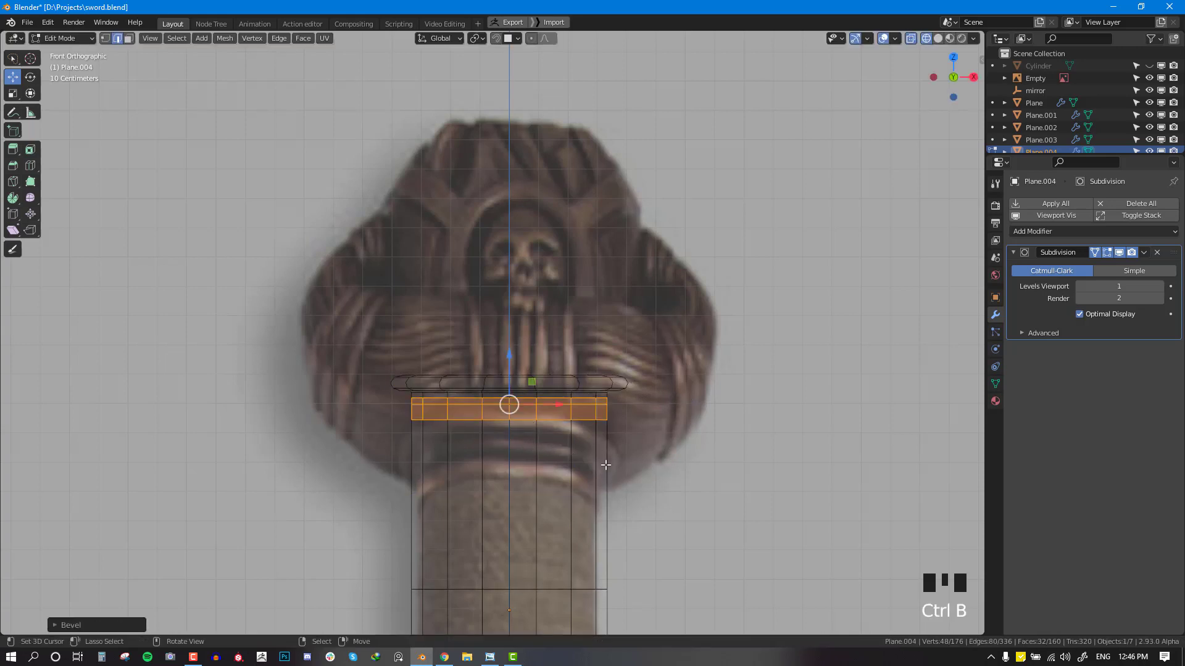
Step: Select the ring of faces in the narrow band below the grip's rim, extrude it and scale it slightly outward into a ridge
key("alt+a")
right_click(574, 411, "alt")
key("3")
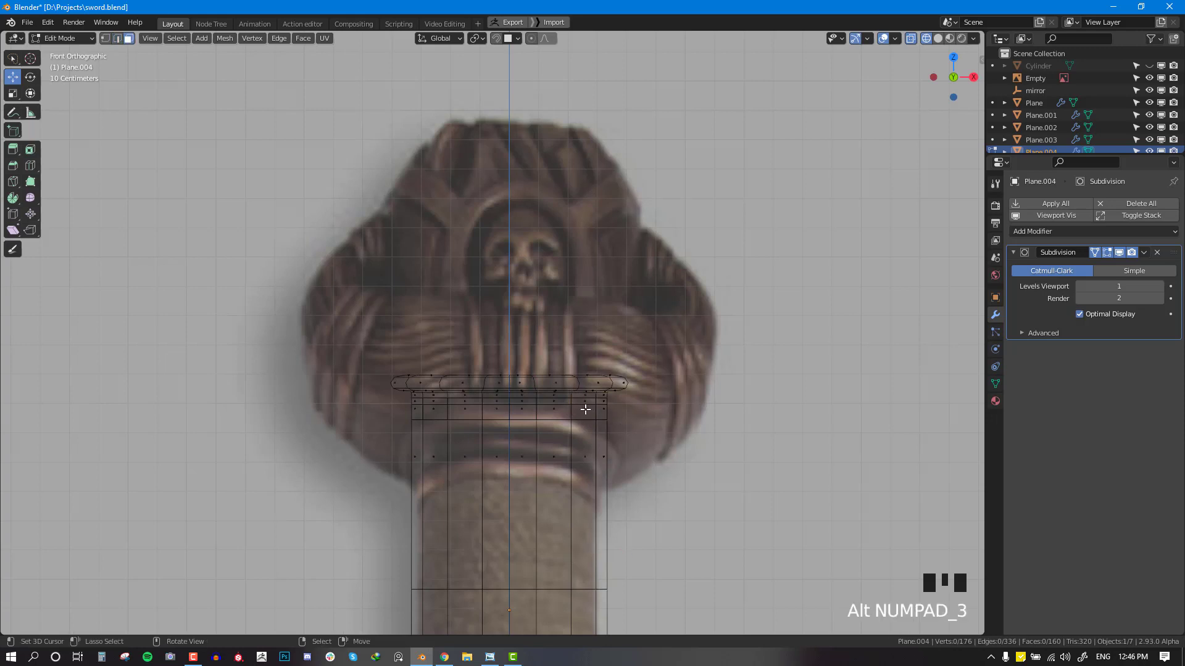
key("shift+z")
right_click(607, 415, "alt")
key("e")
key("s")
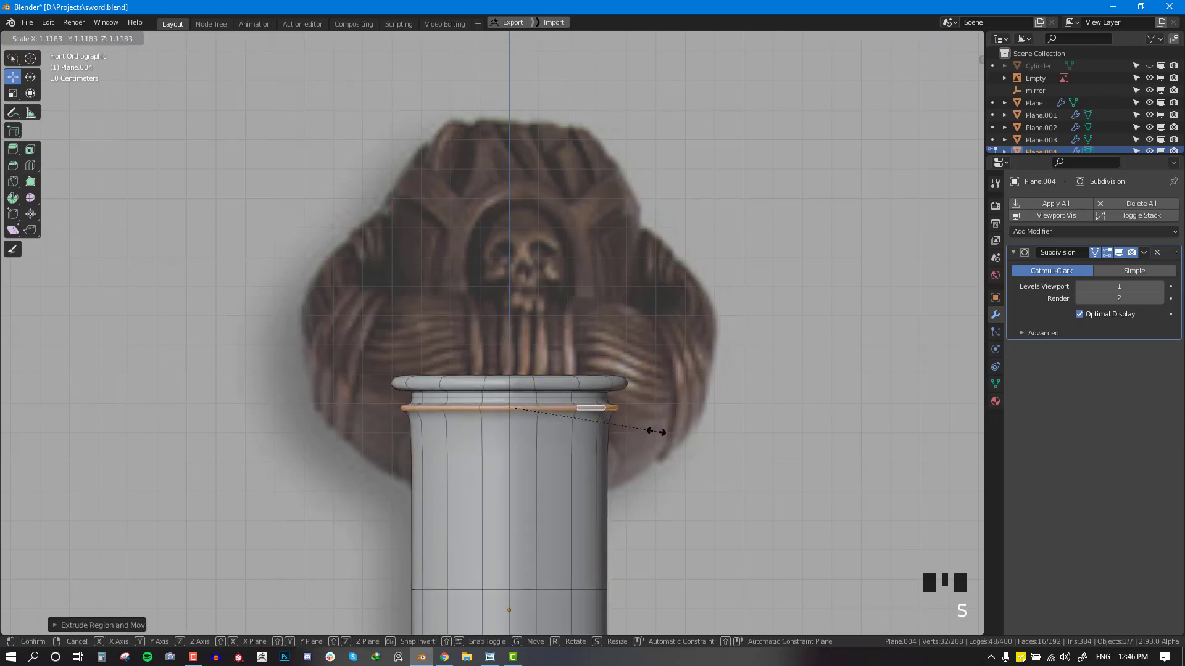
left_click(593, 420)
Step: Select the edge loop just beneath the new ridge and slide it farther down the grip
key("alt+a")
right_click(583, 420, "alt")
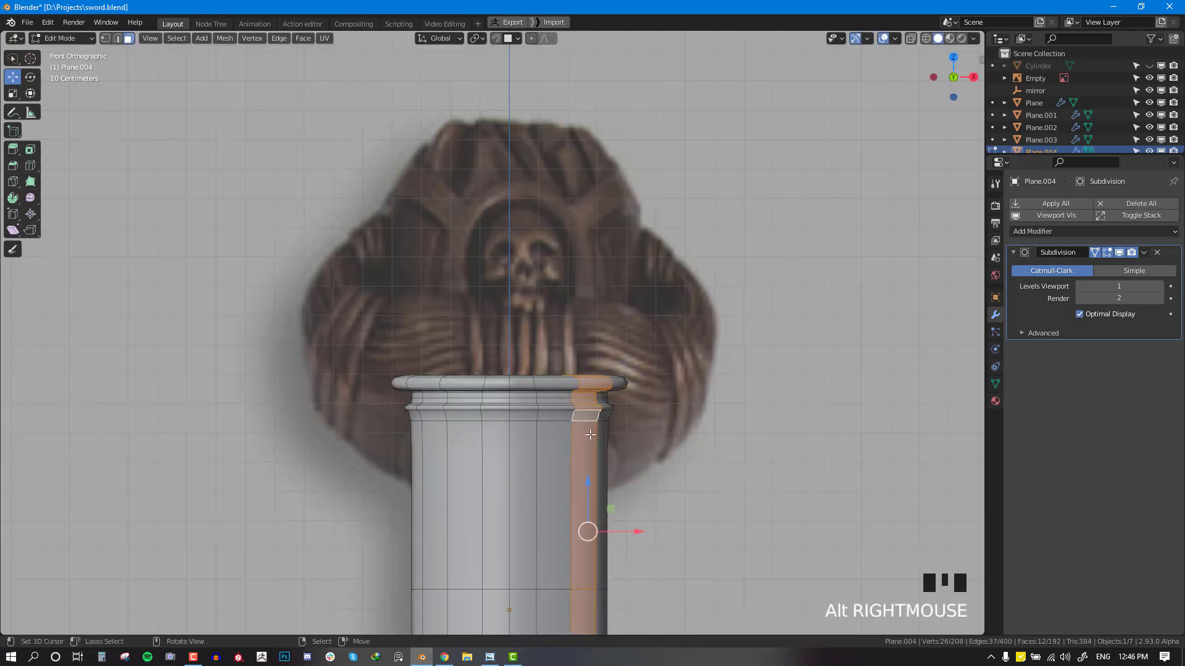
key("2")
right_click(583, 426, "alt")
key("g")
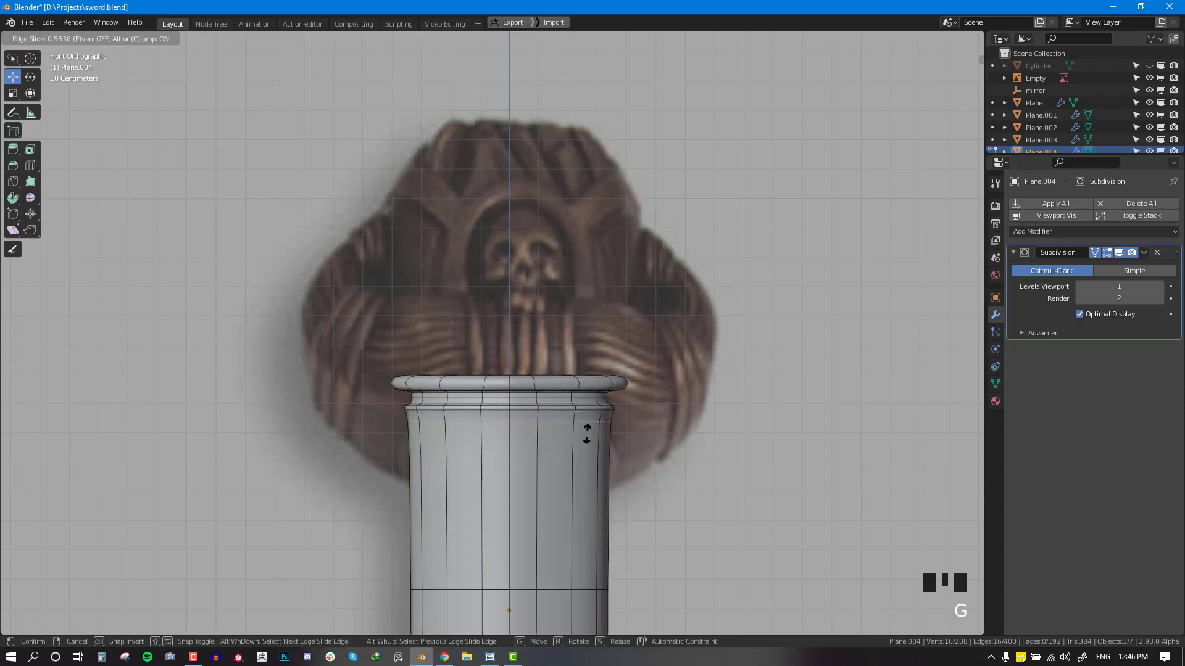
left_click(588, 474)
Step: Slide the ridge's lower edge loop slightly down, undoing the first attempt
right_click(580, 417, "alt")
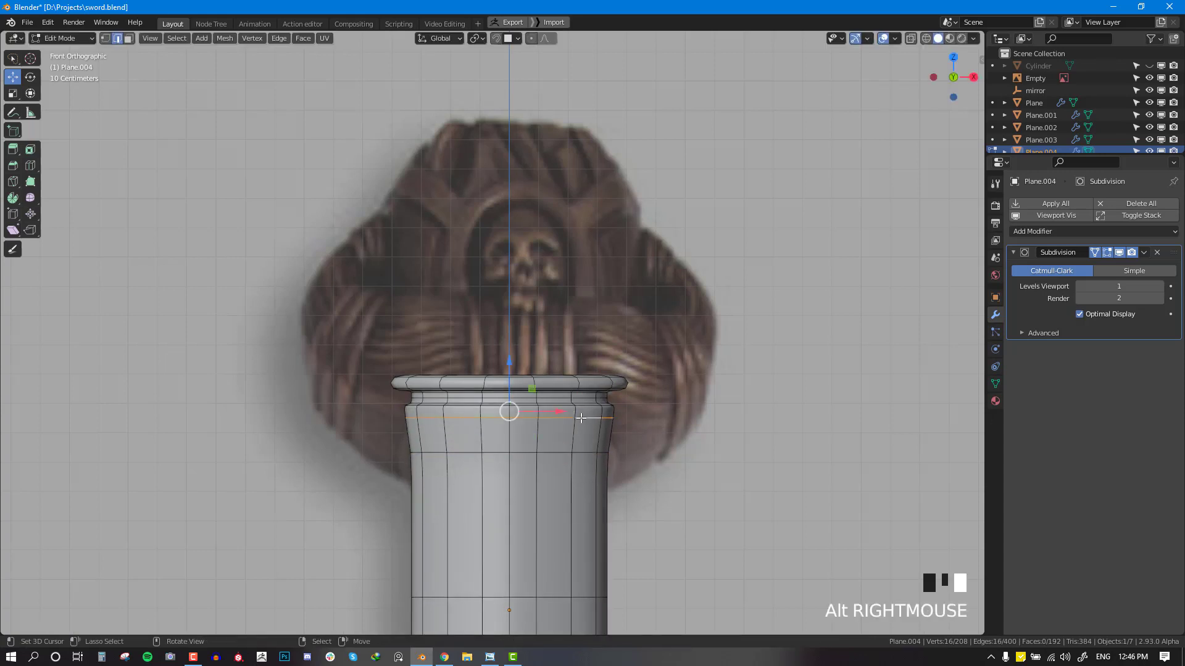
key("g")
left_click(585, 438)
key("ctrl+z")
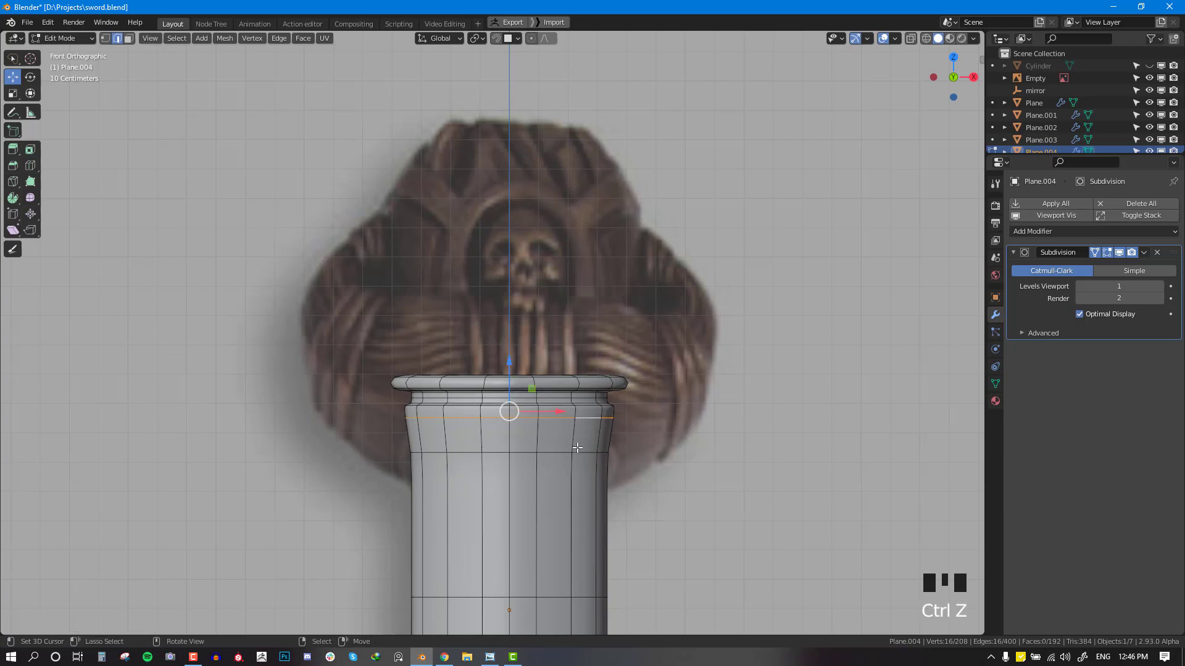
key("g")
left_click(574, 442)
Step: Add an edge loop around the grip between the ridge and the loop below it, and scale it inward into a groove
key("ctrl+r")
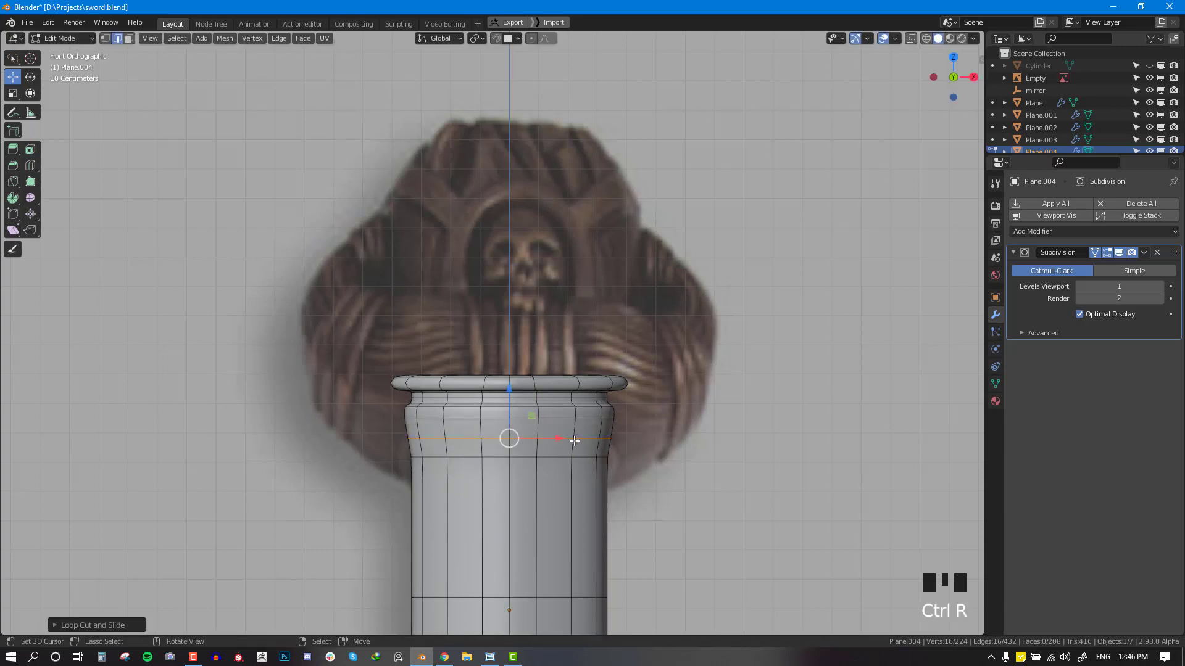
left_click(573, 441)
right_click(573, 441)
key("s")
left_click(608, 450)
Step: Move the ridge's lower edge loop down and scale it slightly outward
right_click(587, 418, "alt")
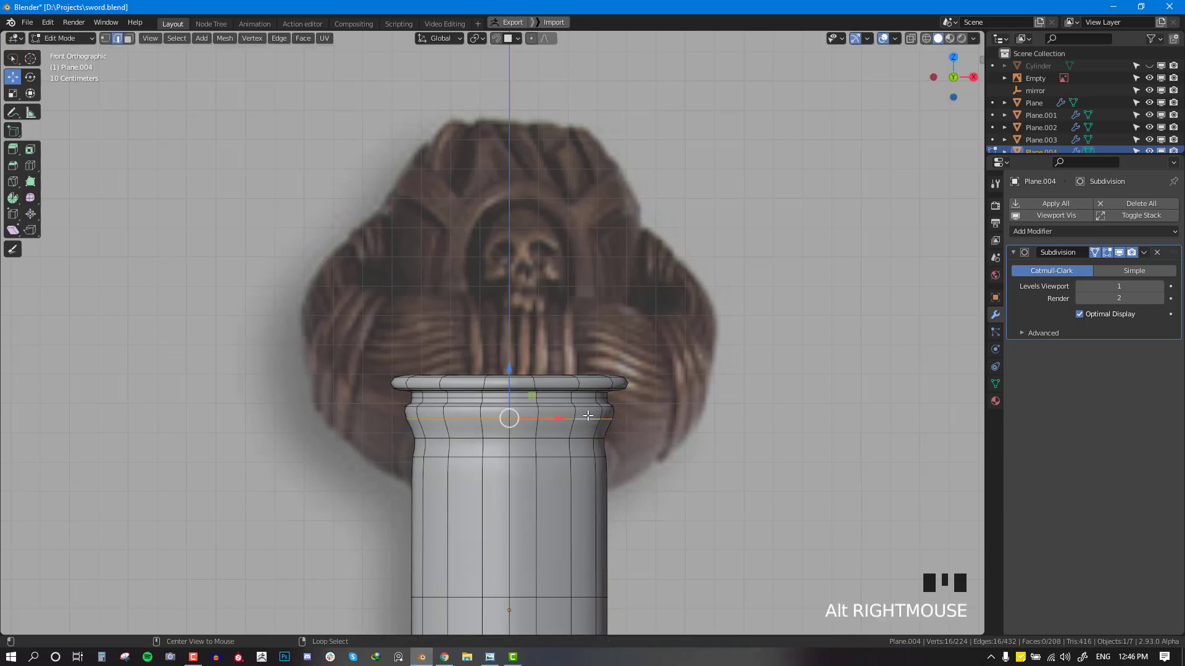
left_click_drag(509, 381, 509, 394)
key("s")
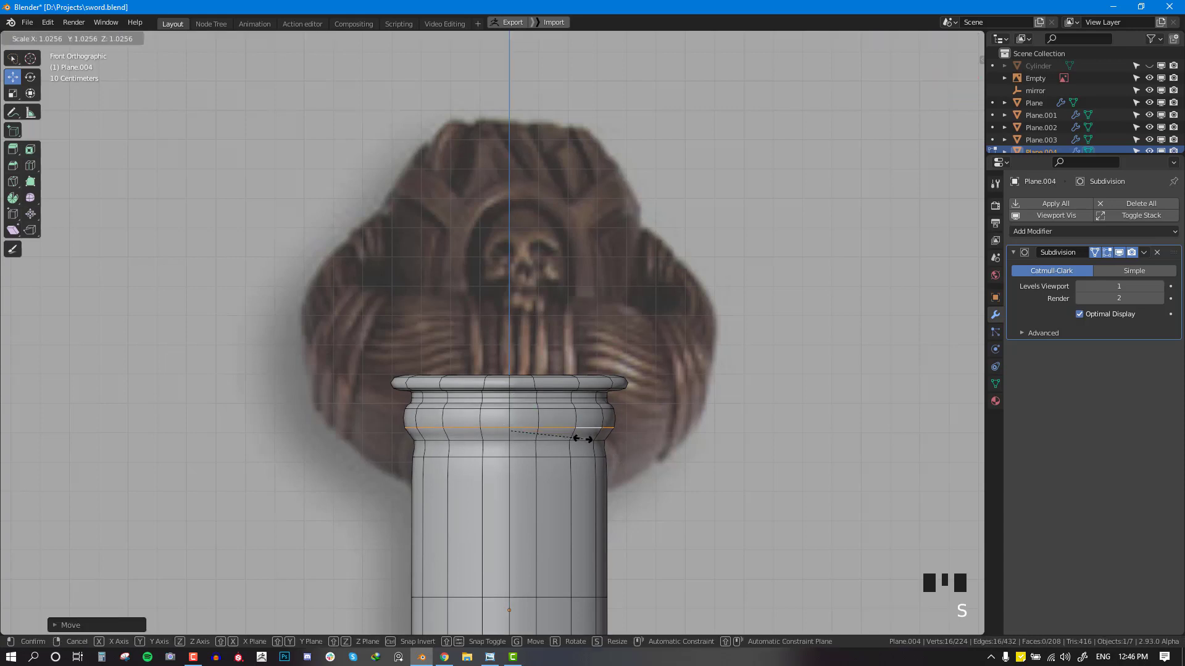
left_click(580, 440)
Step: Raise the groove's edge loop about 0.03 m toward the ridge and check the grip's shape in Object Mode
right_click(571, 441, "alt")
left_click(577, 449)
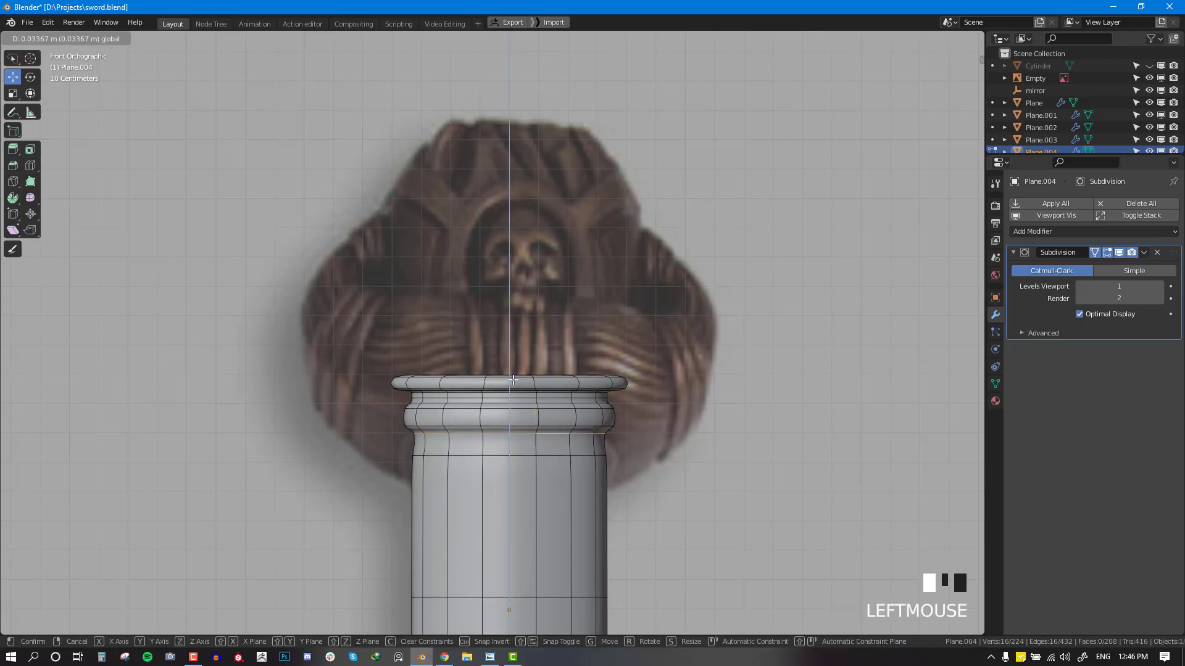
key("Tab")
scroll(575, 452, "up", 1)
scroll(574, 452, "down", 6)
key("Tab")
scroll(573, 453, "up", 3)
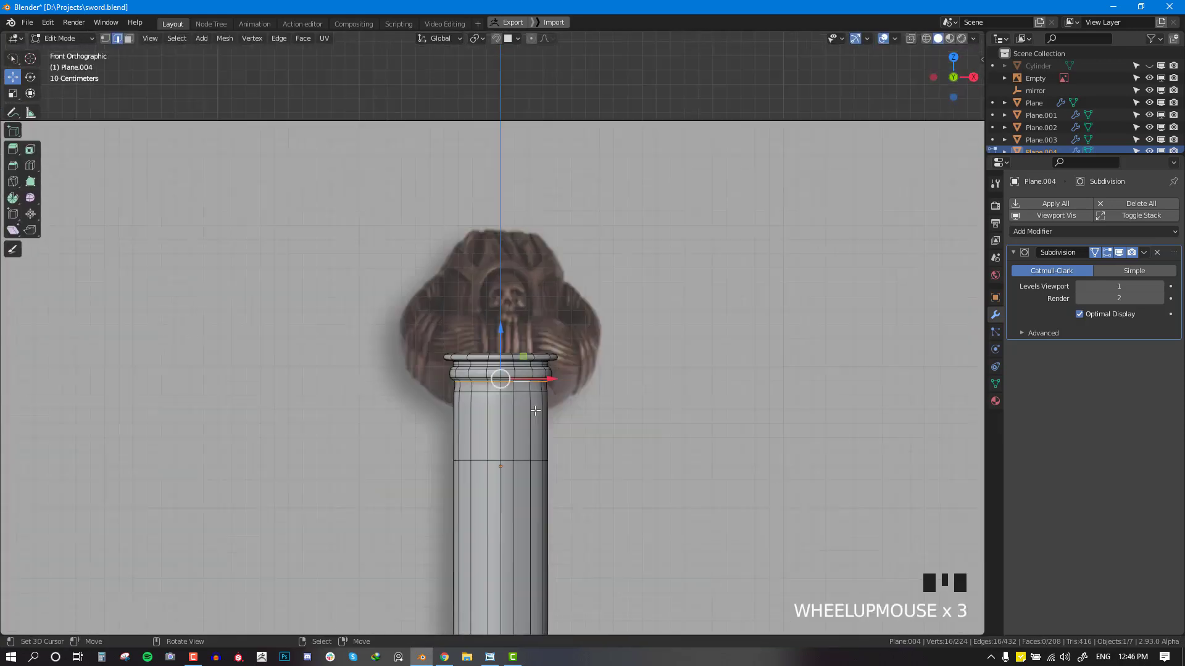
Step: Add an edge loop around the grip at its lower end, just above the collar, using the reference in wireframe view
key("alt+a")
scroll(538, 400, "down", 4)
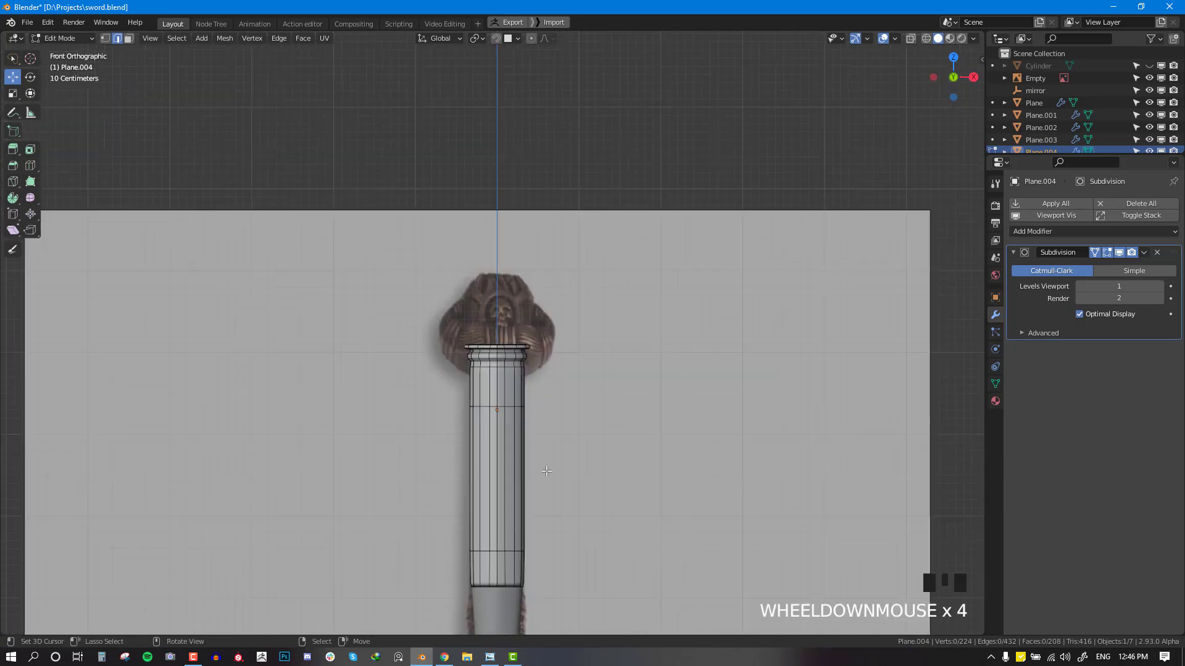
key("shift+z")
middle_click_drag(554, 626, 555, 392, "shift")
scroll(555, 503, "up", 2)
scroll(554, 393, "up", 1)
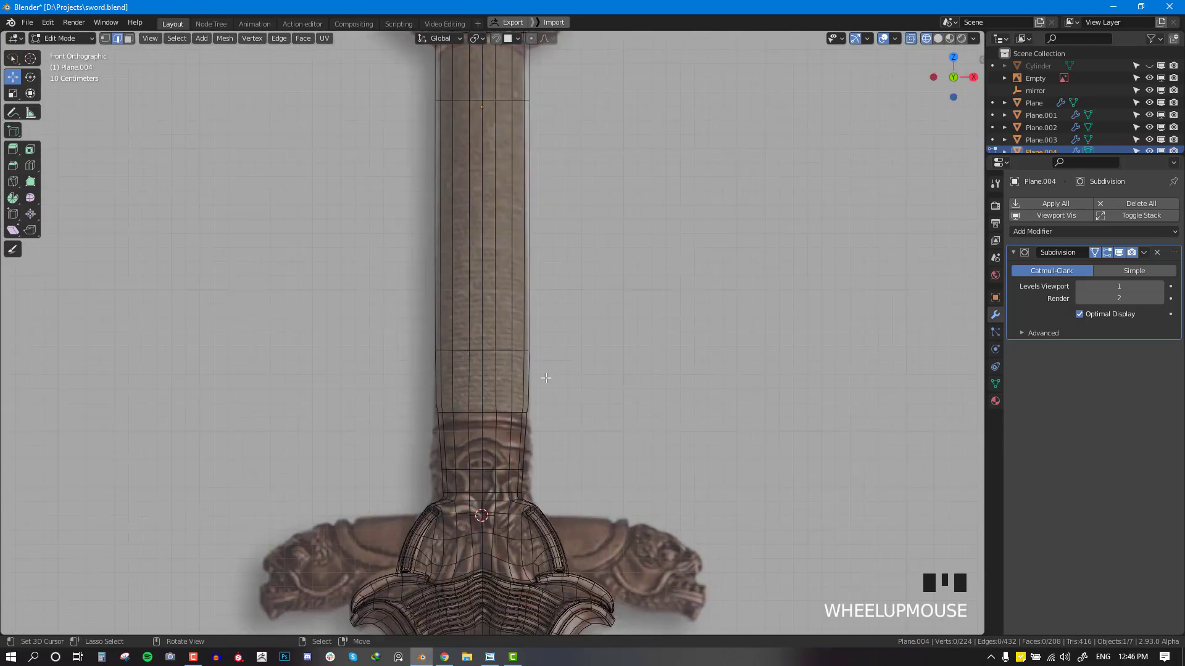
key("shift+z")
key("ctrl+r")
left_click(528, 413)
right_click(529, 415)
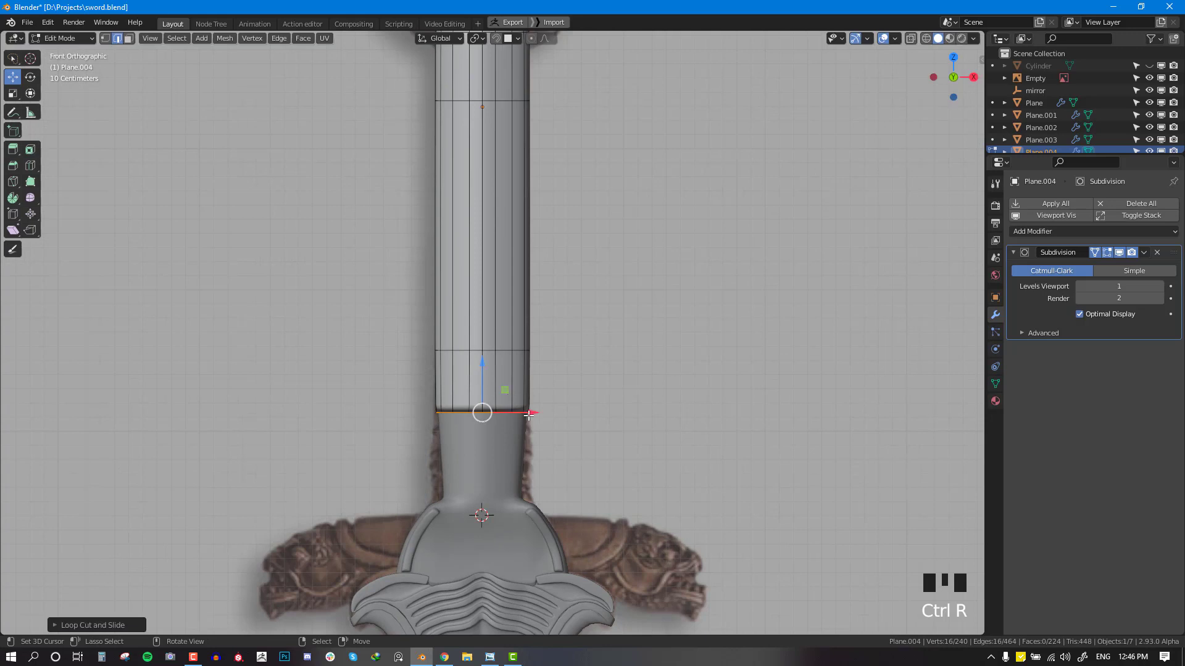
key("z")
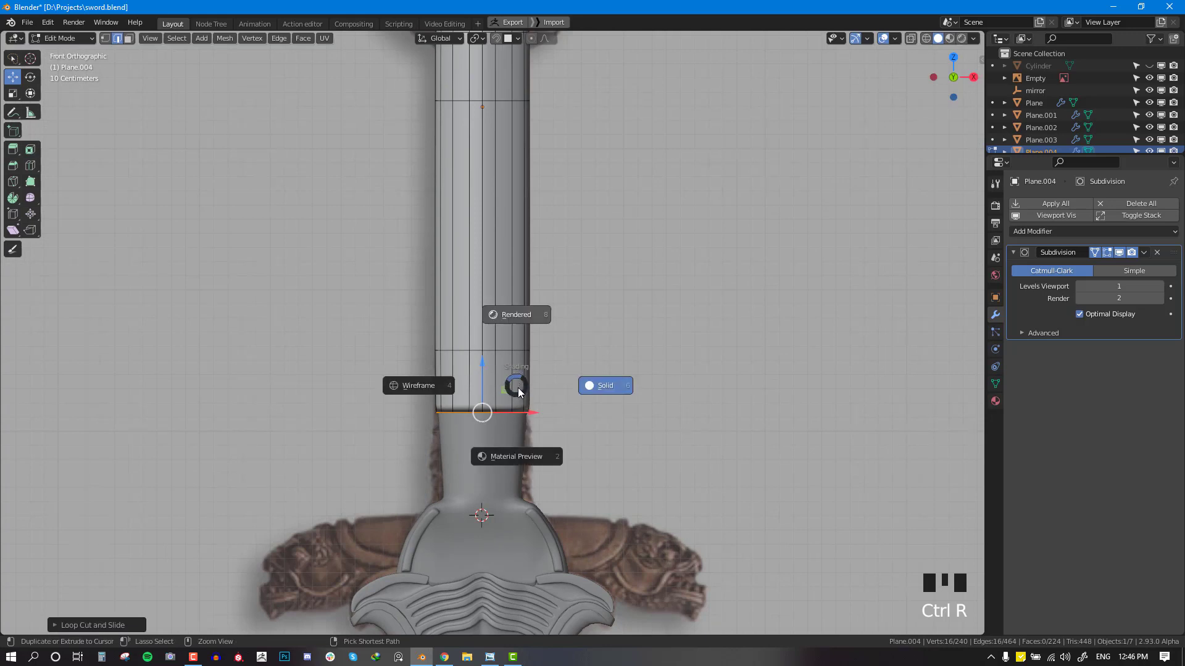
left_click(516, 369)
key("ctrl+z")
key("z")
left_click(644, 376)
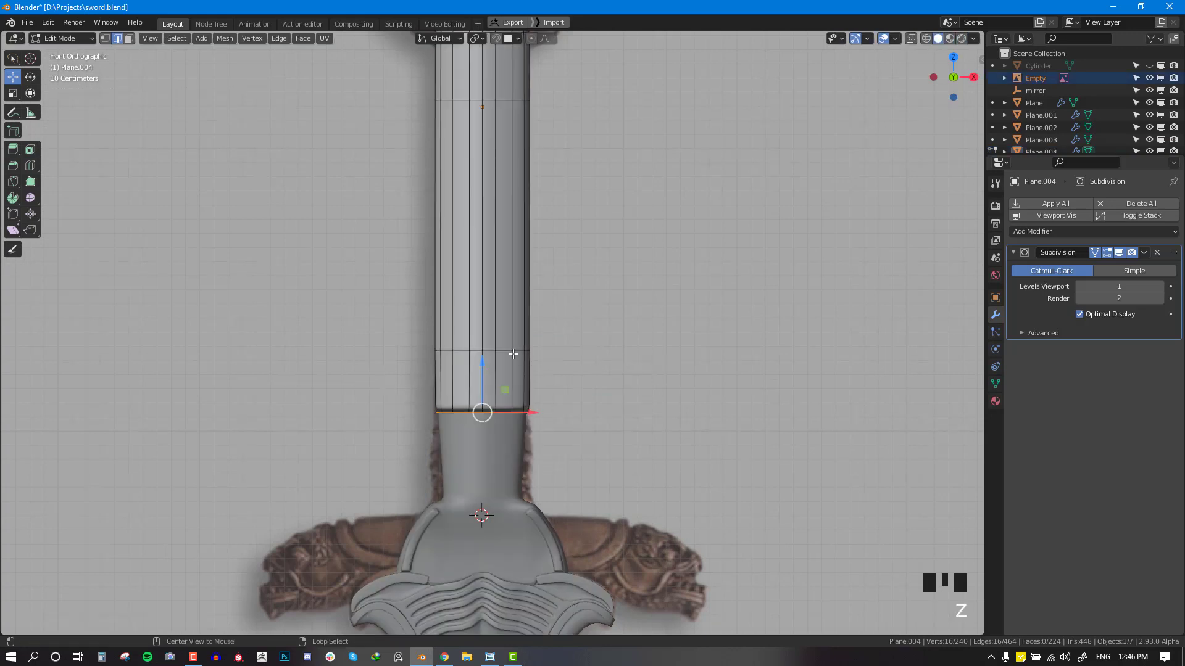
Step: Duplicate the edge loop at the grip's lower end in place and extrude it slightly upward along Z into a band
right_click(481, 410, "alt")
key("shift+d")
right_click(481, 410)
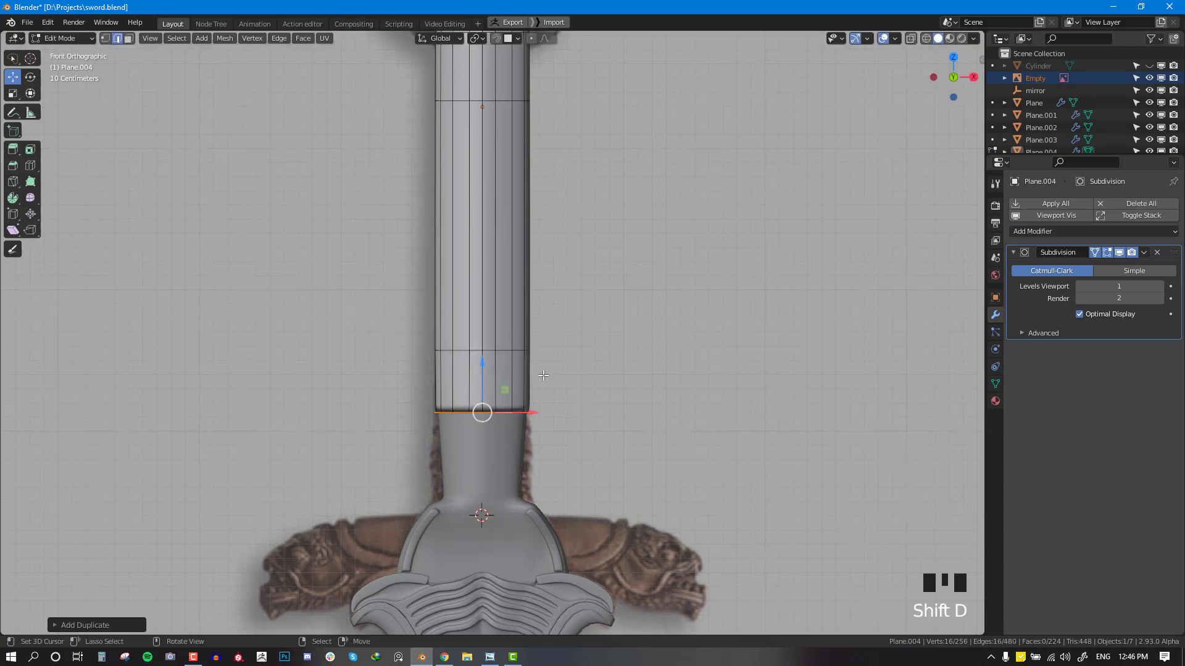
key("e")
key("z")
left_click(541, 366)
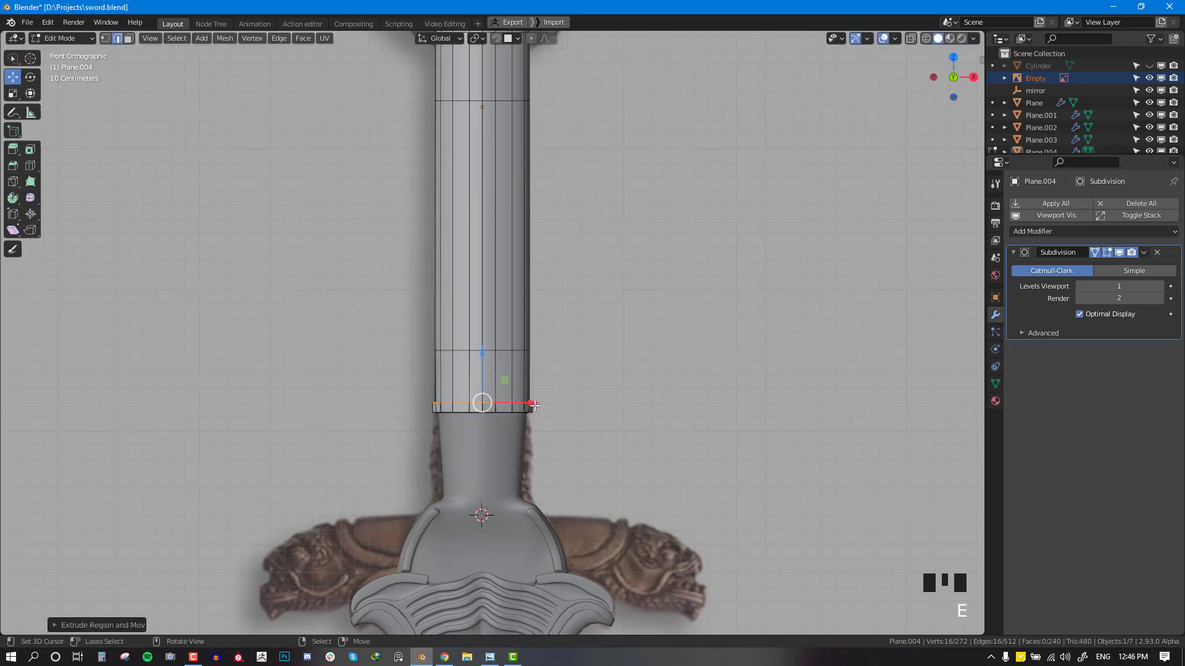
Step: Extrude the lower band's faces, scale them outward into a ring and inspect the result in Object Mode
key("e")
right_click(551, 416)
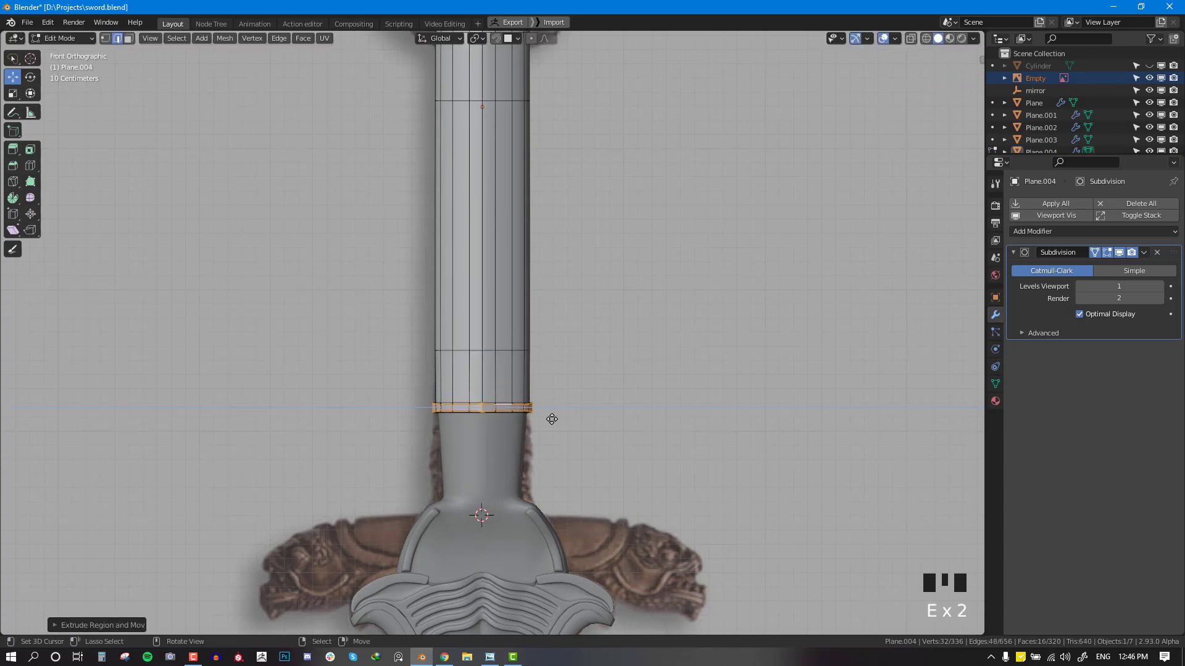
key("s")
left_click(572, 425)
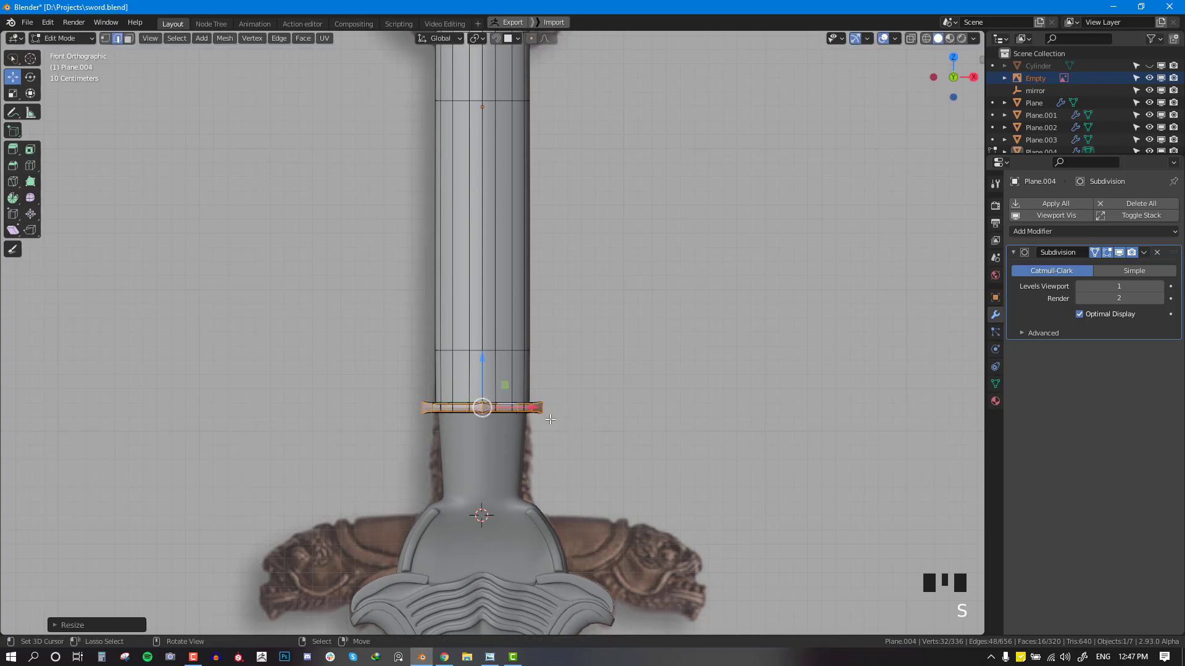
middle_click_drag(555, 426, 488, 404)
scroll(487, 404, "up", 2)
key("alt+a")
key("Tab")
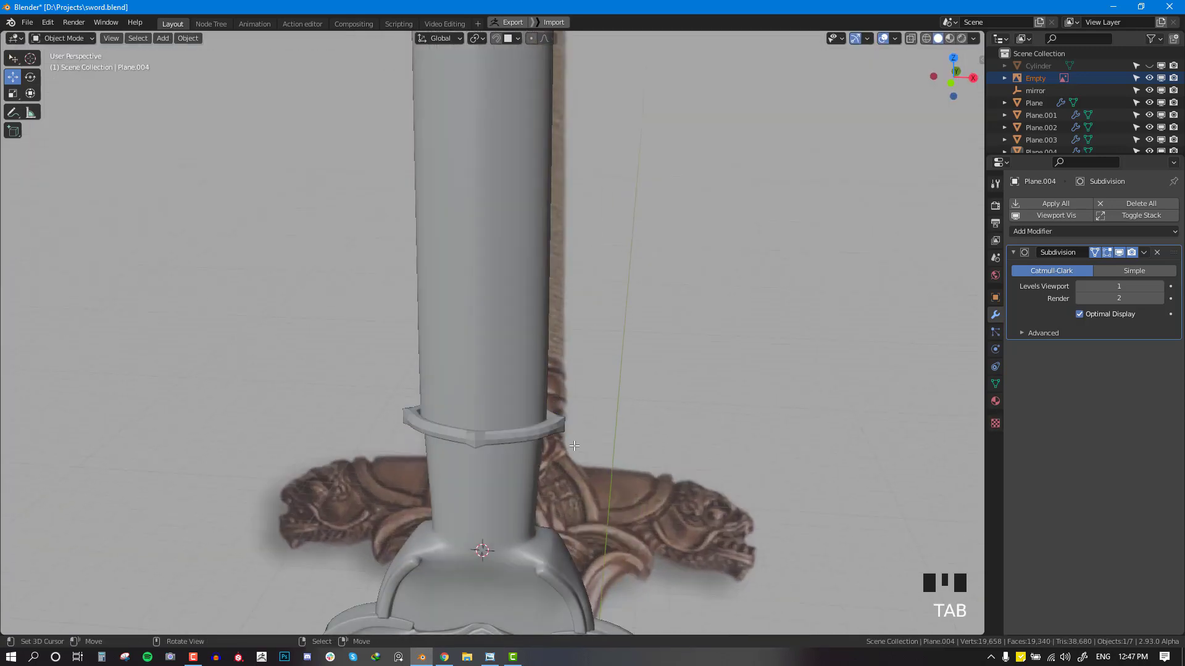
Step: Undo the lower ring's scaling, extrusions and duplication back to the plain grip mesh
key("ctrl+z")
key("ctrl+z")
key("ctrl+z")
key("ctrl+z")
key("ctrl+z")
key("ctrl+z")
key("ctrl+z")
key("ctrl+z")
key("ctrl+z")
key("ctrl+z")
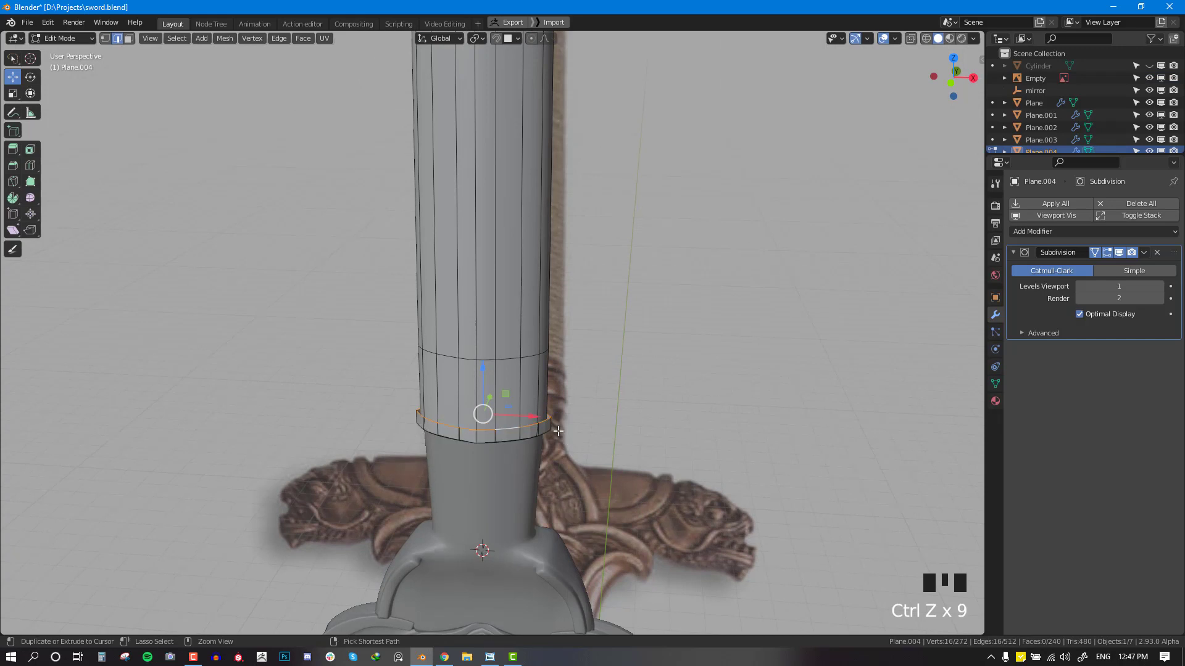
right_click_drag(498, 353, 521, 364)
key("ctrl+z")
key("ctrl+z")
key("ctrl+z")
key("ctrl+z")
key("ctrl+z")
key("ctrl+z")
Step: Duplicate the grip's bottom edge loop, extrude it upward about 0.1 m into a band and isolate the band
right_click(507, 361, "alt")
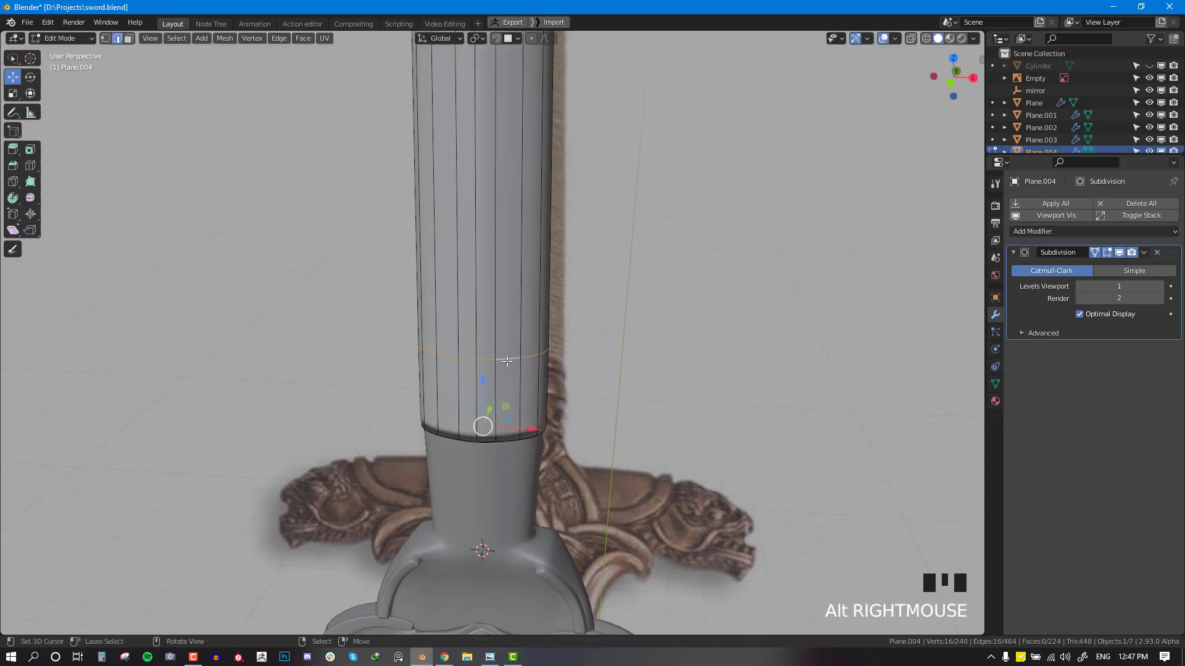
key("shift+d")
left_click(547, 405)
key("e")
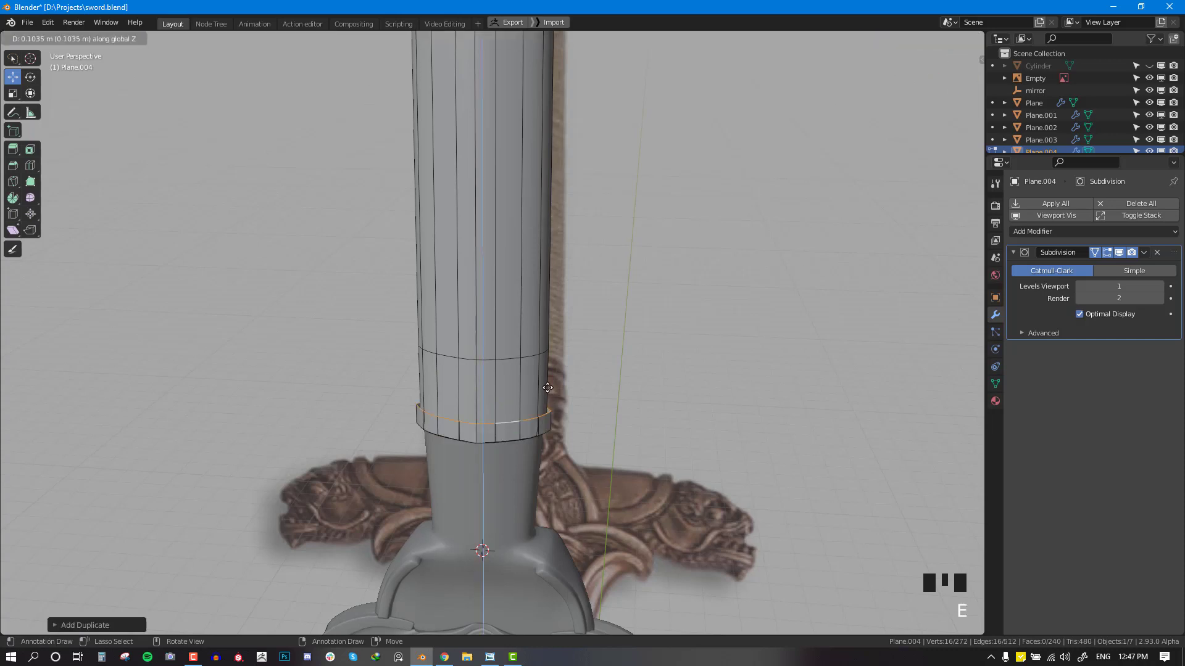
left_click(547, 390)
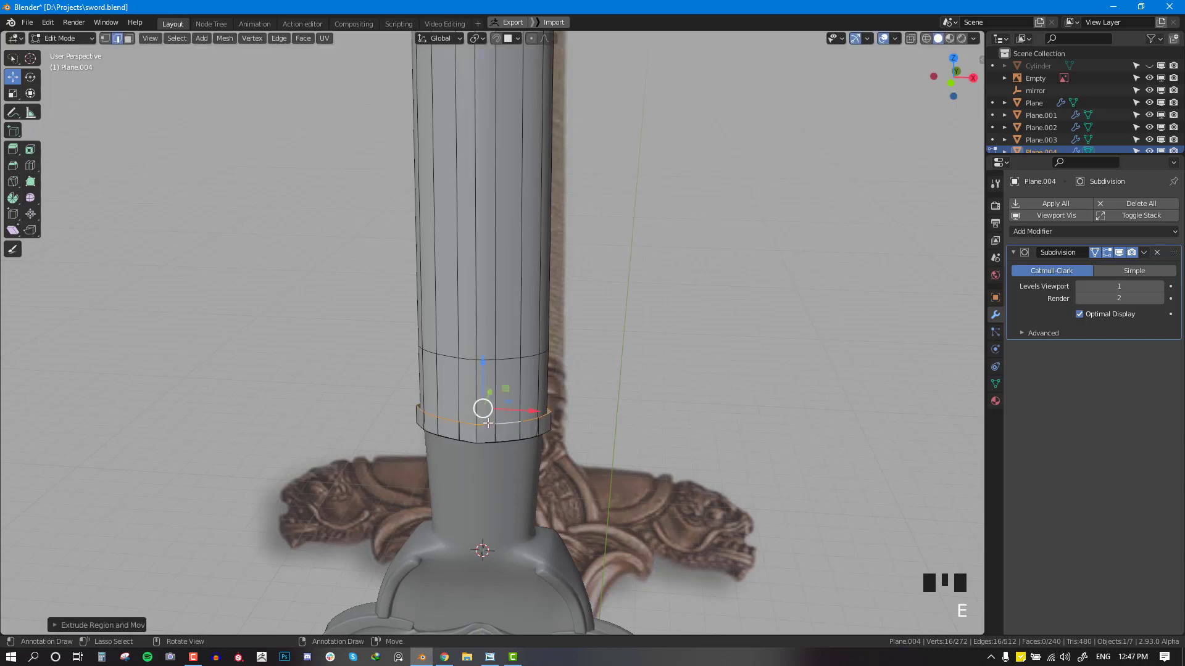
key("ctrl+l")
key("shift+h")
Step: Select several vertical edges at the front and back of the isolated band and delete their edge loops
right_click(476, 433, "alt")
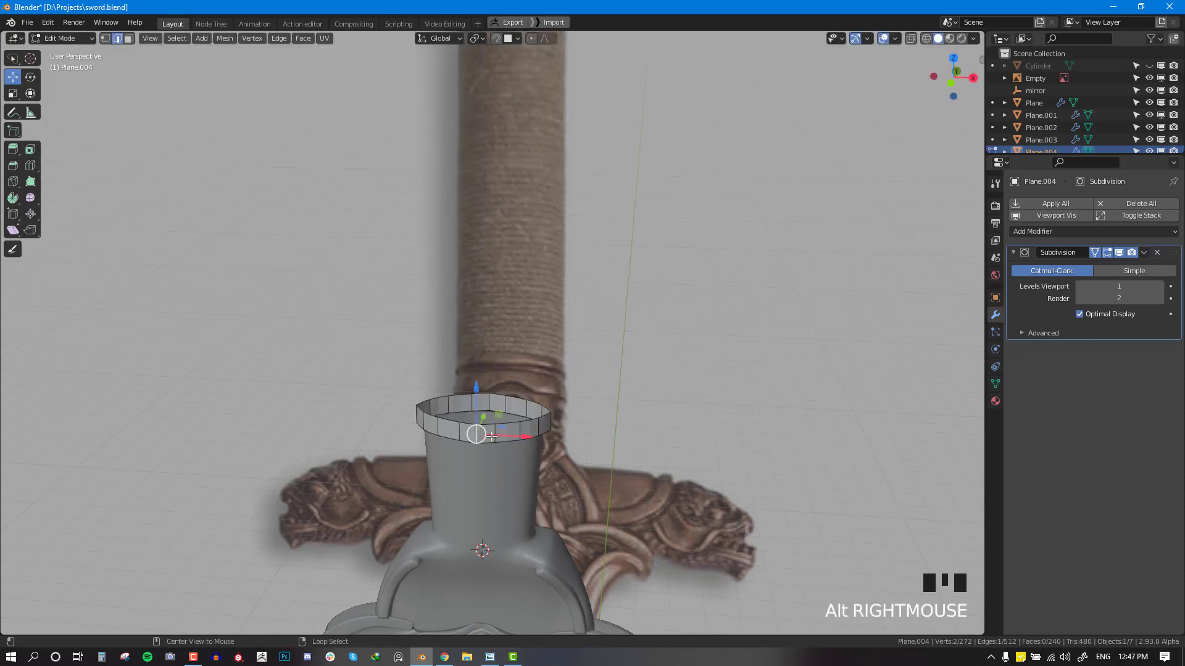
right_click(492, 431, "alt")
right_click(484, 426, "alt+shift")
right_click(475, 404, "alt+shift")
key("ctrl+z")
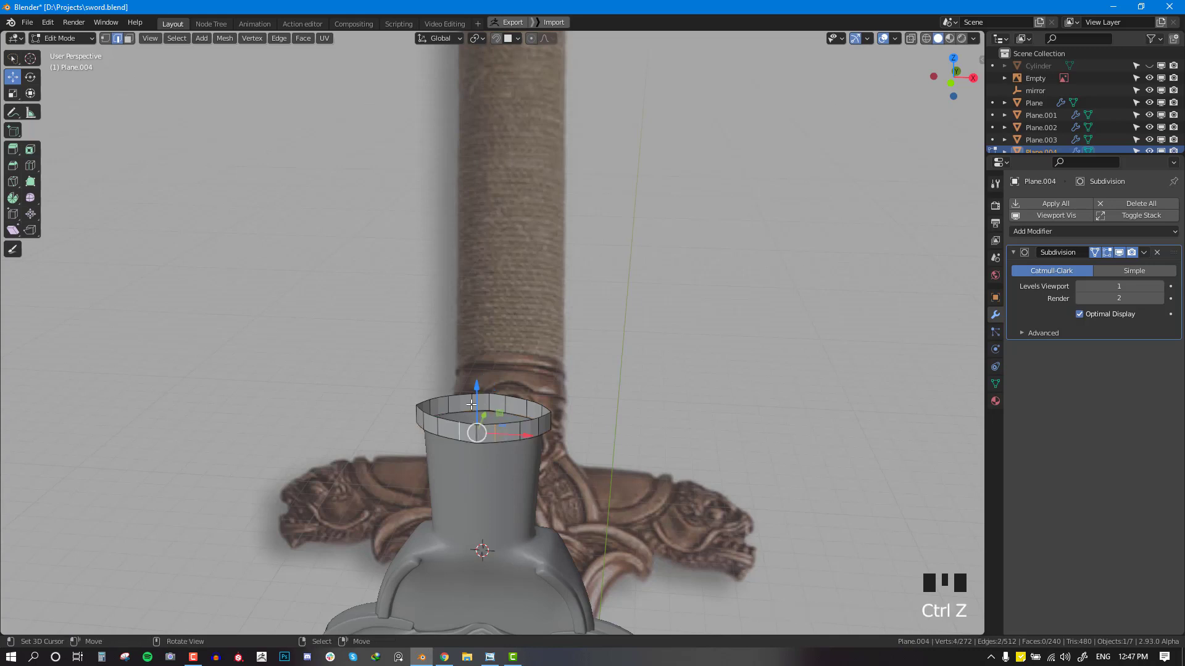
right_click(472, 404, "alt+shift")
right_click(509, 408, "alt+shift")
key("x")
left_click(551, 409)
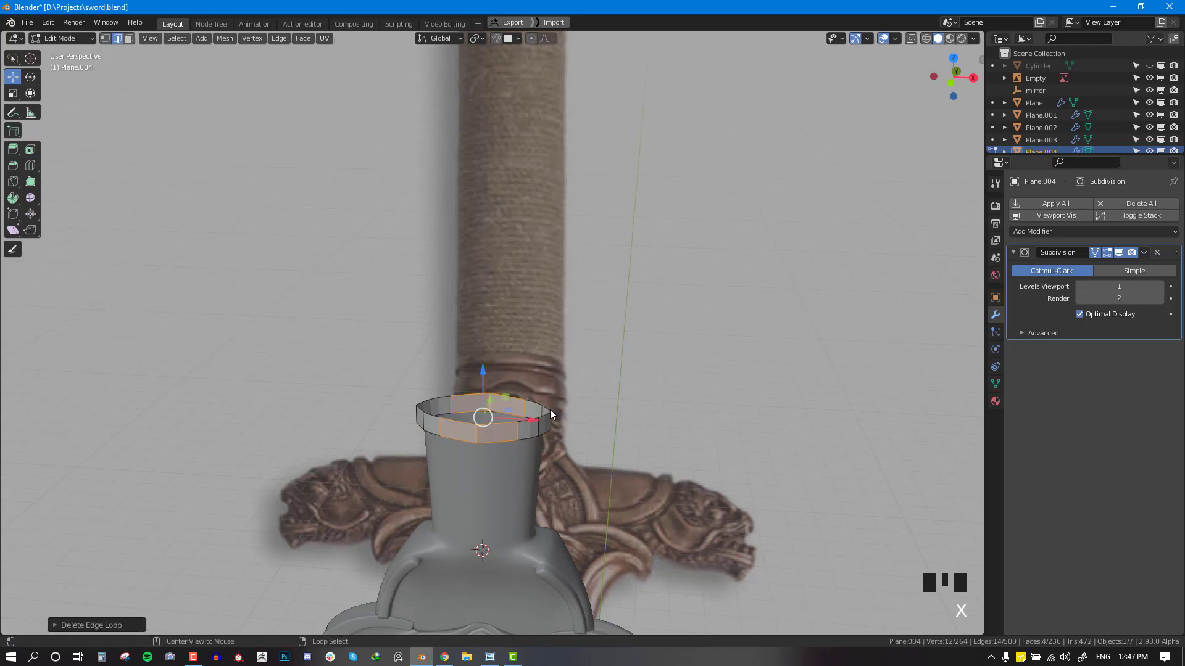
Step: Undo the deletion of the band's front and back edge loops
key("alt+h")
key("ctrl+z")
key("ctrl+z")
key("ctrl+z")
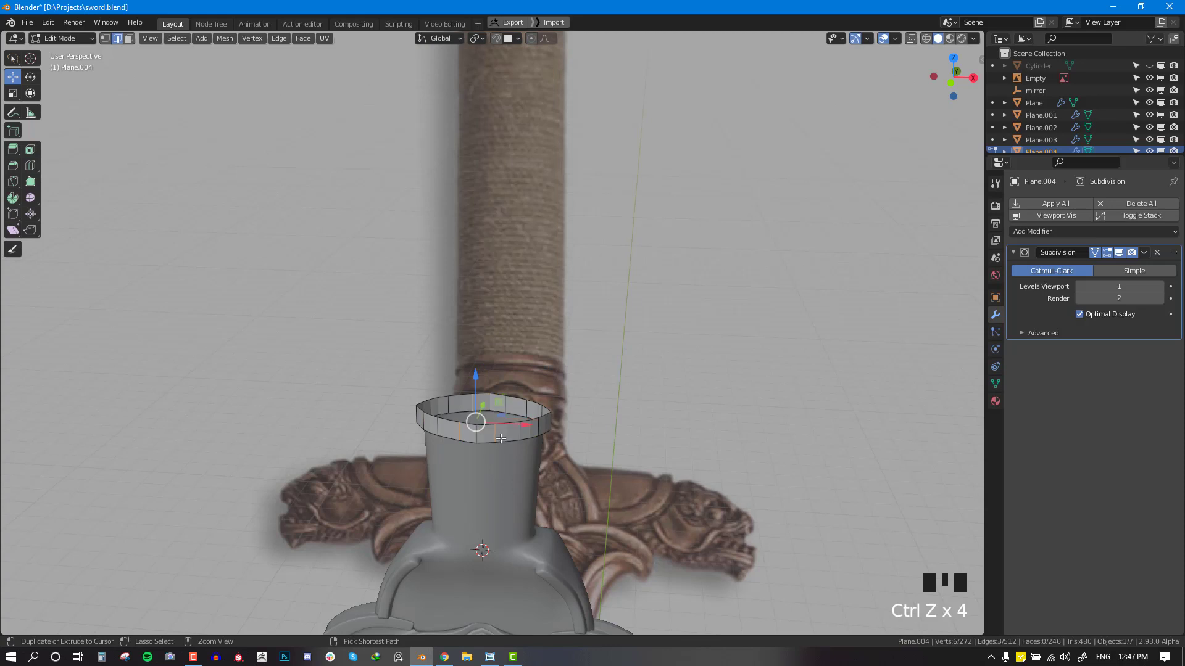
Step: Move the centre vertical edges at the front and back of the band along the Y axis
right_click(472, 427, "alt")
middle_click_drag(472, 427, 499, 398)
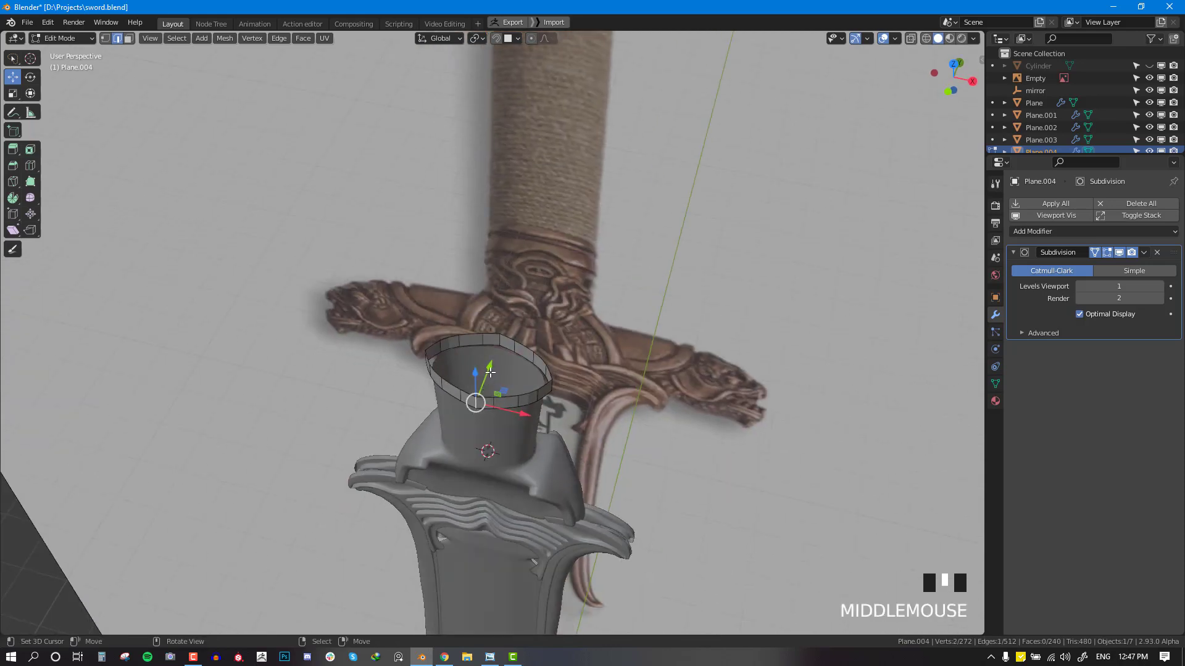
left_click_drag(490, 372, 495, 372)
right_click(501, 342)
left_click_drag(516, 312, 519, 313)
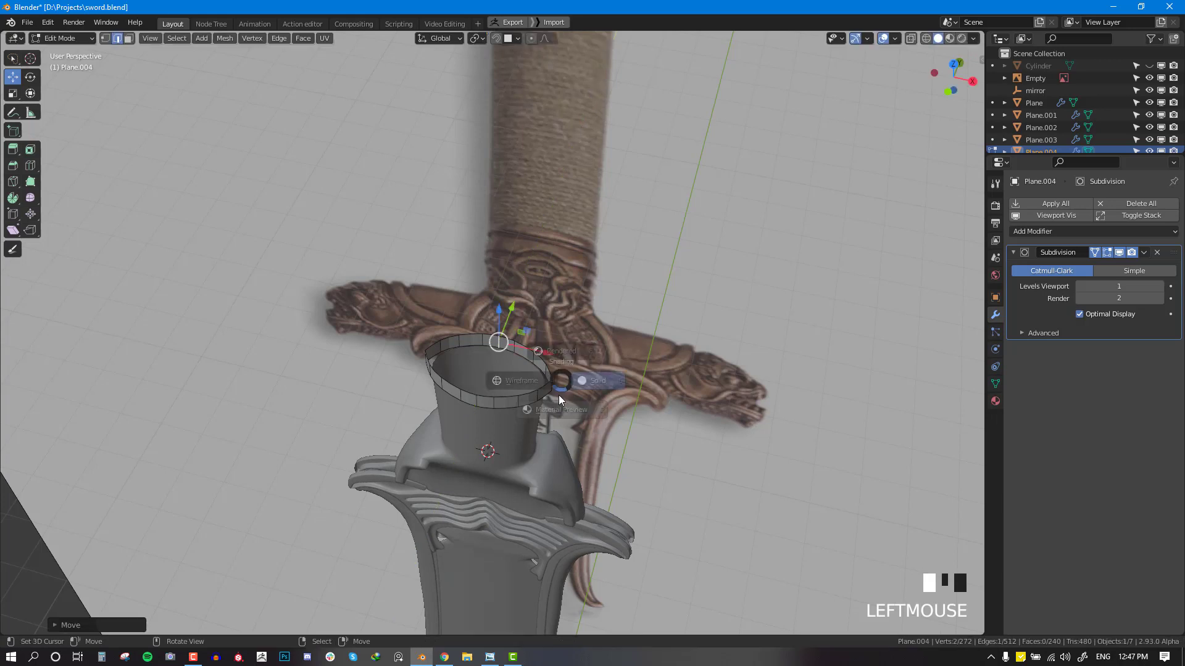
key("z")
key("z")
left_click(637, 393)
Step: Delete the centre vertical edges at the back and front of the band as edge loops
key("x")
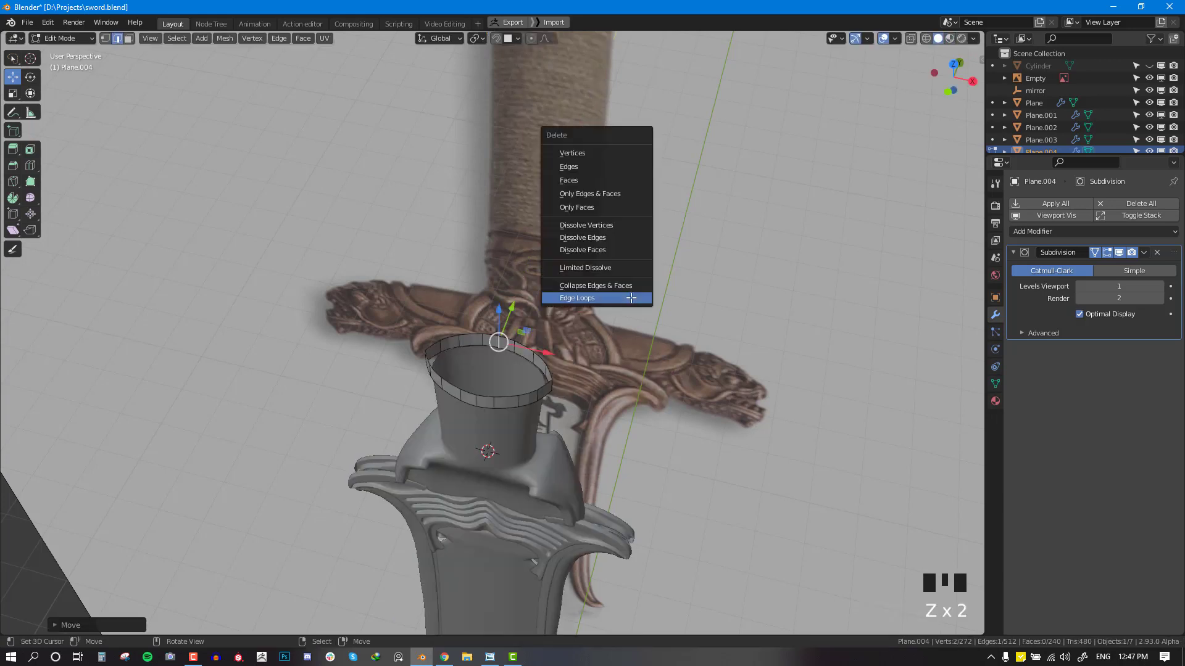
key("x")
left_click(593, 302)
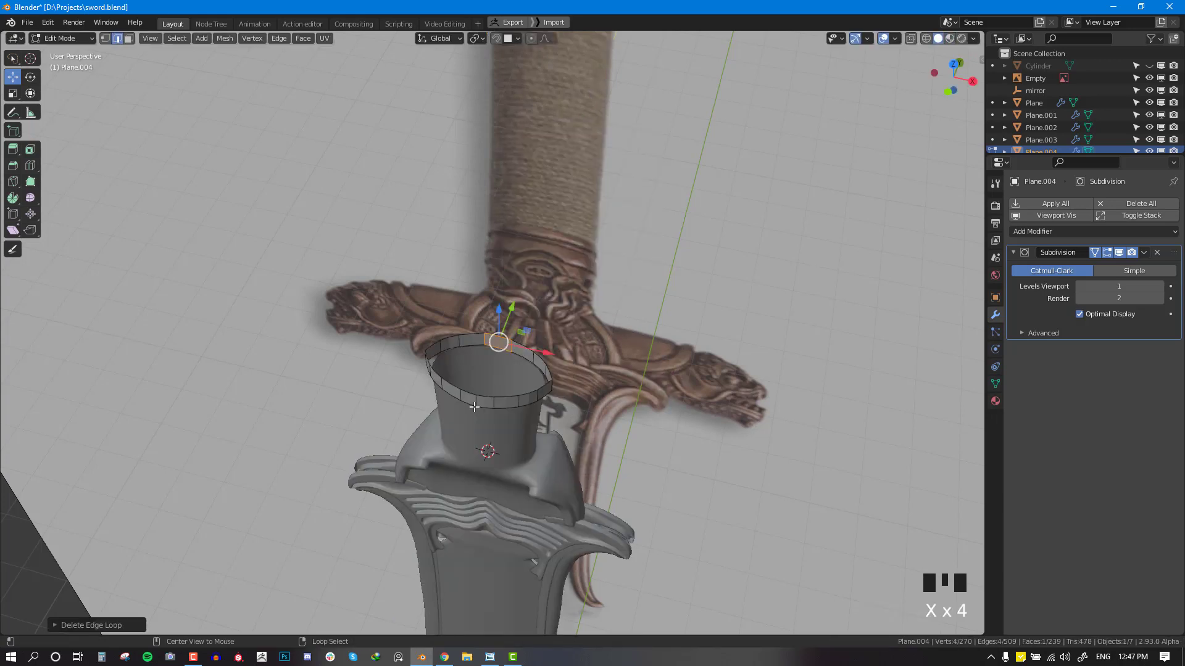
right_click(484, 400, "alt")
right_click(485, 400, "alt")
key("x")
left_click(491, 383)
key("alt+a")
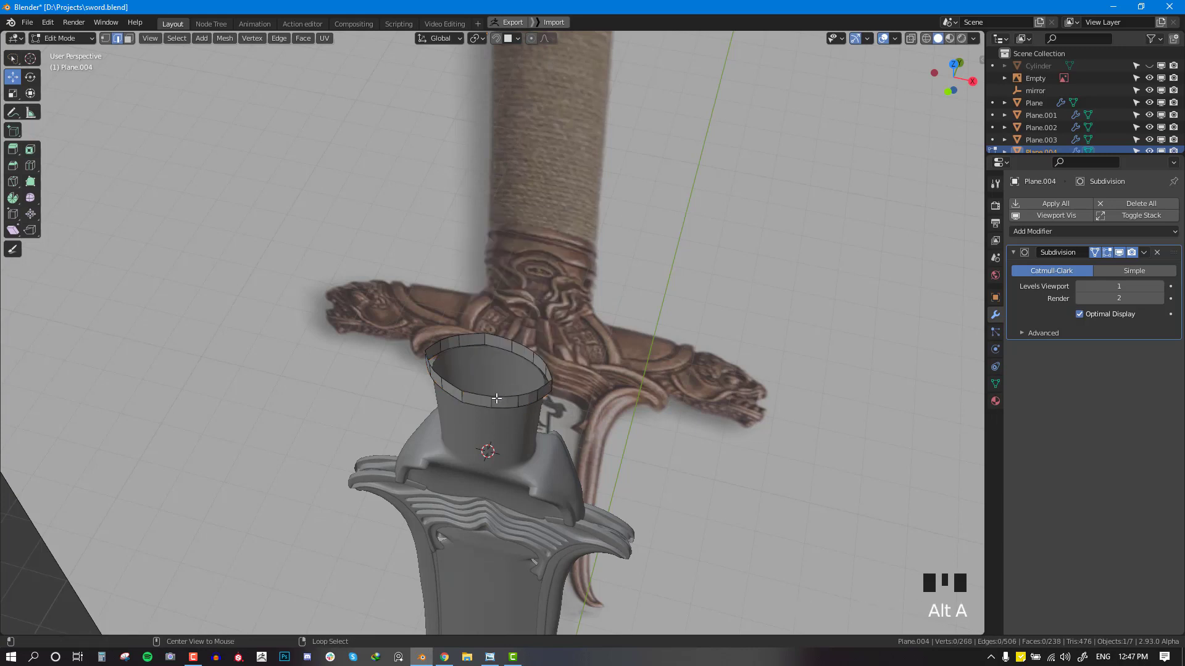
Step: Try to extrude the band's upper edge loop and scale it inward to give the rim thickness
right_click(497, 399, "alt")
middle_click_drag(497, 399, 556, 383)
scroll(556, 382, "up", 1)
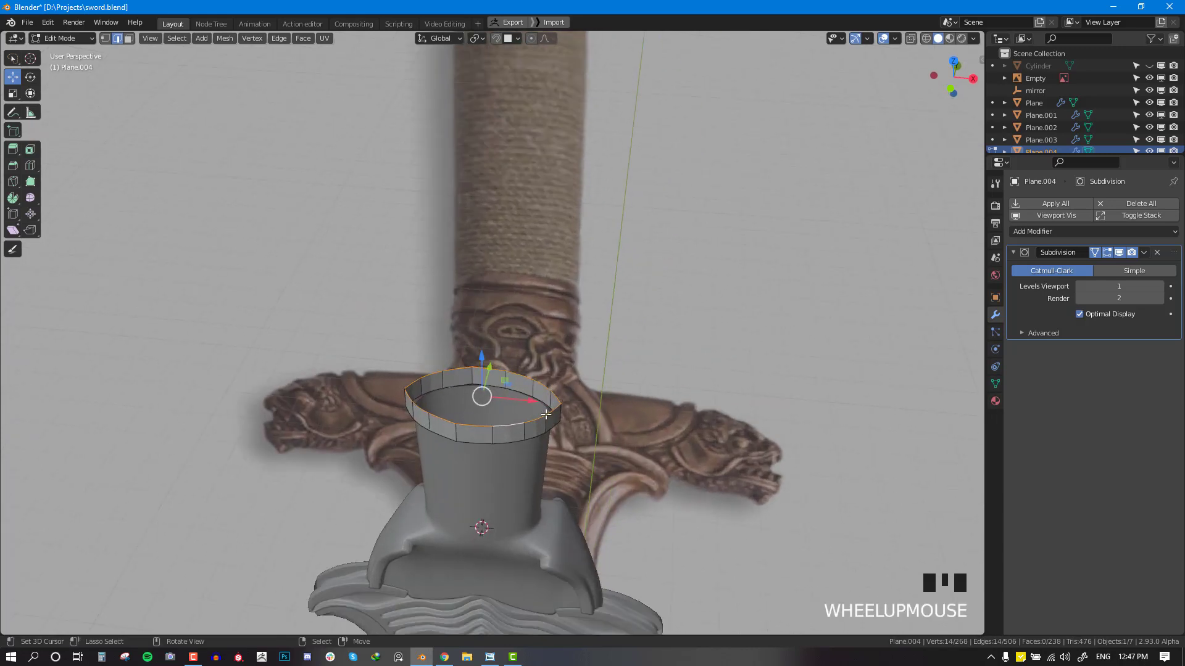
right_click_drag(546, 415, 576, 428)
key("ctrl+z")
key("a")
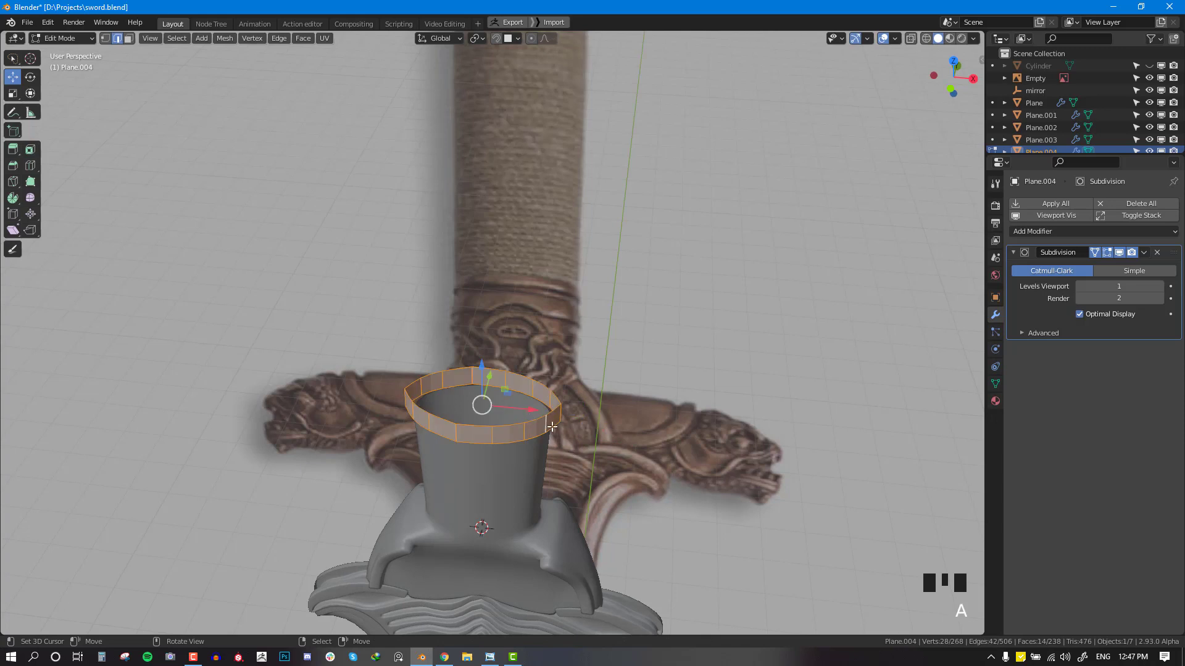
right_click(518, 423, "alt")
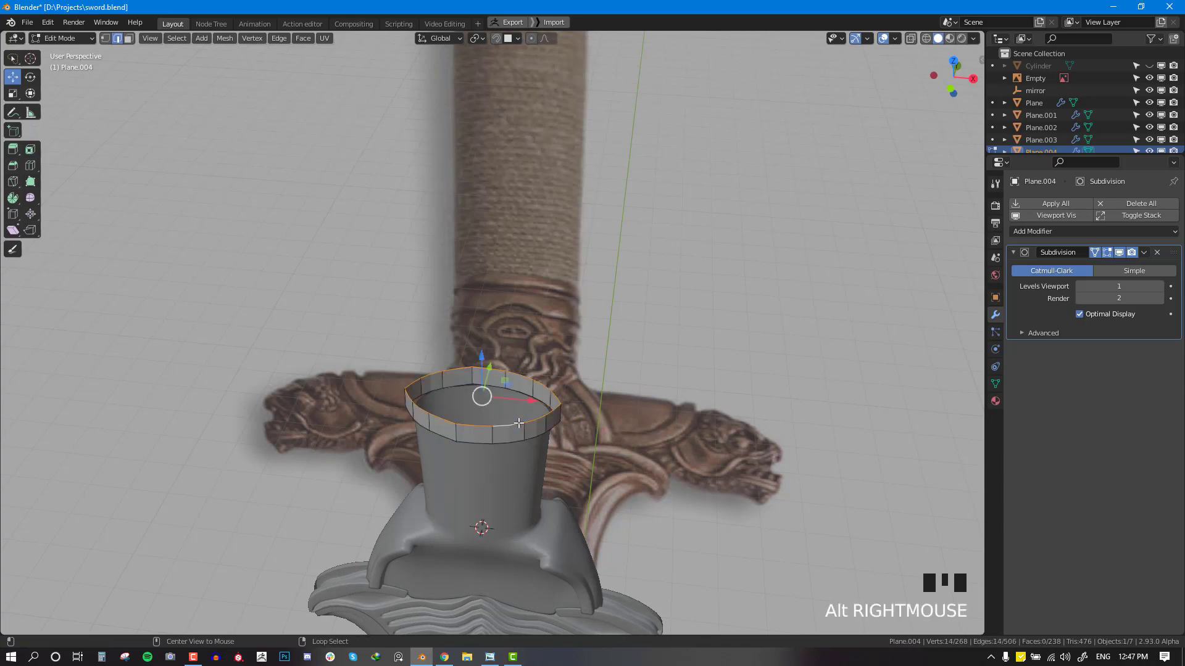
key("e")
right_click(572, 430)
key("s")
left_click(559, 422)
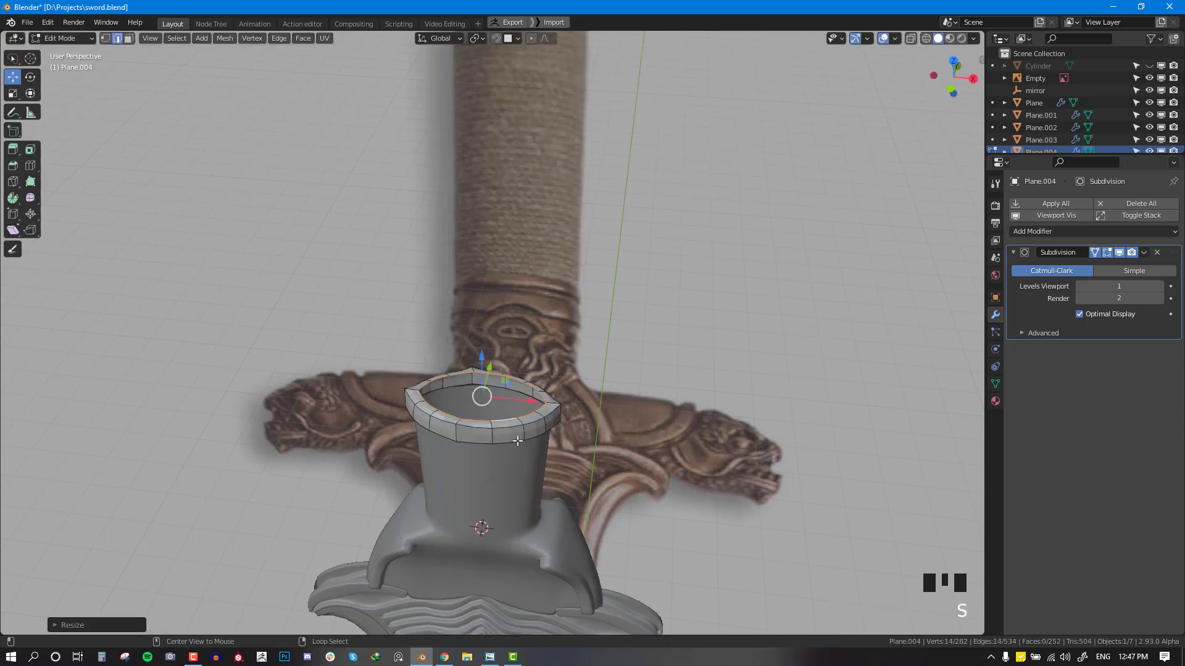
Step: Try to extrude the band's lower edge loop and scale it inward
right_click(543, 407, "alt")
key("e")
right_click(571, 441)
key("s")
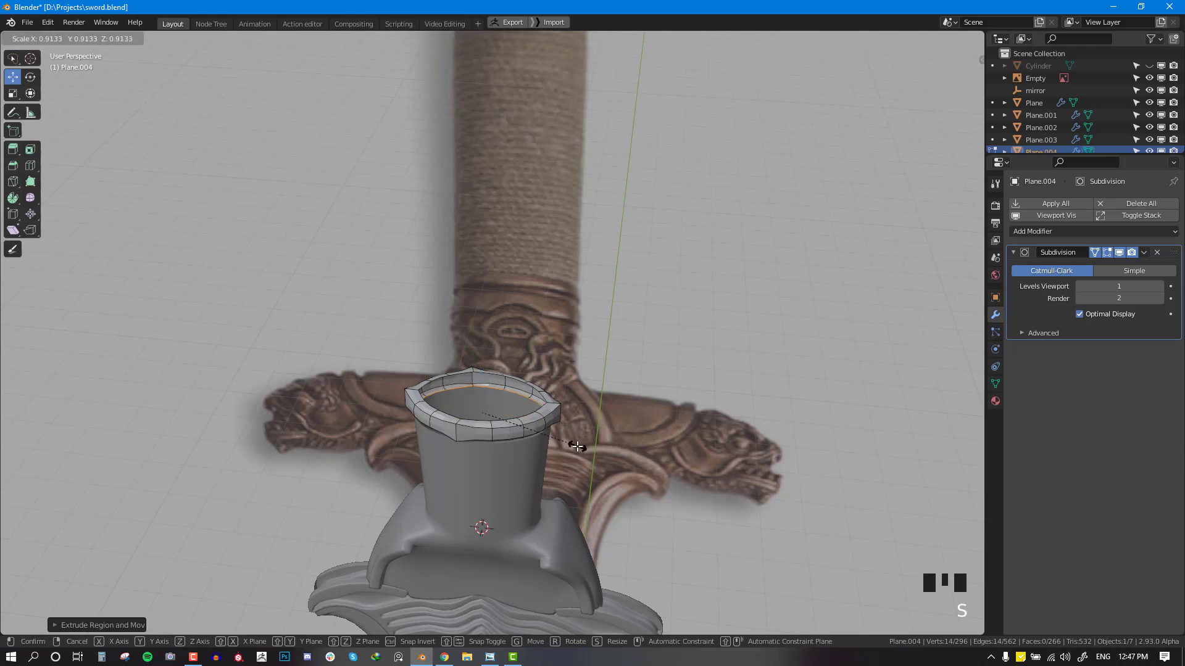
left_click(577, 447)
Step: Delete all vertices of the linked band and reveal the hidden grip geometry
right_click(537, 431, "alt")
key("l")
key("x")
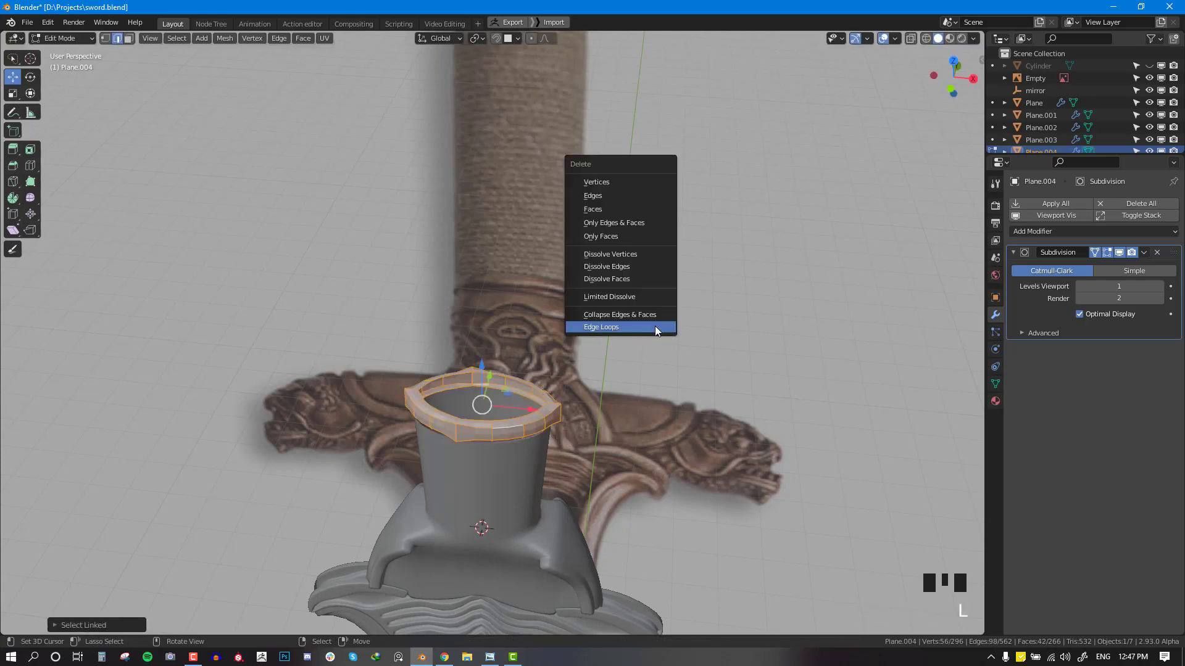
left_click(648, 184)
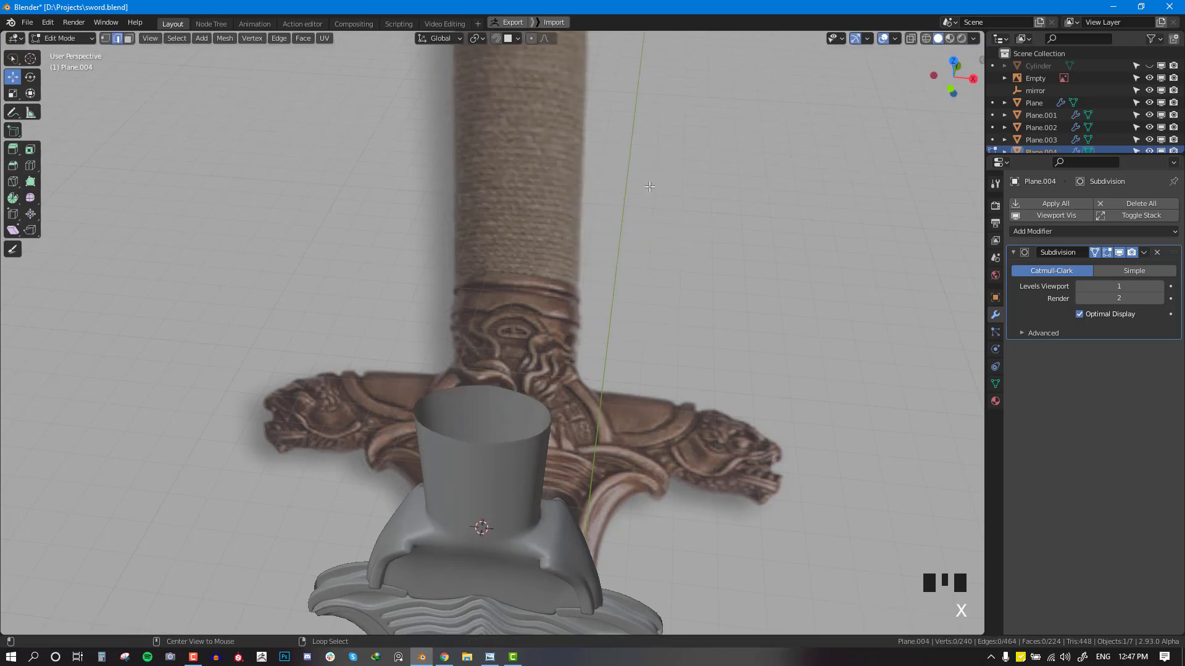
key("alt+h")
key("alt+a")
Step: Add a loop cut around the grip shaft and slide the new edge loop down towards its lower end
middle_click_drag(503, 362, 497, 370)
scroll(500, 346, "down", 6)
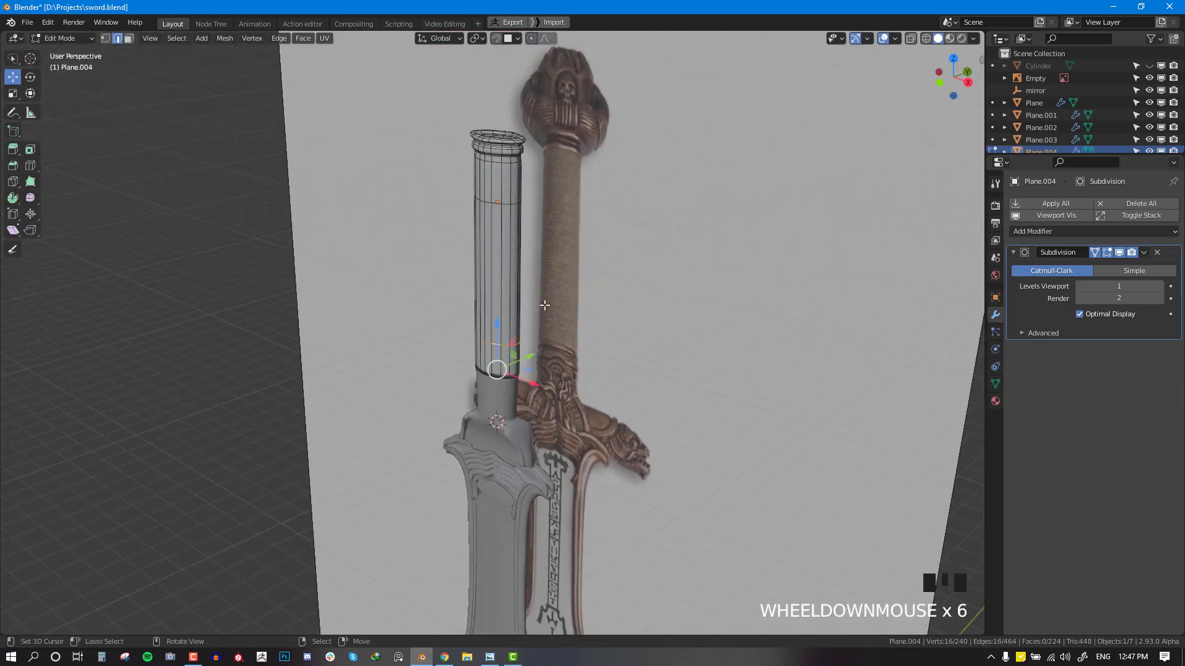
scroll(518, 304, "up", 5)
right_click(520, 299, "alt")
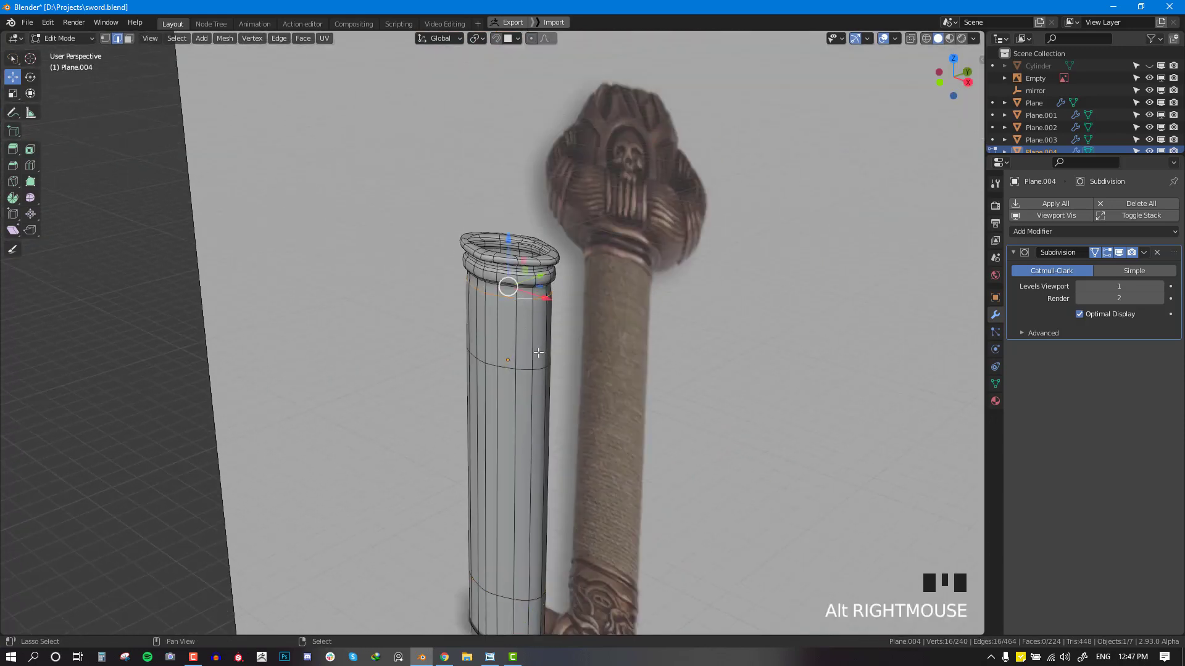
middle_click_drag(499, 563, 508, 397, "shift")
key("ctrl+r")
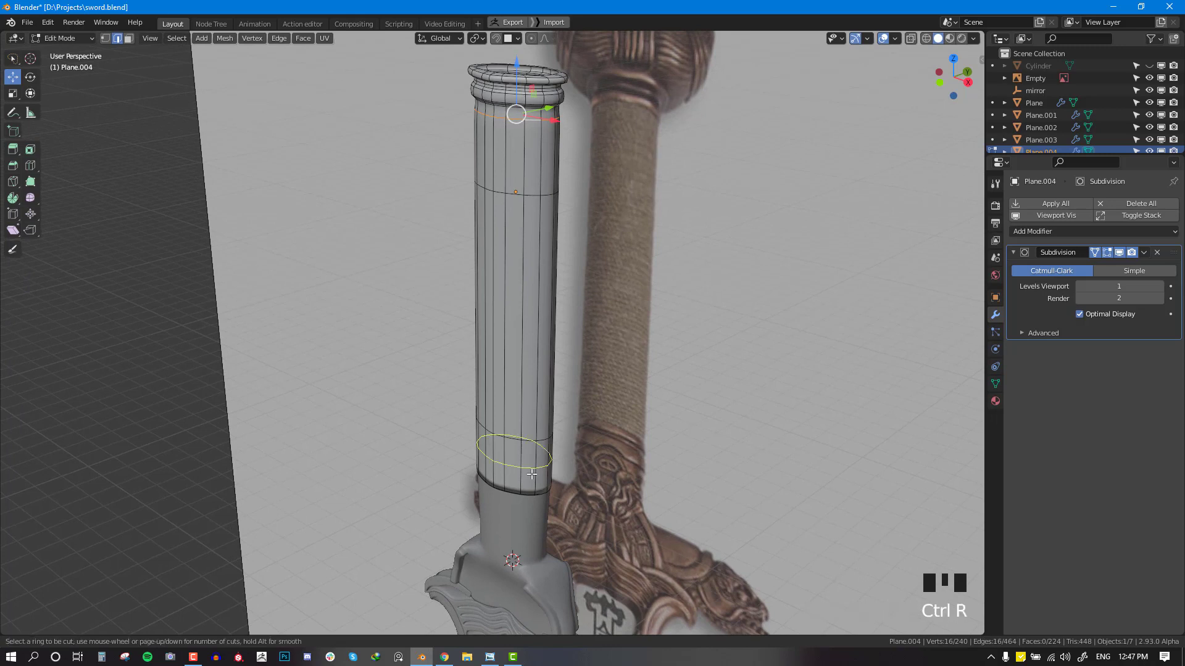
left_click(531, 474)
left_click(544, 403)
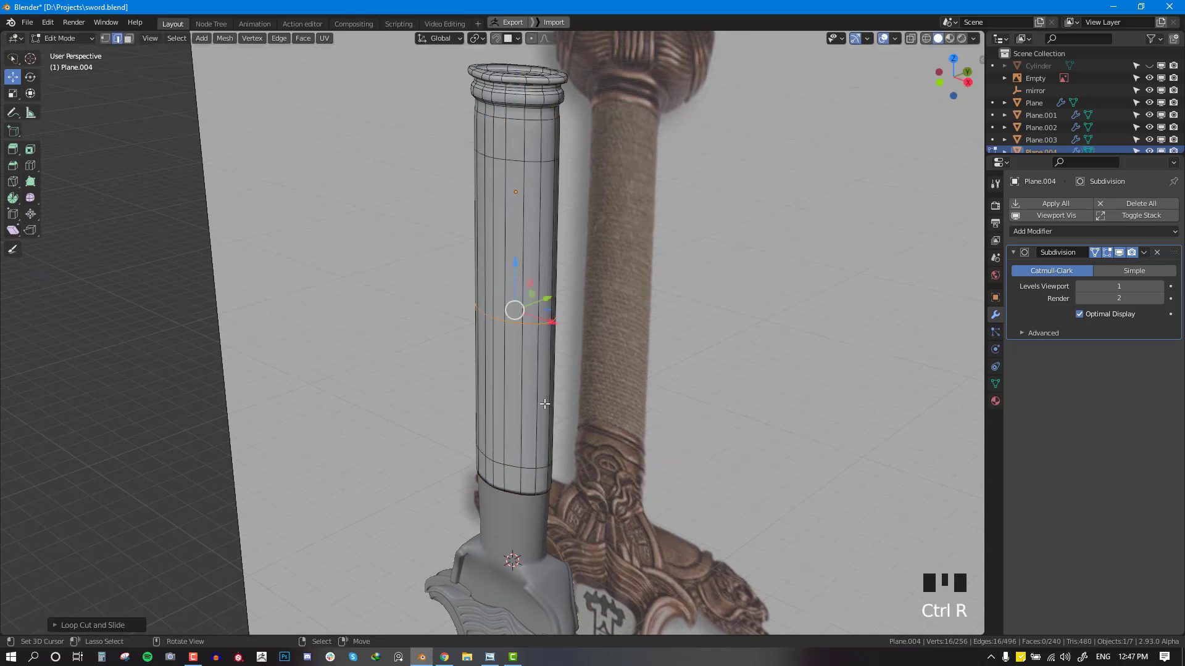
key("g")
key("g")
left_click(539, 447)
Step: Add another loop cut near the grip's lower end, then extrude the face loop below it and scale it outward into a wide ring
key("ctrl+r")
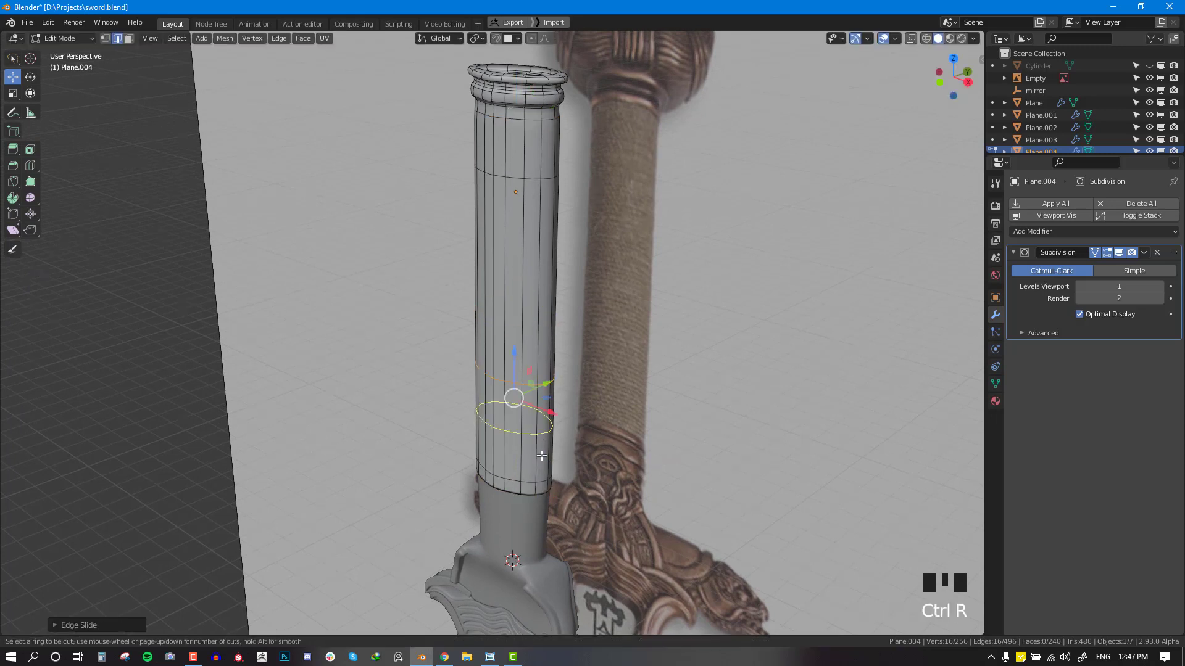
left_click(539, 460)
left_click(539, 461)
key("alt+KP_3")
right_click(538, 475, "alt")
key("e")
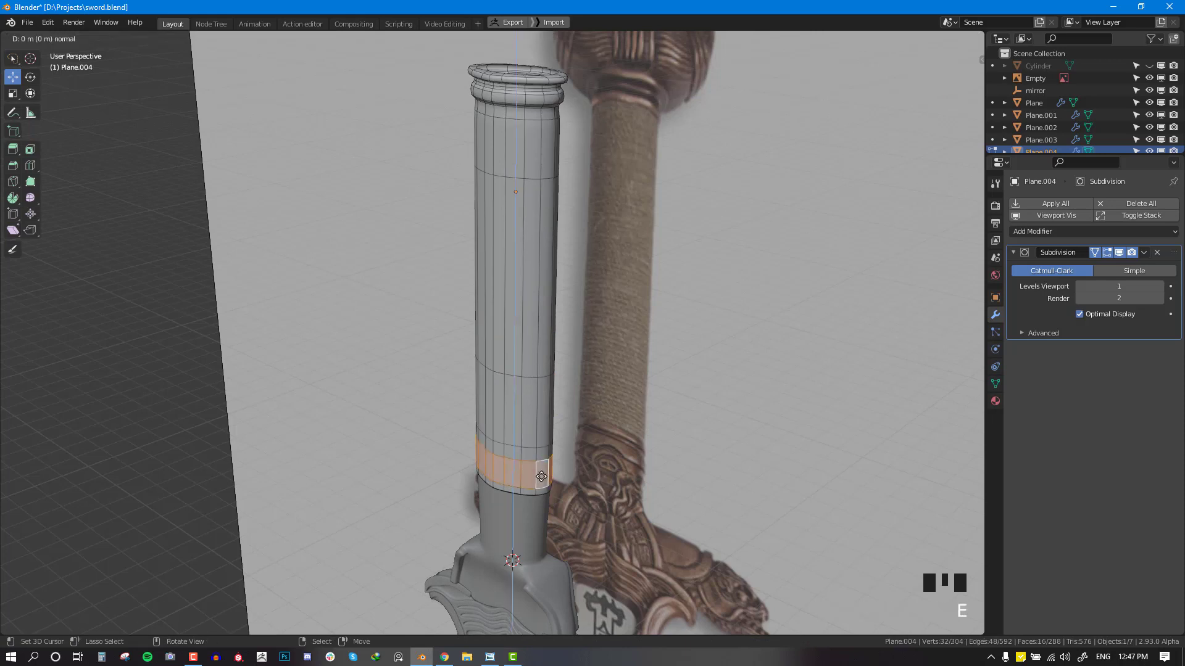
key("e")
key("s")
left_click(577, 491)
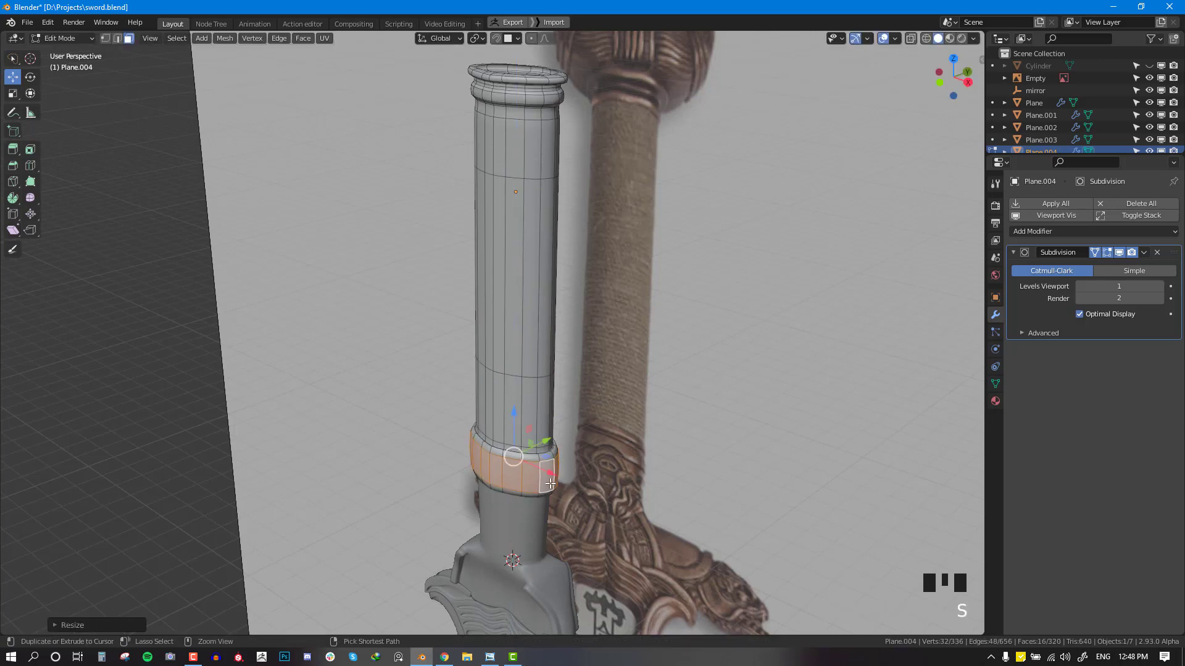
Step: Add supporting loop cuts to the wide lower ring, one near its lower edge and one near its upper edge
key("ctrl+r")
left_click(521, 456)
key("g")
key("g")
left_click(547, 487)
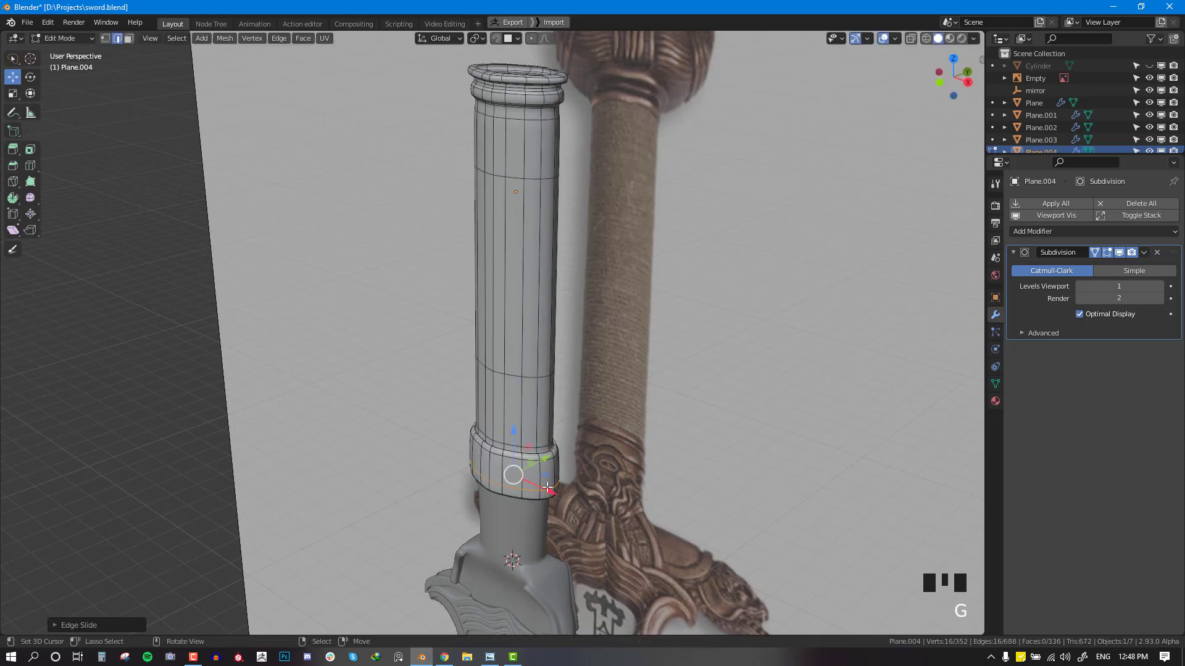
key("ctrl+r")
left_click(540, 472)
left_click(541, 457)
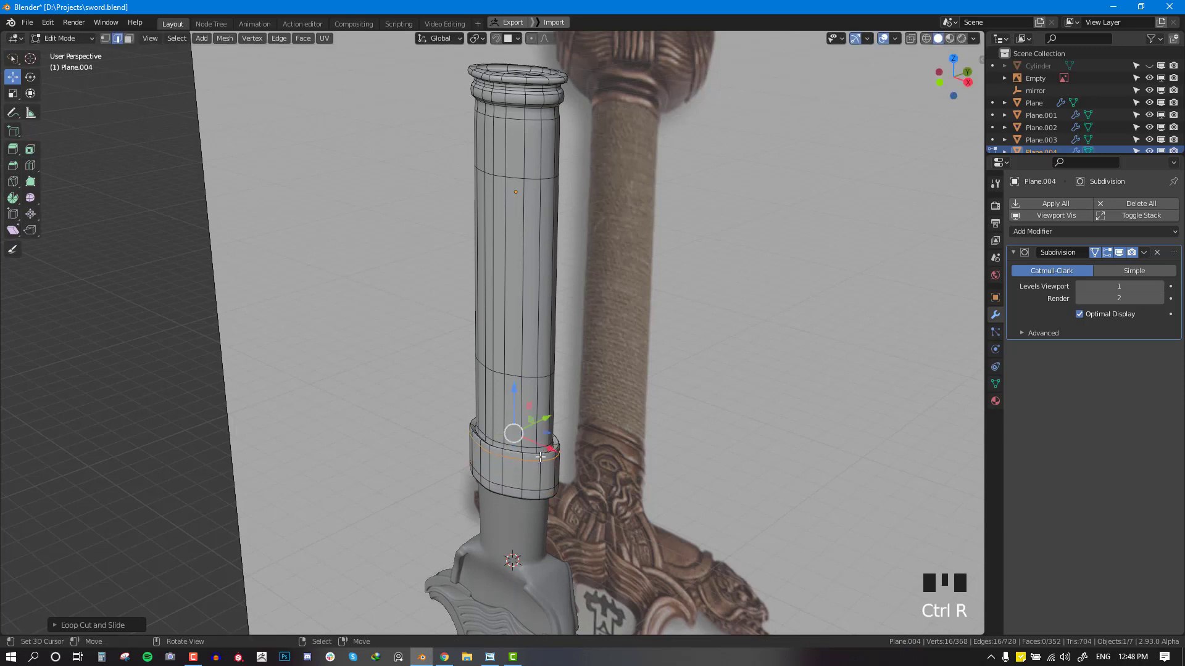
Step: Try to add a loop cut across the grip just above the wide lower ring in front view
key("KP_1")
key("Tab")
key("Tab")
key("alt+a")
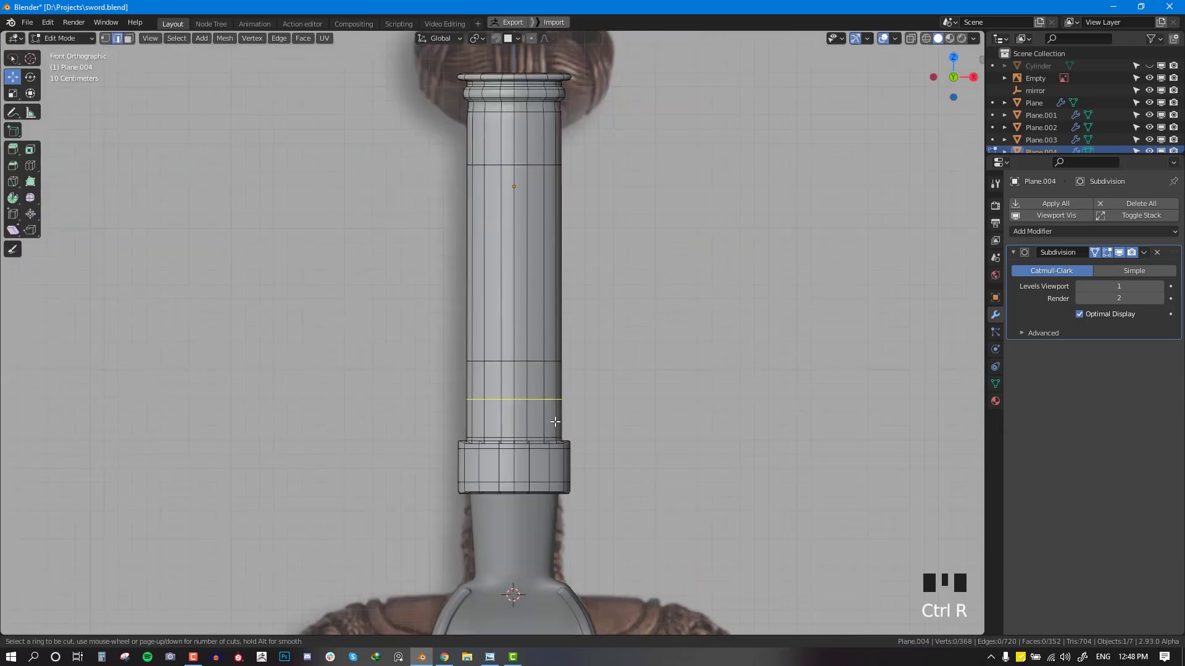
left_click(555, 422)
left_click(558, 424)
key("ctrl+z")
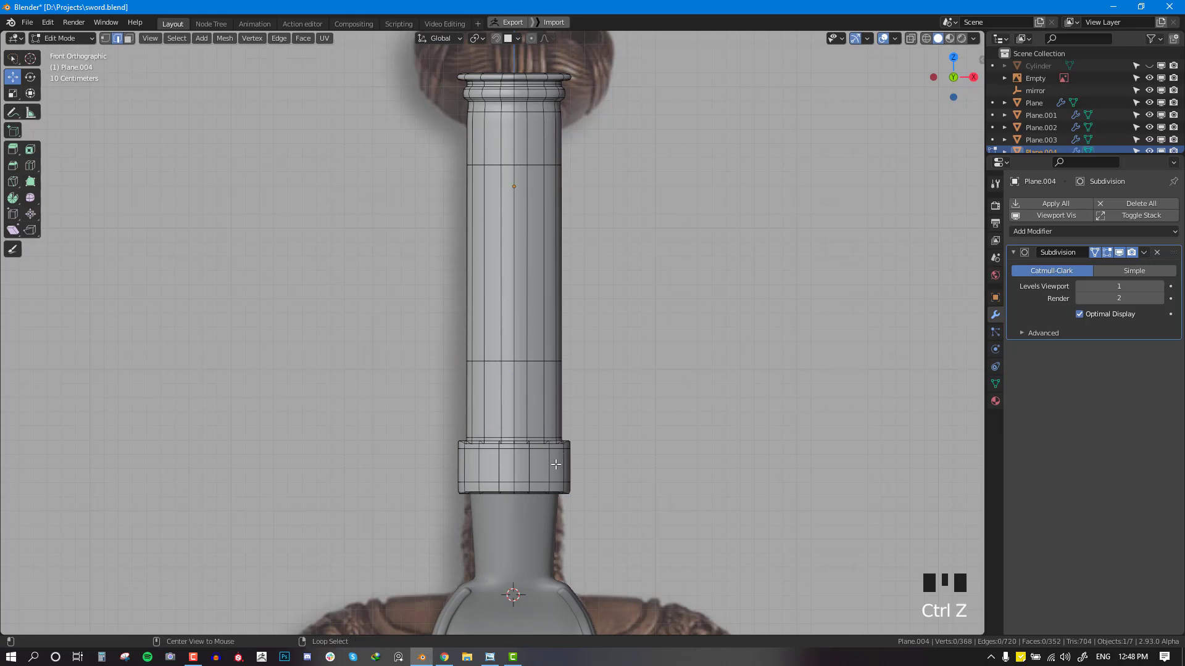
Step: Duplicate the wide lower ring's outer face loop, place the copy above the ring, and scale it down along Z into a thin band
right_click(544, 468, "alt")
key("shift+d")
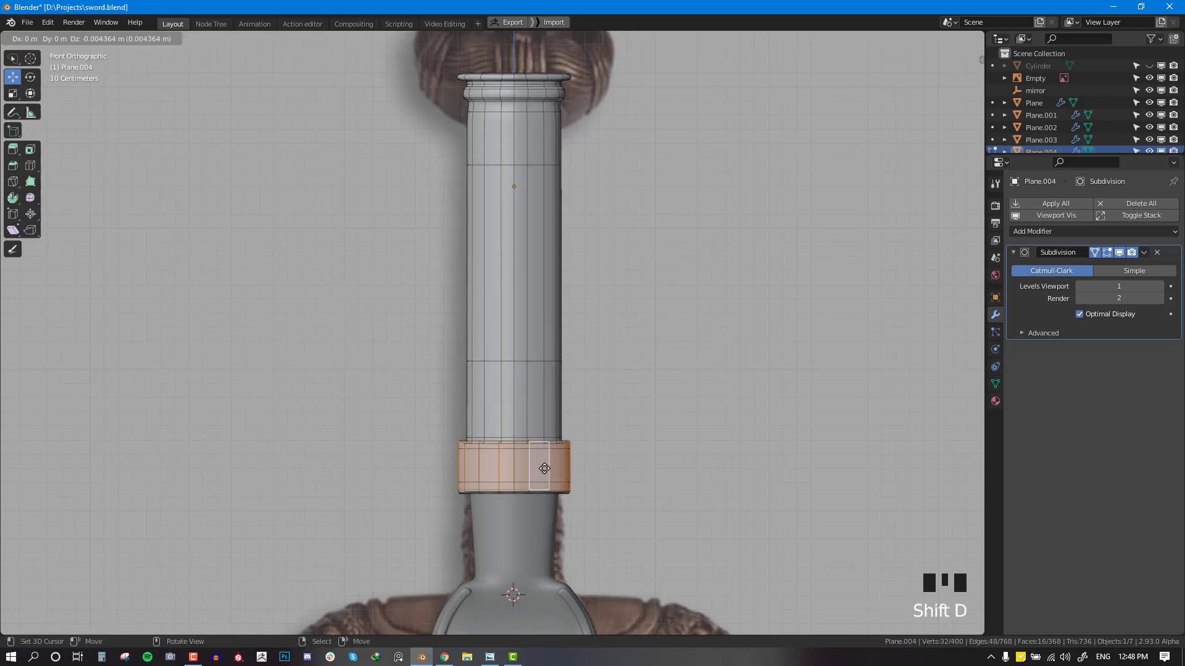
left_click(545, 414)
key("s")
key("z")
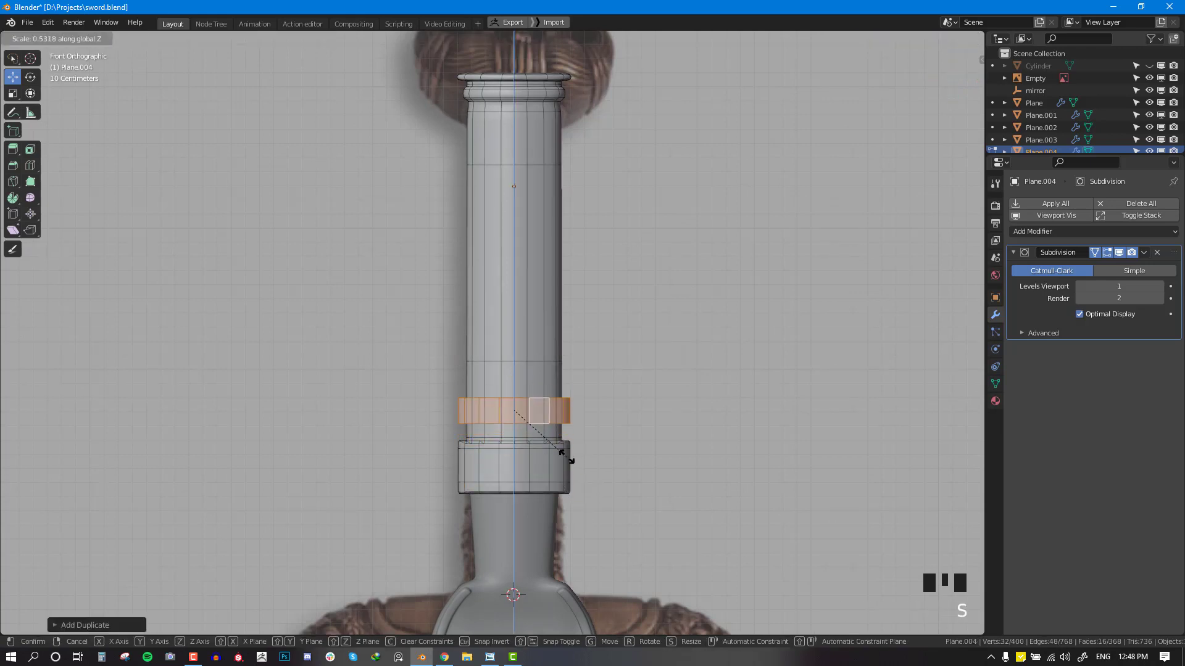
left_click(560, 443)
Step: Extrude both edge loops of the thin band and scale them inward to close it against the grip
key("alt+2")
right_click(538, 401, "alt")
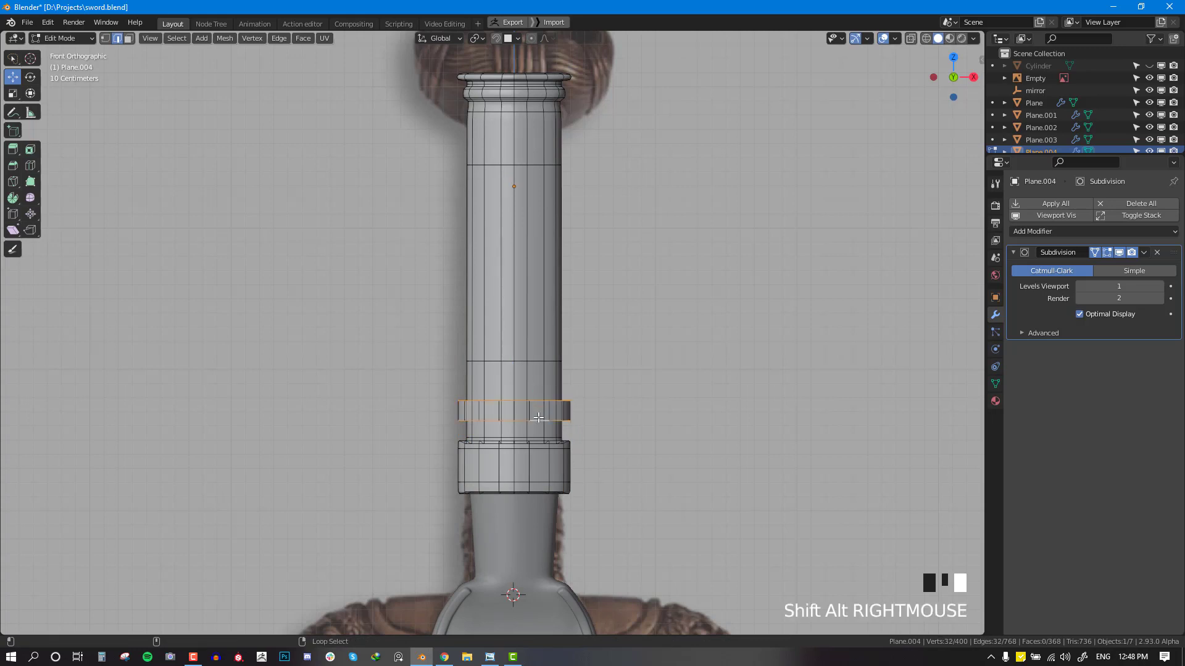
middle_click_drag(538, 417, 559, 445)
key("e")
key("e")
key("s")
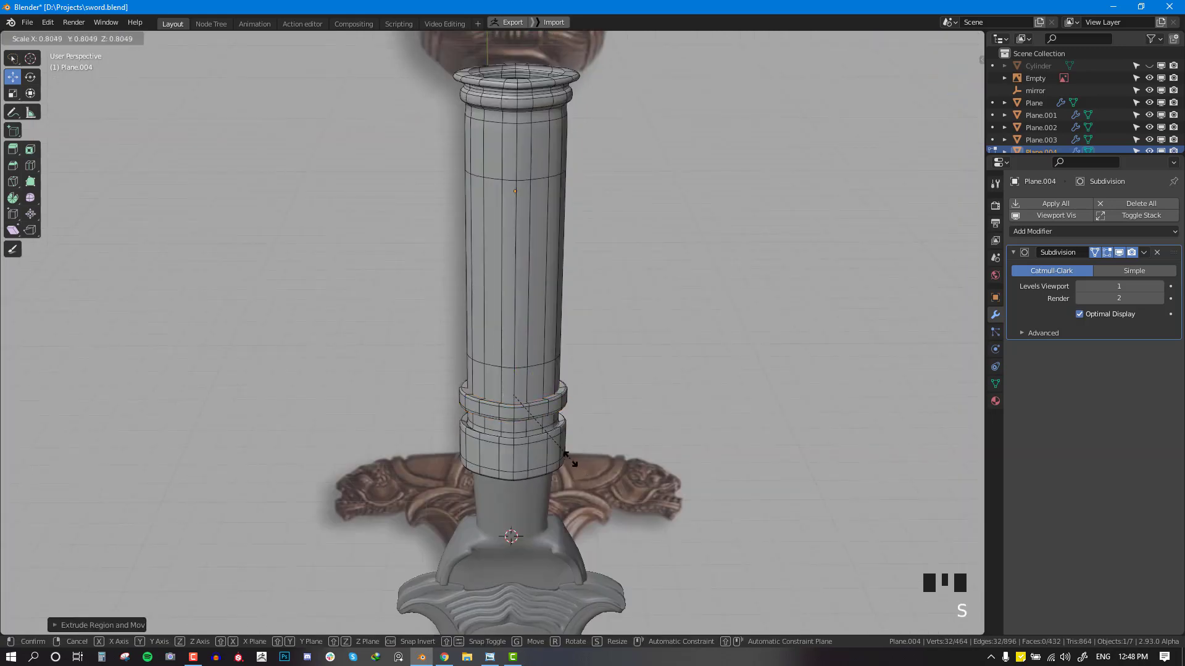
left_click(565, 457)
Step: Move the linked thin ring down along Z so it sits just above the wide lower ring
key("Tab")
key("KP_1")
key("Tab")
key("alt+a")
key("l")
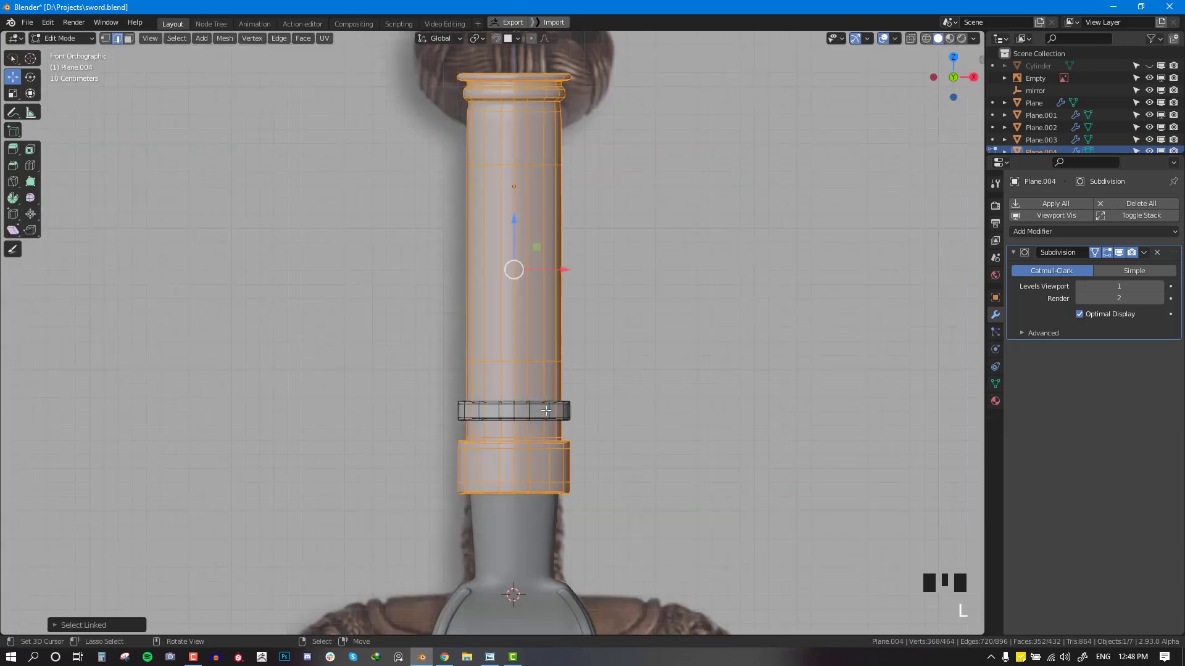
key("alt+a")
key("l")
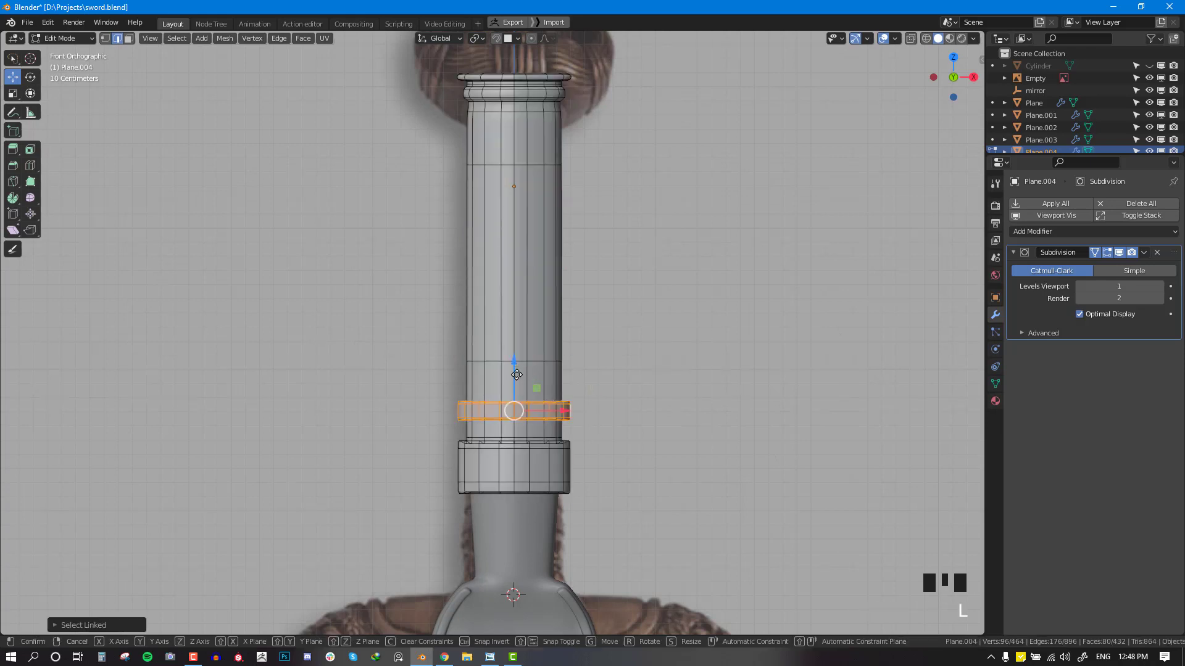
left_click_drag(520, 372, 532, 392)
key("Tab")
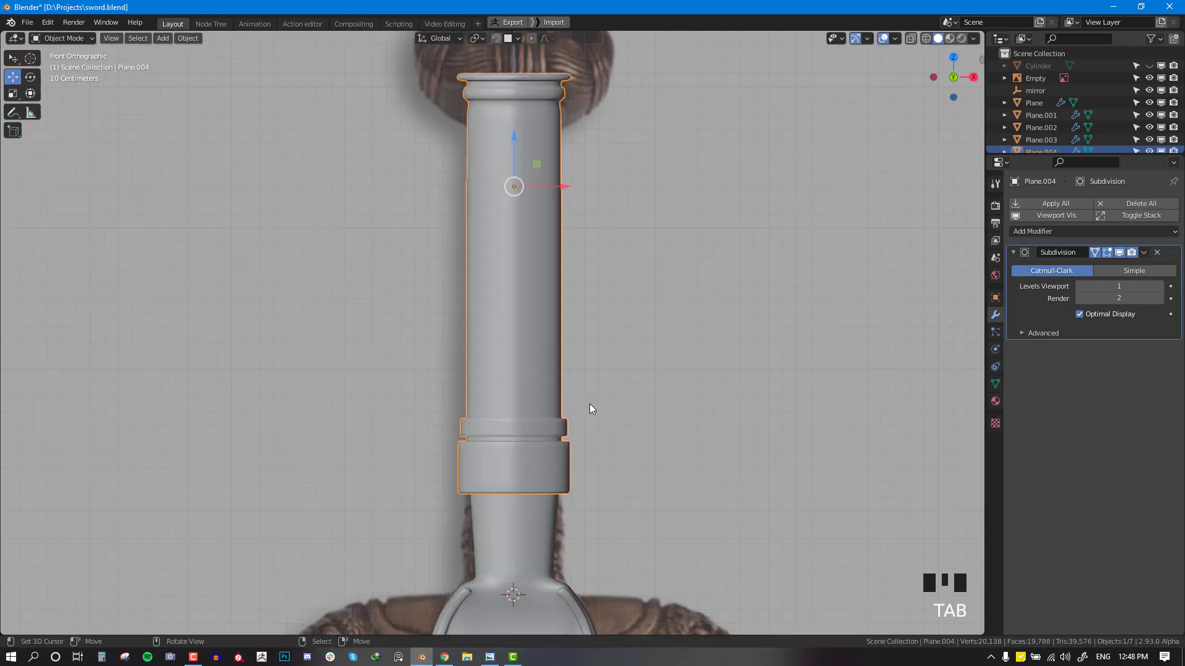
Step: Examine the grip's two lower rings from the front and from below
scroll(590, 404, "up", 3)
key("alt+a")
scroll(525, 374, "up", 4)
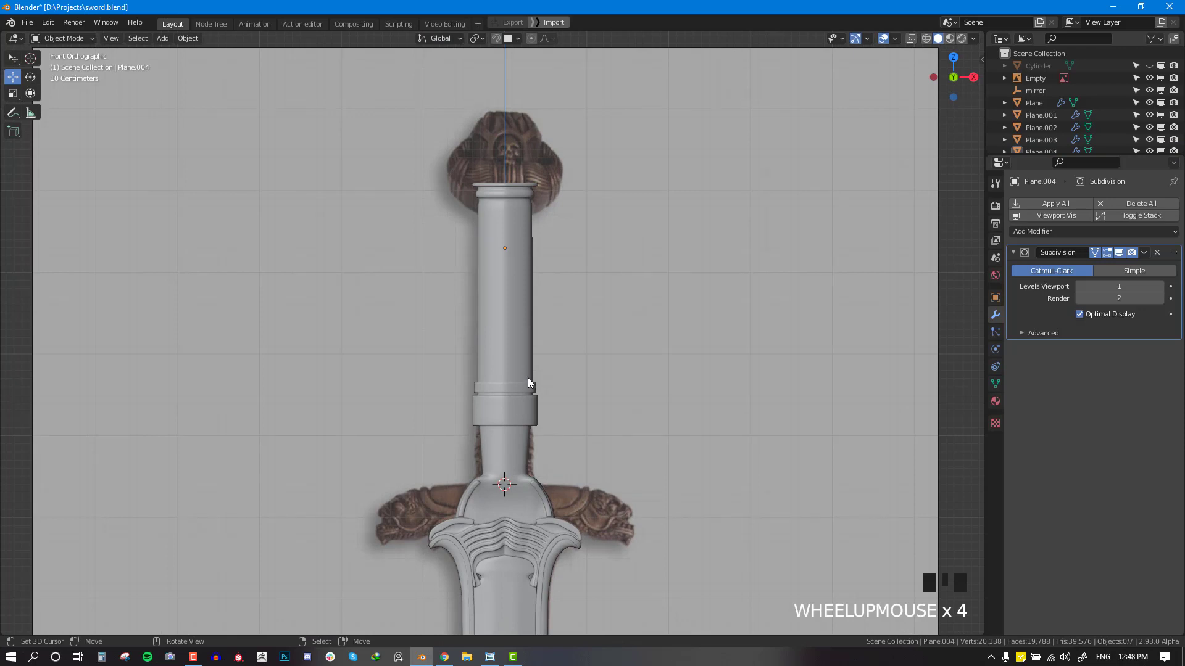
middle_click_drag(528, 377, 531, 406)
scroll(517, 408, "up", 2)
key("Tab")
key("alt+a")
scroll(526, 432, "up", 2)
scroll(536, 430, "up", 1)
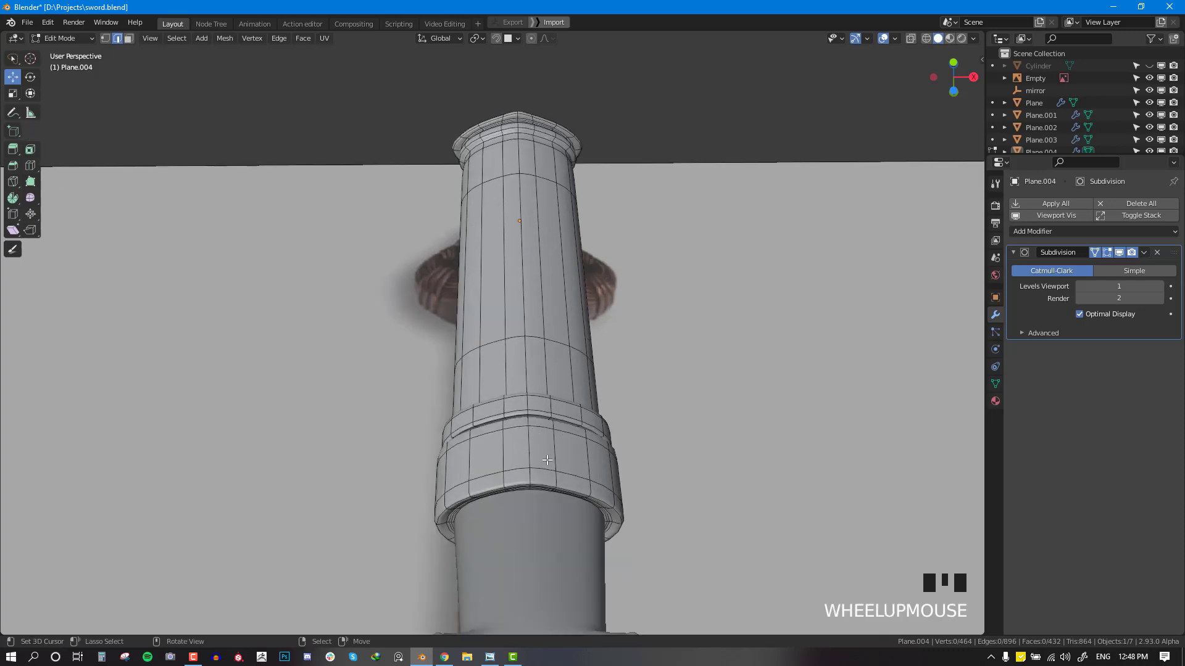
key("KP_1")
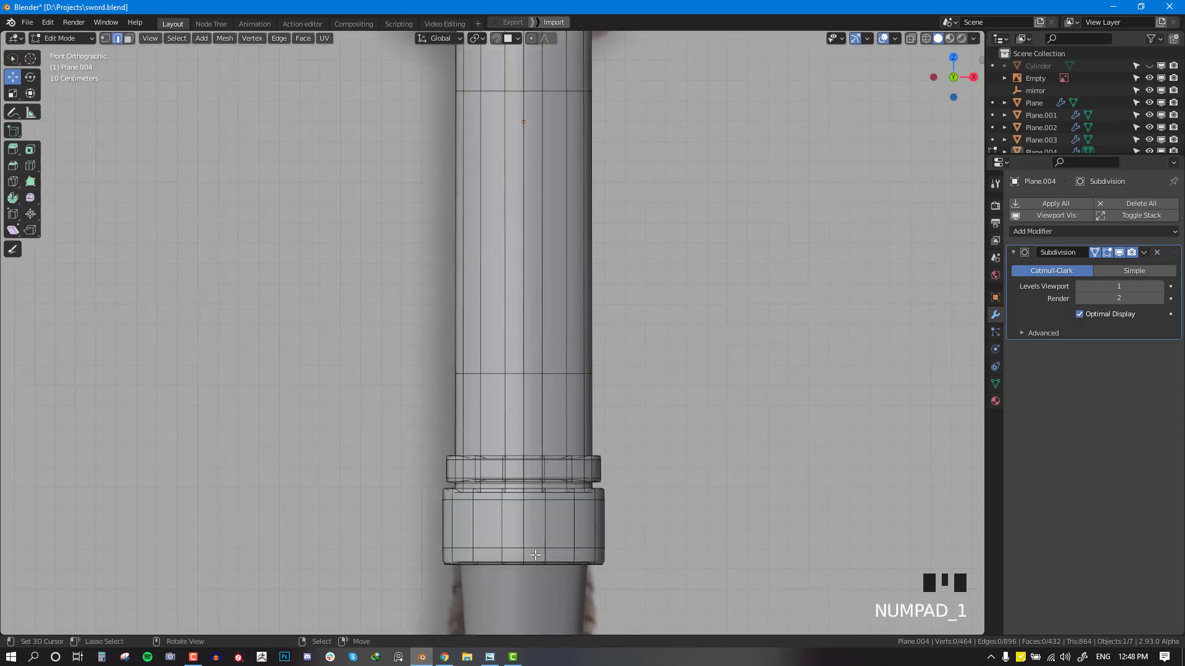
key("l")
key("alt+a")
Step: Select the centre vertical edges on the front of the wide lower ring and try scaling them along Z
middle_click_drag(522, 560, 557, 491)
scroll(558, 491, "up", 2)
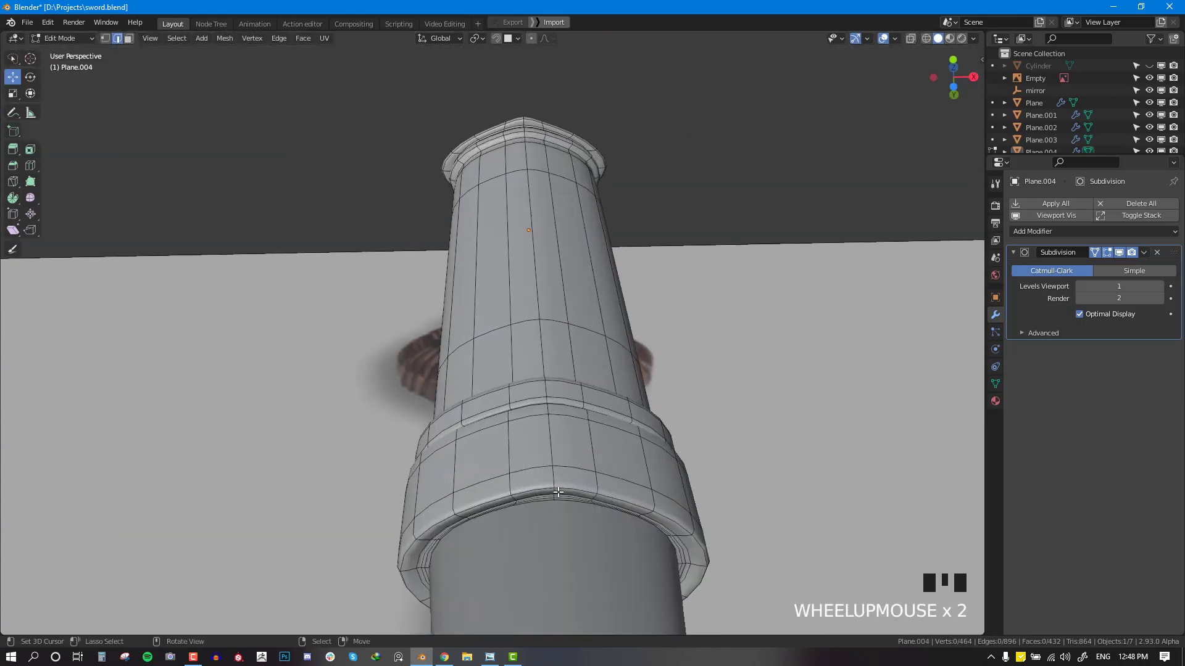
right_click(554, 492)
right_click(553, 473, "shift")
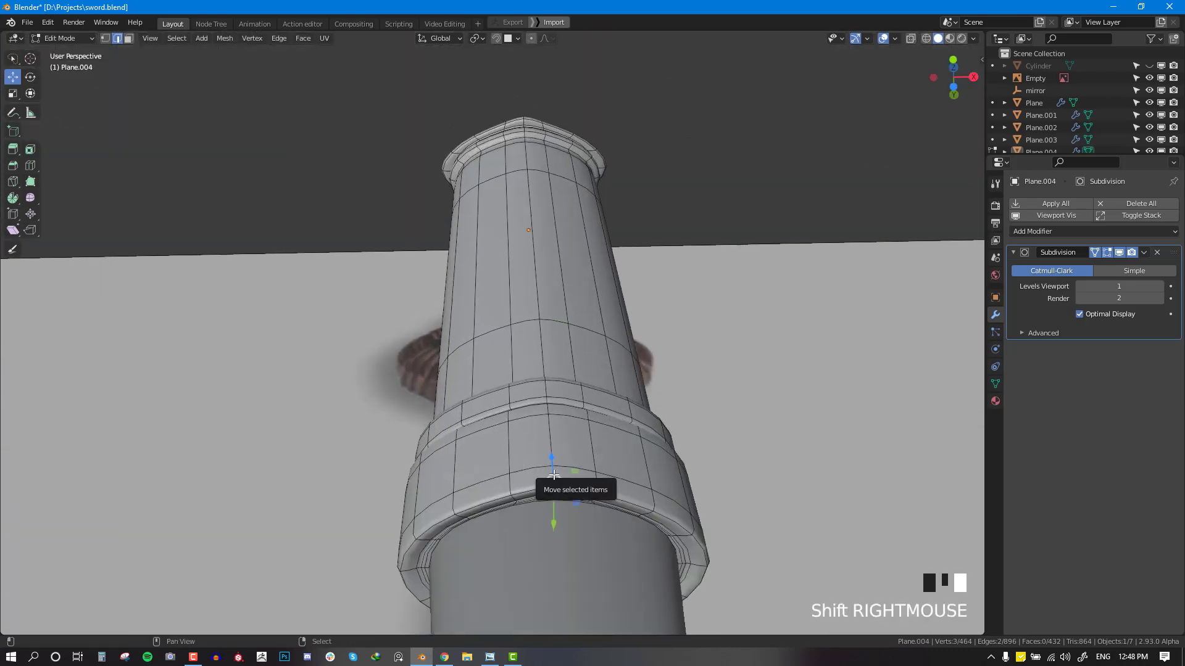
right_click(553, 446, "shift")
key("s")
key("z")
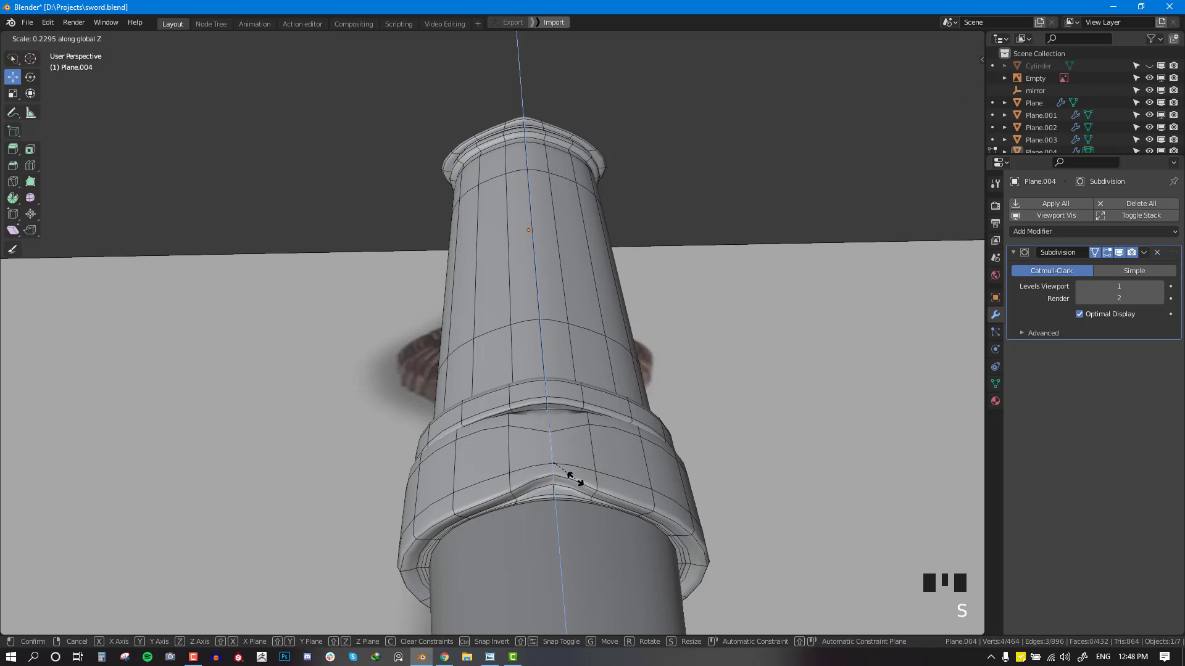
left_click(575, 479)
key("ctrl+z")
Step: Exclude the uppermost centre edge and raise the remaining ones about 0.26 m along Z to form a pointed notch in the ring
right_click(553, 442, "shift")
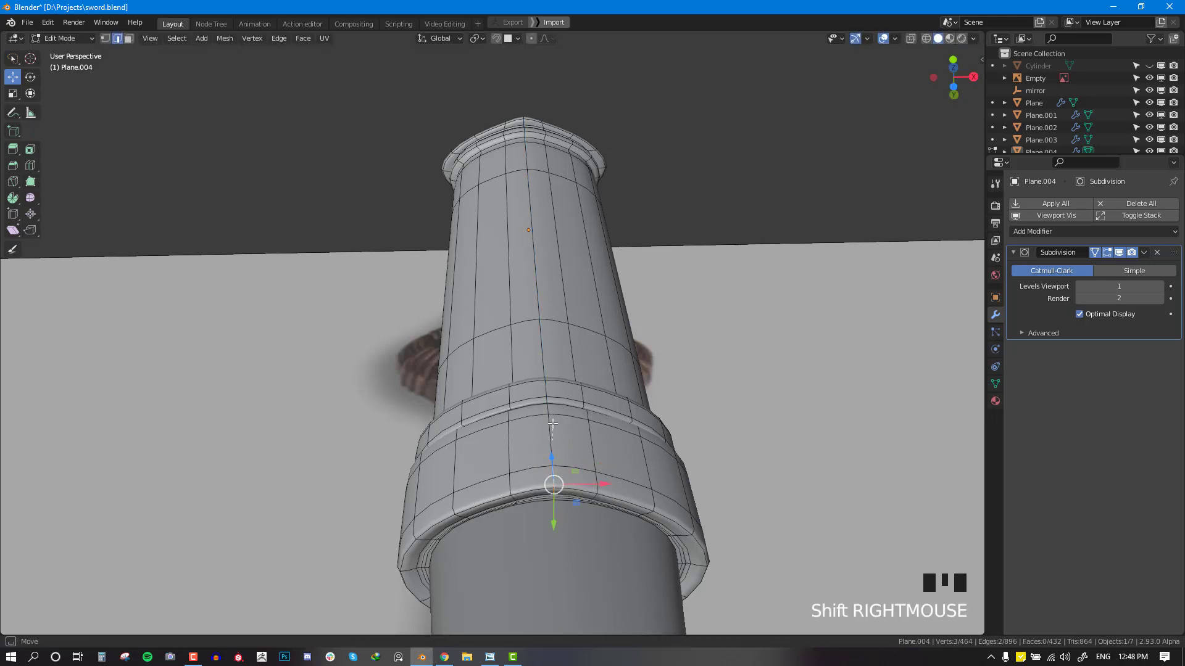
left_click_drag(553, 424, 553, 421)
middle_click_drag(553, 427, 553, 451)
key("ctrl+z")
left_click_drag(551, 512, 553, 437)
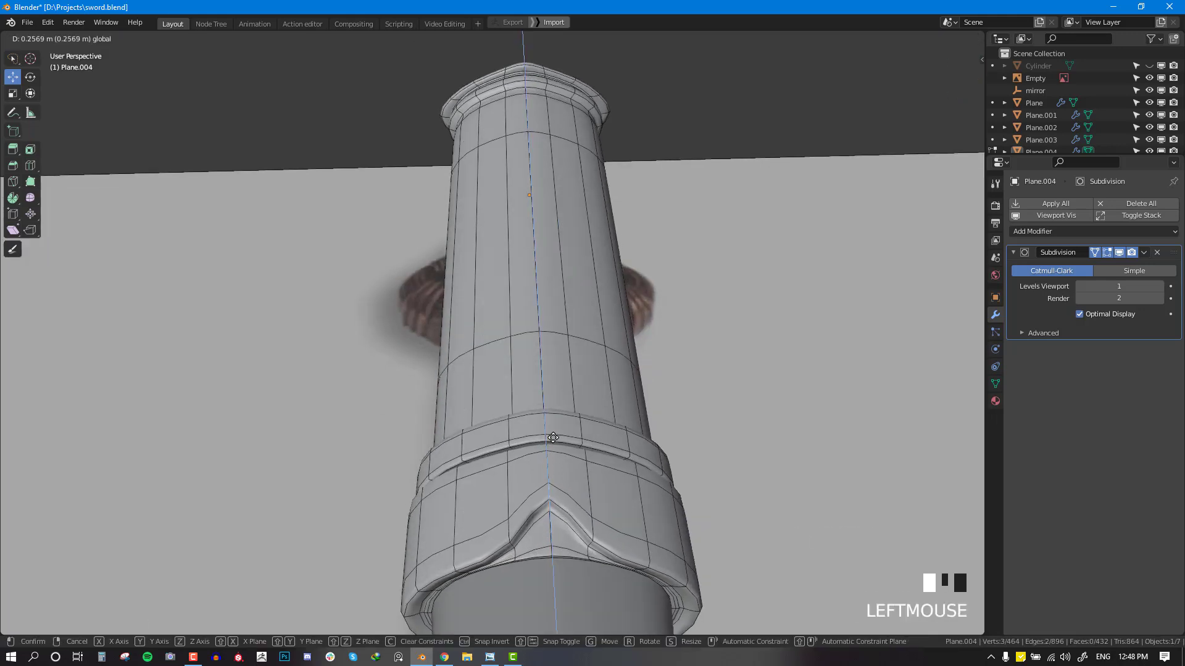
Step: Select the vertices on both sides of the pointed notch in front view and try raising them along Z
key("KP_1")
key("alt+a")
middle_click_drag(547, 617, 547, 482, "shift")
key("alt+KP_1")
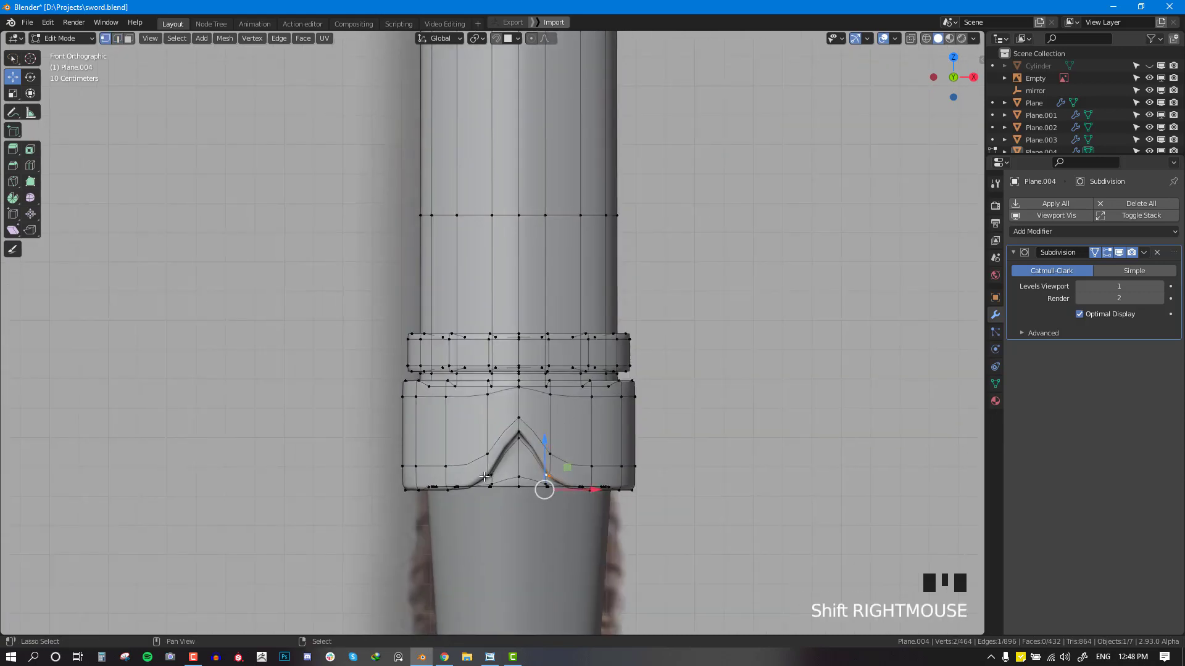
right_click(494, 474, "shift")
right_click(488, 475, "shift")
left_click_drag(519, 442, 524, 358)
key("ctrl+z")
Step: Select the vertices on both sides of the ring's pointed notch and raise them along Z to round it into an arch
right_click(491, 454, "shift")
right_click(549, 454, "shift")
key("alt+a")
right_click(551, 442)
right_click(553, 452)
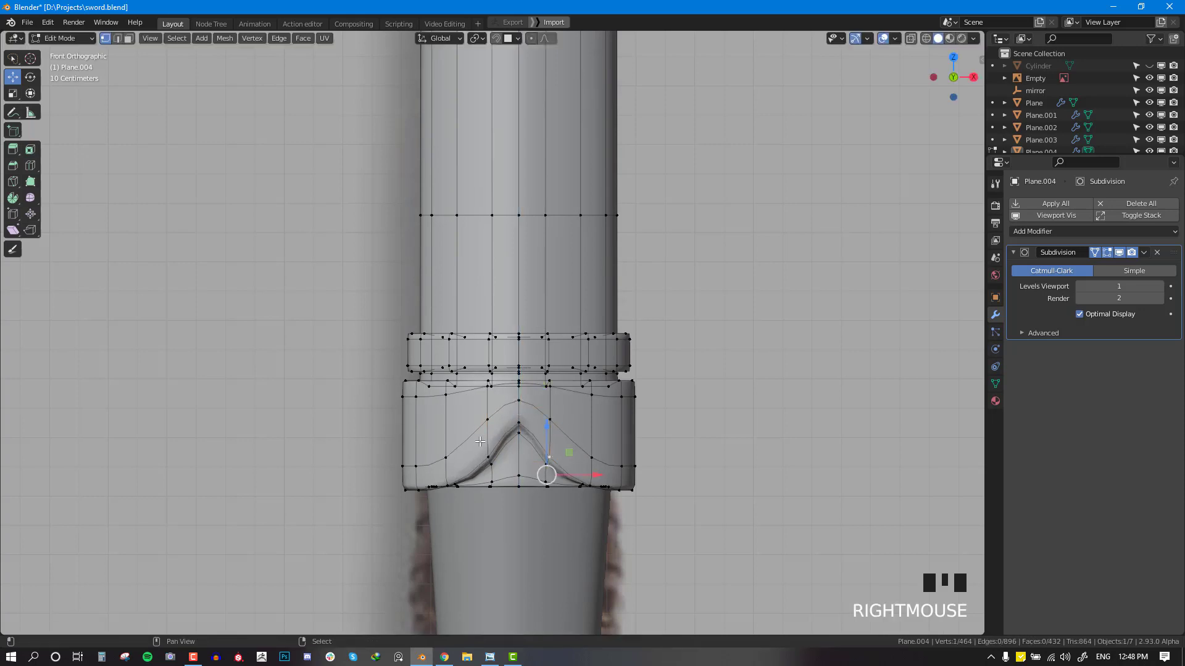
left_click_drag(516, 430, 516, 399)
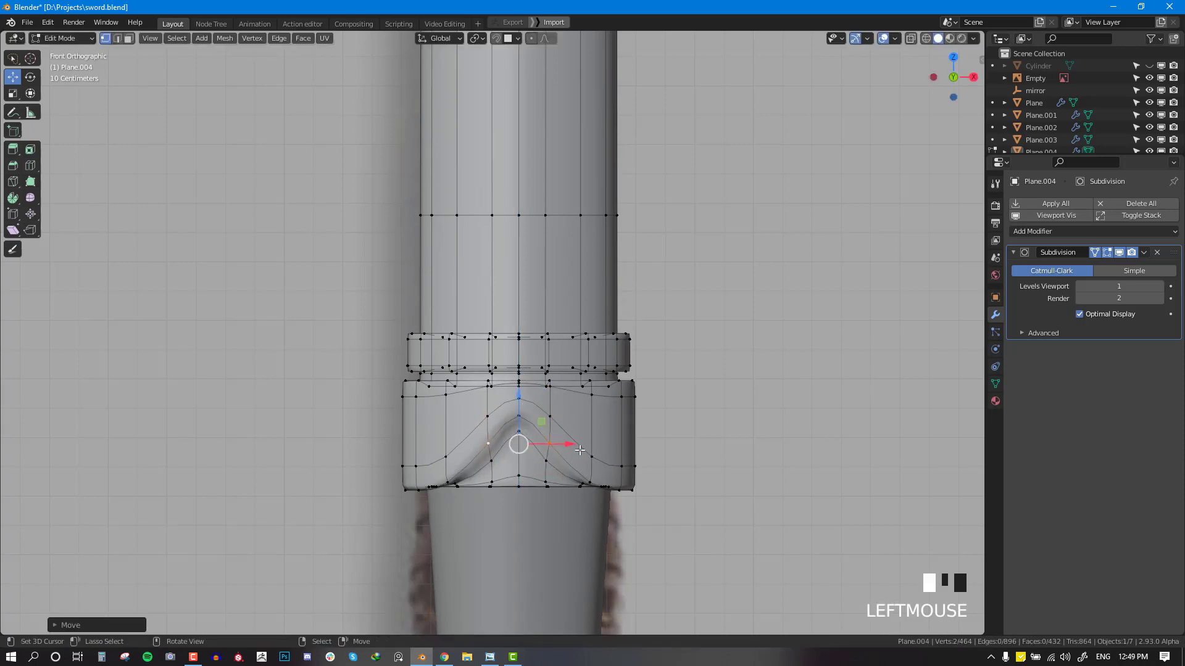
Step: Scale the two selected arch side vertices outward along X and check the ring against the whole sword
key("s")
key("x")
left_click(638, 447)
key("Tab")
scroll(620, 491, "down", 6)
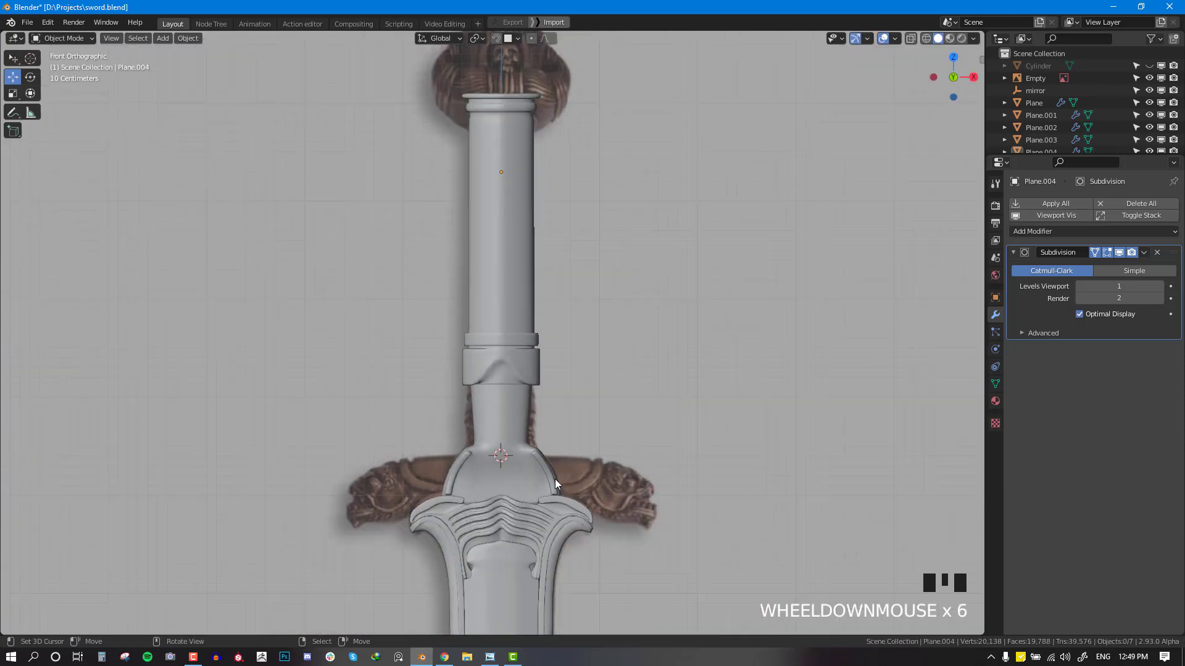
middle_click_drag(554, 479, 535, 371)
scroll(535, 372, "up", 5)
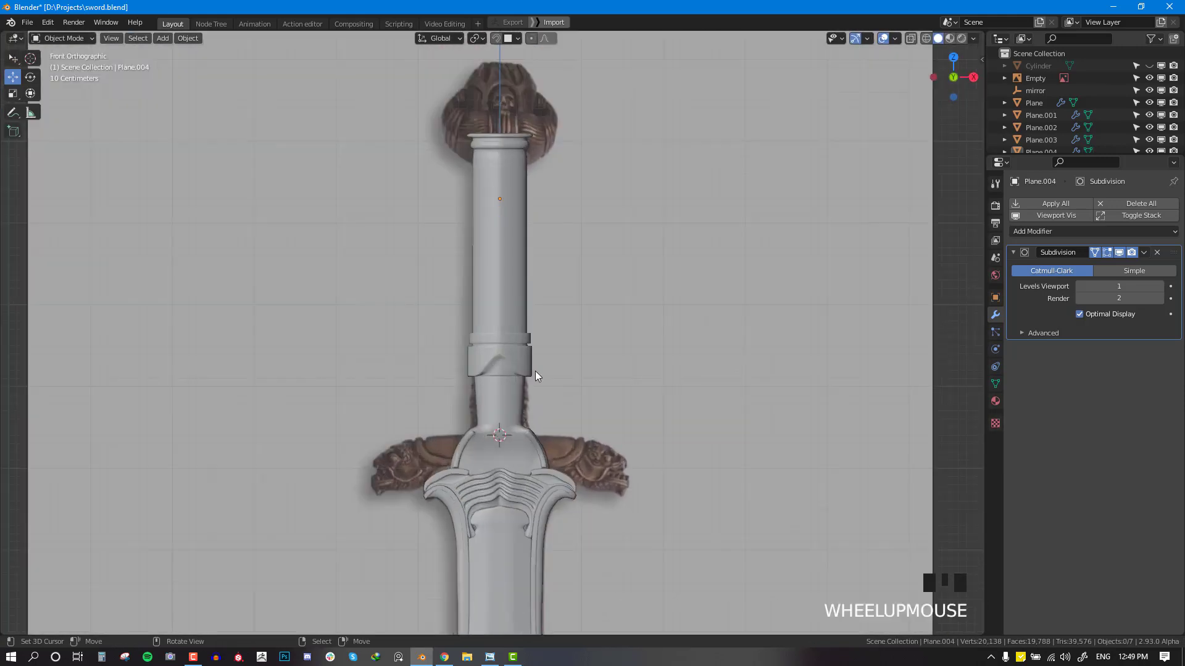
Step: Select the vertices around the arch's peak, lower them slightly along Z, and save the file
key("Tab")
key("alt+a")
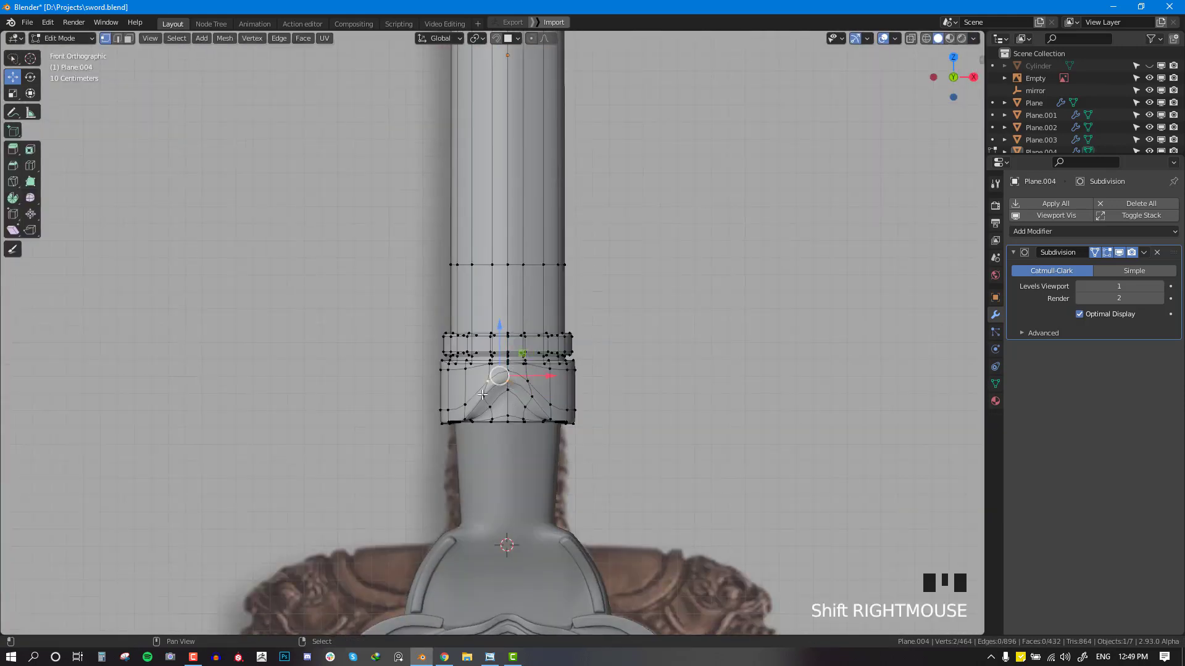
right_click(512, 367, "shift")
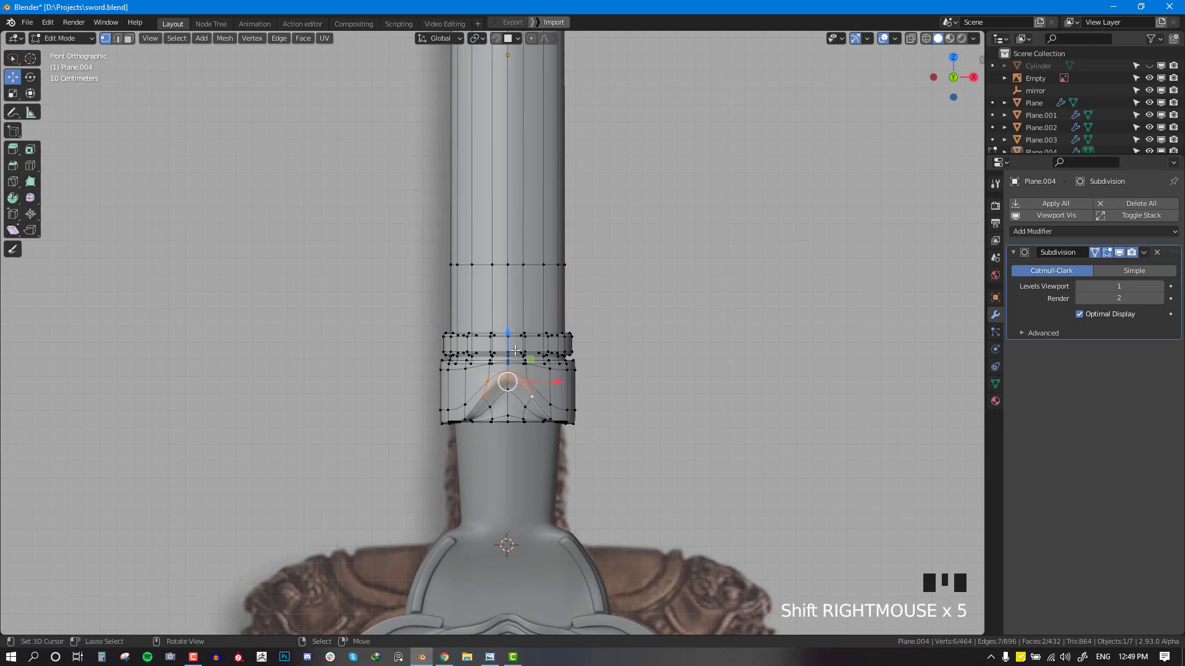
left_click_drag(508, 343, 510, 362)
key("Tab")
scroll(568, 402, "down", 4)
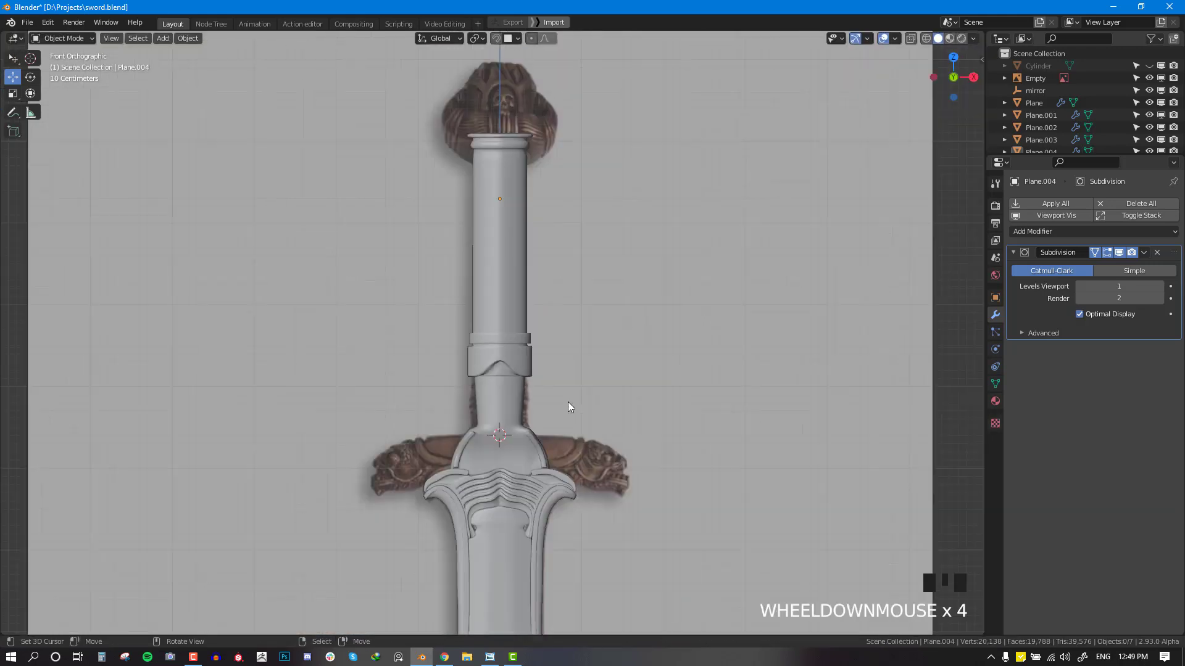
middle_click_drag(568, 402, 491, 442)
key("KP_1")
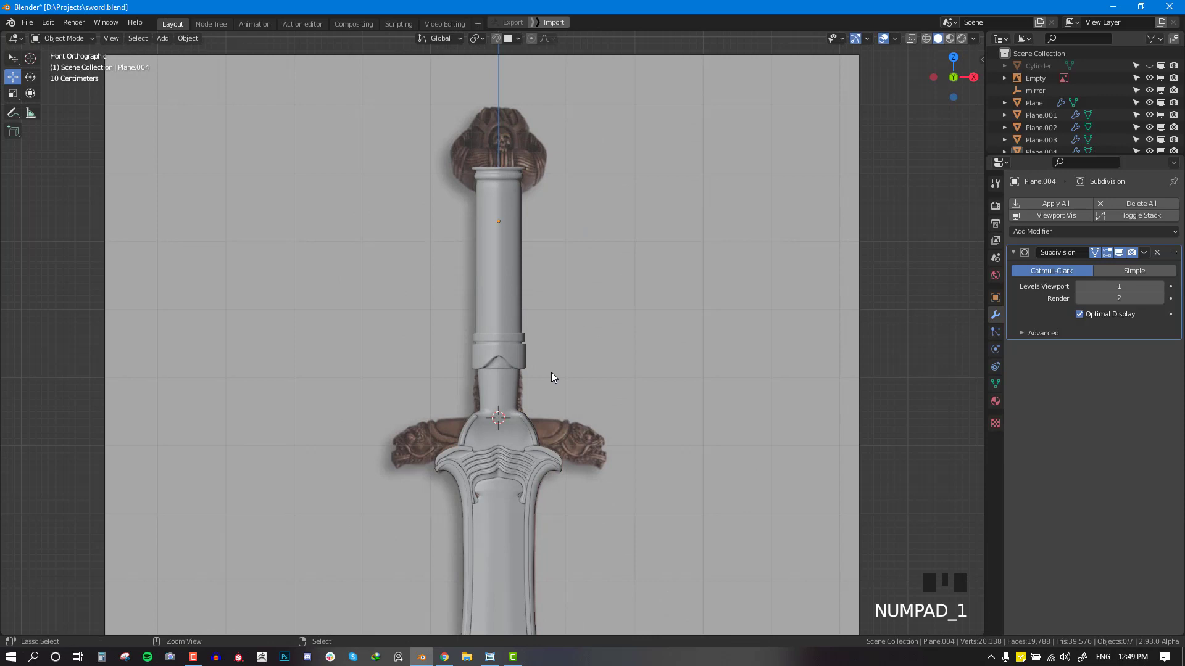
key("ctrl+s")
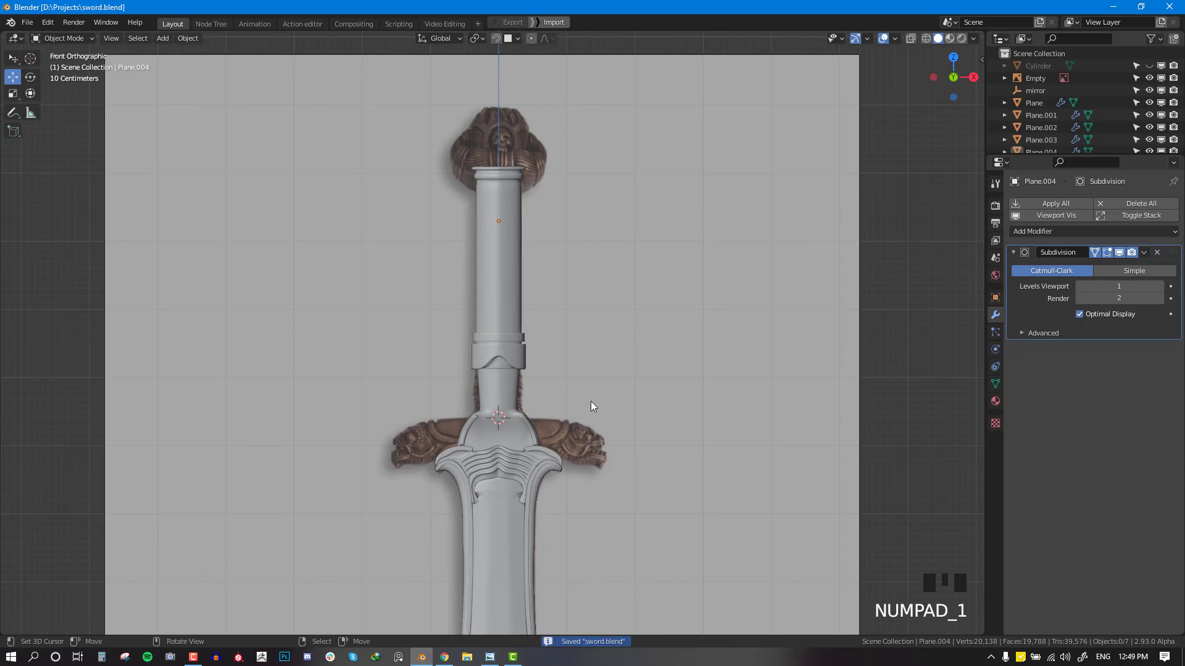
Step: Place the 3D cursor at the grip's origin and add a cube mesh there
middle_click_drag(591, 401, 561, 432, "shift")
scroll(561, 432, "up", 3)
scroll(598, 320, "down", 4)
middle_click_drag(598, 320, 561, 327)
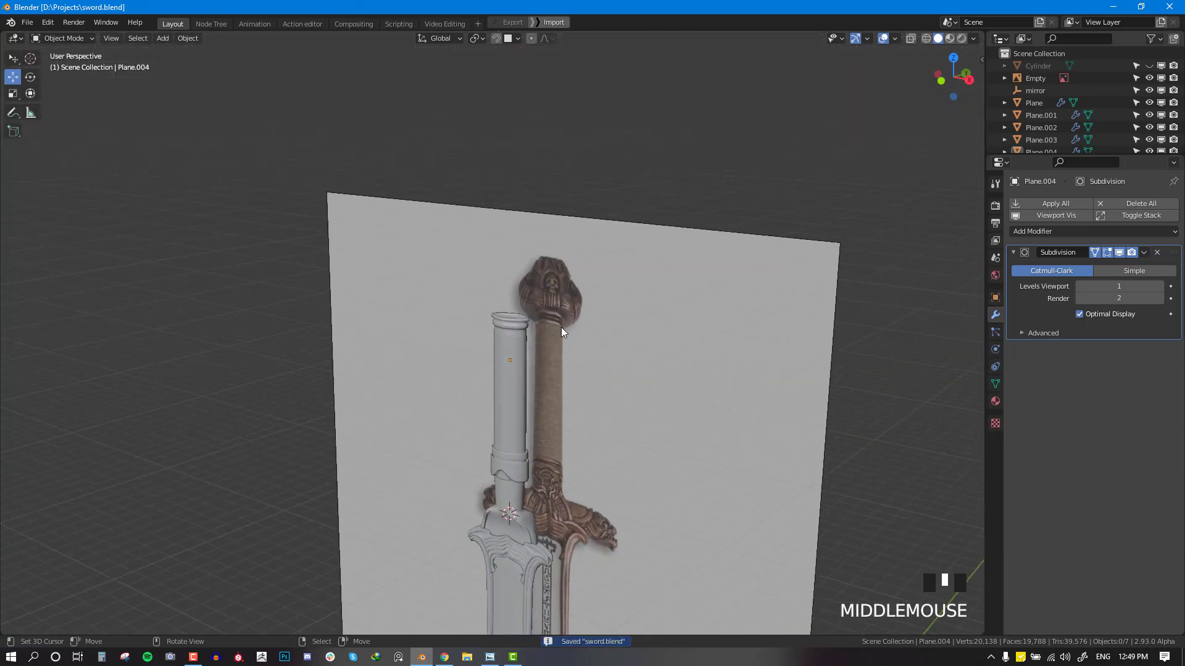
key("KP_1")
scroll(567, 311, "up", 3)
right_click(539, 305)
key("shift+s")
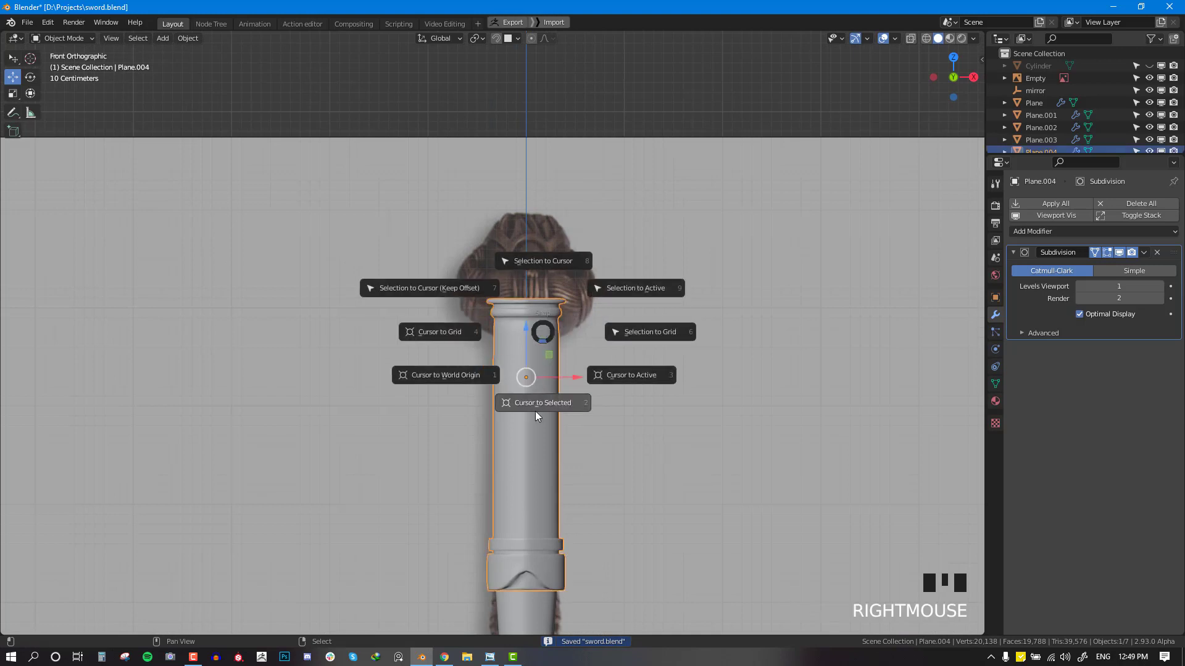
left_click(535, 407)
key("shift+a")
mouse_move(732, 94)
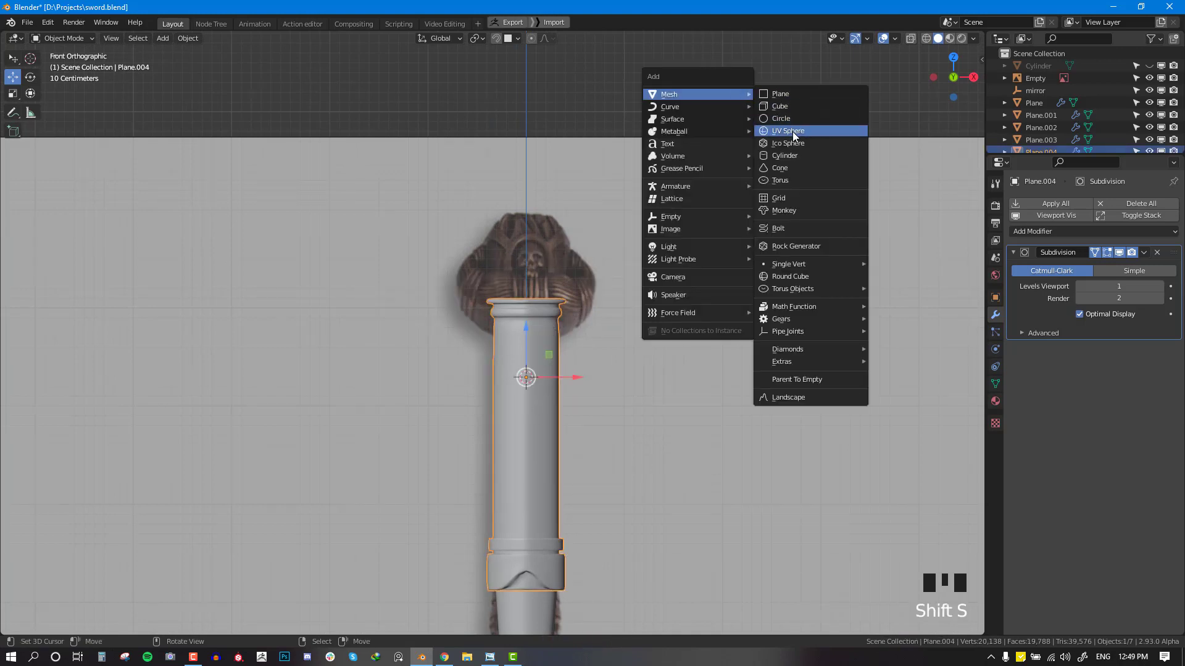
left_click(780, 107)
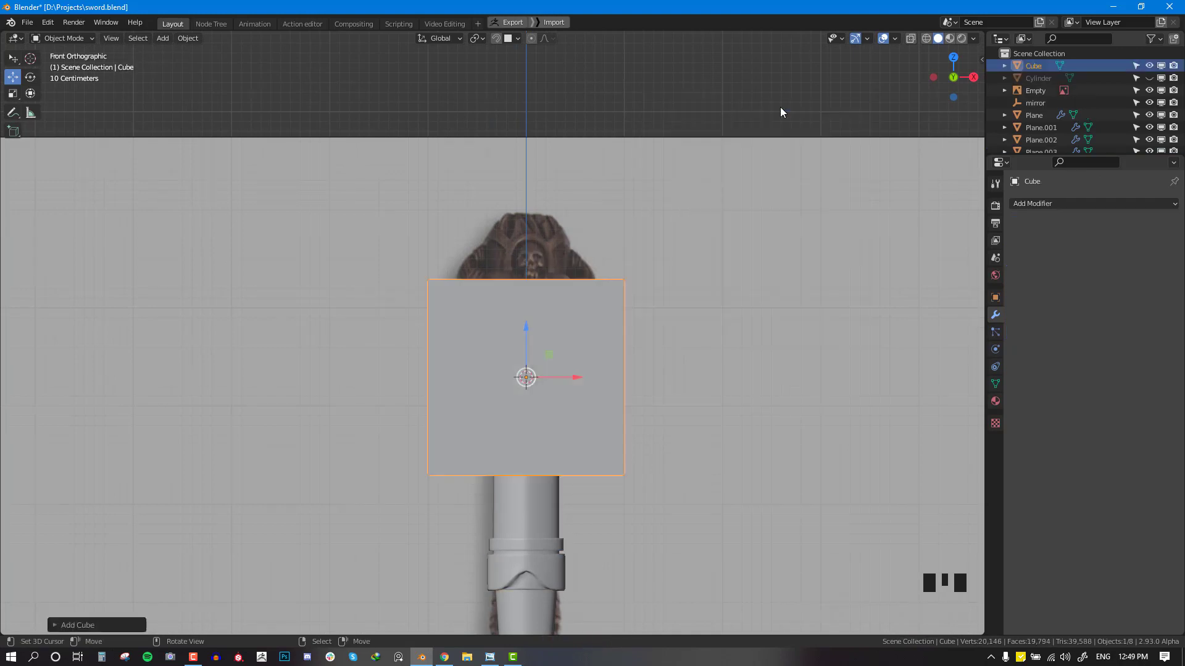
Step: Add a Subdivision Surface modifier with viewport level 3 to the cube and apply it
middle_click_drag(601, 343, 523, 379)
left_click(1119, 204)
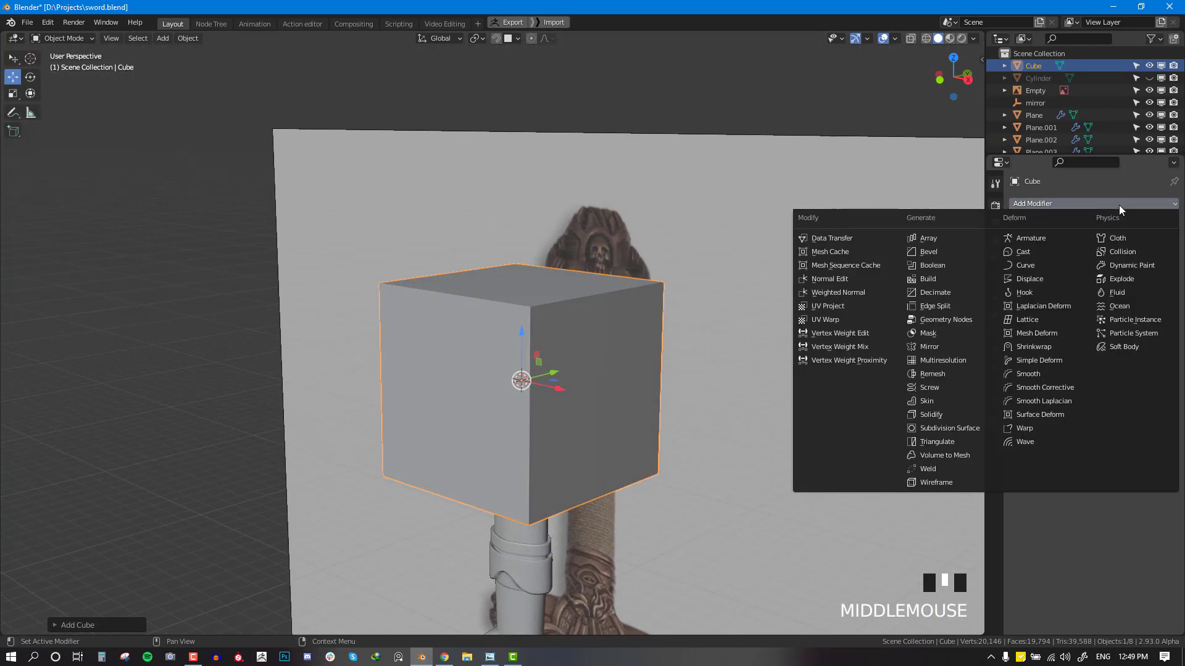
left_click(935, 428)
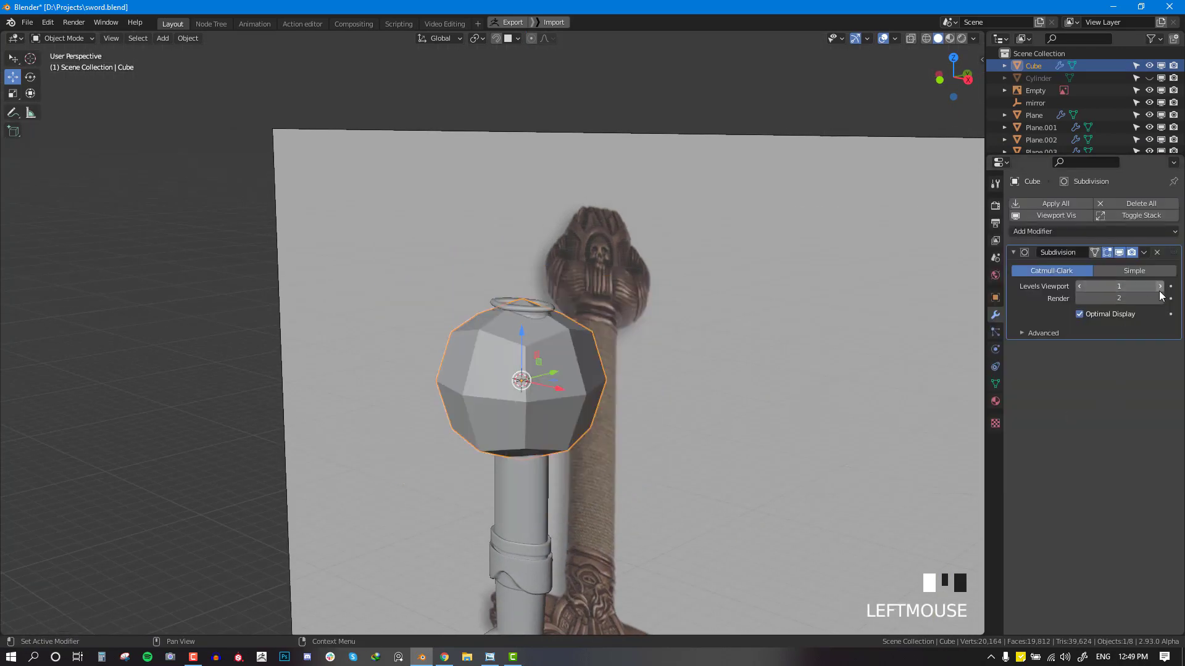
left_click(1159, 287)
left_click(1159, 286)
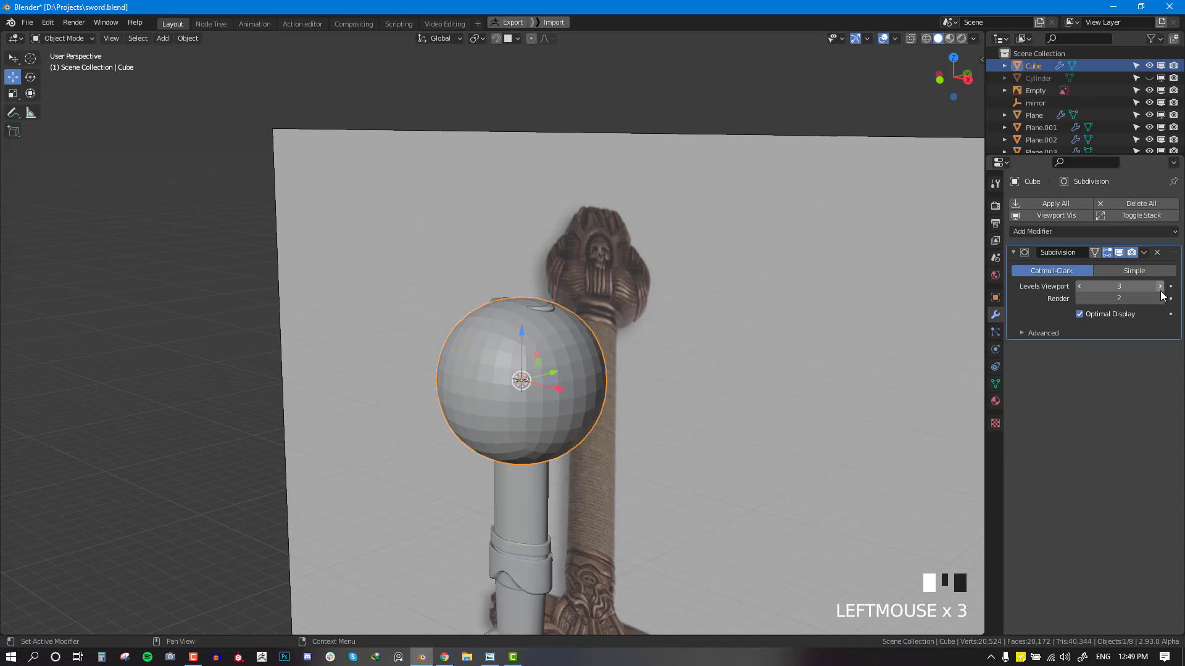
left_click(1143, 252)
left_click(1124, 266)
Step: Raise the rounded cube along Z over the reference pommel and scale it uniformly to about 1.48 m wide
key("KP_1")
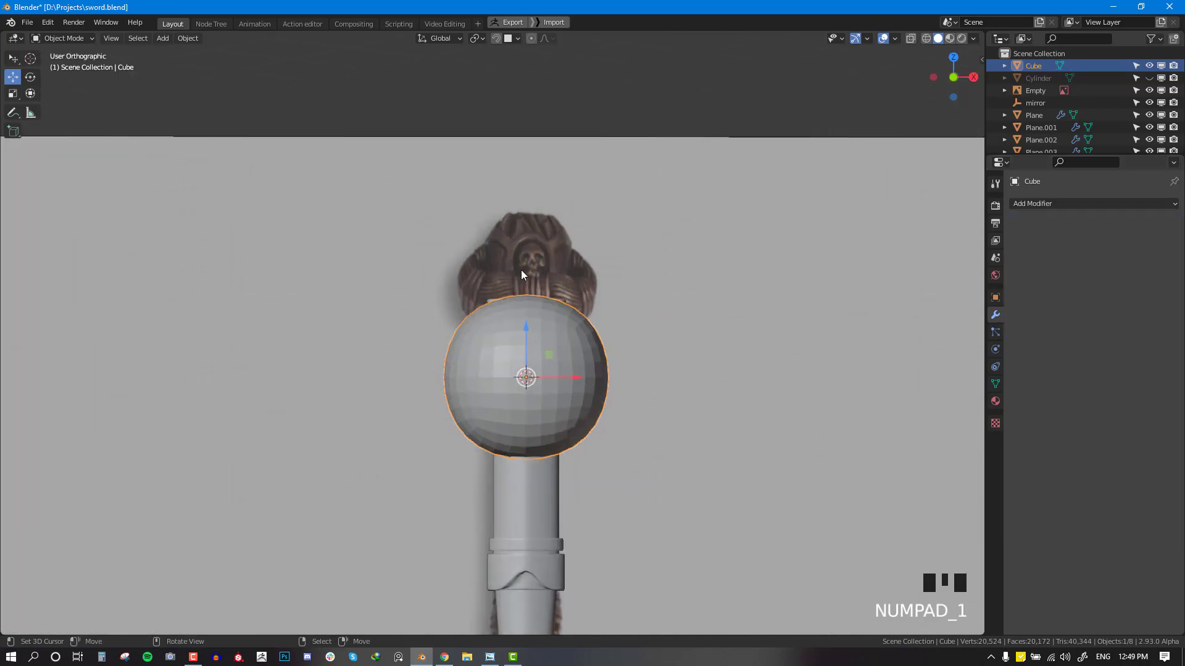
left_click_drag(528, 333, 528, 225)
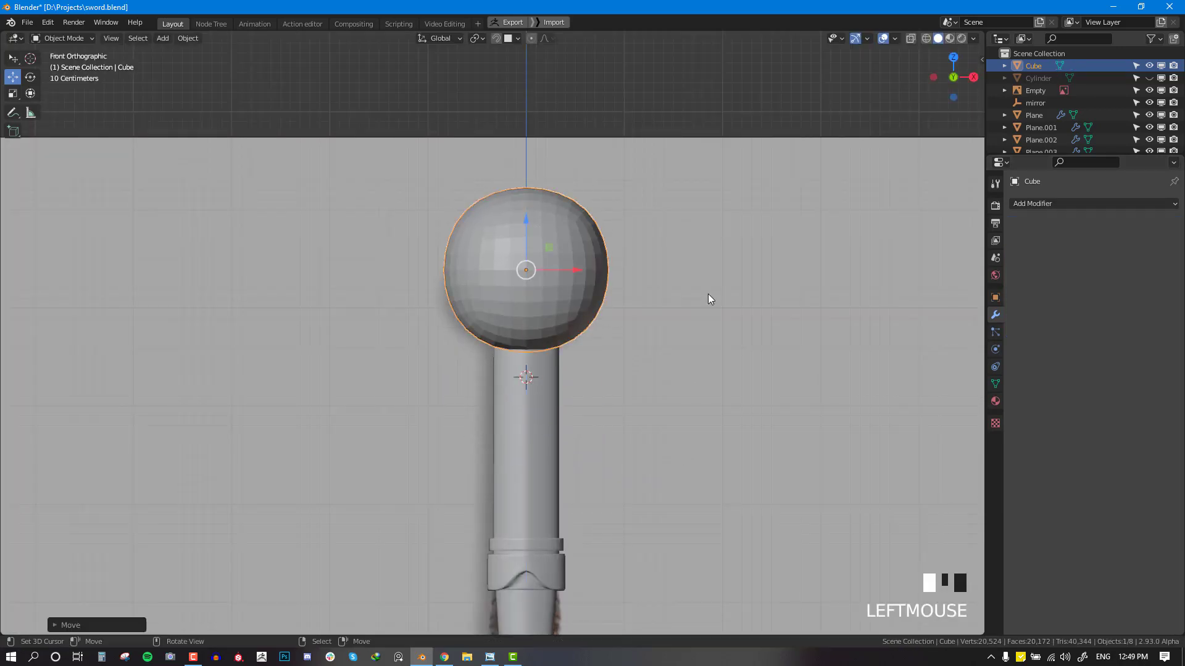
key("shift+z")
key("s")
left_click(685, 290)
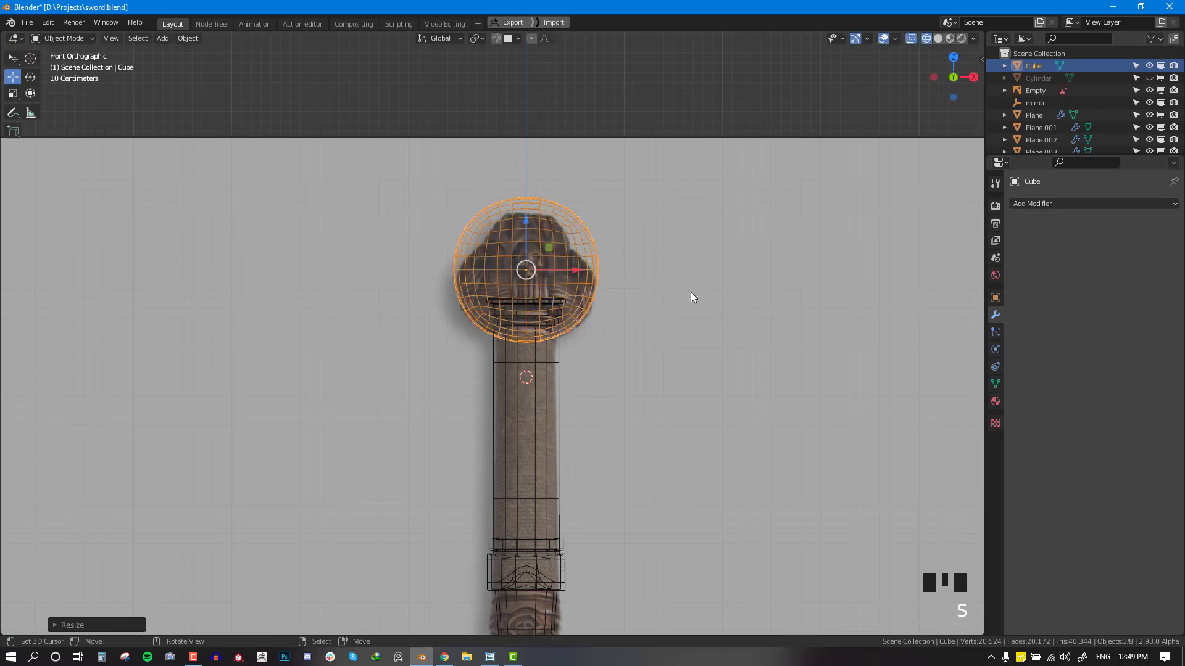
Step: Switch the rounded cube to Sculpt Mode in wireframe display and show the tool settings header
key("ctrl+Tab")
left_click(641, 348)
key("shift+z")
key("shift+z")
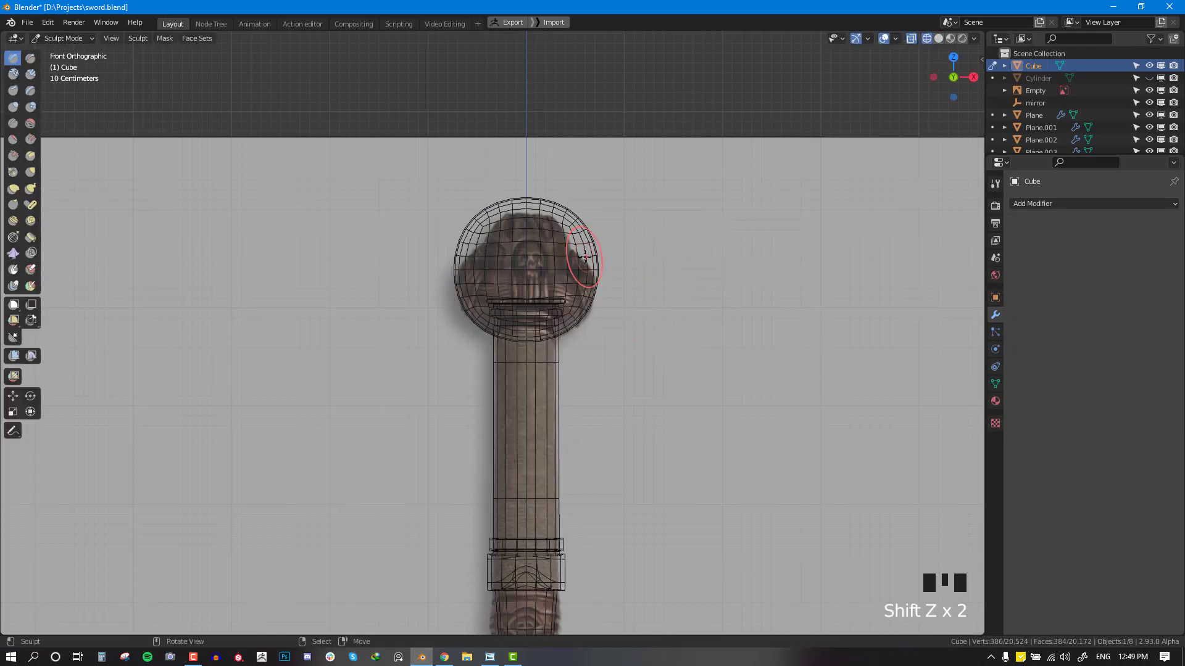
key("f")
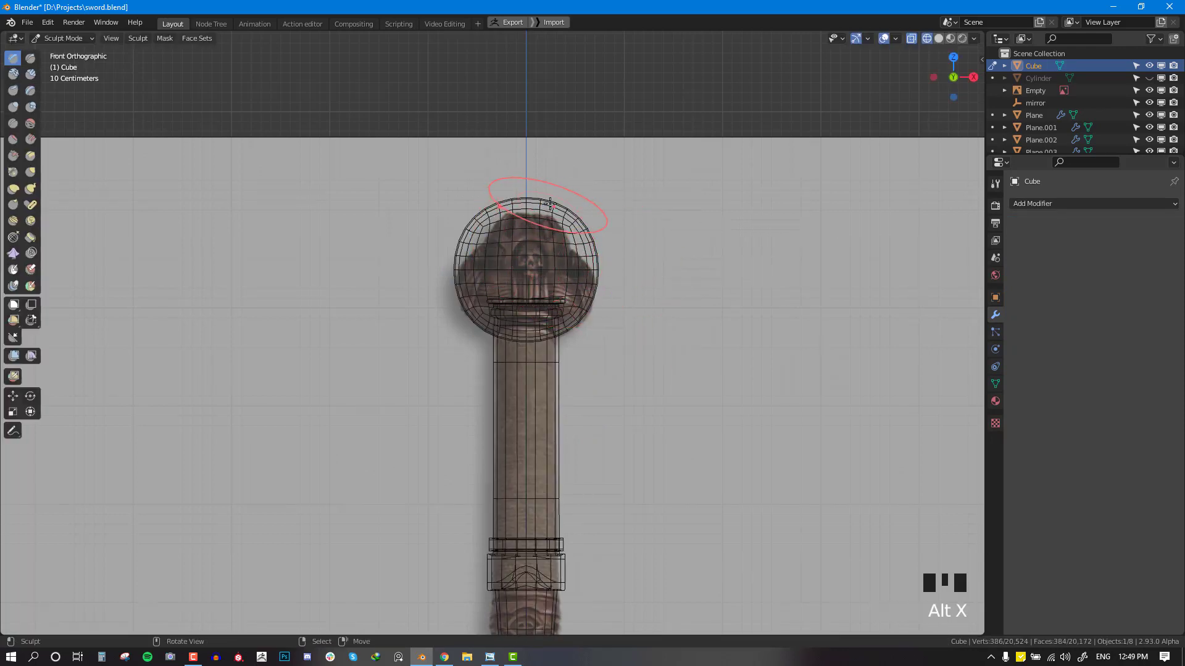
key("alt+q")
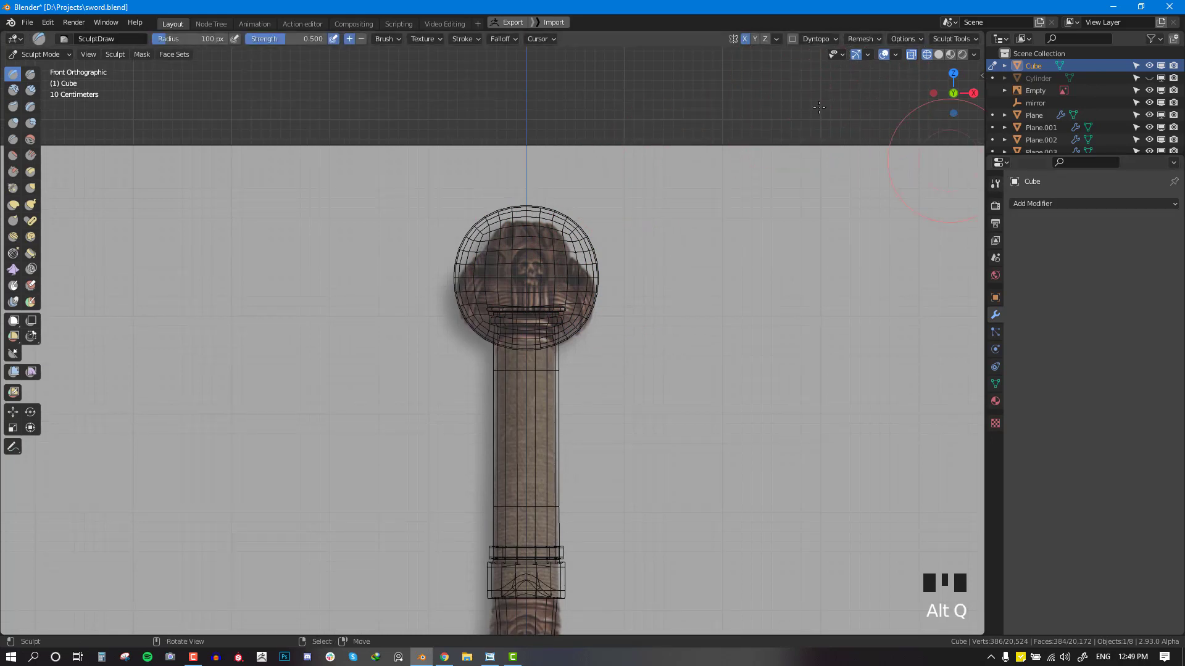
key("alt+q")
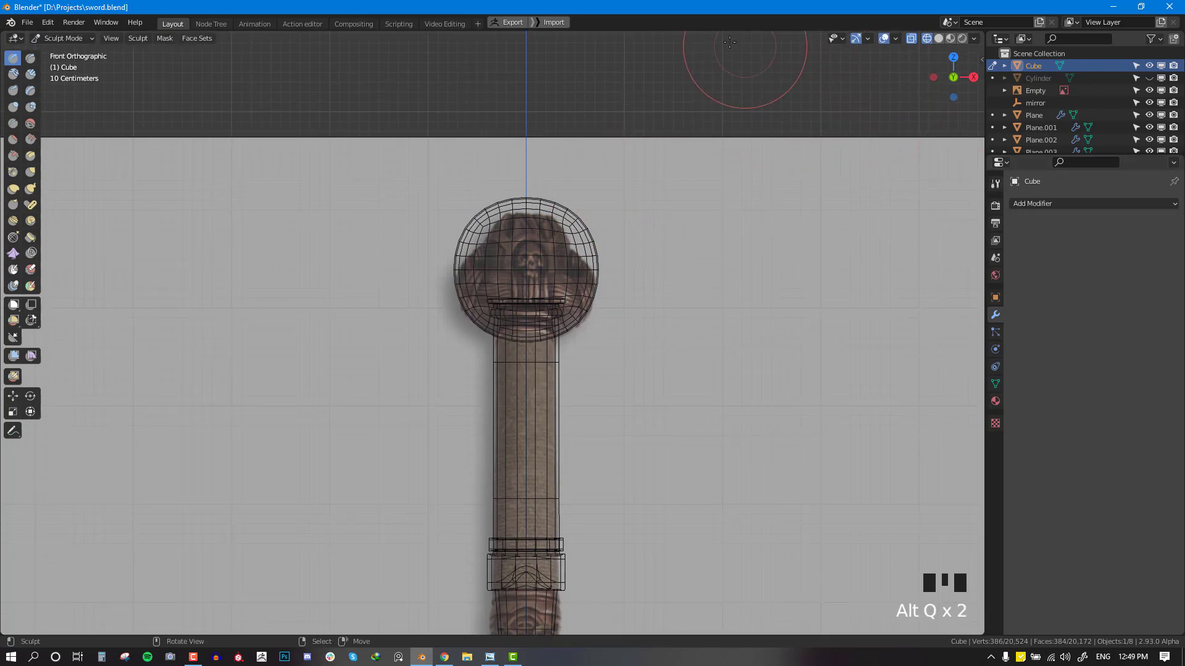
key("alt+q")
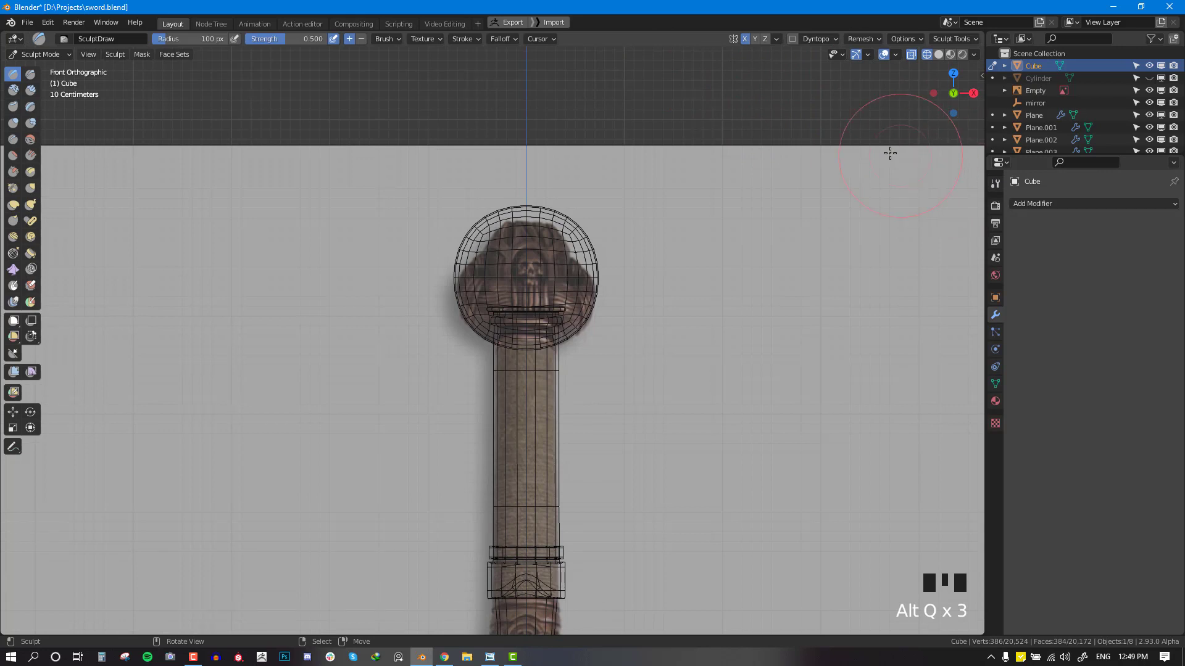
Step: Look through the sculpt brush settings for the symmetry options
key("b")
key("n")
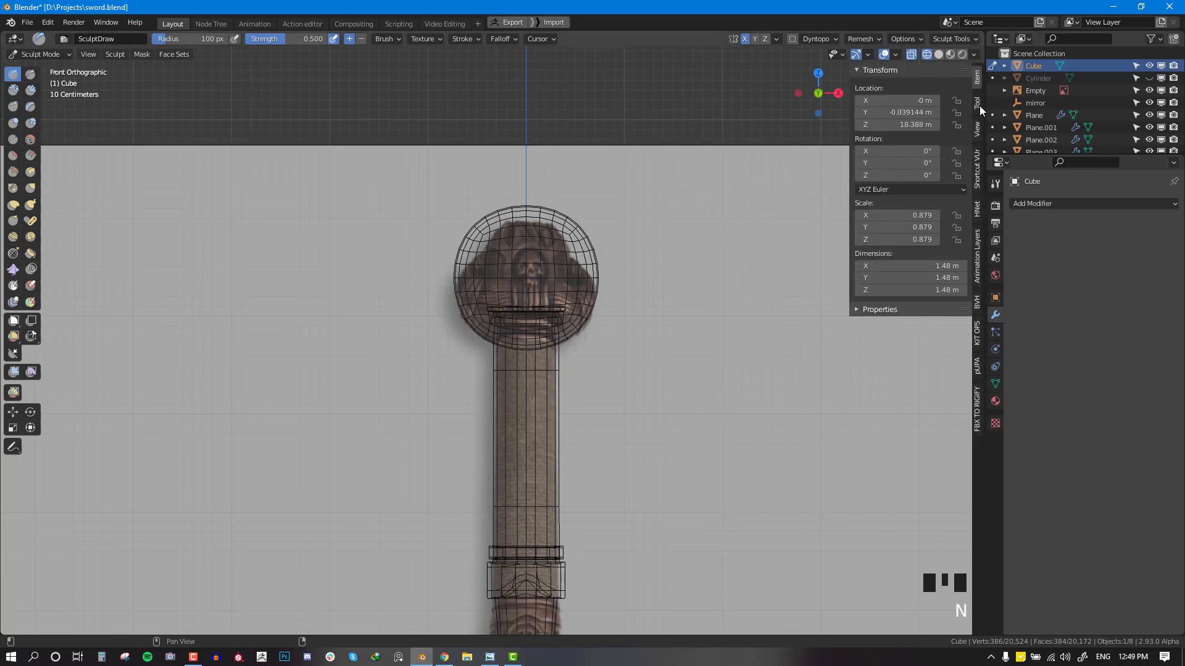
left_click(977, 103)
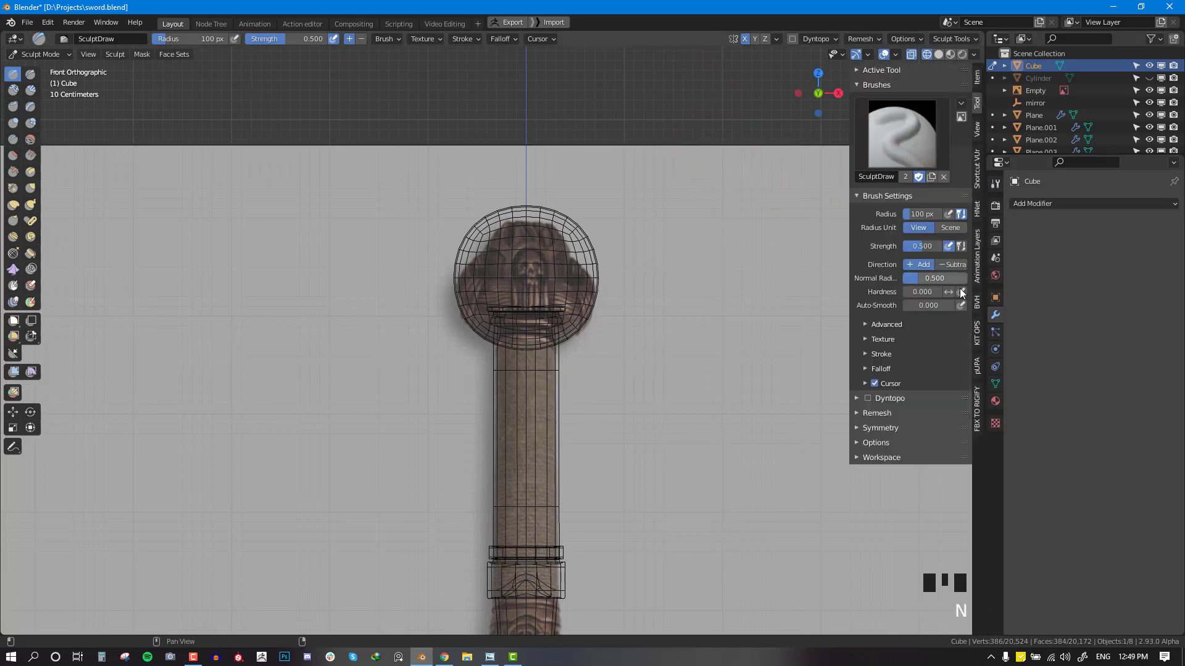
left_click(889, 428)
key("n")
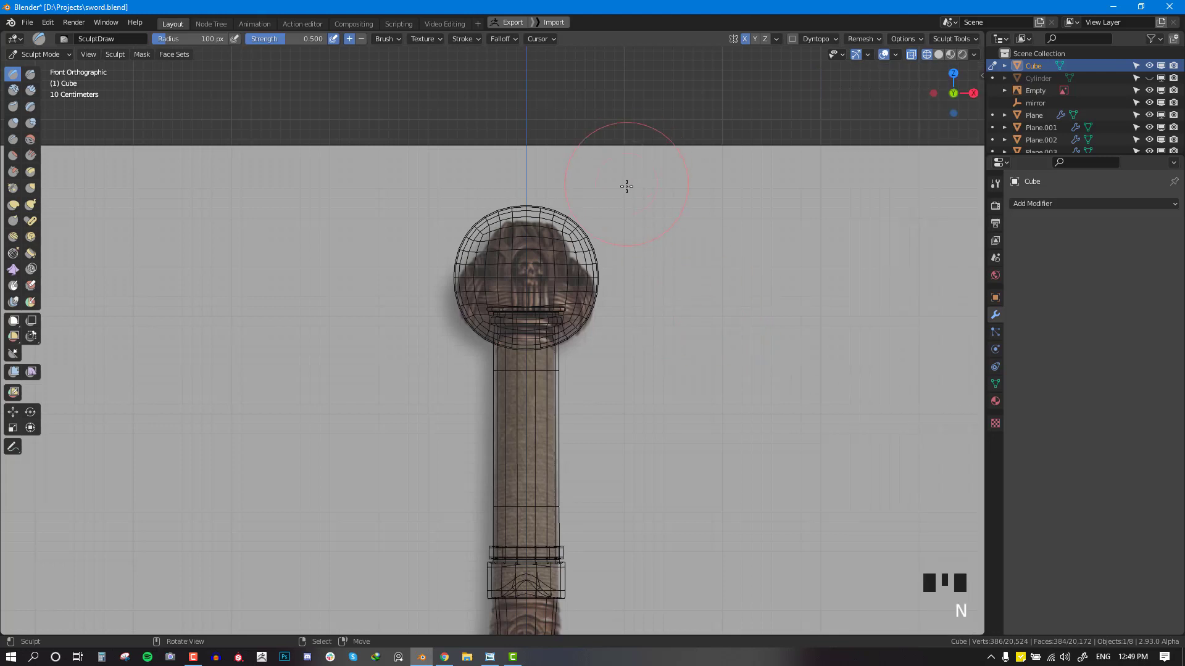
Step: Shape the ball's upper outline to the reference pommel using the Grab brush at 145 px radius, smoothing the shoulders
scroll(626, 185, "up", 3)
key("g")
mouse_move(624, 185)
left_mouse_down()
mouse_move(651, 164)
mouse_move(641, 178)
left_mouse_up()
key("f")
left_click(742, 180)
left_click_drag(641, 179, 635, 194, "shift")
left_click_drag(639, 191, 643, 199, "shift")
mouse_move(642, 195)
left_mouse_down("shift")
mouse_move(596, 128)
mouse_move(576, 120)
left_mouse_up("shift")
left_click_drag(558, 110, 555, 127)
left_click_drag(612, 132, 638, 158, "shift")
left_click_drag(644, 153, 655, 167, "shift")
left_click_drag(662, 150, 672, 171, "shift")
Step: Pull the upper part of the pommel inward in side view with the Grab brush, using solid shading
key("shift+z")
middle_click_drag(683, 187, 646, 201)
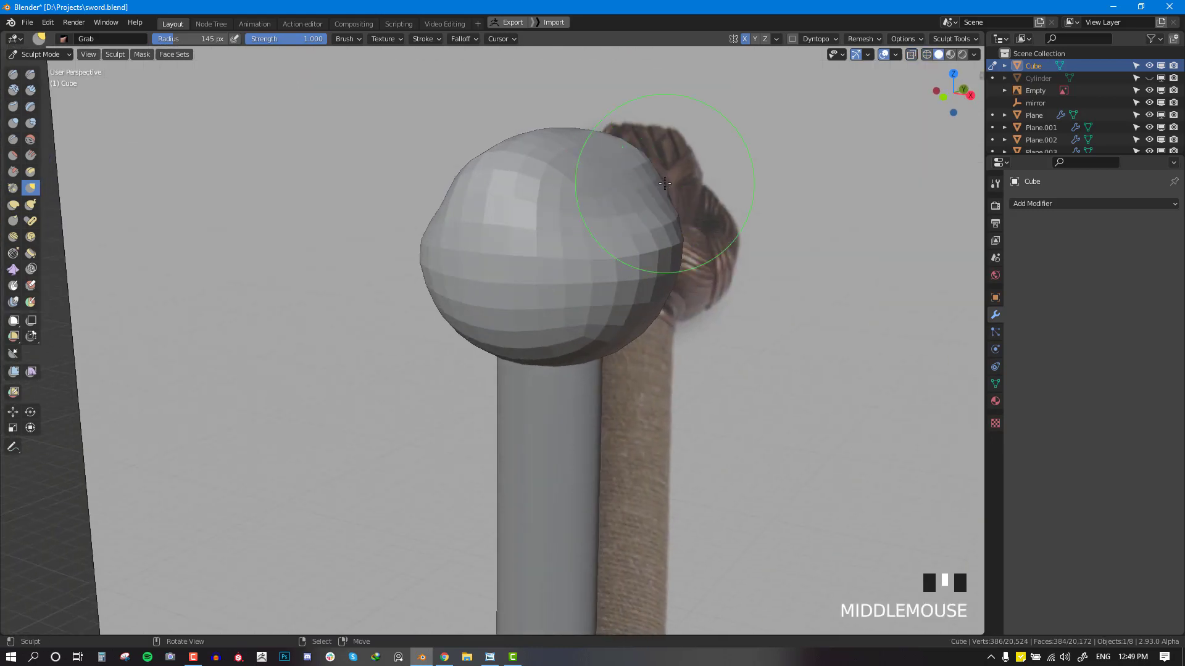
key("KP_3")
scroll(565, 193, "down", 2)
left_click_drag(577, 206, 568, 222)
key("KP_1")
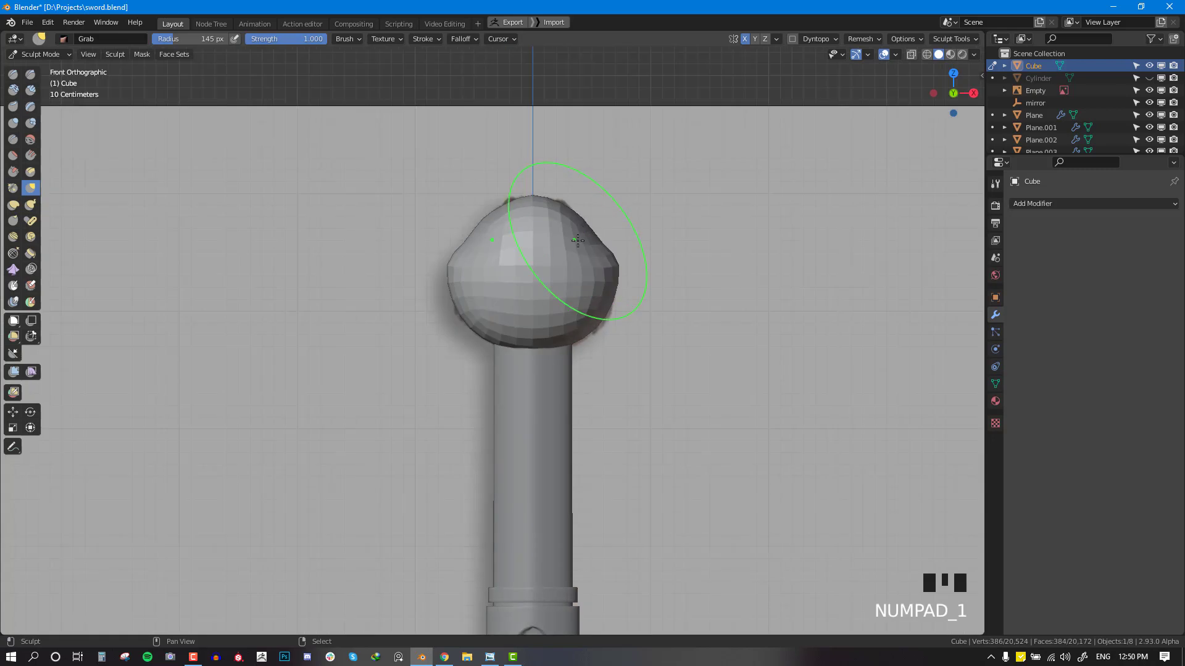
Step: Refine the pommel's sides and underside in wireframe front view to follow the reference outline with the Grab brush
key("shift+z")
scroll(617, 247, "up", 2)
mouse_move(644, 185)
left_mouse_down()
mouse_move(635, 209)
mouse_move(664, 239)
mouse_move(653, 298)
left_mouse_up()
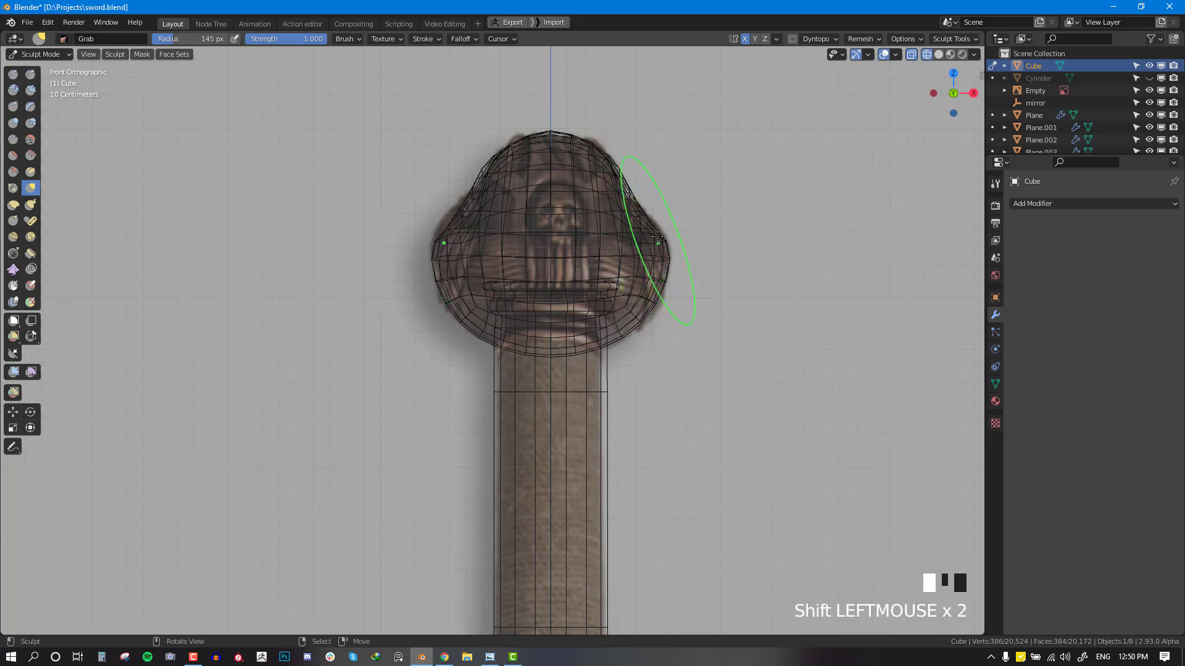
left_click_drag(658, 237, 650, 245)
left_click_drag(577, 355, 577, 345)
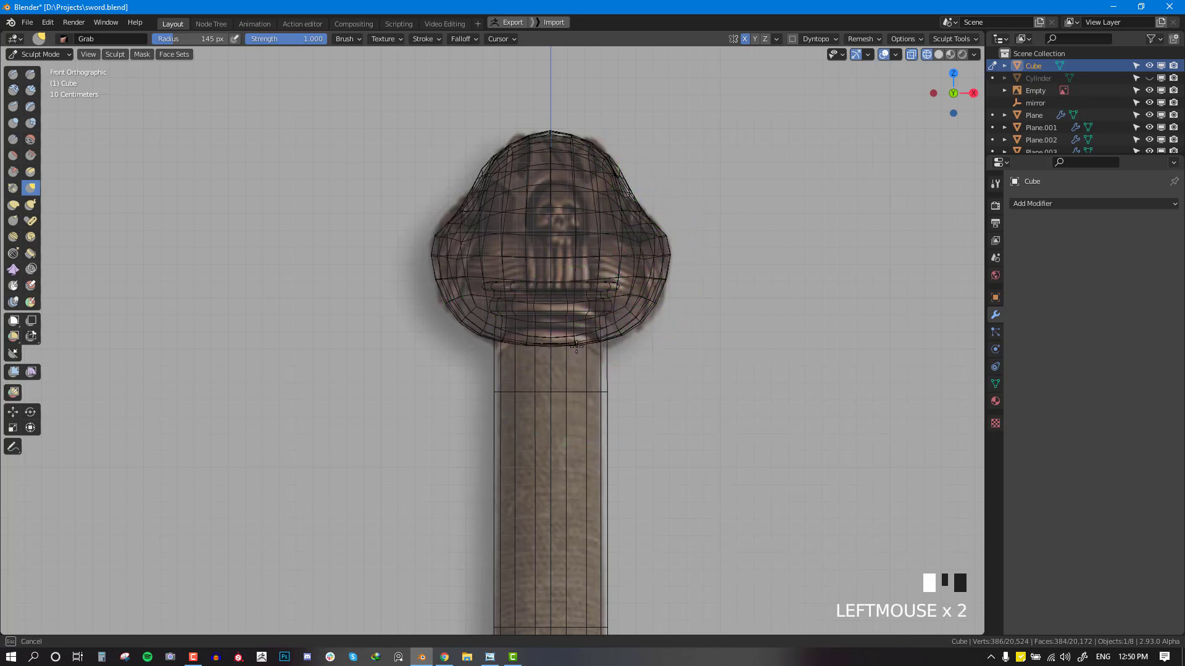
mouse_move(648, 312)
left_mouse_down()
mouse_move(640, 320)
mouse_move(642, 302)
left_mouse_up()
middle_click_drag(641, 303, 662, 248)
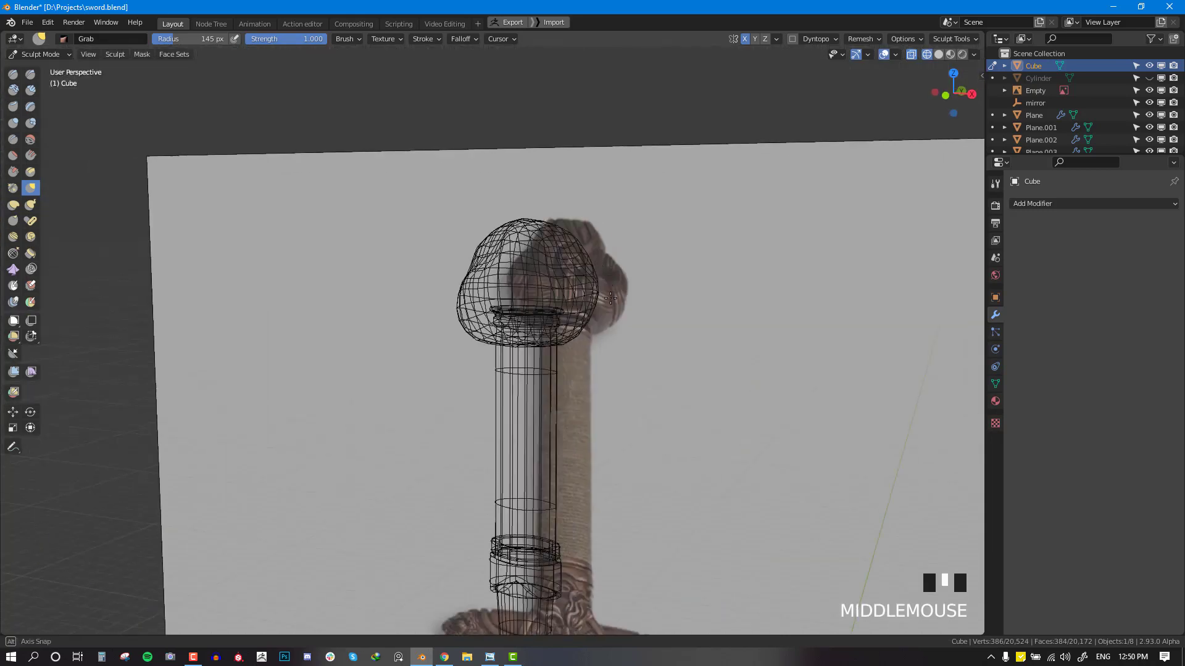
Step: Reshape the pommel's depth in solid shading with the Grab brush and smooth its front and back in side view
key("shift+z")
key("KP_3")
scroll(560, 243, "up", 2)
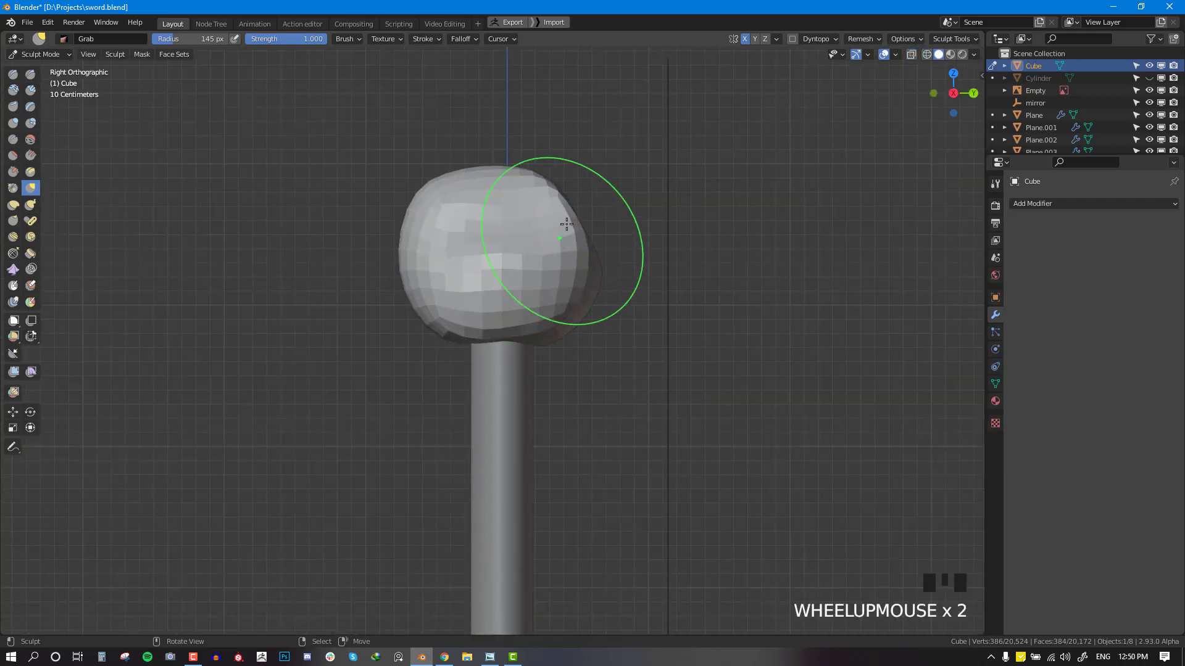
middle_click_drag(560, 243, 543, 262)
mouse_move(543, 262)
left_mouse_down()
mouse_move(583, 271)
mouse_move(580, 296)
left_mouse_up()
key("KP_3")
mouse_move(418, 237)
left_mouse_down("shift")
mouse_move(415, 206)
mouse_move(439, 290)
left_mouse_up("shift")
mouse_move(542, 291)
left_mouse_down("shift")
mouse_move(520, 314)
mouse_move(546, 336)
left_mouse_up("shift")
Step: Nudge the pommel's side bulge outward in front view and compare its silhouette with the reference
key("KP_1")
scroll(574, 322, "down", 2)
scroll(575, 319, "down", 4)
scroll(576, 312, "up", 6)
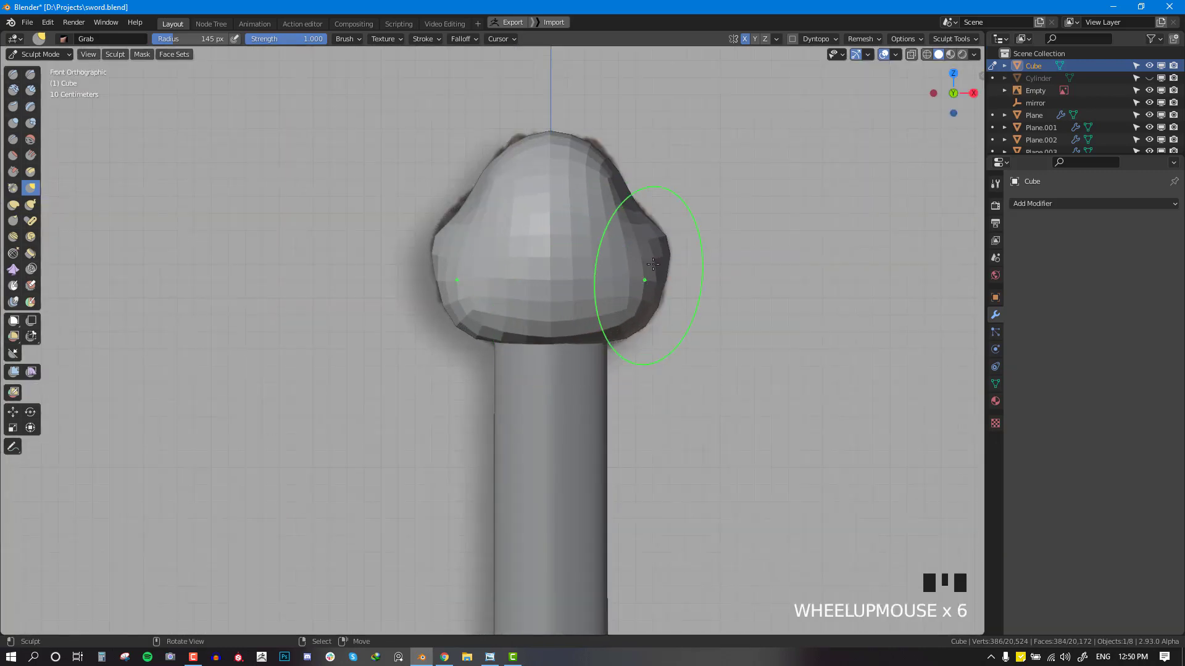
left_click_drag(654, 254, 659, 249)
scroll(663, 293, "down", 2)
scroll(663, 292, "down", 4)
key("shift+z")
key("shift+z")
key("shift+z")
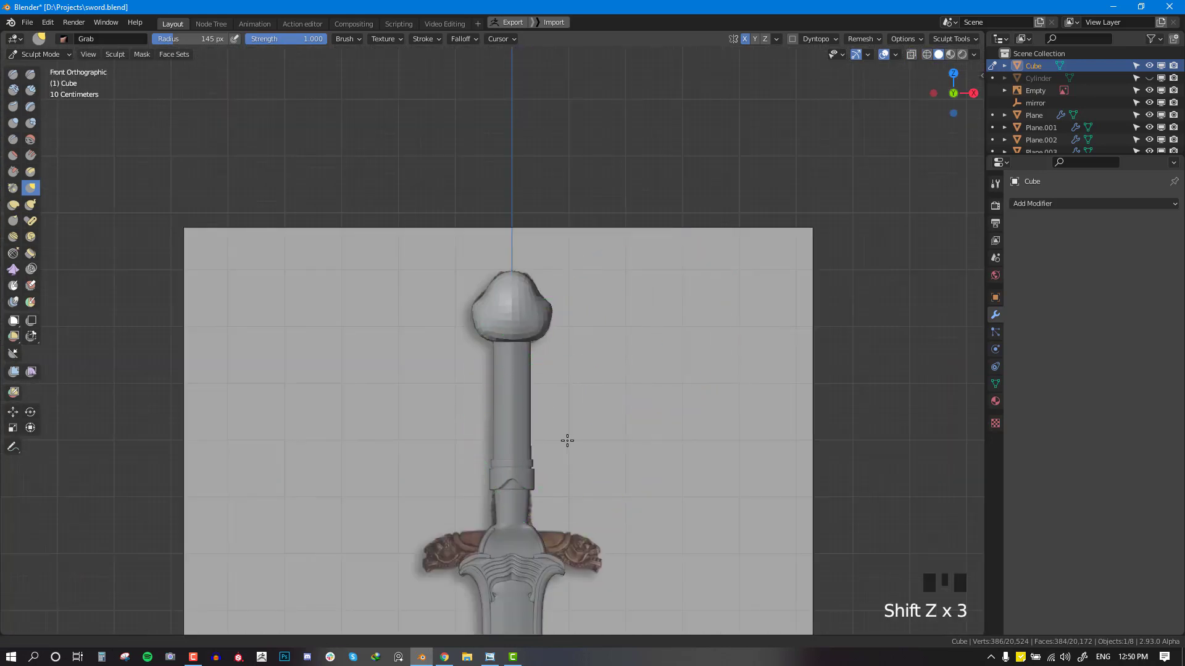
Step: Leave Sculpt Mode, duplicate the pommel and place the copy beside the crossguard's right arm
scroll(550, 312, "up", 2)
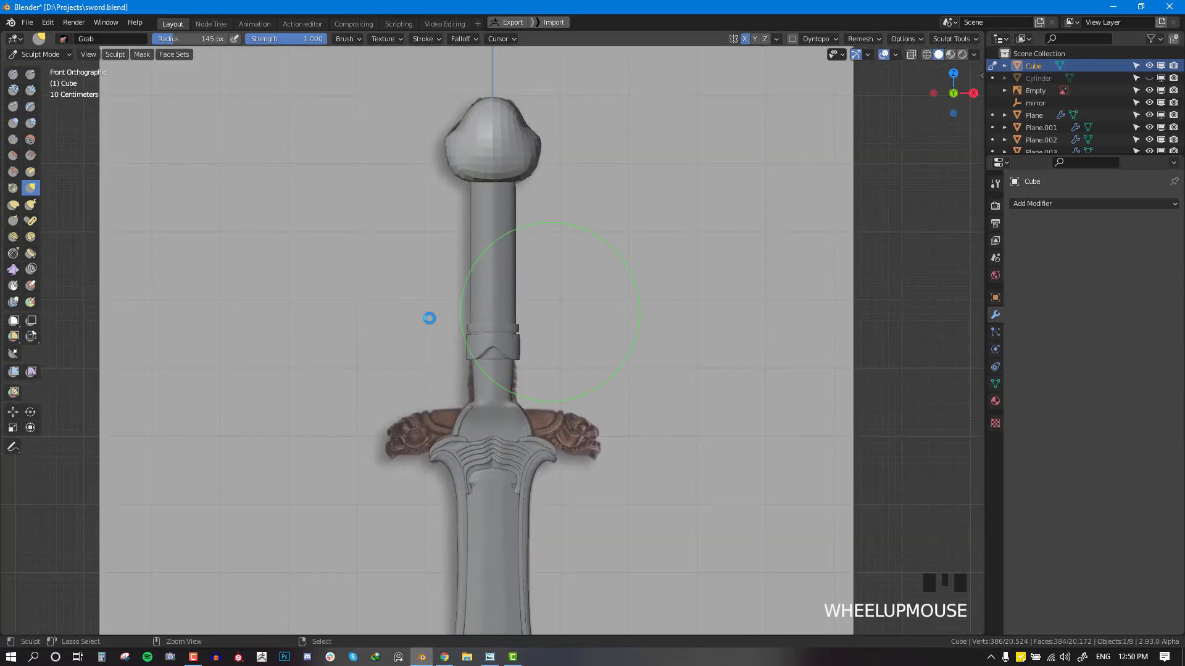
key("ctrl+Tab")
right_click(512, 145)
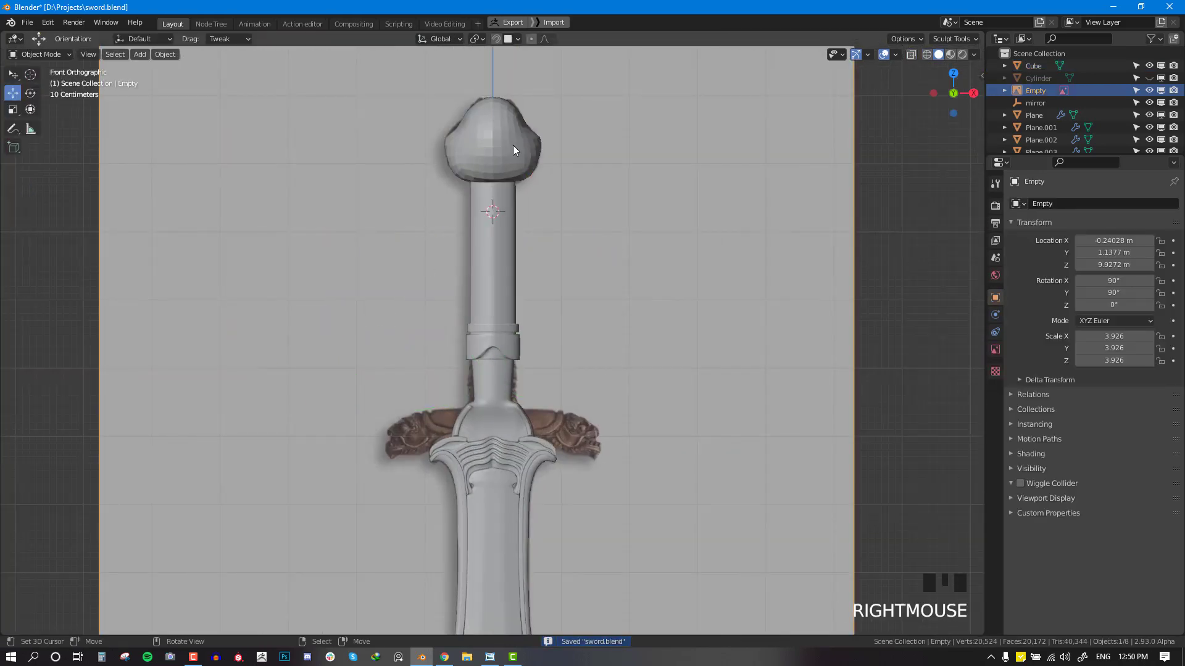
right_click(513, 146)
key("shift+d")
left_click(617, 425)
Step: Scale the pommel copy down and position it over the right end of the reference crossguard in front view
scroll(786, 439, "up", 4)
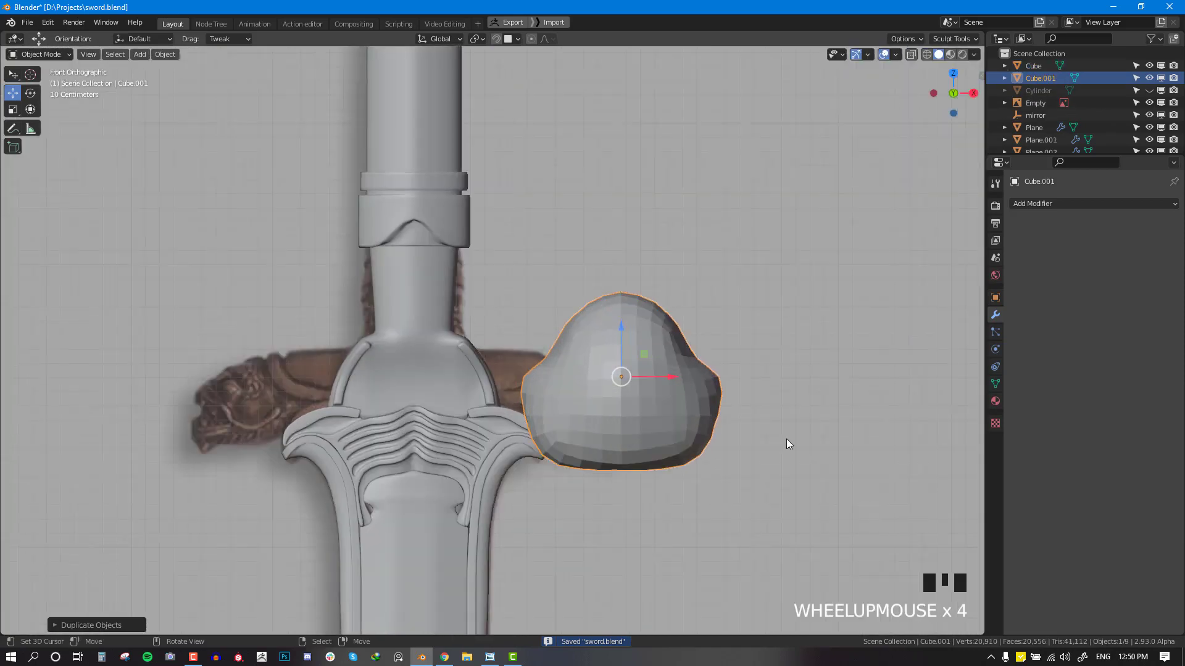
key("s")
left_click(735, 424)
key("g")
left_click(720, 436)
middle_click_drag(721, 436, 575, 476)
key("KP_3")
key("KP_1")
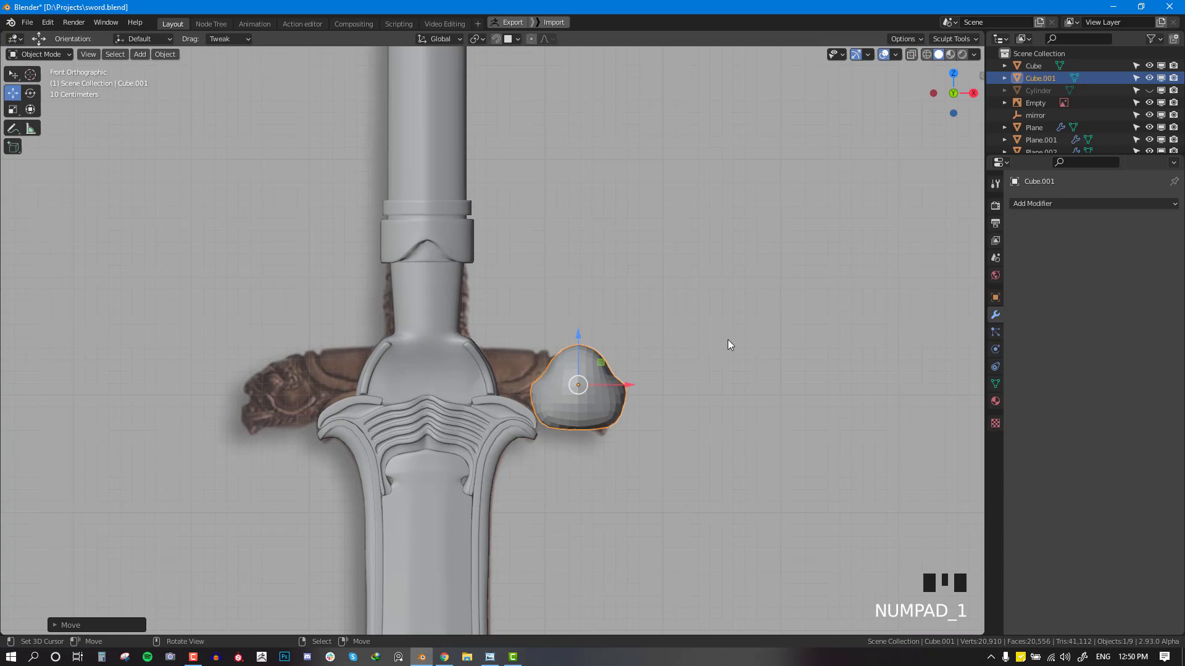
middle_click_drag(727, 344, 666, 372)
Step: Inflate the copy's whole mesh into a ball with Shrink/Fatten in Edit Mode
key("Tab")
key("alt+s")
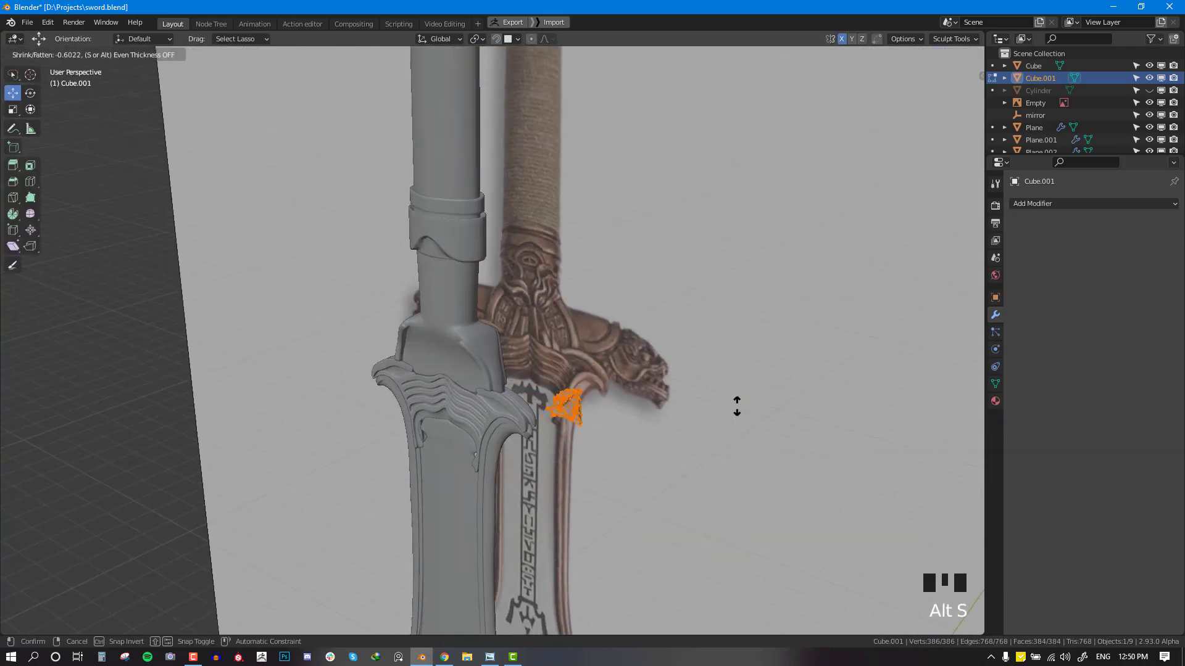
right_click(615, 353)
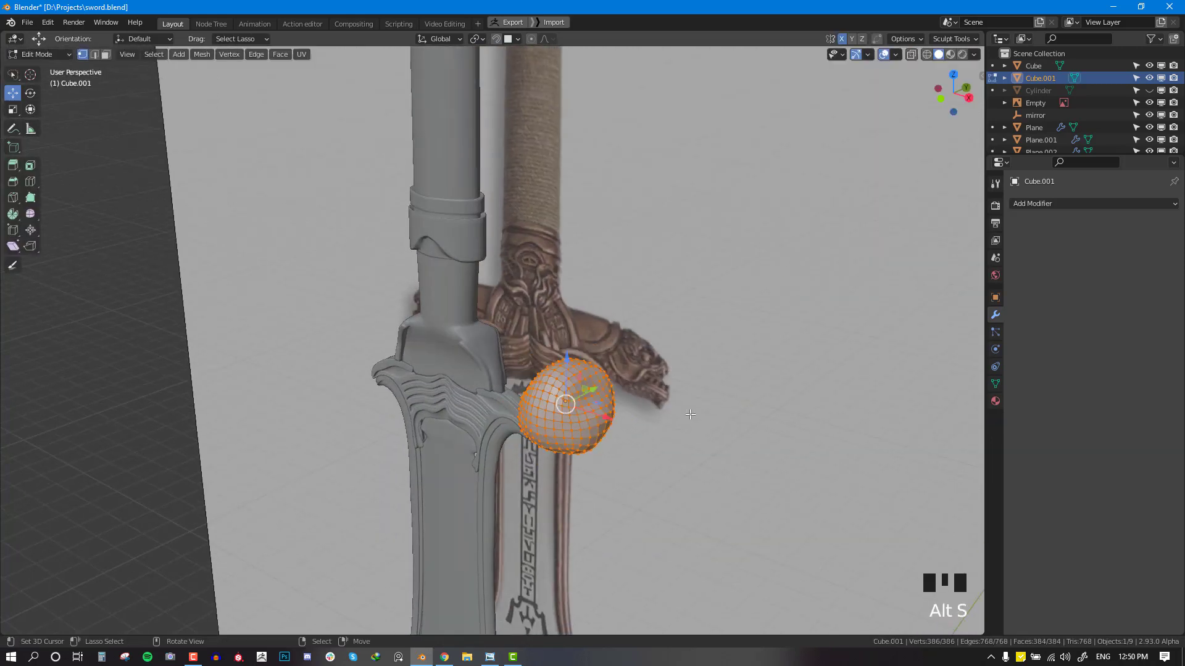
key("alt+s")
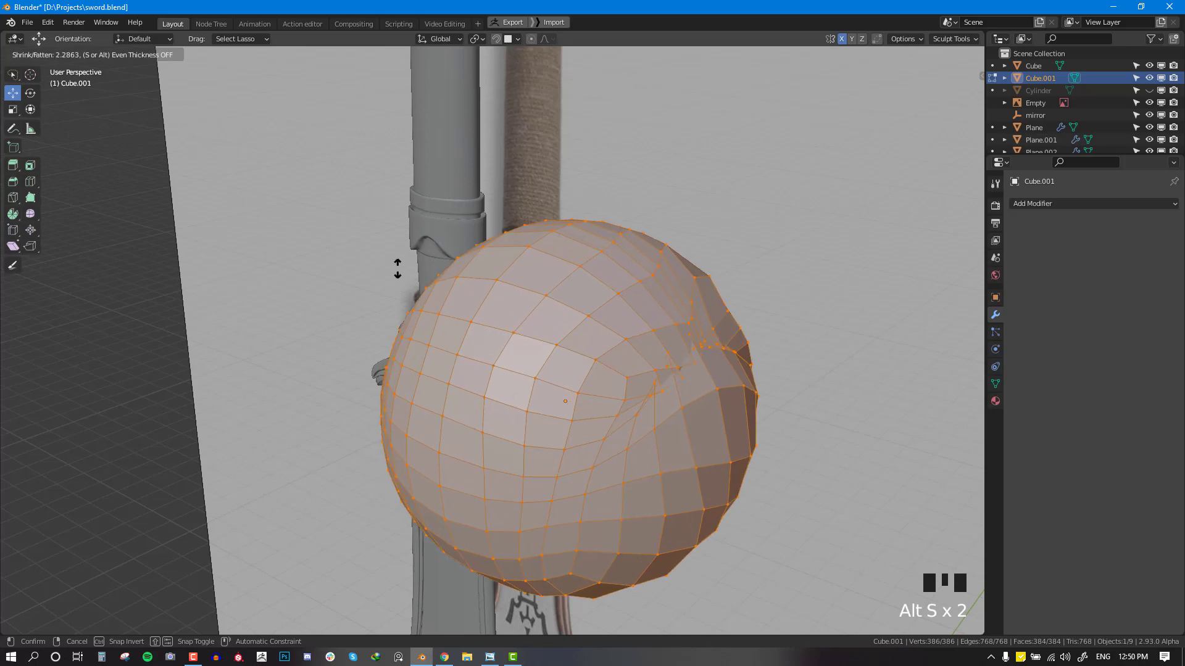
left_click(368, 252)
Step: Scale the inflated ball down and move it onto the animal head at the reference guard's right end
key("s")
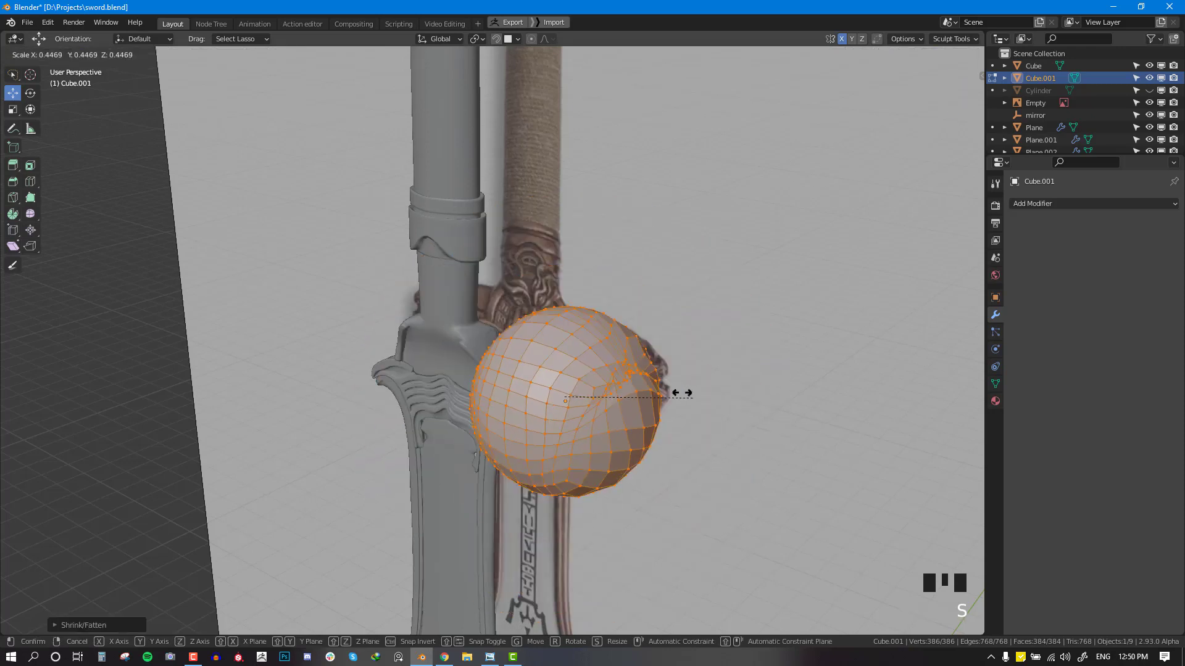
left_click(623, 393)
key("KP_1")
scroll(640, 384, "up", 2)
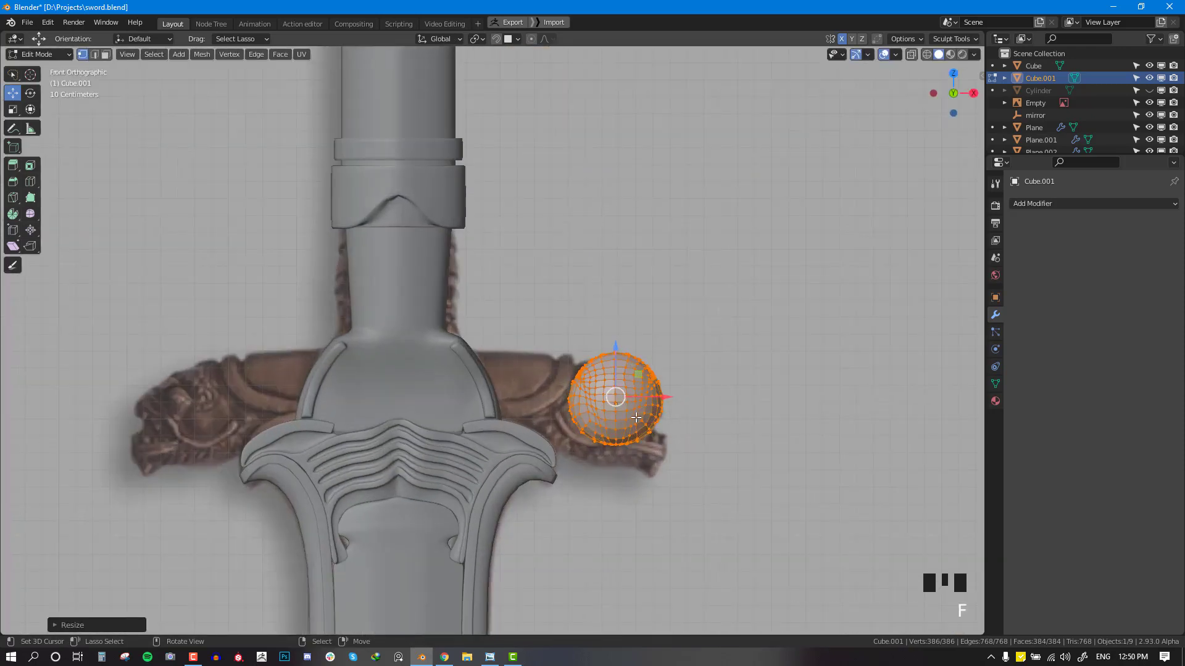
key("ctrl+z")
key("ctrl+shift+z")
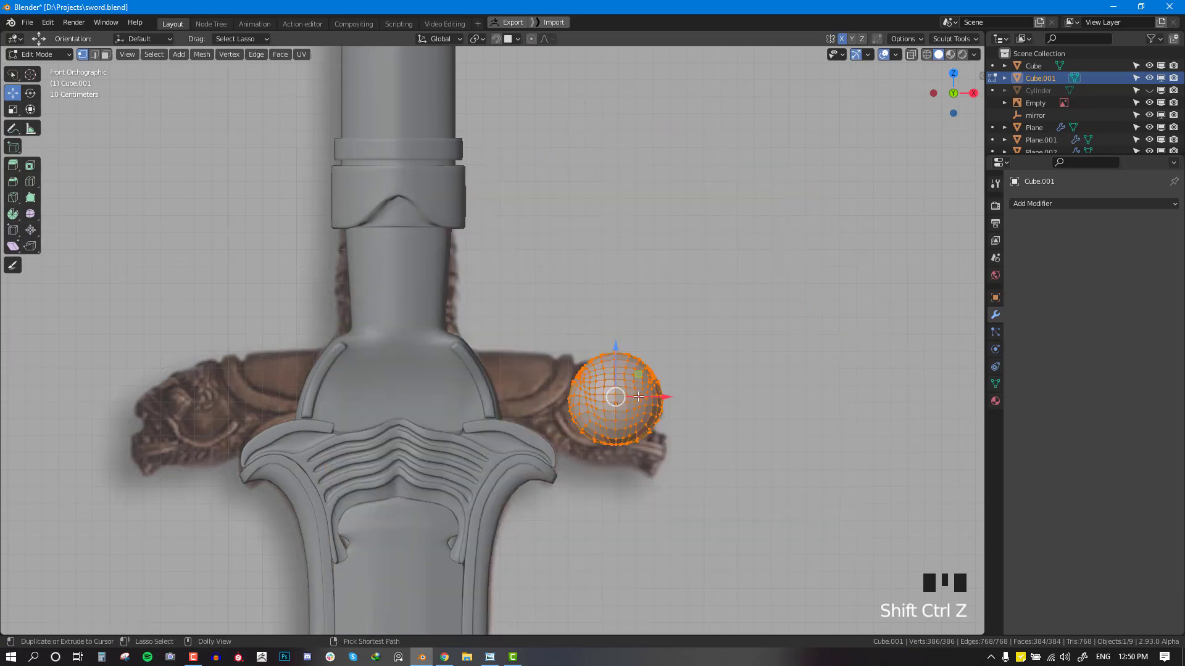
key("g")
left_click(629, 390)
key("Tab")
Step: Try to smooth the ball in Sculpt Mode, and undo the strokes
key("ctrl+Tab")
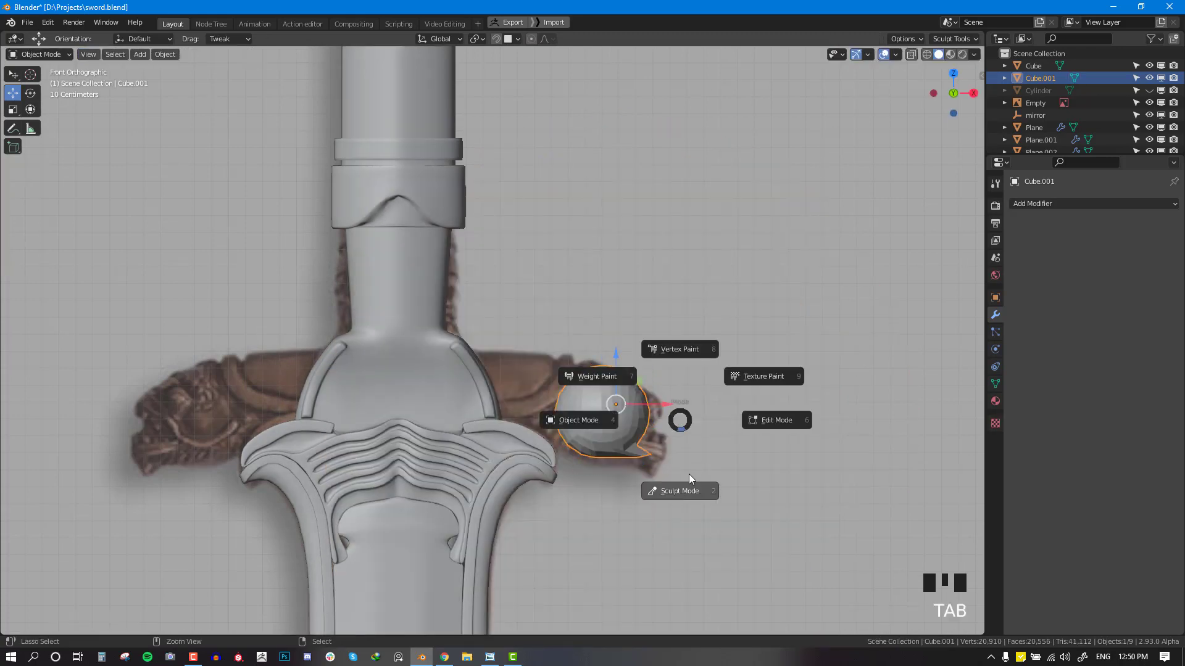
left_click(688, 473)
key("f")
left_click(633, 449)
left_click_drag(630, 442, 634, 401, "shift")
left_click_drag(628, 390, 607, 380, "shift")
left_click_drag(590, 378, 577, 382, "shift")
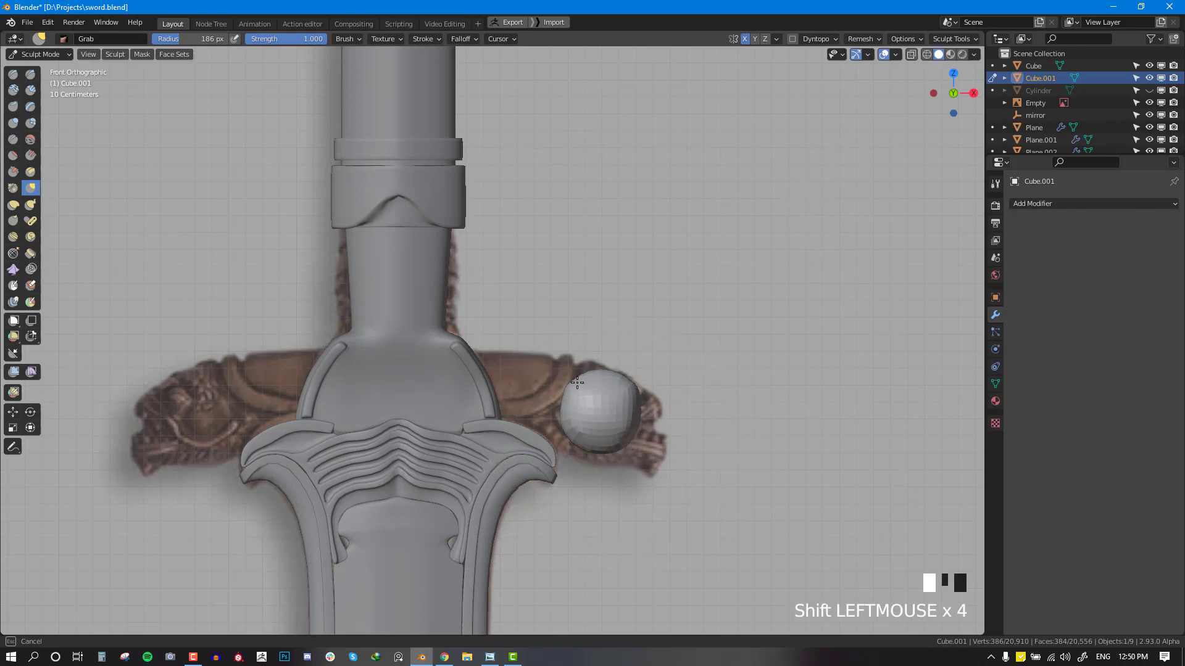
middle_click_drag(651, 407, 636, 408)
key("ctrl+z")
key("ctrl+z")
key("ctrl+z")
key("ctrl+z")
key("ctrl+z")
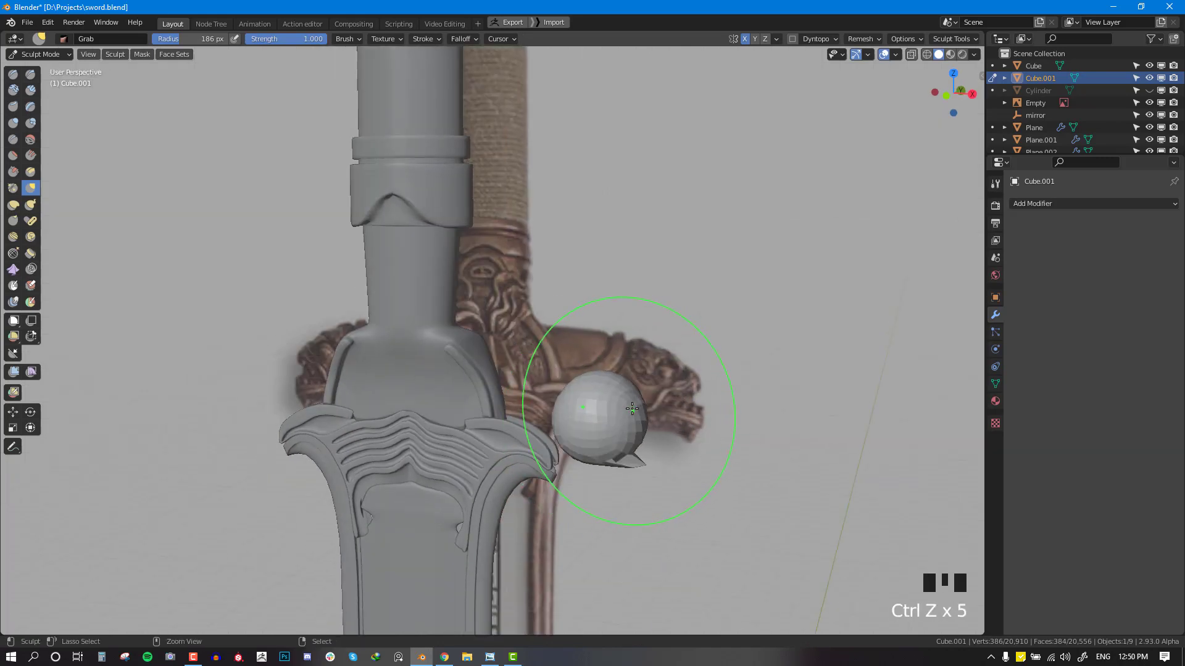
key("ctrl+z")
key("KP_1")
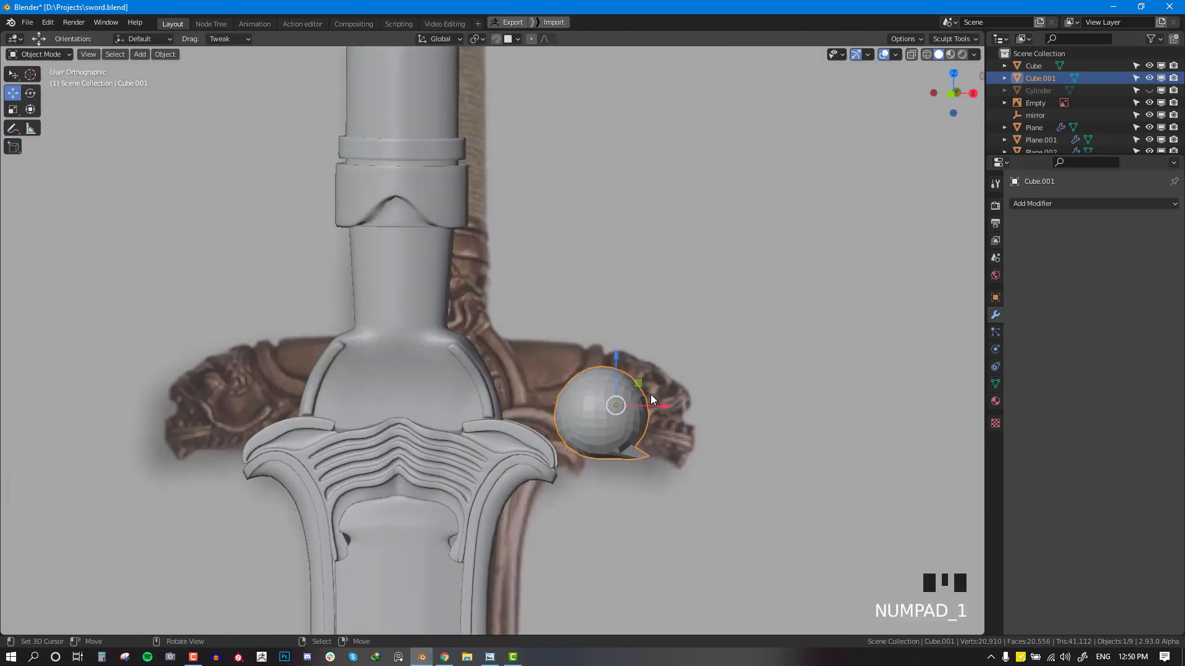
Step: Turn off X mirror symmetry in Sculpt Mode and smooth the pinched side of the ball
key("ctrl+Tab")
left_click(622, 410, "shift")
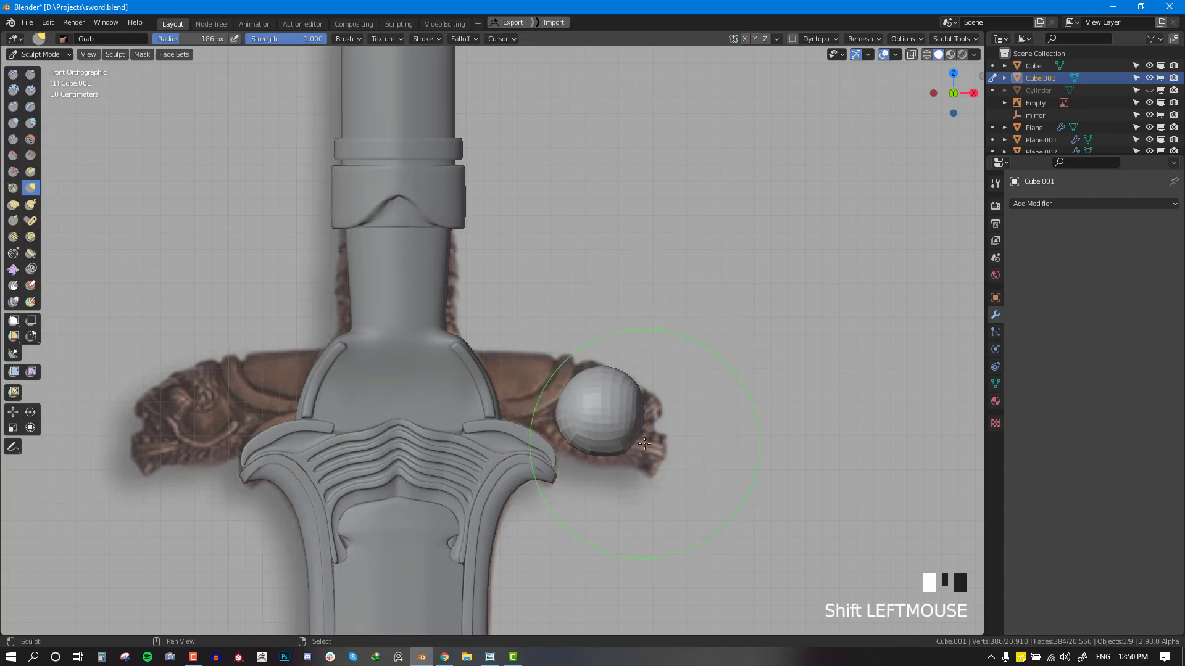
left_click(617, 407, "shift")
left_click(613, 410, "shift")
Step: Try reshaping the ball's right edge in wireframe front view with the Grab brush at 109 px, and undo it
key("shift+z")
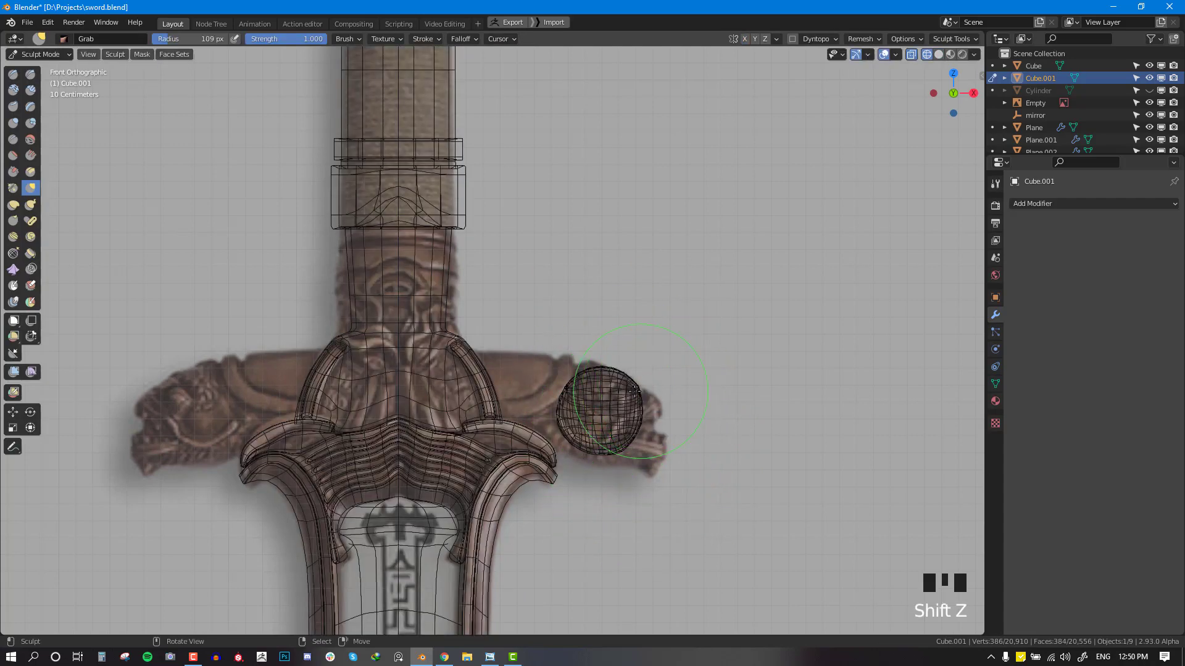
left_click(635, 390)
left_click(635, 389)
left_click(635, 390)
mouse_move(635, 390)
middle_mouse_down()
mouse_move(630, 445)
mouse_move(519, 484)
middle_mouse_up()
key("shift+z")
key("ctrl+z")
Step: Enable Y mirror symmetry and pull the smoothed ball outward into a snout with the Grab brush
left_click(519, 483, "shift")
left_click(519, 483, "shift")
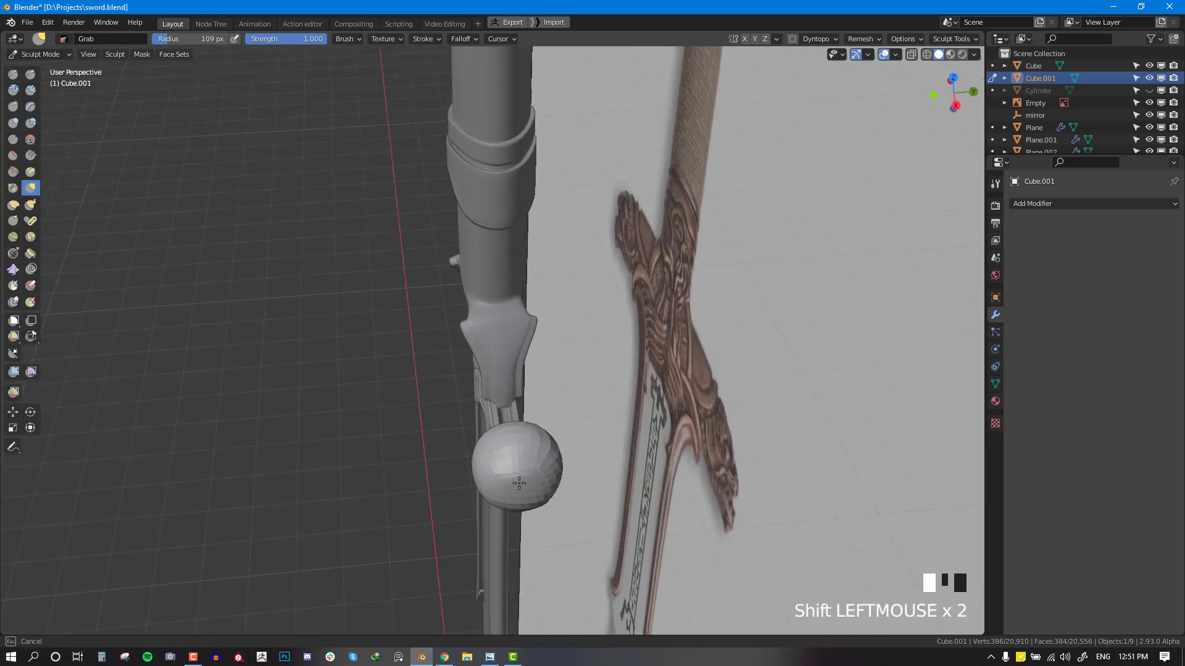
key("n")
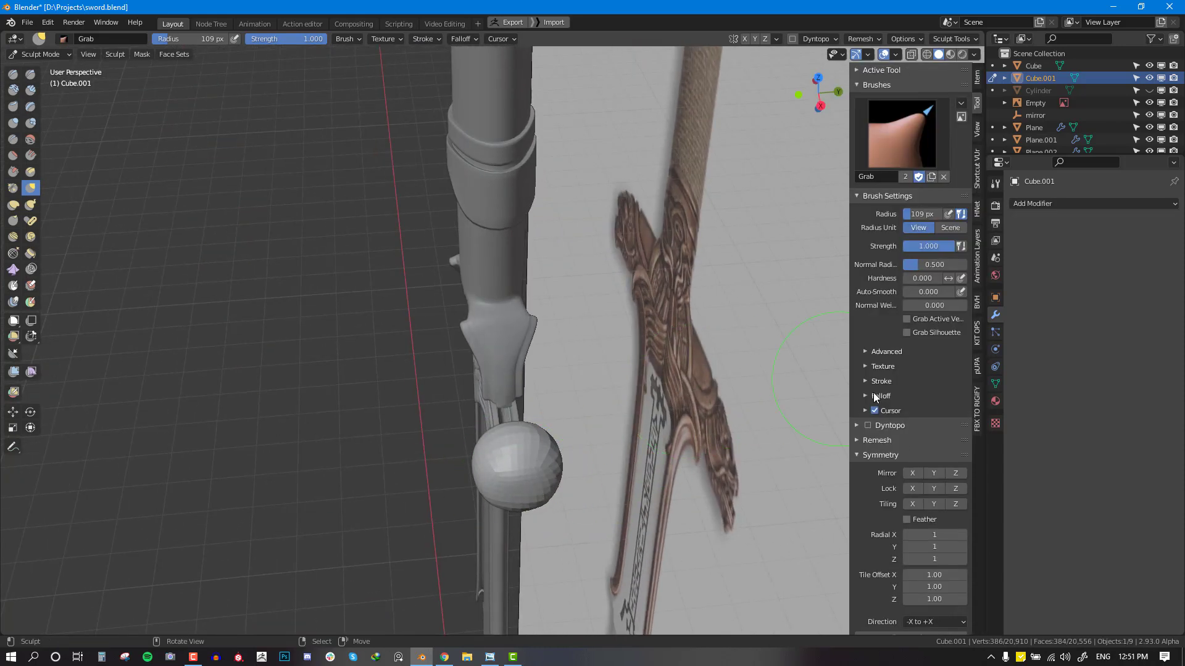
left_click(933, 473)
left_click_drag(548, 520, 525, 552)
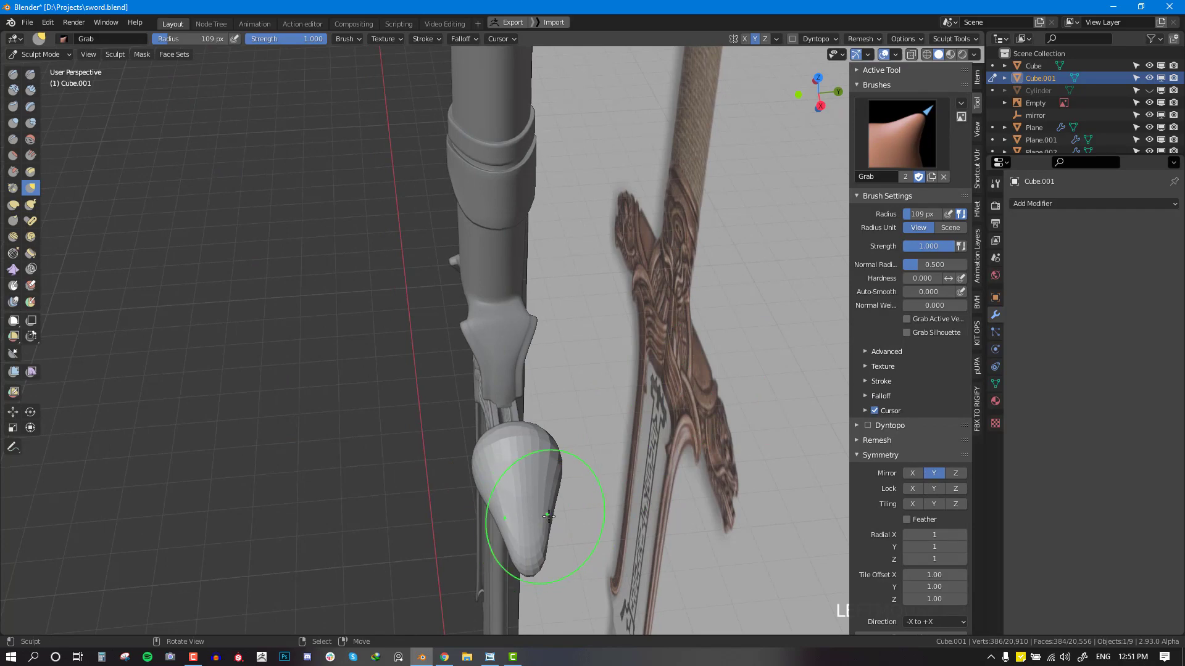
Step: Shape the snout, jaw and back of the guard's head to the reference outline in wireframe front view with the Grab brush
key("KP_1")
mouse_move(679, 462)
left_mouse_down()
mouse_move(649, 414)
mouse_move(664, 410)
left_mouse_up()
key("shift+z")
key("f")
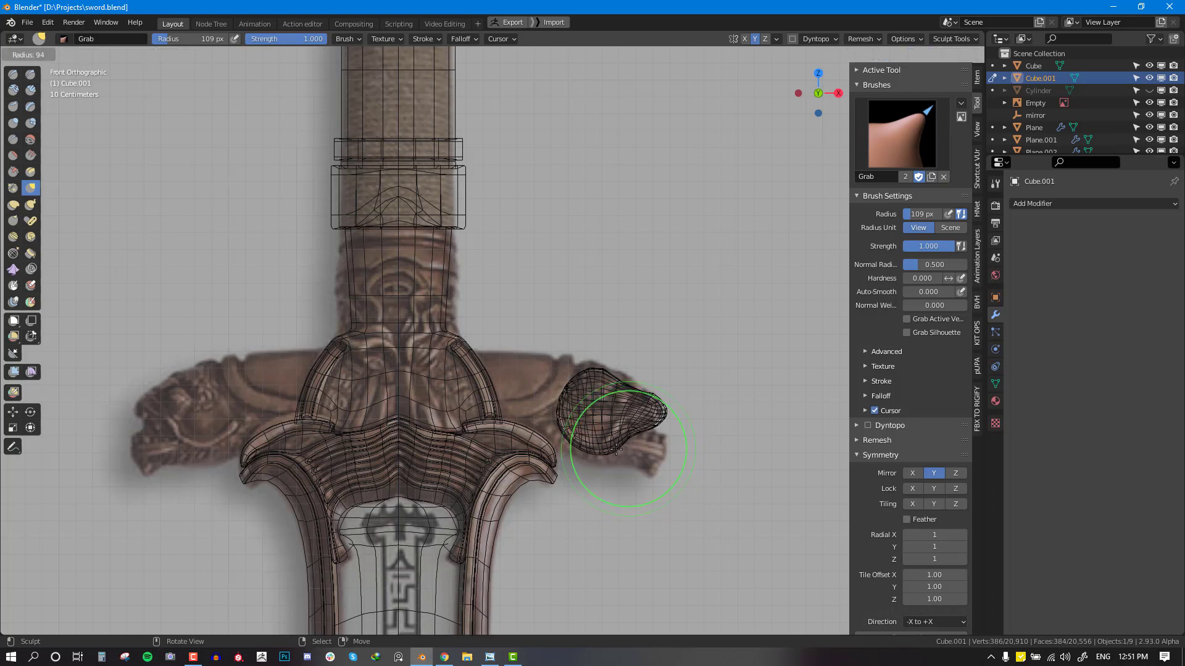
left_click(626, 444)
mouse_move(626, 444)
left_mouse_down()
mouse_move(643, 458)
mouse_move(588, 419)
mouse_move(546, 426)
left_mouse_up()
key("f")
left_click(592, 432)
key("f")
left_click(561, 429)
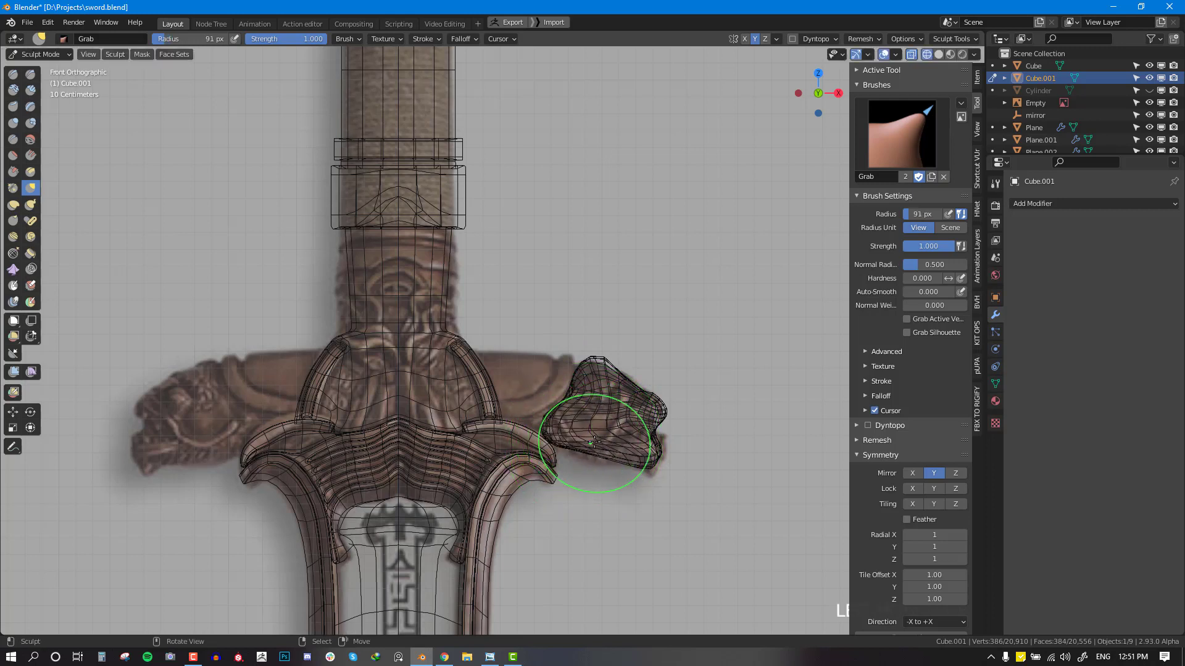
Step: Refine the head's underside, lower jaw and crown with the Grab brush at 68, 43 and 55 px
key("f")
left_click(623, 466)
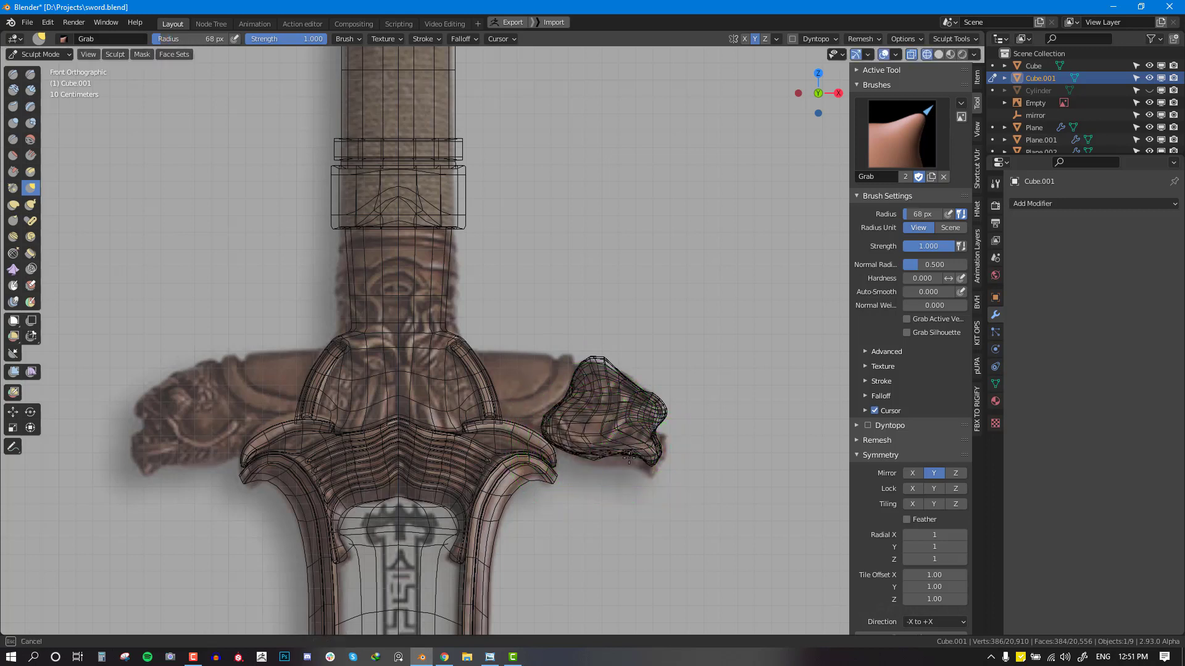
key("f")
left_click(657, 455)
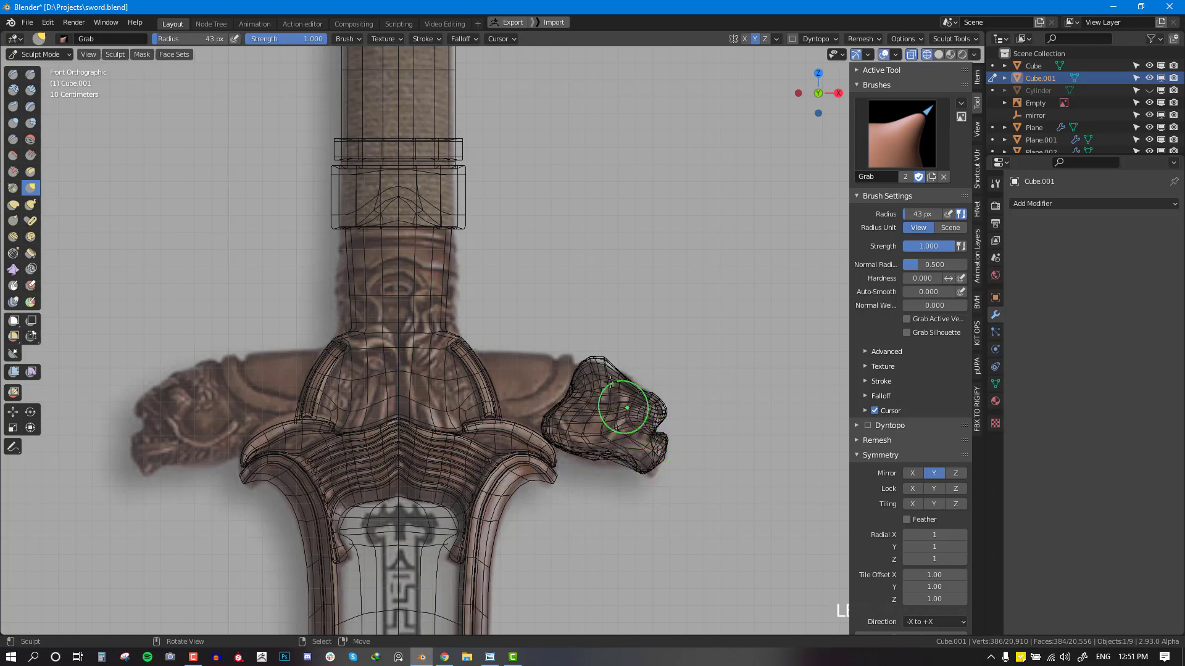
key("f")
left_click_drag(598, 378, 597, 366)
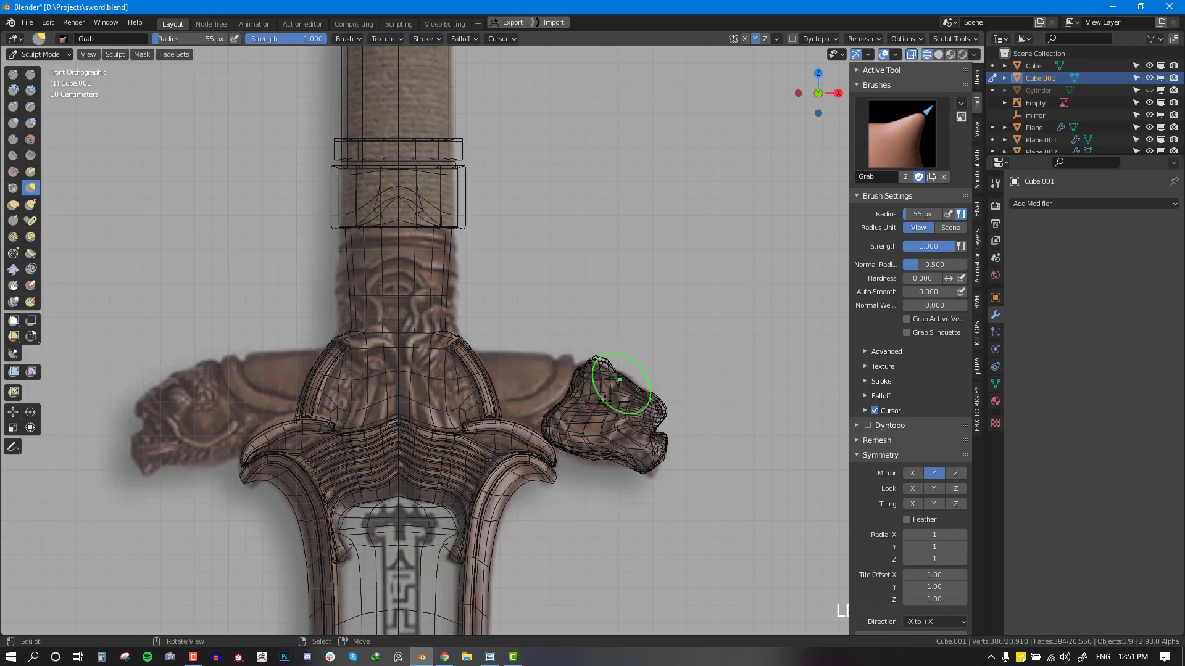
Step: Smooth the top of the head in solid shading and pull its crown up in front view
middle_click_drag(615, 389, 612, 385)
left_click_drag(582, 408, 568, 406, "shift")
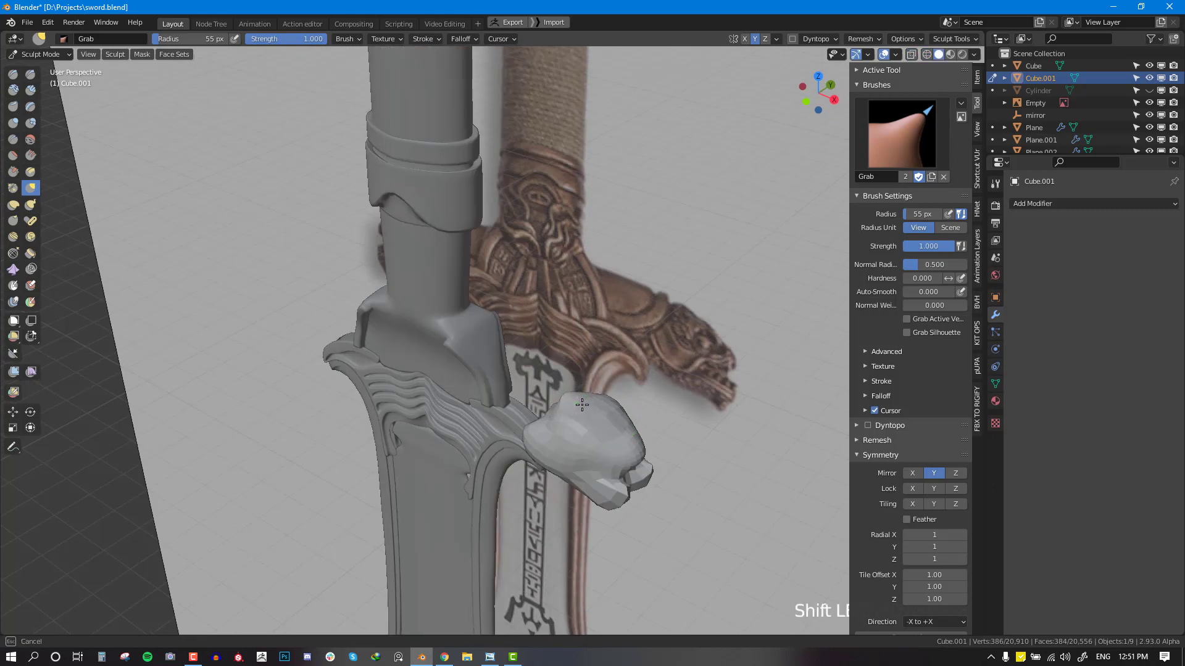
key("KP_3")
key("KP_1")
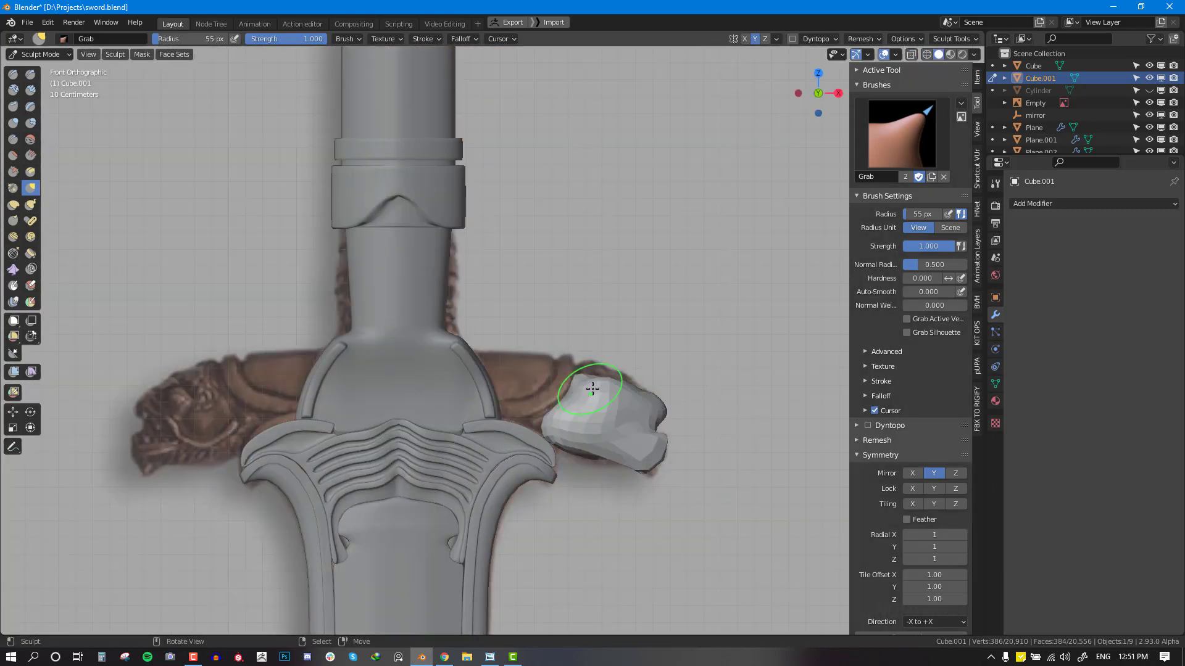
left_click_drag(595, 381, 600, 373)
Step: Adjust the head's crown and extend its back edge toward the guard with the Grab brush at 95 px
middle_click_drag(587, 376, 603, 423)
key("KP_1")
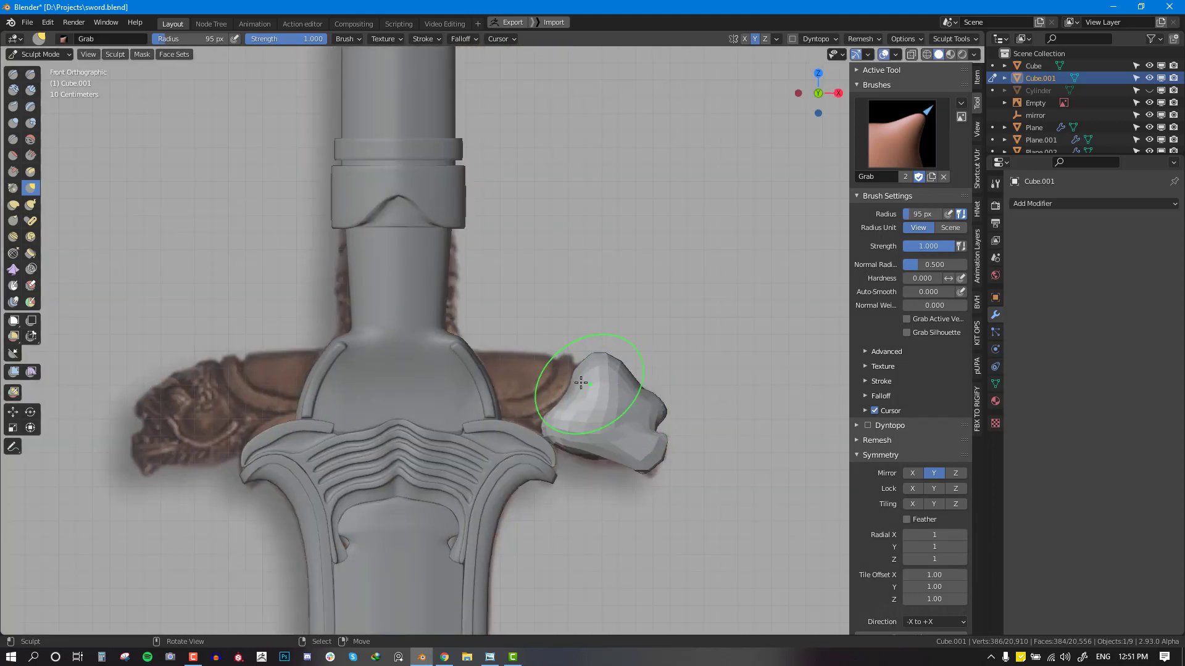
left_click_drag(608, 355, 596, 380)
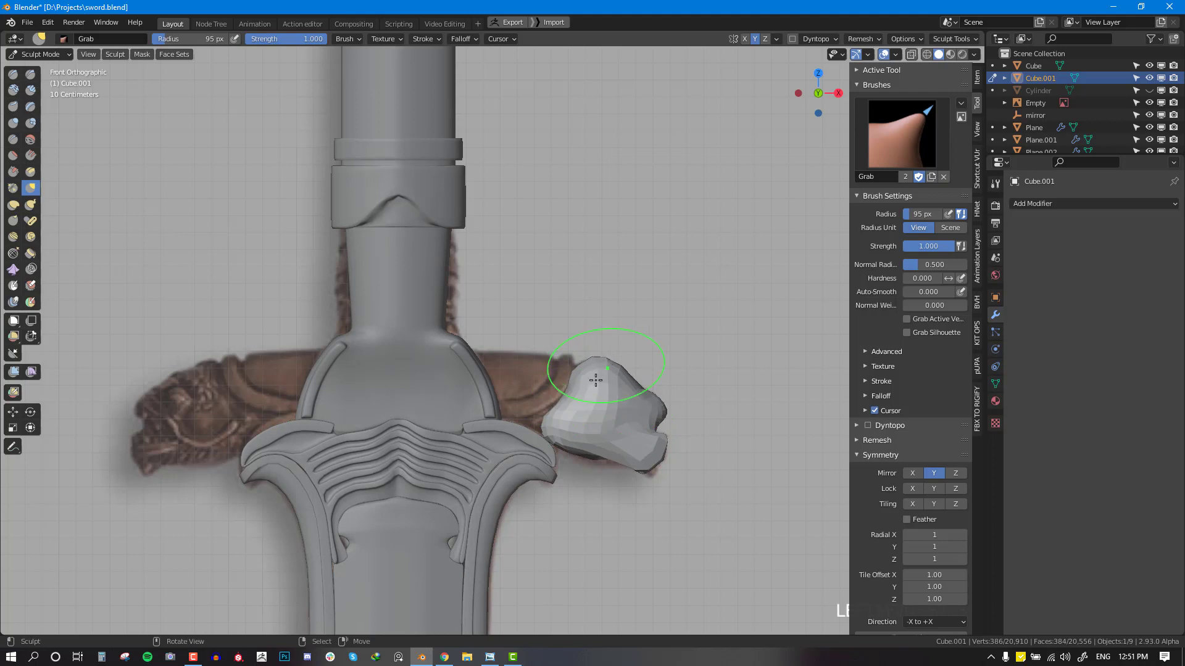
left_click_drag(555, 432, 545, 426)
left_click_drag(546, 427, 598, 451)
Step: Return to Object Mode and shade the guard's head piece smooth
key("ctrl+Tab")
right_click(672, 397)
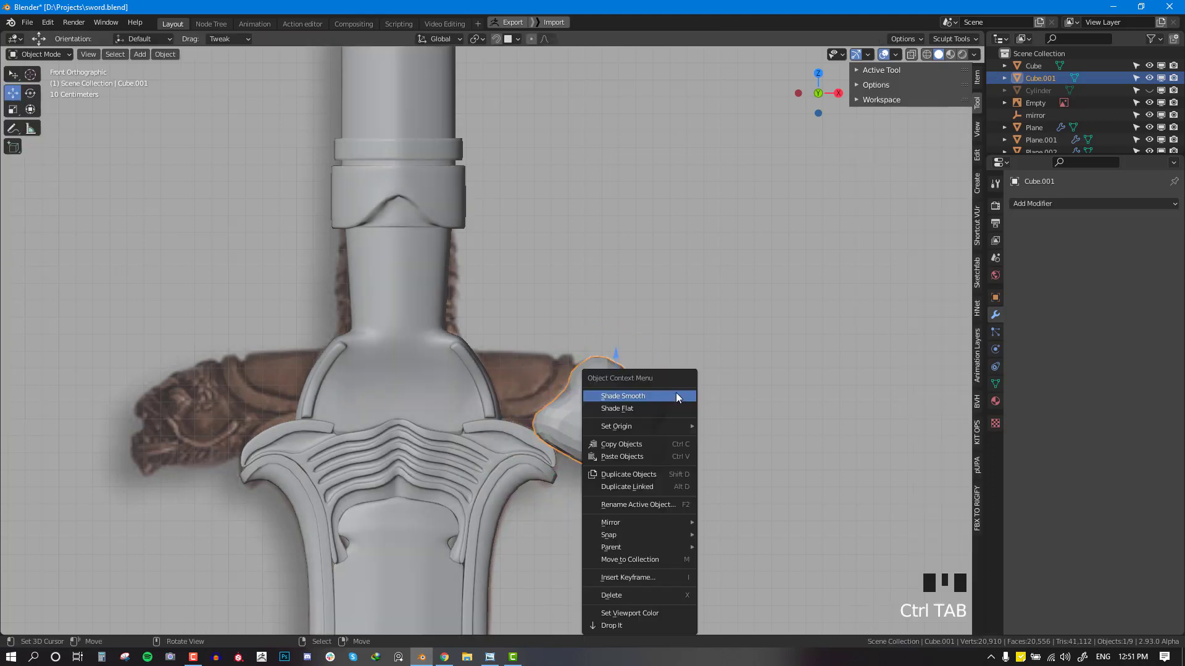
left_click(676, 395)
Step: Copy only the Mirror modifier from the wavy guard ornament (Plane.002) to the head piece
key("alt+a")
right_click(608, 415)
right_click(483, 457, "shift")
scroll(507, 455, "down", 5)
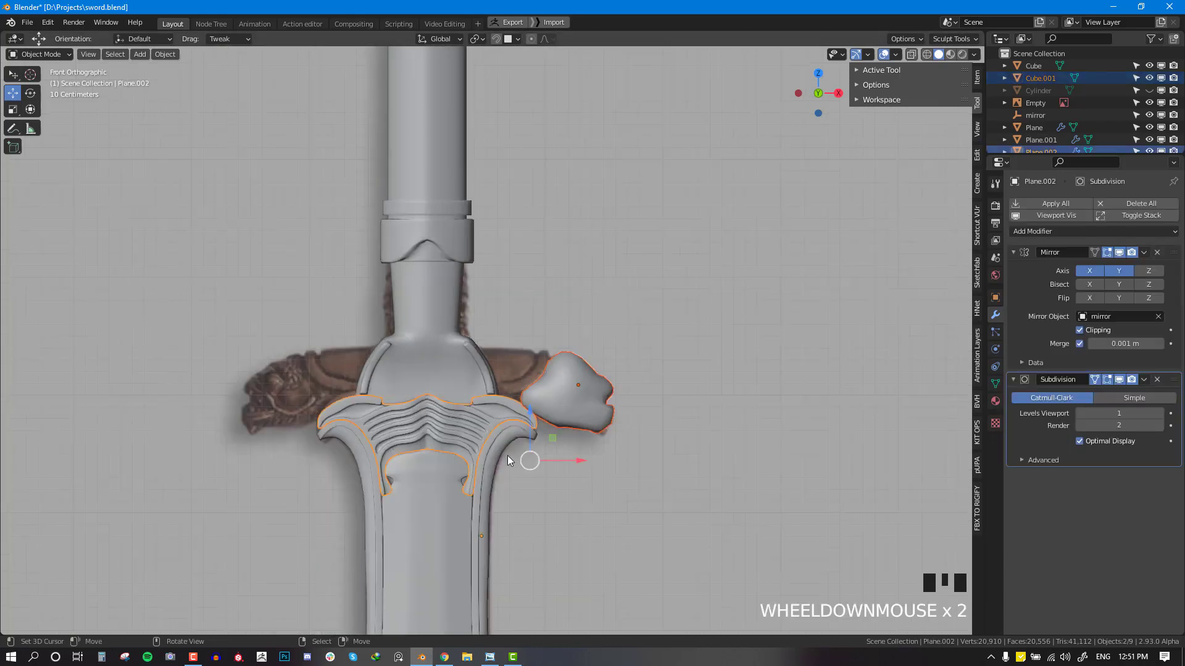
key("ctrl+c")
left_click(623, 628)
left_click(629, 600)
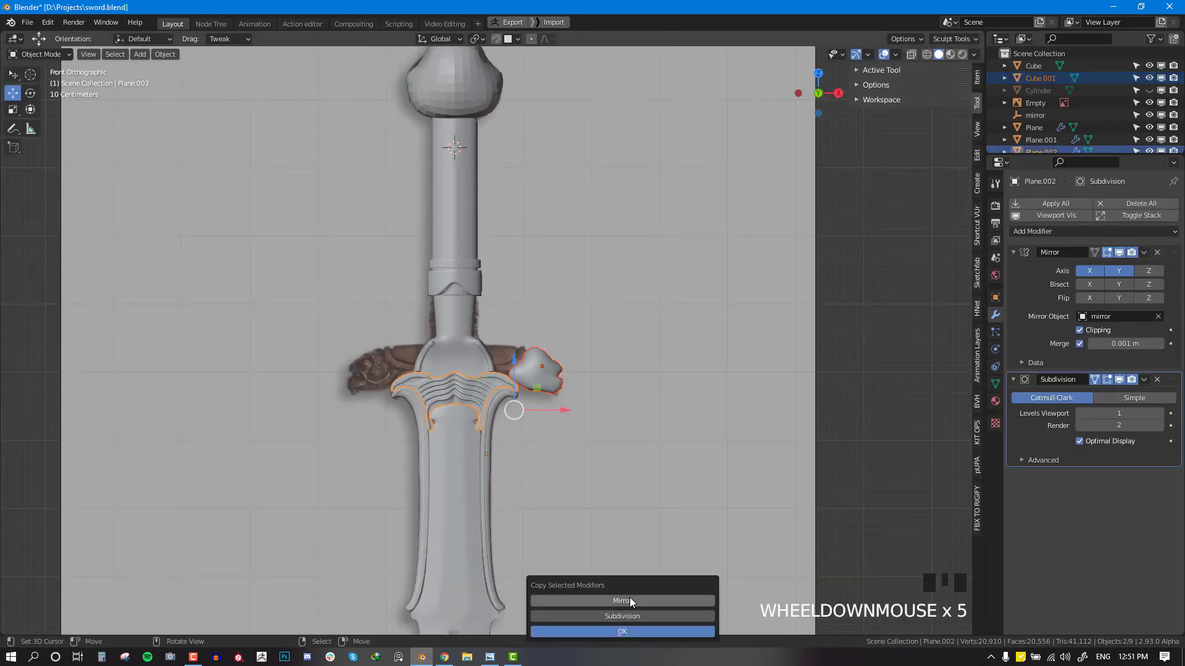
left_click(625, 631)
key("alt+a")
middle_click_drag(505, 426, 617, 452)
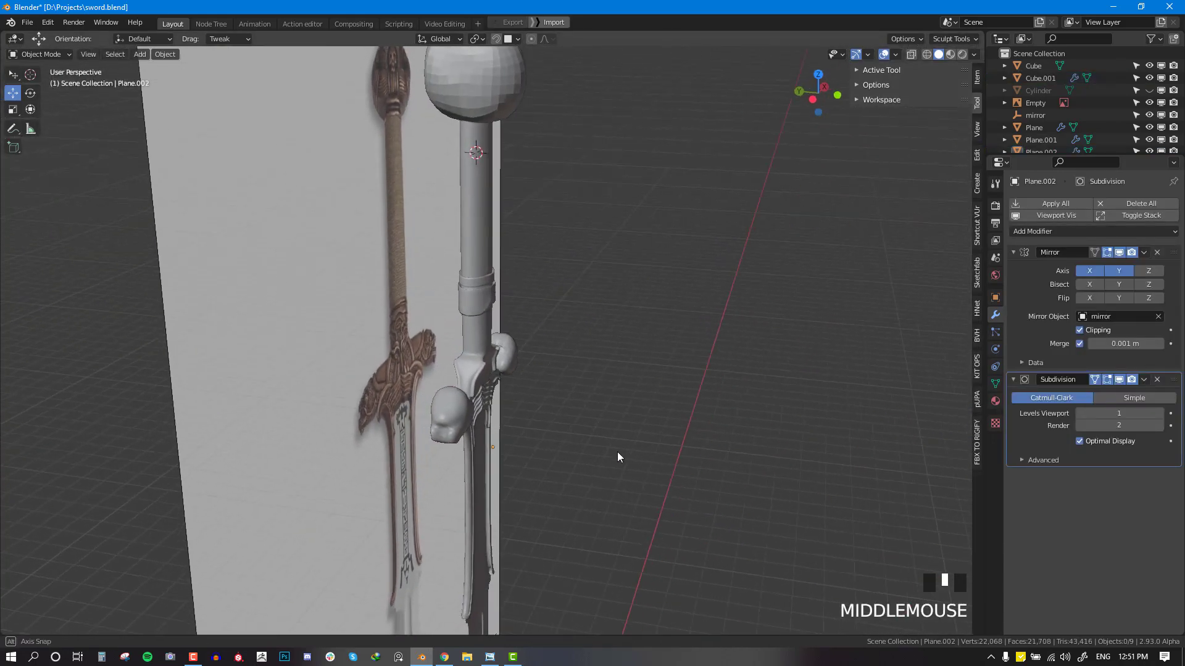
Step: Shade the pommel smooth and clear the selection
key("KP_1")
scroll(618, 450, "down", 4)
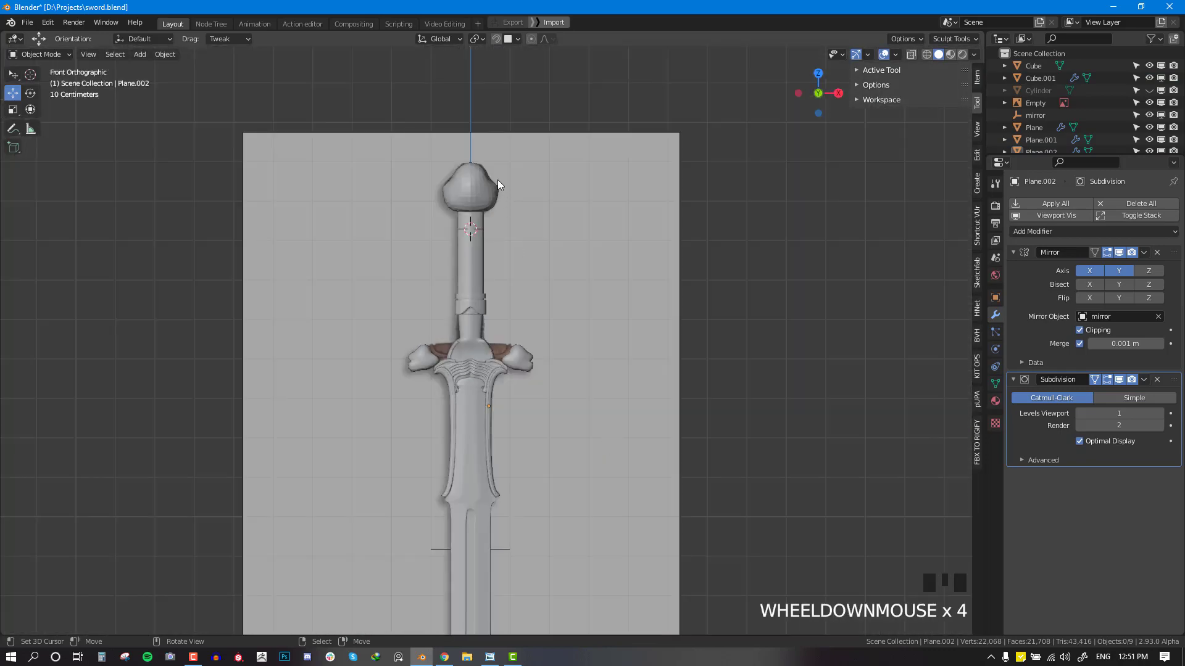
right_click(497, 180)
right_click(493, 187)
key("w")
left_click(603, 181)
key("alt+a")
scroll(543, 331, "up", 3)
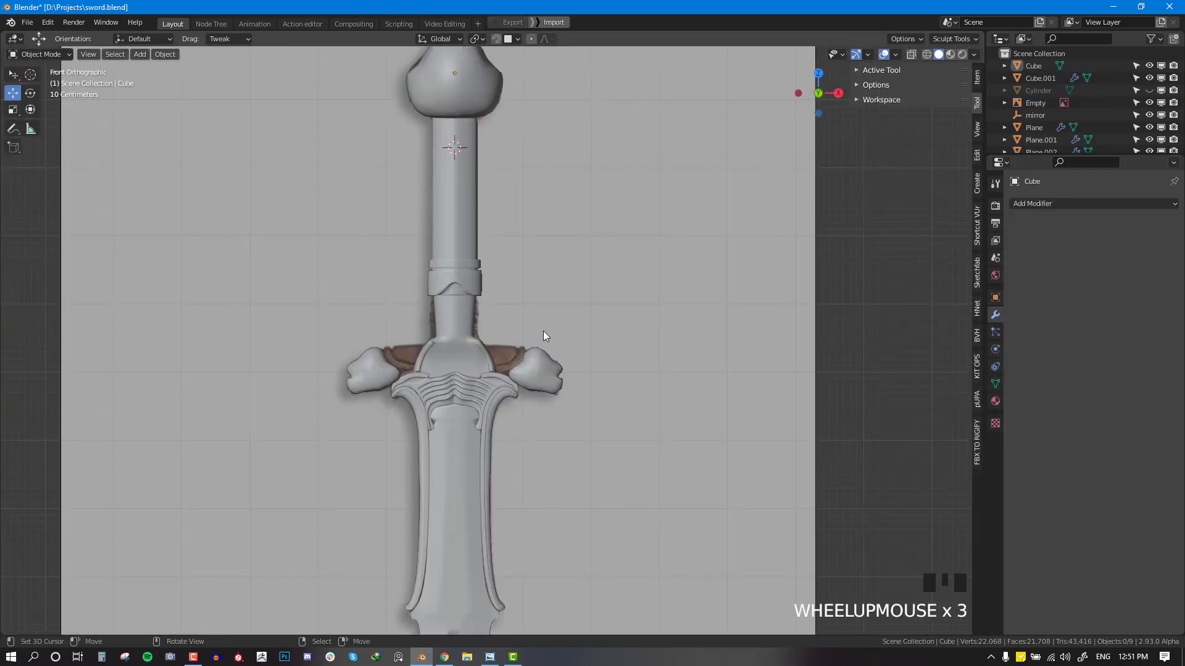
scroll(543, 336, "up", 1)
right_click(576, 373)
middle_click_drag(576, 373, 493, 393)
scroll(498, 365, "down", 2)
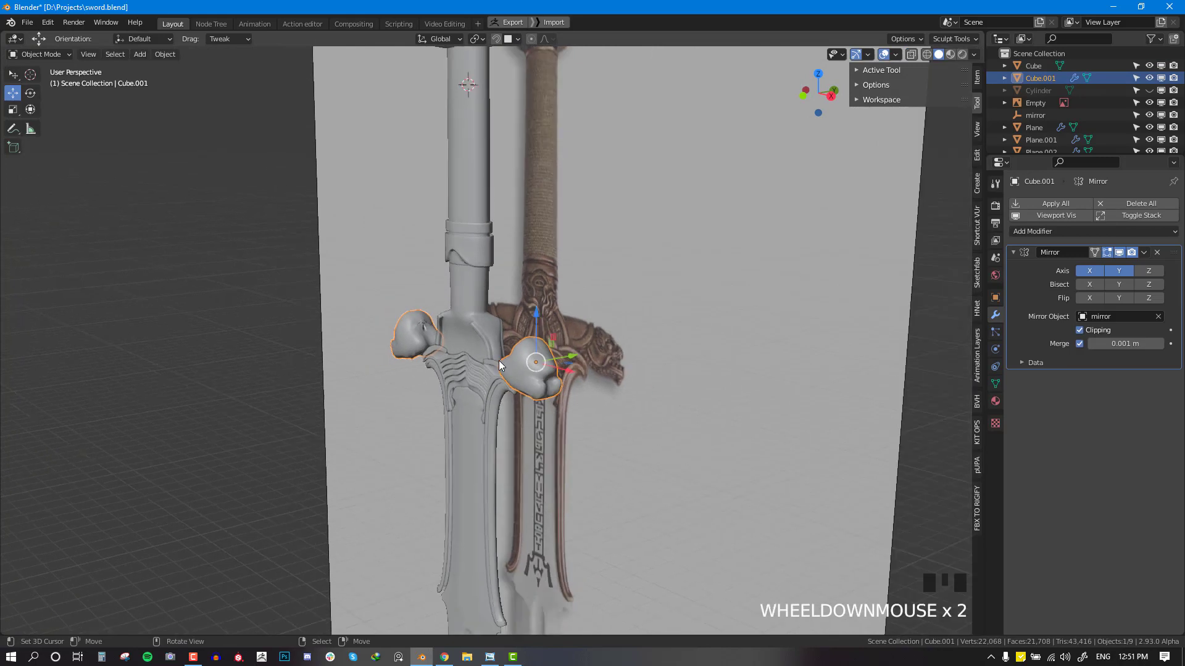
scroll(498, 360, "down", 2)
key("w")
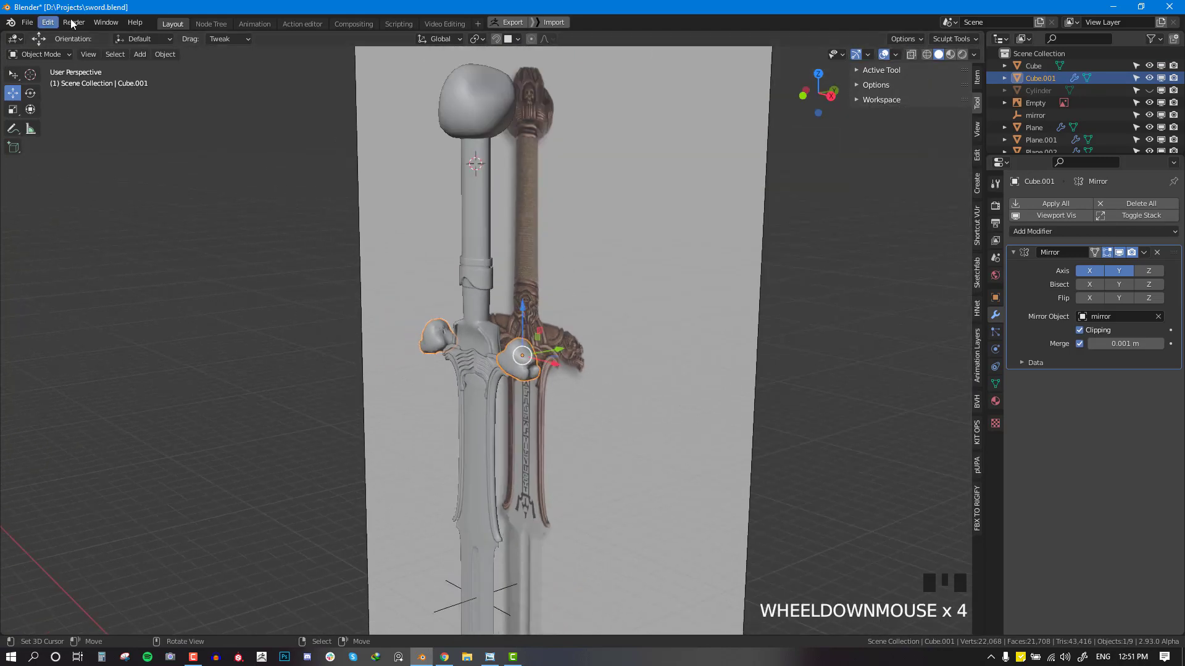
Step: Look up the Copy Attributes Menu add-on in the preferences by searching the add-ons for "cop", and close the preferences
left_click(49, 23)
left_click(96, 214)
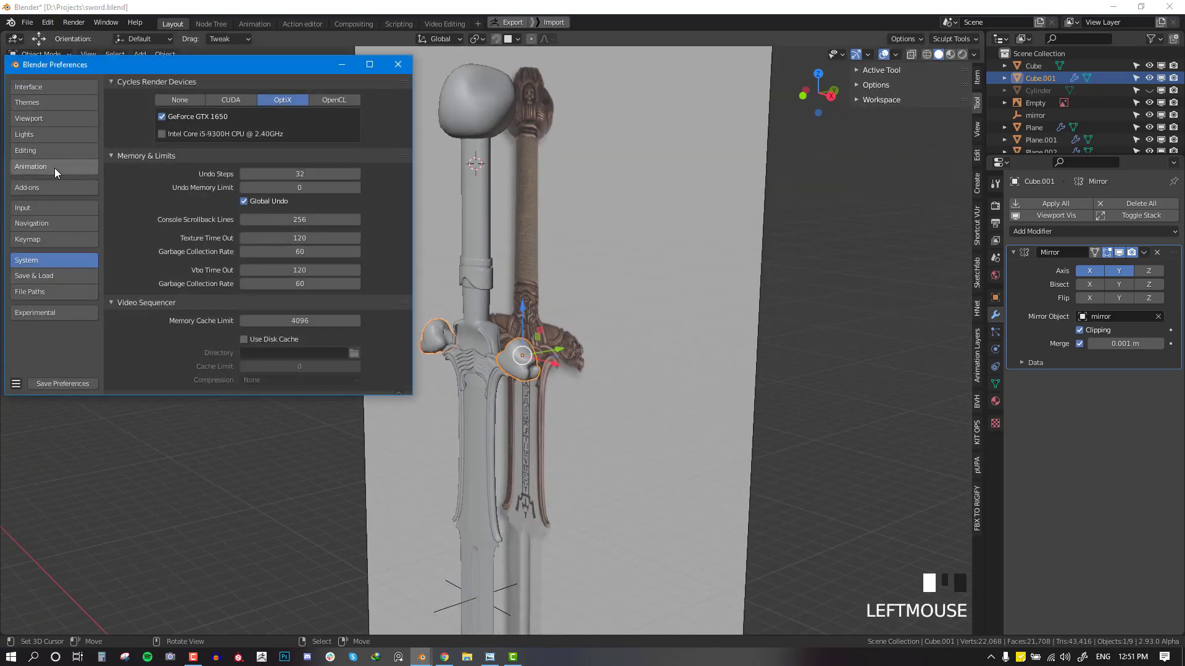
left_click(39, 186)
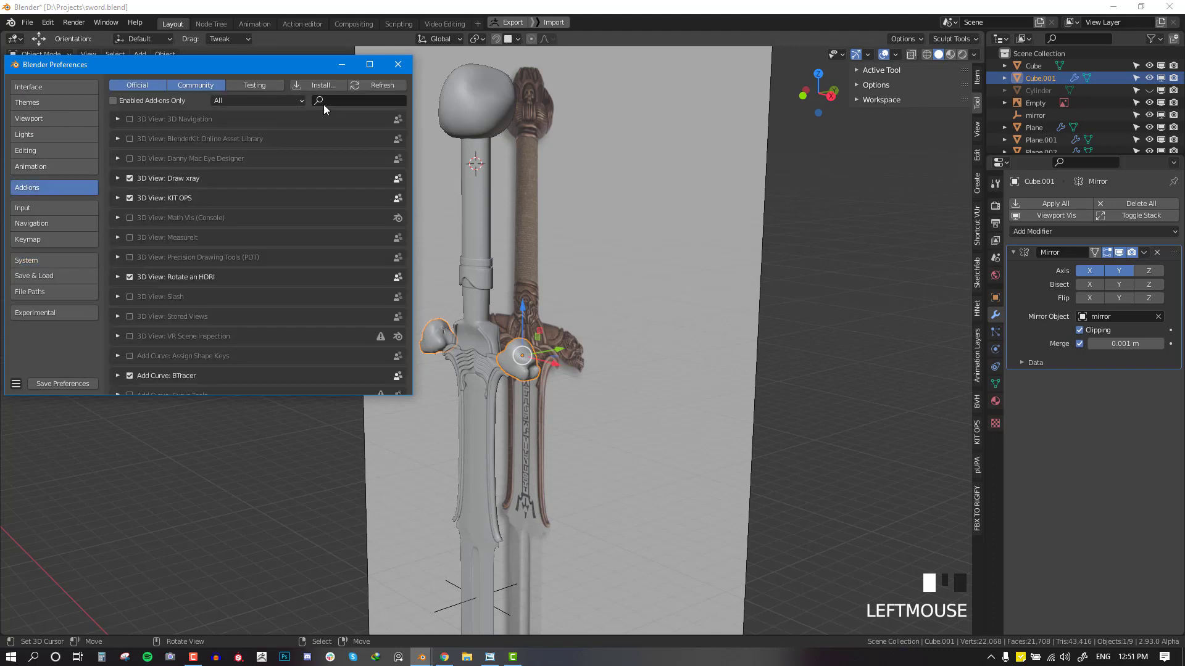
type("cop")
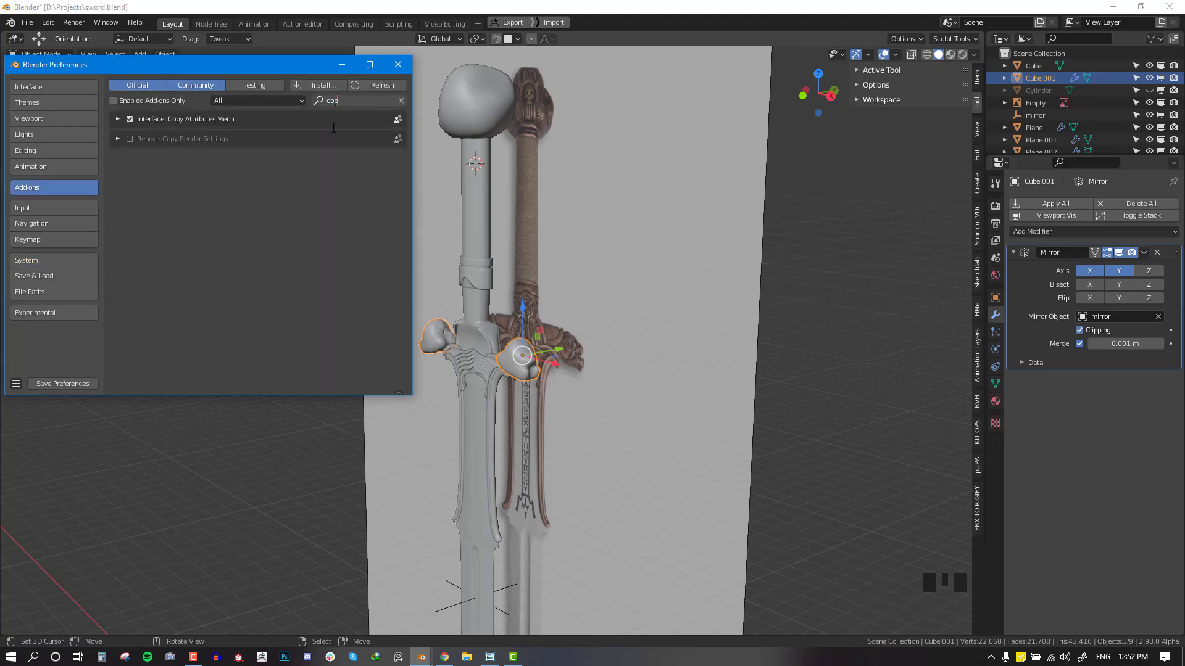
key("Return")
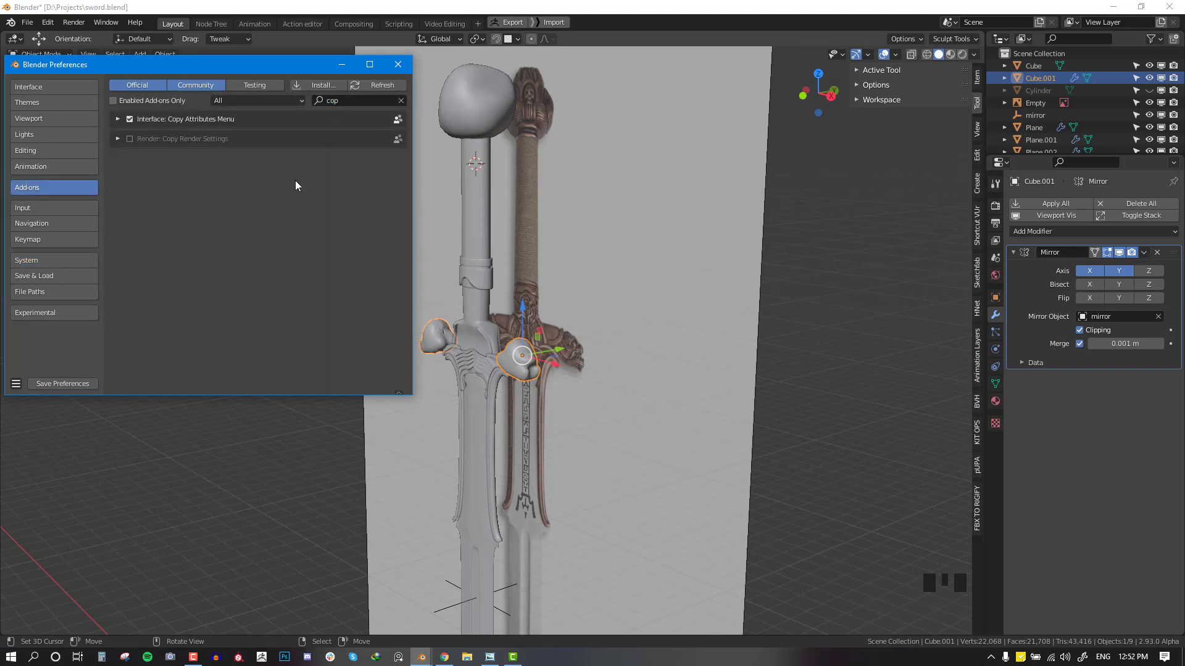
left_click(397, 64)
Step: Put the guard's head piece in Sculpt Mode and pull its inner end toward the guard with the Grab brush at 72 px
key("KP_1")
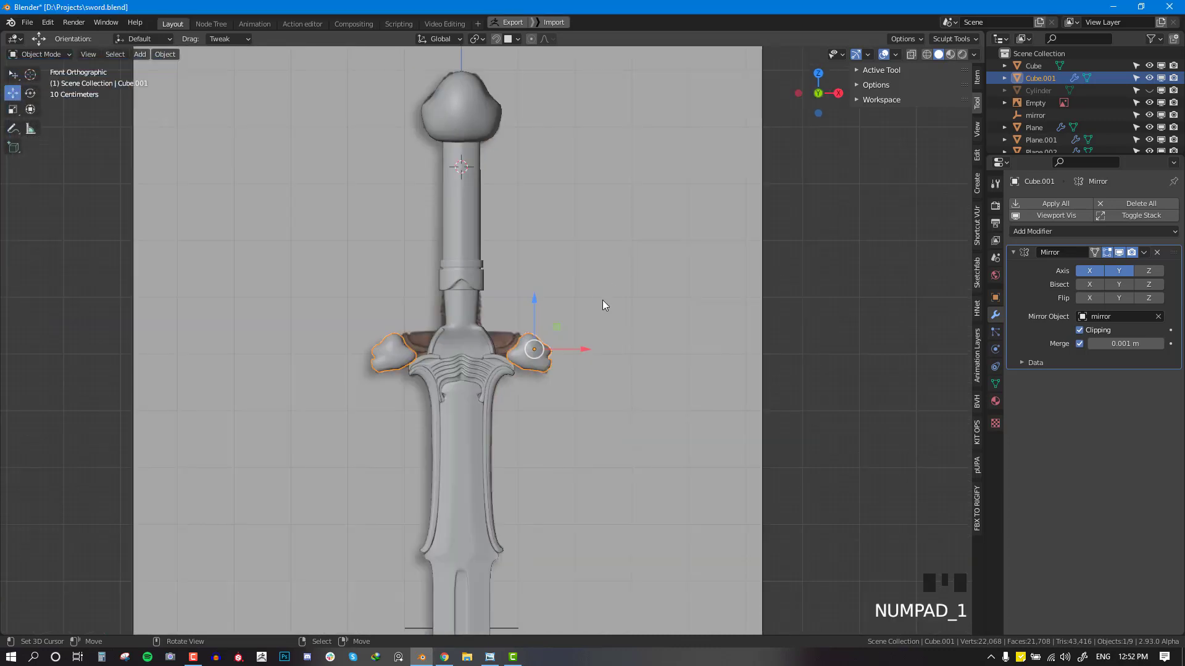
scroll(605, 298, "up", 5)
left_click(609, 297)
scroll(592, 333, "up", 4)
scroll(580, 401, "down", 1)
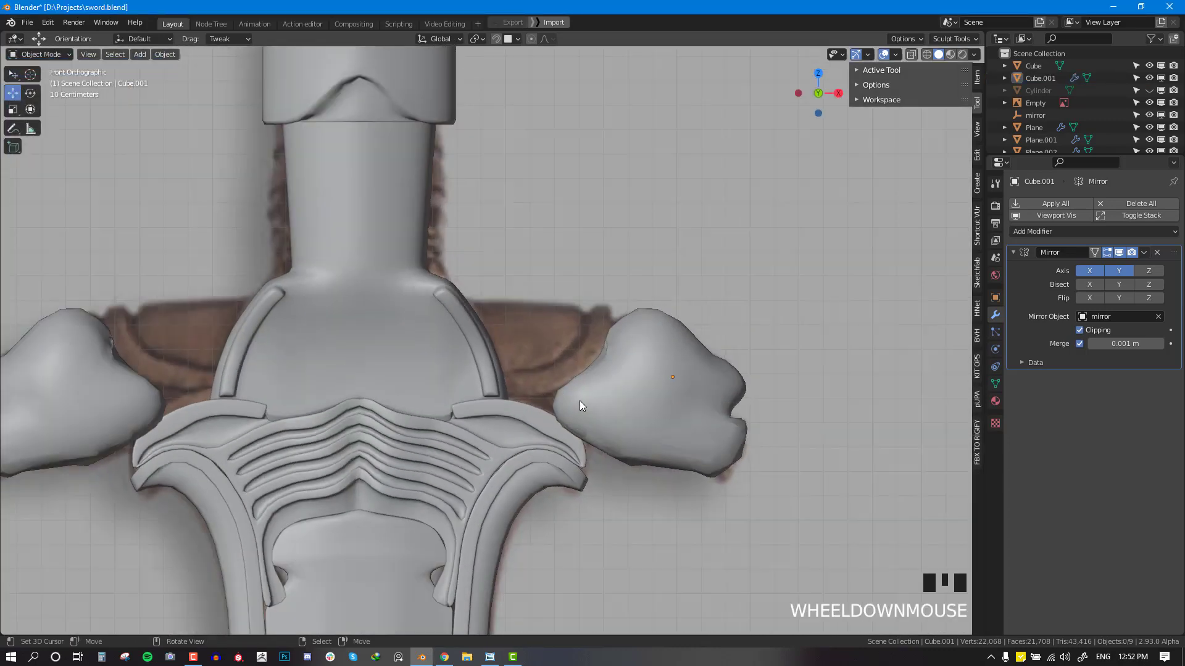
right_click(574, 412)
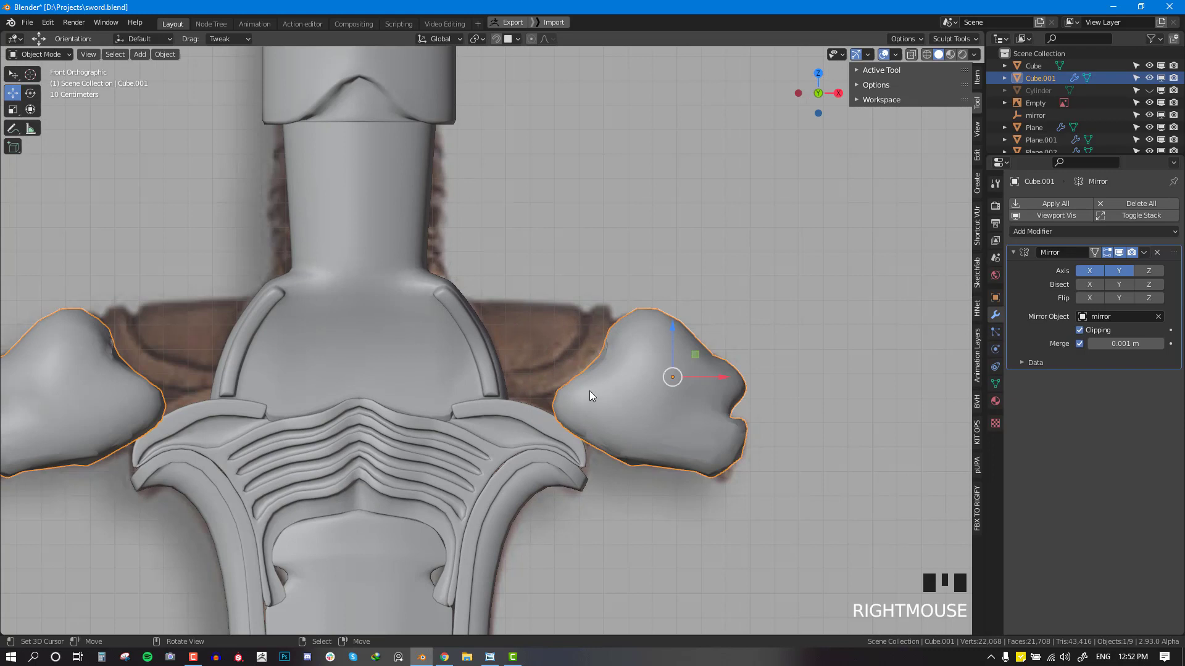
key("ctrl+Tab")
left_click(569, 490)
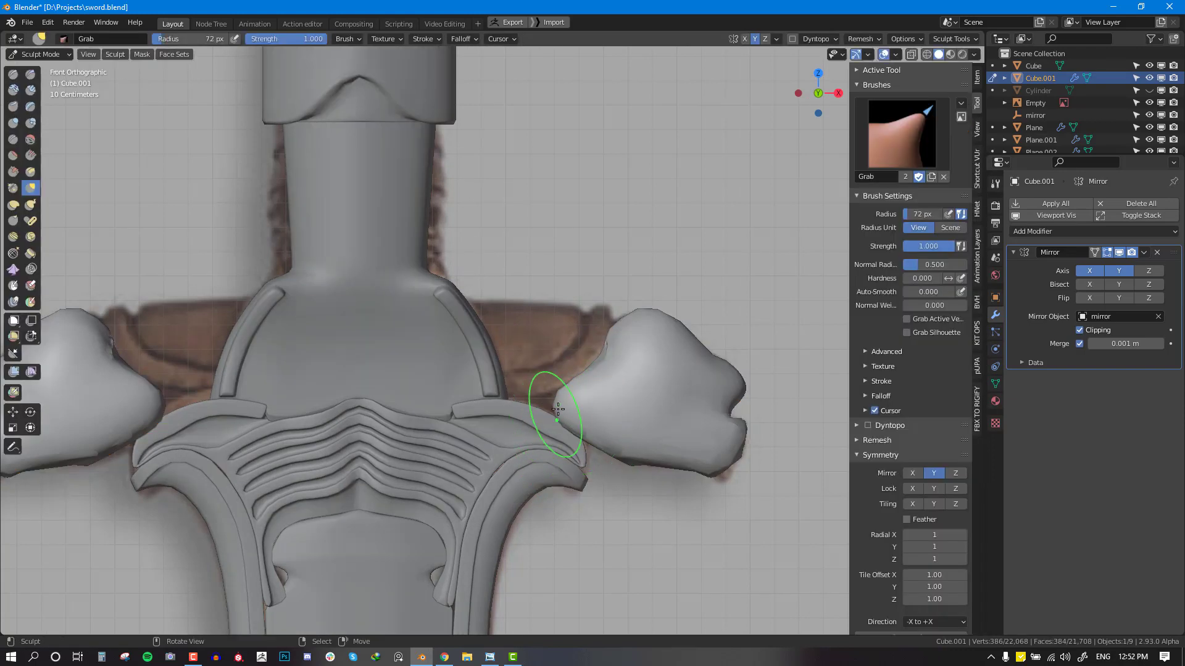
mouse_move(557, 409)
left_mouse_down()
mouse_move(528, 383)
mouse_move(526, 395)
left_mouse_up()
Step: Pull the inner end's middle toward the guard from above, and reshape the neck's lower edge with a larger Grab brush
mouse_move(531, 395)
middle_mouse_down()
mouse_move(564, 469)
mouse_move(552, 447)
middle_mouse_up()
scroll(574, 359, "up", 2)
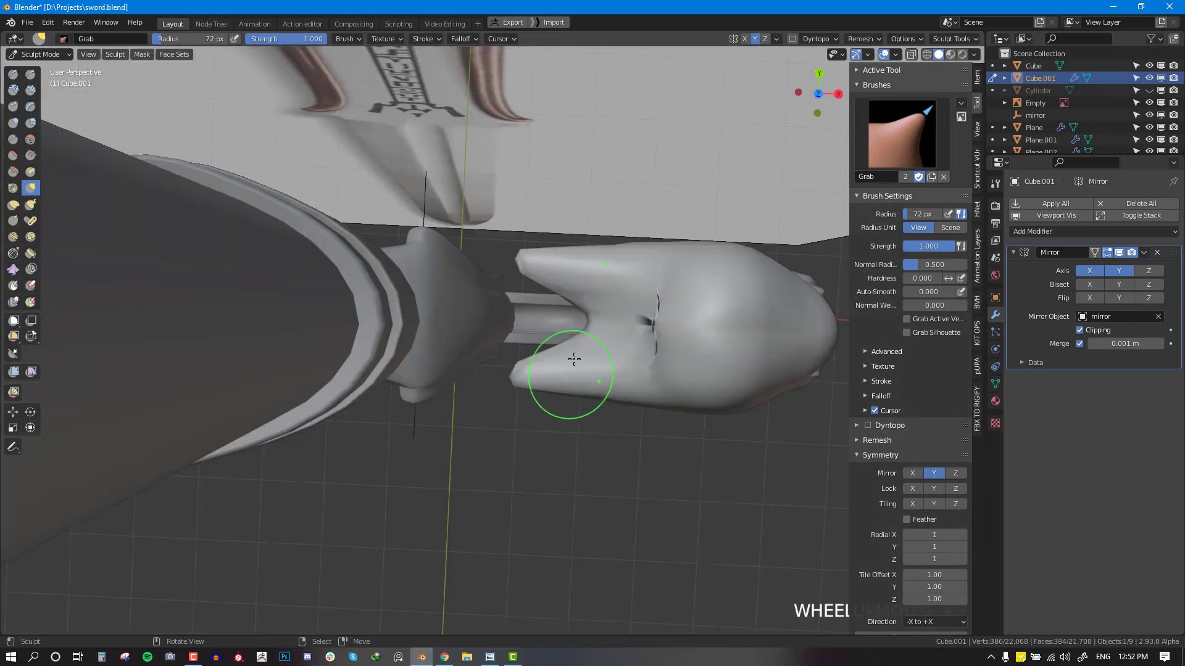
mouse_move(587, 329)
left_mouse_down()
mouse_move(558, 325)
mouse_move(537, 351)
mouse_move(535, 298)
mouse_move(551, 294)
left_mouse_up()
key("KP_1")
key("f")
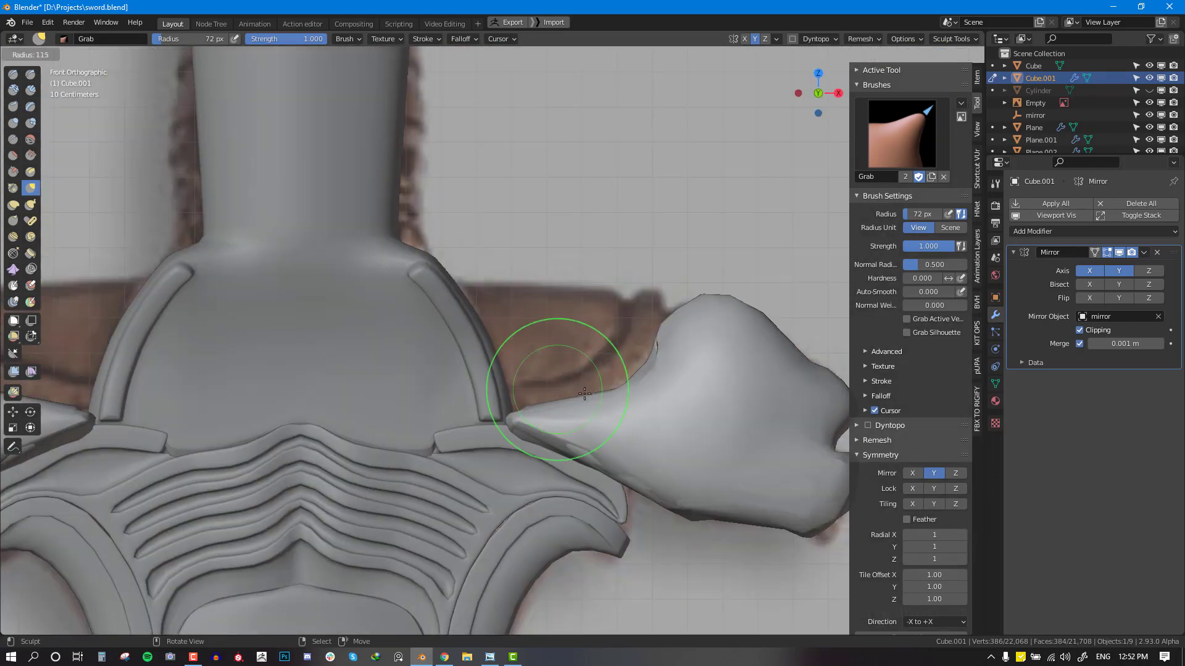
left_click(629, 391)
mouse_move(538, 449)
left_mouse_down()
mouse_move(531, 428)
mouse_move(553, 420)
mouse_move(667, 481)
left_mouse_up()
Step: Return to Object Mode and deselect the head piece
scroll(667, 482, "down", 5)
key("ctrl+Tab")
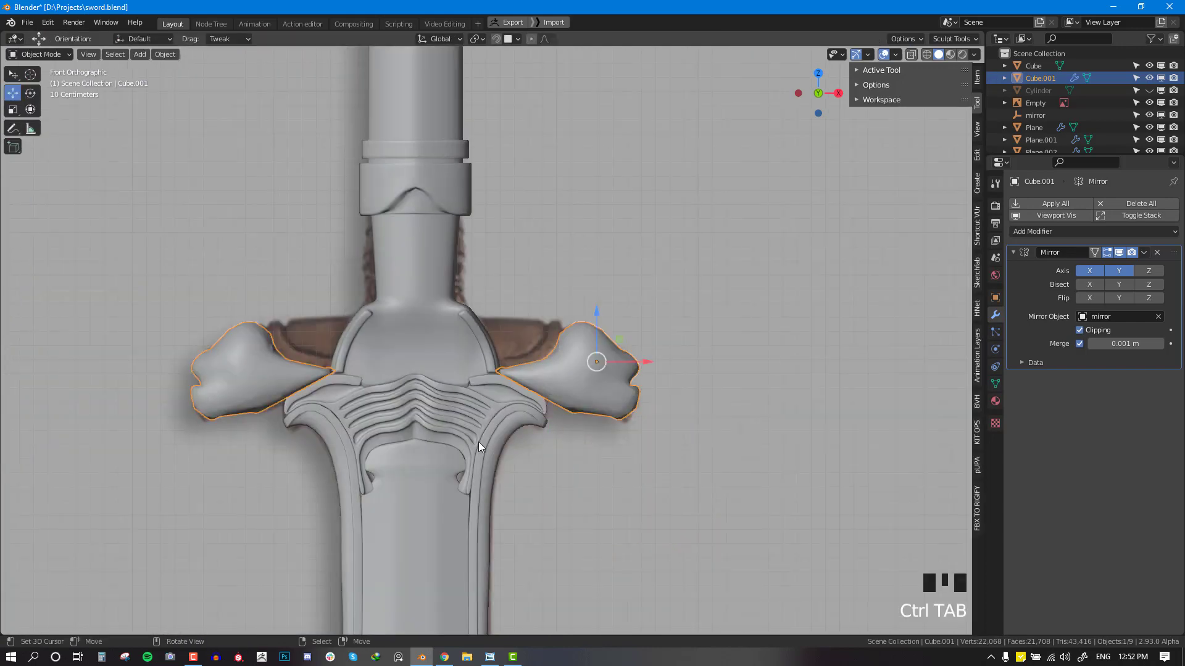
scroll(517, 355, "down", 4)
middle_click_drag(517, 356, 469, 372)
scroll(496, 346, "up", 3)
key("KP_1")
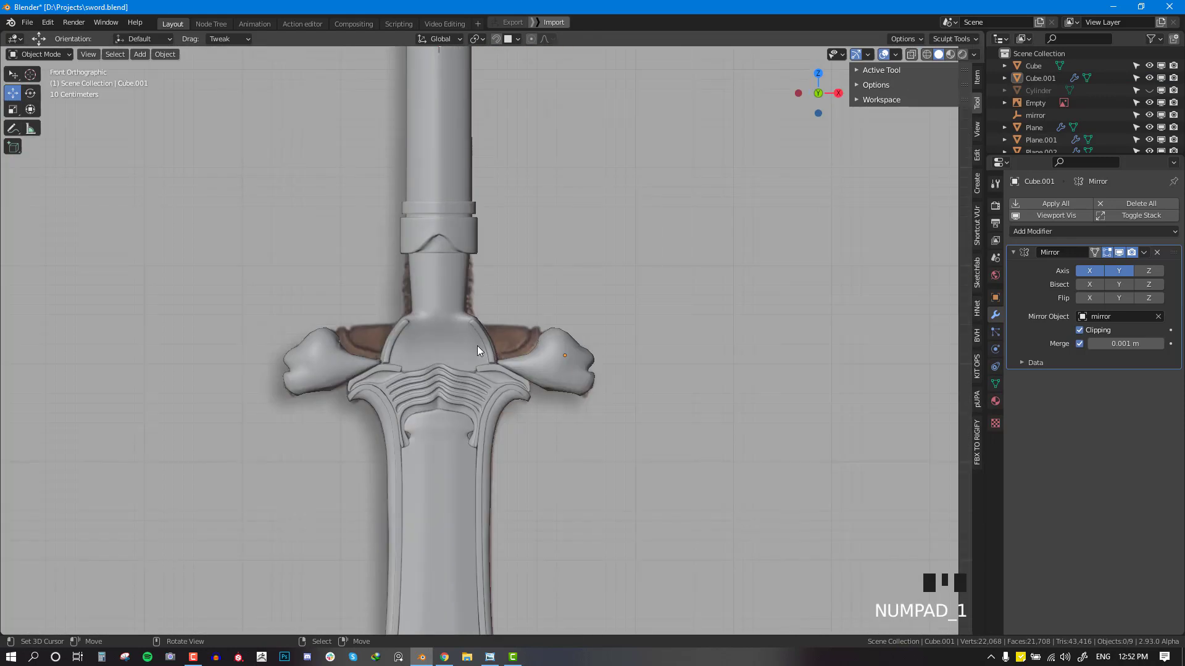
Step: Duplicate the lower outer side edge of the guard's central piece (Plane.003) and separate it into its own object
left_click(476, 346)
scroll(516, 333, "up", 3)
key("Tab")
key("alt+a")
scroll(515, 343, "up", 5)
key("alt+KP_2")
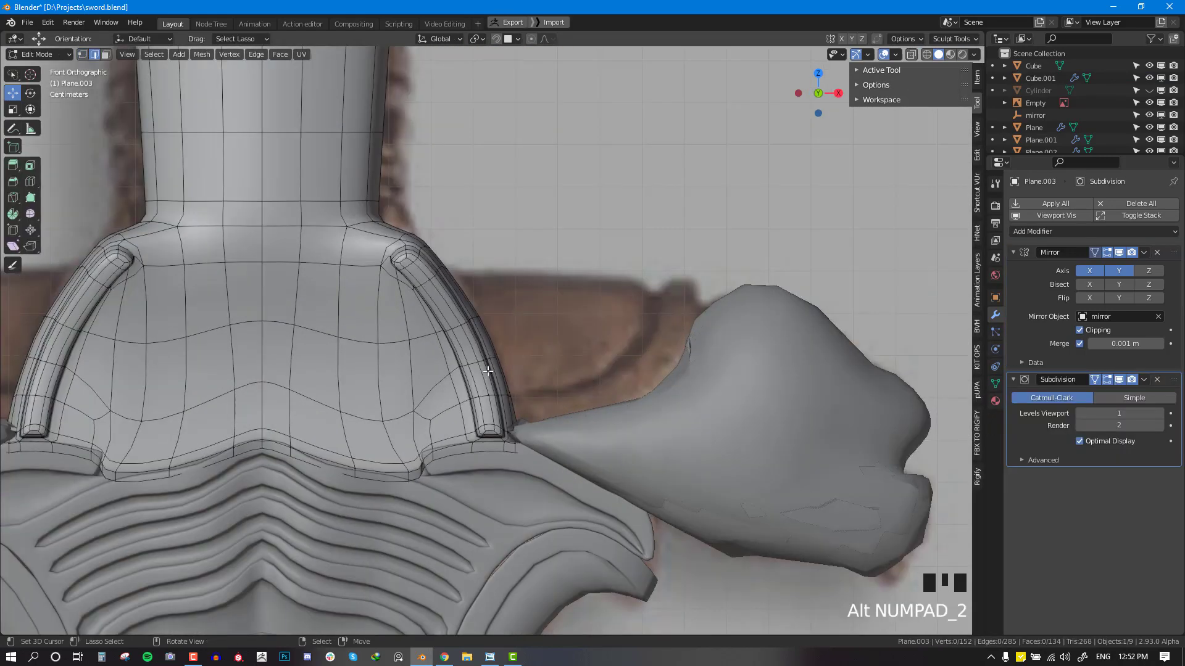
key("shift+d")
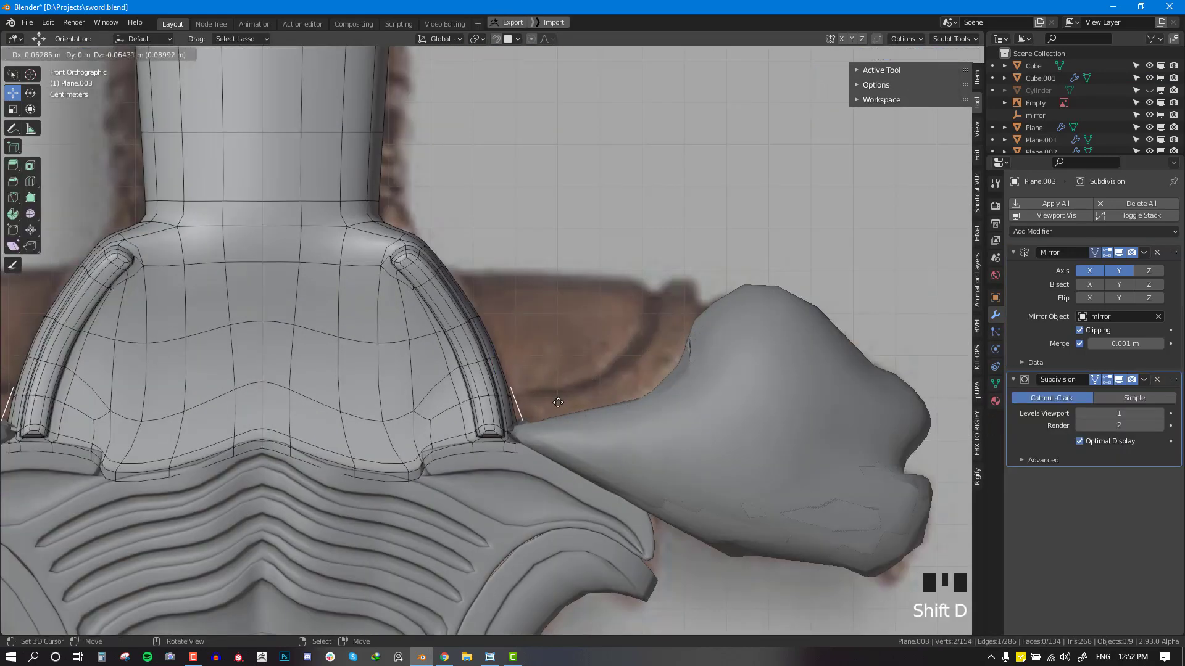
left_click(557, 404)
key("p")
left_click(634, 358)
key("Tab")
Step: Remove the Subdivision modifier from the separated edge object and rotate its edge upright beside the guard
right_click(520, 419)
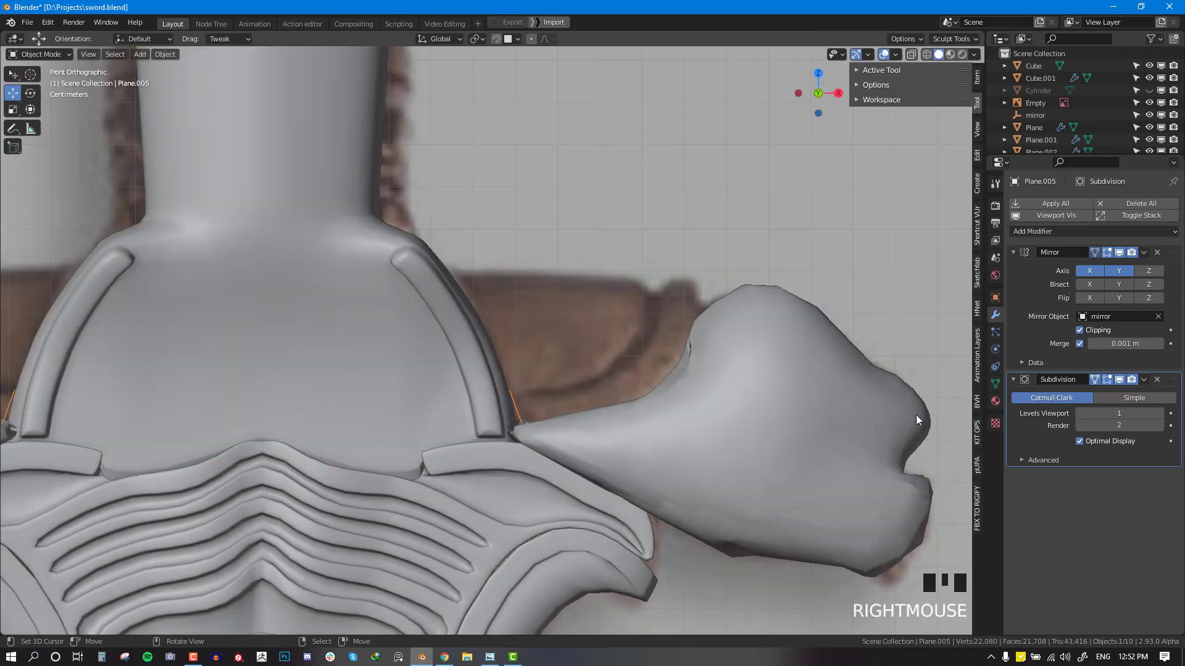
left_click(1156, 380)
key("Tab")
scroll(592, 391, "up", 2)
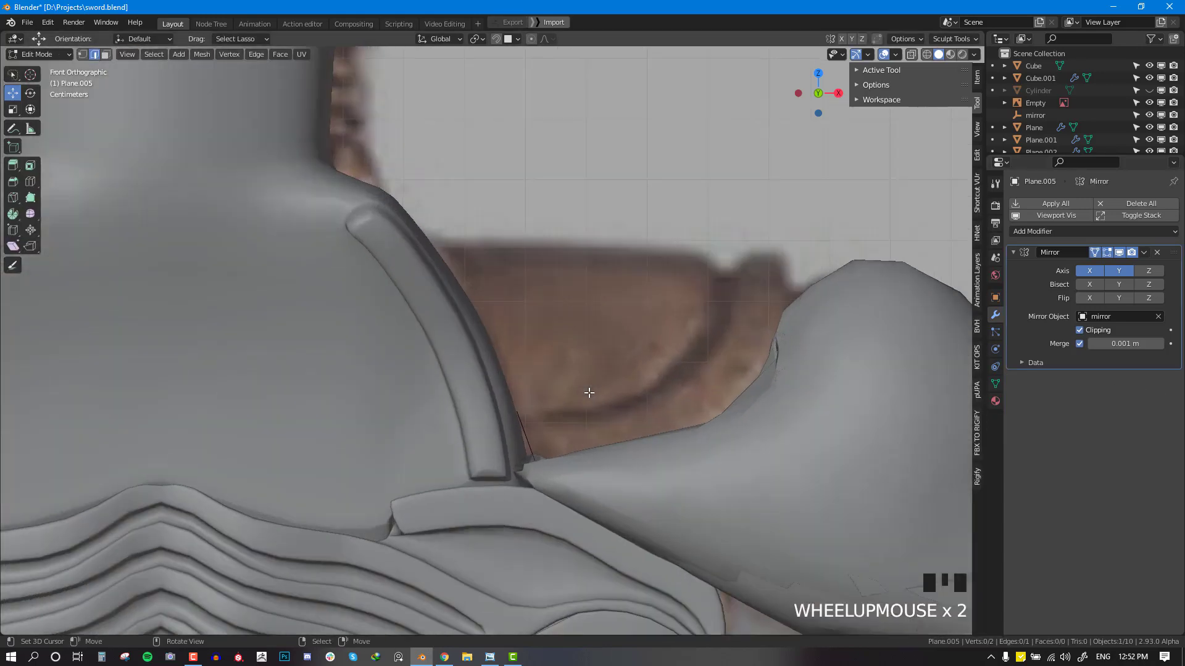
key("alt+KP_1")
key("r")
left_click(560, 477)
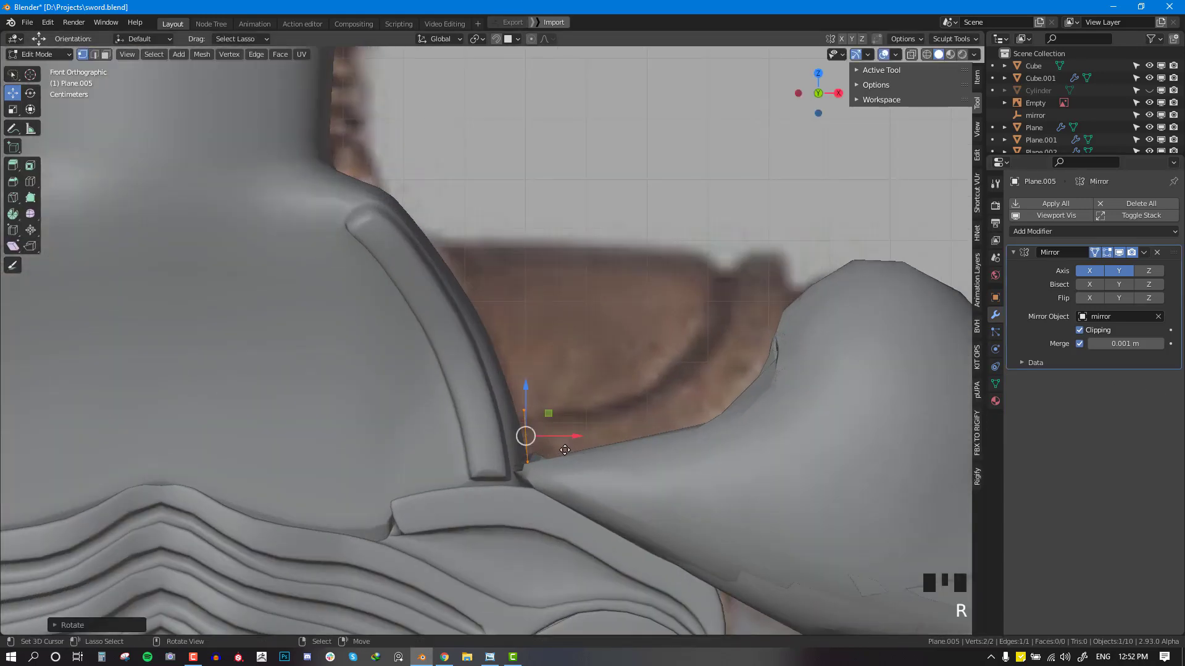
Step: Extrude the upright edge outward along the head's neck to start a flat strip, and return to Object Mode
key("e")
left_click(647, 430)
mouse_move(646, 431)
middle_mouse_down()
mouse_move(559, 469)
mouse_move(529, 512)
middle_mouse_up()
key("a")
scroll(546, 488, "down", 2)
key("Tab")
Step: Put the head piece back in Sculpt Mode and reshape its neck near the strip with the Grab brush at 178 px
right_click(539, 488)
key("ctrl+Tab")
left_click(541, 566)
key("f")
left_click(516, 492)
mouse_move(490, 475)
left_mouse_down()
mouse_move(512, 459)
mouse_move(506, 446)
left_mouse_up()
left_click_drag(519, 453, 528, 455, "shift")
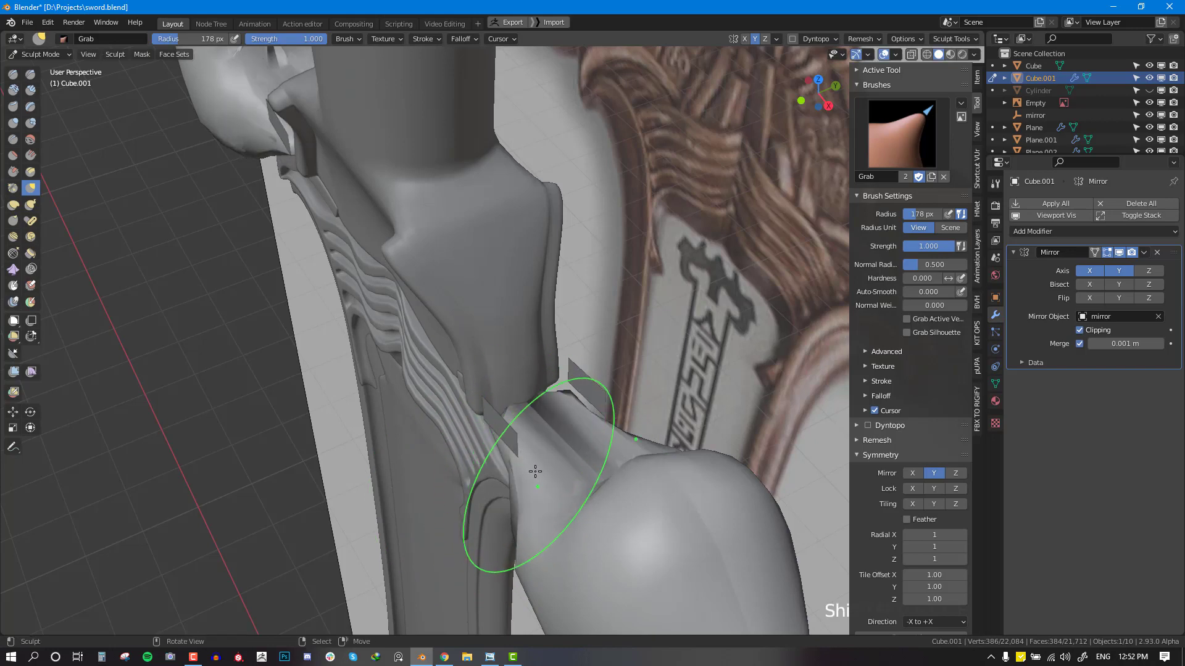
Step: Enlarge the Grab brush to 209 px and push the head's neck further into shape
middle_click_drag(534, 470, 519, 439)
scroll(518, 439, "down", 4)
middle_click_drag(530, 497, 537, 507)
key("f")
left_click(542, 482)
mouse_move(519, 464)
left_mouse_down()
mouse_move(532, 446)
mouse_move(523, 428)
left_mouse_up()
Step: Pull the underside of the head's neck down with the Grab brush at 74 px, and return to Object Mode with nothing selected
key("KP_1")
scroll(593, 360, "up", 1)
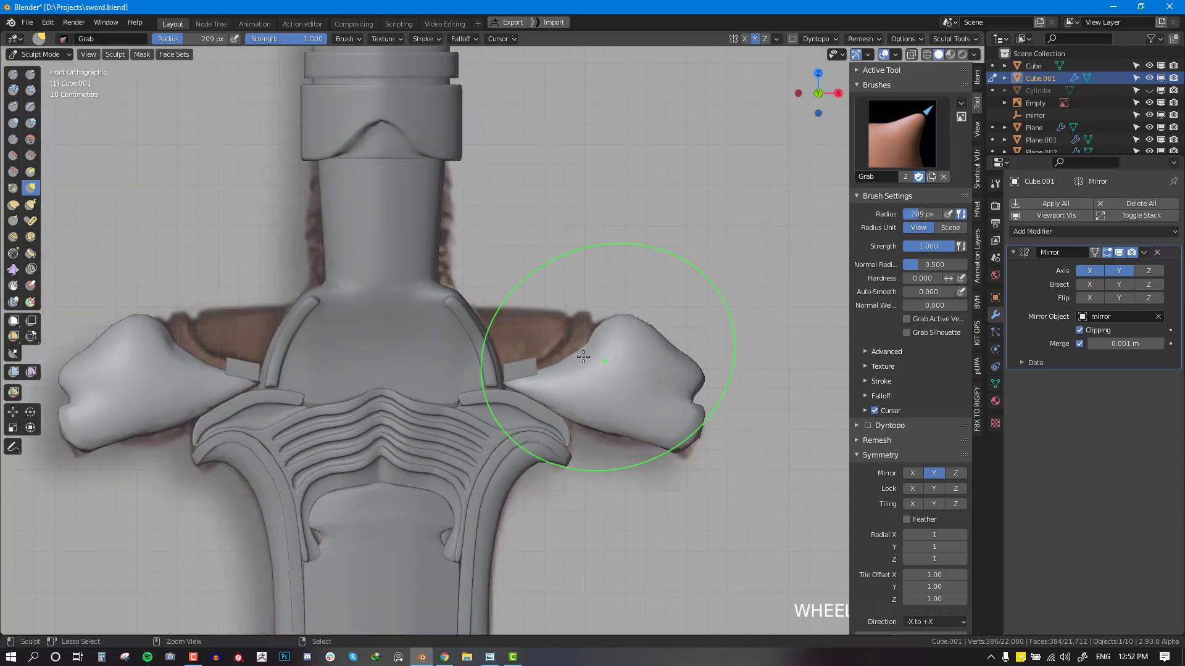
scroll(557, 409, "up", 3)
key("f")
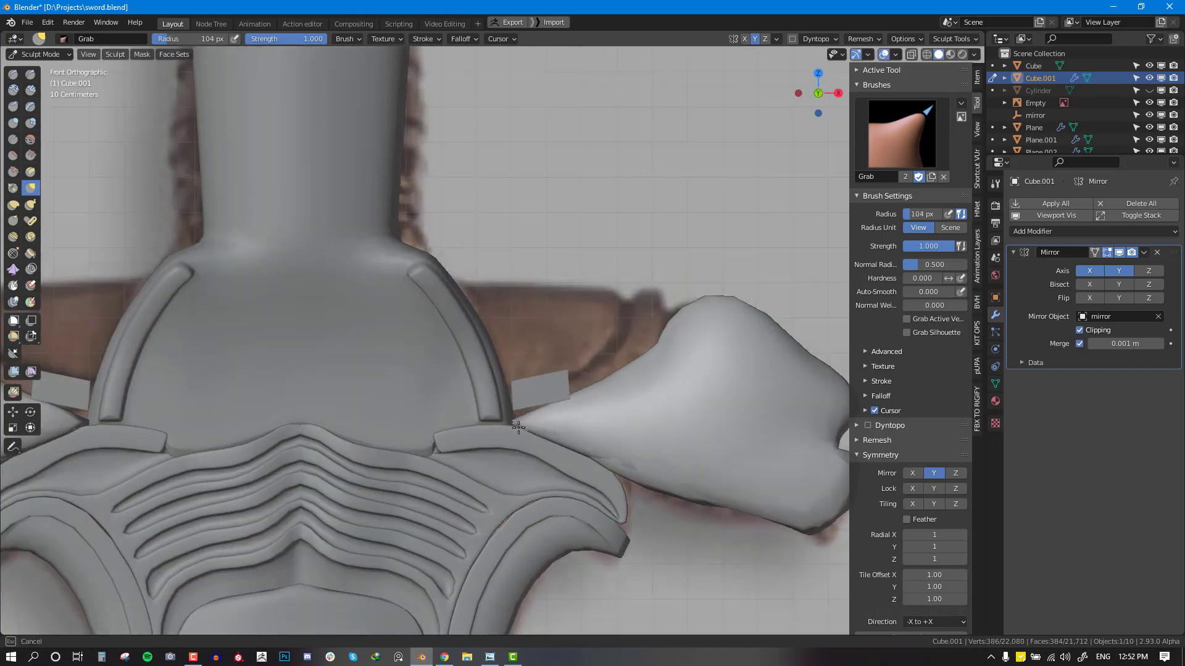
left_click(530, 408)
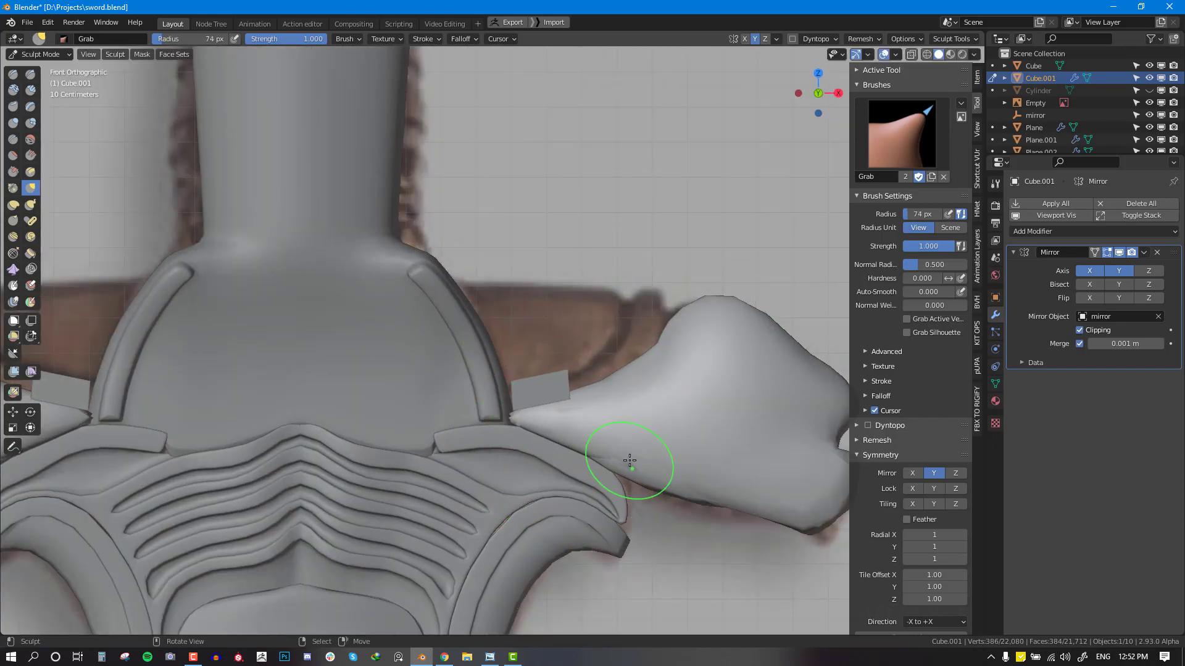
left_click_drag(638, 473, 642, 484)
key("f")
left_click(657, 488)
key("ctrl+Tab")
left_click(529, 468)
key("alt+a")
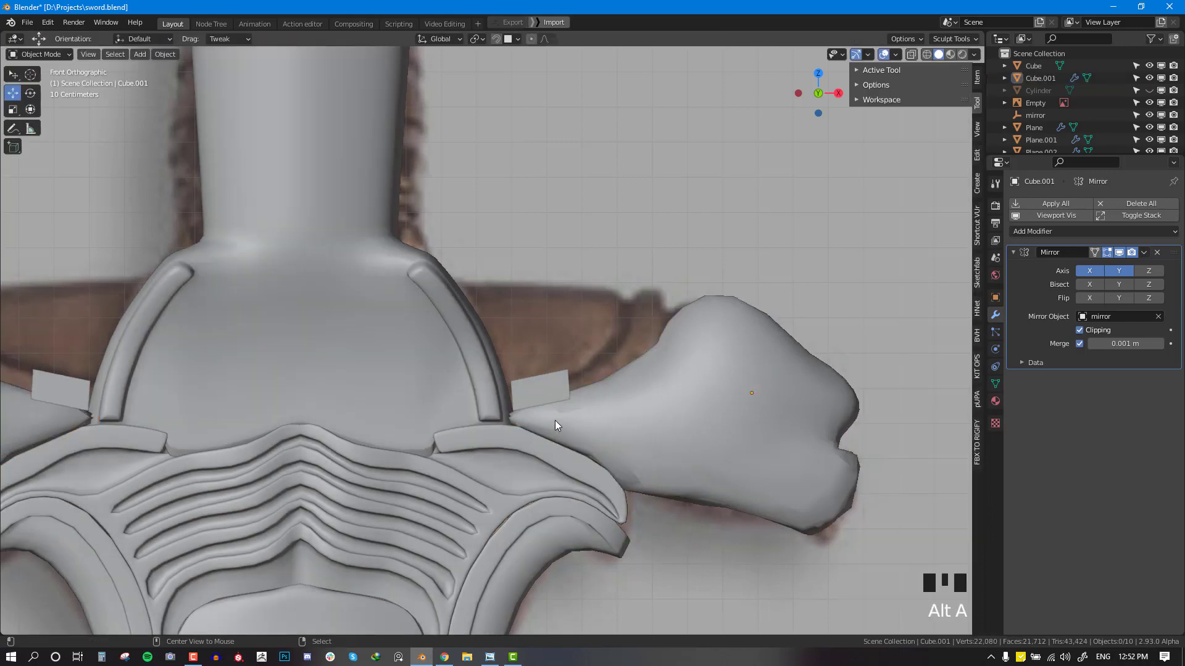
Step: Move the two outer vertices of the strip beside the guard to follow the reference band above the neck
right_click(556, 391)
key("Tab")
scroll(566, 385, "up", 3)
right_click_drag(627, 446, 634, 439)
right_click_drag(627, 394, 630, 406)
Step: Extrude the strip's outer edge up along the head's curve, widen the new end, and adjust the lower joint vertex
right_click(640, 437, "shift")
key("e")
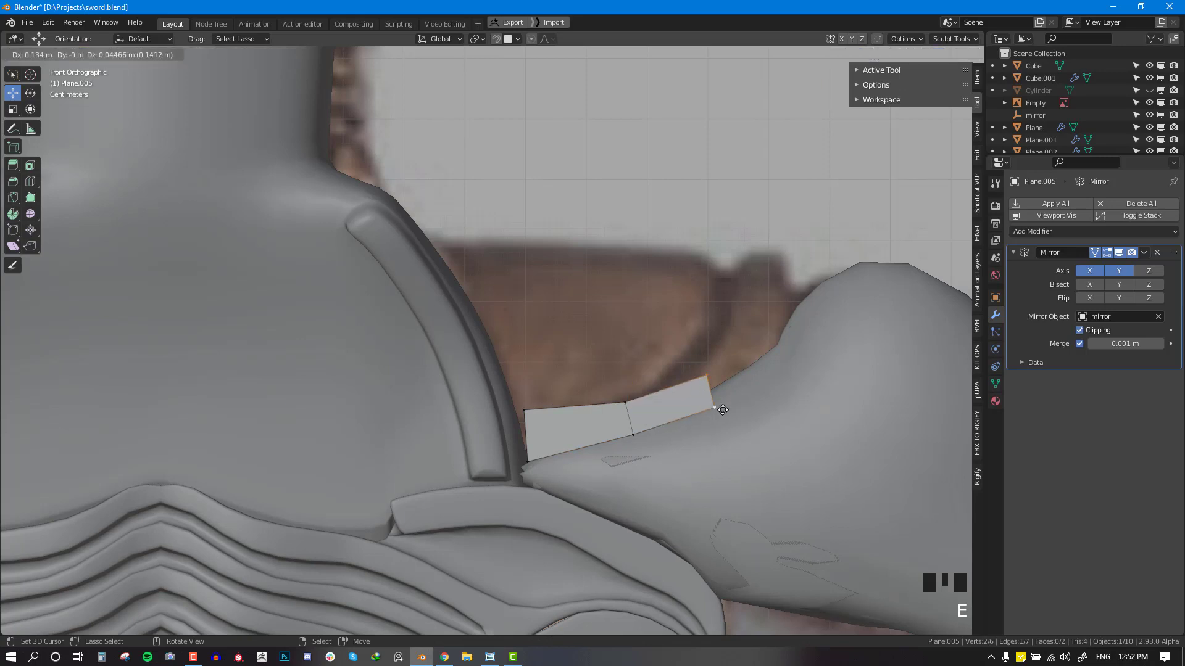
left_click(728, 407)
key("s")
left_click(733, 418)
key("shift+z")
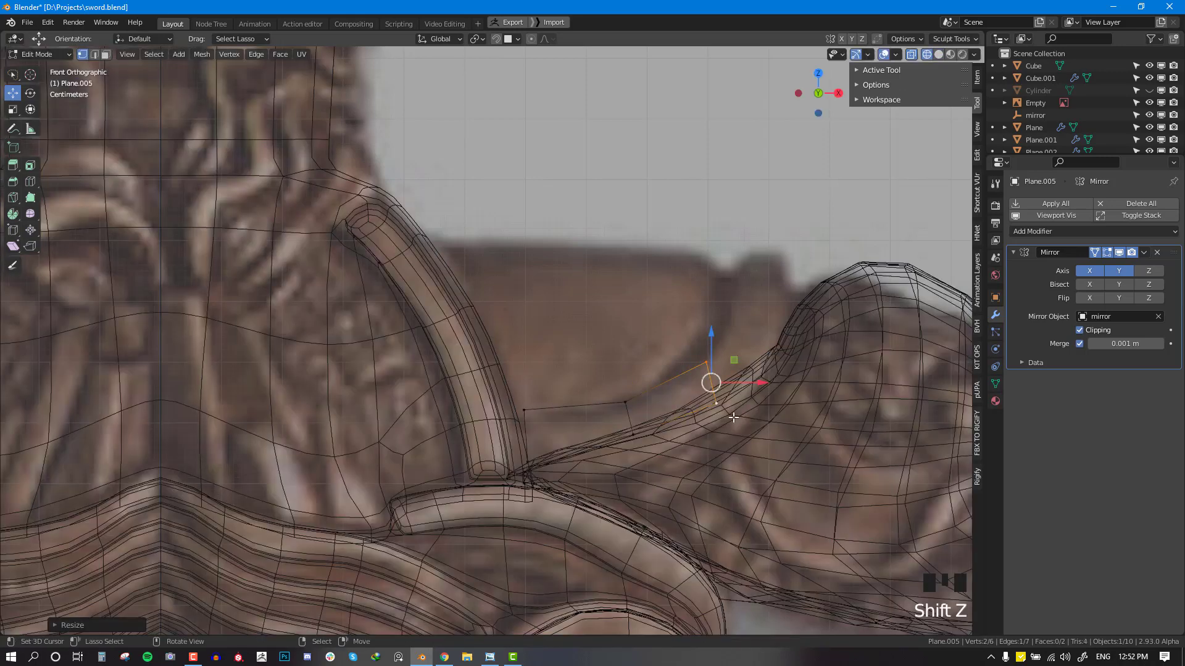
key("s")
left_click(770, 408)
right_click_drag(637, 435, 636, 441)
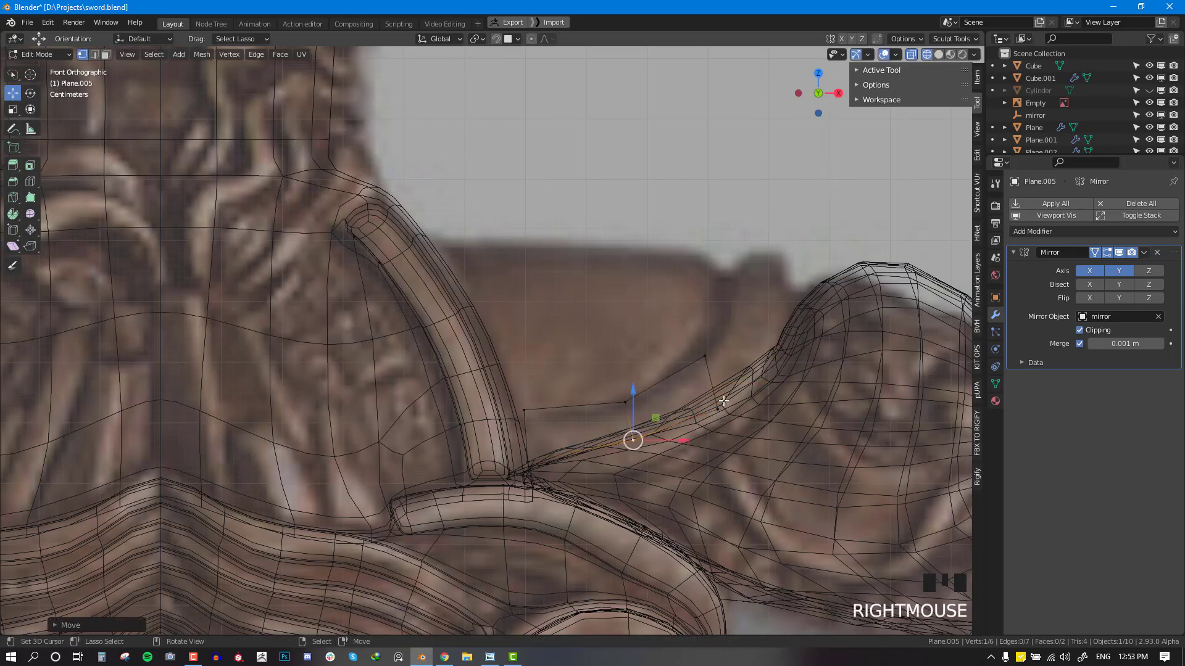
Step: Extrude another strip segment up the back of the head and reposition its two end vertices along the reference curve
key("shift+z")
right_click(717, 409)
key("e")
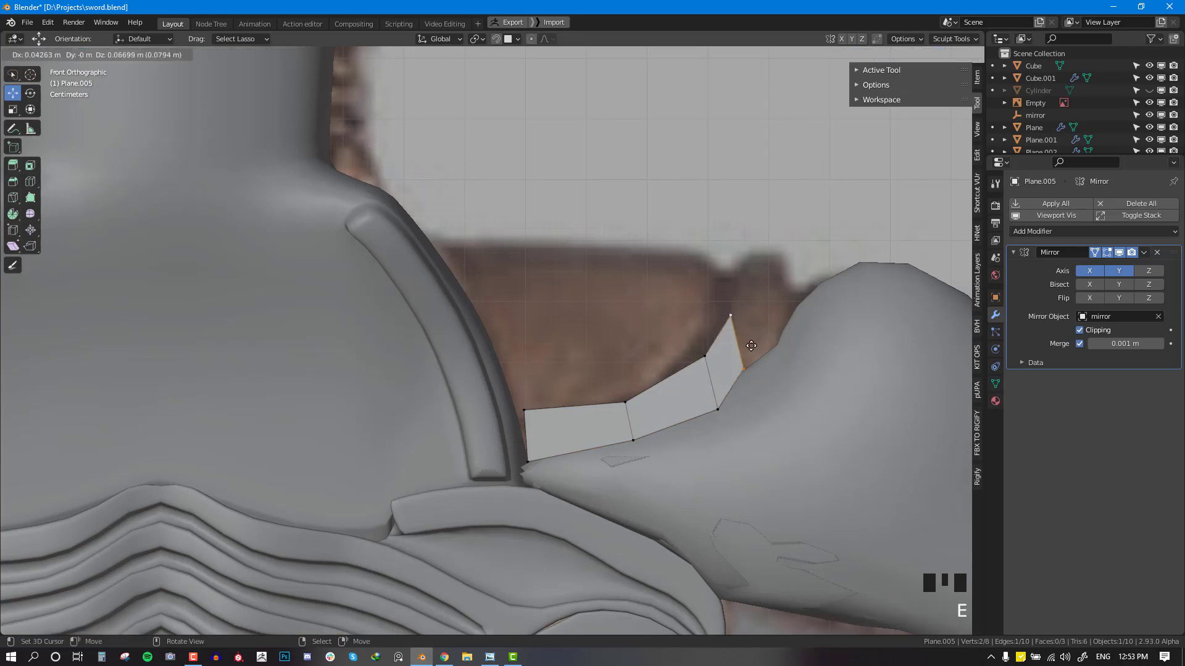
left_click(768, 351)
right_click_drag(756, 364, 777, 347)
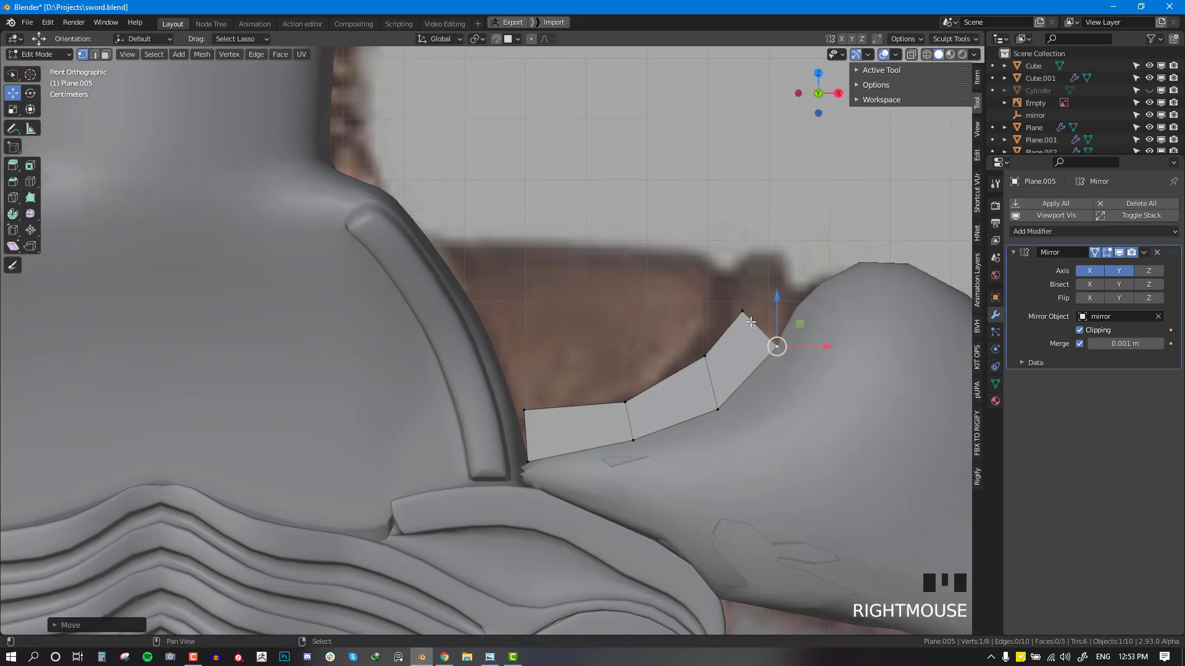
right_click_drag(739, 312, 732, 323)
right_click(775, 344)
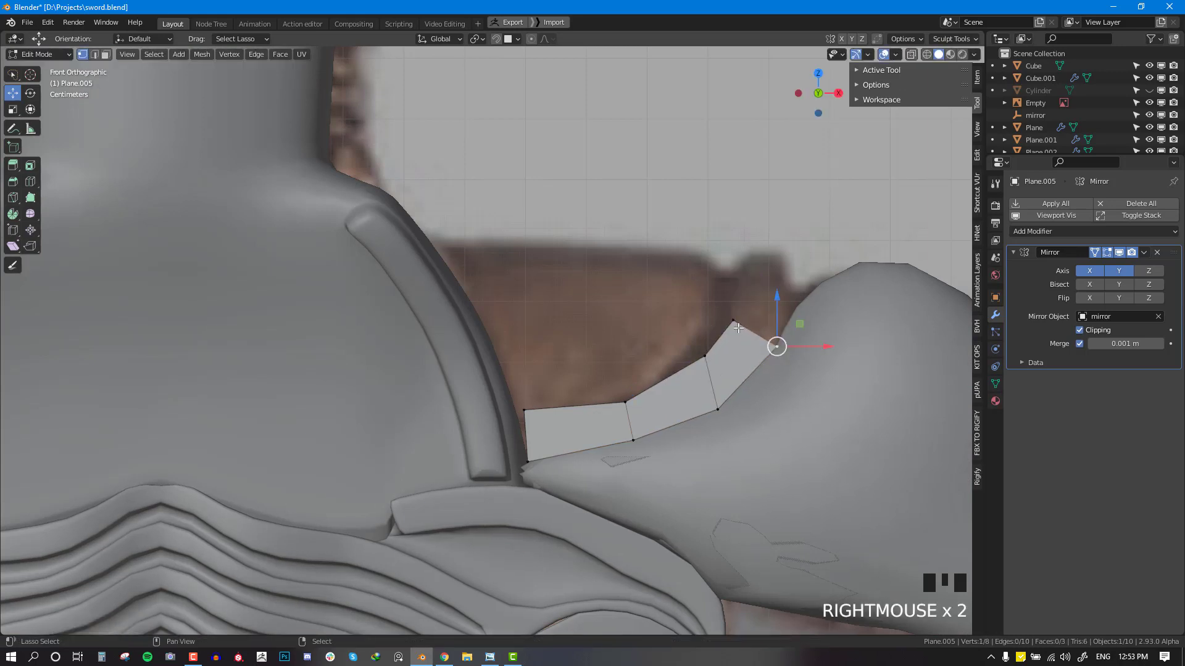
Step: Extrude the strip's end up to the top of the reference band and rotate the new edge level
key("e")
left_click(766, 282)
key("r")
left_click(811, 287)
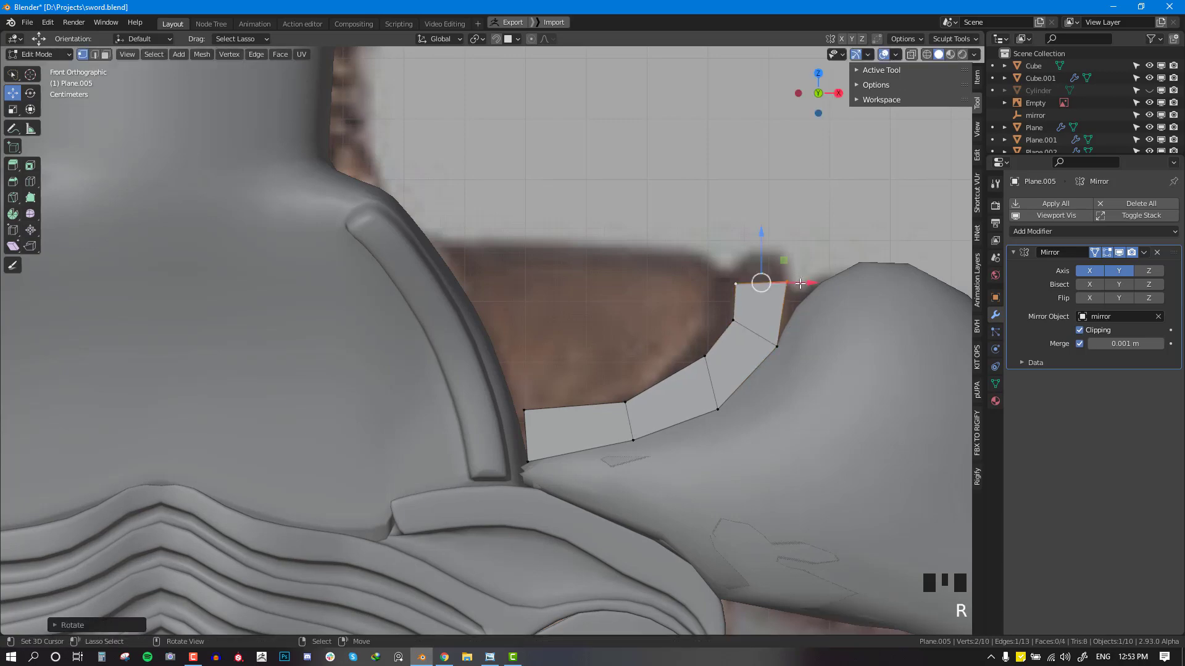
Step: Extrude the strip's top edge twice in the side view, over the head's crown to the mirror centre line
middle_click_drag(802, 289, 680, 320)
key("KP_1")
key("KP_3")
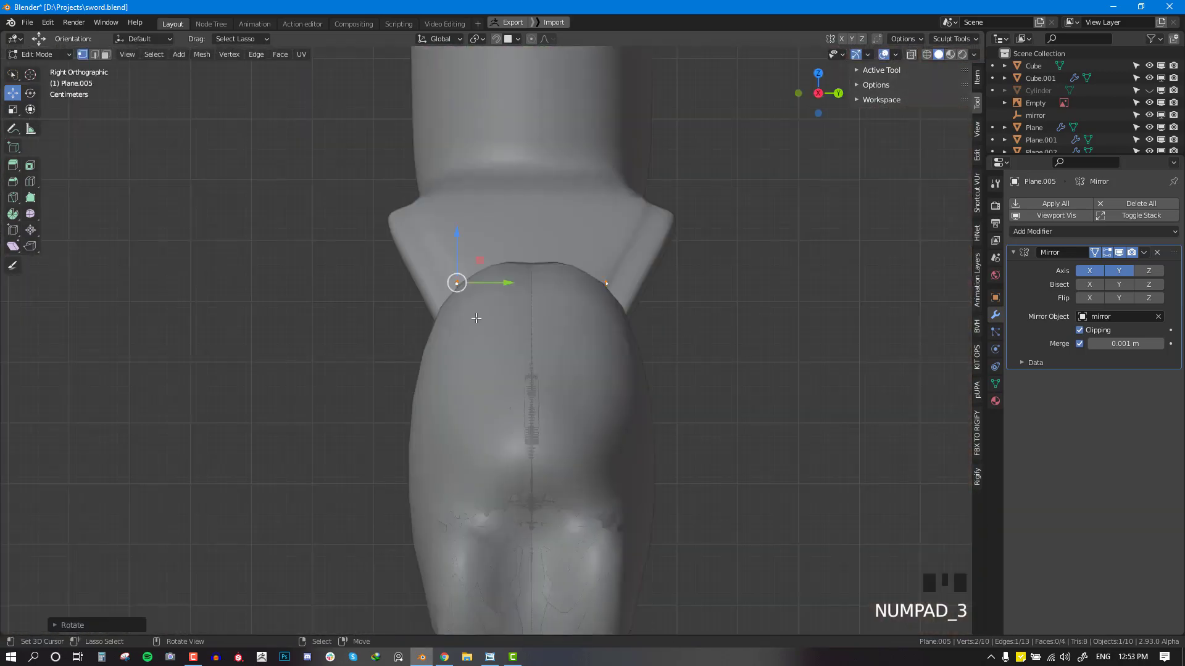
key("e")
left_click(485, 262)
key("e")
left_click(583, 239)
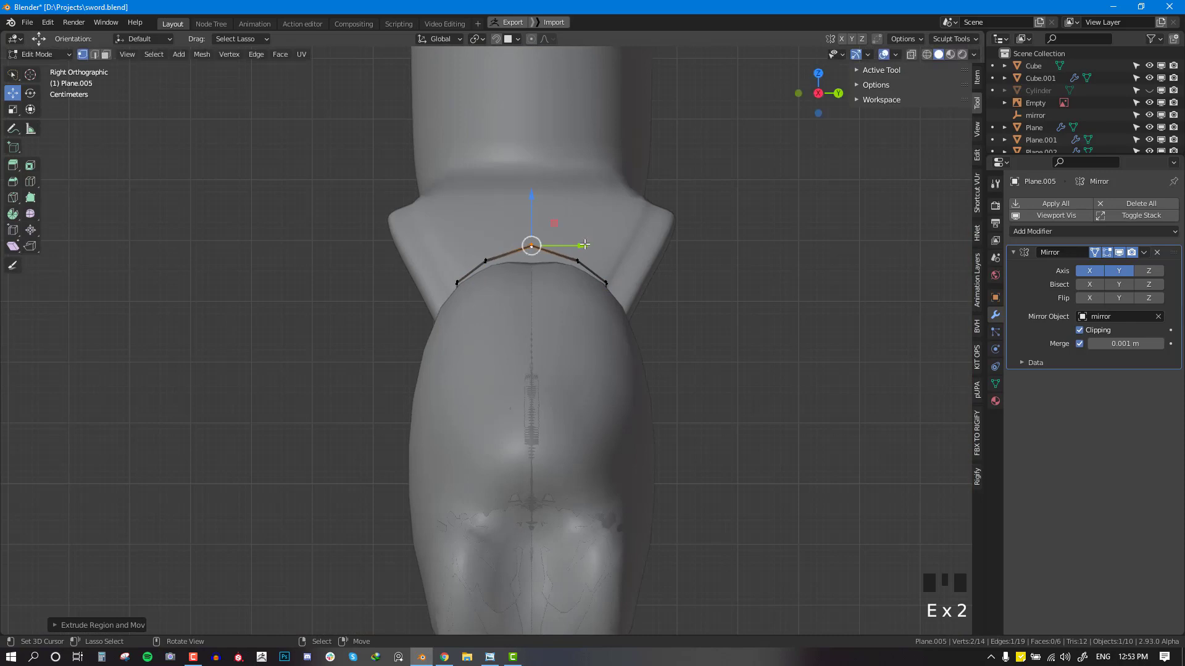
Step: Move the strip's crown edge to the reference outline in the front view and nudge the two vertices just beneath it
key("KP_1")
key("shift+z")
scroll(714, 295, "up", 1)
key("g")
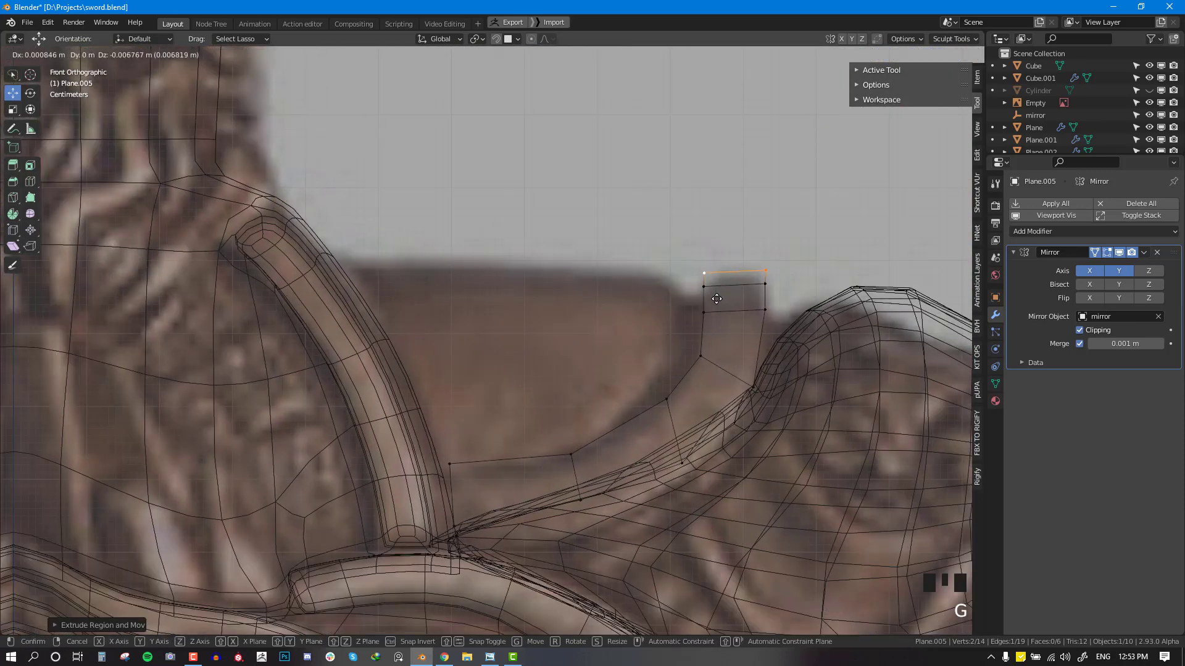
left_click(716, 303)
right_click_drag(763, 283, 761, 292)
right_click_drag(707, 286, 708, 296)
key("alt+a")
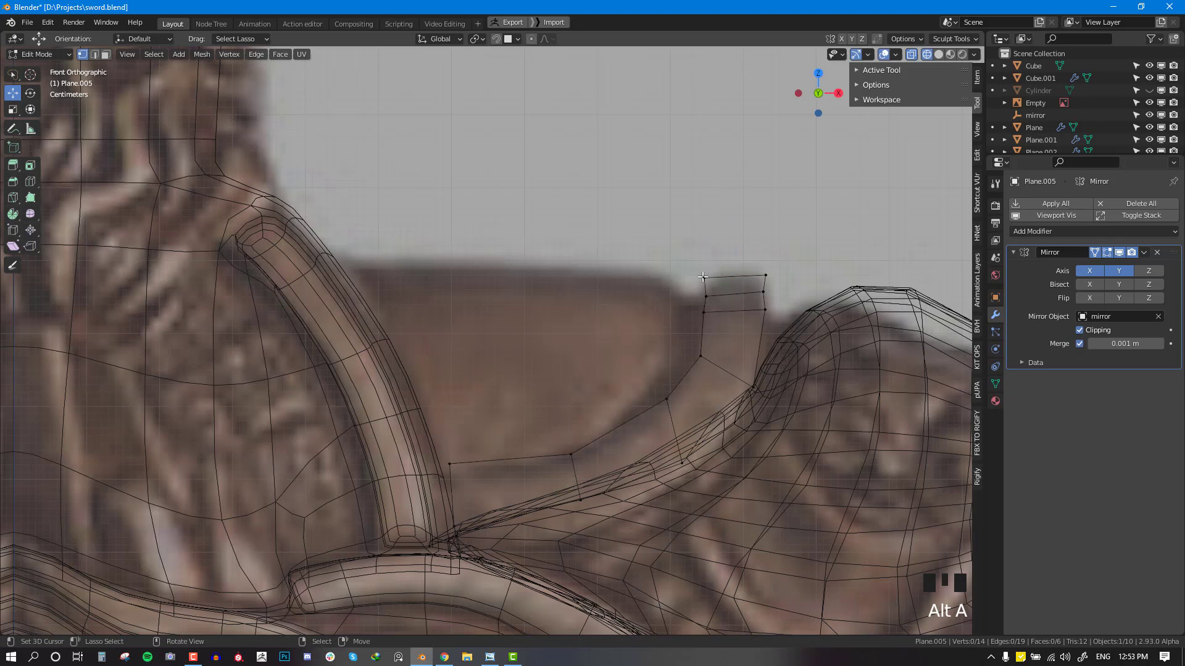
Step: Extrude the crown's inner edge twice along the reference's upper outline to the guard's raised rim, and shift the lower end vertex inward
key("e")
left_click(579, 290)
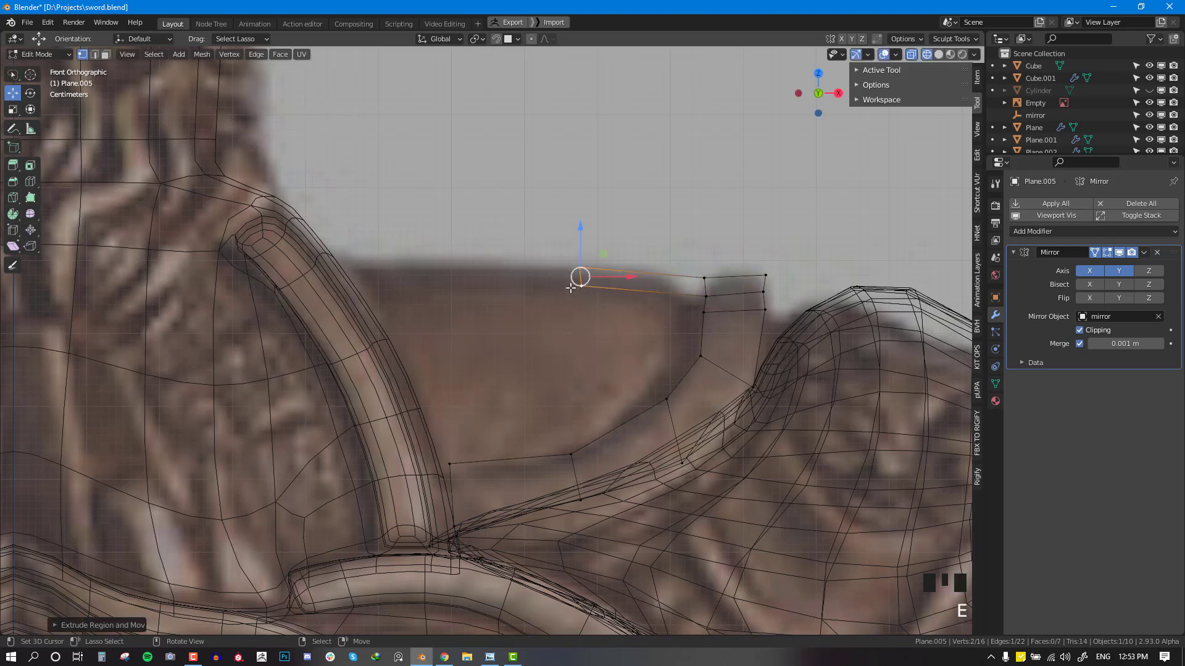
key("e")
left_click(321, 286)
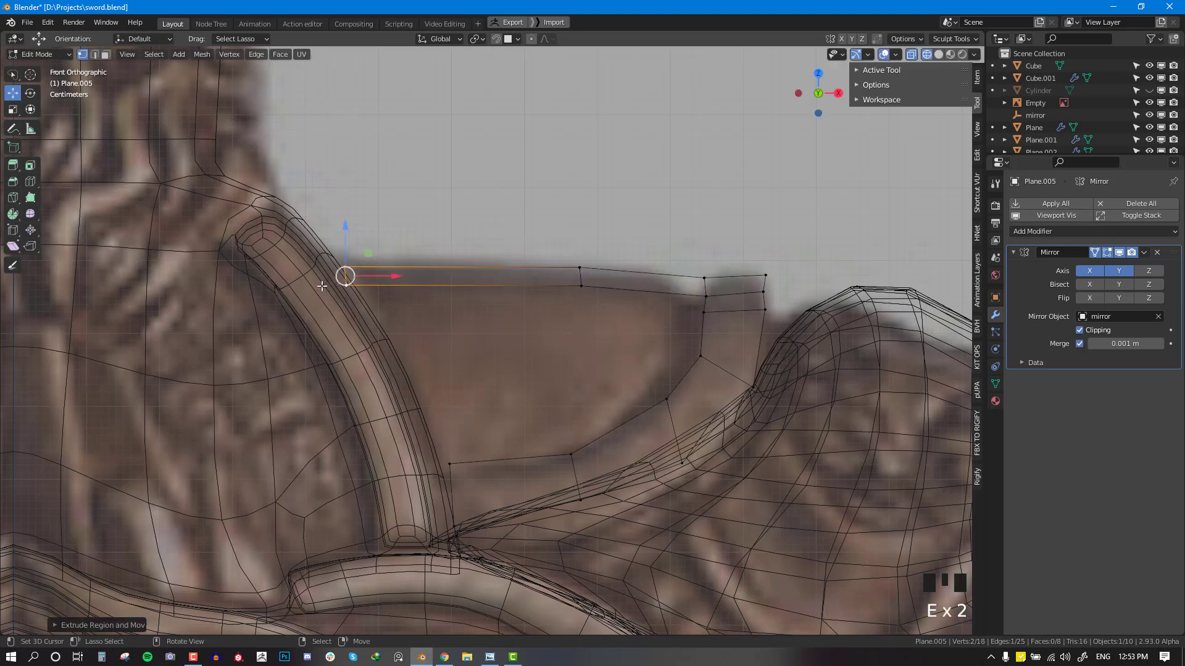
right_click_drag(346, 286, 360, 288)
Step: Fill two rows of faces beneath the top strip, running from the curved band back to the guard
right_click(580, 286, "shift")
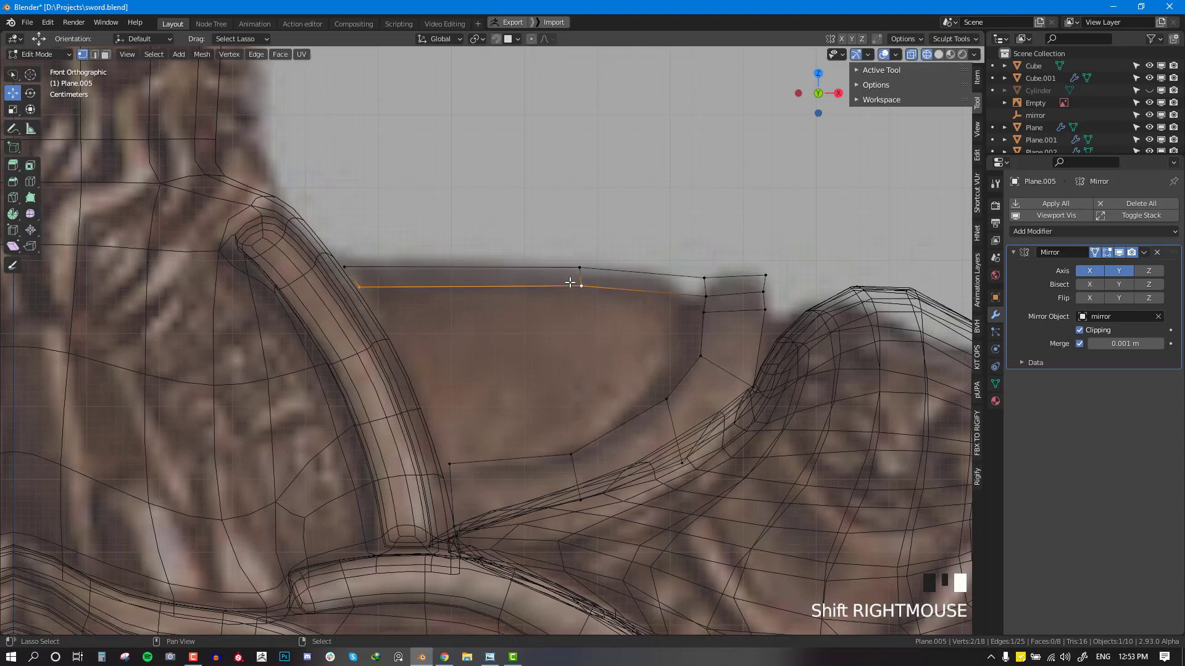
middle_click_drag(580, 286, 707, 316)
key("f")
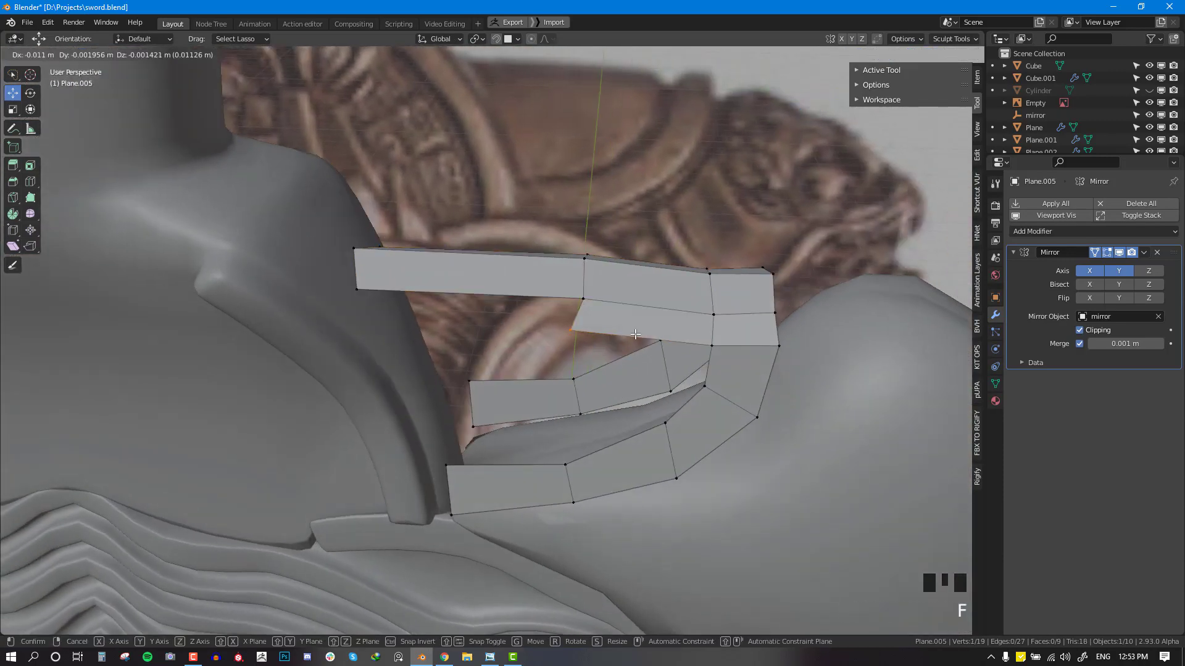
left_click(656, 337)
key("f")
left_click(765, 331)
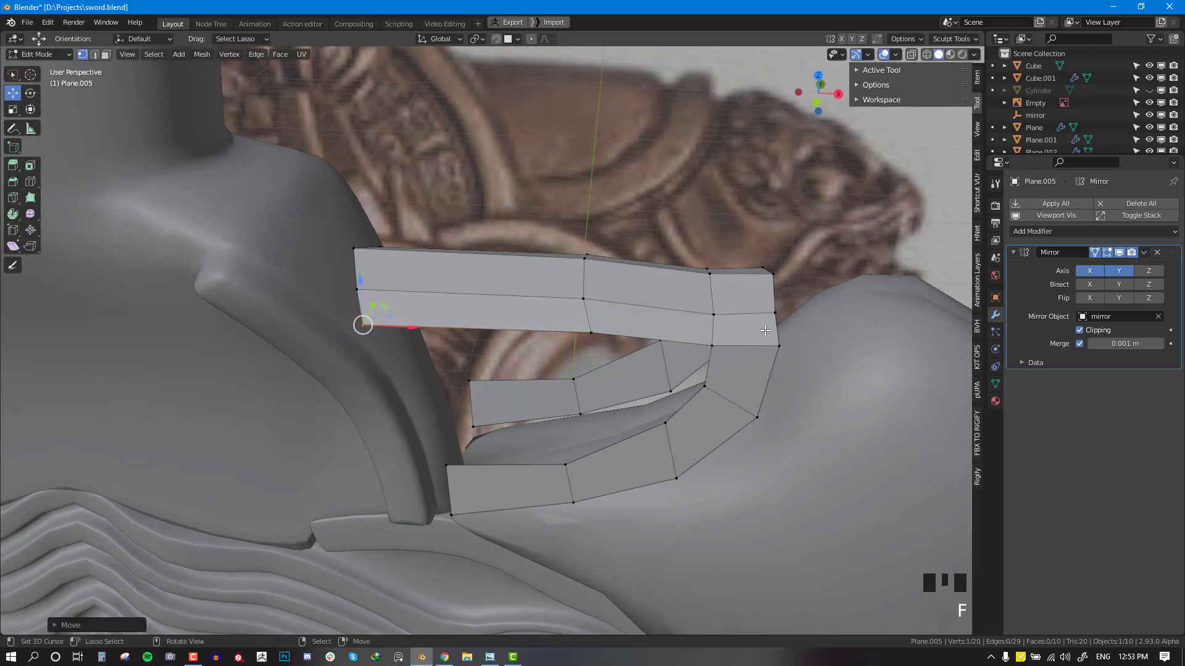
key("f")
left_click(655, 380)
middle_click_drag(655, 379, 675, 367)
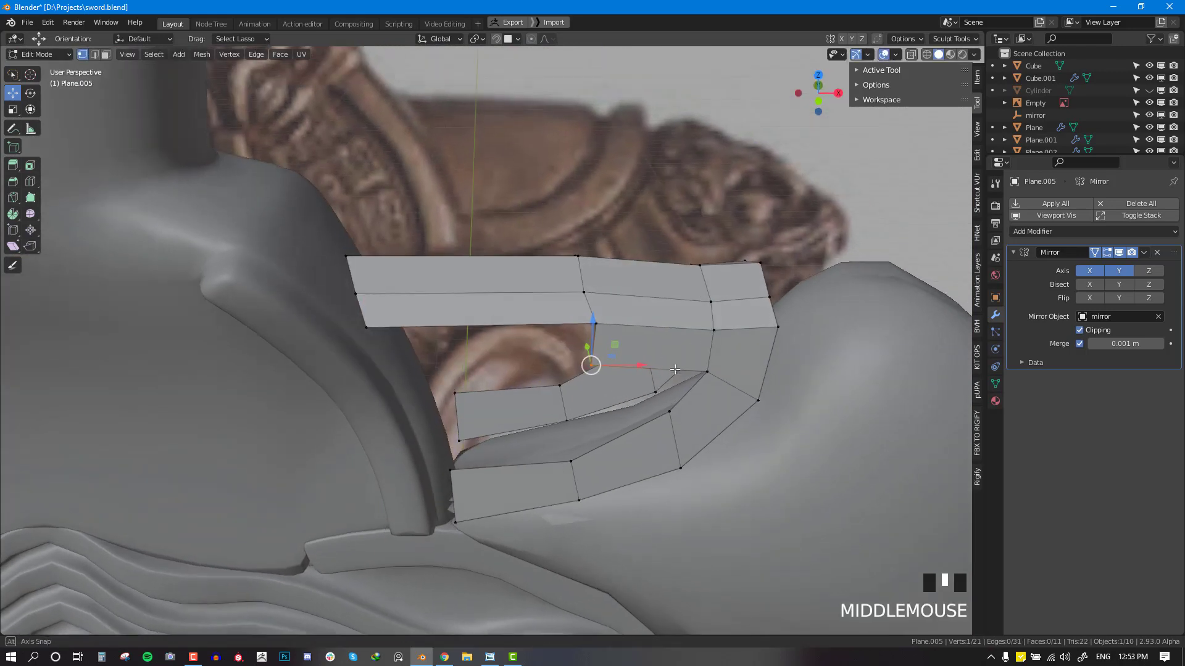
right_click(603, 320)
key("f")
left_click(518, 378)
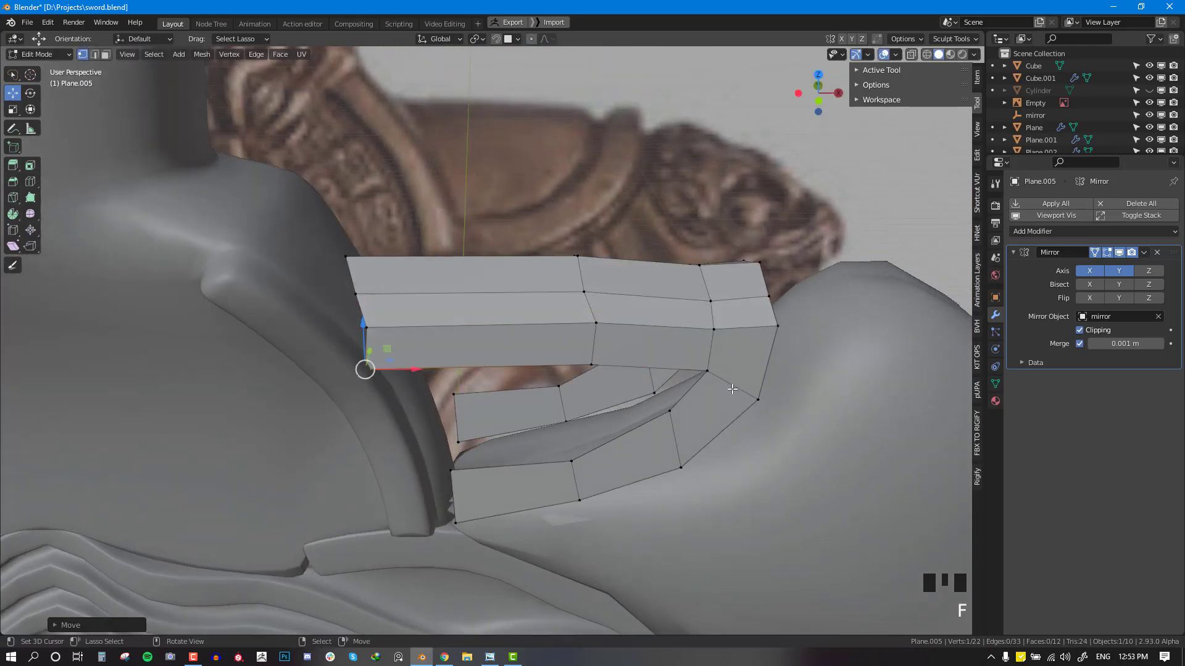
Step: Close the remaining side gap between the face rows and the lower curved strip with two faces
right_click(671, 415)
right_click(596, 361, "shift")
right_click(705, 372, "shift")
key("f")
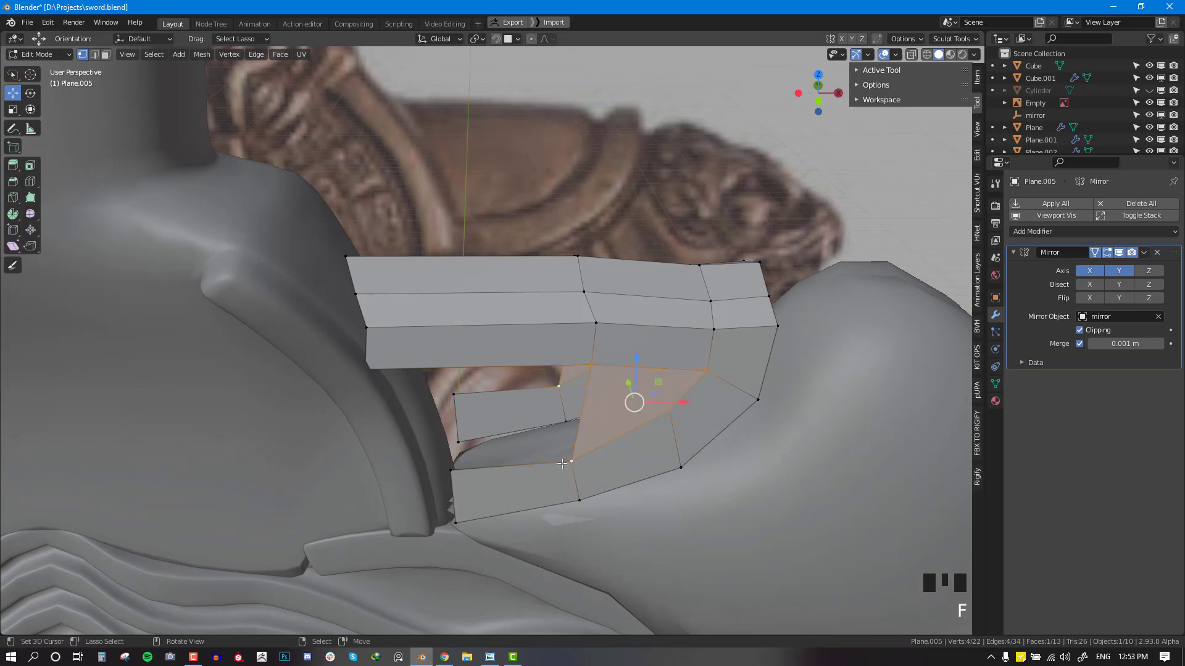
right_click(575, 463)
right_click(370, 368, "shift")
key("shift+z")
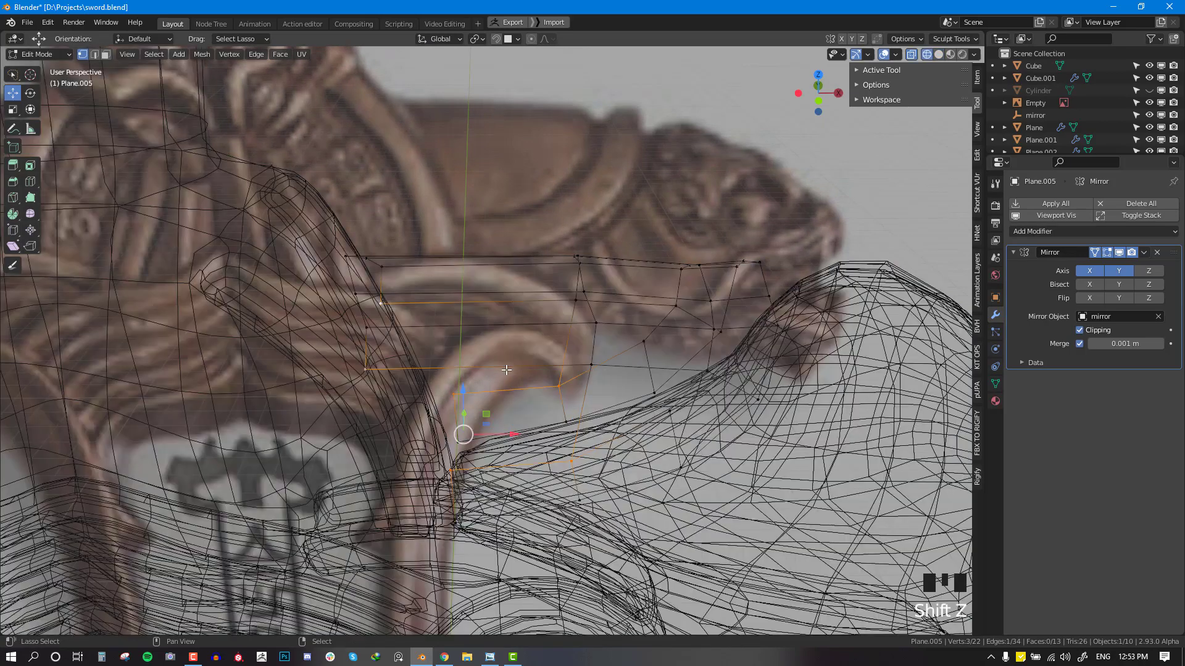
key("shift+z")
right_click(590, 363, "shift")
key("f")
Step: Move the side panel's guard-side end vertices in the front view to follow the guard's sloping rim
key("KP_3")
key("shift+z")
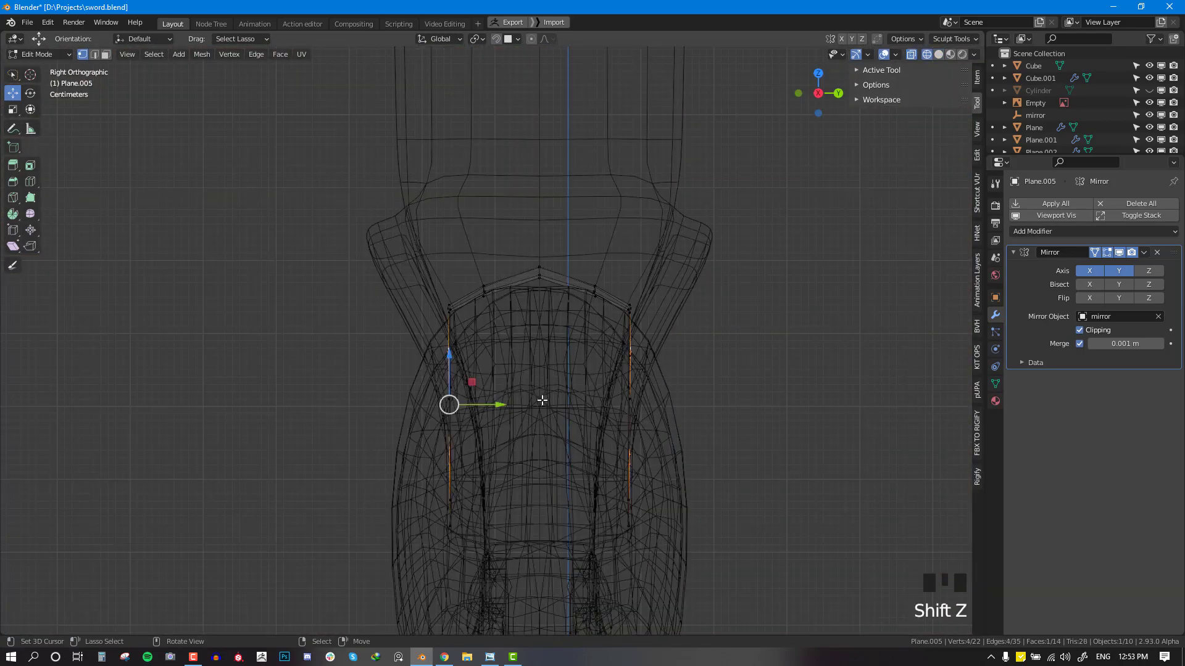
key("KP_1")
key("a")
key("shift+z")
right_click(444, 458)
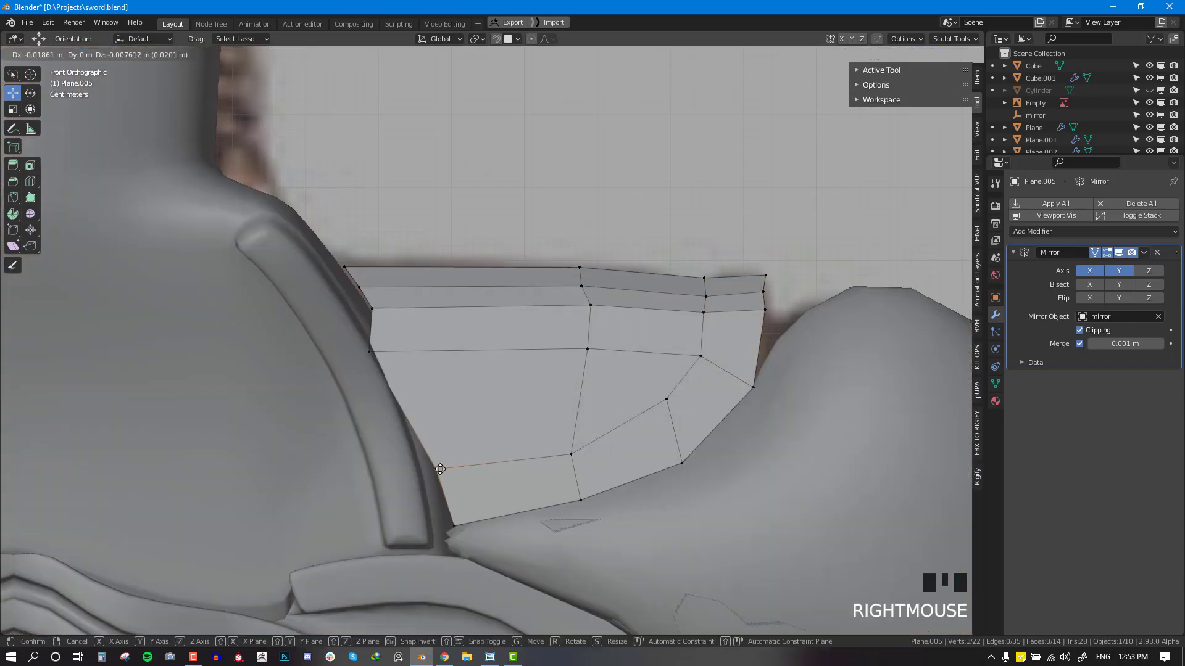
key("shift+z")
right_click_drag(444, 459, 395, 361)
key("shift+z")
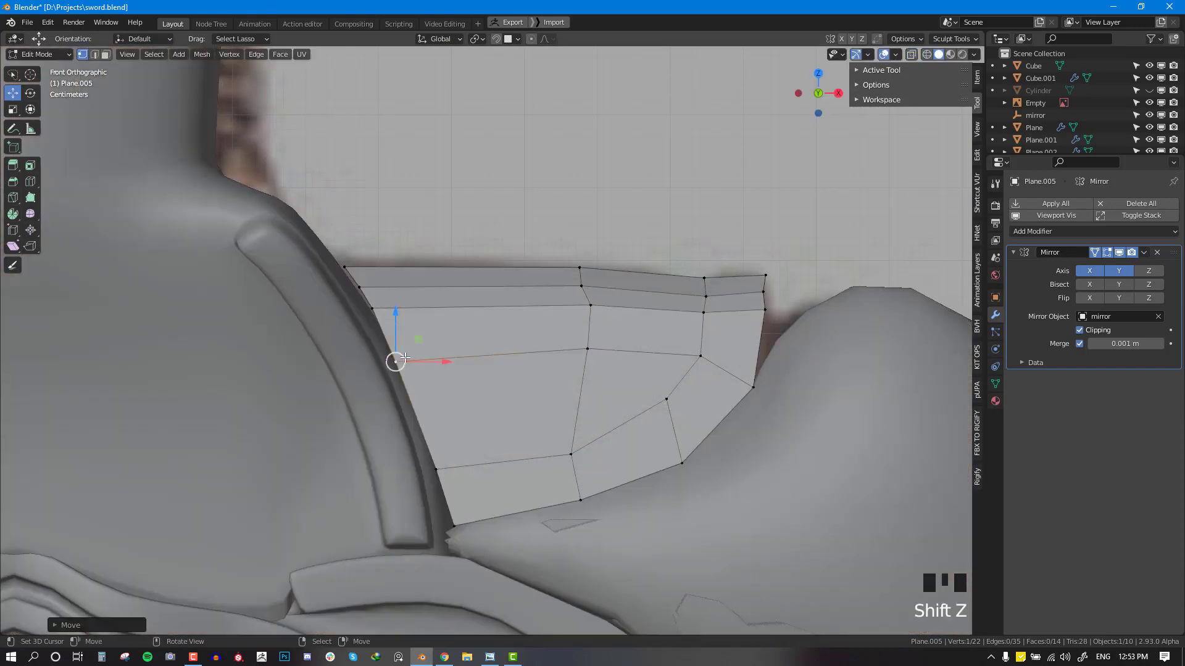
Step: Fit the collar's upper guard-side vertices to the rim and straighten the vertices at the top of its head-side edge
right_click(360, 288)
right_click_drag(362, 288, 340, 270)
key("shift+z")
key("shift+a")
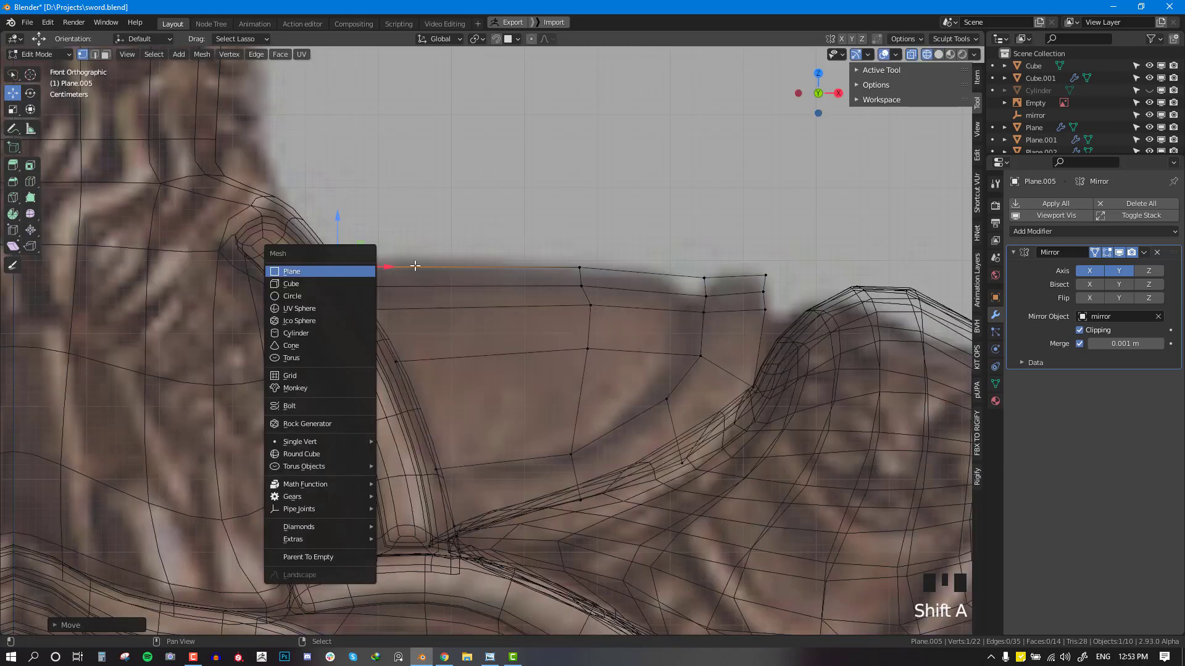
right_click(766, 275)
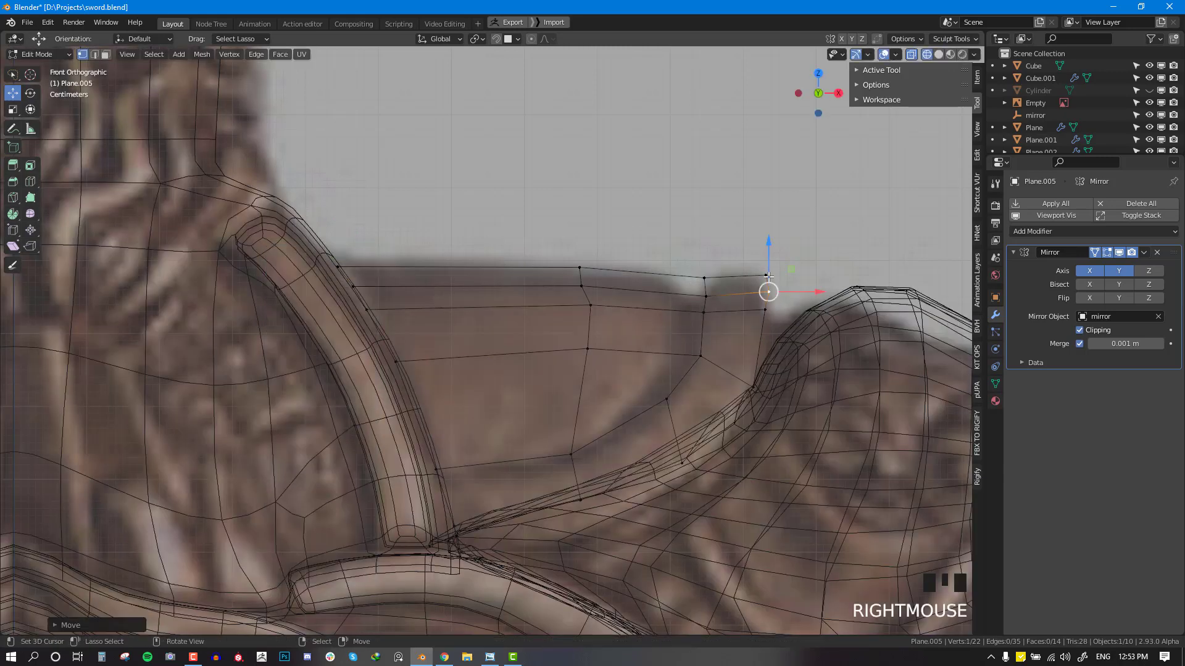
right_click_drag(765, 276, 767, 277)
right_click_drag(775, 296, 764, 293)
right_click(767, 310)
key("alt+a")
key("alt+a")
key("ctrl+r")
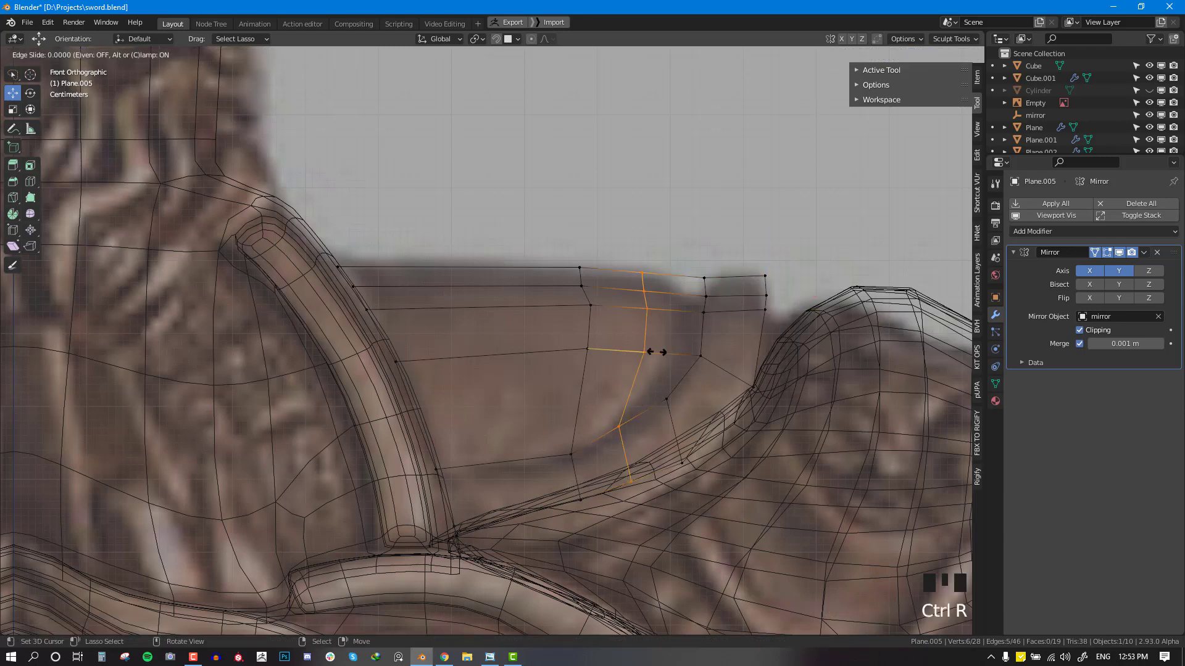
left_click(635, 352)
key("ctrl+z")
Step: Bevel the edge loop along the curved band's inner border with one segment to form a narrow parallel strip
right_click(703, 336, "alt")
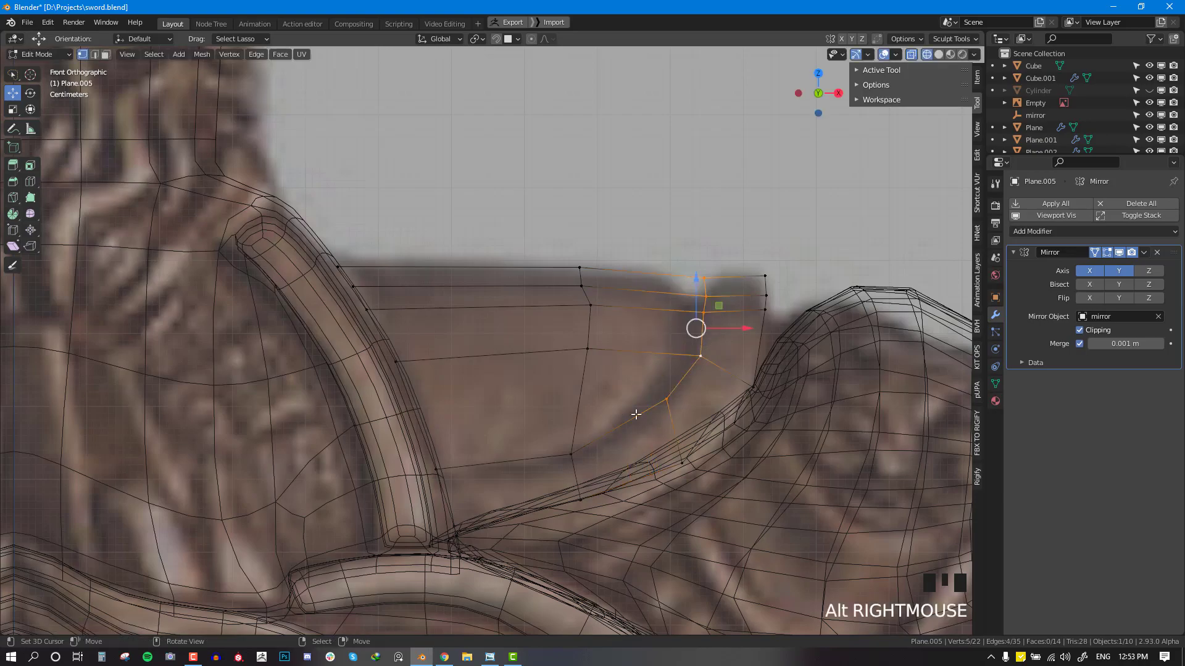
right_click(542, 459, "alt+shift")
mouse_move(762, 318)
middle_mouse_down()
mouse_move(717, 366)
mouse_move(735, 364)
mouse_move(761, 411)
middle_mouse_up()
key("shift+z")
key("shift+z")
key("shift+z")
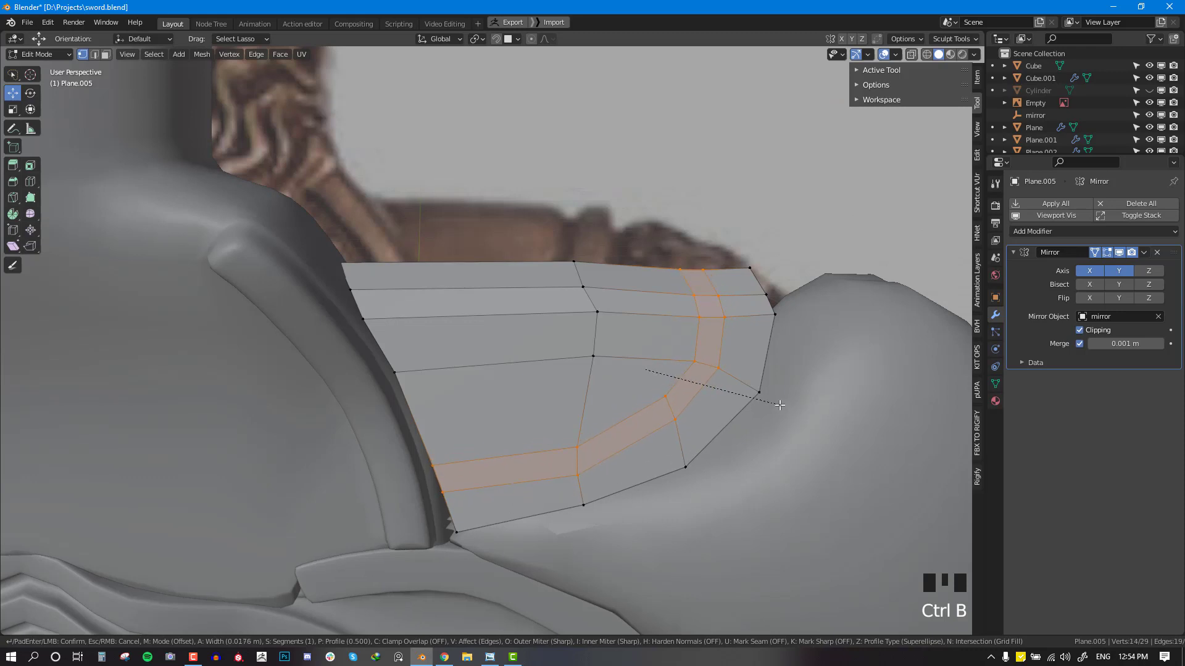
left_click(780, 406)
middle_click_drag(643, 370, 721, 356)
key("alt+a")
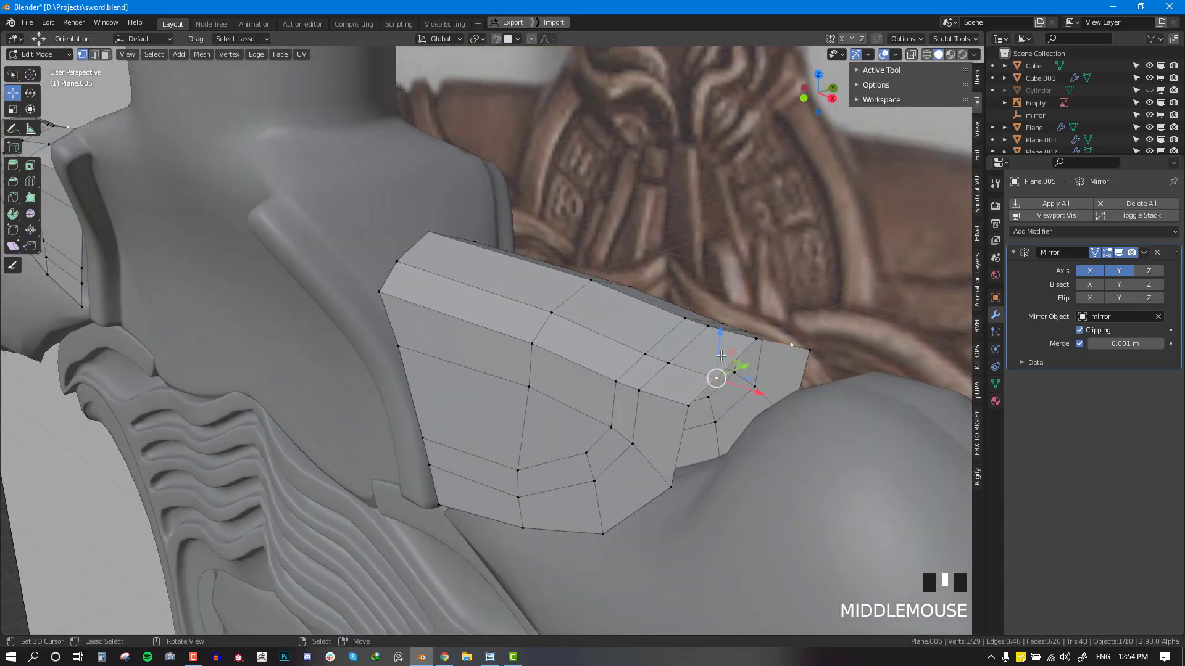
Step: Isolate the collar mesh in local view
key("KP_Divide")
scroll(698, 351, "down", 2)
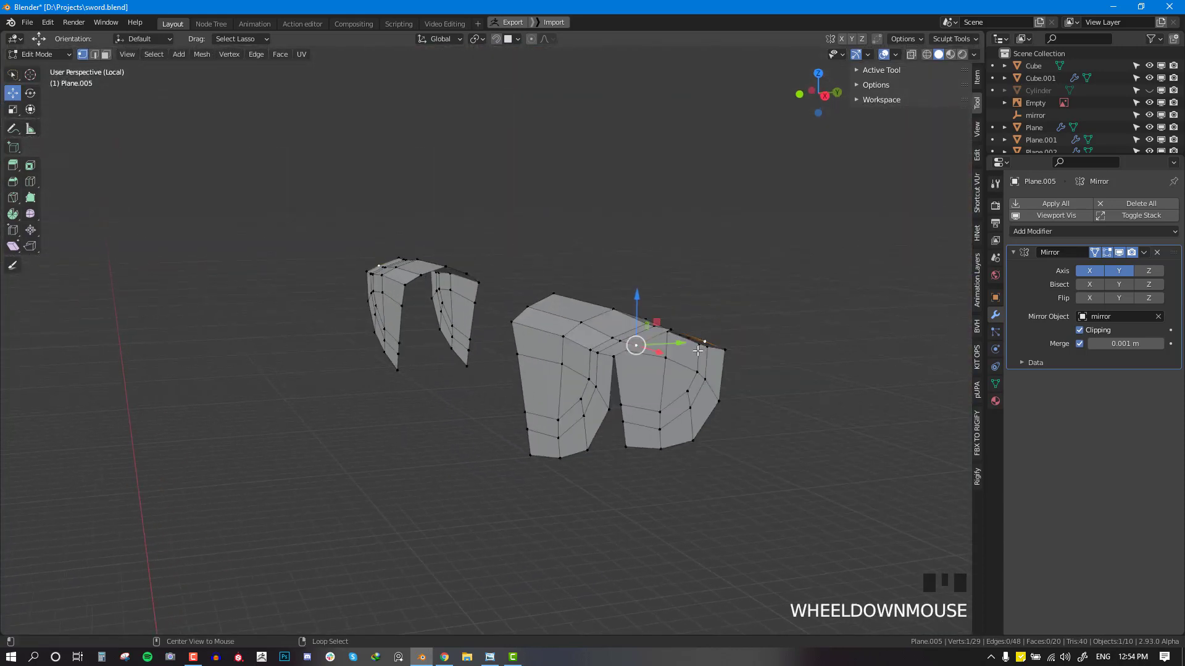
scroll(862, 431, "up", 2)
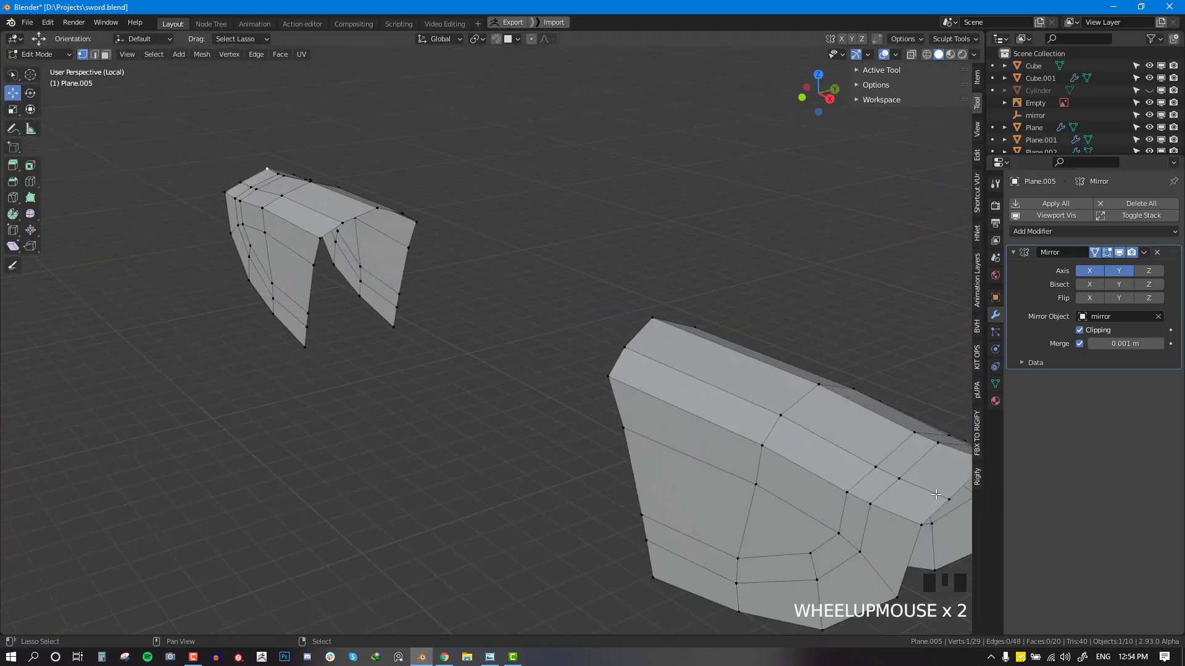
Step: Try to extrude the top edges of the collar's head-side rim downward and continue faces down the side
key("KP_3")
key("KP_1")
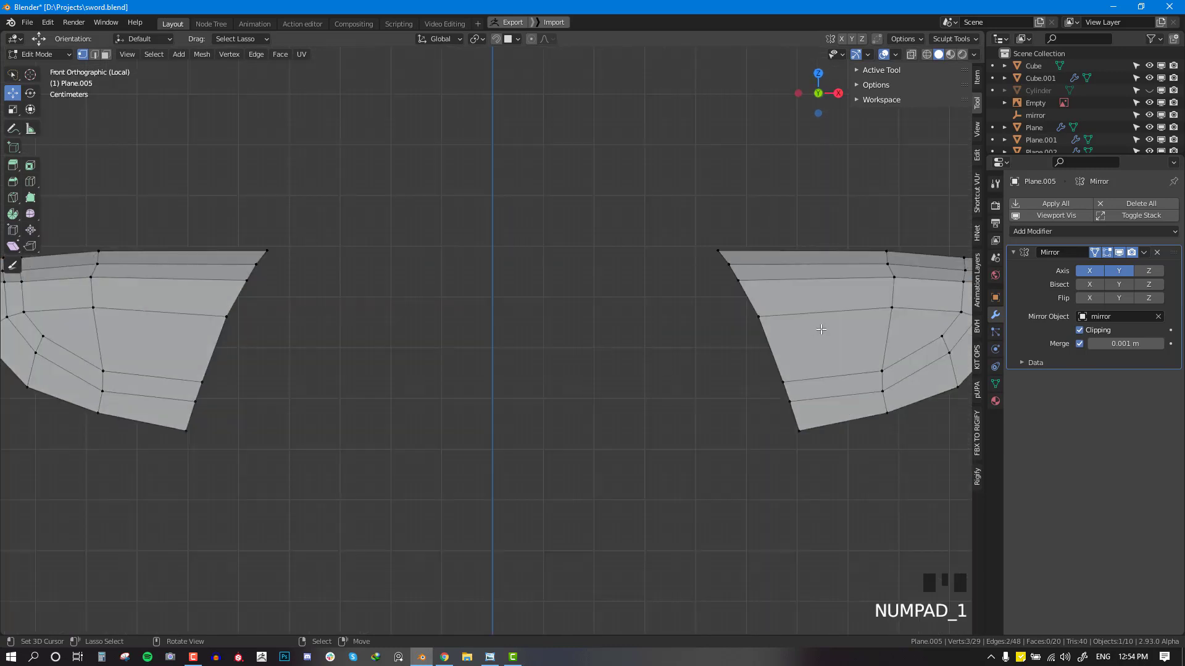
middle_click_drag(597, 396, 265, 397, "shift")
scroll(602, 336, "up", 2)
key("e")
left_click(616, 363)
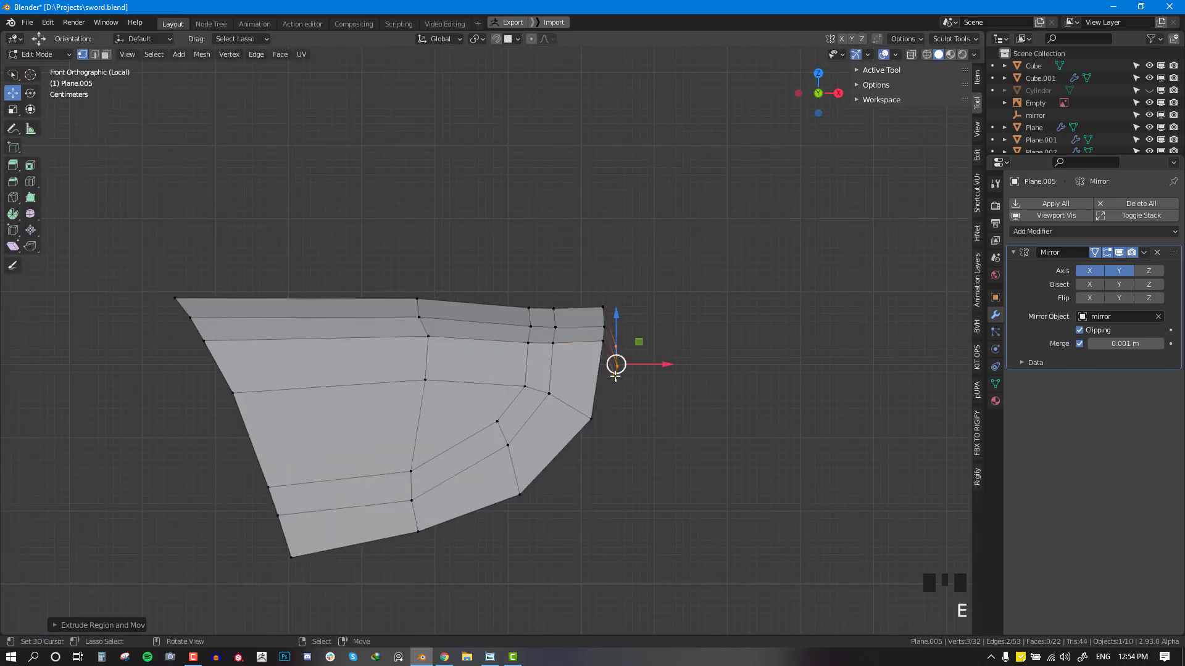
middle_click_drag(616, 363, 540, 345)
key("f")
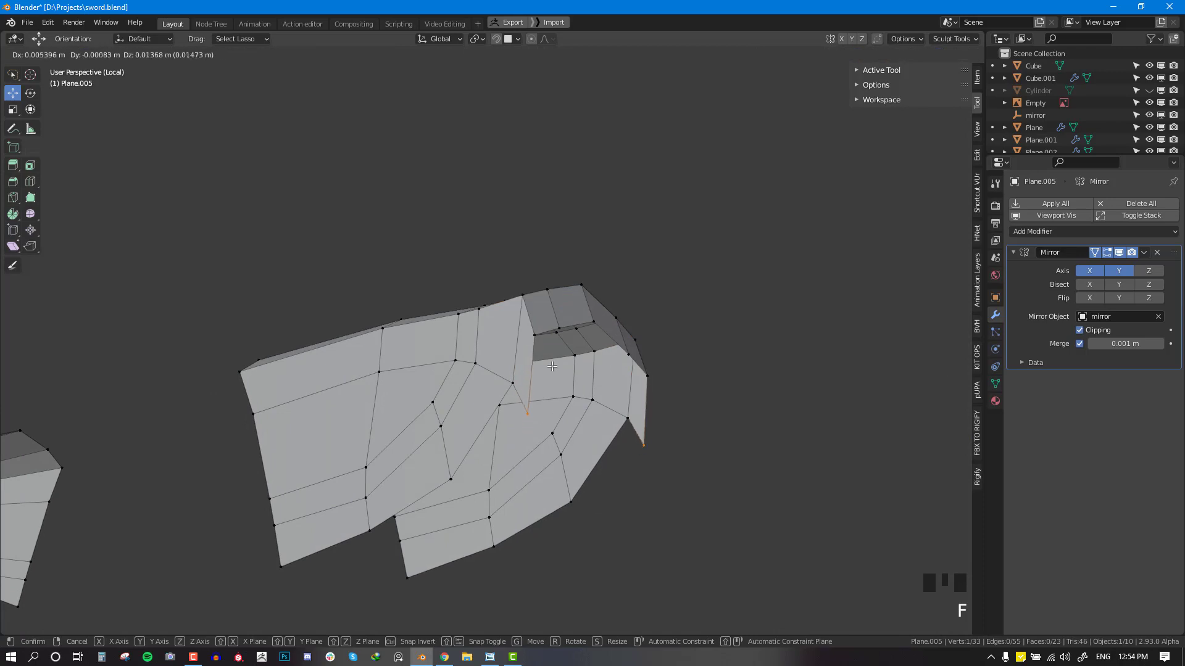
middle_click_drag(509, 390, 492, 360)
key("f")
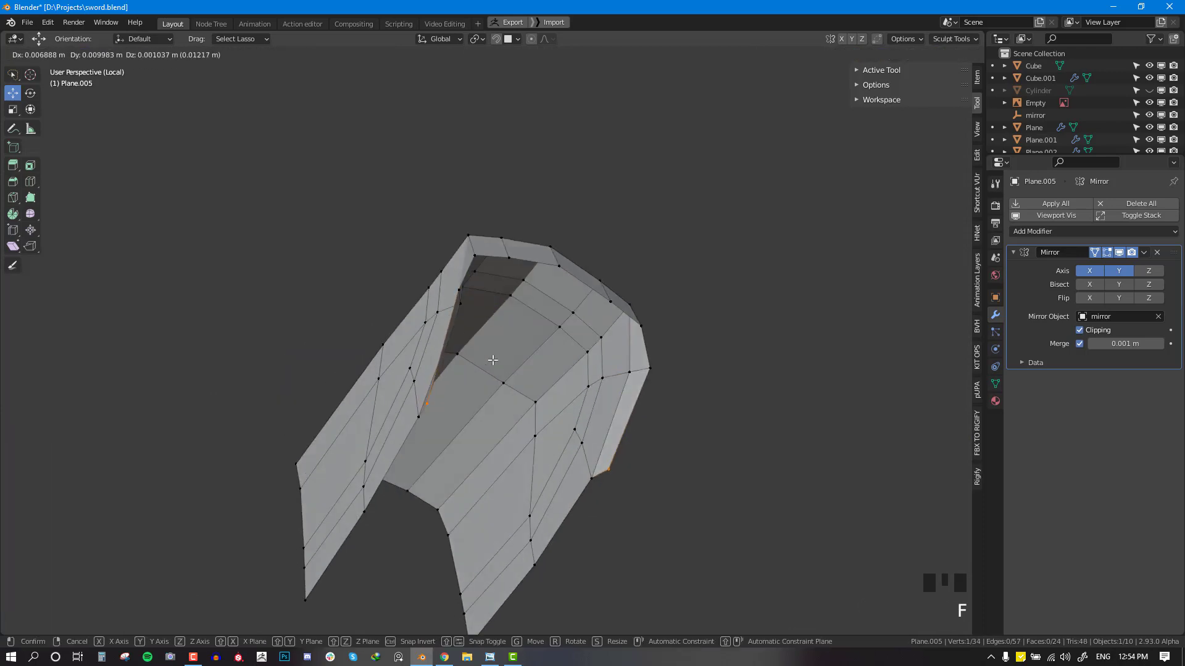
key("ctrl+z")
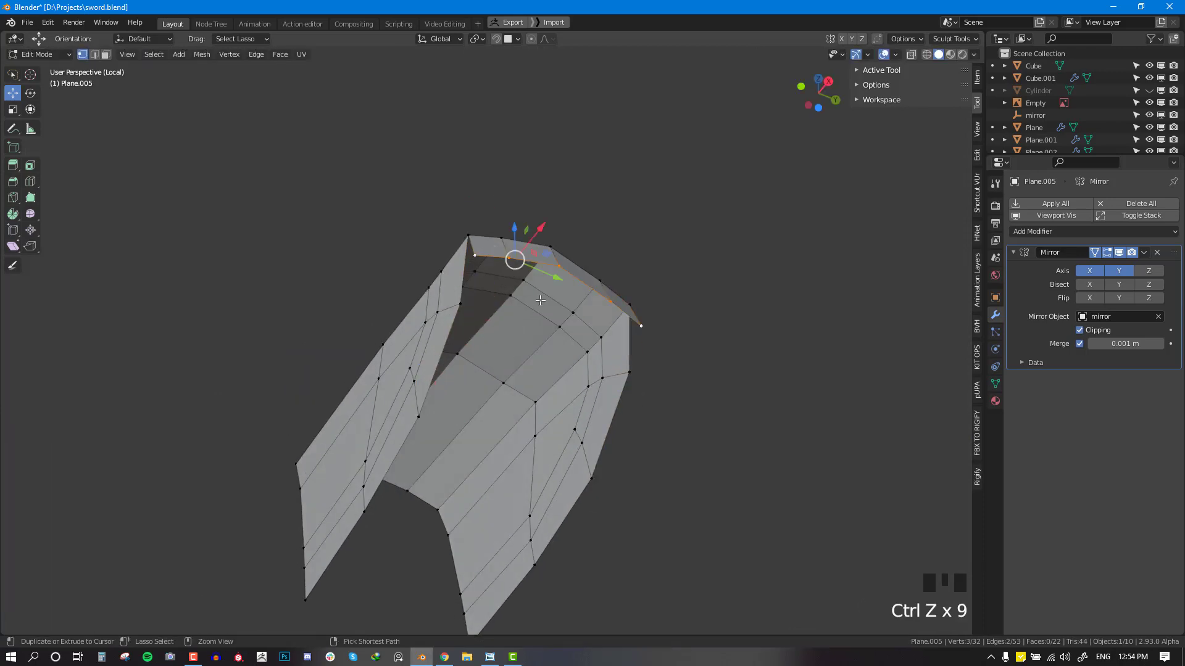
Step: Extrude the collar's whole head-side rim and scale the new loop inward along Y and Z to form a thickness lip
mouse_move(634, 372)
middle_mouse_down()
mouse_move(683, 415)
mouse_move(692, 470)
mouse_move(606, 468)
mouse_move(675, 479)
mouse_move(656, 472)
middle_mouse_up()
key("shift+z")
key("shift+z")
key("shift+z")
left_click(669, 424)
key("s")
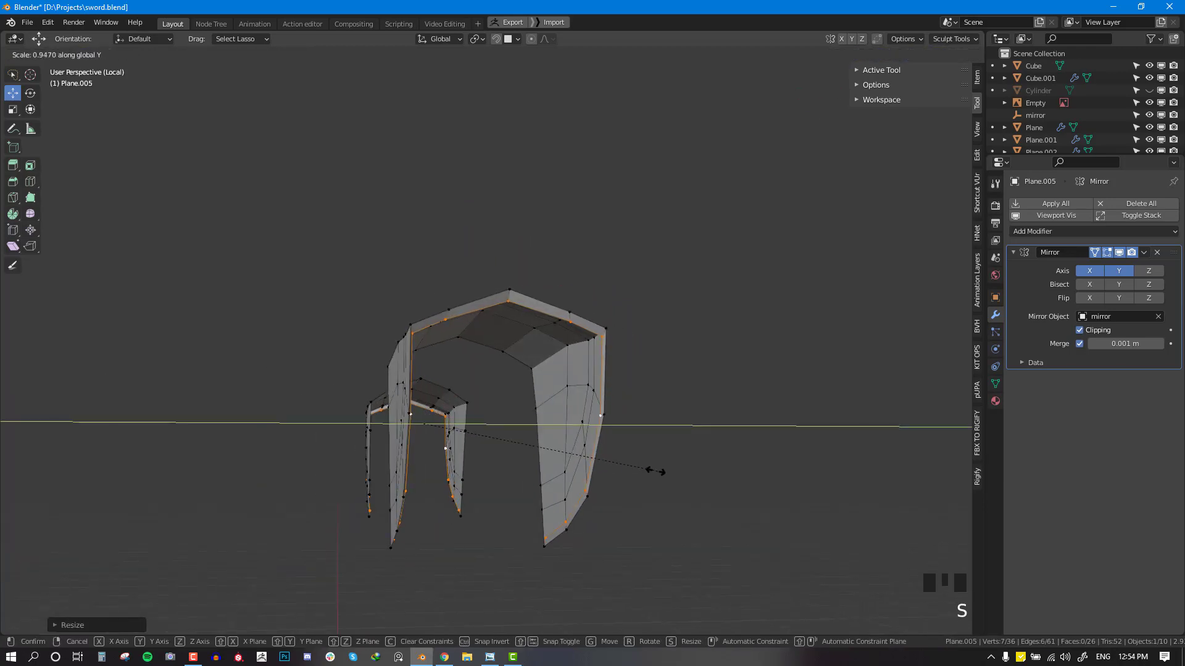
left_click(581, 462)
left_click(455, 421)
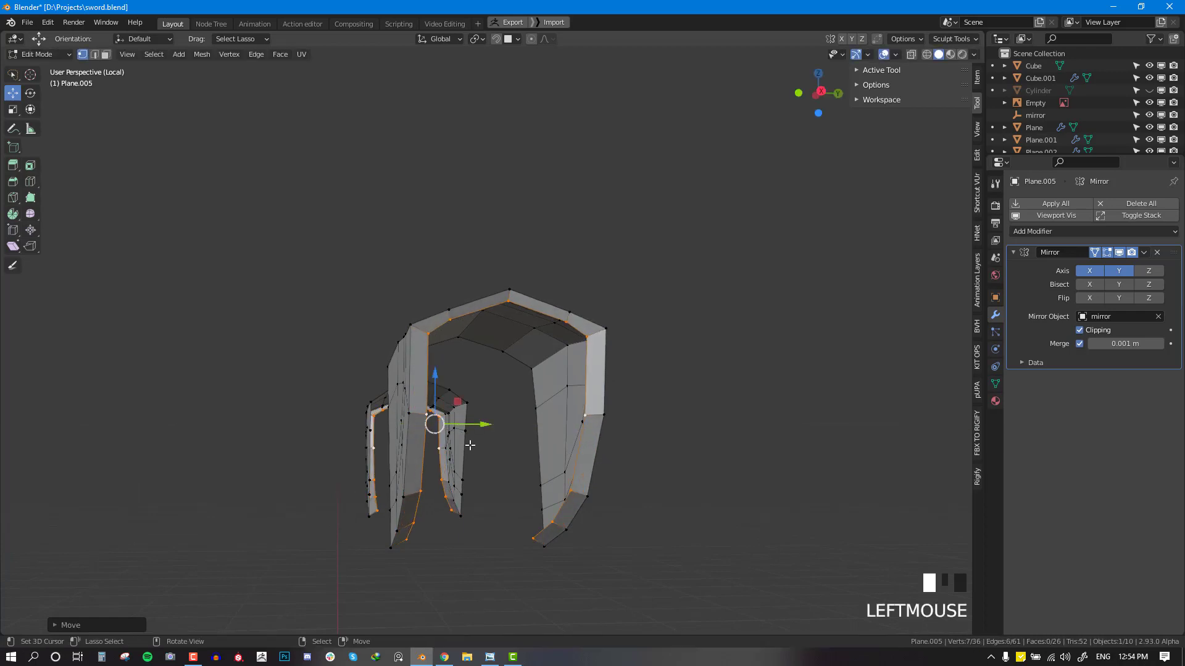
key("s")
key("z")
left_click(506, 502)
key("KP_1")
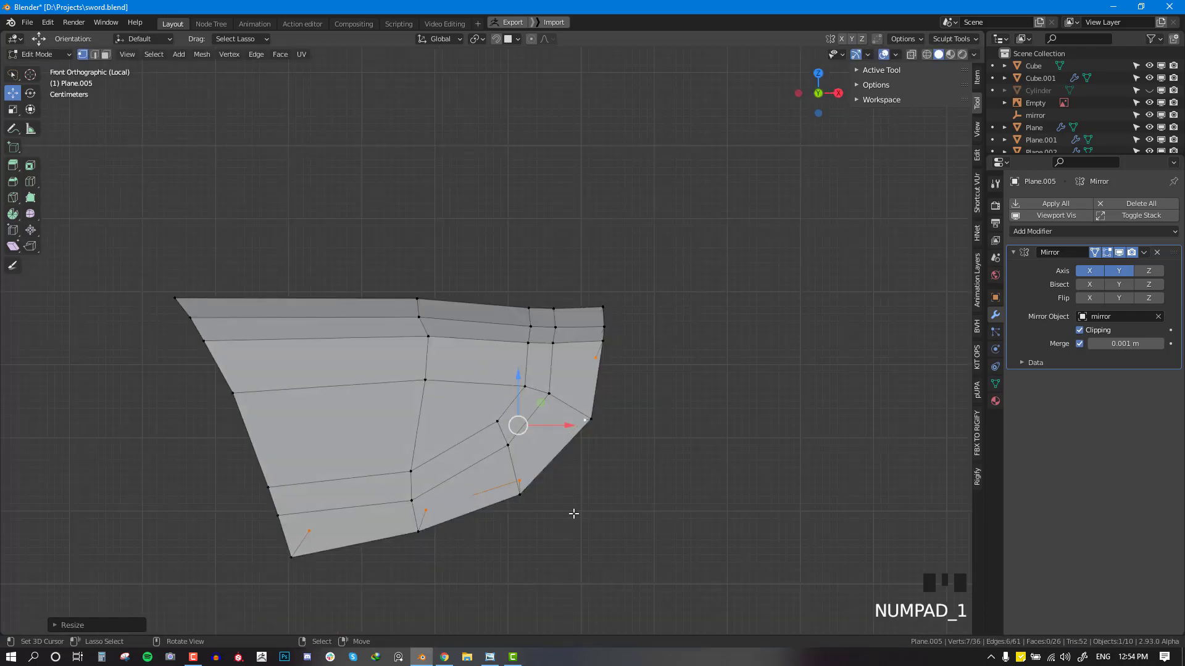
middle_click_drag(573, 513, 526, 435)
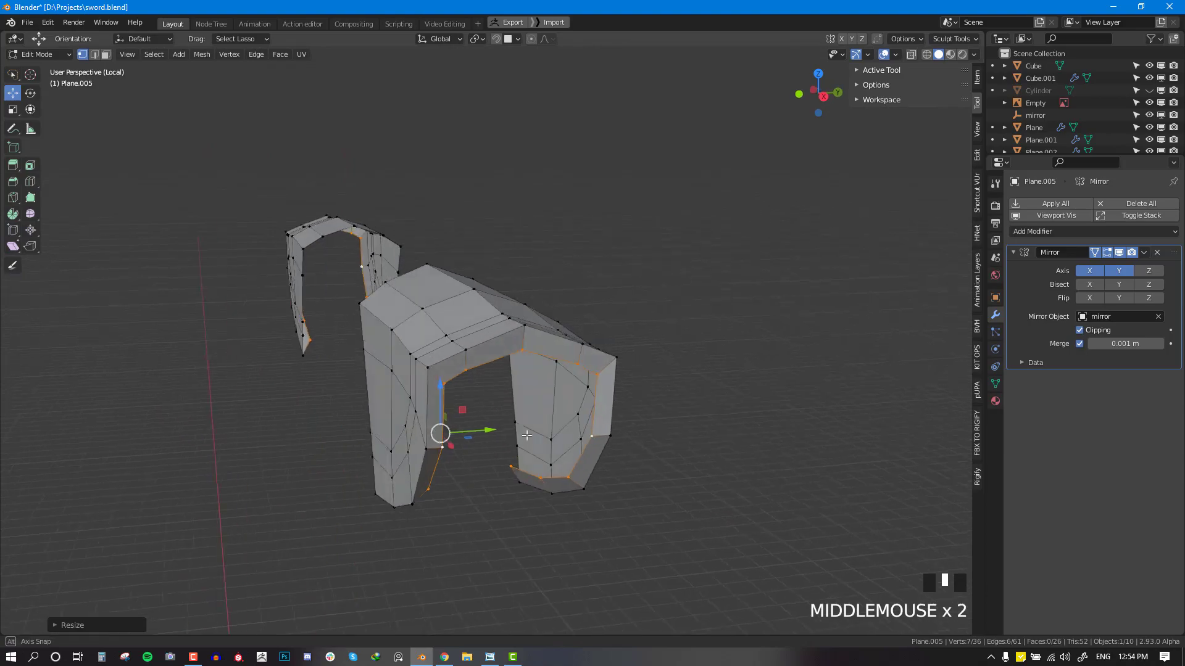
Step: Extrude the lip's inner loop back into the collar in the front view and scale it to follow the outer curve
key("KP_1")
key("shift+z")
key("e")
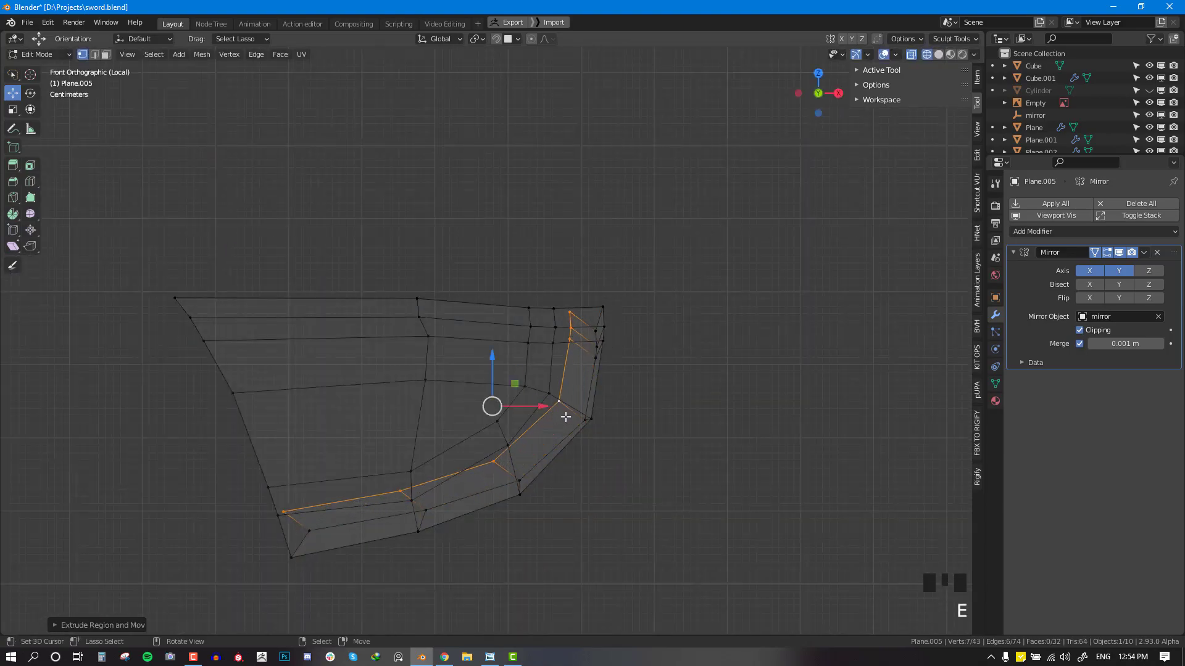
key("s")
left_click(635, 414)
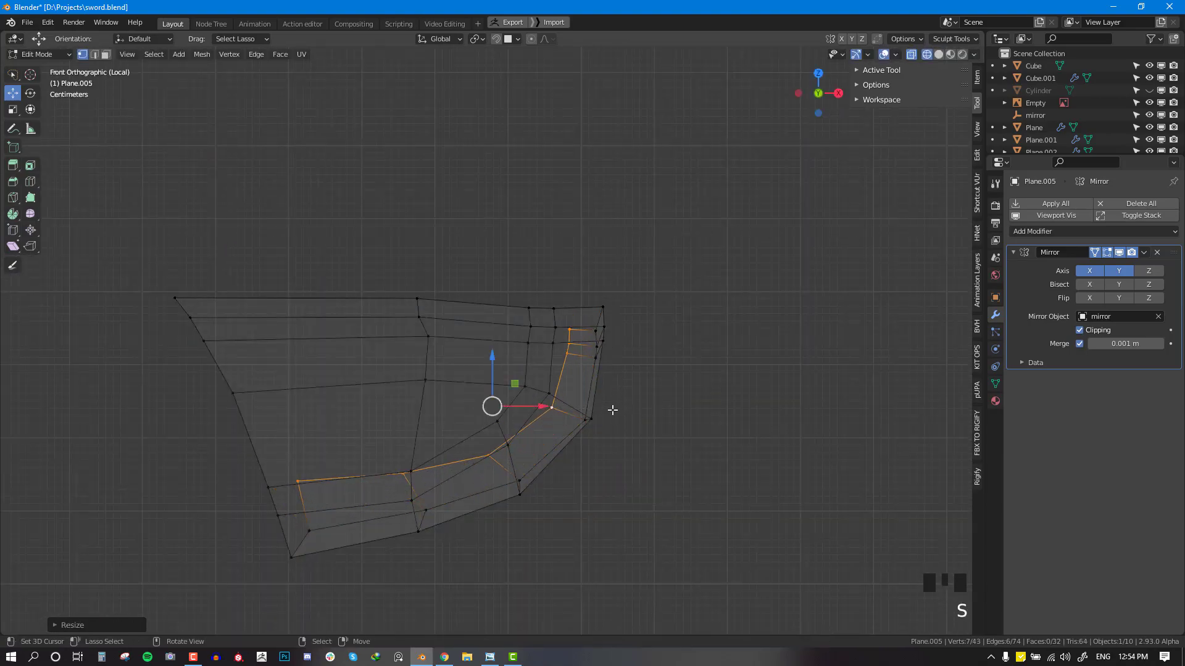
Step: Leave the isolated view and examine the collar's fit against the guard, the head and the reference
key("KP_Divide")
key("shift+z")
key("Tab")
key("KP_1")
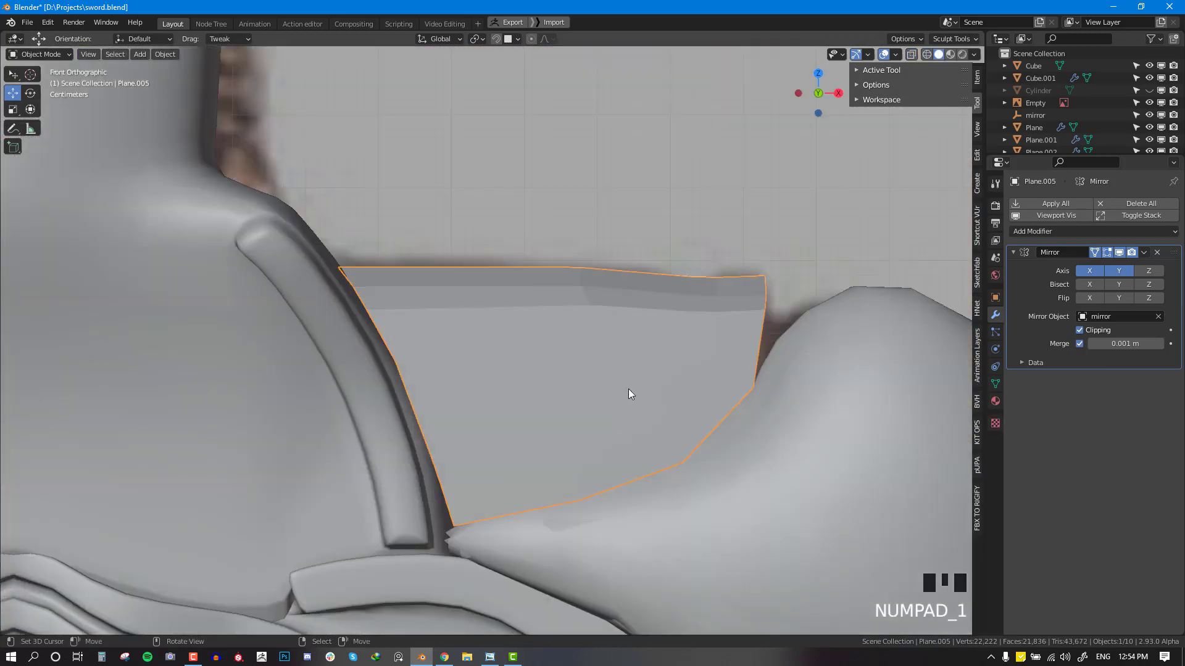
scroll(647, 335, "down", 3)
key("Tab")
scroll(646, 336, "up", 2)
key("alt+KP_3")
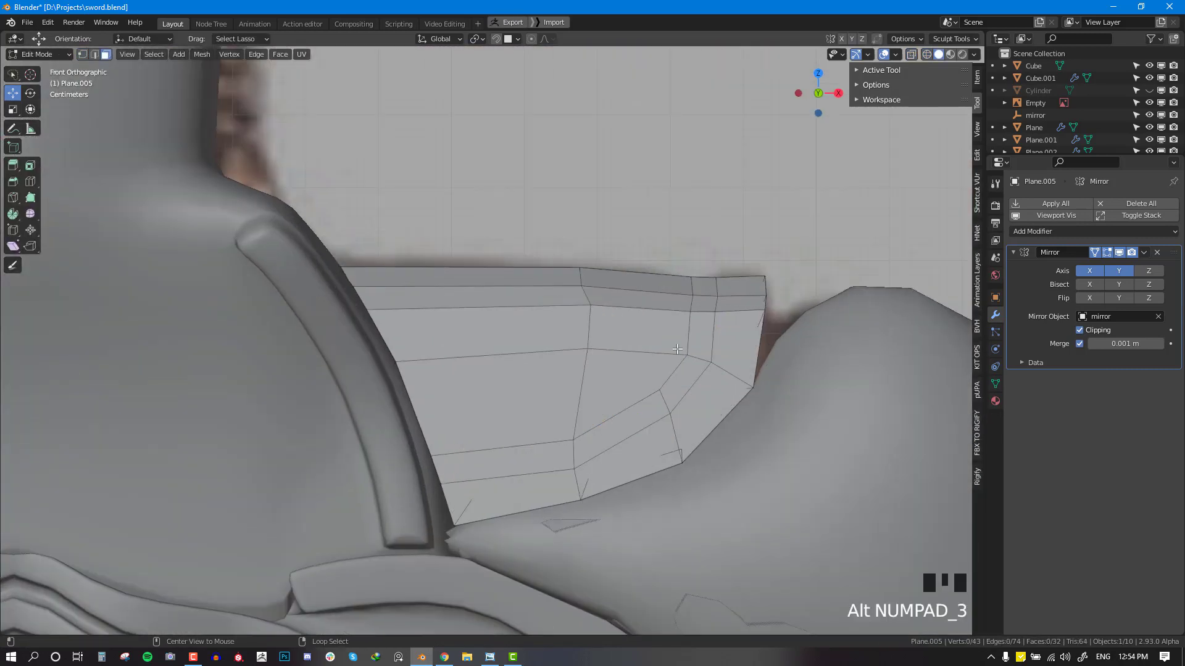
Step: Extrude the collar's face loop next to the head-side rim and shrink it inward along its normals to form a groove
mouse_move(646, 346)
middle_mouse_down()
mouse_move(645, 368)
mouse_move(691, 390)
middle_mouse_up()
key("shift+z")
key("shift+z")
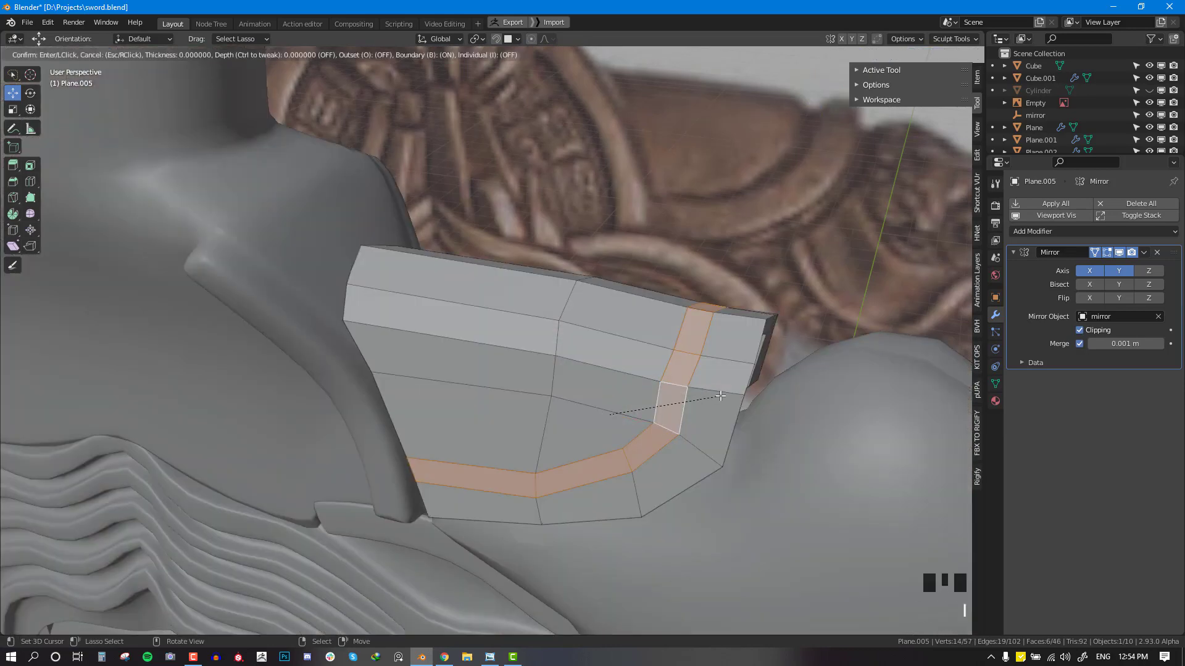
key("ctrl+z")
right_click(663, 430, "alt")
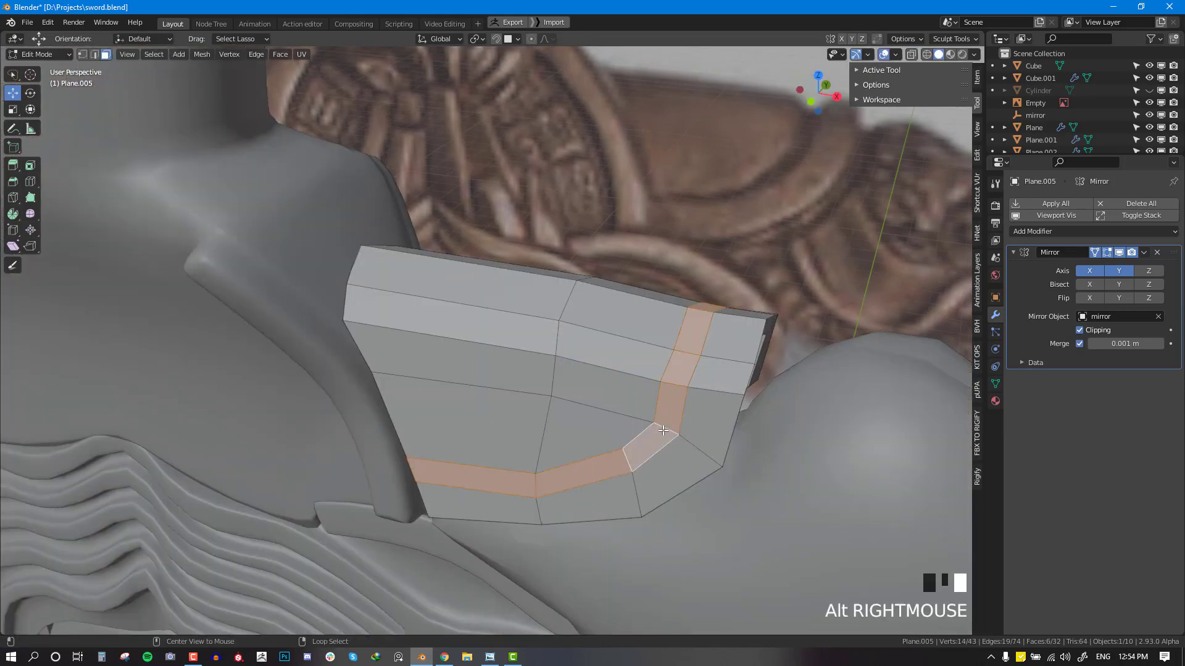
key("e")
key("alt+s")
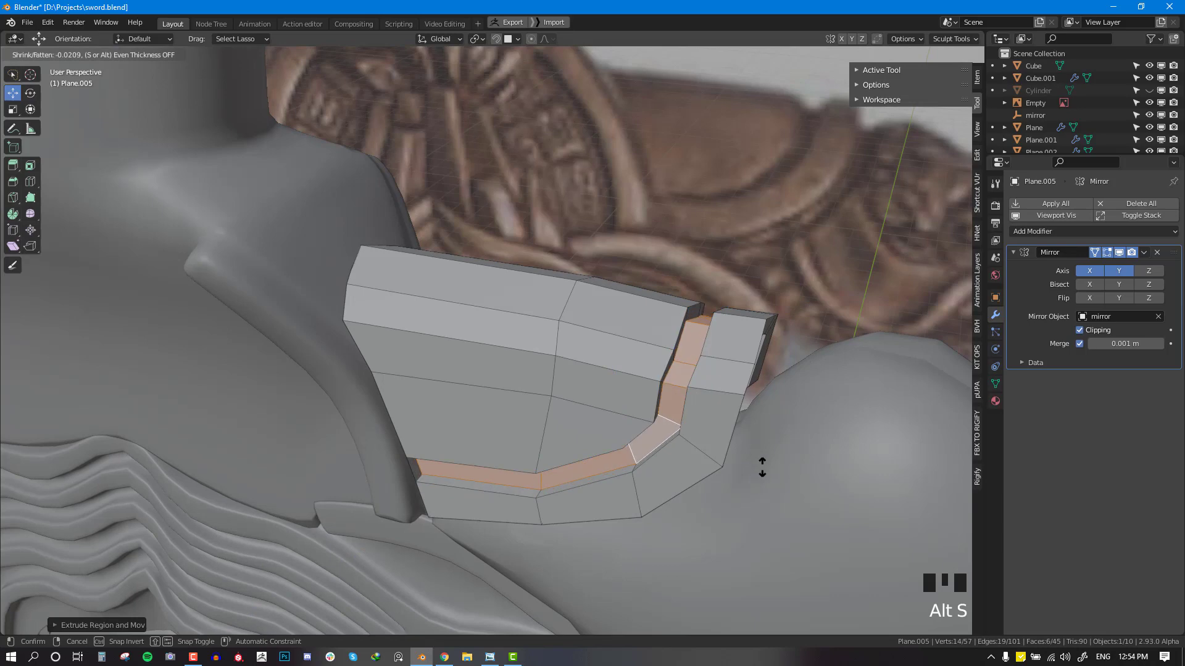
key("alt+a")
Step: Bevel the groove's edge loops together with the collar's outer rim edges, using a single segment
middle_click_drag(671, 442, 636, 444)
right_click(636, 444, "alt+shift")
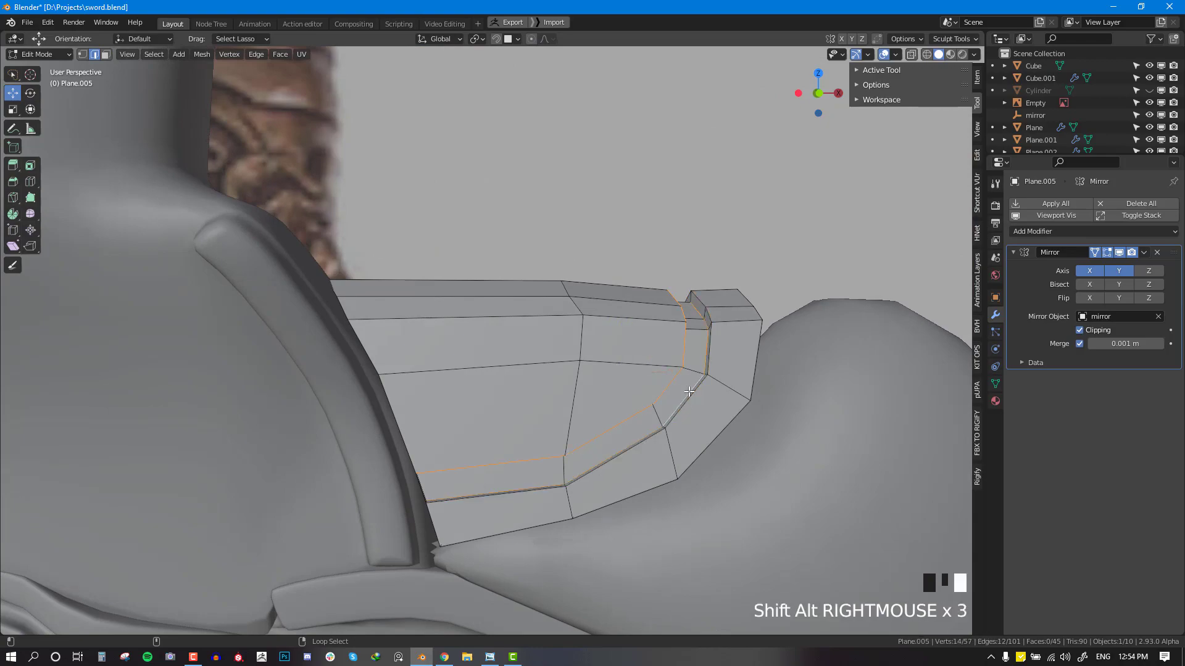
middle_click_drag(715, 350, 653, 387)
scroll(695, 442, "up", 2)
left_click(708, 446)
key("Tab")
right_click(777, 387)
right_click(787, 376)
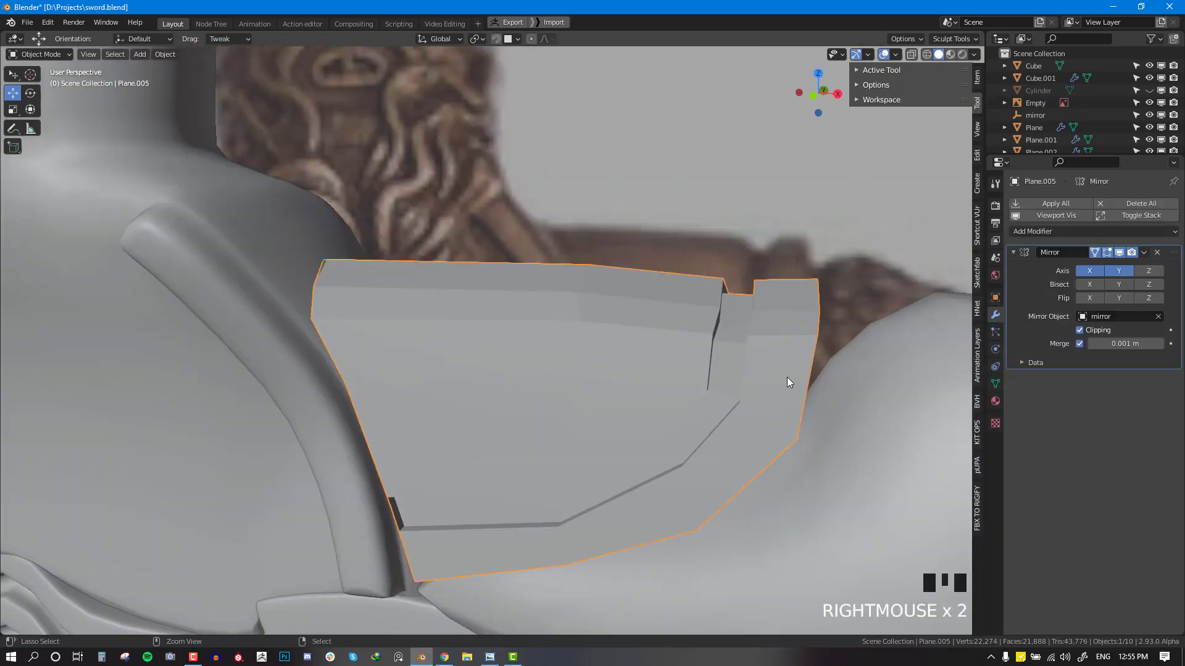
key("Tab")
middle_click_drag(787, 375, 742, 349)
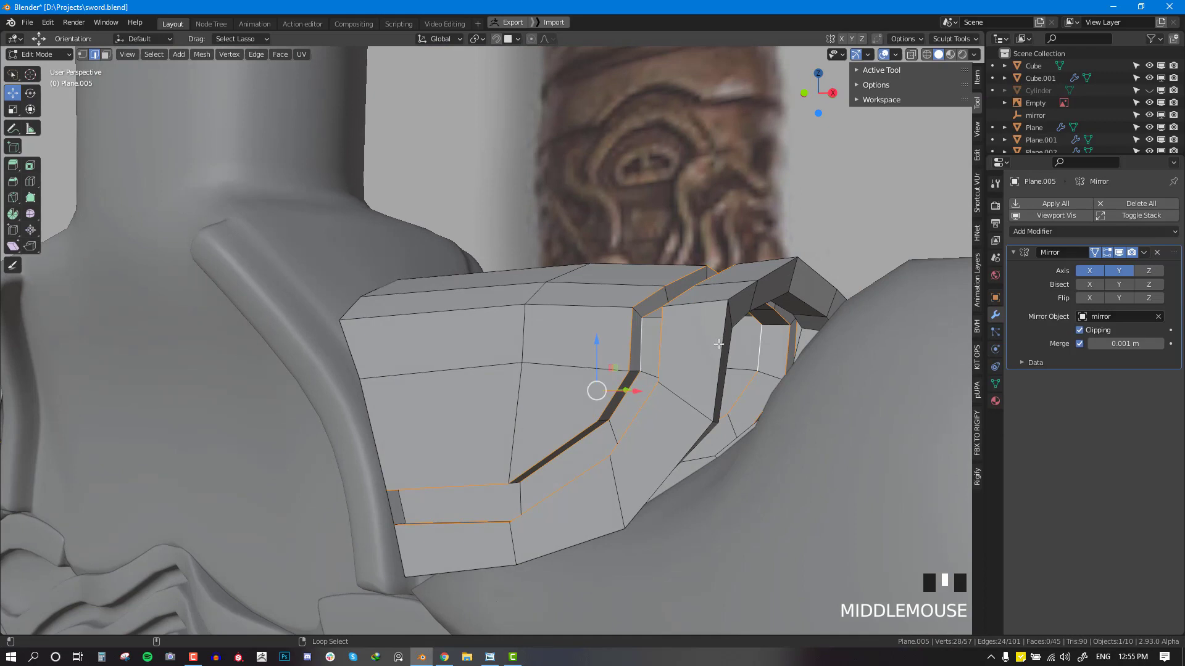
middle_click_drag(801, 283, 828, 328)
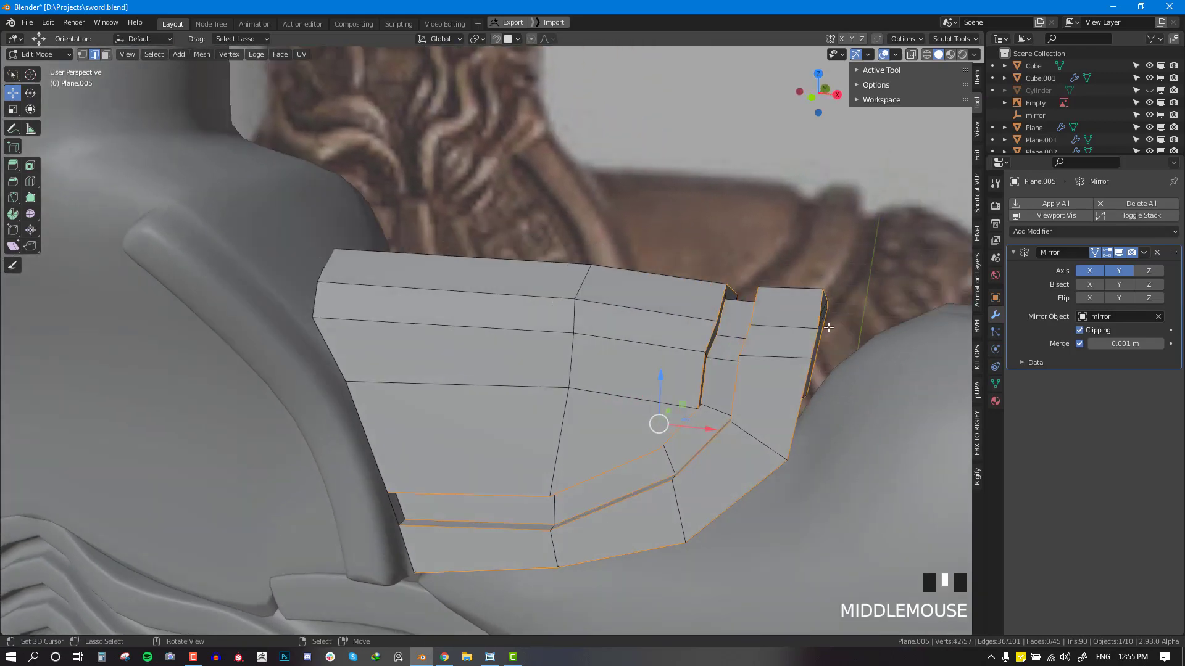
key("ctrl+b")
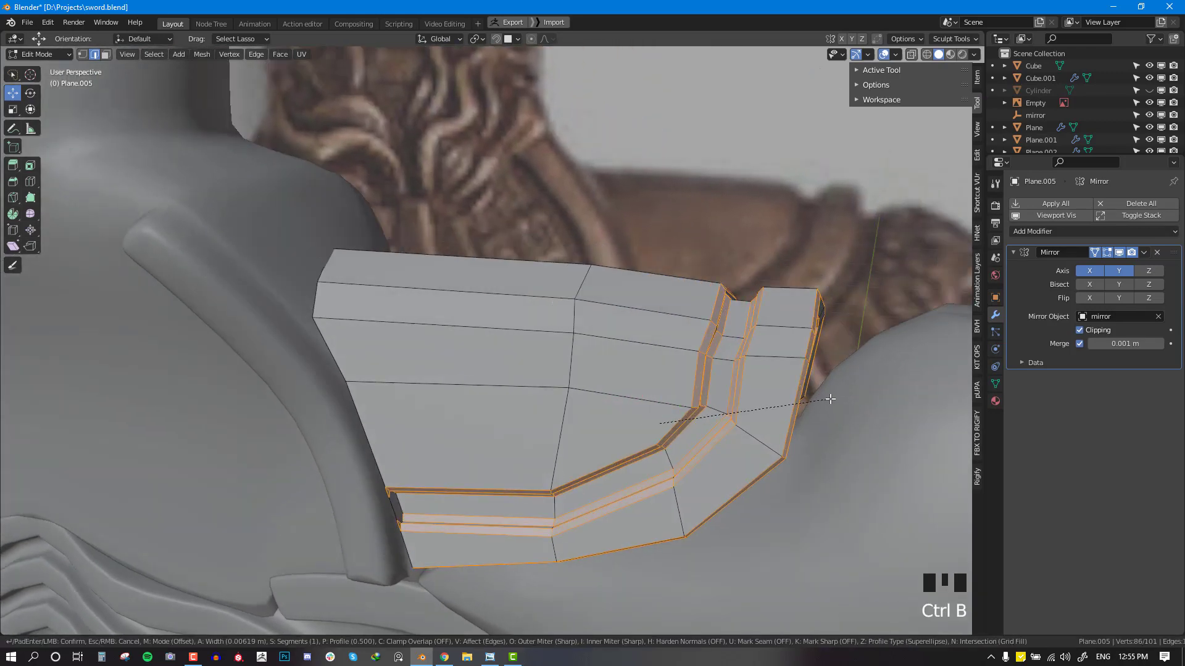
left_click(704, 420)
Step: Examine the beveled collar on both sides of the crossguard, close up, from the front and on the whole sword
key("Tab")
scroll(706, 387, "down", 3)
key("KP_2")
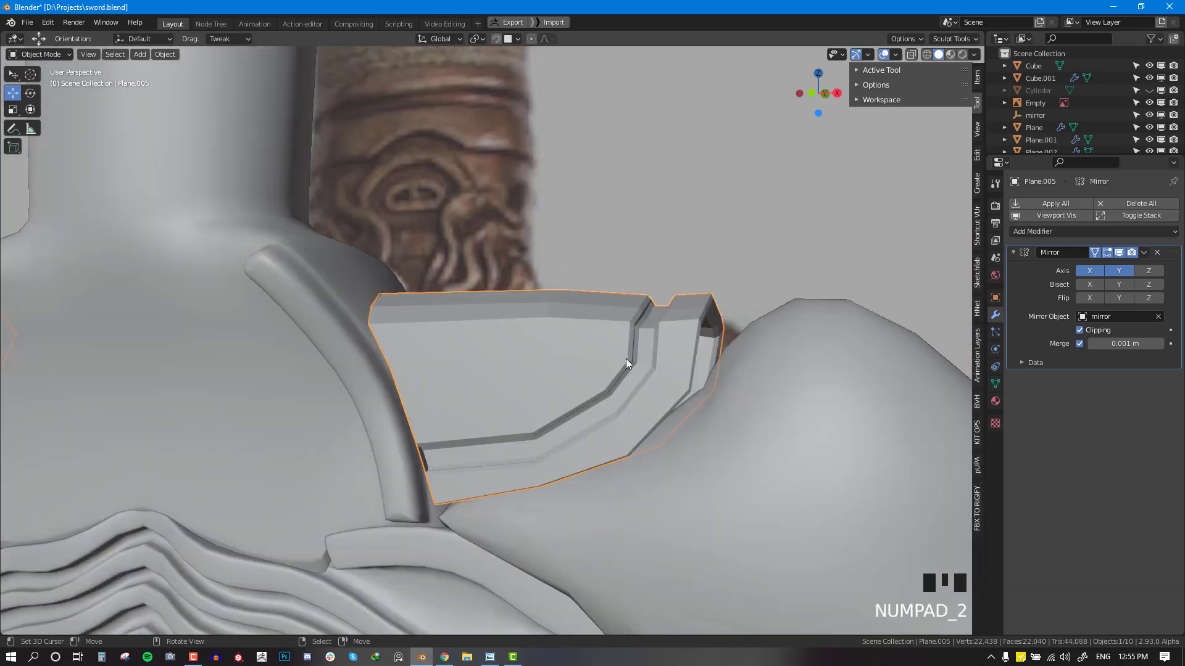
right_click(627, 357)
right_click(627, 353)
key("KP_1")
scroll(630, 353, "down", 6)
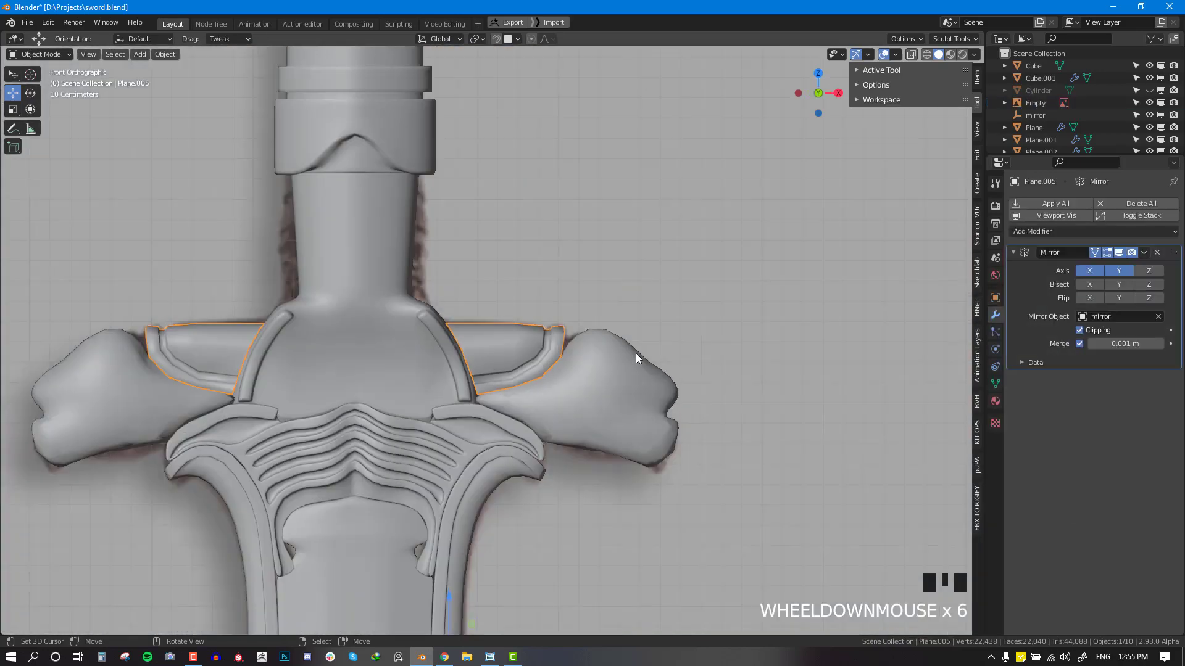
scroll(635, 353, "up", 1)
right_click(635, 352)
scroll(635, 353, "down", 3)
middle_click_drag(588, 405, 546, 306)
scroll(528, 417, "down", 5)
scroll(546, 302, "down", 3)
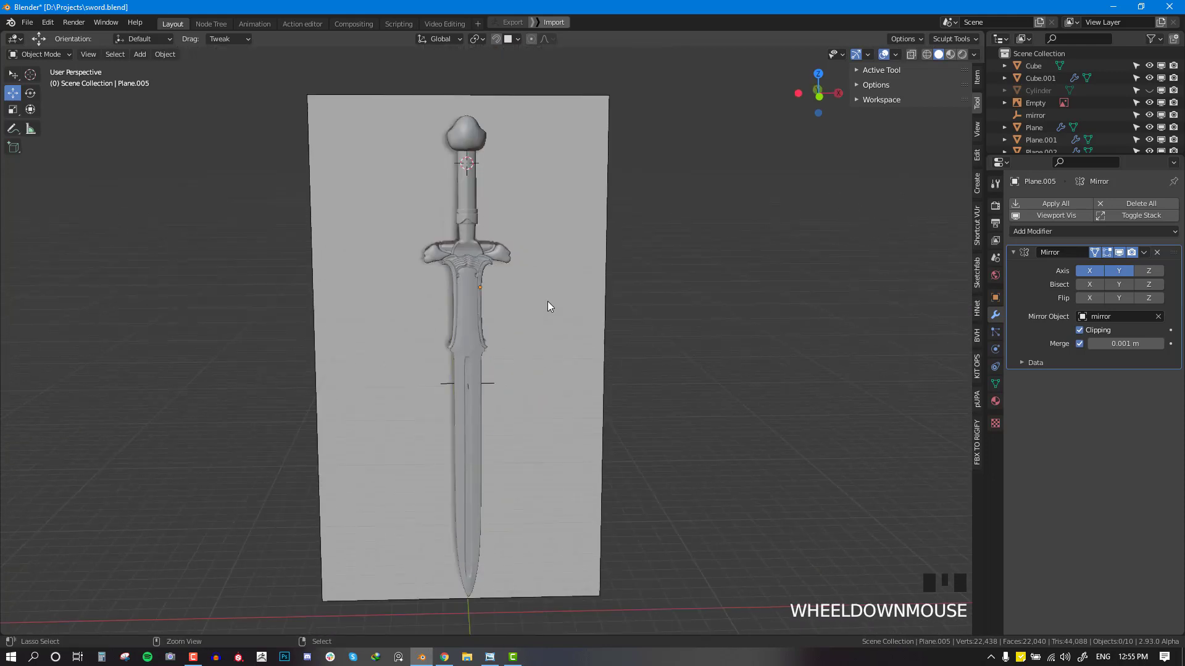
Step: Save the file and hide the reference image behind the sword
middle_click_drag(547, 303, 653, 304)
right_click(583, 295)
key("h")
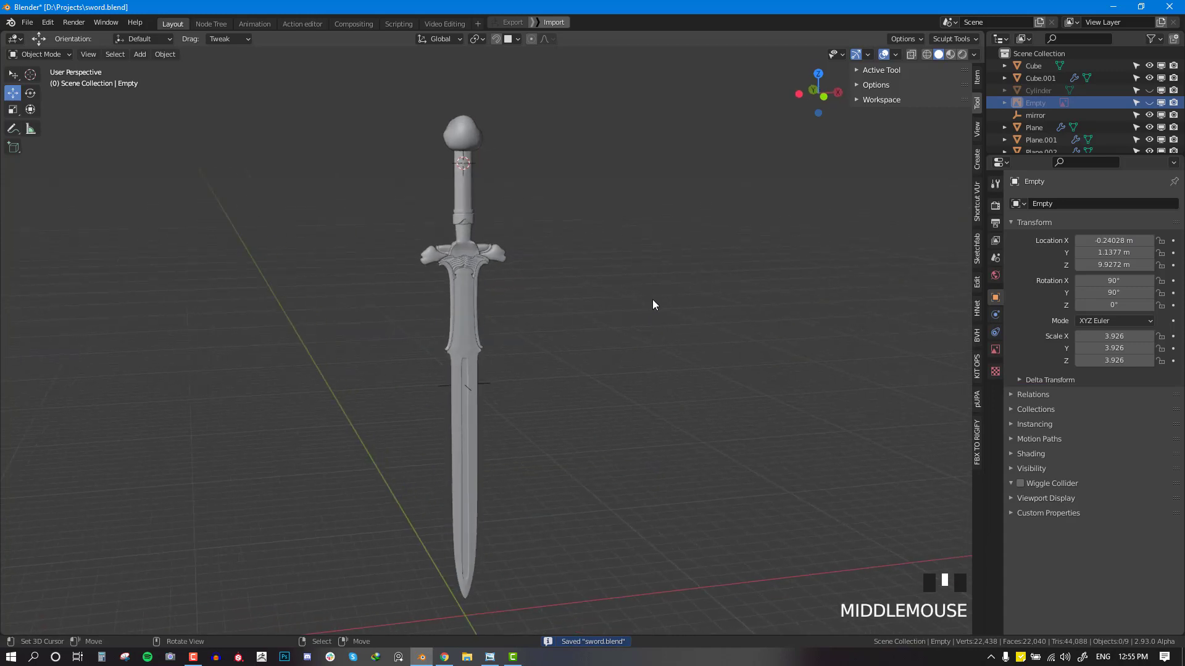
key("KP_1")
middle_click_drag(389, 343, 492, 317)
right_click(475, 233)
key("alt+a")
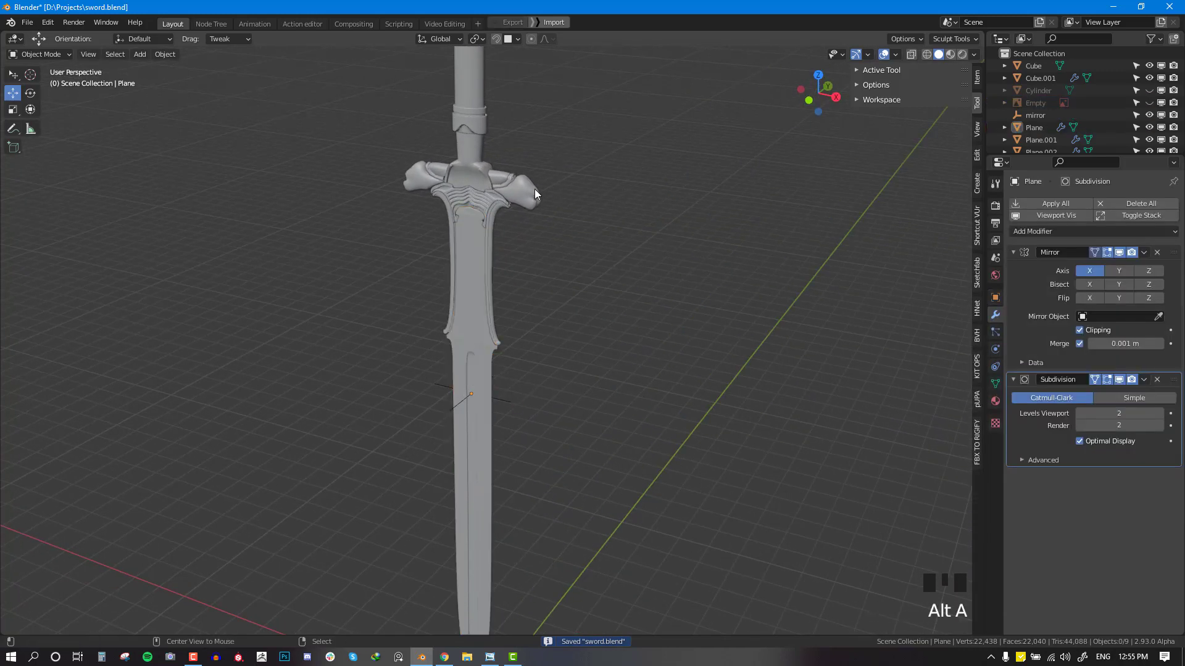
Step: Add a Subdivision modifier with viewport level 1 to the collar and save the file
right_click(535, 189)
scroll(502, 143, "up", 2)
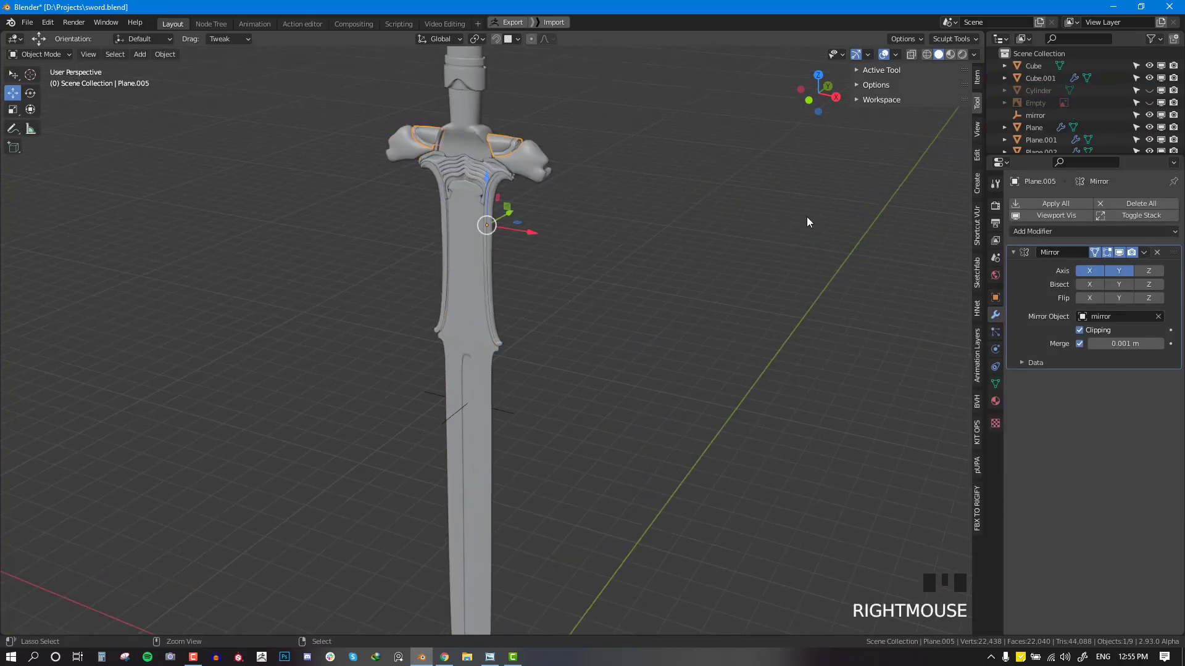
key("ctrl+d")
key("KP_1")
middle_click_drag(508, 186, 364, 283)
key("KP_1")
scroll(430, 354, "down", 3)
key("ctrl+s")
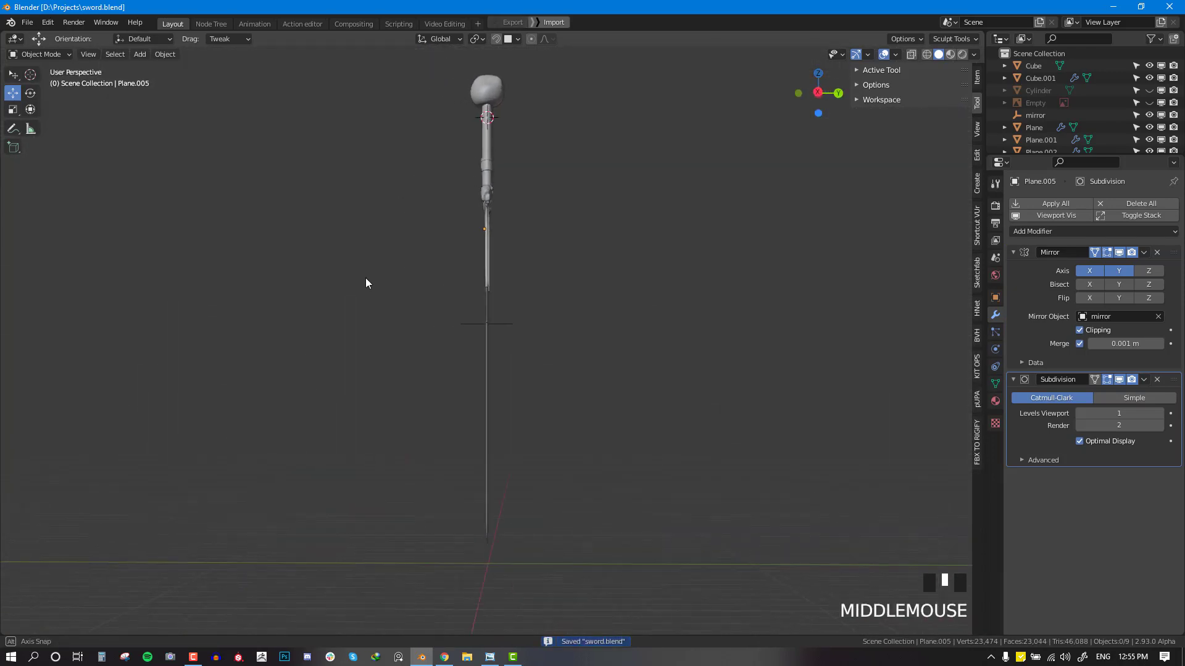
Step: Examine the sword's handle and crossguard with the smoothed collar from the front and at an angle
scroll(463, 246, "up", 3)
middle_click_drag(462, 246, 569, 393, "shift")
key("KP_1")
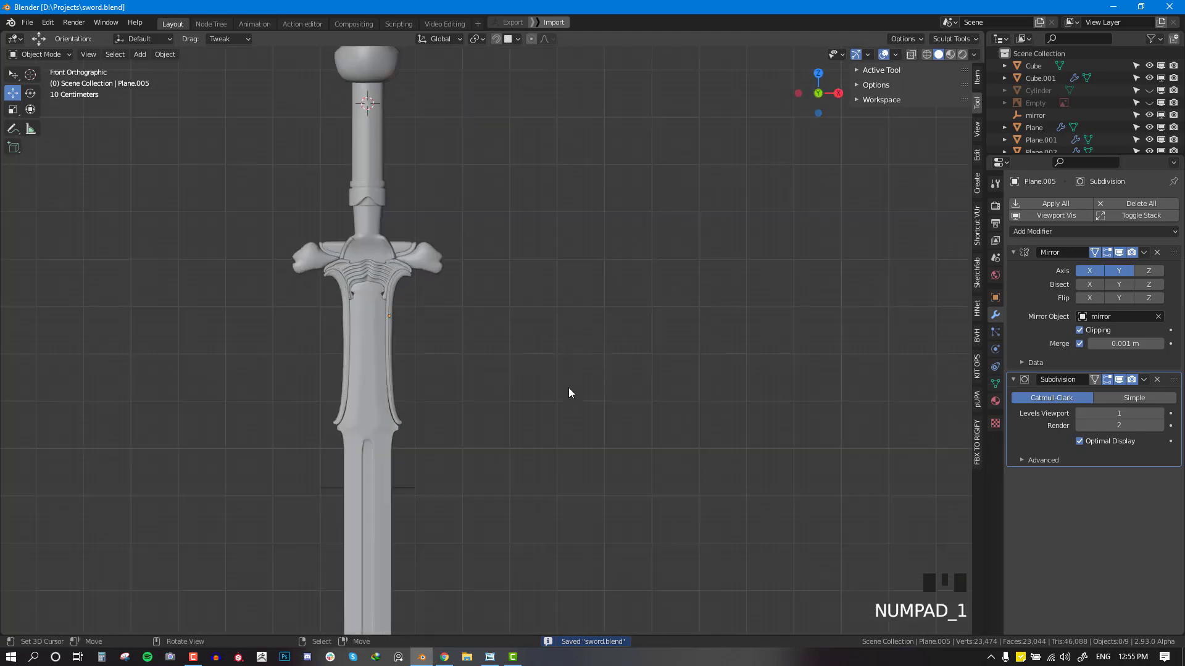
scroll(444, 355, "down", 2)
scroll(395, 279, "up", 3)
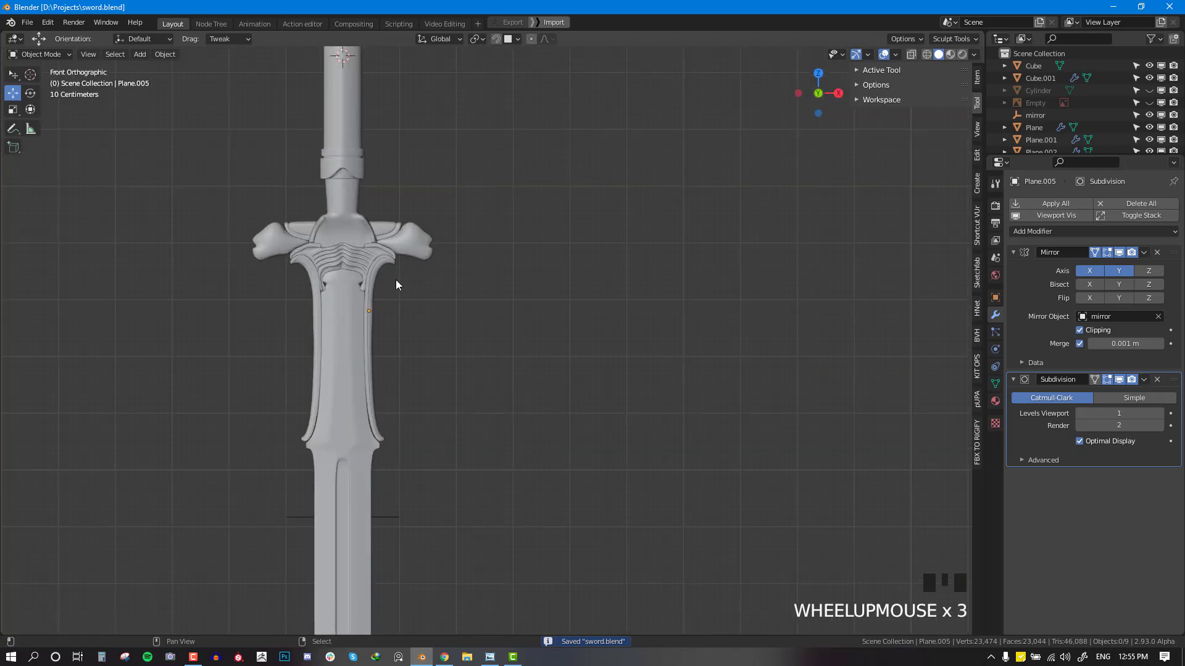
middle_click_drag(395, 280, 576, 427, "shift")
scroll(508, 403, "up", 1)
middle_click_drag(509, 404, 604, 368)
scroll(632, 369, "up", 2)
key("KP_1")
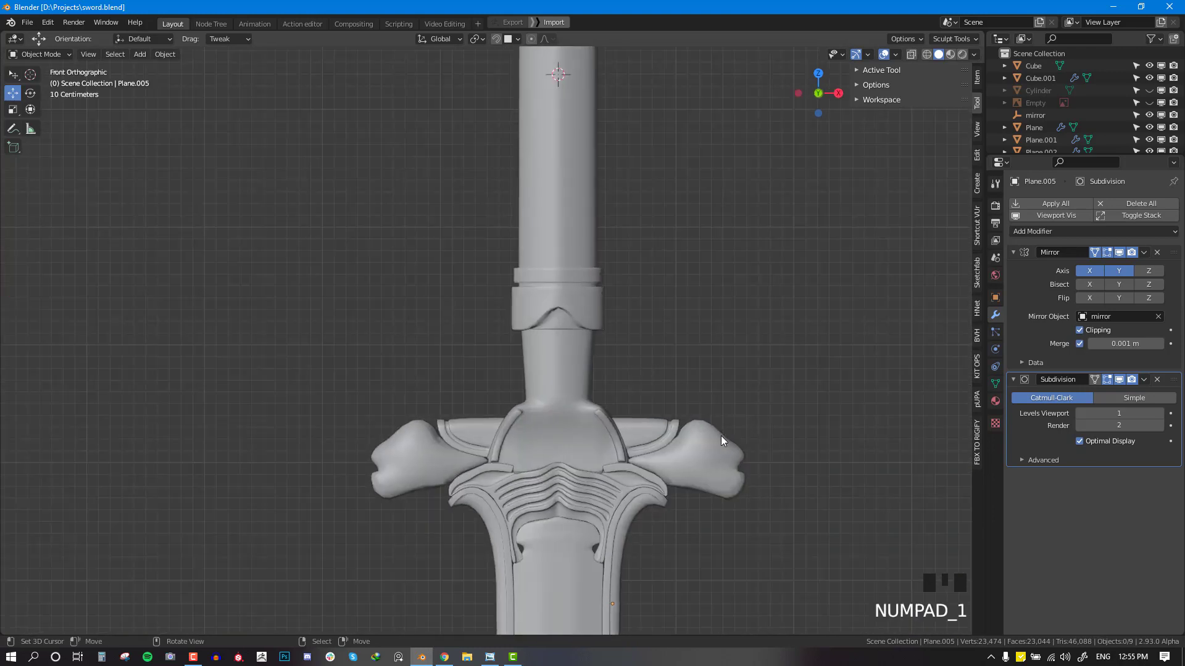
Step: Open the sword blade mesh for vertex editing near the guard, with nothing selected
middle_click_drag(719, 437, 594, 380, "shift")
left_click(594, 381)
key("KP_1")
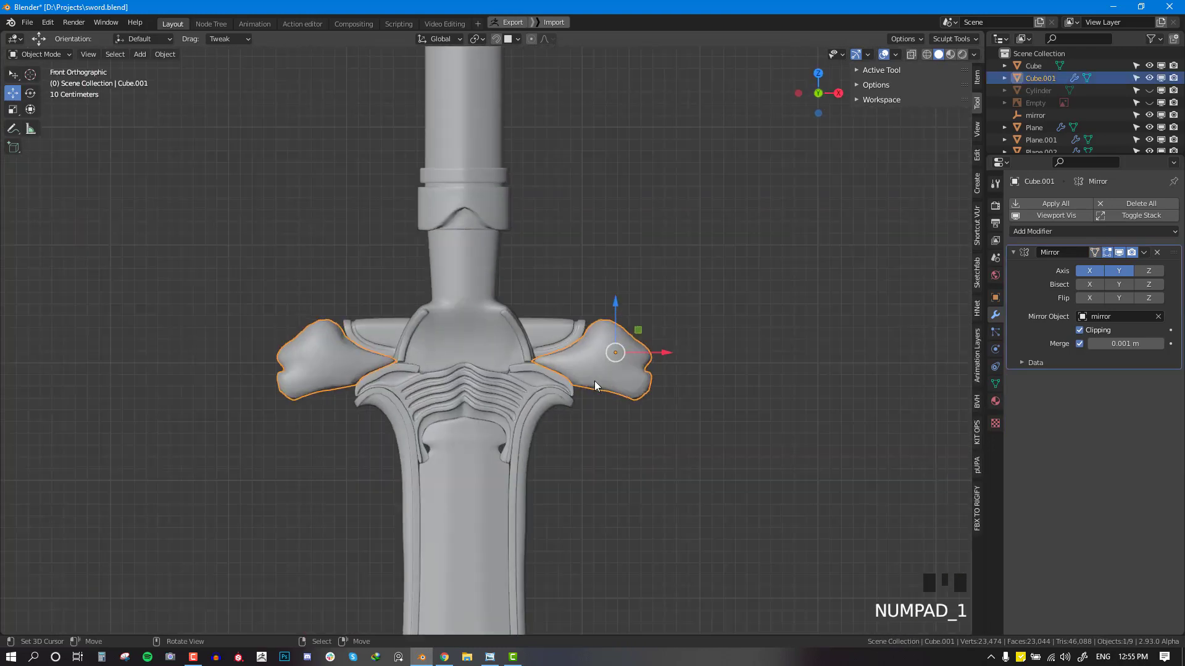
key("alt+a")
scroll(494, 508, "up", 2)
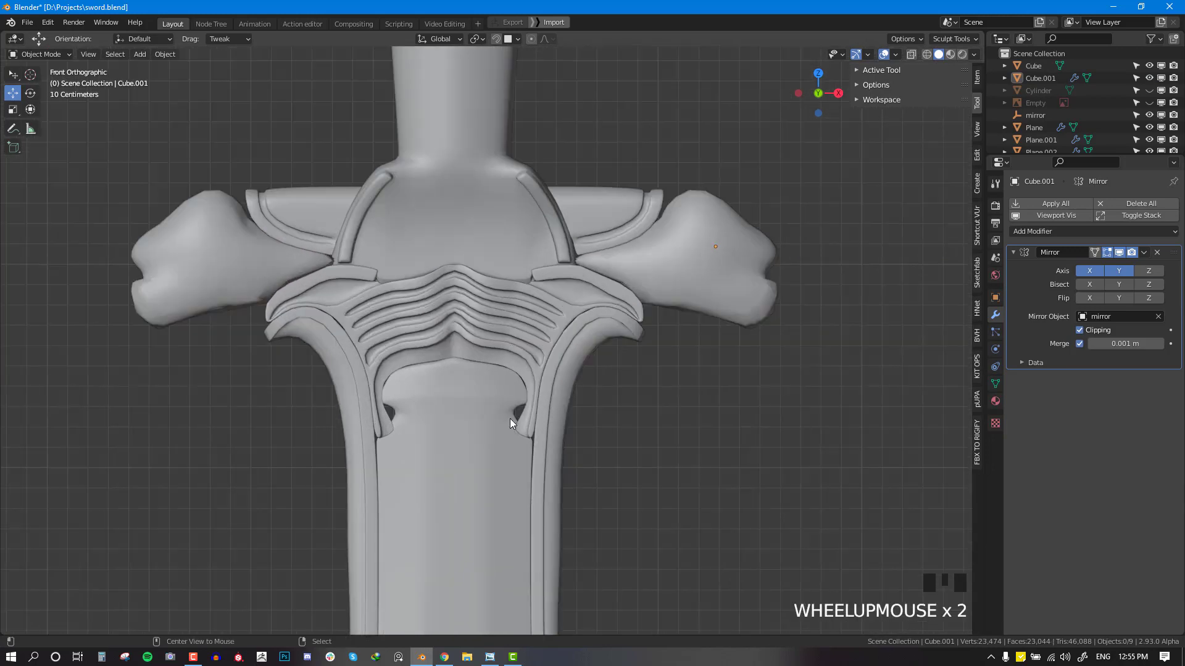
right_click(493, 406)
key("Tab")
scroll(506, 406, "up", 2)
scroll(505, 406, "up", 1)
key("alt+a")
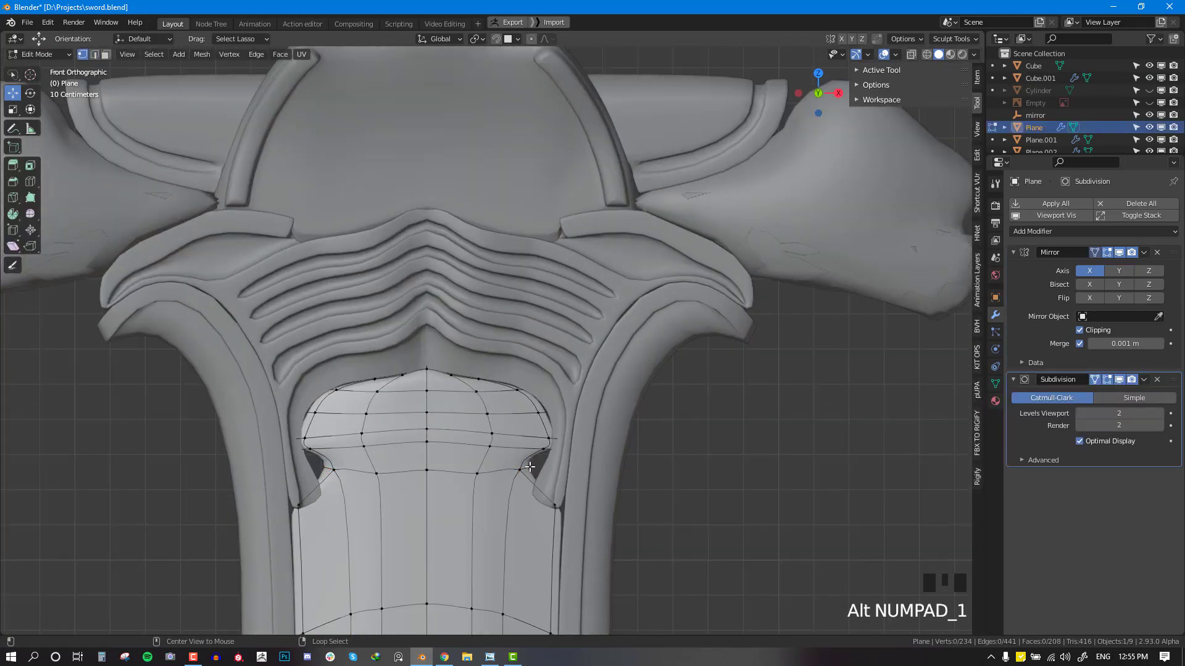
right_click_drag(530, 468, 546, 468)
key("ctrl+z")
key("Tab")
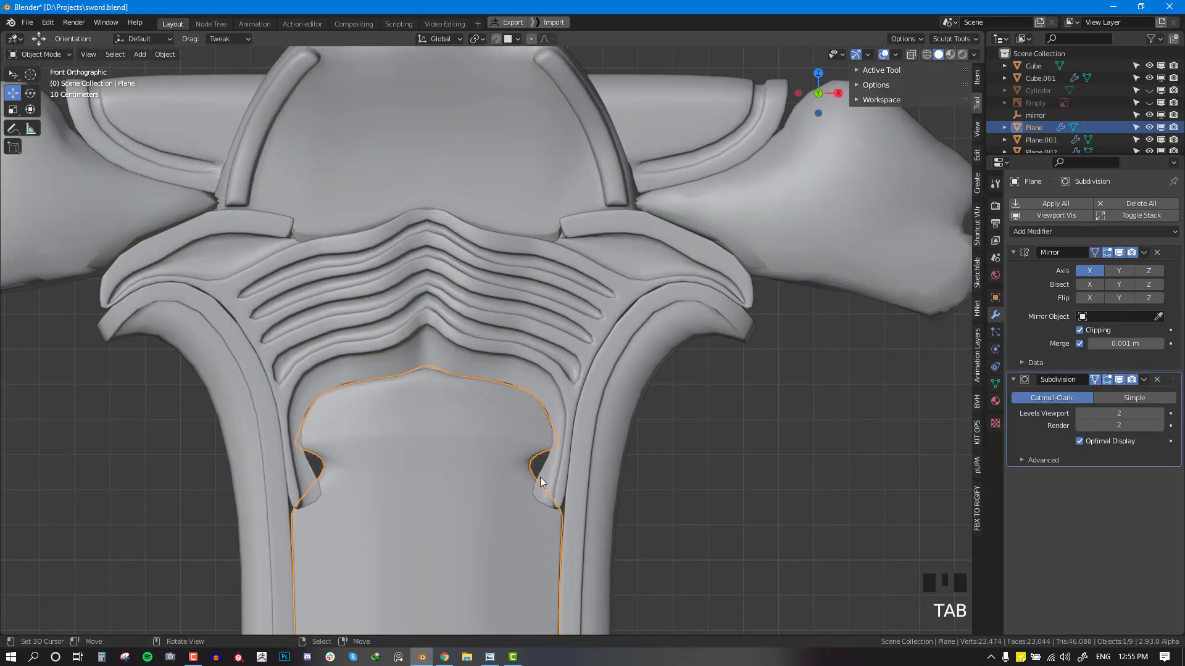
Step: Move the notch vertices at the blade's upper sides outward to close the gaps beneath the guard, and save the file
key("Tab")
key("alt+a")
key("shift+z")
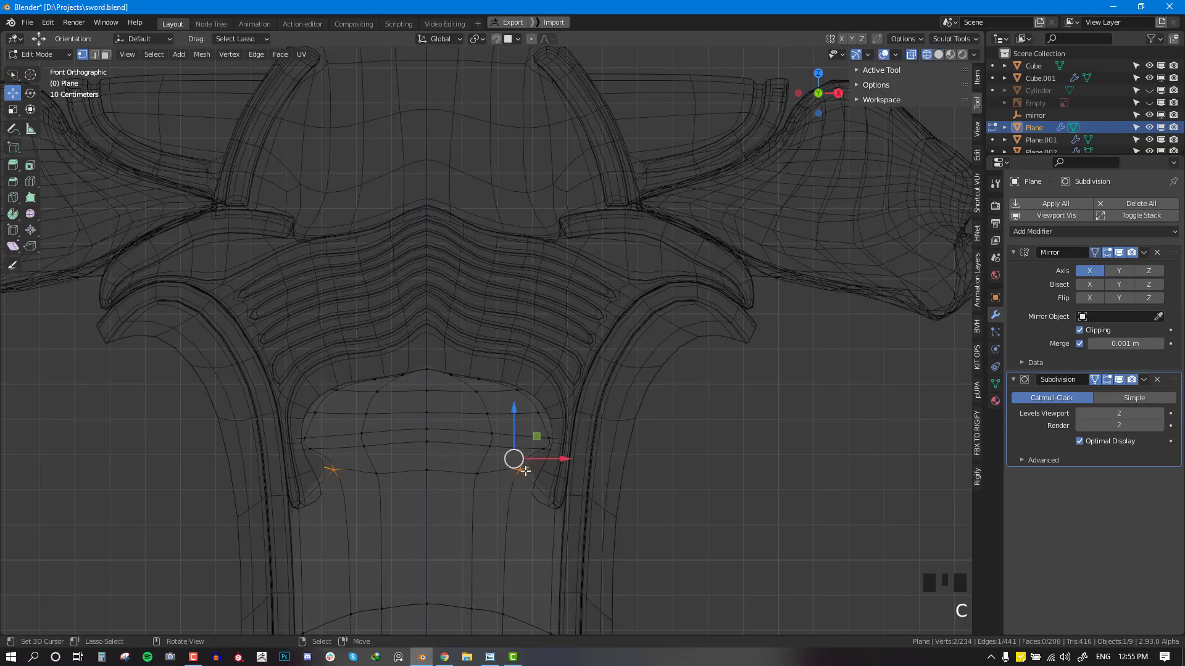
key("g")
left_click(543, 465)
key("shift+z")
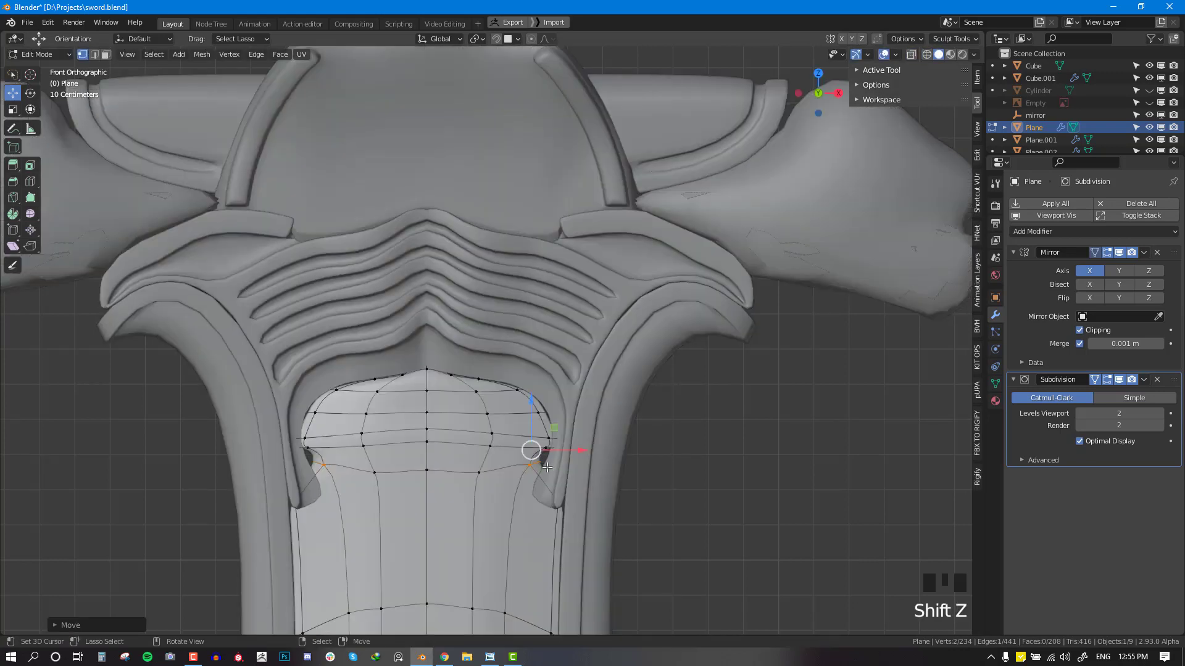
key("g")
left_click(551, 468)
key("Tab")
scroll(538, 442, "down", 8)
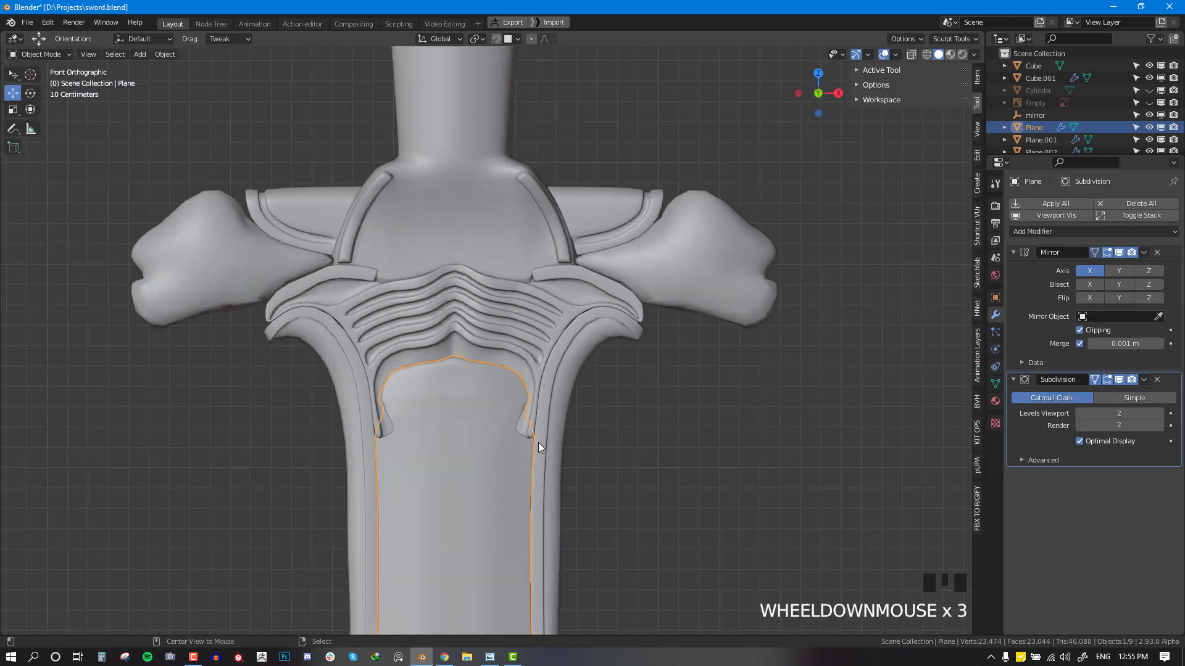
key("ctrl+s")
Step: Slide the horizontal edge loop near the blade's upper end slightly upward along the surface
scroll(524, 415, "up", 7)
middle_click_drag(495, 413, 445, 390)
right_click(445, 389)
scroll(445, 387, "up", 3)
key("Tab")
key("alt+a")
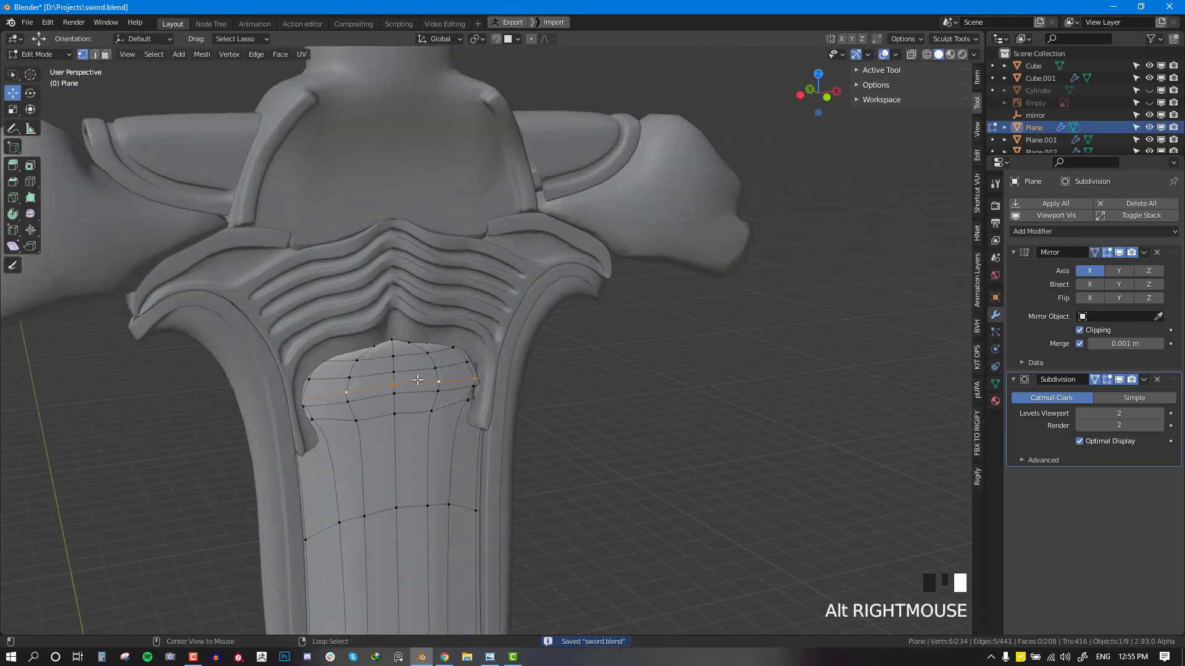
key("x")
key("x")
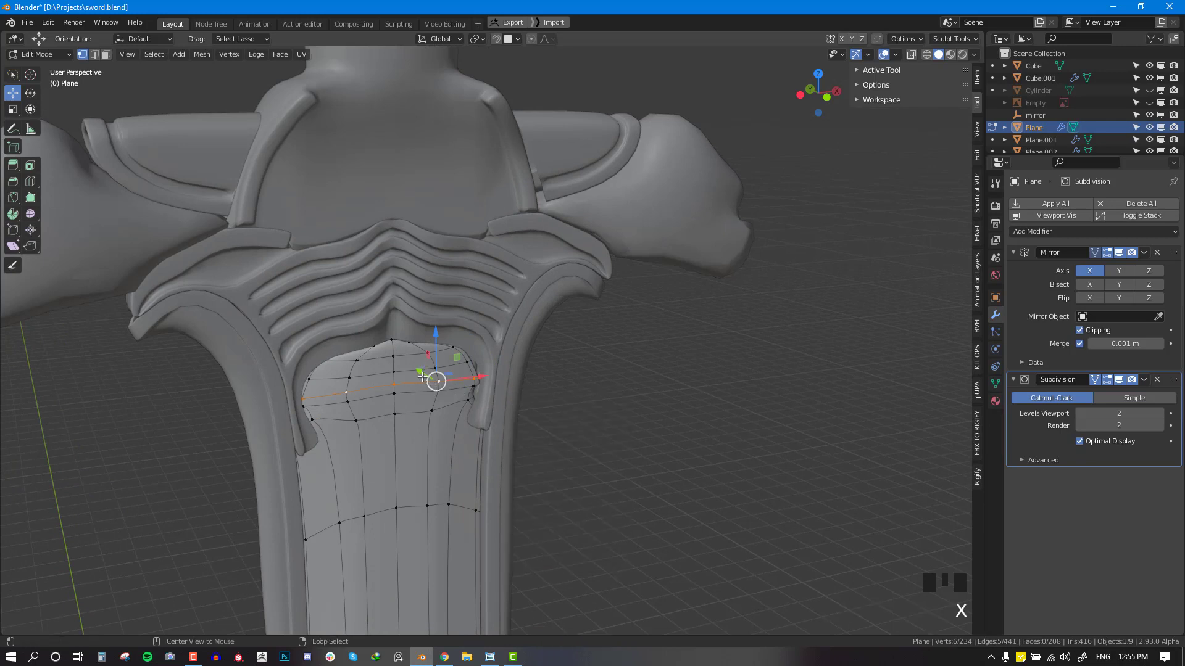
middle_click_drag(436, 380, 446, 415)
right_click(446, 414, "alt")
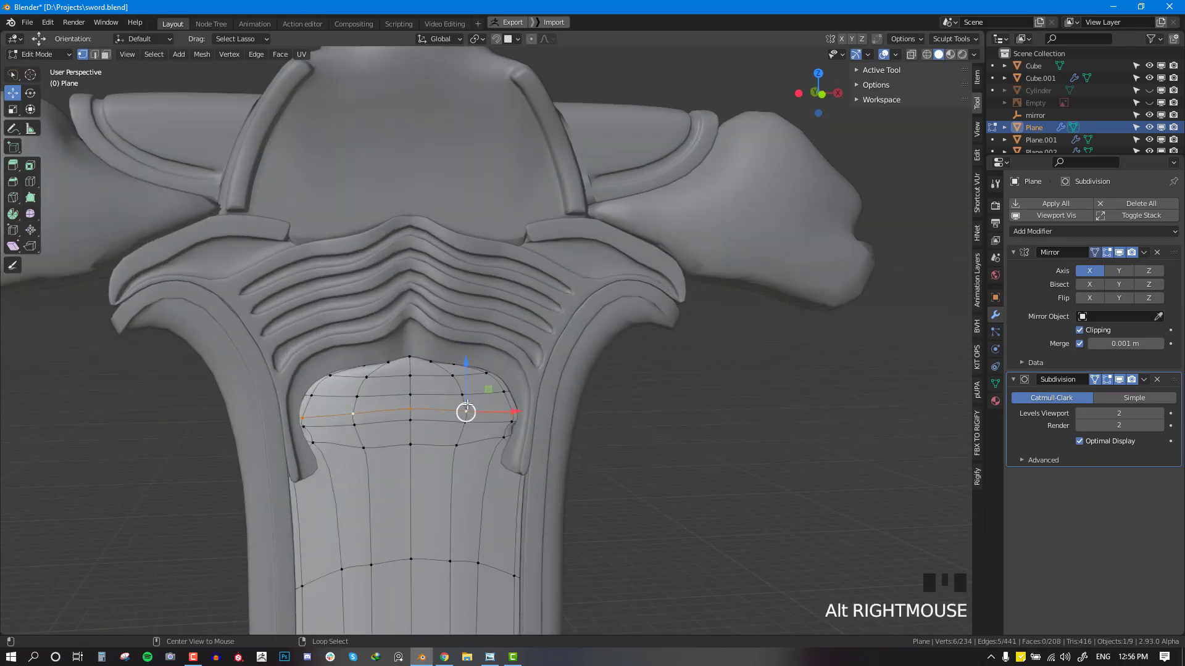
key("g")
key("g")
left_click(465, 402)
key("Tab")
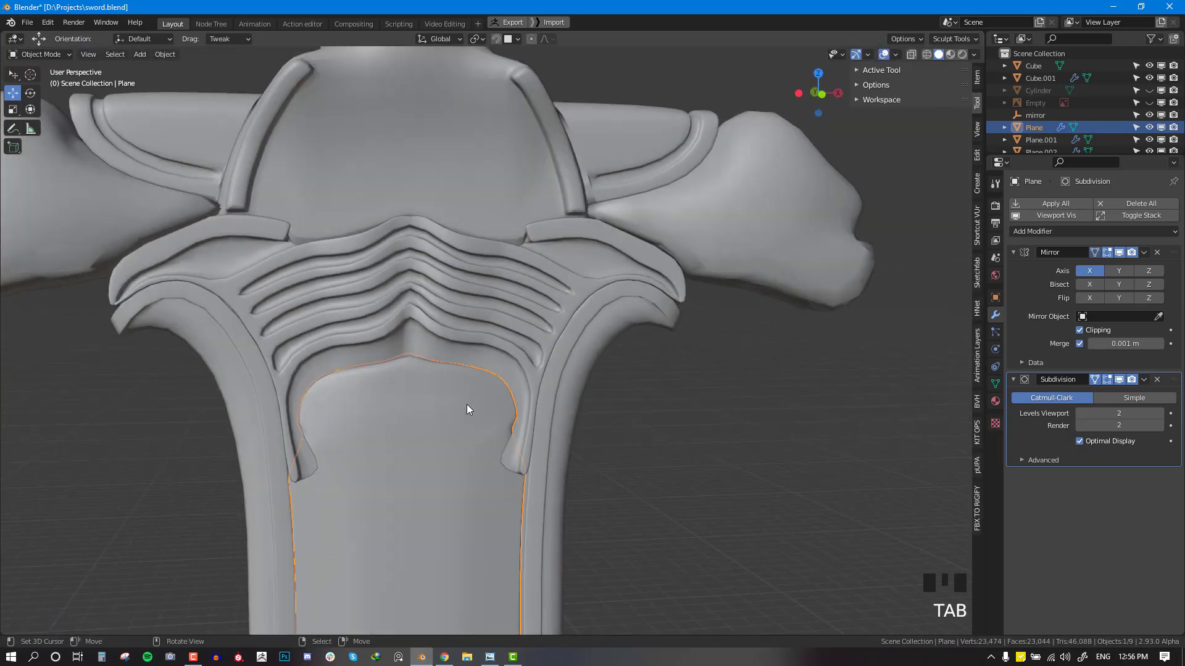
Step: Check the whole sword from the front and at an angle, and save the file
key("KP_1")
scroll(499, 445, "down", 3)
scroll(500, 446, "down", 5)
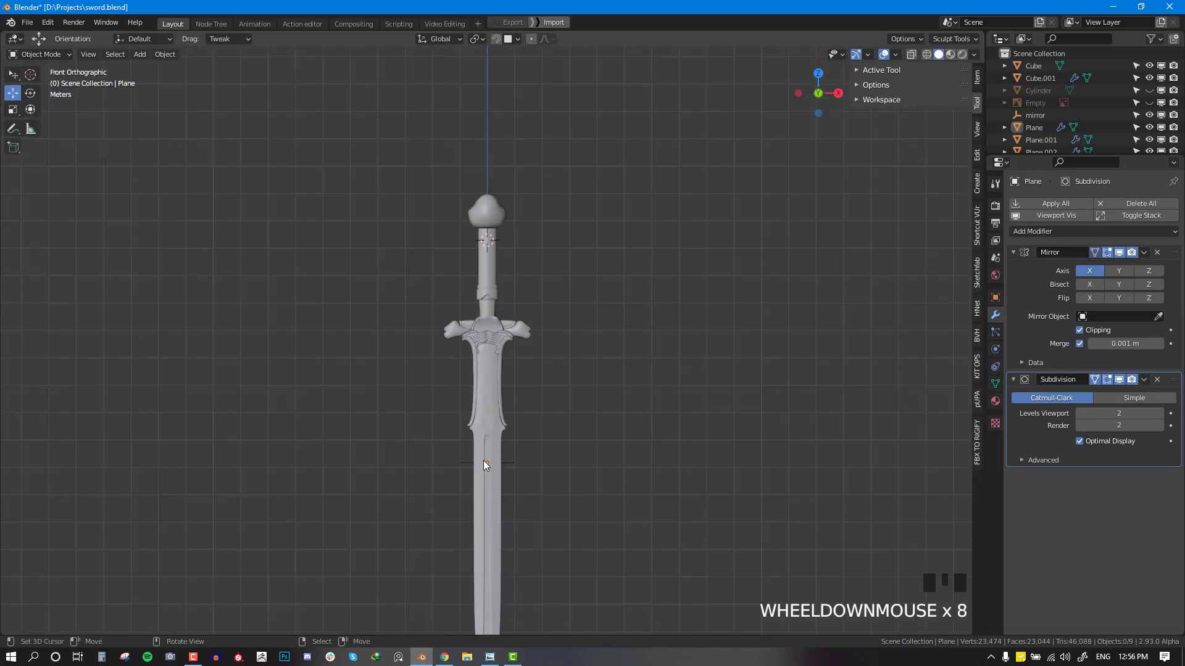
scroll(569, 480, "up", 2)
middle_click_drag(483, 460, 650, 331)
key("ctrl+s")
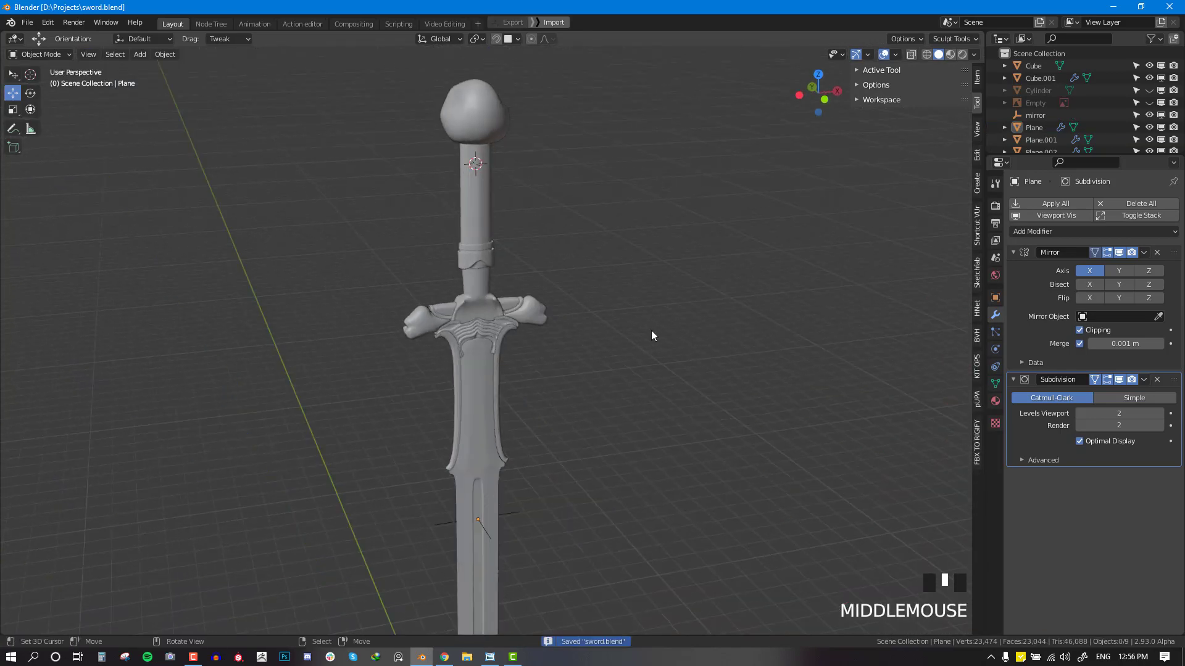
Step: Change the viewport lighting to MatCap and apply the shiny, pearly metal matcap
left_click(974, 54)
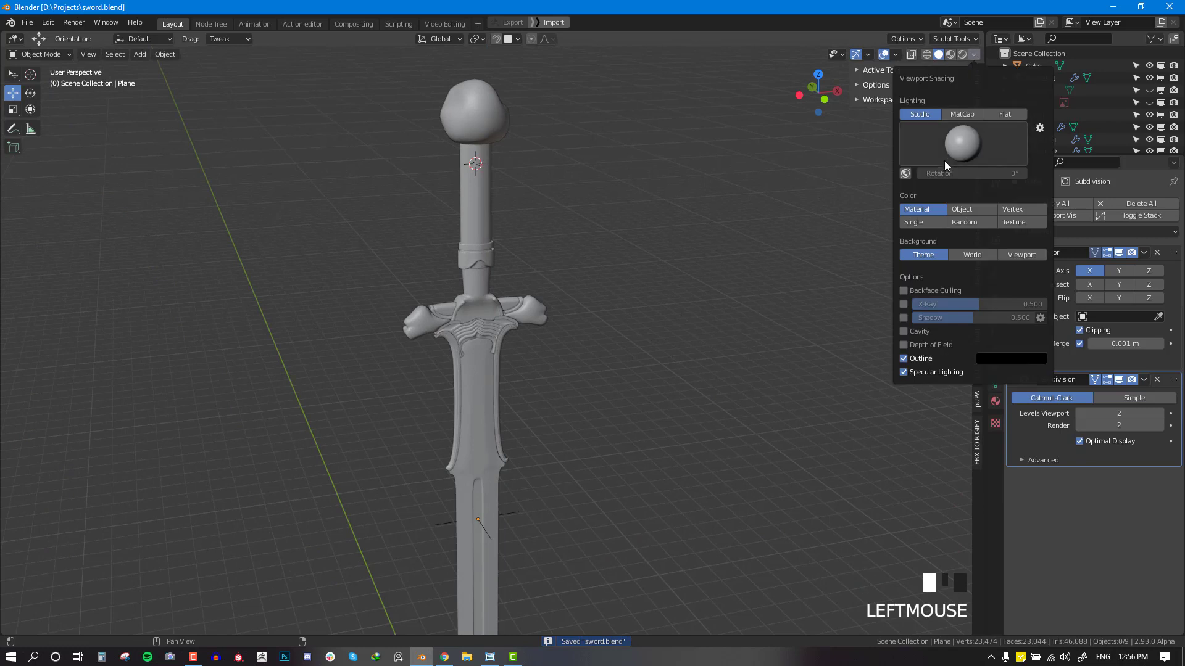
left_click(960, 113)
left_click(957, 142)
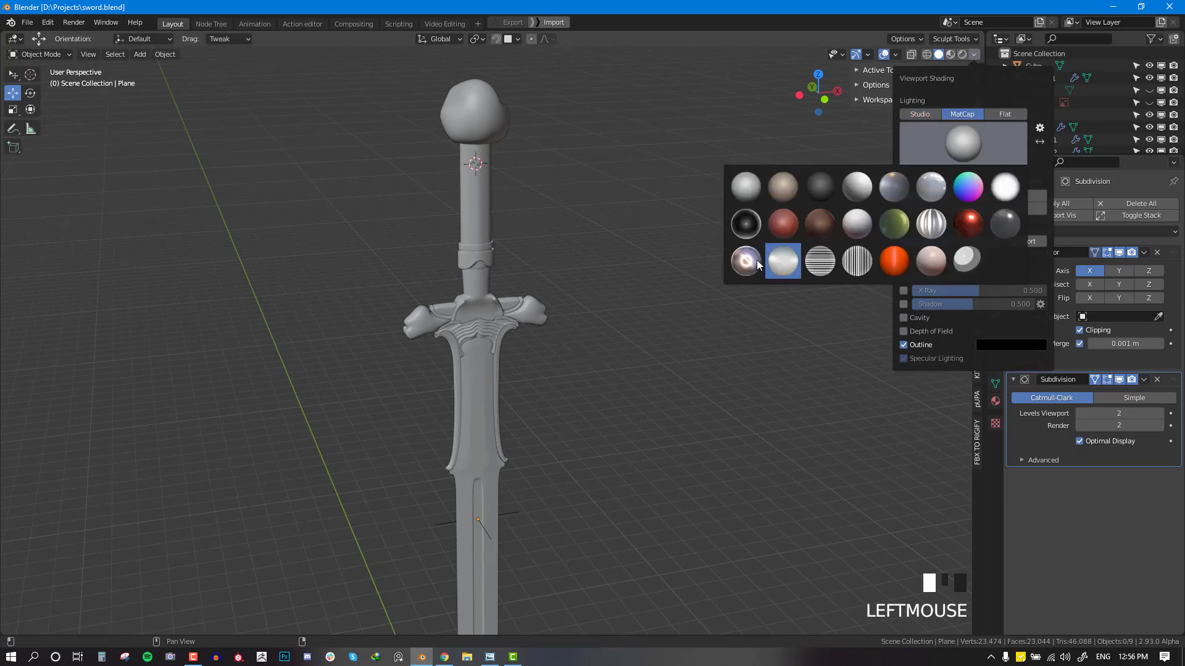
middle_click_drag(757, 301, 728, 253, "shift")
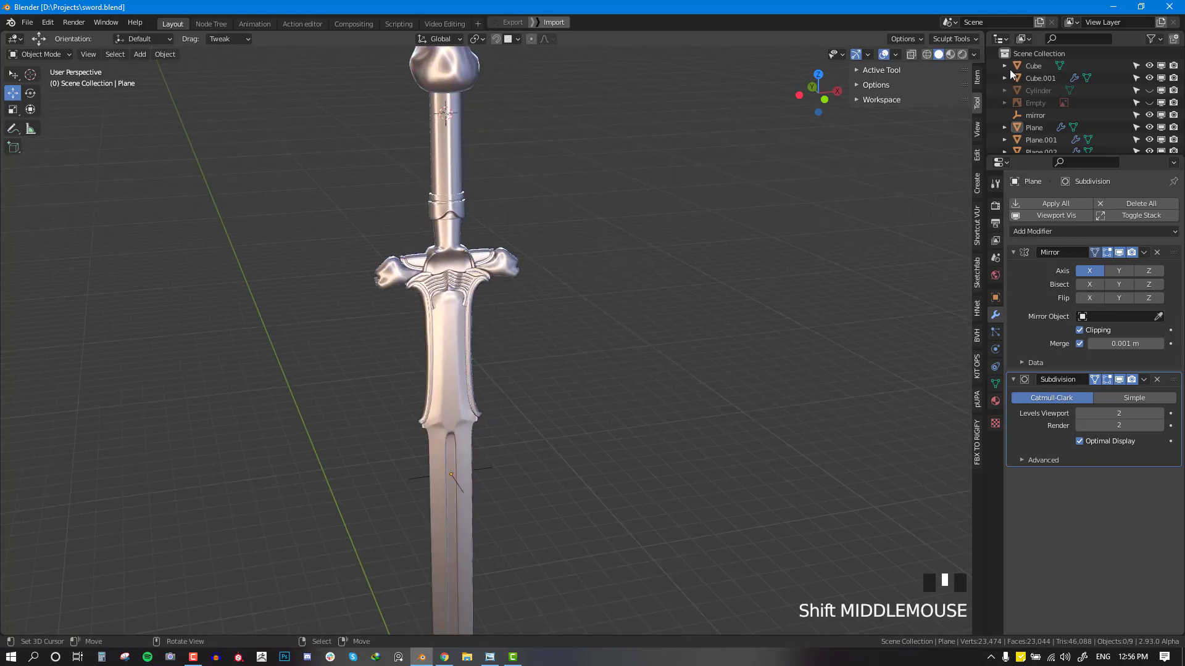
left_click(973, 54)
Step: Inspect the metallic sword's hilt, guard and blade from several angles, and save the file
mouse_move(445, 265)
middle_mouse_down()
mouse_move(523, 263)
mouse_move(627, 293)
middle_mouse_up()
scroll(508, 256, "up", 3)
key("ctrl+s")
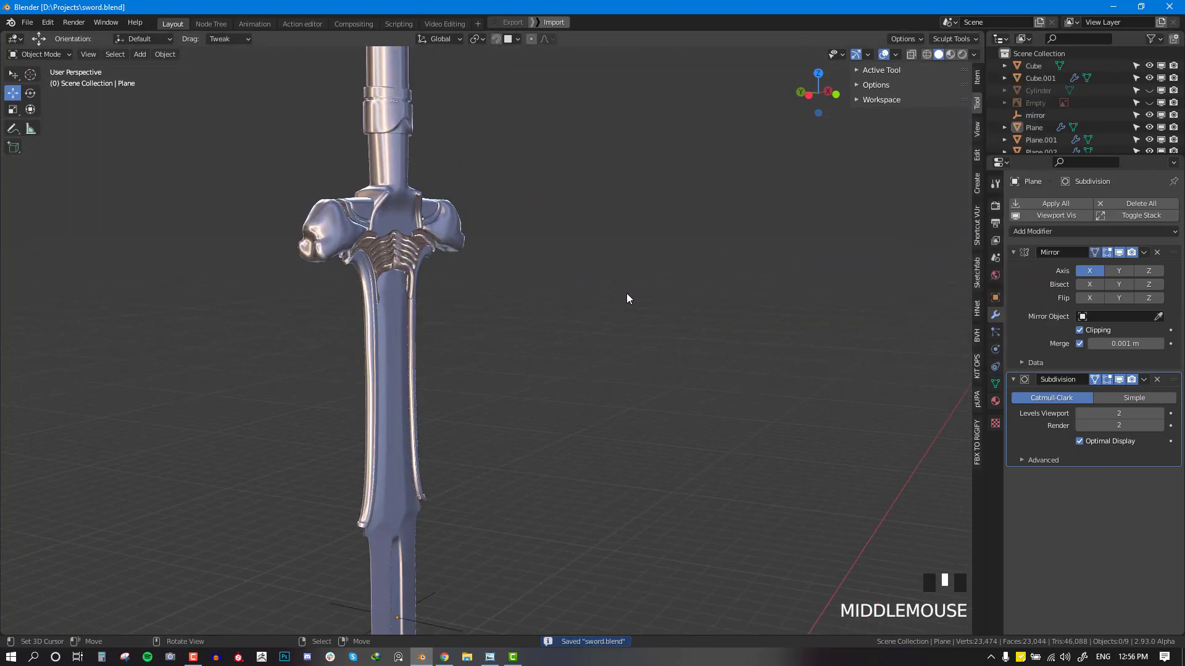
scroll(627, 294, "down", 4)
middle_click_drag(537, 370, 557, 250, "shift")
mouse_move(587, 370)
middle_mouse_down()
mouse_move(701, 379)
mouse_move(660, 283)
mouse_move(677, 392)
mouse_move(430, 370)
mouse_move(561, 294)
mouse_move(580, 306)
mouse_move(624, 398)
mouse_move(512, 326)
middle_mouse_up()
scroll(425, 358, "up", 3)
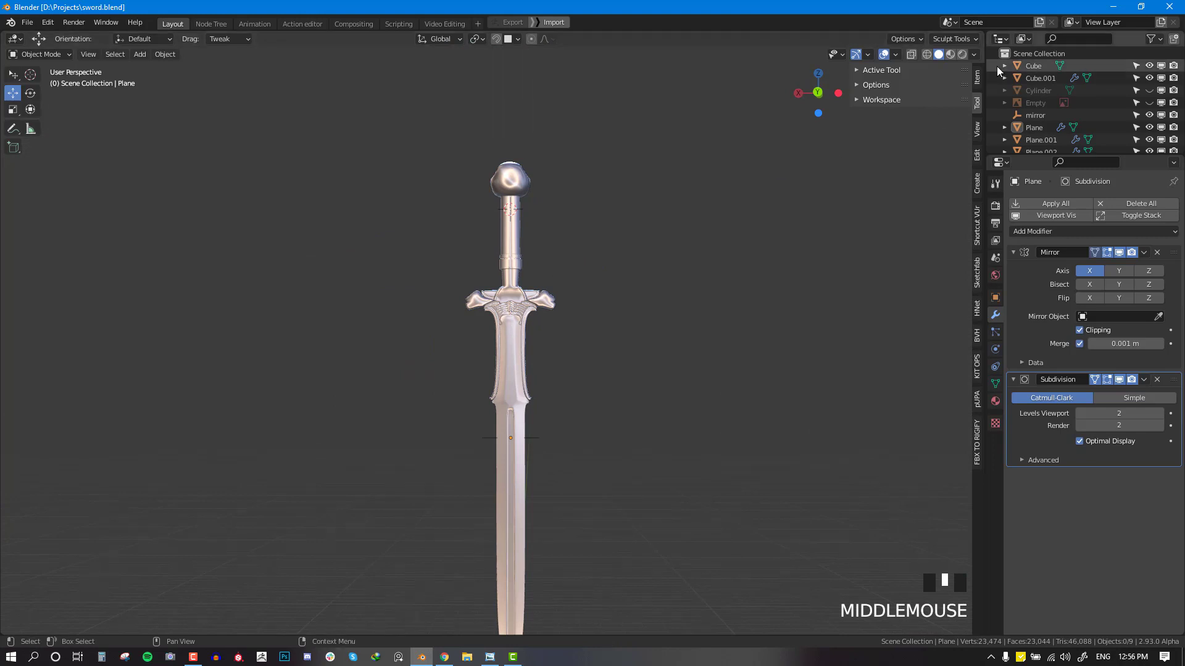
Step: Switch the viewport matcap to the glossy dark red one
left_click(975, 54)
left_click(957, 143)
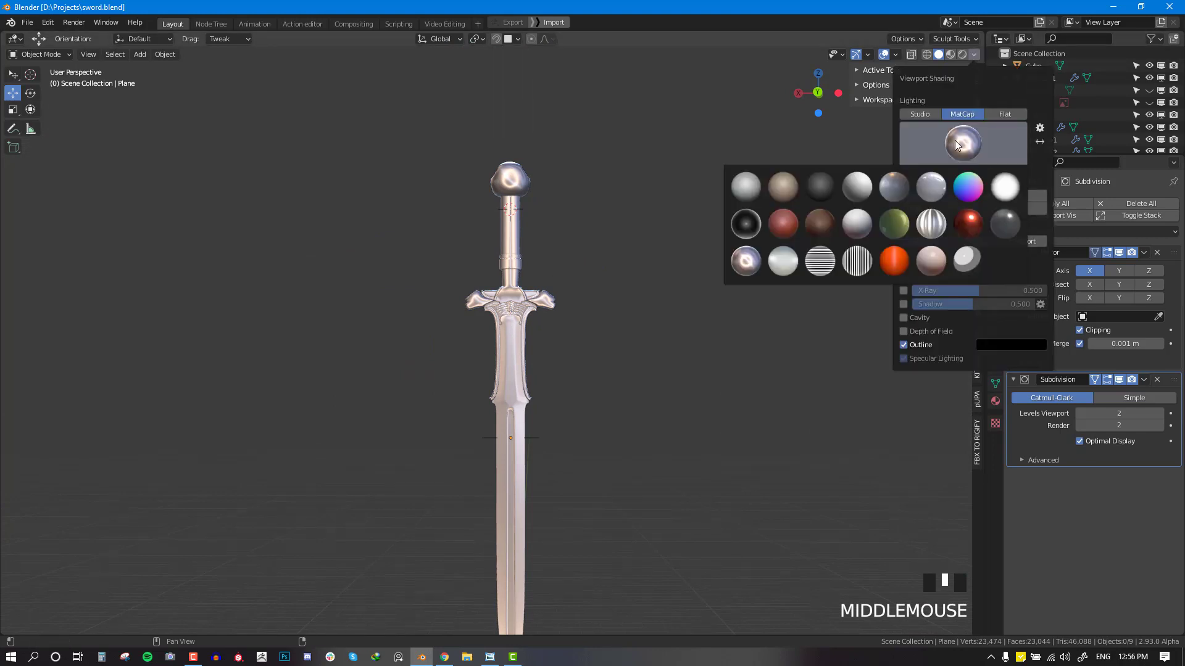
left_click(978, 224)
Step: Examine the red-shaded sword from pommel to blade, then display the wireframe over its surfaces
mouse_move(416, 383)
middle_mouse_down("shift")
mouse_move(491, 299)
mouse_move(624, 280)
mouse_move(446, 282)
mouse_move(472, 253)
mouse_move(563, 294)
mouse_move(742, 327)
mouse_move(702, 390)
mouse_move(650, 375)
mouse_move(624, 319)
mouse_move(664, 361)
mouse_move(847, 377)
mouse_move(569, 279)
middle_mouse_up("shift")
scroll(445, 279, "up", 3)
scroll(633, 417, "up", 2)
middle_click_drag(633, 417, 595, 383)
scroll(601, 321, "down", 1)
scroll(494, 271, "up", 2)
key("alt+w")
key("alt+w")
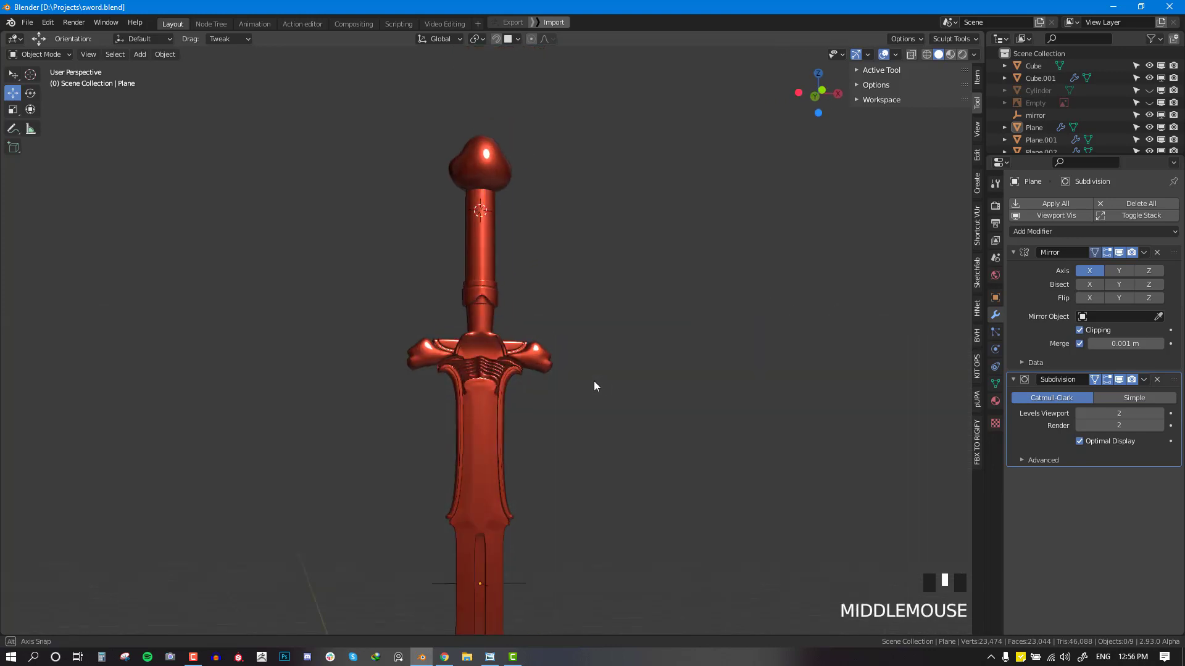
scroll(608, 378, "up", 3)
key("alt+w")
Step: Switch the viewport matcap to the striped chrome one and hide the wireframe over the sword
left_click(973, 55)
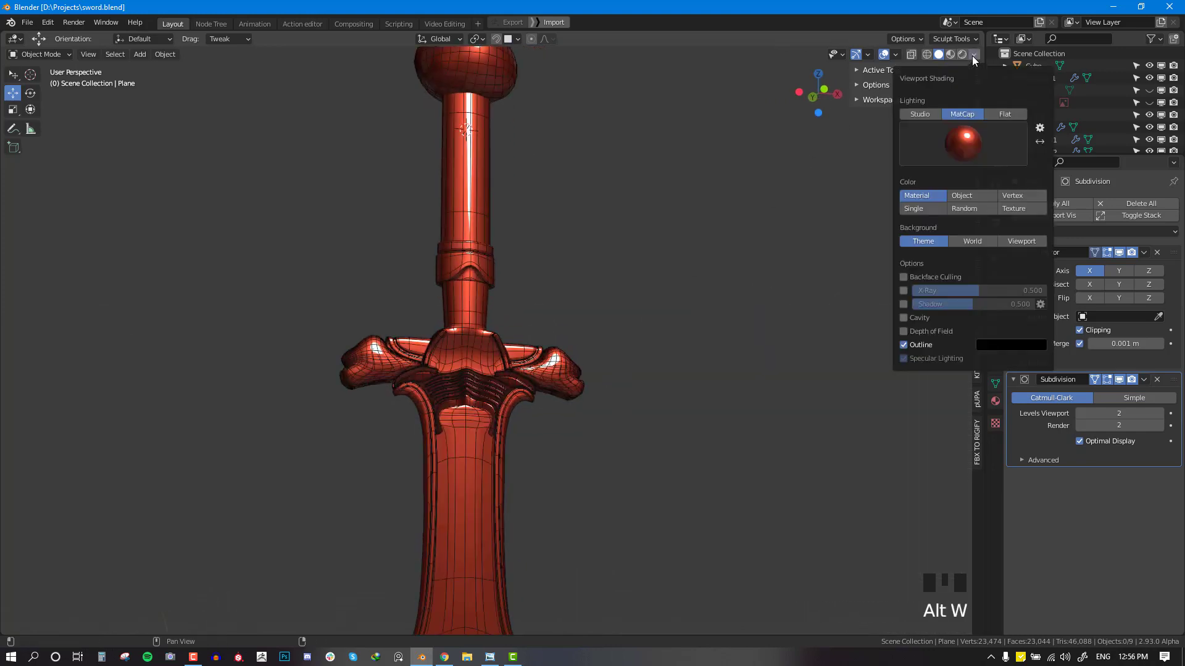
left_click(929, 159)
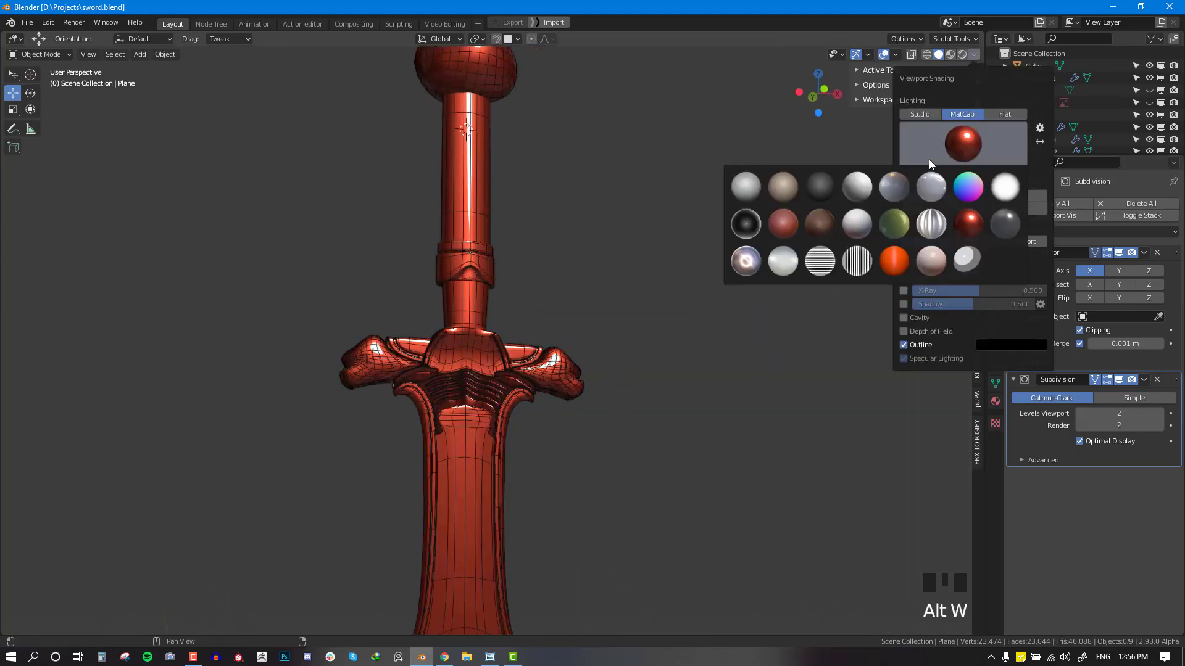
left_click(932, 228)
middle_click_drag(477, 353, 425, 335)
key("alt+w")
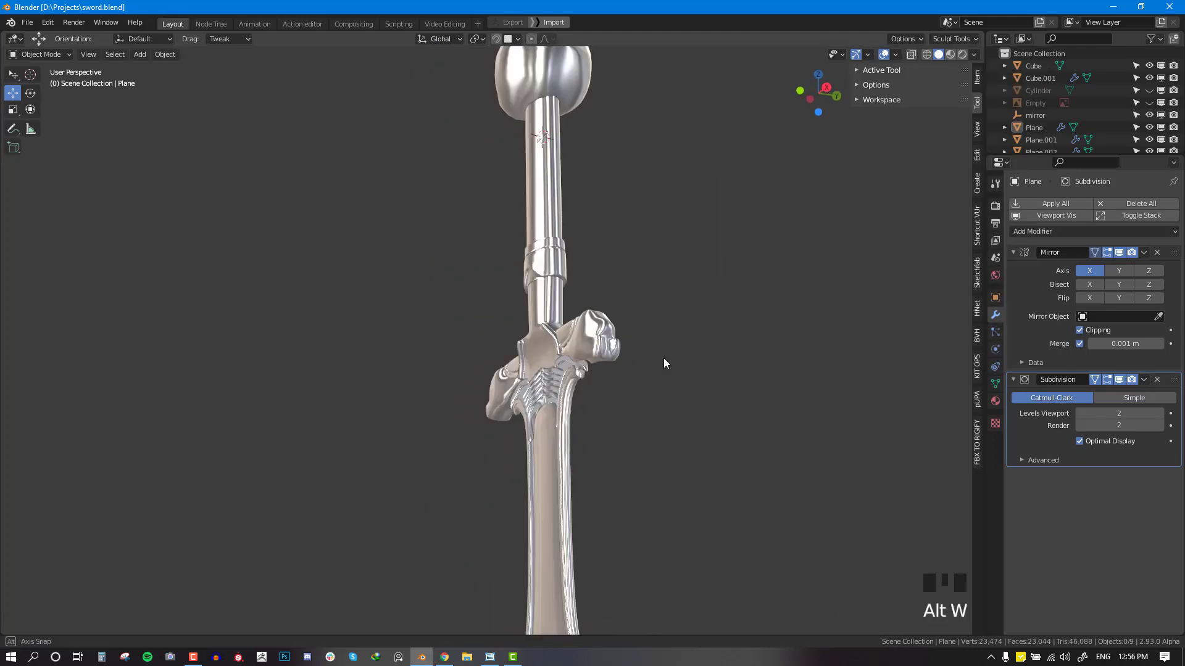
Step: Examine the chrome-shaded guard and blade from several angles and from the front
middle_click_drag(664, 360, 570, 291)
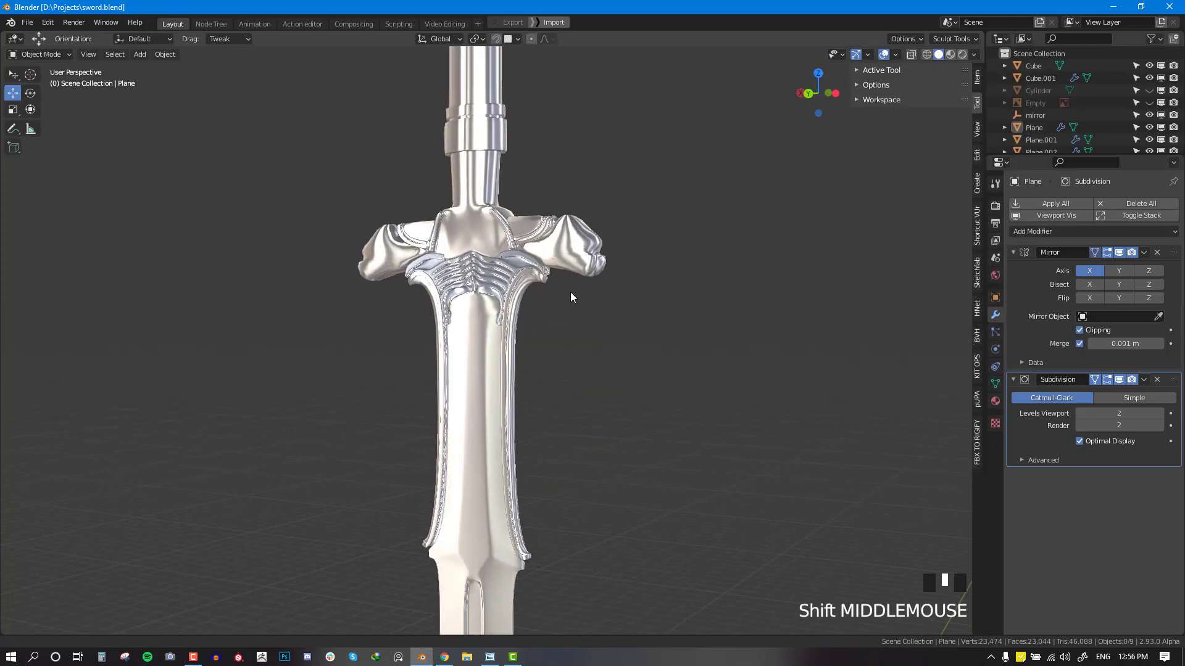
scroll(528, 350, "down", 3)
middle_click_drag(528, 351, 510, 306)
scroll(511, 306, "up", 3)
middle_click_drag(490, 364, 630, 317, "shift")
key("KP_1")
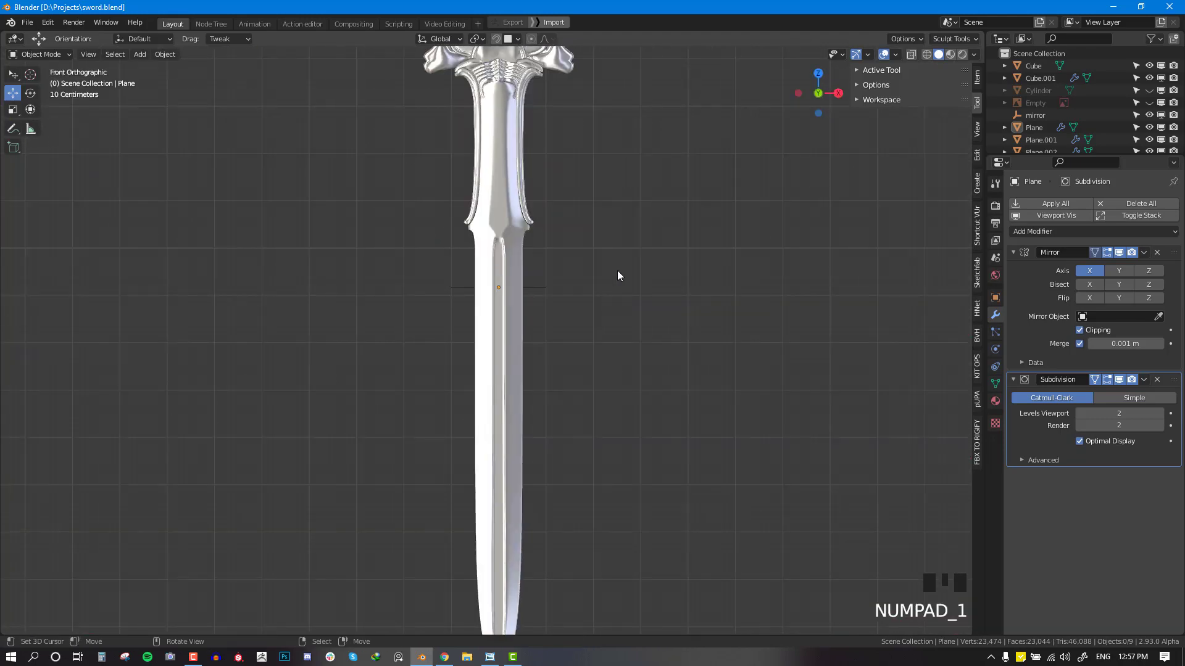
middle_click_drag(617, 271, 629, 543, "shift")
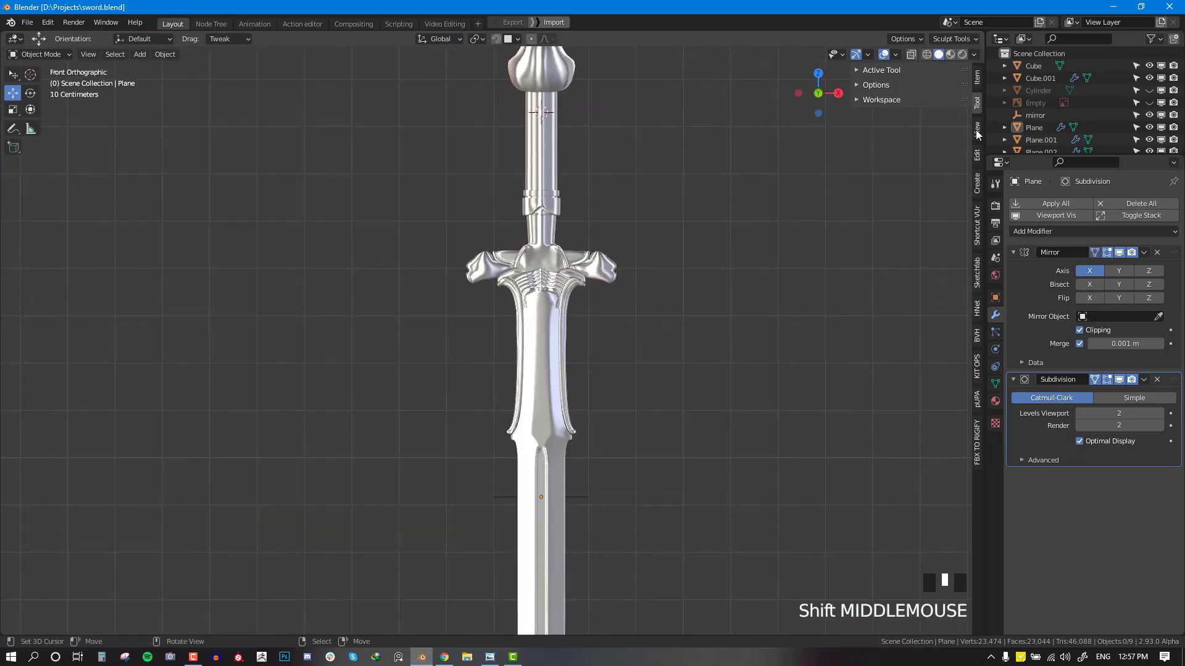
Step: Set the viewport lighting back to Studio
left_click(895, 54)
left_click(973, 55)
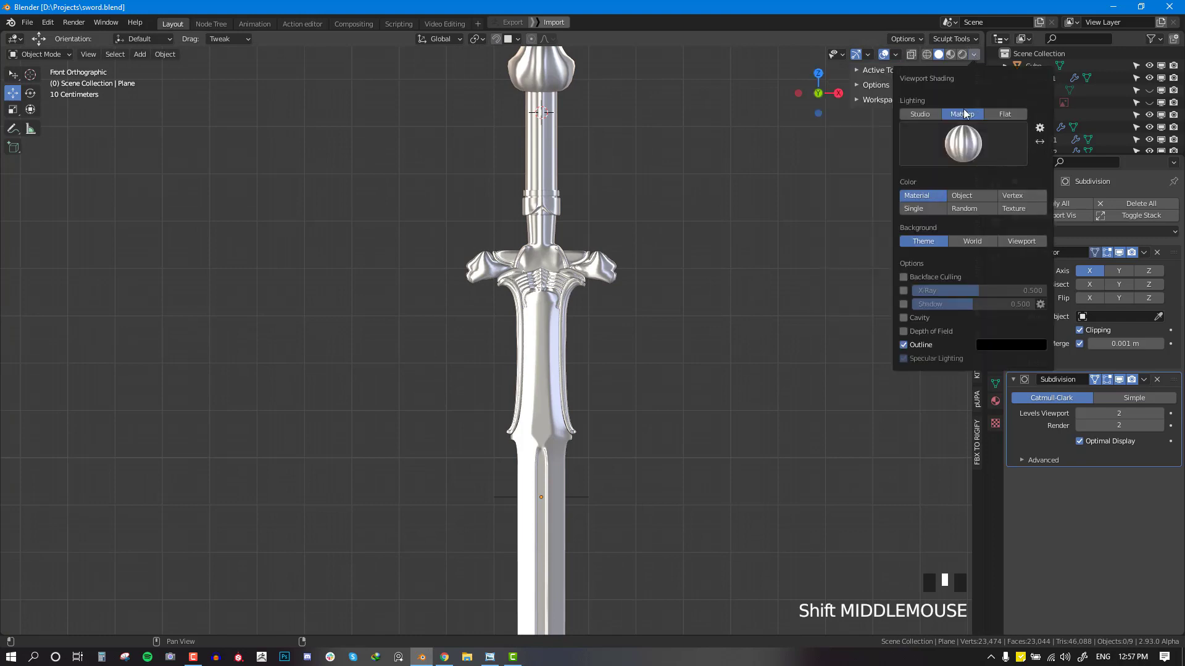
left_click(925, 116)
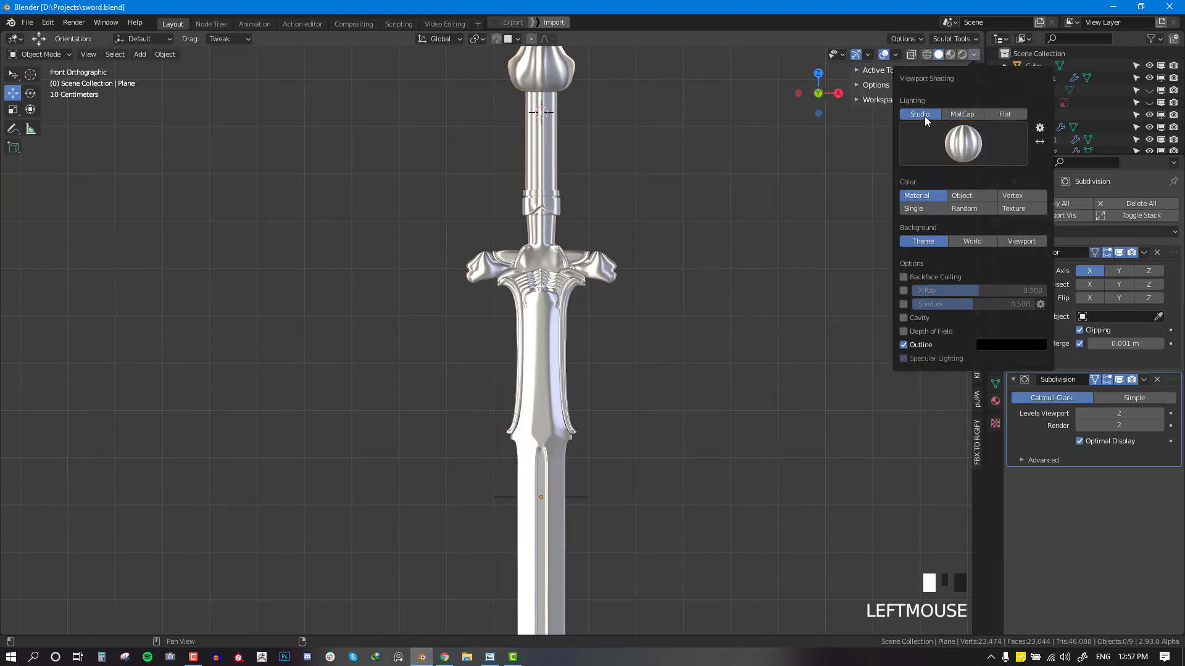
left_click(487, 357)
Step: Review the whole sword model in Studio shading from the side and front angles
middle_click_drag(600, 333, 591, 243)
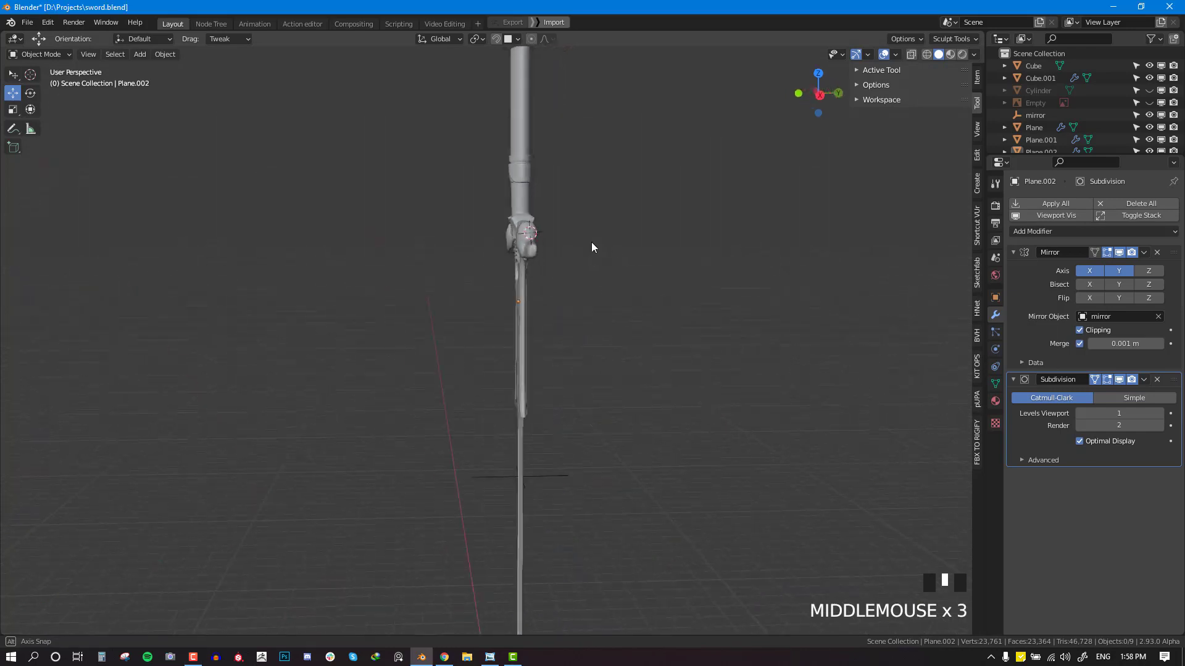
scroll(633, 287, "down", 3)
middle_click_drag(634, 285, 600, 360)
scroll(638, 360, "up", 2)
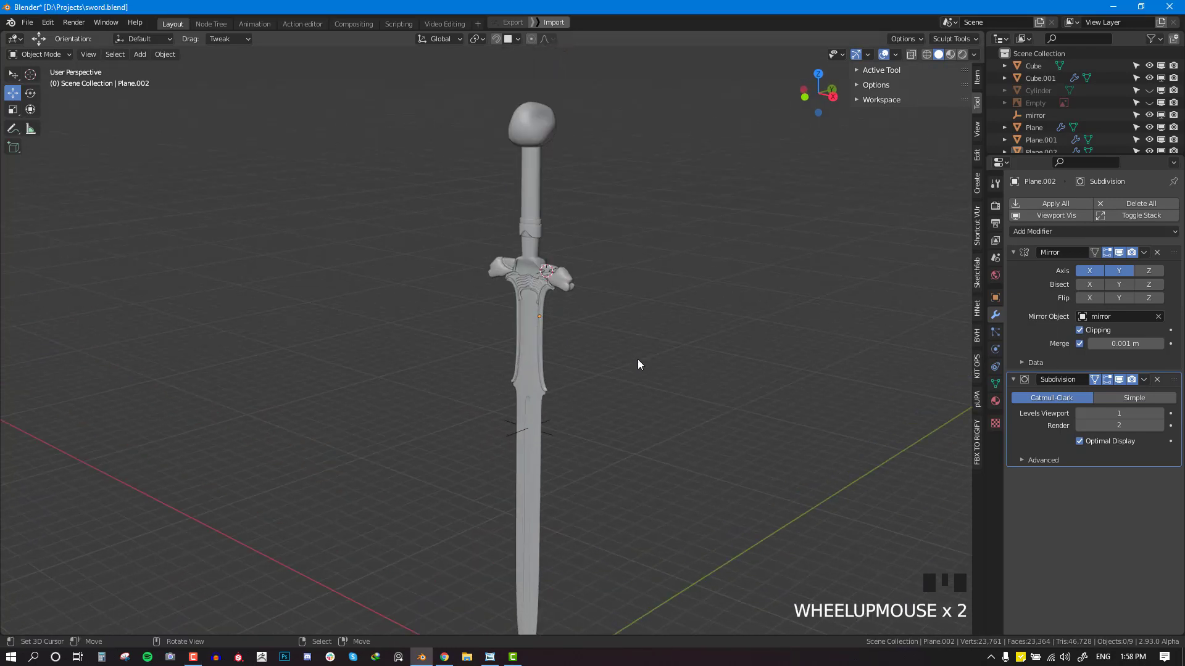
middle_click_drag(595, 292, 617, 284)
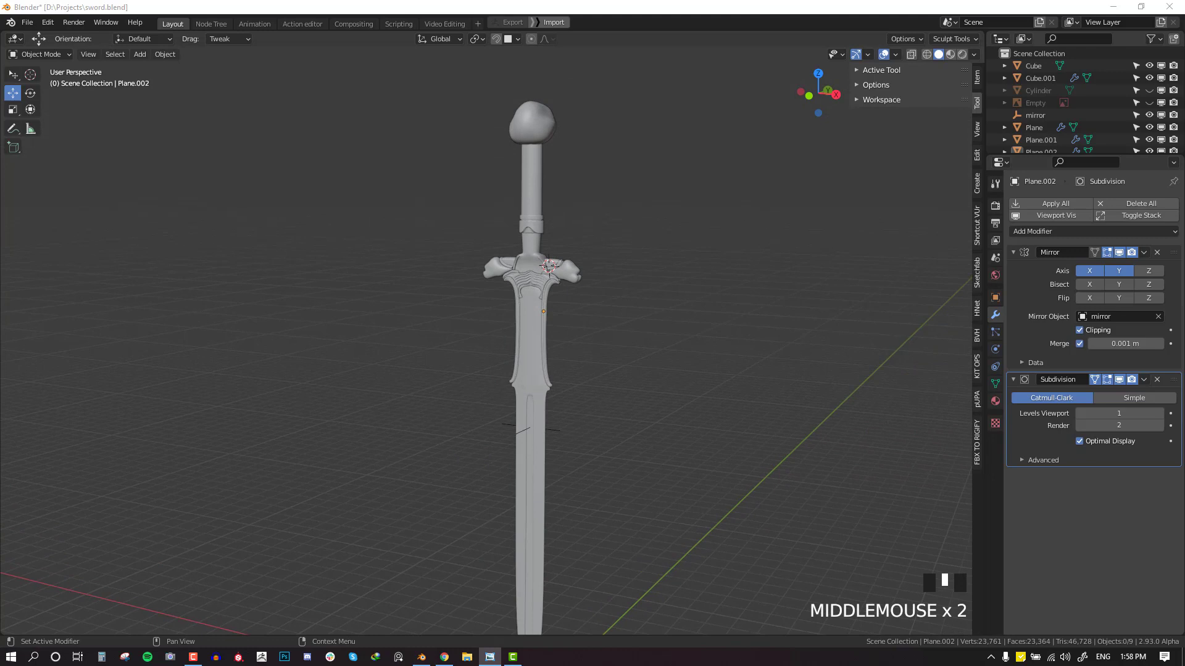
middle_click_drag(530, 297, 566, 289)
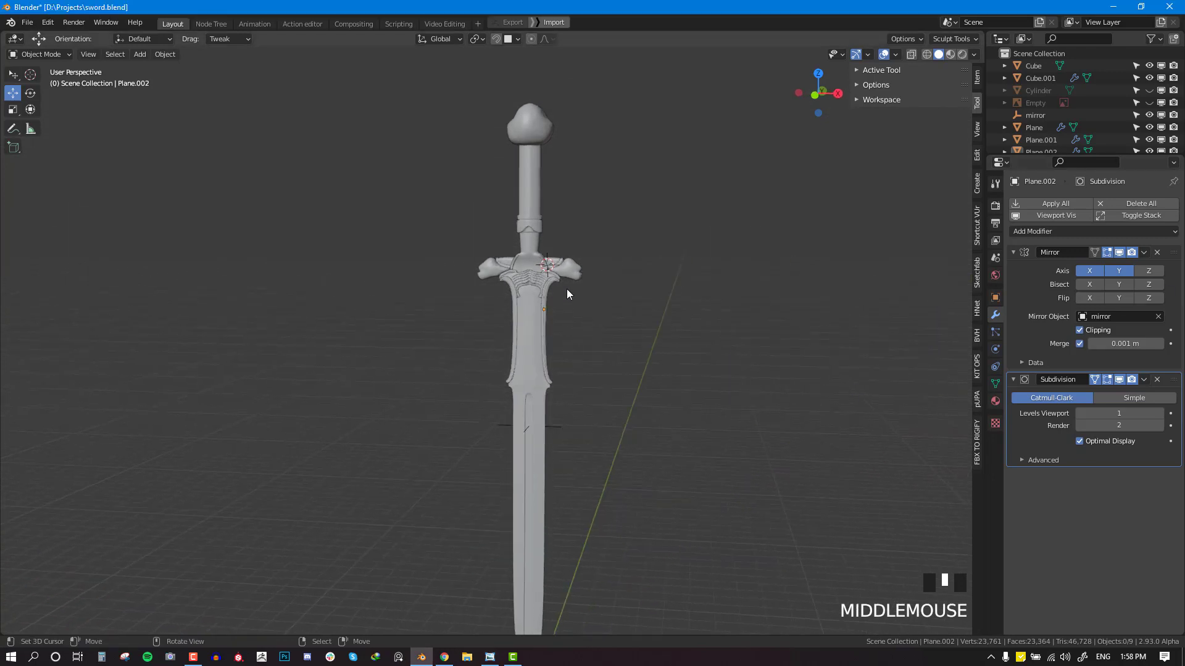
Step: Turn on the Face Orientation overlay with the sword in front view and nothing selected
key("KP_1")
middle_click_drag(551, 162, 530, 198, "shift")
left_click(529, 198)
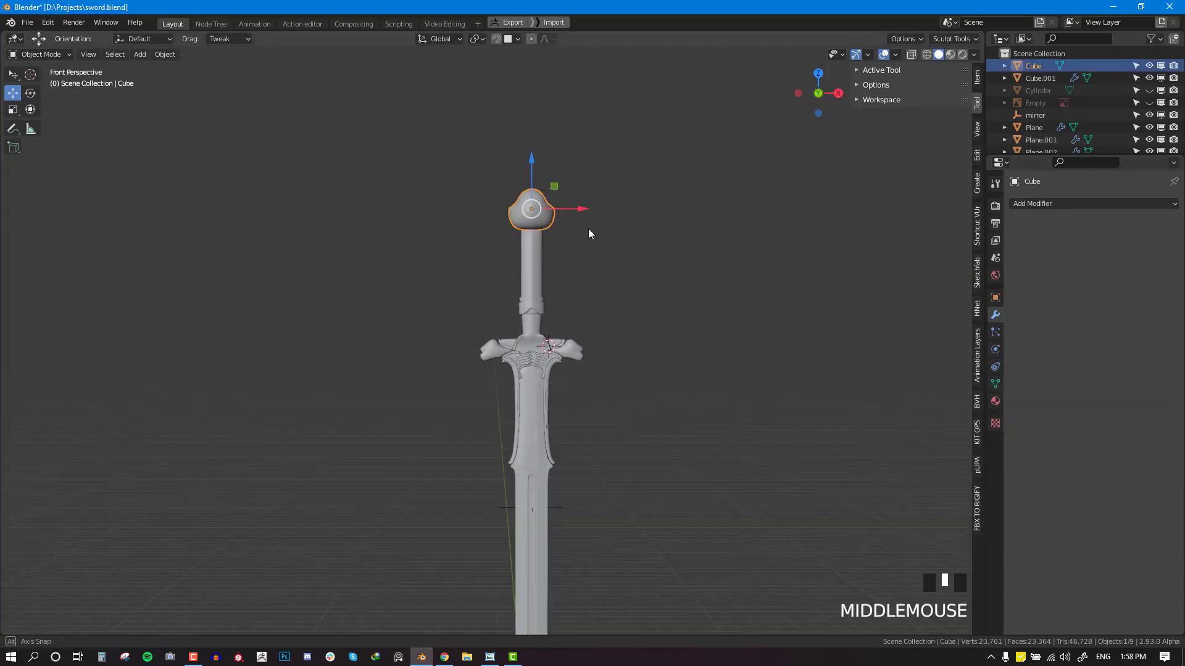
middle_click_drag(588, 229, 613, 216)
scroll(542, 190, "up", 2)
key("KP_1")
key("alt+a")
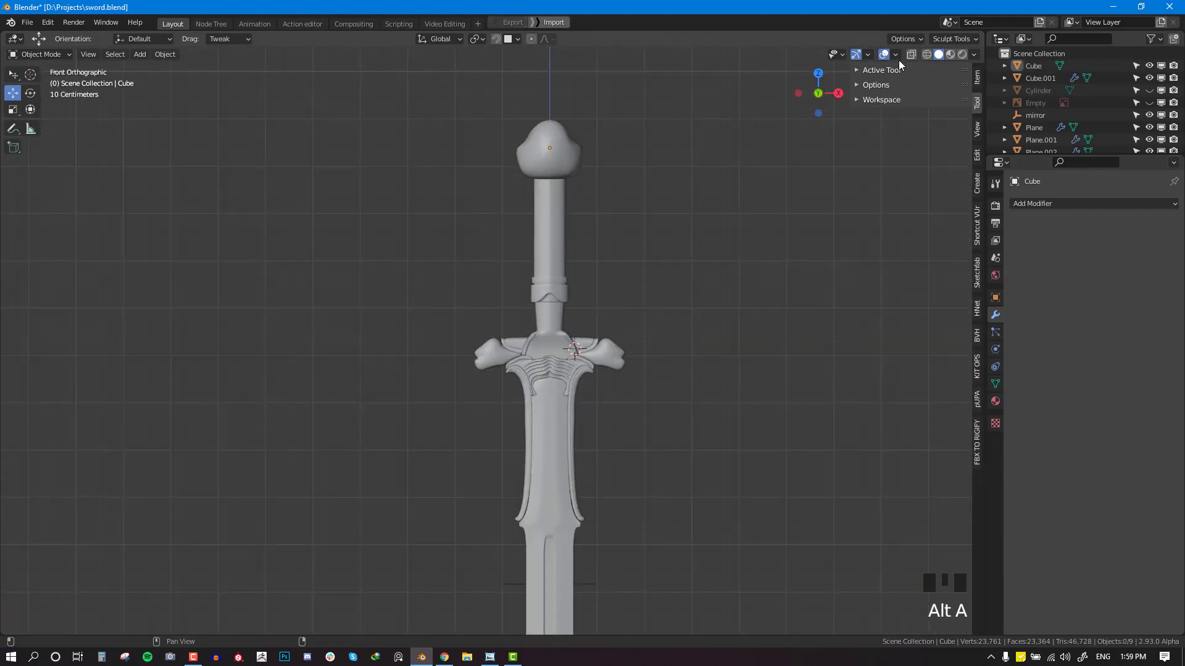
left_click(896, 54)
left_click(819, 300)
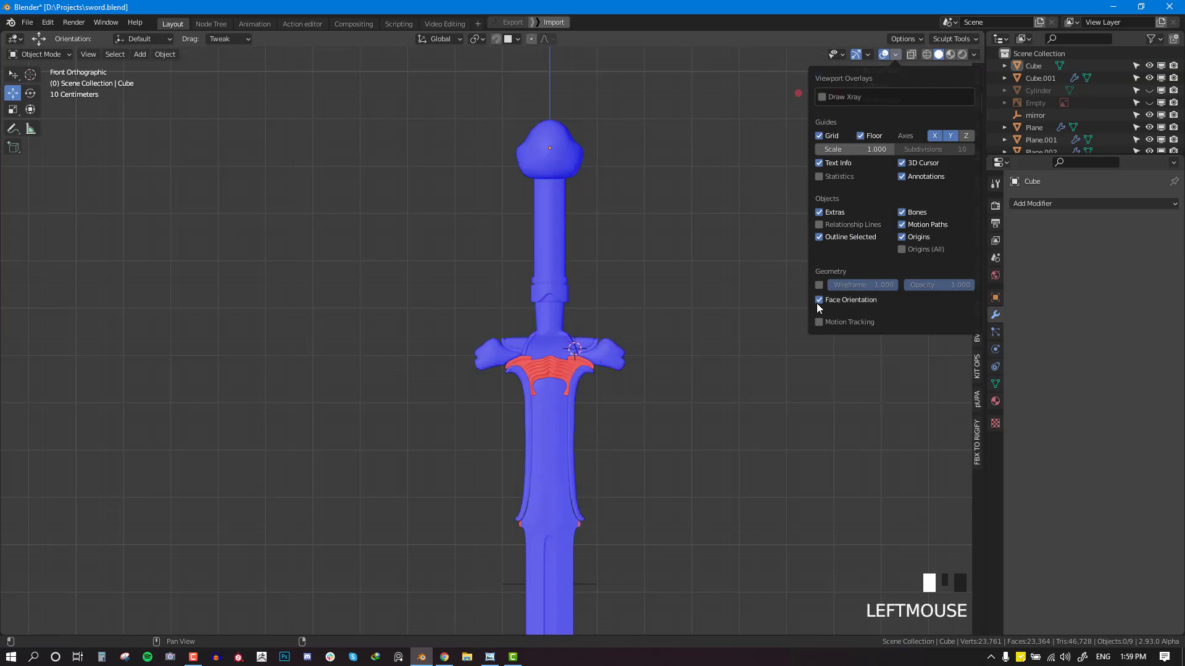
Step: Recalculate the normals of the wavy ornament mesh below the guard to face outside
middle_click_drag(469, 364, 602, 386)
scroll(486, 369, "up", 2)
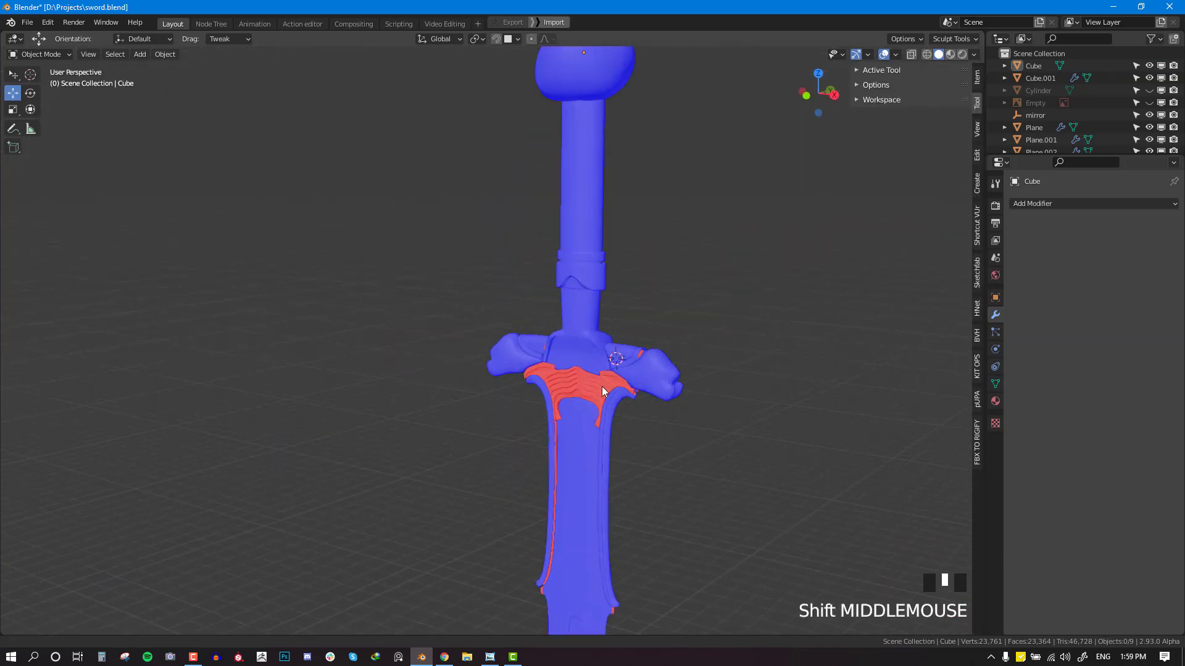
scroll(548, 309, "up", 2)
right_click(548, 309)
key("Tab")
key("a")
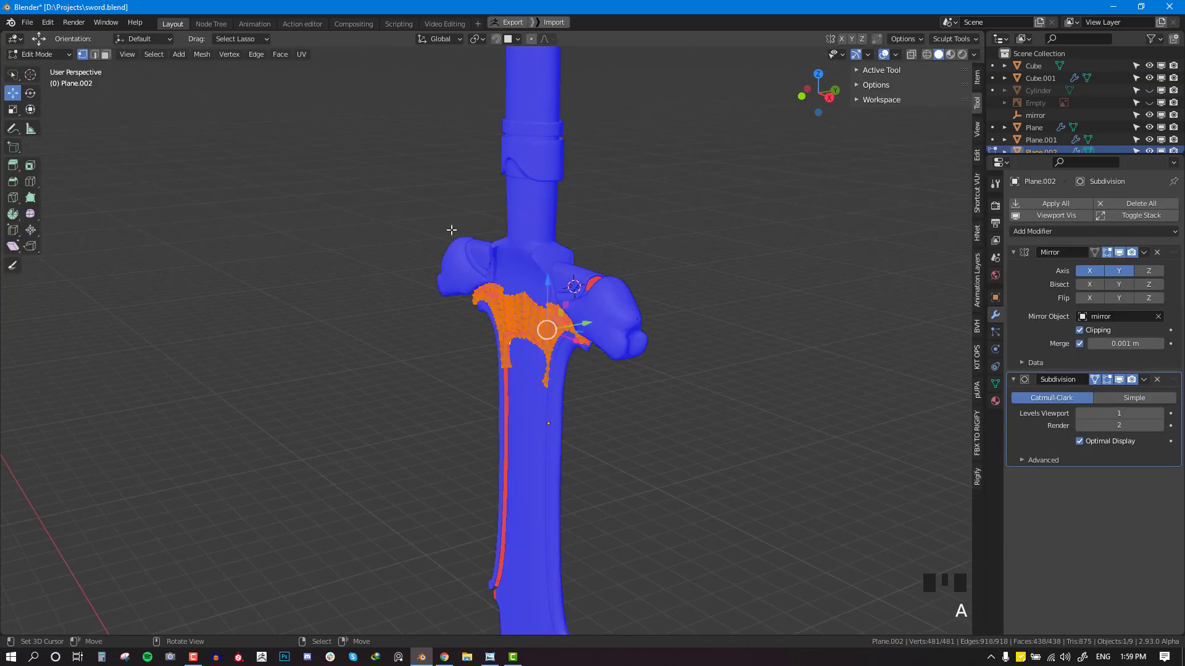
key("shift+n")
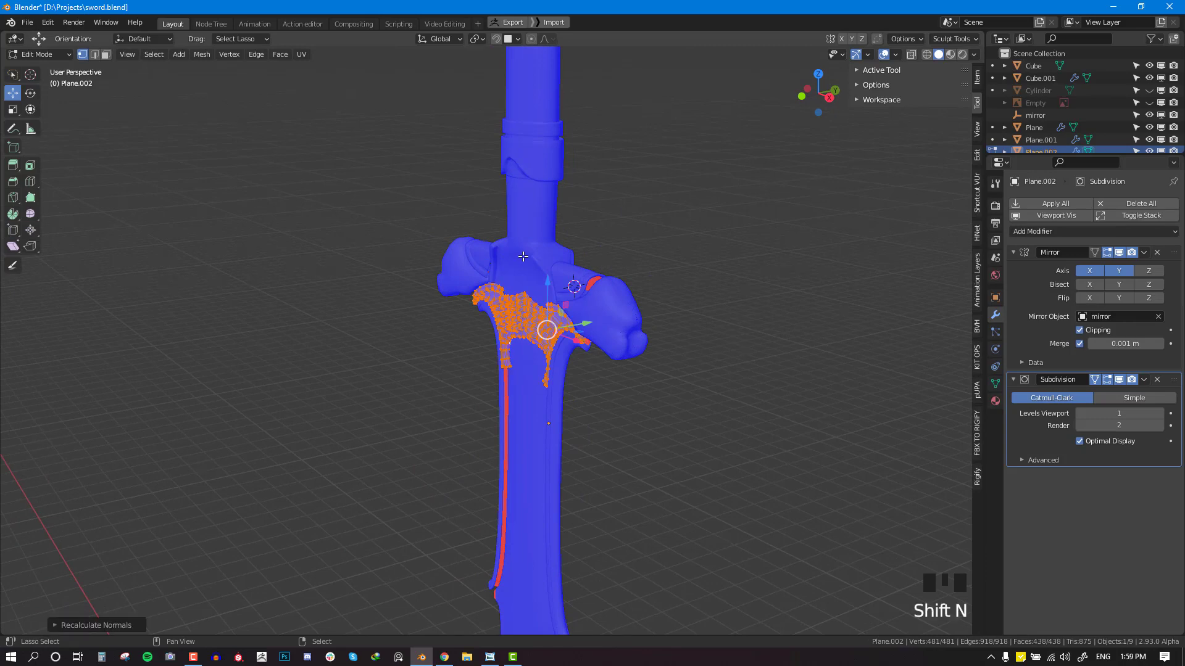
key("Tab")
Step: Flip the wavy ornament's normals and recalculate them to the outside again
middle_click_drag(586, 367, 727, 339)
key("alt+a")
key("Tab")
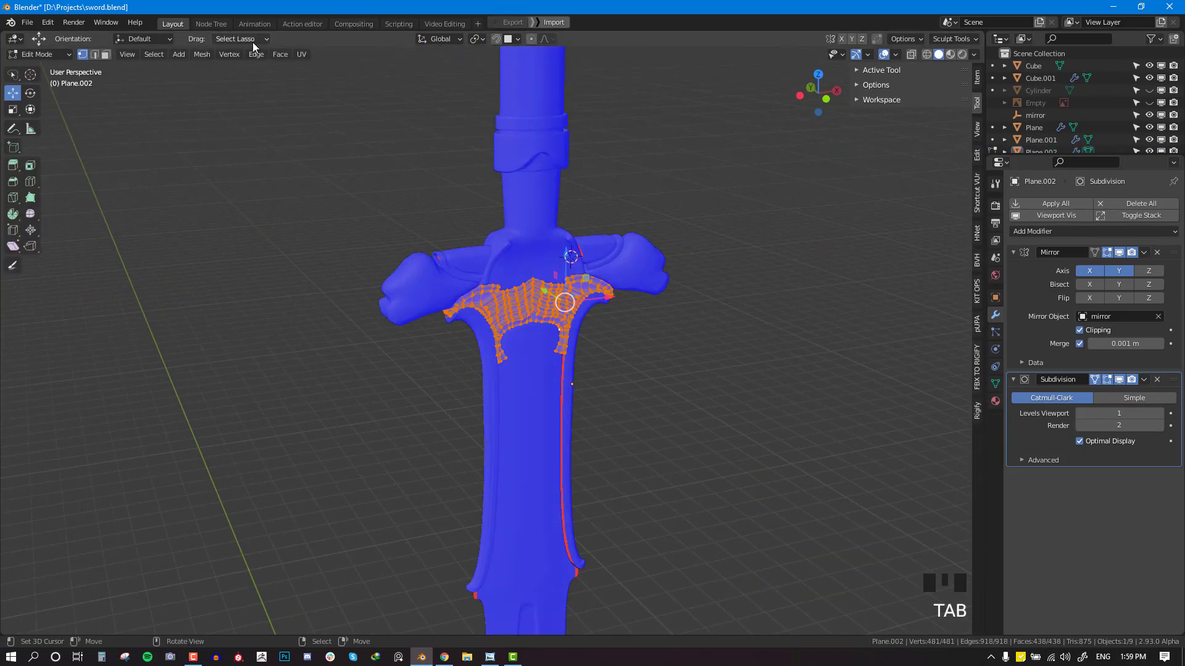
left_click(202, 54)
mouse_move(230, 257)
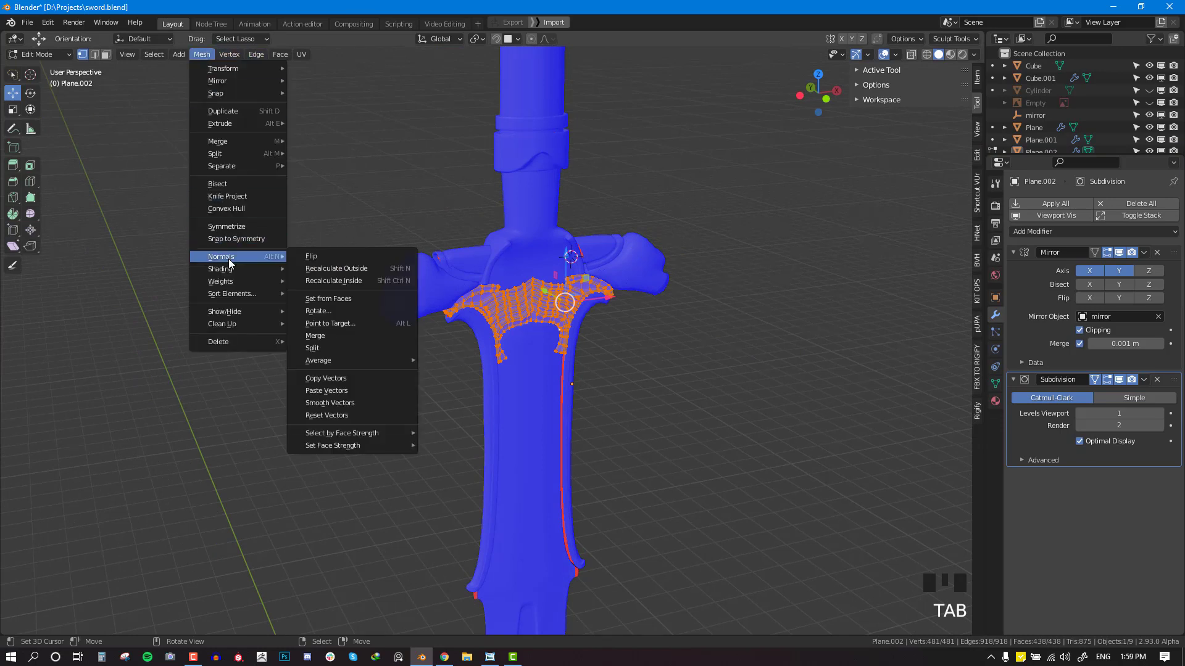
left_click(312, 256)
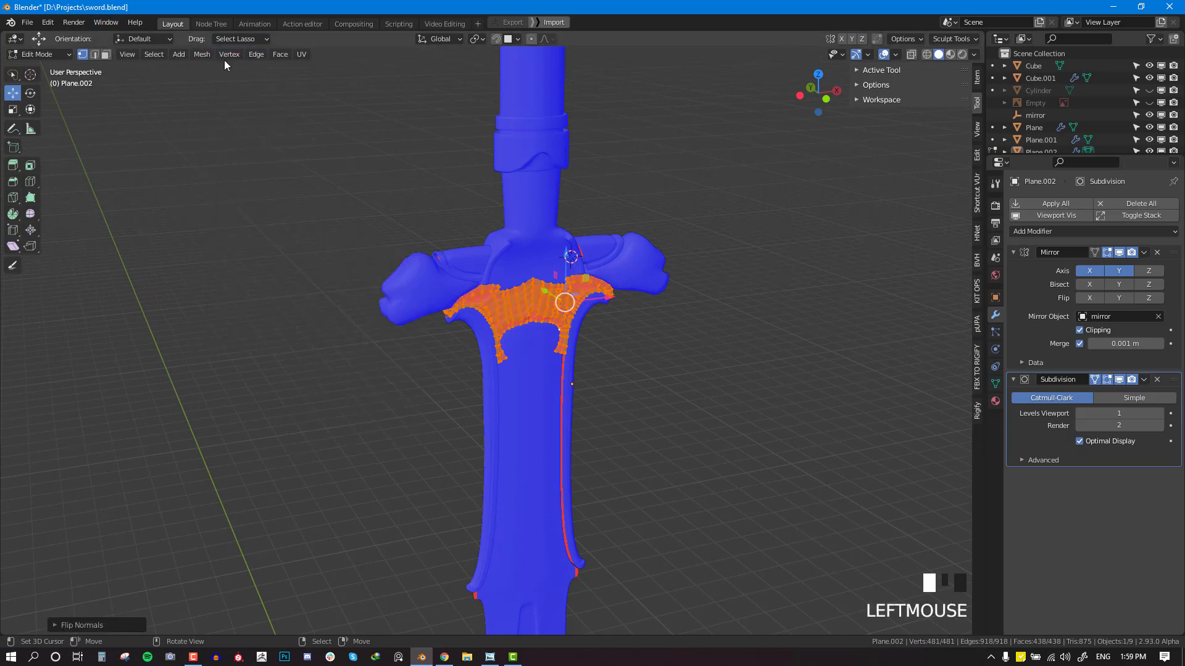
key("shift+n")
key("Tab")
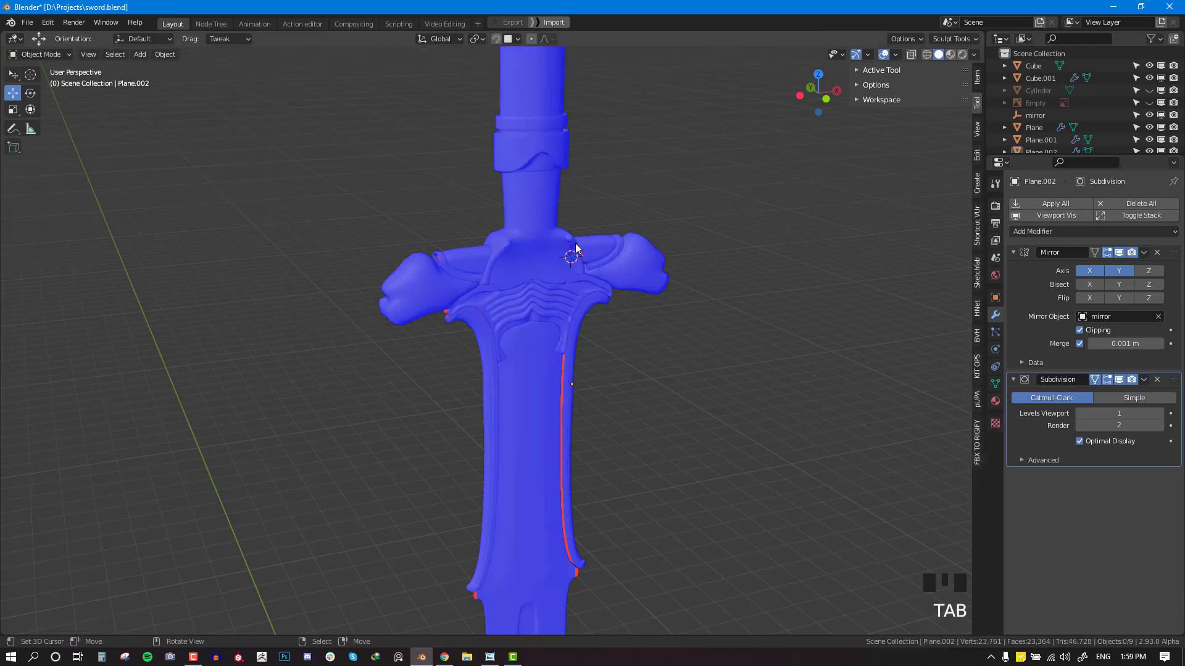
Step: Check the face orientation across the sword and turn off the Face Orientation overlay
key("KP_1")
scroll(660, 258, "down", 6)
middle_click_drag(576, 240, 659, 184)
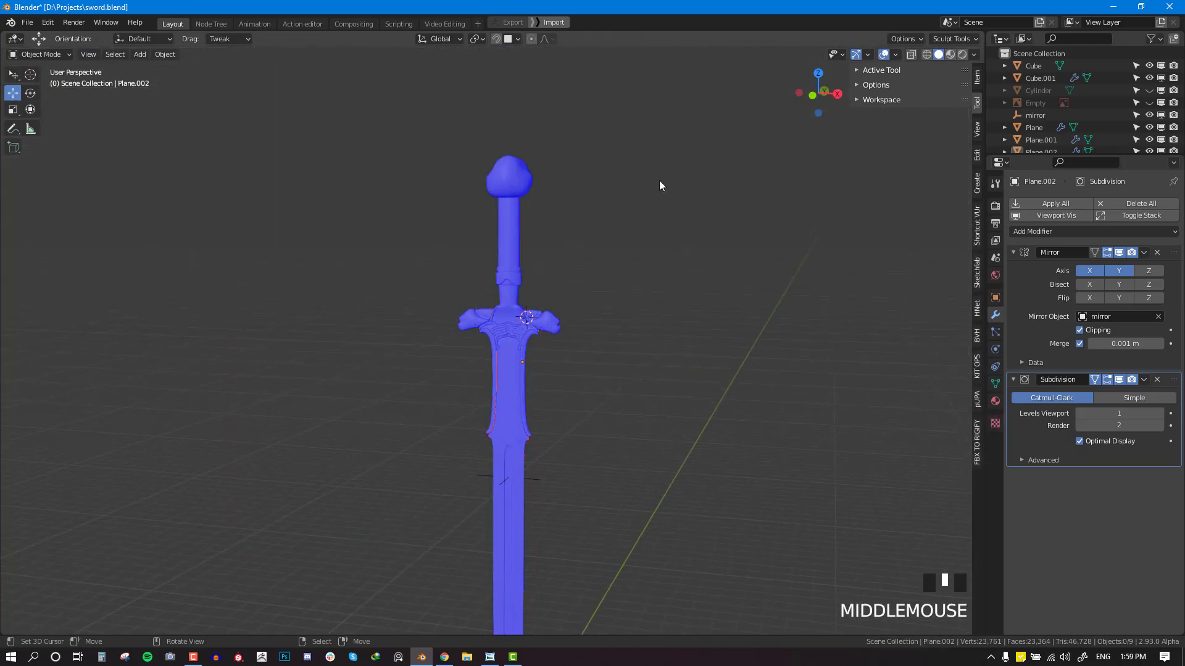
middle_click_drag(528, 283, 506, 259)
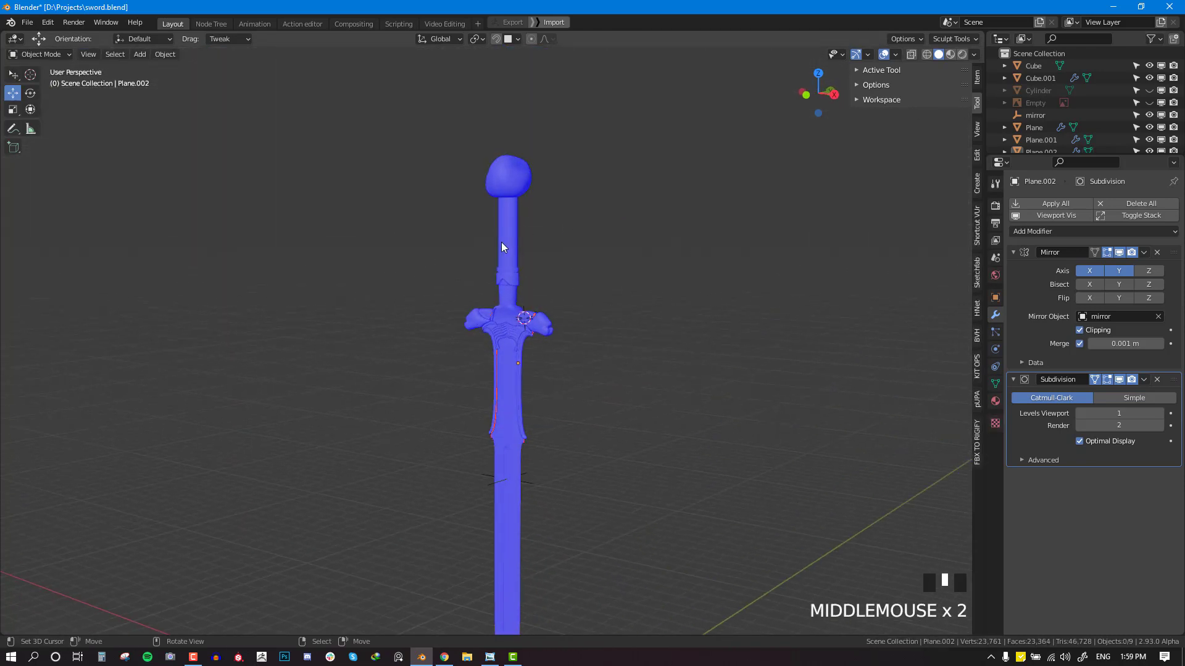
key("q")
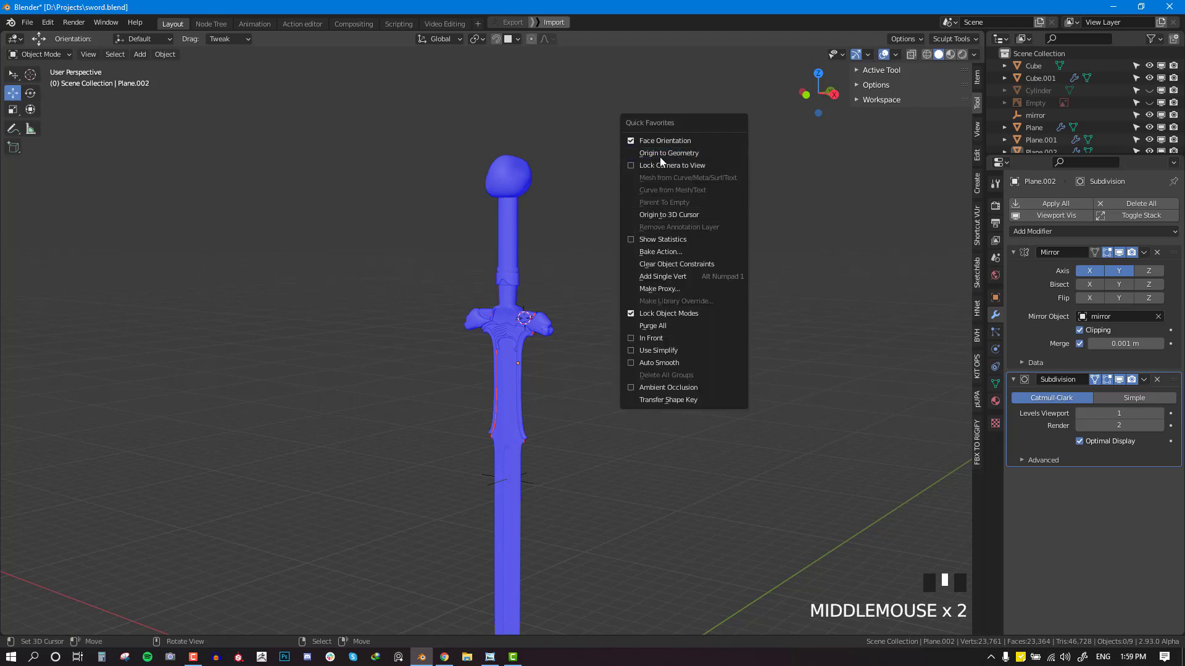
left_click(661, 141)
Step: Examine the grip, guard and full sword in plain solid shading from several angles
right_click(512, 229)
middle_click_drag(512, 228, 515, 240, "shift")
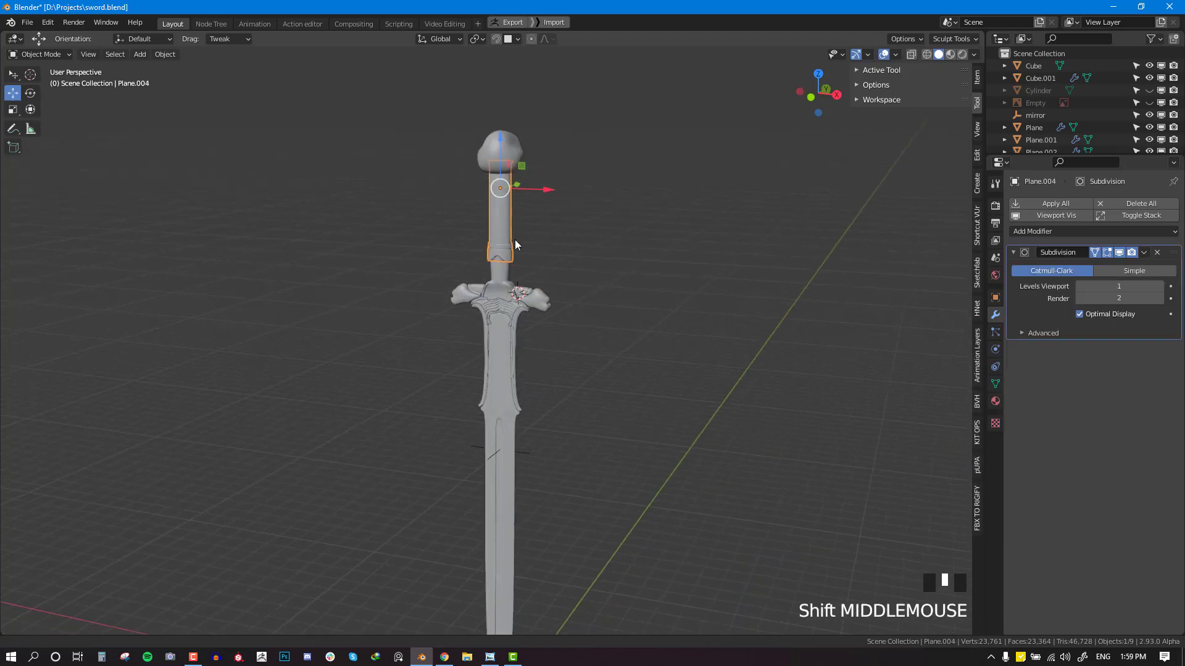
scroll(524, 225, "up", 2)
scroll(524, 229, "down", 5)
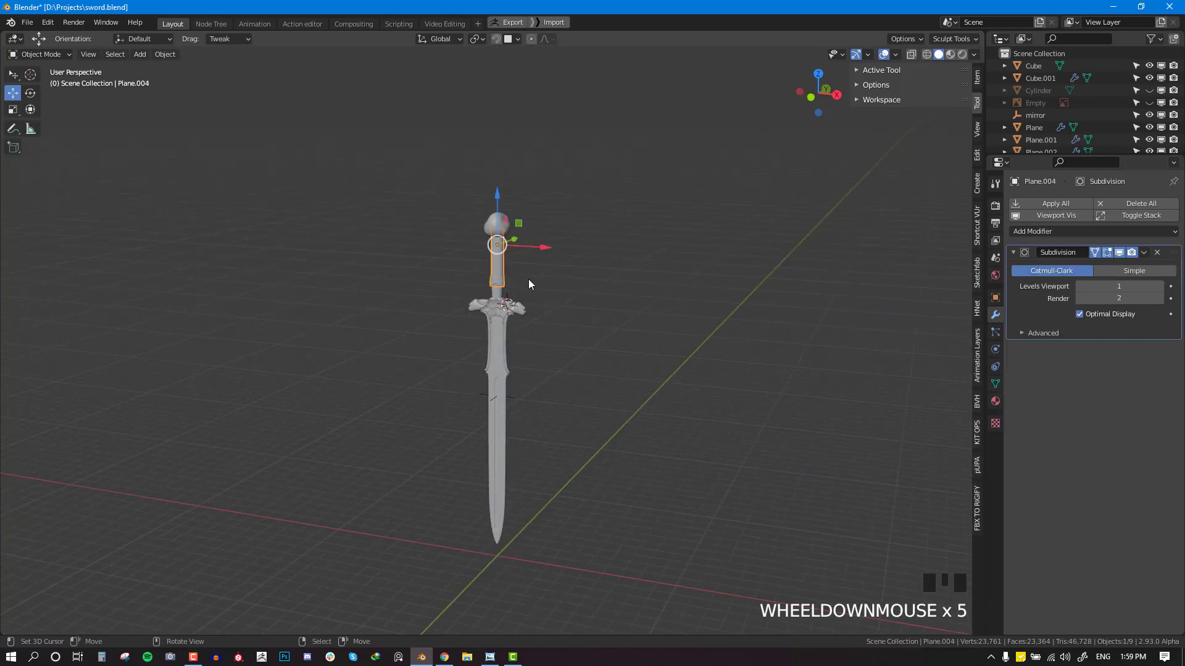
scroll(528, 279, "up", 2)
left_click(614, 271)
middle_click_drag(613, 271, 517, 260)
scroll(517, 260, "up", 2)
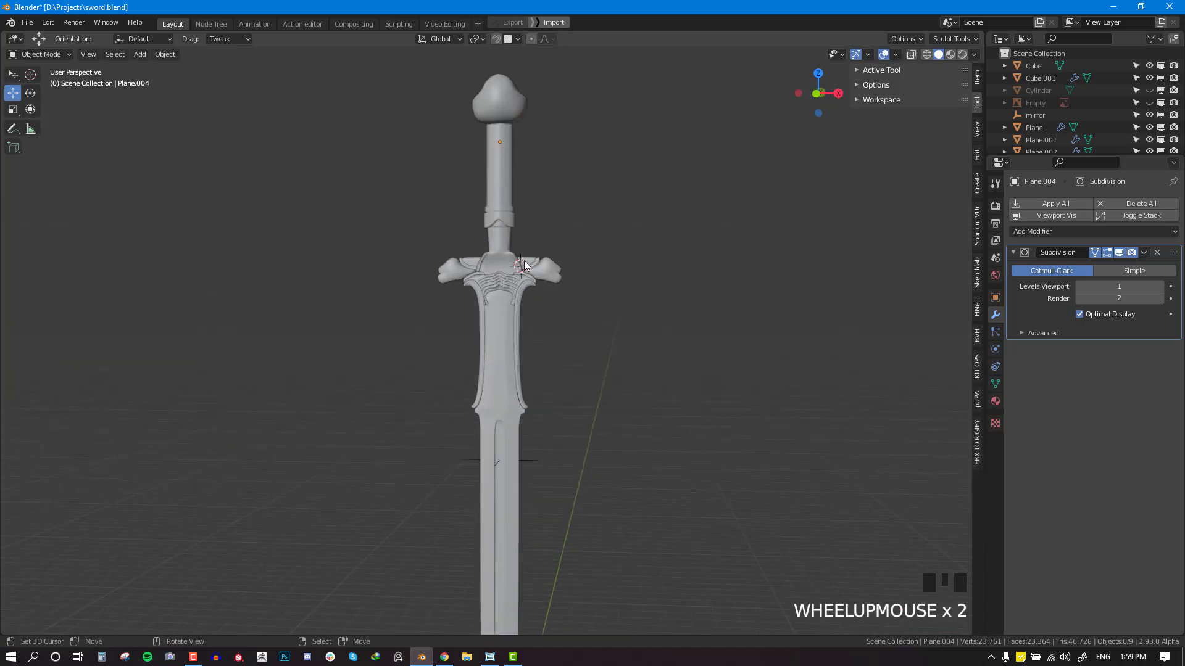
scroll(516, 257, "down", 3)
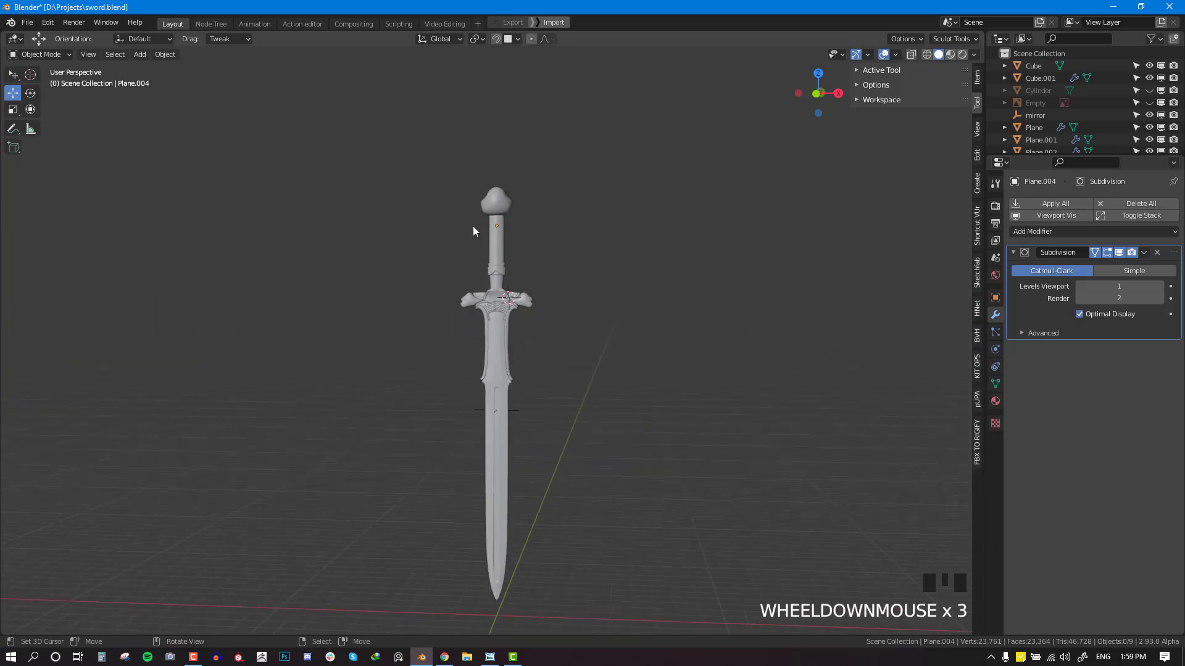
middle_click_drag(473, 231, 464, 171)
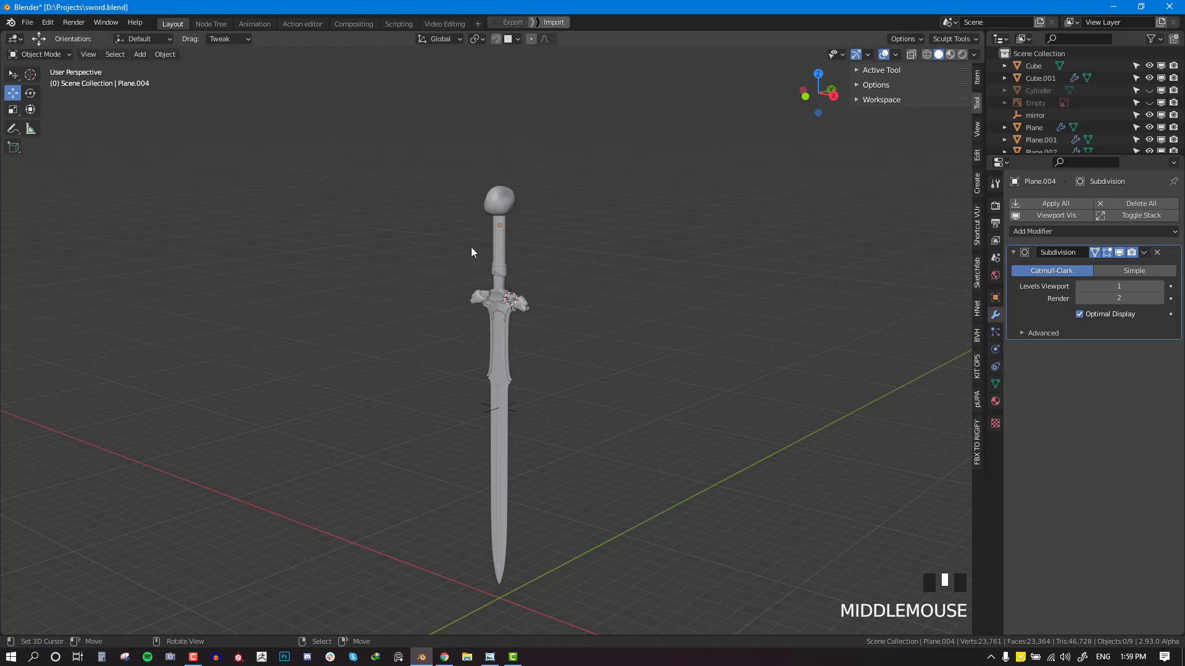
key("a")
middle_click_drag(515, 246, 523, 404)
scroll(535, 203, "up", 2)
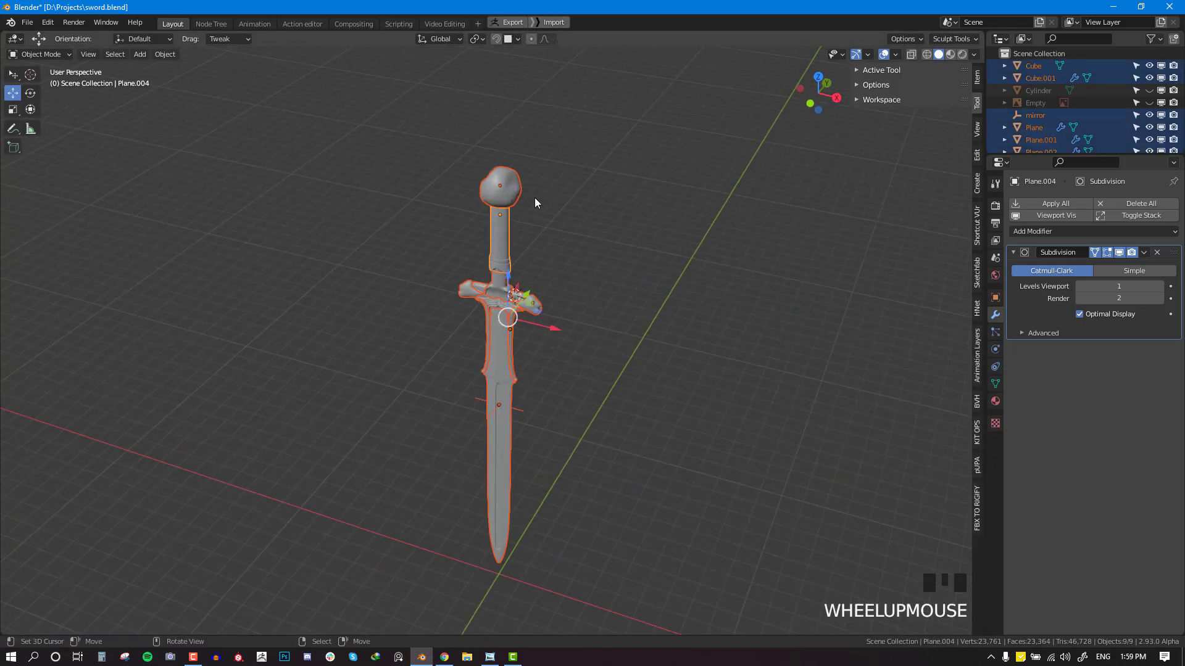
scroll(529, 296, "up", 2)
key("alt+a")
Step: Select the sword's wavy ornament, guard arms, guard collar, grip, pommel and blade together, one part at a time
right_click(518, 293)
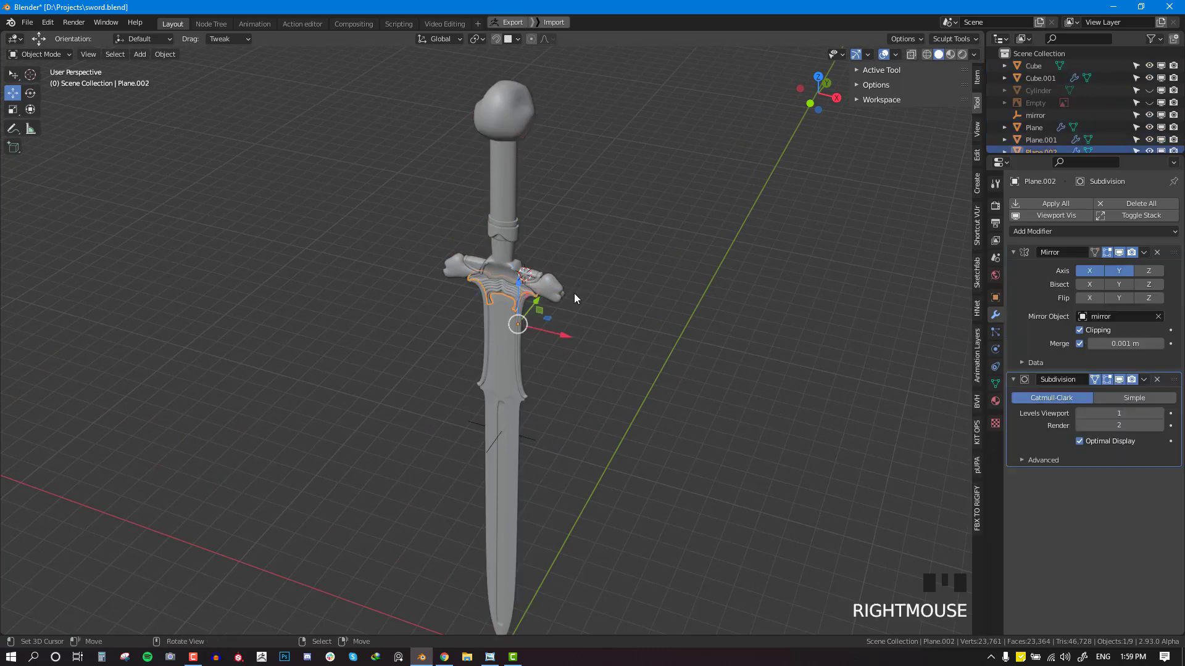
scroll(586, 278, "up", 2)
right_click(564, 233)
middle_click_drag(564, 233, 597, 315)
right_click(509, 338)
right_click(560, 318)
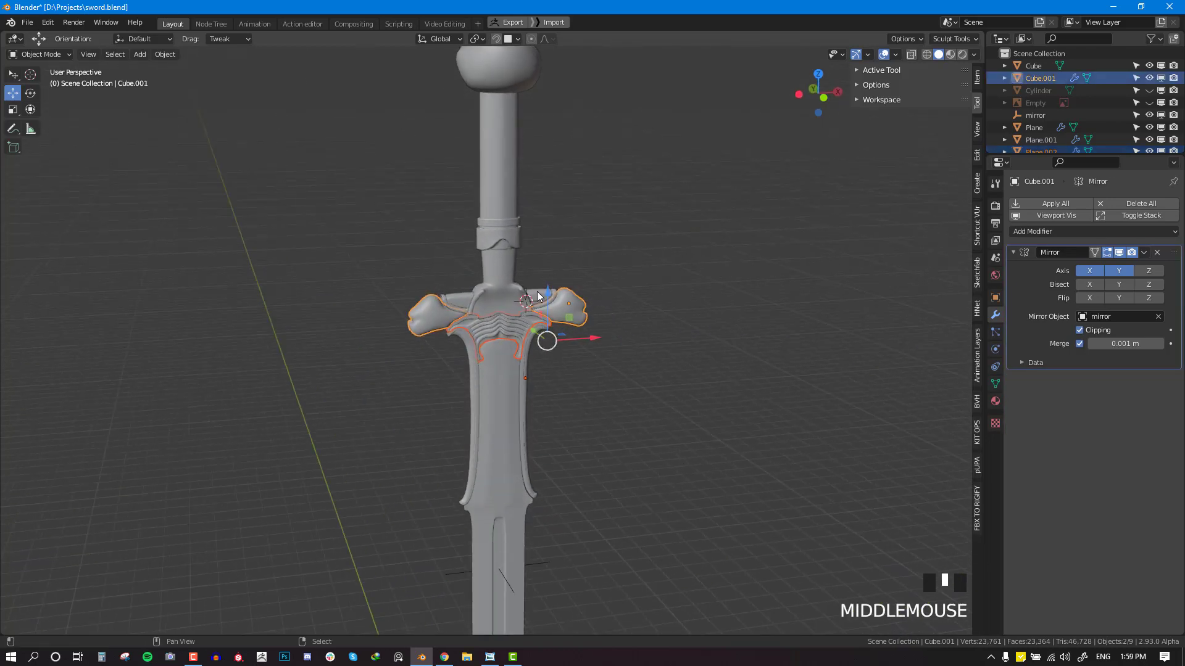
right_click(497, 263, "shift")
key("KP_1")
right_click(487, 305, "shift")
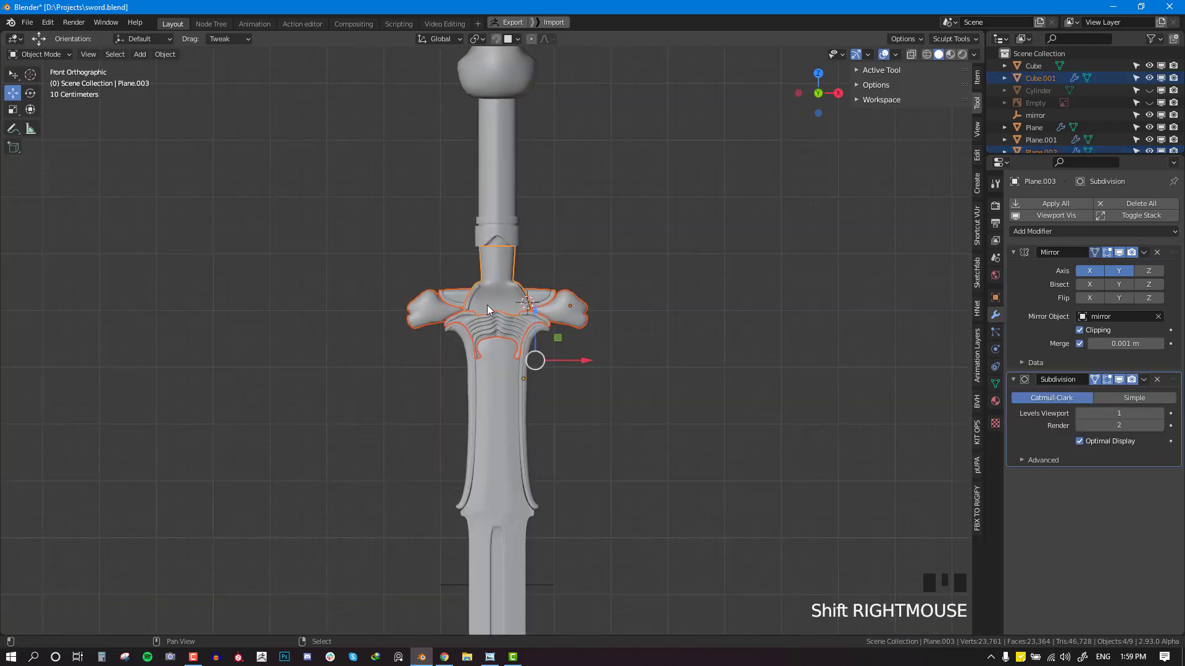
right_click(502, 189, "shift")
right_click(508, 54, "shift")
scroll(527, 409, "down", 2)
right_click(509, 414, "shift")
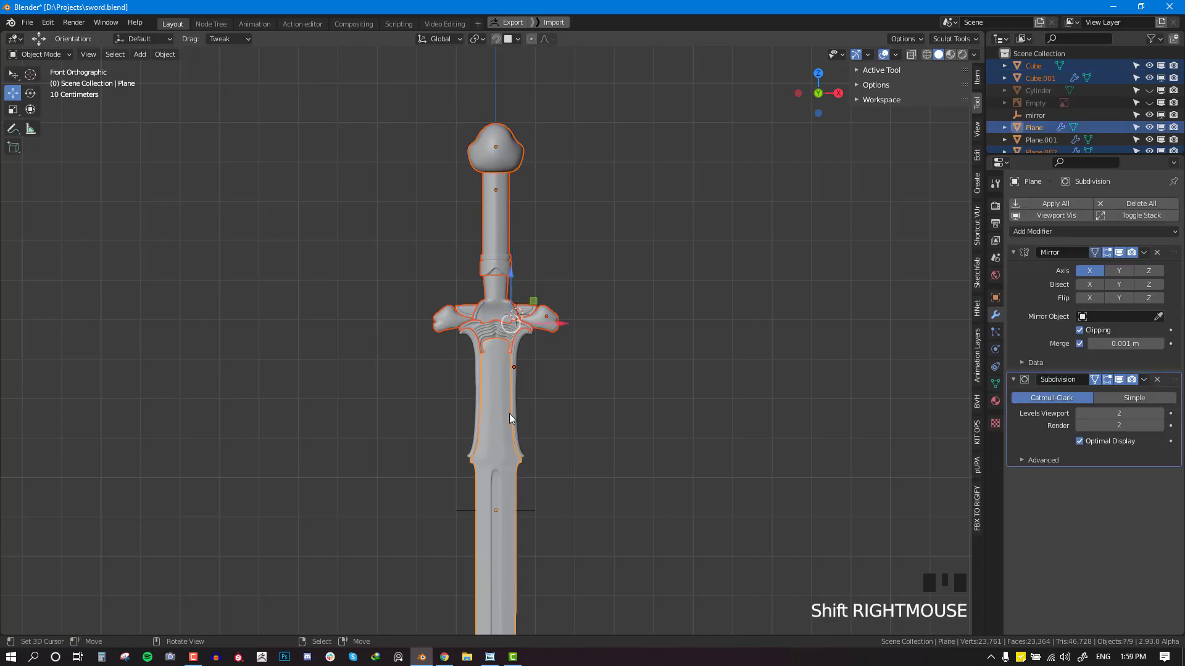
Step: Select all visible objects in the scene and export them to ZBrush
key("a")
middle_click_drag(542, 420, 530, 383)
left_click(505, 23)
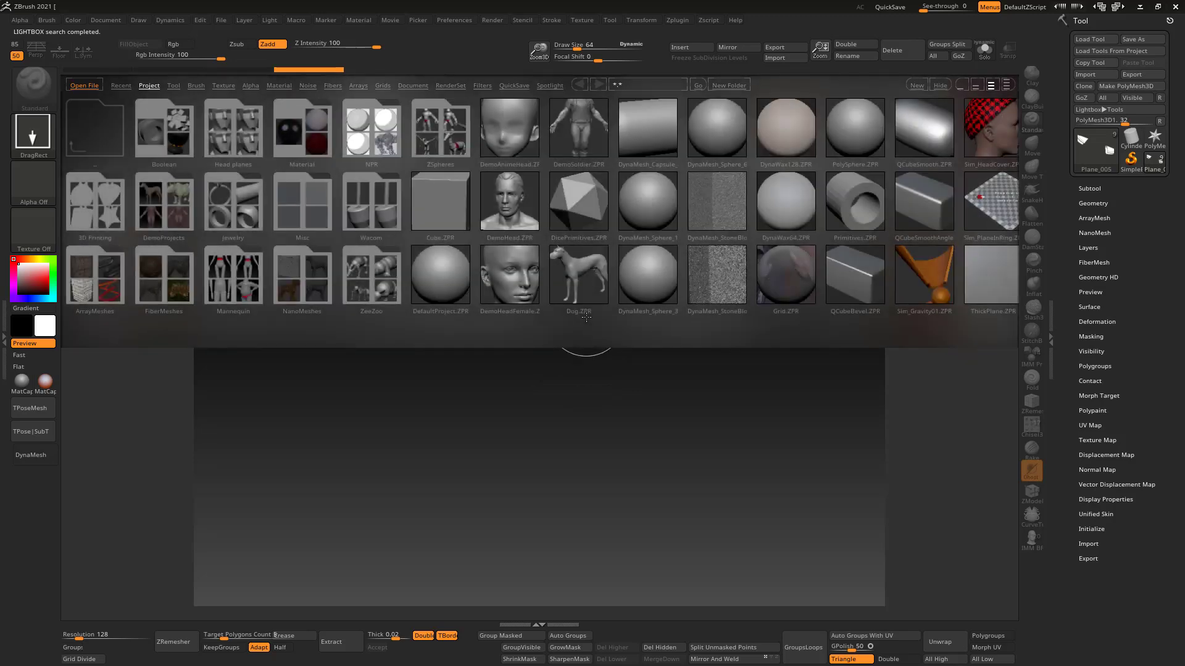
Step: Place the imported sword on the ZBrush canvas and enter edit mode
left_click_drag(500, 235, 521, 432)
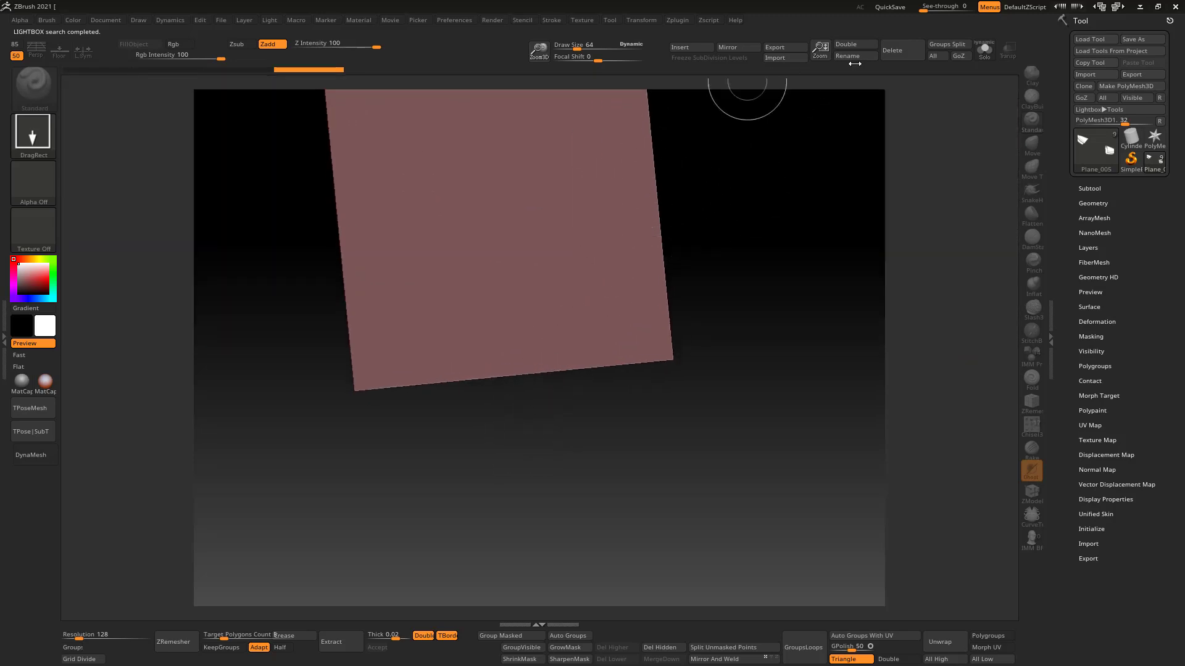
key("t")
left_click_drag(665, 183, 719, 446, "alt")
Step: Delete the large cube subtool that covers the blade
left_click(659, 356, "alt")
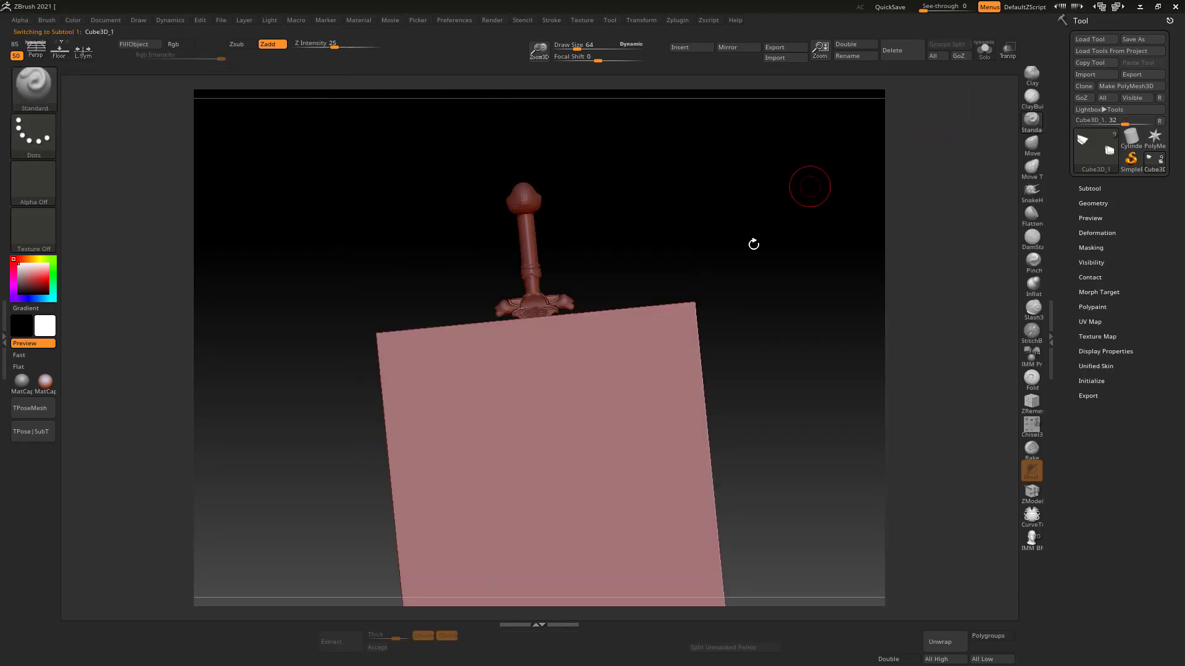
left_click_drag(772, 273, 772, 337)
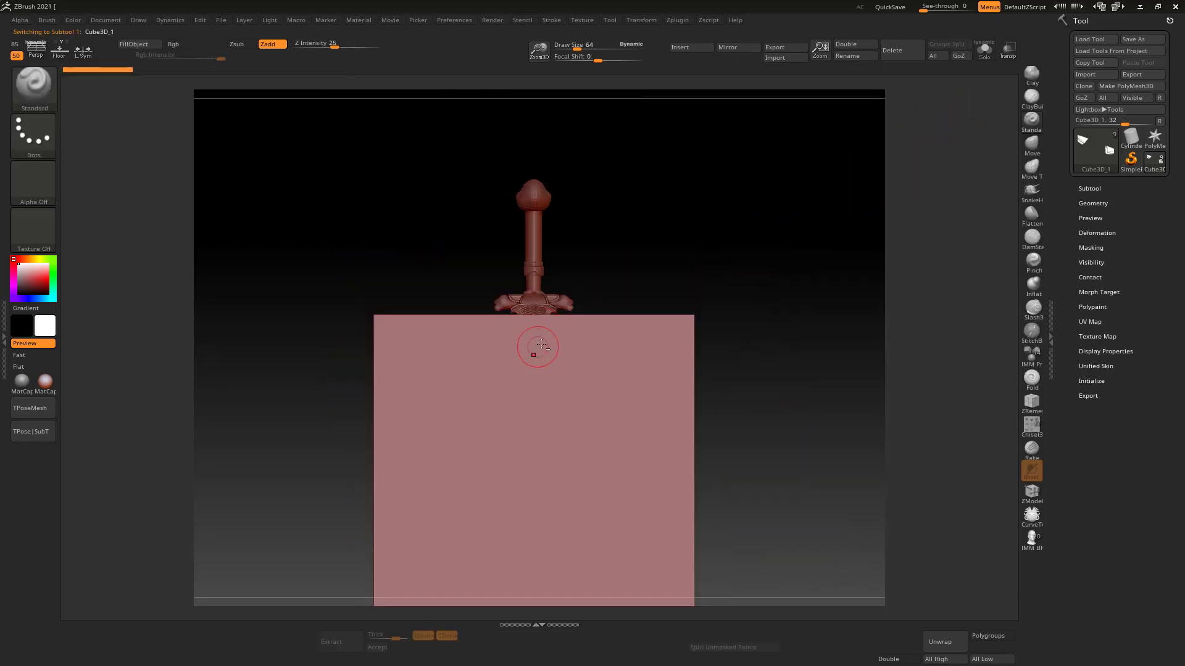
right_click_drag(541, 345, 575, 217, "alt")
right_click_drag(678, 229, 632, 243)
left_click(890, 54)
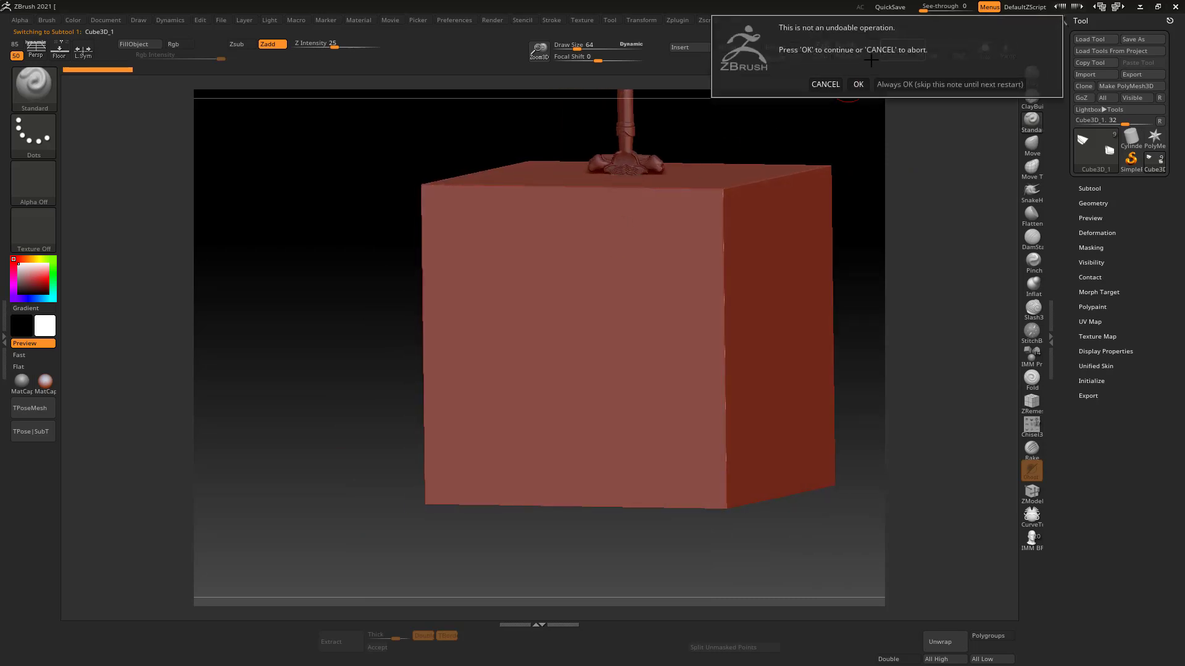
left_click(855, 88)
right_click_drag(697, 238, 737, 220, "shift")
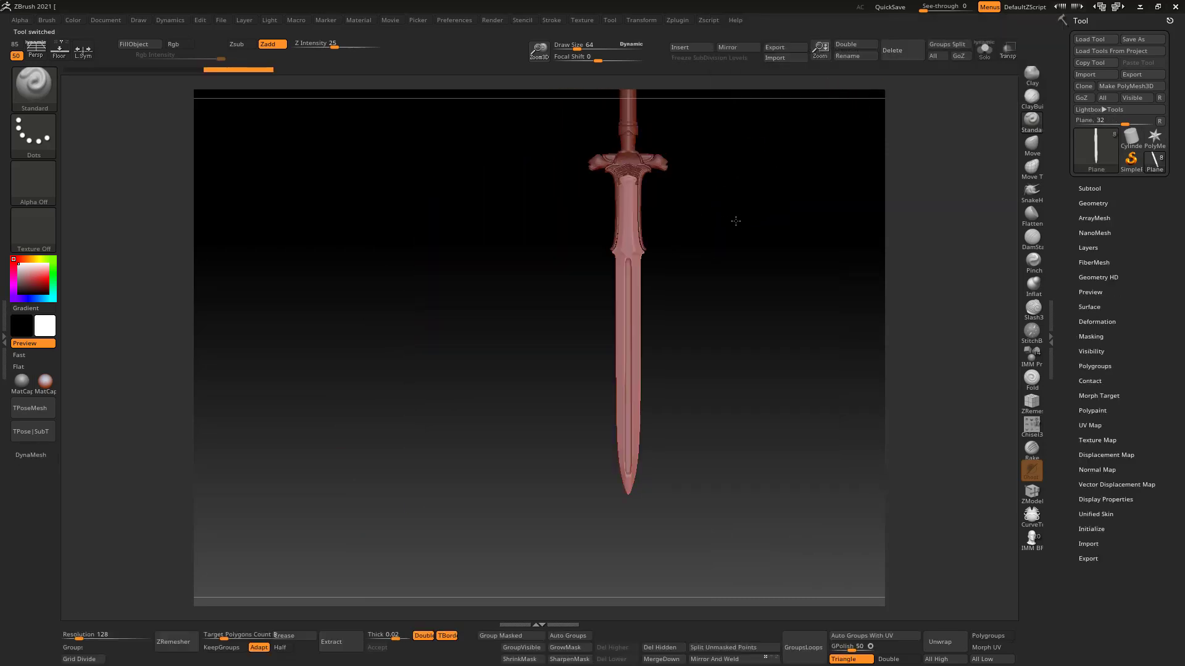
Step: Make the bone-shaped guard arms the active subtool and set the brush draw size to 19
right_click_drag(641, 298, 591, 484, "alt")
right_click_drag(603, 241, 646, 330, "ctrl")
right_click_drag(653, 179, 668, 405, "alt")
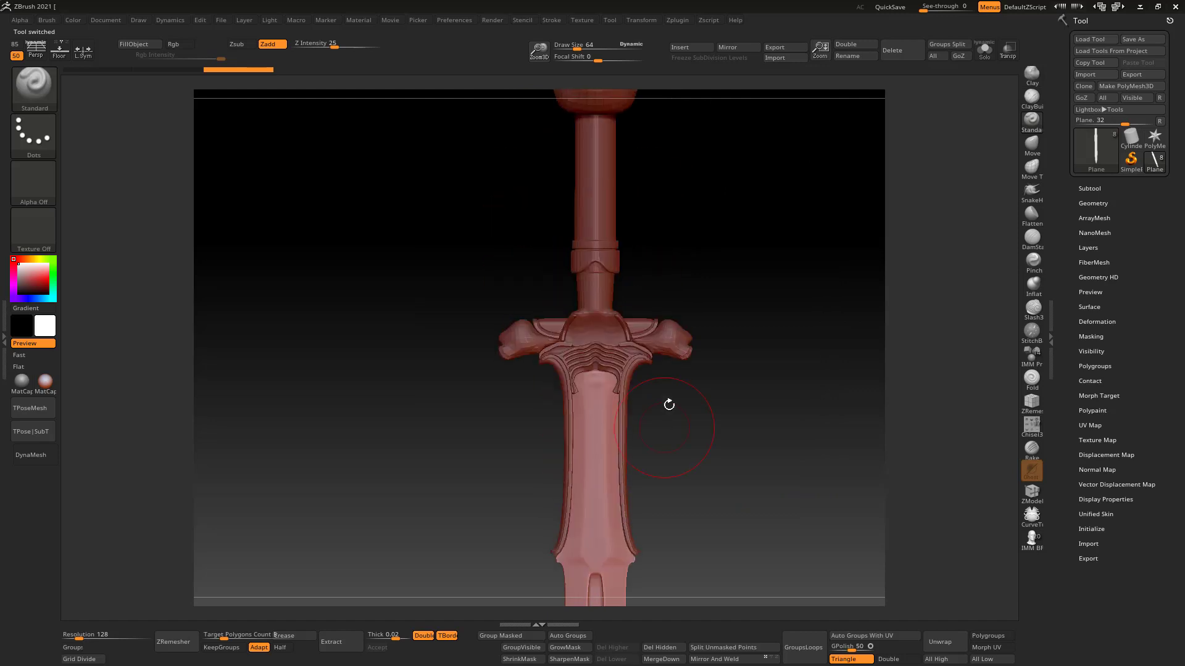
mouse_move(681, 332)
right_mouse_down()
mouse_move(647, 344)
mouse_move(658, 346)
mouse_move(660, 428)
right_mouse_up()
left_click(652, 347, "alt")
right_click_drag(664, 386, 660, 348, "shift")
key("s")
left_click_drag(660, 348, 650, 349)
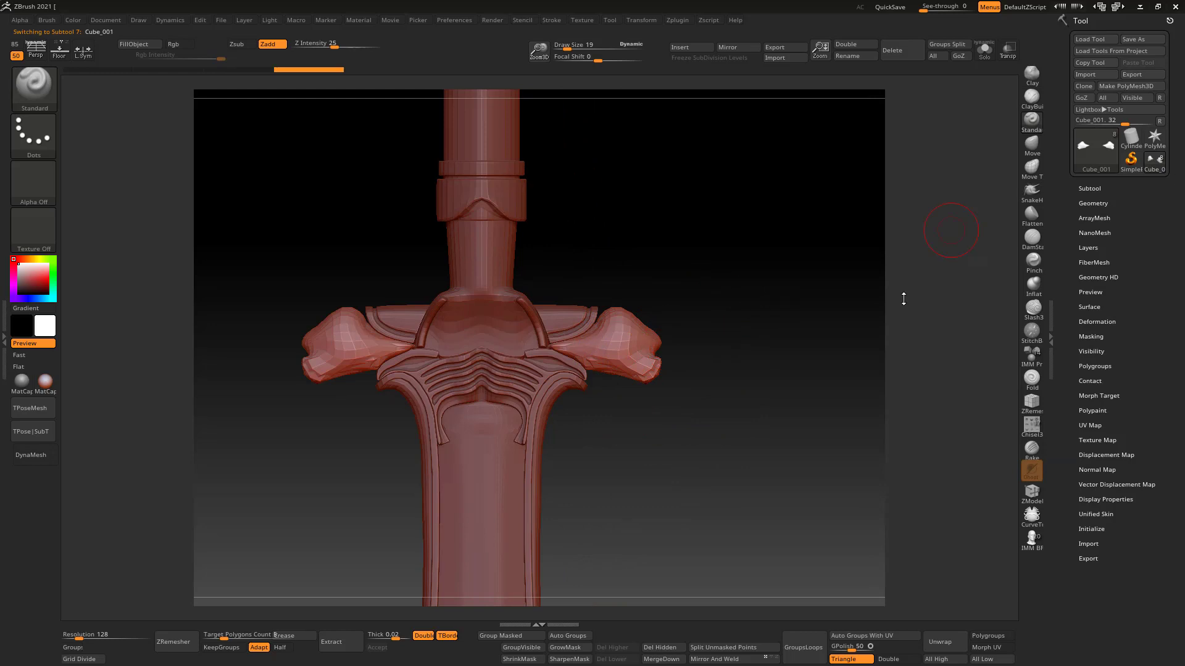
Step: Set the brush draw size to 10 for working on the guard arms
mouse_move(672, 359)
right_mouse_down()
mouse_move(644, 335)
mouse_move(648, 364)
right_mouse_up()
right_click_drag(648, 364, 666, 348)
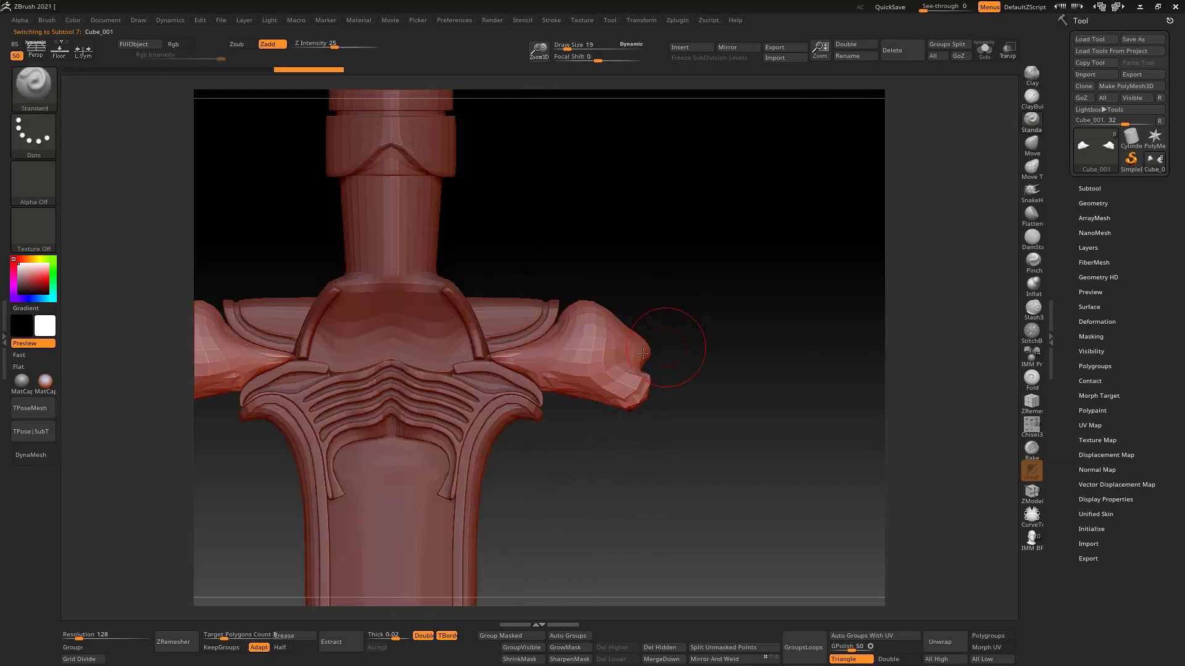
right_click_drag(548, 376, 521, 281, "ctrl")
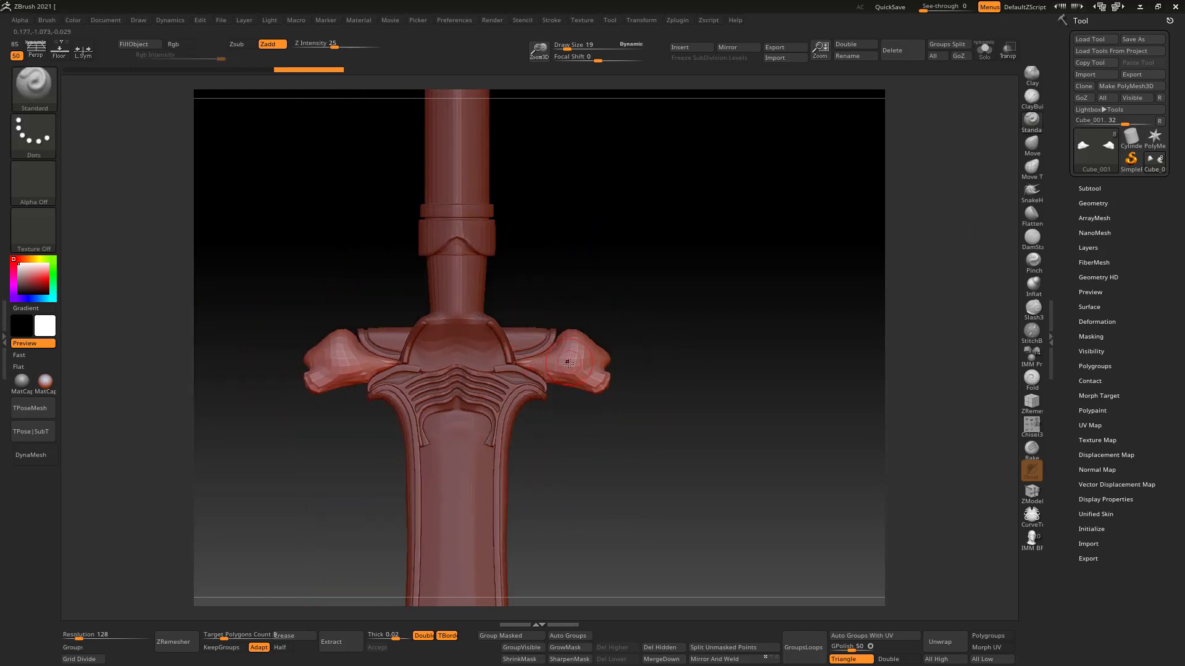
right_click_drag(556, 339, 603, 294, "alt")
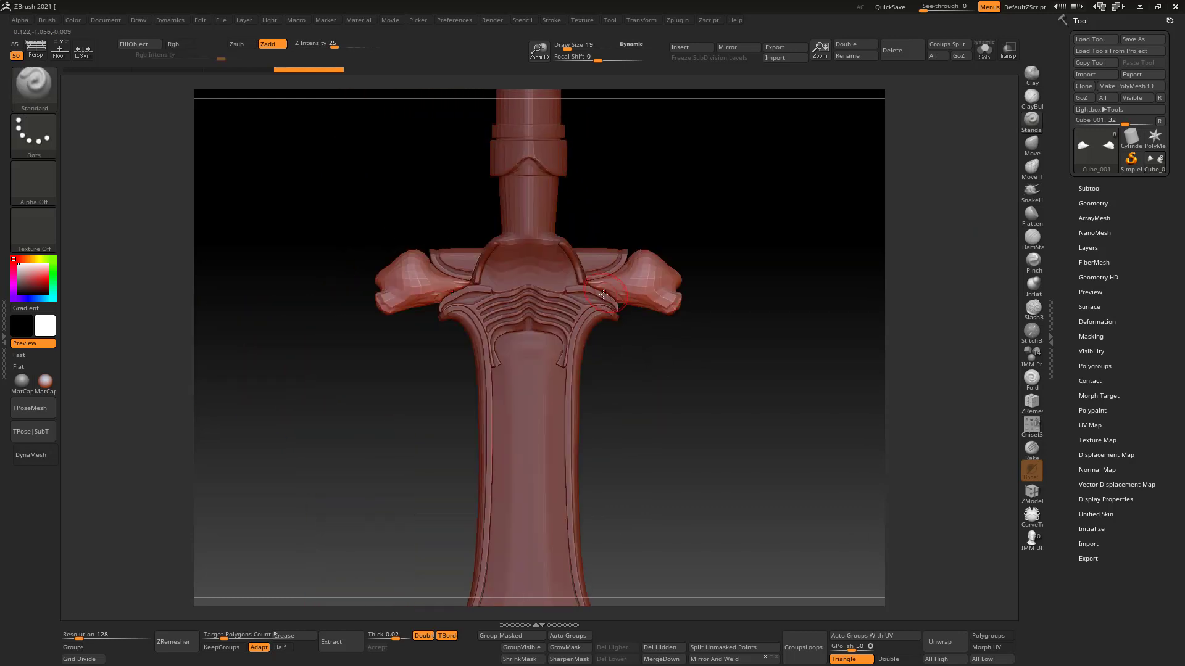
right_click_drag(712, 271, 668, 295)
mouse_move(630, 254)
right_mouse_down("ctrl")
mouse_move(665, 289)
mouse_move(627, 297)
mouse_move(677, 272)
right_mouse_up("ctrl")
right_click_drag(677, 272, 685, 290, "ctrl")
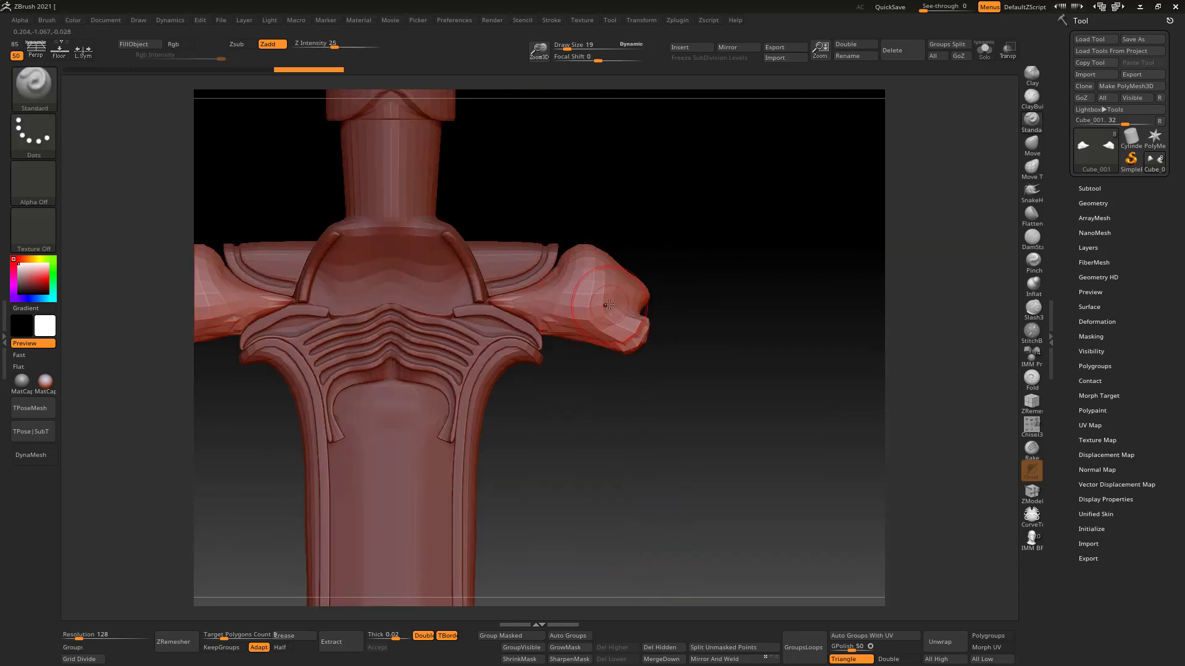
key("s")
left_click_drag(604, 304, 599, 303)
right_click_drag(620, 308, 562, 286, "ctrl")
mouse_move(546, 347)
right_mouse_down("alt")
mouse_move(767, 284)
mouse_move(667, 282)
right_mouse_up("alt")
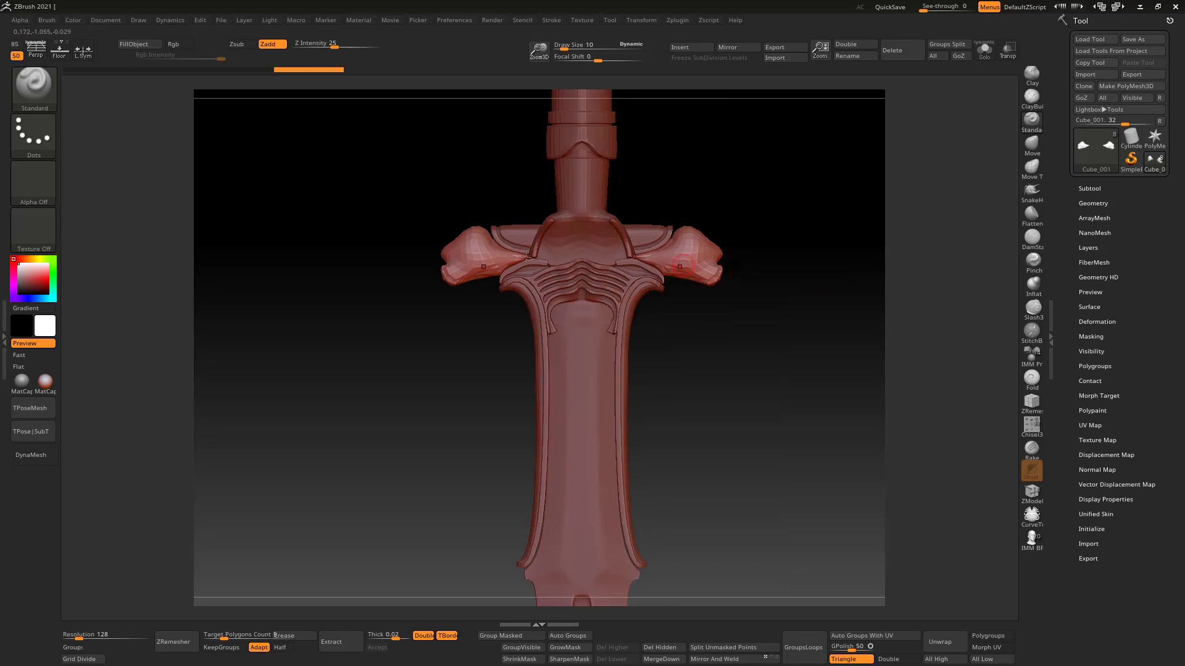
Step: Mask the guard's left arm and invert the mask onto the right arm
mouse_move(366, 184)
left_mouse_down("ctrl")
mouse_move(463, 296)
mouse_move(470, 286)
left_mouse_up("ctrl")
left_click_drag(360, 193, 574, 359, "ctrl")
right_click_drag(550, 321, 508, 431)
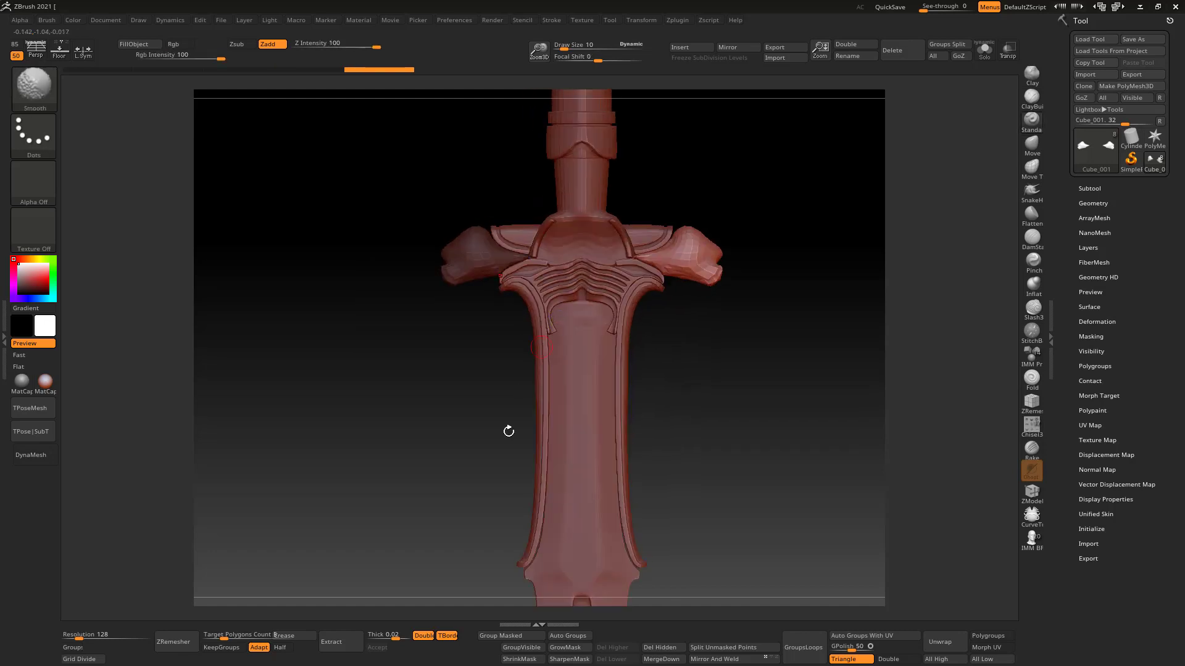
left_click(529, 634)
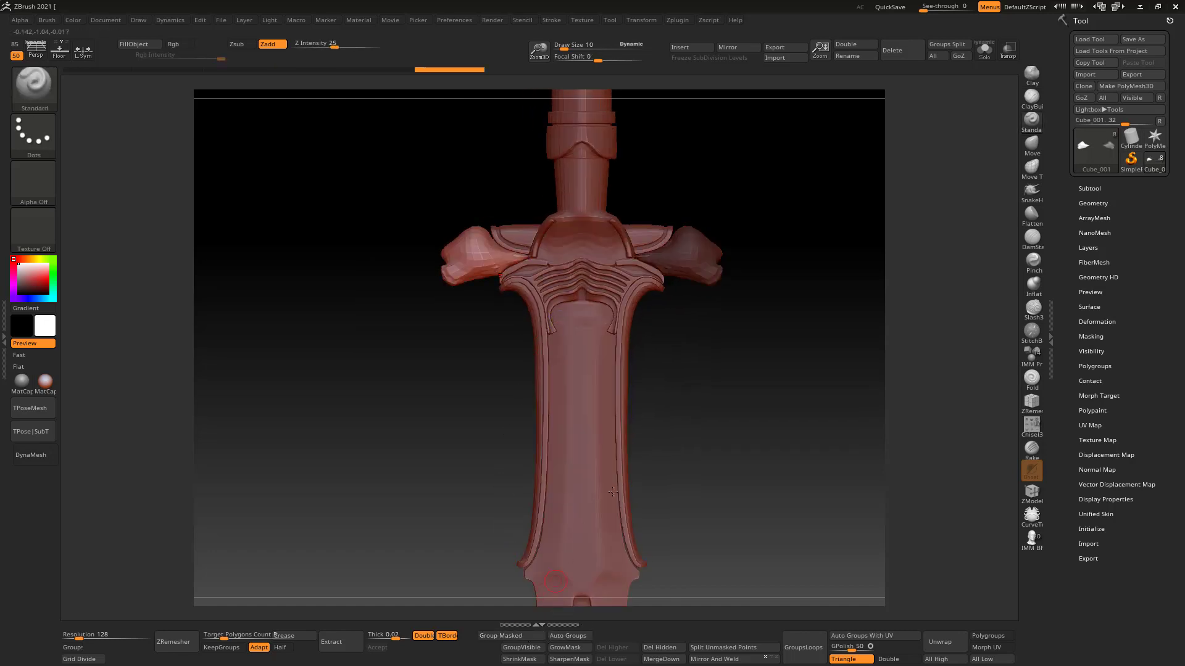
Step: Clear the mask and isolate the guard's right arm by hiding the left arm
left_click_drag(703, 395, 747, 456, "ctrl")
left_click(468, 241, "ctrl+shift")
left_click(468, 242, "ctrl+shift")
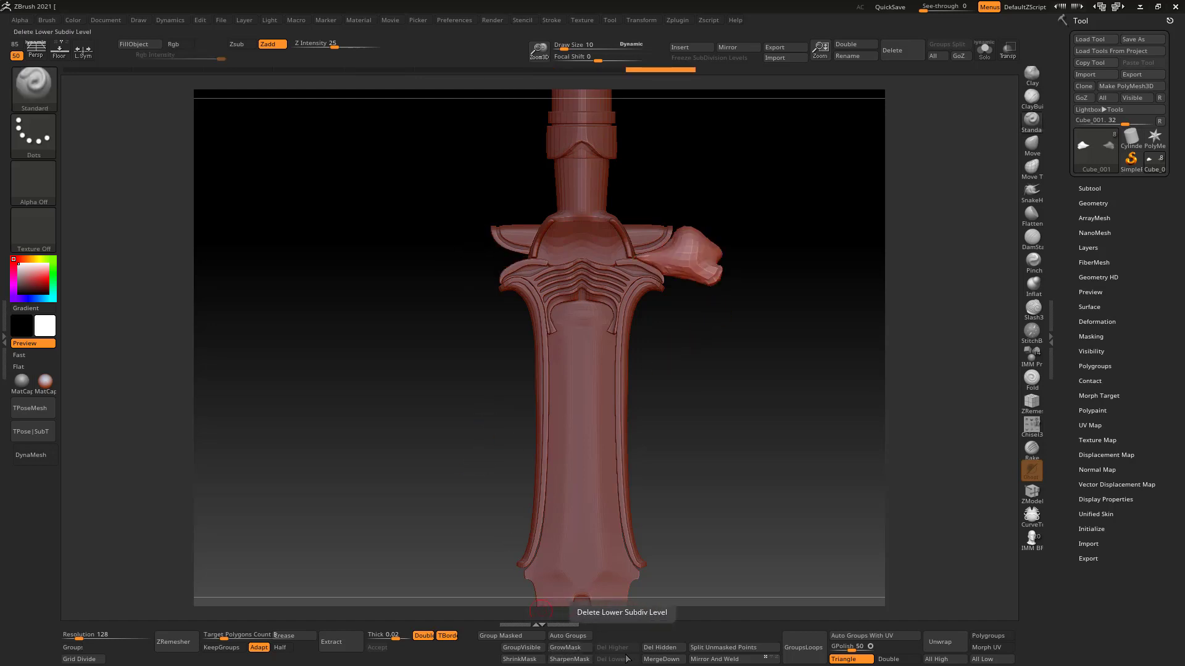
Step: Activate Z-axis symmetry for the remaining guard arm so strokes mirror across the sword's thickness
left_click_drag(727, 283, 659, 307)
right_click_drag(658, 307, 584, 290)
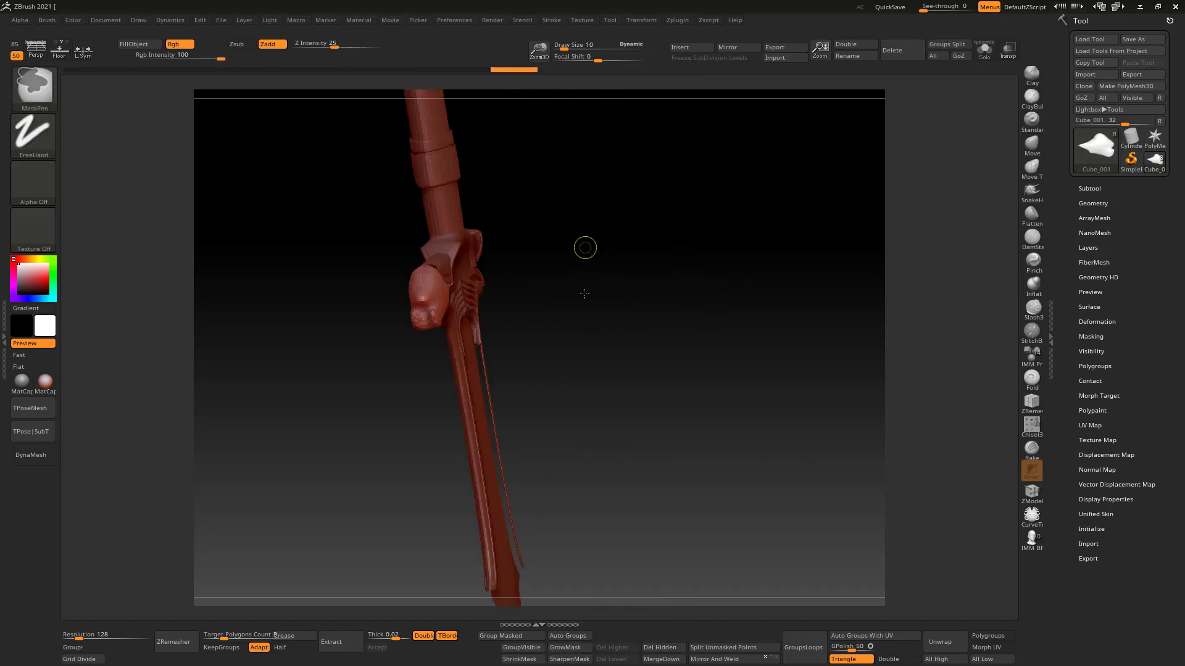
right_click_drag(585, 246, 574, 291, "ctrl")
mouse_move(494, 315)
right_mouse_down()
mouse_move(417, 336)
mouse_move(569, 350)
mouse_move(531, 365)
right_mouse_up()
right_click_drag(436, 331, 610, 132)
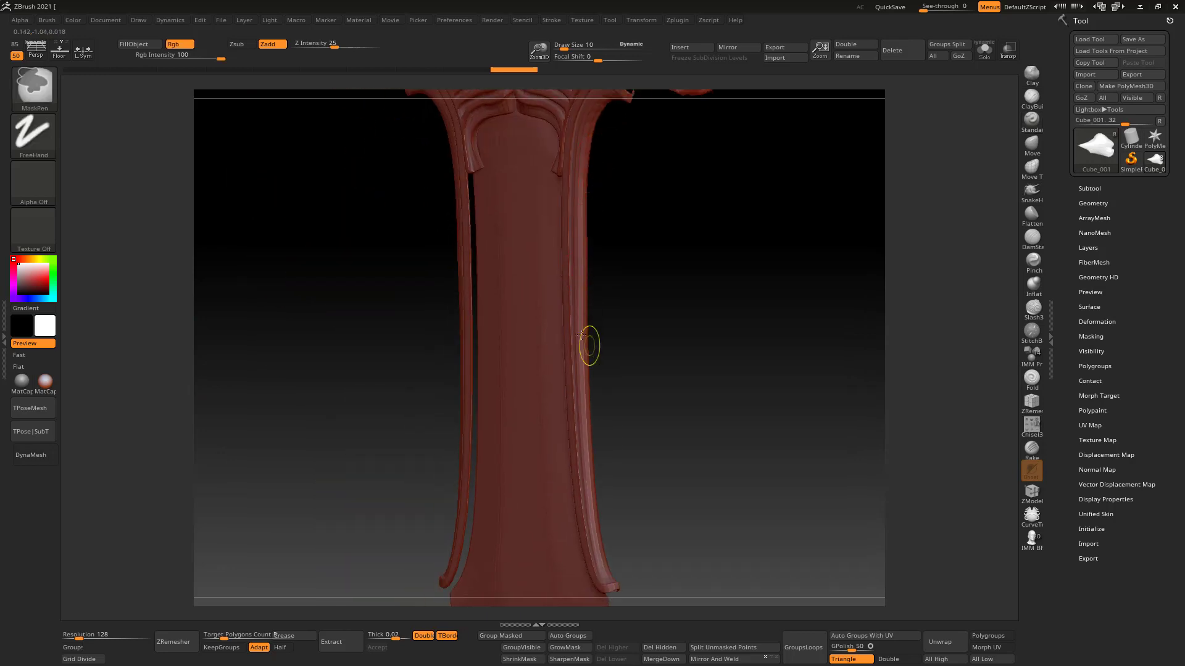
right_click_drag(590, 346, 551, 324, "ctrl")
right_click_drag(570, 230, 604, 258)
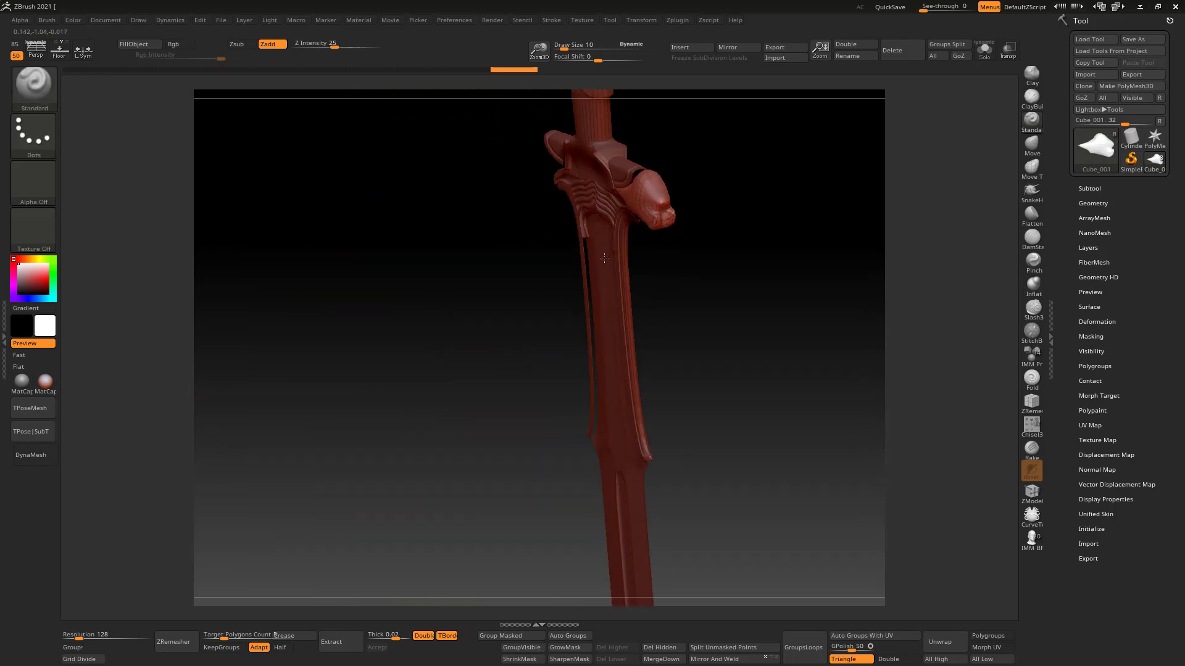
mouse_move(615, 202)
right_mouse_down("ctrl")
mouse_move(628, 221)
mouse_move(684, 219)
mouse_move(678, 243)
mouse_move(694, 242)
right_mouse_up("ctrl")
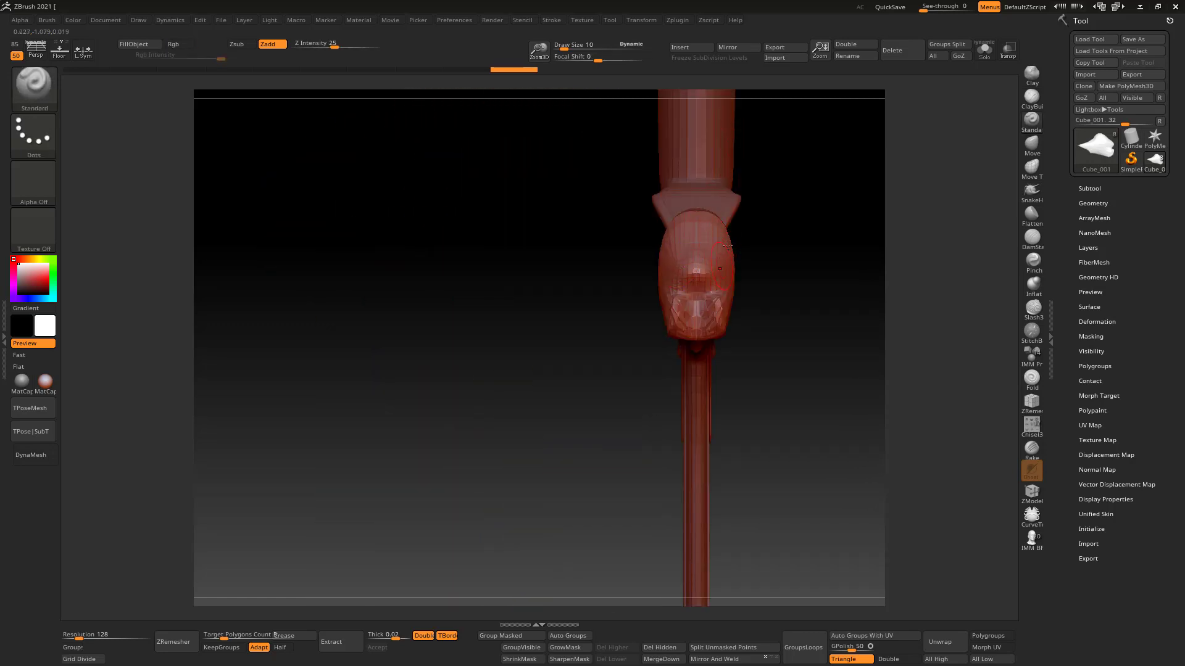
right_click_drag(734, 260, 630, 244, "alt")
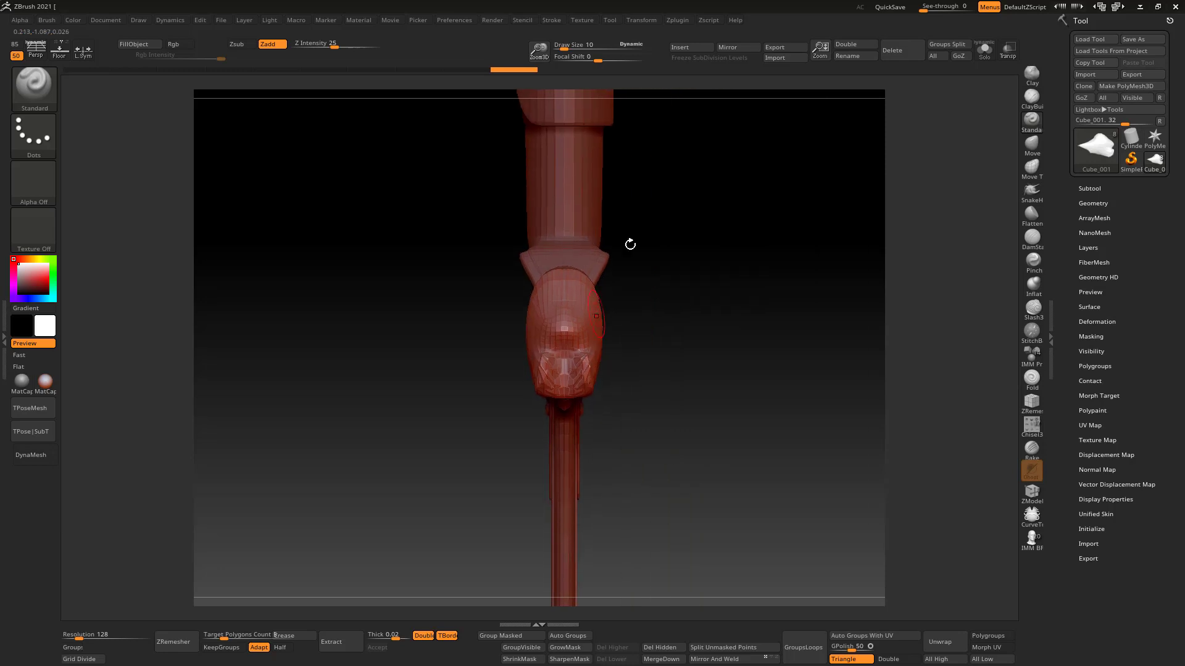
left_click(646, 20)
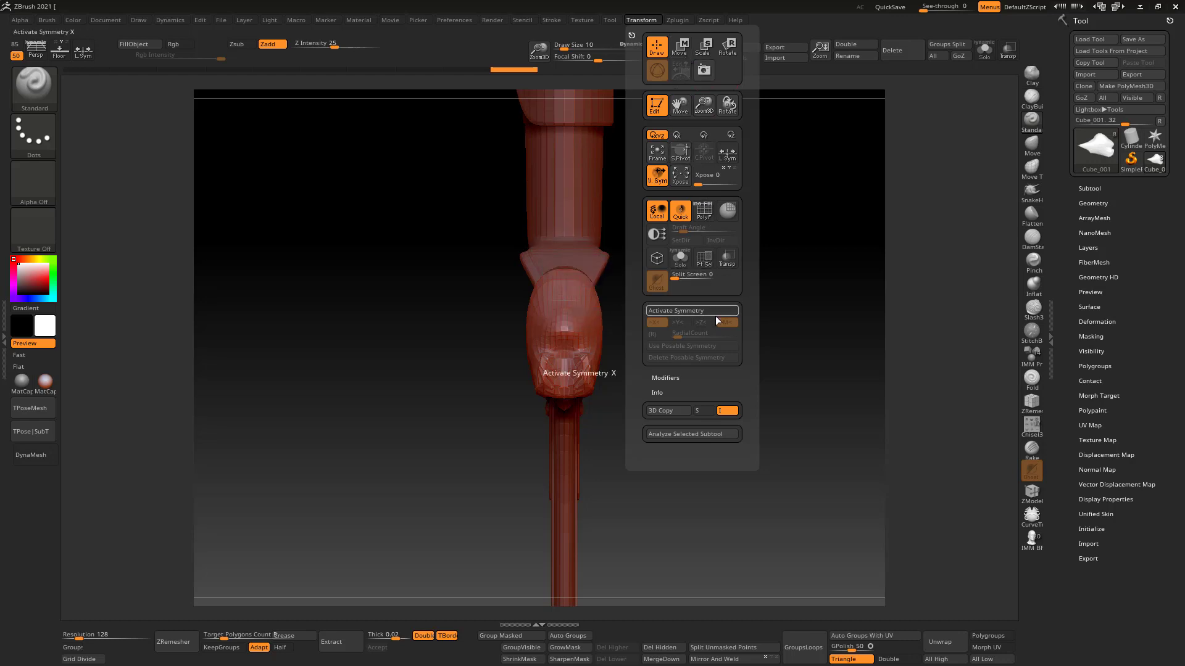
left_click(673, 312)
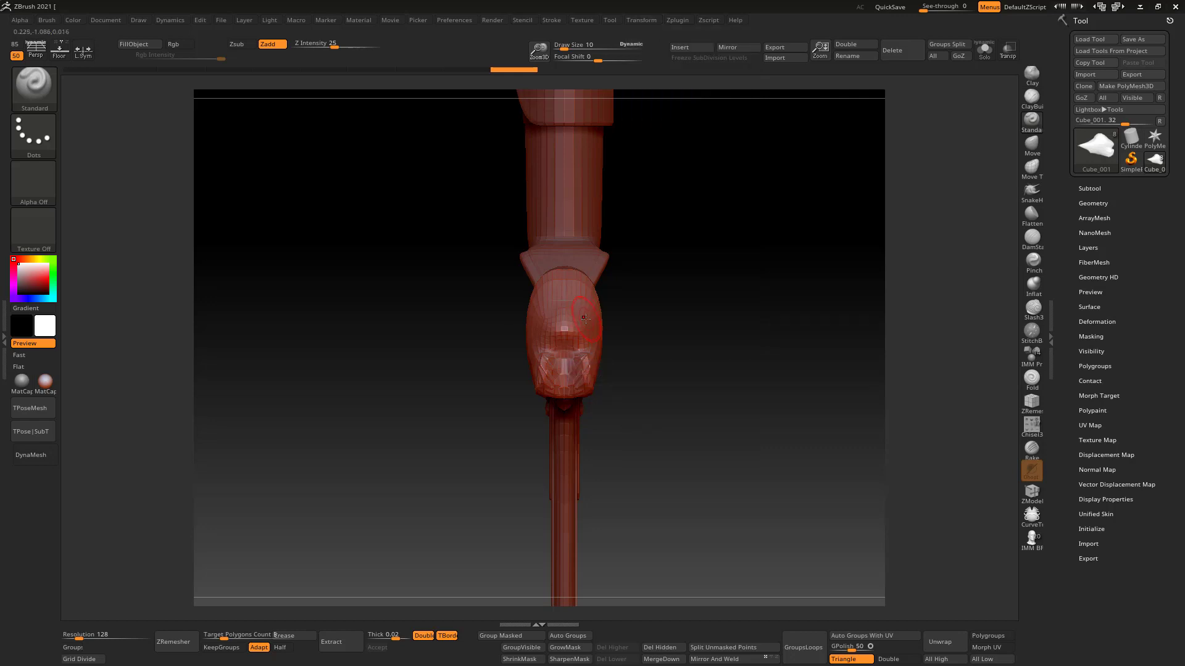
left_click(676, 20)
left_click(655, 20)
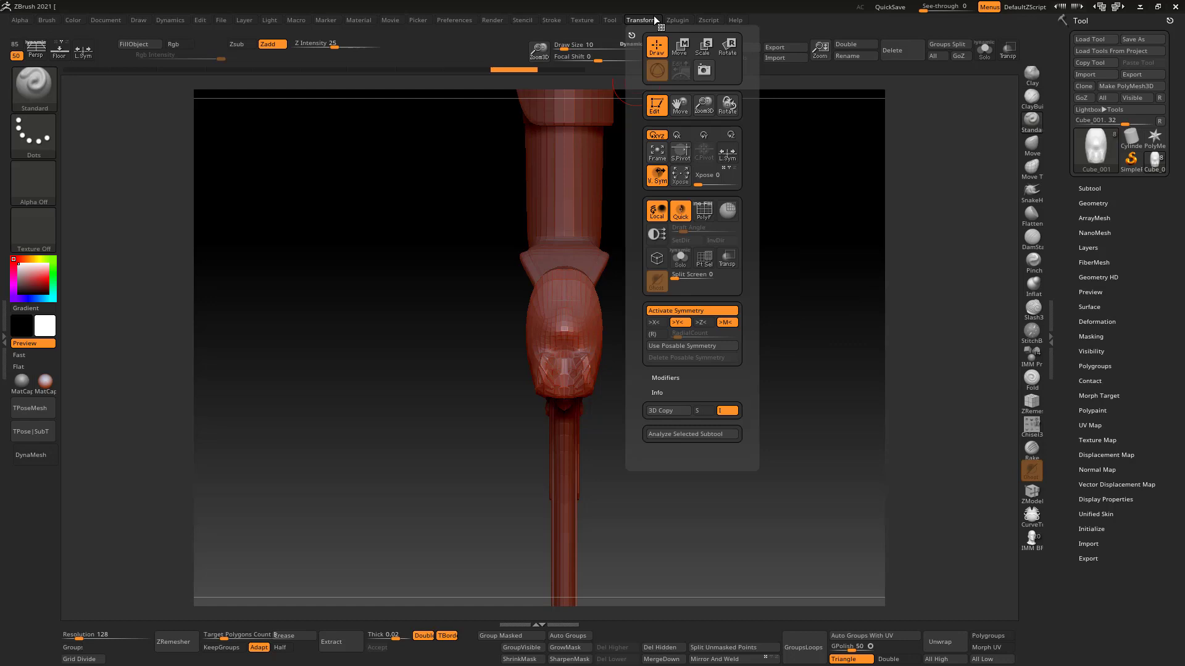
left_click(697, 323)
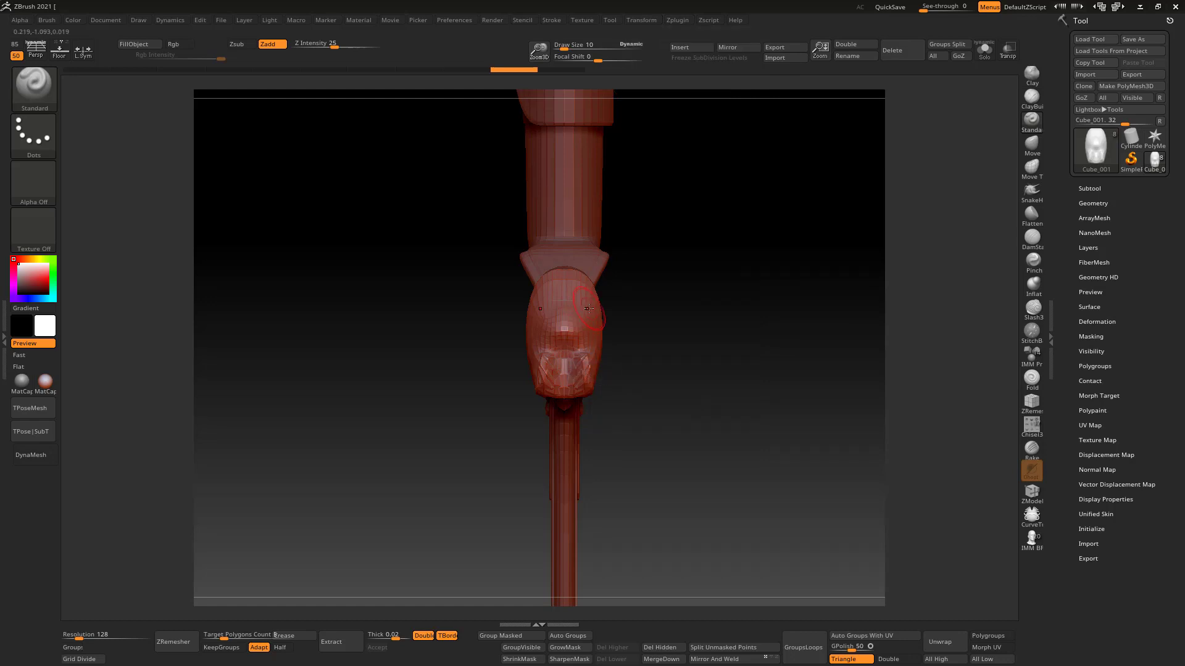
mouse_move(581, 321)
left_mouse_down()
mouse_move(575, 341)
mouse_move(582, 334)
left_mouse_up()
key("ctrl+z")
mouse_move(679, 308)
left_mouse_down()
mouse_move(595, 300)
mouse_move(597, 328)
left_mouse_up()
mouse_move(598, 298)
right_mouse_down()
mouse_move(635, 334)
mouse_move(601, 325)
right_mouse_up()
key("ctrl+z")
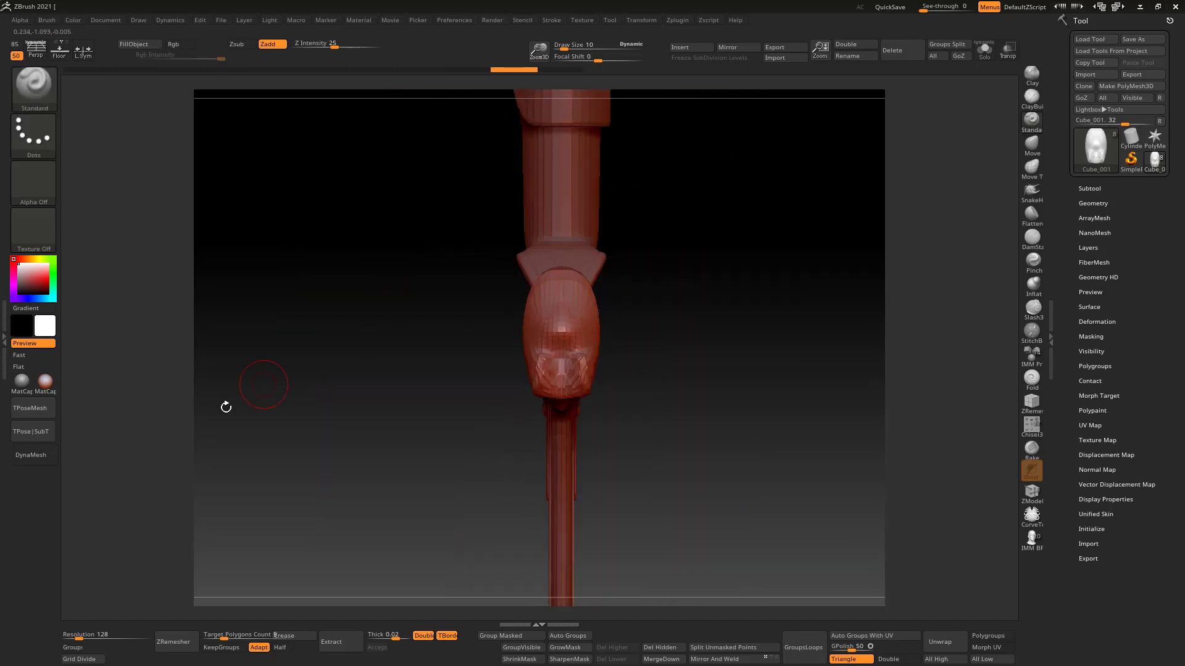
Step: Switch the sword to the grey MatCap material and remesh the guard arm with ZRemesher
left_click(17, 389)
left_click_drag(617, 277, 577, 306)
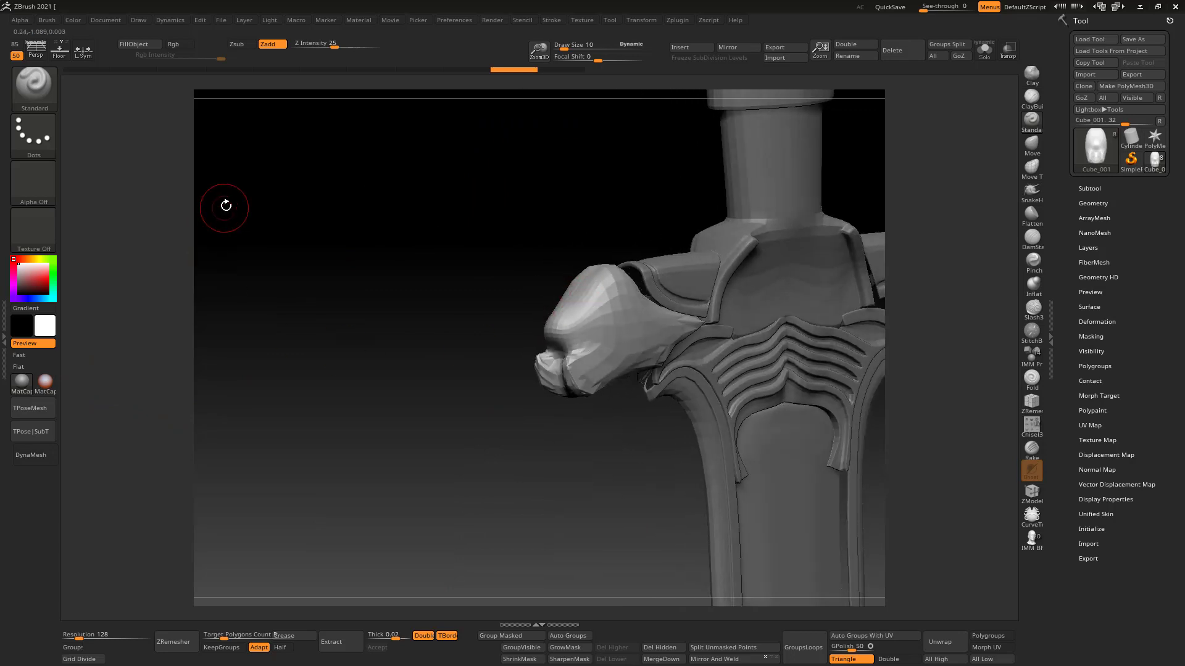
left_click(38, 455)
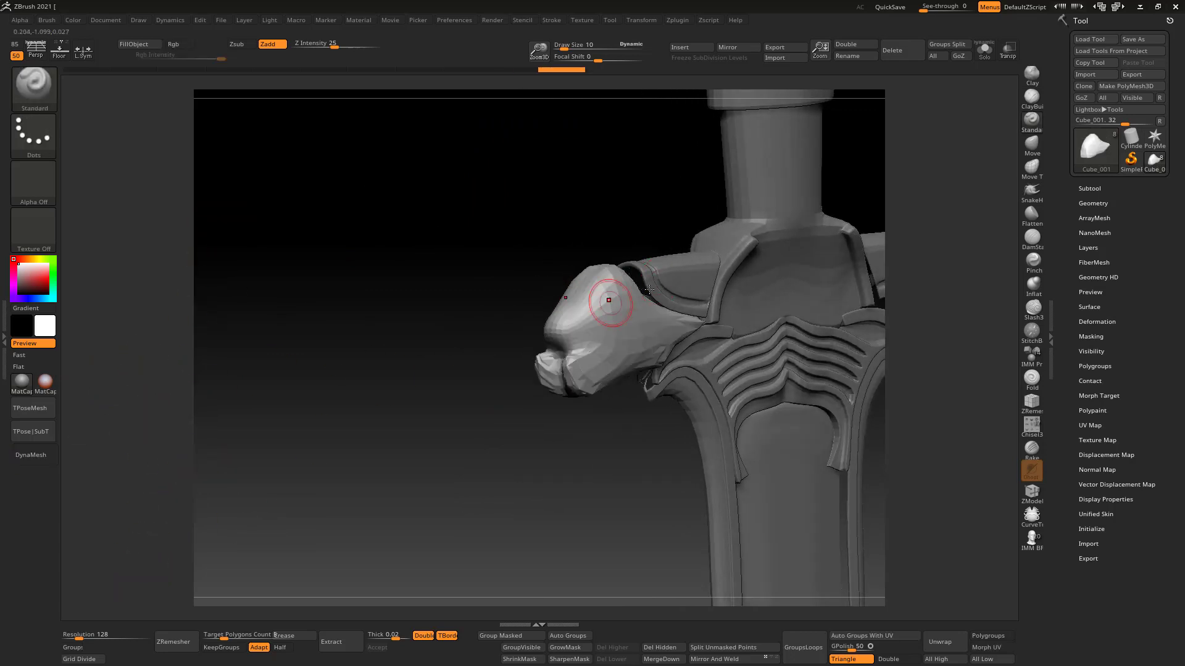
key("ctrl+z")
left_click(176, 641)
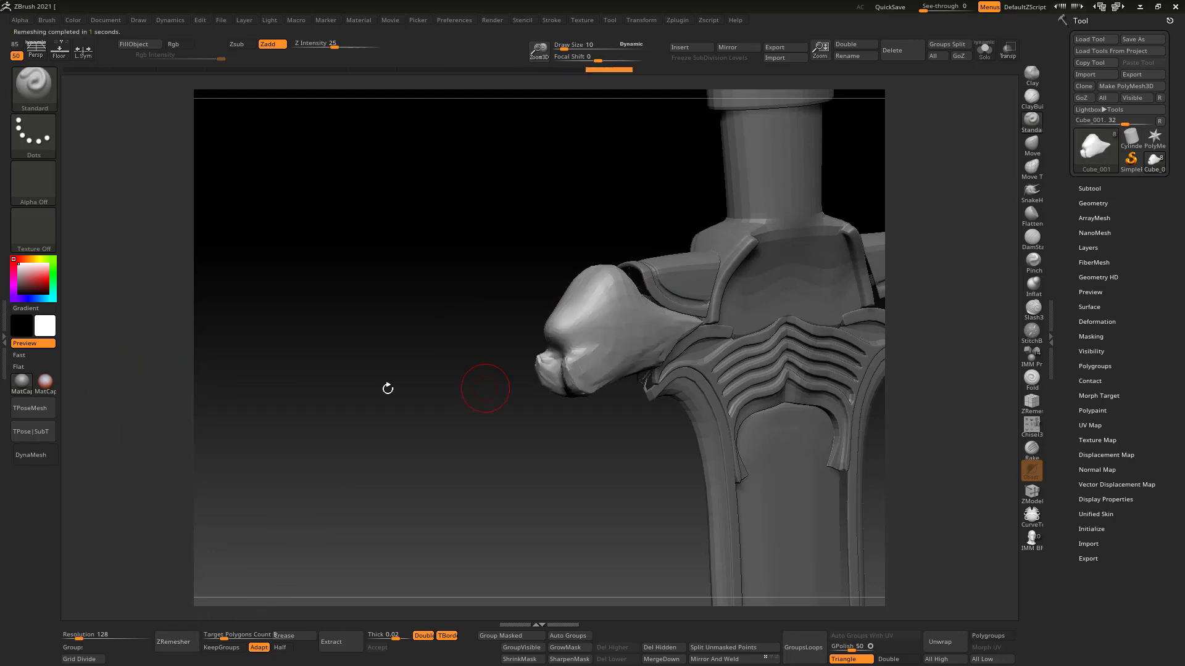
Step: Try DynaMesh on the guard arm at resolution 128 and again at 304
left_click(33, 463)
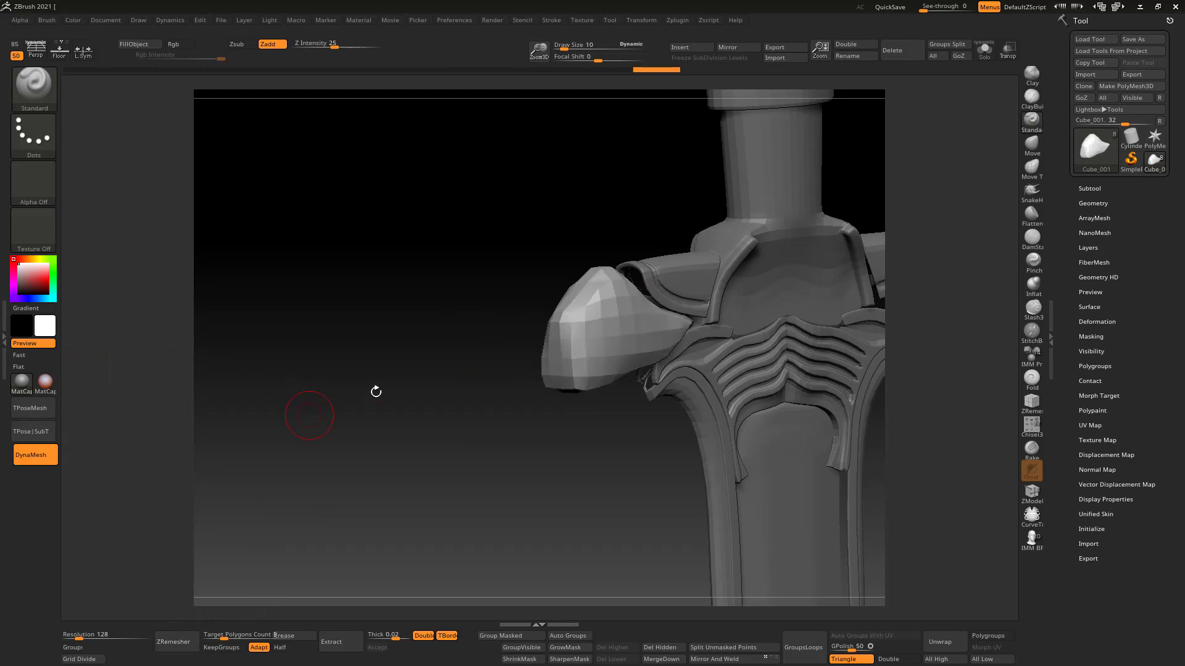
key("ctrl+z")
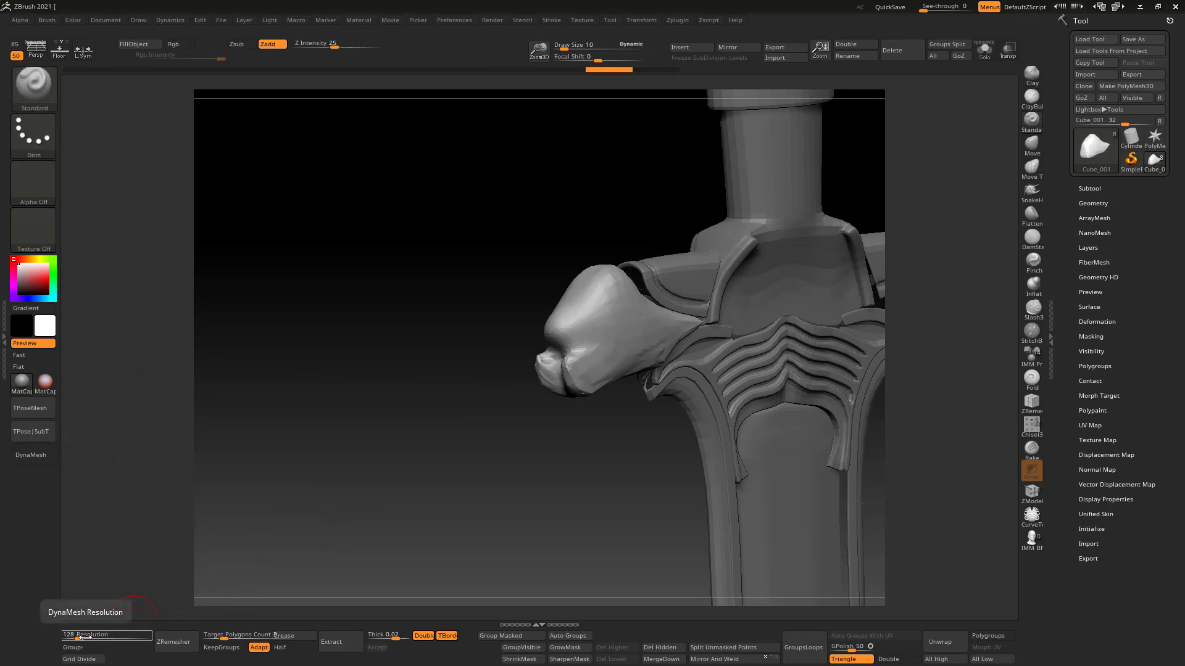
left_click(114, 635)
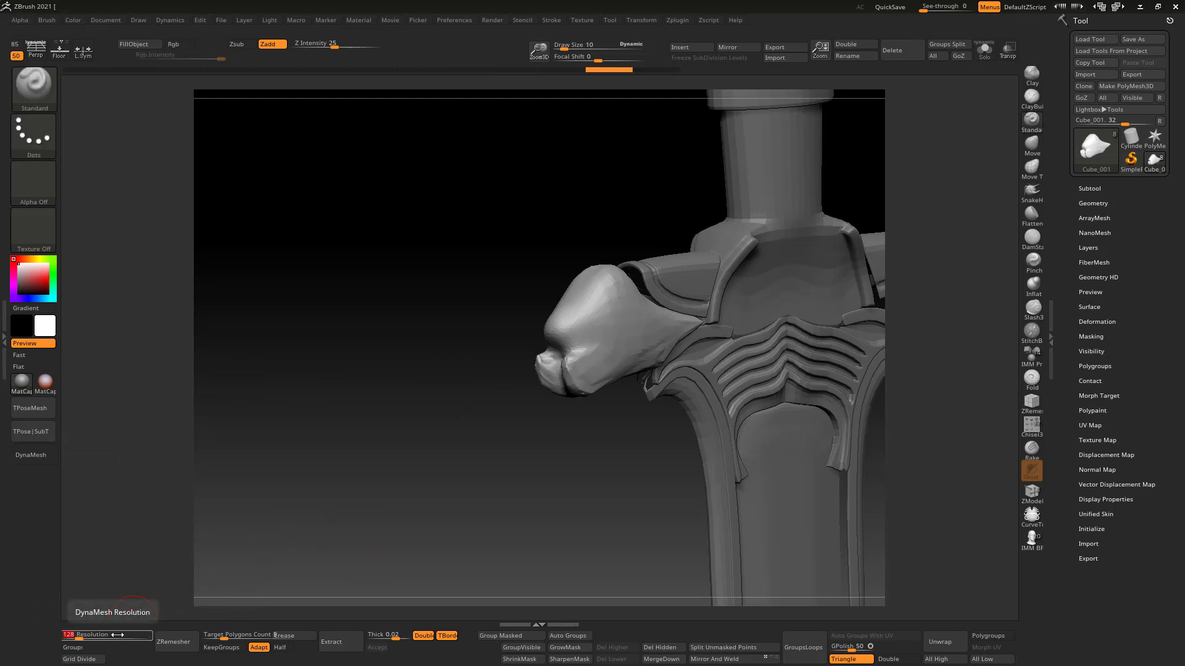
type("304")
key("Return")
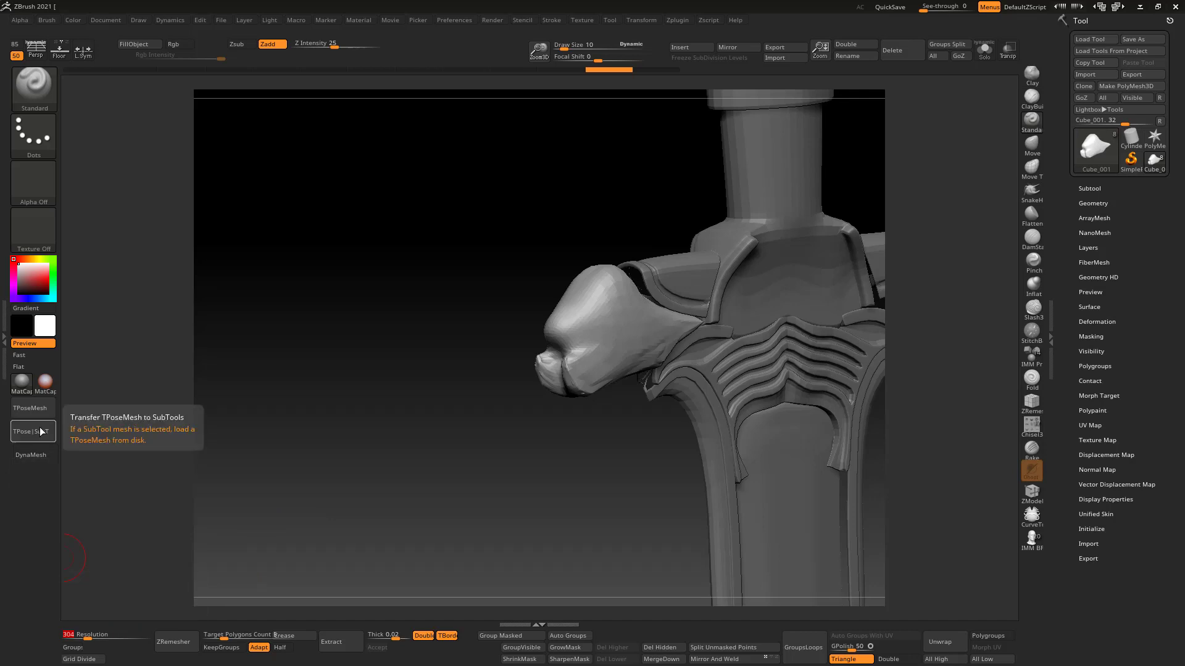
left_click(35, 454)
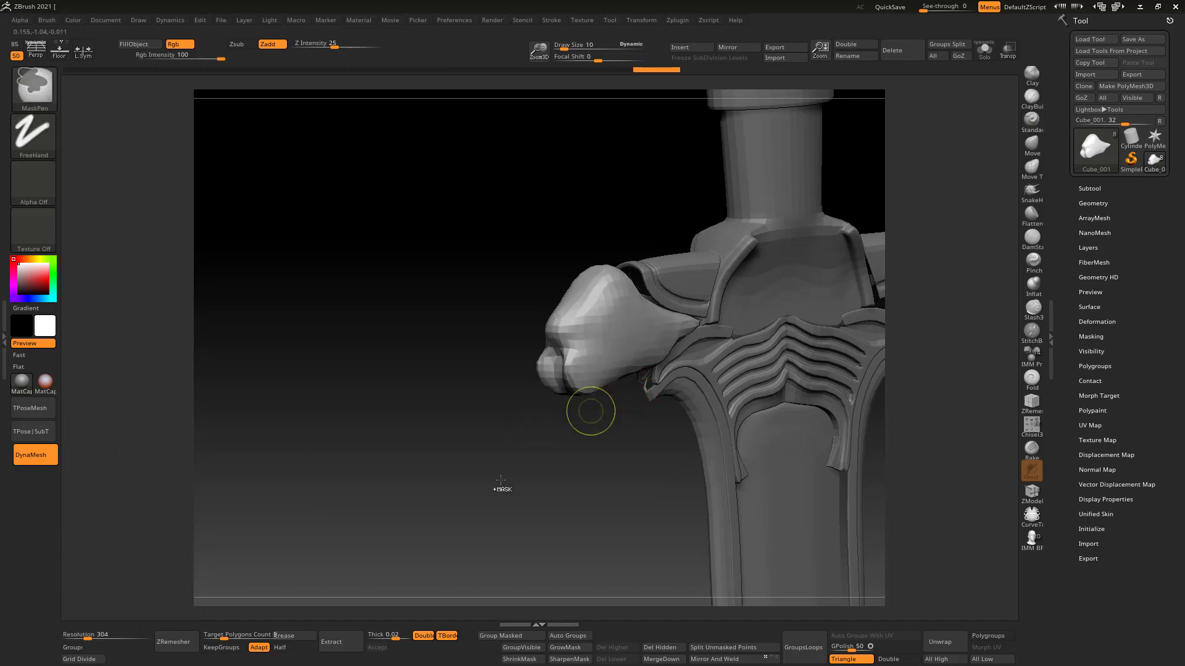
key("ctrl+z")
Step: Set the DynaMesh resolution to 600 and convert the guard arm to a DynaMesh
left_click(106, 633)
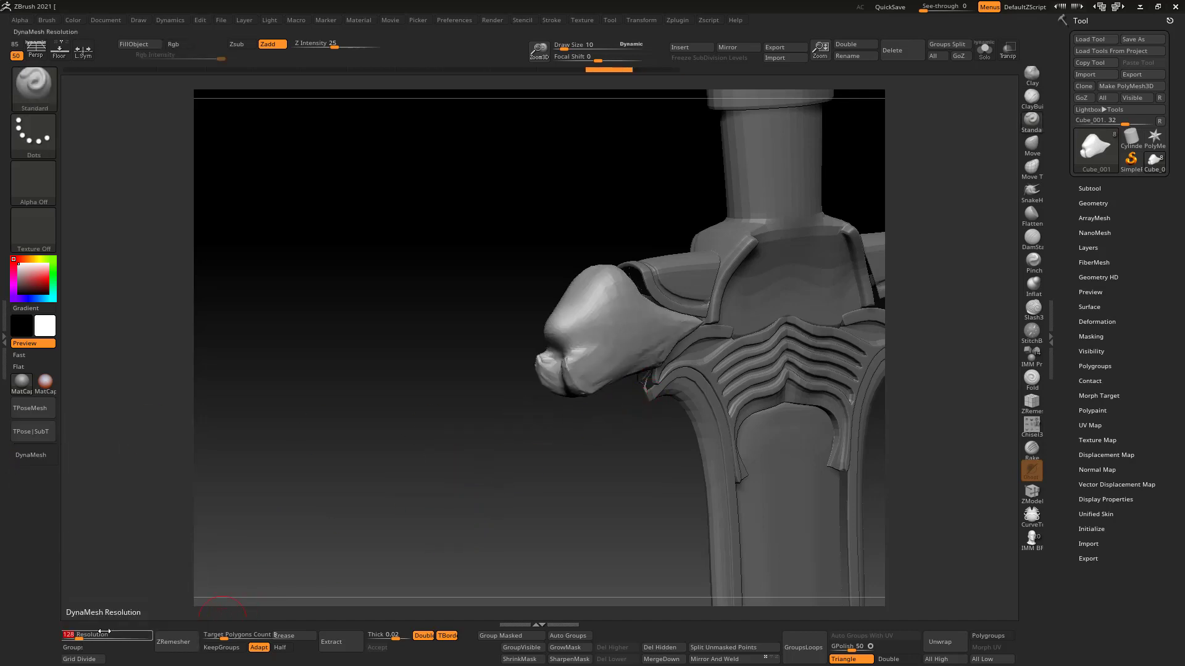
type("600")
key("Return")
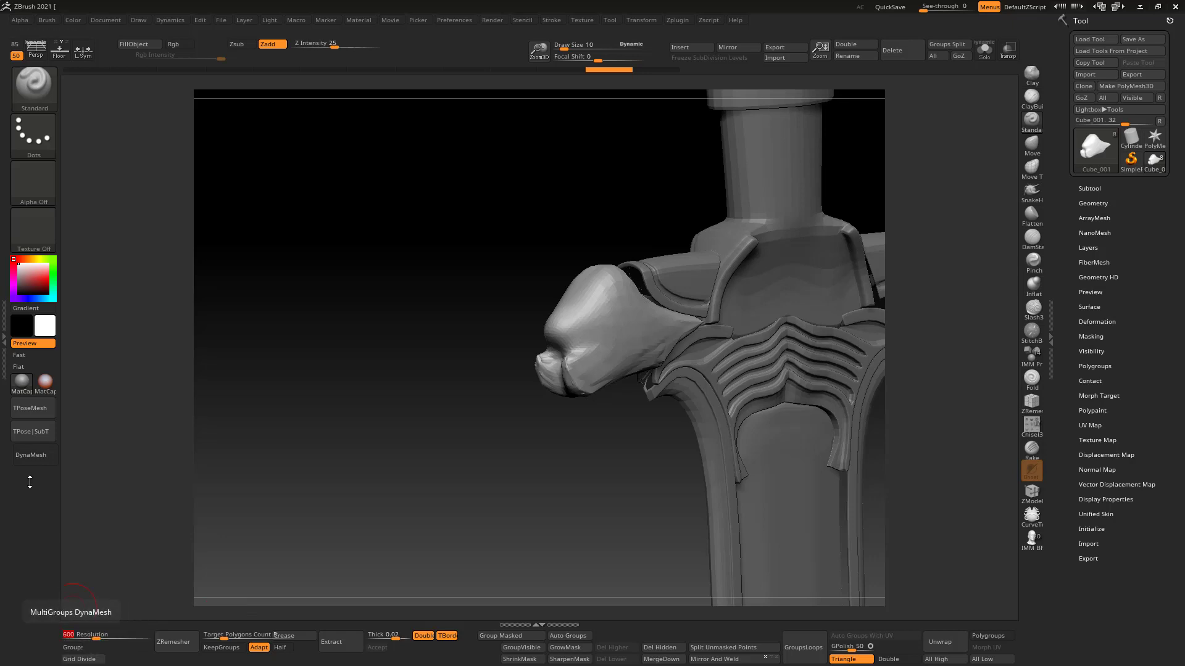
left_click(36, 455)
Step: Choose the Move brush and set its draw size to 21 for reshaping the end of the guard arm
left_click_drag(553, 410, 619, 333)
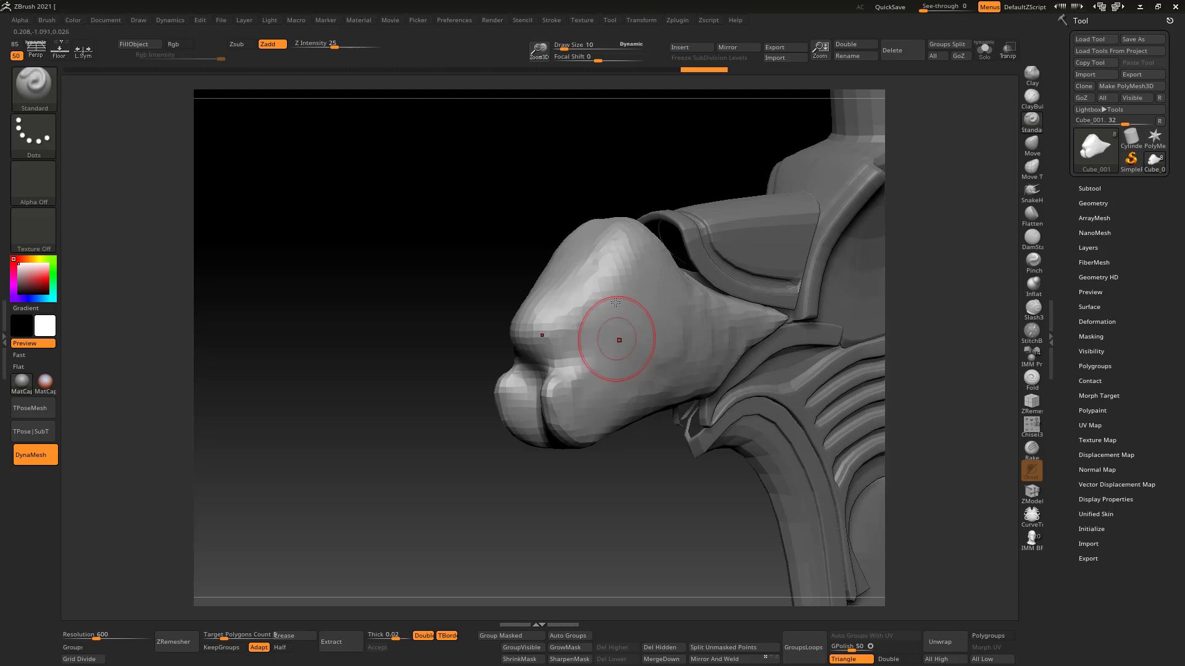
mouse_move(656, 297)
right_mouse_down("shift")
mouse_move(682, 276)
mouse_move(640, 251)
mouse_move(611, 301)
right_mouse_up("shift")
key("s")
mouse_move(609, 313)
left_mouse_down()
mouse_move(619, 313)
mouse_move(603, 312)
left_mouse_up()
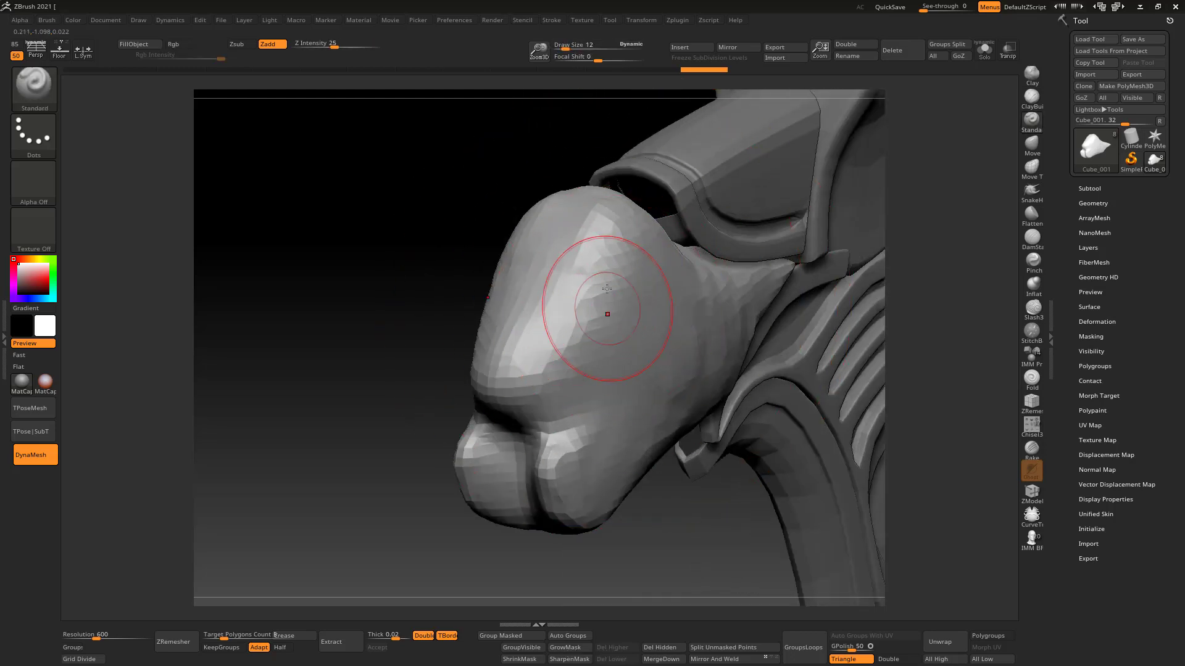
mouse_move(603, 313)
right_mouse_down()
mouse_move(609, 272)
mouse_move(749, 226)
right_mouse_up()
left_click(1031, 145)
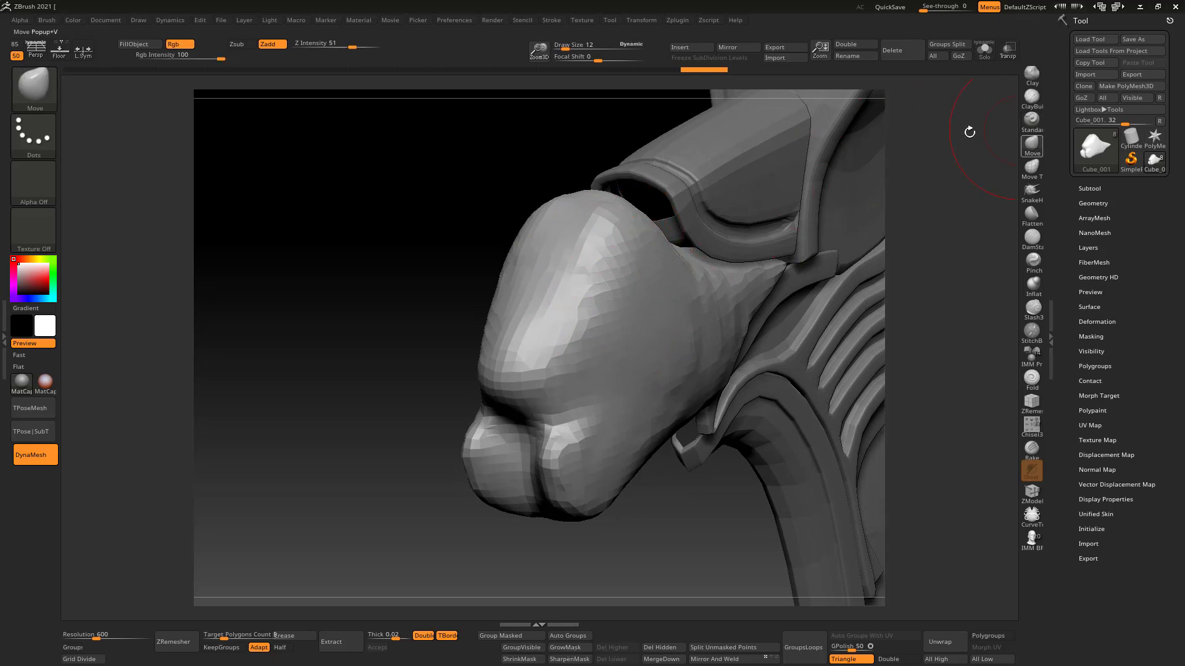
key("s")
left_click_drag(603, 264, 611, 265)
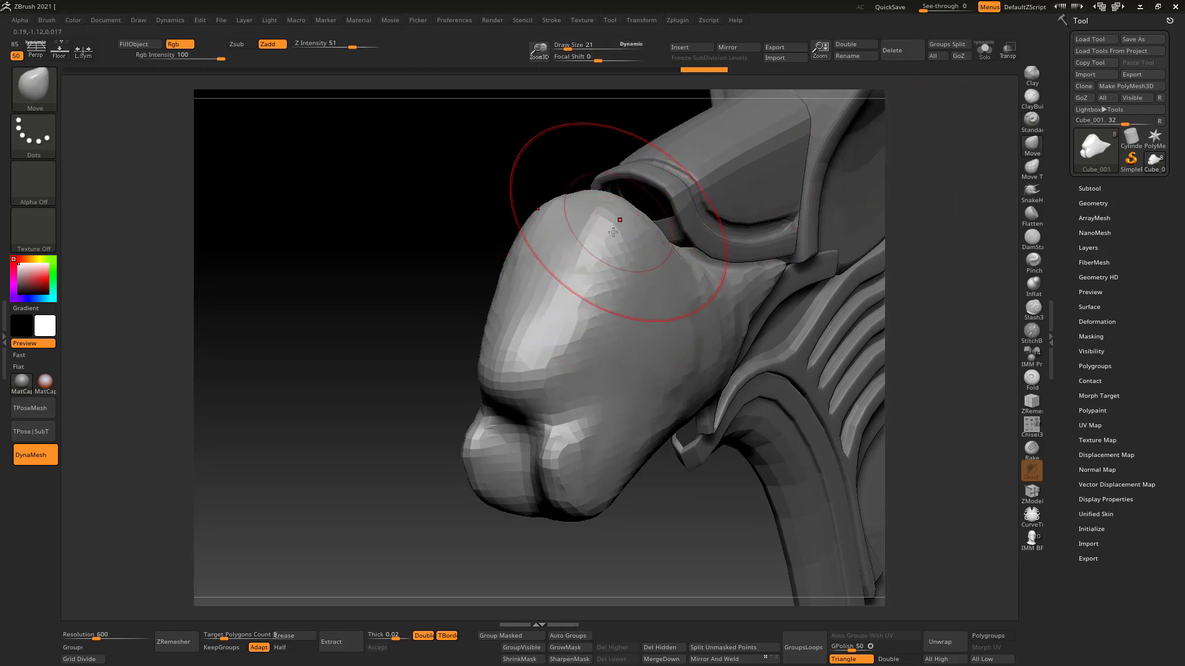
Step: Reshape the upper end of the arm into a squared brow with pushed-in sides, using draw sizes of 15 and 14
mouse_move(616, 224)
right_mouse_down()
mouse_move(597, 239)
mouse_move(647, 233)
right_mouse_up()
key("s")
left_click_drag(658, 246, 667, 245)
right_click_drag(651, 249, 650, 266)
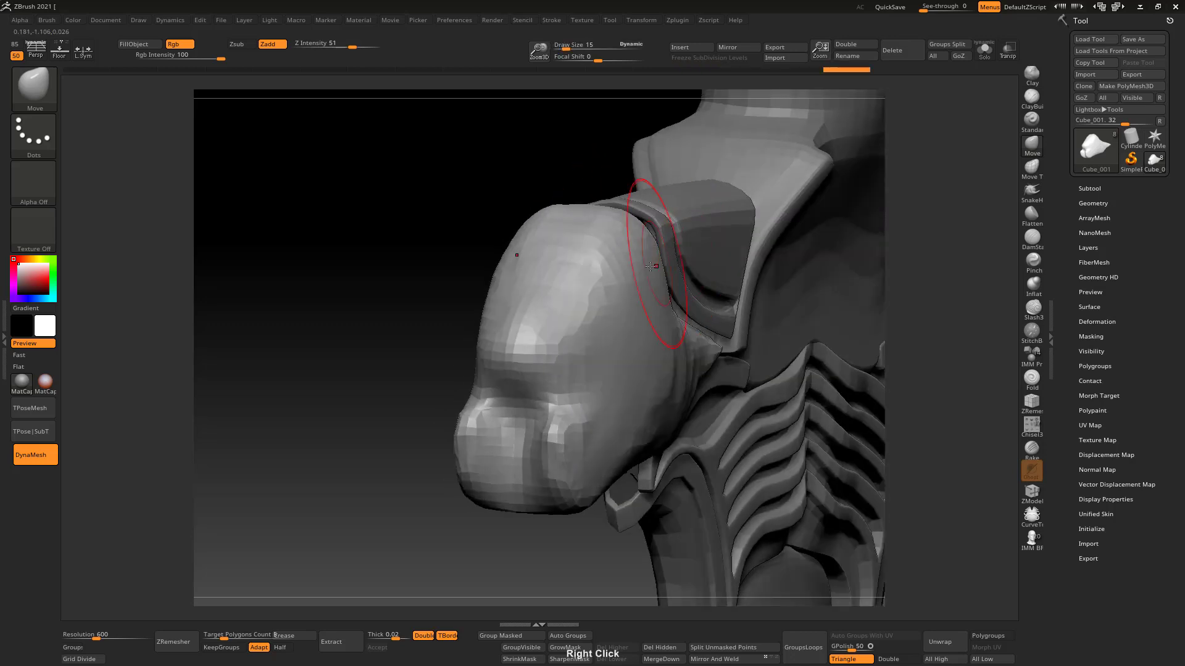
left_click_drag(644, 270, 634, 237)
right_click_drag(634, 237, 643, 259)
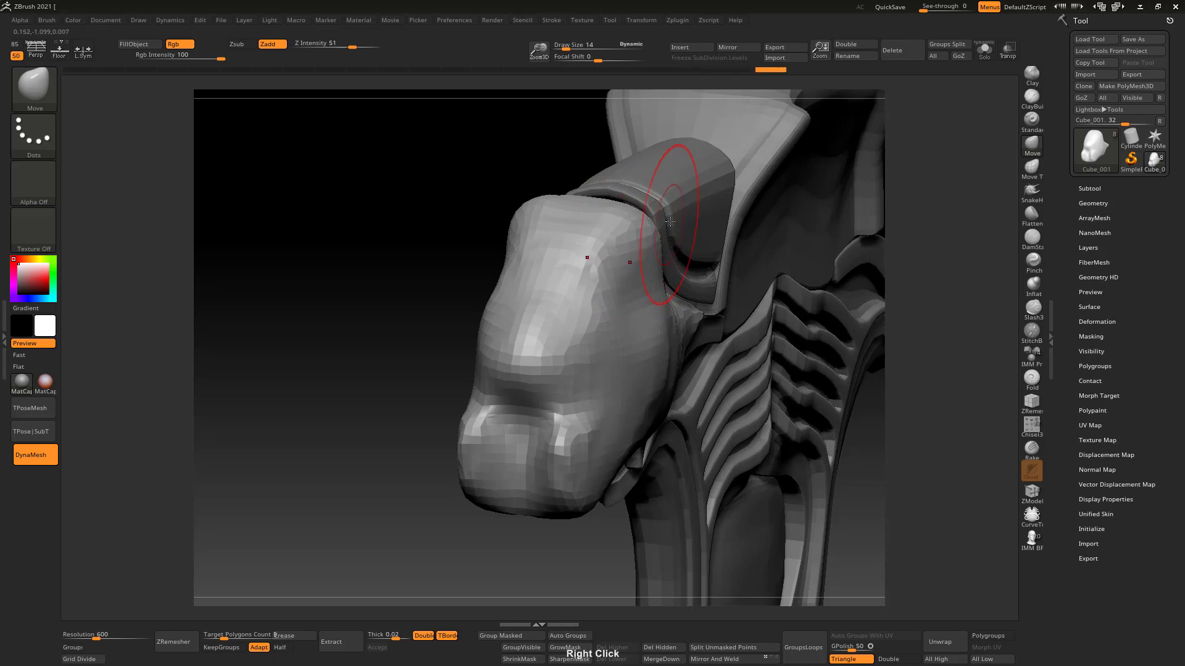
right_click_drag(669, 221, 658, 245, "shift")
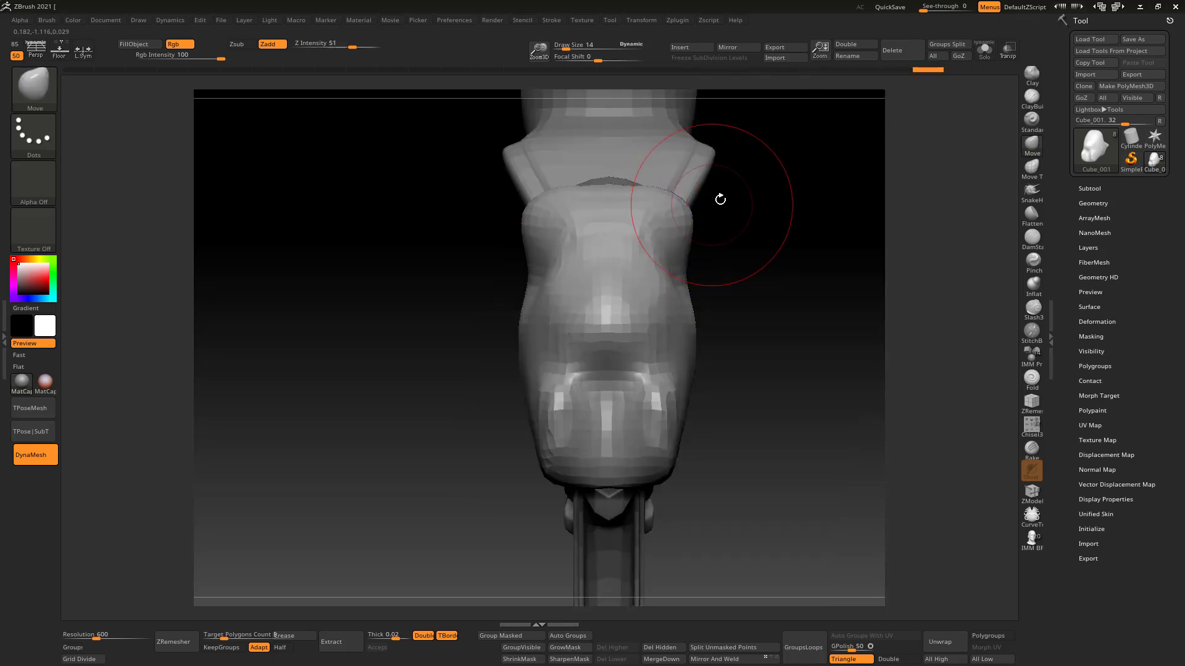
Step: Form the eye hollows and a raised bump on the upper ridge with the Move brush at draw sizes 7 and 9
right_click_drag(720, 195, 673, 242)
left_click_drag(673, 250, 665, 250)
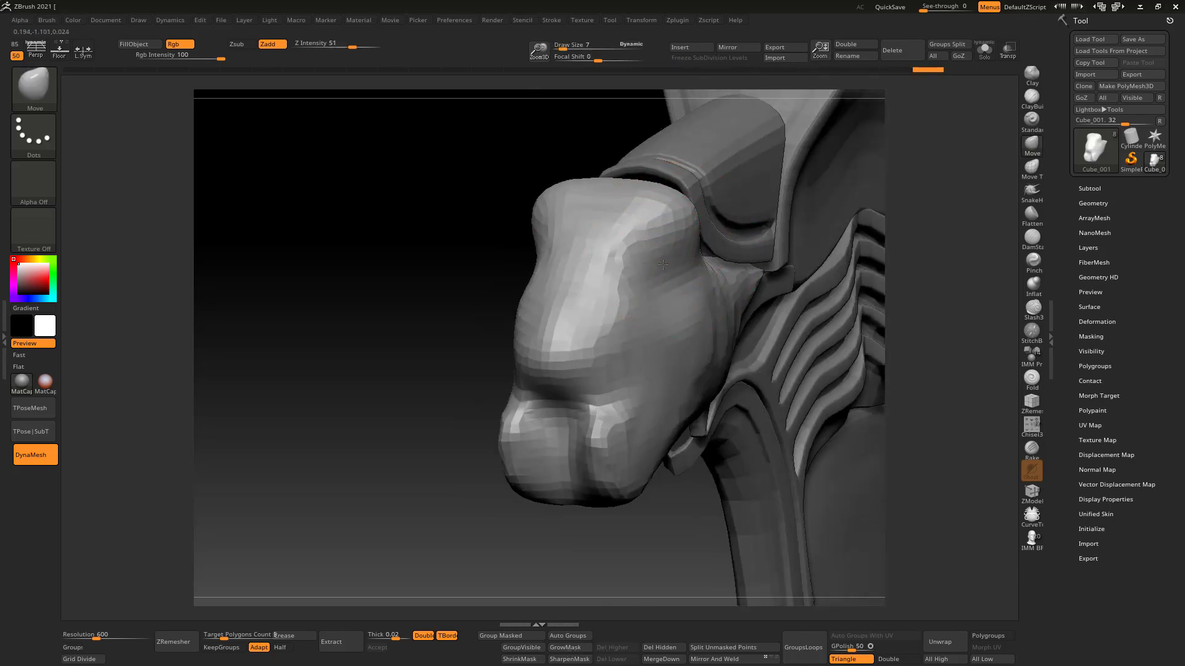
right_click_drag(652, 240, 702, 241)
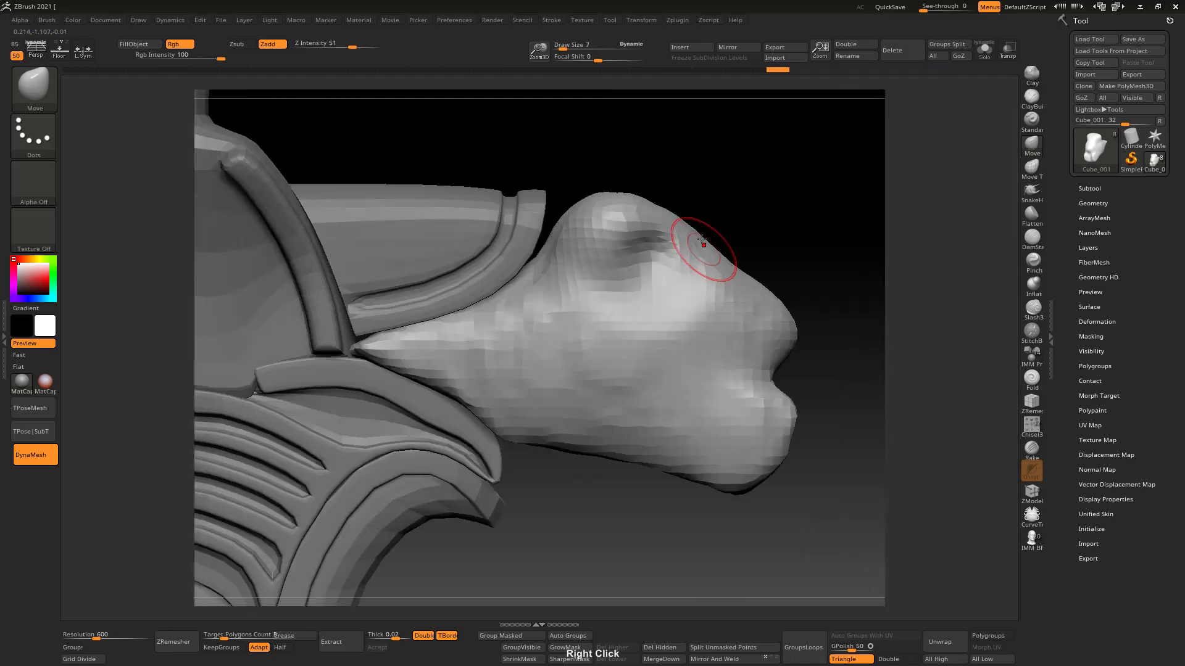
key("s")
mouse_move(668, 263)
left_mouse_down()
mouse_move(640, 221)
mouse_move(666, 235)
mouse_move(637, 276)
mouse_move(656, 254)
left_mouse_up()
key("s")
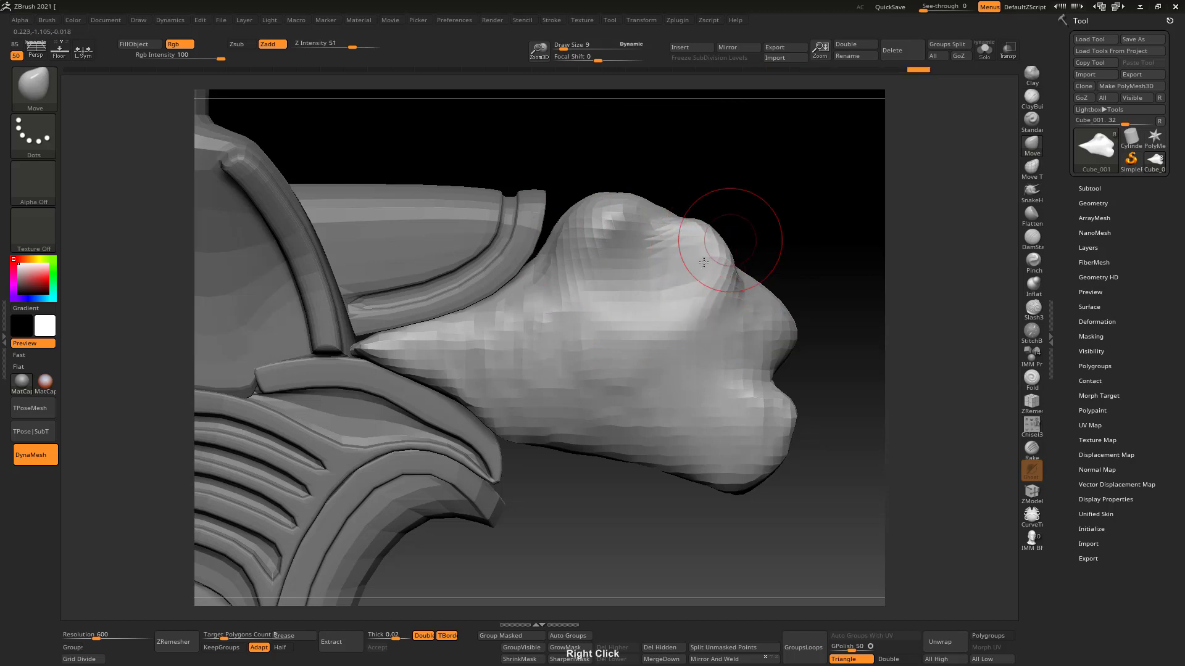
Step: Push the ridge around the eye hollows into a fuller, rounded form with the Move brush at draw size 14
right_click_drag(703, 262, 685, 278)
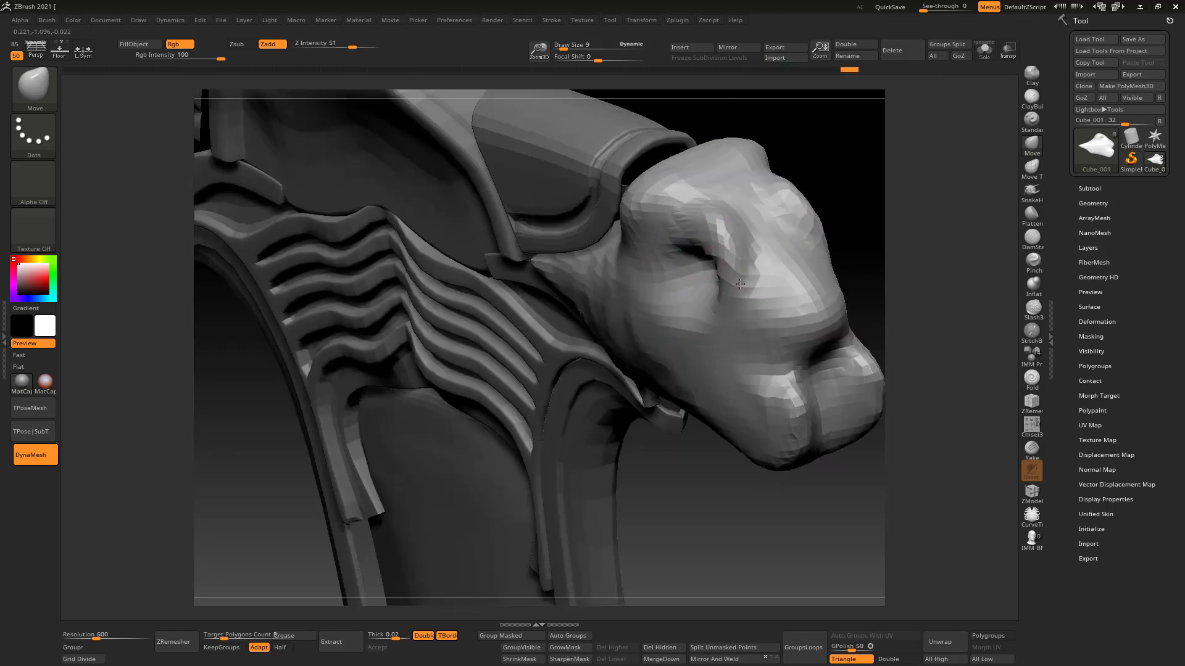
key("s")
mouse_move(720, 259)
left_mouse_down()
mouse_move(730, 258)
mouse_move(709, 260)
left_mouse_up()
key("s")
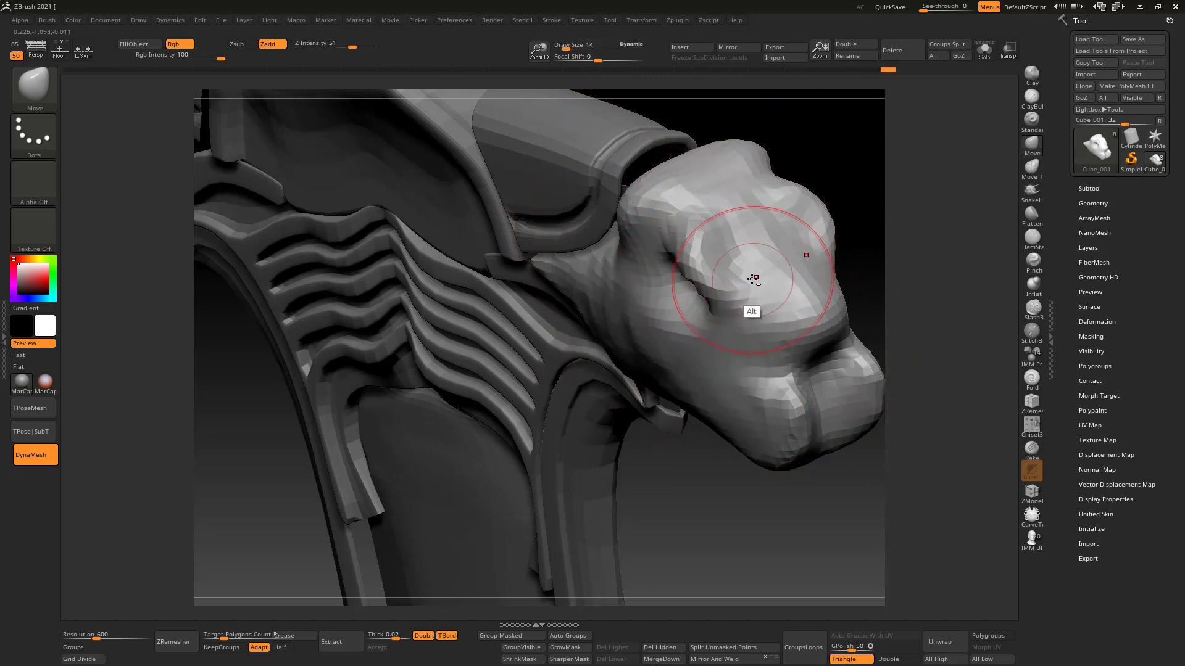
Step: Shape a dip and a raised nose at the front of the arm's head with the Move brush at draw size 8
mouse_move(754, 279)
right_mouse_down()
mouse_move(753, 242)
mouse_move(801, 216)
mouse_move(793, 281)
right_mouse_up()
key("s")
left_click_drag(788, 289, 788, 280)
key("s")
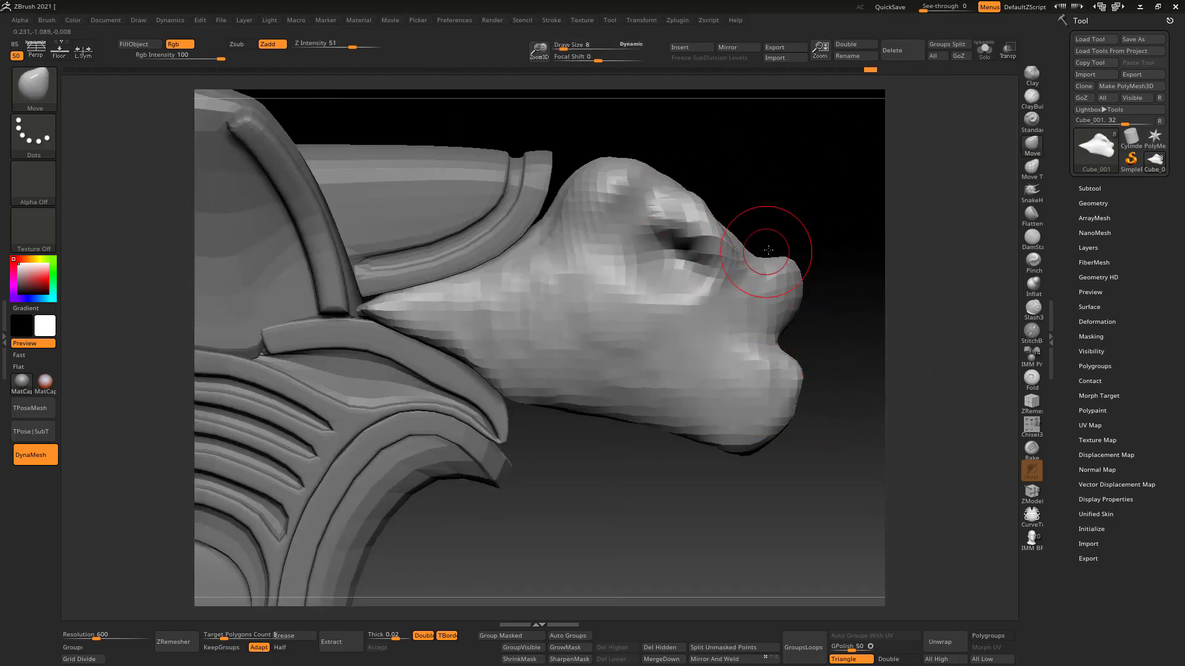
right_click_drag(776, 262, 719, 312)
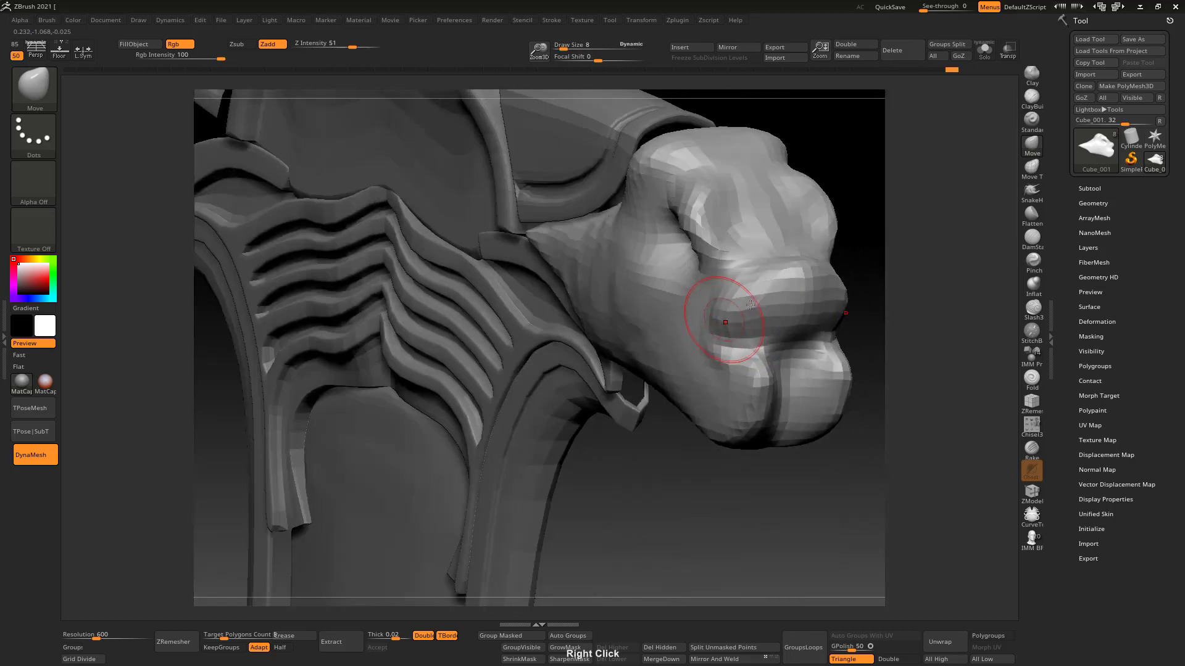
Step: Build up the front of the lower jaw with the ClayBuildup brush and smooth its surface
mouse_move(984, 148)
right_mouse_down()
mouse_move(788, 309)
mouse_move(978, 224)
right_mouse_up()
left_click(1031, 98)
key("s")
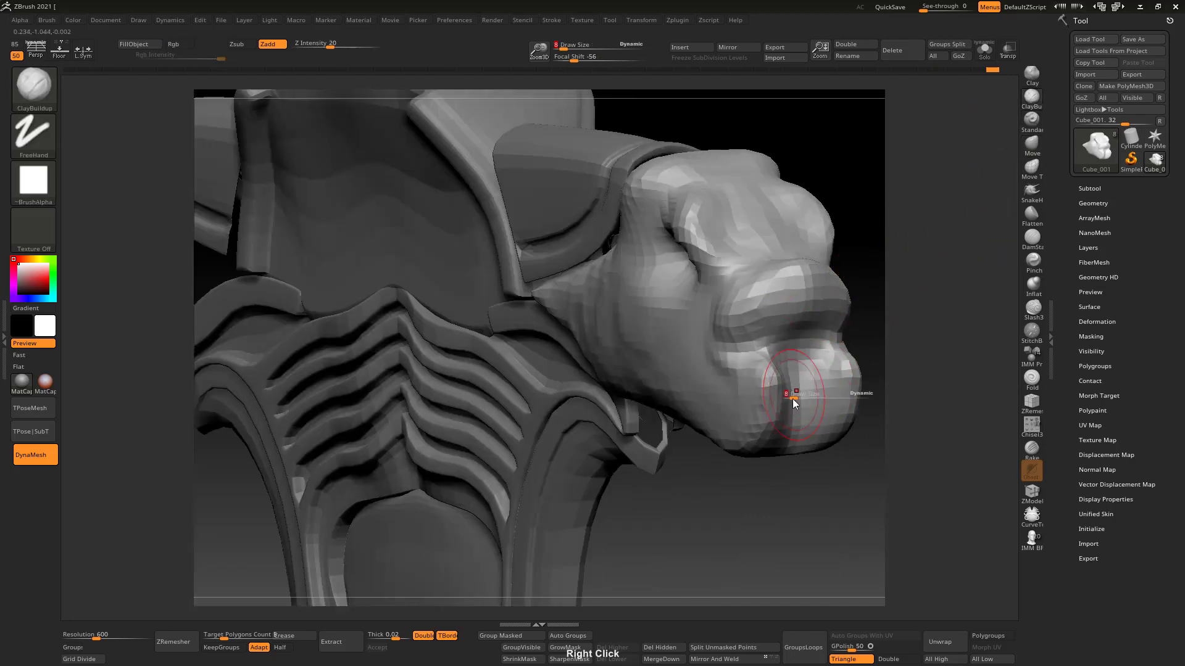
mouse_move(794, 402)
left_mouse_down()
mouse_move(802, 420)
mouse_move(784, 395)
mouse_move(807, 424)
mouse_move(773, 414)
mouse_move(779, 423)
left_mouse_up()
mouse_move(794, 361)
left_mouse_down("shift")
mouse_move(789, 429)
mouse_move(759, 407)
mouse_move(750, 426)
left_mouse_up("shift")
mouse_move(783, 384)
left_mouse_down("shift")
mouse_move(804, 341)
mouse_move(766, 377)
mouse_move(740, 375)
left_mouse_up("shift")
right_click_drag(802, 336, 826, 315)
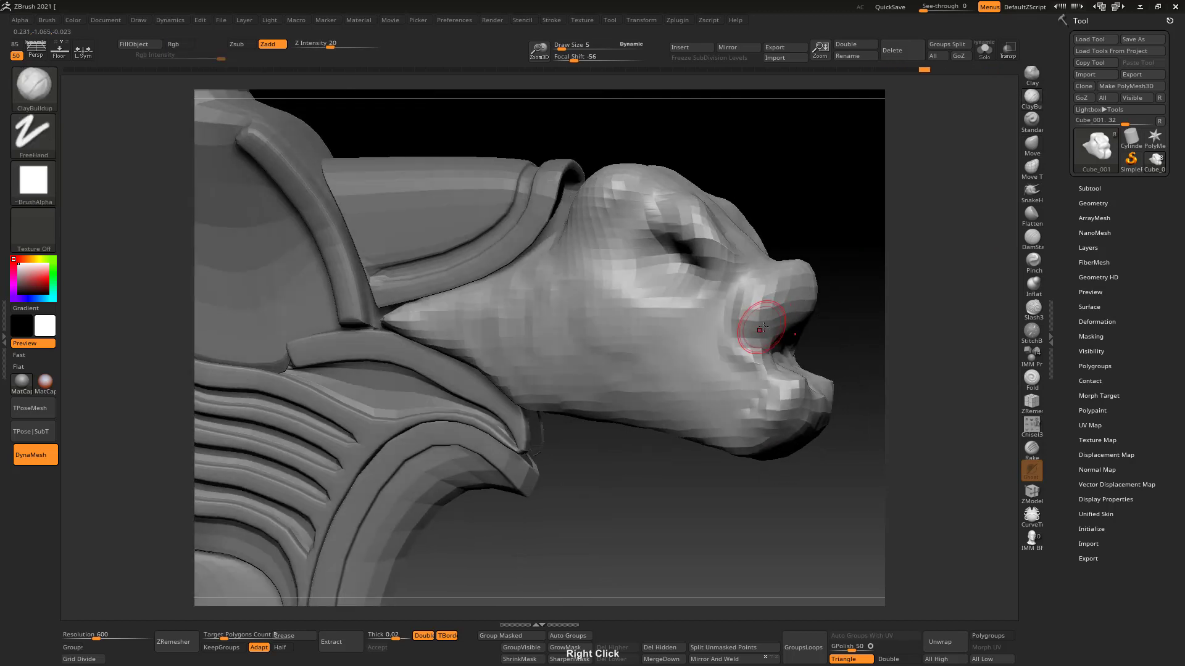
Step: Try a ClayBuildup stroke at draw size 3 running back from the mouth corner, and undo it
key("s")
left_click_drag(764, 335, 759, 337)
right_click_drag(771, 303, 866, 183, "alt")
right_click_drag(805, 265, 820, 237)
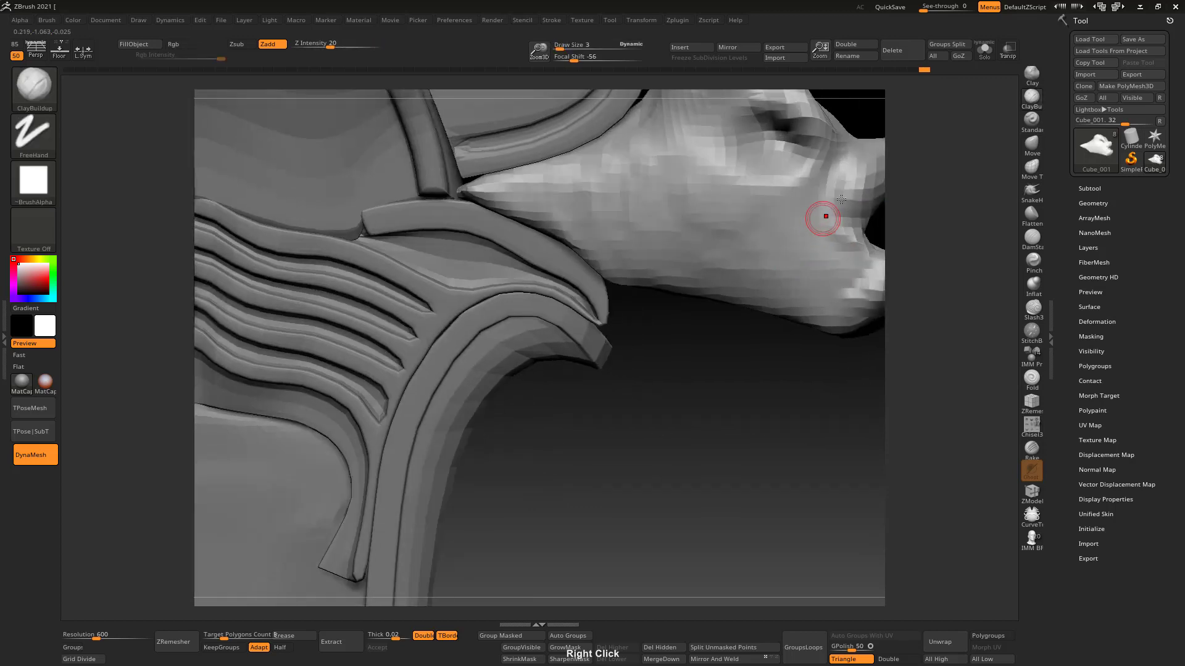
mouse_move(843, 216)
left_mouse_down()
mouse_move(794, 261)
mouse_move(782, 251)
left_mouse_up()
key("ctrl+z")
key("ctrl+z")
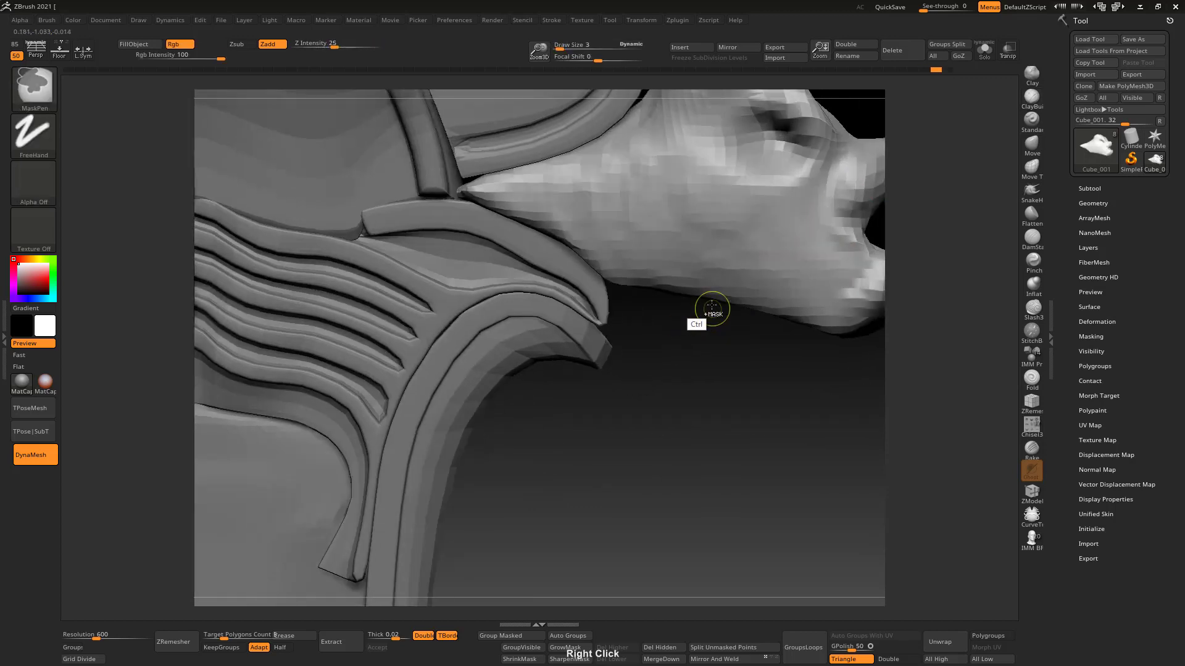
Step: Subdivide the head and build a ClayBuildup ridge at draw size 3, curving from the mouth under the cheek to the back of the head
right_click_drag(695, 305, 728, 287)
key("ctrl+d")
left_click_drag(853, 201, 804, 253)
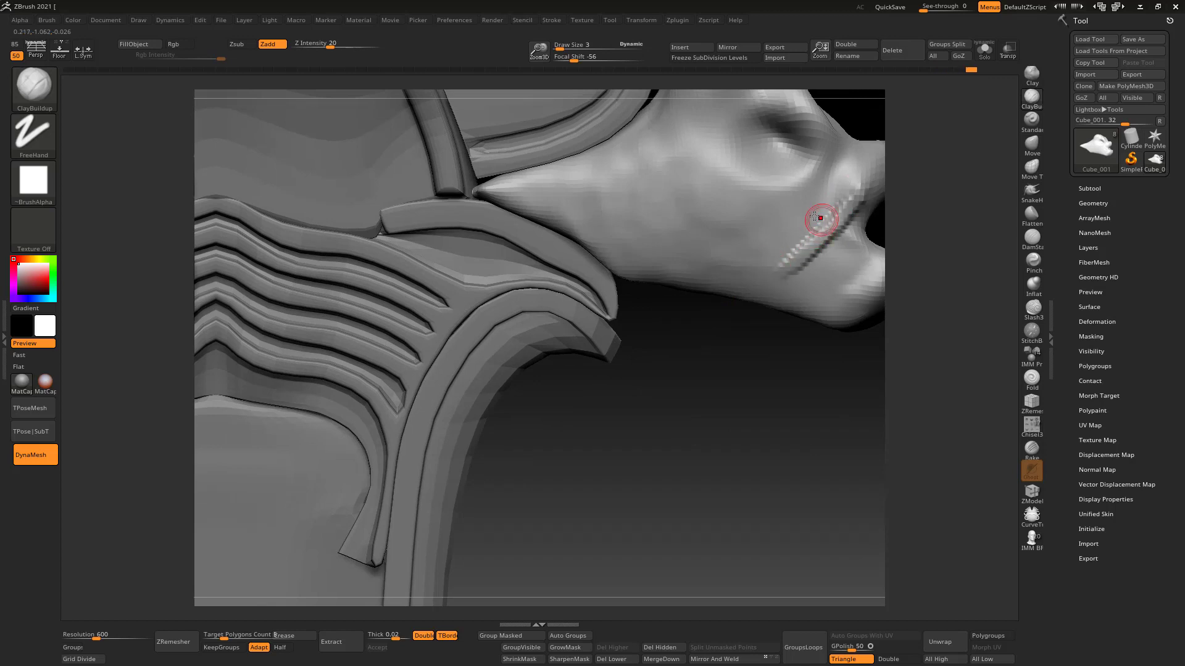
right_click_drag(820, 225, 774, 267)
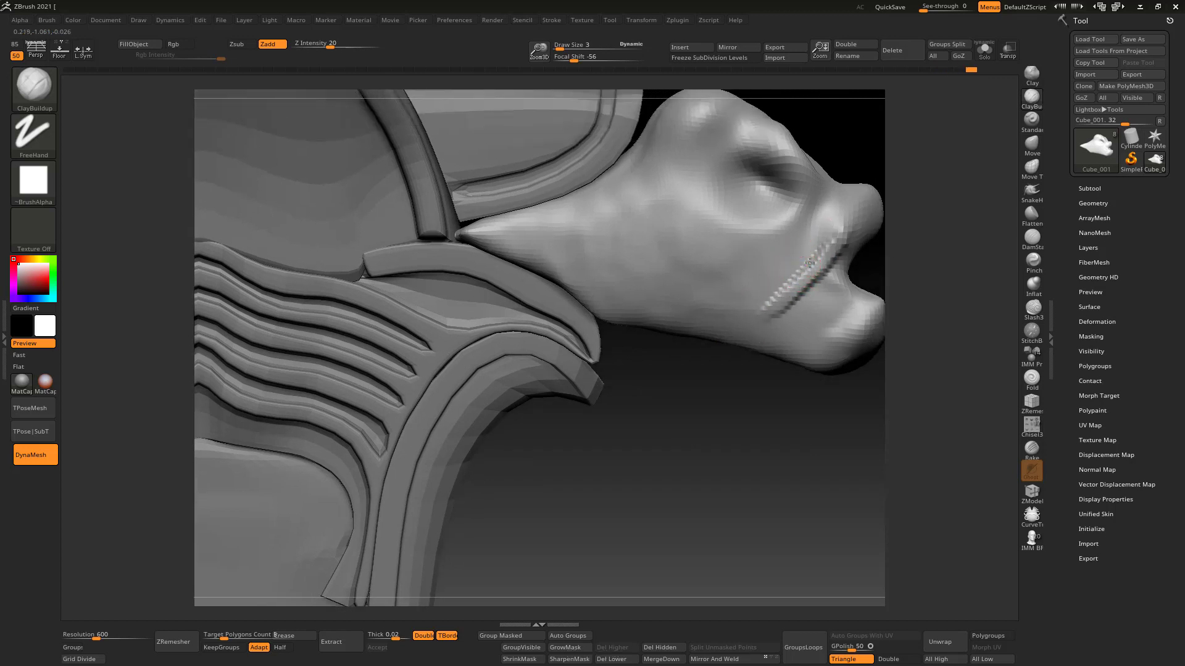
left_click_drag(723, 326, 691, 319)
left_click_drag(549, 230, 622, 320)
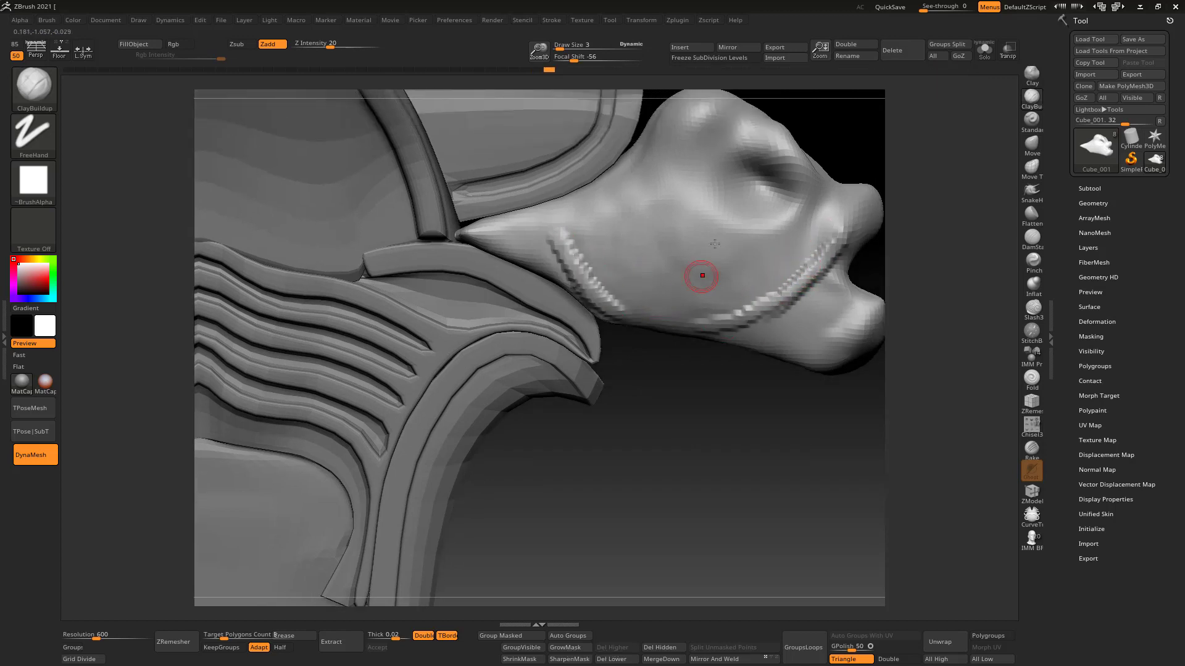
mouse_move(589, 258)
left_mouse_down()
mouse_move(624, 291)
mouse_move(613, 297)
mouse_move(685, 316)
mouse_move(771, 296)
left_mouse_up()
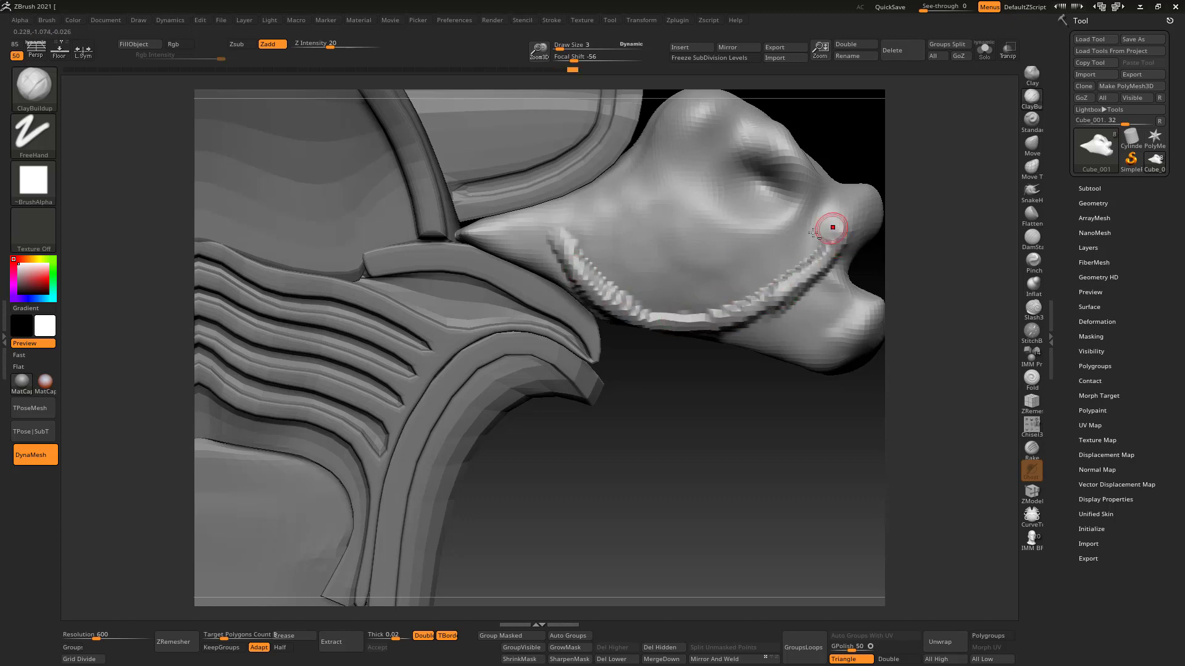
right_click_drag(832, 227, 758, 280, "alt")
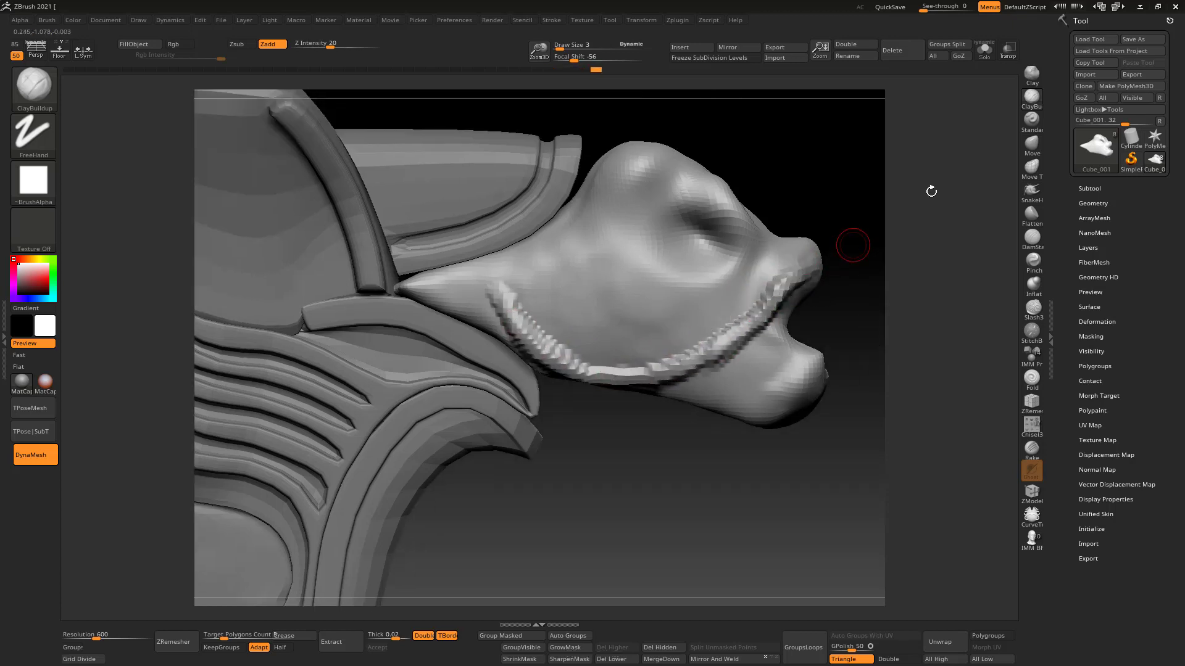
Step: Pull the tip of the snout upward into a raised, pointed nose with the Move brush at draw sizes 9 and 14
left_click(1032, 144)
mouse_move(799, 264)
left_mouse_down()
mouse_move(814, 259)
mouse_move(805, 257)
left_mouse_up()
key("s")
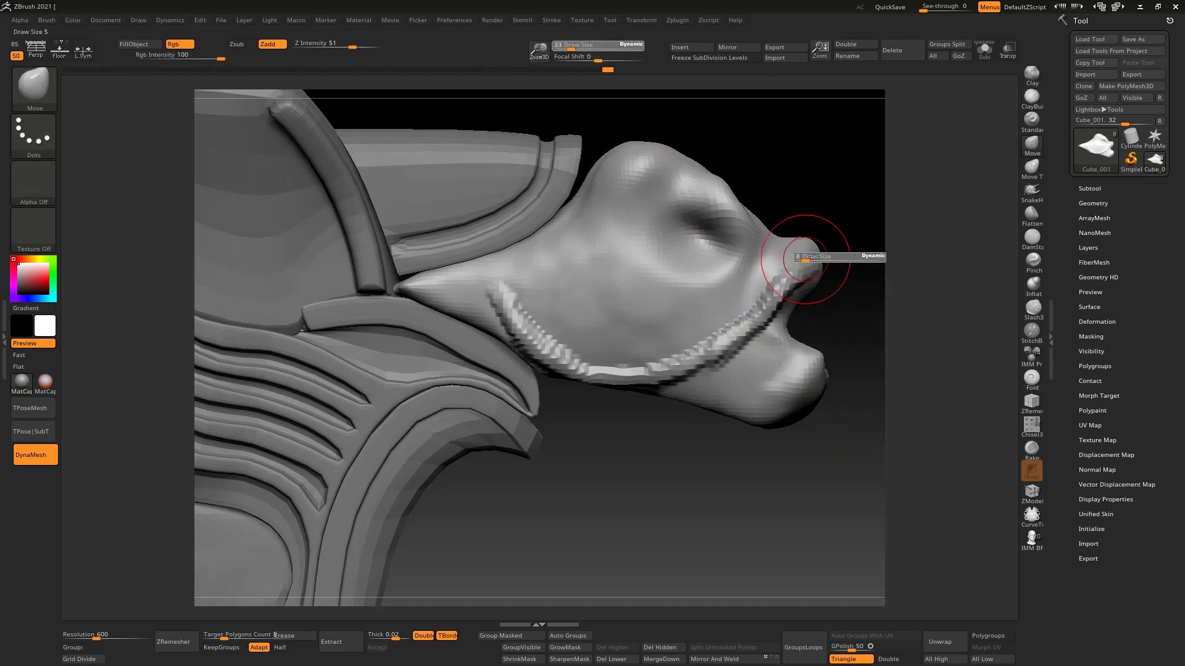
mouse_move(782, 244)
right_mouse_down()
mouse_move(765, 234)
mouse_move(807, 246)
right_mouse_up()
mouse_move(785, 248)
left_mouse_down()
mouse_move(757, 238)
mouse_move(779, 222)
left_mouse_up()
mouse_move(766, 248)
right_mouse_down()
mouse_move(814, 238)
mouse_move(828, 222)
right_mouse_up()
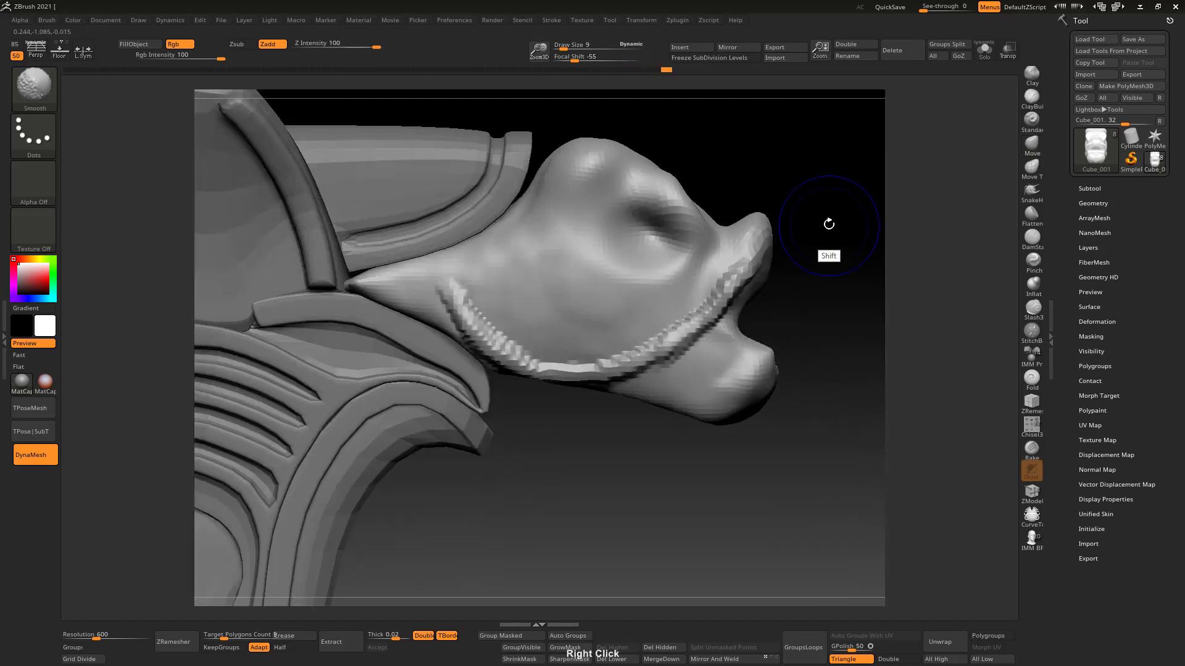
key("s")
left_click_drag(781, 234, 778, 232)
right_click_drag(780, 220, 768, 223)
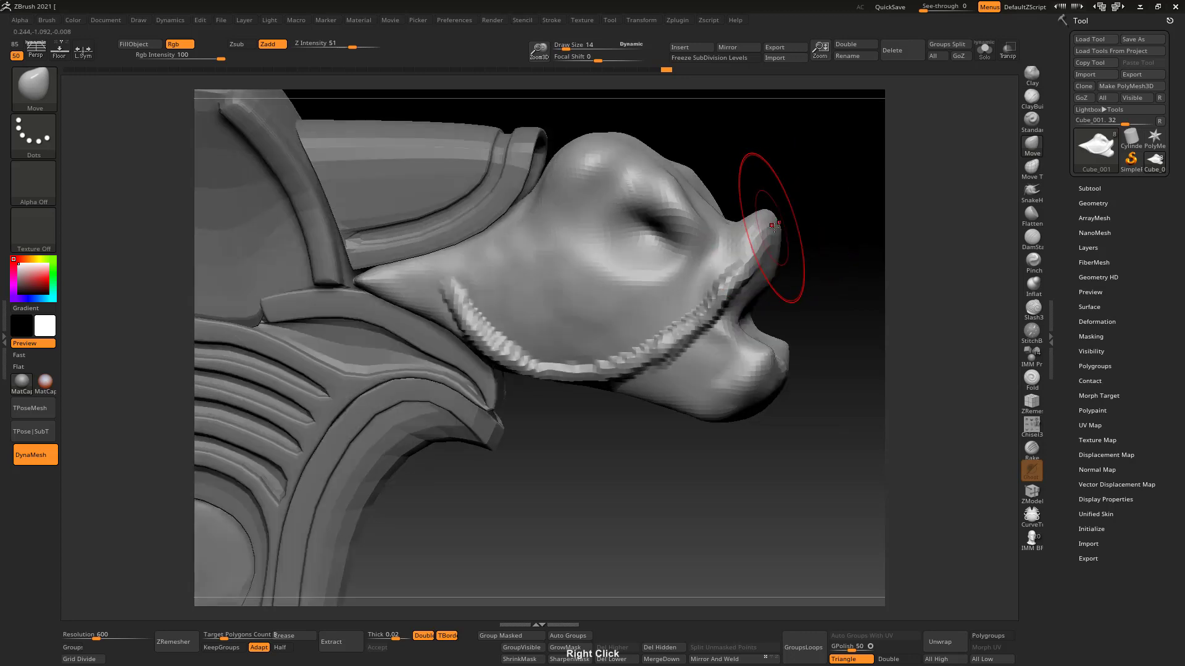
Step: Define the rim of the upper lip and carve a groove beneath it with the ClayBuildup brush at draw size 2
left_click(1032, 106)
key("s")
left_click_drag(794, 222, 786, 222)
right_click_drag(778, 225, 753, 228)
key("s")
mouse_move(761, 254)
left_mouse_down()
mouse_move(799, 233)
mouse_move(791, 263)
left_mouse_up()
key("s")
mouse_move(792, 263)
right_mouse_down()
mouse_move(775, 263)
mouse_move(786, 257)
right_mouse_up()
key("ctrl")
mouse_move(792, 266)
left_mouse_down("alt")
mouse_move(776, 265)
mouse_move(796, 261)
left_mouse_up("alt")
Step: Delete the head's lower subdivision levels and remesh it with DynaMesh at resolution 1000
left_click_drag(843, 180, 867, 264, "ctrl")
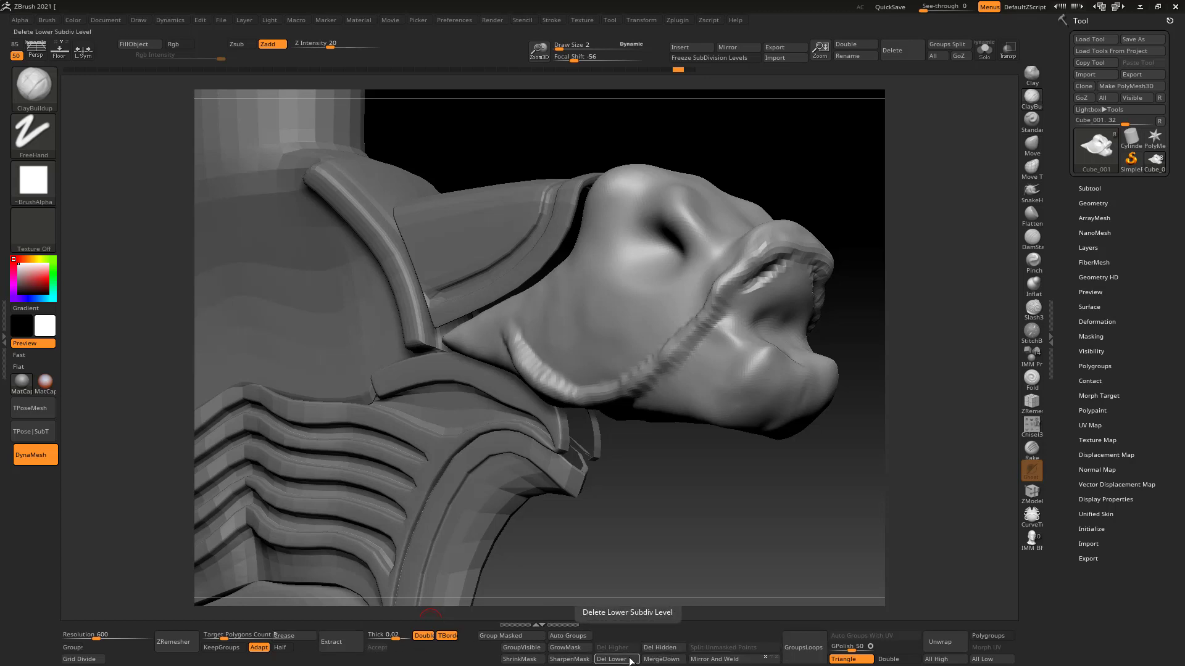
left_click_drag(686, 480, 751, 492, "ctrl")
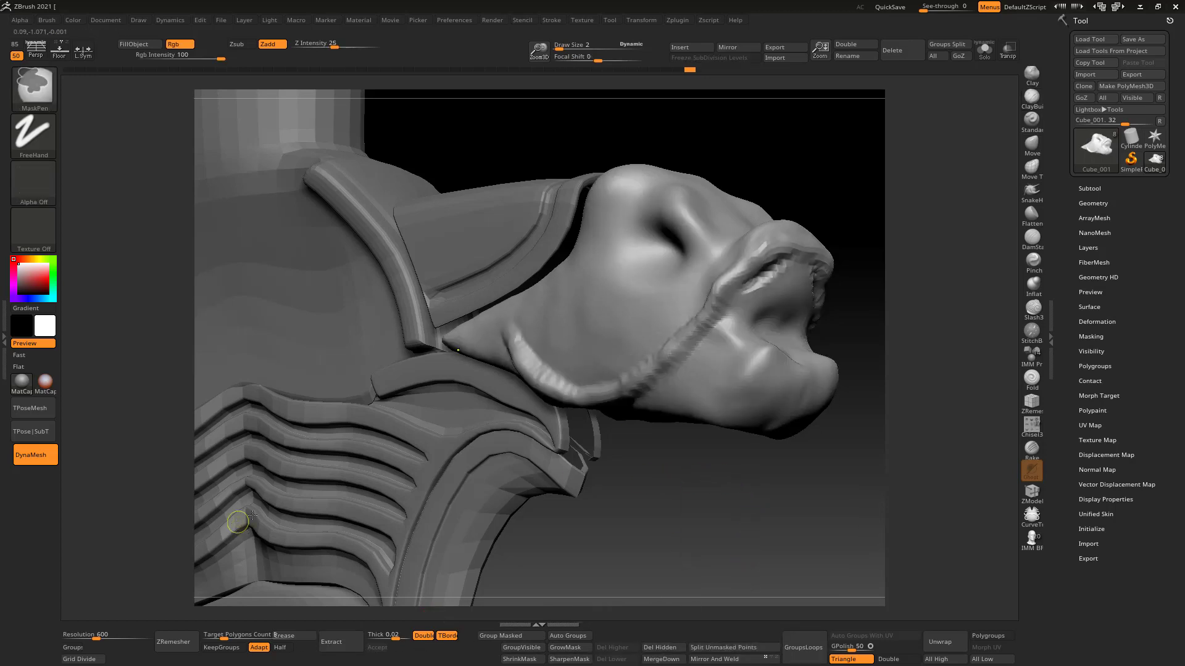
type("1")
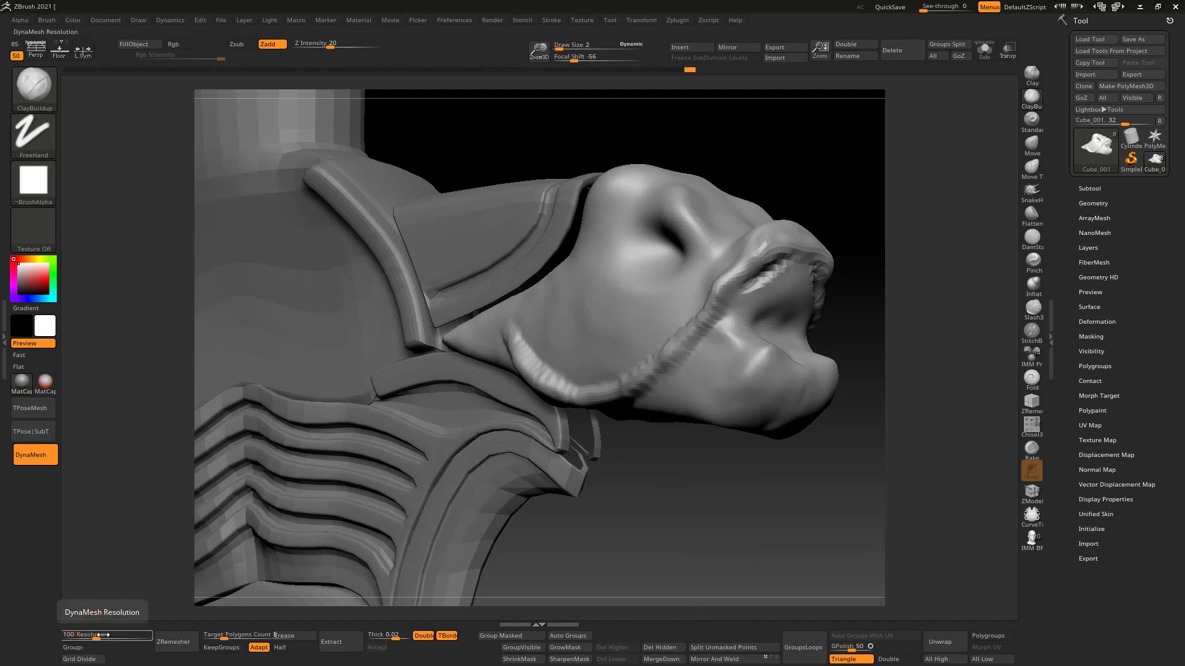
type("04")
key("BackSpace")
key("BackSpace")
type("000")
key("Return")
left_click_drag(735, 450, 775, 520, "ctrl")
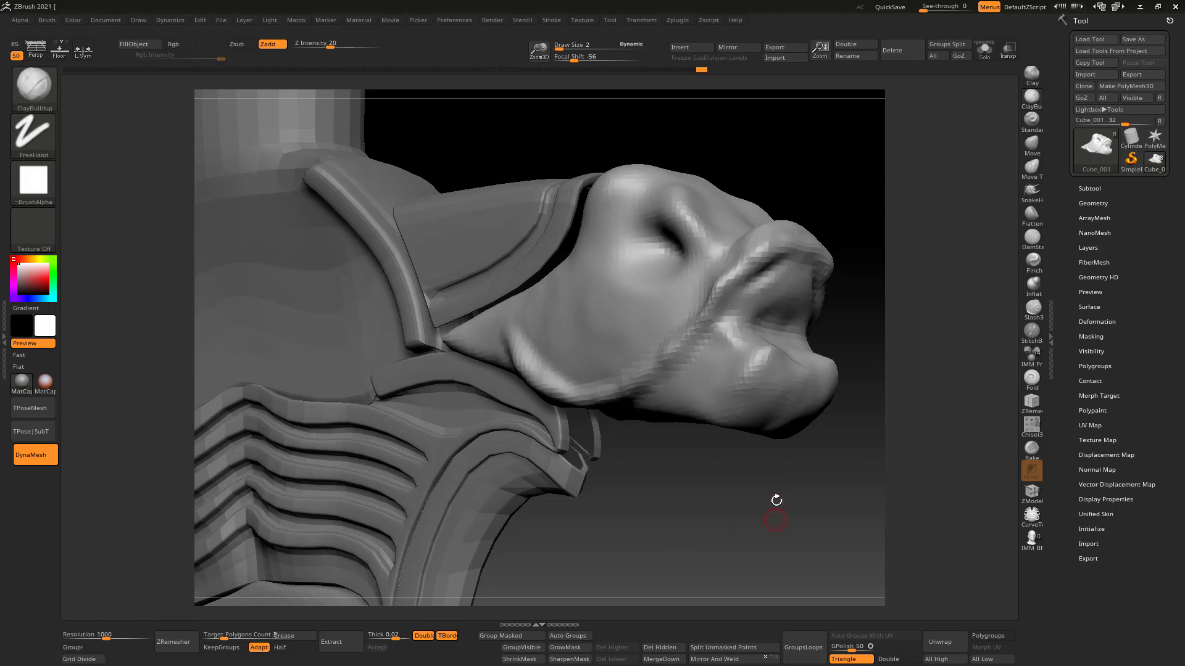
Step: Carve the mouth crease under the upper lip and back along the jaw ridge with ClayBuildup at draw size 2
key("ctrl")
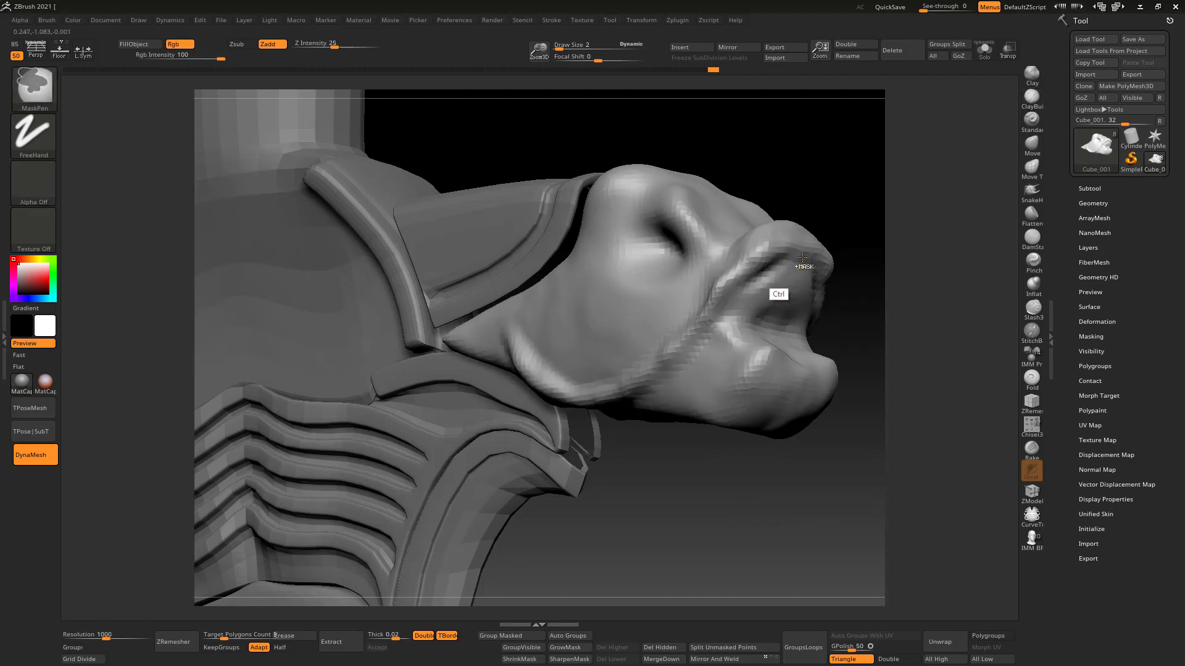
key("alt")
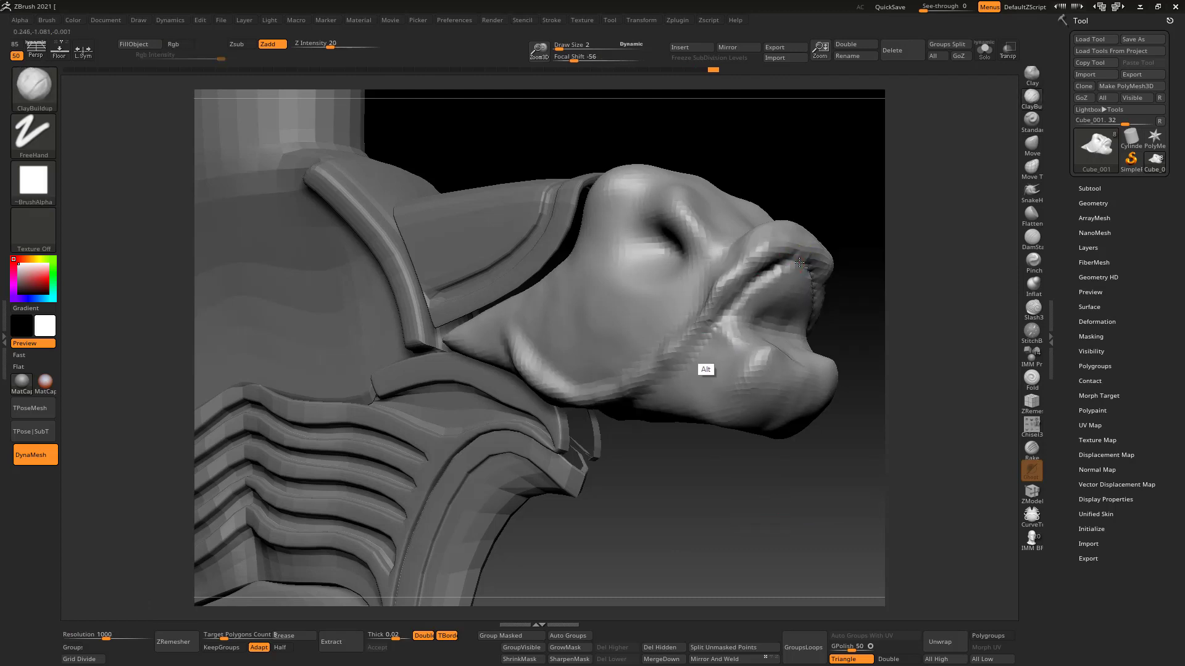
right_click_drag(727, 275, 710, 314)
mouse_move(710, 314)
left_mouse_down("alt")
mouse_move(651, 365)
mouse_move(692, 328)
left_mouse_up("alt")
right_click_drag(642, 301, 659, 339)
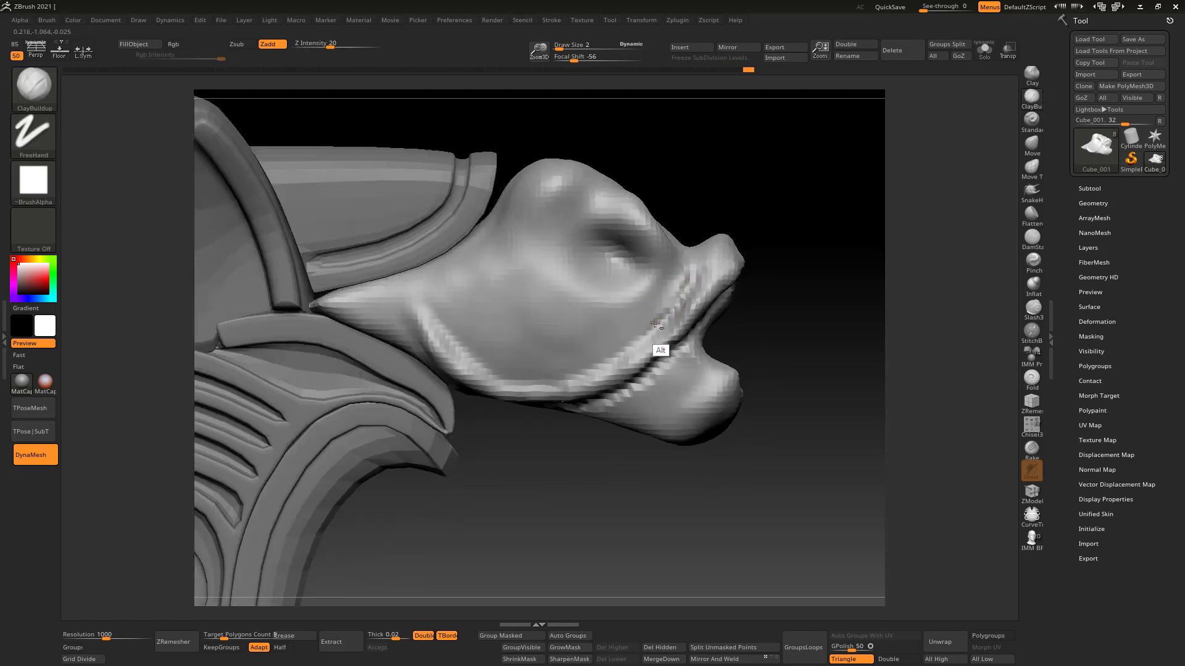
Step: Build up an eyeball form in the eye socket at draw size 4 and thicken the brow above it at draw size 6
mouse_move(618, 269)
left_mouse_down()
mouse_move(599, 273)
mouse_move(644, 282)
mouse_move(646, 251)
left_mouse_up()
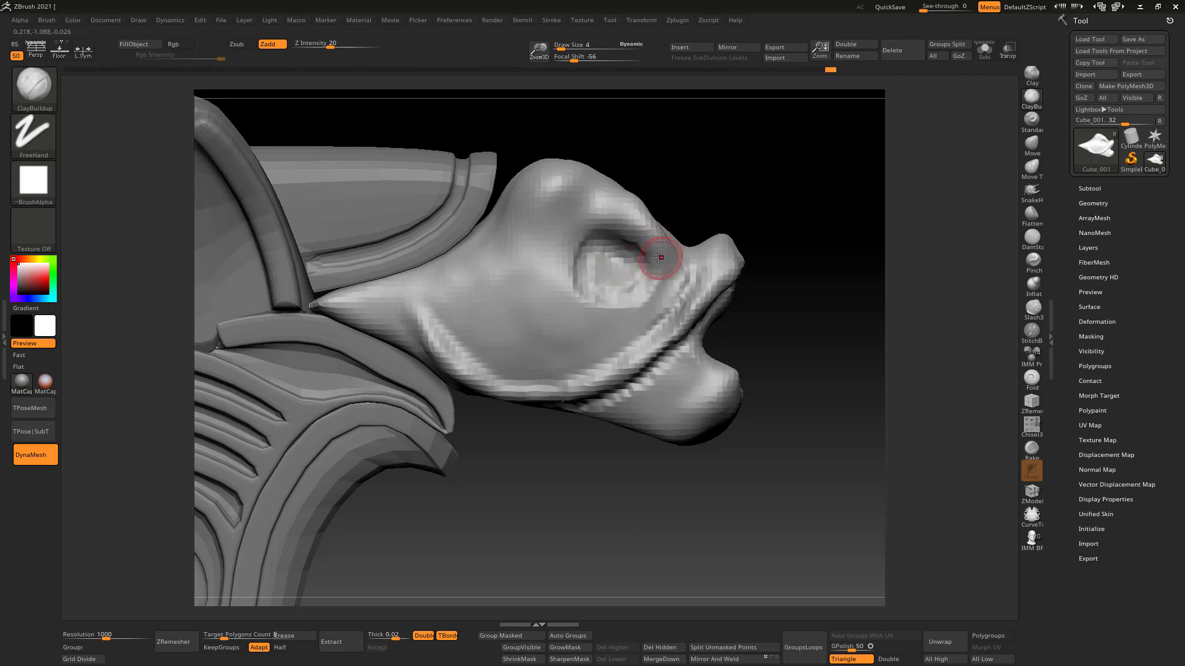
mouse_move(659, 258)
right_mouse_down()
mouse_move(642, 227)
mouse_move(722, 183)
mouse_move(694, 213)
right_mouse_up()
key("s")
left_click(689, 227)
left_click_drag(686, 210, 660, 274)
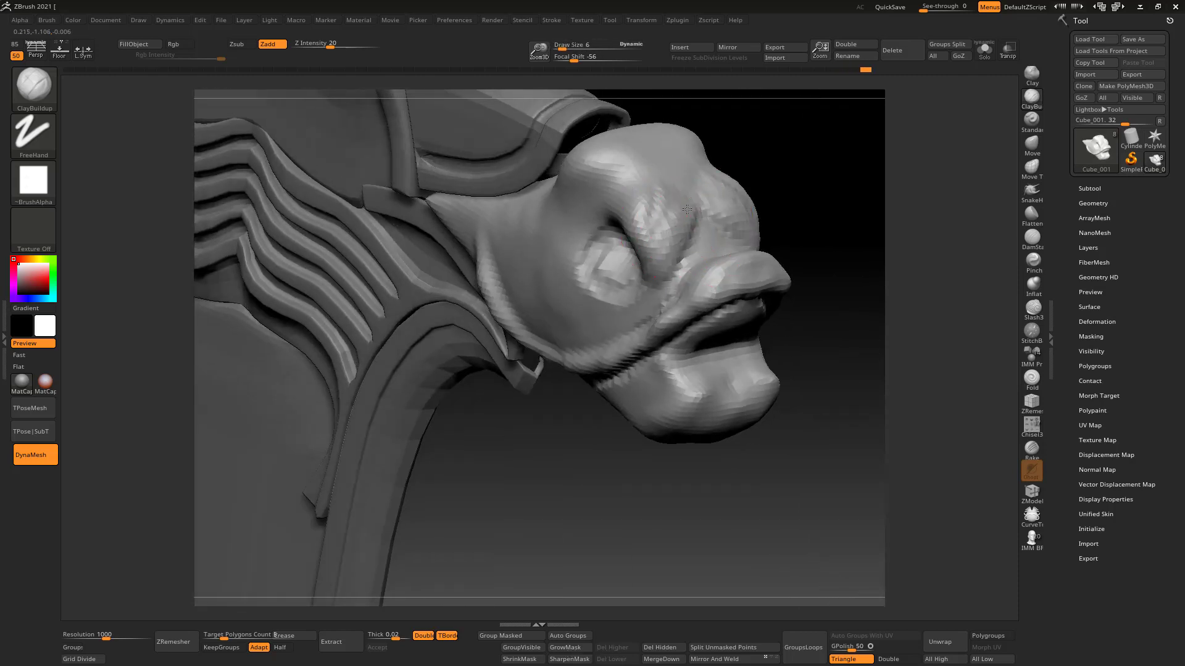
Step: Refine the area between the brow and the nose bridge with ClayBuildup at draw sizes 2 and 4
key("s")
left_click(691, 243)
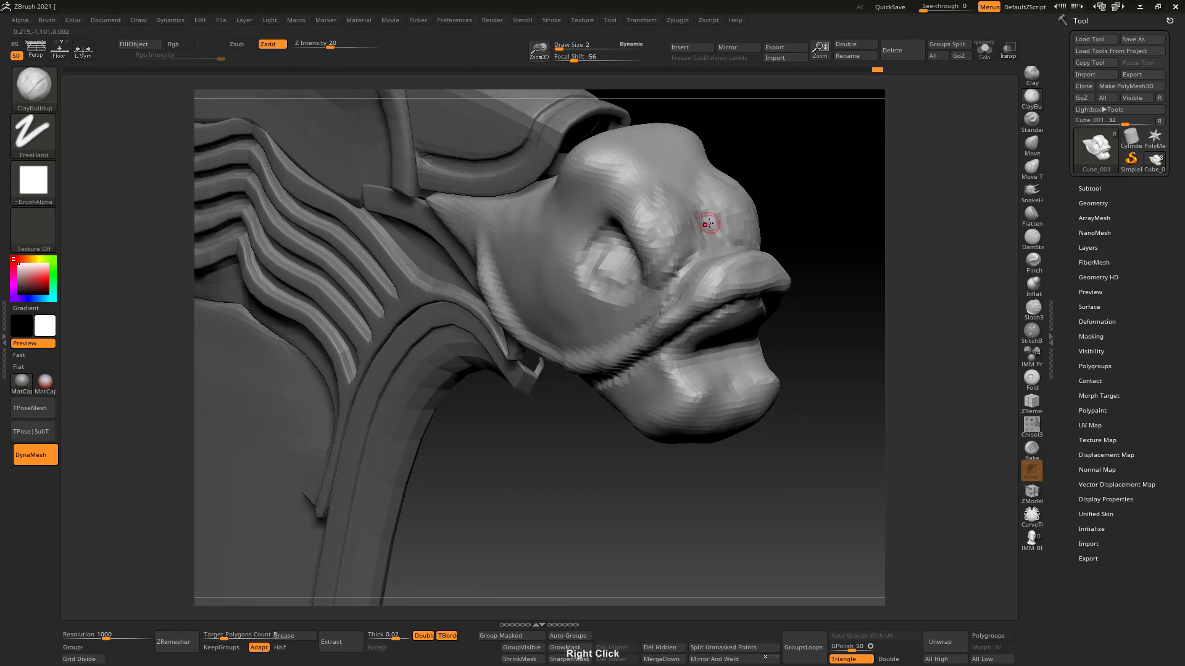
right_click_drag(708, 223, 743, 201)
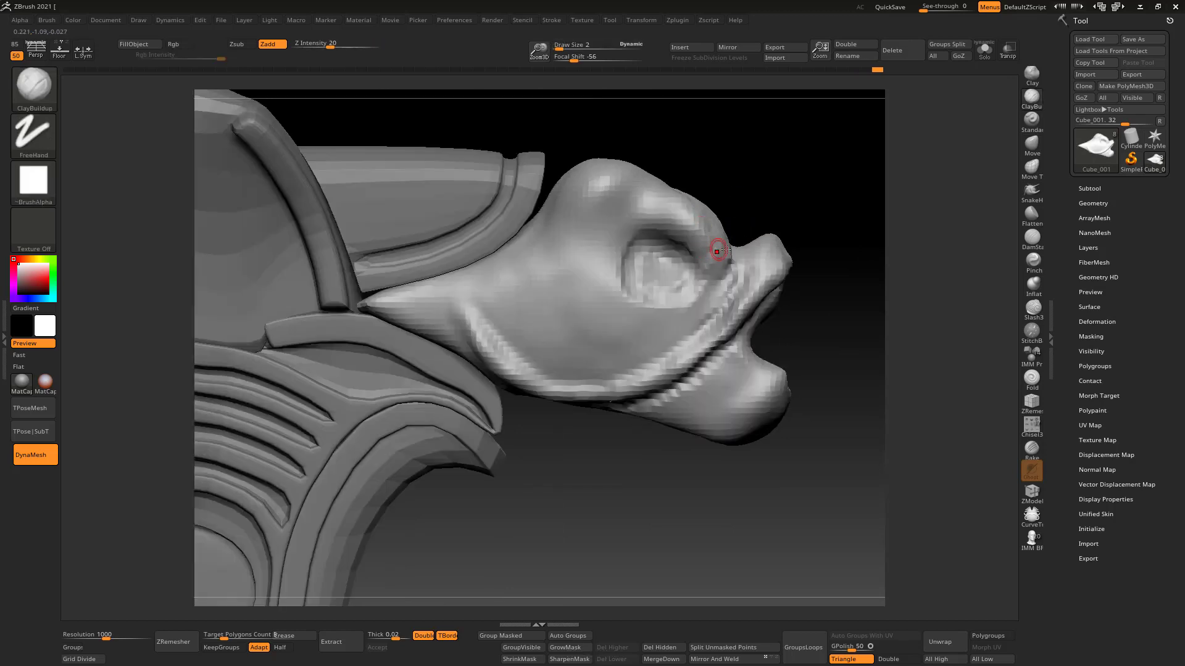
key("s")
mouse_move(720, 258)
left_mouse_down()
mouse_move(713, 265)
mouse_move(729, 260)
left_mouse_up()
left_click(713, 267)
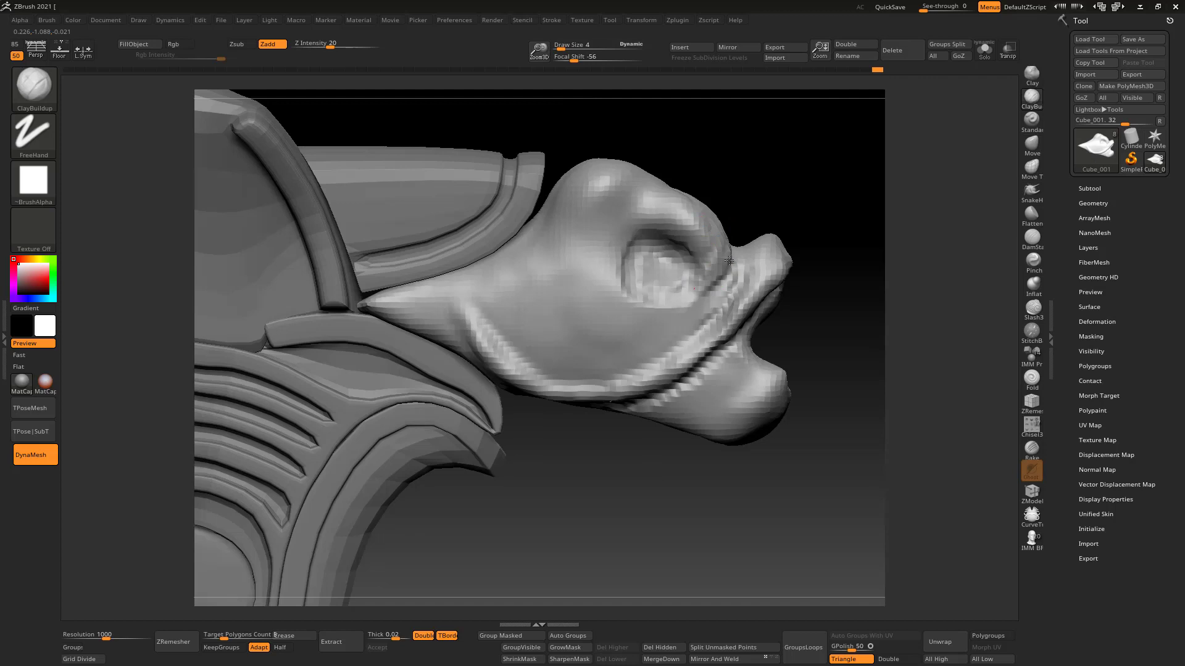
Step: Reshape the brow so it overhangs the snout with the Move brush at draw sizes 12 and 6
left_click(1031, 143)
right_click_drag(759, 290, 719, 255)
key("s")
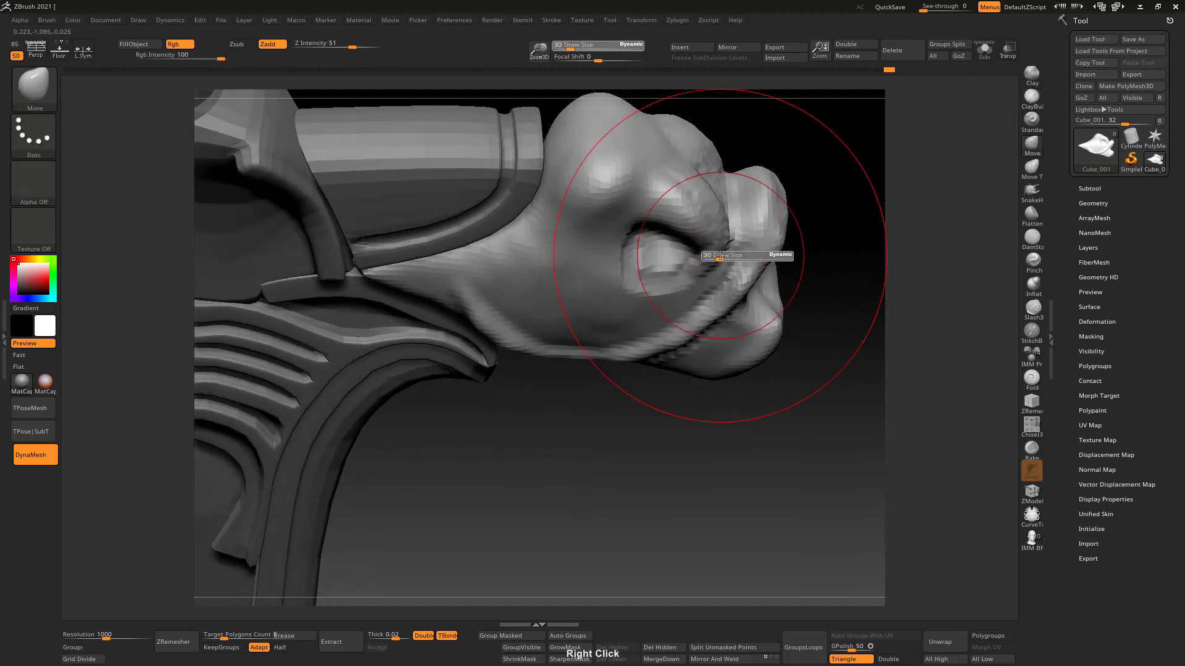
left_click_drag(719, 256, 714, 254)
right_click_drag(699, 250, 680, 257)
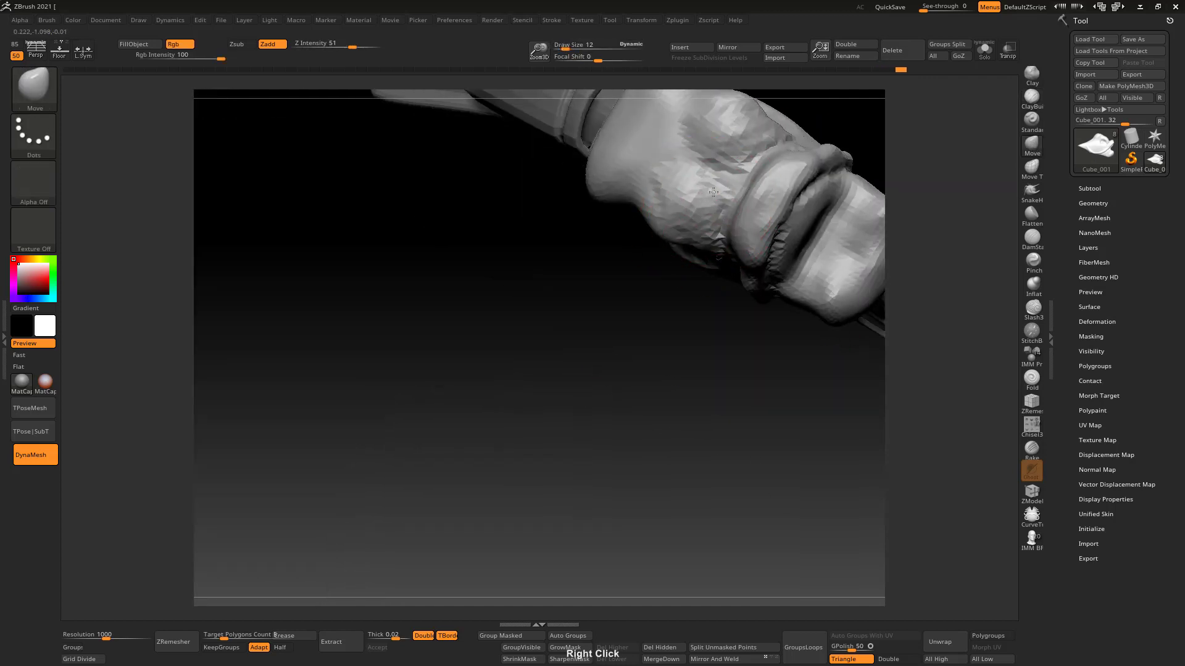
mouse_move(702, 168)
right_mouse_down()
mouse_move(674, 207)
mouse_move(683, 169)
right_mouse_up()
key("bracketleft")
right_click_drag(667, 217, 673, 252, "shift")
key("bracketleft")
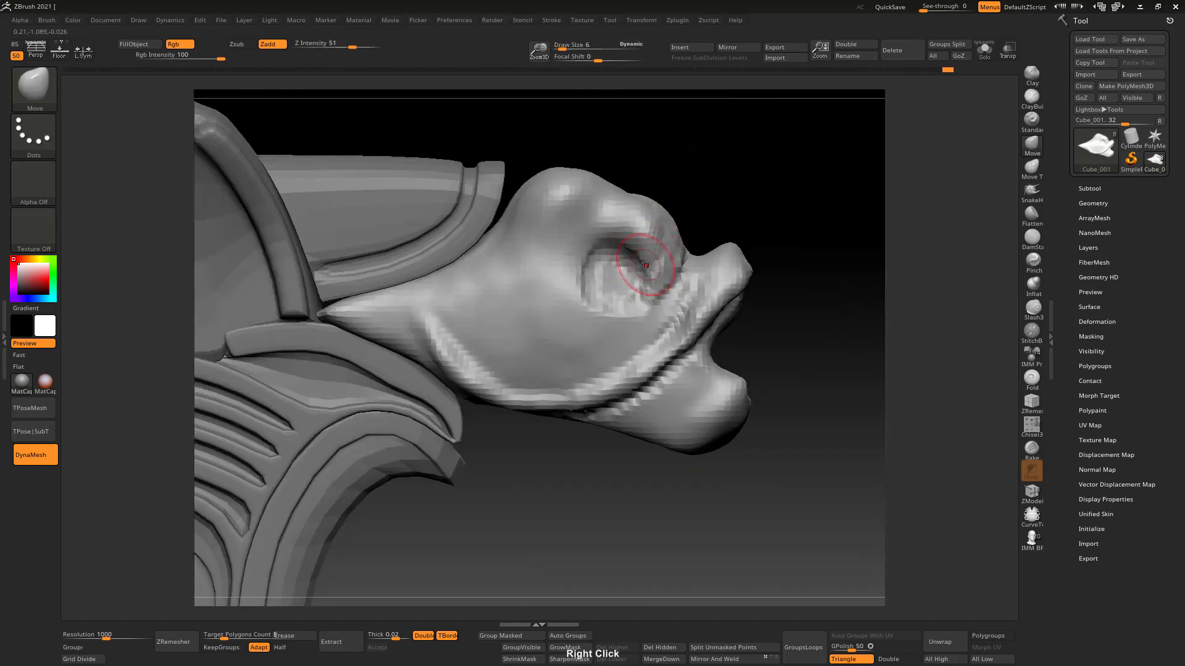
Step: Pull the lower eyelid and inner eye corner into a fold toward the nose with the Move brush
key("s")
left_click_drag(644, 296, 647, 297)
mouse_move(647, 298)
left_mouse_down()
mouse_move(631, 292)
mouse_move(658, 282)
mouse_move(639, 290)
mouse_move(651, 290)
left_mouse_up()
key("s")
left_click_drag(749, 270, 728, 265)
key("s")
key("s")
key("s")
left_click(708, 262)
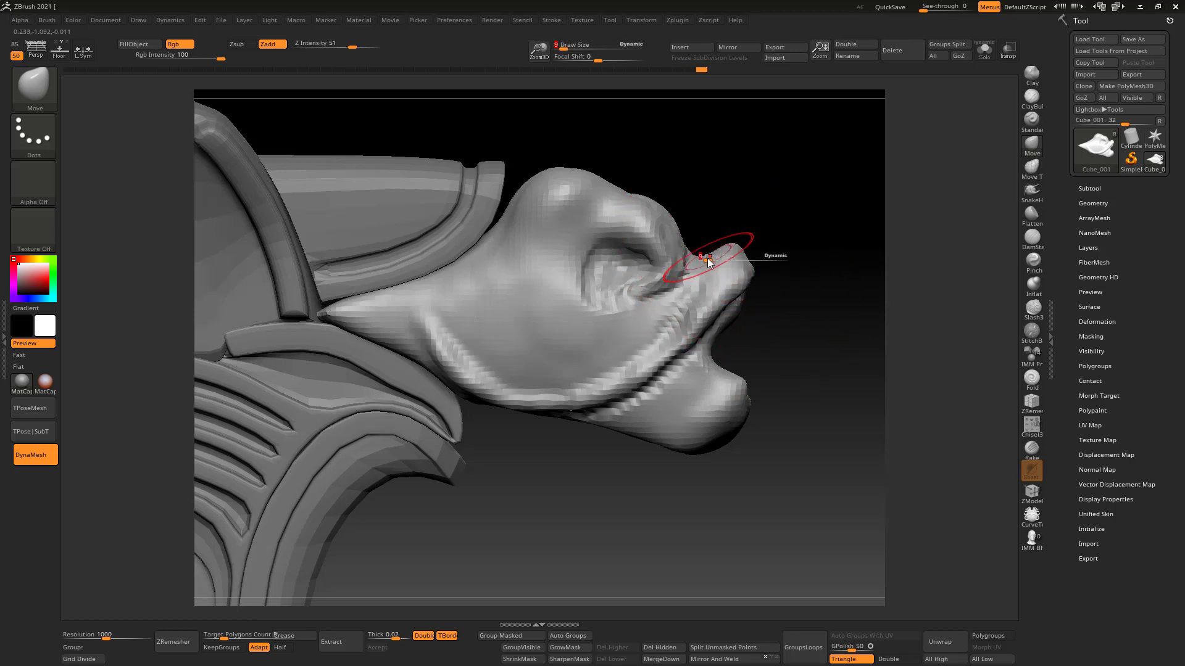
Step: Sculpt raised nostrils on top of the snout with the ClayBuildup brush at draw sizes 3 and 1
key("b")
key("c")
key("b")
mouse_move(754, 217)
right_mouse_down()
mouse_move(706, 252)
mouse_move(701, 221)
right_mouse_up()
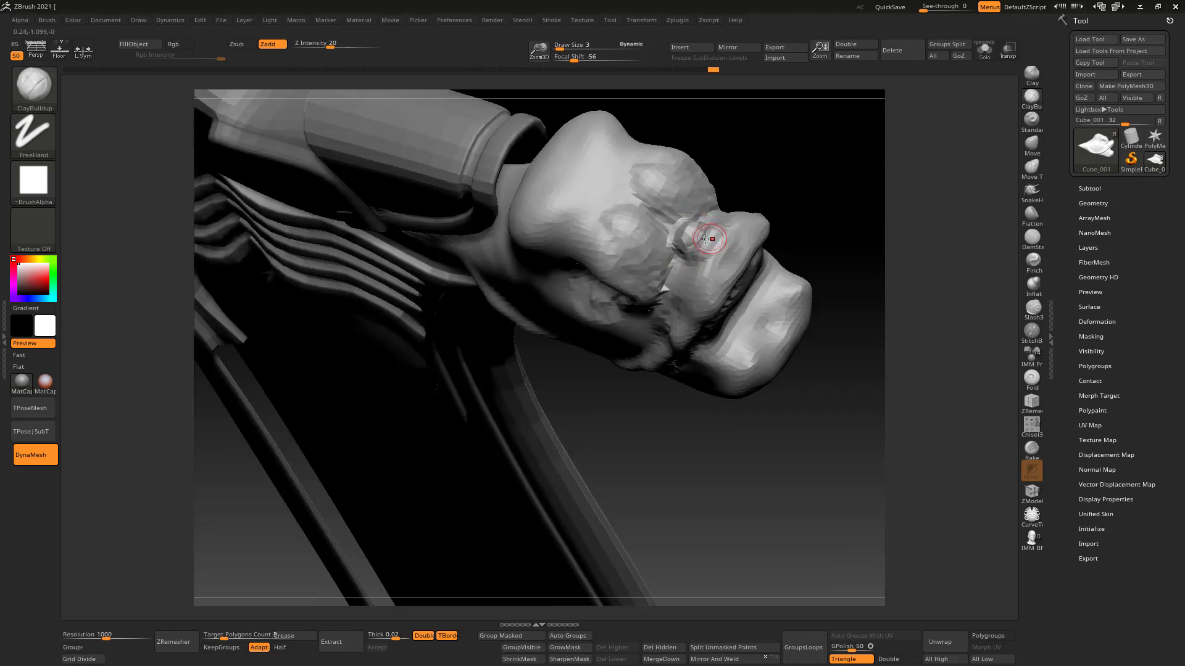
mouse_move(708, 239)
right_mouse_down()
mouse_move(705, 227)
mouse_move(694, 253)
right_mouse_up()
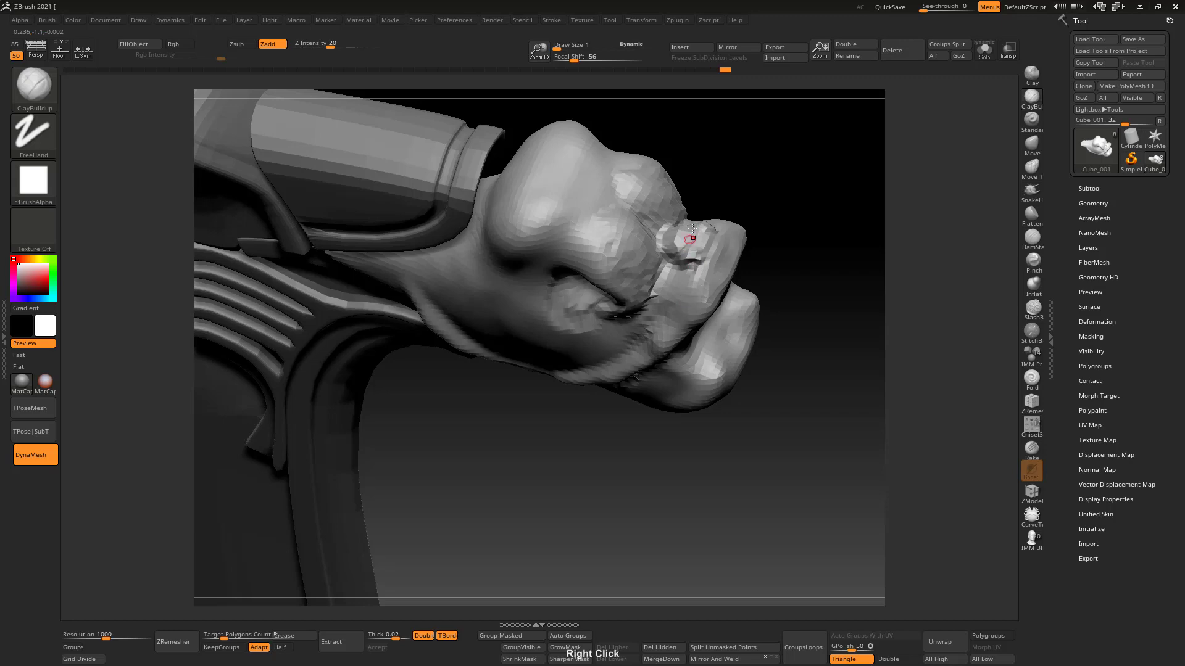
mouse_move(692, 229)
right_mouse_down()
mouse_move(693, 261)
mouse_move(714, 169)
mouse_move(743, 222)
right_mouse_up()
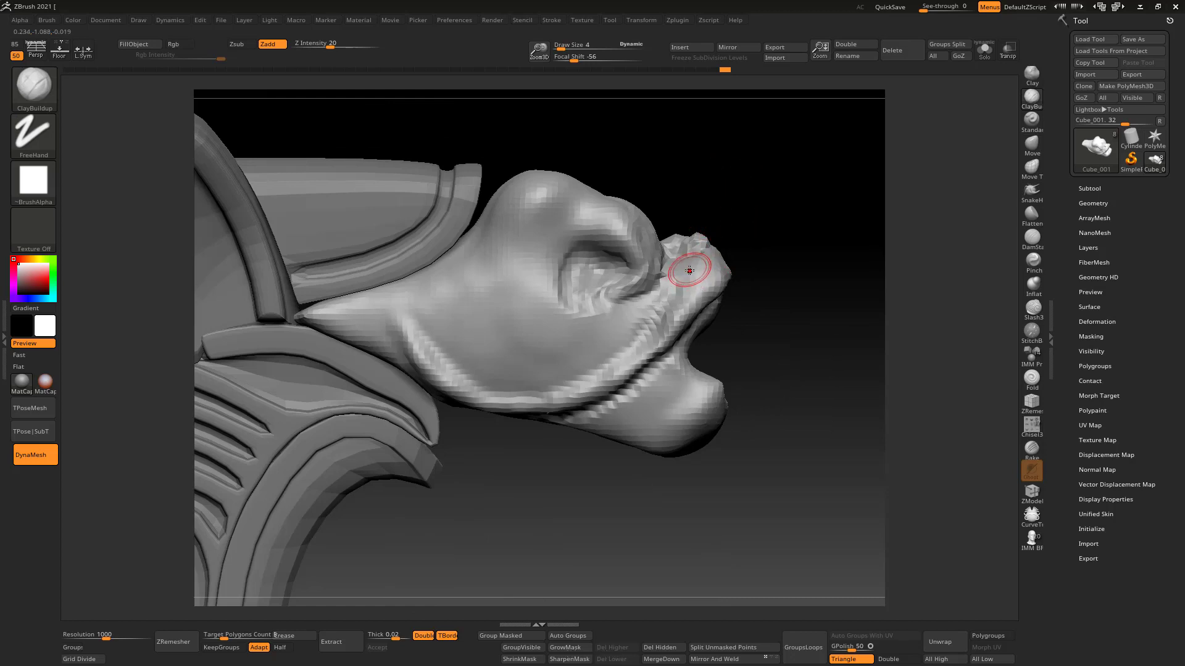
Step: Sculpt curved folds under the eye and across the cheek with the ClayBuildup brush at draw sizes 4 and 5
mouse_move(691, 267)
left_mouse_down()
mouse_move(611, 309)
mouse_move(535, 296)
mouse_move(596, 312)
left_mouse_up()
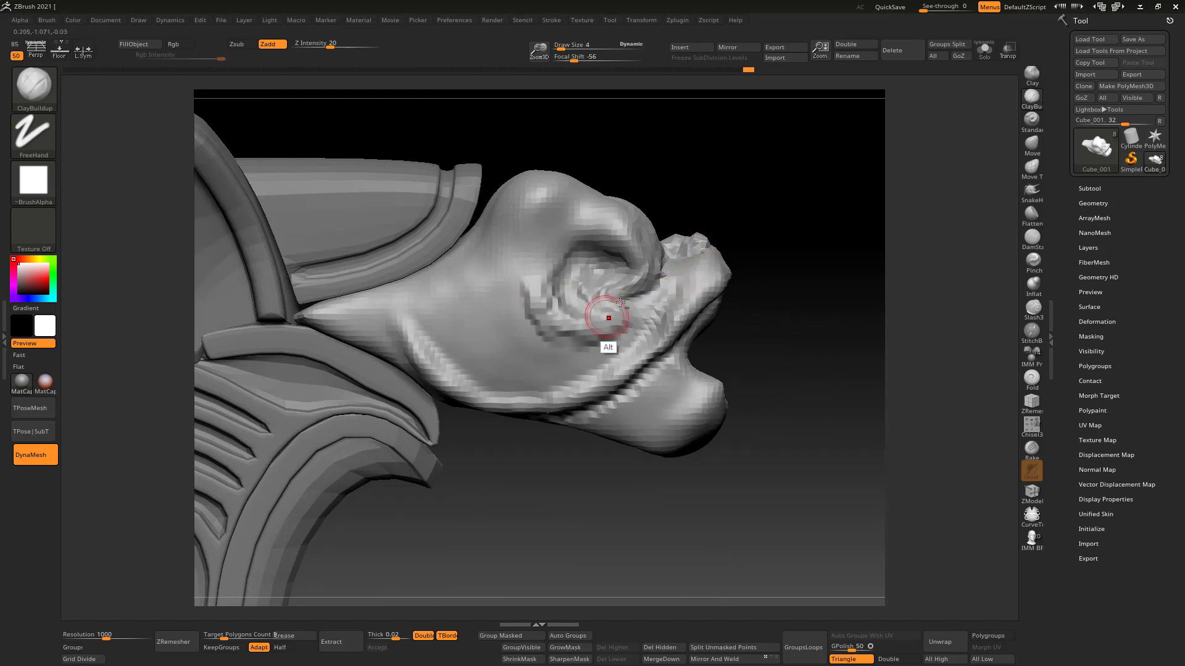
left_click_drag(670, 254, 661, 267)
right_click_drag(610, 303, 608, 287, "ctrl")
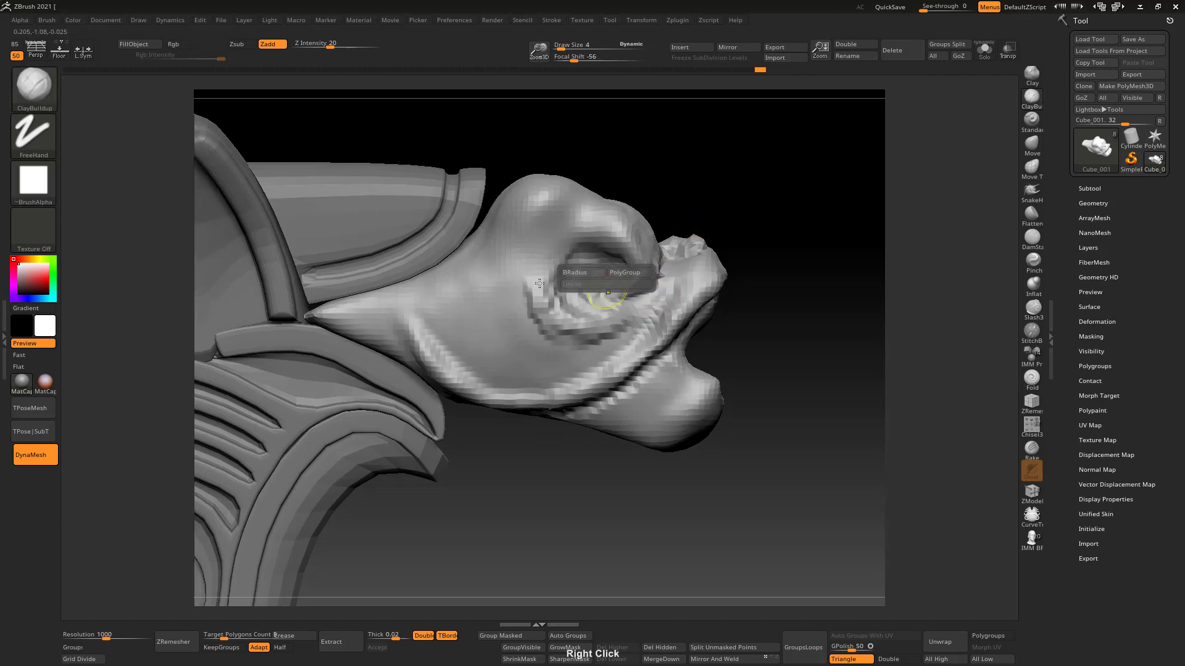
key("s")
mouse_move(536, 290)
left_mouse_down()
mouse_move(542, 303)
mouse_move(529, 304)
mouse_move(563, 331)
mouse_move(495, 316)
mouse_move(509, 350)
mouse_move(527, 316)
mouse_move(514, 351)
mouse_move(489, 350)
mouse_move(448, 322)
mouse_move(523, 365)
mouse_move(458, 322)
mouse_move(470, 318)
left_mouse_up()
key("s")
right_click_drag(608, 251, 679, 177)
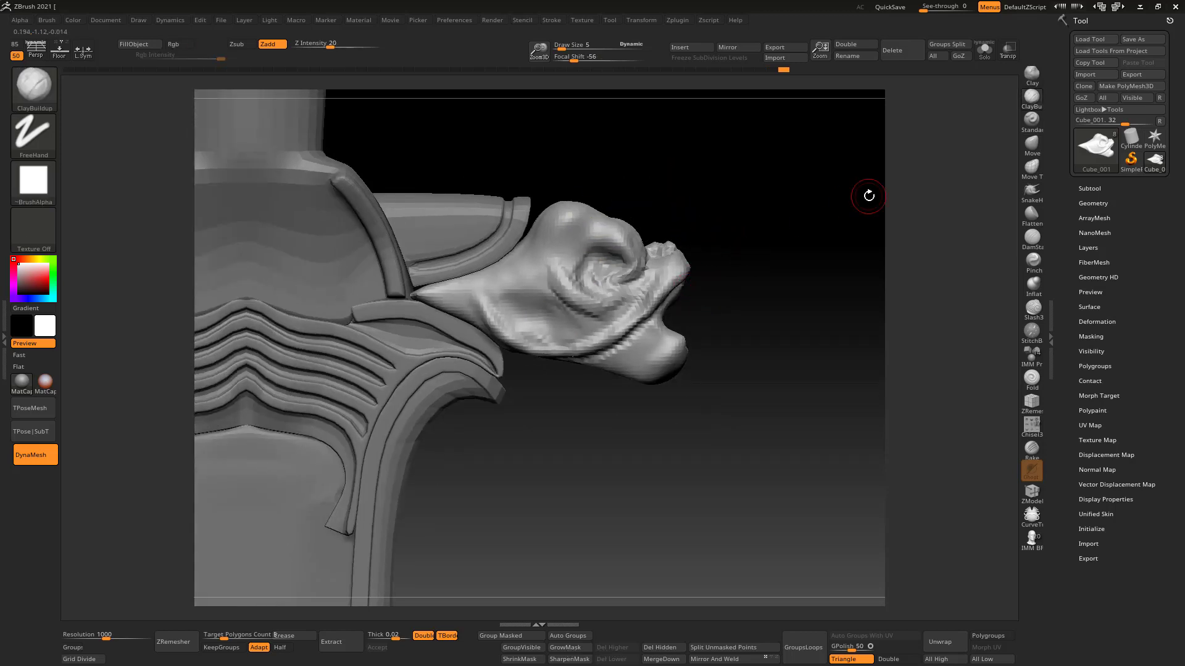
Step: Extend and lift the front of the lower jaw with the Move brush at draw sizes 15 and 10
left_click(1032, 148)
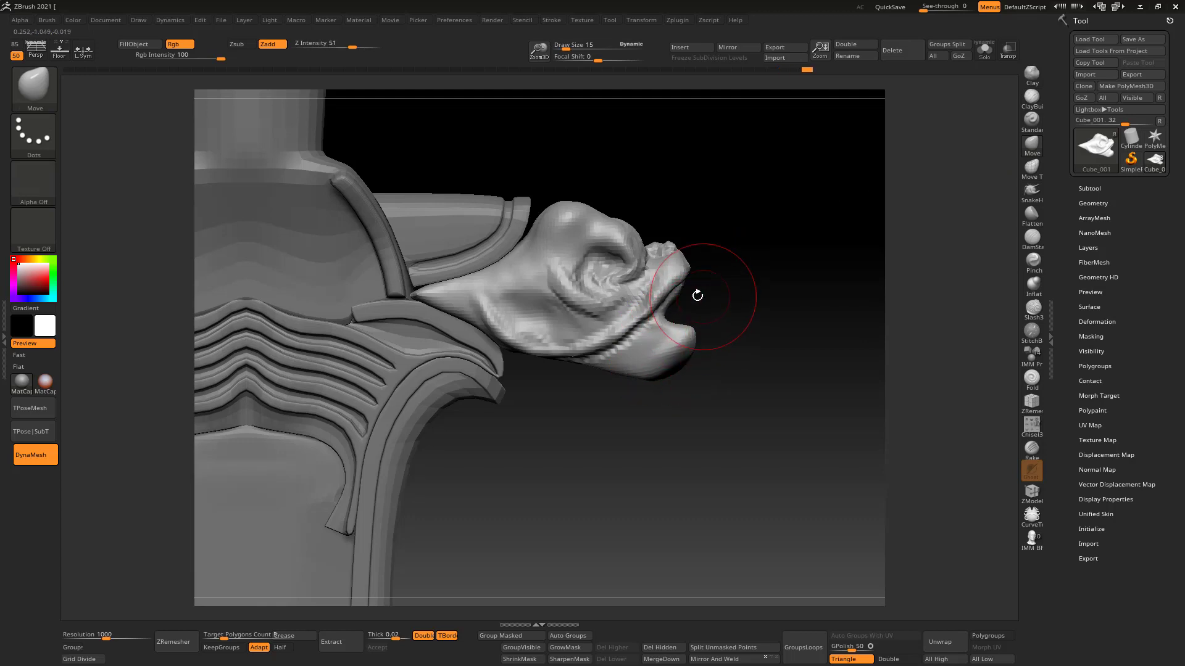
mouse_move(697, 295)
right_mouse_down()
mouse_move(634, 333)
mouse_move(773, 281)
right_mouse_up()
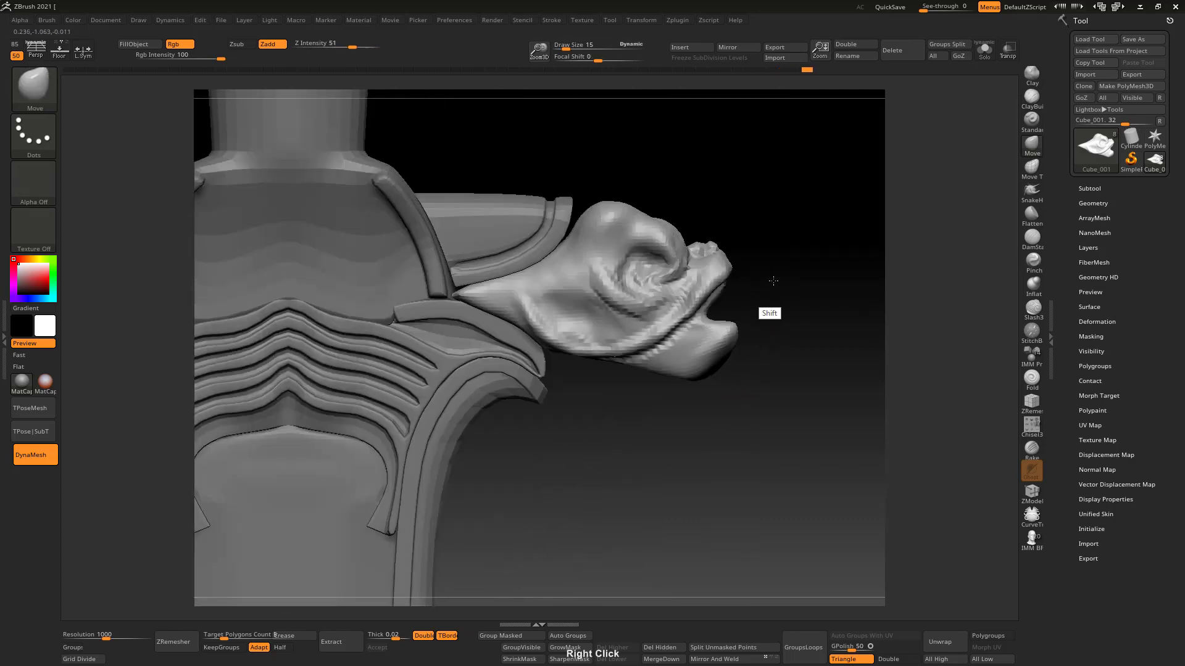
key("s")
left_click_drag(729, 331, 725, 353)
key("s")
key("s")
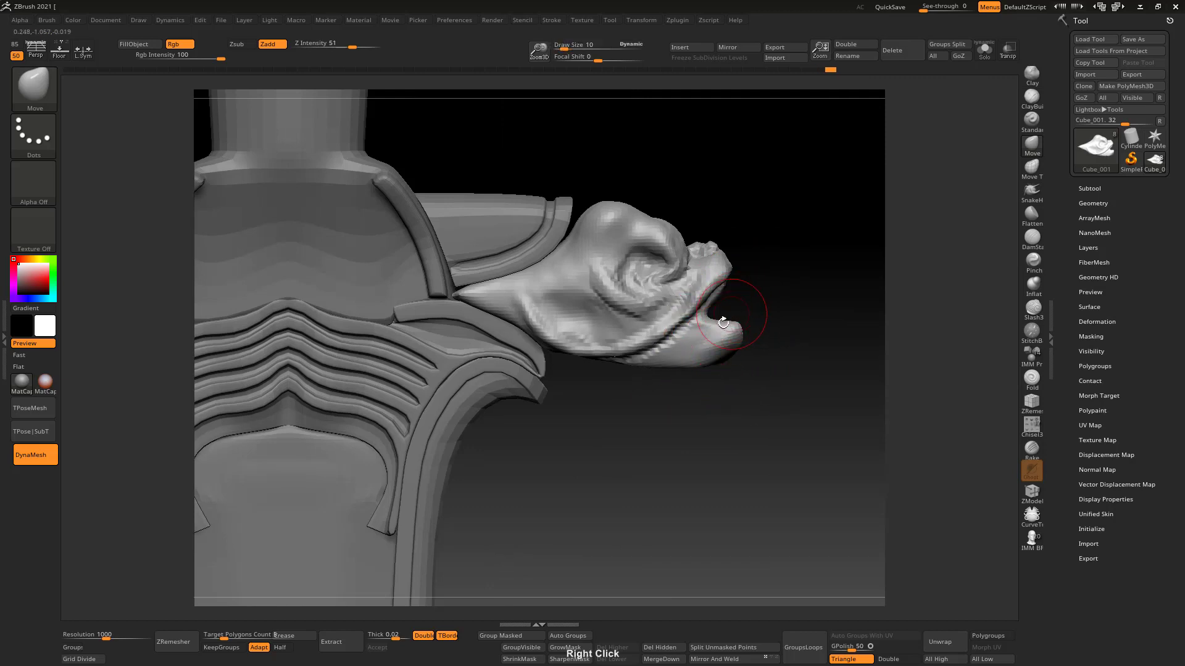
Step: Refine the lower jaw into a slimmer, upturned tip with the Move brush at draw size 9
right_click_drag(723, 323, 759, 312)
right_click(776, 314)
left_click_drag(776, 313, 743, 313)
mouse_move(740, 346)
right_mouse_down()
mouse_move(760, 325)
mouse_move(747, 342)
right_mouse_up()
key("s")
mouse_move(744, 343)
left_mouse_down()
mouse_move(753, 343)
mouse_move(743, 345)
left_mouse_up()
key("s")
mouse_move(740, 330)
right_mouse_down("shift")
mouse_move(764, 290)
mouse_move(764, 301)
right_mouse_up("shift")
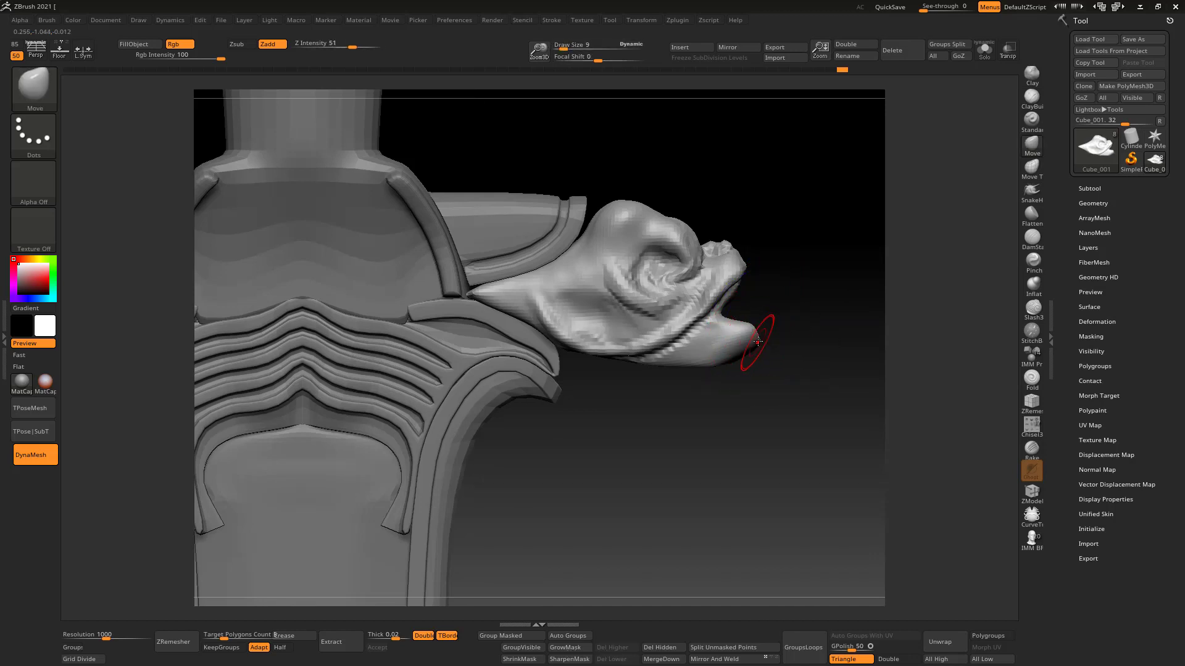
Step: Sculpt a raised lip edge and recess along the inside of the lower jaw with the ClayBuildup brush at draw size 2
left_click(1032, 105)
right_click_drag(736, 273, 754, 311)
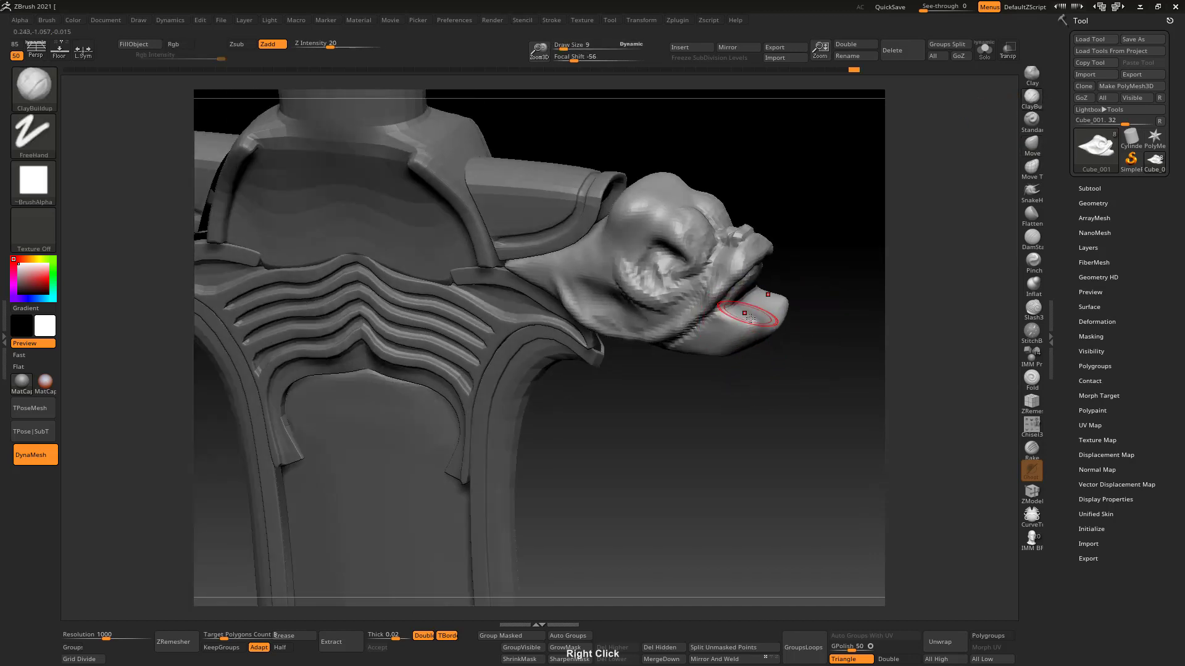
key("s")
left_click_drag(770, 326, 761, 326)
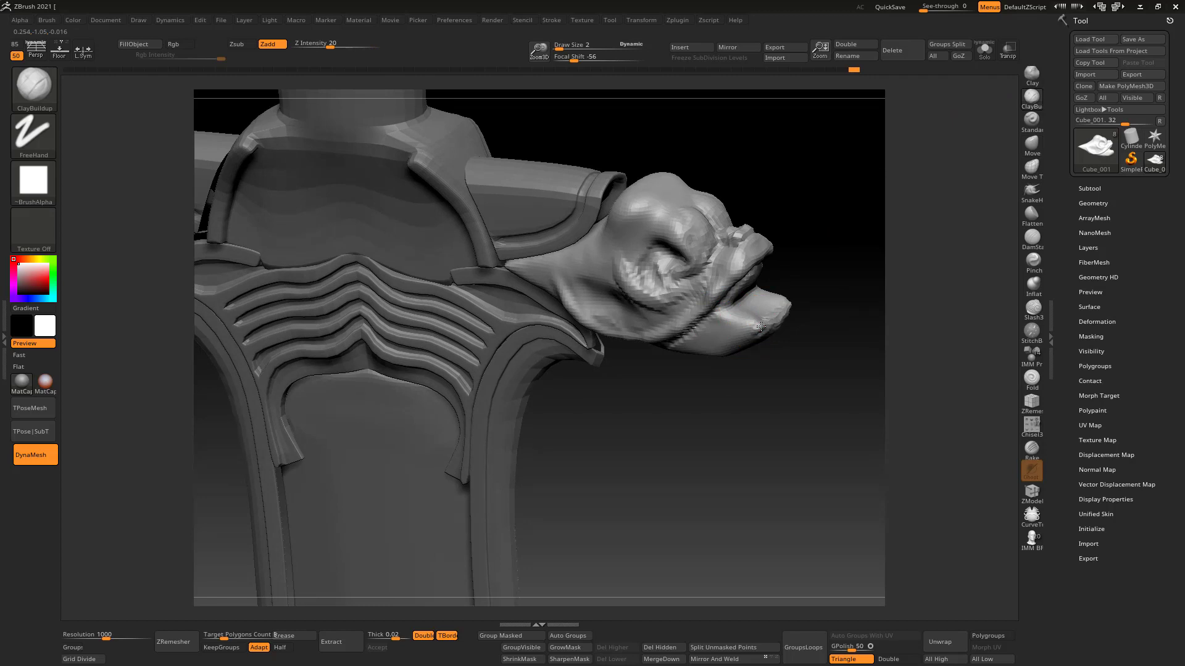
right_click_drag(754, 333, 763, 319)
left_click_drag(752, 339, 746, 340, "alt")
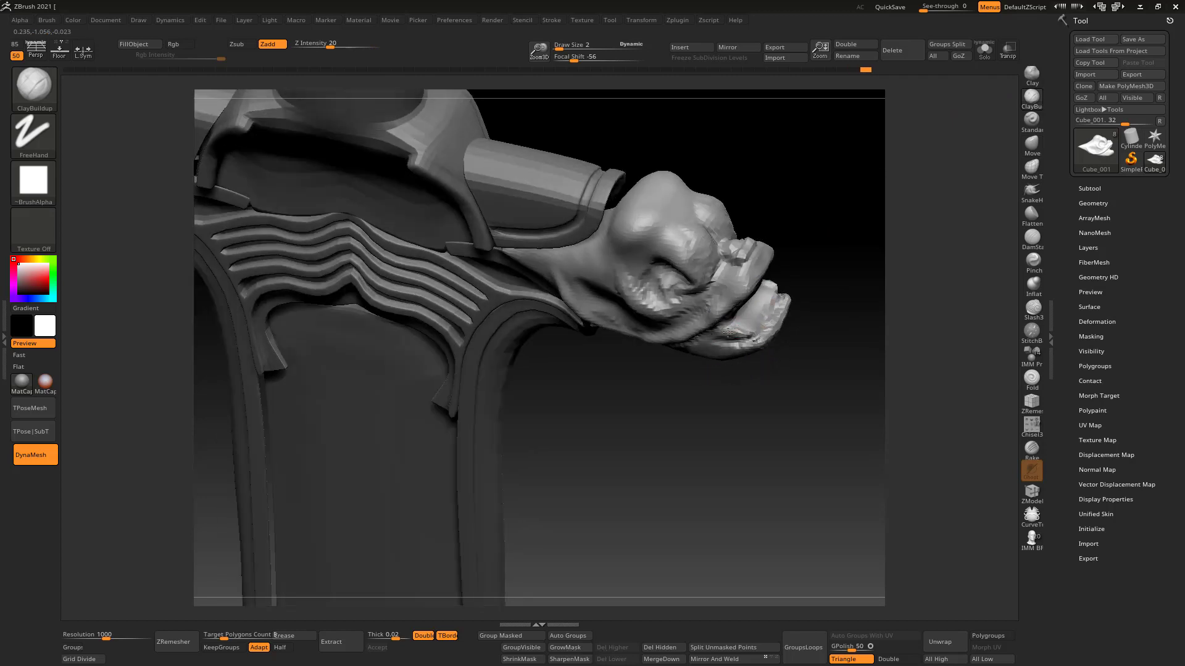
right_click_drag(780, 265, 812, 214)
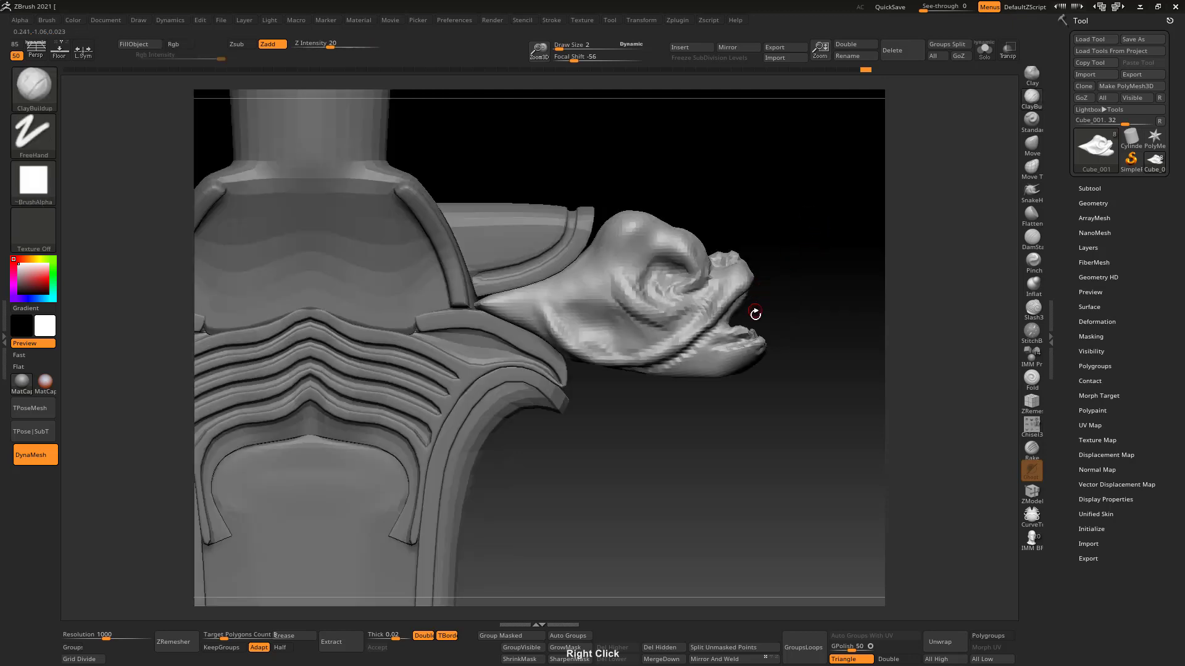
left_click_drag(735, 343, 738, 344)
Step: Build up a raised bulge on the front of the chin with the ClayBuildup brush at draw size 6
mouse_move(734, 331)
right_mouse_down()
mouse_move(751, 258)
mouse_move(756, 296)
right_mouse_up()
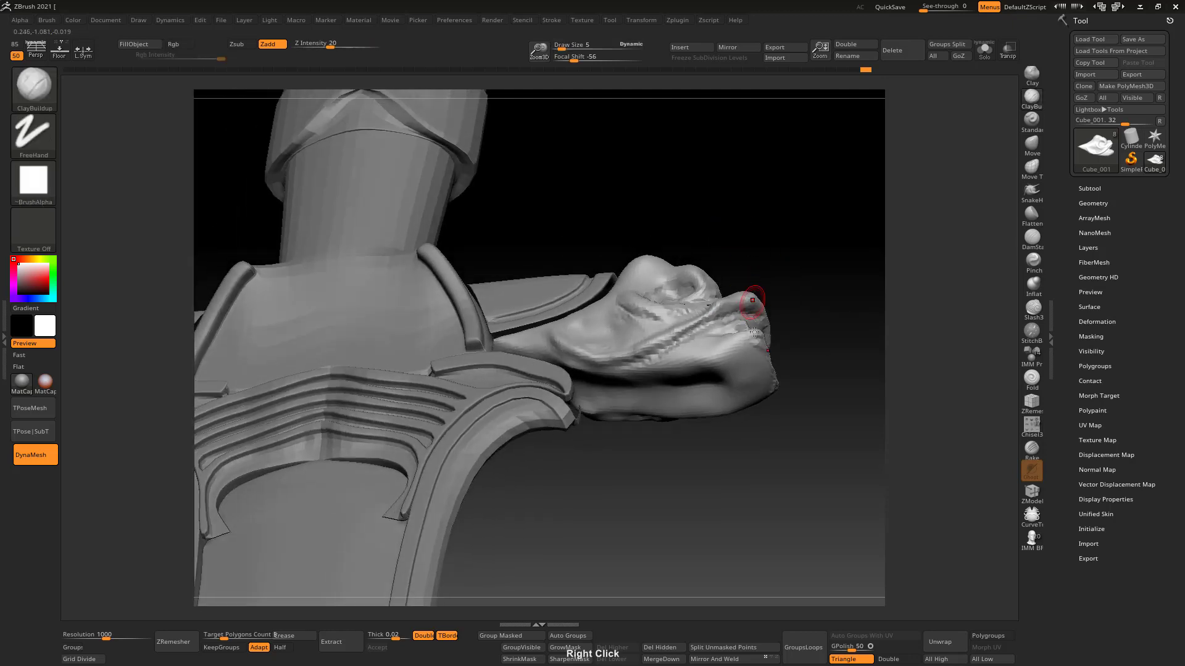
key("s")
left_click_drag(744, 373, 752, 373)
key("s")
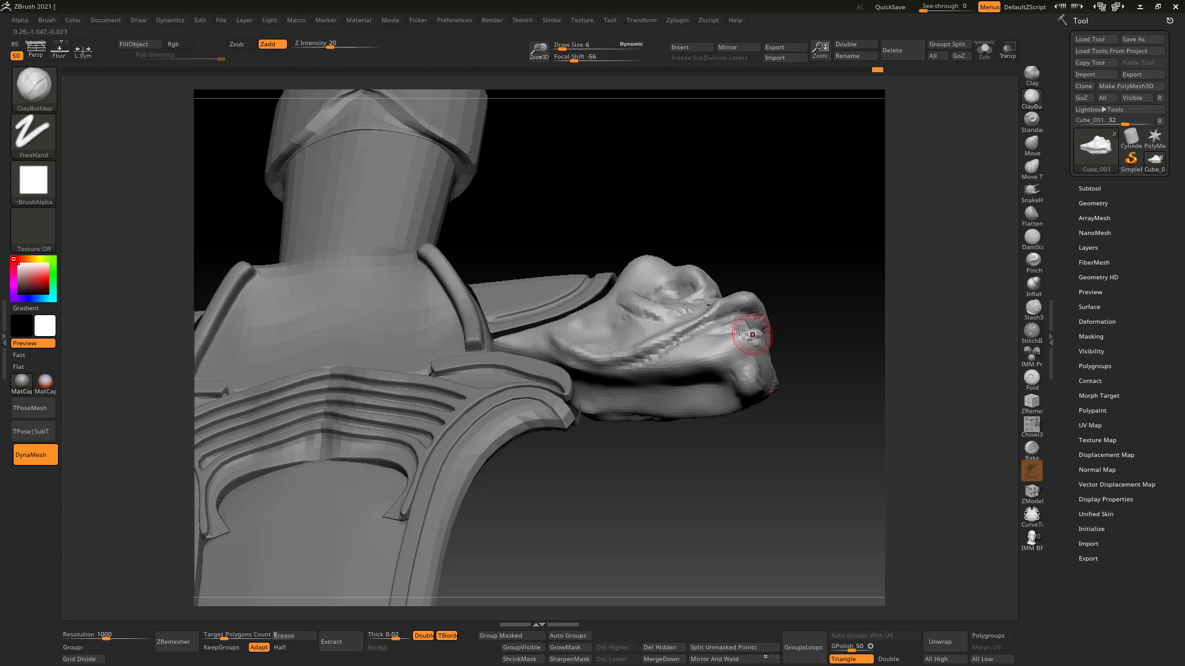
Step: Reset the active colour to white and sculpt the underside of the jaw with the ClayBuildup brush at draw size 6
right_click_drag(803, 294, 740, 275)
right_click_drag(715, 327, 762, 211)
right_click_drag(679, 296, 670, 371)
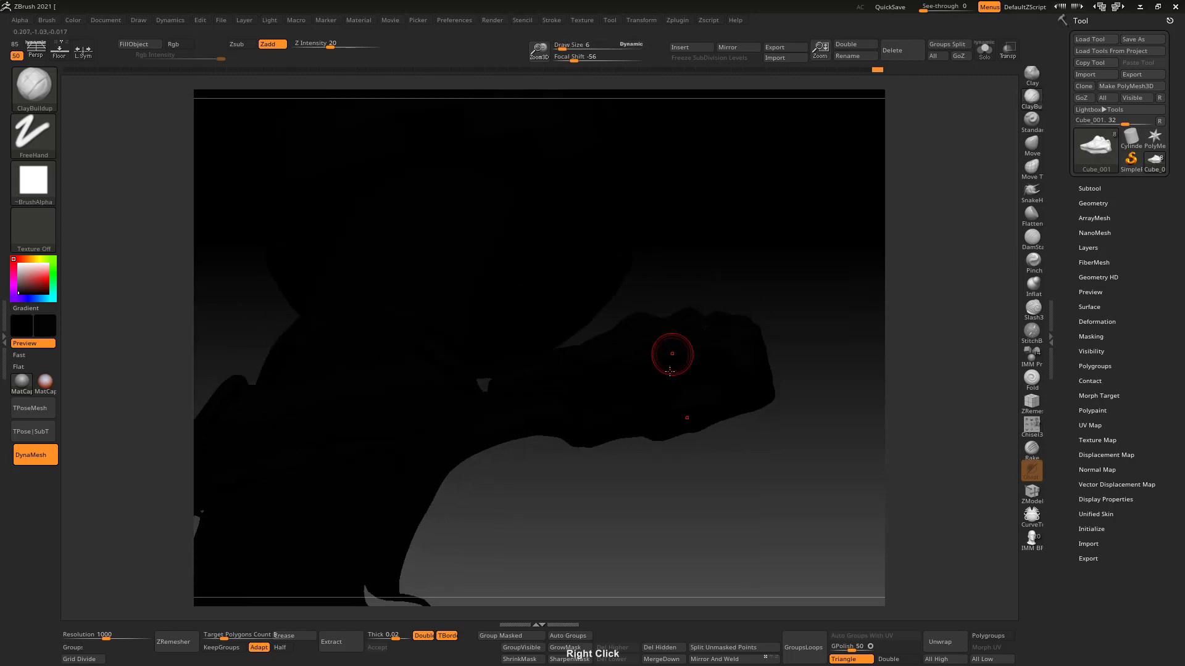
left_click_drag(23, 275, 17, 262)
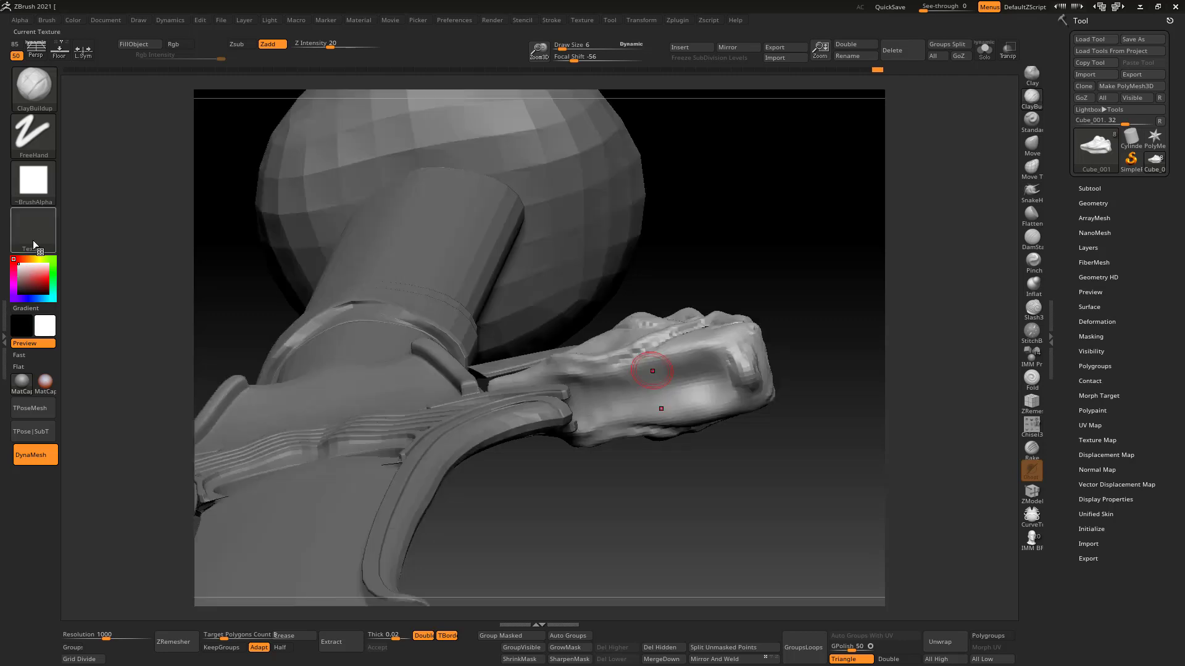
mouse_move(659, 377)
left_mouse_down()
mouse_move(669, 395)
mouse_move(704, 389)
mouse_move(718, 400)
mouse_move(691, 386)
mouse_move(626, 395)
mouse_move(601, 377)
mouse_move(710, 385)
mouse_move(727, 404)
mouse_move(682, 379)
mouse_move(619, 416)
mouse_move(682, 369)
mouse_move(719, 397)
left_mouse_up()
right_click_drag(719, 397, 743, 397)
Step: Raise the underside of the jaw behind the chin with the Move brush, enlarging the draw size to 30
left_click(1031, 146)
key("s")
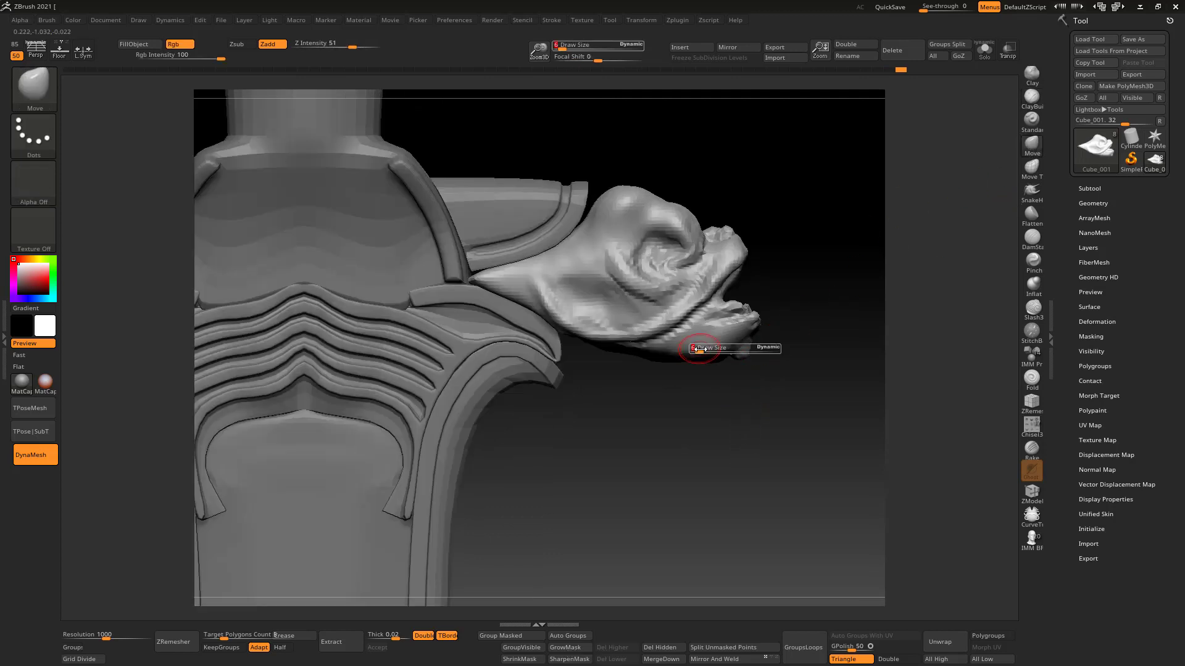
mouse_move(694, 349)
left_mouse_down()
mouse_move(714, 335)
mouse_move(688, 347)
mouse_move(695, 354)
left_mouse_up()
key("s")
left_click_drag(691, 352, 700, 340)
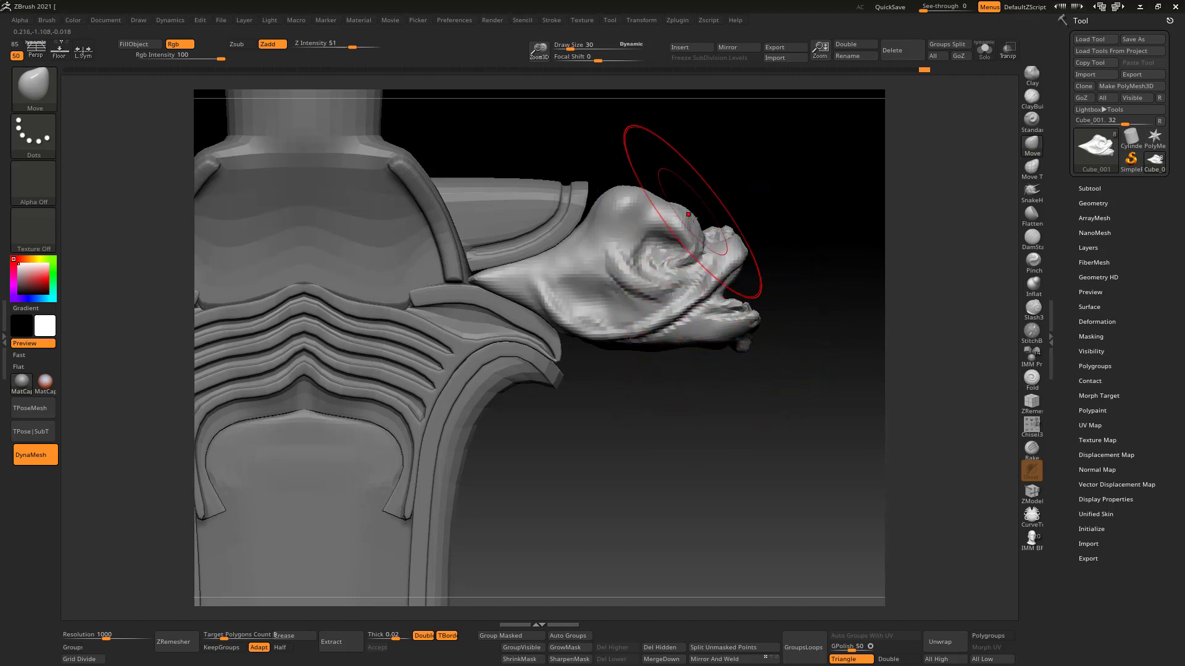
Step: Reshape the brow and forehead above the eye with the Move brush at draw sizes 15 and 23
key("s")
left_click_drag(691, 223, 684, 223)
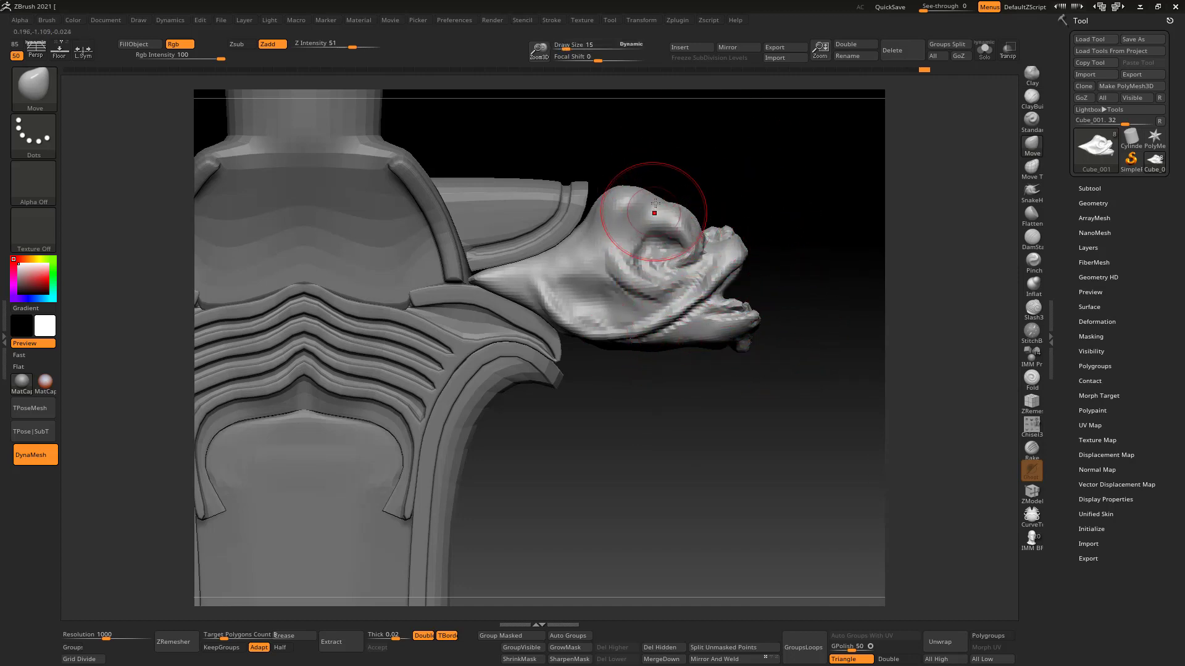
right_click_drag(688, 200, 663, 199)
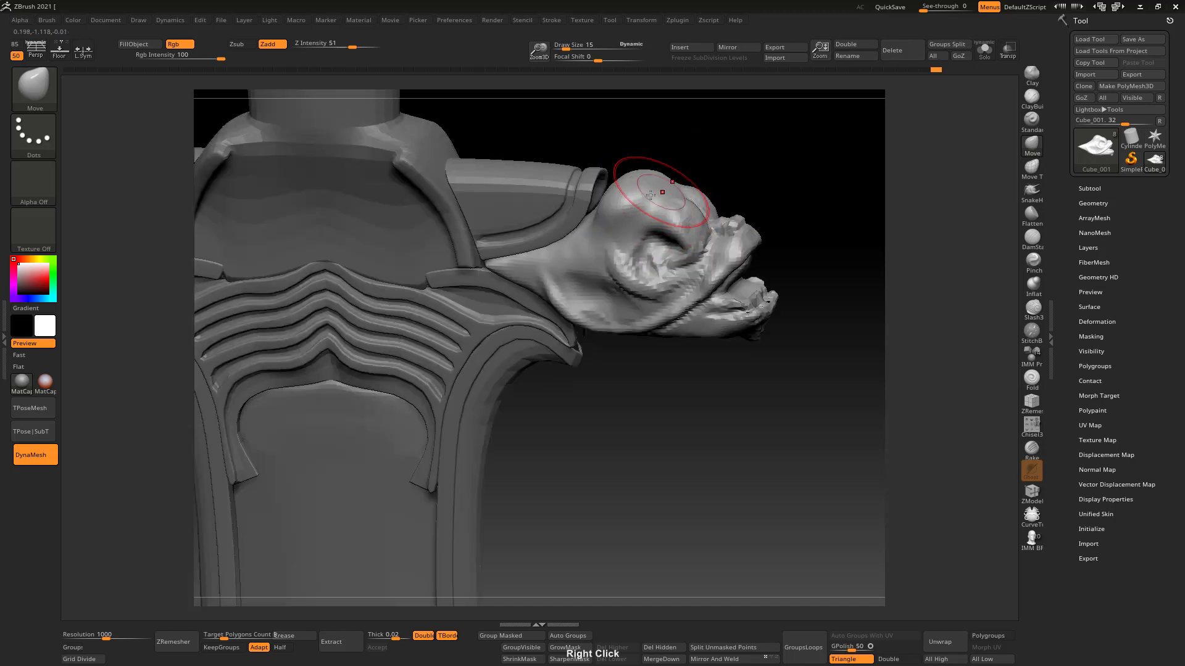
left_click_drag(621, 194, 606, 187)
right_click_drag(648, 163, 669, 166)
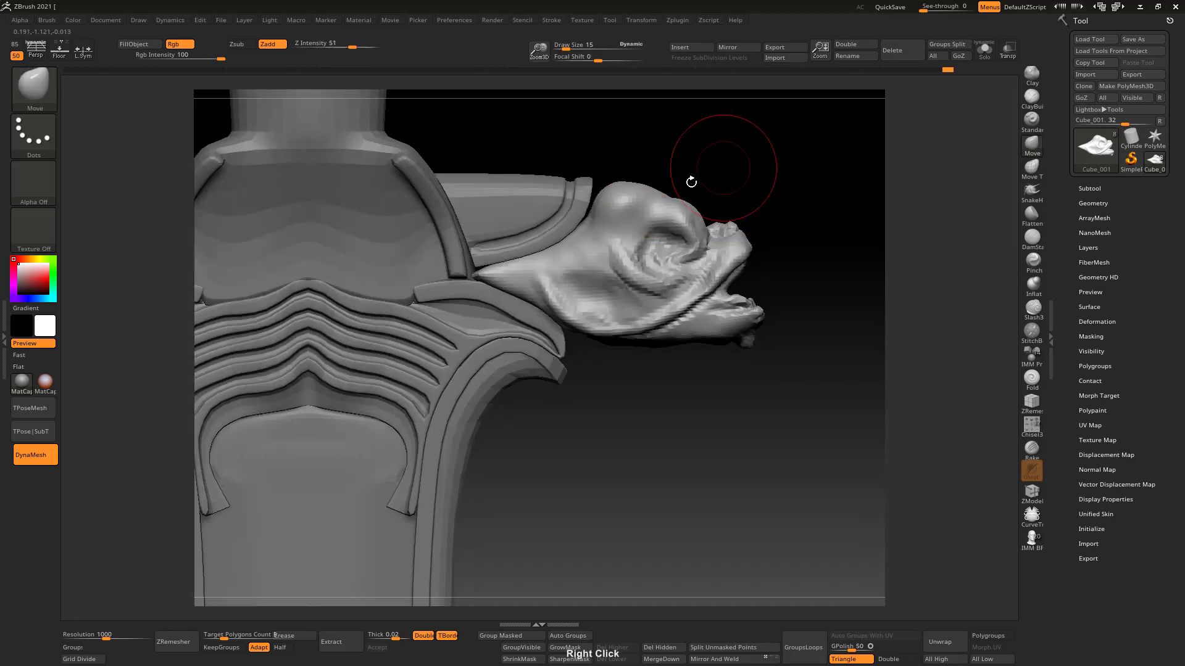
key("]")
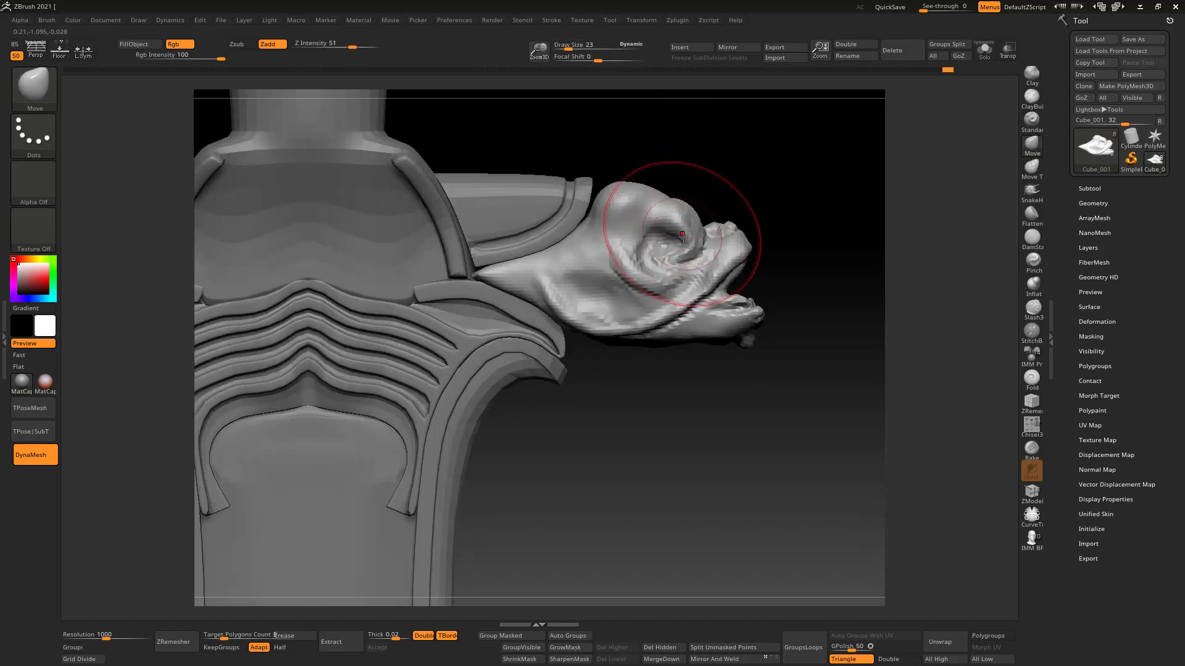
right_click_drag(718, 238, 743, 203, "ctrl")
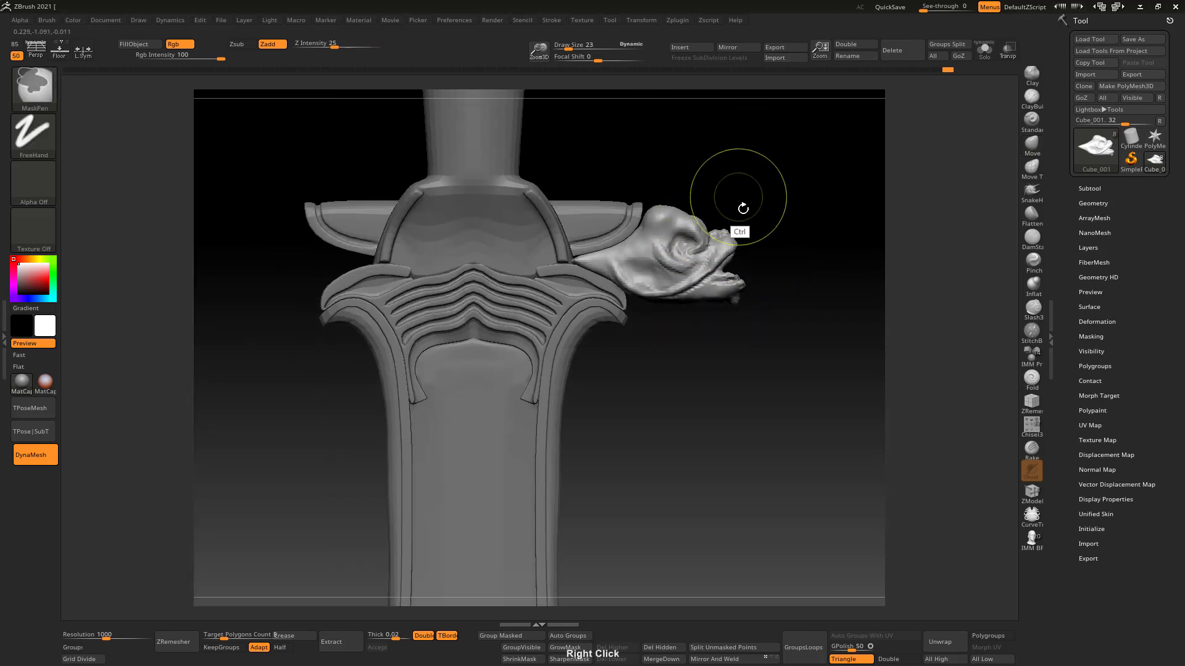
Step: Widen the open mouth and curve the cheek fold around its corner with the Move brush at draw sizes 7 to 17
key("[")
key("[")
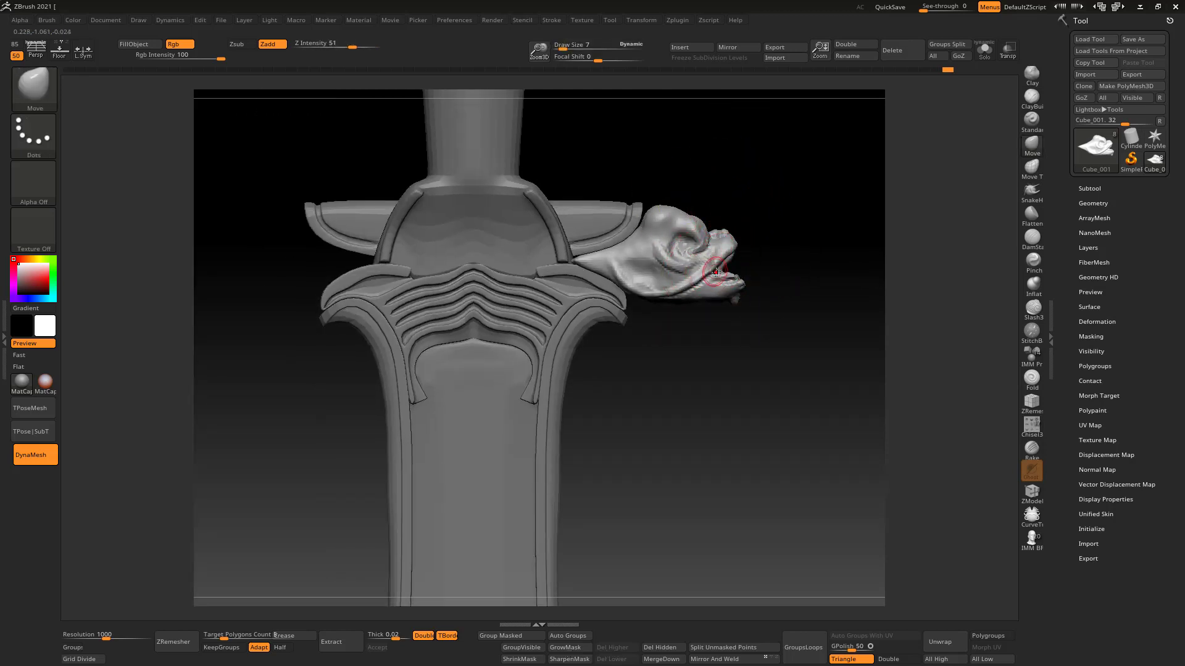
key("]")
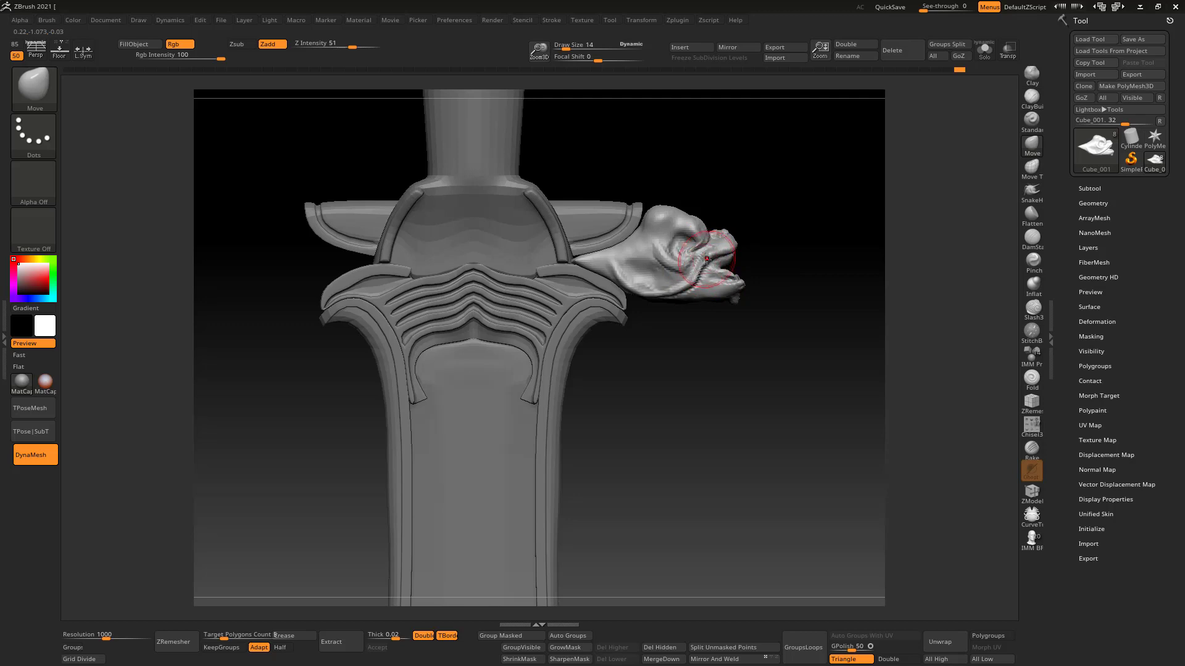
key("]")
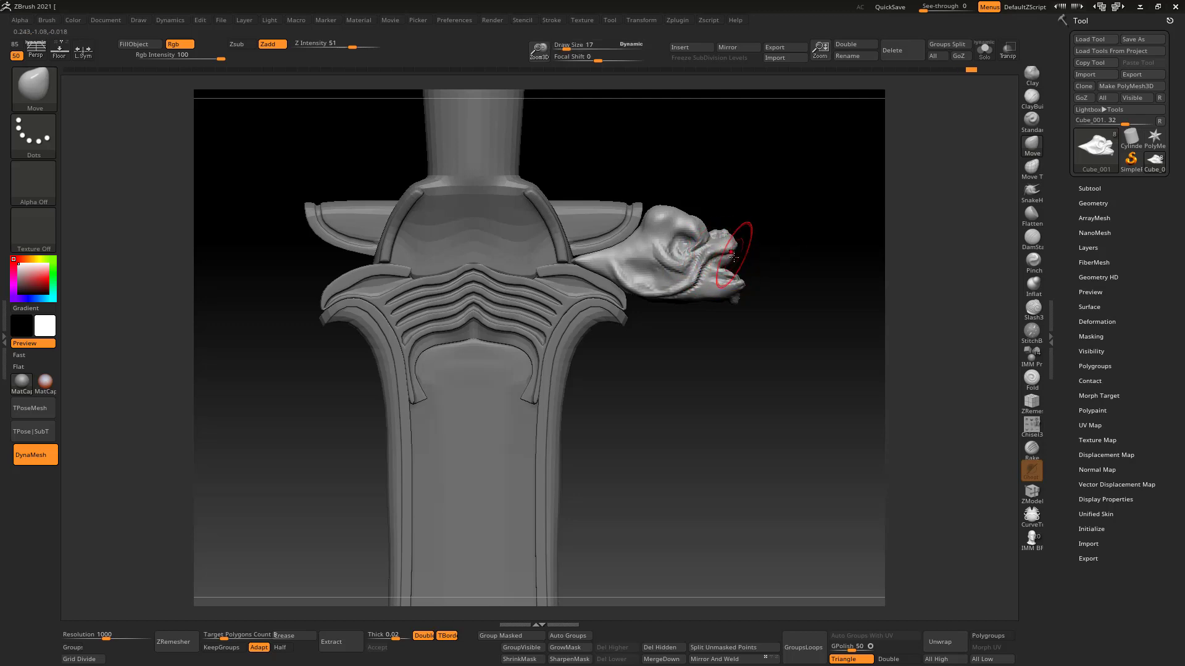
key("[")
key("[")
key("]")
key("]")
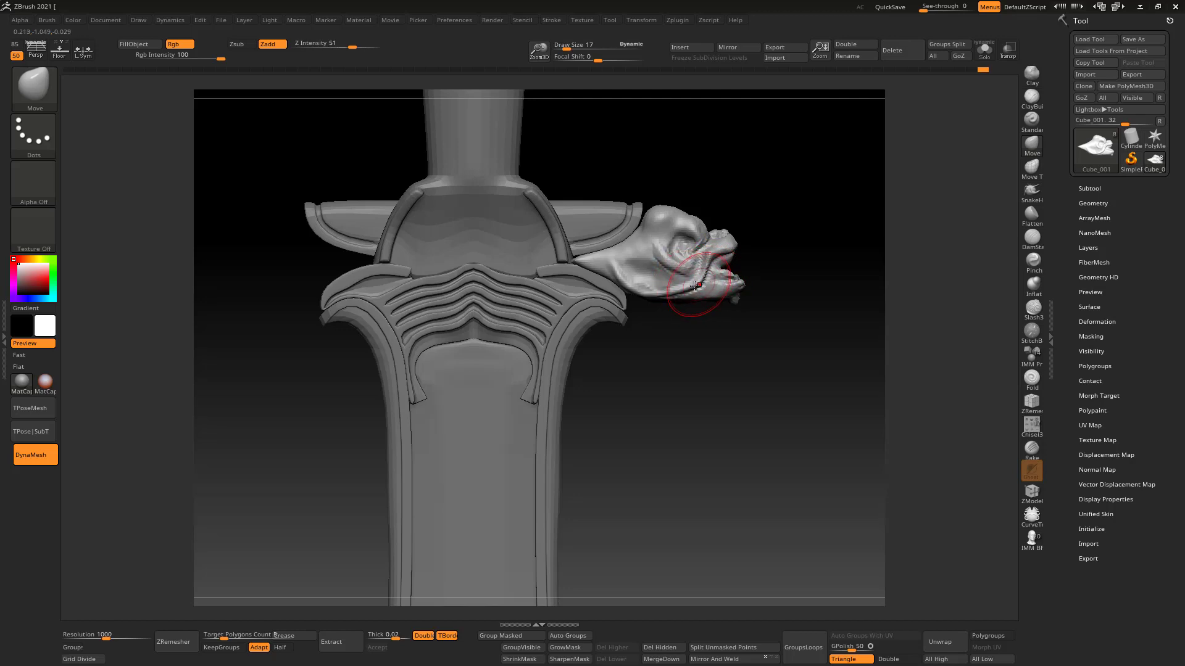
key("[")
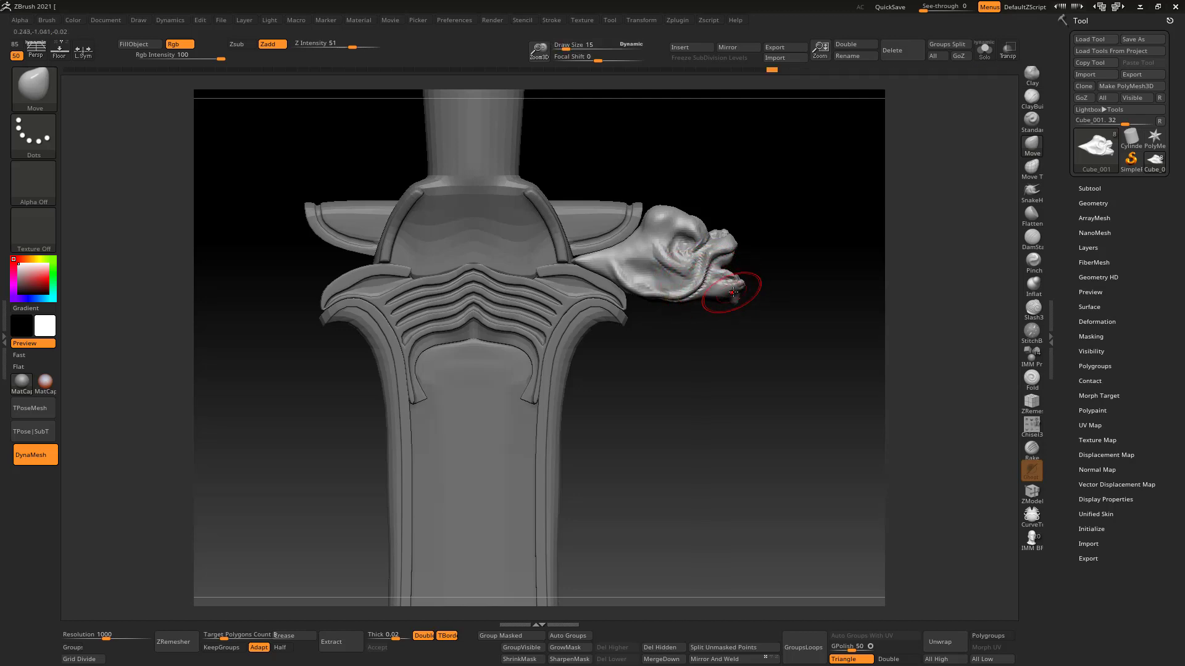
key("]")
Step: Sculpt wrinkles across the temple and brow behind the eye with the ClayBuildup brush at draw size 3
mouse_move(743, 278)
right_mouse_down()
mouse_move(709, 235)
mouse_move(712, 269)
mouse_move(735, 253)
mouse_move(780, 272)
mouse_move(849, 226)
mouse_move(823, 324)
mouse_move(722, 281)
right_mouse_up()
right_click_drag(722, 281, 643, 286, "alt")
right_click_drag(728, 232, 726, 286, "ctrl")
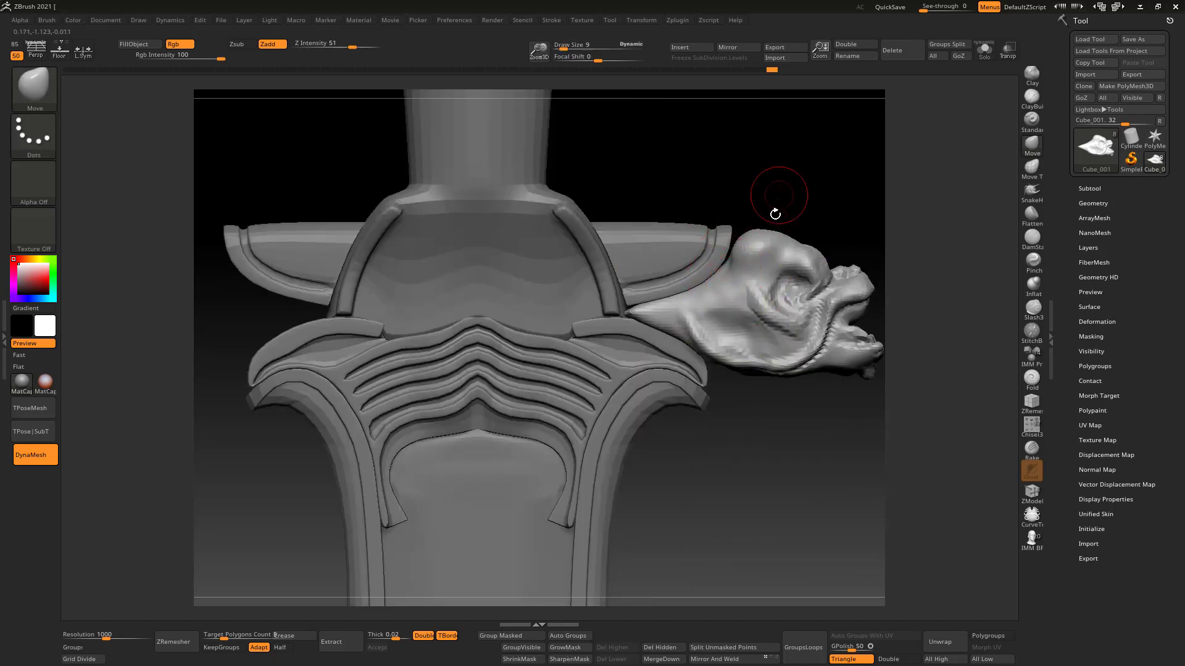
mouse_move(775, 213)
right_mouse_down()
mouse_move(762, 232)
mouse_move(756, 199)
mouse_move(790, 182)
mouse_move(749, 244)
mouse_move(757, 213)
right_mouse_up()
left_click(1031, 98)
key("s")
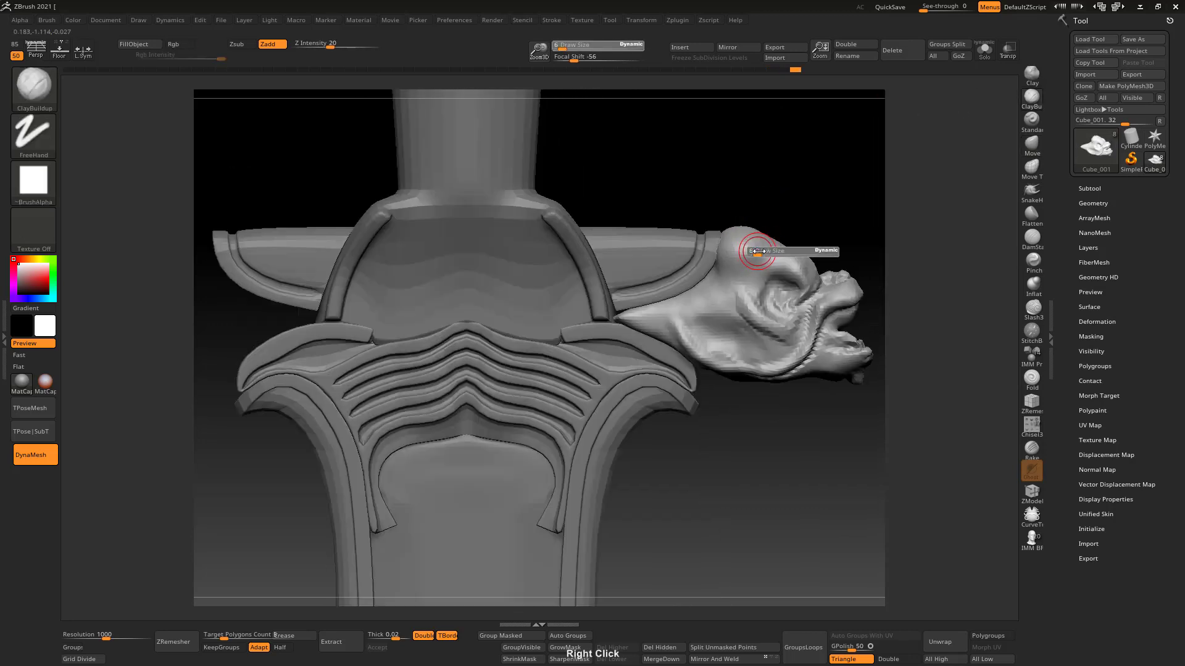
left_click_drag(755, 252, 752, 252)
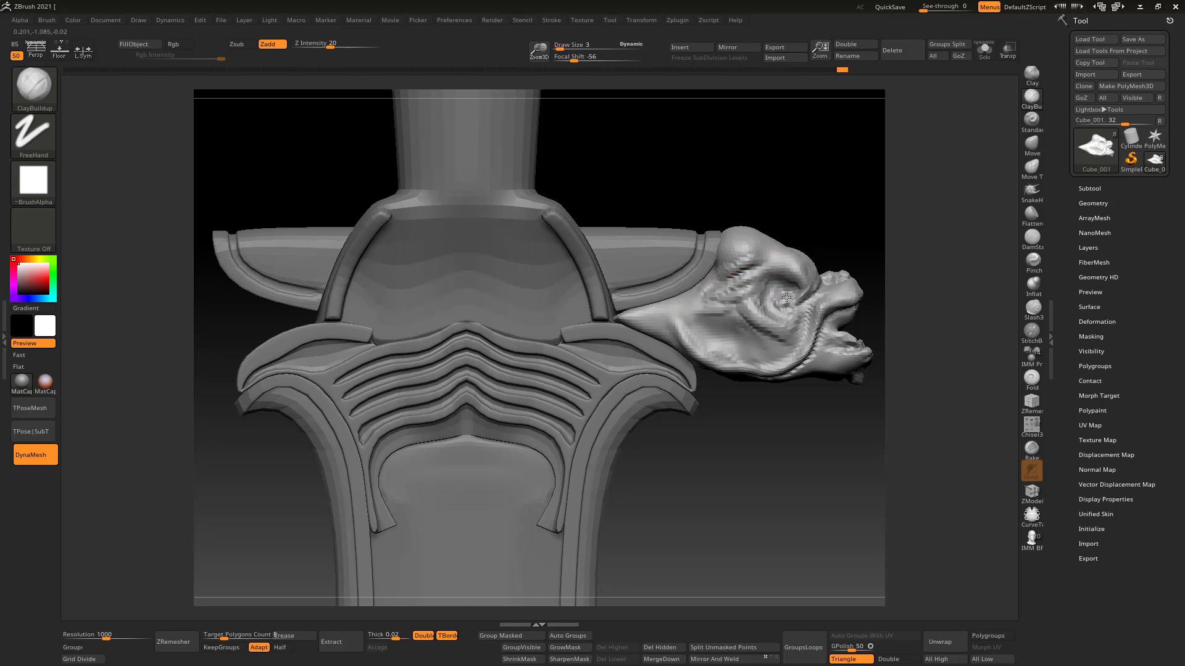
Step: Build a round eyeball inside the eye socket with the ClayBuildup brush at draw sizes 3 and 4
mouse_move(868, 216)
right_mouse_down("shift")
mouse_move(822, 239)
mouse_move(783, 299)
right_mouse_up("shift")
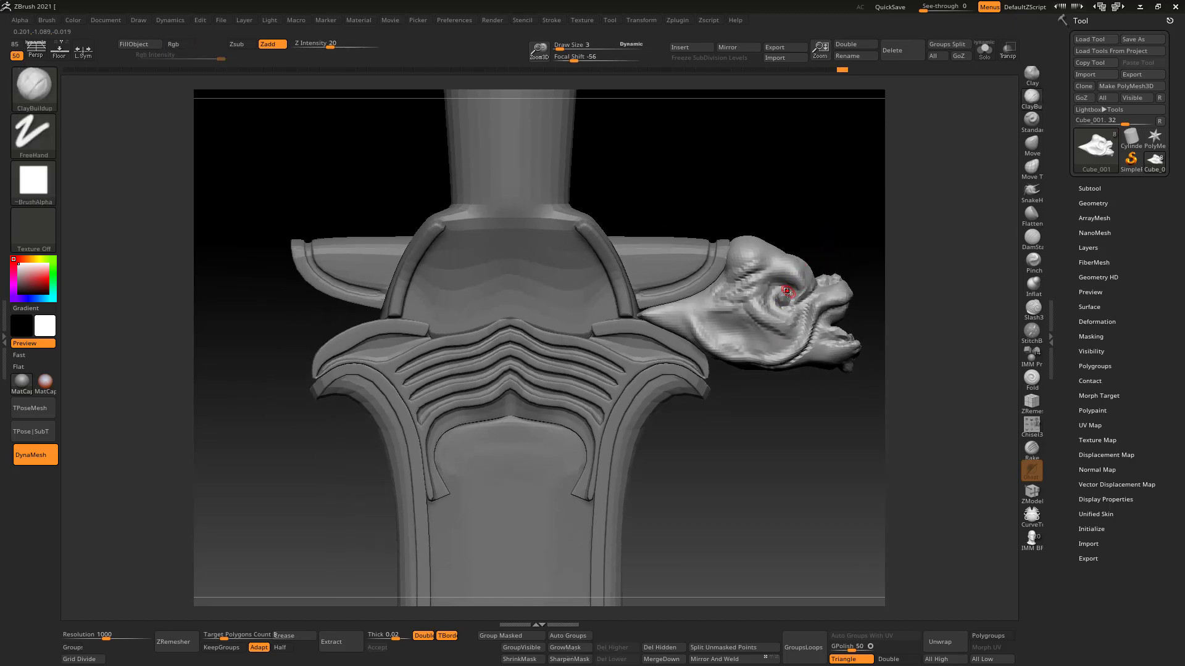
key("bracketright")
left_click(784, 295, "shift")
mouse_move(792, 256)
right_mouse_down("ctrl")
mouse_move(822, 243)
mouse_move(827, 262)
mouse_move(769, 281)
right_mouse_up("ctrl")
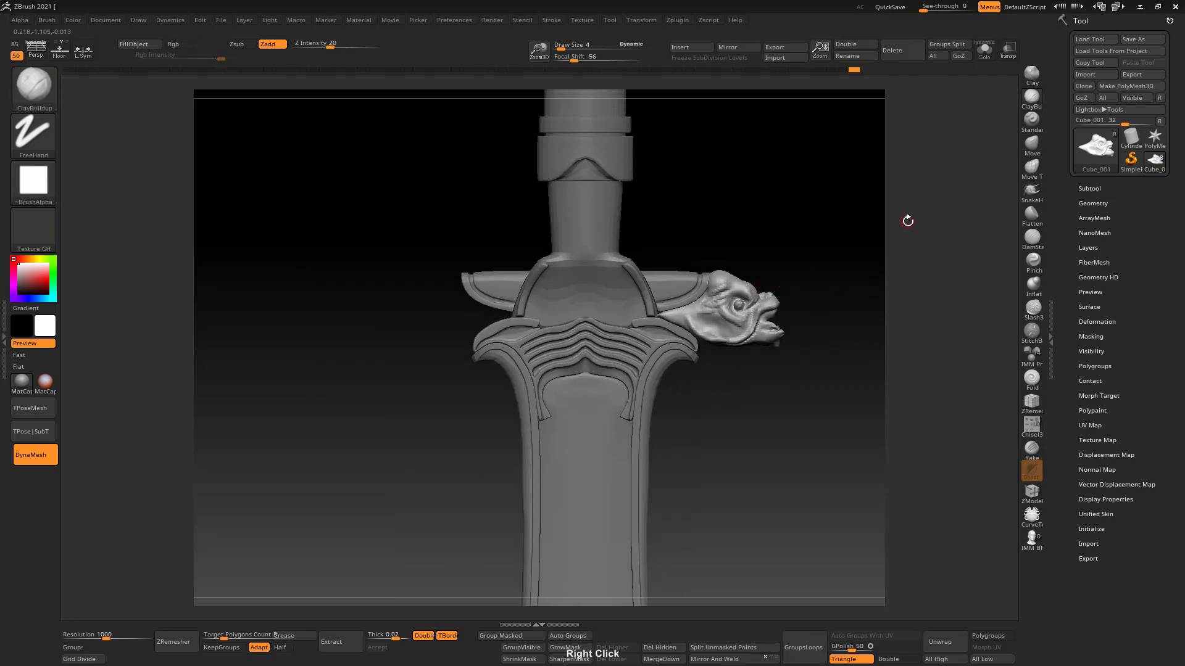
Step: Adjust the jaw and snout proportions with the Move brush at draw sizes 39 and 23
left_click(1025, 146)
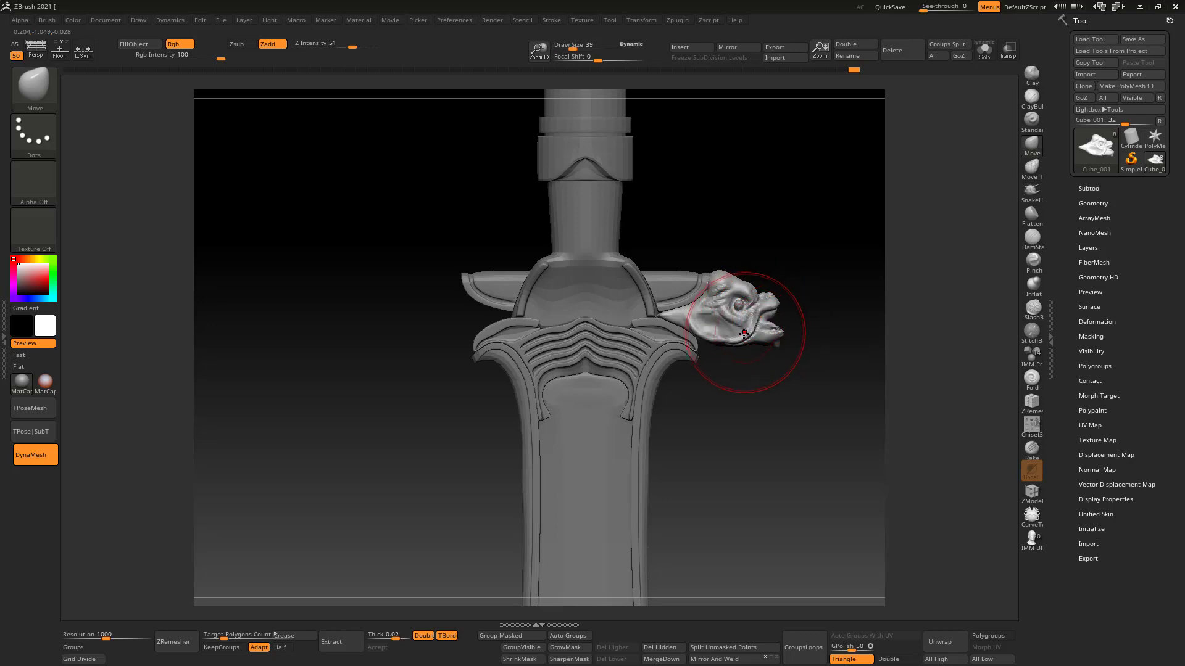
key("bracketleft")
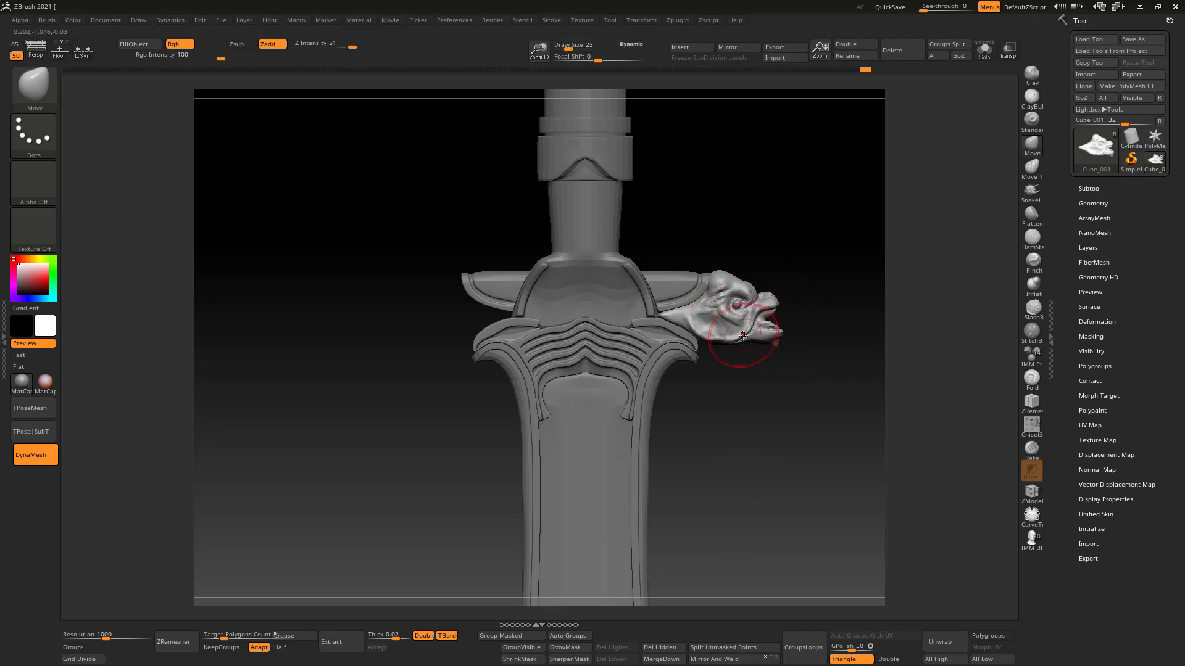
left_click_drag(742, 335, 737, 334)
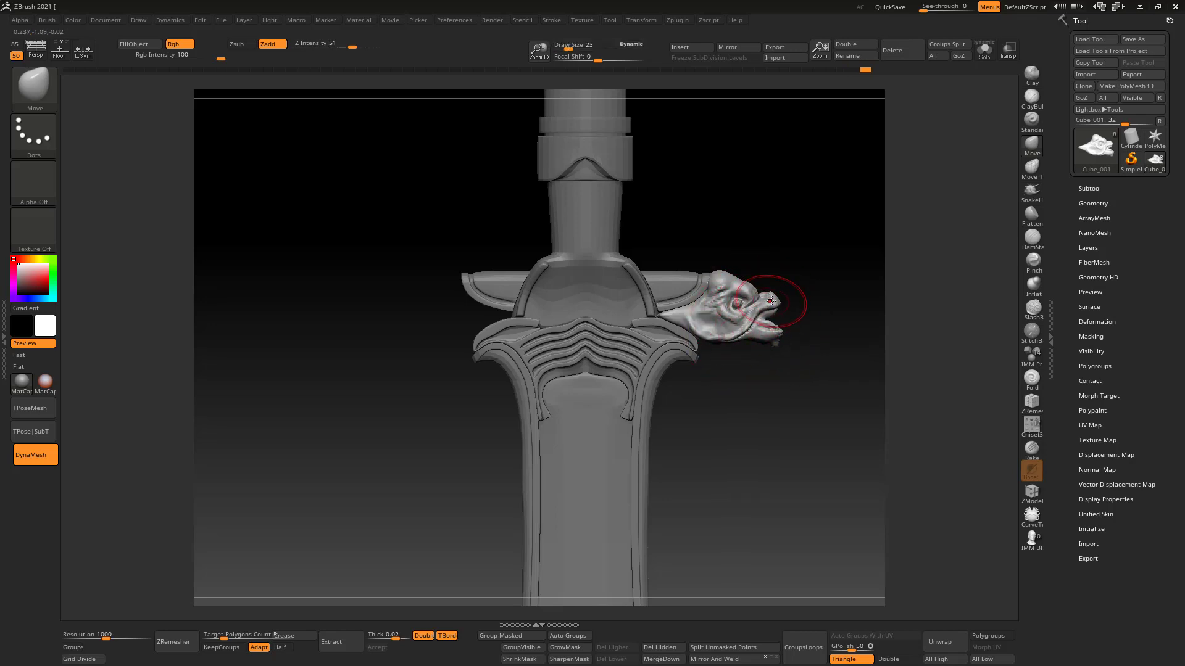
mouse_move(770, 301)
right_mouse_down()
mouse_move(722, 321)
mouse_move(807, 314)
mouse_move(765, 310)
mouse_move(854, 253)
right_mouse_up()
Step: Sculpt small pointed teeth along the upper and lower jaws with the ClayBuildup brush at draw size 2
left_click(1032, 97)
mouse_move(697, 256)
right_mouse_down()
mouse_move(739, 251)
mouse_move(760, 301)
right_mouse_up()
key("s")
left_click_drag(759, 310, 750, 311)
mouse_move(743, 276)
right_mouse_down("ctrl")
mouse_move(761, 297)
mouse_move(731, 318)
right_mouse_up("ctrl")
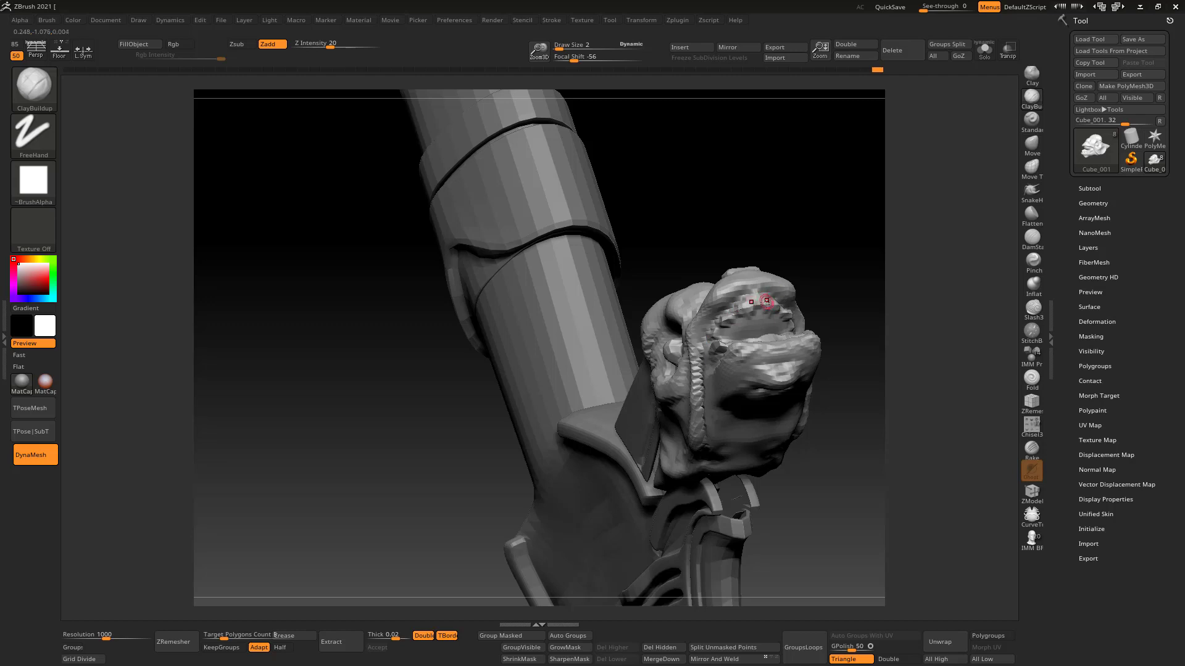
right_click_drag(782, 316, 761, 226)
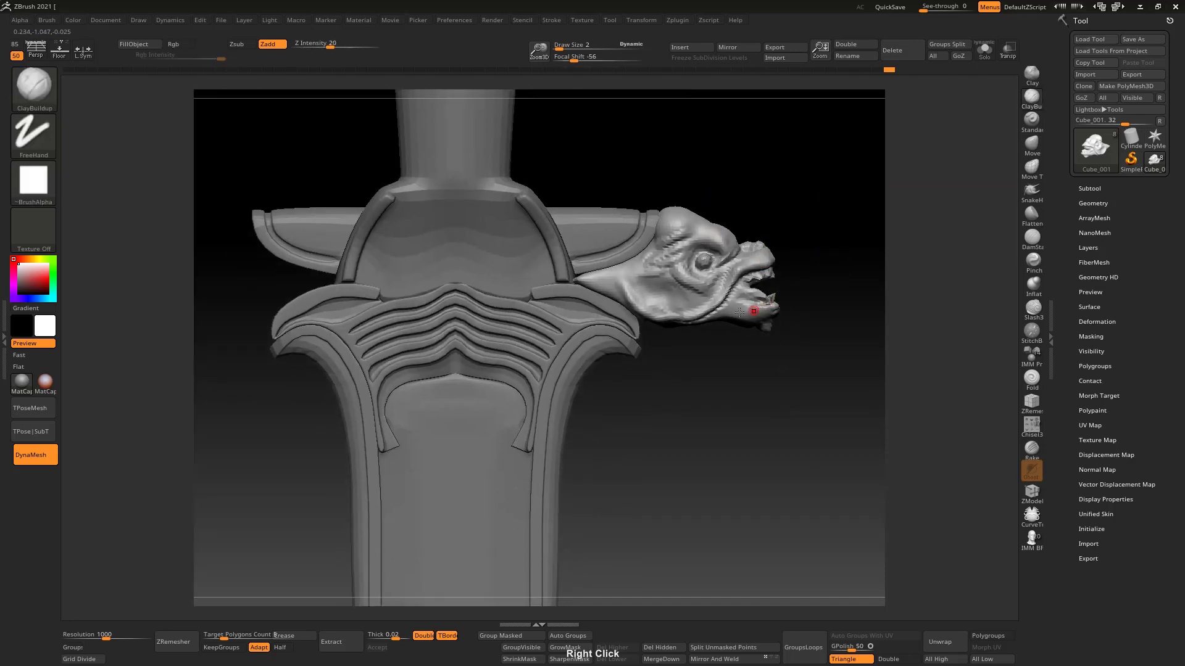
right_click_drag(739, 312, 791, 308)
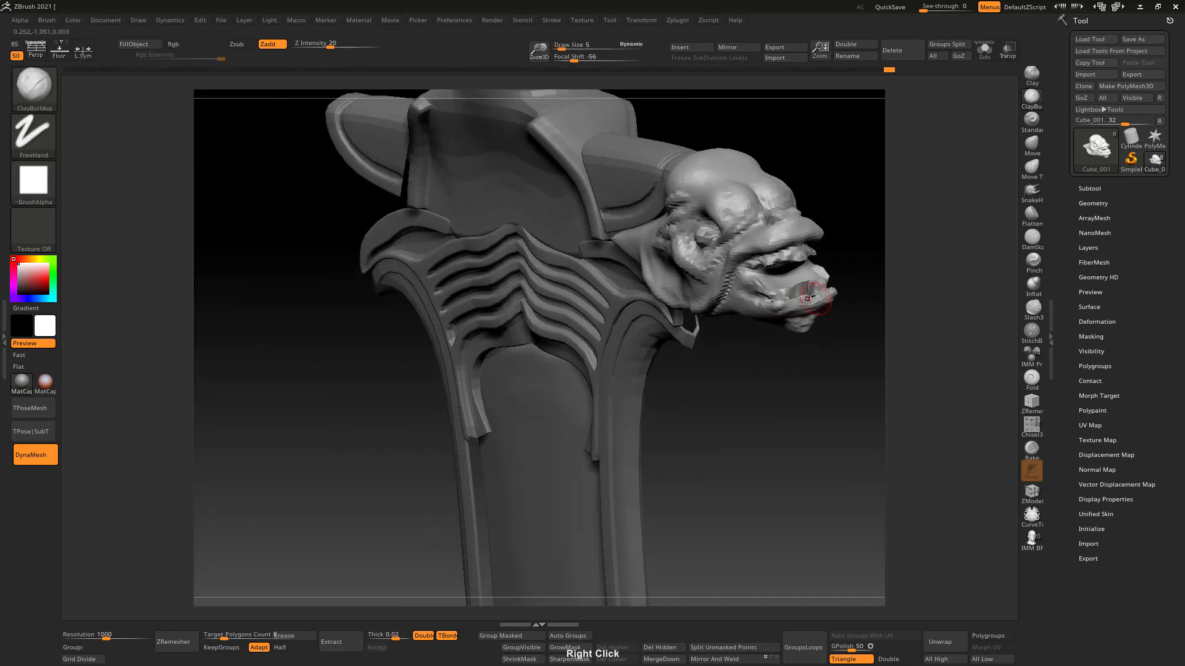
Step: Carve detail along the lower jaw below the teeth with the ClayBuildup brush at draw size 2
key("s")
mouse_move(777, 303)
right_mouse_down()
mouse_move(794, 300)
mouse_move(763, 288)
right_mouse_up()
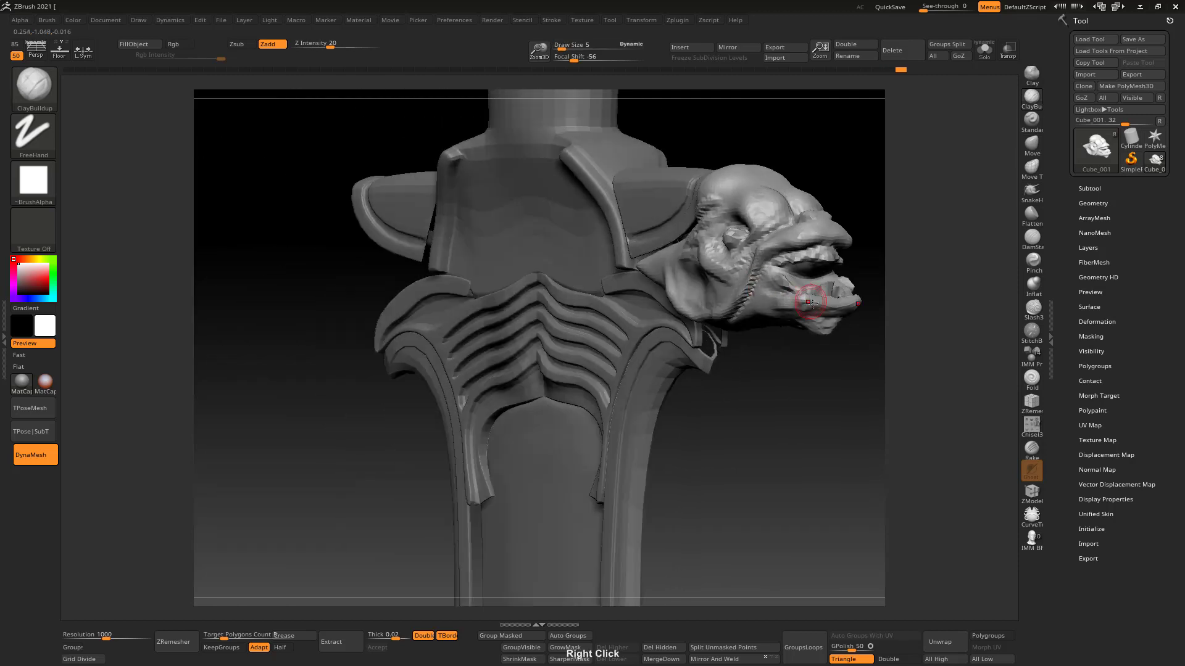
key("s")
left_click(809, 306)
left_click_drag(778, 312, 842, 307, "alt")
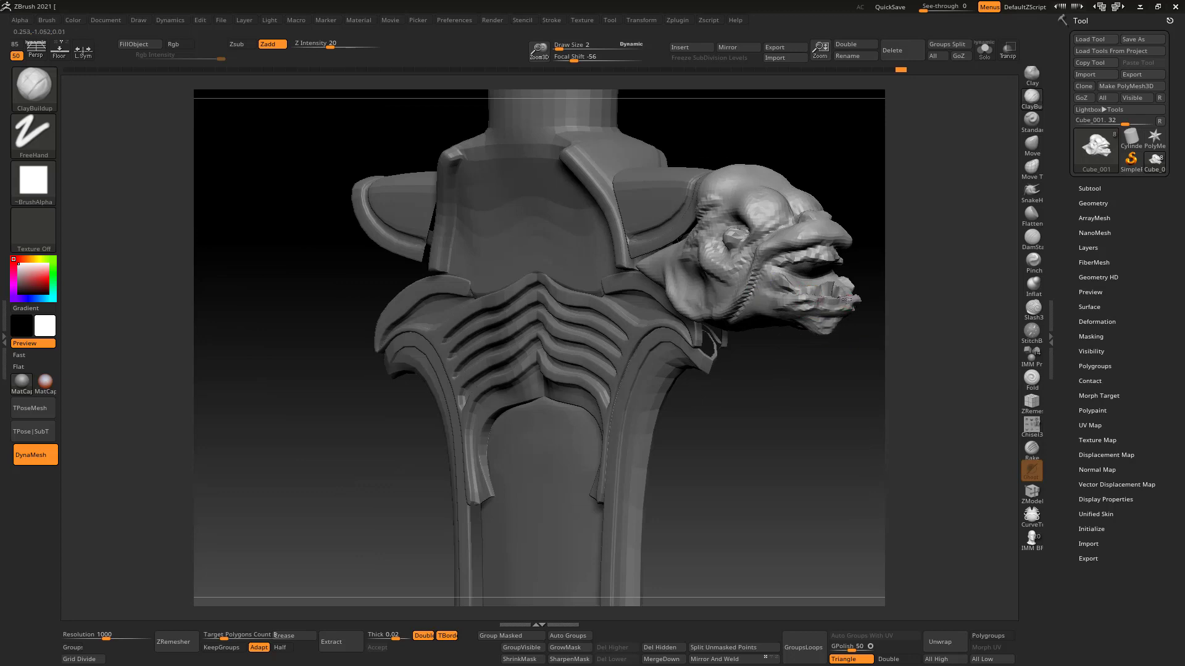
mouse_move(828, 289)
right_mouse_down()
mouse_move(815, 304)
mouse_move(835, 297)
mouse_move(807, 301)
mouse_move(827, 290)
right_mouse_up()
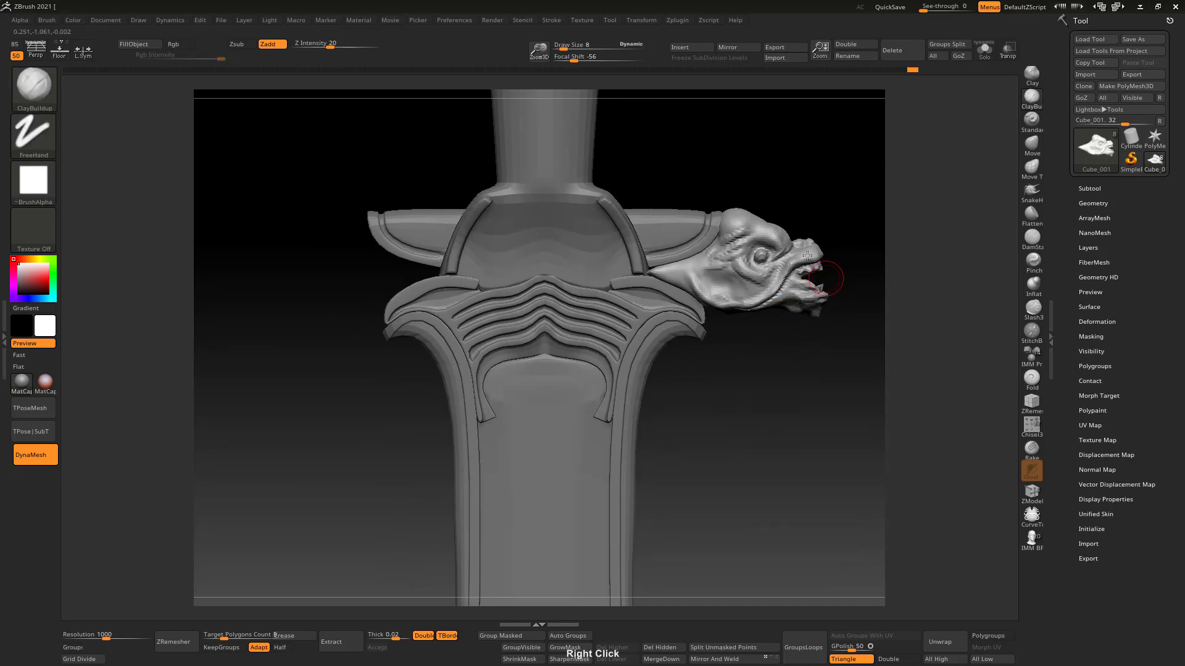
Step: Reshape the snout and lower jaw with the Move brush at draw sizes 33, 23 and 4
right_click_drag(807, 256, 804, 325)
right_click_drag(827, 287, 750, 266, "ctrl")
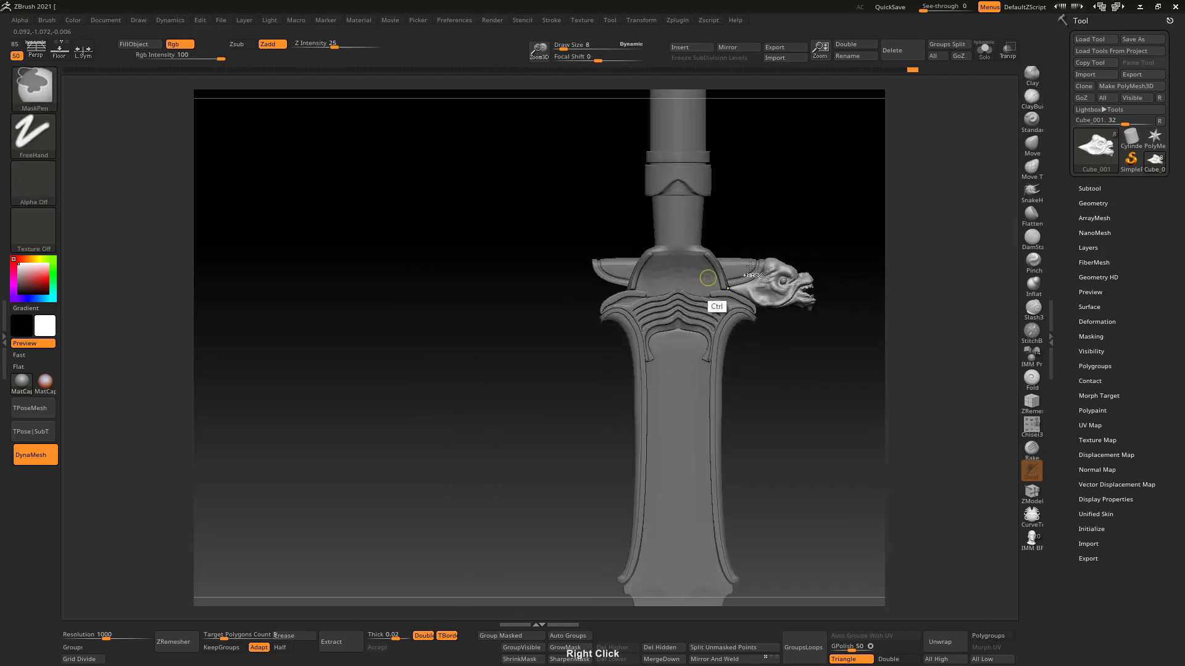
right_click_drag(796, 311, 723, 298, "ctrl")
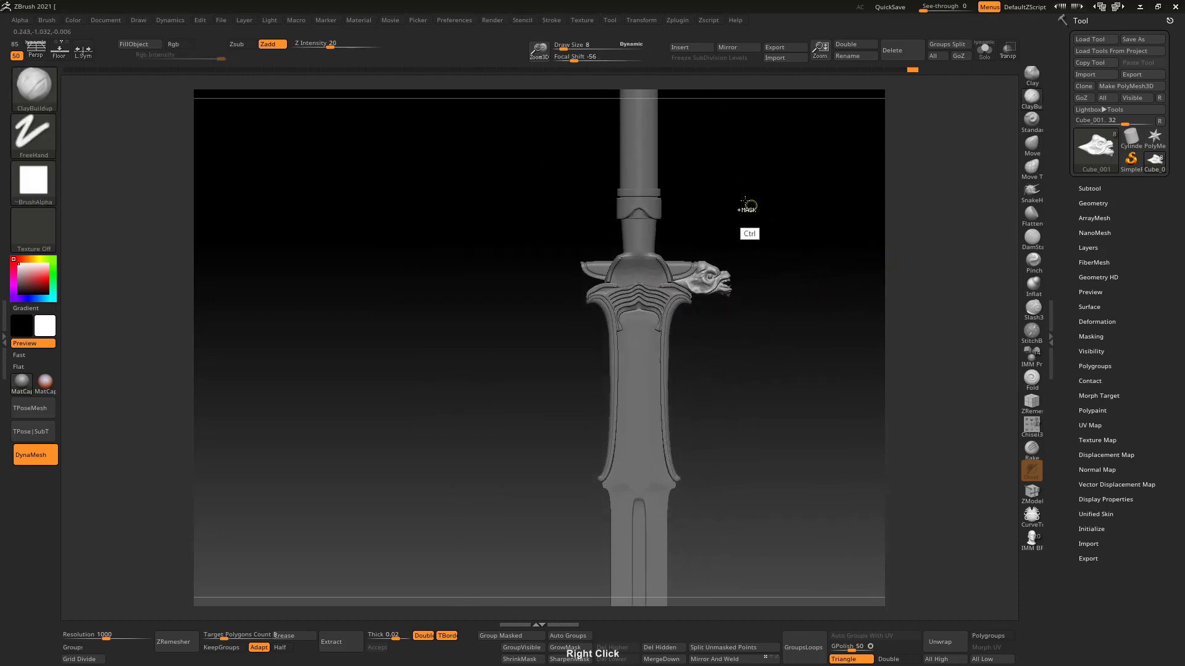
mouse_move(744, 200)
right_mouse_down("ctrl")
mouse_move(700, 322)
mouse_move(723, 298)
right_mouse_up("ctrl")
left_click(1032, 145)
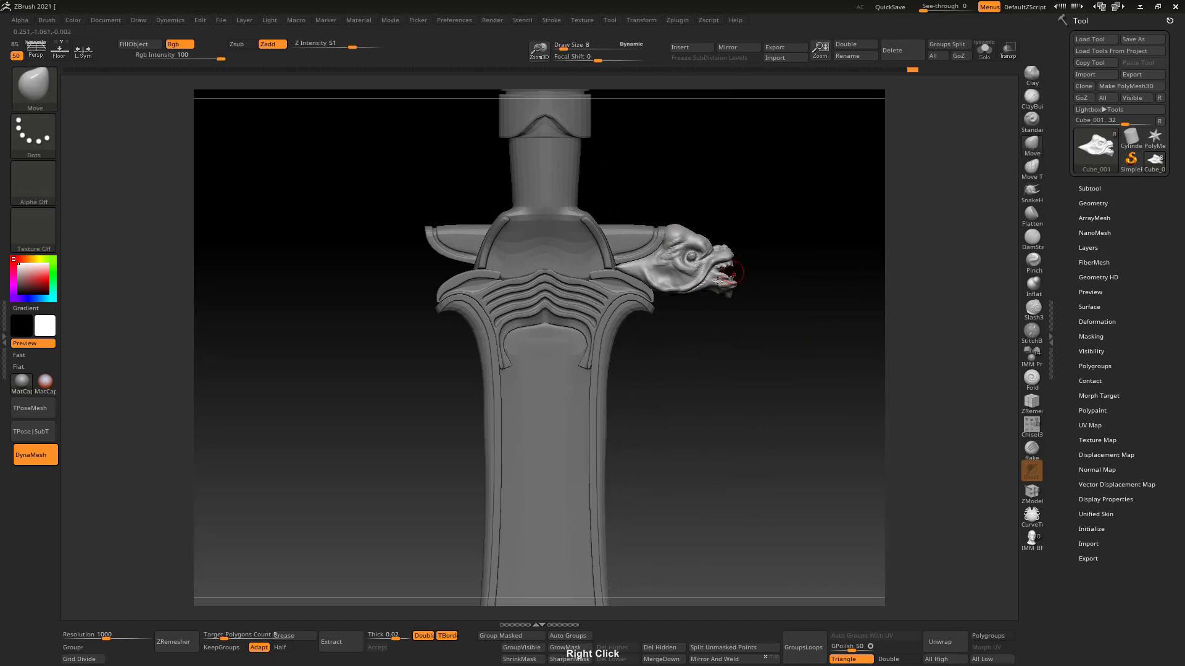
key("s")
mouse_move(715, 288)
left_mouse_down()
mouse_move(675, 284)
mouse_move(702, 254)
left_mouse_up()
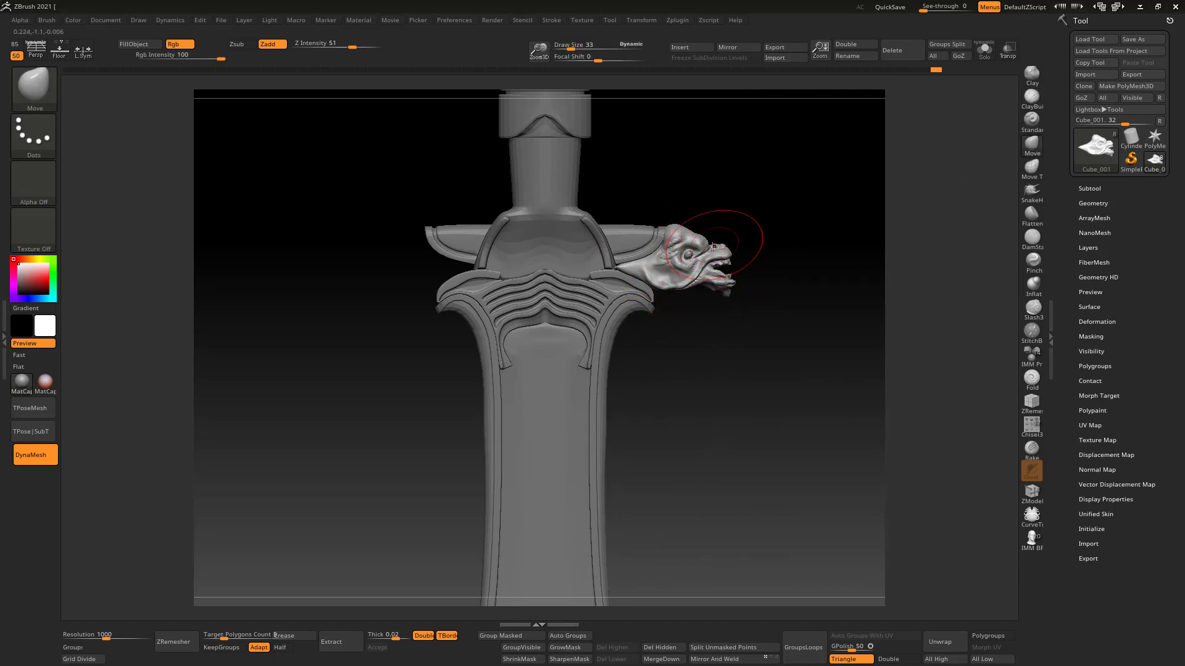
key("bracketleft")
right_click_drag(708, 269, 713, 346, "ctrl")
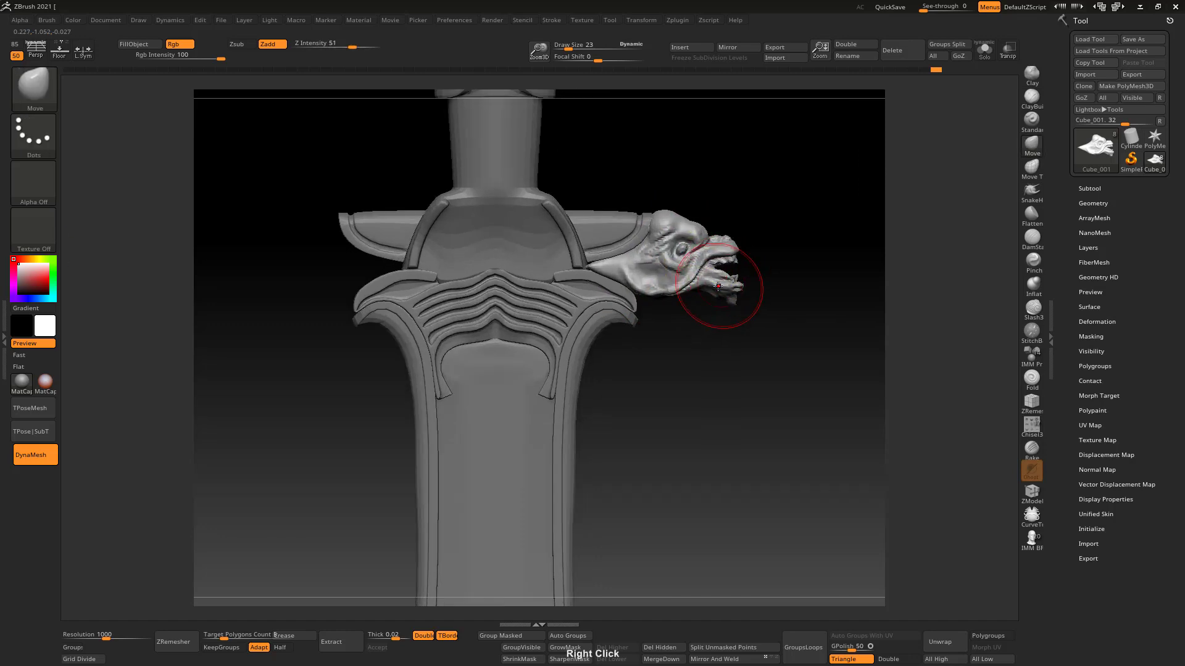
left_click_drag(712, 285, 717, 281)
key("s")
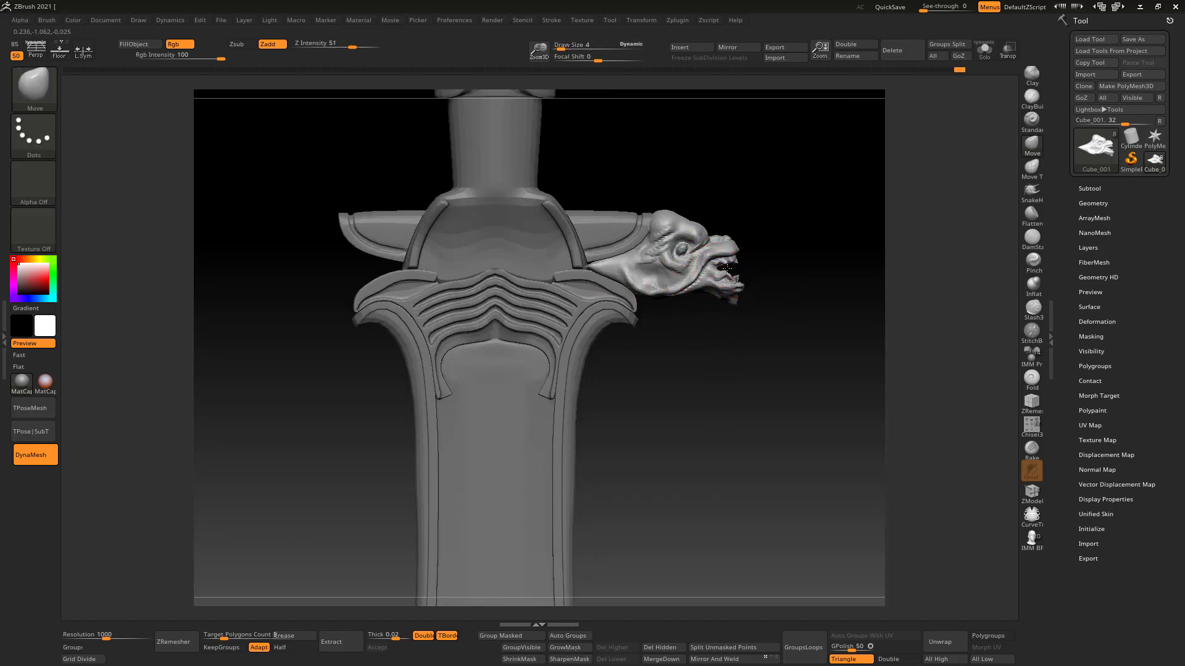
Step: Flatten the top of the creature's head with the Flatten brush at draw size 8
mouse_move(719, 280)
right_mouse_down()
mouse_move(679, 266)
mouse_move(714, 225)
mouse_move(716, 253)
mouse_move(785, 265)
mouse_move(764, 226)
mouse_move(791, 193)
mouse_move(724, 177)
mouse_move(701, 233)
right_mouse_up()
left_click(1032, 216)
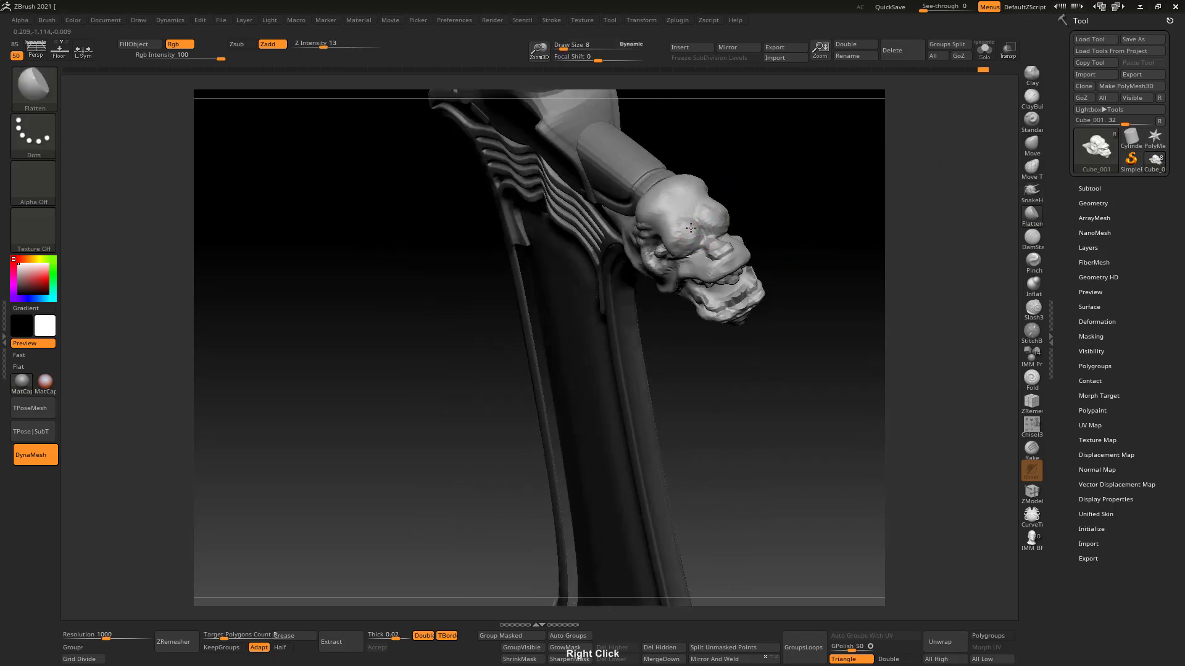
right_click_drag(735, 174, 714, 209)
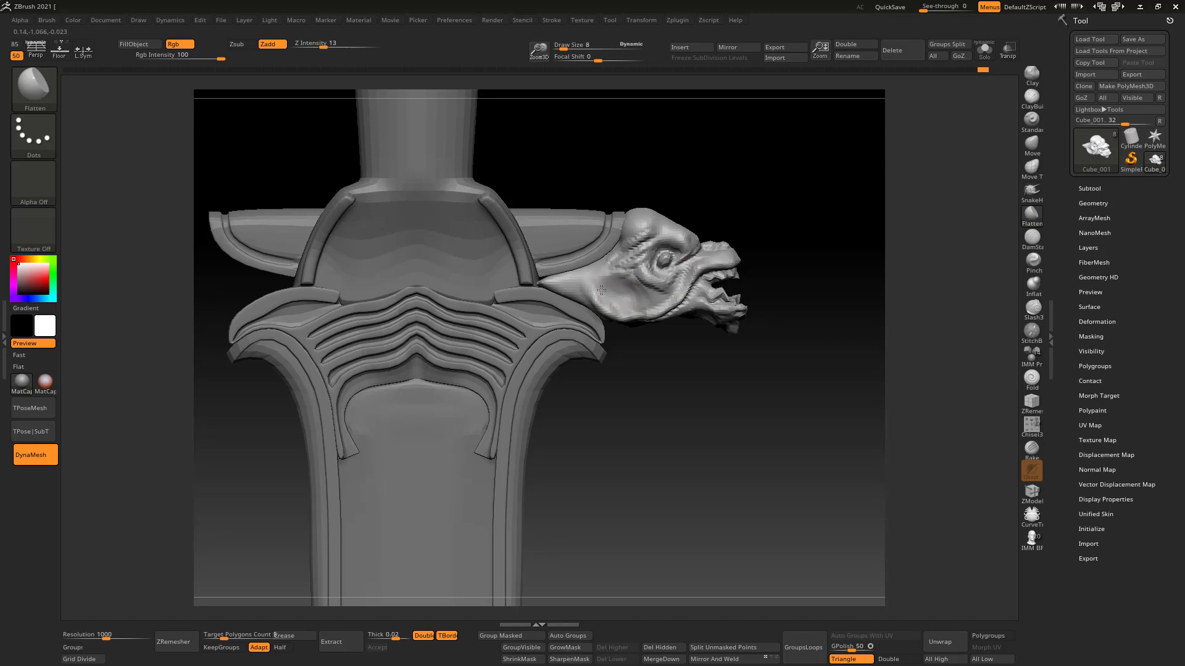
Step: Build up bumpy folds along the neck where it meets the guard with the ClayBuildup brush at draw size 5
right_click_drag(628, 307, 646, 328, "alt")
left_click(1032, 99)
key("s")
left_click_drag(606, 311, 604, 312)
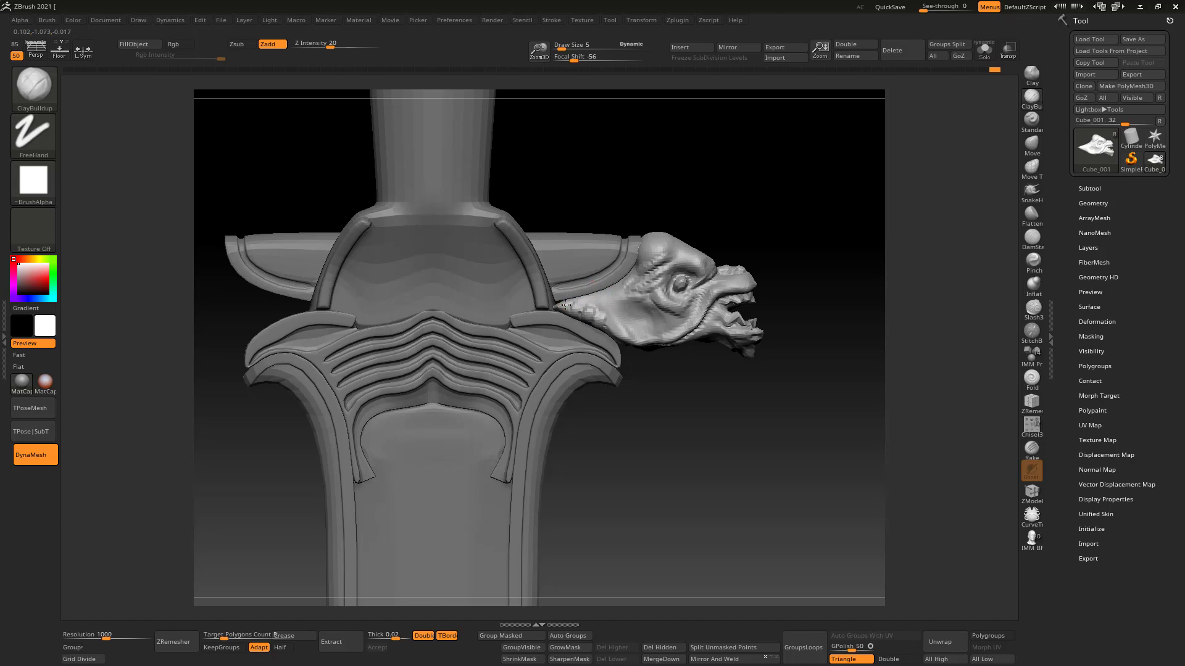
right_click_drag(604, 255, 695, 248)
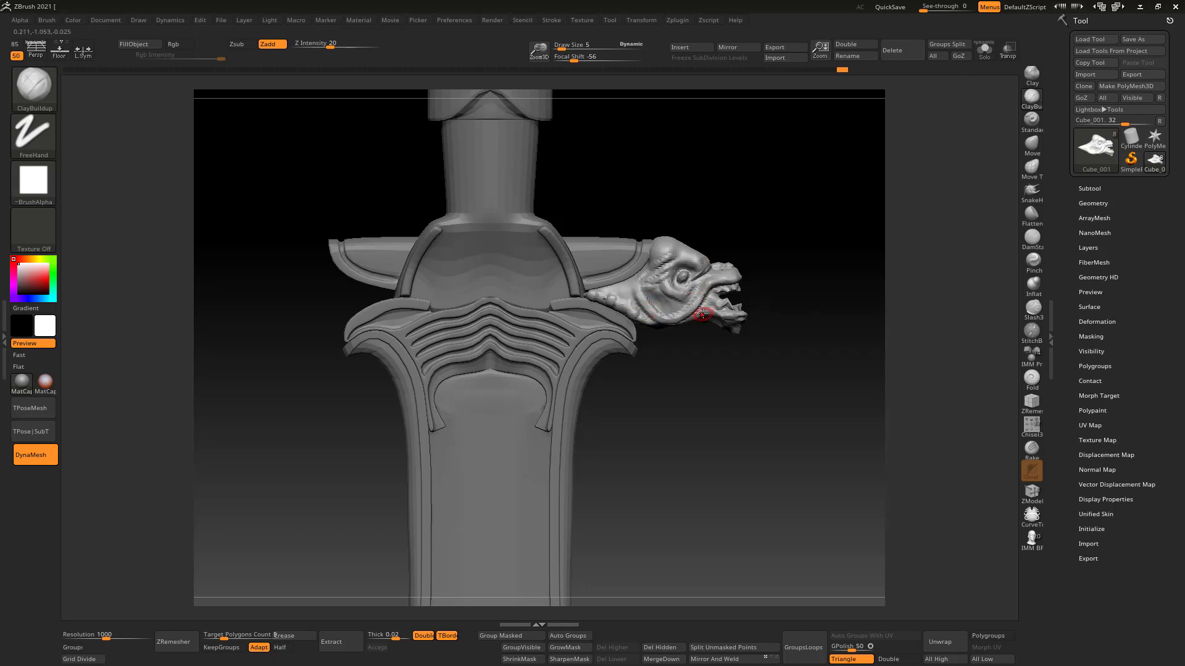
Step: Sculpt rough wrinkles on the underside of the creature's jaw with the ClayBuildup brush at draw size 5
right_click_drag(728, 276, 733, 208)
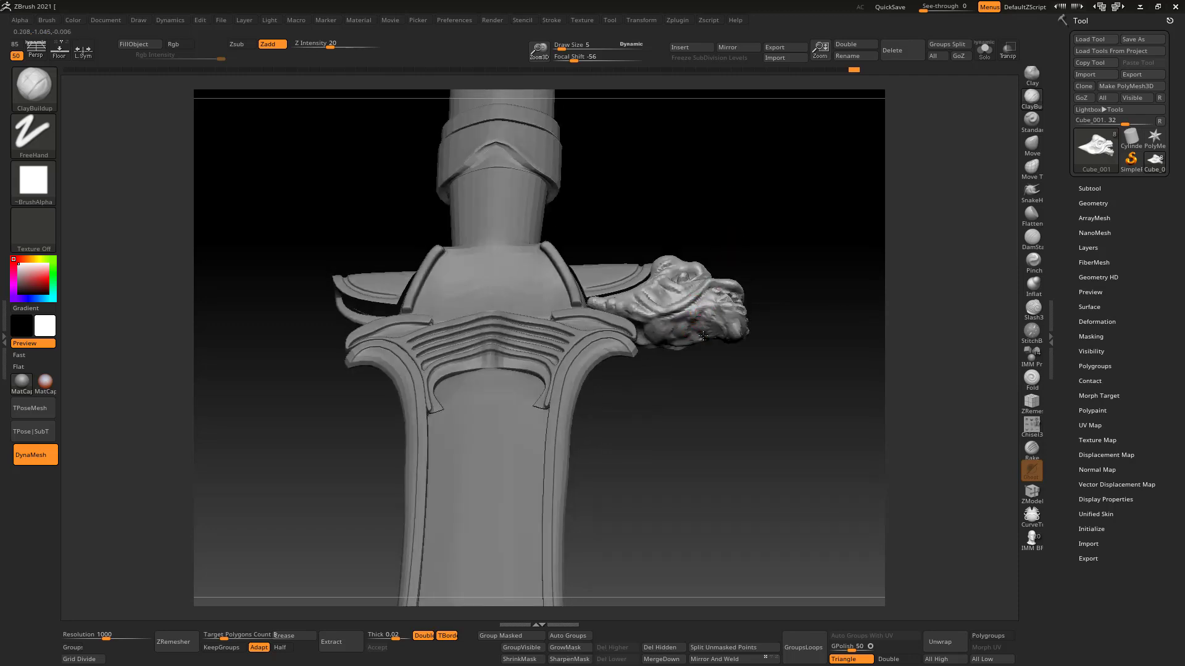
right_click_drag(703, 337, 743, 341)
right_click_drag(770, 262, 687, 307)
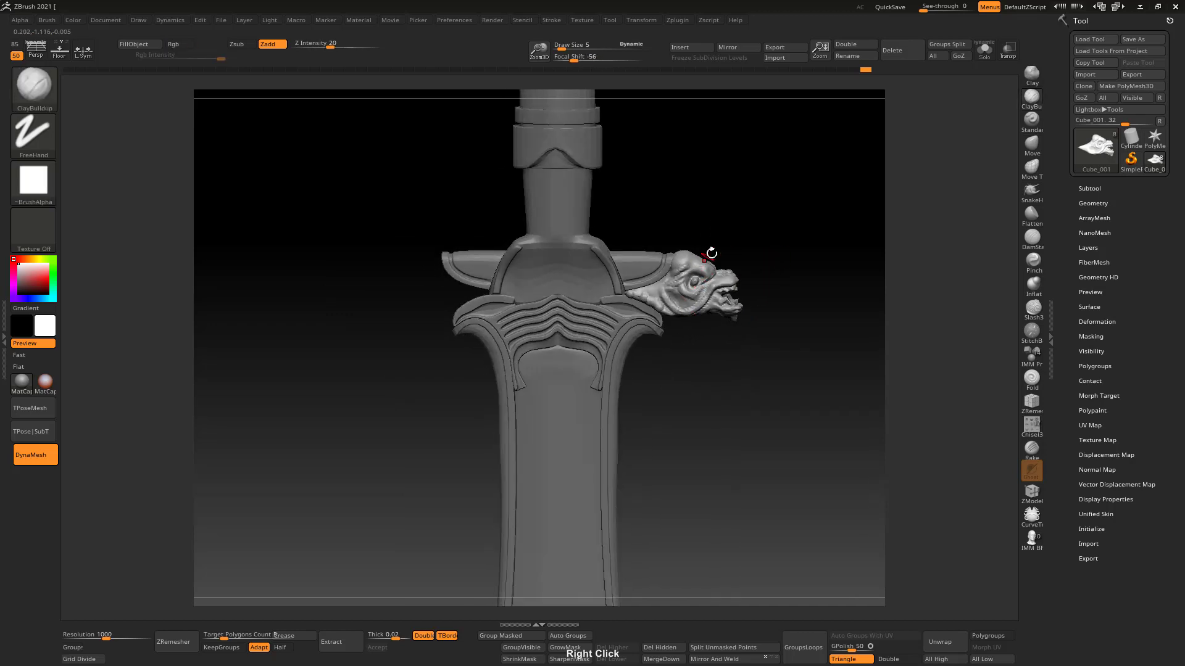
Step: Sculpt lumpy bumps over the crown and brow of the head with the ClayBuildup brush at draw size 5
mouse_move(711, 253)
right_mouse_down()
mouse_move(693, 312)
mouse_move(728, 252)
right_mouse_up()
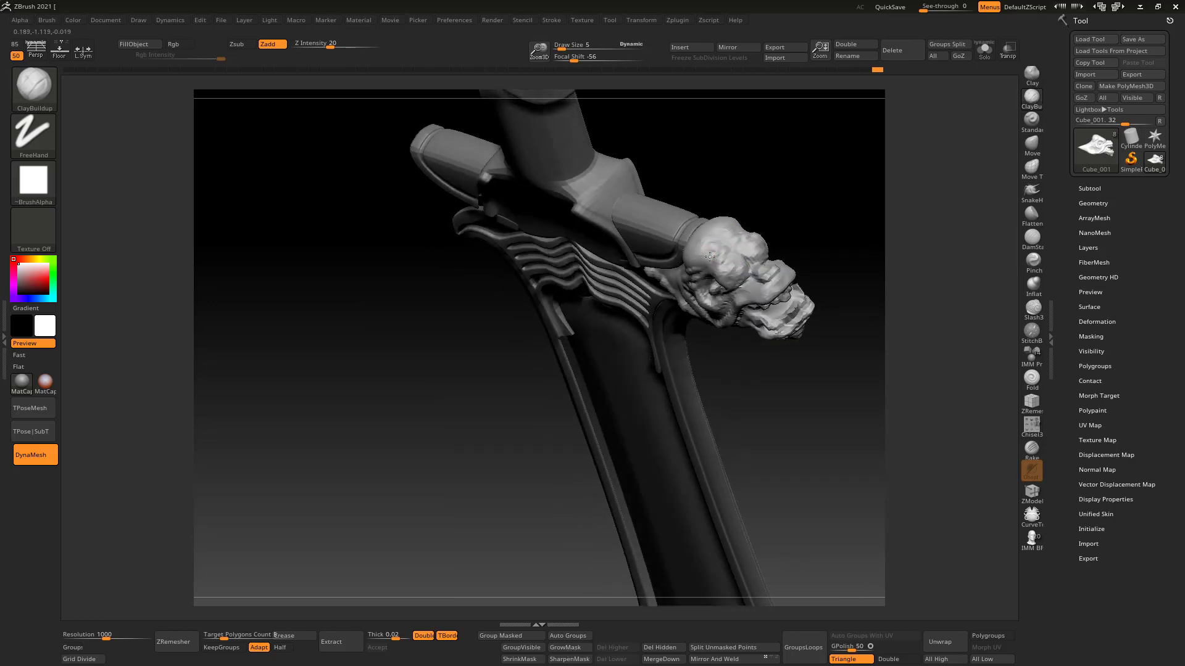
right_click_drag(710, 256, 699, 239)
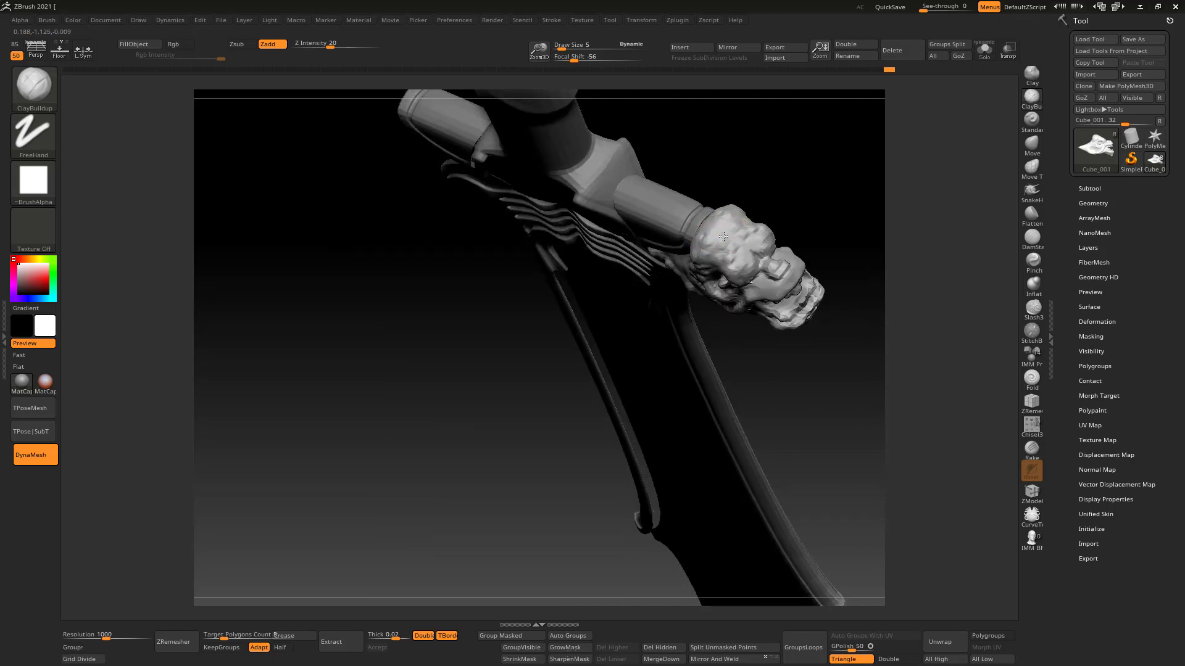
right_click_drag(724, 236, 689, 266)
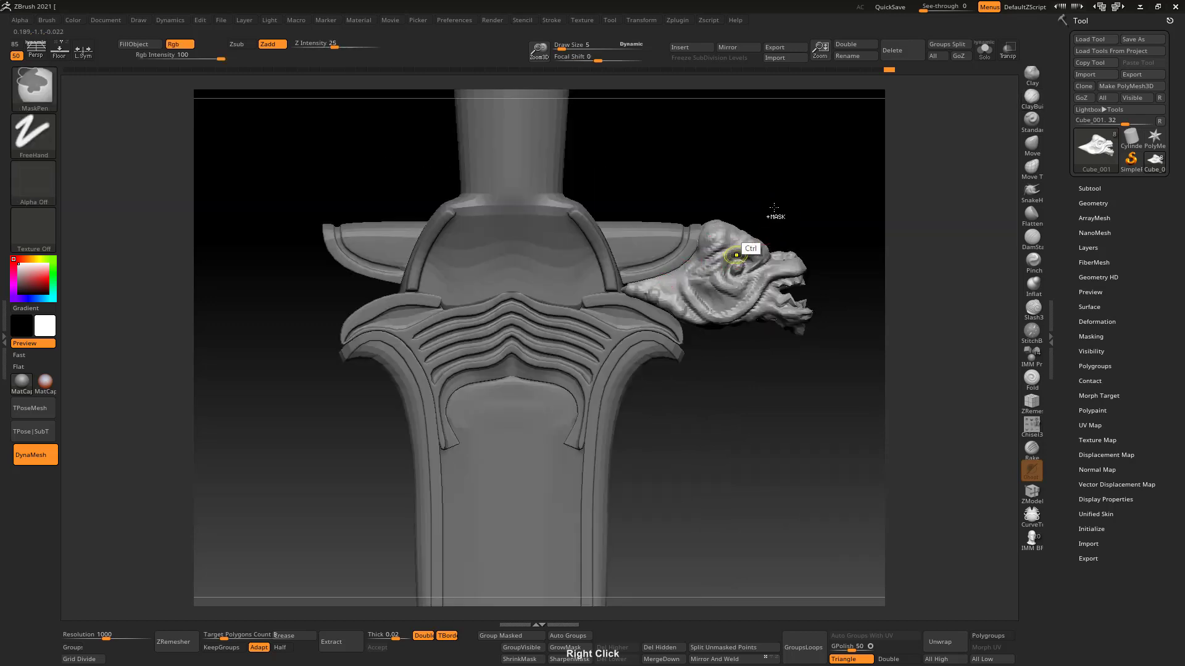
right_click_drag(751, 249, 761, 240, "ctrl")
right_click_drag(732, 298, 734, 316, "ctrl")
right_click_drag(965, 201, 758, 242)
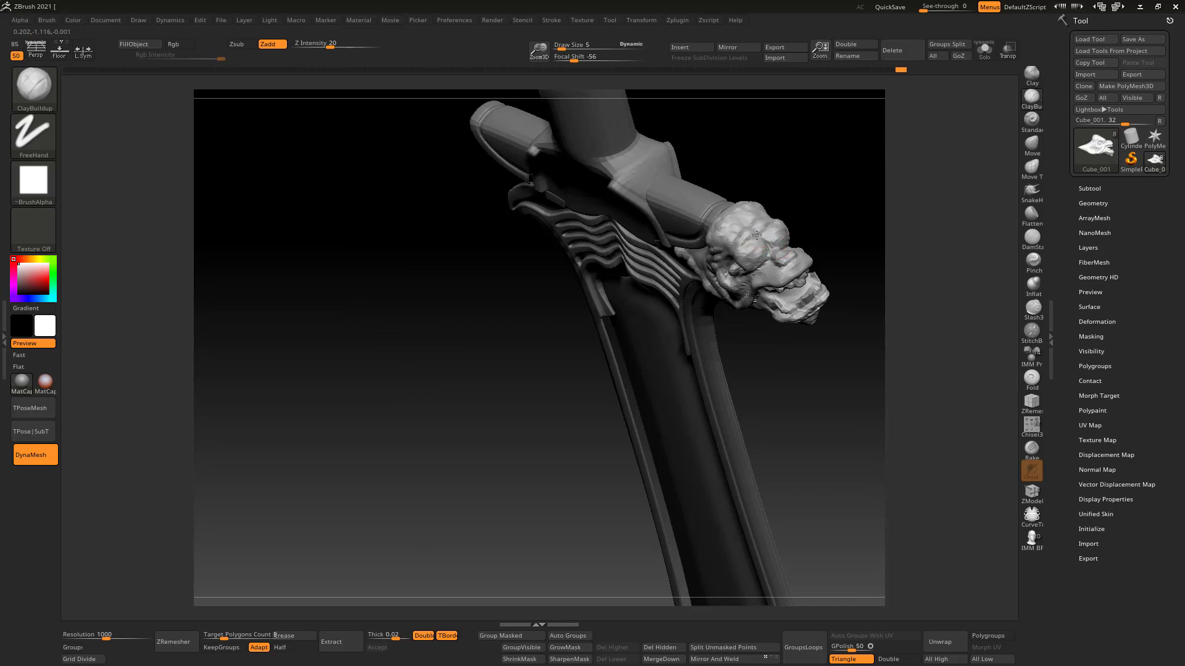
Step: Reshape the crown and brow of the creature head with the Move brush at draw sizes 21 and 12
left_click(1030, 152)
right_click_drag(914, 179, 740, 203)
key("bracketright")
left_click_drag(723, 209, 722, 213)
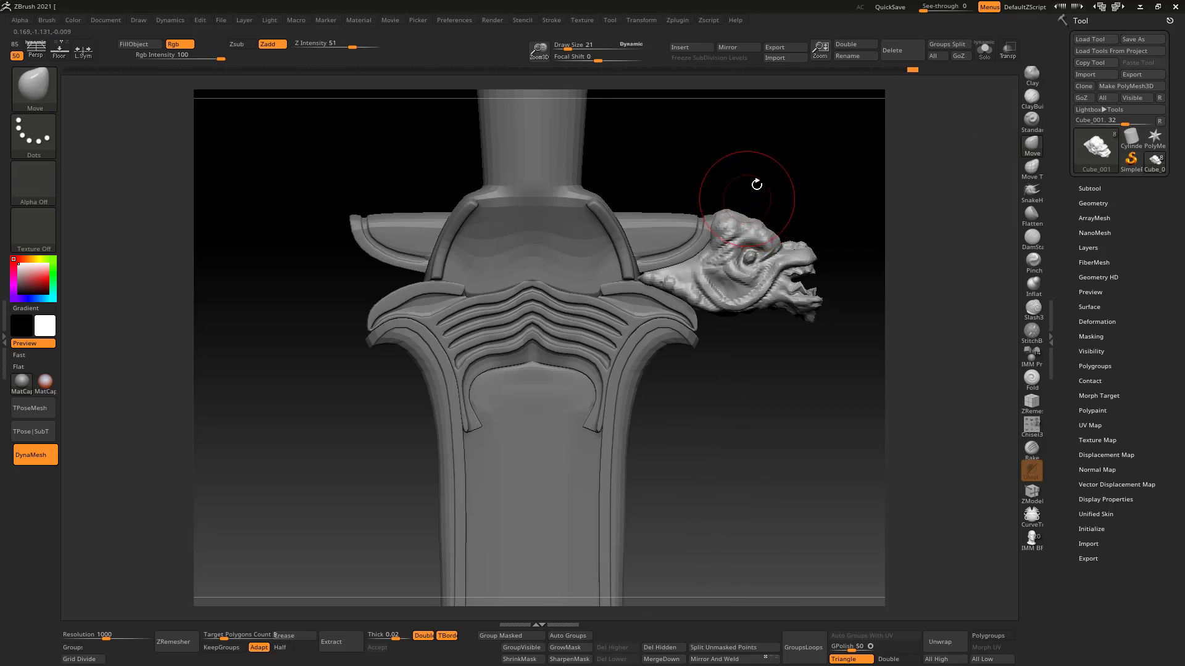
right_click_drag(756, 187, 747, 216)
key("bracketleft")
mouse_move(754, 174)
right_mouse_down()
mouse_move(788, 198)
mouse_move(735, 218)
mouse_move(793, 241)
mouse_move(754, 254)
mouse_move(858, 173)
mouse_move(786, 146)
right_mouse_up()
key("bracketleft")
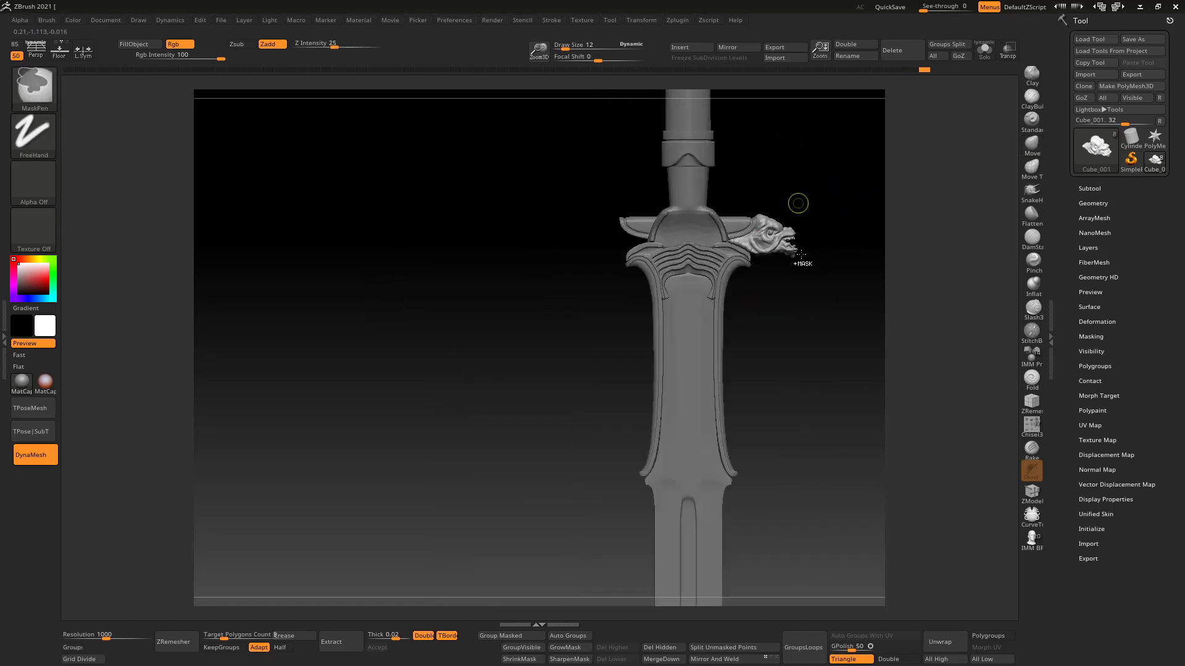
Step: Pull the snout and lower jaw into a more compact shape with the Move brush at draw sizes 19 and 23
mouse_move(767, 239)
right_mouse_down("ctrl")
mouse_move(753, 265)
mouse_move(668, 280)
mouse_move(715, 270)
mouse_move(698, 290)
mouse_move(751, 280)
mouse_move(694, 286)
mouse_move(696, 308)
right_mouse_up("ctrl")
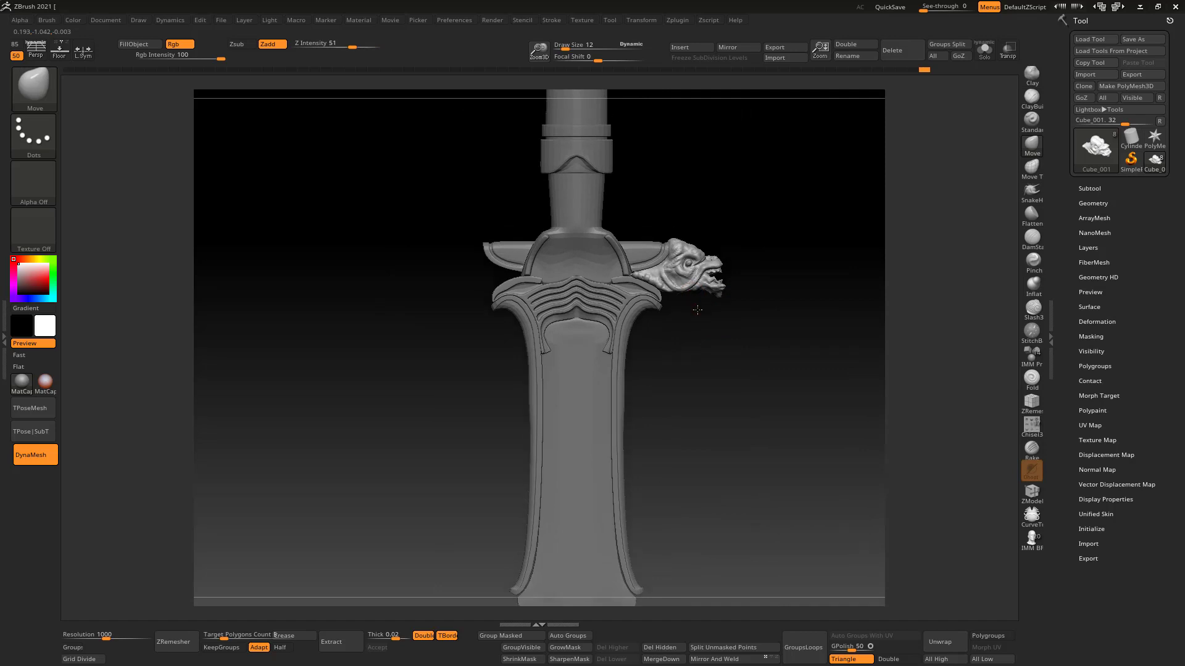
right_click_drag(722, 267, 727, 300, "ctrl")
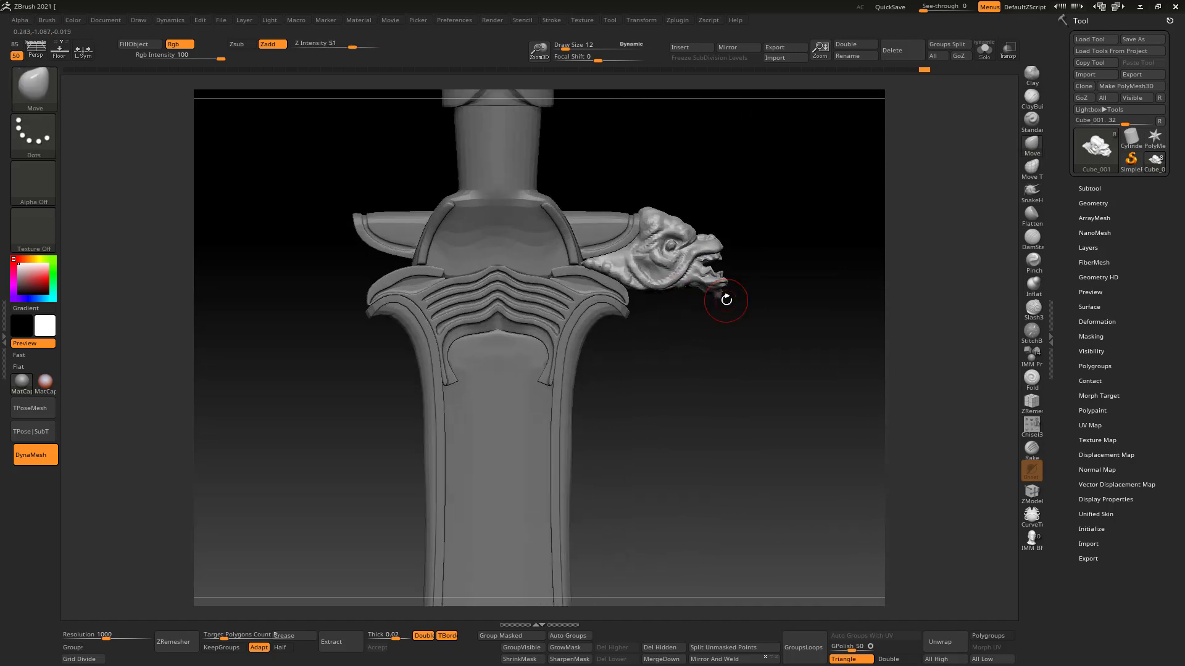
key("s")
mouse_move(693, 242)
left_mouse_down()
mouse_move(721, 242)
mouse_move(710, 258)
left_mouse_up()
key("s")
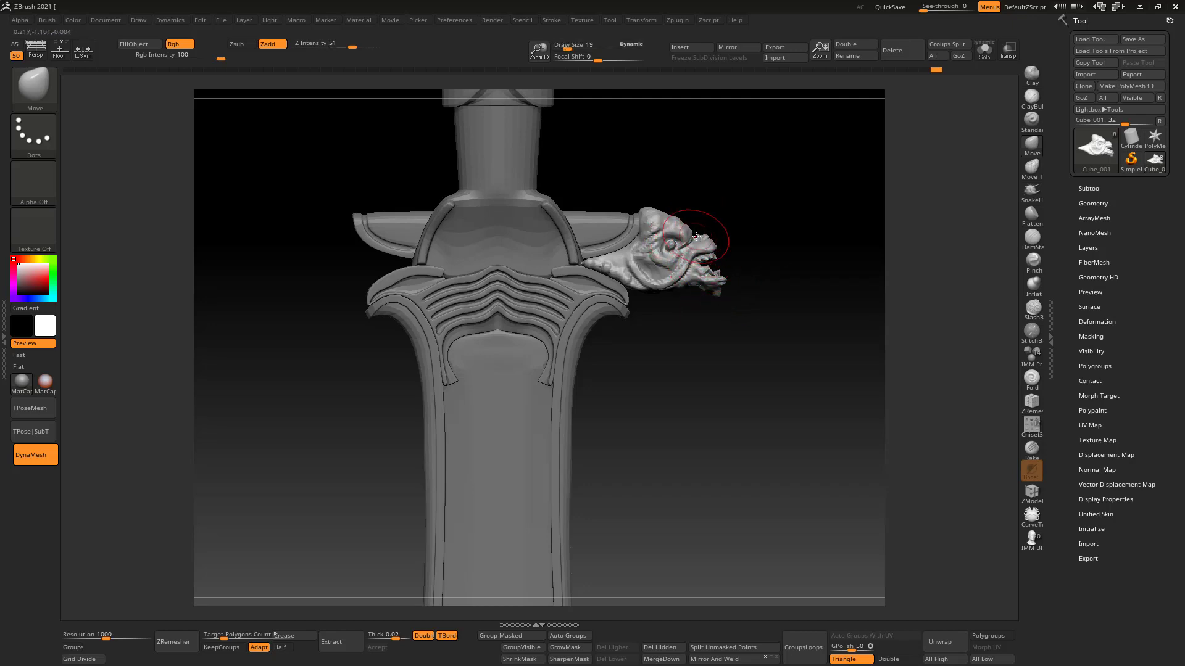
key("s")
left_click_drag(698, 238, 694, 238)
key("s")
left_click_drag(724, 276, 724, 287)
key("s")
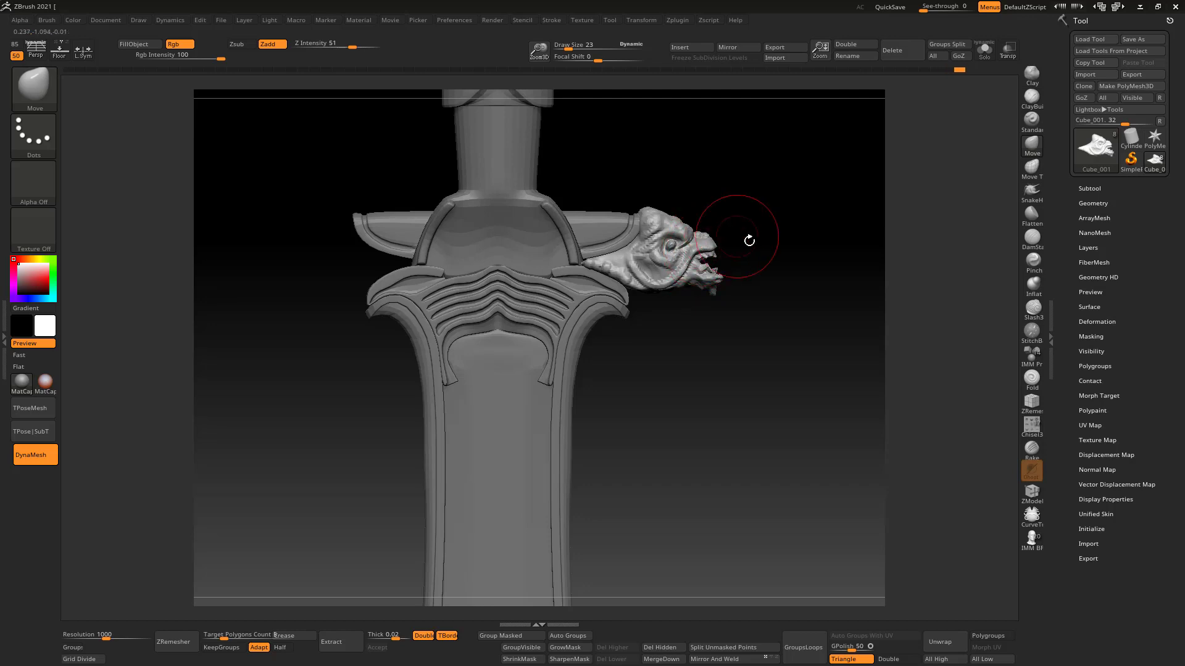
Step: Adjust the creature head's overall silhouette against the sword with the Move brush at draw size 48
mouse_move(753, 238)
right_mouse_down()
mouse_move(693, 151)
mouse_move(723, 248)
mouse_move(825, 235)
right_mouse_up()
key("ctrl")
right_click_drag(796, 294, 778, 275, "ctrl")
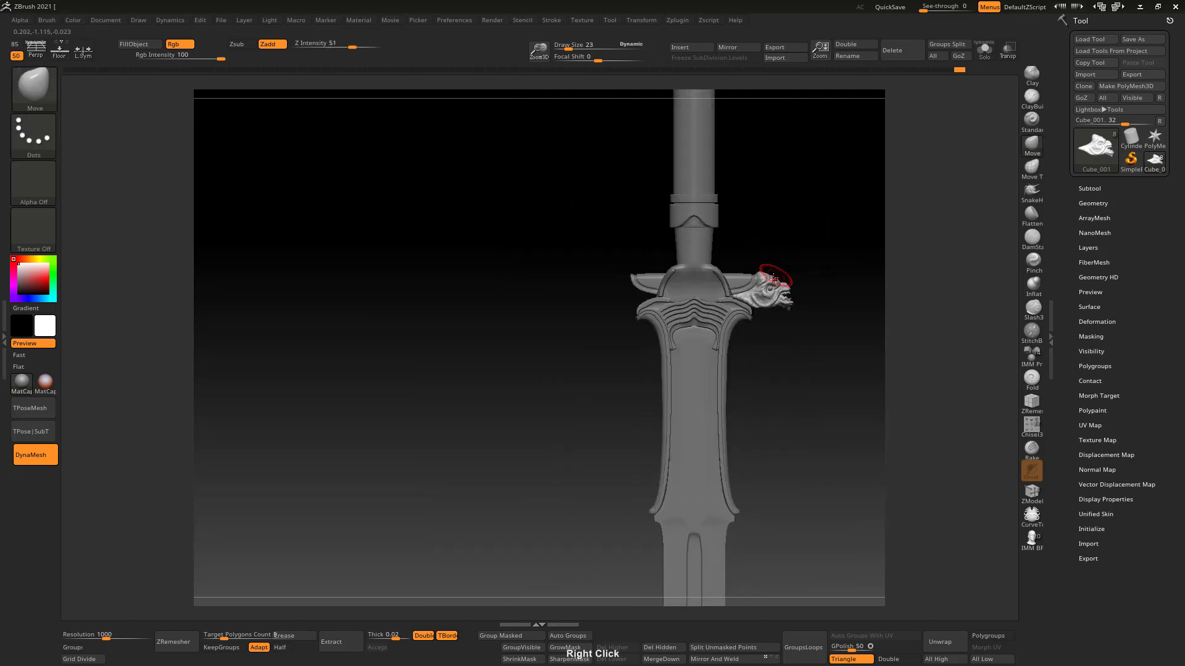
key("s")
left_click_drag(772, 276, 780, 277)
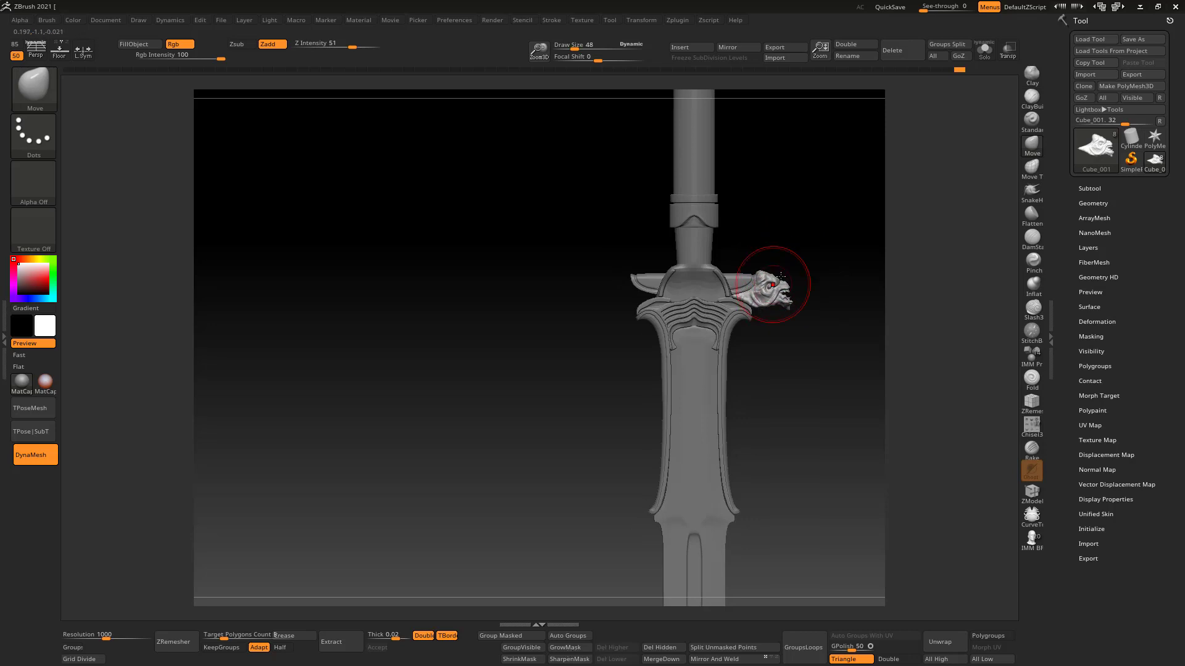
mouse_move(815, 270)
right_mouse_down()
mouse_move(785, 303)
mouse_move(771, 290)
mouse_move(788, 296)
mouse_move(929, 255)
right_mouse_up()
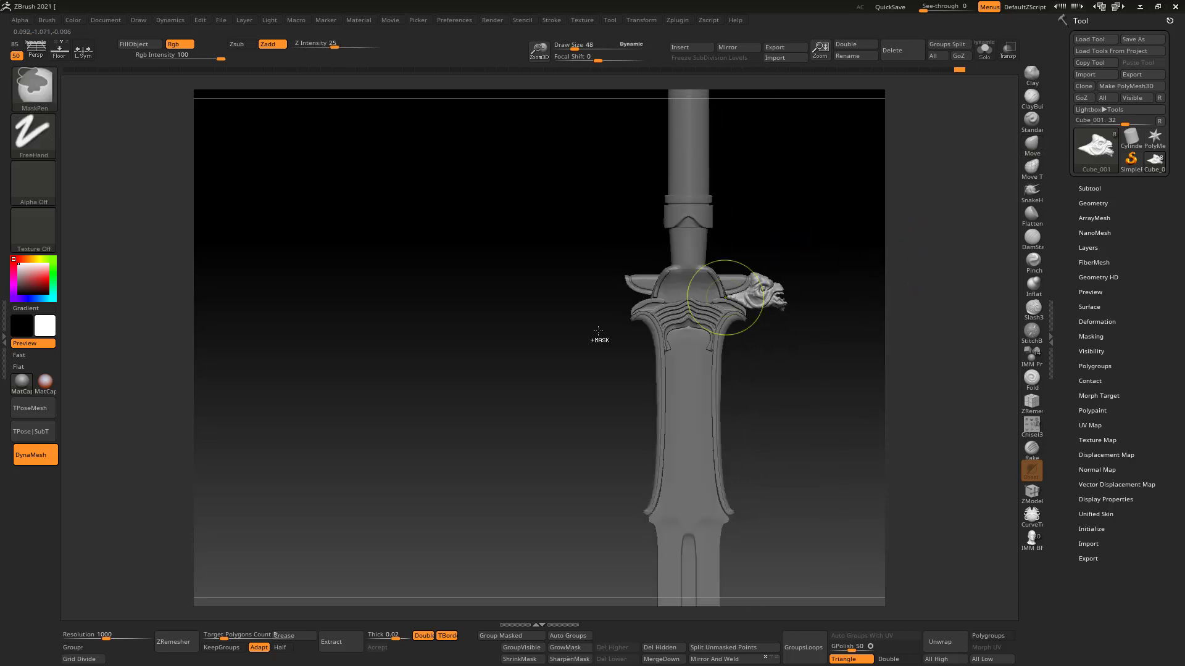
Step: Turn off DynaMesh for the creature head and retopologize it with ZRemesher
right_click_drag(597, 337, 595, 418, "ctrl")
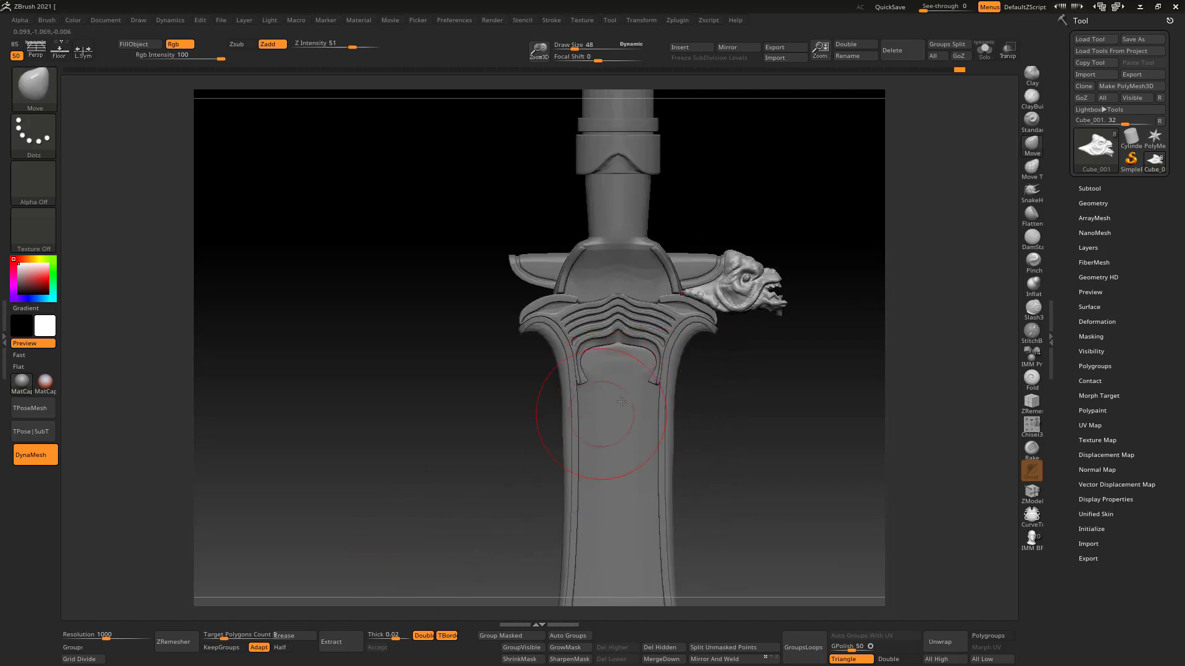
key("shift+f")
key("shift+f")
right_click_drag(608, 395, 414, 450)
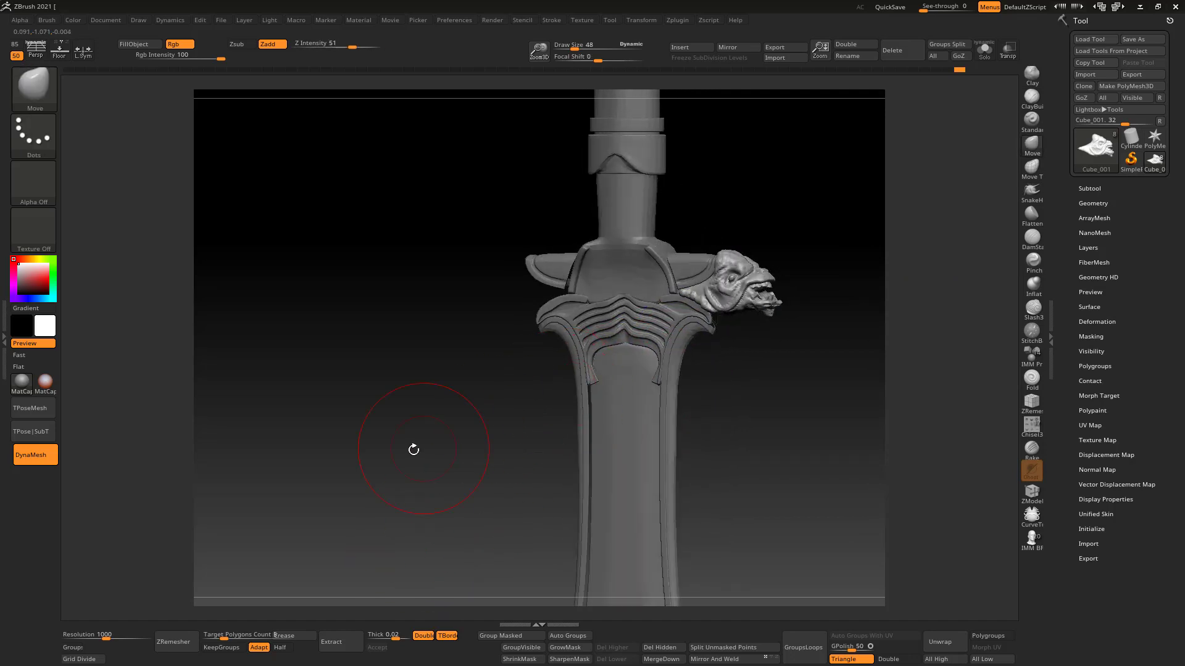
key("shift")
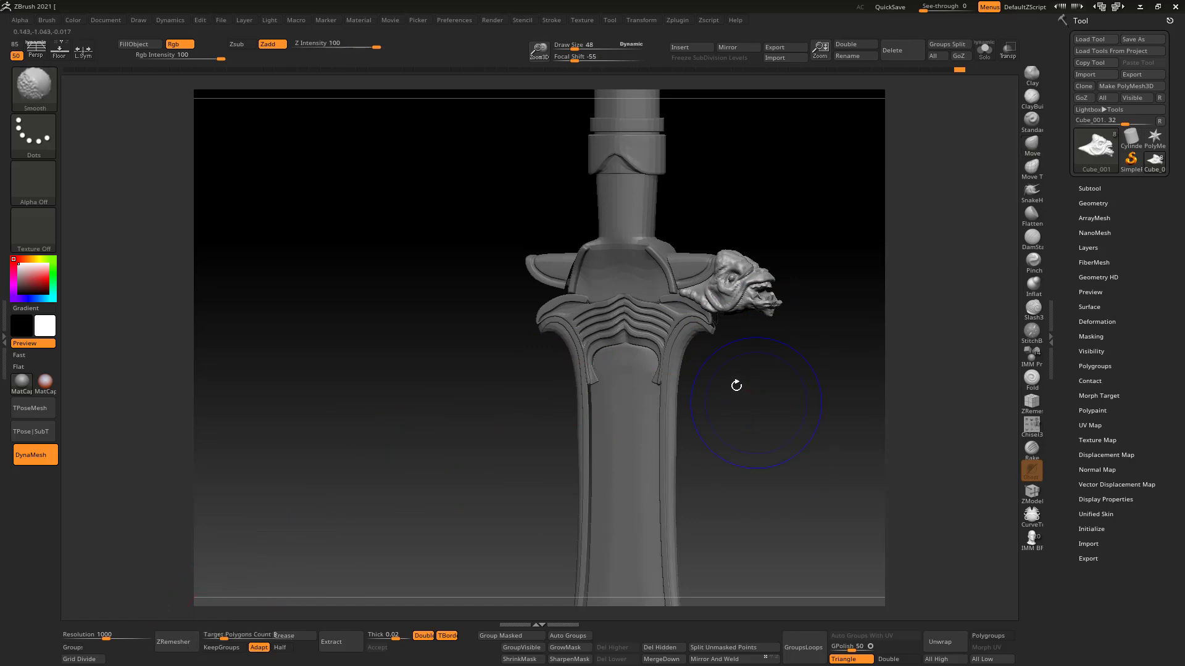
key("shift+f")
right_click_drag(736, 329, 259, 555, "ctrl")
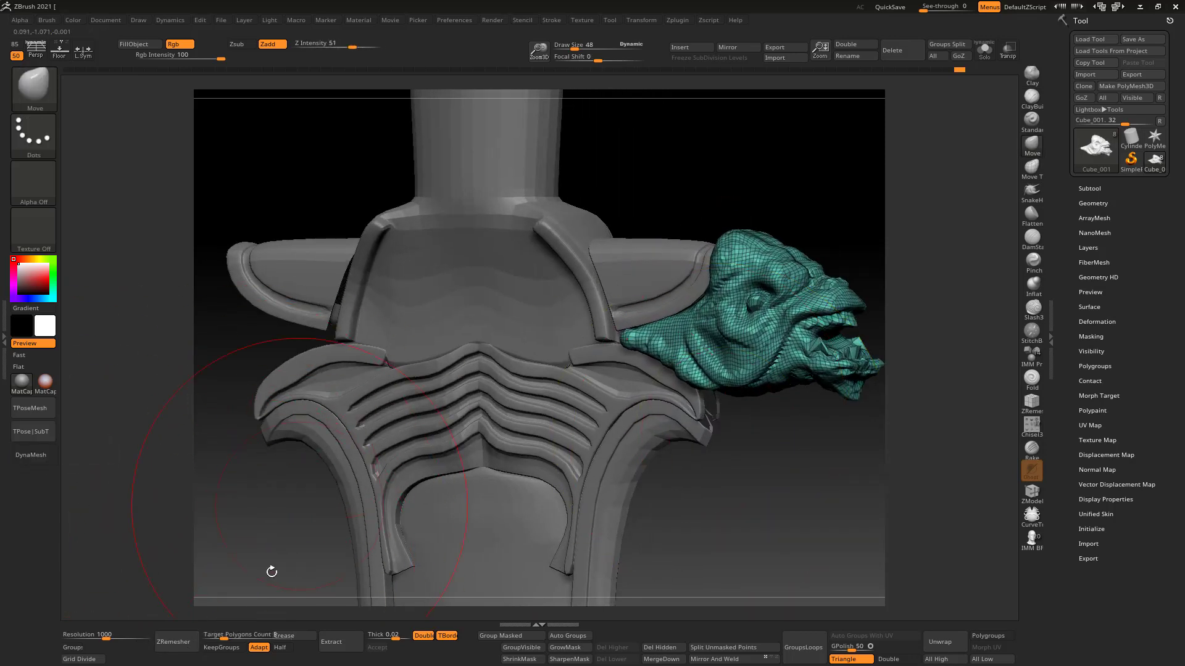
left_click(185, 641)
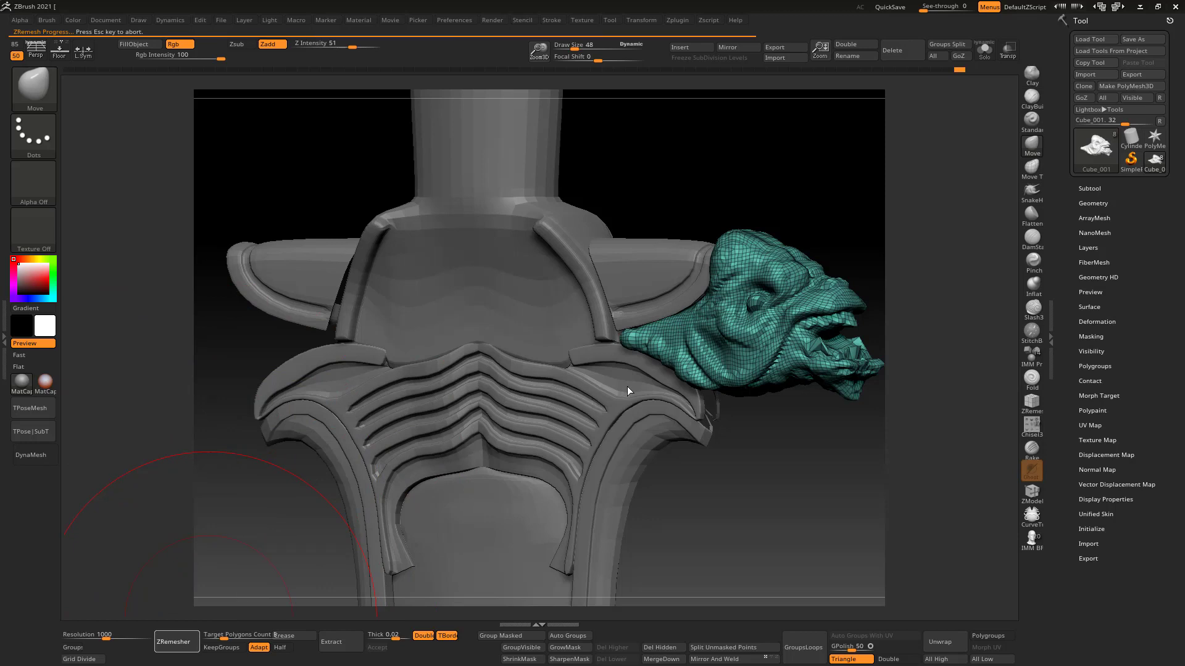
key("shift")
key("shift+f")
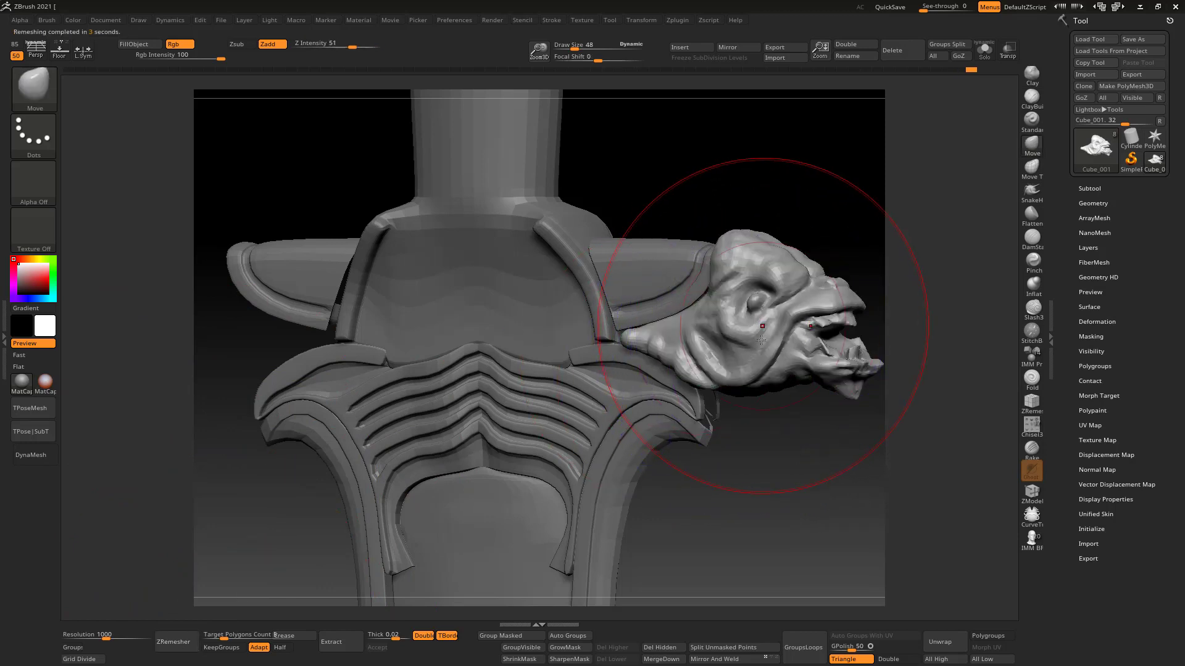
Step: Set the draw size to 14 and display the wireframe of the remeshed creature head
mouse_move(767, 330)
right_mouse_down()
mouse_move(685, 368)
mouse_move(738, 378)
mouse_move(760, 364)
mouse_move(748, 371)
right_mouse_up()
key("s")
left_click(754, 374)
key("shift+f")
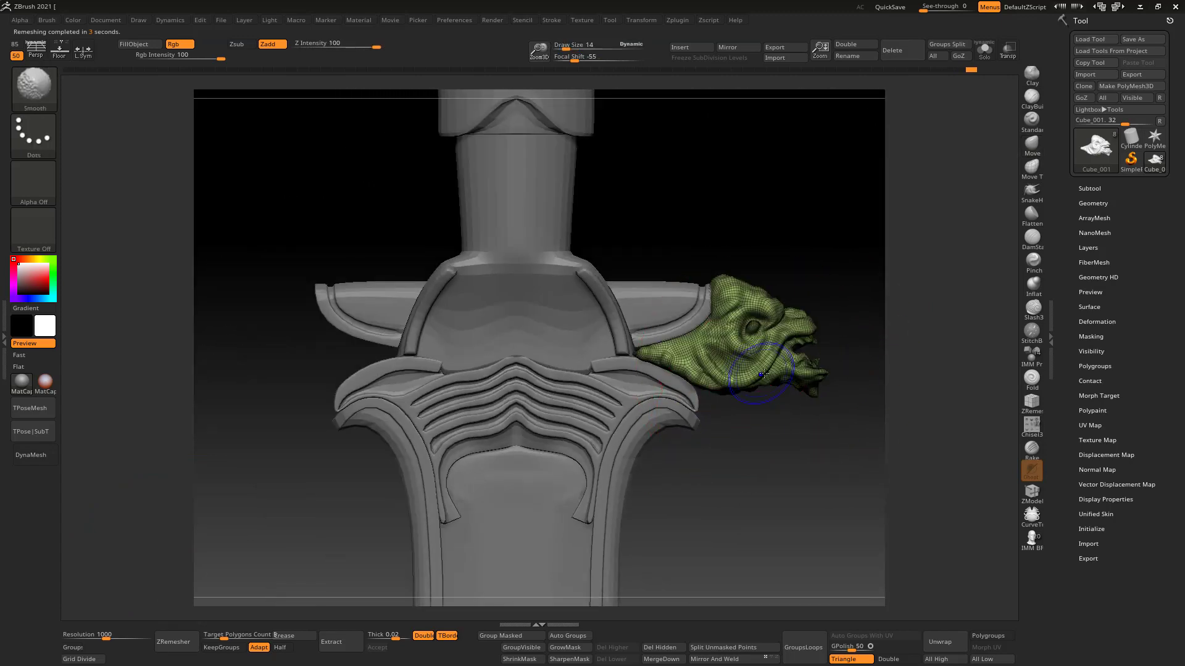
Step: Retopologize the creature head repeatedly with ZRemesher using the Half option, and hide the wireframe after checking the coarser mesh
key("shift+f")
mouse_move(805, 401)
right_mouse_down()
mouse_move(472, 495)
mouse_move(379, 581)
right_mouse_up()
left_click(280, 649)
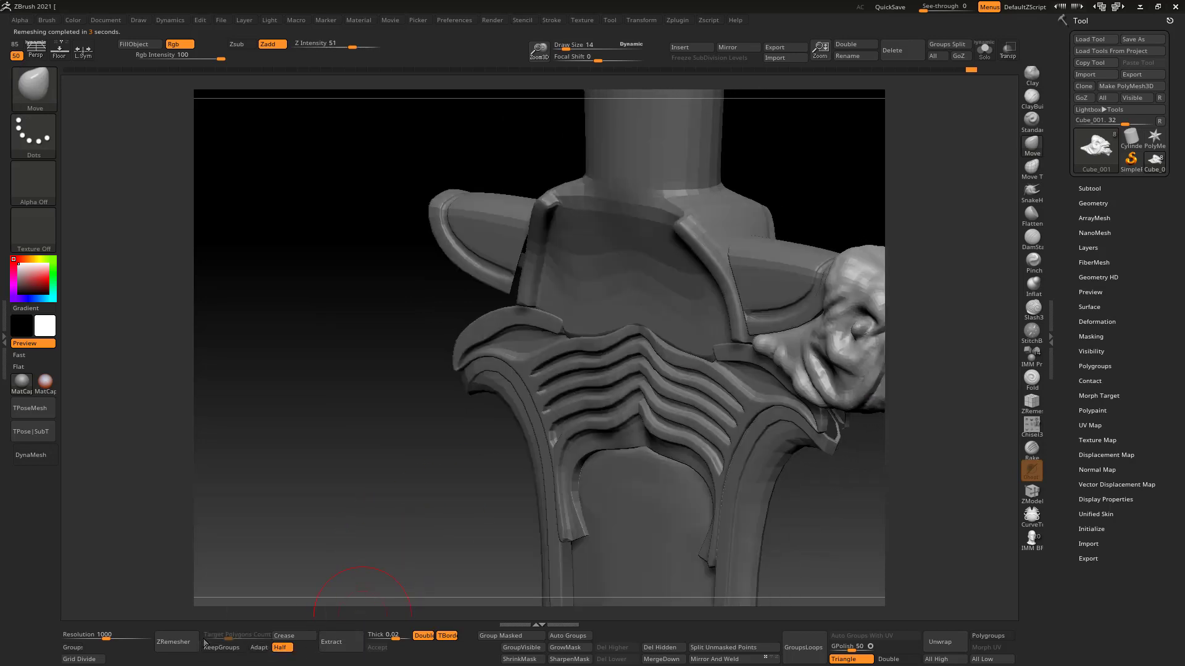
left_click(175, 642)
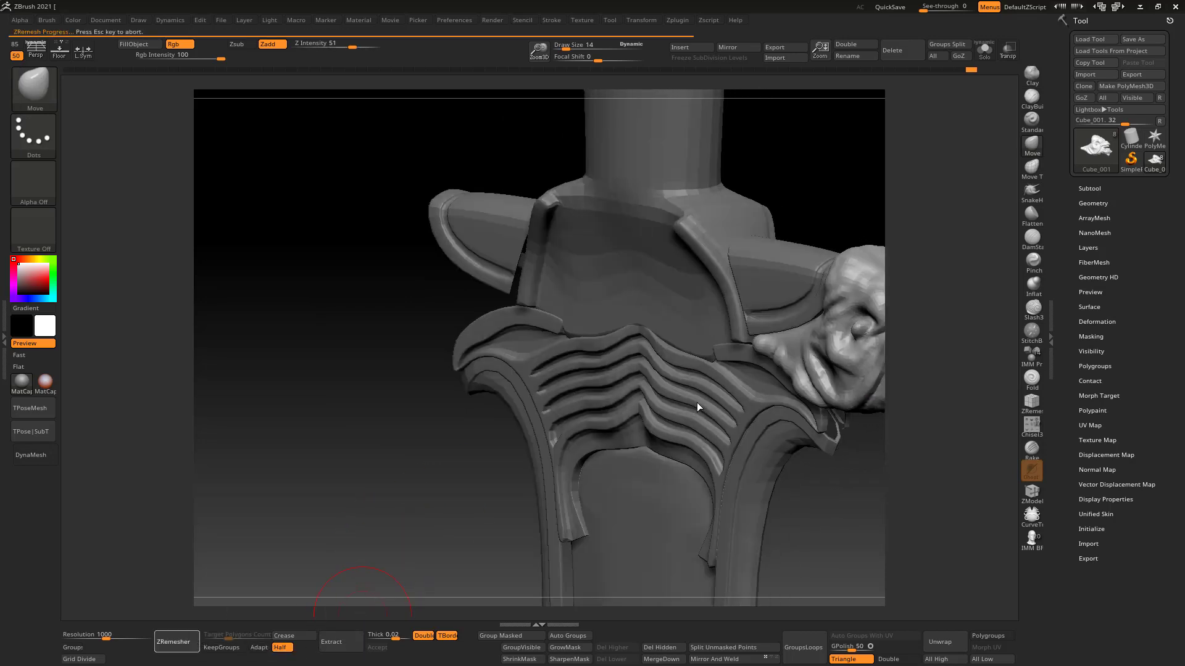
right_click_drag(698, 402, 619, 360)
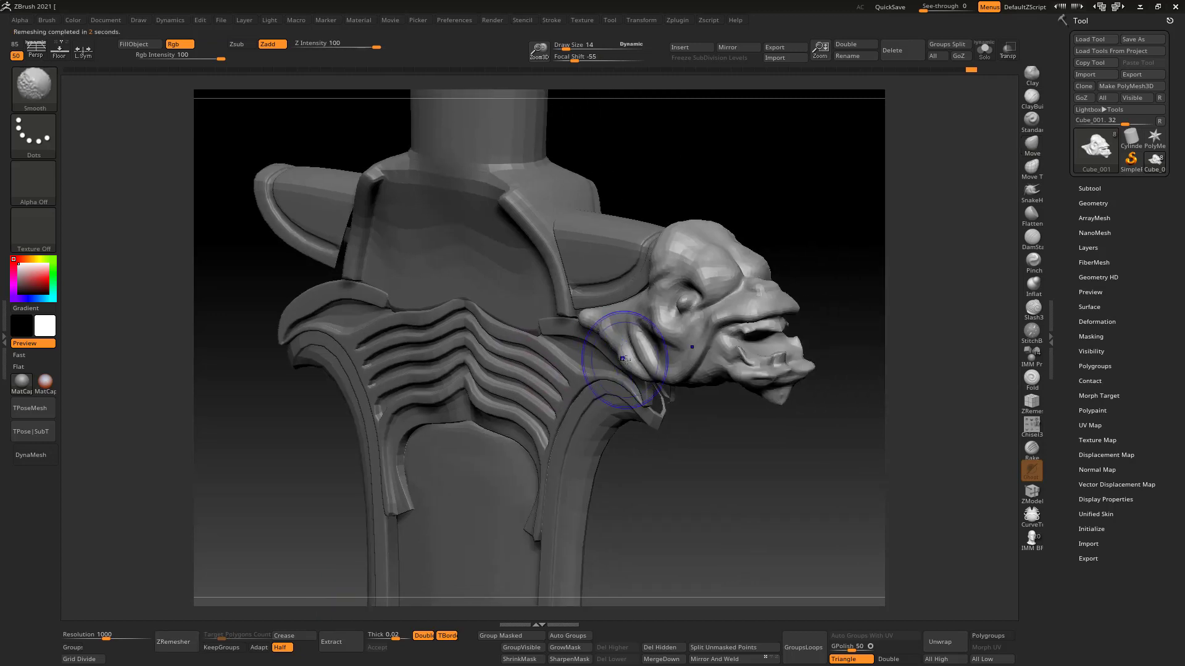
key("shift+f")
left_click(173, 640)
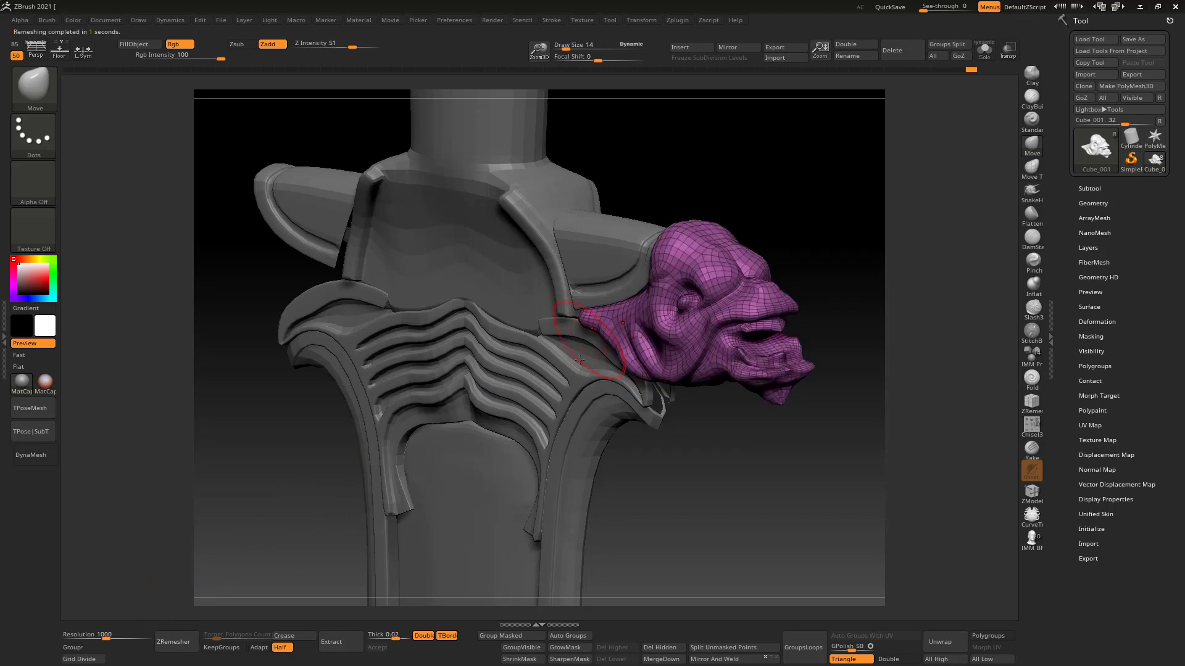
left_click(187, 637)
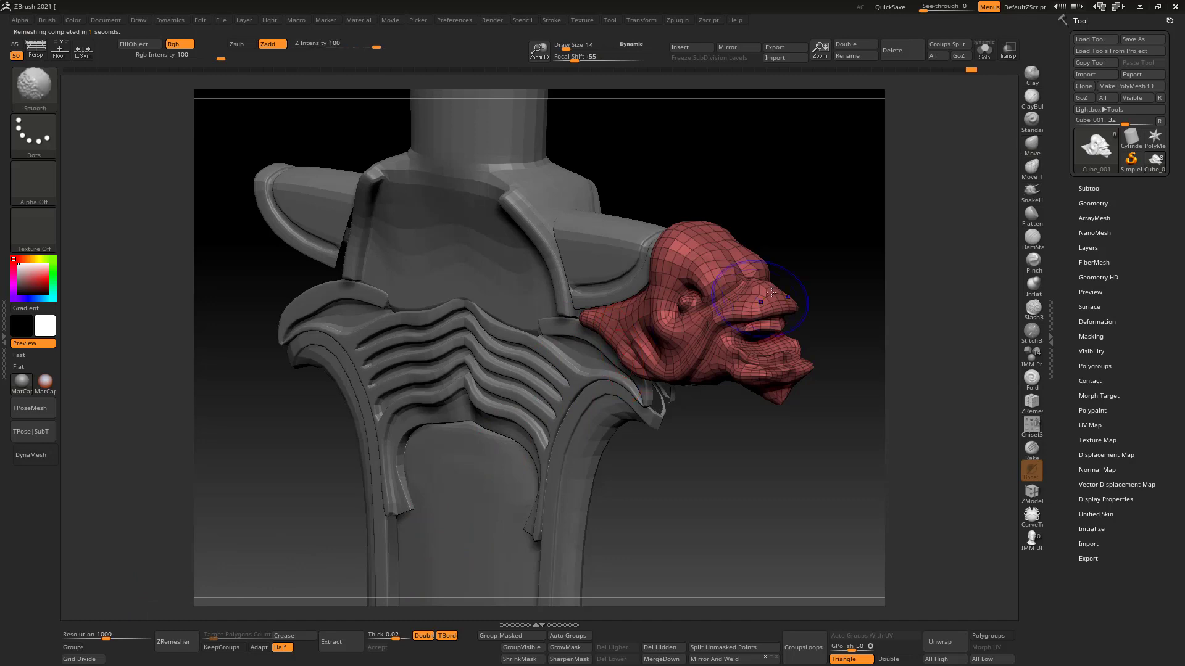
key("shift+f")
right_click_drag(738, 321, 783, 306)
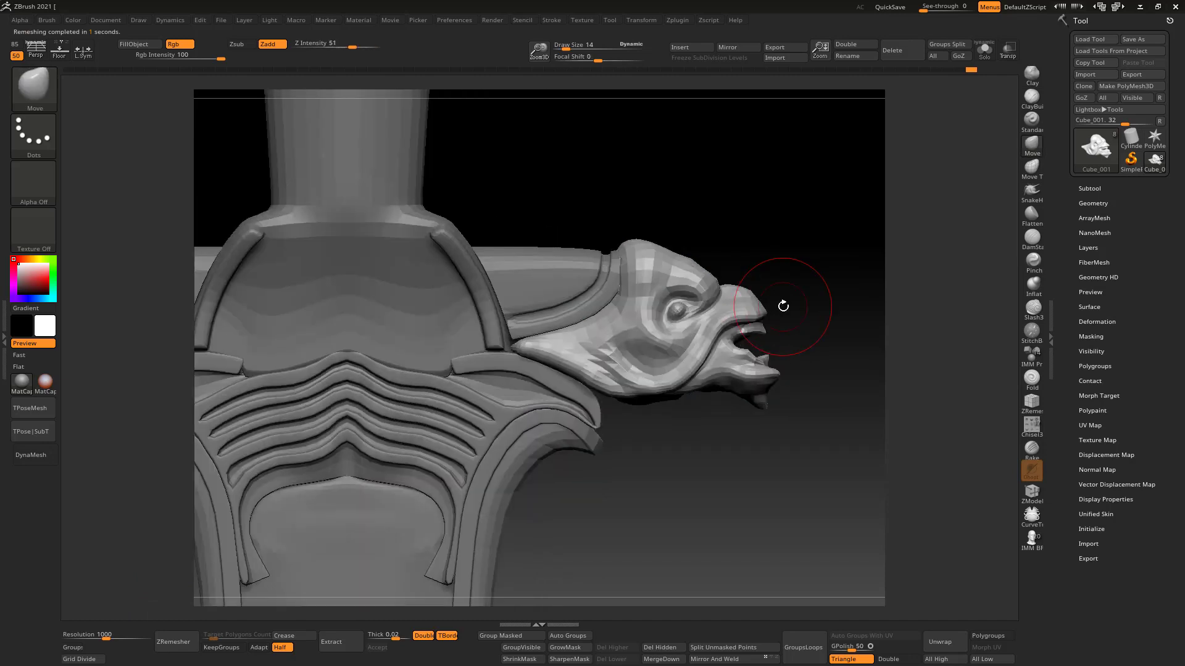
Step: Refine the creature's snout against the sword with the Move brush at draw sizes 9 and 6
key("bracketleft")
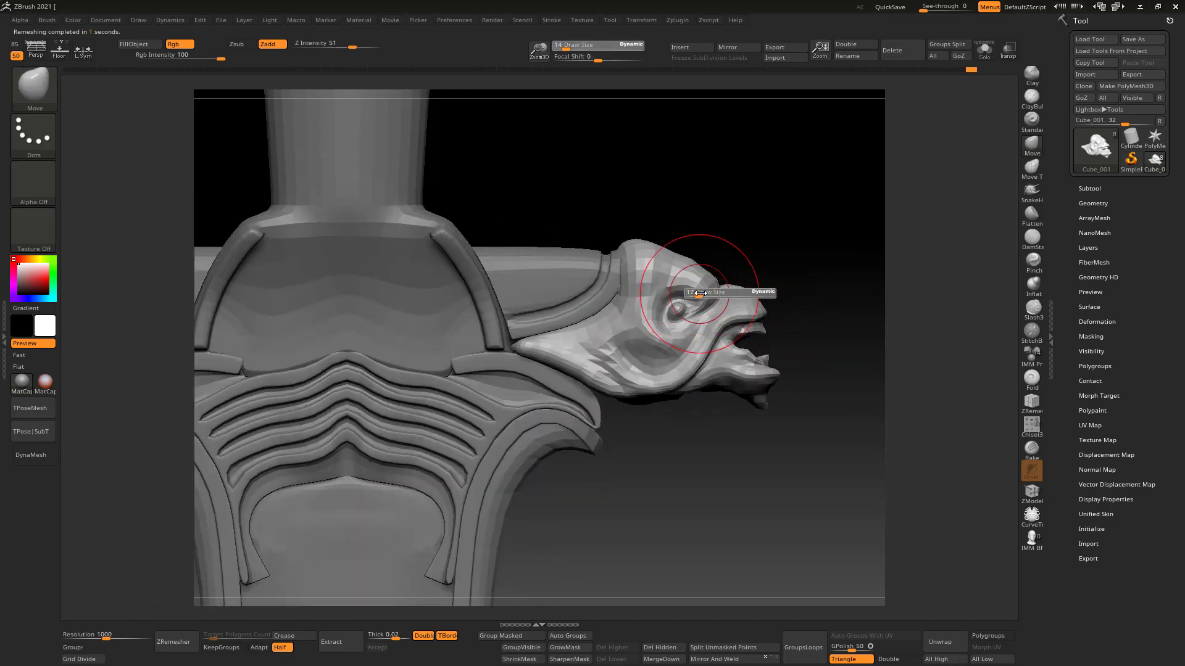
mouse_move(695, 244)
right_mouse_down()
mouse_move(701, 264)
mouse_move(746, 210)
mouse_move(764, 246)
right_mouse_up()
key("bracketleft")
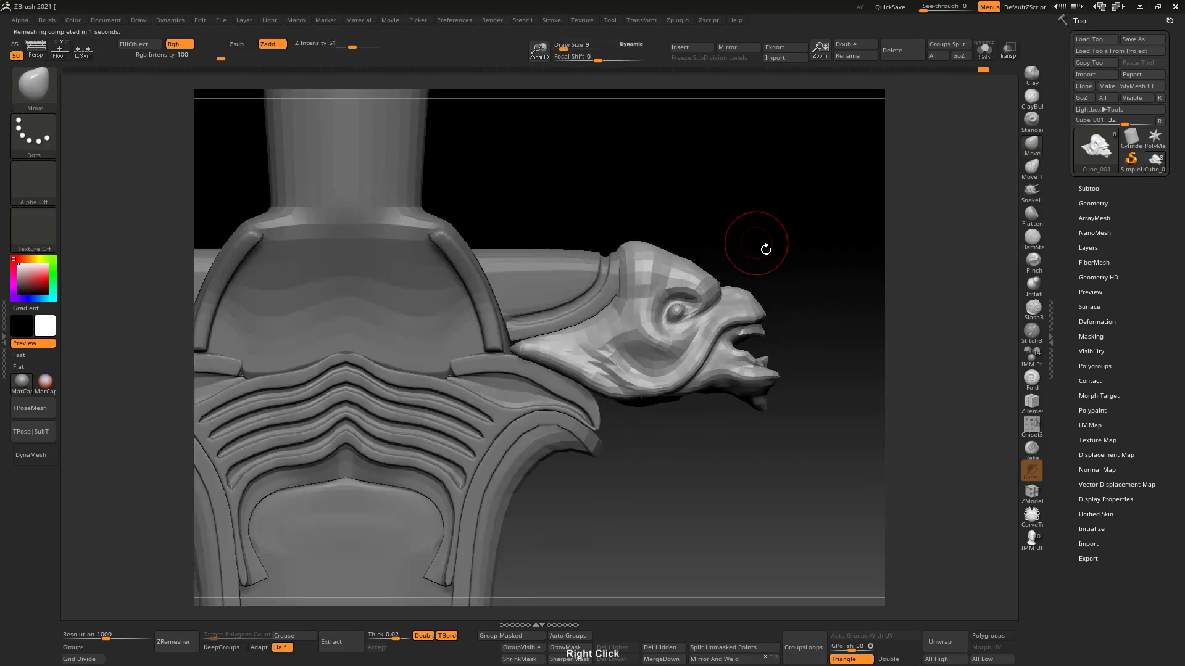
key("bracketright")
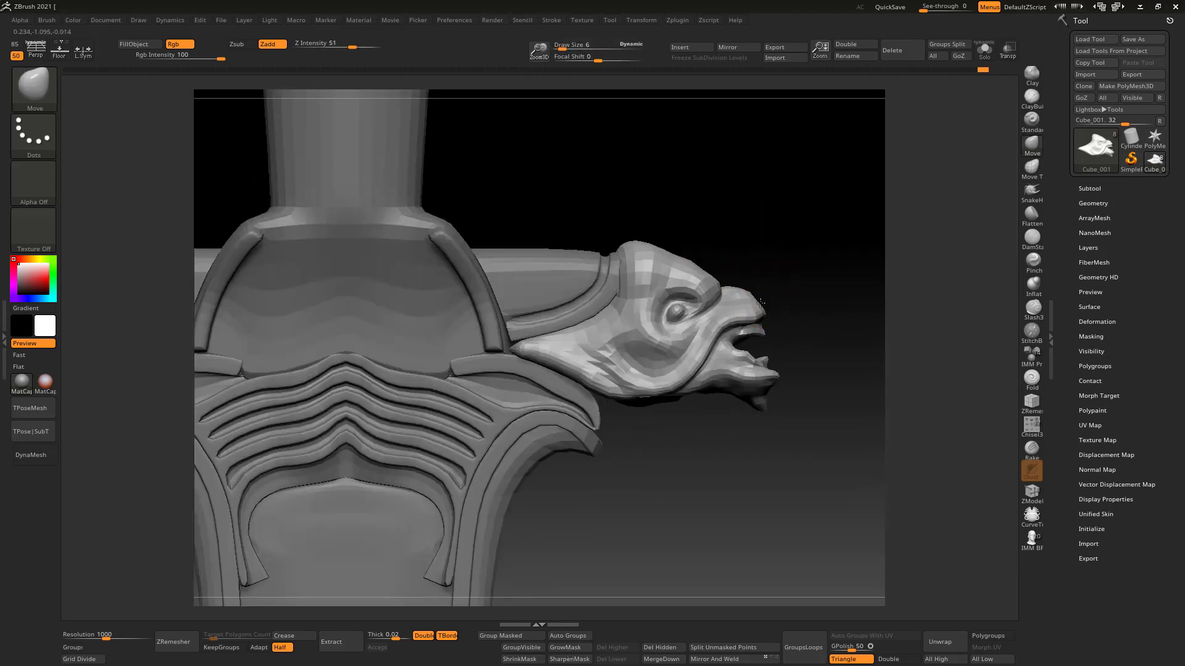
key("bracketright")
mouse_move(753, 298)
right_mouse_down()
mouse_move(738, 287)
mouse_move(767, 304)
mouse_move(767, 251)
mouse_move(1001, 144)
right_mouse_up()
Step: Build up the snout and carve the creases around the mouth and cheek with the ClayBuildup brush at draw size 3
left_click(1031, 97)
right_click_drag(814, 222, 767, 304)
type("s3")
key("Return")
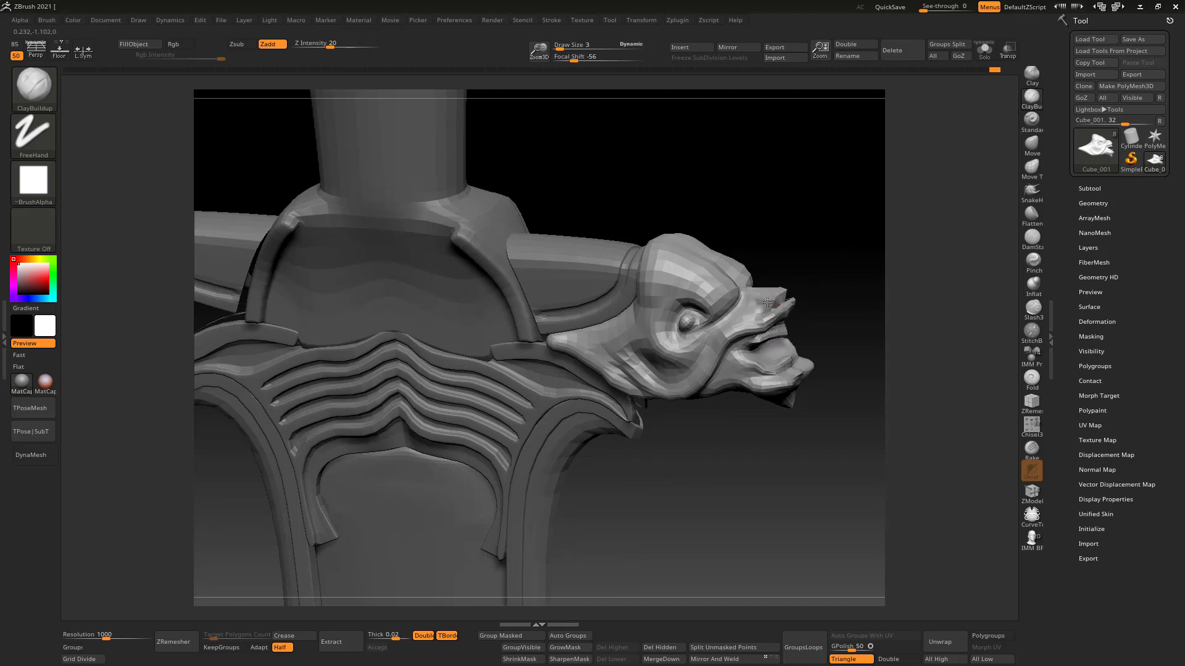
right_click_drag(767, 302, 820, 276)
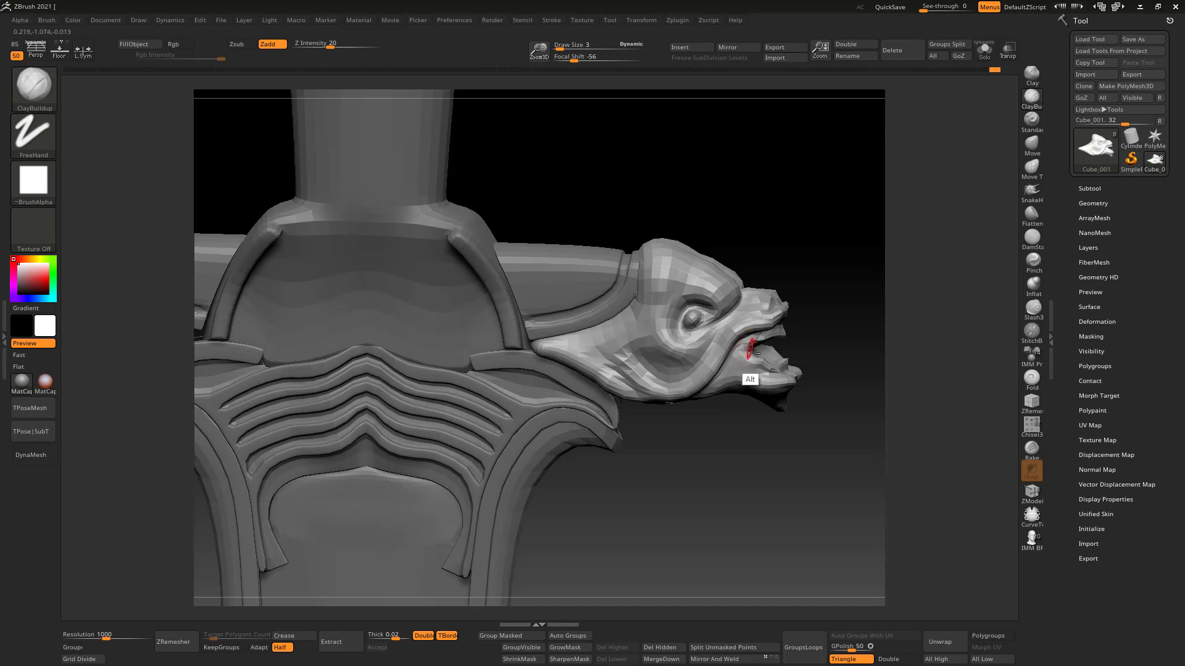
mouse_move(751, 349)
left_mouse_down("alt")
mouse_move(735, 361)
mouse_move(750, 349)
left_mouse_up("alt")
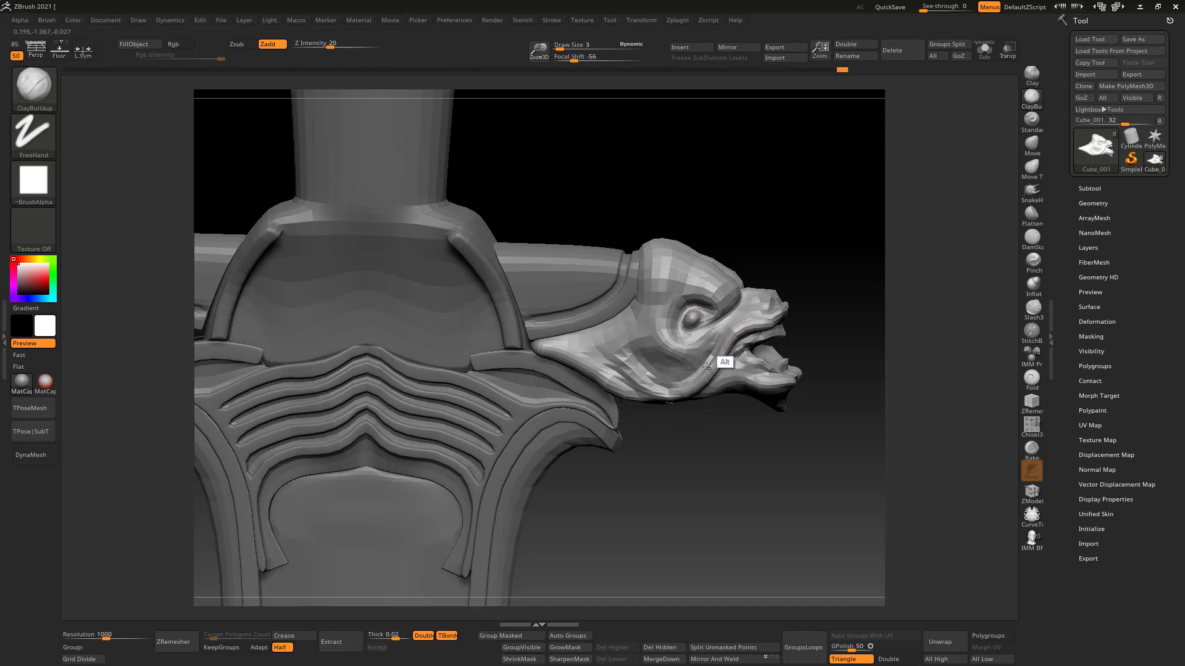
left_click_drag(754, 316, 741, 315, "alt")
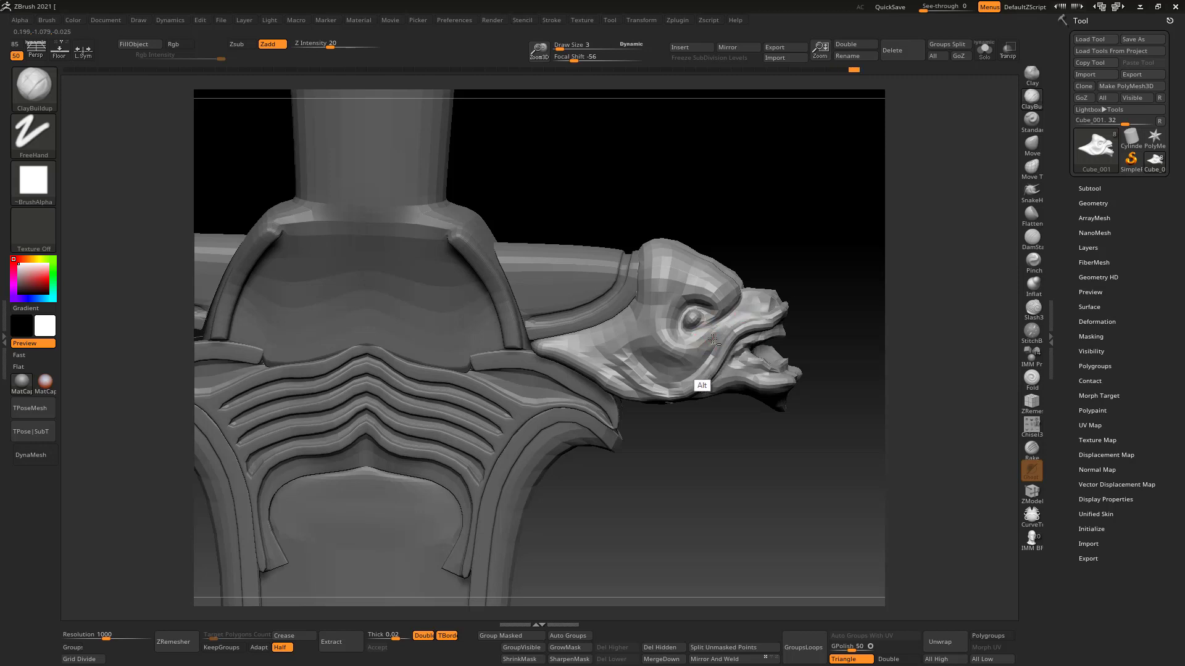
mouse_move(760, 282)
right_mouse_down()
mouse_move(754, 295)
mouse_move(763, 294)
right_mouse_up()
Step: Mirror the creature head to the opposite guard arm across the X axis, merging both heads into one SubTool
key("ctrl")
mouse_move(679, 299)
right_mouse_down()
mouse_move(674, 265)
mouse_move(731, 251)
right_mouse_up()
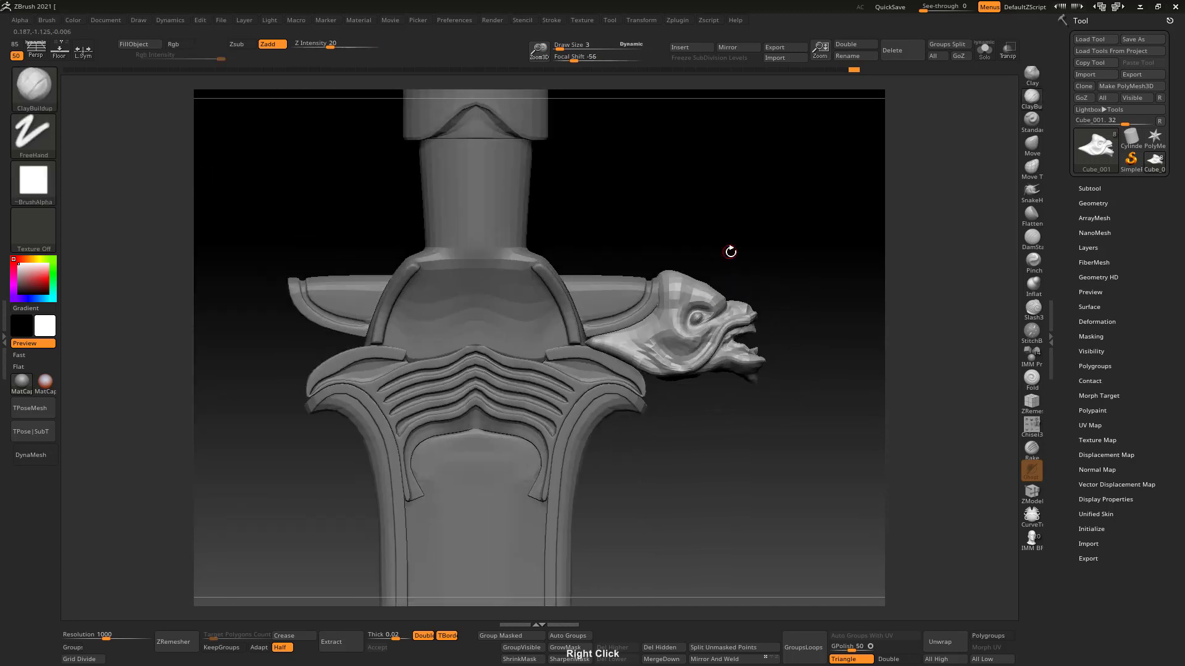
key("ctrl")
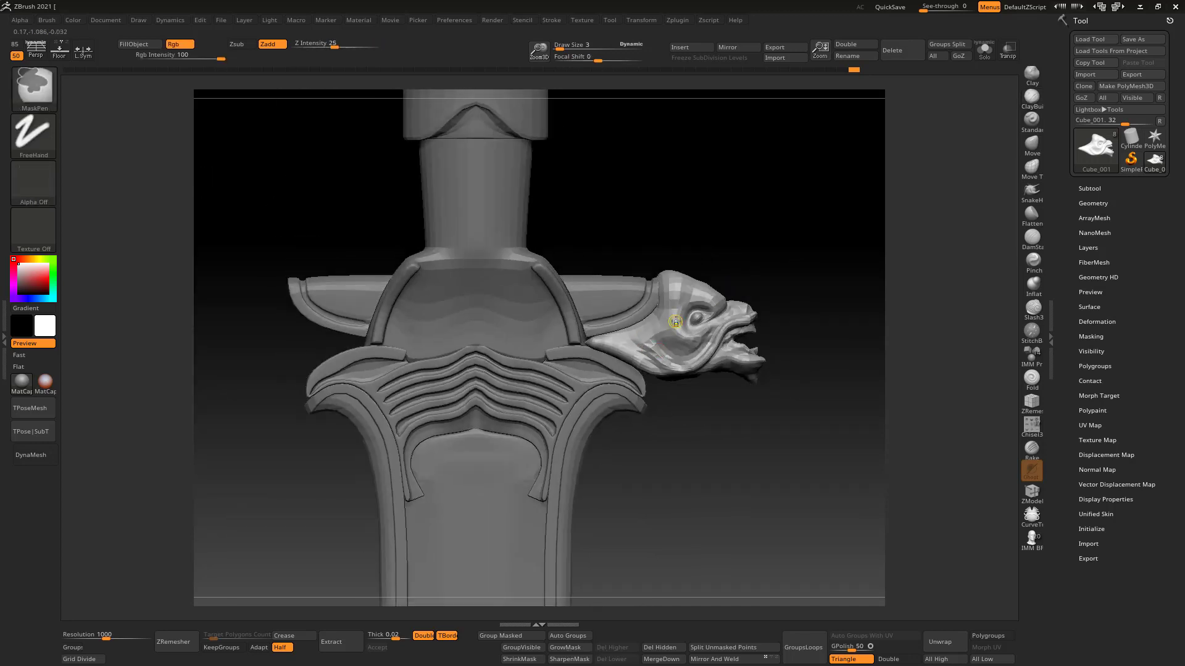
right_click_drag(684, 315, 632, 148, "ctrl")
right_click_drag(730, 431, 730, 358, "alt")
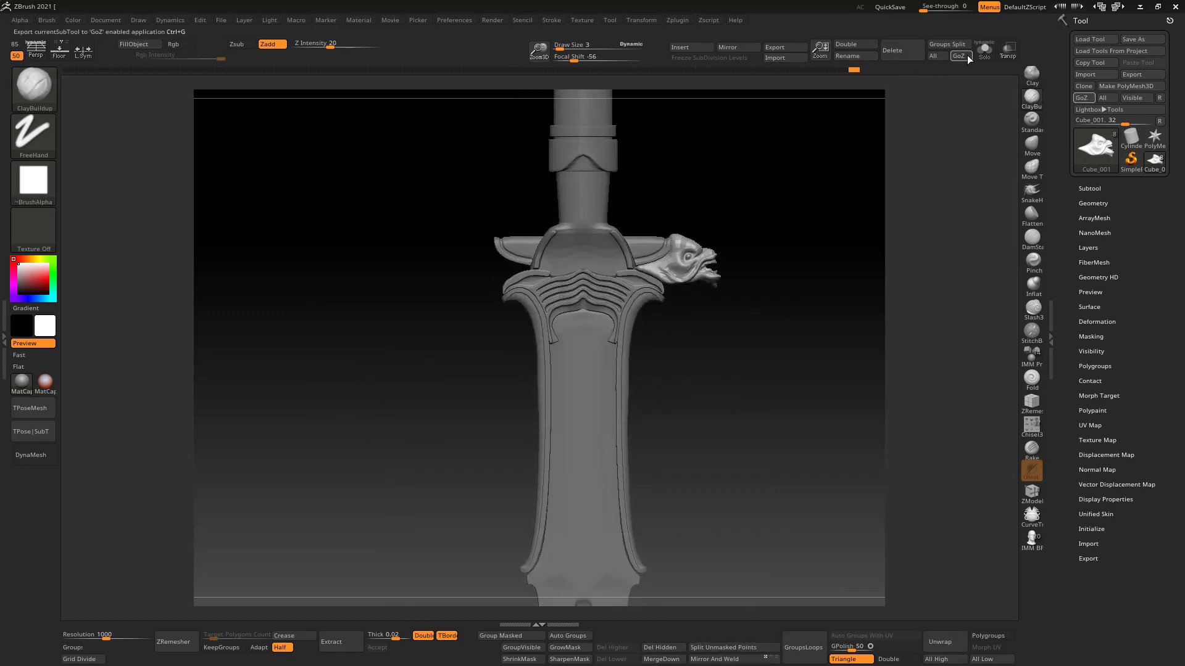
left_click(729, 47)
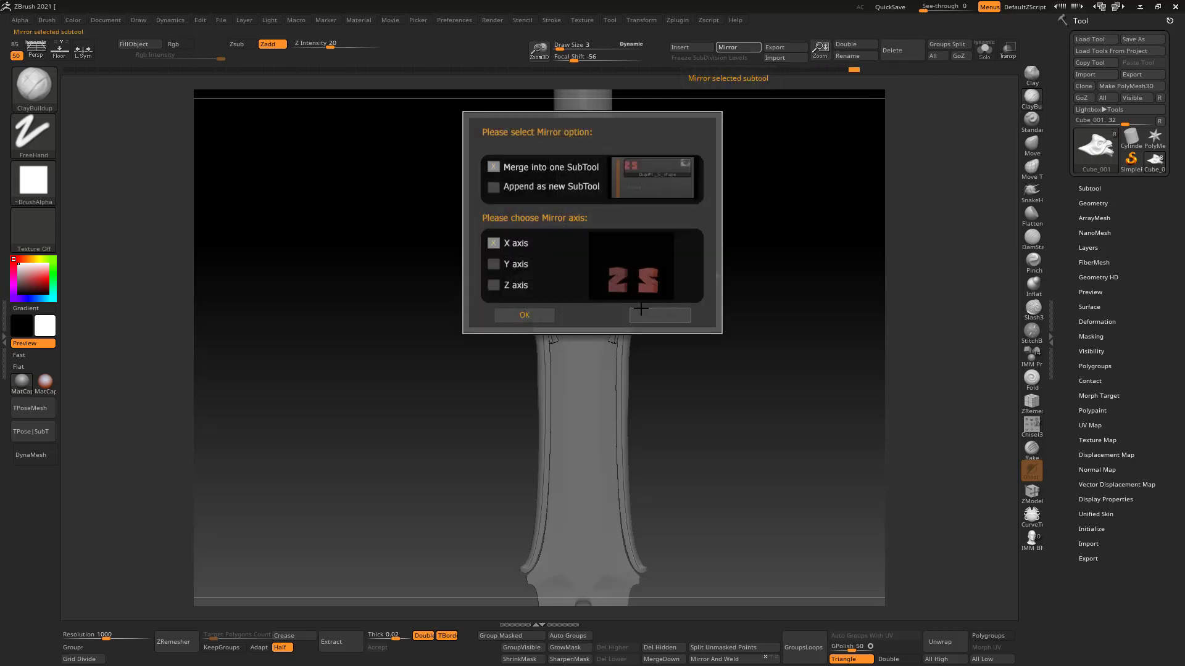
left_click(534, 317)
left_click_drag(736, 343, 706, 279)
Step: Save the project to the Desktop as ZBrushProject.zpr
key("ctrl")
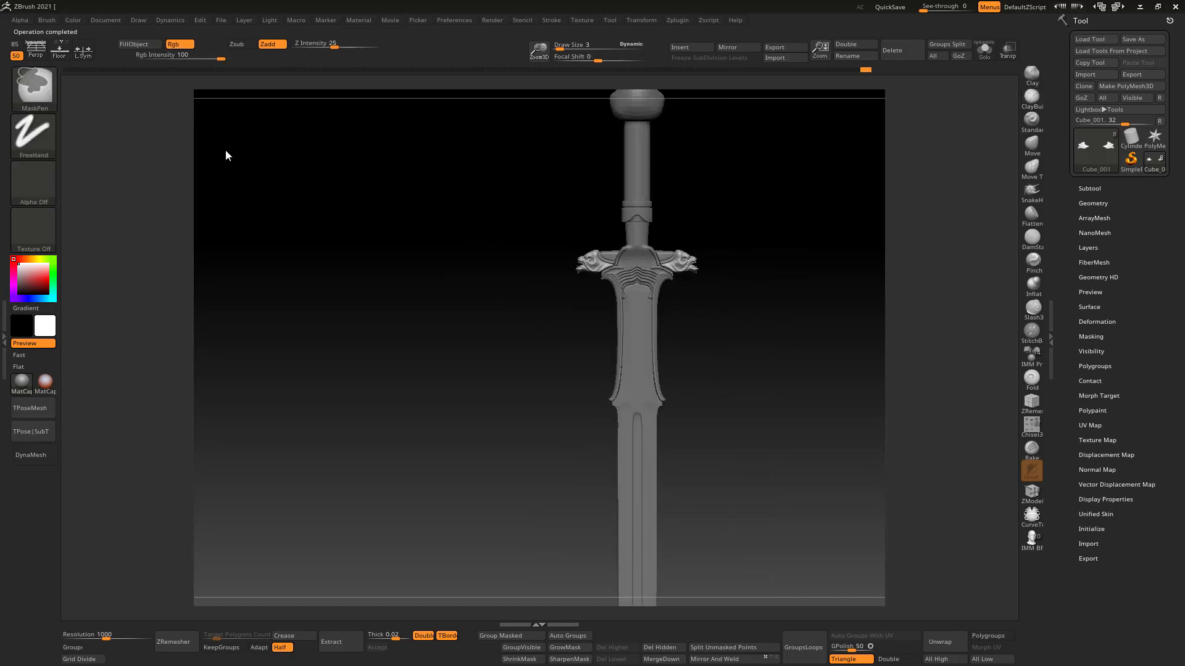
key("ctrl+s")
left_click(51, 135)
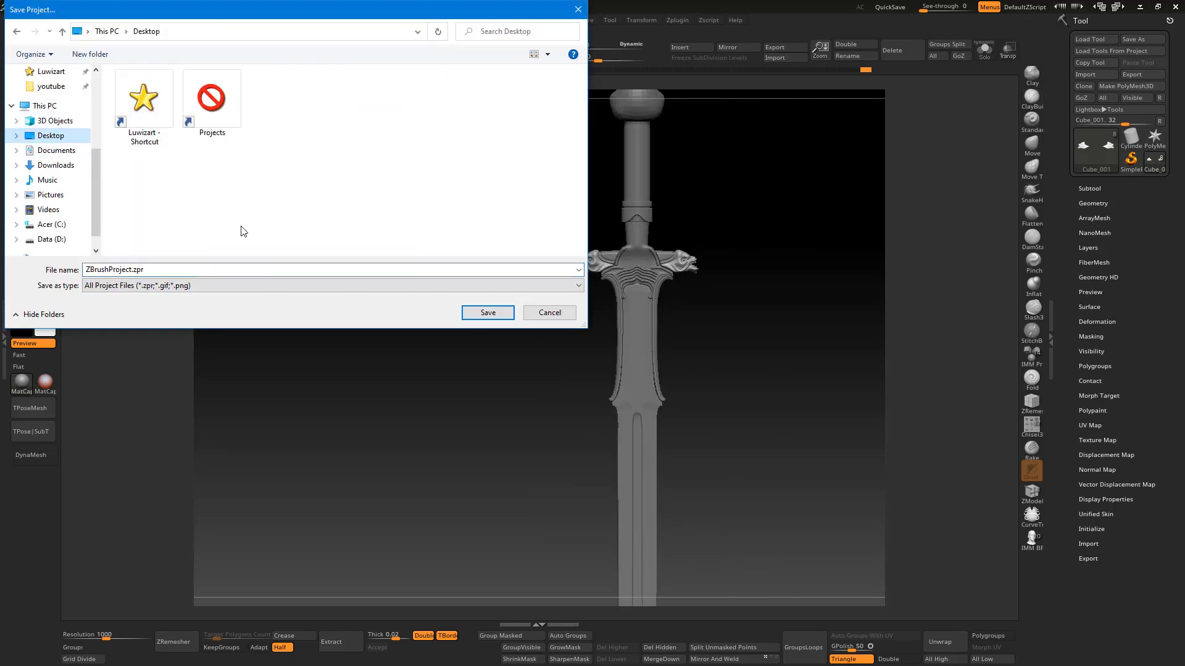
left_click(488, 312)
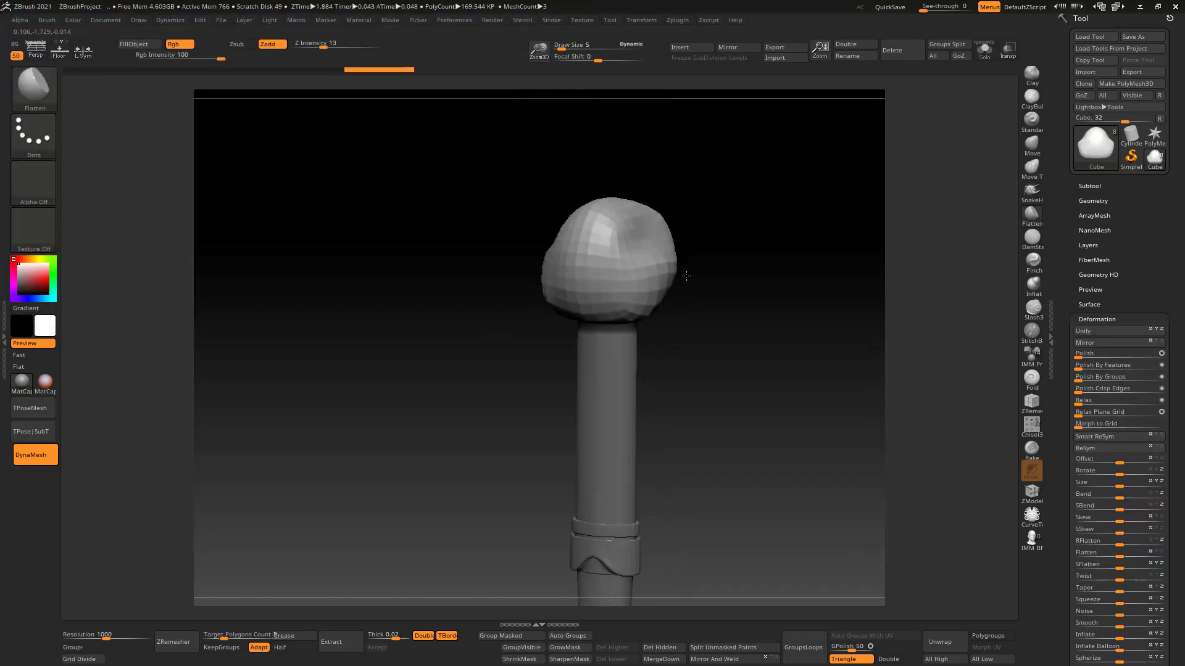
Step: Smooth the faceted pommel into a rounded form at draw size 81, and reduce the draw size to 19
key("s")
mouse_move(597, 266)
left_mouse_down()
mouse_move(615, 266)
mouse_move(624, 238)
left_mouse_up()
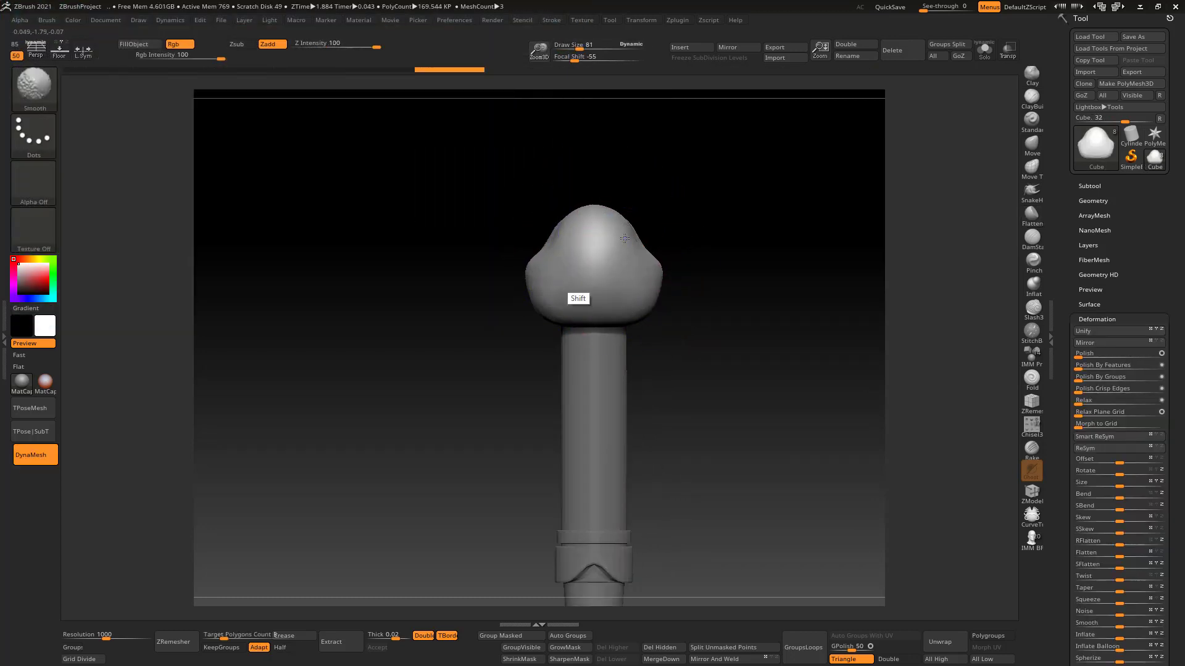
mouse_move(674, 251)
right_mouse_down()
mouse_move(574, 262)
mouse_move(722, 234)
right_mouse_up()
key("s")
left_click_drag(723, 234, 709, 249, "shift")
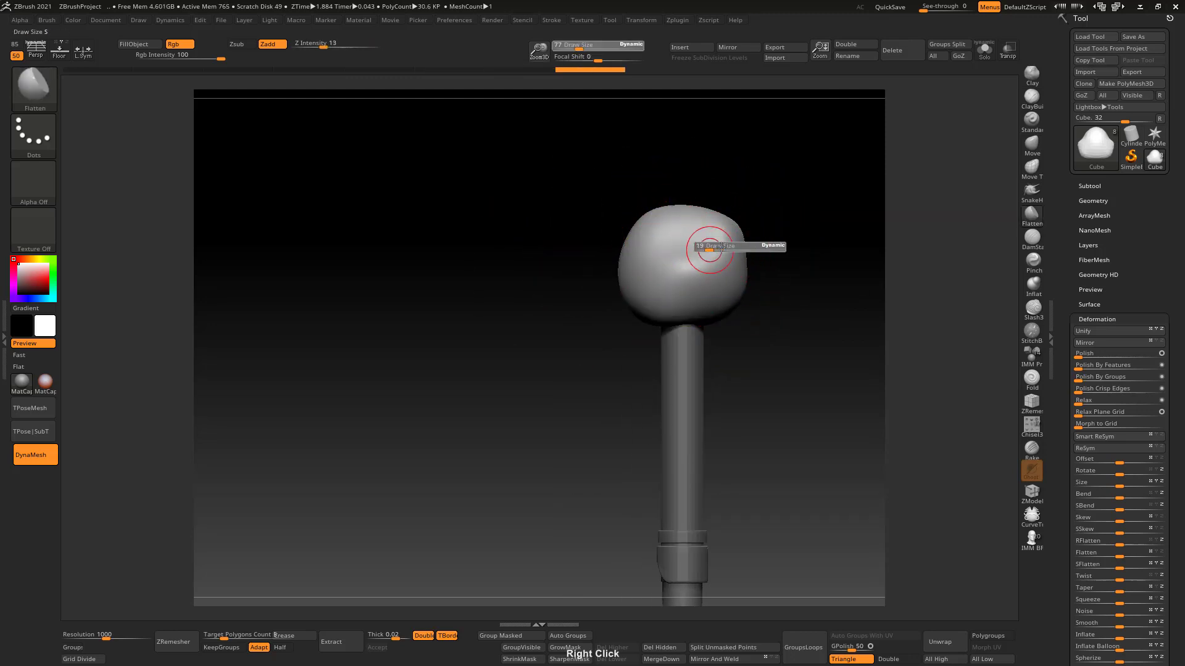
left_click_drag(734, 356, 761, 173, "ctrl")
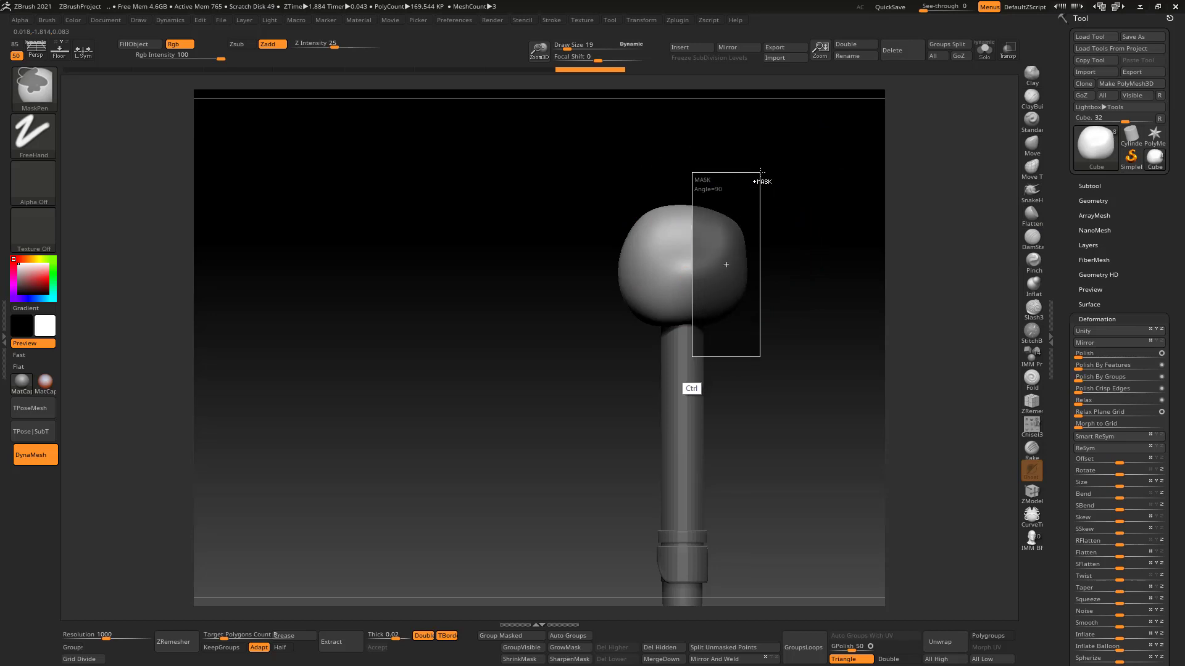
left_click_drag(691, 357, 685, 375, "ctrl")
right_click_drag(763, 228, 774, 245)
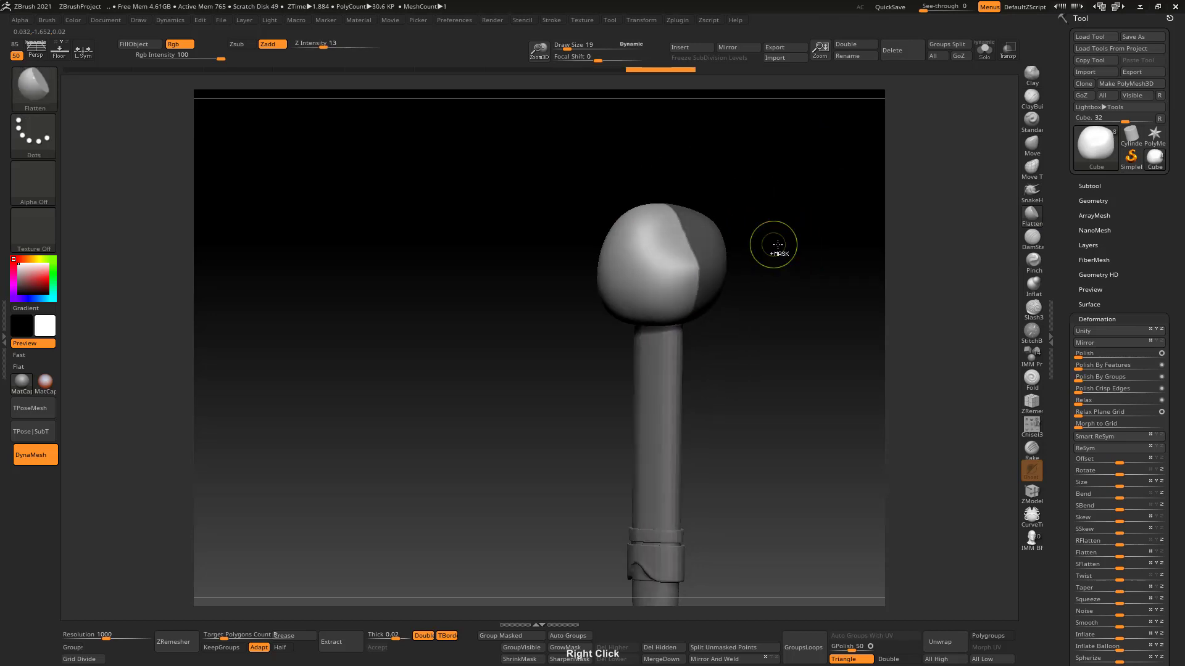
left_click_drag(774, 245, 764, 296, "ctrl")
Step: Smooth the pommel's surface at draw size 19 and remesh it with DynaMesh at resolution 600
mouse_move(757, 278)
right_mouse_down()
mouse_move(745, 237)
mouse_move(773, 251)
mouse_move(775, 270)
mouse_move(753, 283)
right_mouse_up()
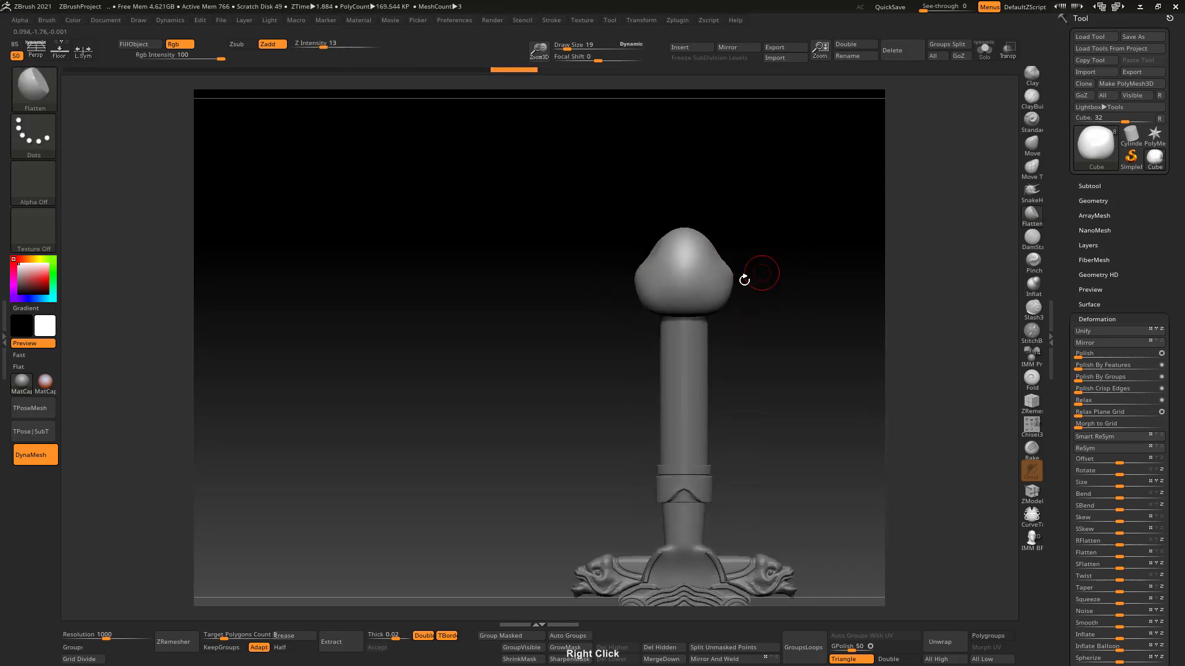
mouse_move(754, 272)
right_mouse_down()
mouse_move(693, 312)
mouse_move(709, 286)
right_mouse_up()
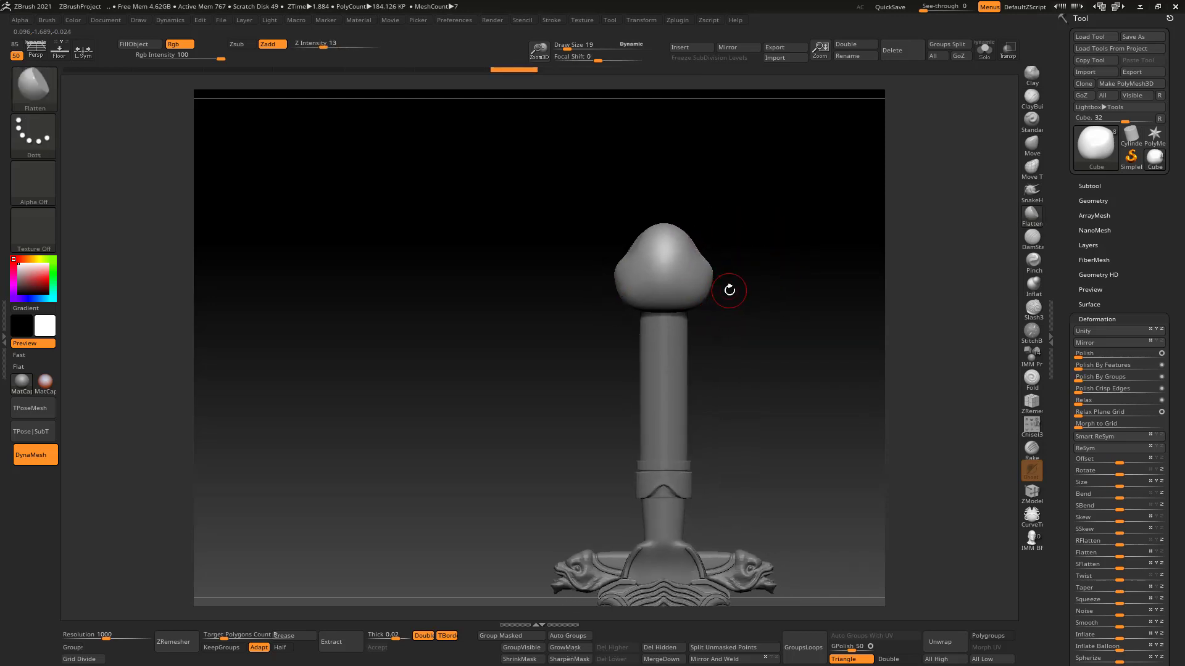
mouse_move(674, 270)
right_mouse_down()
mouse_move(627, 304)
mouse_move(746, 251)
mouse_move(772, 226)
right_mouse_up()
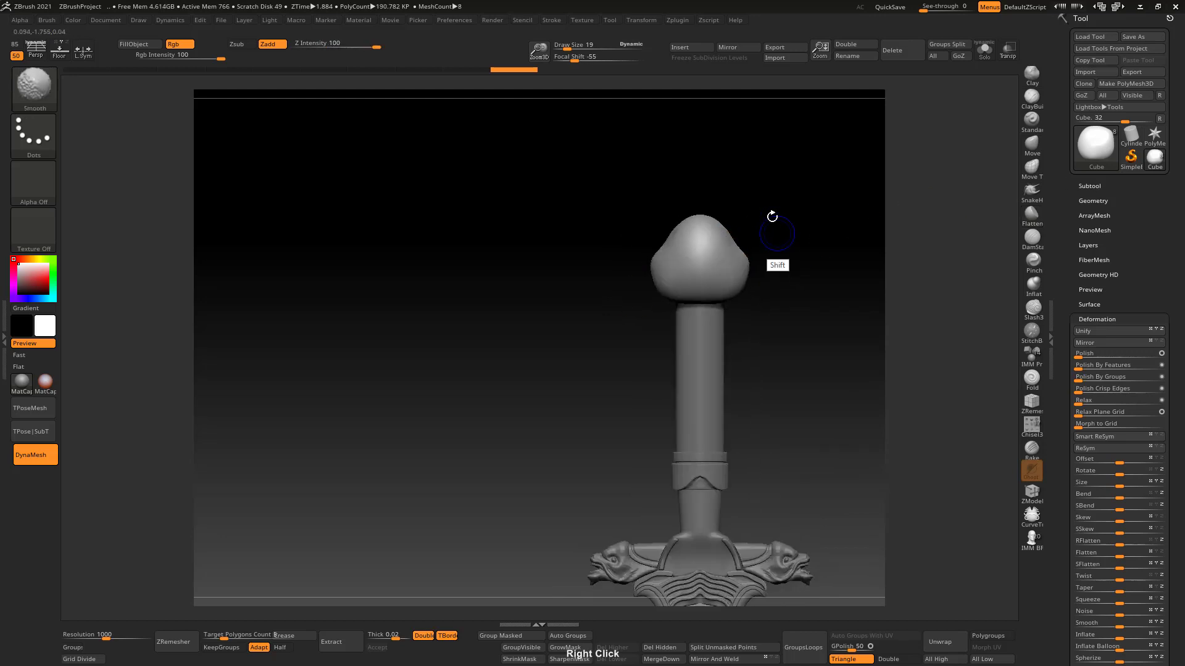
mouse_move(703, 212)
right_mouse_down("ctrl")
mouse_move(708, 290)
mouse_move(695, 234)
right_mouse_up("ctrl")
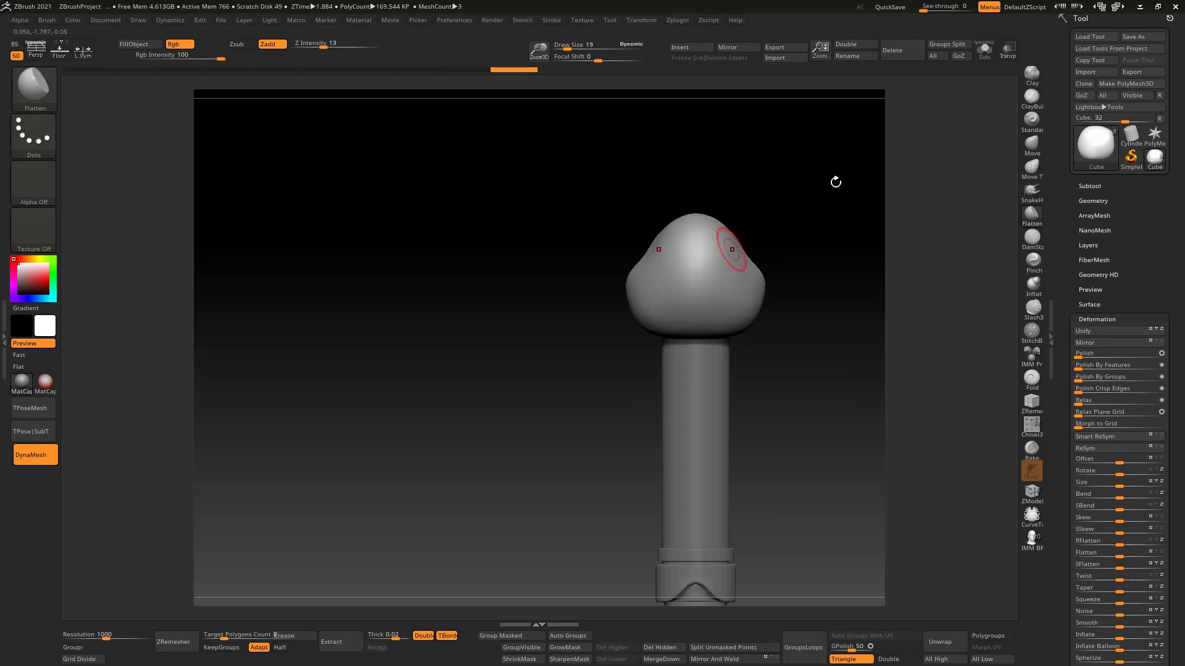
left_click(1031, 97)
mouse_move(734, 252)
right_mouse_down()
mouse_move(673, 264)
mouse_move(720, 238)
right_mouse_up()
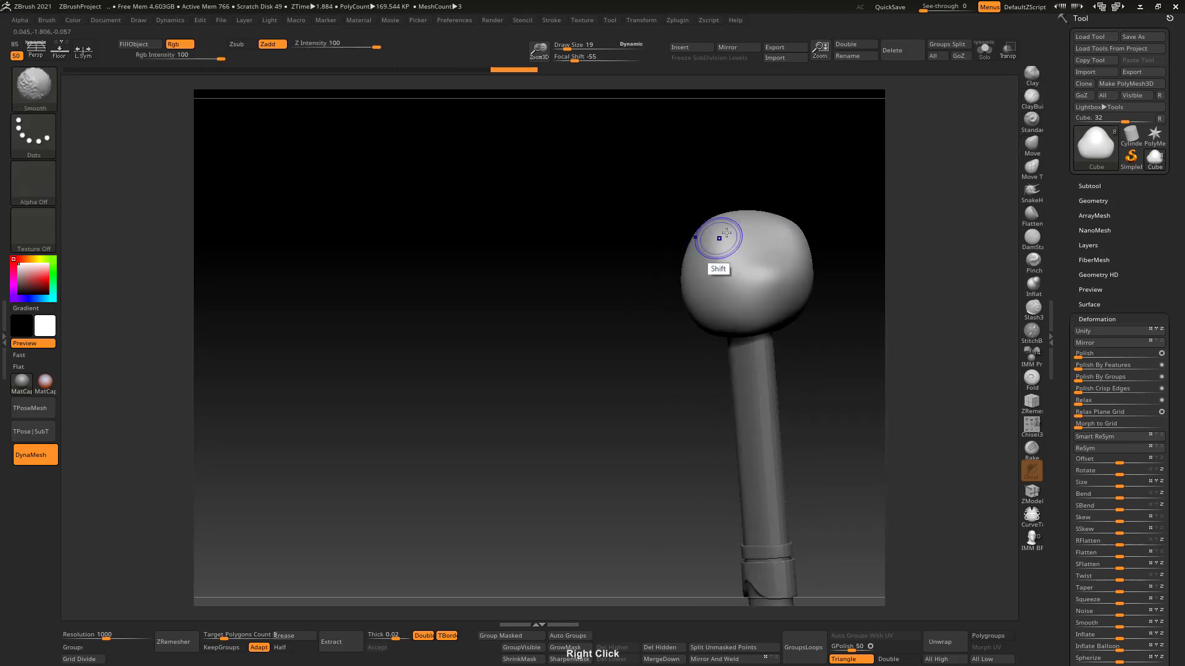
left_click(115, 636)
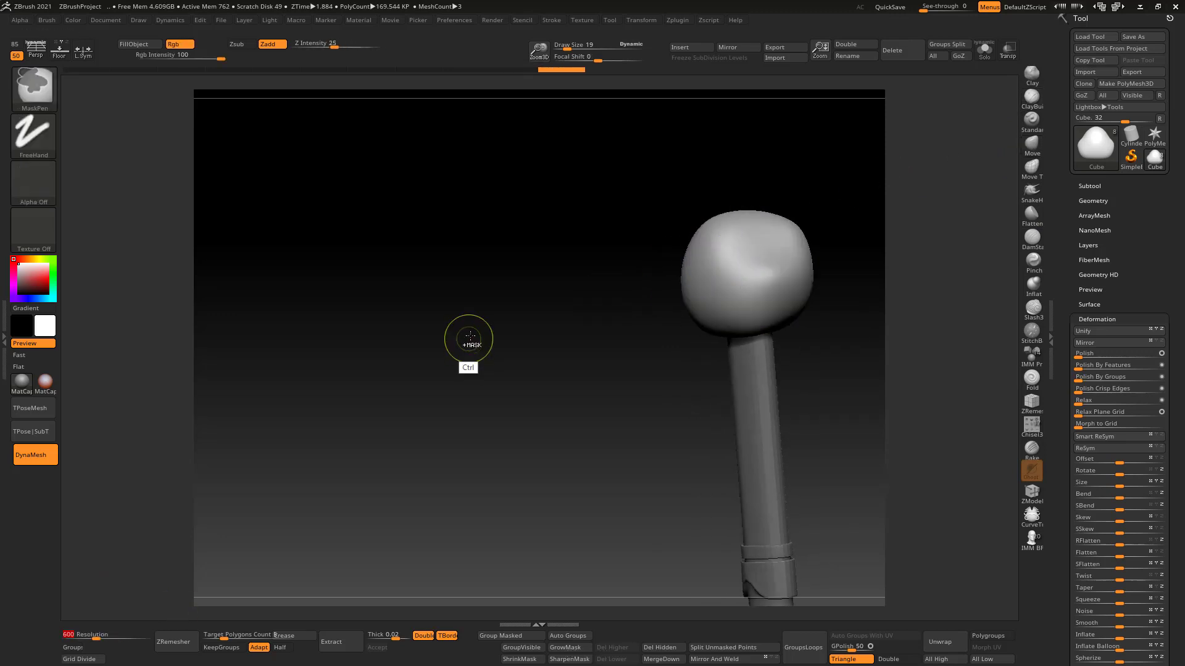
Step: Push in the pommel's profile above its base with the Move brush at draw sizes 36 and 58
right_click_drag(714, 224, 701, 260)
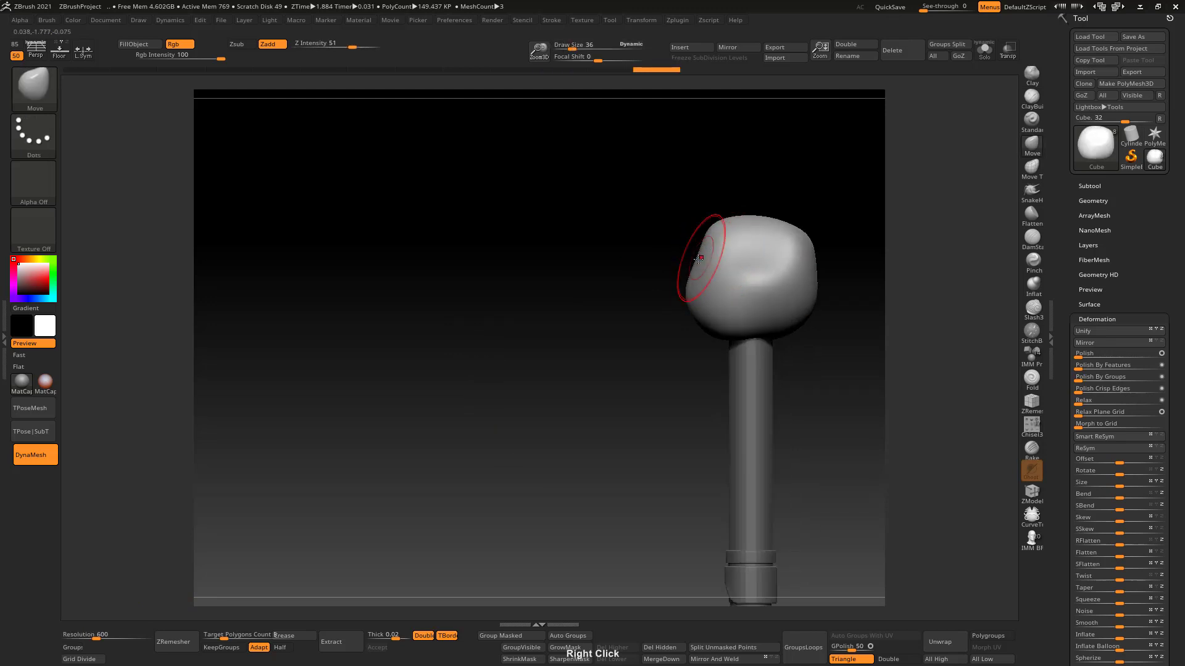
left_click_drag(699, 260, 724, 251)
key("bracketright")
key("bracketright")
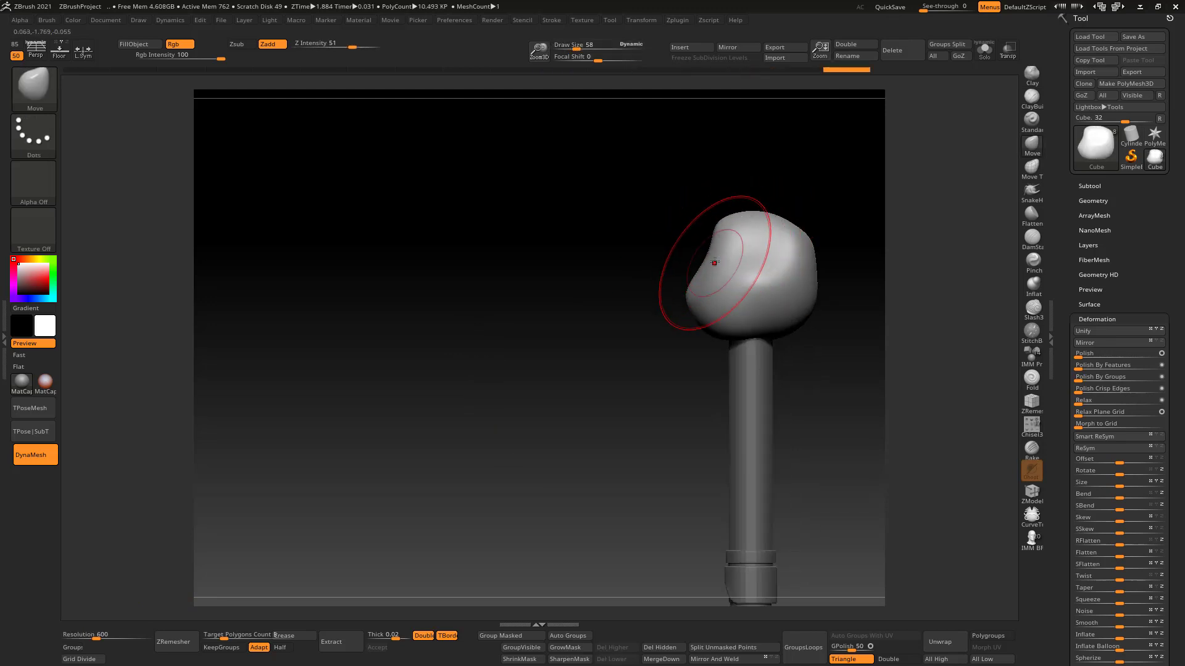
right_click_drag(743, 240, 710, 290)
Step: Narrow the upper part of the pommel above its flared base and shape its sides with the Move brush at draw sizes 33 and 36
key("bracketleft")
key("bracketleft")
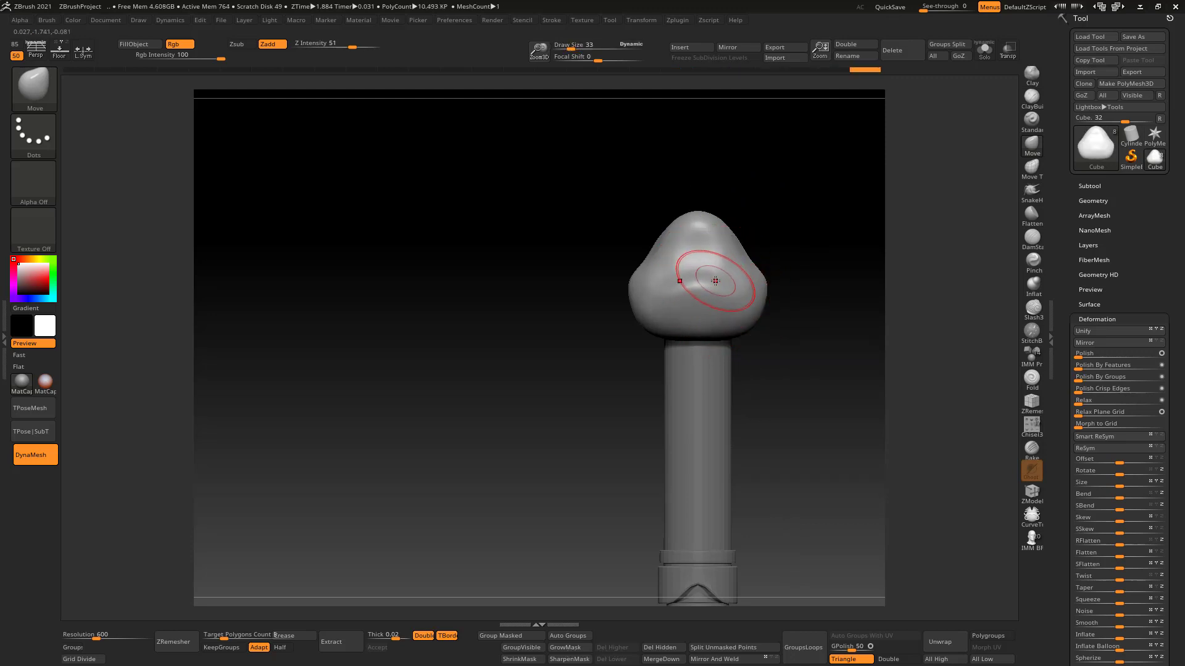
right_click_drag(739, 253, 740, 194)
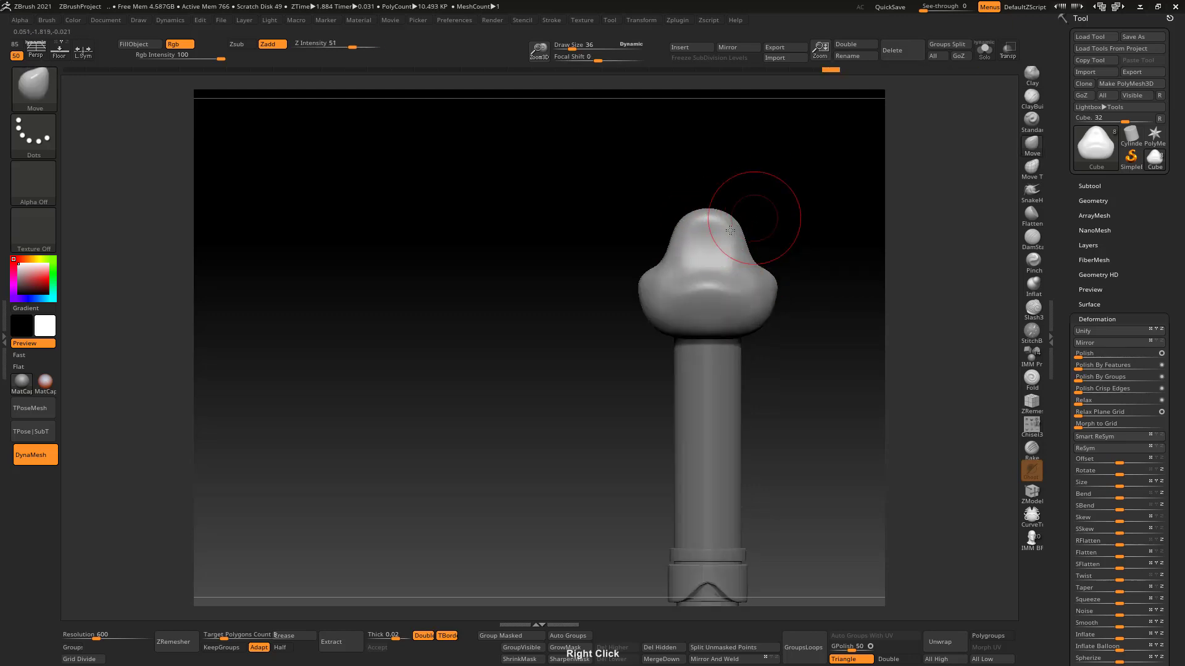
right_click_drag(753, 210, 759, 245)
left_click_drag(761, 251, 772, 234)
right_click_drag(771, 234, 759, 230)
left_click_drag(760, 232, 771, 237)
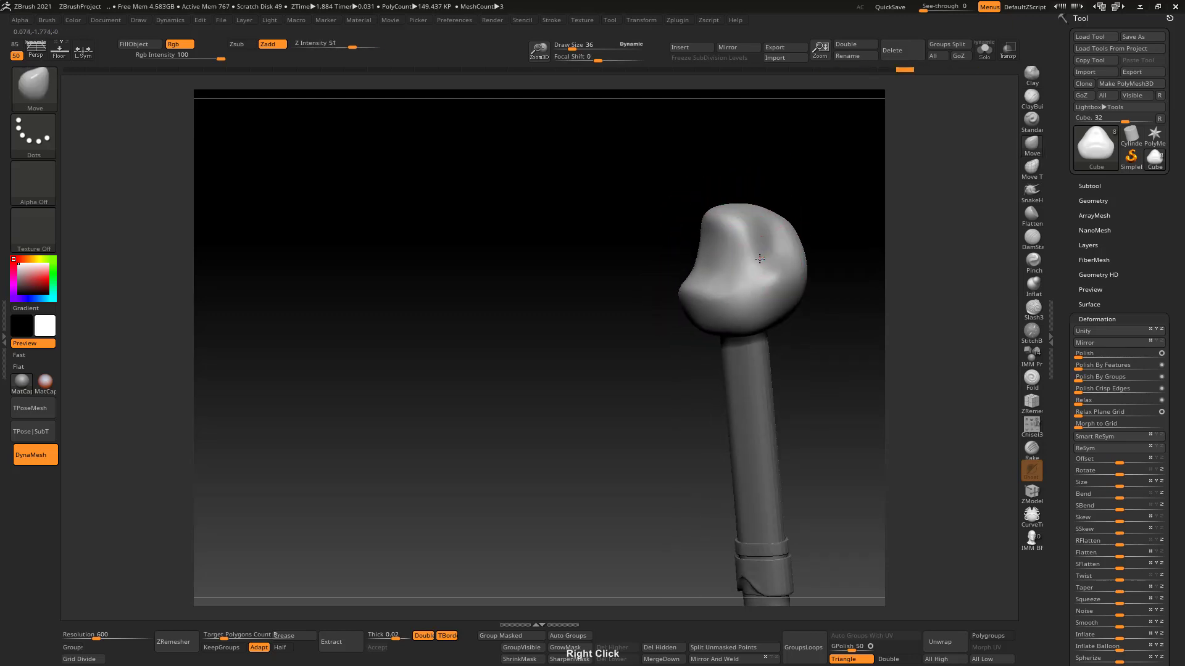
Step: Mask one half of the pommel in side view, assign it its own polygroup, and clear the mask
right_click_drag(777, 209, 809, 185, "shift")
mouse_move(811, 246)
left_mouse_down("ctrl")
mouse_move(825, 174)
mouse_move(758, 384)
left_mouse_up("ctrl")
left_click(846, 265, "ctrl")
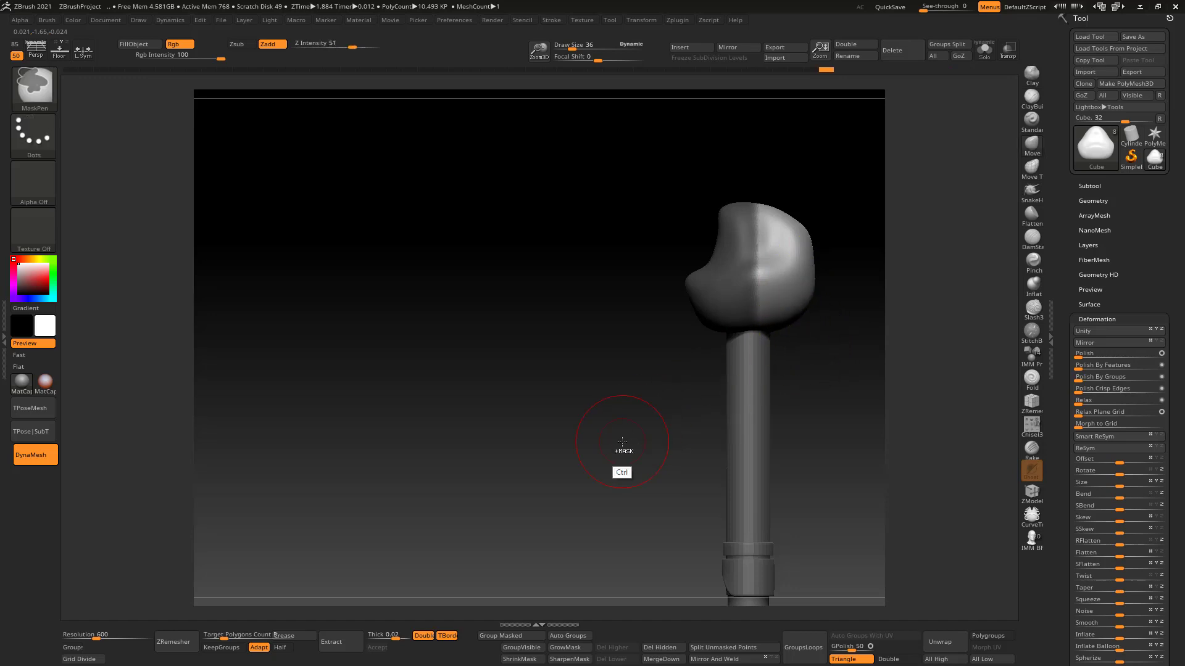
left_click(517, 634)
left_click_drag(594, 479, 617, 432, "ctrl")
Step: Remove the pommel's back half, close the cut with DynaMesh at resolution 600, and smooth the cut edge
left_click(789, 274, "ctrl+shift")
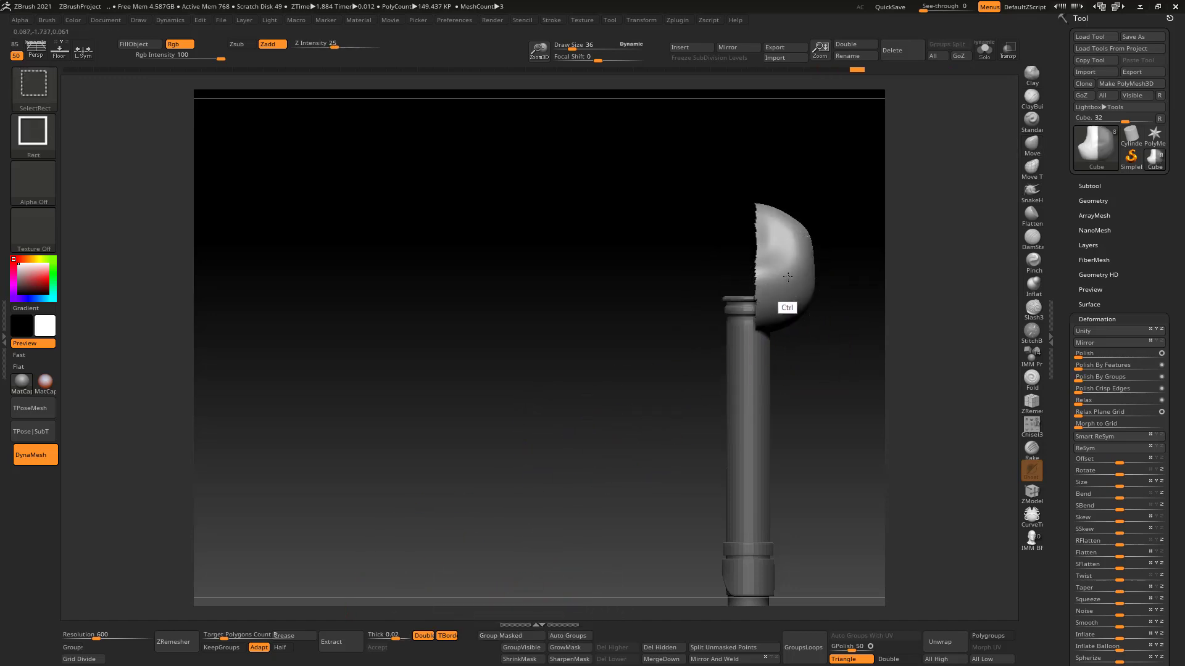
left_click(789, 276, "ctrl+shift")
mouse_move(807, 258)
right_mouse_down()
mouse_move(820, 265)
mouse_move(821, 245)
right_mouse_up()
left_click_drag(820, 245, 846, 346, "ctrl")
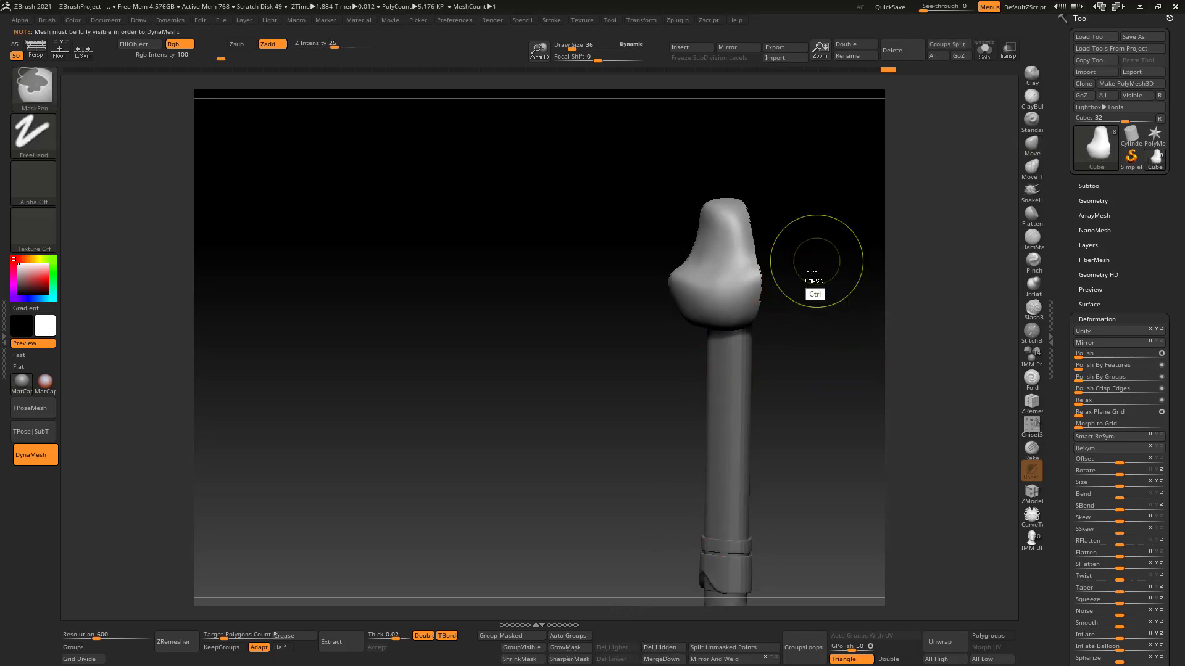
right_click_drag(822, 329, 782, 276)
left_click_drag(586, 243, 564, 309, "shift")
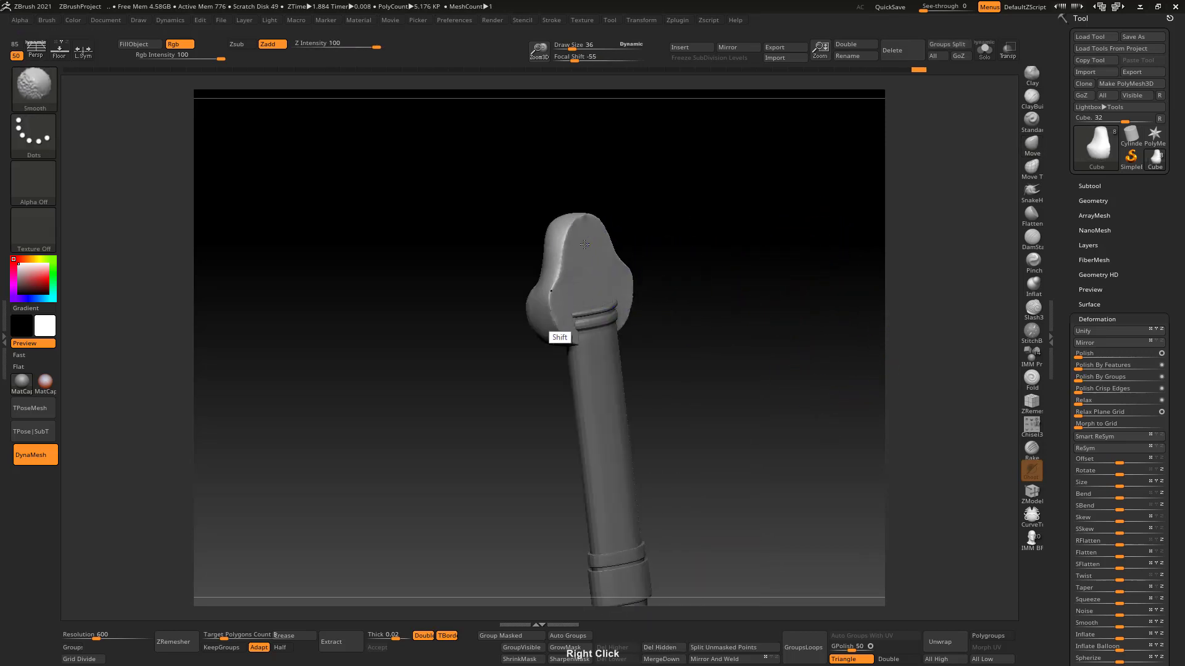
Step: Refine the profile of the halved pommel's upper part at draw size 26
right_click_drag(644, 246, 724, 228, "shift")
right_click_drag(600, 226, 653, 201, "shift")
key("s")
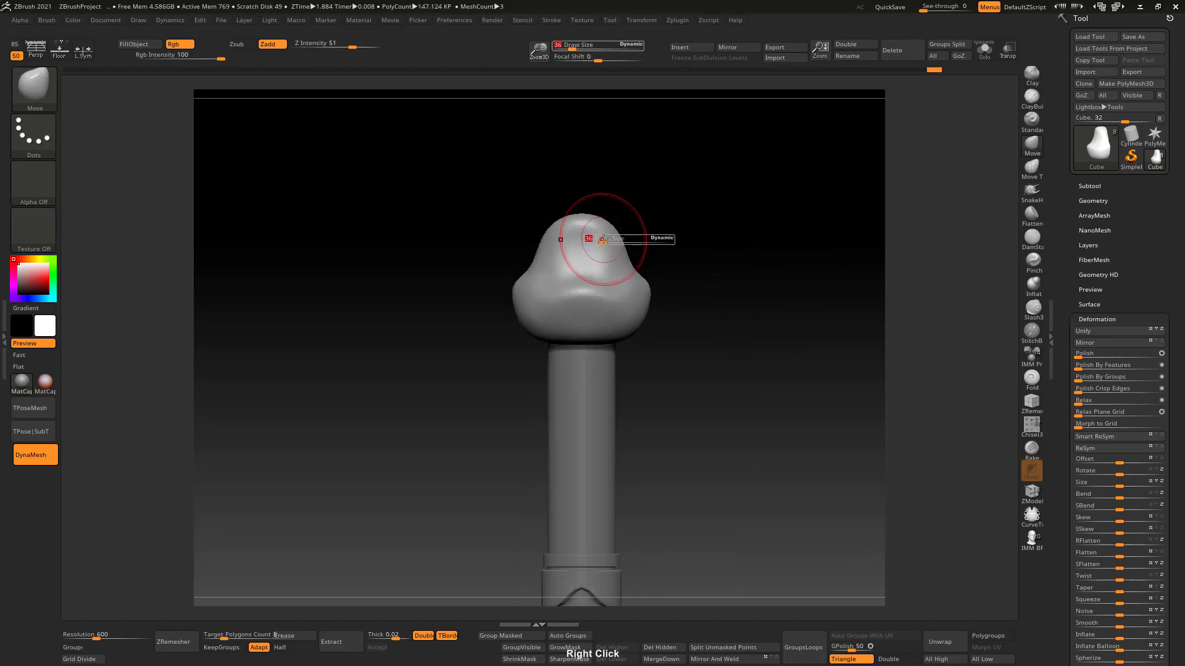
left_click_drag(603, 240, 598, 241)
mouse_move(603, 257)
right_mouse_down()
mouse_move(608, 278)
mouse_move(588, 247)
right_mouse_up()
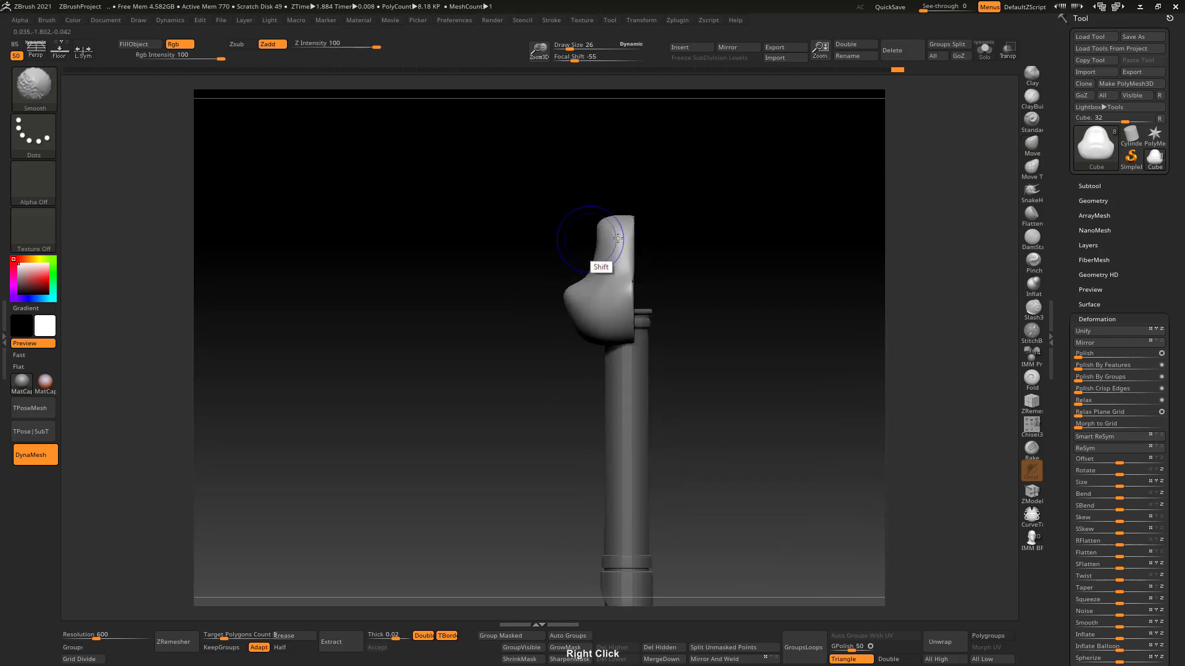
Step: Carve a horizontal crease across the pommel's front with ClayBuildup at draw size 9 and smooth it
left_click(1031, 98)
right_click_drag(580, 290, 602, 252)
key("s")
left_click_drag(579, 254, 570, 254)
right_click_drag(571, 254, 565, 261)
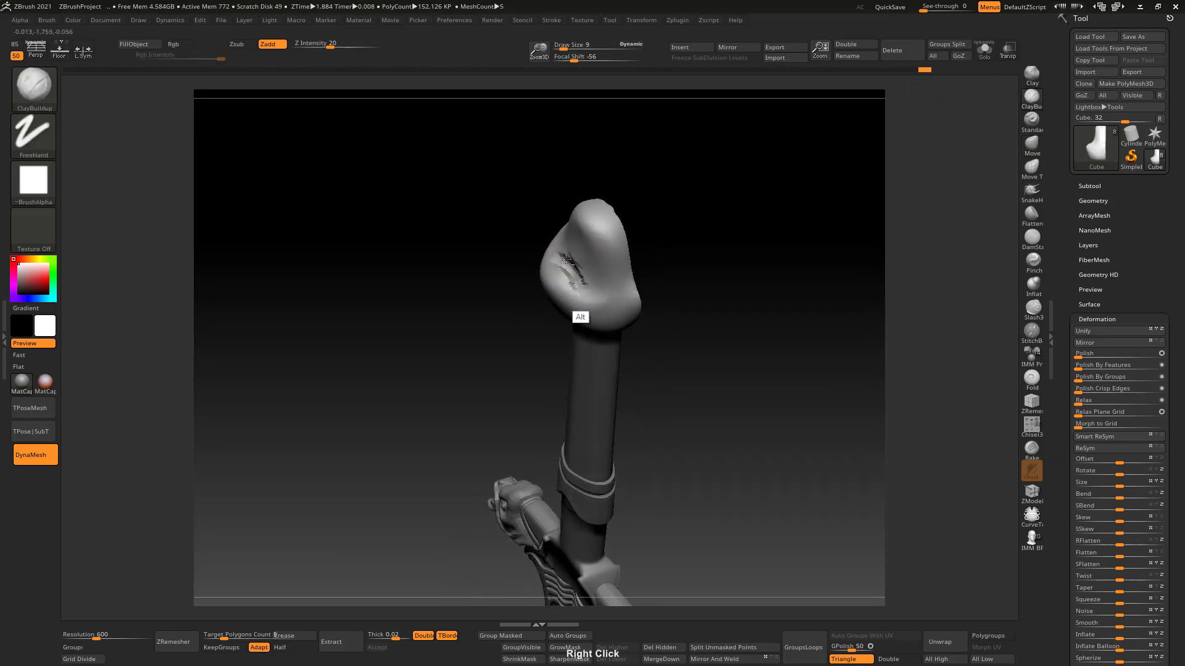
mouse_move(567, 262)
left_mouse_down("alt")
mouse_move(584, 282)
mouse_move(564, 272)
mouse_move(573, 247)
left_mouse_up("alt")
right_click_drag(564, 256, 601, 212)
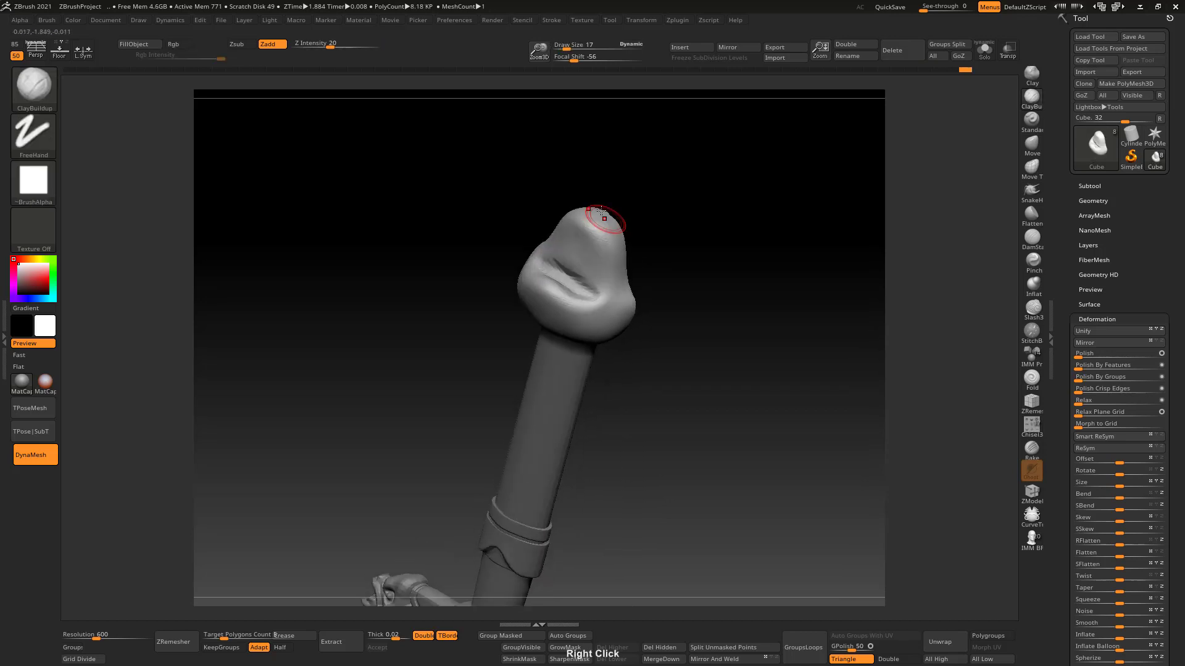
Step: Build up the bulge below the crease and around its sides with ClayBuildup at draw sizes 17 and 23
right_click_drag(573, 280, 560, 304)
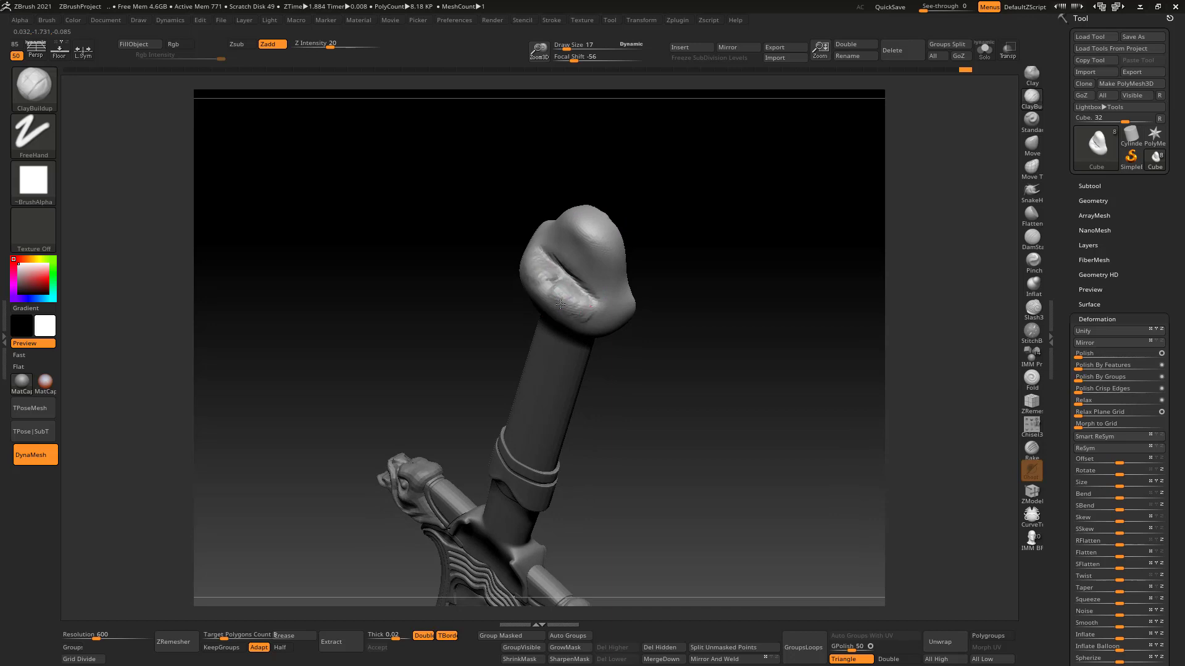
right_click_drag(582, 249, 635, 201)
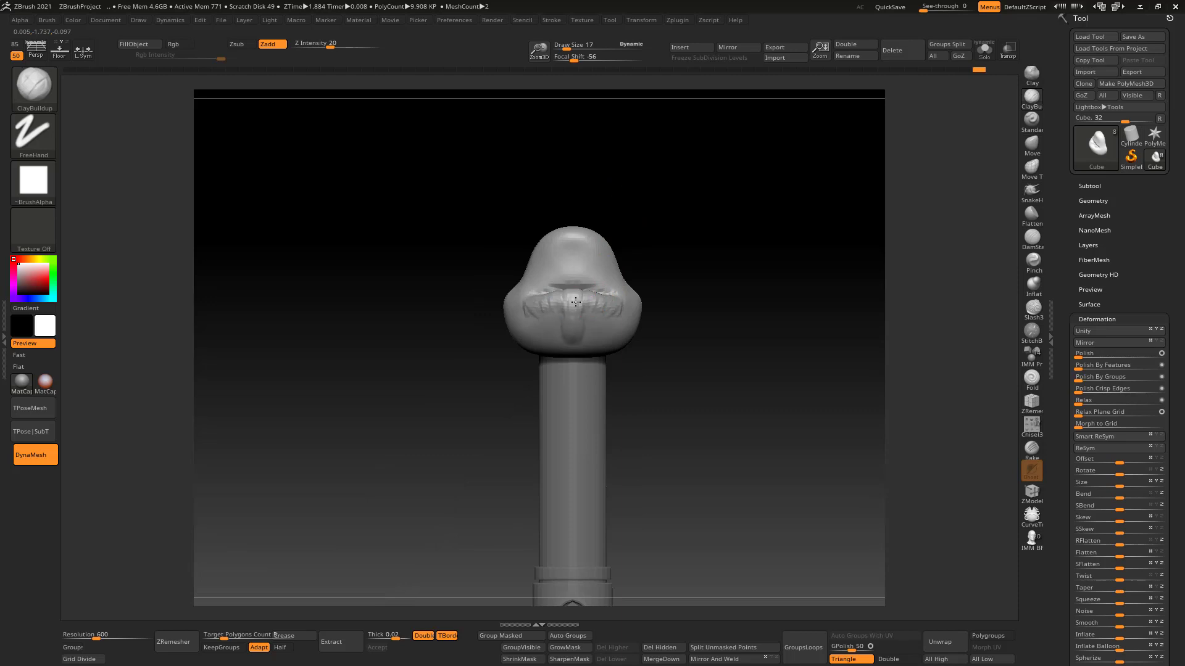
left_click_drag(583, 326, 585, 311)
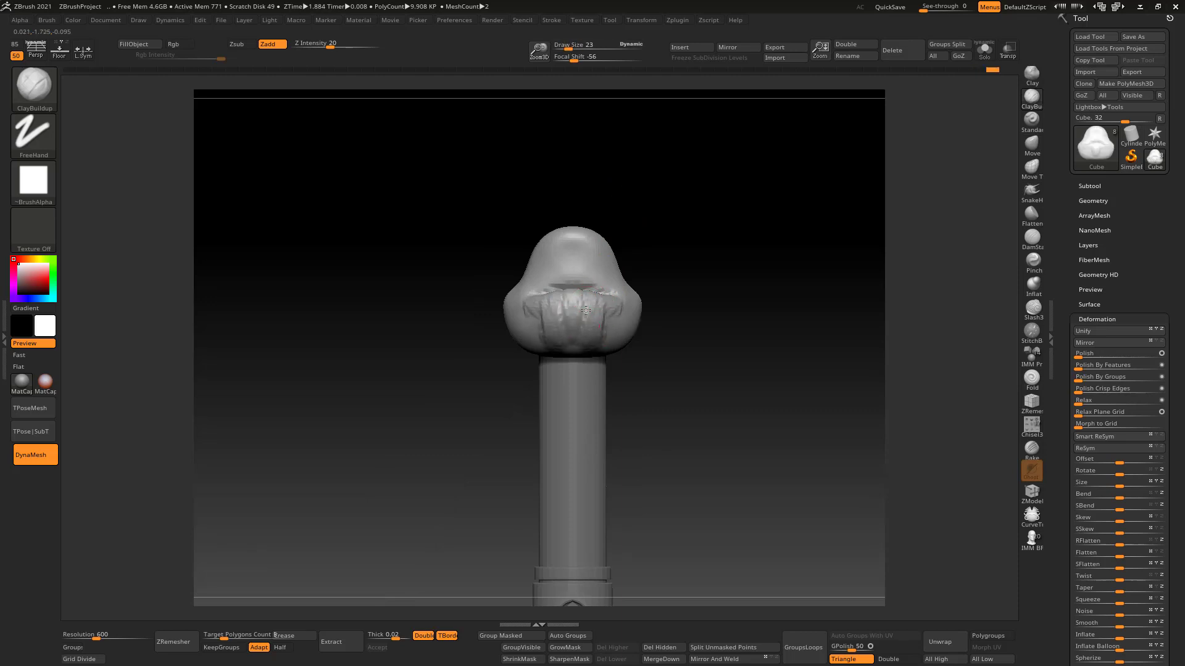
right_click_drag(585, 310, 622, 313)
left_click_drag(622, 313, 613, 316)
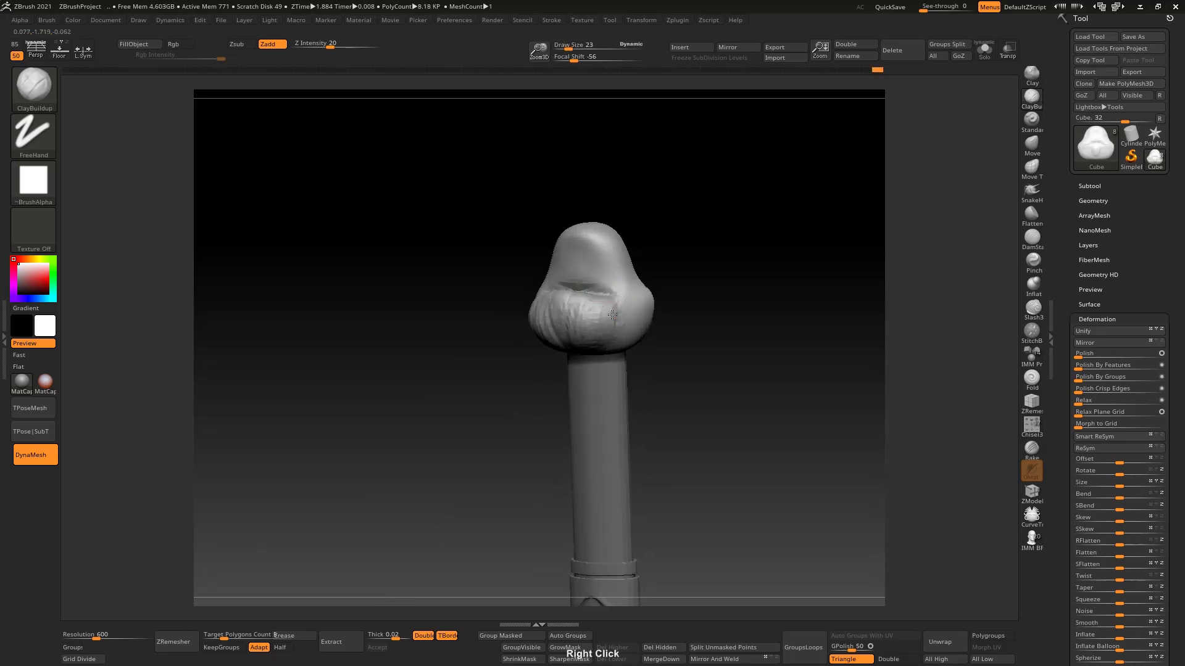
right_click_drag(613, 315, 615, 310)
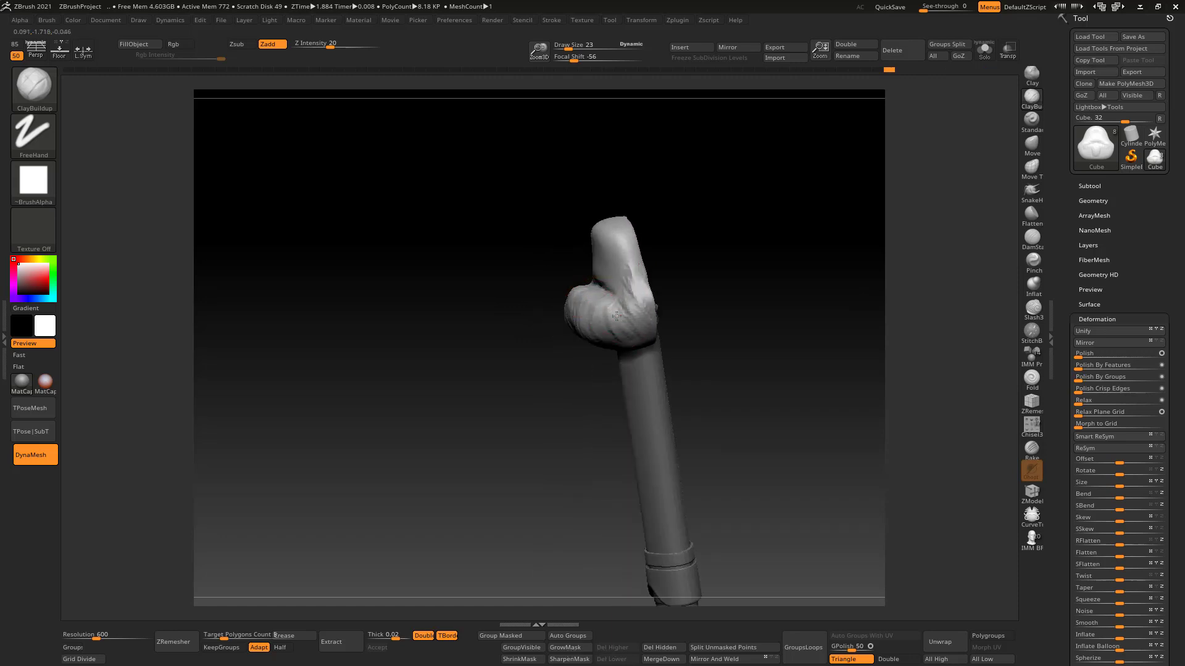
left_click_drag(616, 316, 618, 314)
Step: Add clay along the bulge's upper edge with ClayBuildup at draw size 17 and smooth the whole bulge
right_click_drag(646, 240, 638, 252)
key("s")
left_click_drag(642, 275, 639, 274)
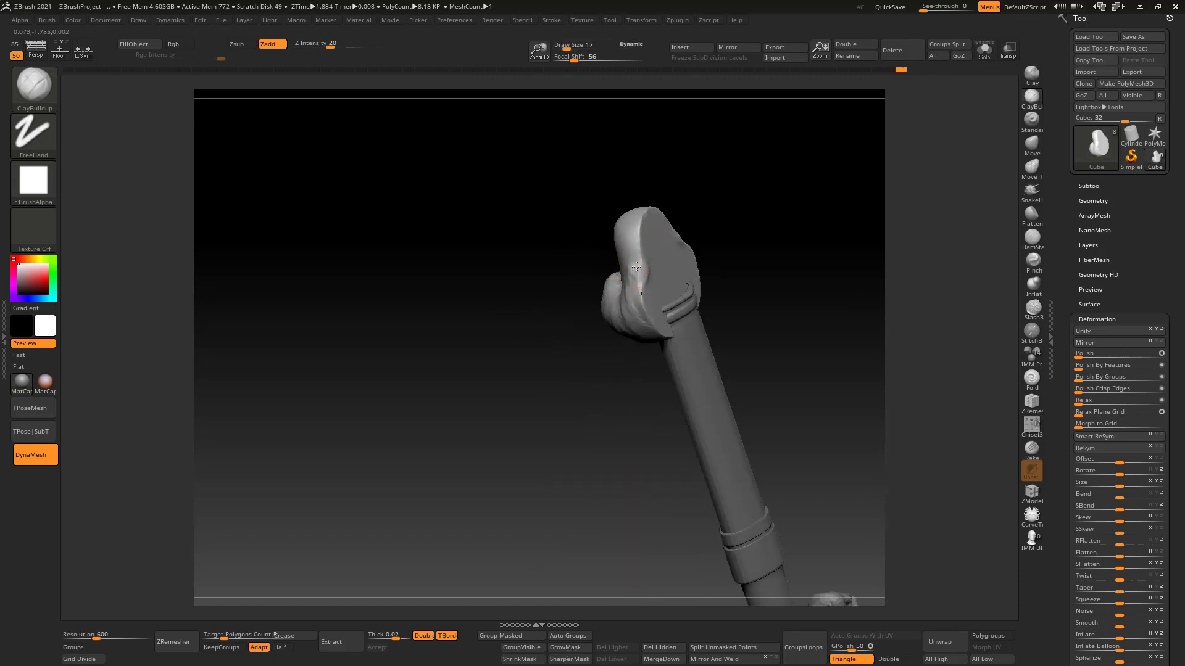
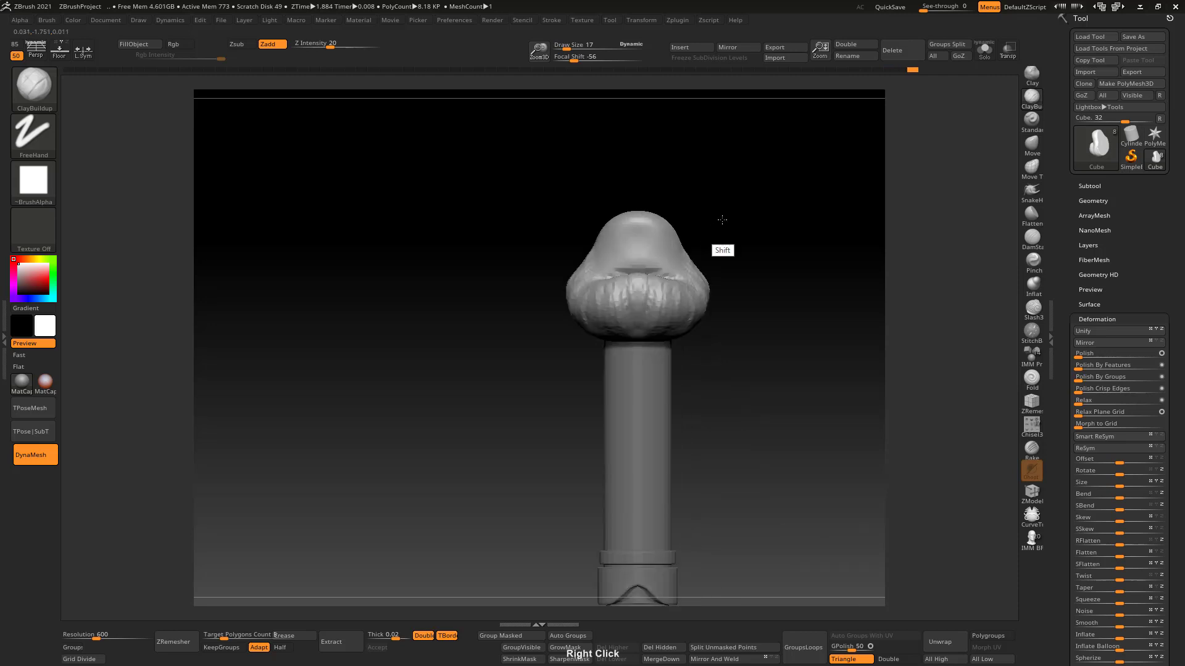
left_click_drag(627, 280, 647, 280)
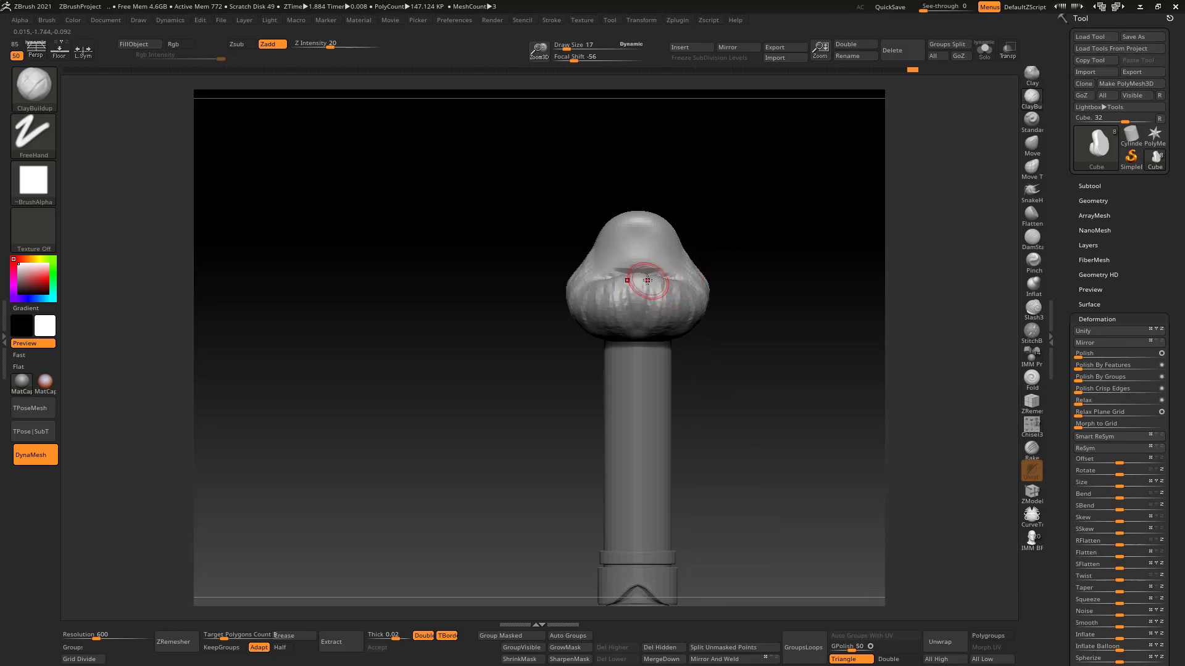
key("shift")
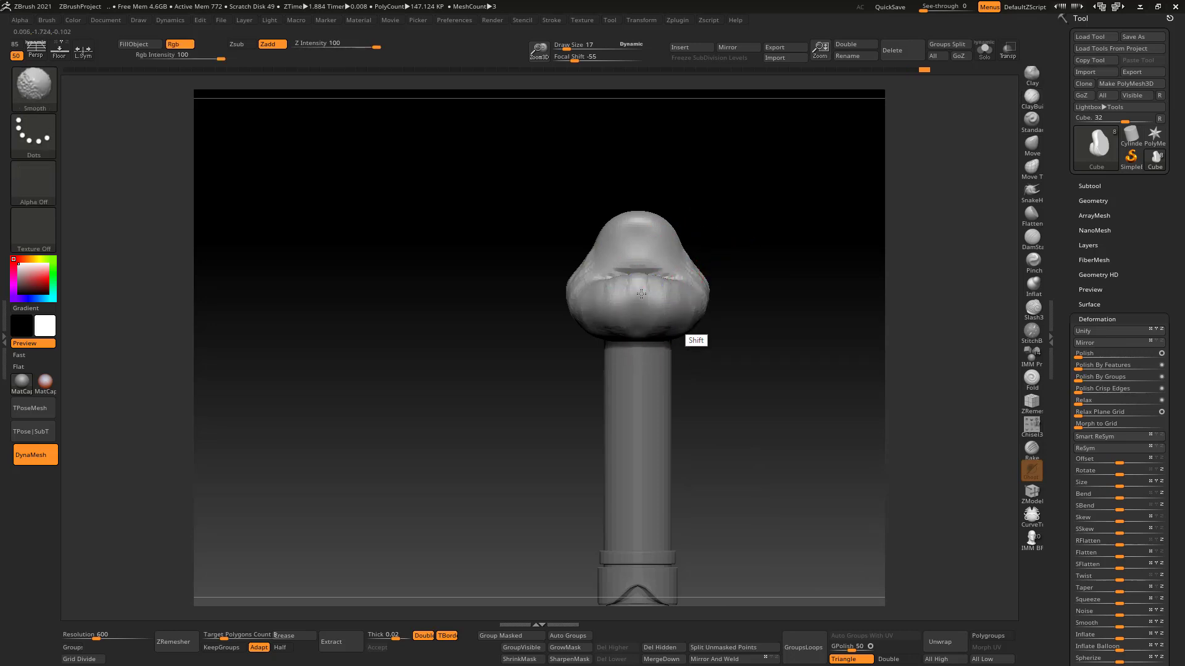
Step: Carve symmetric grooves at both ends of the crease with ClayBuildup at draw size 5 and smooth them
right_click_drag(981, 130, 694, 264)
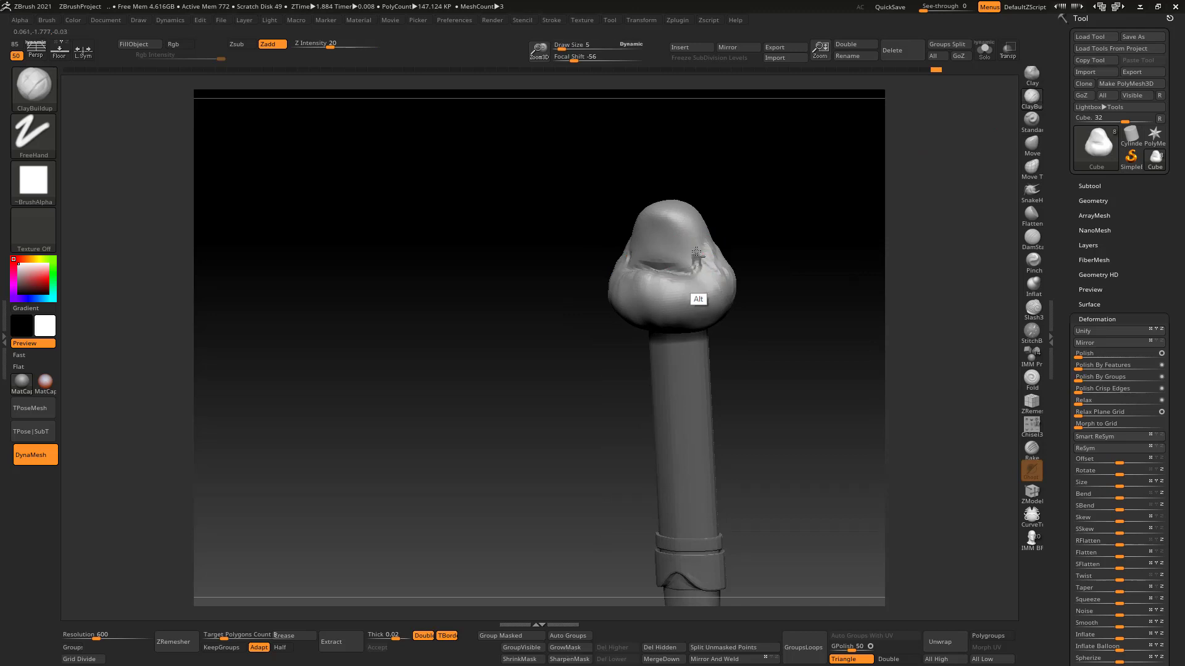
left_click_drag(696, 252, 698, 267, "alt")
right_click_drag(695, 247, 695, 266)
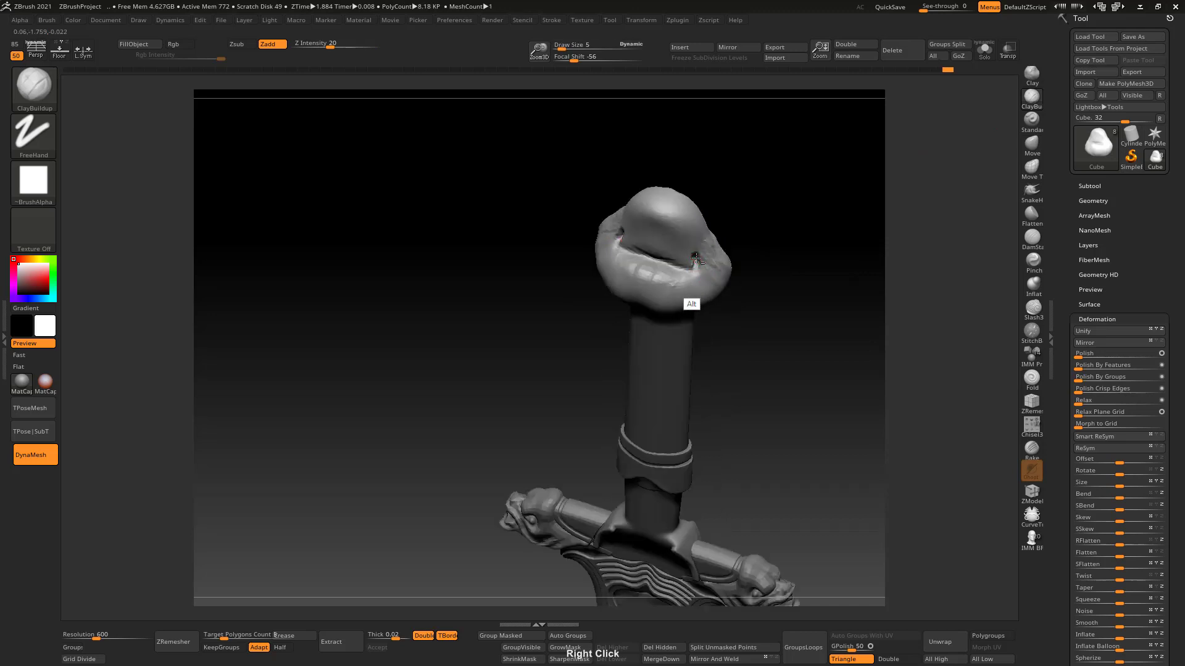
left_click_drag(696, 248, 695, 257, "alt")
right_click_drag(700, 214, 716, 199, "shift")
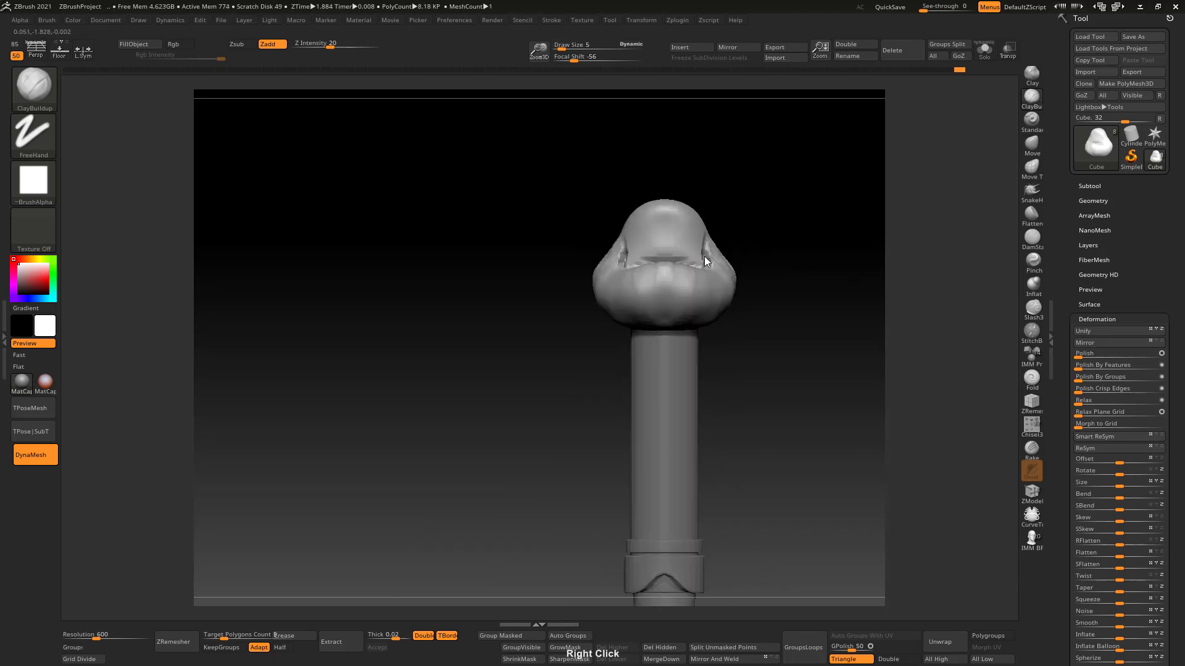
right_click_drag(704, 257, 788, 144, "shift")
left_click_drag(703, 242, 702, 264, "shift")
Step: Sharpen the grooves beside the pommel's upper part with DamStandard at draw size 6
right_click_drag(706, 235, 981, 124)
left_click(1030, 238)
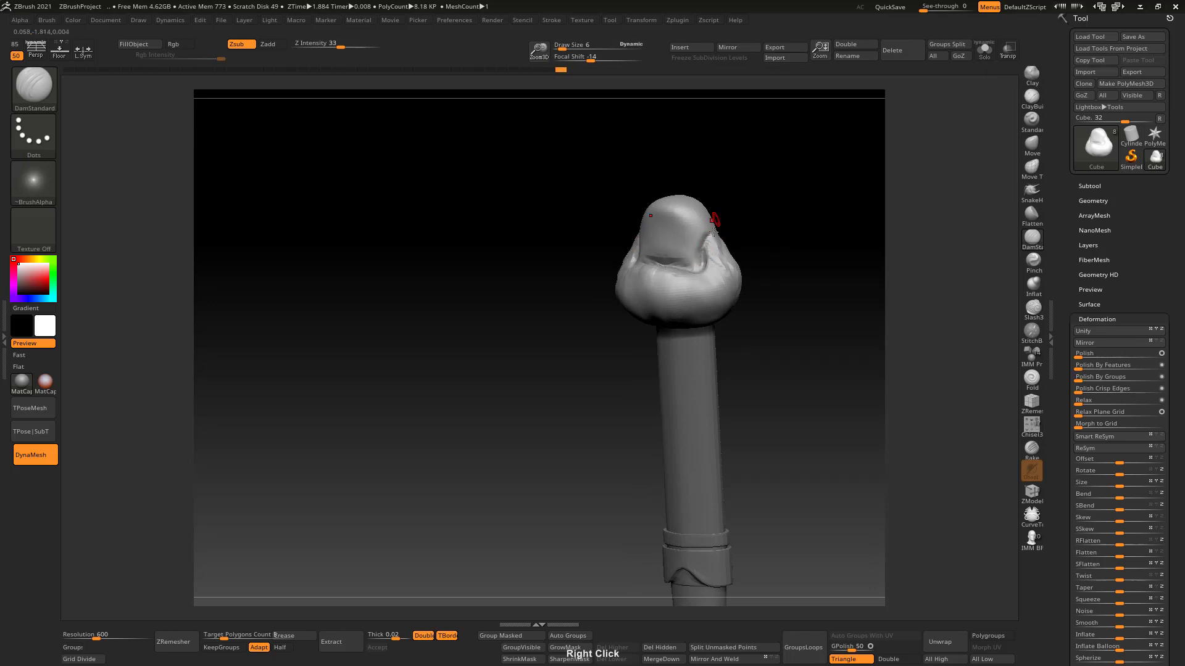
right_click_drag(713, 231, 673, 237)
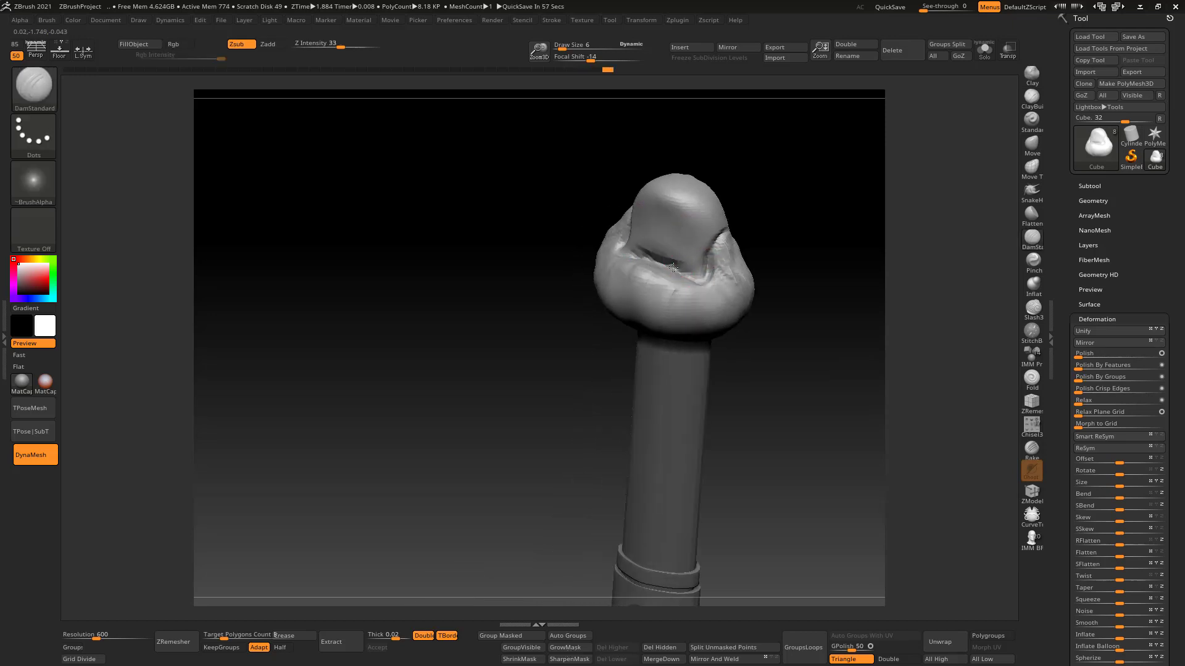
right_click_drag(707, 272, 702, 183)
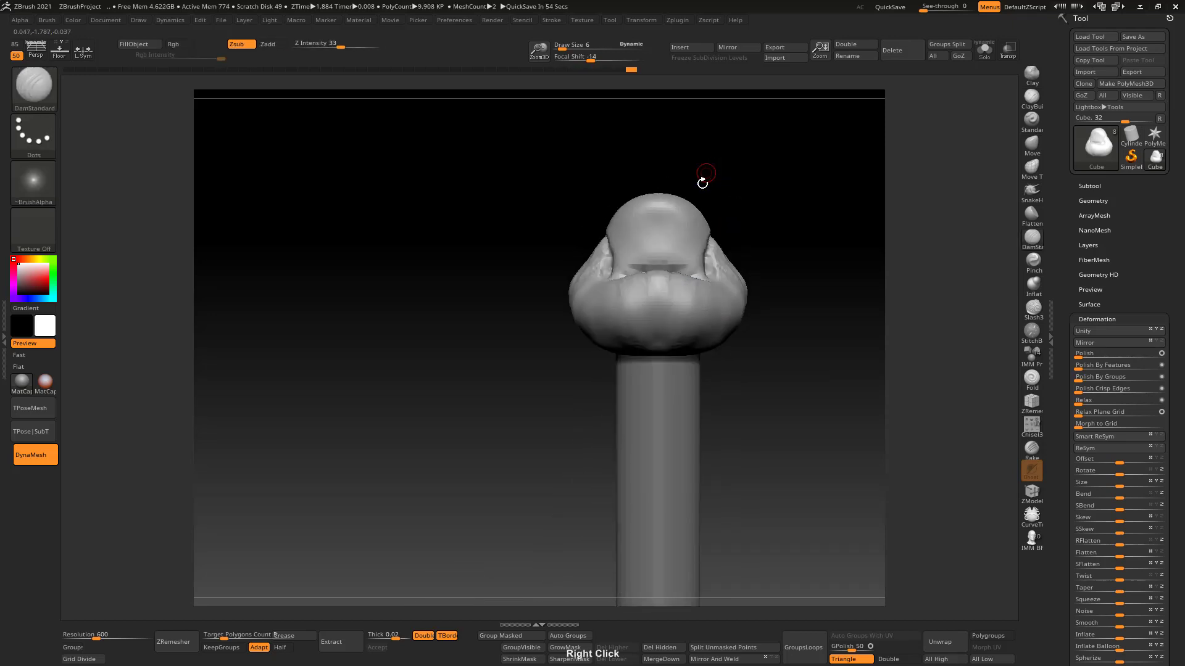
Step: Stretch the pommel's rounded top upward with the Move brush at draw size 33
left_click(1033, 143)
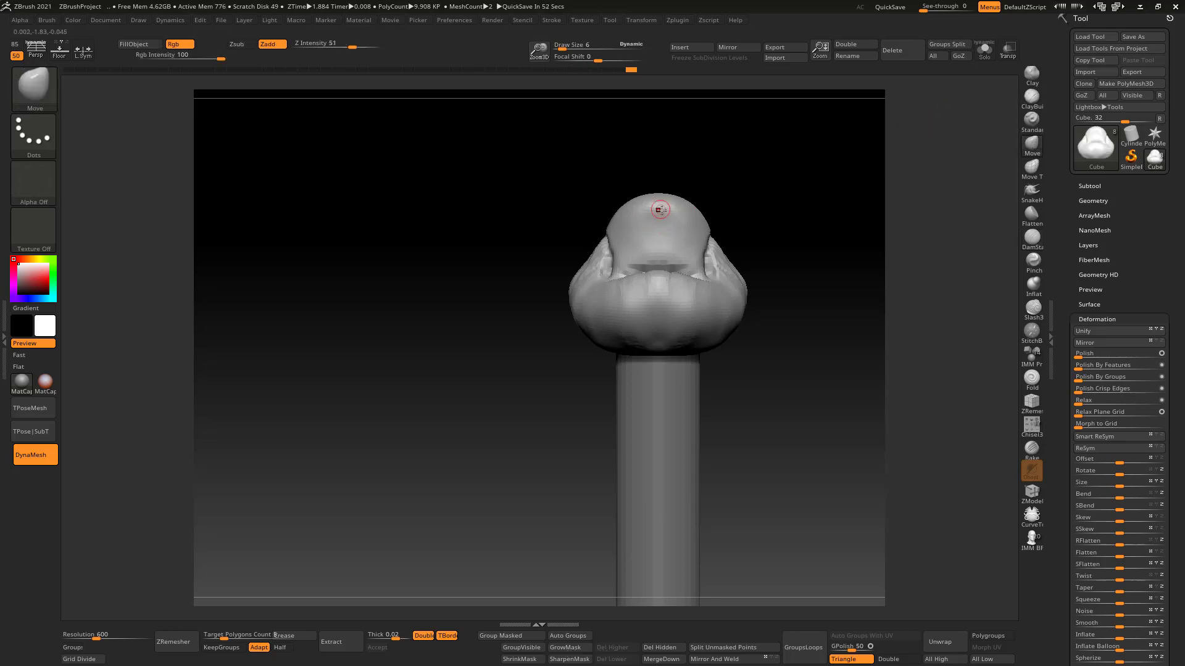
mouse_move(684, 198)
left_mouse_down()
mouse_move(697, 184)
mouse_move(705, 197)
left_mouse_up()
key("s")
left_click(707, 198)
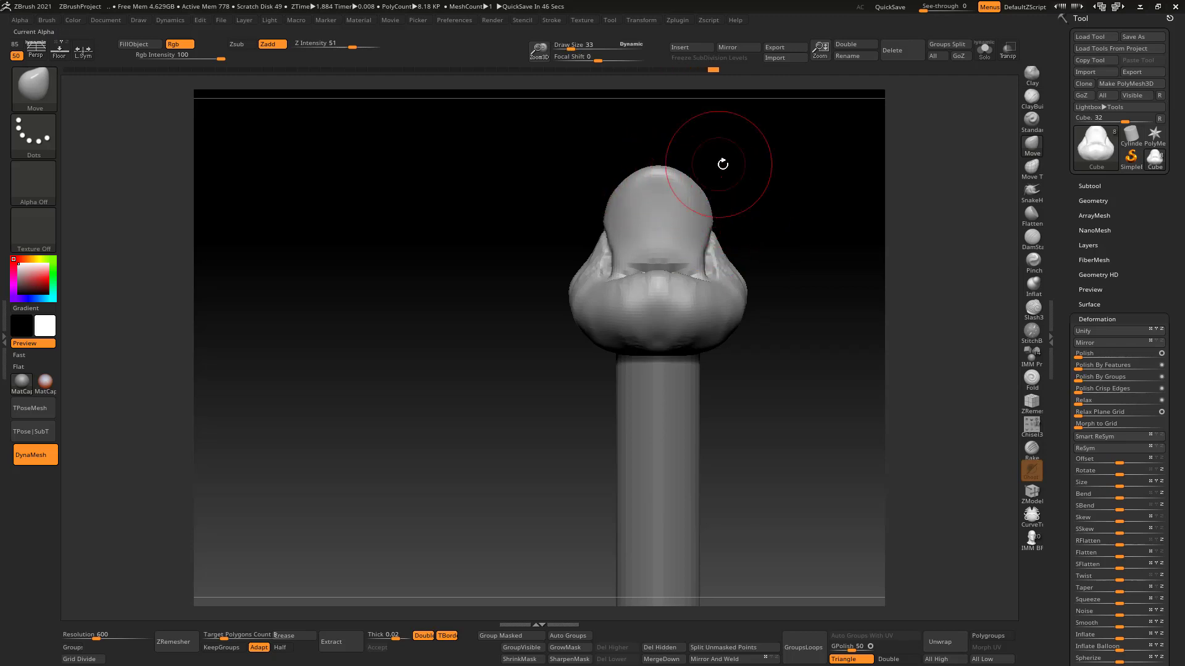
right_click_drag(723, 165, 696, 168)
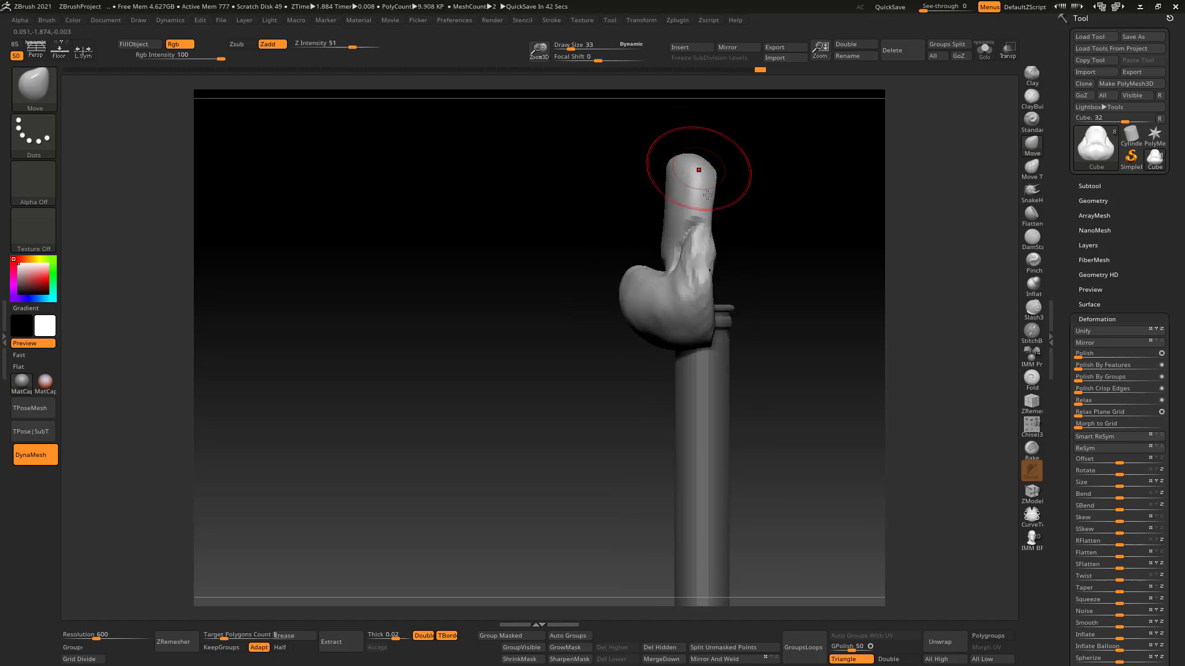
Step: Adjust the side profile of the pommel's raised upper part with the Move brush at draw size 73
key("bracketright")
key("bracketright")
key("bracketright")
key("bracketright")
left_click_drag(707, 283, 702, 244)
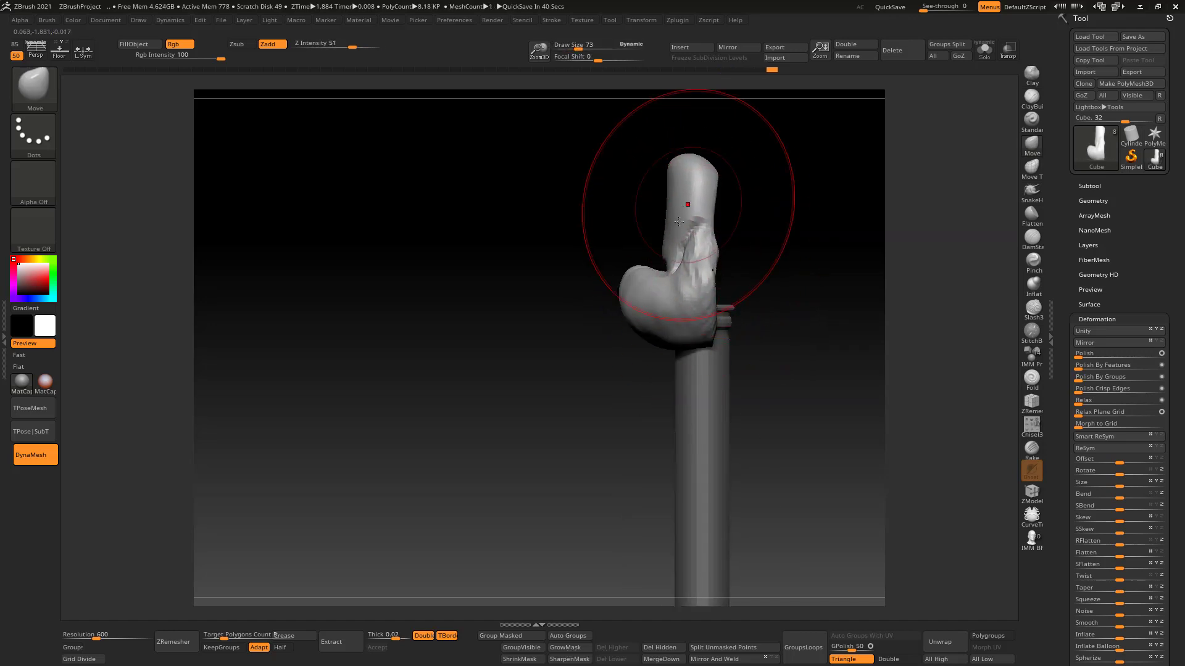
right_click_drag(693, 159, 738, 177)
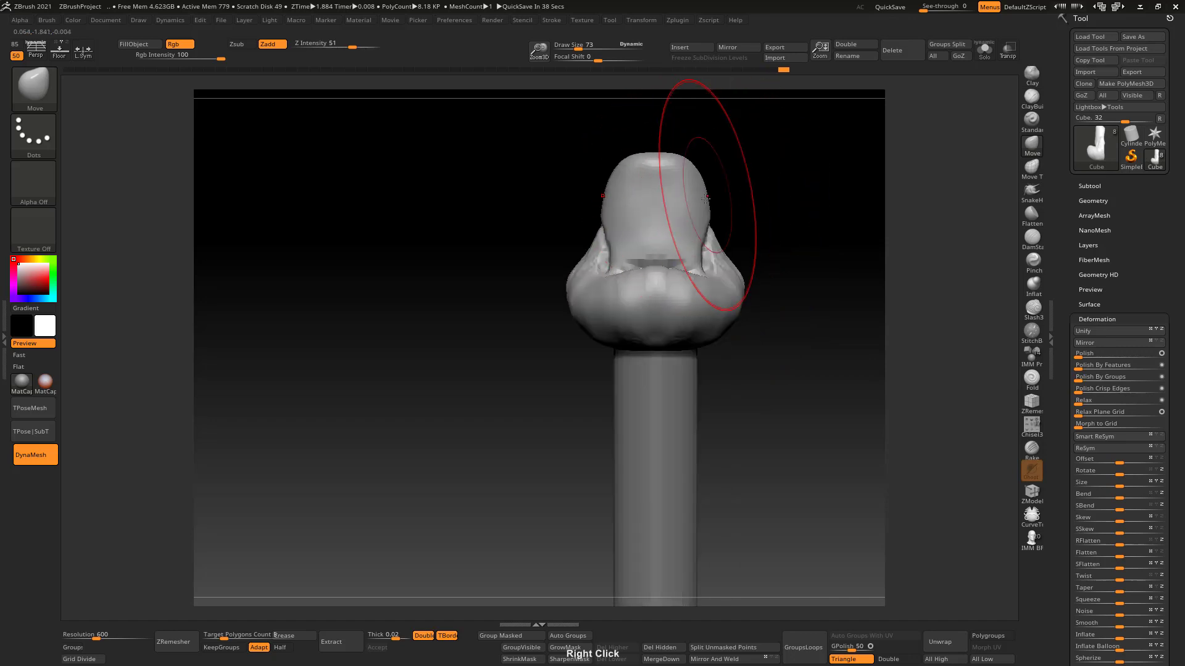
Step: Remesh the pommel with DynaMesh at resolution 600 and smooth the crease below its upper part at draw size 8
key("s")
left_click_drag(708, 229, 704, 257)
key("s")
left_click_drag(700, 253, 688, 241)
key("s")
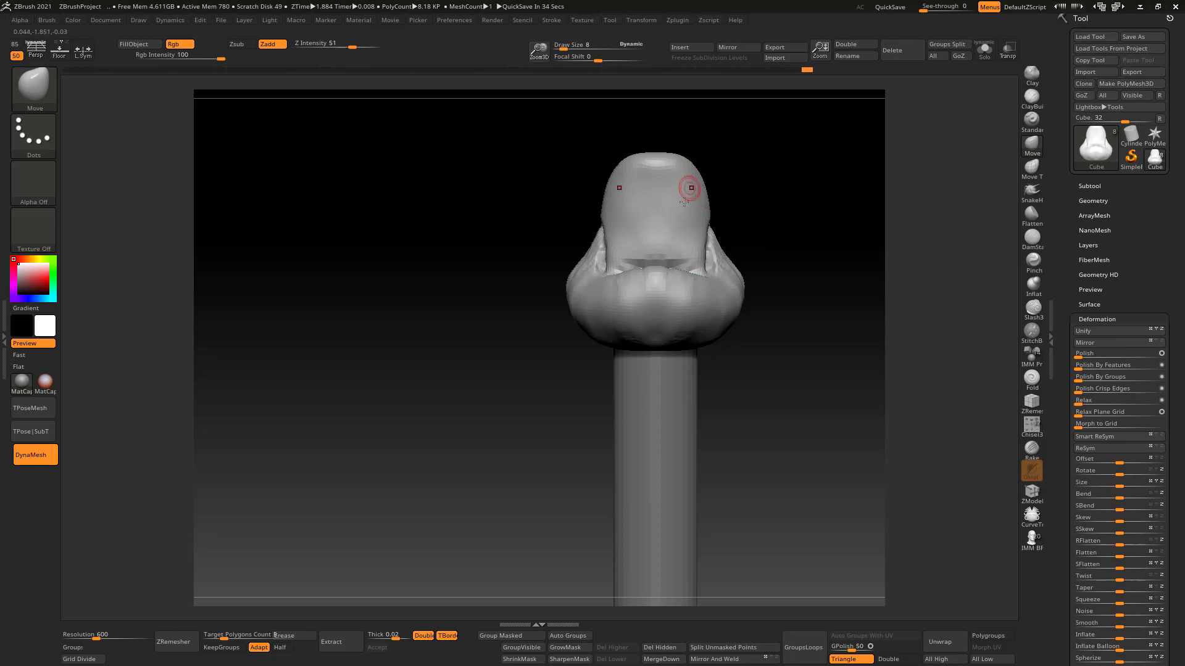
left_click_drag(760, 181, 780, 278, "ctrl")
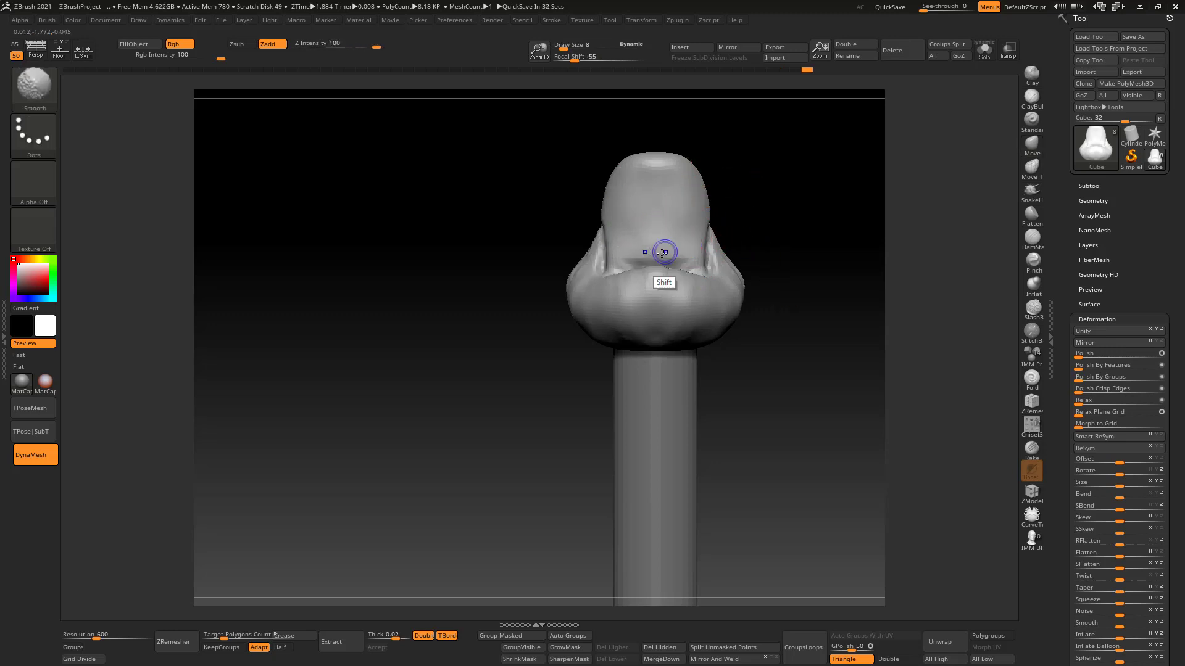
left_click_drag(665, 252, 698, 249, "shift")
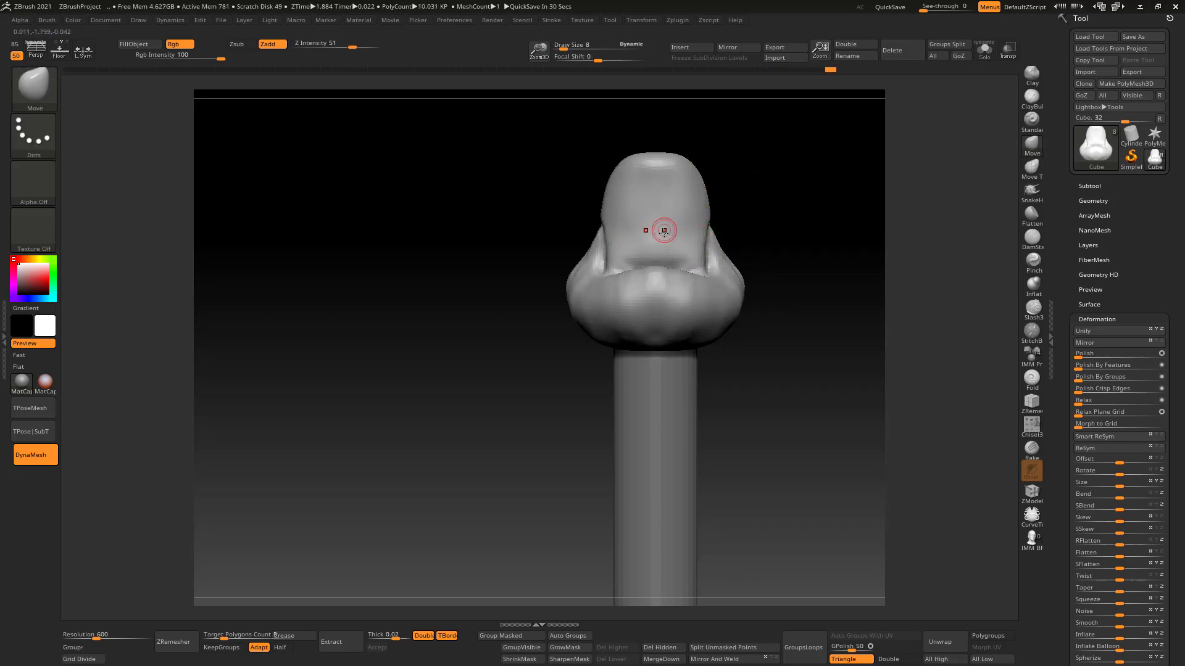
Step: Hide the pommel's bulbous lower part so that only its upper part stays visible
right_click_drag(657, 231, 724, 154)
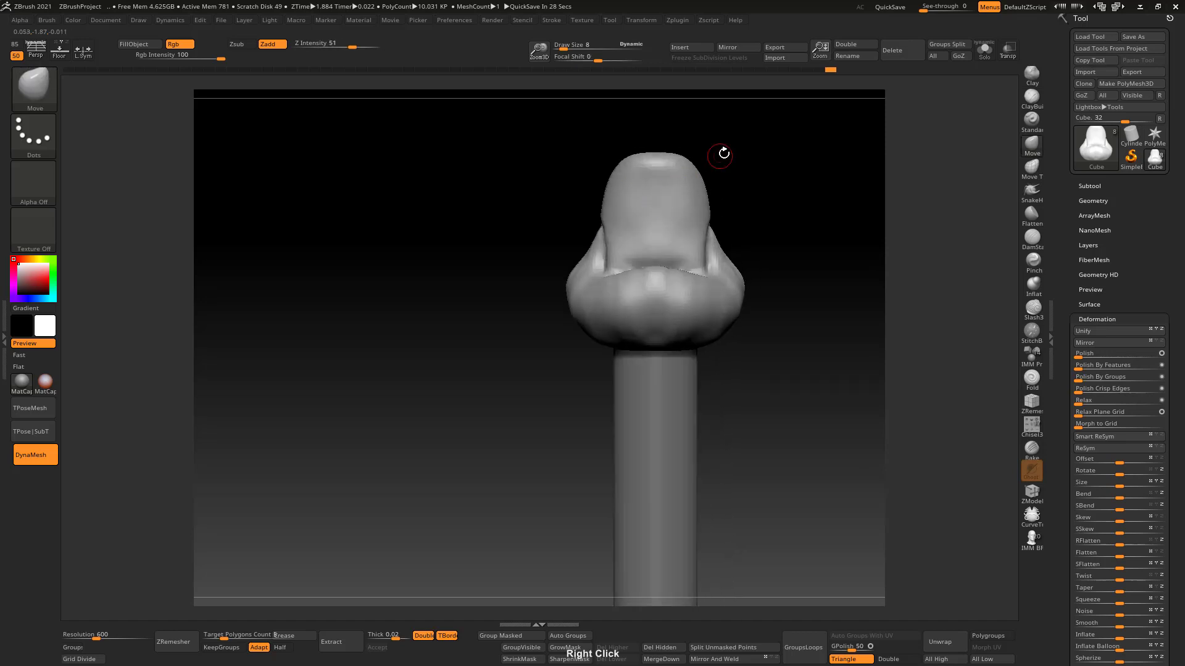
mouse_move(742, 136)
left_mouse_down("ctrl+shift")
mouse_move(545, 217)
mouse_move(610, 405)
mouse_move(596, 254)
mouse_move(570, 270)
left_mouse_up("ctrl+shift")
right_click_drag(623, 231, 701, 203)
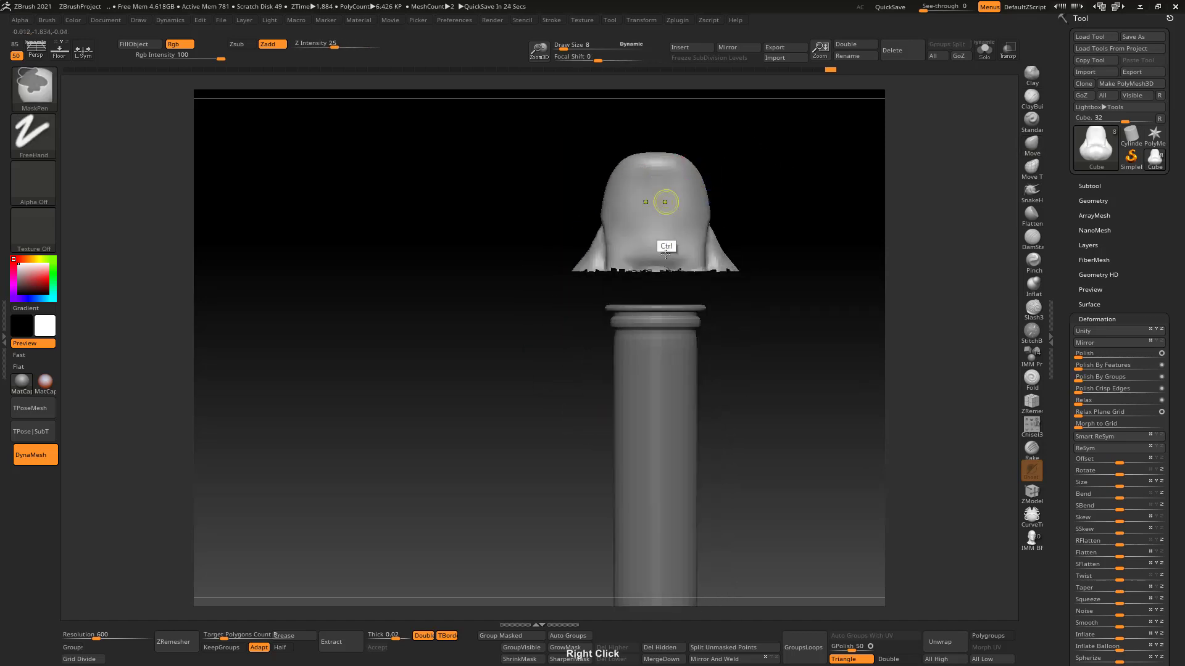
Step: Paint symmetric mask lines on the front of the pommel's upper part, forming an arched frame with diagonal branches, at draw sizes 3 and 5
right_click_drag(665, 255, 668, 262, "ctrl")
key("bracketleft")
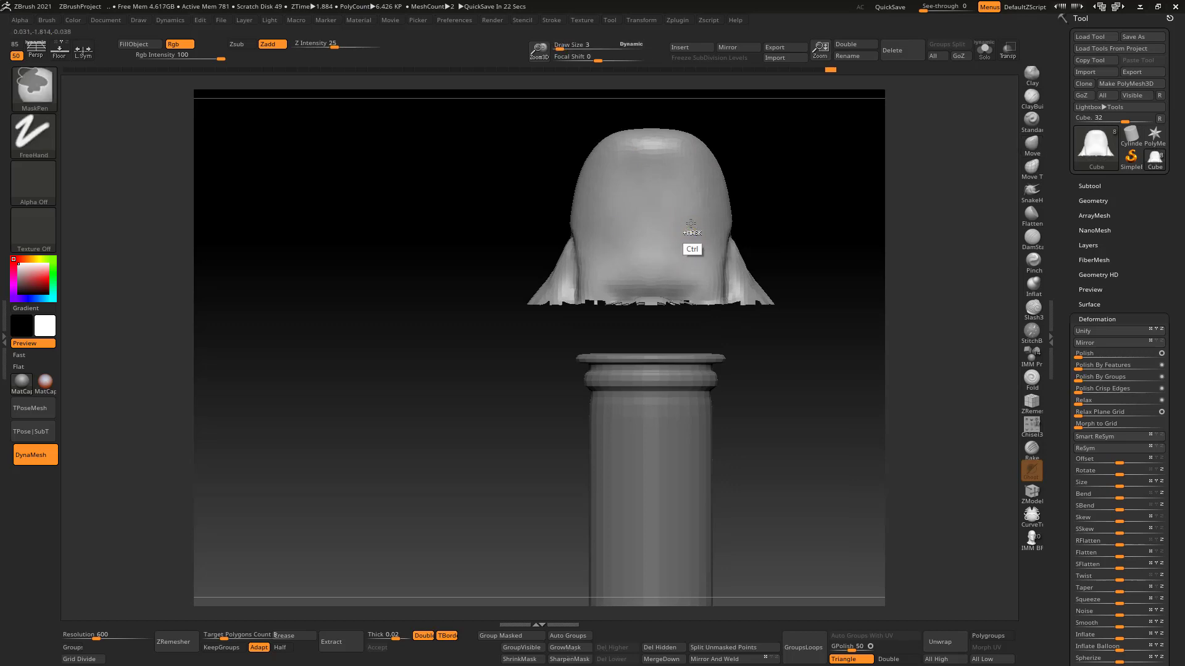
left_click_drag(691, 224, 691, 303, "ctrl")
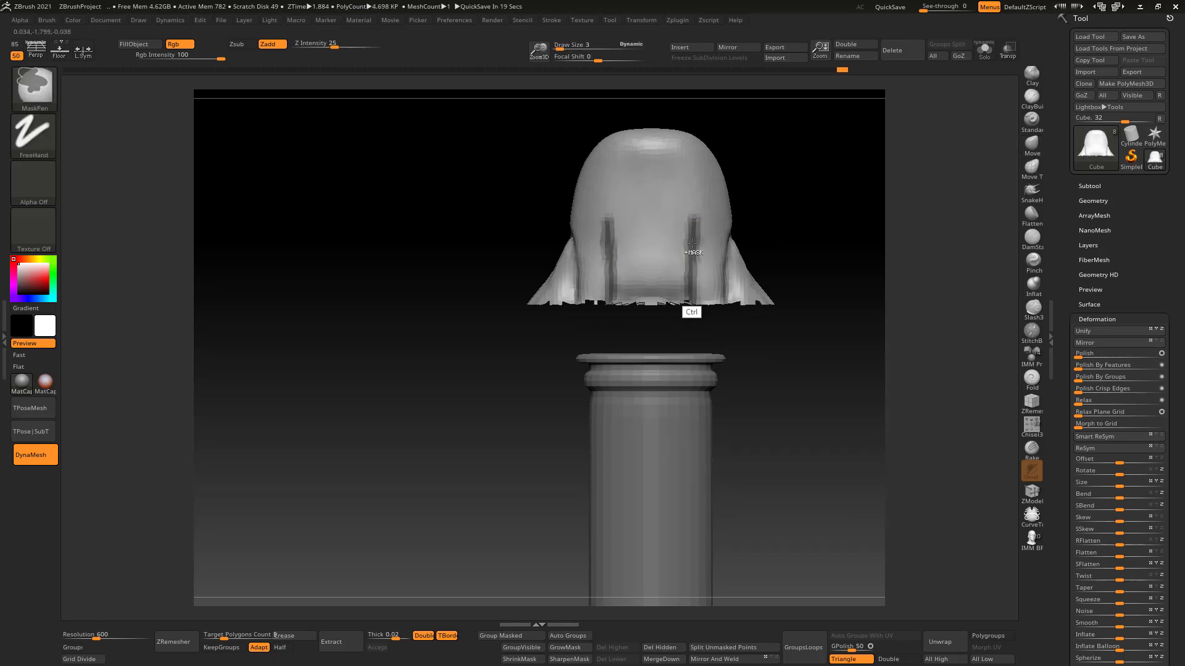
mouse_move(691, 244)
left_mouse_down("ctrl")
mouse_move(693, 297)
mouse_move(681, 217)
mouse_move(633, 212)
mouse_move(698, 243)
mouse_move(709, 157)
left_mouse_up("ctrl")
mouse_move(701, 188)
right_mouse_down()
mouse_move(683, 209)
mouse_move(642, 193)
right_mouse_up()
mouse_move(621, 201)
left_mouse_down("ctrl")
mouse_move(674, 211)
mouse_move(689, 311)
left_mouse_up("ctrl")
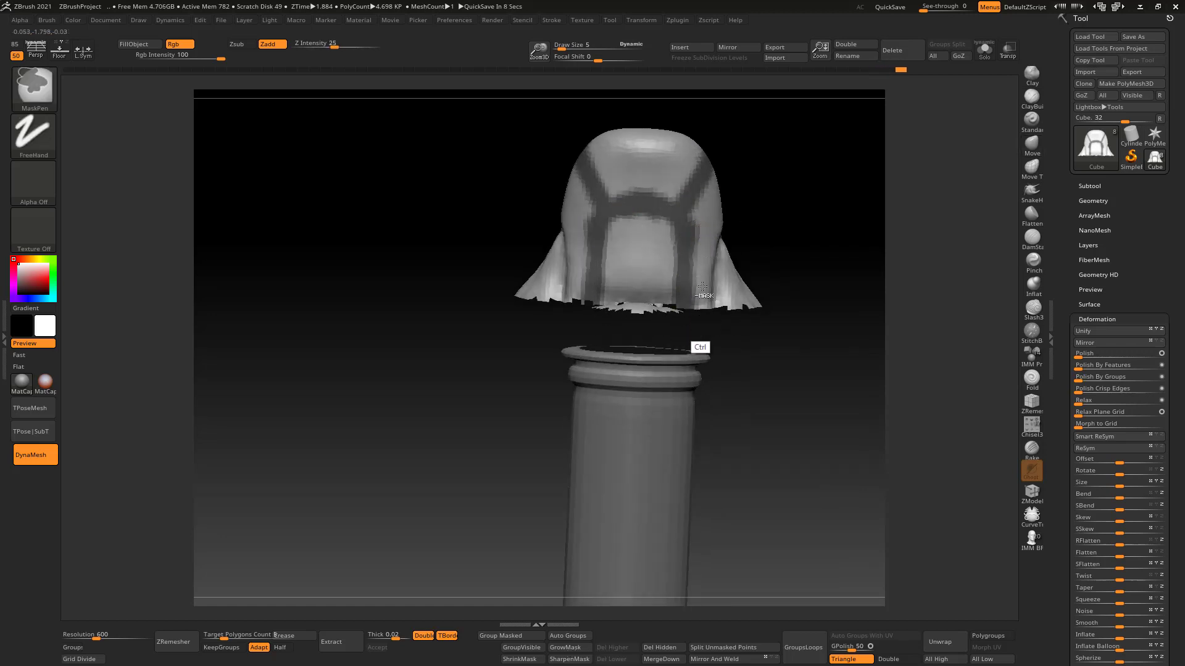
right_click_drag(697, 312, 688, 159)
Step: Invert the mask and move the painted lines outward from the pommel's front to raise them as ridges
left_click(757, 187, "ctrl")
right_click_drag(757, 188, 690, 173)
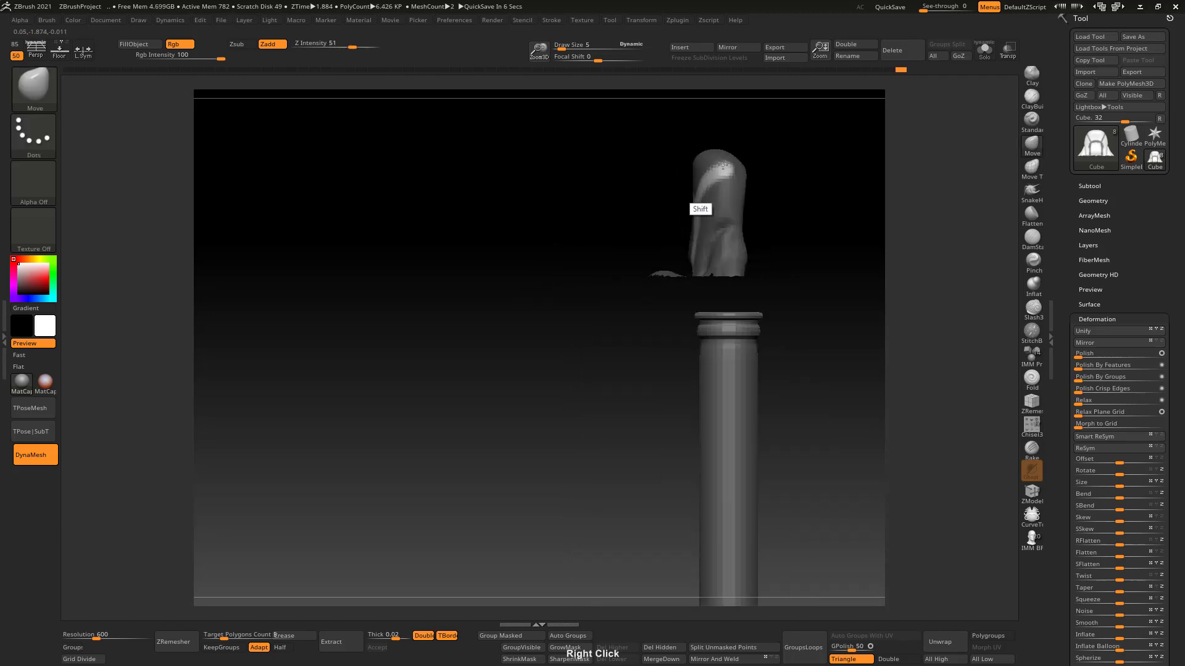
key("w")
left_click(701, 190, "alt")
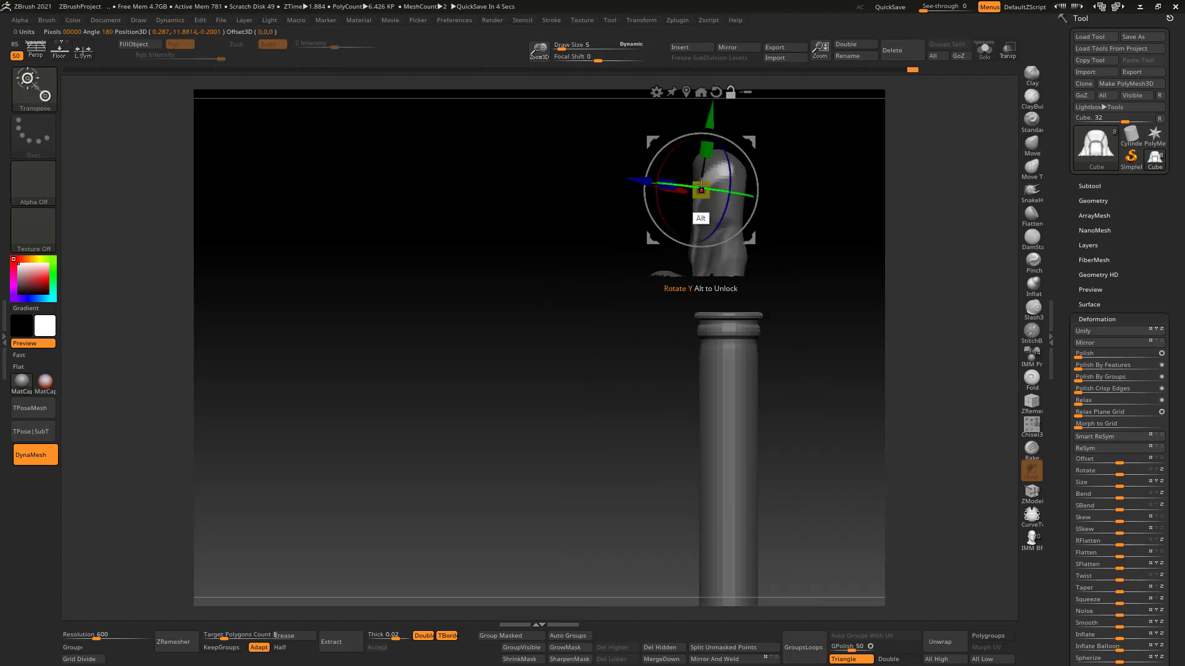
left_click(744, 142, "ctrl")
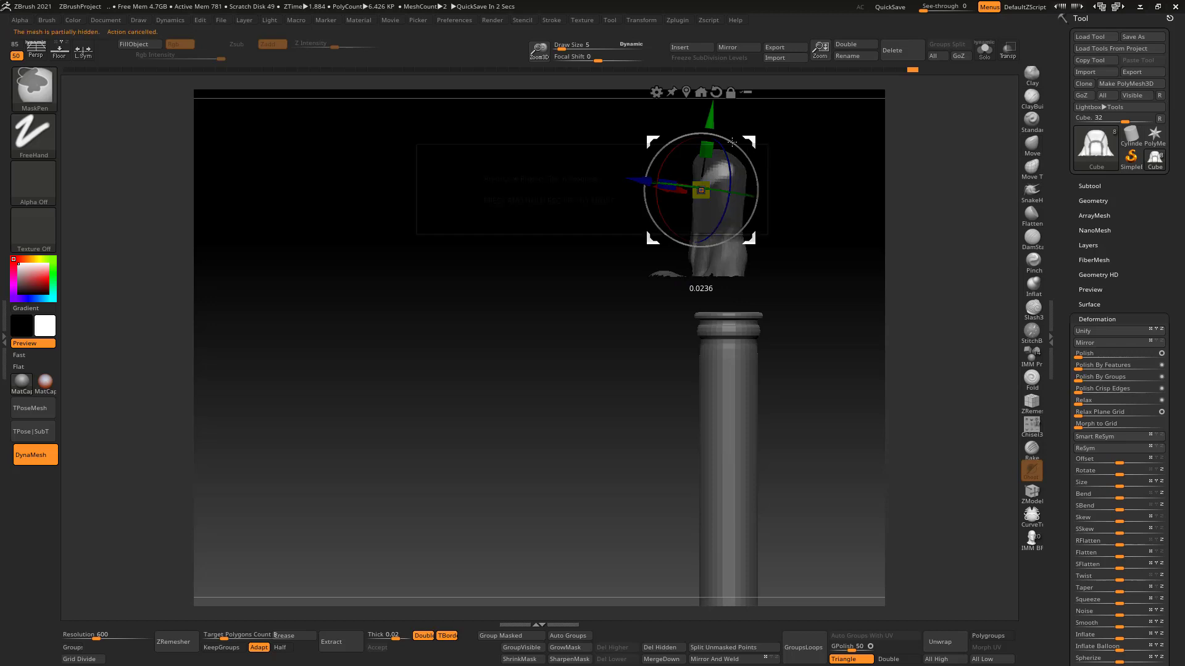
left_click_drag(749, 143, 746, 145)
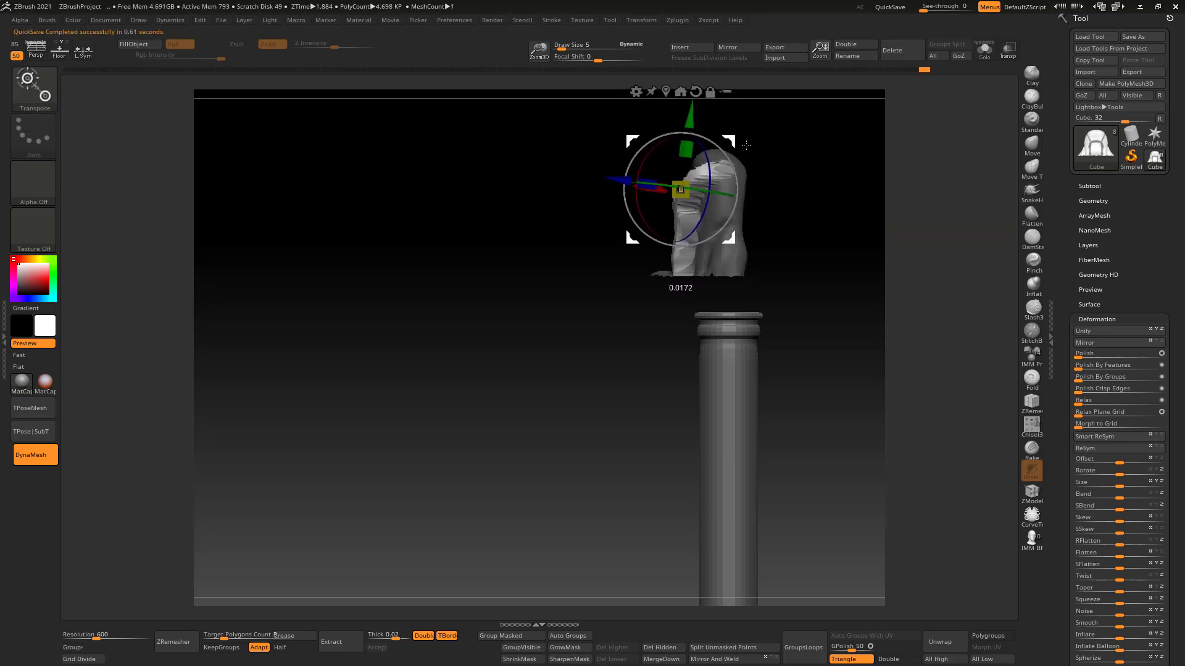
Step: Unmask and unhide the whole pommel and remesh it with DynaMesh at resolution 600
key("q")
right_click_drag(756, 164, 800, 172, "shift")
left_click_drag(776, 194, 793, 261, "ctrl")
left_click(785, 219, "ctrl+shift")
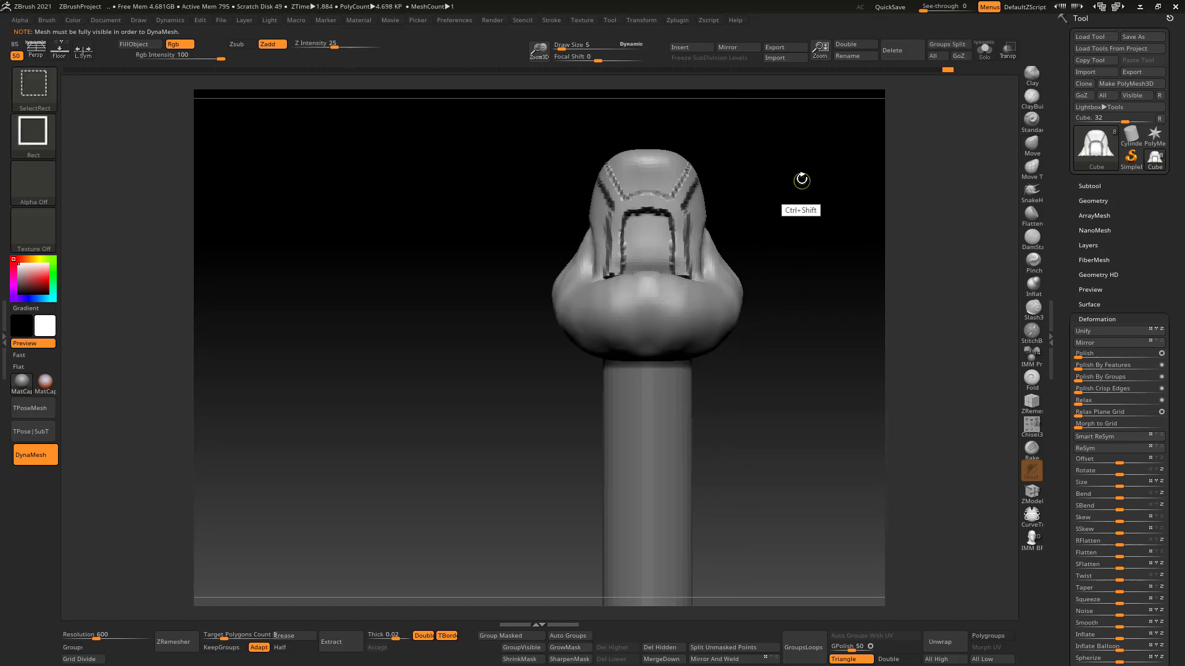
mouse_move(815, 257)
right_mouse_down()
mouse_move(733, 151)
mouse_move(716, 195)
mouse_move(782, 143)
right_mouse_up()
Step: Carve the surfaces beside the raised ridges with ClayBuildup at draw size 5, undoing the unwanted strokes
left_click(1031, 97)
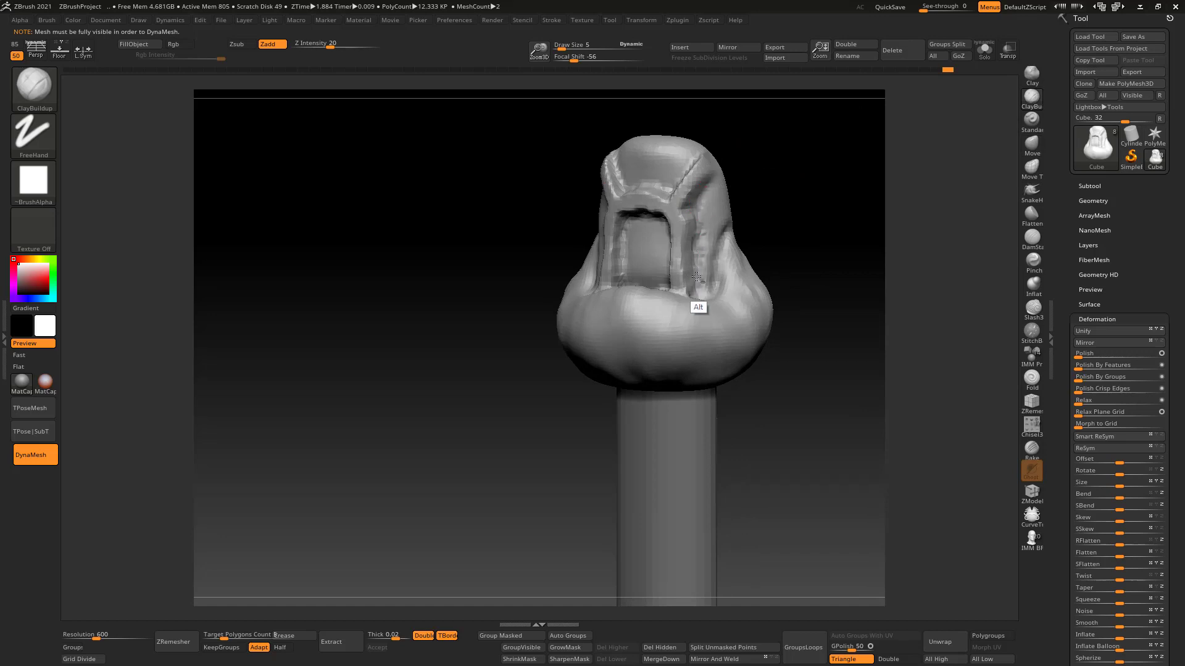
mouse_move(700, 226)
right_mouse_down("shift")
mouse_move(713, 193)
mouse_move(724, 221)
right_mouse_up("shift")
key("ctrl+z")
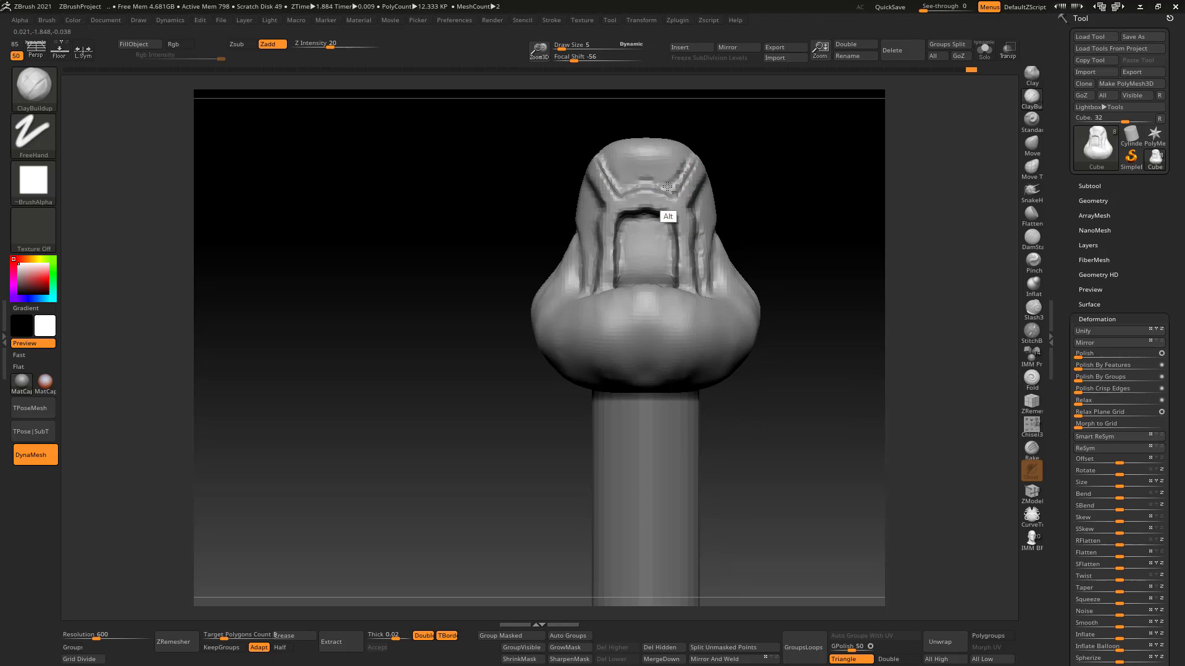
left_click_drag(667, 187, 696, 152, "alt")
right_click_drag(706, 127, 681, 139)
left_click_drag(704, 194, 709, 183, "alt")
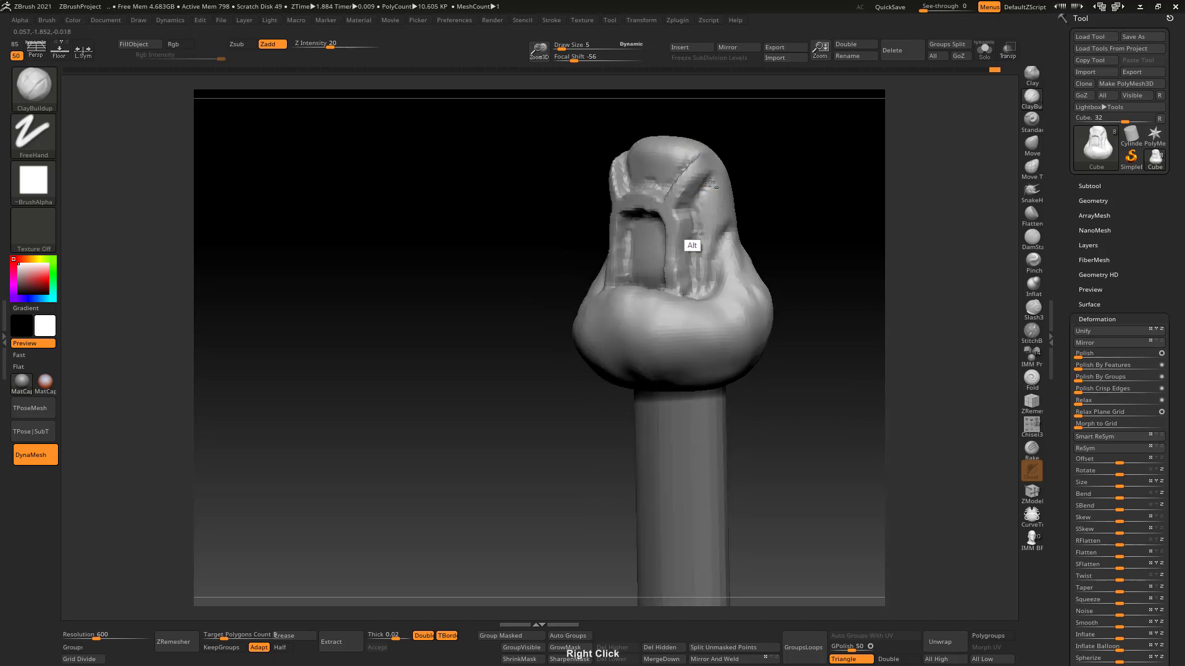
left_click_drag(693, 299, 708, 214, "alt")
right_click_drag(733, 204, 738, 207)
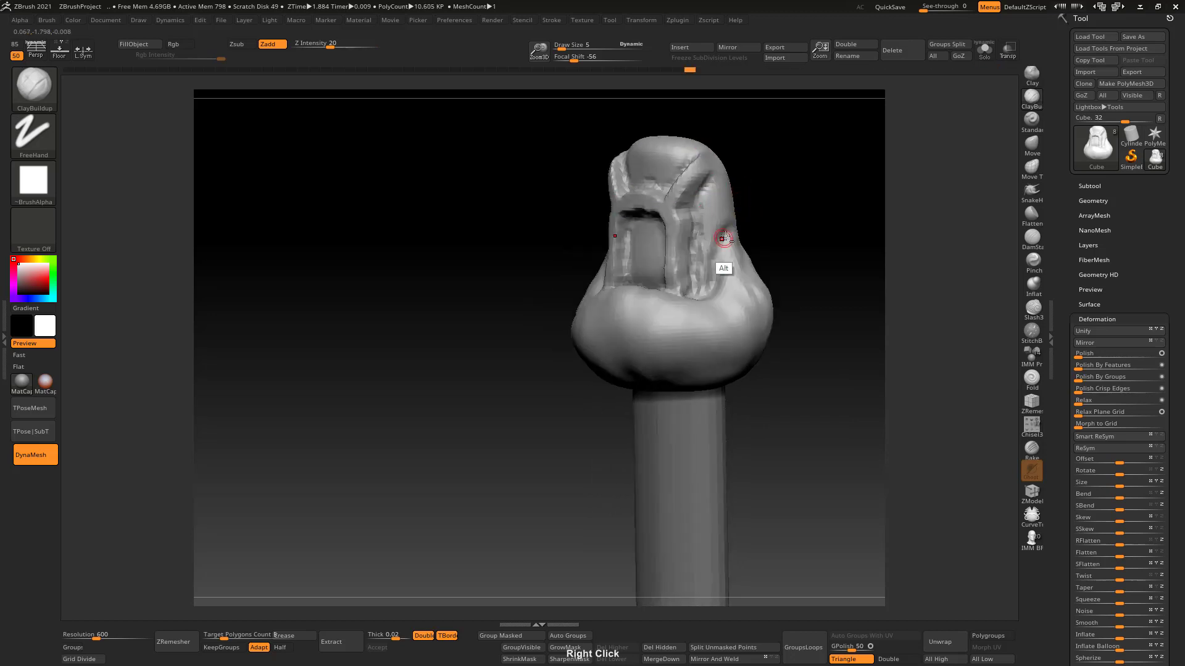
key("ctrl+z")
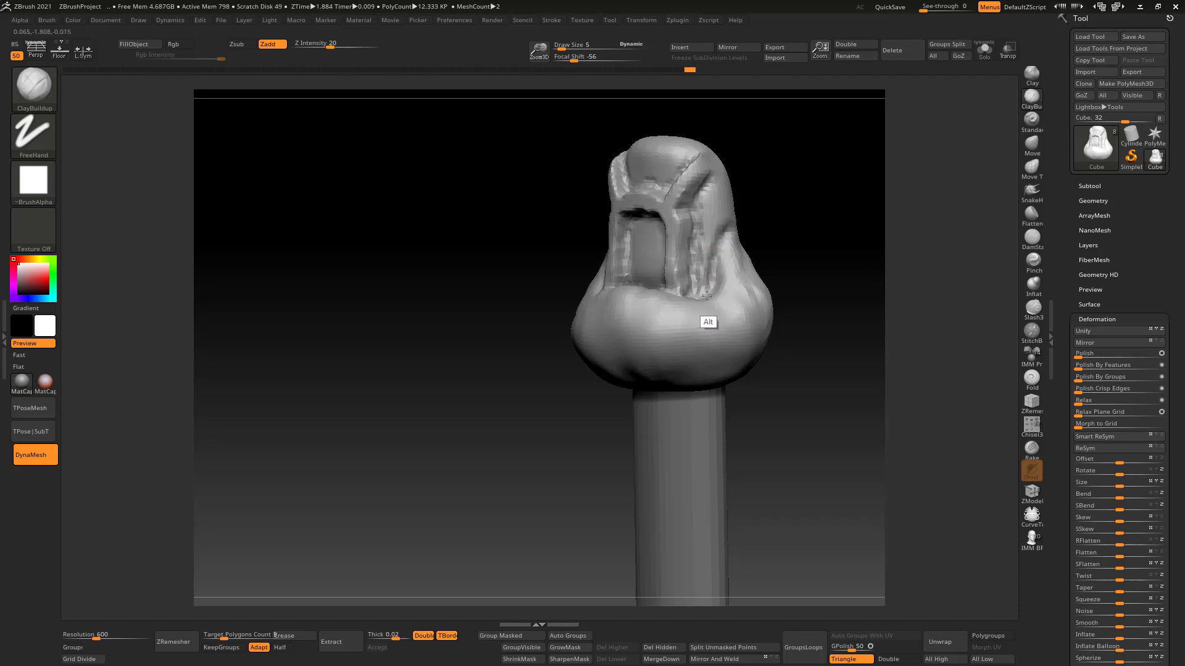
Step: Build up a small ear-like knob on each side of the pommel with ClayBuildup at draw size 10
right_click_drag(707, 295, 730, 249)
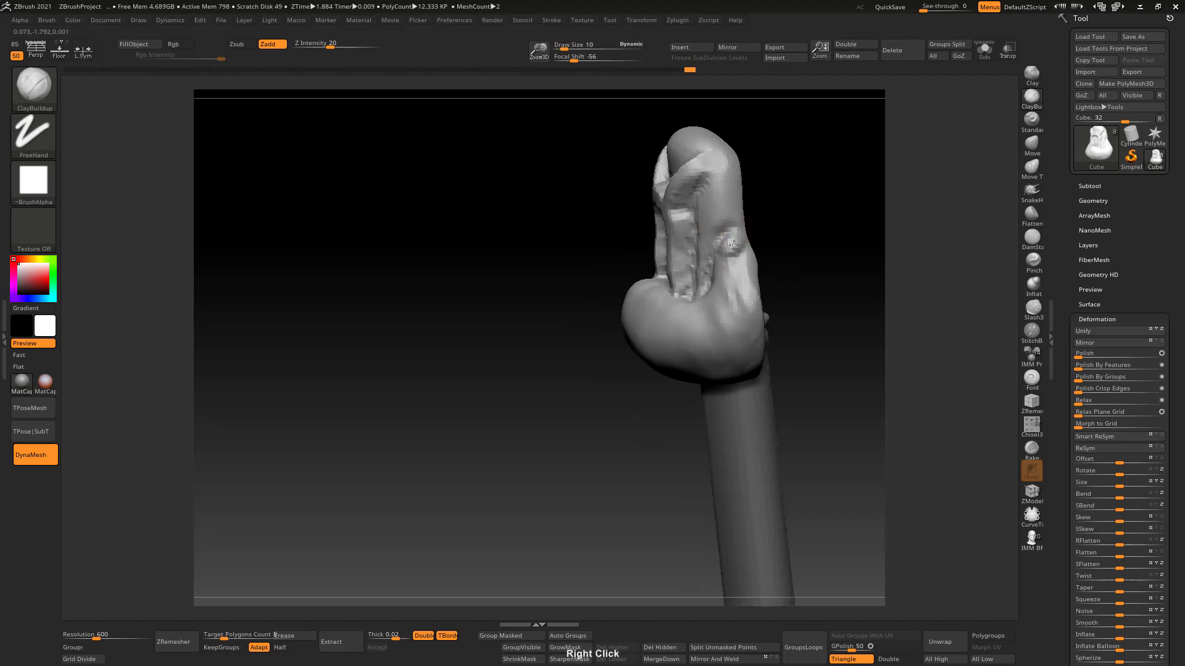
left_click_drag(733, 245, 739, 244)
mouse_move(778, 248)
right_mouse_down()
mouse_move(738, 238)
mouse_move(814, 179)
mouse_move(746, 226)
right_mouse_up()
Step: Add volume to the sides of the pommel's lower bulge with ClayBuildup at draw size 19
right_click_drag(741, 287, 701, 299)
key("s")
left_click_drag(735, 315, 728, 306)
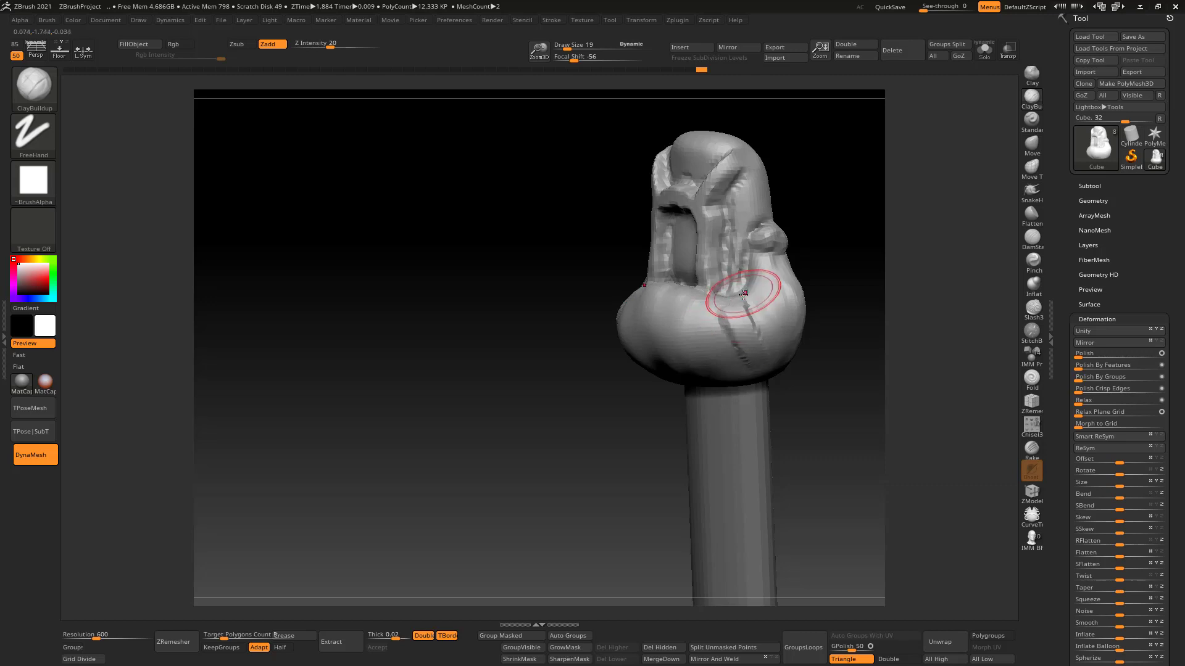
mouse_move(740, 291)
right_mouse_down()
mouse_move(733, 309)
mouse_move(763, 370)
mouse_move(767, 265)
right_mouse_up()
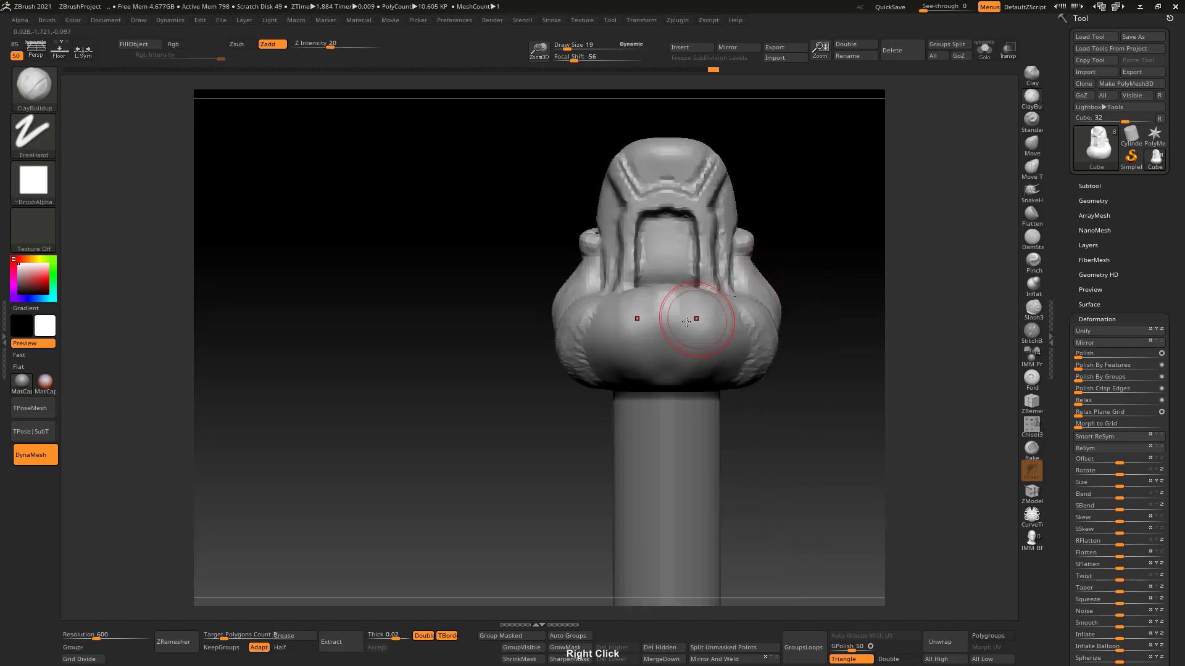
Step: Build up a vertical central lobe on the front of the lower bulge with ClayBuildup at draw size 19
left_click_drag(682, 314, 690, 316)
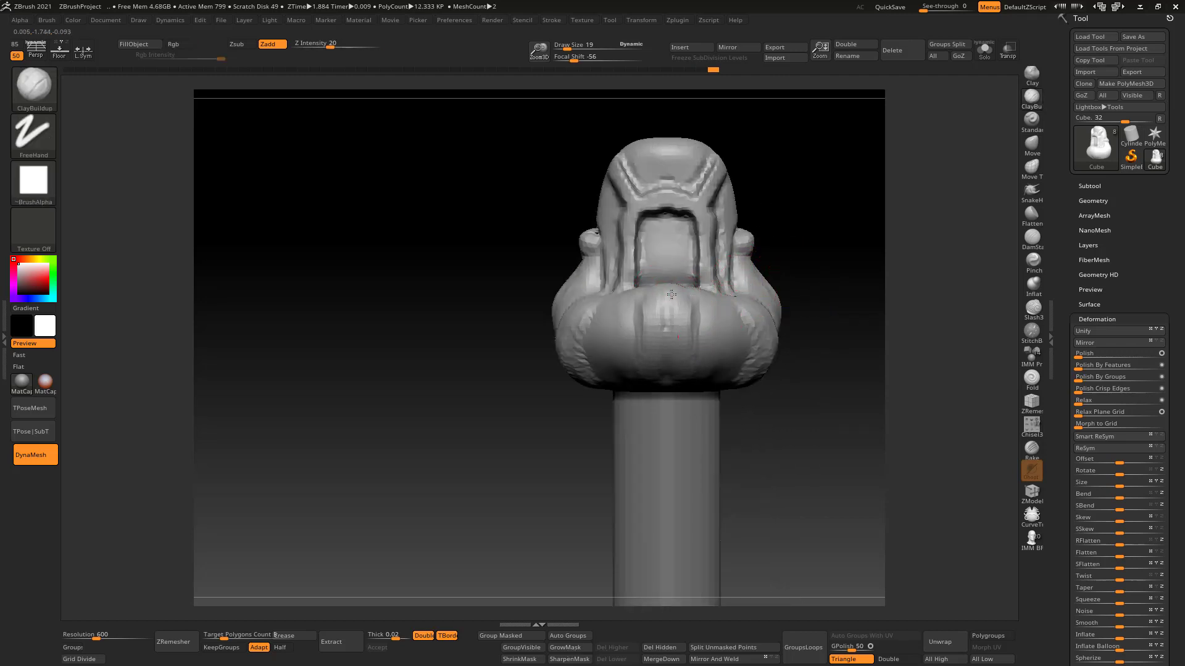
right_click_drag(671, 295, 679, 370)
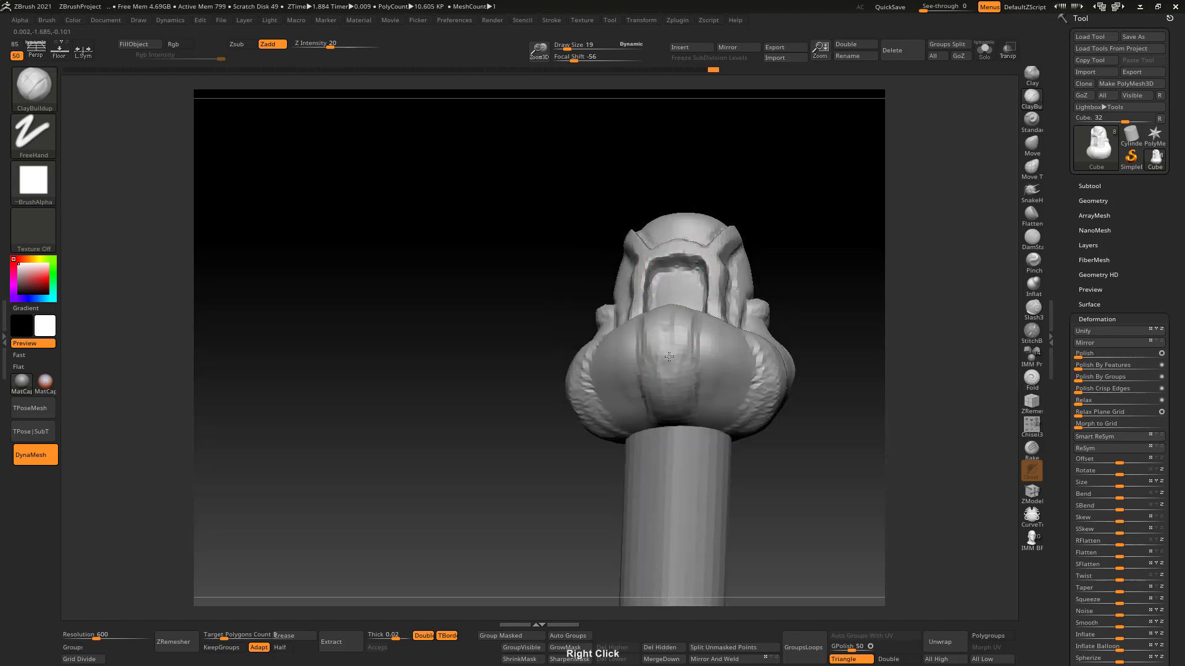
right_click_drag(685, 315, 688, 331)
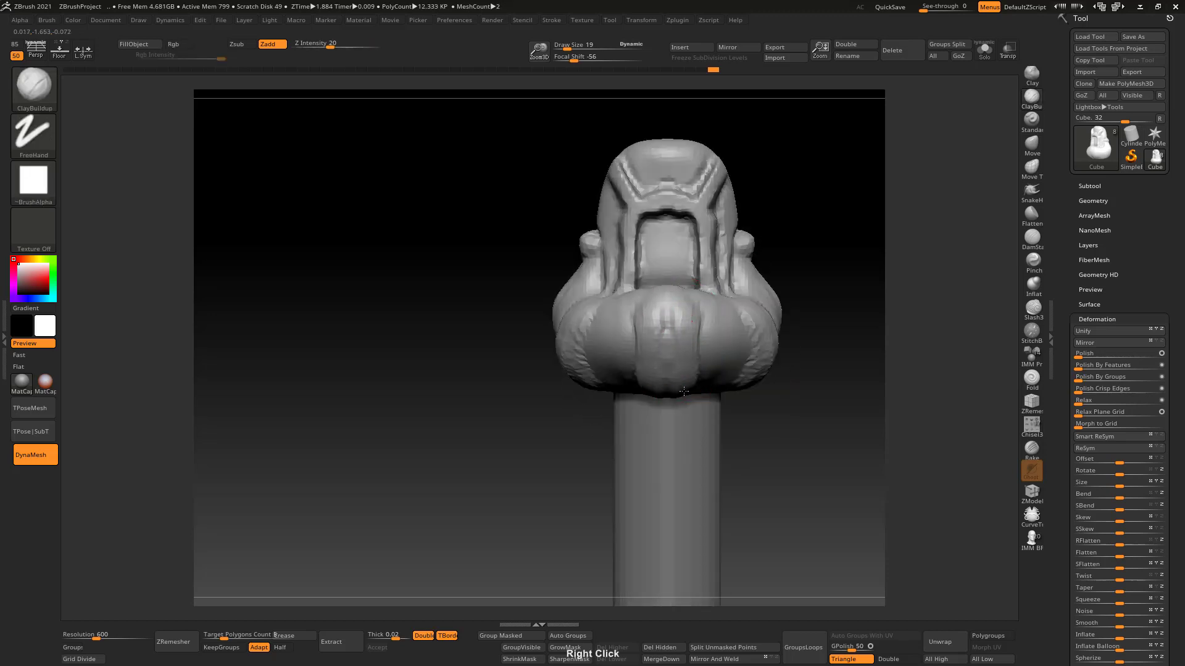
Step: Smooth the lobes of the lower bulge and the ridges around the arched opening at draw size 19
mouse_move(683, 392)
right_mouse_down()
mouse_move(682, 324)
mouse_move(661, 264)
right_mouse_up()
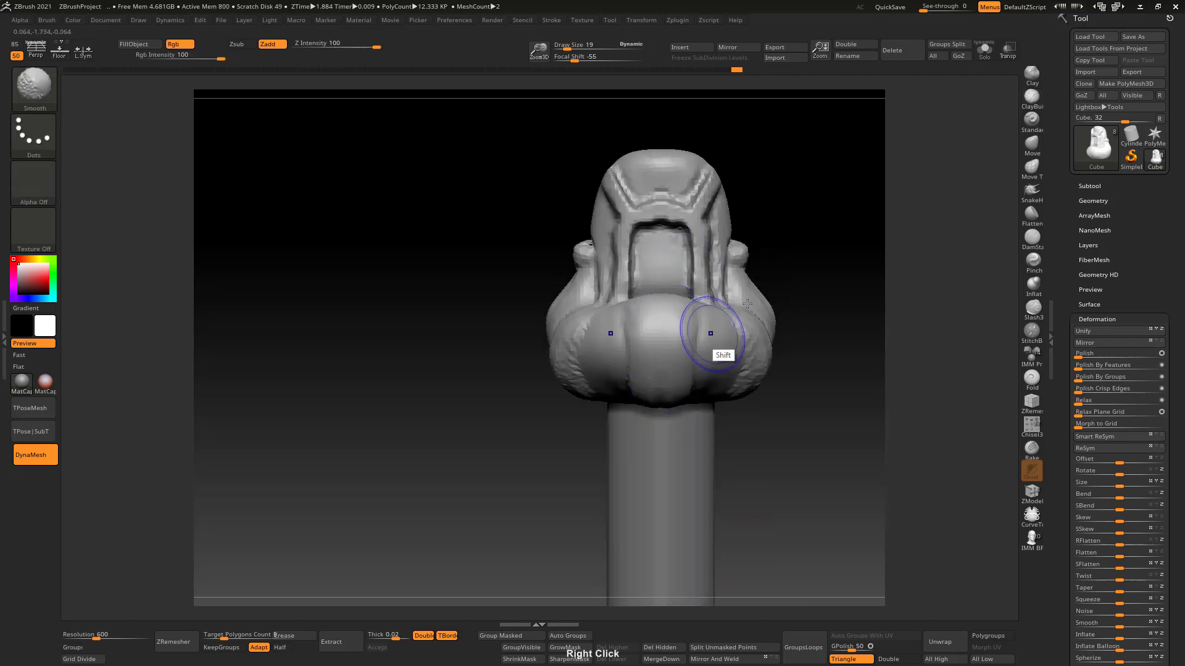
right_click_drag(767, 293, 817, 218, "ctrl")
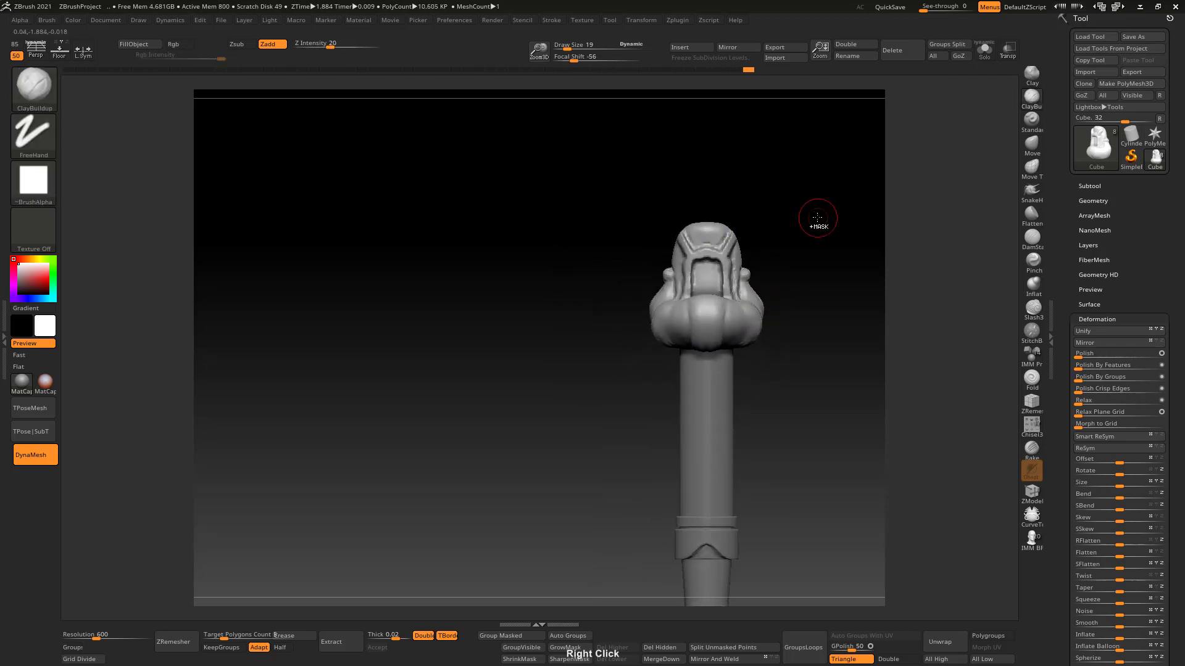
key("shift")
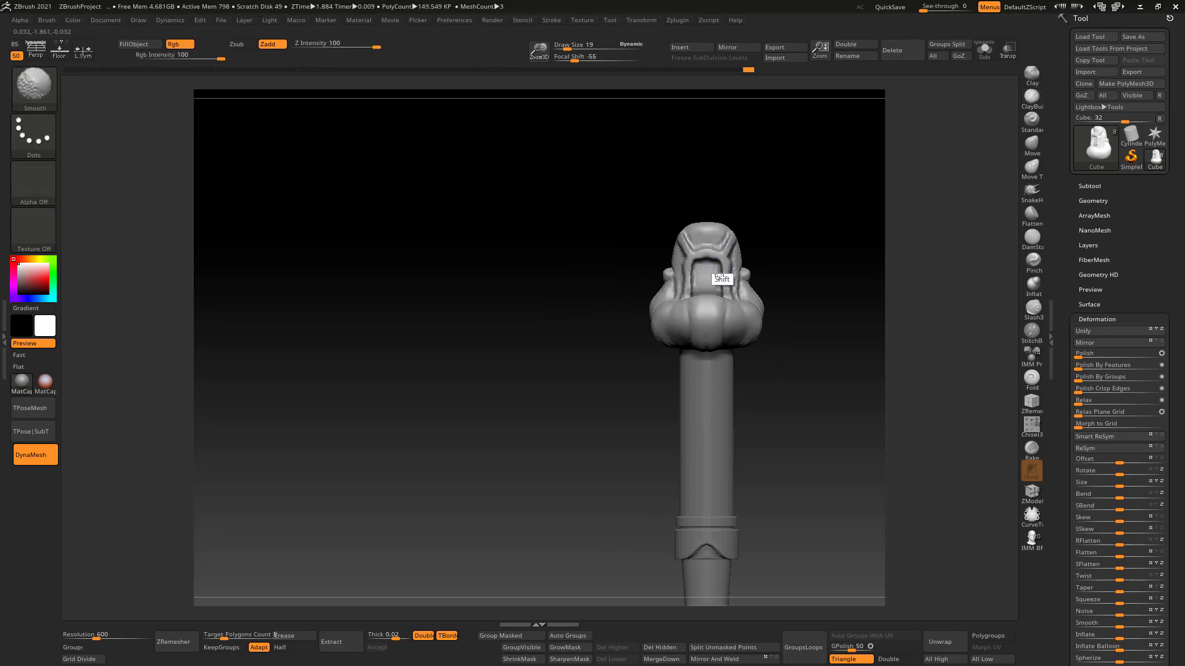
left_click_drag(728, 268, 733, 278, "shift")
Step: Flatten the pommel's rounded top and ridges with the Flatten brush at draw size 19
mouse_move(751, 233)
right_mouse_down("ctrl")
mouse_move(797, 205)
mouse_move(759, 185)
mouse_move(694, 196)
mouse_move(748, 194)
mouse_move(777, 172)
mouse_move(730, 165)
mouse_move(714, 191)
right_mouse_up("ctrl")
left_click(1031, 217)
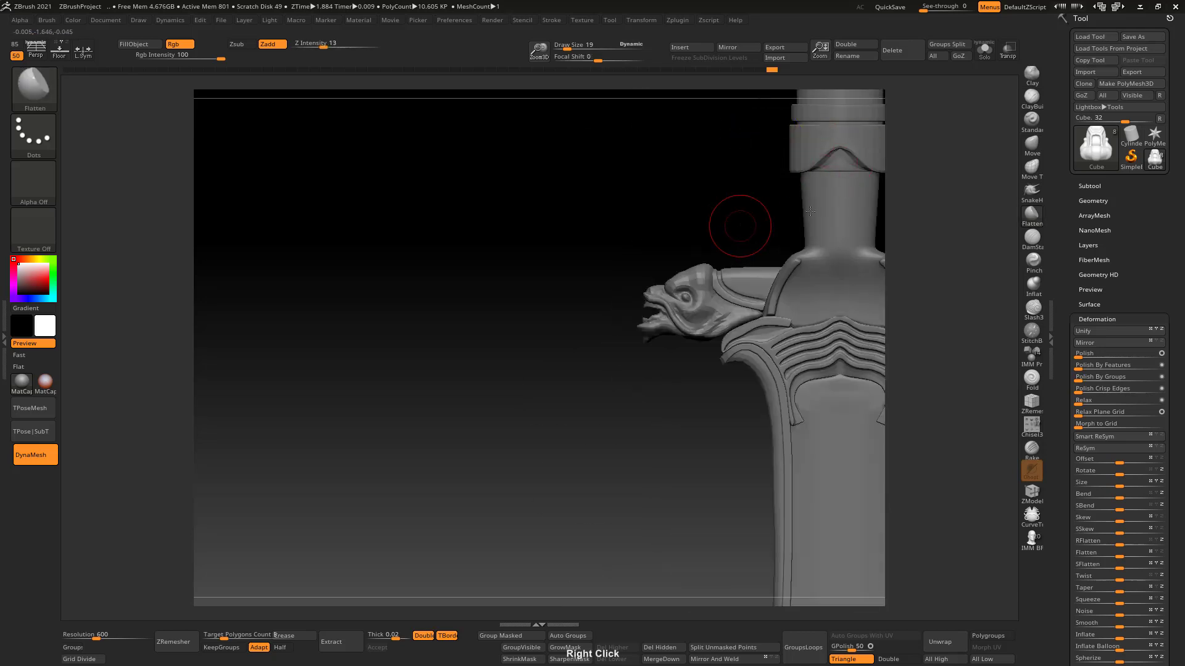
mouse_move(737, 227)
right_mouse_down()
mouse_move(781, 175)
mouse_move(691, 345)
mouse_move(679, 419)
mouse_move(695, 318)
right_mouse_up()
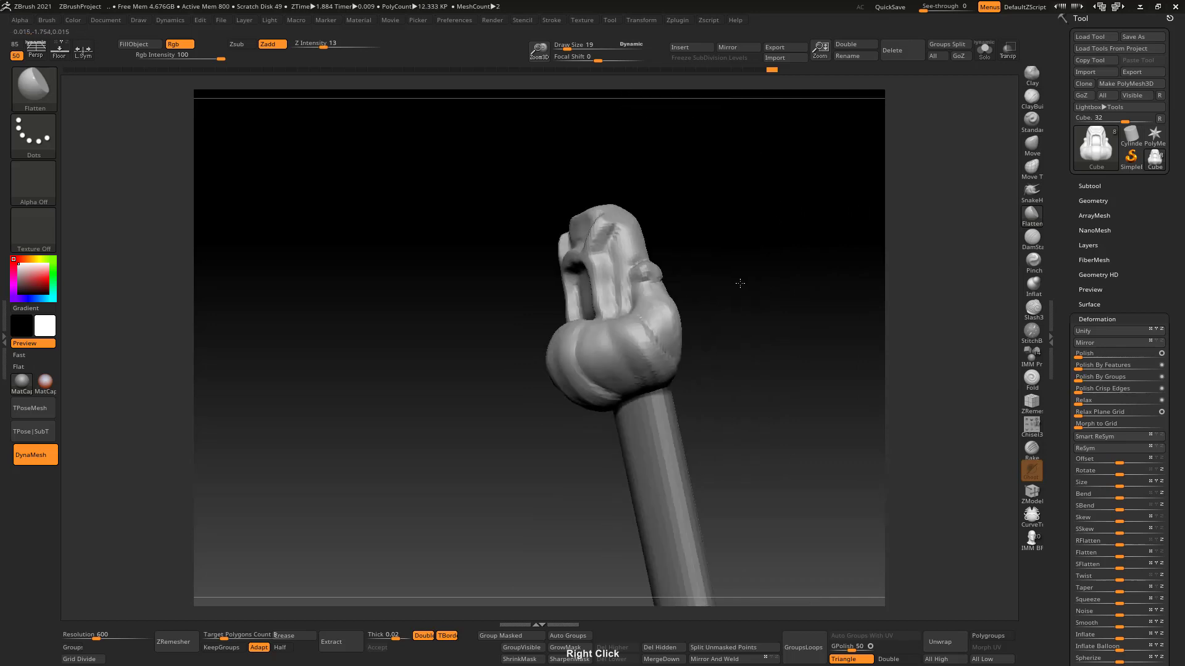
right_click_drag(737, 283, 734, 251, "shift")
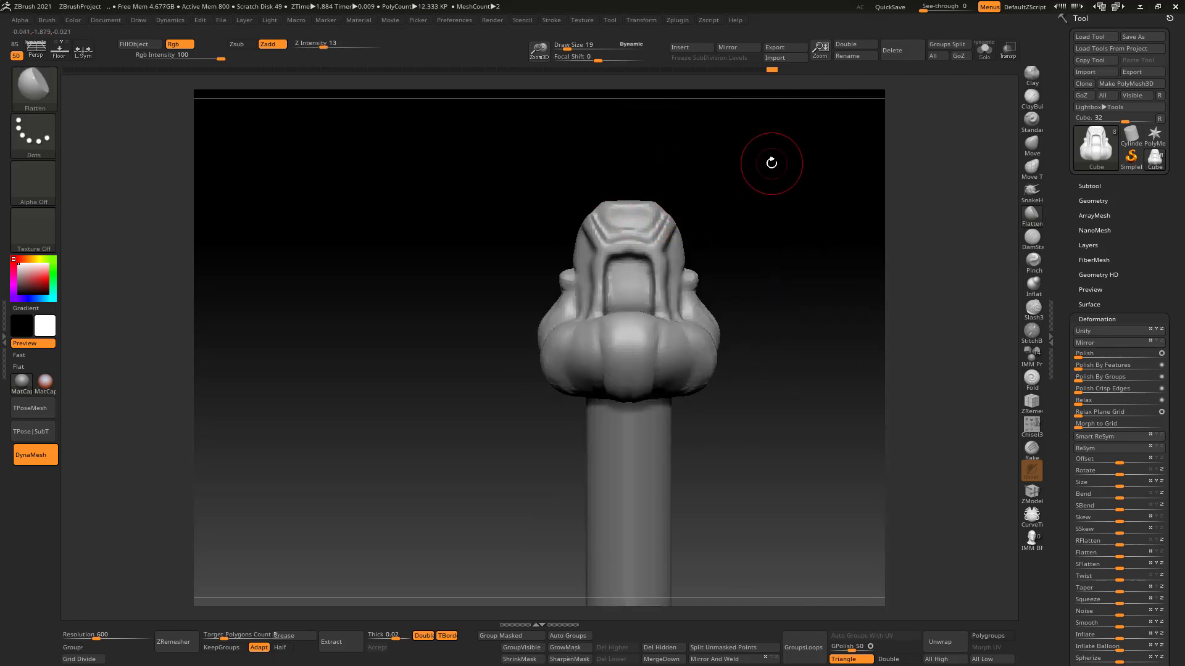
Step: Refine the shape of the pommel's top and arched frame with the Move brush at draw sizes 23 and 15
left_click(1033, 146)
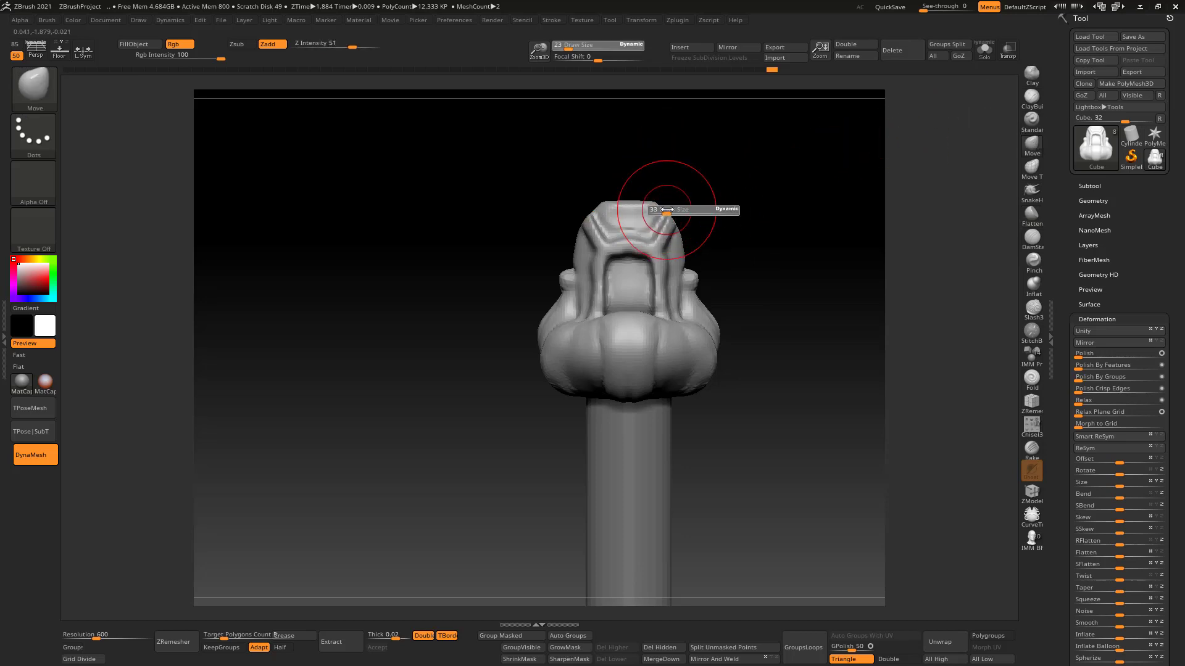
left_click_drag(653, 199, 655, 193)
mouse_move(647, 247)
left_mouse_down()
mouse_move(646, 265)
mouse_move(646, 252)
mouse_move(662, 271)
left_mouse_up()
key("ctrl+z")
key("bracketleft")
key("bracketleft")
mouse_move(673, 256)
right_mouse_down()
mouse_move(687, 212)
mouse_move(656, 270)
mouse_move(672, 259)
right_mouse_up()
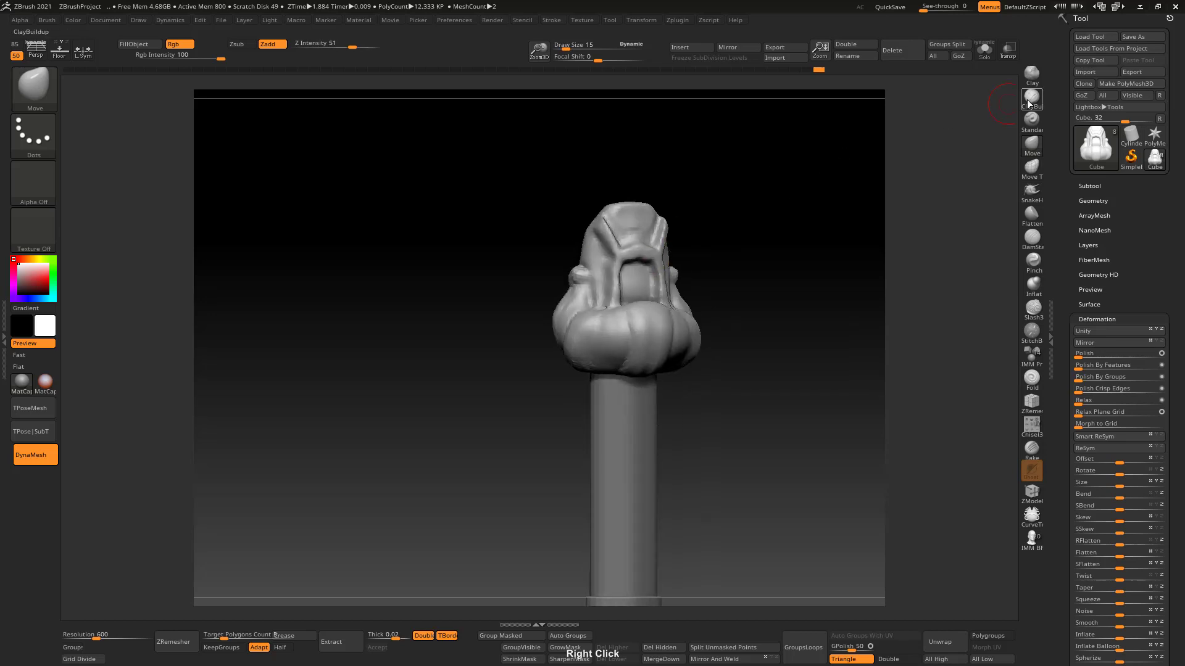
Step: Carve the recess inside the arched opening deeper with ClayBuildup at draw size 9 and smooth its surface
left_click(1031, 99)
right_click_drag(667, 216, 637, 261, "shift")
type("s9")
key("Return")
left_click_drag(635, 280, 633, 275, "alt")
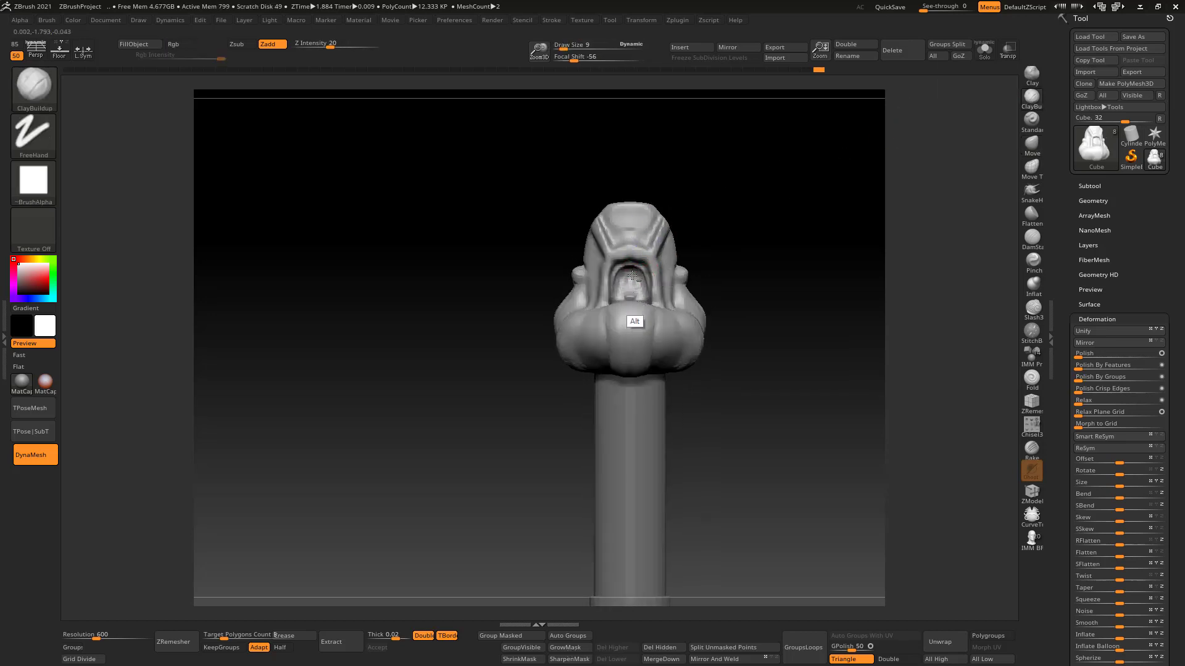
left_click_drag(632, 281, 627, 279, "shift")
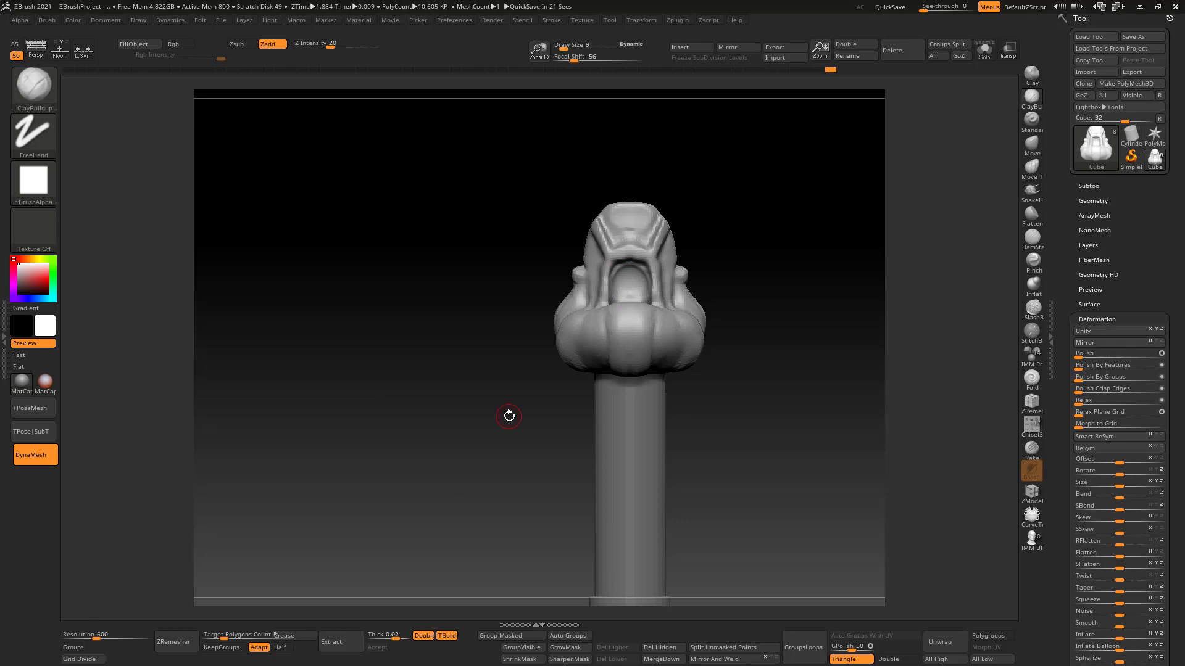
left_click_drag(682, 250, 685, 259, "ctrl")
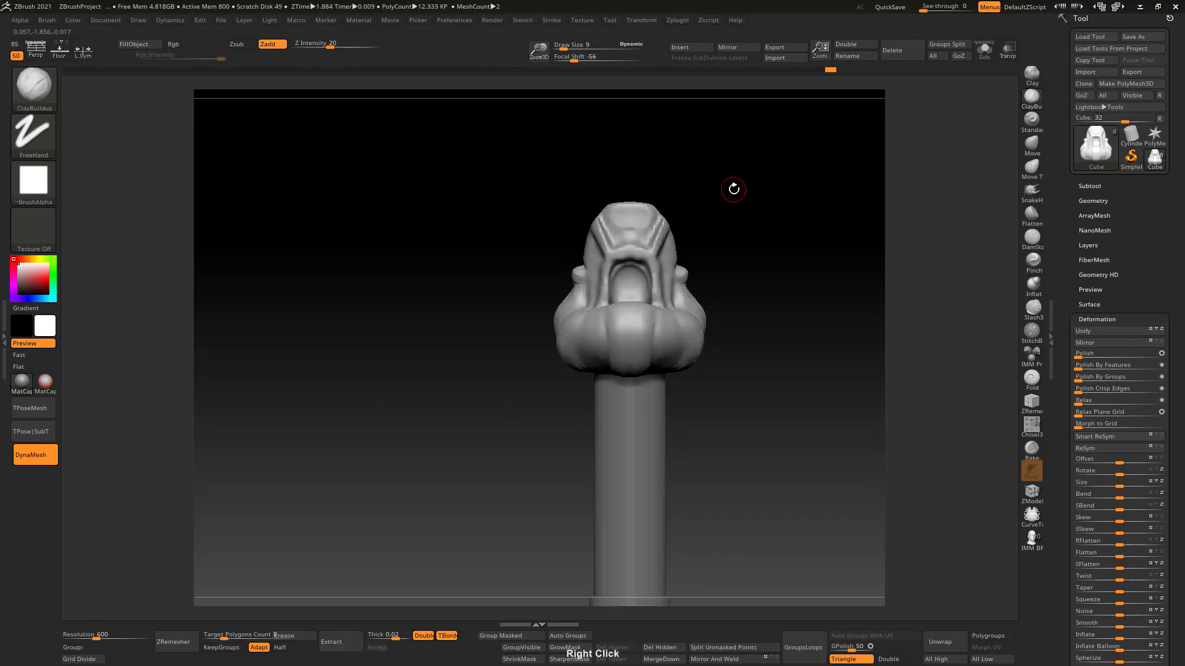
Step: Insert a Sphere 32 primitive from IMM Primitives into the pommel's arched opening
left_click(1040, 269)
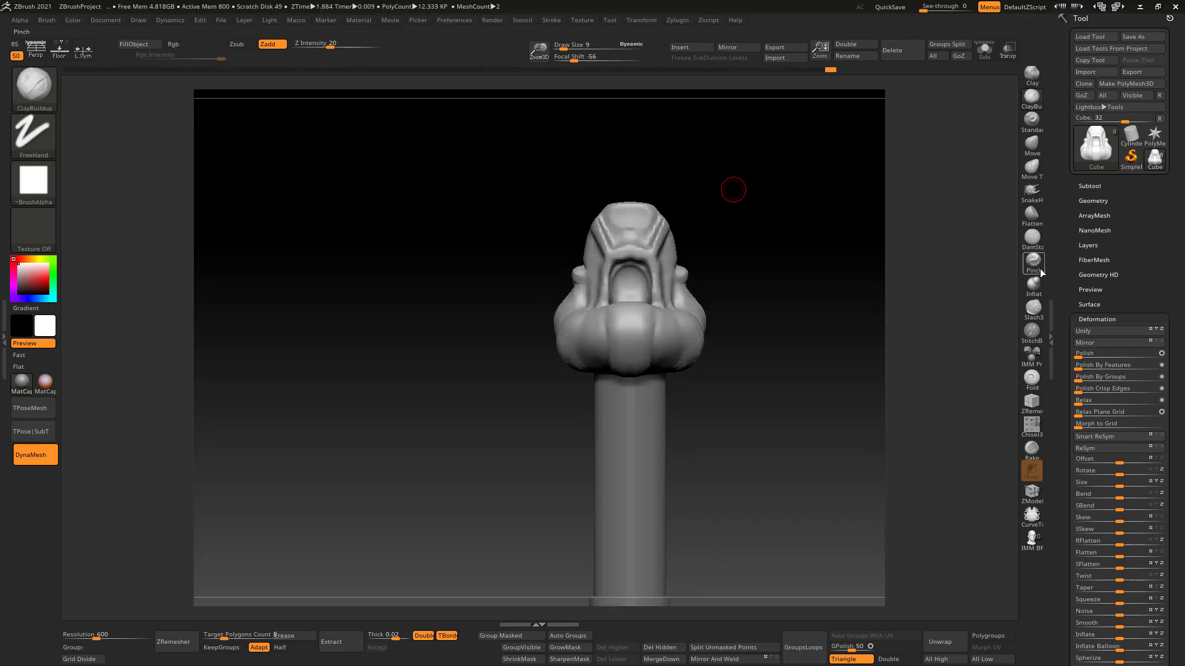
left_click(1043, 359)
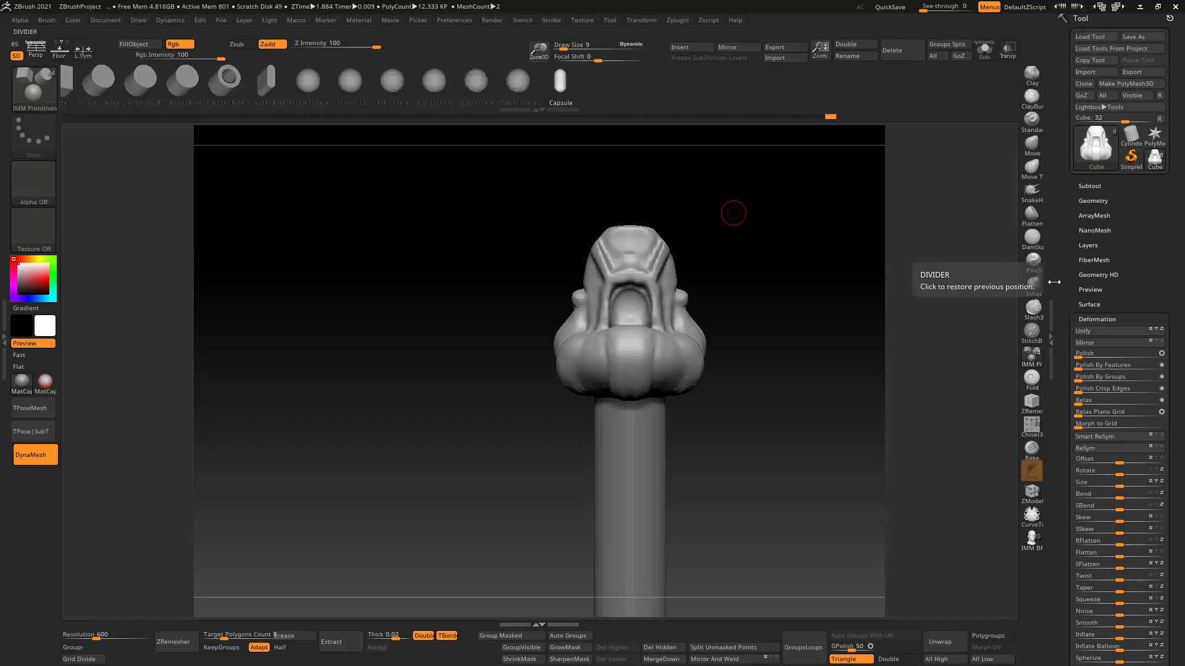
left_click(345, 77)
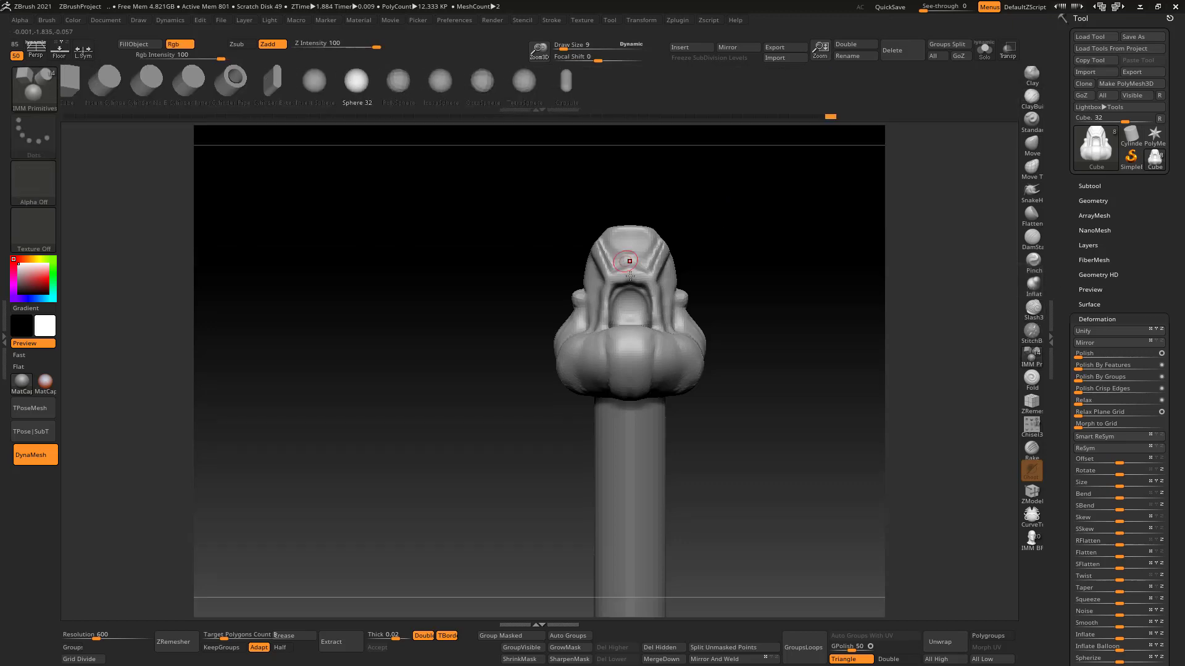
left_click_drag(630, 307, 646, 289)
right_click_drag(648, 285, 688, 259)
key("w")
left_click_drag(637, 315, 634, 316)
left_click_drag(681, 257, 682, 261)
key("ctrl+z")
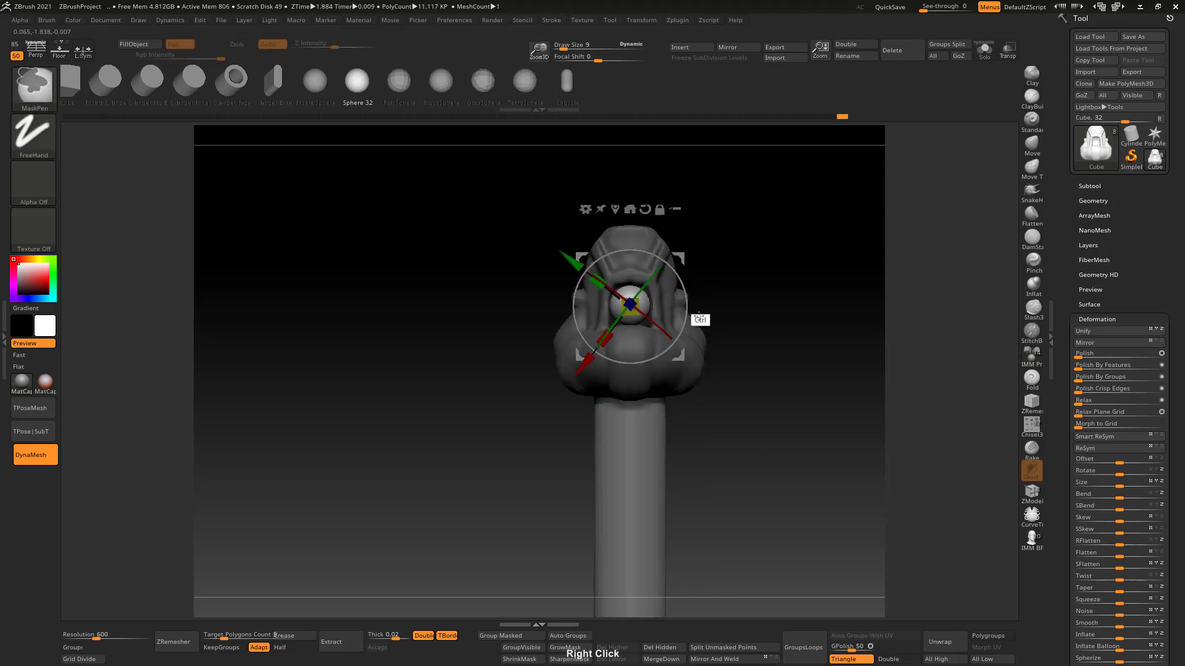
Step: Push the inserted sphere's lower part into a tapered chin with the Move brush at draw size 15
mouse_move(701, 314)
right_mouse_down("alt")
mouse_move(693, 398)
mouse_move(672, 370)
mouse_move(681, 340)
mouse_move(686, 359)
mouse_move(596, 353)
mouse_move(601, 363)
right_mouse_up("alt")
key("q")
left_click(1032, 145)
key("s")
left_click_drag(600, 363, 608, 363)
left_click_drag(602, 369, 634, 369)
mouse_move(634, 328)
right_mouse_down("shift")
mouse_move(690, 260)
mouse_move(721, 297)
mouse_move(659, 315)
right_mouse_up("shift")
key("s")
left_click_drag(659, 321, 653, 327)
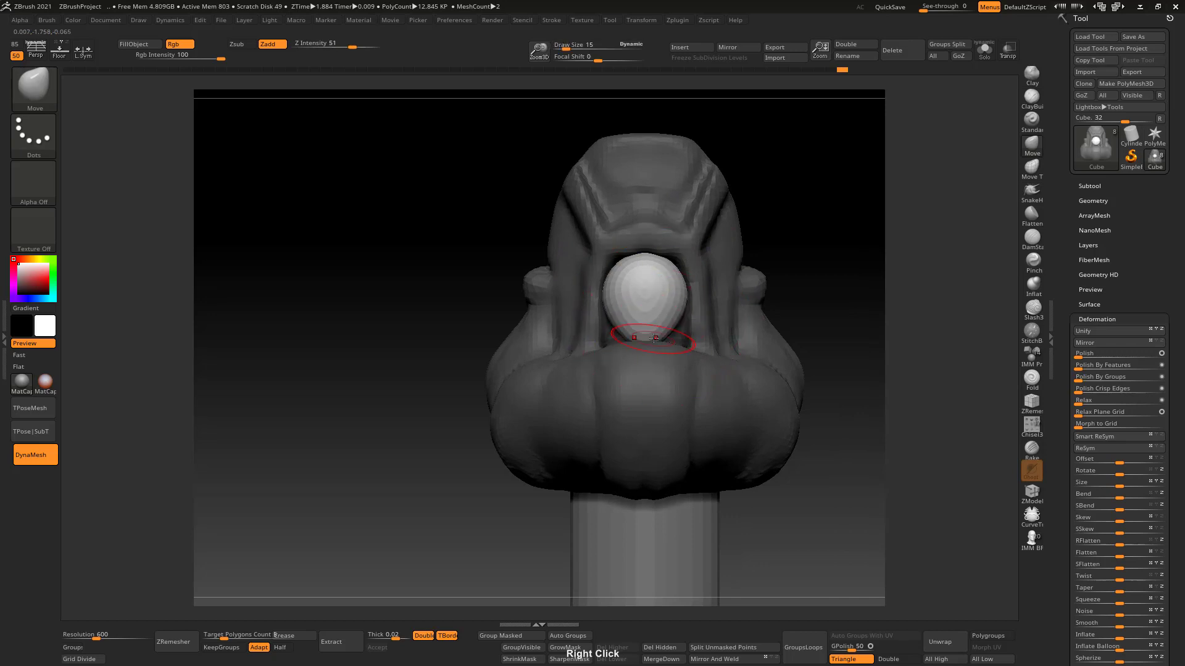
Step: Shape the sphere into a small head with a narrow jaw and neck using the Move brush at draw size 17
right_click_drag(654, 338, 685, 313)
key("s")
mouse_move(685, 317)
left_mouse_down()
mouse_move(674, 326)
mouse_move(673, 312)
left_mouse_up()
key("s")
left_click_drag(672, 313, 688, 304)
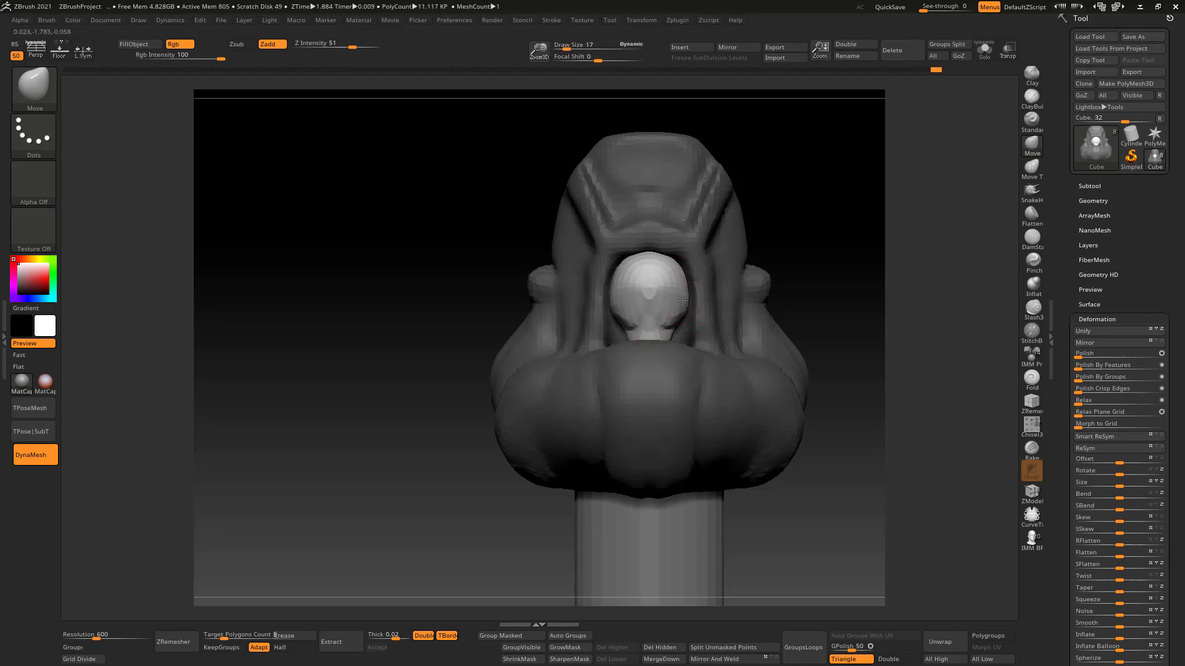
right_click_drag(676, 291, 676, 290)
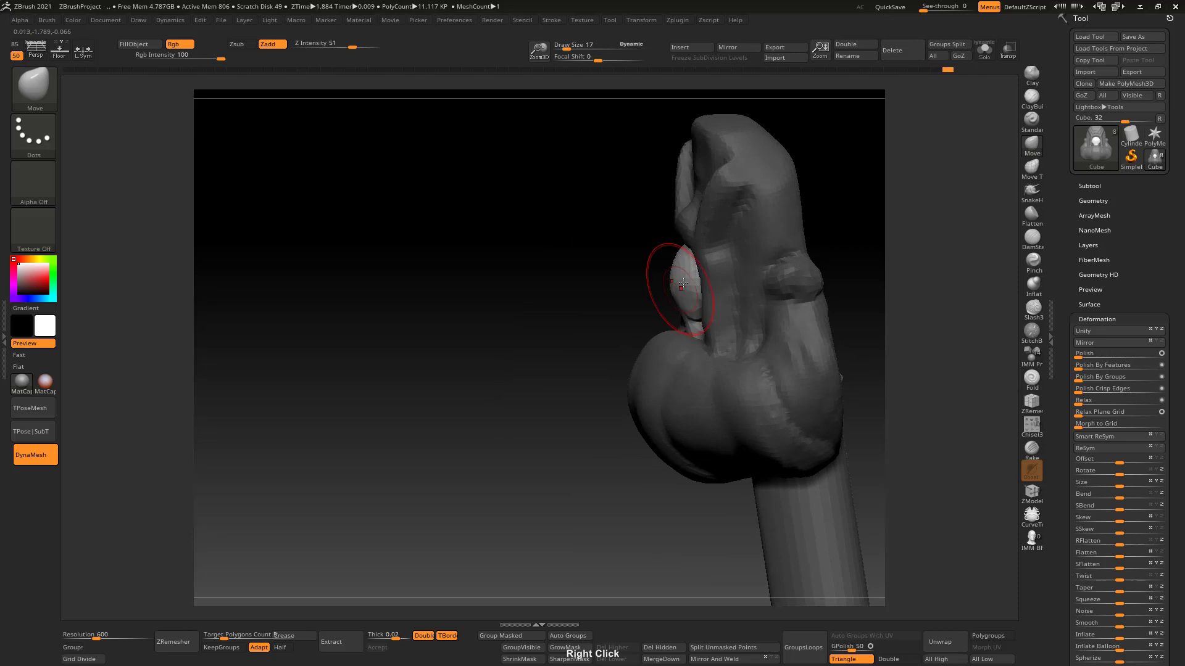
key("s")
left_click_drag(673, 284, 667, 285)
Step: Rough in the inserted head's brows and eye sockets with ClayBuildup at draw sizes 6 and 3
right_click_drag(685, 259, 691, 296, "ctrl")
left_click(1030, 101)
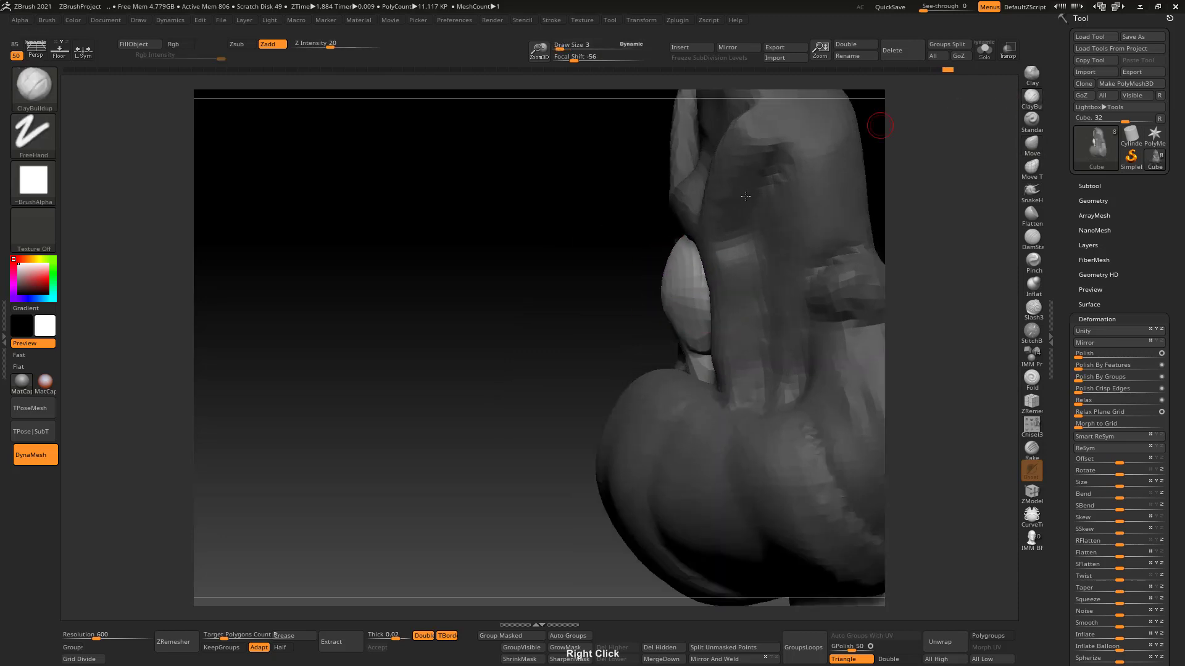
mouse_move(746, 197)
right_mouse_down()
mouse_move(722, 264)
mouse_move(659, 316)
right_mouse_up()
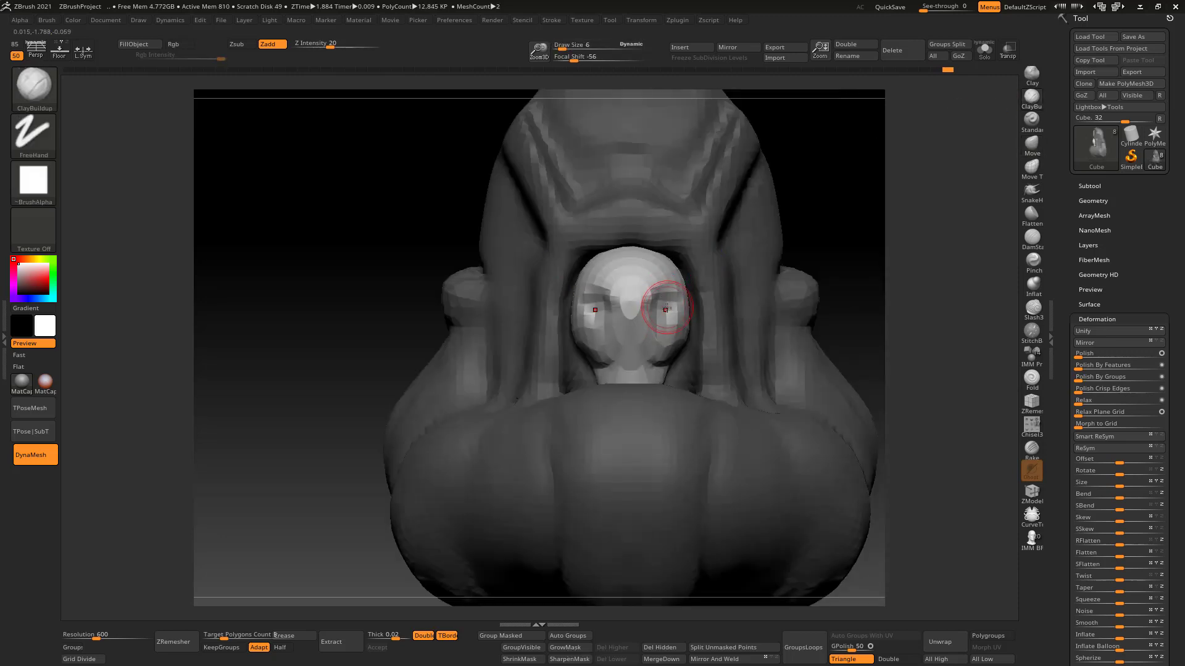
mouse_move(667, 309)
left_mouse_down()
mouse_move(665, 298)
mouse_move(662, 309)
left_mouse_up()
key("ctrl+z")
key("s")
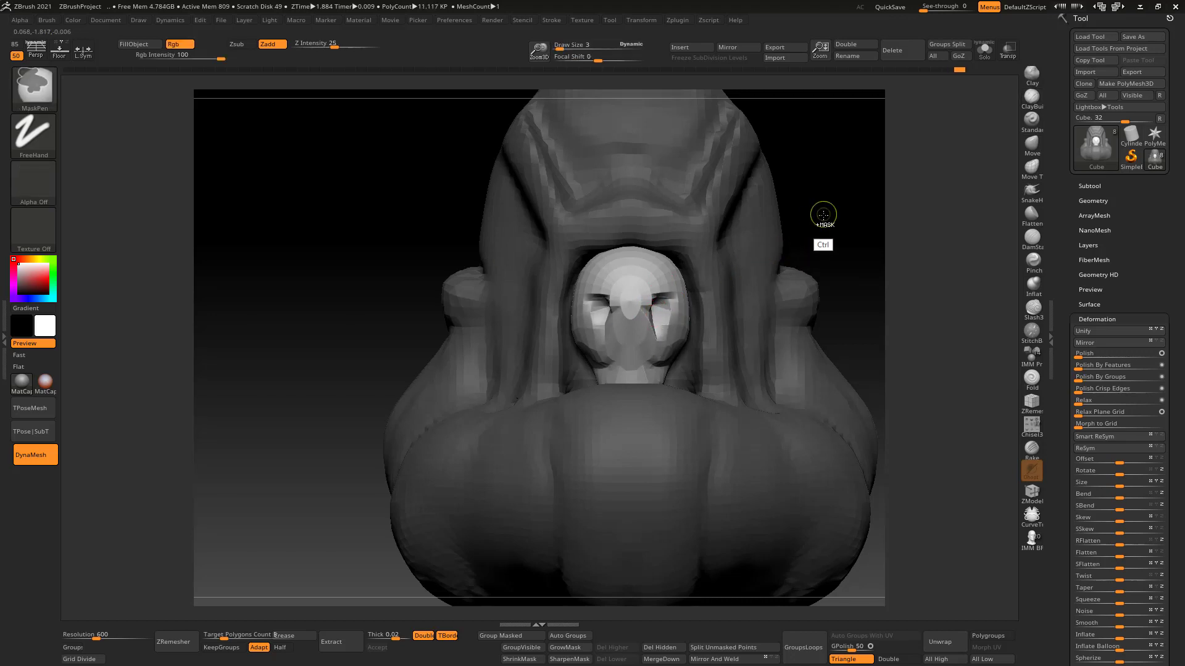
mouse_move(656, 292)
right_mouse_down()
mouse_move(735, 247)
mouse_move(679, 244)
mouse_move(706, 258)
mouse_move(657, 300)
right_mouse_up()
left_click_drag(649, 300, 644, 318, "shift")
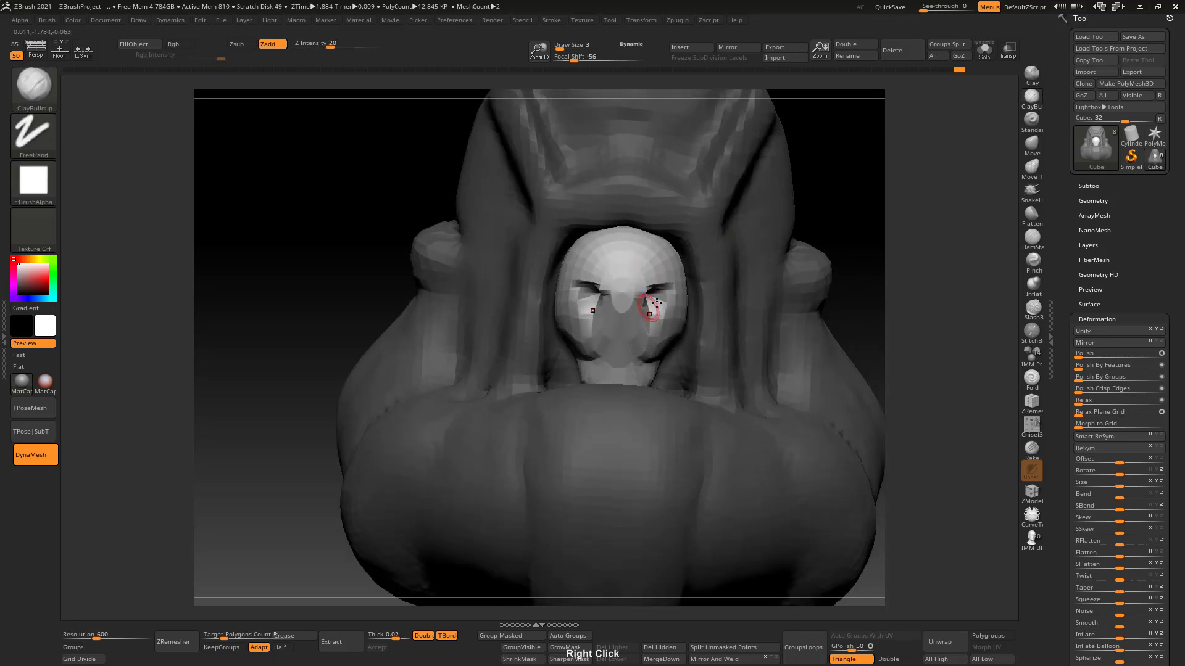
Step: Undo the last changes to the inserted head and soften its eye sockets
key("ctrl+z")
key("shift+f")
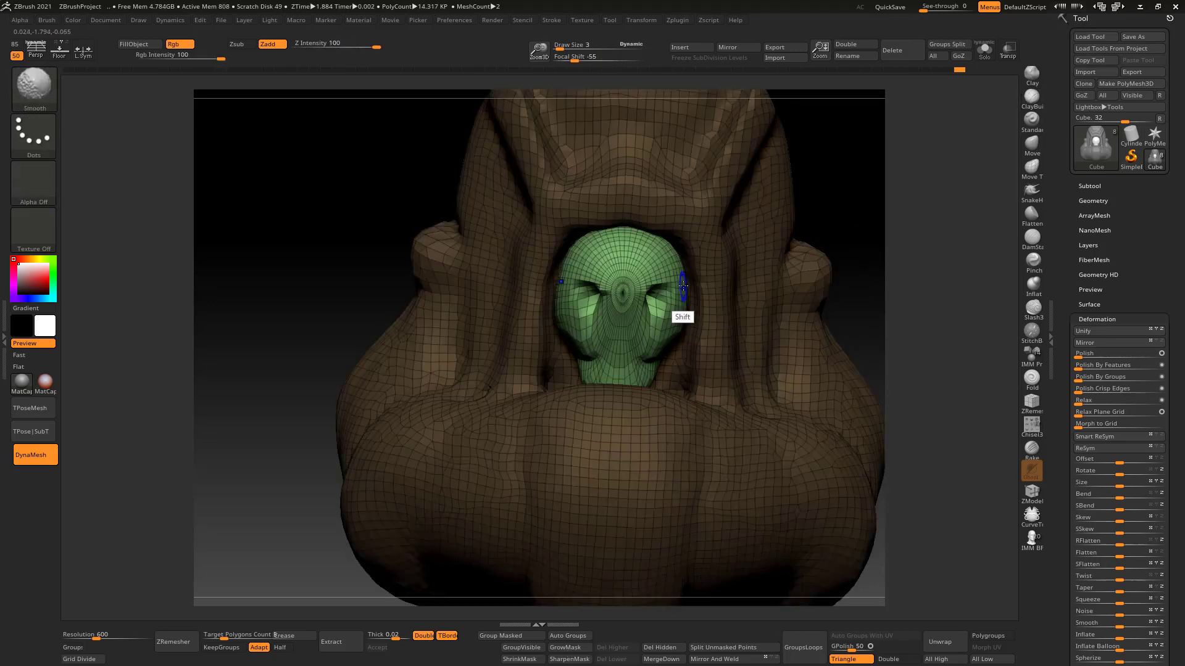
key("shift+f")
key("ctrl")
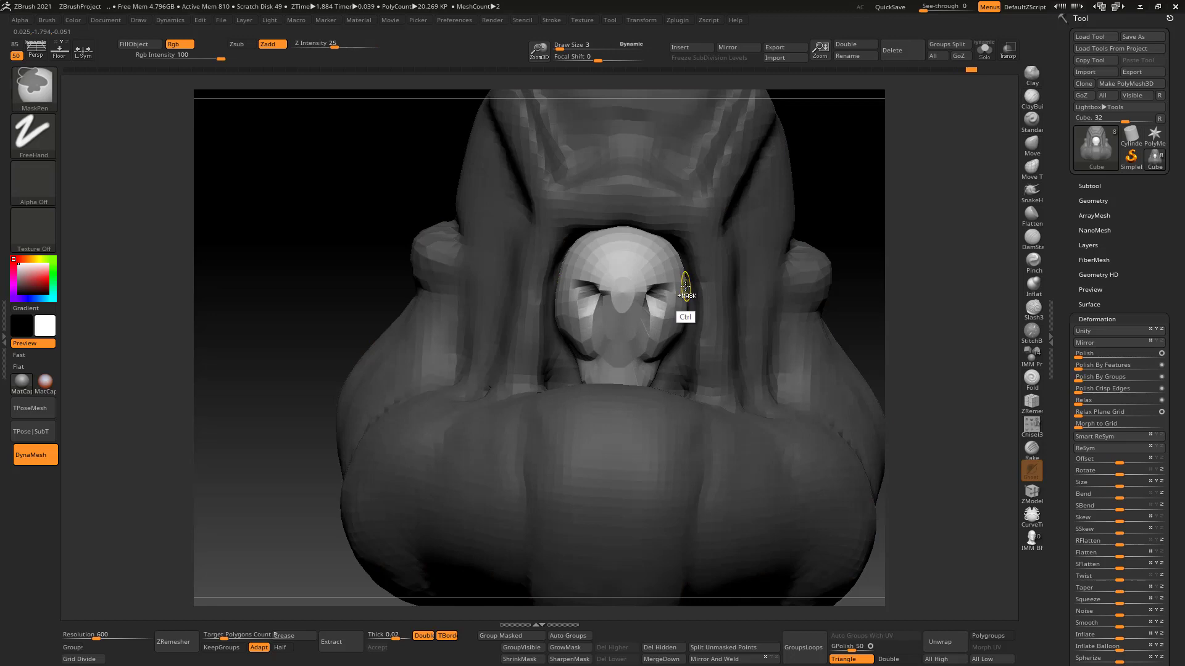
key("ctrl+z")
mouse_move(666, 287)
left_mouse_down("shift")
mouse_move(647, 306)
mouse_move(645, 295)
left_mouse_up("shift")
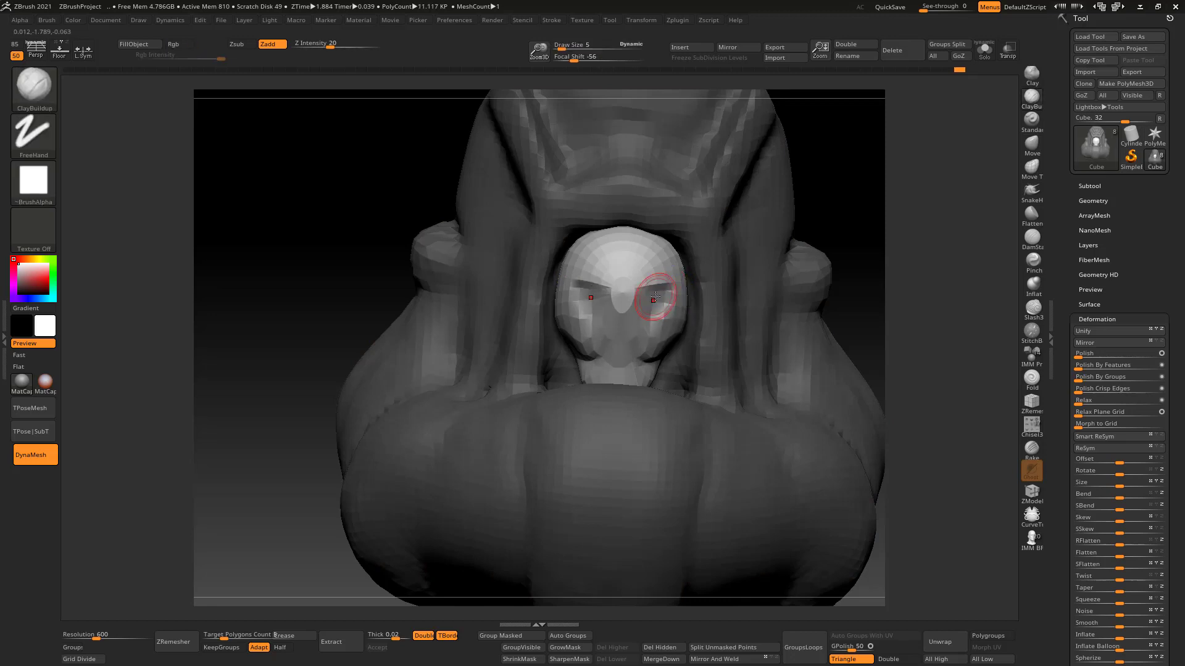
Step: Adjust the outline of the inserted head's cranium and cheeks with the Move brush at draw size 10
right_click_drag(673, 264, 670, 254, "shift")
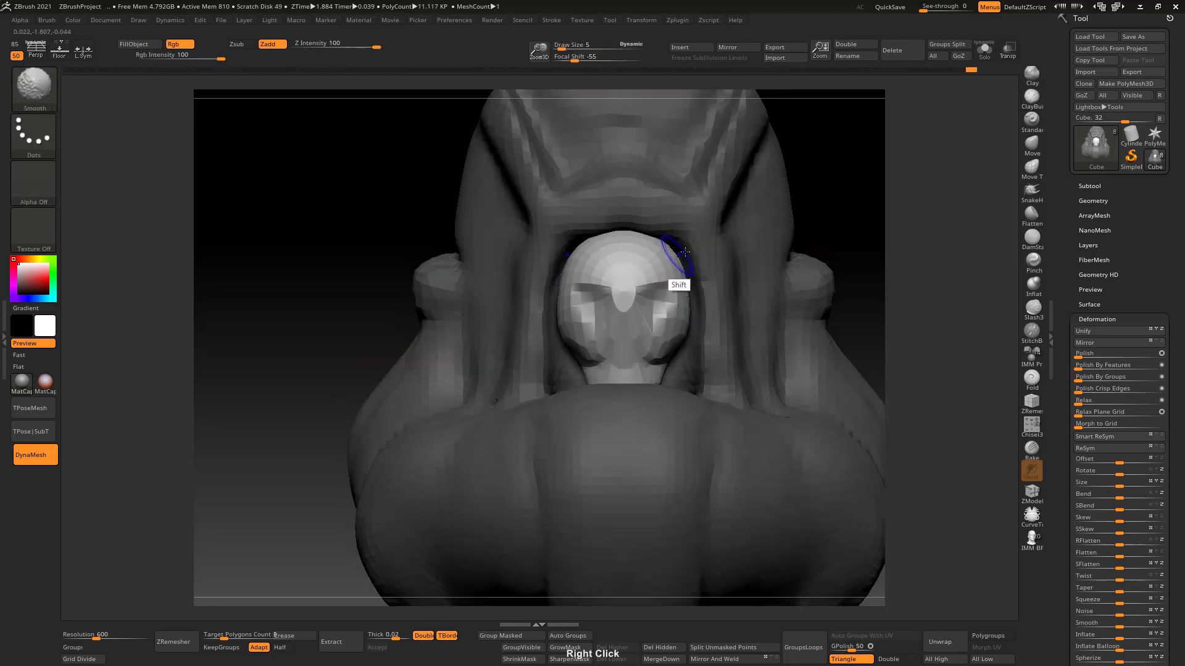
key("s")
left_click_drag(676, 277, 679, 277)
left_click(1032, 145)
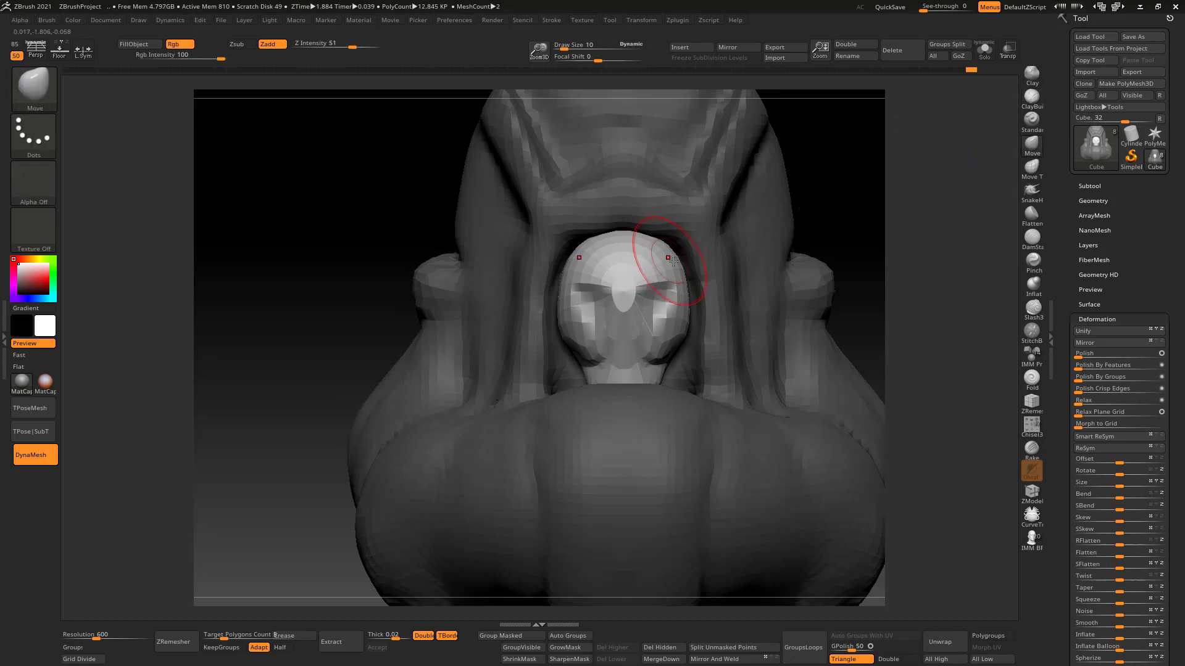
mouse_move(684, 318)
right_mouse_down()
mouse_move(661, 383)
mouse_move(671, 386)
mouse_move(704, 341)
mouse_move(670, 324)
right_mouse_up()
key("shift+f")
key("shift+f")
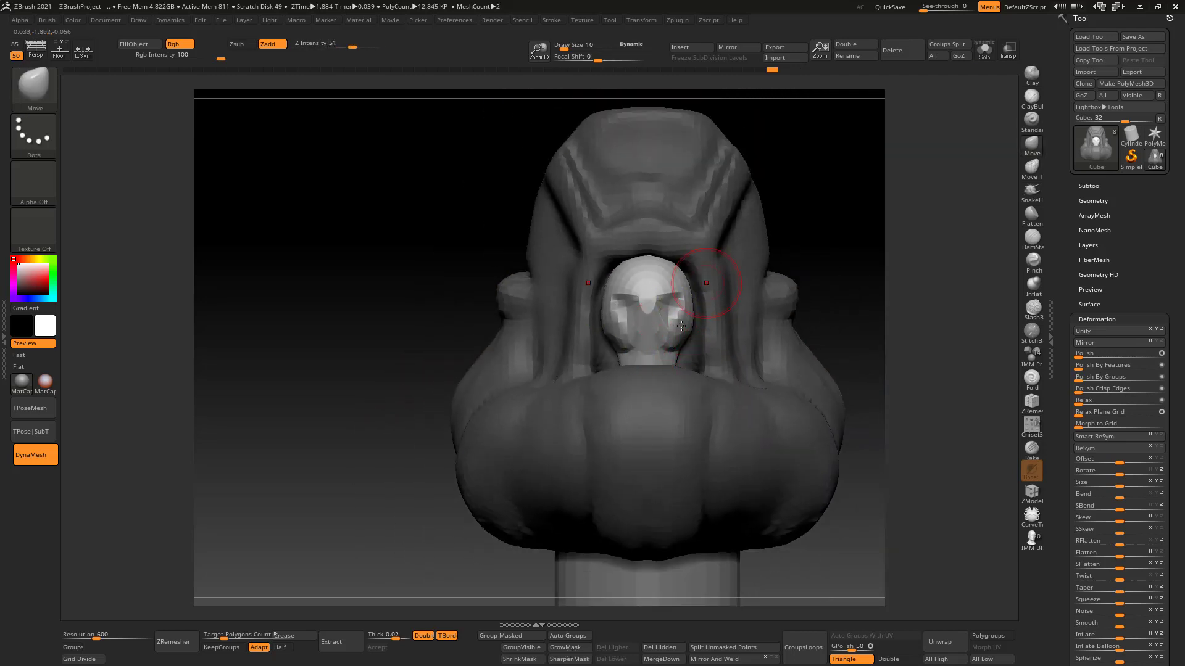
Step: Subdivide the mesh and smooth the inserted head's face at draw size 10
key("ctrl+z")
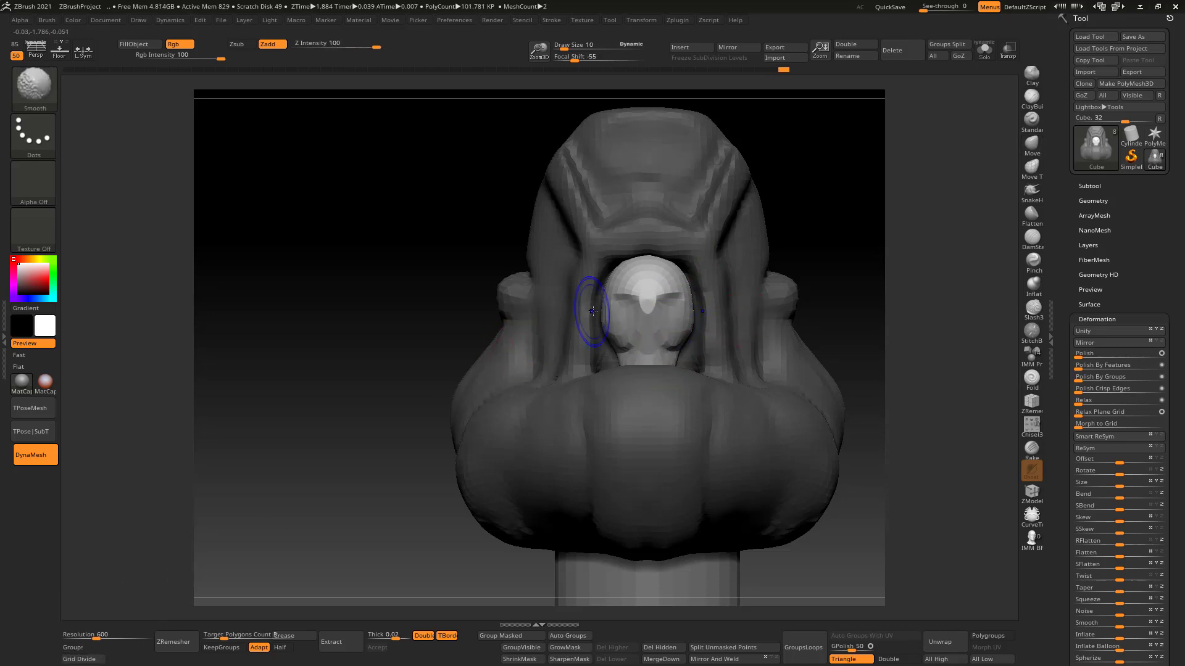
key("shift+f")
right_click_drag(752, 291, 733, 366, "ctrl")
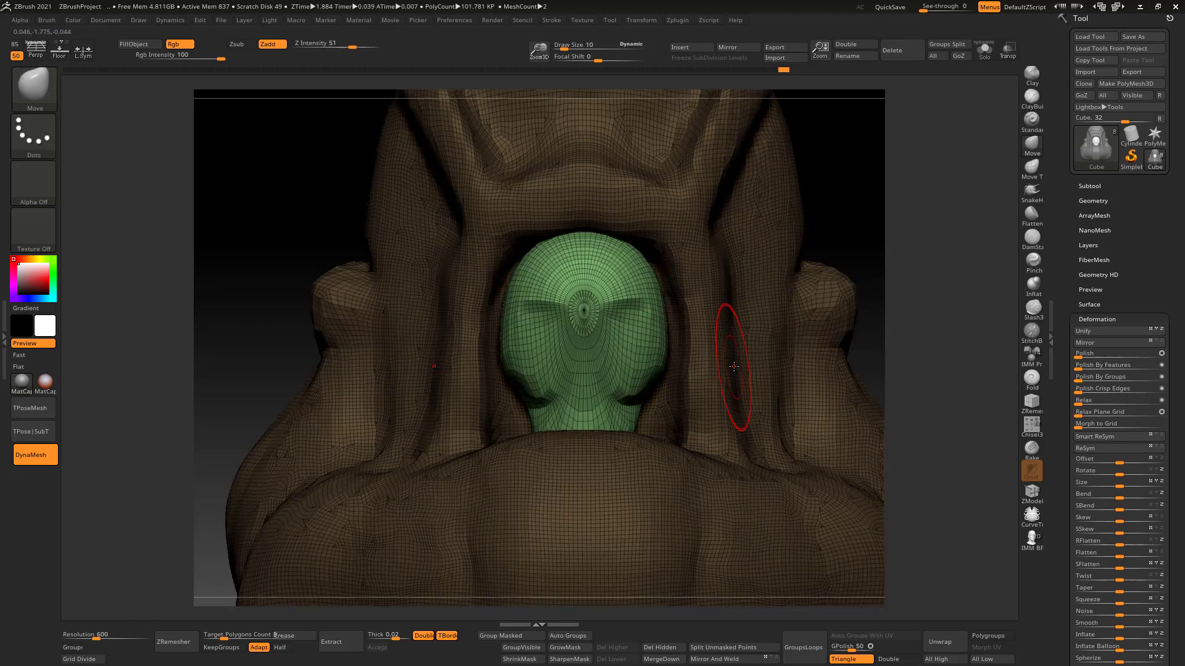
key("shift+f")
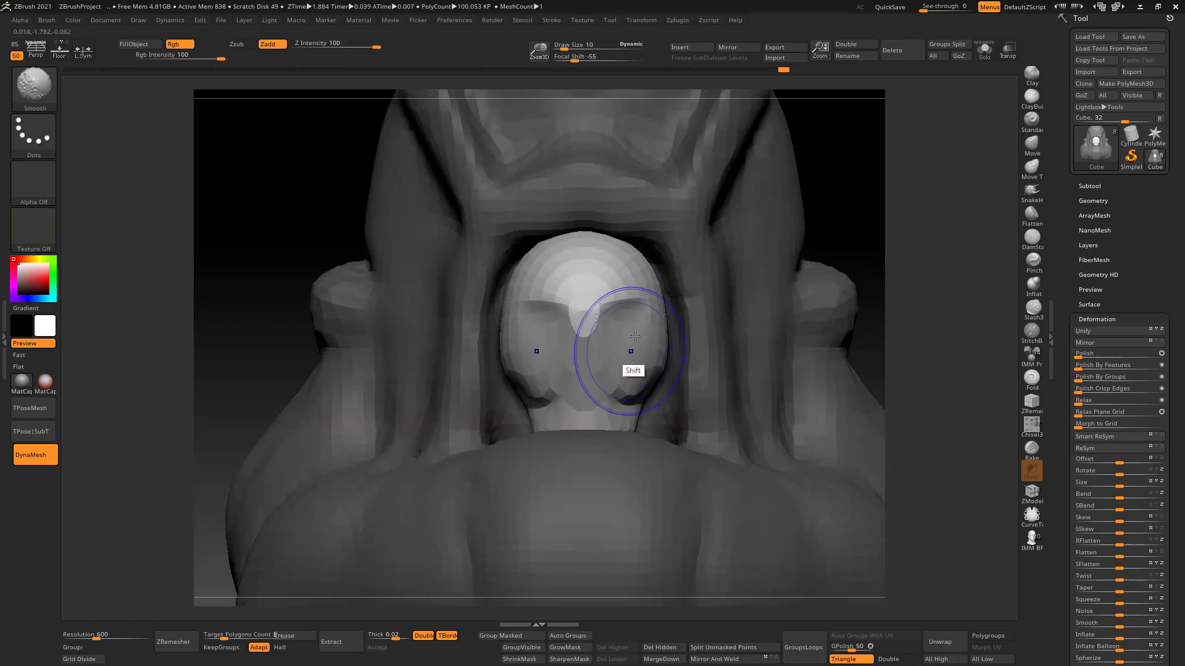
mouse_move(628, 281)
left_mouse_down("shift")
mouse_move(594, 299)
mouse_move(616, 354)
mouse_move(607, 383)
mouse_move(614, 368)
left_mouse_up("shift")
key("shift+f")
key("shift+f")
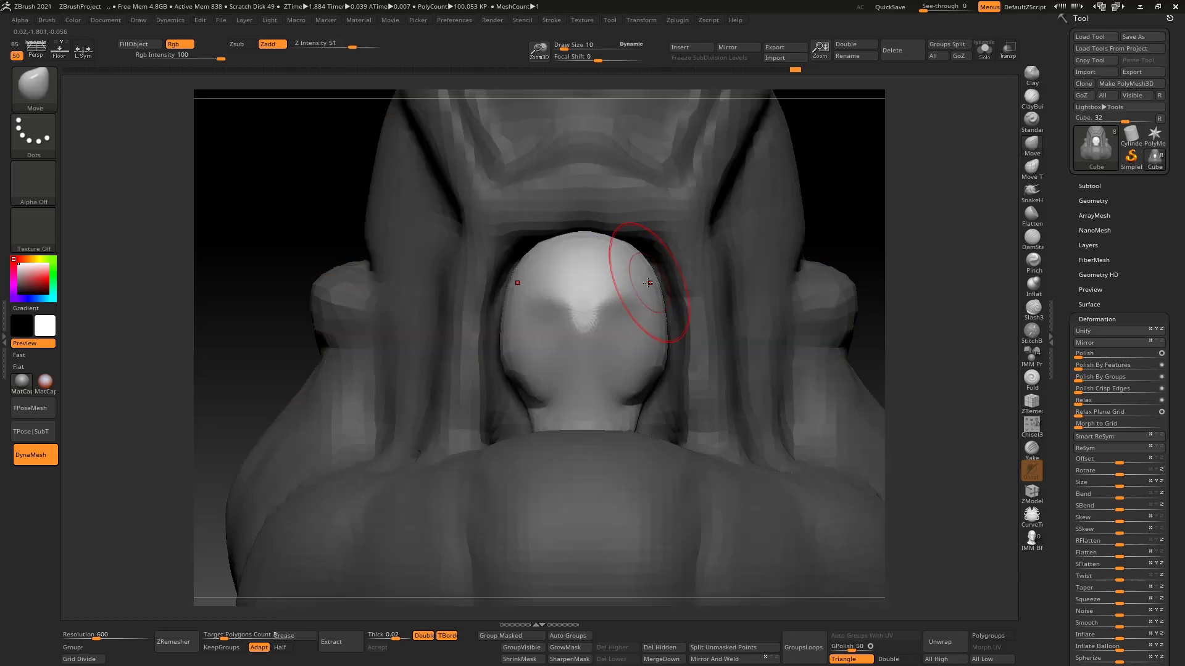
Step: Sculpt deep eye sockets and brow ridges on the smoothed head with ClayBuildup at draw size 2
key("b")
key("c")
key("b")
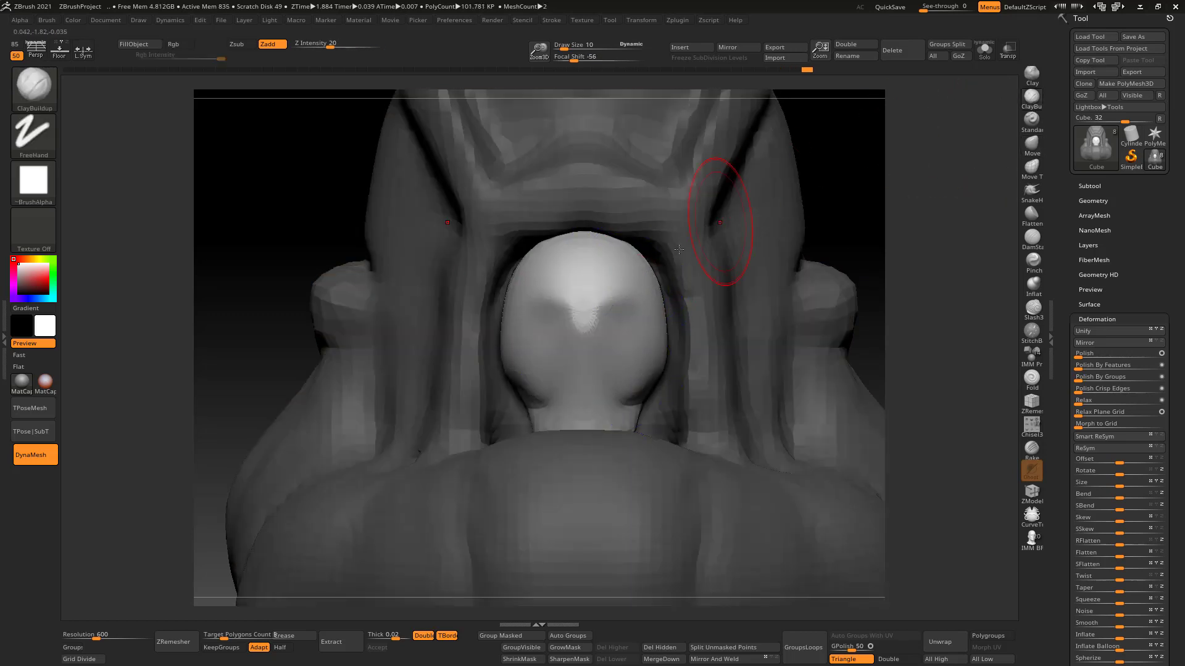
key("s")
mouse_move(657, 303)
left_mouse_down()
mouse_move(617, 336)
mouse_move(620, 319)
mouse_move(618, 341)
mouse_move(627, 314)
mouse_move(608, 306)
left_mouse_up()
key("s")
key("s")
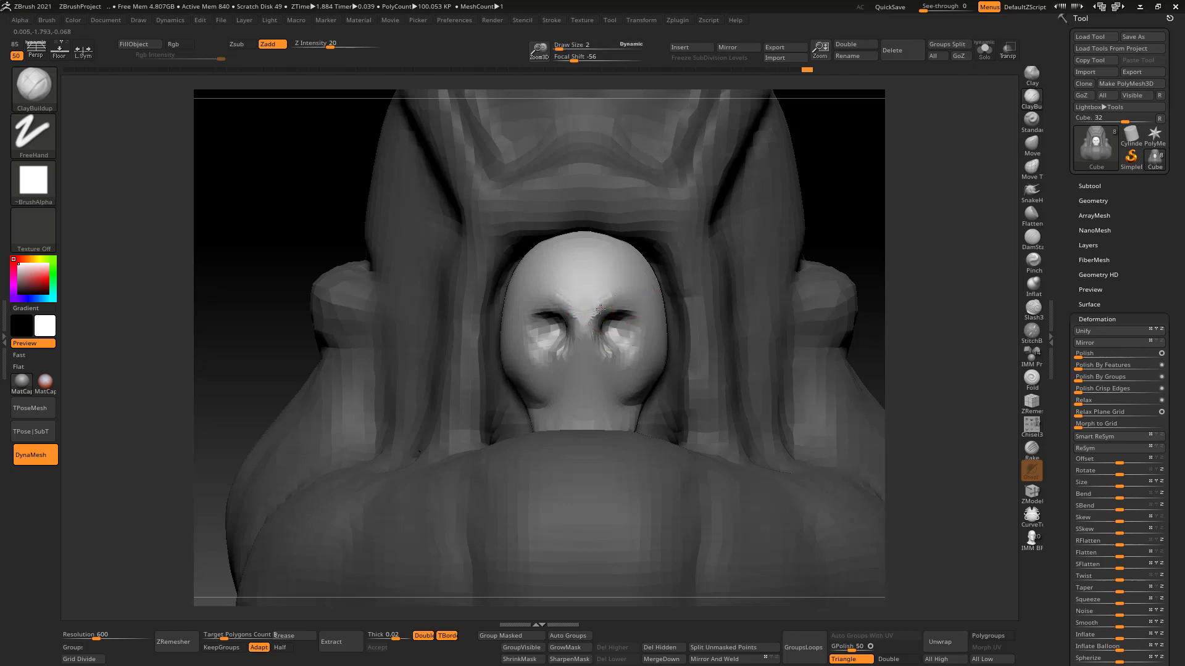
Step: Carve the hollows below the cheekbones and the nose and mouth area with ClayBuildup at draw size 2
right_click_drag(651, 277, 616, 364)
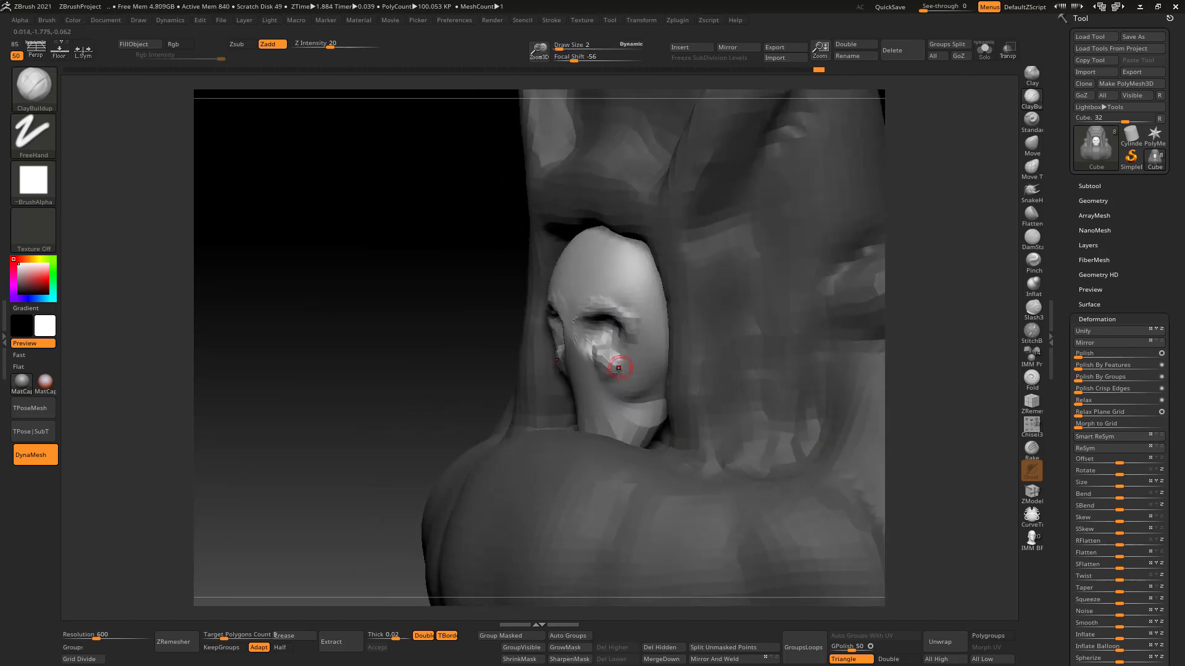
mouse_move(618, 369)
left_mouse_down("alt")
mouse_move(609, 385)
mouse_move(645, 382)
left_mouse_up("alt")
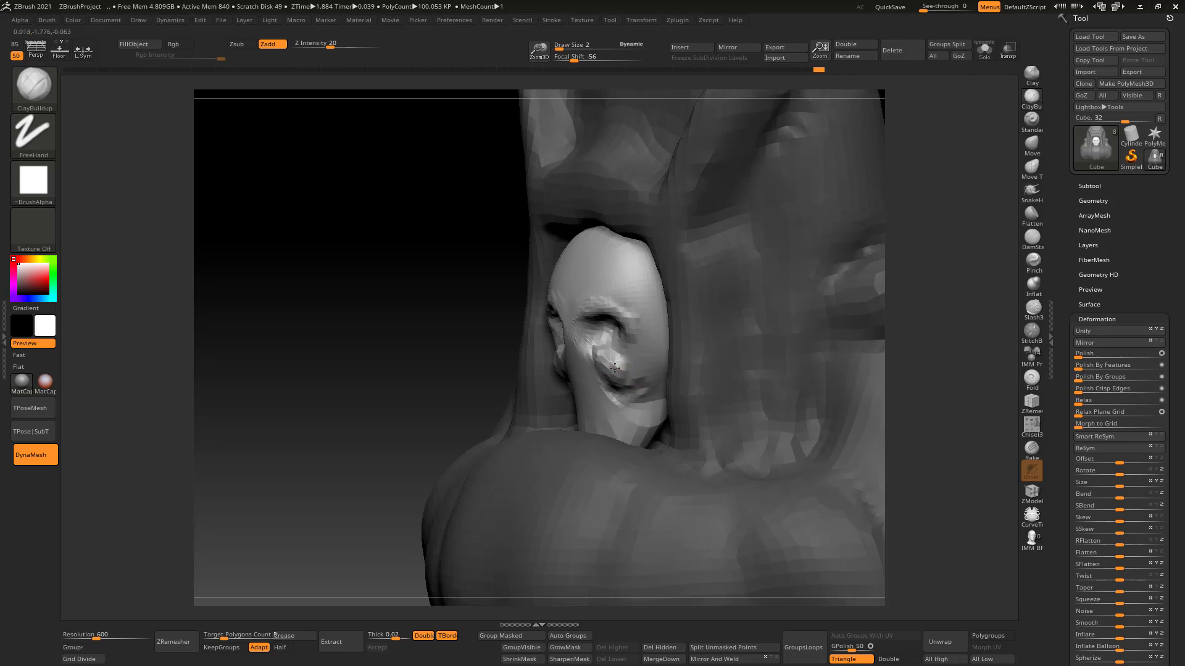
right_click_drag(653, 368, 644, 321)
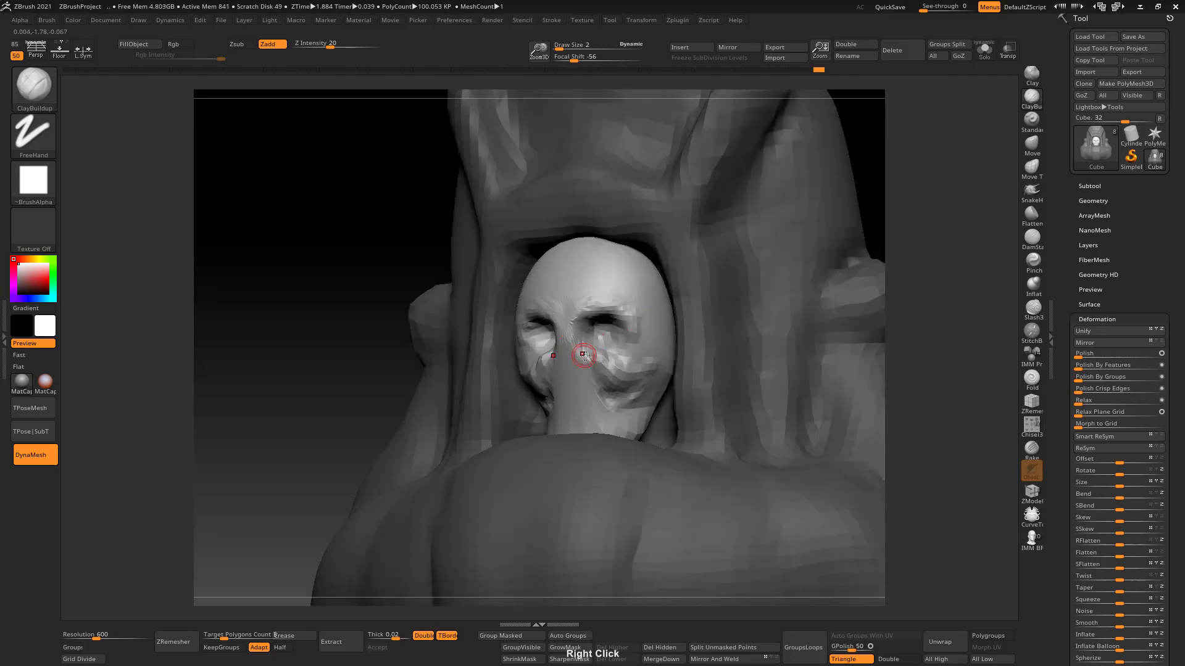
left_click_drag(584, 356, 569, 372)
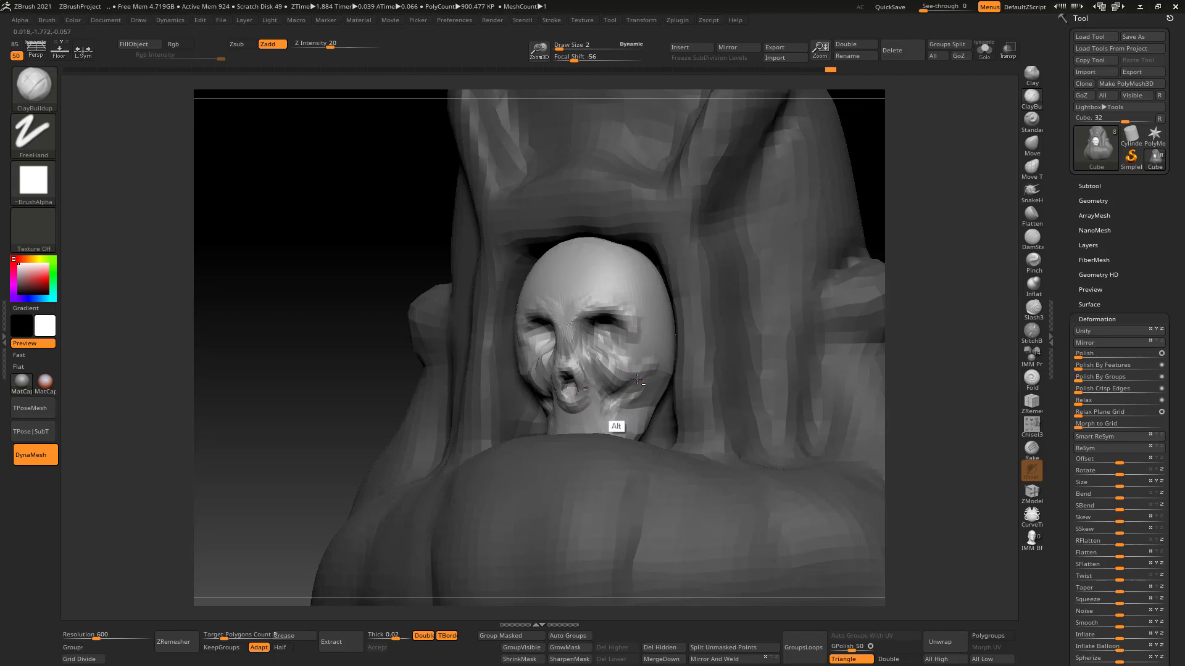
mouse_move(638, 379)
left_mouse_down("alt")
mouse_move(617, 423)
mouse_move(634, 406)
mouse_move(626, 416)
left_mouse_up("alt")
Step: Carve the skull's temple hollows and refine the outer eye-socket rims with ClayBuildup, ending at draw size 2
key("s")
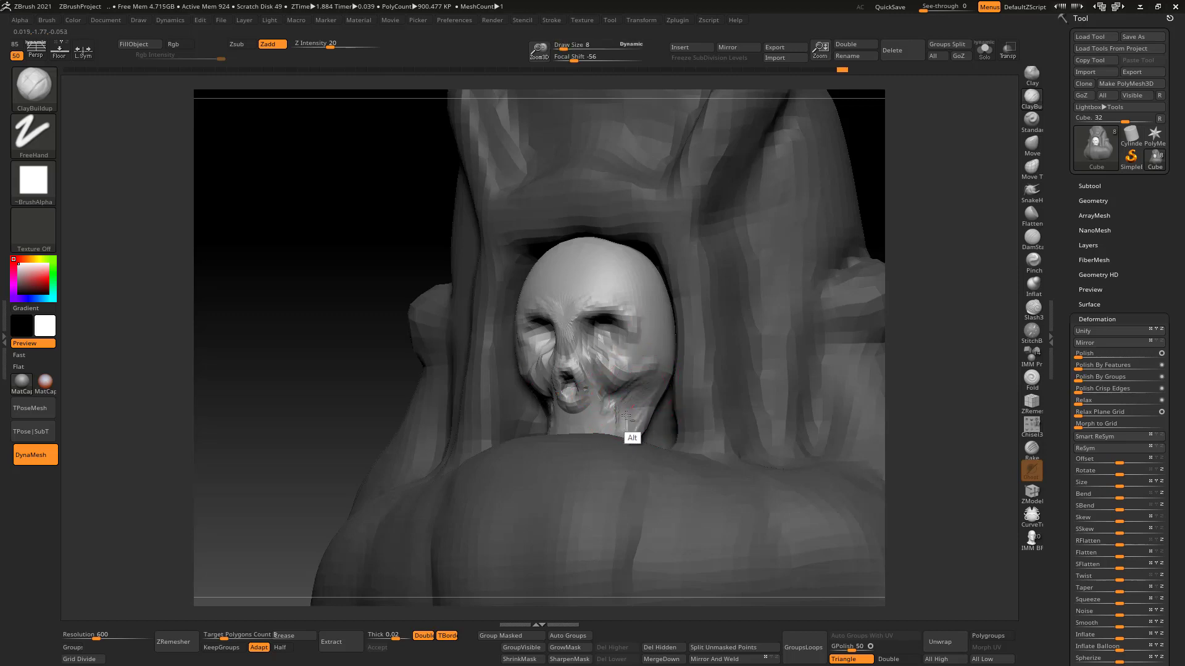
right_click_drag(623, 394, 685, 327)
key("s")
mouse_move(642, 321)
left_mouse_down()
mouse_move(653, 321)
mouse_move(653, 341)
mouse_move(644, 323)
left_mouse_up()
key("s")
key("s")
right_click_drag(628, 311, 622, 343)
key("s")
left_click_drag(627, 344, 622, 344)
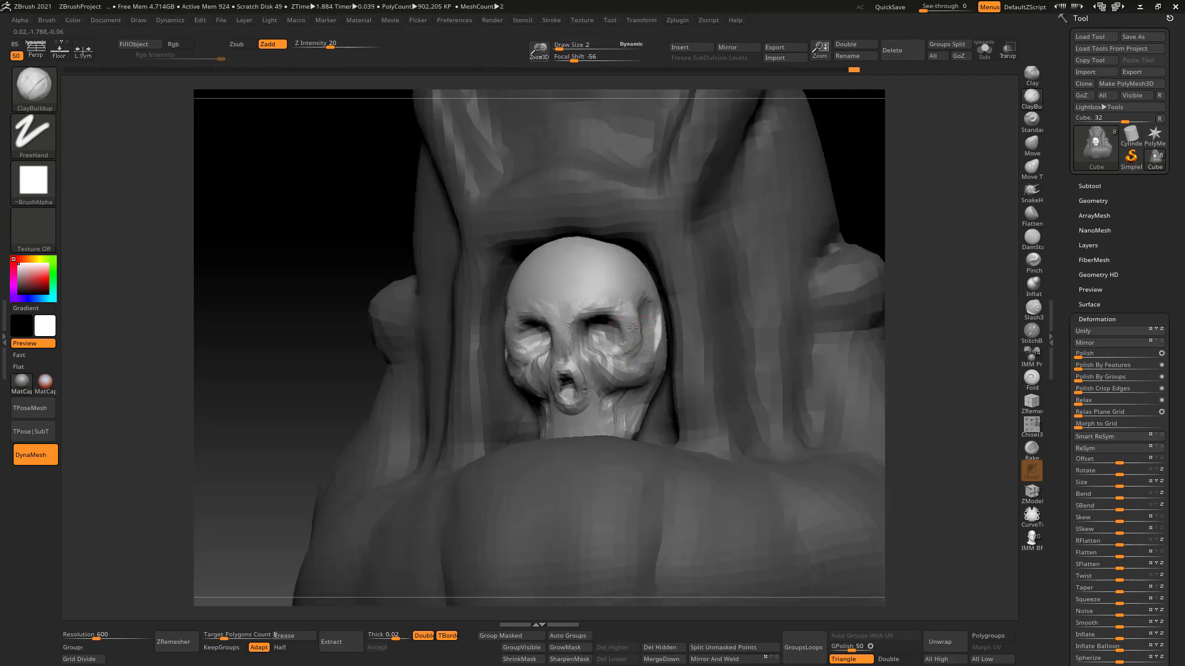
Step: Build up the skull's sides and forehead planes with ClayBuildup at draw size 7 and smooth the forehead
mouse_move(632, 328)
right_mouse_down()
mouse_move(639, 287)
mouse_move(642, 317)
right_mouse_up()
key("s")
left_click_drag(642, 318, 647, 322)
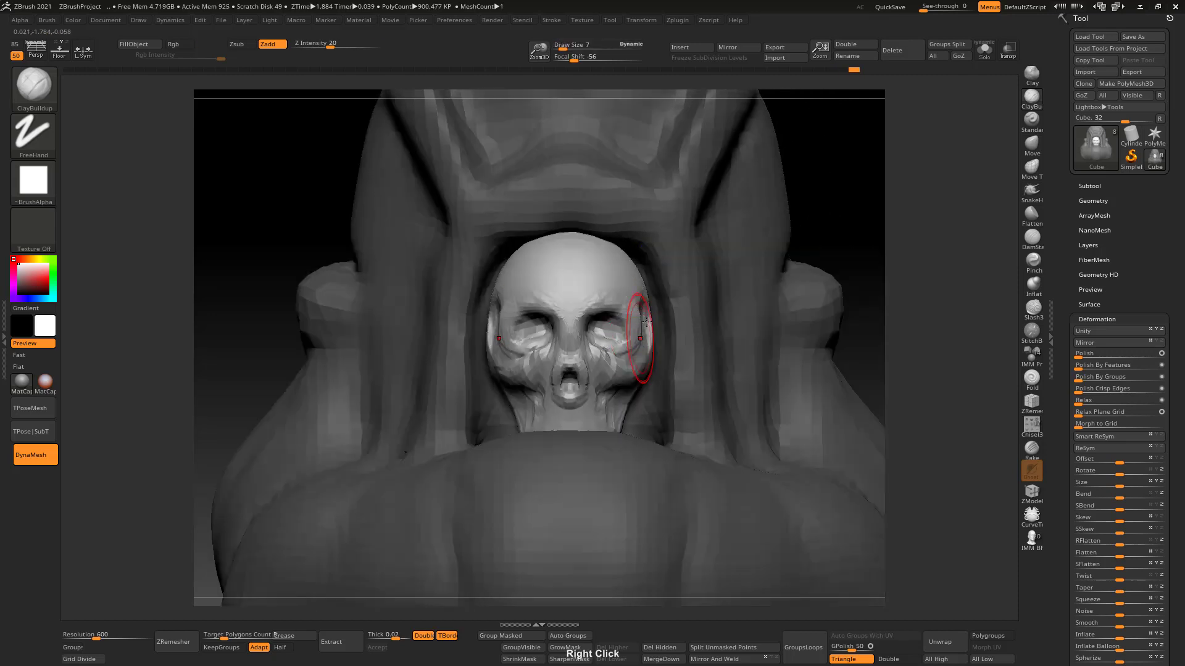
mouse_move(633, 264)
right_mouse_down()
mouse_move(611, 256)
mouse_move(629, 304)
right_mouse_up()
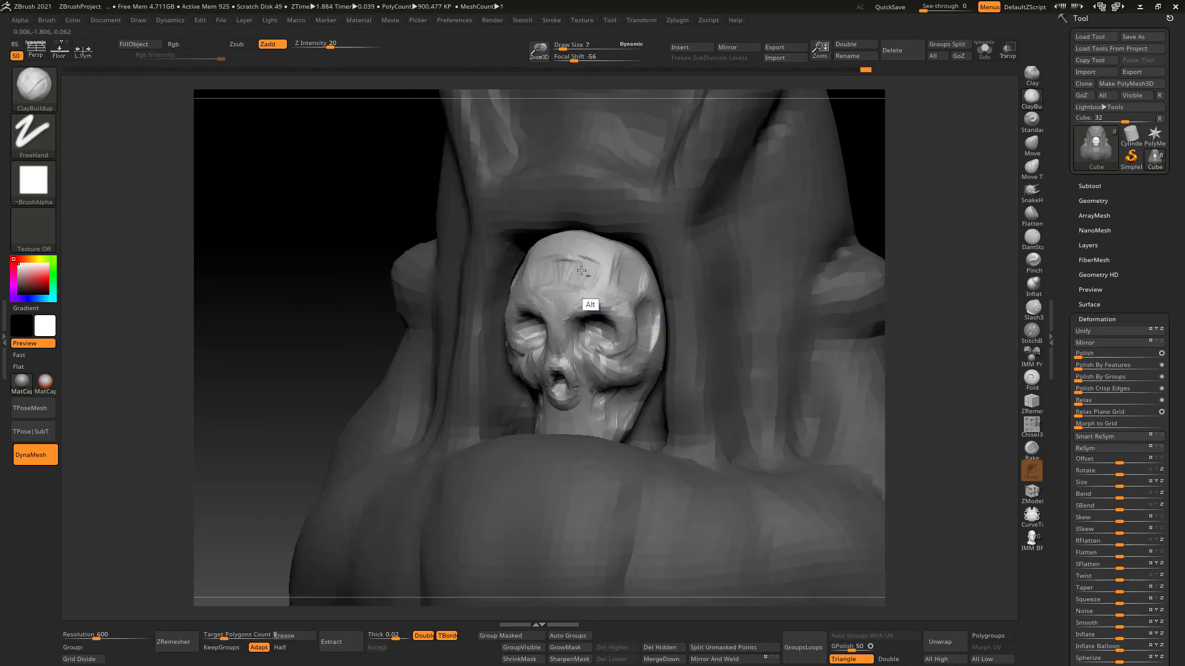
key("shift")
mouse_move(601, 237)
right_mouse_down()
mouse_move(635, 239)
mouse_move(602, 264)
right_mouse_up()
key("shift")
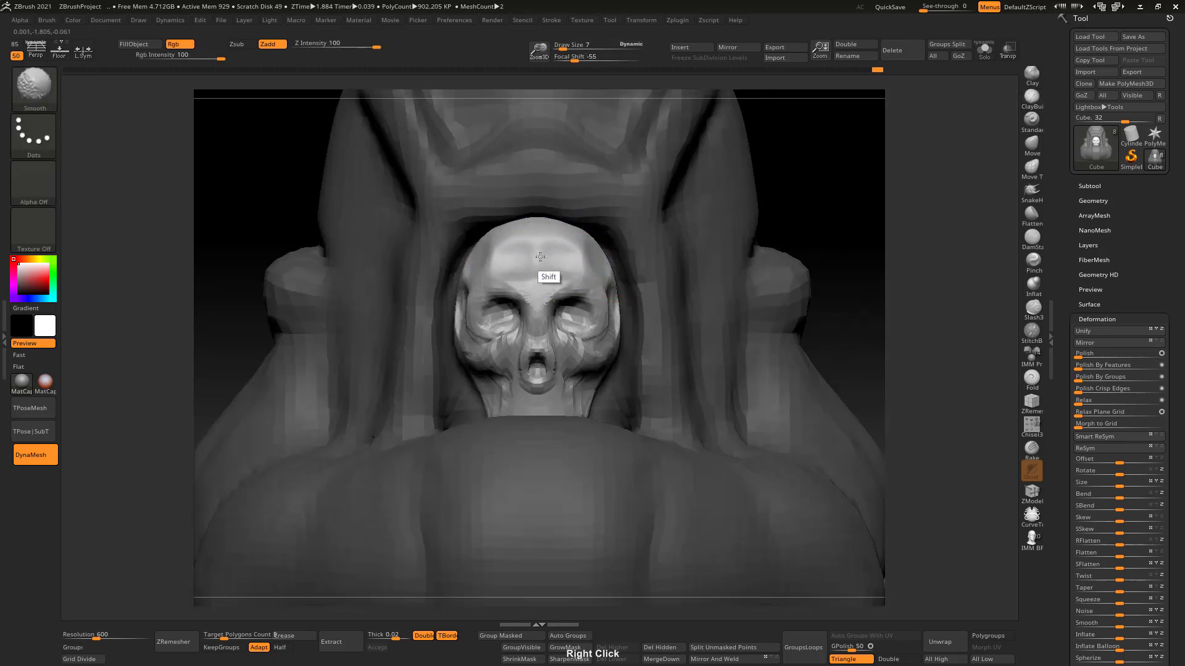
Step: Push in the skull's sides and reshape the cheekbones and eye-socket area with the Move brush
left_click(1025, 149)
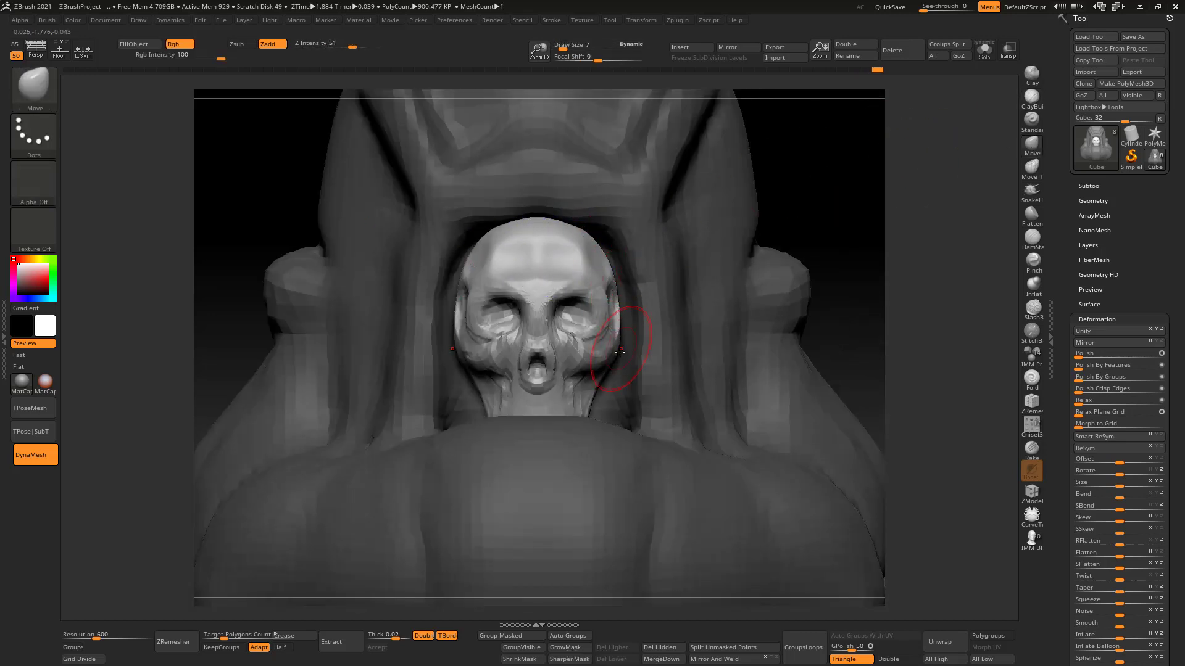
key("s")
left_click_drag(618, 354, 612, 343)
mouse_move(611, 270)
left_mouse_down()
mouse_move(611, 257)
mouse_move(577, 236)
mouse_move(609, 273)
mouse_move(599, 316)
mouse_move(572, 344)
left_mouse_up()
key("s")
key("s")
left_click_drag(569, 342, 568, 349)
left_click_drag(566, 309, 563, 317)
Step: Reshape the brow and eye-socket profile from the side with the Move brush at draw size 6
key("s")
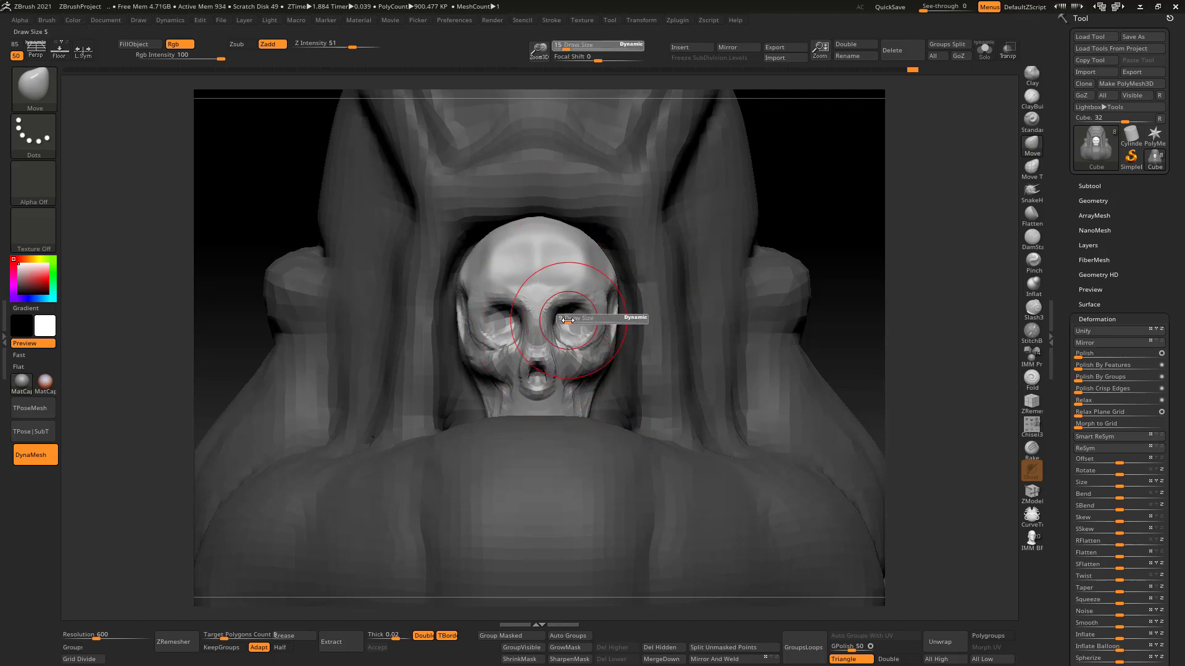
right_click_drag(535, 331, 550, 326)
key("s")
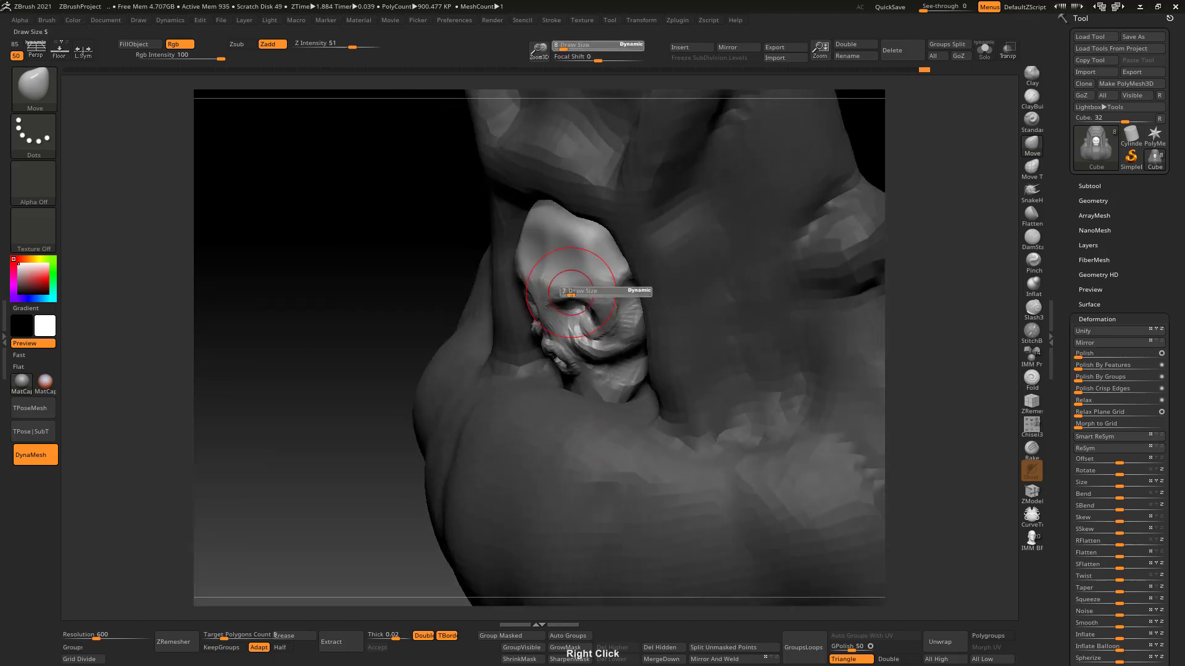
left_click(551, 292)
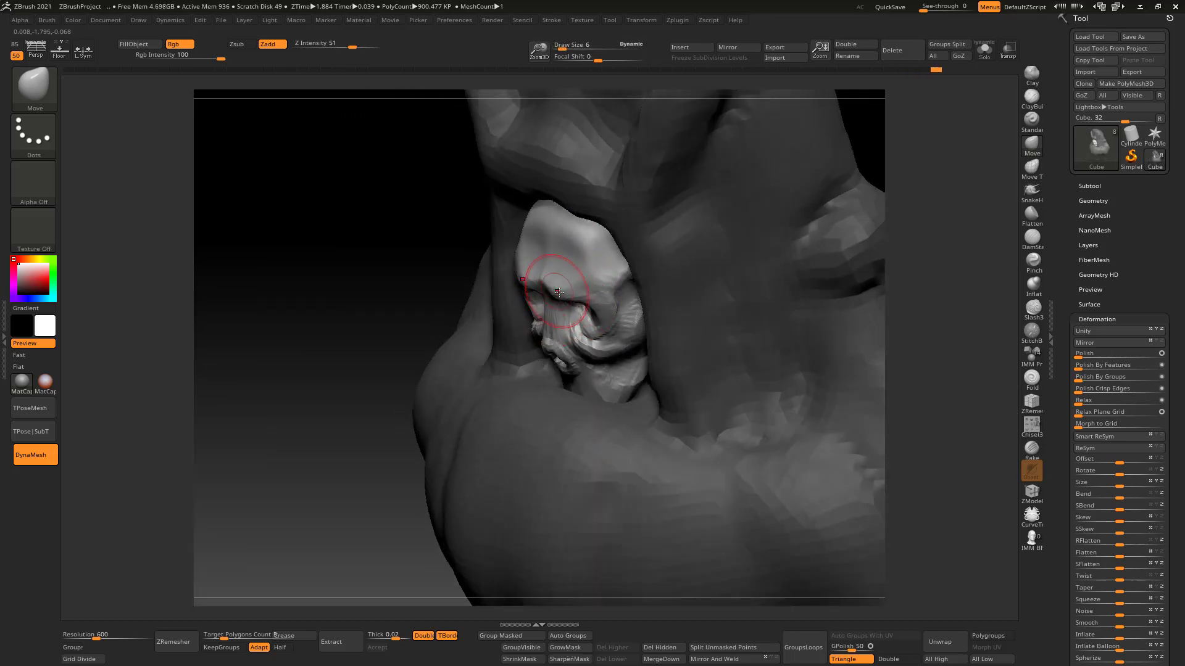
mouse_move(596, 269)
right_mouse_down()
mouse_move(581, 300)
mouse_move(541, 317)
mouse_move(537, 307)
mouse_move(594, 293)
mouse_move(615, 319)
mouse_move(633, 311)
right_mouse_up()
Step: Adjust the skull's cheeks and upper jaw from the front with the Move brush at draw size 17
key("s")
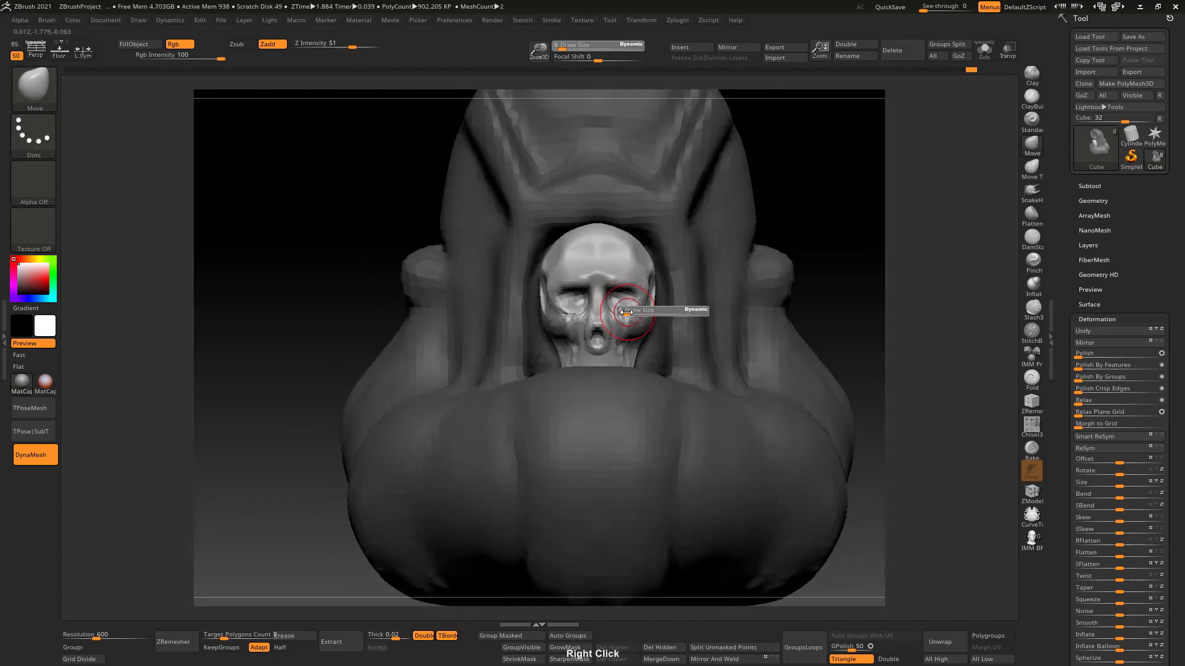
key("s")
left_click_drag(642, 320, 644, 320)
left_click_drag(635, 307, 632, 297)
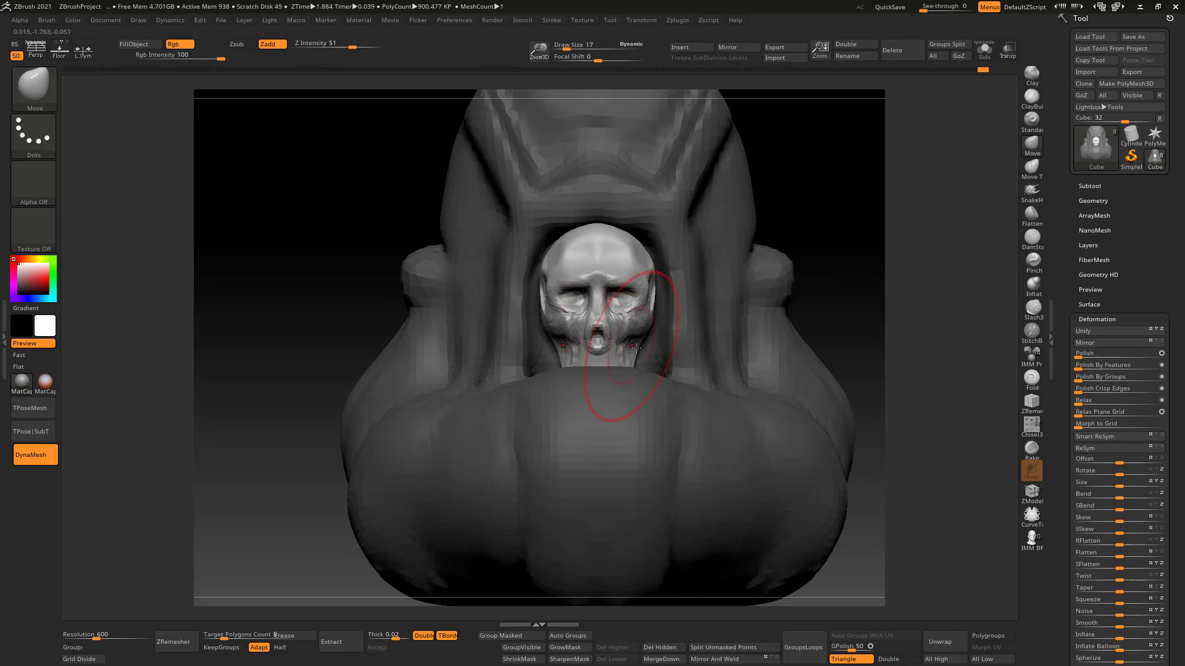
key("s")
left_click_drag(642, 349, 641, 349)
Step: Shape the lower jaw and its base above the pommel lobes with the Move brush, using draw sizes 5 and 10
key("s")
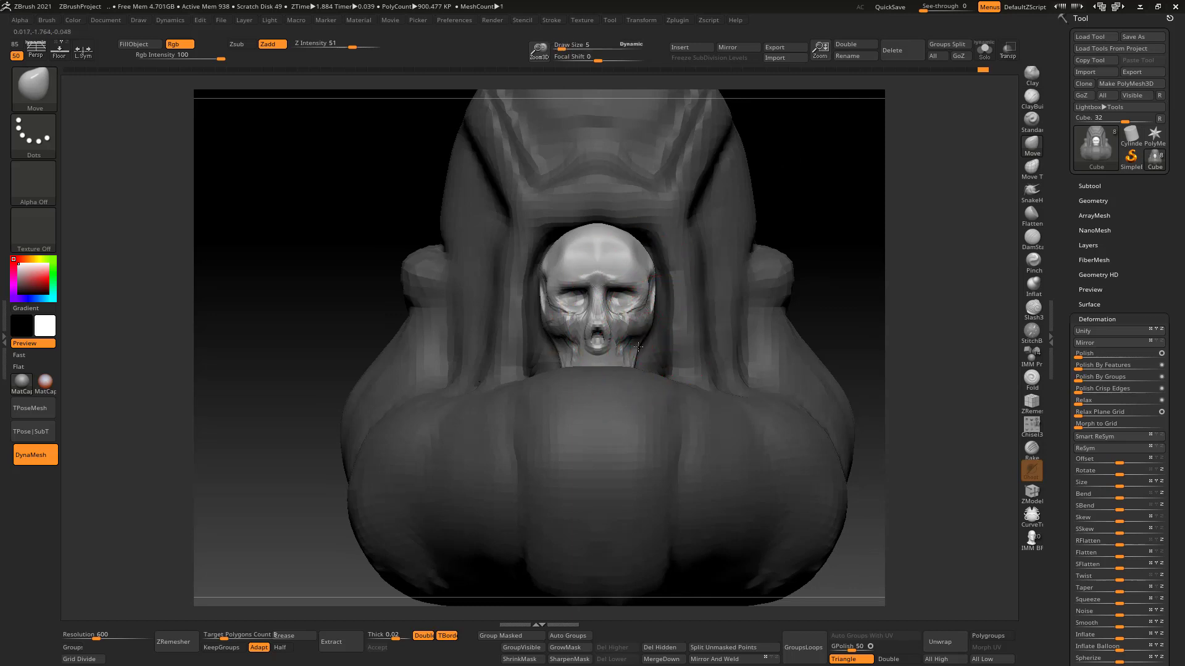
right_click_drag(622, 371, 617, 377)
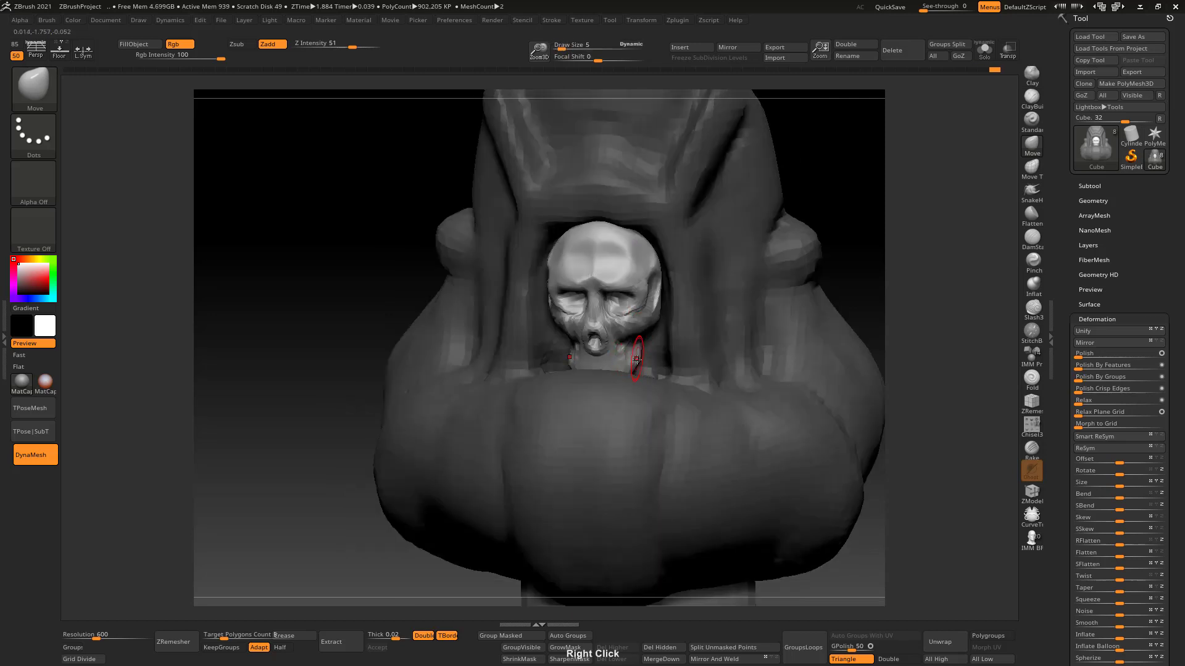
key("s")
left_click_drag(636, 363, 638, 363)
right_click_drag(628, 367, 622, 368)
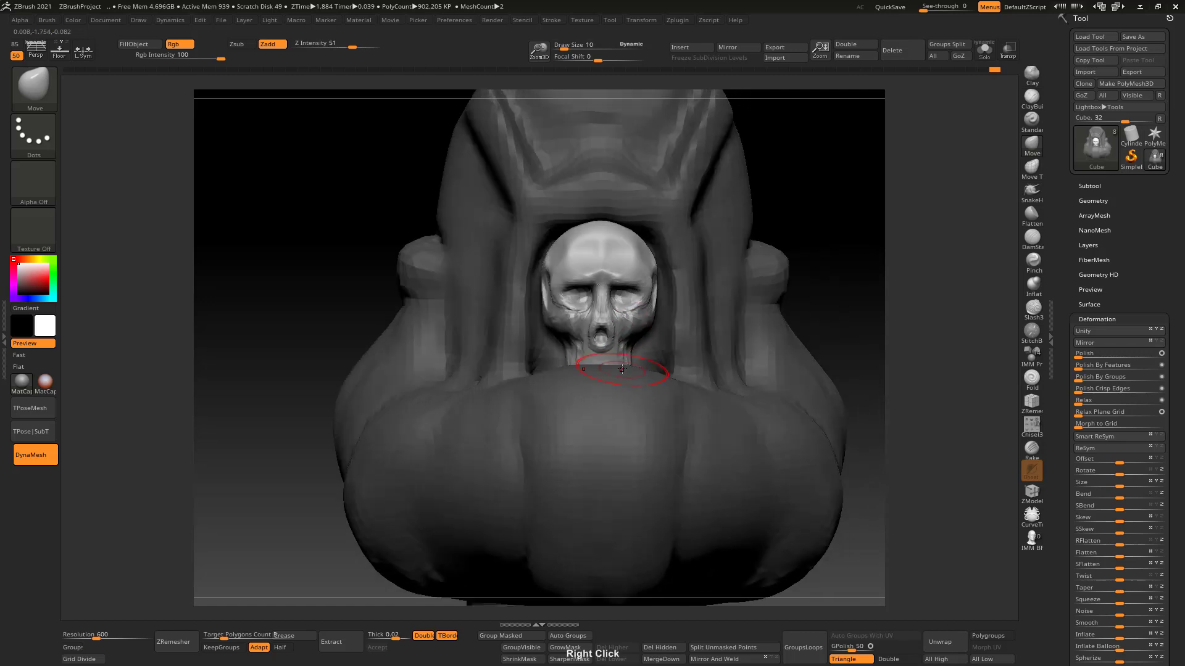
right_click(632, 340)
left_click_drag(632, 340, 642, 340)
right_click_drag(635, 351, 634, 376)
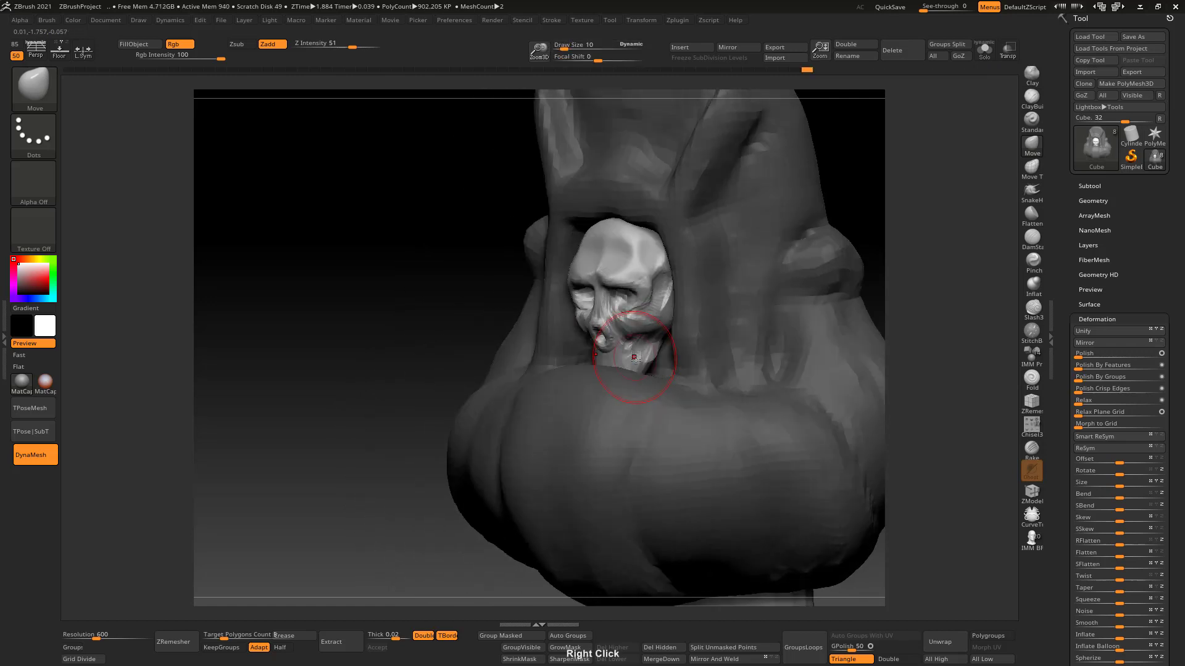
mouse_move(647, 327)
right_mouse_down()
mouse_move(675, 290)
mouse_move(654, 262)
right_mouse_up()
Step: Refine the skull's overall outline and the sides of the jaw with the Move brush, ending at draw size 8
key("ctrl")
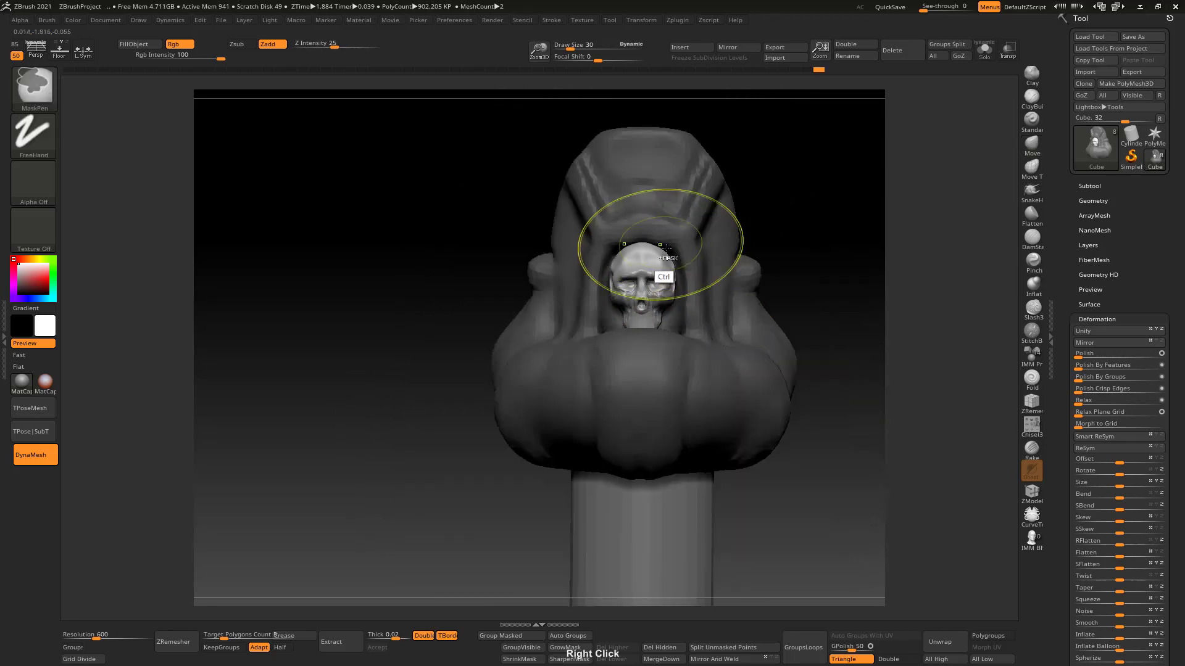
key("s")
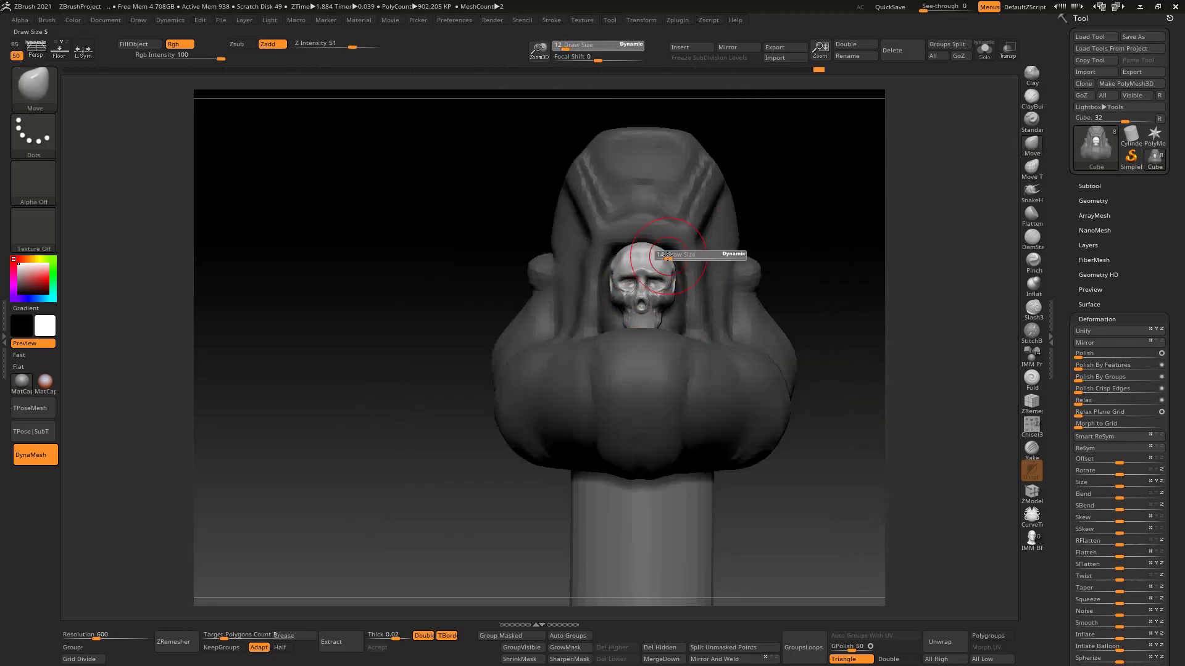
left_click_drag(663, 255, 671, 258)
mouse_move(663, 283)
right_mouse_down()
mouse_move(685, 287)
mouse_move(677, 320)
right_mouse_up()
key("s")
left_click_drag(673, 325, 663, 327)
key("shift")
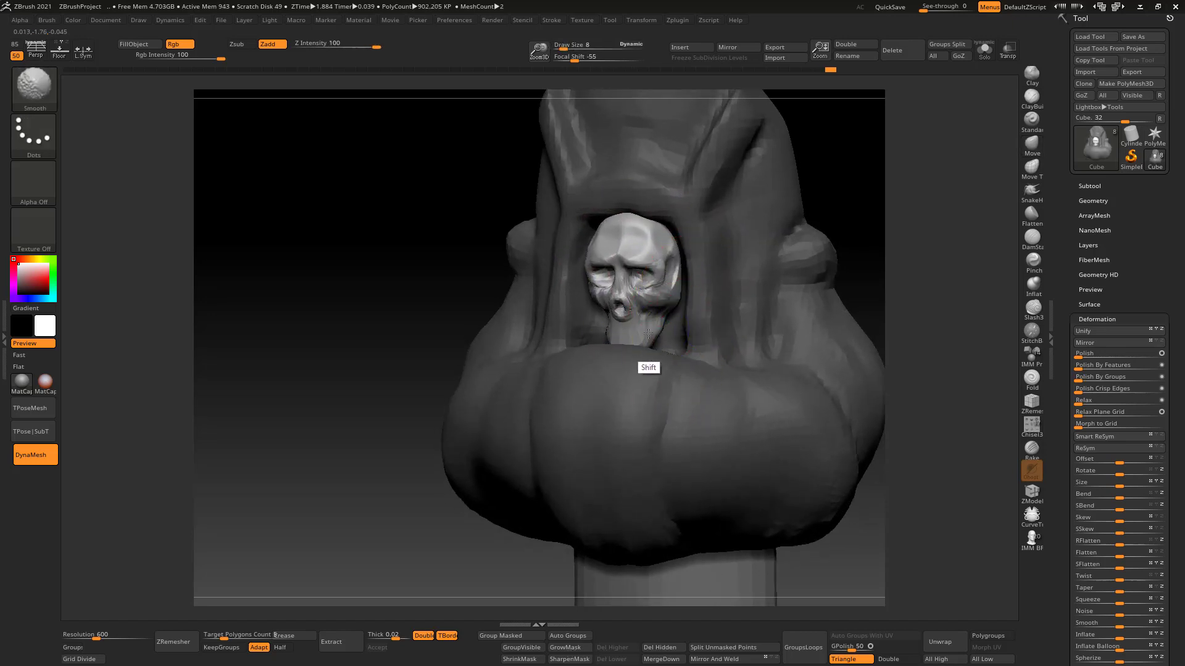
right_click_drag(648, 334, 852, 160, "shift")
Step: Sculpt a small mouth opening and chin on the lower jaw with ClayBuildup at draw size 1
left_click(1031, 96)
key("s")
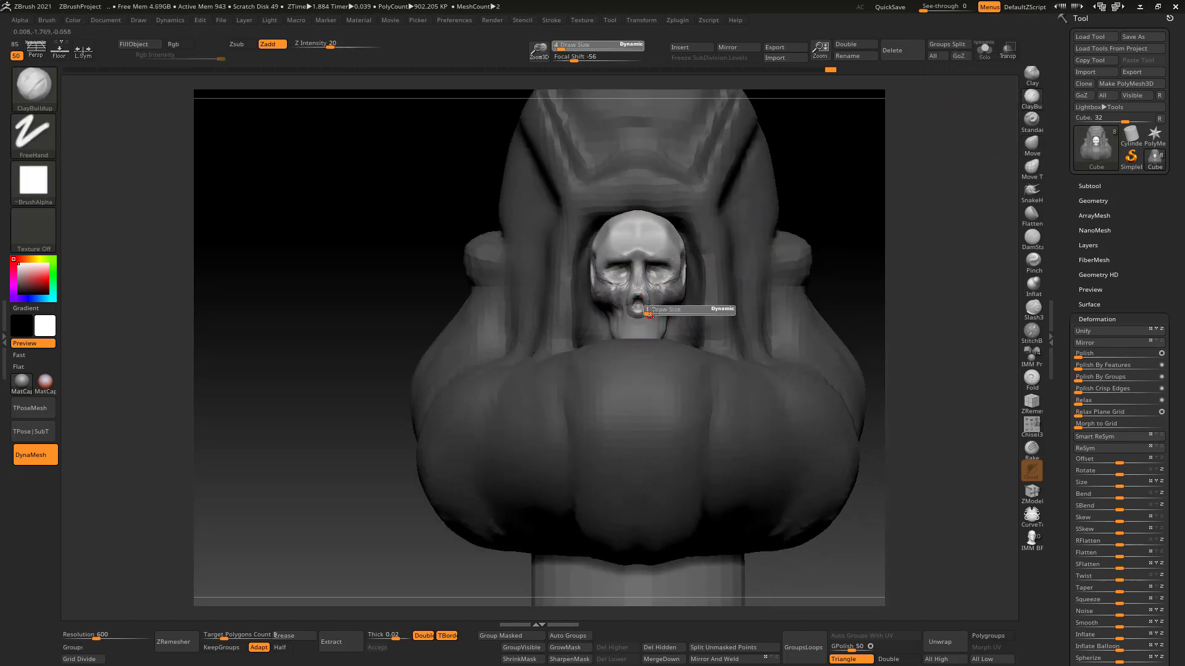
left_click_drag(649, 312, 648, 314)
right_click_drag(635, 397, 629, 331, "alt")
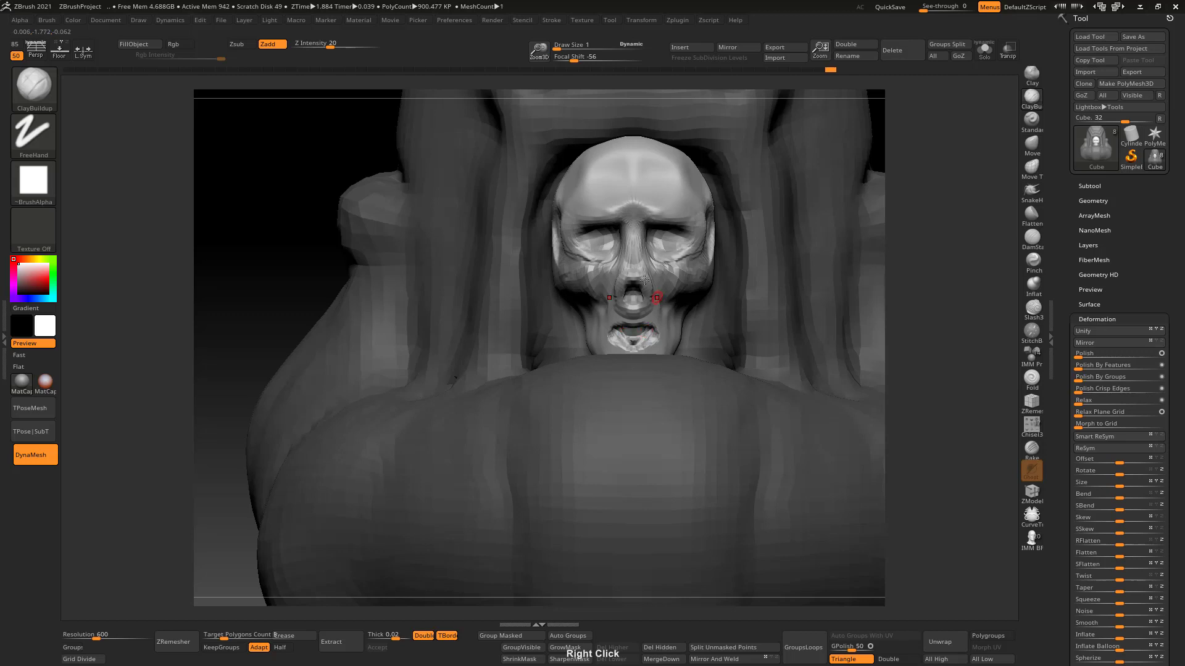
Step: Adjust the mouth and jaw sides with the Move brush and carve hollows beside the mouth with ClayBuildup at draw size 2
left_click(1032, 147)
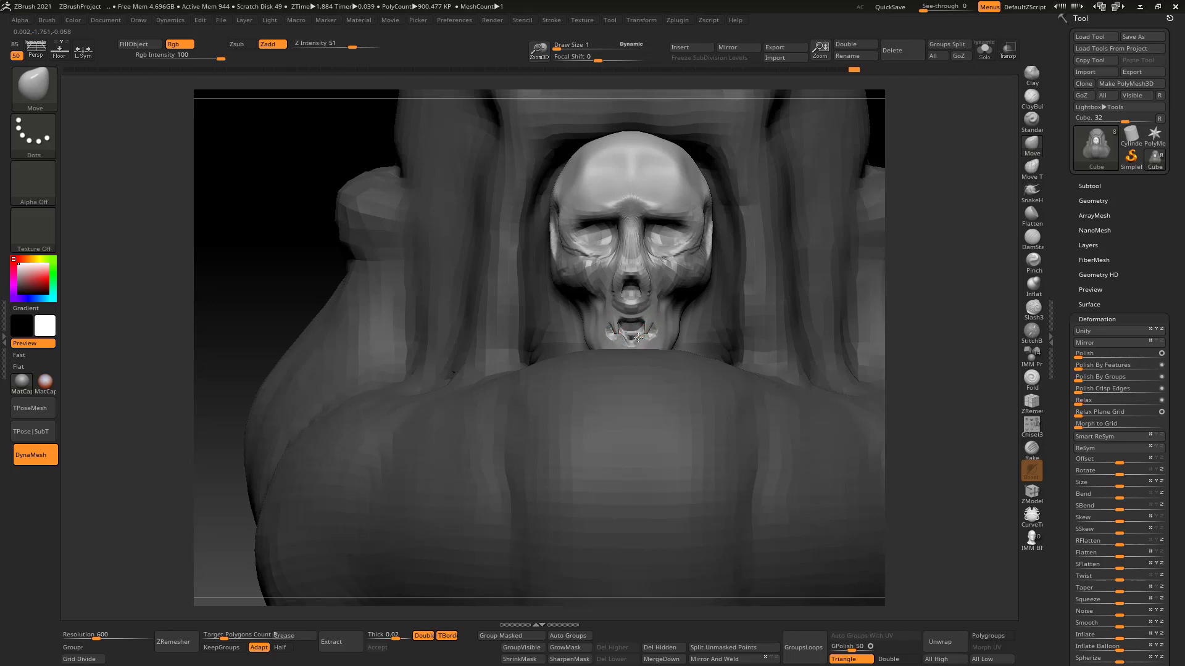
left_click_drag(641, 337, 661, 324, "shift")
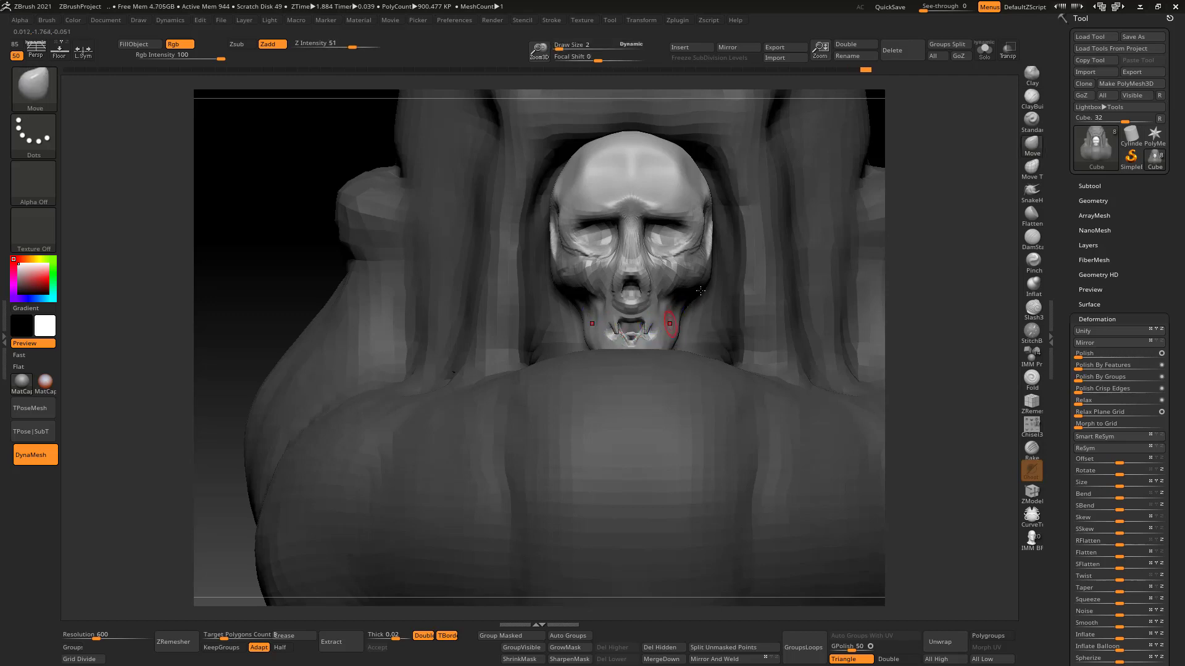
left_click(1029, 100)
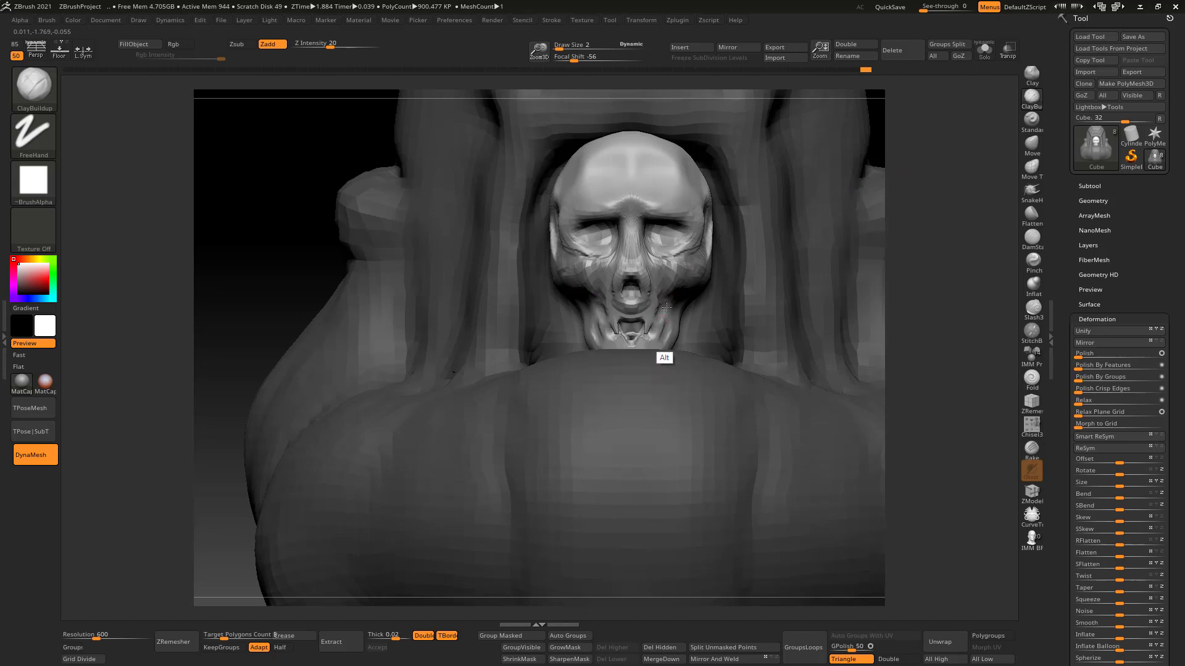
Step: Push back the skull's mouth and jaw in side view using the Move brush at draw size 8
right_click_drag(695, 270, 718, 217)
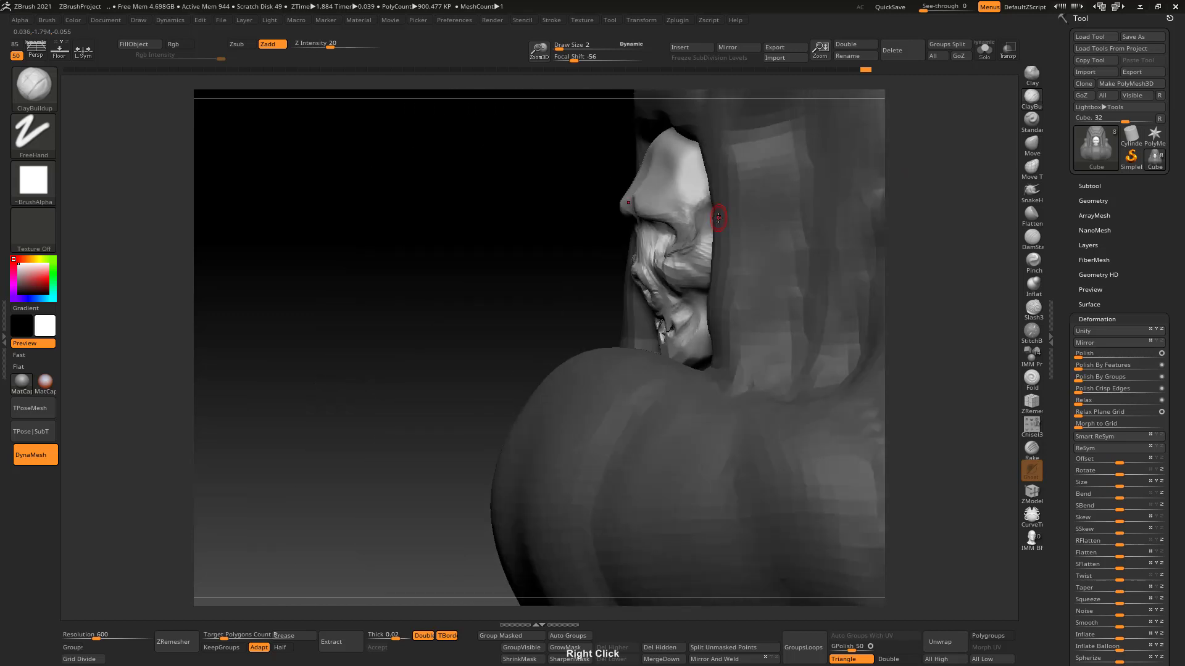
left_click(1032, 145)
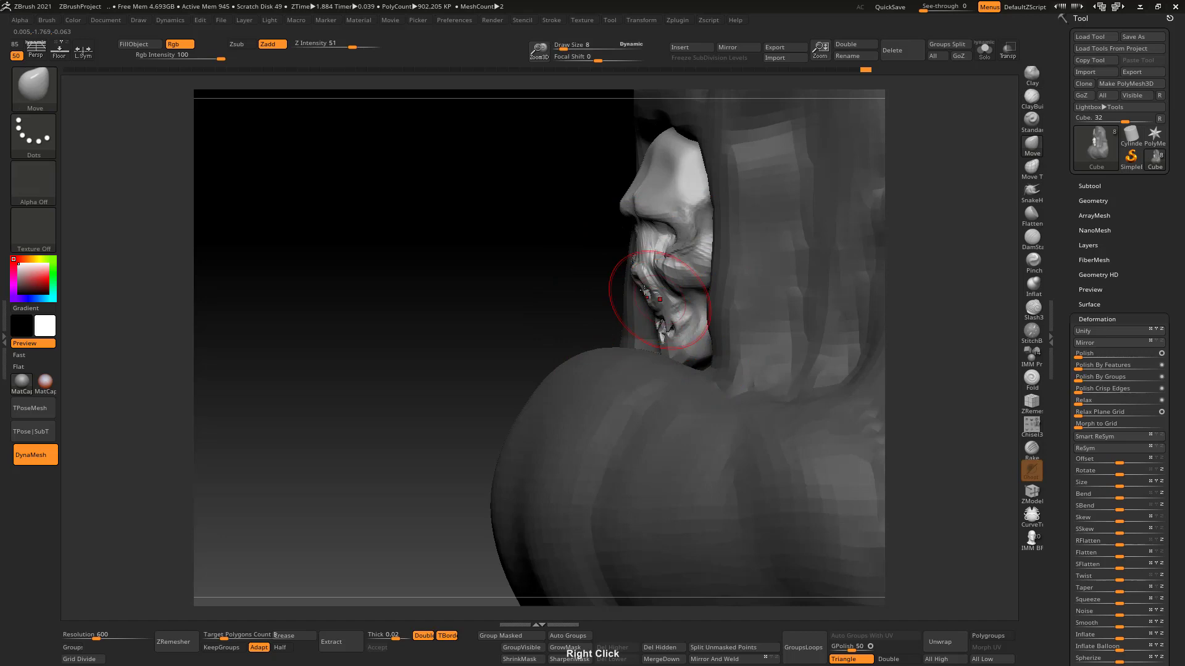
right_click_drag(645, 290, 717, 211)
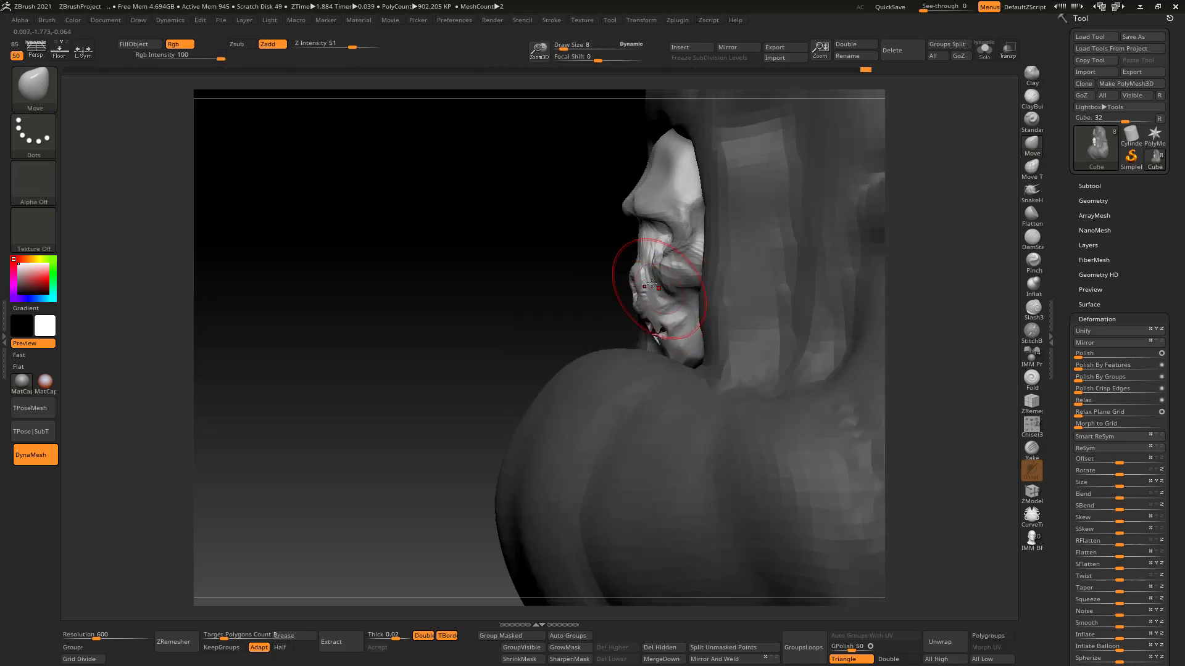
key("s")
key("s")
left_click_drag(643, 295, 647, 295)
left_click_drag(636, 283, 645, 282)
key("s")
key("s")
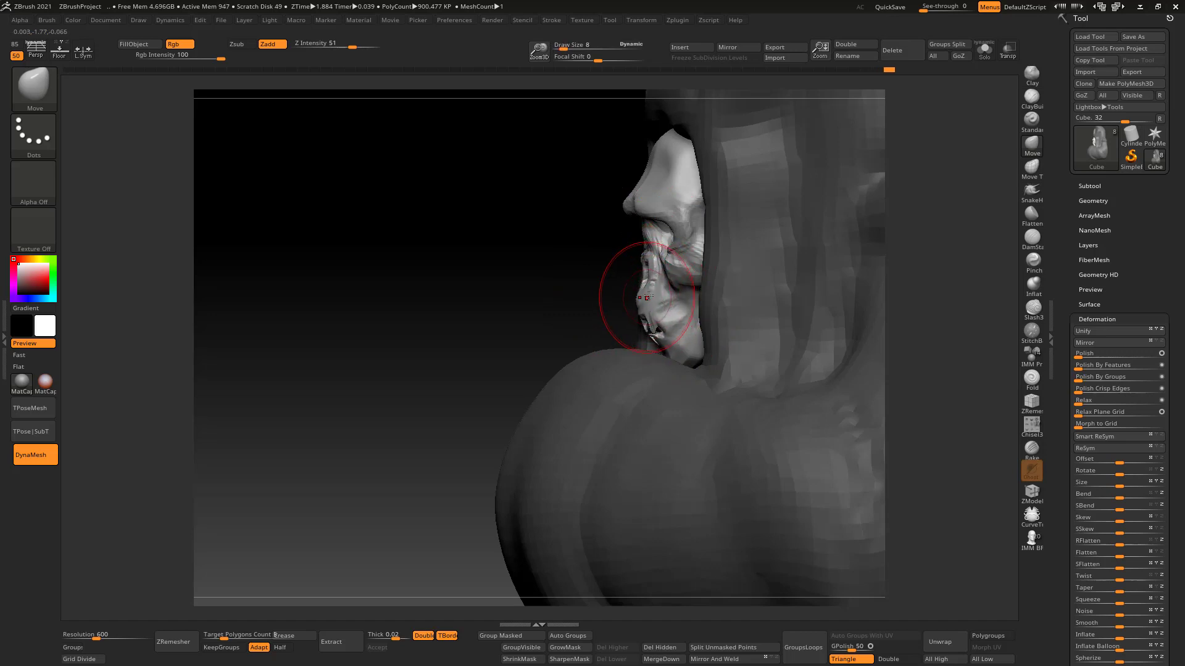
Step: Refine the skull's jaw and narrow its lower sides symmetrically using the Move brush at draw size 9
mouse_move(647, 297)
right_mouse_down()
mouse_move(703, 293)
mouse_move(648, 291)
mouse_move(643, 265)
right_mouse_up()
key("s")
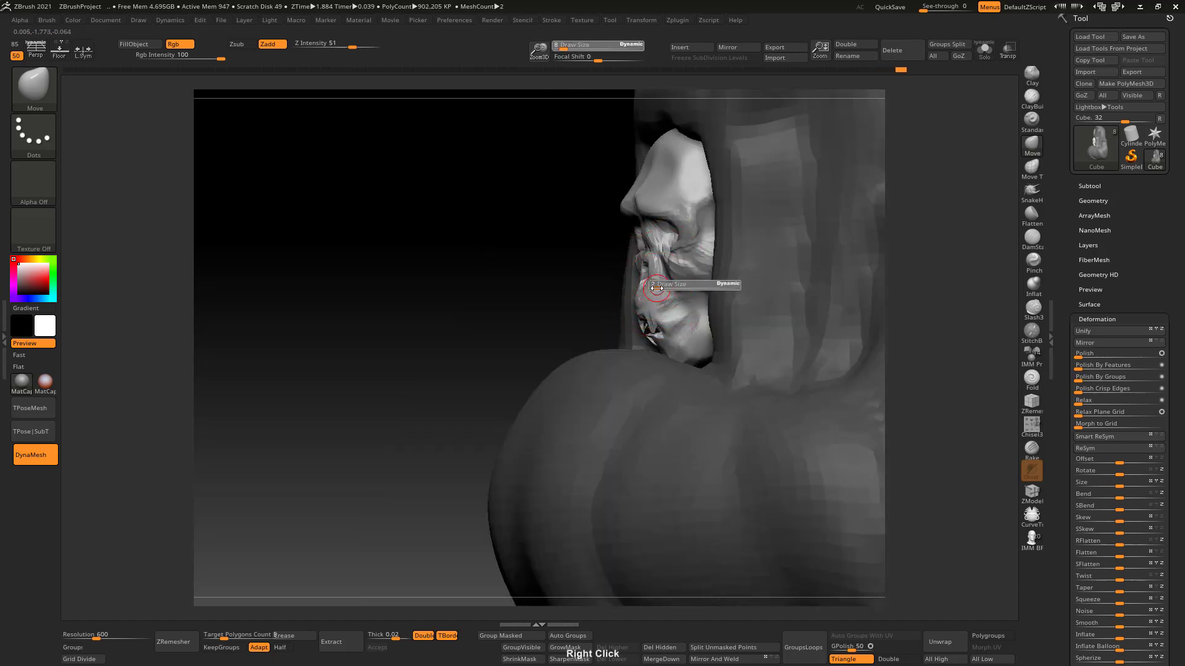
left_click_drag(658, 289, 656, 288)
mouse_move(656, 288)
right_mouse_down()
mouse_move(653, 272)
mouse_move(658, 291)
mouse_move(737, 265)
mouse_move(693, 268)
mouse_move(705, 290)
mouse_move(694, 308)
right_mouse_up()
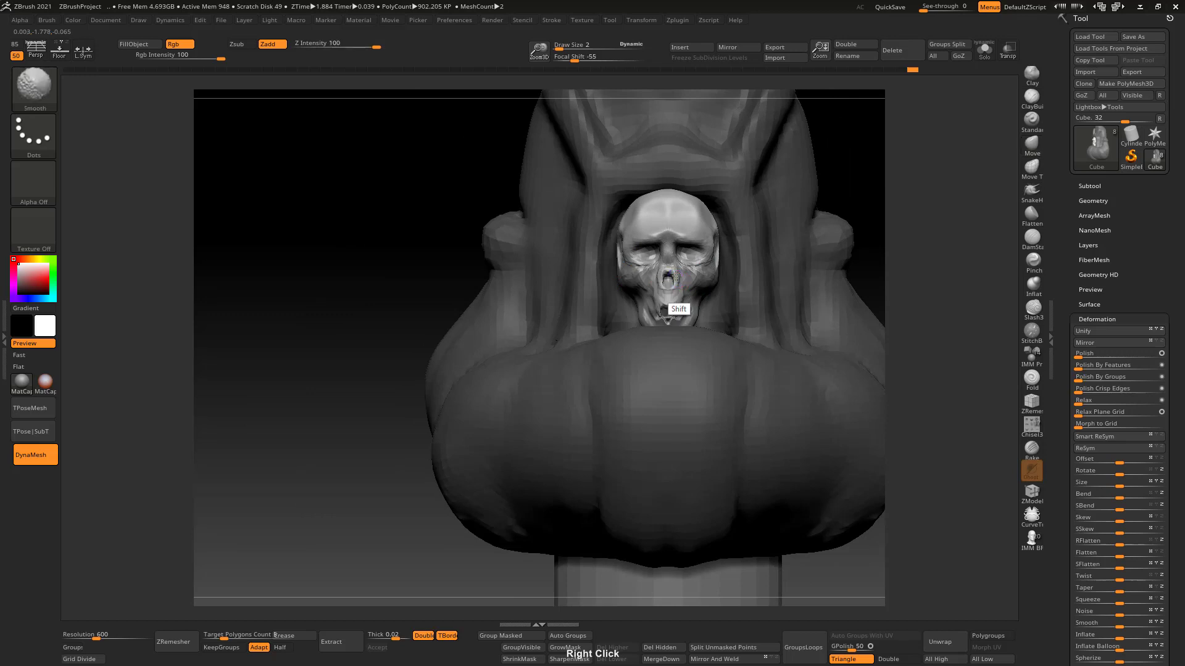
key("]")
left_click_drag(693, 321, 689, 323)
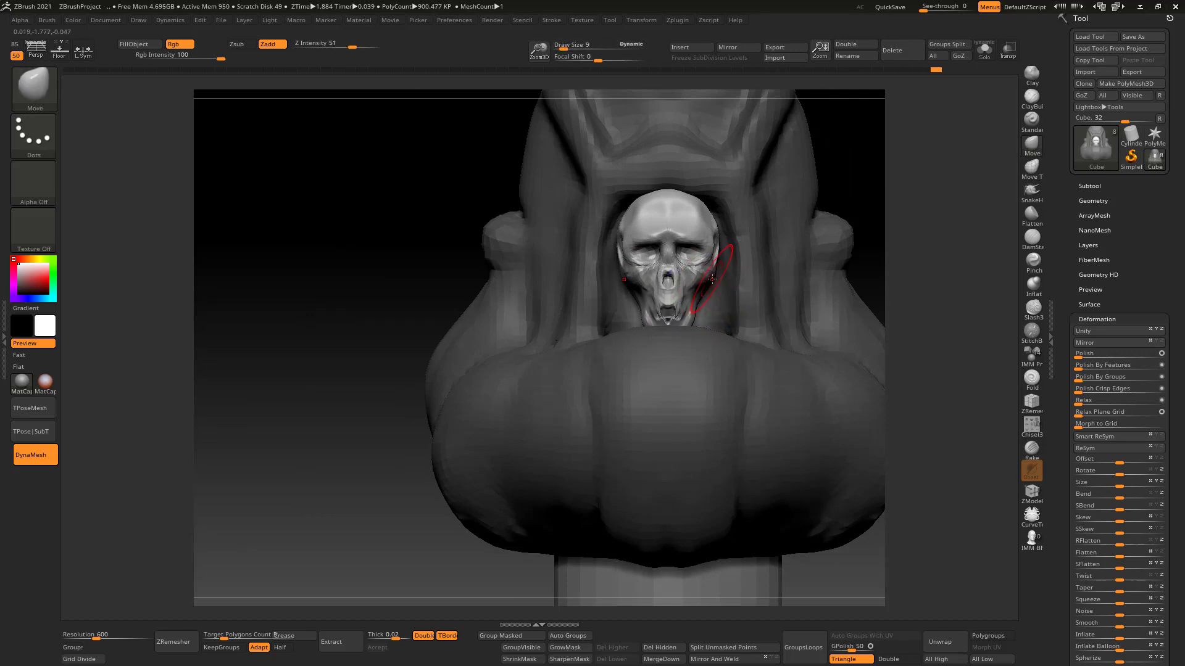
Step: Set the DynaMesh resolution to 2000 and remesh the skull
right_click_drag(764, 238, 844, 202, "ctrl")
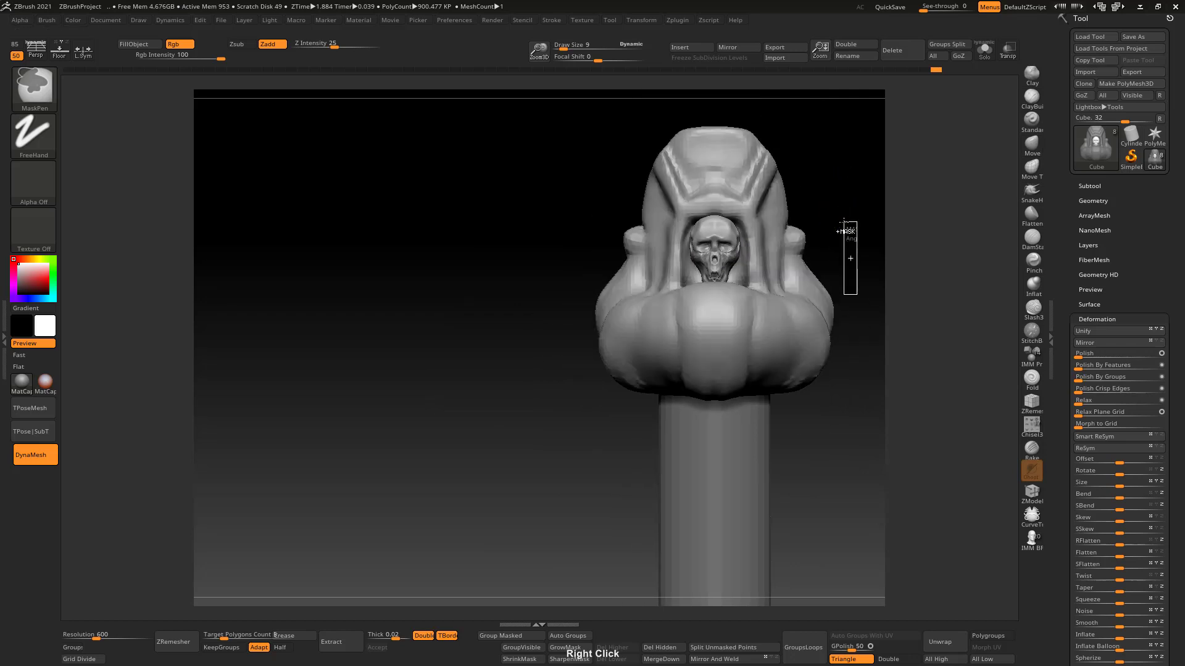
mouse_move(796, 242)
right_mouse_down()
mouse_move(758, 247)
mouse_move(786, 238)
right_mouse_up()
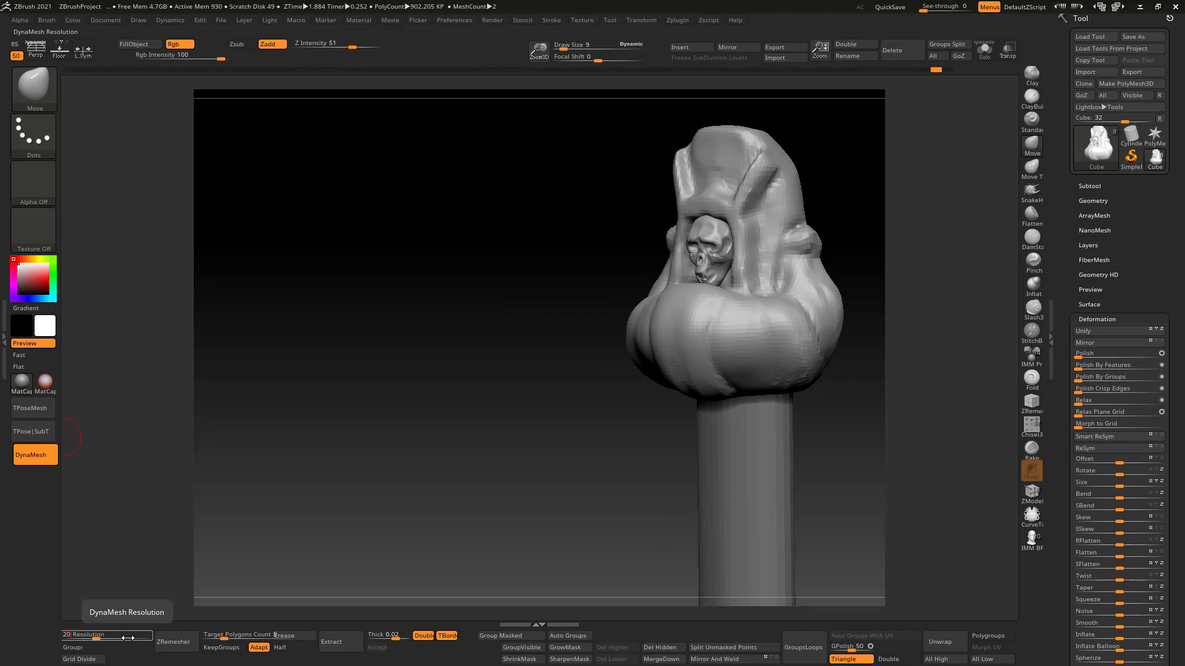
type("0")
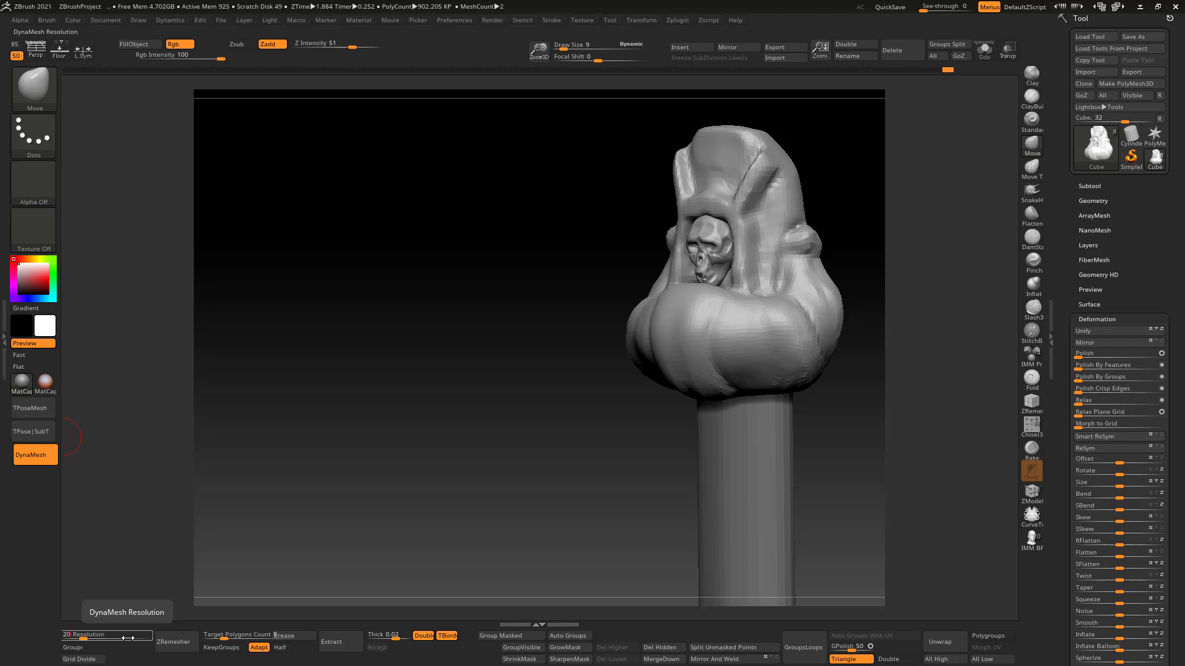
type("00")
key("Return")
left_click_drag(341, 513, 358, 432, "ctrl")
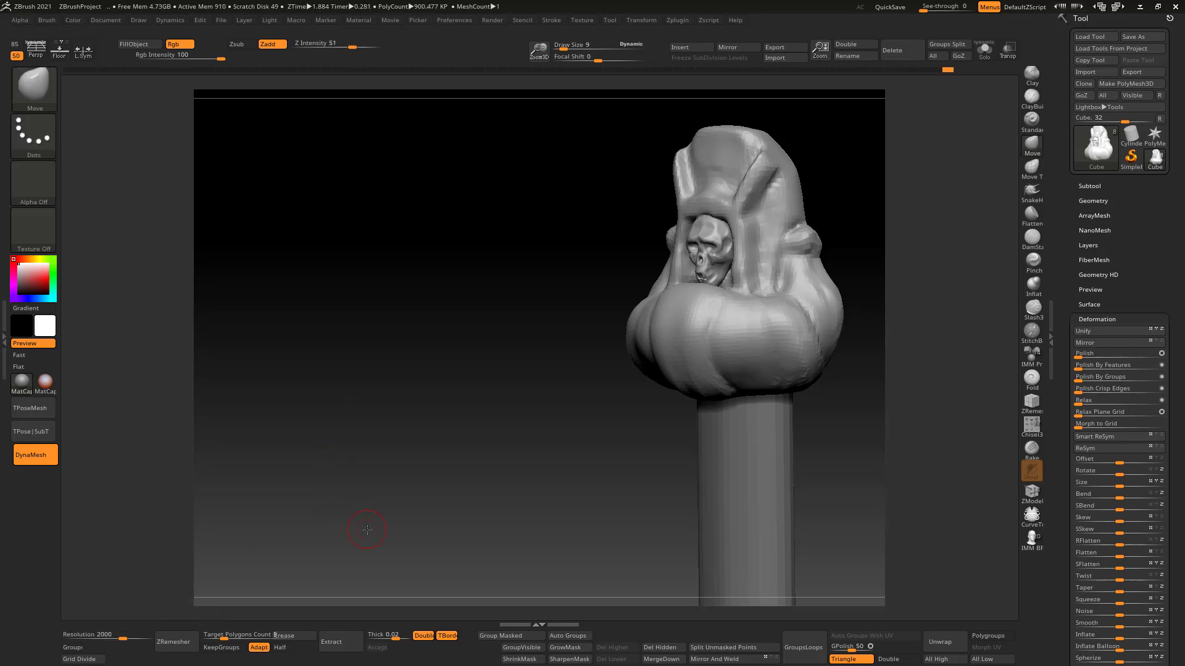
Step: Switch to the hood mesh, then adjust and smooth the area around the skull opening using the Move brush at draw size 12
left_click_drag(515, 420, 524, 423, "shift")
left_click(753, 228, "alt")
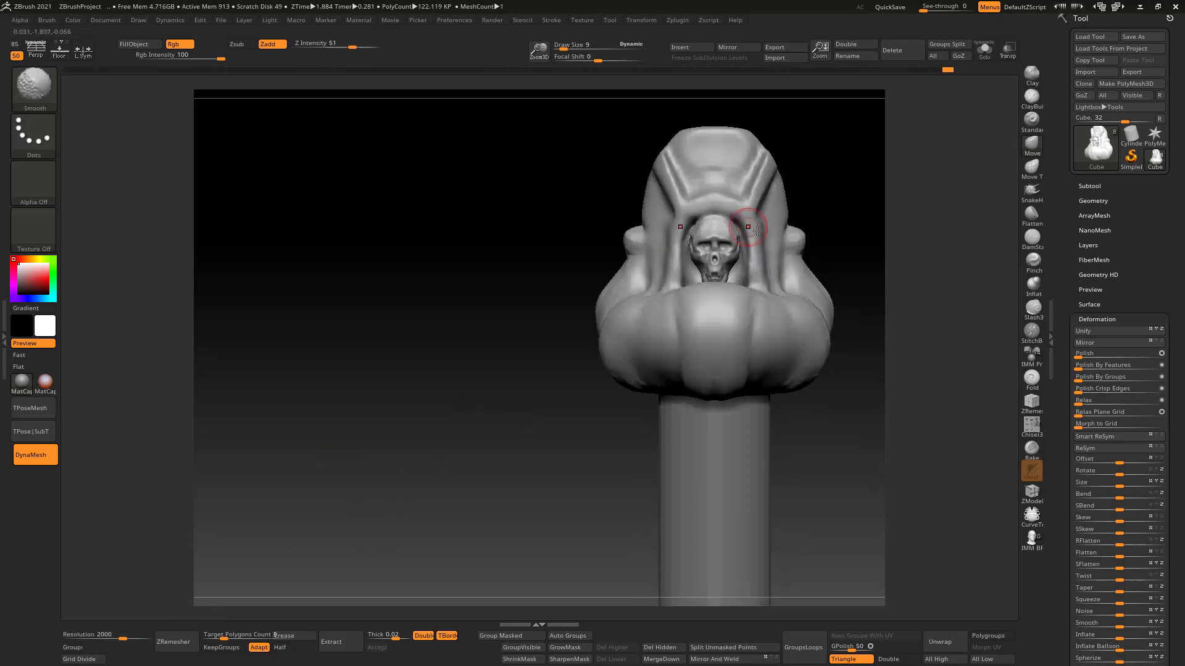
right_click_drag(756, 235, 781, 326, "ctrl")
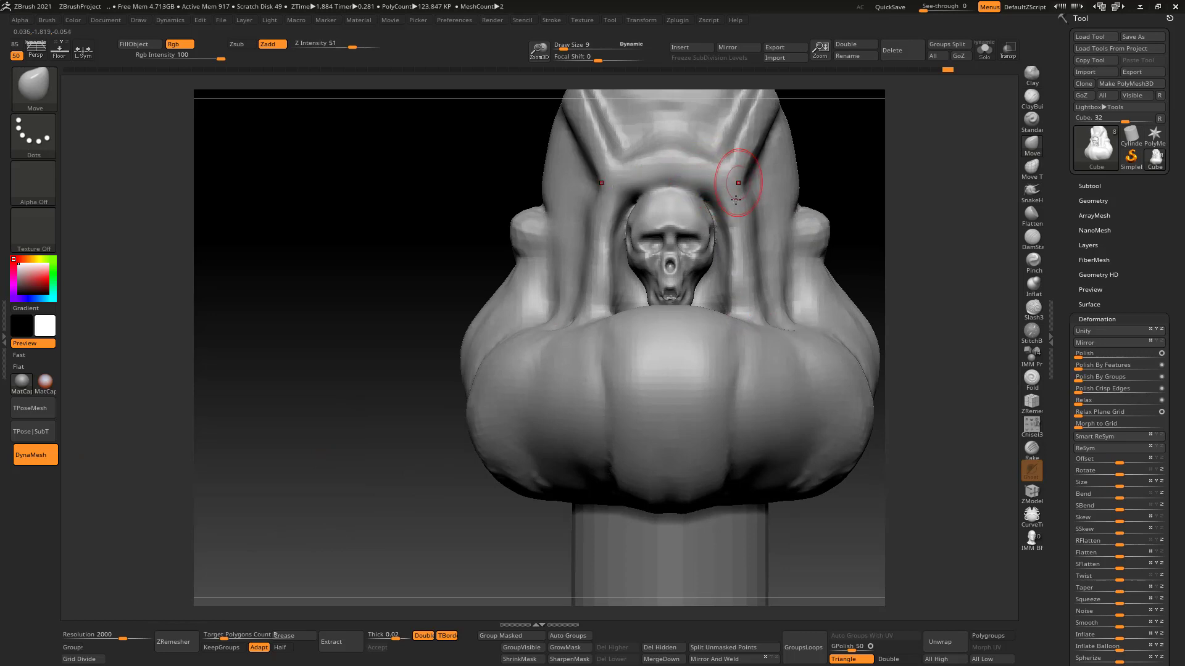
left_click(1032, 120)
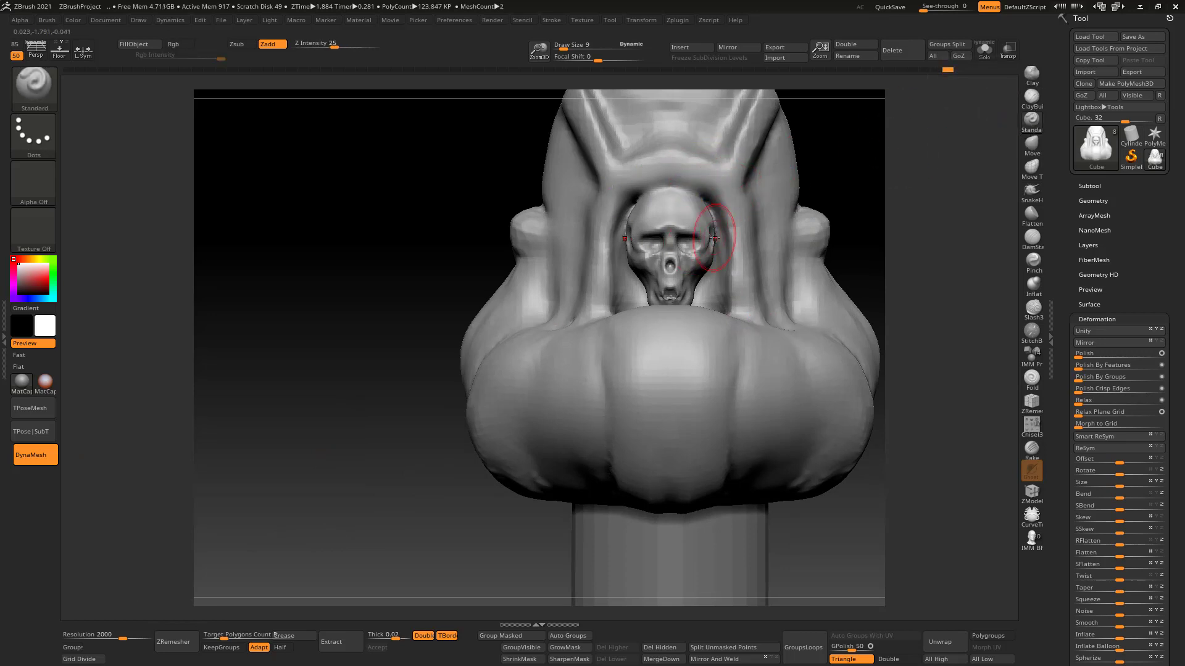
key("s")
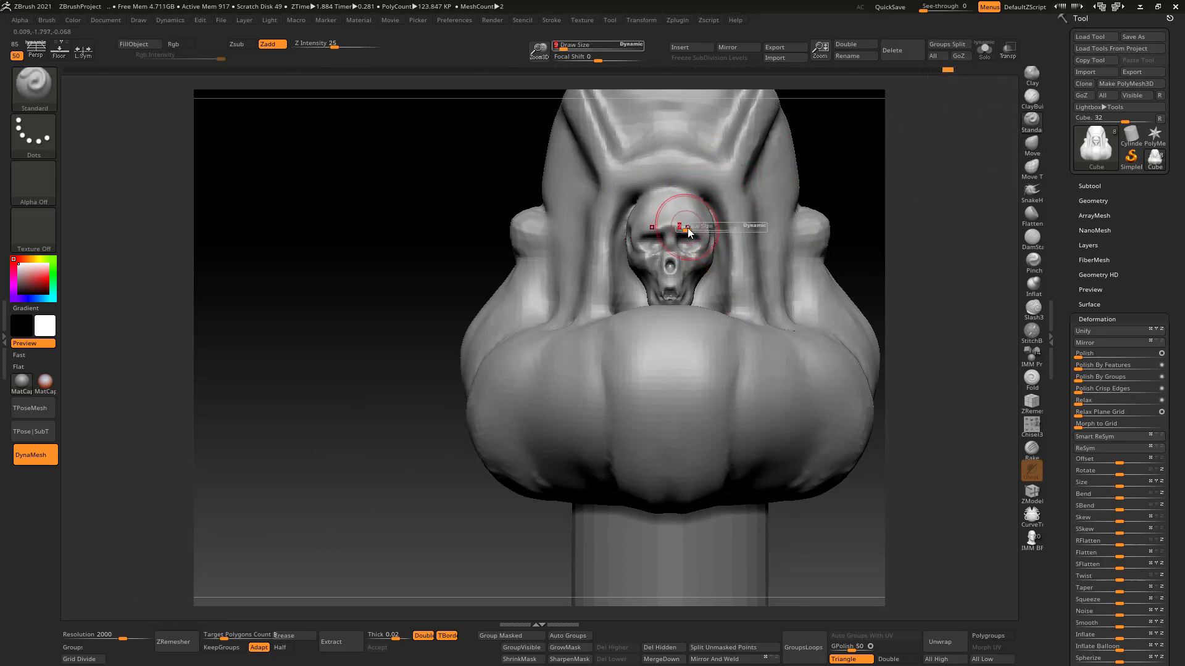
left_click_drag(687, 231, 717, 239)
left_click(1031, 144)
key("s")
right_click_drag(688, 265, 631, 274)
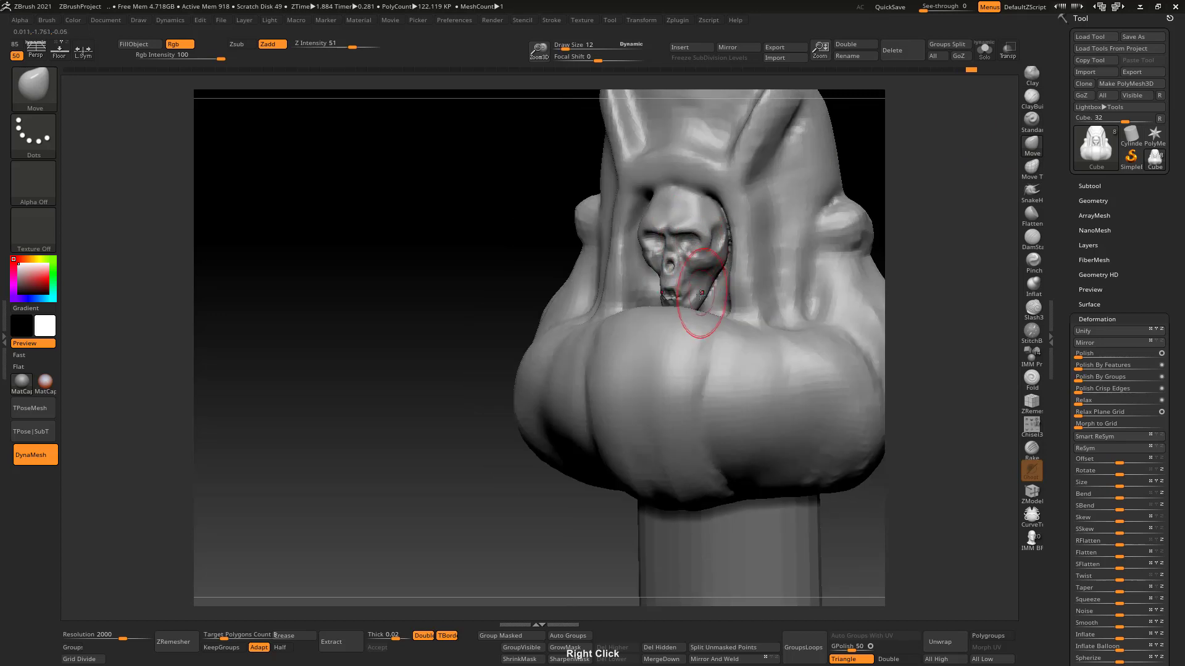
left_click_drag(725, 266, 745, 227, "shift")
mouse_move(746, 227)
right_mouse_down()
mouse_move(704, 253)
mouse_move(760, 245)
mouse_move(723, 245)
right_mouse_up()
Step: Reshape the side lobes of the bulging collar below the skull using the Move brush at draw sizes 33 and 26
key("s")
left_click_drag(752, 266, 790, 266)
key("s")
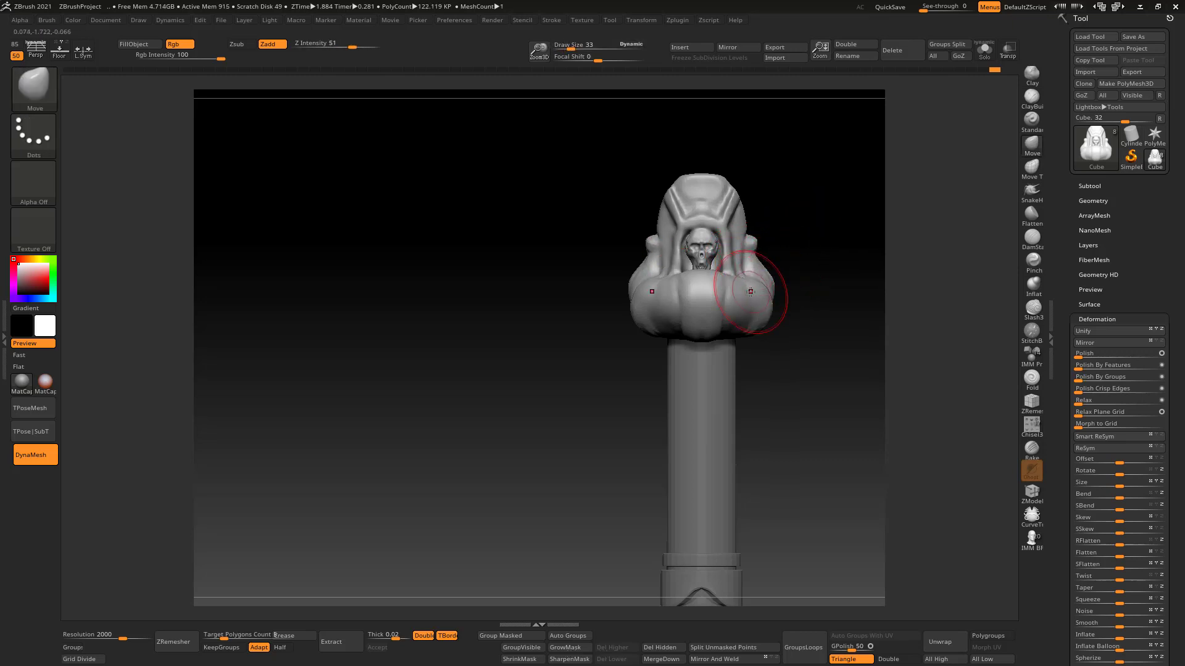
right_click(750, 300)
right_click_drag(750, 300, 738, 319)
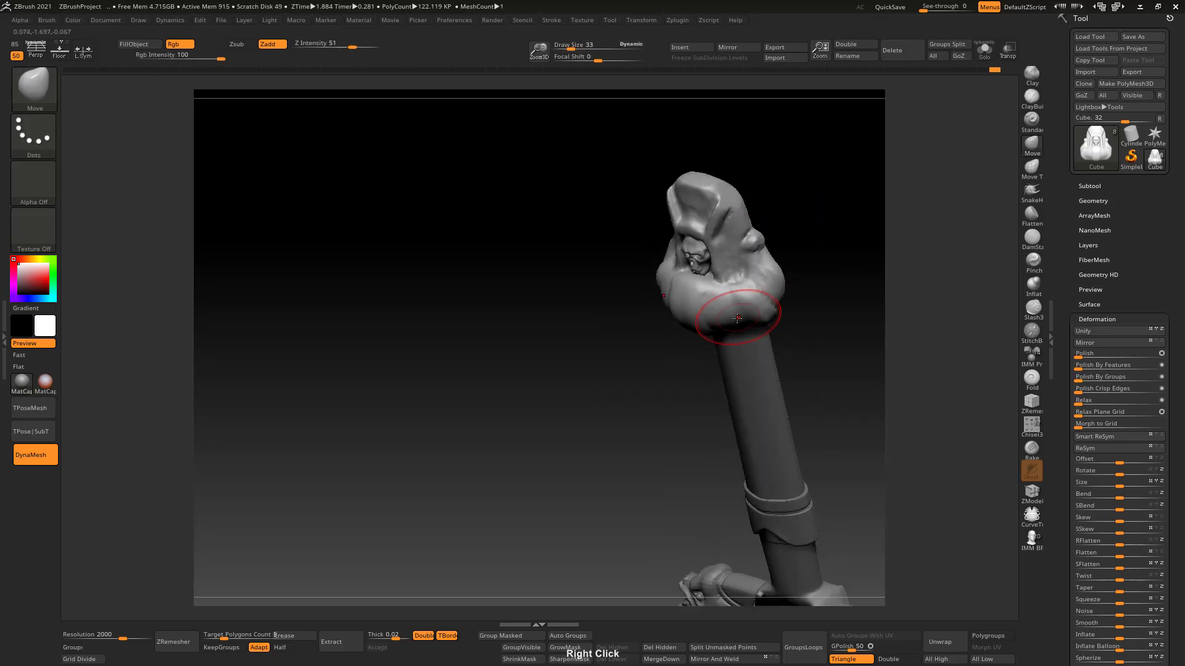
key("s")
mouse_move(738, 317)
left_mouse_down()
mouse_move(739, 299)
mouse_move(734, 316)
left_mouse_up()
key("s")
left_click_drag(734, 316, 734, 316)
right_click_drag(734, 316, 764, 268)
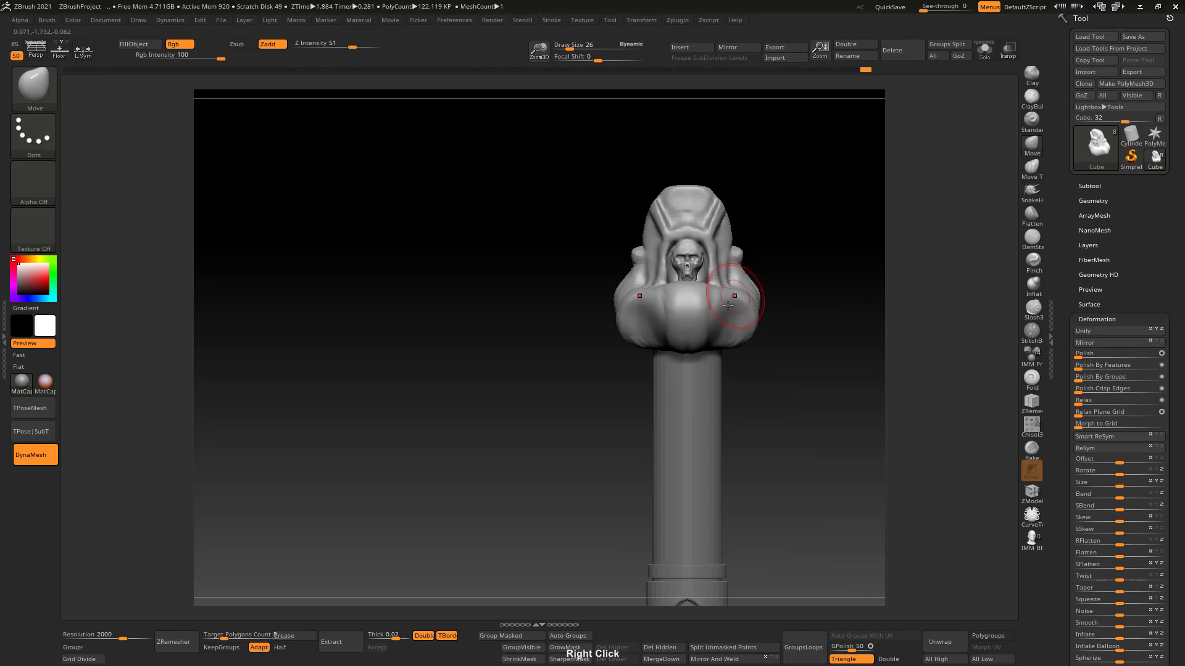
mouse_move(728, 305)
right_mouse_down()
mouse_move(715, 312)
mouse_move(759, 306)
right_mouse_up()
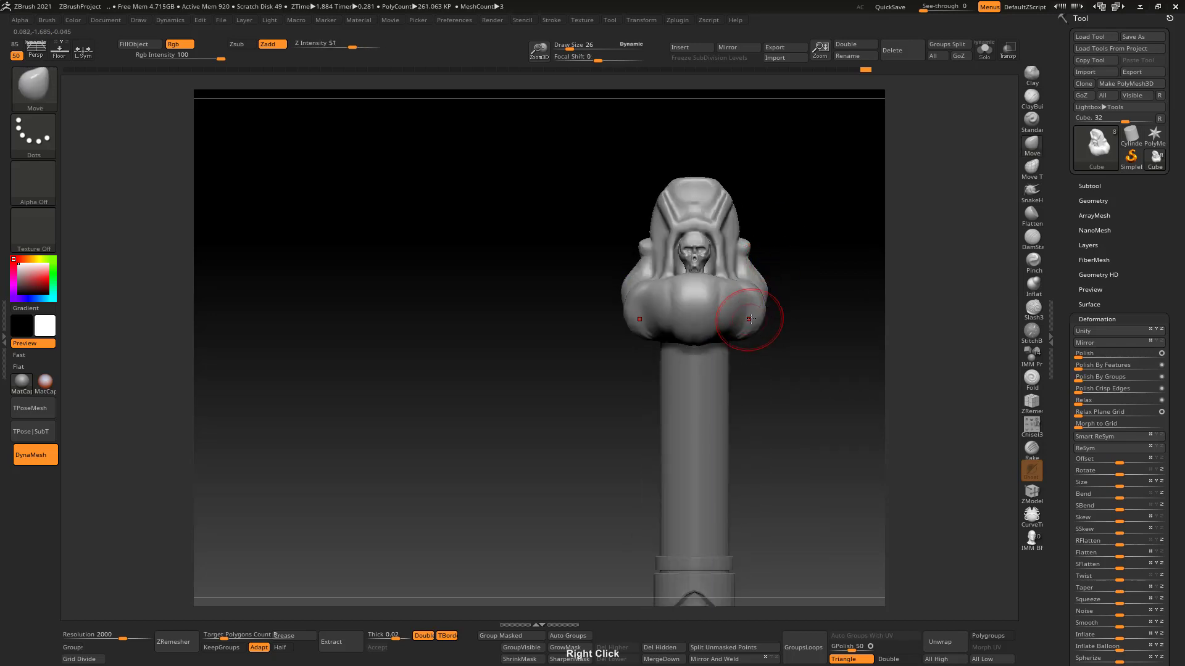
Step: Smooth the side lobes of the bulging collar at draw size 26
key("shift")
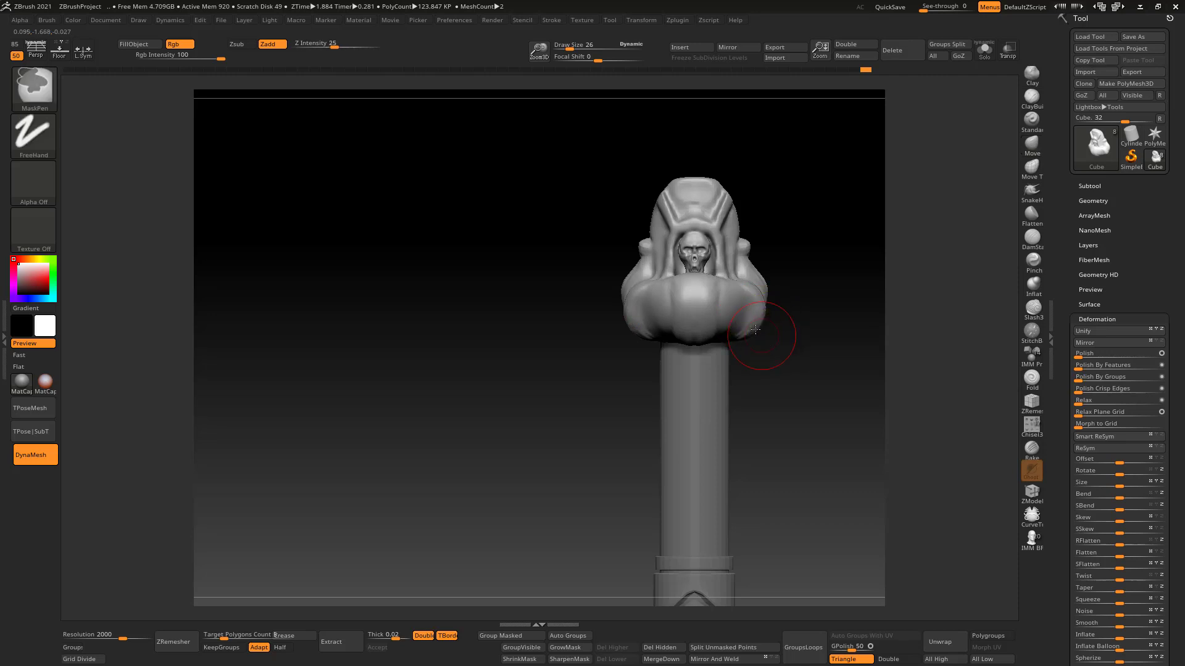
right_click_drag(767, 291, 763, 322)
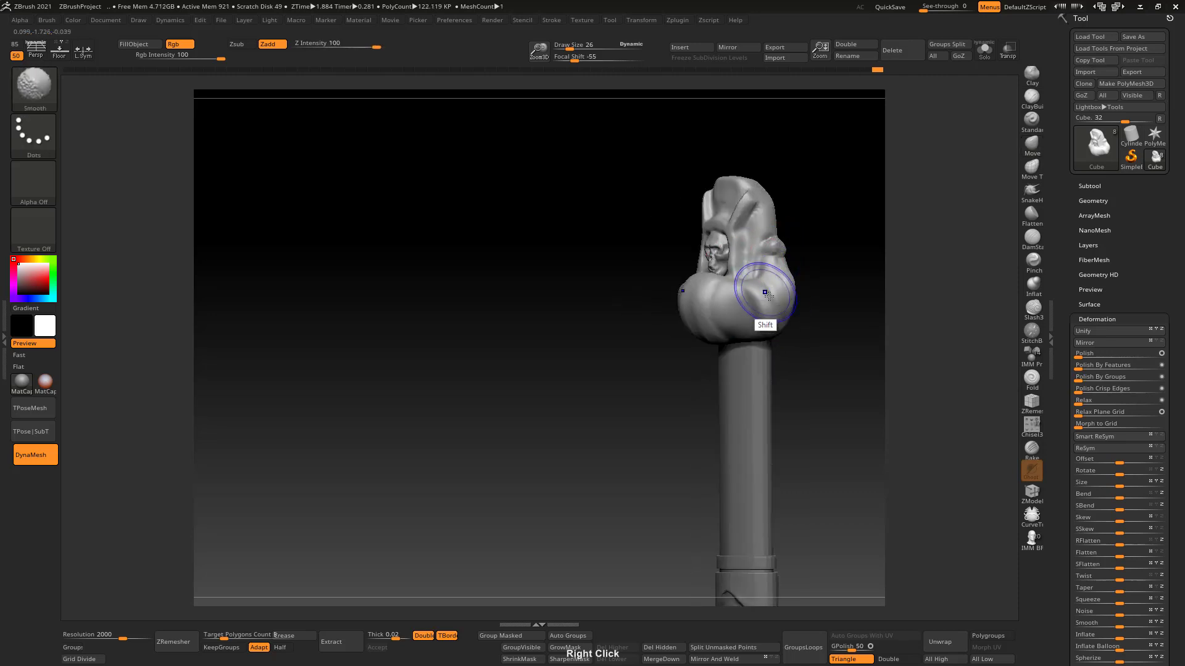
mouse_move(748, 184)
right_mouse_down()
mouse_move(775, 251)
mouse_move(759, 312)
mouse_move(738, 296)
mouse_move(761, 269)
right_mouse_up()
key("shift")
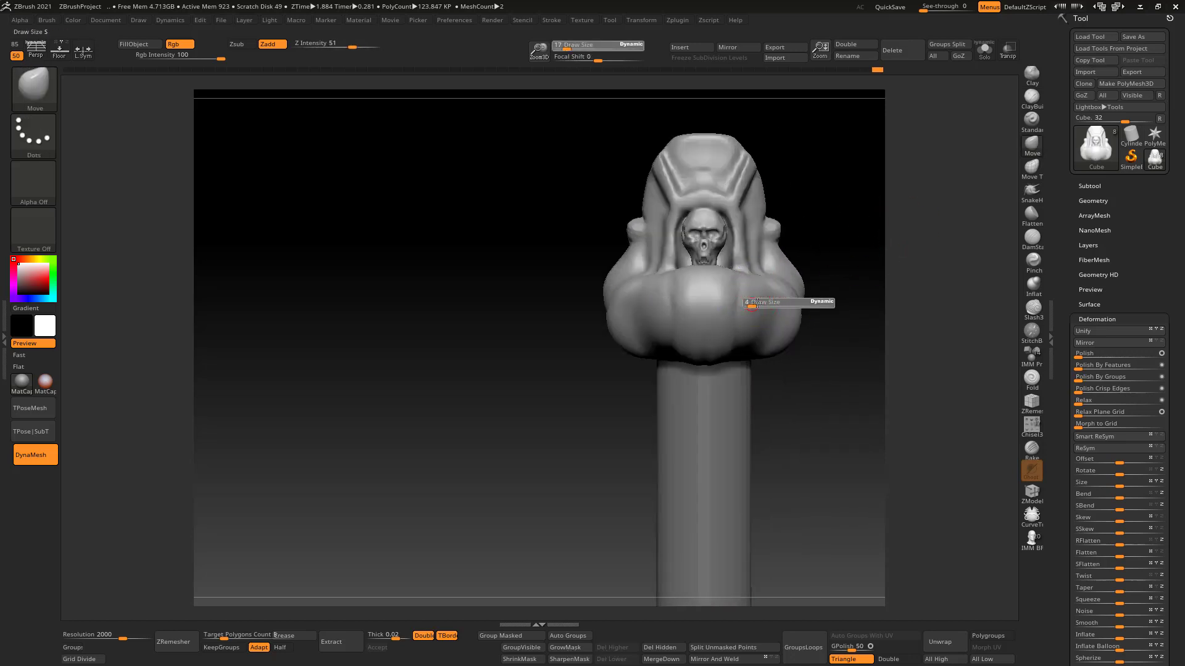
Step: Mask a thin curved stripe symmetrically across the upper front of the collar's side lobes at draw size 3
key("ctrl")
key("s")
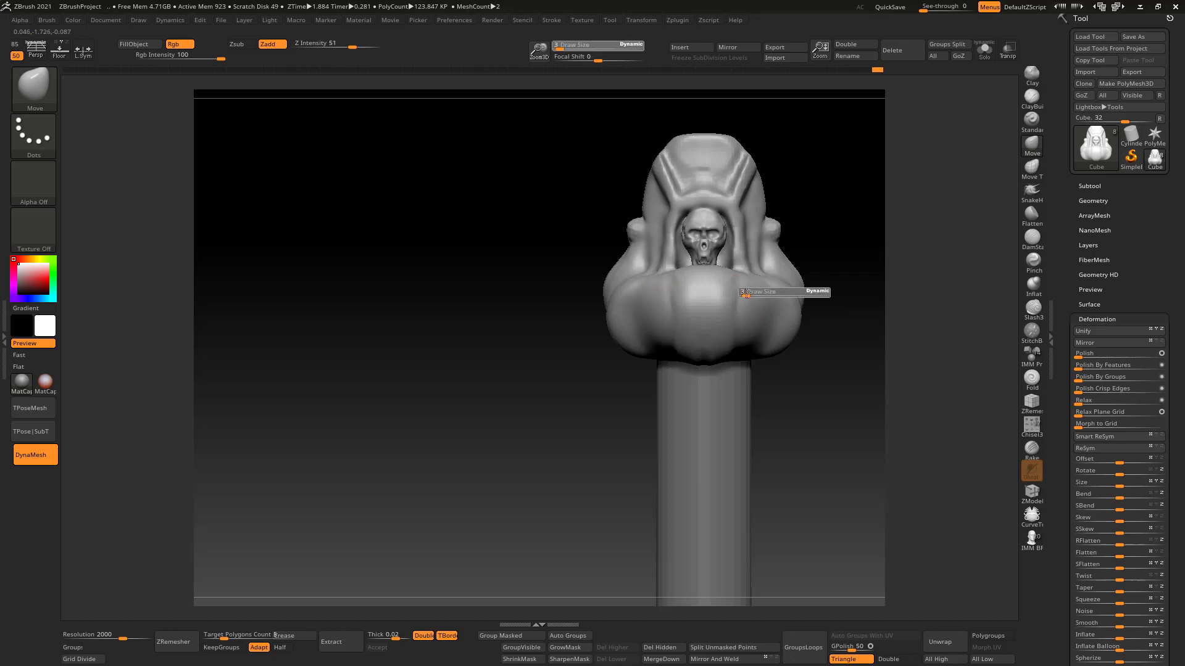
left_click(742, 291)
key("ctrl")
left_click_drag(733, 280, 795, 301, "ctrl")
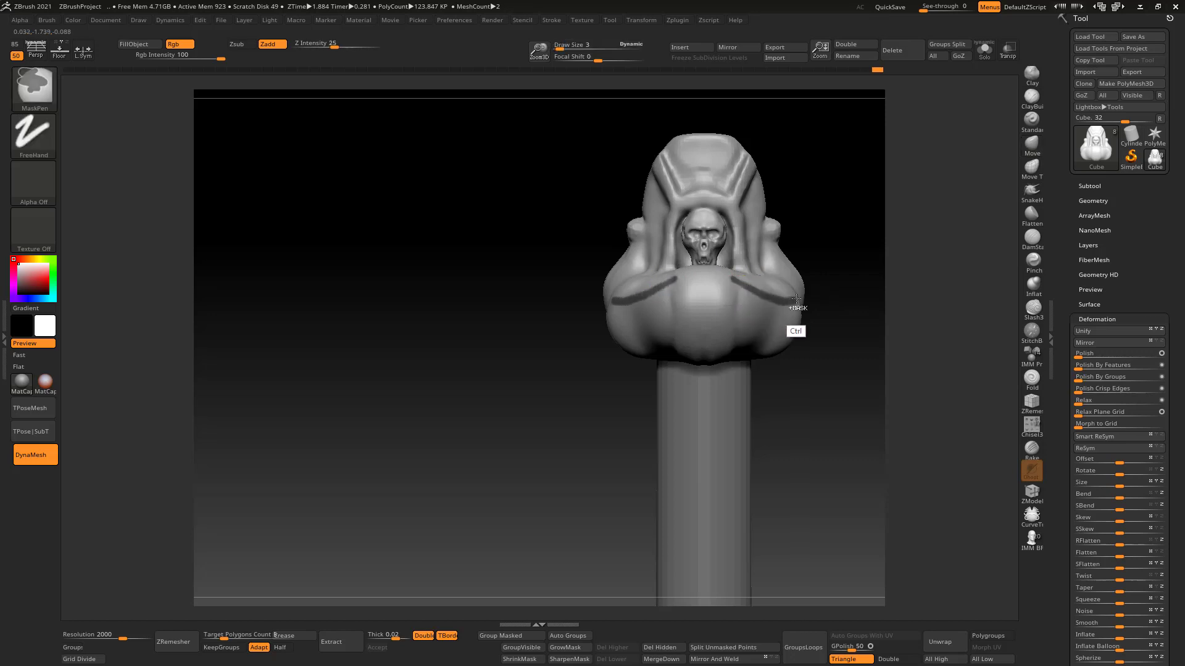
right_click_drag(785, 288, 802, 283)
Step: Undo the misplaced mask stroke and paint two more parallel mask stripes below the first on the collar's side lobe
key("ctrl")
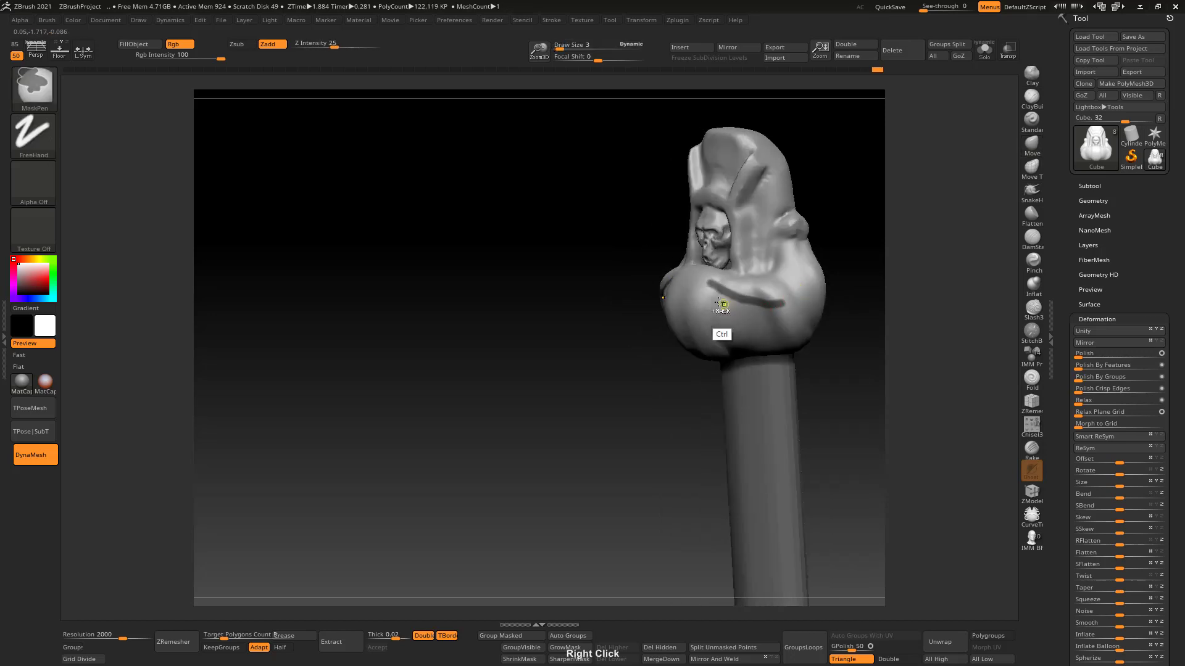
key("ctrl+z")
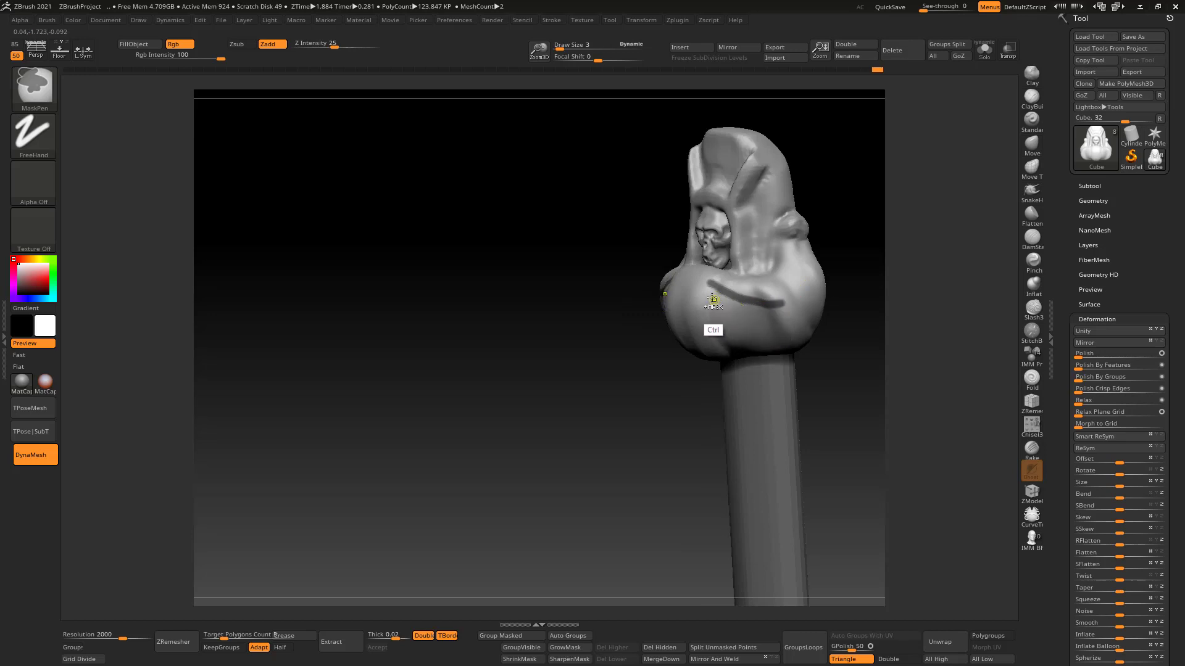
mouse_move(710, 297)
left_mouse_down("ctrl")
mouse_move(782, 313)
mouse_move(737, 324)
mouse_move(781, 316)
left_mouse_up("ctrl")
right_click_drag(767, 250, 769, 235)
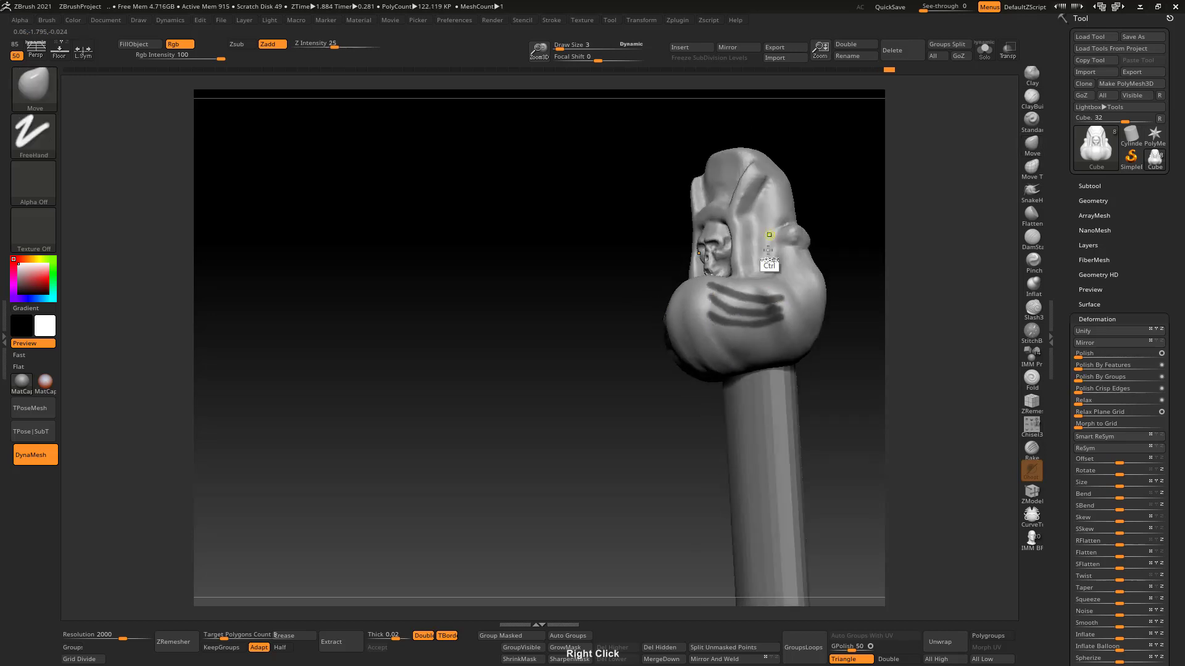
Step: Change the stroke type to FreeHand and mask the remaining parallel stripes down to the underside of the collar's side lobe
key("ctrl+z")
mouse_move(712, 317)
left_mouse_down("ctrl")
mouse_move(783, 322)
mouse_move(763, 339)
mouse_move(709, 339)
left_mouse_up("ctrl")
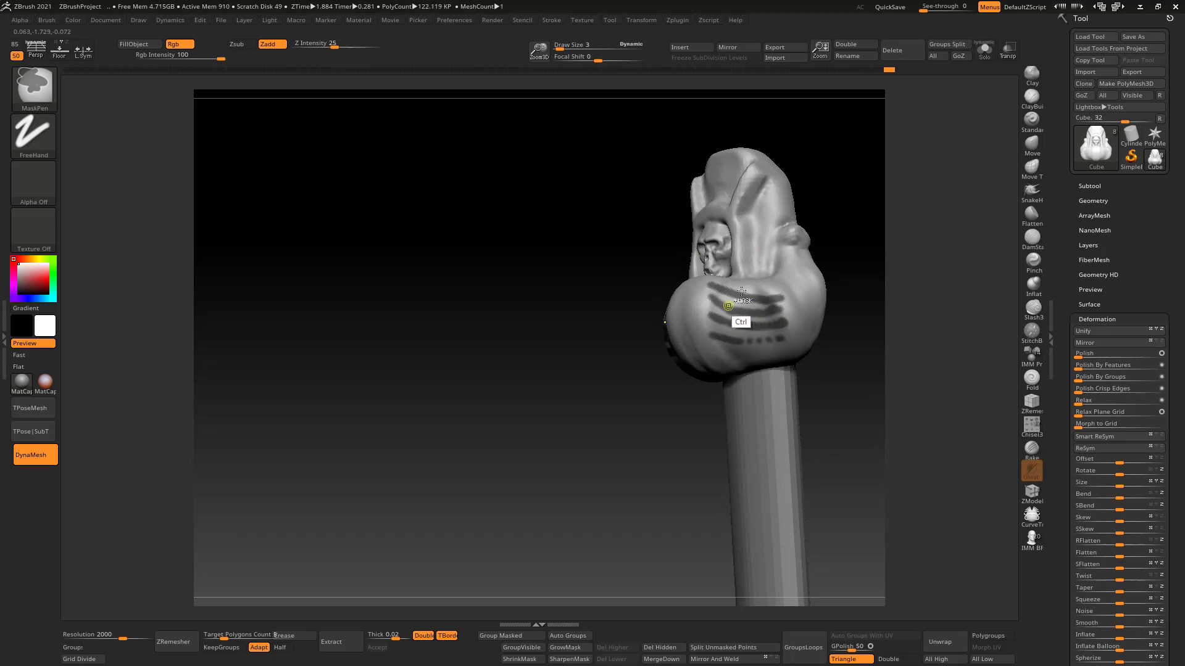
left_click(33, 135)
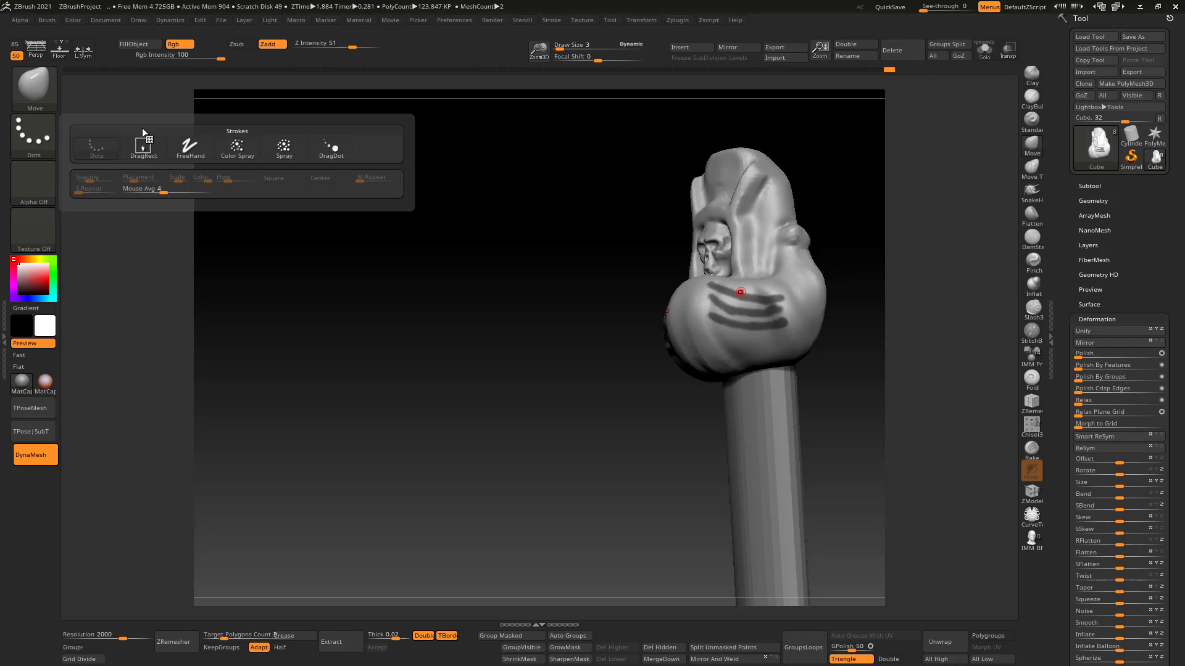
left_click(196, 154)
left_click_drag(713, 335, 786, 334, "ctrl")
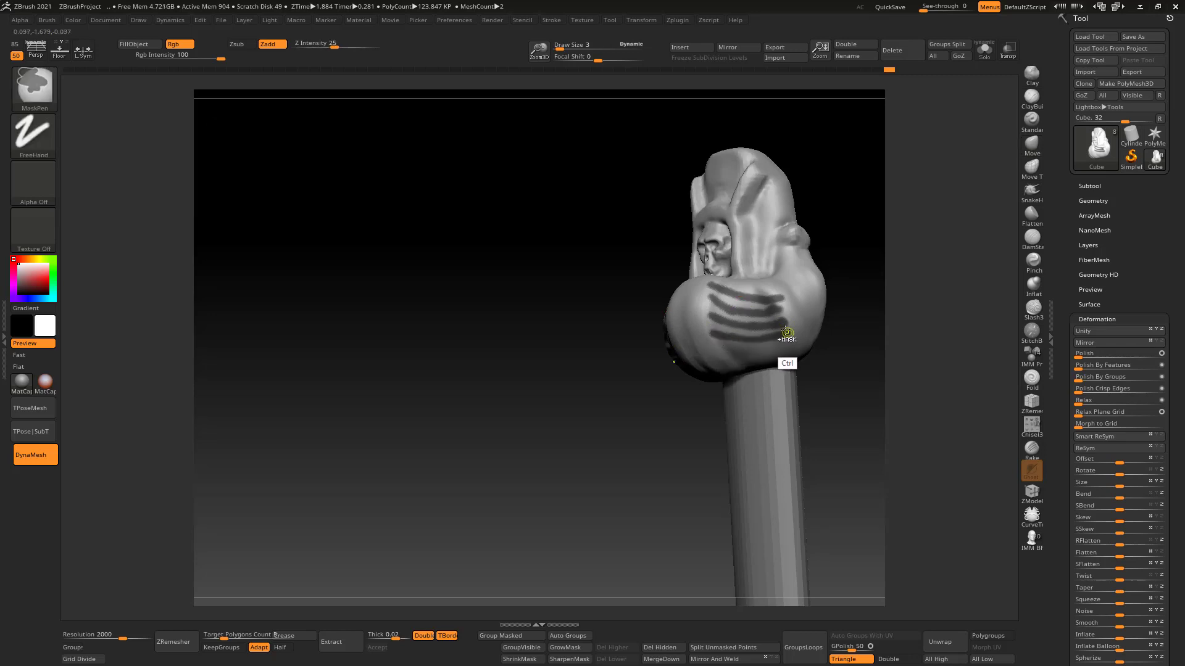
right_click_drag(729, 358, 740, 314)
left_click_drag(724, 353, 790, 337, "ctrl")
left_click_drag(740, 368, 787, 354, "ctrl")
Step: Mask a second set of slanted stripes on the rear side of the collar, meeting the front stripes
right_click_drag(786, 352, 831, 290)
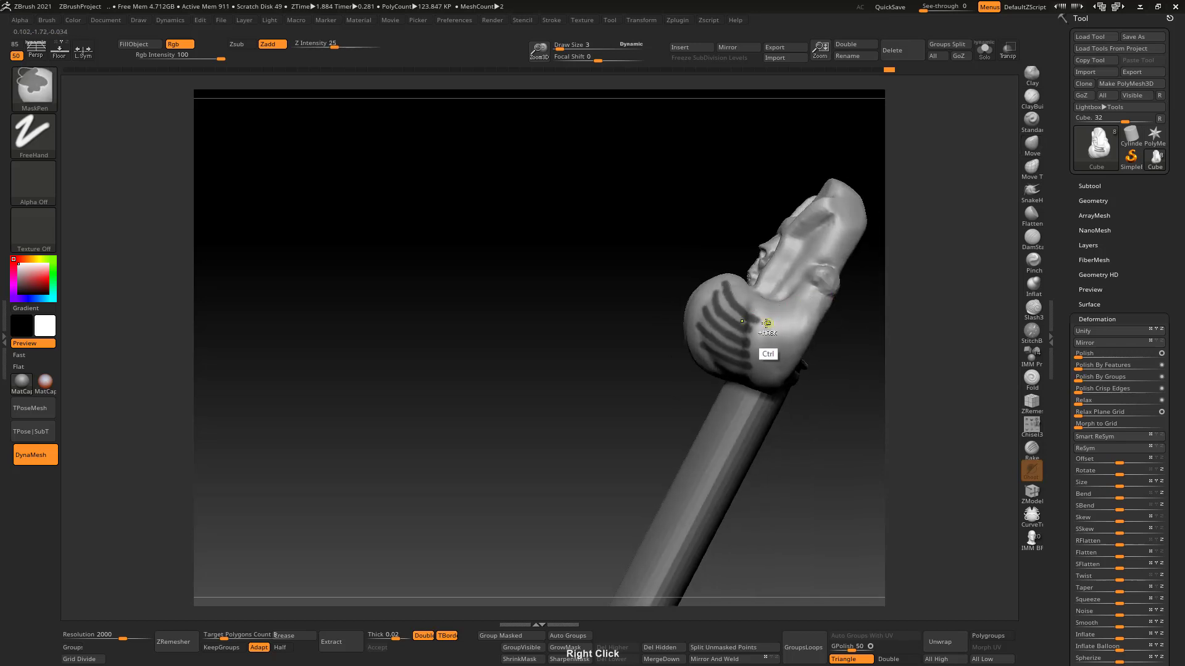
mouse_move(814, 308)
left_mouse_down("ctrl")
mouse_move(765, 321)
mouse_move(805, 322)
mouse_move(805, 333)
left_mouse_up("ctrl")
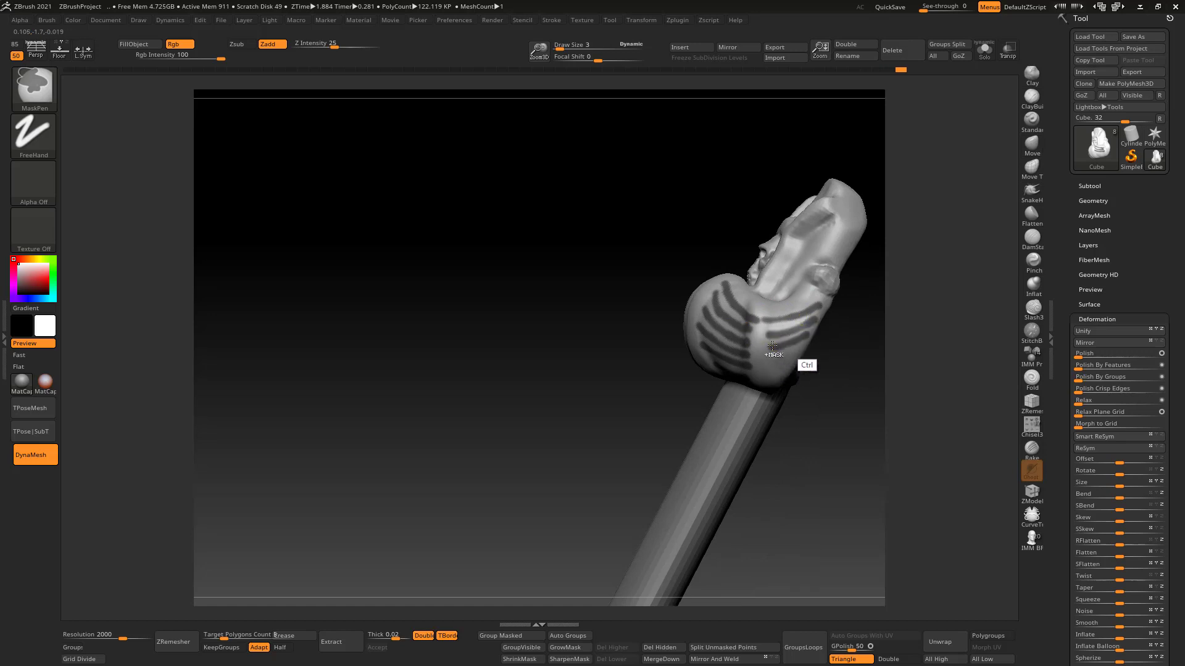
right_click_drag(793, 325, 821, 319, "shift")
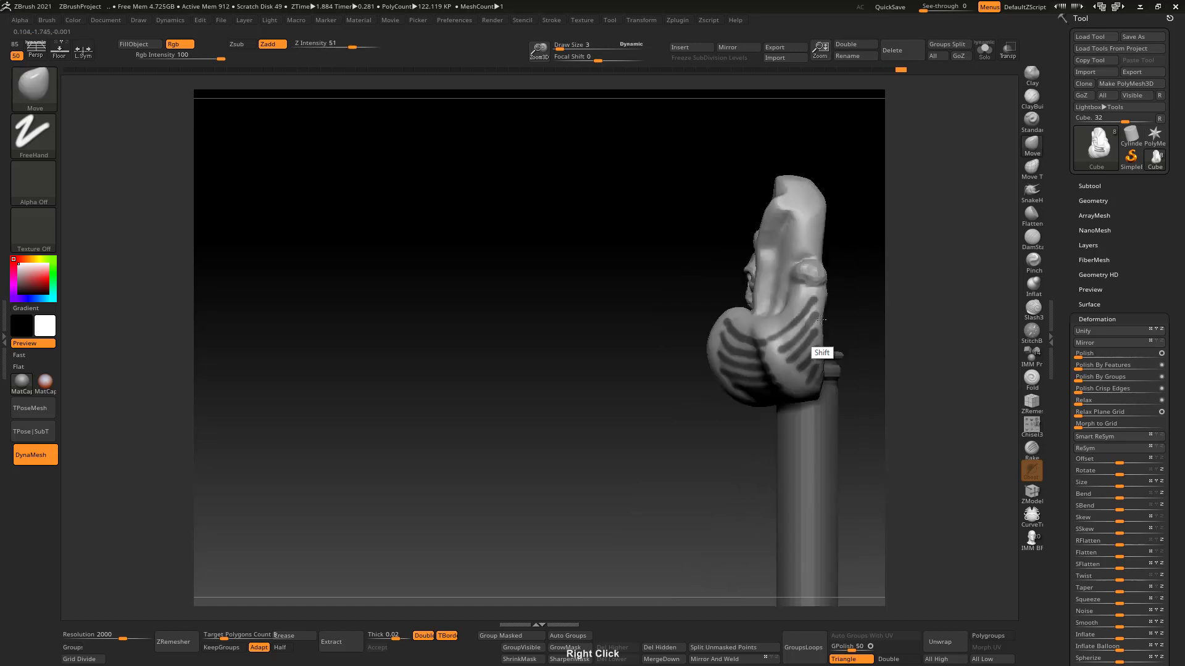
mouse_move(789, 242)
right_mouse_down("shift")
mouse_move(830, 250)
mouse_move(803, 293)
right_mouse_up("shift")
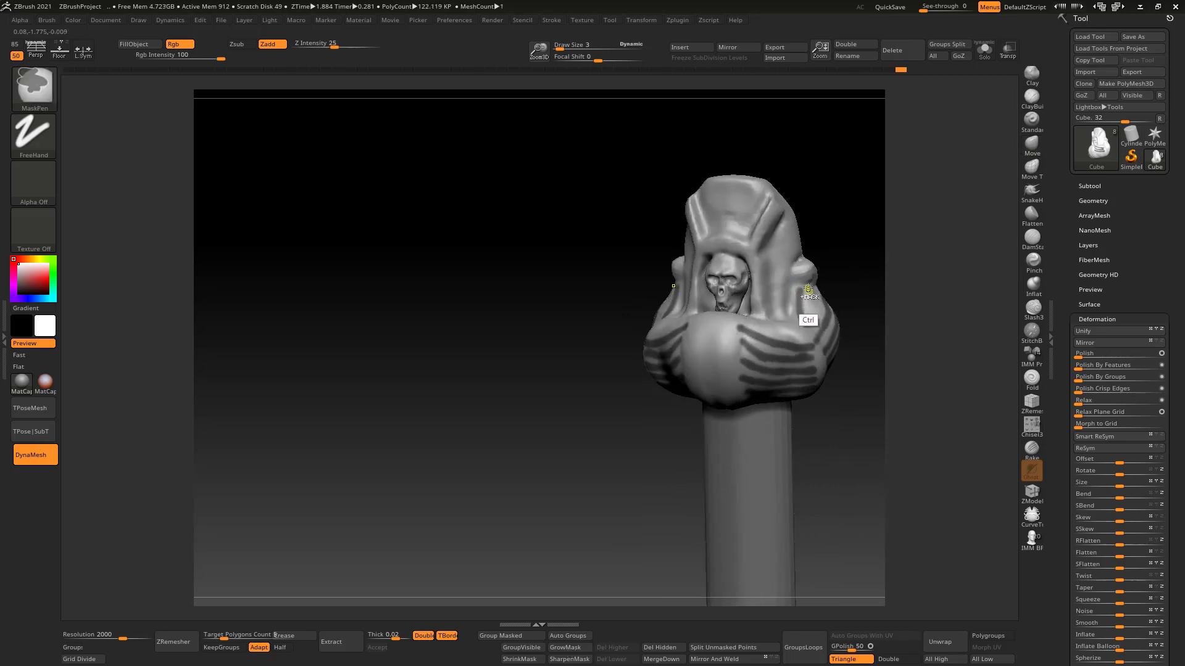
Step: Invert the stripe mask so that only the collar's stripes stay editable, and frame the whole pommel from the front
mouse_move(813, 333)
right_mouse_down()
mouse_move(802, 304)
mouse_move(759, 309)
mouse_move(766, 270)
right_mouse_up()
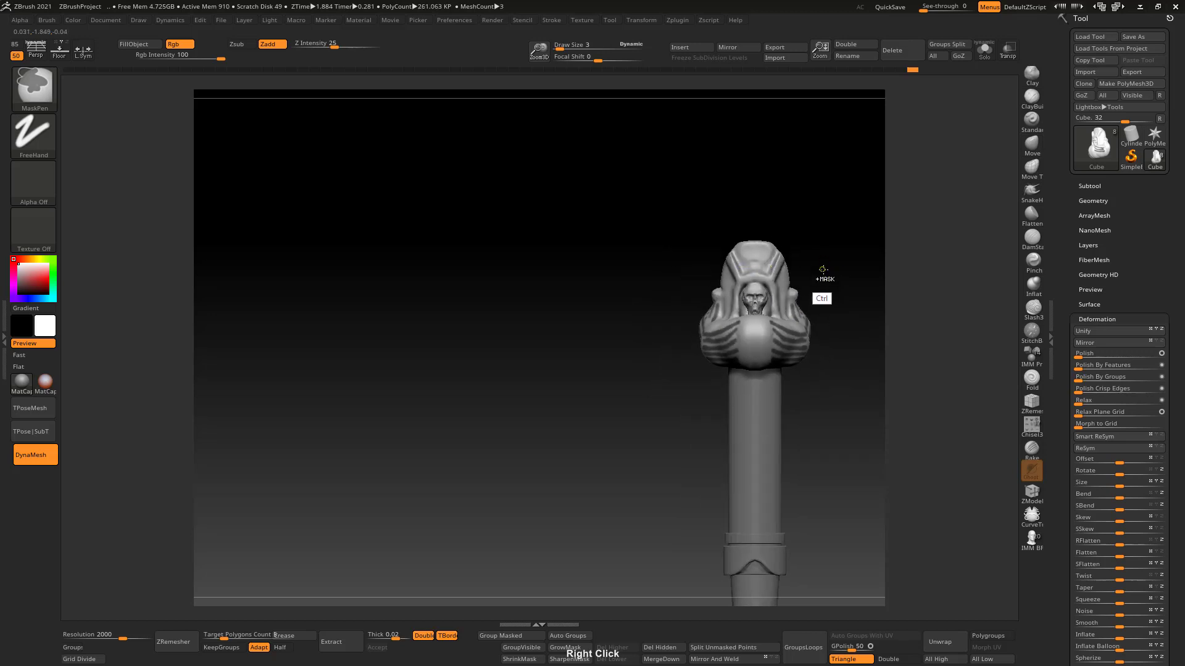
right_click_drag(807, 321, 811, 330, "ctrl")
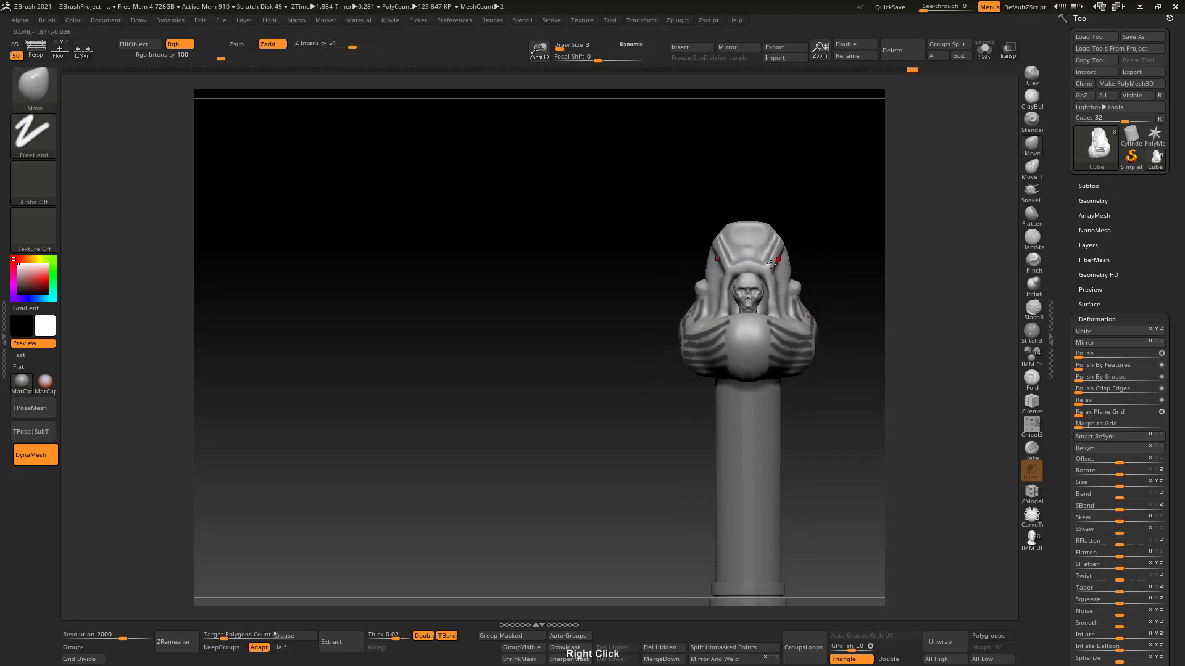
right_click_drag(781, 254, 778, 270)
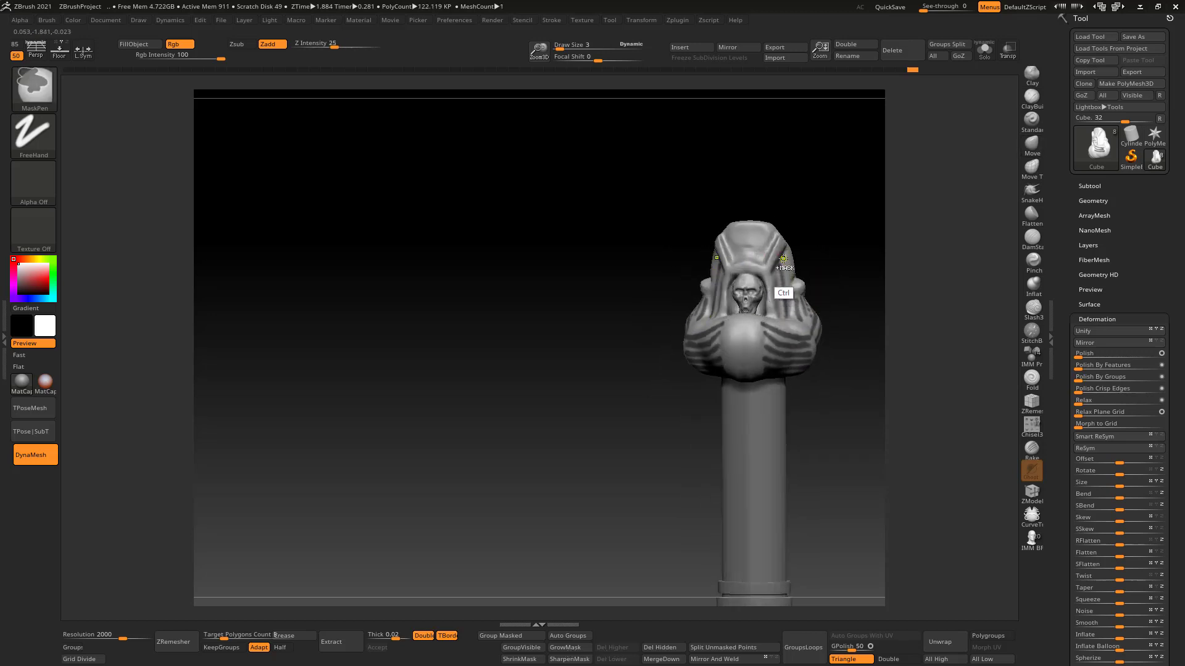
mouse_move(787, 261)
right_mouse_down()
mouse_move(794, 249)
mouse_move(841, 264)
mouse_move(879, 246)
right_mouse_up()
key("f")
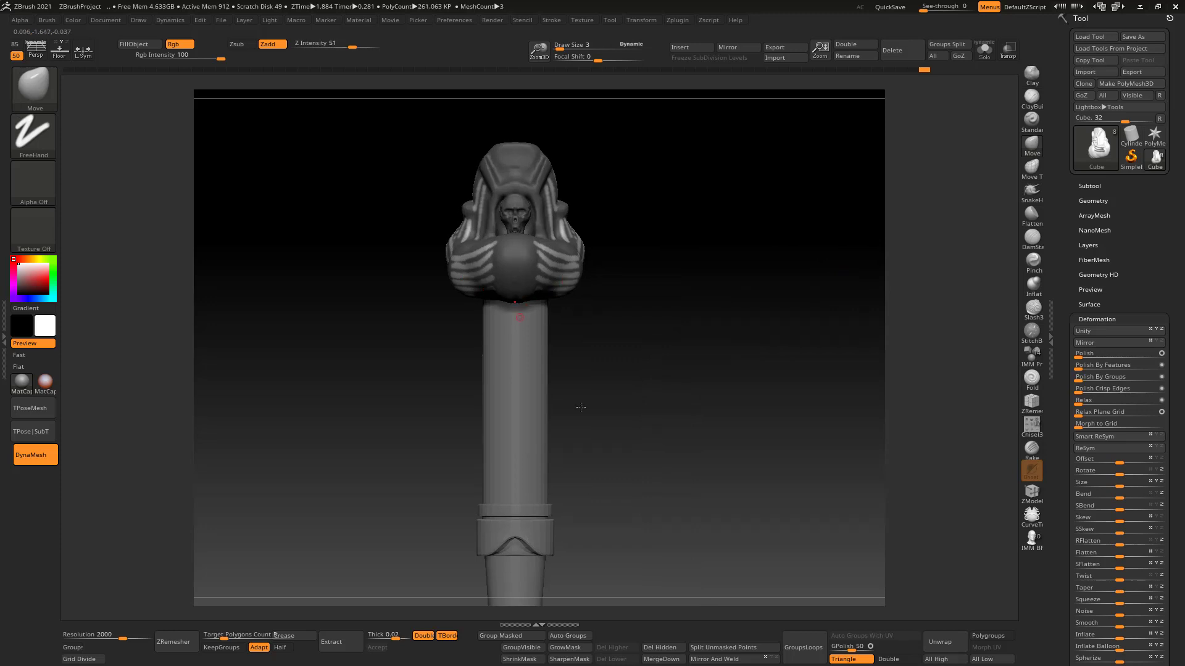
Step: Try a Size deformation and an Inflate deformation of -4 on the unmasked stripes, undoing the attempts
left_click_drag(1120, 487, 1133, 486)
key("ctrl+z")
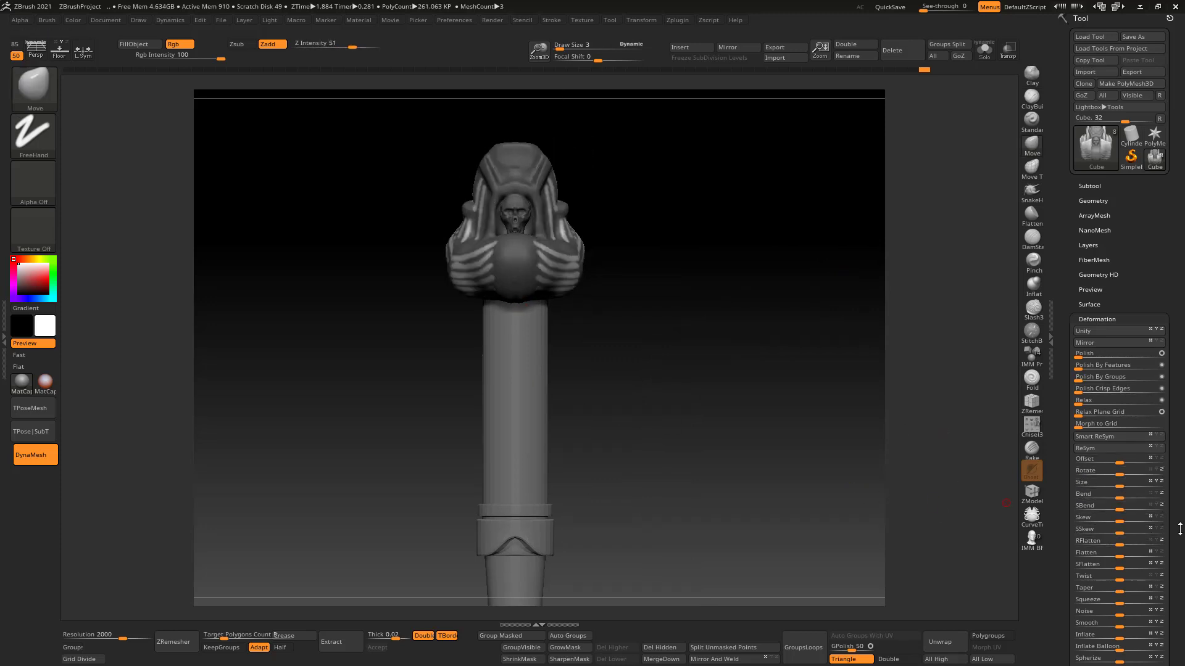
scroll(1175, 504, "down", 2)
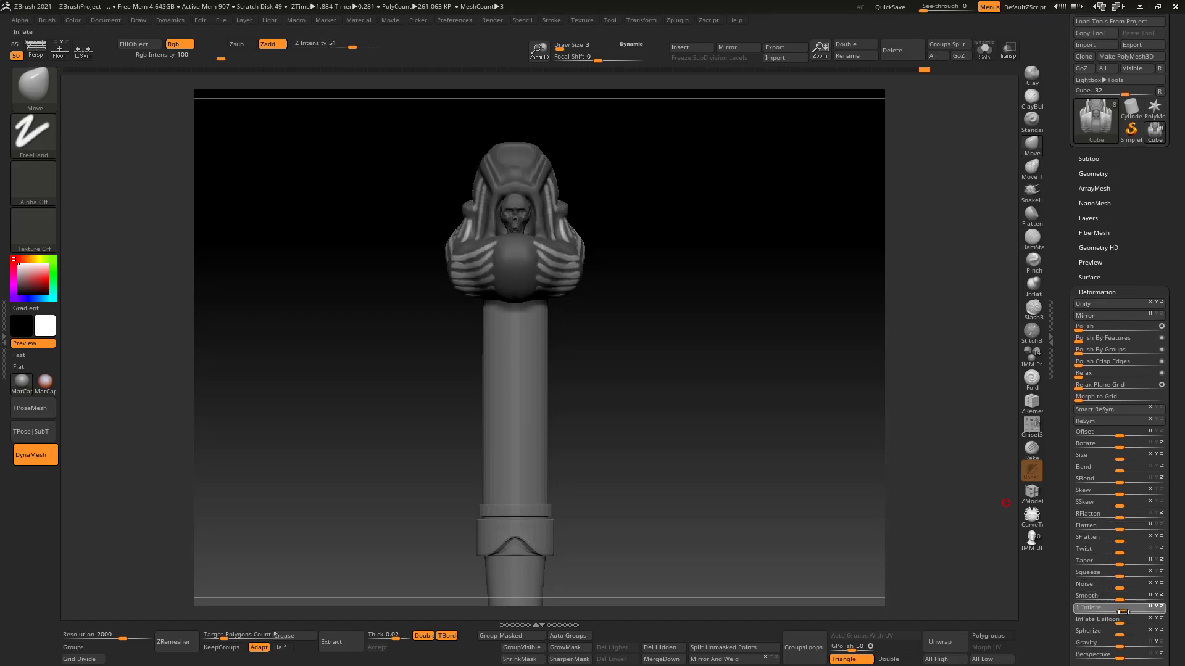
left_click_drag(1118, 612, 1117, 611)
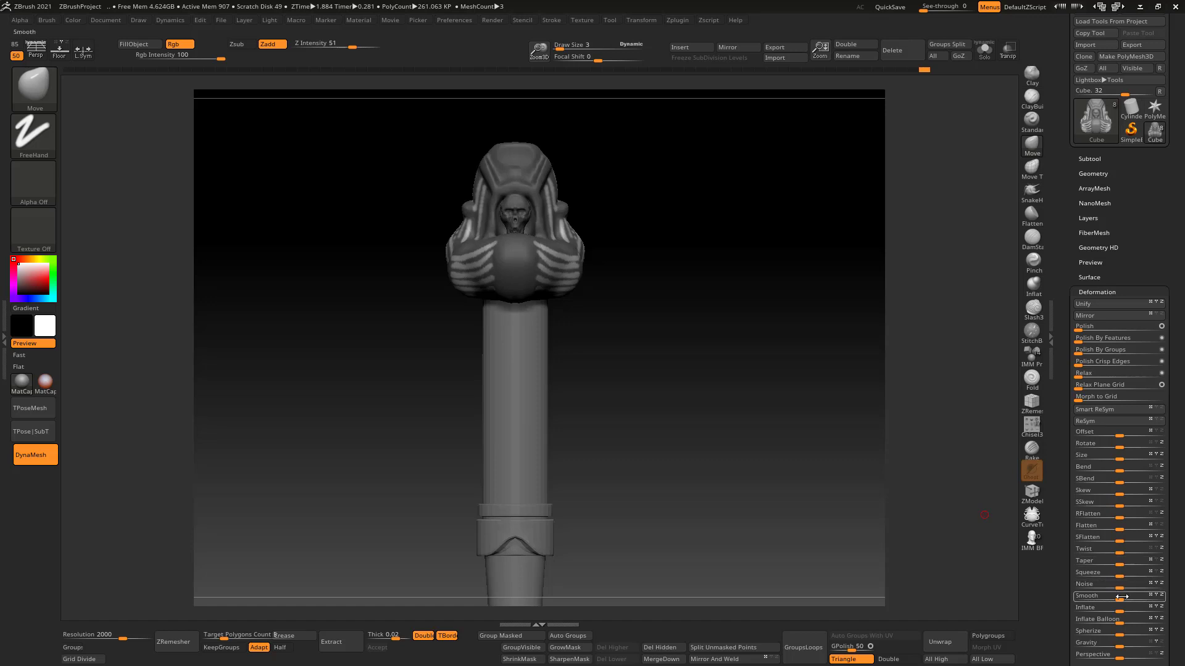
left_click_drag(1118, 612, 1116, 612)
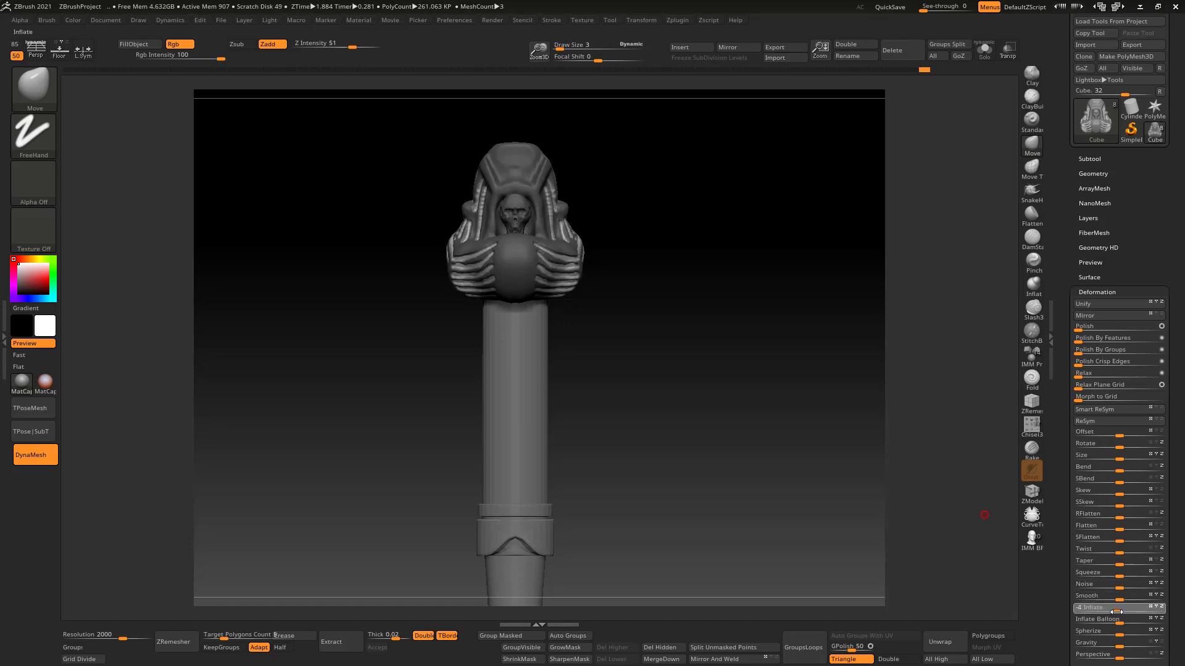
left_click_drag(665, 381, 648, 296, "ctrl")
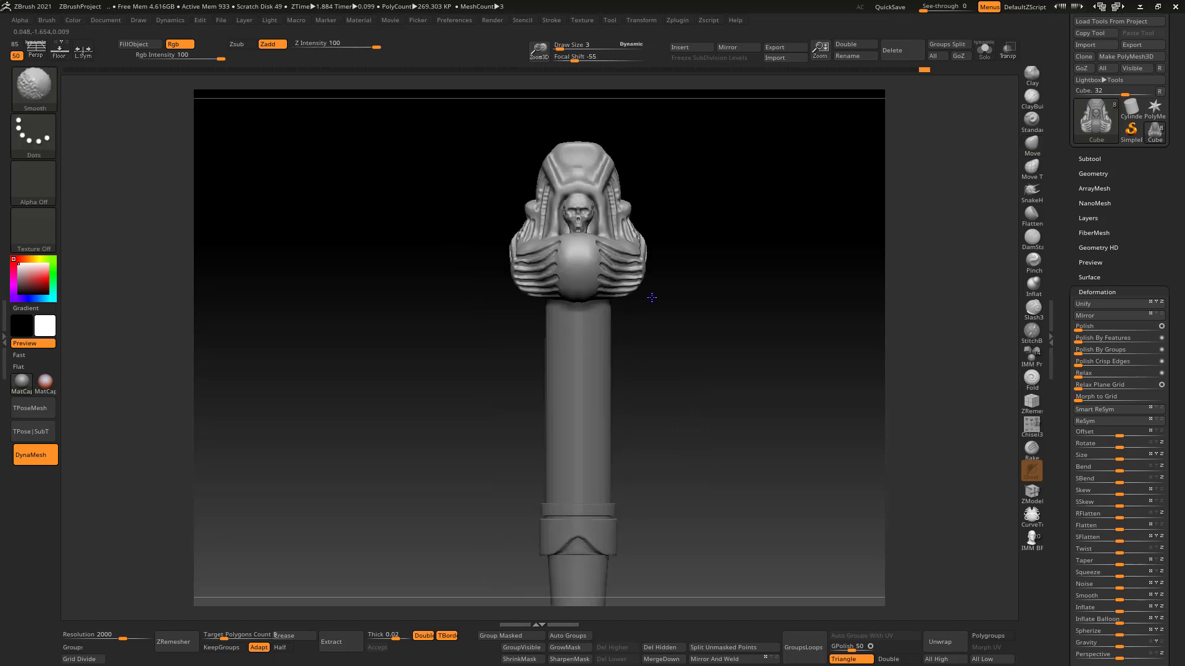
key("ctrl+z")
key("ctrl+z")
key("ctrl+z")
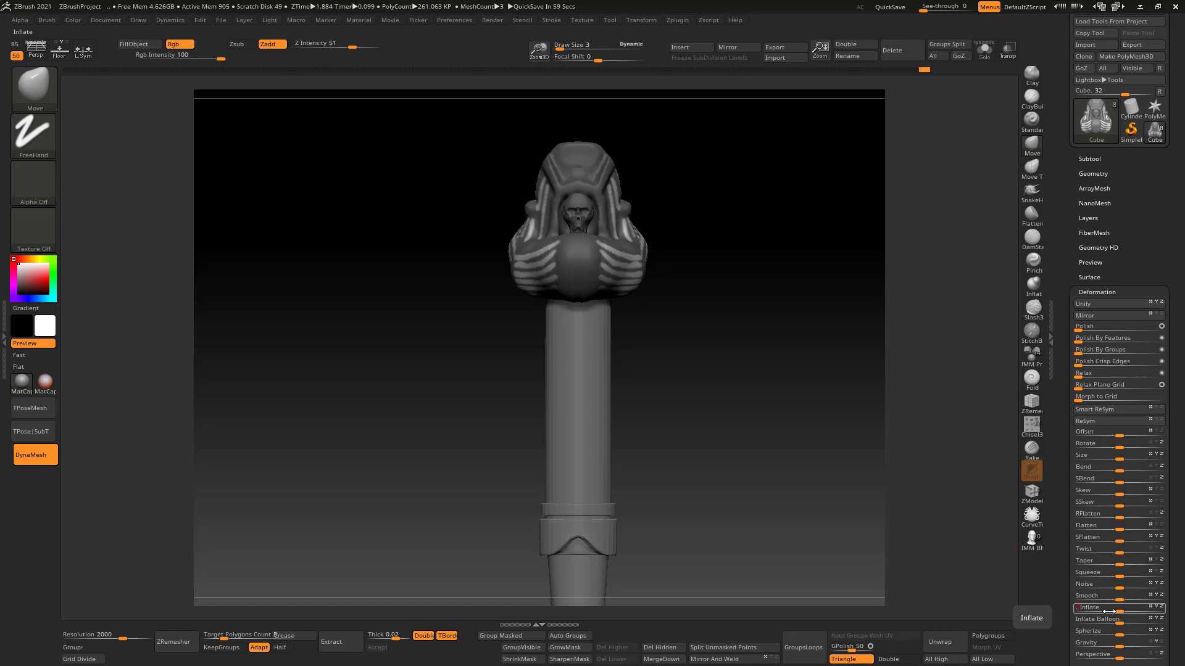
Step: Inflate the unmasked stripes outward into raised ridges with the Inflate deformation, clear the mask and remesh with DynaMesh
left_click_drag(1107, 611, 1110, 611)
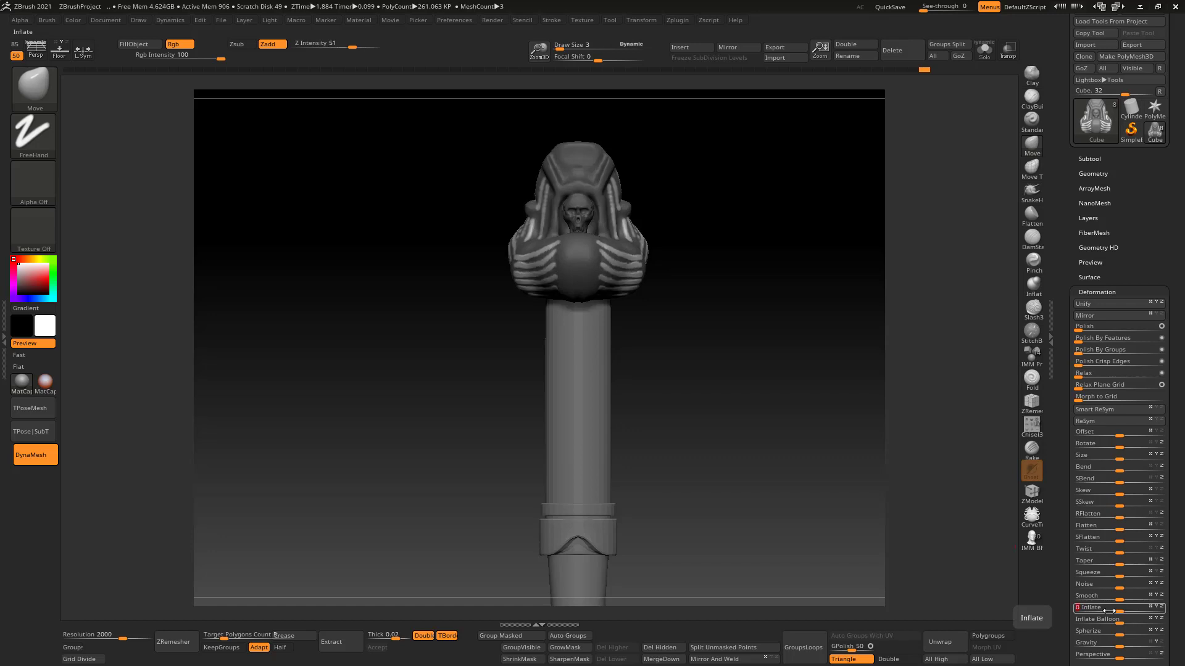
left_click_drag(1107, 610, 1110, 610)
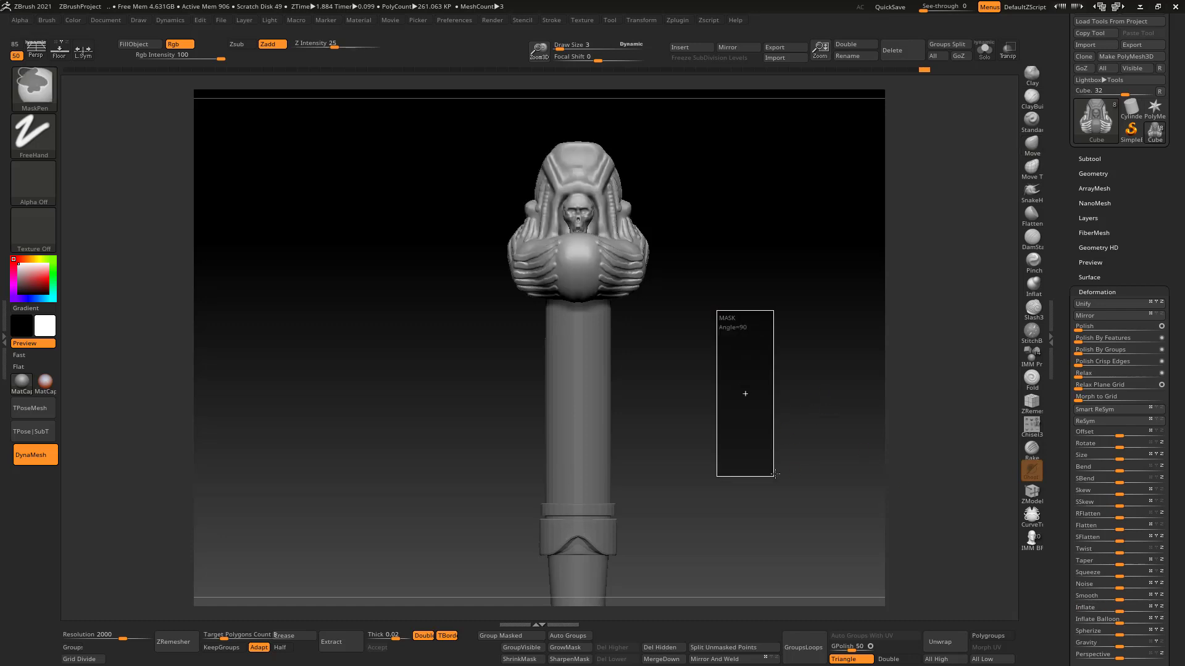
key("shift")
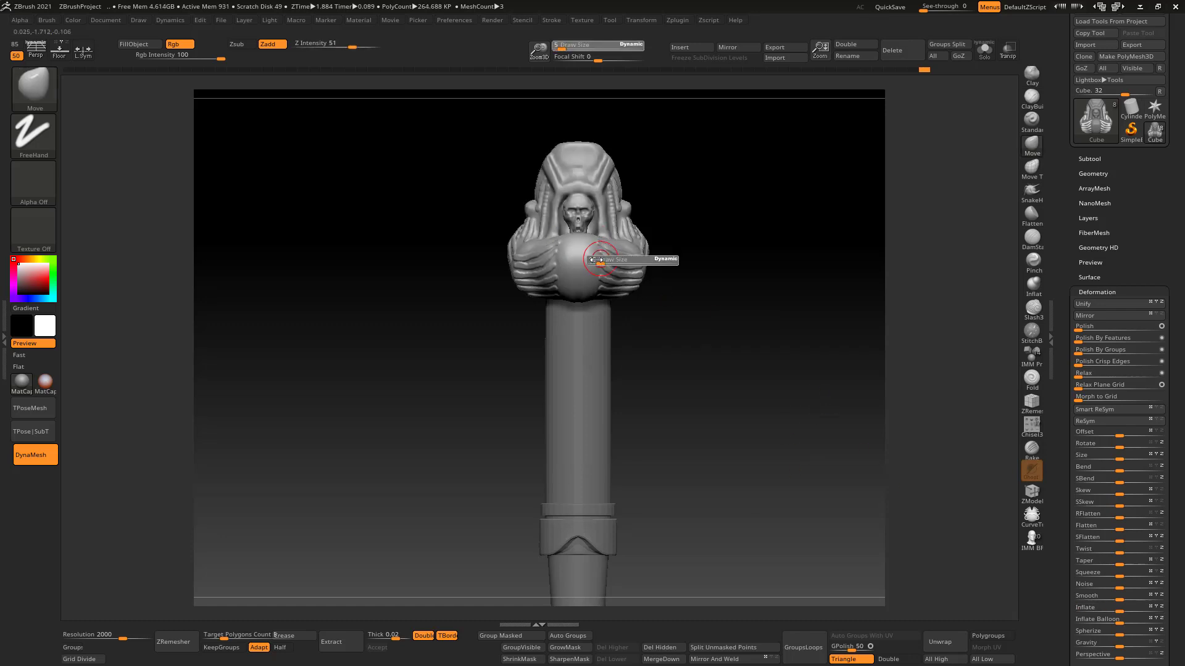
Step: Smooth the raised ridges on the front and sides of the collar with the Smooth brush at draw size 17
left_click_drag(607, 249, 603, 294, "shift")
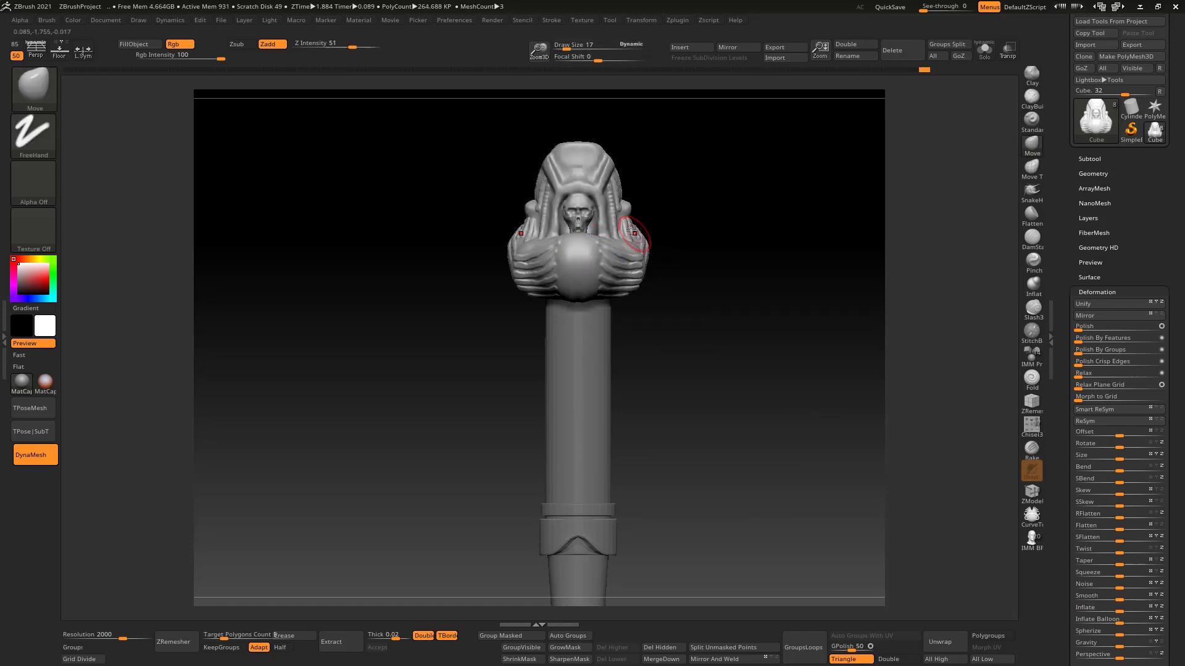
right_click_drag(634, 235, 619, 215)
left_click_drag(632, 253, 634, 297, "shift")
mouse_move(634, 297)
right_mouse_down()
mouse_move(623, 247)
mouse_move(715, 199)
right_mouse_up()
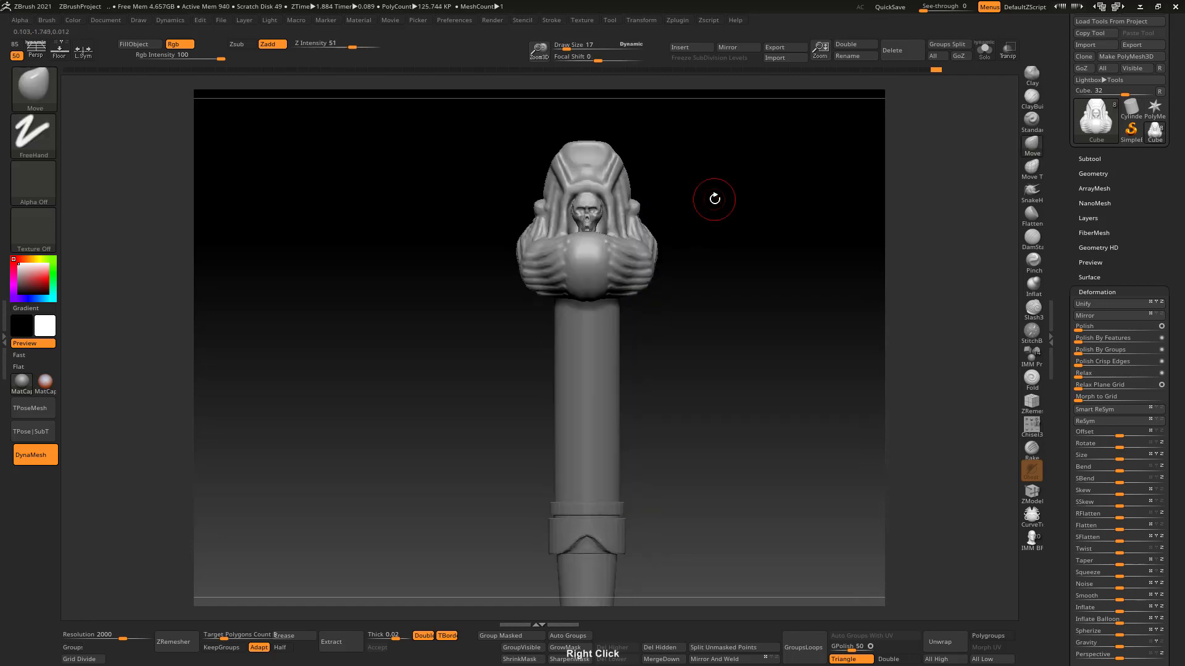
Step: Sculpt a crisp raised rim around the hood's opening with the DamStandard brush at draw size 4, undoing the misplaced strokes
right_click_drag(652, 226, 564, 202, "ctrl")
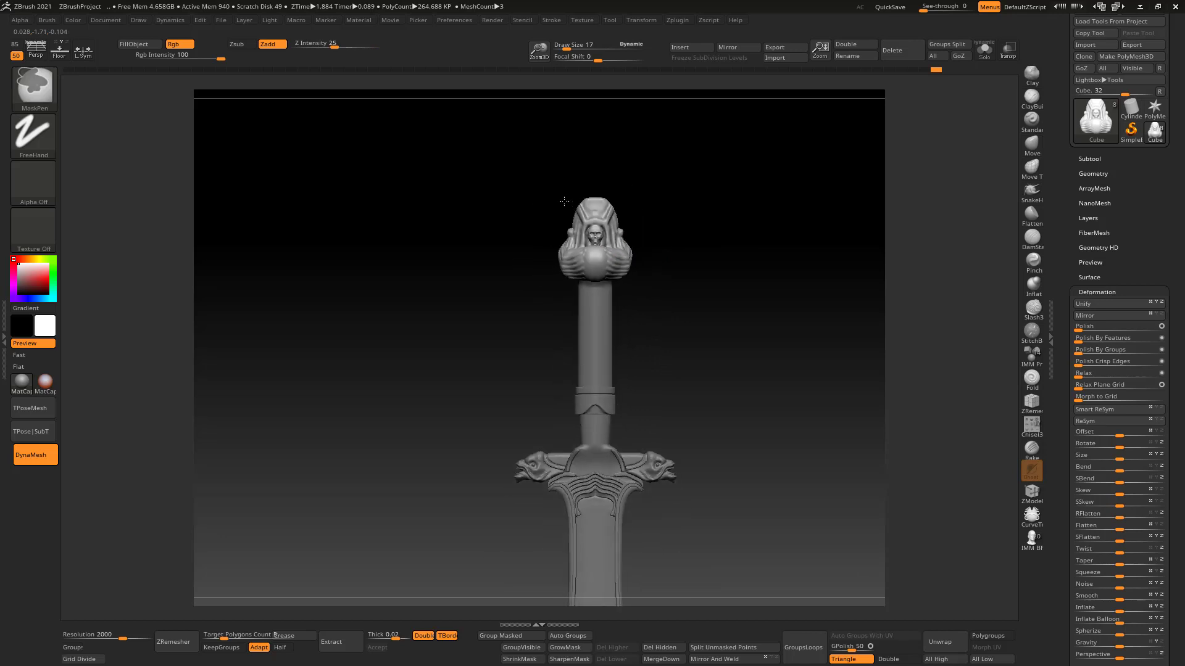
mouse_move(654, 268)
right_mouse_down()
mouse_move(724, 283)
mouse_move(642, 264)
mouse_move(619, 306)
right_mouse_up()
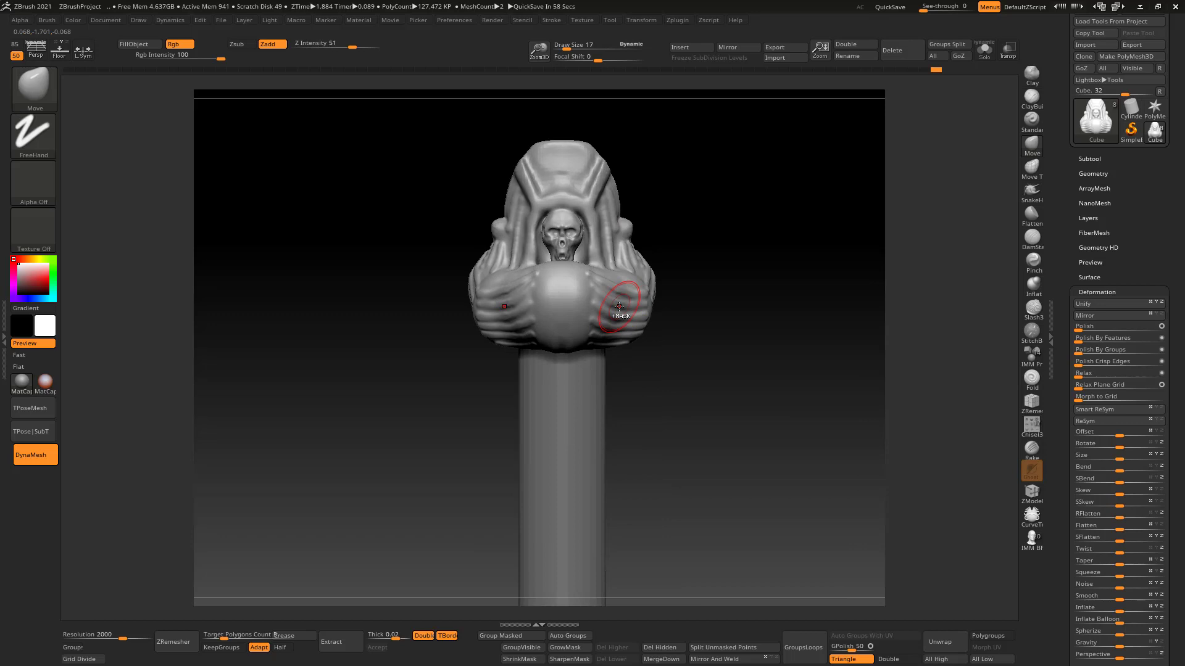
left_click(1032, 237)
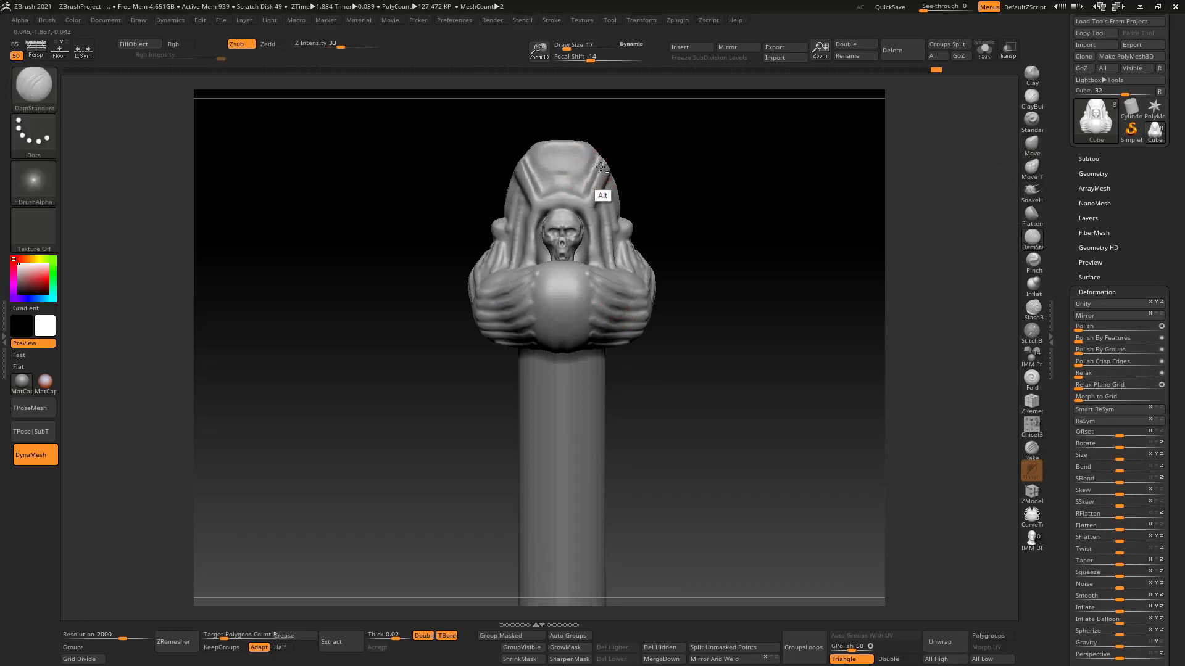
mouse_move(601, 167)
left_mouse_down("alt")
mouse_move(585, 188)
mouse_move(592, 264)
mouse_move(588, 234)
left_mouse_up("alt")
key("s")
key("ctrl+z")
key("ctrl+z")
key("ctrl+z")
key("ctrl+z")
key("s")
left_click_drag(586, 216, 590, 262, "alt")
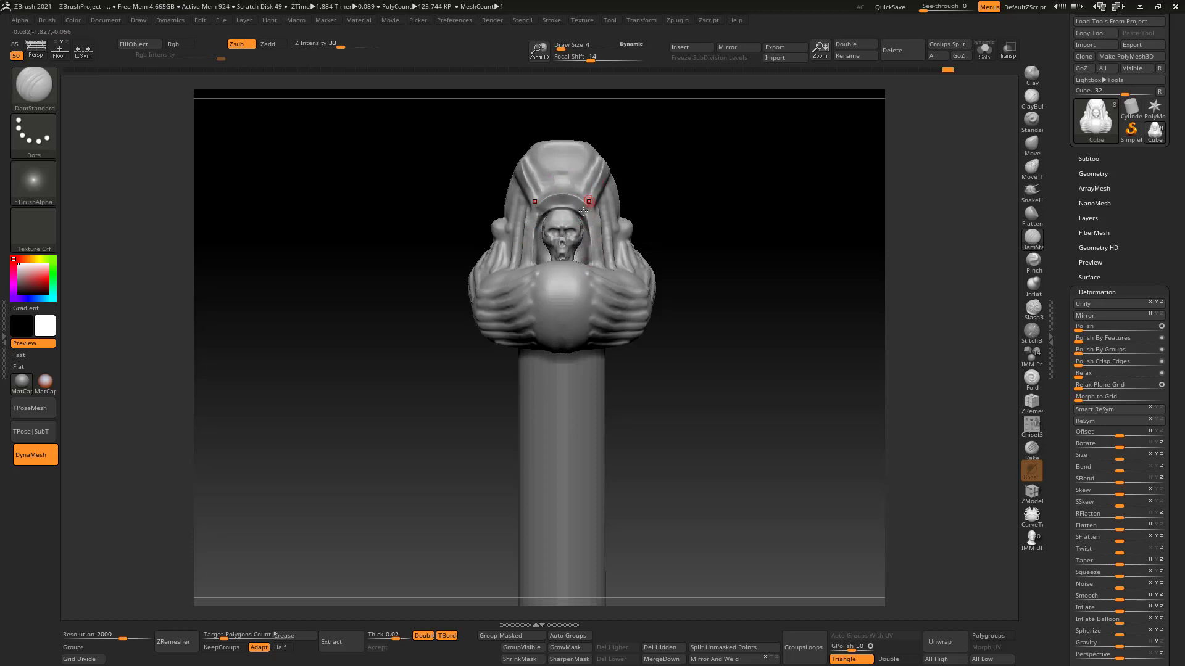
Step: Reshape the skull's jaw, cheeks and brow symmetrically with the Move brush, using draw sizes of about 9 to 14
left_click(1033, 146)
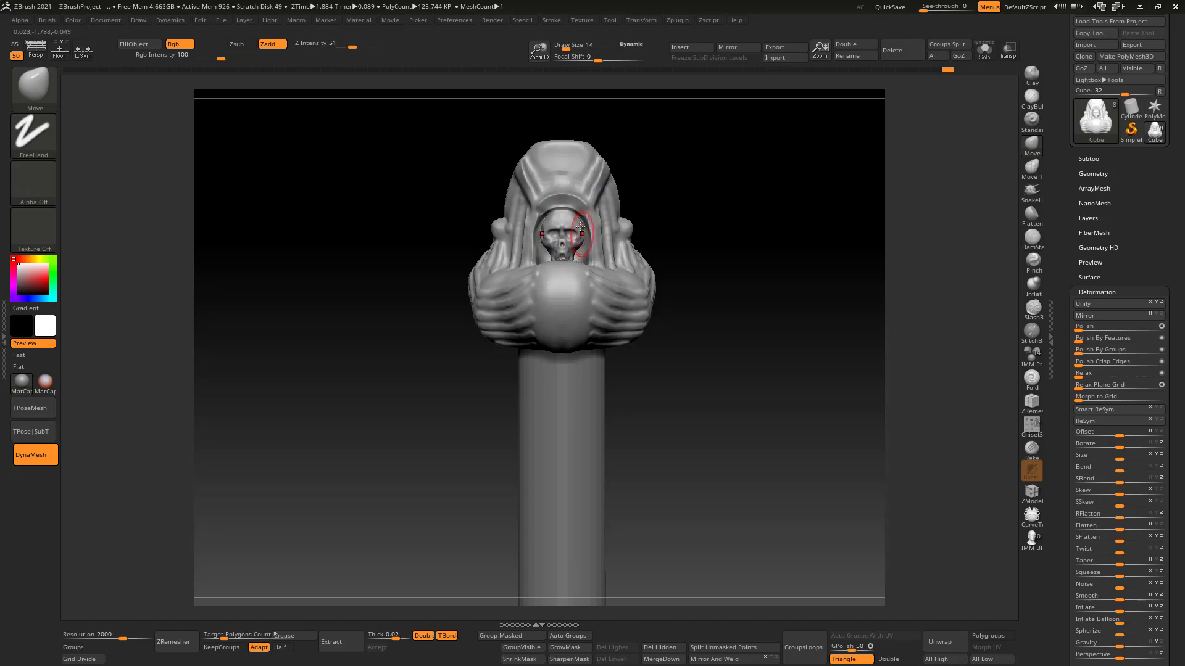
key("s")
left_click_drag(569, 254, 566, 254)
right_click_drag(566, 255, 563, 313, "ctrl")
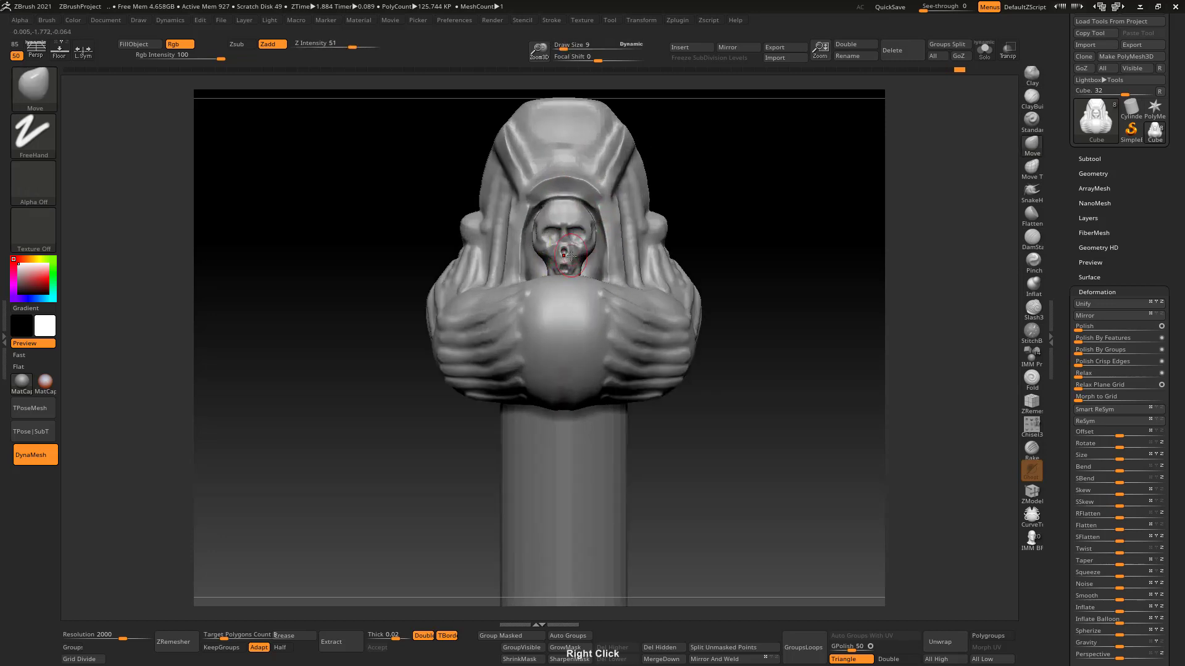
key("s")
left_click_drag(571, 258, 583, 238)
key("s")
key("s")
left_click_drag(579, 222, 578, 226)
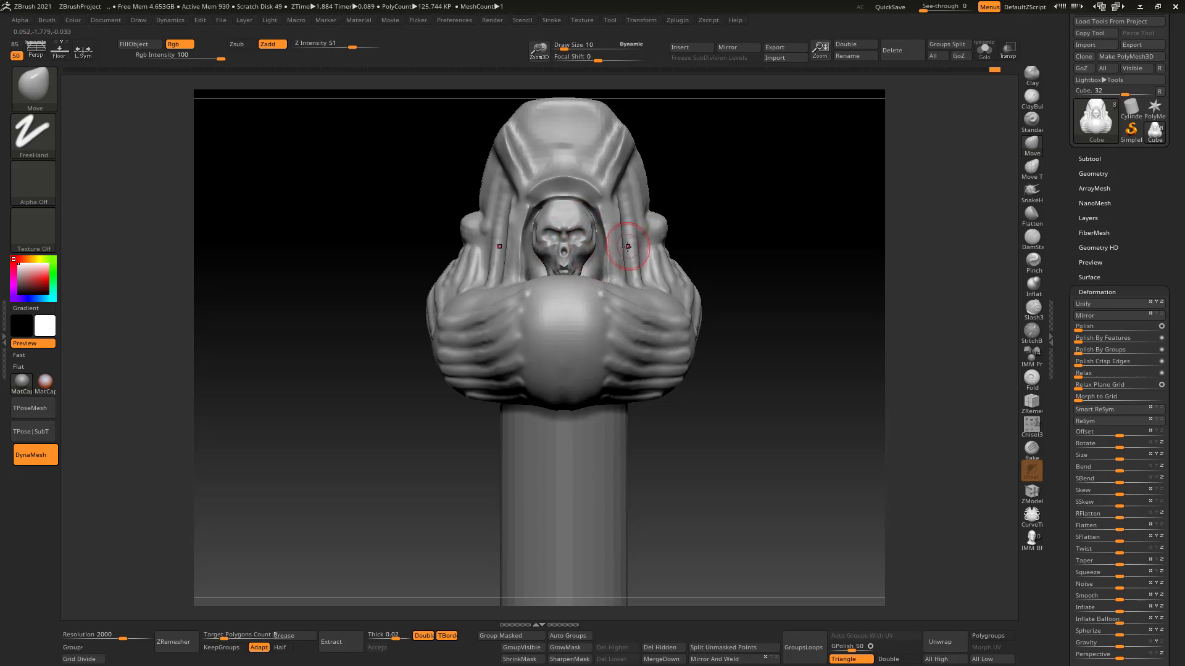
Step: Refine the skull's cheekbones and the adjoining hood opening with the Move brush at draw size 8
key("s")
mouse_move(633, 248)
left_mouse_down()
mouse_move(603, 266)
mouse_move(600, 241)
mouse_move(587, 269)
left_mouse_up()
key("s")
key("s")
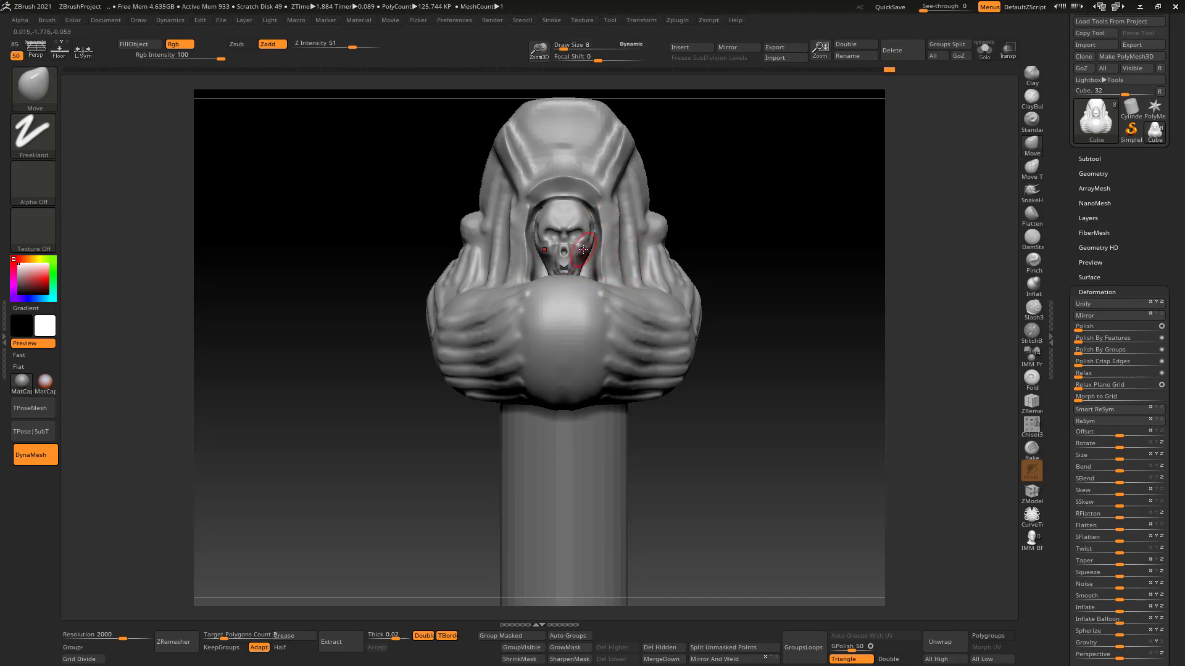
Step: Reset the transform gizmo's orientation in side view and duplicate the pommel head directly behind the original
right_click_drag(611, 234, 553, 158, "ctrl")
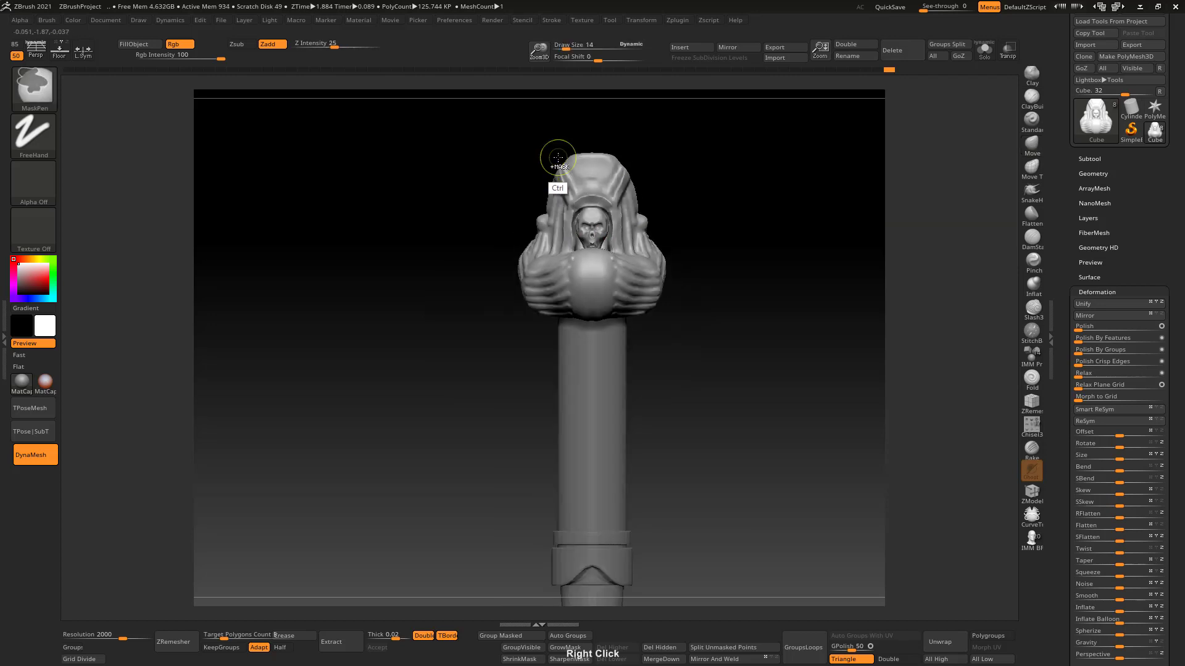
right_click_drag(698, 343, 576, 248, "ctrl")
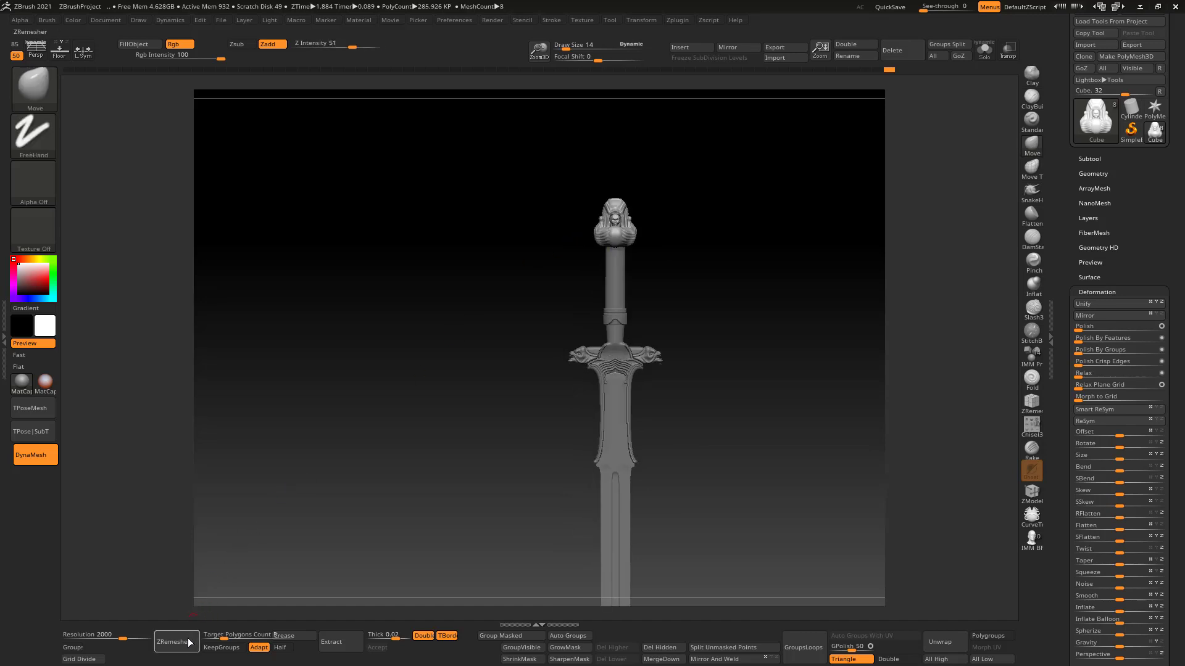
right_click_drag(652, 357, 517, 360)
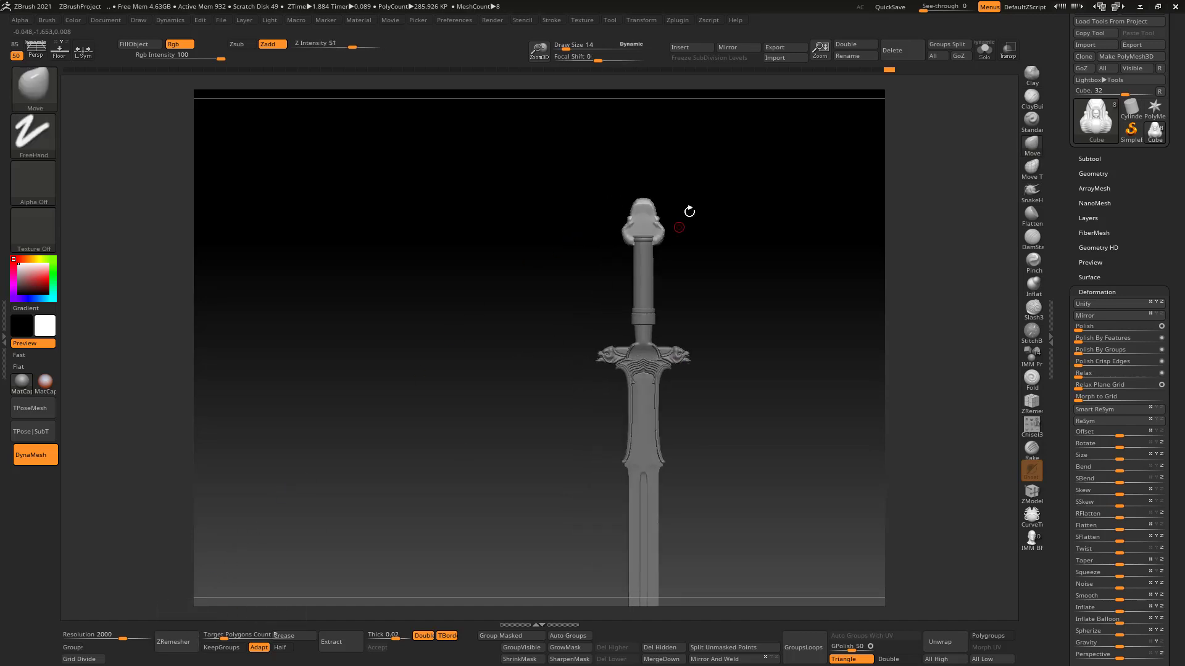
right_click_drag(687, 209, 676, 271)
key("w")
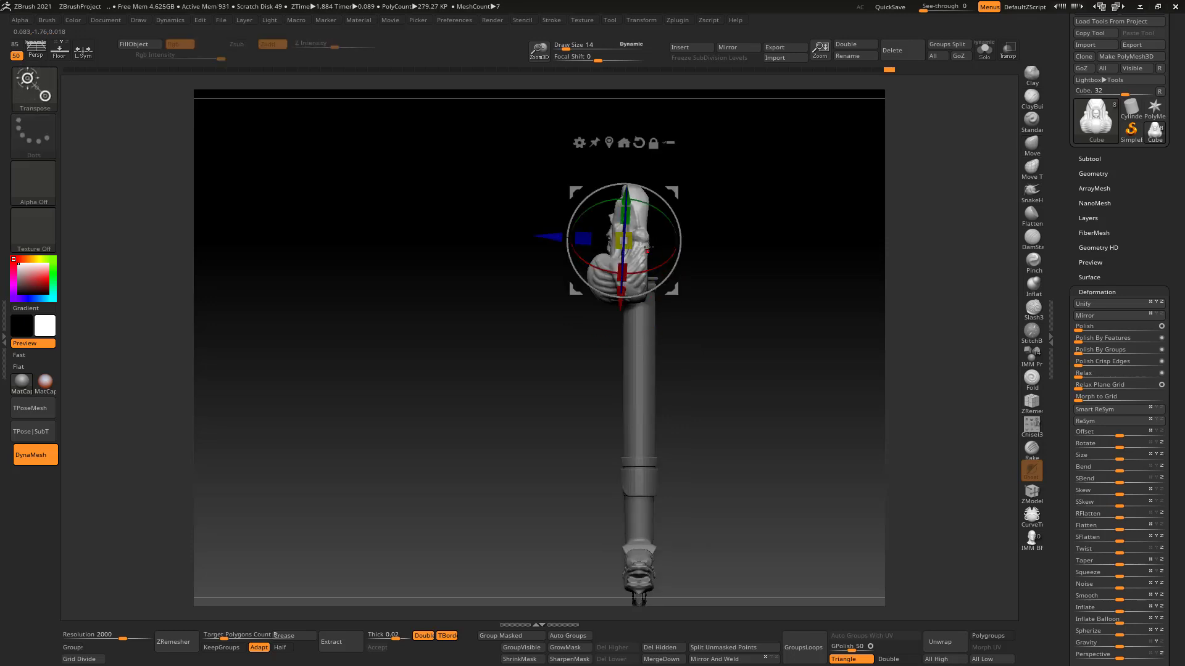
right_click_drag(734, 243, 686, 253)
left_click(639, 142)
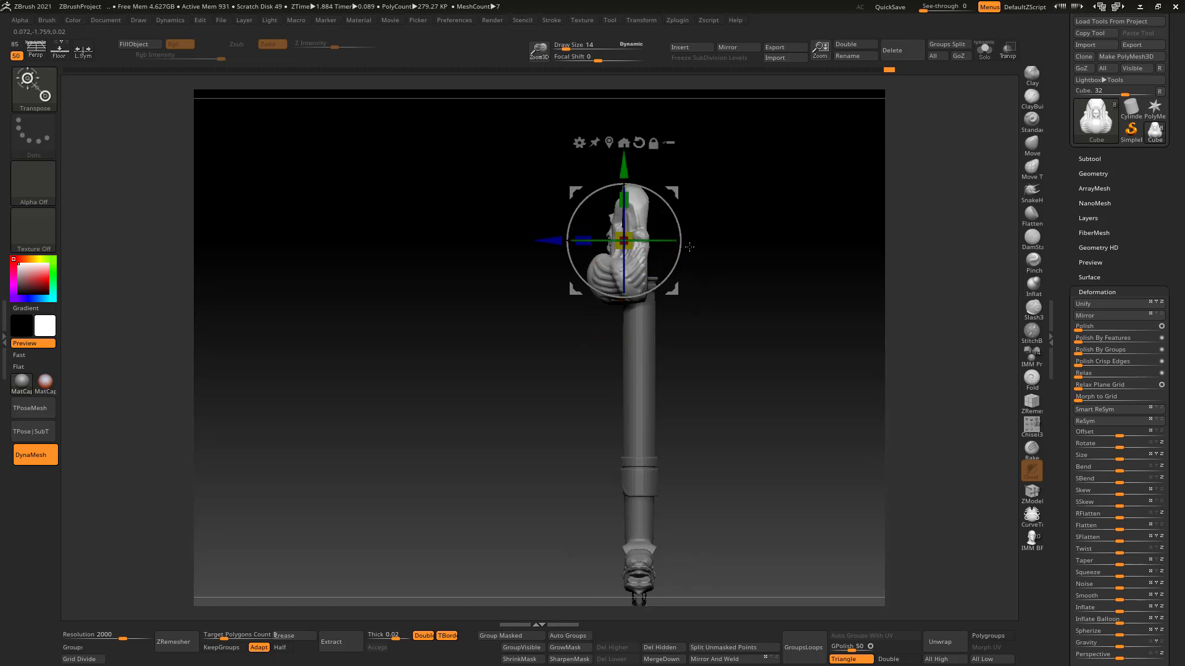
left_click_drag(673, 194, 717, 195, "ctrl")
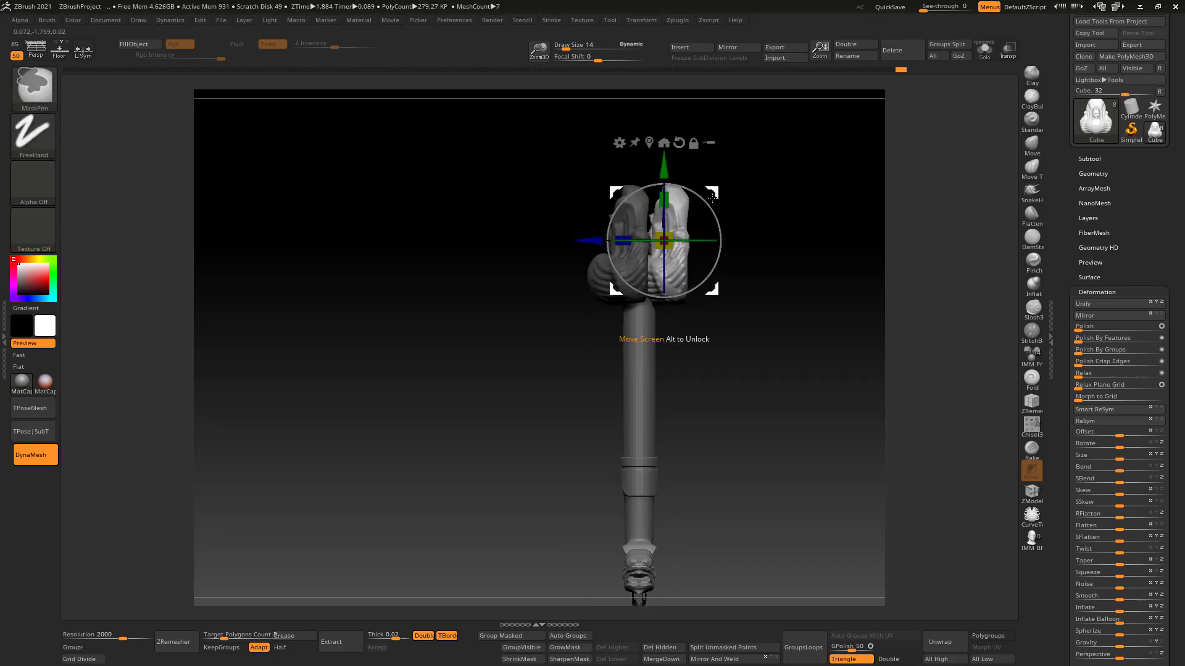
Step: Rotate the duplicated head to face the opposite way, back to back with the original, and merge the two with DynaMesh
left_click_drag(662, 262, 726, 273)
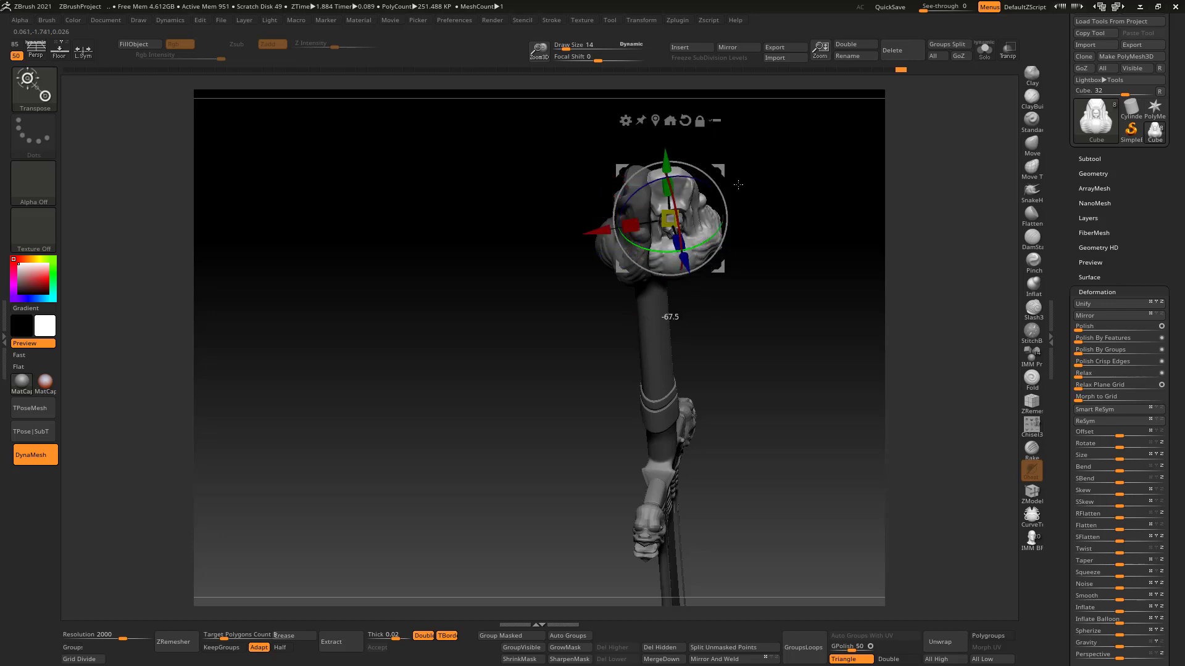
left_click_drag(630, 245, 751, 215)
key("q")
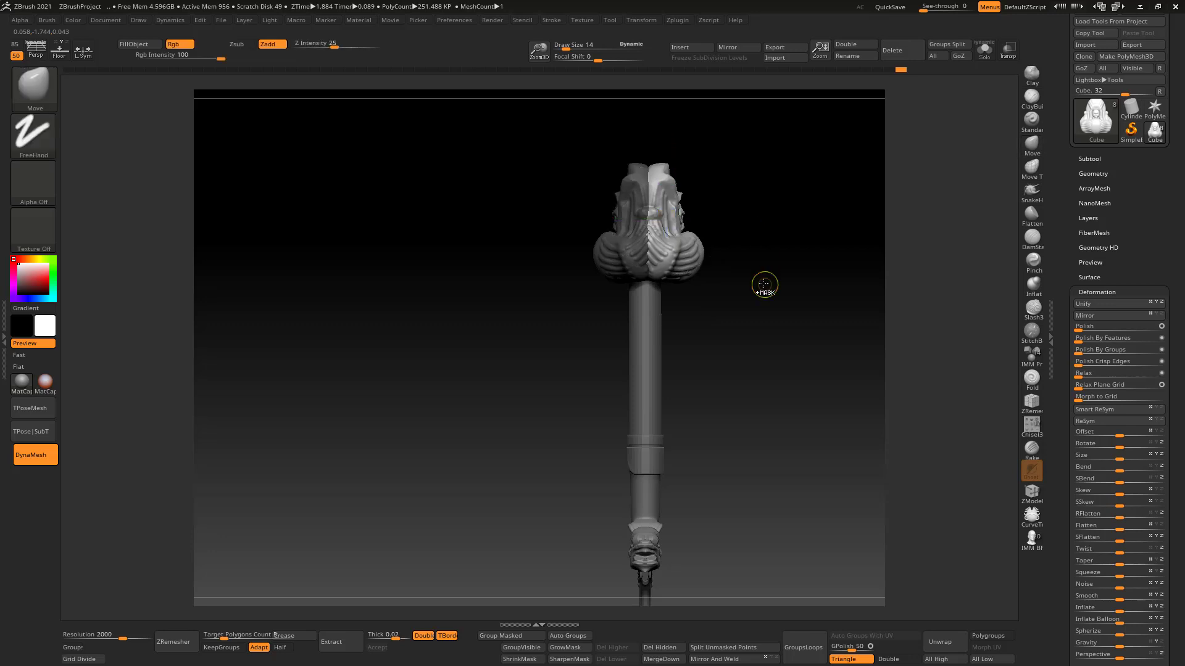
mouse_move(761, 338)
left_mouse_down()
mouse_move(722, 326)
mouse_move(775, 323)
mouse_move(812, 298)
mouse_move(685, 309)
mouse_move(777, 316)
left_mouse_up()
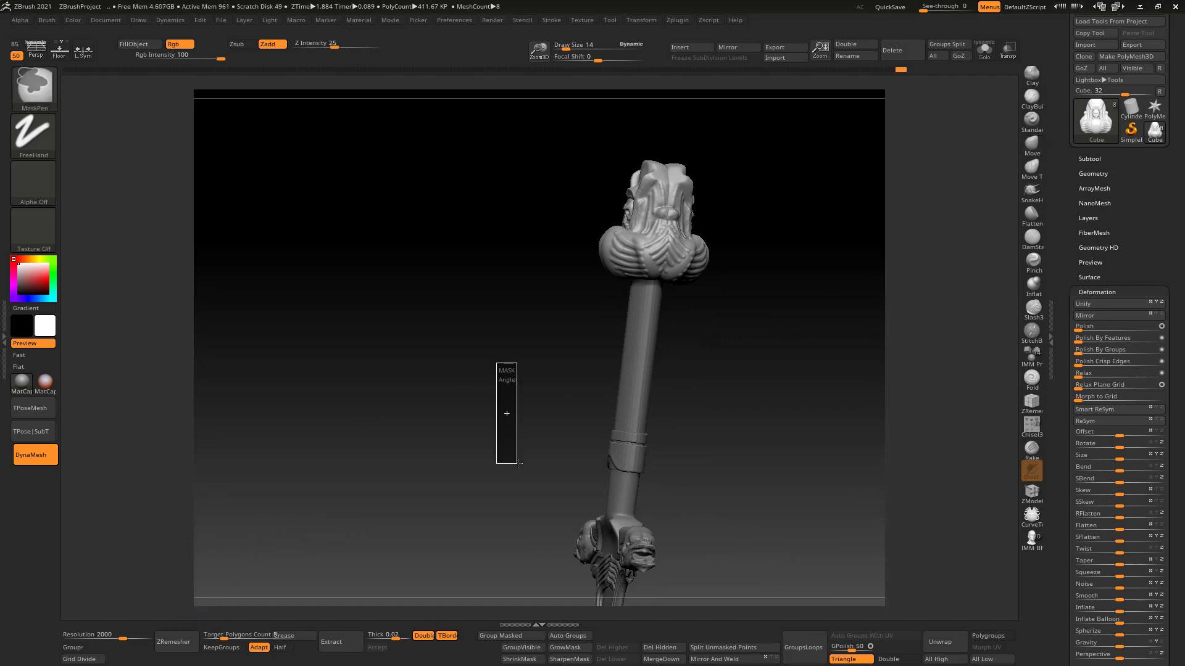
Step: Smooth the bumpy seam where the two heads meet on the pommel's side, below the small knob, at draw size 14
right_click_drag(656, 277, 654, 413, "ctrl")
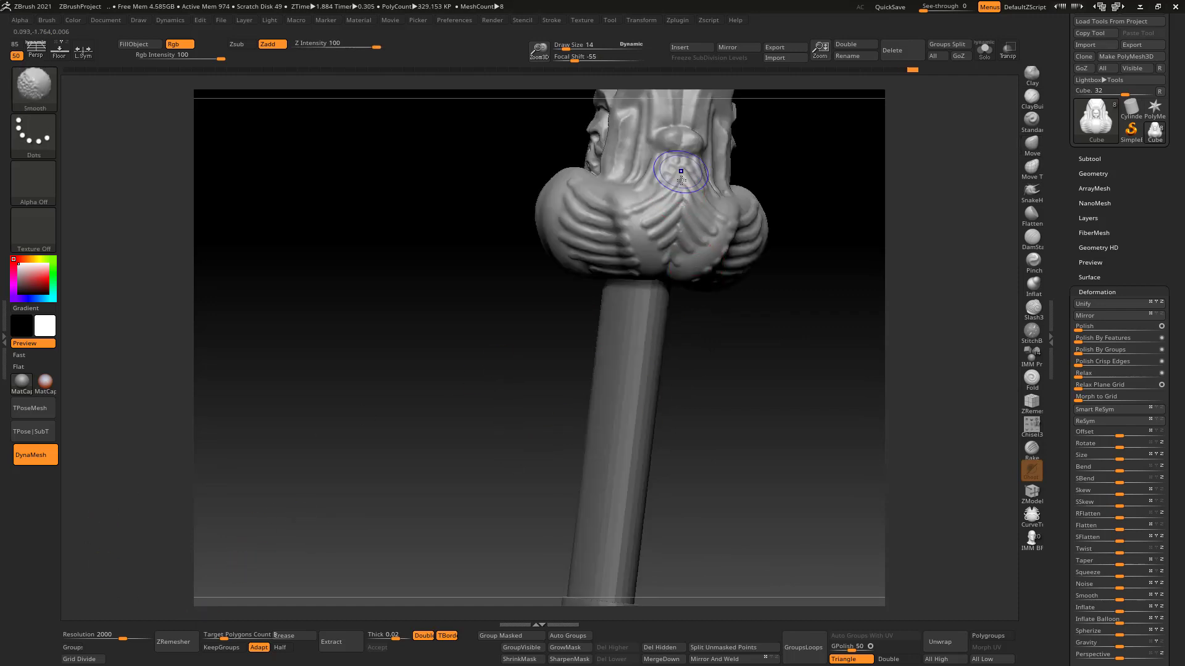
mouse_move(678, 266)
right_mouse_down()
mouse_move(593, 246)
mouse_move(687, 227)
right_mouse_up()
left_click_drag(689, 196, 681, 147, "shift")
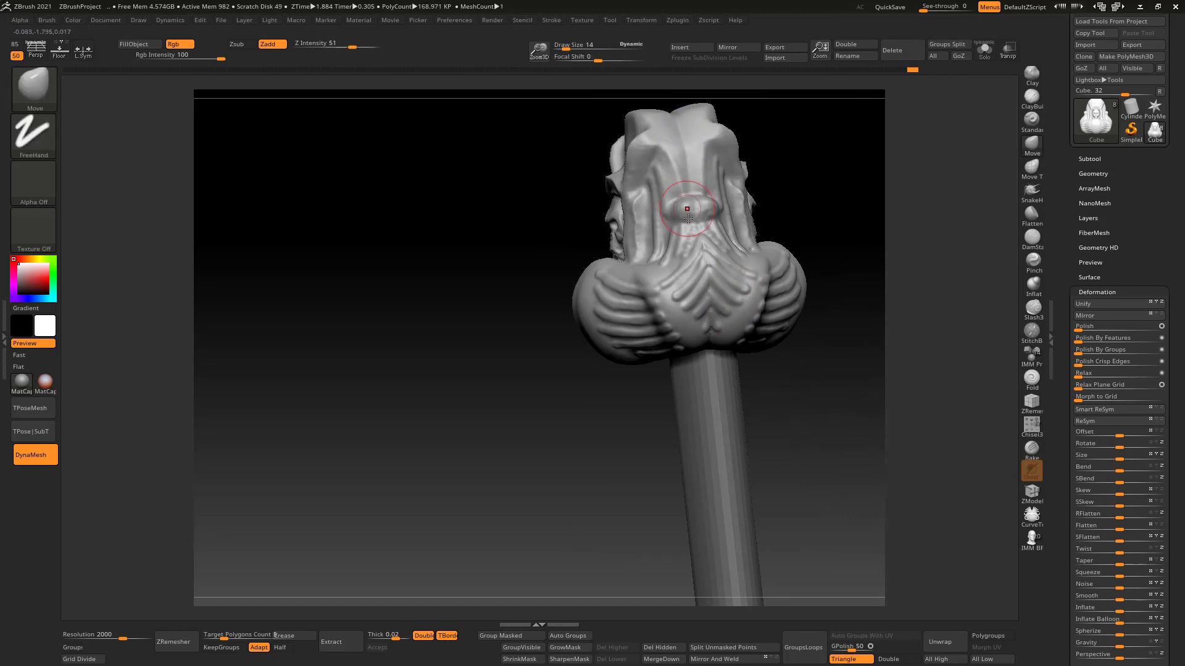
mouse_move(693, 212)
right_mouse_down()
mouse_move(713, 222)
mouse_move(707, 363)
right_mouse_up()
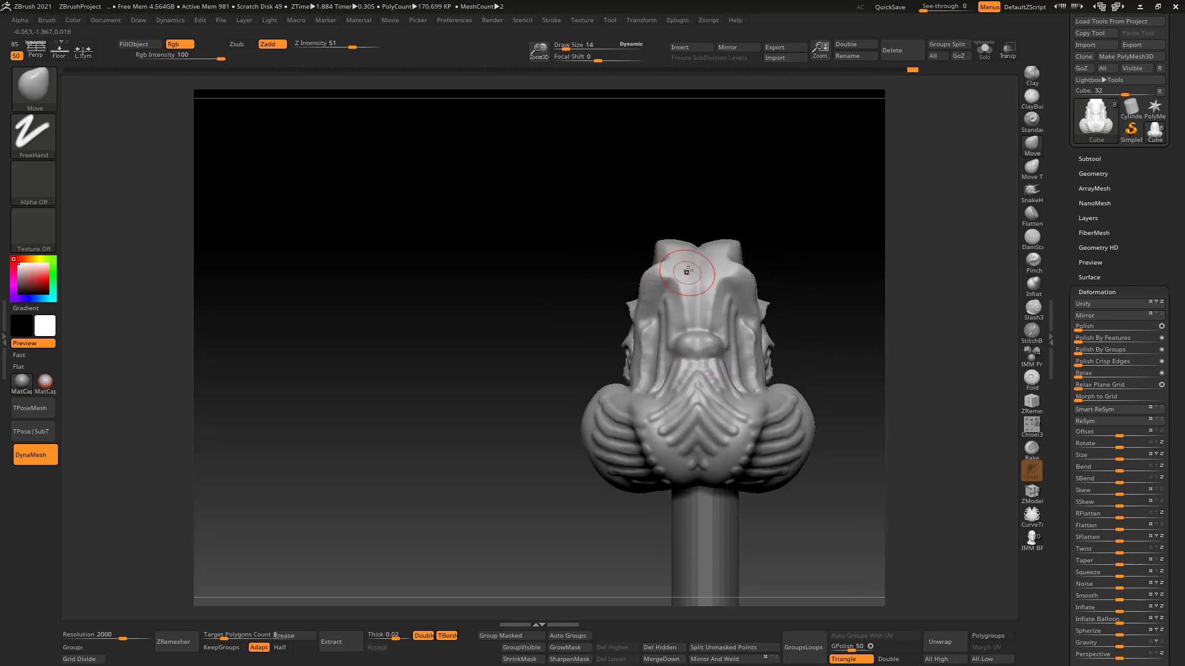
Step: Try flattening the area above the small knob on the pommel's side with the Flatten brush at draw size 14, and undo it
left_click(1031, 215)
right_click(683, 321, "alt")
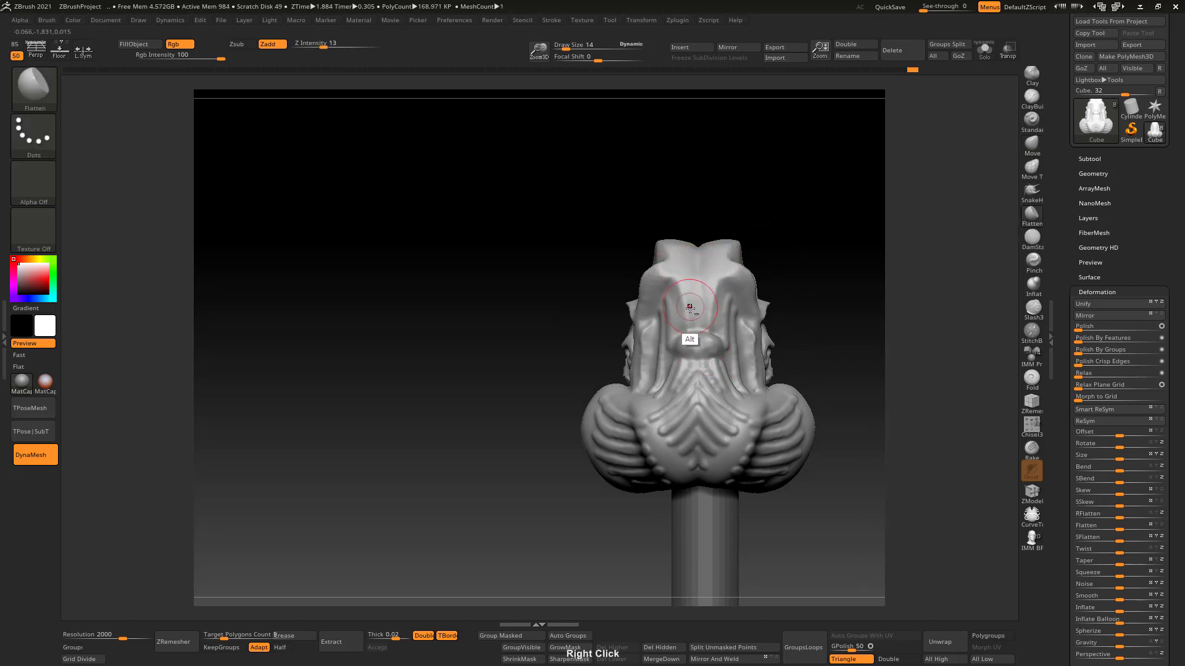
left_click_drag(690, 309, 684, 275, "alt")
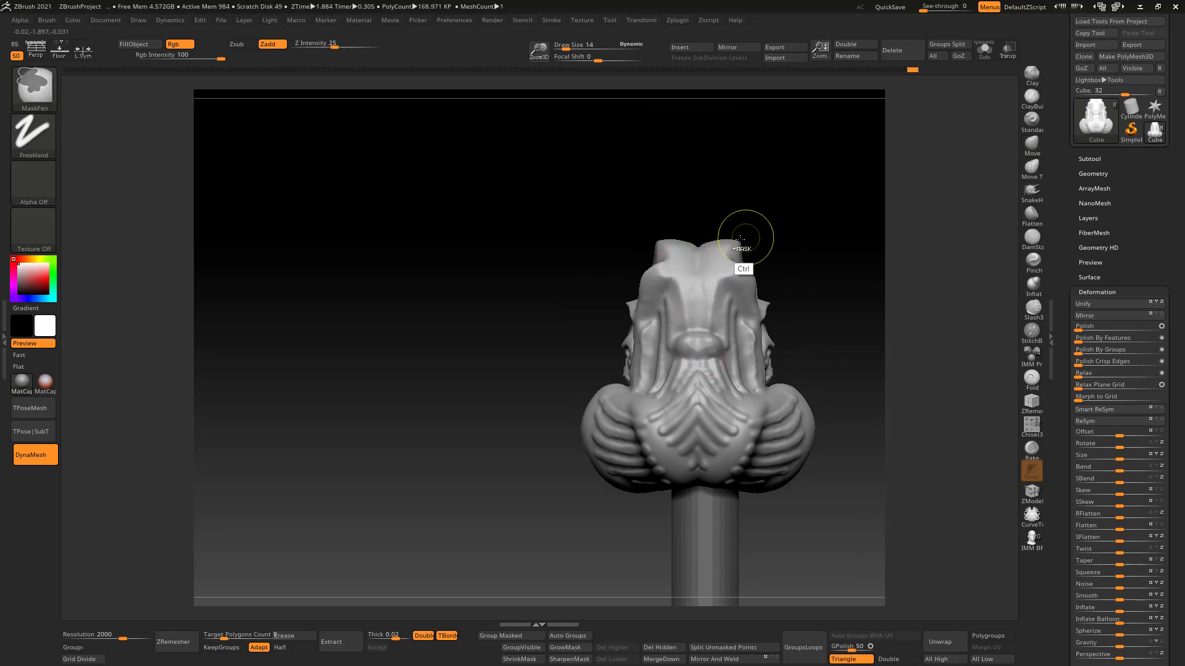
key("ctrl+z")
right_click_drag(696, 287, 679, 254)
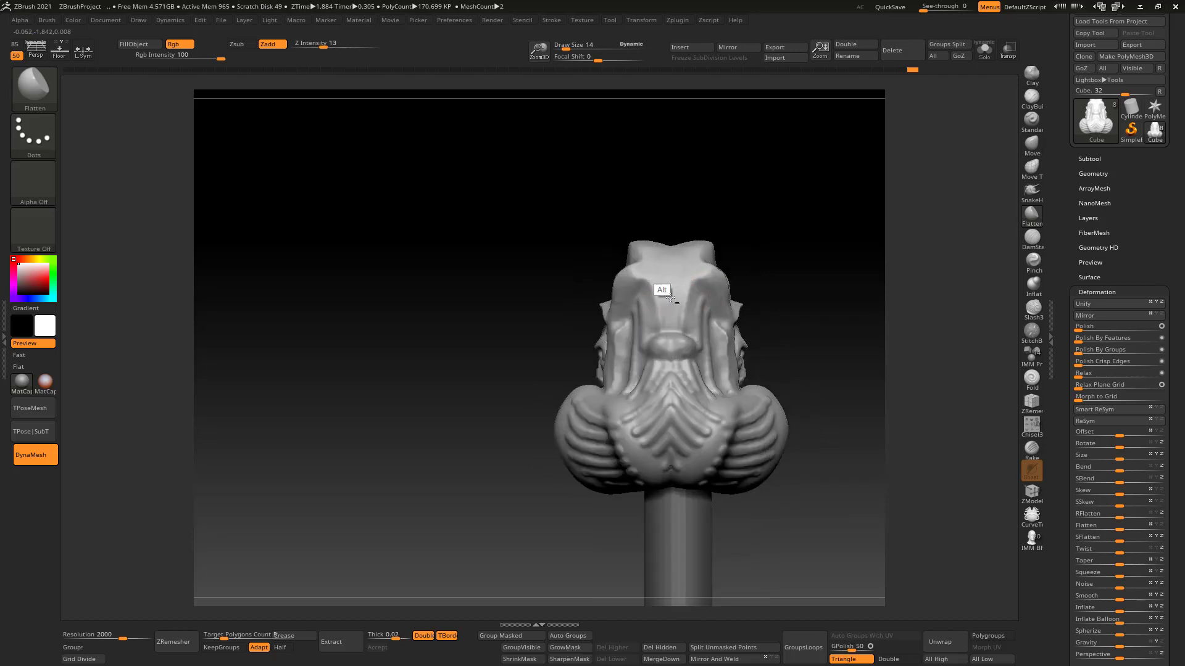
Step: Try turning off DynaMesh and ZRemeshing the pommel with adaptive density, and examine the resulting topology
right_click_drag(674, 278, 743, 243)
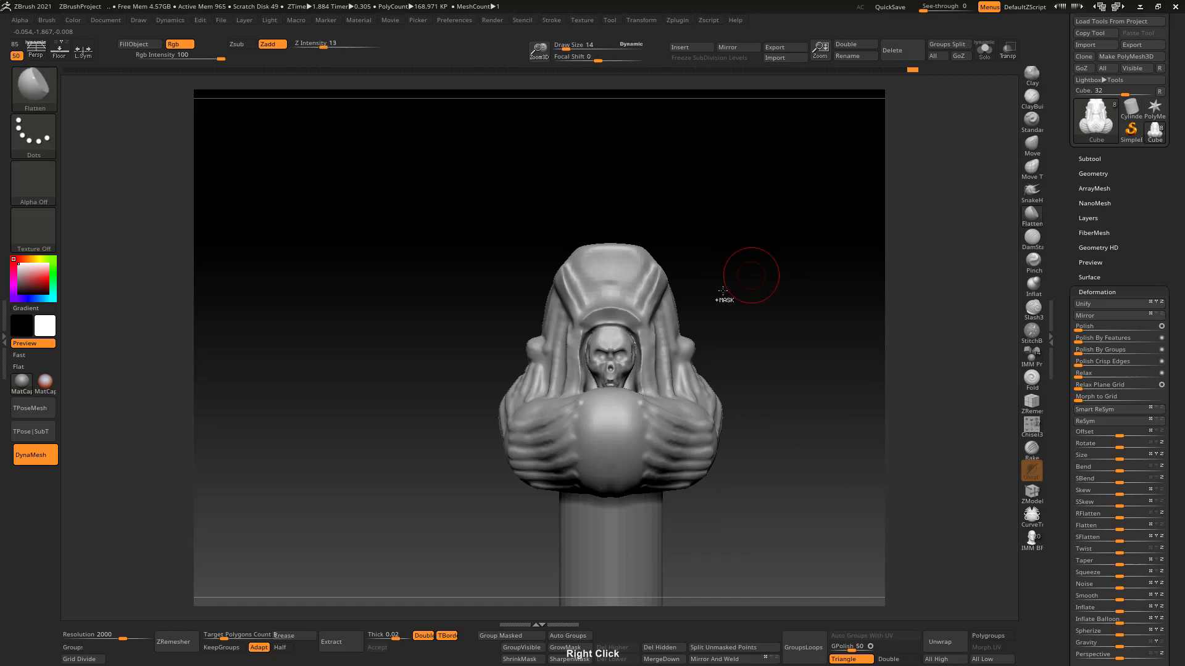
right_click_drag(722, 299, 709, 285, "ctrl")
right_click_drag(691, 414, 717, 391)
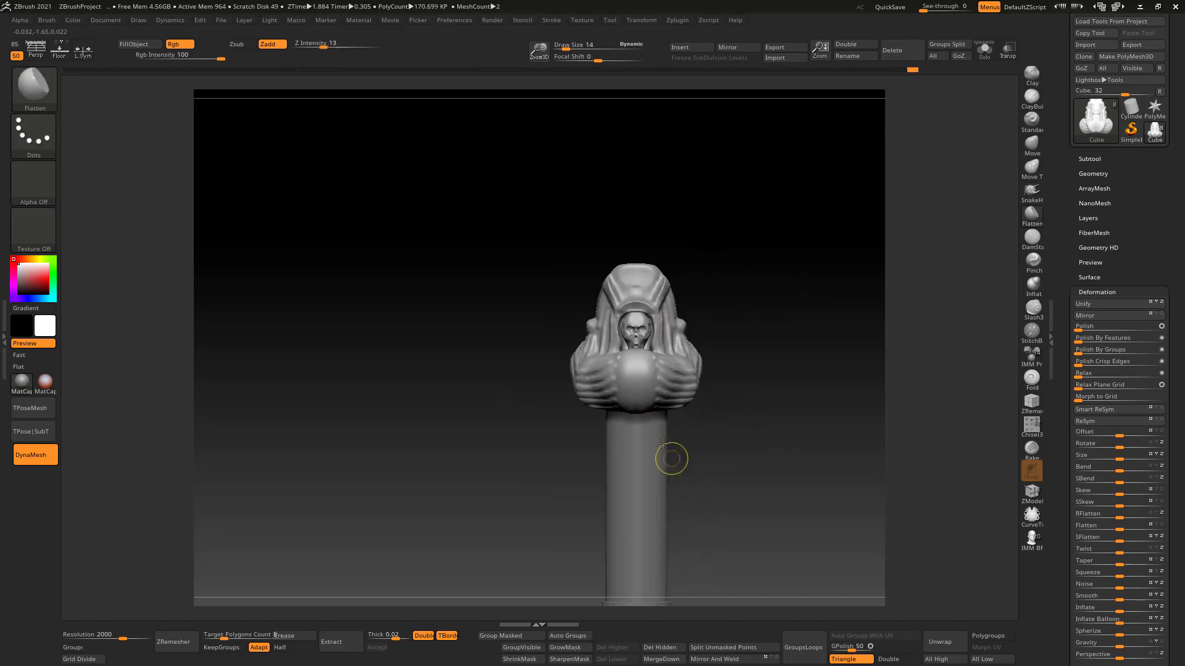
right_click_drag(671, 459, 652, 406, "ctrl")
right_click_drag(652, 406, 631, 411)
right_click_drag(594, 369, 615, 385, "ctrl")
key("shift+f")
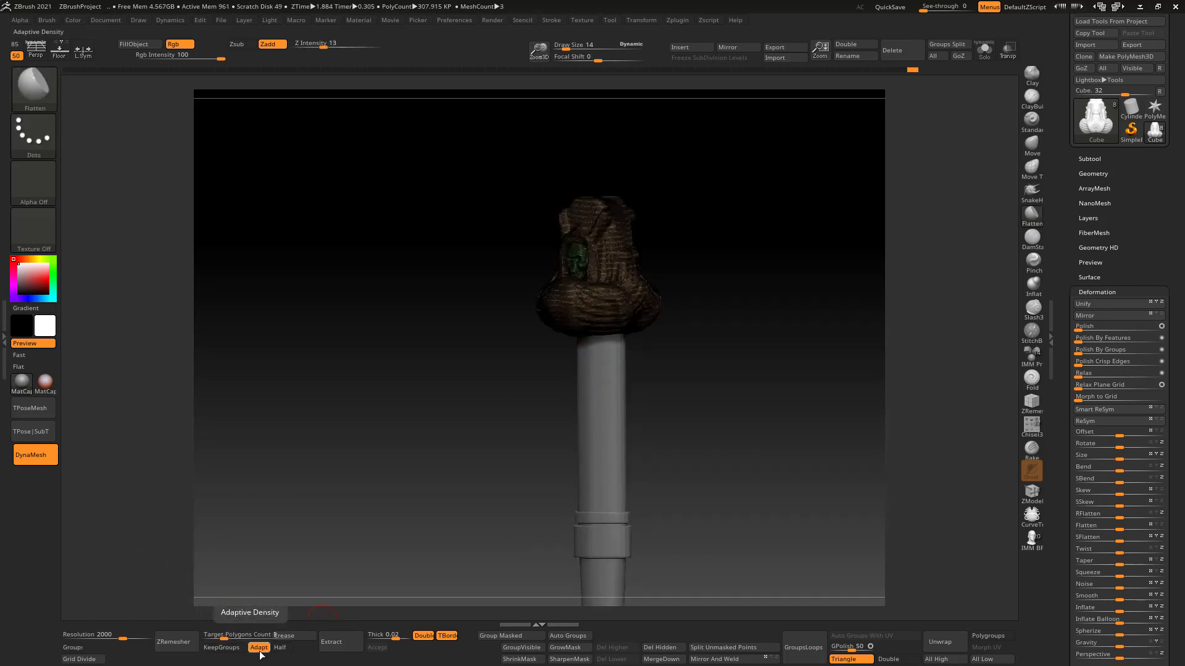
left_click(24, 460)
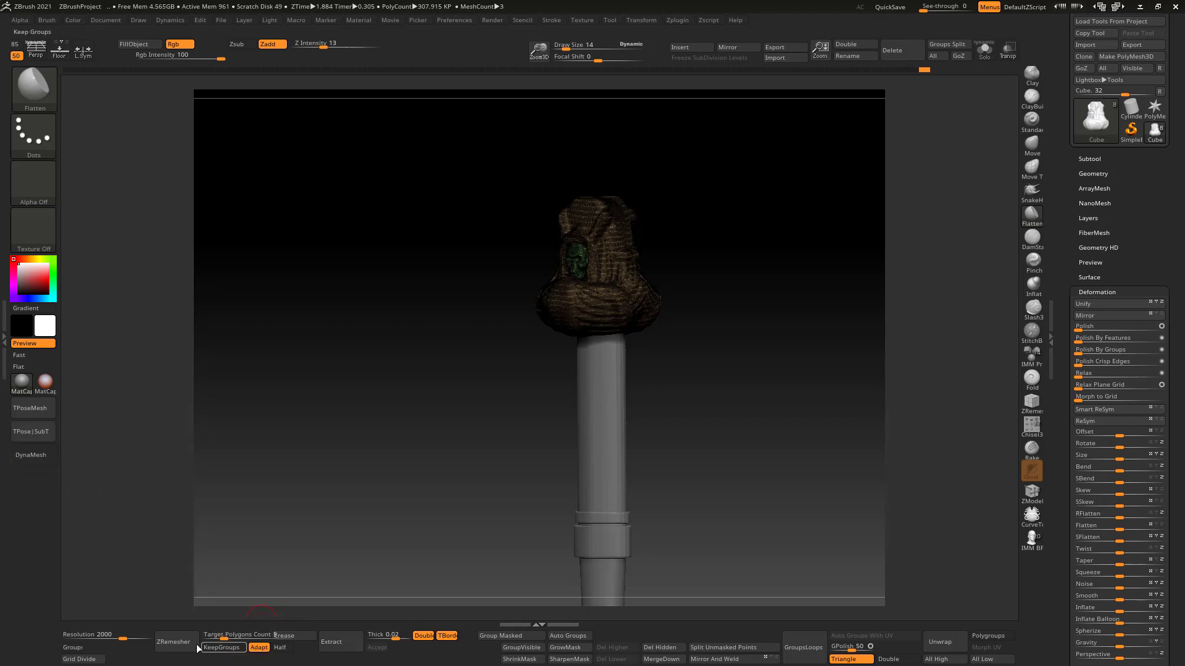
left_click(174, 642)
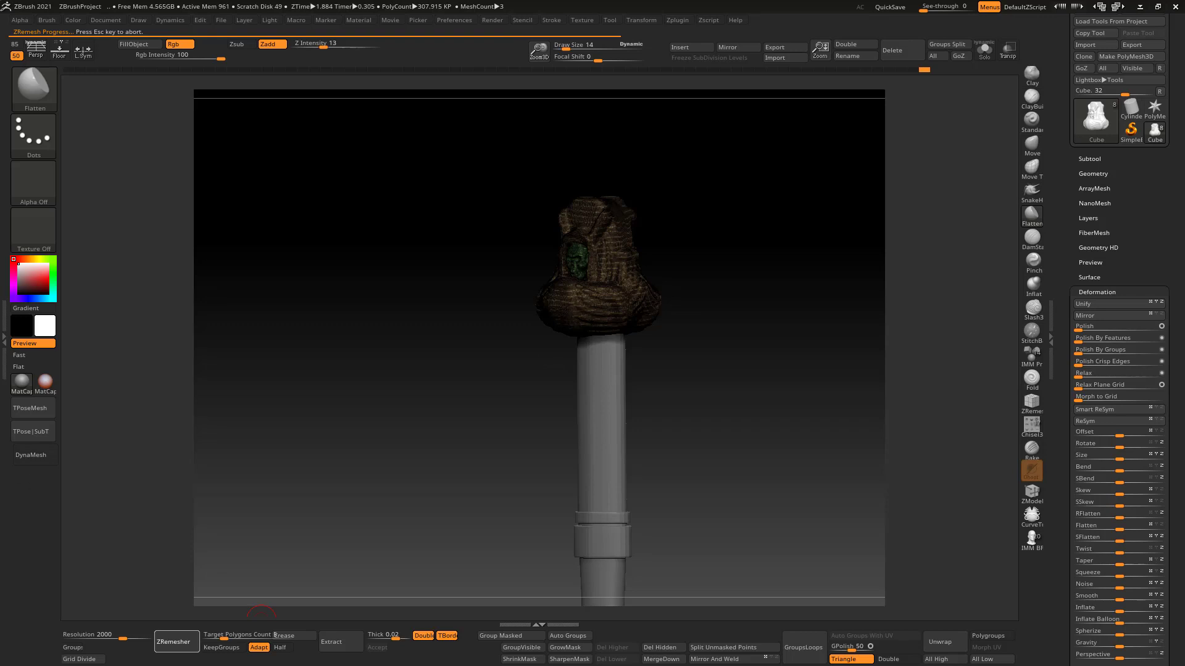
right_click_drag(749, 363, 682, 378, "ctrl")
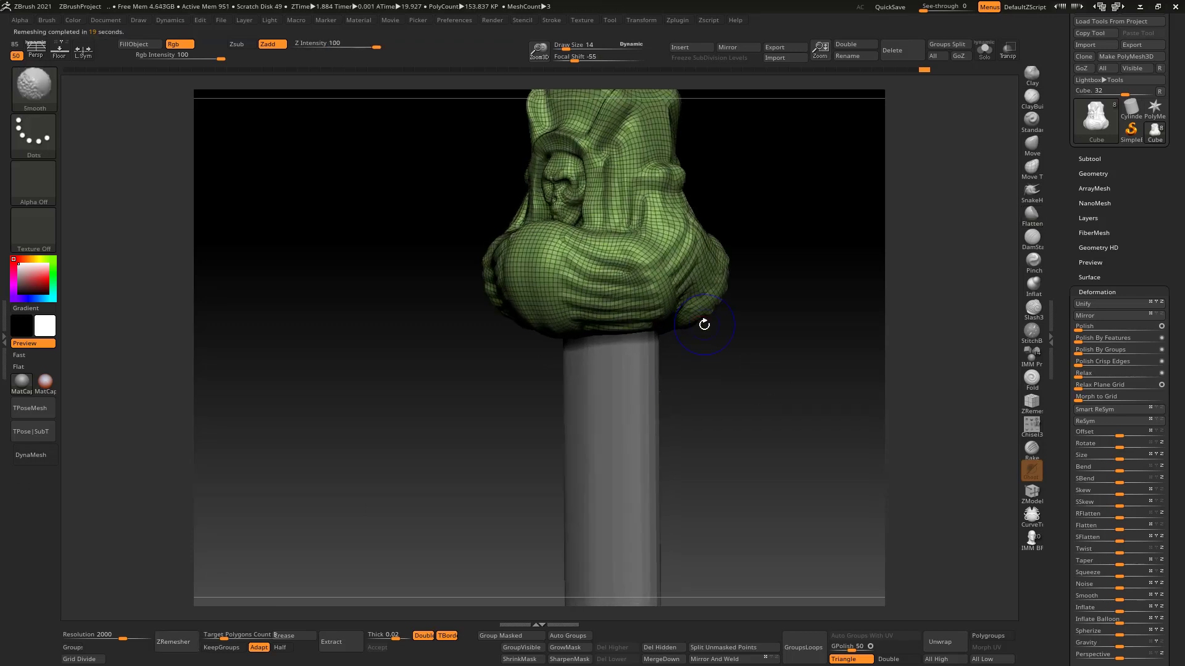
key("shift+f")
right_click_drag(701, 277, 728, 275, "shift")
right_click_drag(711, 349, 702, 385, "alt")
right_click_drag(637, 360, 645, 417, "ctrl")
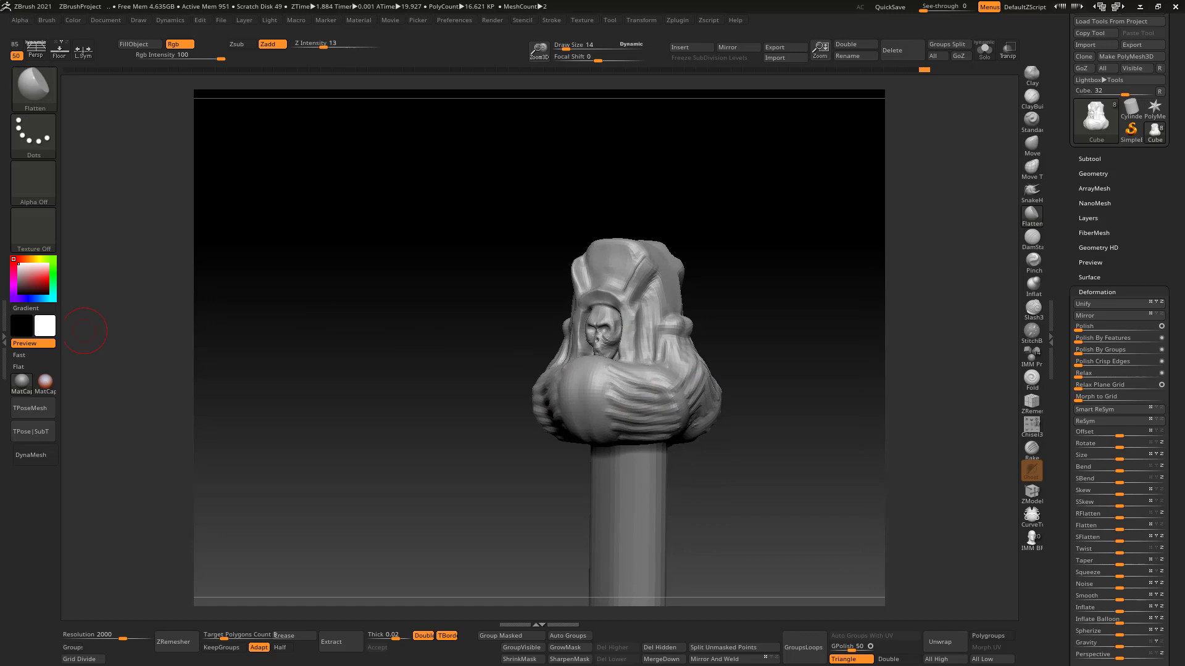
Step: Try ZRemeshing the pommel again at half the polygon count with adaptive density off, and undo that remesh
left_click(279, 647)
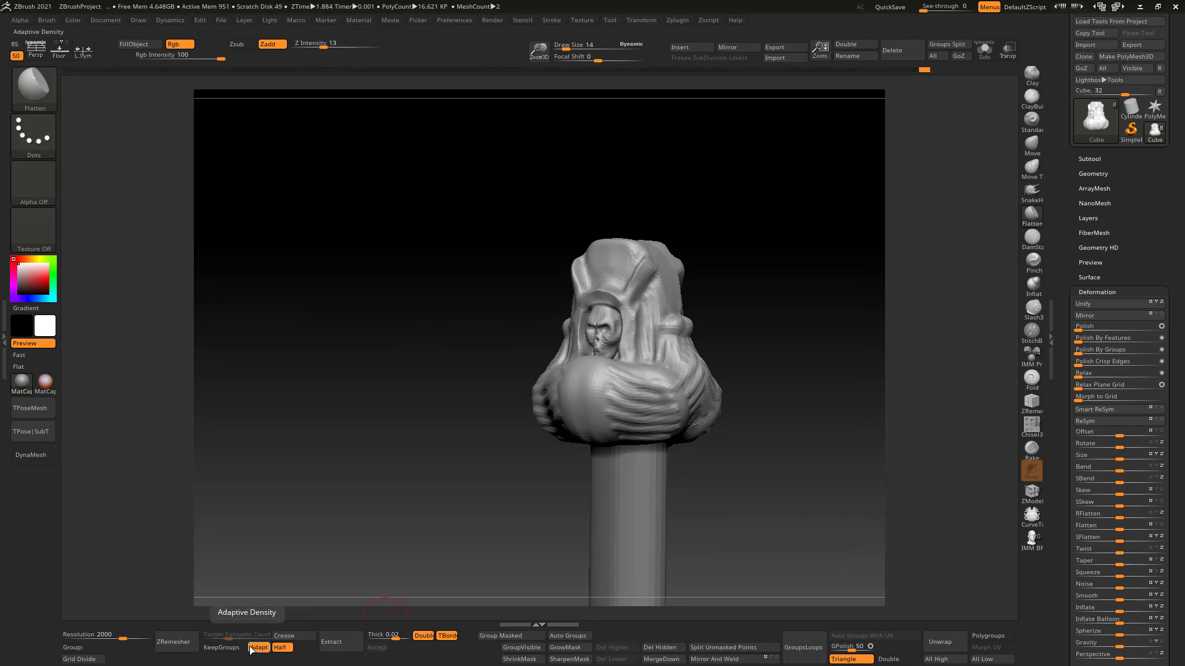
left_click(259, 647)
left_click(176, 641)
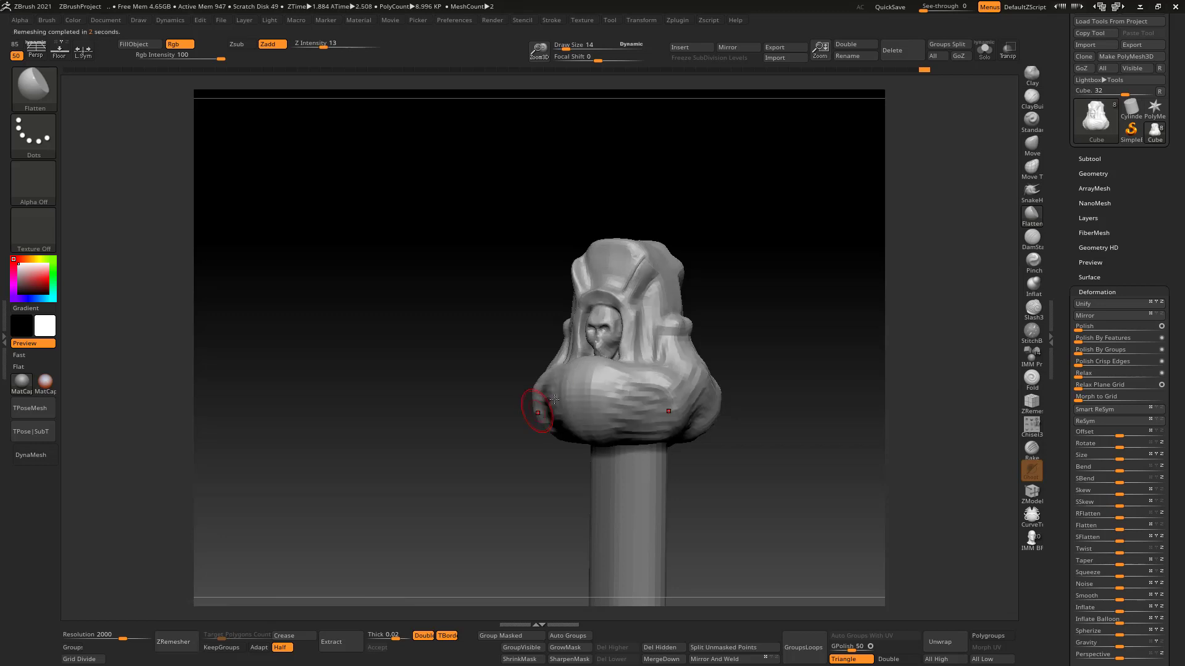
key("ctrl+z")
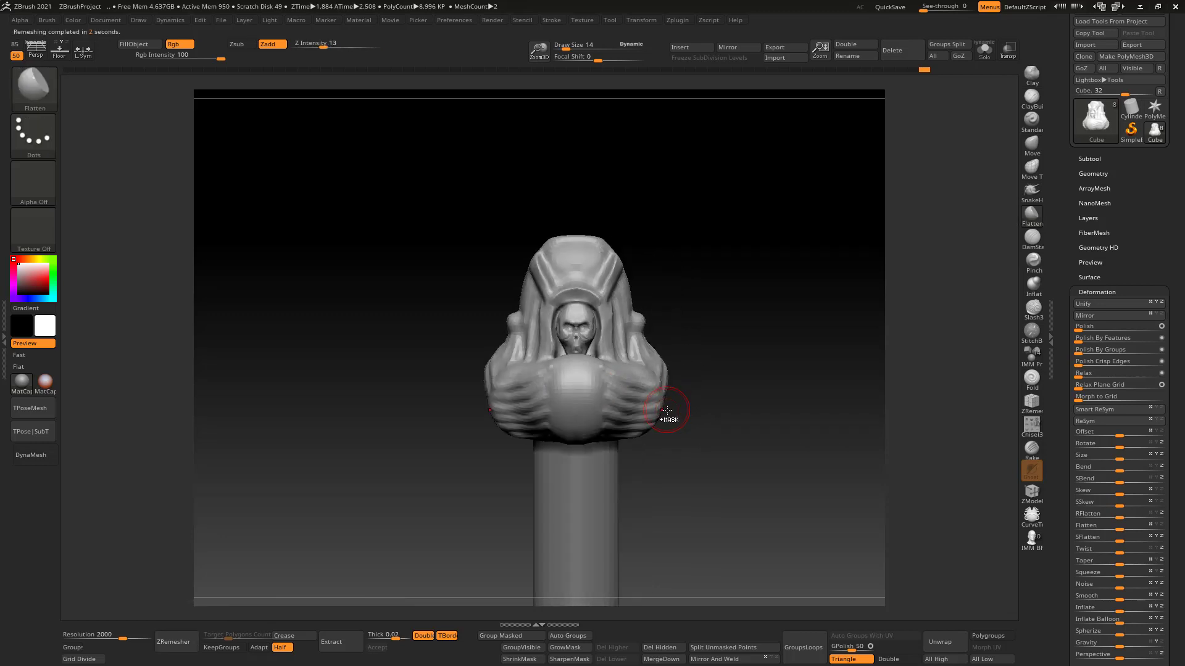
Step: Check the first remesh from several angles and undo it to bring back the dense DynaMesh pommel
left_click_drag(670, 417, 642, 387)
key("shift+f")
key("shift+f")
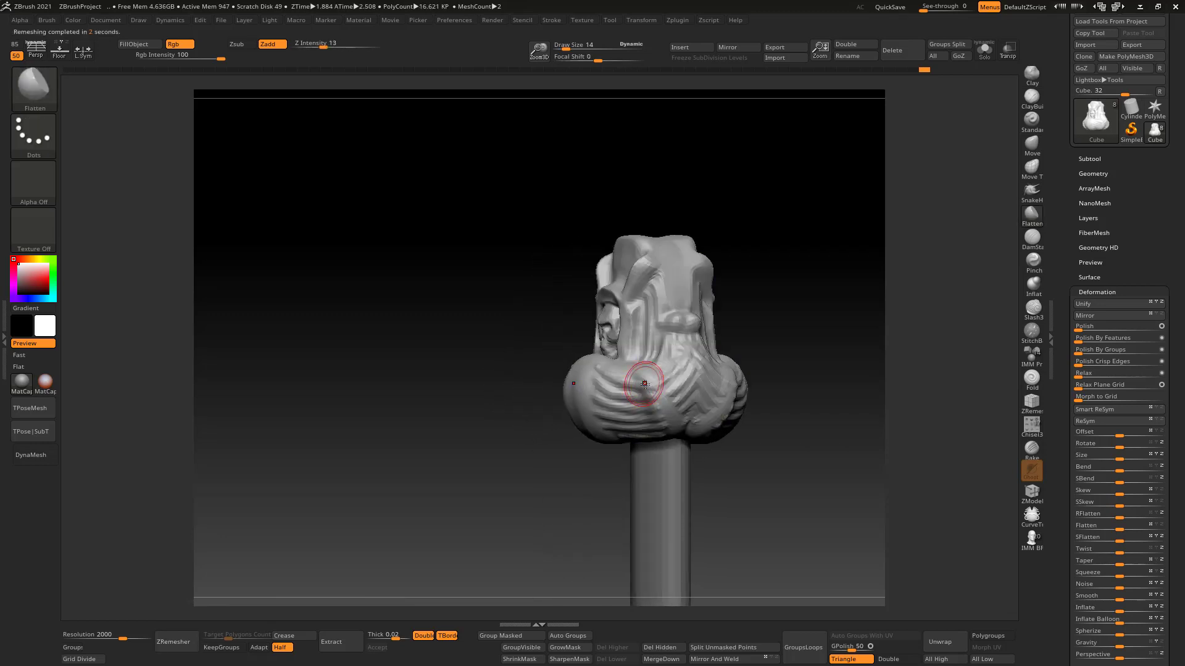
mouse_move(642, 389)
right_mouse_down("shift")
mouse_move(660, 383)
mouse_move(640, 374)
right_mouse_up("shift")
key("shift+f")
key("ctrl+z")
key("ctrl+z")
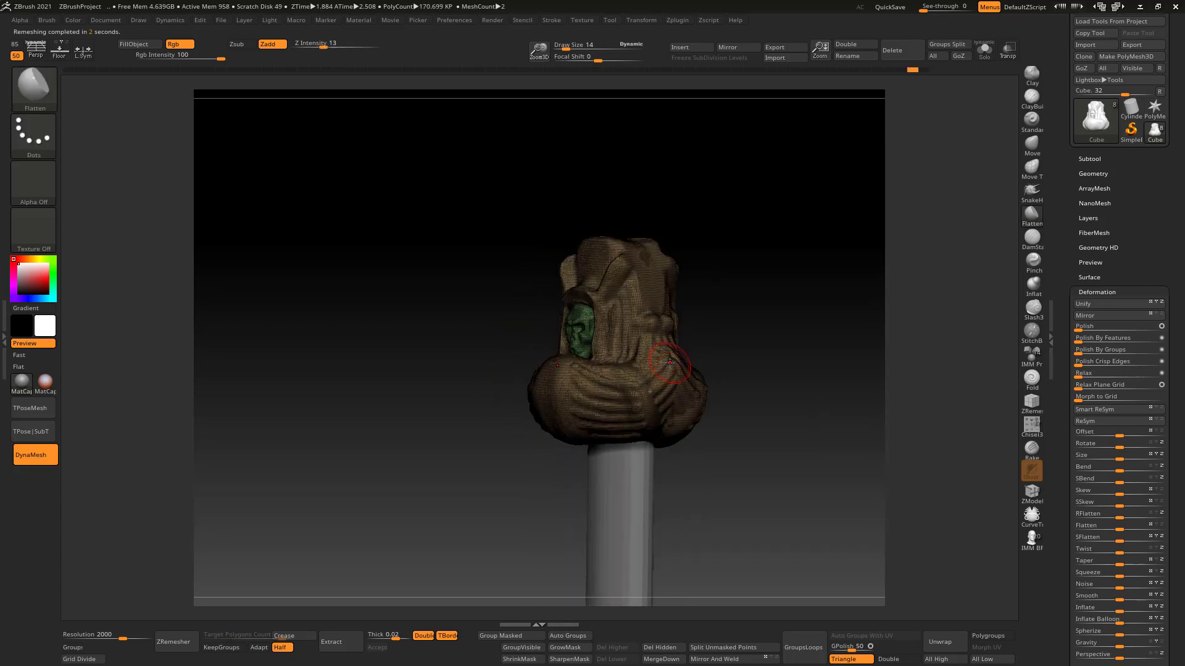
key("shift+f")
right_click_drag(629, 393, 649, 396)
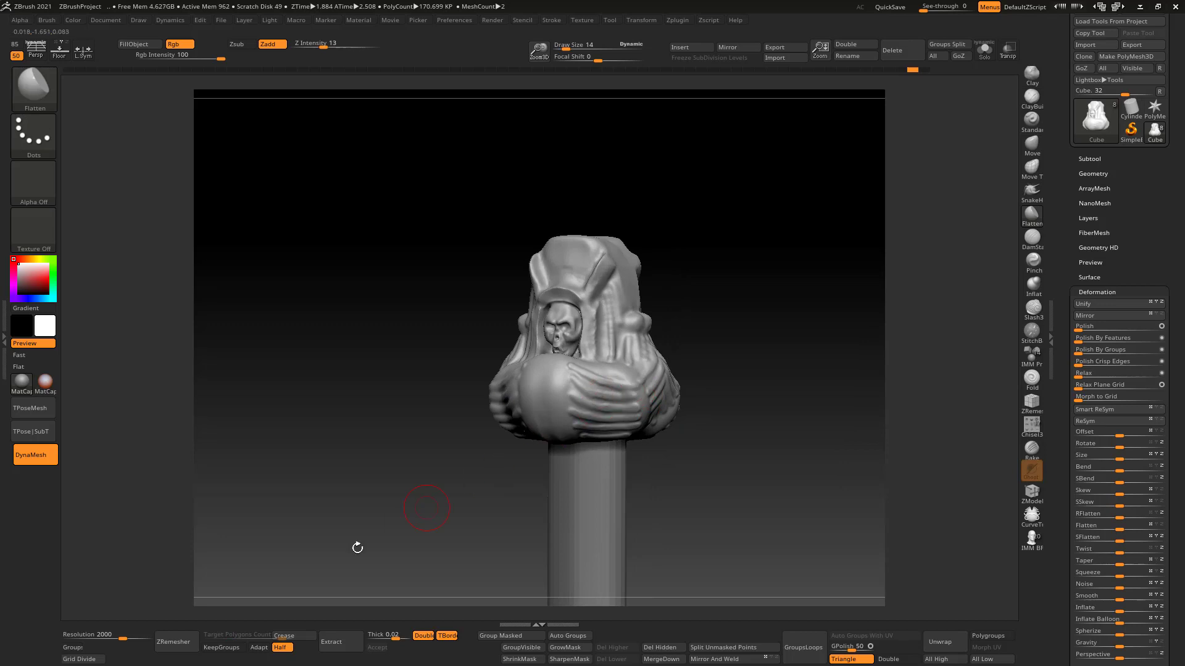
Step: Turn off DynaMesh and ZRemesh the dense pommel with Half off, adaptive density on and a target polygon count of 2.1084
left_click(34, 455)
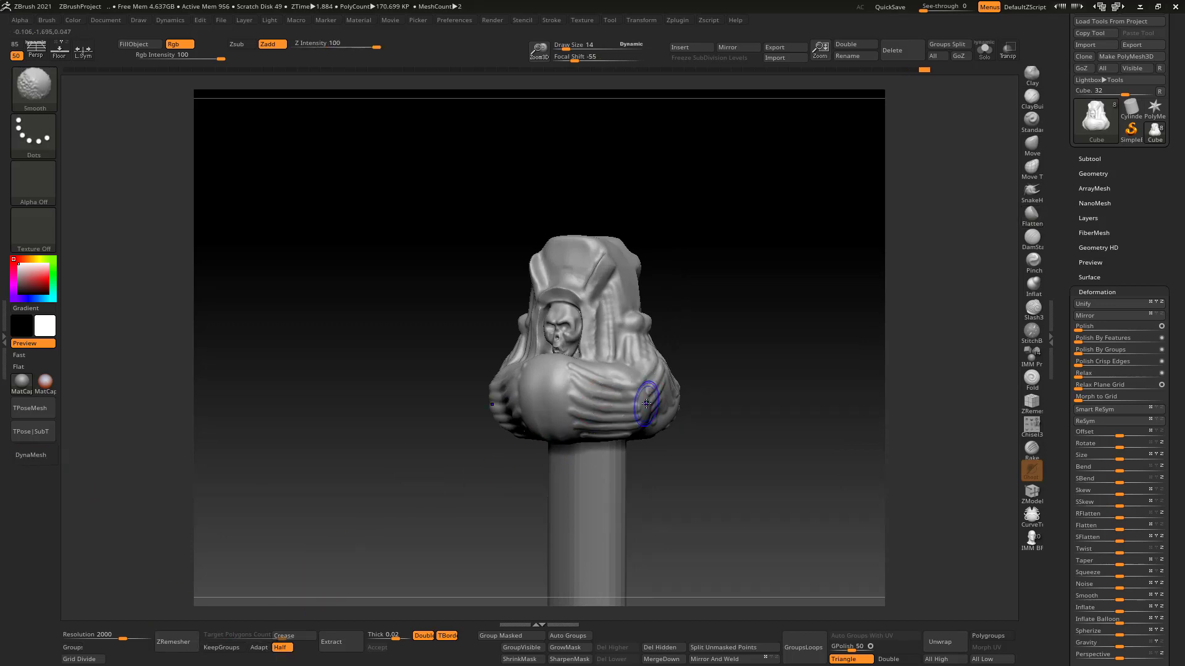
key("shift+f")
key("shift+f")
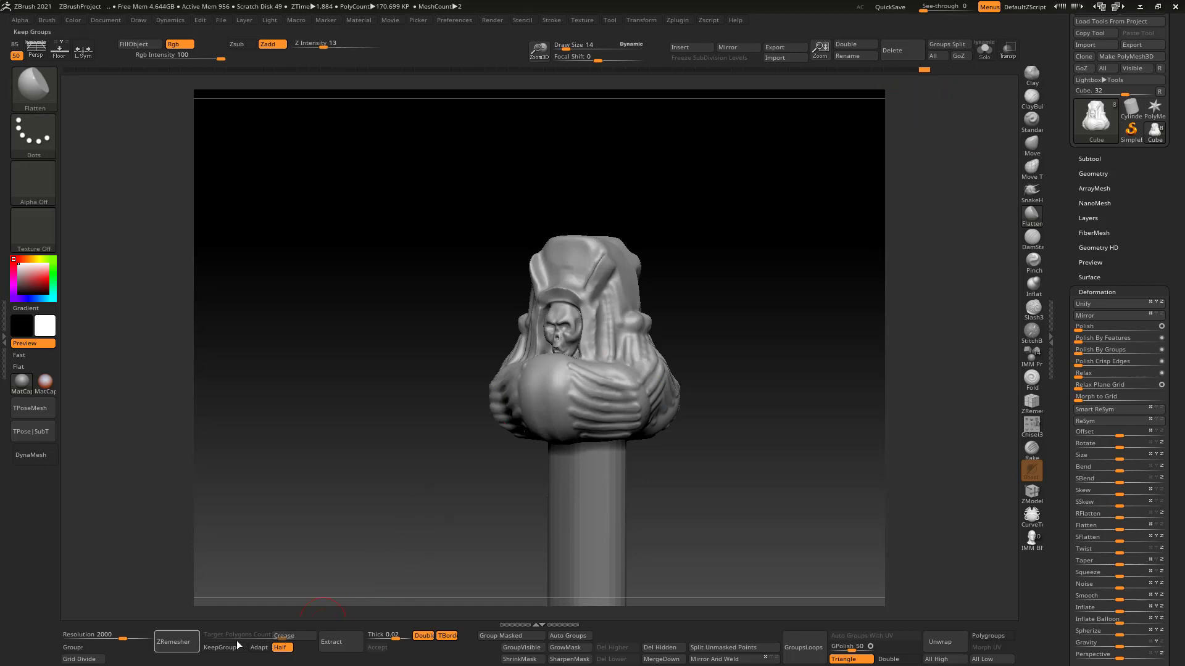
left_click(274, 649)
left_click(188, 642)
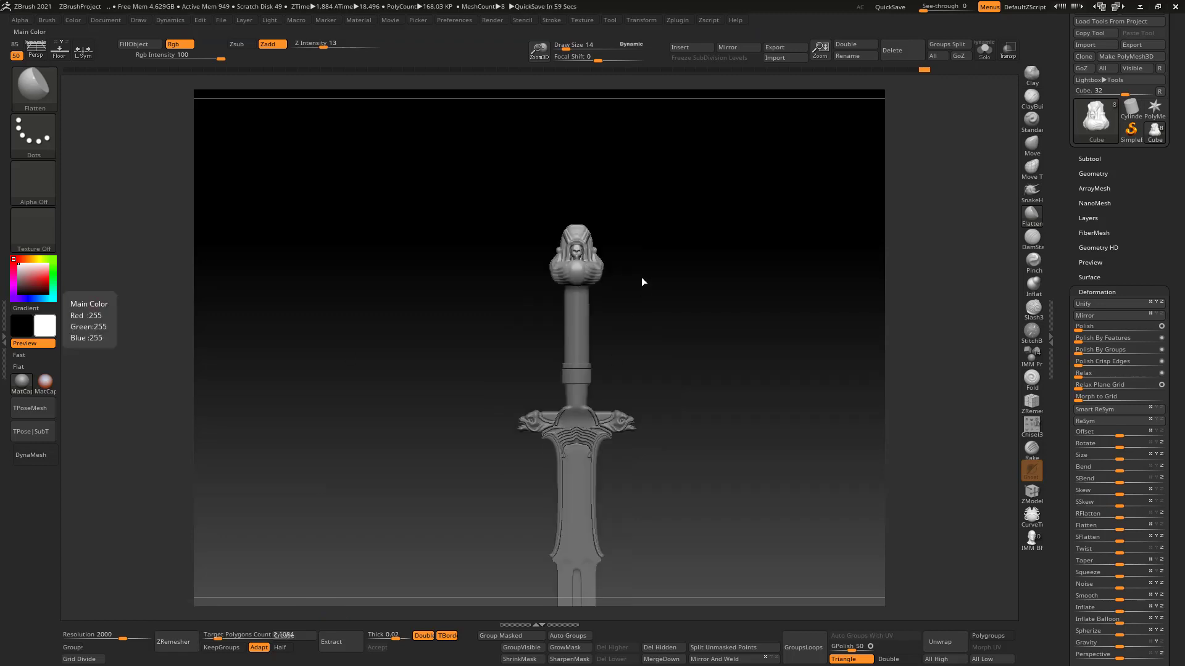
Step: Save the project and send the crossguard's animal heads to Blender with GoZ
left_click_drag(605, 302, 552, 415, "alt")
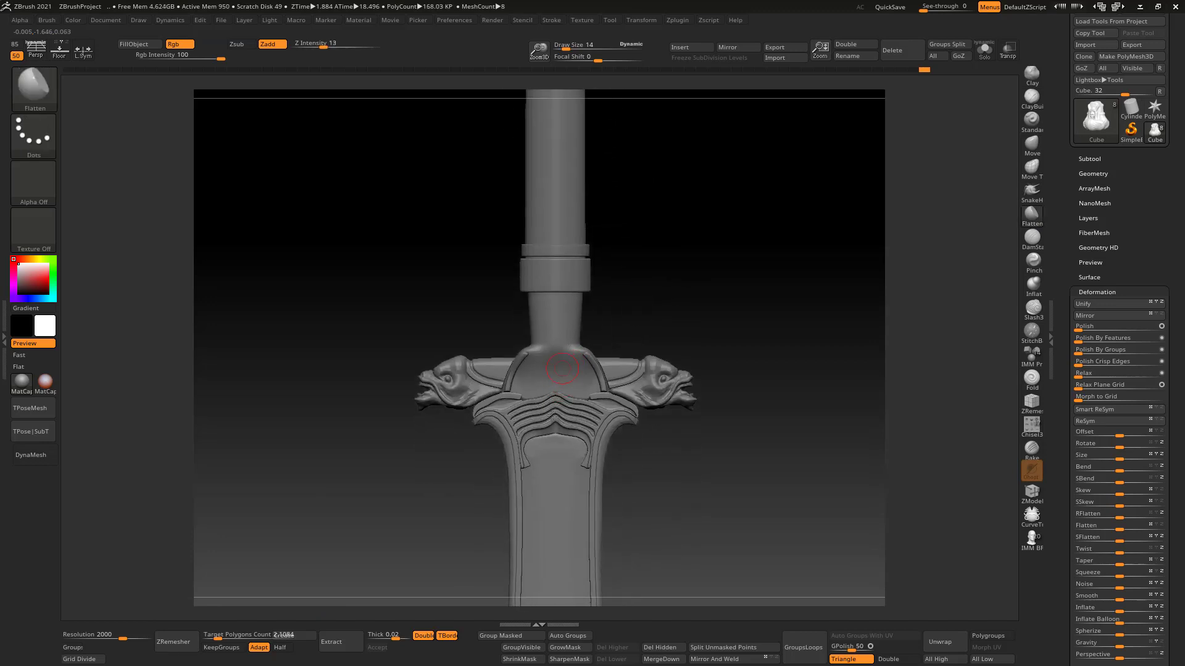
right_click_drag(594, 343, 574, 425, "ctrl")
left_click_drag(568, 255, 611, 188)
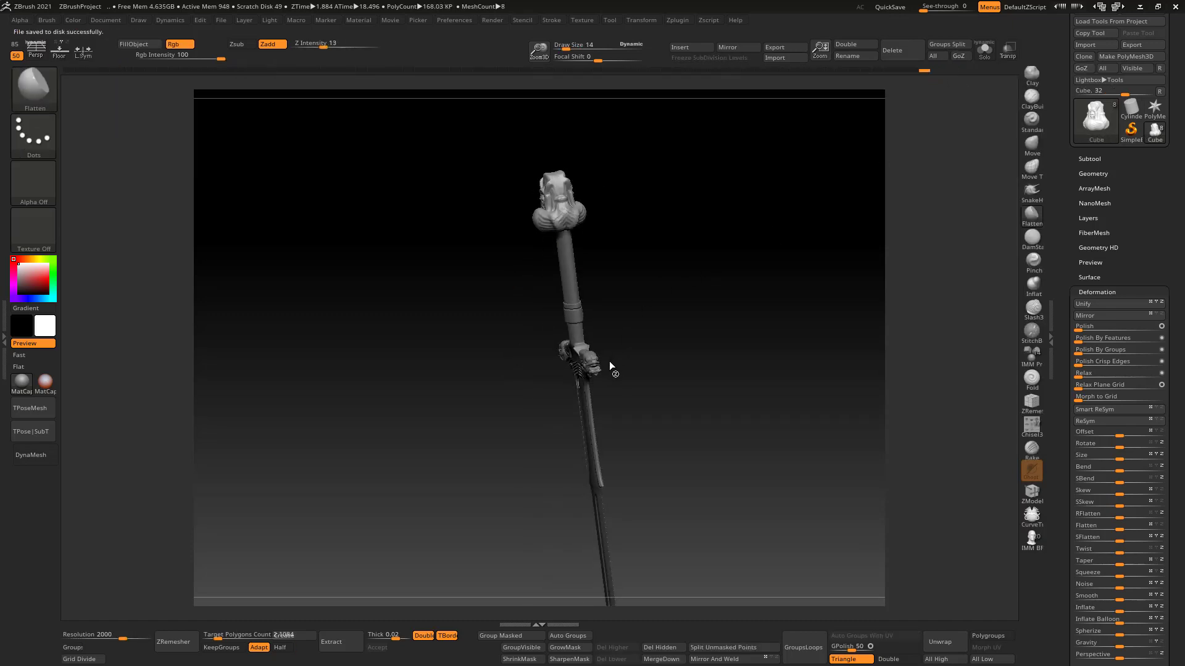
left_click_drag(609, 361, 583, 375, "shift")
left_click(591, 369, "alt")
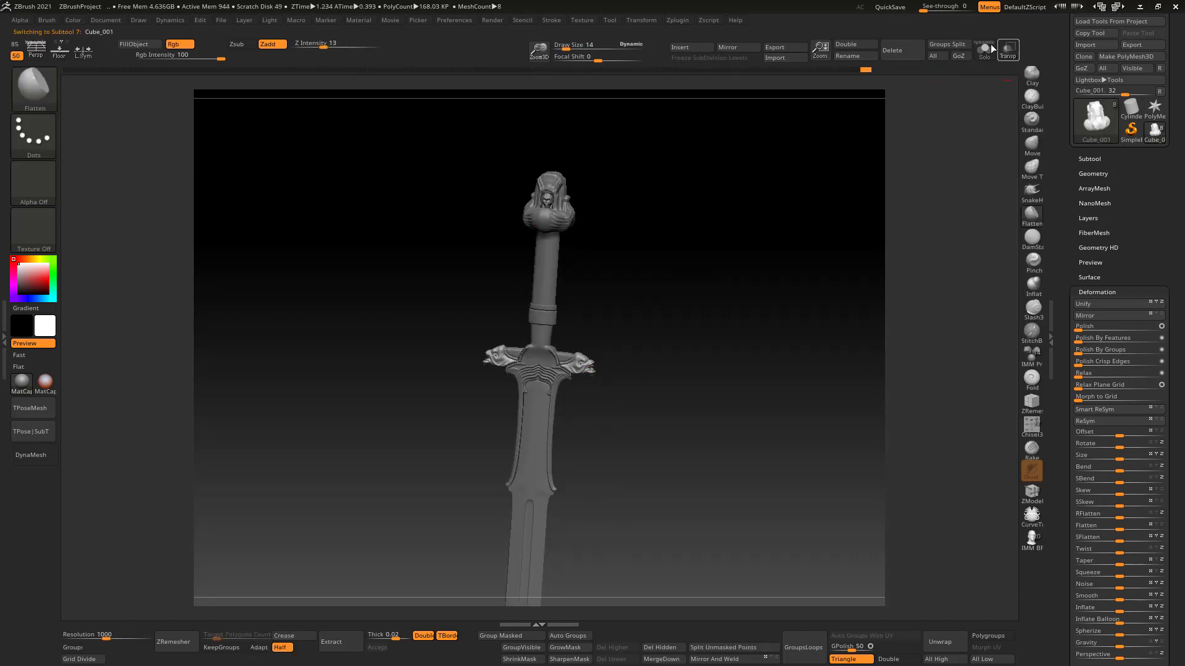
key("ctrl+s")
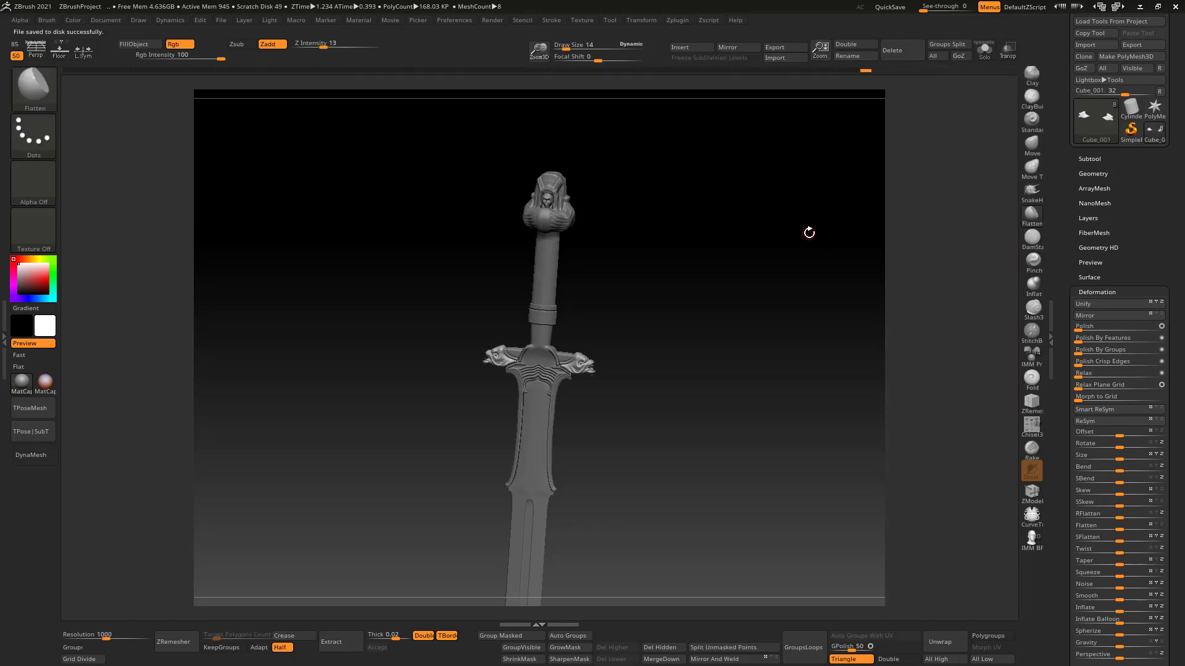
Step: Switch to Blender, import the sculpted crossguard heads from ZBrush and clear the selection
key("alt+Tab")
key("Escape")
key("alt+Tab")
key("alt+Tab")
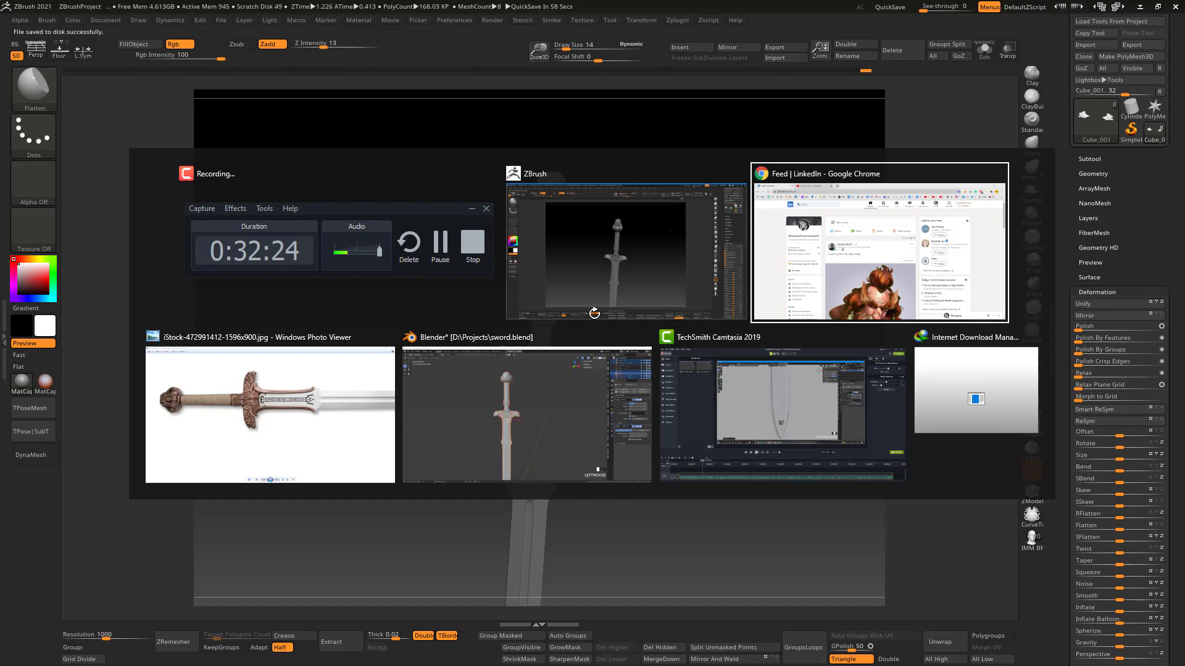
key("alt+Tab")
key("alt+Tab")
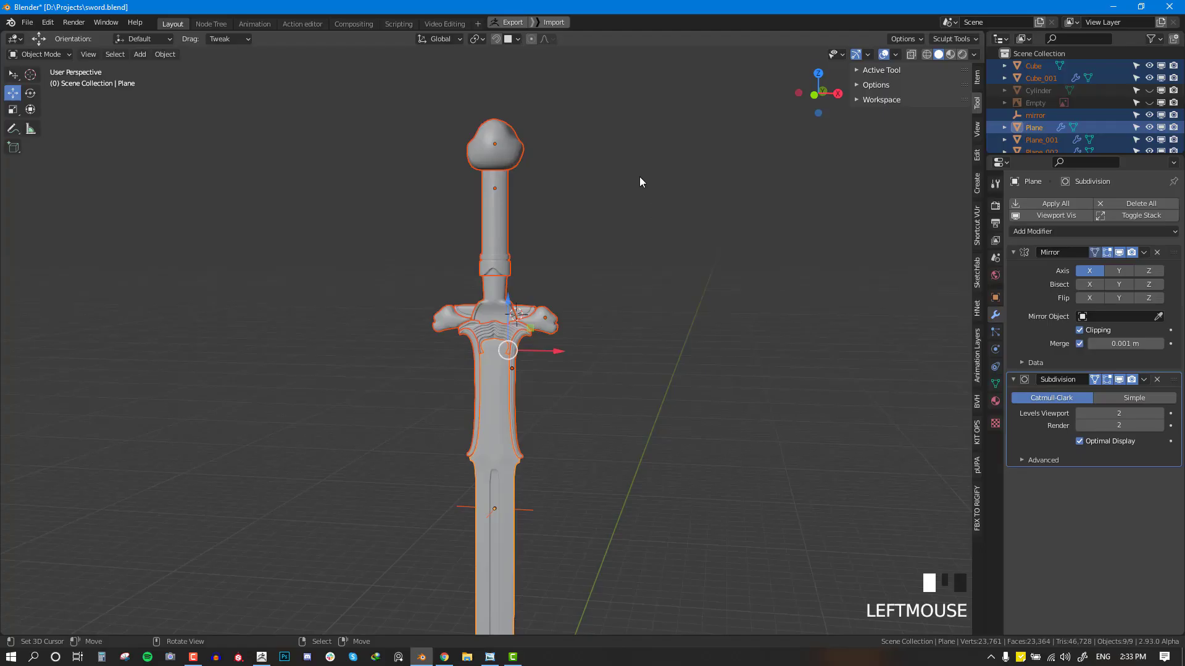
left_click(557, 22)
key("alt+a")
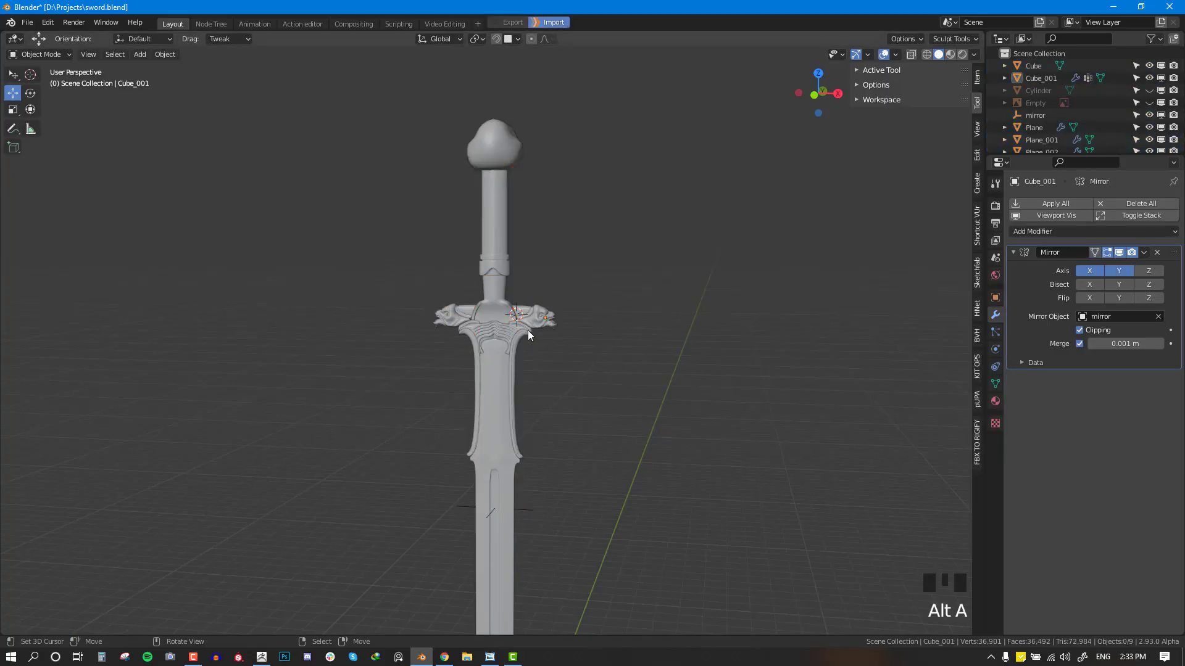
Step: Examine the imported crossguard heads and select the old smooth pommel in front view
scroll(557, 283, "up", 4)
middle_click_drag(621, 262, 601, 329, "shift")
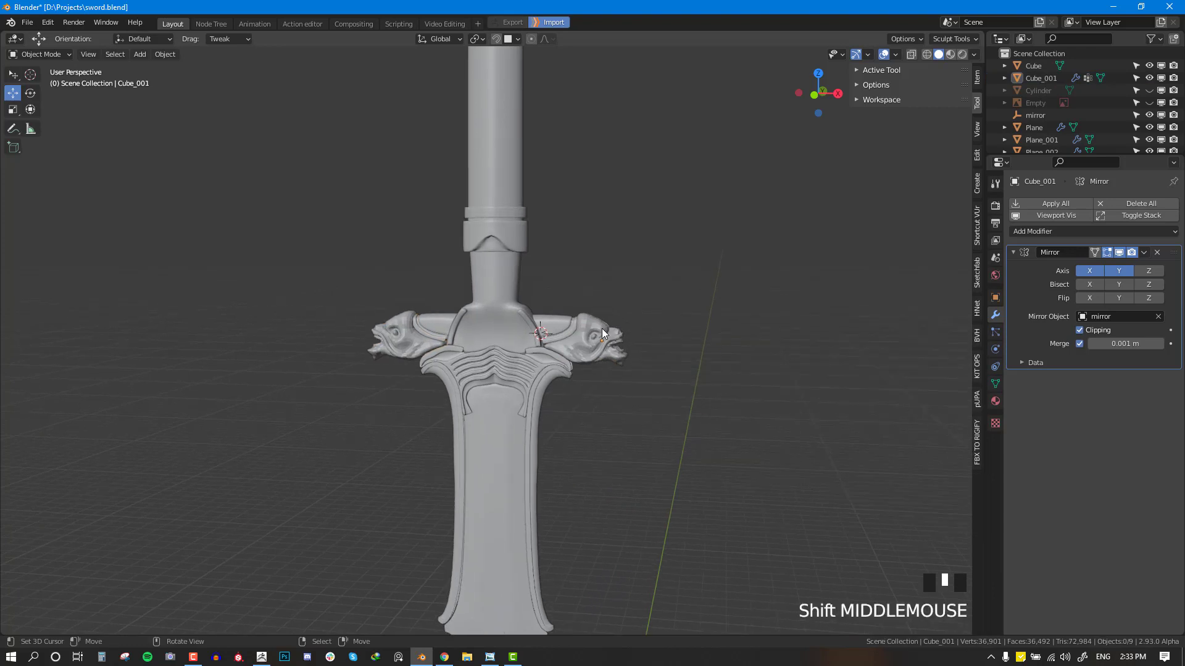
right_click(710, 246)
key("alt+a")
scroll(584, 289, "up", 2)
scroll(584, 285, "down", 4)
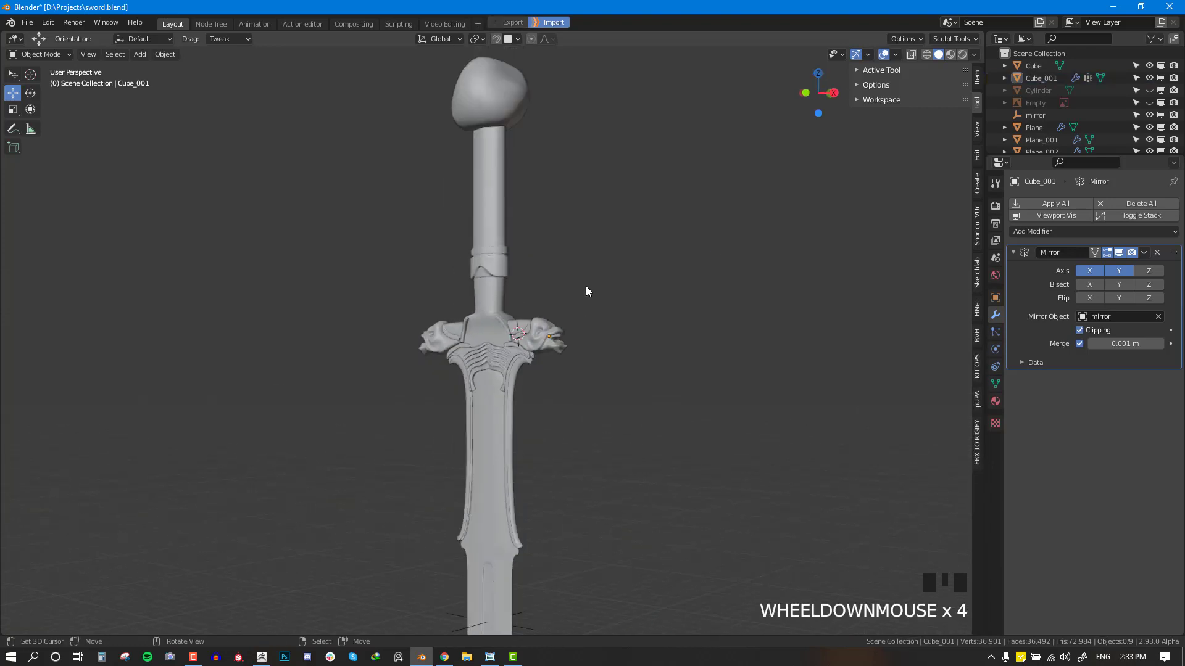
key("KP_1")
right_click(501, 104)
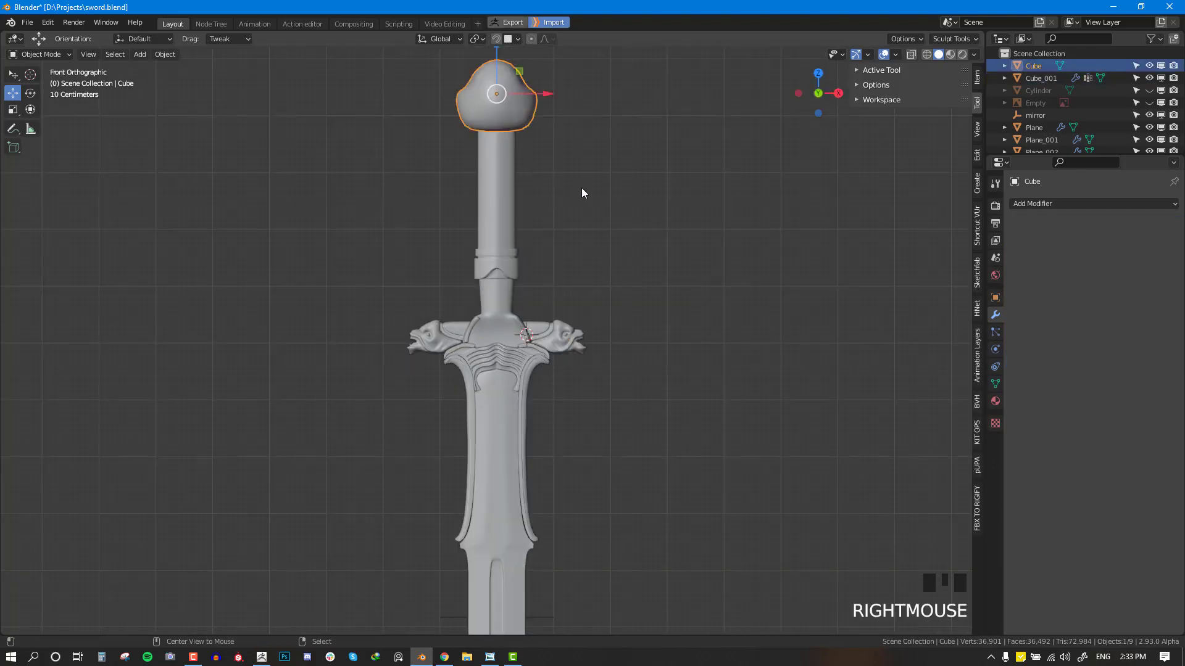
Step: Switch back to ZBrush, send the remeshed pommel to Blender with GoZ and return to Blender
key("alt+Tab")
key("alt+Tab")
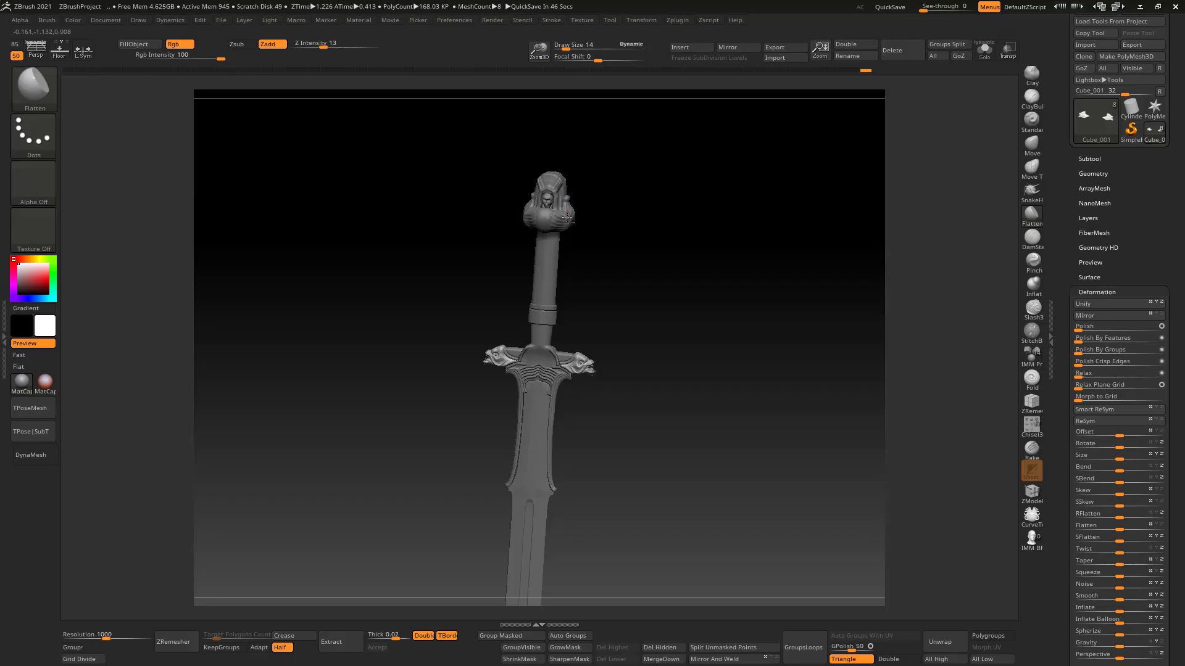
left_click(566, 217, "alt")
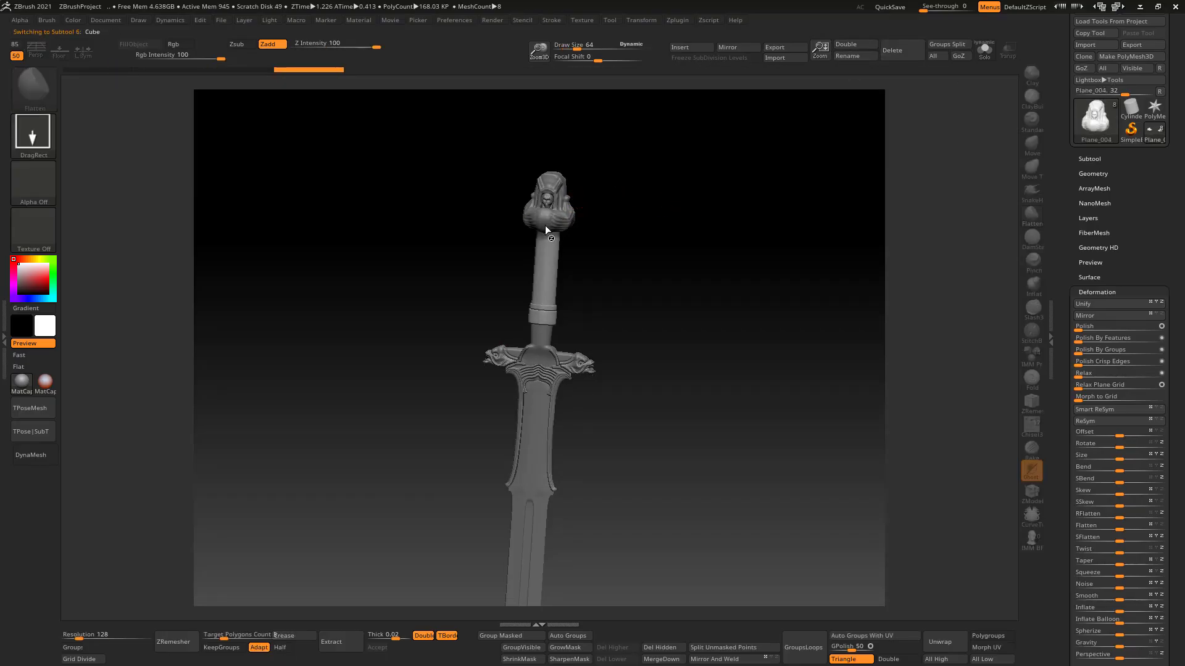
key("alt+Tab")
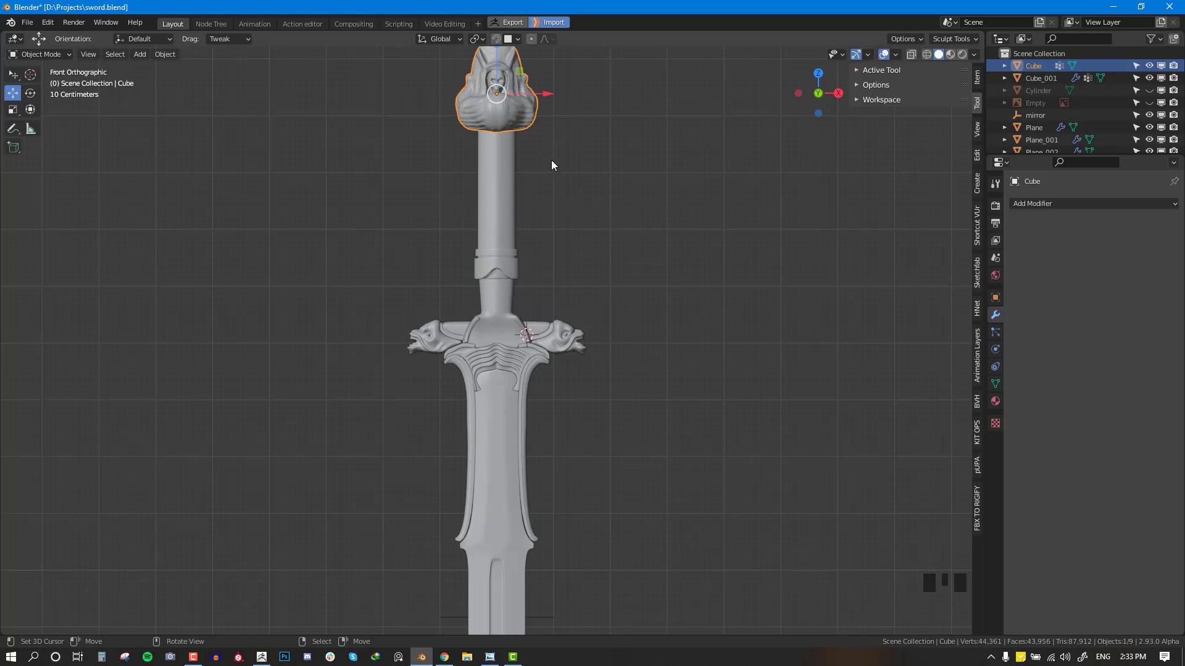
Step: Check the imported pommel in perspective and front view, and clear the selection
middle_click_drag(552, 165, 619, 298)
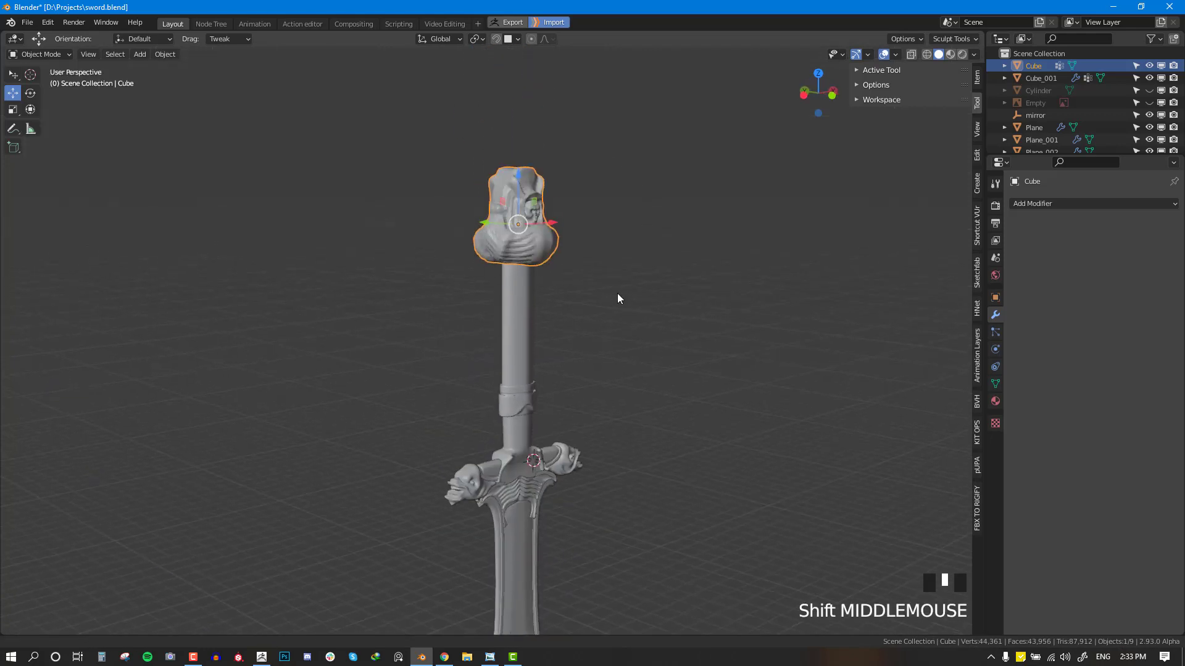
left_click(671, 219)
key("w")
left_click(724, 173)
key("KP_1")
key("alt+a")
scroll(583, 265, "down", 3)
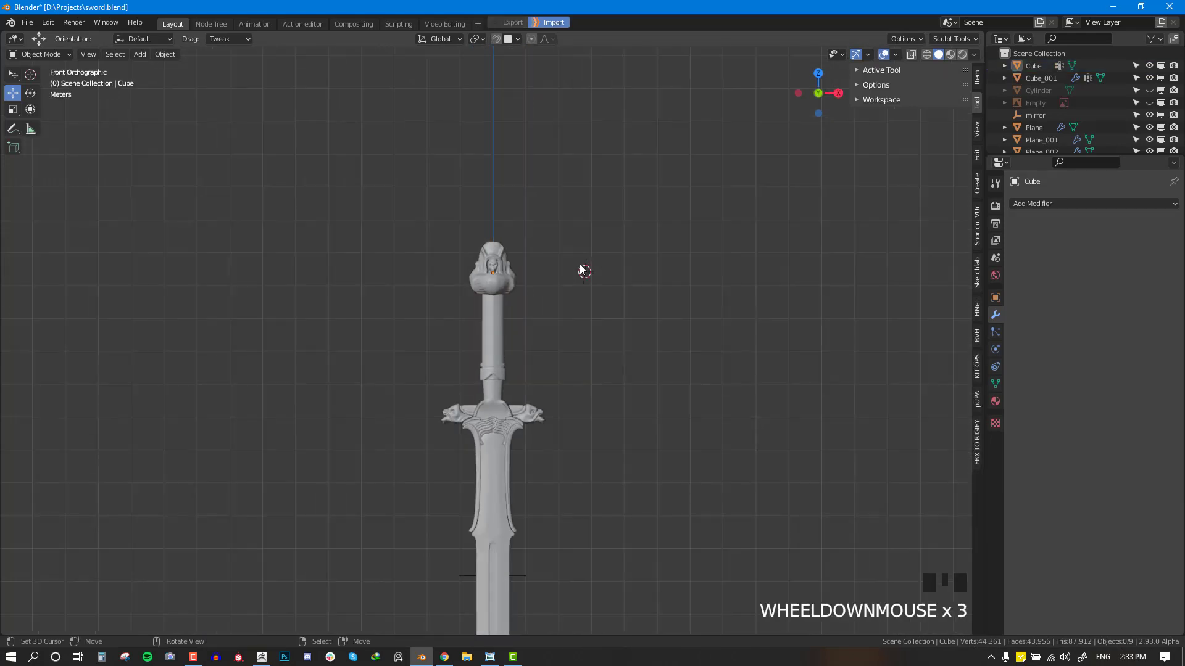
Step: Select the pommel and display the sword's wireframe to examine the topology of the imported parts
key("alt+w")
scroll(530, 293, "up", 3)
middle_click_drag(587, 269, 553, 365)
key("alt+w")
key("KP_1")
right_click(506, 176)
key("alt+w")
middle_click_drag(519, 180, 640, 210)
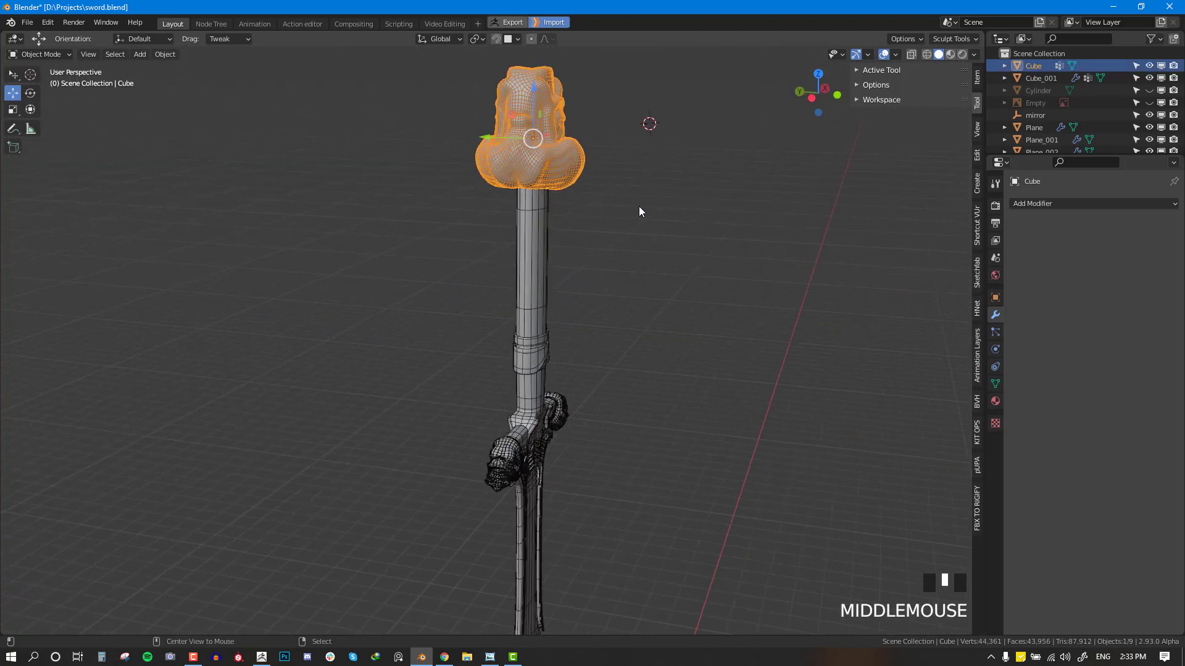
Step: Hide the wireframe overlay and clear the selection in front view
key("alt+w")
key("KP_1")
scroll(578, 250, "down", 4)
middle_click_drag(577, 249, 555, 217, "shift")
key("alt+a")
Step: Select the guard's central collar together with the grip and the skull pommel in front view
scroll(530, 248, "up", 3)
middle_click_drag(476, 174, 532, 298, "shift")
scroll(510, 262, "up", 1)
right_click(506, 262)
key("Tab")
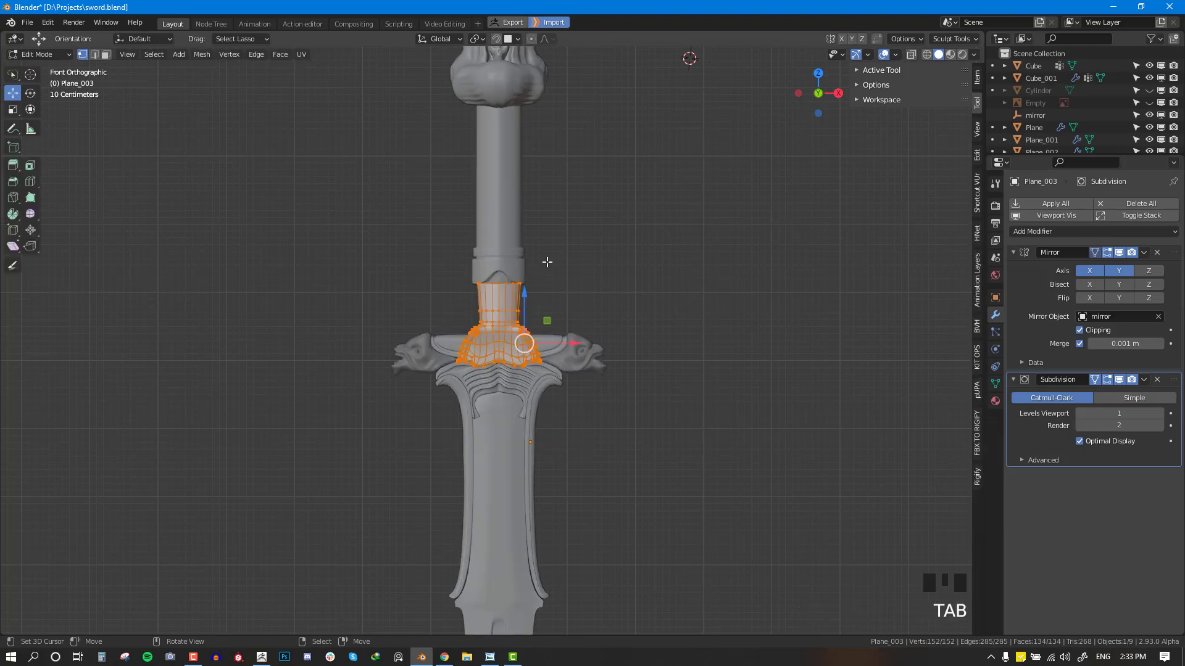
middle_click_drag(545, 240, 545, 408, "shift")
key("Tab")
right_click(502, 428, "shift")
right_click(520, 254, "shift")
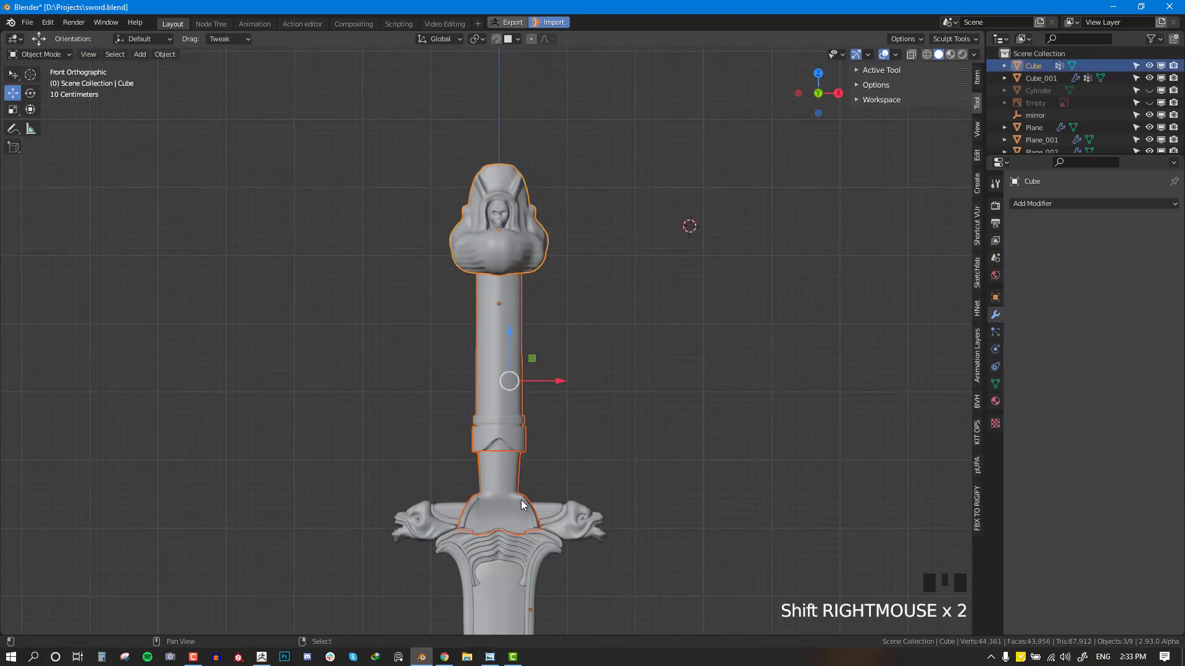
middle_click_drag(533, 311, 558, 287, "shift")
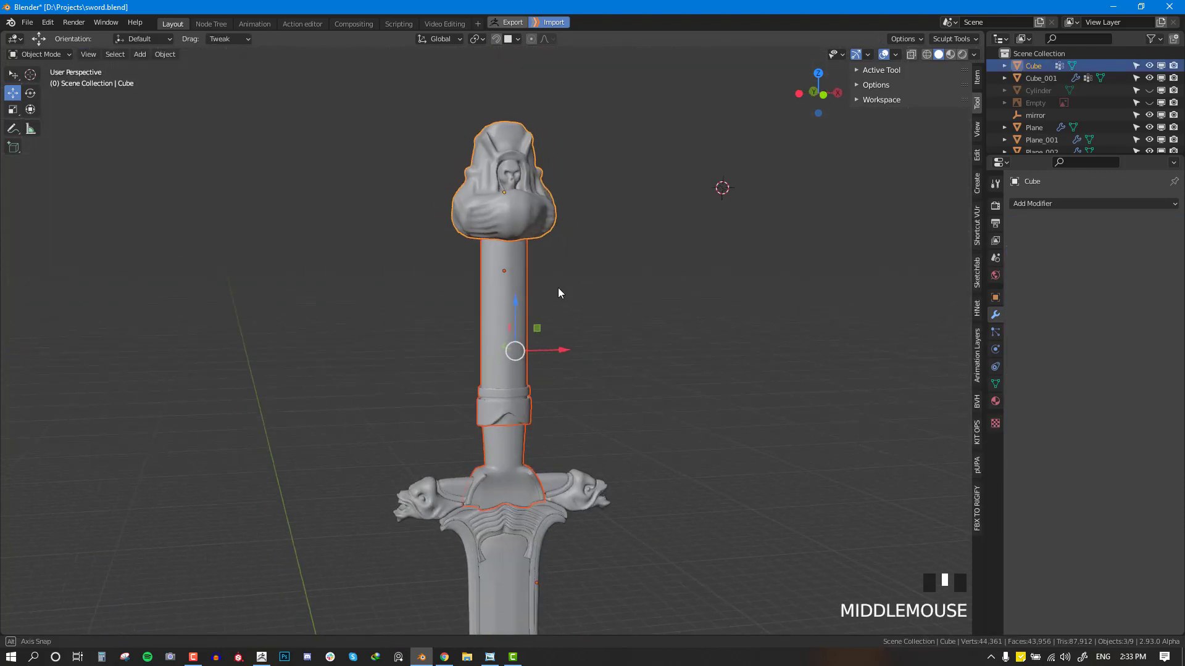
key("KP_1")
Step: Lasso all pommel, grip and upper collar vertices in see-through display and move them slightly up to lengthen the collar's neck
key("Tab")
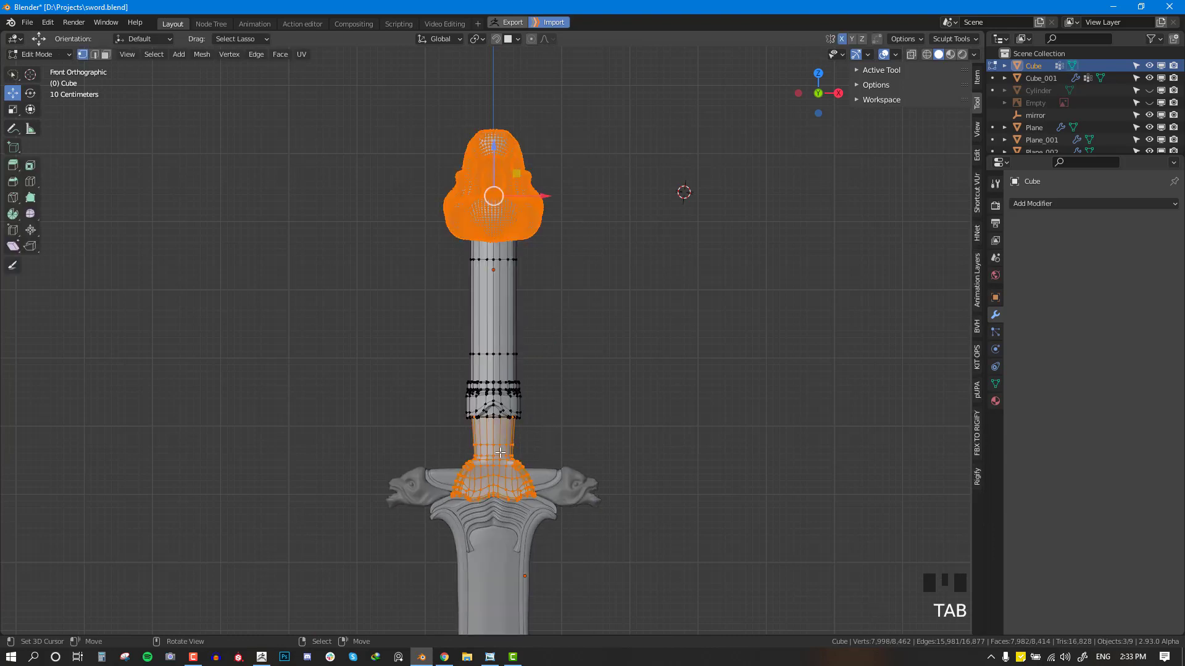
key("alt+a")
key("shift+z")
mouse_move(537, 464)
left_mouse_down()
mouse_move(506, 471)
mouse_move(626, 435)
mouse_move(560, 326)
left_mouse_up()
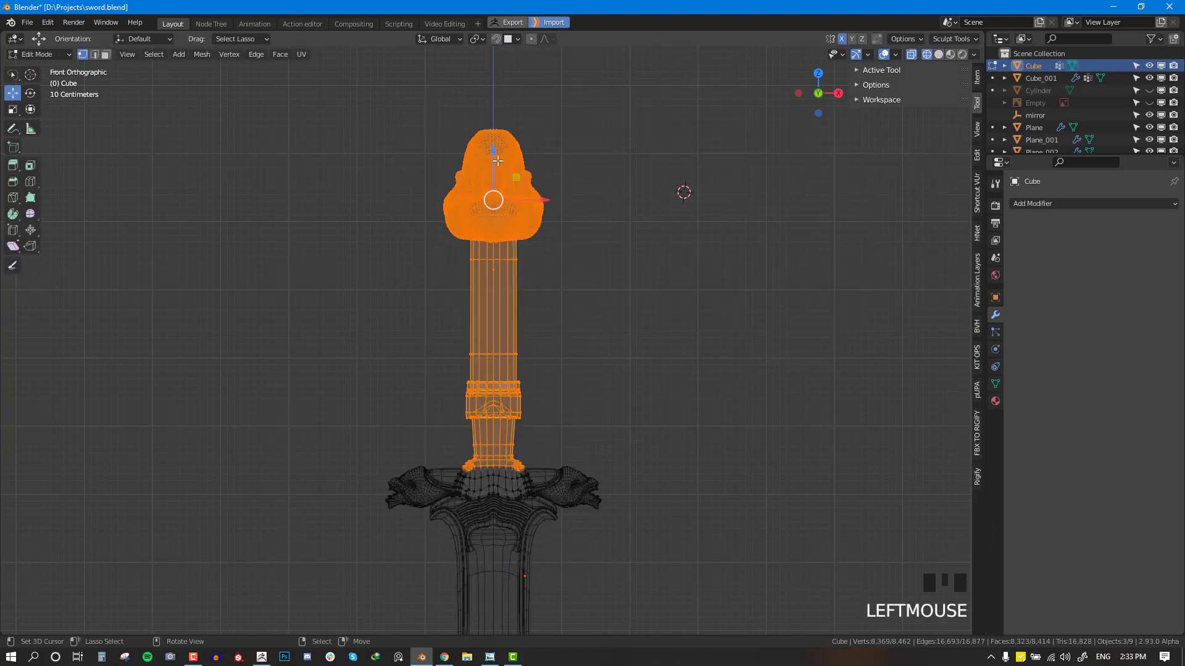
left_click_drag(497, 160, 498, 146)
key("Tab")
key("shift+z")
Step: Select only the guard collar and prepare the Grab brush in Sculpt Mode with a 126 px radius and X symmetry, returning to Object Mode
middle_click_drag(560, 364, 564, 246, "shift")
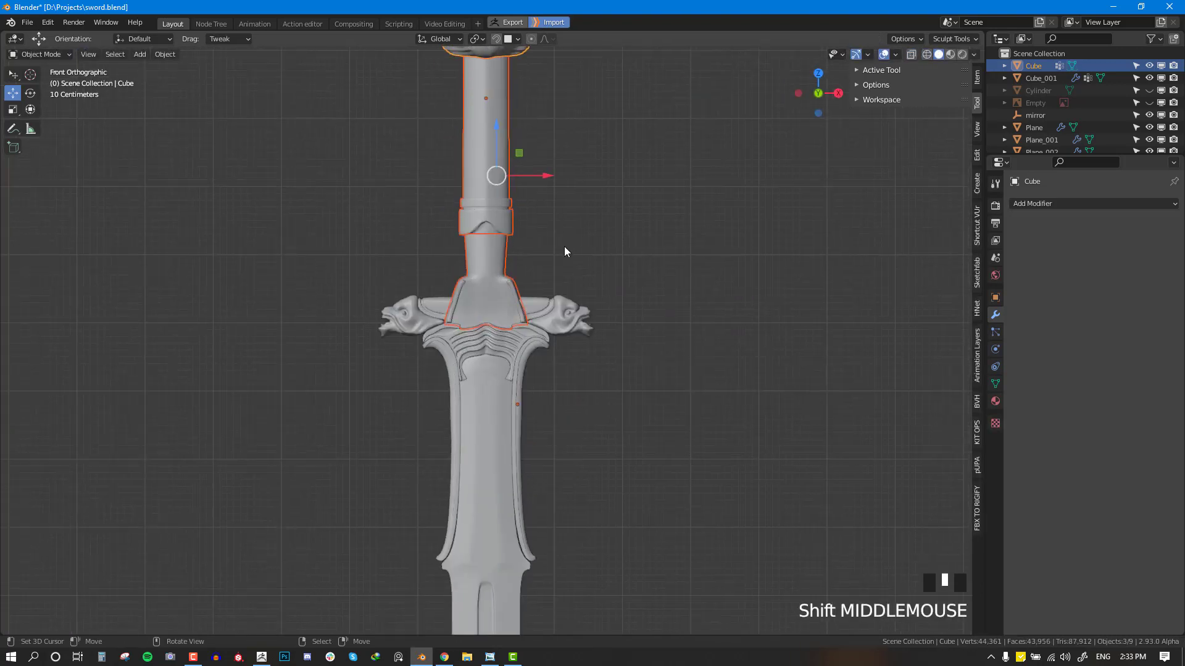
scroll(559, 270, "up", 4)
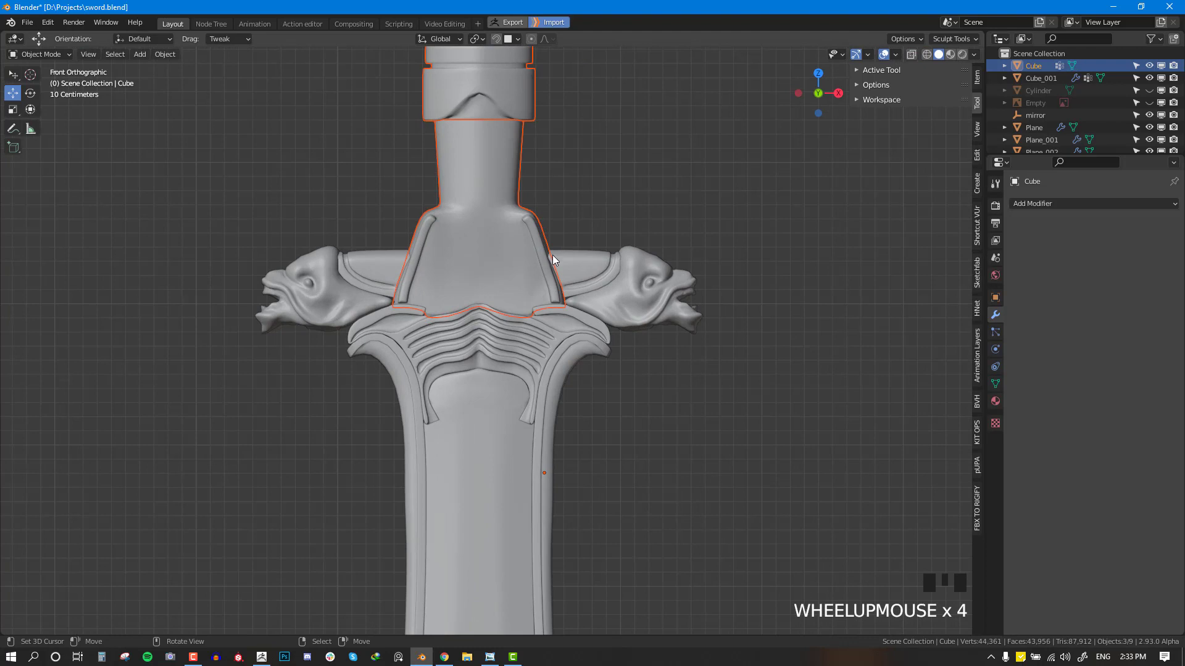
key("ctrl+Tab")
key("Escape")
right_click(515, 218)
key("ctrl+Tab")
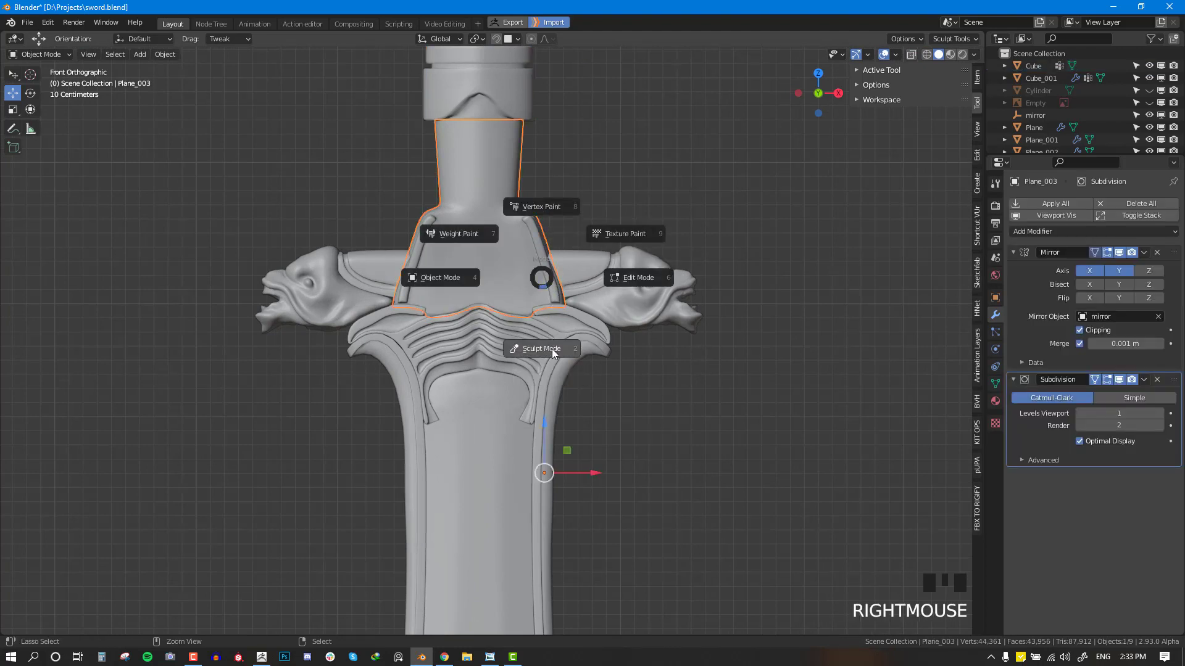
left_click(551, 350)
middle_click_drag(544, 252, 546, 286, "shift")
key("f")
left_click(561, 284)
key("alt+x")
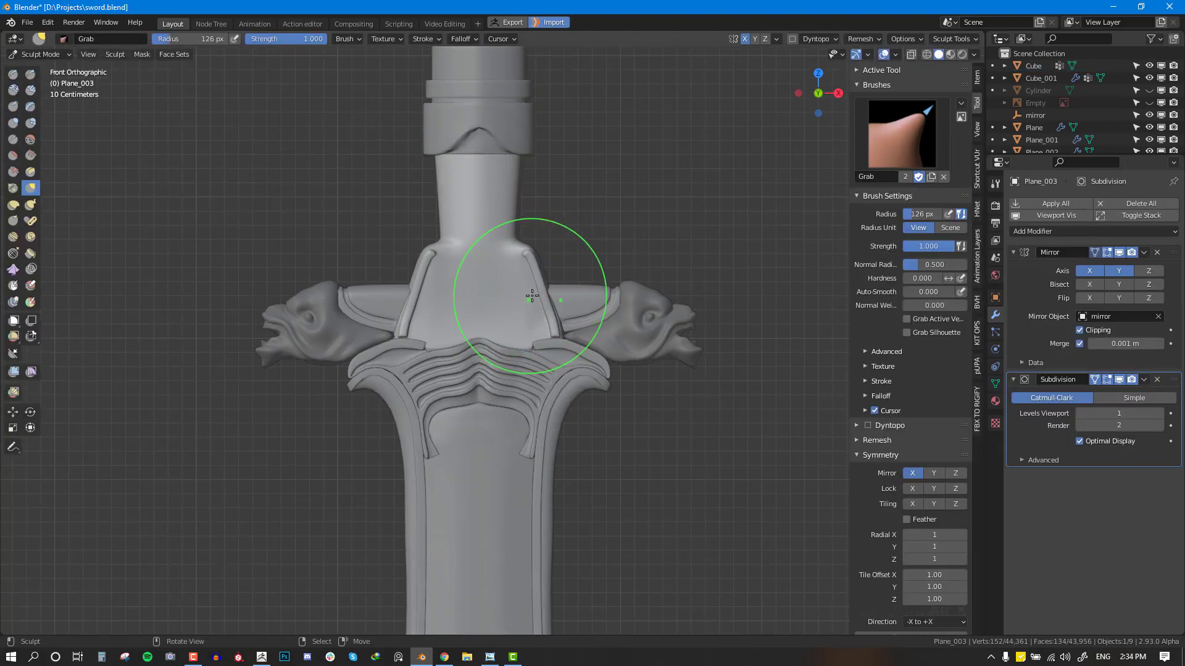
key("ctrl+Tab")
right_click(643, 290)
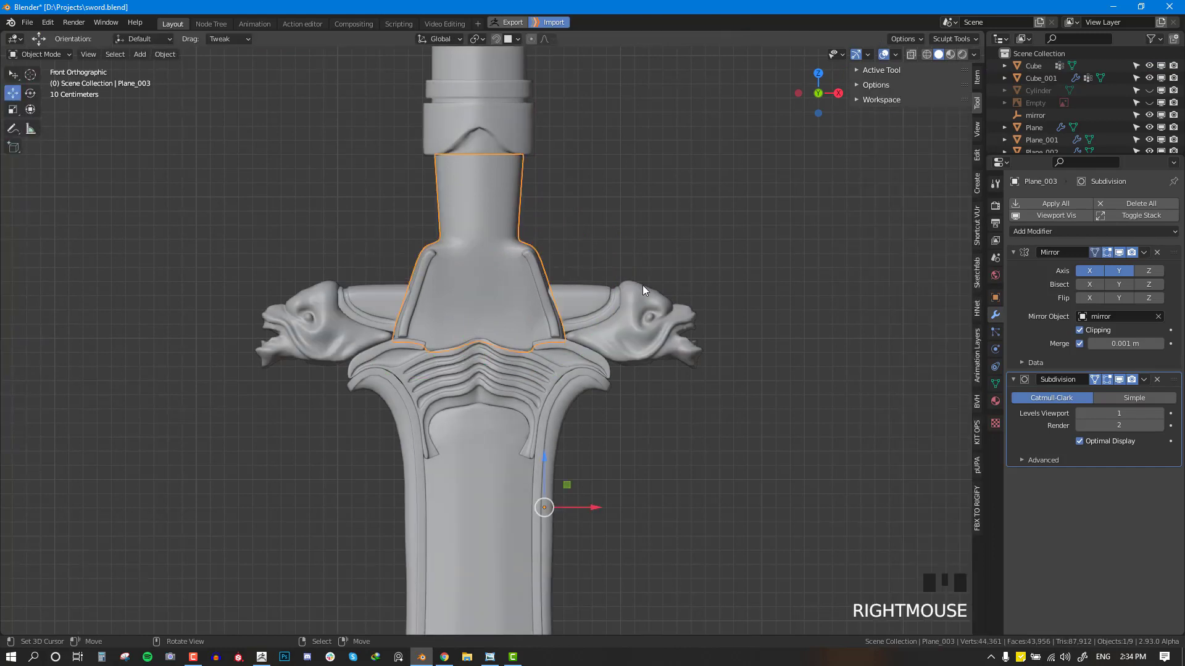
Step: Select the collar's vertical centre edge loop in Edit Mode and snap the 3D cursor to it
middle_click_drag(685, 247, 601, 277)
key("KP_1")
key("Tab")
right_click(479, 274, "alt")
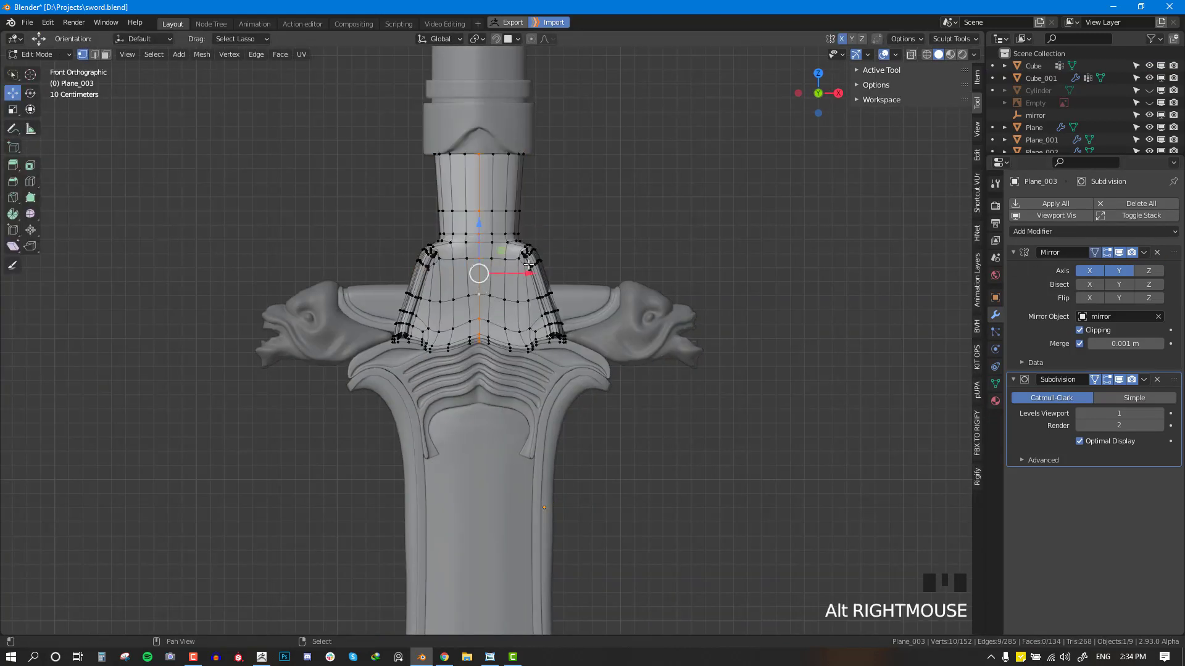
left_click(514, 344)
key("Tab")
Step: Try setting the collar's origin to its geometry
key("q")
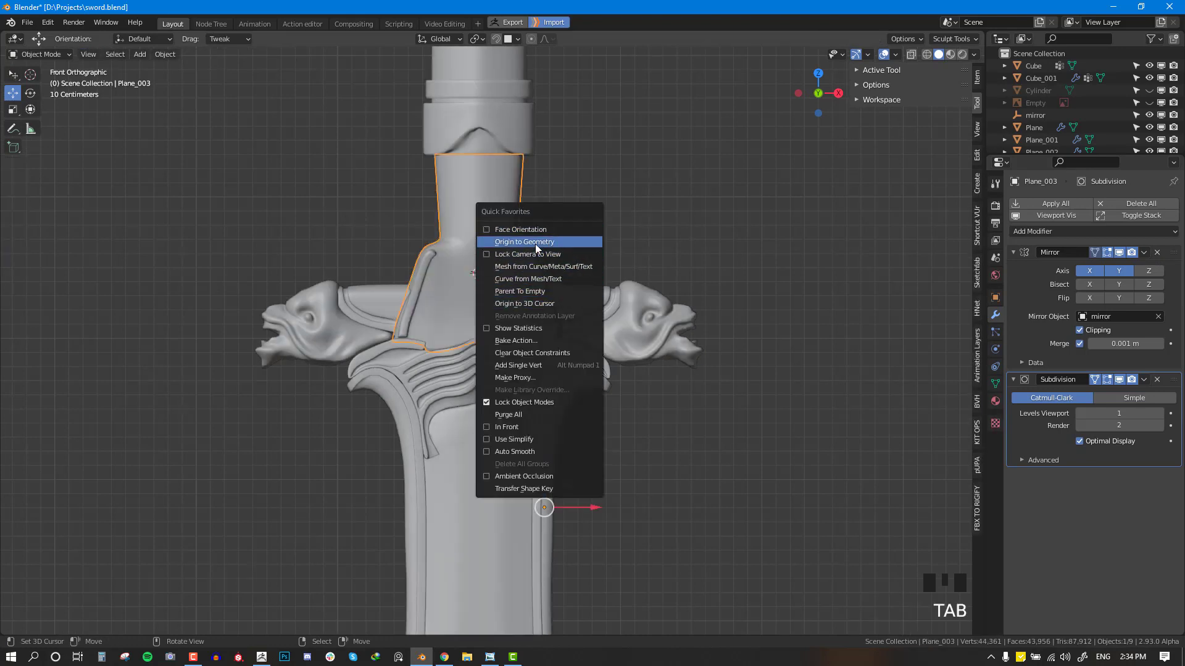
key("shift+s")
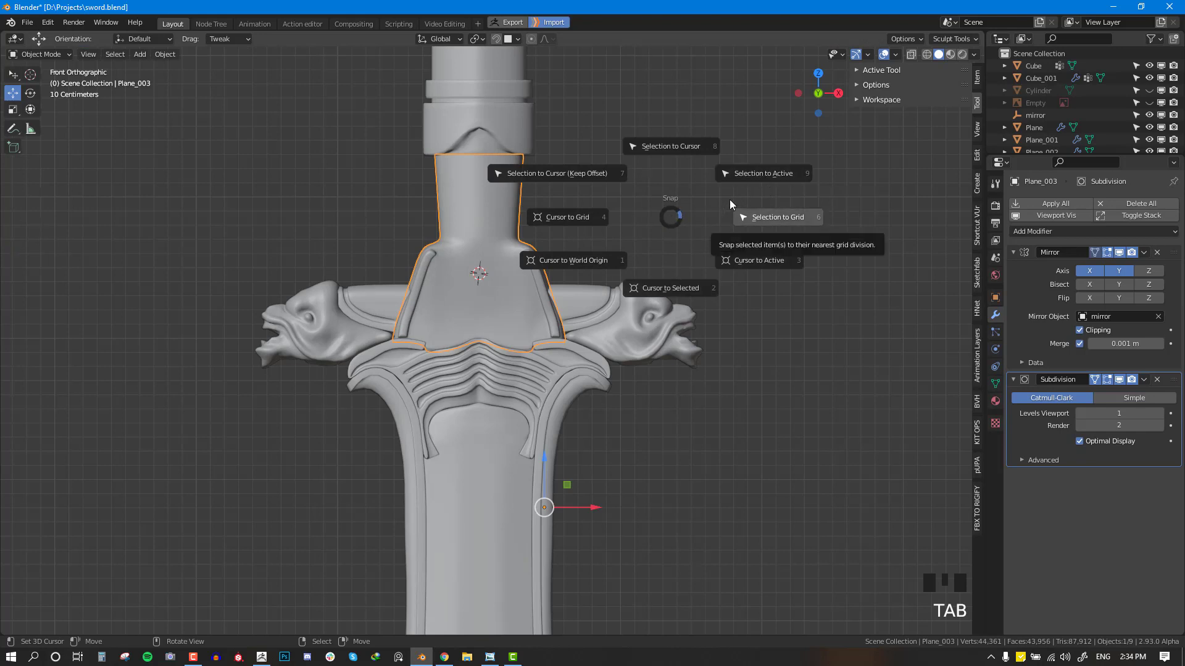
key("Escape")
key("q")
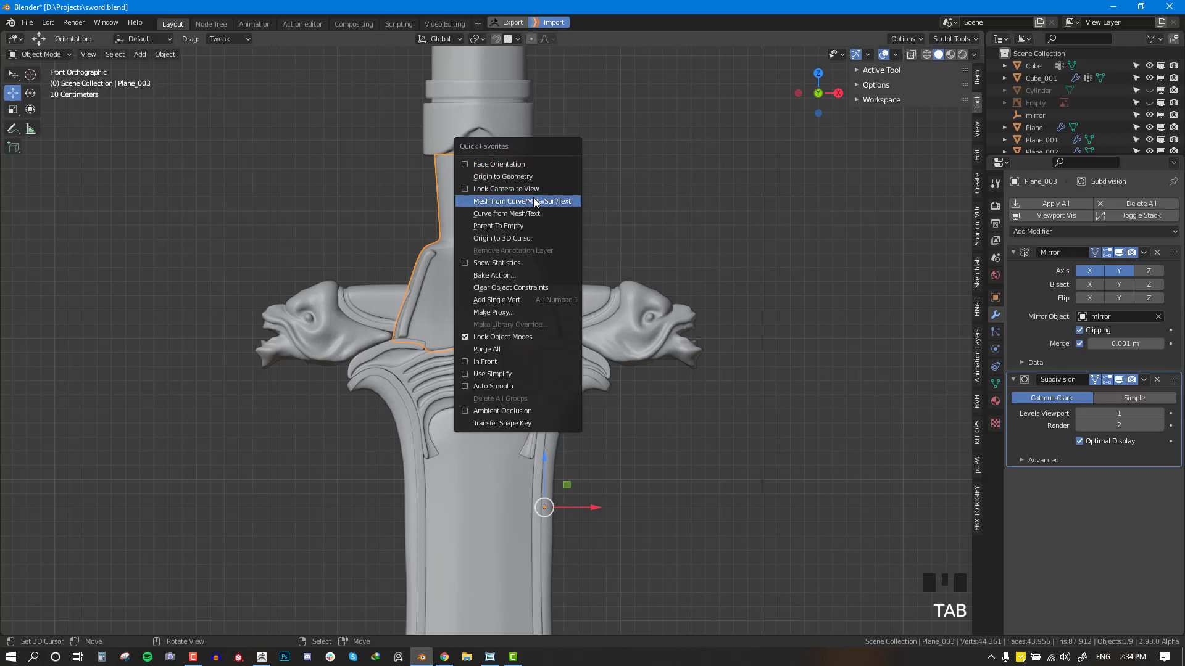
left_click(536, 176)
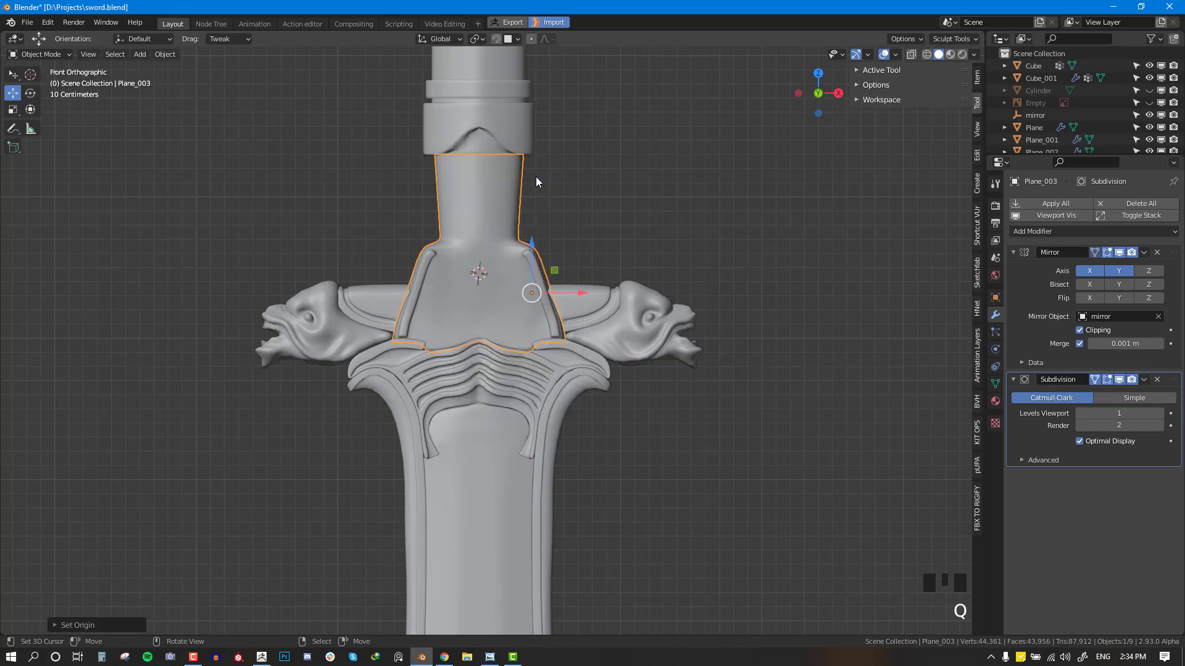
key("q")
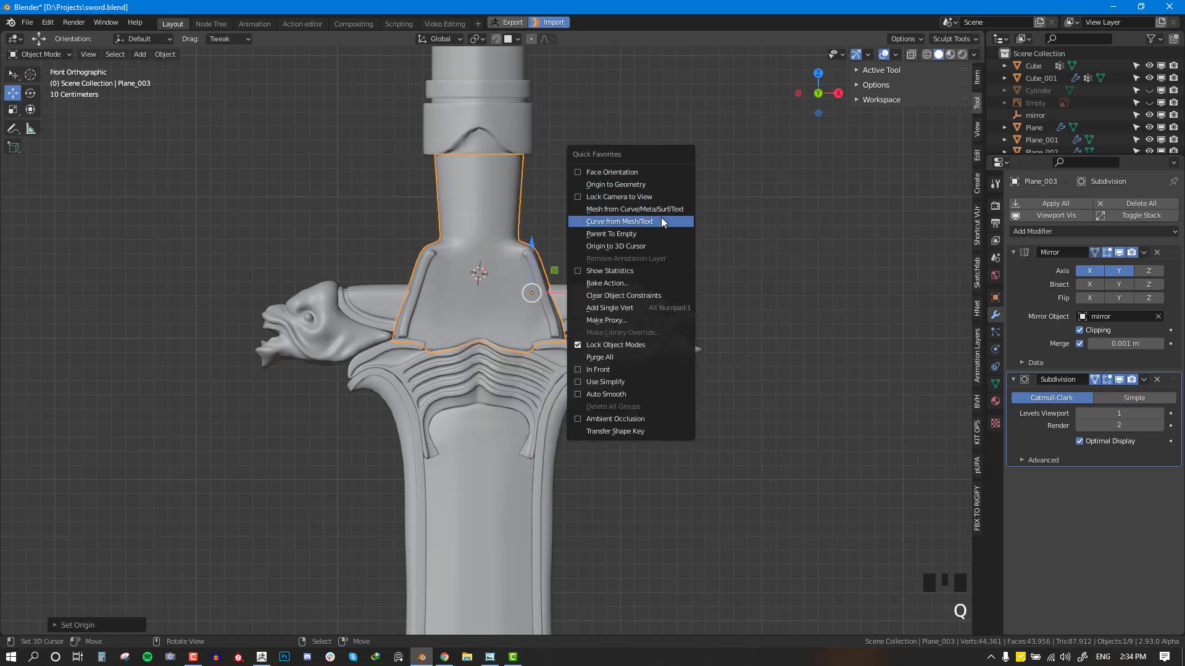
key("Escape")
key("shift+s")
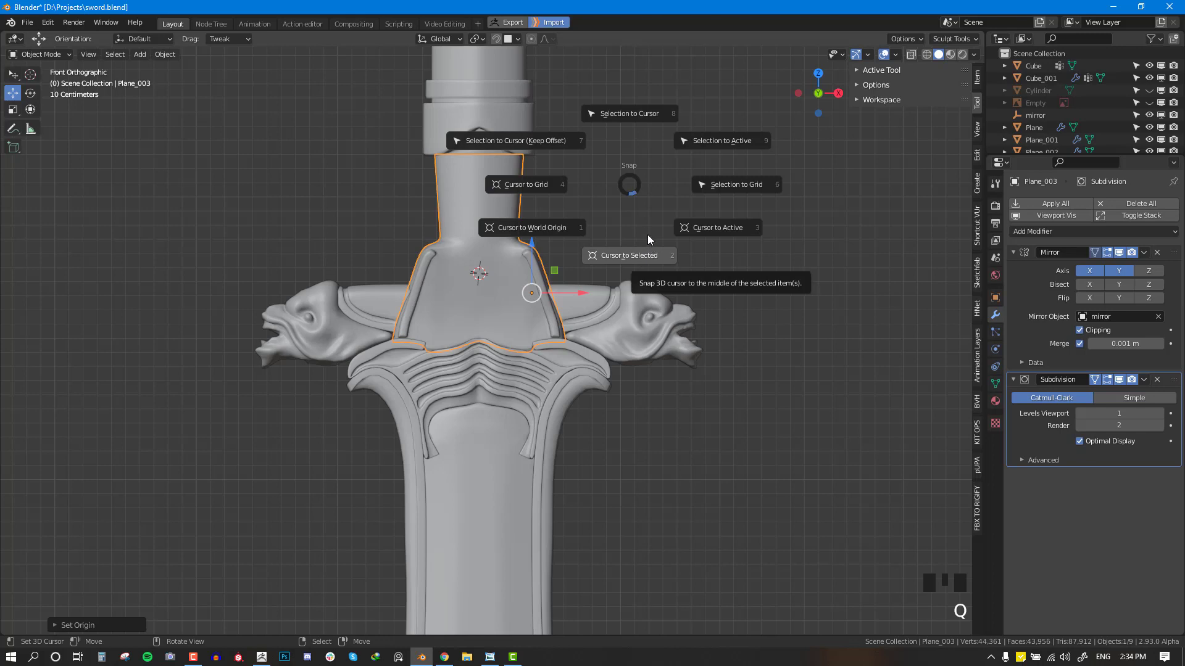
key("Escape")
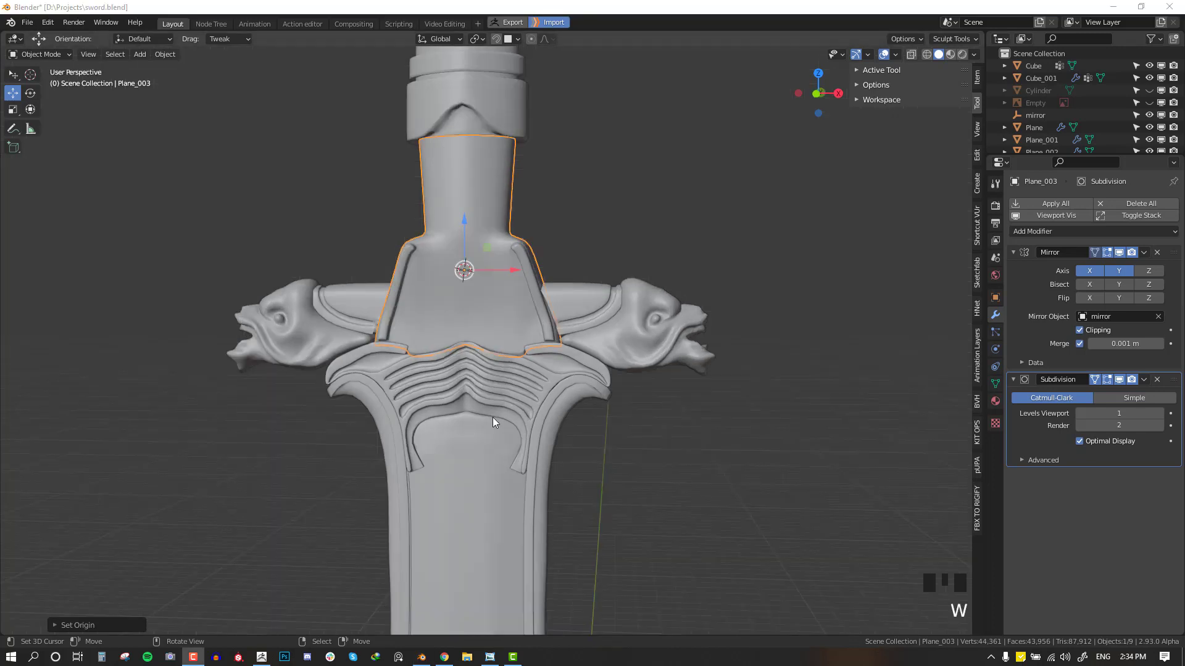
Step: Set the collar's origin to the 3D cursor at its centre line
middle_click_drag(492, 417, 654, 314)
key("KP_1")
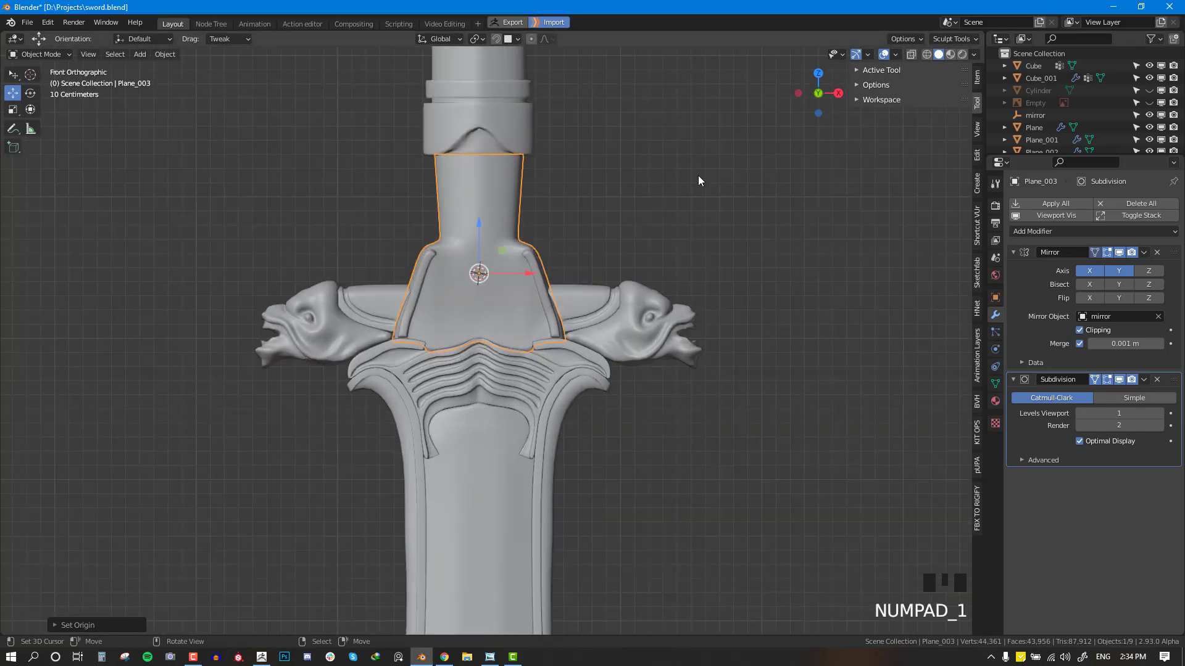
key("w")
mouse_move(698, 157)
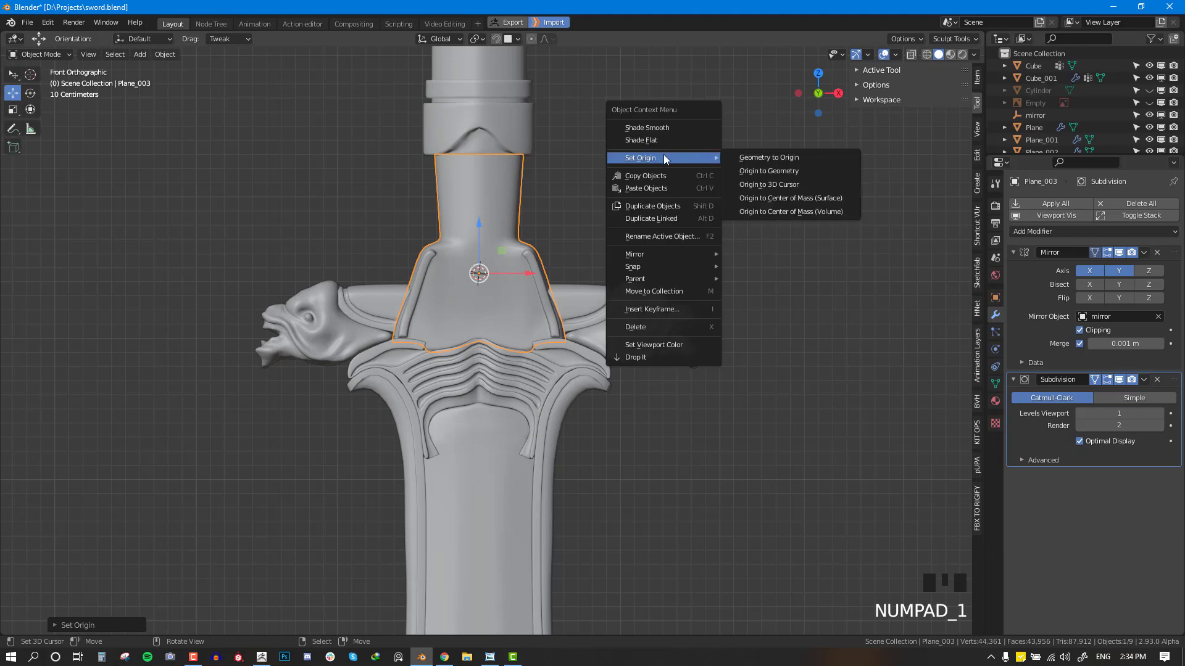
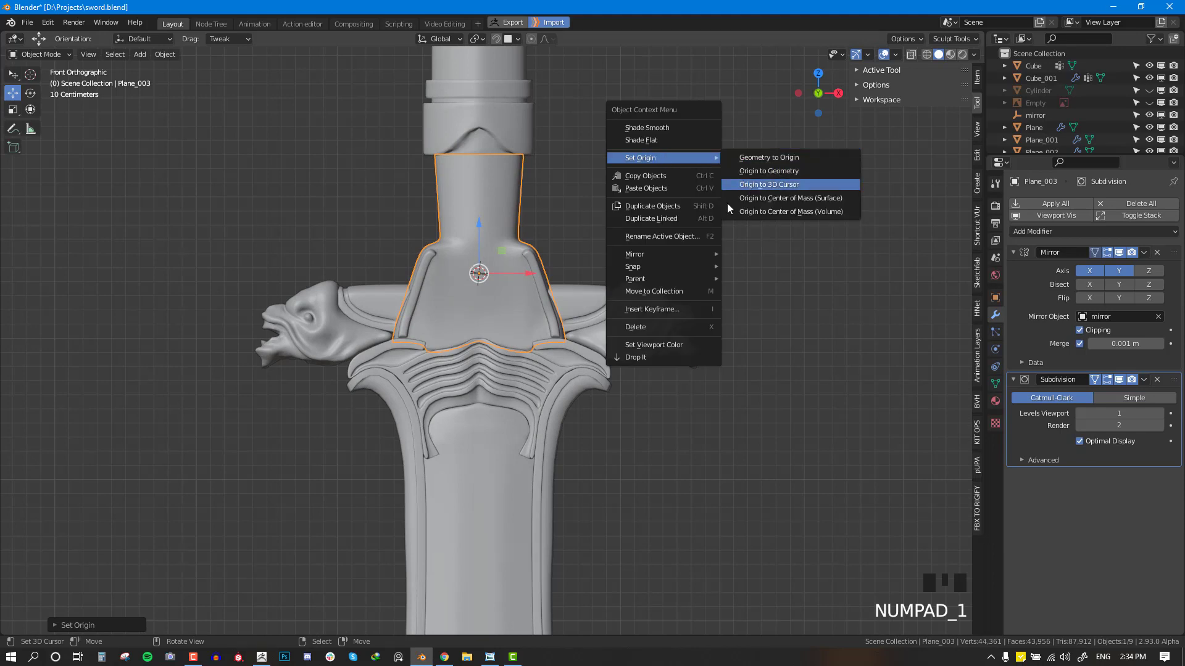
left_click(749, 185)
middle_click_drag(467, 286, 471, 279)
key("KP_1")
Step: Enter Sculpt Mode on the collar, set the Grab brush radius to 142 px and enable mirroring on X and Z
key("ctrl+Tab")
left_click(556, 321)
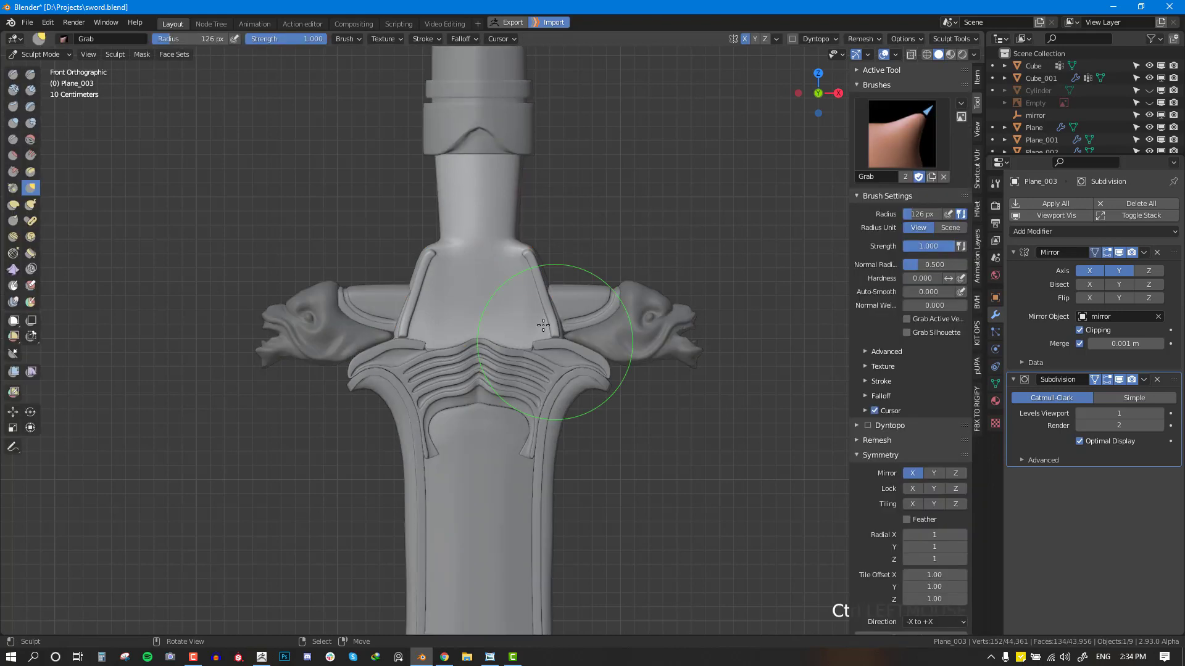
scroll(531, 295, "up", 2)
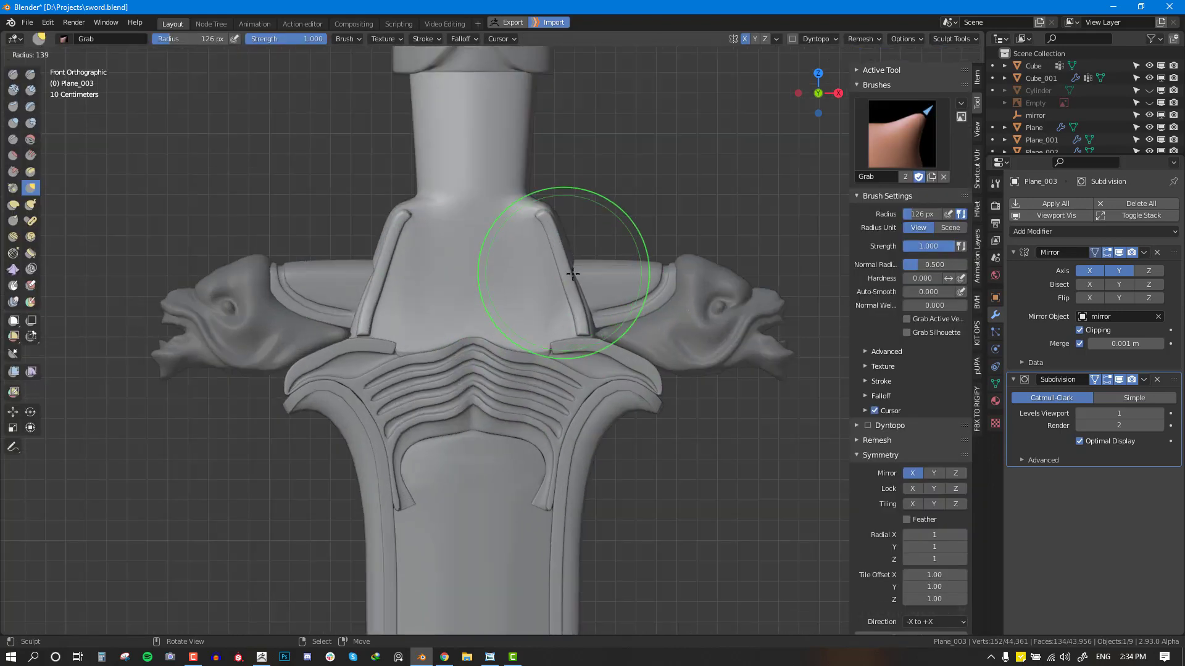
middle_click_drag(562, 279, 381, 280)
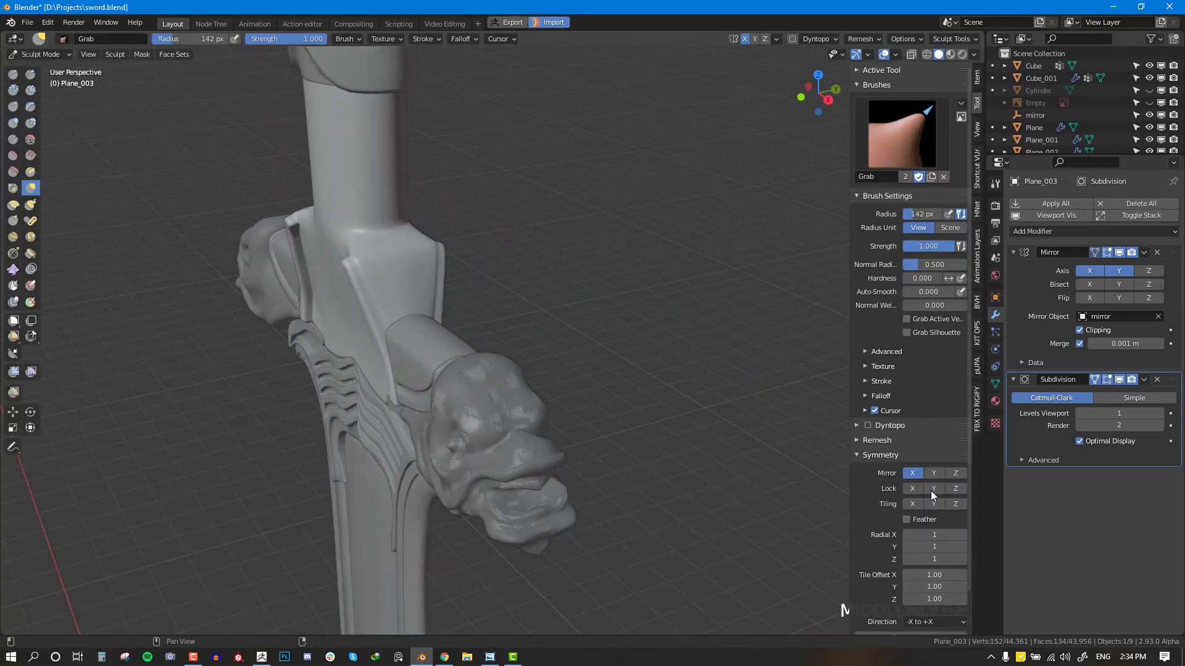
left_click(933, 474)
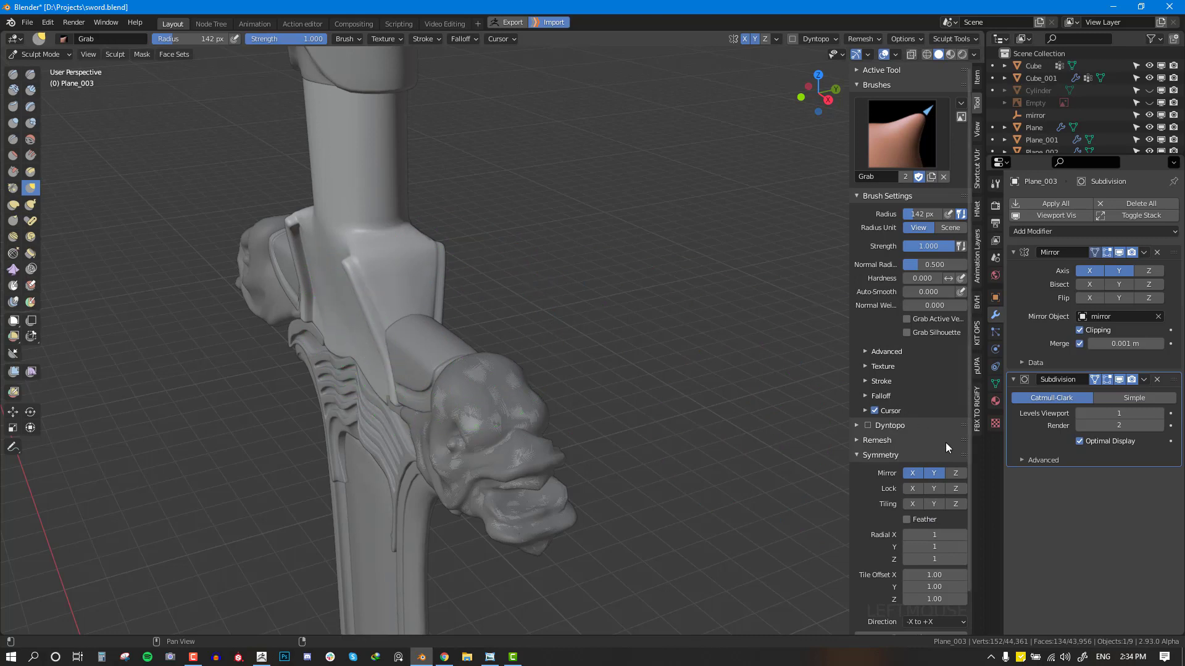
left_click(955, 473)
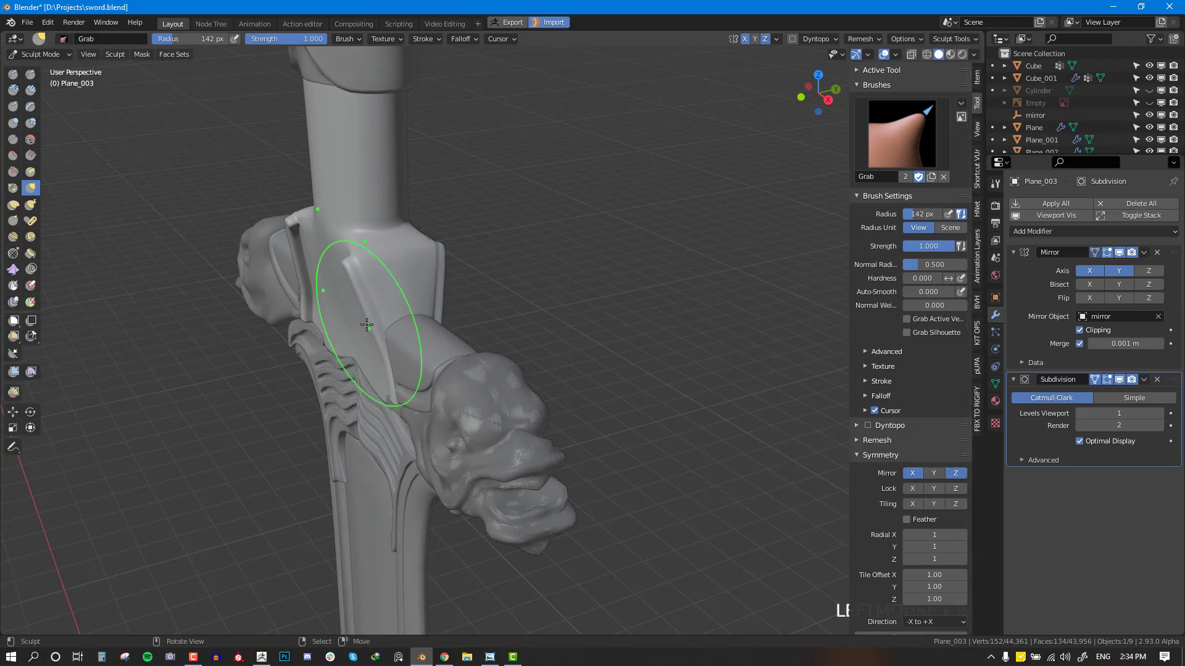
middle_click_drag(370, 295, 305, 323)
key("KP_1")
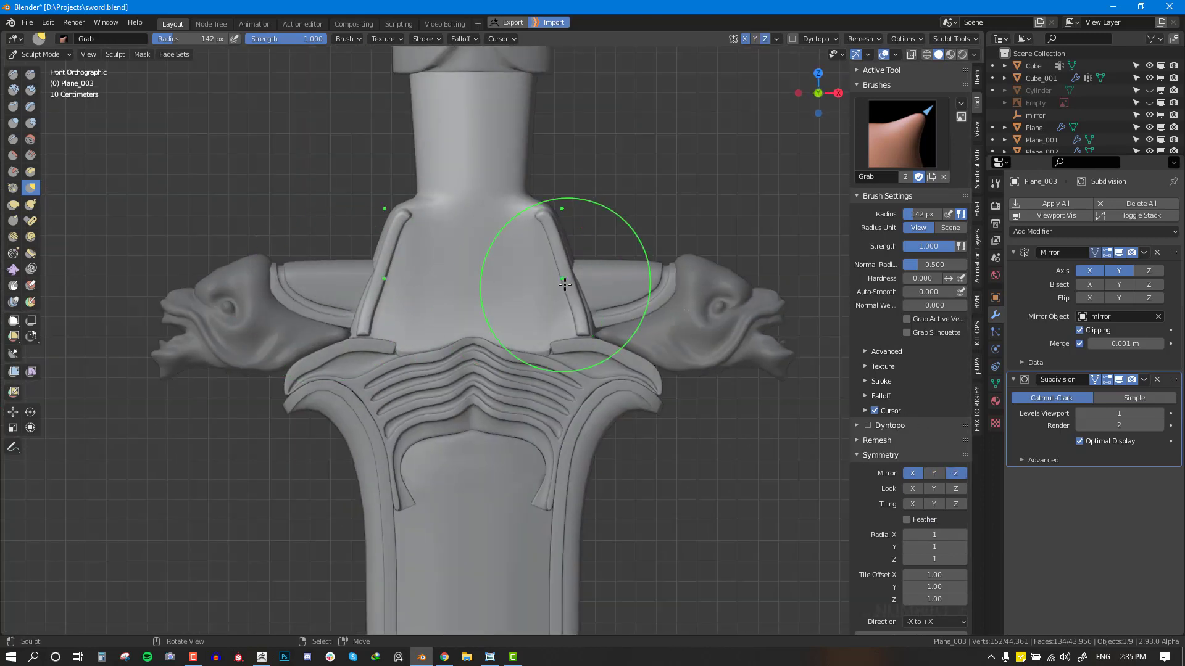
Step: Pull the collar's side edge outward with the Grab brush to give it a rounder outline
left_click_drag(559, 282, 574, 275)
middle_click_drag(598, 274, 420, 292)
key("KP_1")
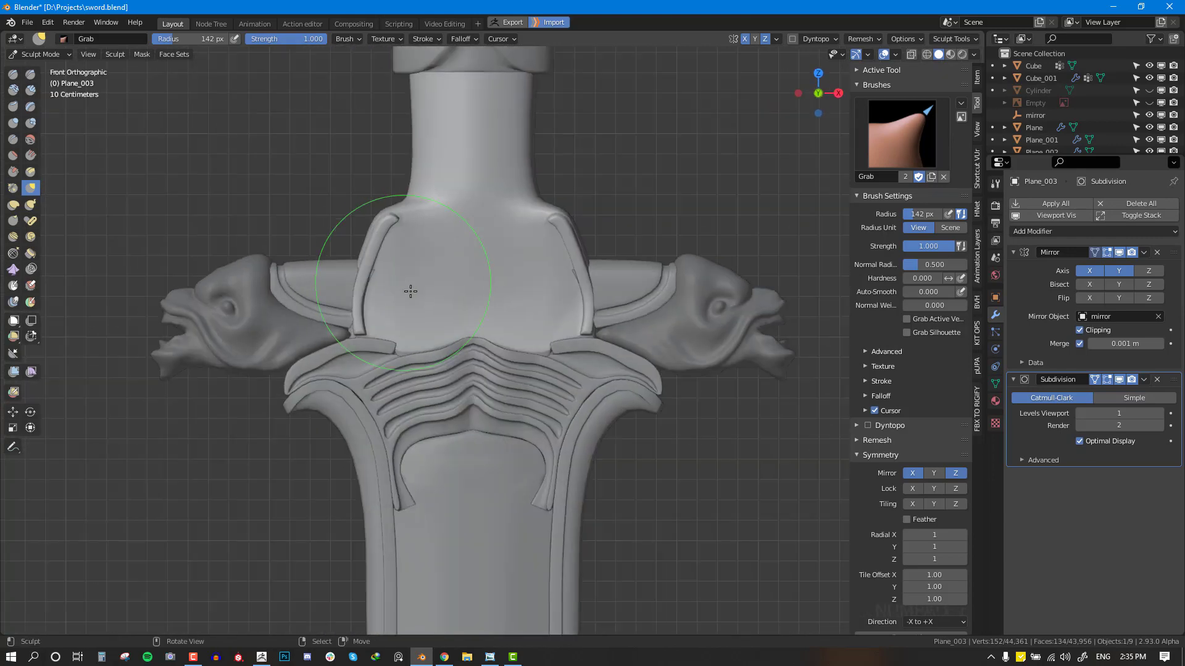
Step: Refine the collar's shoulders and side edges with the Grab brush at 140 px and 91 px, then leave Sculpt Mode and deselect it
key("f")
left_click(520, 284)
key("f")
left_click(555, 277)
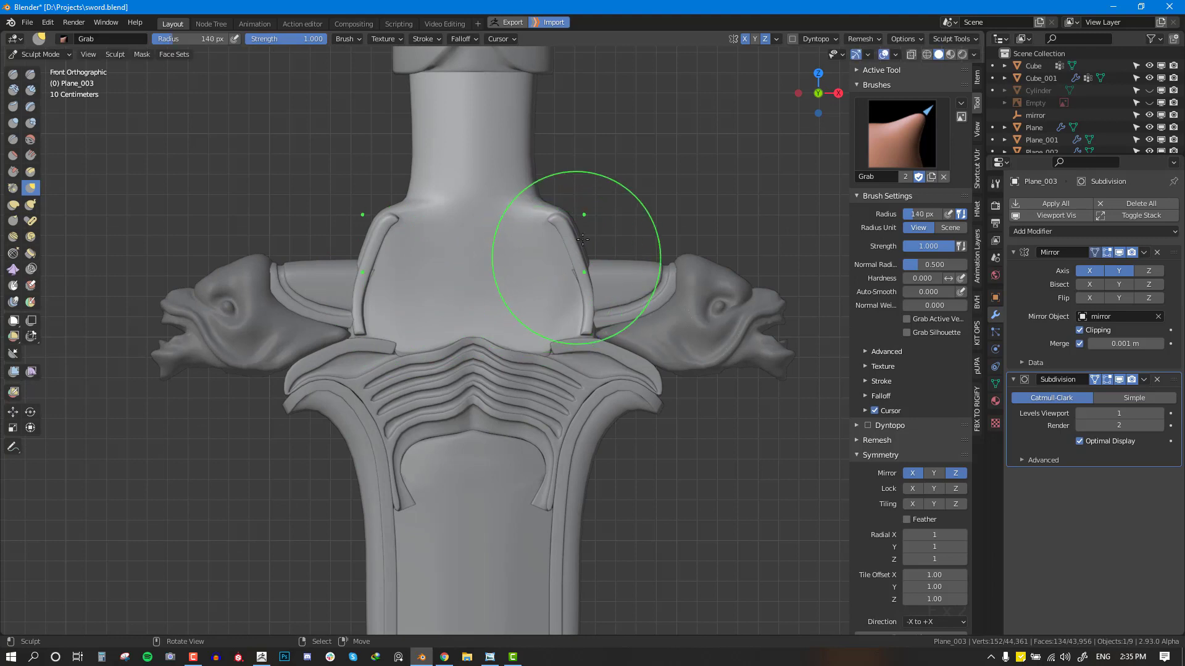
mouse_move(568, 219)
left_mouse_down()
mouse_move(547, 220)
mouse_move(572, 221)
left_mouse_up()
key("f")
left_click(537, 224)
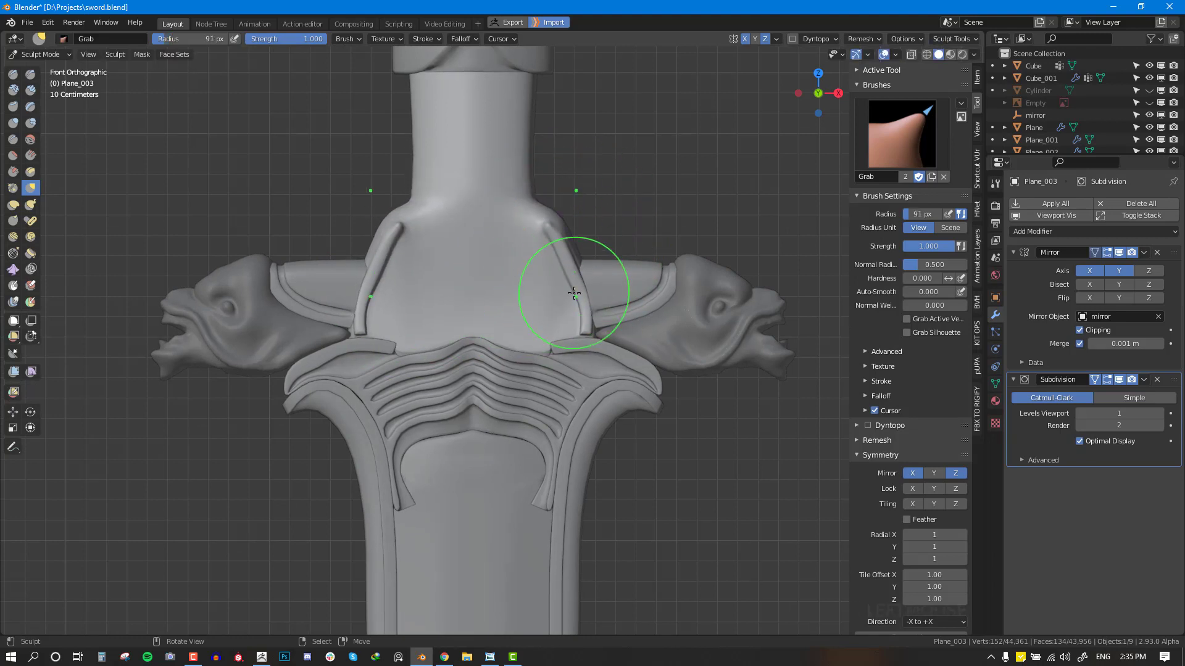
left_click_drag(579, 289, 582, 288)
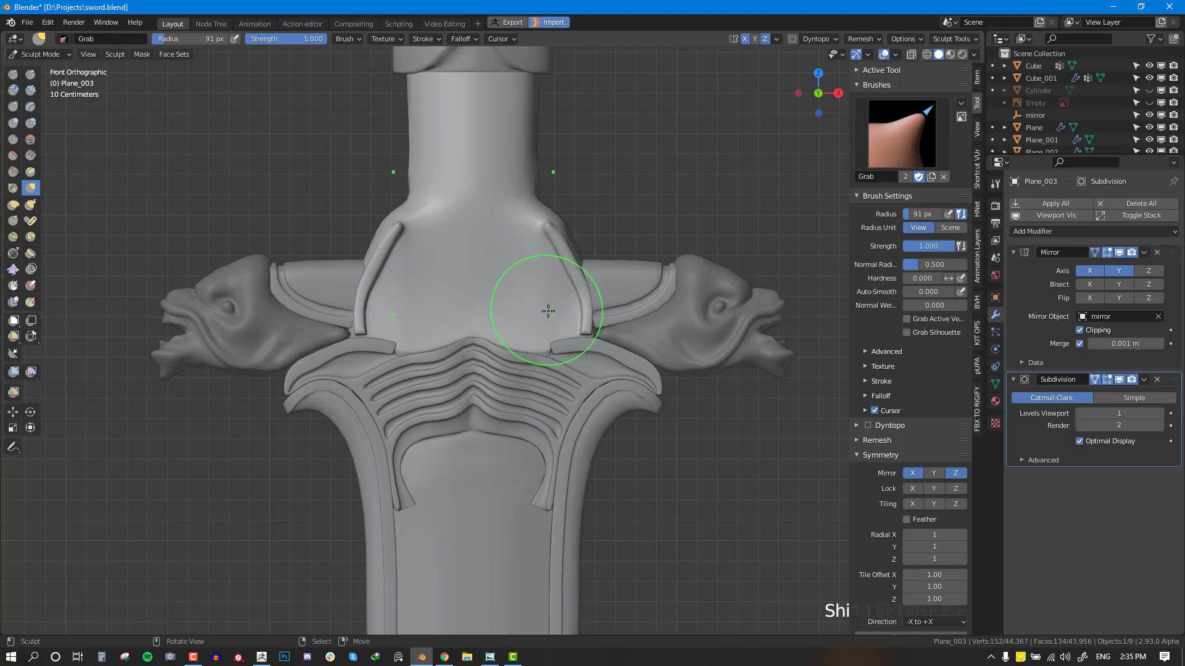
scroll(589, 289, "down", 4)
key("ctrl+Tab")
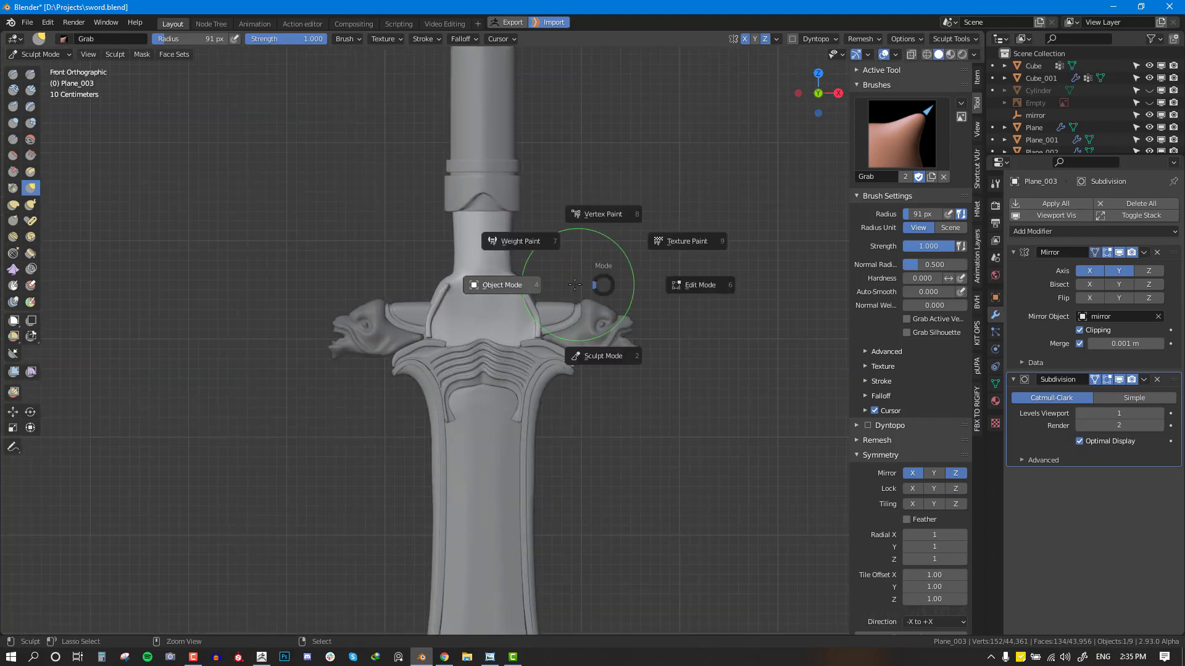
left_click(565, 284)
key("alt+a")
Step: Examine the reshaped collar and the sword's overall proportions in perspective and front view
scroll(568, 316, "down", 5)
scroll(569, 317, "up", 1)
mouse_move(569, 318)
middle_mouse_down()
mouse_move(446, 347)
mouse_move(566, 341)
mouse_move(533, 319)
mouse_move(524, 378)
mouse_move(509, 317)
mouse_move(552, 314)
middle_mouse_up()
scroll(451, 344, "up", 3)
scroll(533, 320, "up", 4)
scroll(512, 327, "down", 6)
left_click(643, 221)
key("KP_1")
scroll(551, 342, "down", 2)
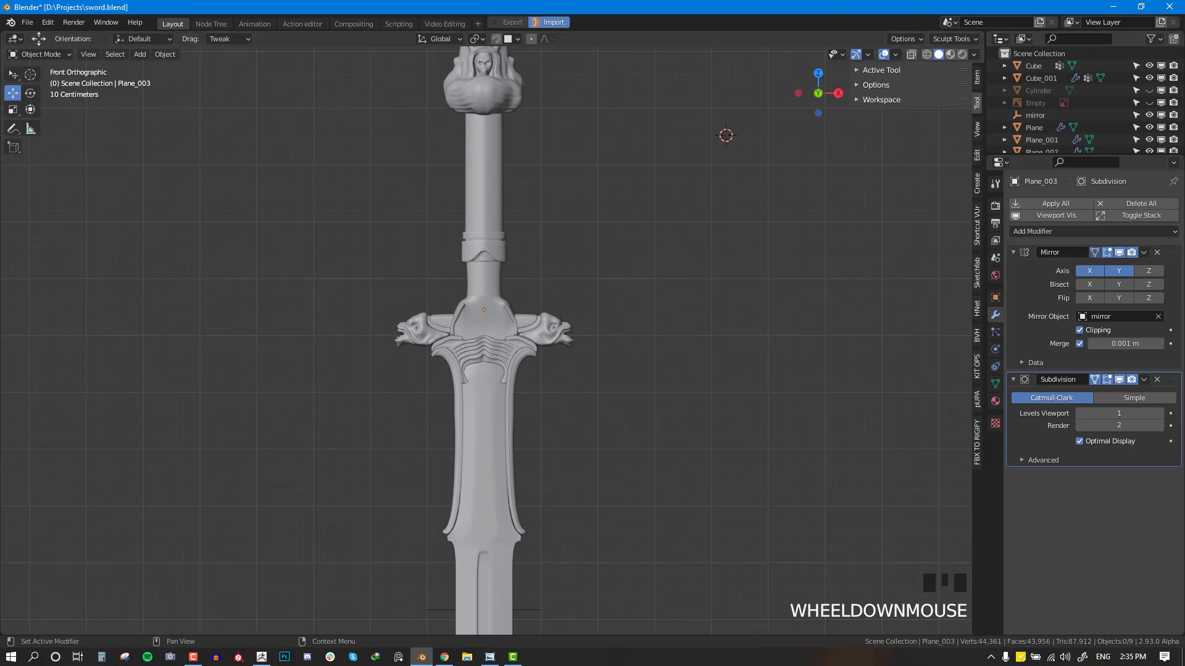
key("alt+Tab")
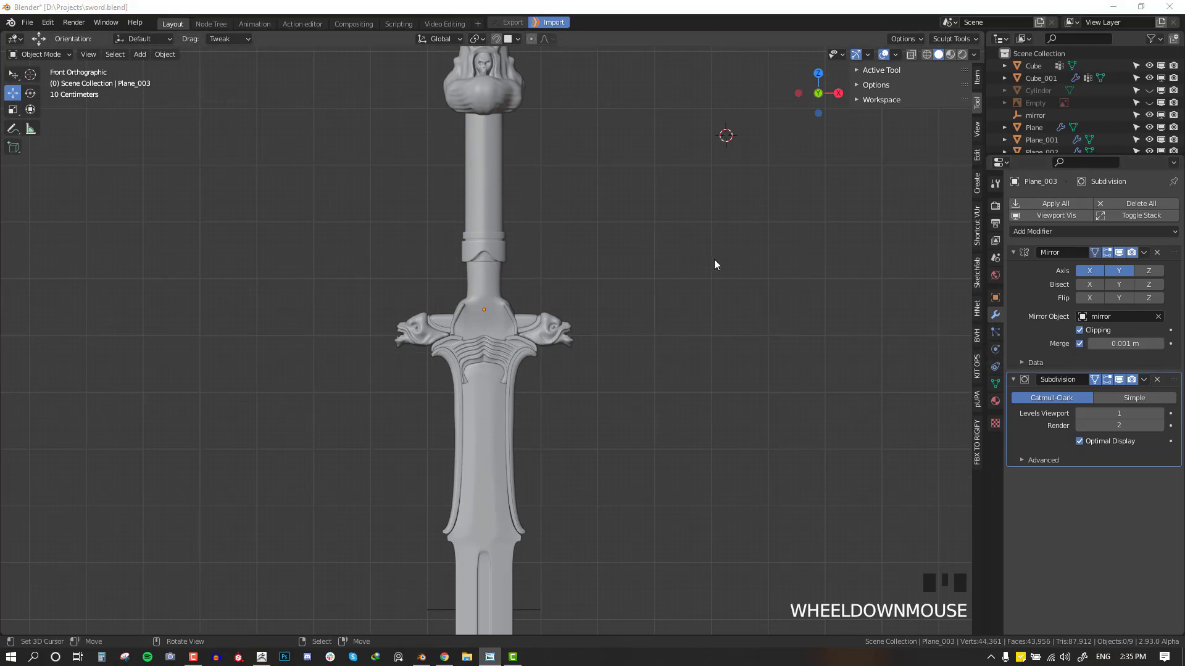
left_click(486, 332)
scroll(488, 330, "up", 2)
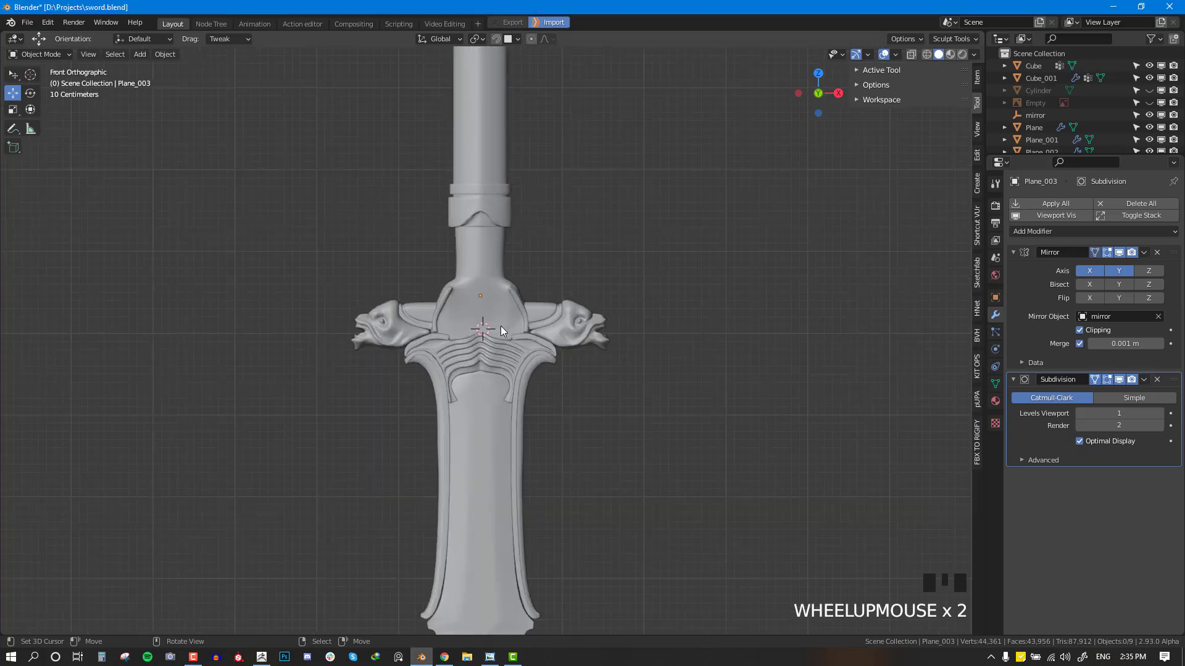
Step: Add a plane at the guard's centre, rotate it 90° about X to face the front view and scale it down
key("shift+a")
mouse_move(623, 183)
left_click(669, 184)
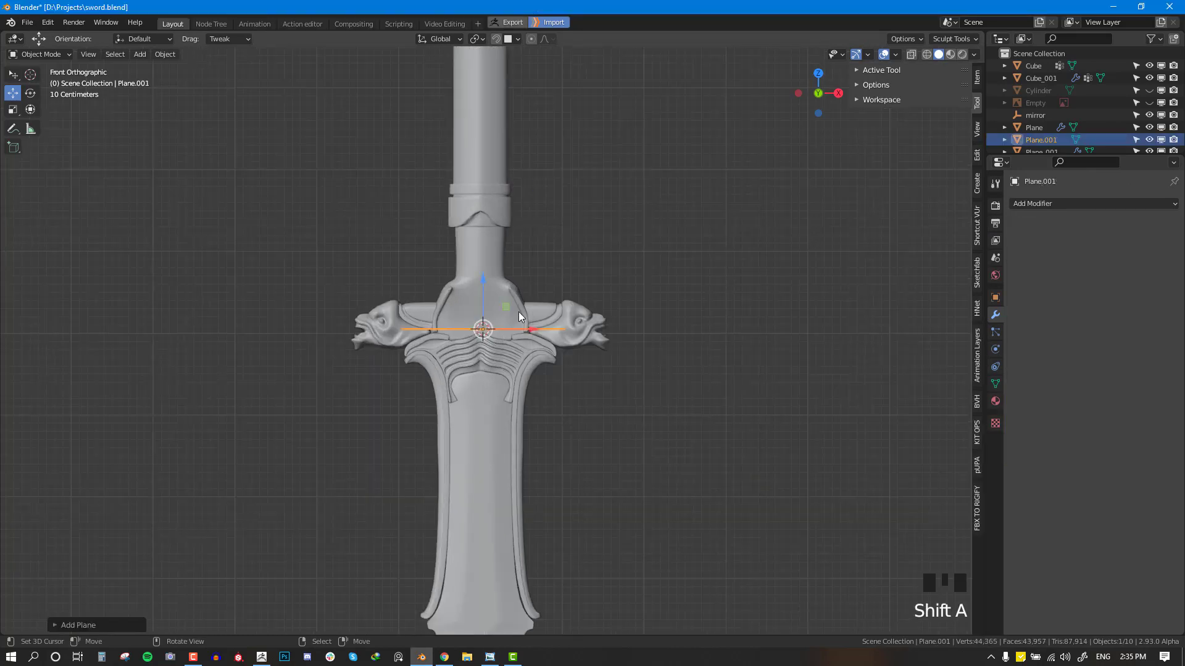
type("rx90")
key("Return")
key("s")
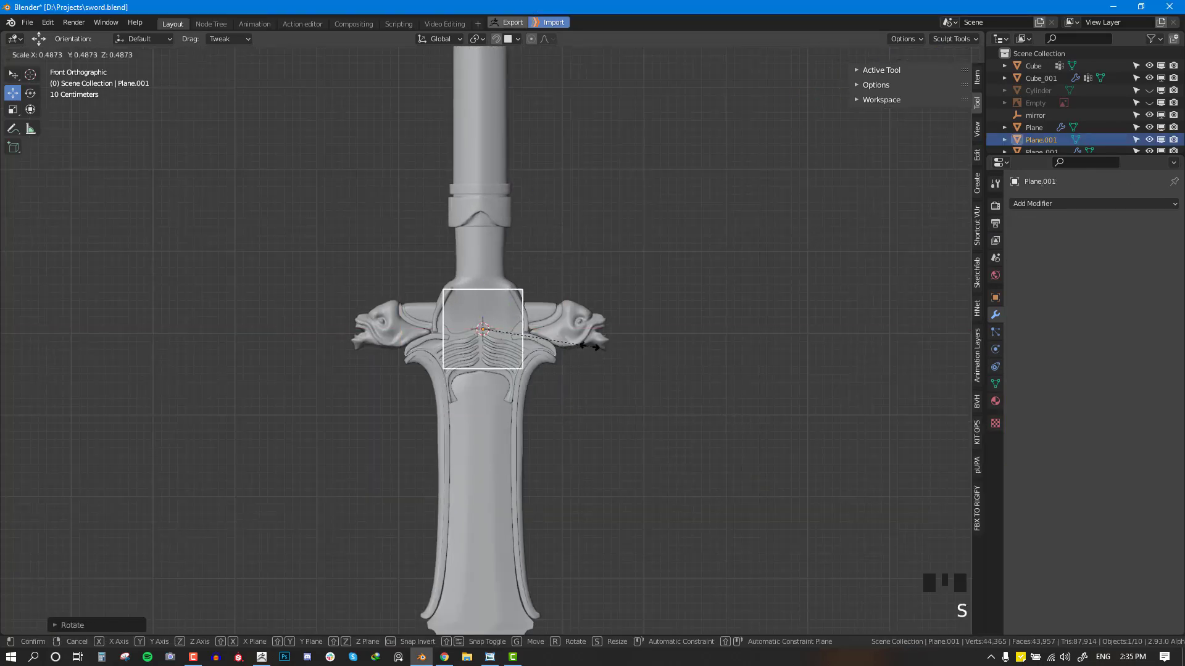
left_click(521, 330)
Step: Stretch the plane along Z into a tall rectangle and narrow its upper edge to give it a taper
scroll(521, 326, "up", 3)
key("s")
key("z")
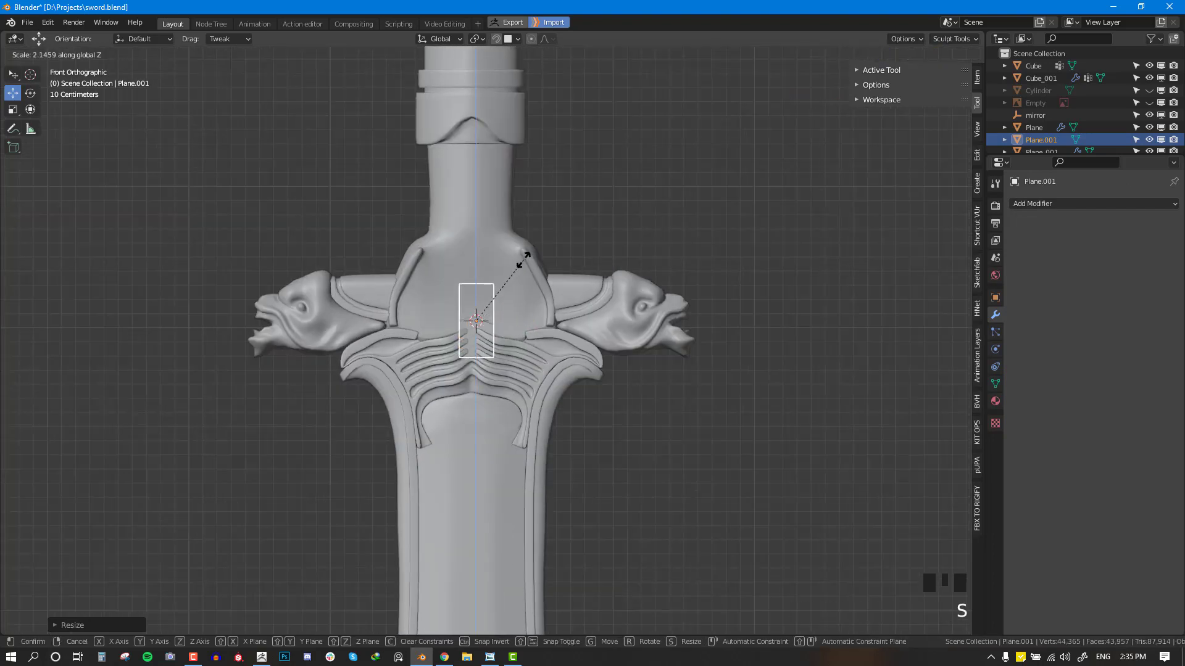
left_click(522, 260)
key("Tab")
right_click(489, 282, "alt")
key("s")
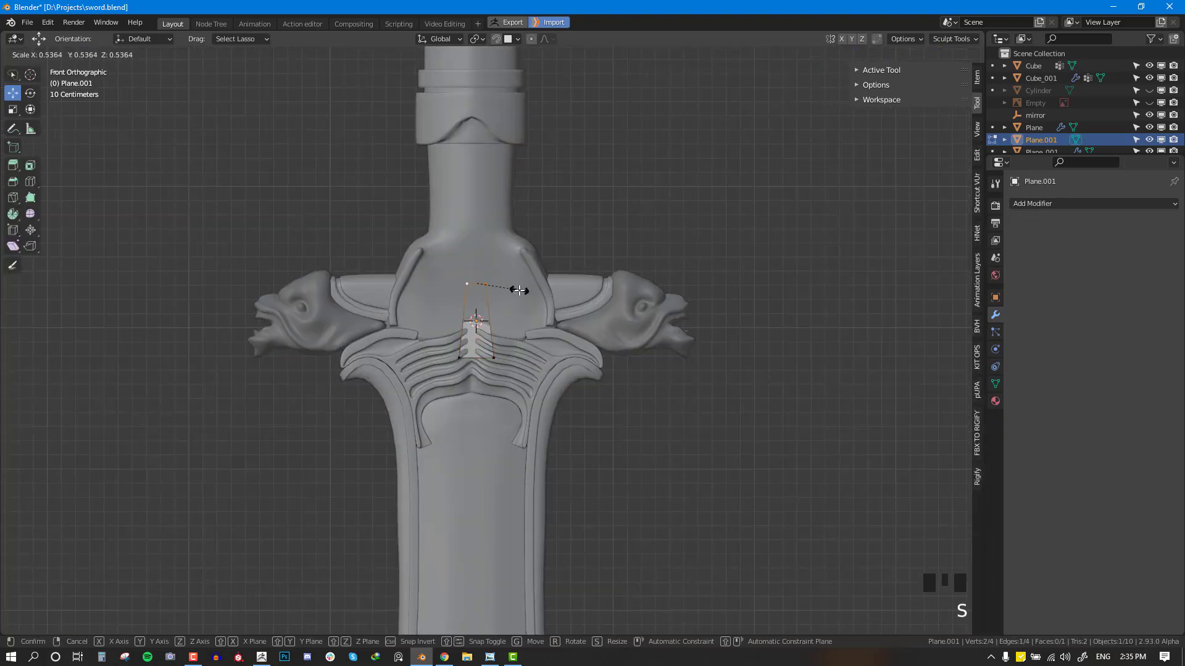
left_click(519, 290)
Step: Scale the tapered plane down and position it on the collar just above the centre of the ridges
key("a")
key("s")
left_click(511, 346)
key("g")
left_click(508, 333)
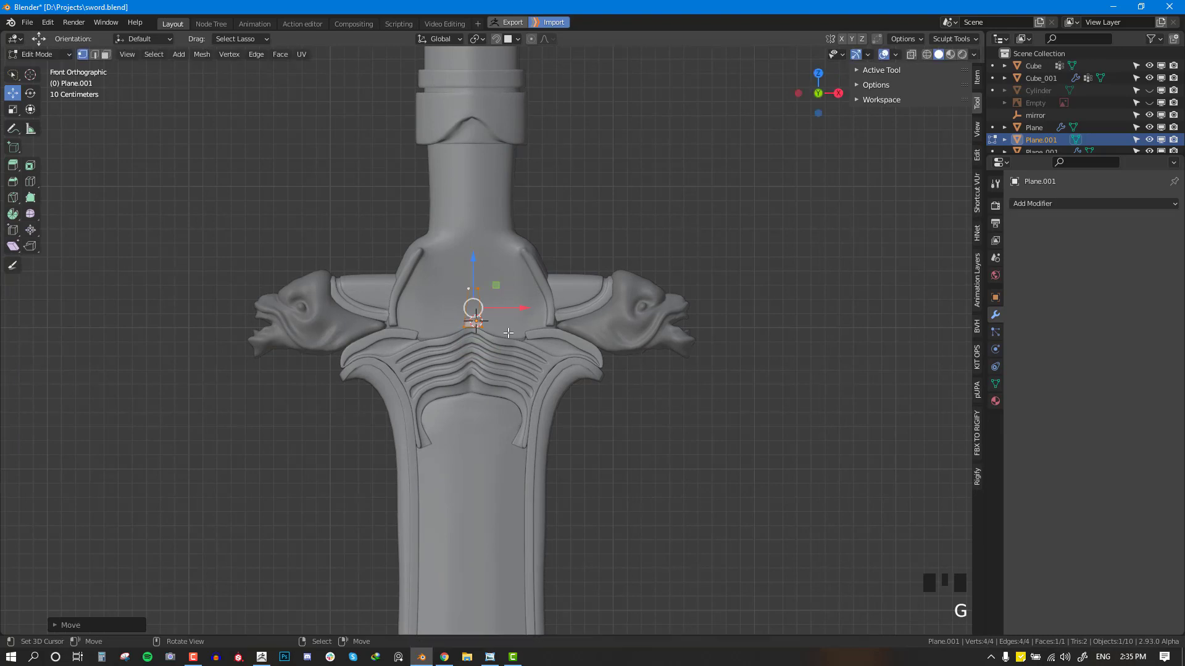
middle_click_drag(507, 333, 493, 309)
scroll(494, 308, "up", 3)
key("KP_1")
Step: Subdivide the tapered panel once and reposition it against the collar's lower centre
right_click(599, 192)
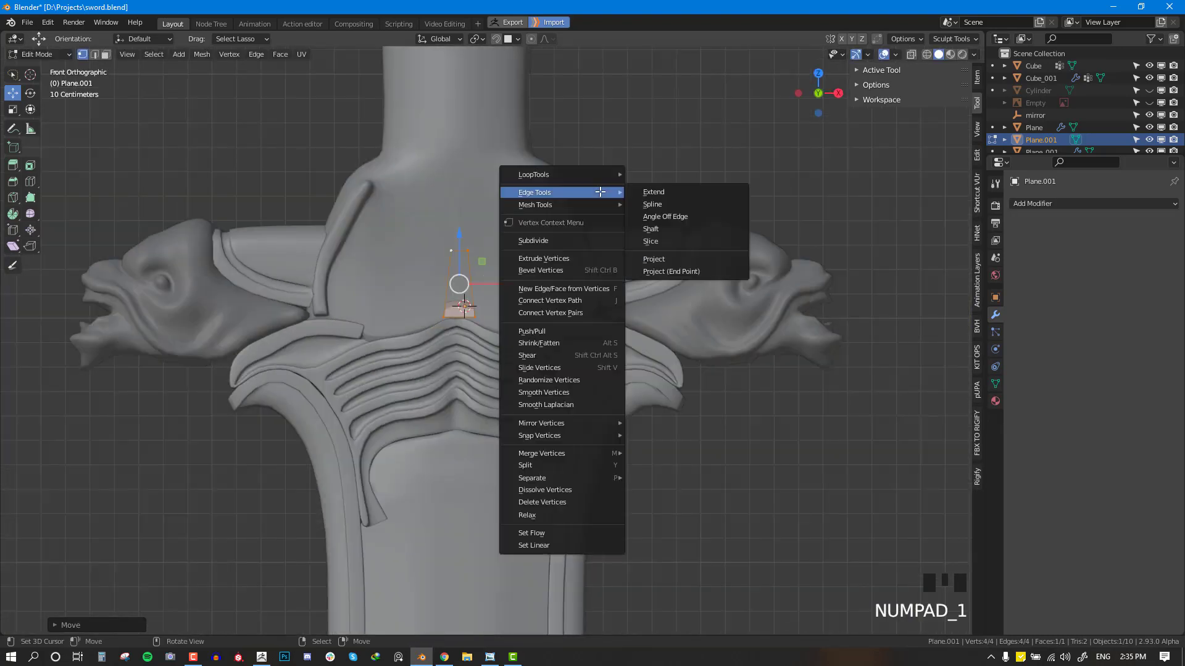
left_click(555, 243)
scroll(454, 295, "up", 3)
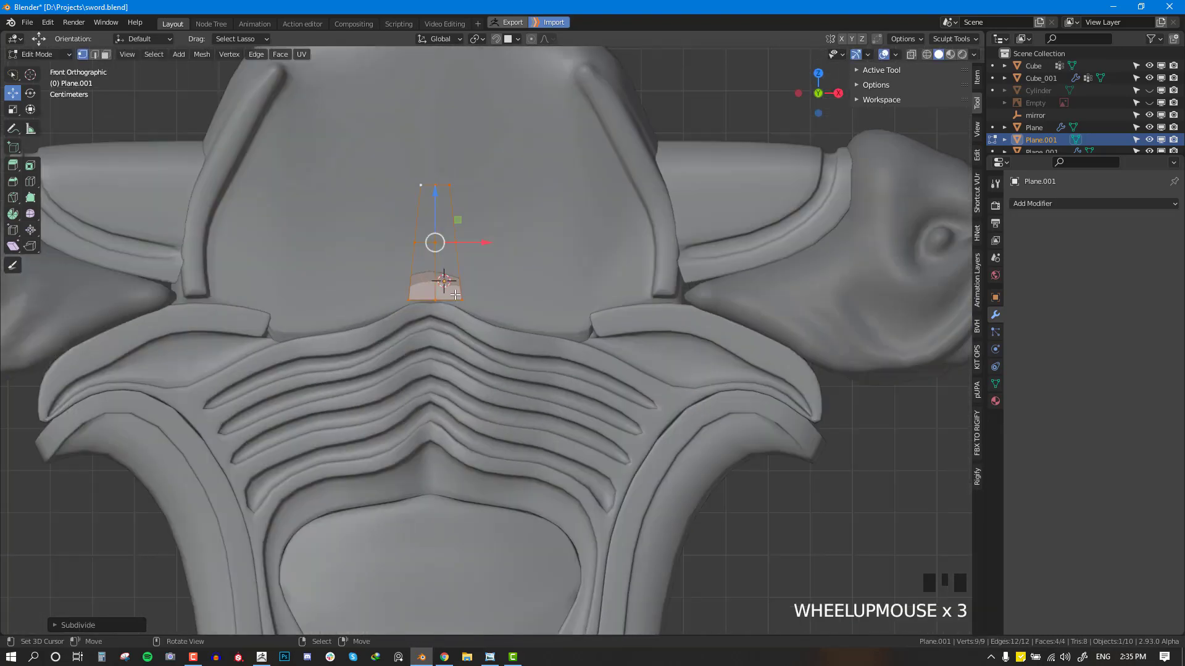
key("g")
left_click(452, 213)
Step: Try to give the panel thickness by extruding it outward and flattening the new face with a Y scale of 0
middle_click_drag(451, 213, 384, 331)
key("e")
left_click_drag(376, 328, 359, 336)
key("s")
key("y")
key("0")
key("Return")
key("KP_1")
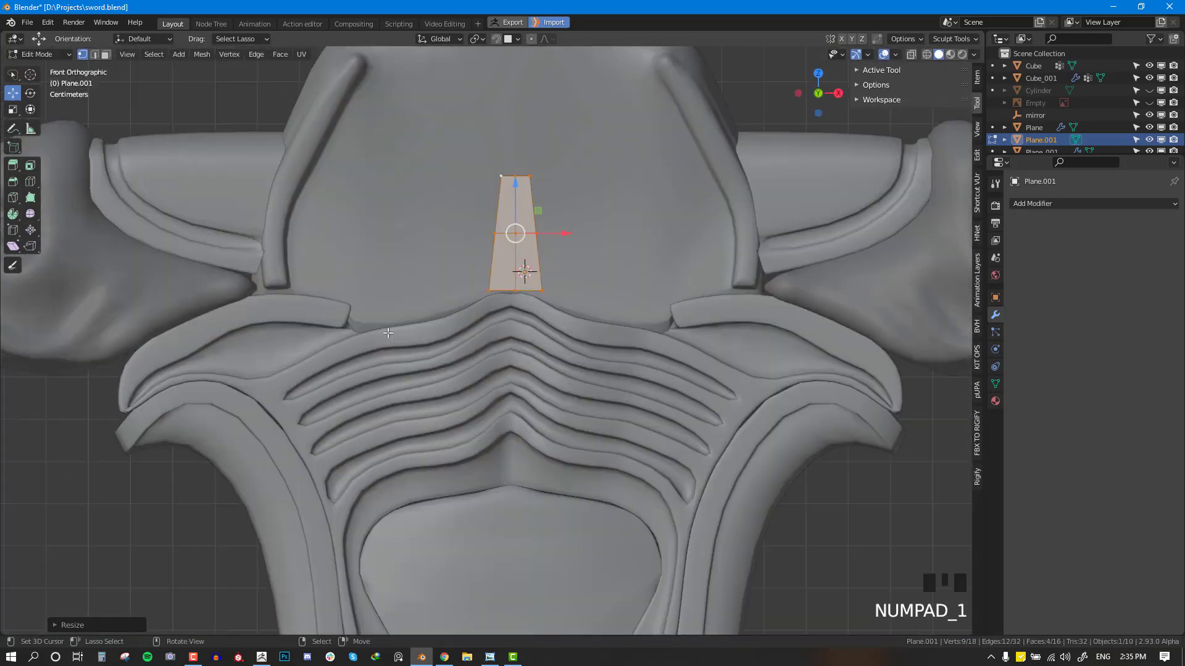
Step: Try narrowing the extruded panel along X and placing a tilted, slightly smaller duplicate to its left
key("a")
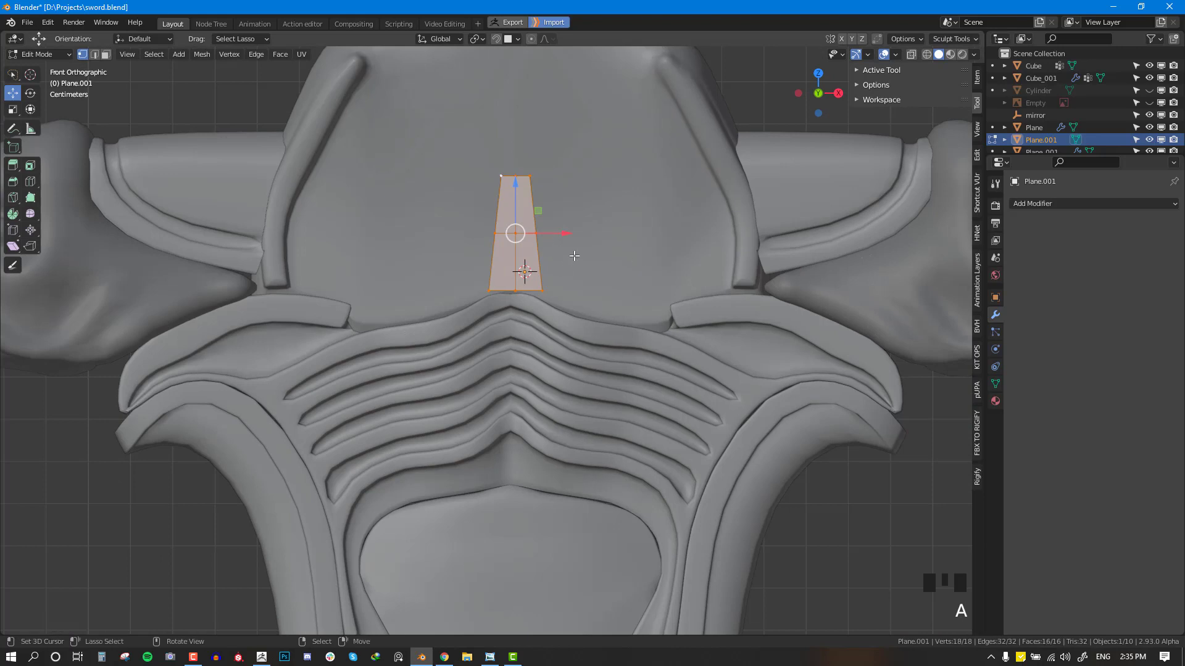
key("s")
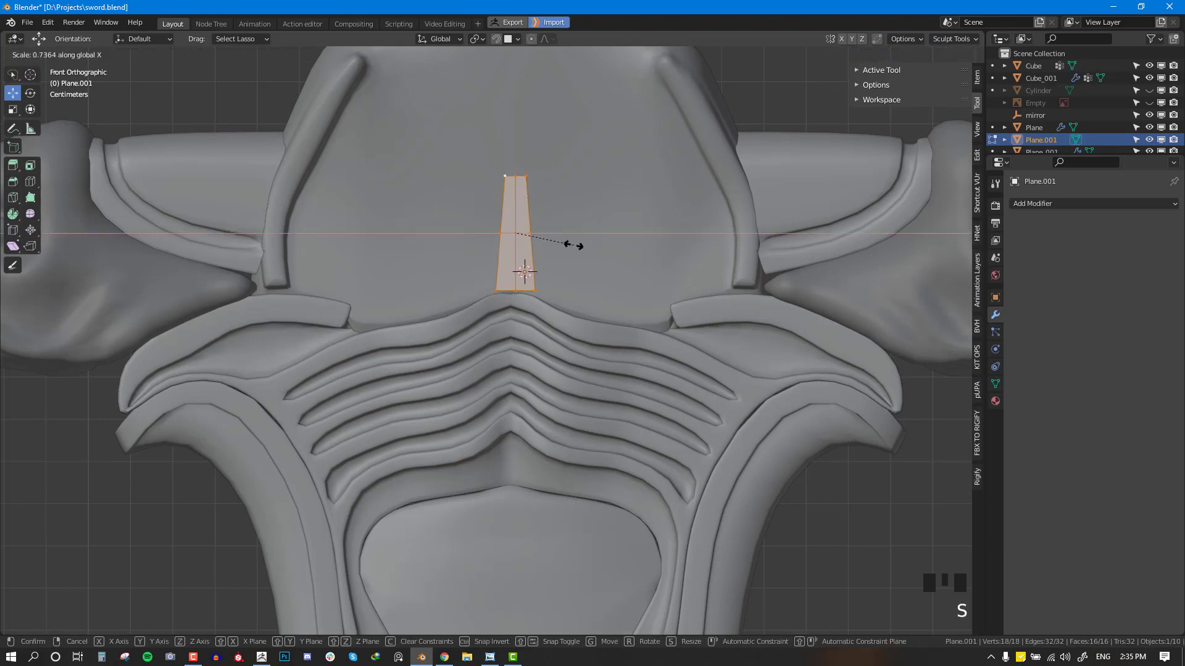
left_click(574, 245)
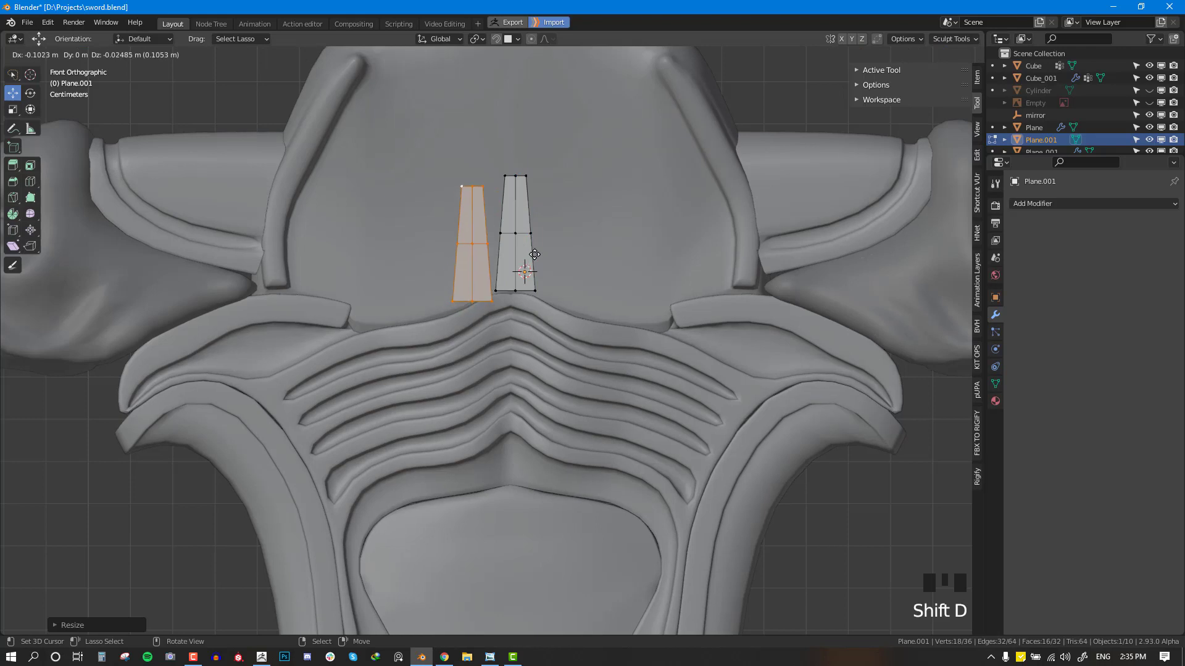
left_click(516, 258)
key("r")
left_click(547, 256)
key("s")
left_click(548, 264)
key("g")
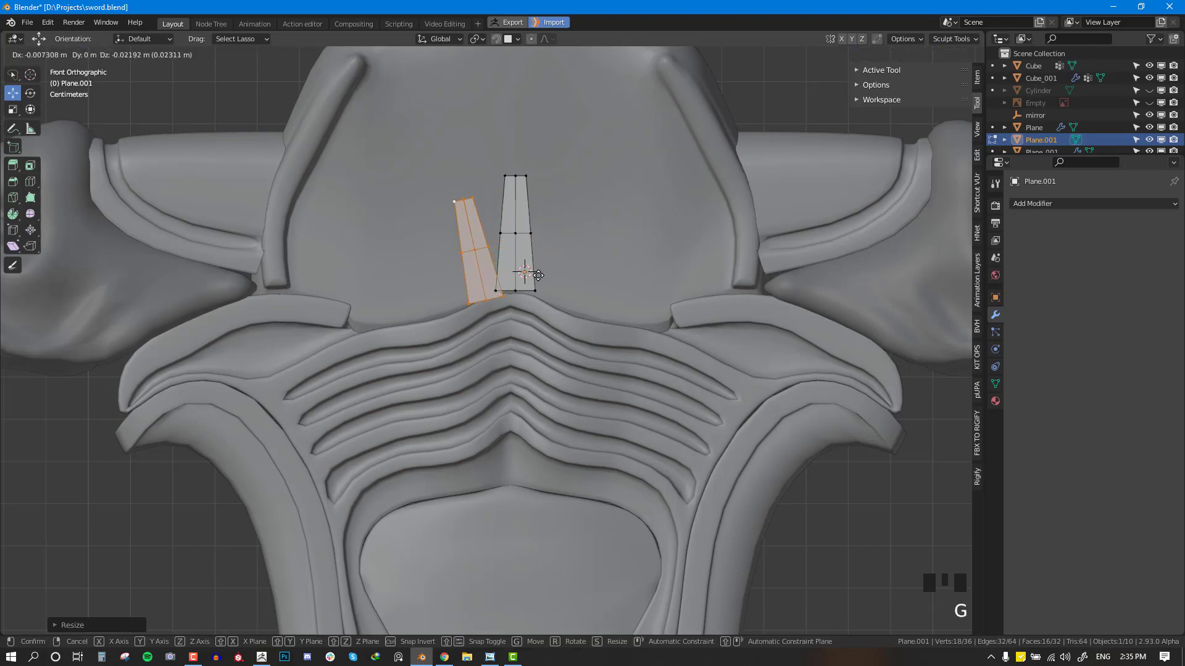
left_click(534, 274)
Step: Try adding two more rotated duplicates of the panel around the centre one
key("shift+d")
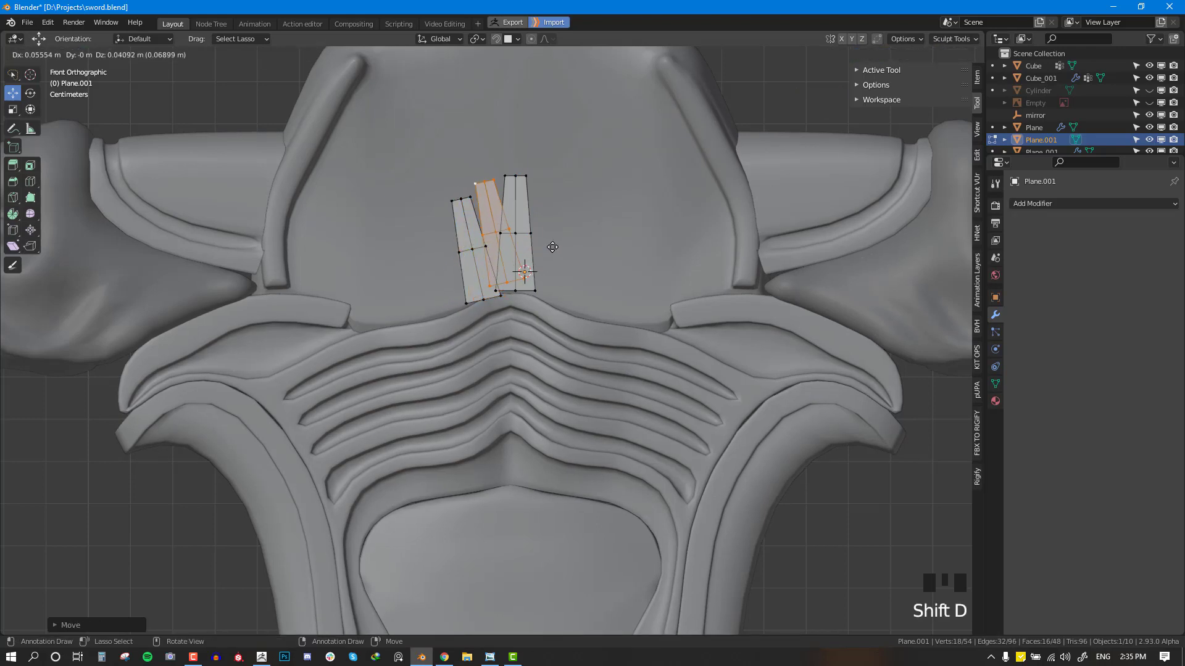
key("r")
left_click(574, 261)
key("shift+d")
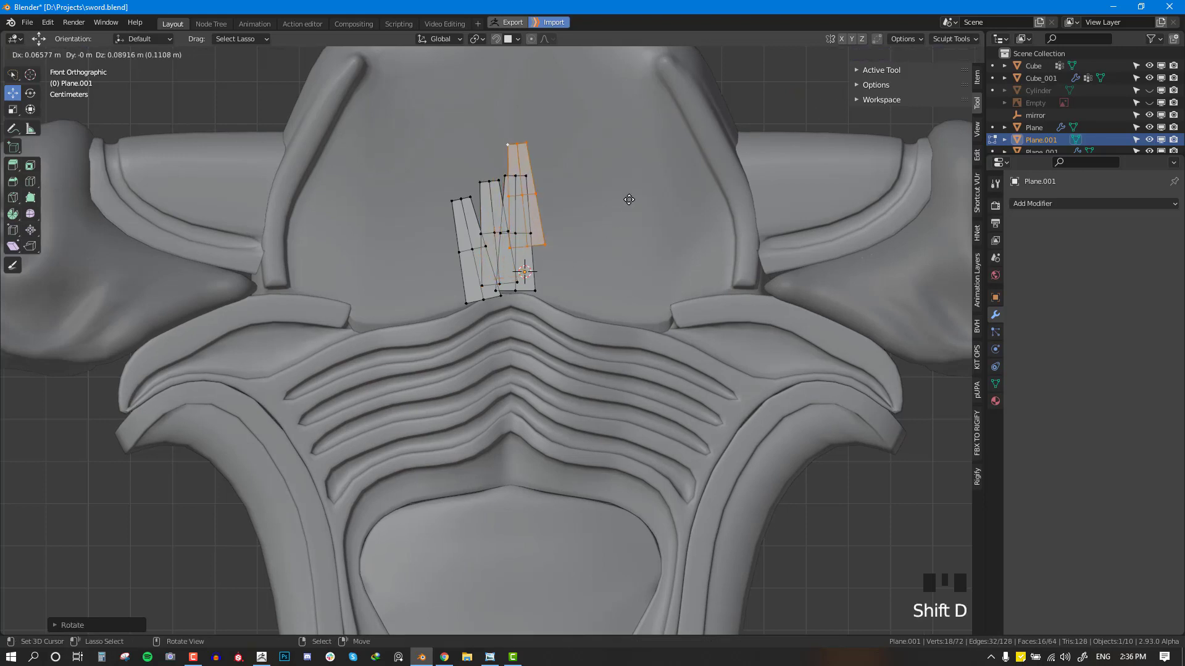
left_click(627, 198)
key("r")
left_click(637, 221)
Step: Undo the panel duplicates, the X narrowing and the extrusion back to the flat subdivided panel
key("ctrl+z")
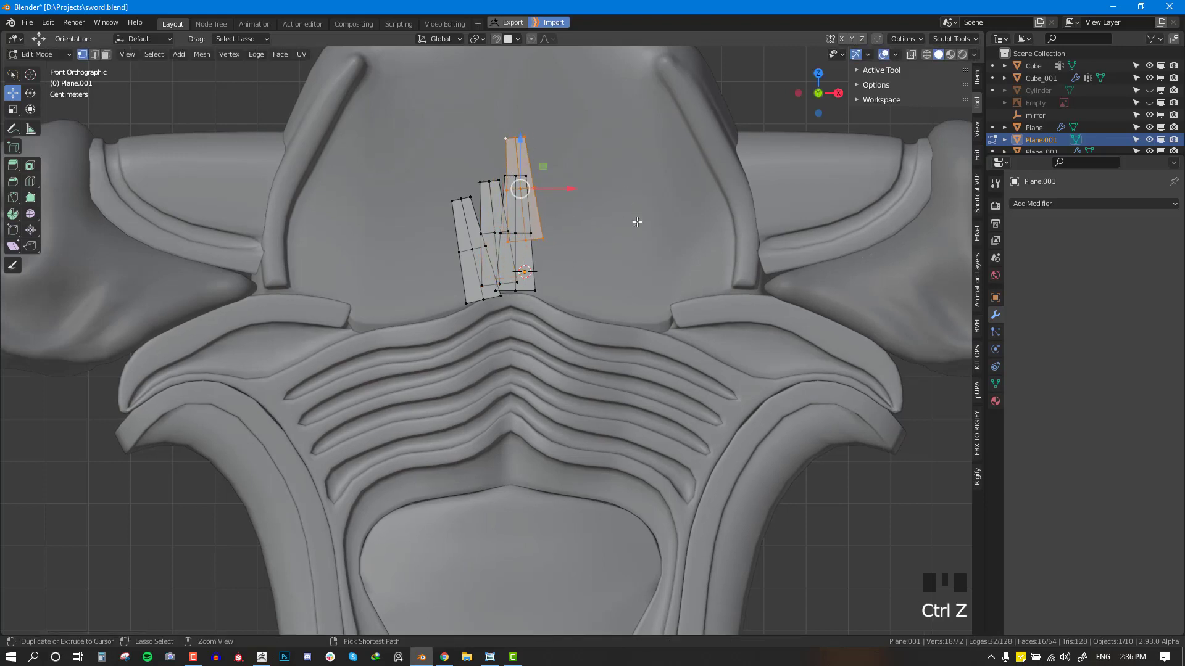
key("ctrl+z")
key("ctrl+z")
key("ctrl+z")
key("ctrl+z")
key("ctrl+z")
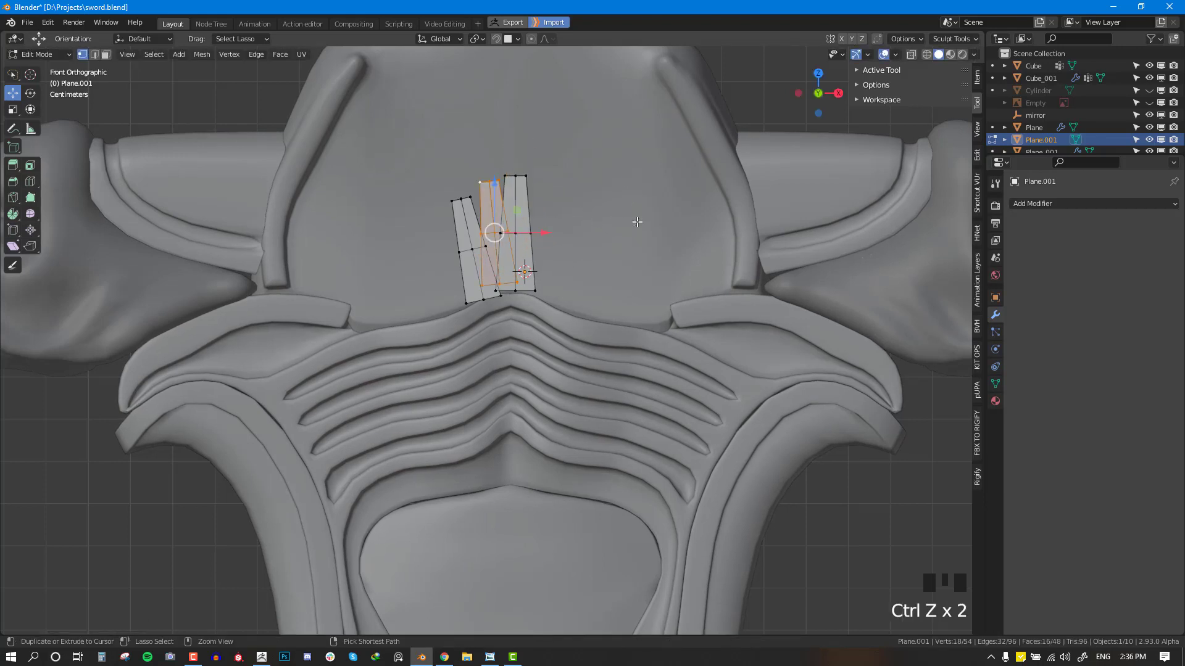
key("ctrl+z")
key("ctrl+z")
key("ctrl+z")
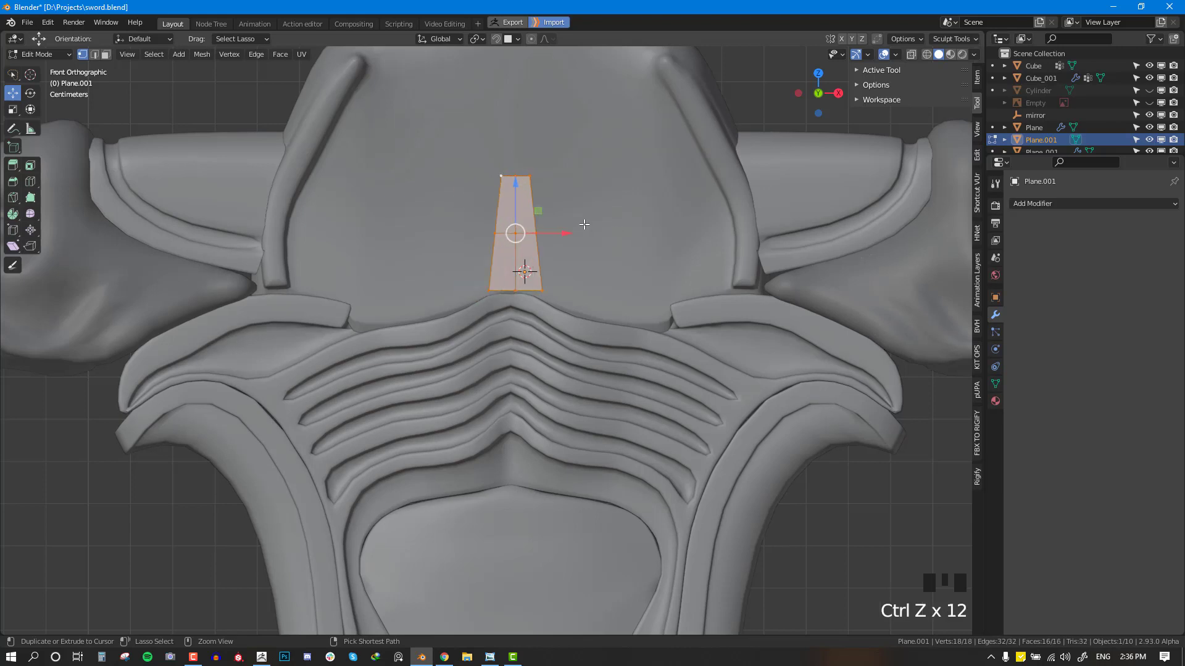
middle_click_drag(575, 222, 413, 288)
key("ctrl+z")
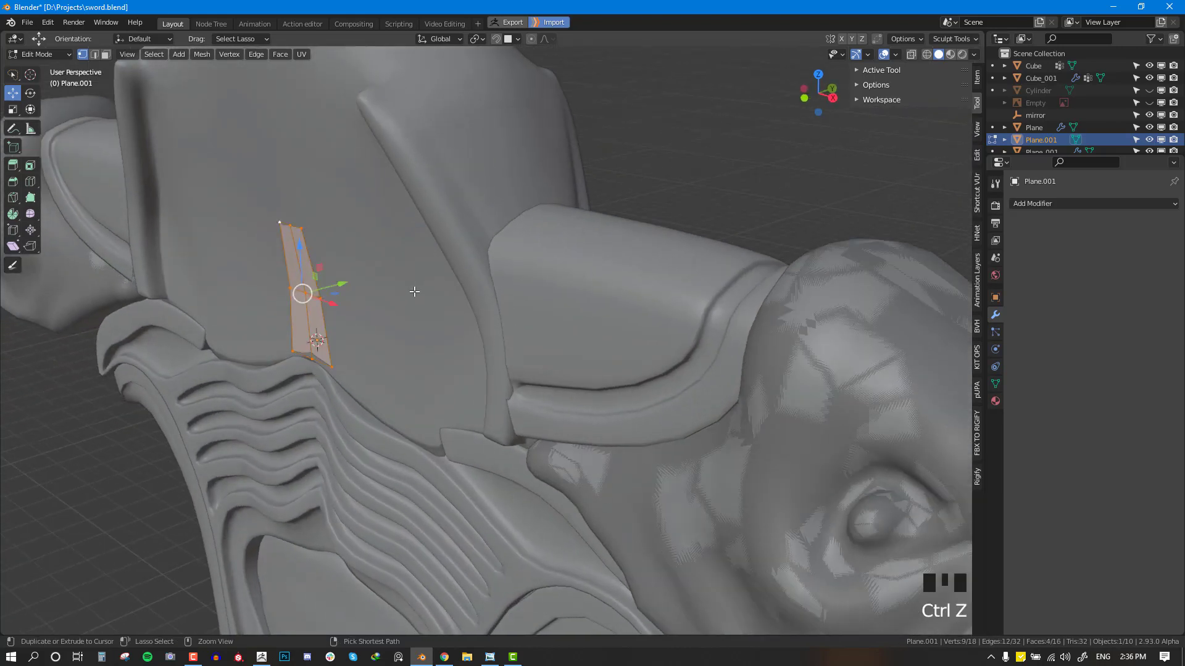
Step: Duplicate the flat centre panel and place the copy slightly lower on its left side, above the ridges
key("KP_1")
key("s")
key("z")
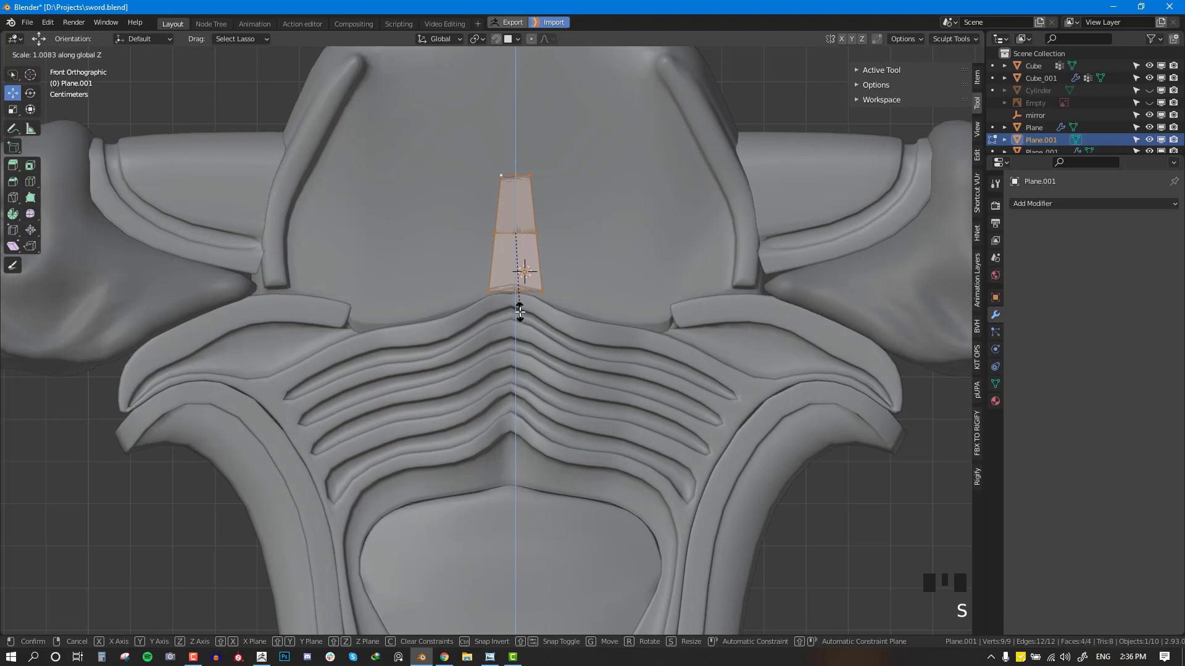
left_click(519, 312)
key("shift+d")
left_click(485, 249)
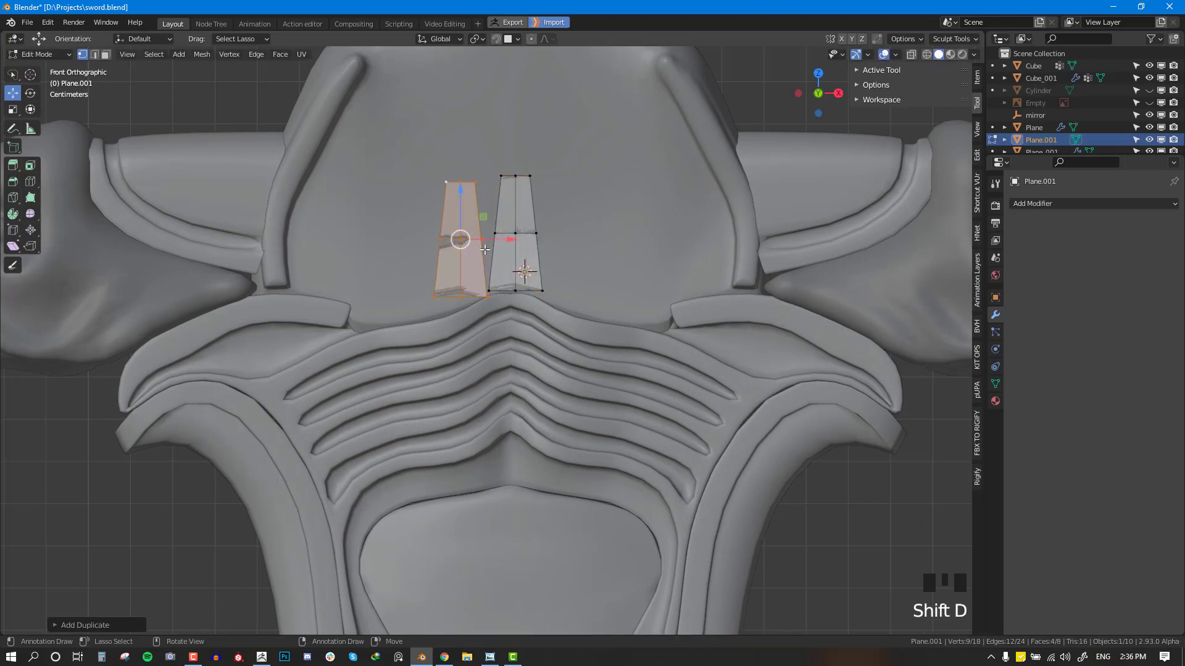
key("g")
left_click(454, 290)
Step: Move the left panel's bottom vertices so its lower edge follows the slope of the top ridge
right_click(456, 304)
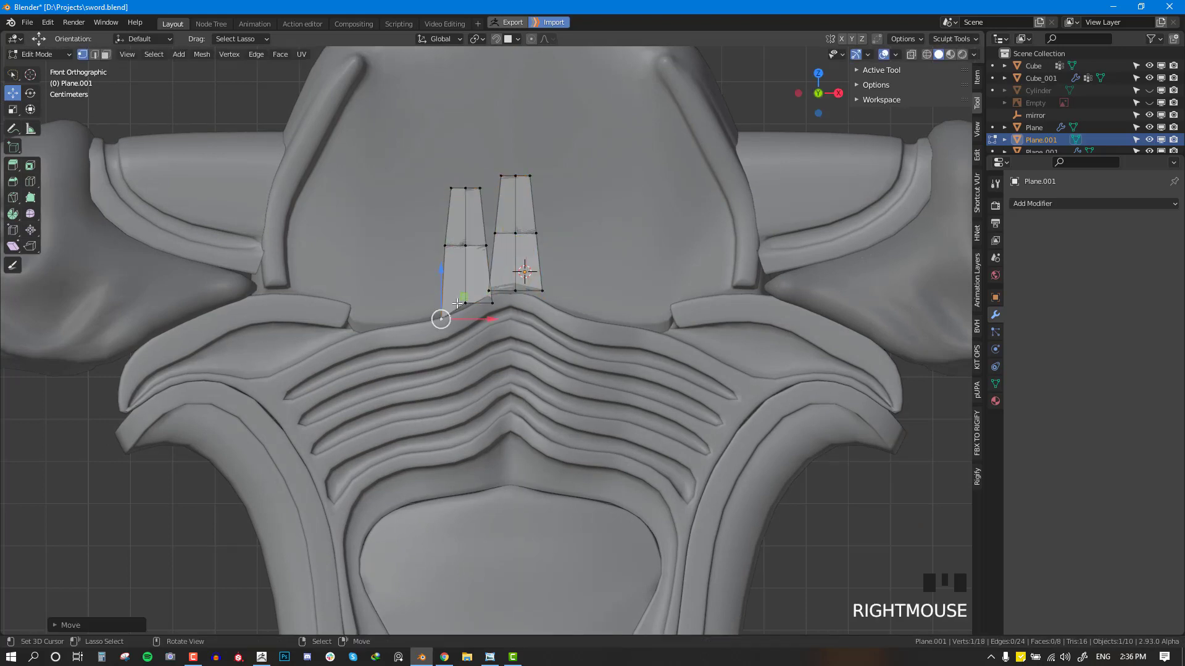
right_click(464, 303)
right_click(490, 292)
key("alt+a")
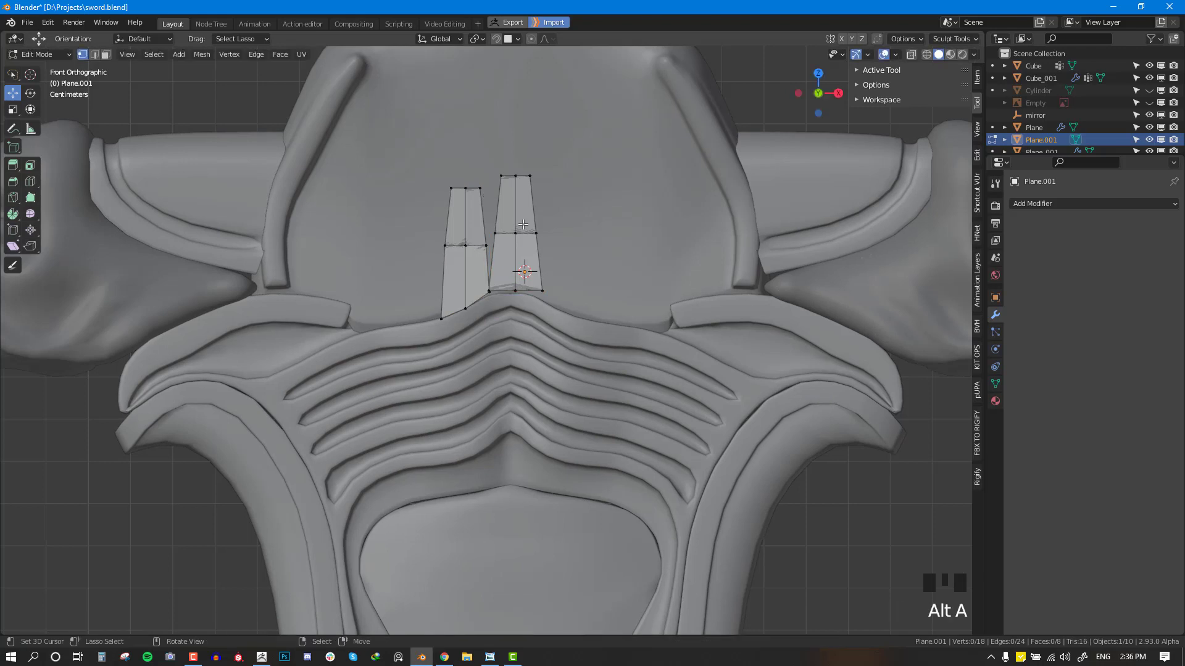
Step: Duplicate the left panel and place the copy to the right of the centre panel
key("l")
key("shift+d")
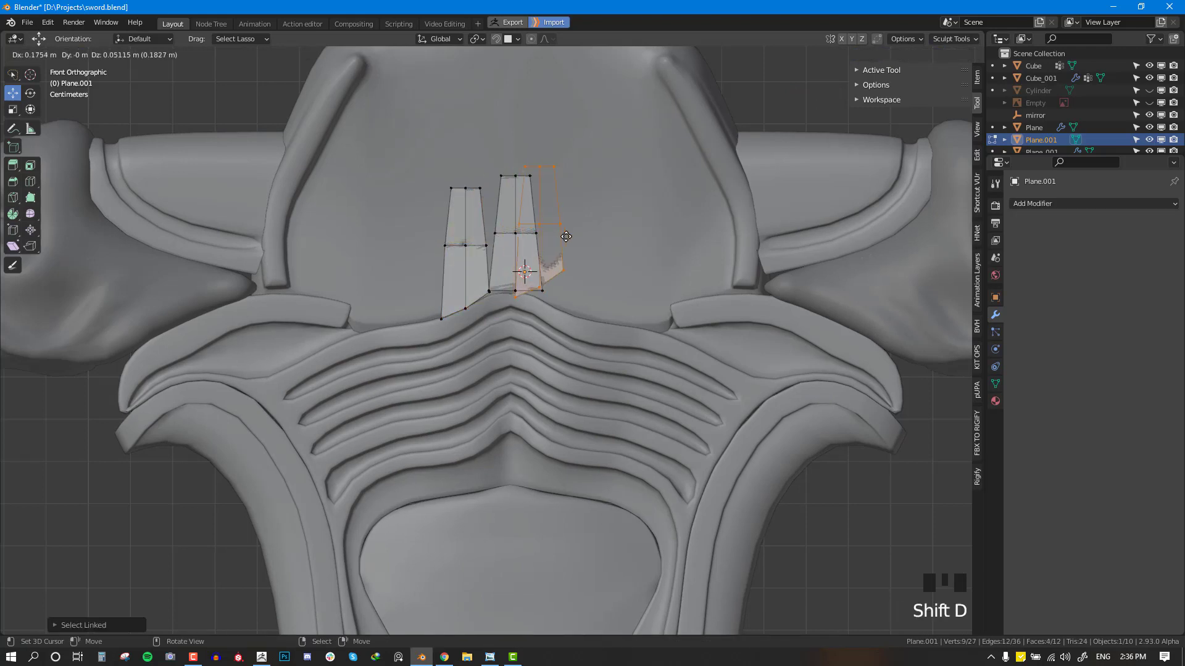
left_click(582, 246)
key("g")
left_click(582, 247)
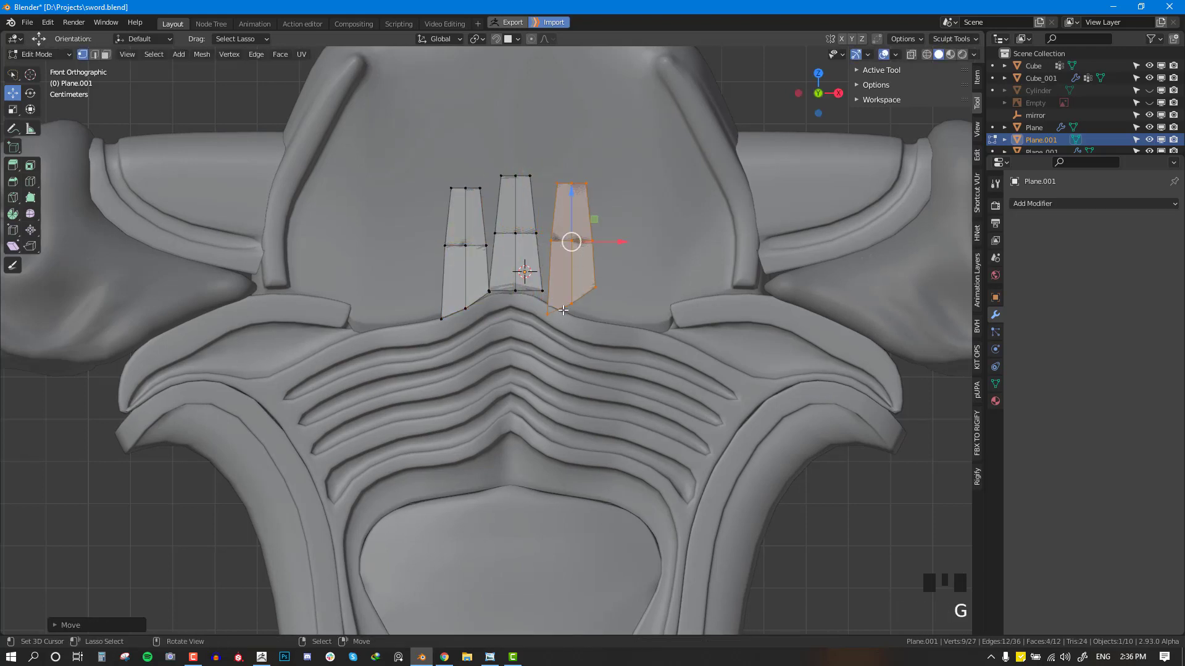
Step: Adjust the right panel's bottom and left-side vertices to fit the top ridge and the centre panel
right_click(543, 291)
right_click(566, 308)
right_click_drag(594, 287, 584, 305)
right_click_drag(551, 240, 549, 235)
right_click(553, 182)
Step: Duplicate the right panel, rotate the copy so its base fans outward and place it at the far right of the row
key("alt+a")
key("l")
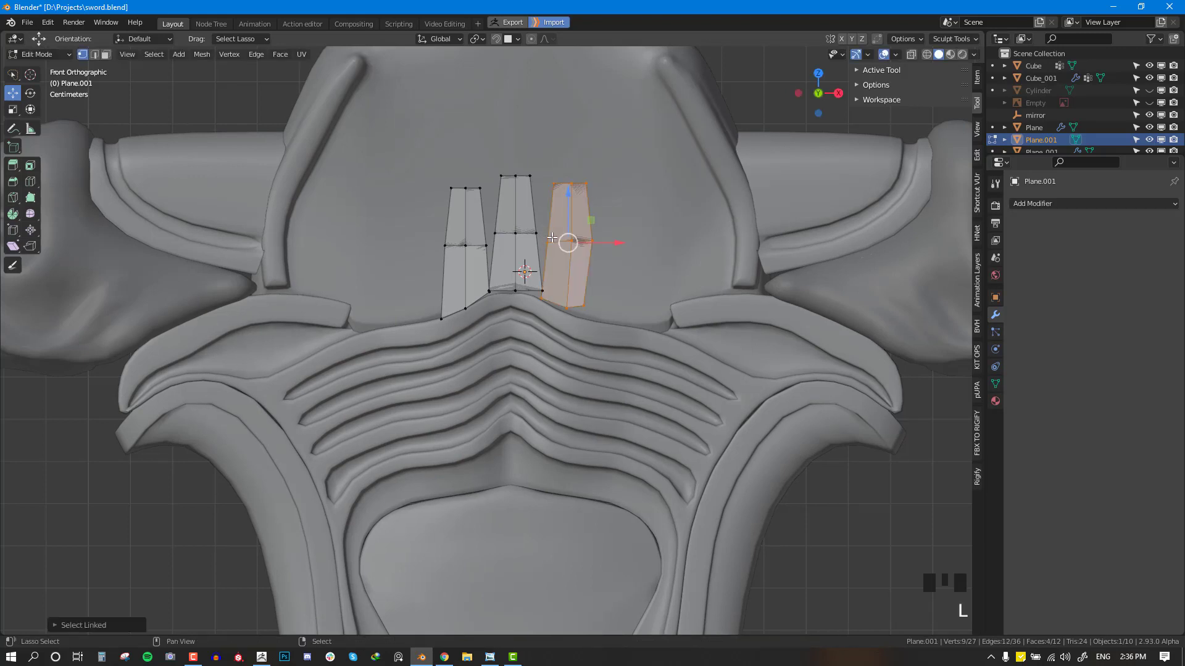
key("shift+d")
left_click(669, 262)
key("r")
left_click(663, 254)
key("g")
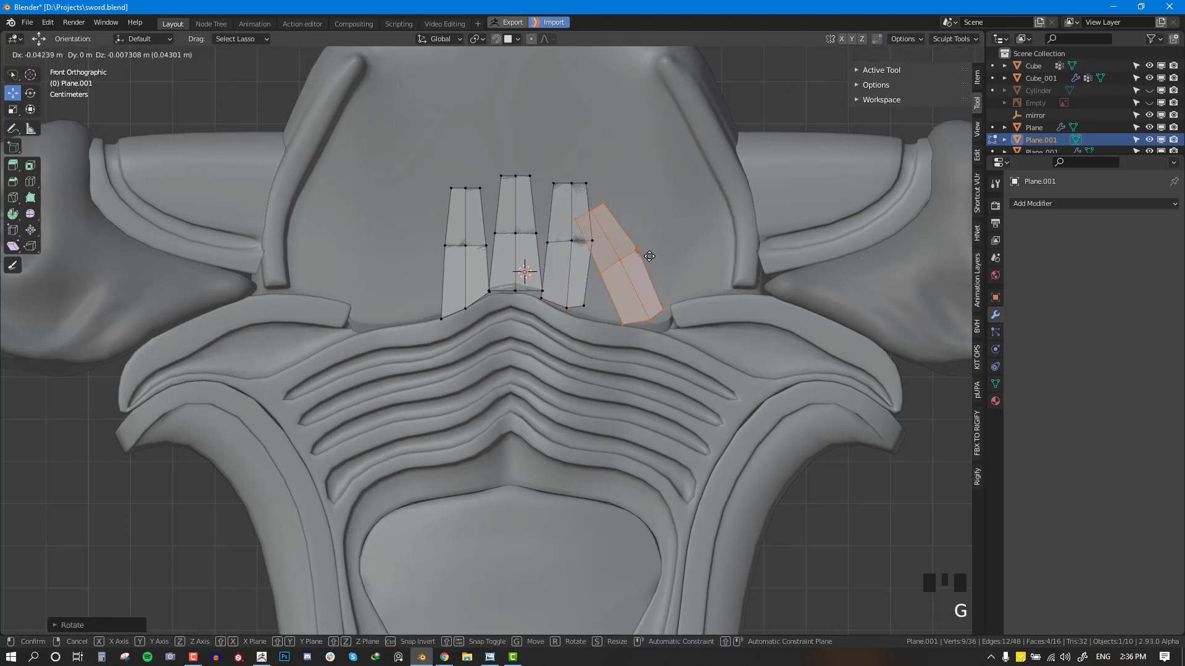
left_click(649, 256)
key("g")
right_click(640, 254)
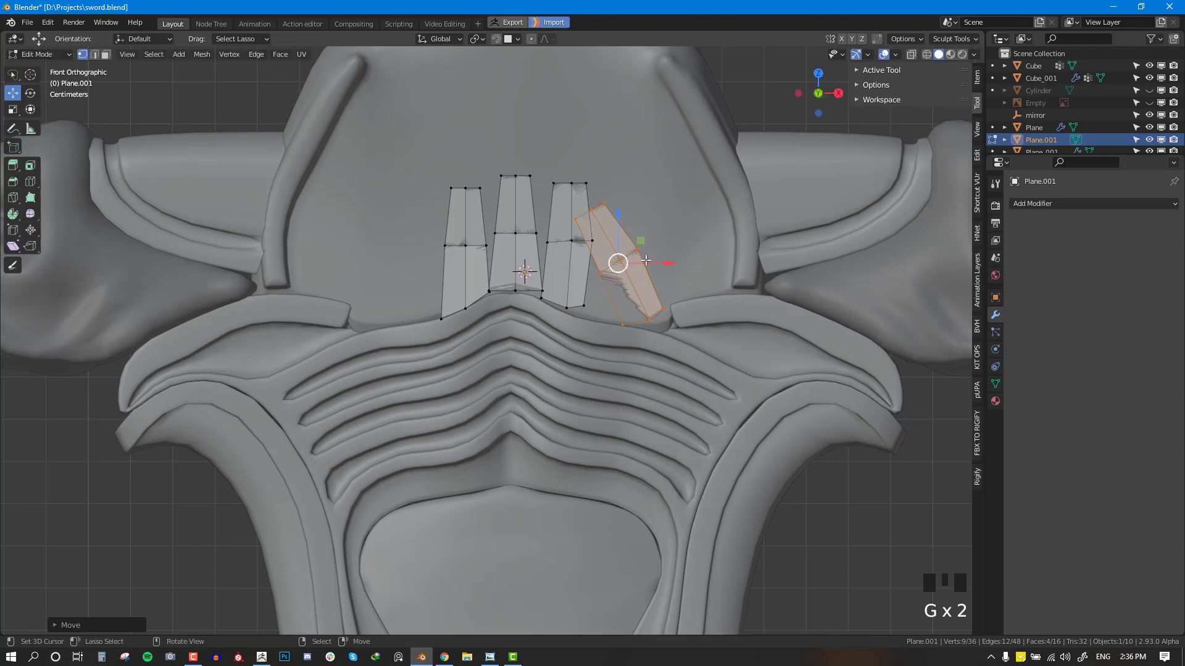
Step: Duplicate the outer right panel, rotate it to fan the opposite way, fit it at the far left and adjust its bottom corner
key("shift+d")
left_click(396, 251)
key("r")
left_click(435, 296)
key("g")
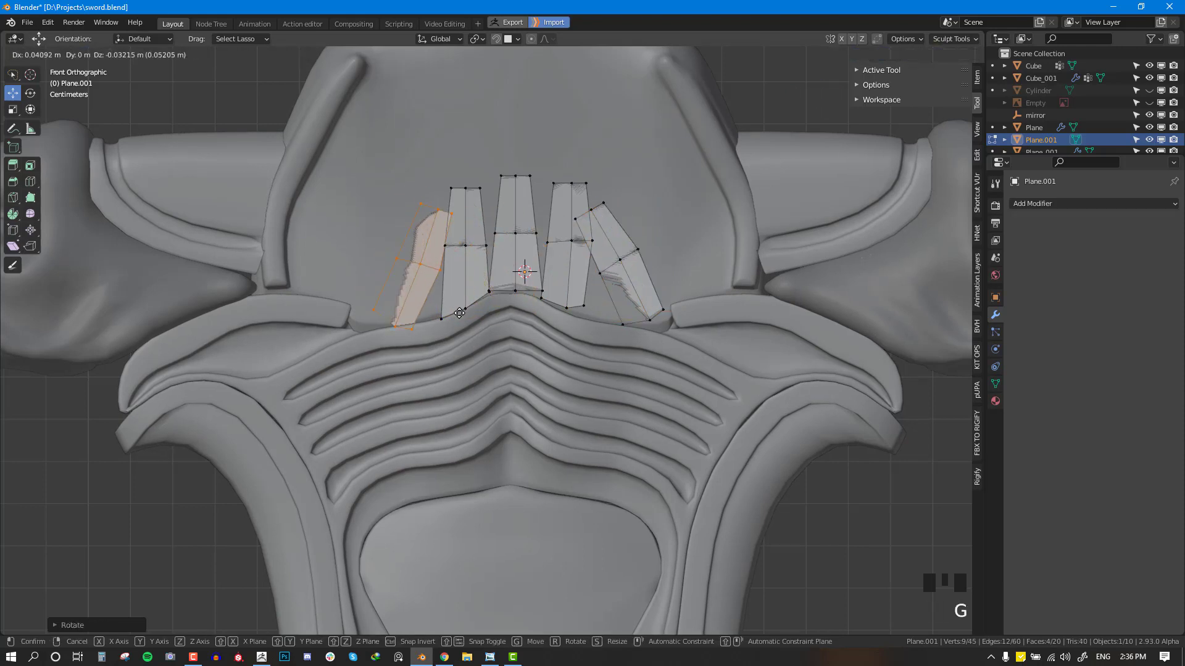
left_click(458, 314)
key("g")
left_click(452, 271)
key("g")
left_click(454, 271)
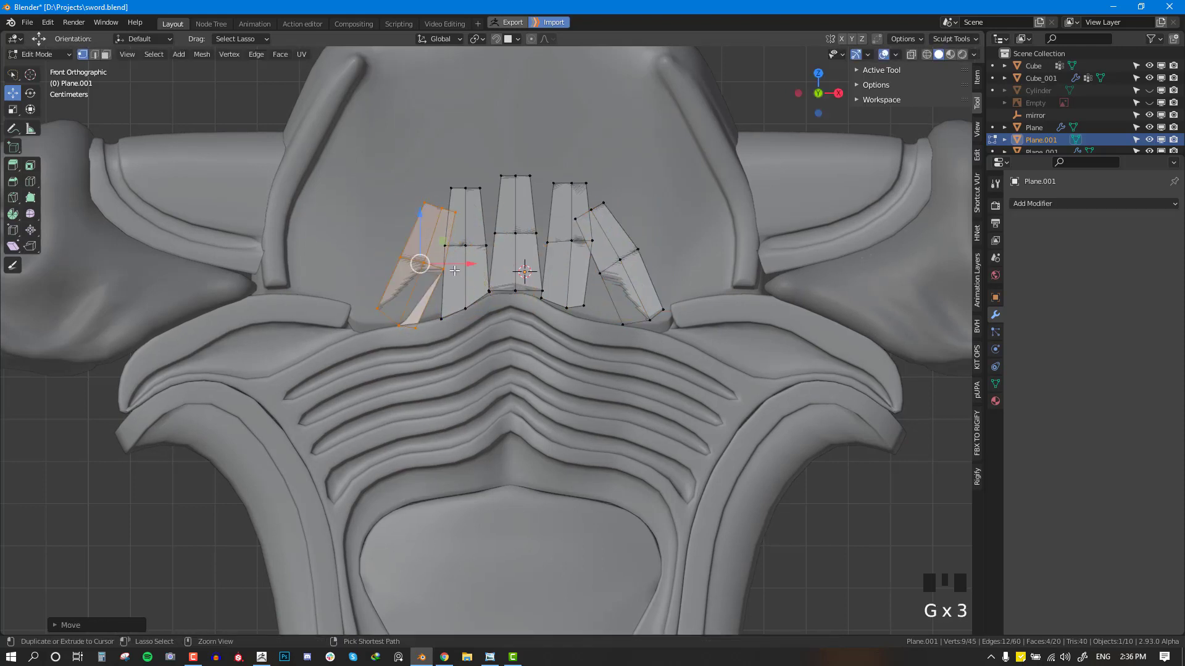
right_click_drag(420, 327, 426, 322)
Step: Select all five panels and reposition them together against the collar's front surface
key("a")
middle_click_drag(651, 219, 580, 274)
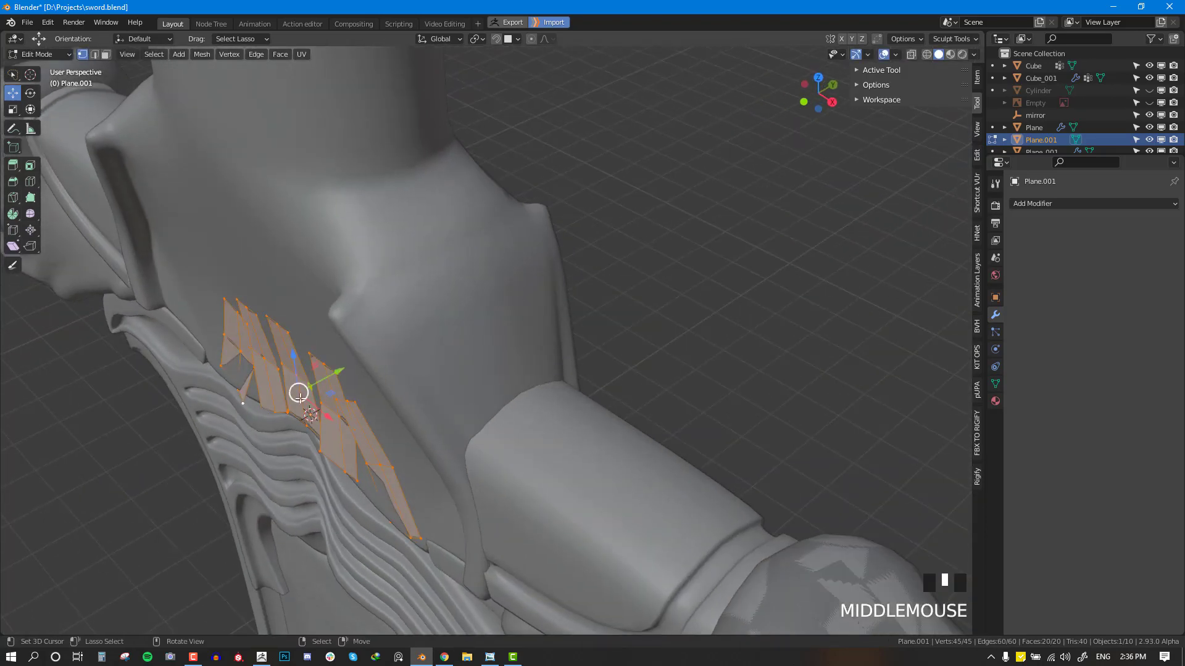
middle_click_drag(318, 393, 460, 257, "shift")
key("KP_1")
key("g")
left_click(506, 214)
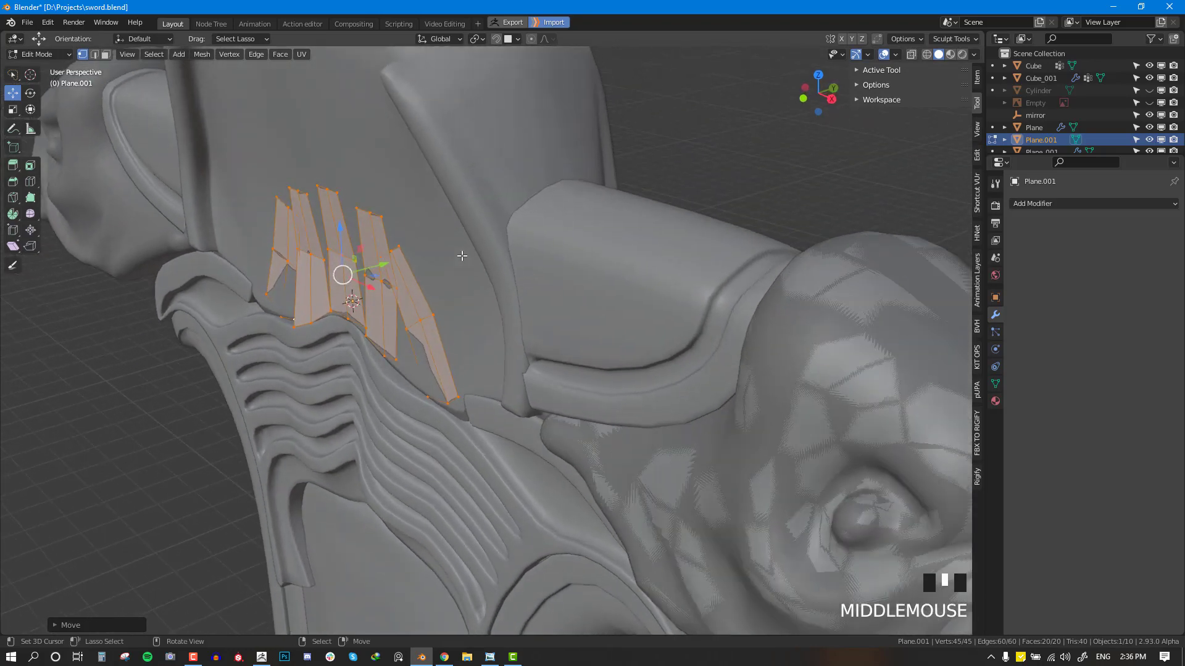
Step: Extrude all five panels outward from the collar and scale their new front faces flat
key("e")
left_click(461, 255)
mouse_move(386, 263)
left_mouse_down()
mouse_move(375, 268)
mouse_move(391, 270)
left_mouse_up()
key("s")
left_click(395, 272)
key("KP_1")
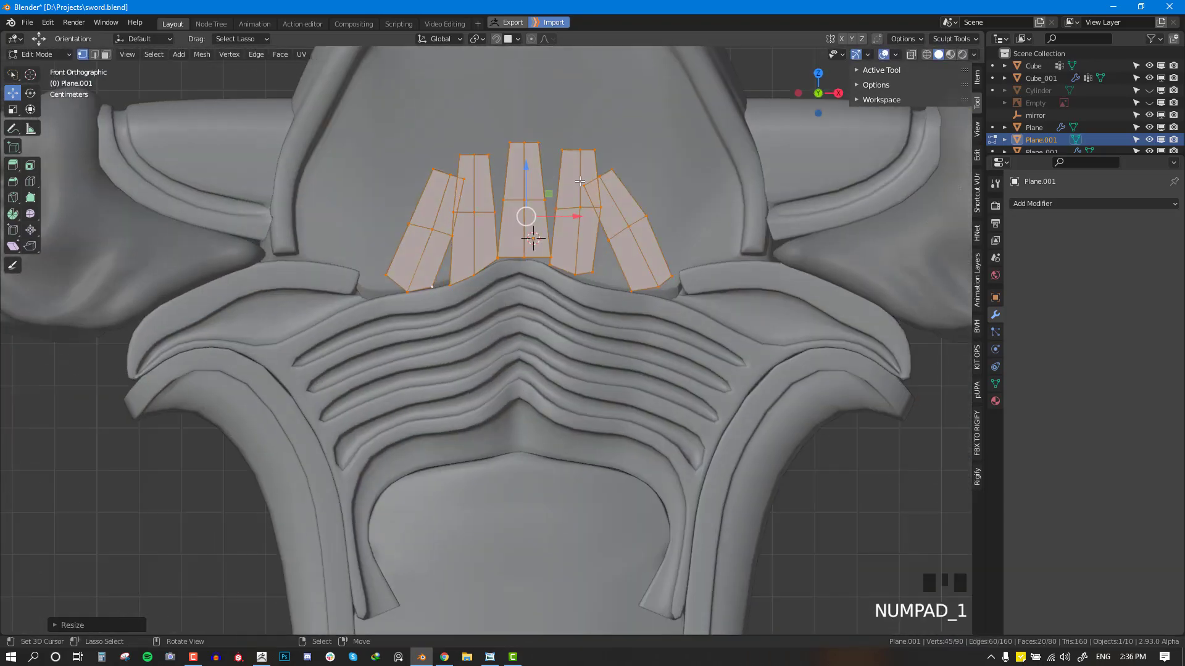
Step: Examine the five extruded panels against the collar in front and perspective view, in both Object and Edit Mode
scroll(580, 181, "down", 2)
key("Tab")
key("alt+a")
key("alt+w")
key("alt+w")
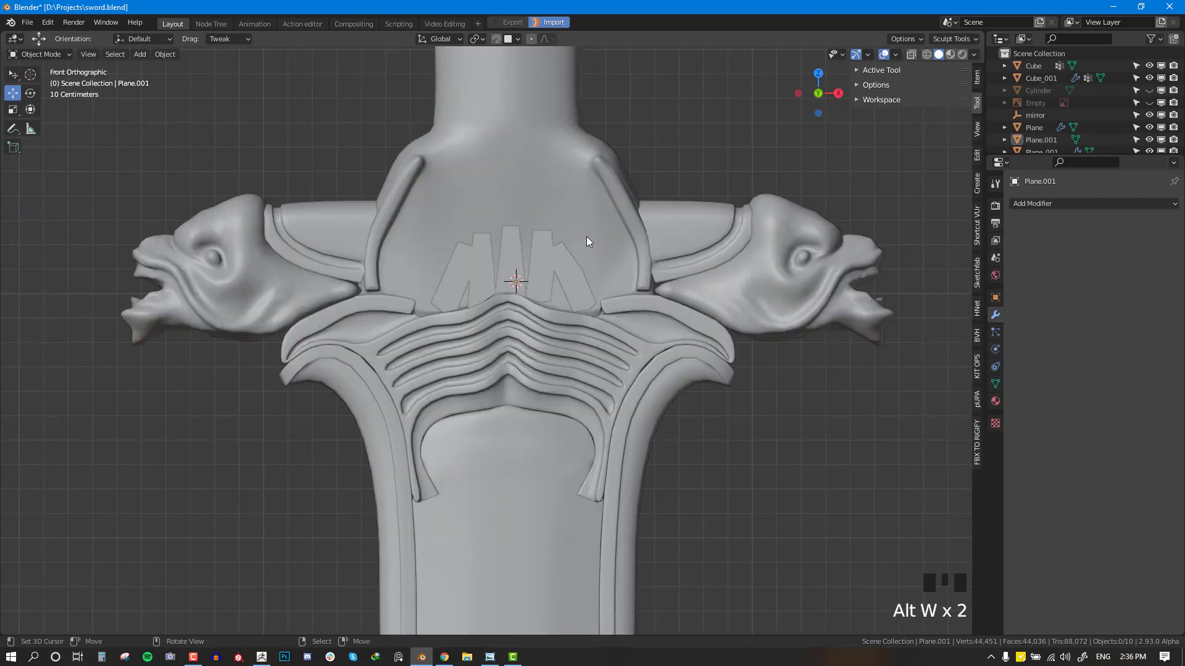
scroll(586, 236, "up", 3)
key("Tab")
key("alt+a")
middle_click_drag(570, 229, 570, 271)
key("a")
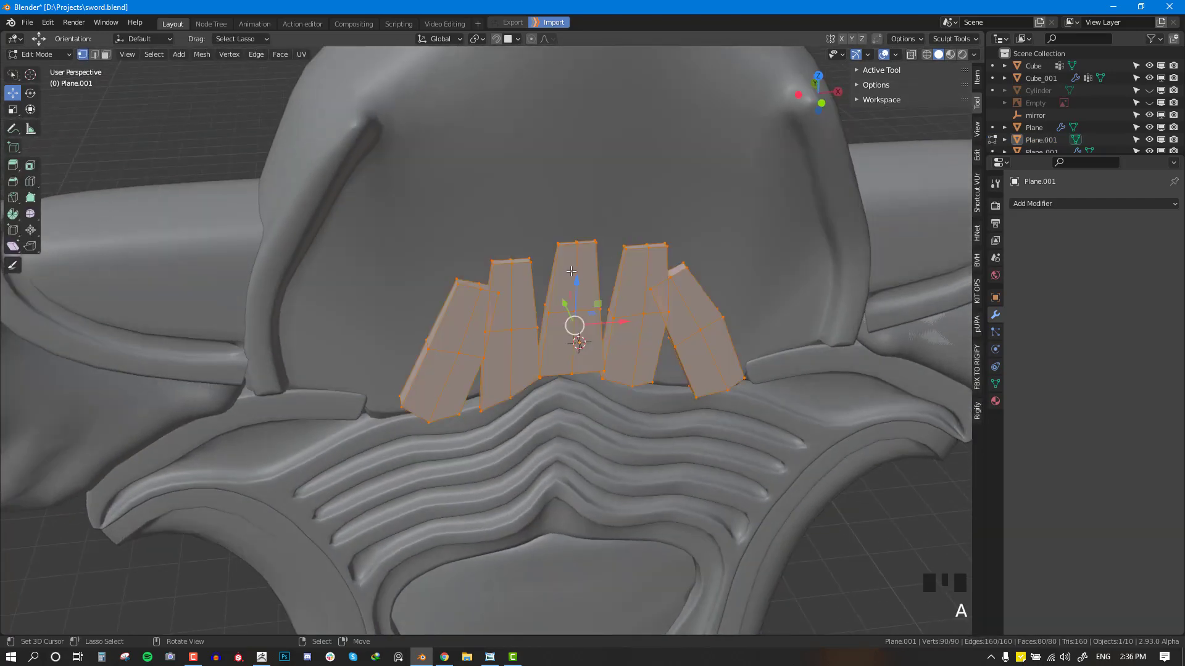
key("Tab")
left_click(1059, 204)
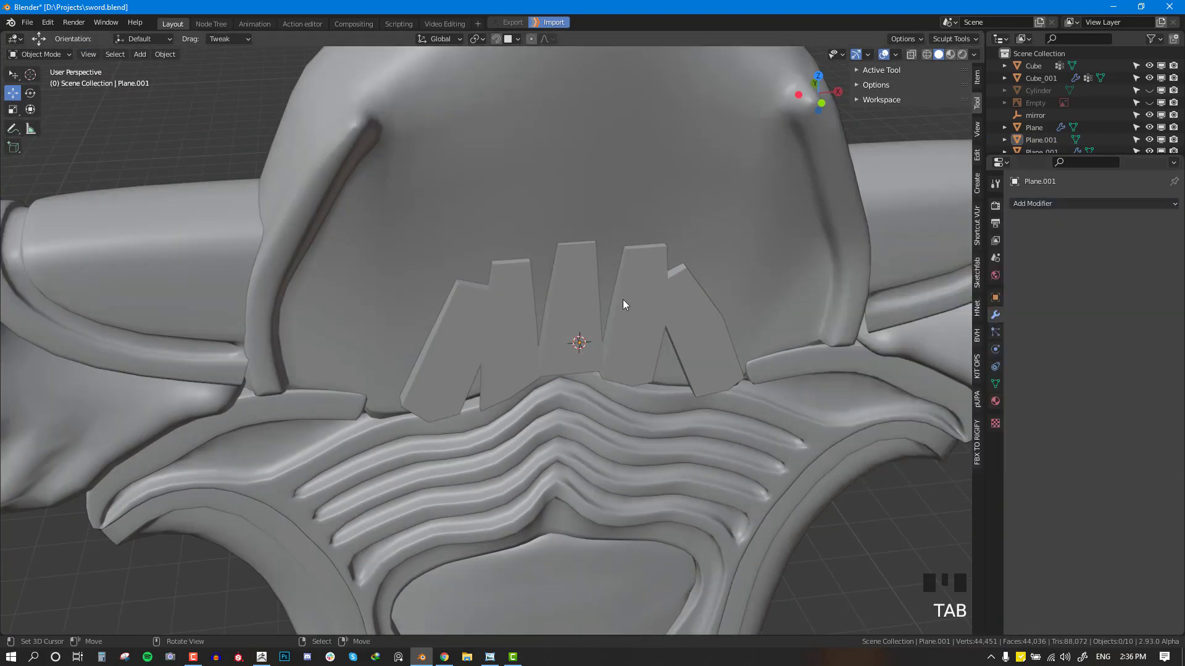
Step: Apply the panel object's transform and set its origin to the centre of its geometry
right_click(623, 299)
key("ctrl+a")
left_click(801, 238)
key("q")
left_click(782, 217)
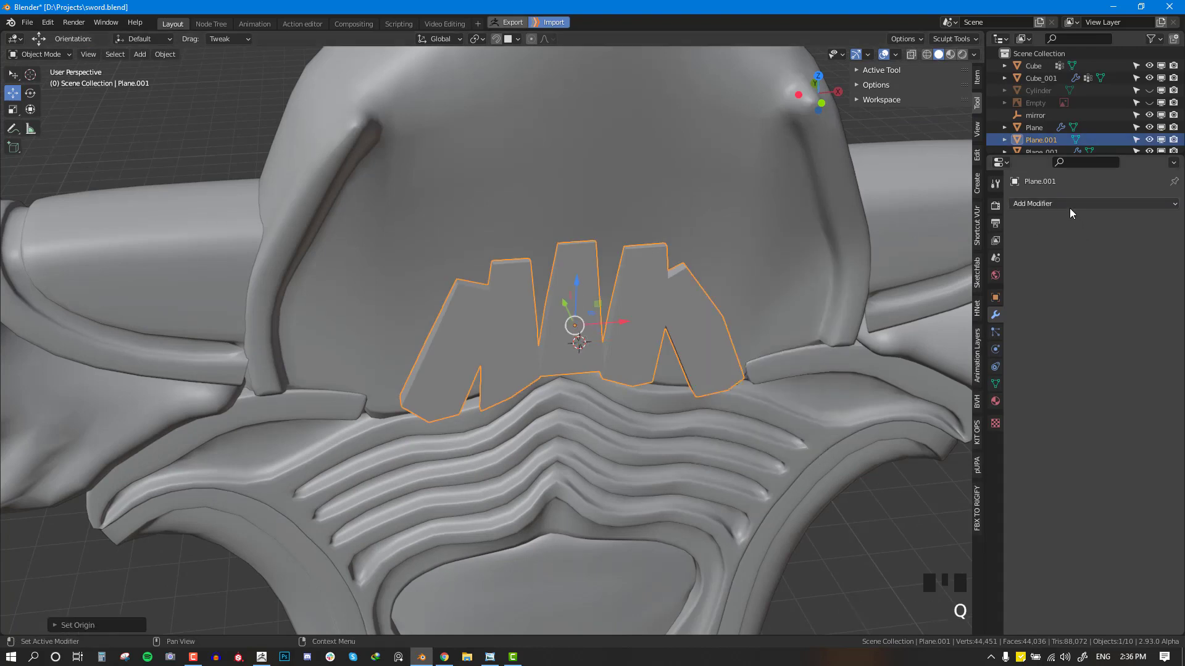
Step: Add a Bevel modifier to the panel object, with its limit method set to Angle
left_click(1068, 205)
key("Tab")
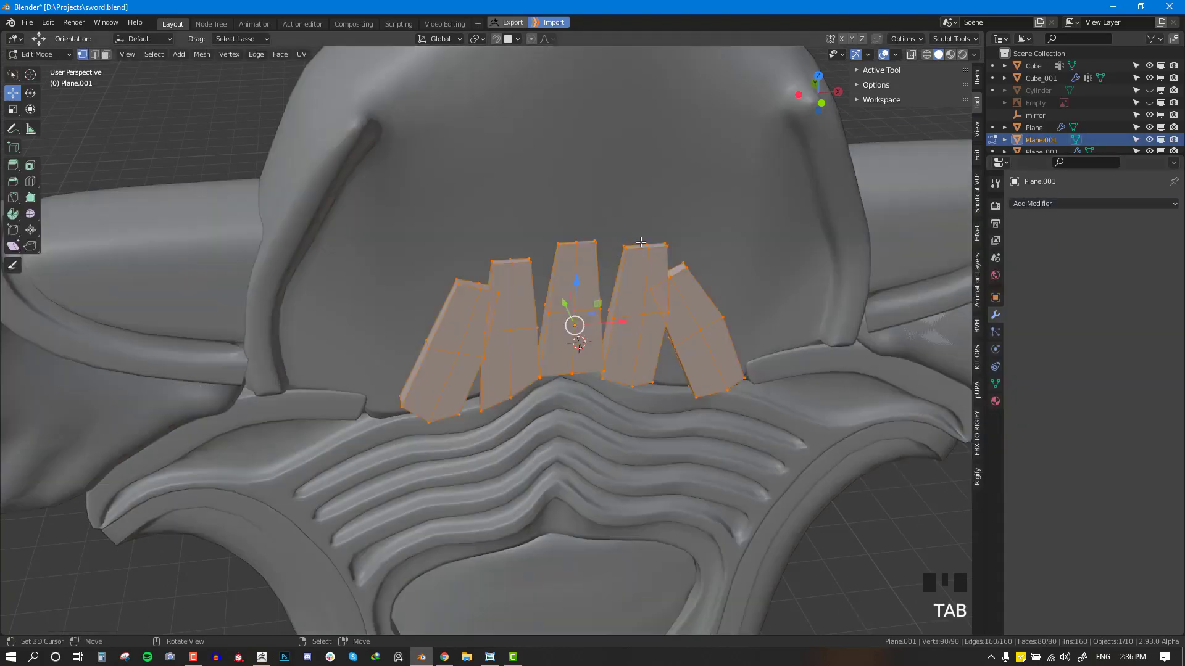
scroll(659, 220, "up", 4)
key("alt+a")
left_click(1094, 204)
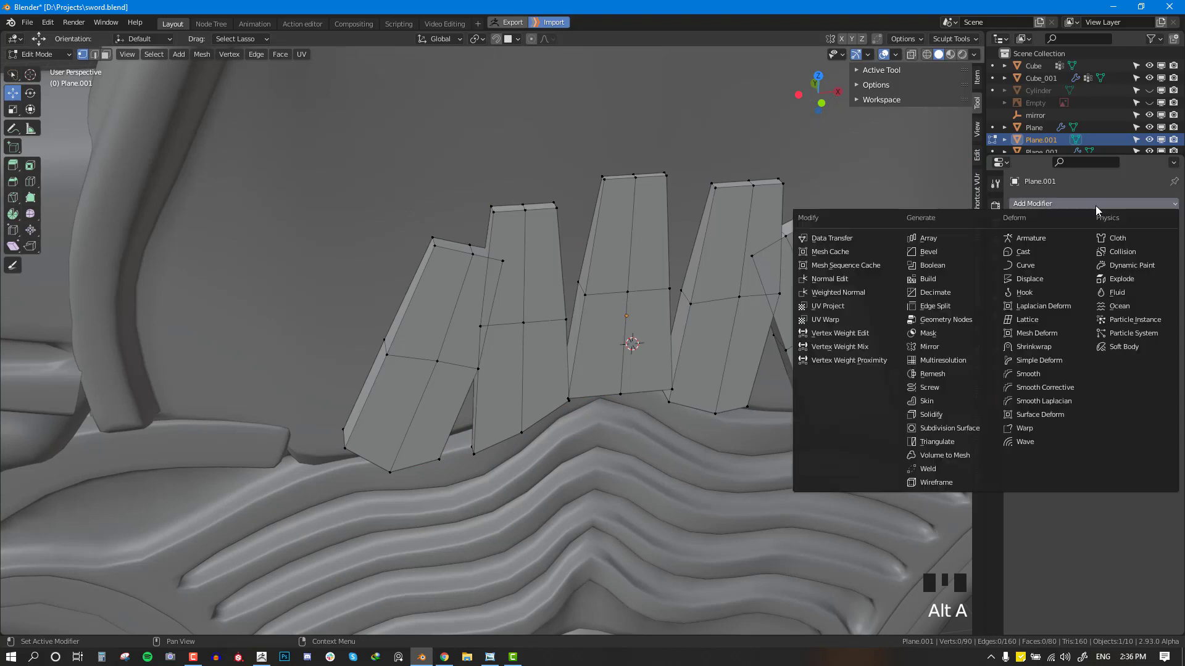
left_click(938, 252)
key("Tab")
left_click(1130, 336)
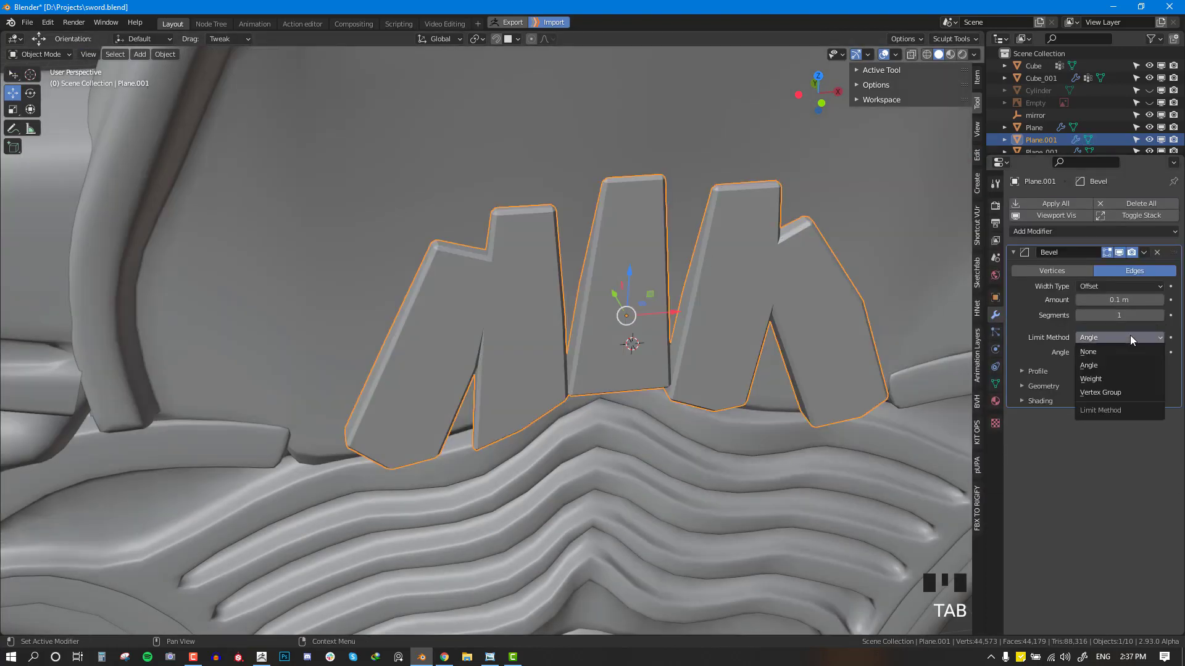
left_click(1118, 368)
Step: Reduce the bevel amount, set the bevel to 2 segments and apply the modifier
left_click_drag(1129, 300, 1120, 300, "shift")
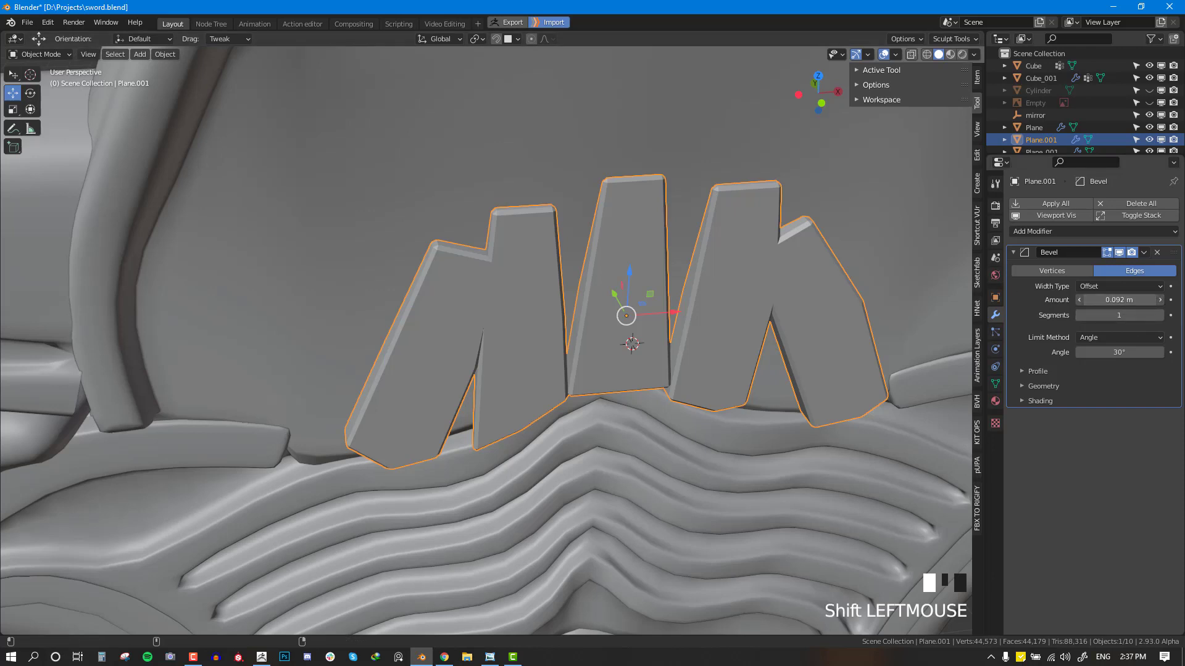
left_click(1158, 315)
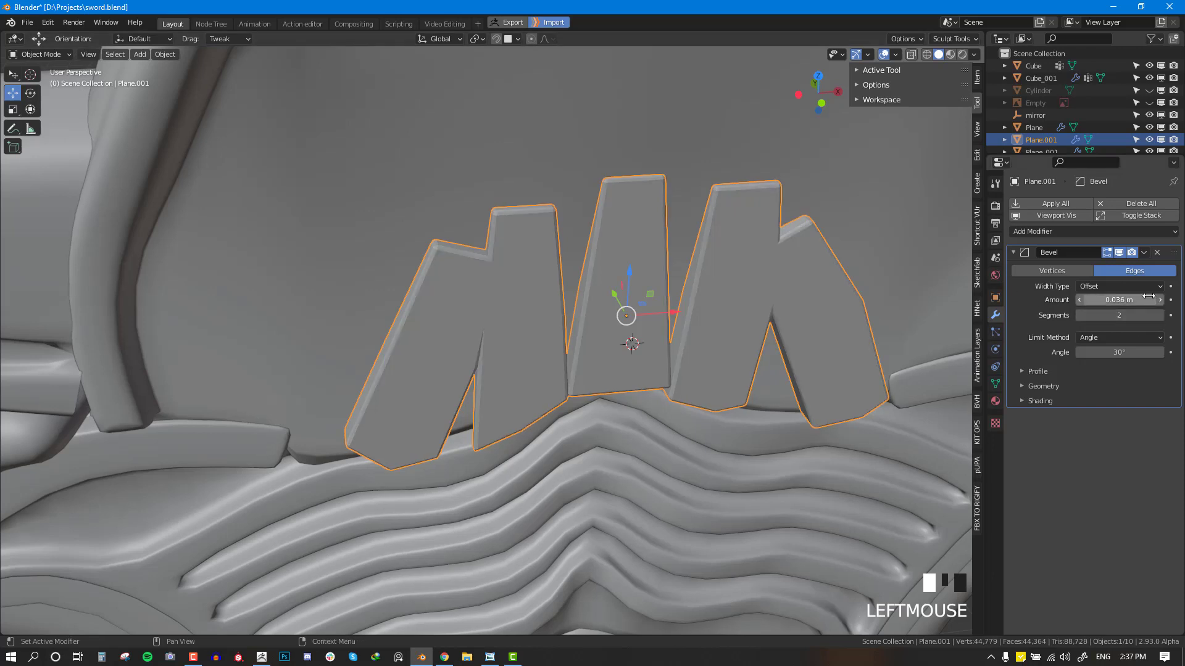
left_click_drag(1131, 299, 1114, 300)
left_click(1144, 253)
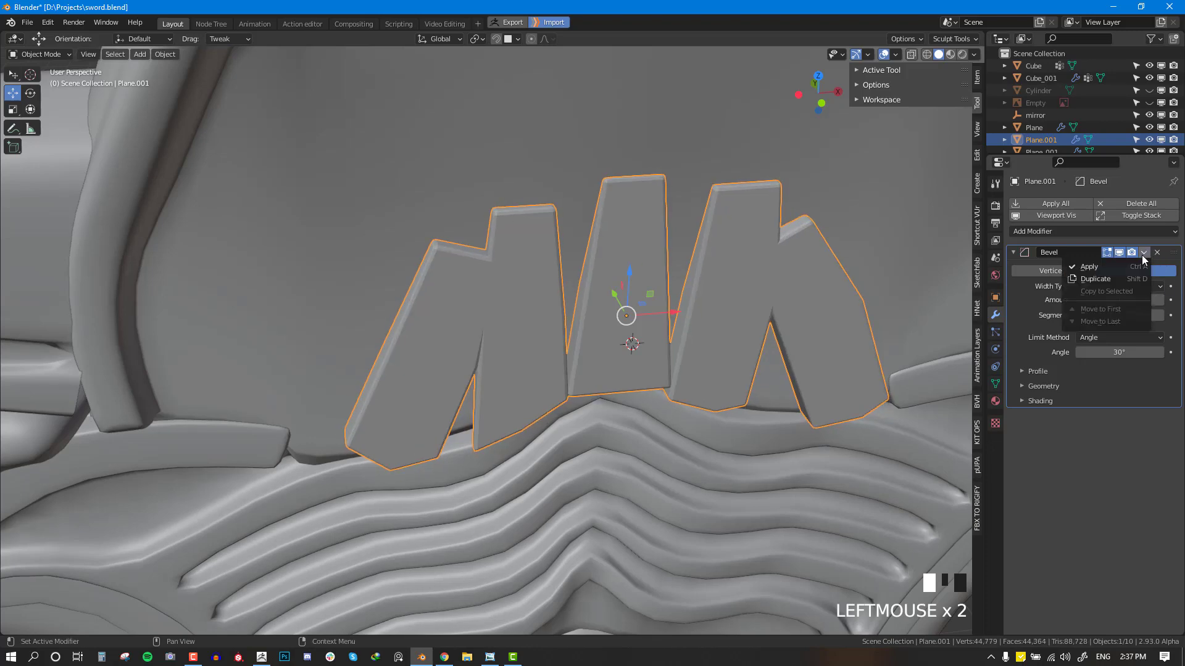
left_click(1134, 267)
Step: Select the whole centre panel in Edit Mode and narrow it along X to about 0.72 of its width
key("Tab")
middle_click_drag(691, 246, 617, 234)
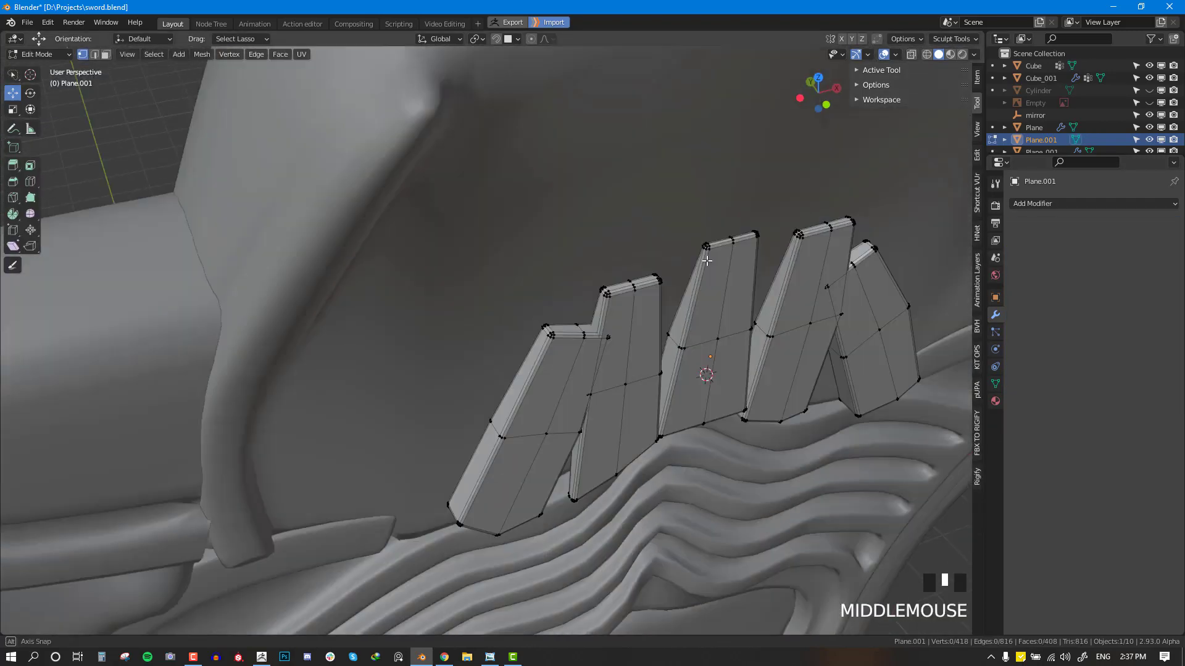
key("KP_1")
key("Tab")
key("Tab")
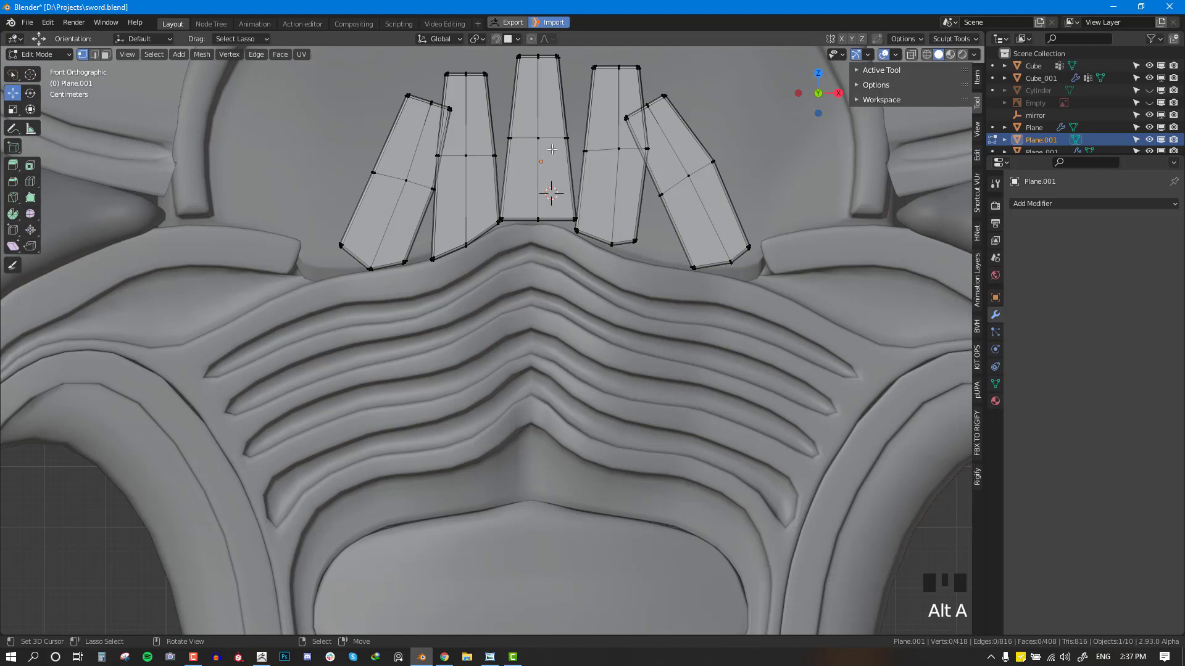
key("l")
key("s")
key("x")
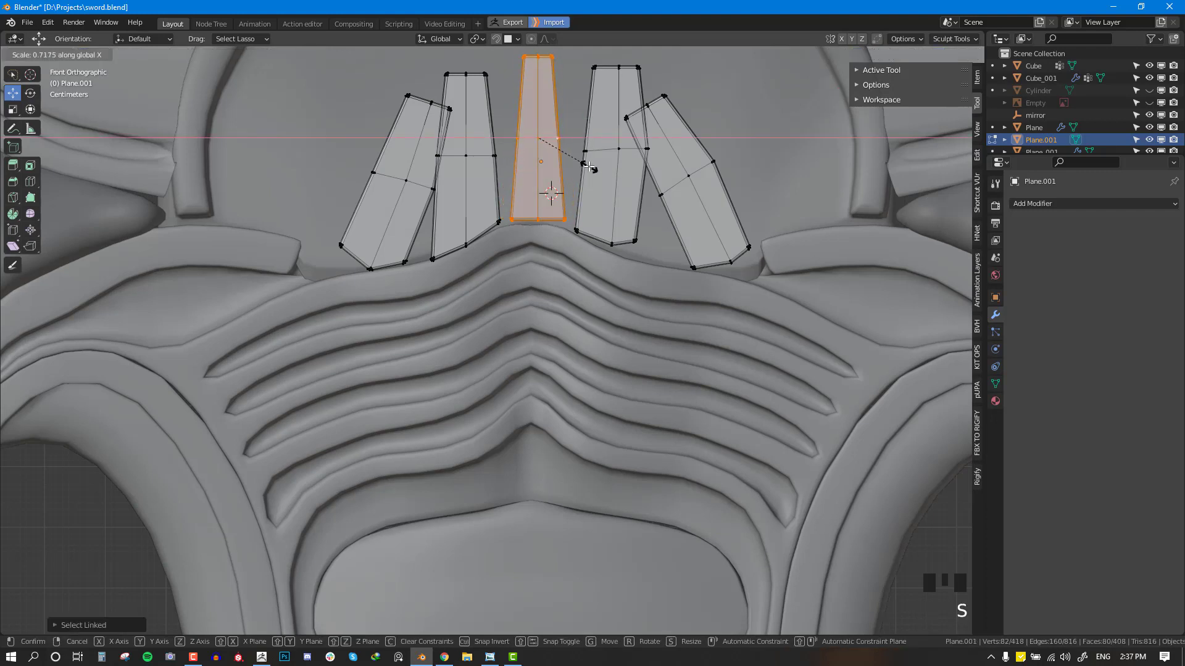
left_click(594, 169)
Step: Enlarge the centre panel and reposition it above the ridges so it fits the collar's front surface
scroll(562, 147, "down", 2)
key("s")
key("y")
left_click(562, 124)
scroll(565, 193, "down", 1)
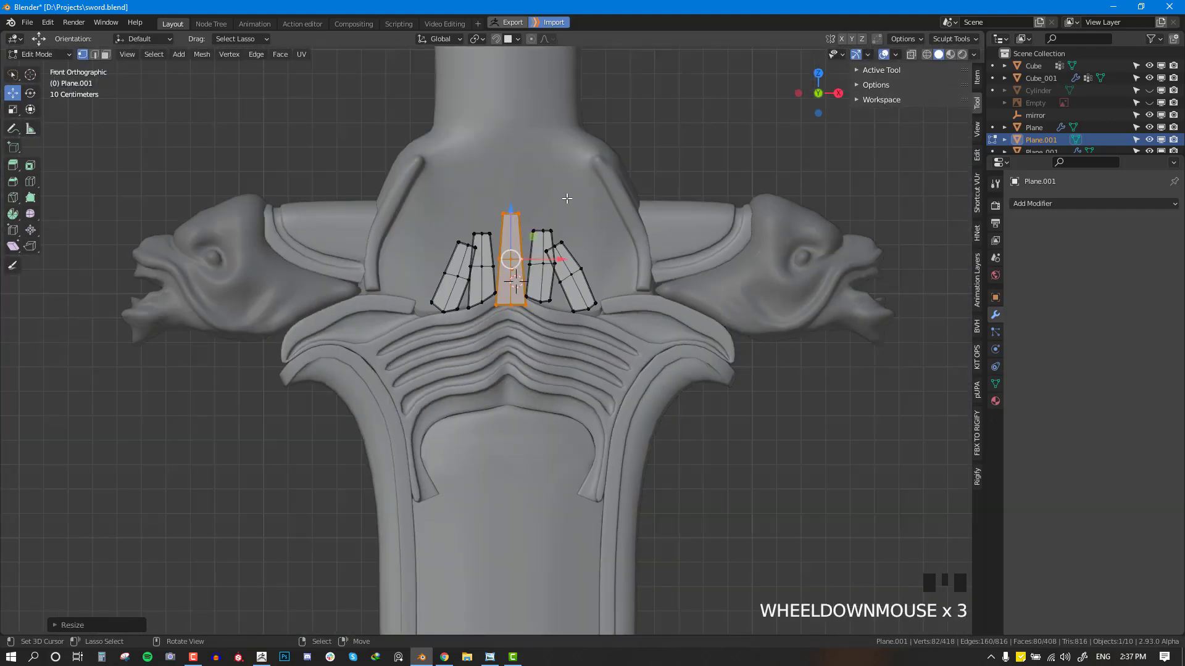
middle_click_drag(565, 198, 507, 240, "shift")
key("g")
left_click(561, 215)
left_click_drag(467, 286, 464, 290)
middle_click_drag(464, 290, 475, 265)
key("KP_1")
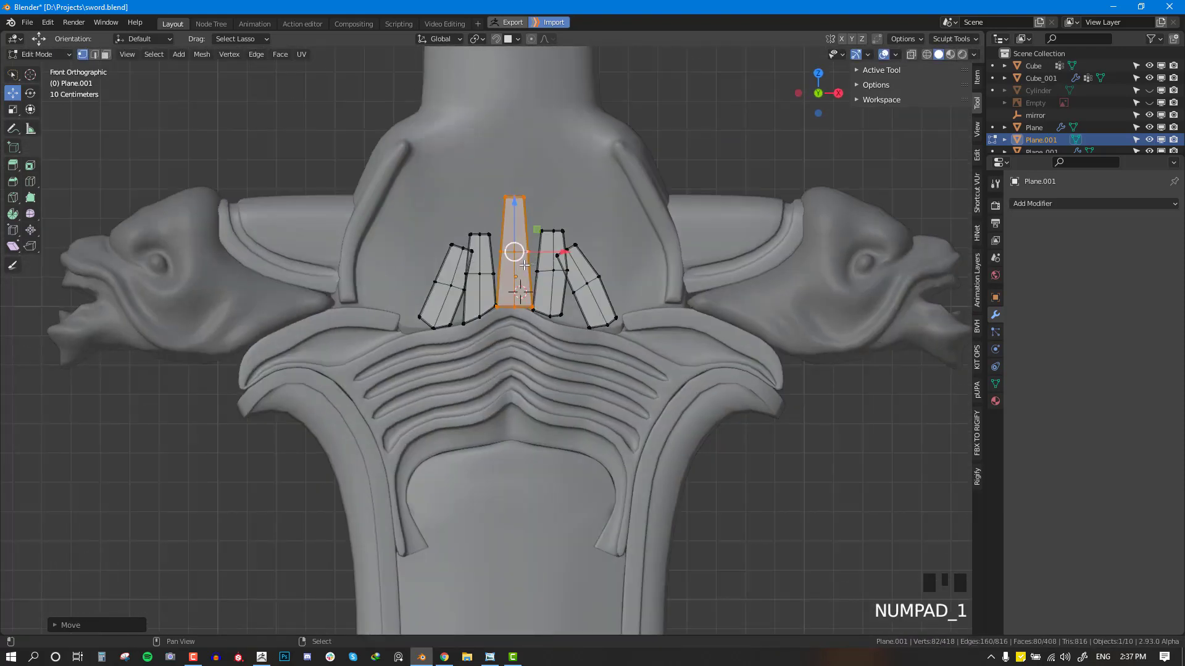
Step: Duplicate the centre panel, tilt the copy and shrink it over the gap to the right inner panel
key("shift+d")
left_click(549, 253)
key("r")
left_click(591, 269)
key("s")
left_click(578, 261)
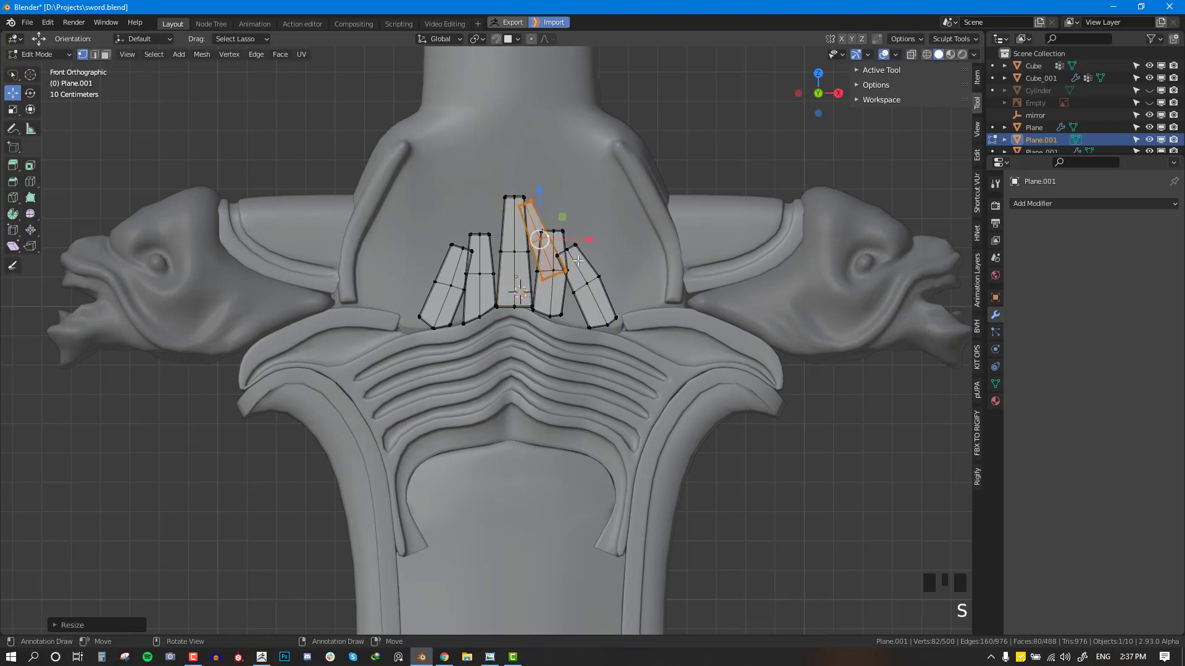
Step: Move and rotate the tilted right copy from the side so it follows the collar's surface
middle_click_drag(577, 261, 469, 311)
key("g")
key("r")
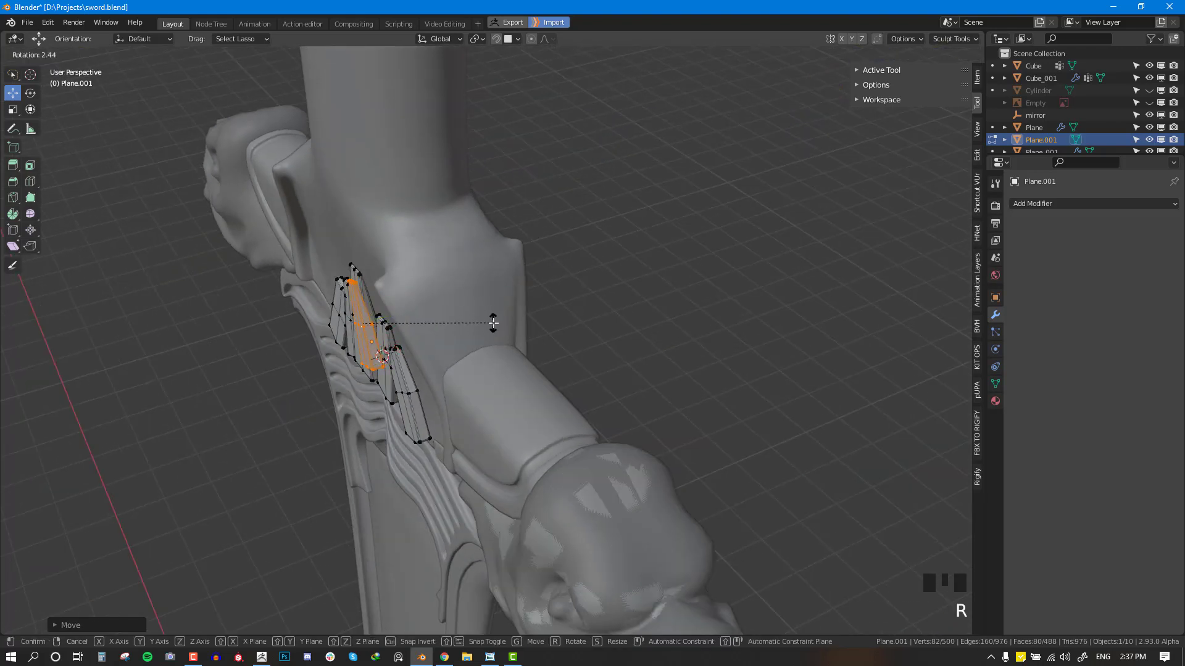
left_click(494, 323)
key("g")
left_click(496, 320)
Step: Duplicate the tilted panel to the left of the centre panel, rotate it the opposite way and enlarge it
key("KP_1")
key("shift+d")
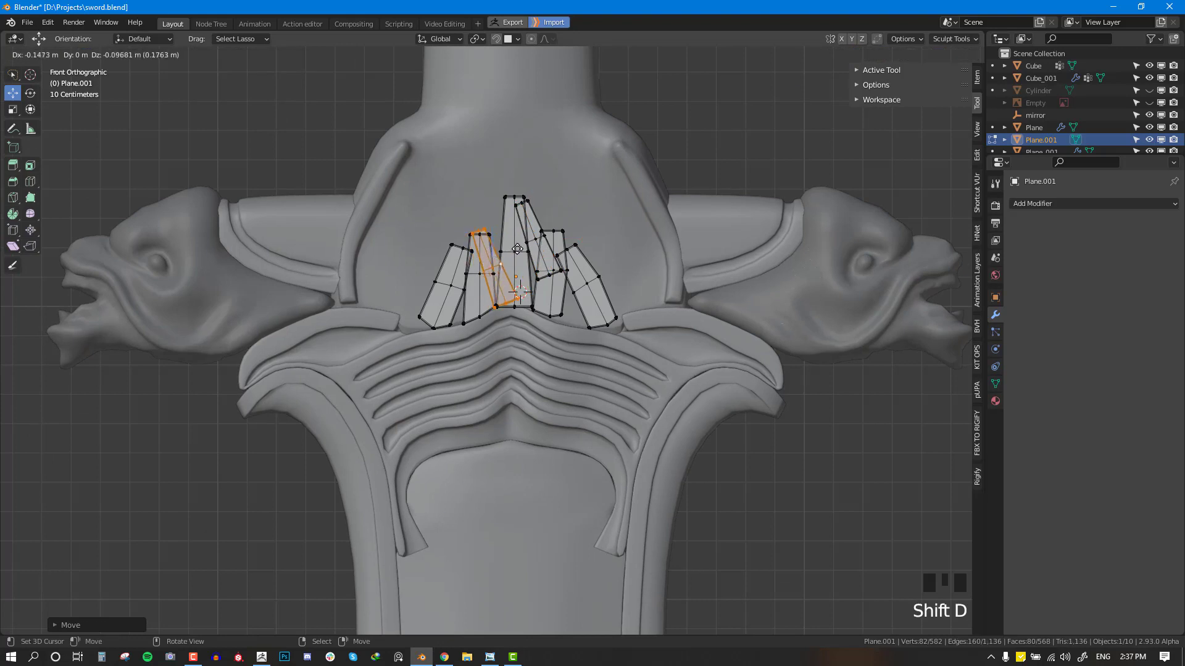
left_click(518, 252)
key("r")
left_click(544, 261)
key("s")
left_click(555, 246)
key("g")
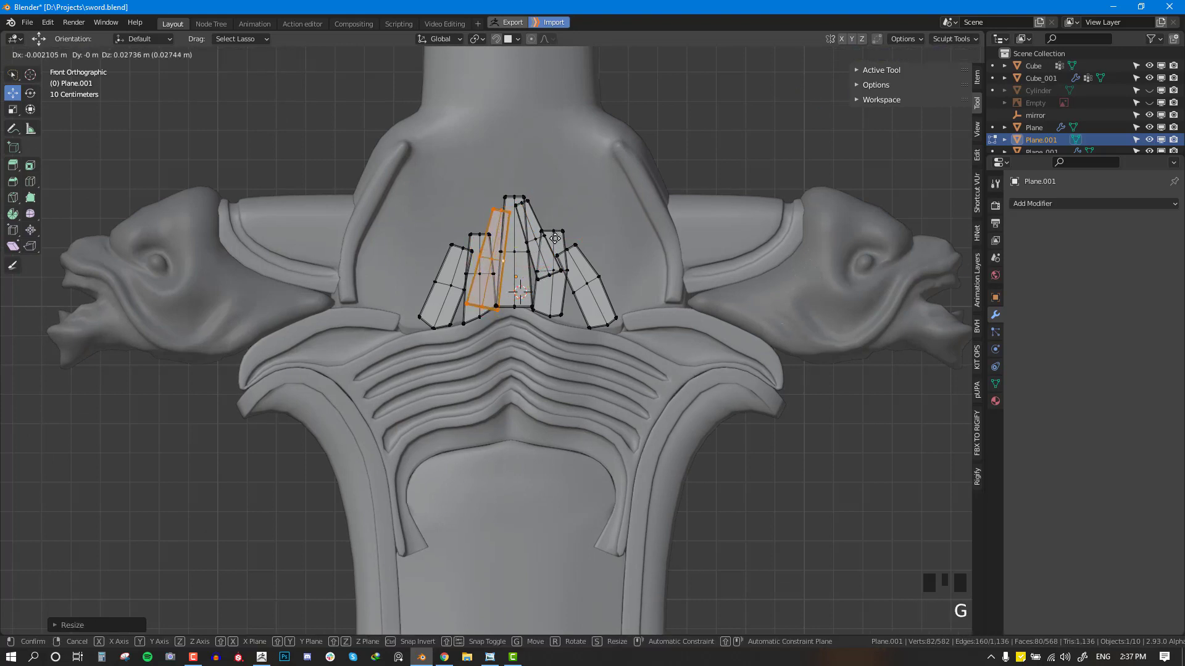
left_click(555, 248)
Step: Adjust the left copy's depth against the collar and refine its tilt and position beside the centre panel
middle_click_drag(568, 218, 414, 309)
left_click_drag(414, 295, 403, 296)
key("KP_1")
key("r")
left_click(544, 266)
key("g")
left_click(538, 269)
Step: Duplicate the left tilted panel, rotate and shrink the copy, and place it above the gap between the left panels
key("Tab")
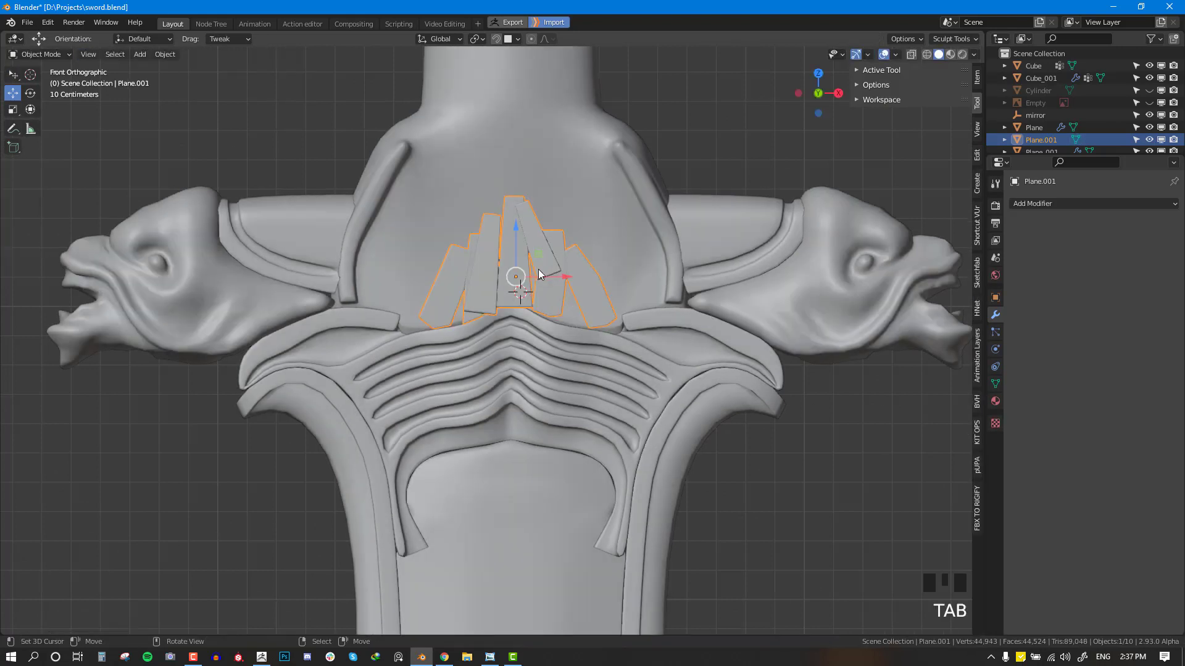
scroll(537, 285, "down", 4)
middle_click_drag(534, 301, 589, 329)
scroll(589, 330, "up", 2)
key("KP_1")
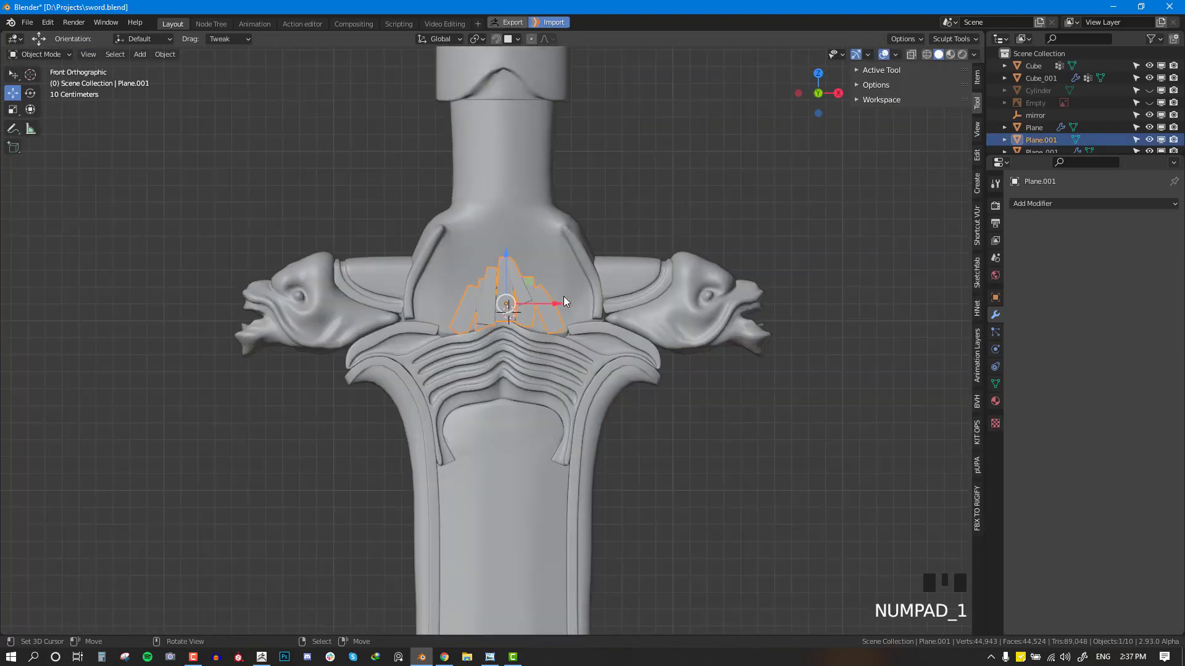
key("Tab")
key("shift+d")
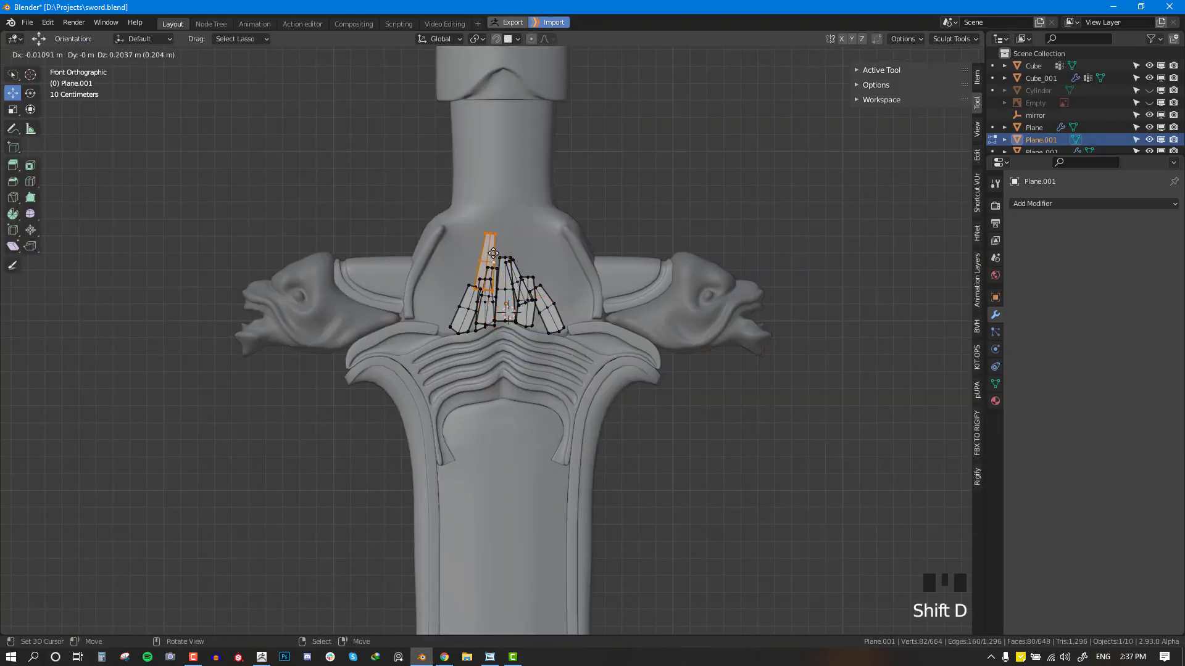
left_click(489, 257)
key("r")
left_click(487, 270)
key("s")
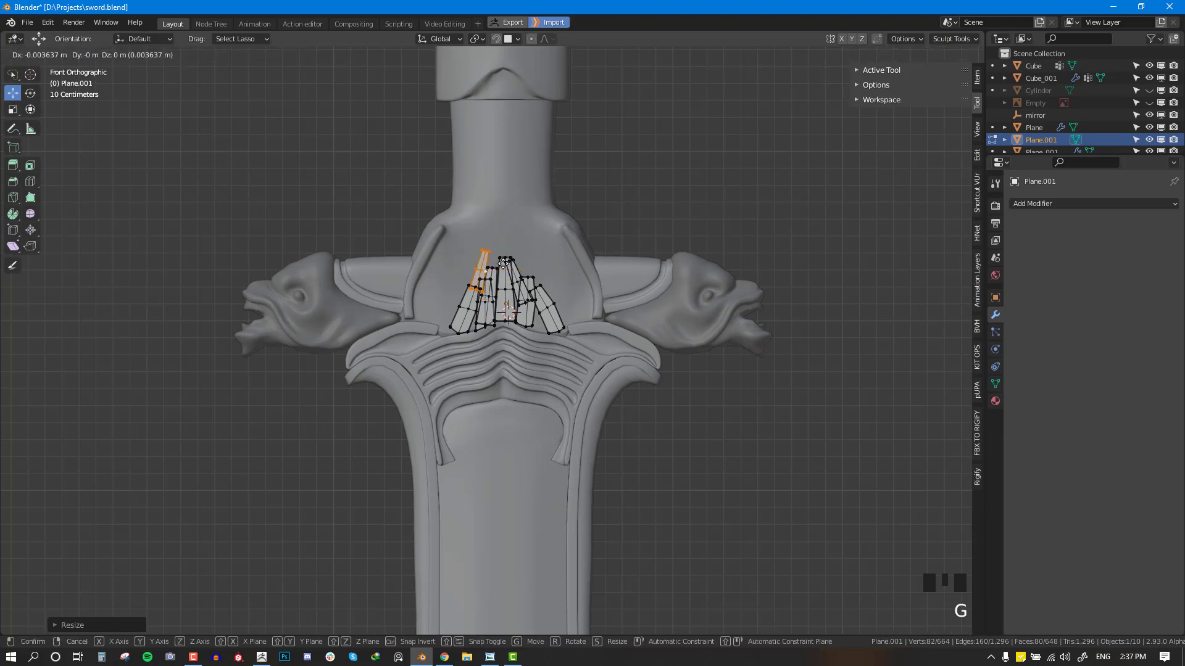
left_click(504, 265)
Step: Shift the small upper-left panel in depth against the collar, leave Edit Mode and deselect everything
middle_click_drag(503, 265, 607, 321)
mouse_move(558, 283)
left_mouse_down()
mouse_move(545, 282)
mouse_move(556, 287)
left_mouse_up()
middle_click_drag(556, 288, 547, 310)
left_click_drag(547, 309, 541, 307)
key("KP_1")
key("Tab")
key("alt+a")
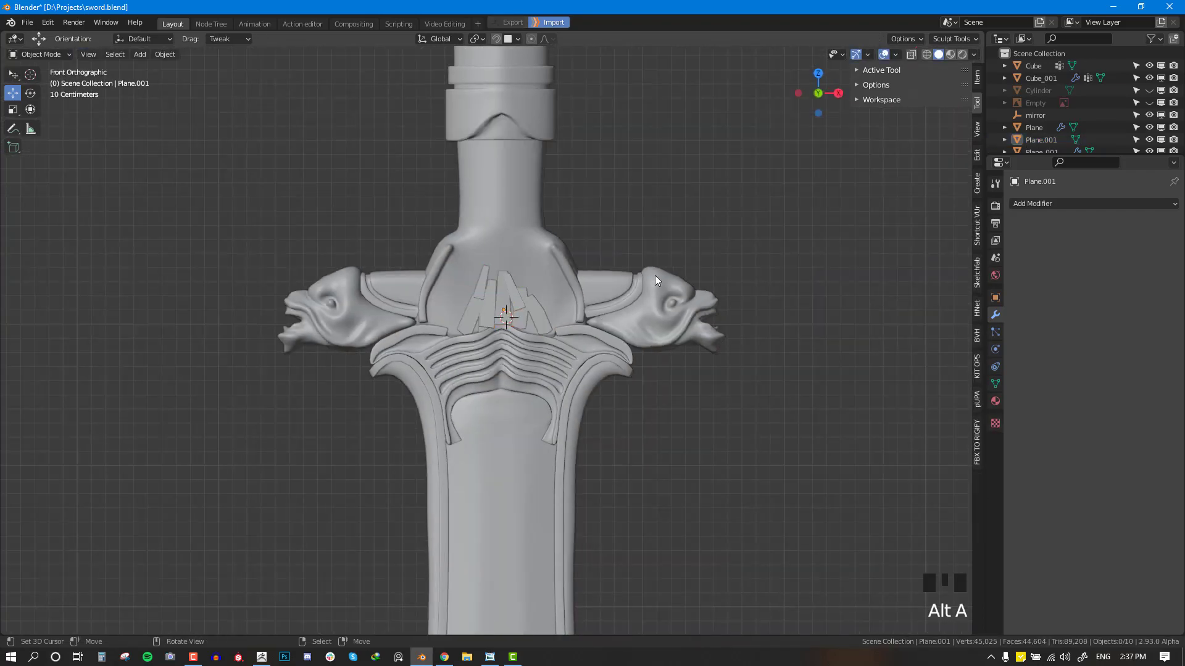
Step: Select the panel object on the collar and reset its origin to the centre of its geometry
middle_click_drag(654, 275, 645, 373, "shift")
scroll(644, 371, "down", 1)
scroll(644, 367, "up", 4)
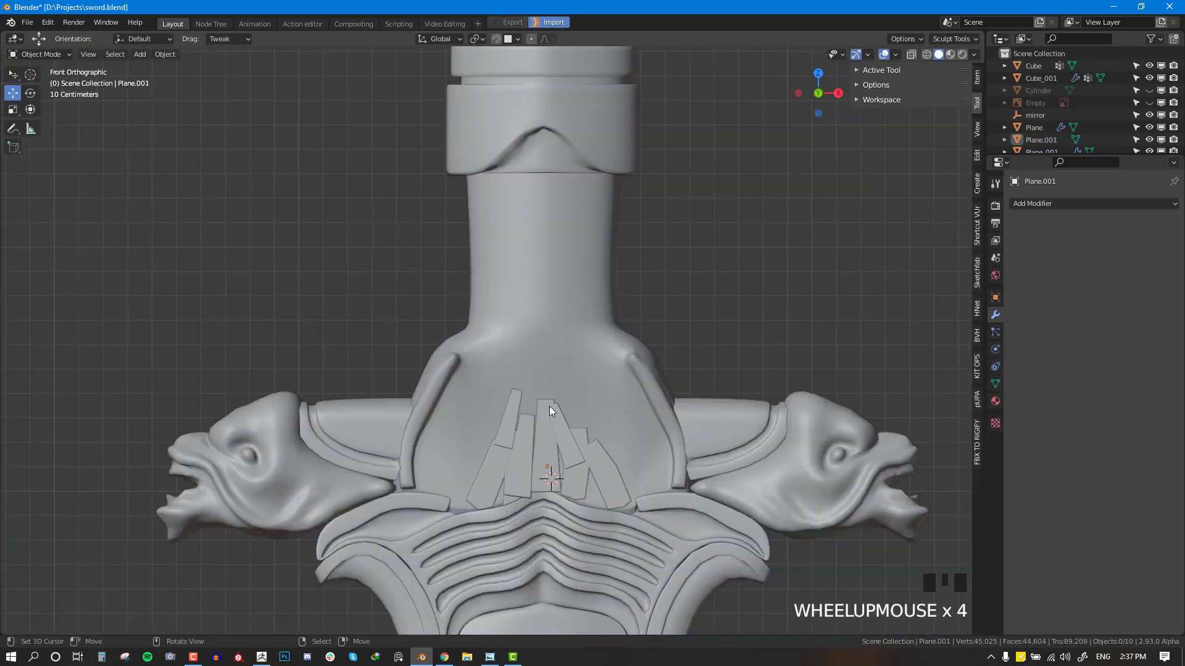
middle_click_drag(549, 406, 606, 298, "shift")
right_click(608, 360)
right_click(565, 376)
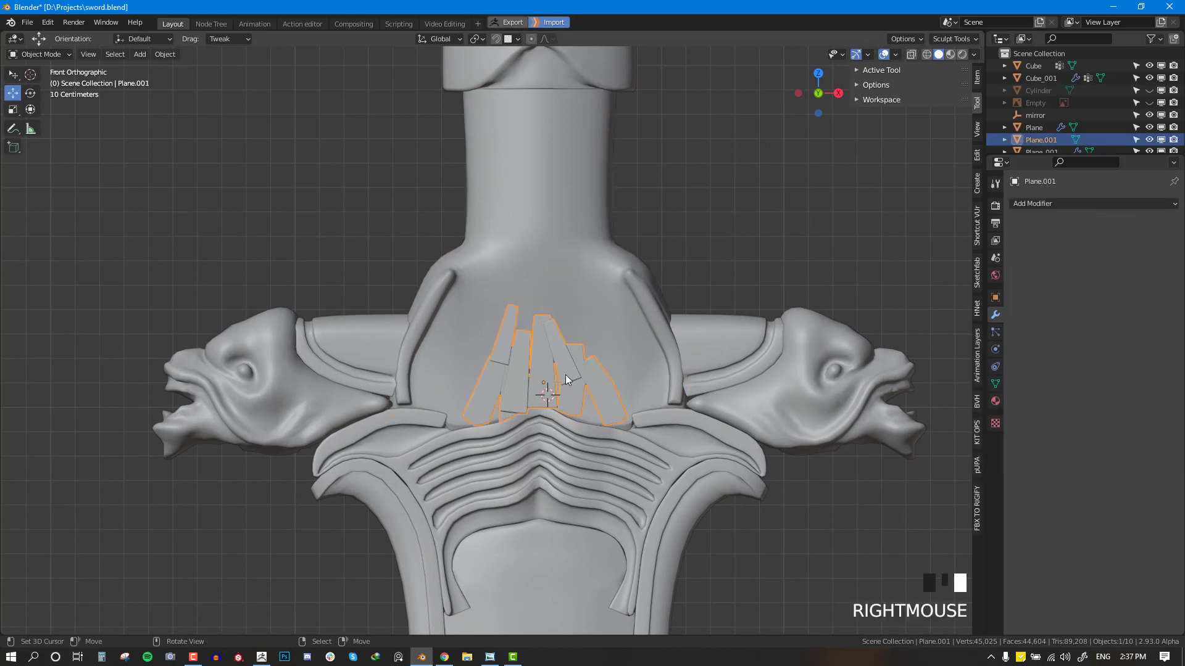
middle_click_drag(565, 376, 534, 297)
key("q")
left_click(654, 238)
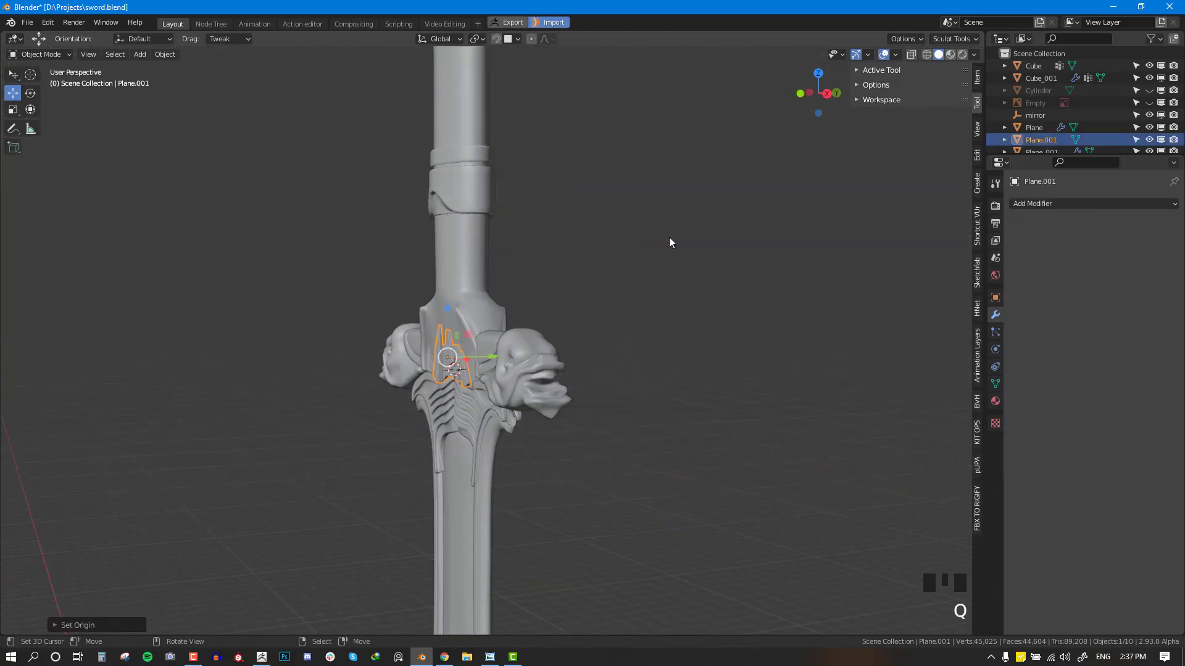
Step: Add a Mirror modifier on the X and Y axes to the panel object, using the "mirror" empty as mirror object
left_click(1057, 204)
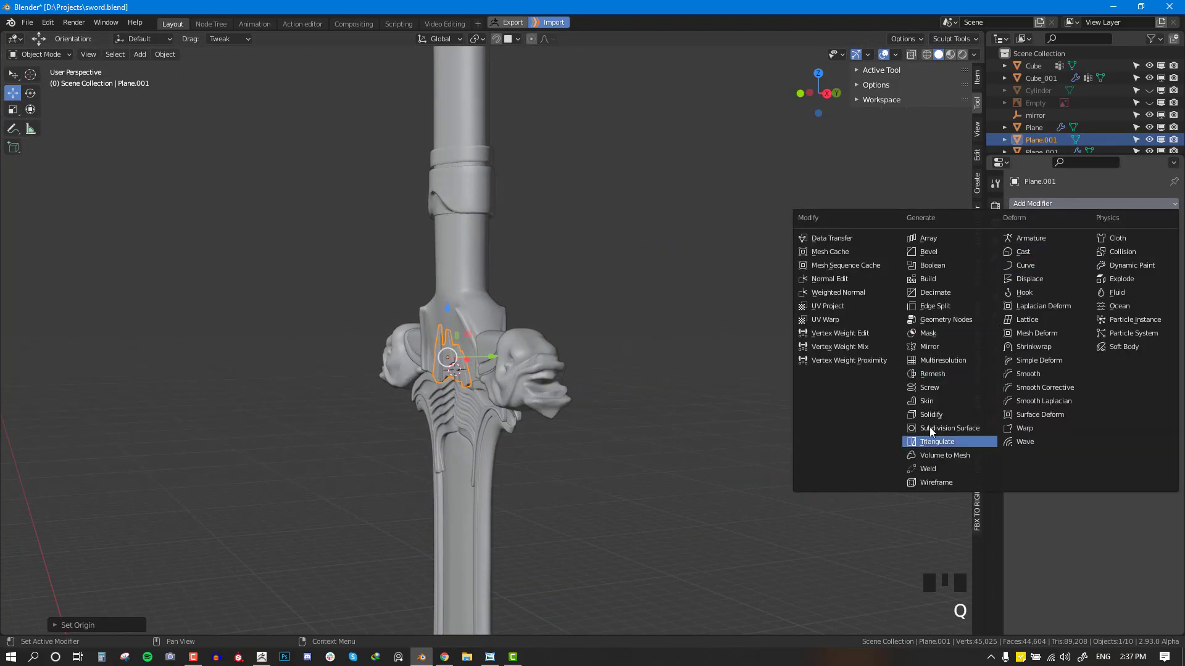
left_click(957, 346)
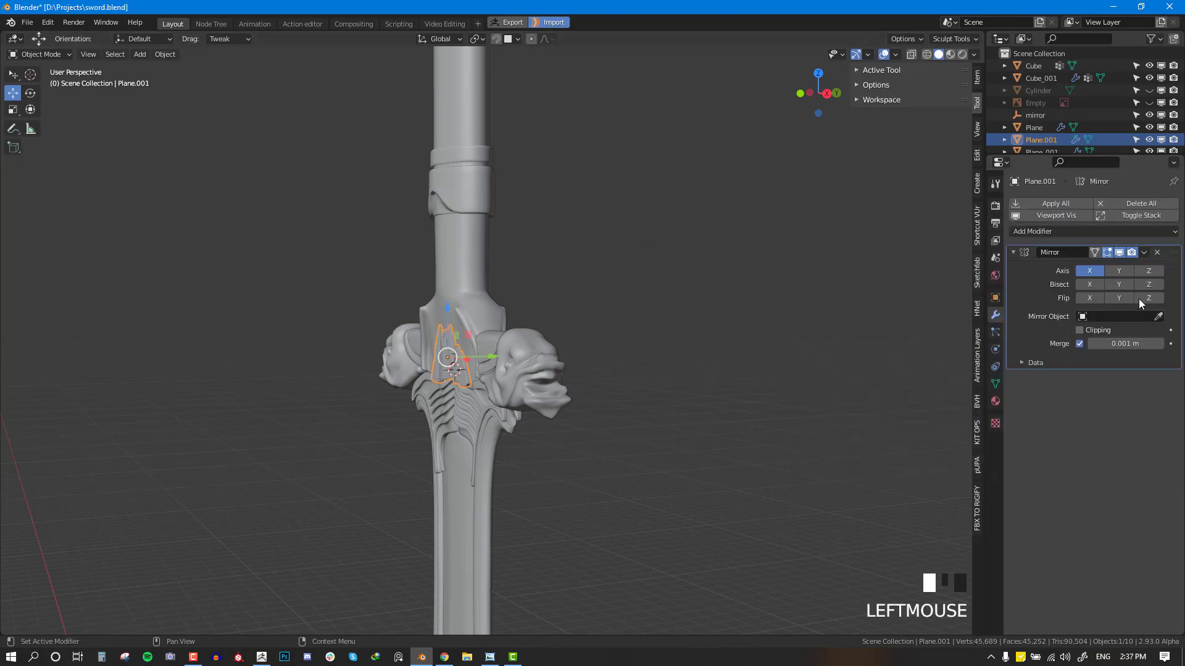
left_click(1121, 275)
left_click(1127, 316)
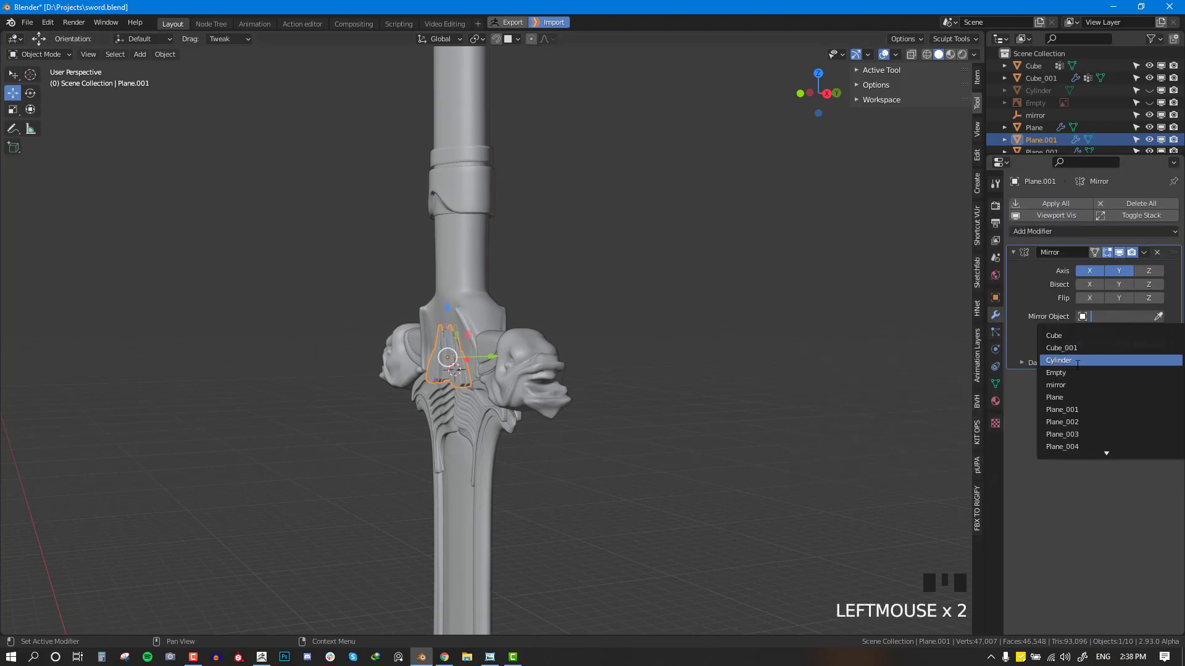
left_click(1073, 384)
Step: Examine the mirrored panels on both sides of the collar in perspective and front views
middle_click_drag(487, 324, 416, 329)
key("alt+a")
scroll(481, 355, "up", 4)
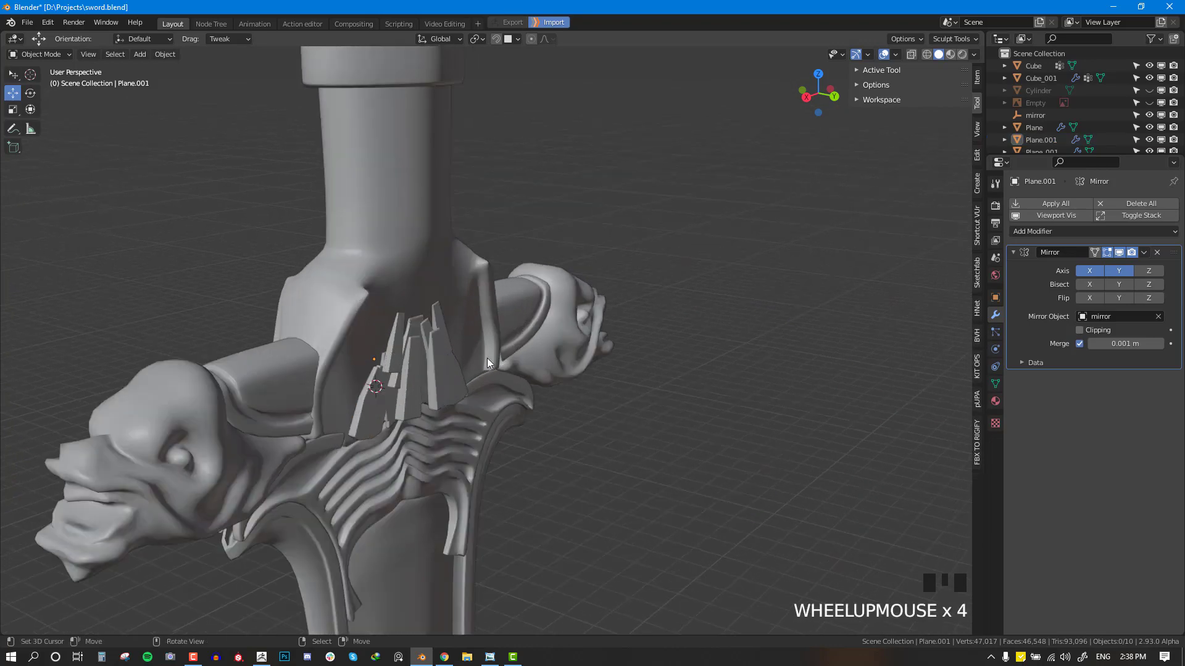
middle_click_drag(486, 358, 290, 358)
scroll(537, 321, "down", 2)
middle_click_drag(538, 320, 624, 234)
scroll(616, 259, "up", 1)
key("KP_1")
middle_click_drag(576, 348, 524, 385)
scroll(523, 385, "up", 2)
Step: Rescale the mirrored panel object and shift it against the collar's surface
right_click(460, 426)
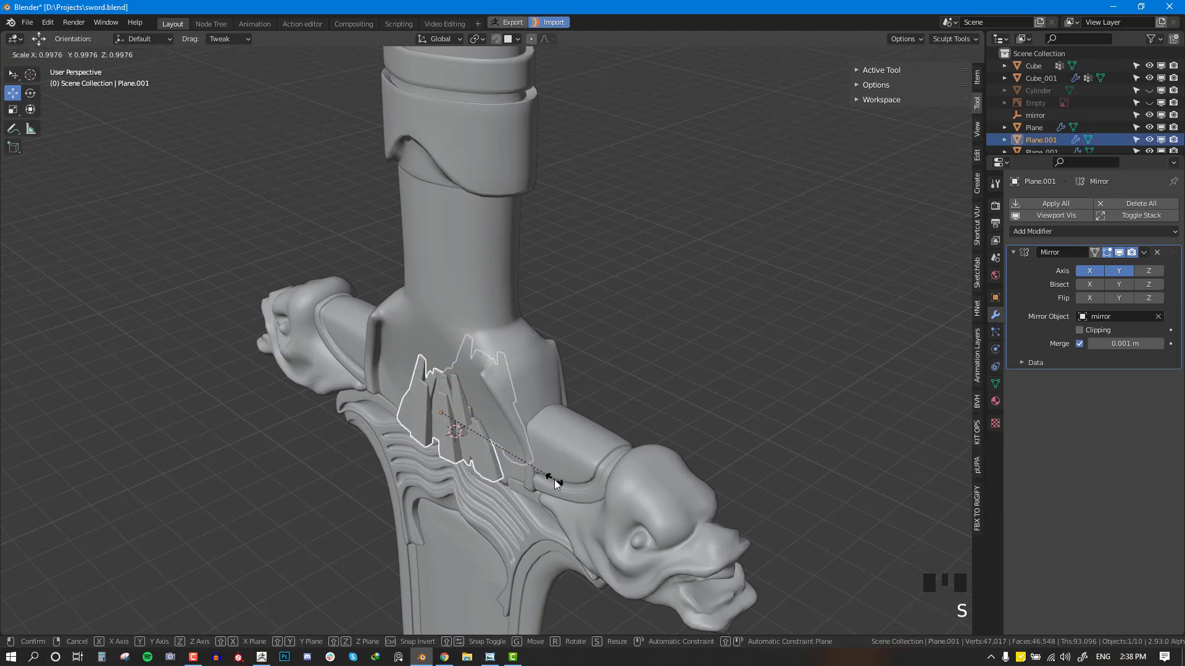
key("s")
left_click(487, 438)
middle_click_drag(487, 437, 511, 397)
scroll(414, 420, "up", 2)
left_click_drag(445, 410, 458, 408)
Step: Rotate the panel object from the side to match the collar's slope and fine-tune its depth
middle_click_drag(531, 383, 503, 363)
key("r")
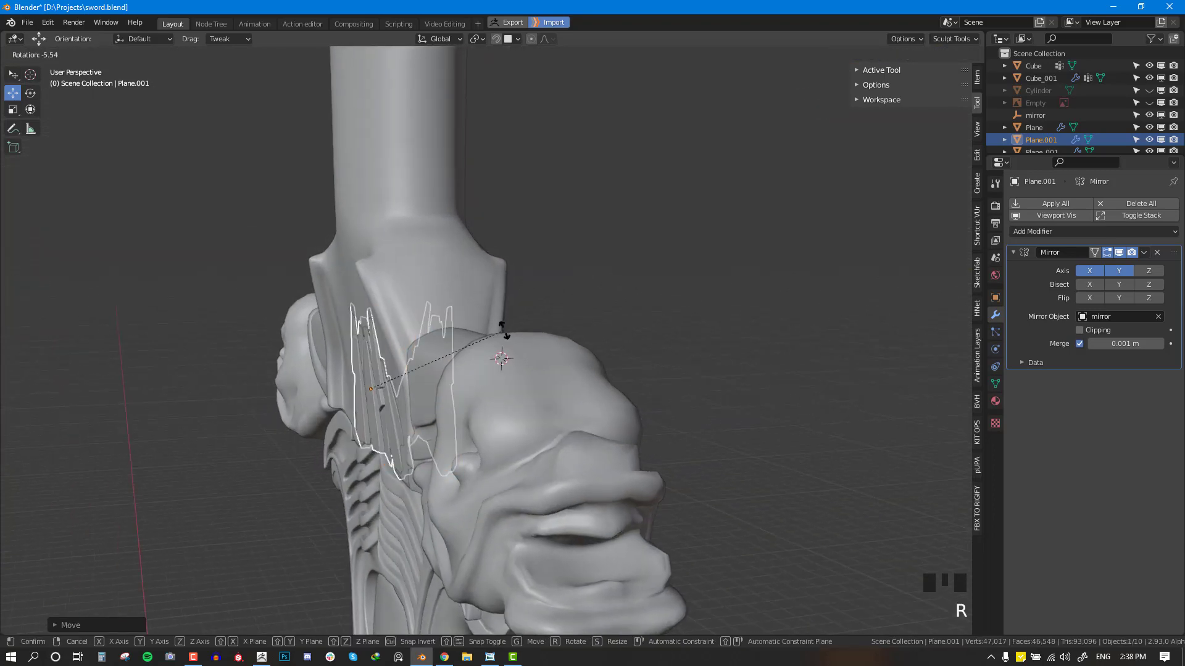
left_click(503, 329)
left_click_drag(414, 383, 411, 383)
key("KP_1")
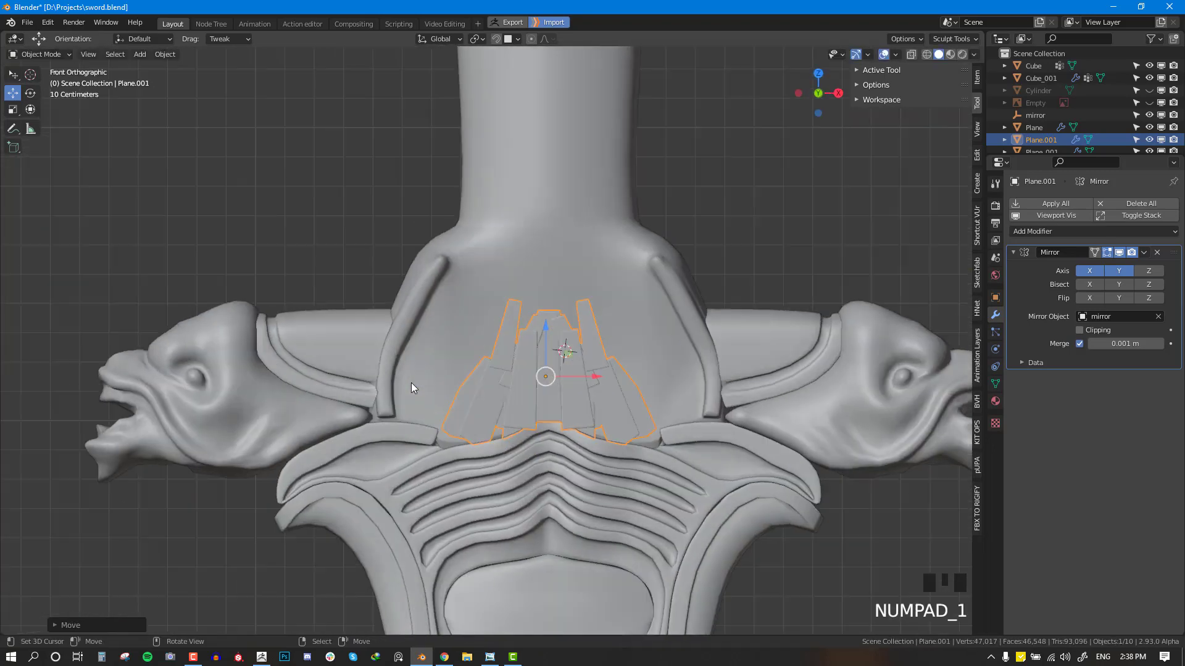
Step: Select the panel object again and scale it along Y to adjust the panels' depth
scroll(526, 371, "down", 4)
middle_click_drag(461, 425, 524, 432)
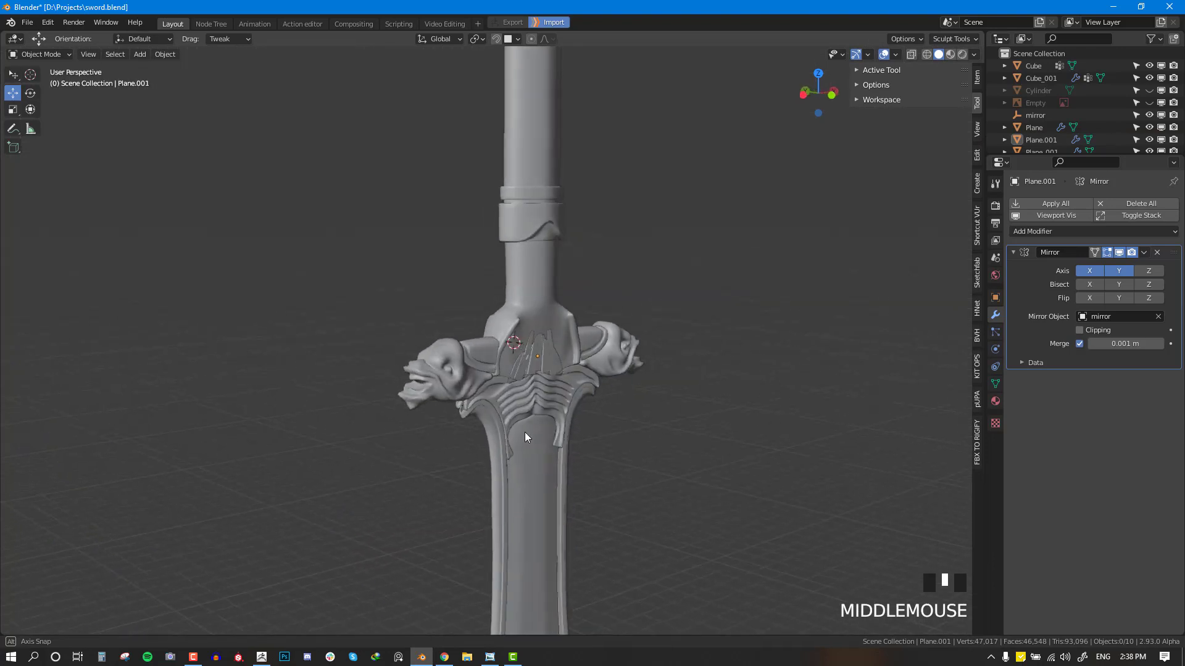
key("KP_1")
middle_click_drag(556, 345, 481, 389)
right_click(539, 342)
key("s")
key("y")
left_click(518, 376)
Step: Select the central panel's linked mesh in front view and raise it above the neighbouring panels
key("KP_1")
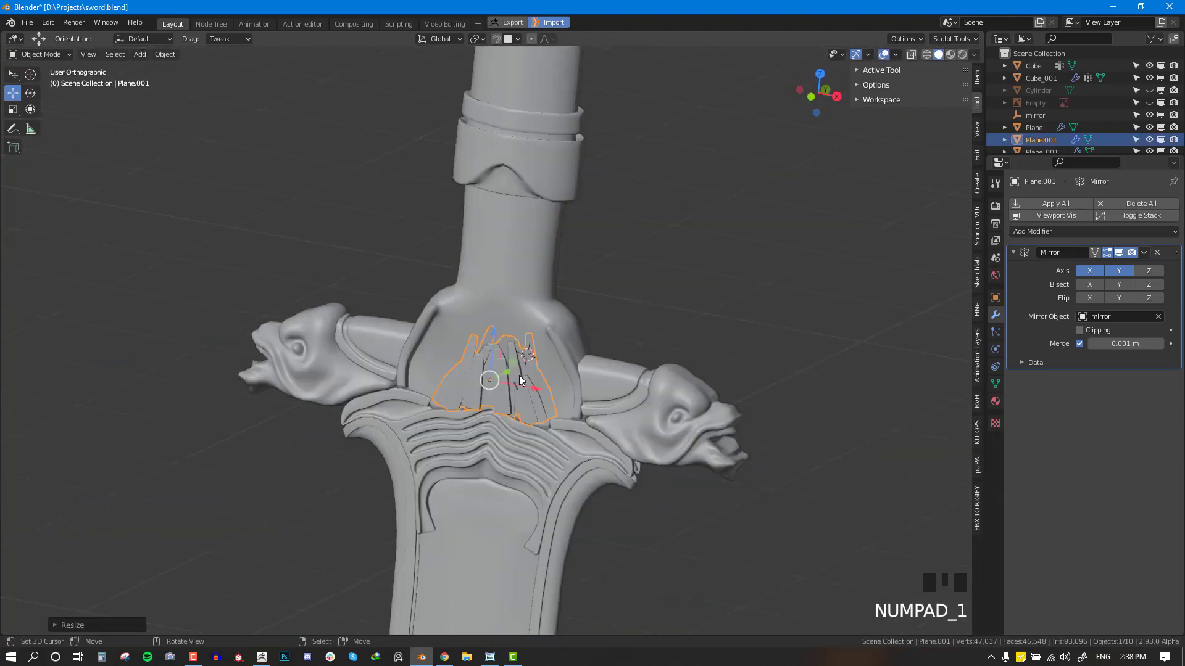
key("alt+a")
middle_click_drag(671, 324, 708, 369, "shift")
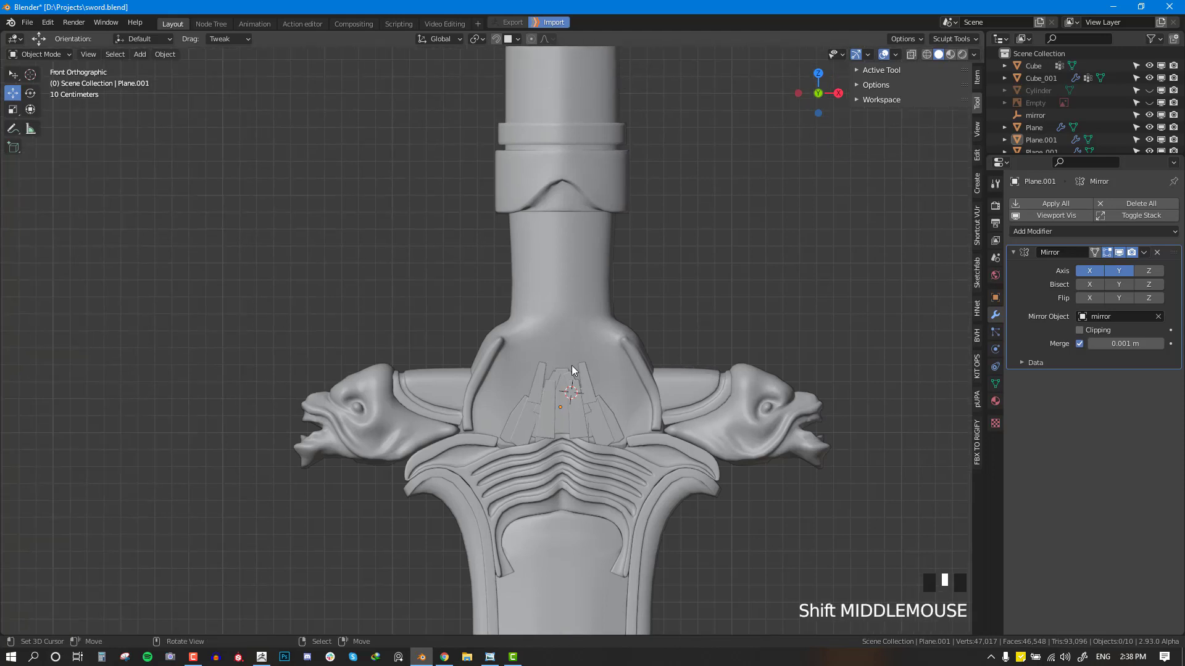
key("Tab")
key("alt+a")
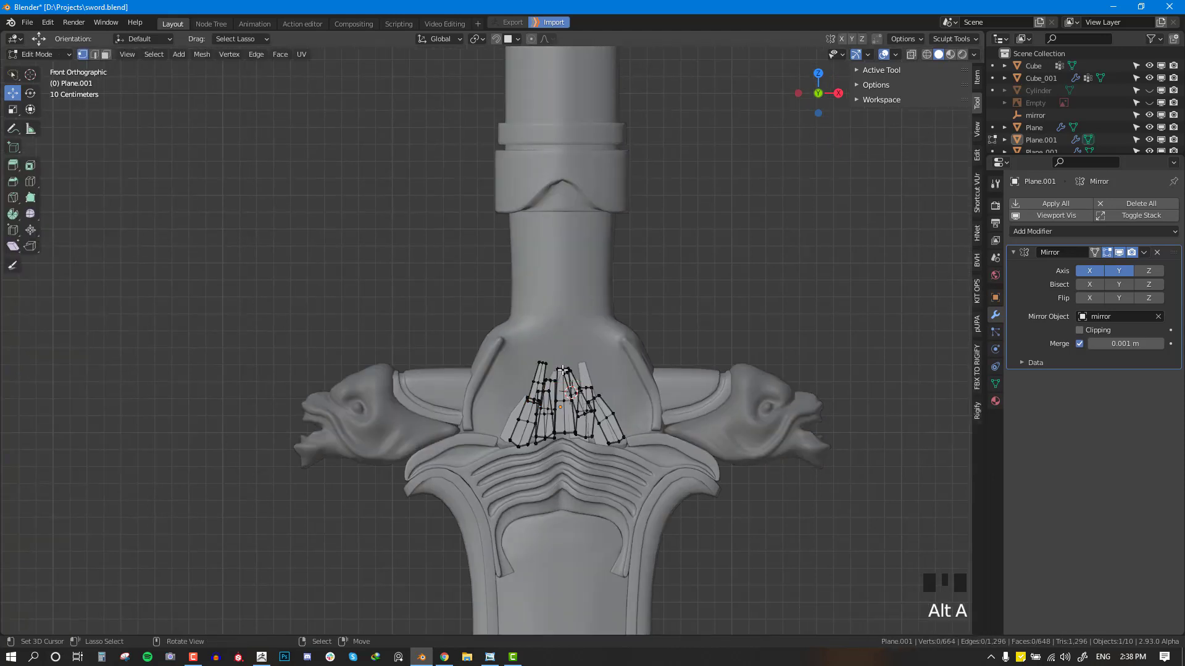
key("l")
left_click_drag(561, 351, 564, 332)
Step: Rotate the raised central panel and shift it along Y to follow the collar's surface
middle_click_drag(599, 336, 526, 353)
key("r")
left_click(530, 355)
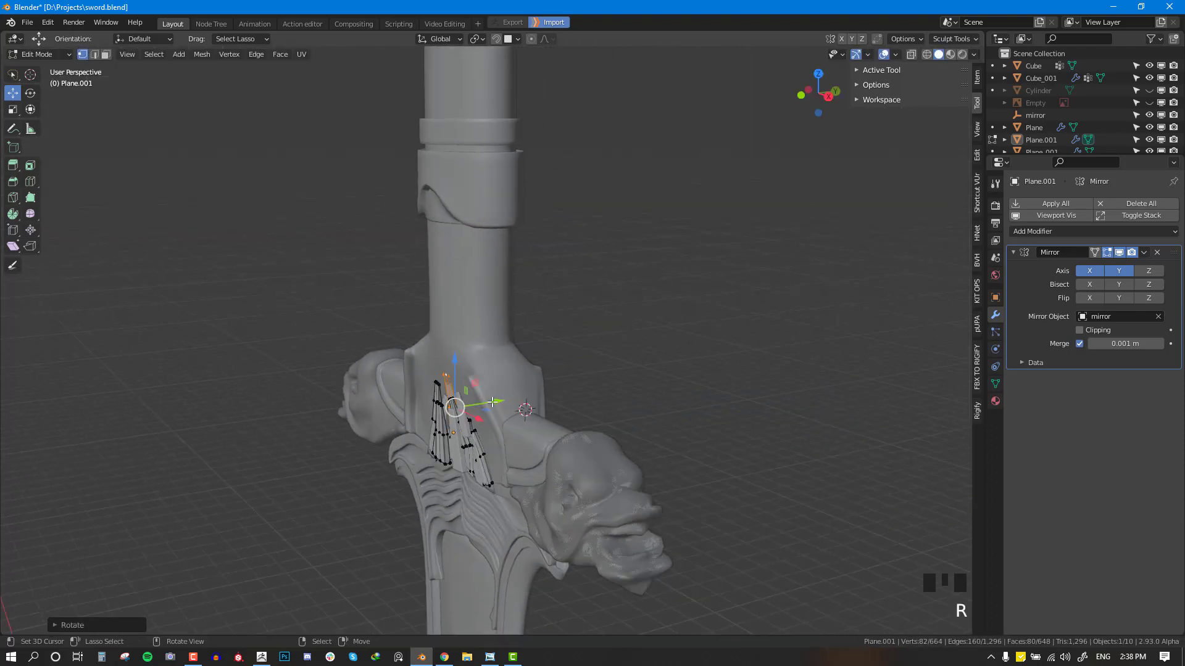
left_click_drag(492, 402, 484, 404)
key("KP_1")
key("r")
left_click(605, 422)
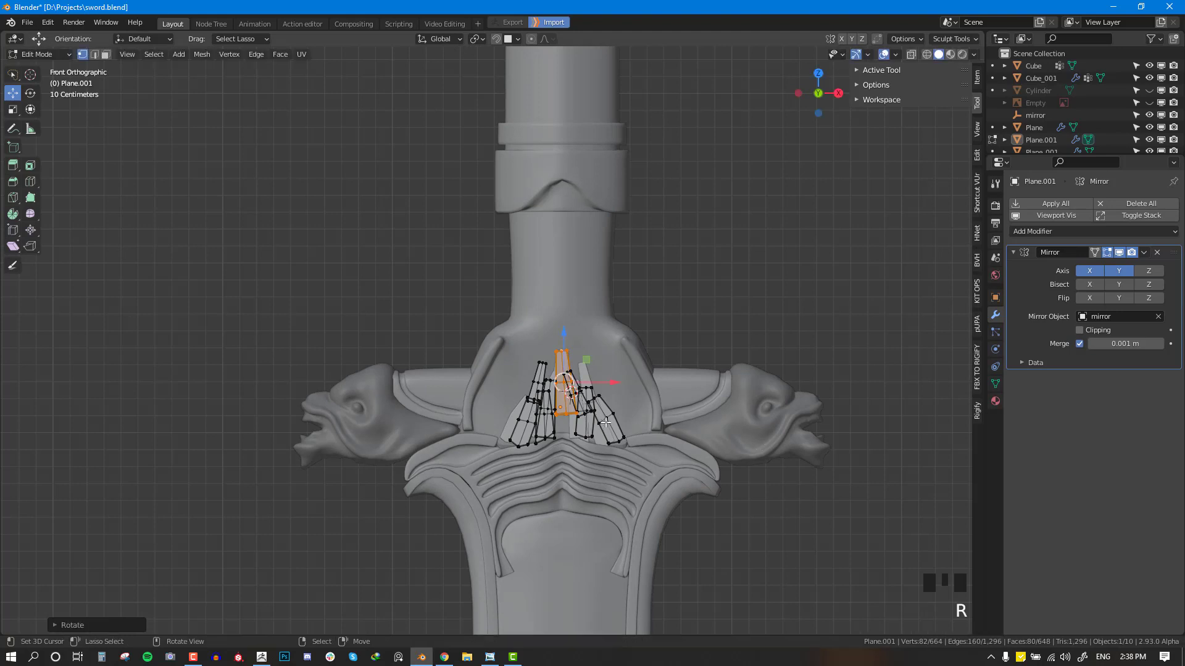
Step: Duplicate the central panel, place the copy just below it and scale the copy down slightly
key("shift+d")
left_click(594, 441)
key("s")
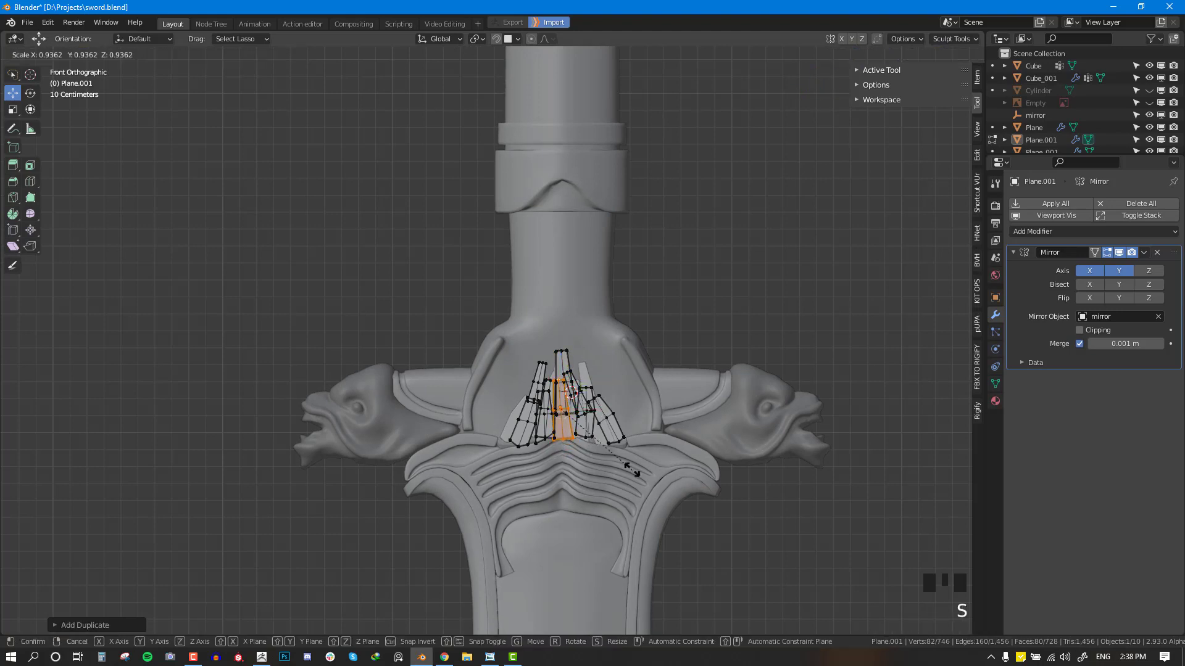
left_click(626, 464)
Step: Turn off X mirroring on the panel object, then rotate and move it to straighten it on the collar
key("Tab")
left_click(1084, 272)
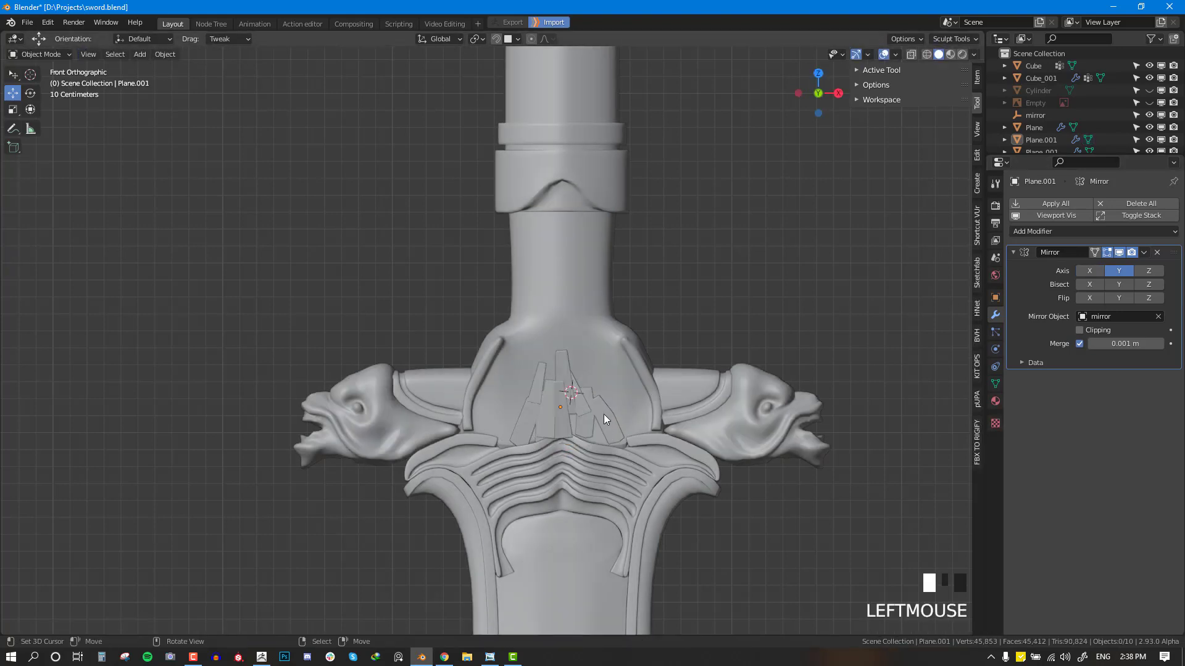
right_click(603, 414)
key("r")
left_click(643, 407)
key("g")
left_click(650, 402)
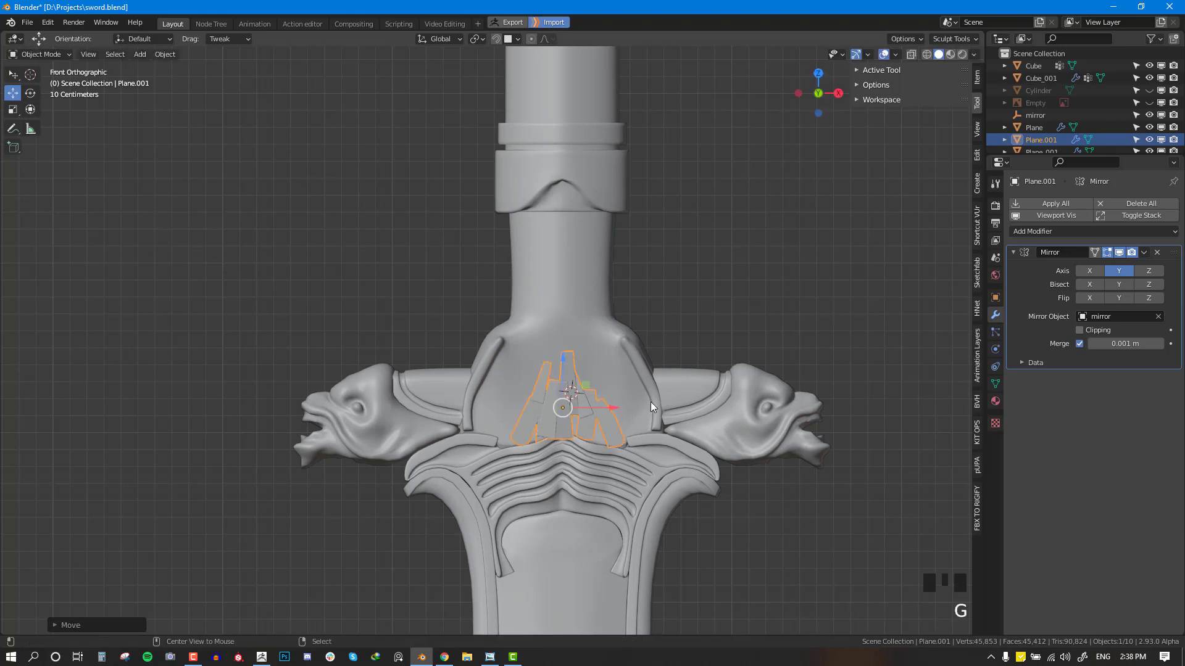
Step: Re-enable X-axis mirroring on the panel object and check the symmetric fan in front view
key("alt+a")
scroll(652, 404, "down", 6)
middle_click_drag(650, 409, 583, 416)
scroll(583, 416, "up", 5)
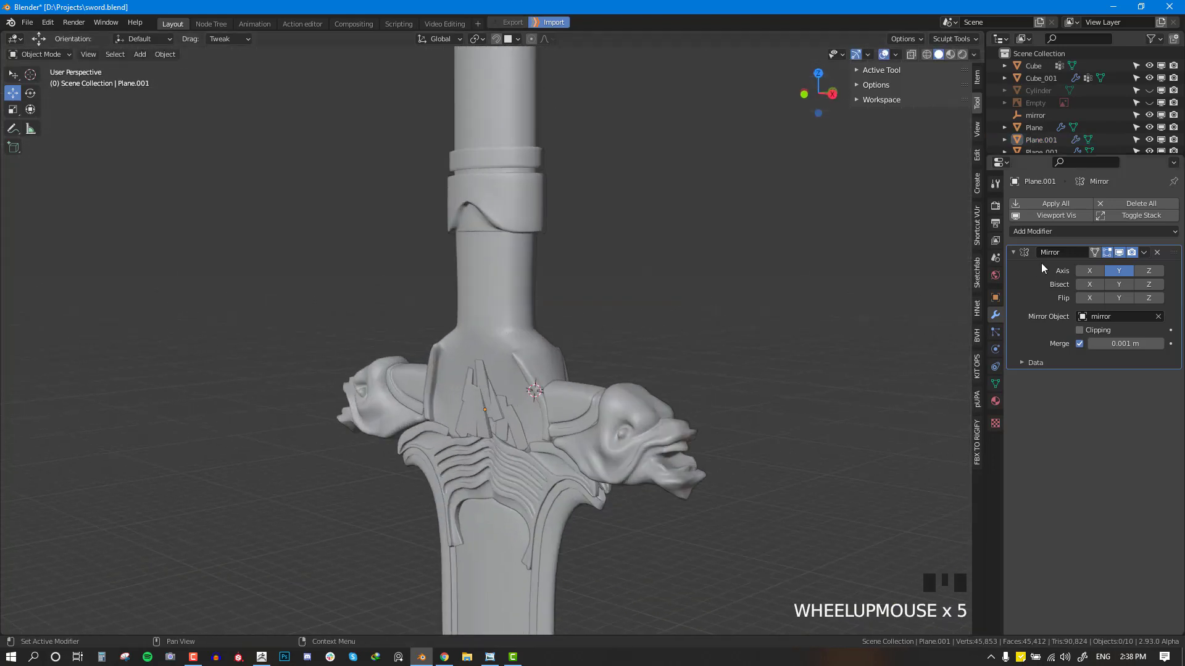
left_click(1089, 271)
middle_click_drag(647, 365, 339, 330)
key("KP_1")
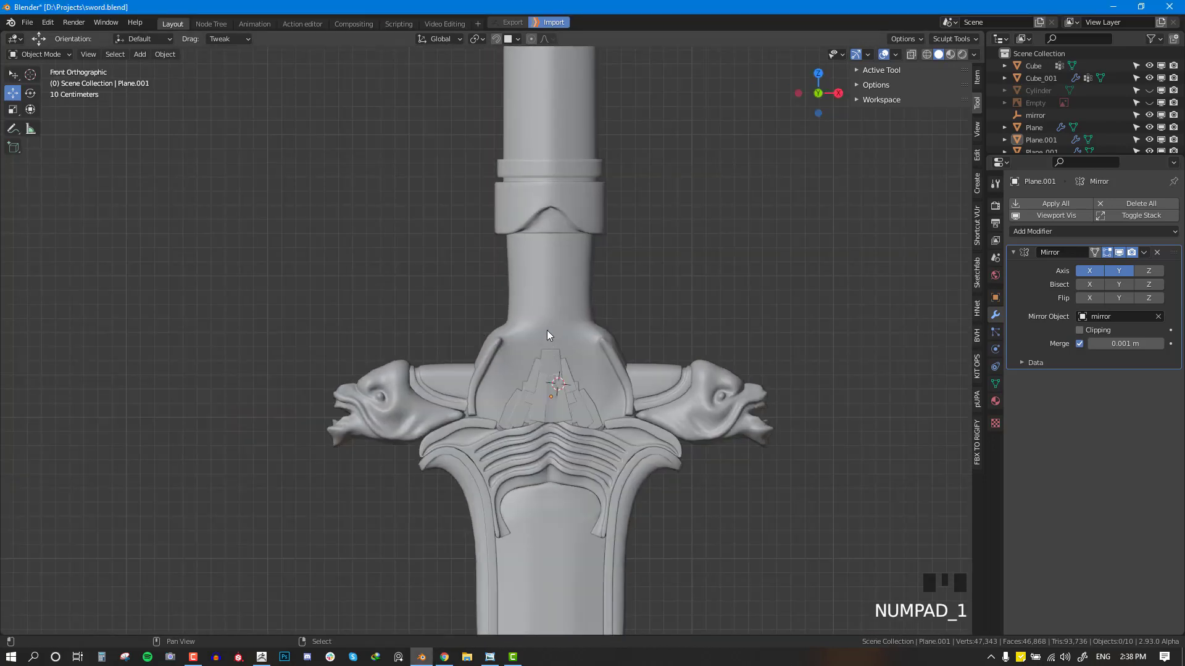
scroll(537, 389, "up", 2)
scroll(536, 389, "down", 3)
scroll(543, 373, "up", 1)
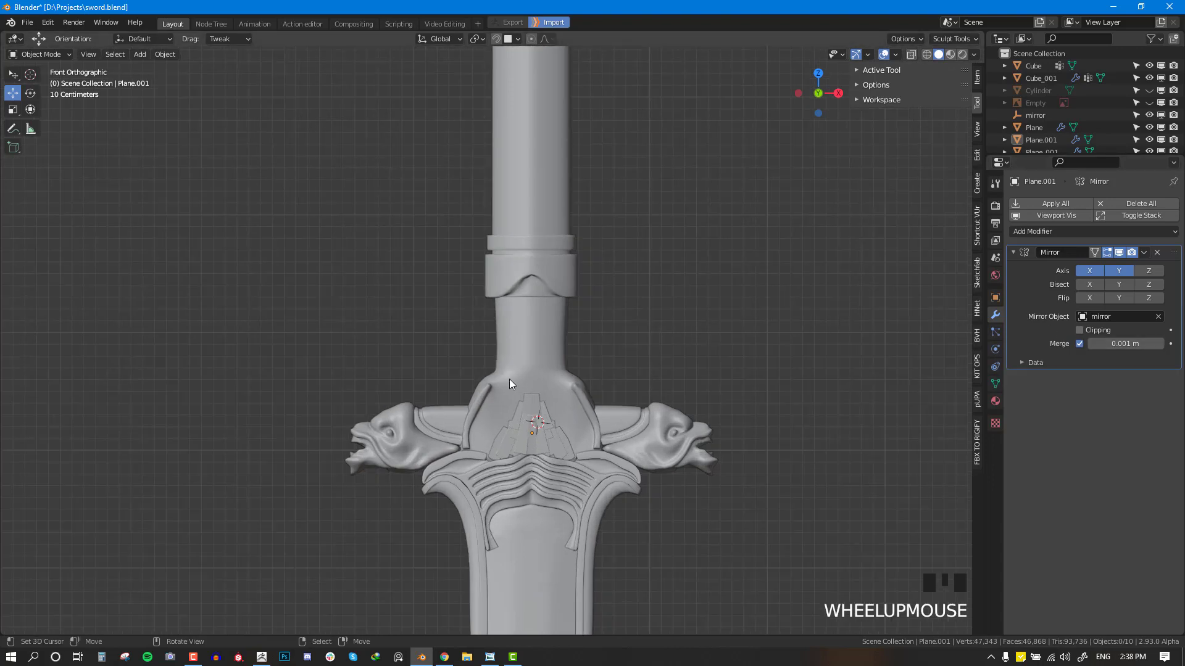
Step: Place the 3D cursor just above the top panel and add a Bezier curve there
right_click(520, 439)
scroll(550, 392, "up", 2)
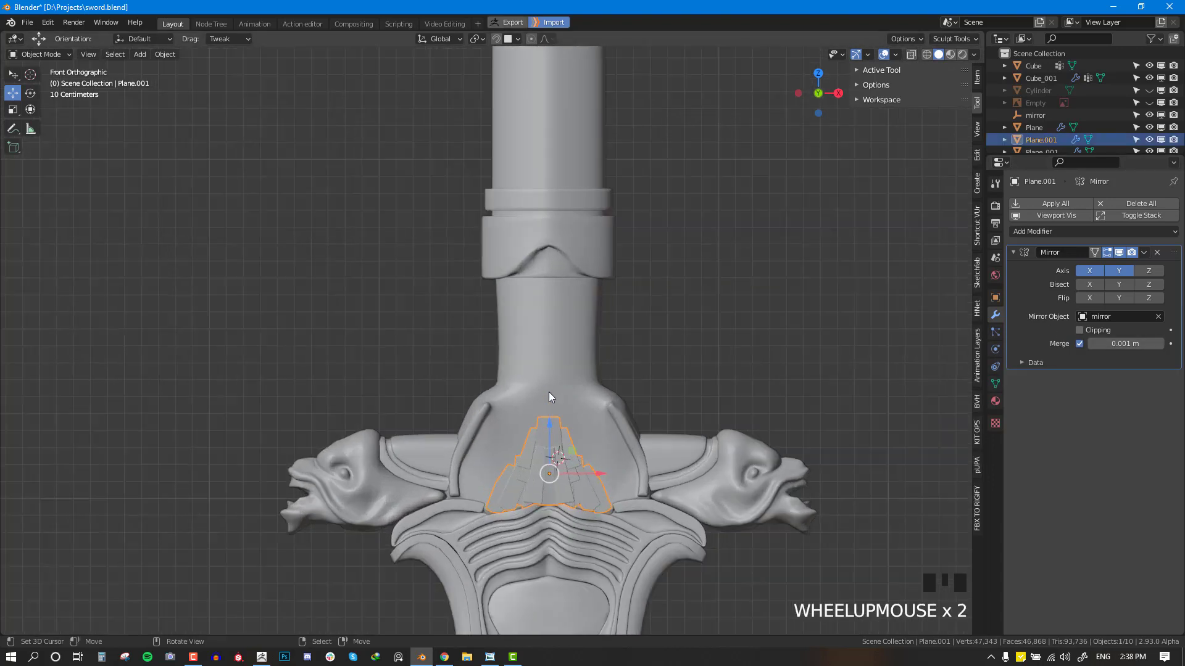
key("Tab")
key("Tab")
left_click(561, 412)
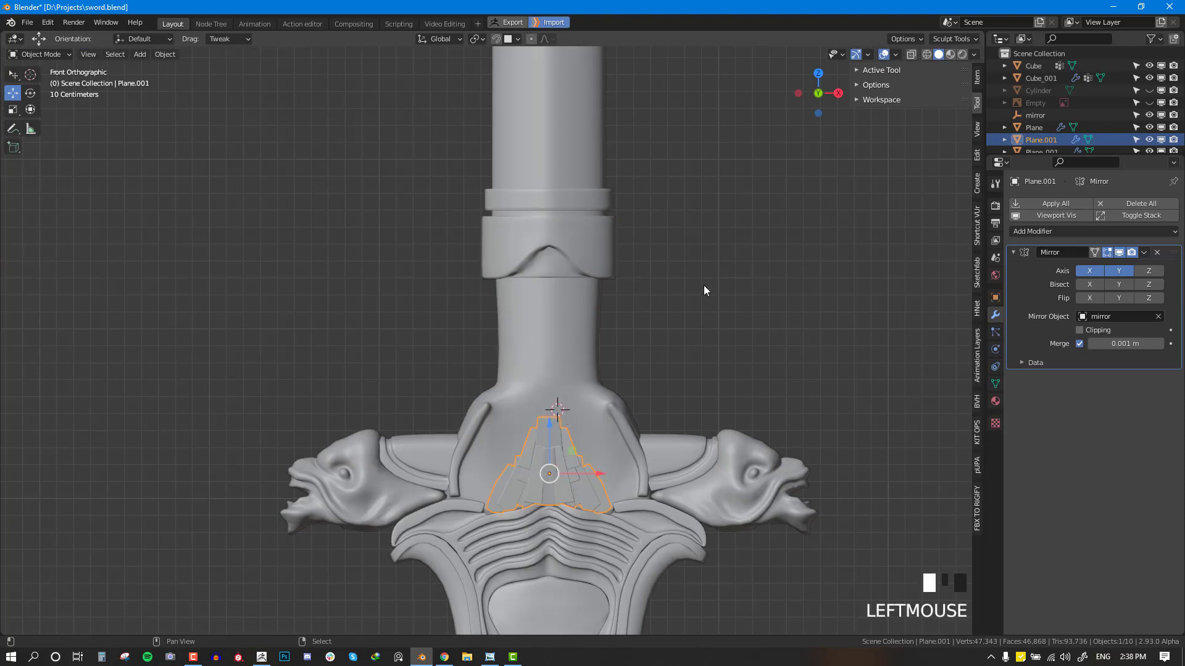
key("shift+a")
mouse_move(697, 277)
left_click(763, 271)
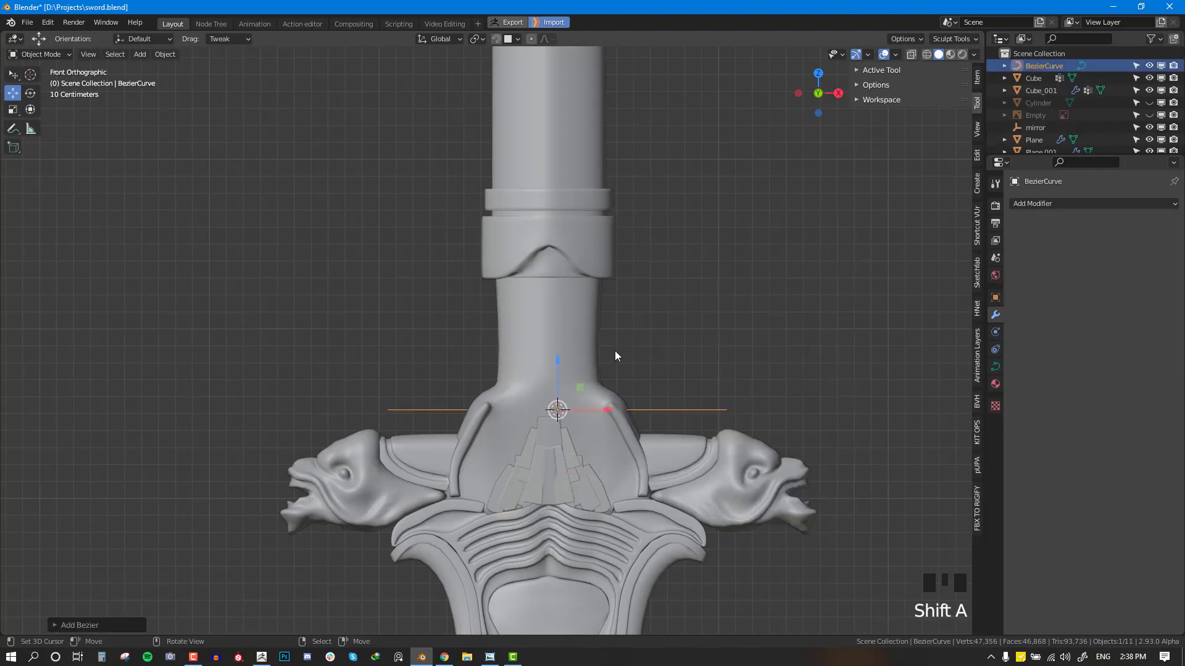
Step: Reposition the Bezier curve's control points at the collar and set their handle type to Automatic
key("Tab")
middle_click_drag(617, 386, 500, 455)
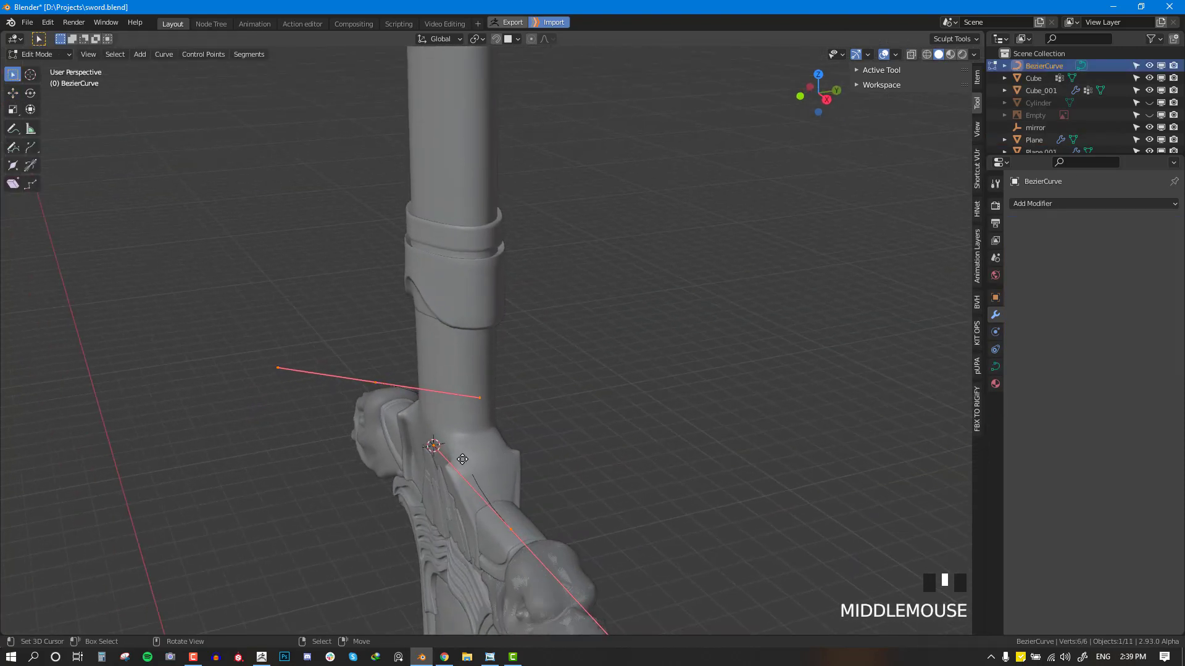
key("g")
left_click(464, 433)
key("KP_1")
scroll(651, 325, "down", 2)
key("v")
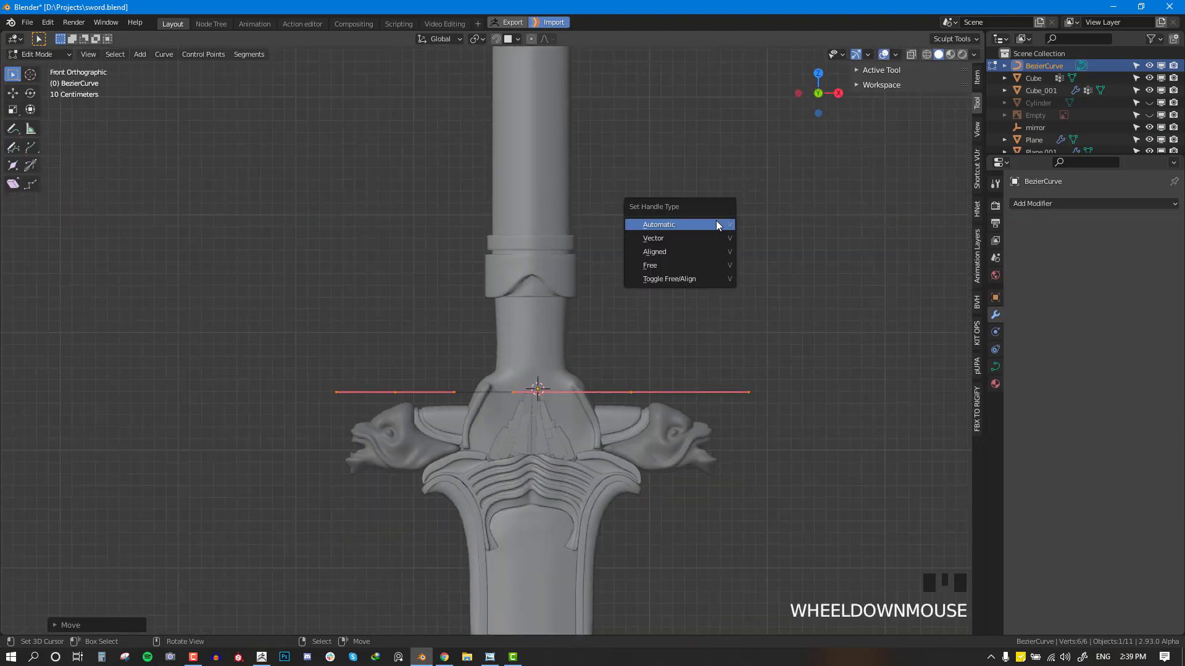
left_click(715, 224)
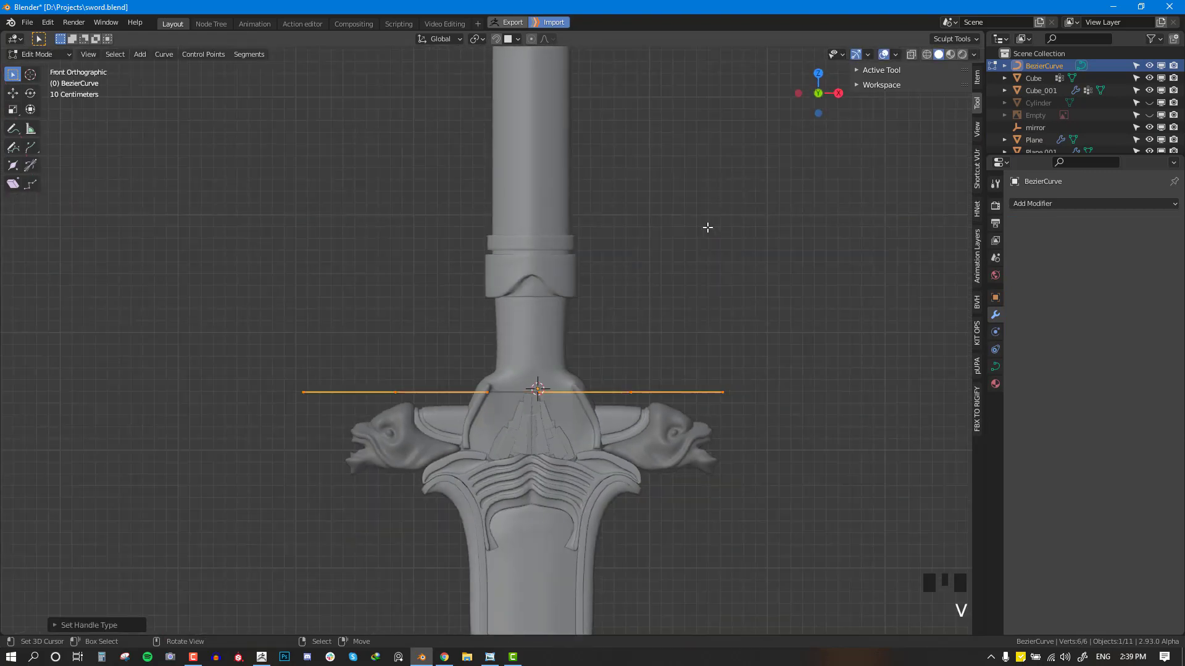
Step: Hide the curve's handles through the viewport overlay settings
left_click(896, 54)
left_click(925, 350)
left_click(907, 361)
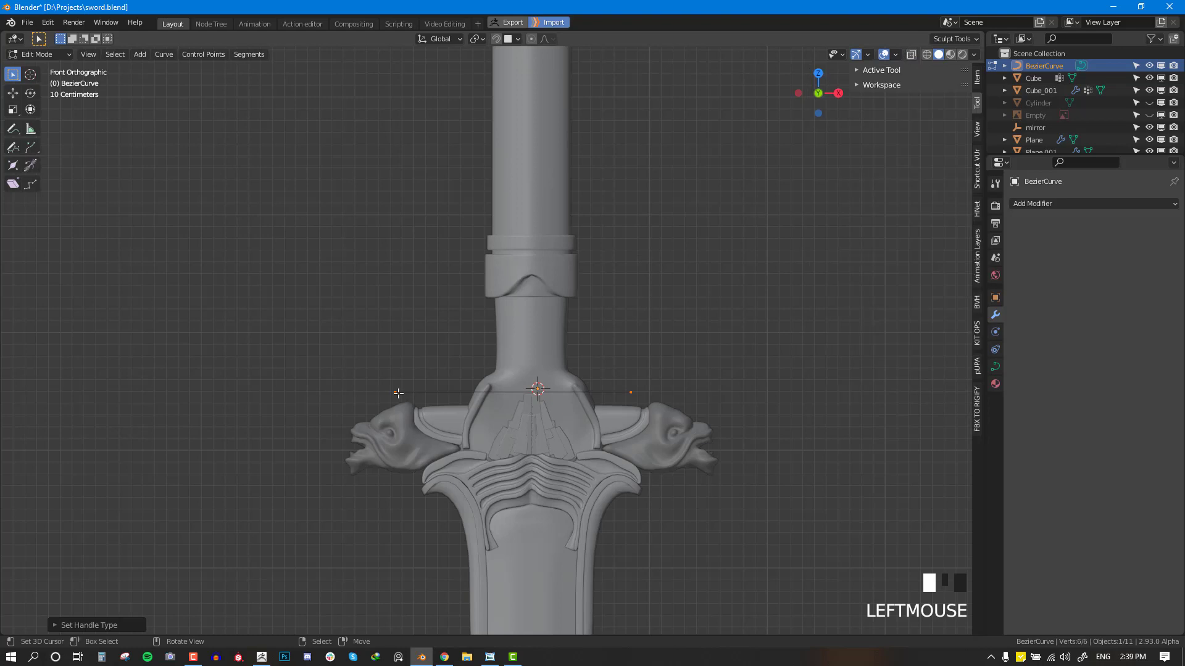
Step: Turn on snapping and place both end points of the curve close together above the top panel
right_click_drag(398, 393, 551, 391)
scroll(542, 134, "up", 2)
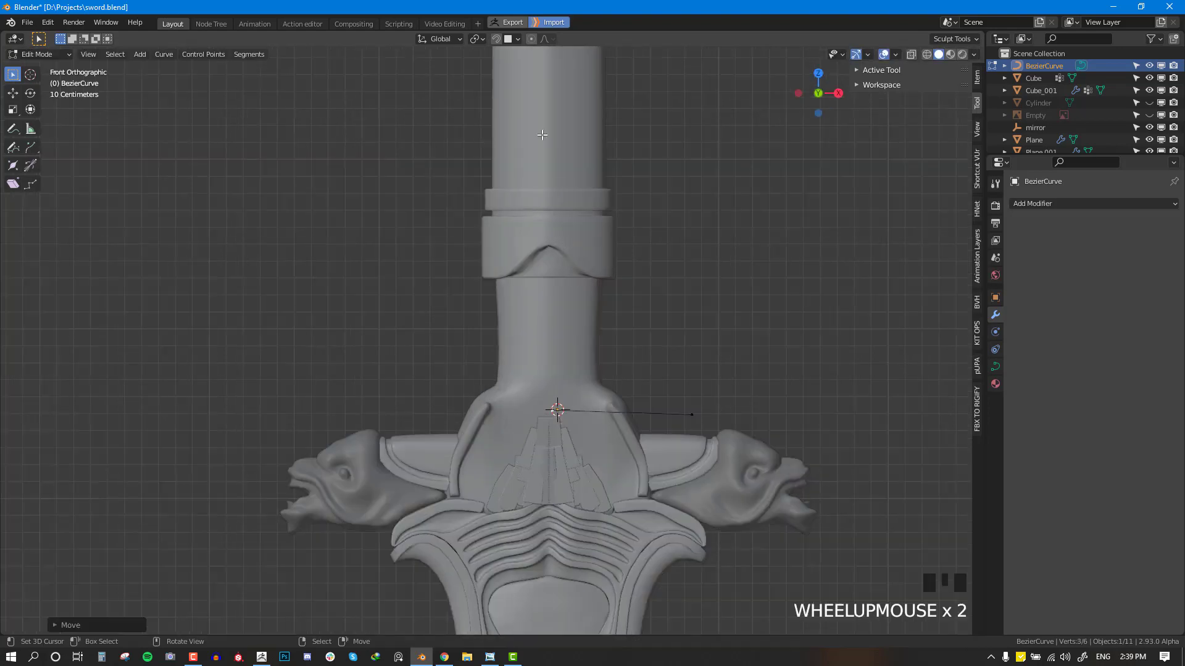
left_click(508, 39)
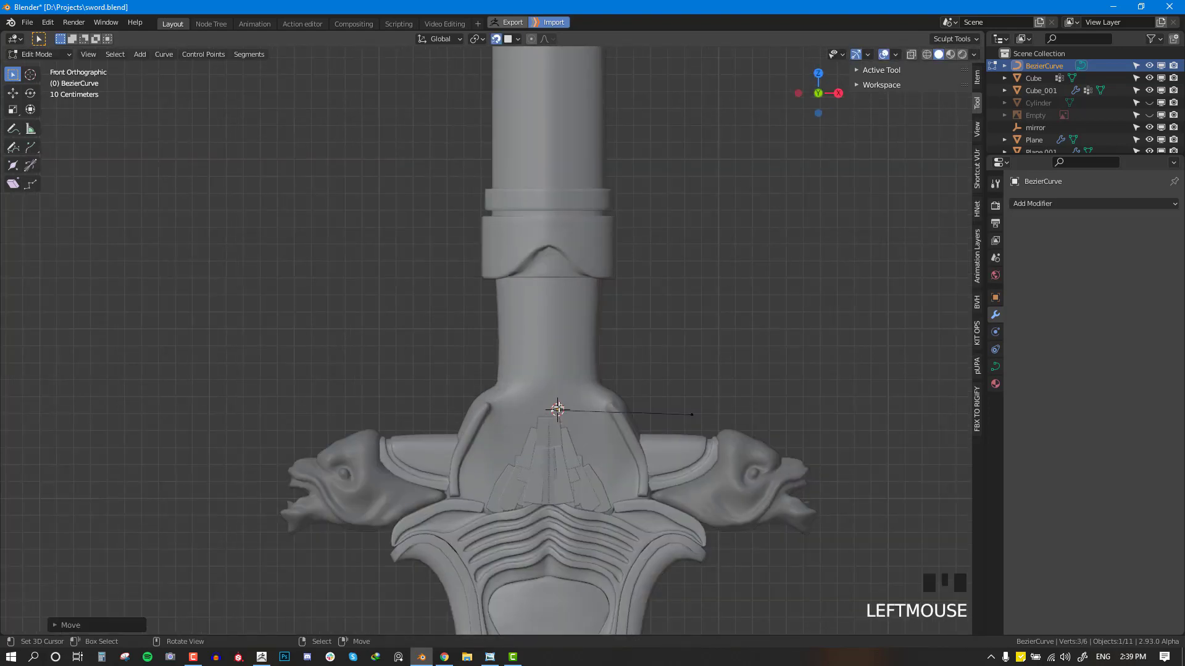
right_click_drag(556, 409, 556, 411)
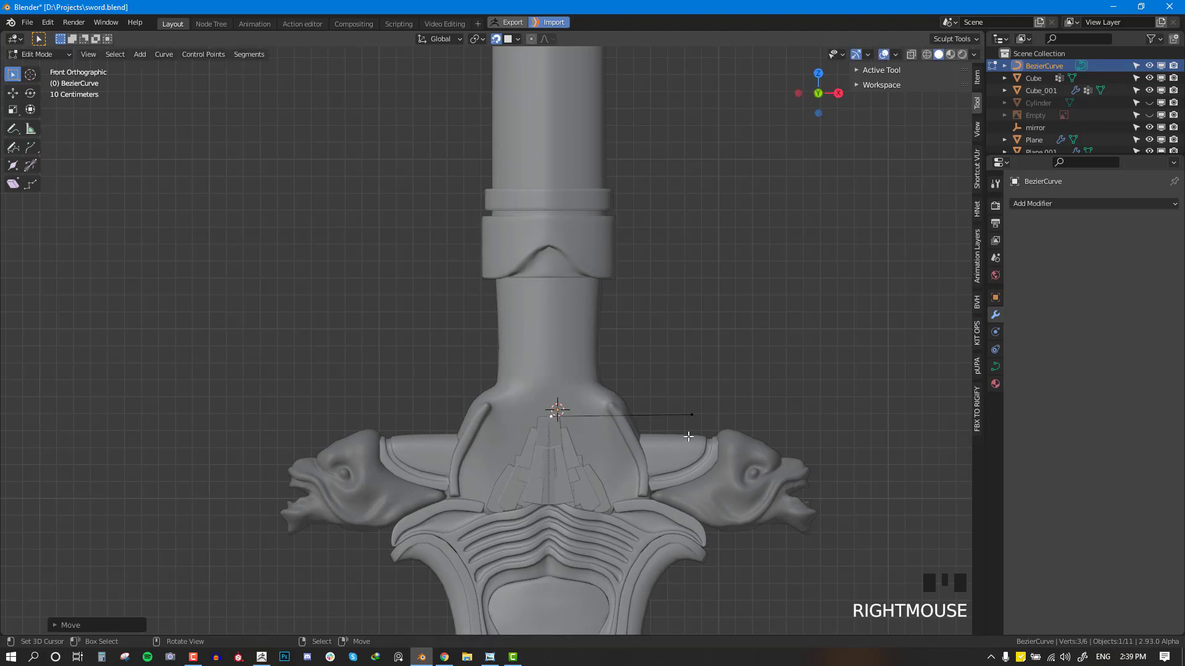
right_click_drag(692, 424, 584, 395)
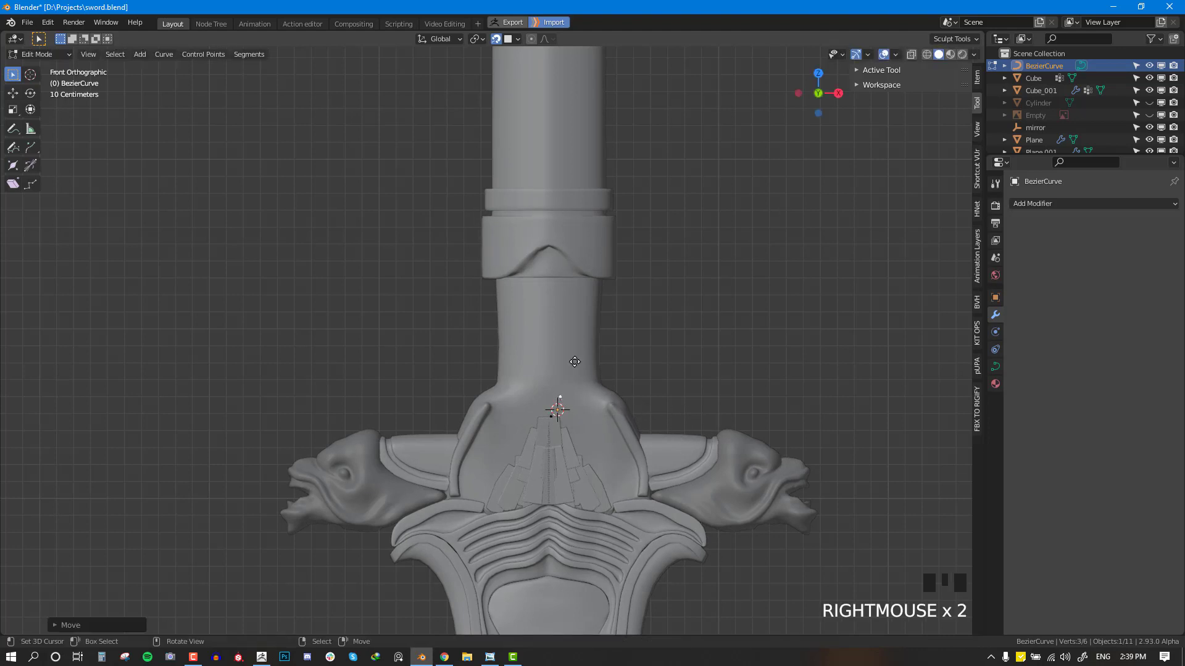
Step: Extrude a new point from the curve's upper end and arrange the points up the lower grip
key("e")
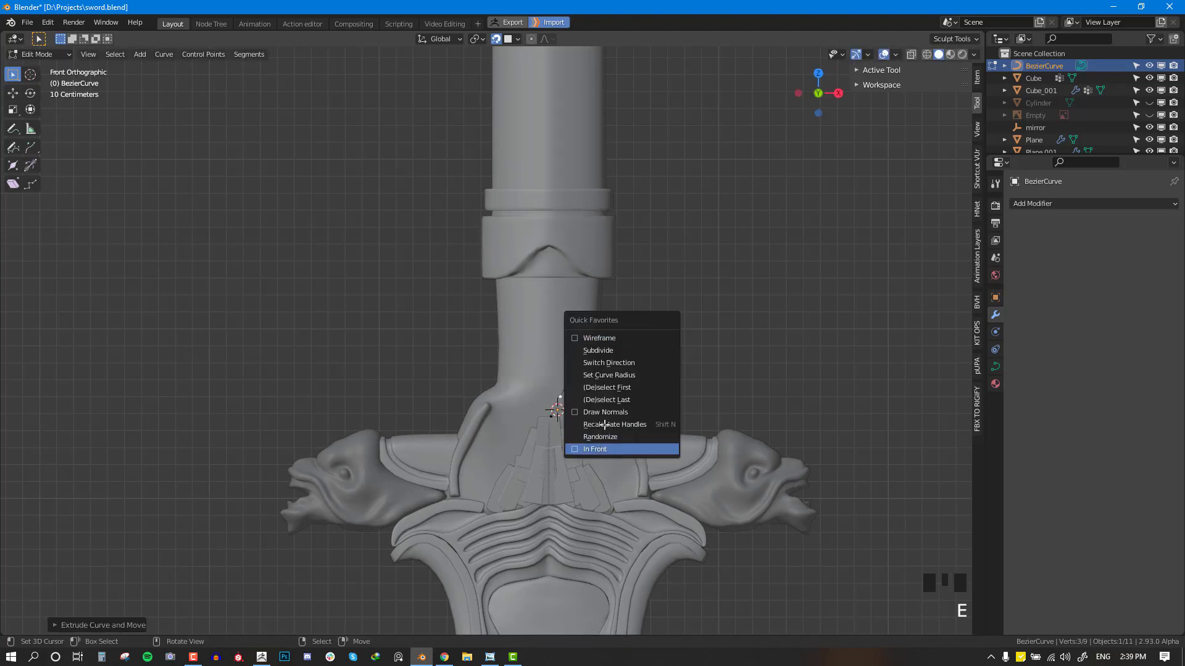
scroll(575, 375, "up", 2)
key("q")
key("shift+z")
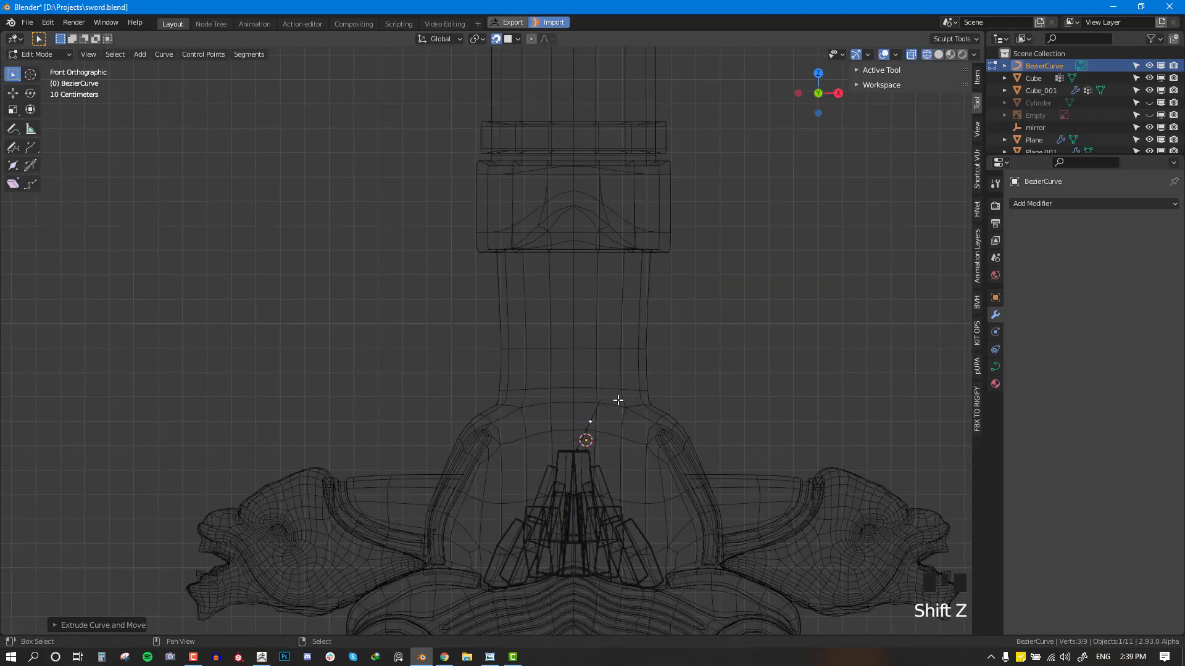
key("shift+z")
mouse_move(590, 424)
right_mouse_down()
mouse_move(615, 383)
mouse_move(606, 409)
mouse_move(588, 412)
right_mouse_up()
right_click_drag(615, 348, 599, 383)
Step: Extrude further points to carry the curve up the grip in a wavy line, and reshape its lower bend
key("e")
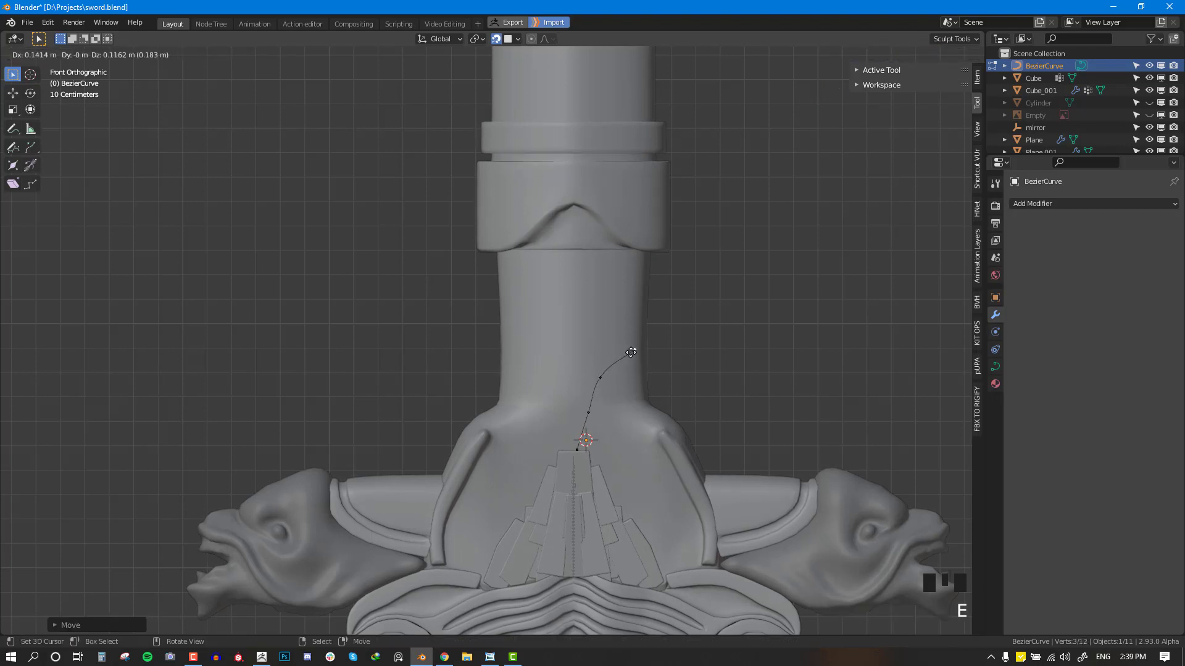
left_click(636, 349)
key("e")
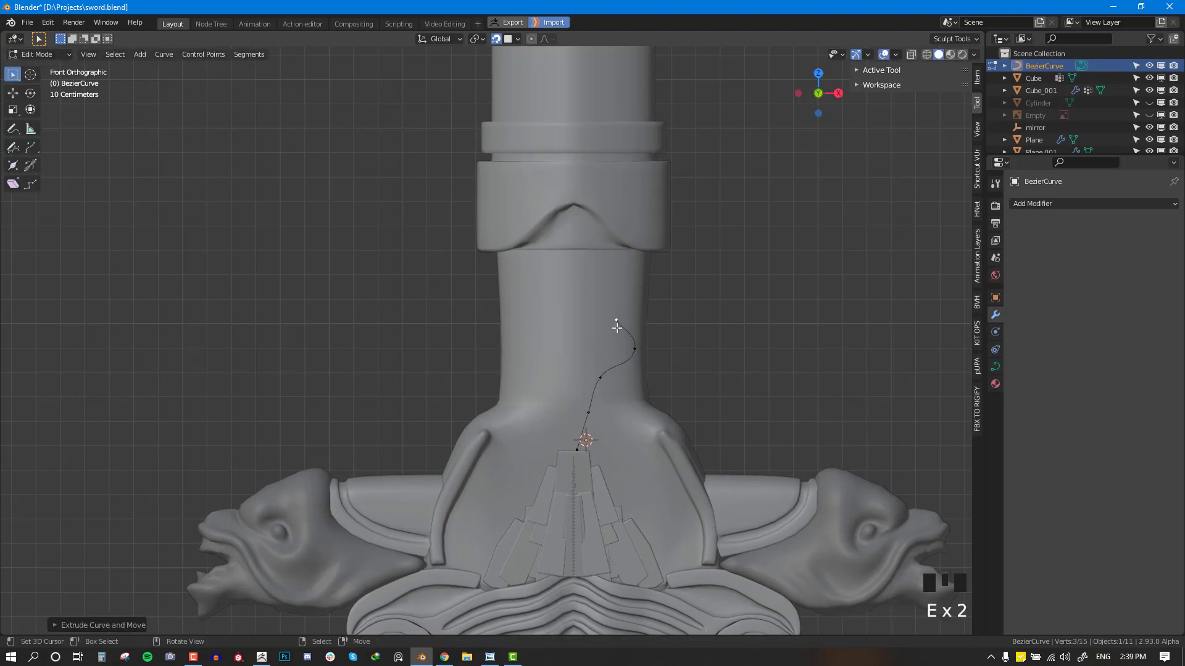
left_click(616, 321)
key("e")
left_click(599, 302)
key("e")
key("alt+a")
right_click_drag(588, 412, 605, 390)
key("Tab")
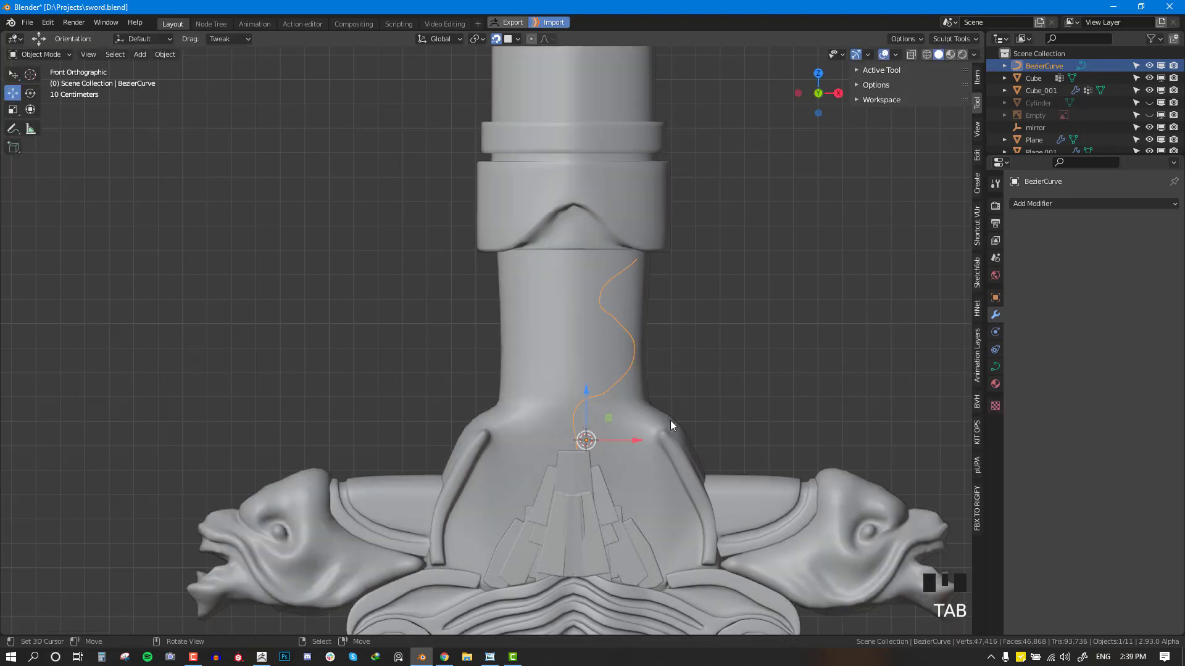
Step: Set the curve's preview resolution to 2 and give it a round bevel depth of 0.033 m
scroll(670, 420, "down", 1)
left_click(995, 366)
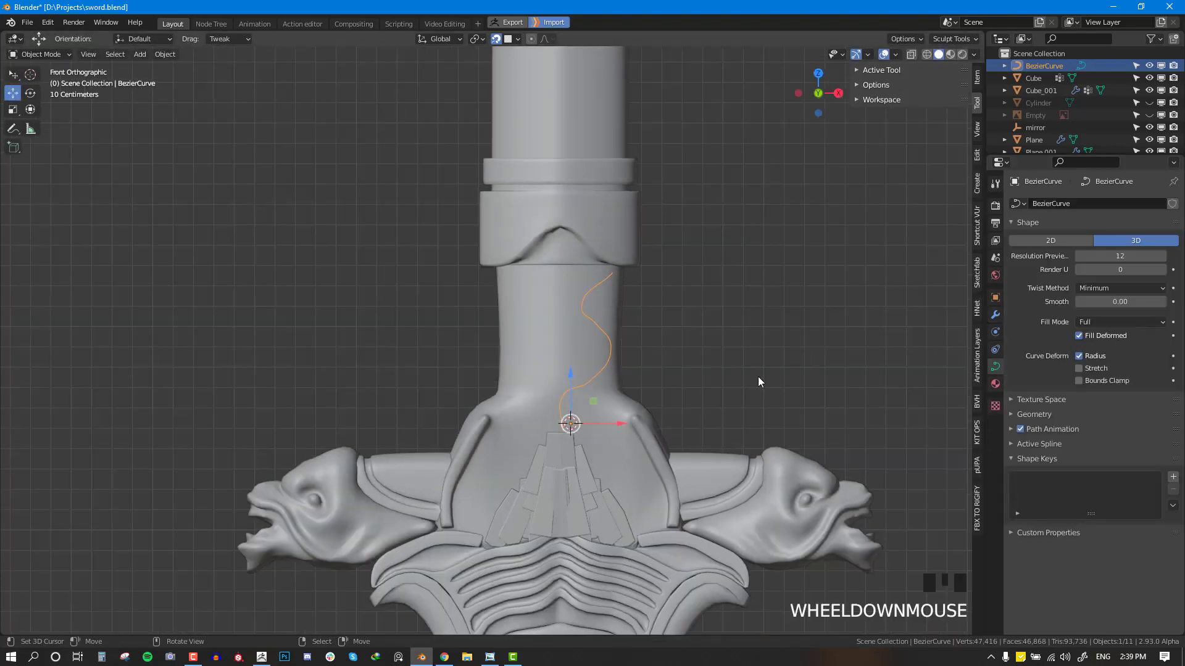
left_click_drag(1120, 255, 1086, 255)
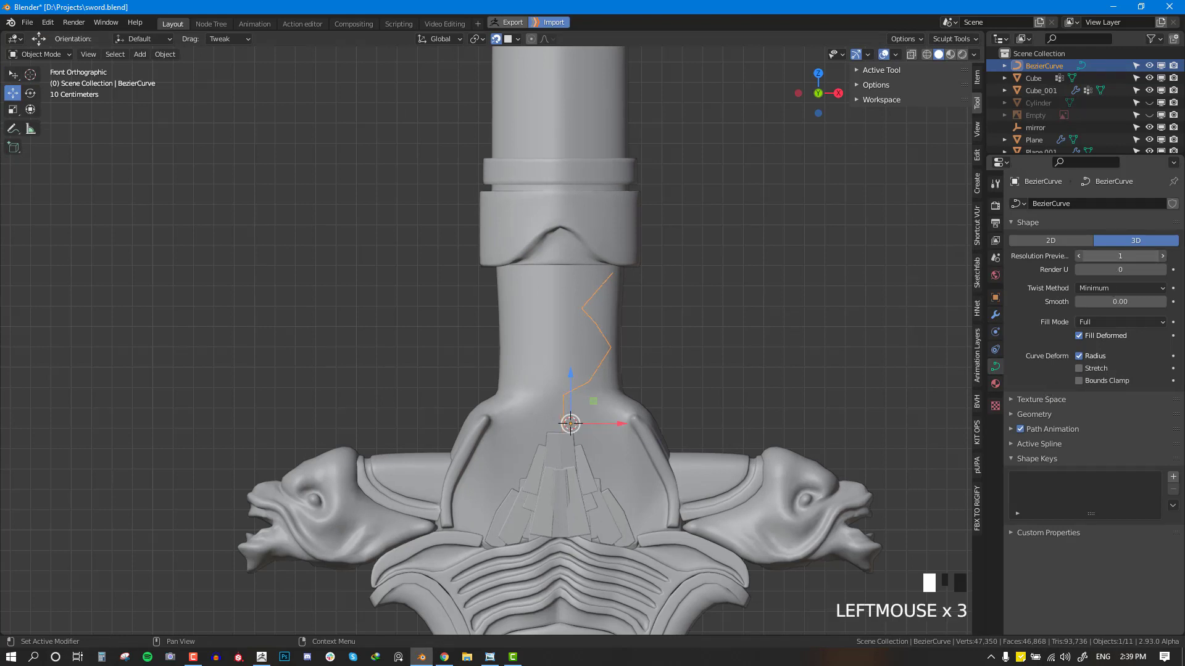
left_click(1024, 414)
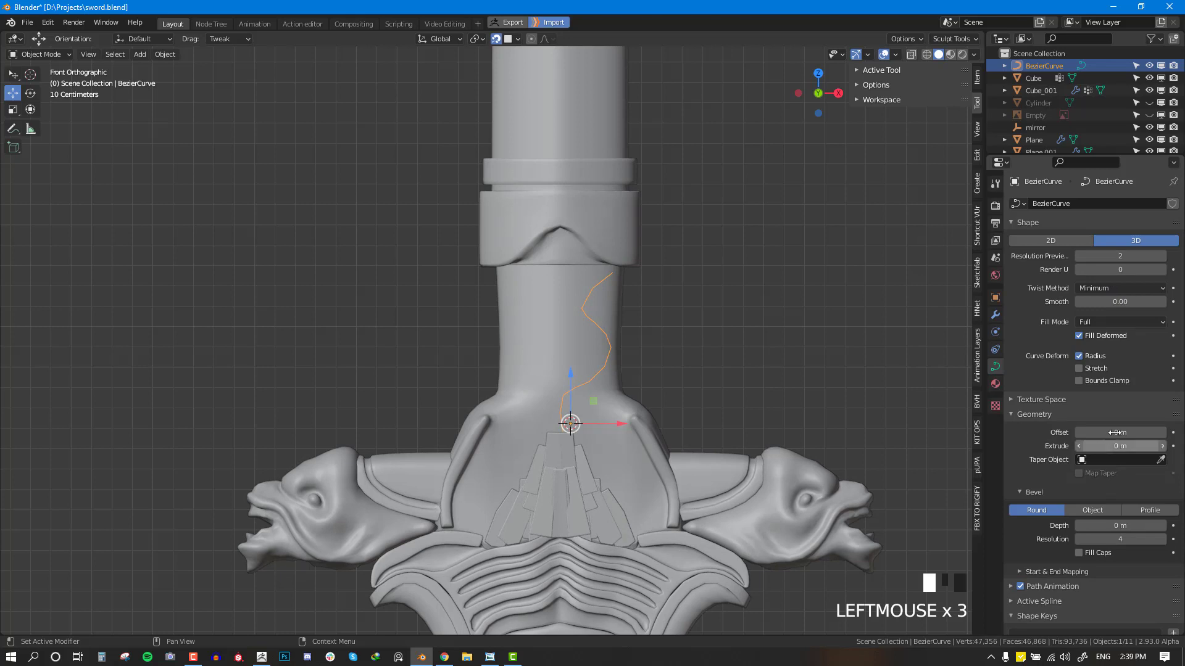
left_click_drag(1106, 529, 1115, 529)
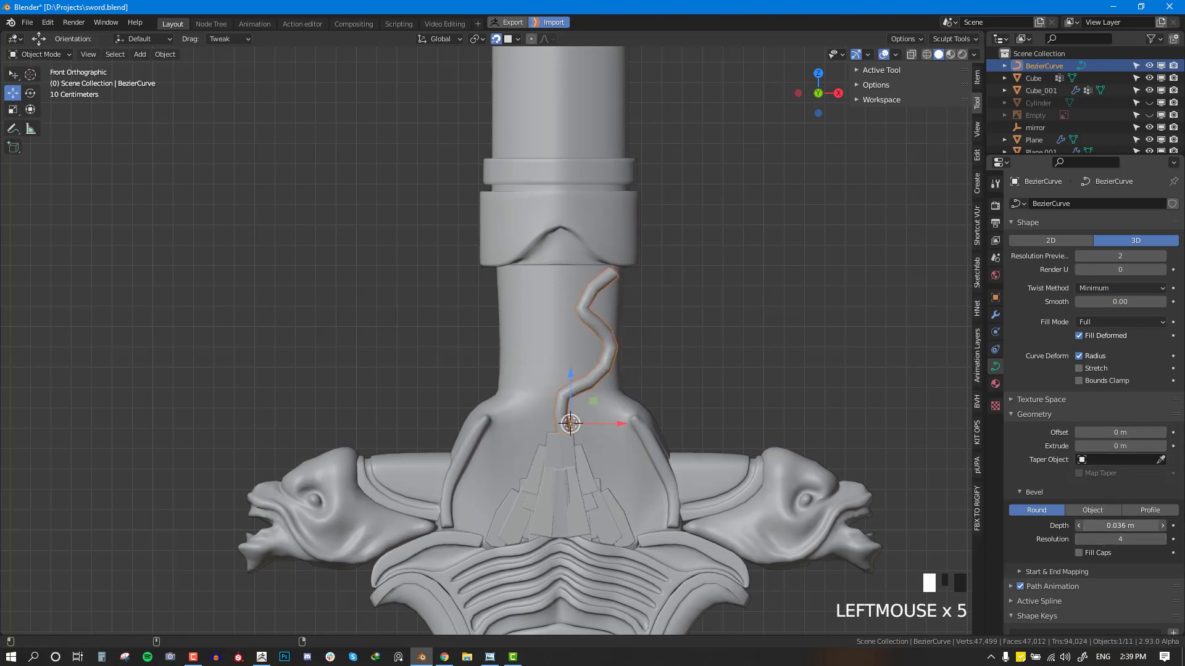
Step: Duplicate the vine curve's lower point and extrude it into a second branch toward the grip's opposite side
key("Tab")
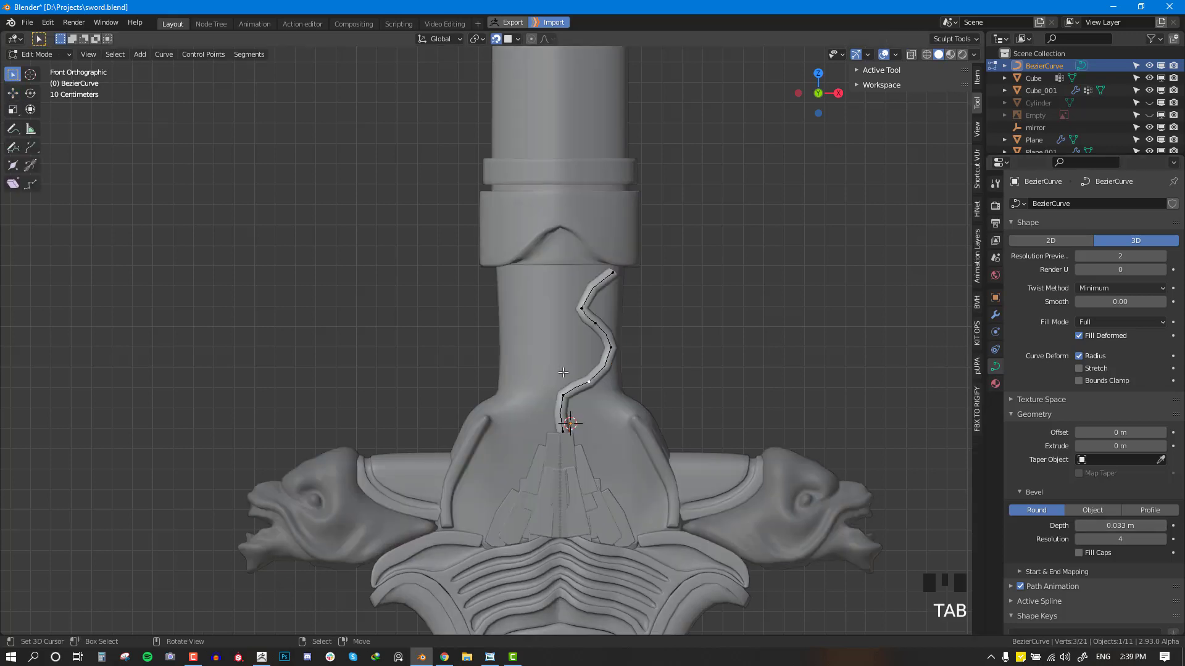
right_click(563, 396)
key("shift+d")
key("e")
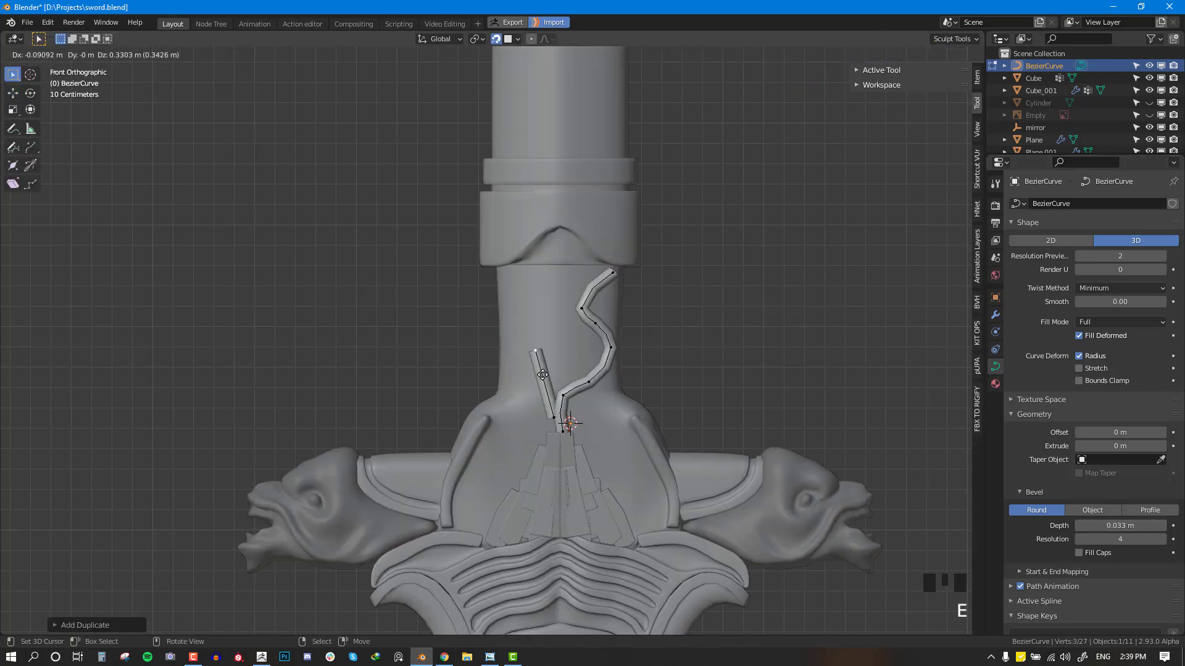
left_click(553, 397)
key("e")
left_click(508, 372)
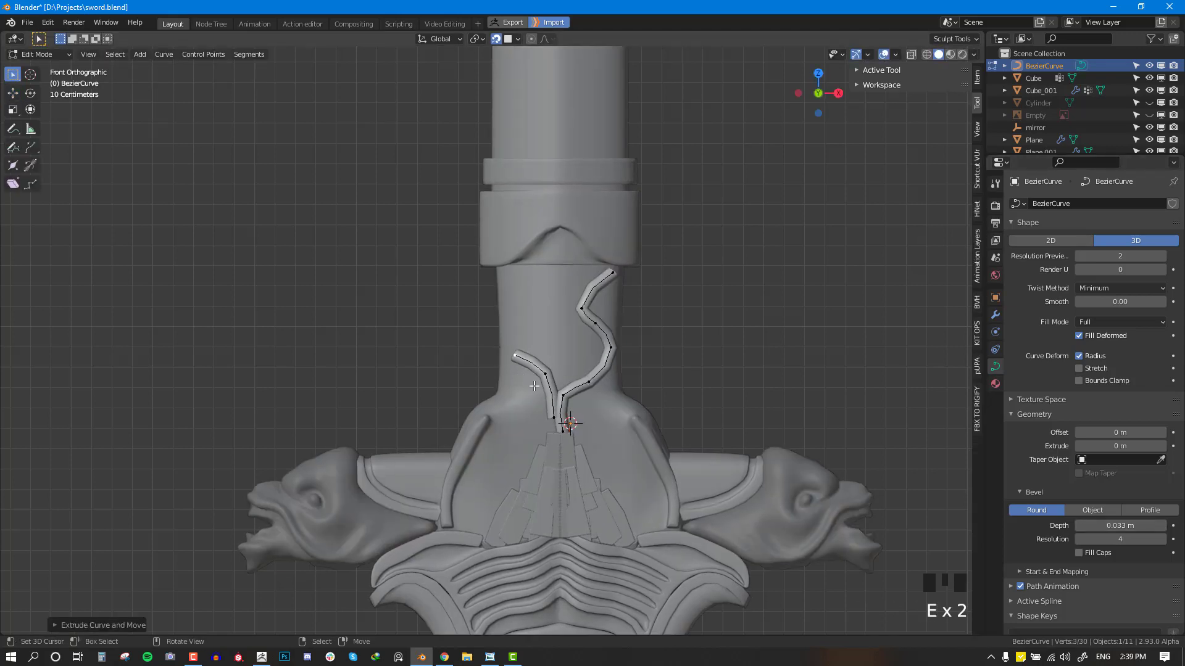
Step: Extend the second branch around the side of the grip with two more extruded points
middle_click_drag(508, 370, 583, 377)
key("e")
left_click(578, 375)
key("e")
left_click(554, 325)
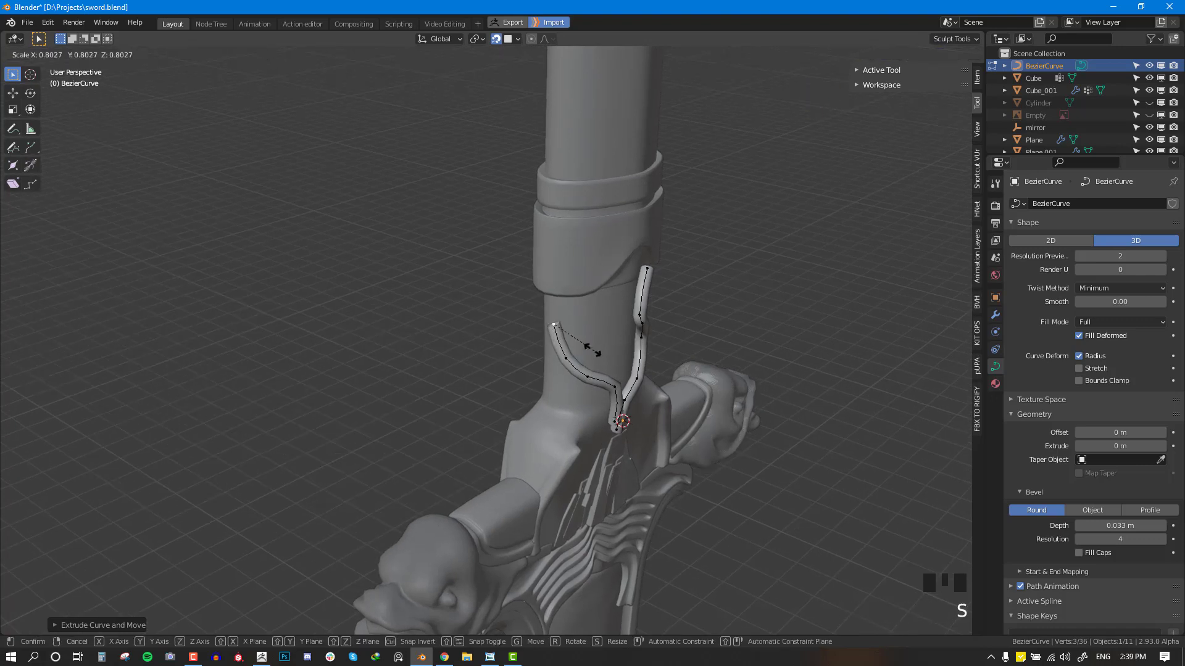
Step: Shrink the end points of both vine branches so each one tapers to a thin tip
key("alt+s")
left_click(553, 326)
key("KP_1")
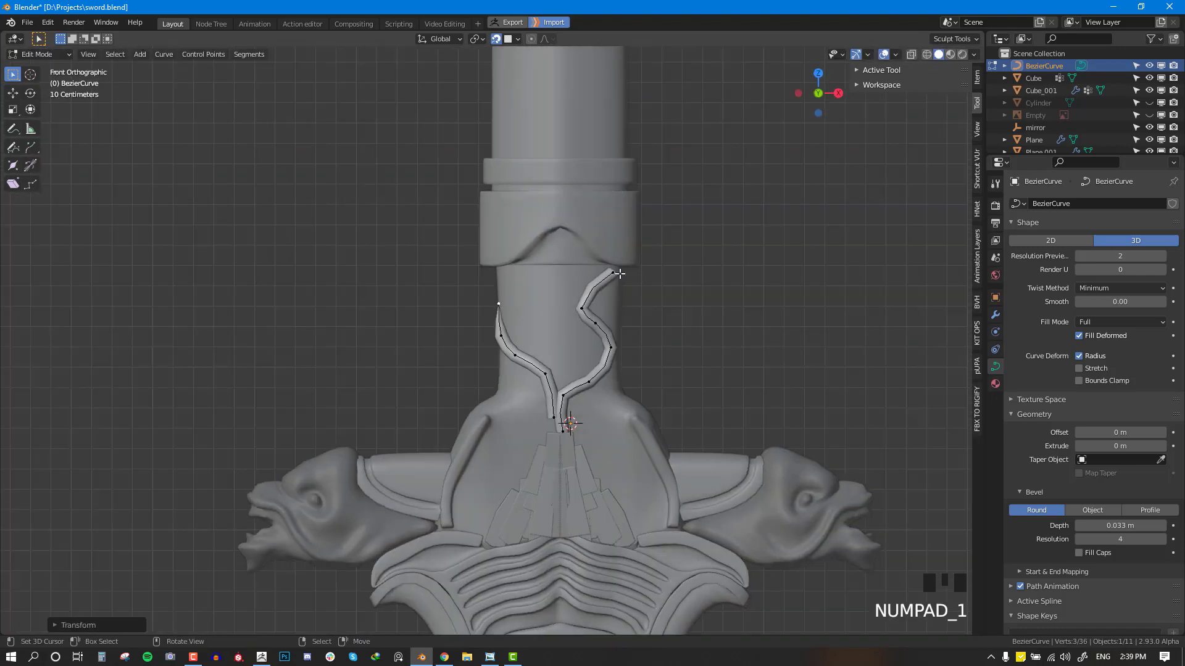
key("alt+s")
left_click(648, 286)
Step: Duplicate the vine's base point beside the first branch and extrude it into a third branch crossing over the first one
key("alt+a")
right_click(567, 437)
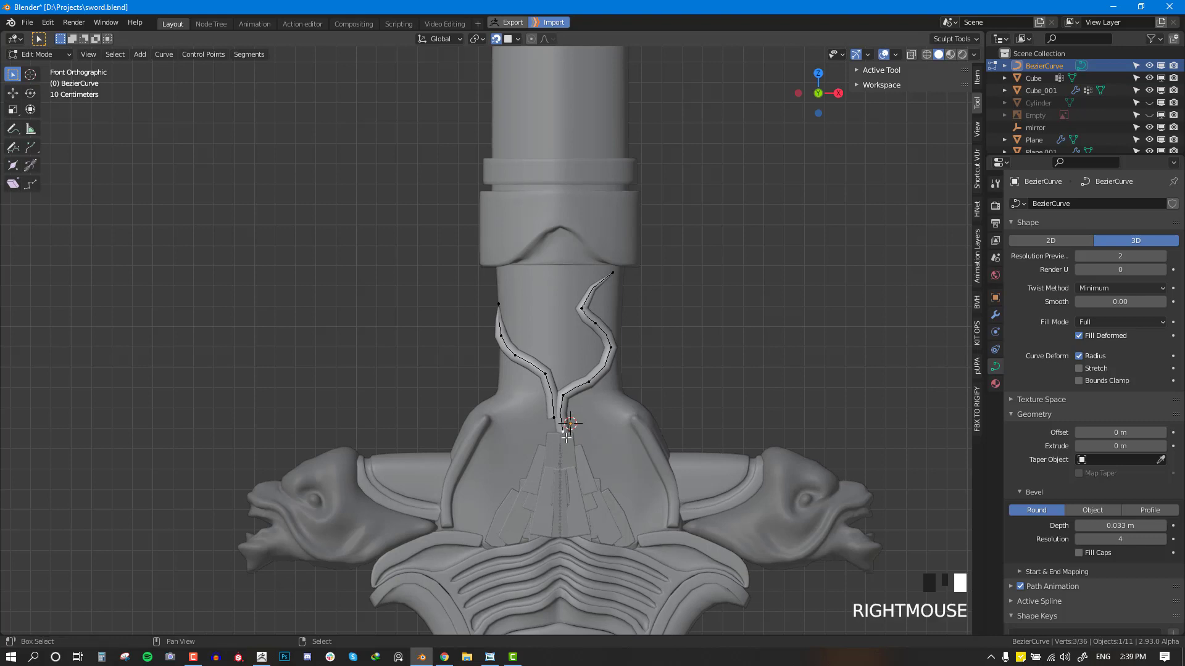
key("shift+d")
left_click(595, 407)
middle_click_drag(596, 407, 552, 422)
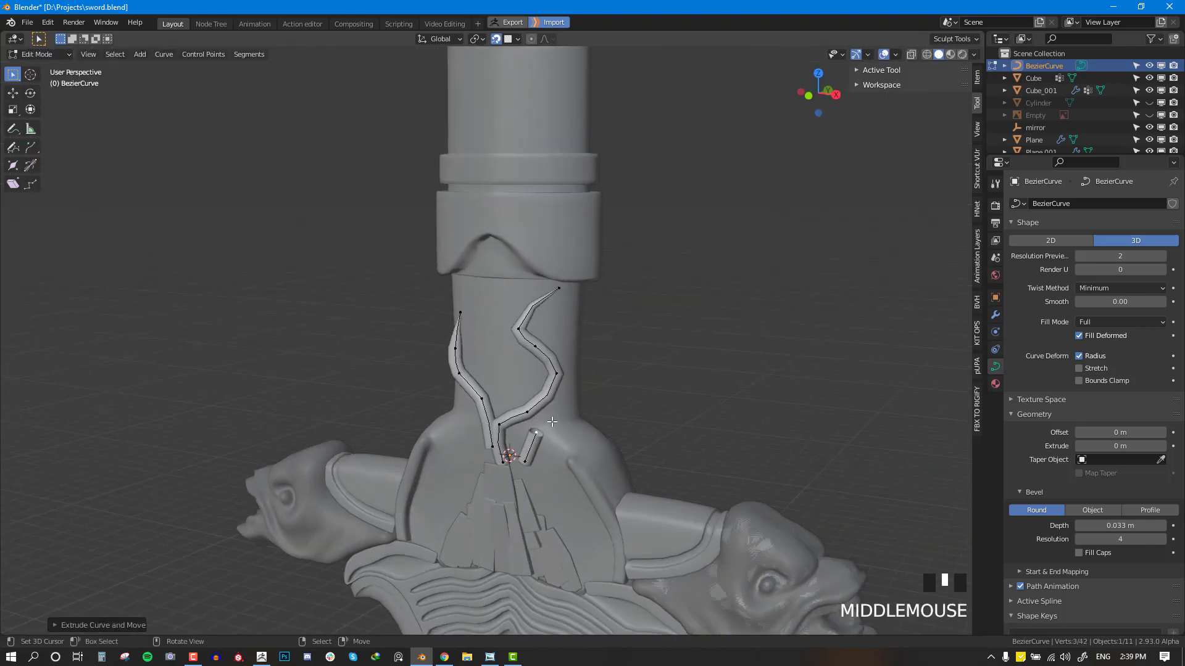
key("e")
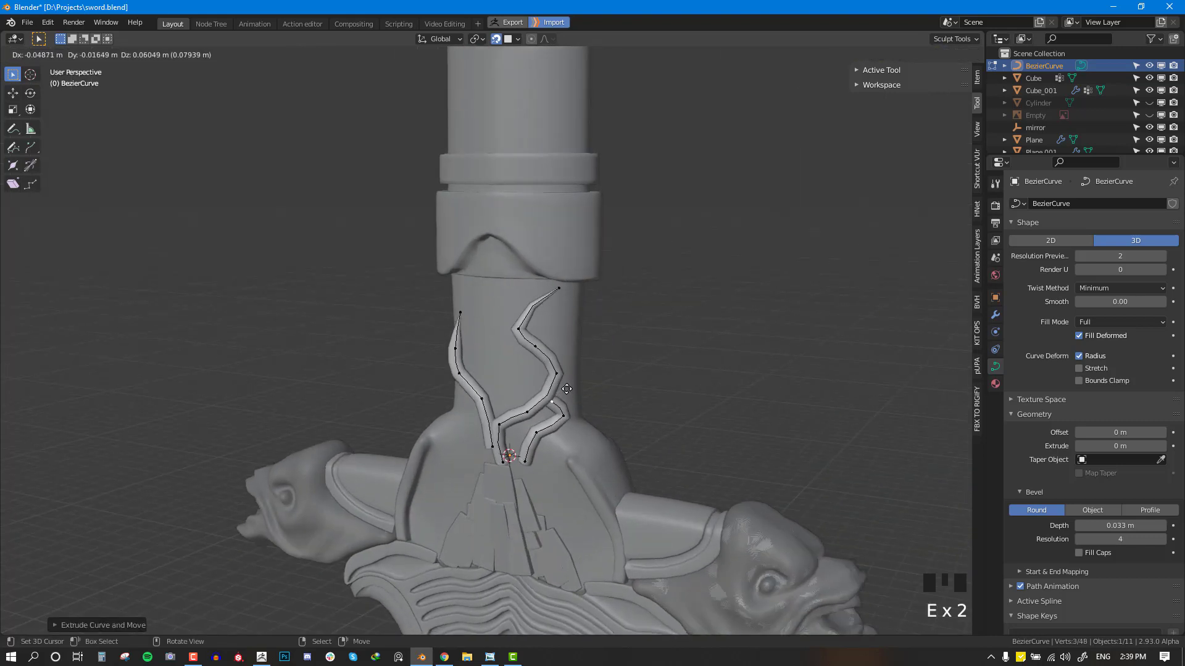
left_click(566, 389)
scroll(564, 382, "up", 2)
key("e")
left_click(533, 383)
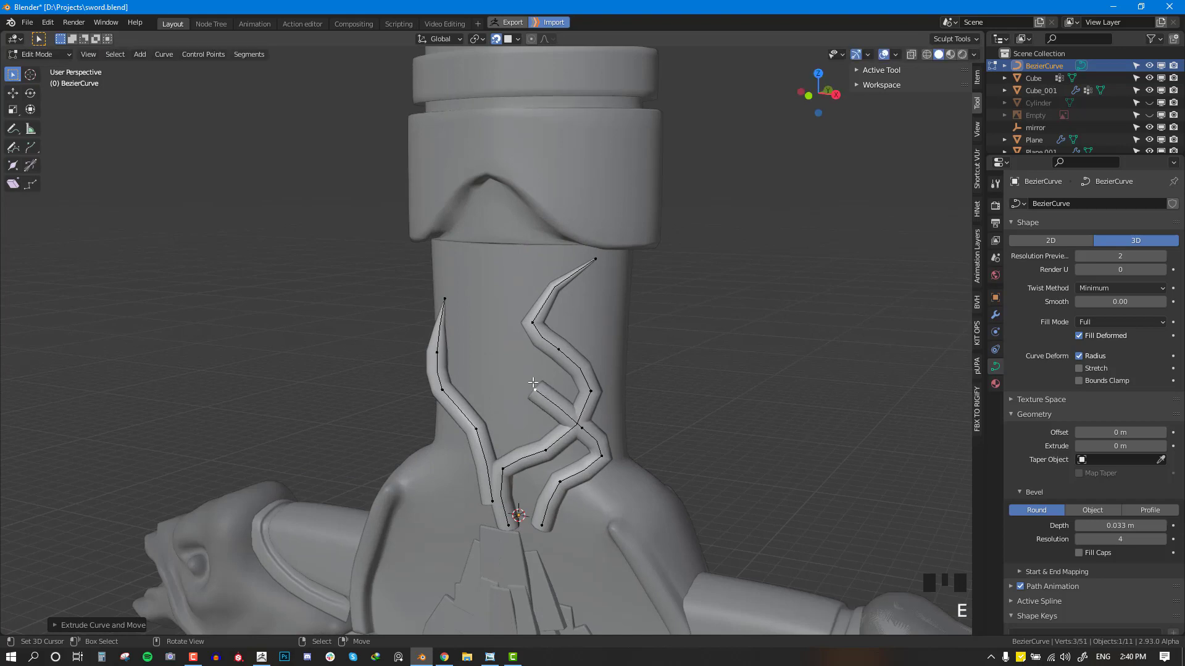
Step: Extrude the third branch one point further up the grip, then taper and reposition its tip
middle_click_drag(554, 395, 566, 391)
key("e")
left_click(526, 334)
key("s")
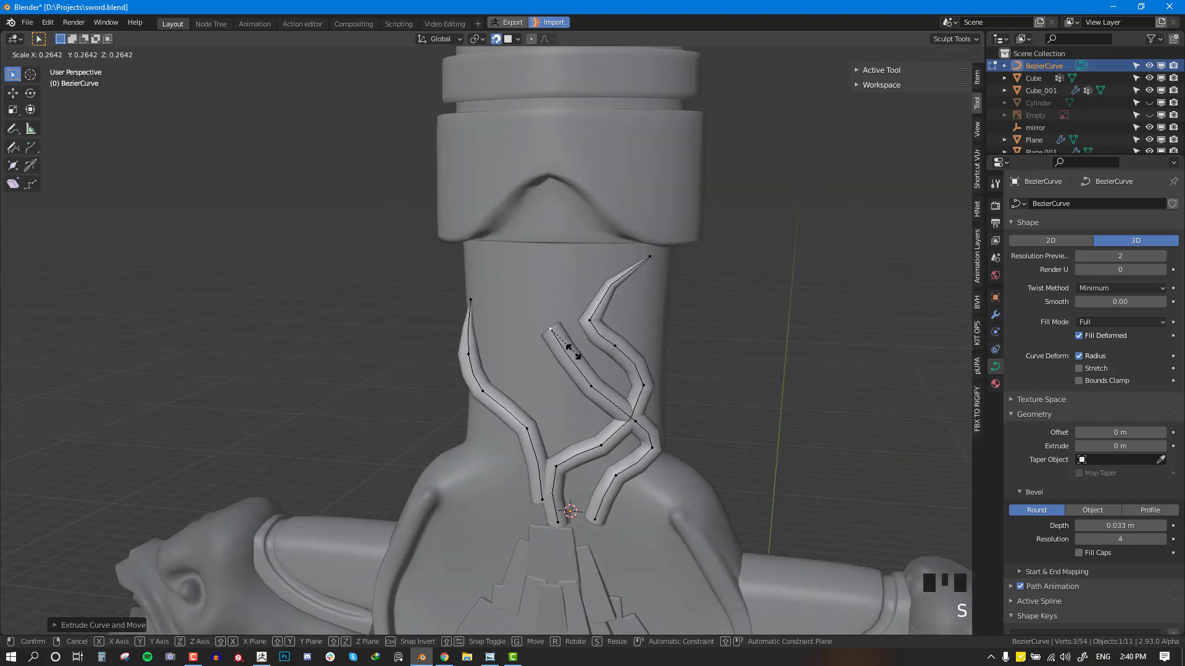
left_click(574, 355)
key("alt+s")
left_click(555, 339)
key("g")
left_click(566, 334)
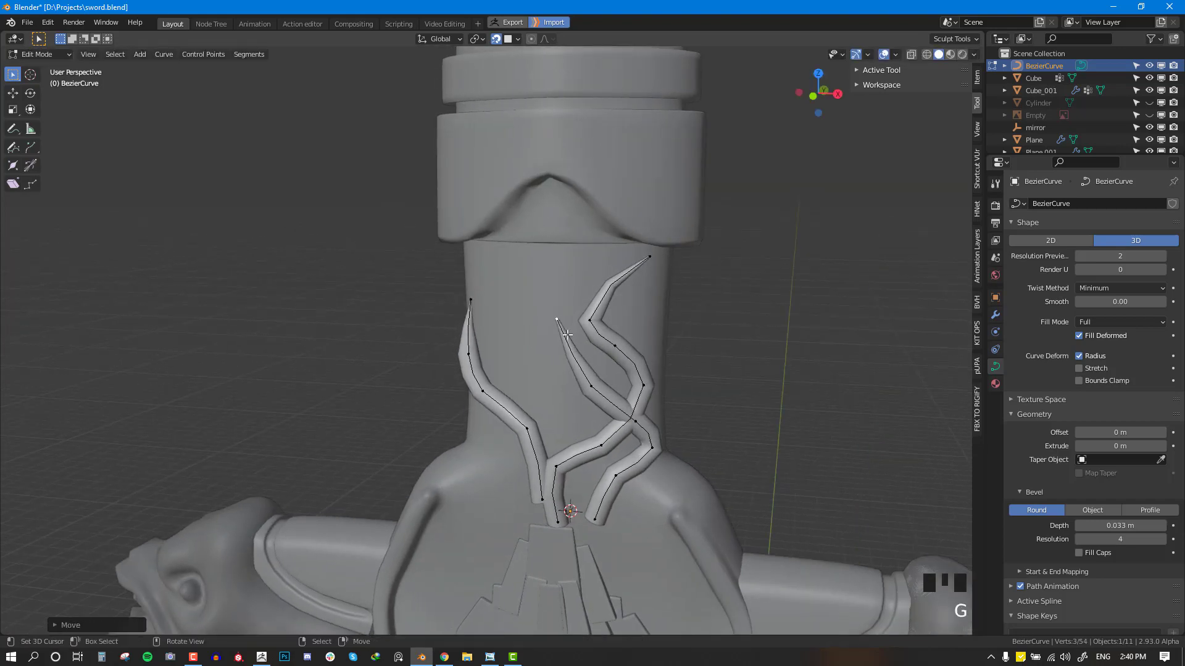
Step: Turn off snapping and adjust the thickness and position of the third branch's point near its crossing with the first branch
scroll(622, 379, "down", 1)
key("alt+a")
right_click(610, 407)
middle_click_drag(642, 412, 732, 426)
key("alt+s")
right_click(751, 452)
key("shift+Tab")
key("alt+s")
left_click(708, 425)
key("g")
left_click(739, 420)
key("KP_1")
key("Tab")
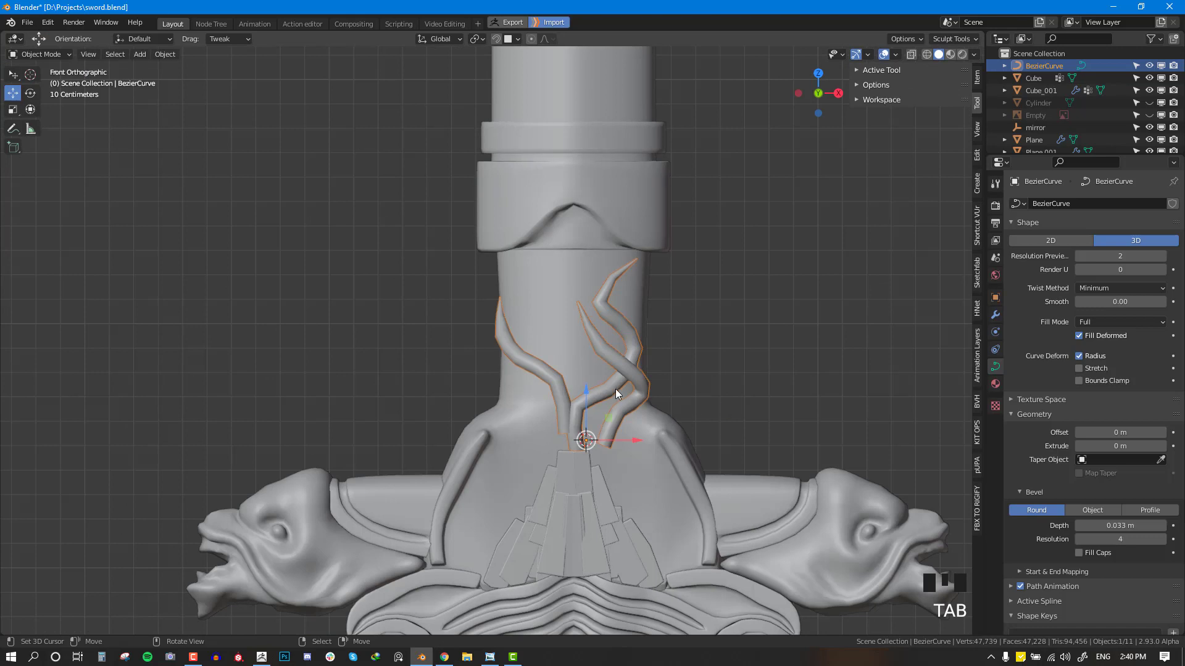
Step: Move the third branch's lower end toward the center and extrude it further down onto the guard panels
key("alt+a")
key("Tab")
right_click_drag(612, 442, 597, 459)
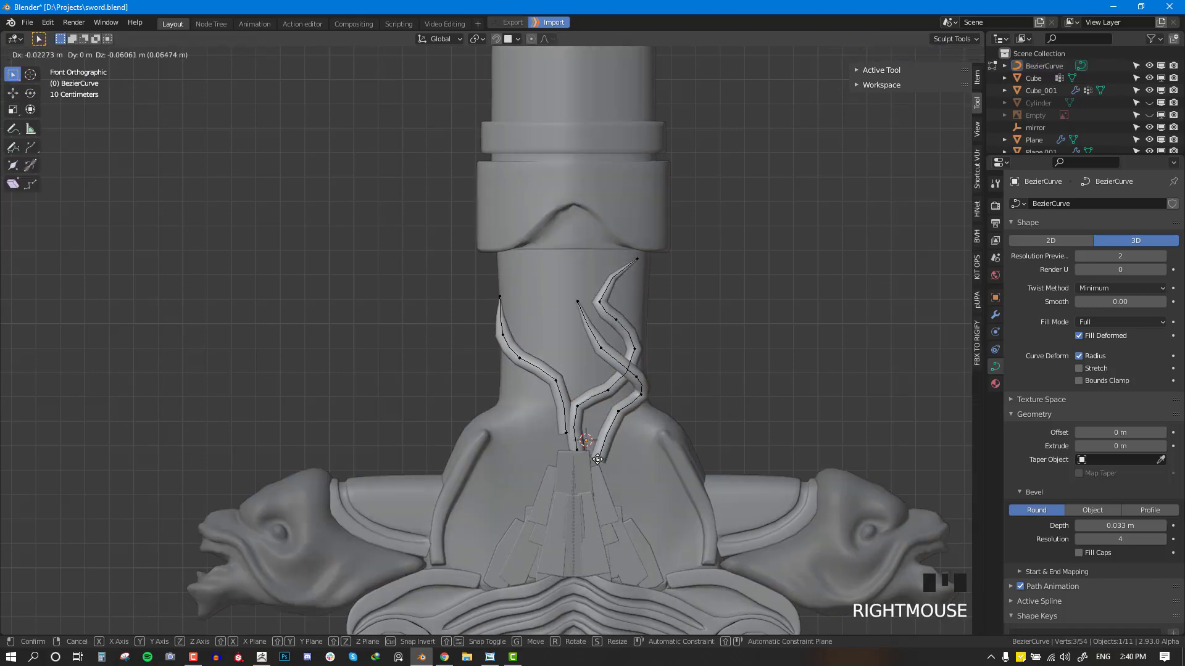
key("e")
left_click(602, 489)
middle_click_drag(601, 489, 409, 527)
right_click(394, 529)
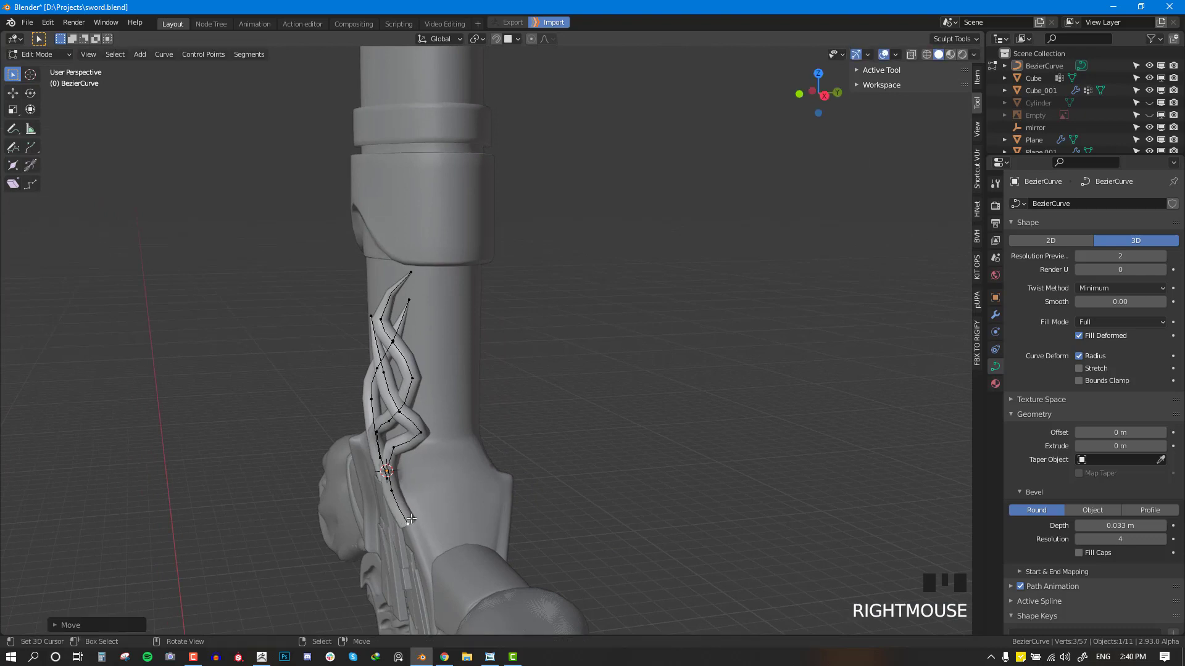
key("KP_1")
key("g")
left_click(605, 501)
Step: Extrude the second branch's lower end down to meet the base of the first branch
key("alt+a")
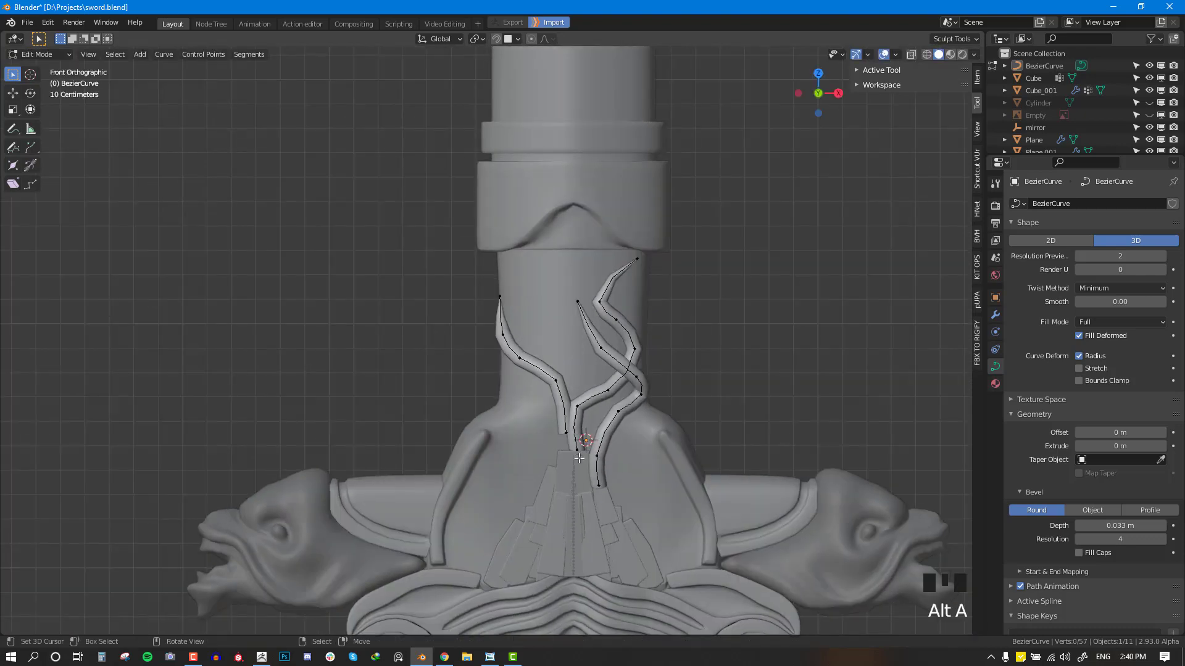
right_click(567, 435)
key("e")
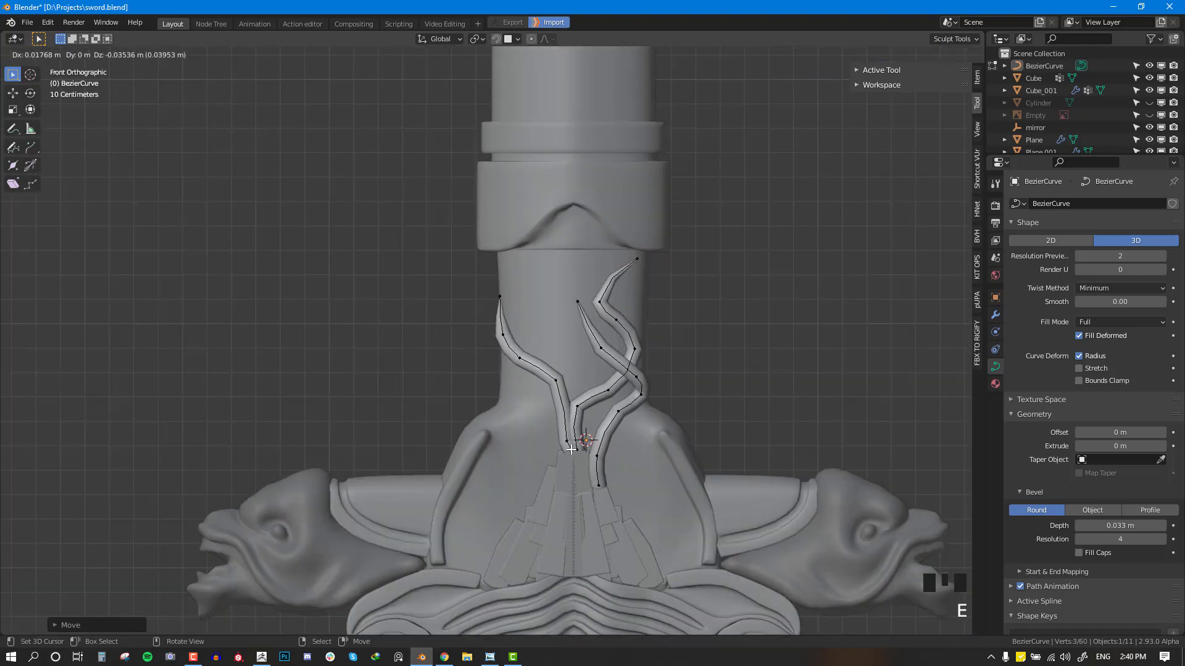
left_click(572, 450)
Step: Duplicate the base point and extrude it with surface snapping into a fourth wavy branch up the grip, tapering its tip
key("shift+d")
left_click(578, 444)
key("e")
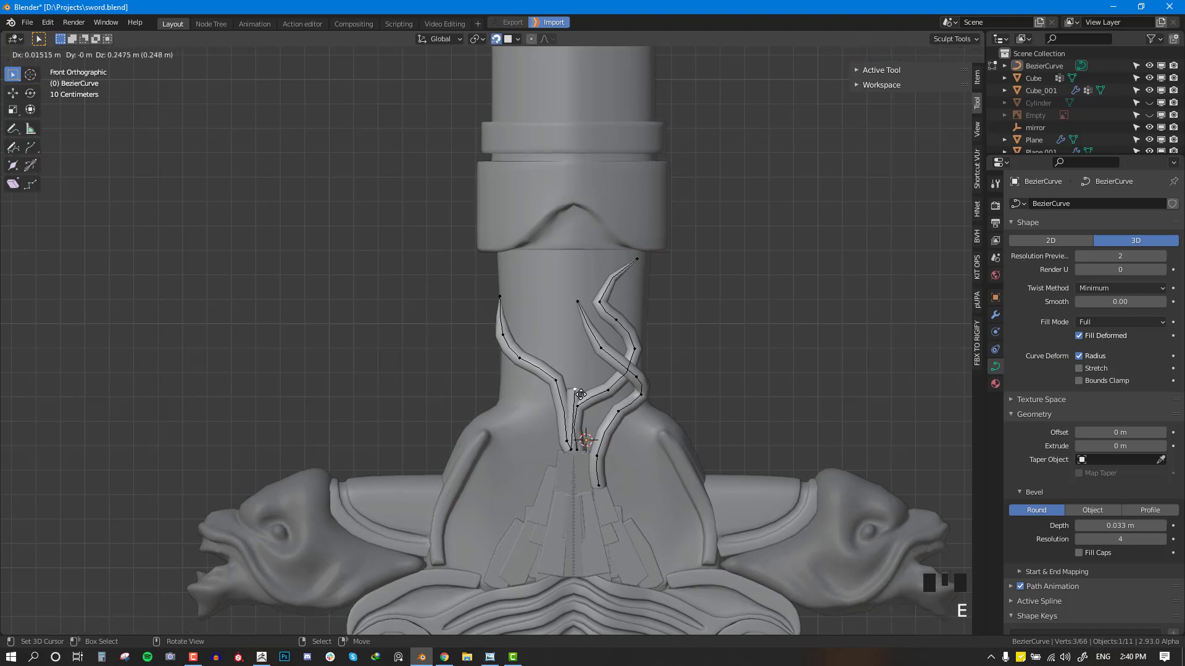
left_click(581, 393)
key("e")
left_click(569, 351)
key("e")
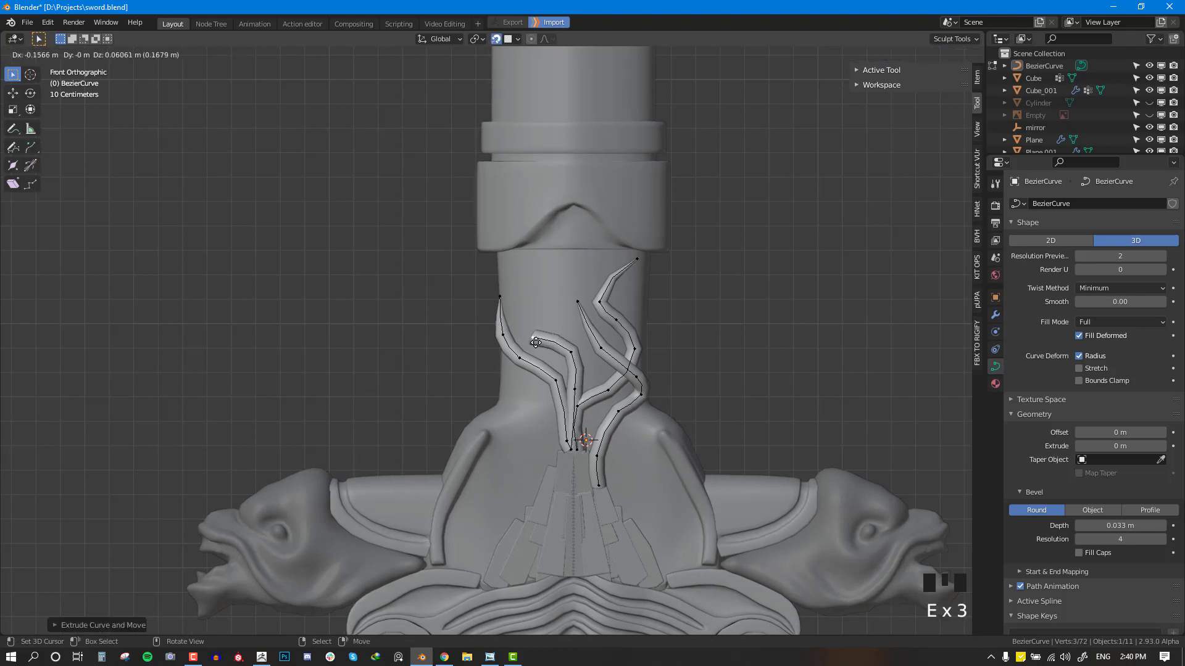
left_click(519, 297)
key("e")
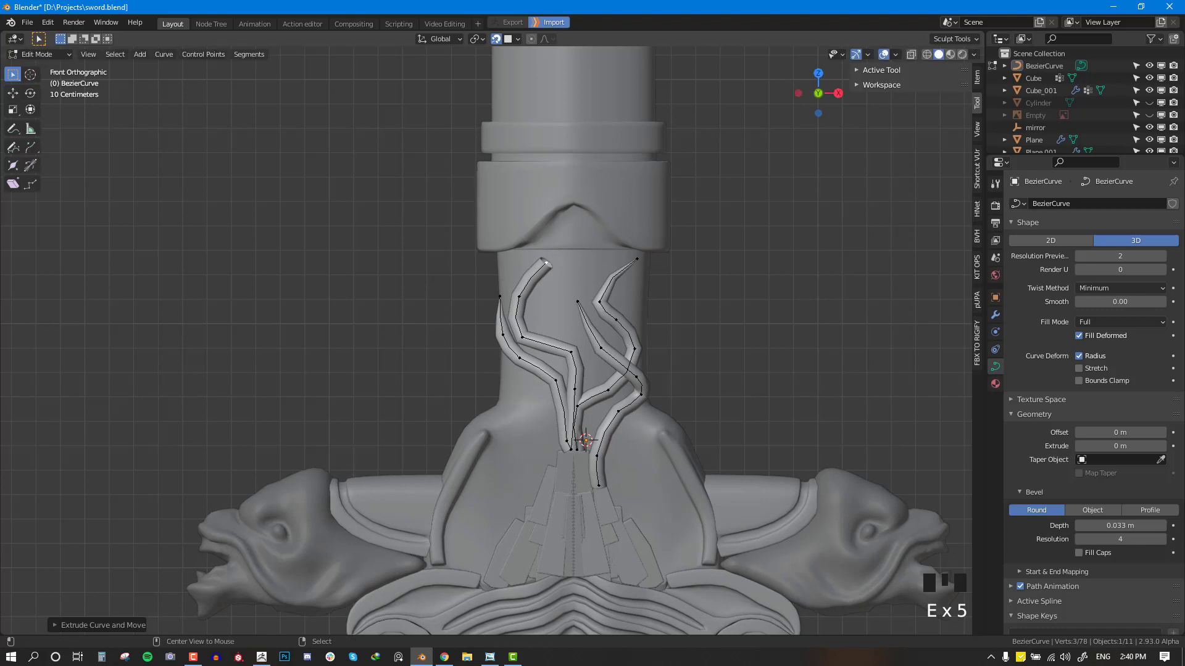
left_click(547, 264)
key("alt+s")
left_click(548, 271)
Step: Duplicate the second branch's base point and start a fifth branch that runs sideways and bends upward
key("alt+a")
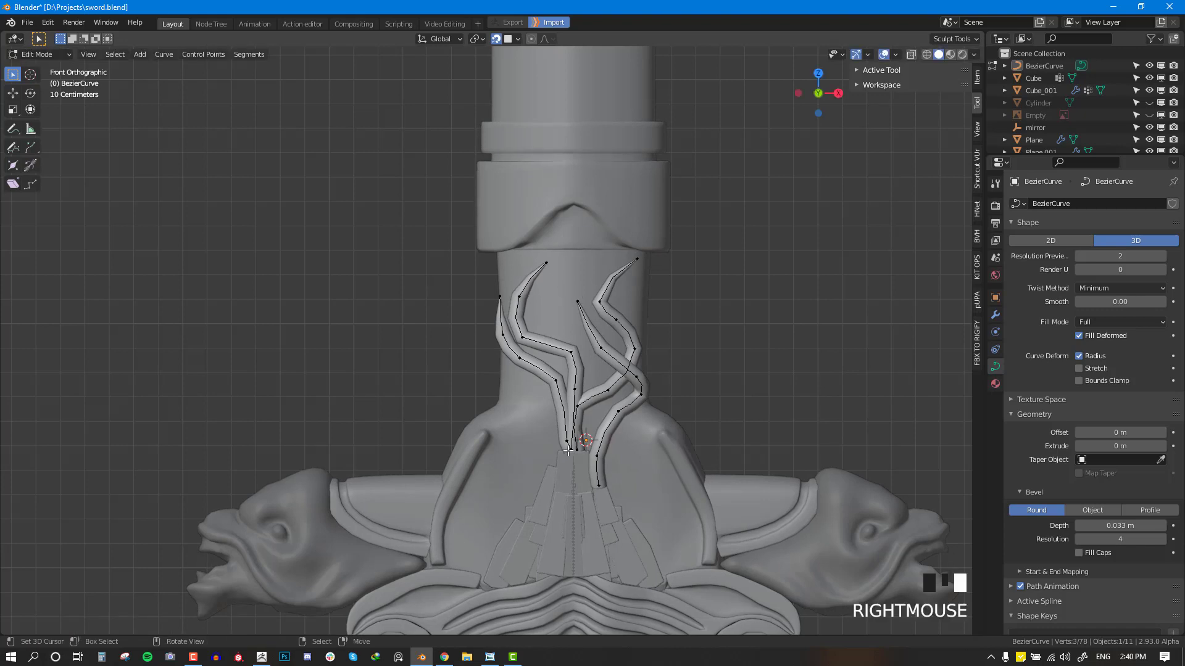
right_click(571, 451)
key("shift+d")
left_click(570, 451)
key("e")
left_click(538, 448)
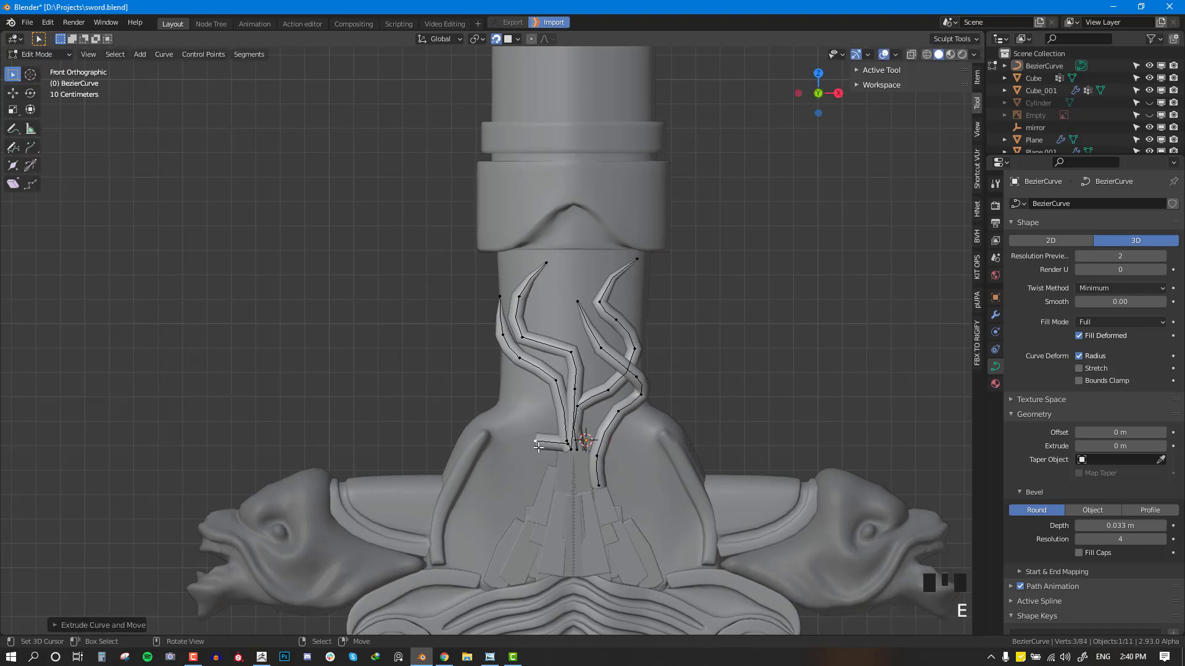
key("e")
left_click(530, 415)
Step: Extrude the fifth branch up around the side of the grip and taper its tip
middle_click_drag(577, 418, 649, 429)
key("e")
left_click(639, 392)
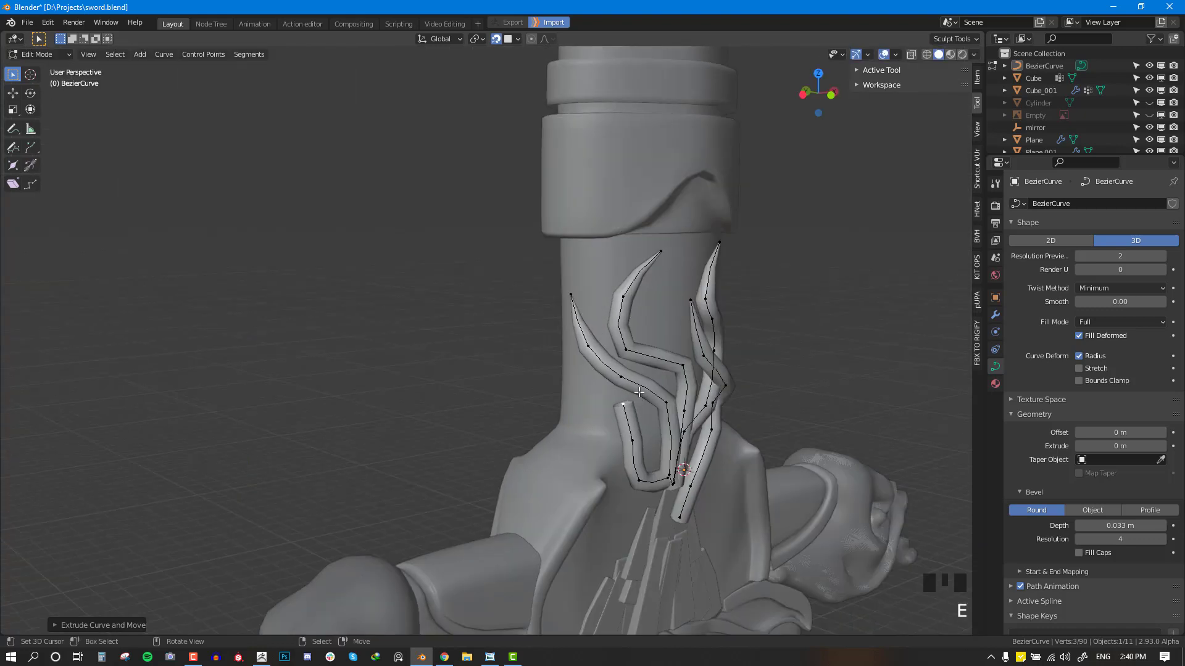
key("e")
left_click(607, 362)
middle_click_drag(607, 364, 661, 393)
key("e")
left_click(632, 339)
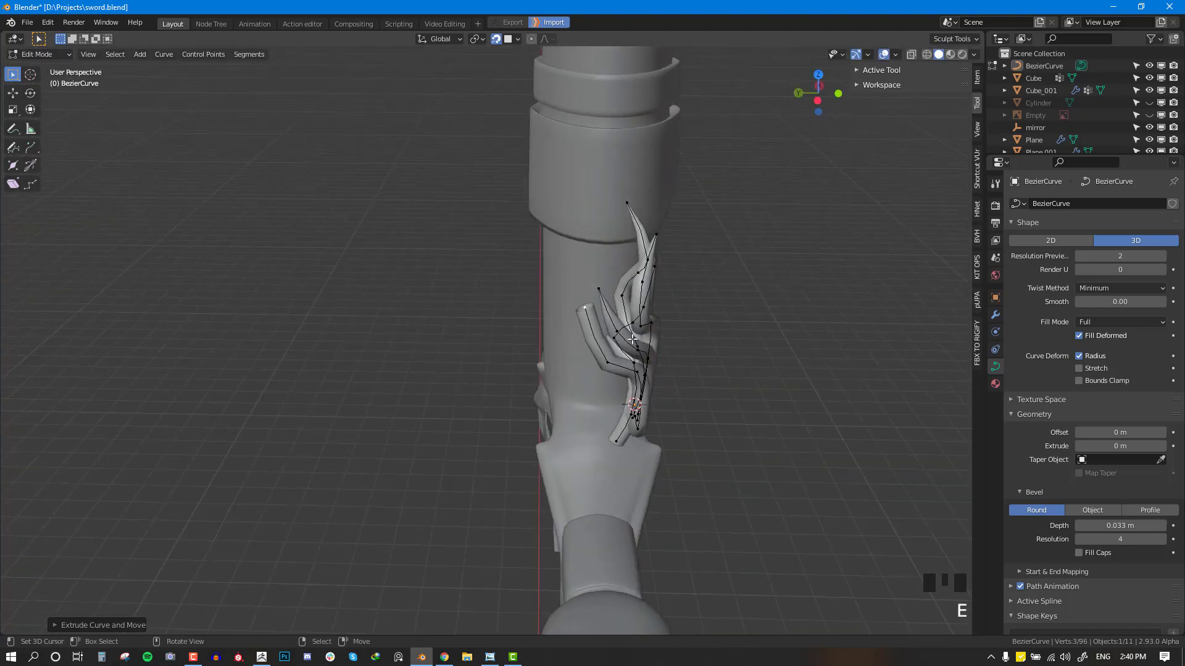
key("alt+s")
left_click(632, 339)
Step: Duplicate the vine's base point and extrude it into a sixth branch winding up the middle of the grip
key("KP_1")
key("alt+a")
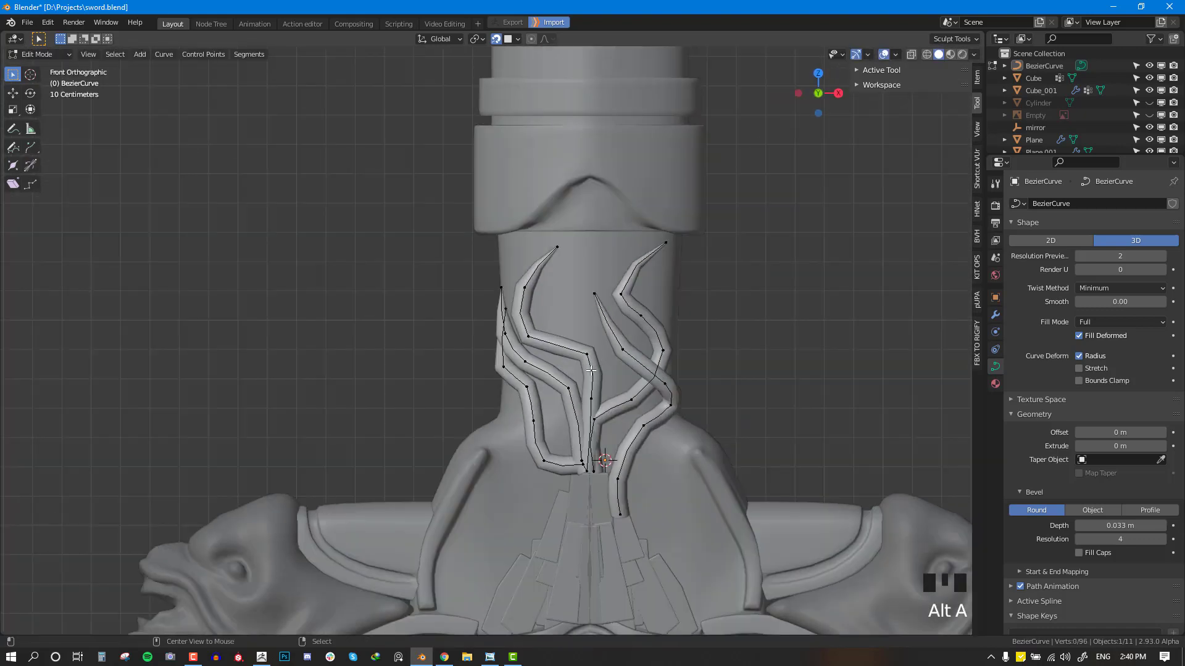
scroll(590, 318, "down", 1)
key("shift+d")
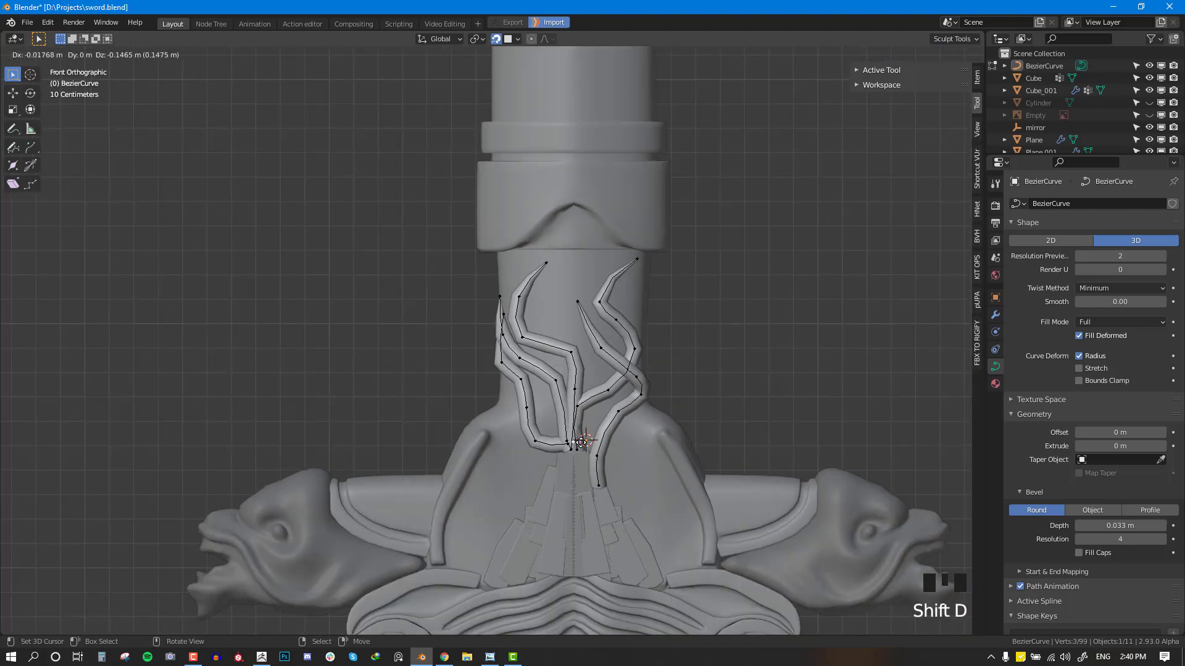
left_click(579, 451)
key("e")
left_click(593, 388)
key("e")
left_click(601, 368)
key("e")
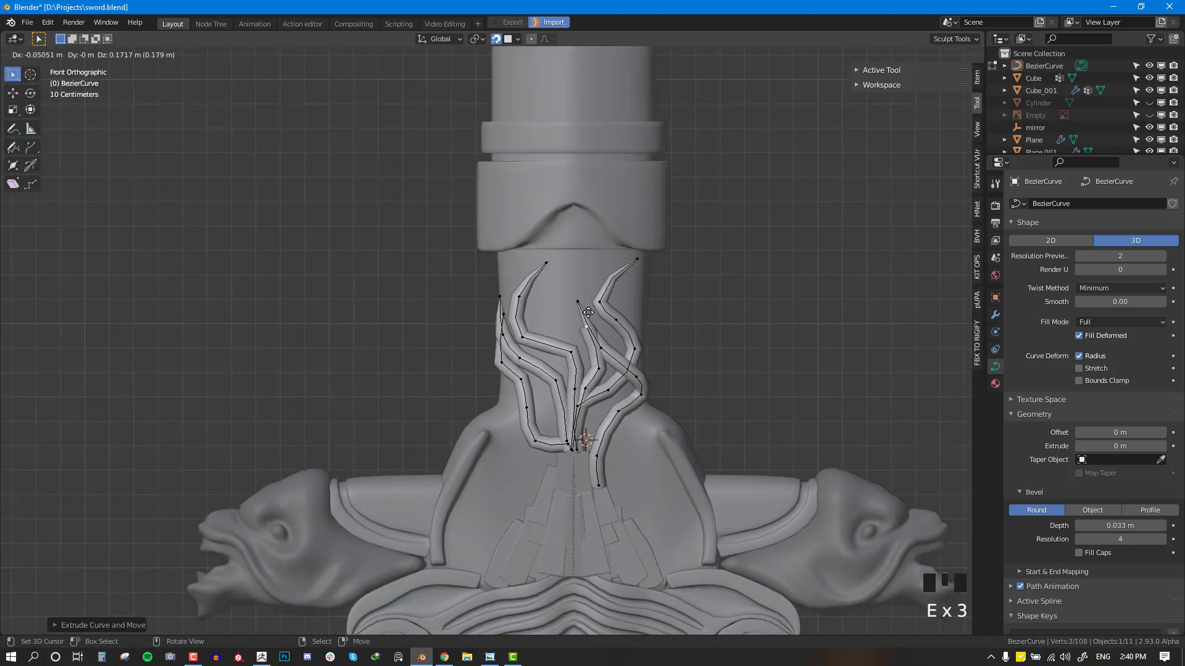
left_click(579, 328)
Step: Extend the sixth branch in a zigzag up to the collar's lower edge and shrink its end point
key("e")
left_click(555, 312)
key("e")
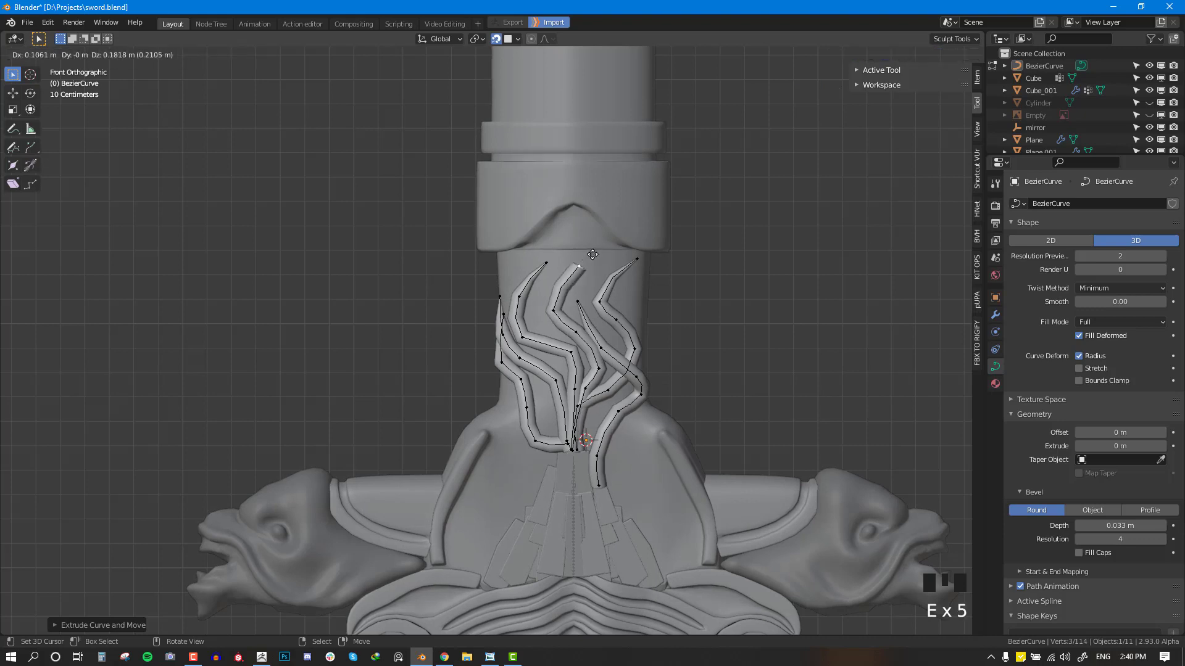
left_click(601, 265)
key("e")
left_click(595, 247)
key("alt+s")
left_click(589, 248)
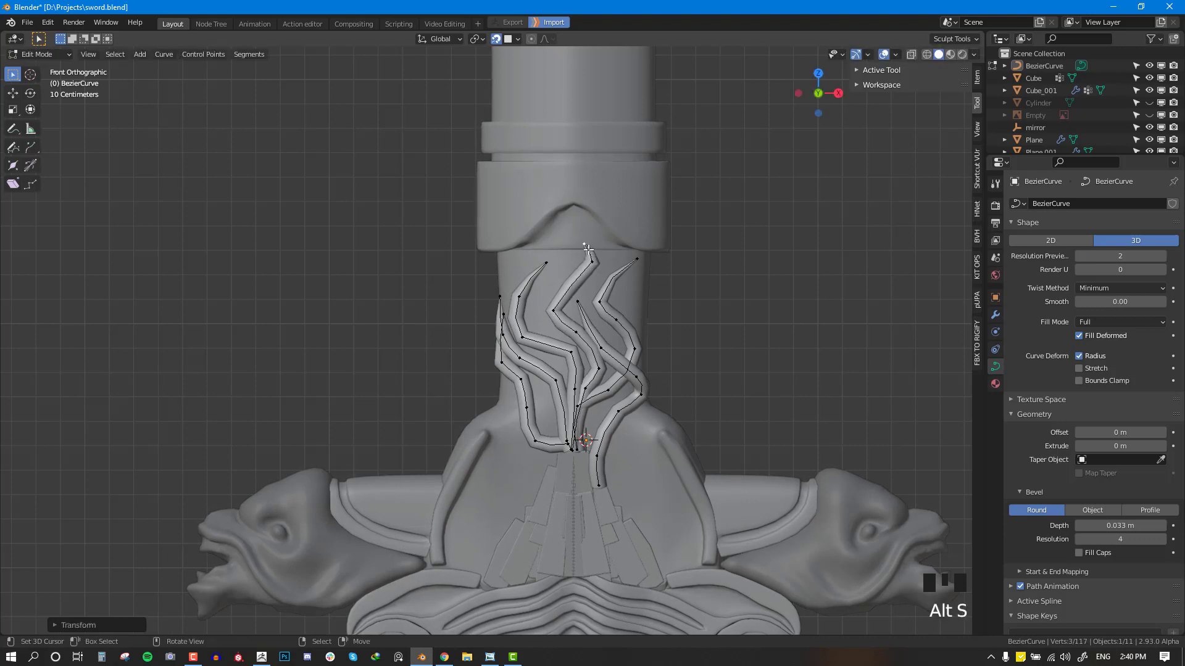
Step: Examine the vine branches against the whole sword in object mode from the front
key("Tab")
scroll(641, 372, "down", 1)
scroll(638, 383, "down", 4)
scroll(581, 372, "up", 3)
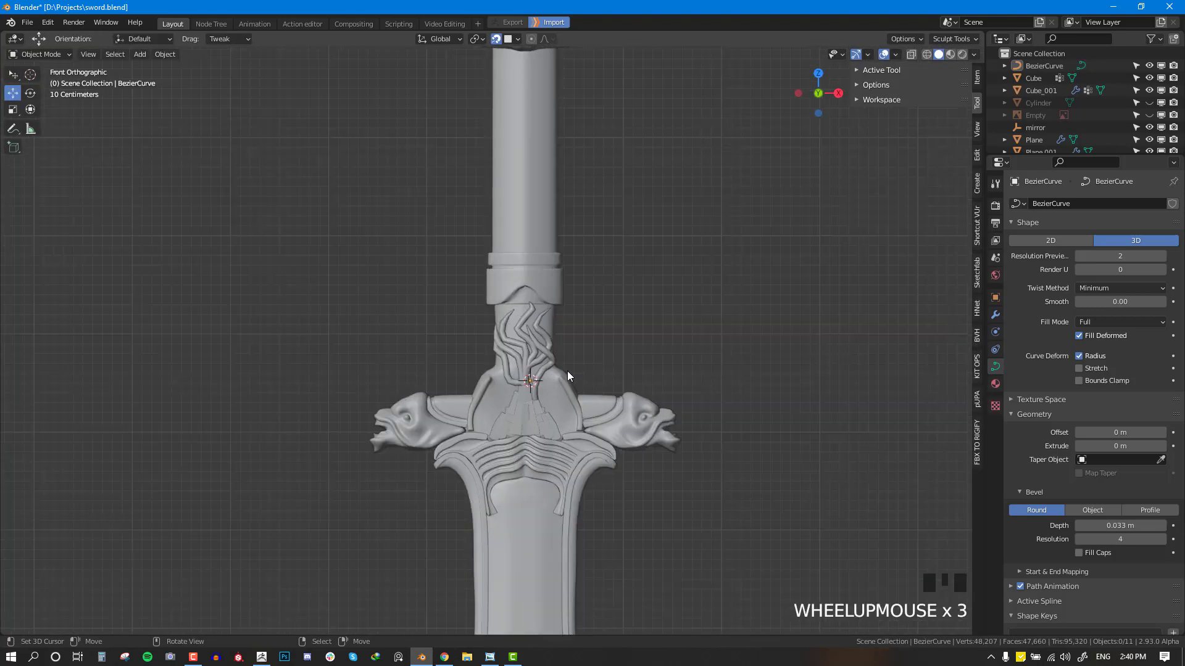
scroll(562, 366, "down", 2)
scroll(503, 351, "up", 3)
Step: Reopen the vine curve for editing and duplicate a base point just below the existing branches
right_click(509, 350)
scroll(538, 397, "up", 4)
key("Tab")
key("alt+a")
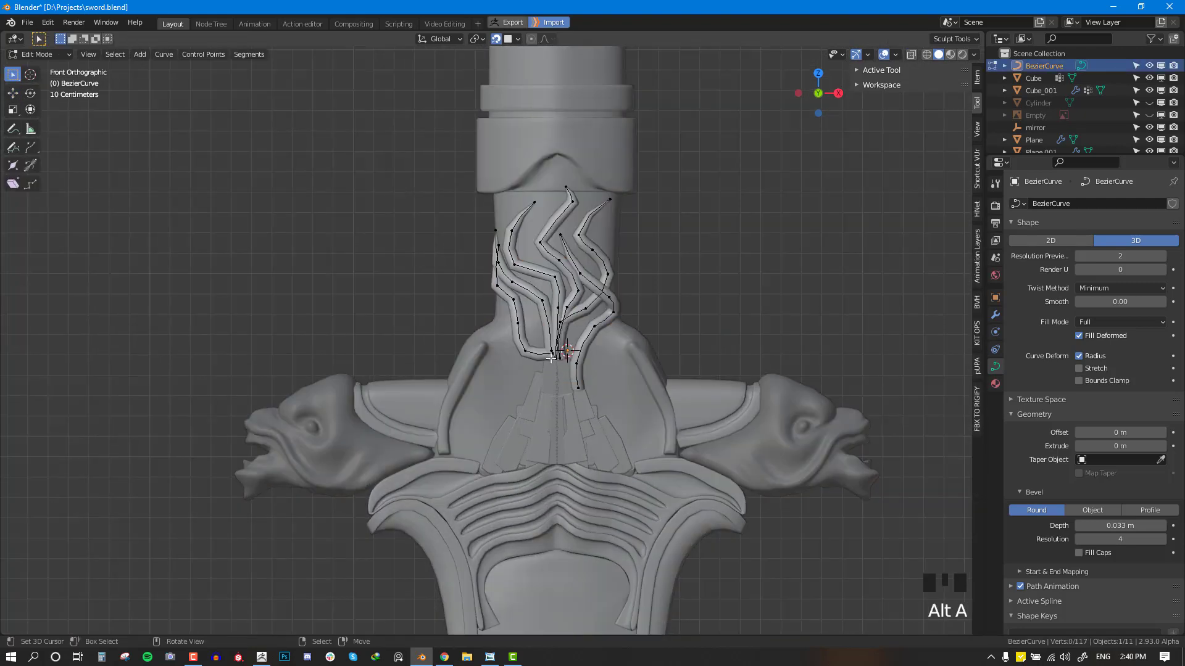
key("shift+d")
right_click(551, 357)
key("shift+d")
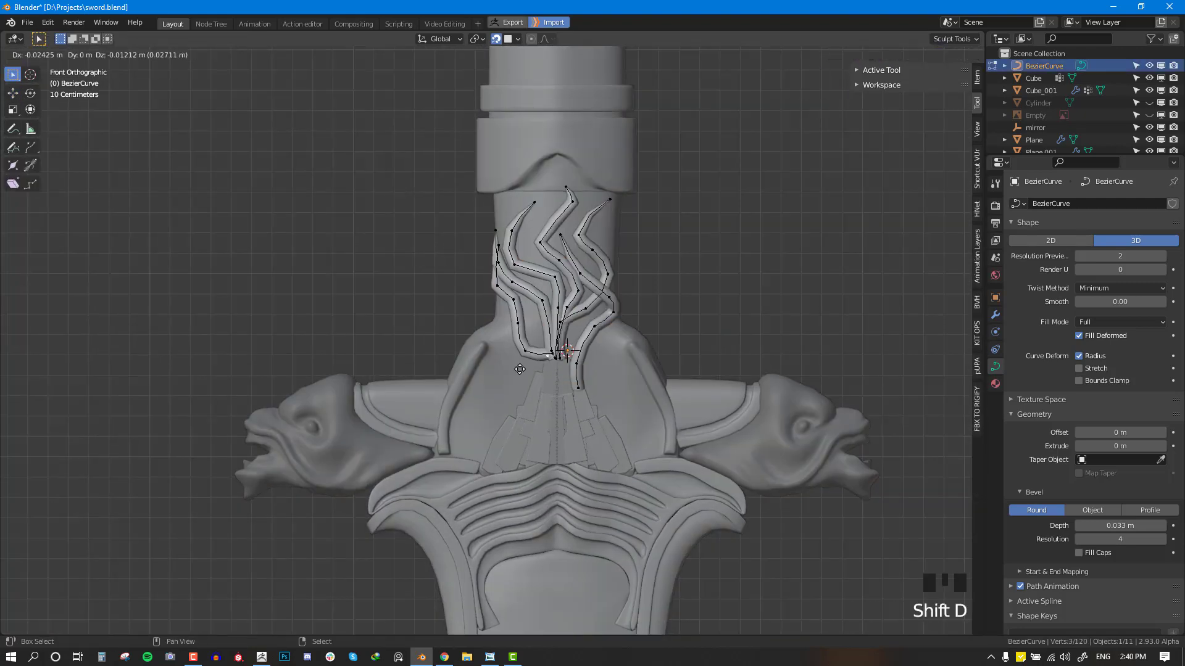
left_click(538, 370)
Step: Extrude the duplicated point into a wavy branch running down the side of the guard and taper its tip
key("e")
left_click(504, 373)
key("e")
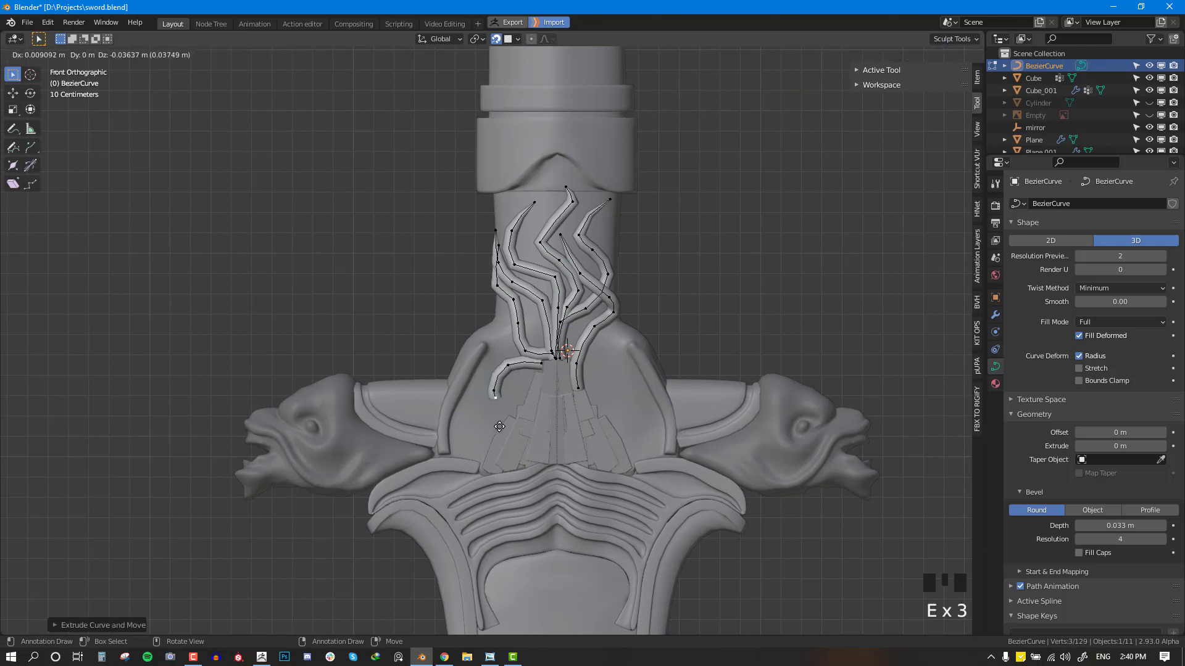
left_click(497, 419)
key("e")
left_click(450, 470)
key("alt+a")
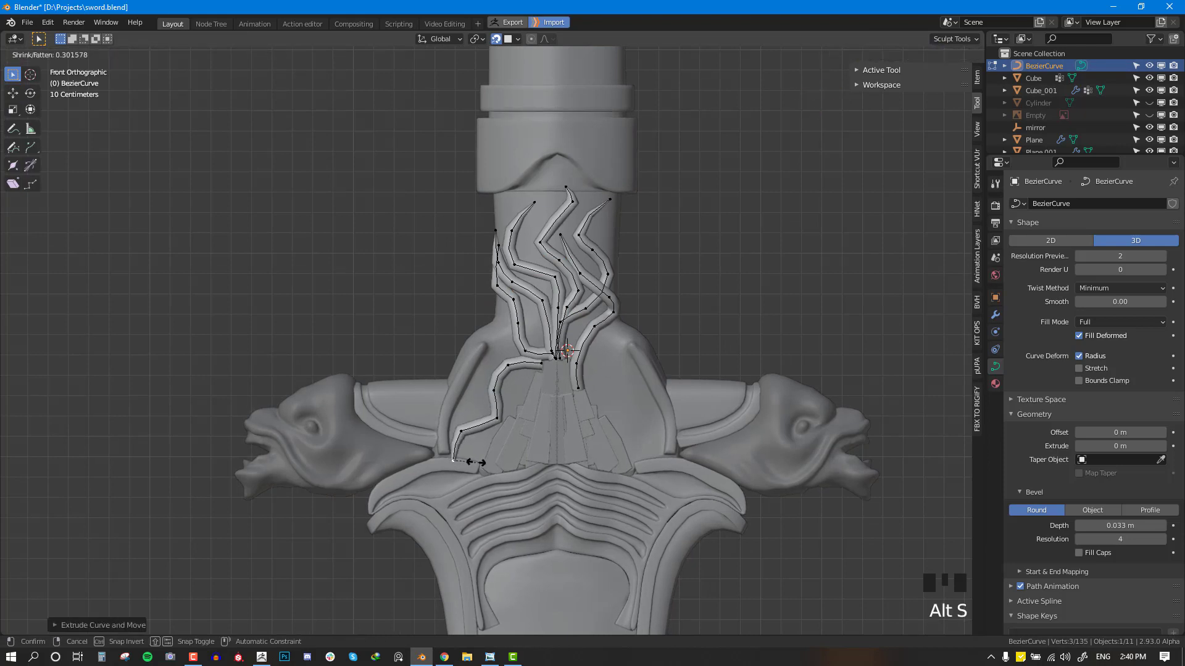
Step: Create a second tapered branch parallel to the downward one and extend its upper end to the vine base
key("shift+d")
left_click(531, 377)
key("e")
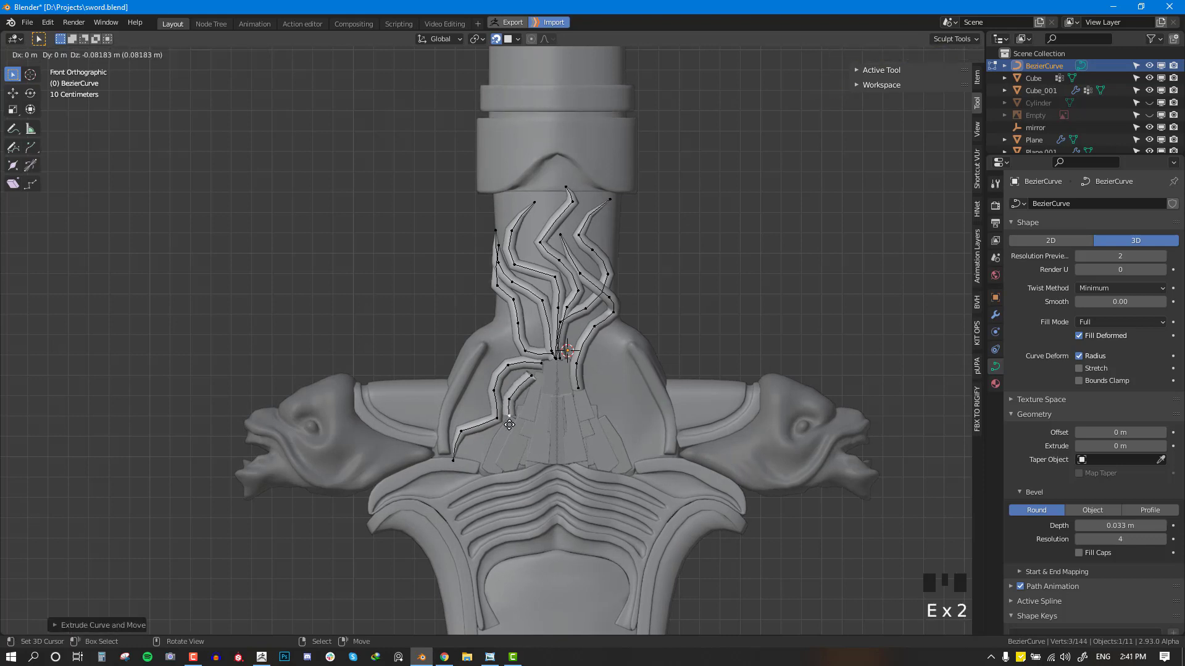
key("s")
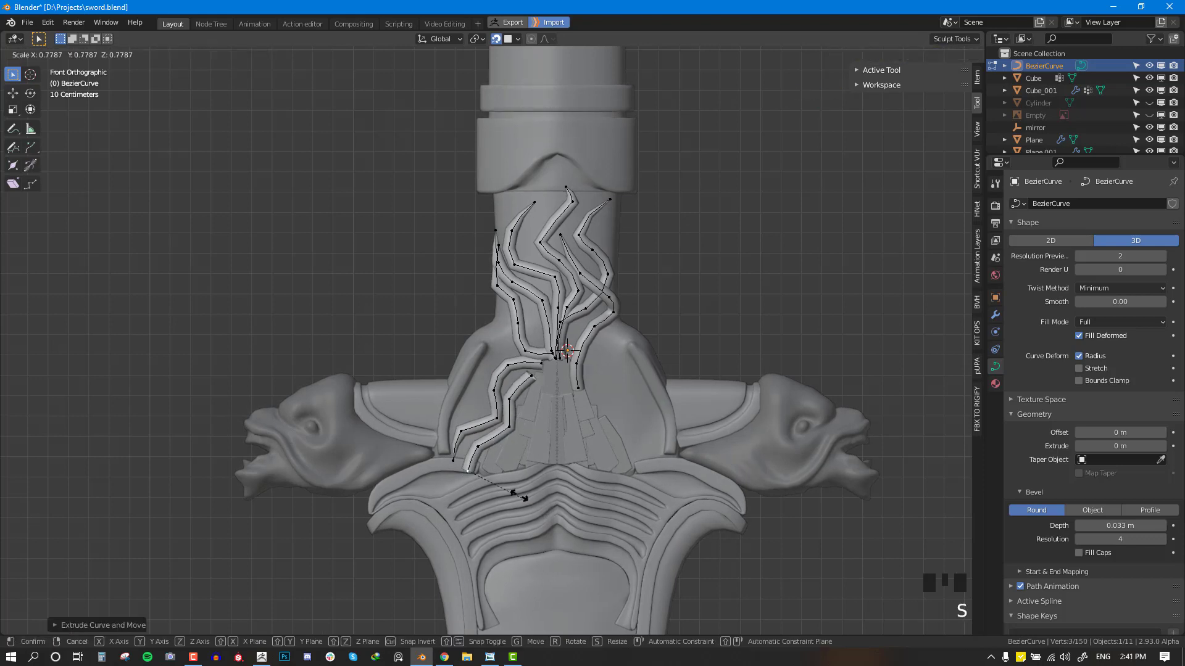
right_click(500, 485)
key("alt+s")
left_click(478, 475)
key("alt+a")
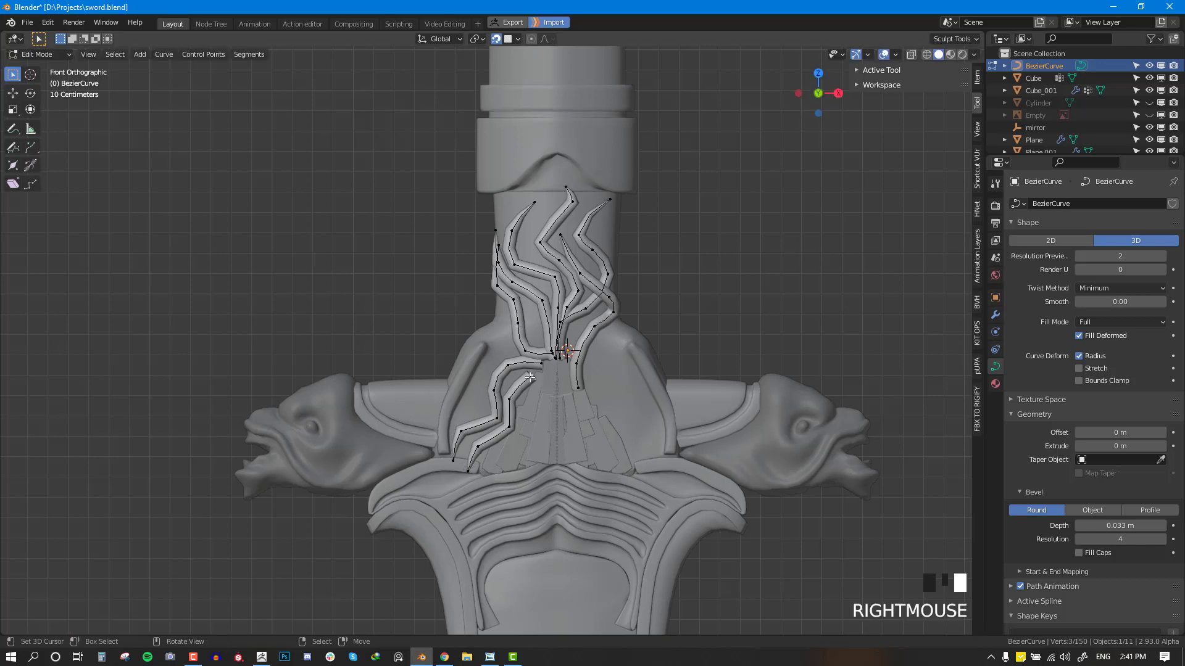
key("e")
left_click(555, 356)
Step: Duplicate the first downward branch's upper point to the vine base and extrude a third branch across the guard's raised side rim
key("alt+a")
right_click(546, 362)
key("shift+d")
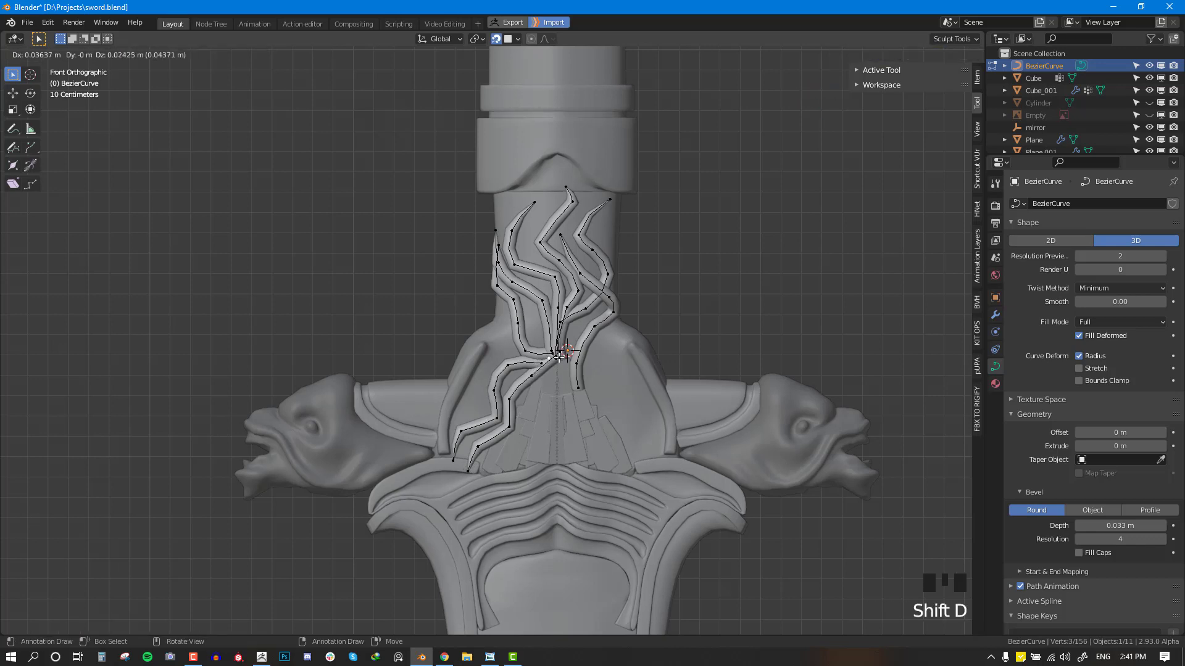
left_click(558, 356)
key("e")
left_click(484, 374)
key("e")
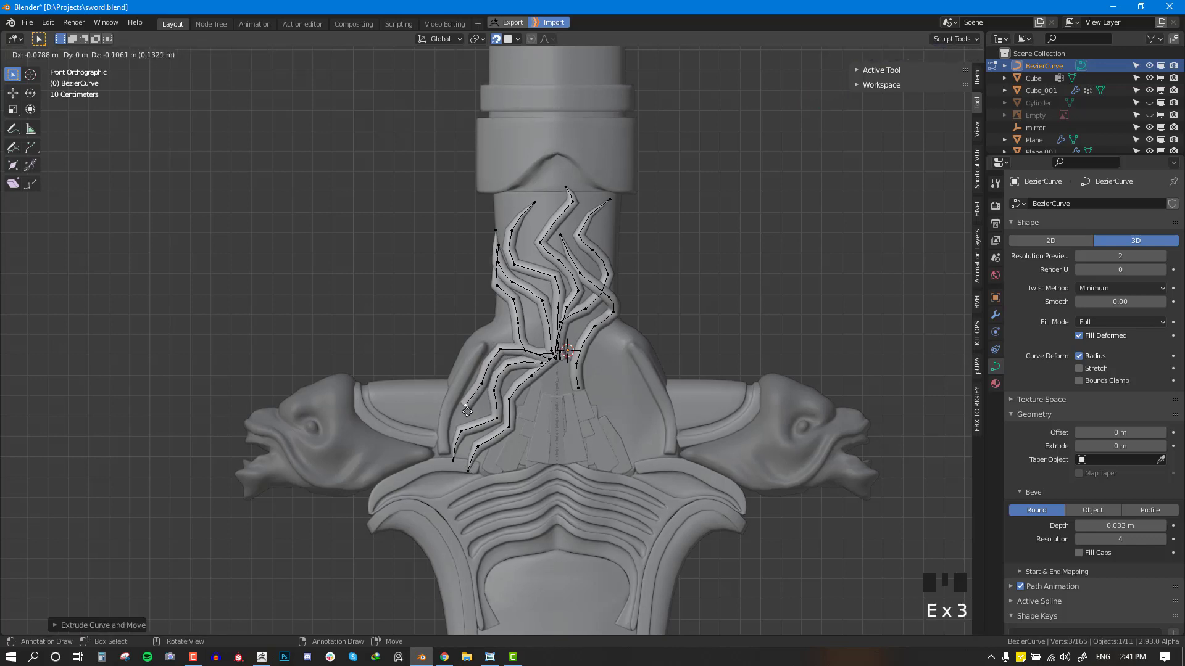
left_click(468, 405)
key("e")
left_click(453, 425)
key("e")
left_click(432, 416)
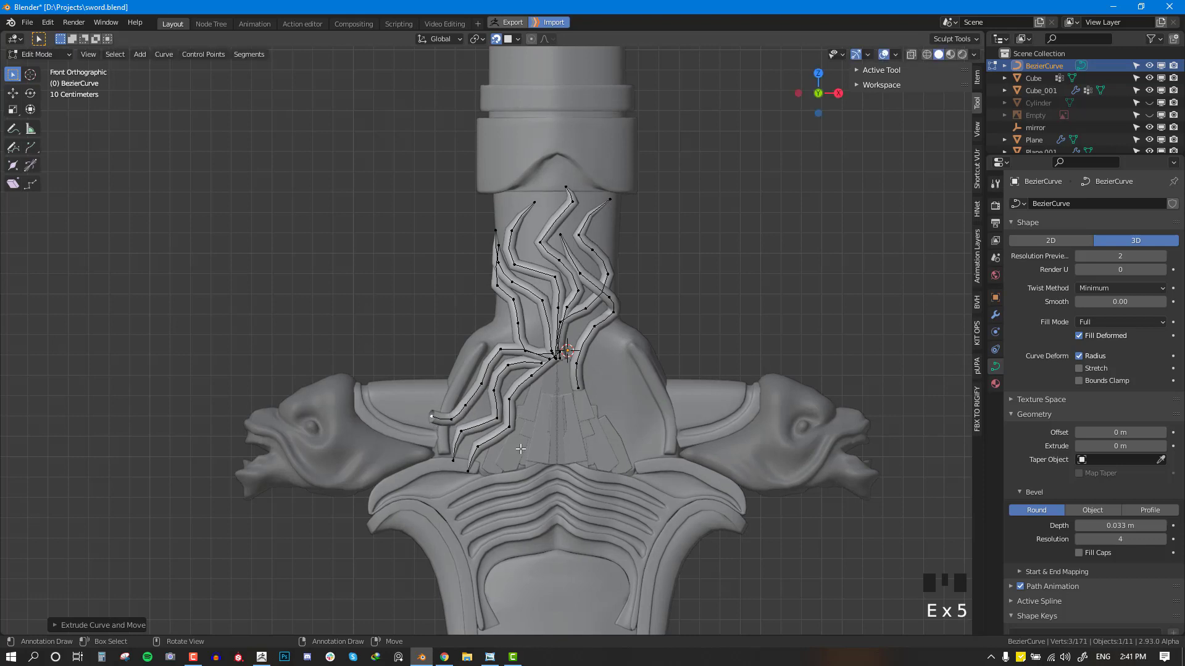
Step: Taper the tip of the branch that crosses the guard's raised side rim
key("alt+s")
left_click(509, 390)
key("alt+a")
Step: Duplicate a vine base point and extrude it into a tapered, wavy branch down the opposite side of the guard
right_click(564, 359)
key("shift+d")
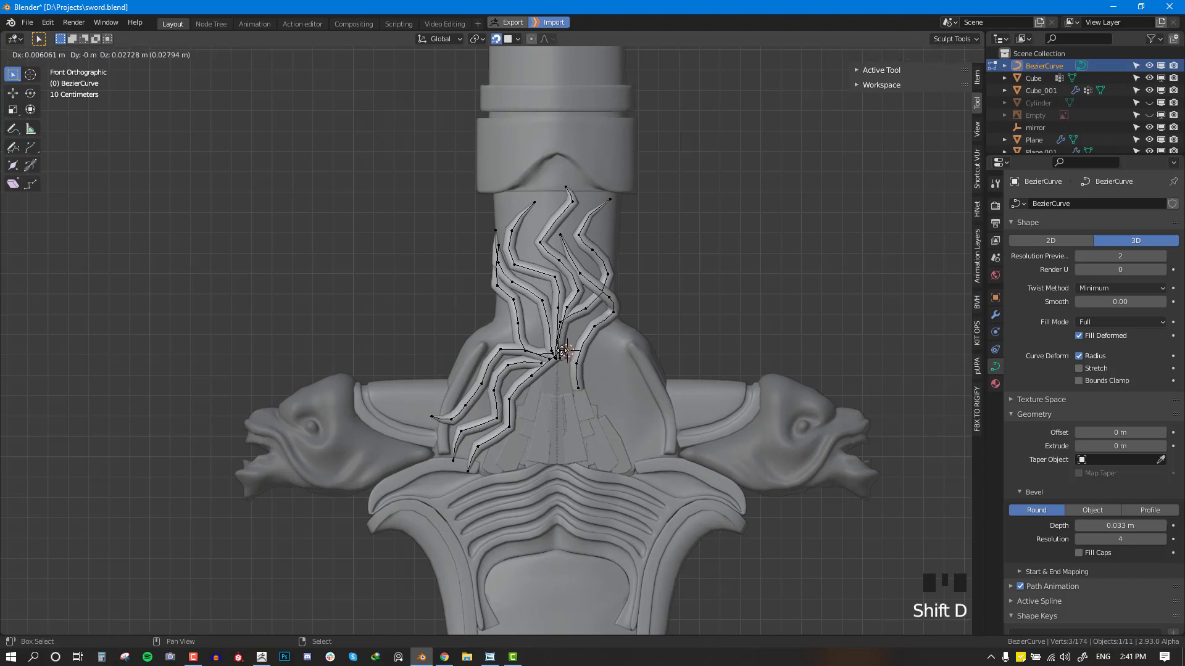
left_click(568, 361)
key("e")
left_click(586, 373)
key("e")
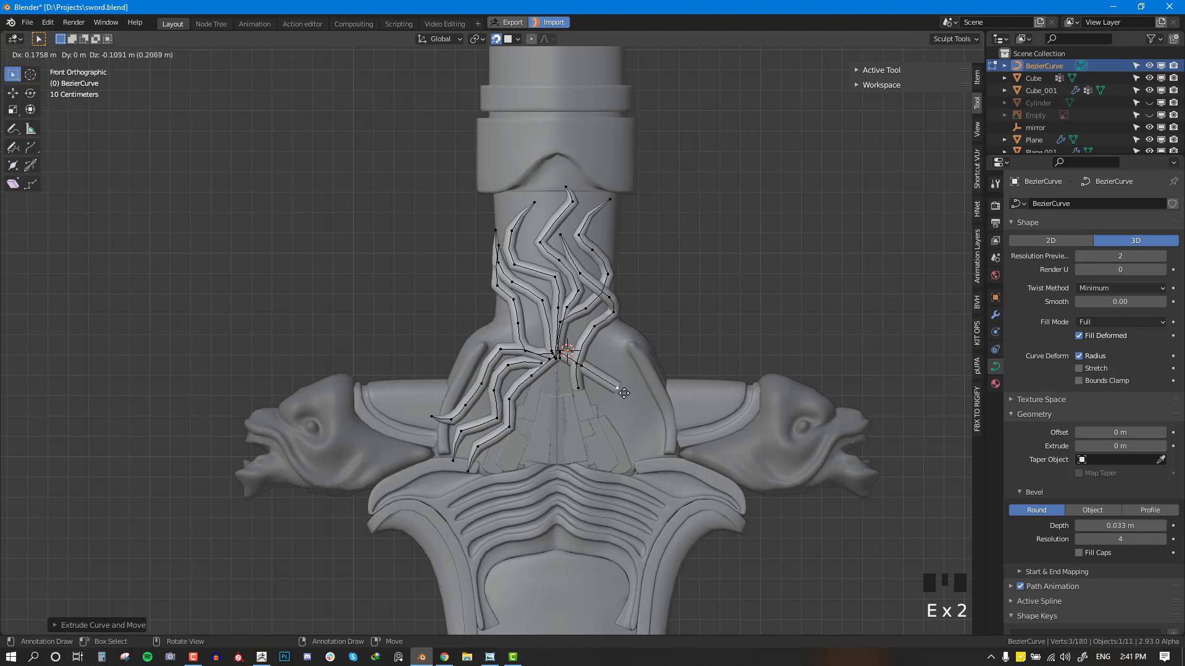
left_click(618, 389)
key("e")
left_click(680, 464)
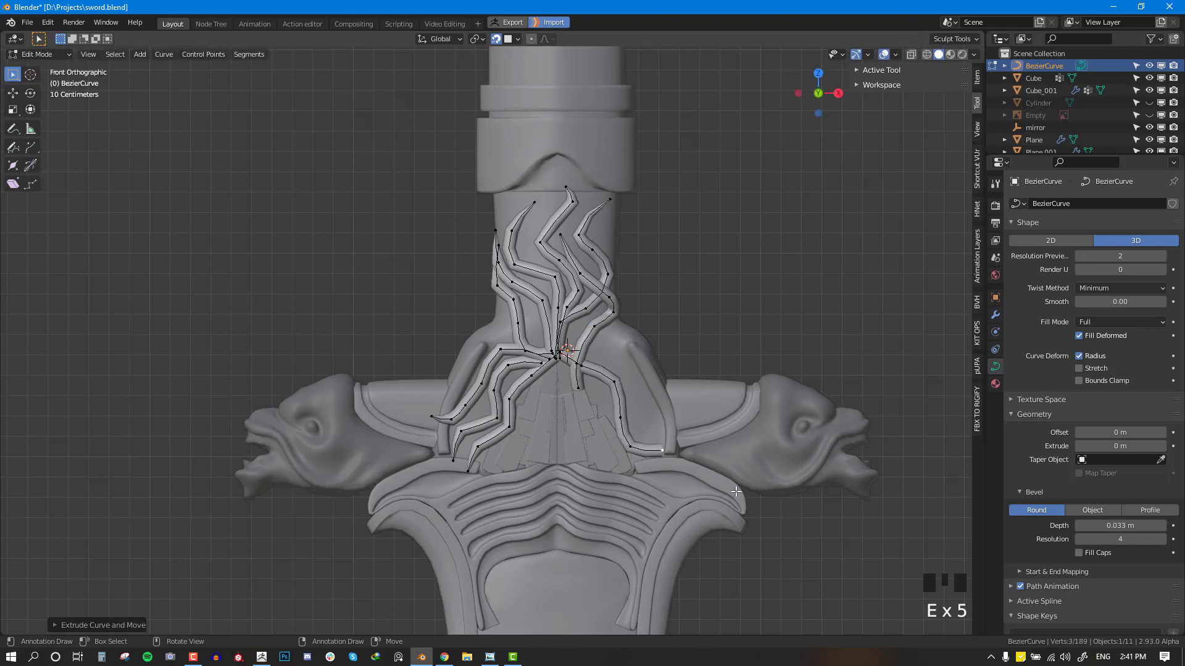
key("alt+s")
left_click(665, 452)
key("alt+a")
Step: Add a second tapered branch from the vine base, running beside the new one over the guard, and leave curve editing
right_click(567, 355)
key("shift+d")
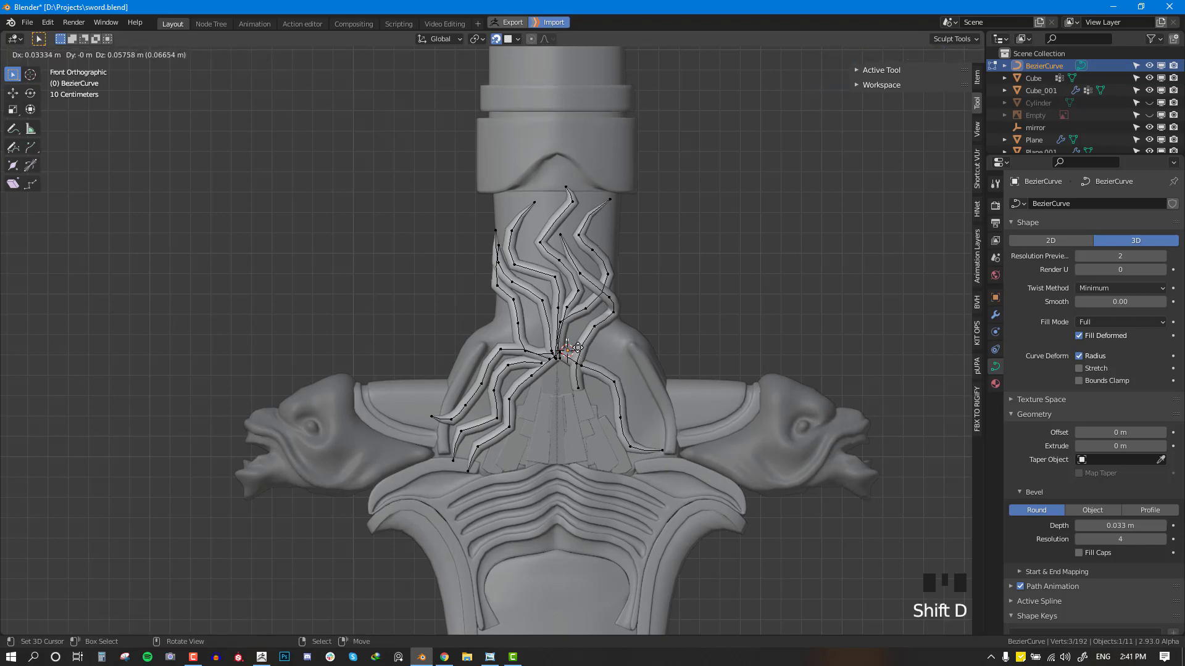
left_click(577, 347)
key("e")
left_click(629, 385)
key("e")
left_click(651, 398)
key("e")
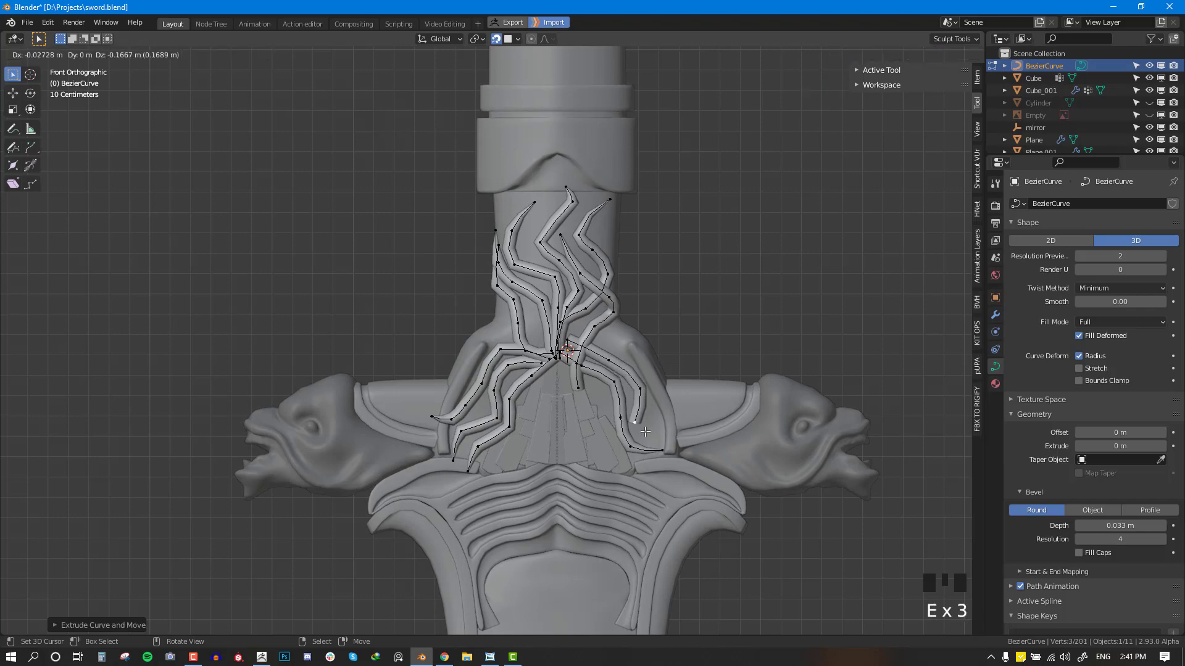
left_click(674, 454)
key("alt+s")
left_click(652, 448)
key("Tab")
Step: Add a Mirror modifier to the vine curve on the X and Y axes, using the object named mirror
scroll(653, 448, "down", 4)
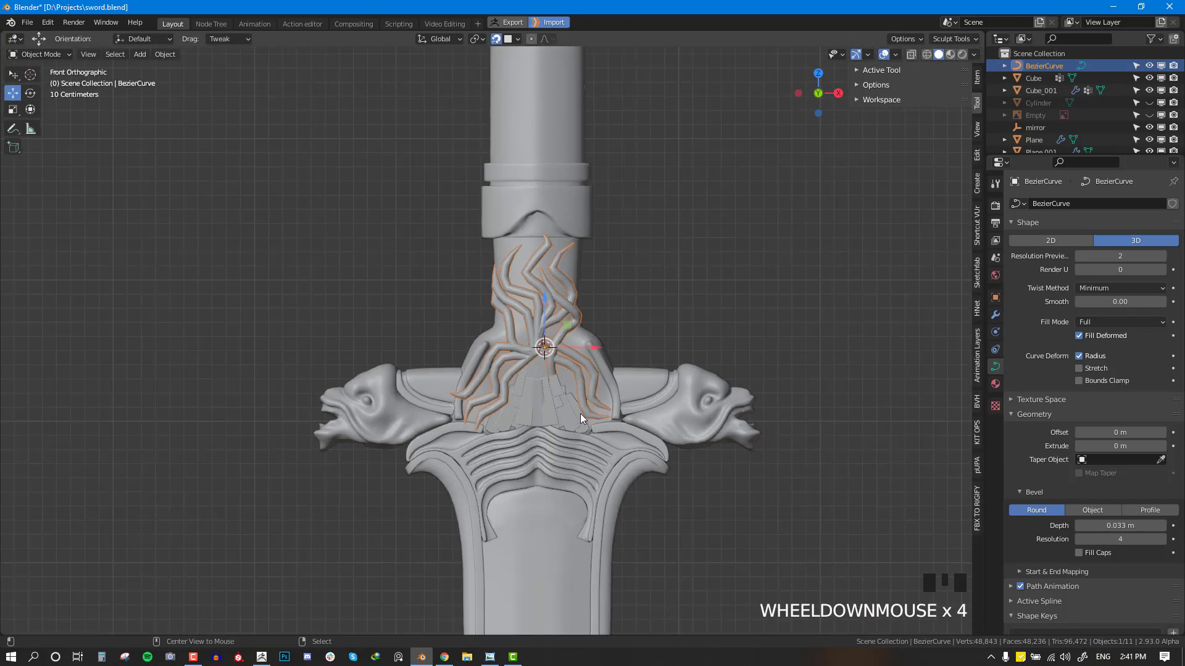
middle_click_drag(653, 448, 567, 377)
right_click(537, 338)
right_click(537, 338)
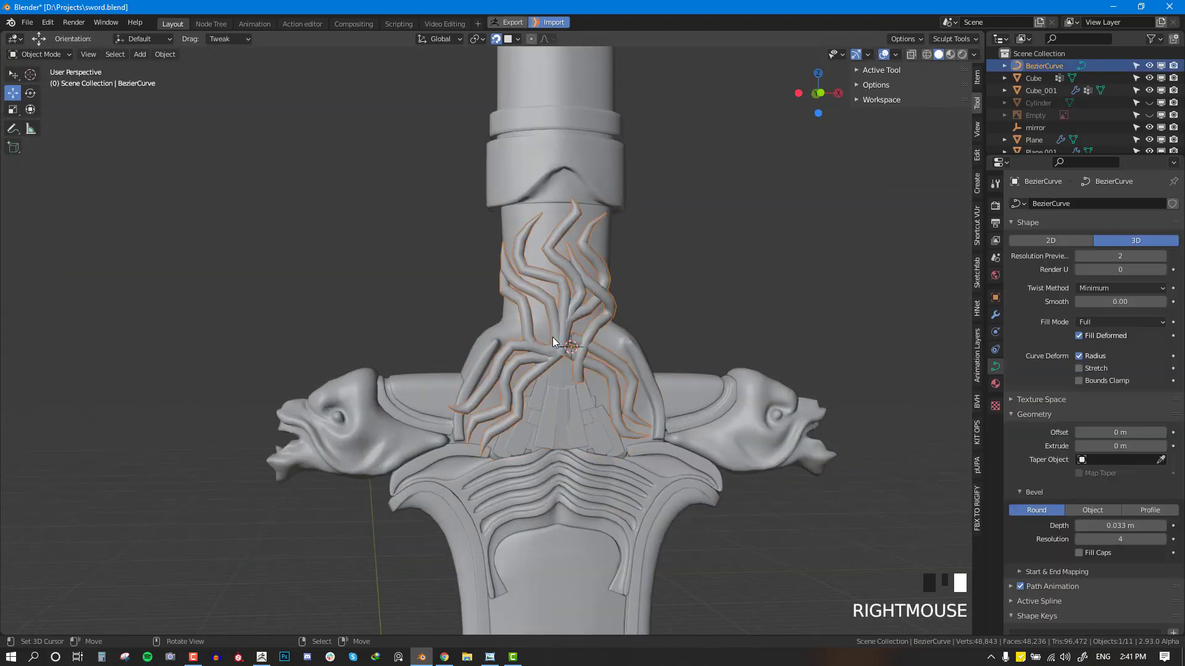
scroll(662, 399, "down", 5)
middle_click_drag(661, 400, 735, 409)
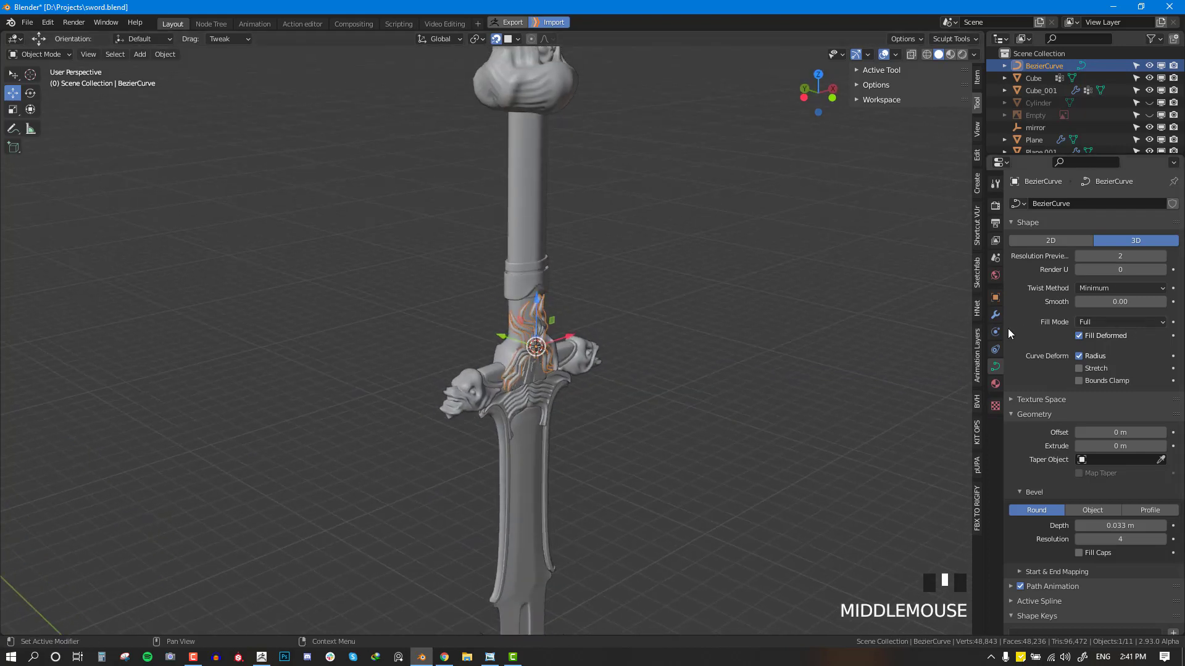
left_click_drag(1002, 314, 1003, 314)
left_click(995, 314)
left_click(1052, 203)
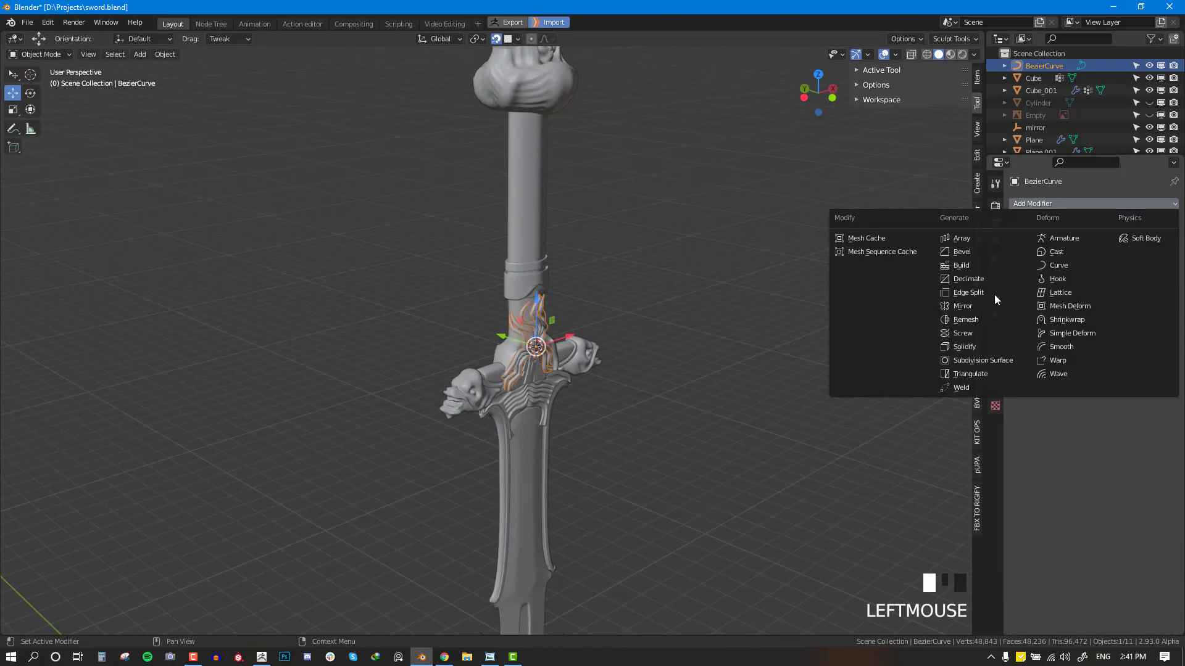
left_click(972, 306)
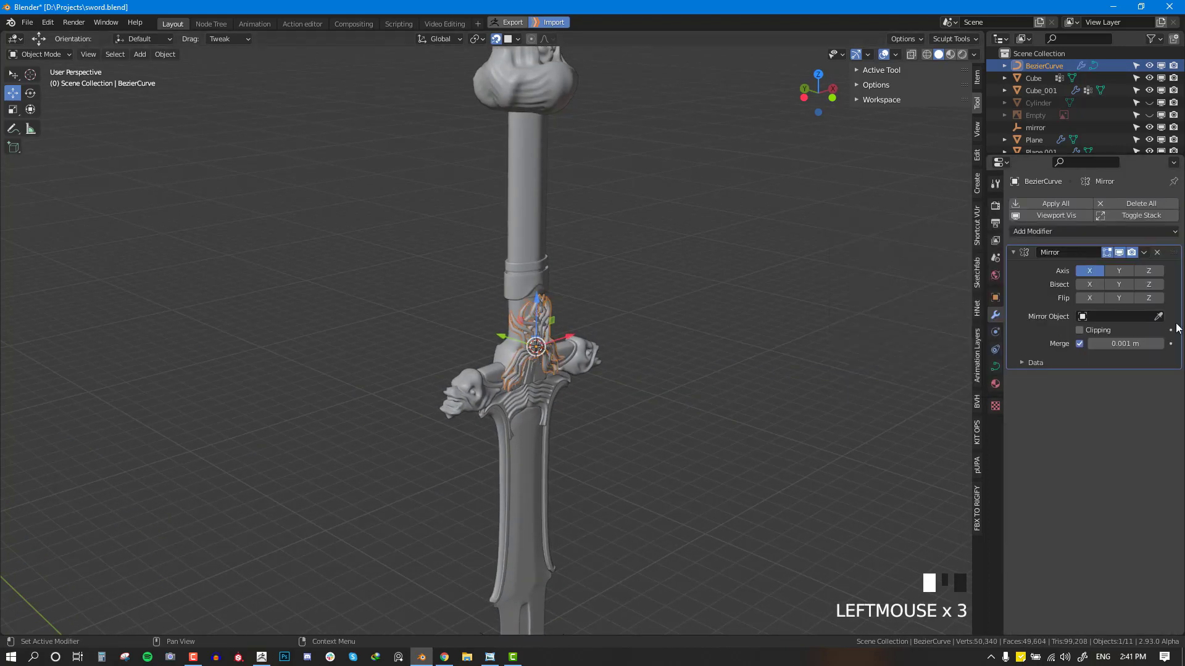
left_click(1119, 271)
left_click(1117, 315)
left_click(1086, 383)
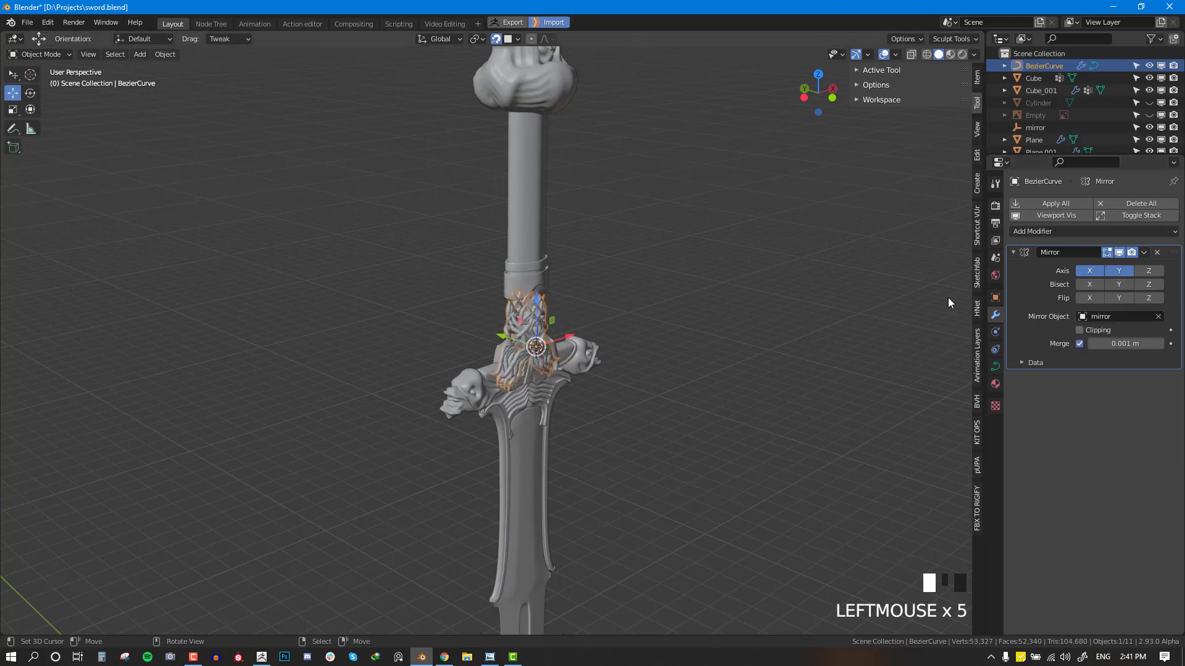
Step: Turn off the In Front display of the mirrored vine curve and deselect it
middle_click_drag(491, 339, 420, 328)
scroll(420, 328, "up", 1)
key("alt+a")
key("alt+grave")
scroll(627, 310, "up", 3)
middle_click_drag(626, 310, 589, 378)
right_click(497, 320)
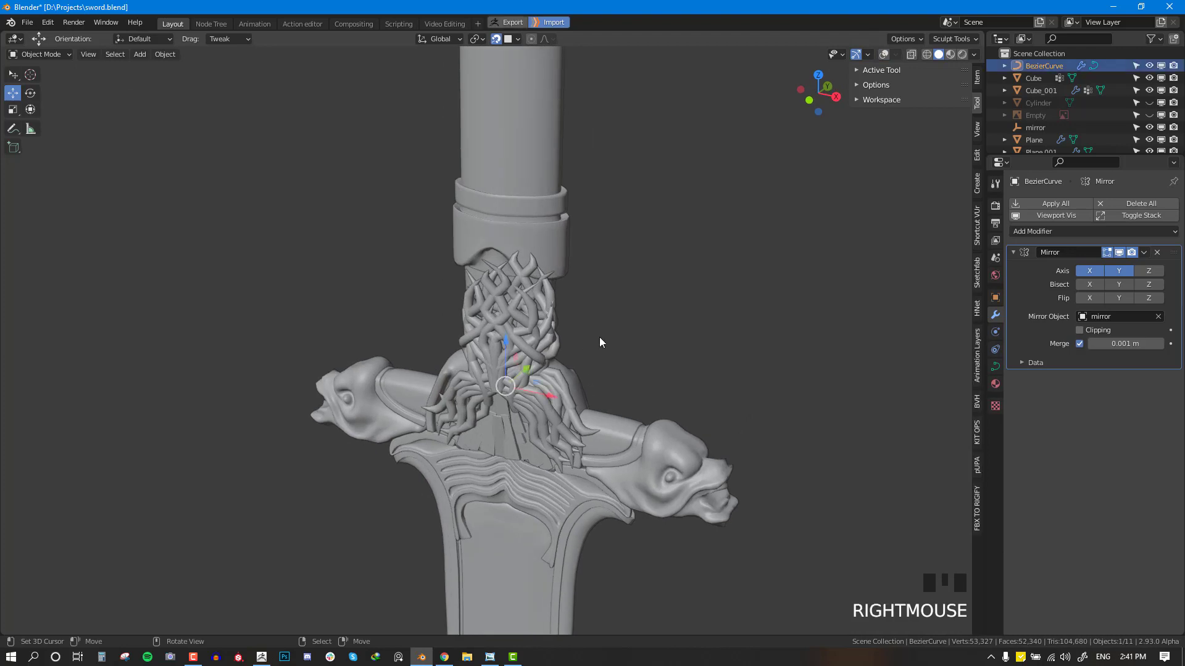
key("shift+z")
key("shift+z")
key("shift+z")
key("q")
key("q")
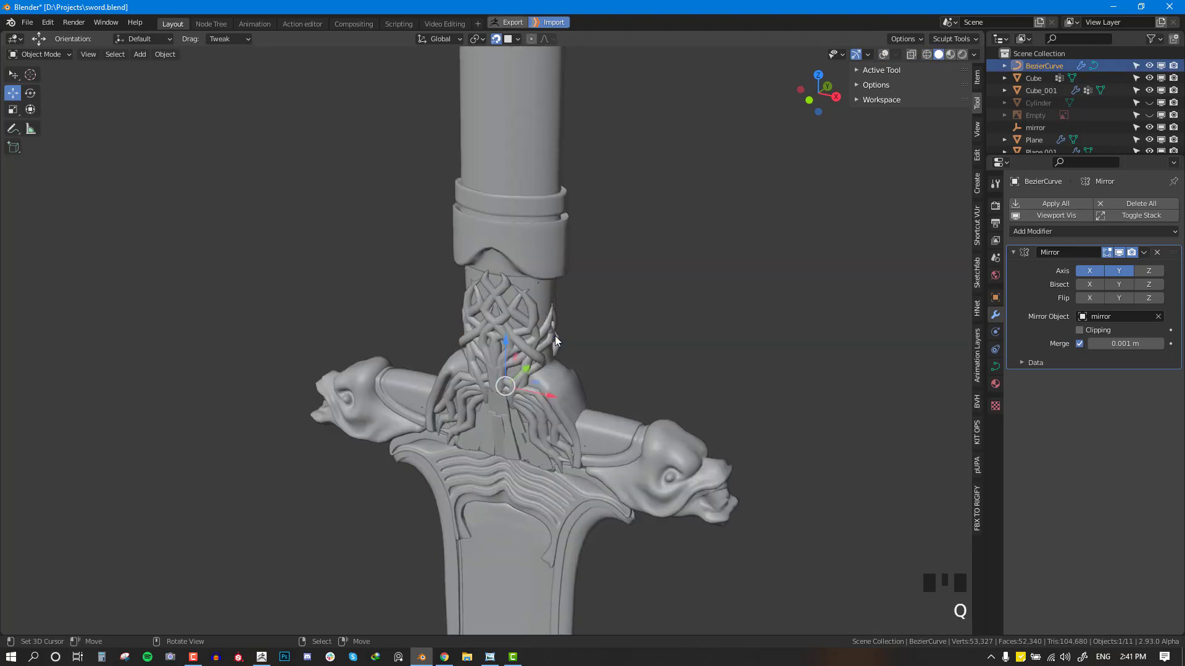
key("alt+a")
Step: Try the vine curve's Mirror modifier without X and with Z, and return it to the X and Y axes
middle_click_drag(498, 382, 648, 345)
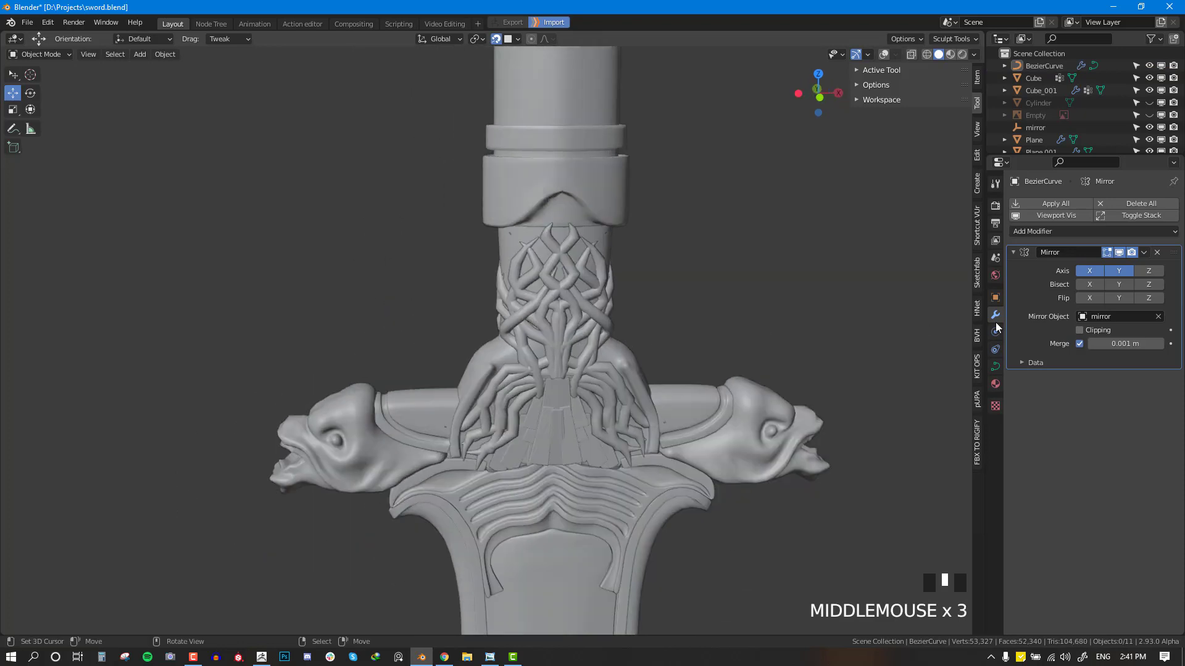
left_click(1088, 271)
middle_click_drag(921, 286, 617, 312)
left_click(1092, 274)
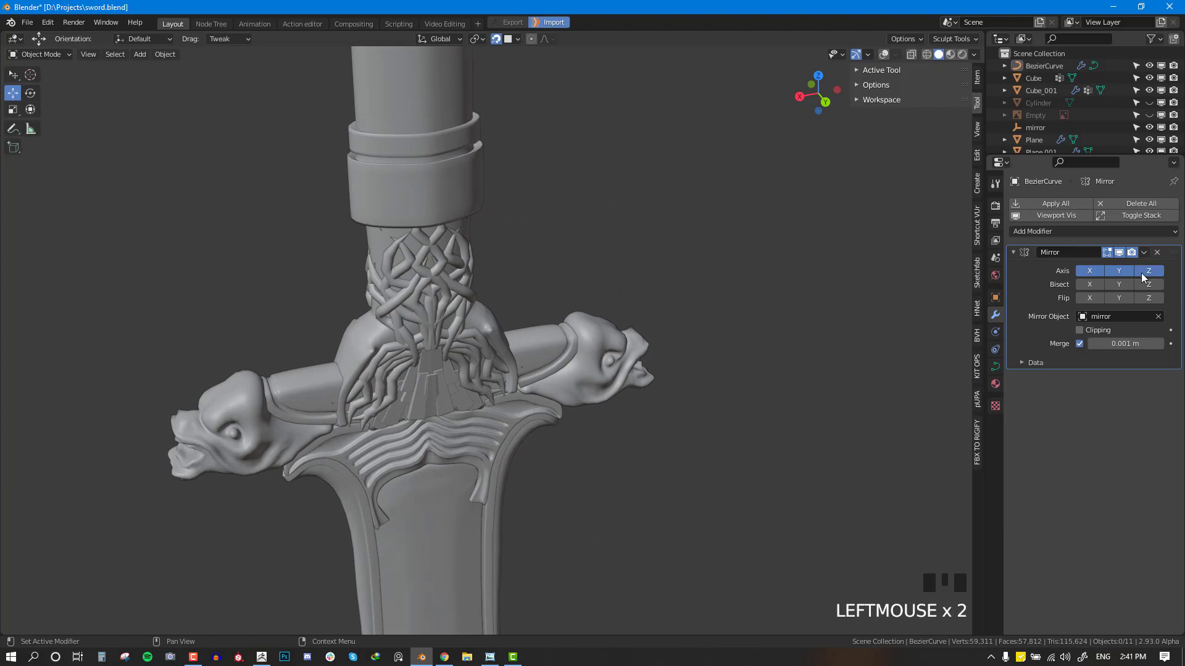
left_click(1141, 273)
key("KP_1")
scroll(673, 368, "down", 3)
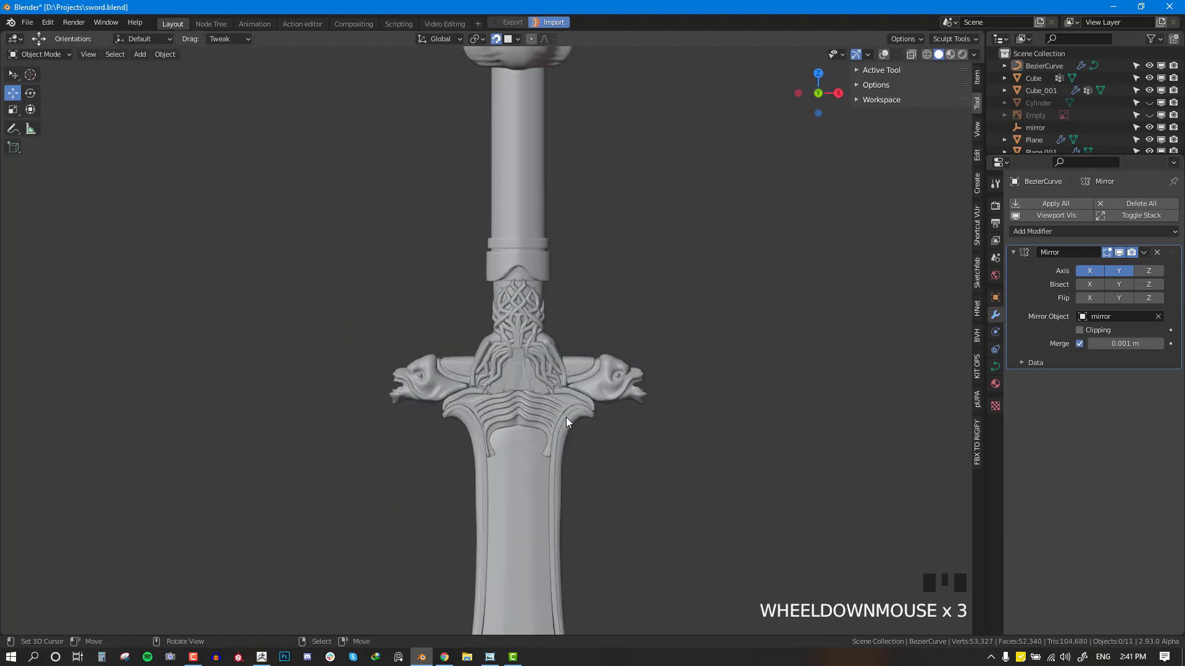
scroll(567, 421, "down", 3)
middle_click_drag(594, 402, 564, 389)
scroll(591, 300, "up", 2)
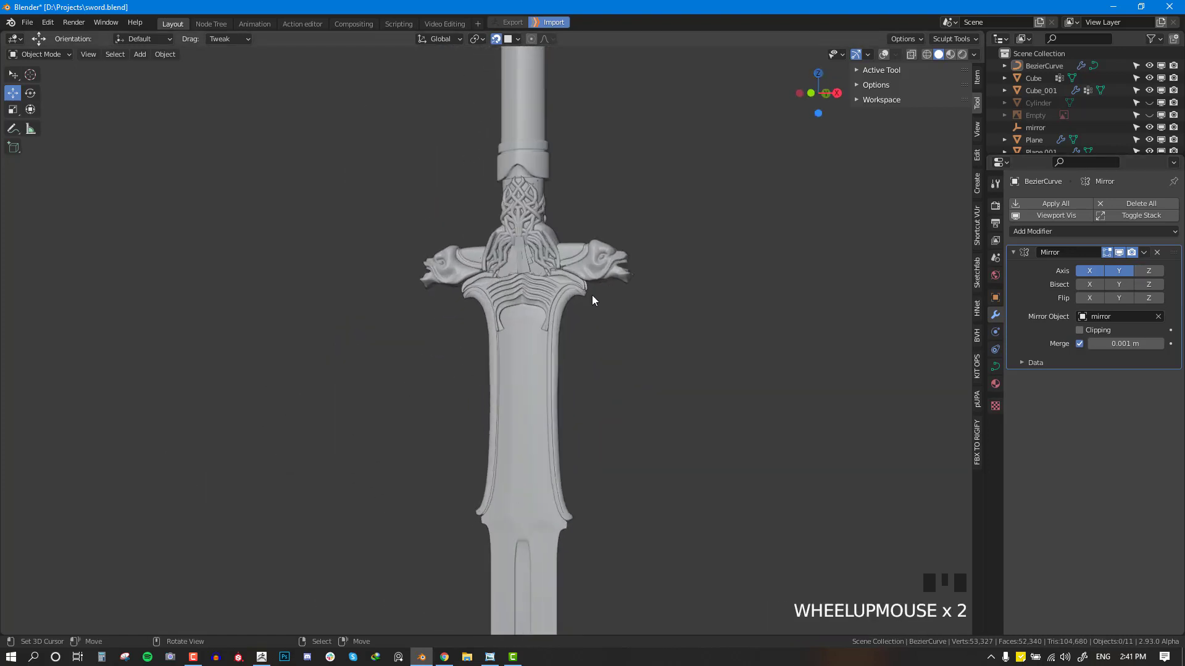
Step: Try bevel depths of 0.024 m and 0.036 m on the vine curve and undo the change
key("KP_1")
right_click(545, 217)
middle_click_drag(546, 216, 667, 246)
left_click(995, 367)
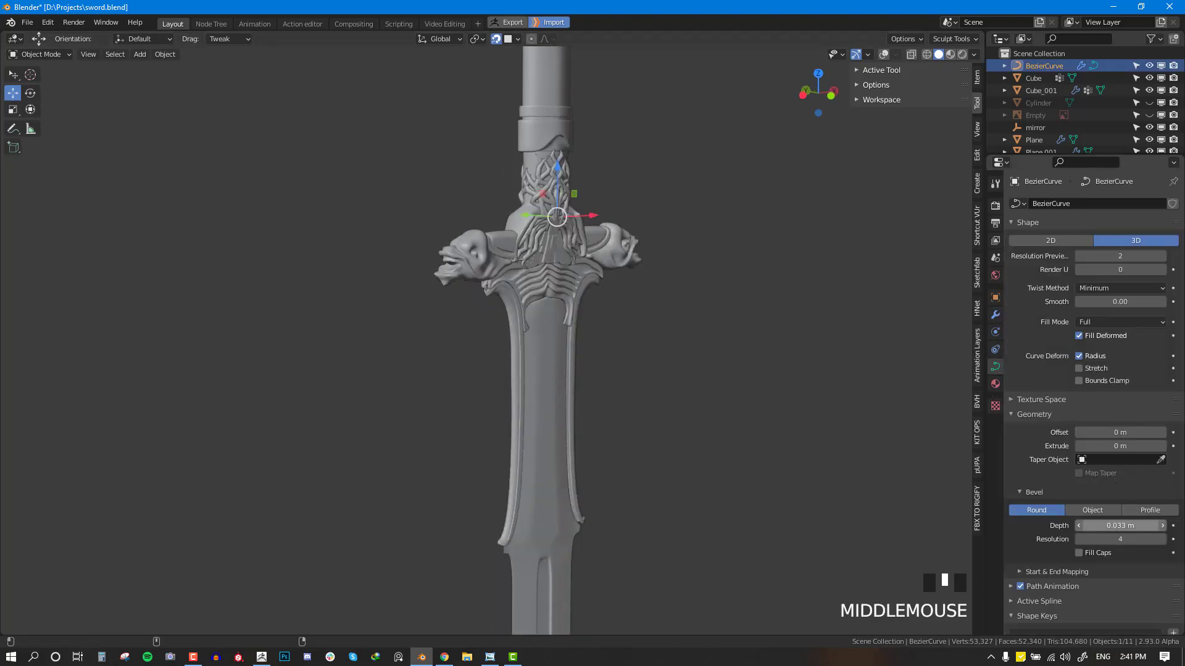
left_click_drag(1119, 526, 1090, 526, "shift")
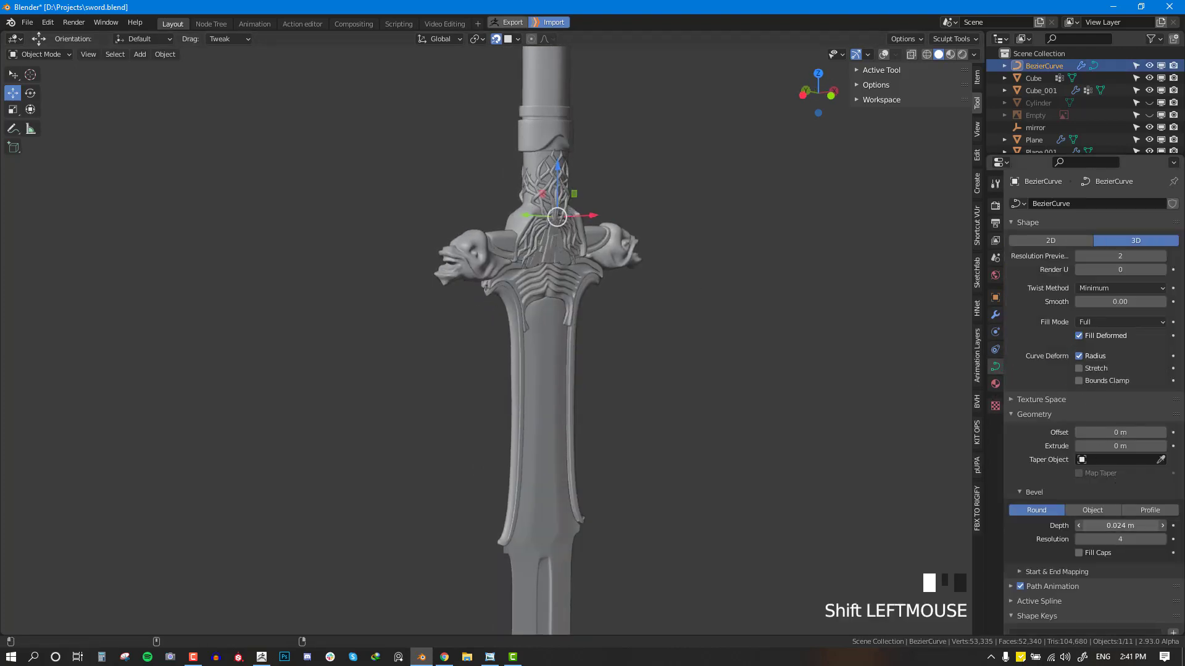
key("KP_1")
key("alt+a")
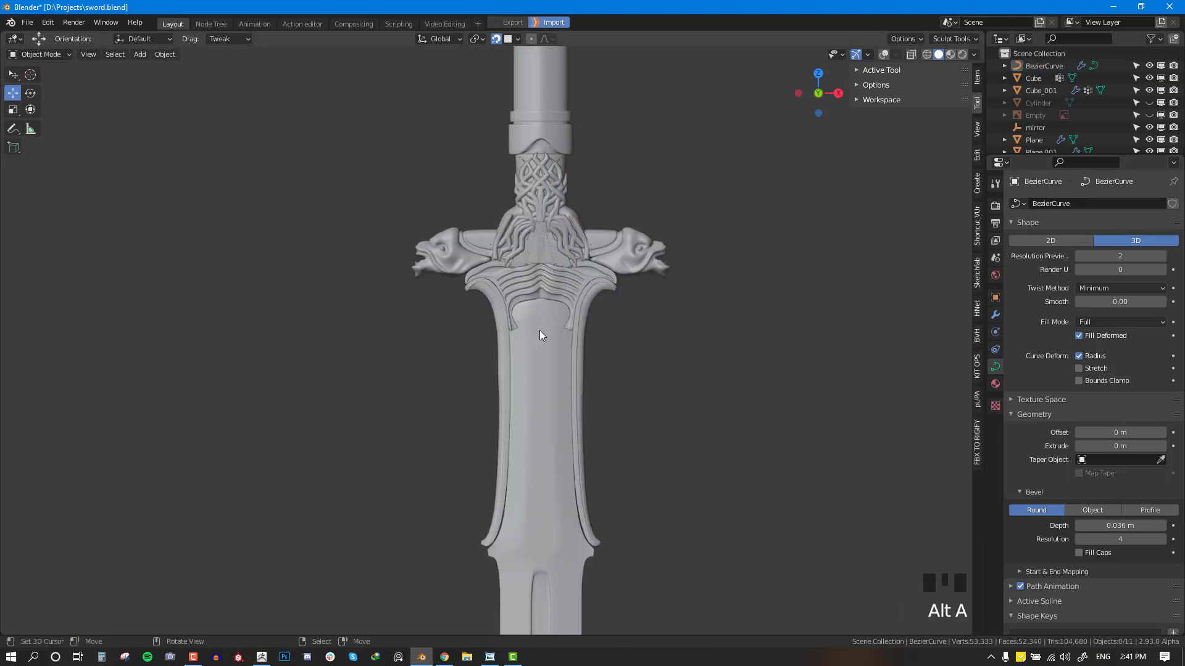
key("ctrl+z")
key("ctrl+z")
key("ctrl+z")
key("ctrl+z")
Step: Try a preview resolution of 1 on the vine curve with the wireframe shown, and set it back to 2
middle_click_drag(617, 291, 526, 265)
scroll(526, 265, "up", 3)
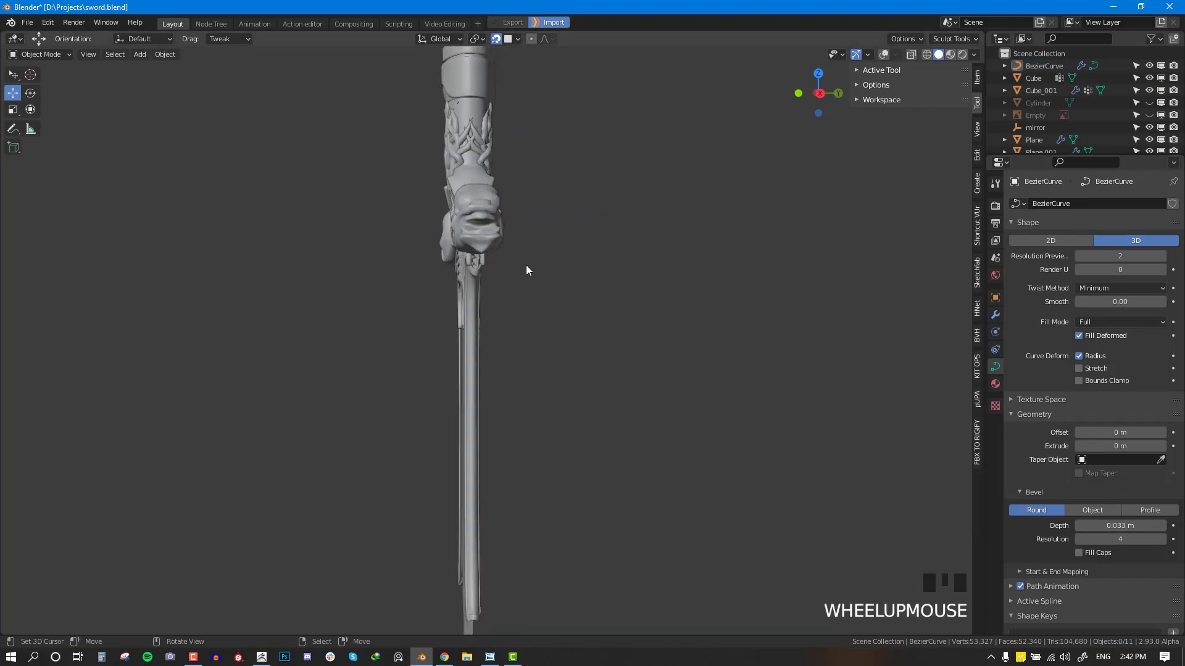
key("KP_1")
middle_click_drag(665, 198, 639, 308, "shift")
key("alt+grave")
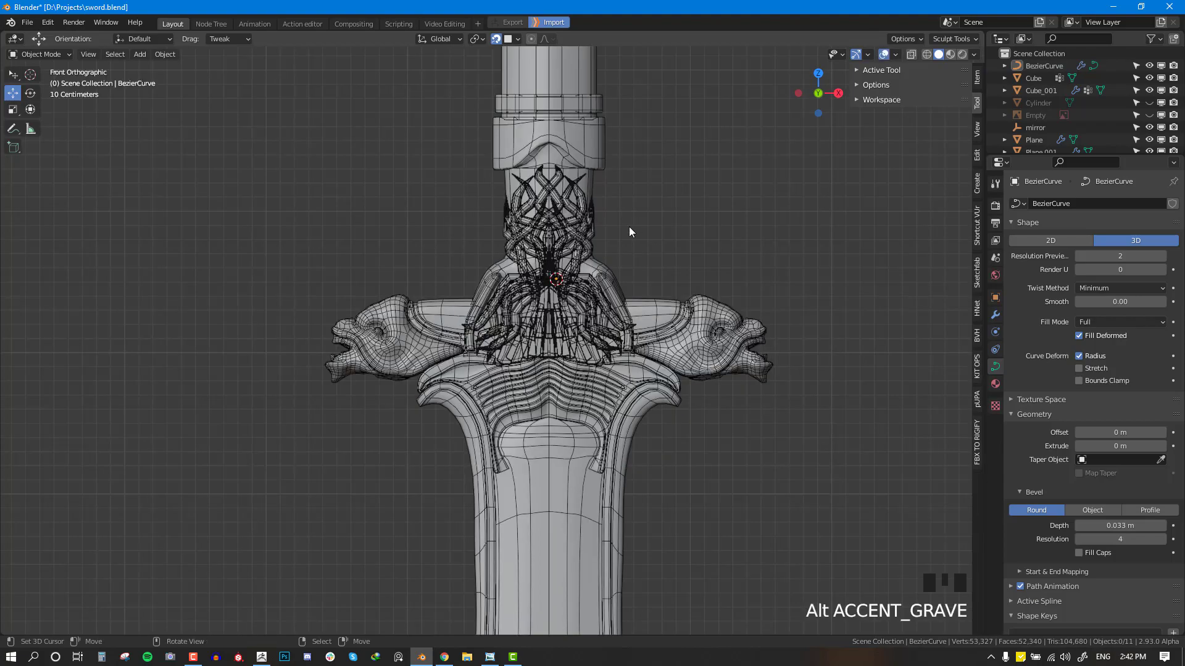
middle_click_drag(628, 227, 590, 289)
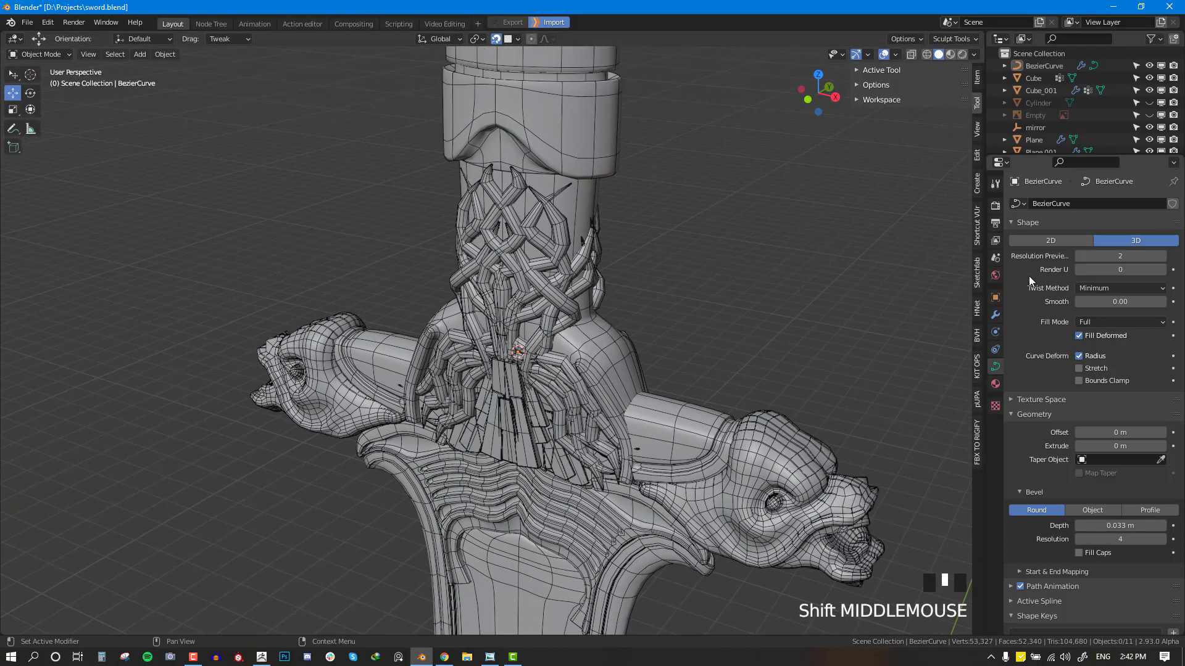
double_click(1080, 257)
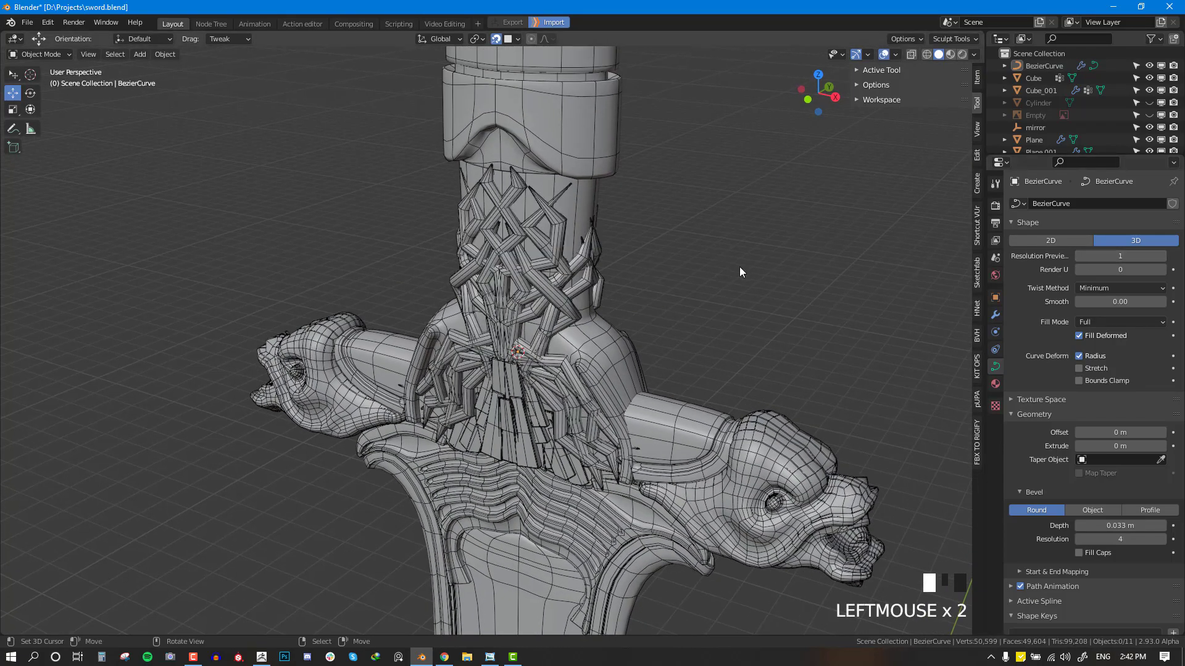
key("KP_1")
left_click(1160, 256)
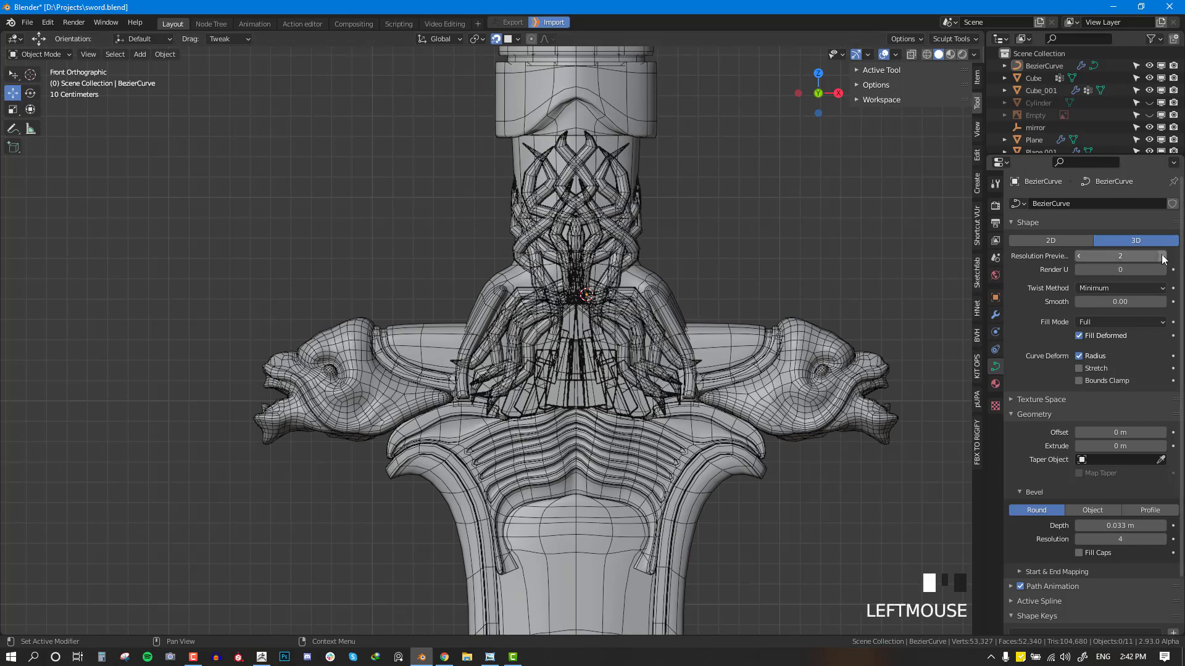
Step: Reduce the vine curve's bevel resolution to 1 to lighten its mesh
left_click(1079, 539)
left_click(1078, 539)
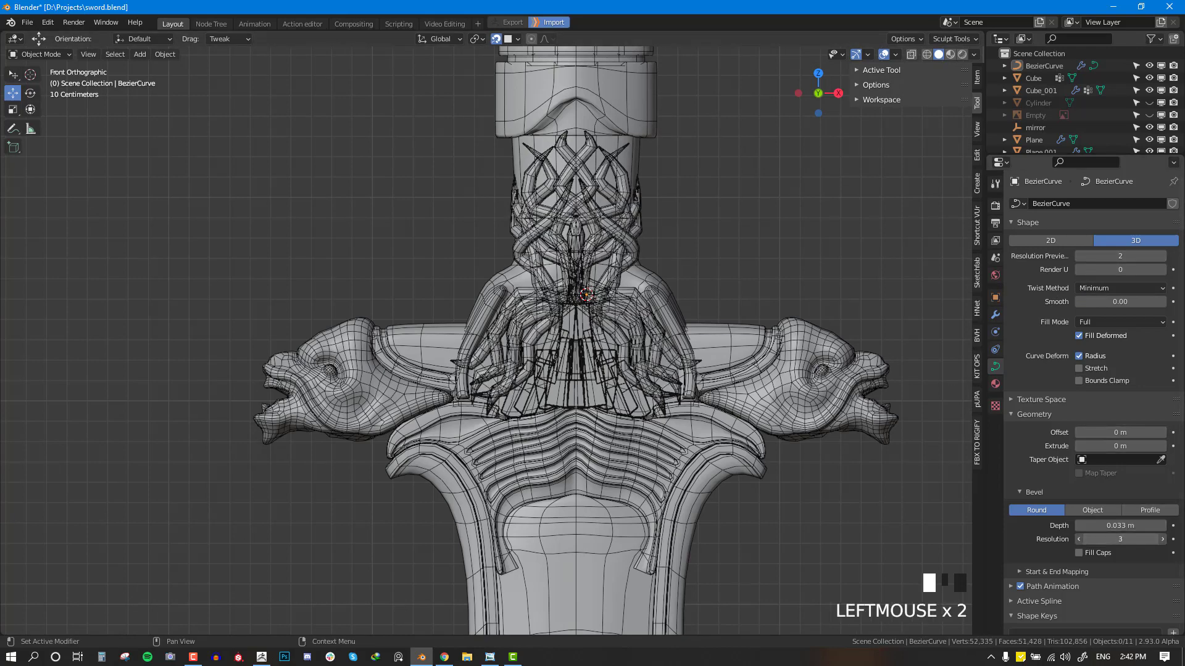
left_click(1078, 539)
left_click(1078, 539)
key("shift+z")
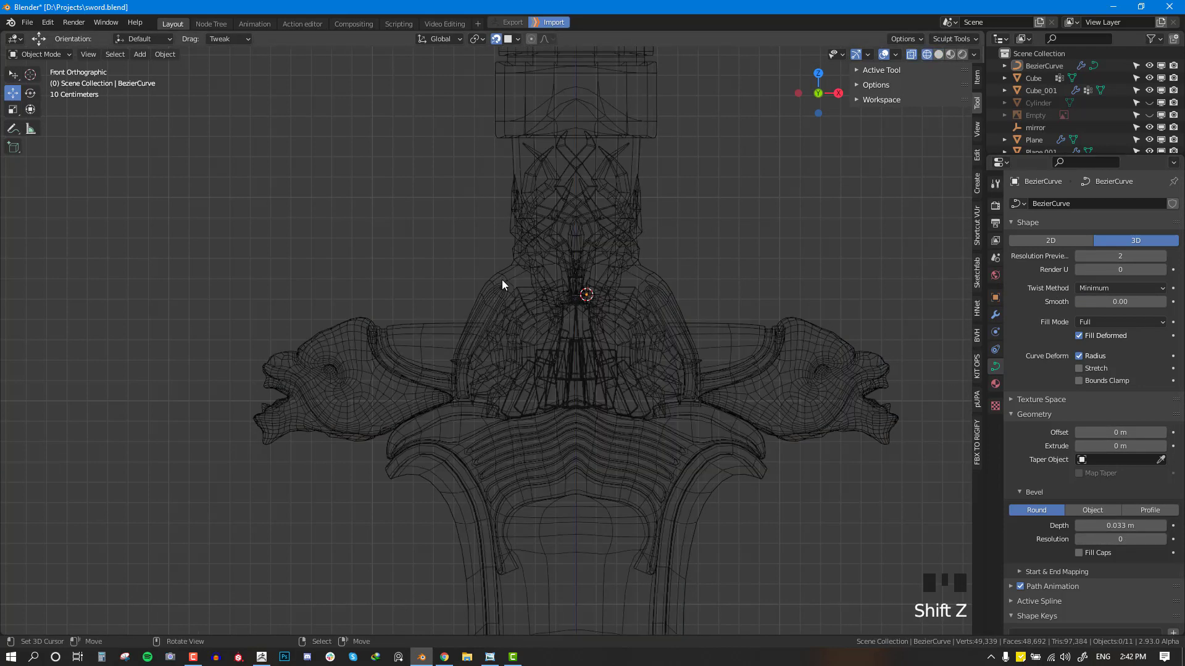
key("shift+z")
key("alt+grave")
mouse_move(611, 291)
middle_mouse_down()
mouse_move(589, 306)
mouse_move(910, 417)
middle_mouse_up()
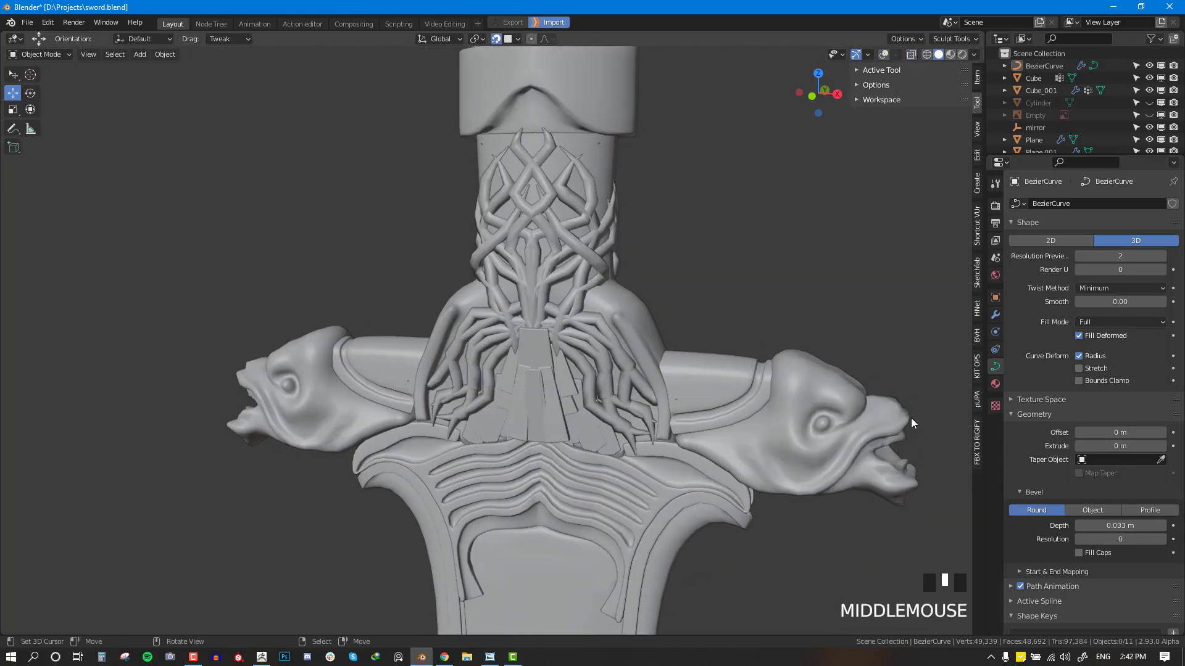
left_click(1162, 540)
Step: Check the vines from the front and side and save the sword file
middle_click_drag(666, 327, 720, 314)
scroll(768, 365, "down", 8)
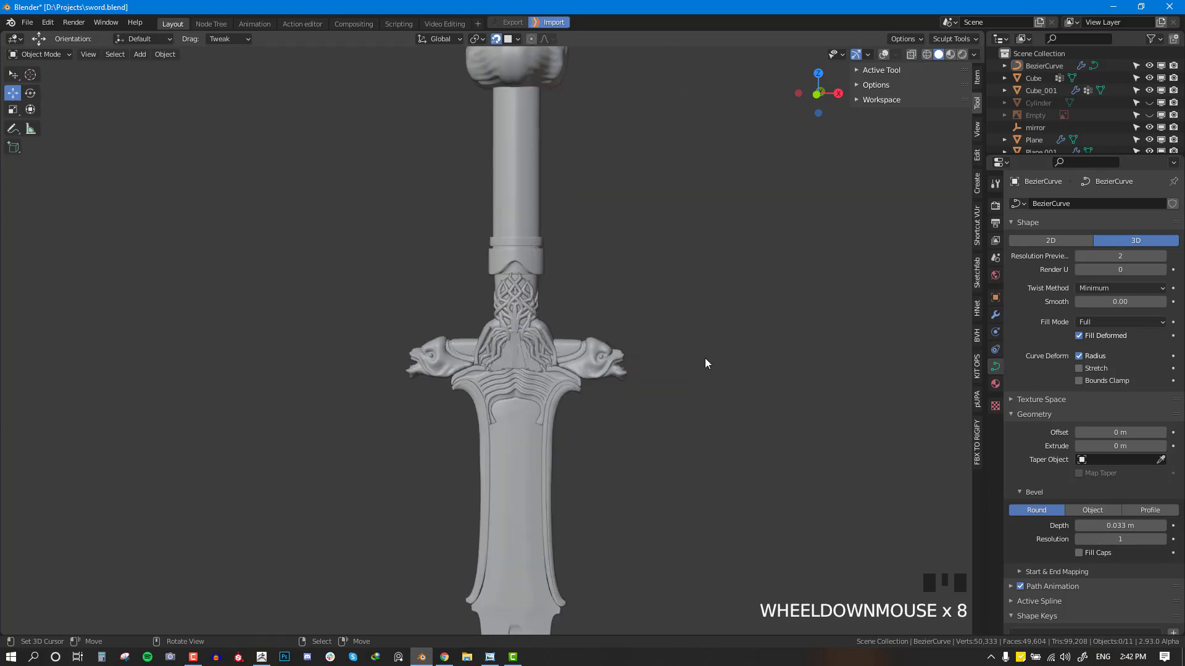
key("KP_1")
middle_click_drag(781, 379, 628, 384)
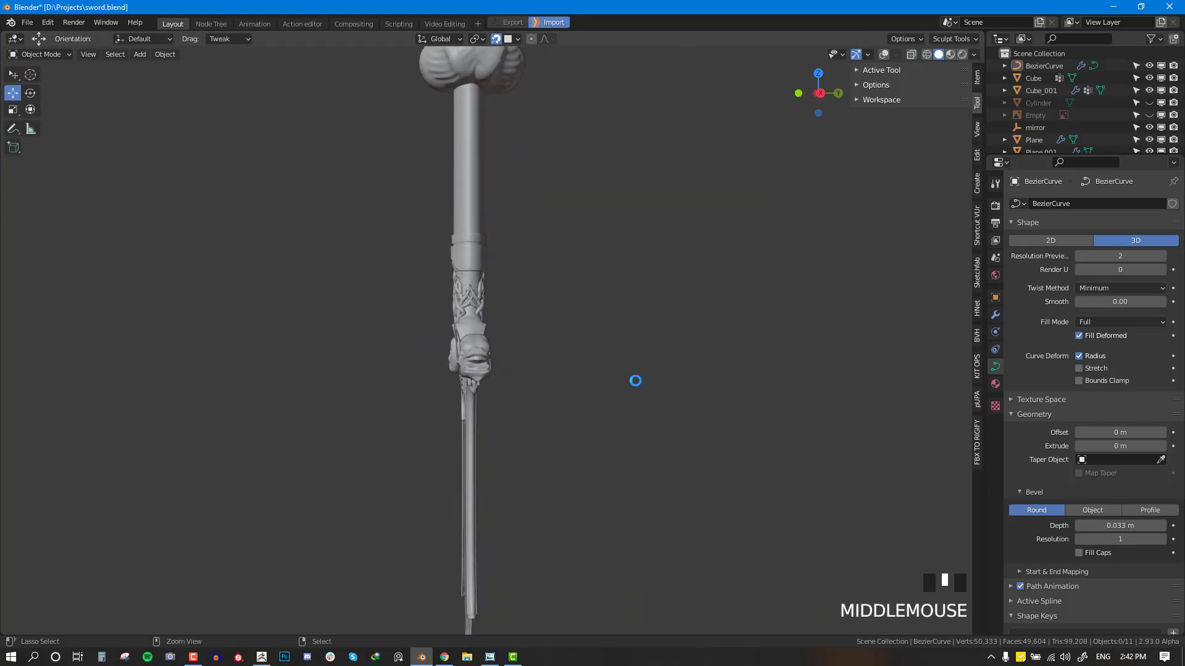
key("ctrl+s")
Step: Convert the mirrored vine curve to a mesh, deselect it and hide the wireframe overlay
key("shift+z")
key("shift+z")
key("shift+z")
right_click(561, 294)
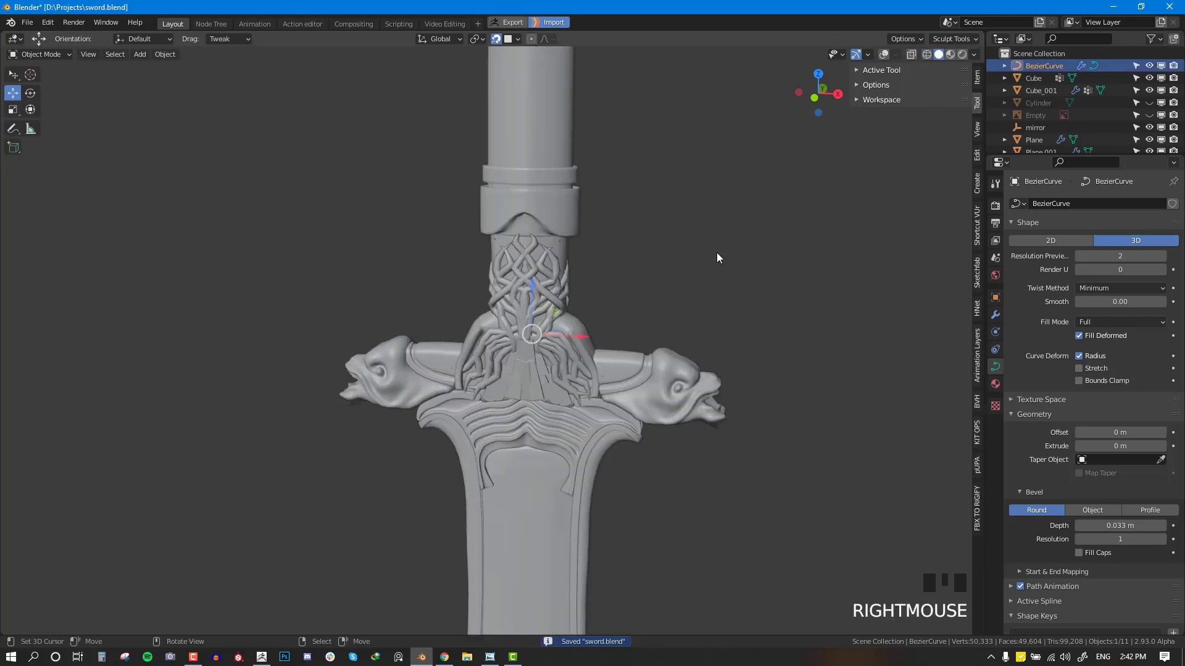
key("shift+z")
key("shift+z")
key("shift+z")
key("q")
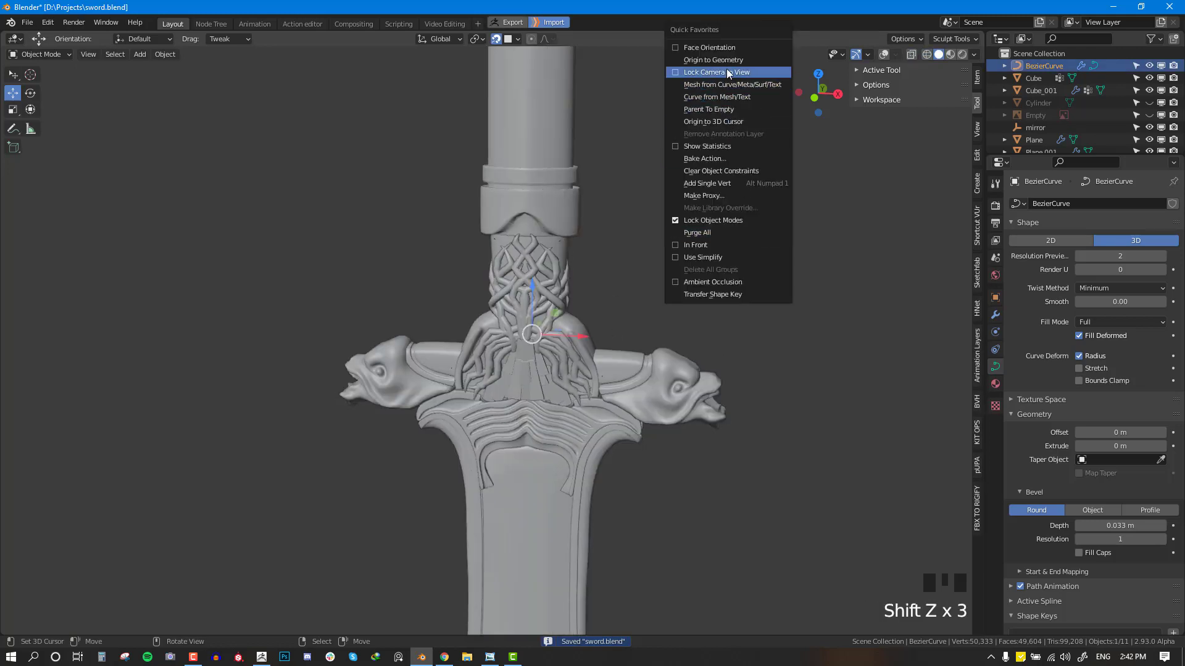
left_click(720, 86)
key("alt+grave")
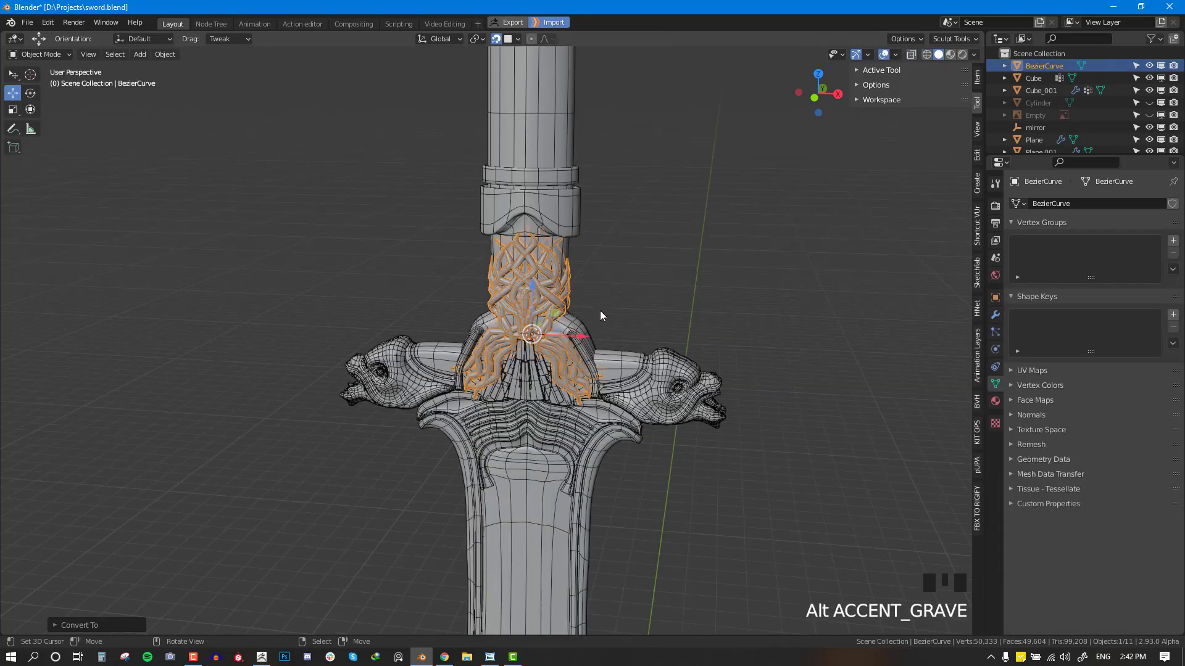
key("alt+a")
key("alt+w")
Step: Examine the whole sword with its vine ornament from the front and the side
middle_click_drag(538, 308, 787, 328)
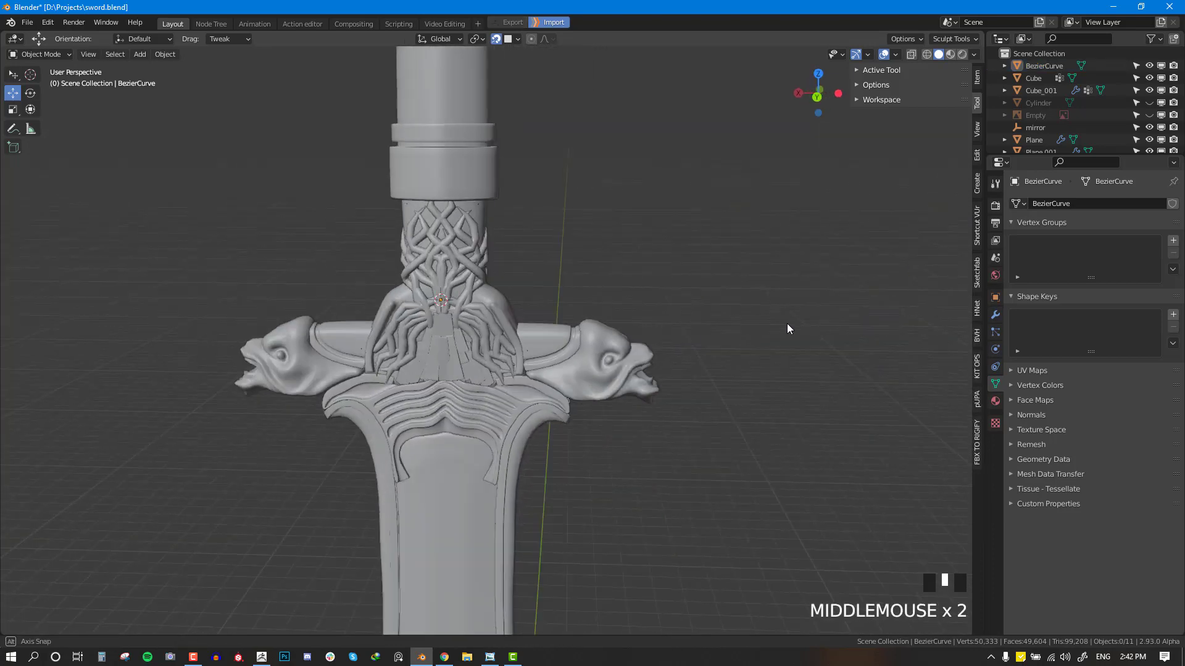
key("KP_1")
scroll(613, 298, "down", 5)
scroll(606, 311, "down", 3)
middle_click_drag(545, 342, 610, 338, "shift")
left_click(736, 290)
middle_click_drag(524, 355, 427, 326)
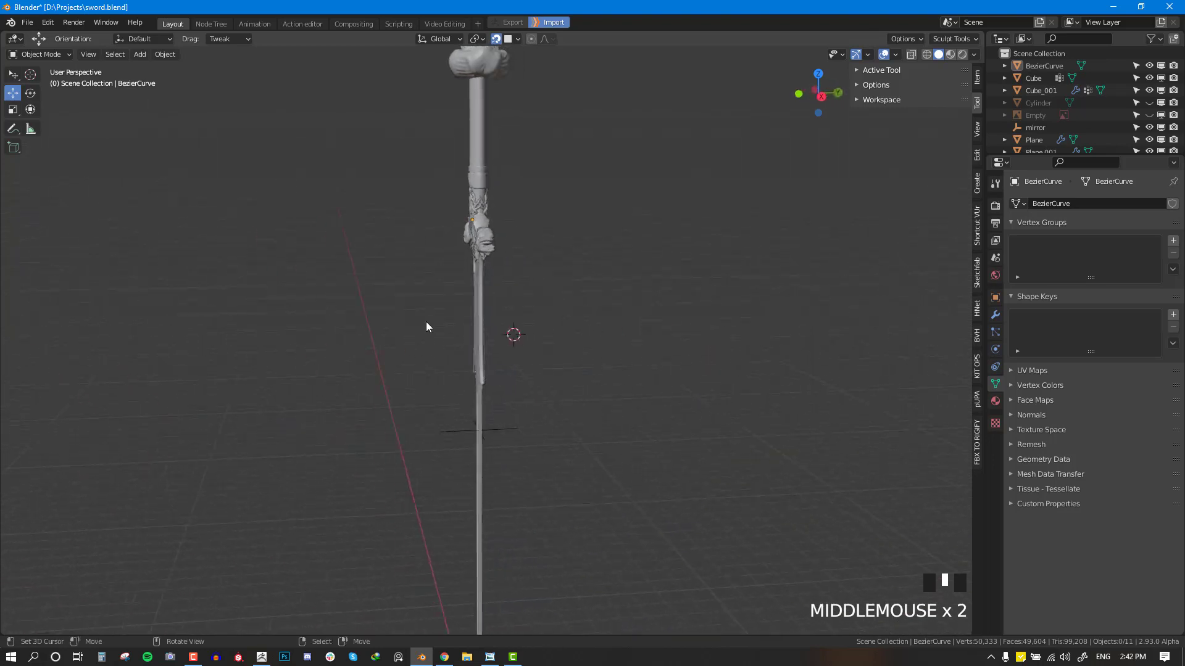
Step: Add evenly spaced edge loops along the plain shaft of the grip, leave mesh editing and deselect it
key("alt+Tab")
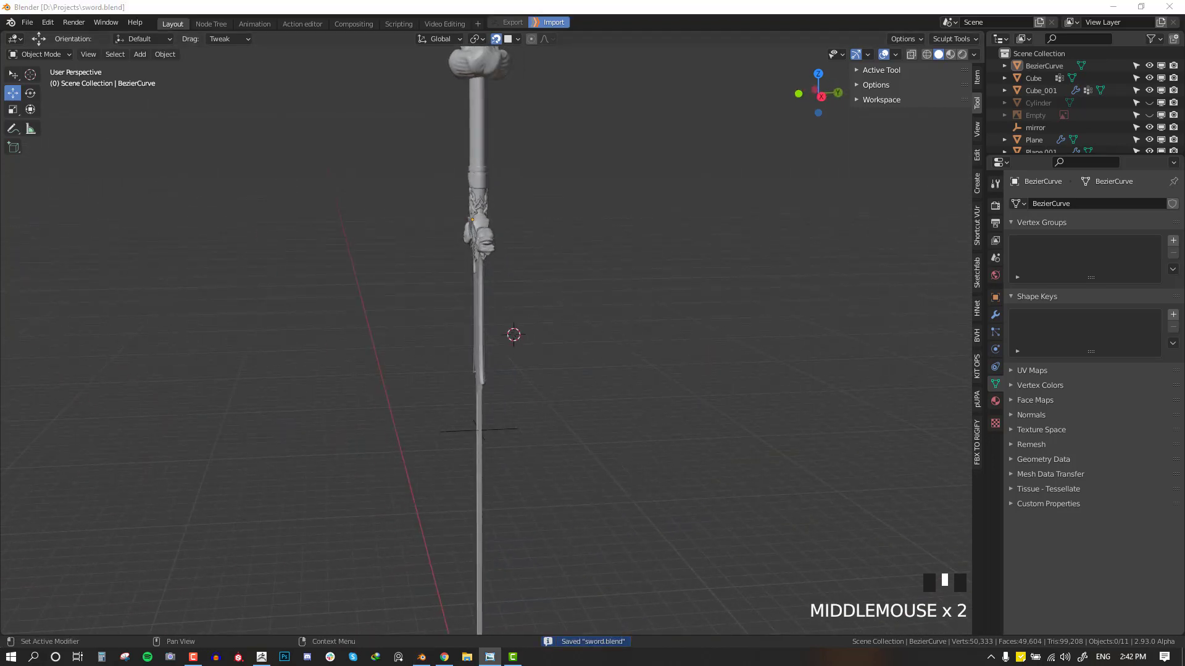
middle_click_drag(513, 279, 592, 161)
scroll(640, 382, "up", 1)
scroll(596, 228, "up", 2)
left_click(609, 236)
key("Tab")
key("alt+a")
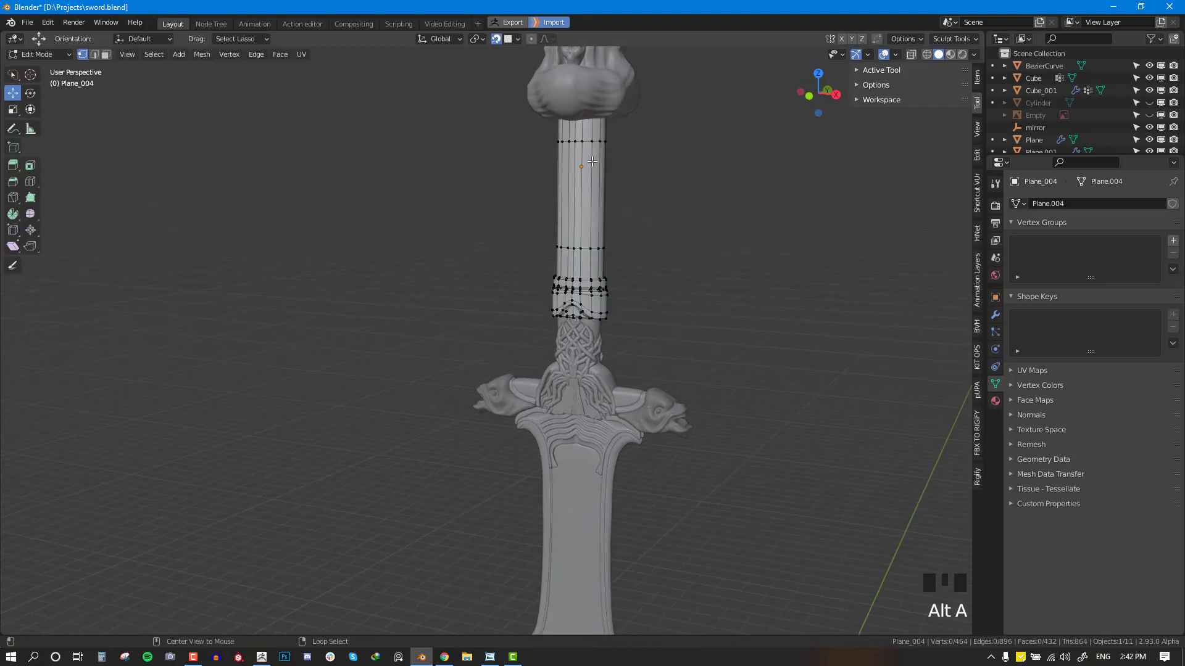
scroll(592, 195, "down", 2)
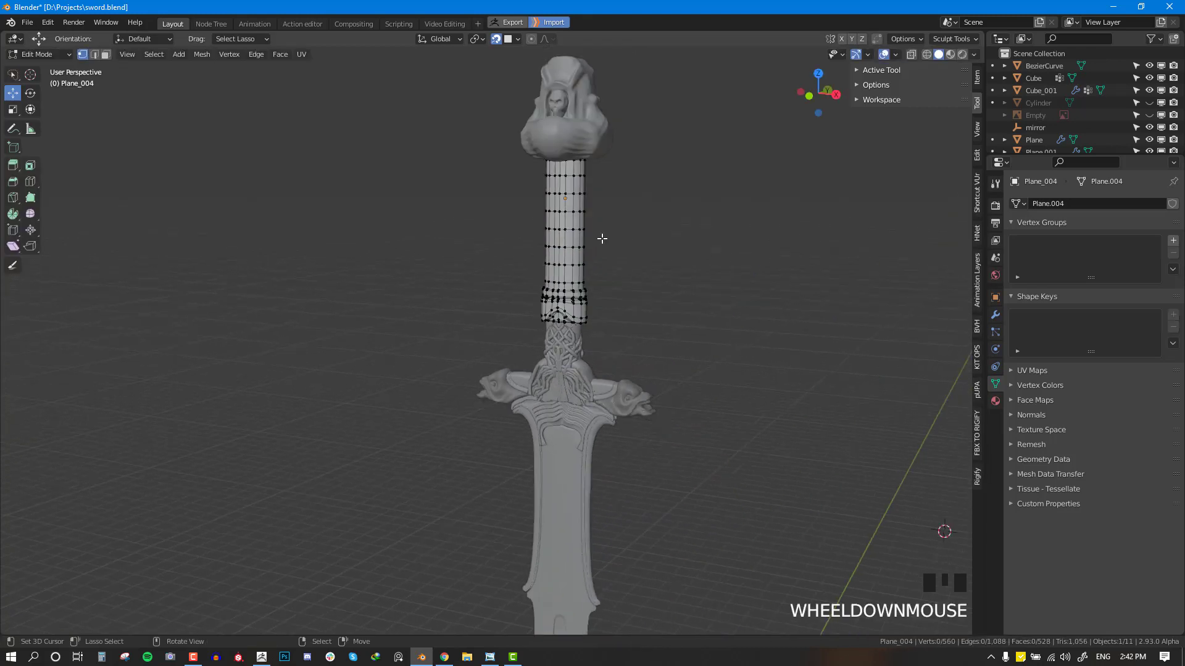
key("Tab")
middle_click_drag(602, 238, 662, 288)
key("alt+a")
scroll(579, 294, "up", 2)
scroll(579, 294, "up", 1)
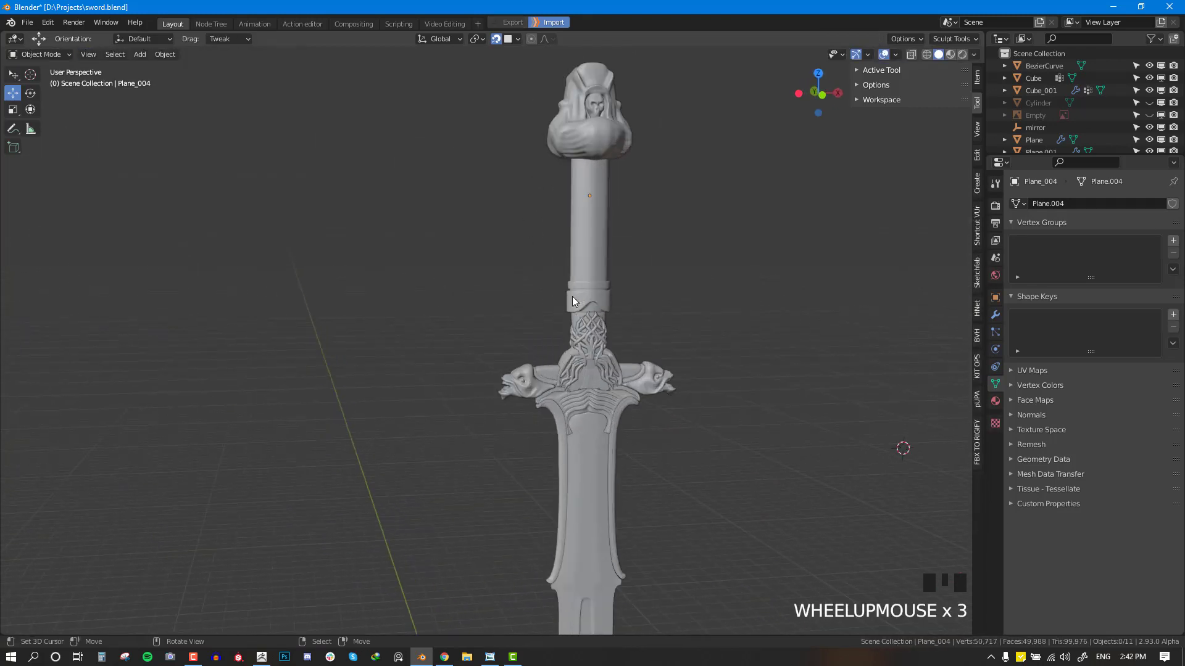
Step: Check the hilt and upper blade in front view and save the sword file
middle_click_drag(572, 297, 517, 298)
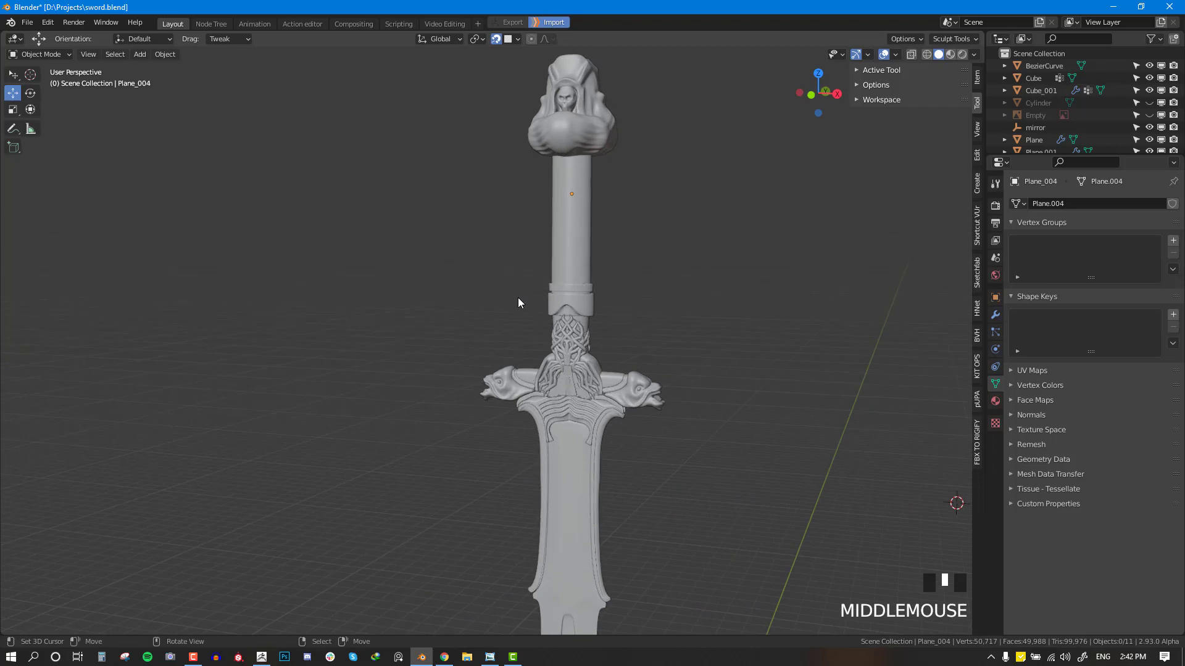
middle_click_drag(513, 310, 541, 313)
key("KP_1")
scroll(540, 313, "up", 1)
scroll(542, 314, "down", 1)
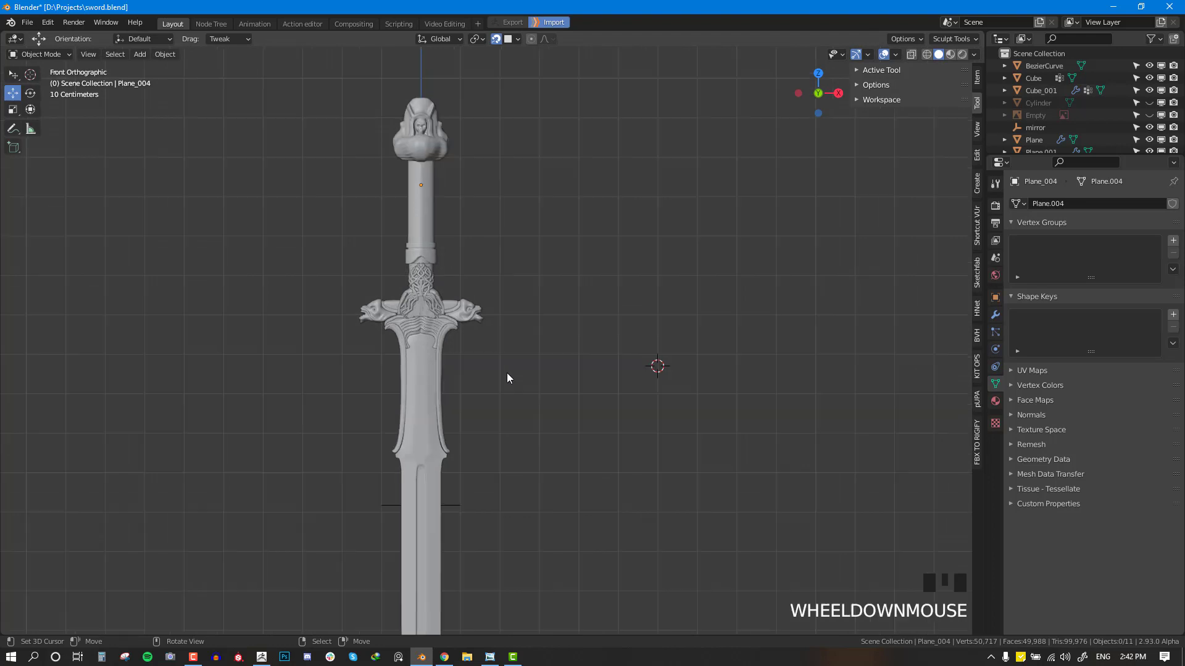
middle_click_drag(481, 388, 416, 389, "shift")
scroll(518, 373, "down", 2)
scroll(421, 345, "up", 4)
middle_click_drag(423, 326, 568, 339, "shift")
scroll(516, 439, "up", 2)
key("KP_1")
scroll(606, 395, "down", 2)
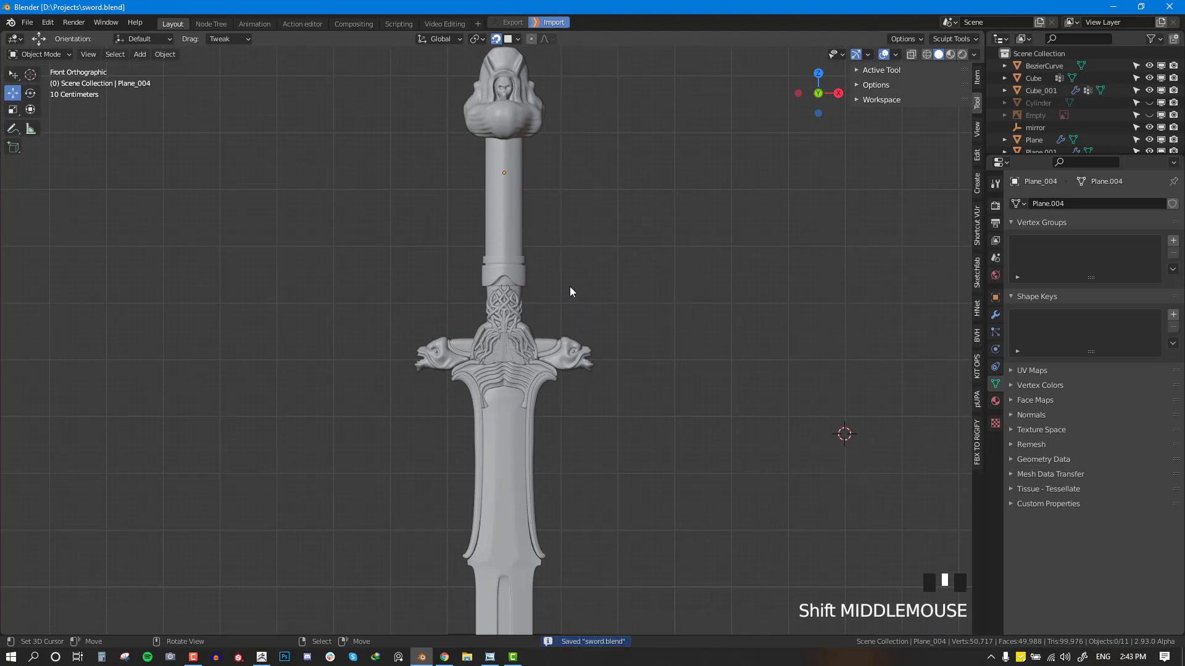
Step: Set the solid viewport lighting to a shiny metallic MatCap to show off the sword's relief
middle_click_drag(553, 241, 680, 206)
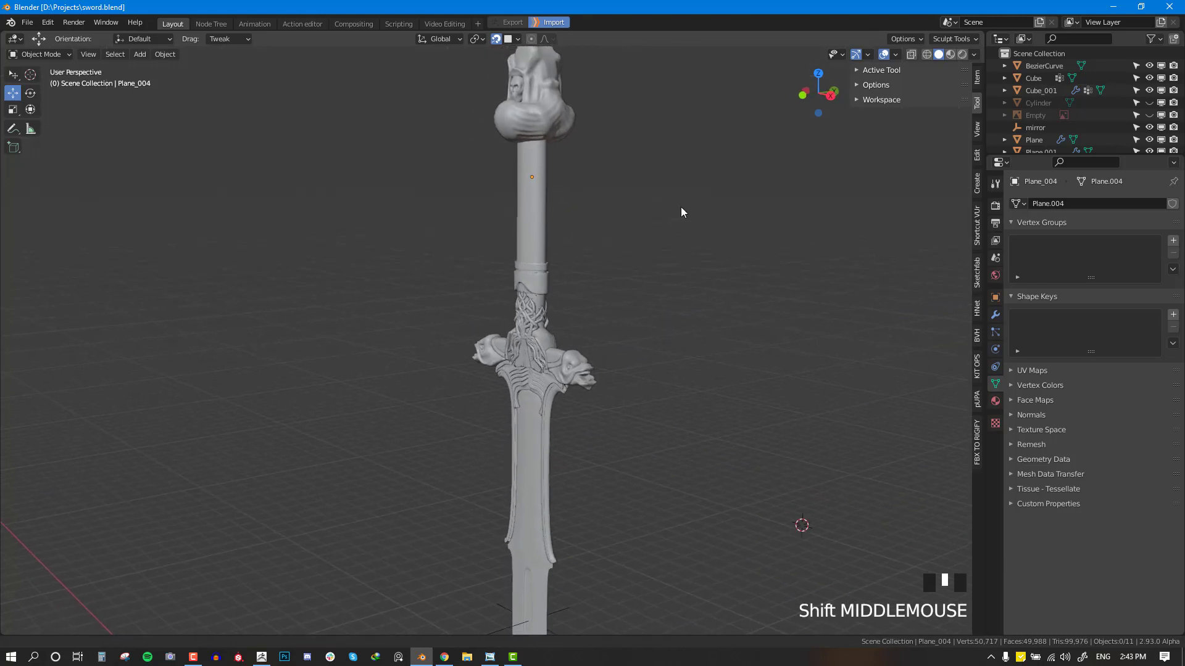
scroll(681, 205, "up", 2)
middle_click_drag(670, 254, 475, 234)
scroll(505, 325, "down", 3)
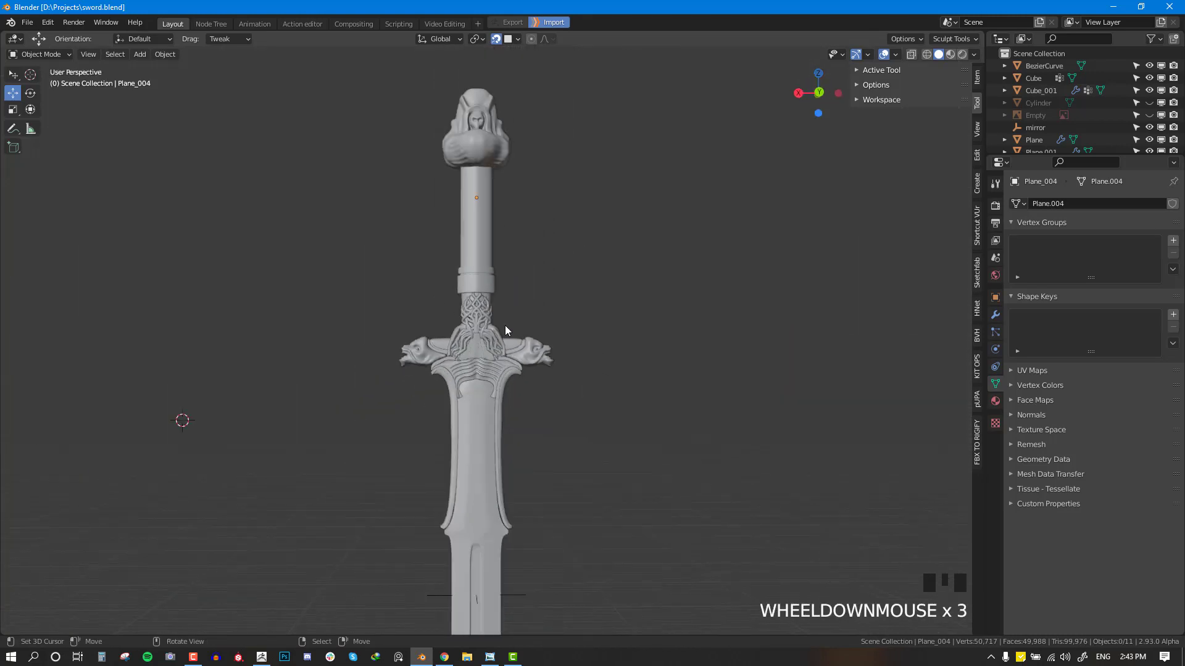
scroll(494, 363, "up", 4)
scroll(541, 308, "down", 3)
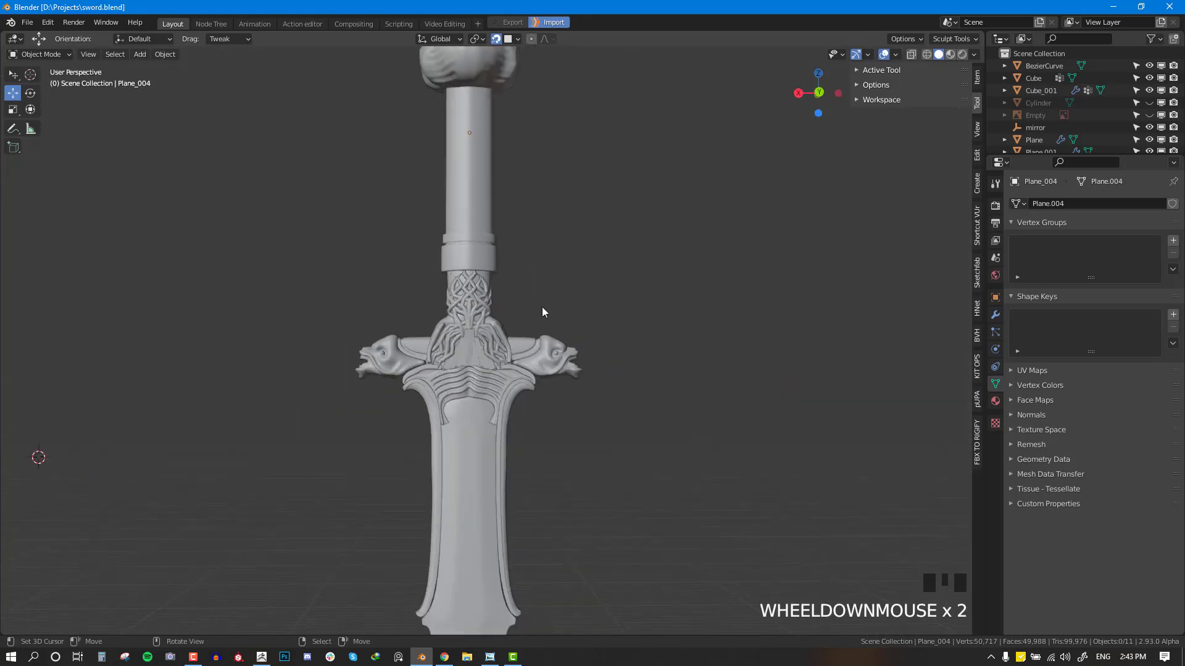
left_click(972, 55)
left_click(964, 115)
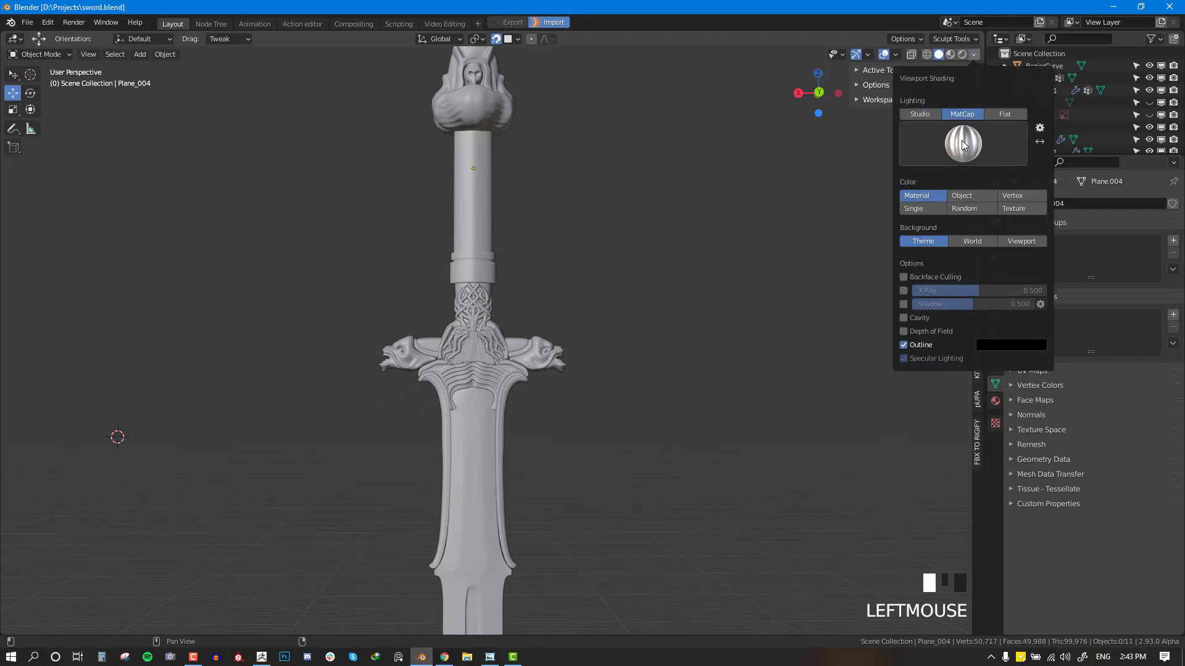
left_click(964, 144)
left_click(749, 265)
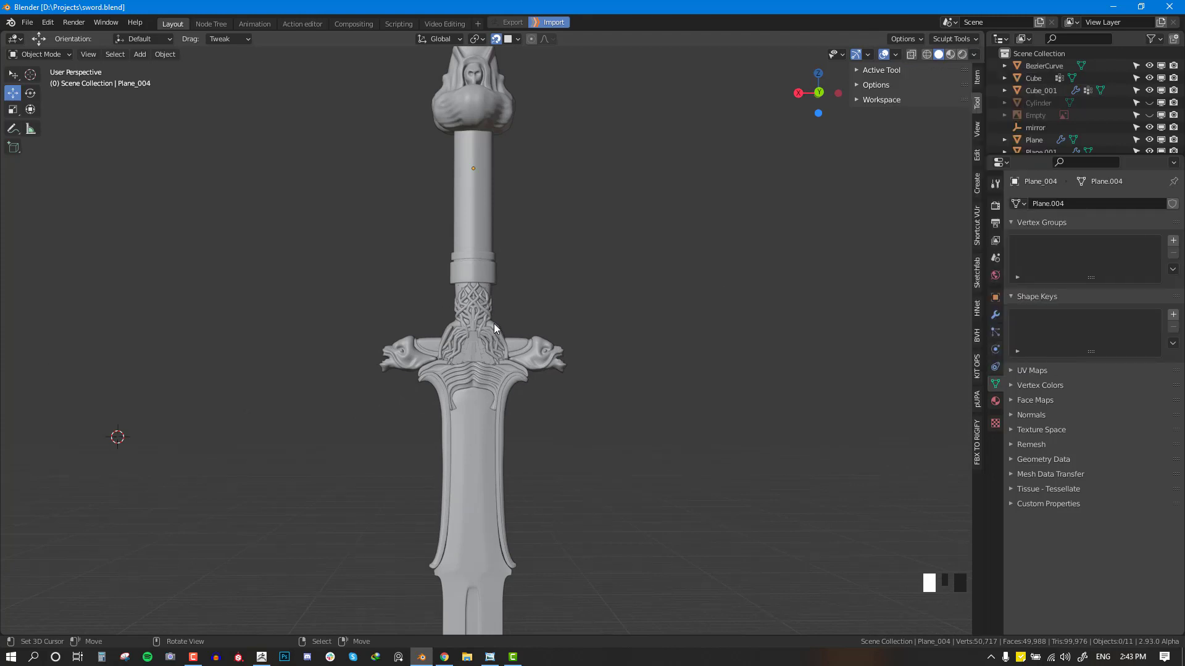
Step: Examine the metallic-shaded sword from several angles, up close on the guard and as a whole
middle_click_drag(493, 324, 554, 326)
scroll(556, 401, "up", 4)
mouse_move(596, 287)
middle_mouse_down()
mouse_move(634, 307)
mouse_move(476, 310)
mouse_move(772, 322)
mouse_move(527, 319)
middle_mouse_up()
scroll(543, 345, "down", 10)
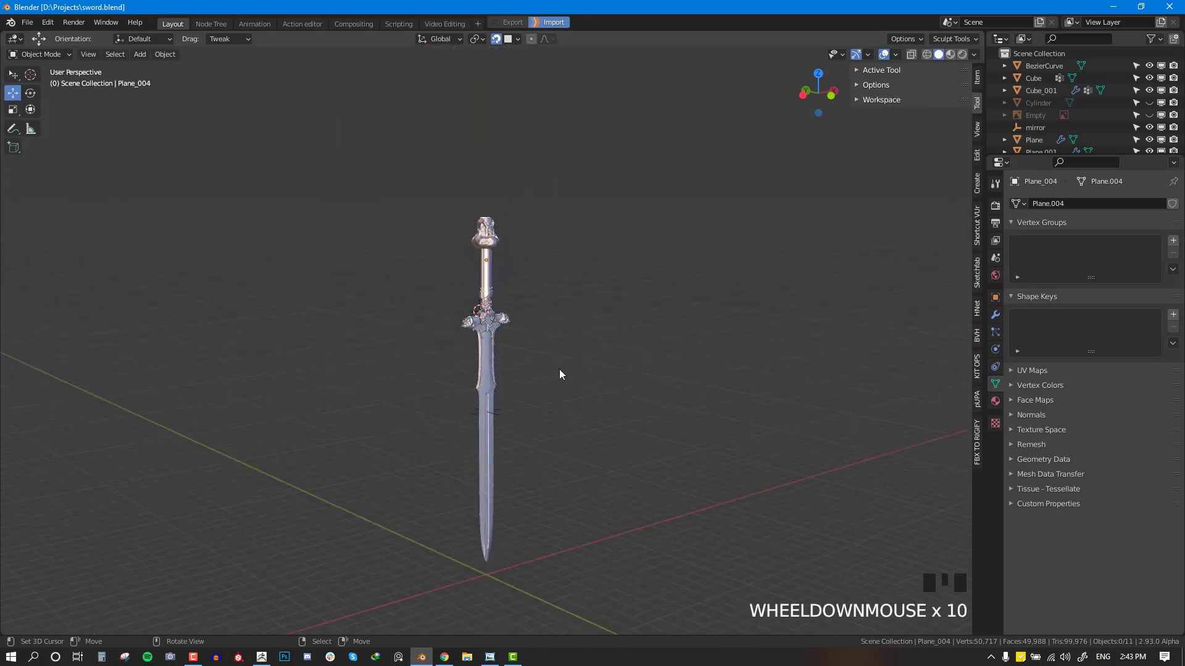
scroll(505, 387, "up", 2)
scroll(467, 335, "up", 4)
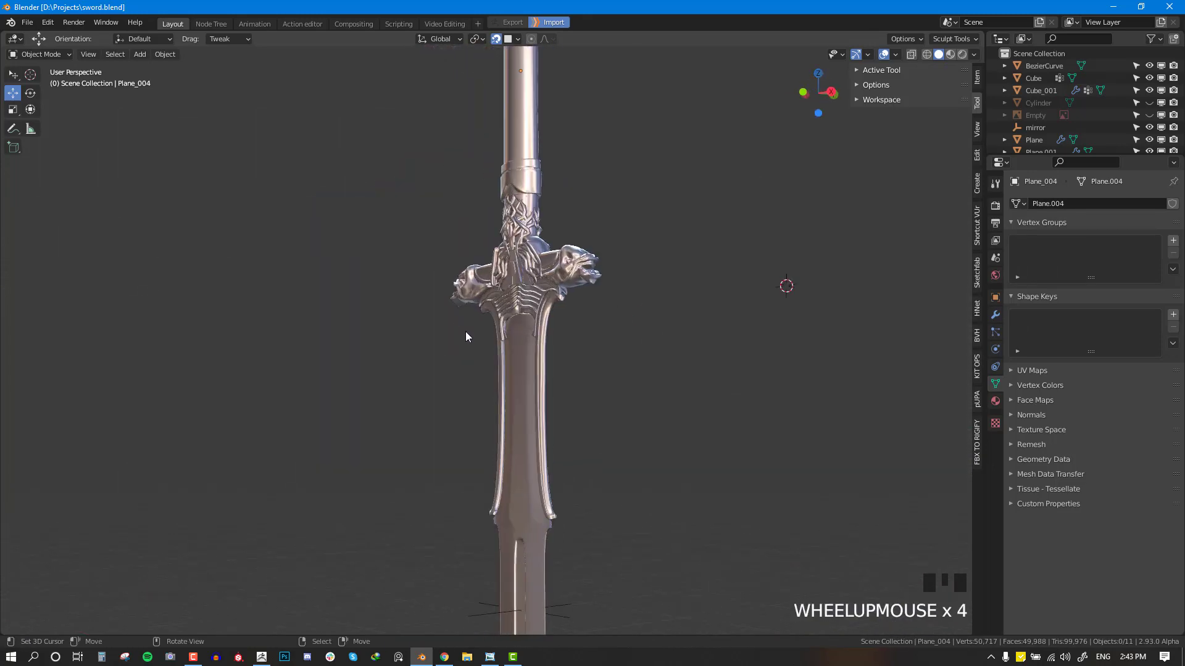
mouse_move(468, 335)
middle_mouse_down()
mouse_move(617, 314)
mouse_move(857, 333)
mouse_move(583, 318)
mouse_move(643, 245)
mouse_move(661, 410)
mouse_move(635, 317)
mouse_move(645, 386)
mouse_move(736, 402)
mouse_move(607, 320)
mouse_move(459, 349)
middle_mouse_up()
scroll(628, 290, "up", 3)
scroll(588, 312, "down", 1)
scroll(459, 348, "down", 6)
Step: Smooth the vine mesh and the guard's beast heads with Subdivision modifiers and deselect them
right_click(458, 349)
scroll(507, 338, "up", 1)
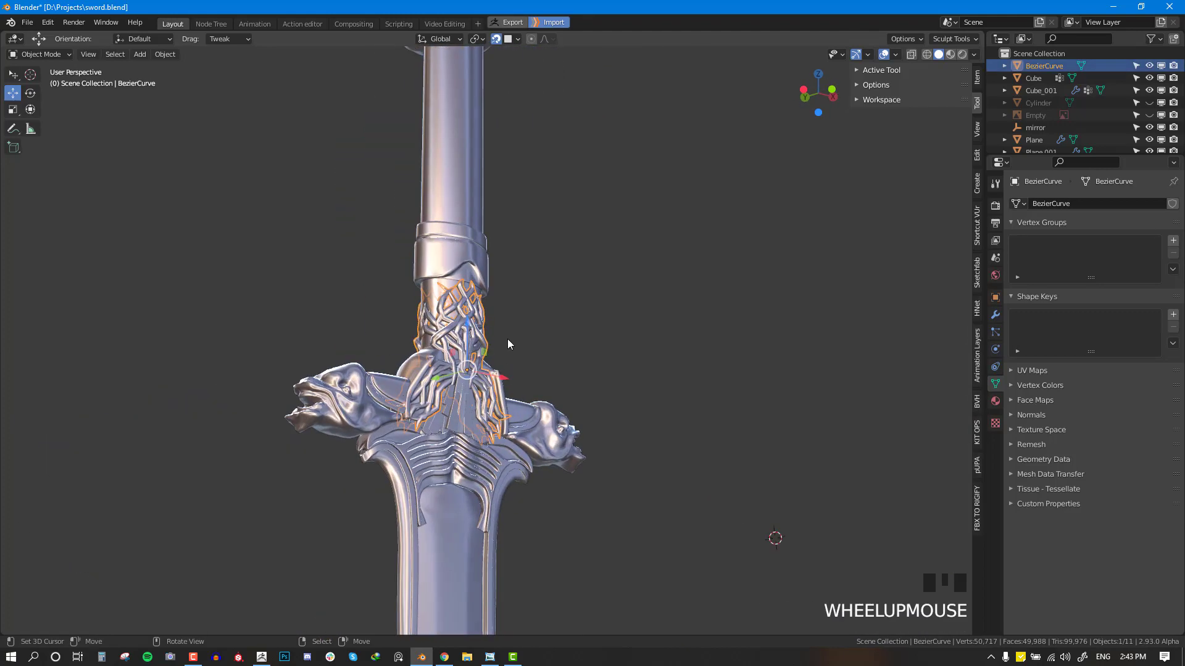
key("ctrl+d")
scroll(501, 338, "up", 2)
middle_click_drag(501, 338, 454, 398)
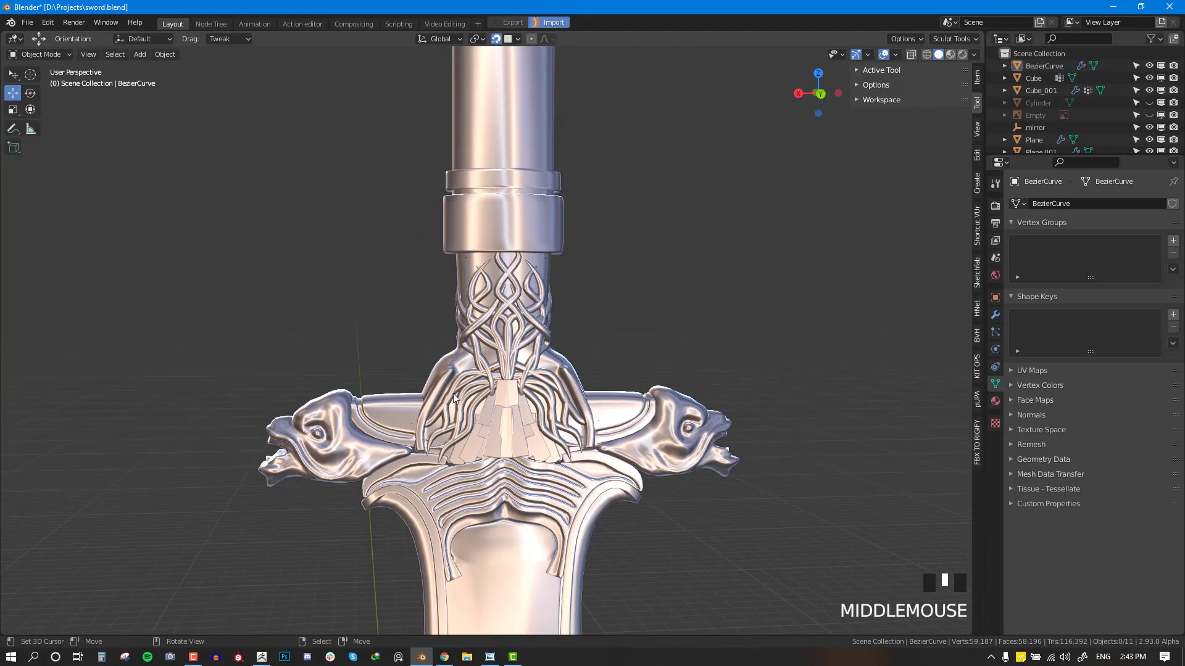
right_click(680, 431)
key("alt+a")
key("KP_1")
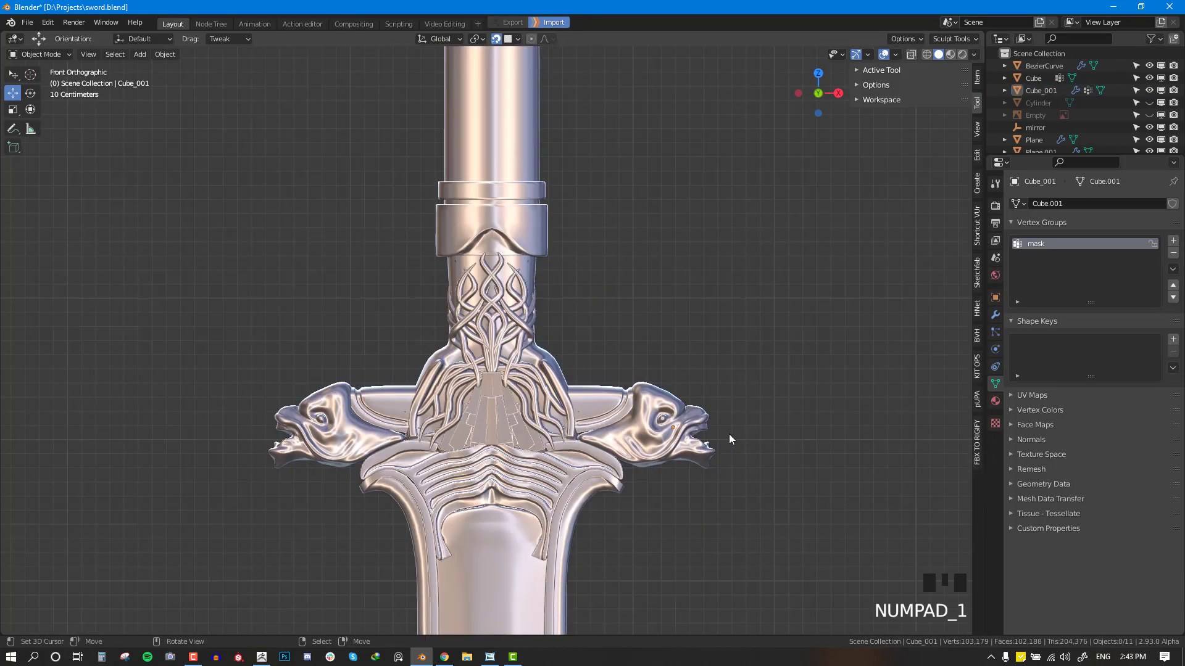
Step: Check the blade trim's modifiers, add a Subdivision modifier with viewport level 1 to the pommel, deselect it and hide the overlays
scroll(728, 435, "down", 1)
right_click(606, 460)
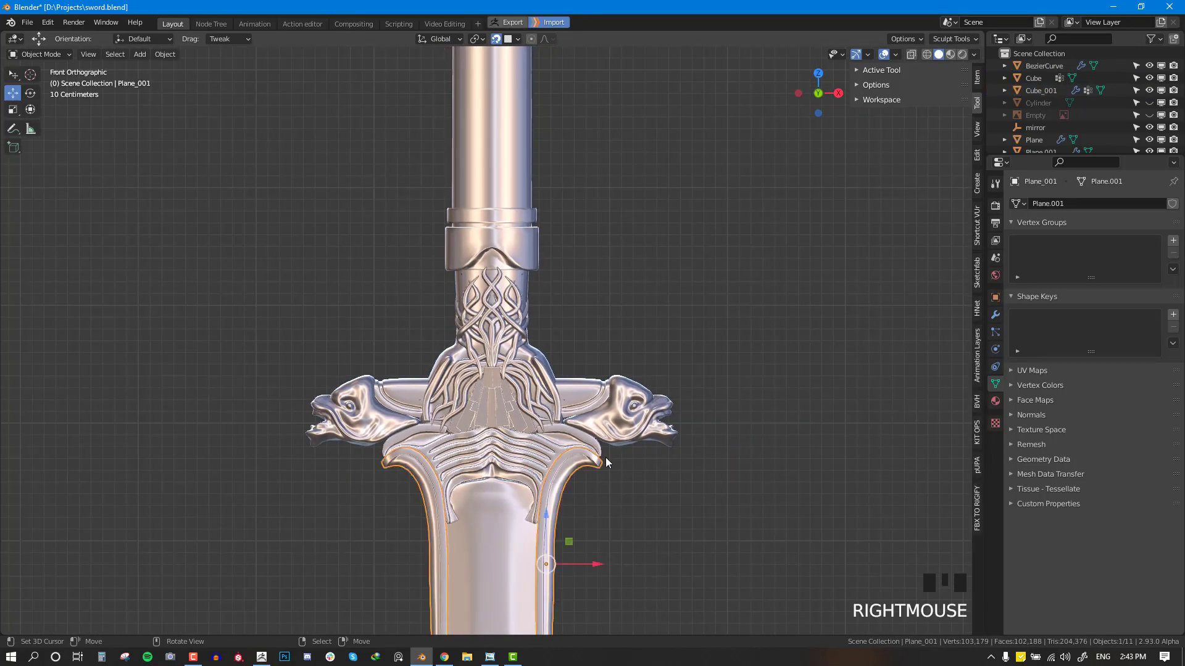
left_click(995, 315)
key("alt+a")
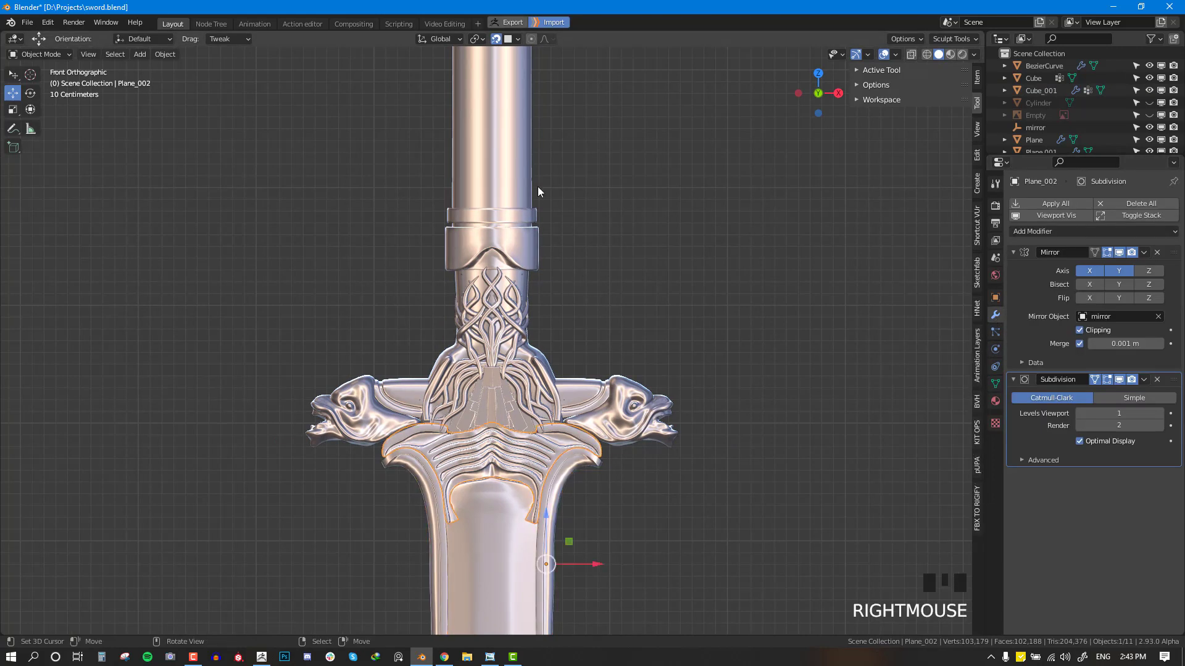
right_click(534, 180)
middle_click_drag(535, 180, 535, 467, "shift")
right_click(529, 180)
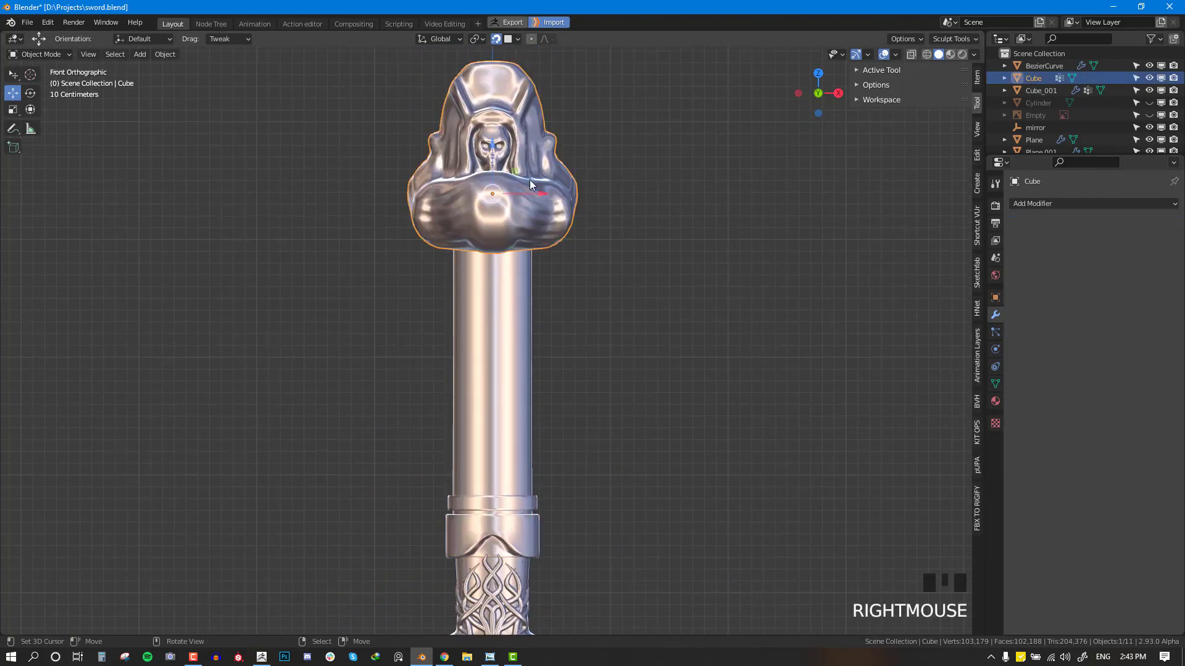
key("ctrl+1")
key("alt+a")
scroll(577, 257, "down", 4)
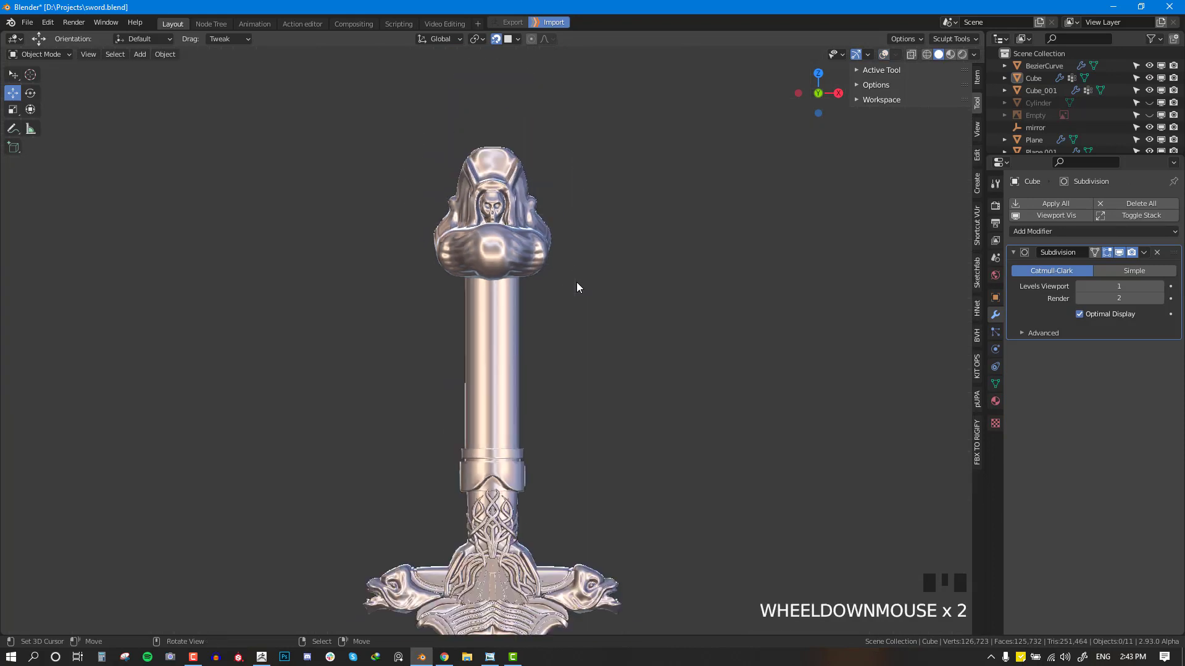
Step: Examine the smoothed sword from all sides, focusing on the guard, vines and upper blade
middle_click_drag(577, 257, 513, 284, "shift")
scroll(513, 284, "up", 4)
scroll(532, 216, "up", 2)
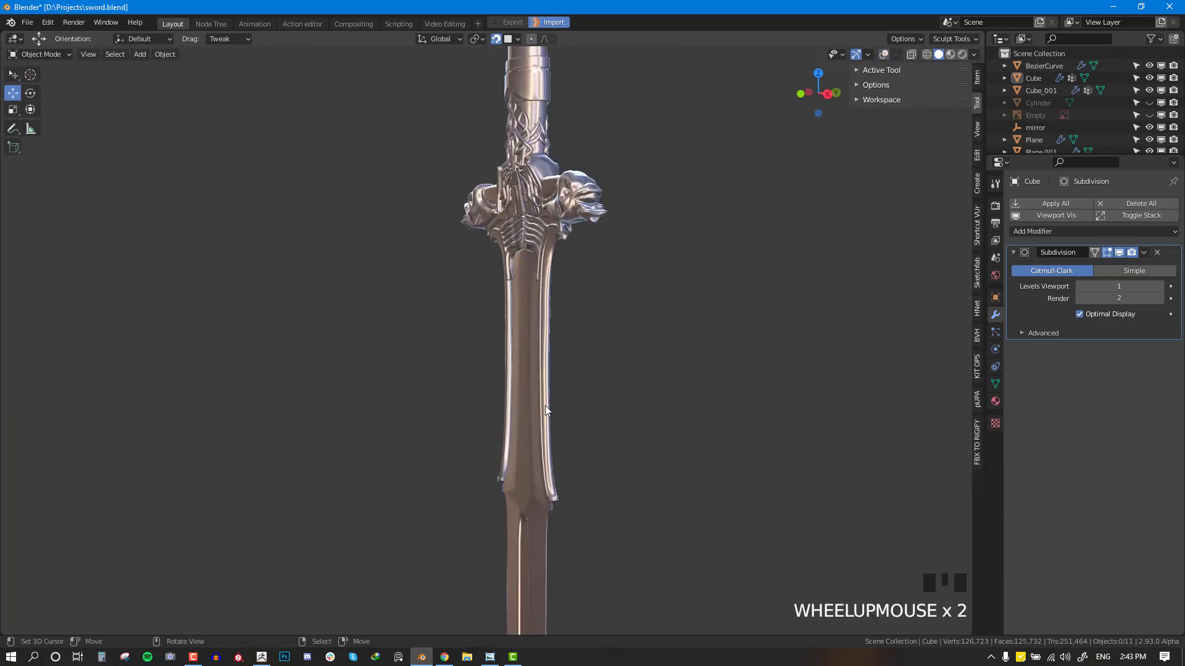
middle_click_drag(545, 405, 707, 305)
scroll(576, 302, "down", 8)
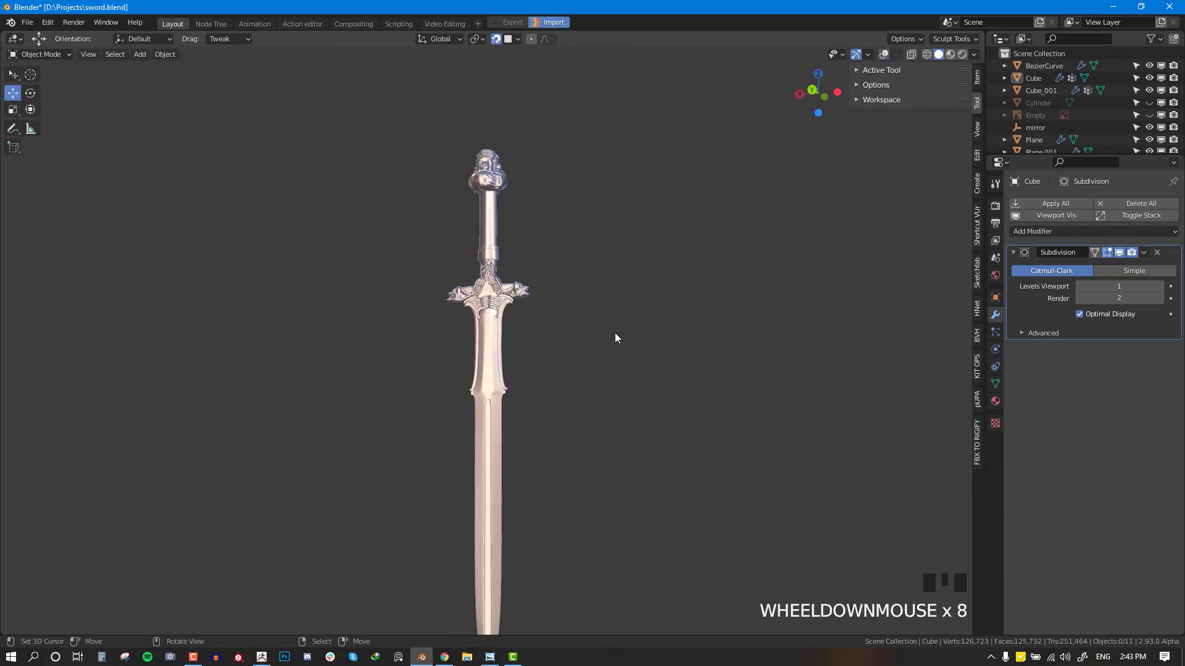
scroll(680, 350, "up", 3)
scroll(488, 342, "up", 3)
middle_click_drag(628, 339, 686, 374)
scroll(541, 400, "up", 3)
scroll(541, 400, "down", 1)
middle_click_drag(579, 349, 806, 353)
middle_click_drag(400, 353, 650, 353)
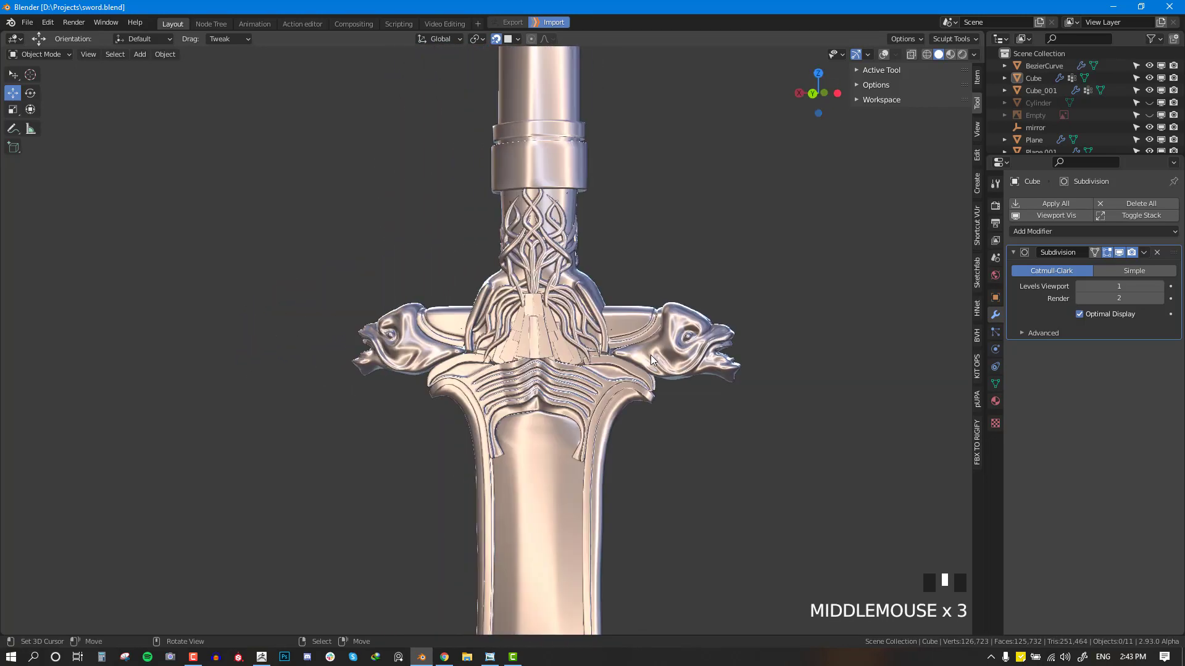
Step: Show the overlays with wireframe and inspect the mesh density of the grip, vines, guard and blade
key("KP_1")
key("alt+w")
key("alt+grave")
scroll(646, 352, "down", 2)
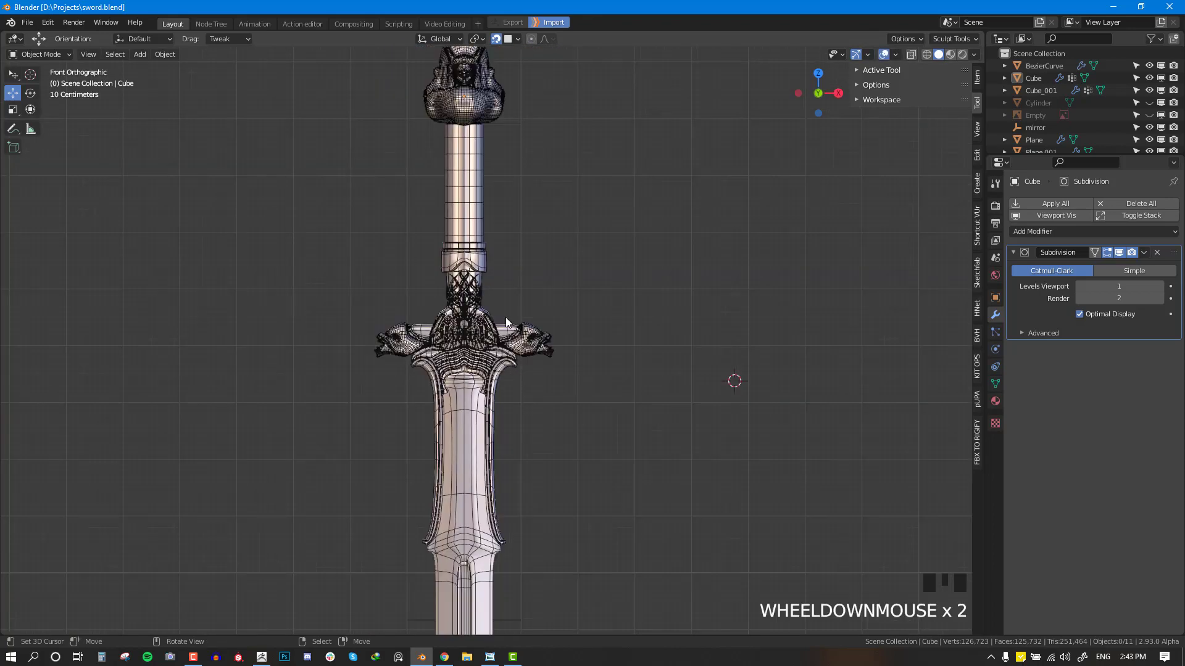
mouse_move(505, 318)
middle_mouse_down()
mouse_move(447, 332)
mouse_move(545, 338)
mouse_move(475, 329)
middle_mouse_up()
scroll(448, 332, "up", 3)
key("shift+z")
key("shift+z")
scroll(474, 328, "up", 2)
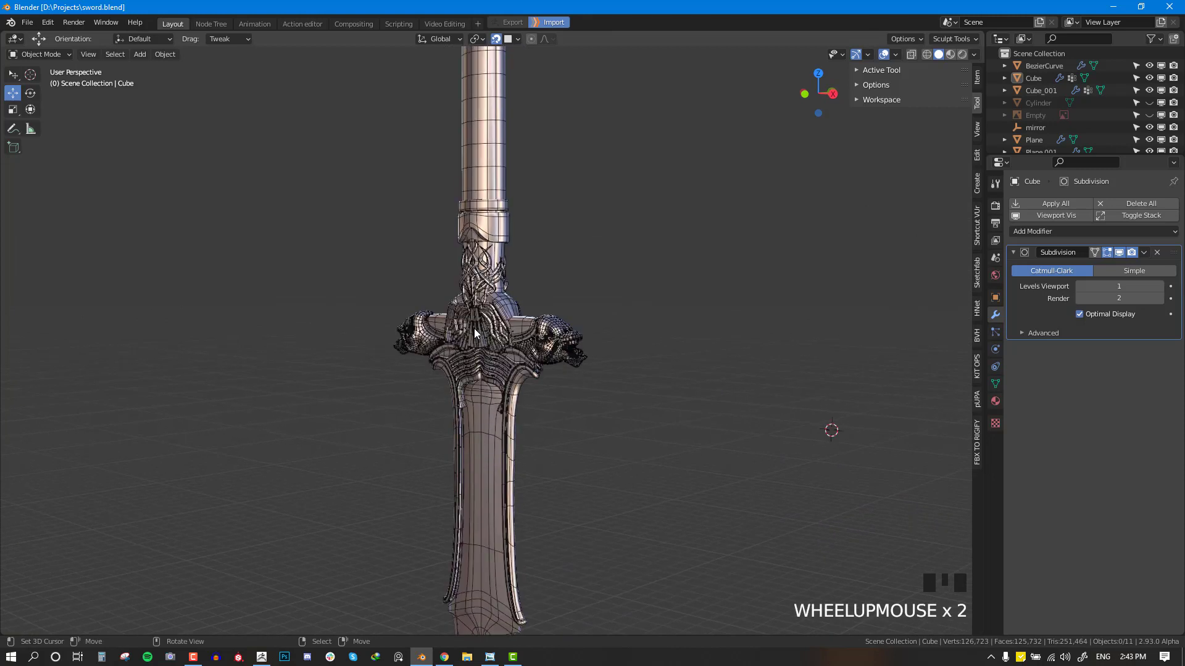
scroll(473, 327, "down", 1)
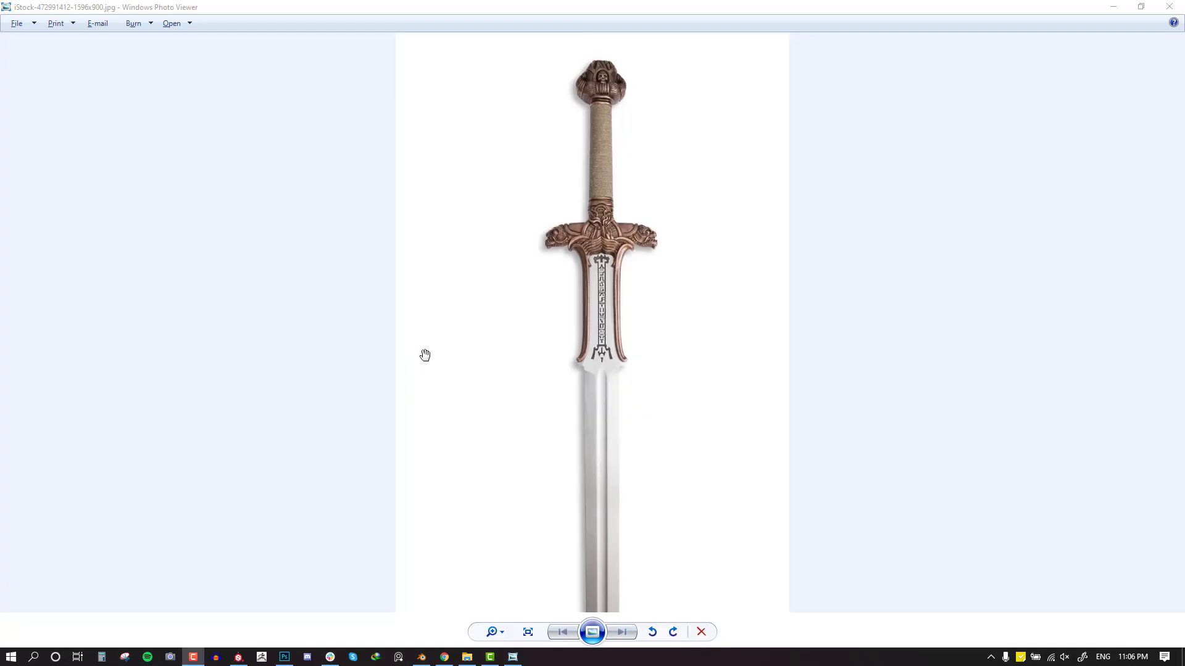
Step: Study the sword reference photo, switch to Blender and compare the textured sword's hilt and engraved blade in front view
left_click_drag(499, 273, 582, 226)
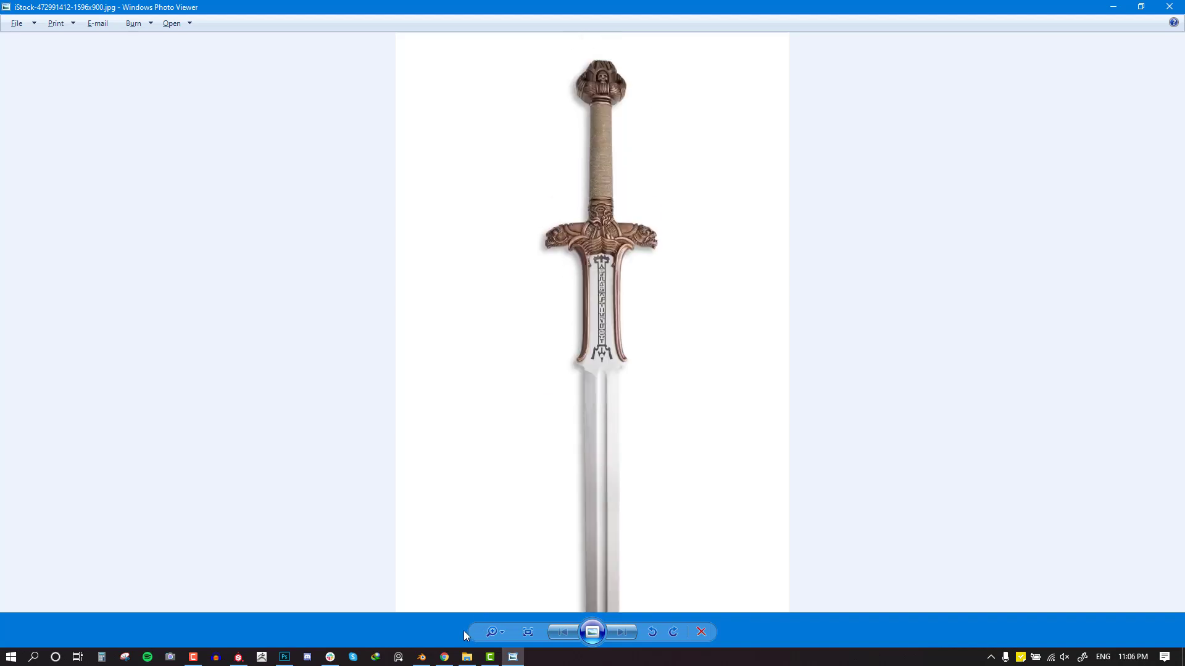
left_click(421, 657)
middle_click_drag(590, 332, 535, 384)
key("KP_1")
scroll(562, 437, "down", 1)
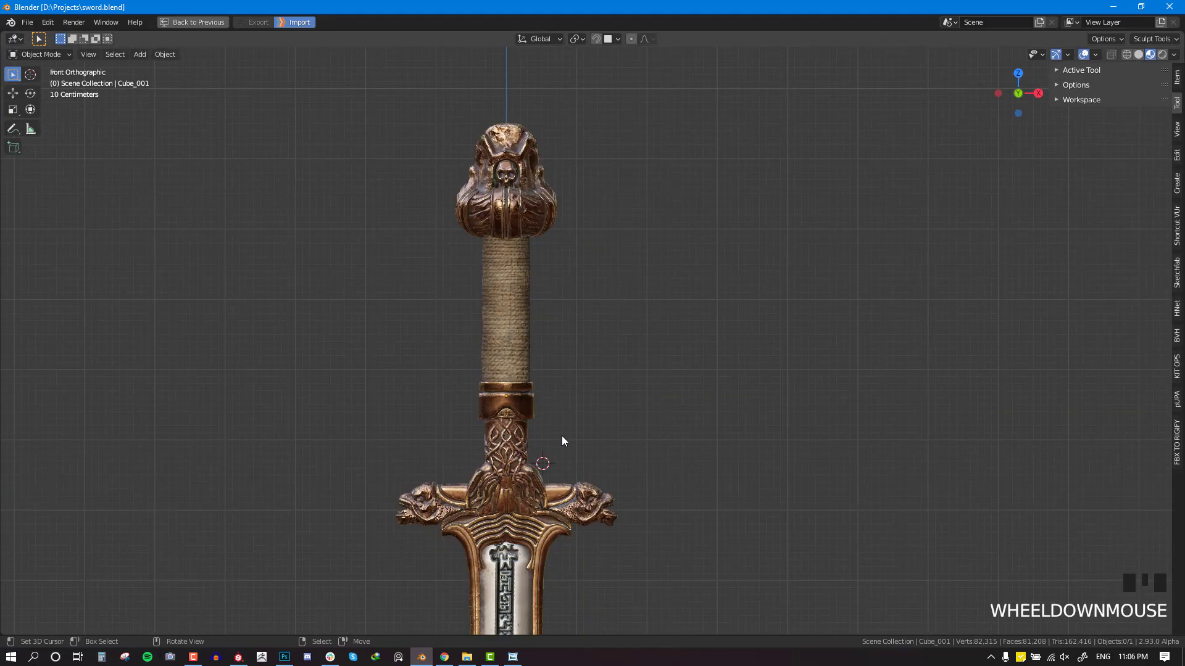
middle_click_drag(561, 435, 562, 181, "shift")
key("ctrl+space")
key("ctrl+space")
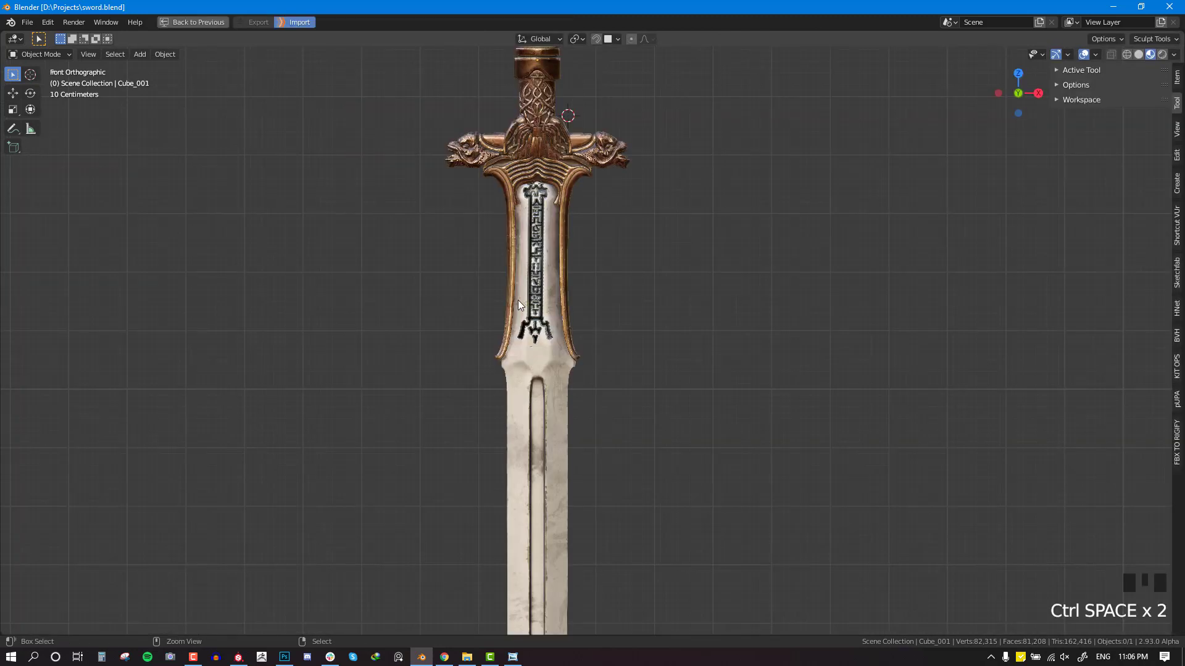
middle_click_drag(518, 302, 598, 180, "shift")
scroll(564, 389, "up", 2)
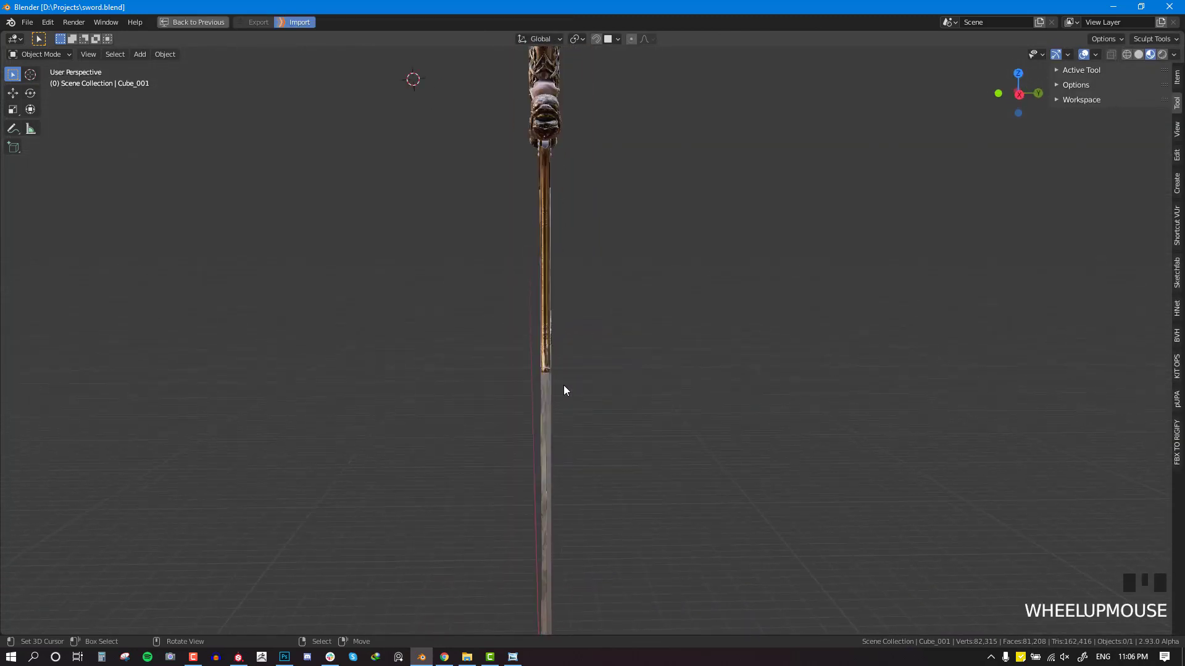
Step: Examine the textured sword's guard and engraved blade from the side and back
middle_click_drag(564, 386, 545, 306)
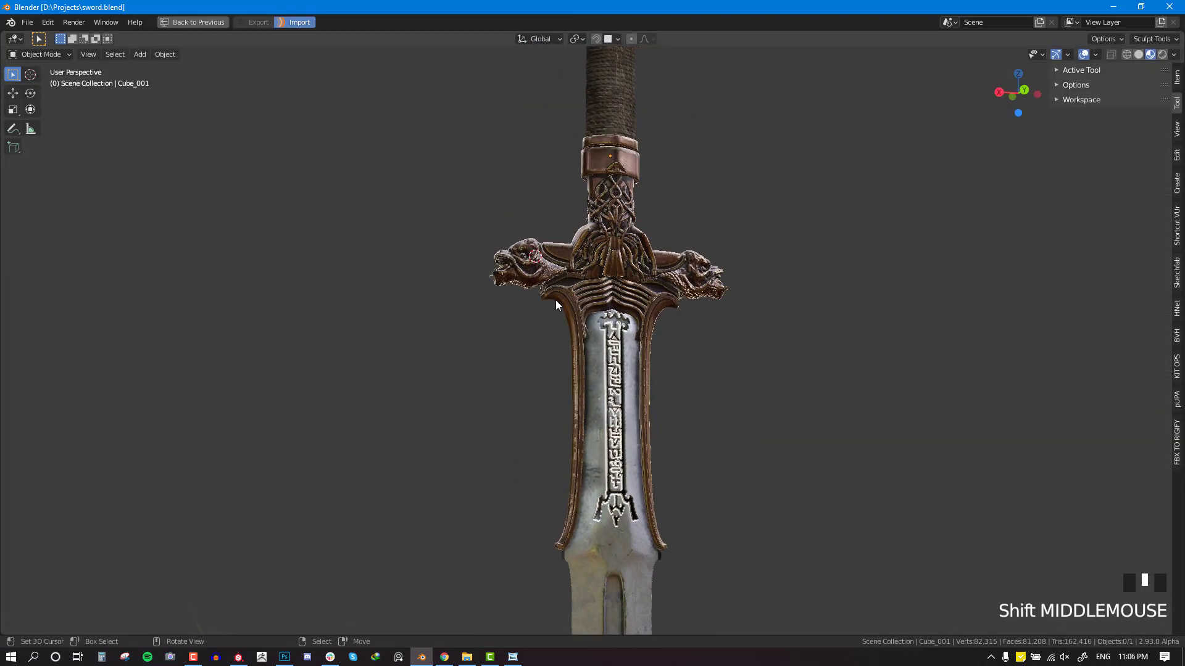
scroll(565, 346, "down", 1)
middle_click_drag(567, 348, 569, 191, "shift")
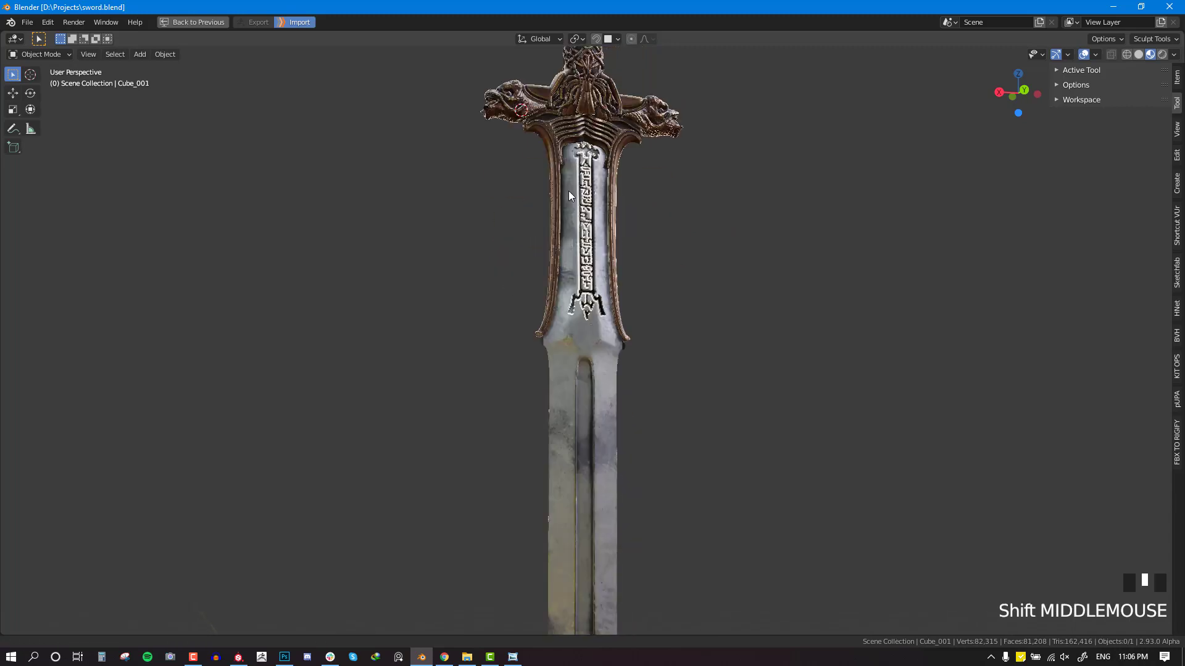
scroll(623, 296, "down", 2)
middle_click_drag(623, 296, 557, 174)
key("KP_1")
Step: Rotate the HDRI lighting around the textured sword and inspect its materials from an angle and the front
middle_click_drag(571, 400, 570, 295)
left_click(570, 294, "ctrl+alt")
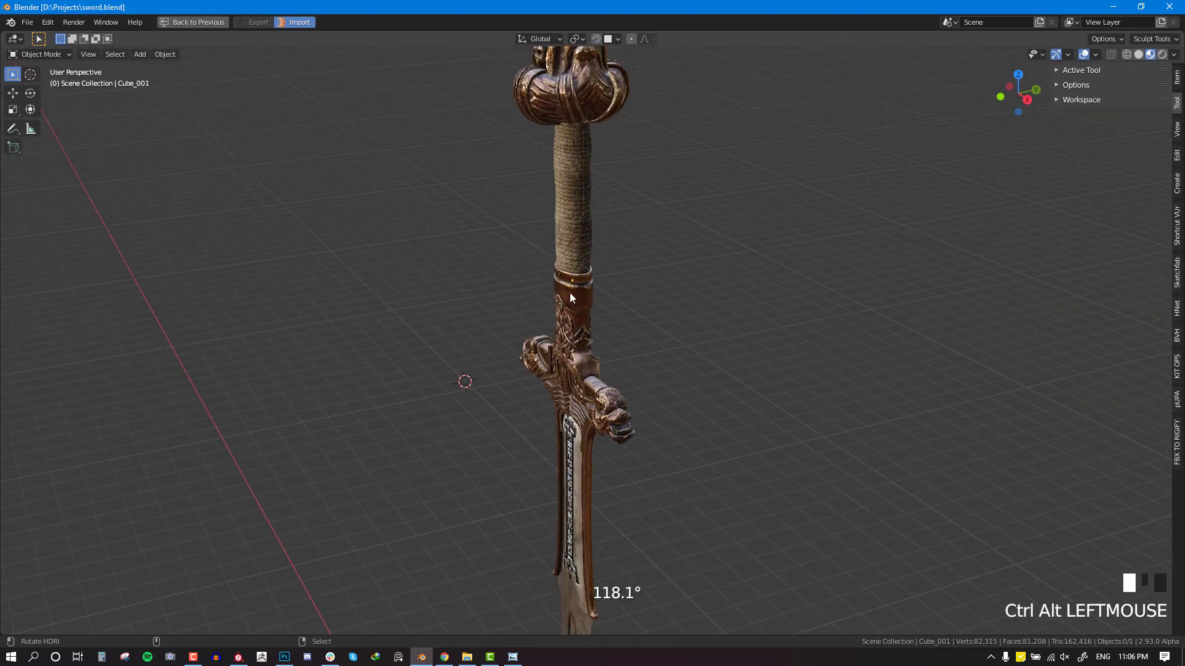
middle_click_drag(689, 280, 551, 249)
middle_click_drag(638, 211, 498, 243)
key("KP_1")
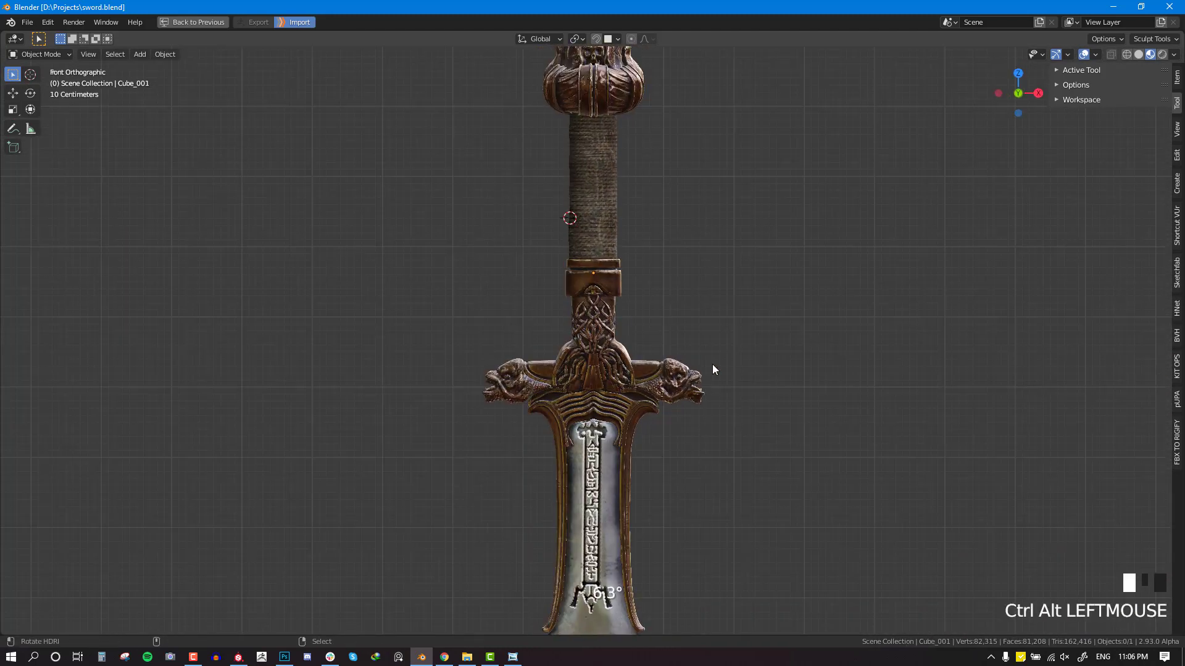
Step: Rotate the HDRI lighting again and examine how the bronze guard and engraved blade respond in front view
left_click(697, 354)
left_click_drag(697, 341, 693, 336, "ctrl+alt")
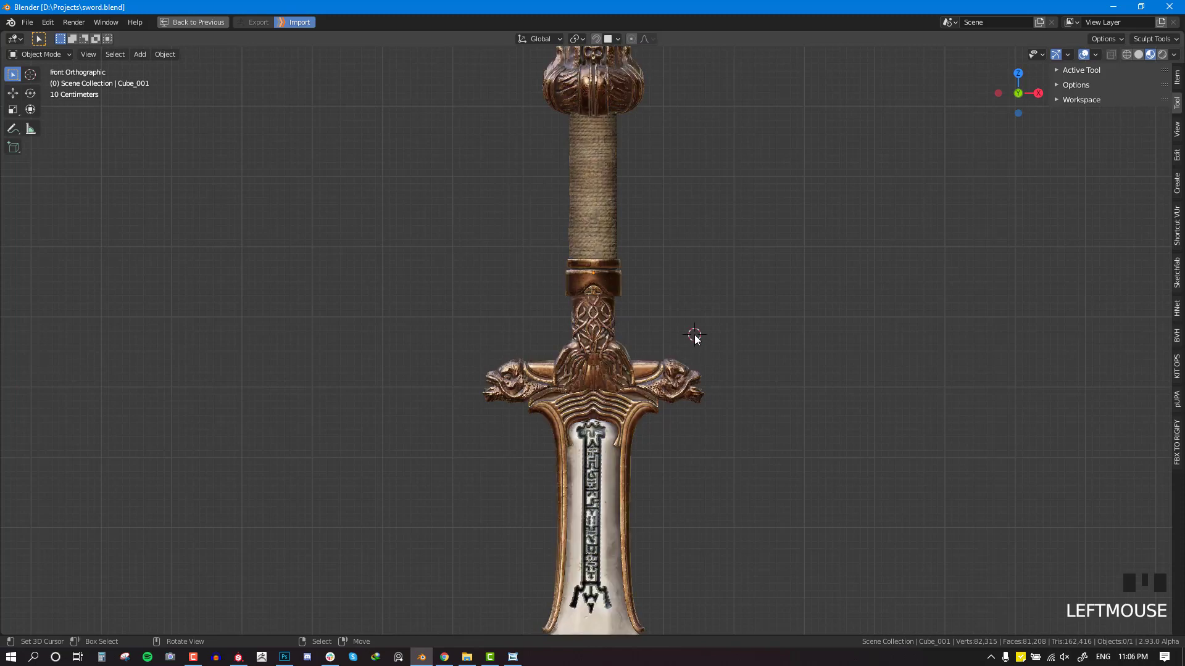
middle_click_drag(693, 336, 635, 177, "shift")
scroll(677, 398, "up", 3)
Step: Select the sword, switch the shader editor from World to Object, and examine the sword's material node tree
right_click(643, 316)
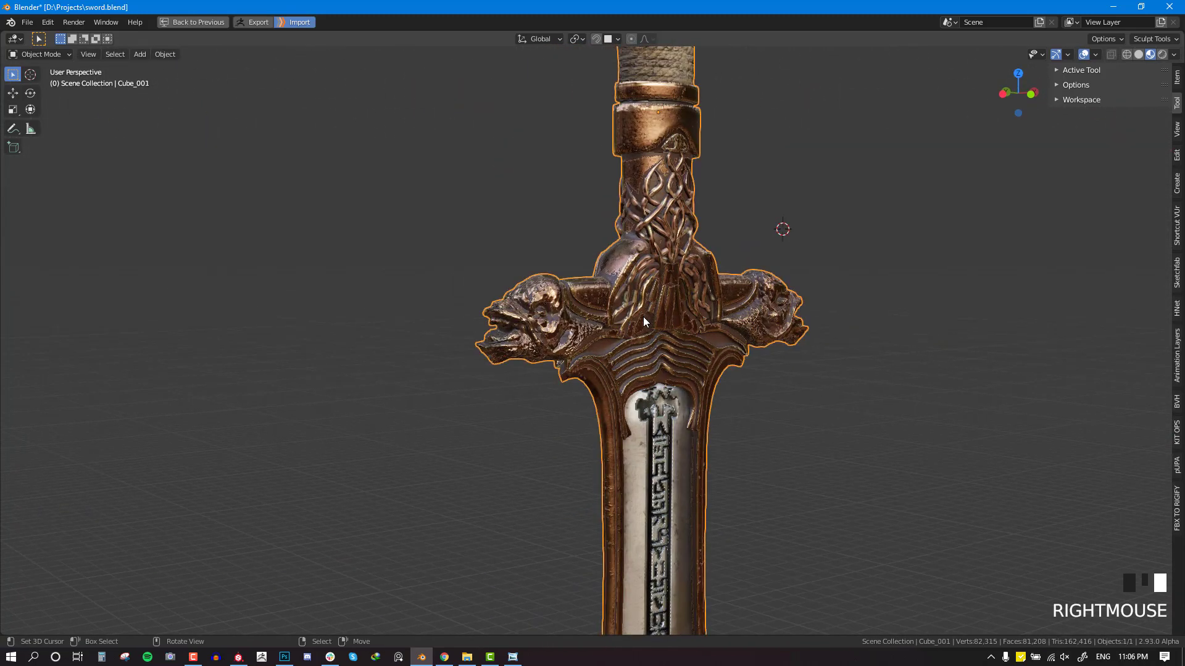
key("ctrl+space")
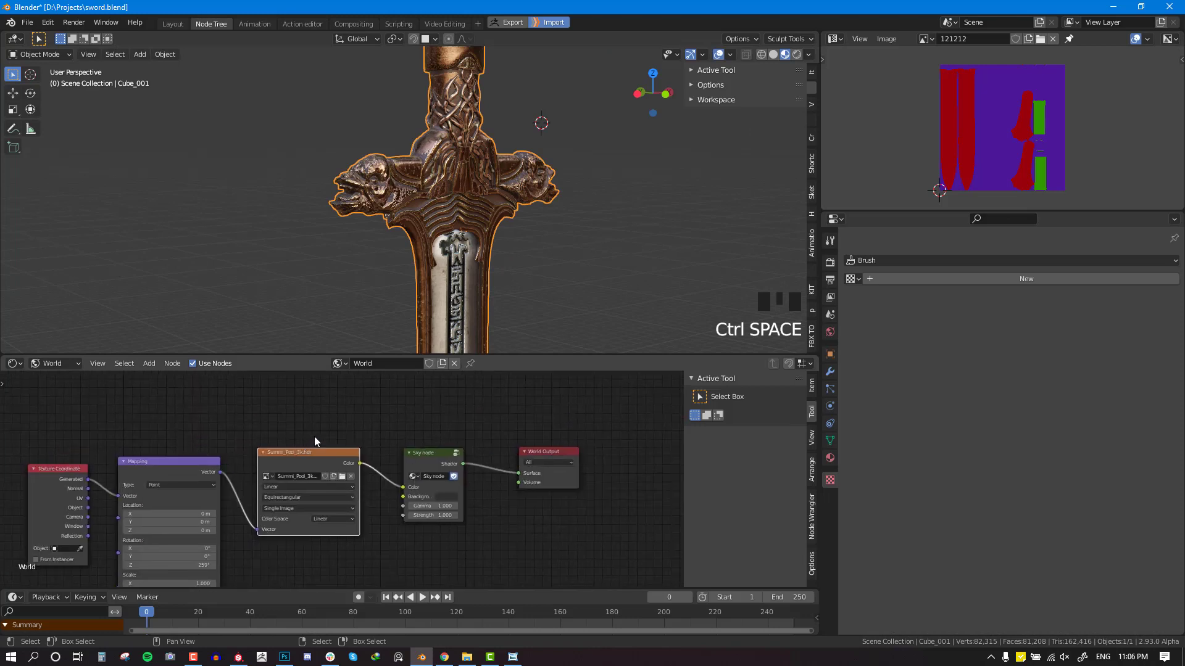
left_click(297, 419)
scroll(503, 479, "down", 12)
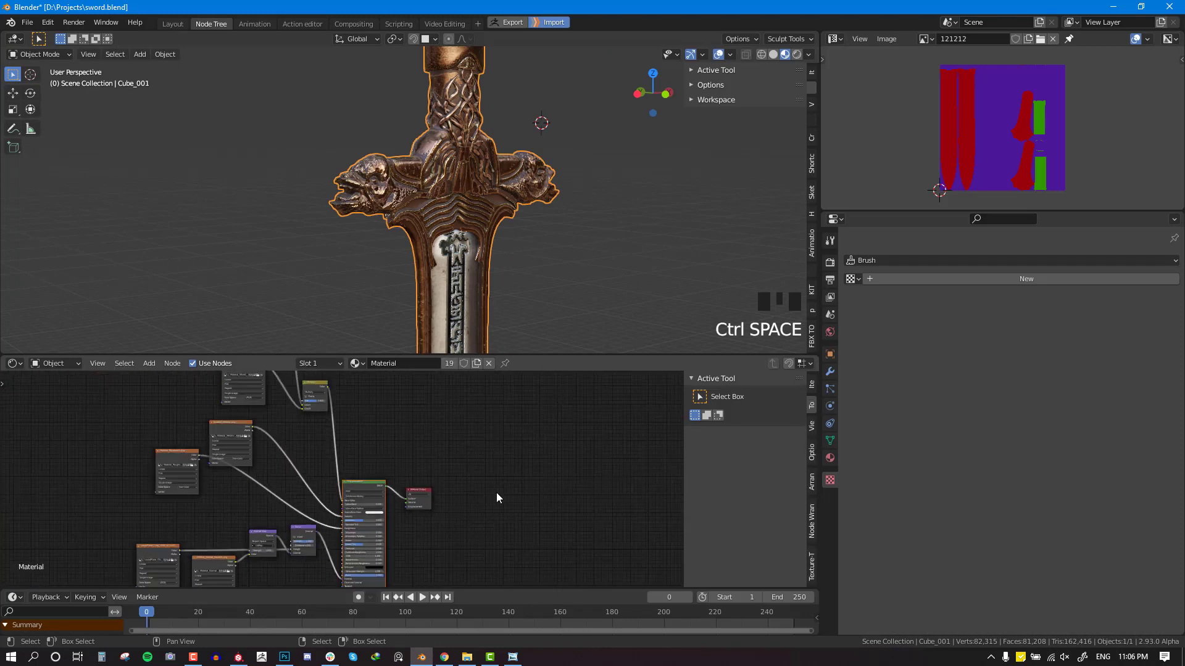
key("ctrl+space")
middle_click_drag(467, 487, 485, 554)
left_click_drag(554, 418, 577, 314)
key("ctrl+space")
middle_click_drag(615, 319, 488, 210)
key("ctrl+space")
Step: Inspect the textured hilt, guard and engraved blade from the front, at an angle and from the opposite side
scroll(666, 347, "down", 3)
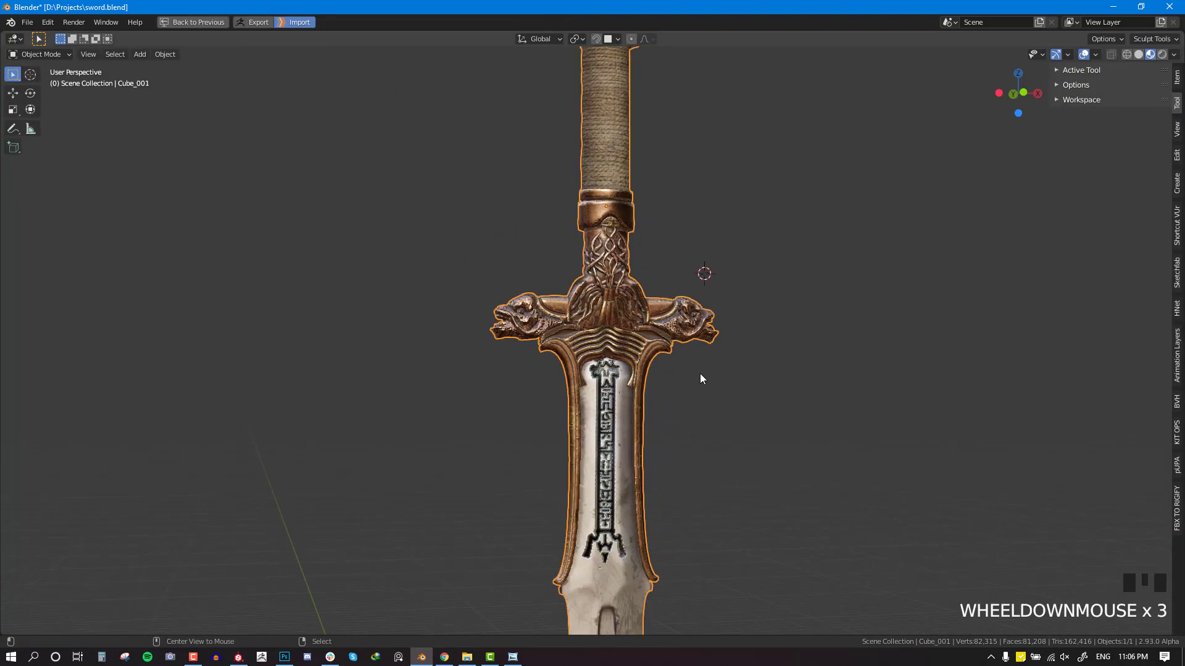
middle_click_drag(701, 374, 613, 389)
scroll(613, 490, "up", 3)
middle_click_drag(614, 491, 759, 458)
scroll(737, 457, "down", 3)
middle_click_drag(676, 472, 655, 273, "shift")
scroll(654, 296, "down", 2)
scroll(652, 317, "up", 1)
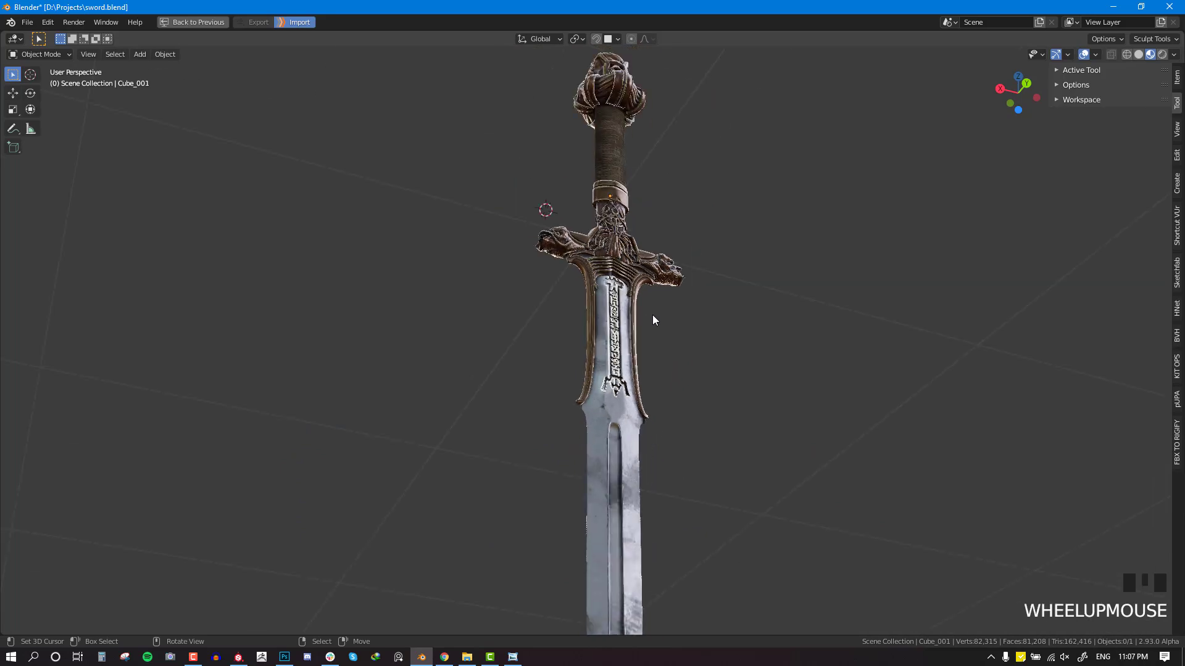
Step: Examine the full length of the textured sword from oblique angles, checking the blade's surface wear and central groove
key("KP_1")
middle_click_drag(644, 353, 603, 276, "shift")
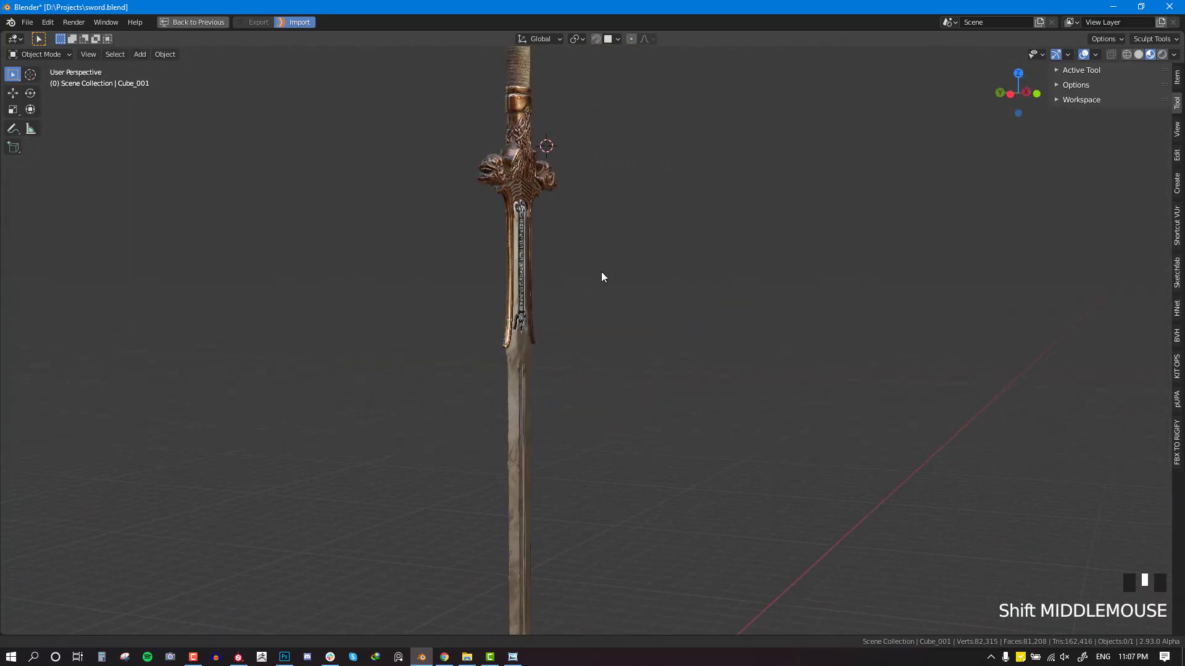
scroll(649, 344, "up", 3)
mouse_move(649, 344)
middle_mouse_down()
mouse_move(554, 303)
mouse_move(609, 364)
mouse_move(602, 349)
mouse_move(639, 324)
middle_mouse_up()
scroll(608, 370, "up", 3)
scroll(737, 374, "down", 3)
middle_click_drag(736, 374, 724, 401)
scroll(617, 424, "up", 3)
scroll(661, 450, "down", 5)
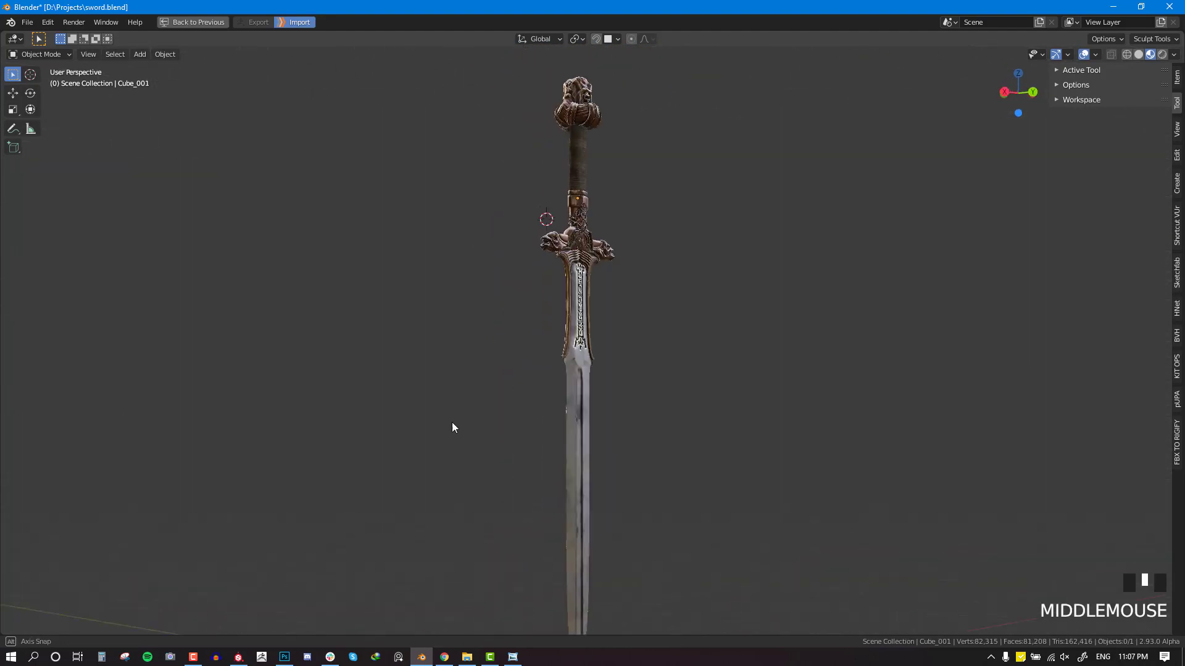
scroll(471, 307, "up", 3)
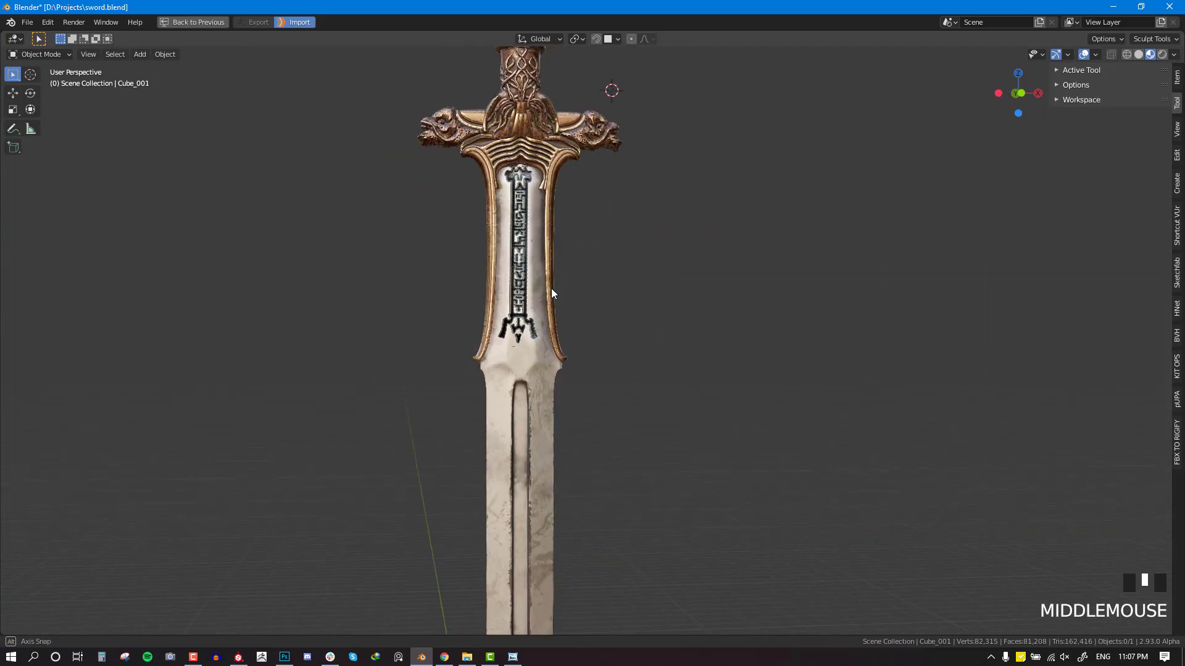